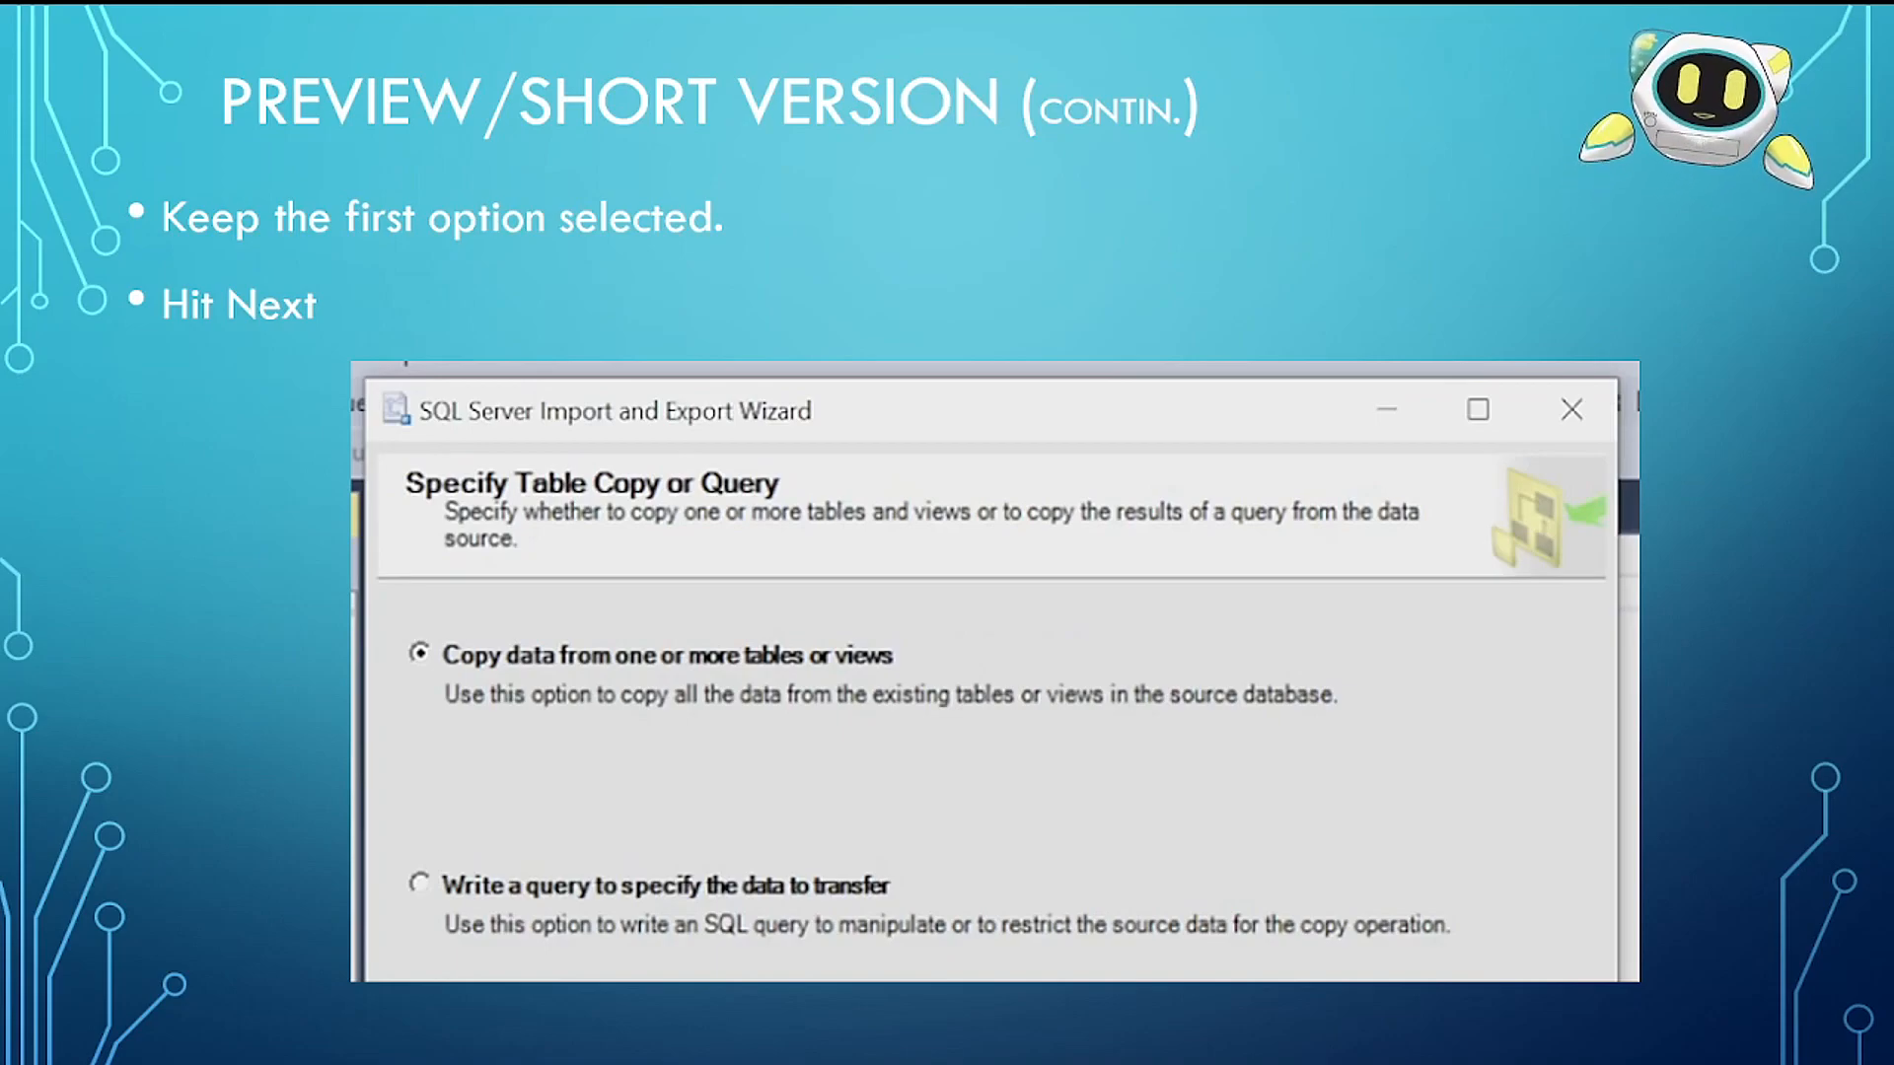
pyautogui.press('Right')
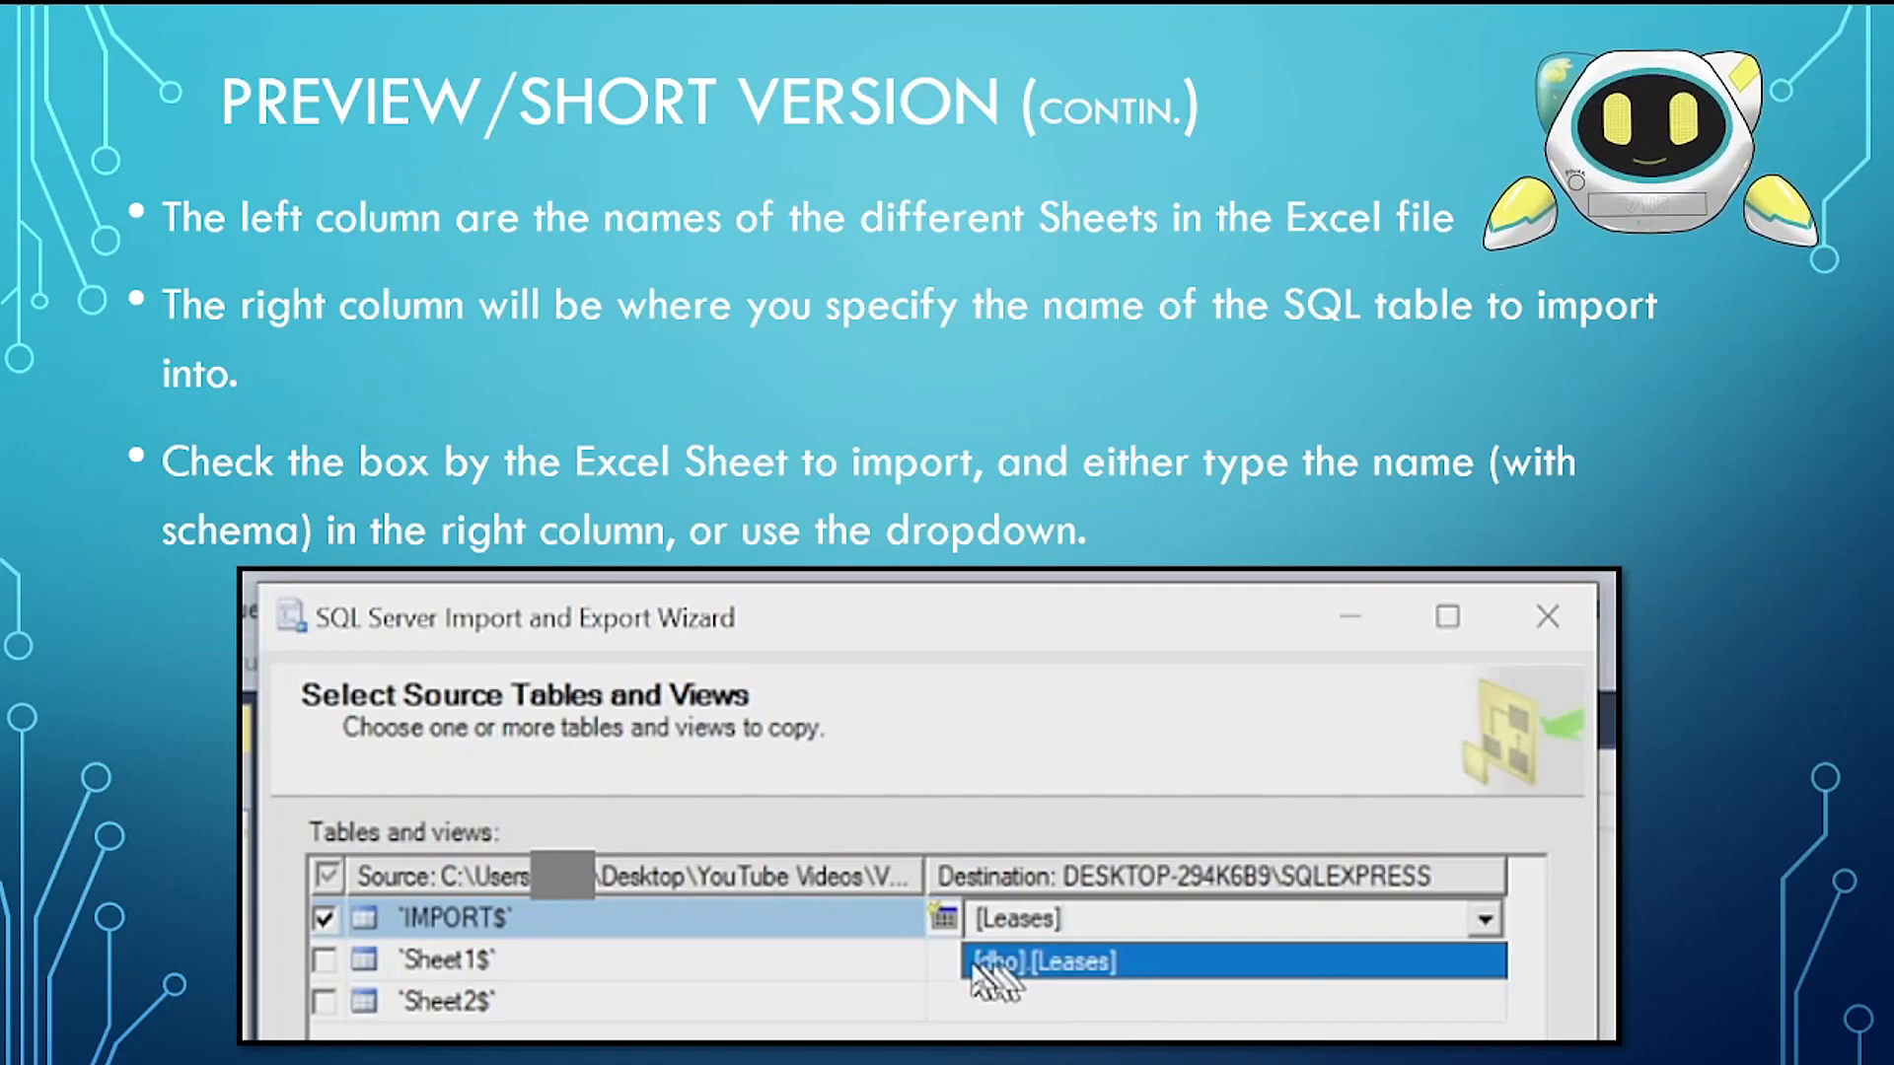
pyautogui.press('Right')
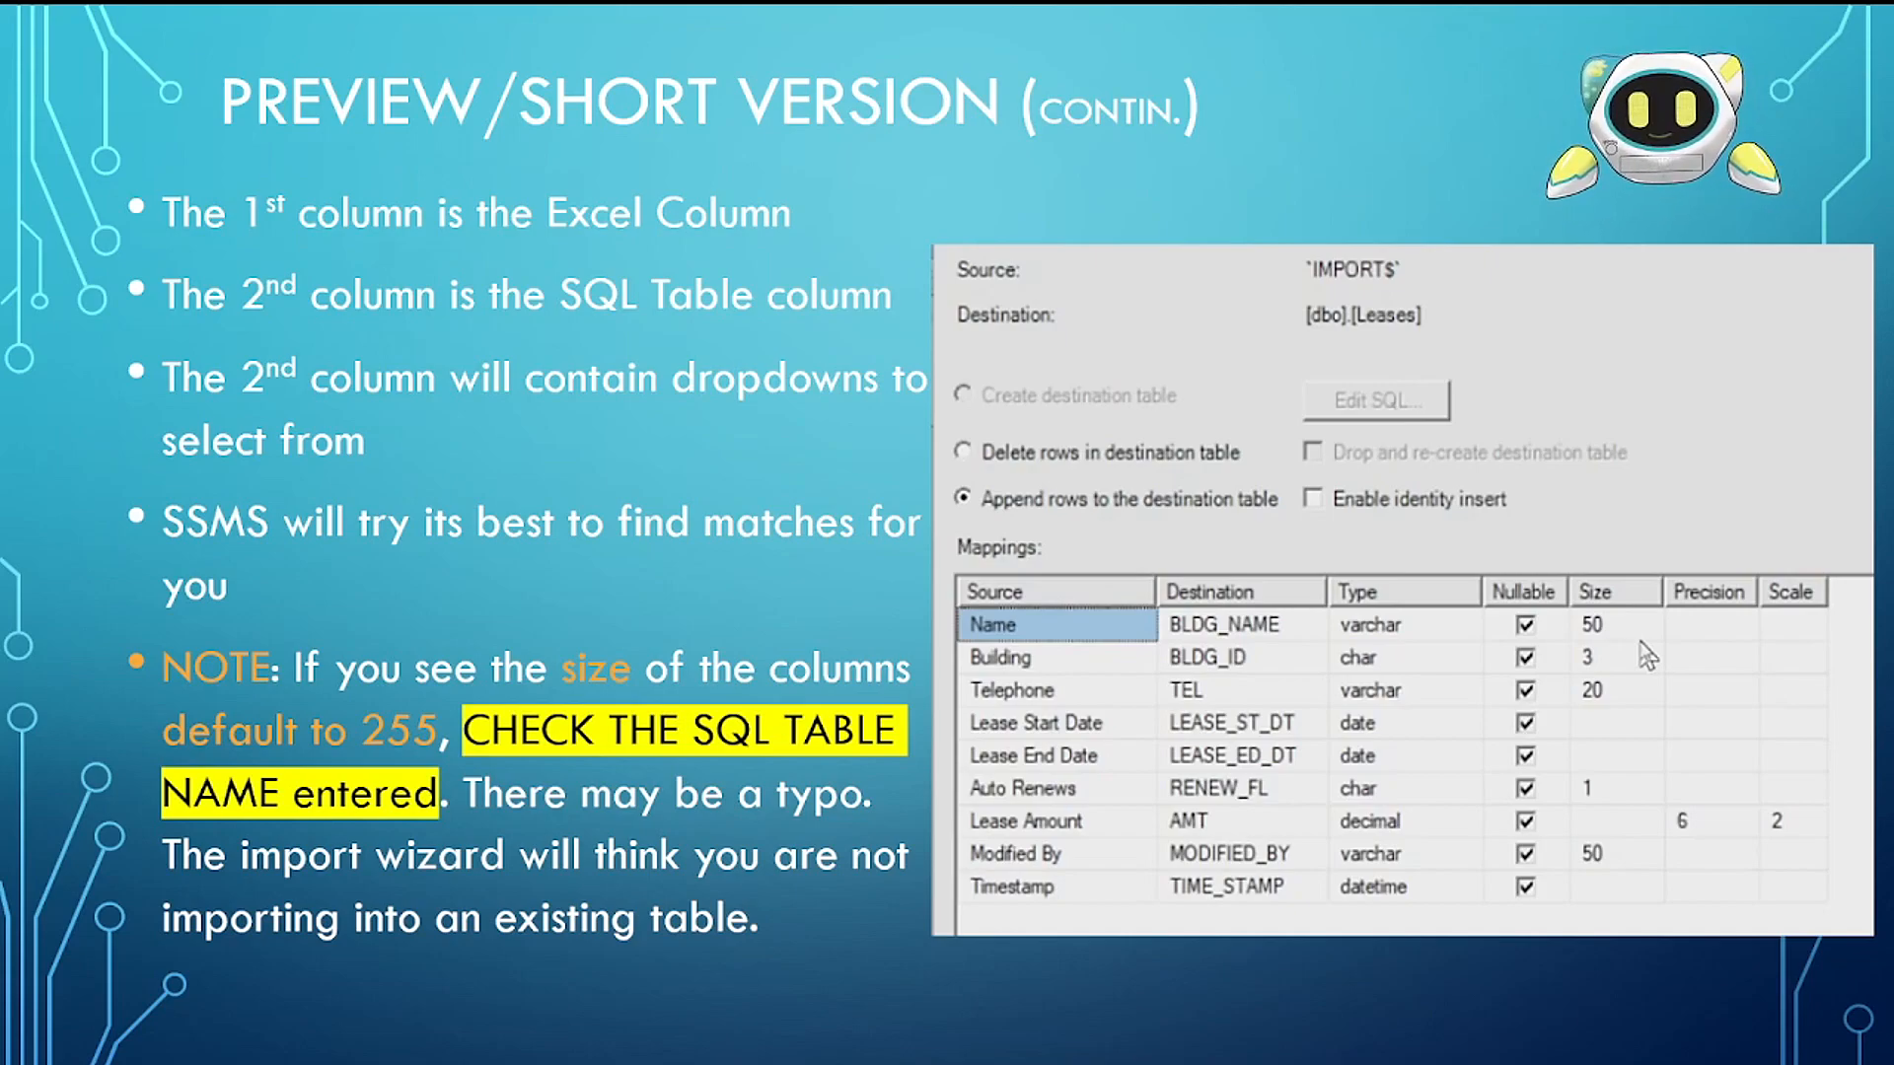
pyautogui.press('Right')
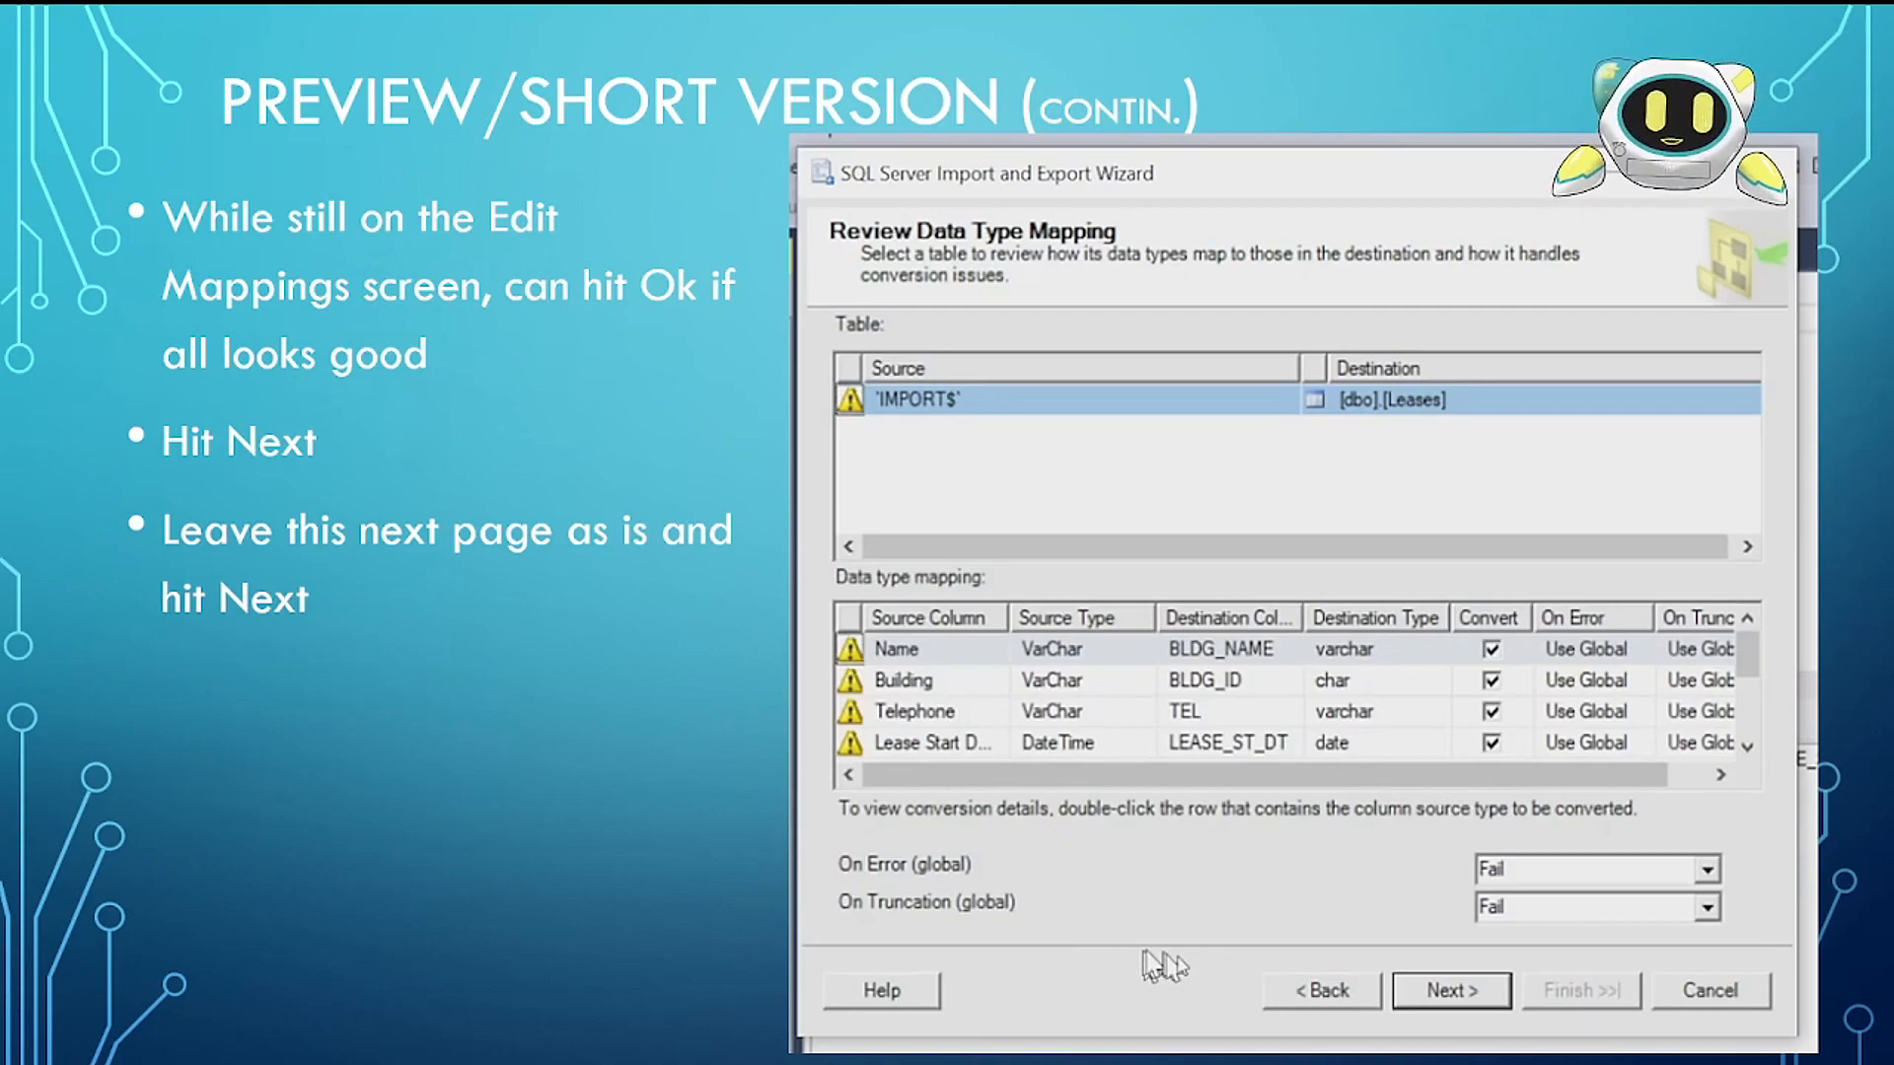
pyautogui.press('Right')
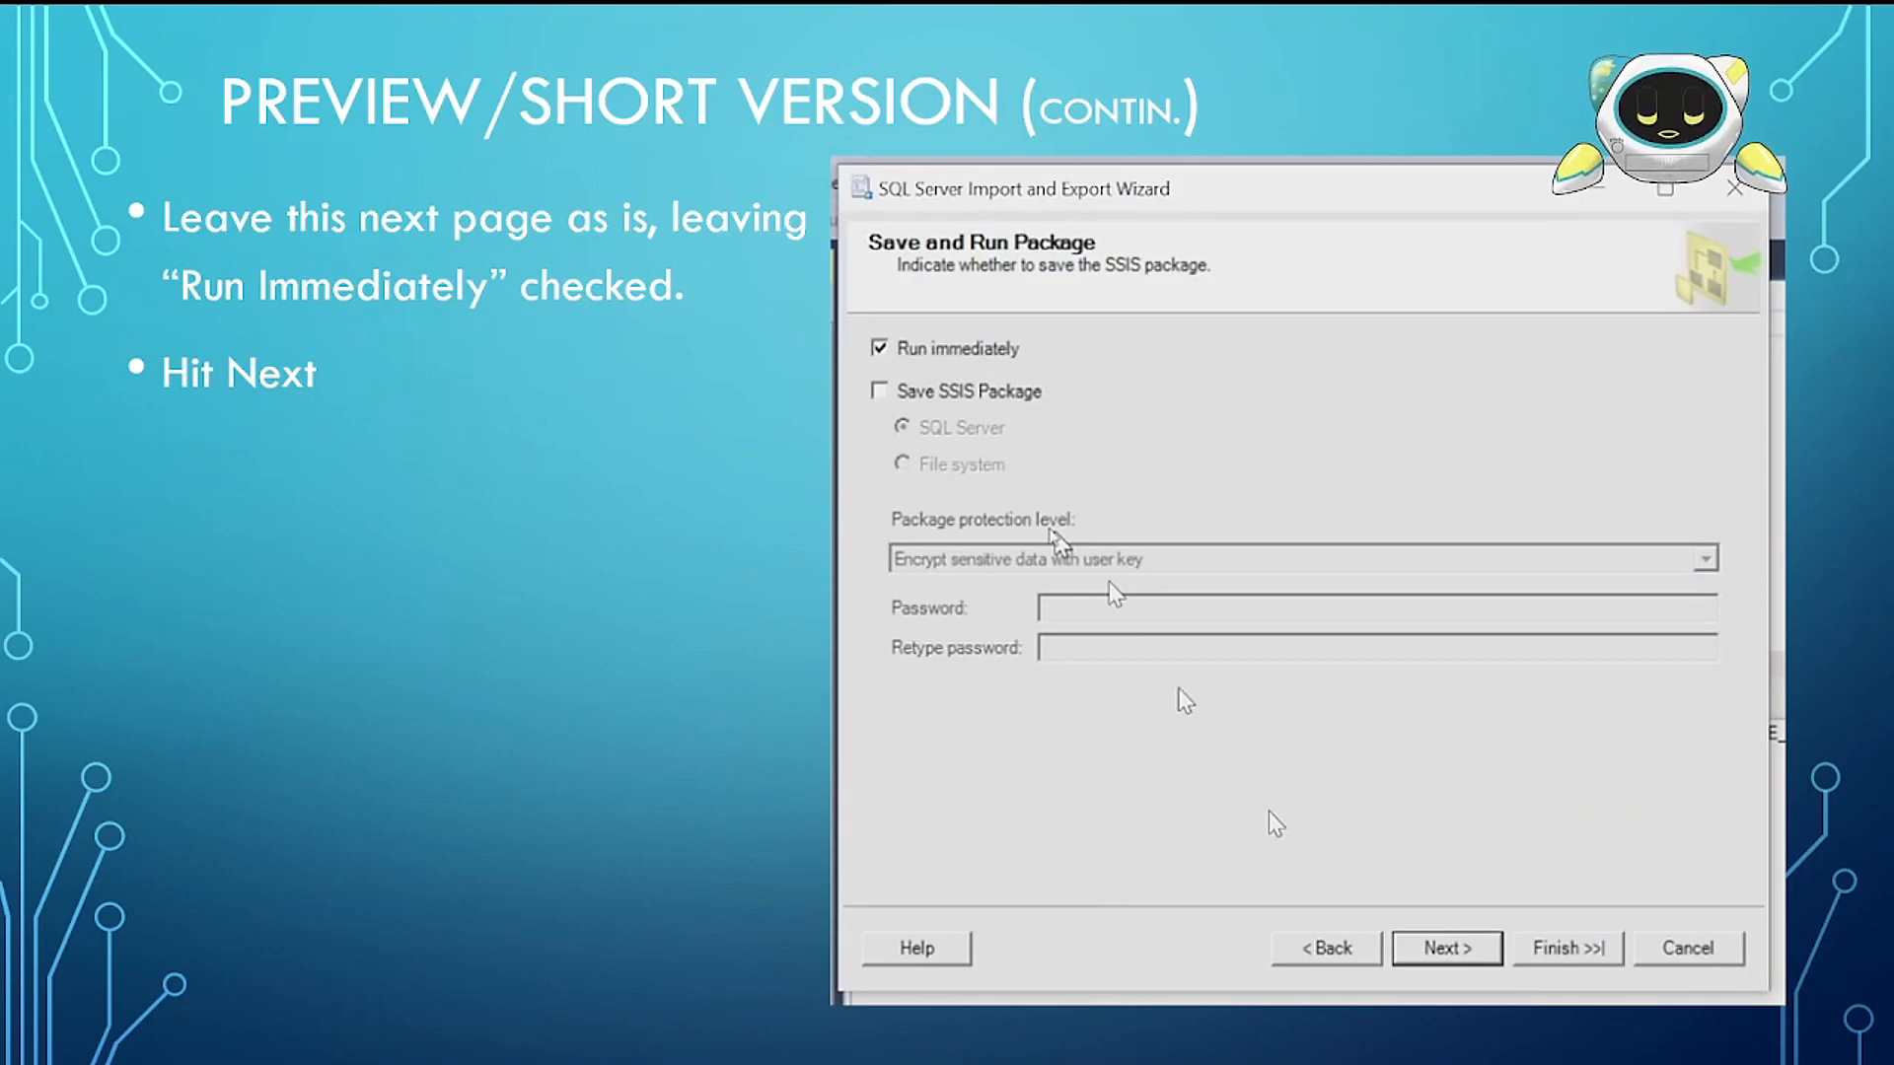
pyautogui.press('Right')
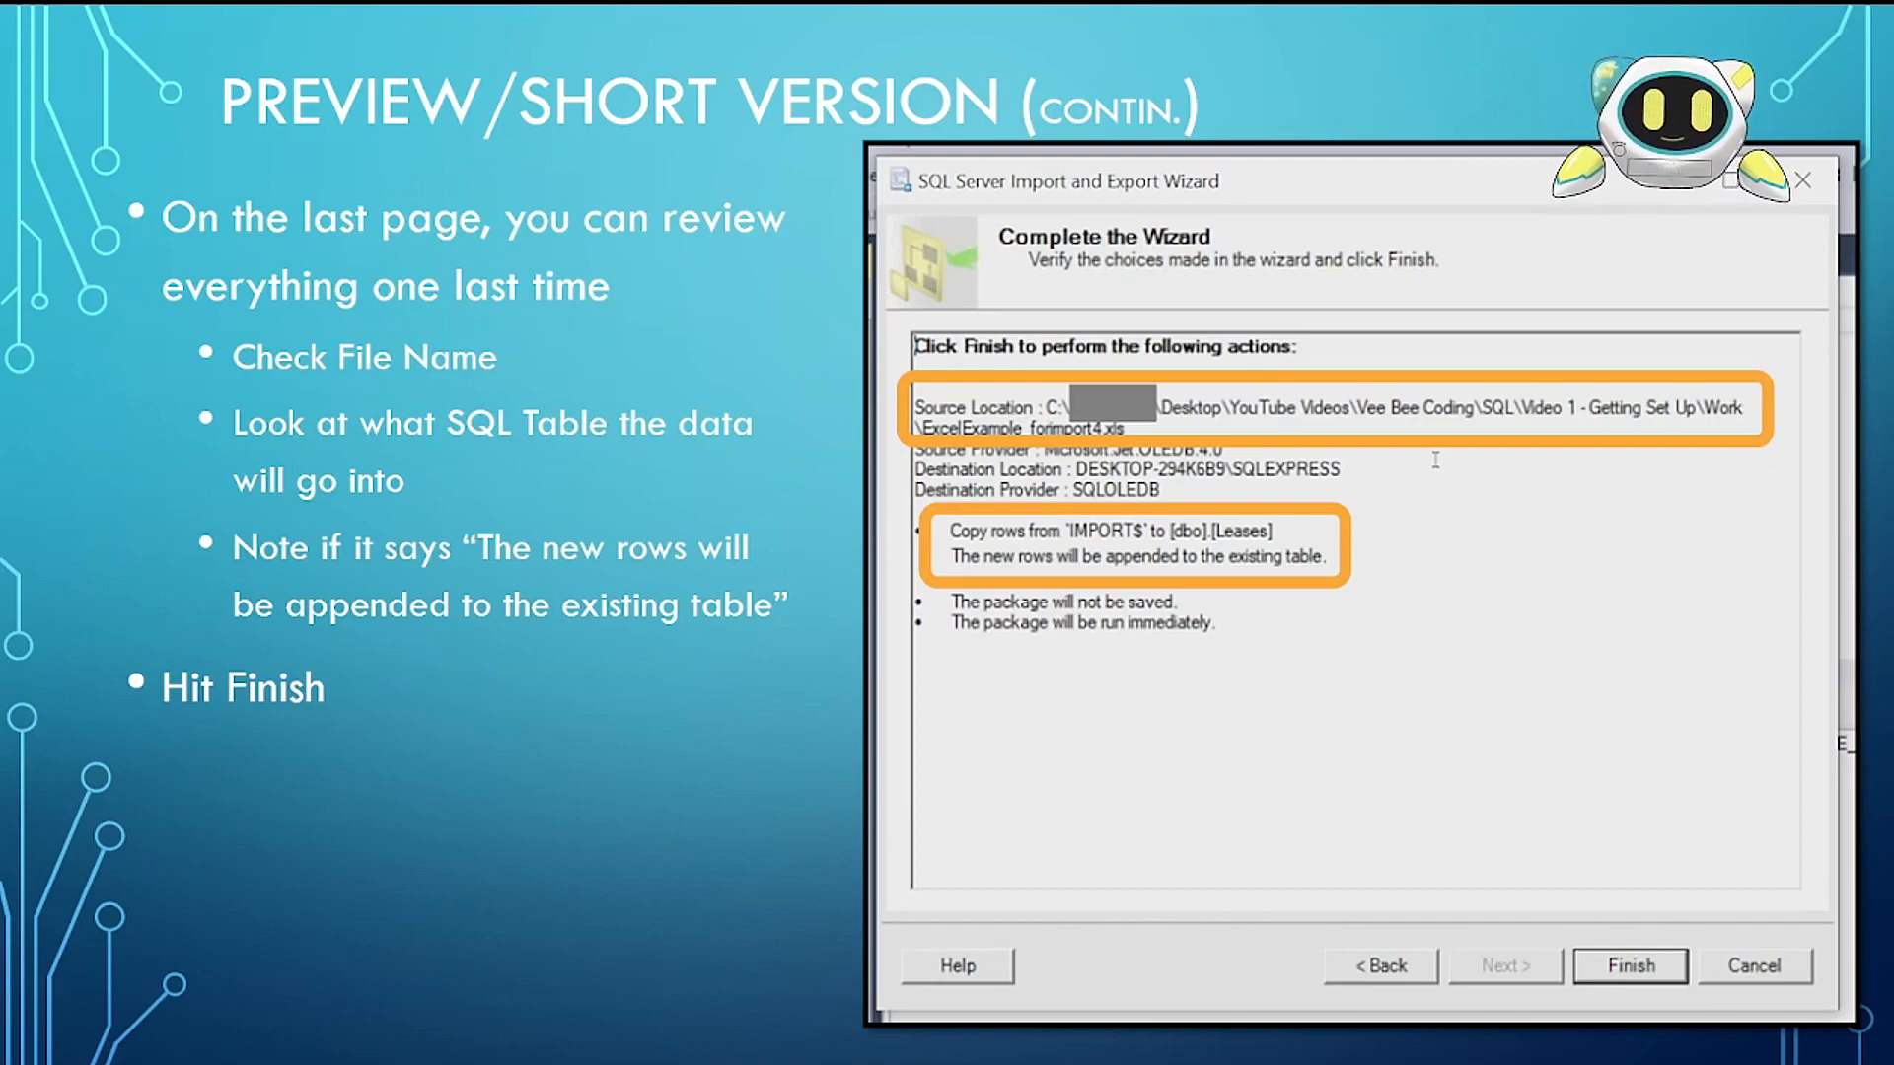
pyautogui.press('Right')
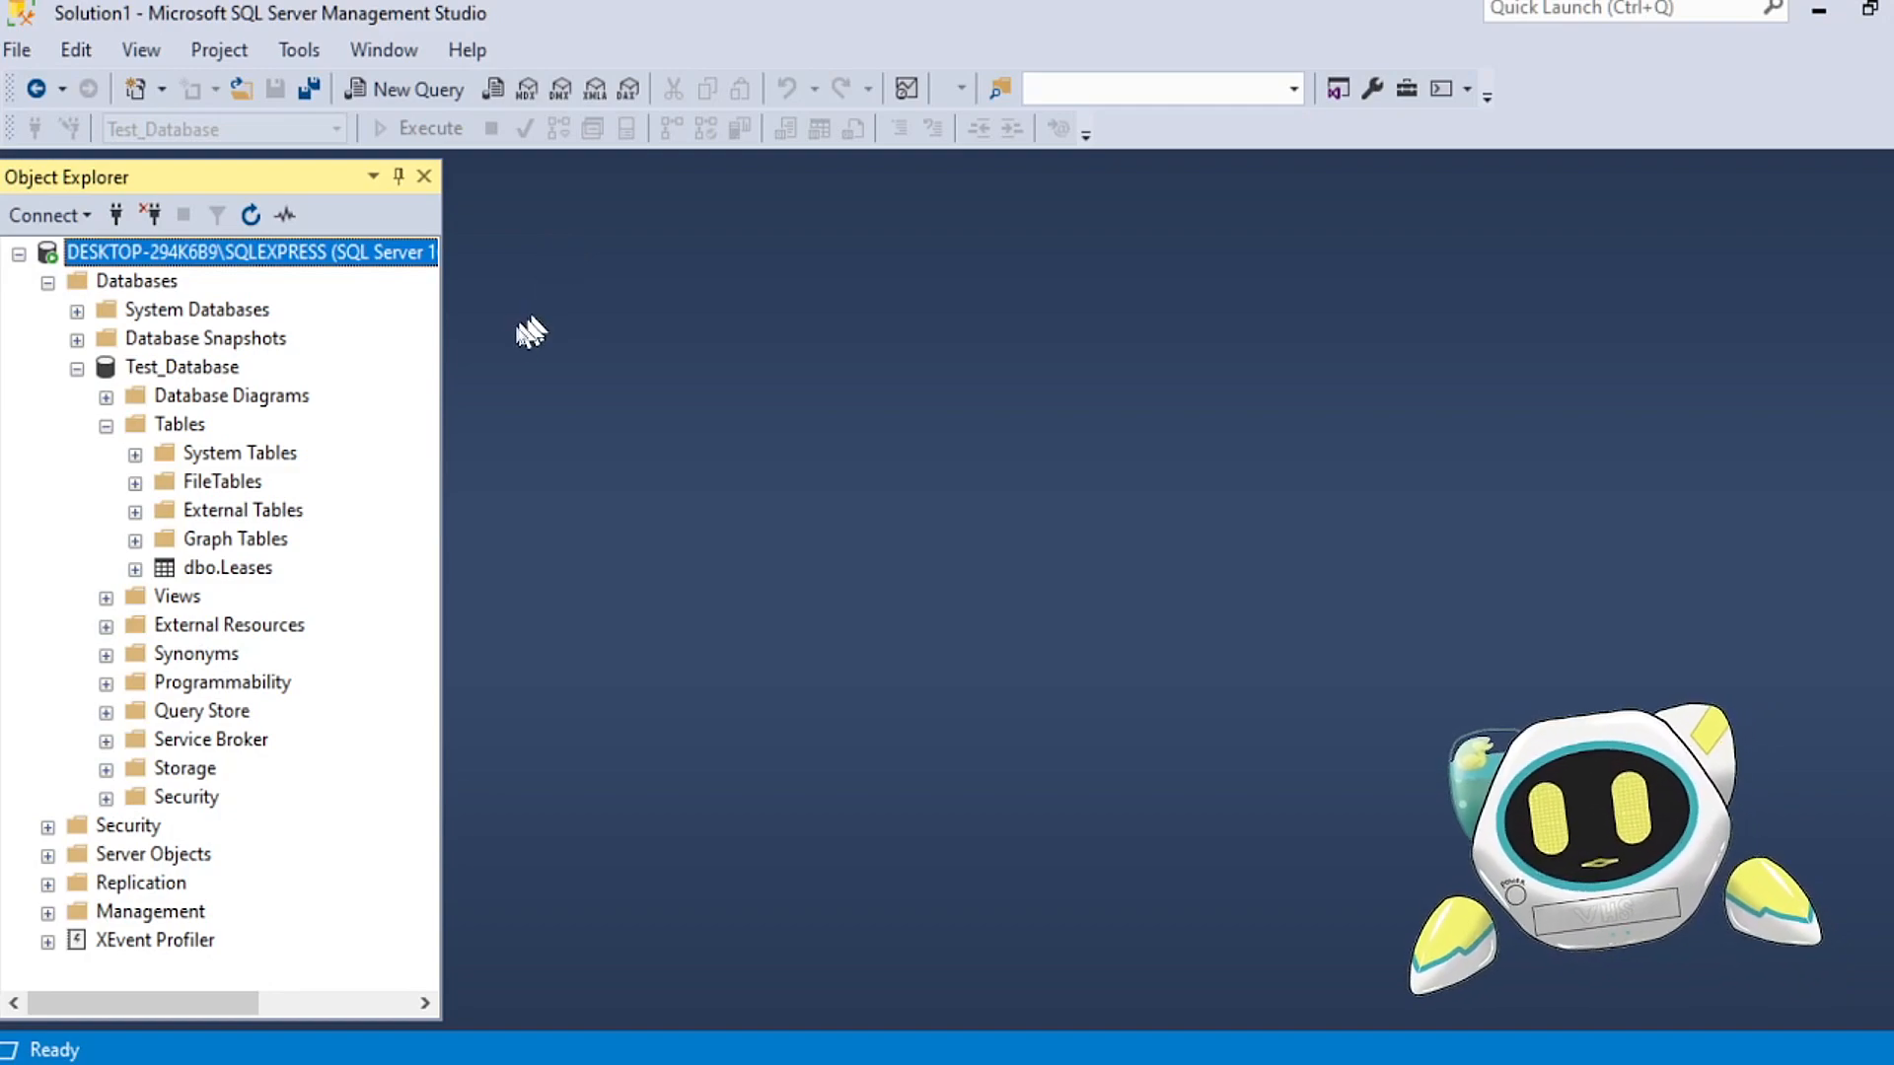
pyautogui.click(228, 369)
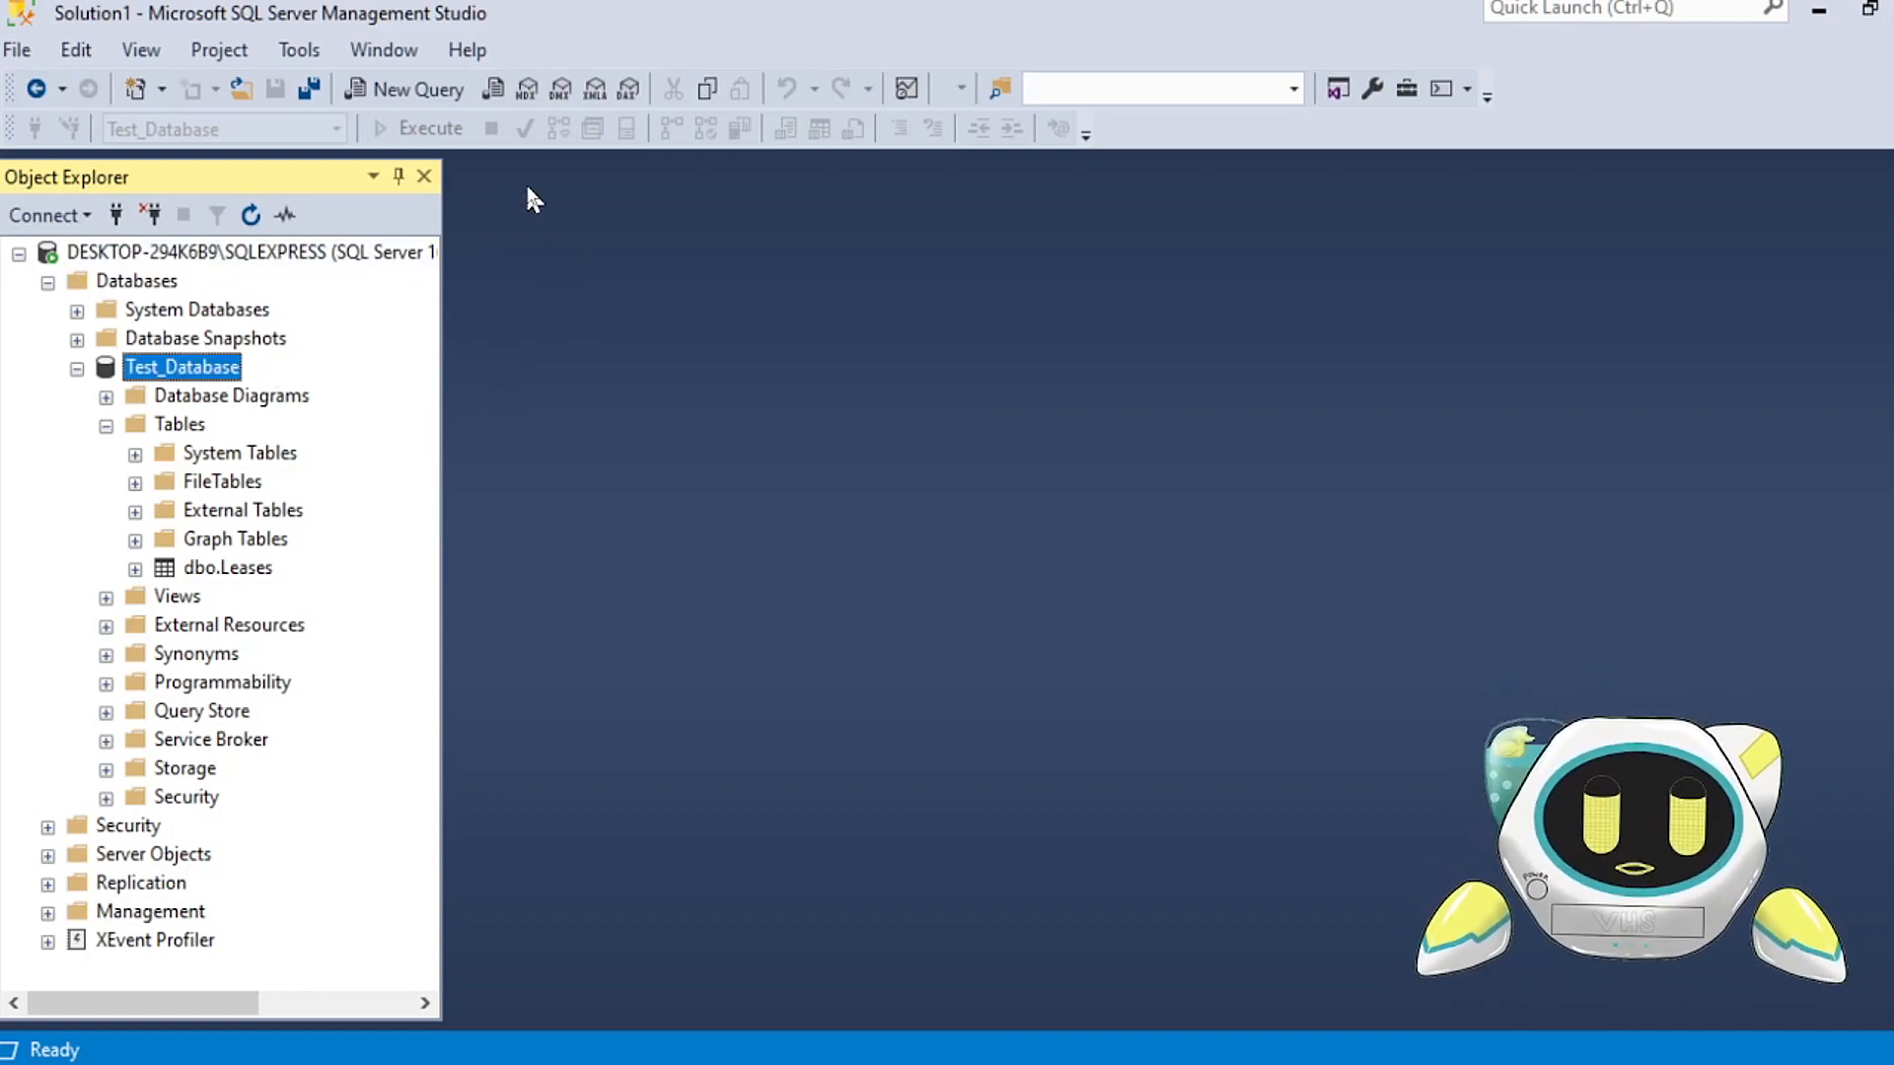
pyautogui.click(398, 100)
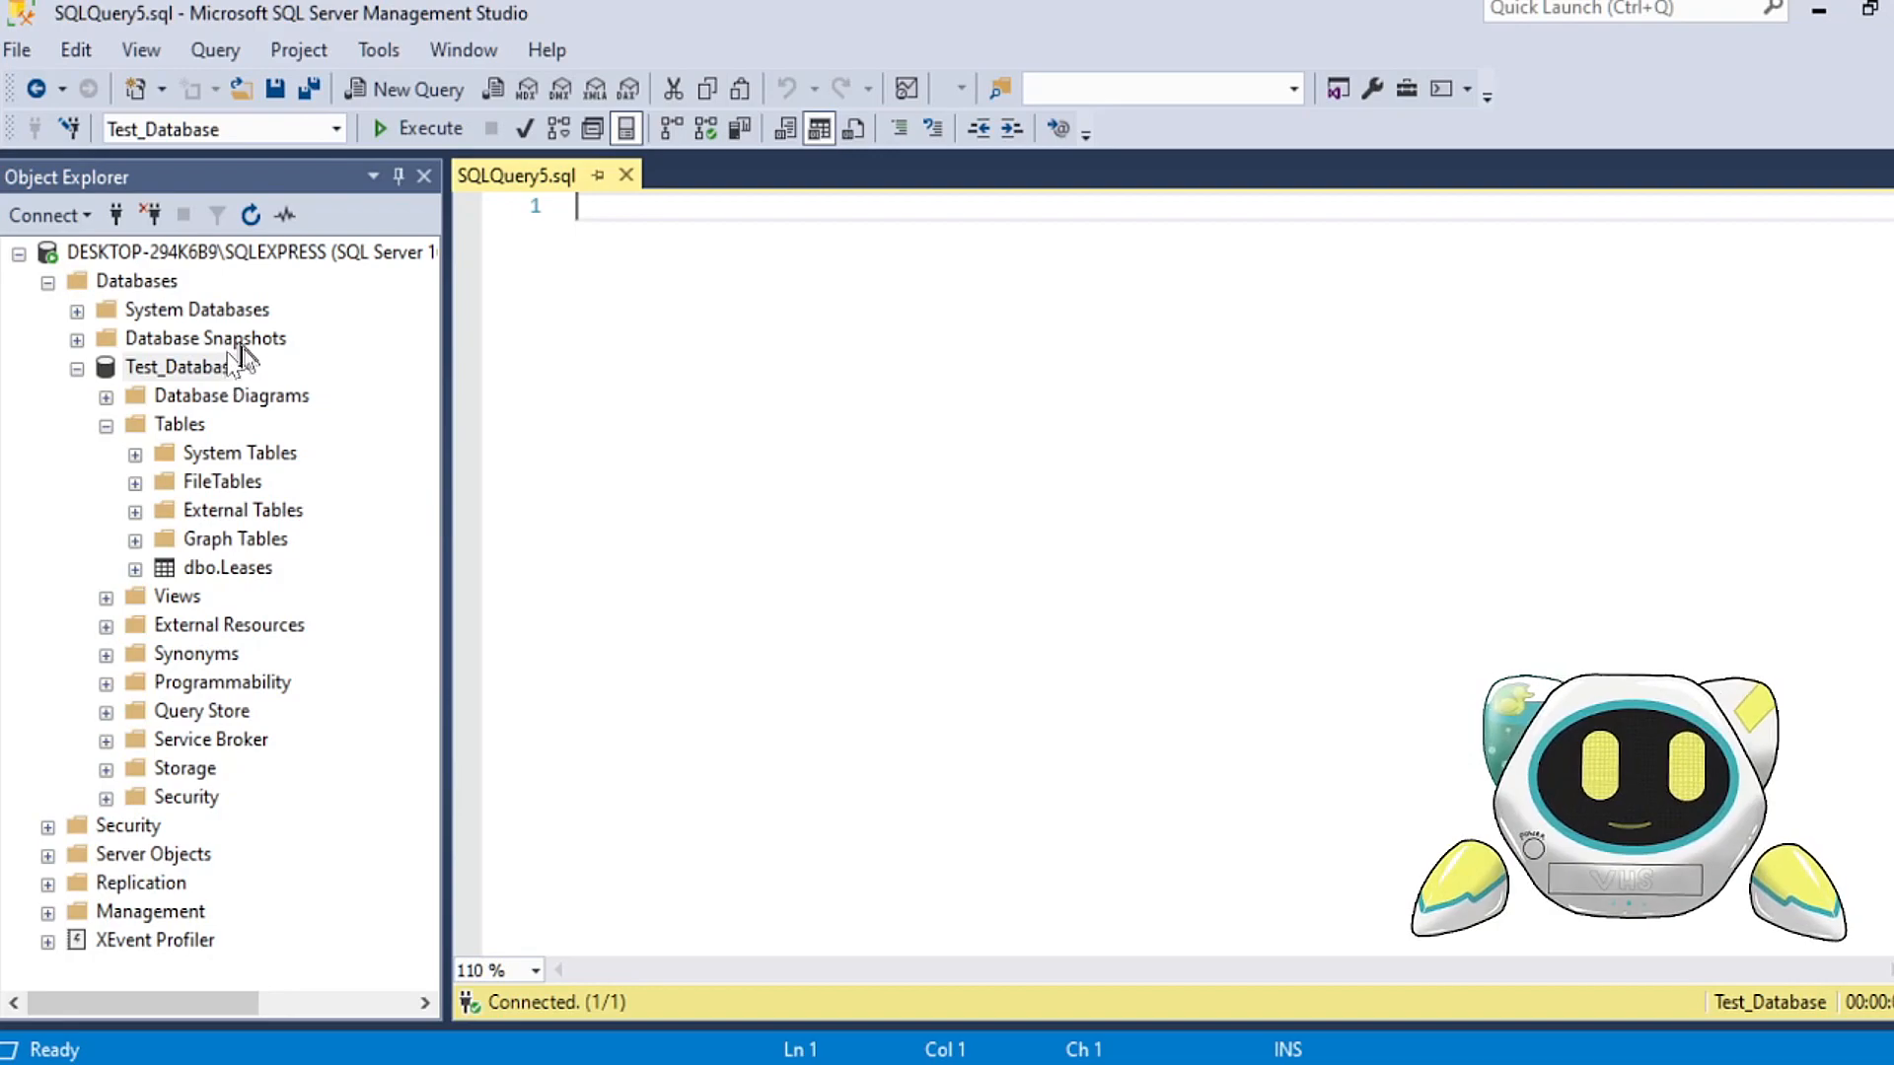
pyautogui.click(627, 176)
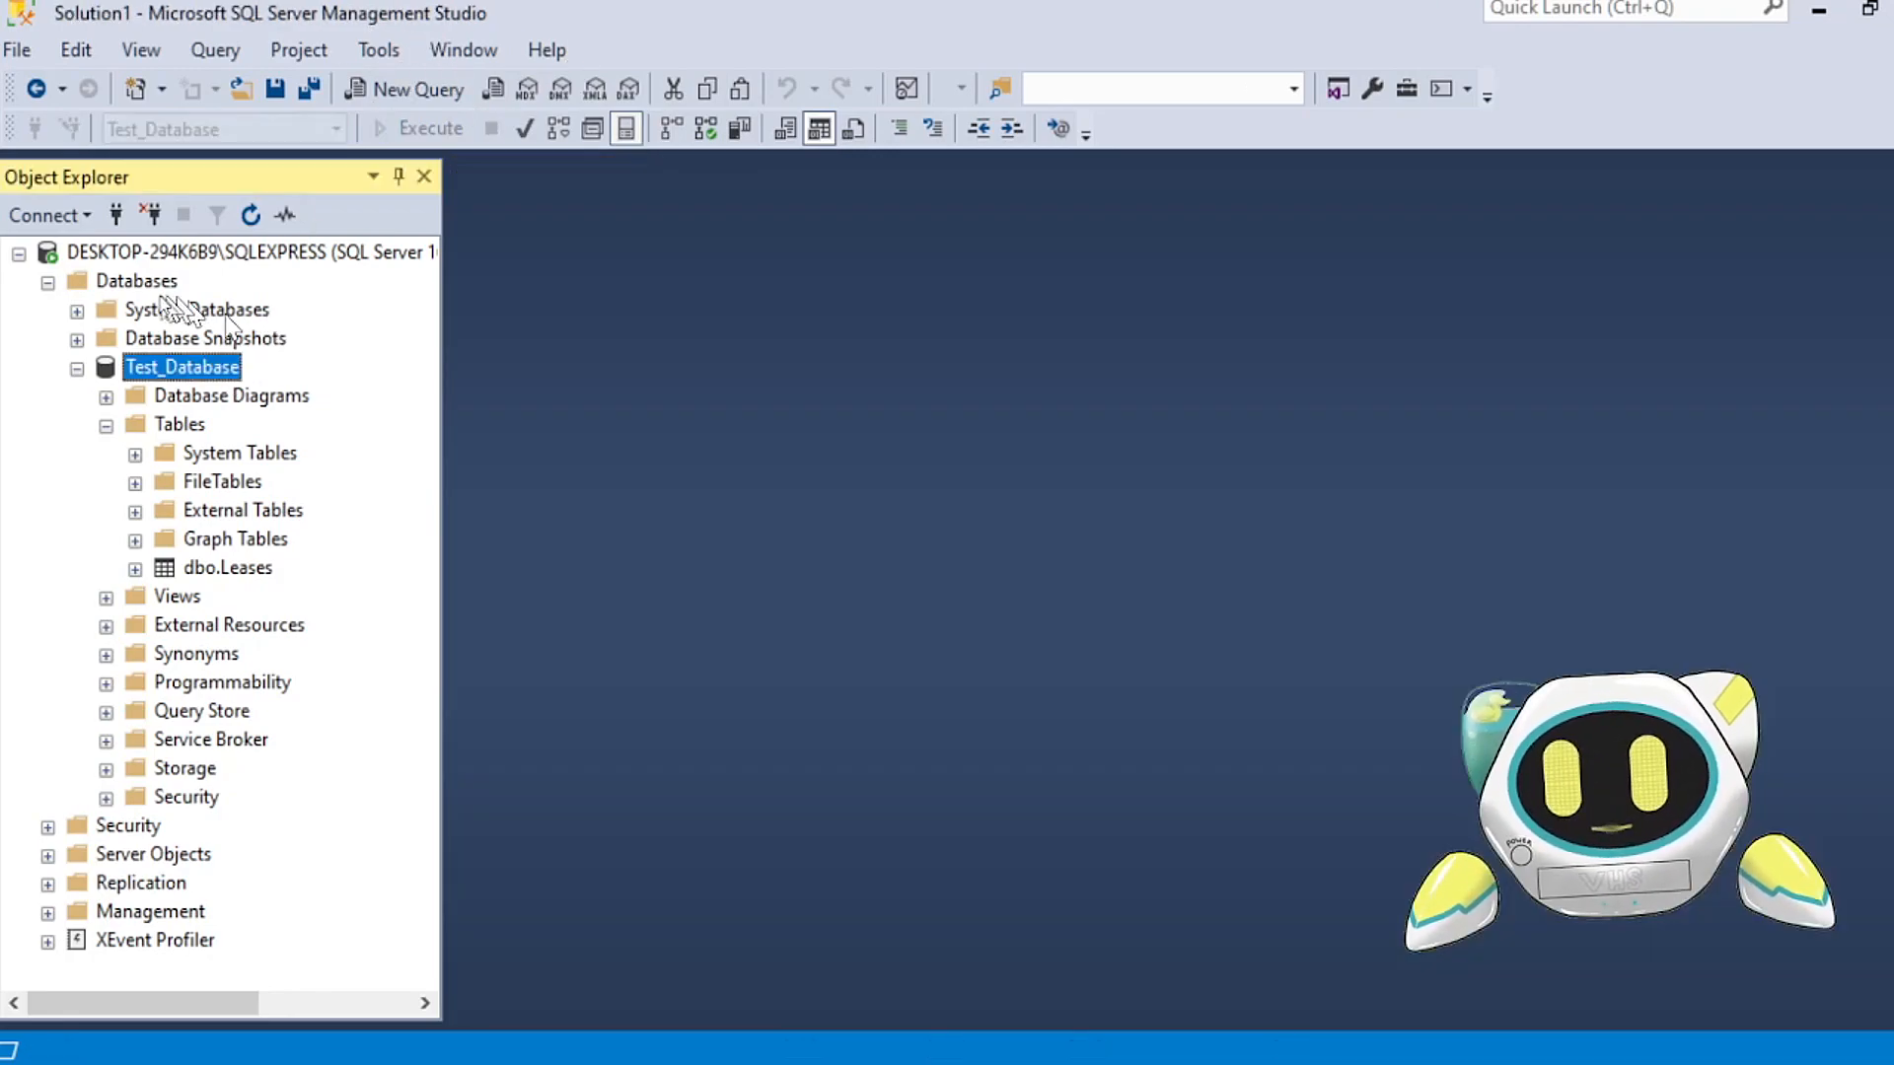
# Step: Open a new query from the SQLEXPRESS server node and set its active database to Test_Database
pyautogui.click(173, 253)
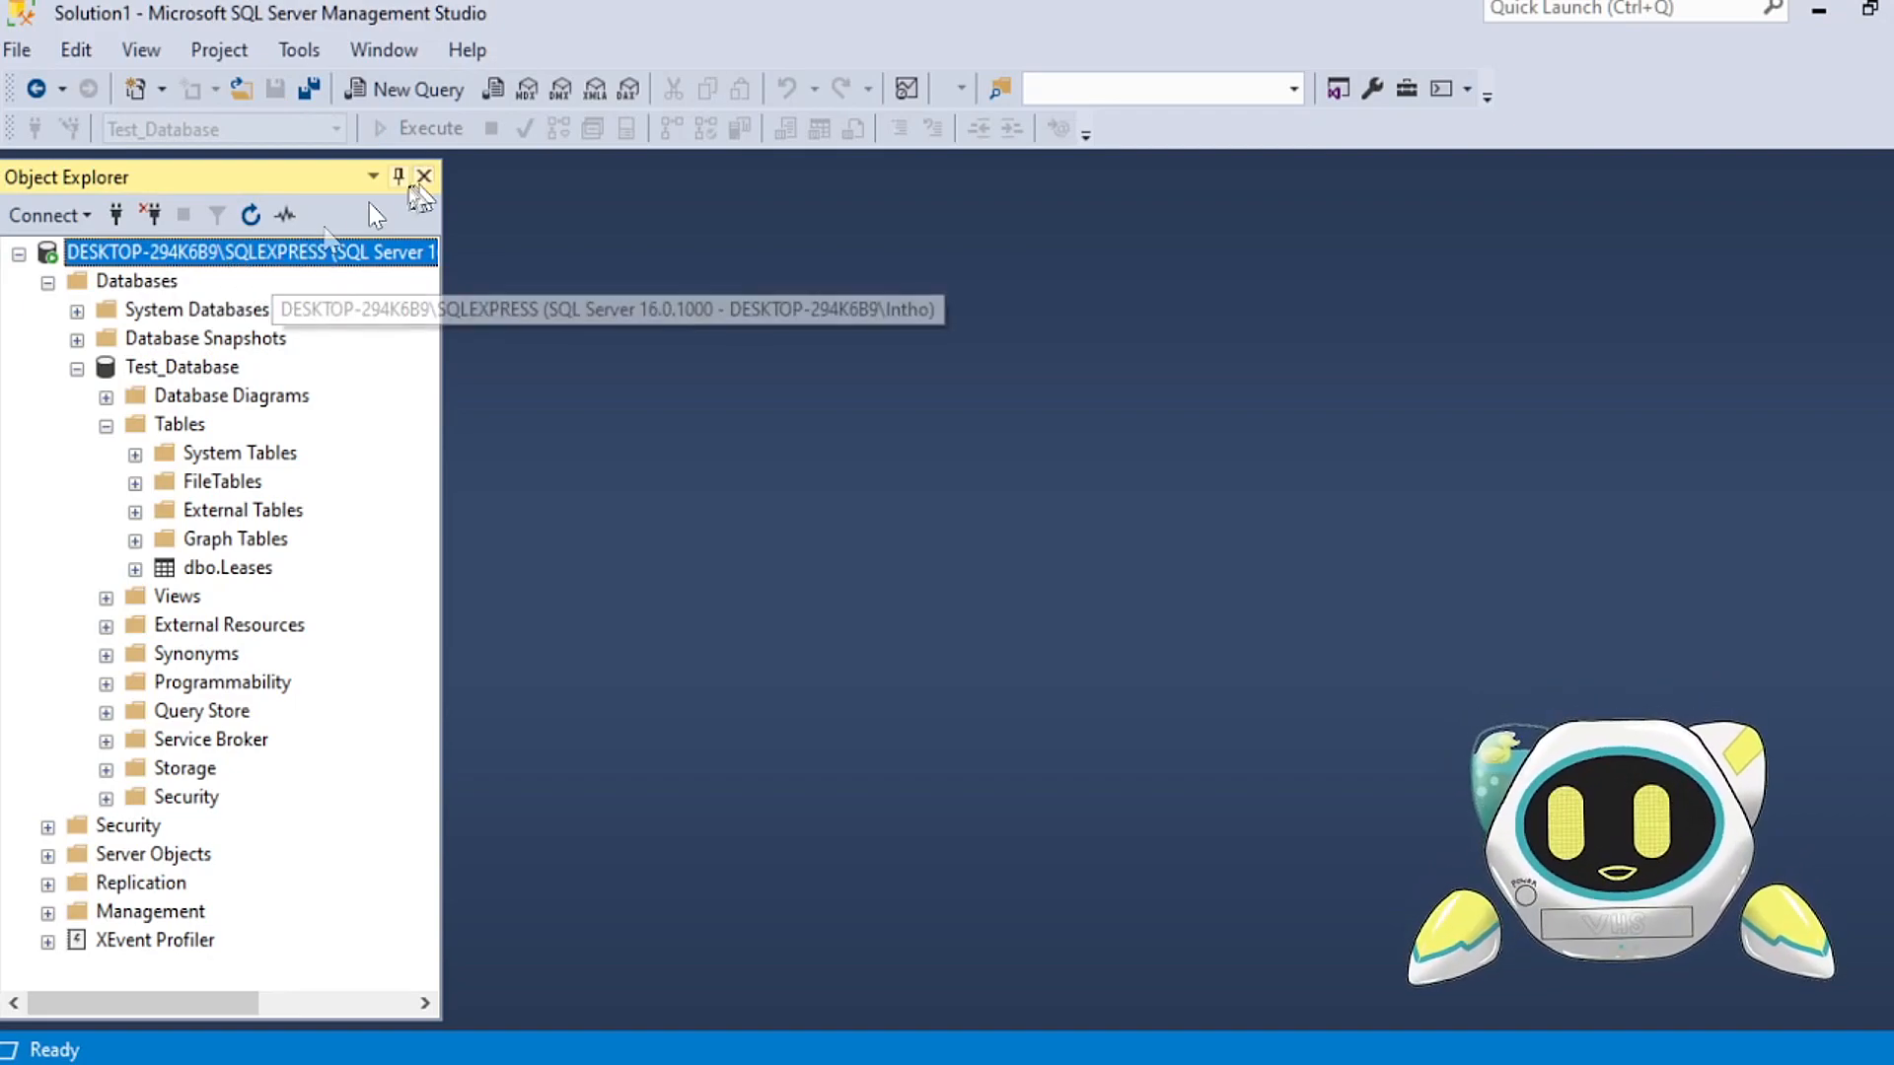
pyautogui.click(404, 89)
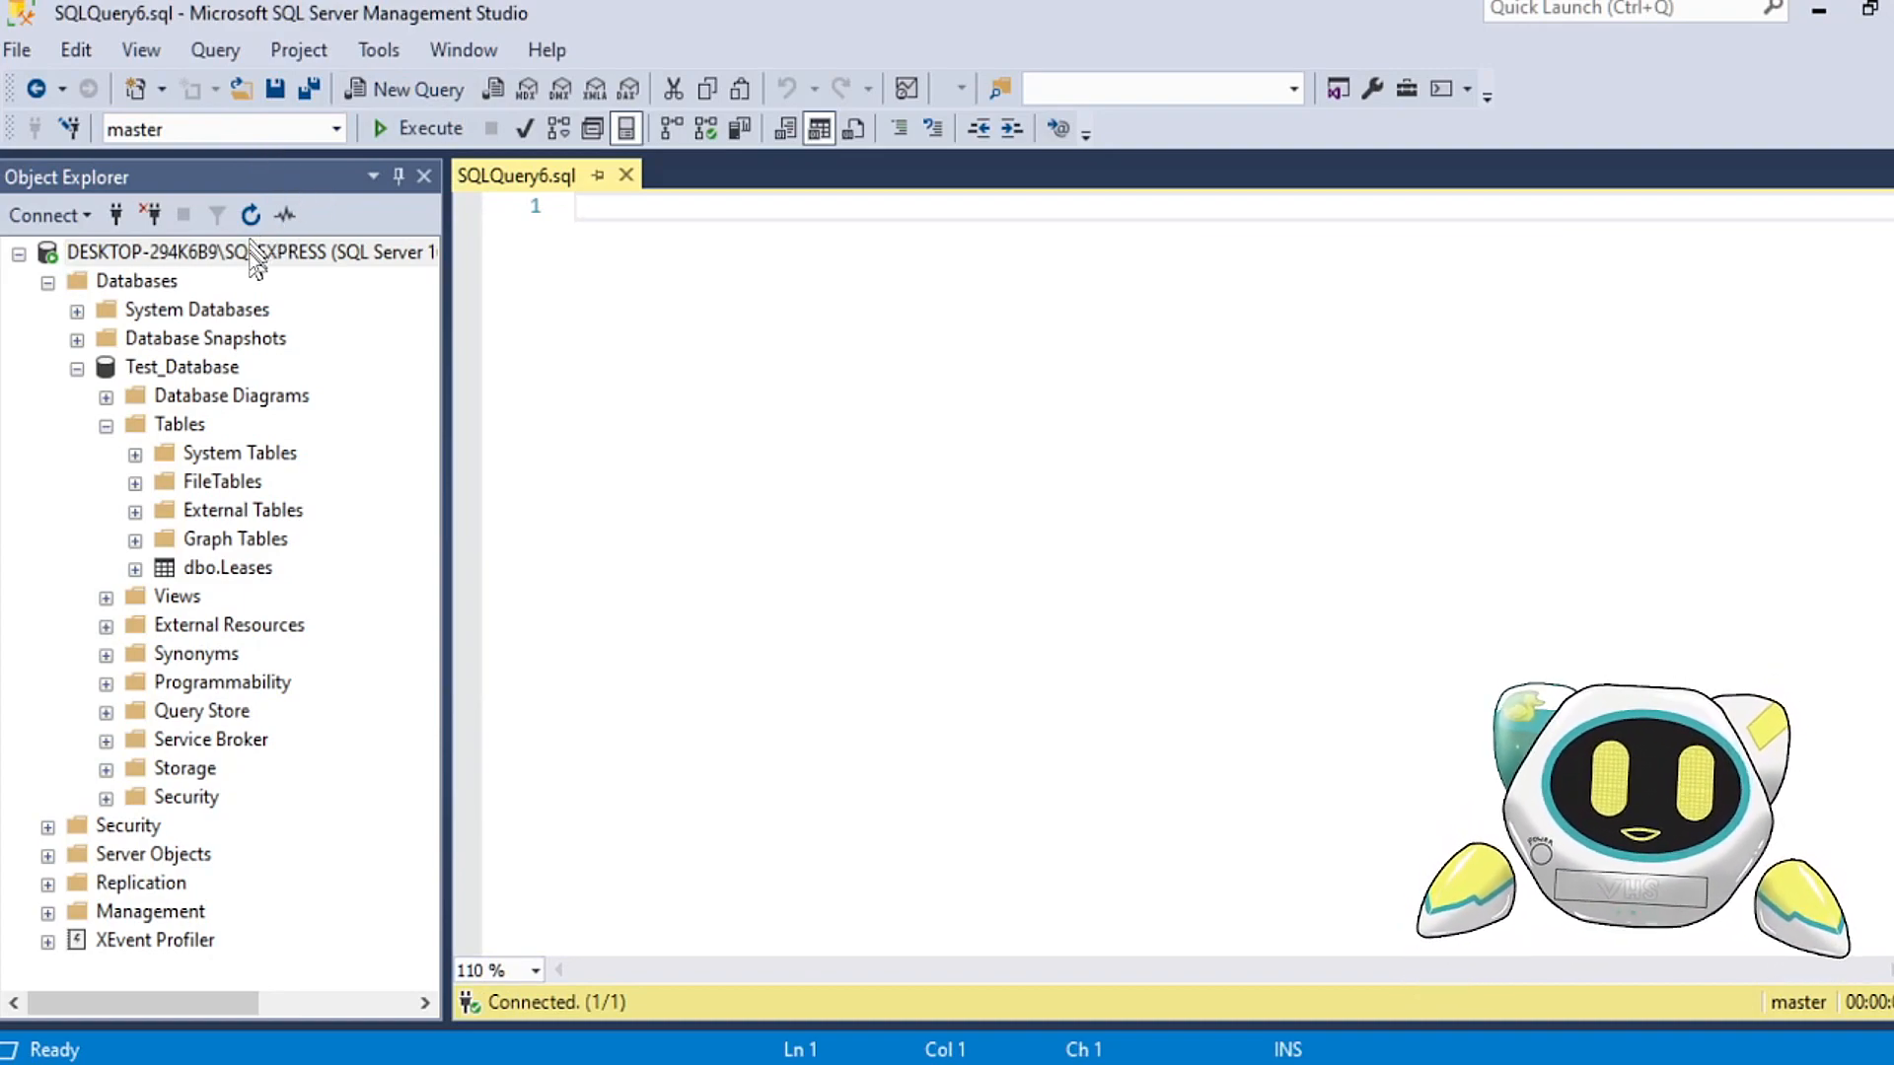
pyautogui.click(333, 130)
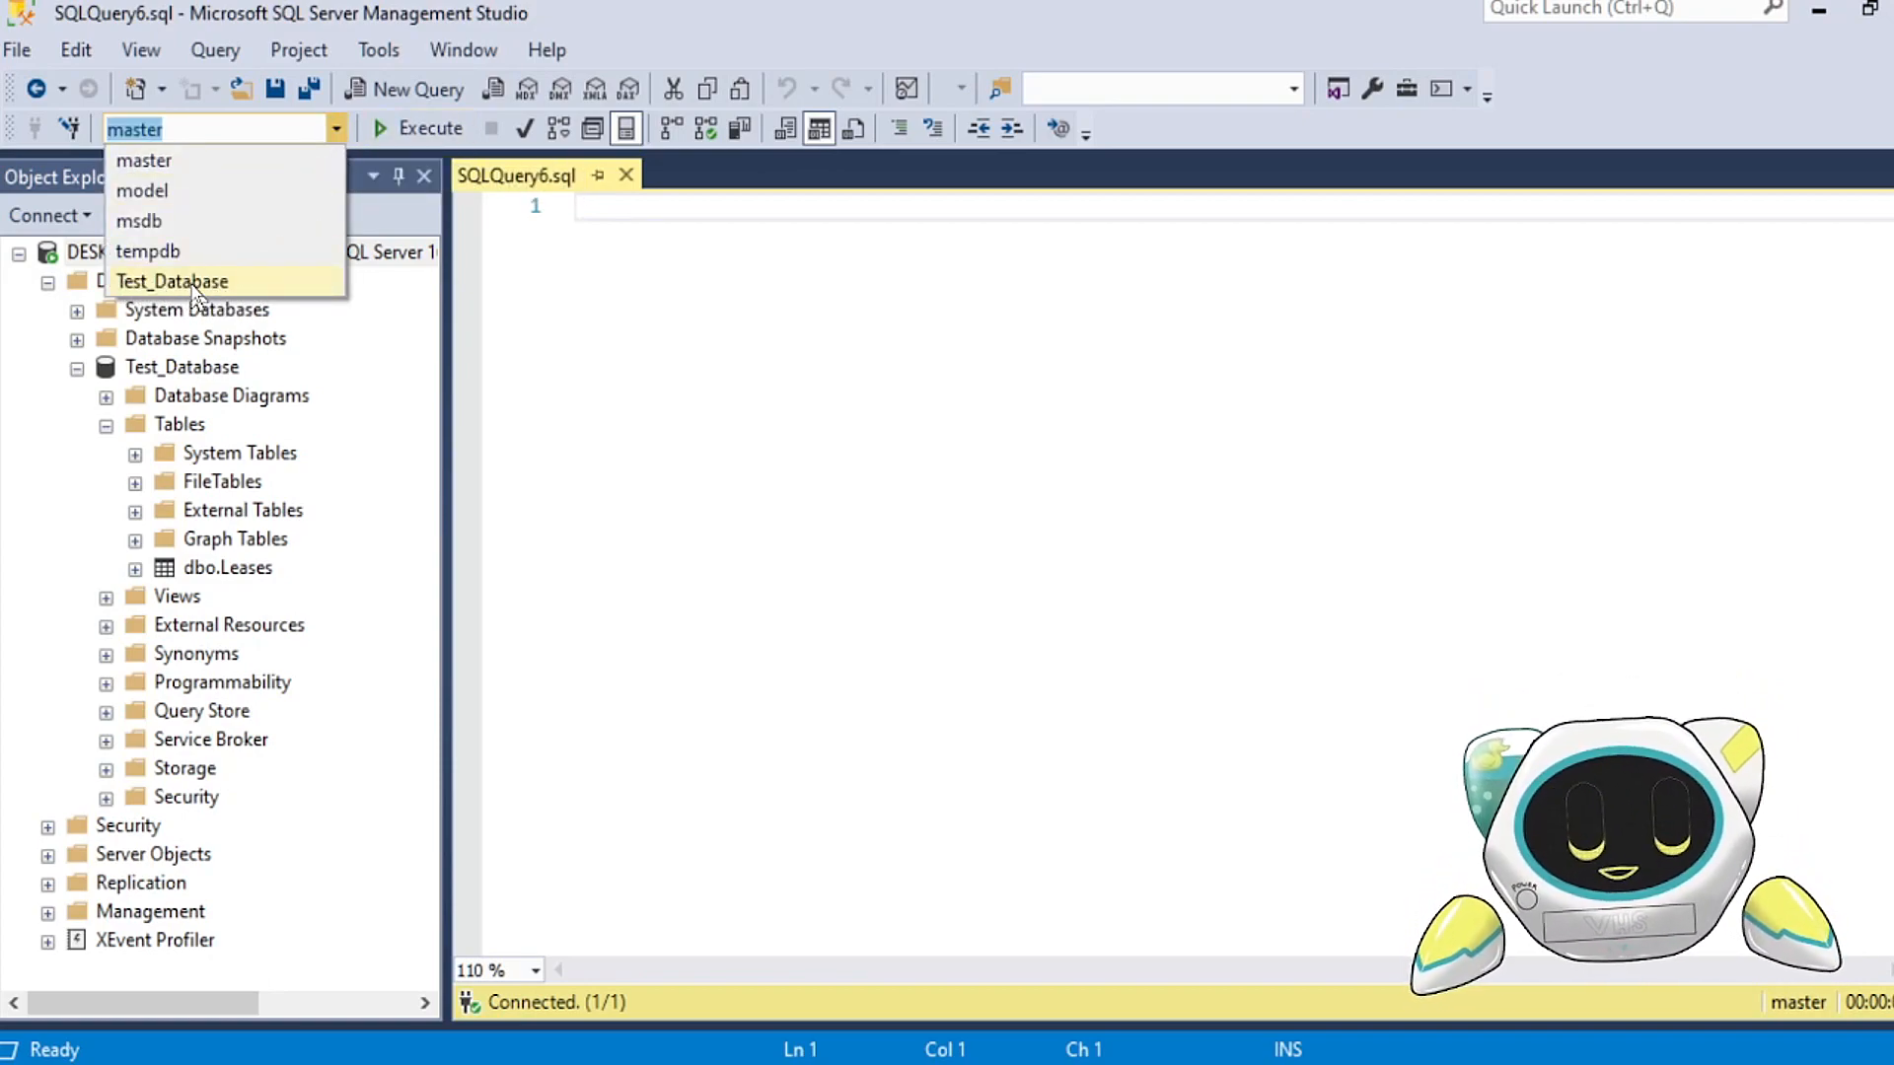
pyautogui.click(261, 283)
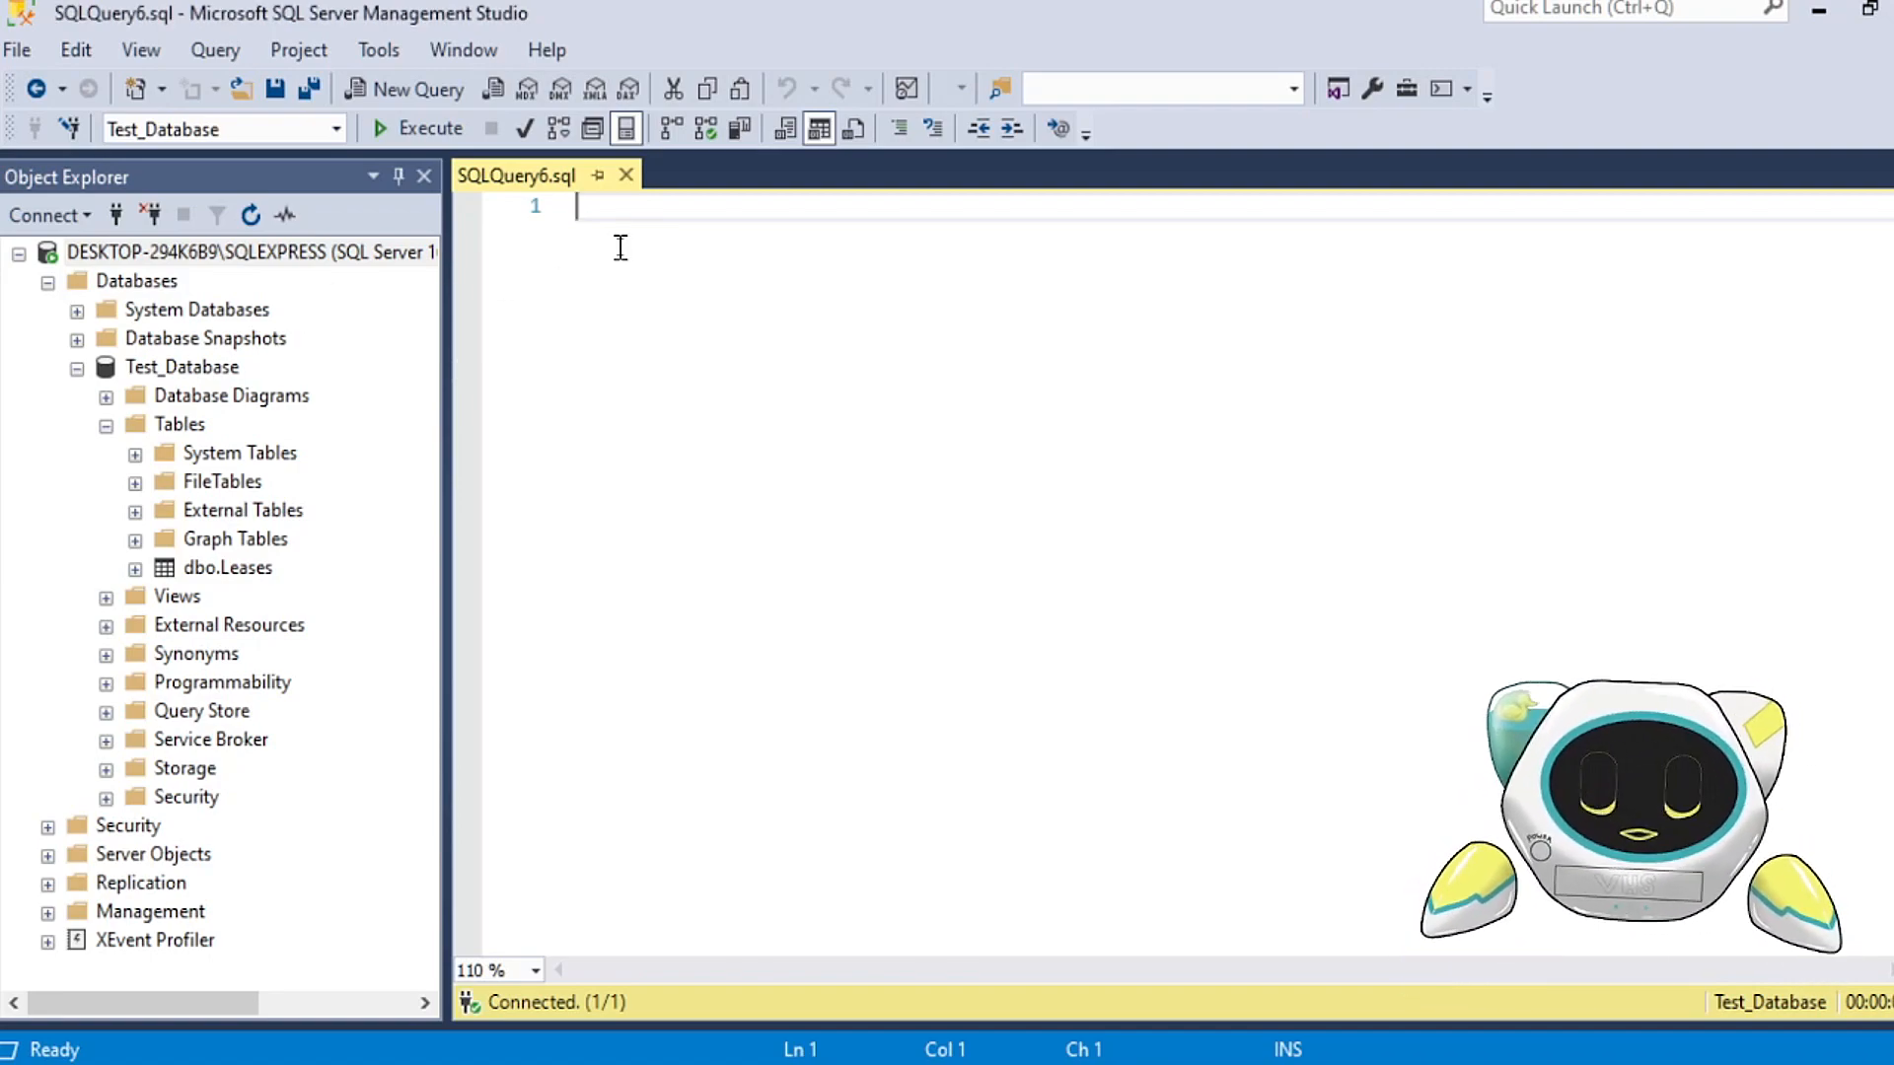
# Step: Start a "Create table BUCKETS (" statement on line 2, with blank lines inside for columns and a closing parenthesis below
pyautogui.press('Return')
pyautogui.press('Return')
pyautogui.press('Return')
pyautogui.press('Up')
pyautogui.press('Up')
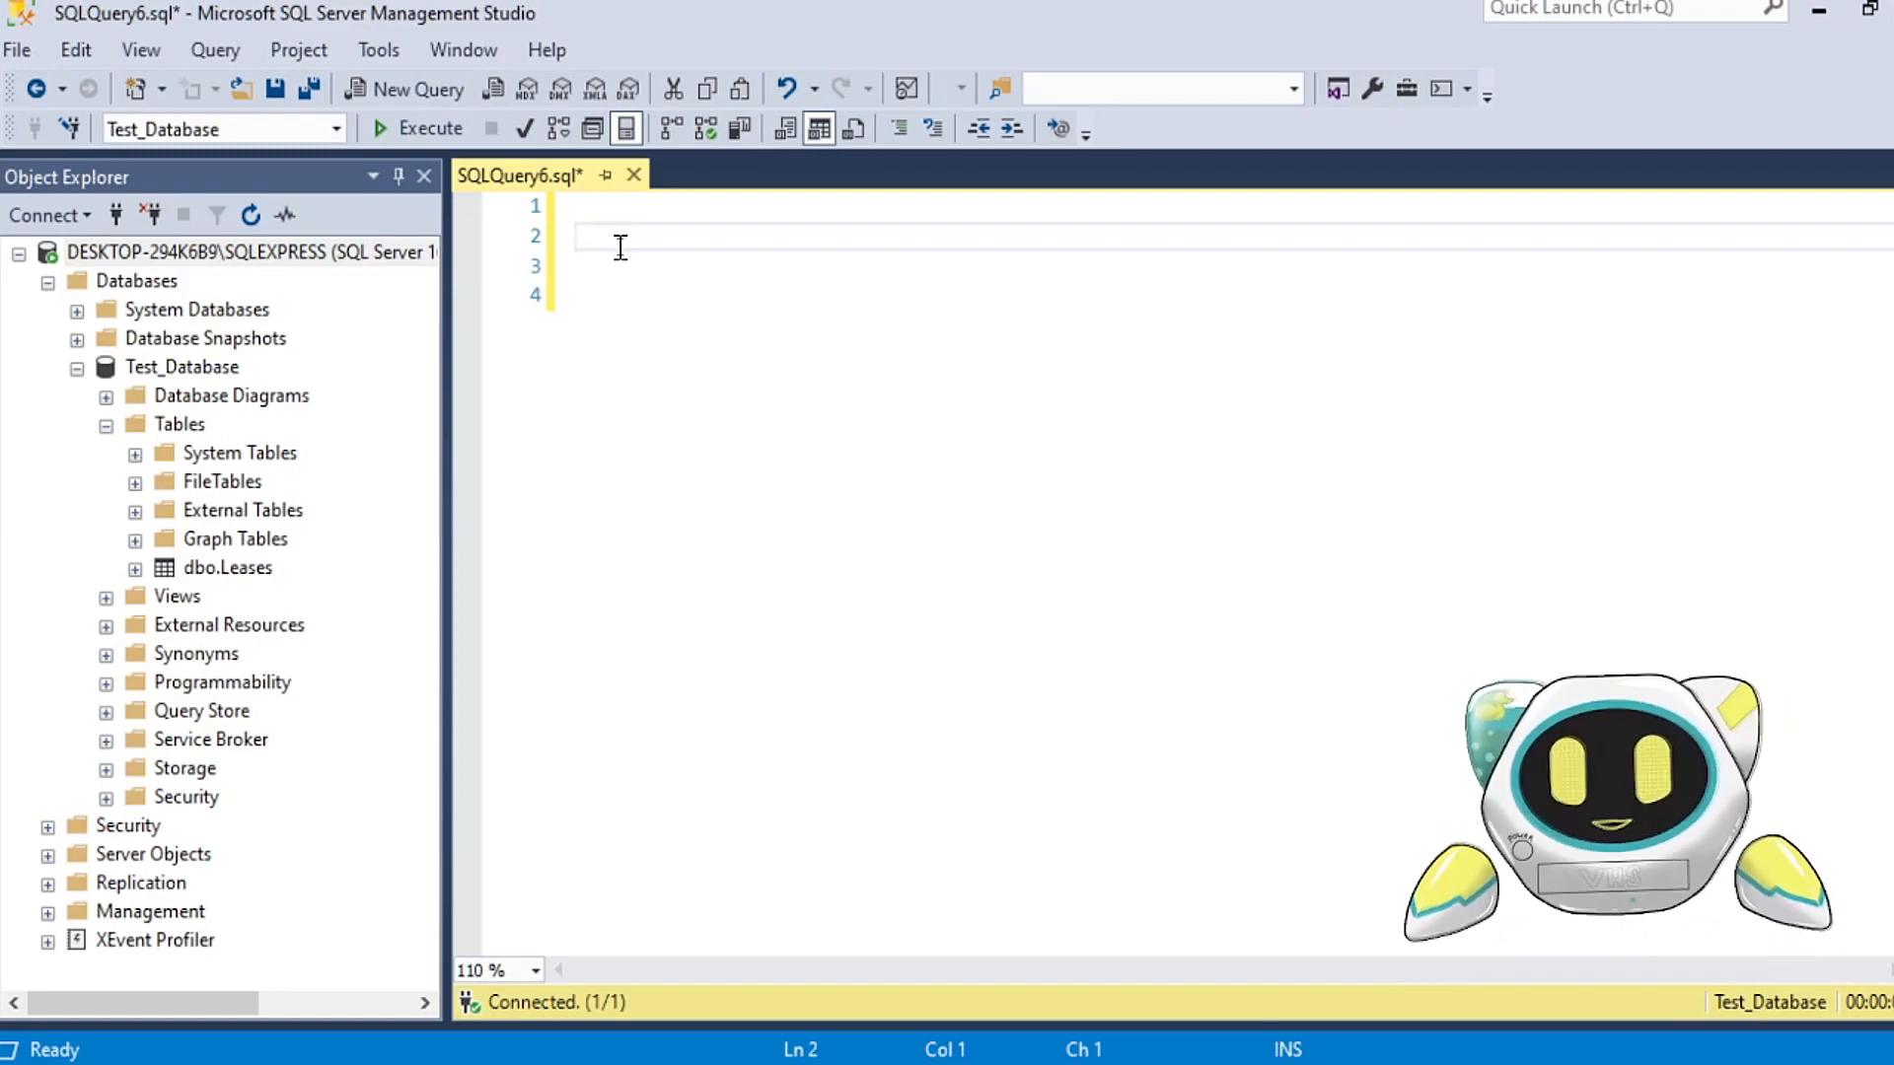
pyautogui.write('C')
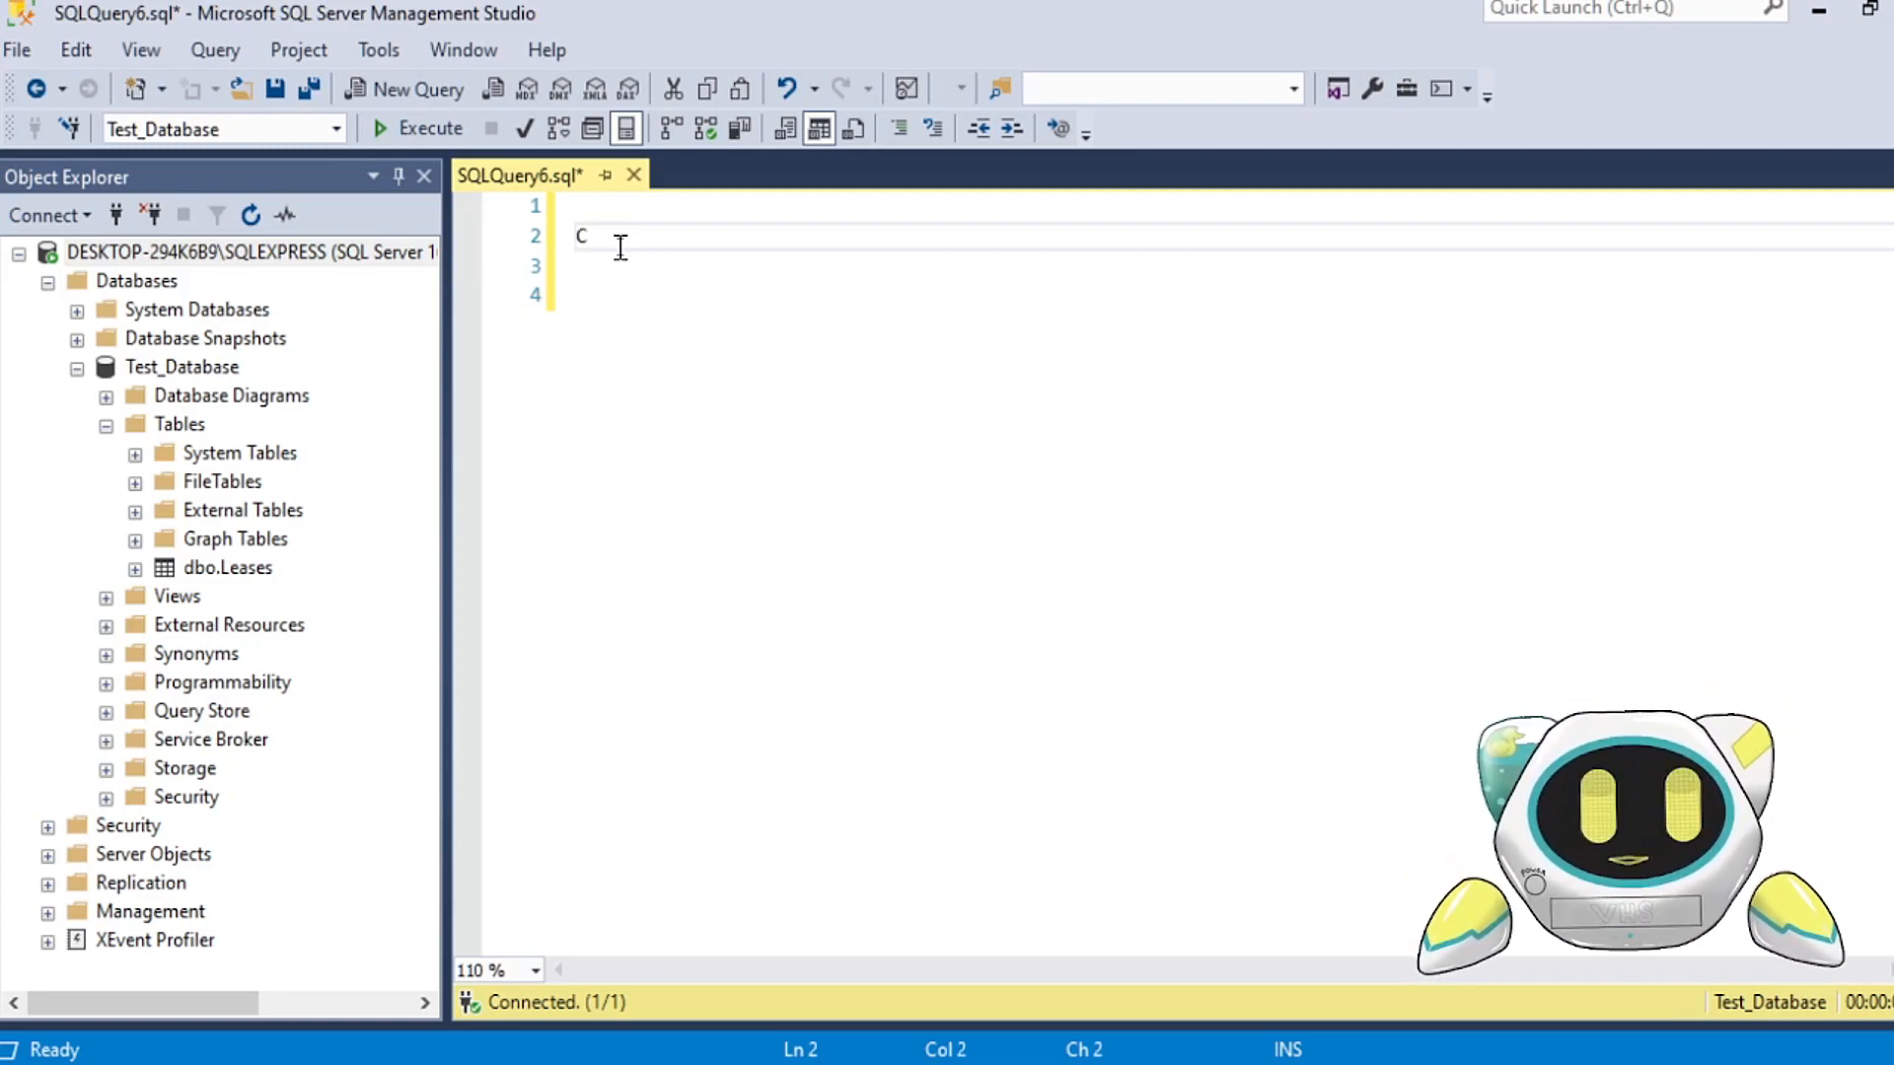
pyautogui.write('reate ')
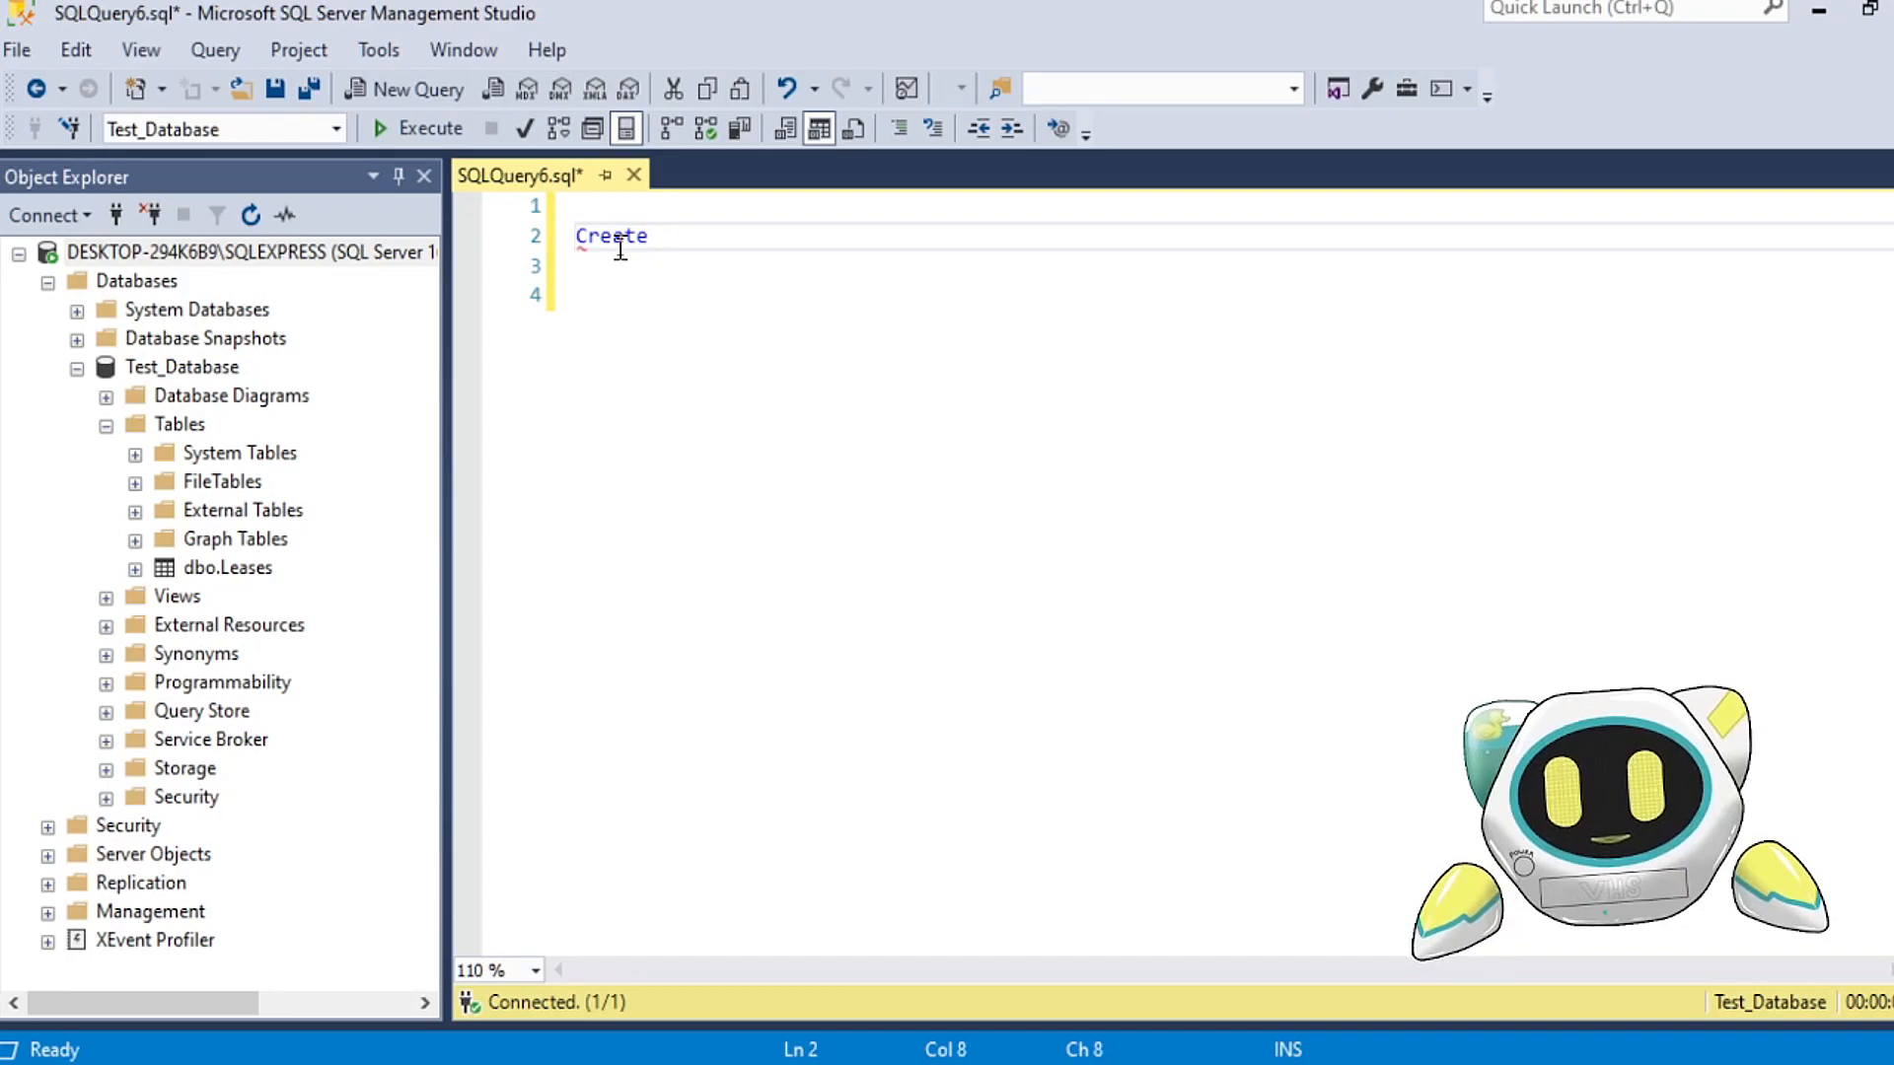
pyautogui.write('table BUCKETS (')
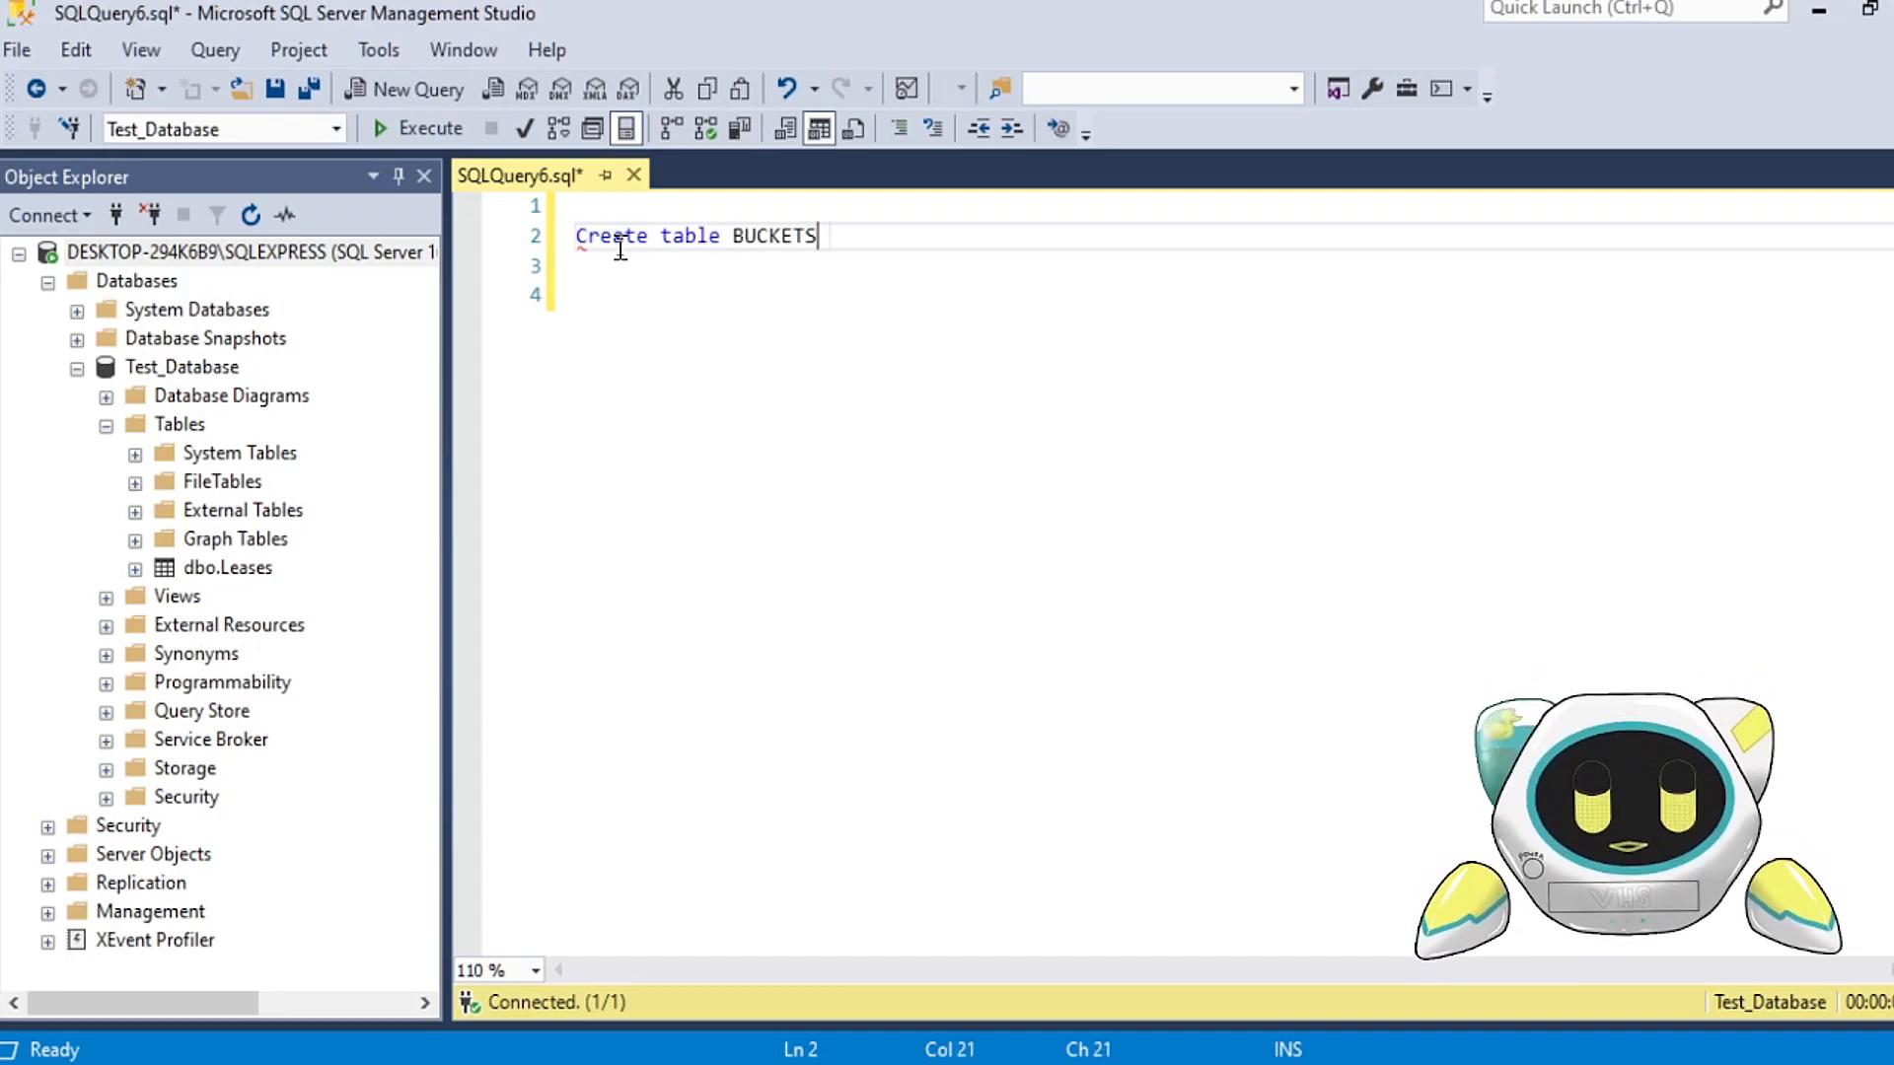
pyautogui.press('Return')
pyautogui.press('Return')
pyautogui.press('Return')
pyautogui.write(')')
pyautogui.press('Up')
pyautogui.press('Up')
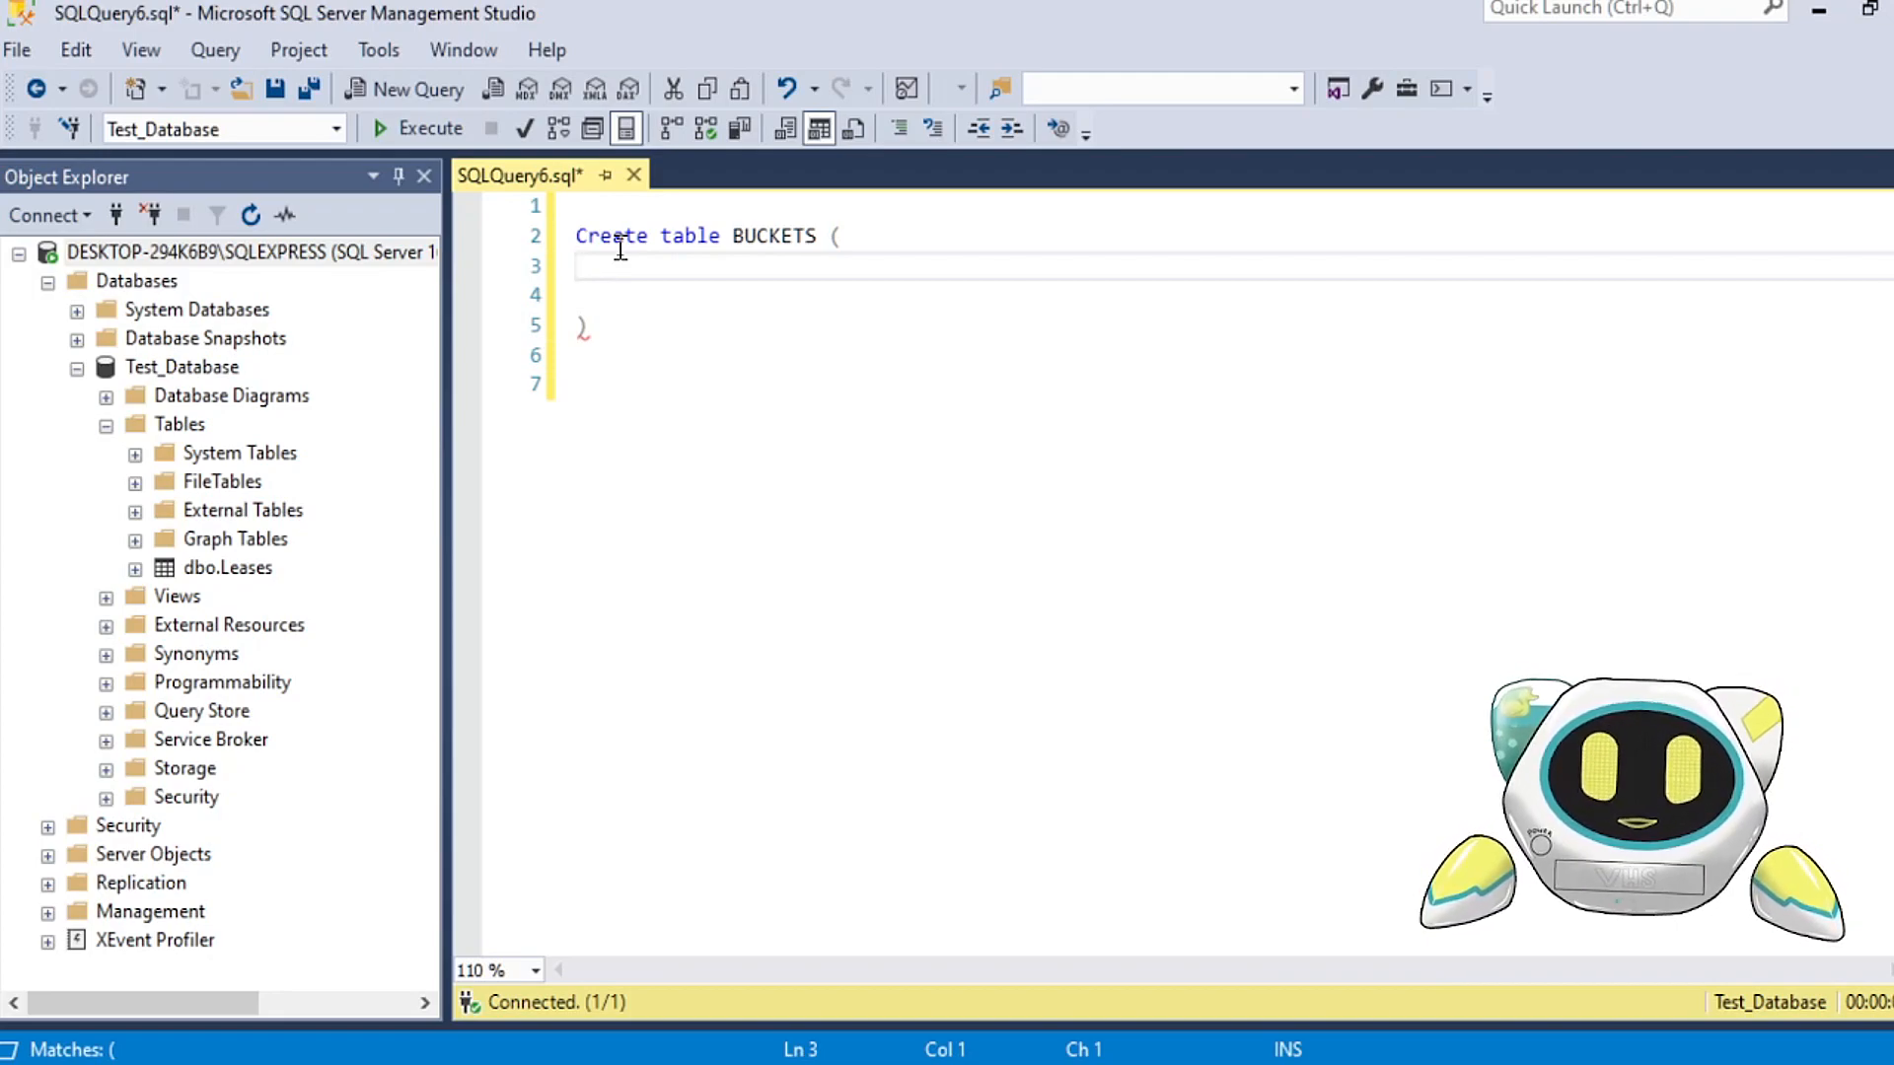
# Step: Define the first BUCKETS column as "CATEGORY varchar(50) not null,"
pyautogui.write('CAT')
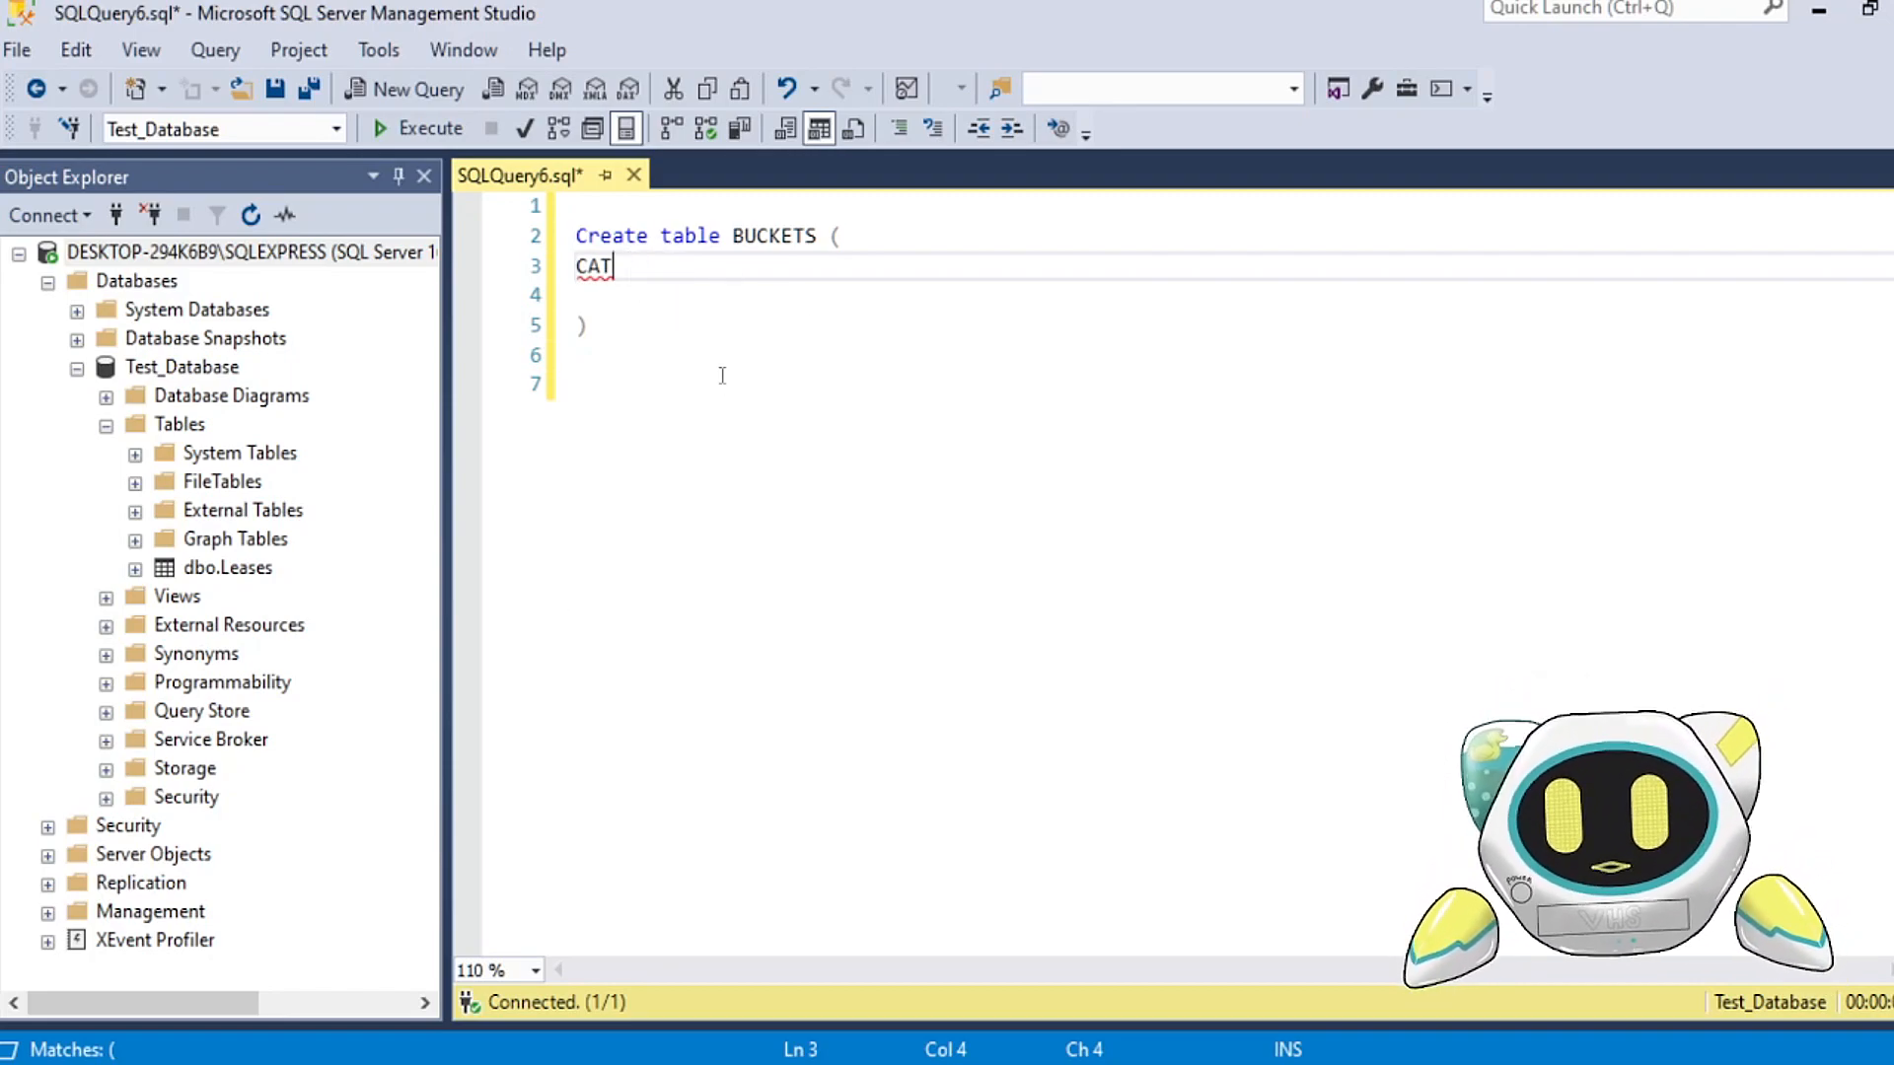
pyautogui.write('EGORY ')
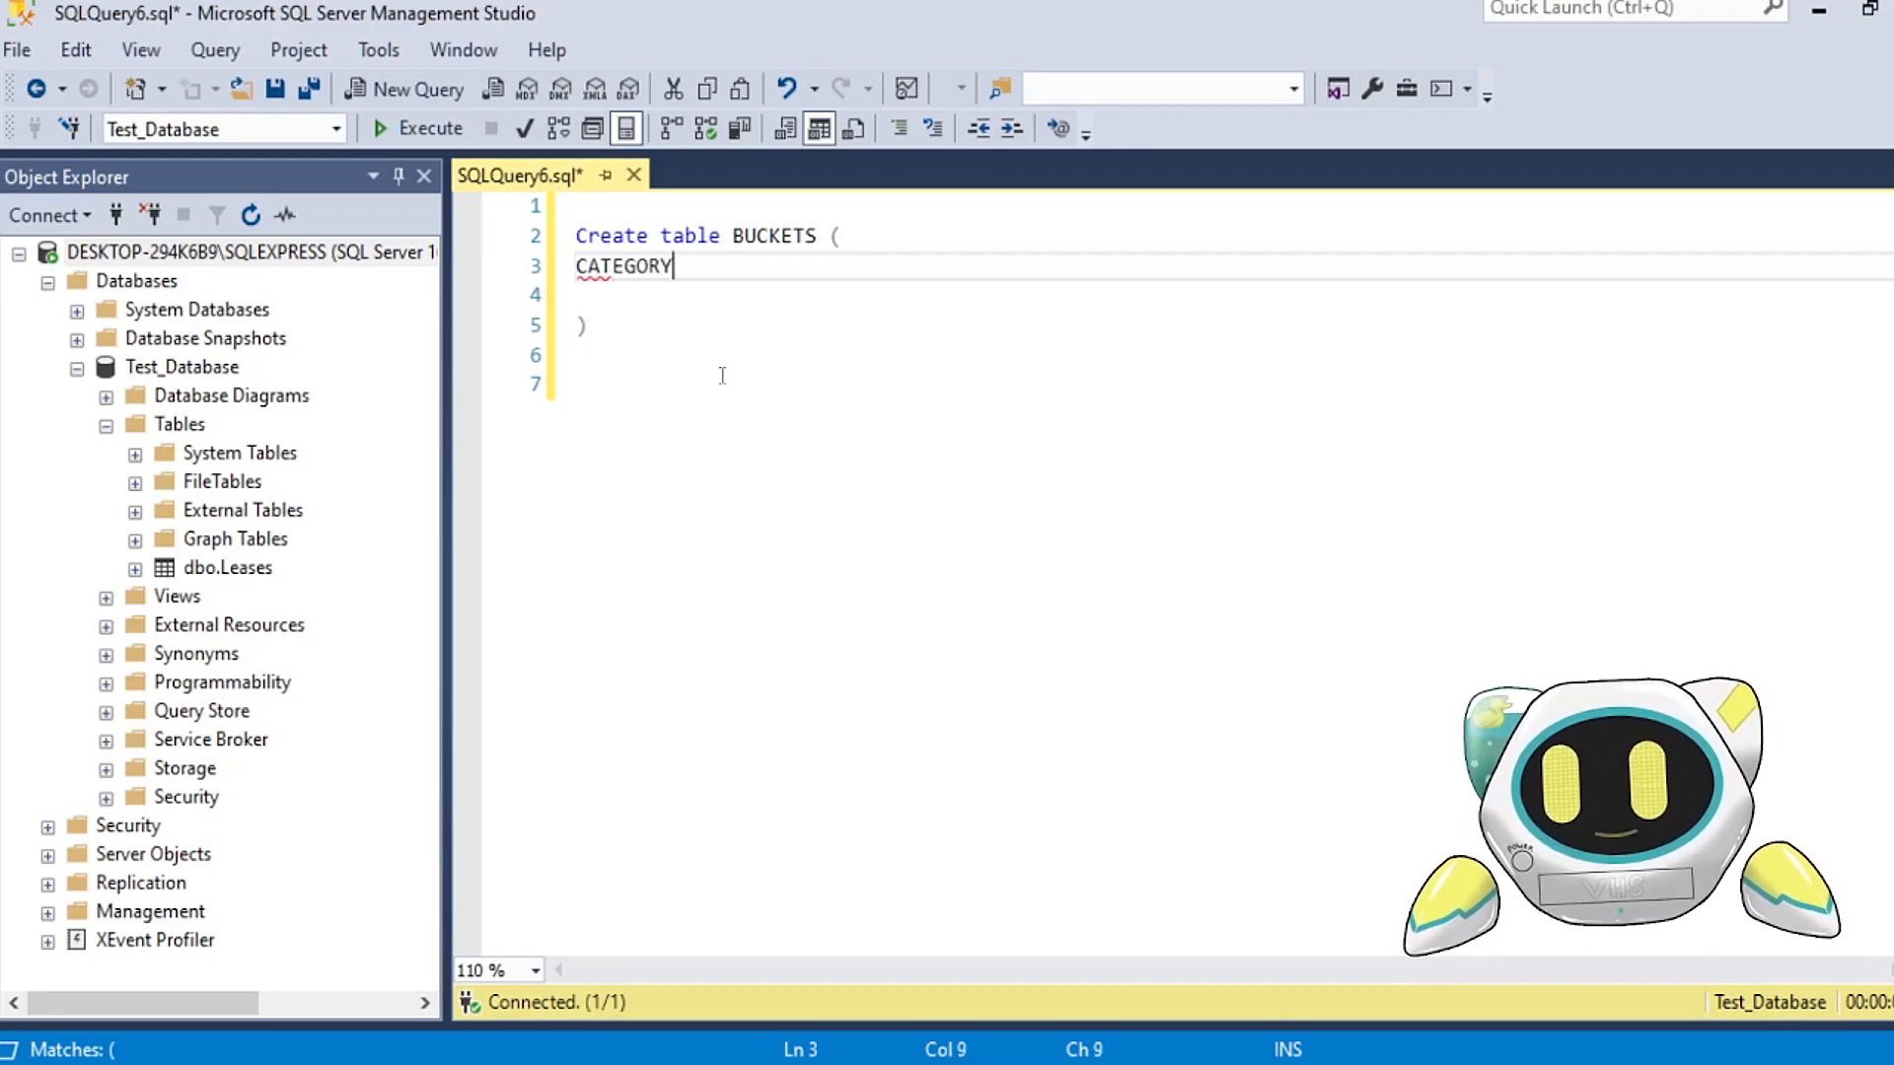
pyautogui.write('varchar')
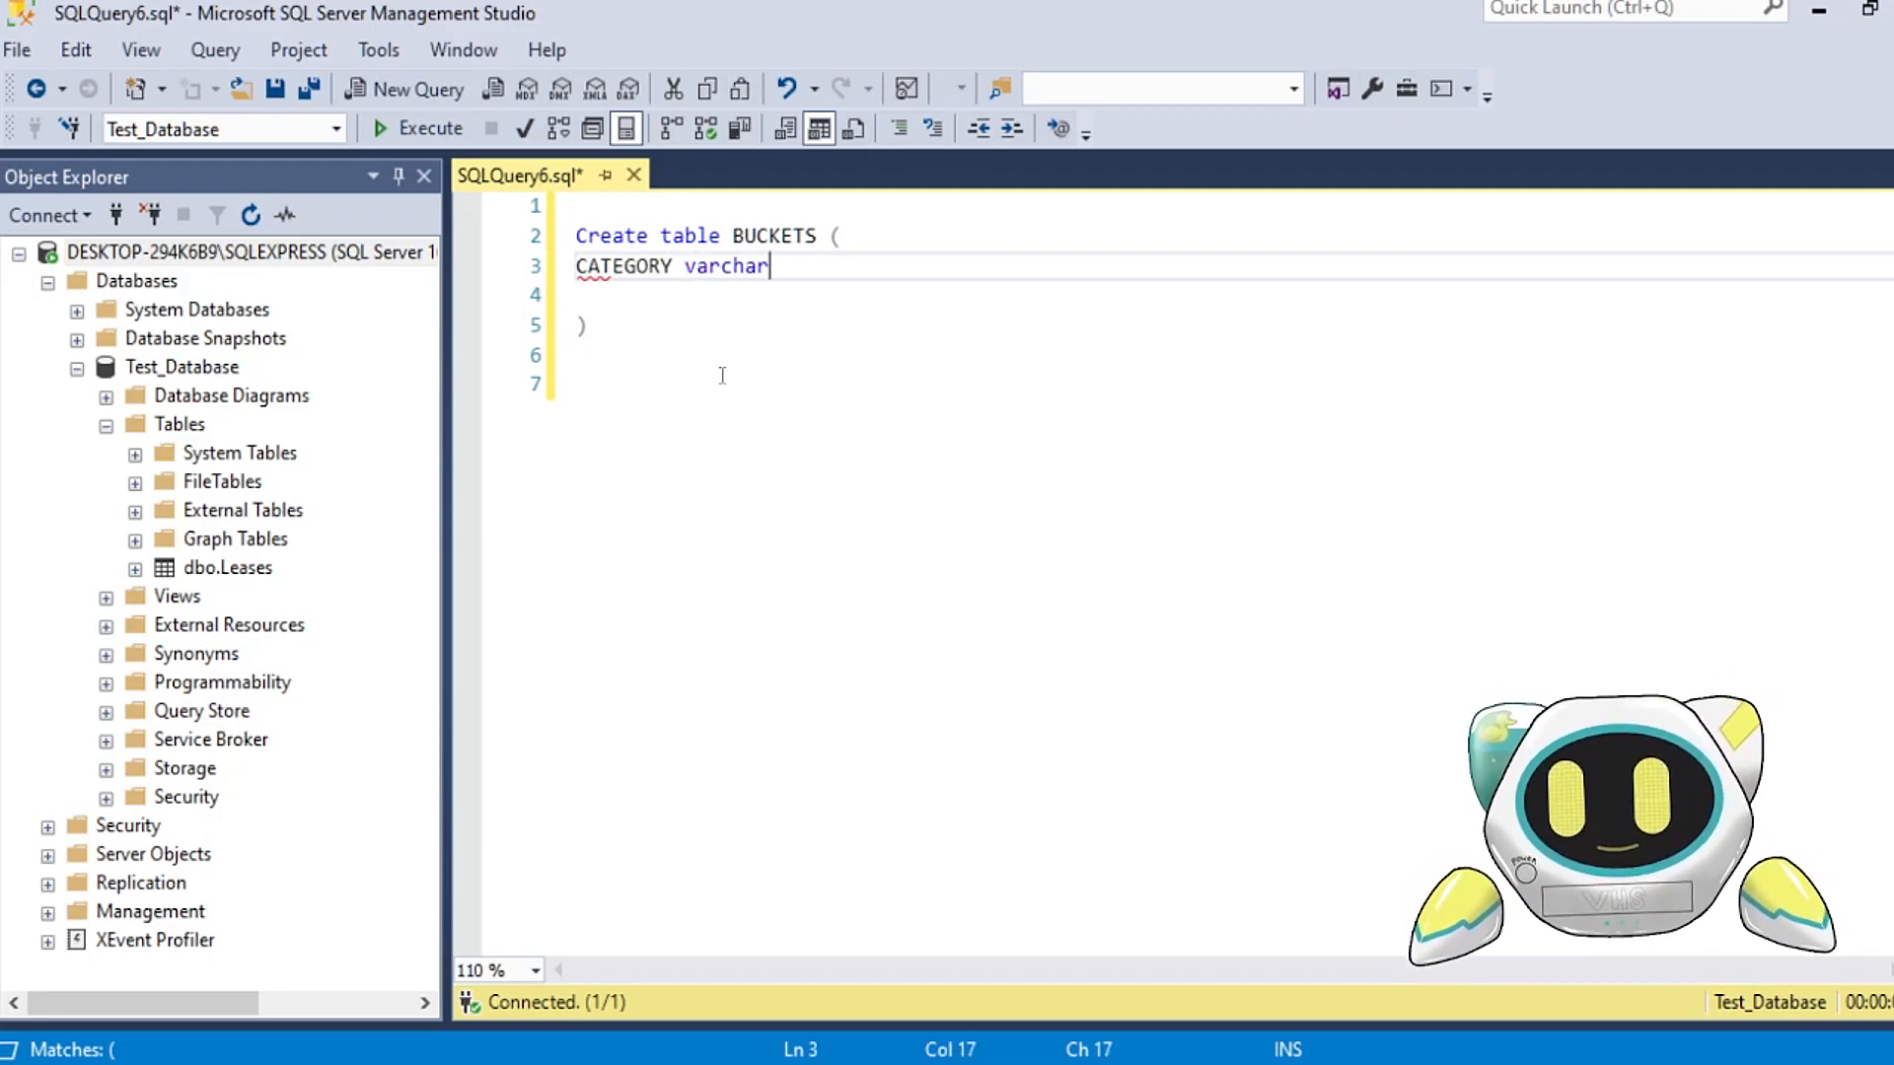
pyautogui.write('(50')
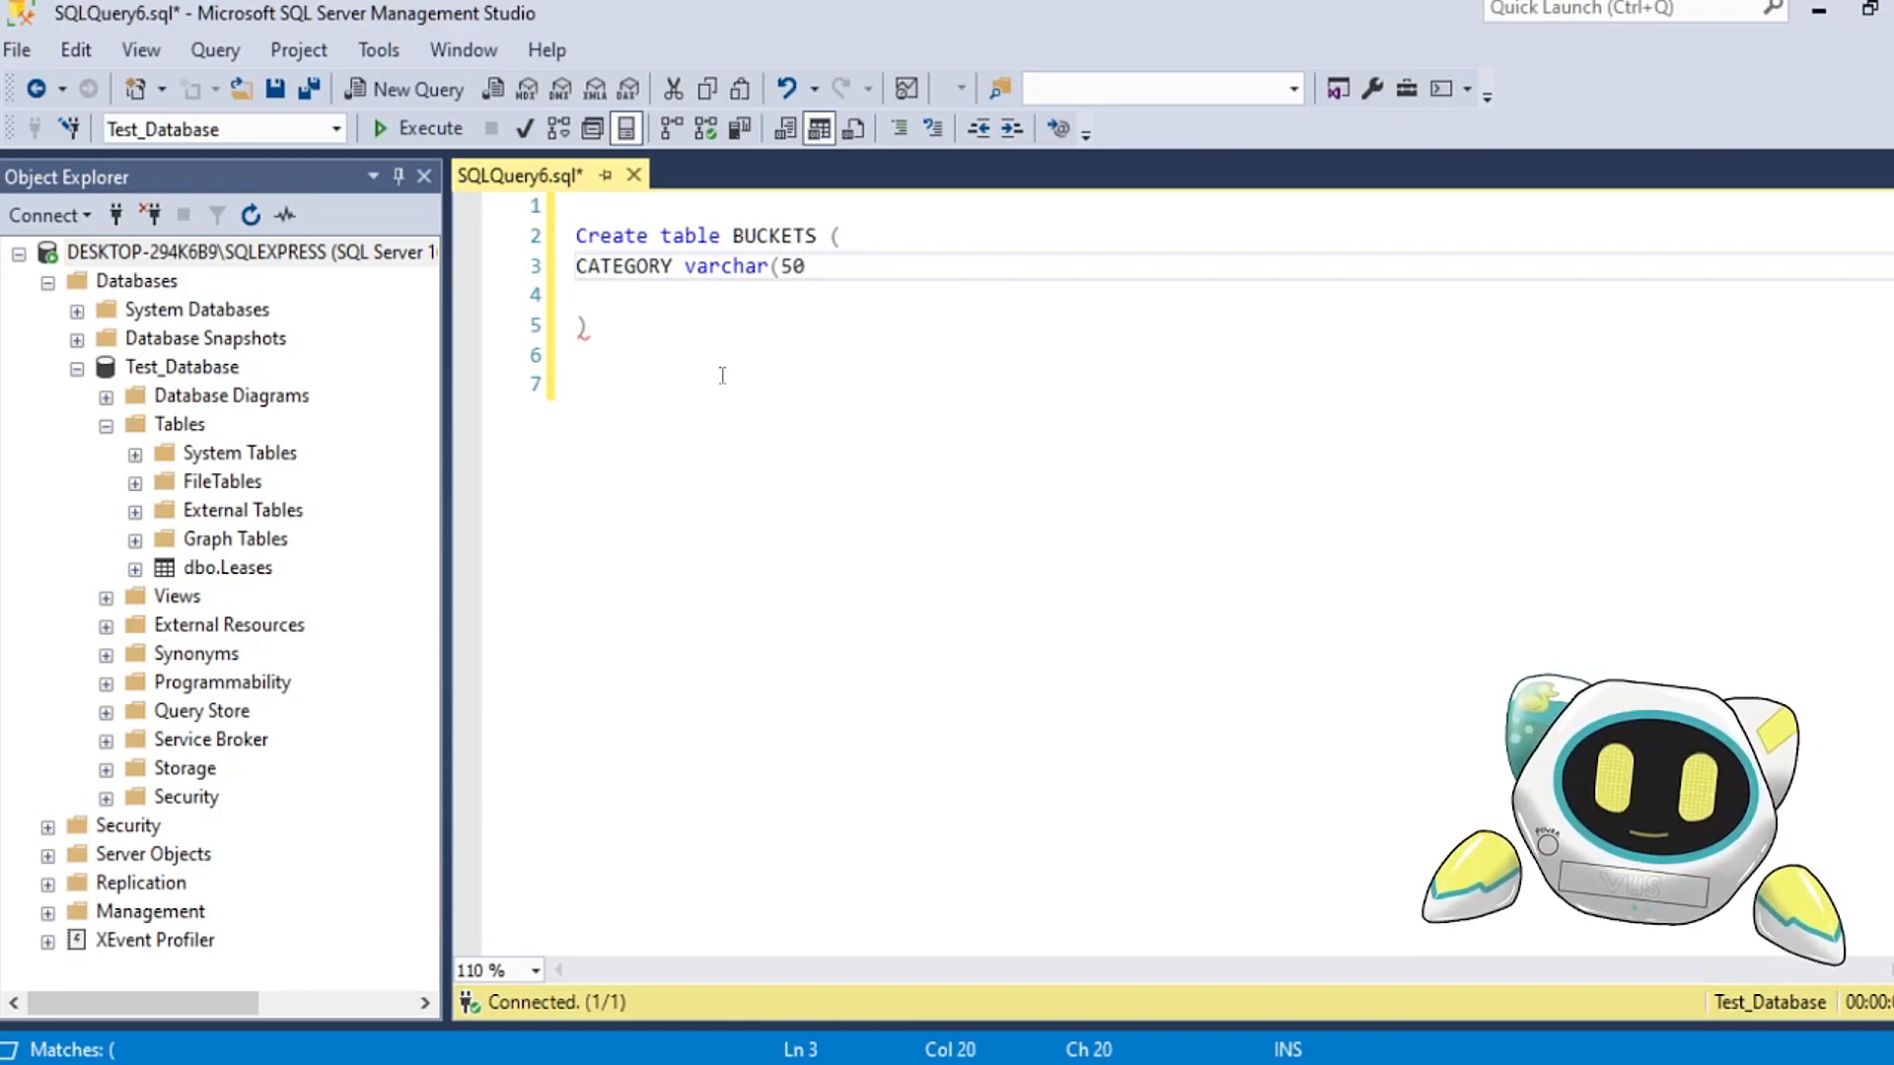
pyautogui.write(') not null,')
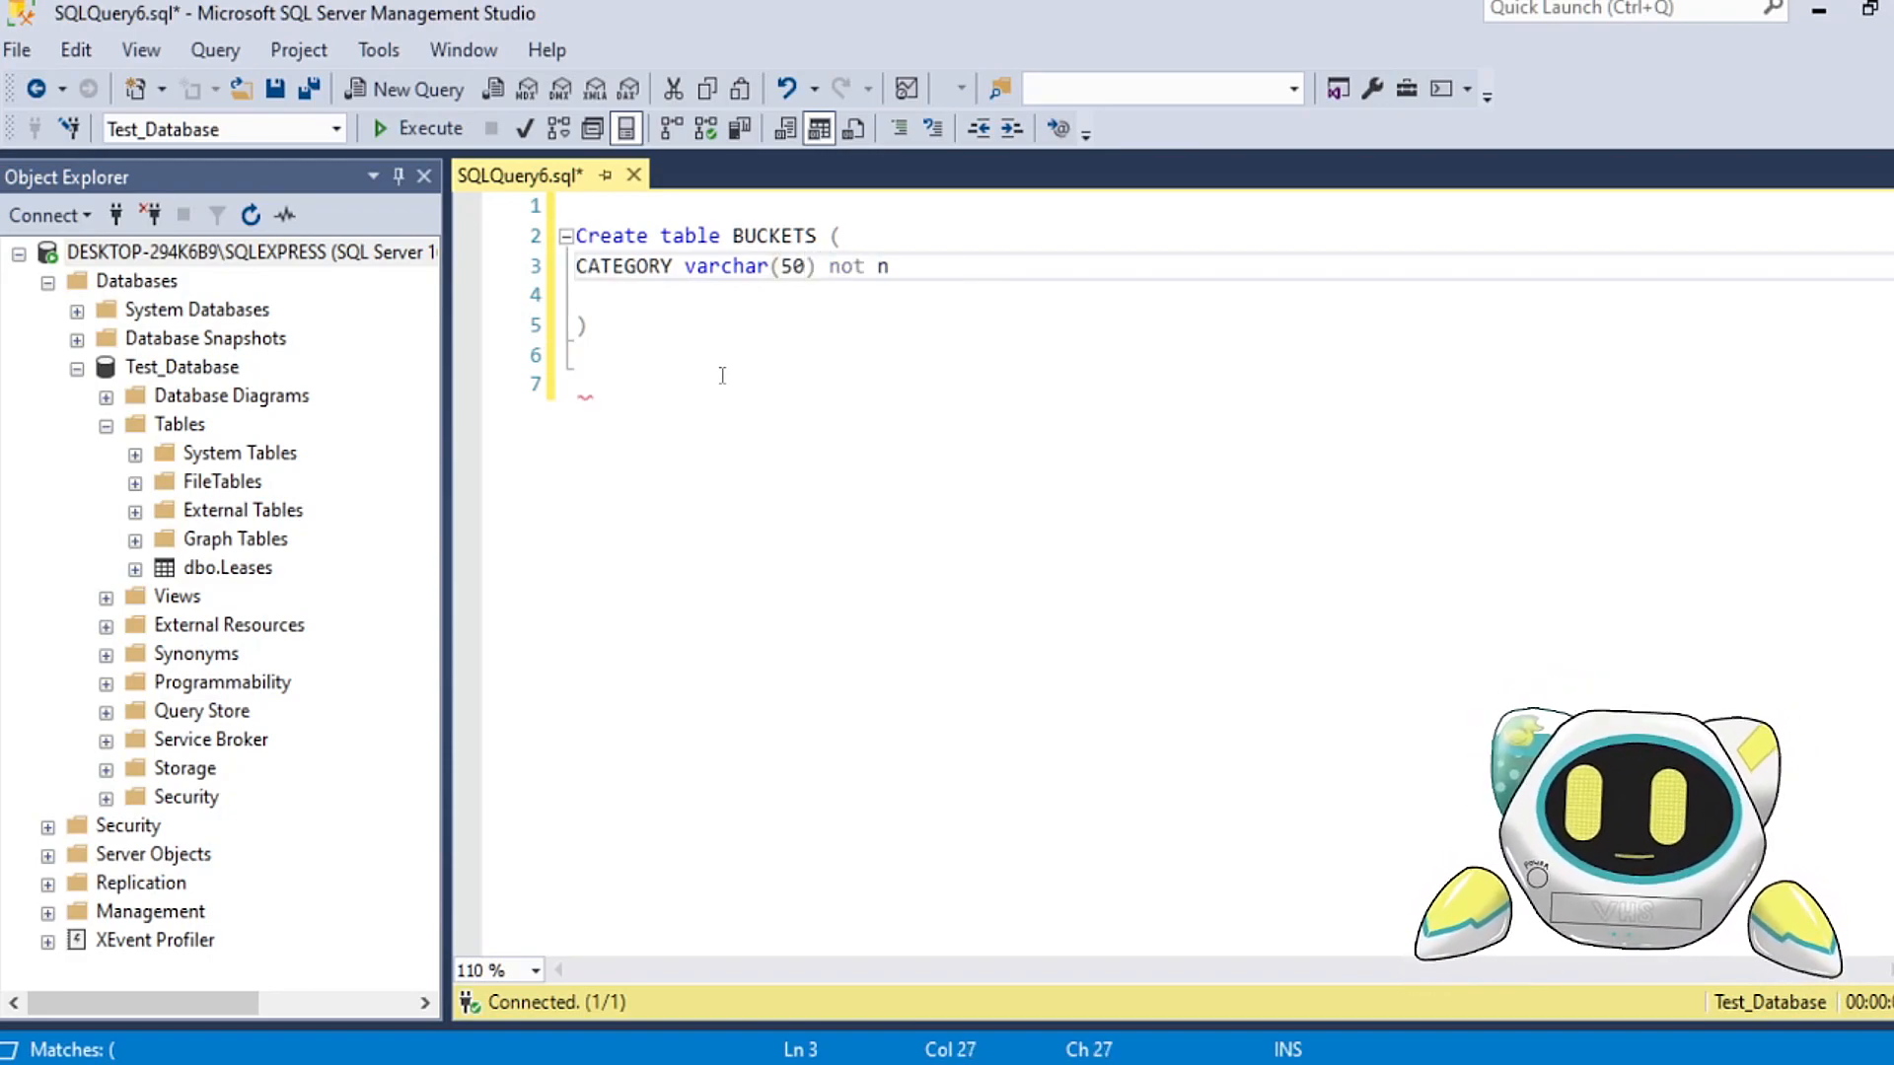
# Step: Add a second column line below CATEGORY reading "SUB_CATEGORY varchar(50) not null,"
pyautogui.press('Return')
pyautogui.write('SUB_CATEGORY')
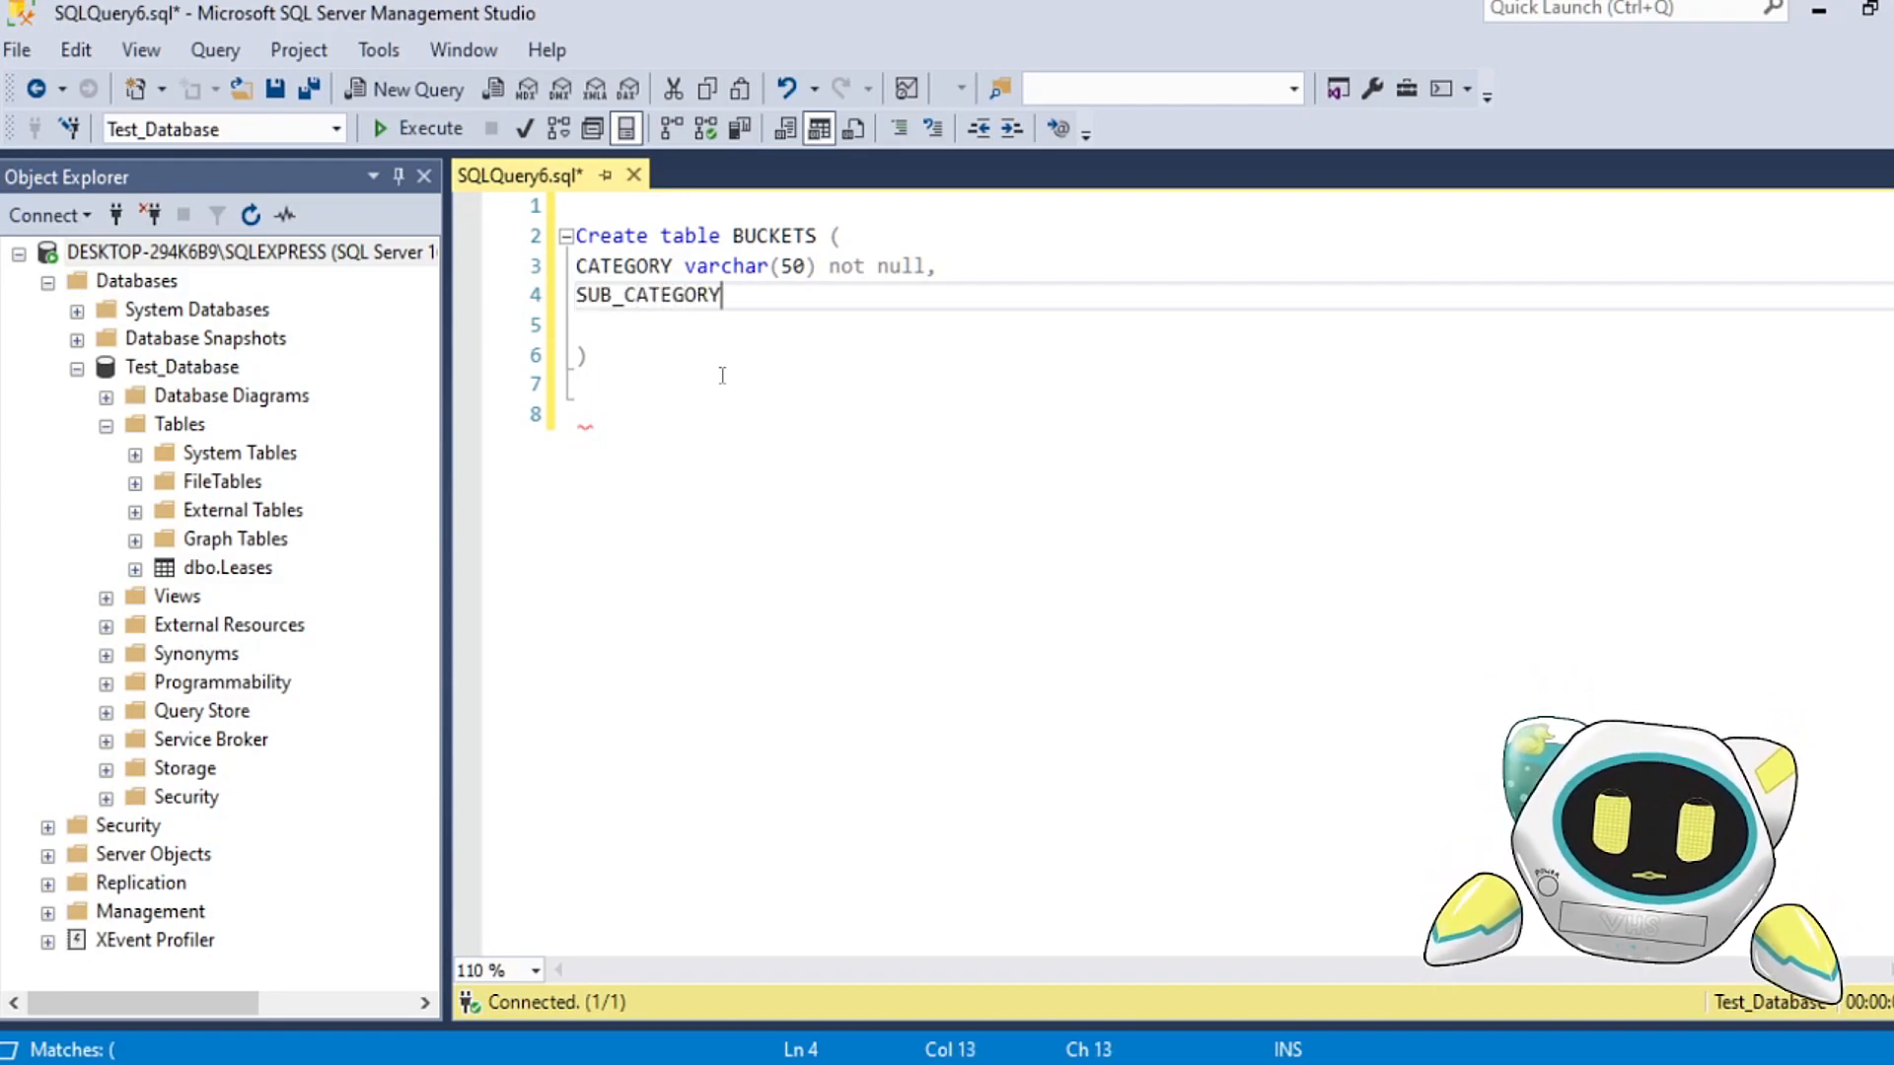
pyautogui.write(' varchar')
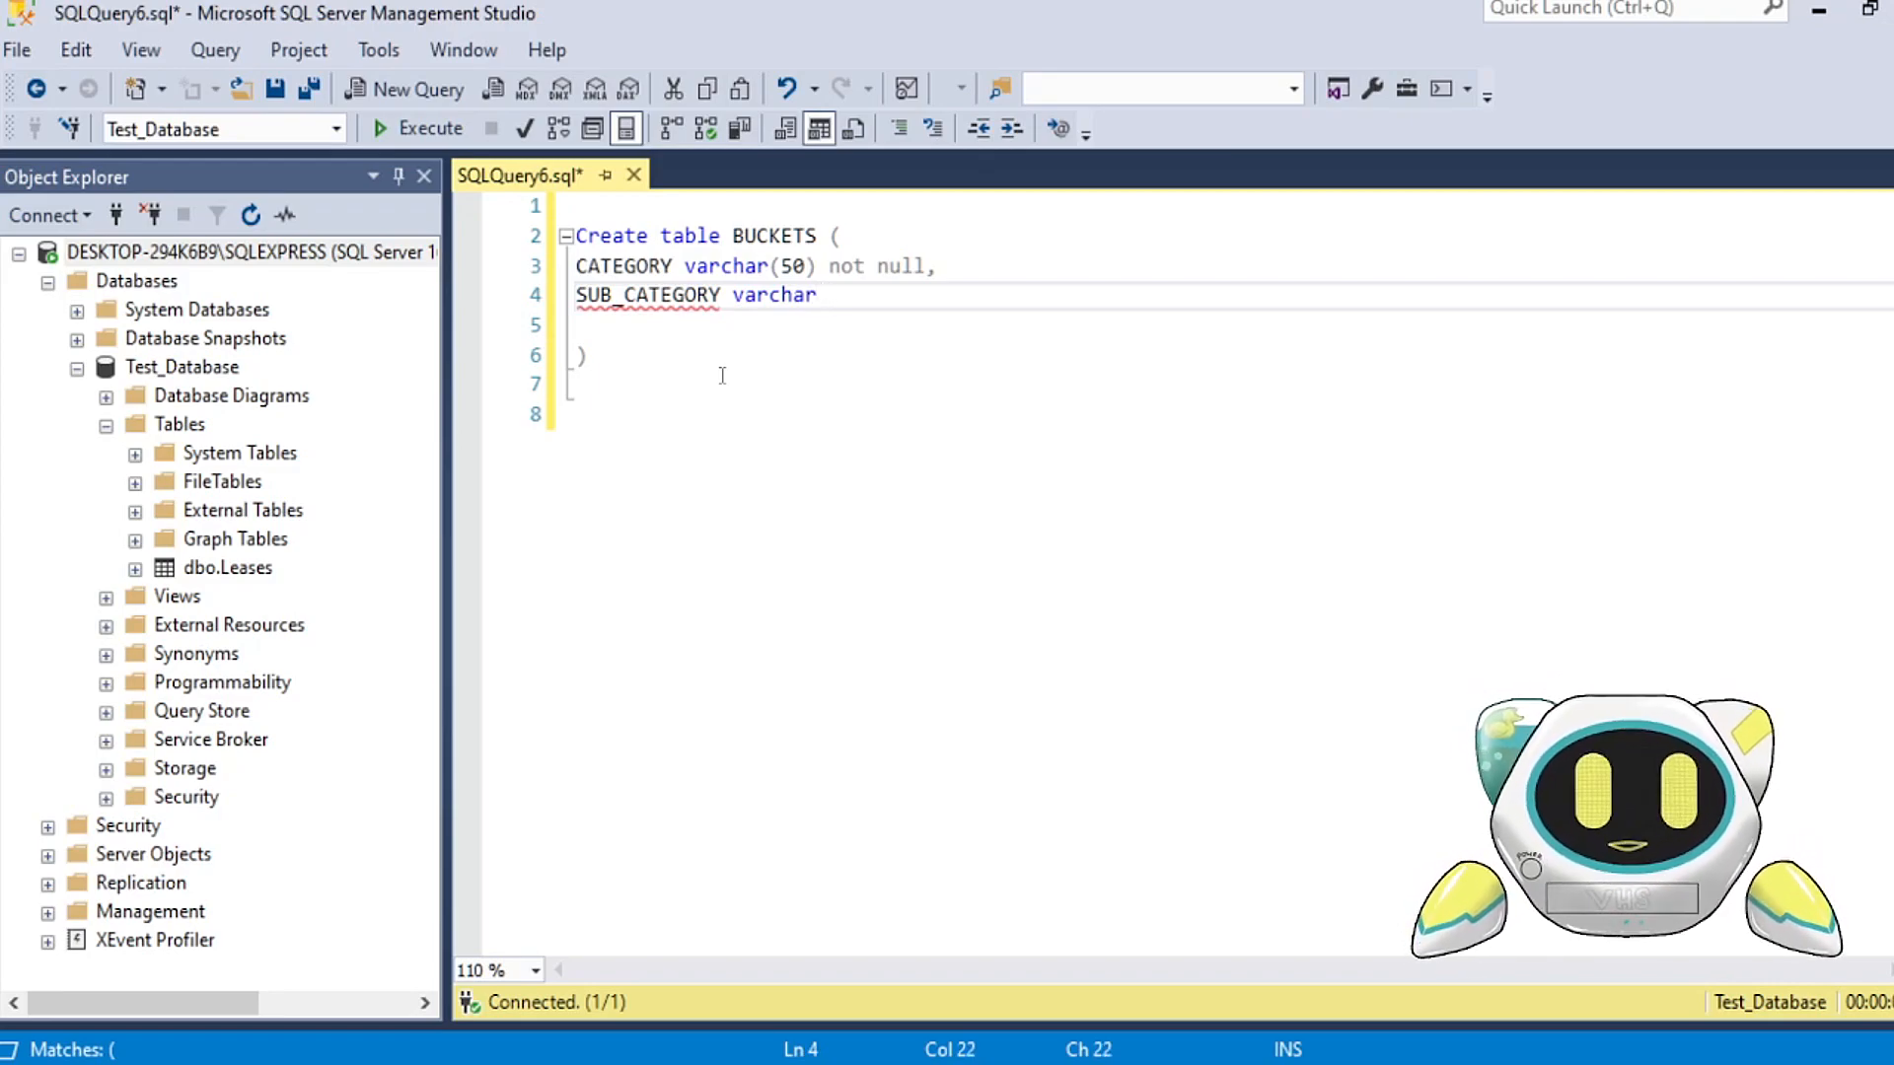
pyautogui.press('BackSpace')
pyautogui.write('(50) not null,')
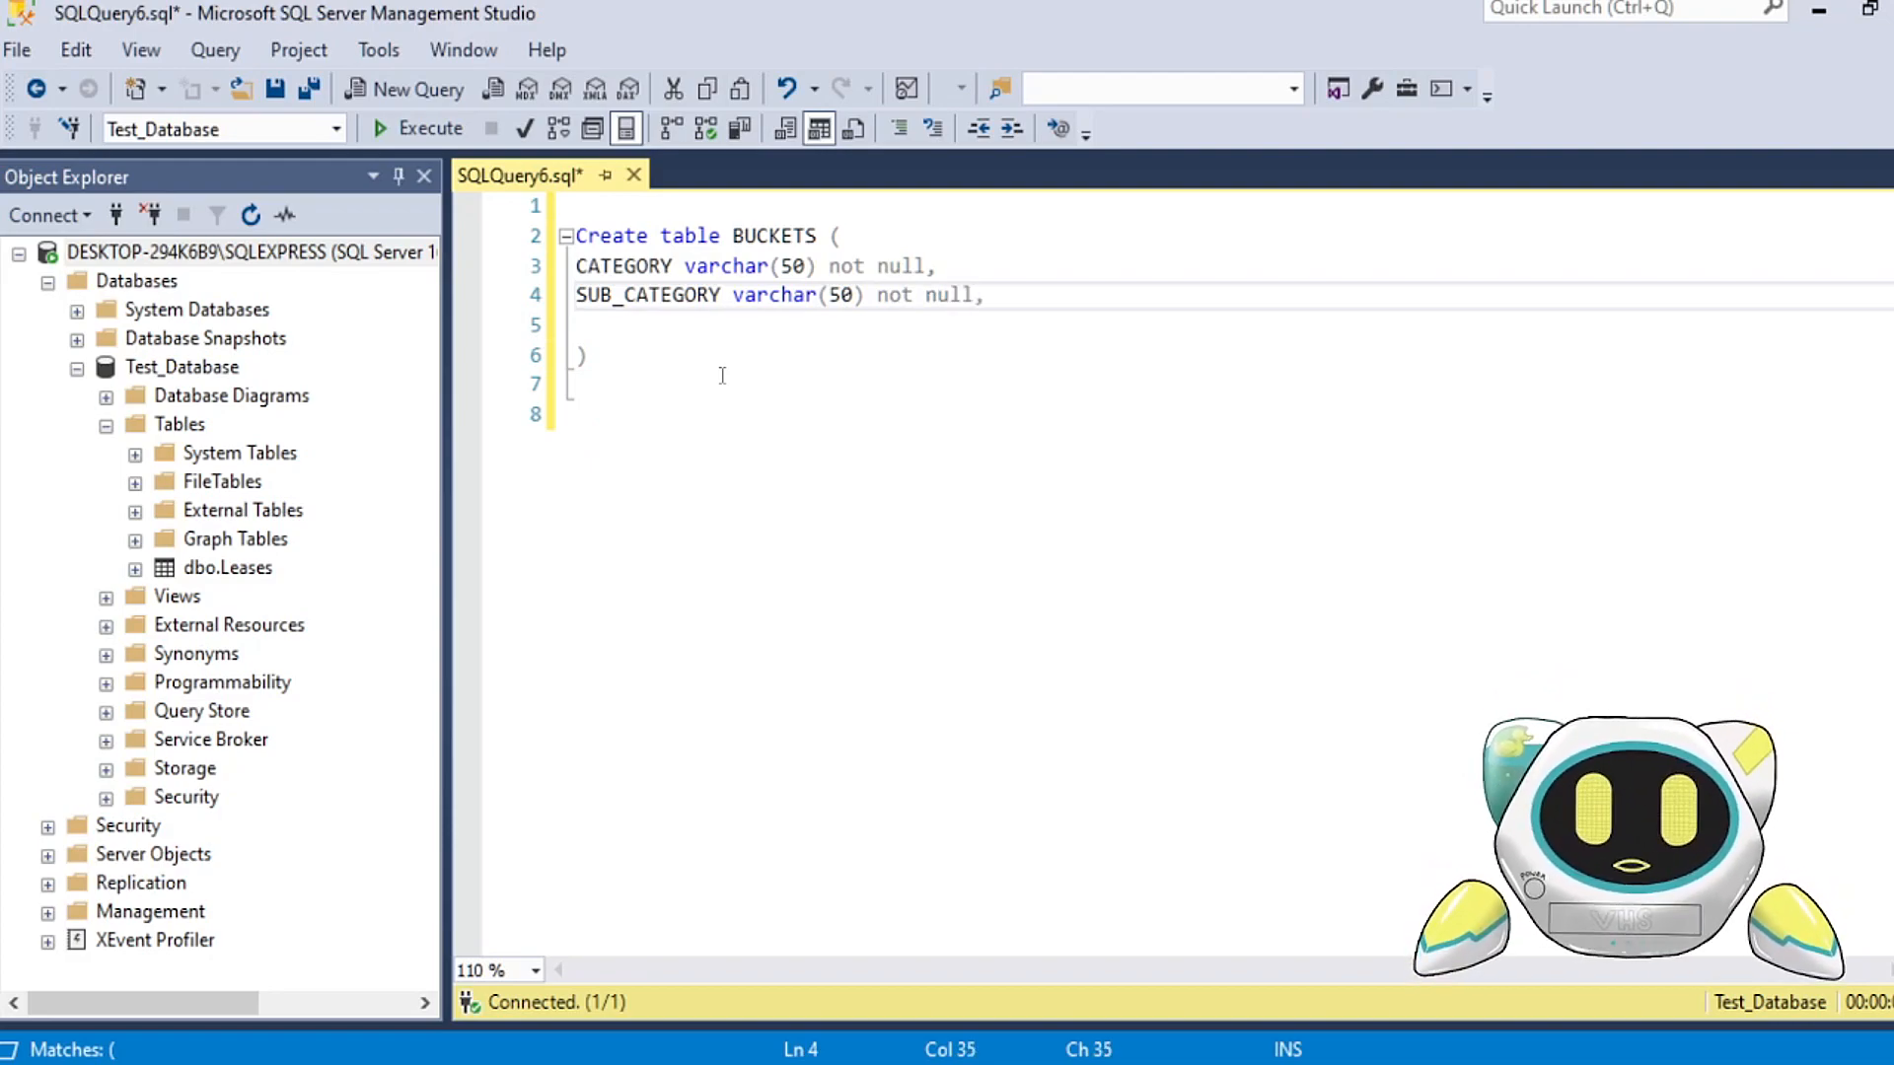
# Step: Add the third column as "BUCKET_TYPE varchar(1)," without a not null constraint
pyautogui.press('Return')
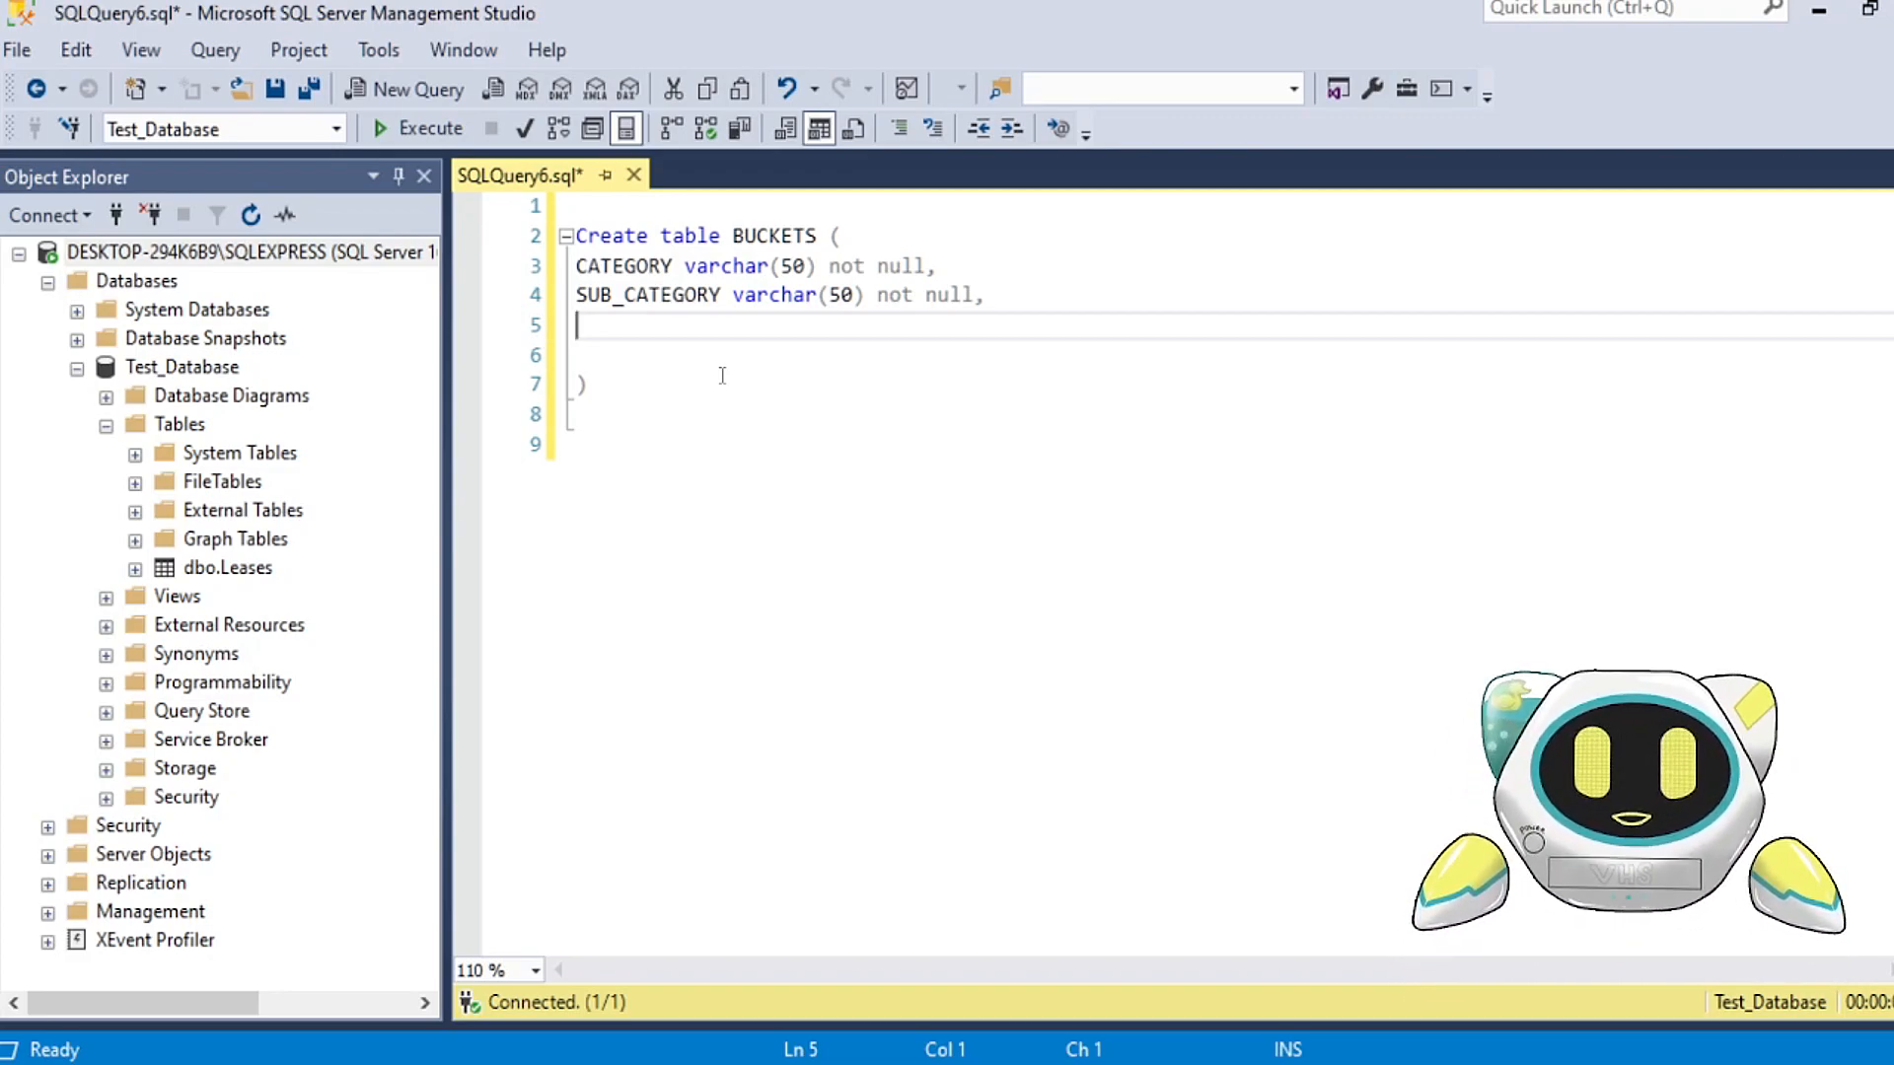
pyautogui.write('BUCKET_TYPE varchar(10)')
pyautogui.press('BackSpace')
pyautogui.press('BackSpace')
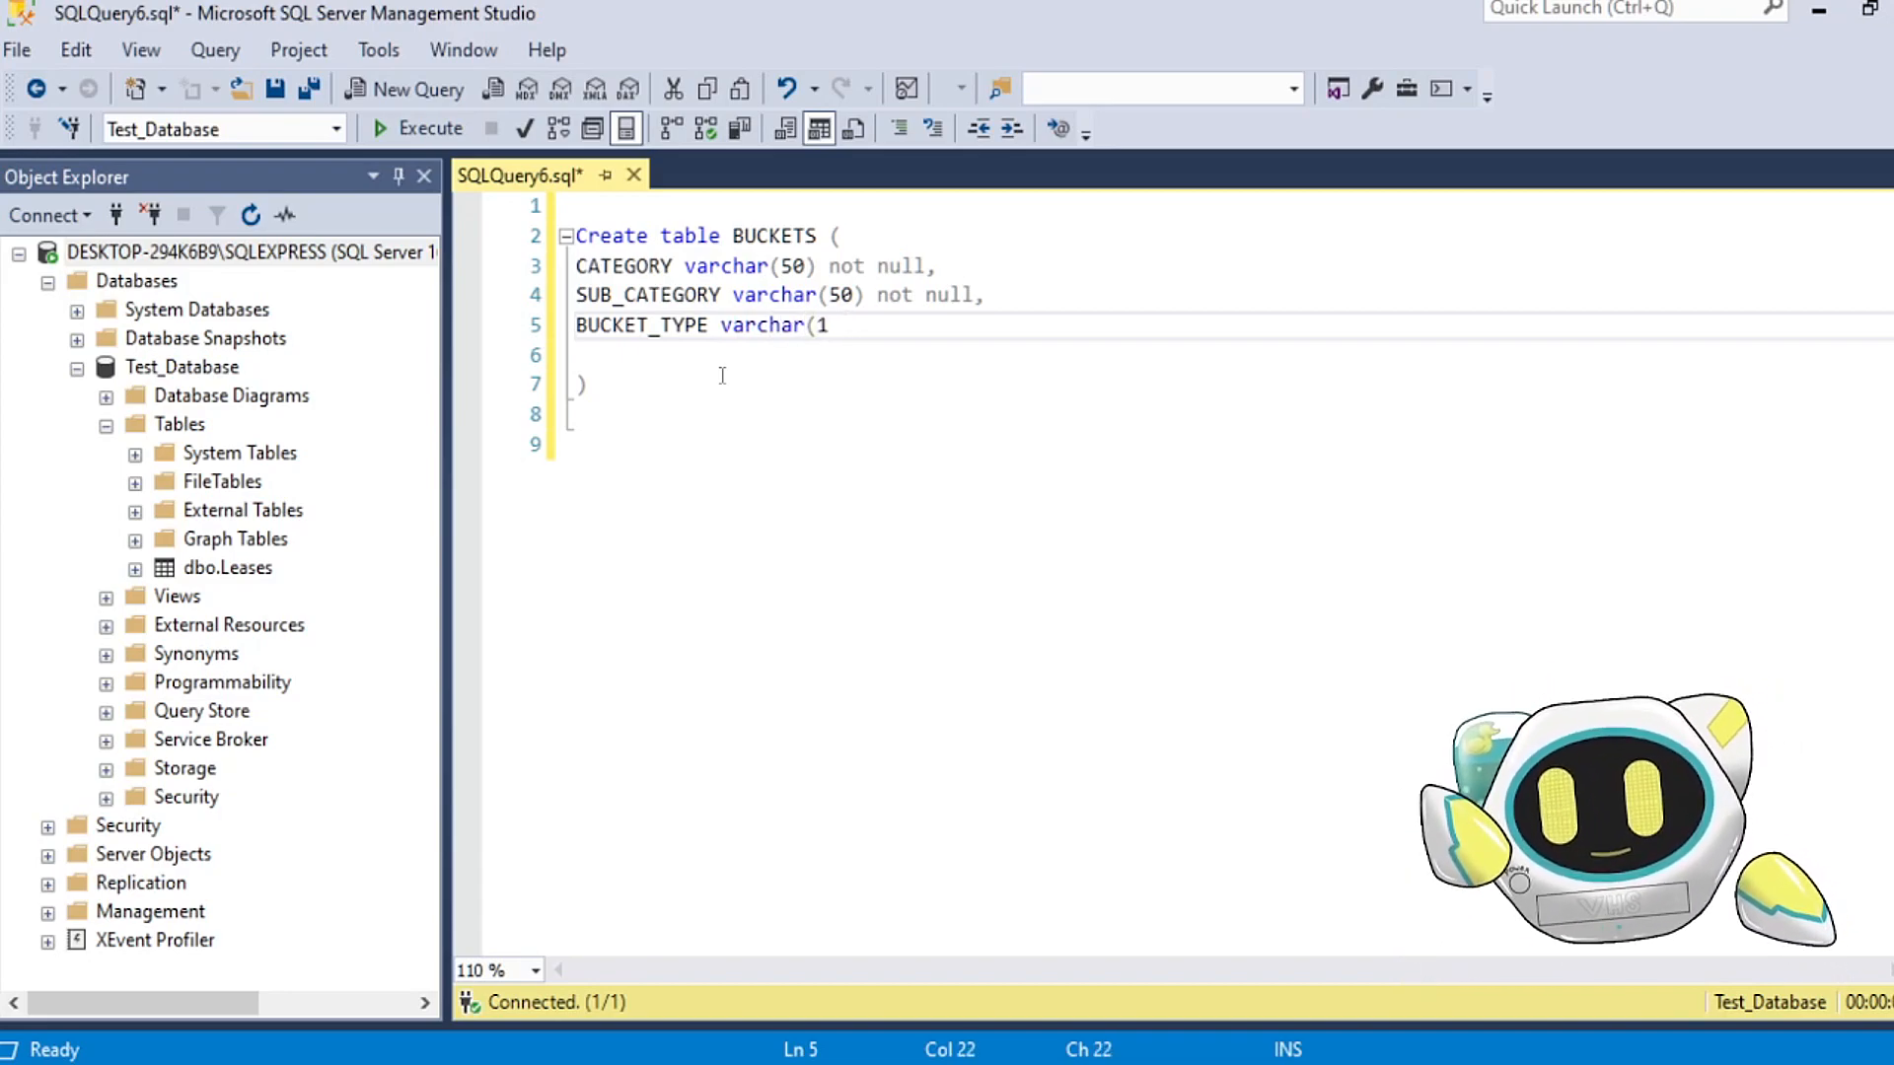
pyautogui.write(')2')
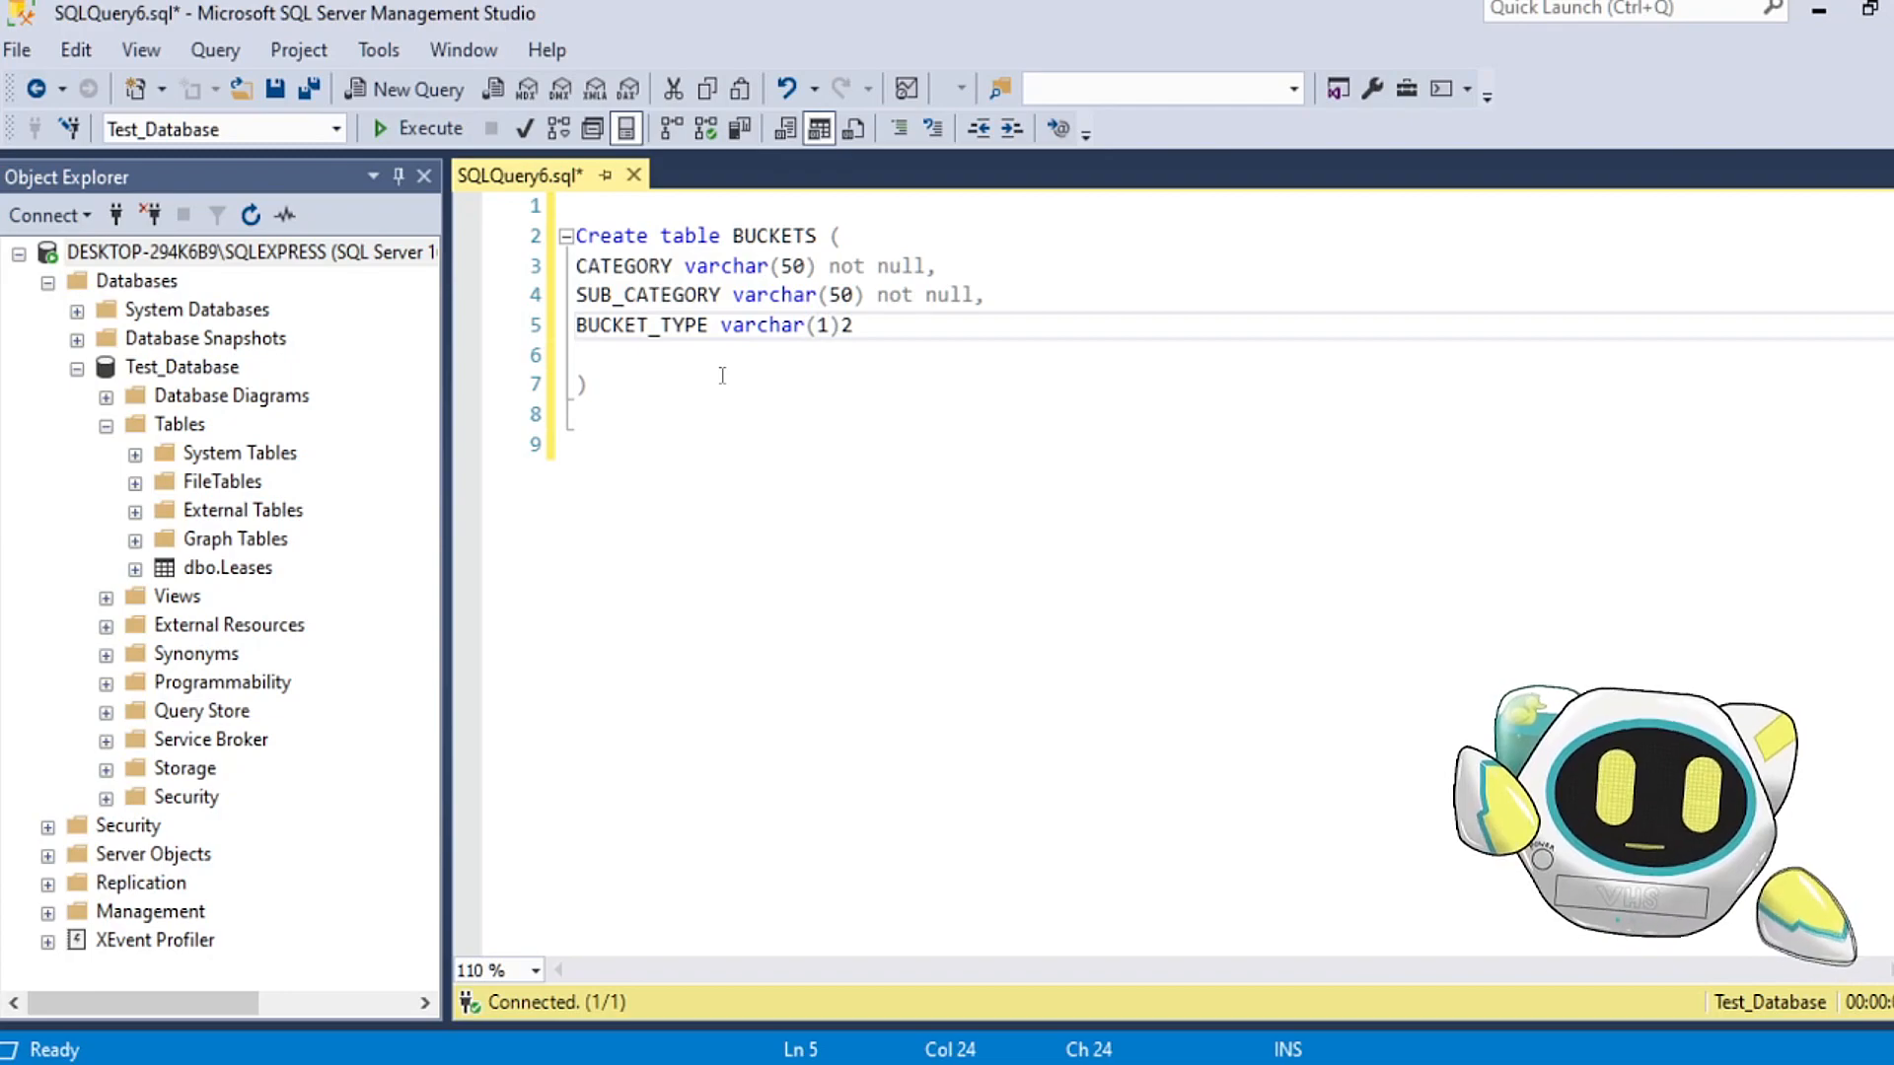
pyautogui.write('21')
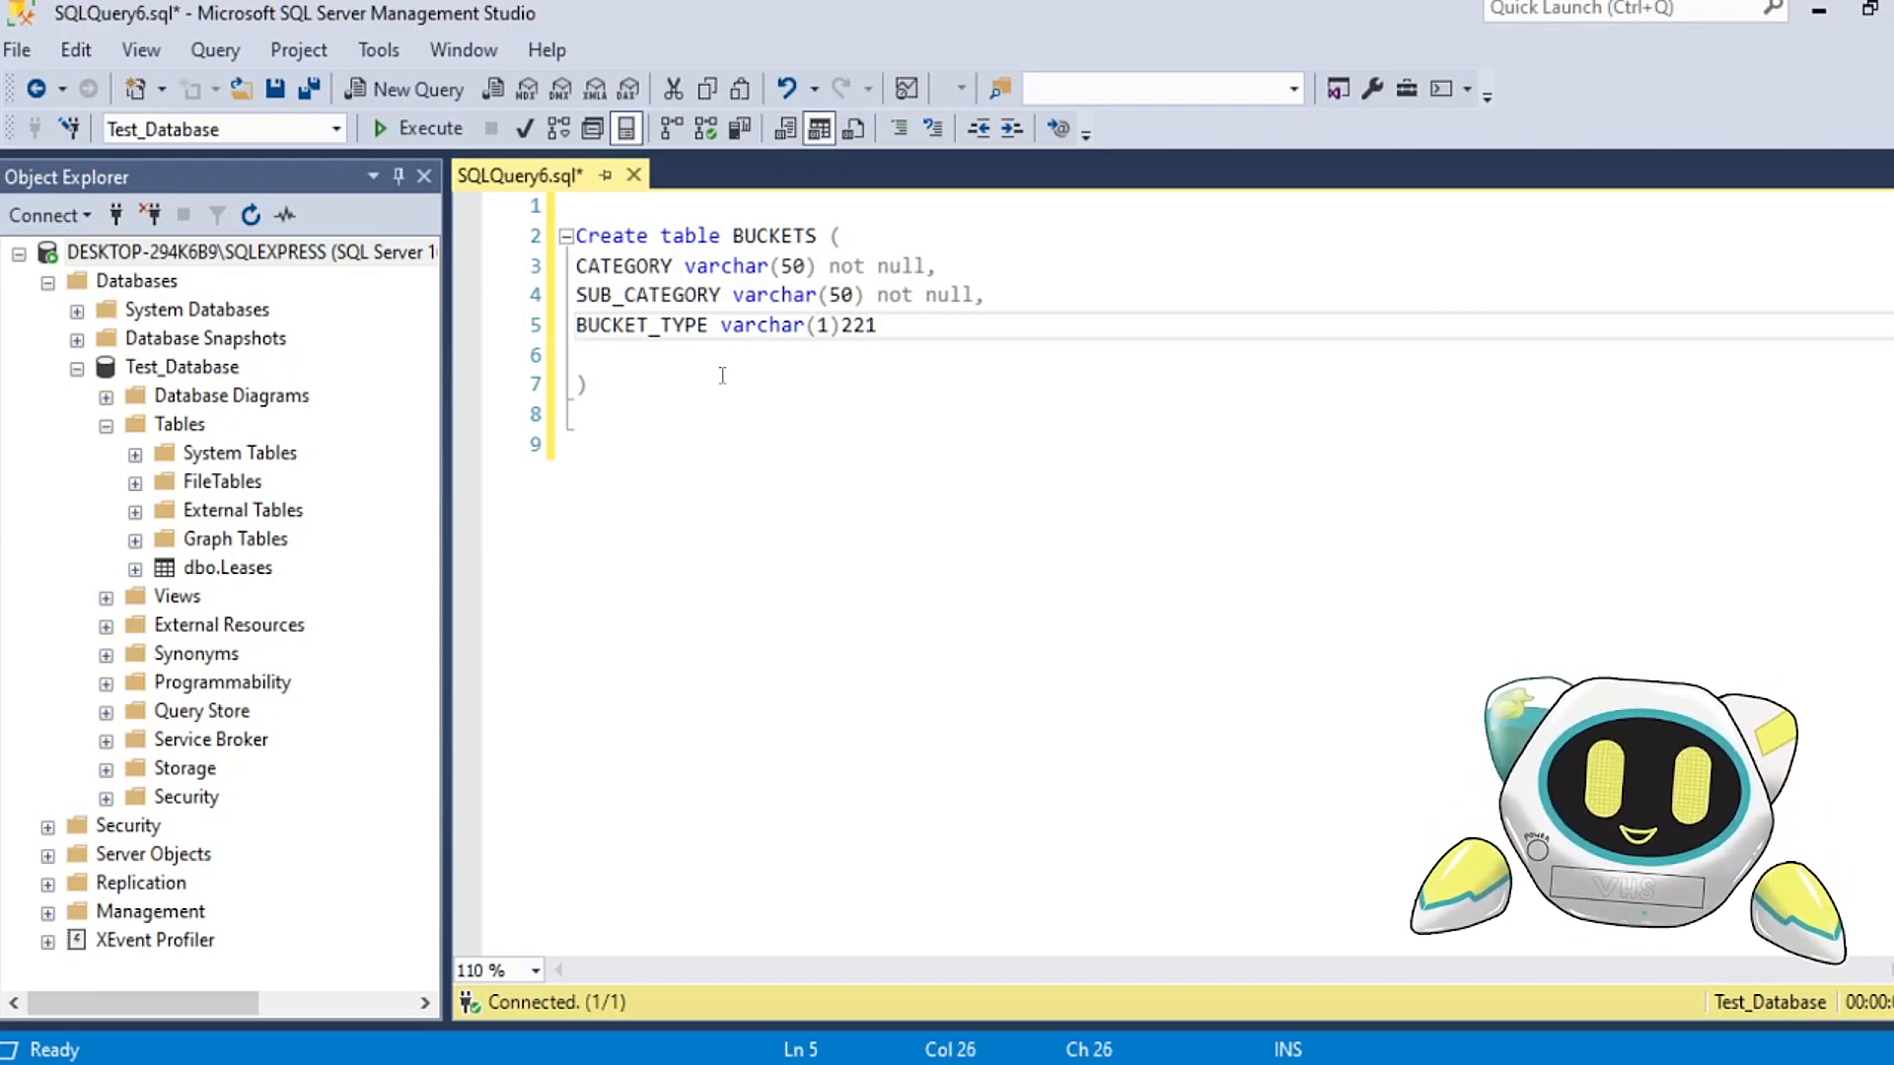
pyautogui.press('BackSpace')
pyautogui.press('BackSpace')
pyautogui.press('BackSpace')
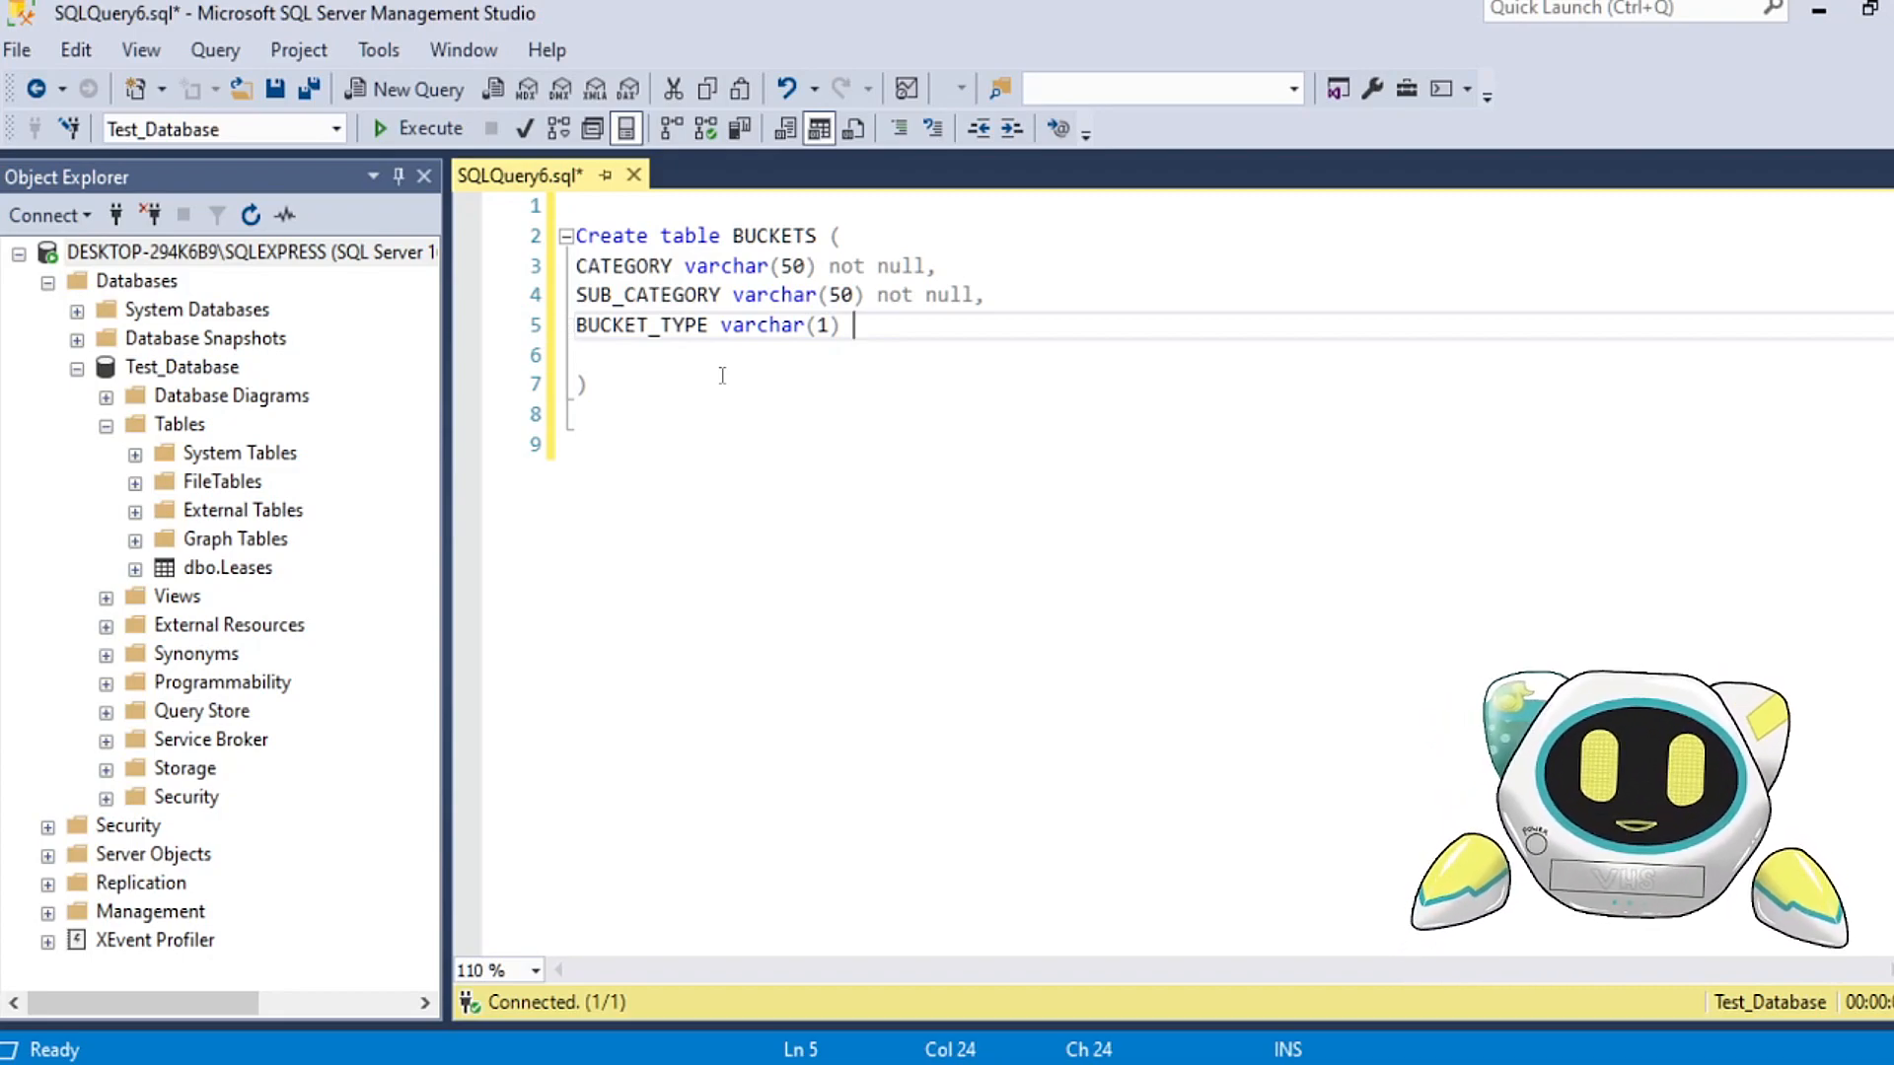
pyautogui.press('BackSpace')
pyautogui.write(',')
# Step: Add the fourth column line below BUCKET_TYPE as "MODIFIED_BY varchar(50),"
pyautogui.press('Return')
pyautogui.write('MODIFIED_BY varchar')
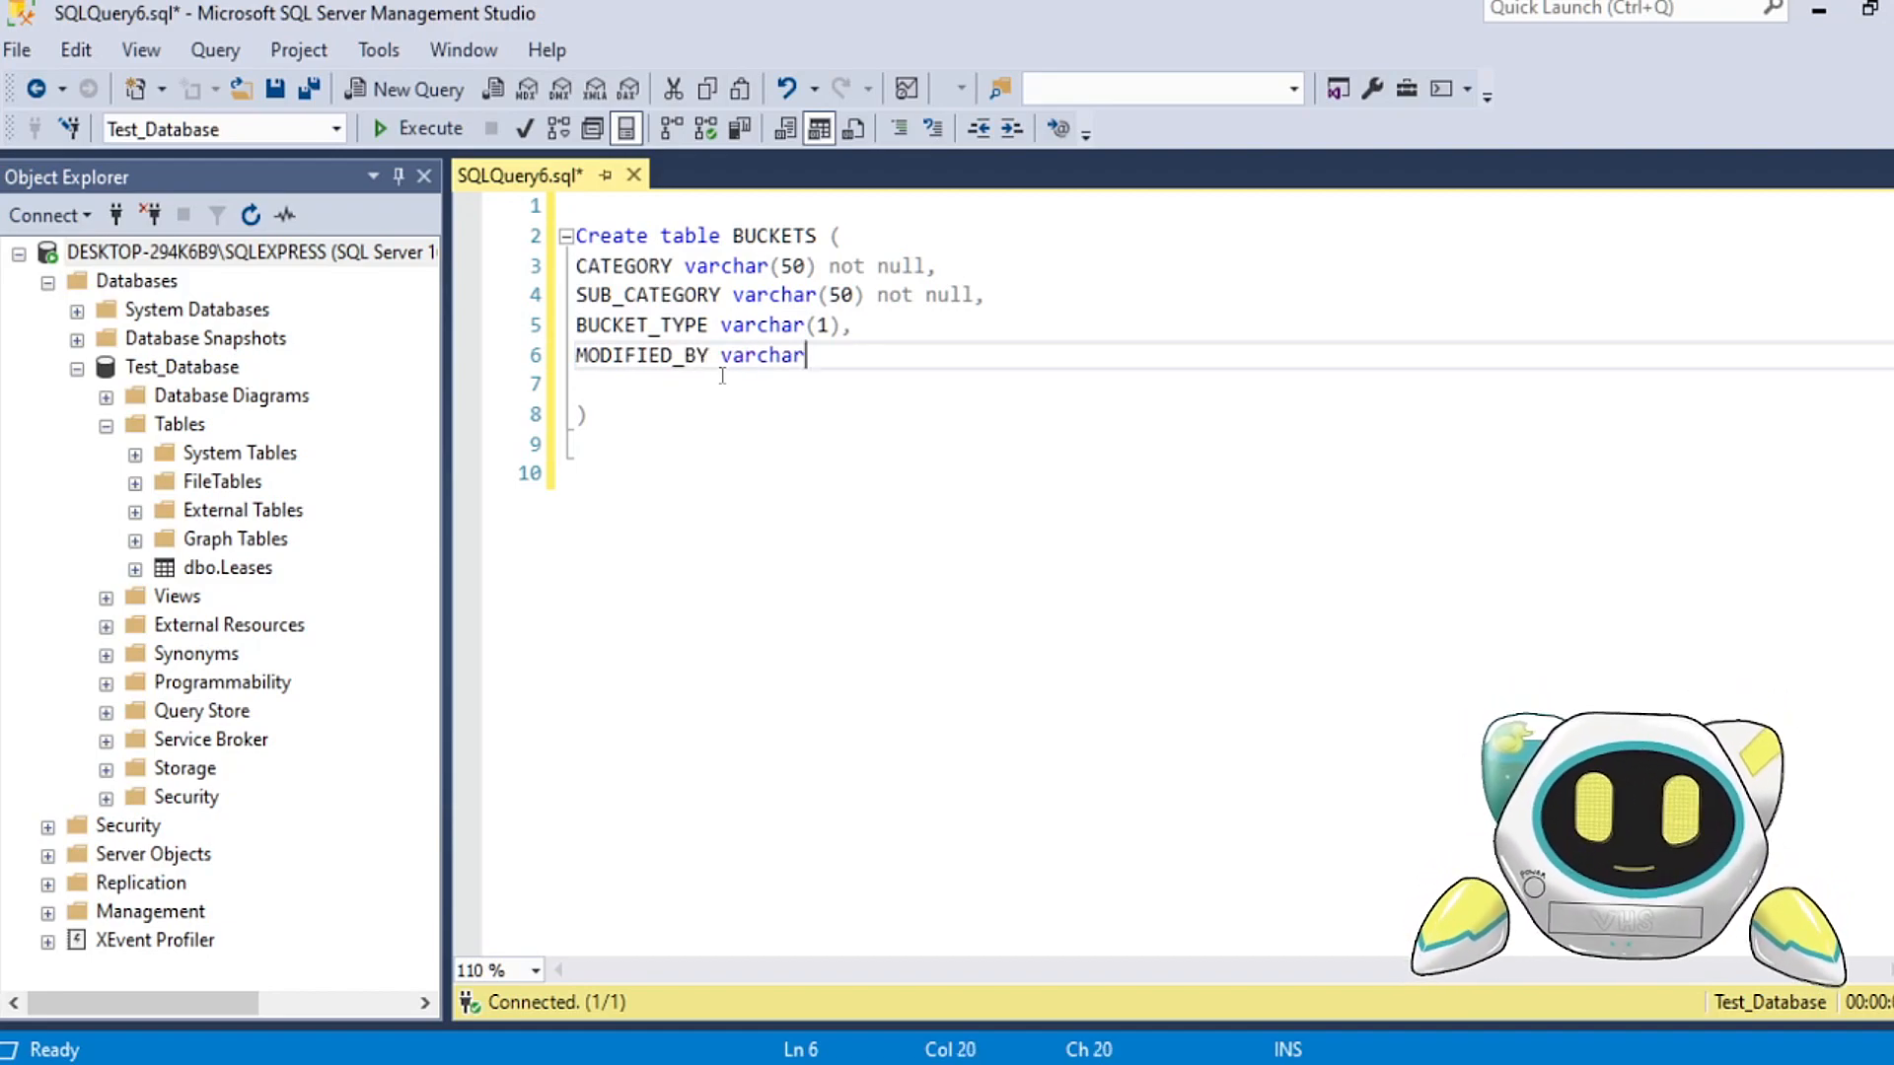
pyautogui.write('(50')
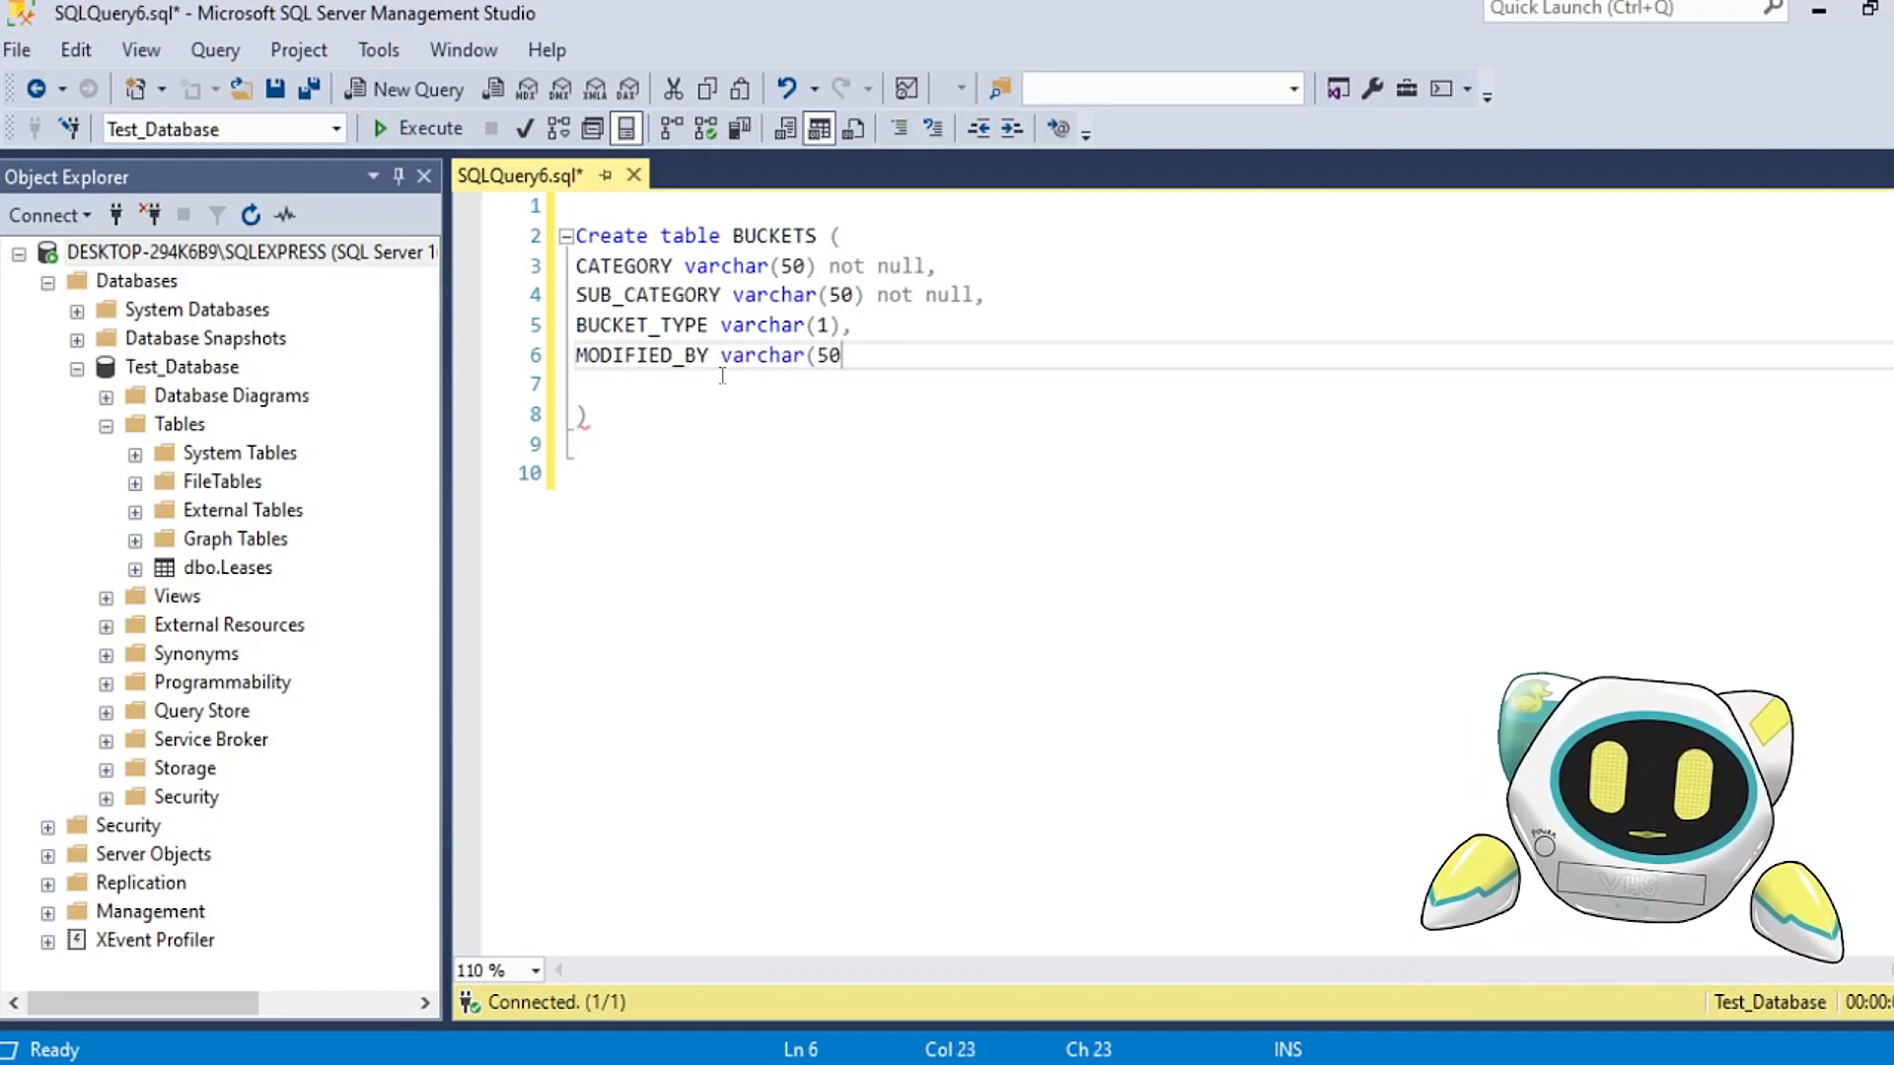
pyautogui.write('),')
# Step: Add the last column as "TIME_STAMP datetime)" and remove the blank line below it
pyautogui.press('Return')
pyautogui.write('TIME')
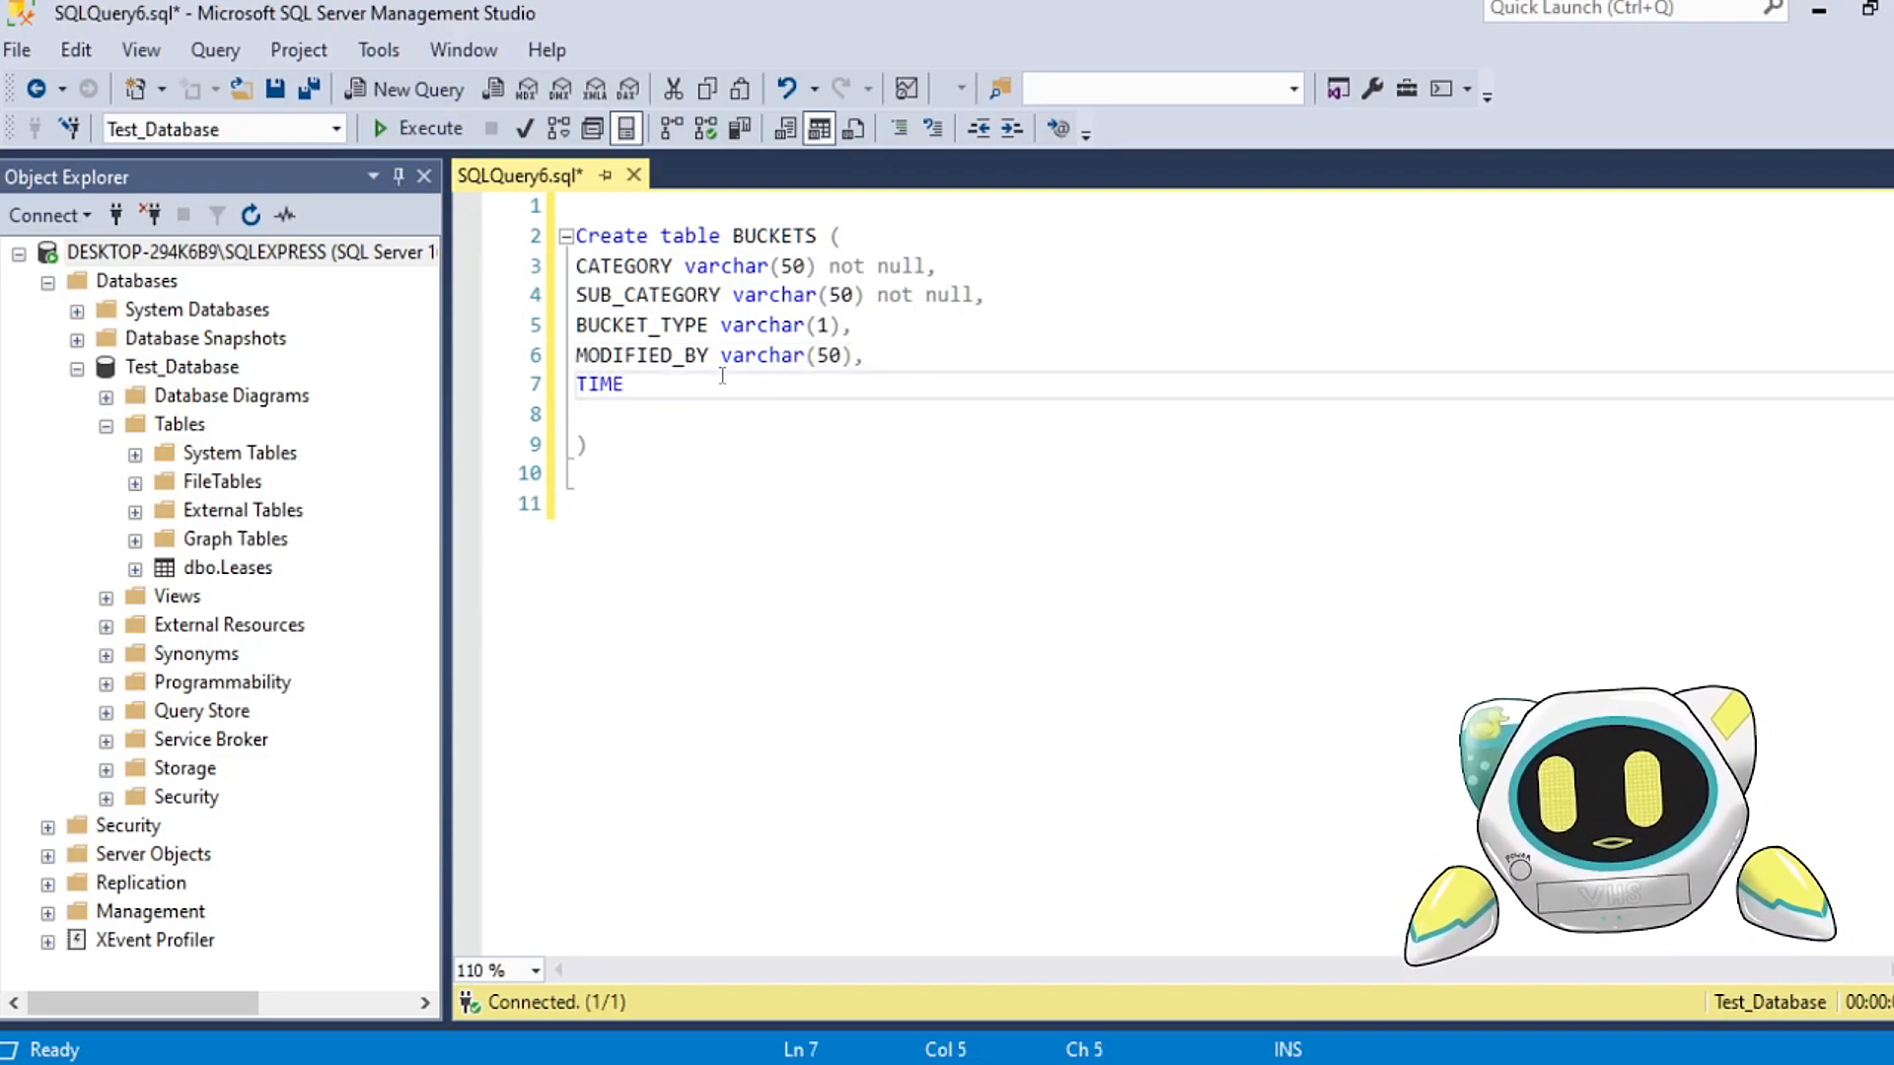
pyautogui.write('_STAMP datetime)')
pyautogui.press('Down')
pyautogui.press('BackSpace')
pyautogui.click(671, 444)
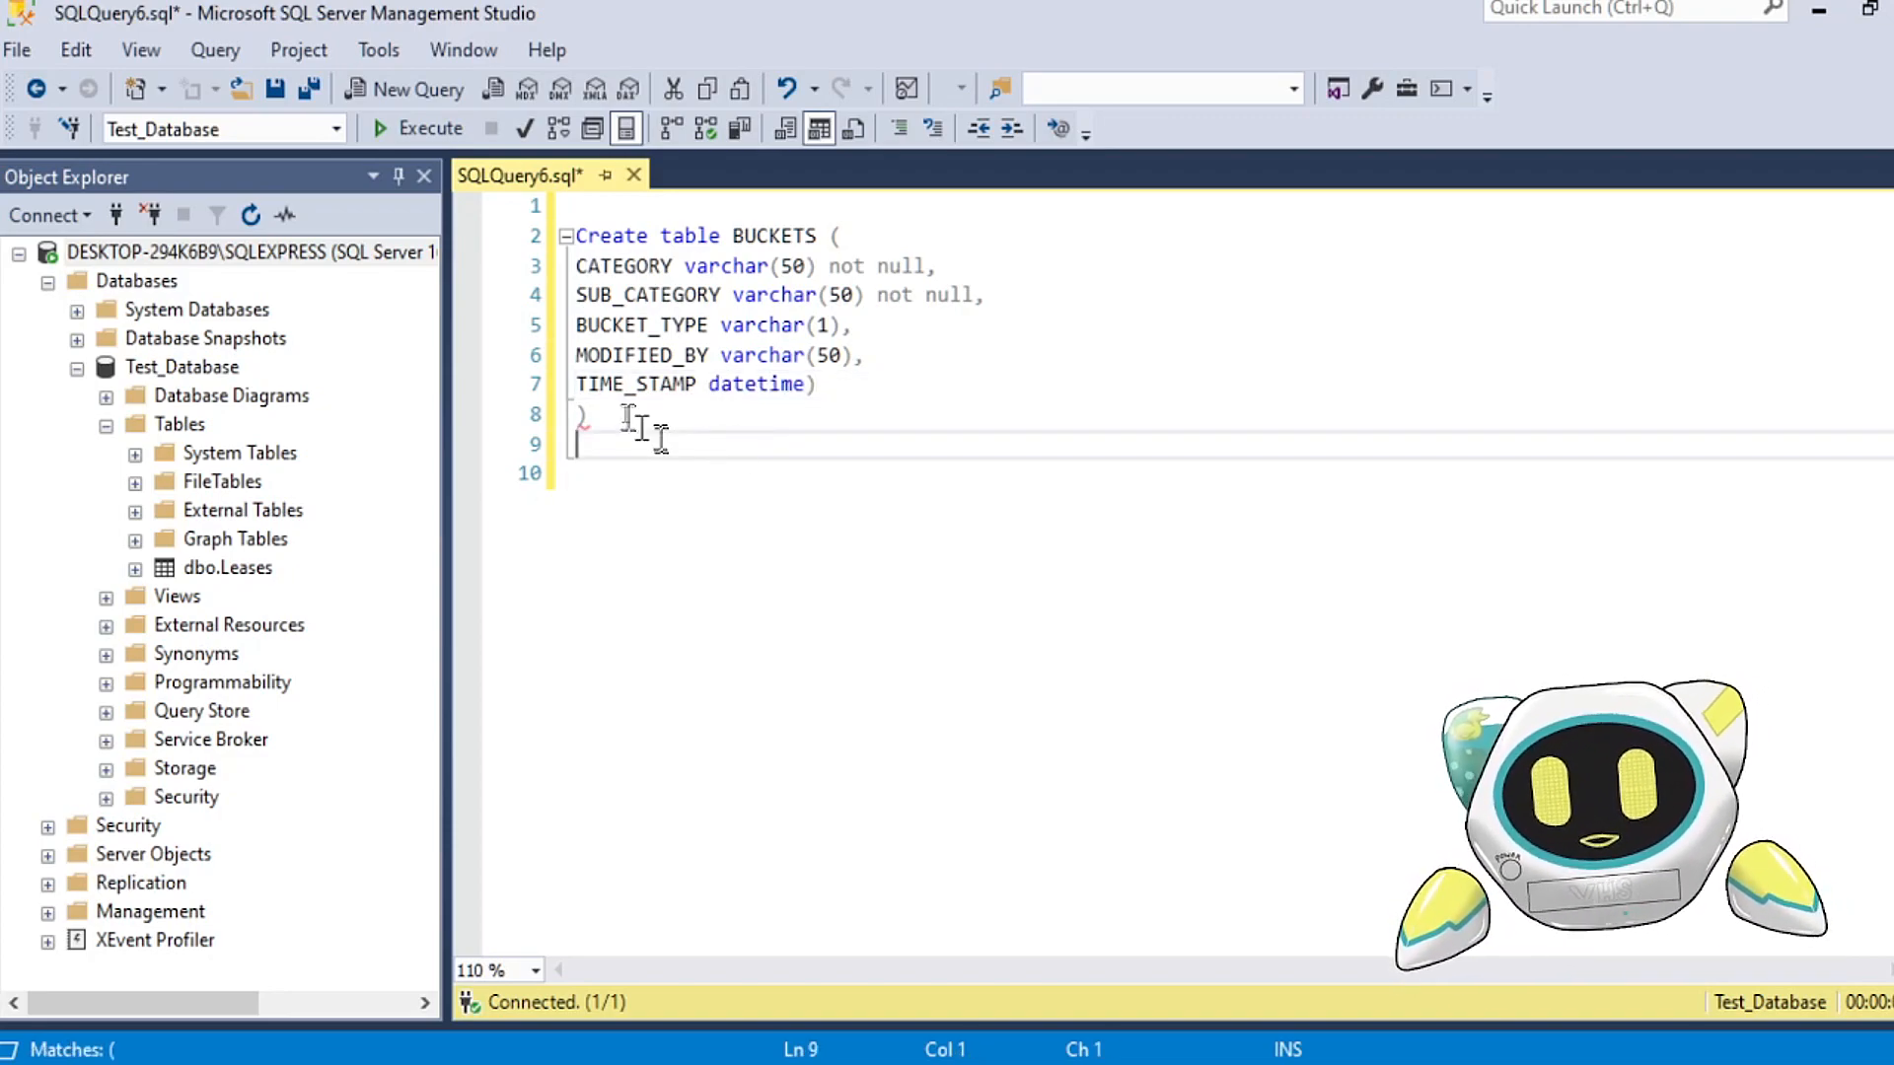
# Step: Remove the extra closing parenthesis after datetime on the TIME_STAMP line
pyautogui.click(838, 387)
pyautogui.press('BackSpace')
pyautogui.click(629, 567)
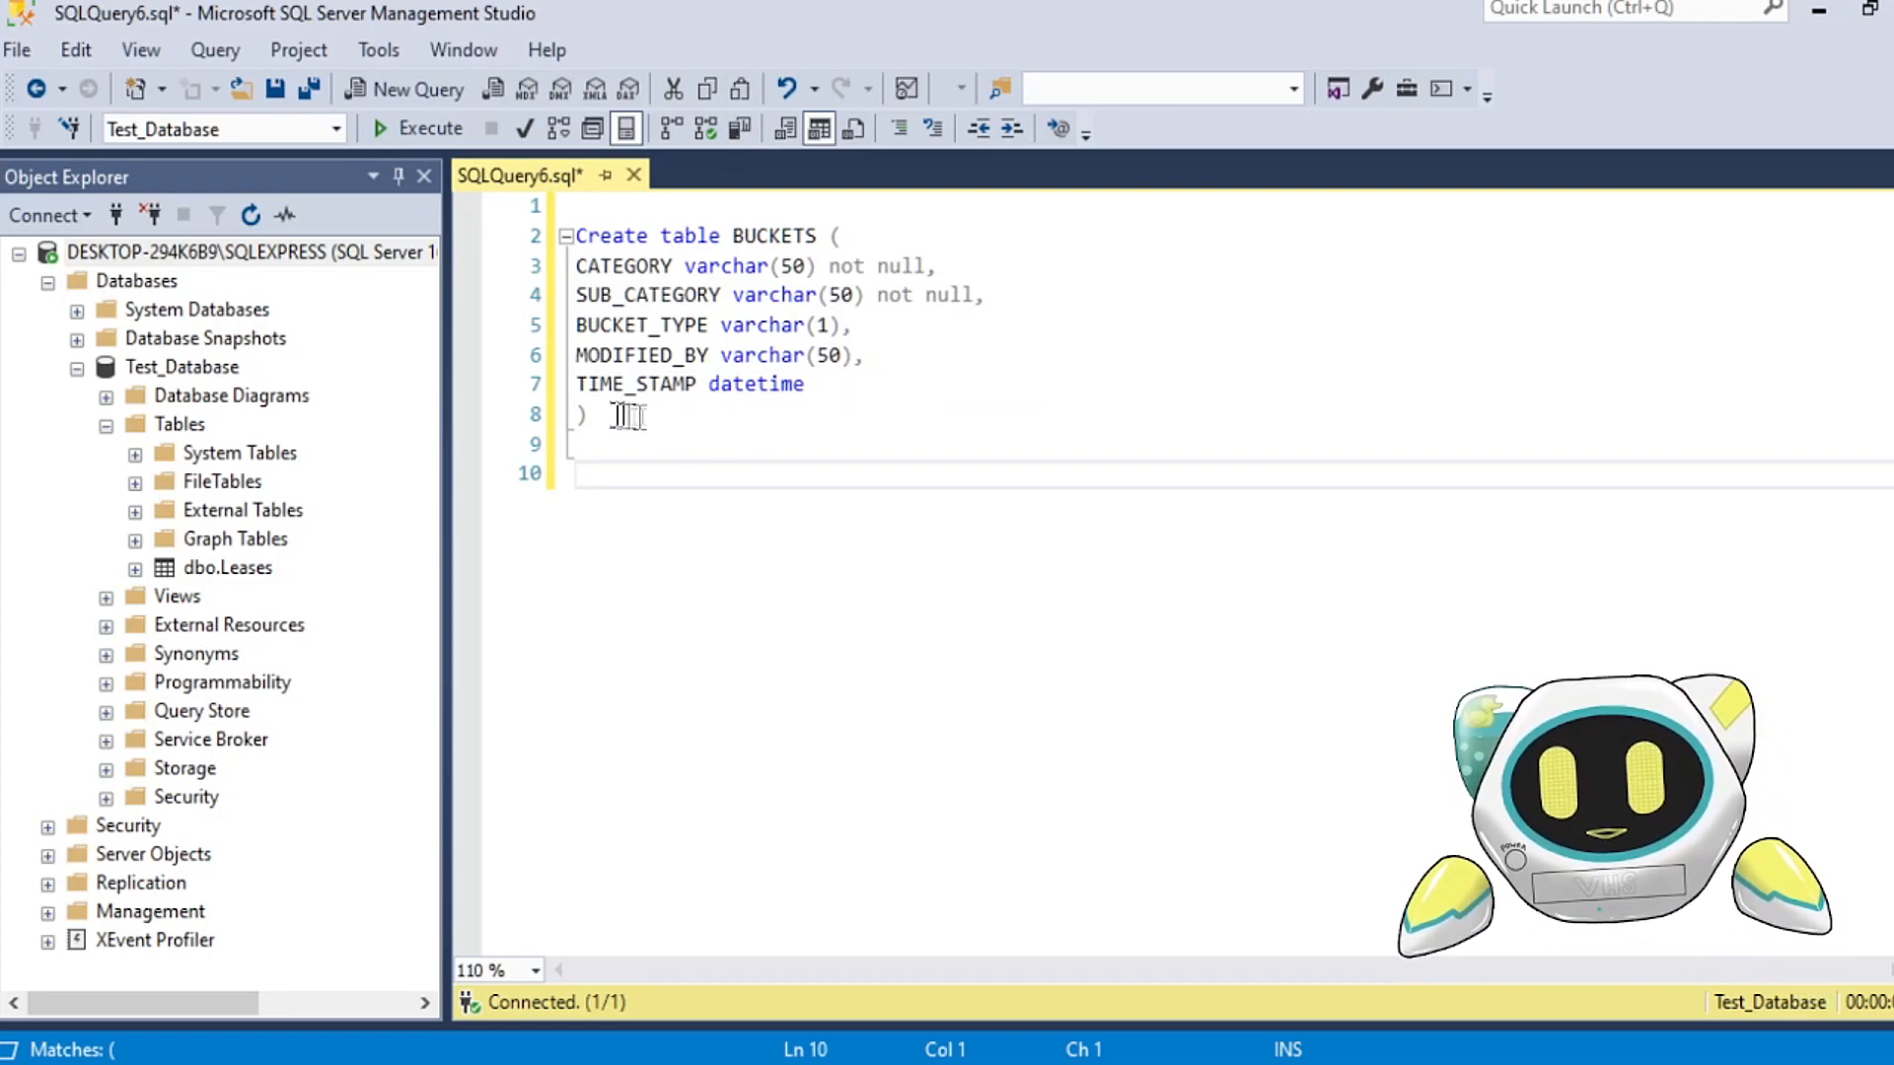
# Step: Select the whole Create table BUCKETS statement, check its syntax by parsing it, and execute it
pyautogui.moveTo(626, 412); pyautogui.dragTo(552, 234)
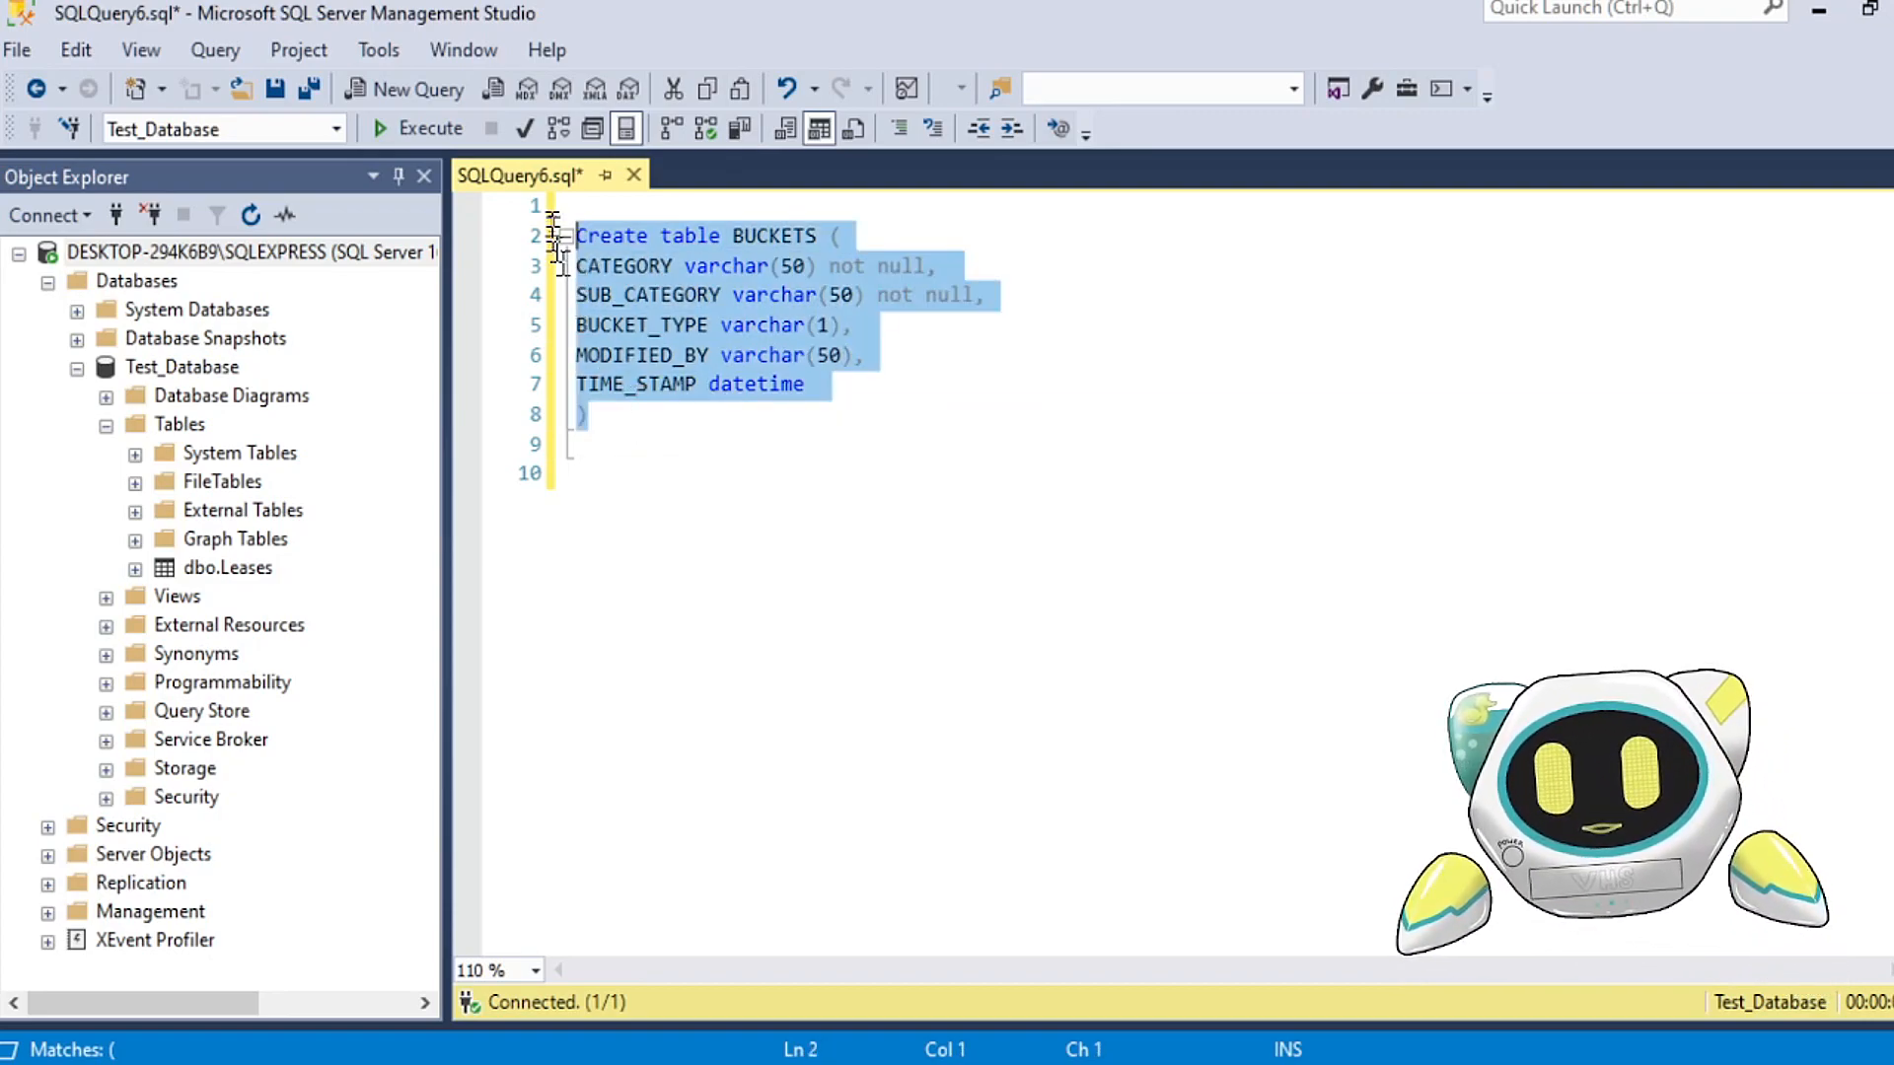
pyautogui.click(524, 128)
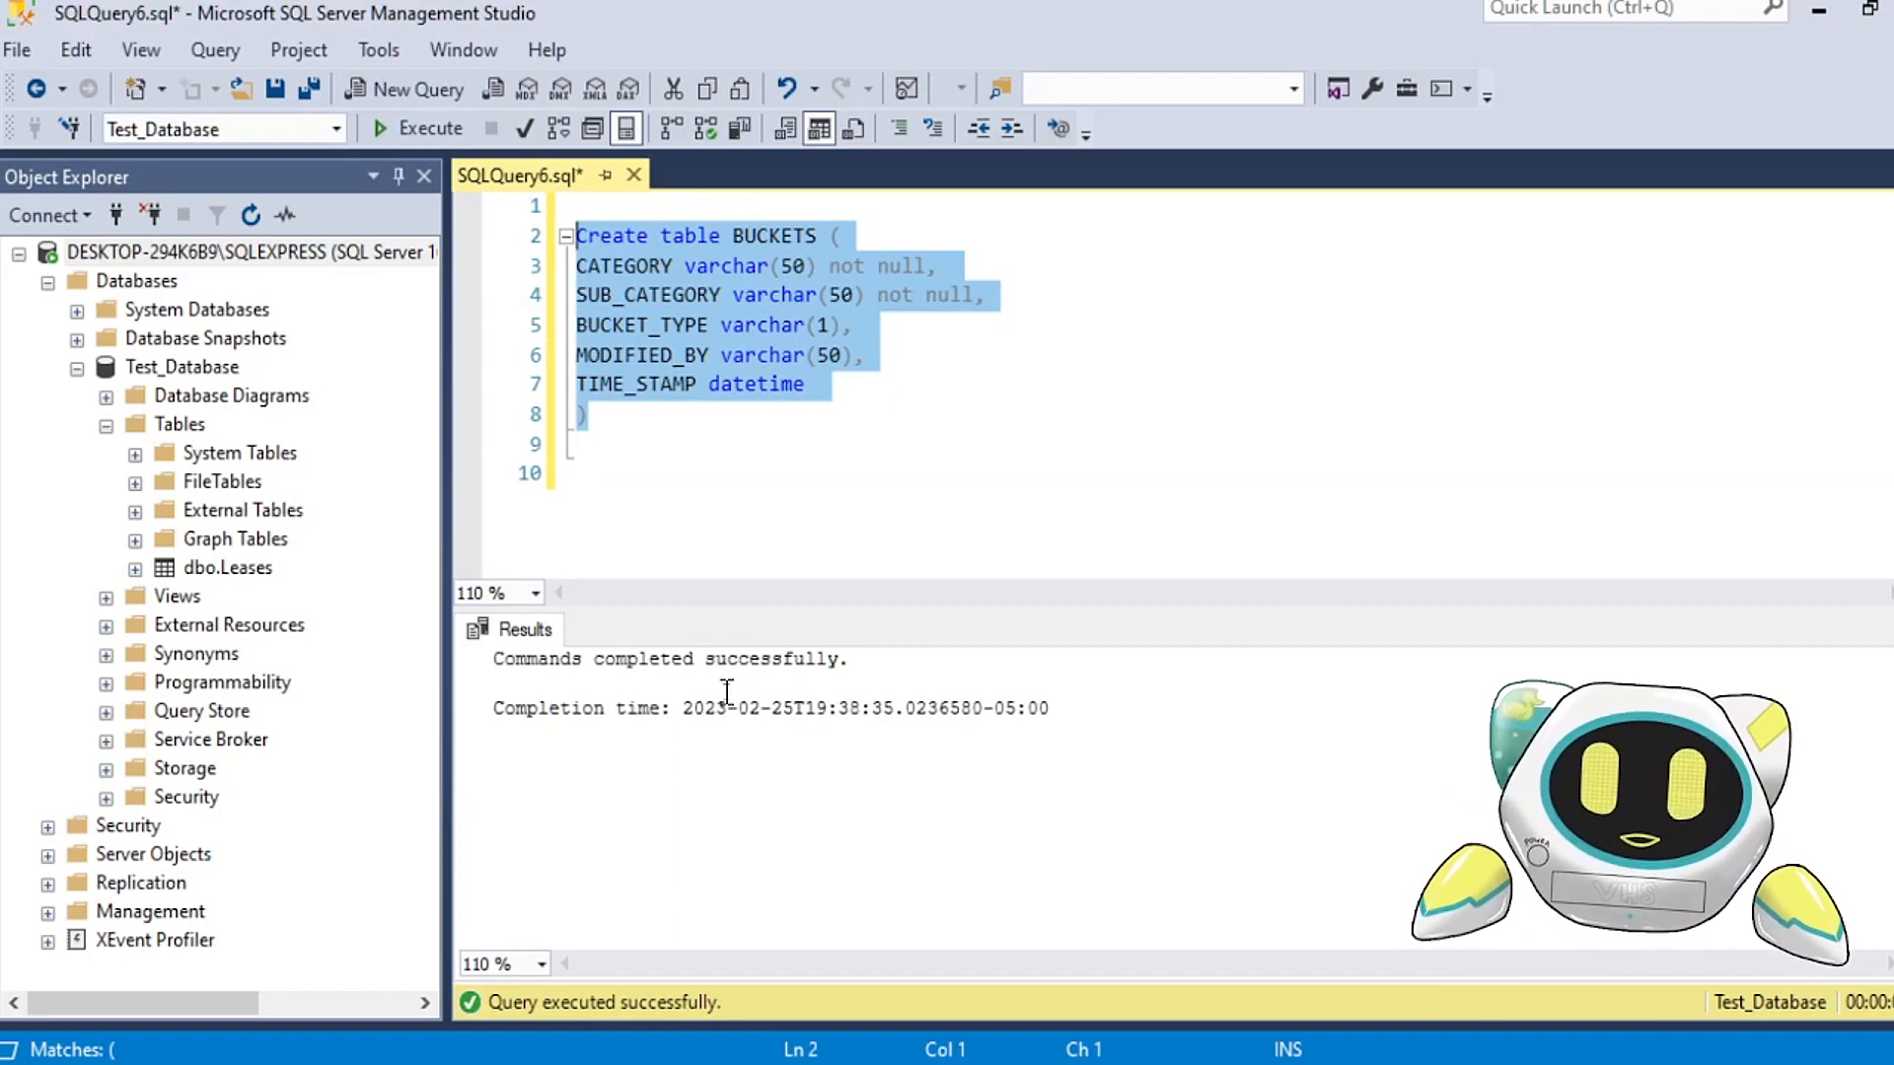
pyautogui.click(412, 139)
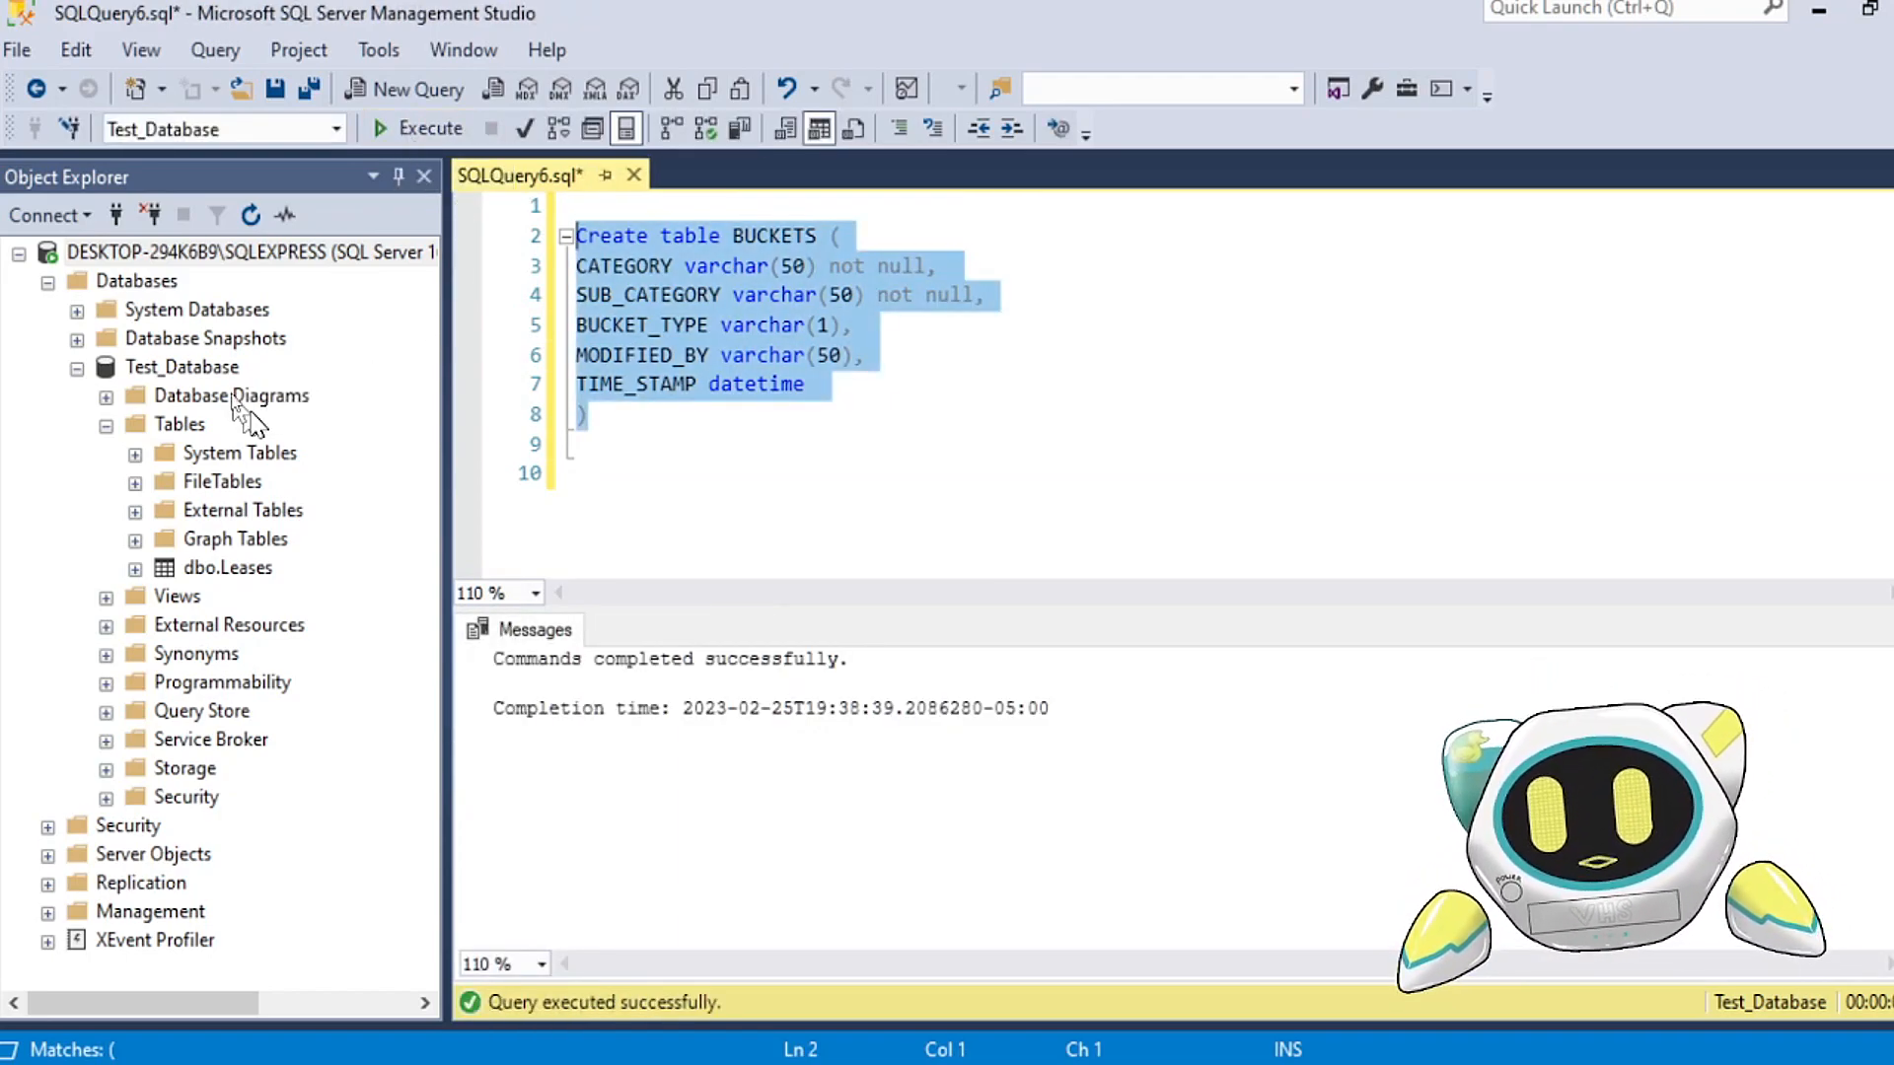
# Step: Refresh Test_Database in the object tree and expand its Tables folder to check for dbo.BUCKETS
pyautogui.click(173, 367)
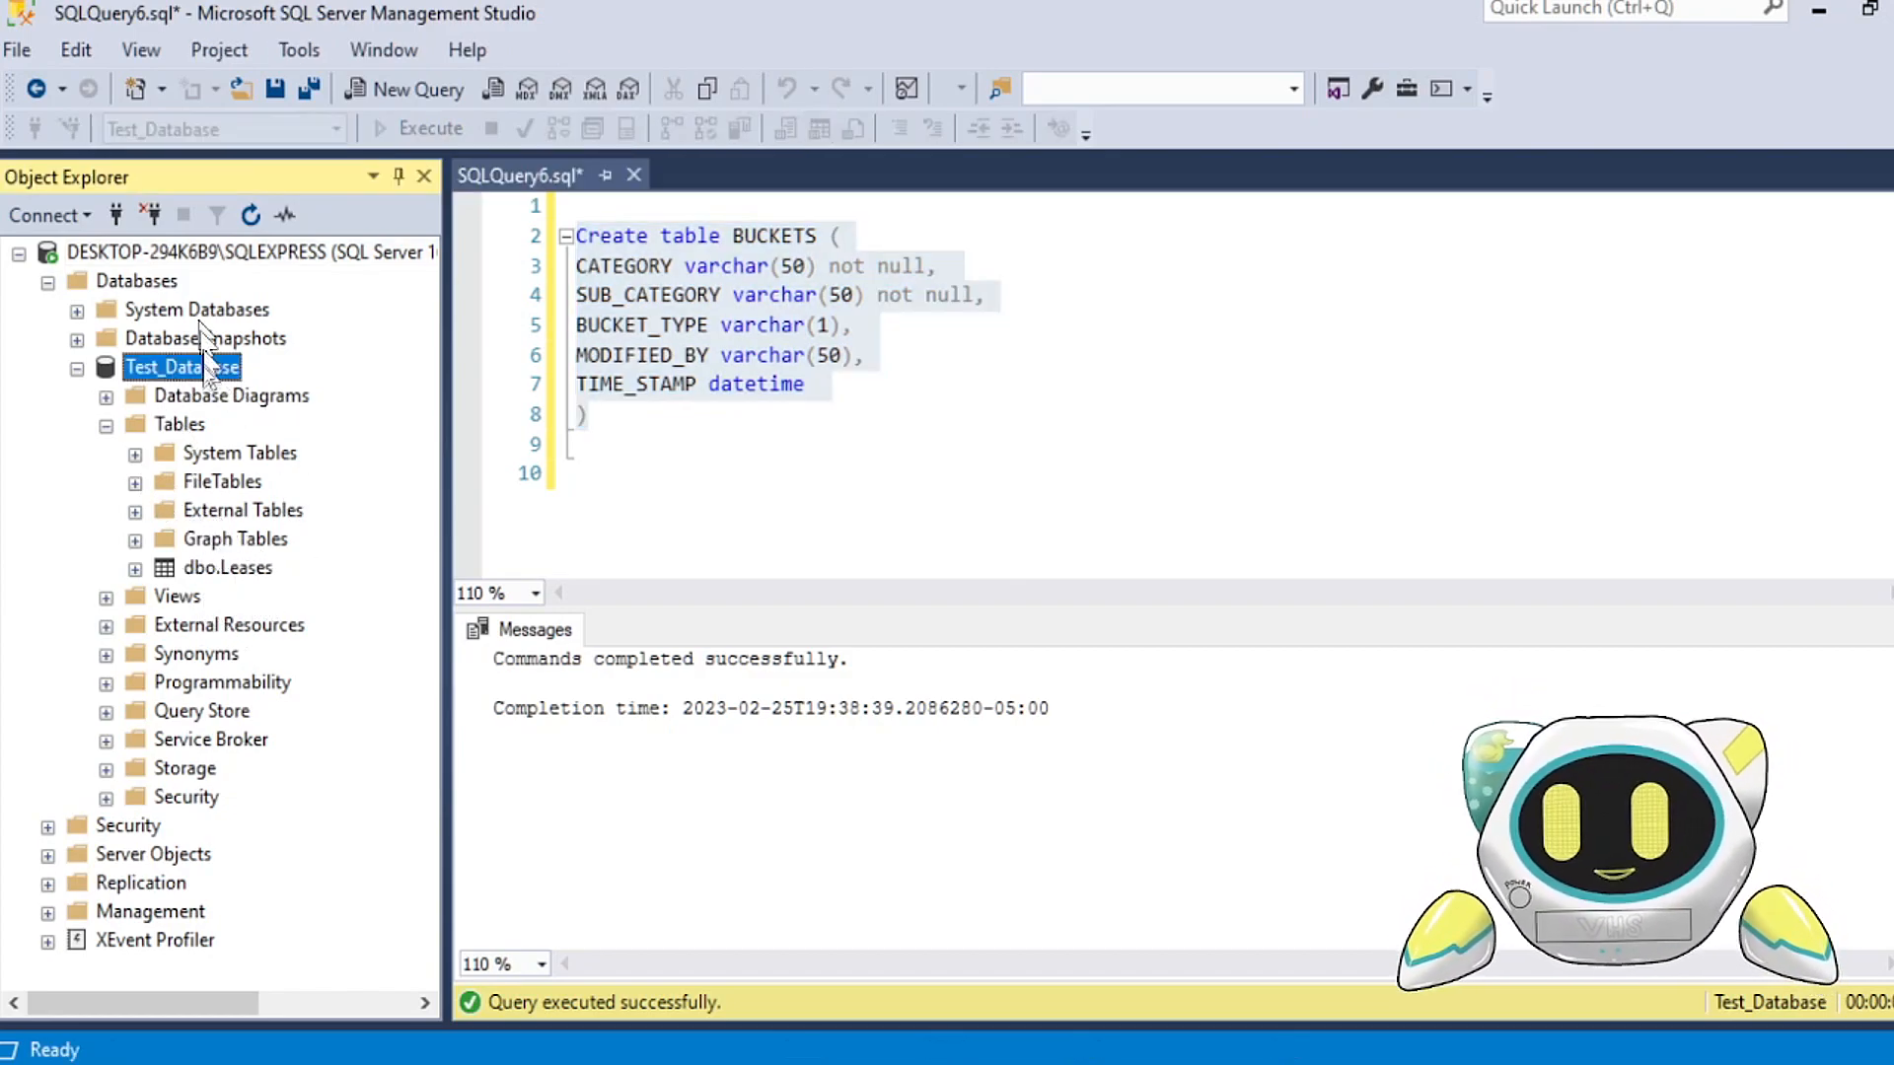
pyautogui.click(249, 215)
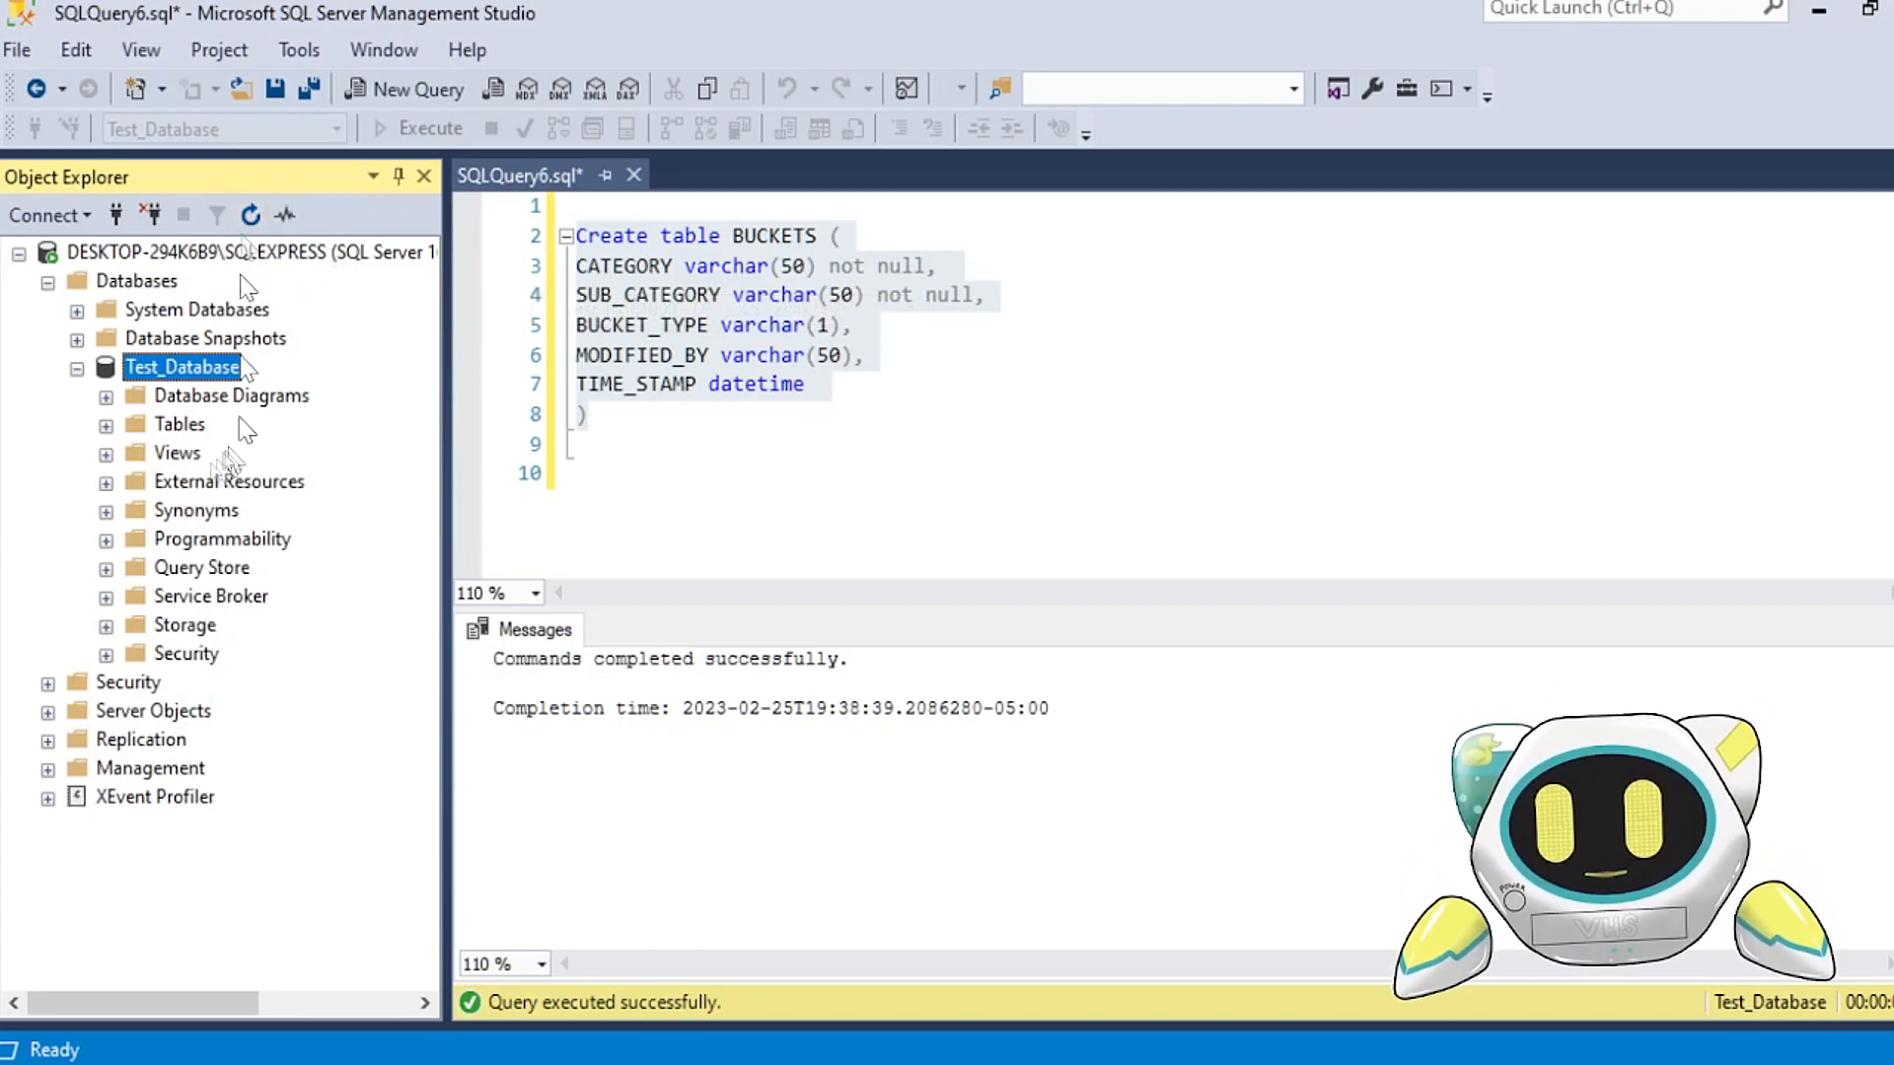
pyautogui.click(105, 426)
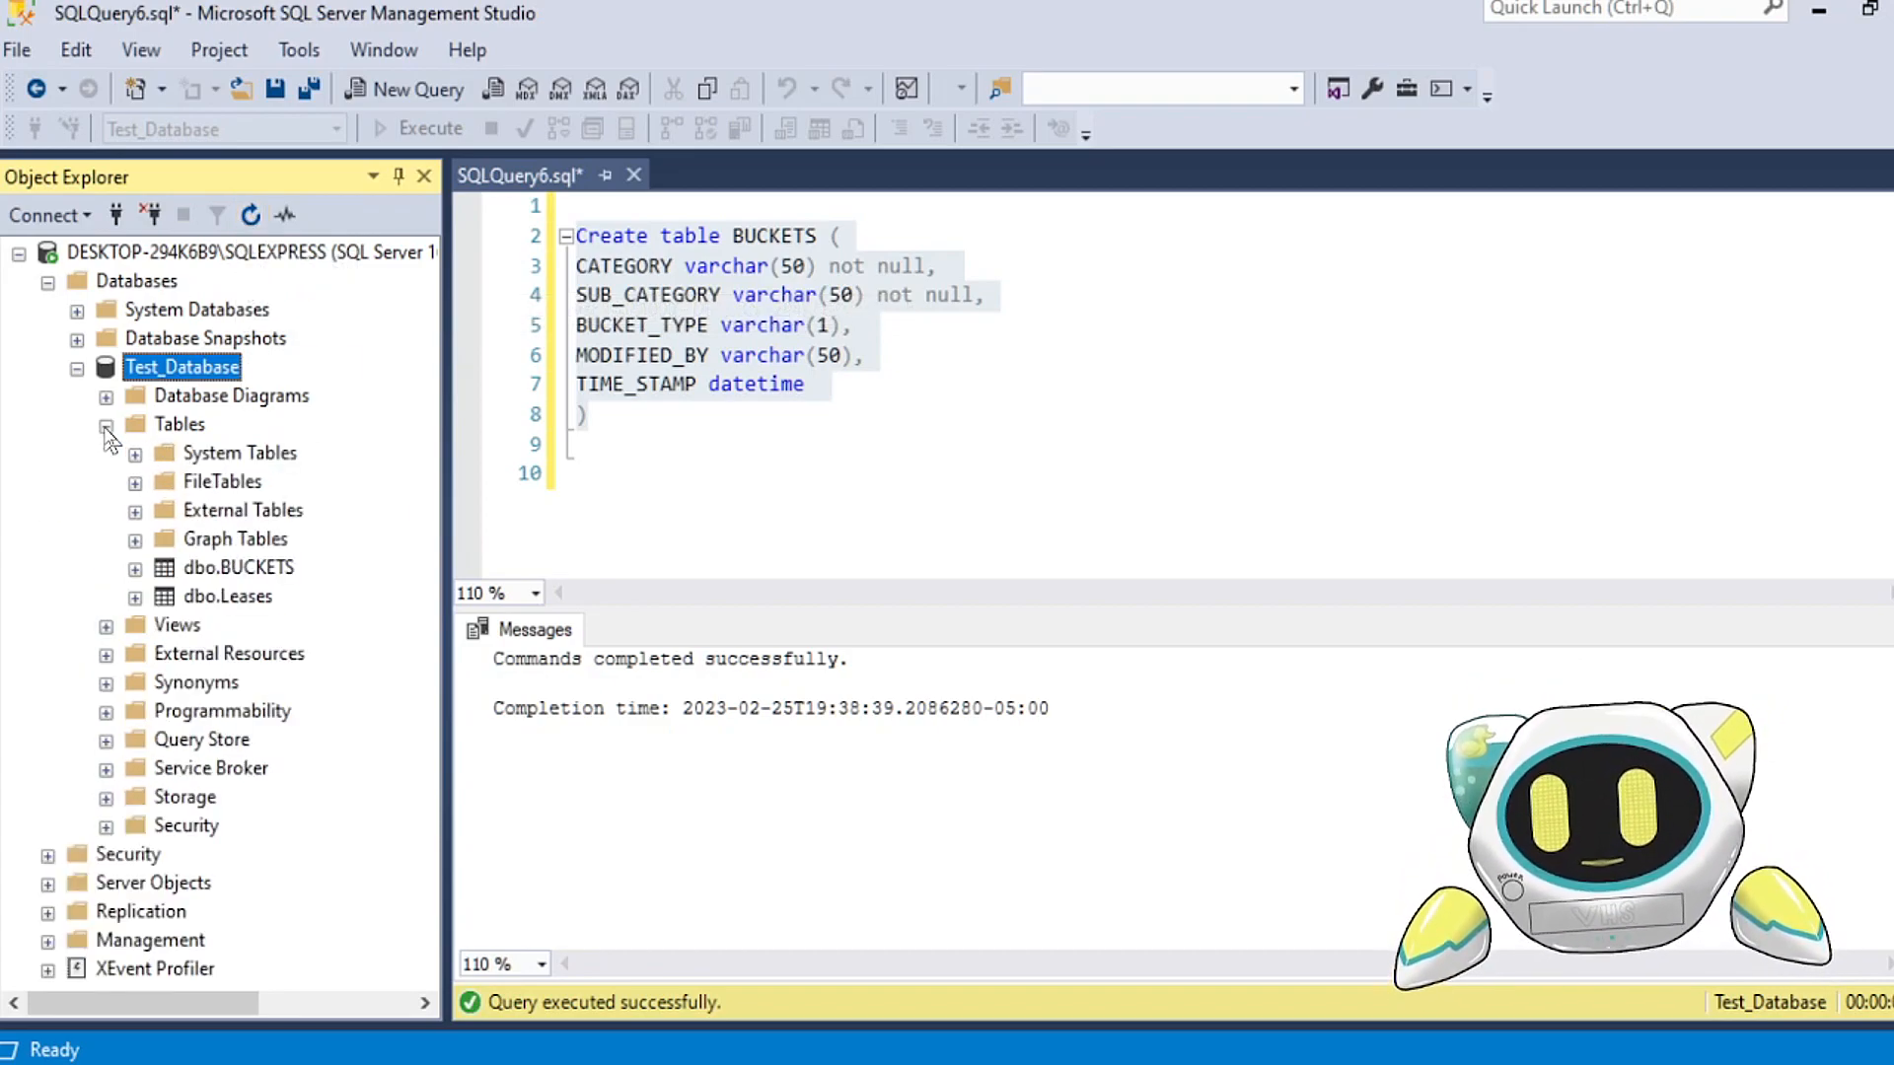
pyautogui.click(274, 567)
# Step: Place the text cursor on empty line 10 below the BUCKETS statement in the query
pyautogui.click(740, 443)
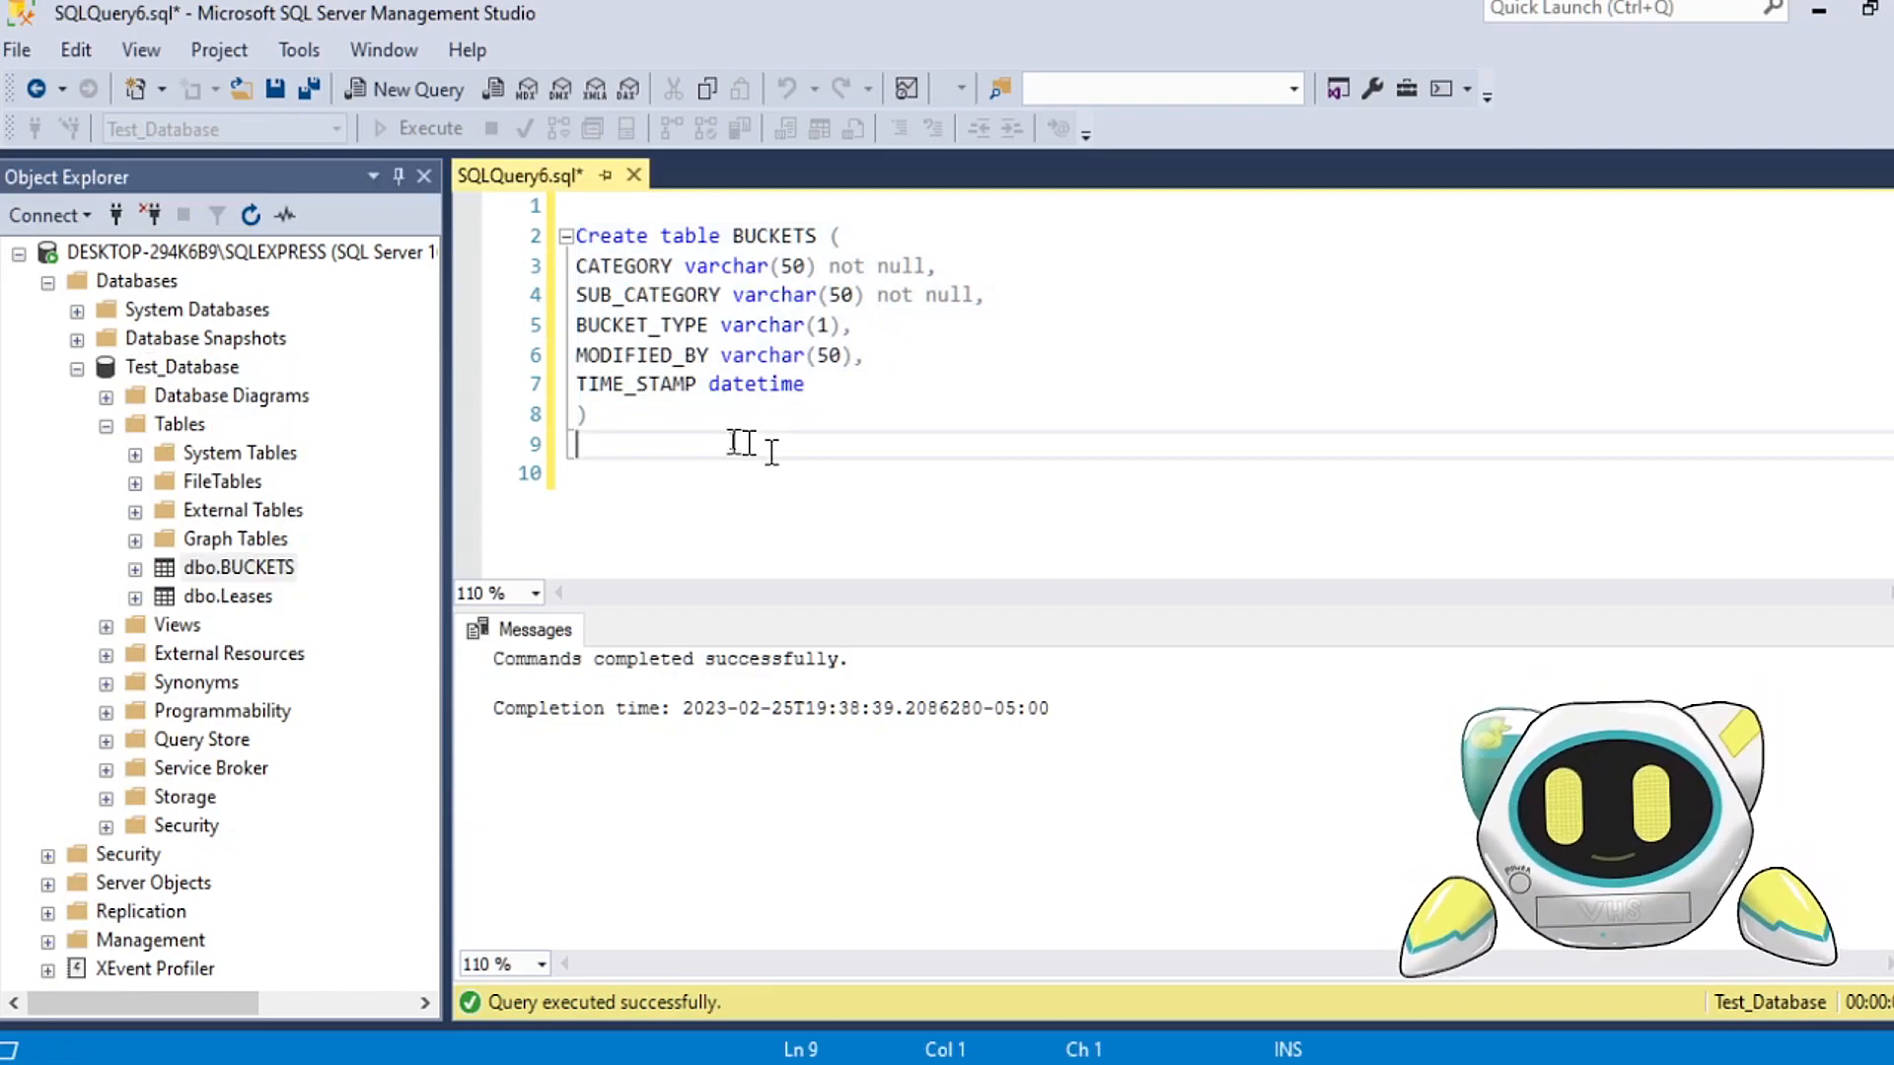
pyautogui.click(624, 472)
pyautogui.scroll(-2, 651, 434)
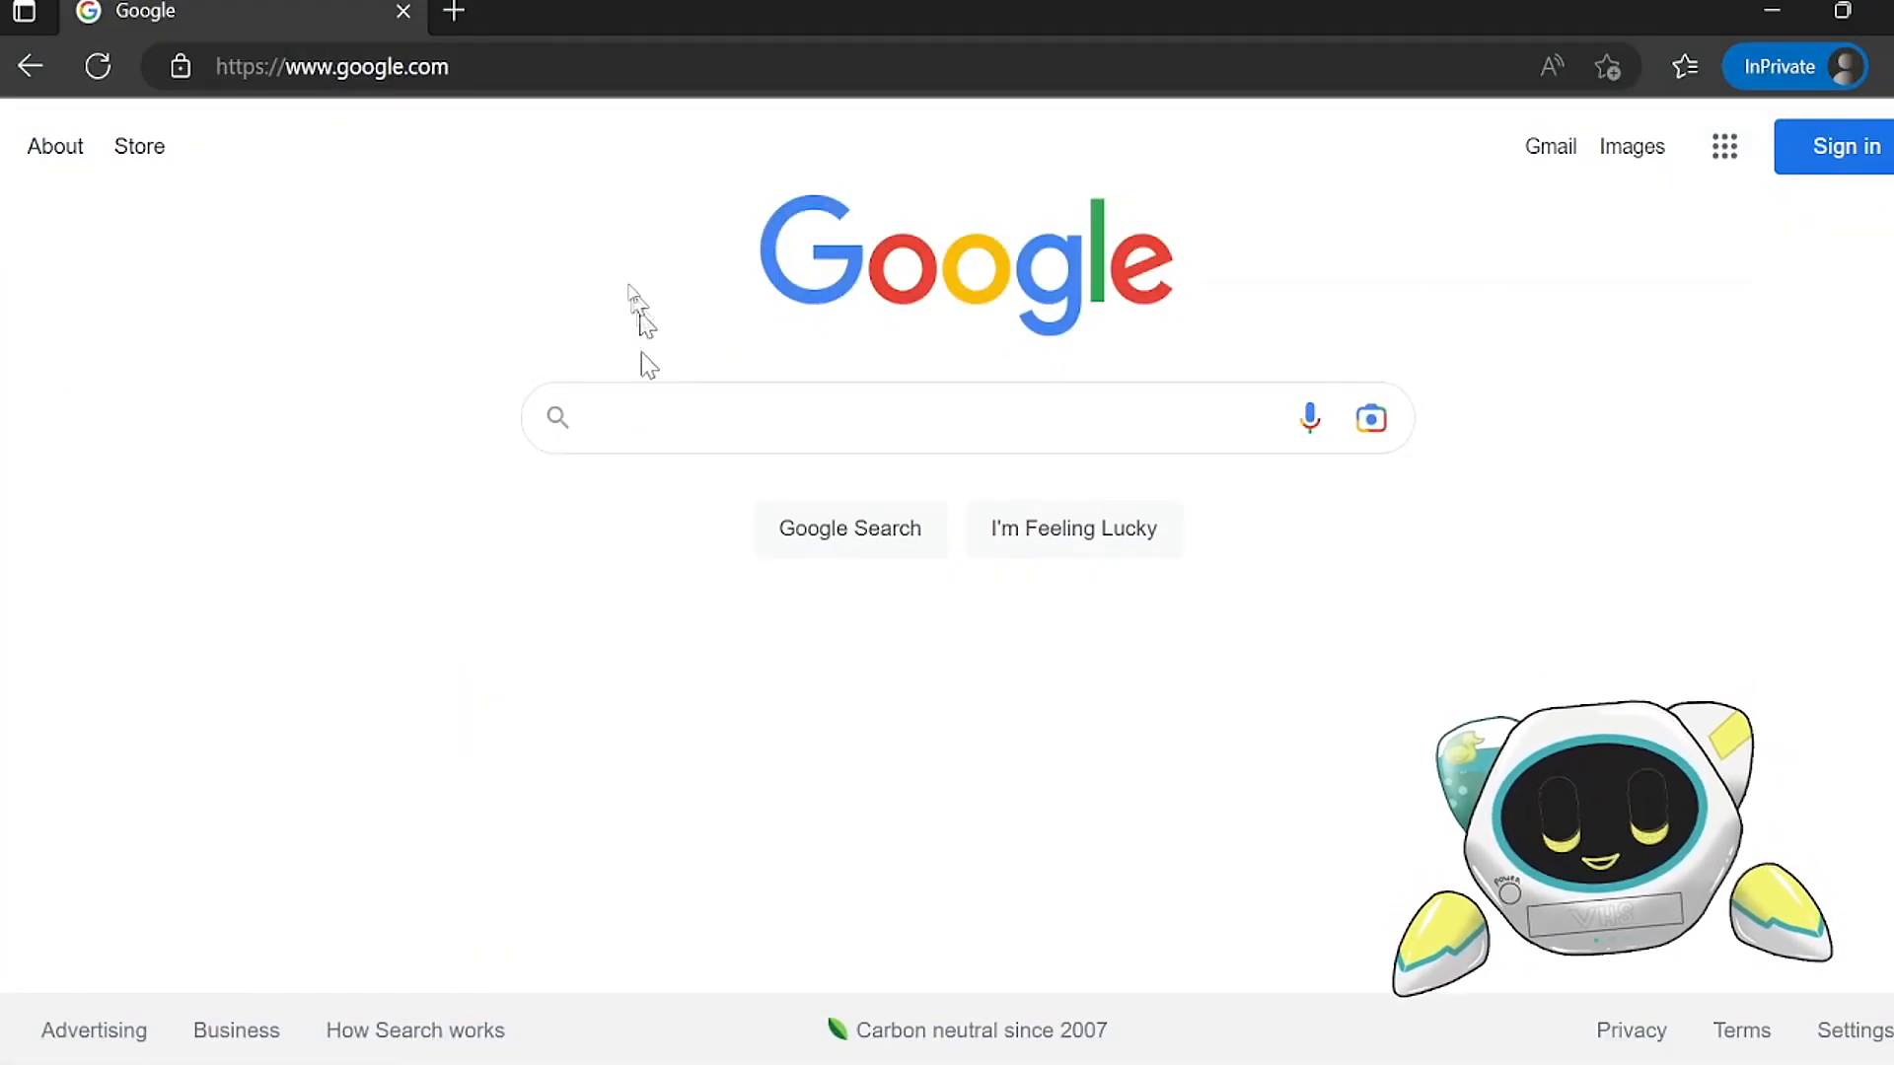
# Step: Switch to the web browser, search Google for "github" and open the GitHub home page
pyautogui.click(638, 413)
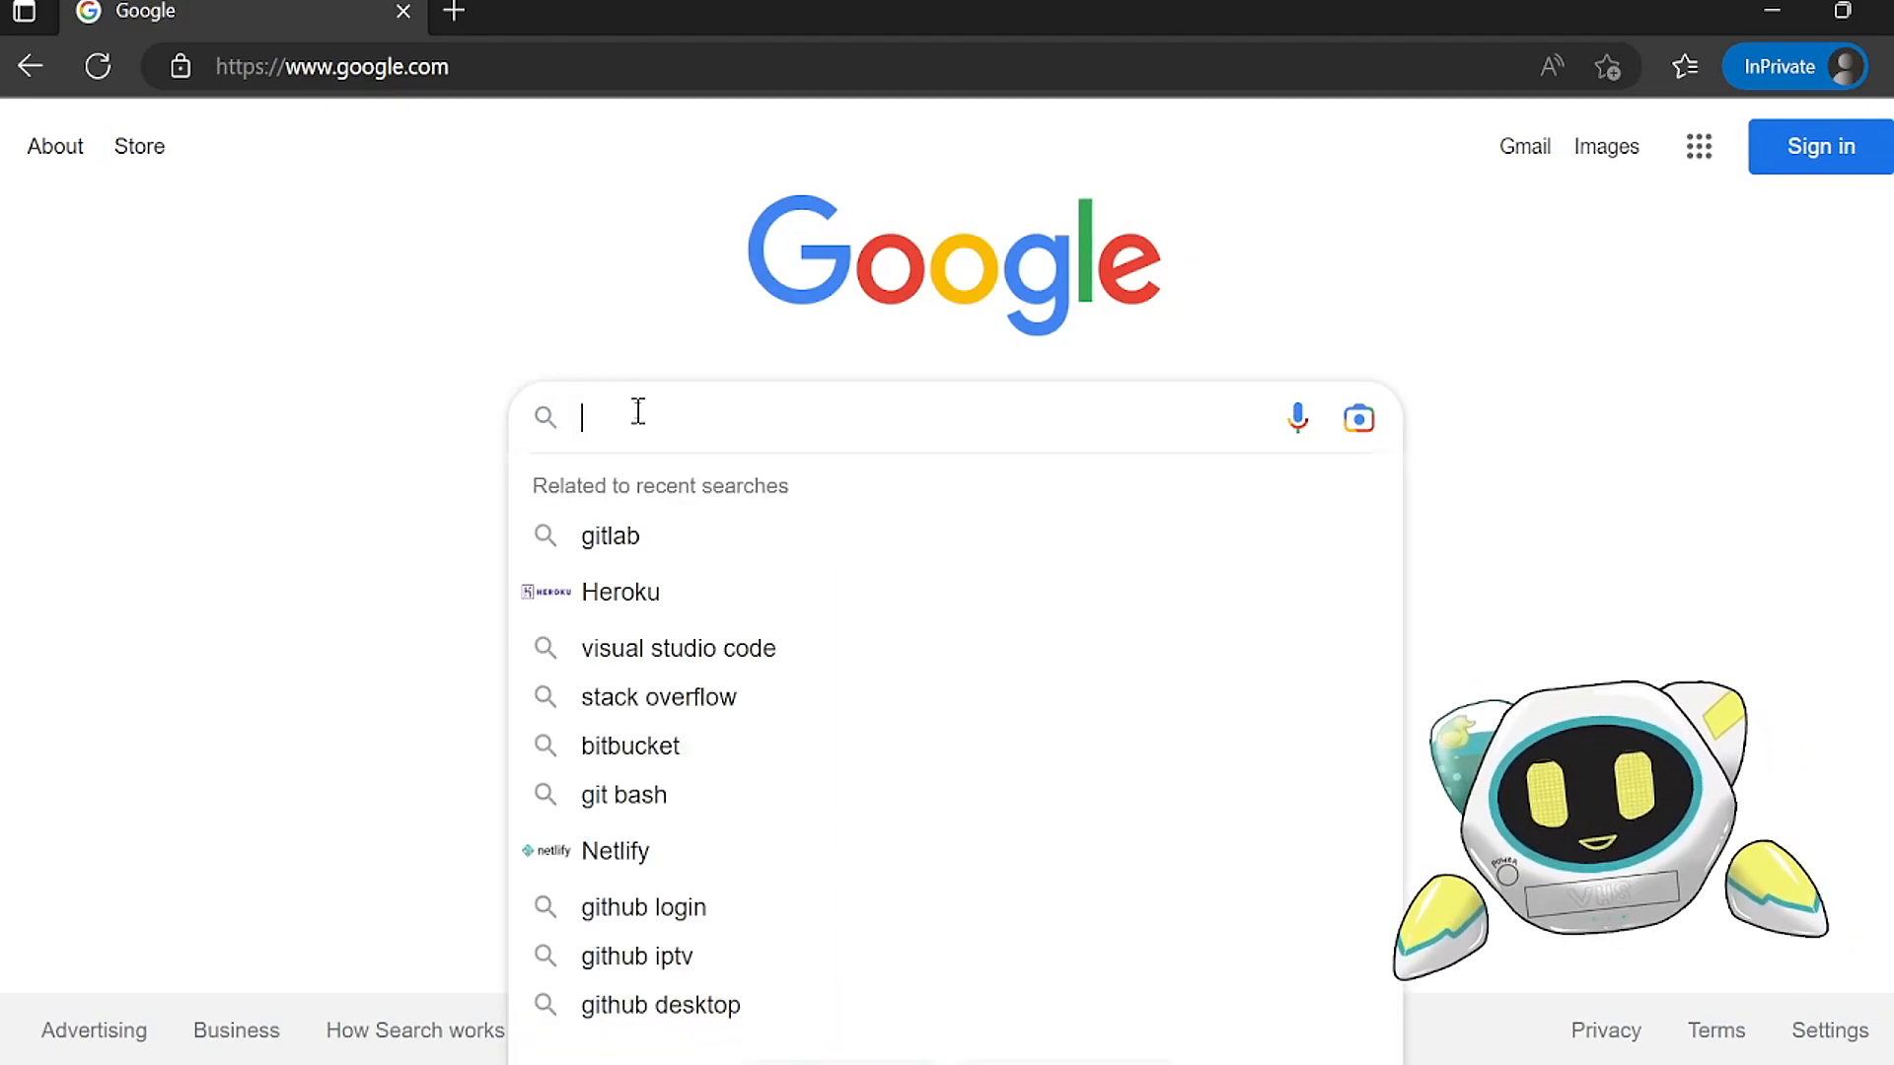
pyautogui.click(531, 317)
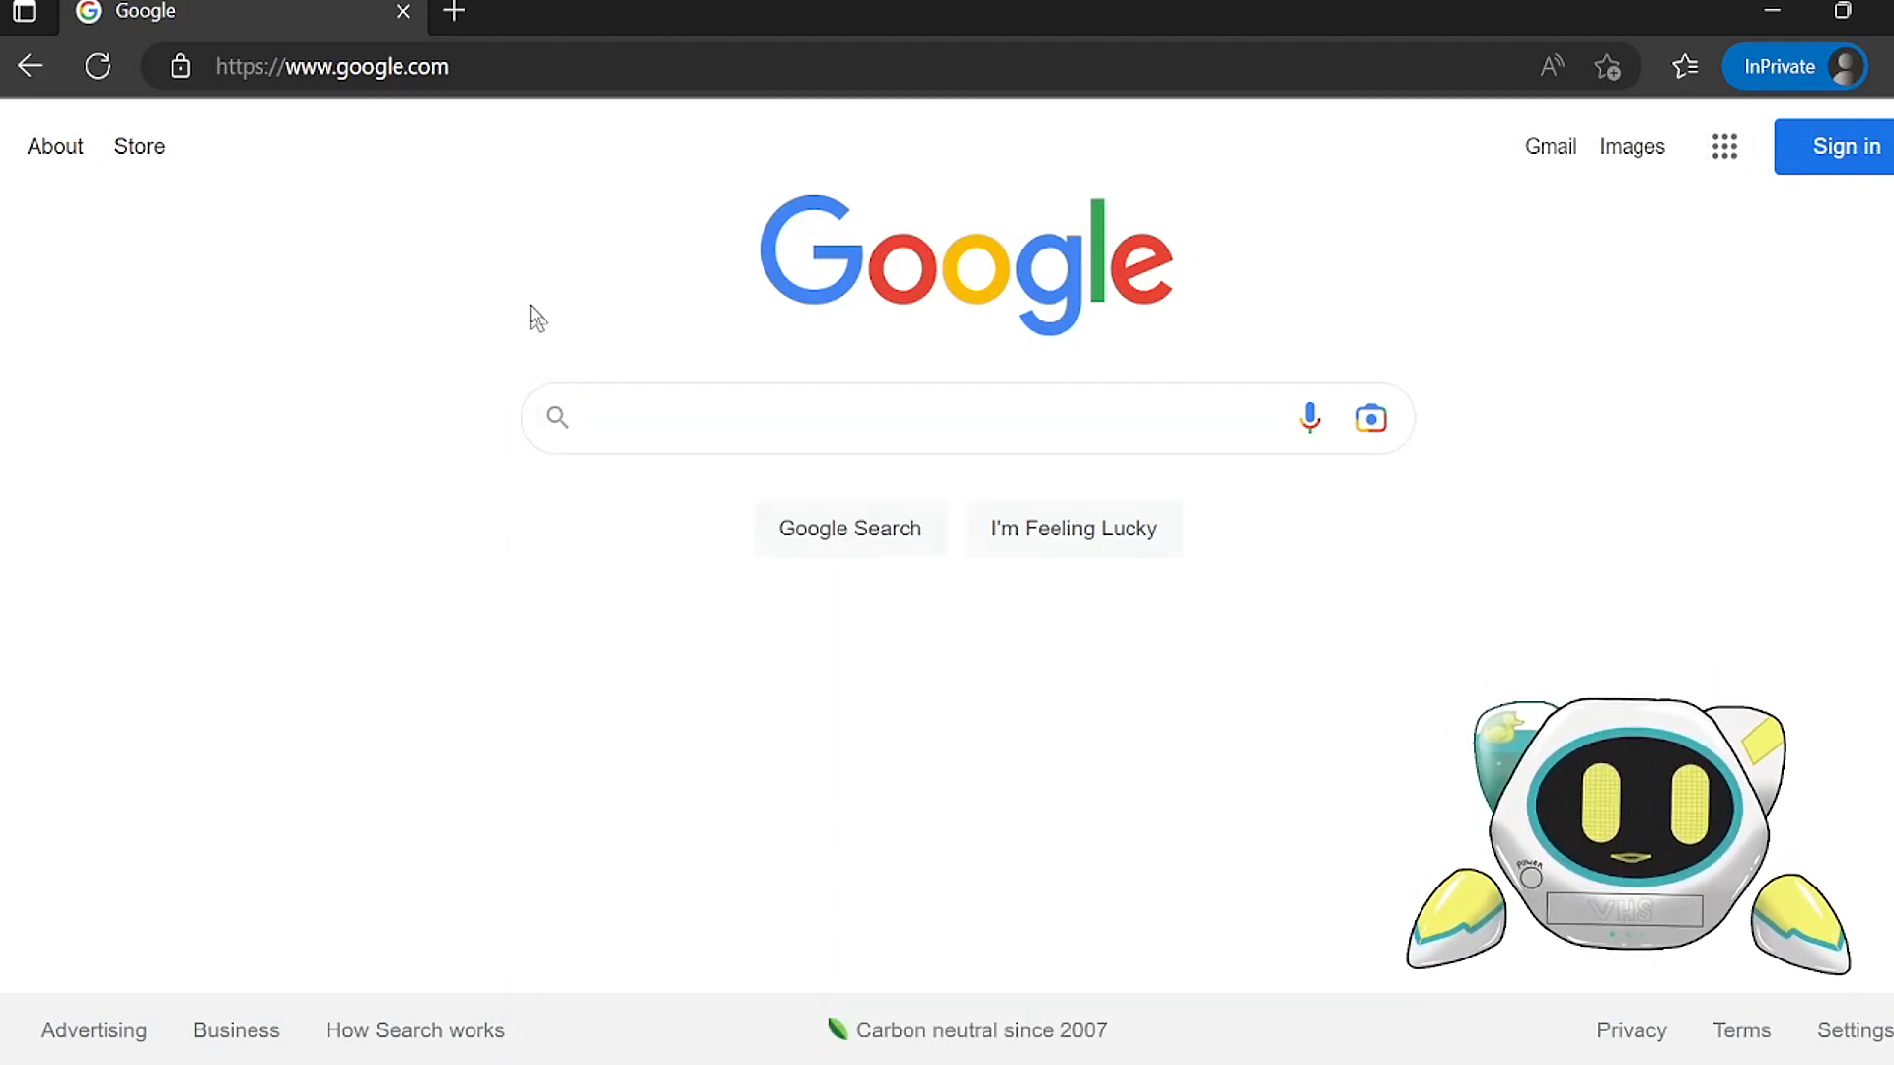
pyautogui.click(630, 424)
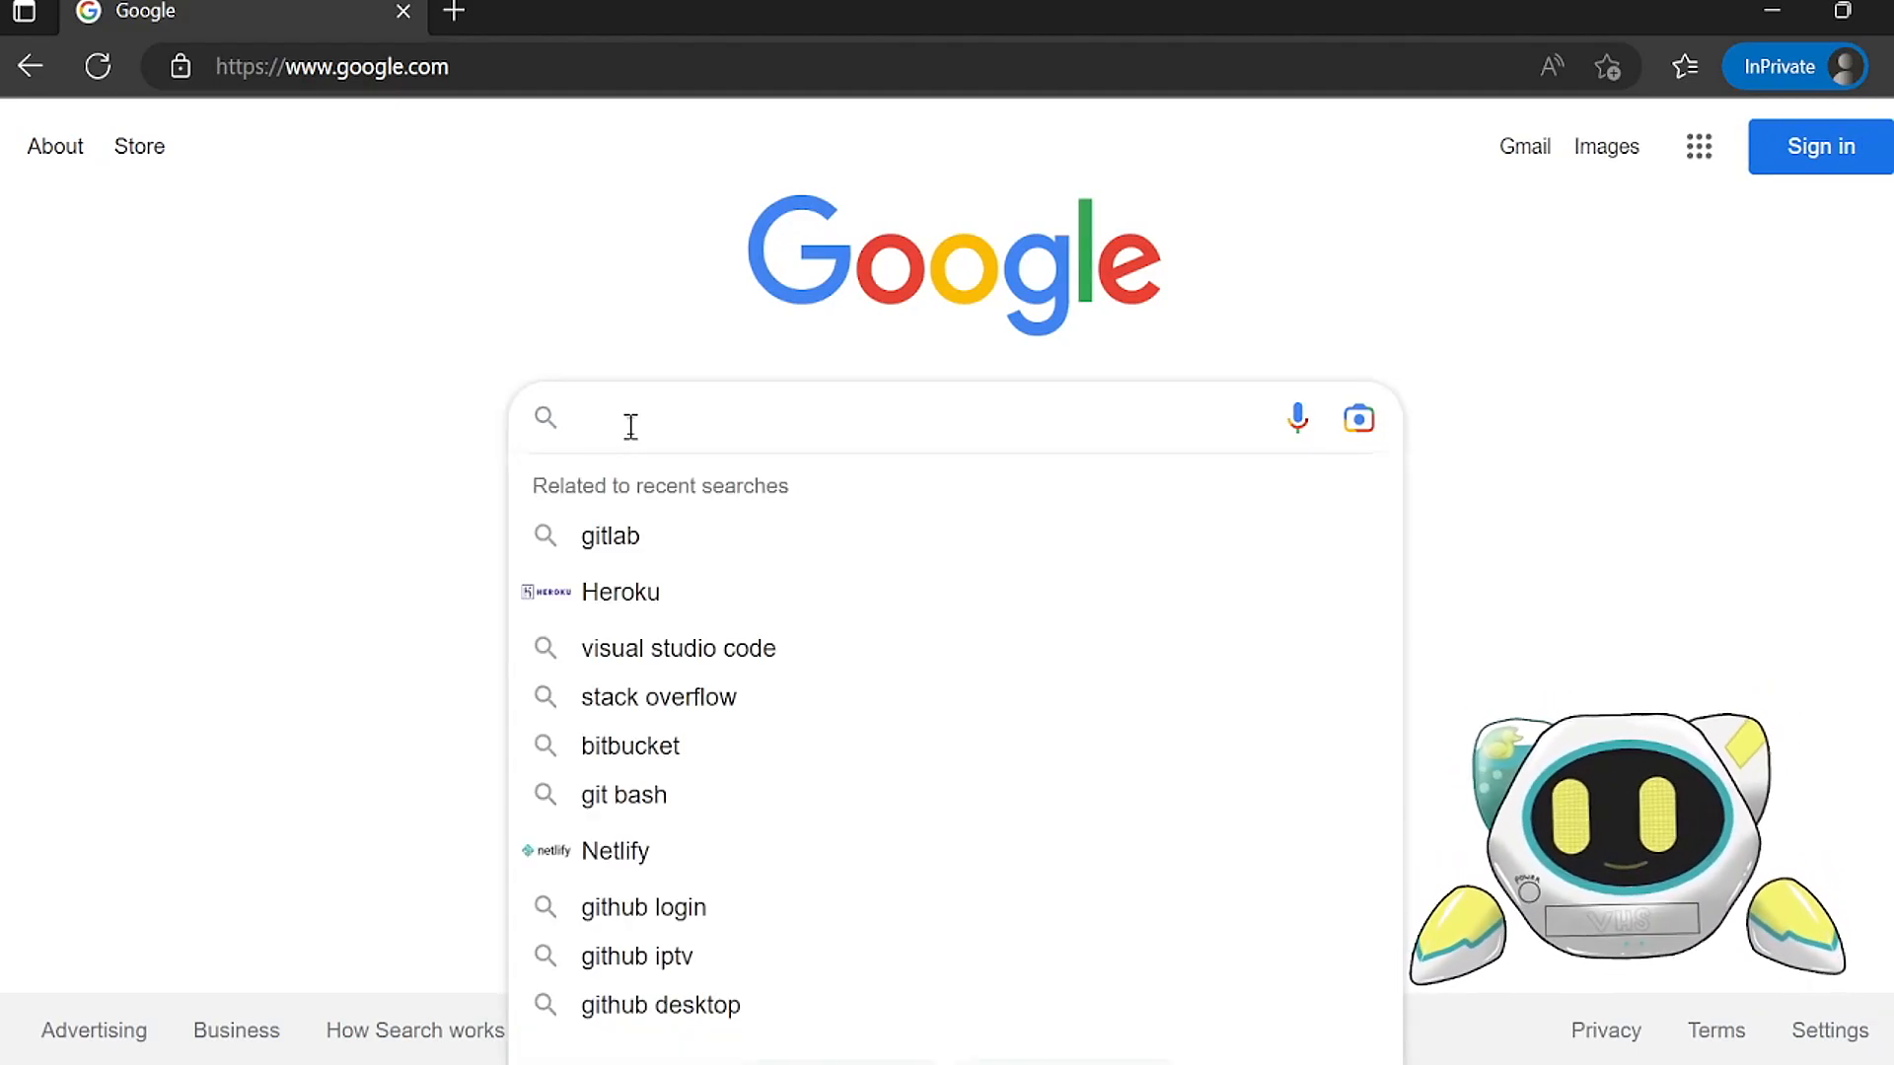
pyautogui.write('github')
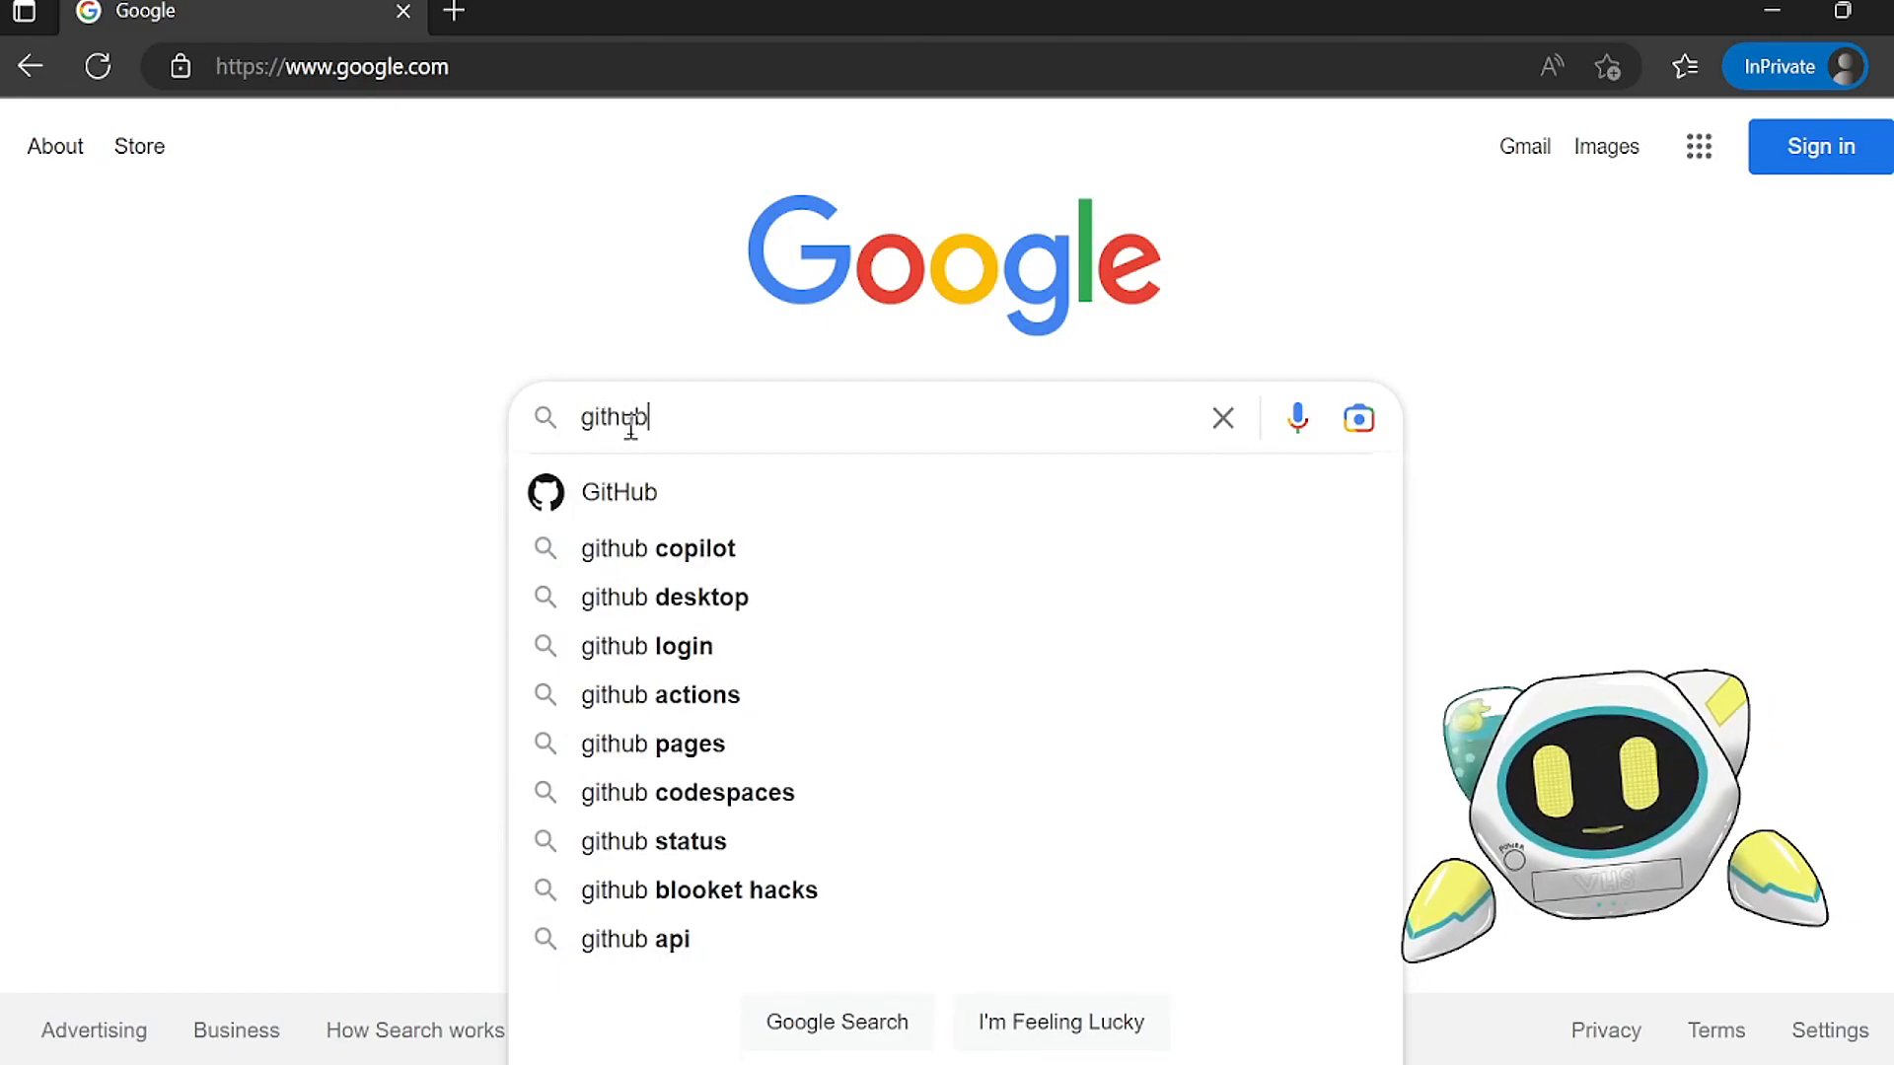
pyautogui.press('Return')
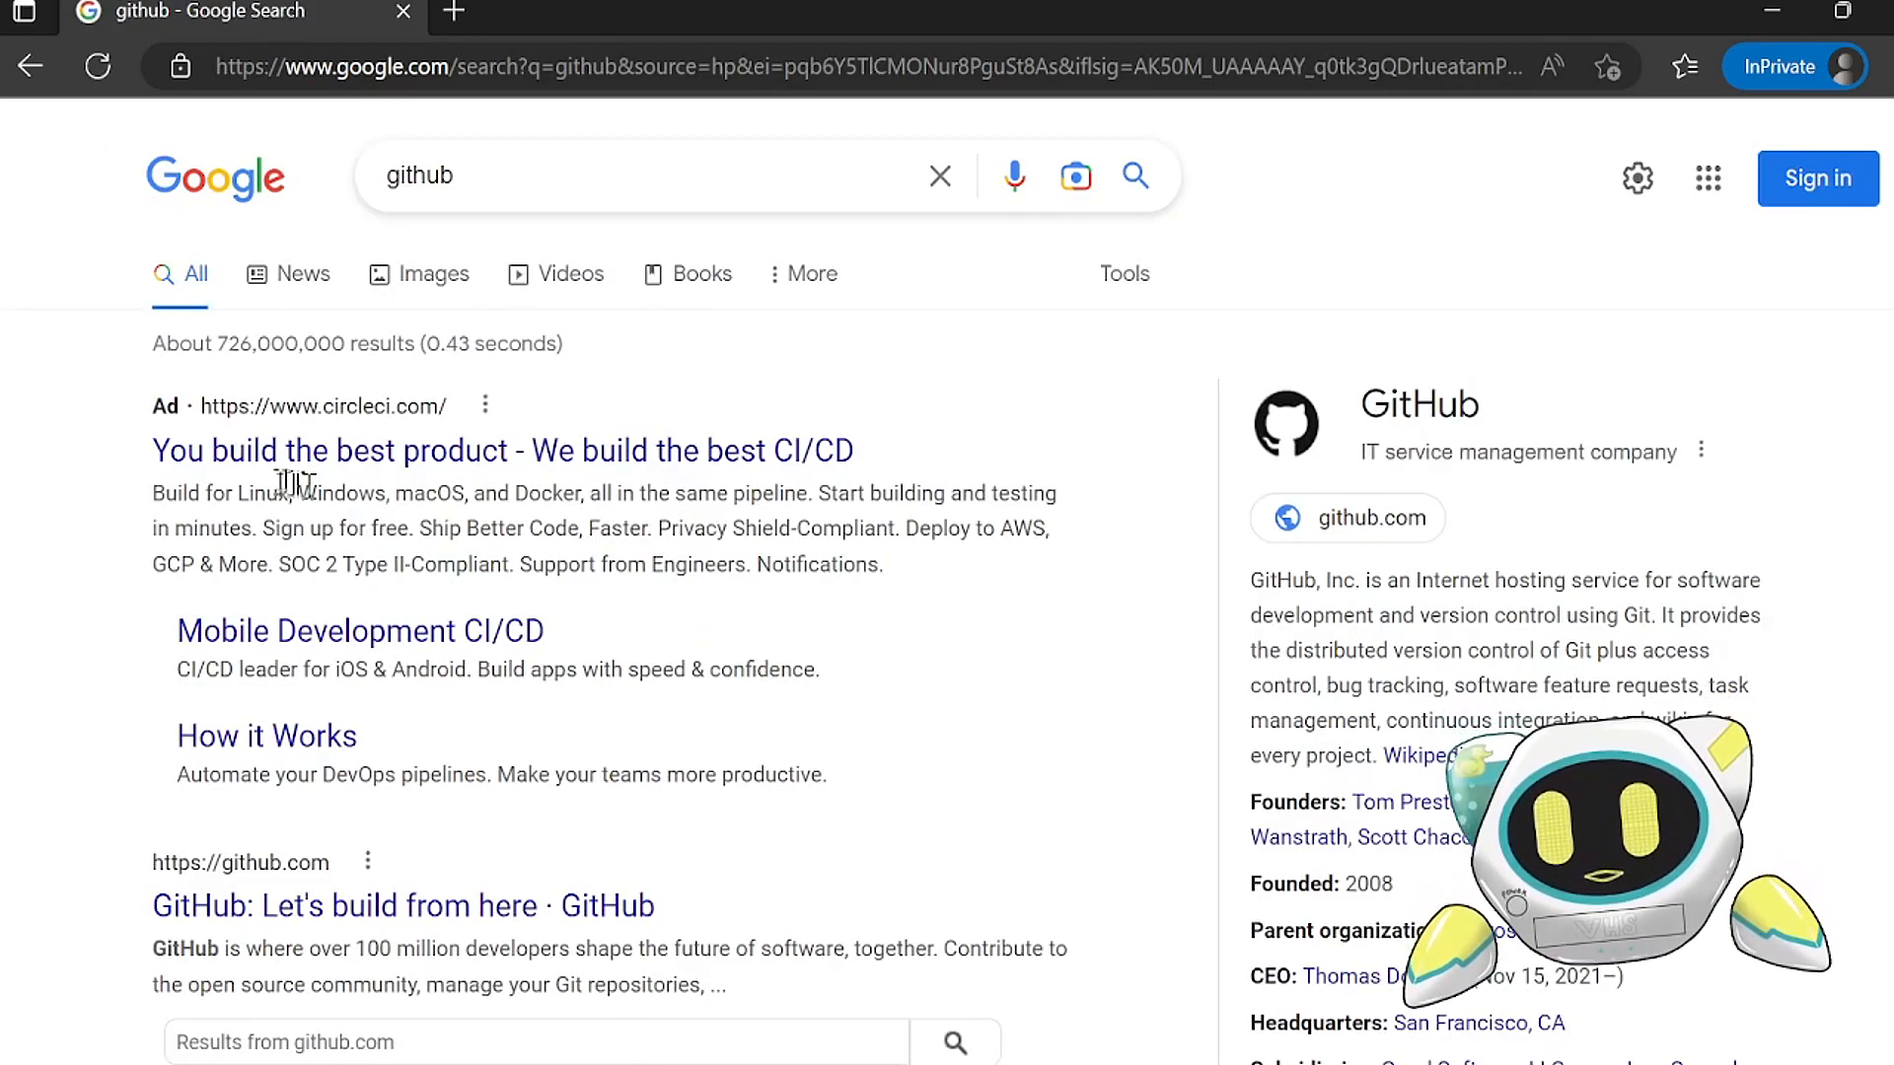
pyautogui.click(281, 893)
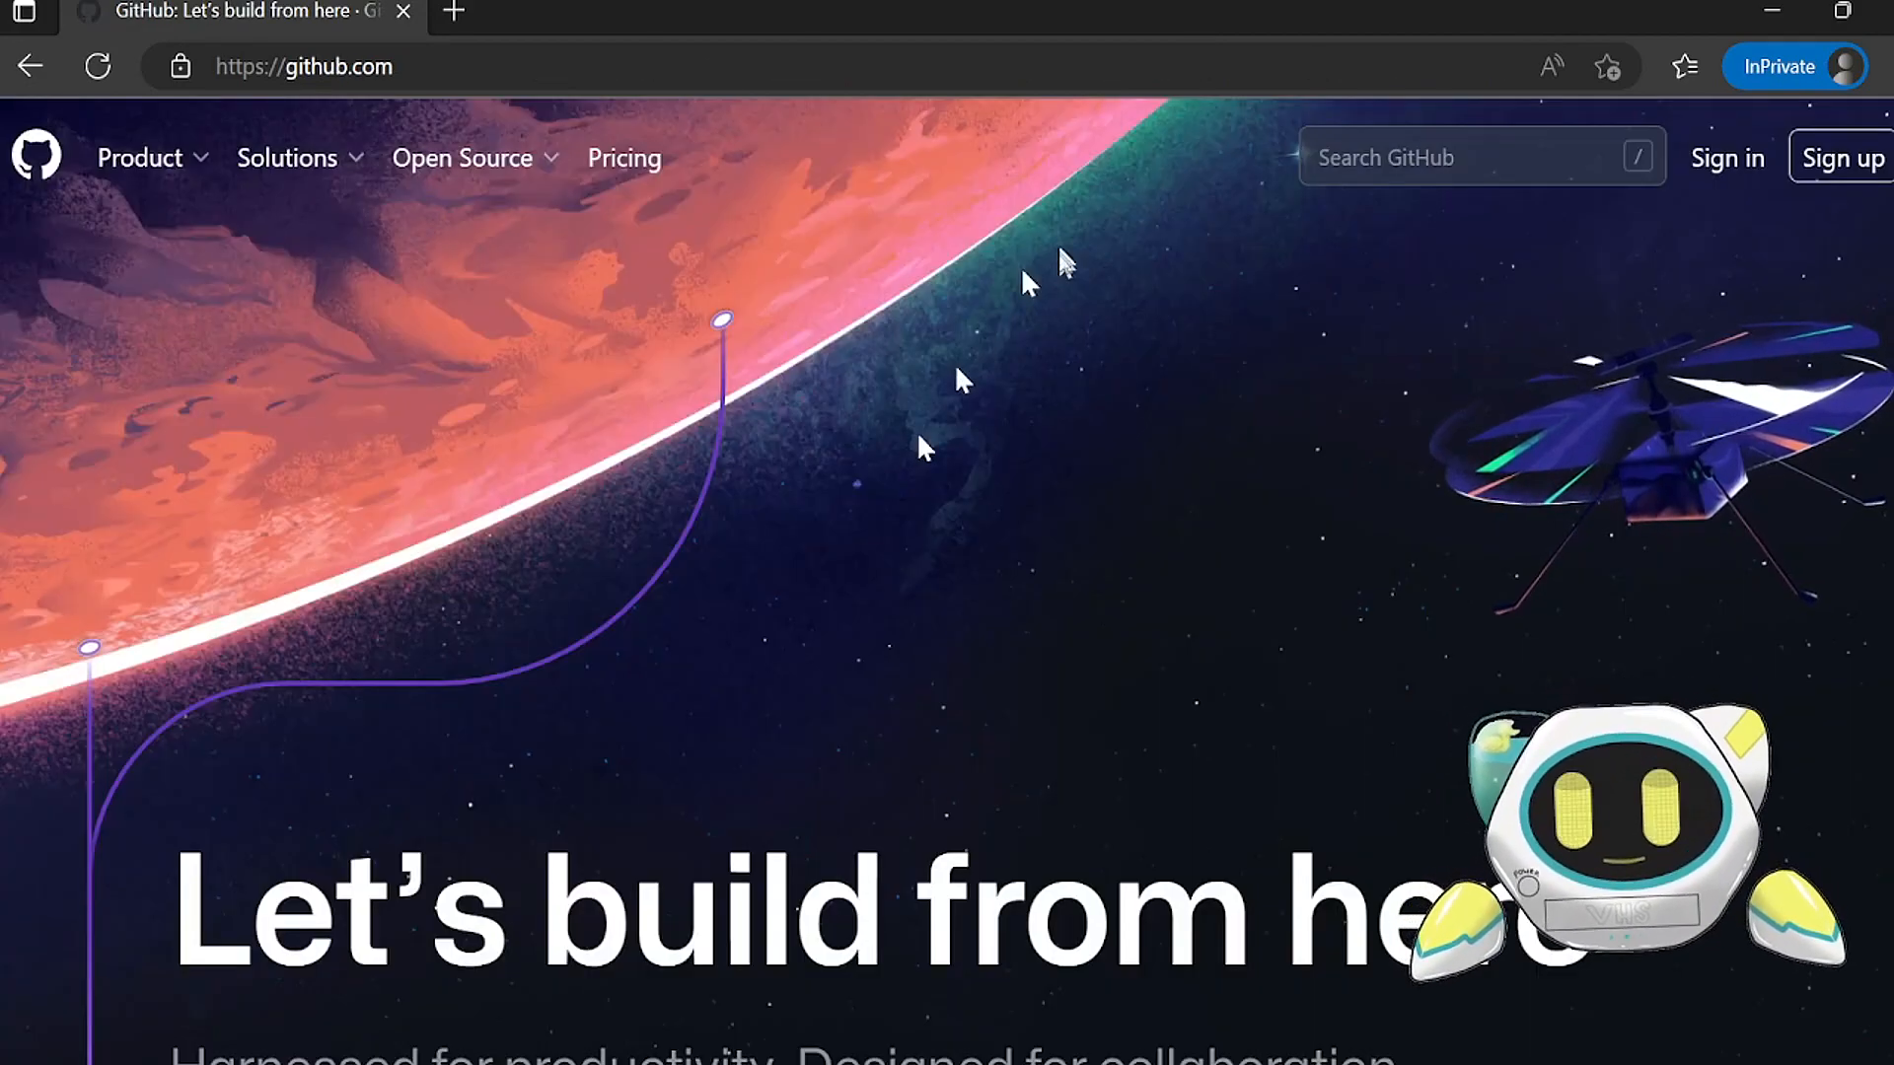
# Step: Search GitHub for "veebee coding"
pyautogui.click(1434, 159)
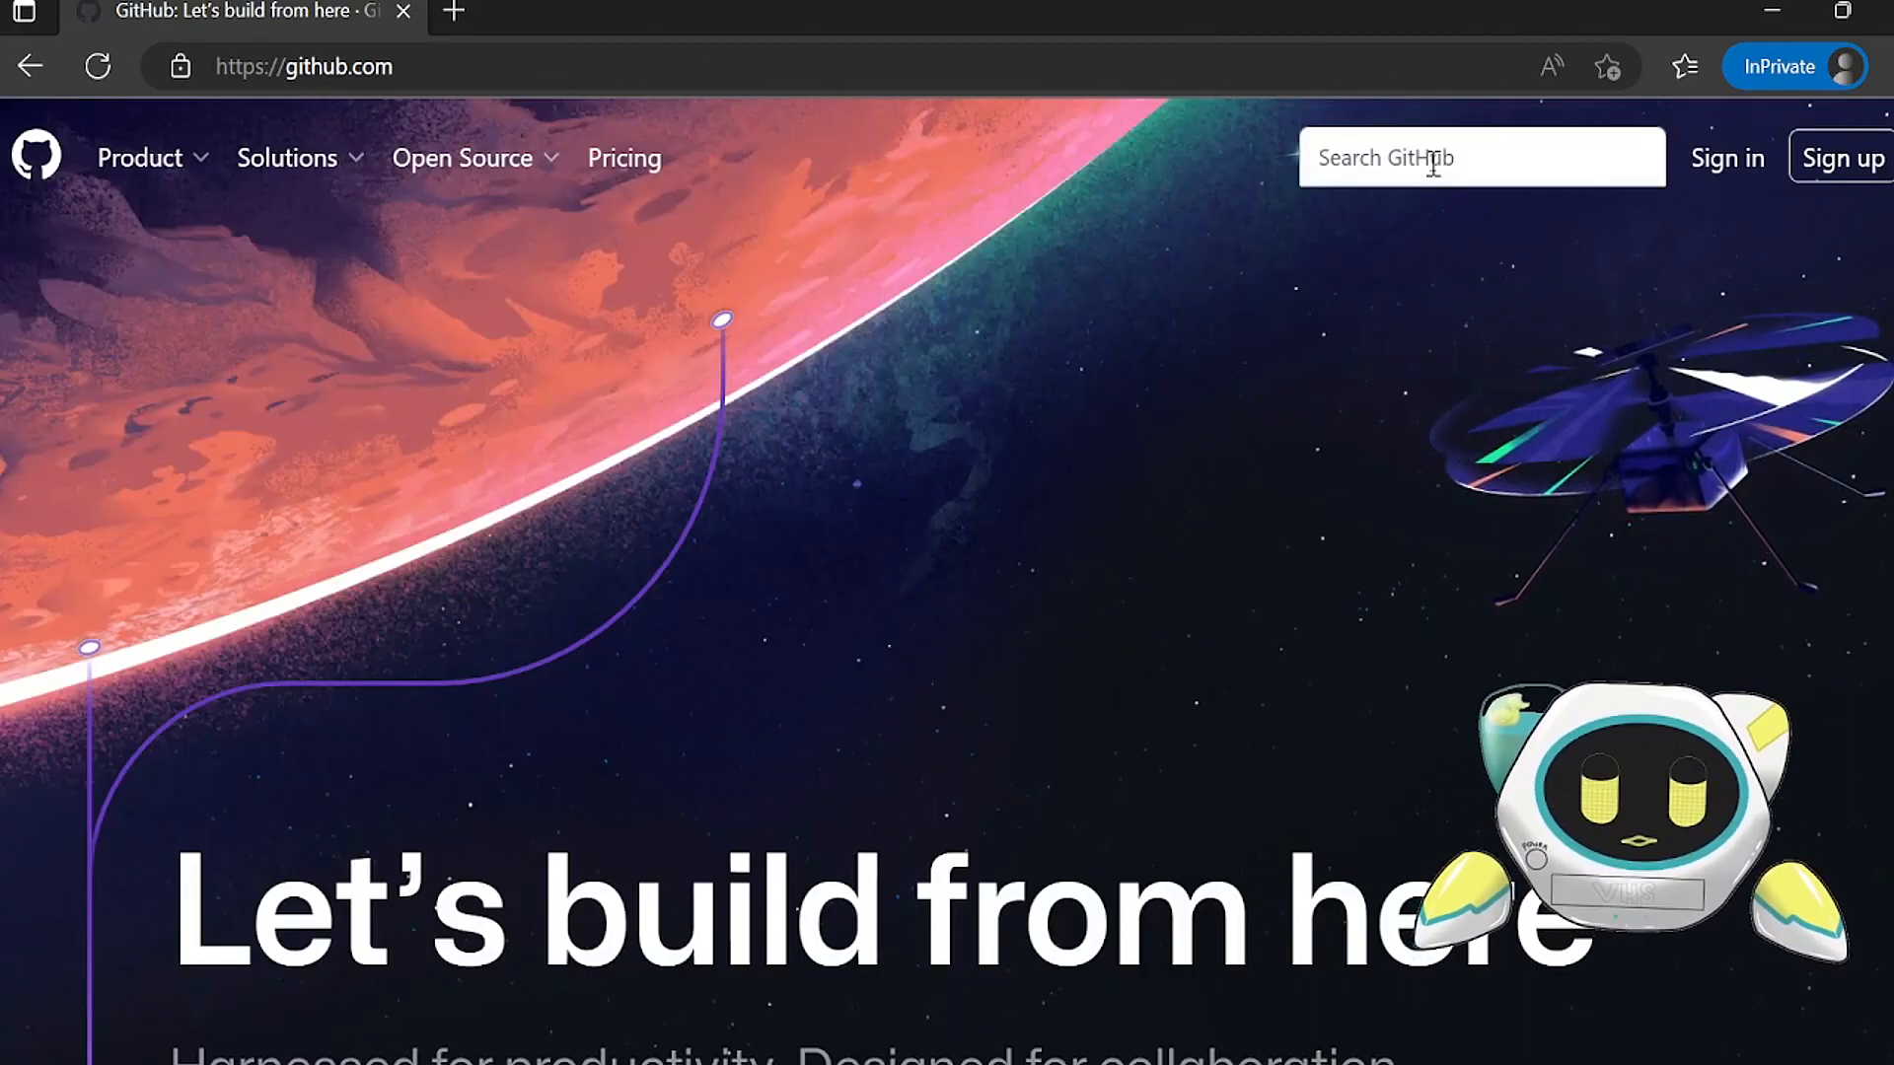
pyautogui.write('veebee coding')
pyautogui.press('Return')
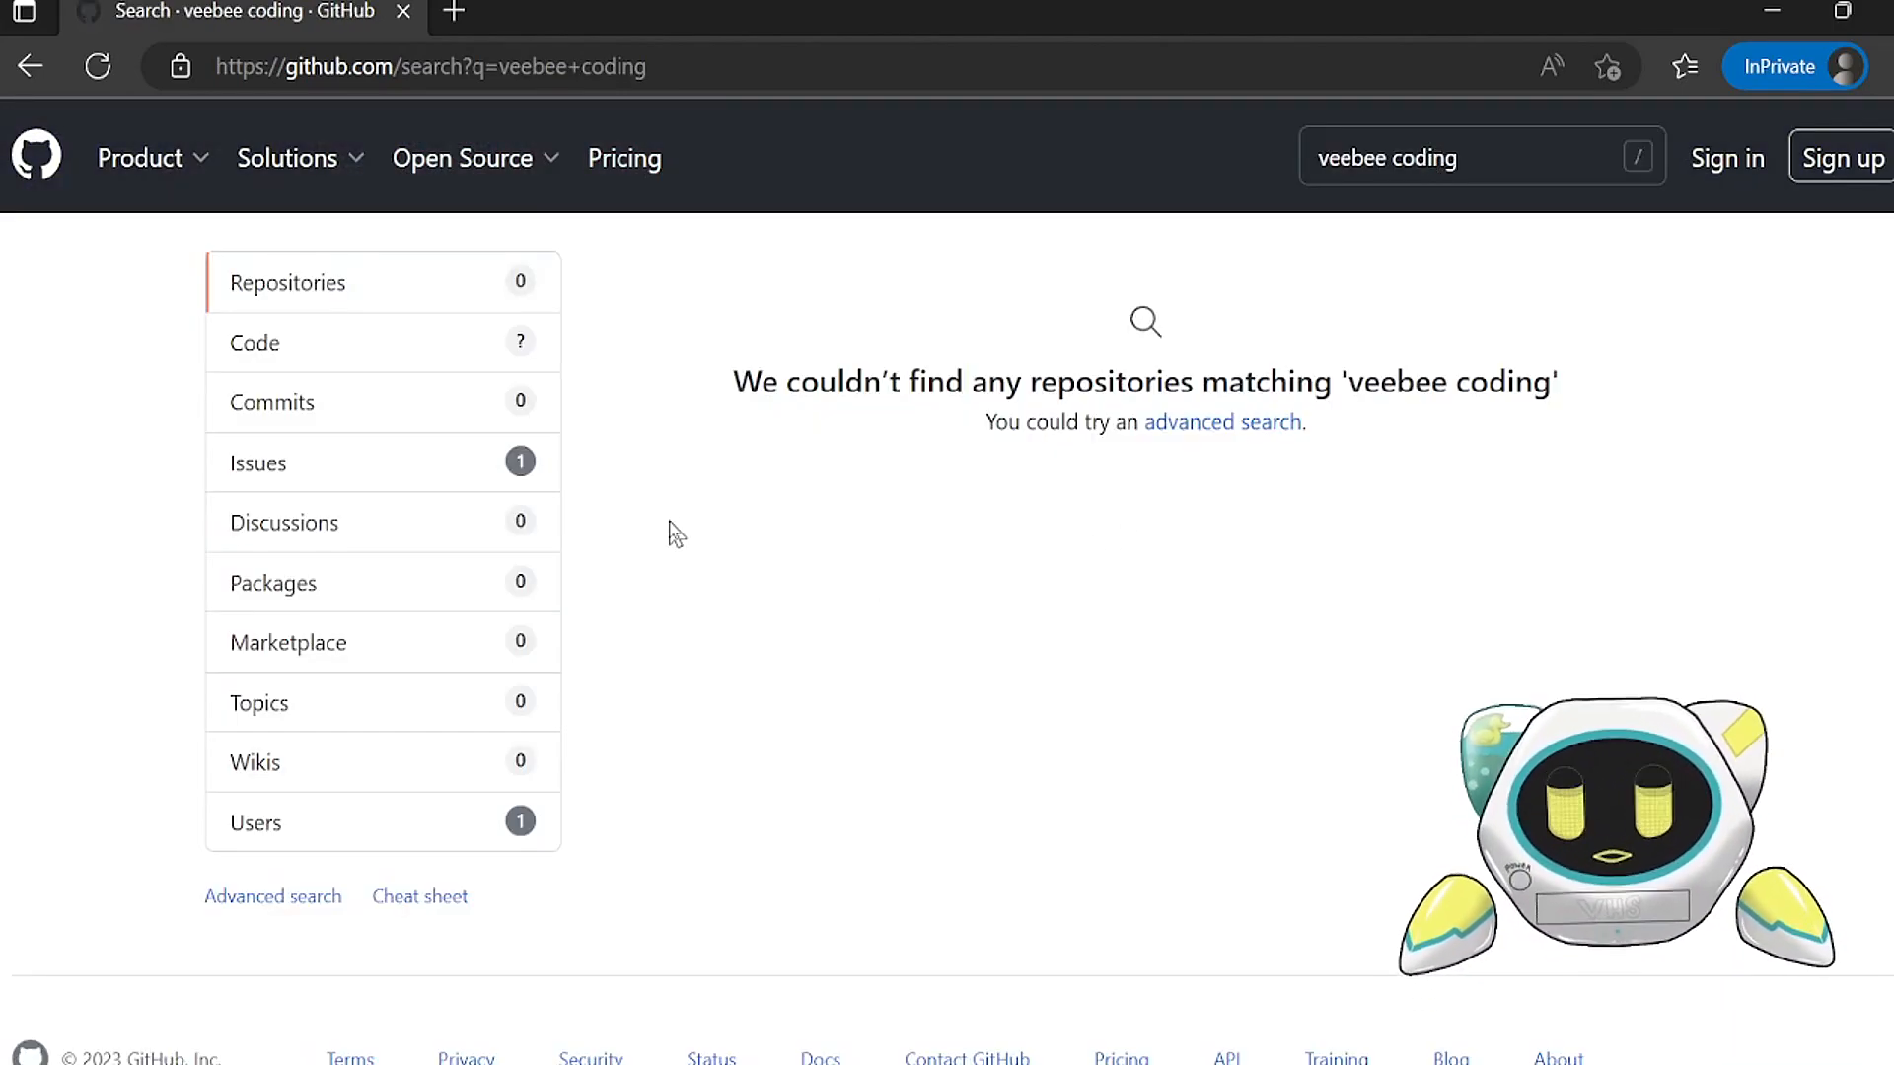
# Step: Limit the search results to users and open the VeeBeeCoding profile
pyautogui.click(309, 841)
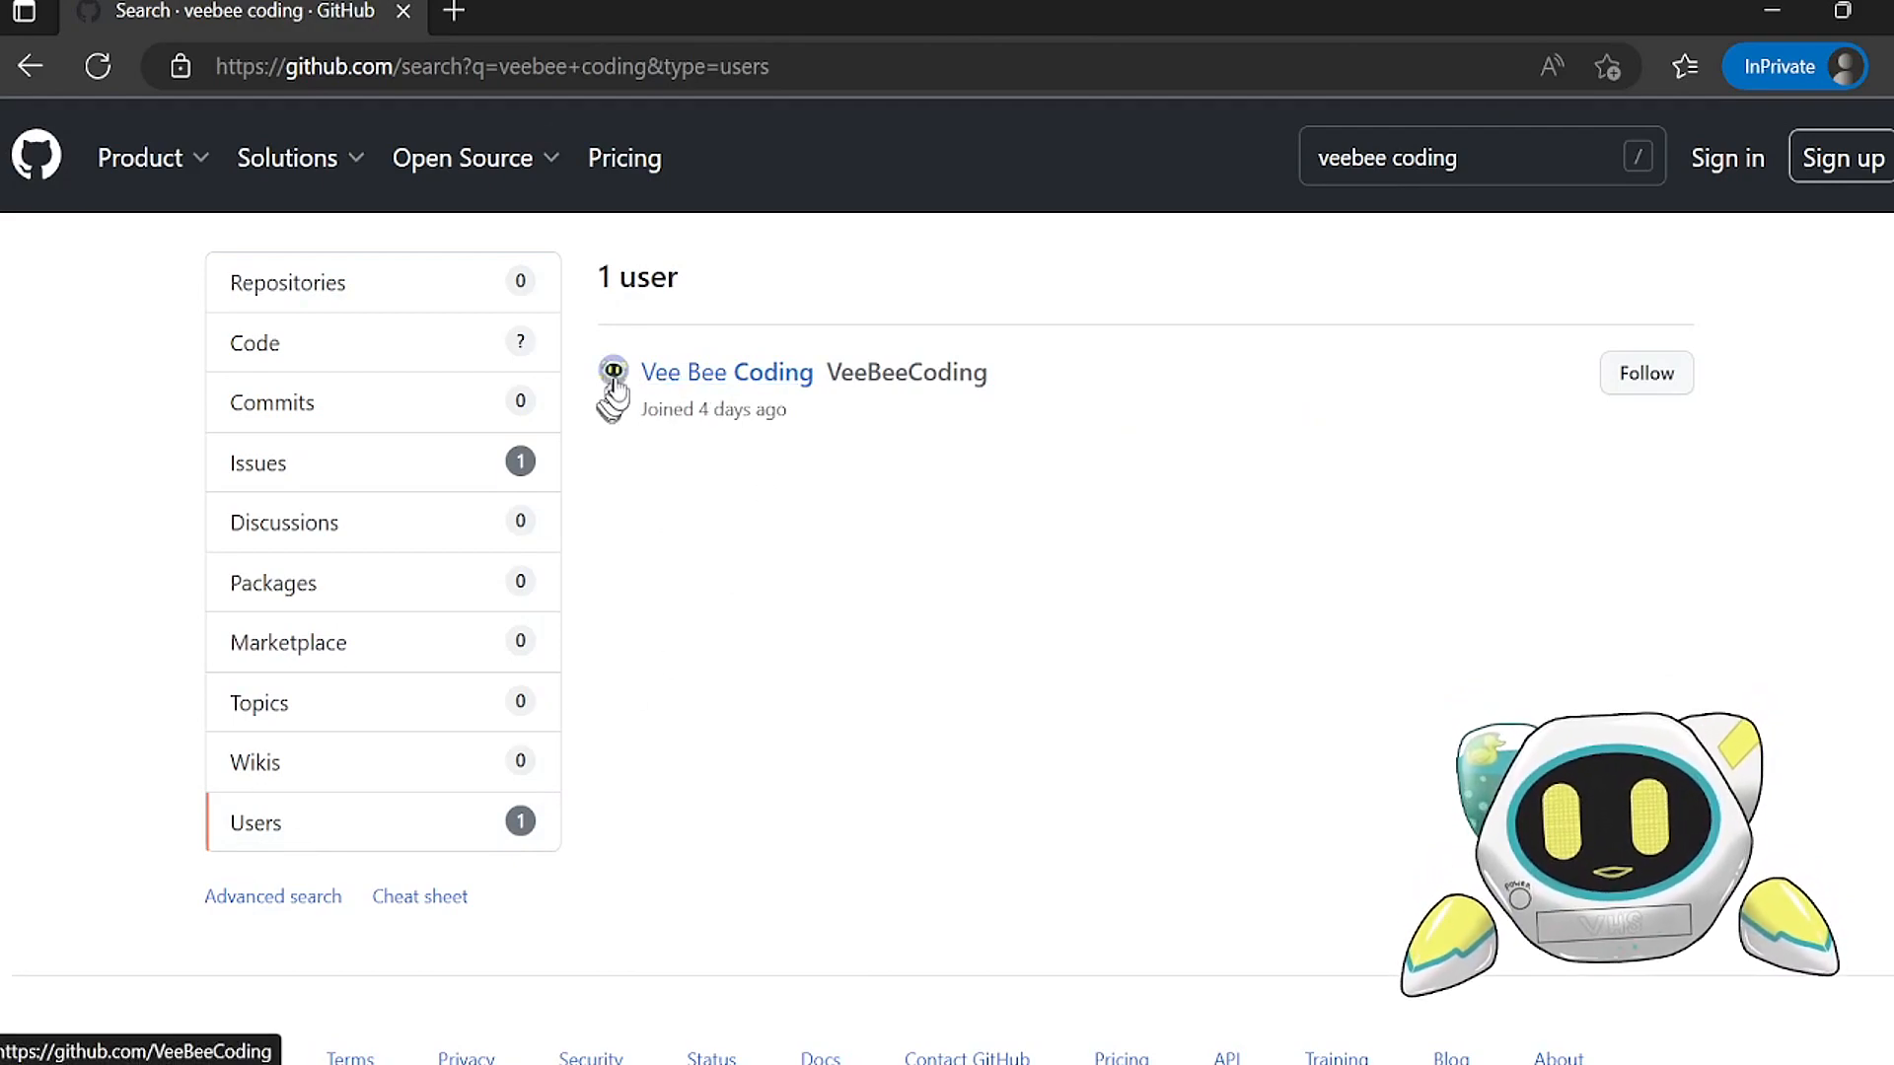
pyautogui.moveTo(611, 389)
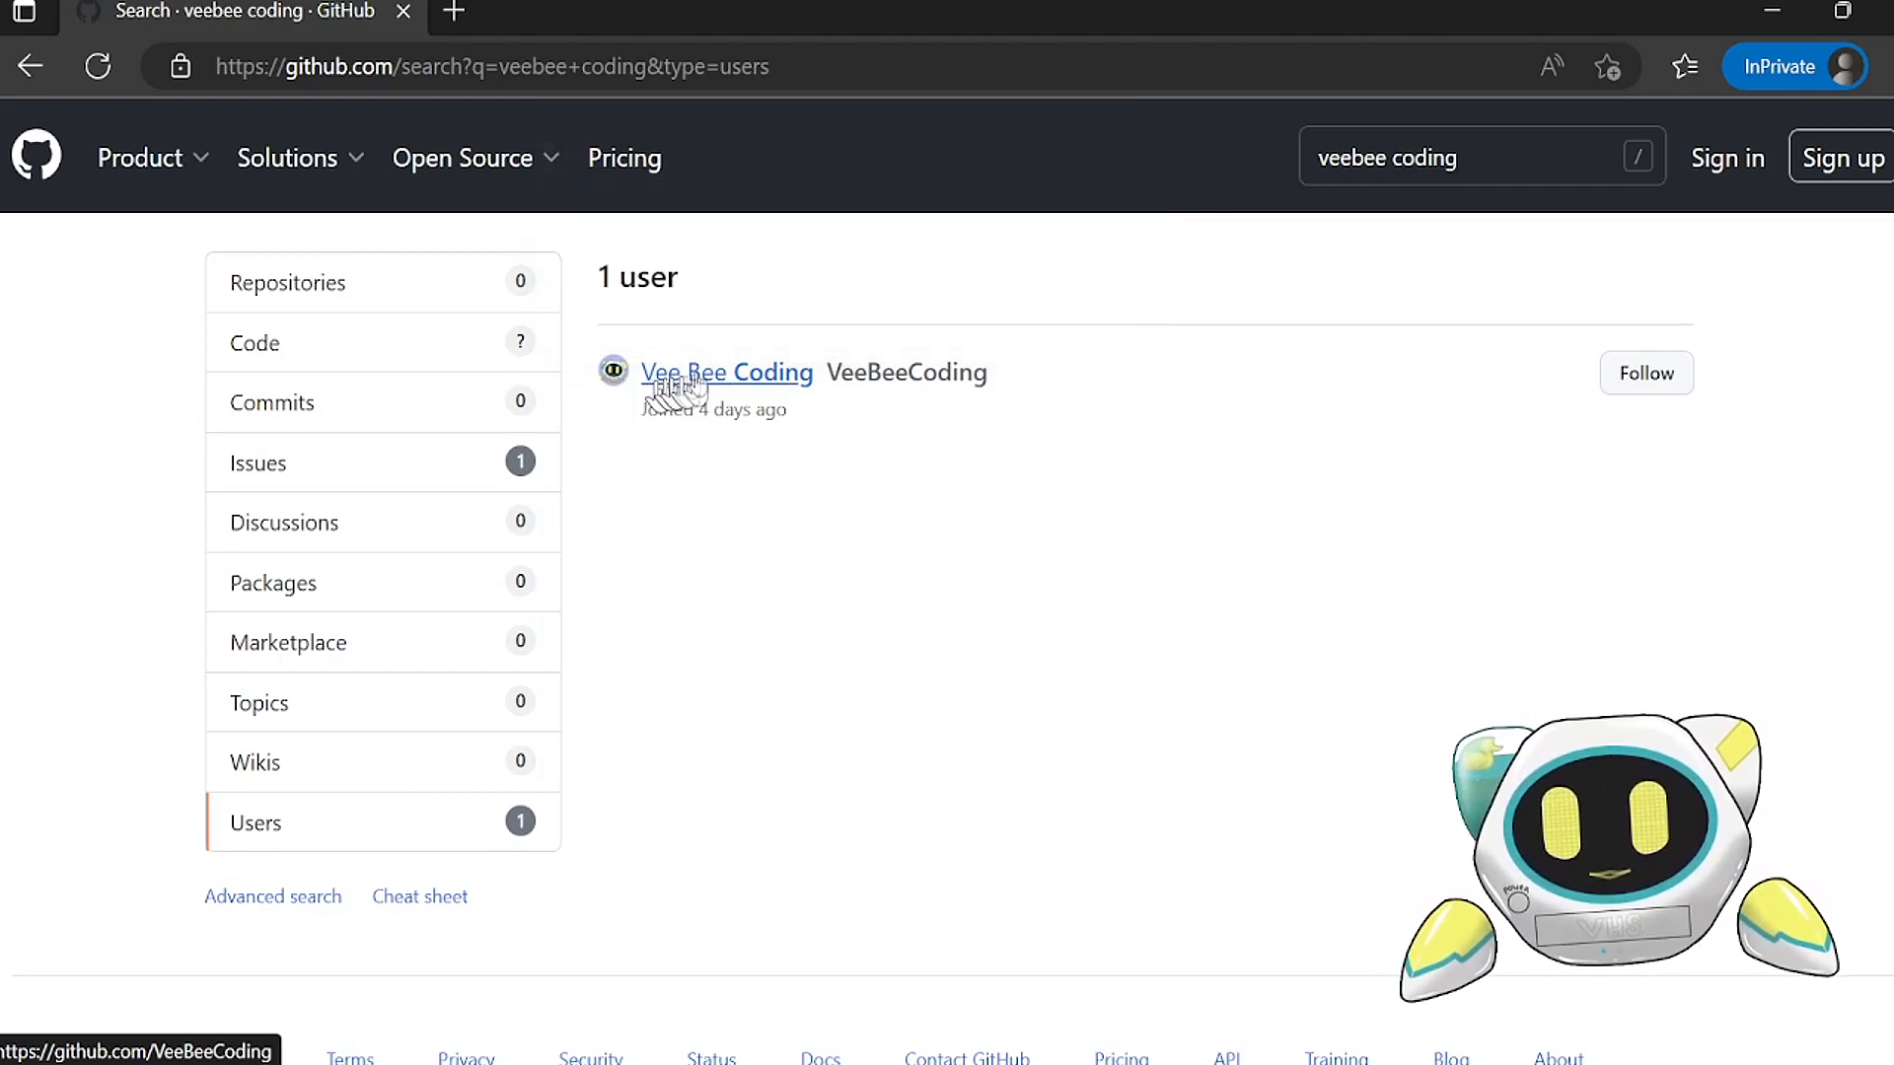
pyautogui.click(753, 375)
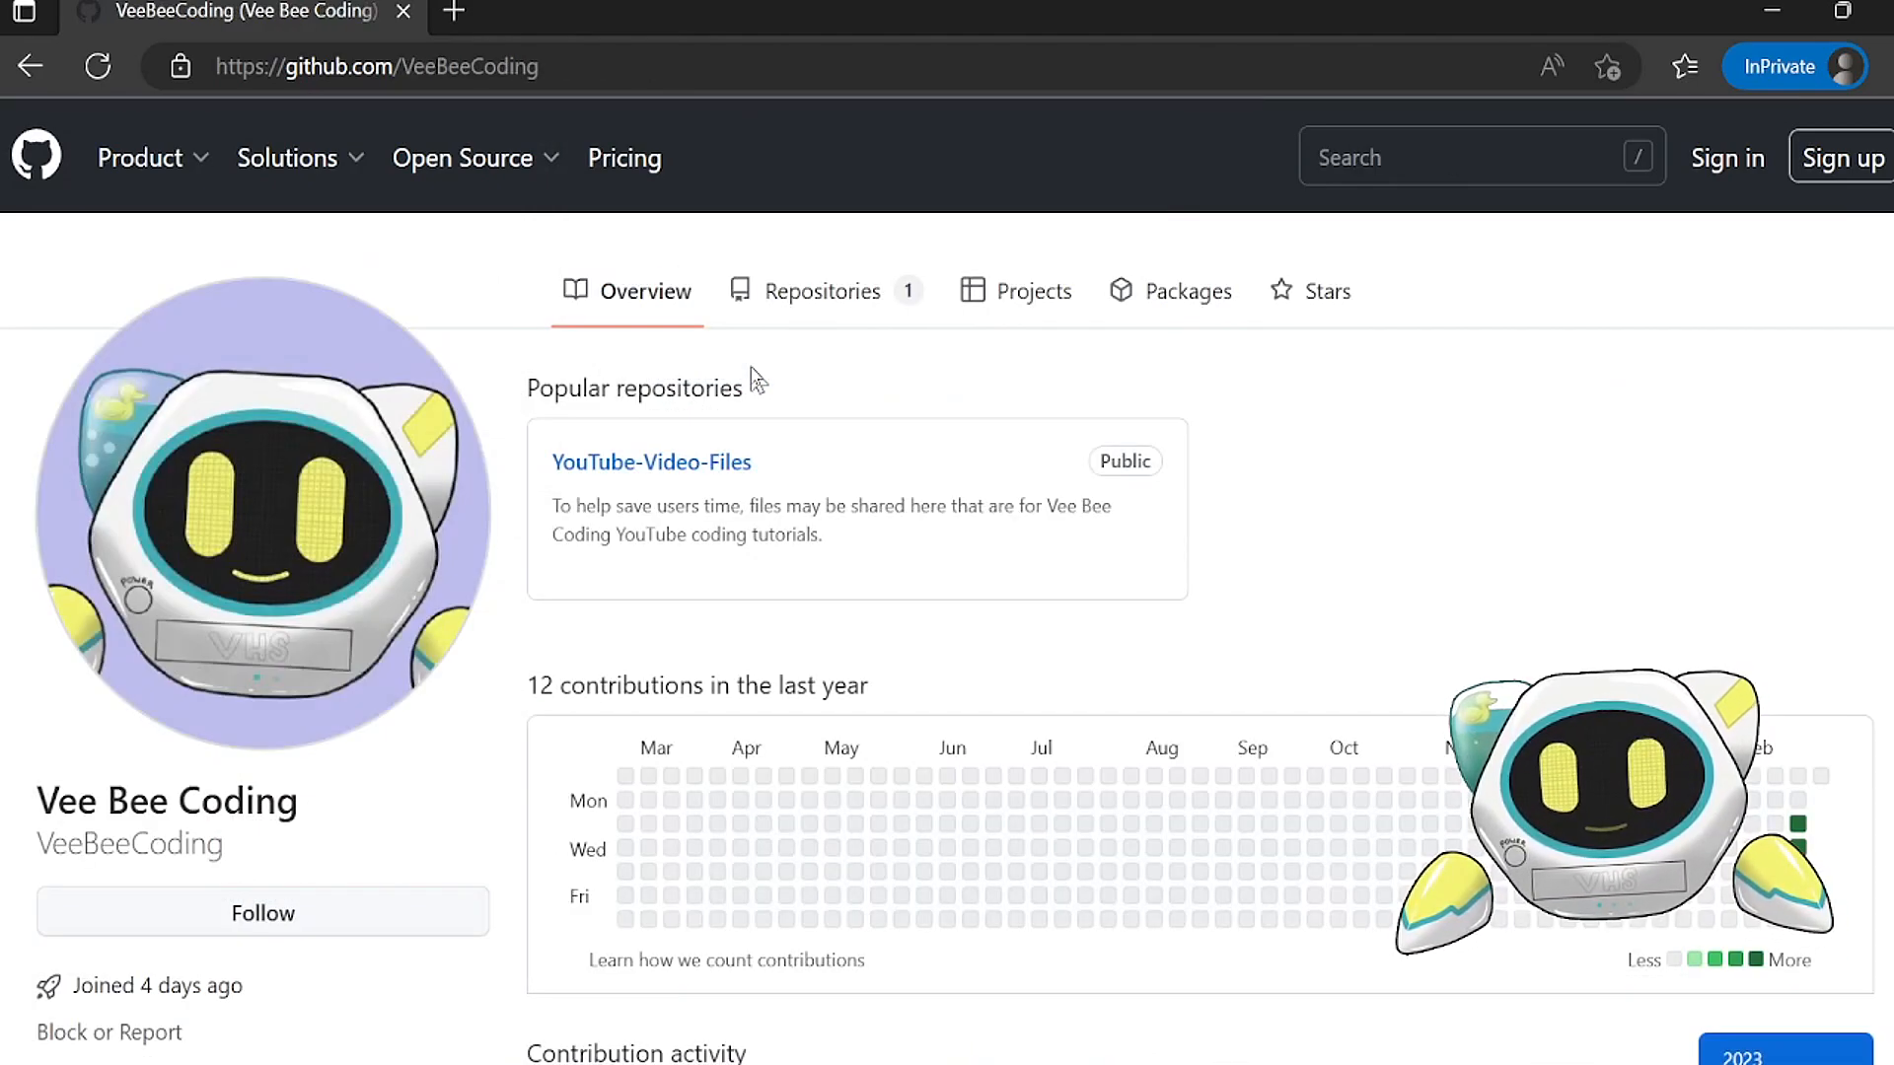
# Step: Open the file "003 Create Personal Finance SQL Tables" in the profile's YouTube-Video-Files repository and show its code
pyautogui.click(804, 316)
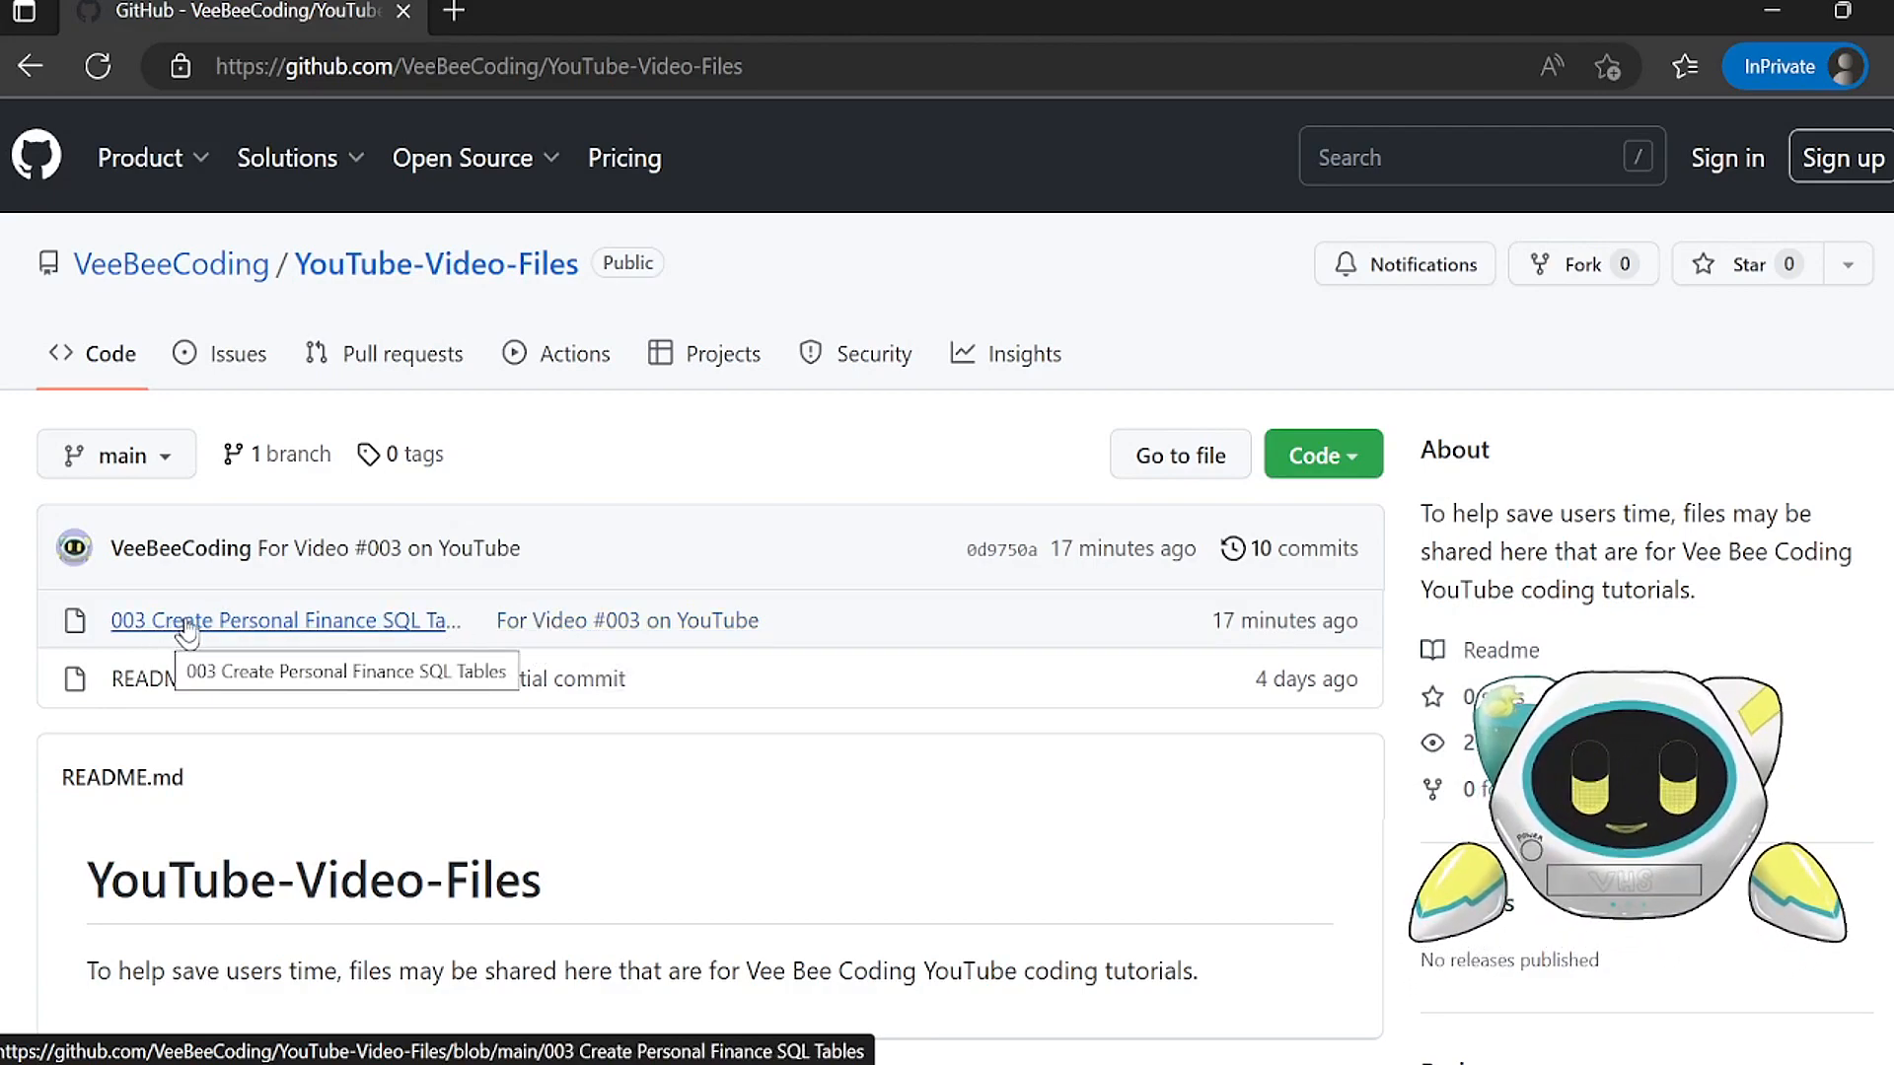
pyautogui.click(253, 618)
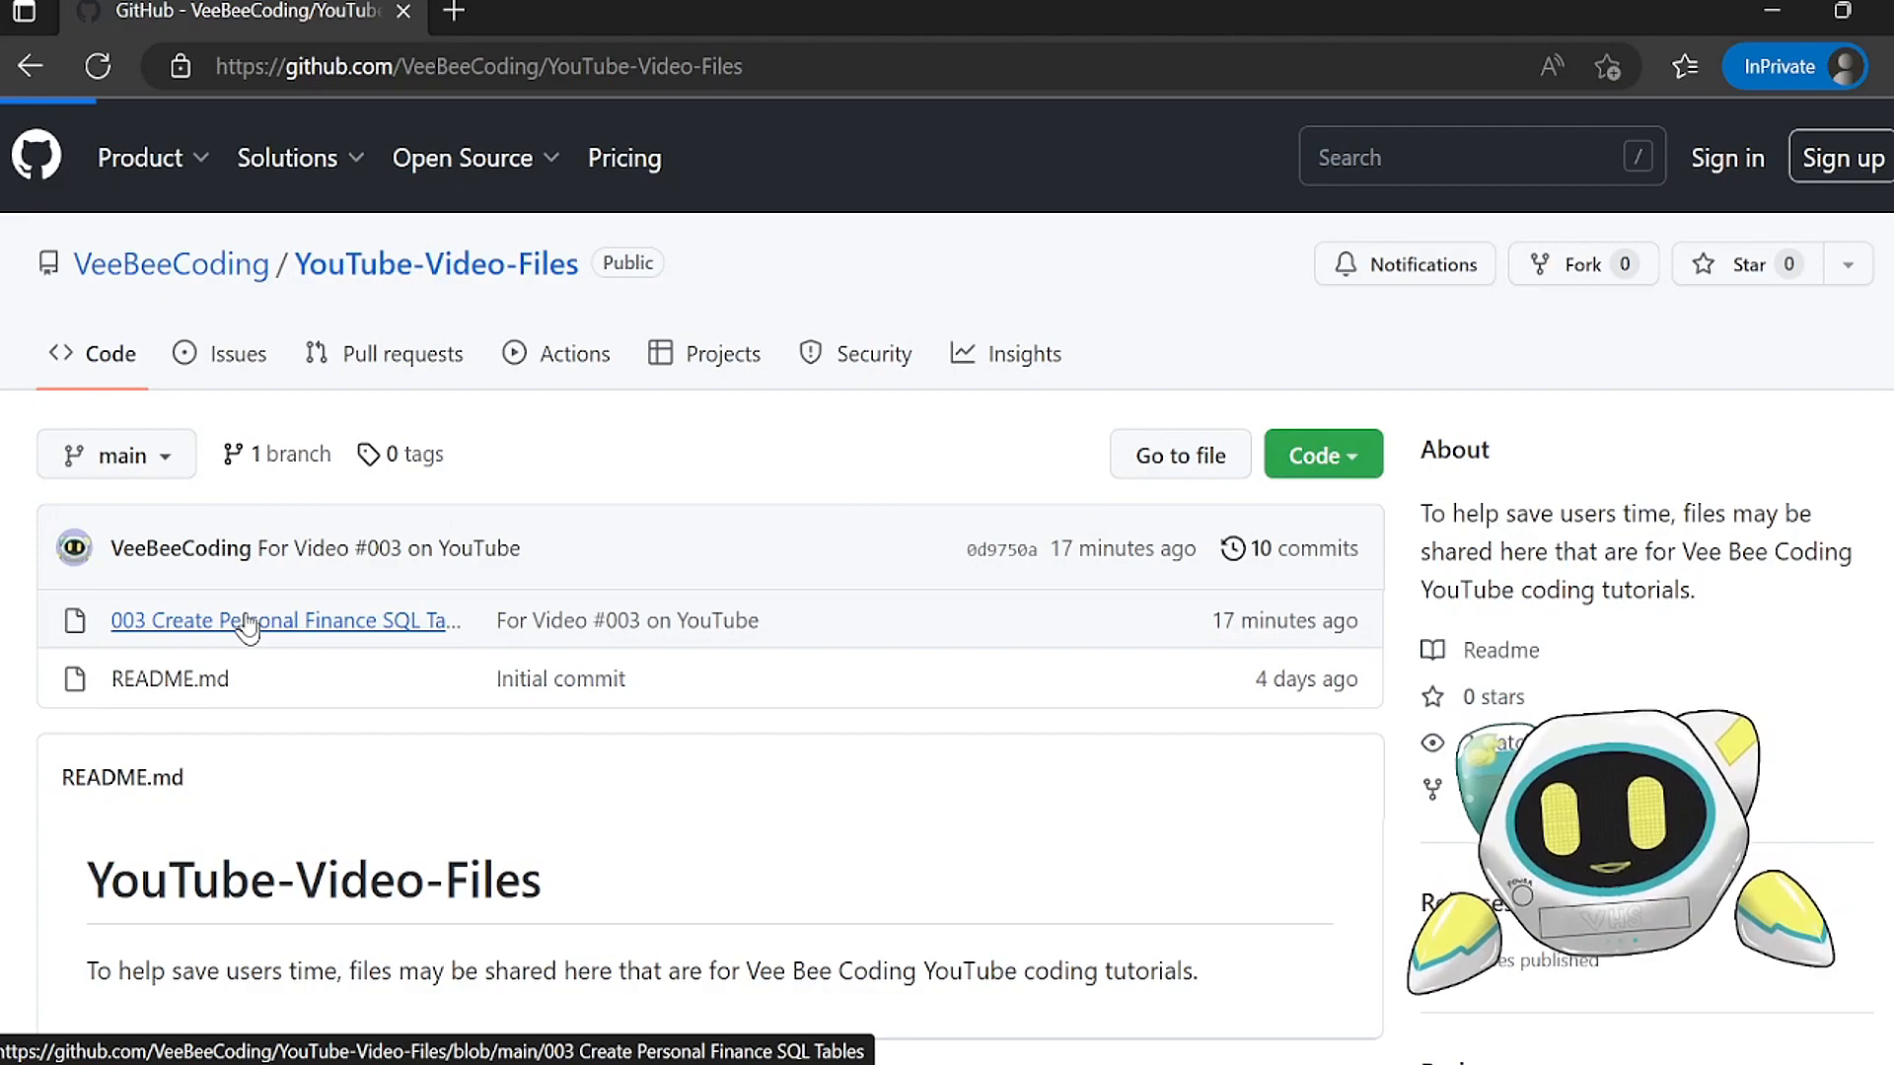
pyautogui.scroll(-5, 738, 664)
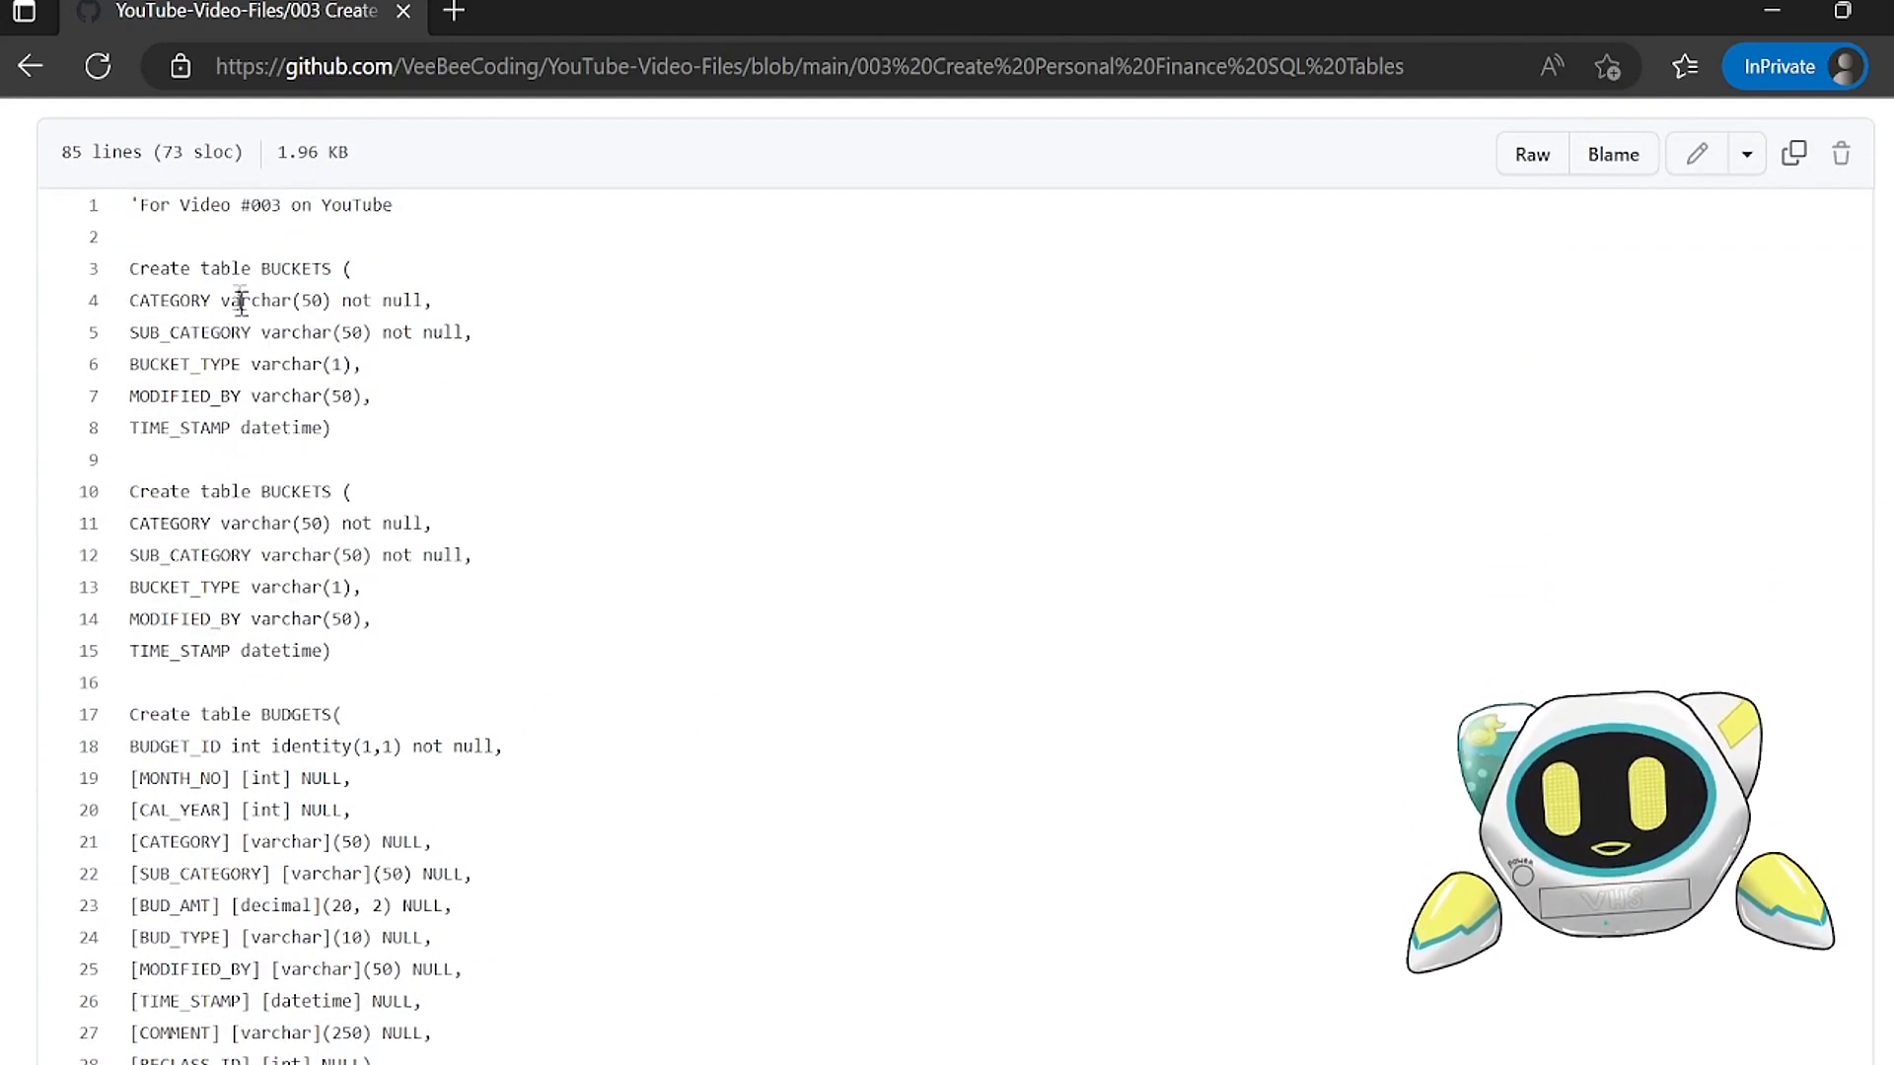
# Step: Copy lines 10 to 61, from the second BUCKETS statement through DATES, and paste them at line 10 of the query in SQL Server Management Studio
pyautogui.moveTo(130, 269); pyautogui.dragTo(395, 279)
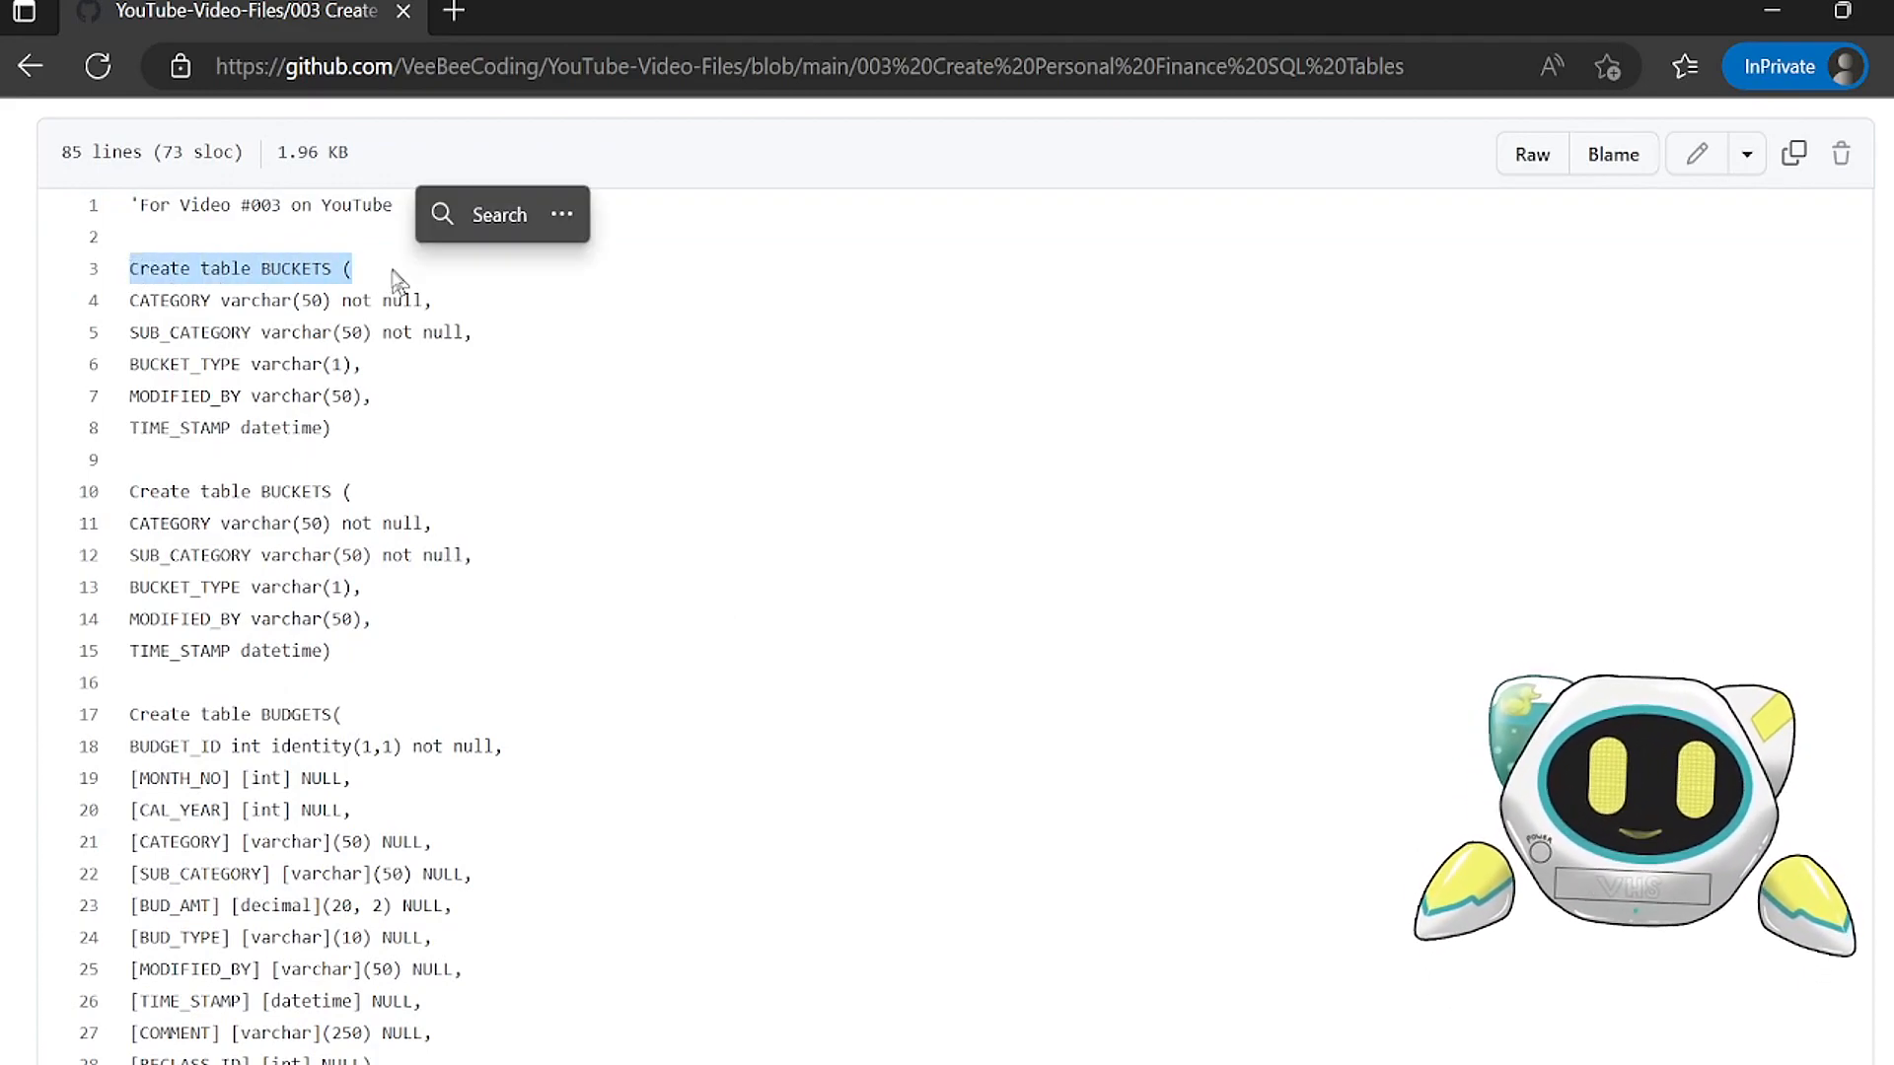
pyautogui.click(237, 488)
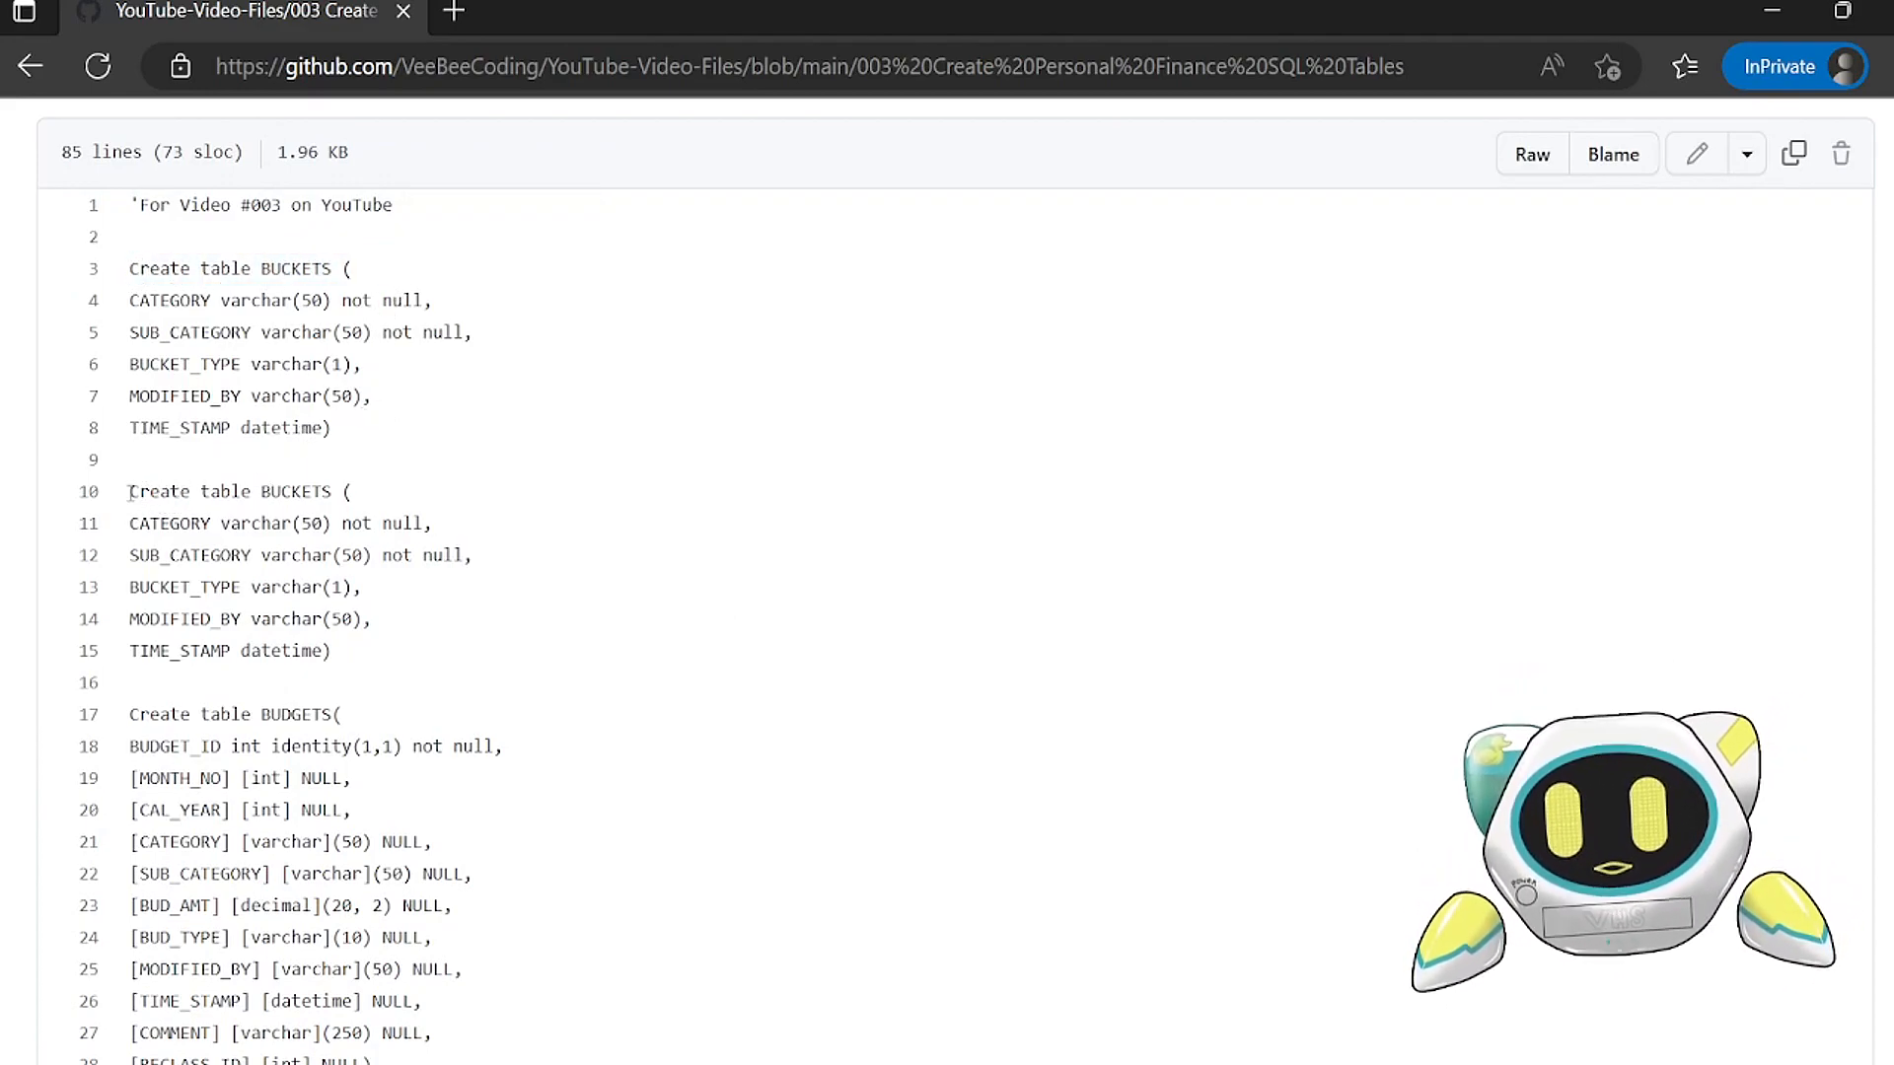
pyautogui.moveTo(130, 491); pyautogui.dragTo(331, 529)
pyautogui.scroll(-9, 451, 590)
pyautogui.scroll(-8, 444, 538)
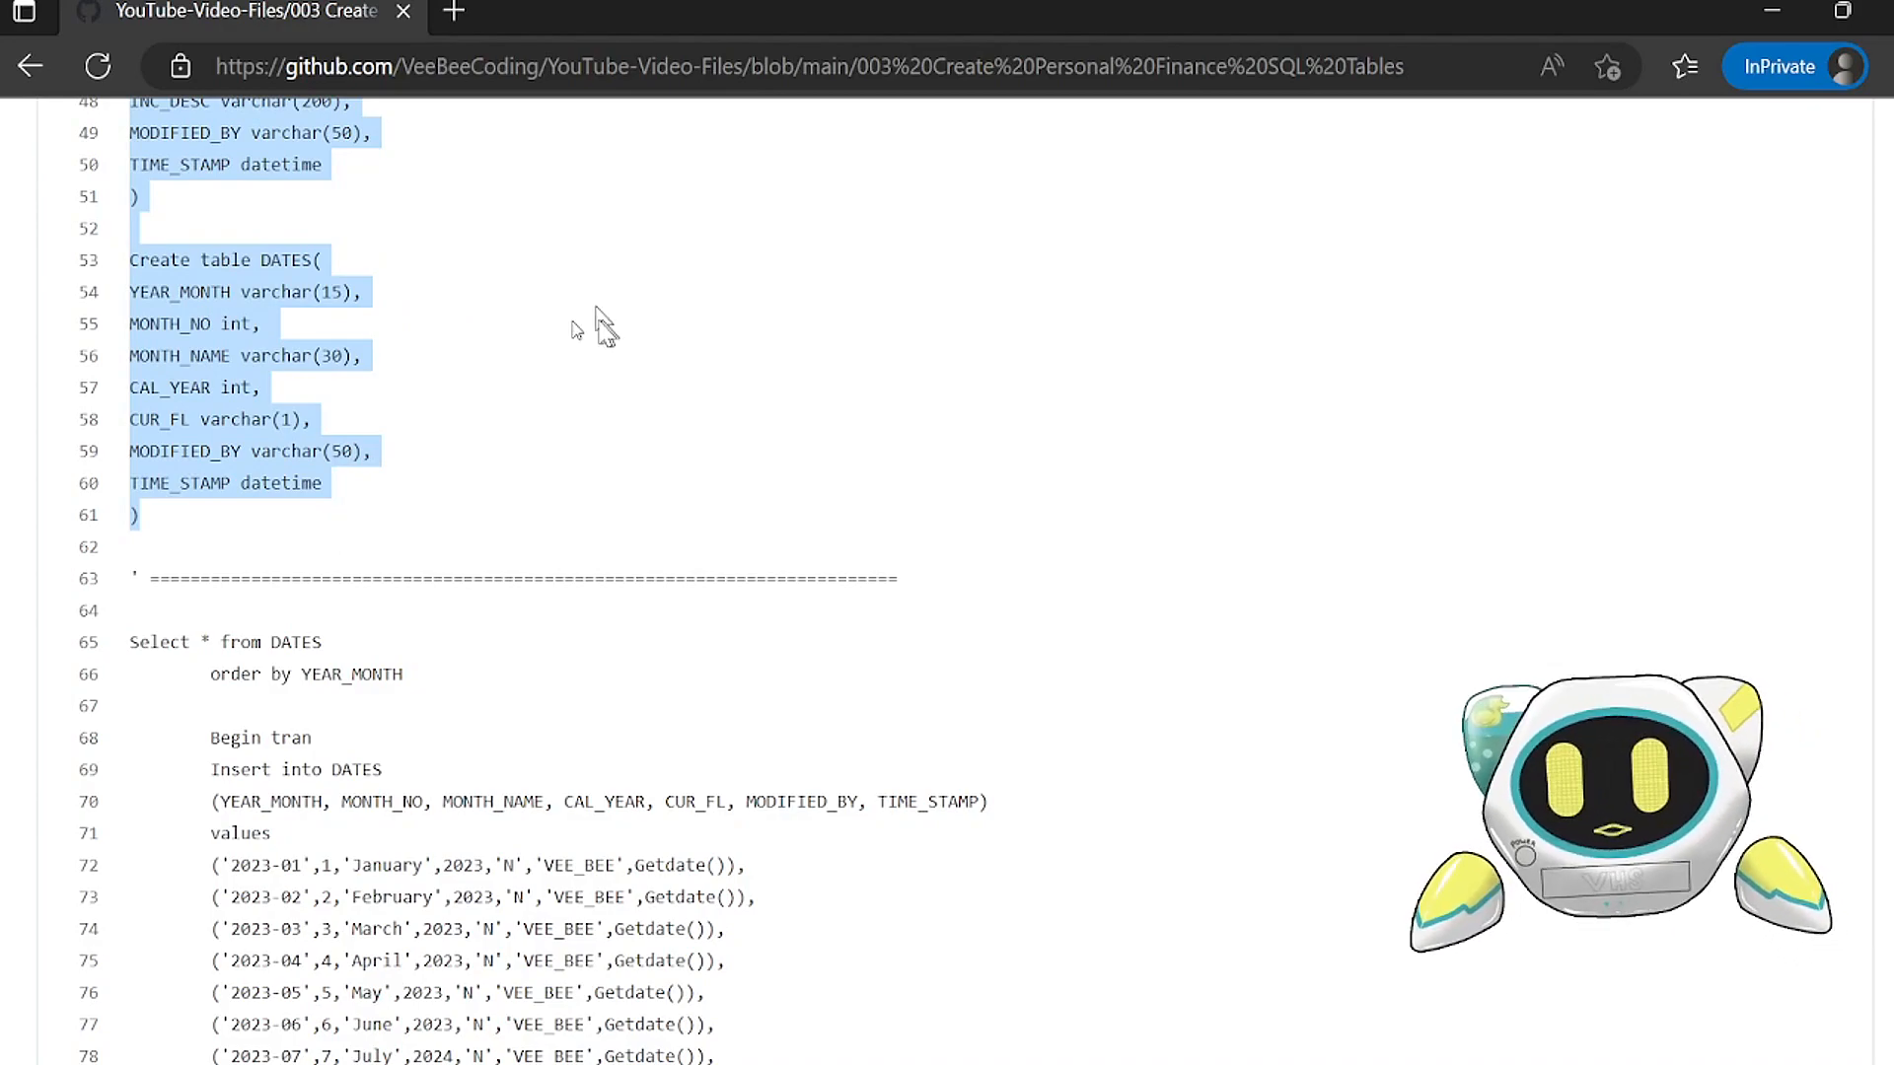
pyautogui.click(1769, 17)
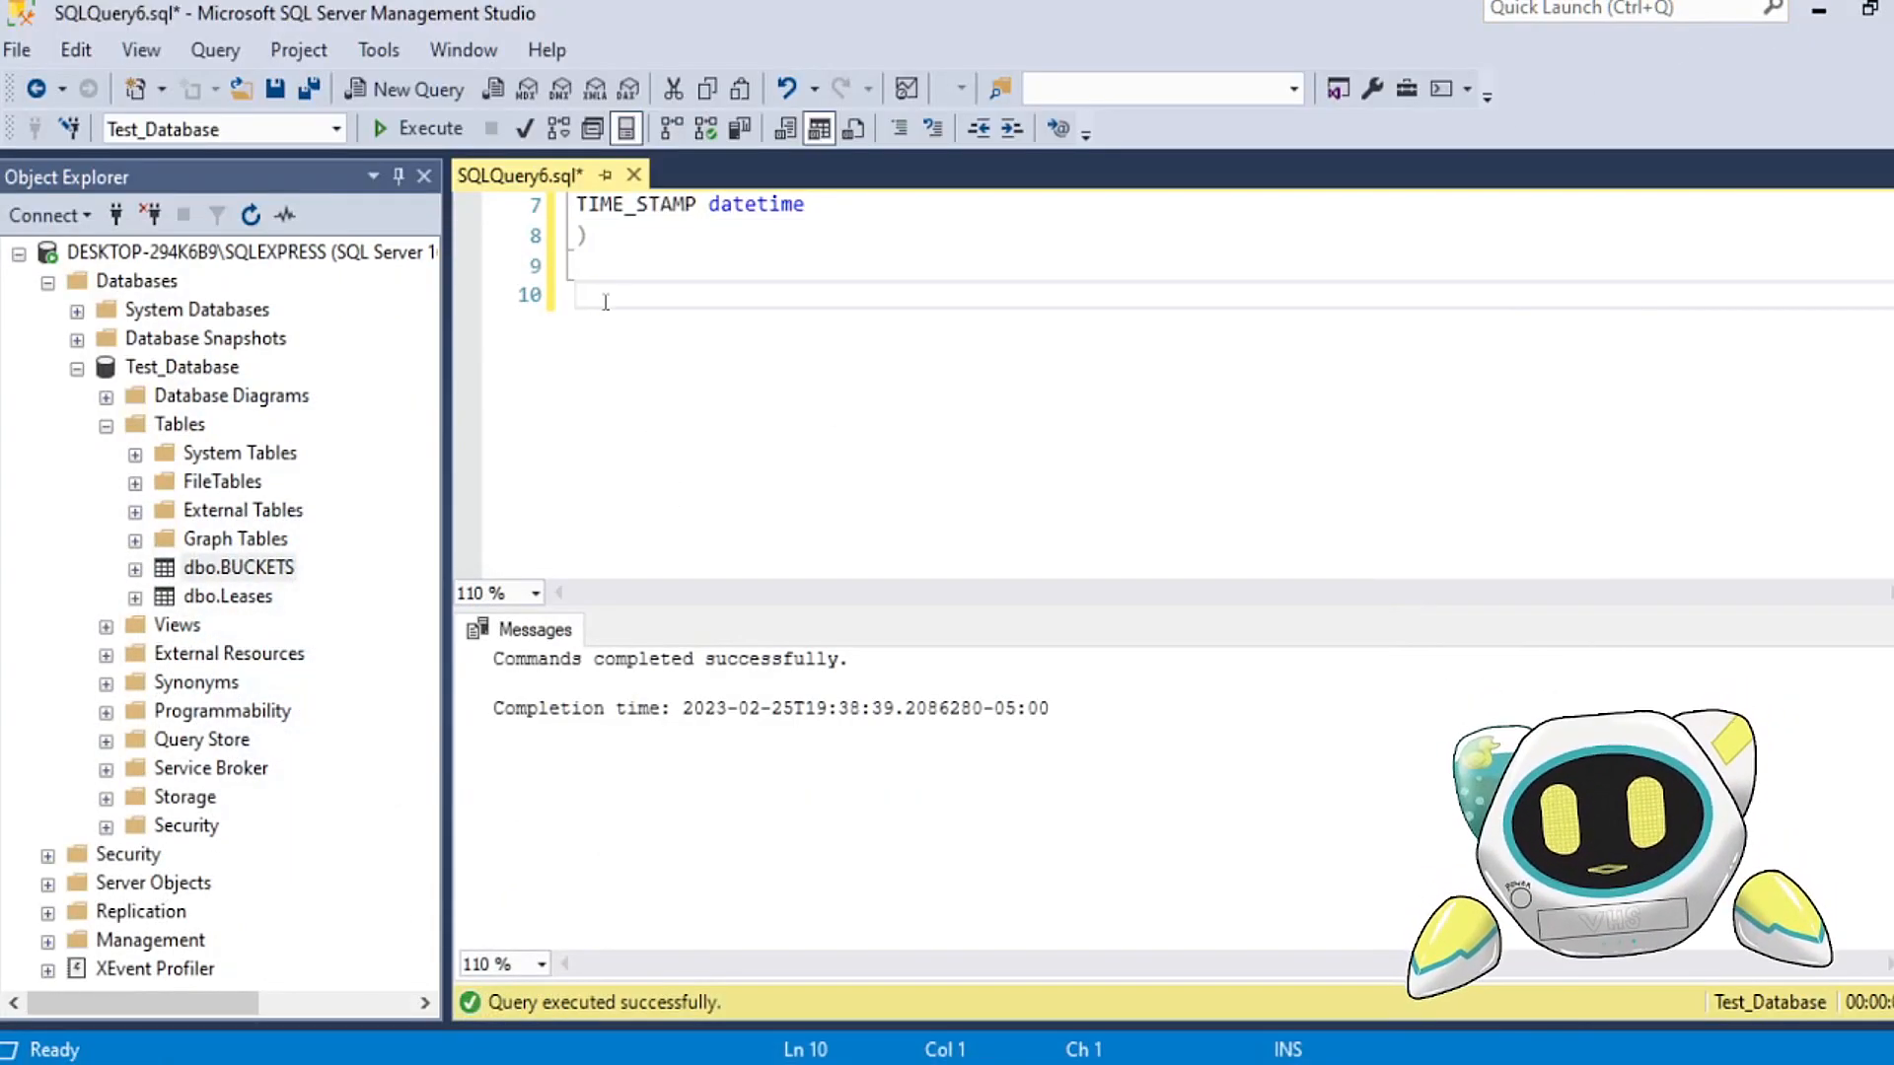
pyautogui.hotkey('ctrl', 'v')
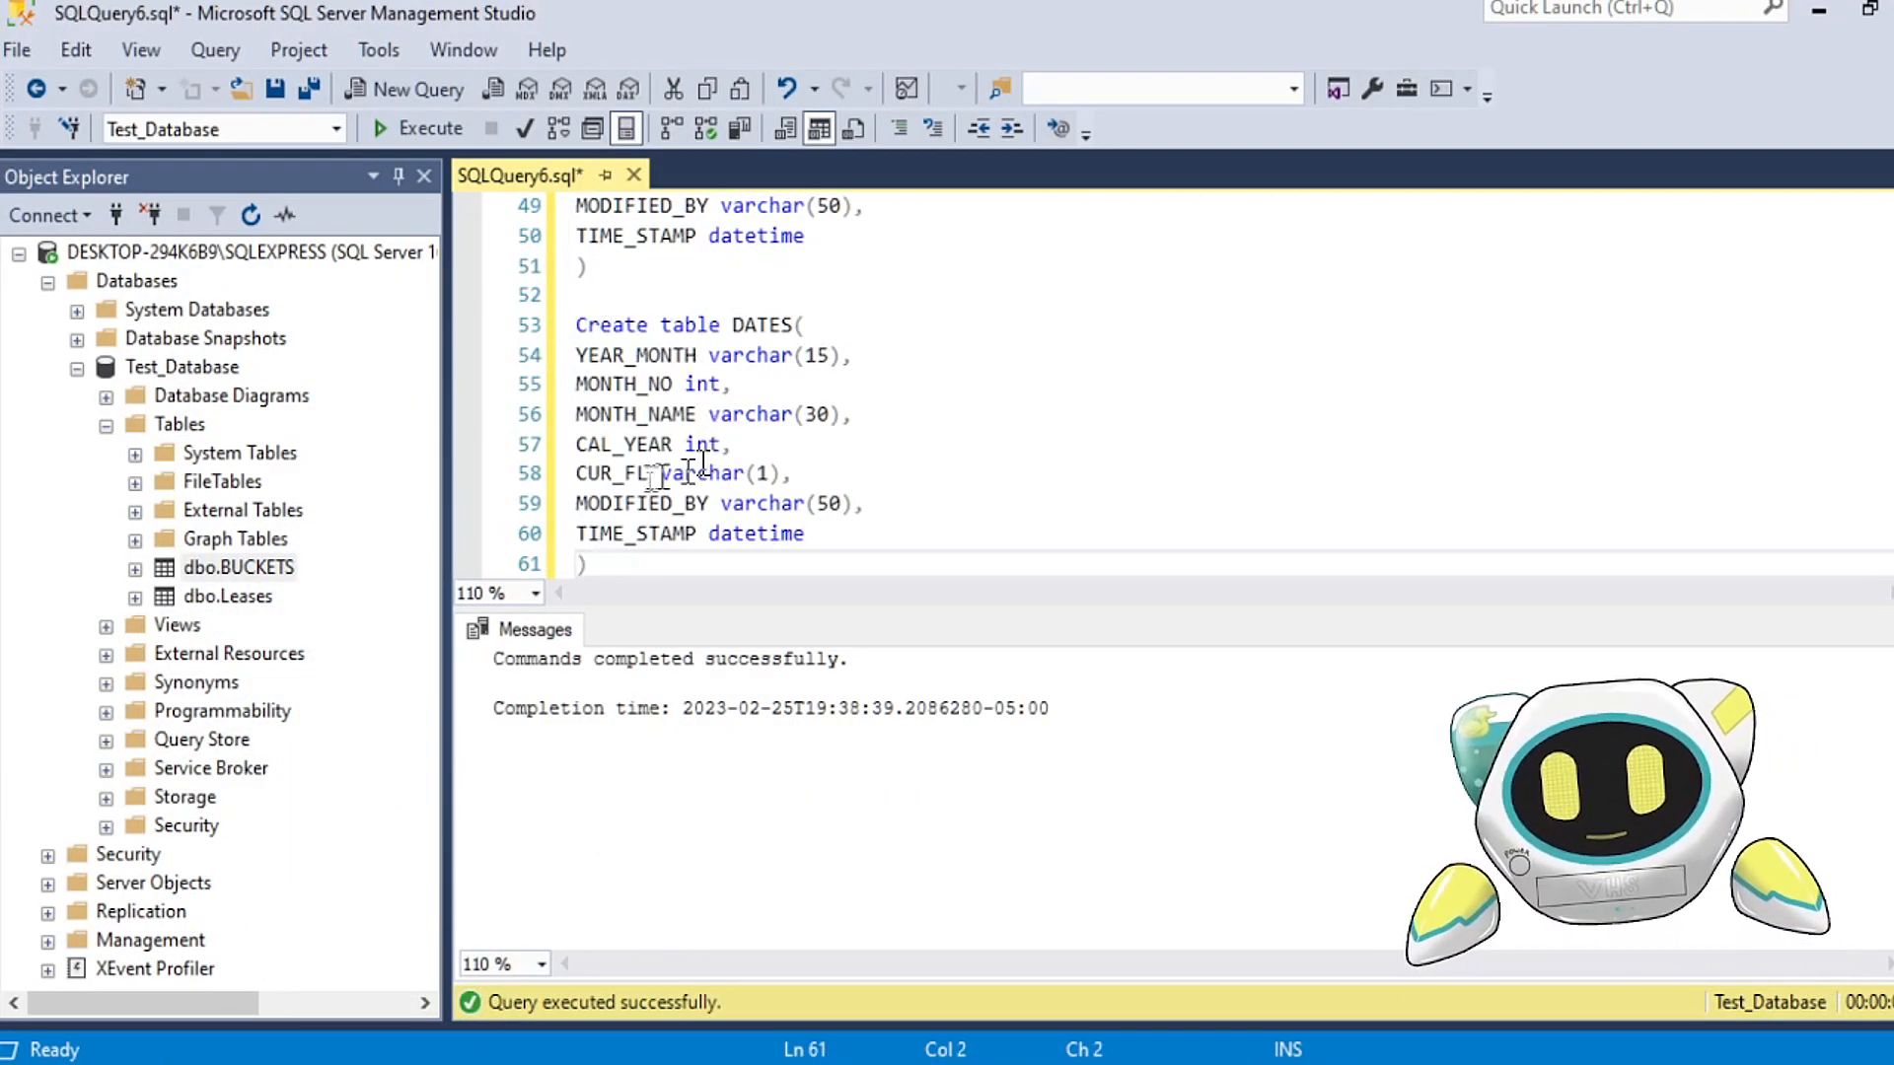
# Step: Delete the duplicate Create table BUCKETS statement from the pasted script, along with one of the leftover blank lines
pyautogui.scroll(16, 670, 486)
pyautogui.scroll(-2, 687, 434)
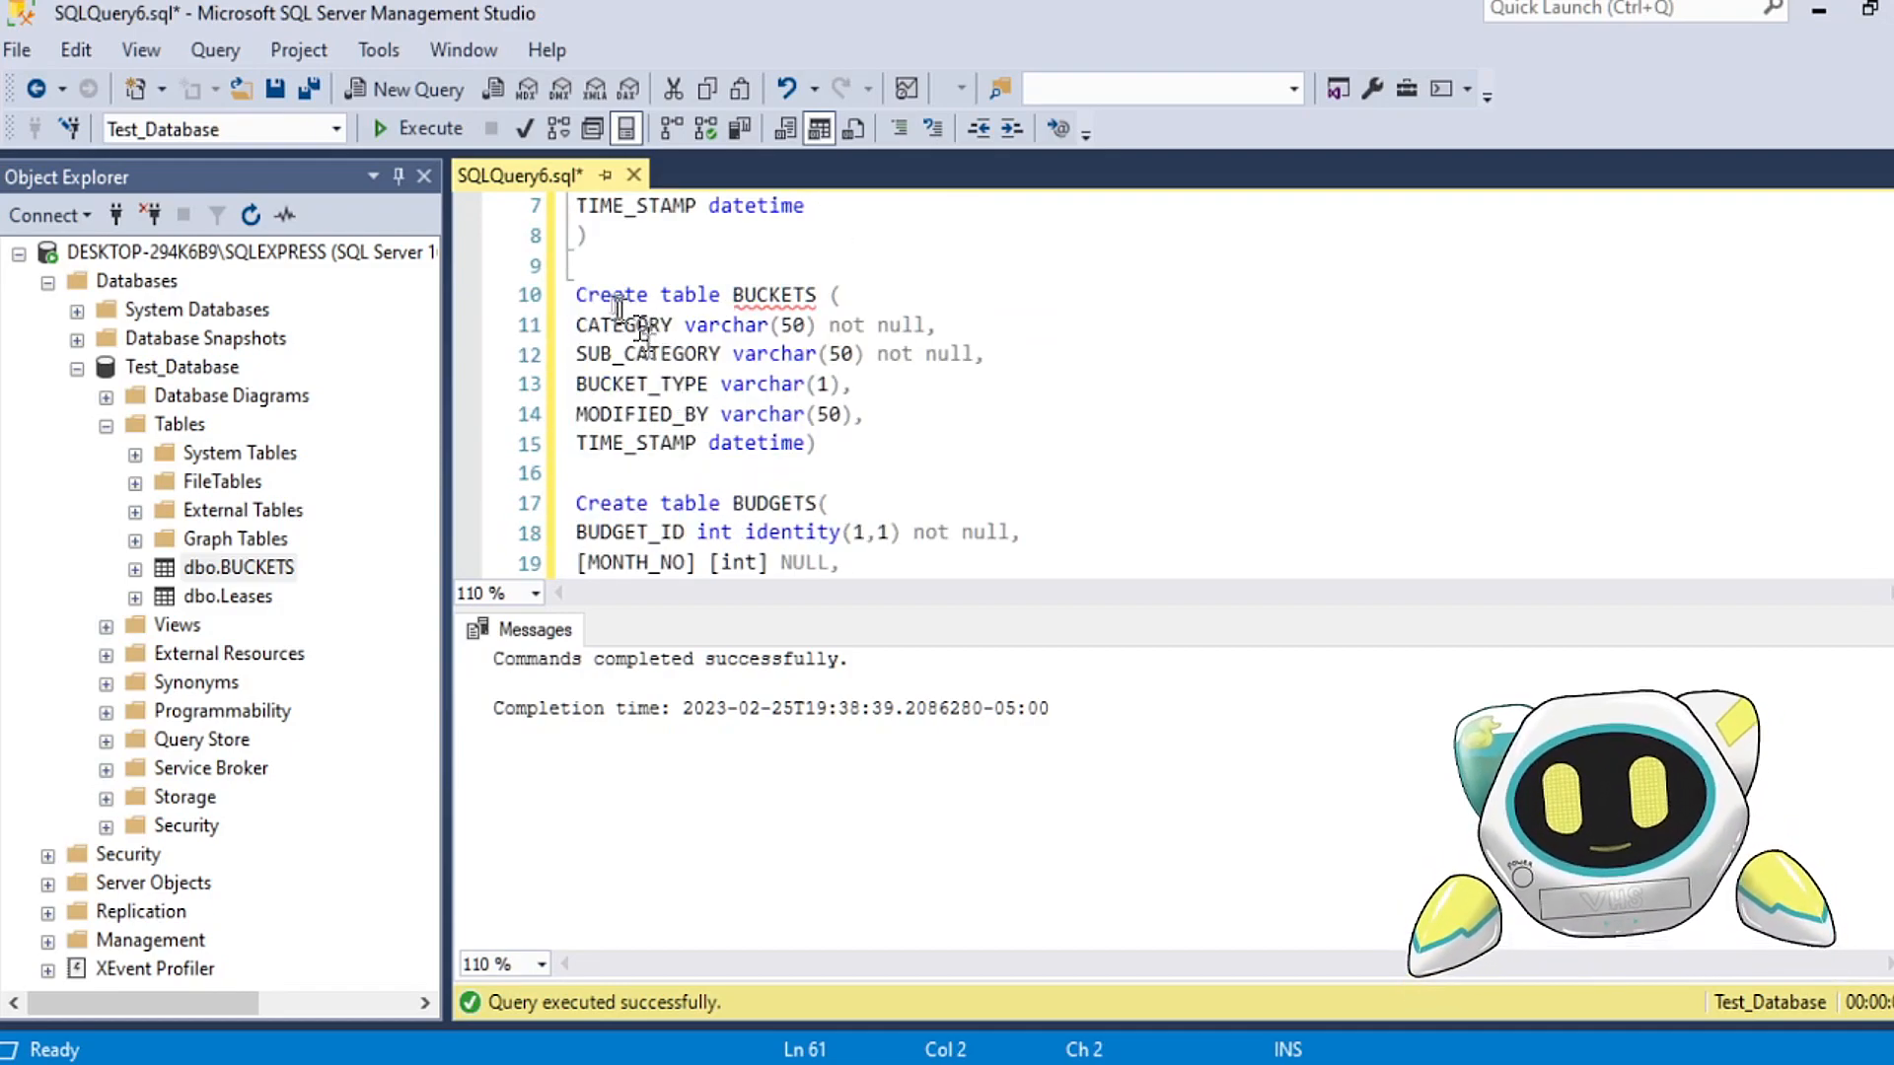
pyautogui.scroll(2, 691, 364)
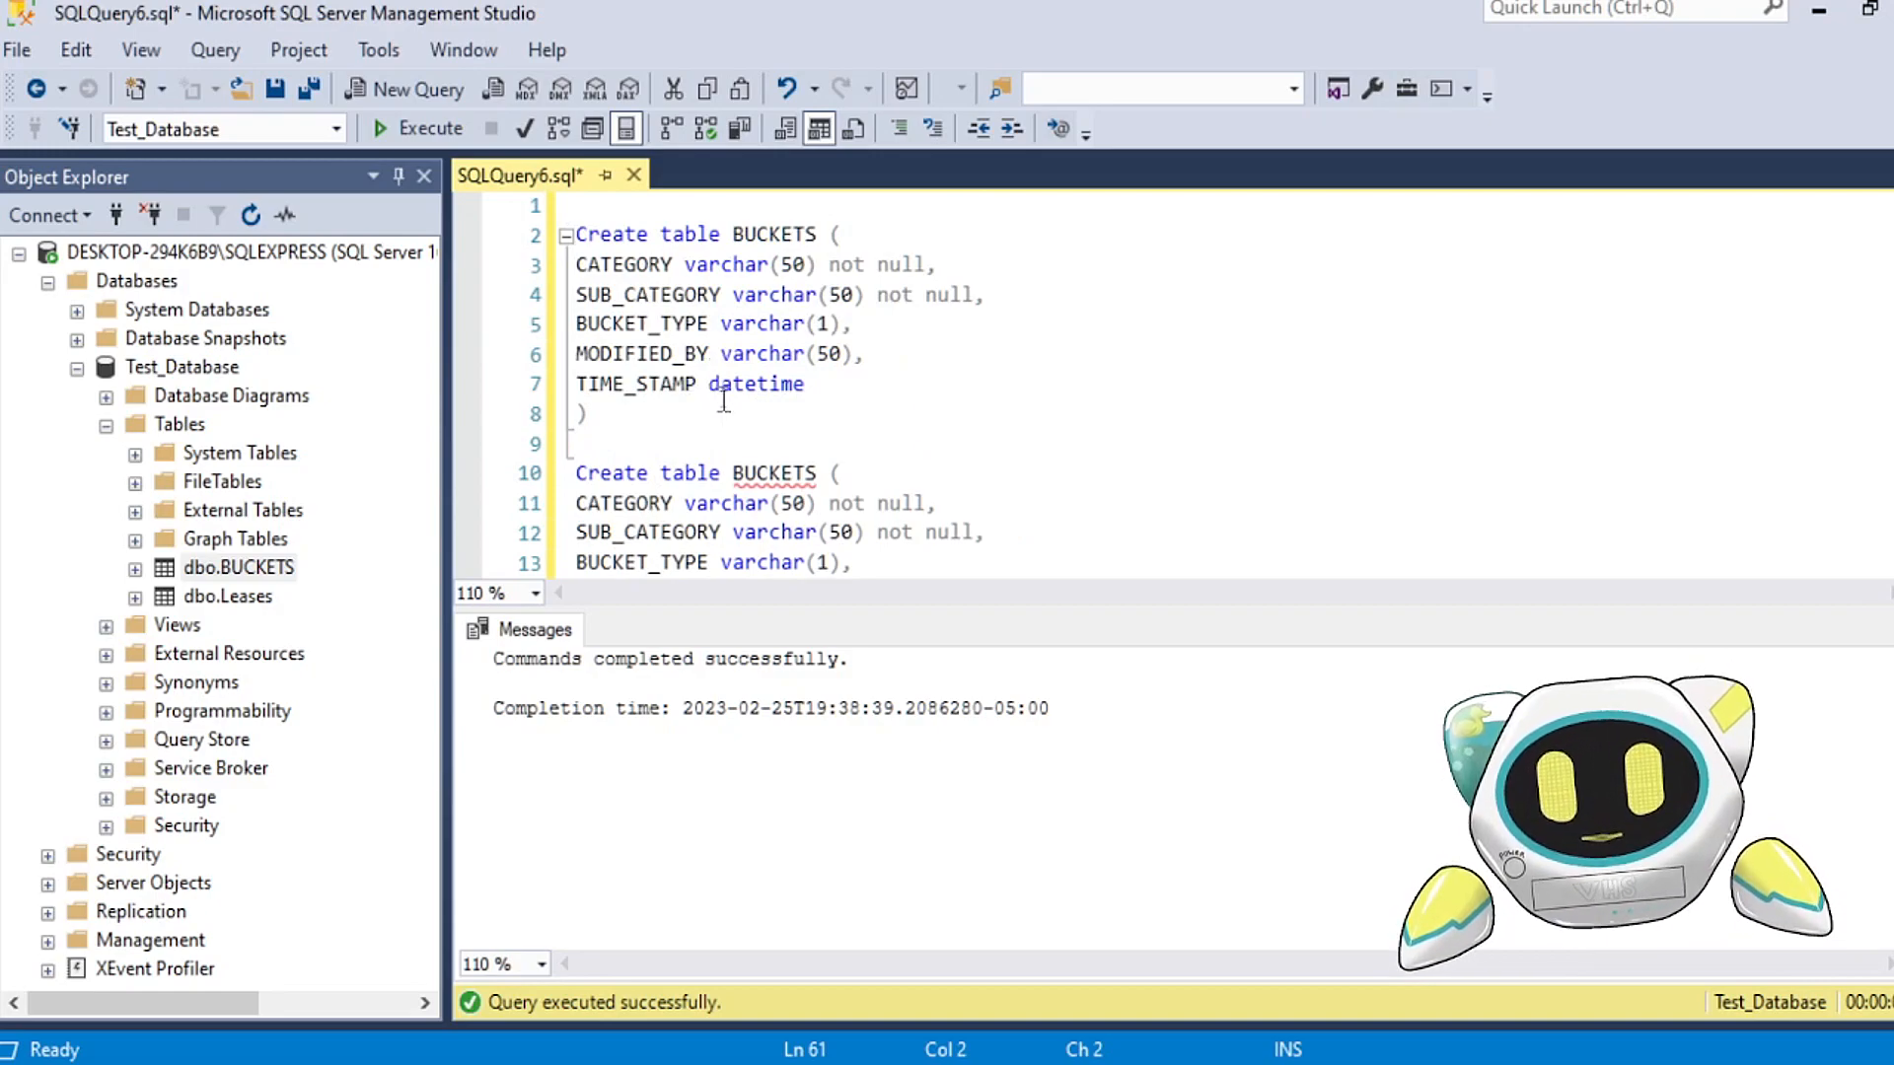
pyautogui.scroll(-1, 724, 402)
pyautogui.moveTo(848, 537); pyautogui.dragTo(534, 379)
pyautogui.press('Delete')
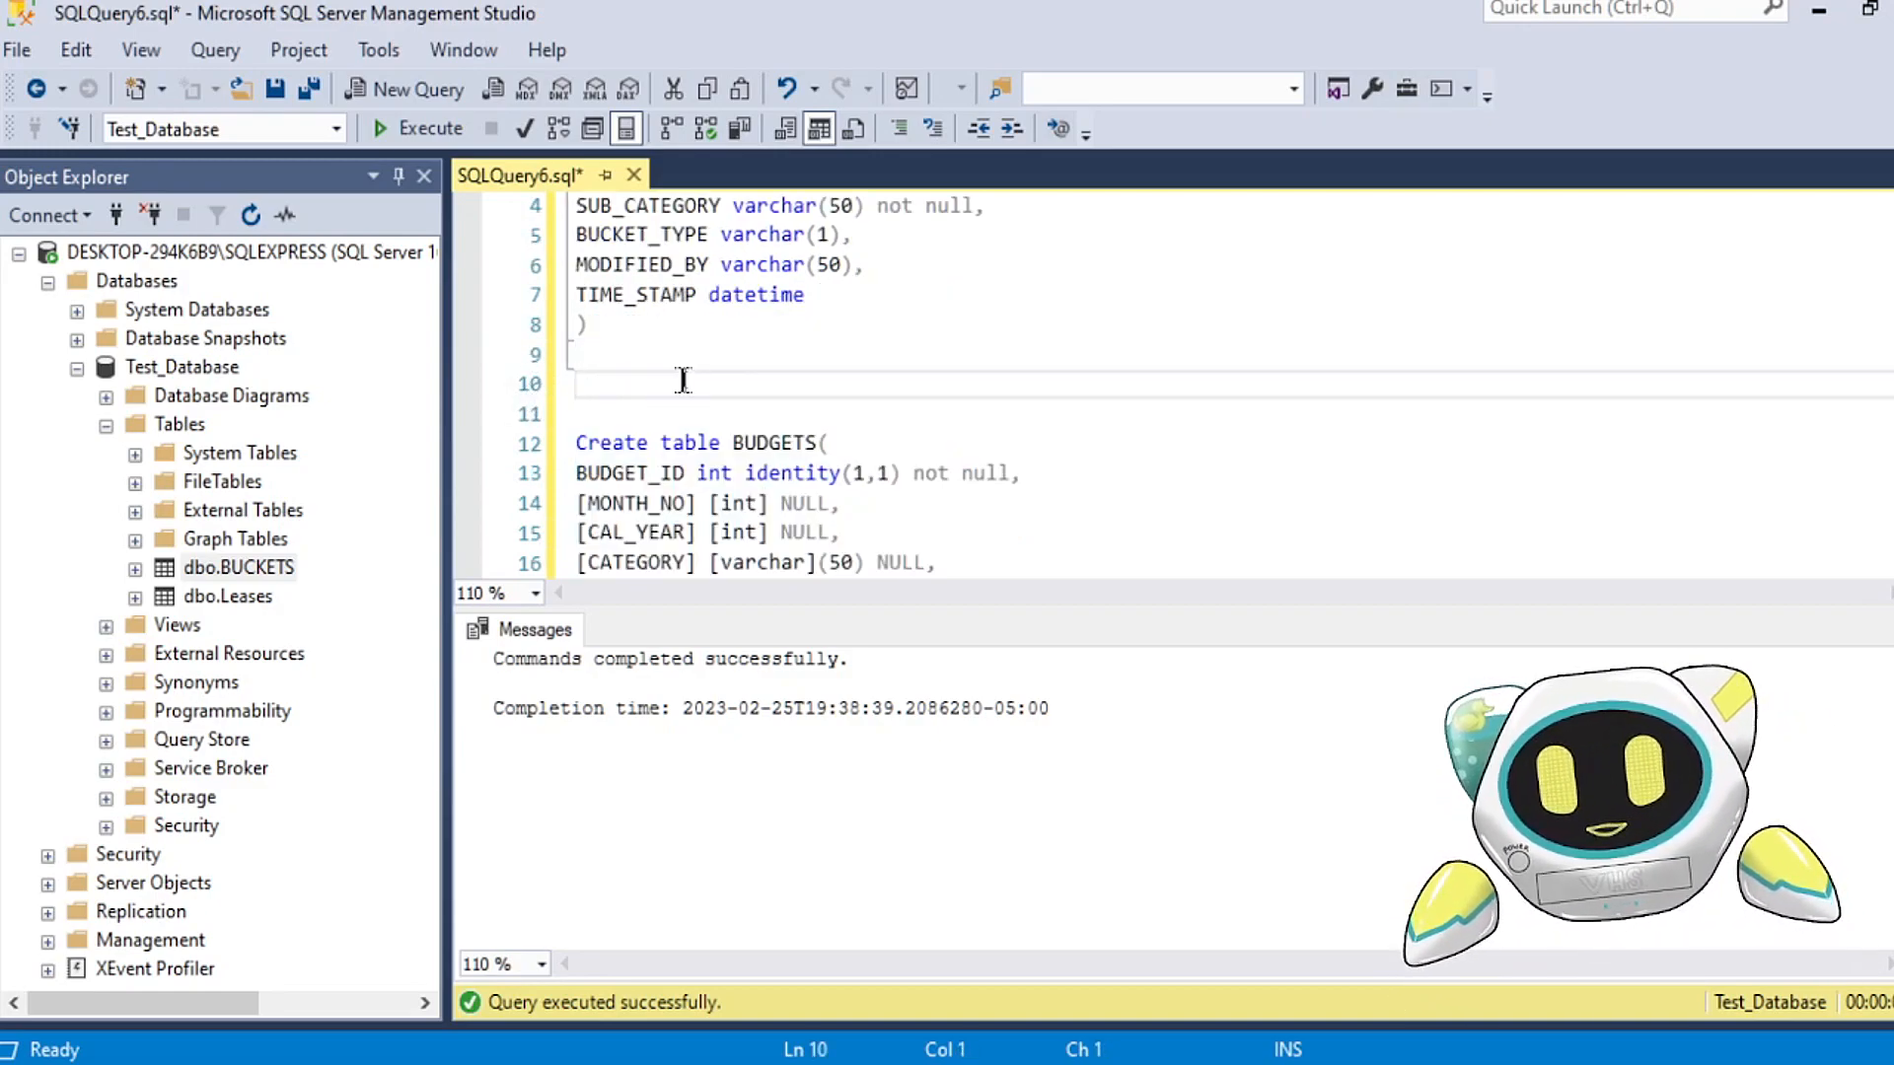
pyautogui.press('BackSpace')
# Step: Enlarge the query editor area and execute only the Create table BUDGETS statement
pyautogui.scroll(-2, 651, 346)
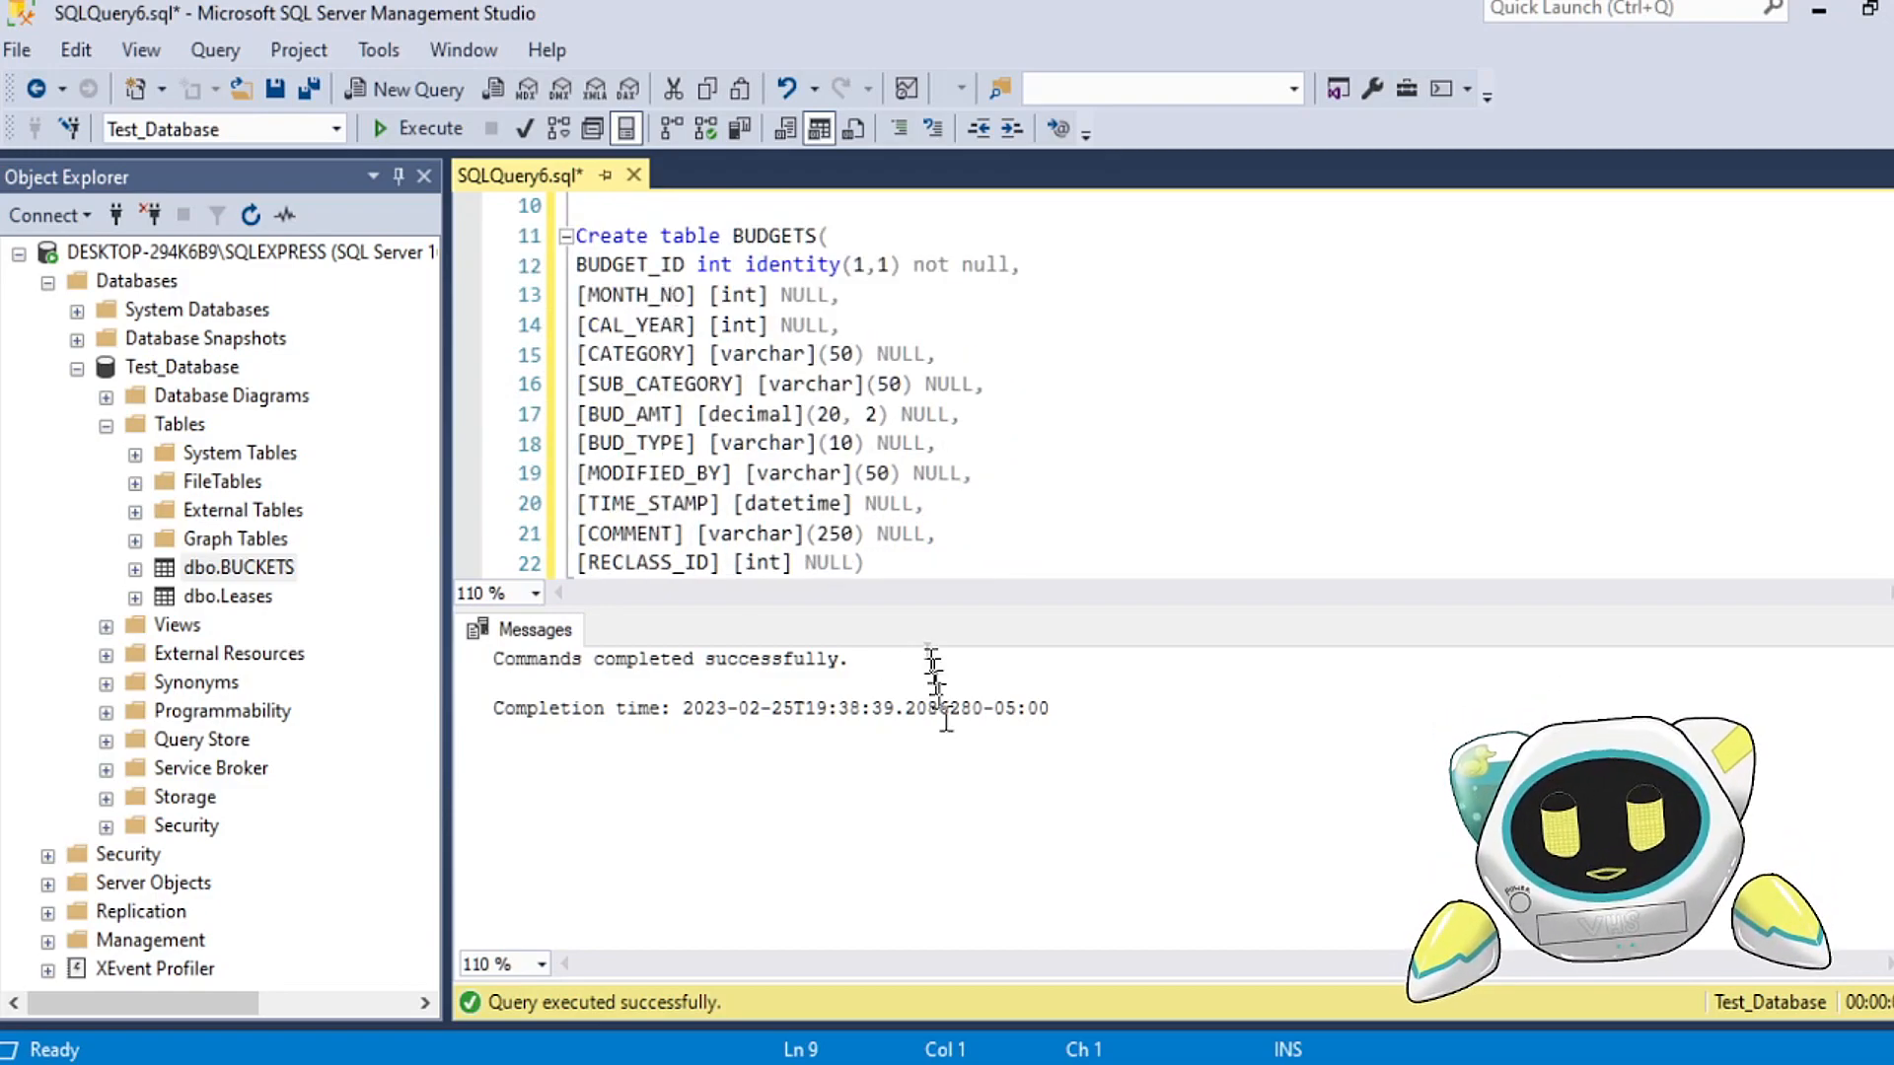
pyautogui.moveTo(919, 609); pyautogui.dragTo(919, 825)
pyautogui.scroll(1, 582, 296)
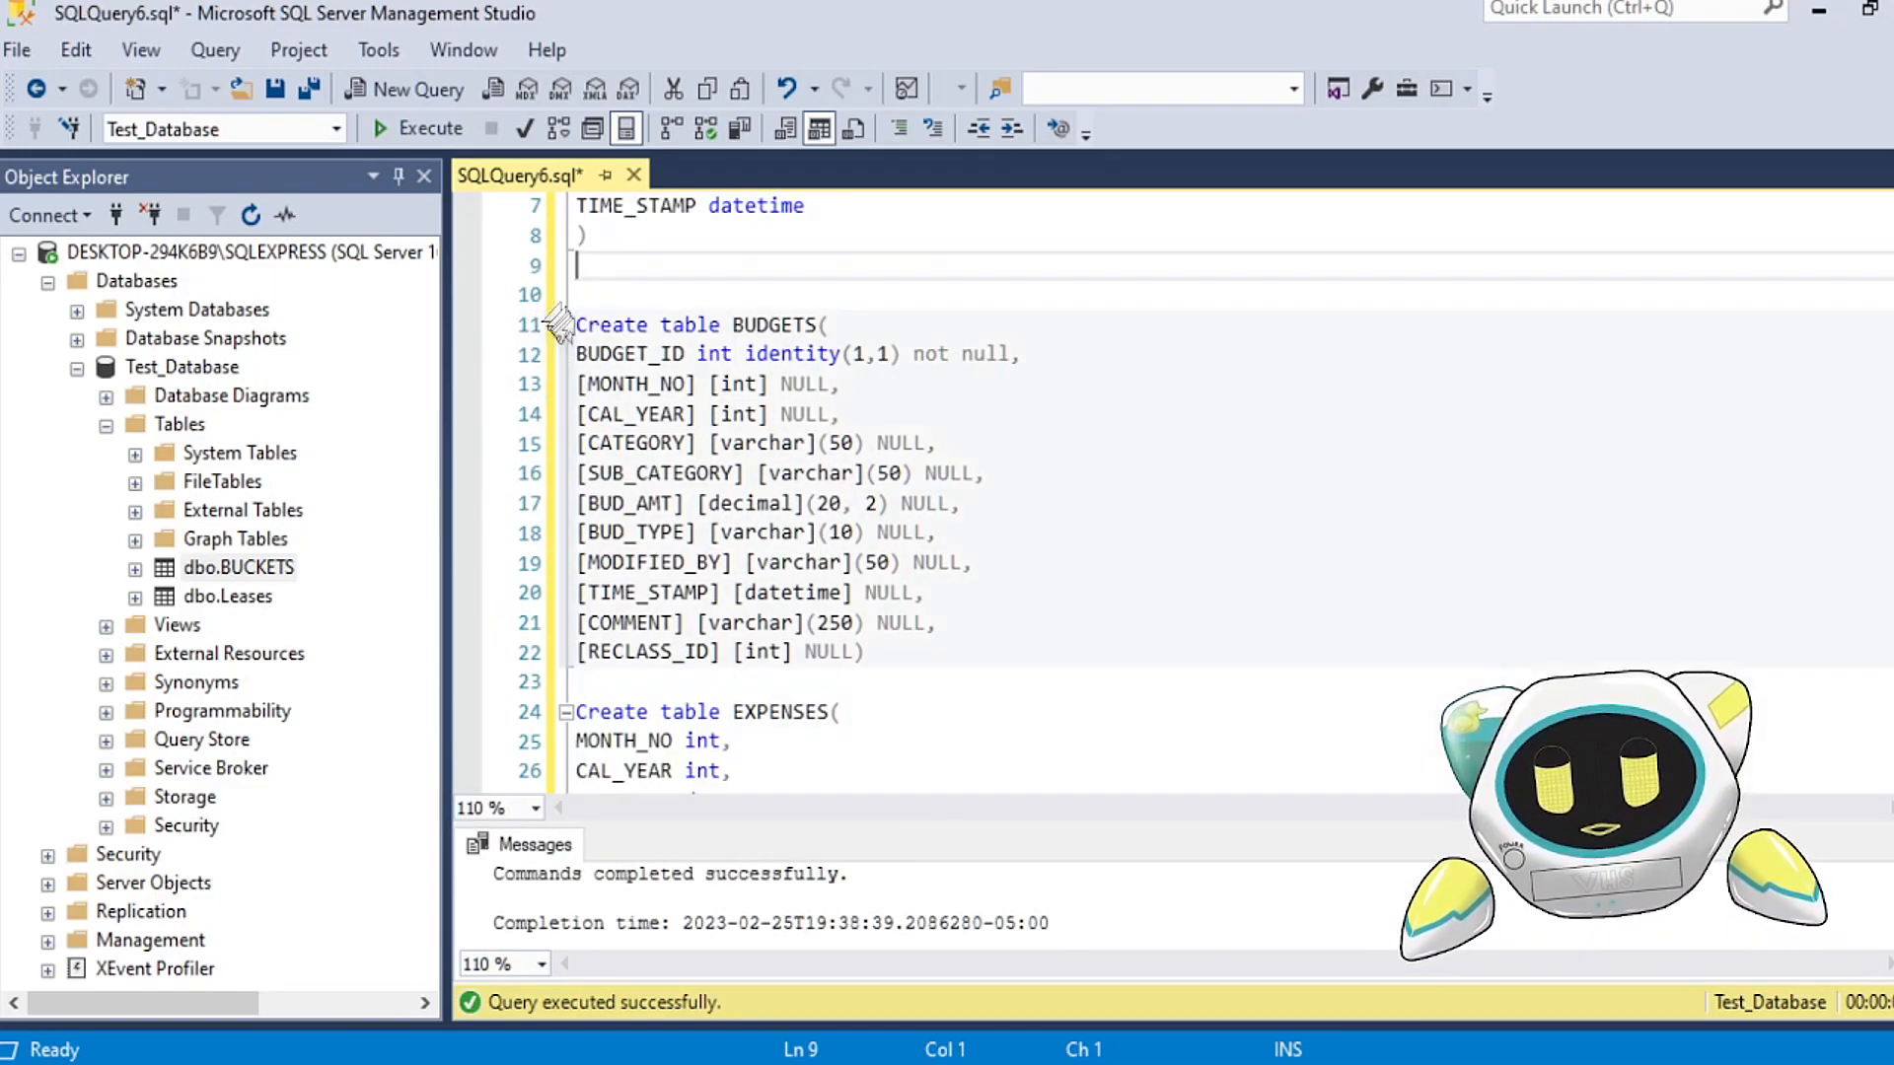
pyautogui.moveTo(579, 329); pyautogui.dragTo(866, 653)
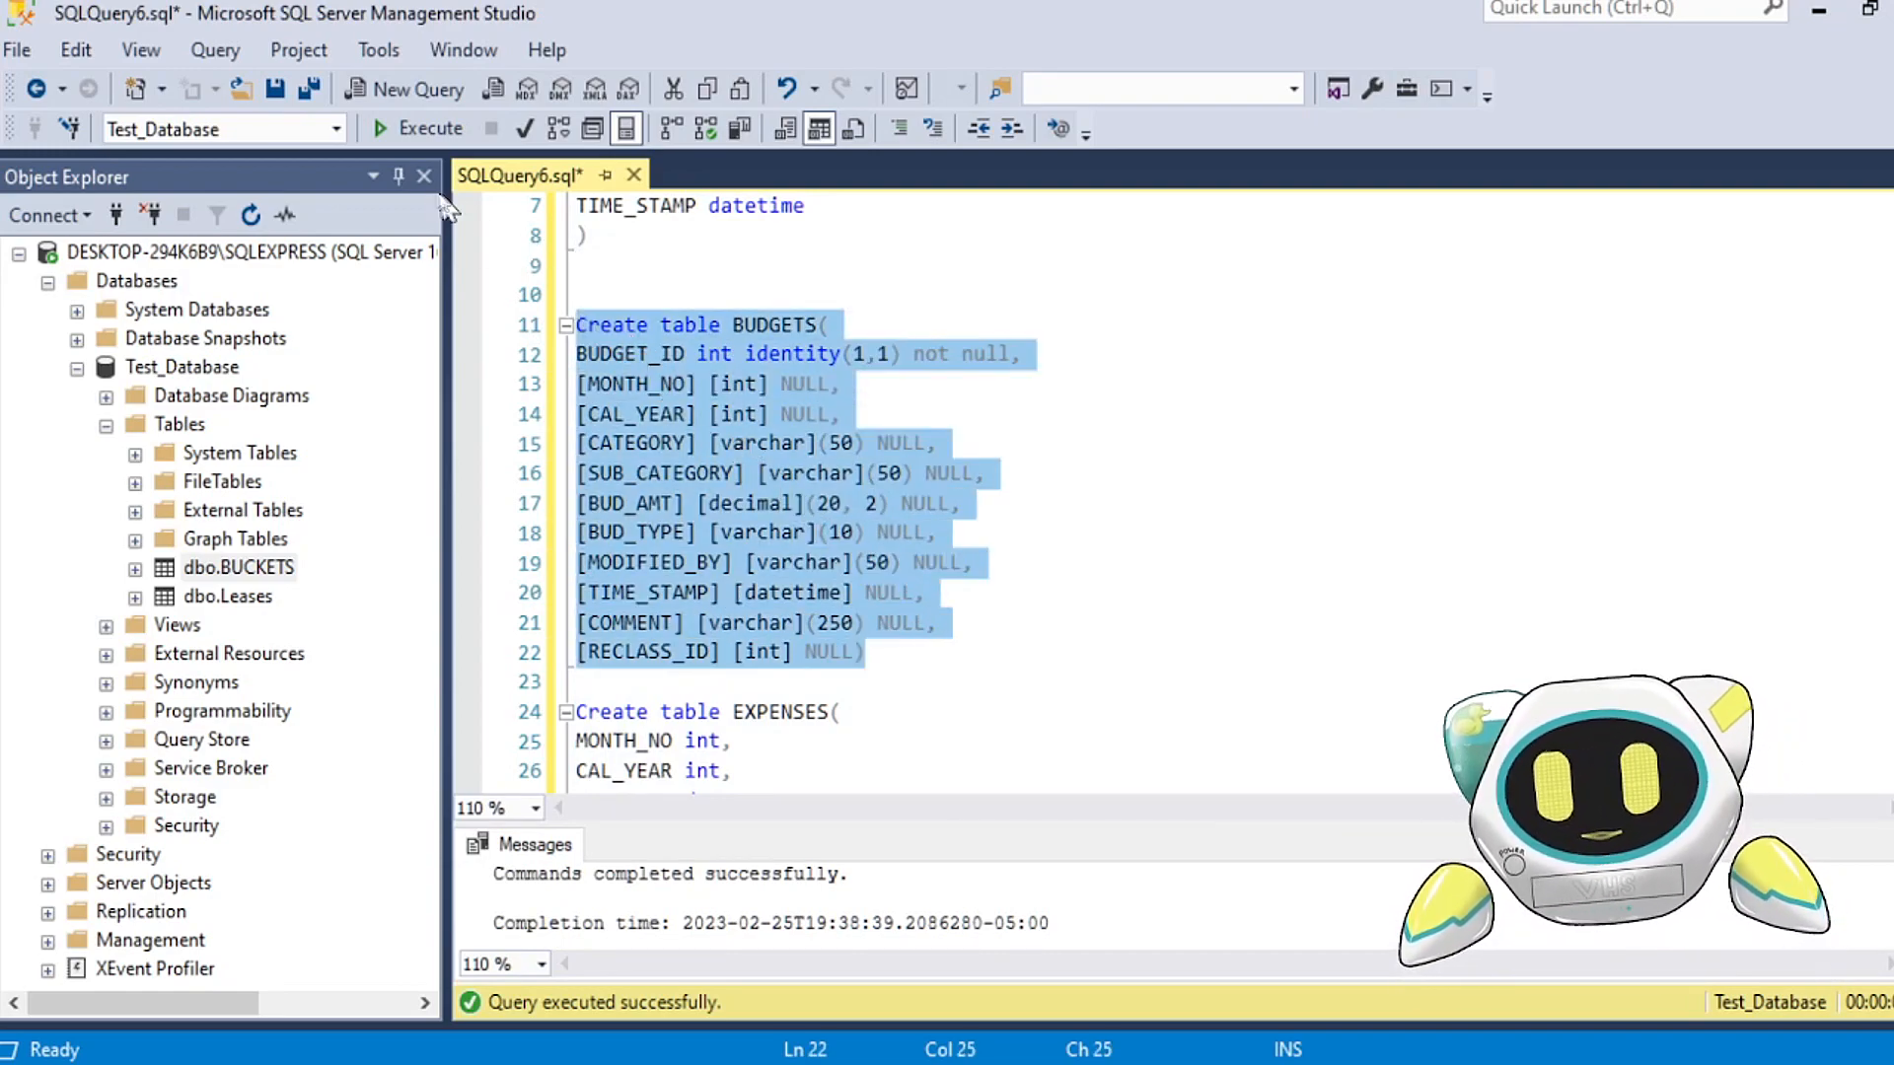
pyautogui.click(419, 128)
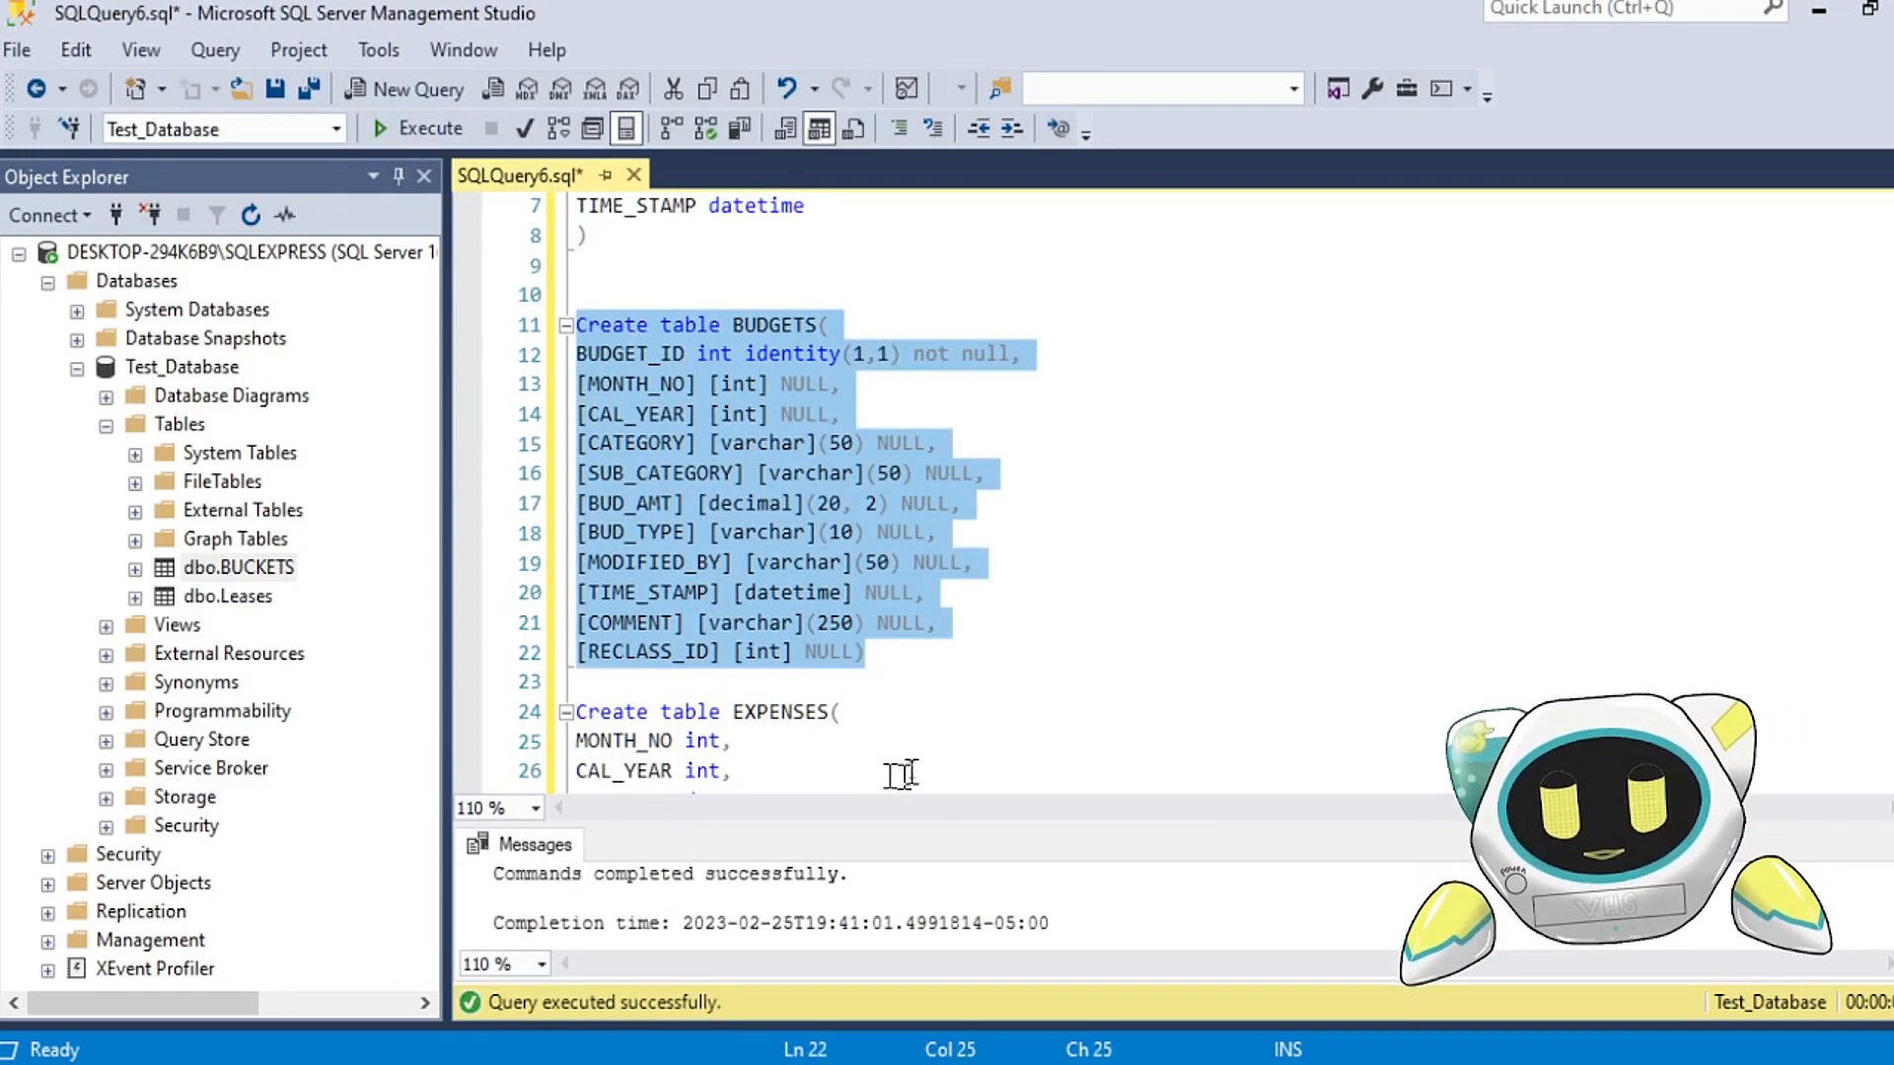
# Step: Execute the Create table EXPENSES statement and the Create table INCOME statement, each separately
pyautogui.scroll(-3, 754, 464)
pyautogui.moveTo(567, 449); pyautogui.dragTo(591, 742)
pyautogui.click(418, 128)
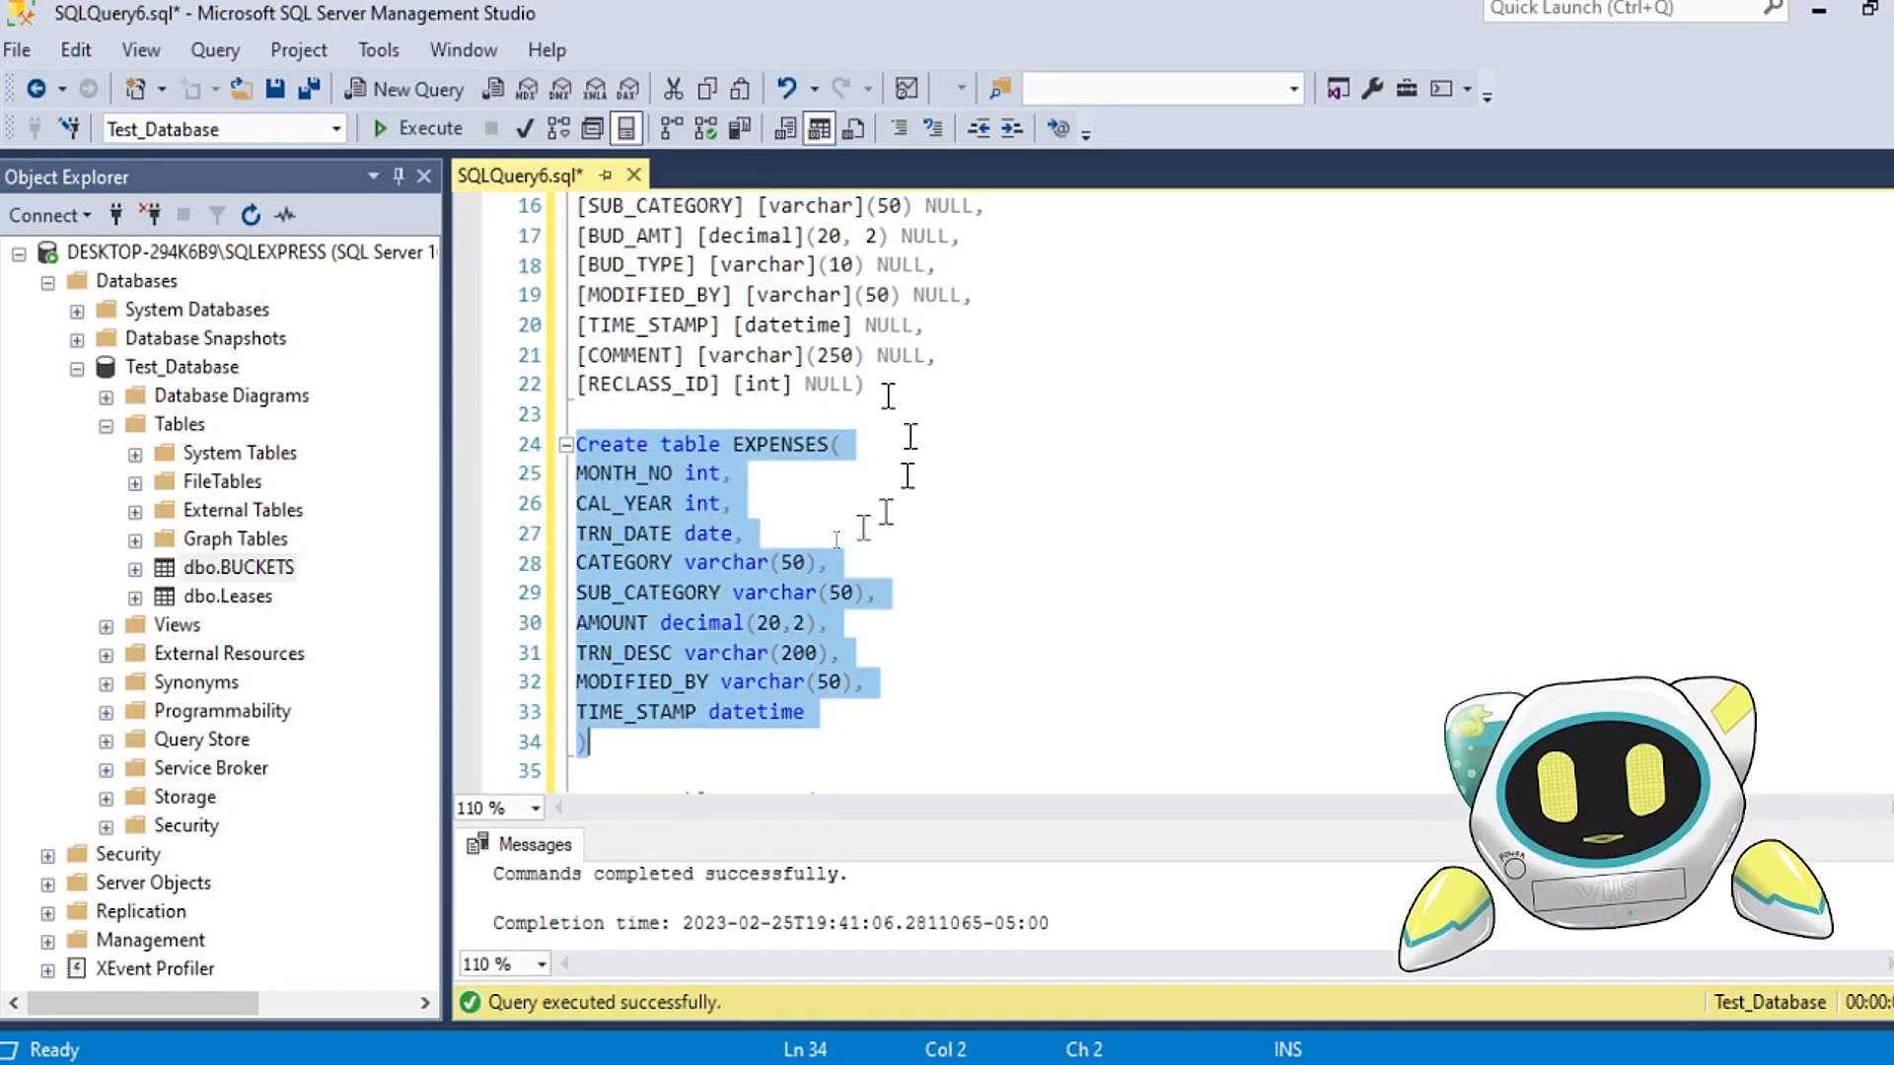
pyautogui.scroll(-5, 888, 396)
pyautogui.moveTo(574, 355); pyautogui.dragTo(669, 632)
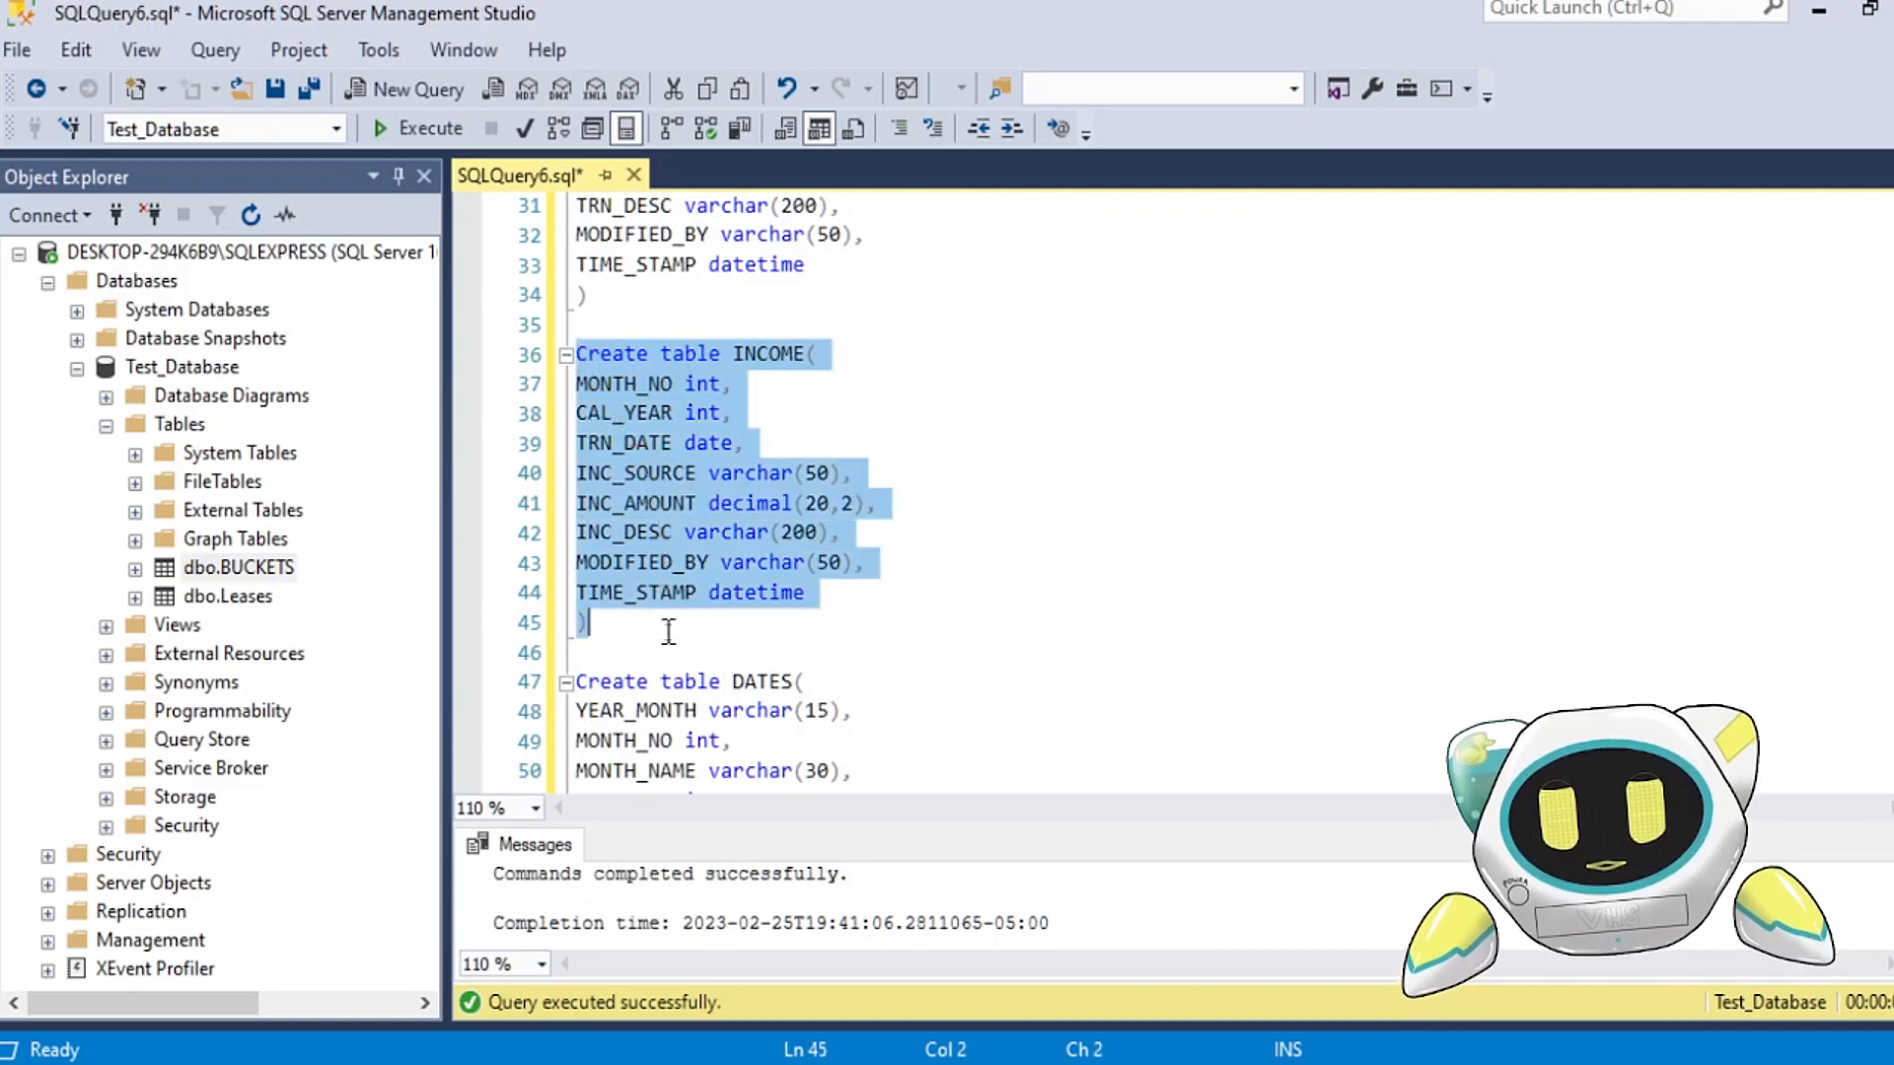
pyautogui.click(418, 128)
# Step: Execute only the Create table DATES statement at the end of the script
pyautogui.scroll(-3, 580, 421)
pyautogui.moveTo(580, 421); pyautogui.dragTo(589, 653)
pyautogui.click(418, 128)
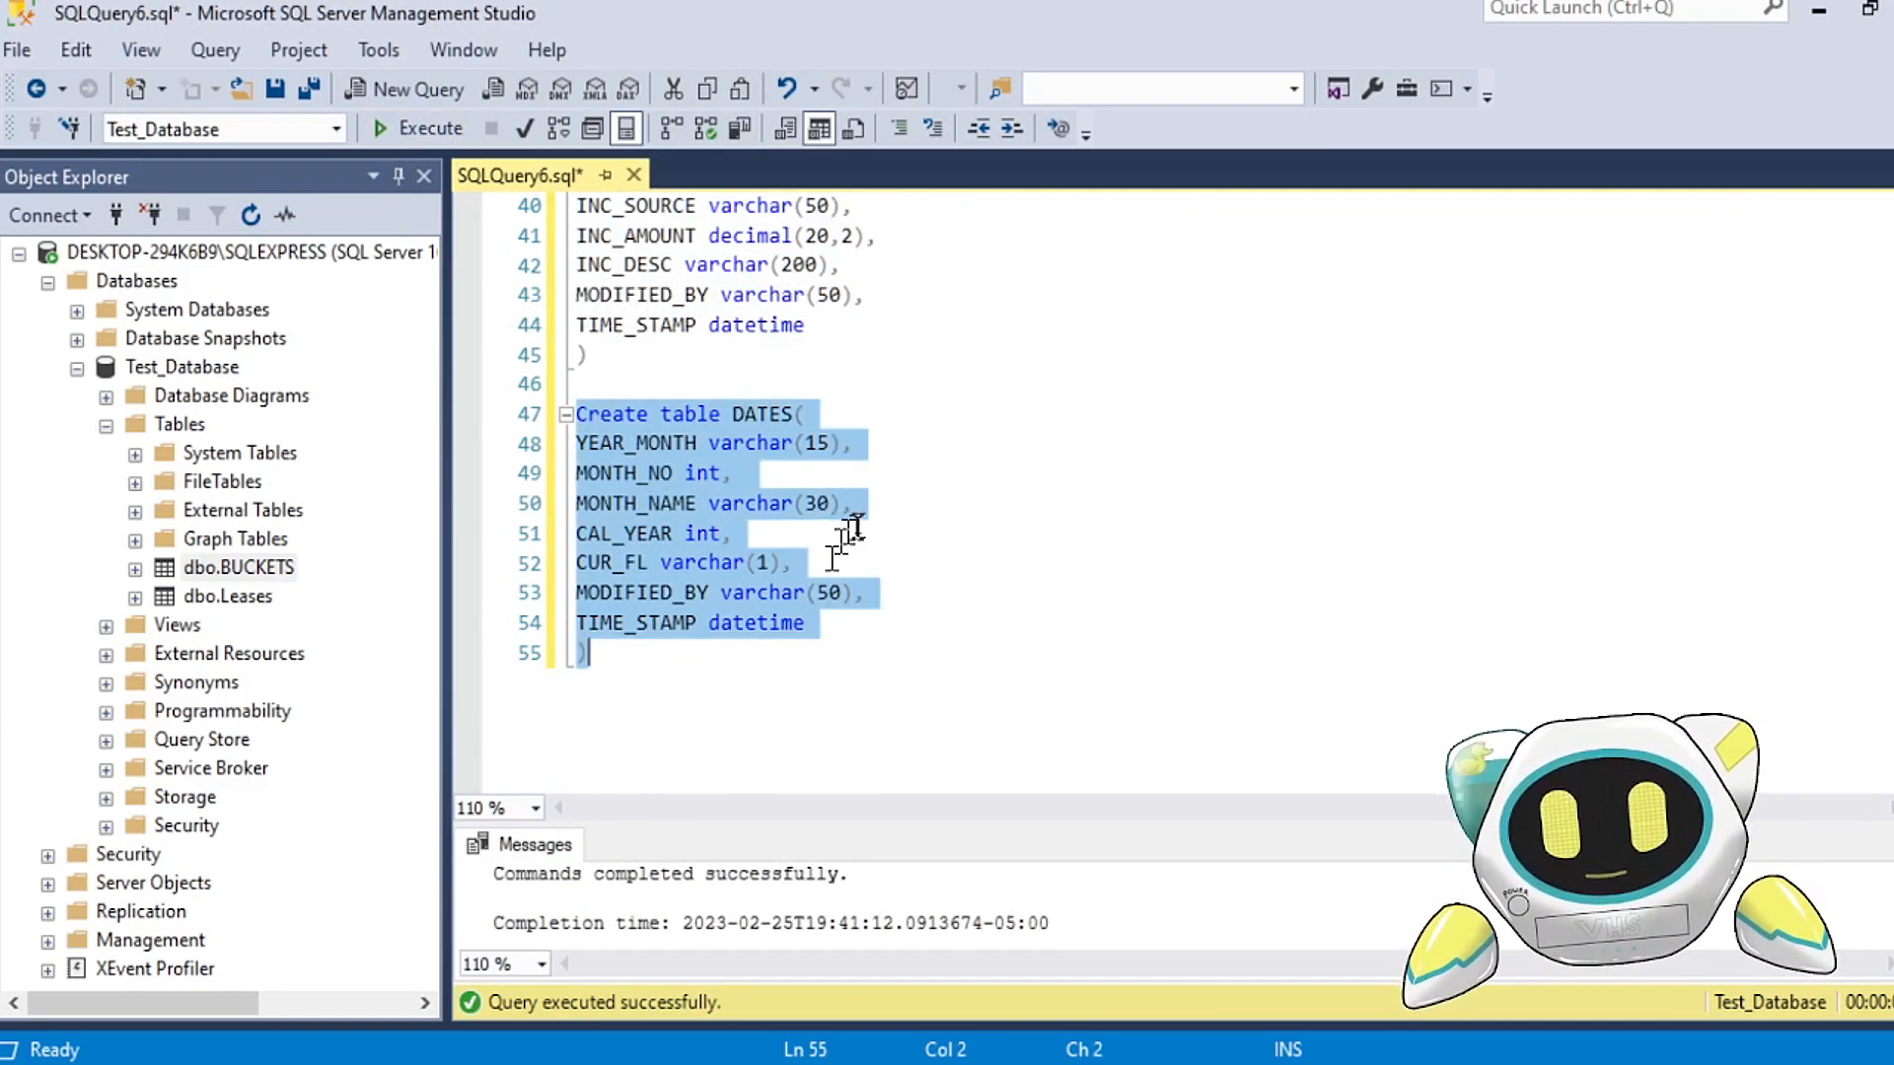
# Step: Refresh Test_Database in Object Explorer and expand its Tables folder to check the newly created tables
pyautogui.scroll(13, 834, 552)
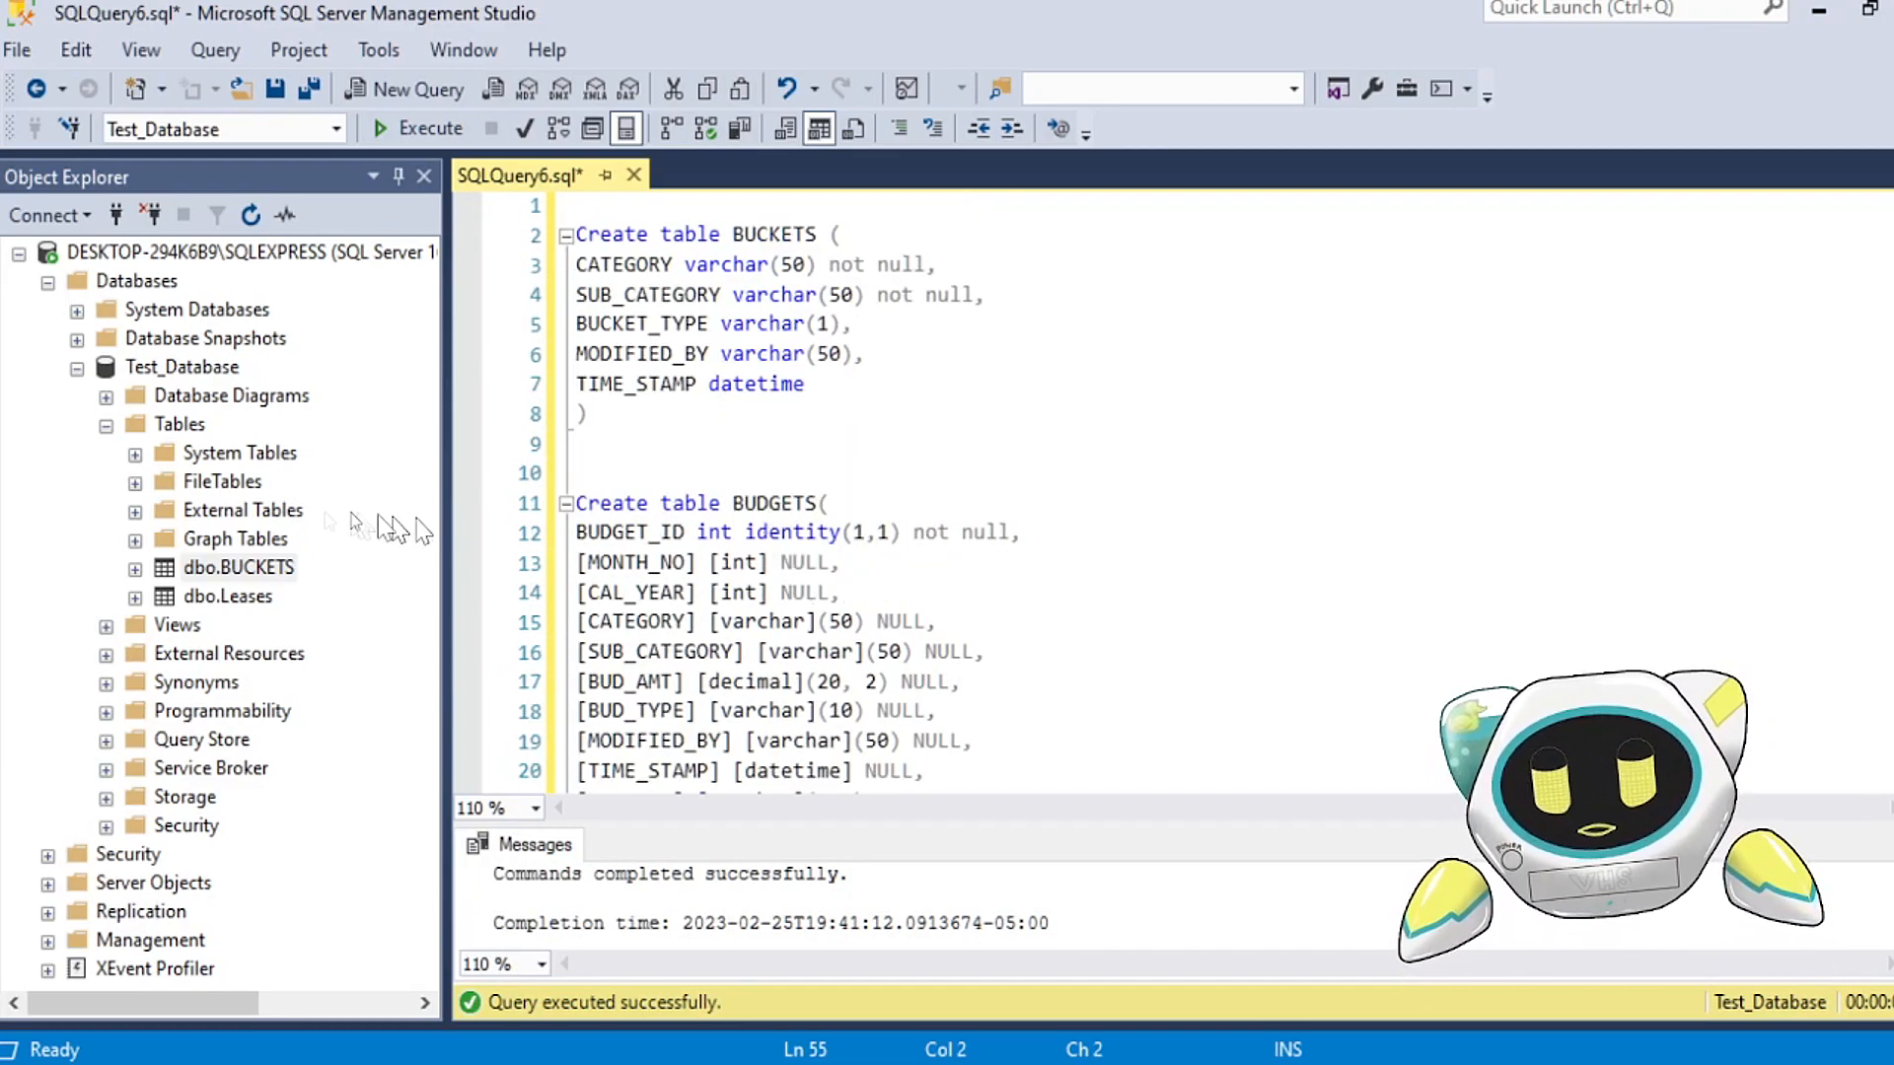
pyautogui.click(181, 367)
pyautogui.click(251, 216)
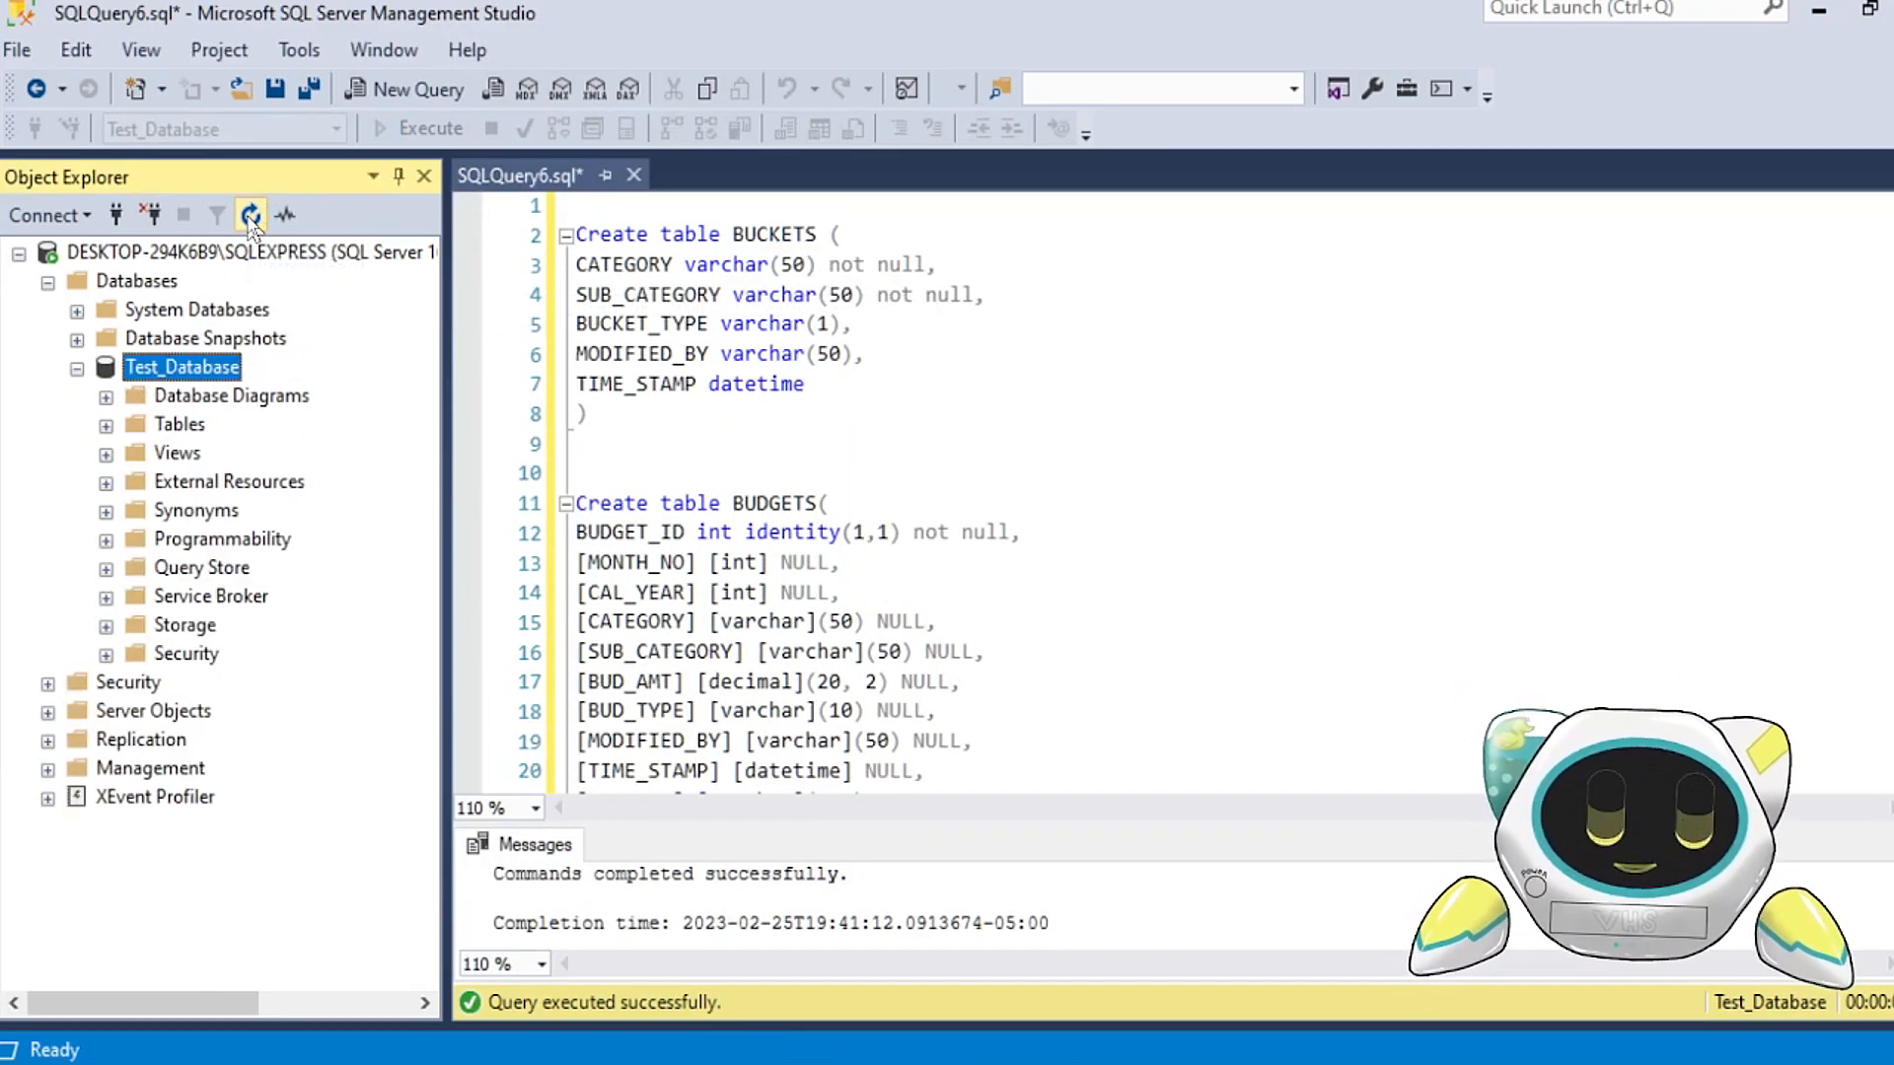
pyautogui.click(105, 425)
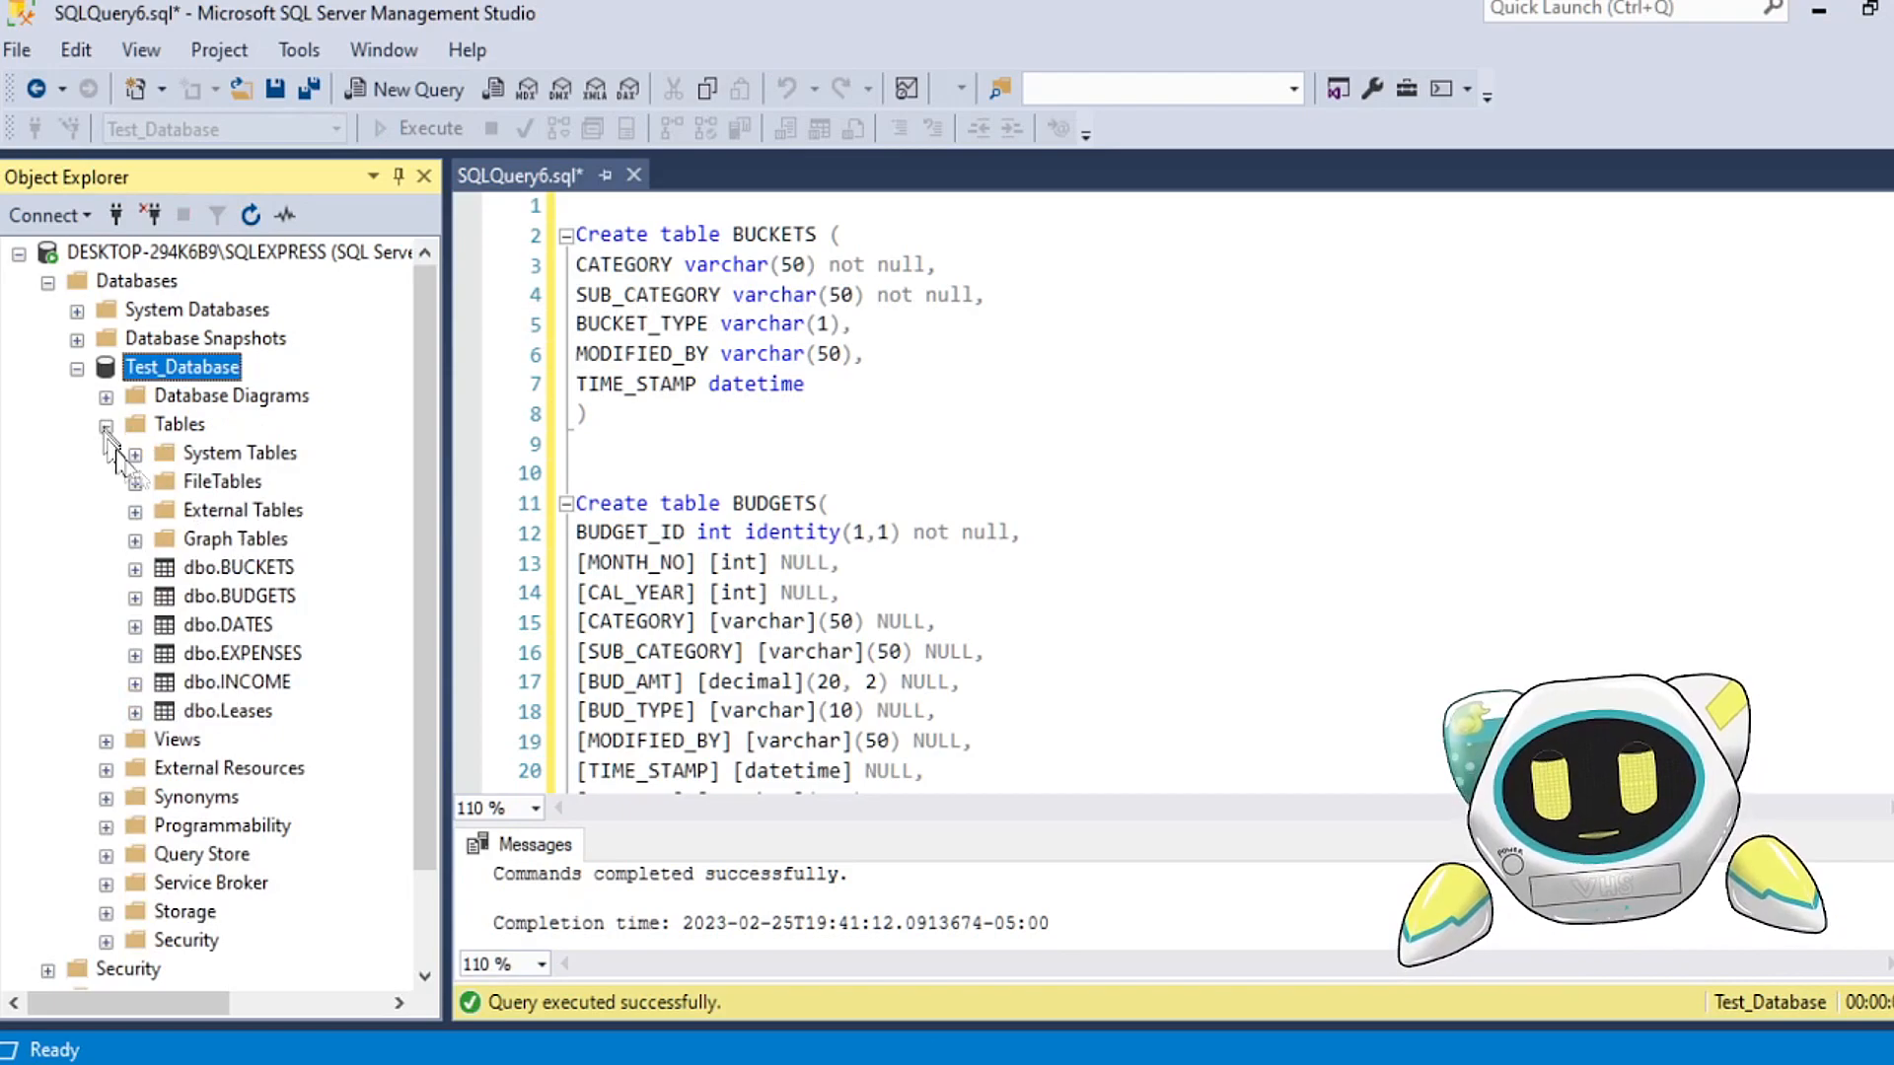
pyautogui.click(264, 569)
pyautogui.click(260, 598)
pyautogui.click(254, 627)
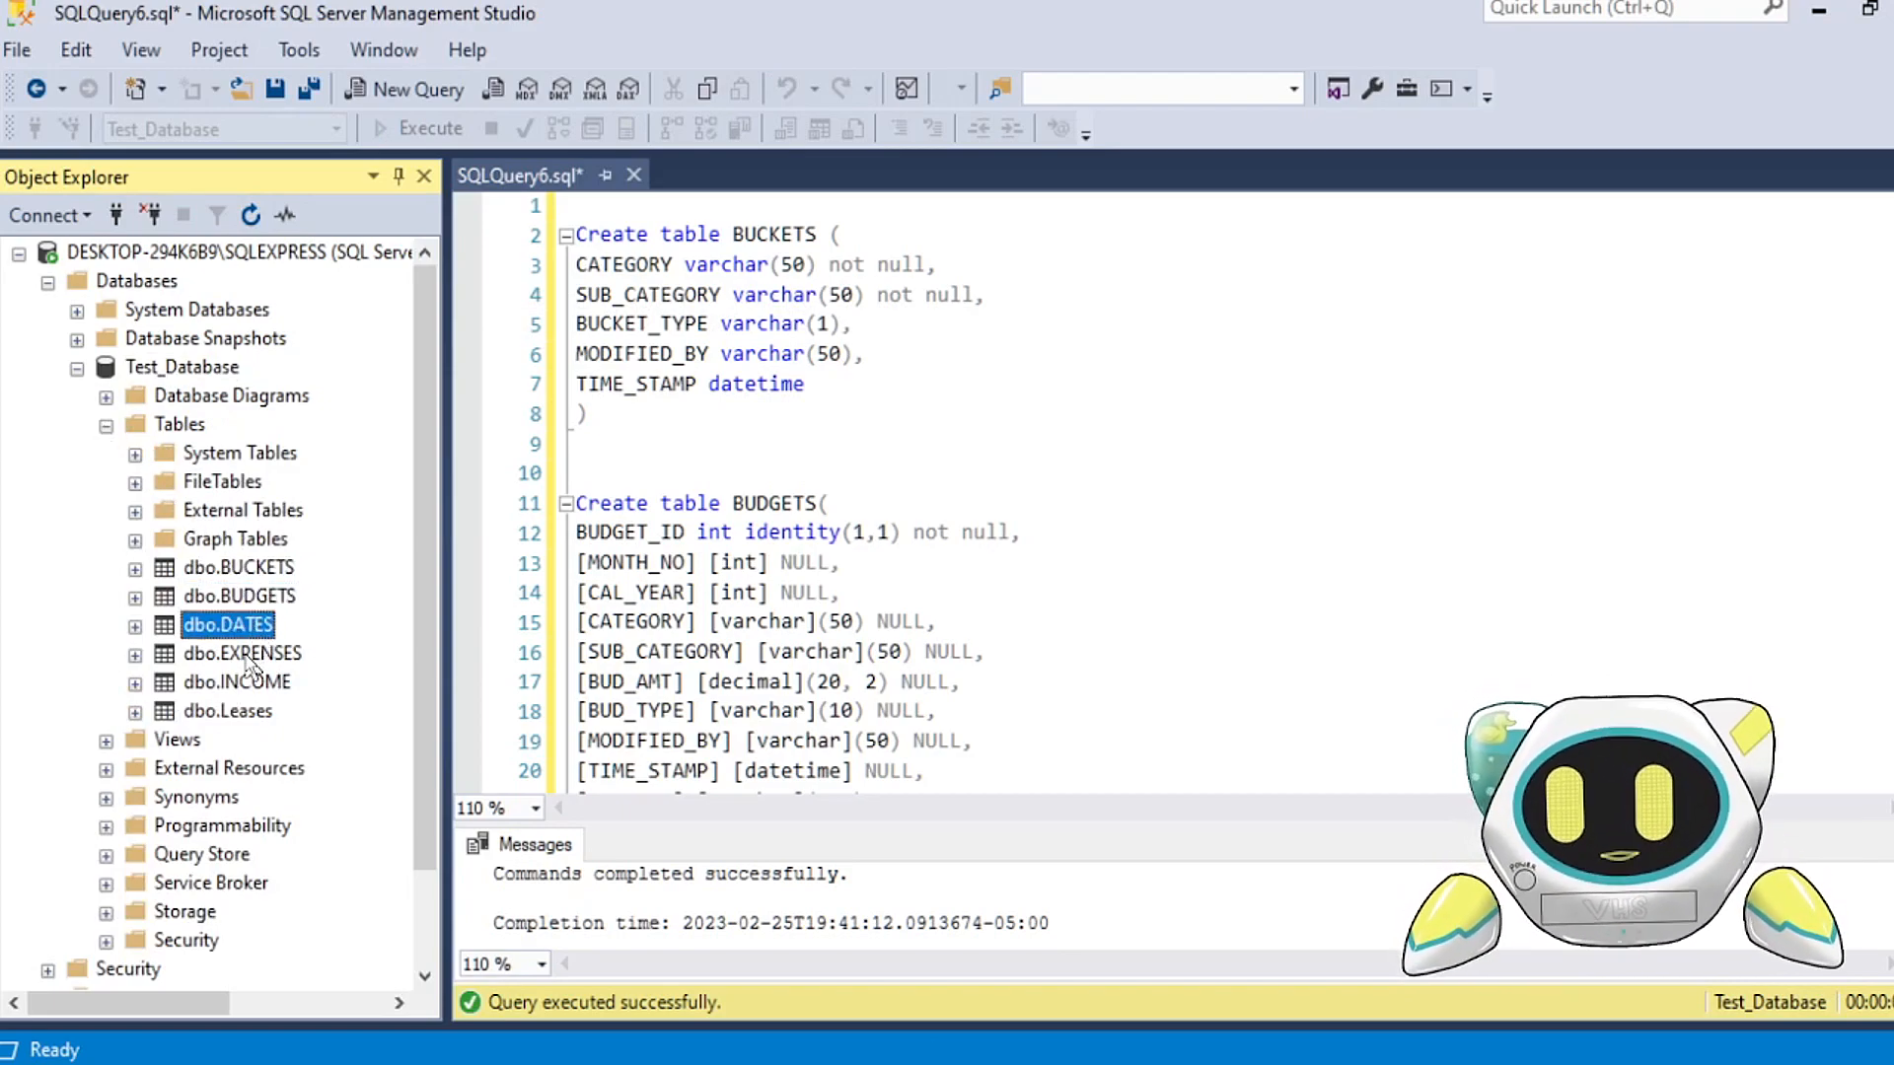
pyautogui.click(246, 655)
# Step: Examine the identity(1,1) definition of the BUDGET_ID column in the Create table BUDGETS statement
pyautogui.click(858, 387)
pyautogui.scroll(-2, 868, 414)
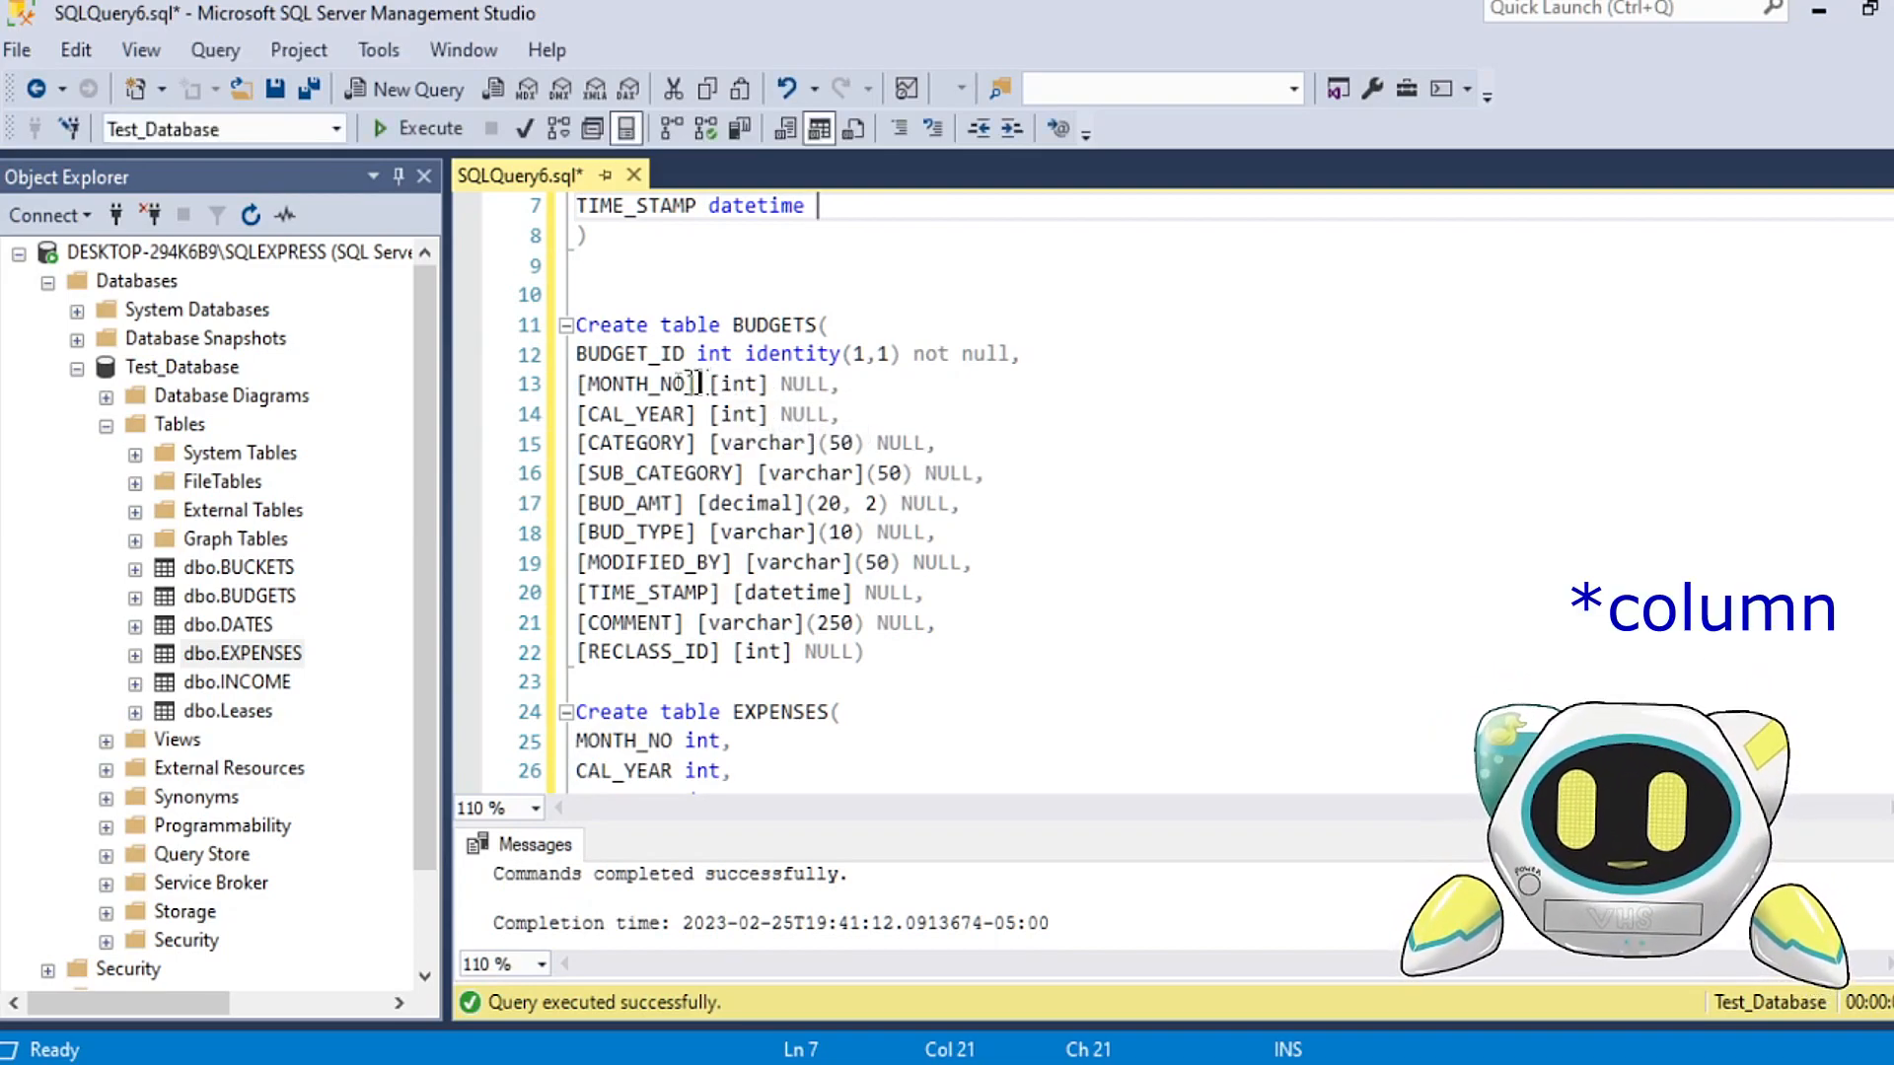
pyautogui.moveTo(579, 355); pyautogui.dragTo(842, 370)
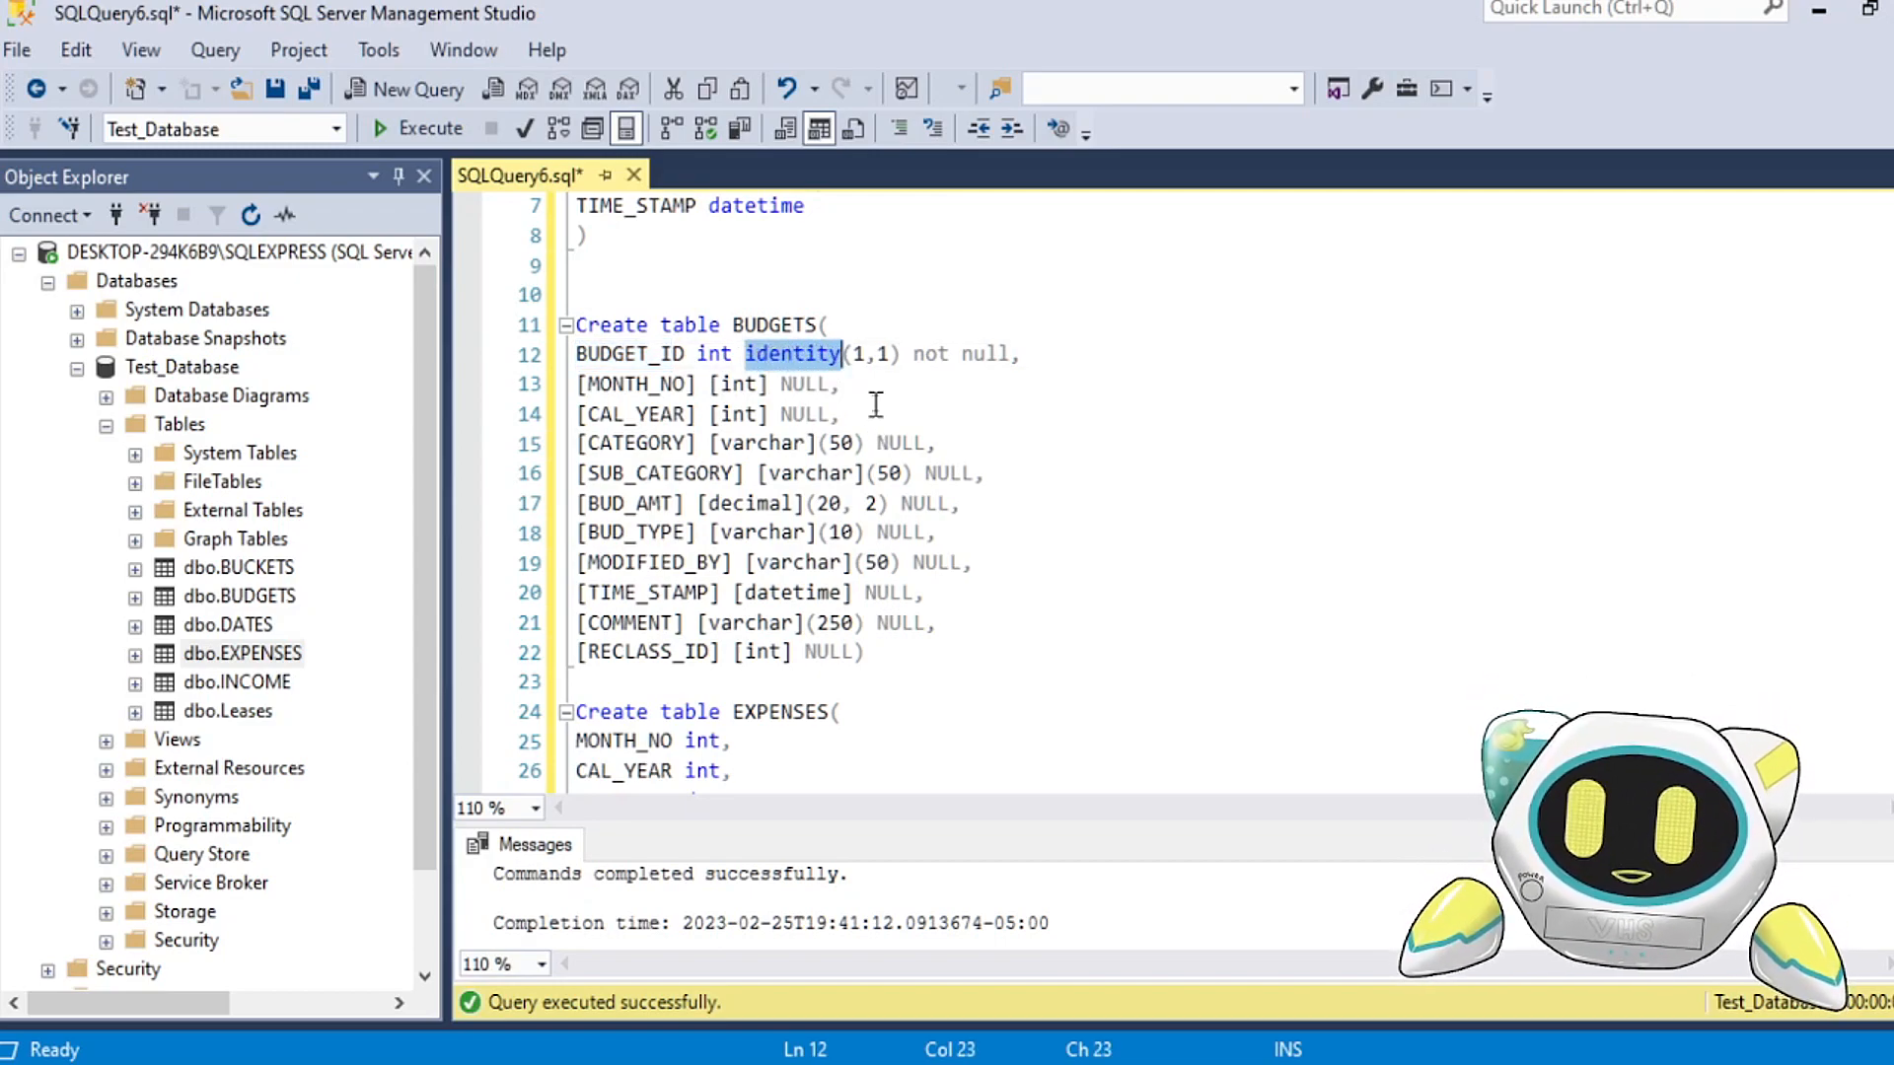
pyautogui.click(869, 384)
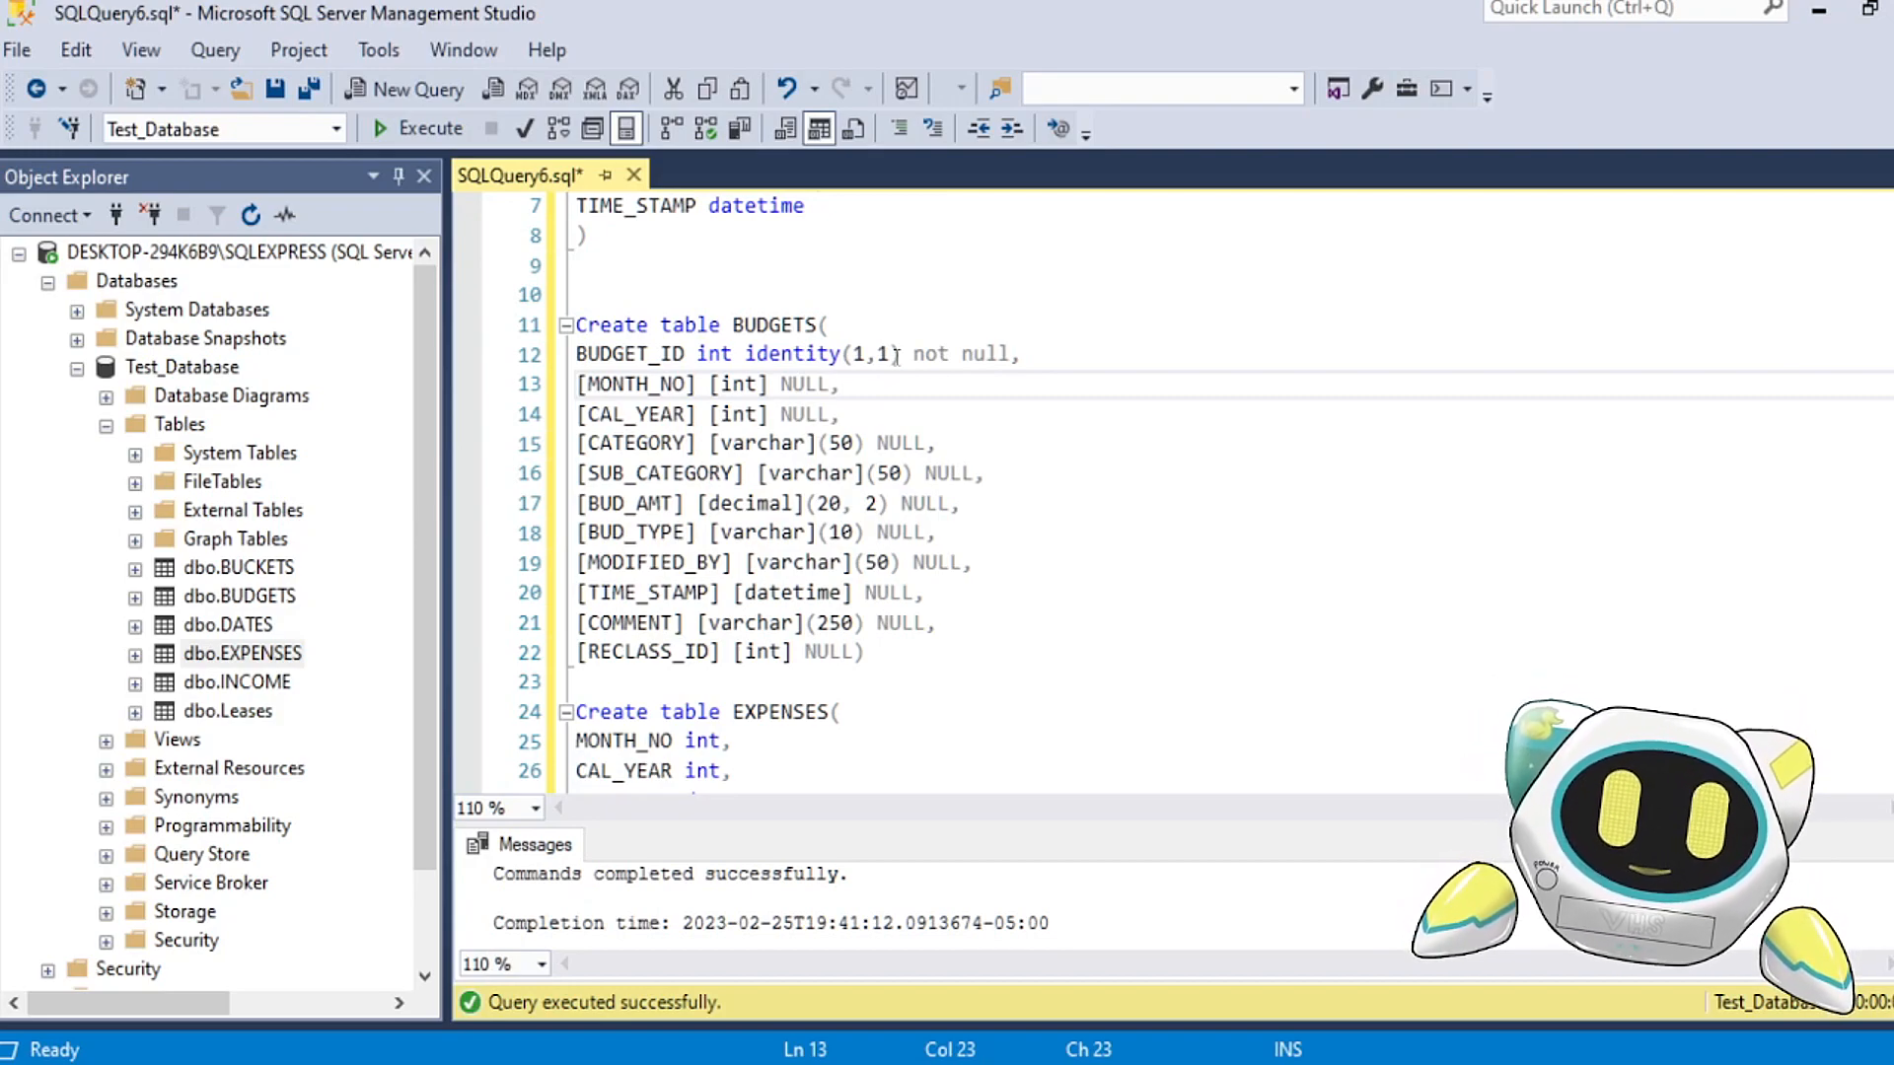
pyautogui.moveTo(869, 363)
pyautogui.mouseDown()
pyautogui.moveTo(845, 366)
pyautogui.moveTo(889, 358)
pyautogui.mouseUp()
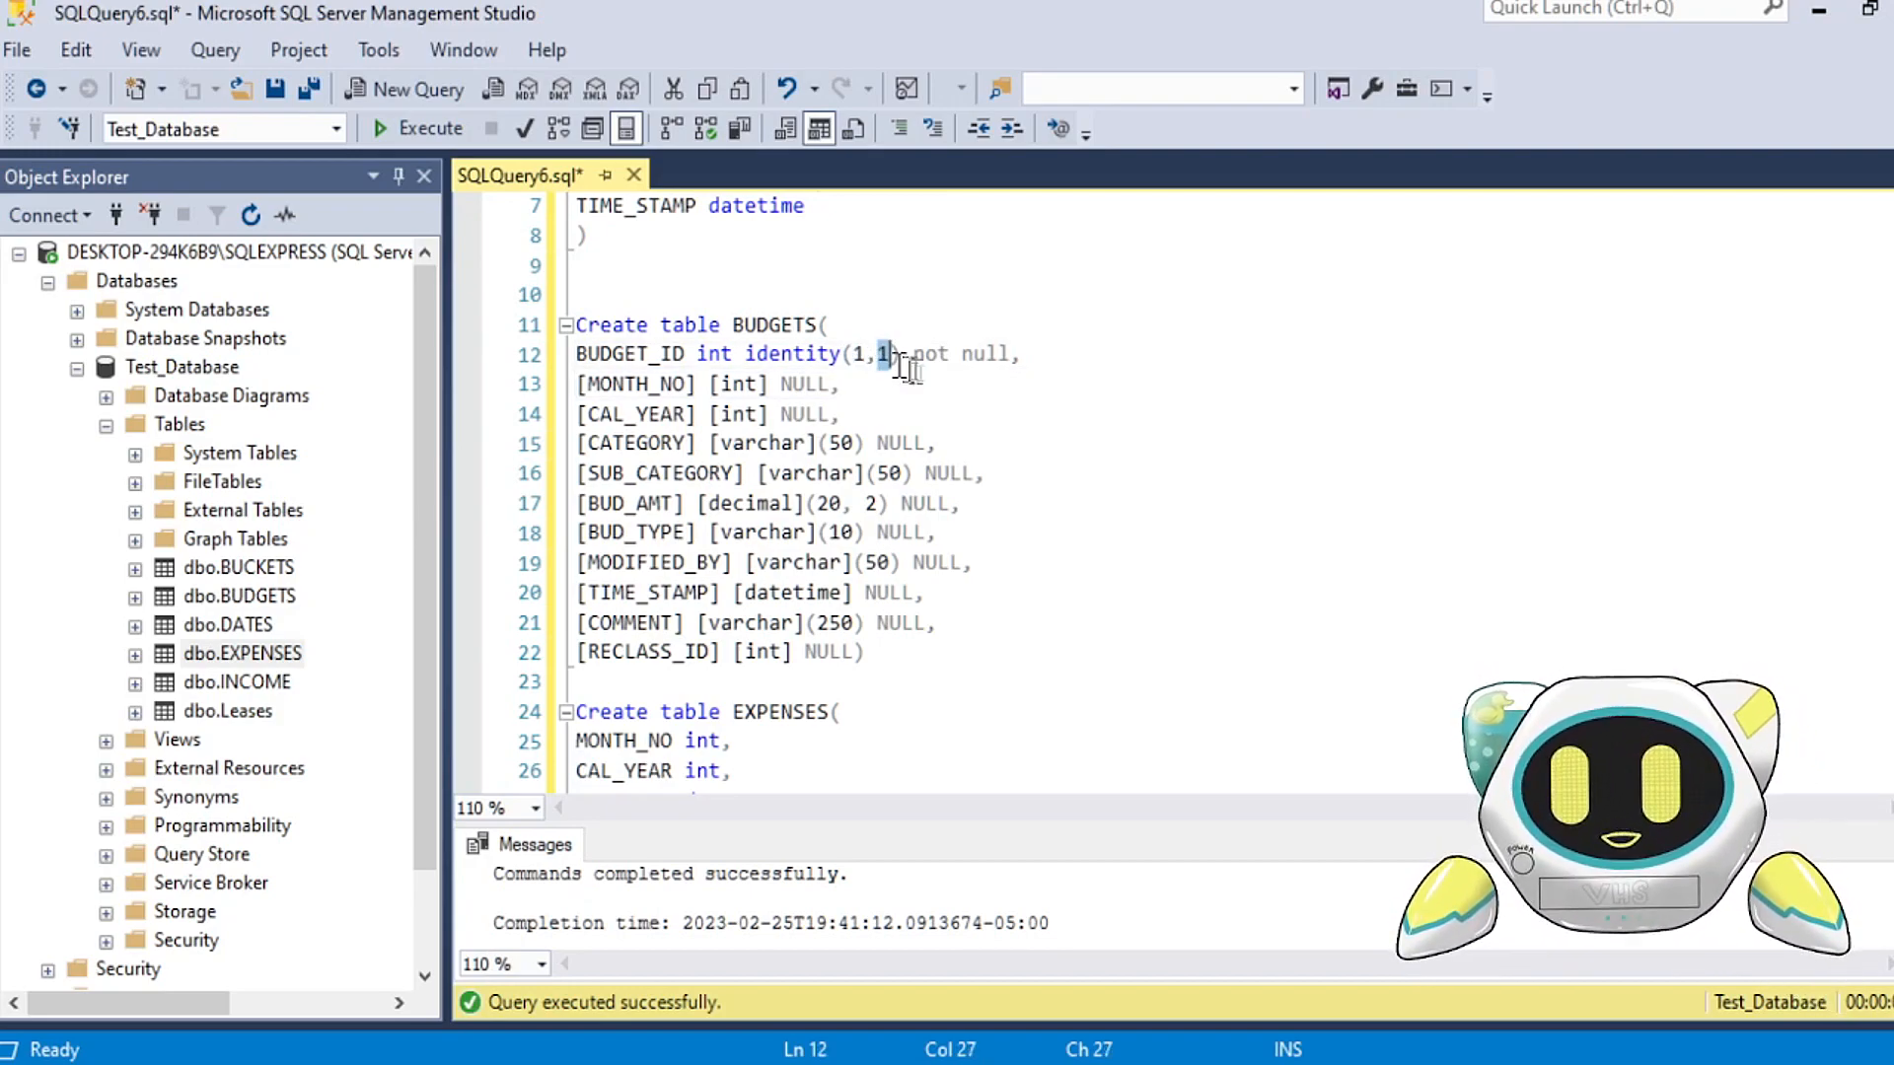
pyautogui.click(990, 431)
# Step: Review the column definitions in the remaining Create table statements and compare them with BUCKETS and BUDGETS
pyautogui.scroll(-3, 990, 434)
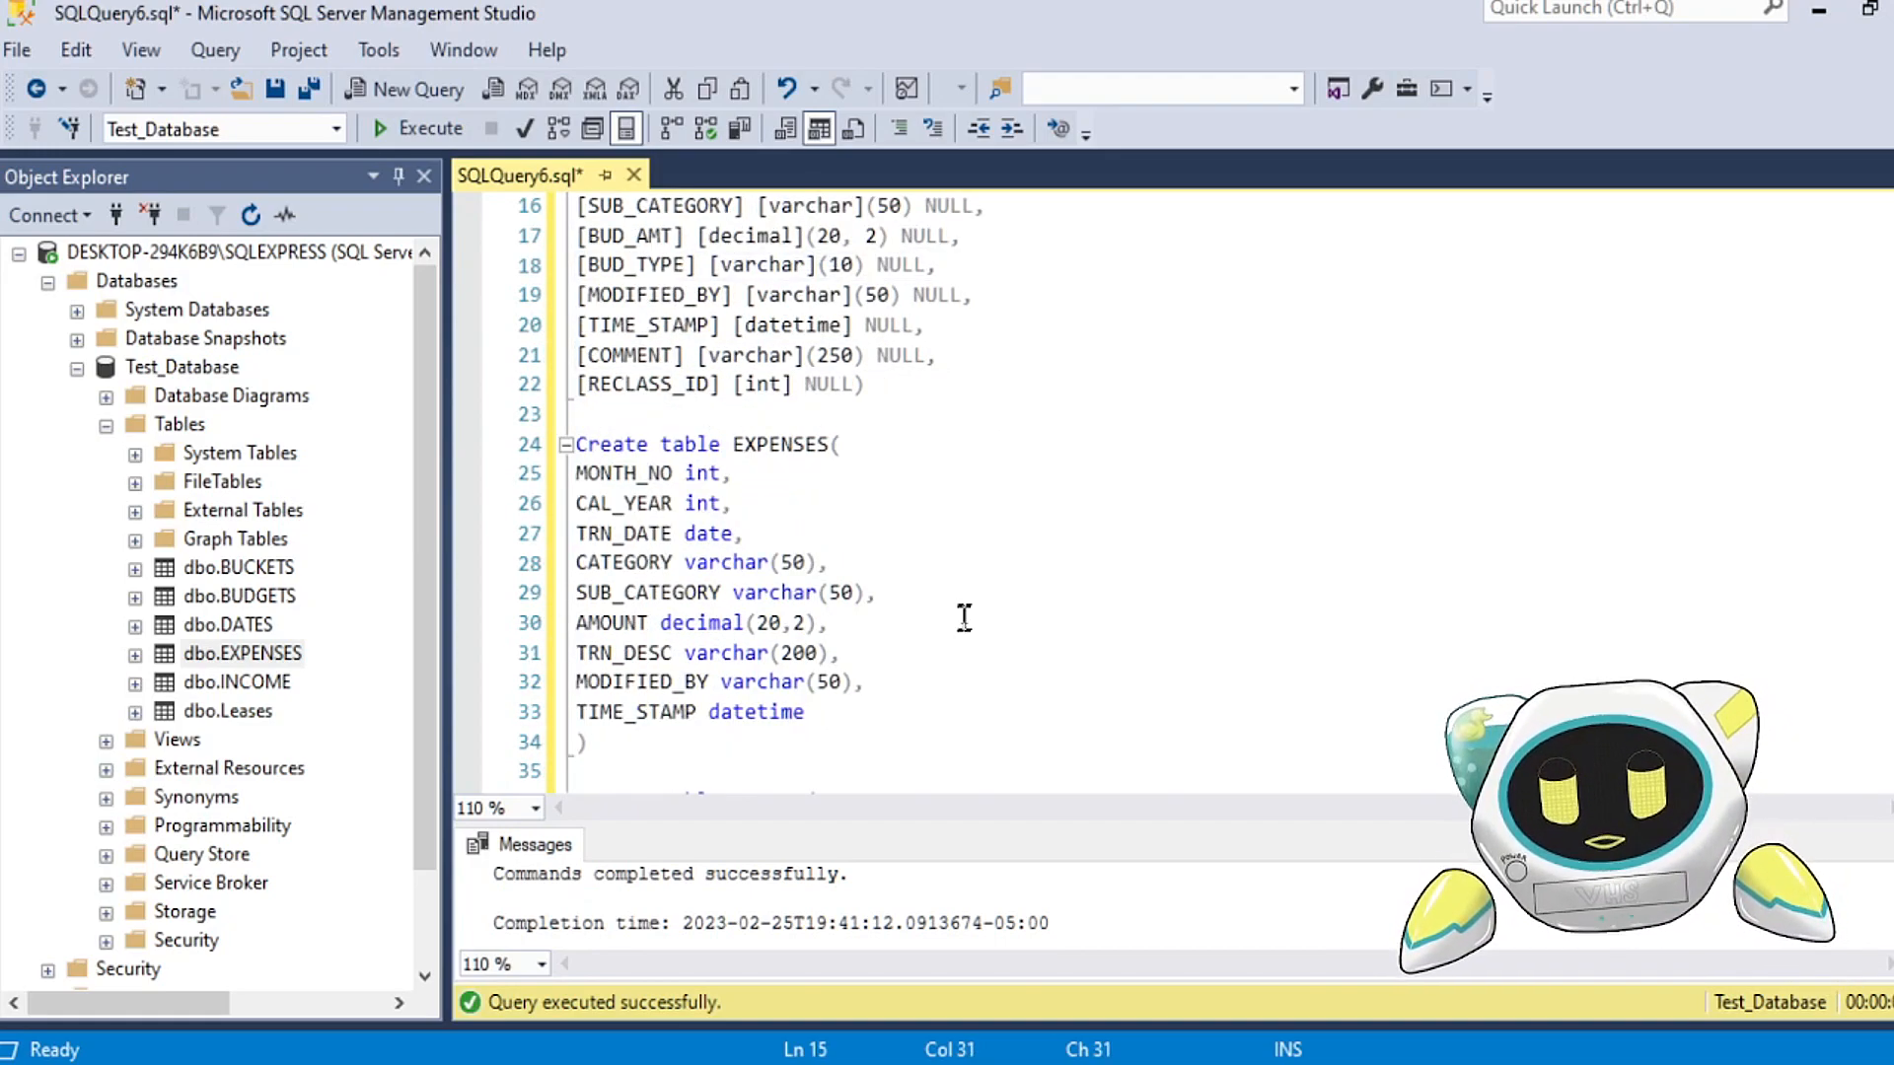
pyautogui.scroll(-1, 942, 567)
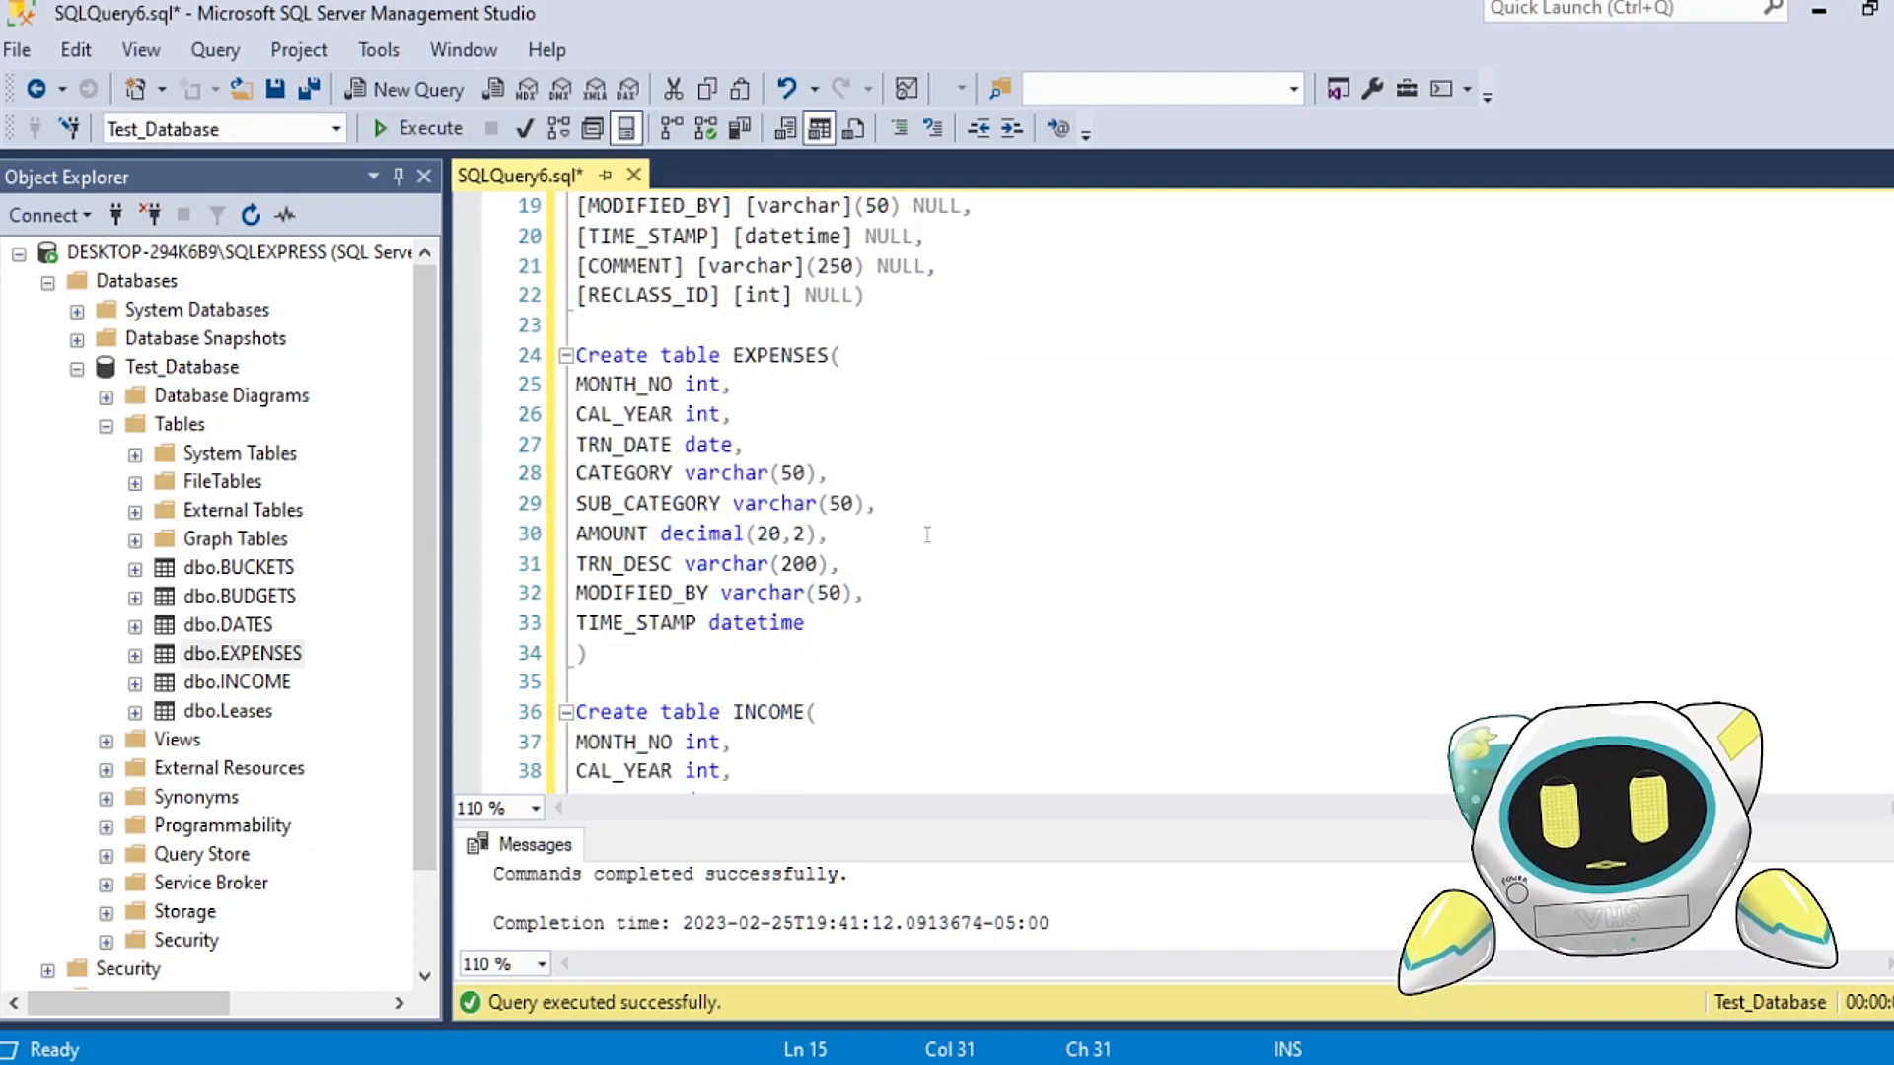
pyautogui.scroll(-6, 927, 534)
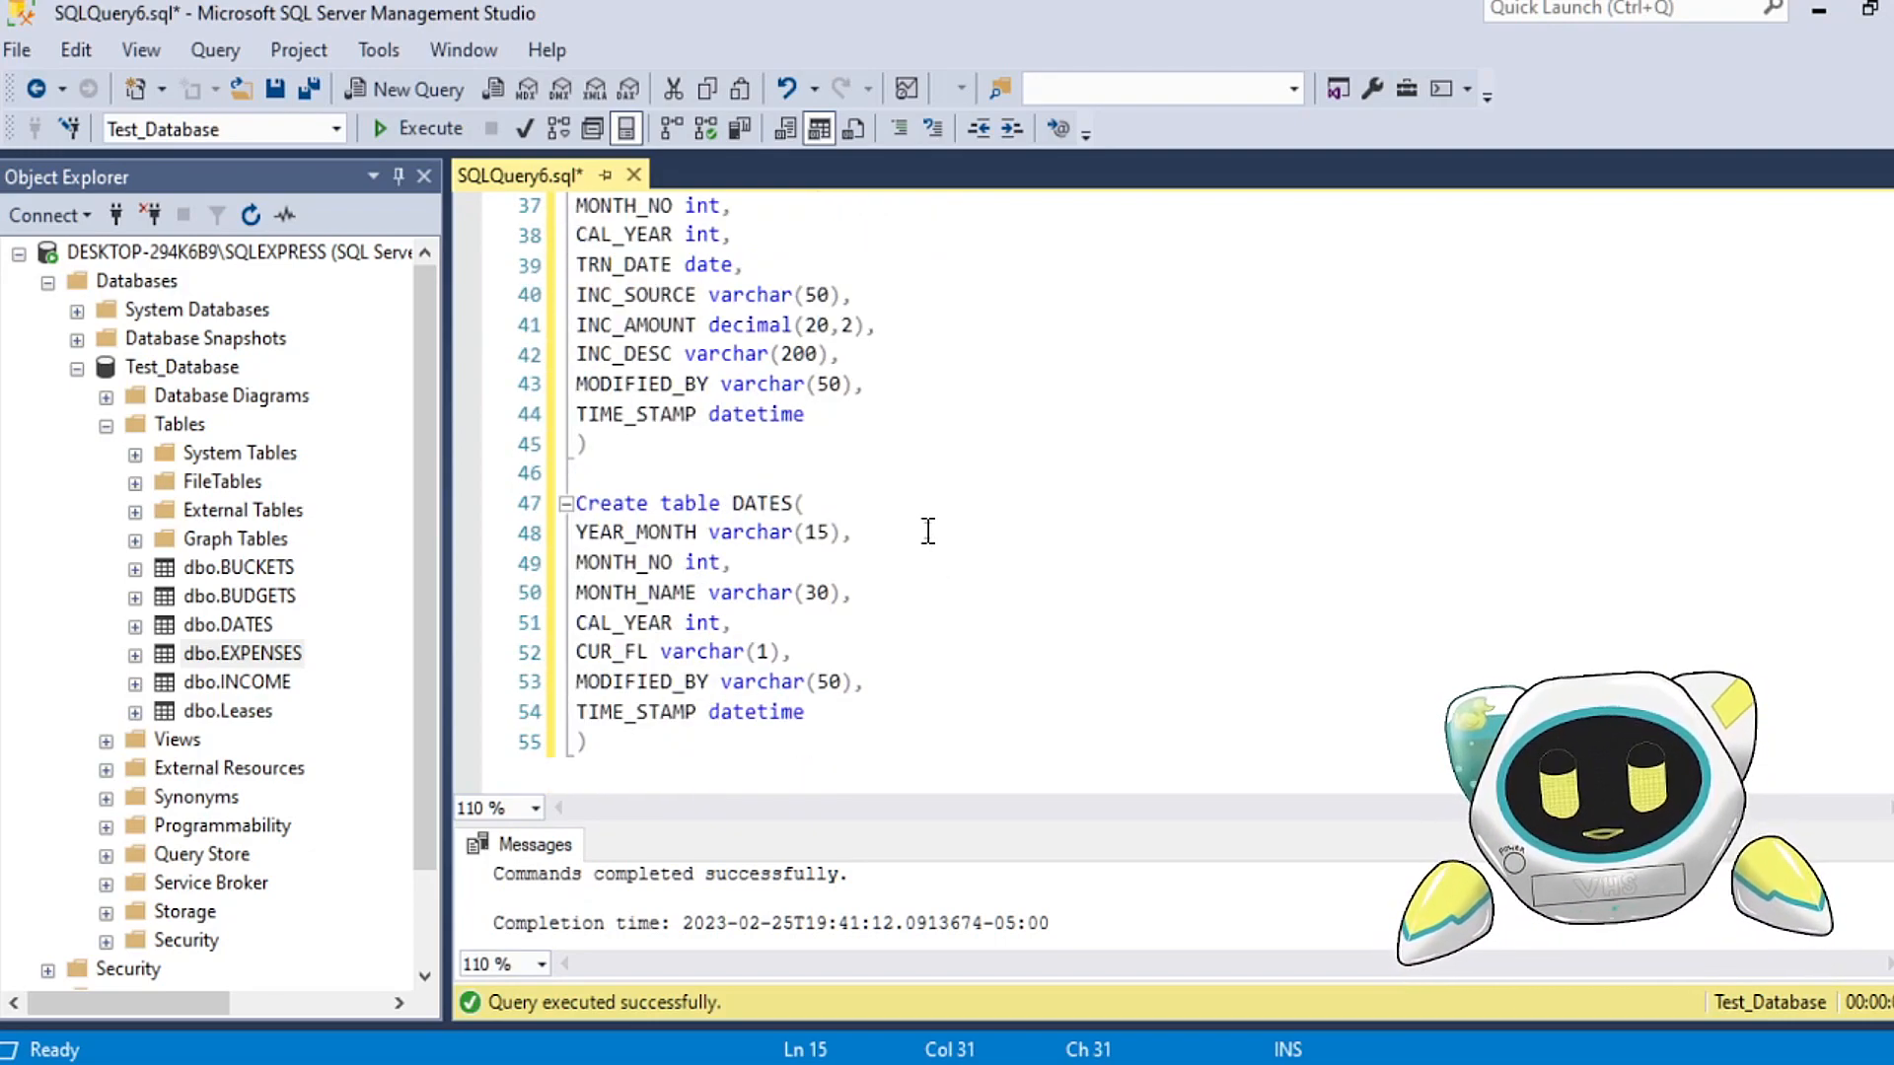
pyautogui.scroll(12, 930, 533)
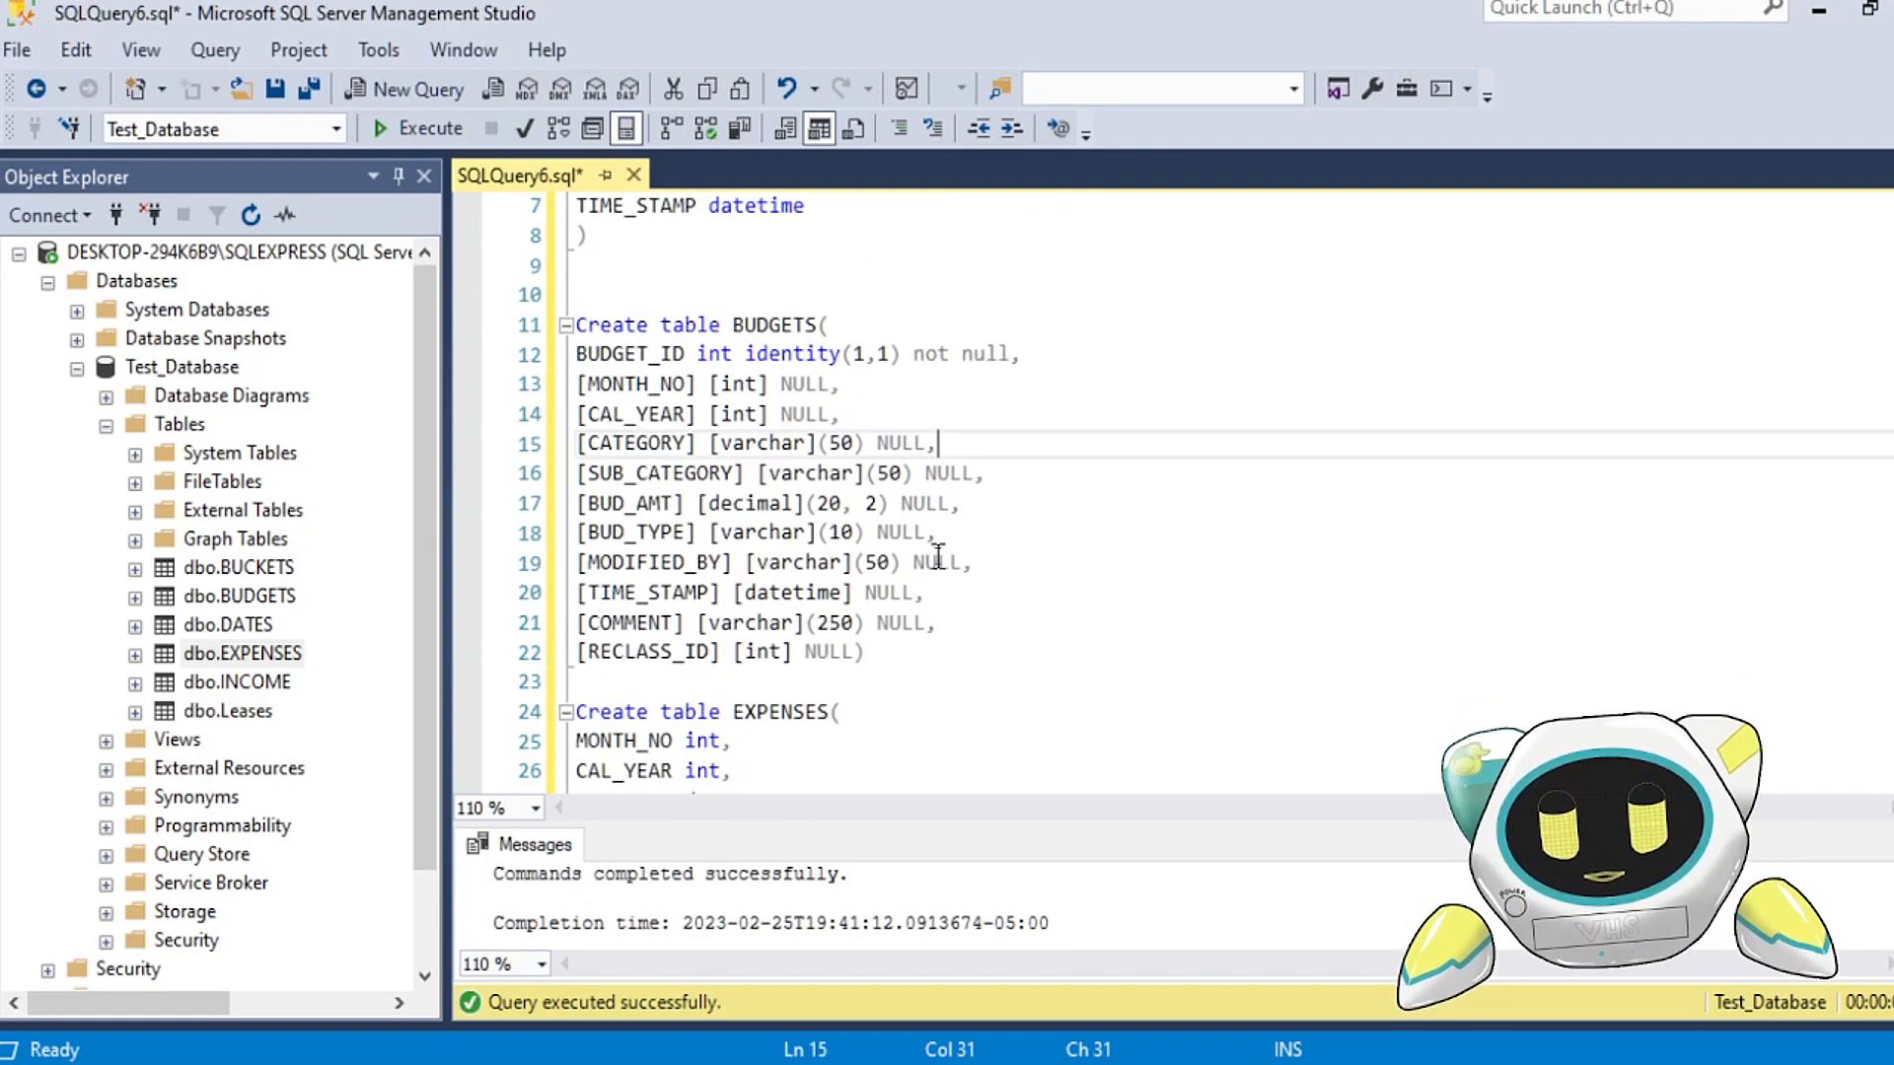
pyautogui.click(804, 476)
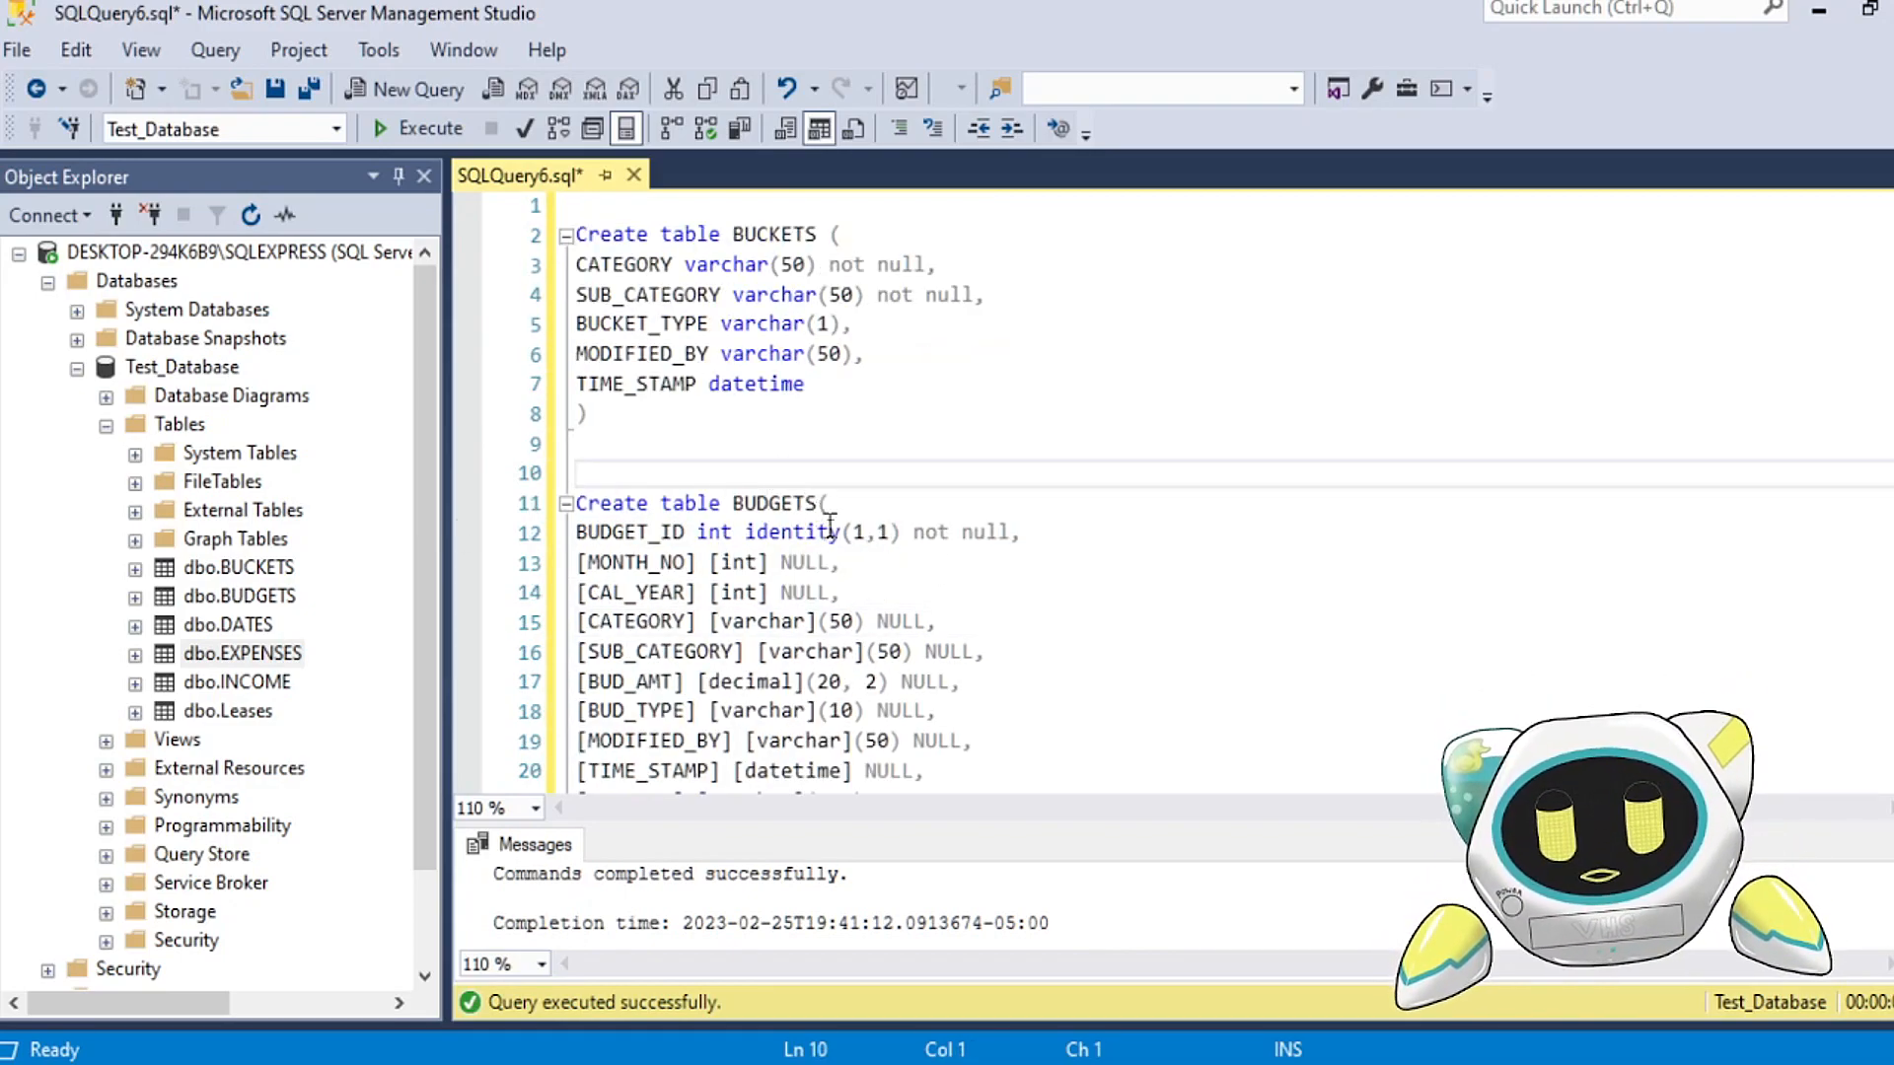
pyautogui.scroll(-1, 958, 570)
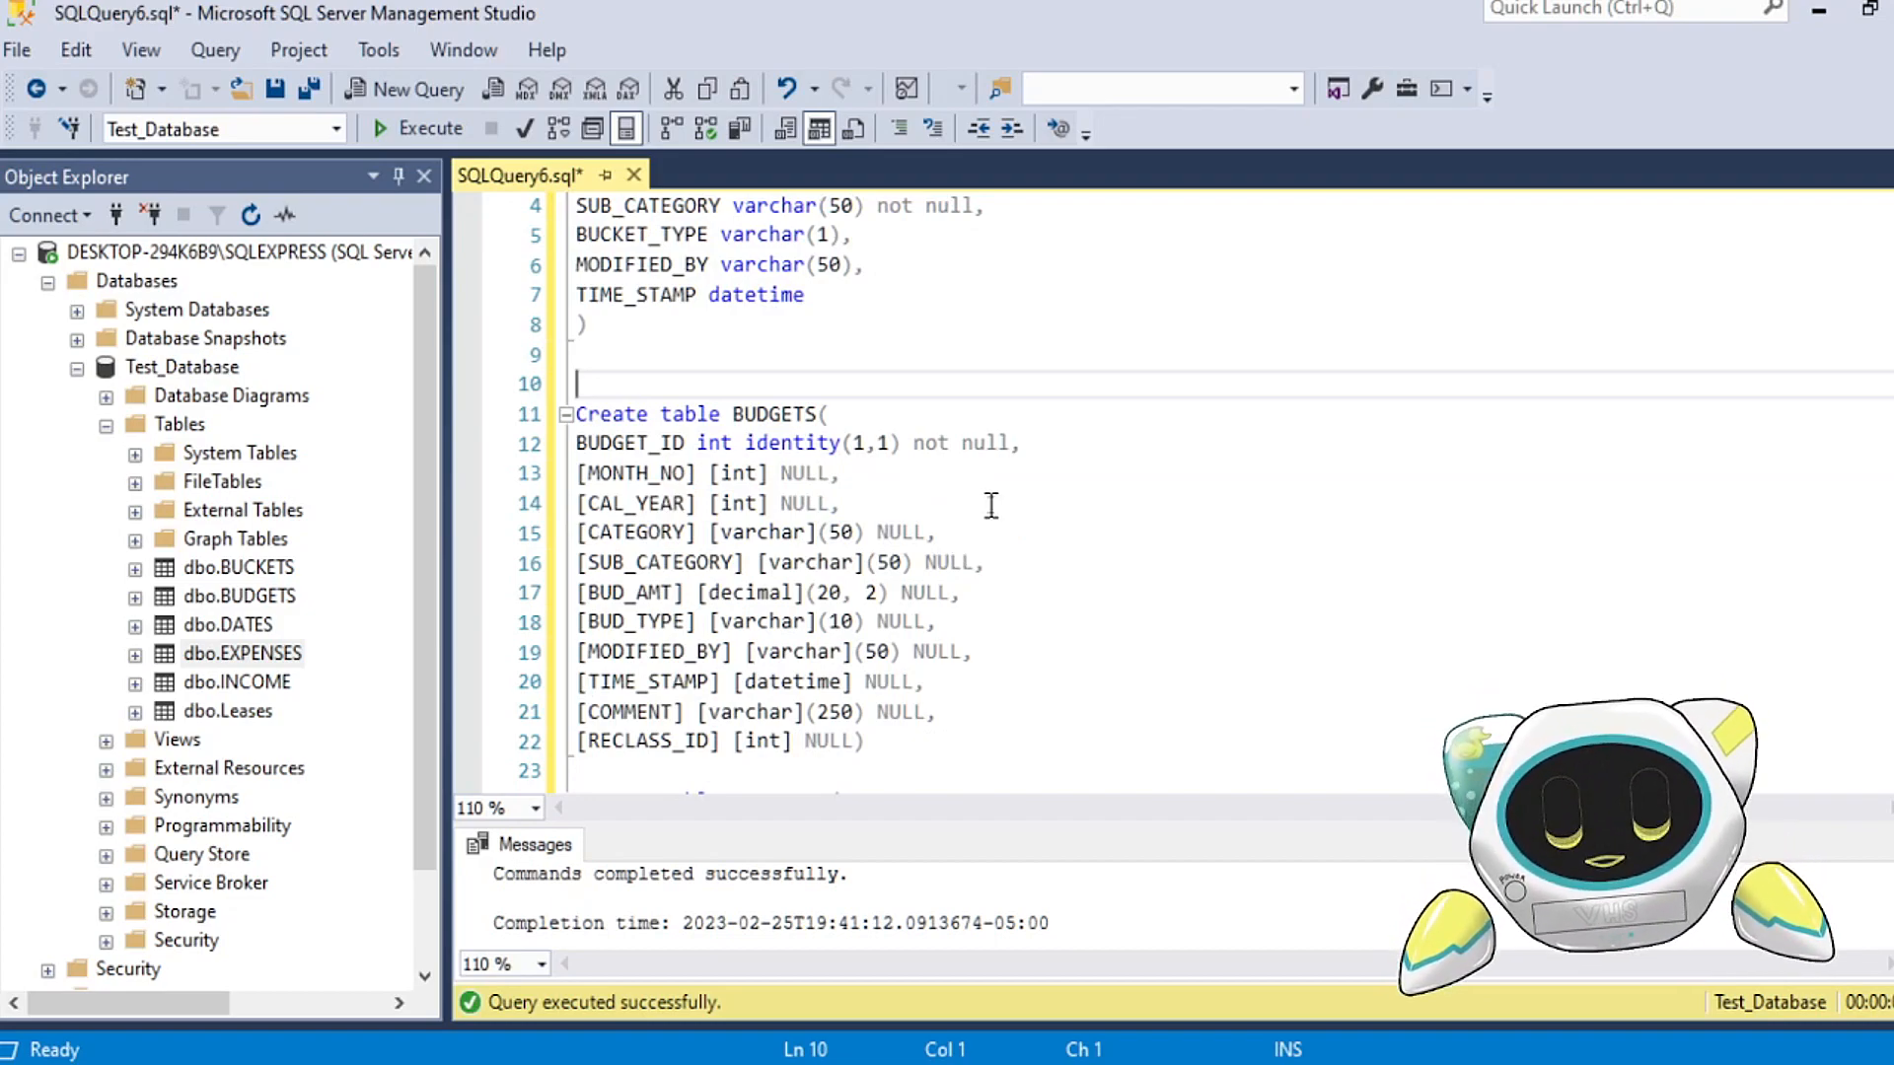
pyautogui.scroll(1, 1006, 488)
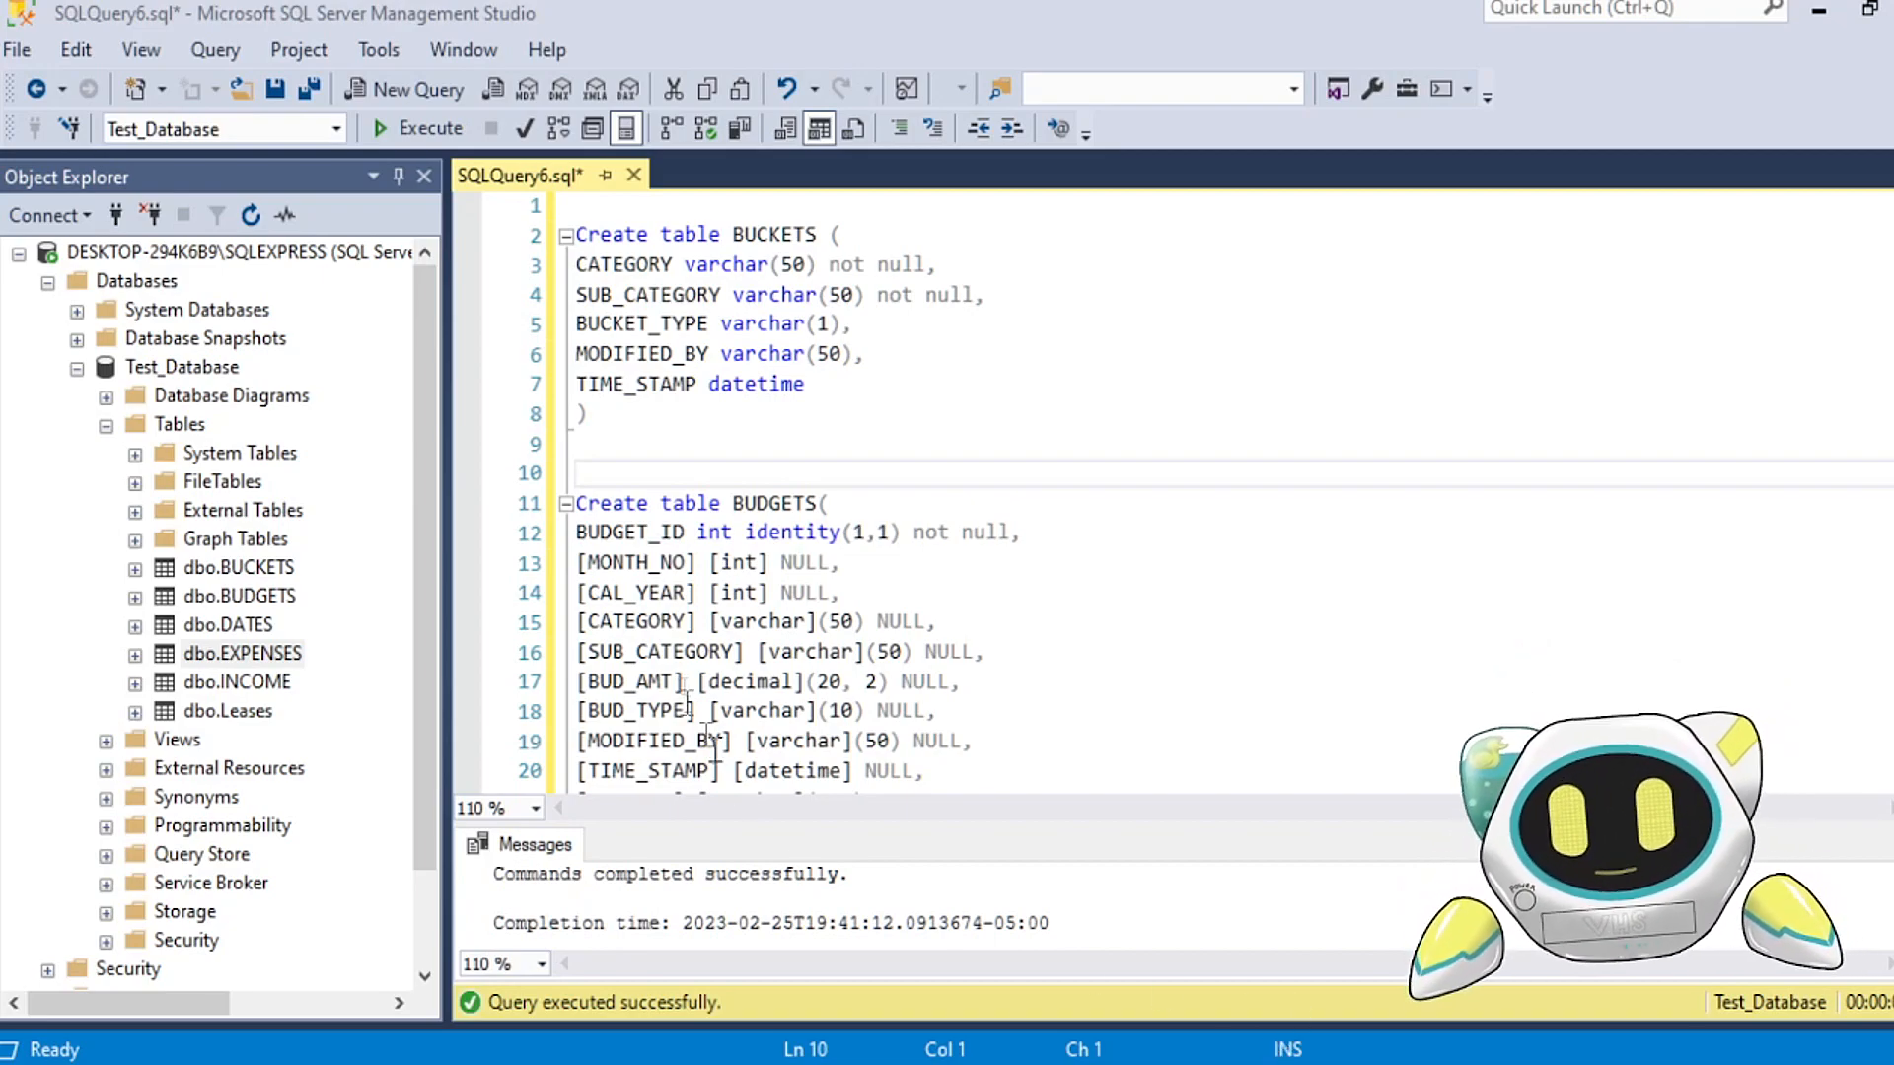
# Step: Open a new blank query window, and return to the SQLQuery6 script to view its save options
pyautogui.click(385, 98)
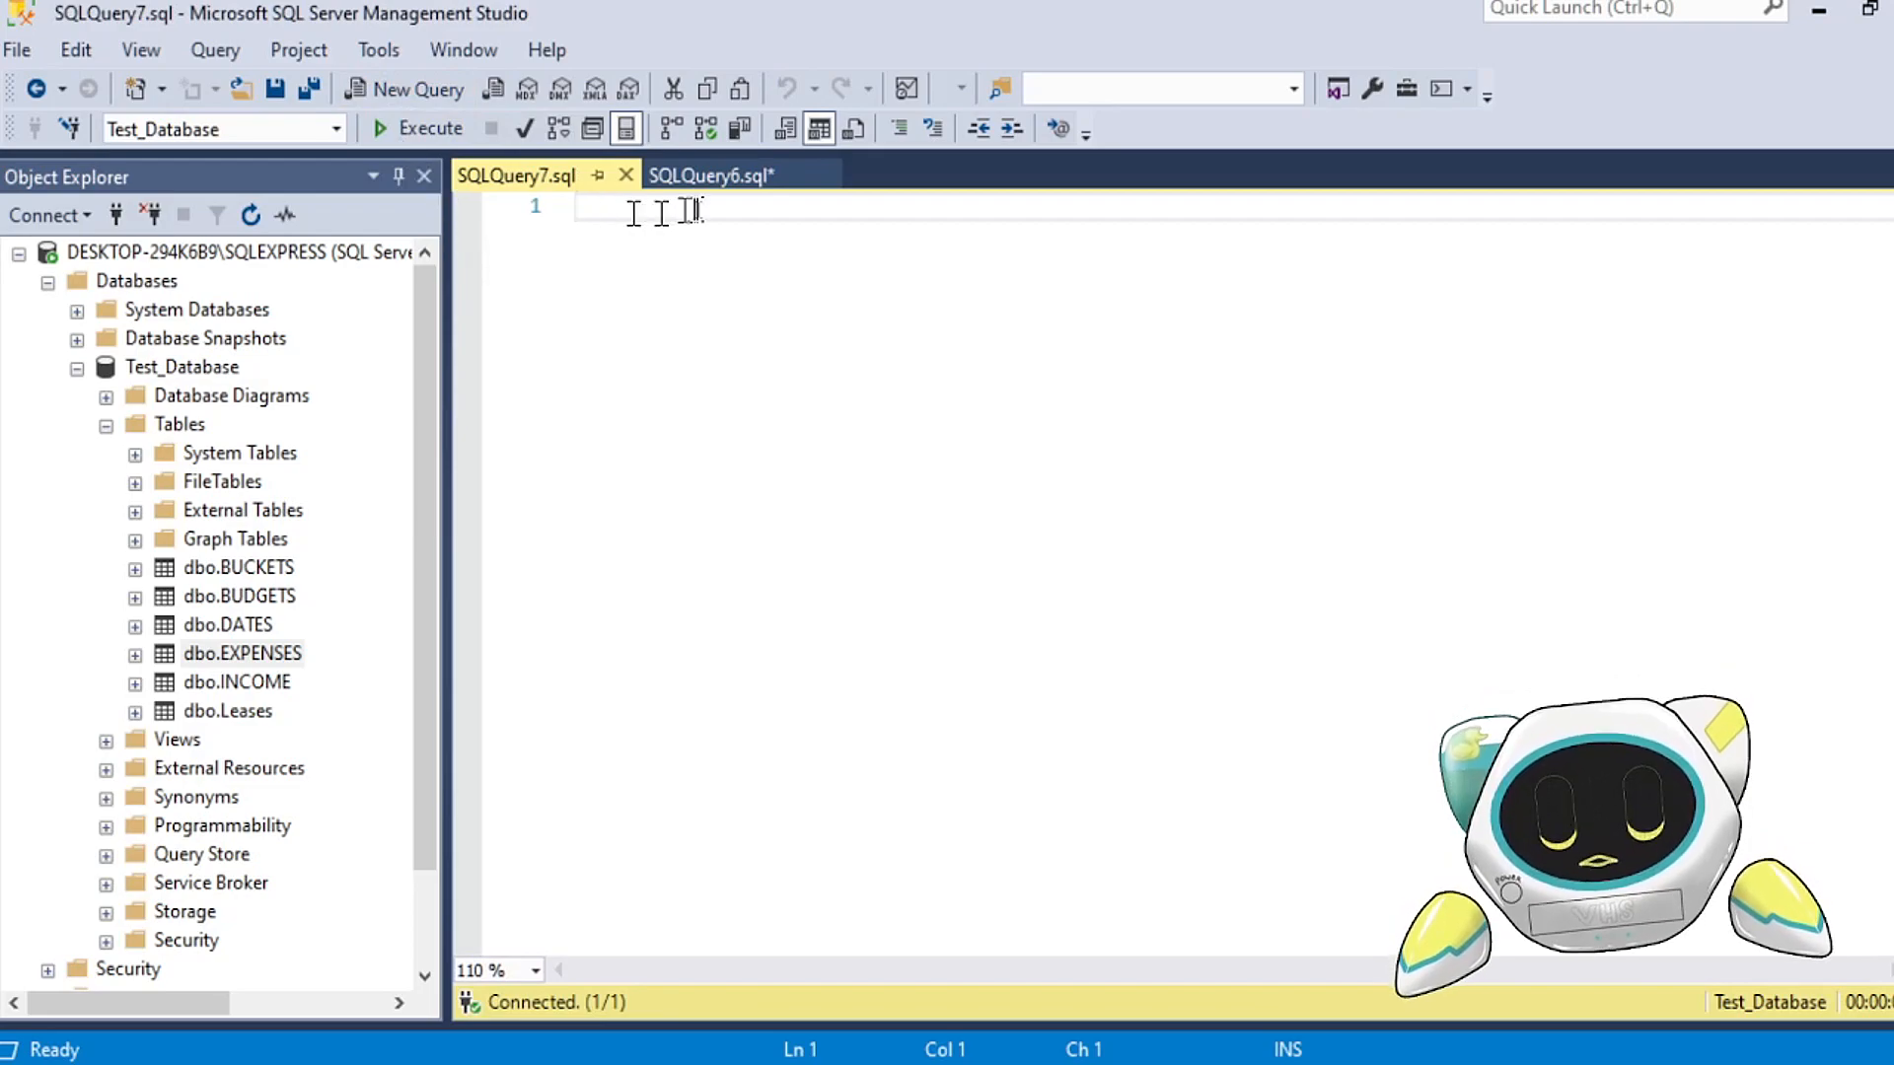
pyautogui.click(728, 178)
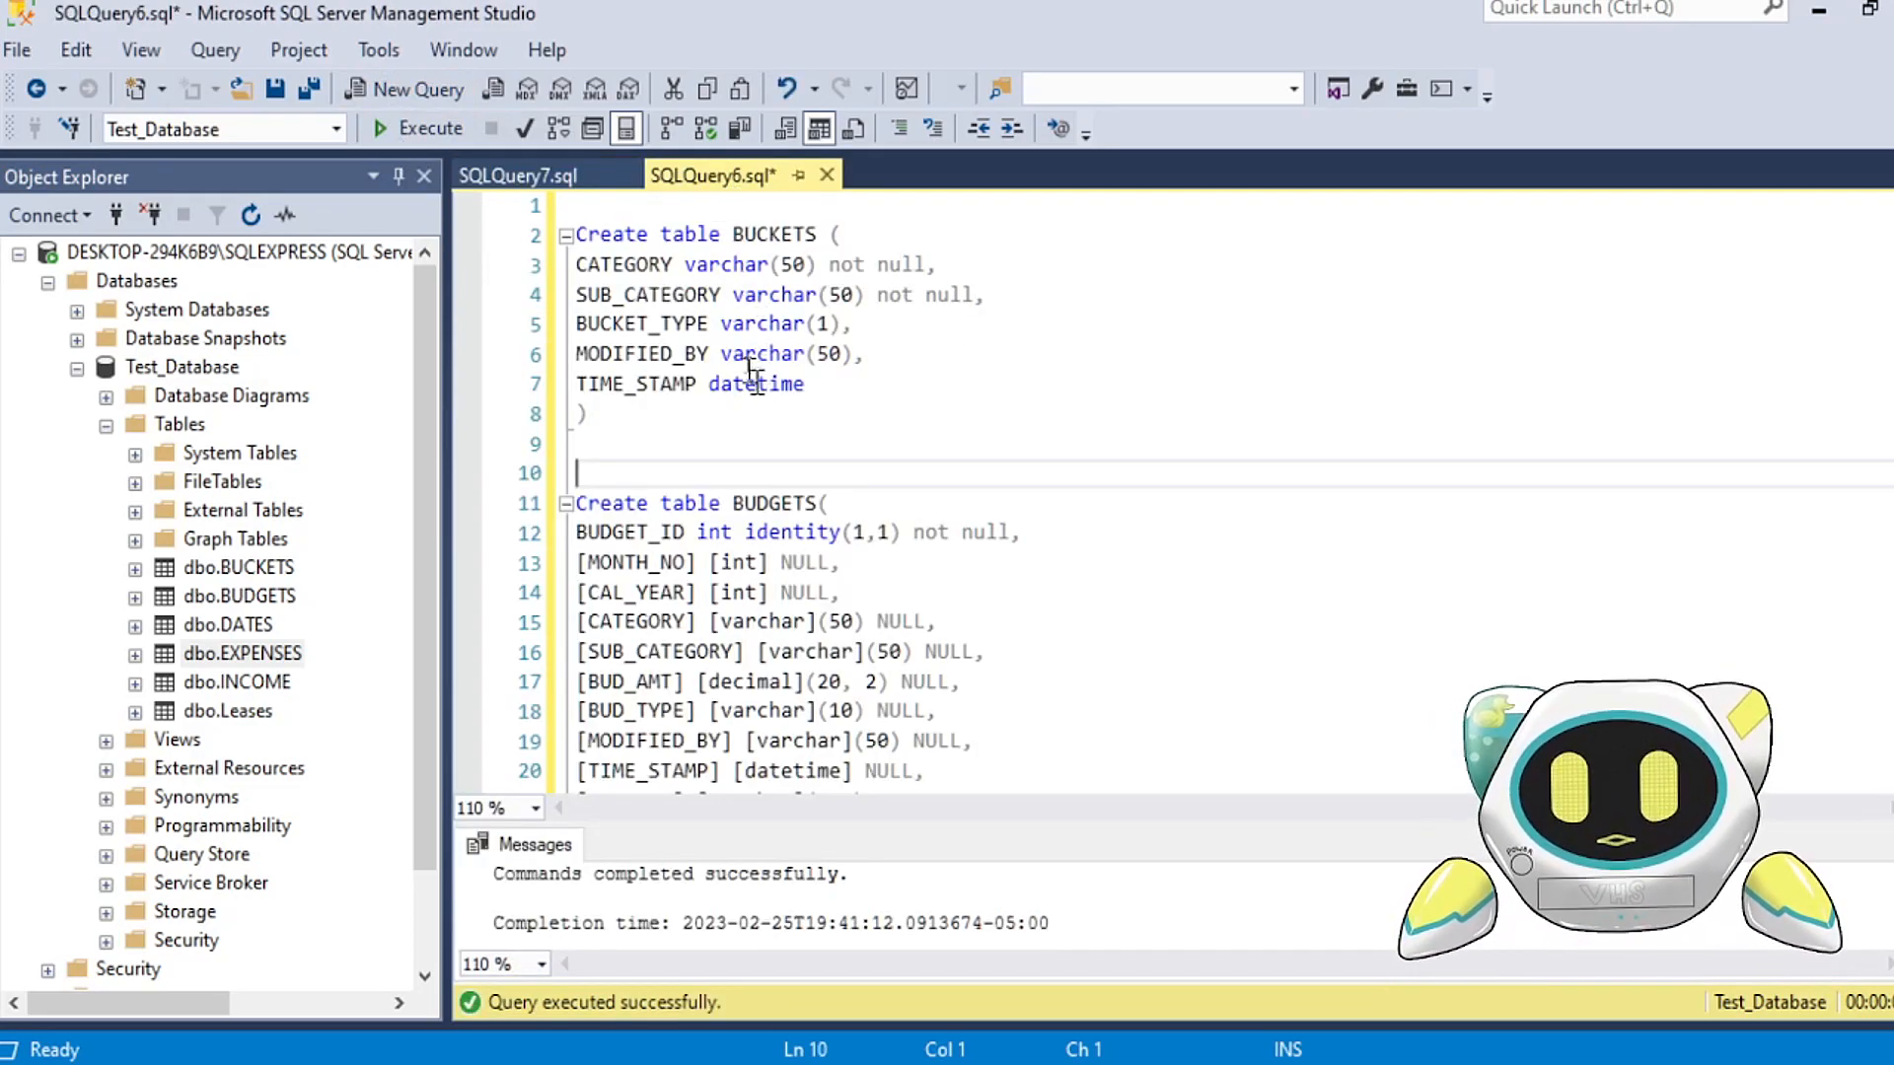
pyautogui.click(15, 49)
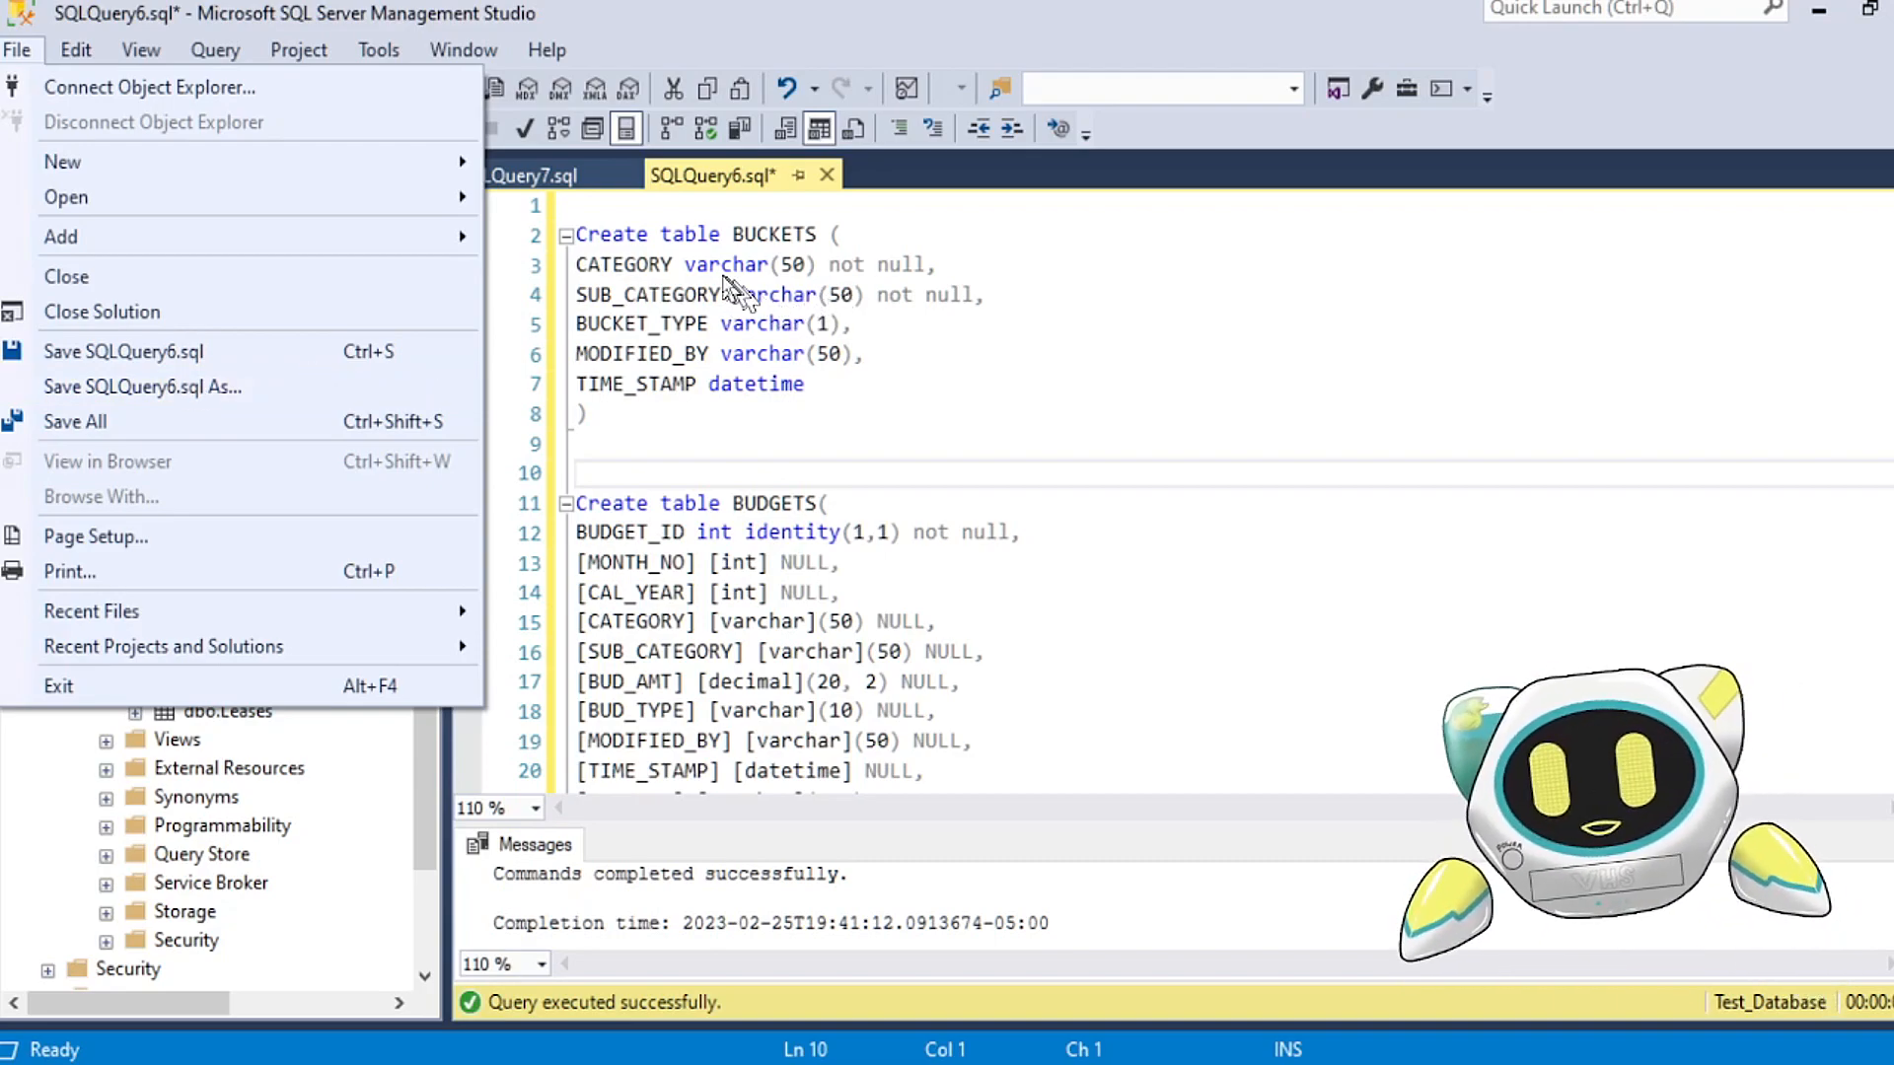
pyautogui.click(722, 264)
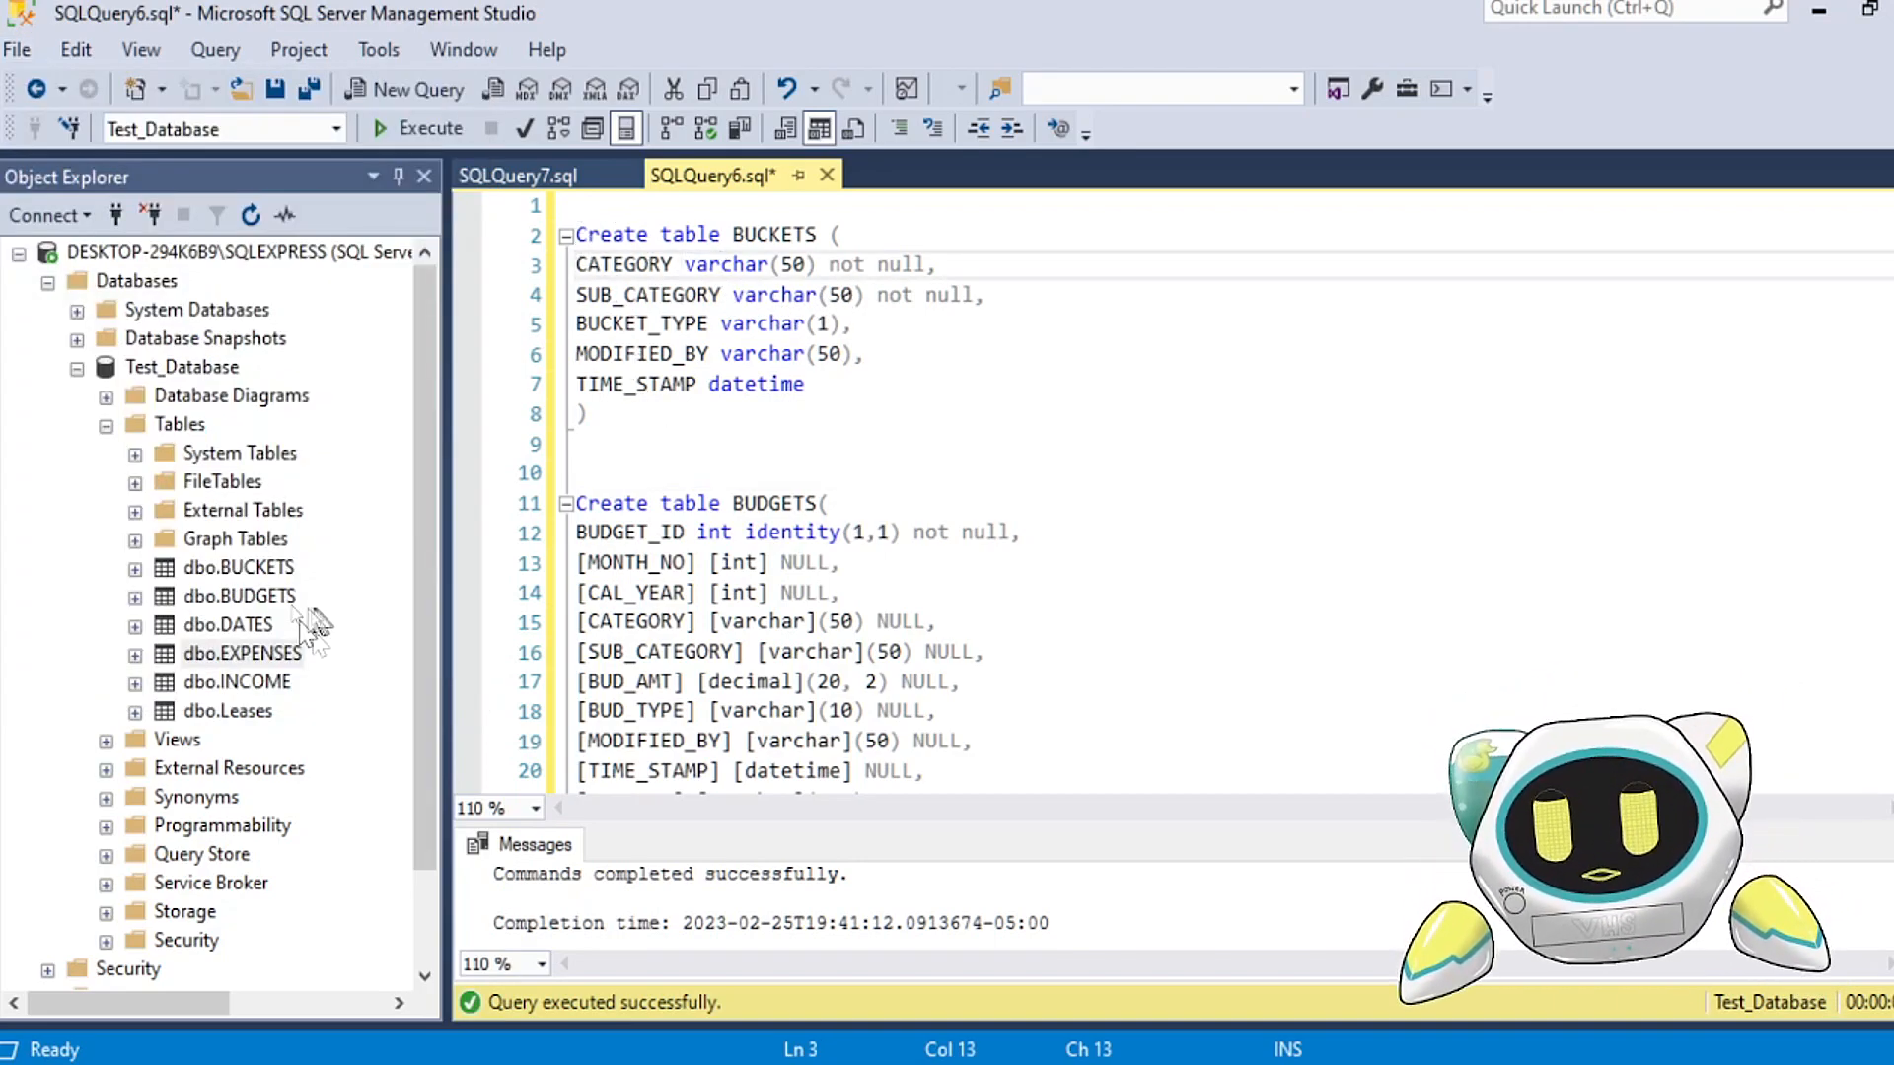
# Step: Script the BUCKETS table as CREATE to a new query editor window and examine the generated CREATE TABLE statement
pyautogui.moveTo(656, 414); pyautogui.dragTo(578, 235)
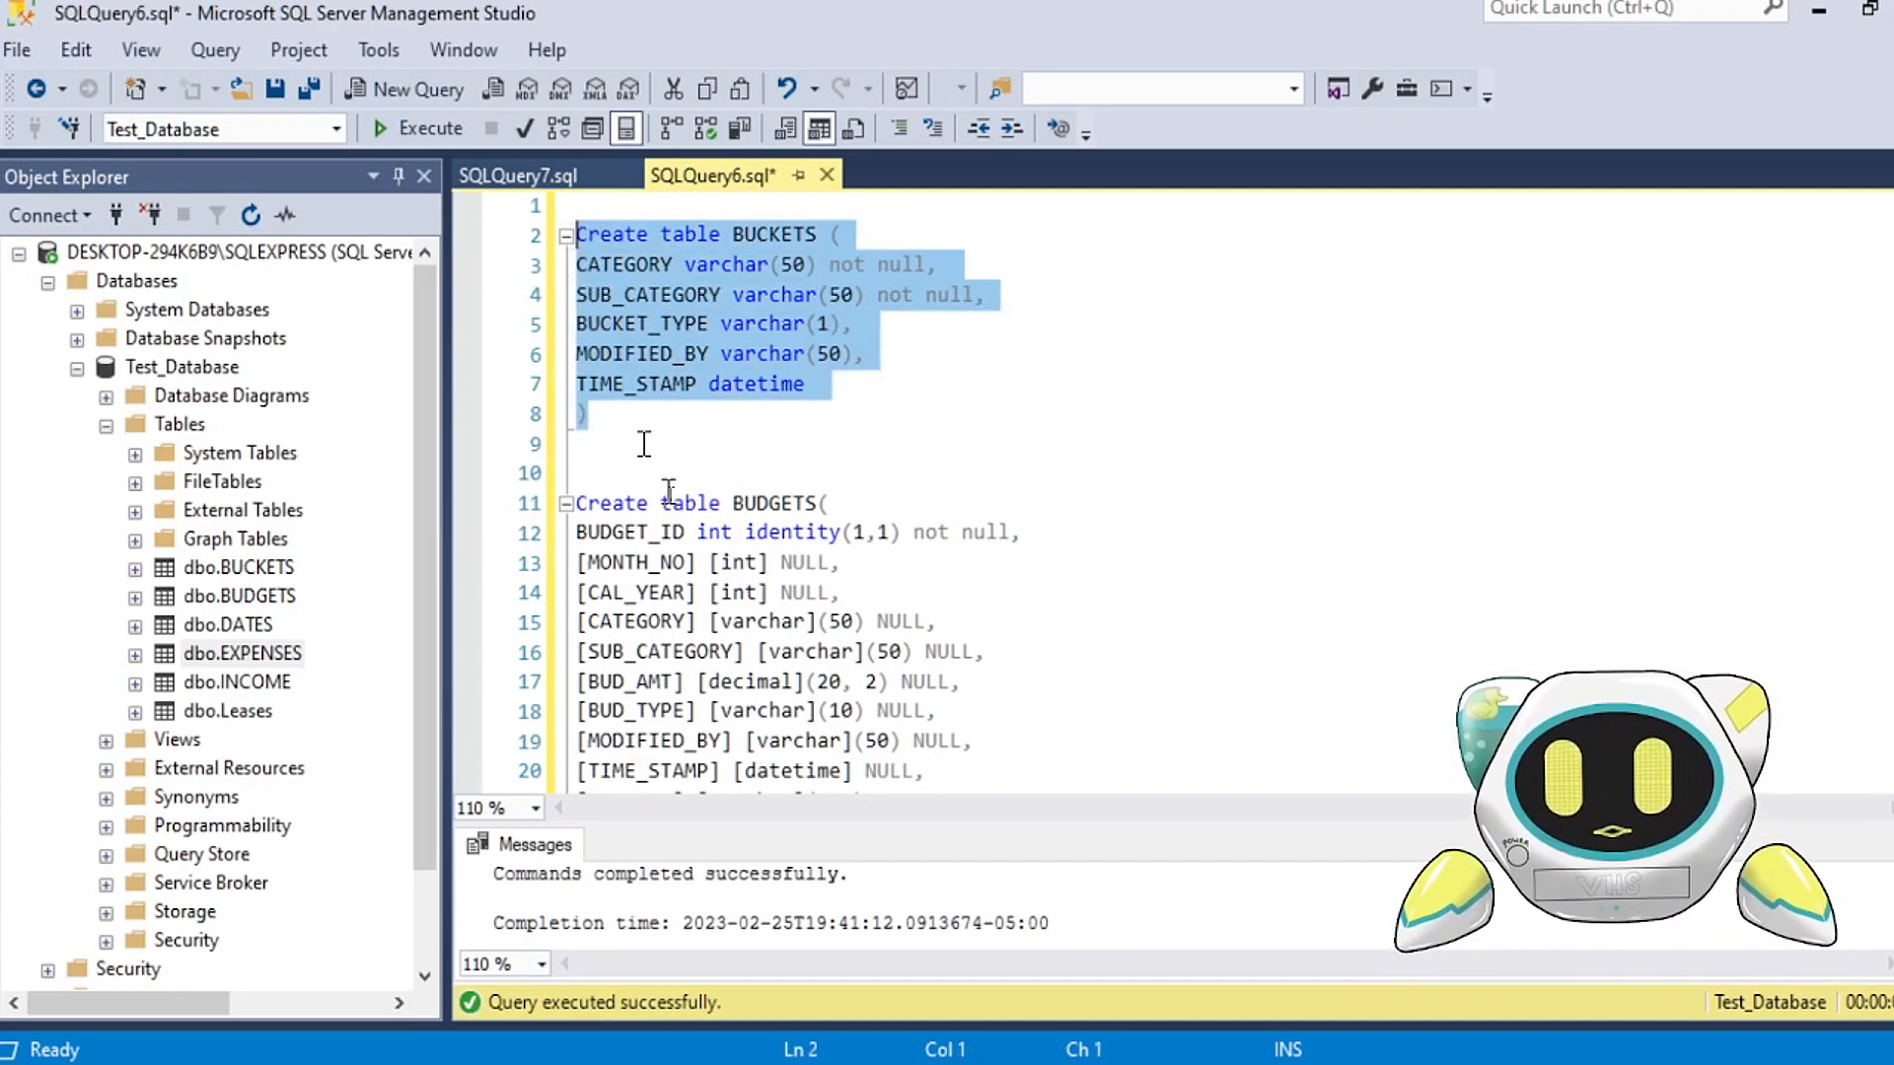
pyautogui.click(662, 503)
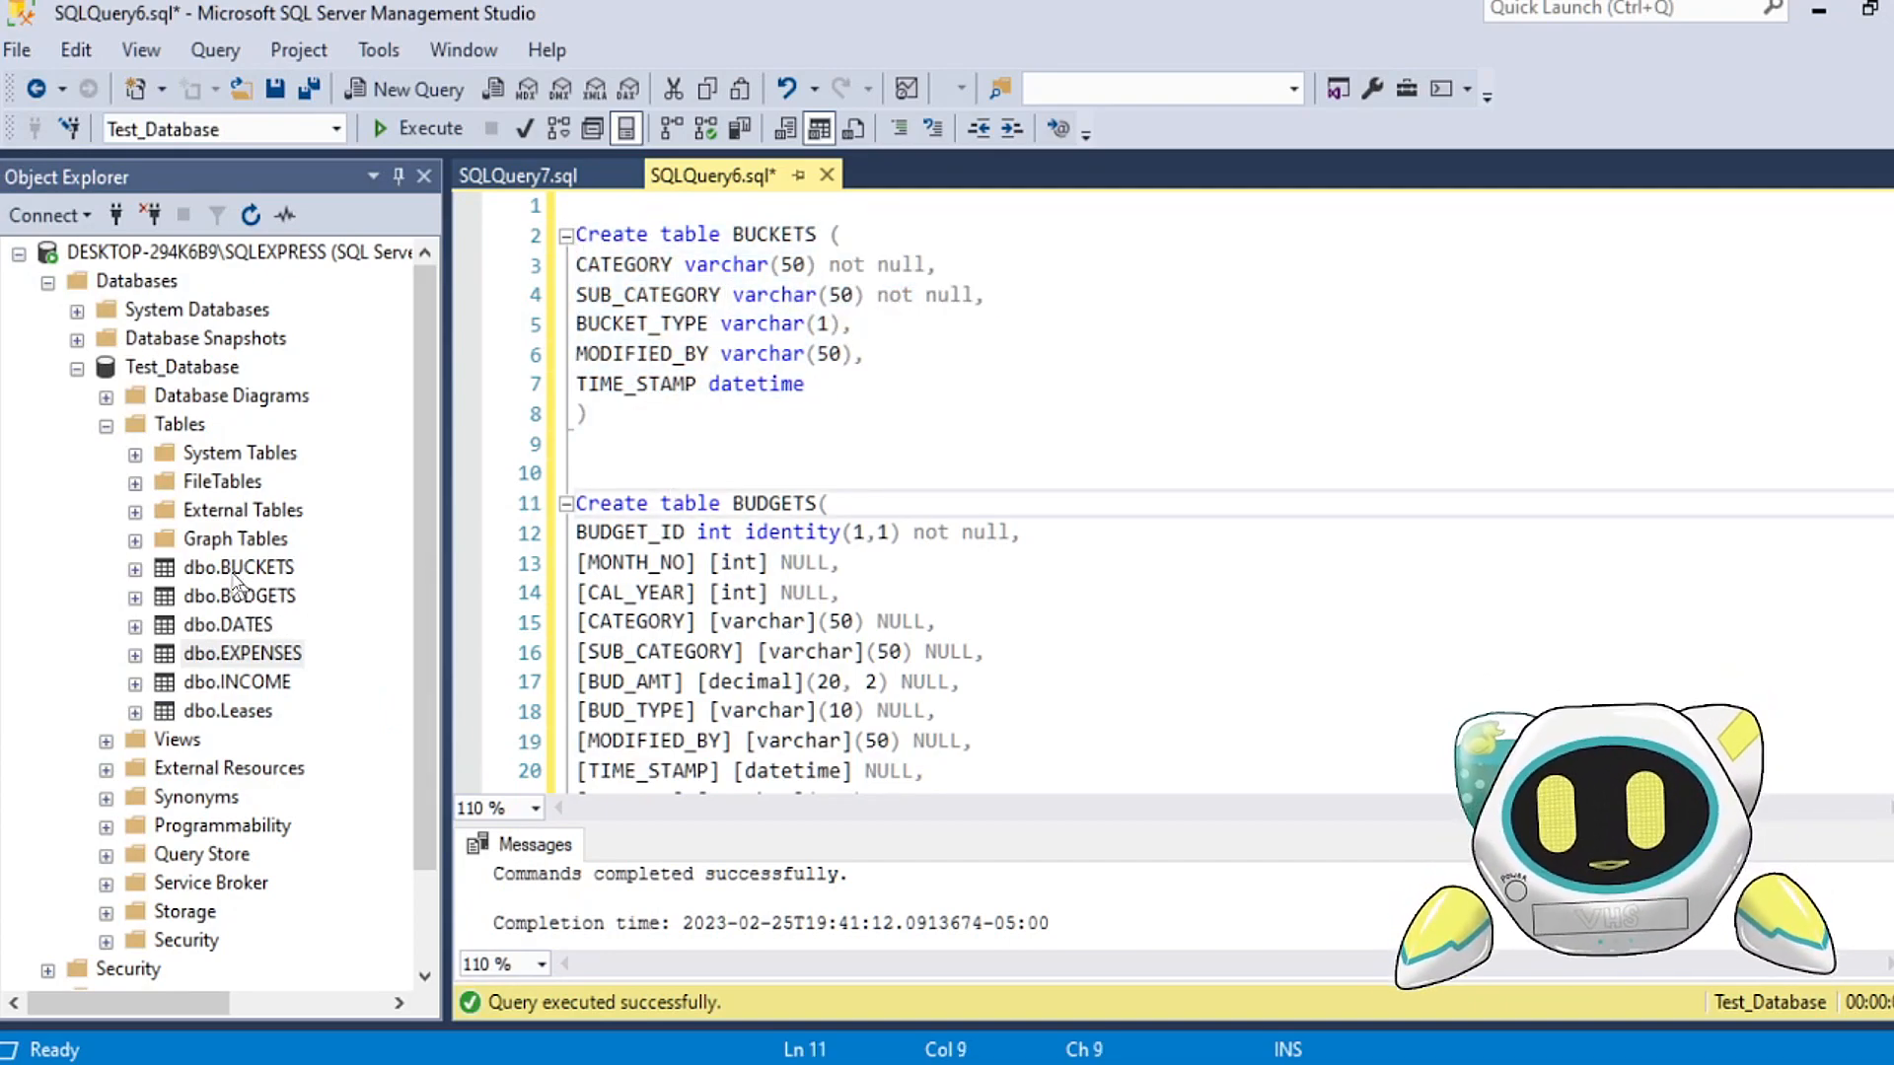
pyautogui.rightClick(235, 570)
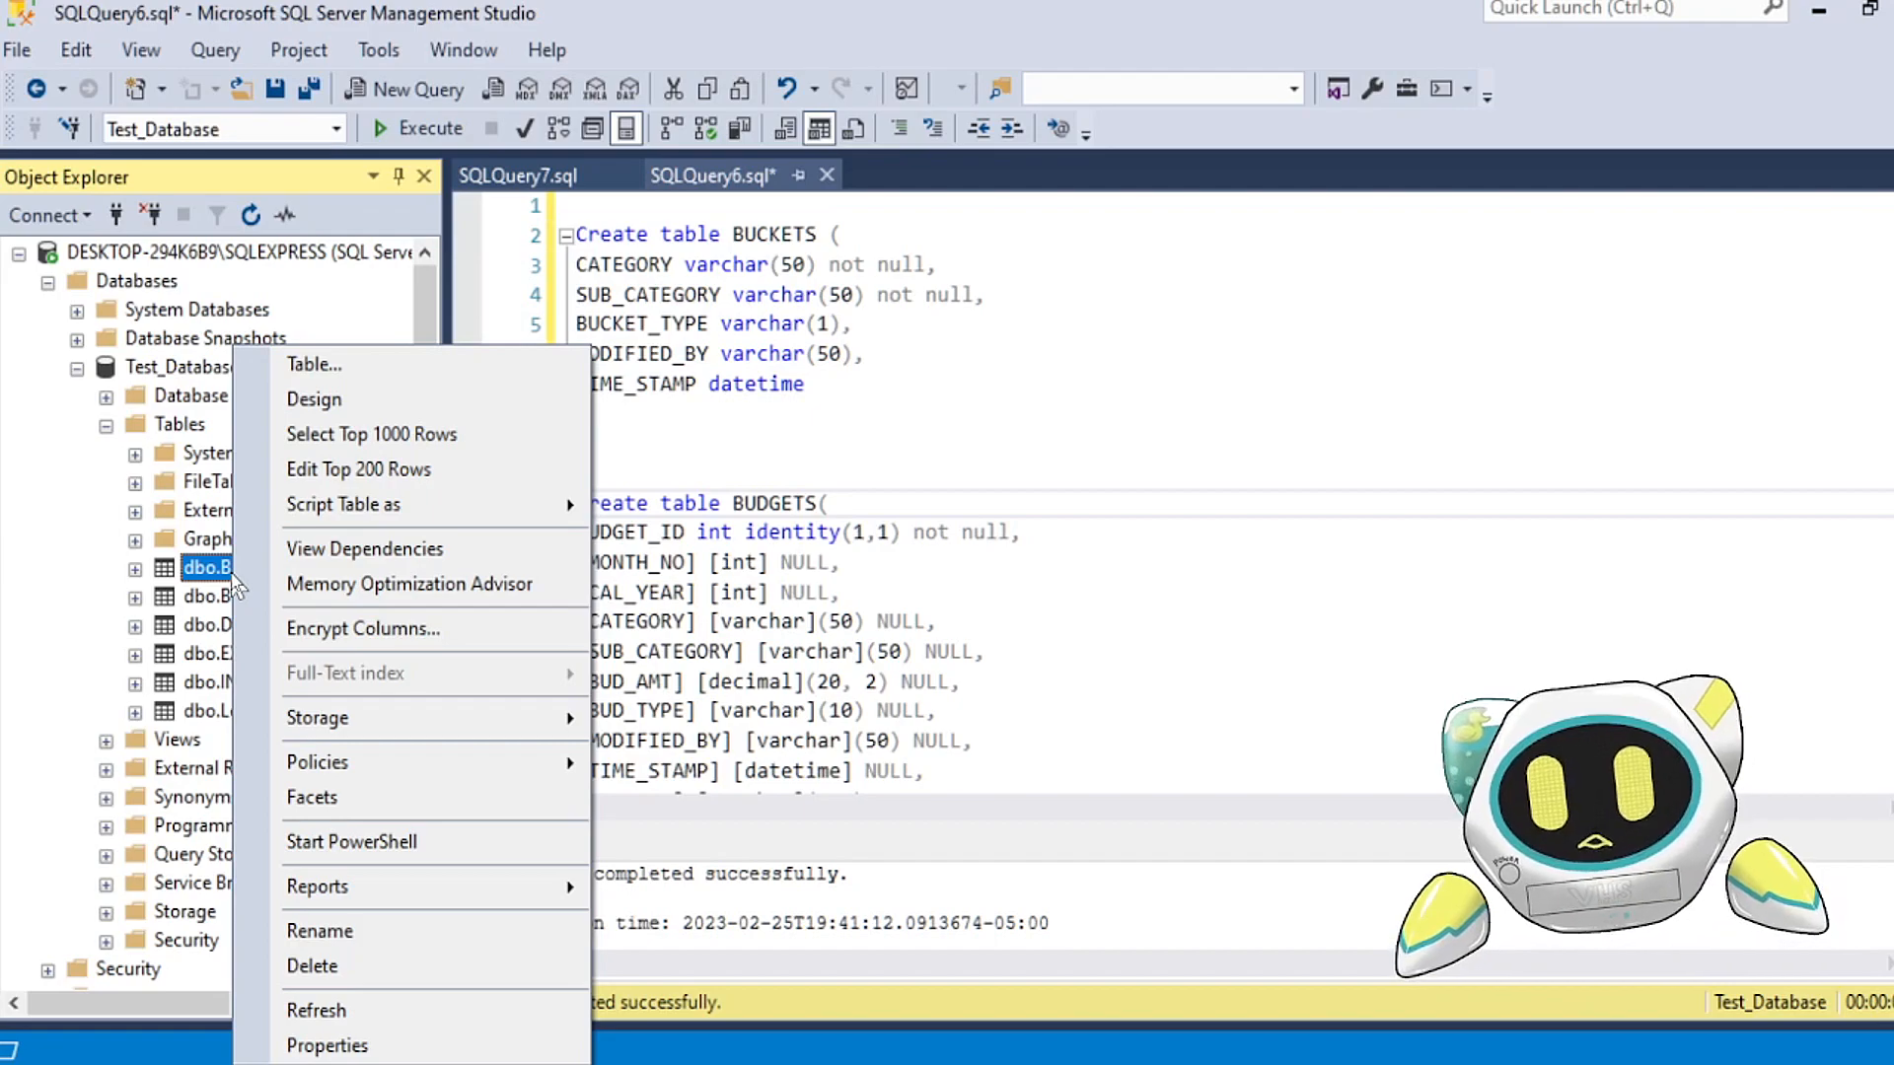
pyautogui.moveTo(446, 511)
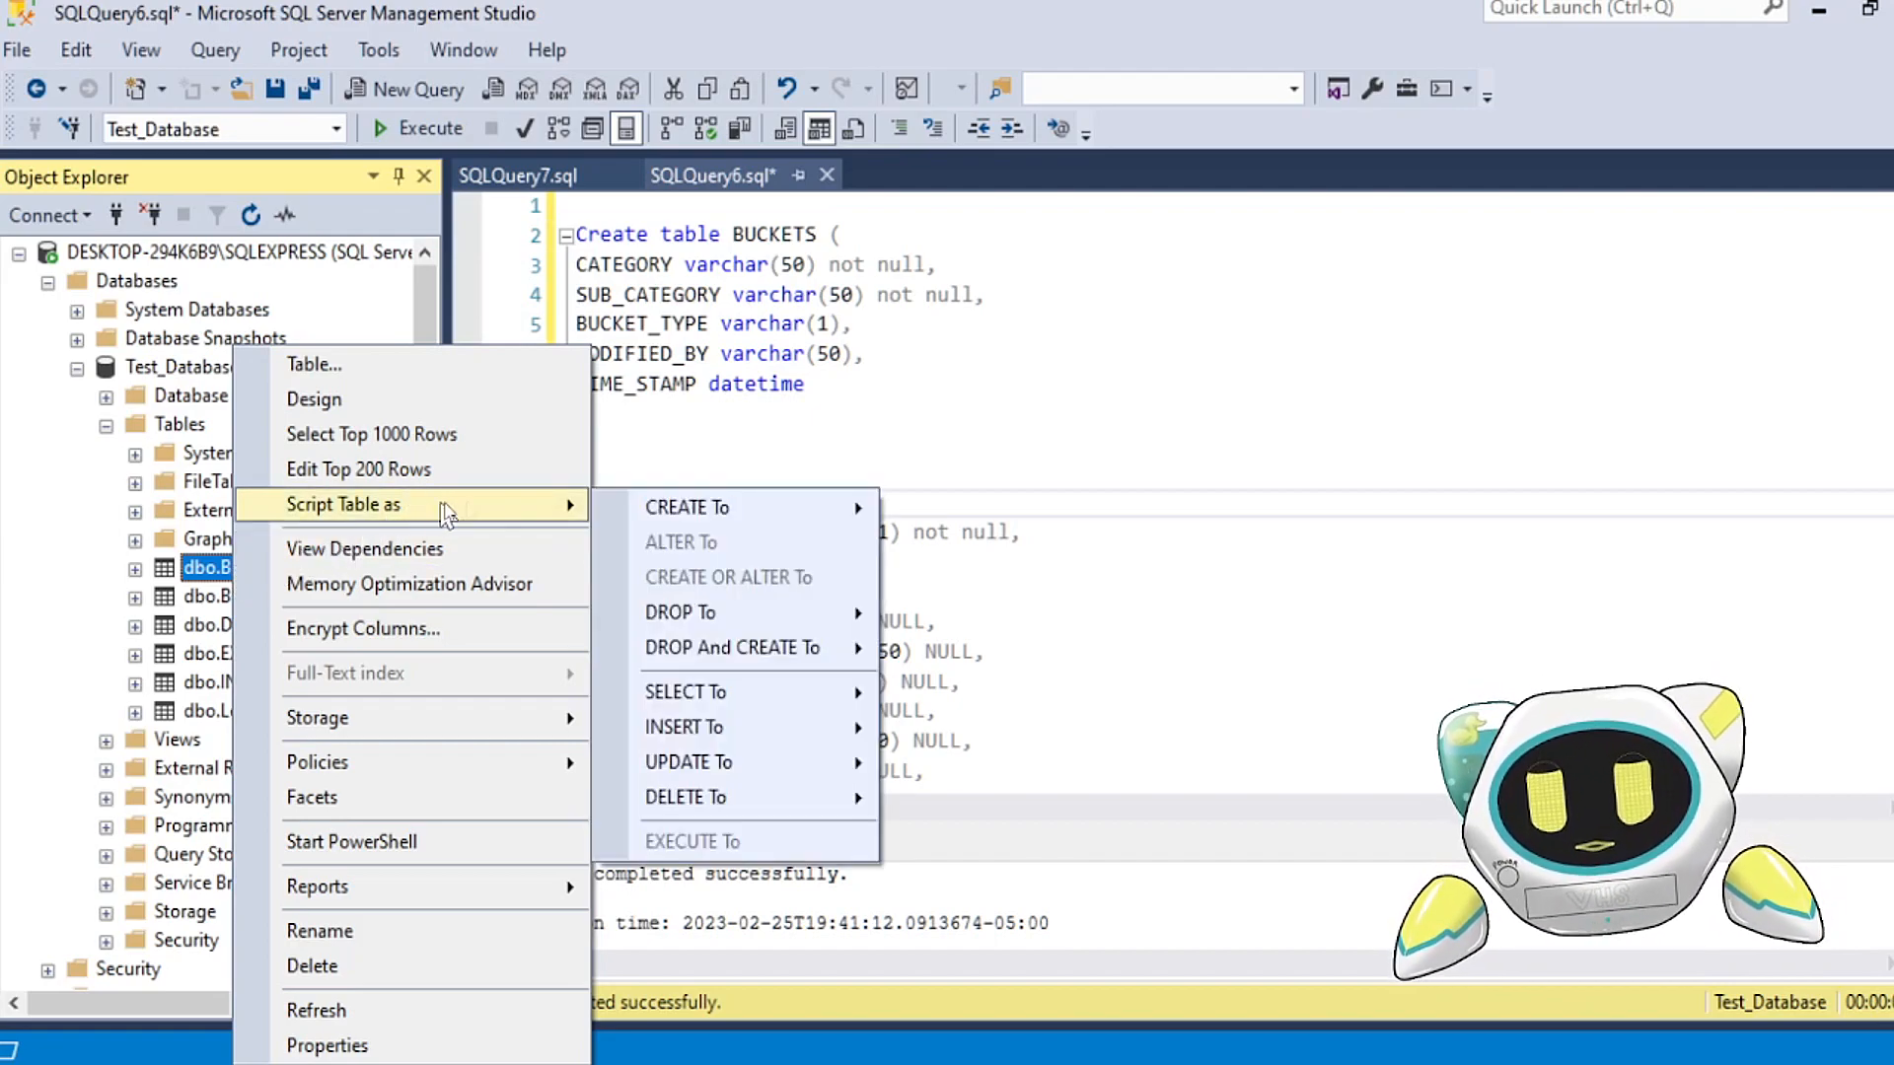
pyautogui.moveTo(779, 513)
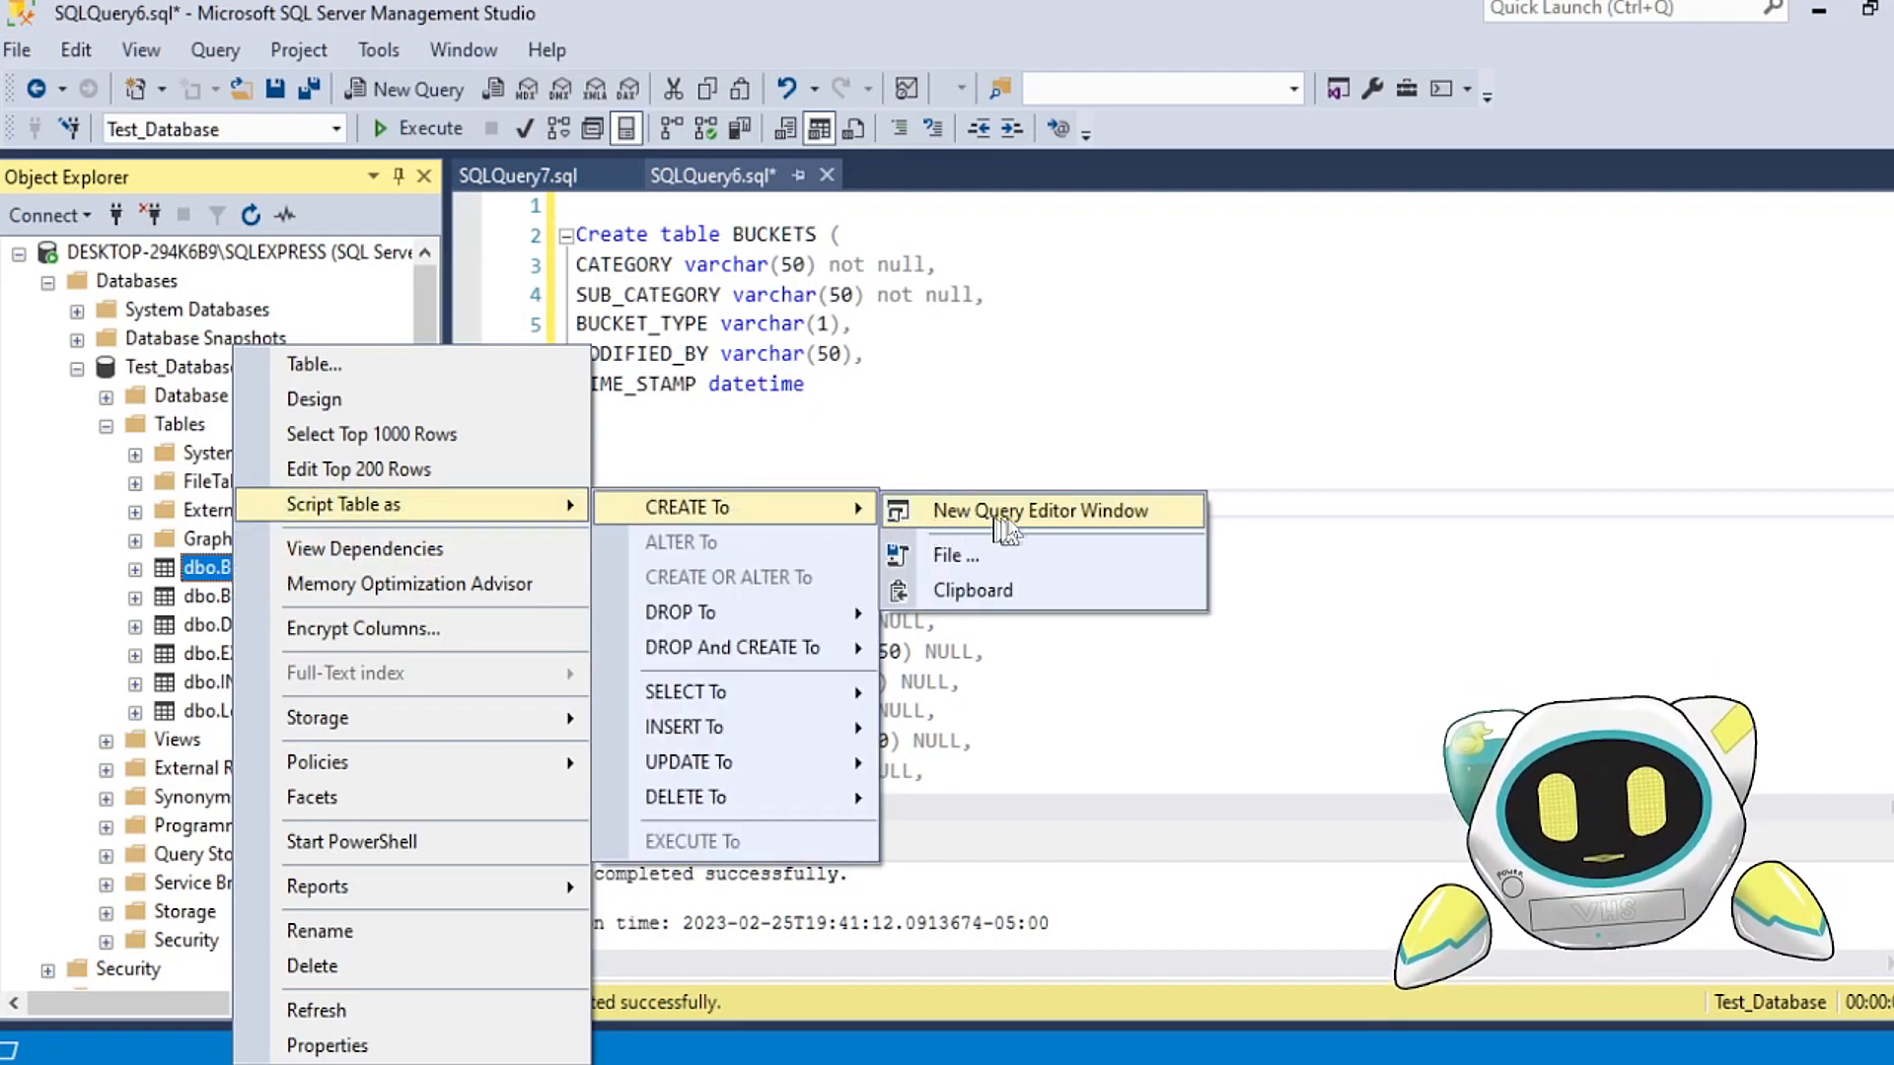
pyautogui.click(1072, 530)
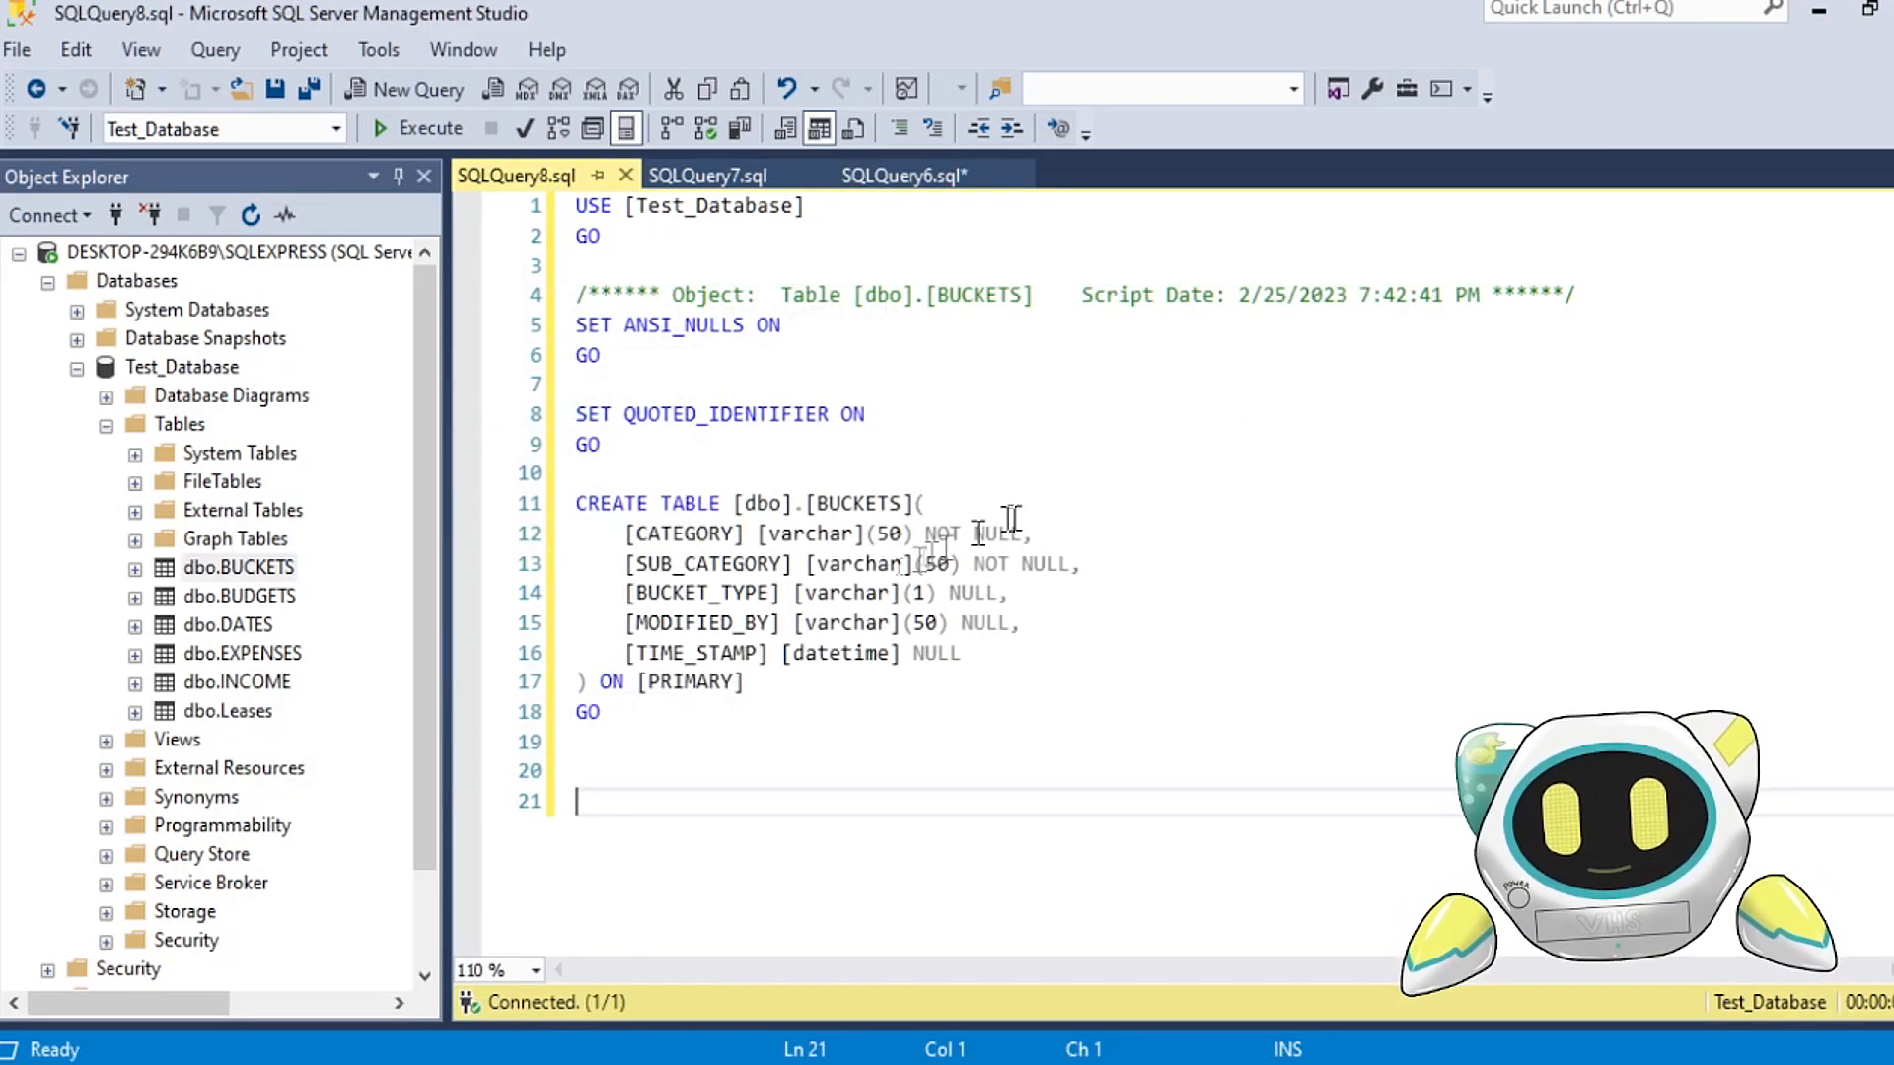
pyautogui.click(580, 505)
pyautogui.moveTo(580, 505); pyautogui.dragTo(937, 735)
pyautogui.click(775, 770)
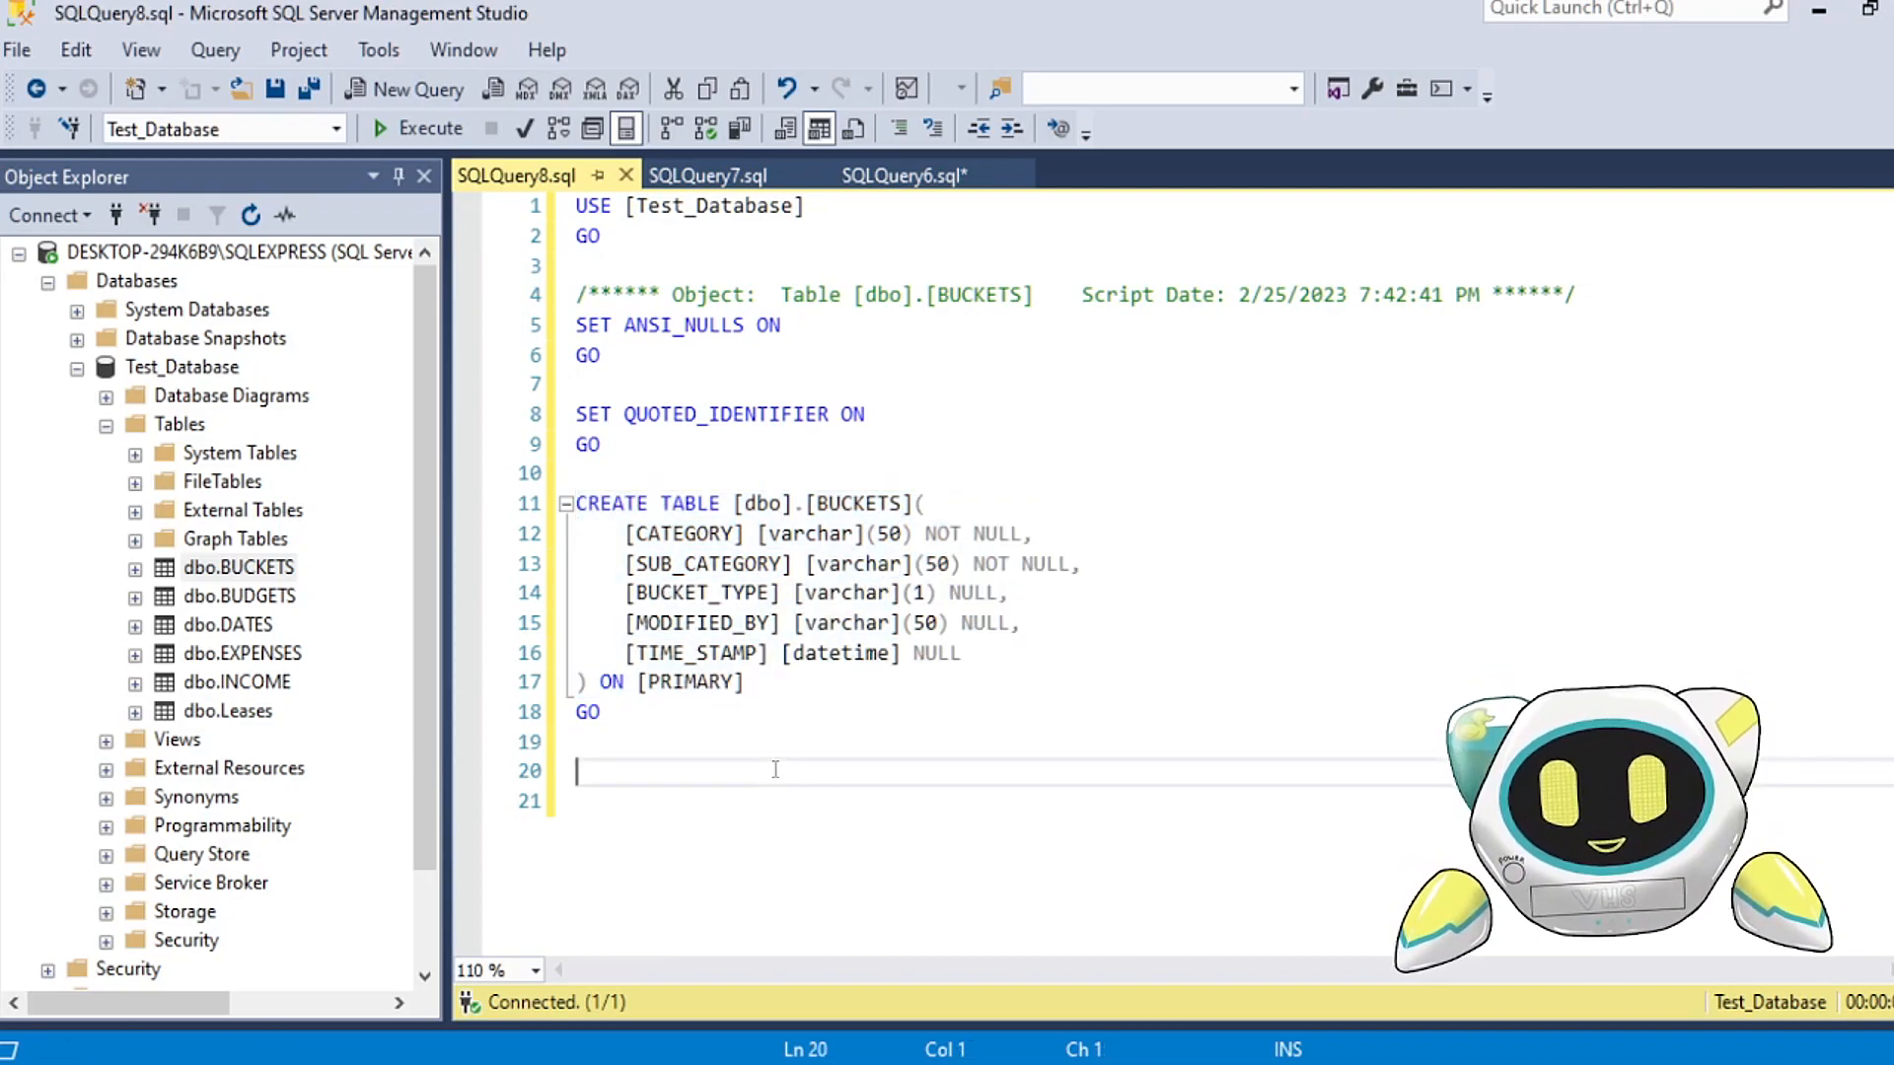
# Step: Close the generated BUCKETS script and the SQLQuery6 script without saving changes
pyautogui.click(625, 176)
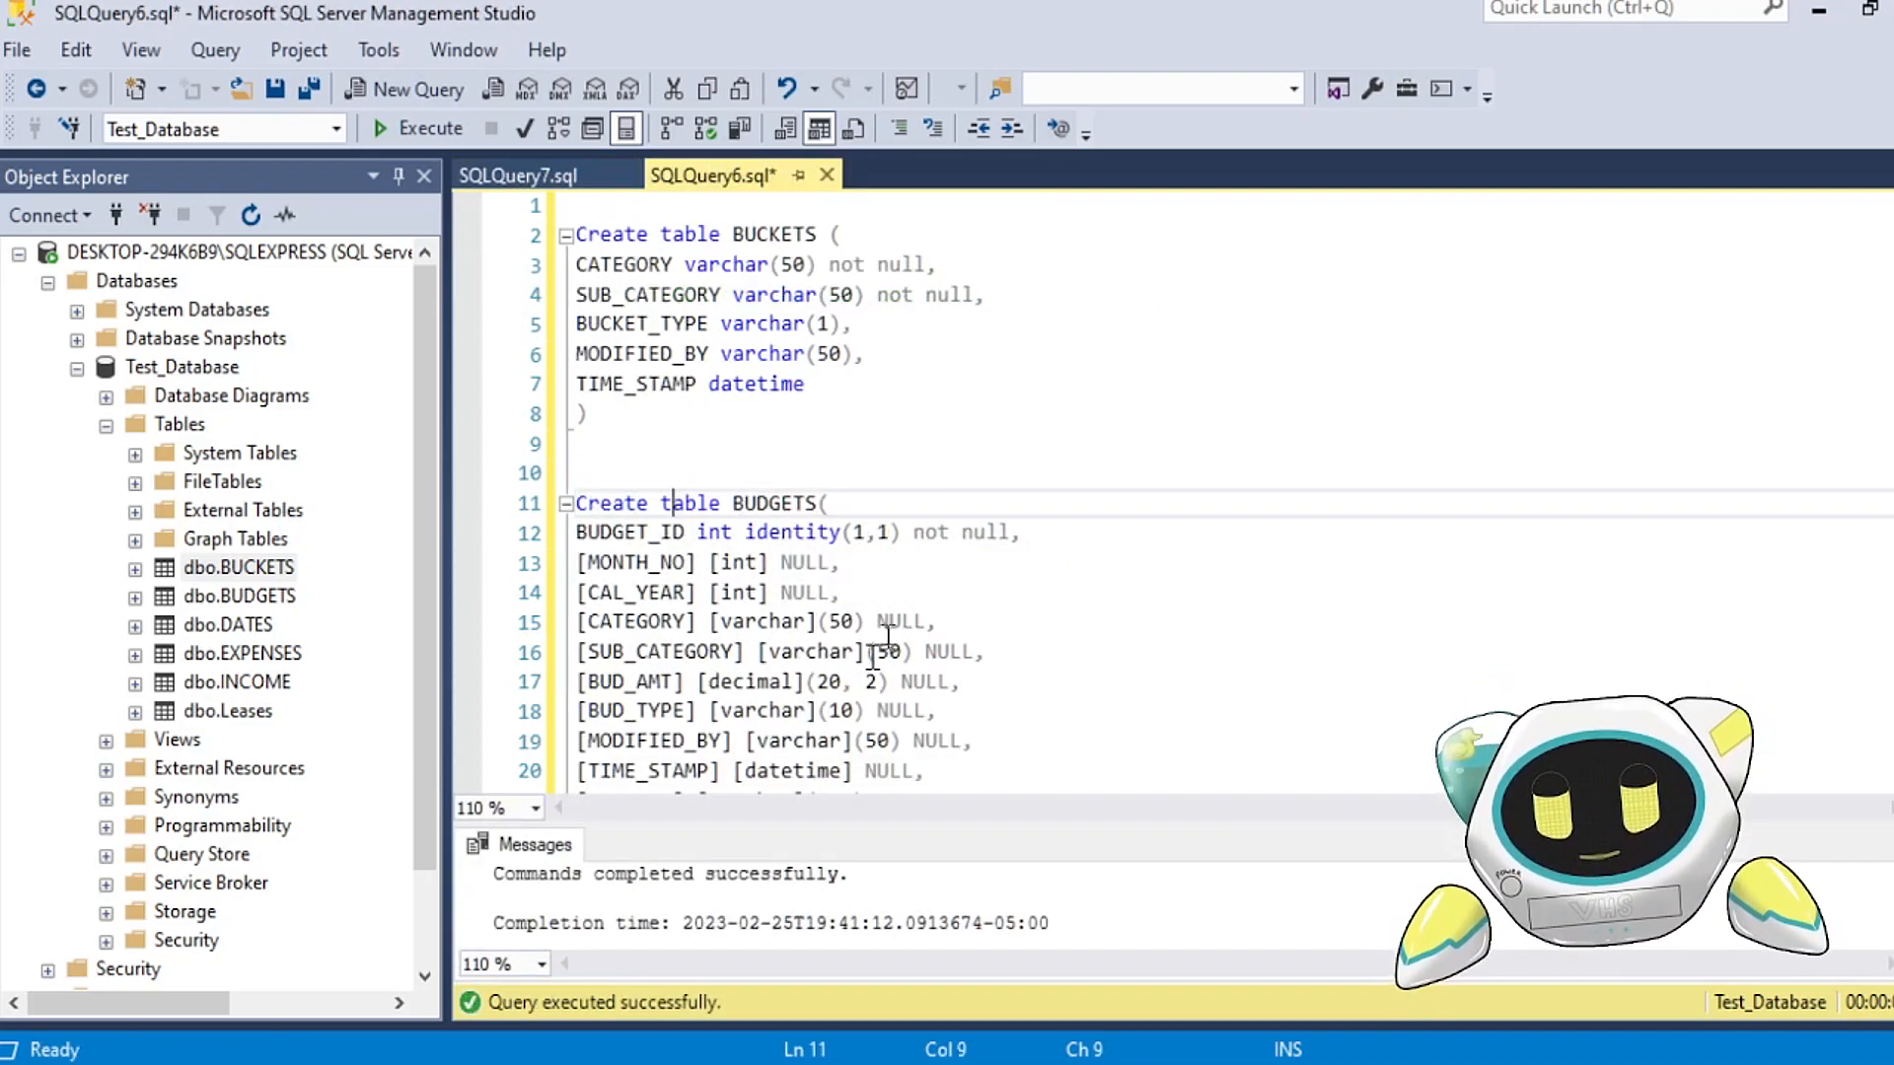
pyautogui.click(827, 175)
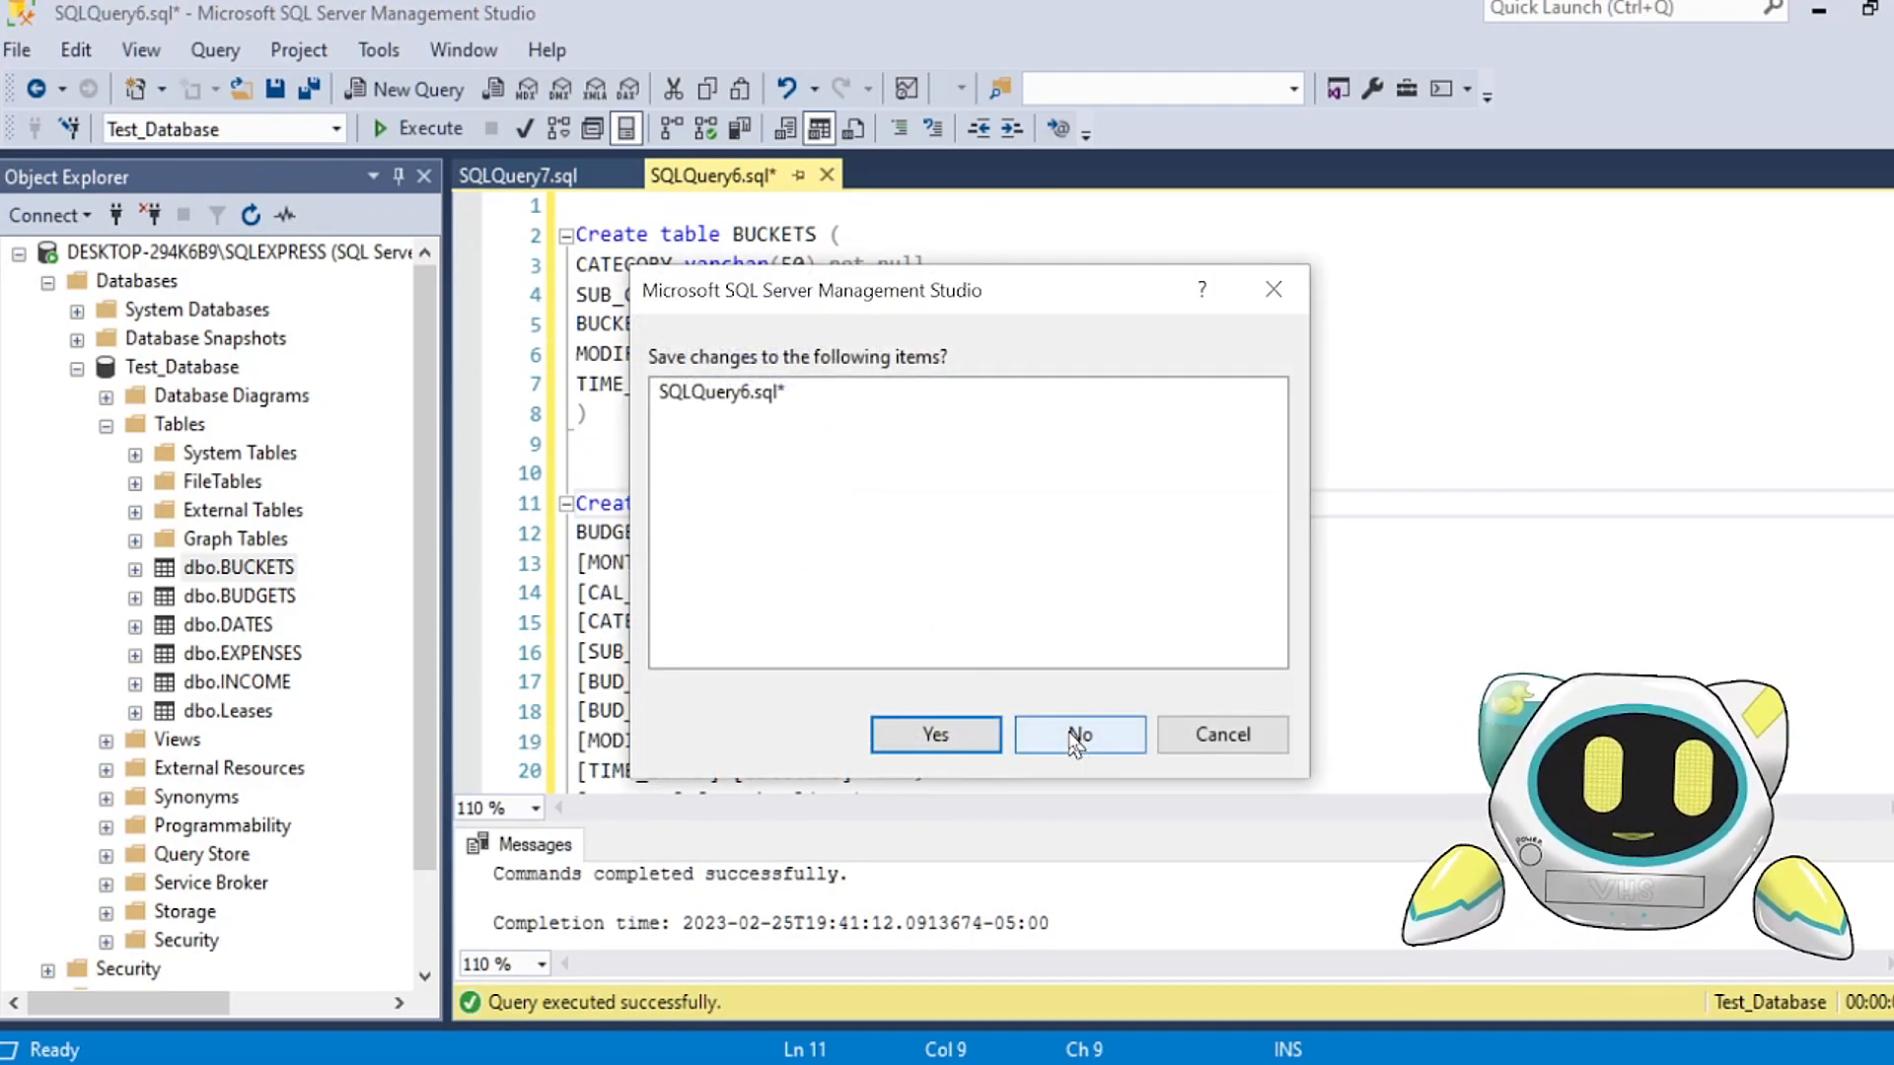
pyautogui.click(1077, 742)
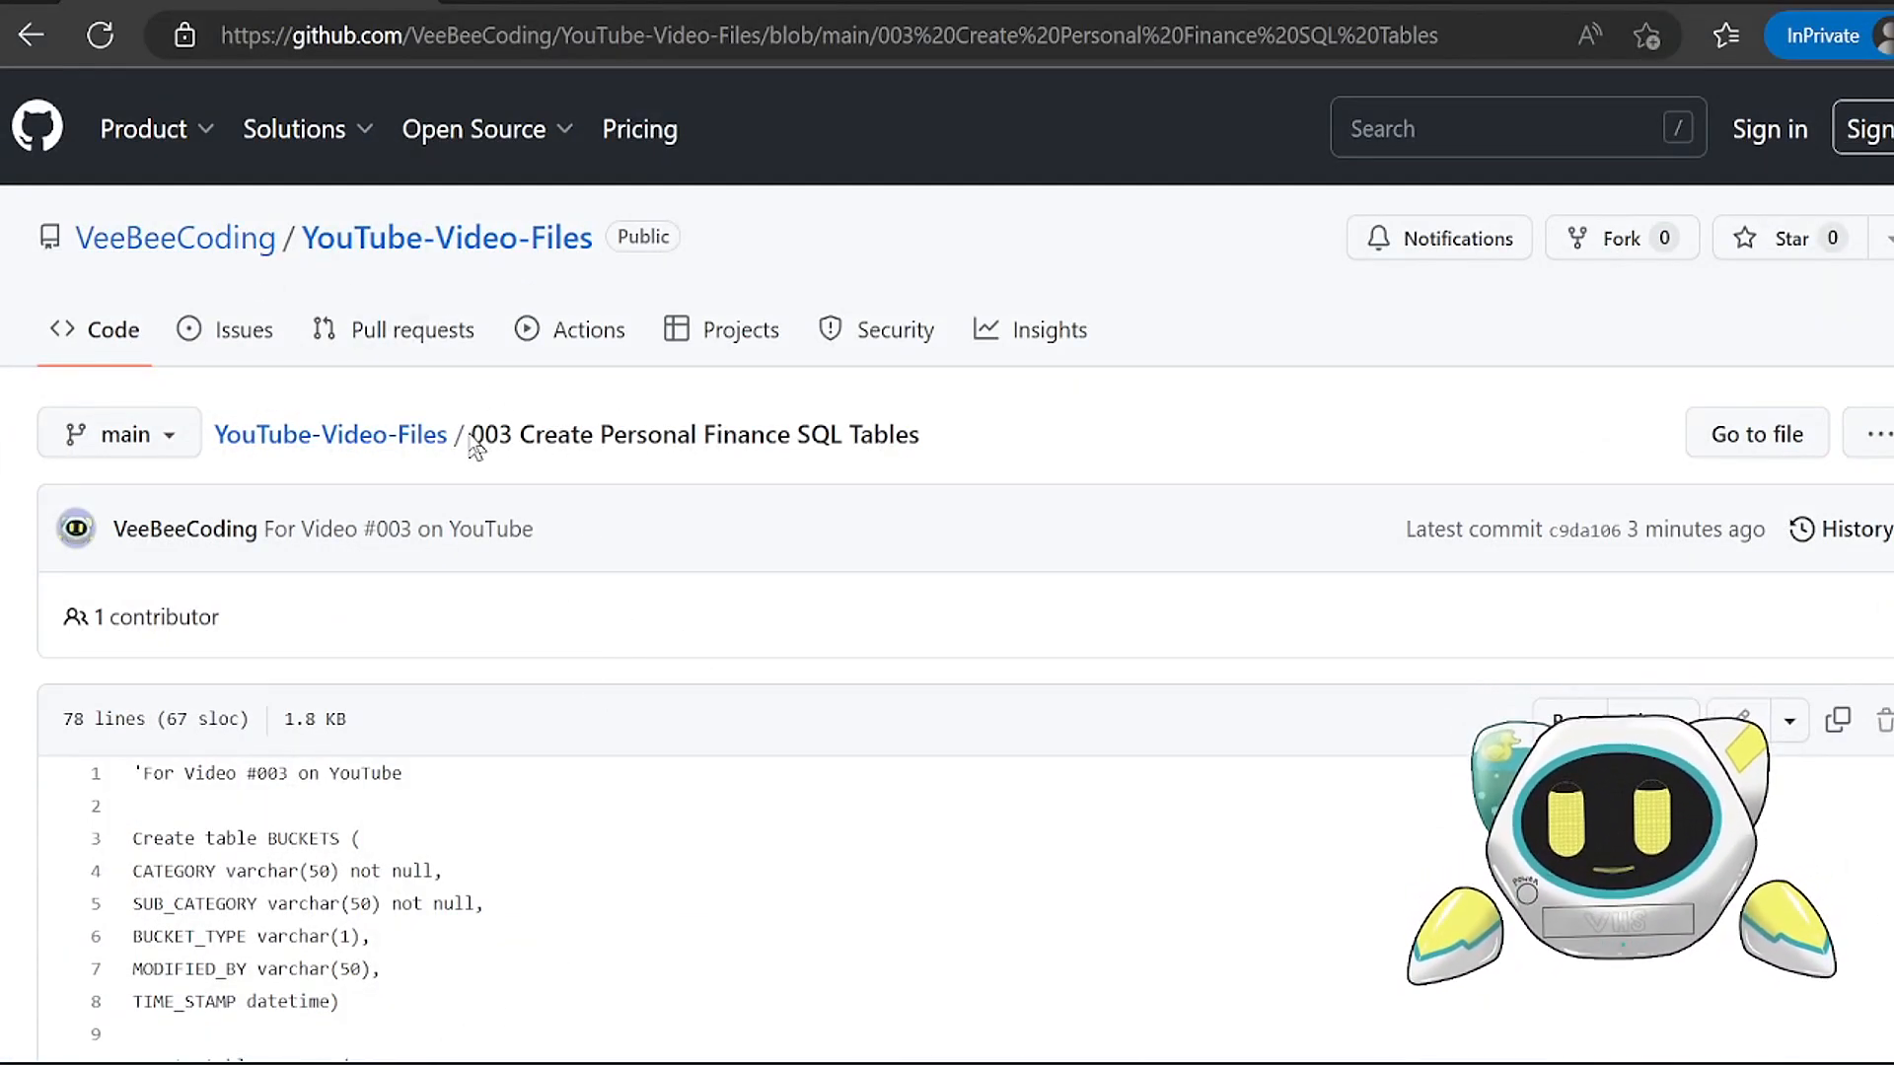
# Step: Copy the DATES code from Select * from DATES through commit on the GitHub page and paste it into the blank SSMS query window
pyautogui.moveTo(475, 434); pyautogui.dragTo(613, 434)
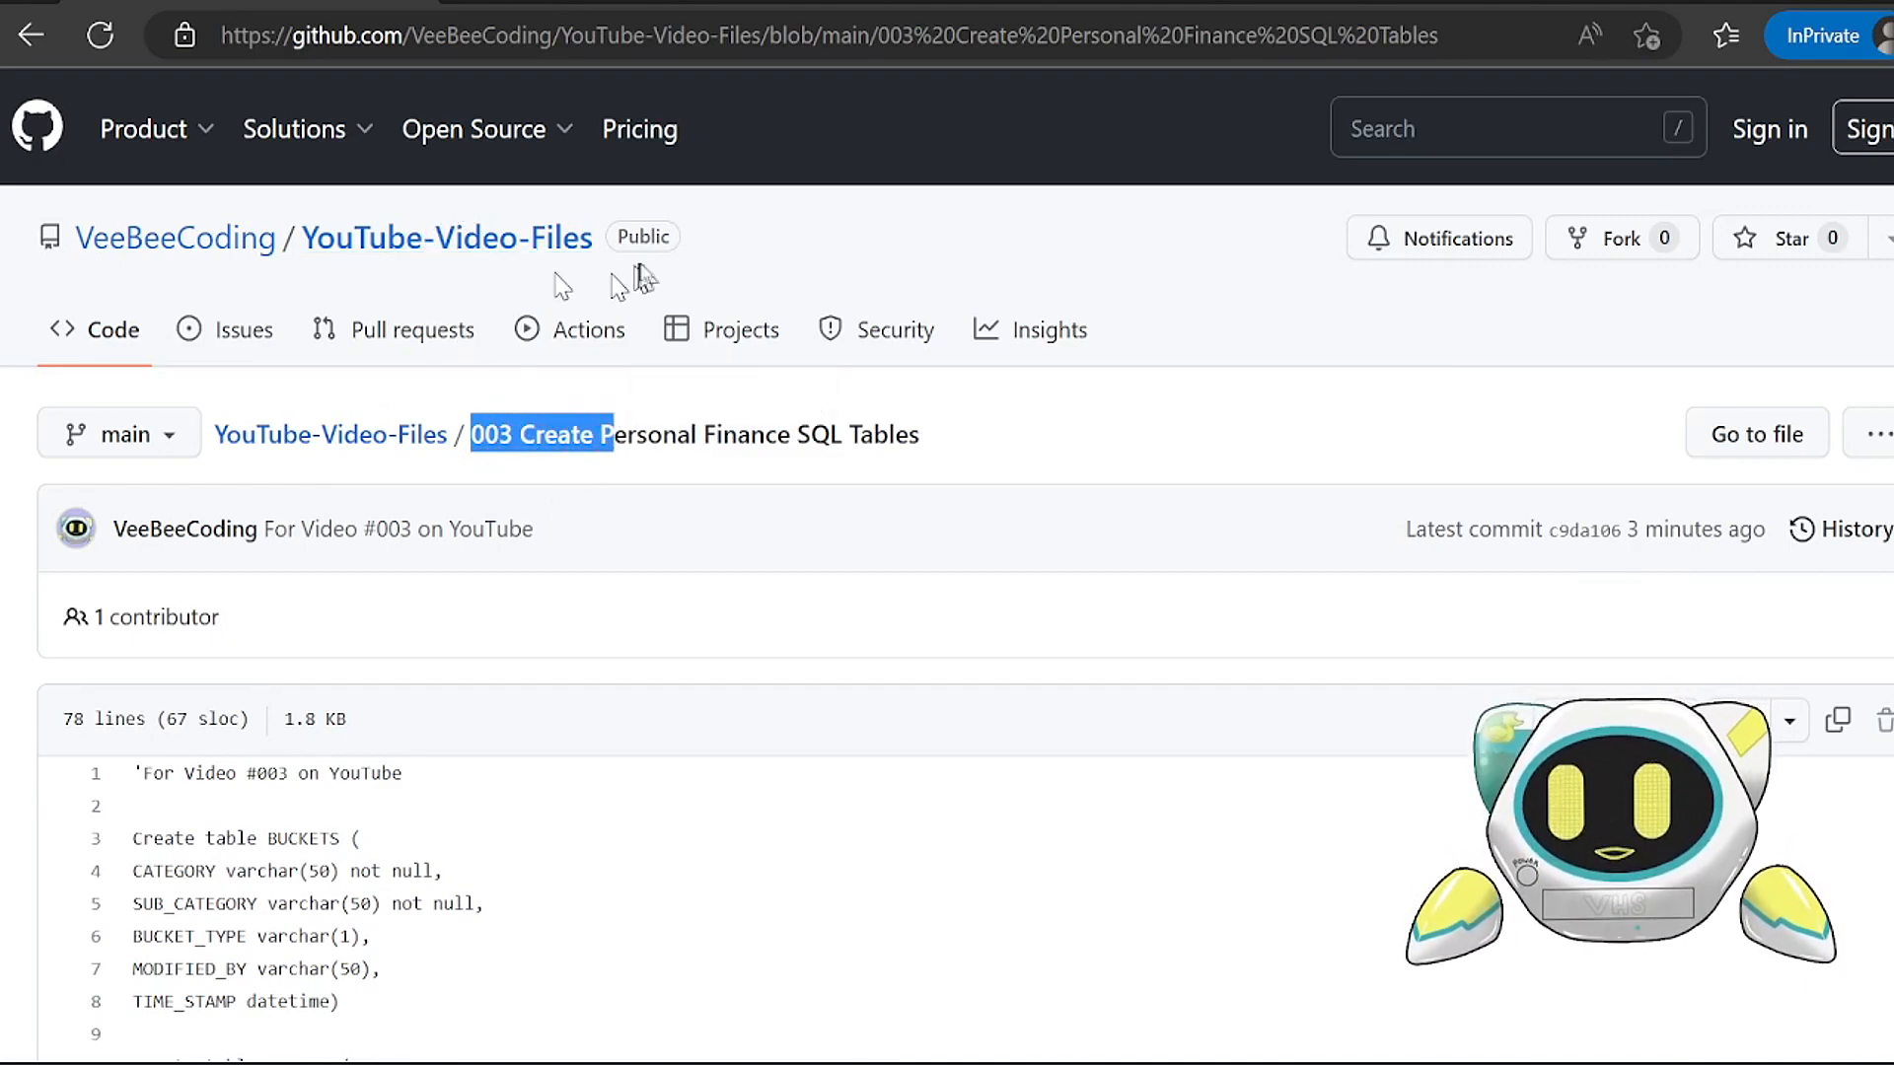
pyautogui.click(541, 483)
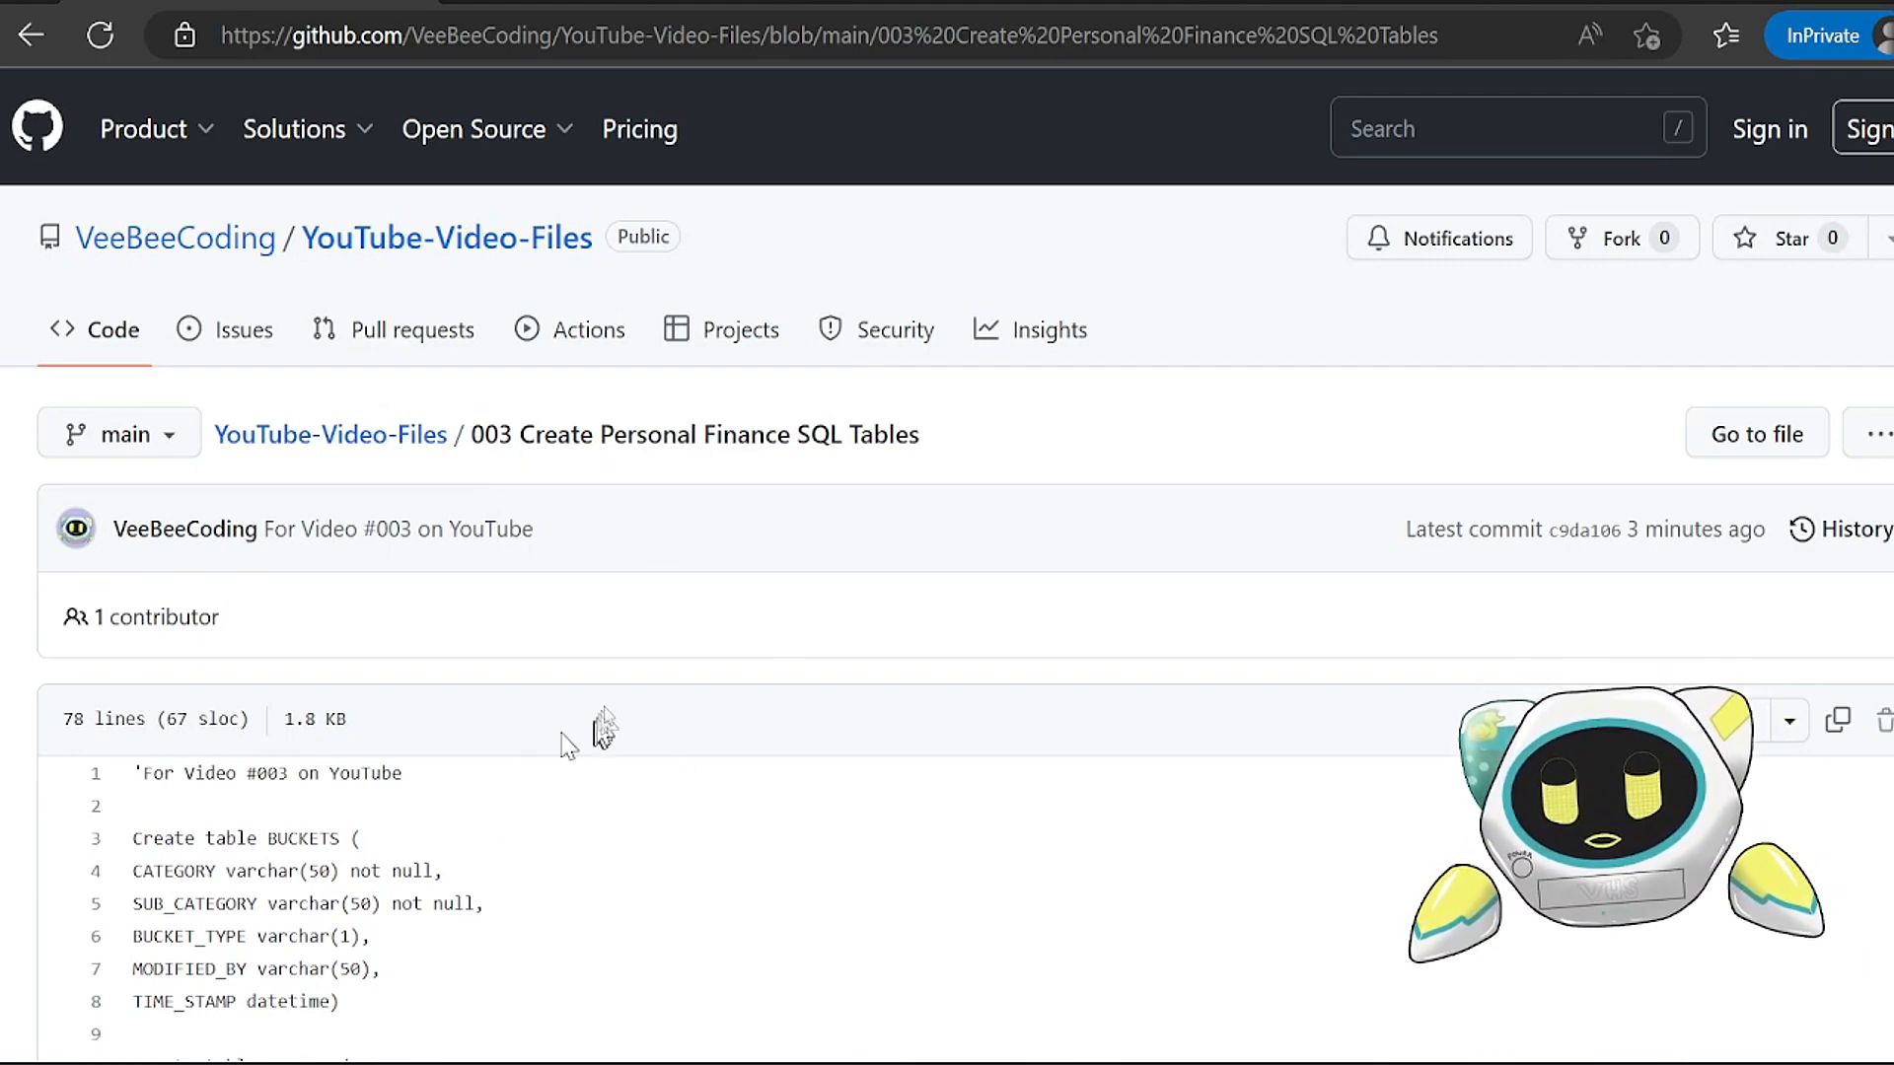
pyautogui.scroll(-3, 537, 651)
pyautogui.scroll(-11, 536, 651)
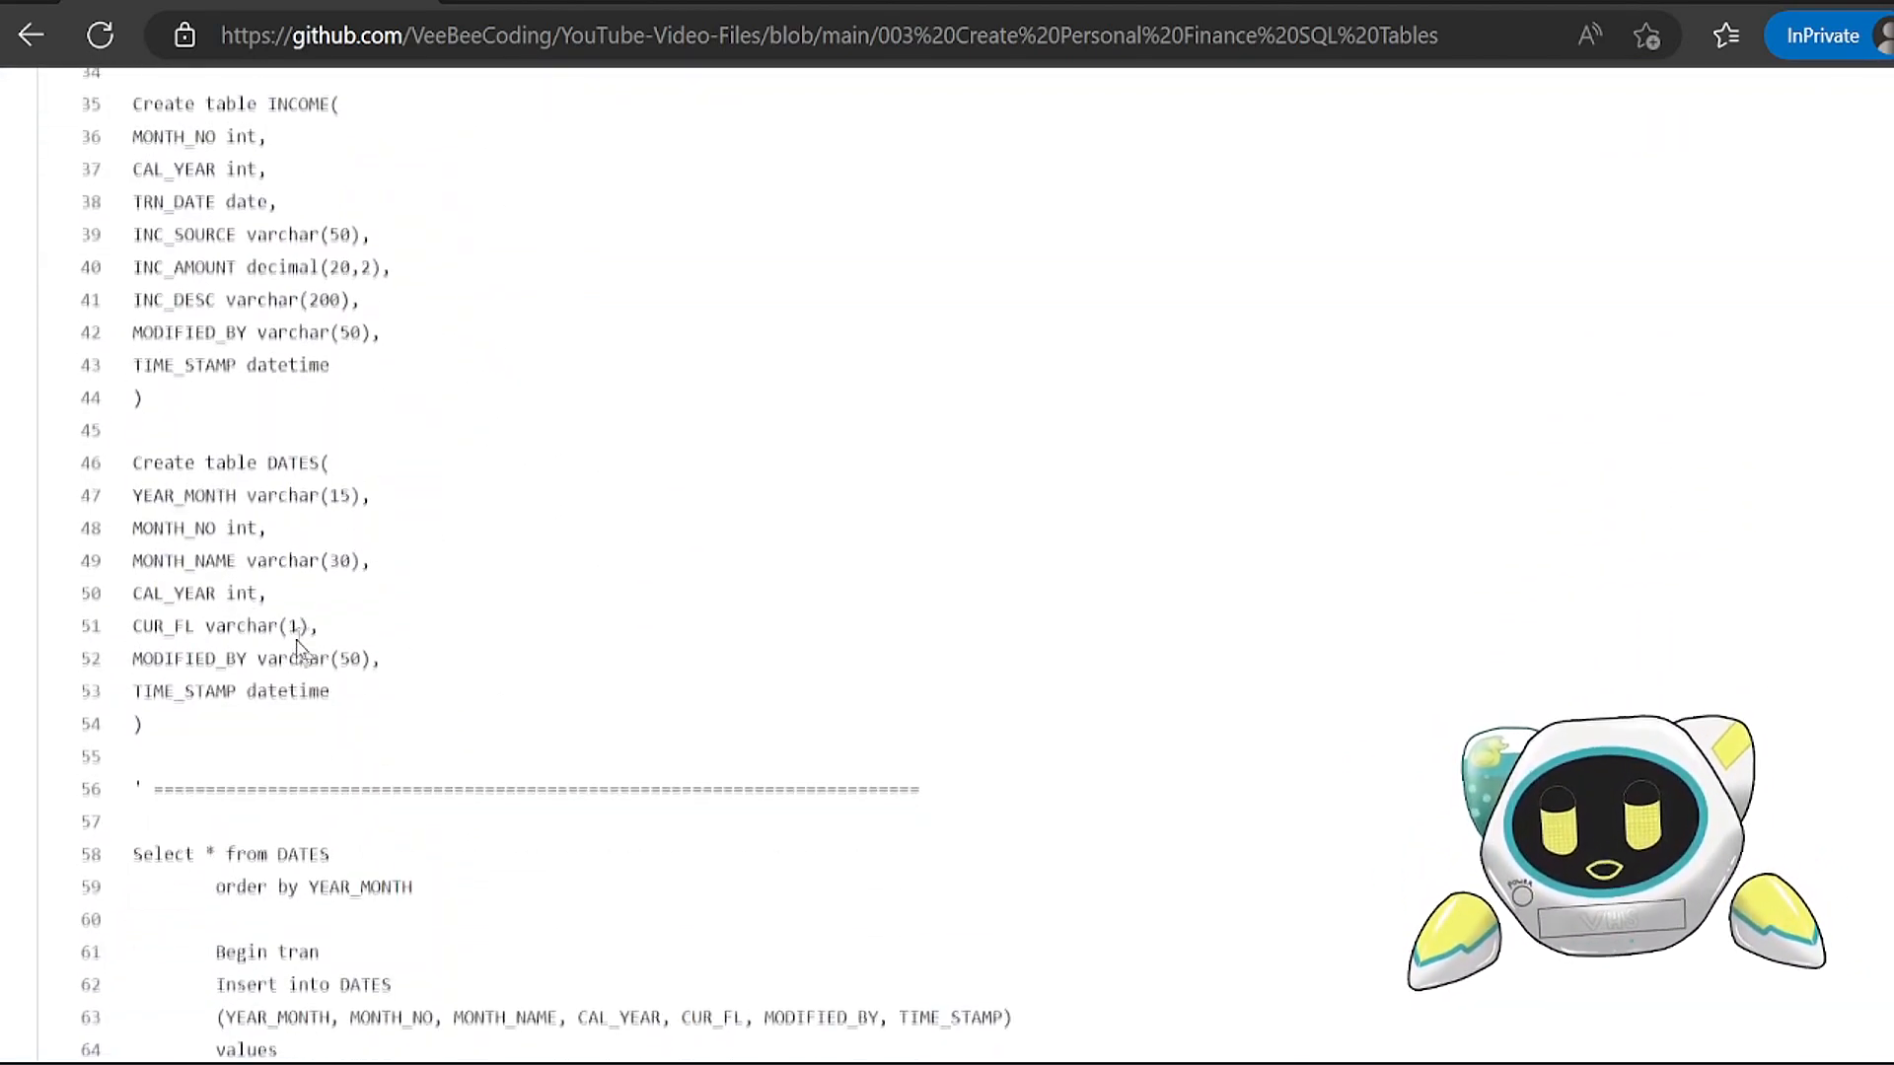
pyautogui.scroll(-6, 203, 719)
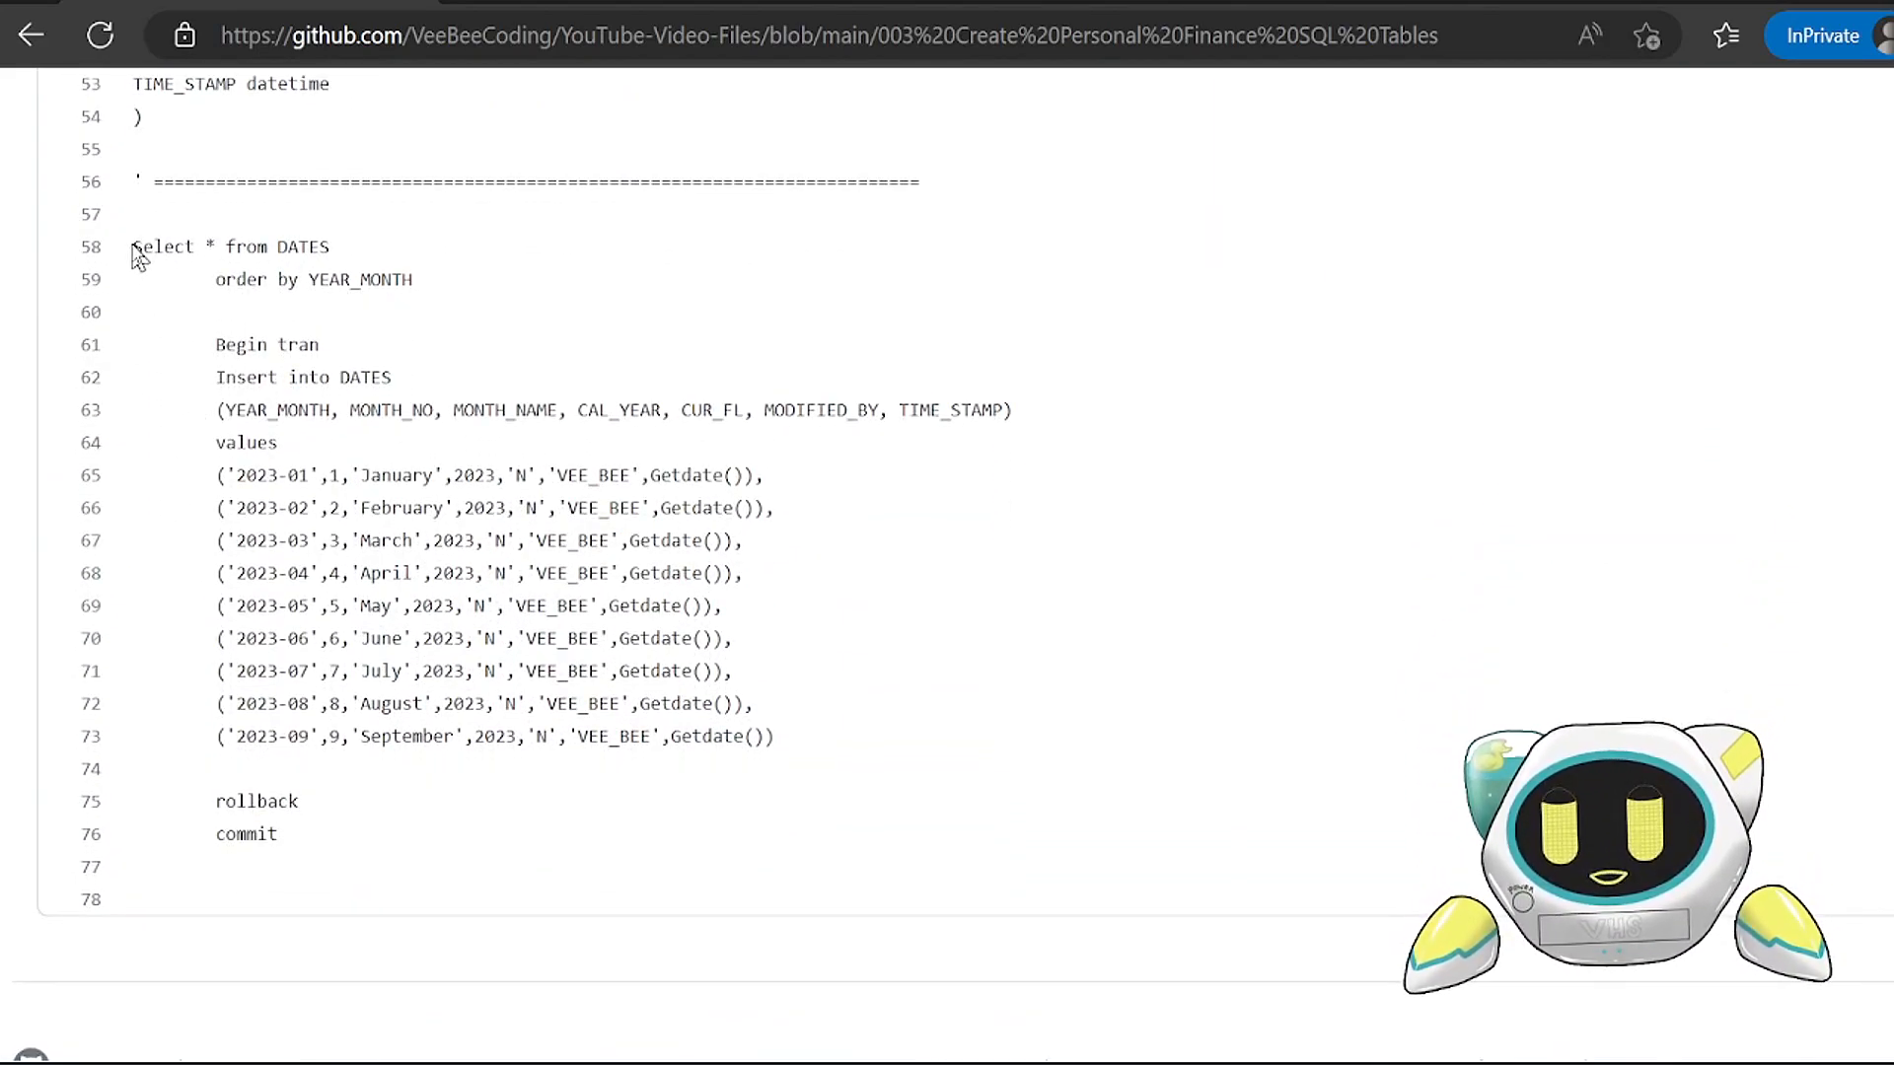
pyautogui.moveTo(135, 246); pyautogui.dragTo(507, 846)
pyautogui.hotkey('ctrl', 'c')
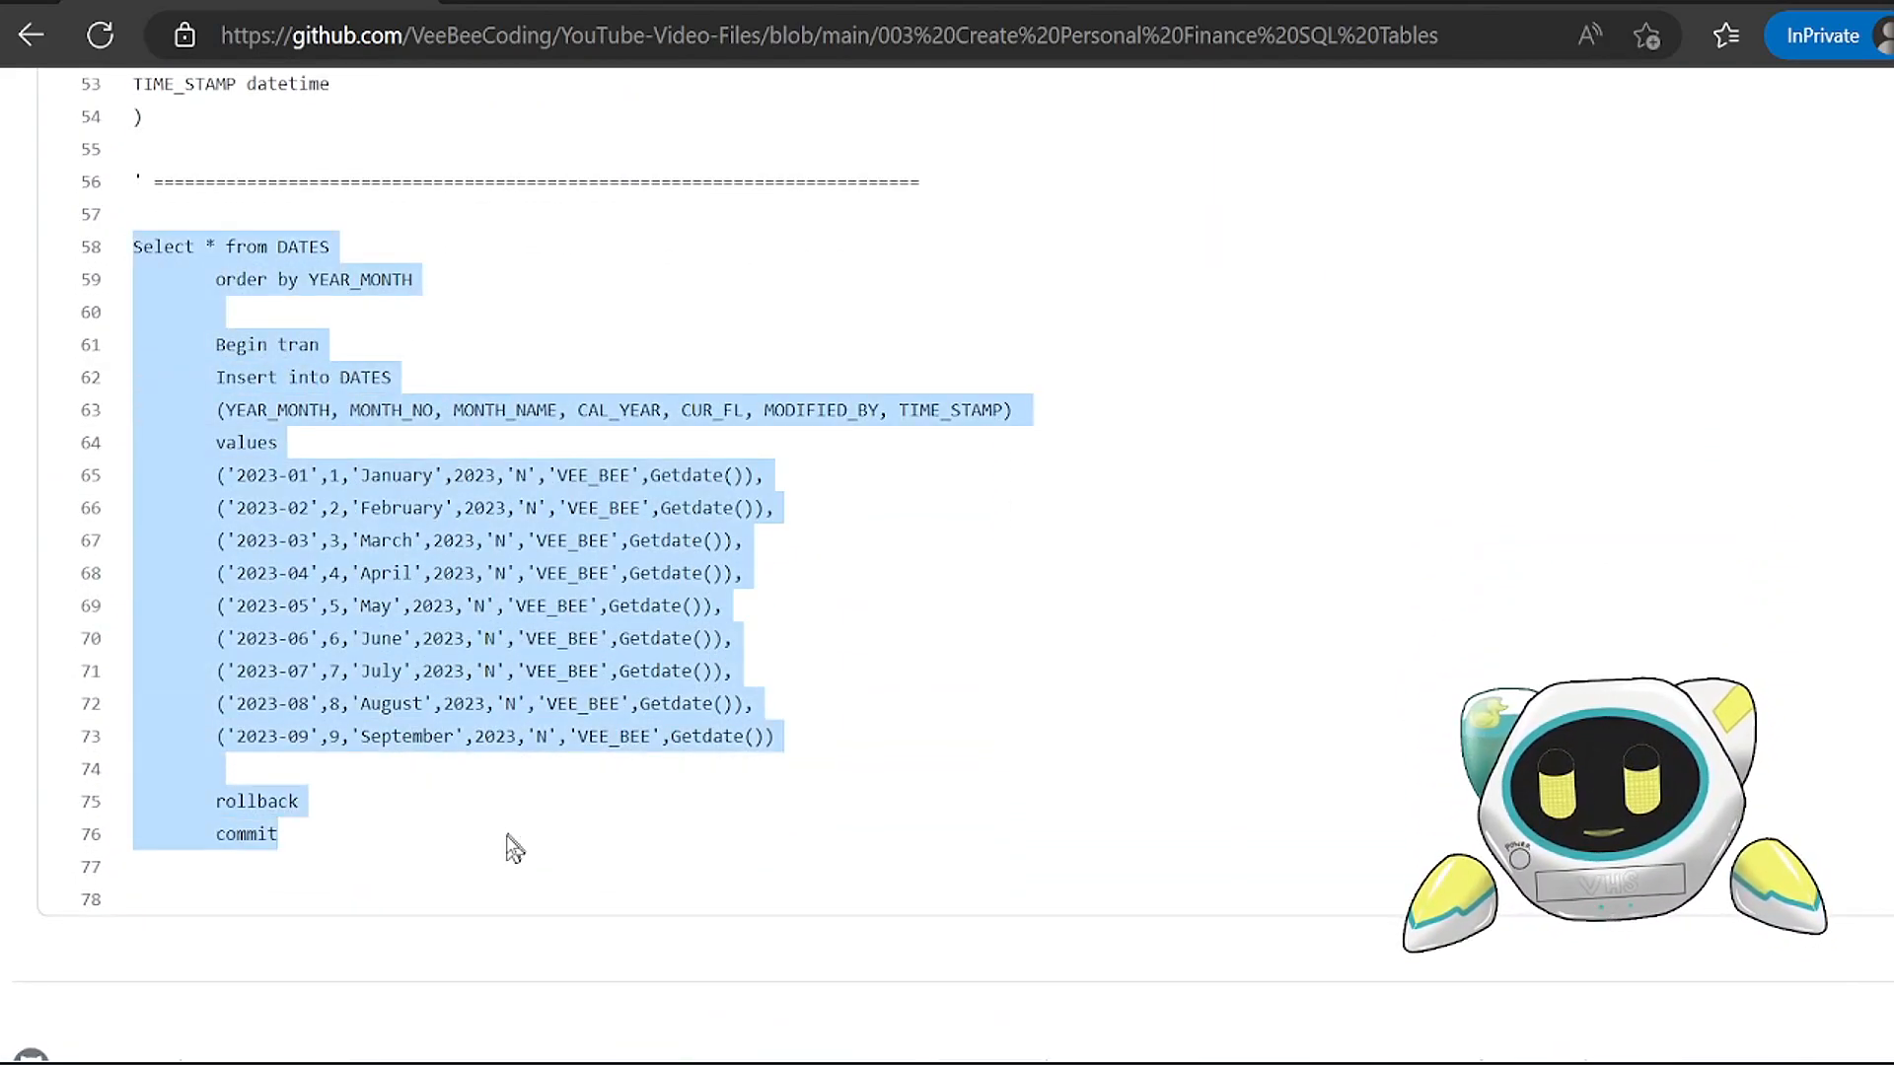
pyautogui.click(1823, 4)
pyautogui.hotkey('ctrl', 'v')
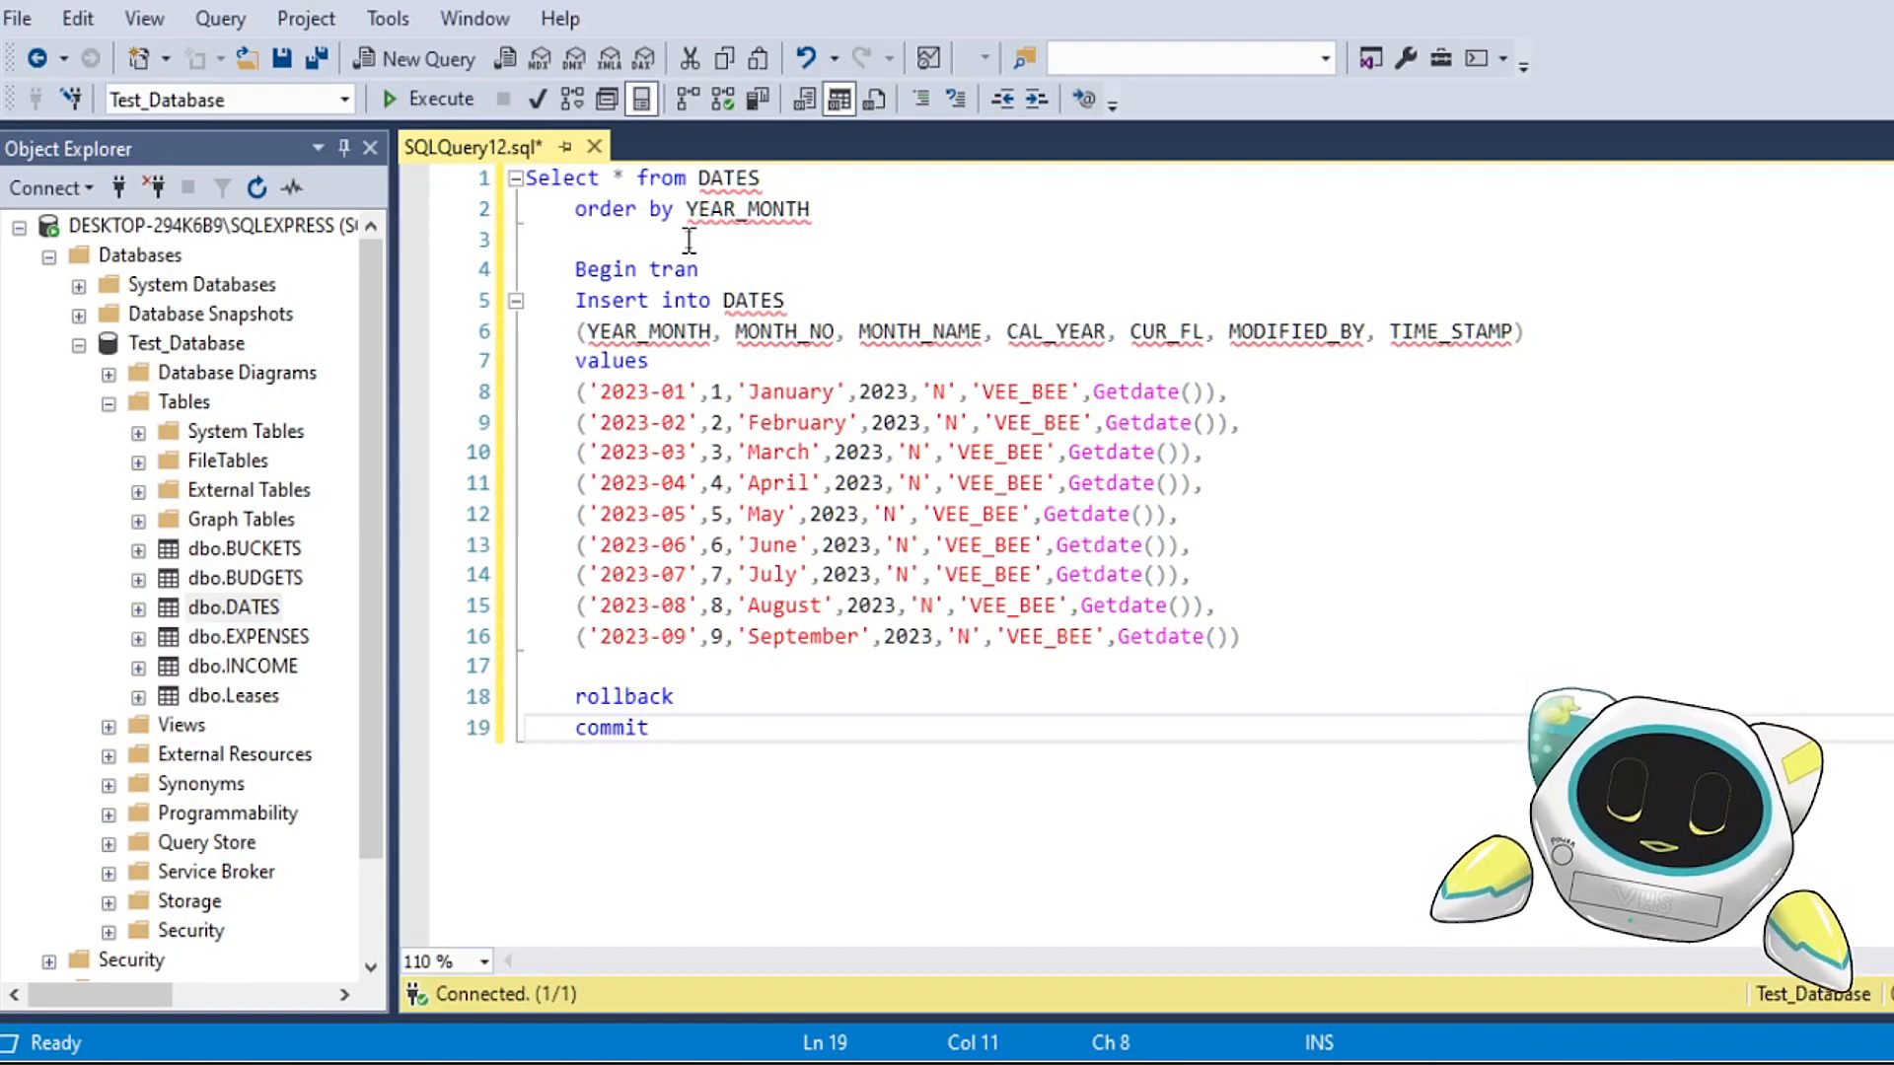
# Step: Run only Select * from DATES, and resize the results area so the whole insert script stays readable
pyautogui.moveTo(762, 178); pyautogui.dragTo(526, 178)
pyautogui.click(427, 99)
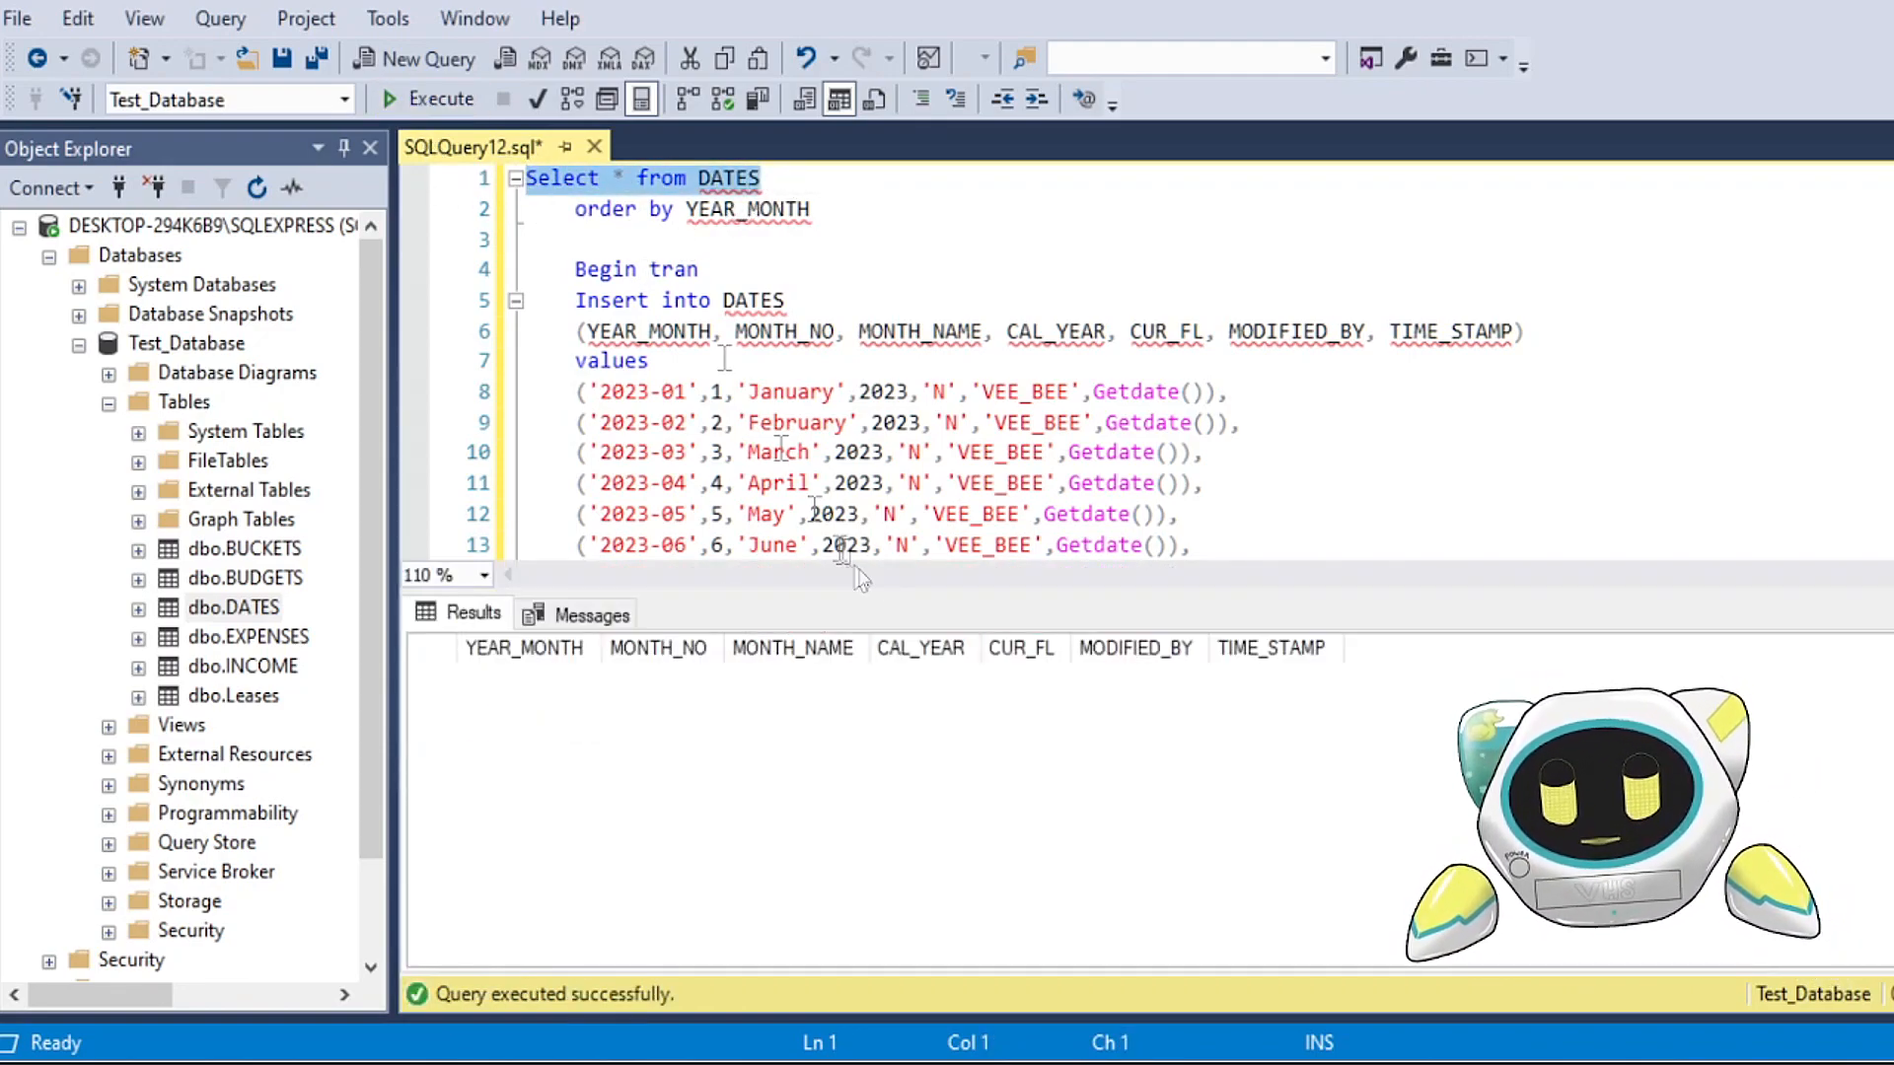
pyautogui.moveTo(800, 590); pyautogui.dragTo(801, 553)
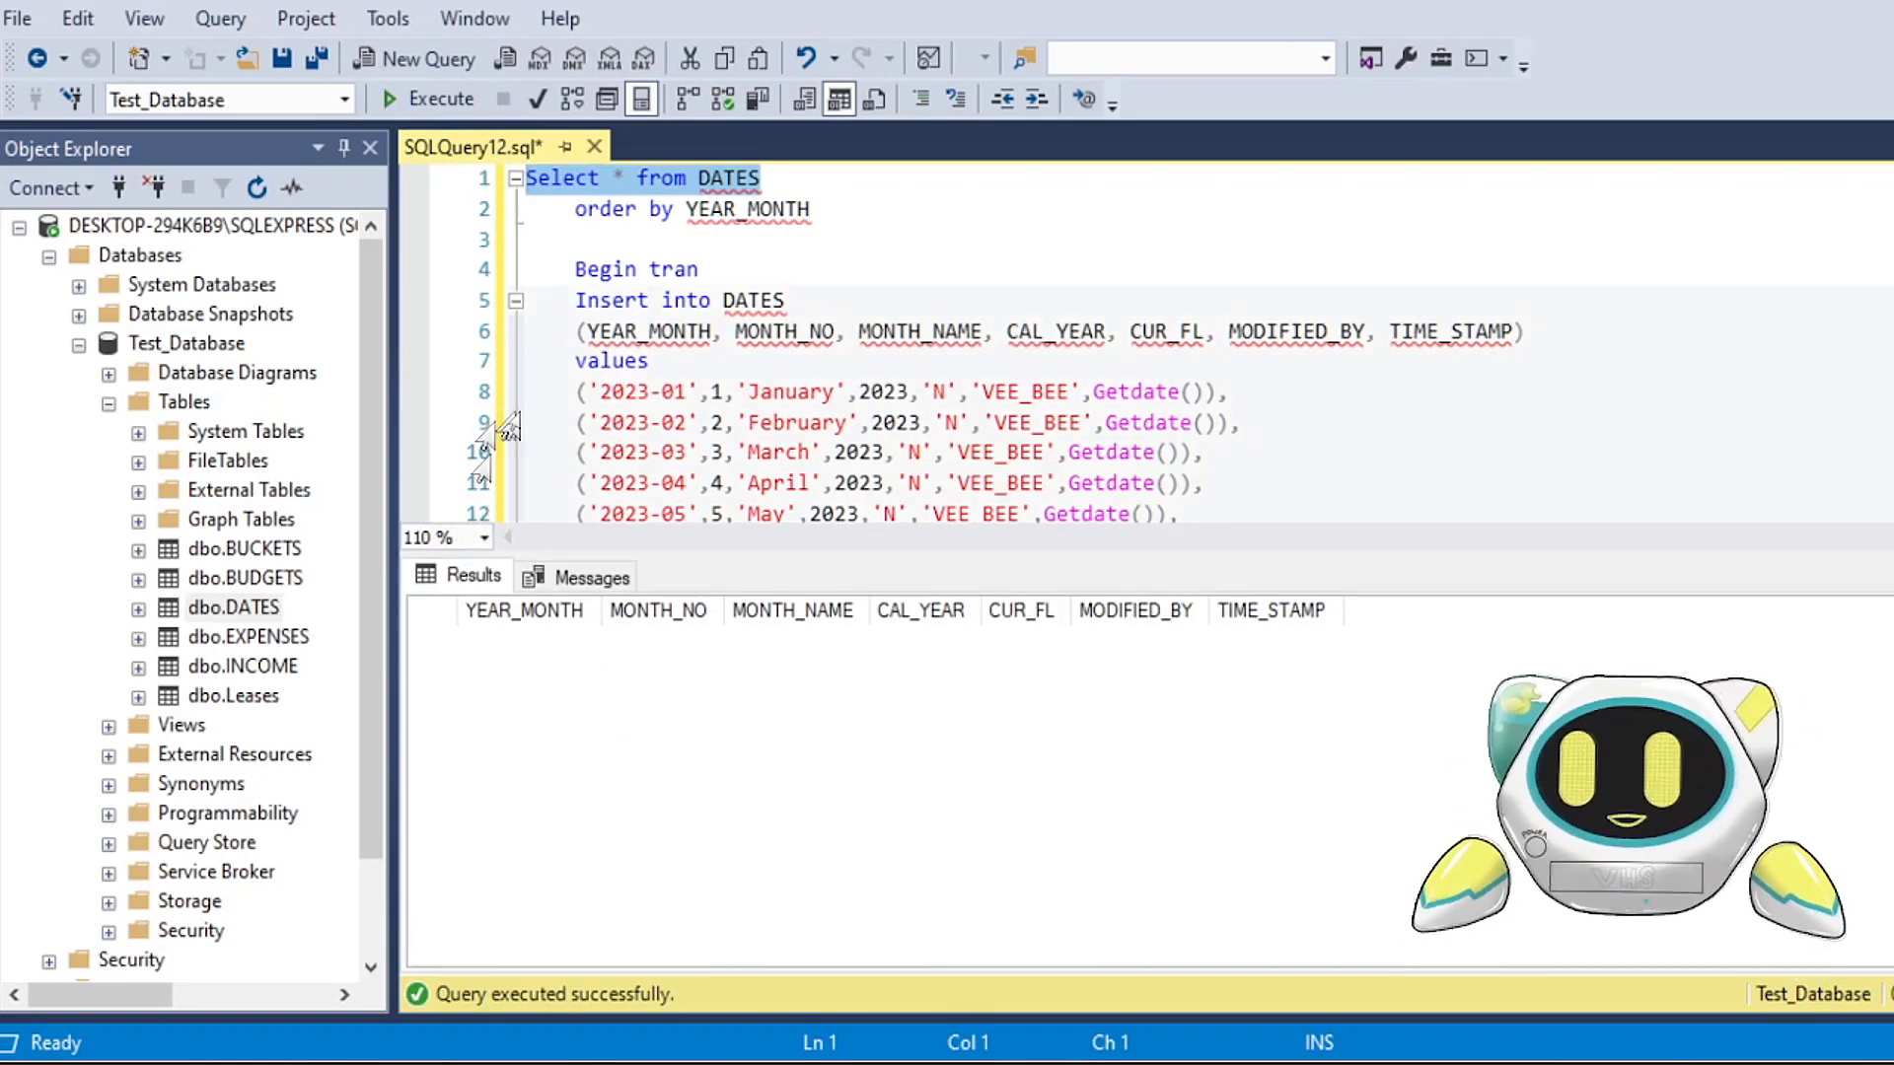
pyautogui.moveTo(727, 558); pyautogui.dragTo(727, 744)
pyautogui.click(786, 241)
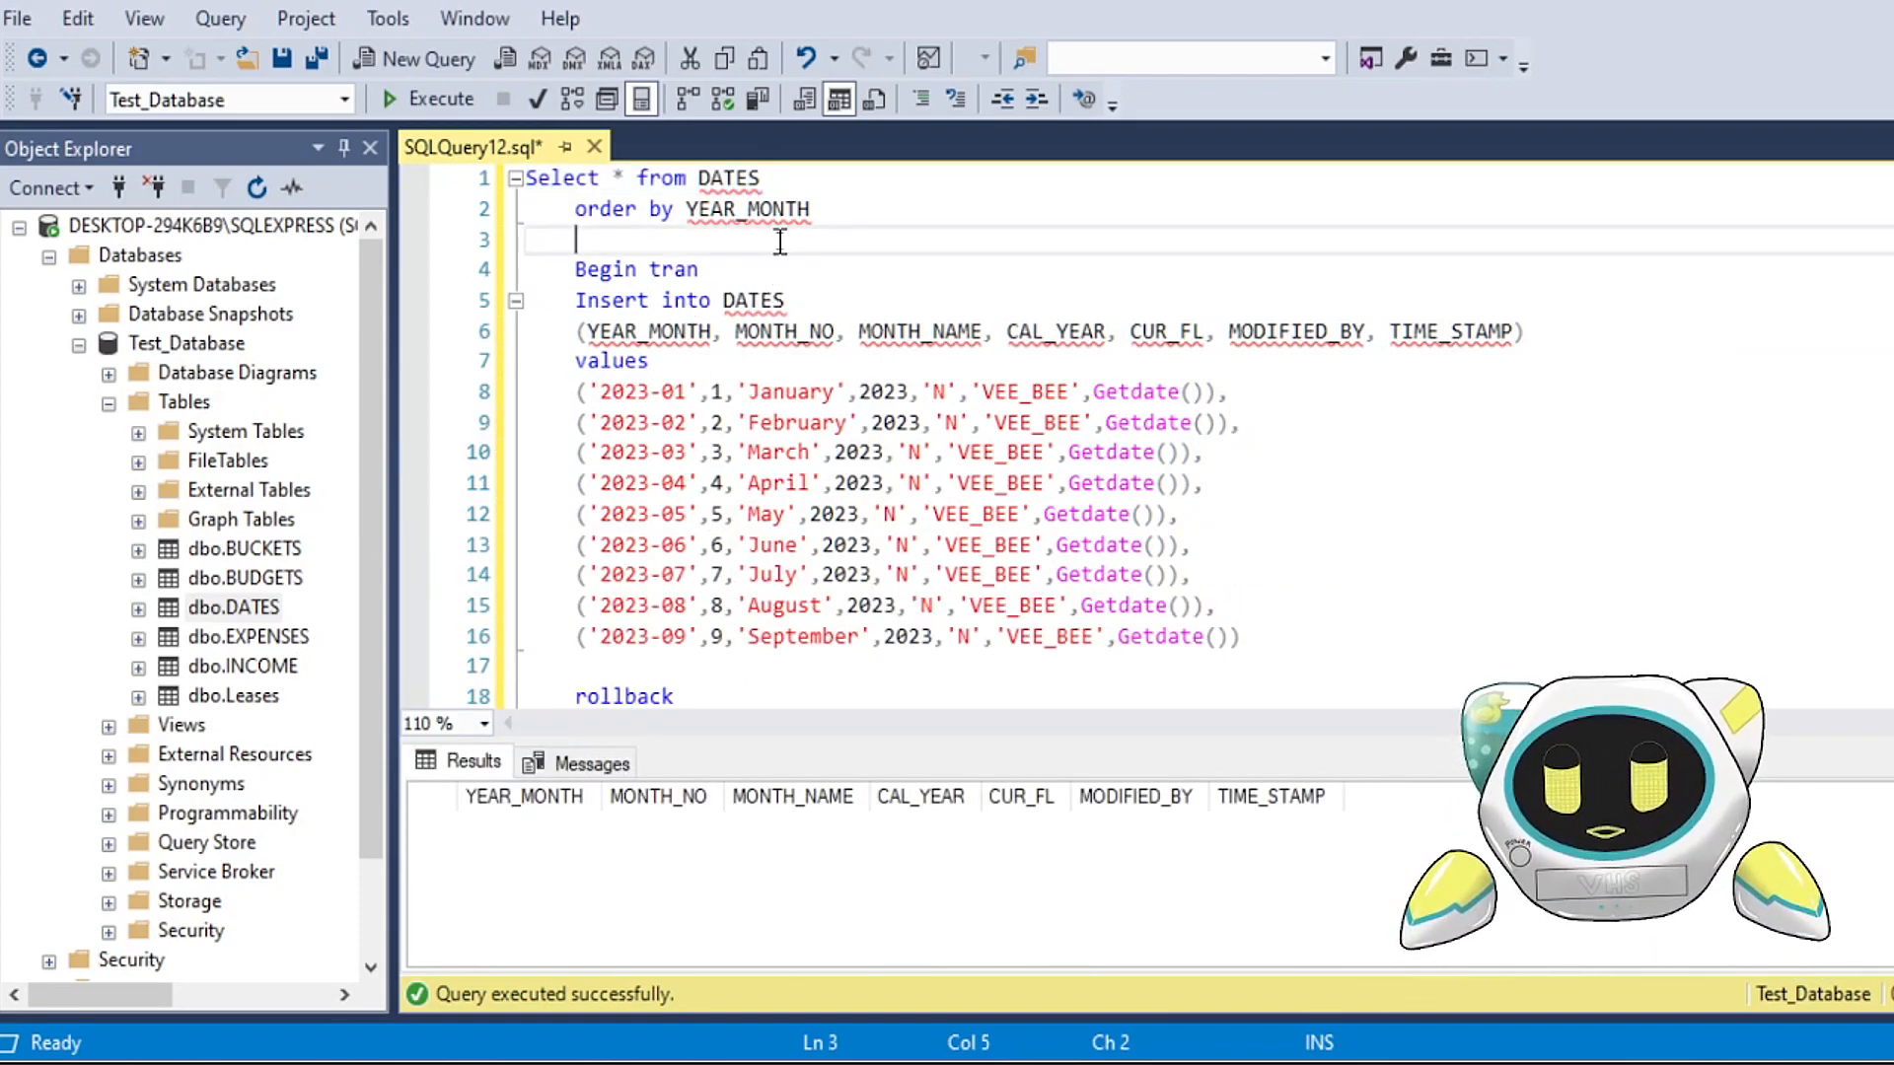
pyautogui.moveTo(1060, 761); pyautogui.dragTo(1060, 810)
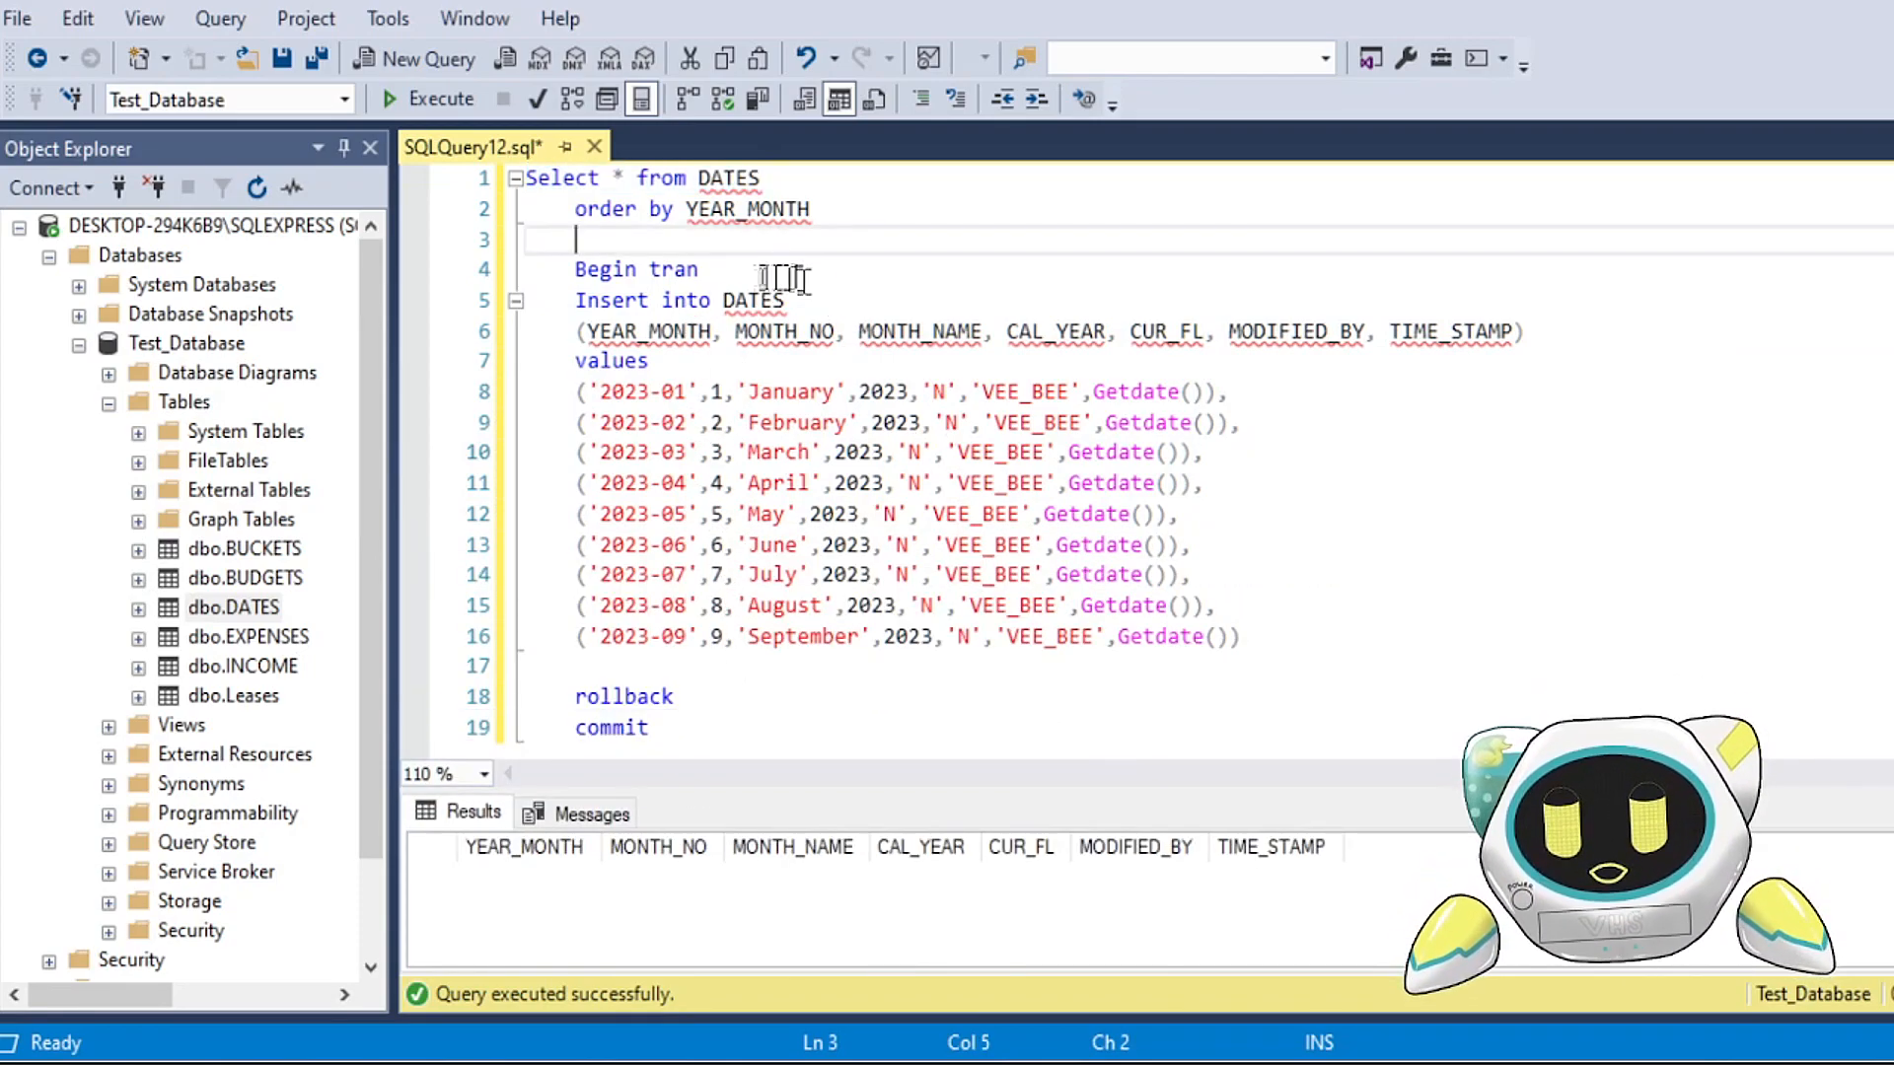
# Step: Examine the Begin tran line and the closing rollback and commit statements around the DATES insert
pyautogui.click(776, 300)
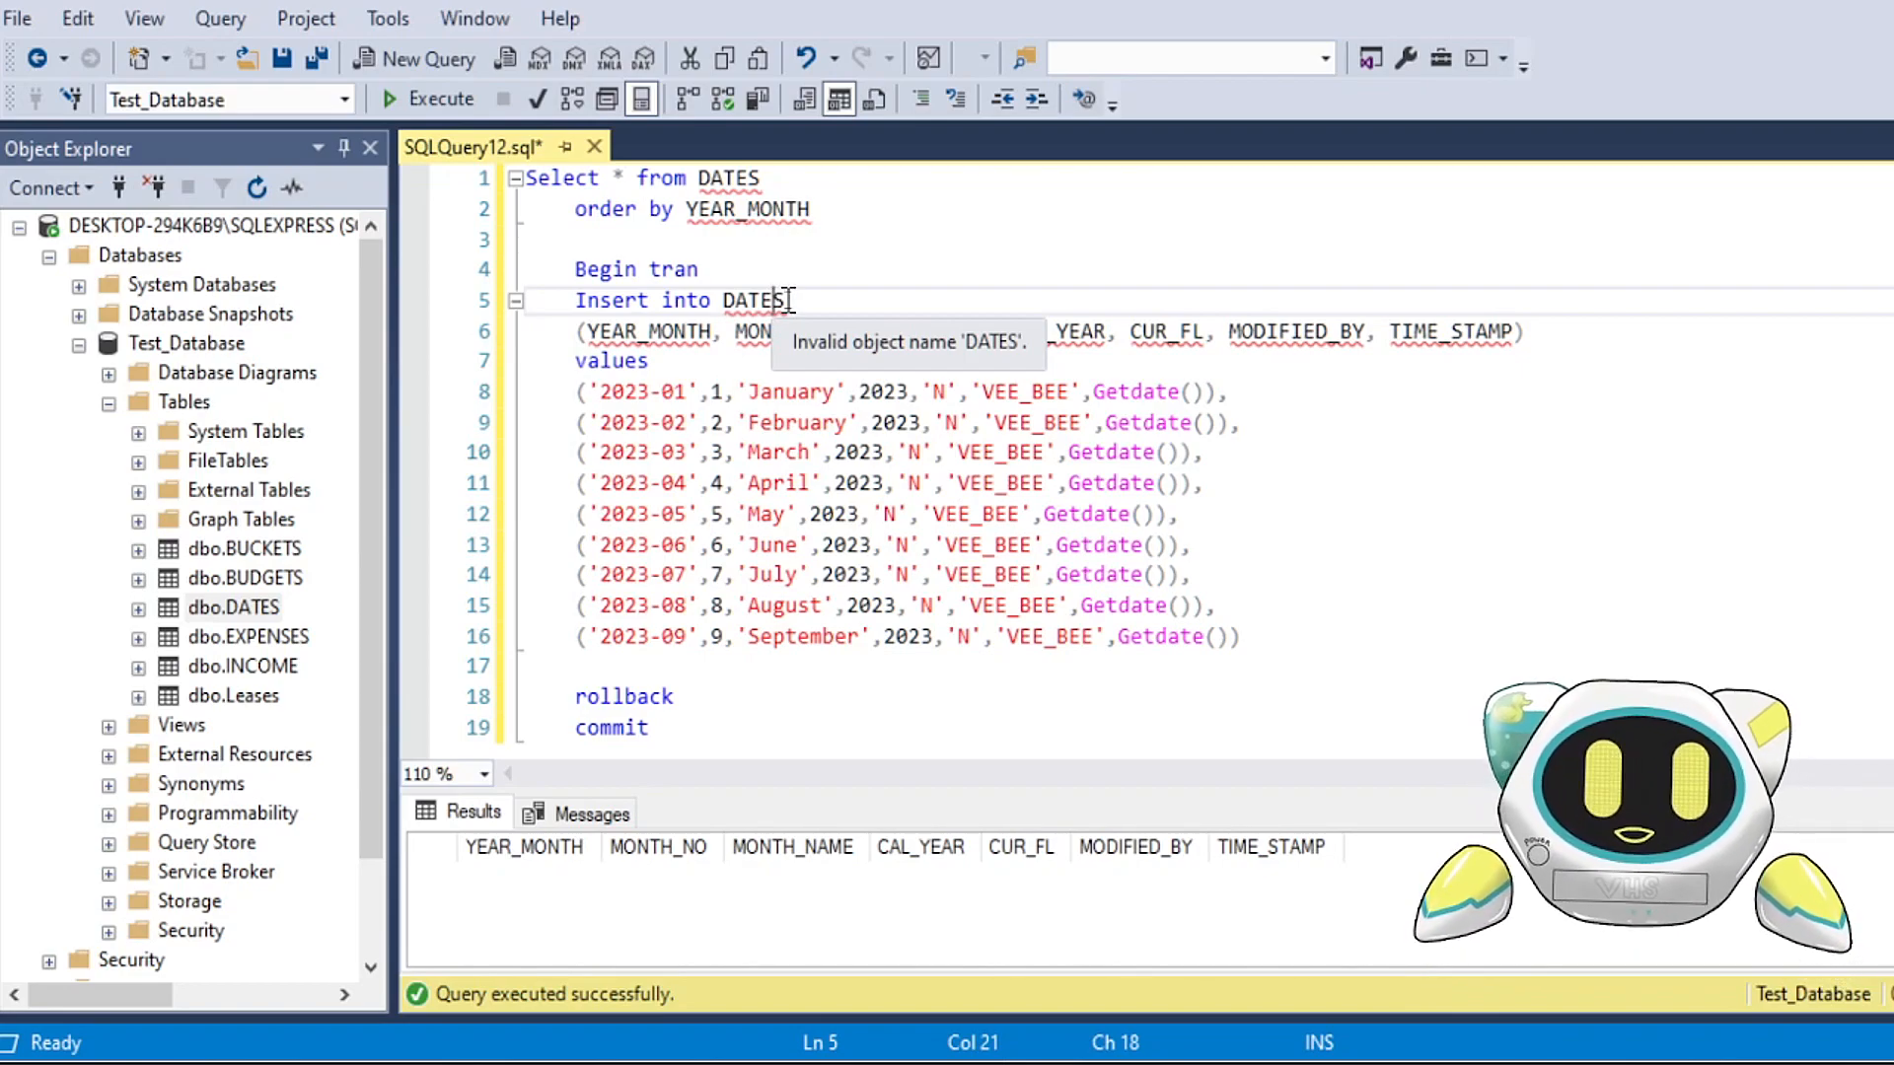
pyautogui.click(717, 242)
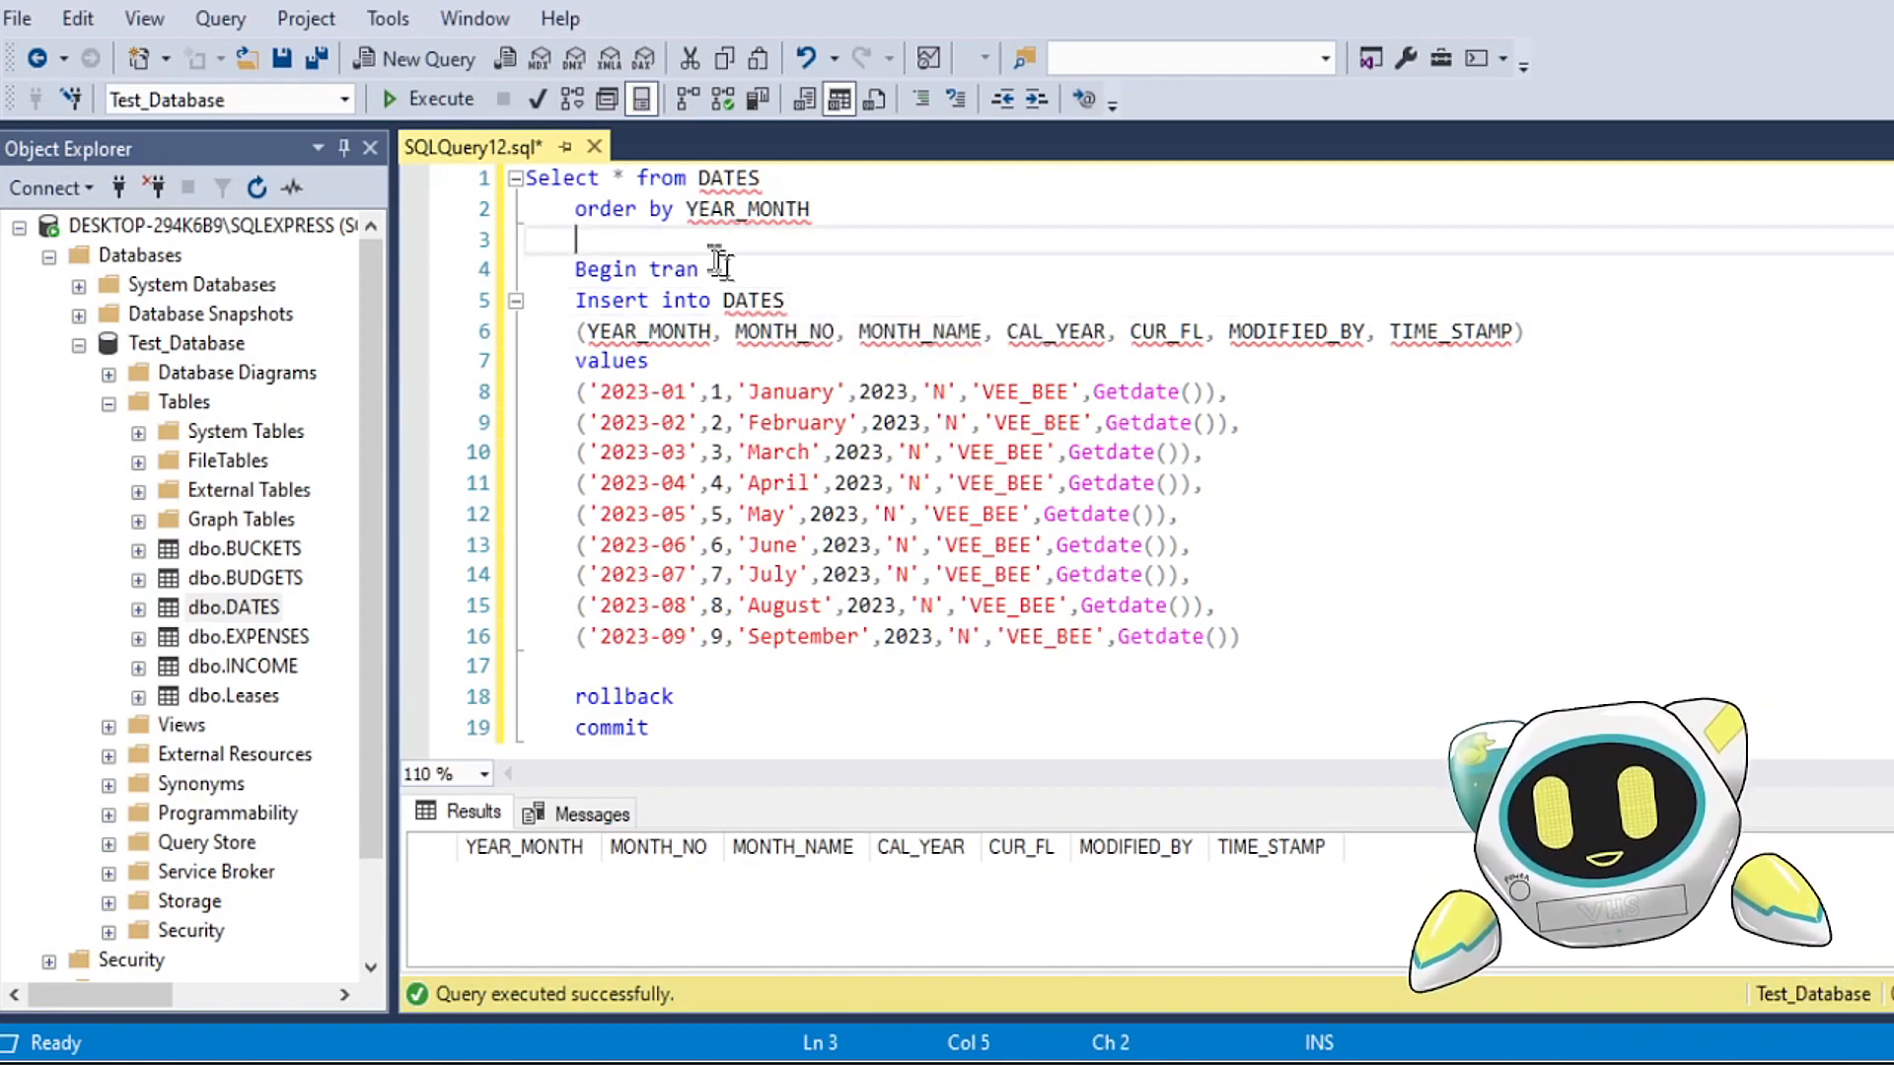
pyautogui.moveTo(730, 277); pyautogui.dragTo(528, 272)
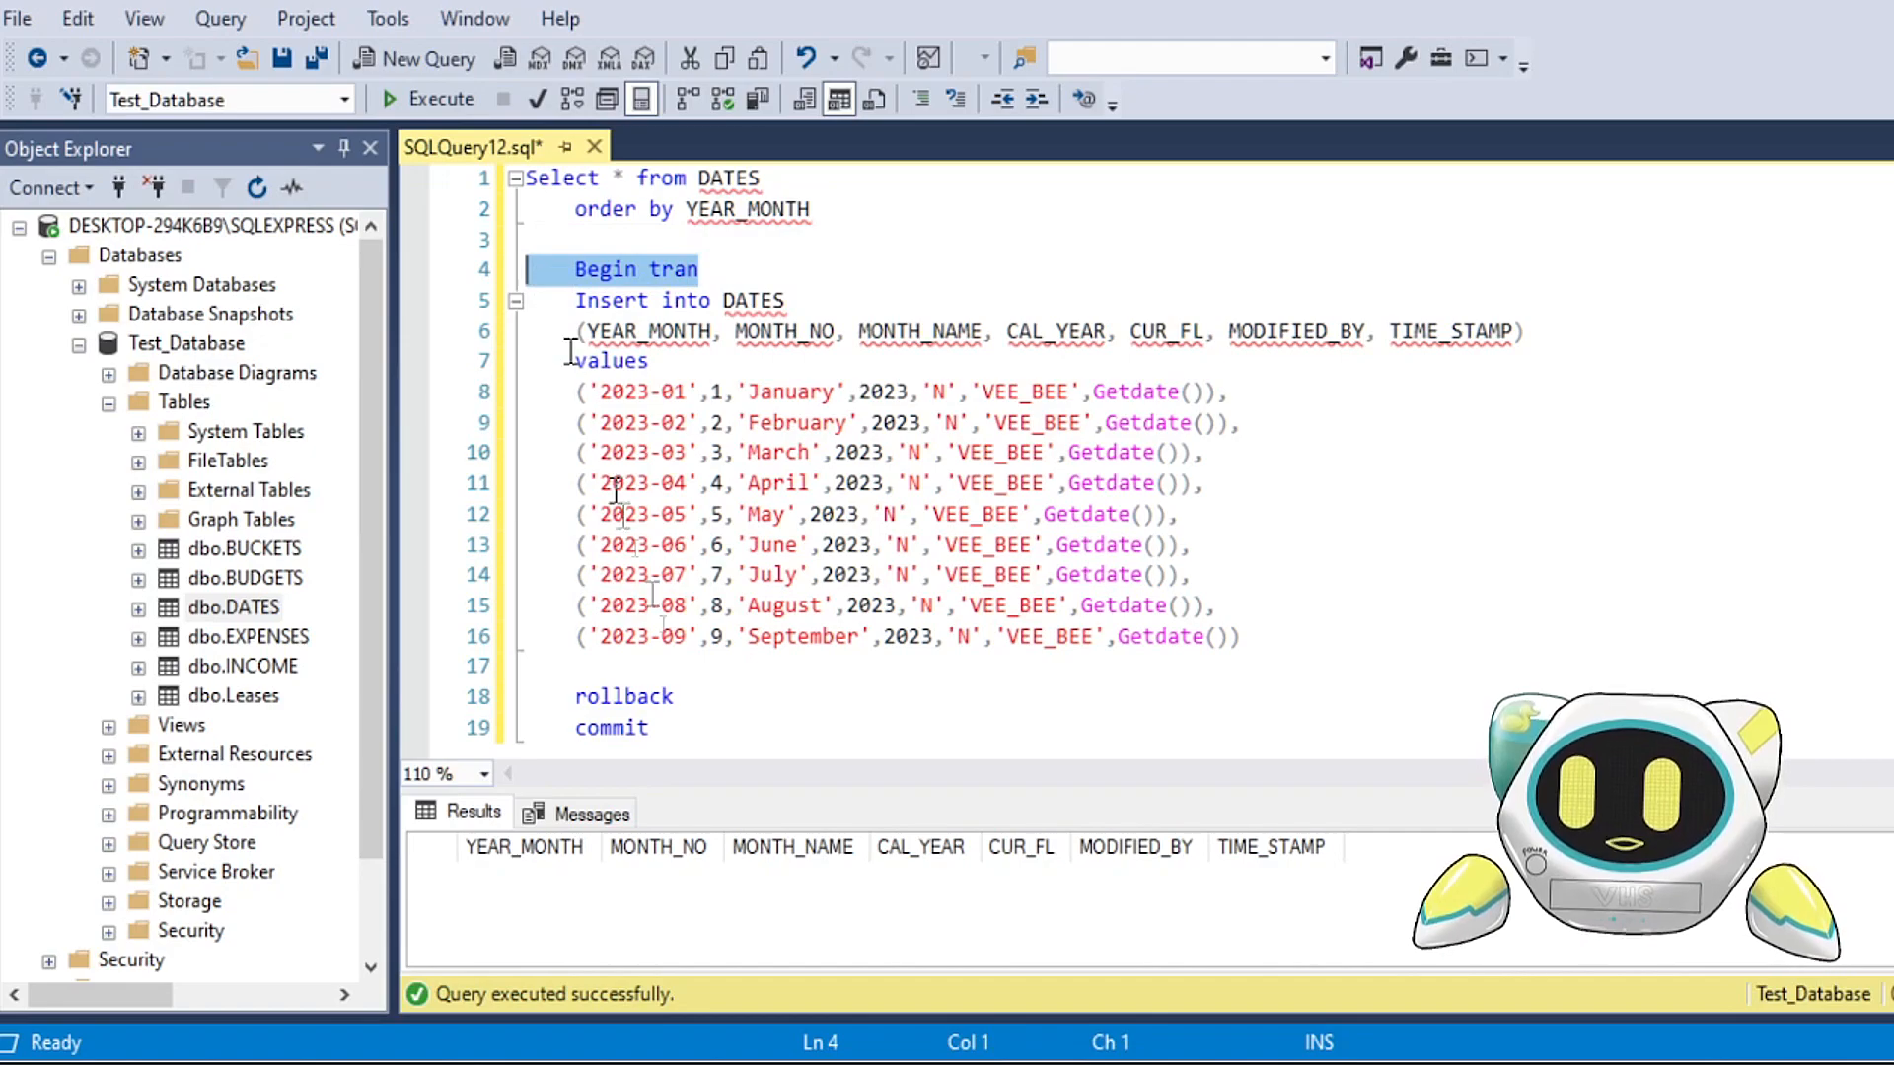
pyautogui.moveTo(528, 696); pyautogui.dragTo(730, 717)
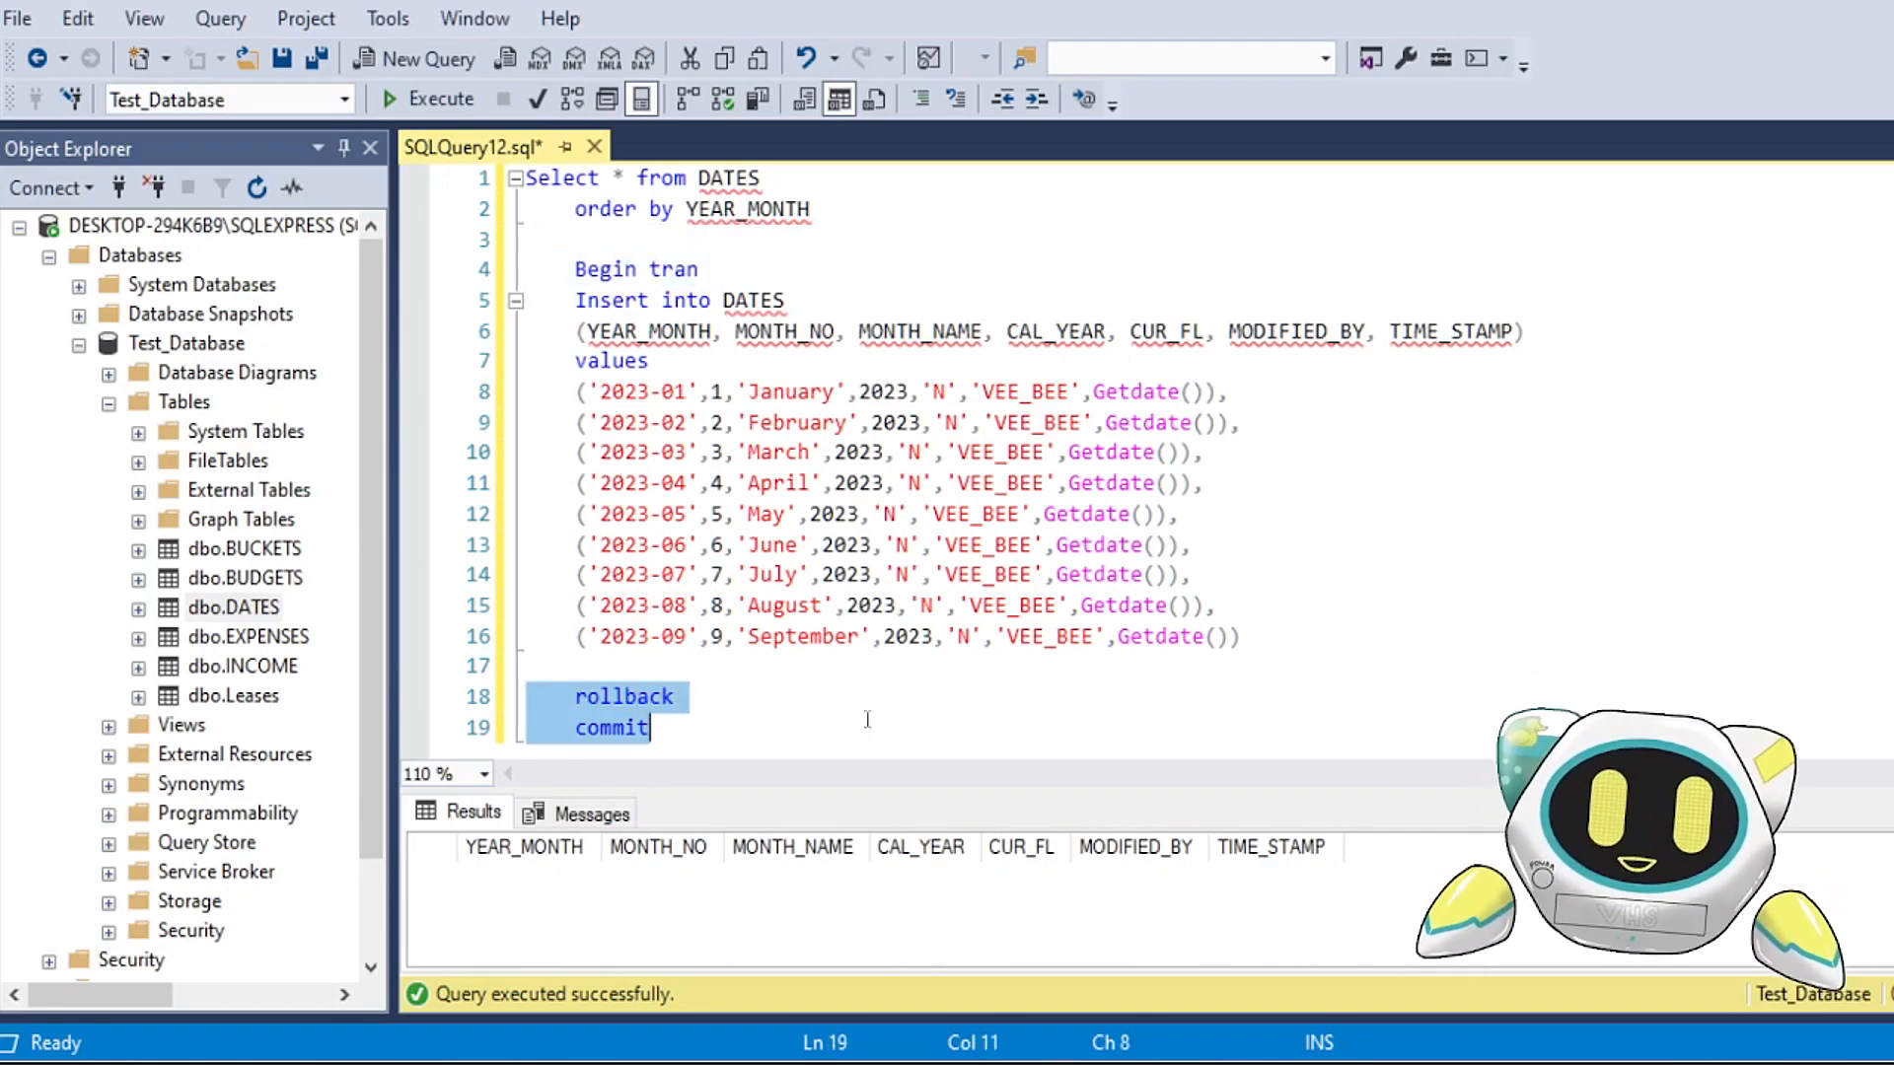
pyautogui.click(804, 728)
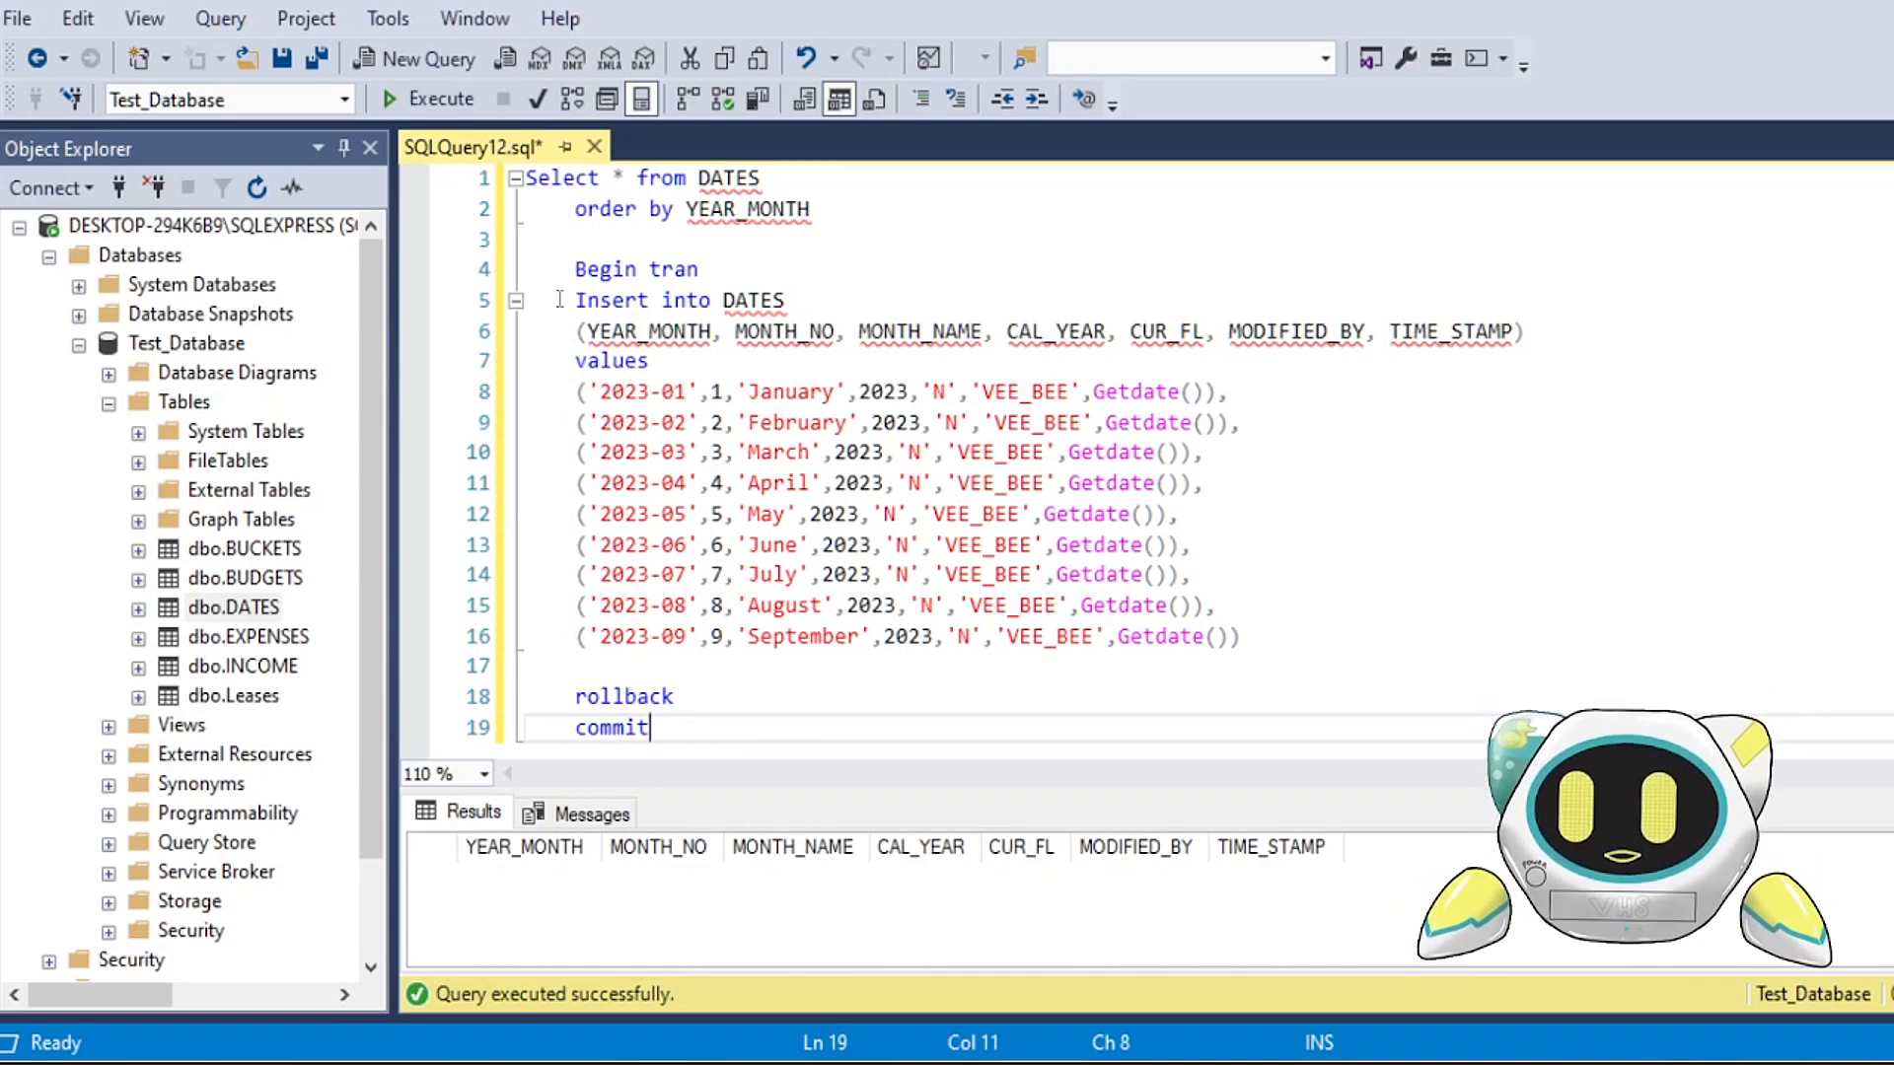
# Step: Examine the insert's target table, its parenthesised column list from YEAR_MONTH to TIME_STAMP, and the values keyword
pyautogui.moveTo(712, 300); pyautogui.dragTo(876, 280)
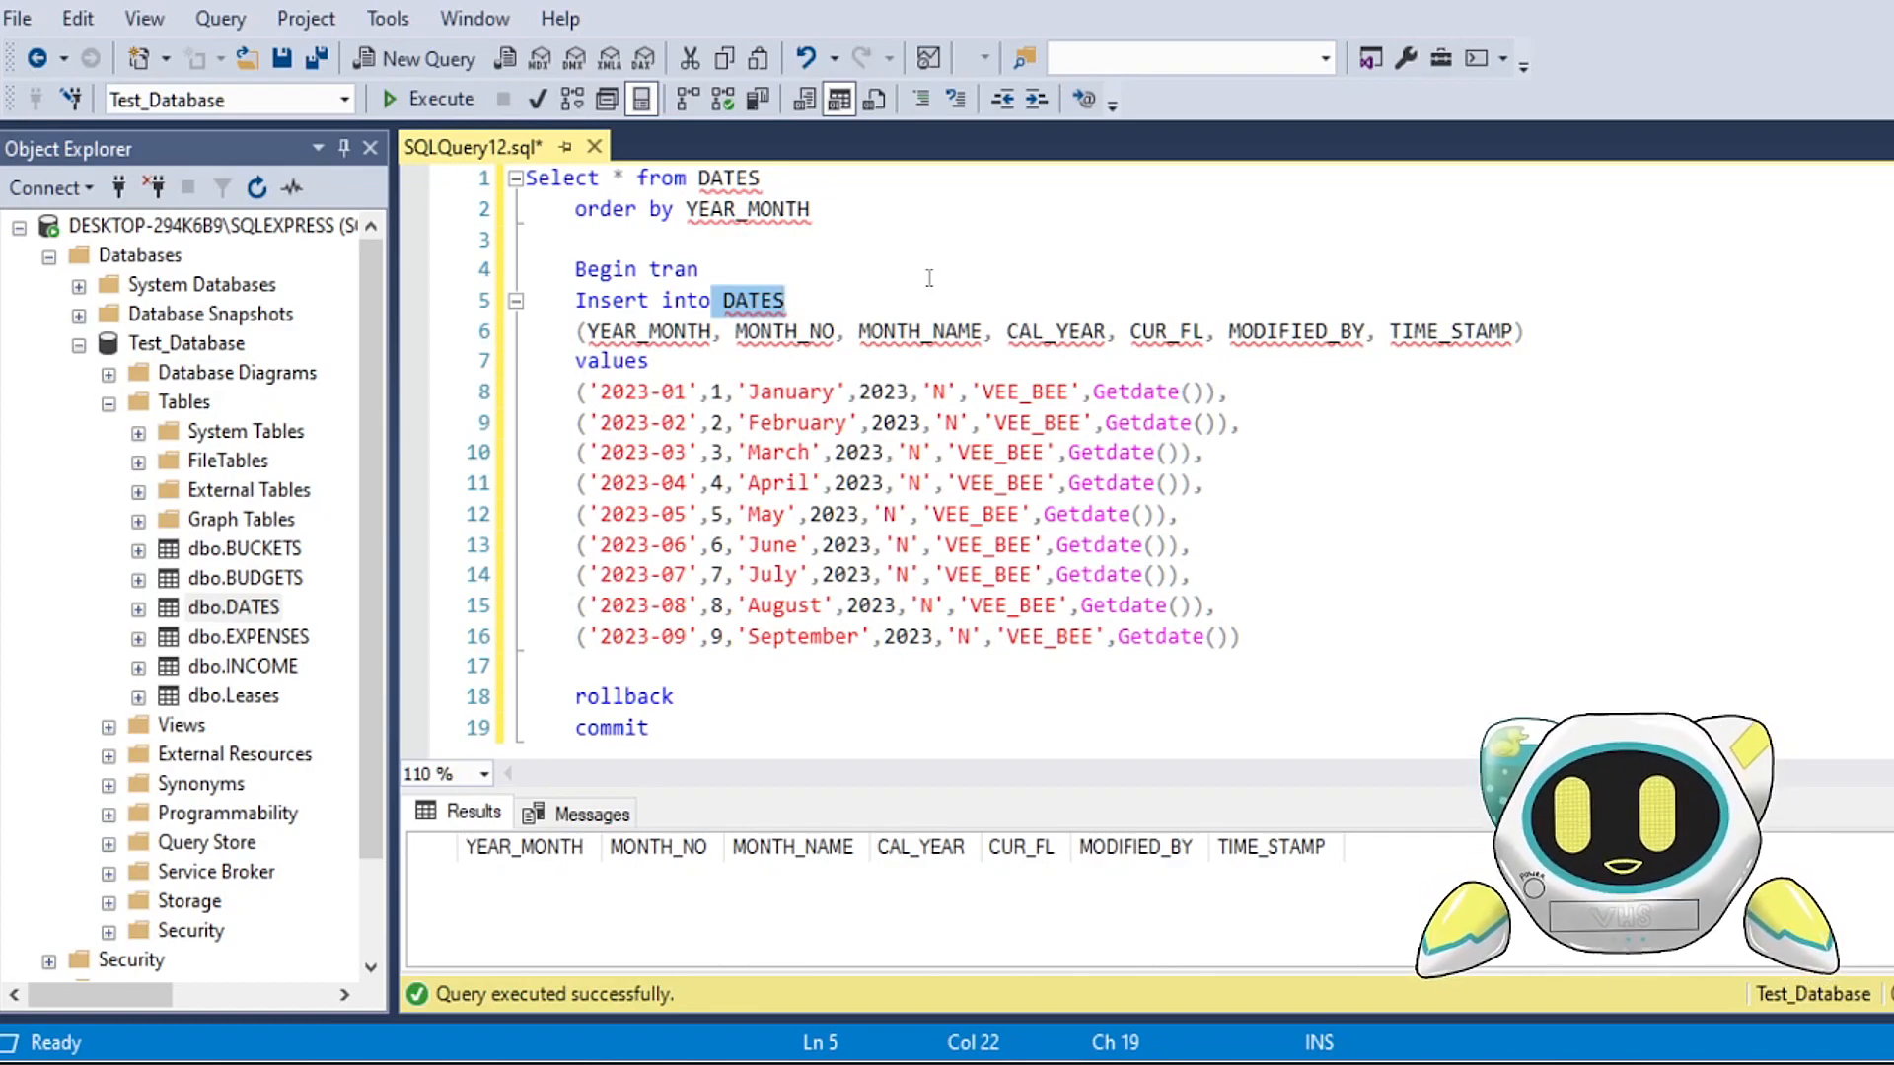
pyautogui.click(582, 332)
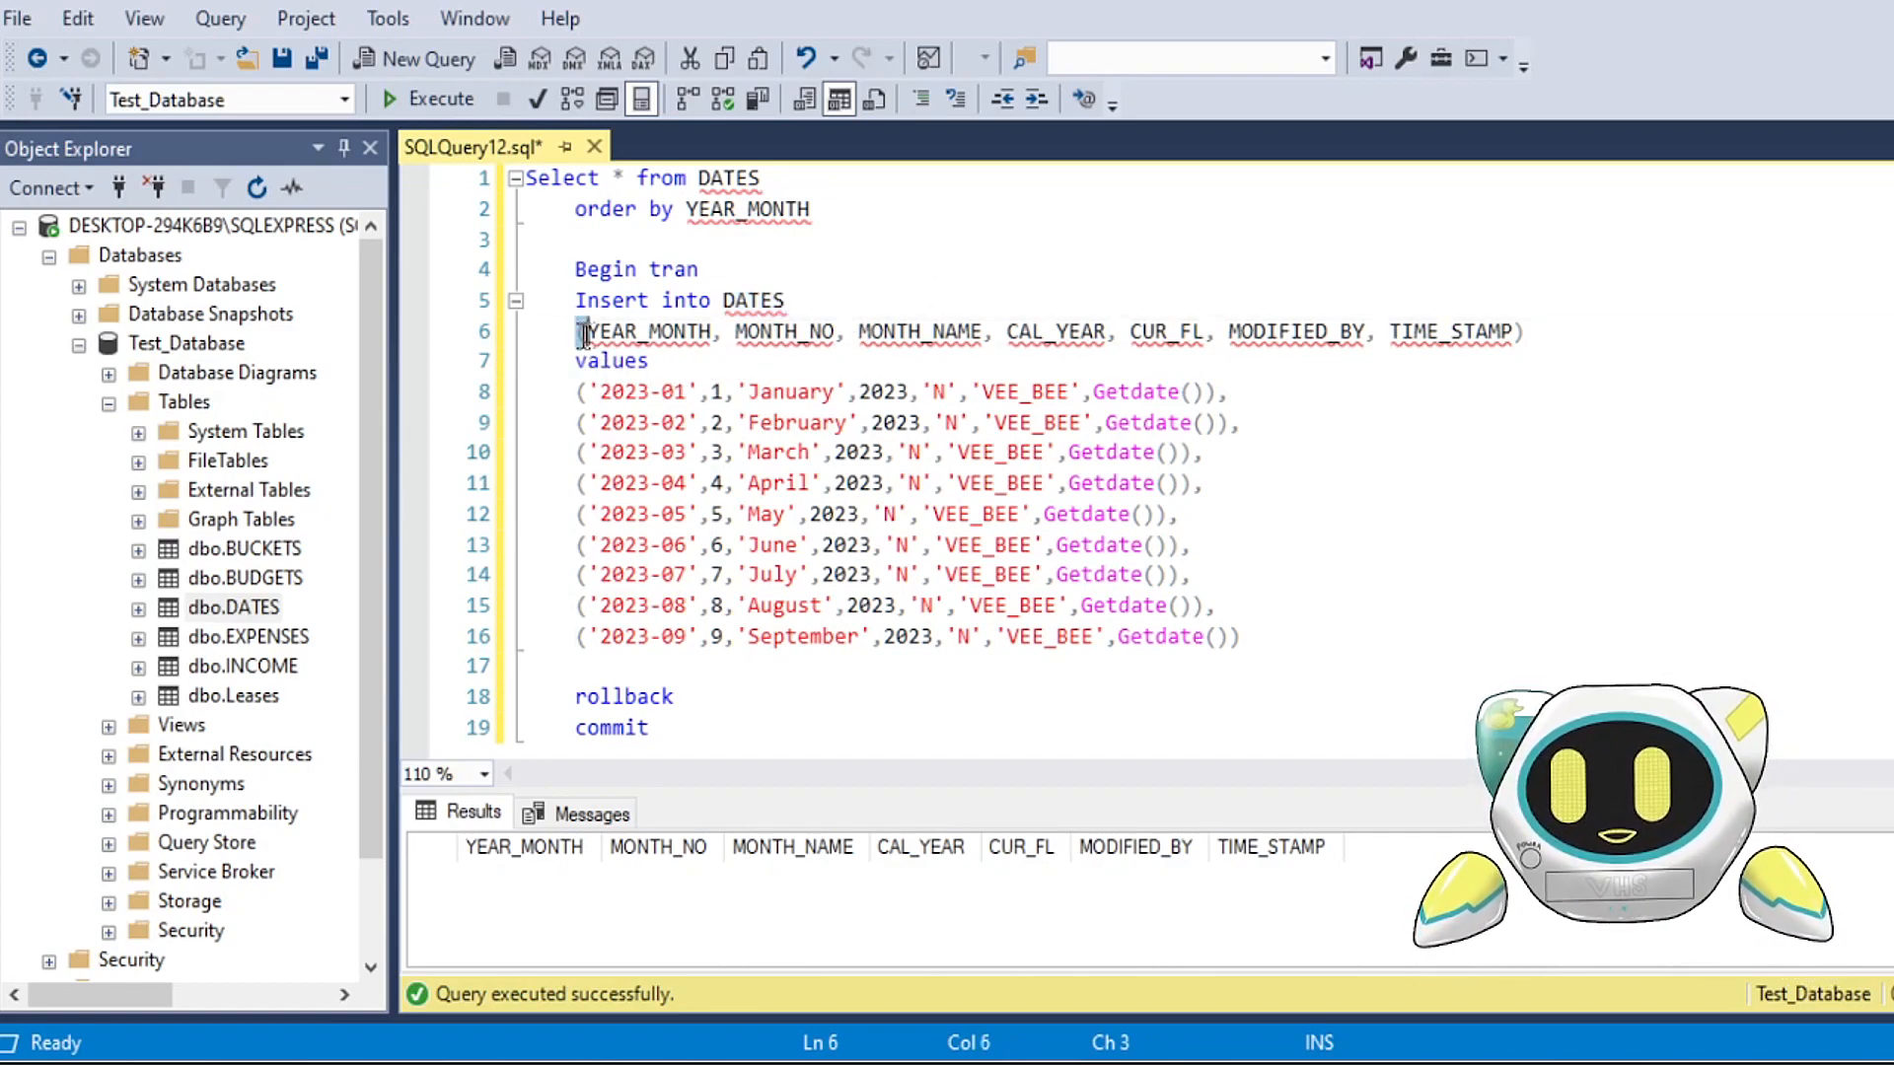
pyautogui.click(1524, 334)
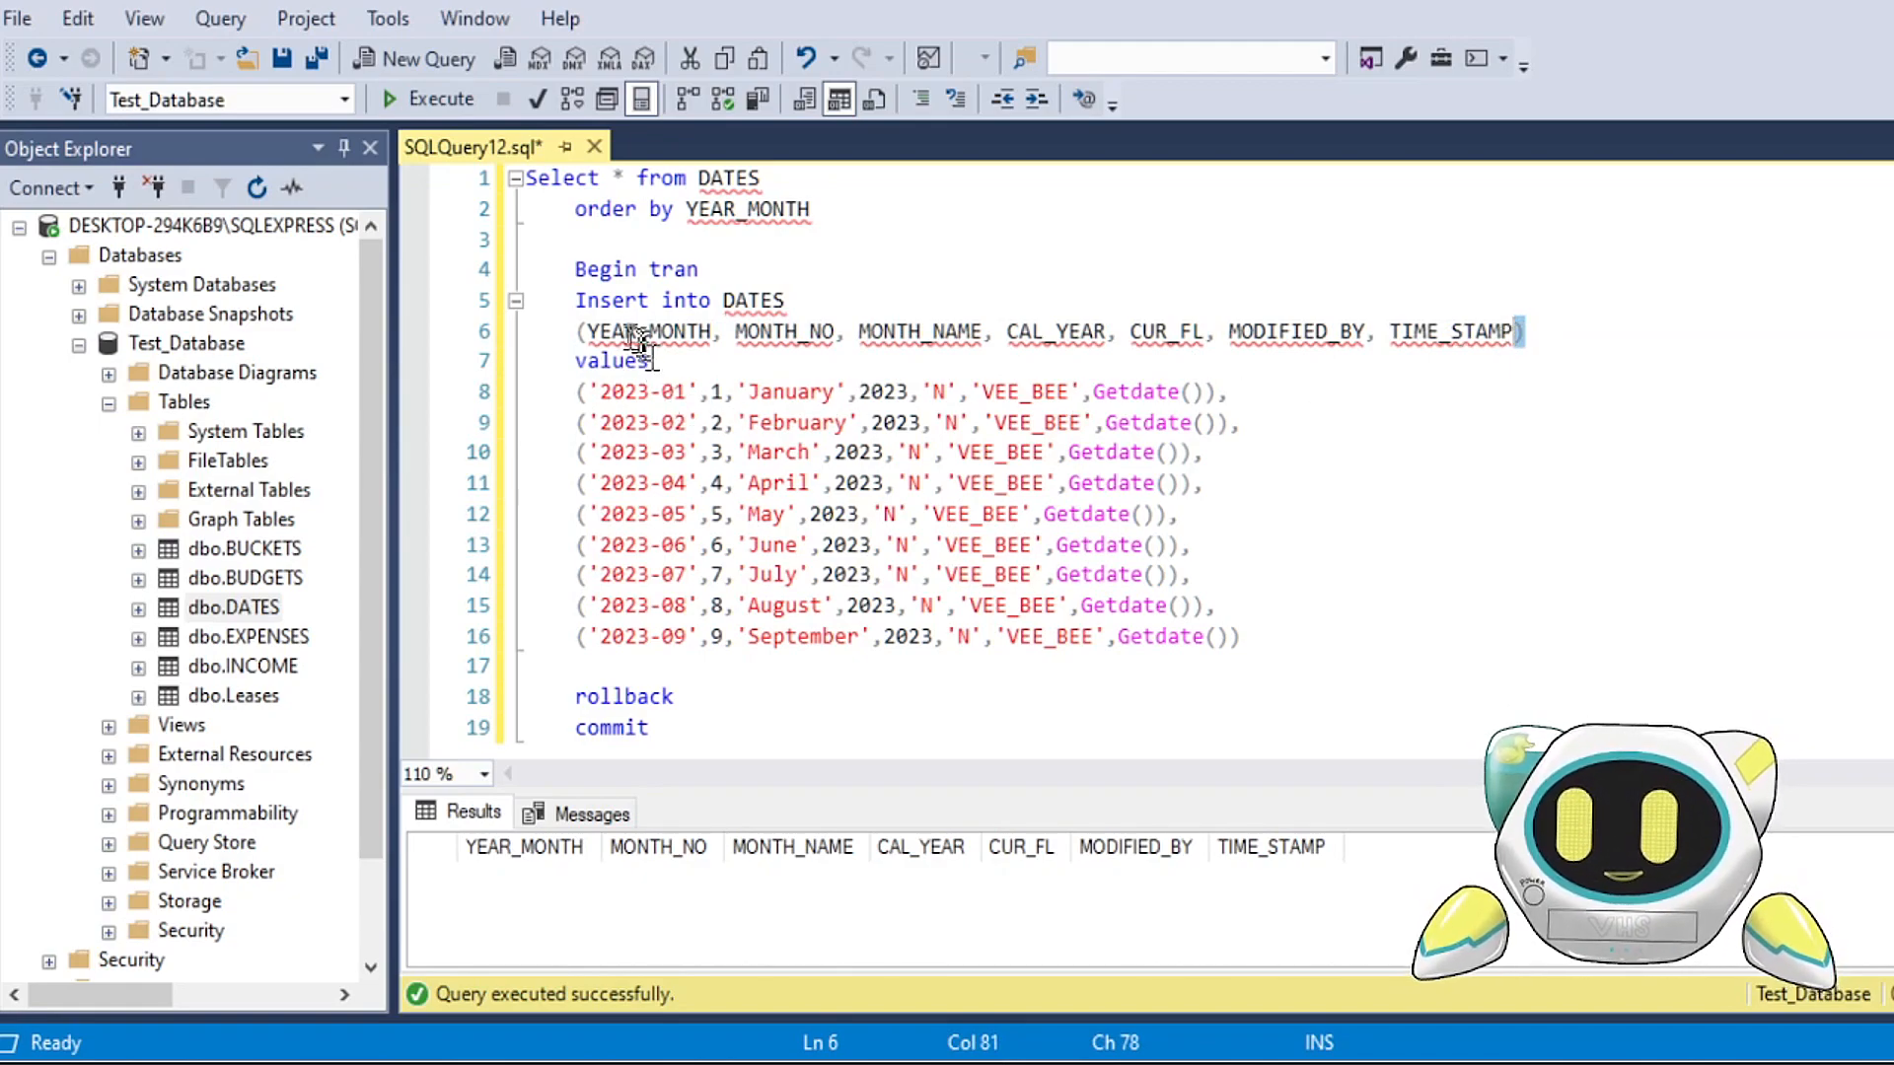
pyautogui.moveTo(579, 333); pyautogui.dragTo(1134, 334)
pyautogui.click(680, 393)
pyautogui.click(663, 361)
pyautogui.moveTo(663, 361); pyautogui.dragTo(572, 367)
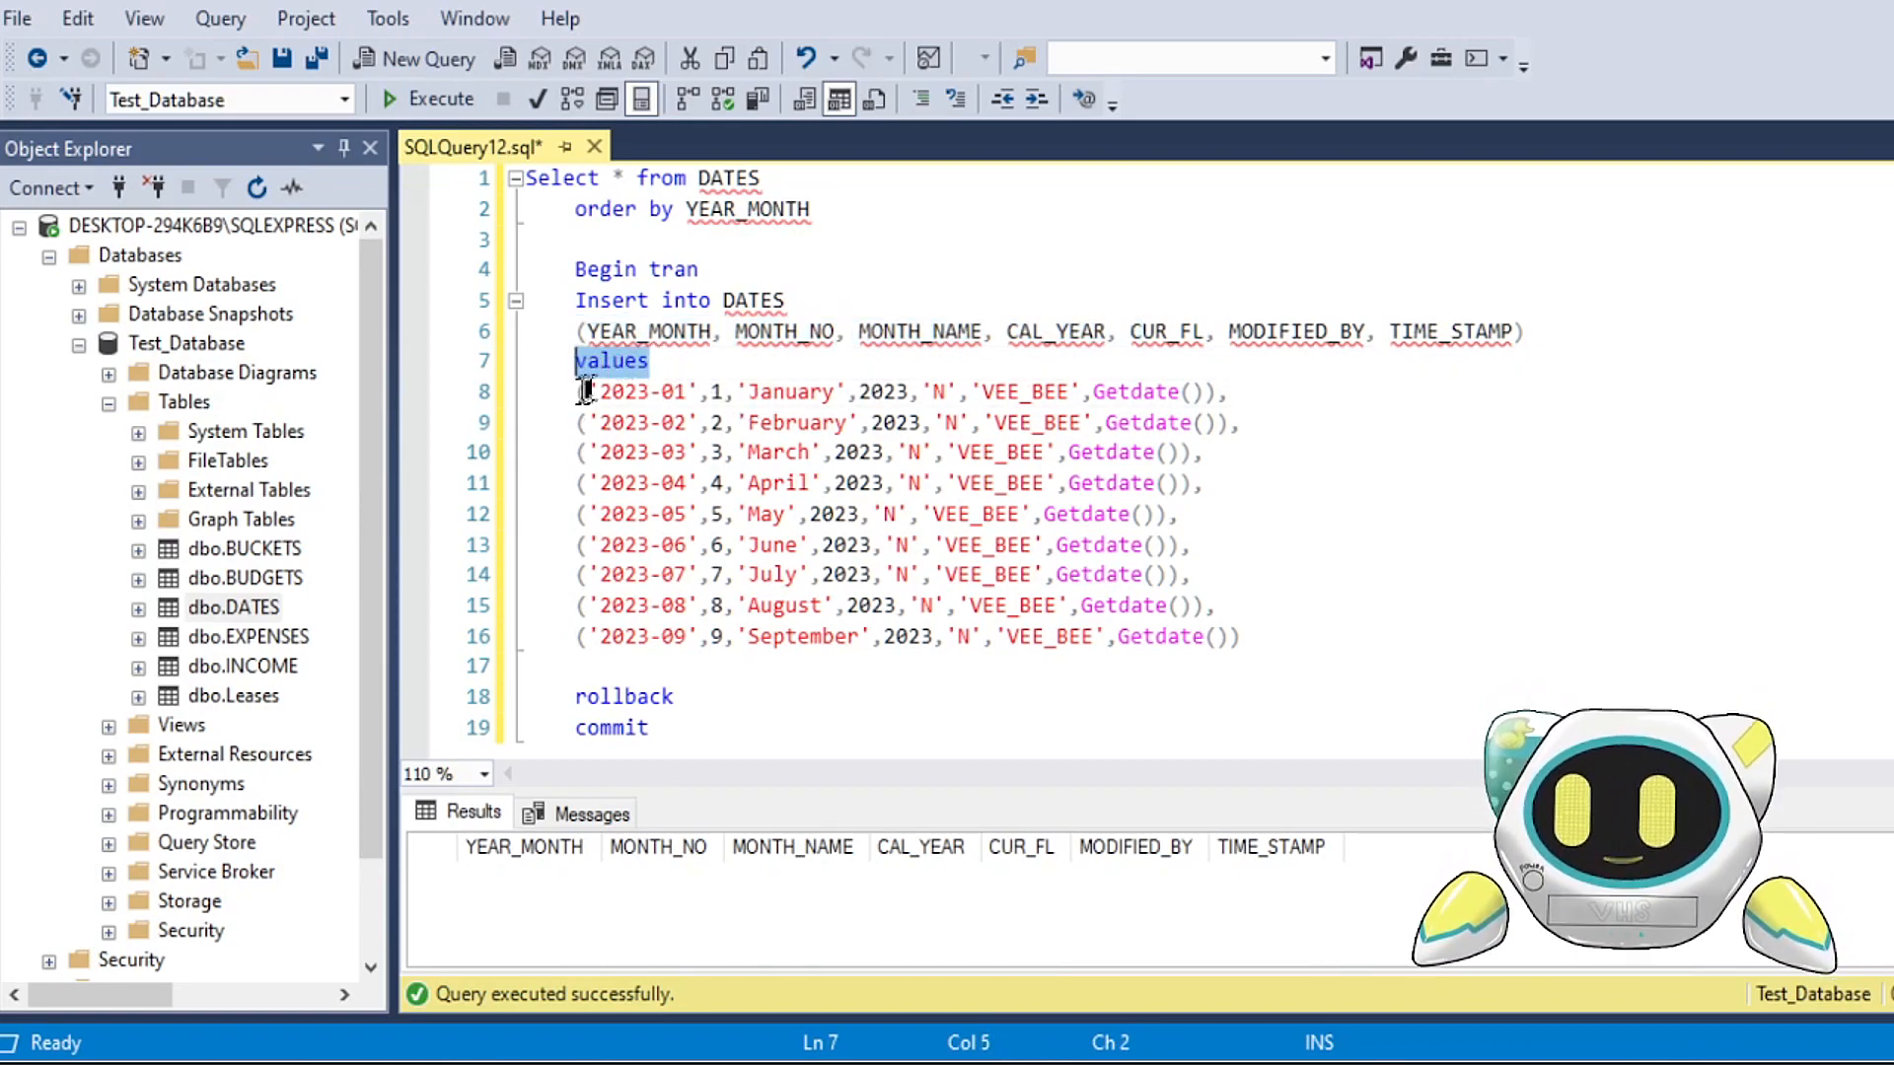
# Step: Examine how the January to March value rows are enclosed in parentheses, matched to the column order and separated by commas
pyautogui.doubleClick(579, 393)
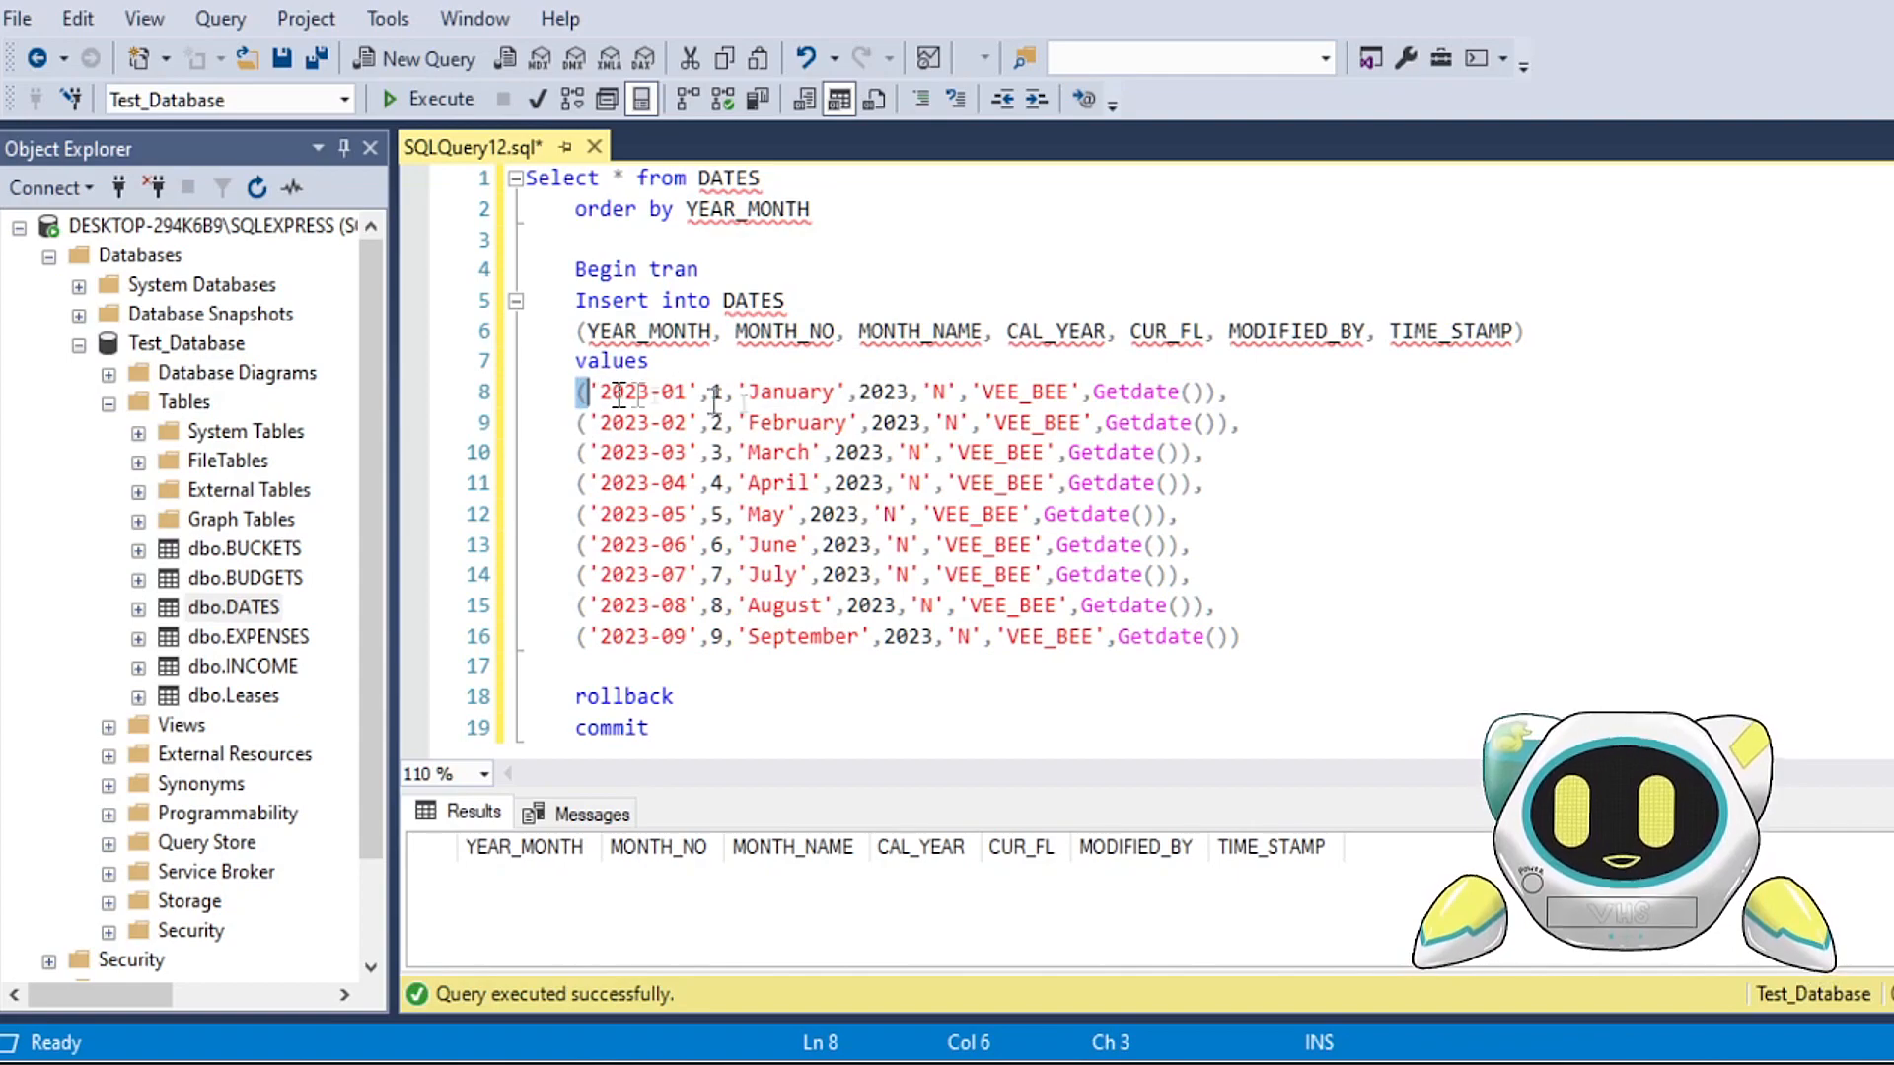
pyautogui.doubleClick(1212, 393)
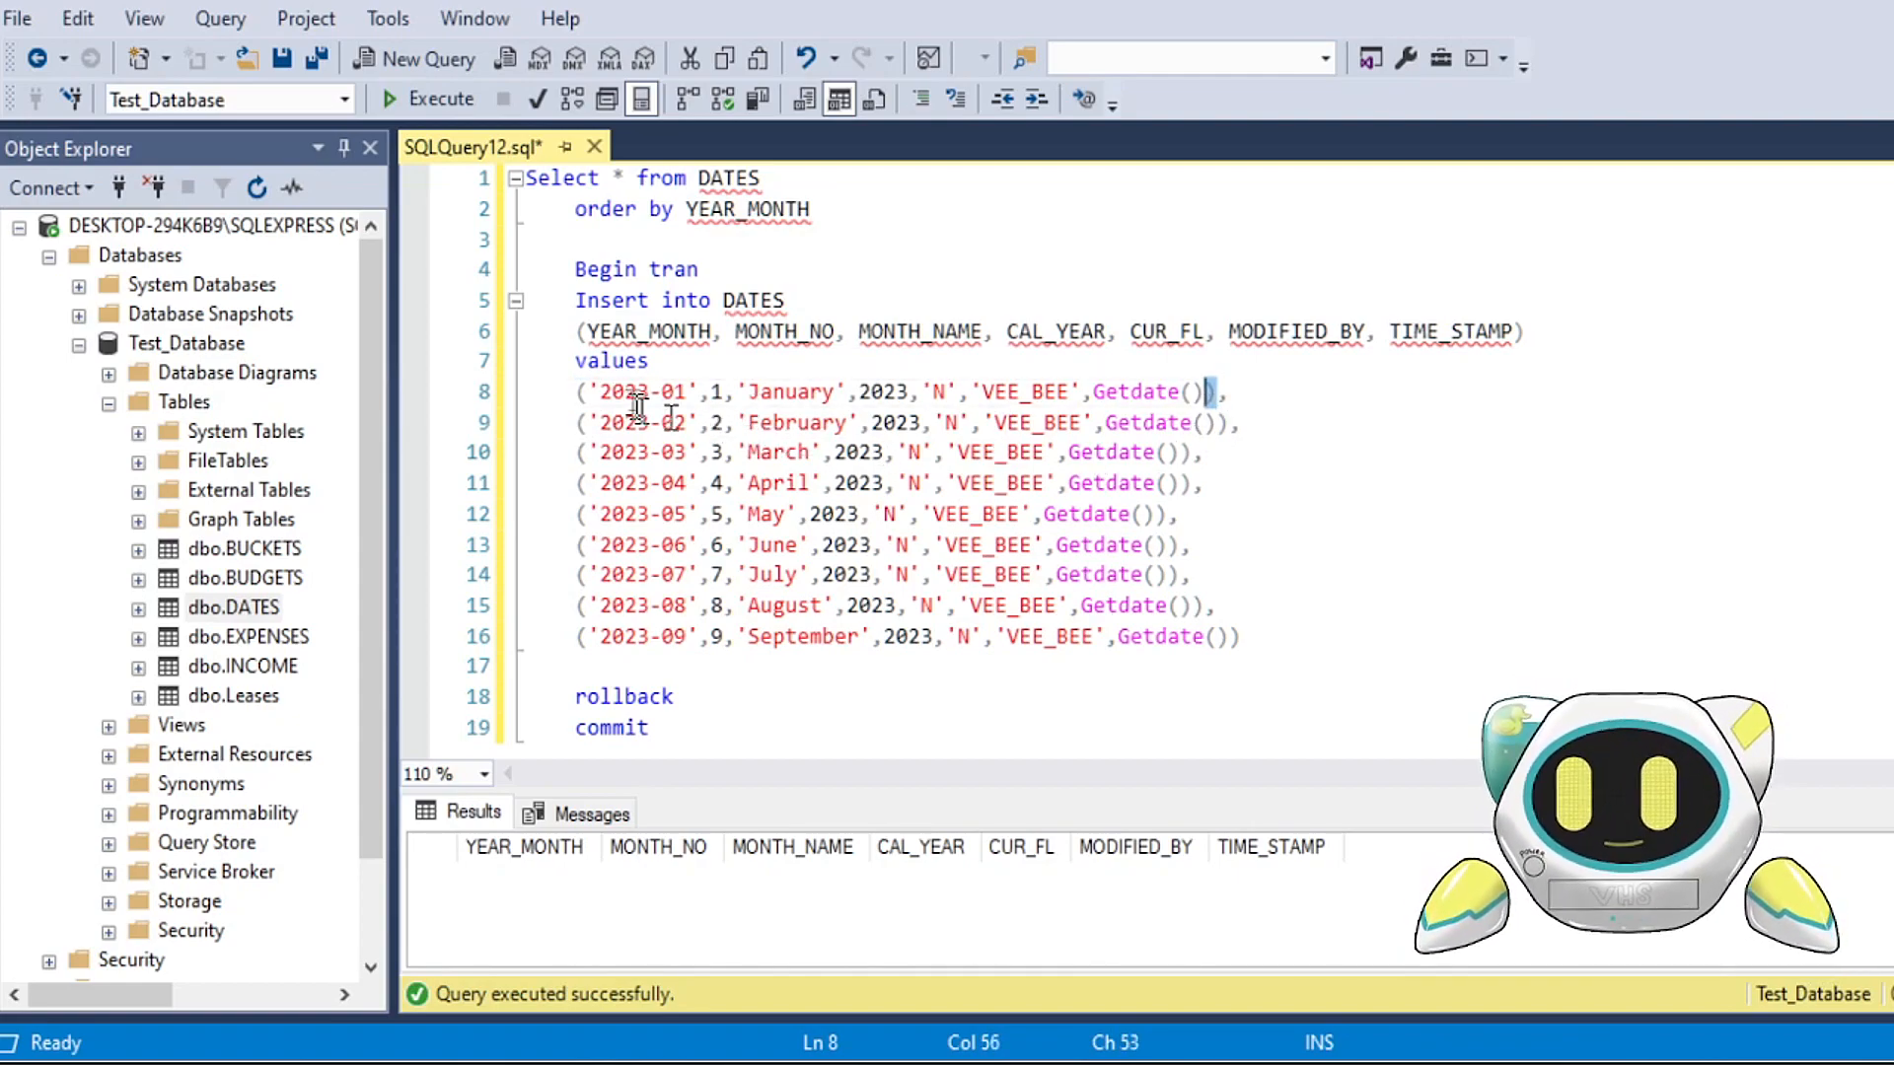
pyautogui.moveTo(599, 392); pyautogui.dragTo(692, 390)
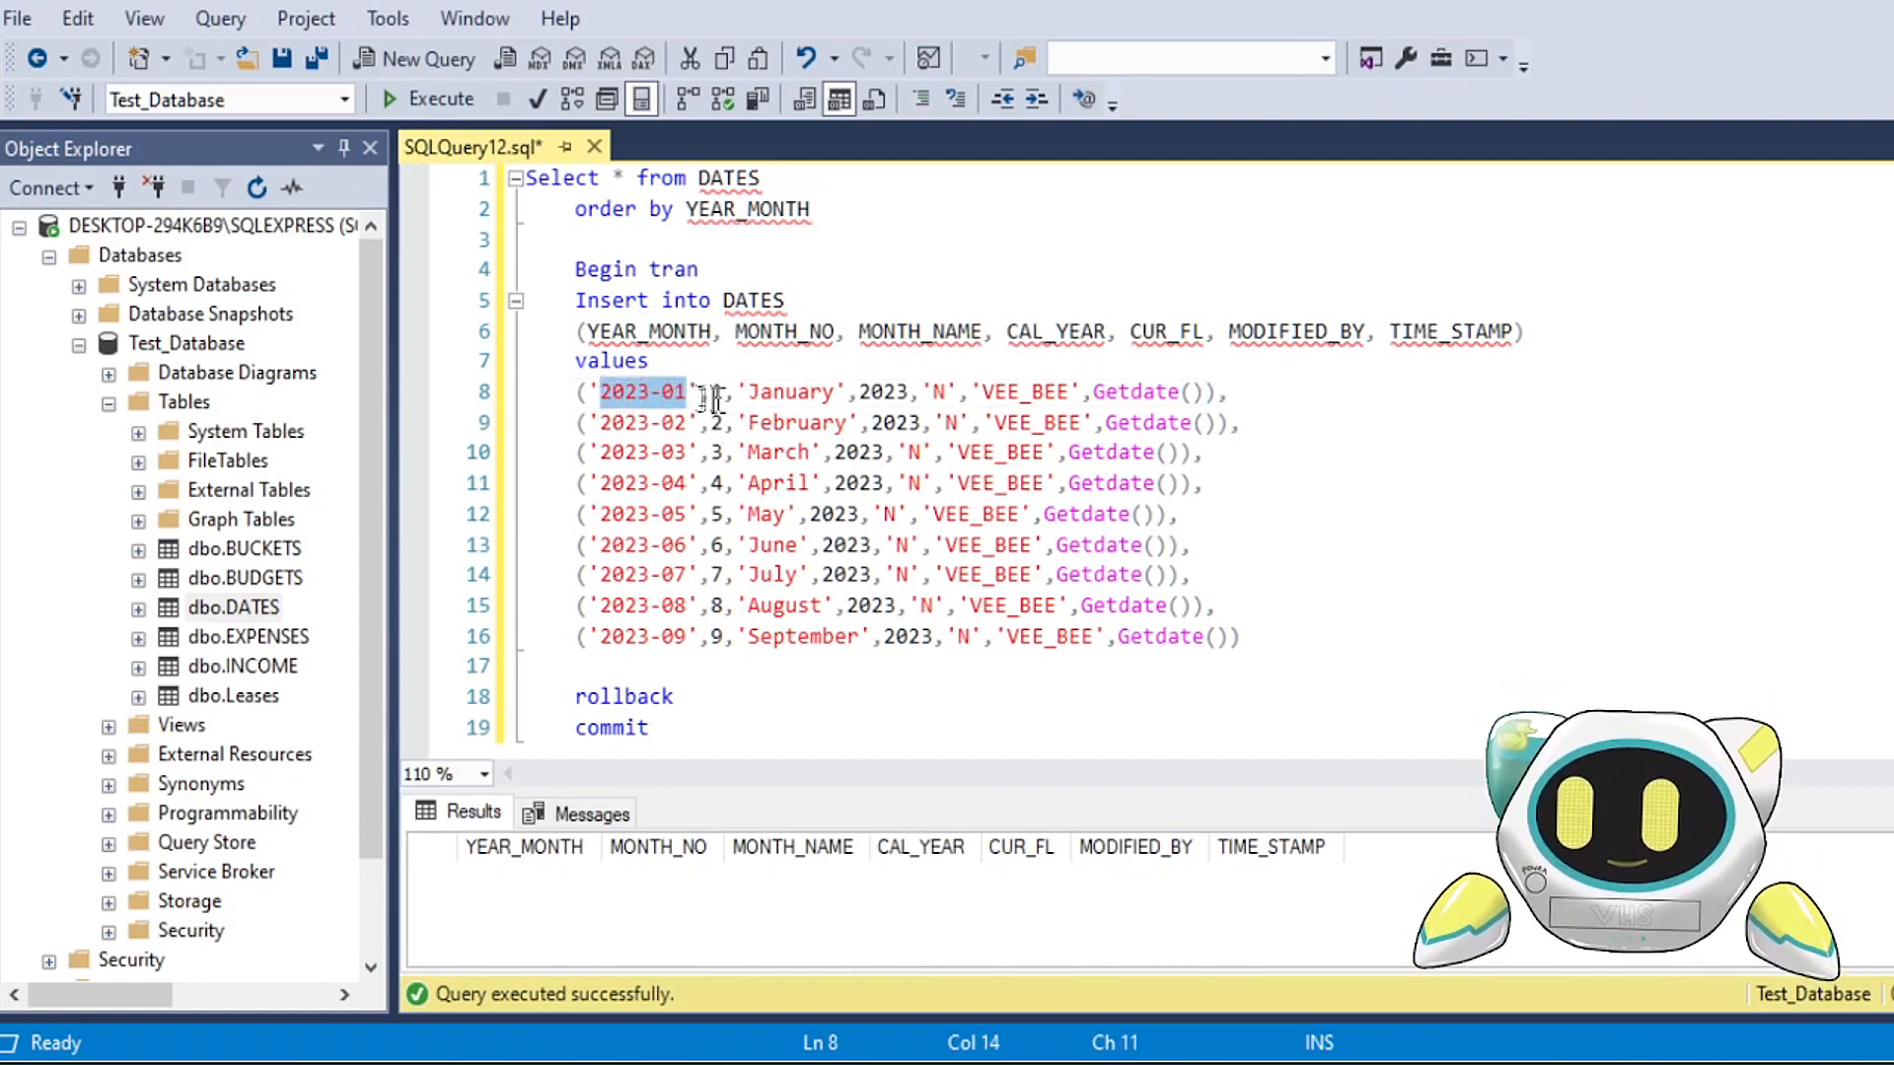
pyautogui.click(677, 398)
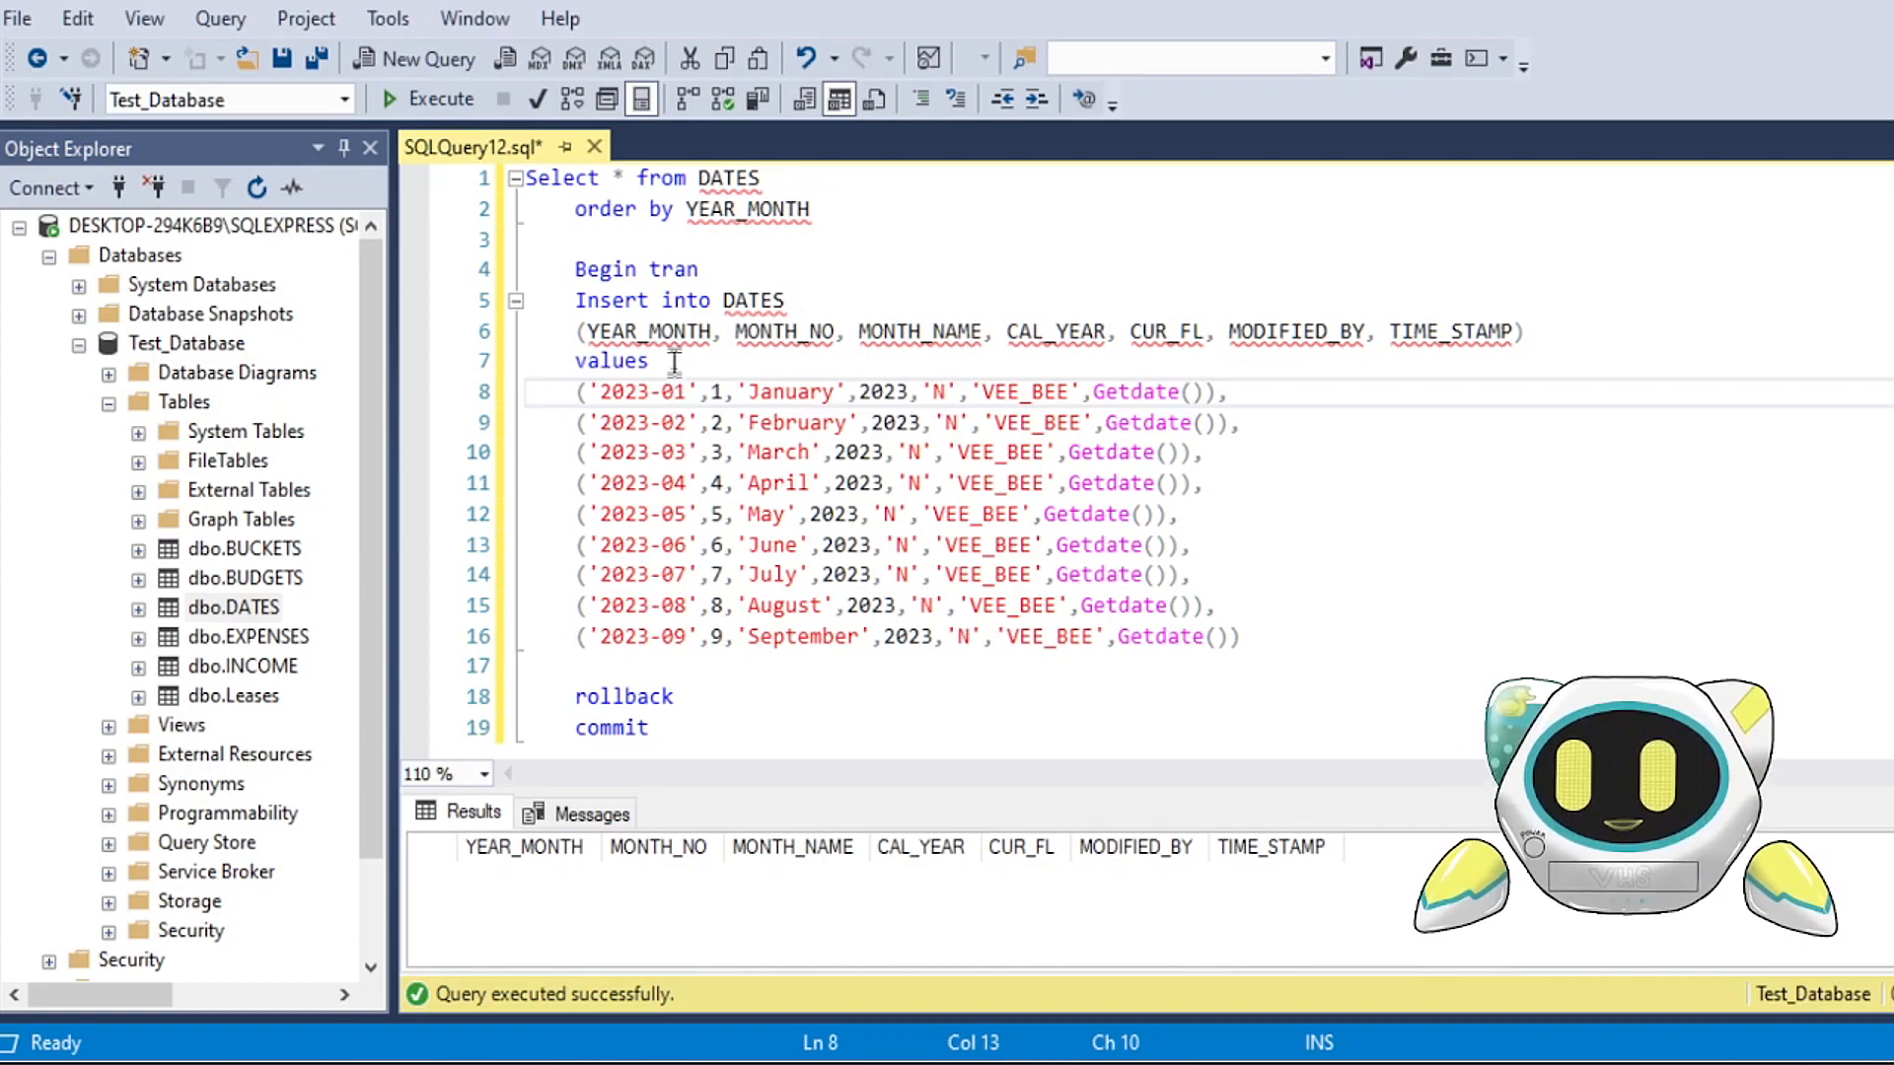
pyautogui.moveTo(610, 331); pyautogui.dragTo(809, 333)
pyautogui.click(730, 387)
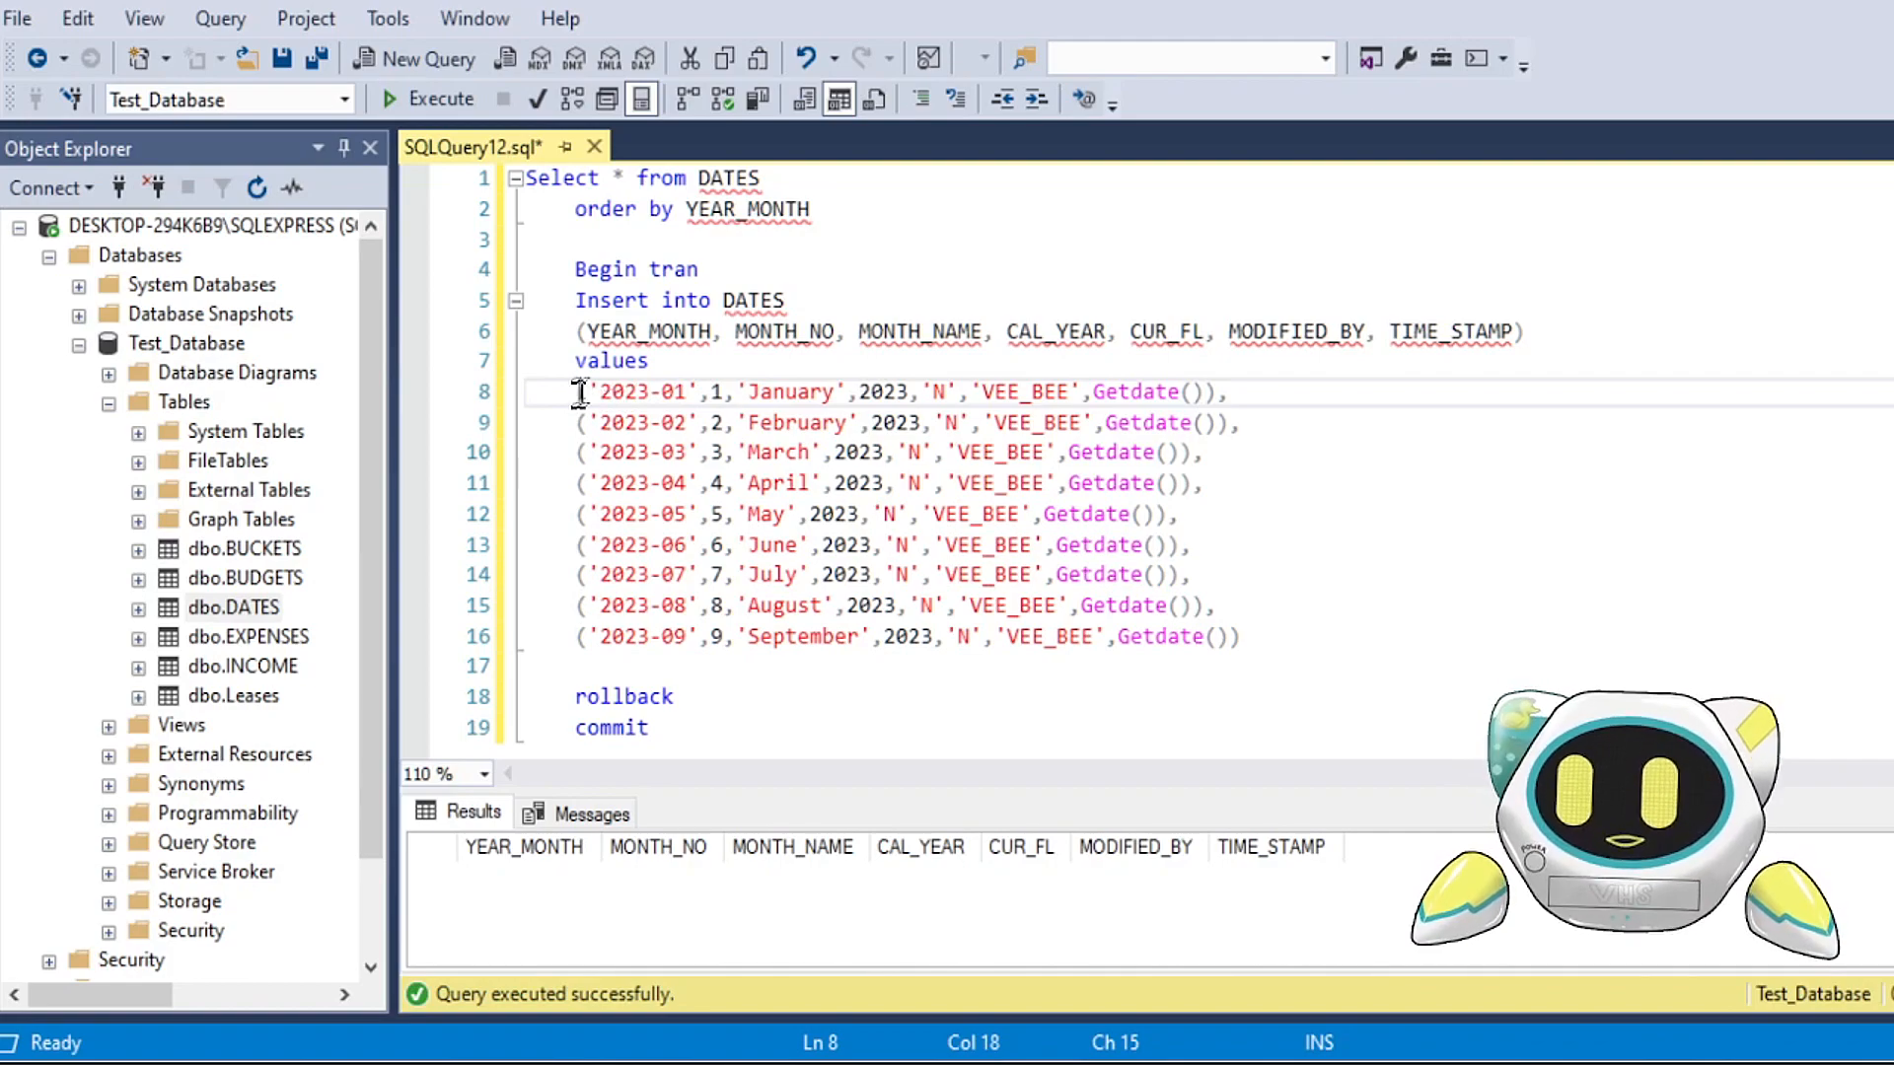
pyautogui.moveTo(582, 391); pyautogui.dragTo(1231, 390)
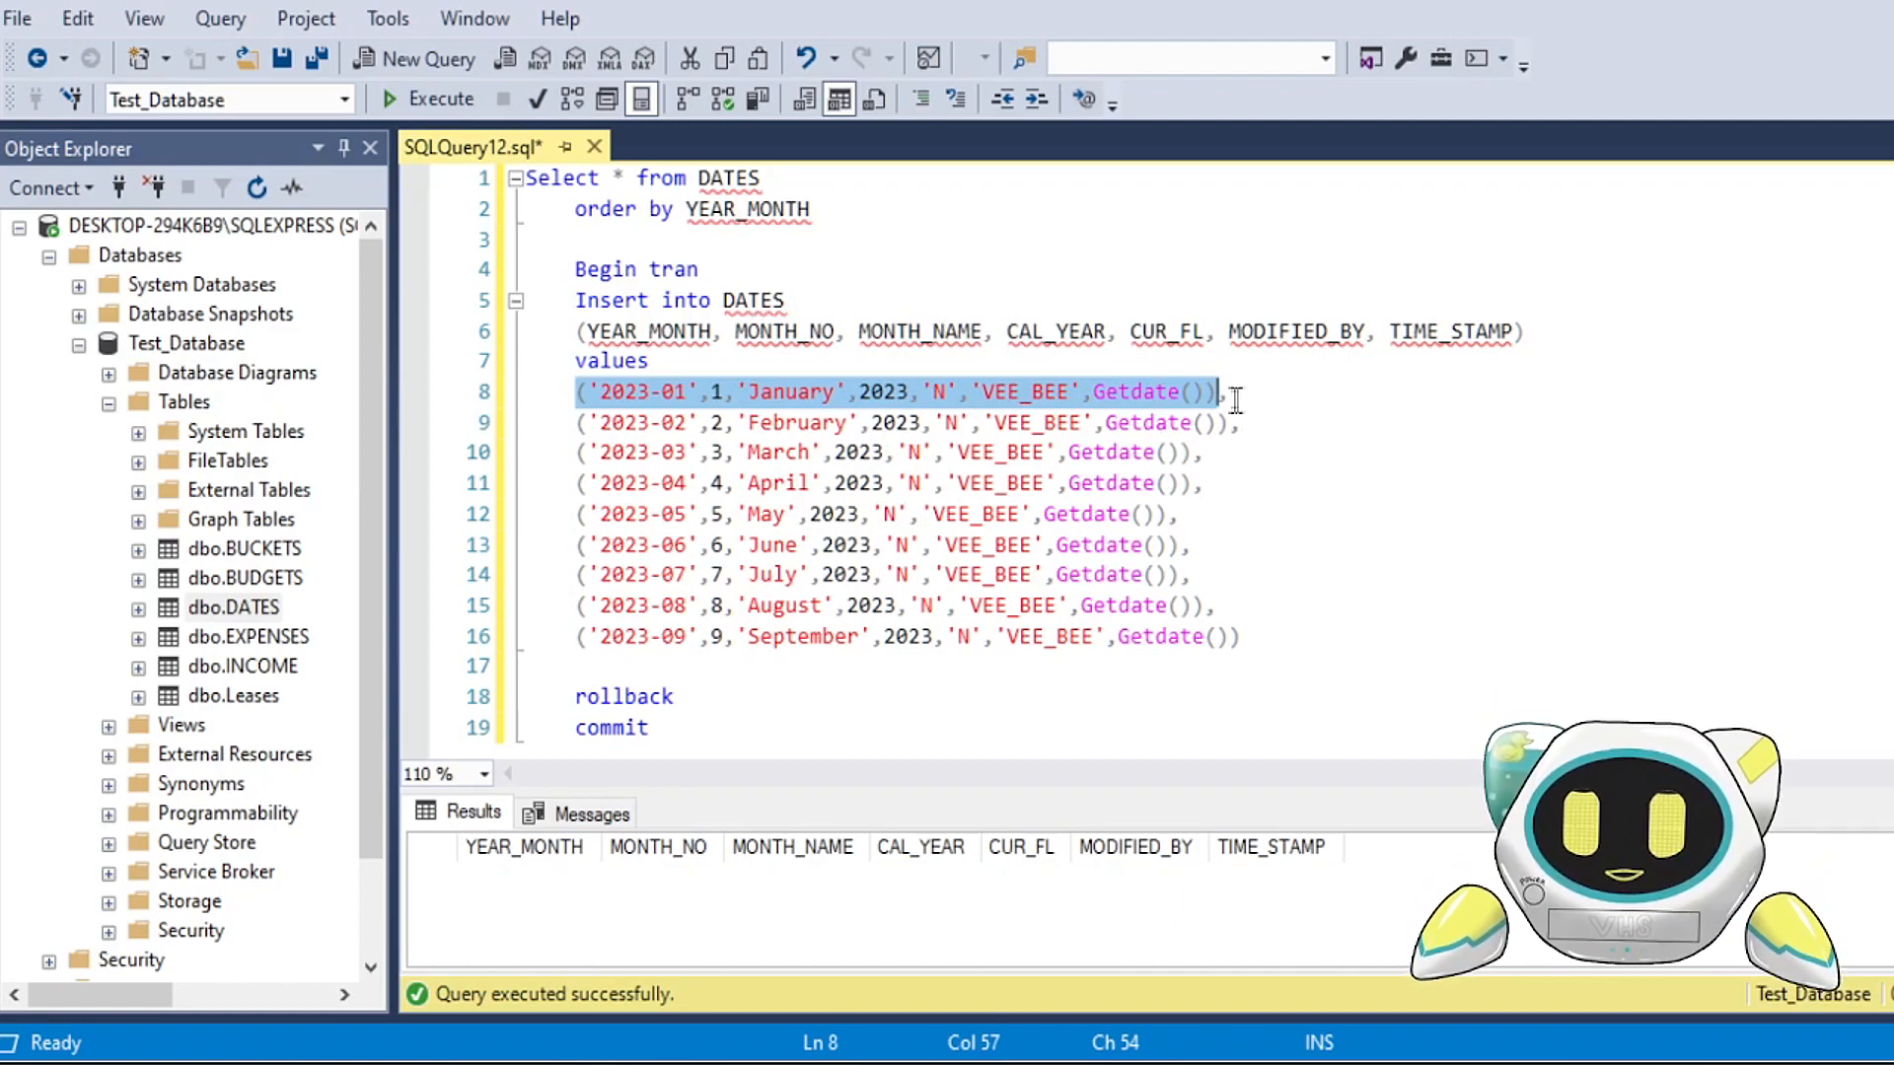
pyautogui.moveTo(1233, 393); pyautogui.dragTo(1223, 400)
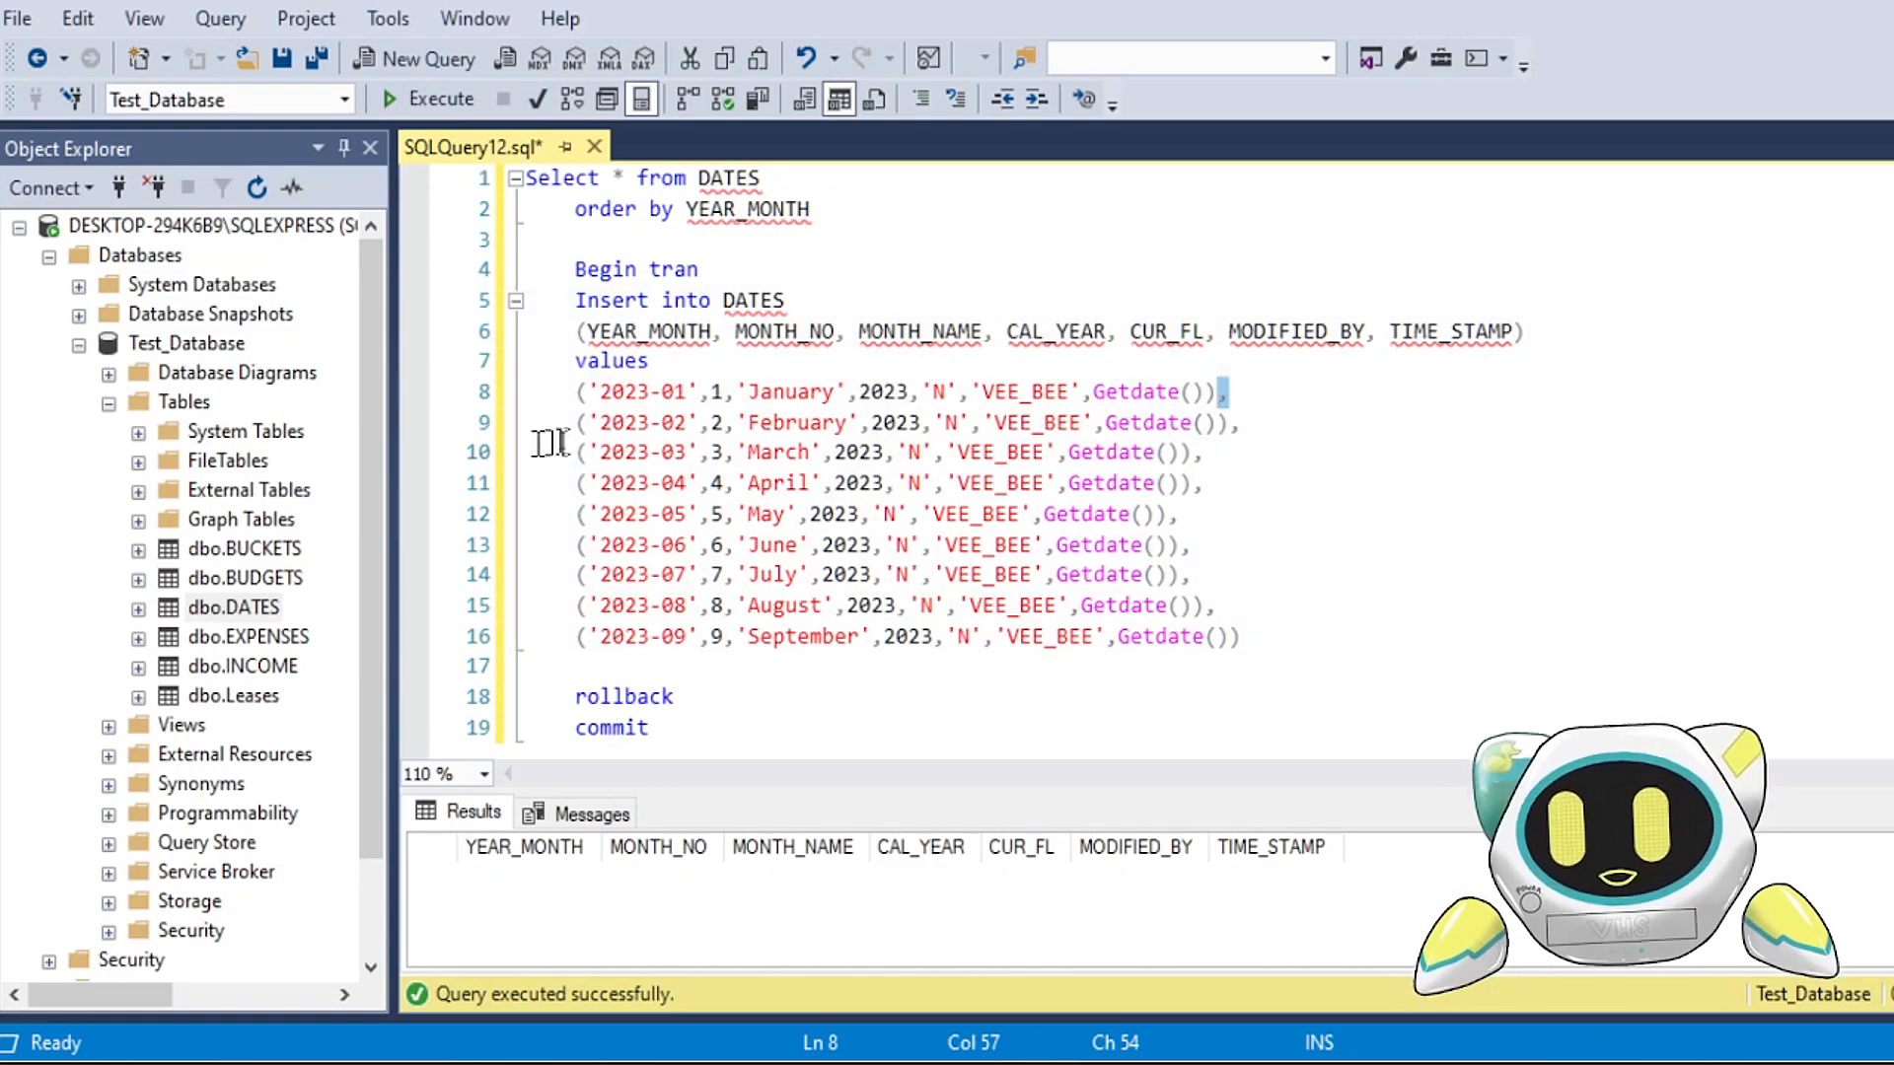
pyautogui.moveTo(568, 424); pyautogui.dragTo(965, 426)
pyautogui.click(602, 456)
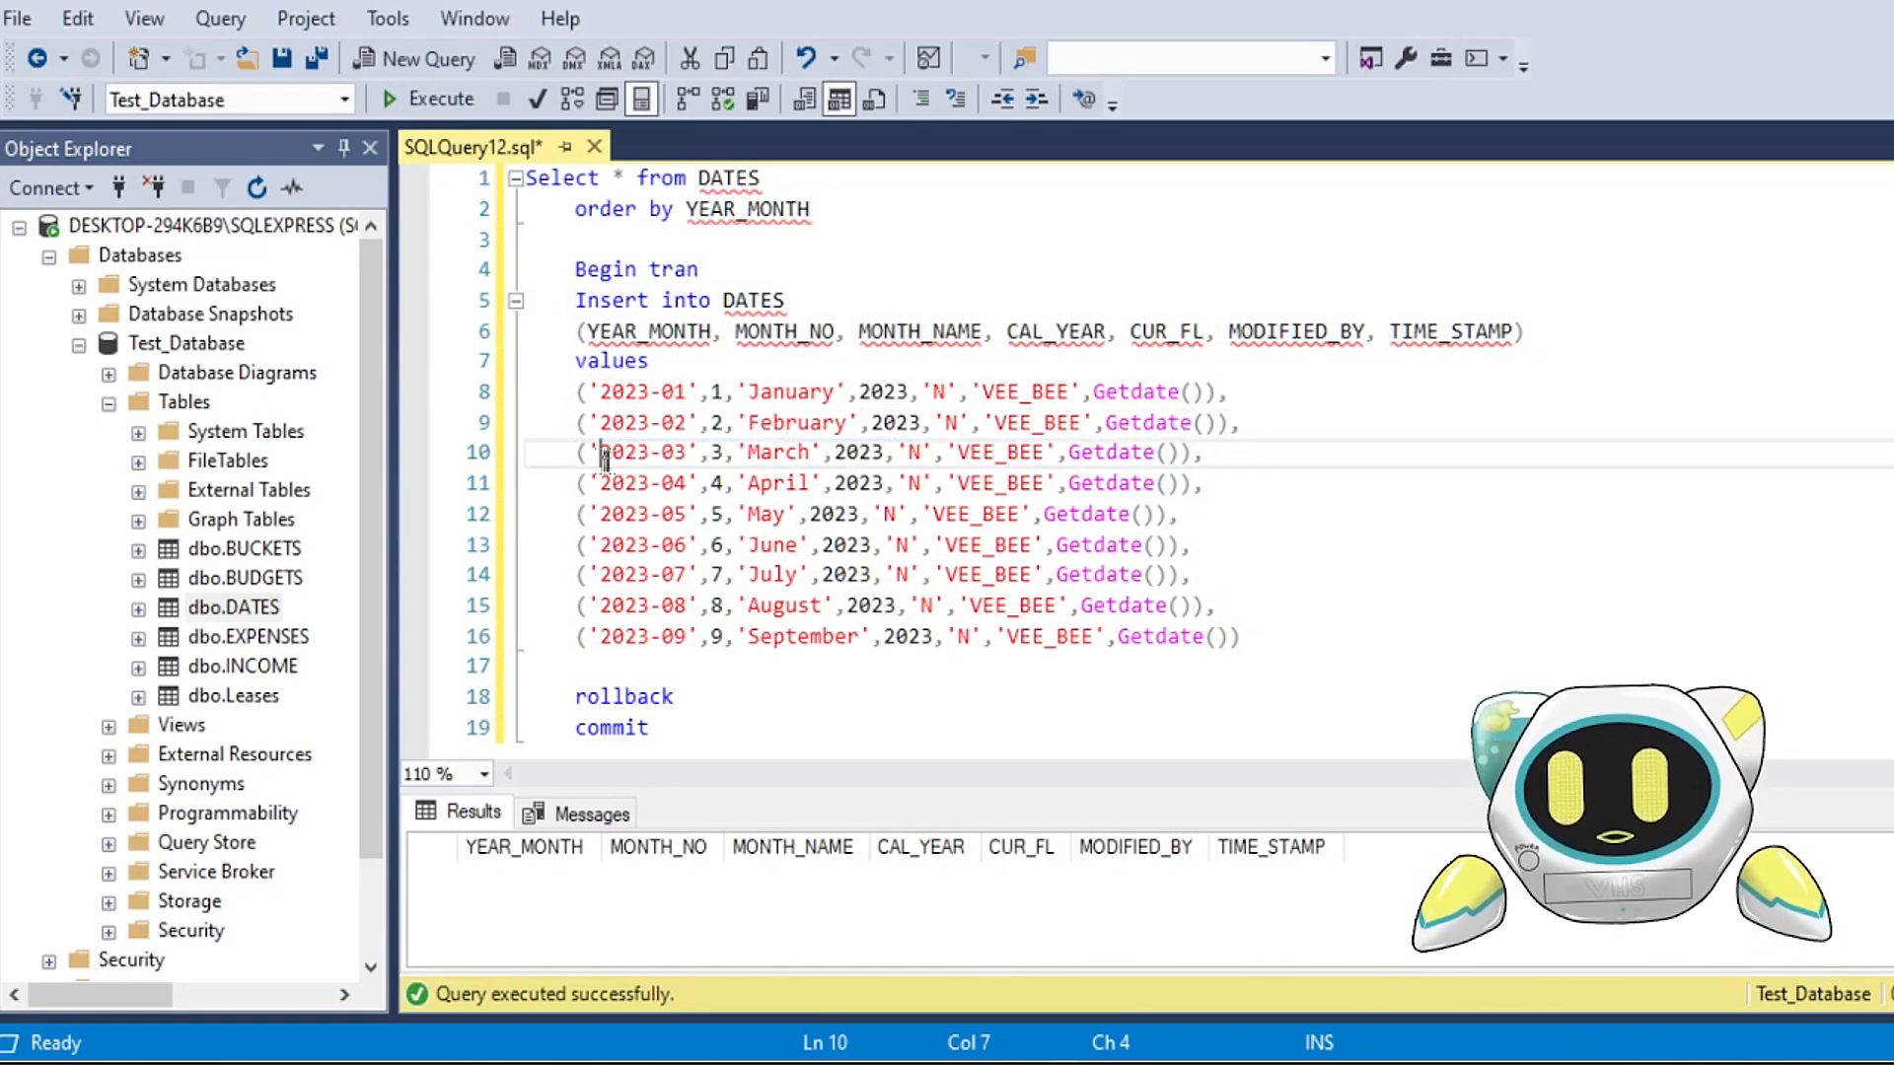
pyautogui.moveTo(579, 456); pyautogui.dragTo(589, 456)
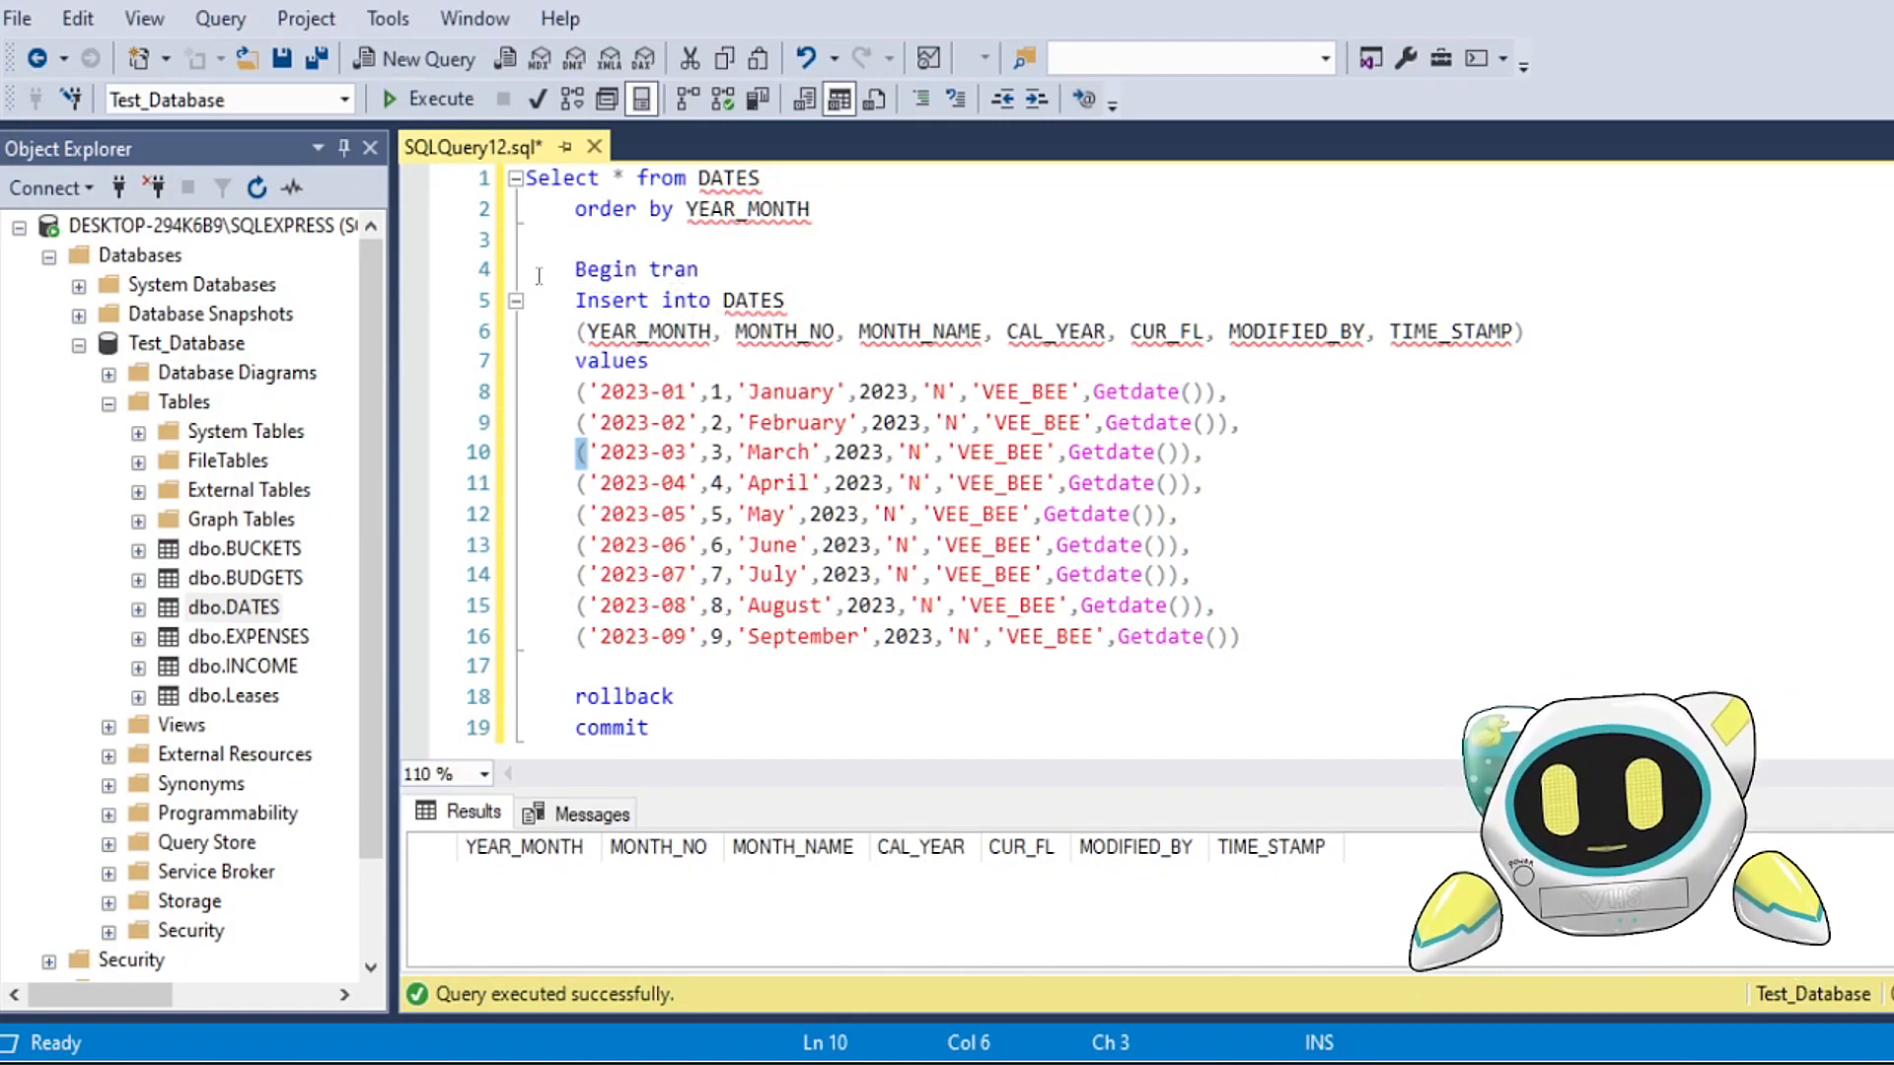
# Step: Run the block from Begin tran through the September row, and query DATES ordered by YEAR_MONTH to check the inserted rows
pyautogui.moveTo(549, 275); pyautogui.dragTo(1310, 633)
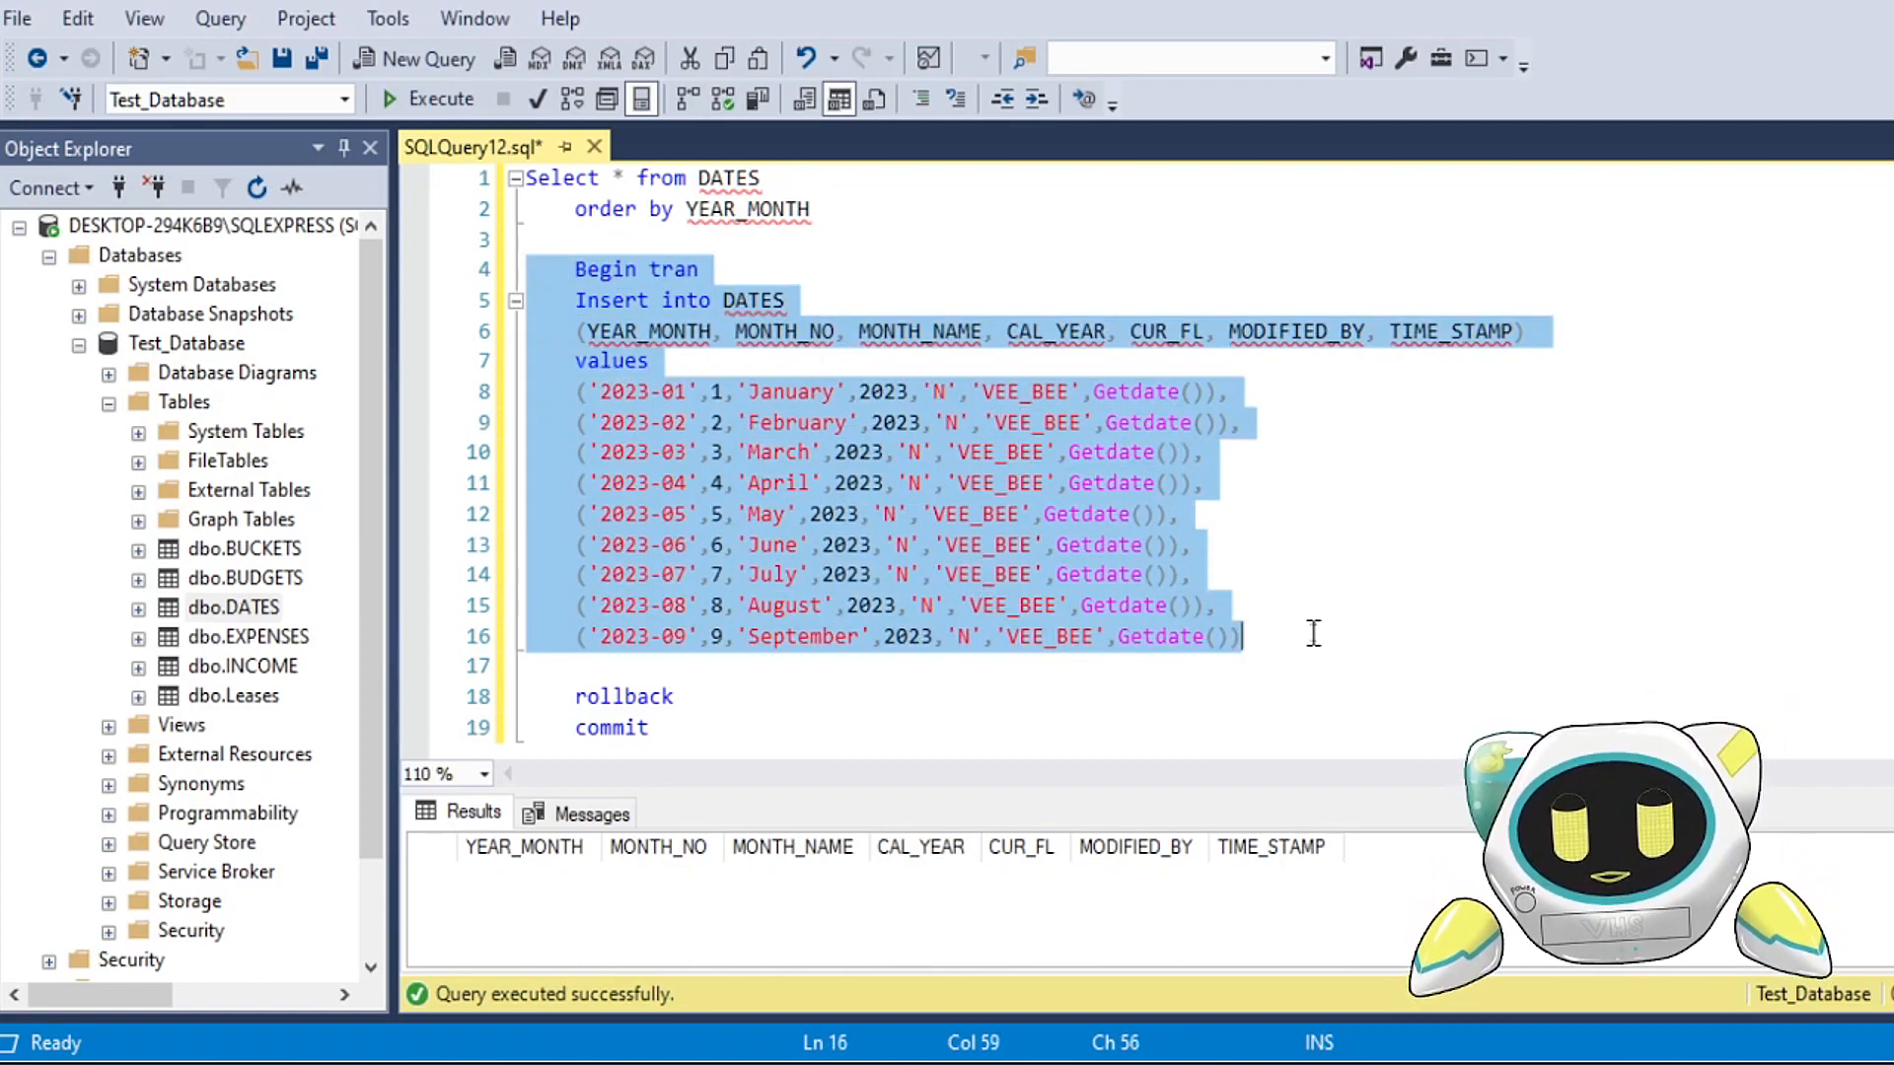
pyautogui.click(412, 103)
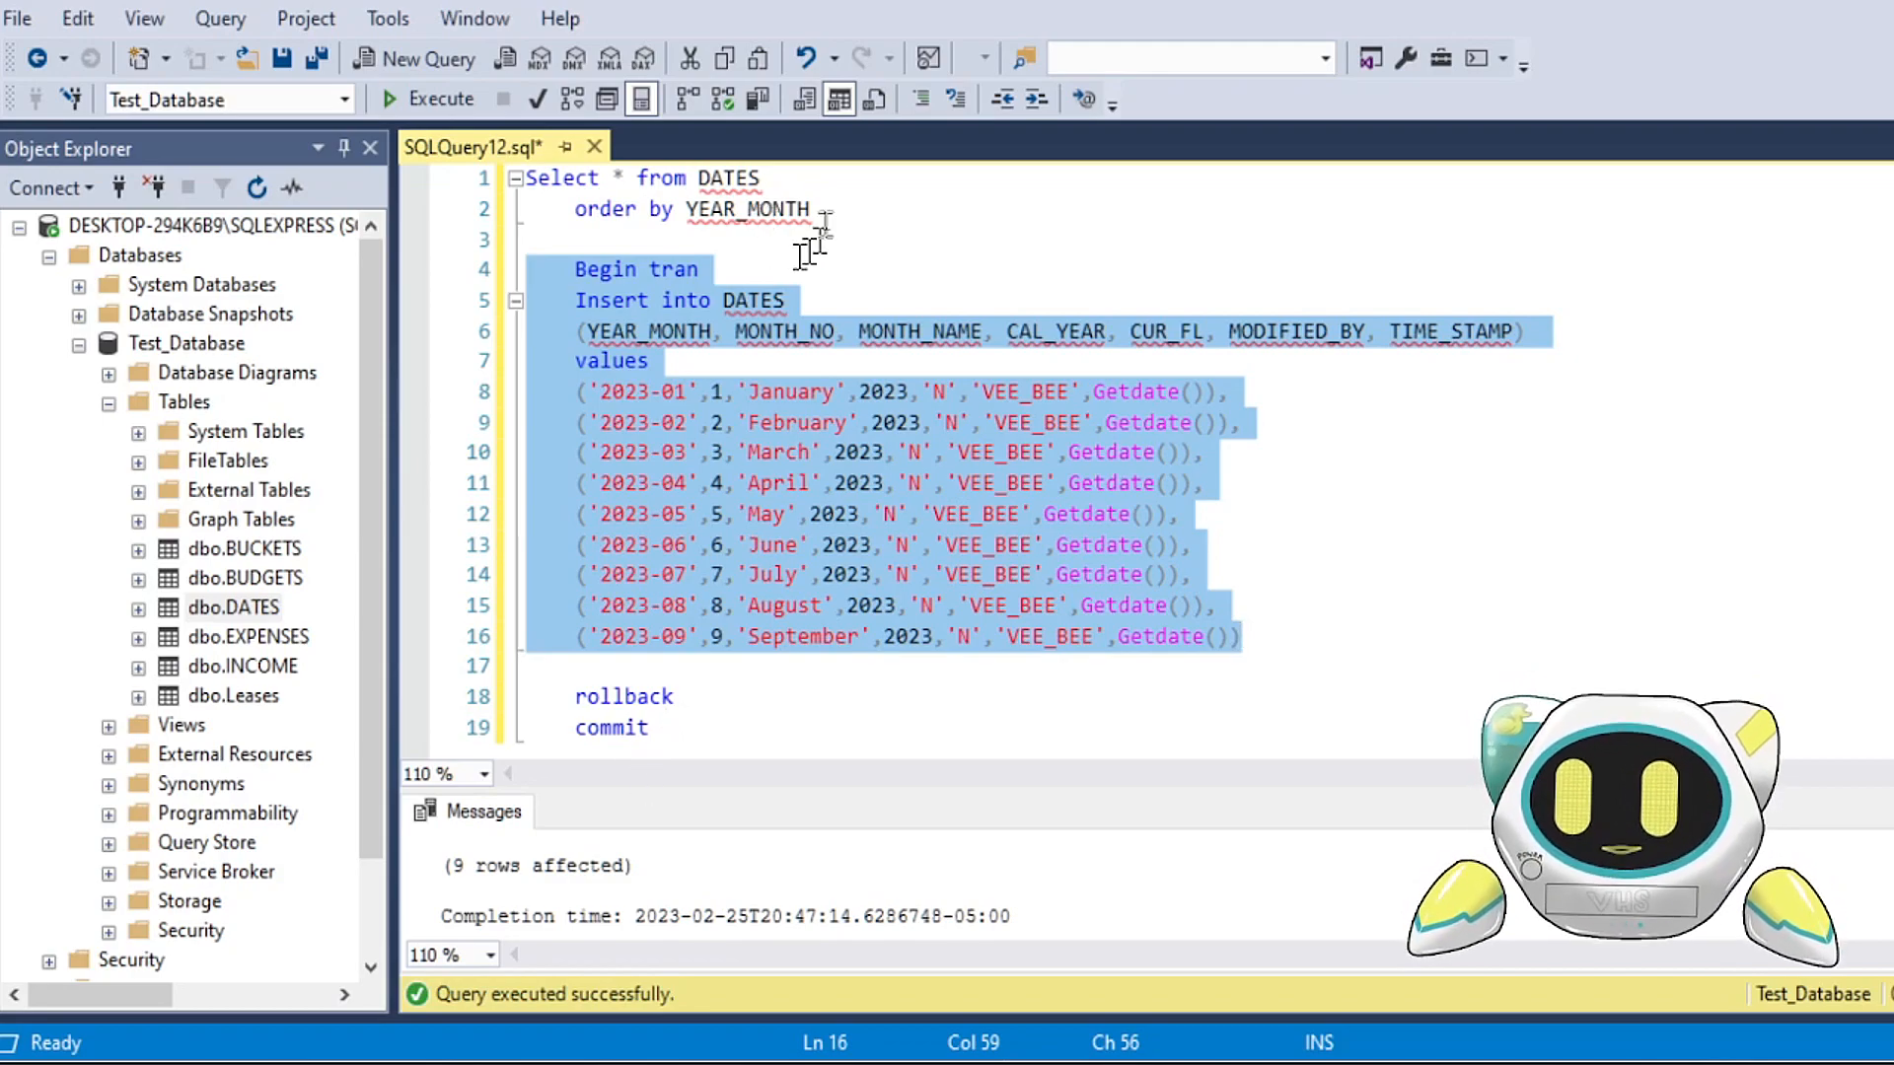
pyautogui.moveTo(839, 213); pyautogui.dragTo(523, 178)
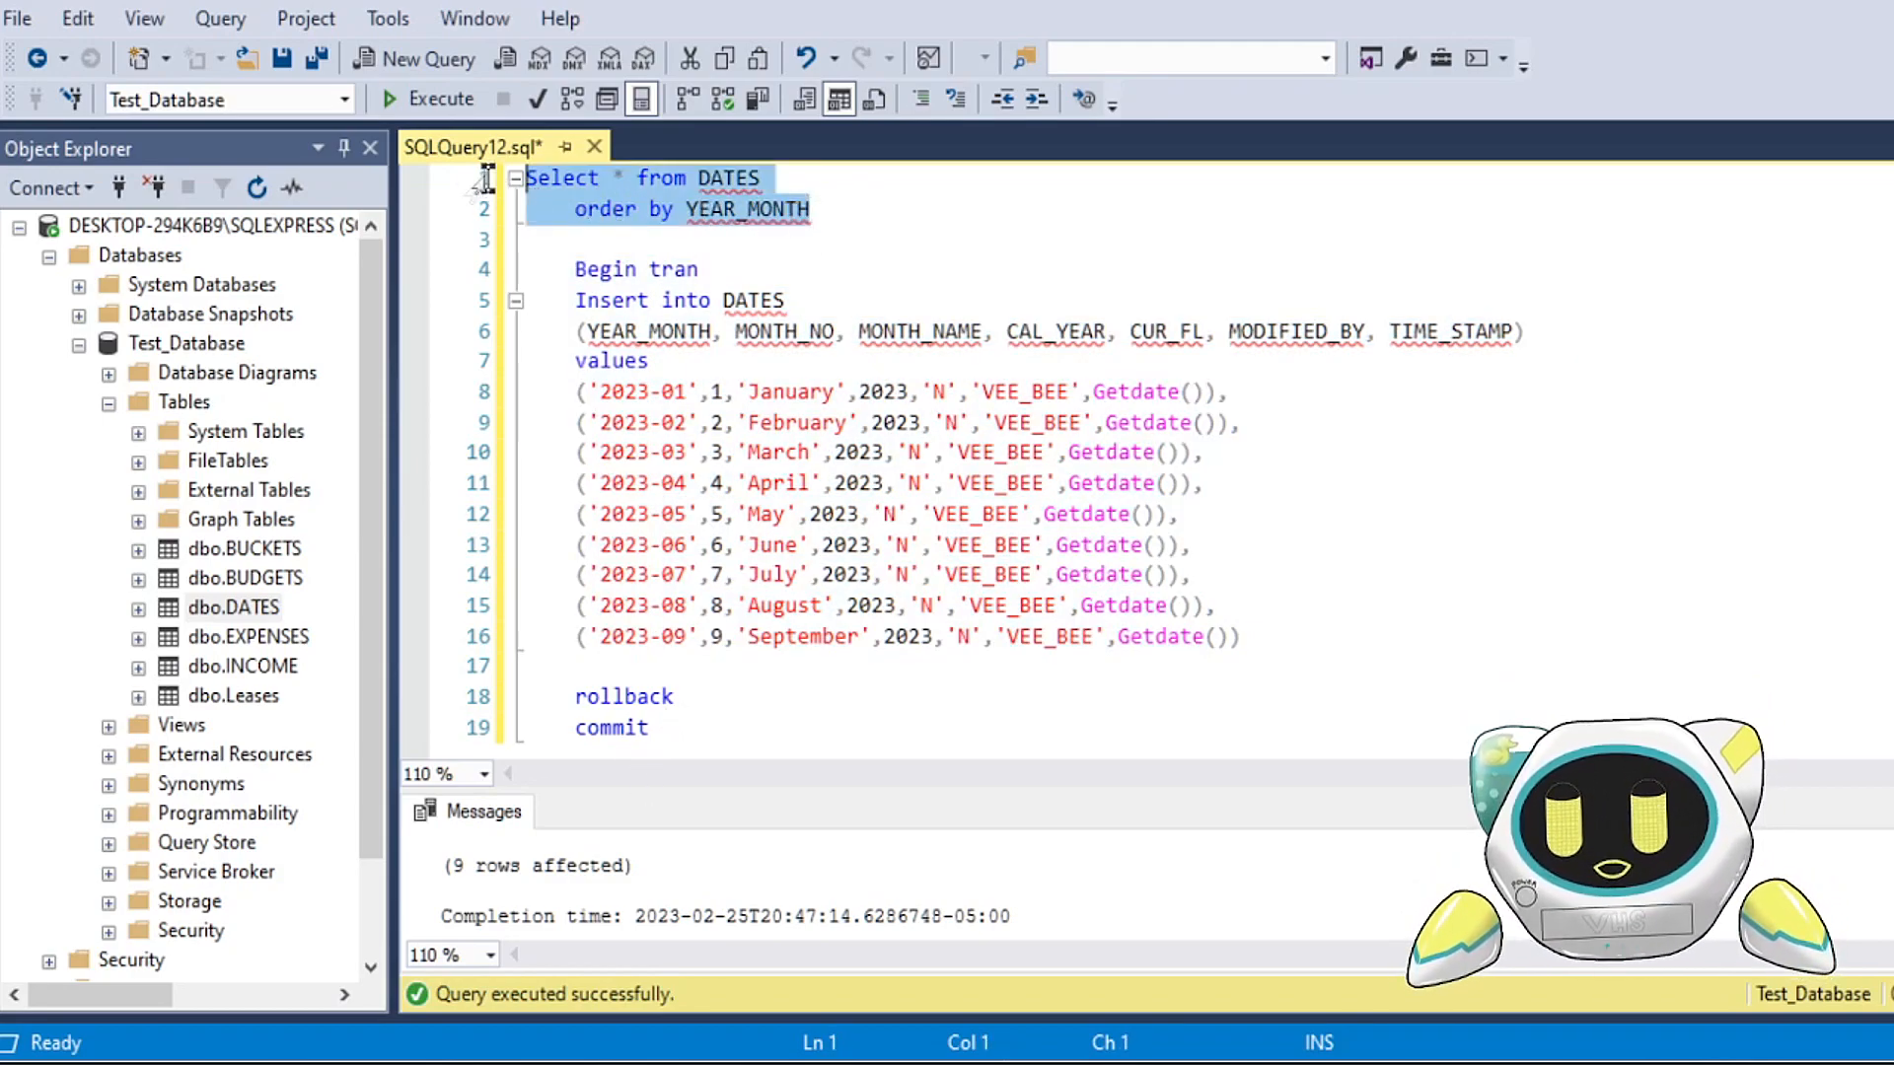
pyautogui.click(434, 98)
pyautogui.moveTo(927, 792); pyautogui.dragTo(965, 493)
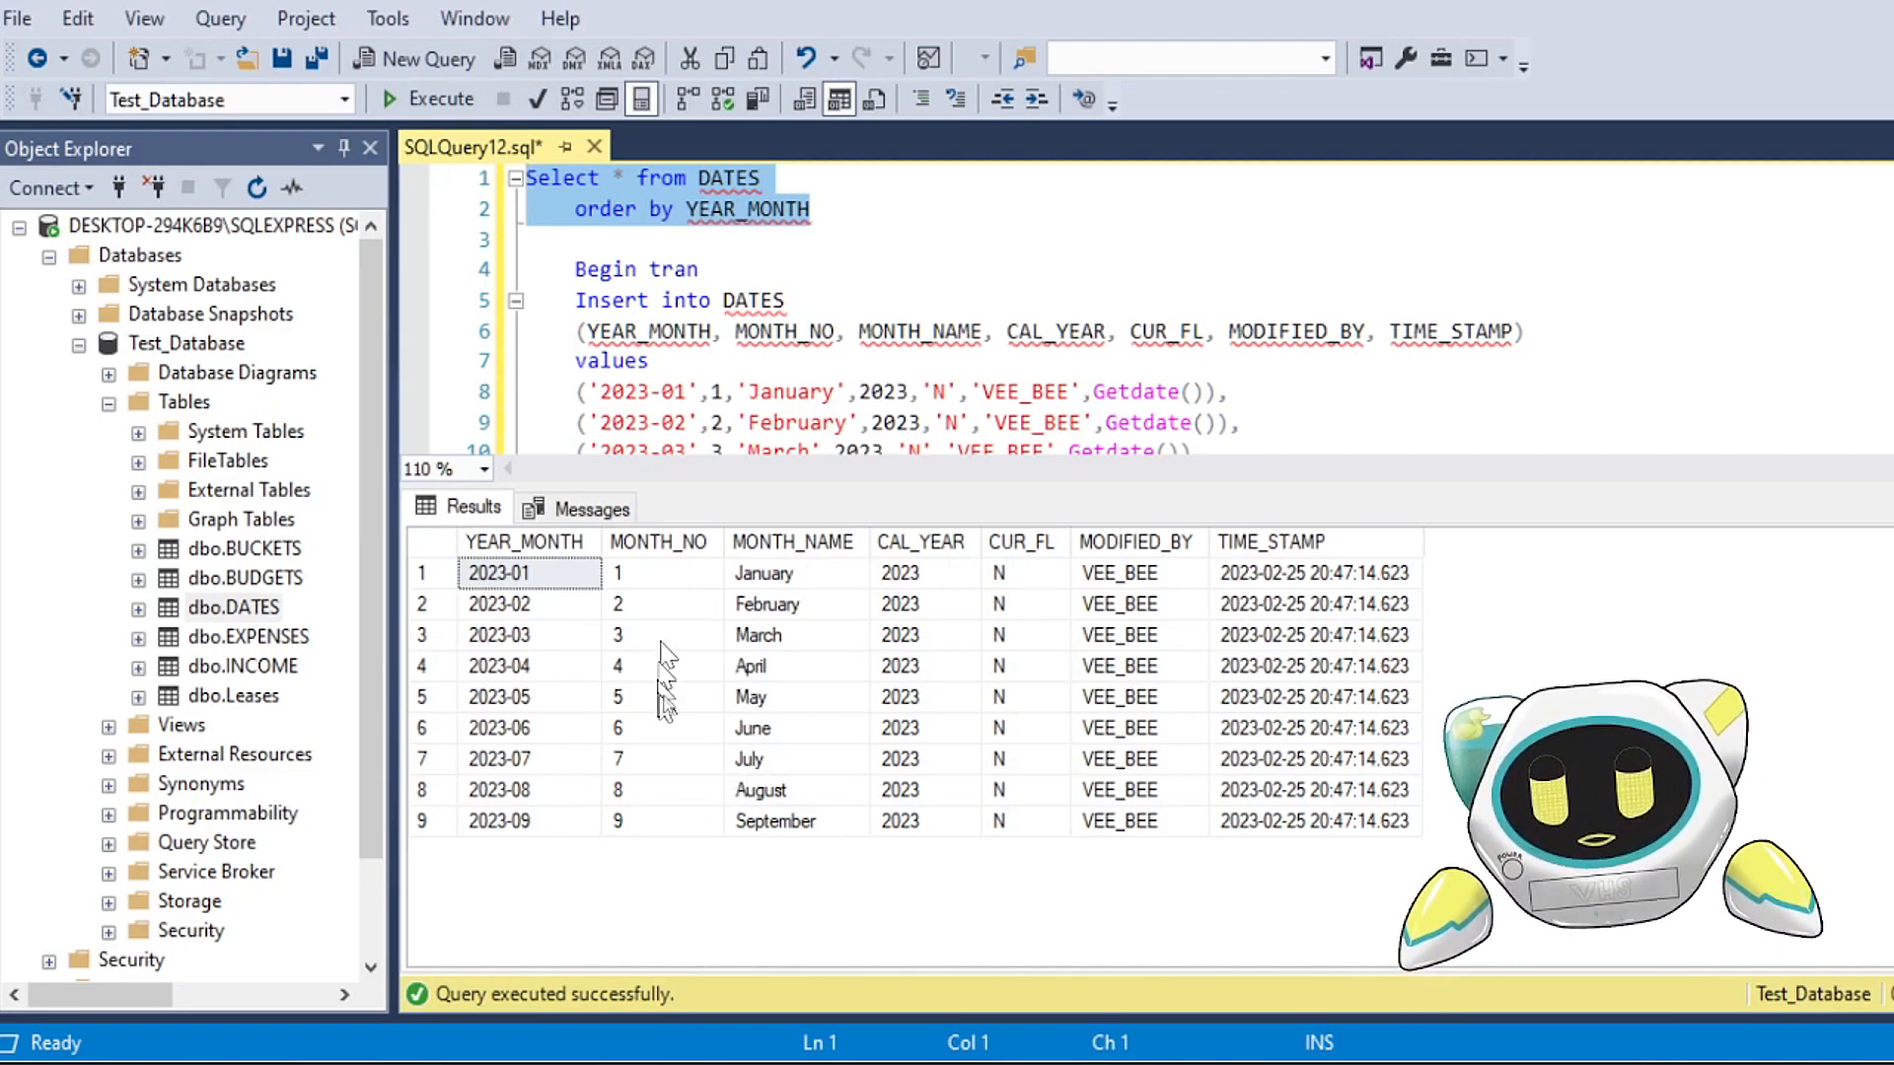
# Step: Run only the rollback statement, and query DATES ordered by YEAR_MONTH to check the table's contents
pyautogui.moveTo(1223, 486); pyautogui.dragTo(1223, 725)
pyautogui.scroll(-2, 641, 434)
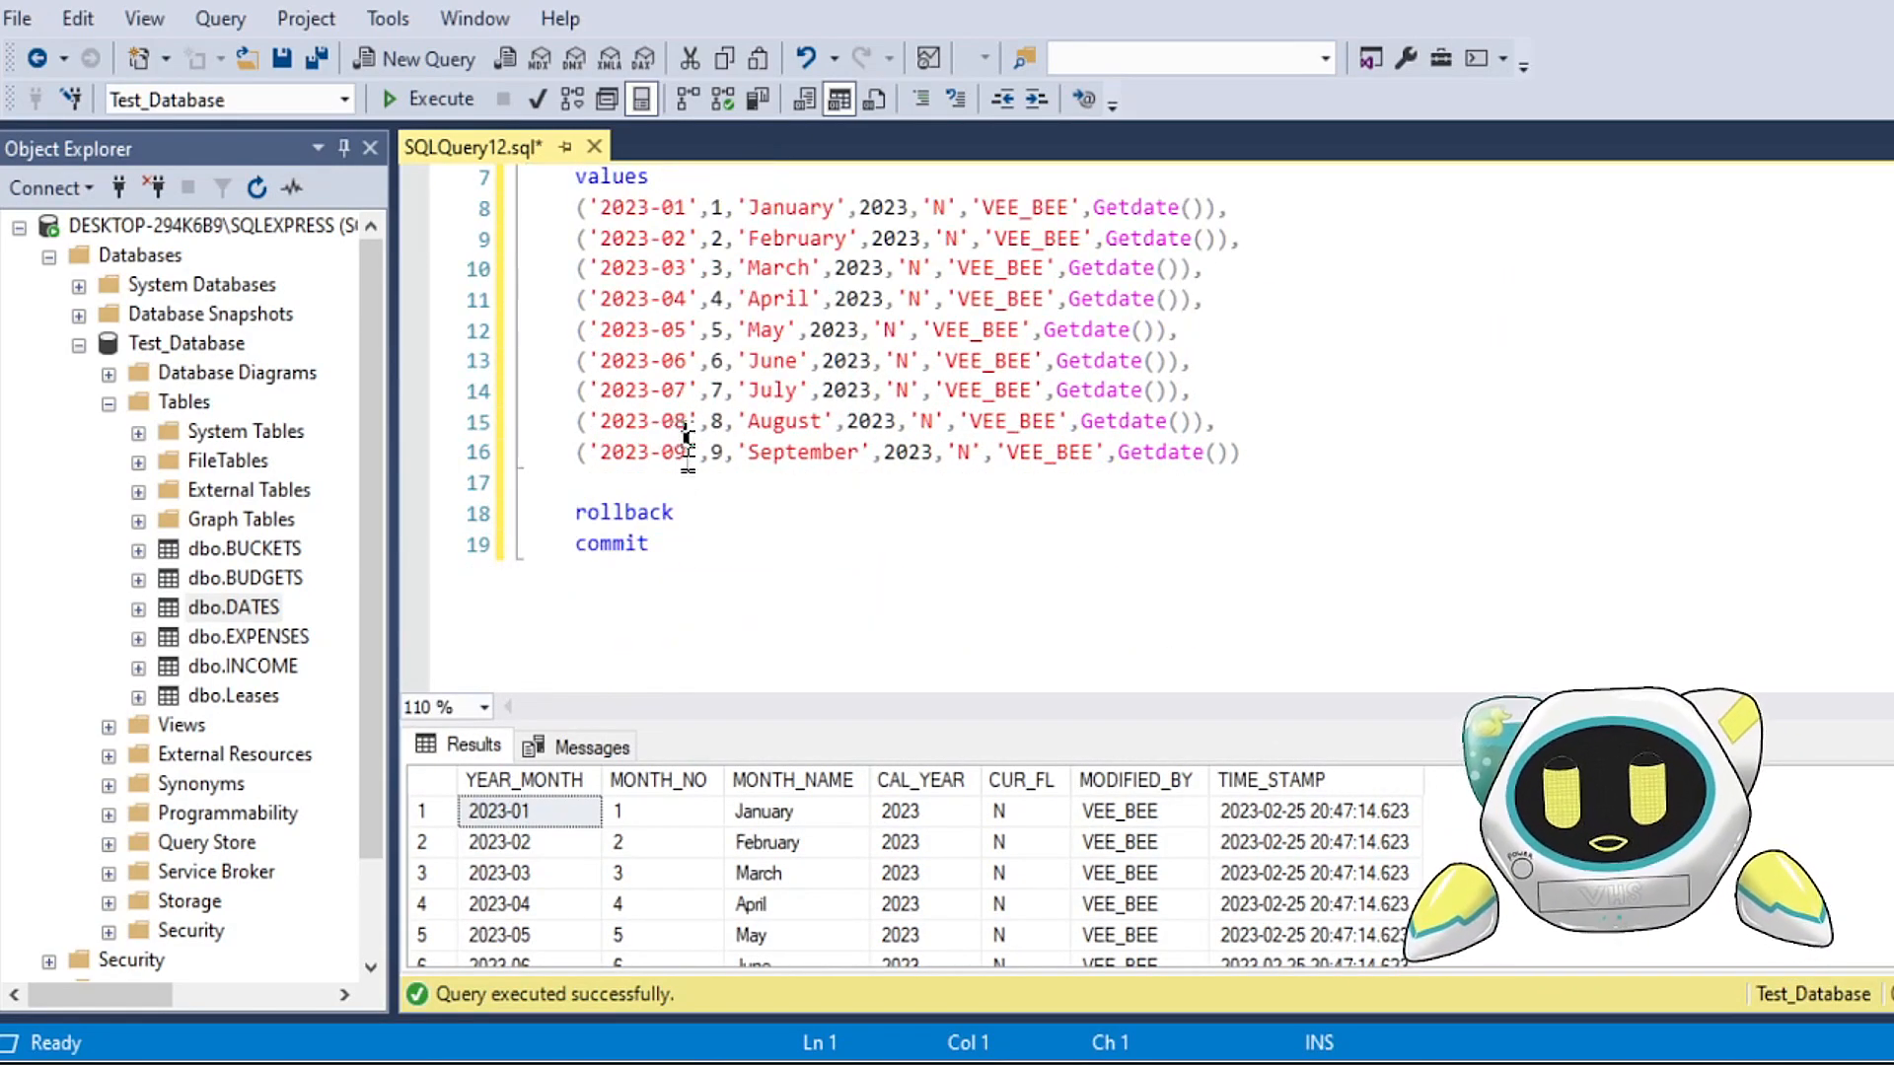
pyautogui.moveTo(651, 543); pyautogui.dragTo(575, 543)
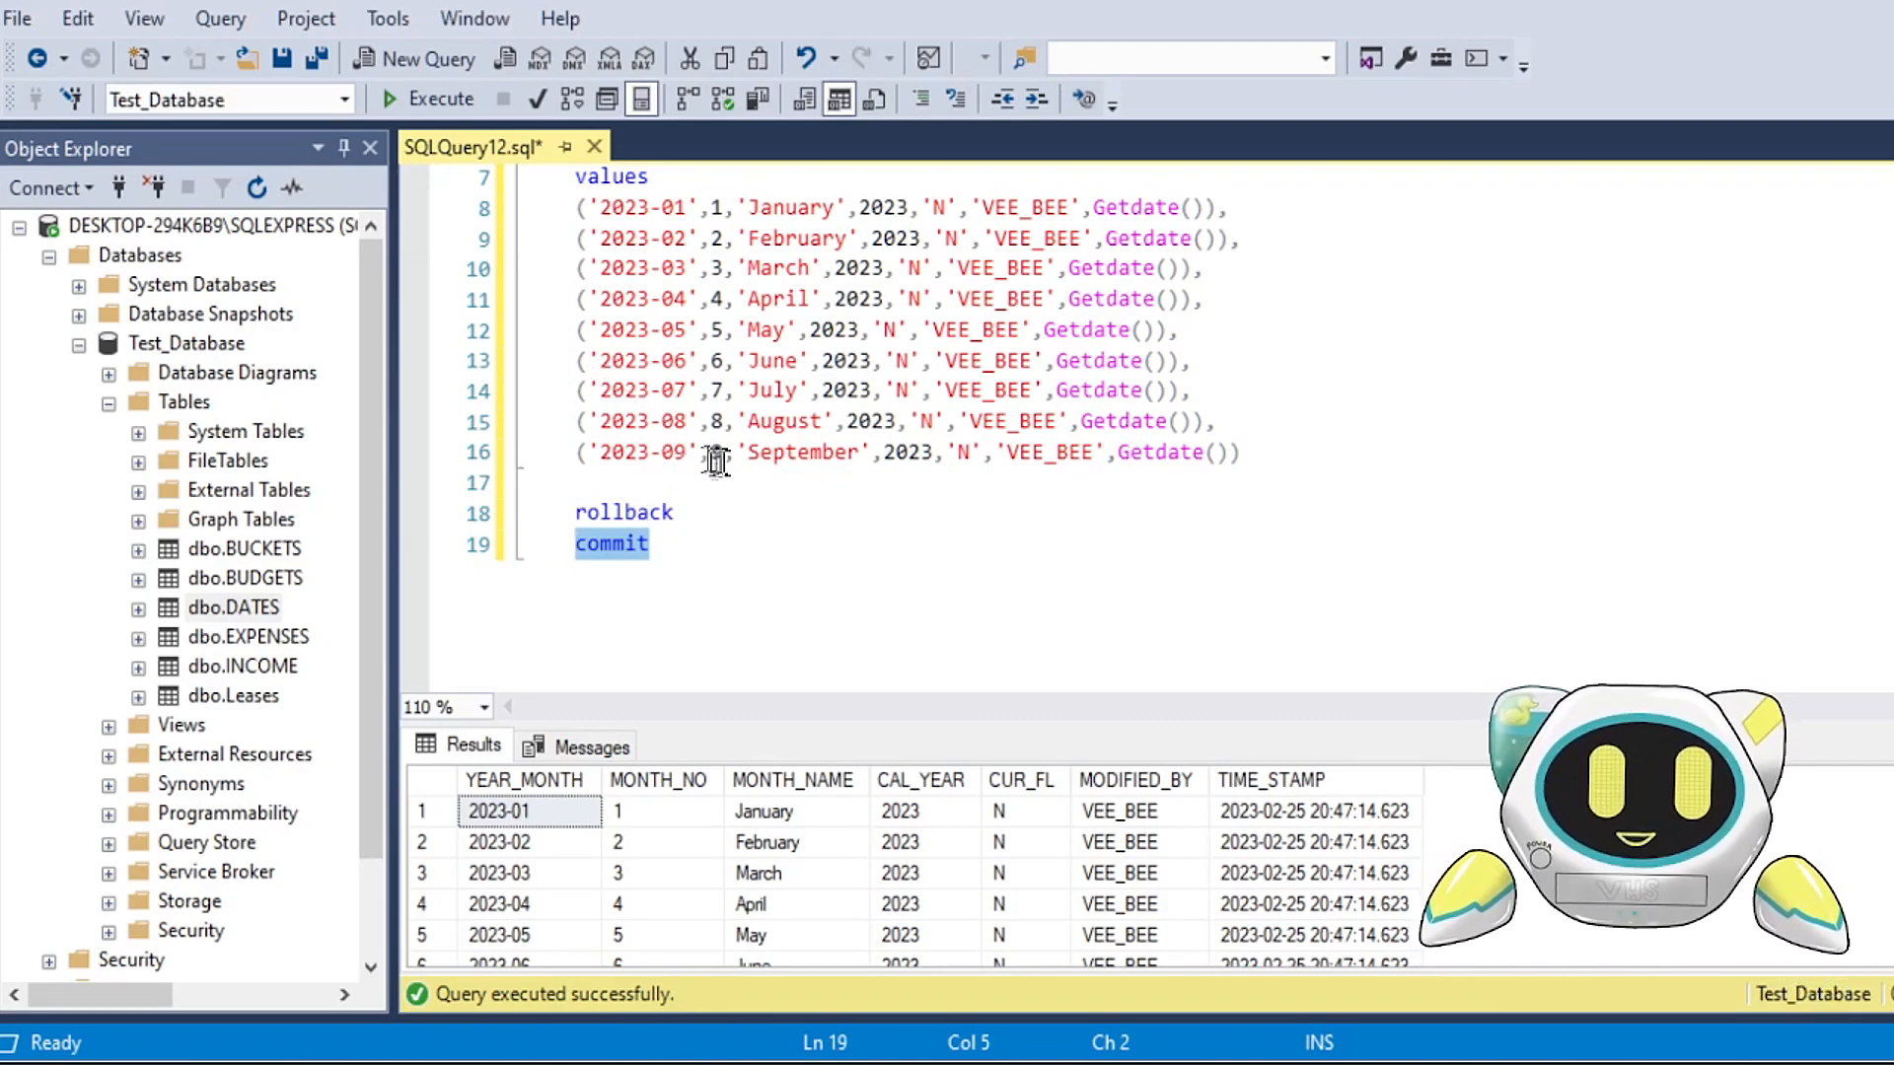
pyautogui.moveTo(679, 512); pyautogui.dragTo(553, 519)
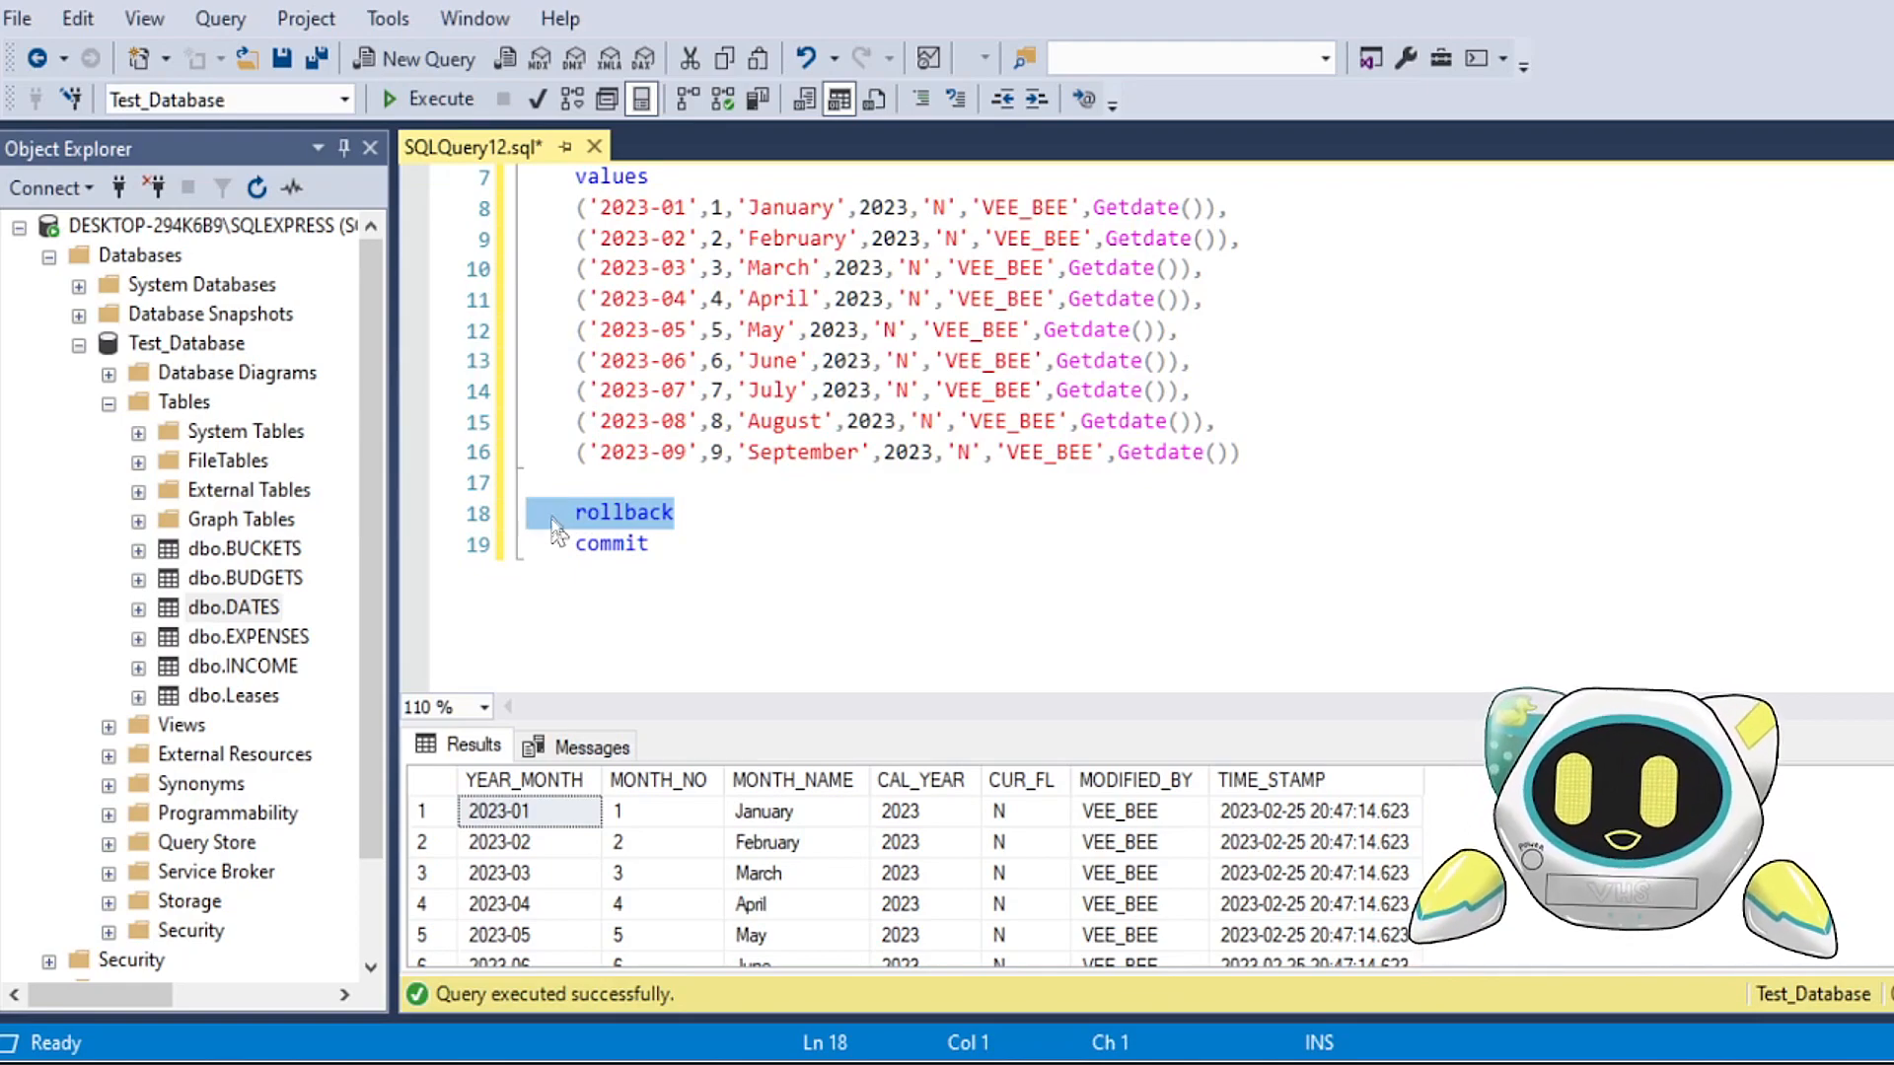
pyautogui.click(418, 105)
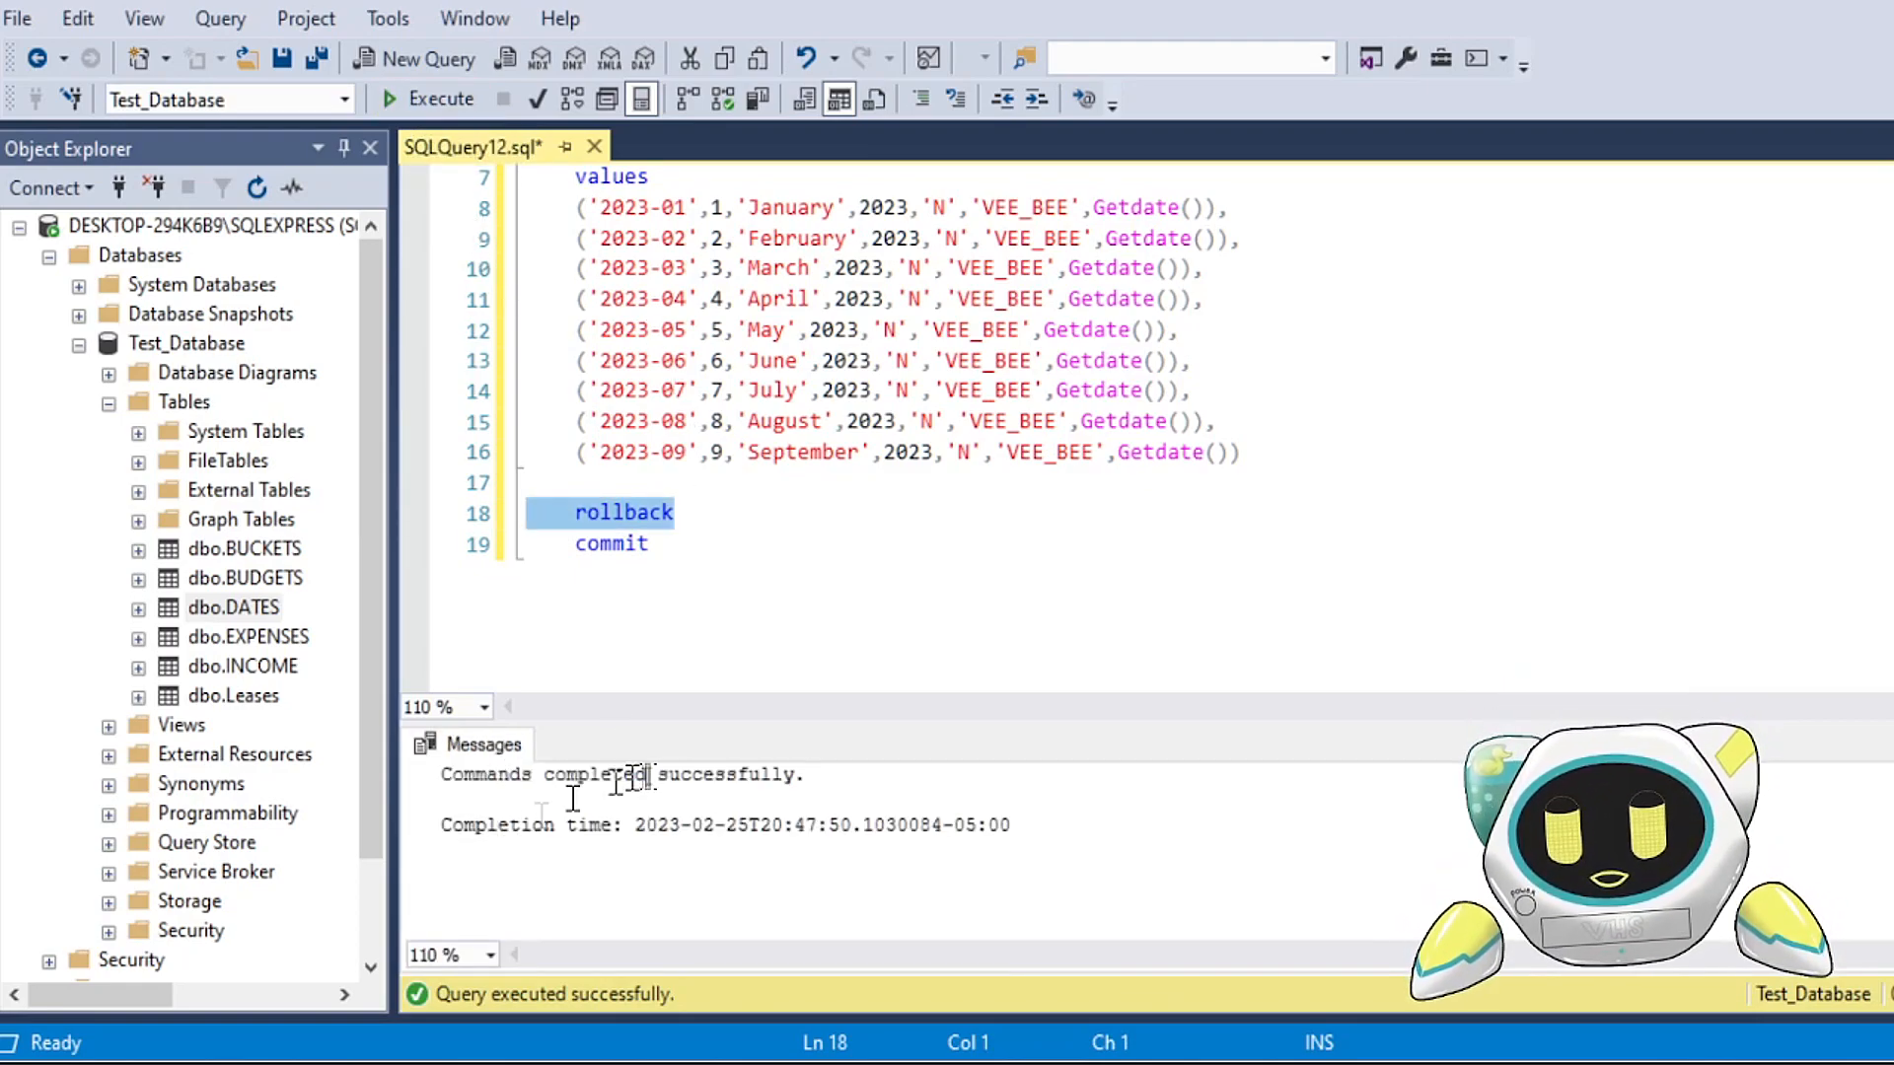
pyautogui.scroll(2, 757, 533)
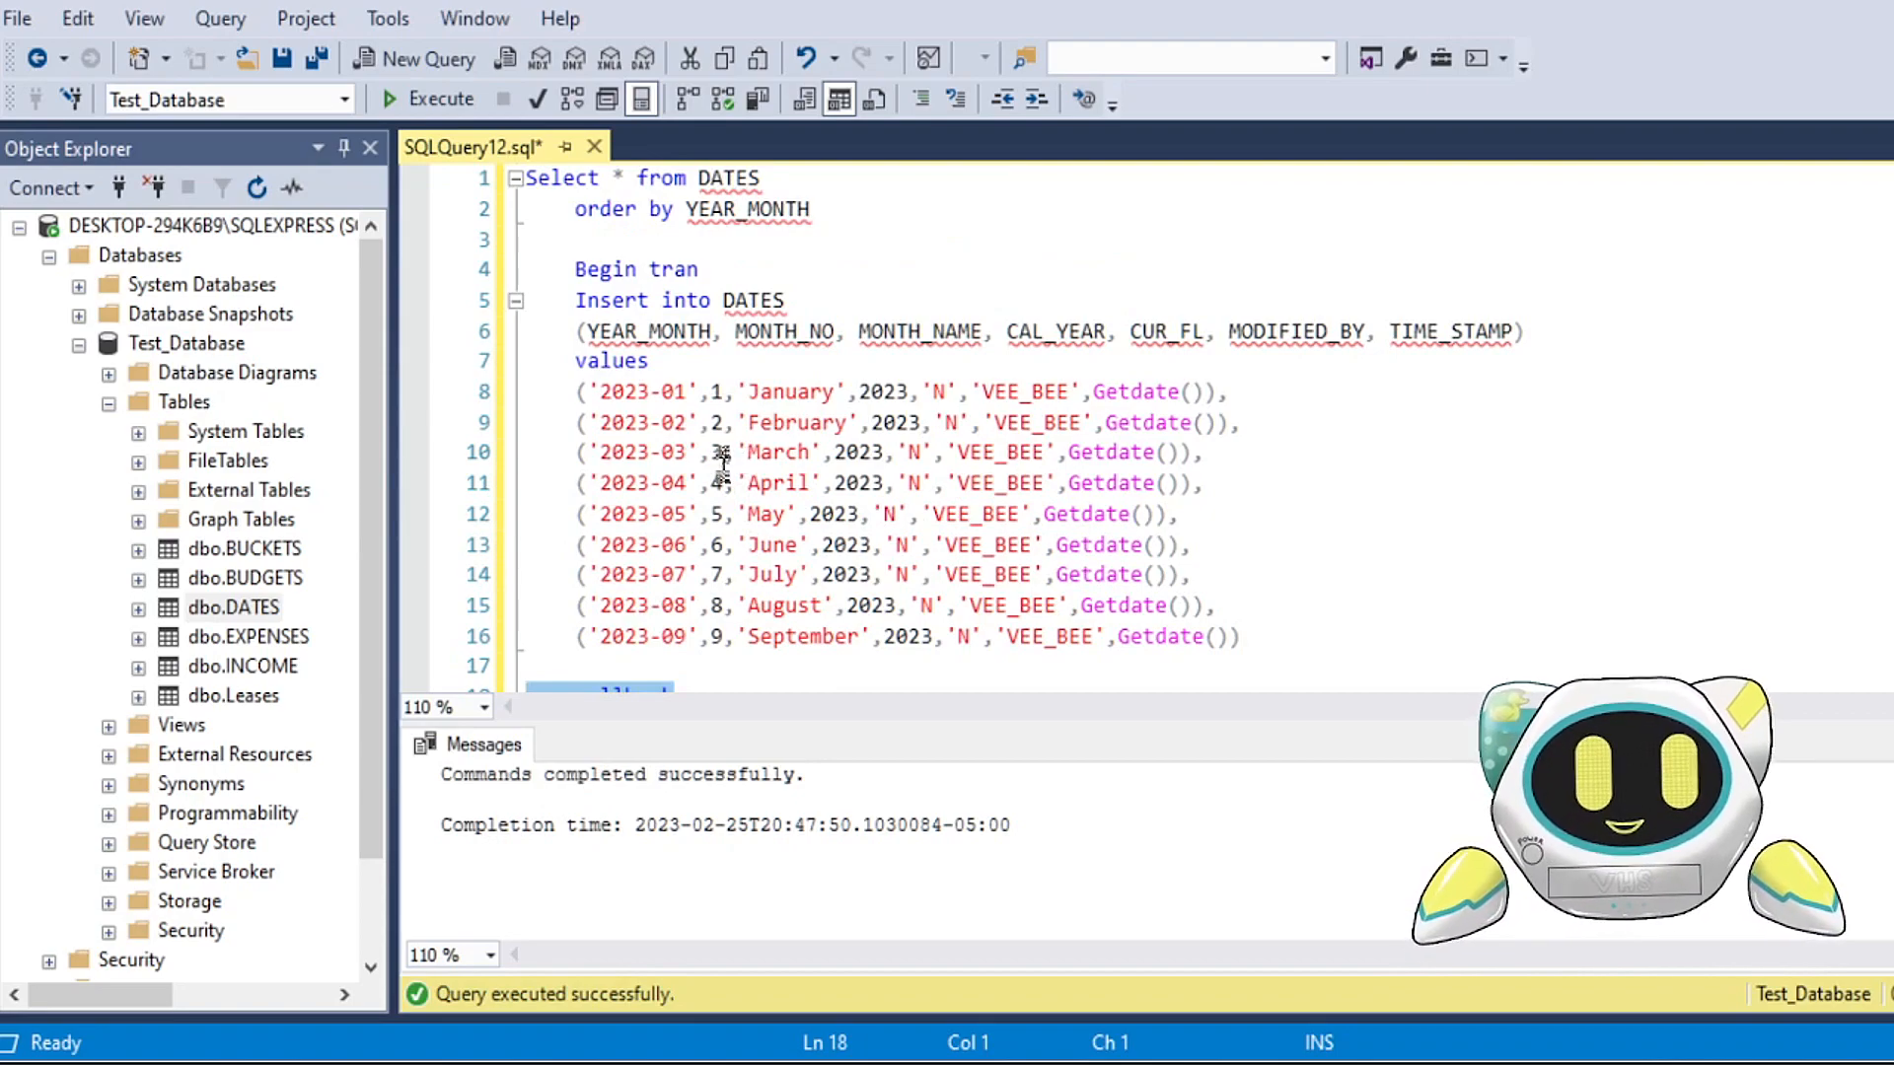
pyautogui.moveTo(812, 209); pyautogui.dragTo(444, 163)
pyautogui.click(416, 98)
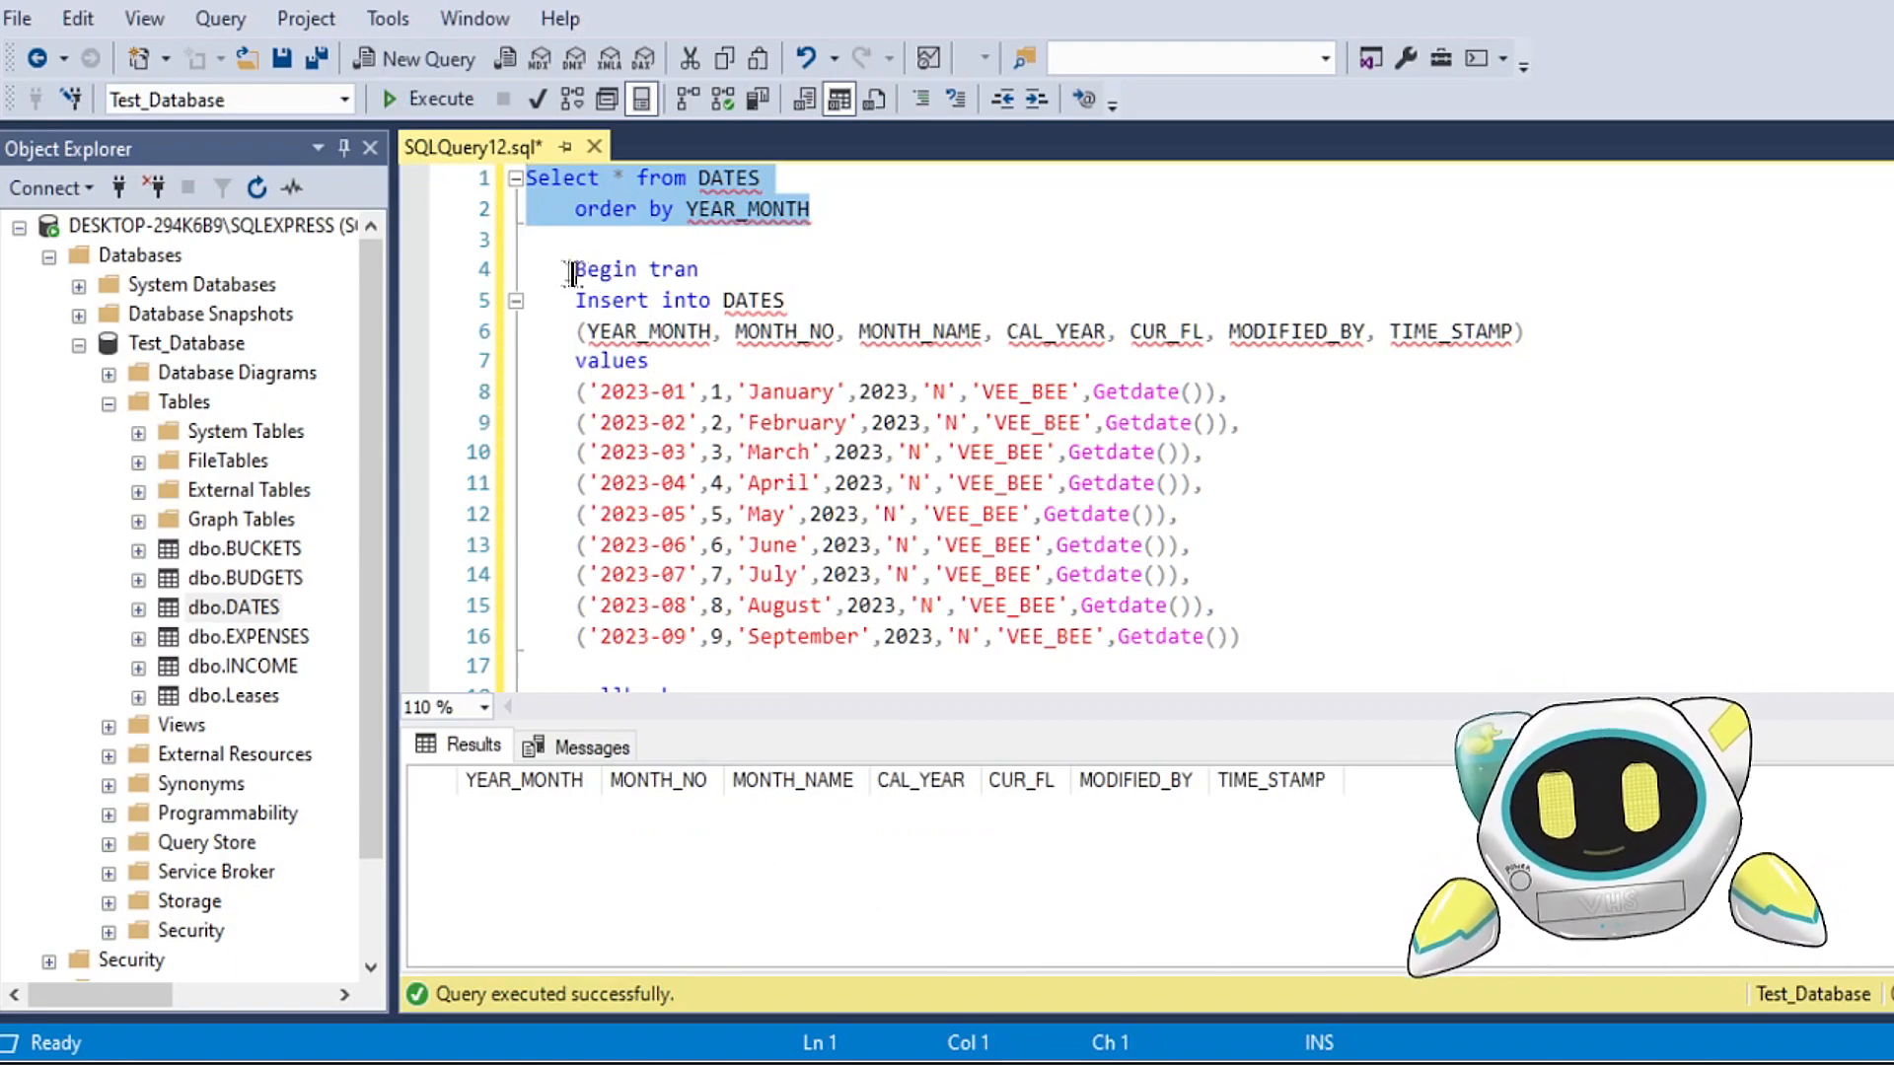
# Step: Run the block from Begin tran through the September row again, and query DATES ordered by YEAR_MONTH
pyautogui.moveTo(545, 275); pyautogui.dragTo(1289, 647)
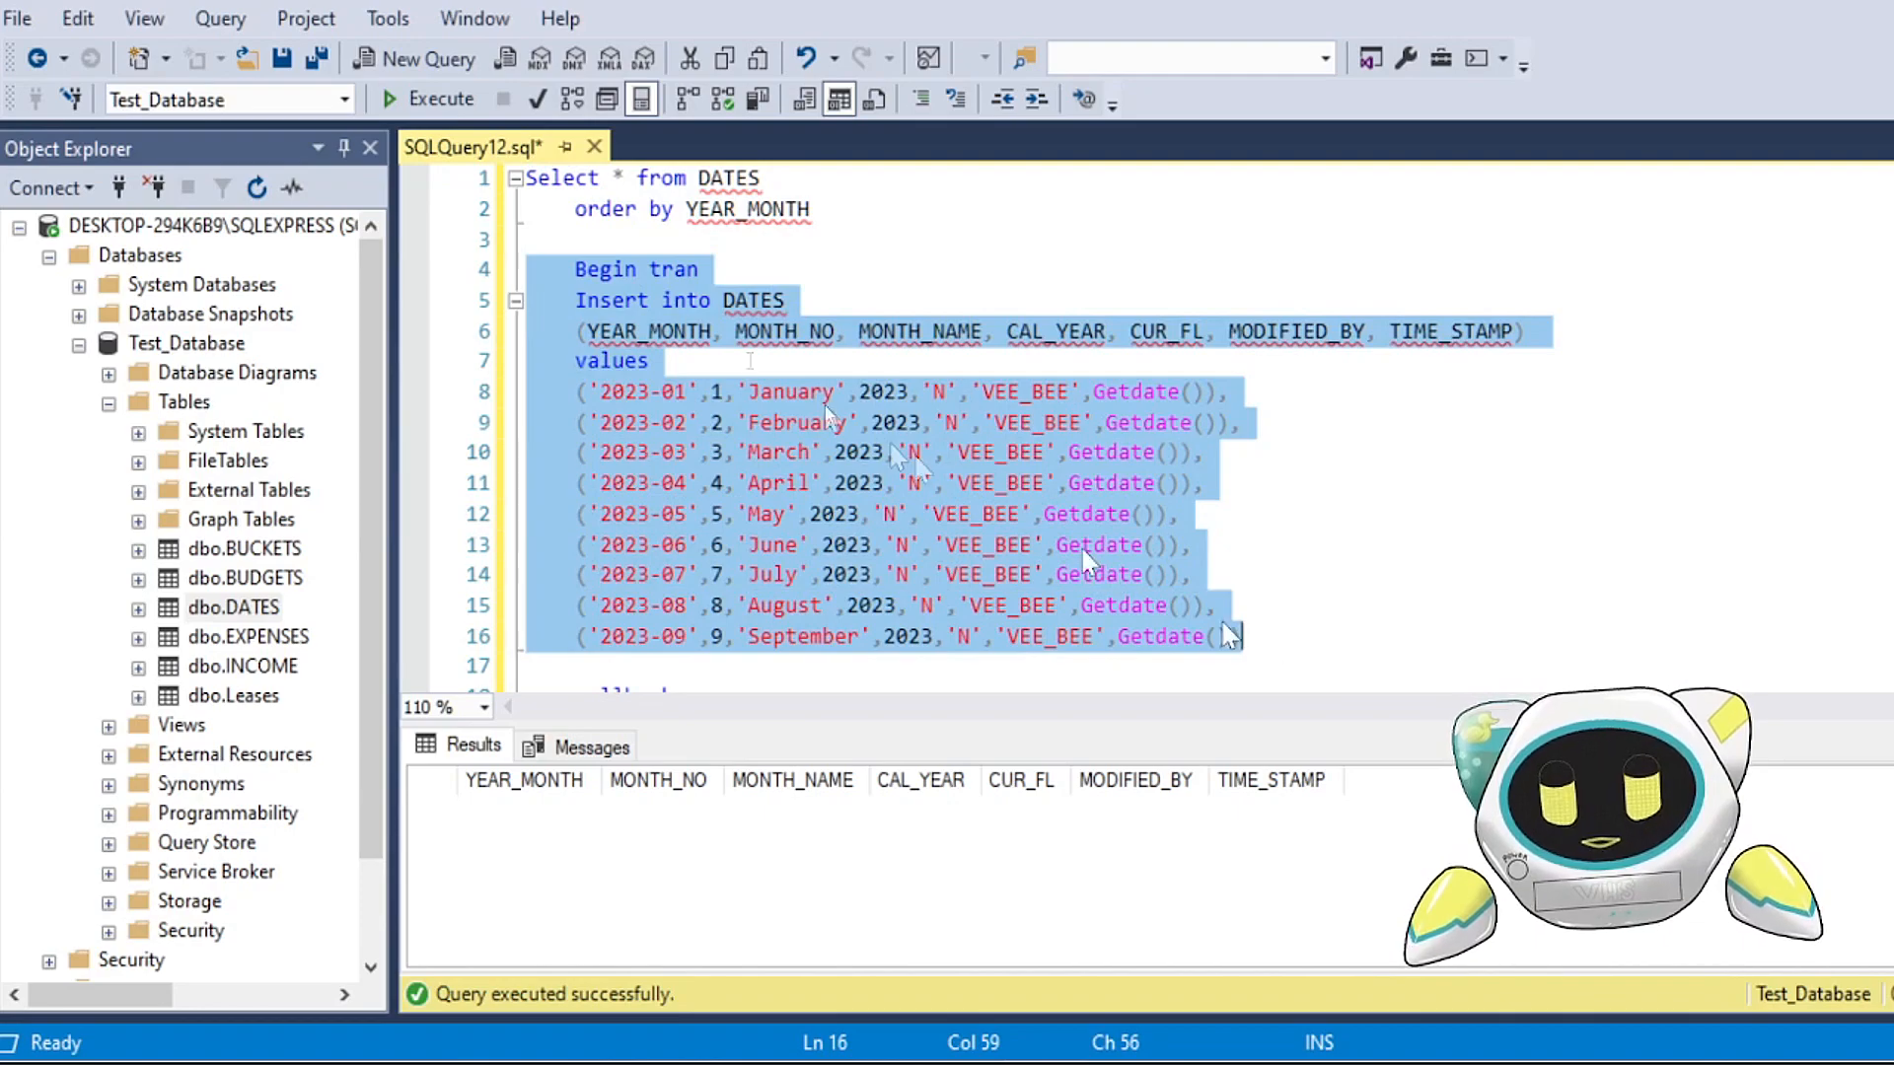
pyautogui.click(429, 98)
pyautogui.moveTo(866, 217); pyautogui.dragTo(457, 184)
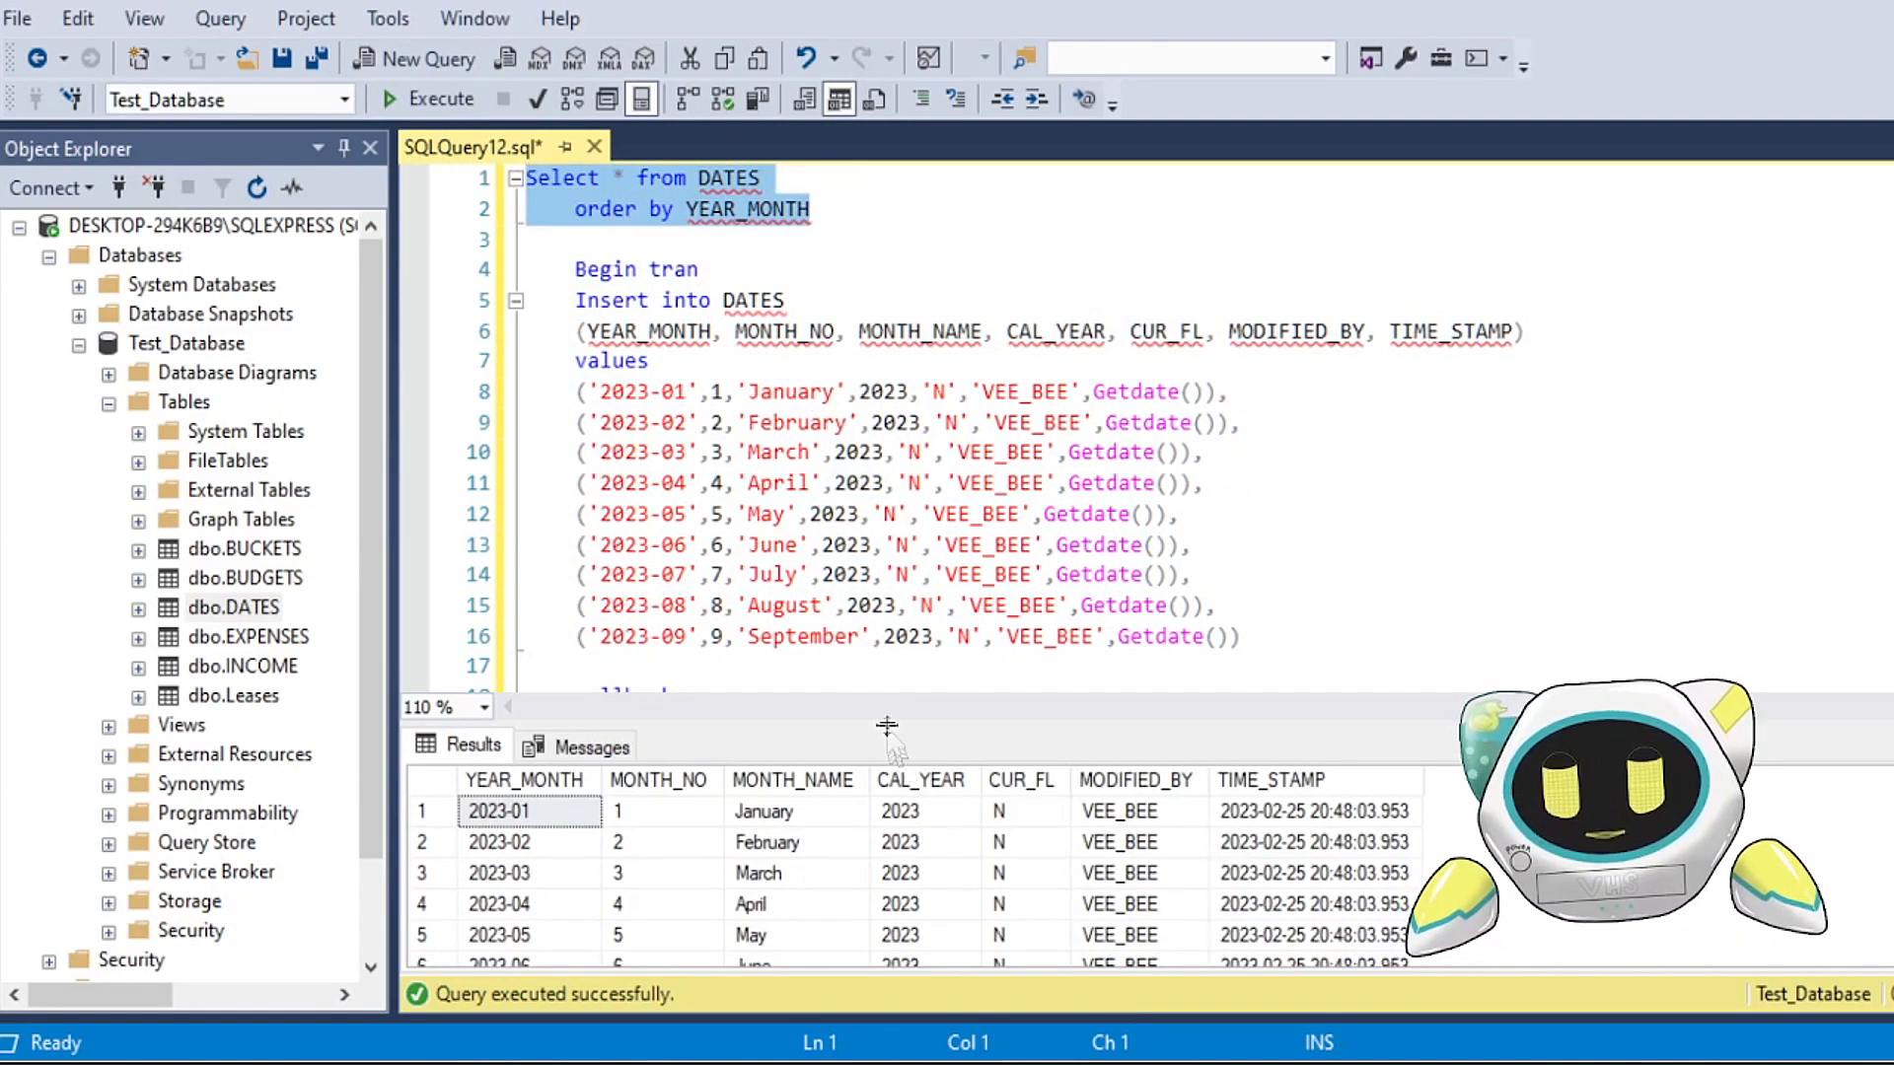
pyautogui.moveTo(890, 735); pyautogui.dragTo(891, 491)
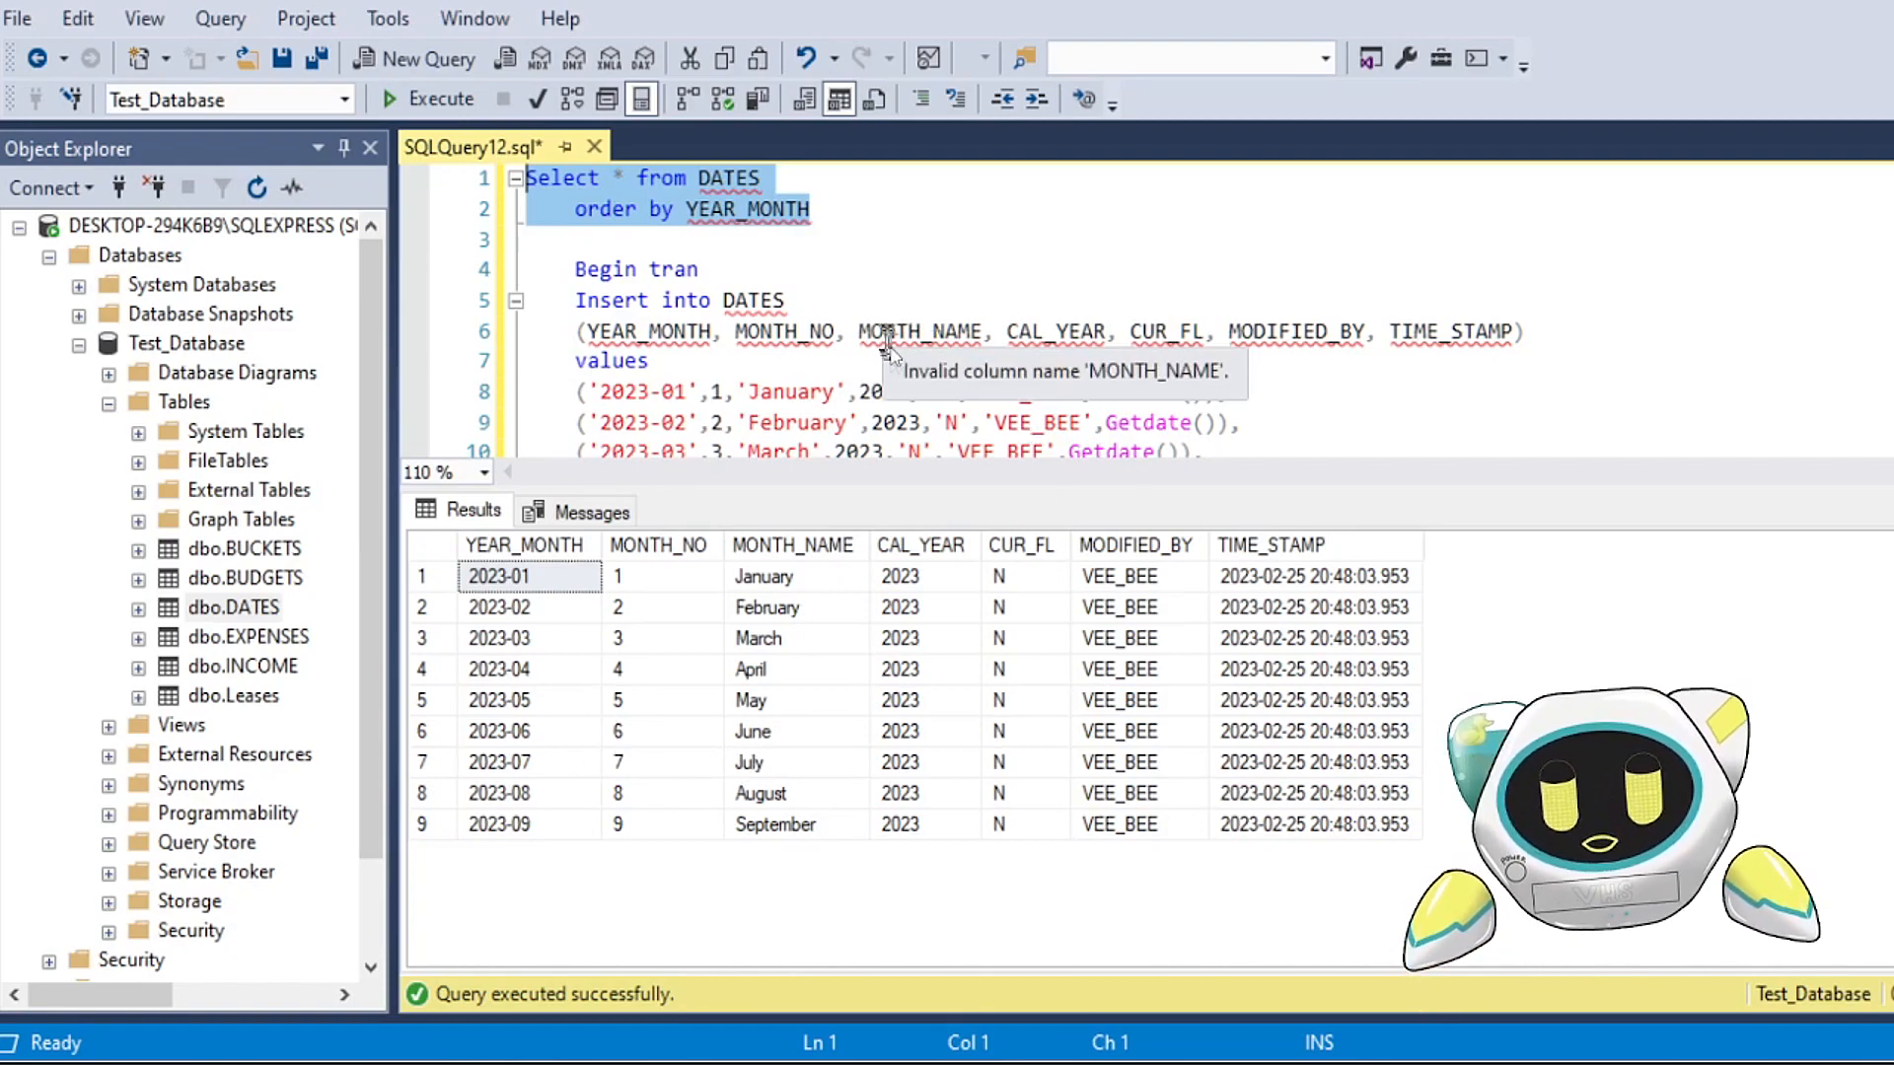
# Step: Run only the commit statement, and query DATES ordered by YEAR_MONTH to check the saved rows
pyautogui.click(876, 387)
pyautogui.scroll(-4, 876, 388)
pyautogui.moveTo(651, 363); pyautogui.dragTo(506, 352)
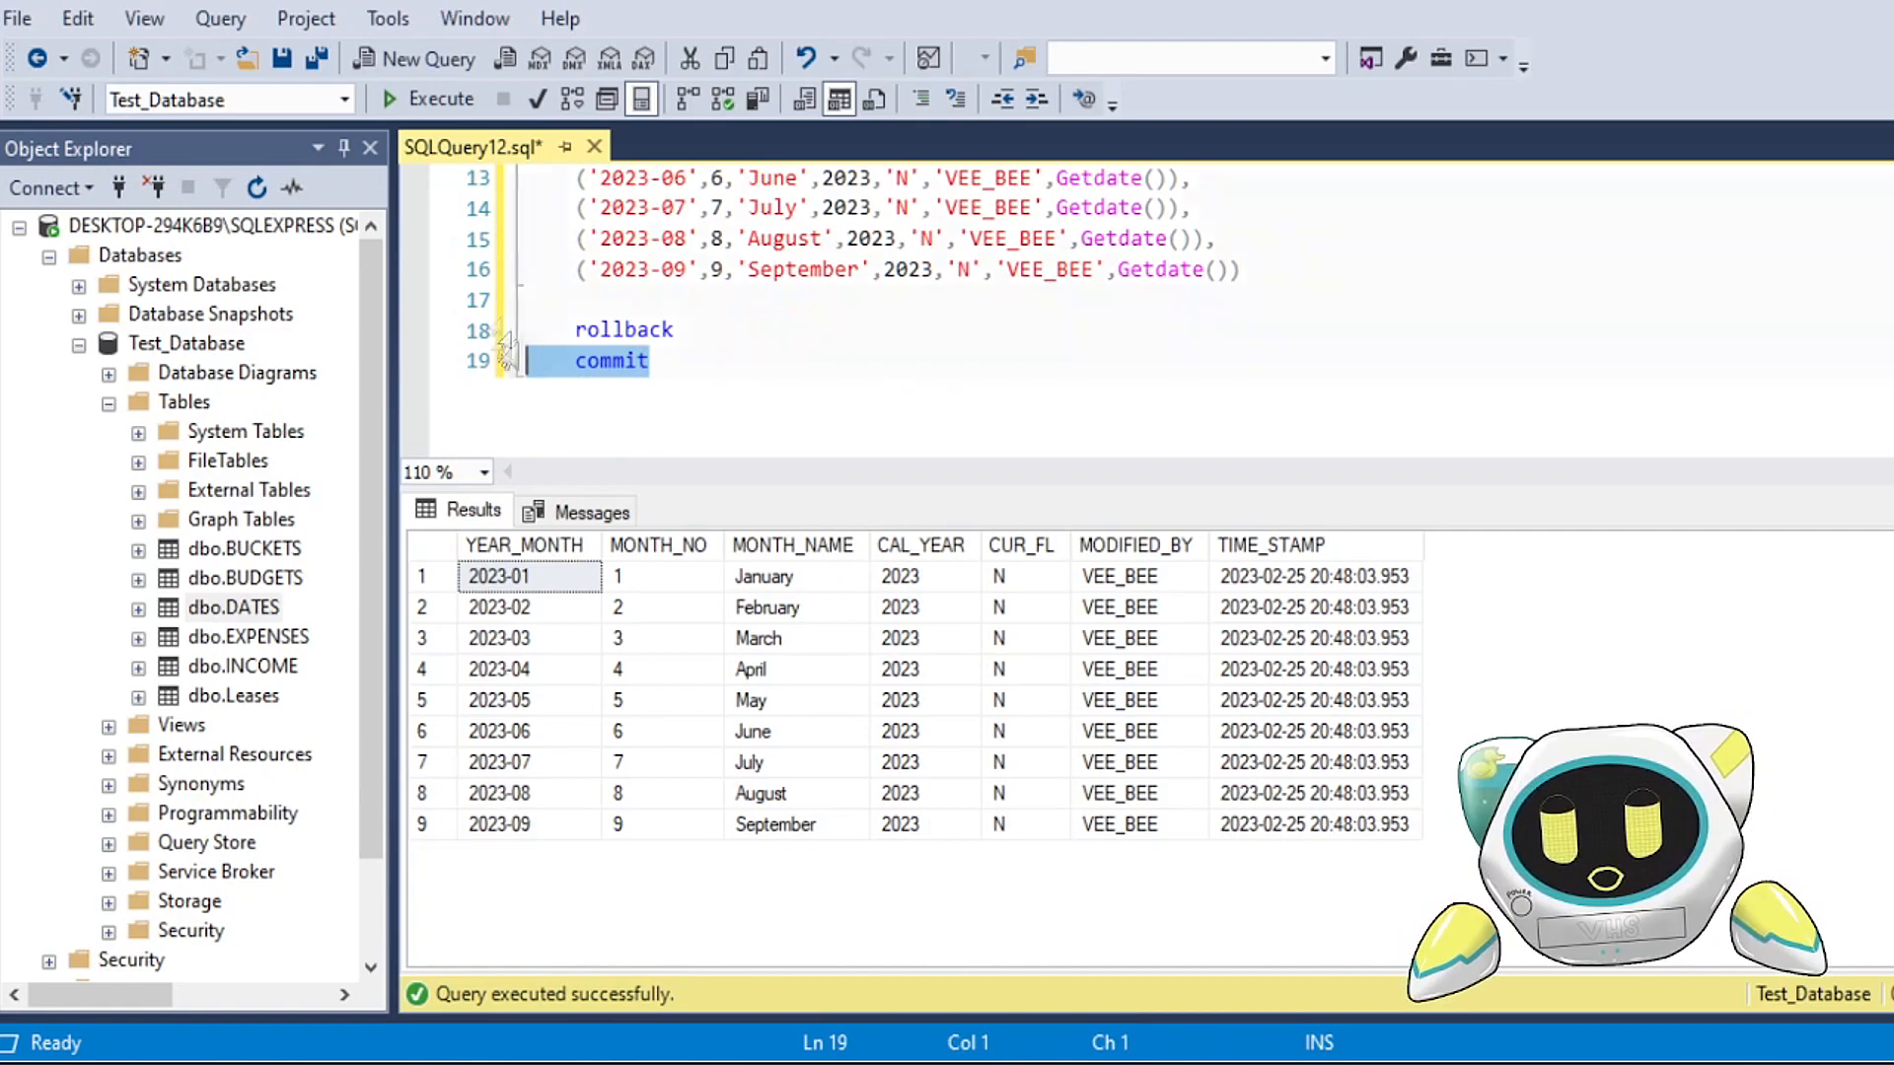
pyautogui.click(439, 99)
pyautogui.scroll(4, 726, 395)
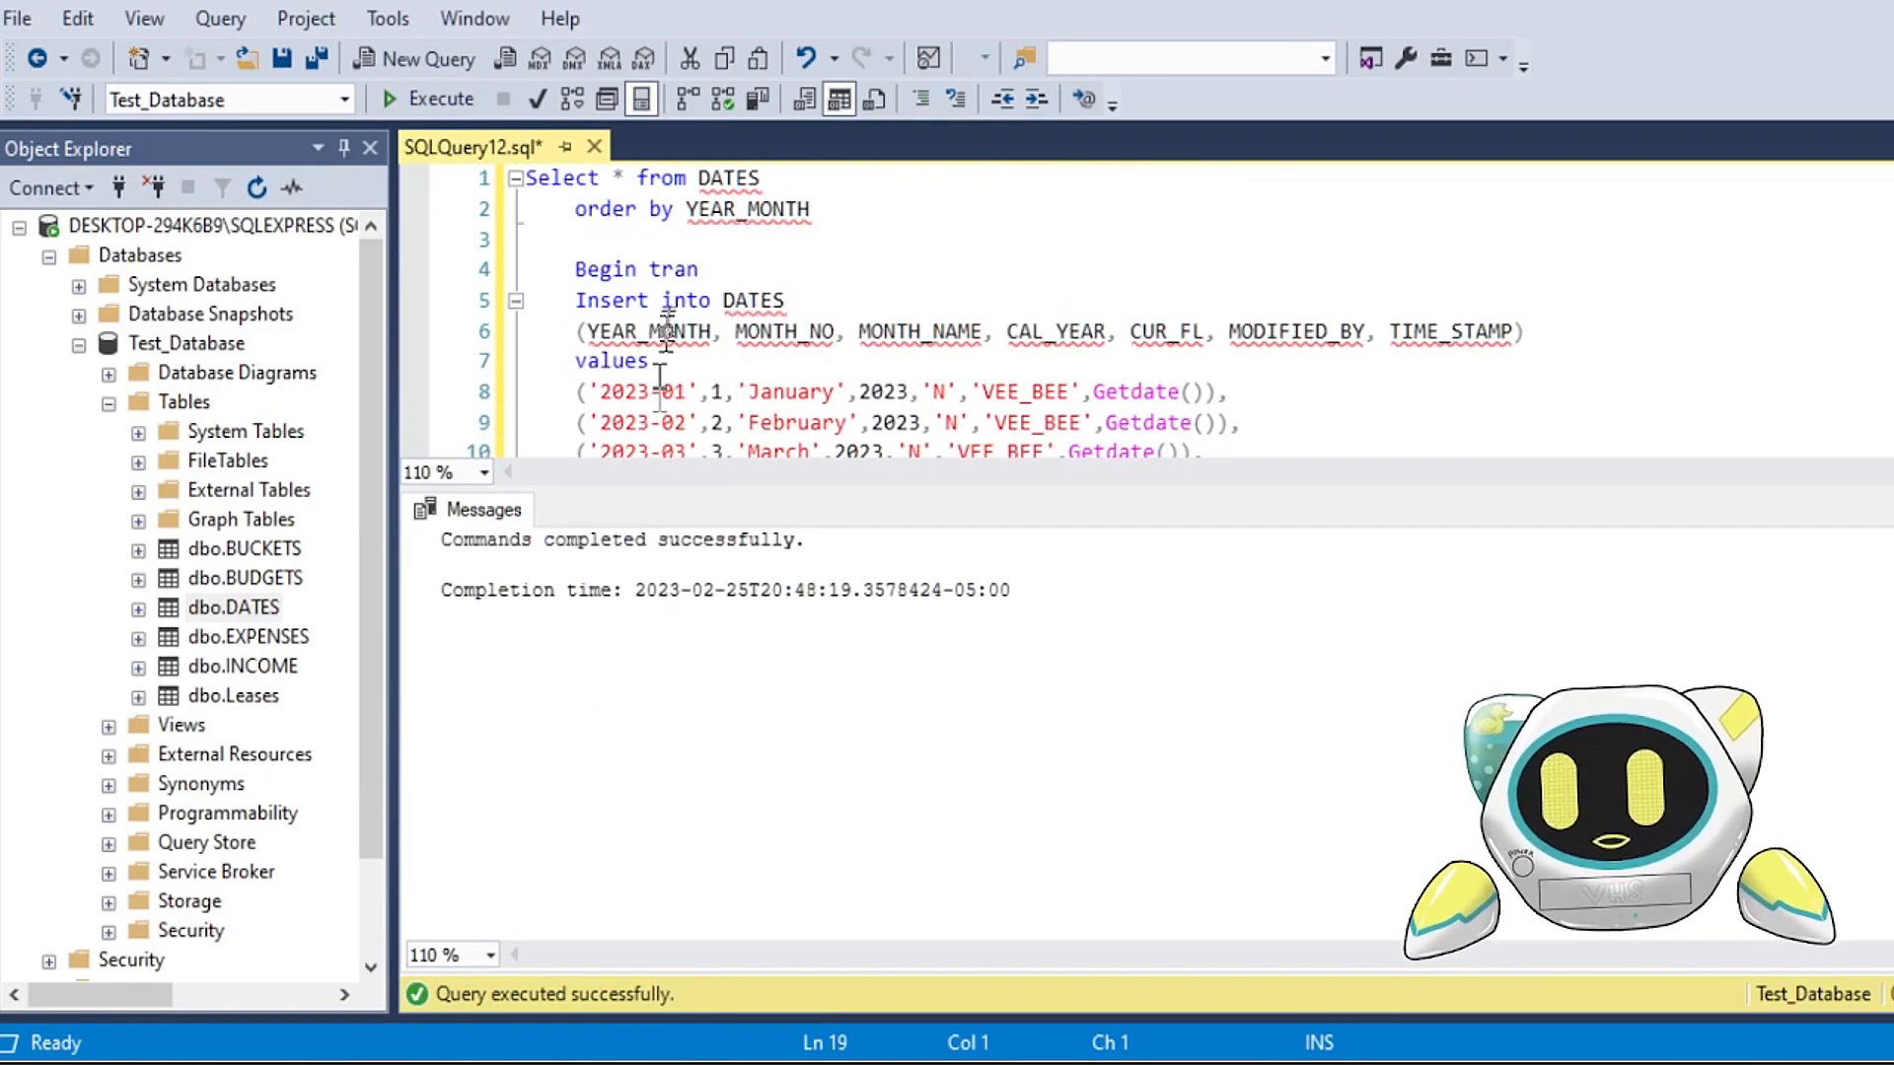
pyautogui.moveTo(811, 209); pyautogui.dragTo(498, 182)
pyautogui.click(439, 98)
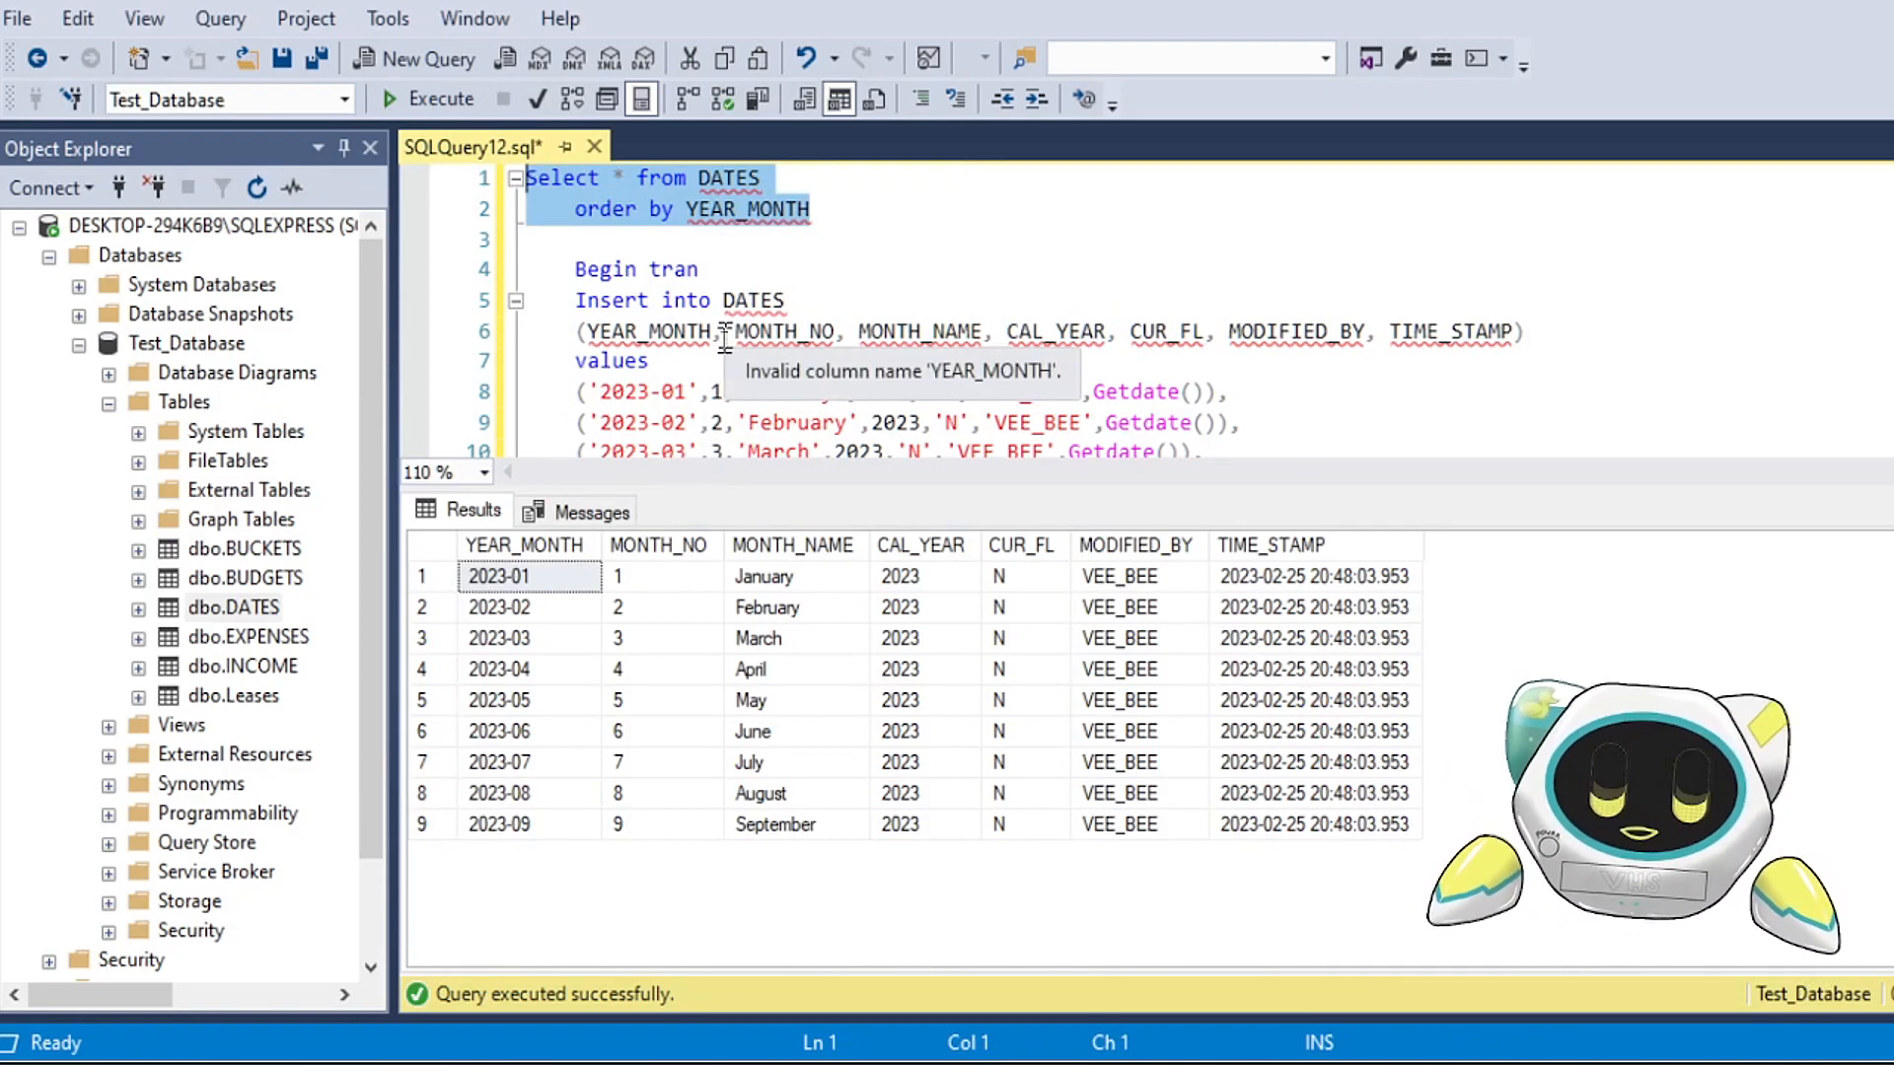
# Step: Try to run the rollback statement on the committed insert, and review the Begin tran line it depends on
pyautogui.scroll(-4, 725, 341)
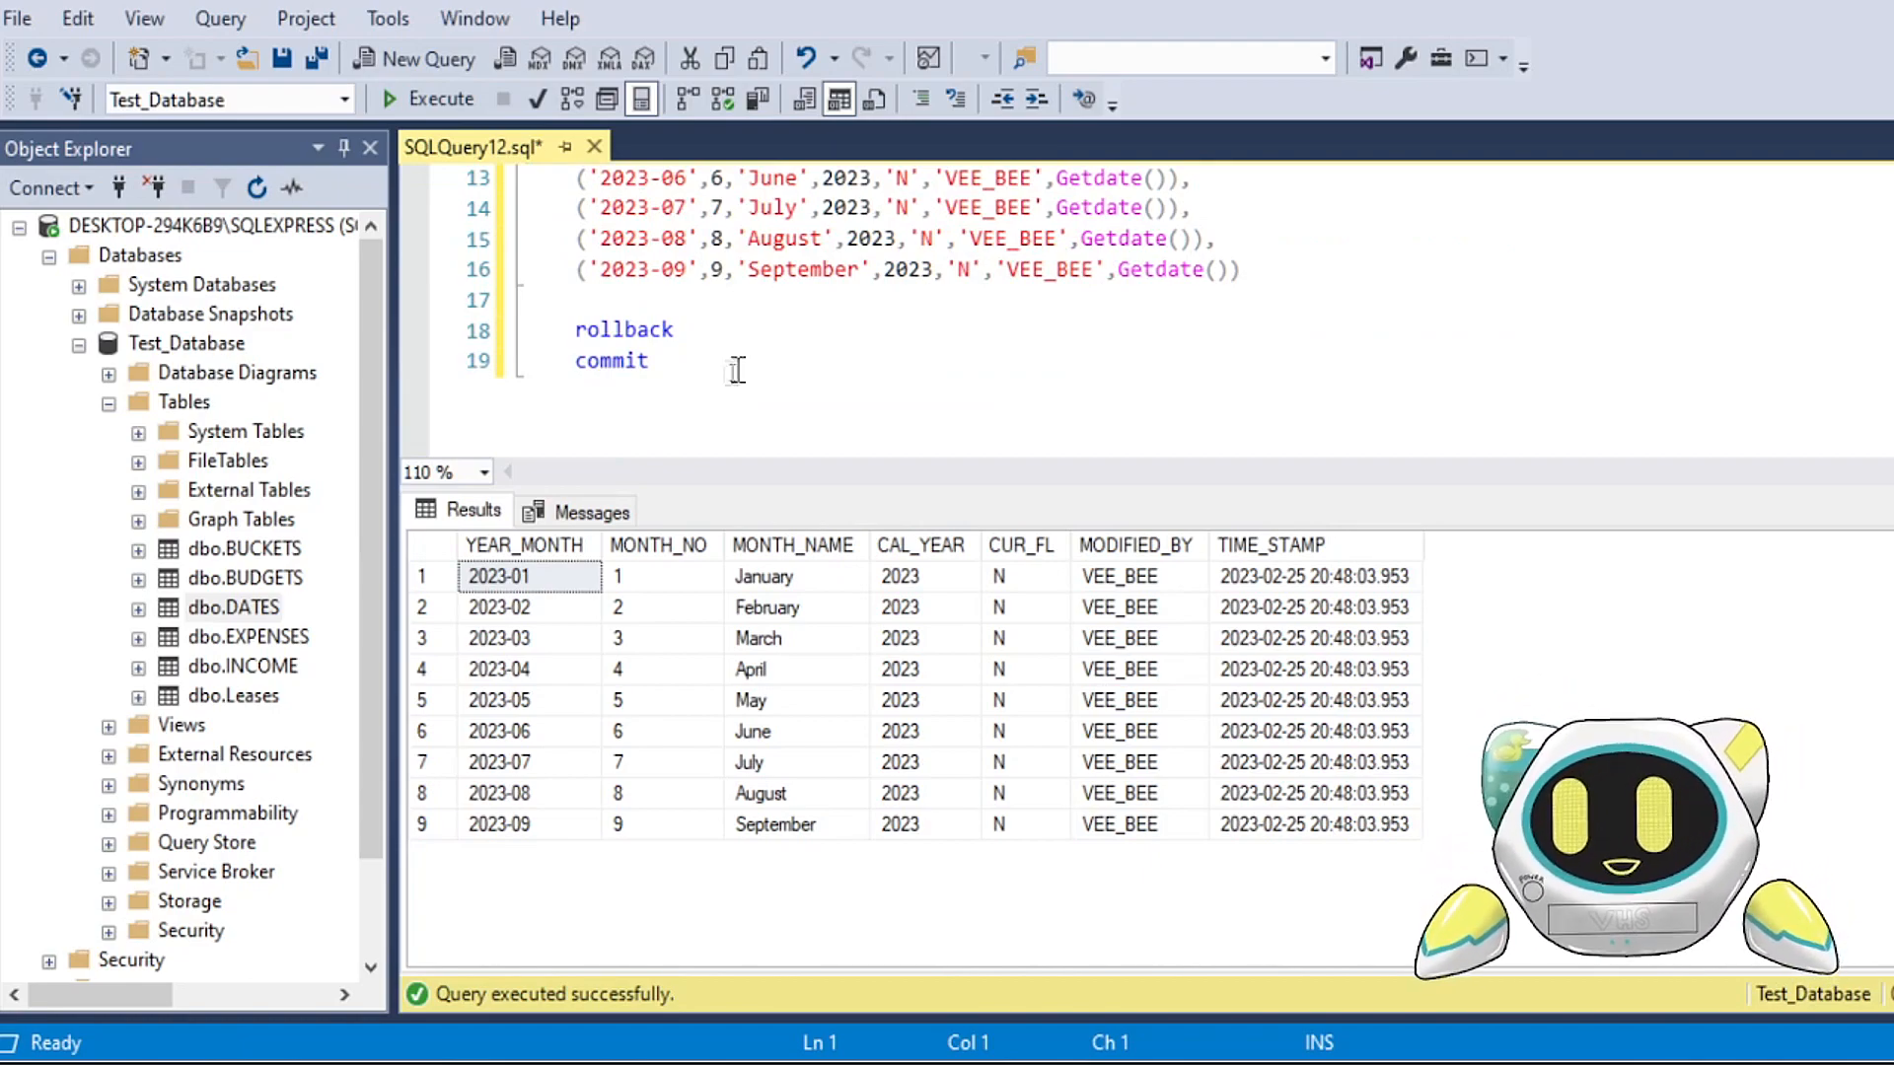
pyautogui.moveTo(677, 329); pyautogui.dragTo(528, 330)
pyautogui.click(442, 105)
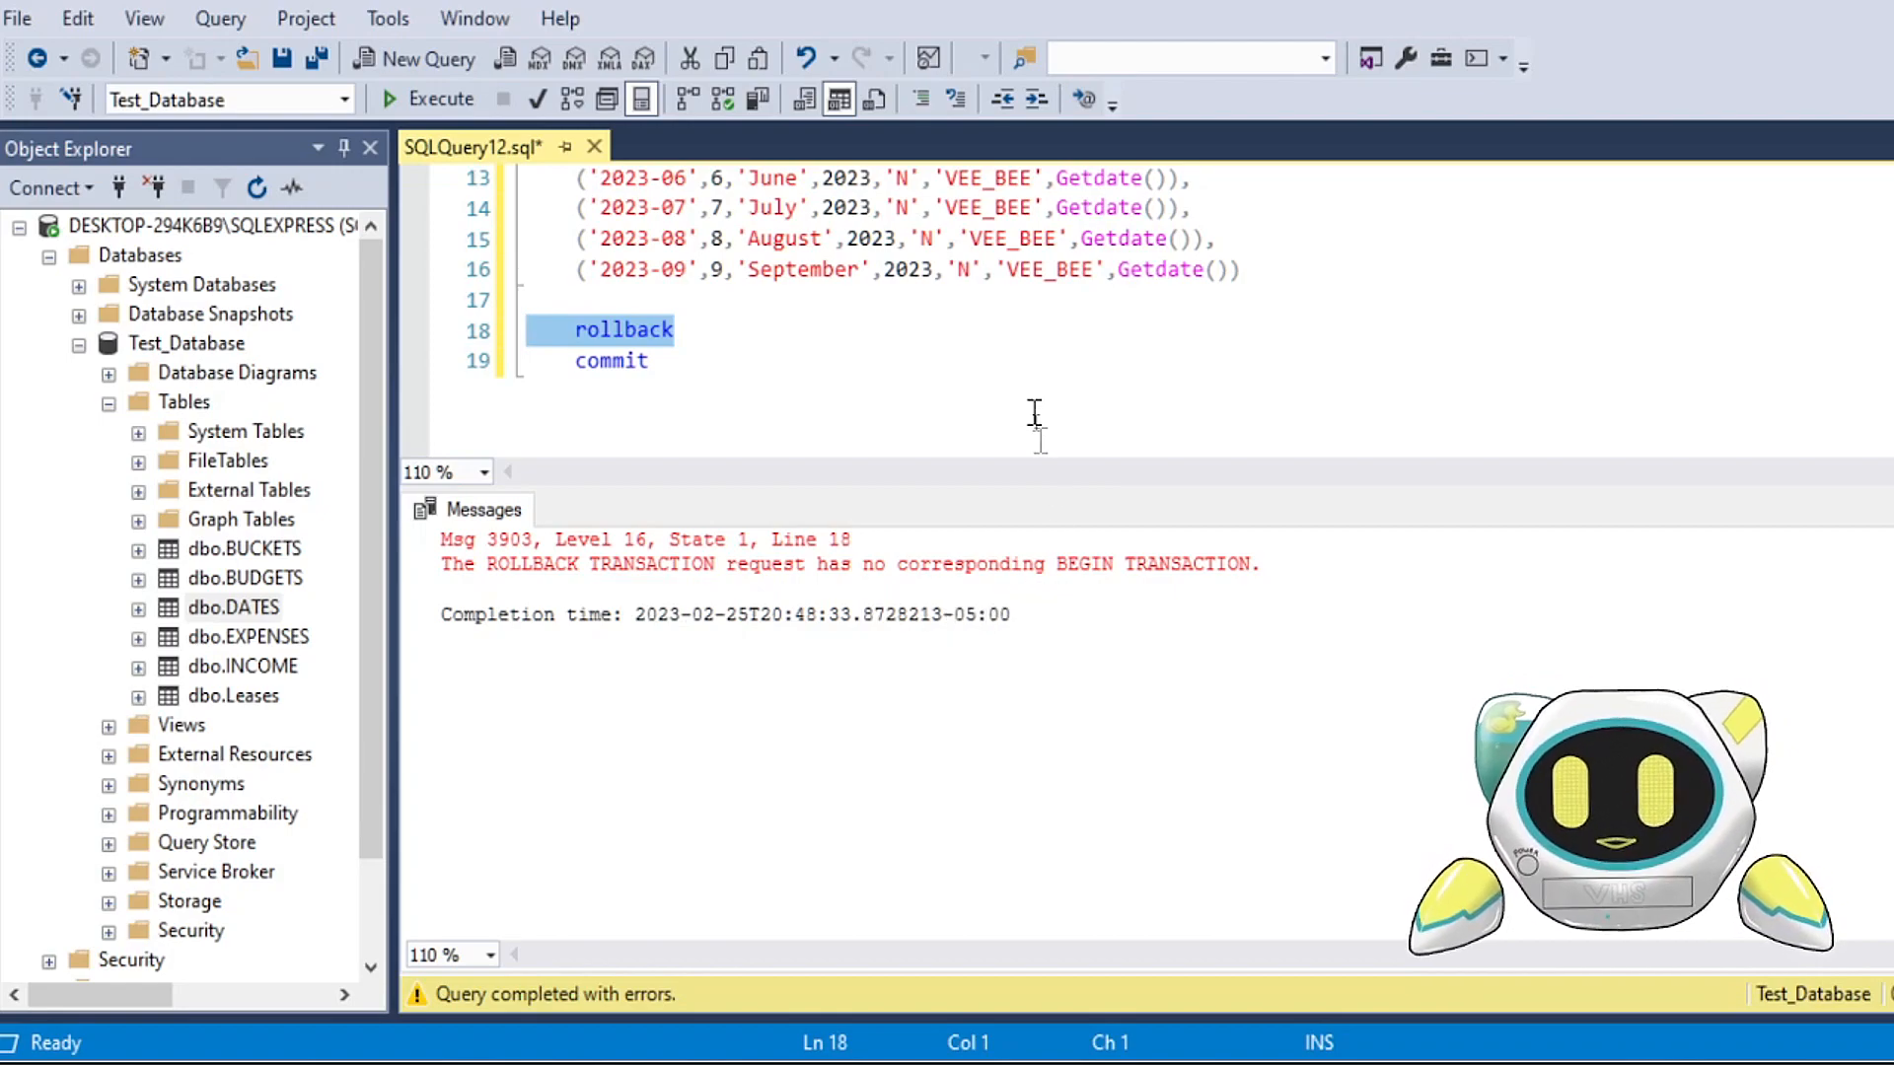
pyautogui.scroll(4, 1035, 414)
pyautogui.moveTo(528, 268); pyautogui.dragTo(749, 264)
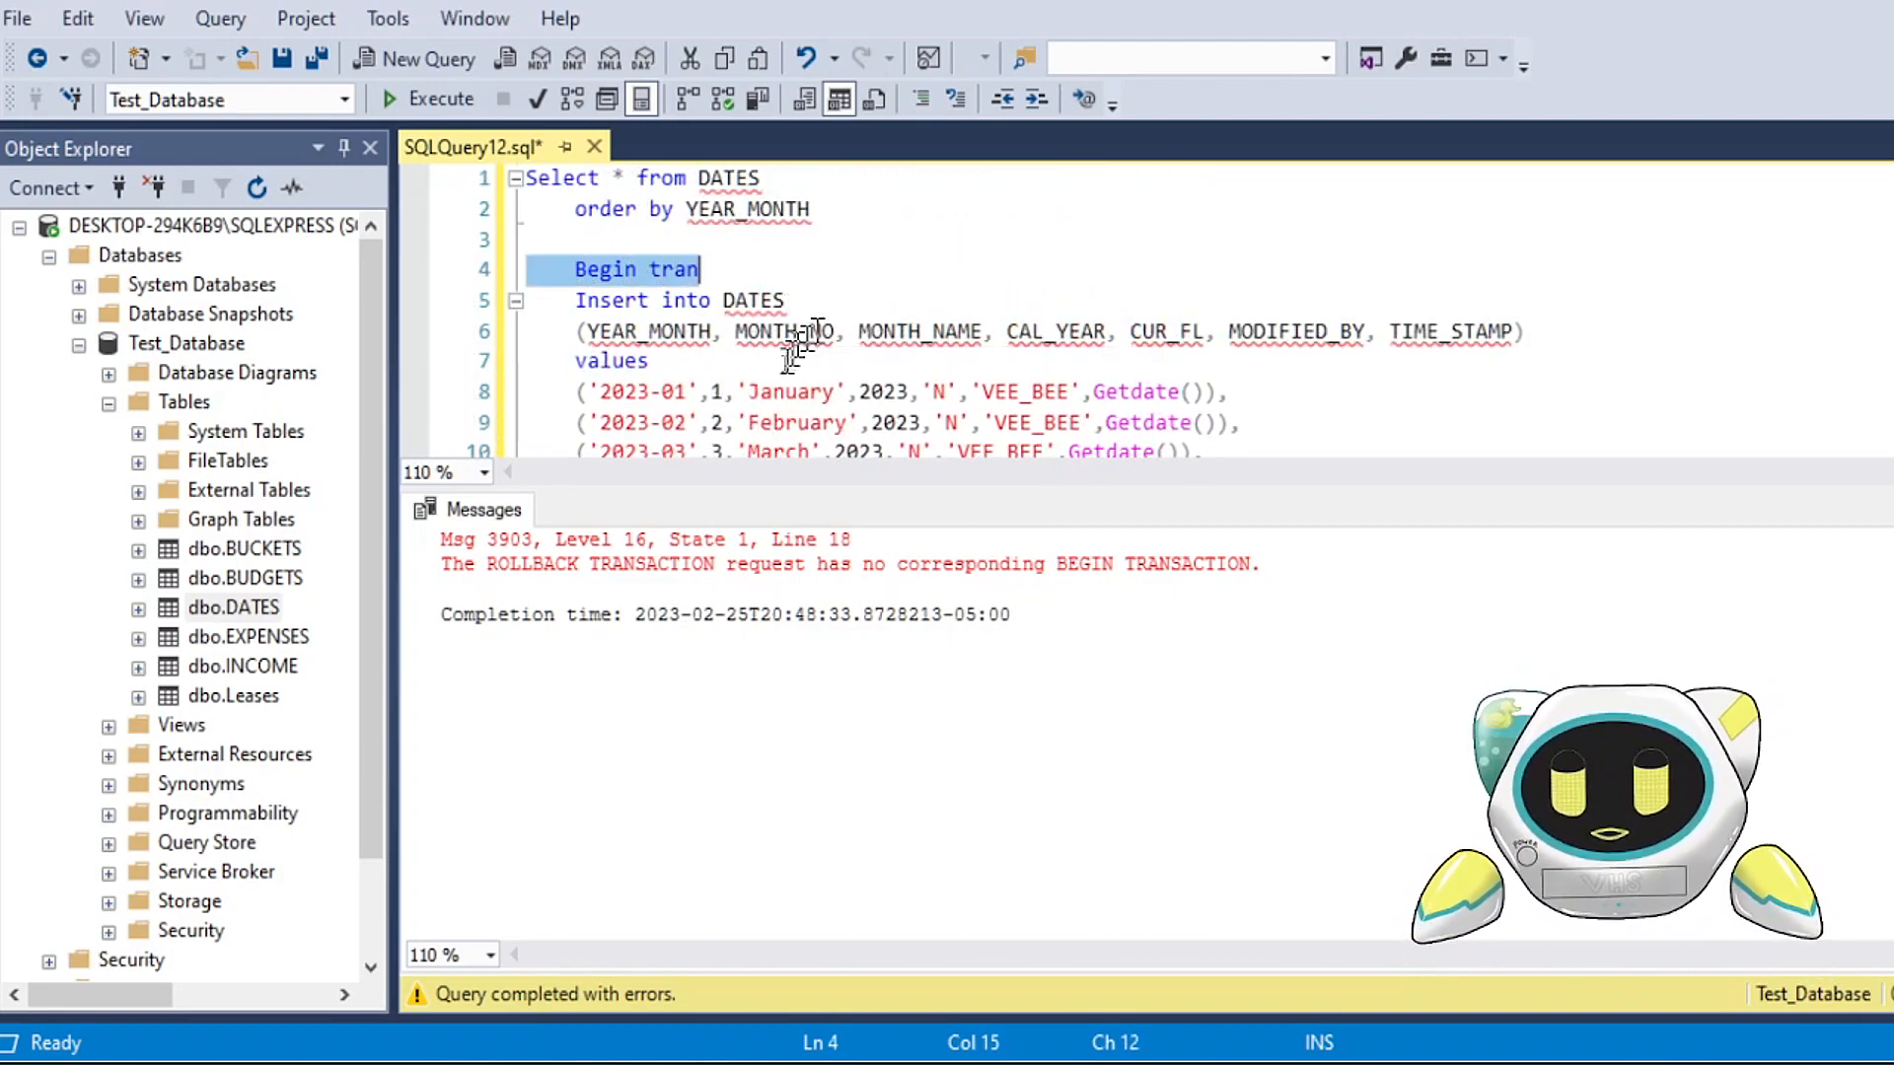
pyautogui.scroll(-4, 698, 421)
pyautogui.scroll(4, 697, 422)
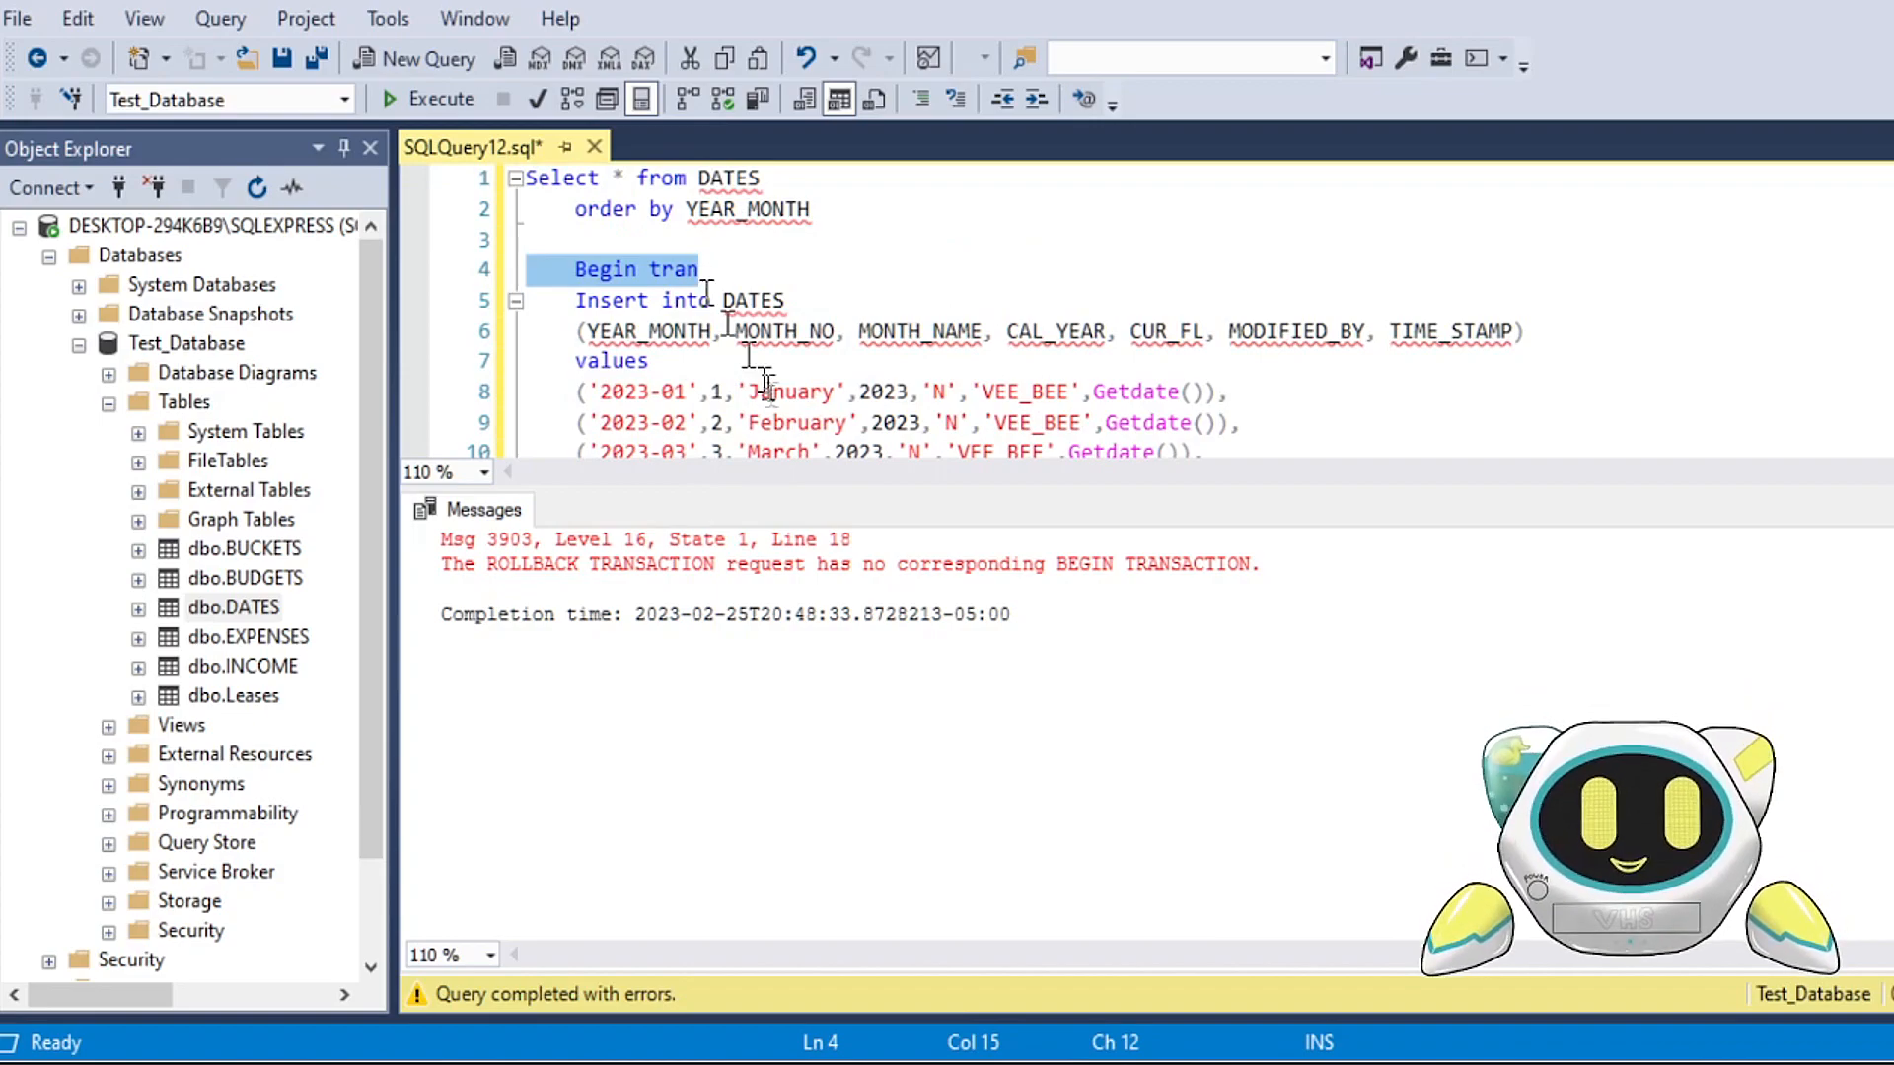
# Step: Query DATES ordered by YEAR_MONTH once more, and review the returned rows against the insert code
pyautogui.moveTo(842, 215); pyautogui.dragTo(528, 178)
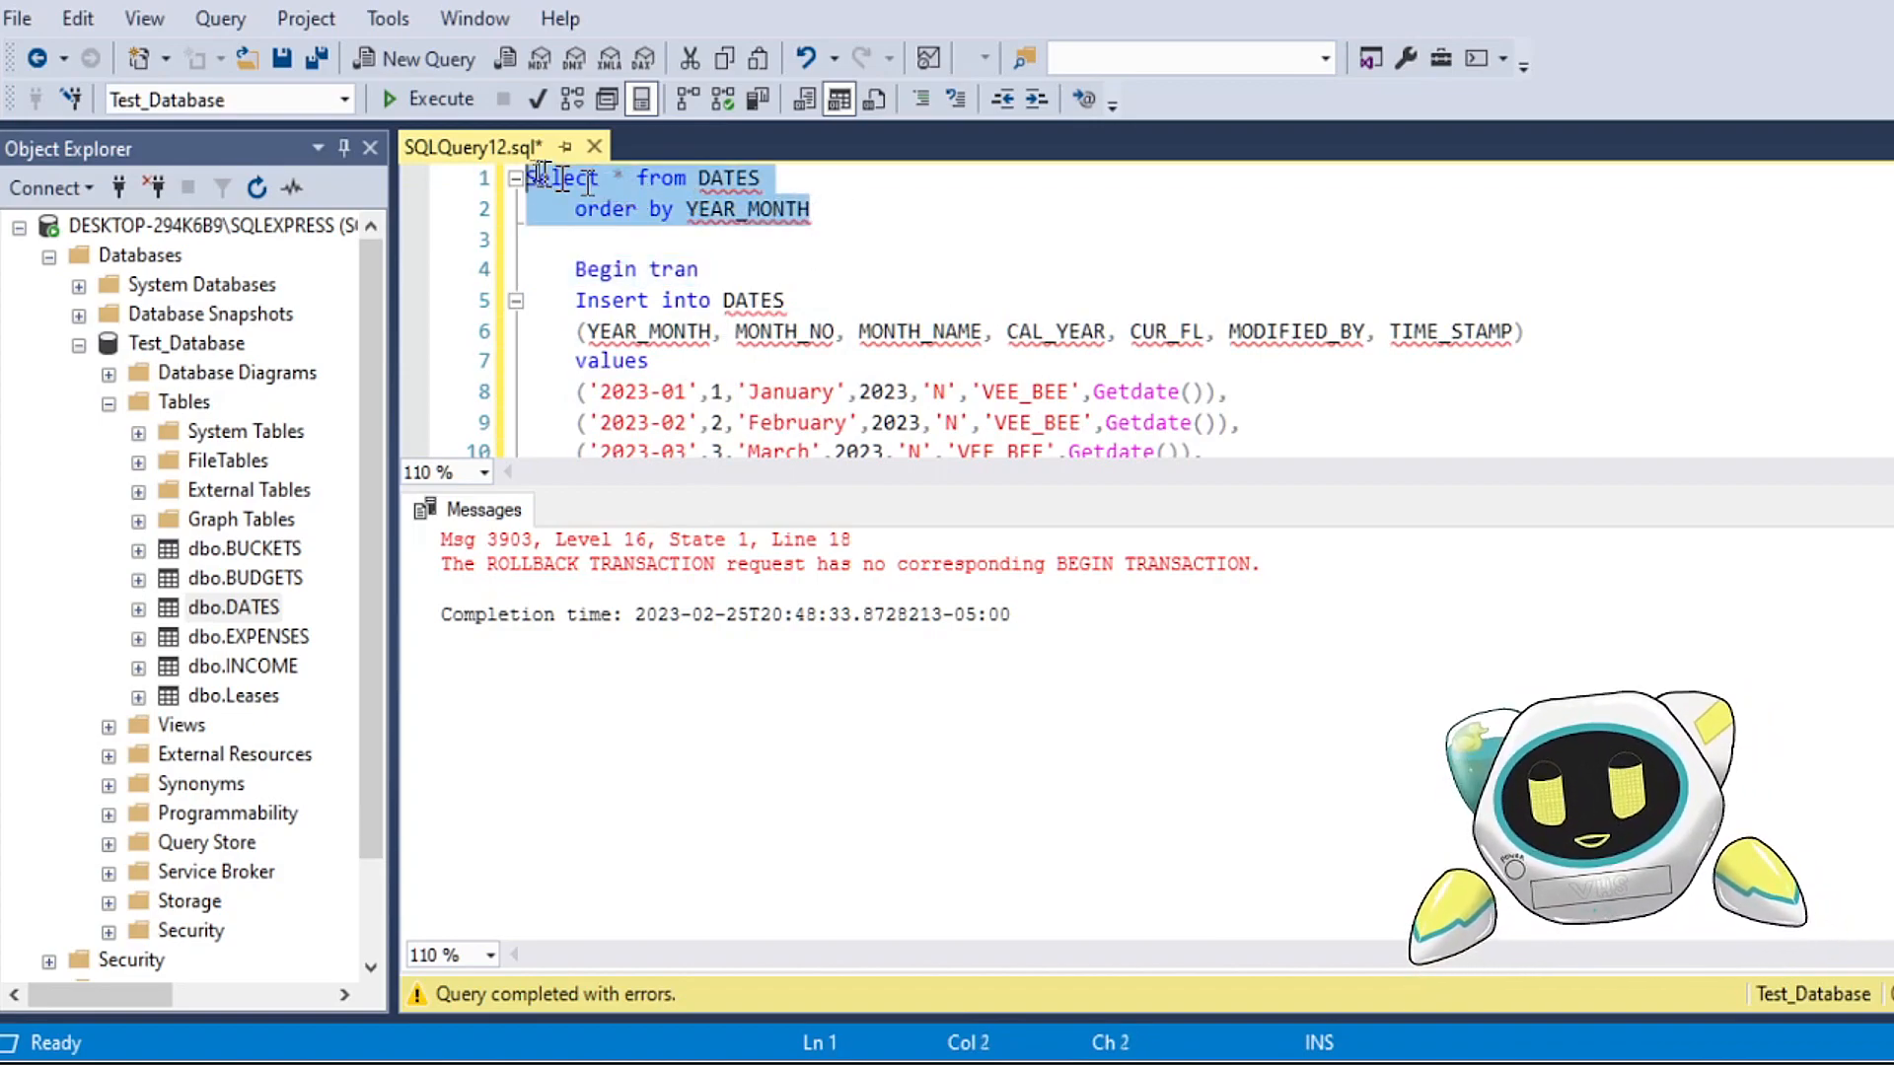
pyautogui.click(431, 99)
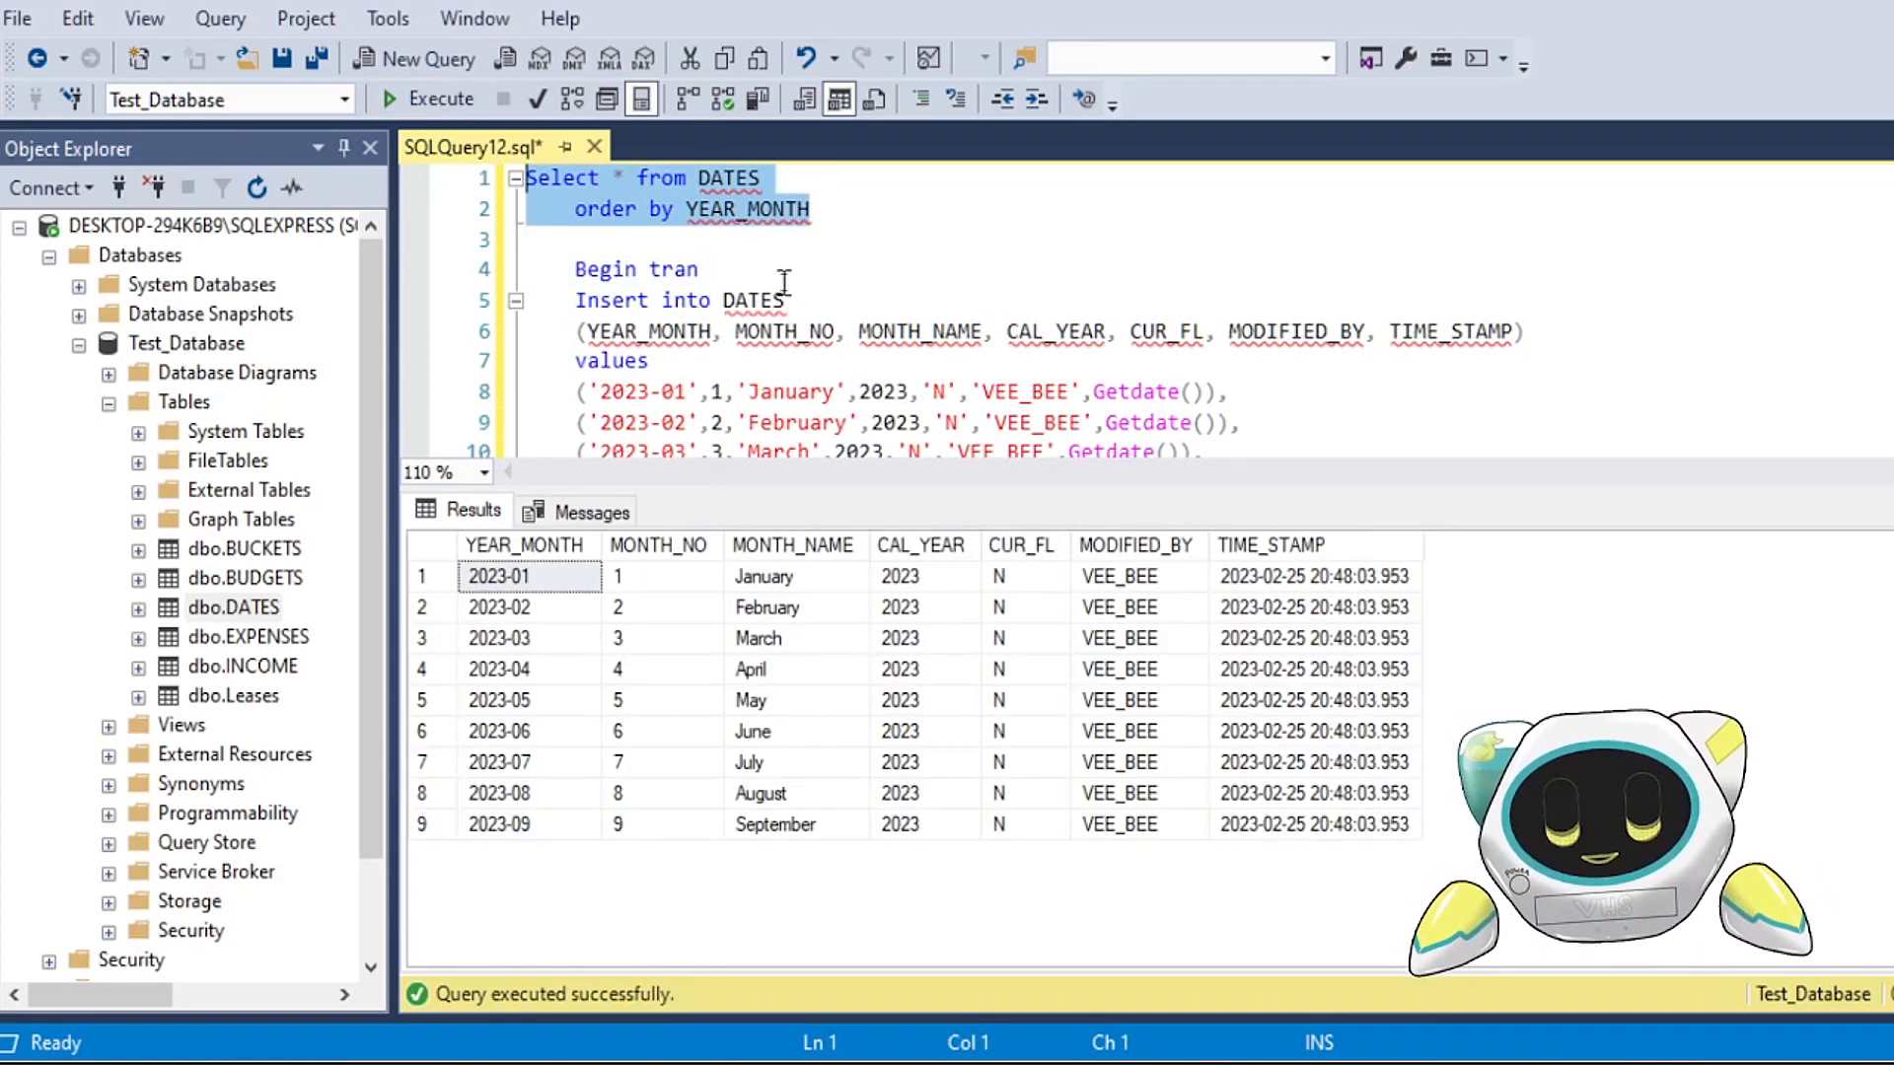
pyautogui.moveTo(805, 488); pyautogui.dragTo(805, 597)
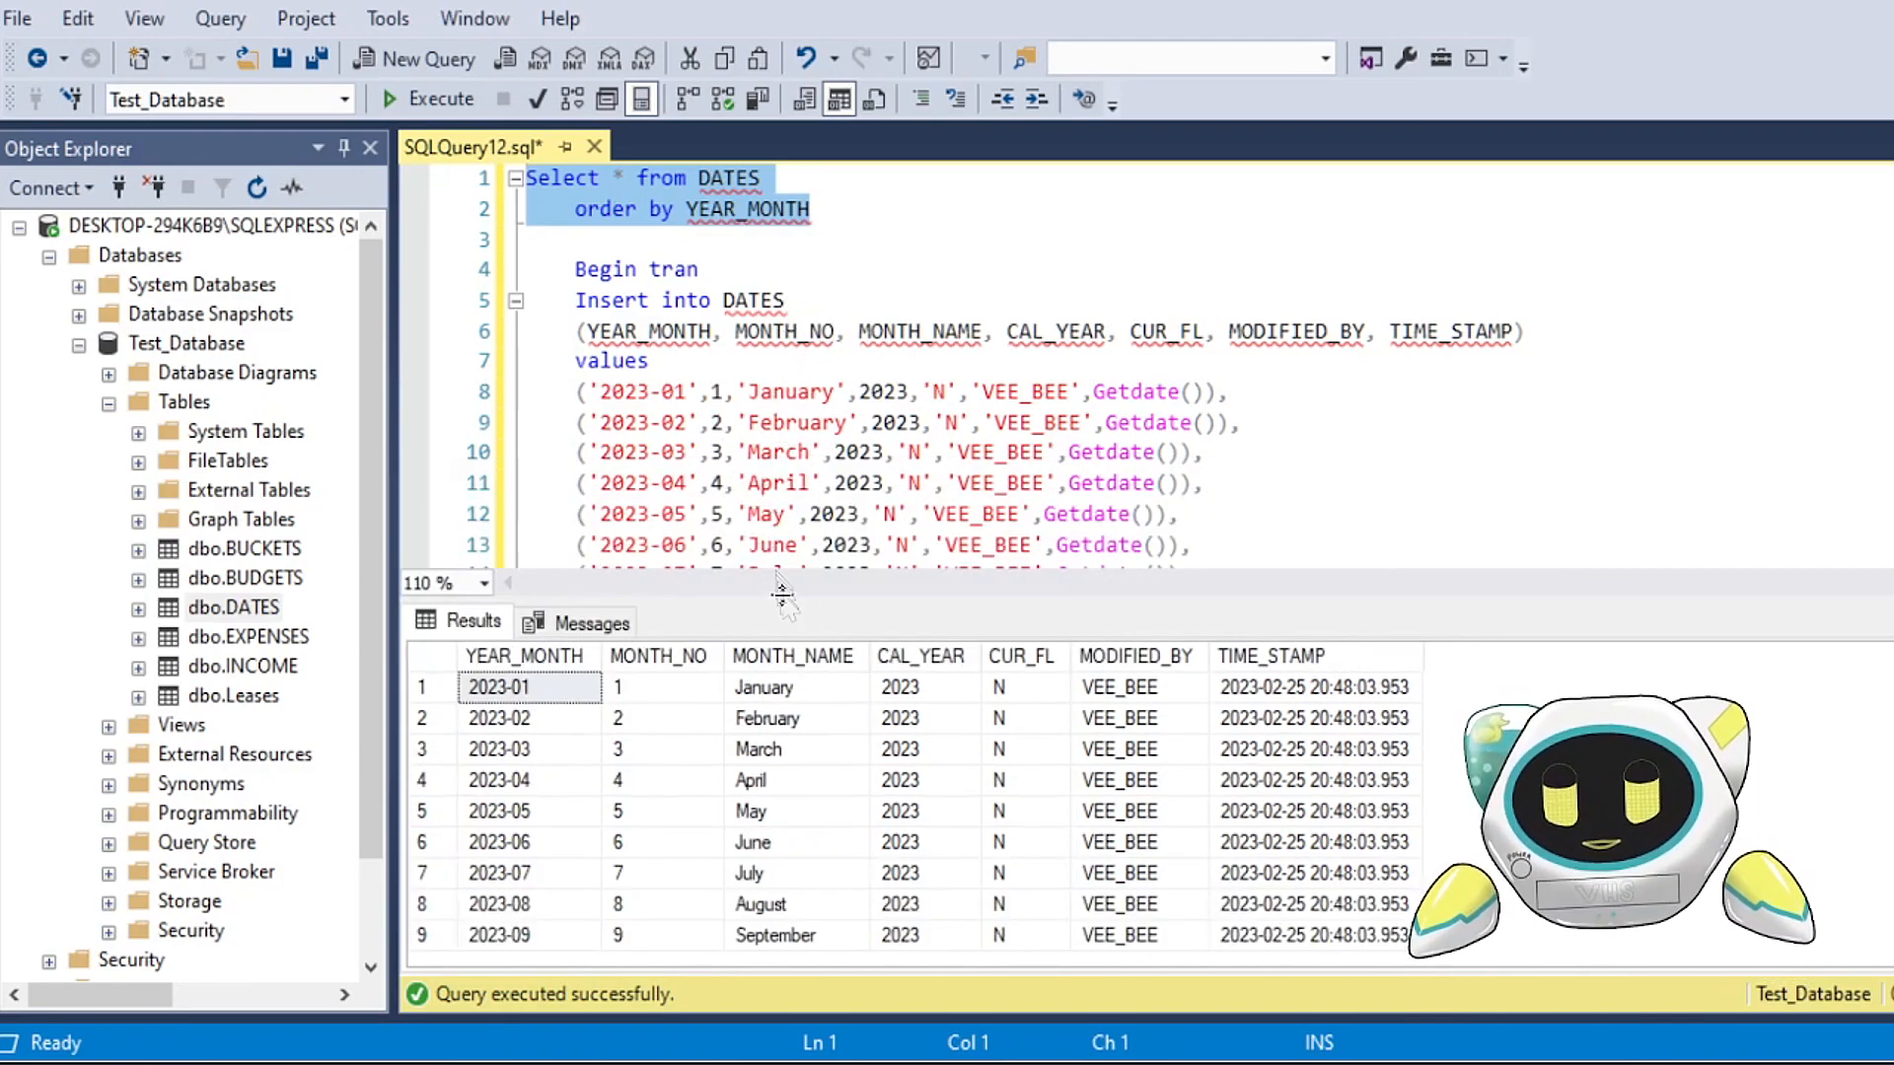
pyautogui.moveTo(789, 568); pyautogui.dragTo(819, 506)
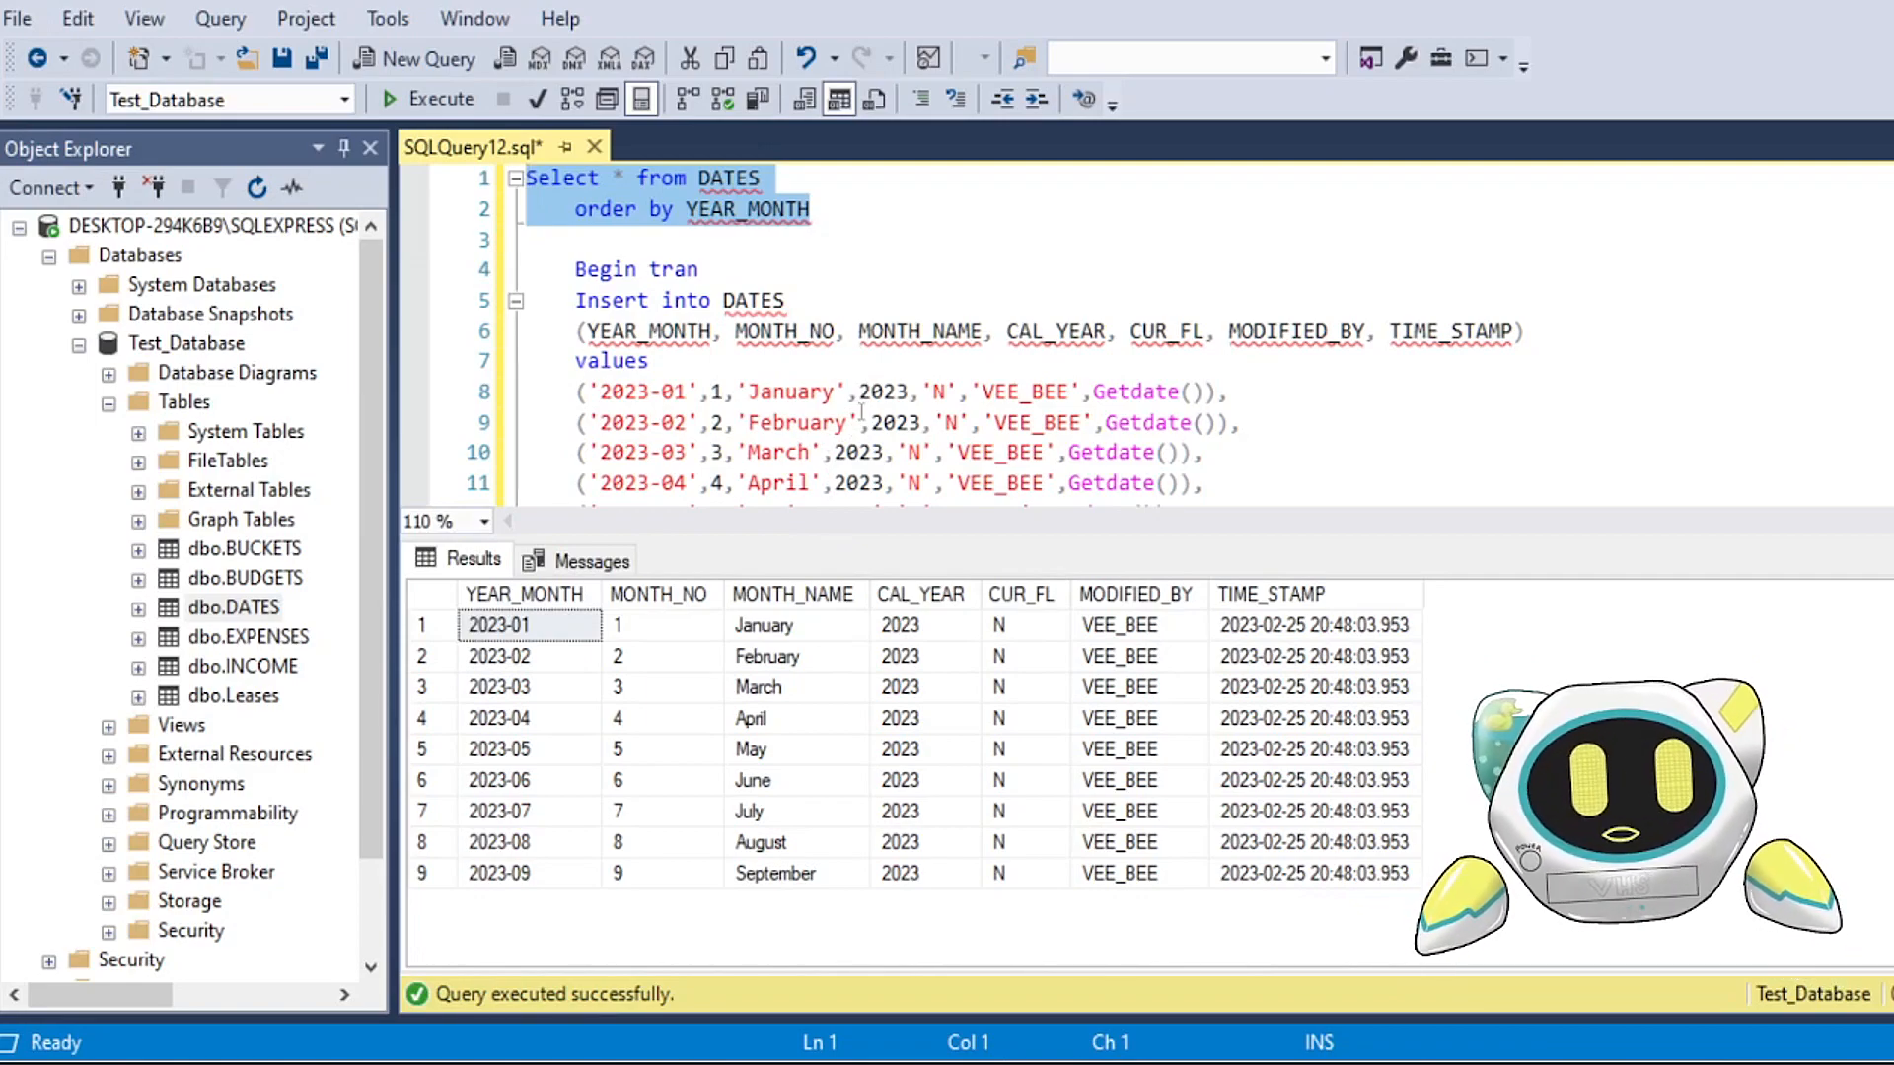
pyautogui.scroll(-3, 856, 431)
pyautogui.click(691, 395)
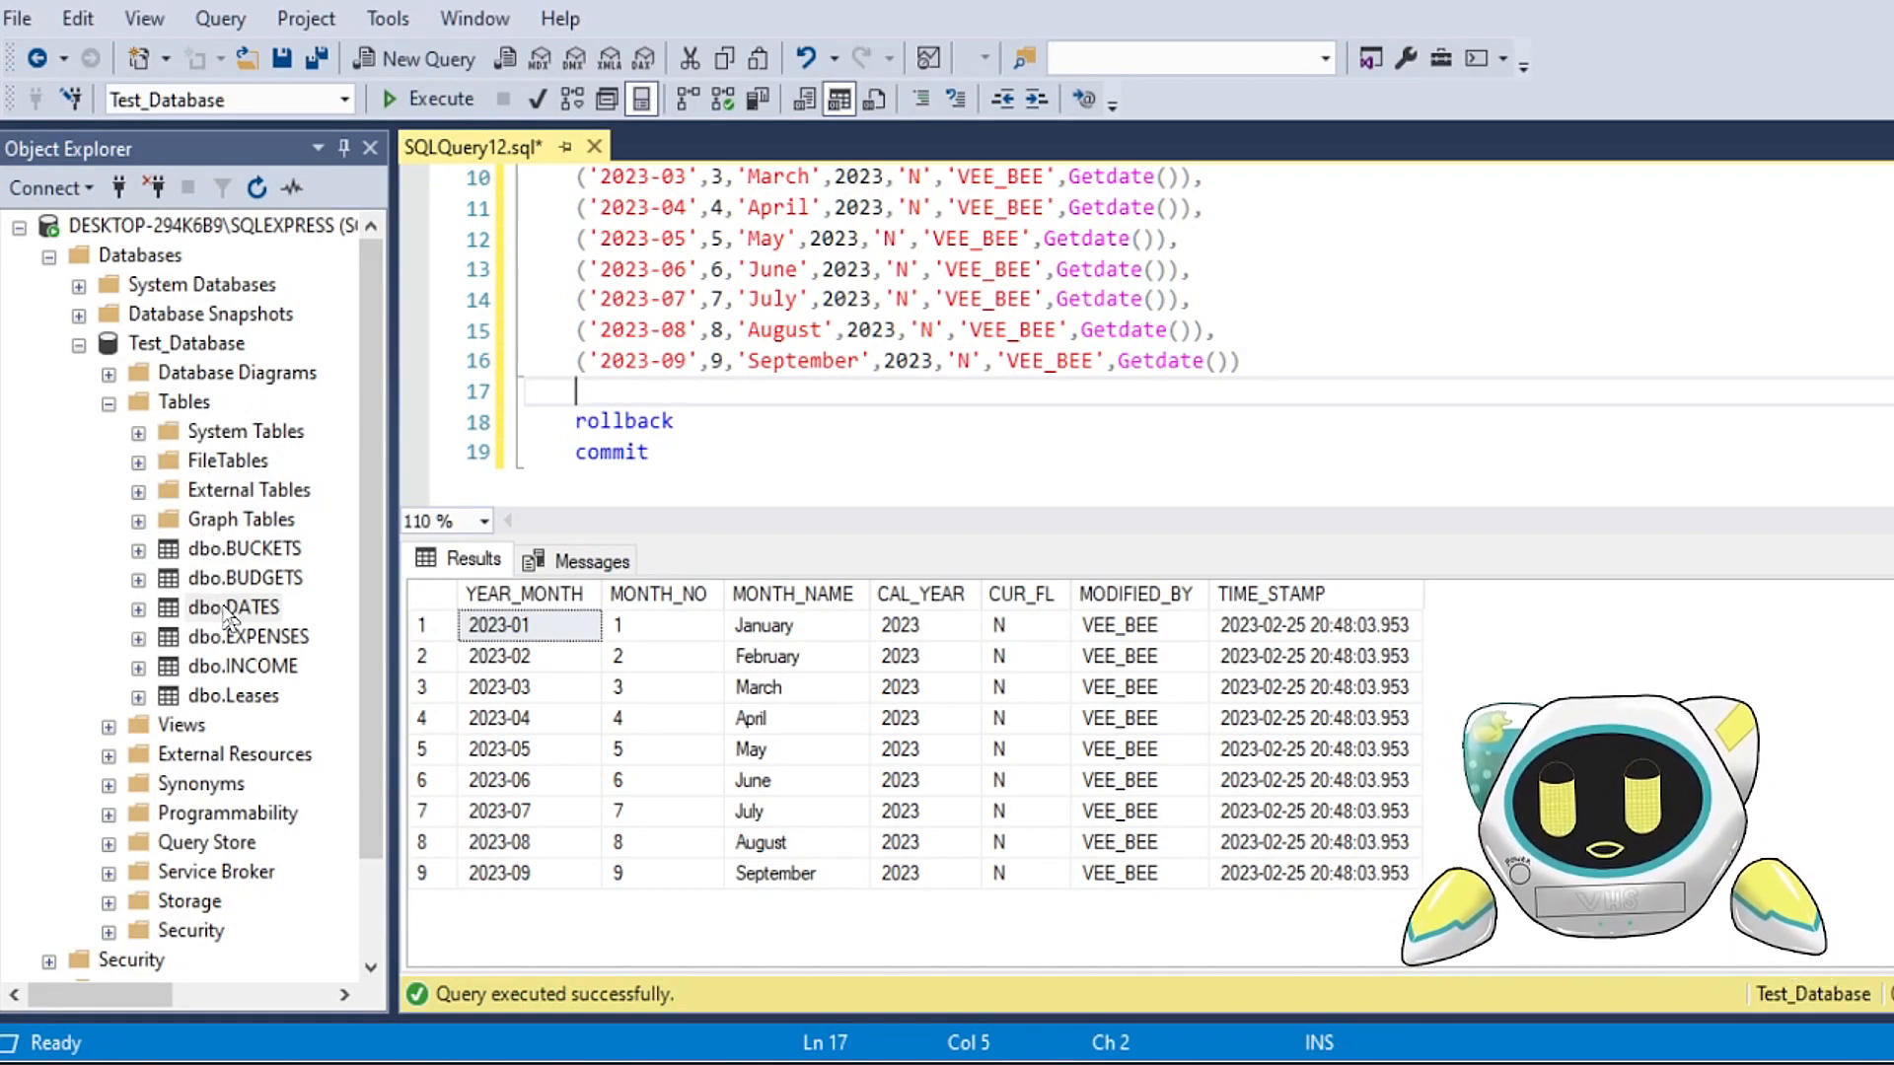
pyautogui.scroll(2, 730, 399)
pyautogui.moveTo(723, 207); pyautogui.dragTo(814, 209)
pyautogui.click(725, 279)
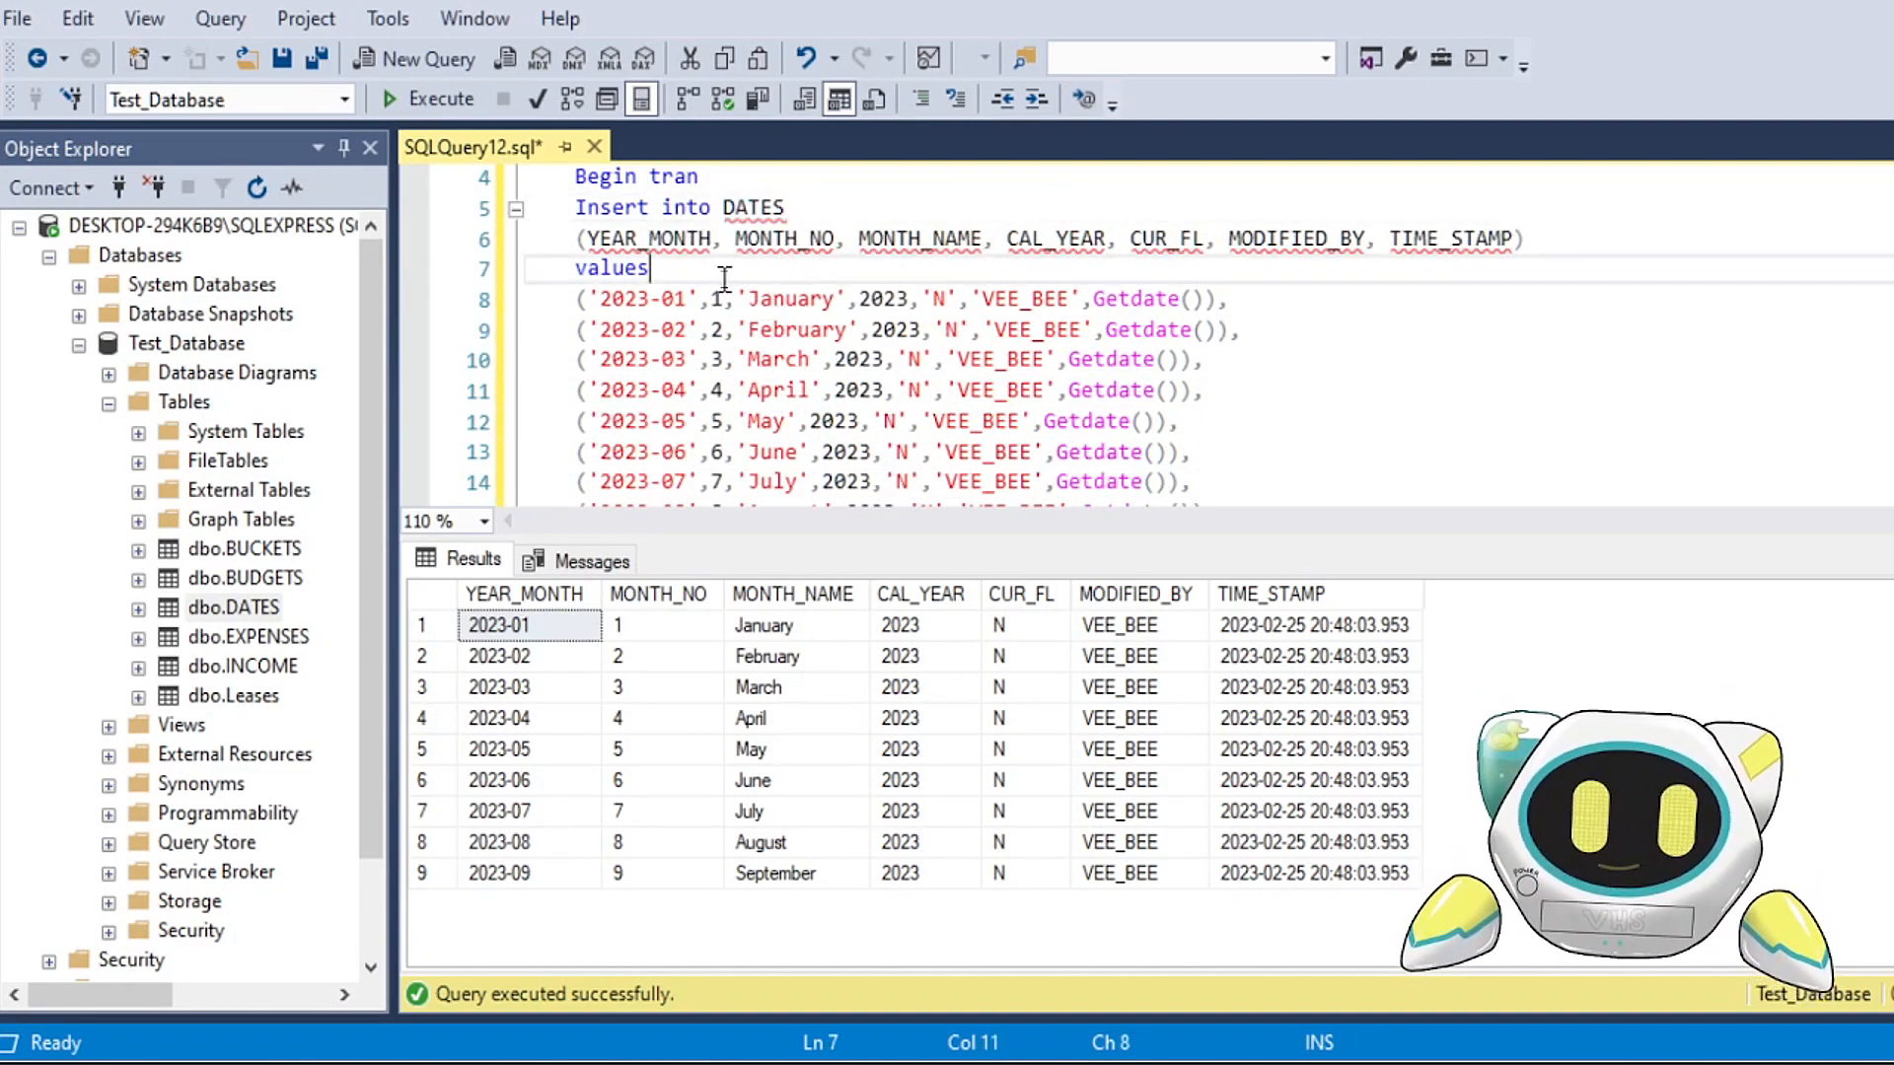
# Step: Open the top 200 rows of the dbo.DATES table for editing
pyautogui.click(202, 611)
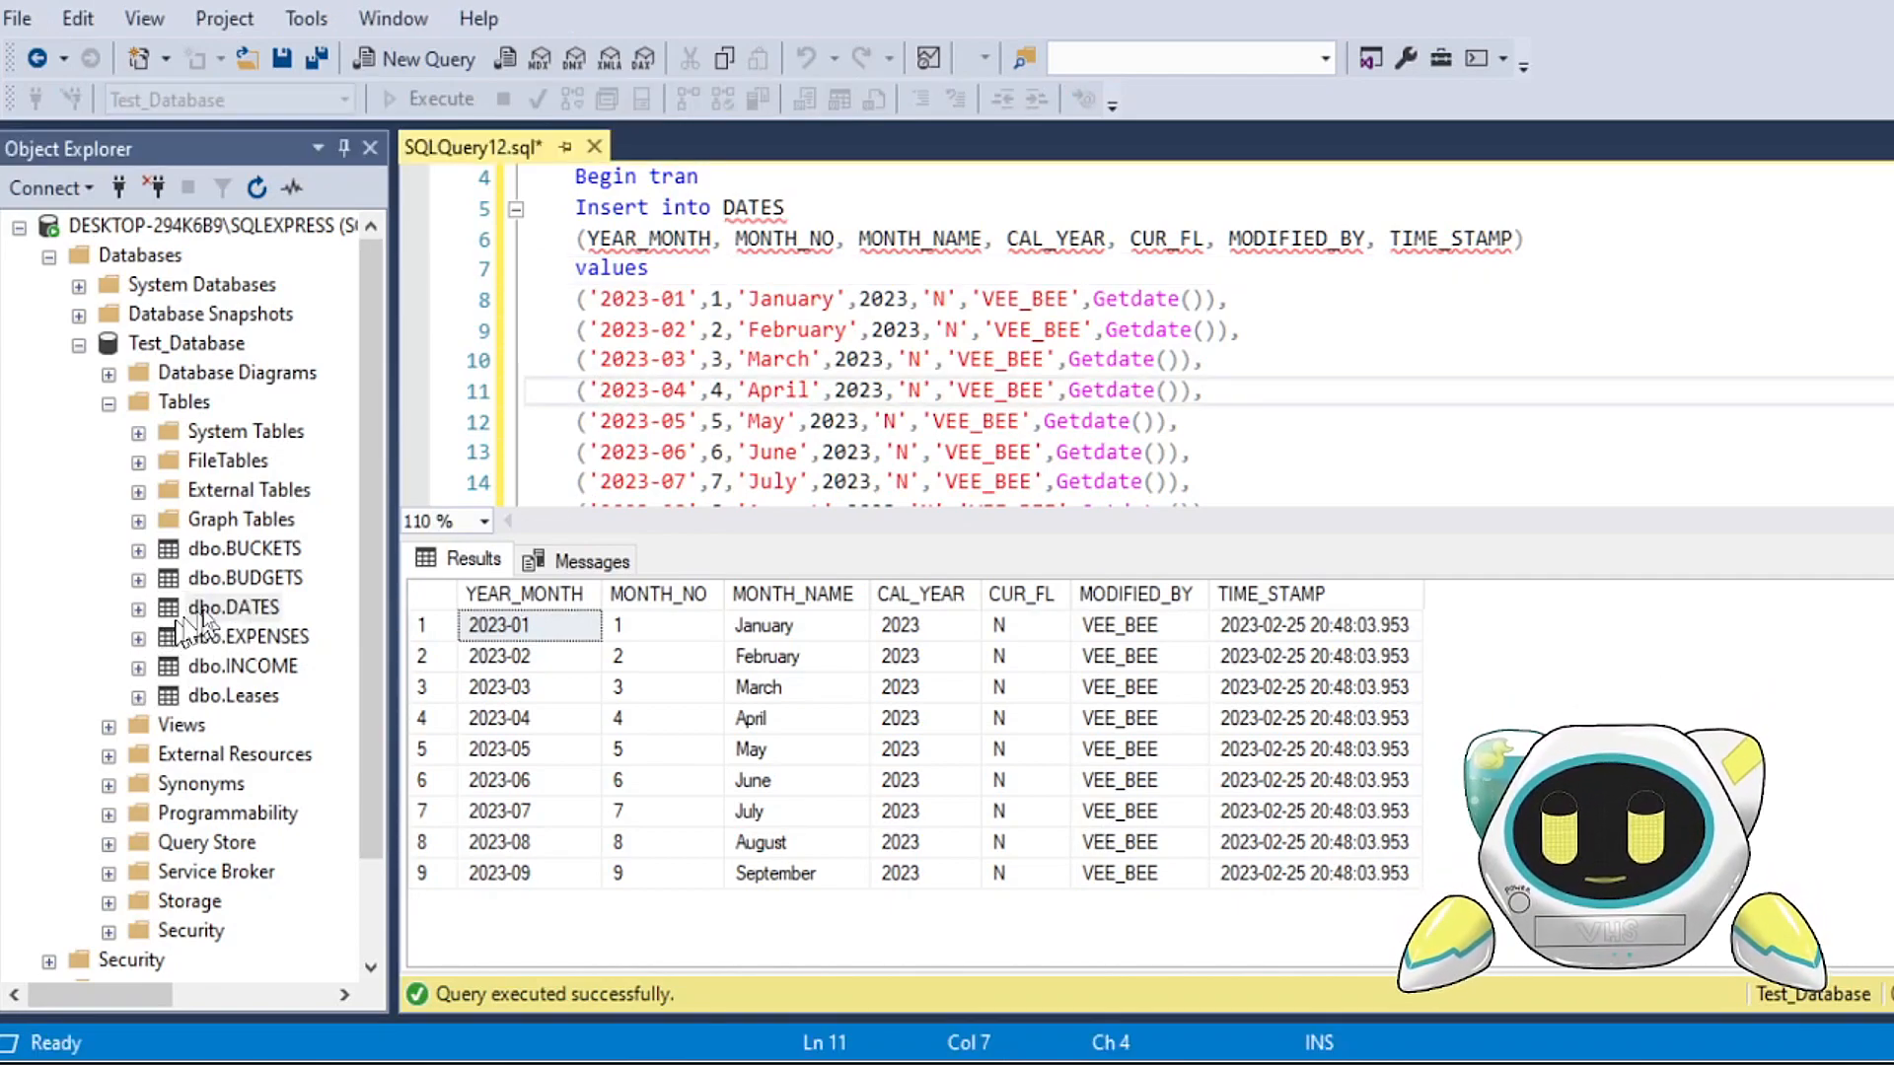
pyautogui.rightClick(207, 615)
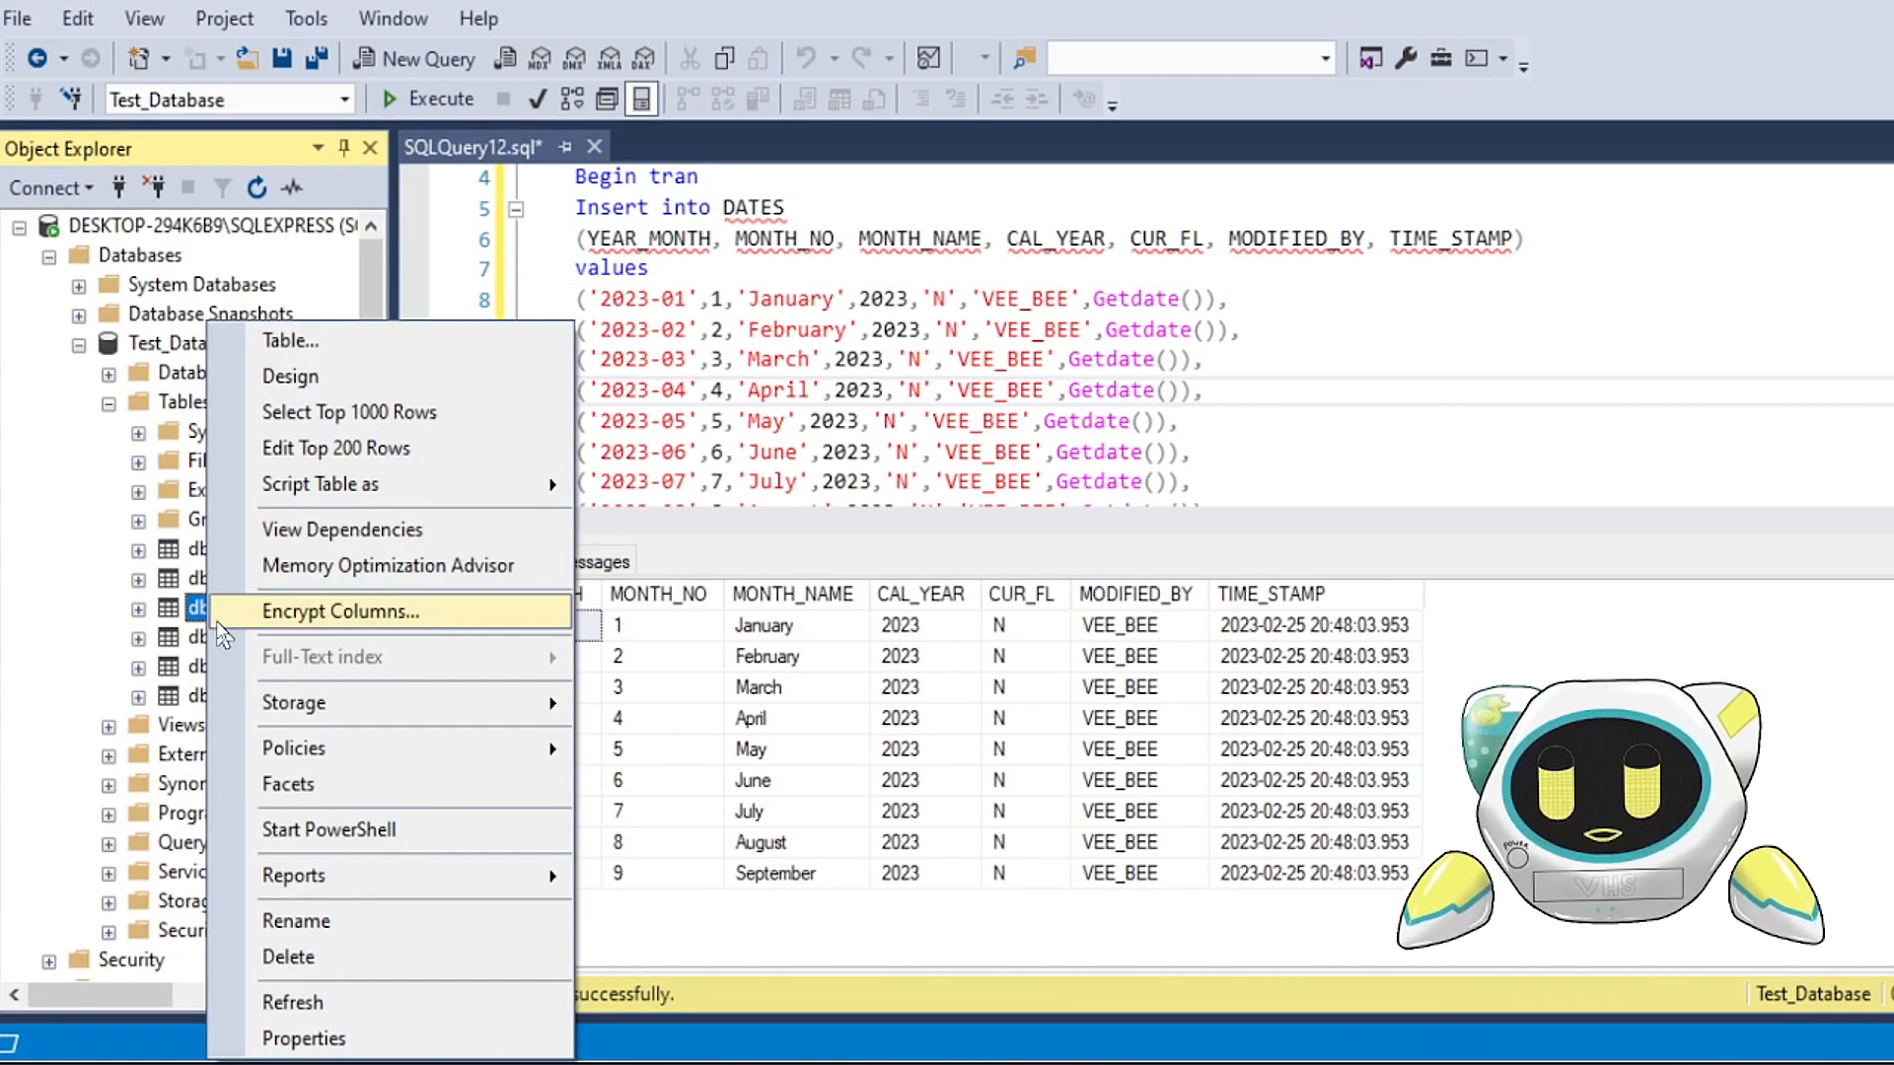
pyautogui.click(412, 454)
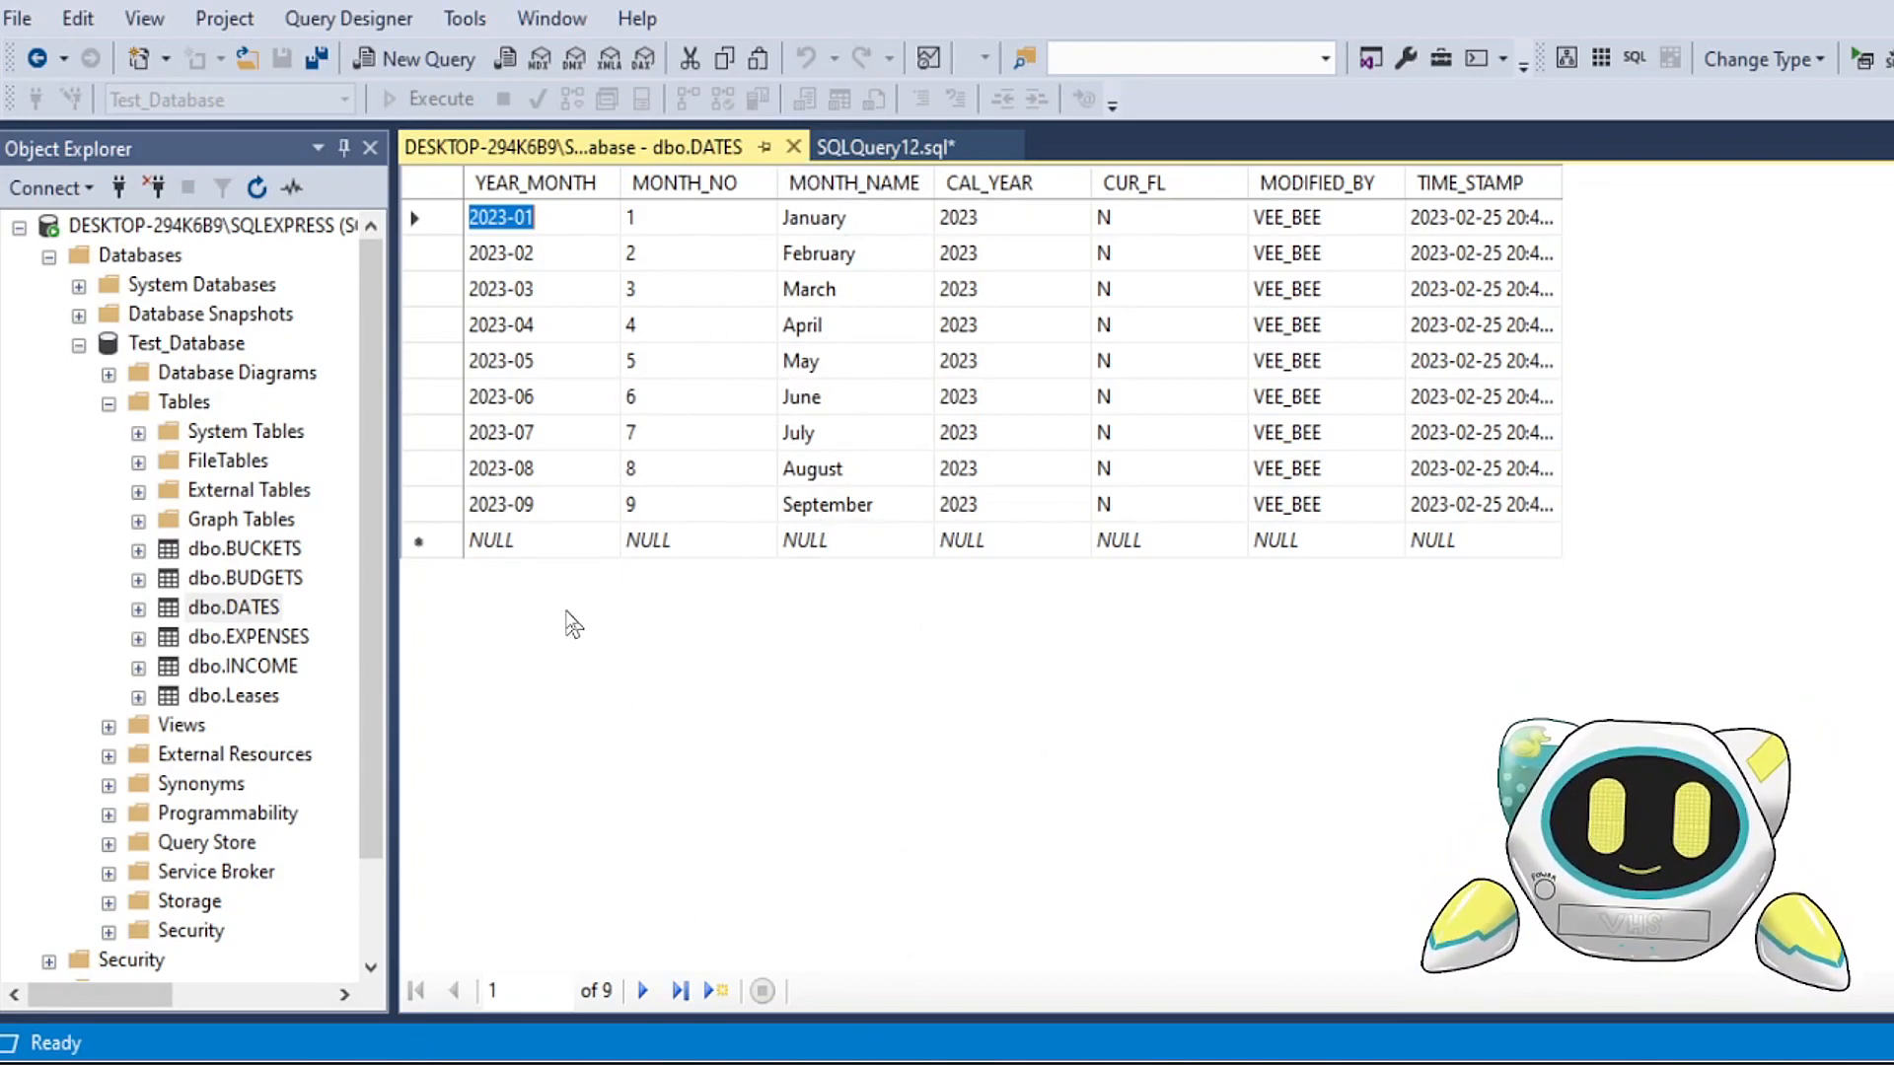
# Step: Add a row to DATES with YEAR_MONTH 2023-10, MONTH_NO 10, MONTH_NAME October, CAL_YEAR 2023 and CUR_FL N
pyautogui.click(505, 543)
pyautogui.write('2023')
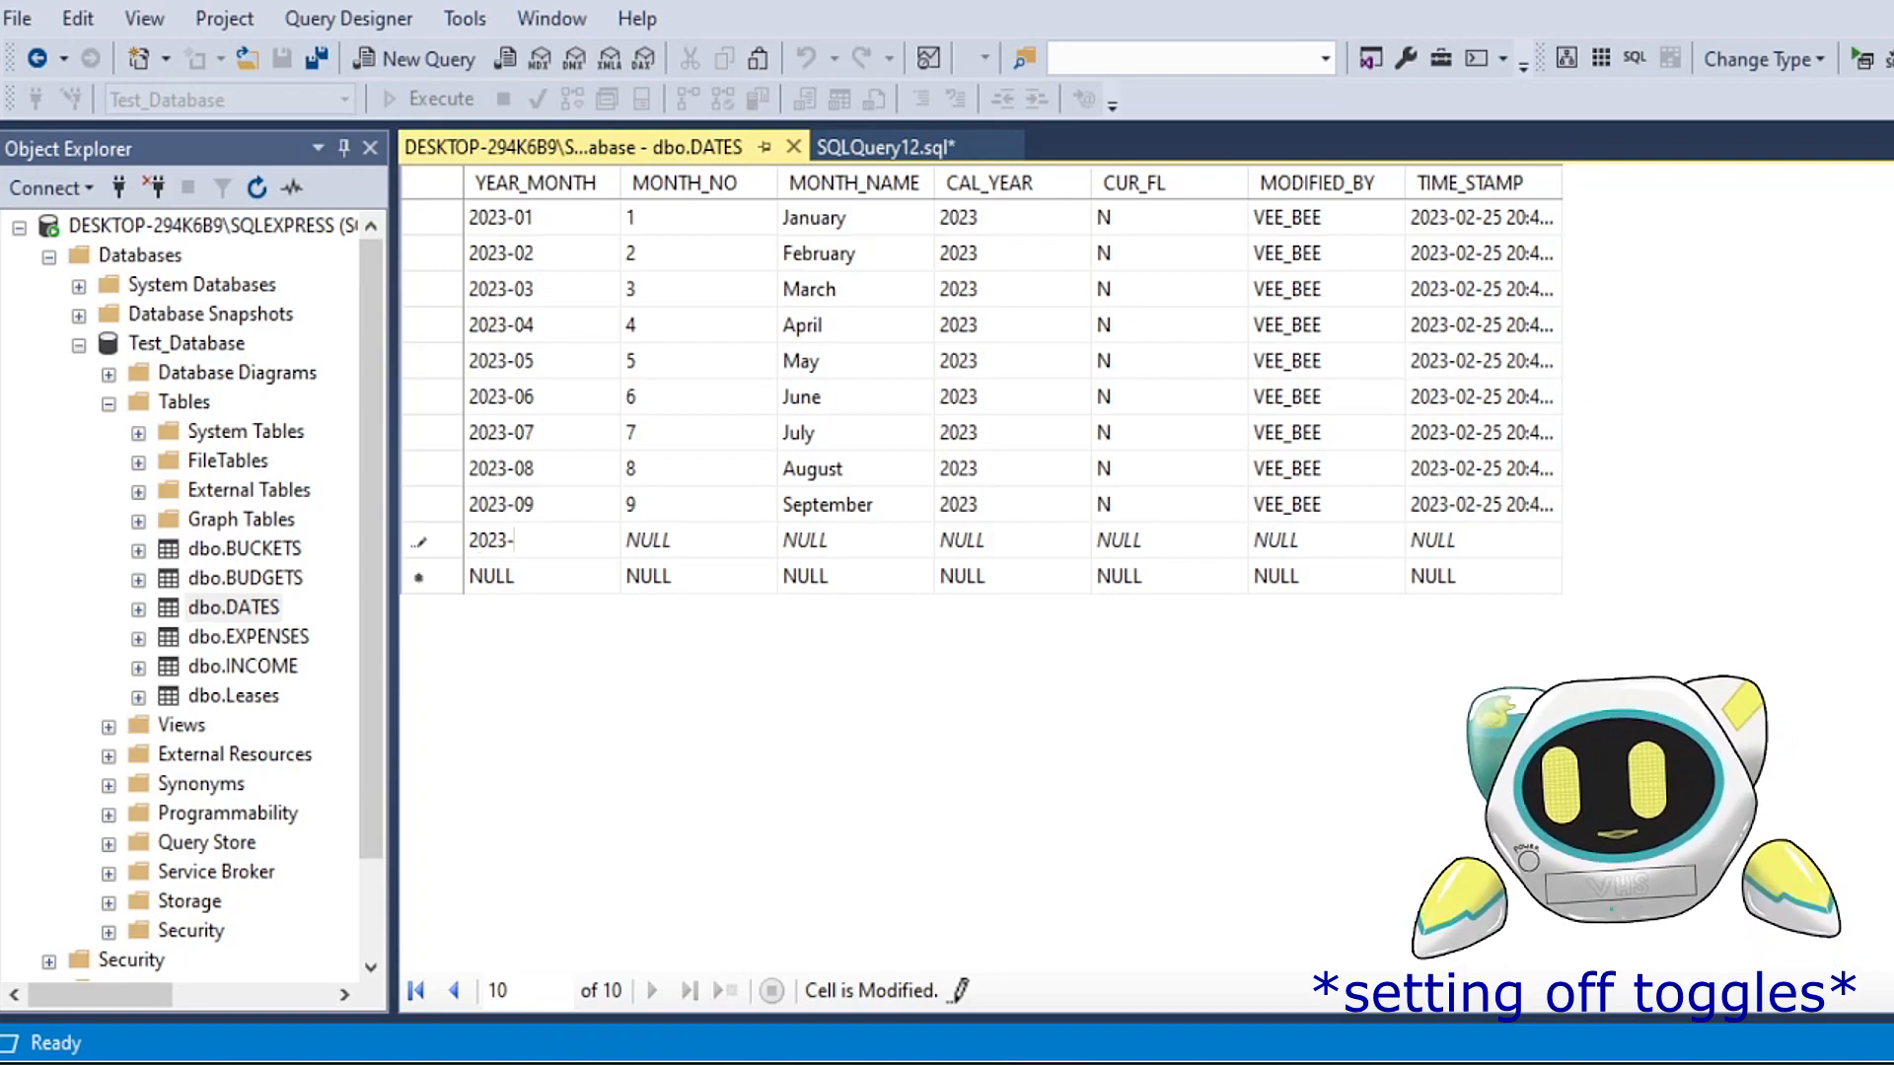
pyautogui.write('-10')
pyautogui.press('Tab')
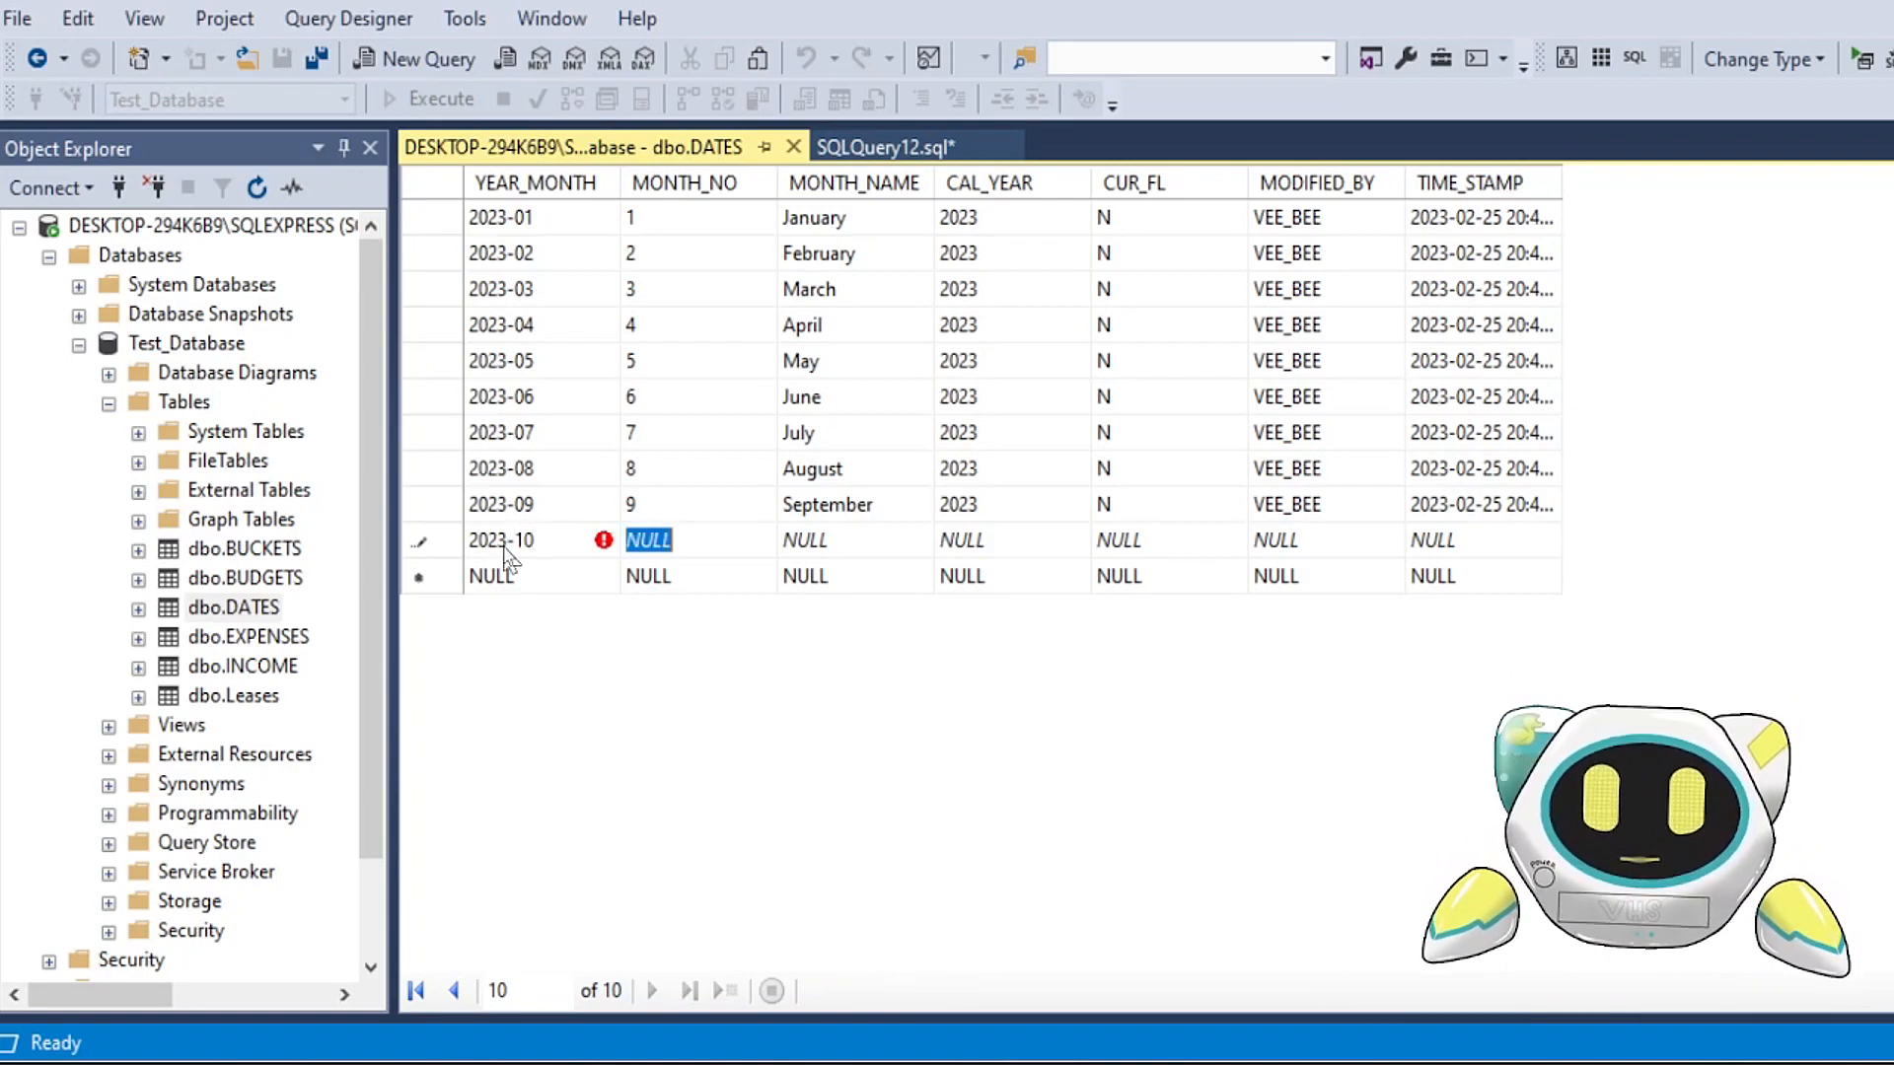
pyautogui.write('10')
pyautogui.press('Tab')
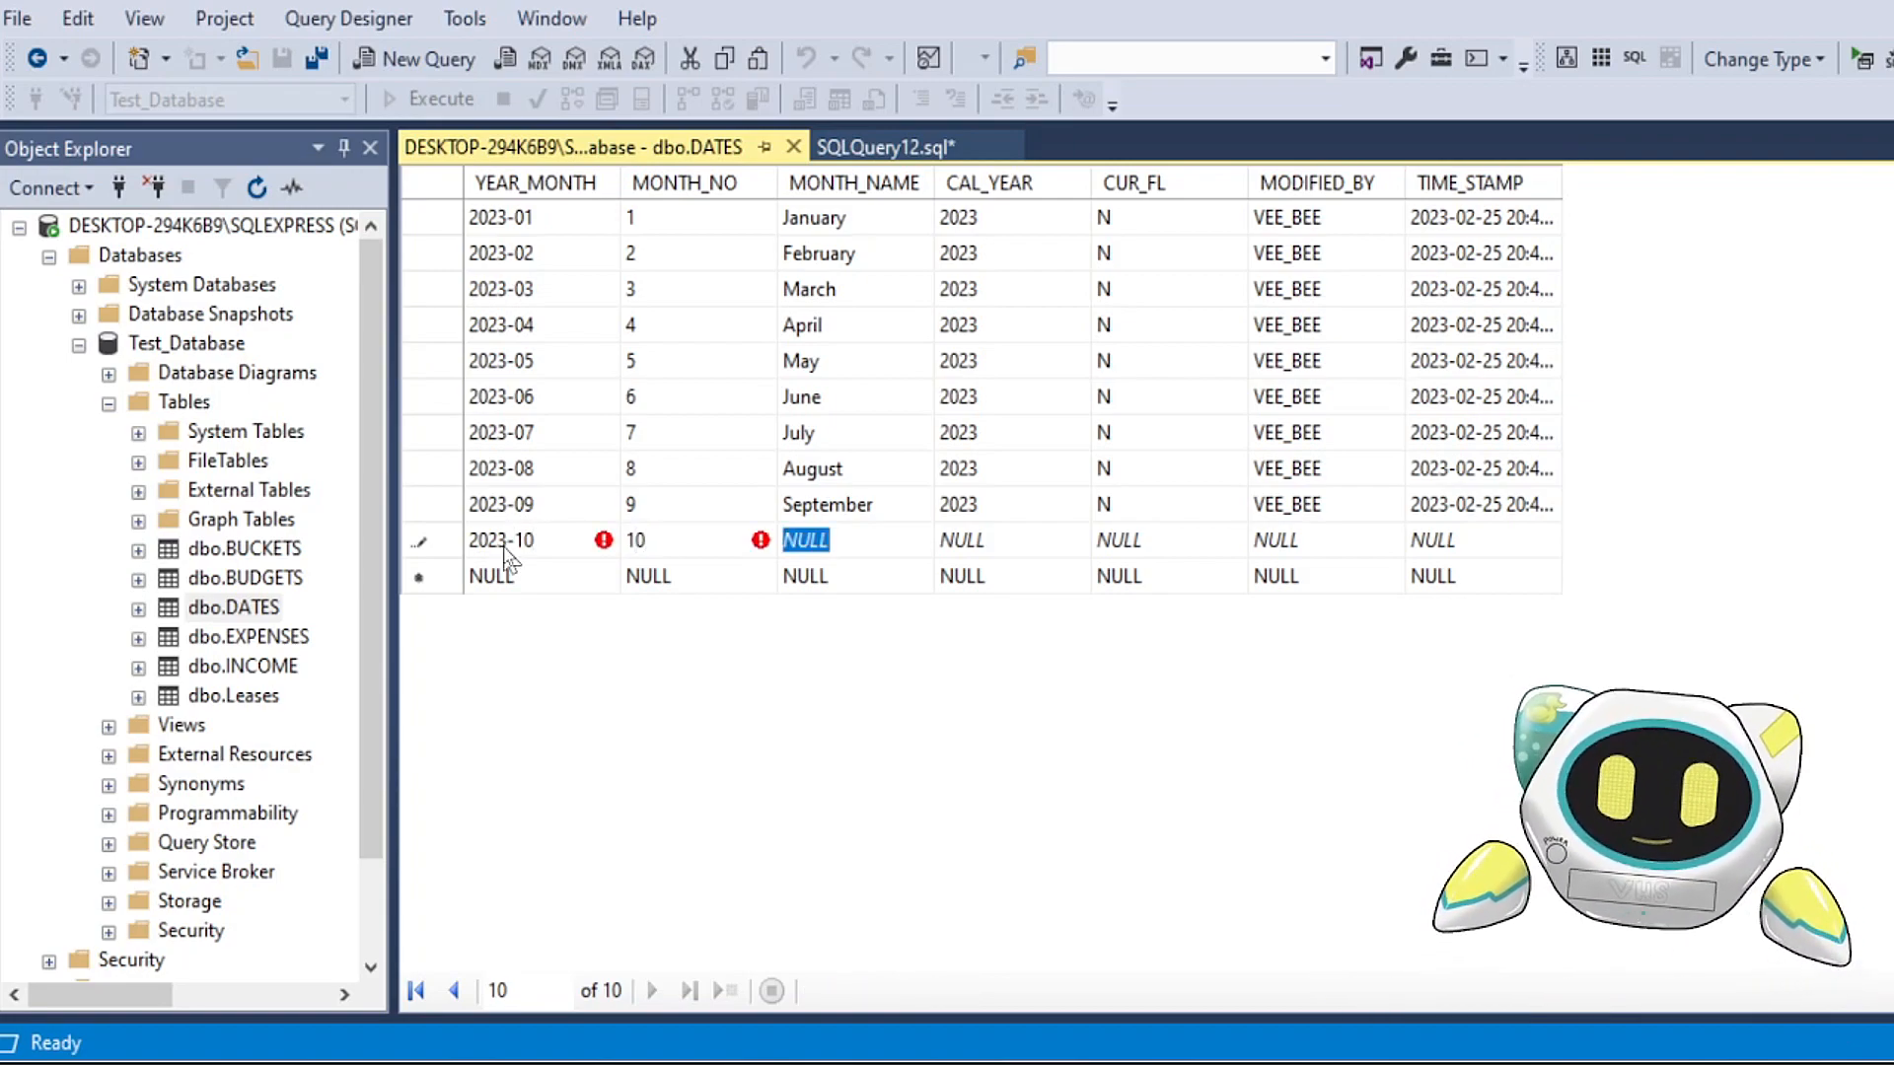
pyautogui.write('October')
pyautogui.press('Tab')
pyautogui.write('2023')
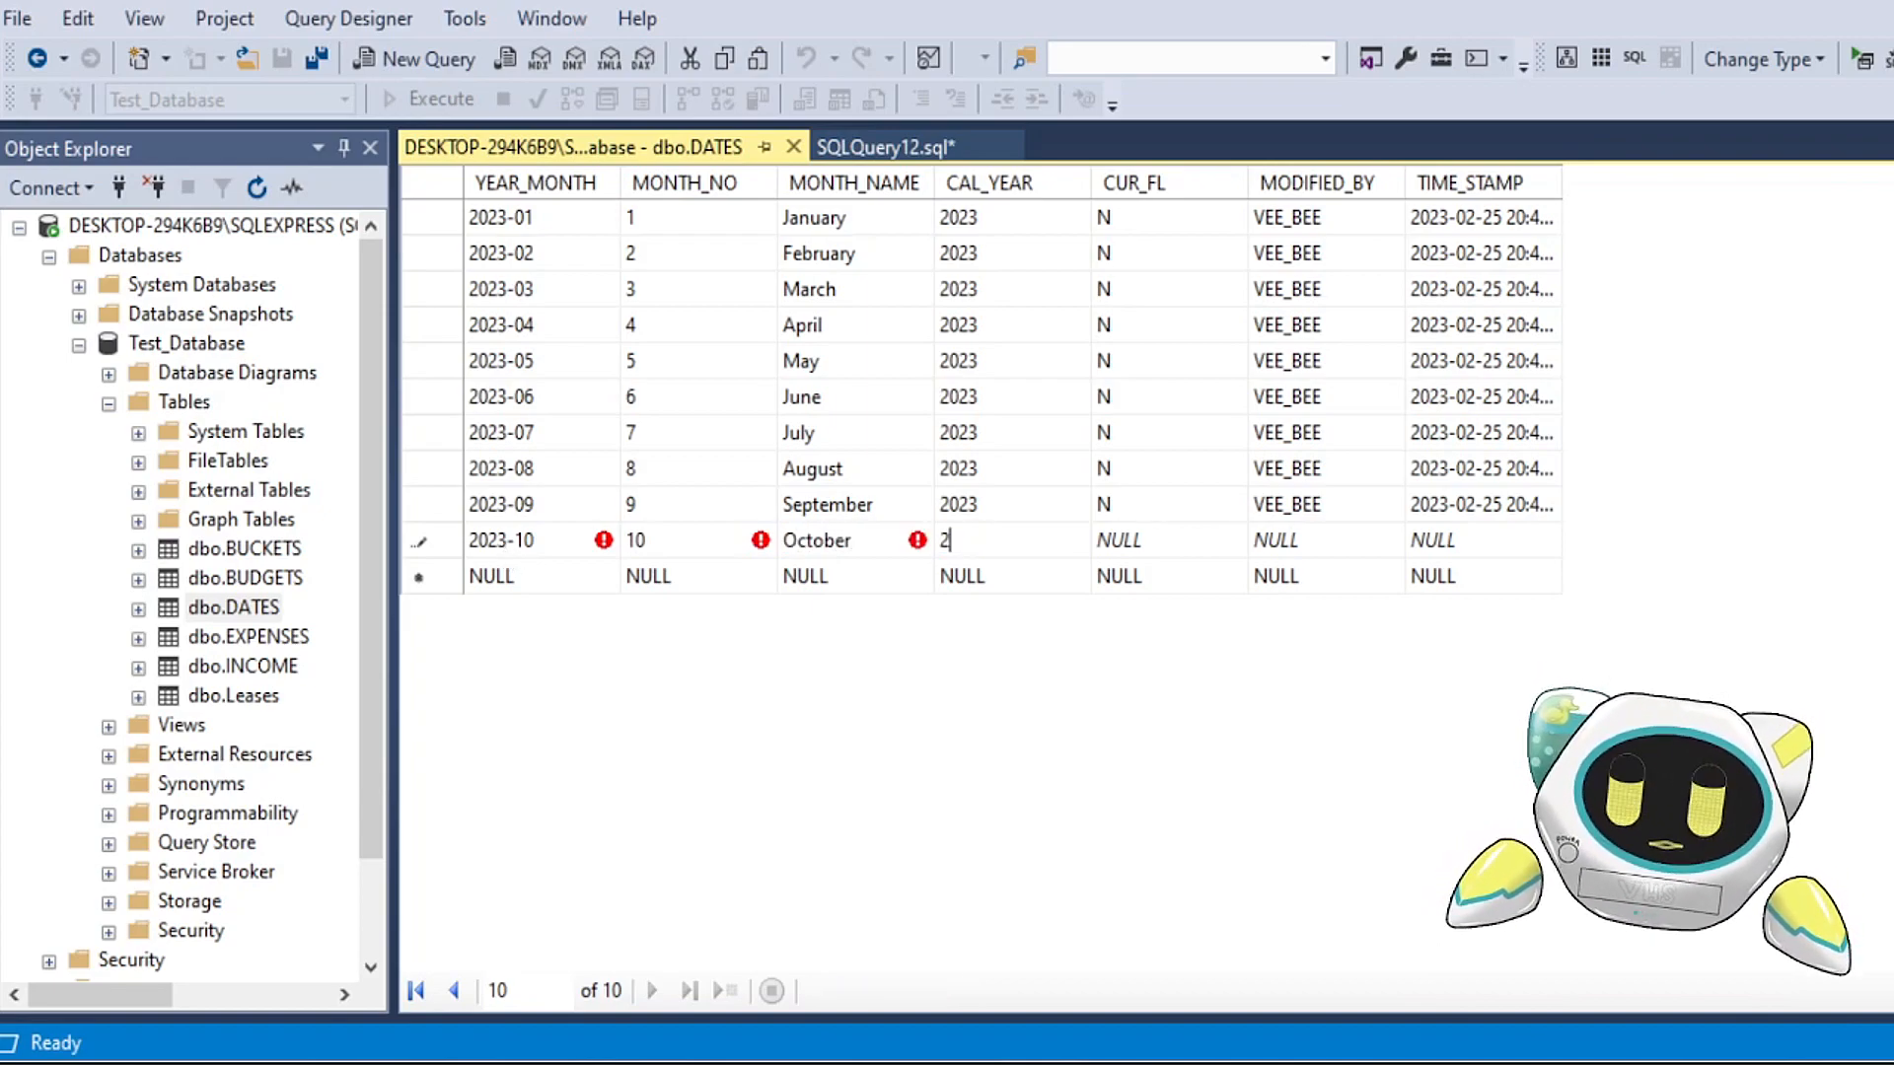
pyautogui.press('Tab')
pyautogui.write('N')
pyautogui.press('Tab')
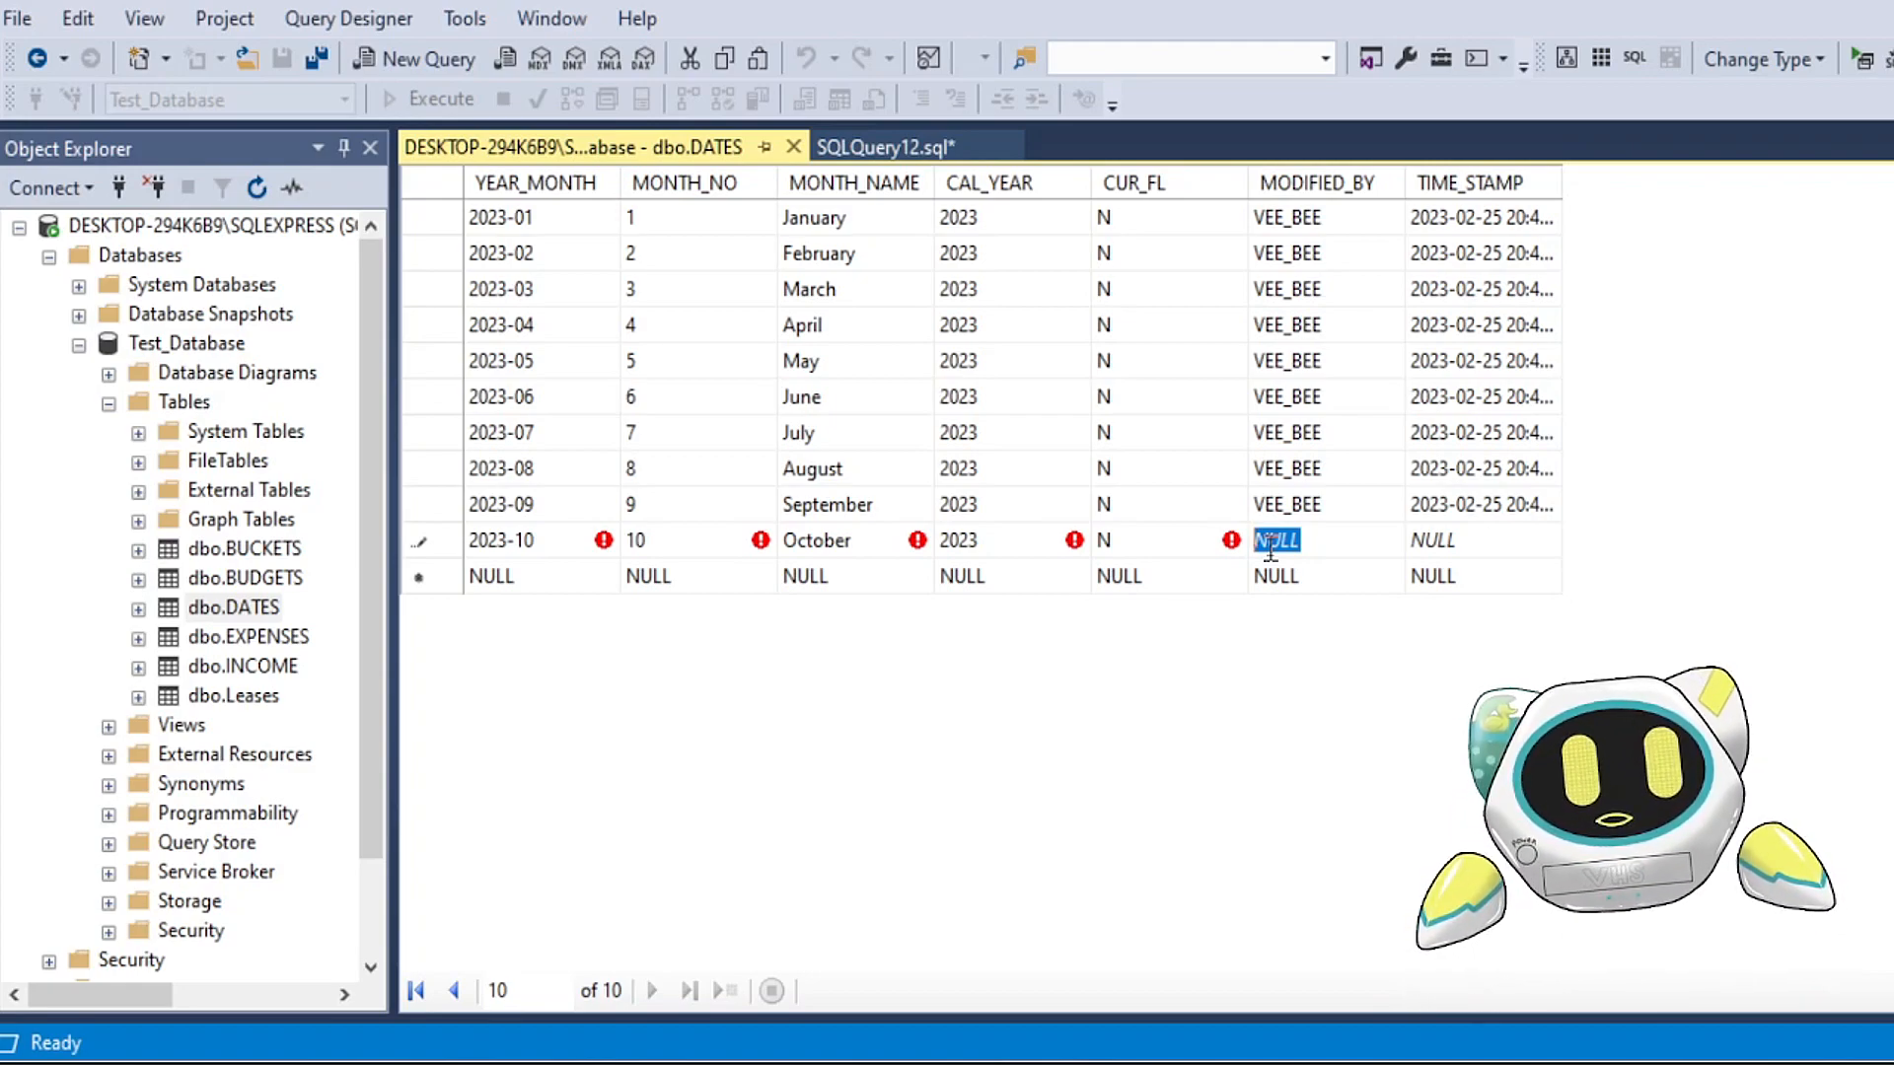
pyautogui.write('VEE_BEE')
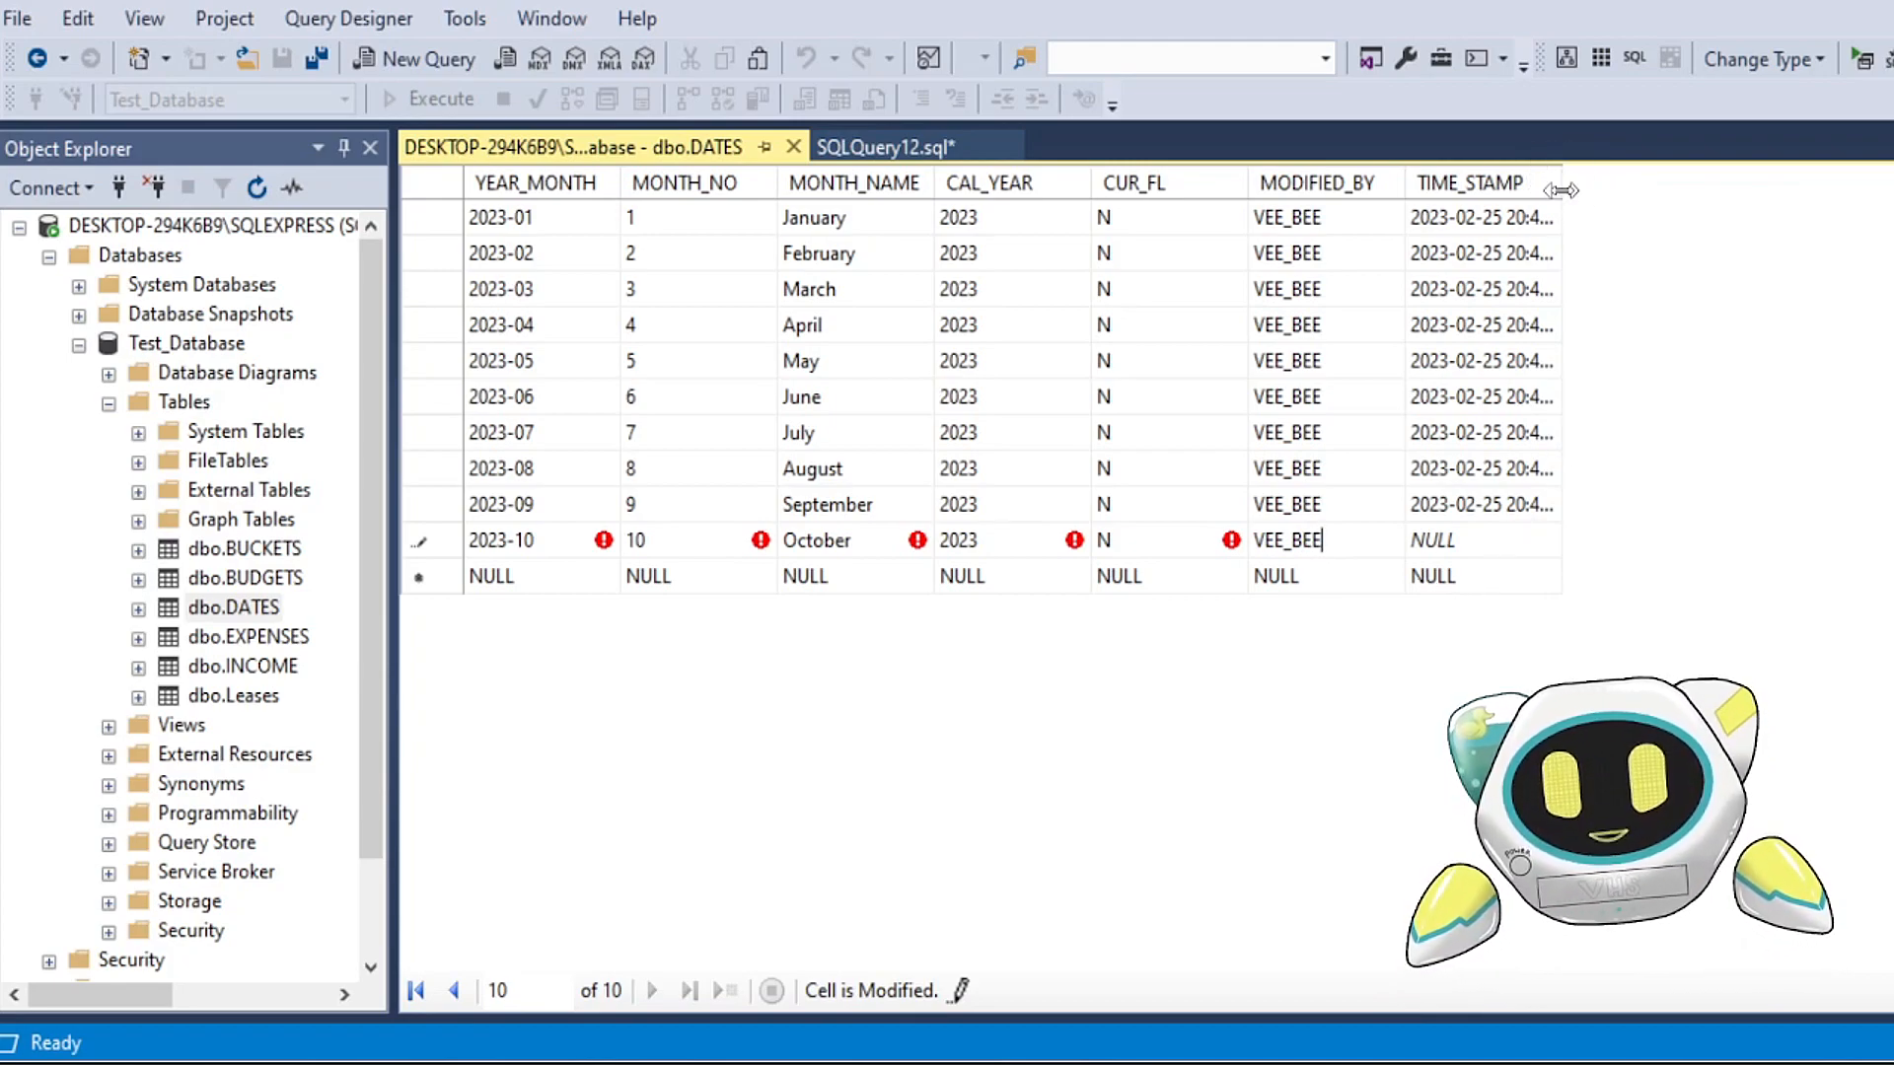
pyautogui.moveTo(1561, 183); pyautogui.dragTo(1776, 185)
pyautogui.click(1537, 506)
pyautogui.hotkey('ctrl', 'c')
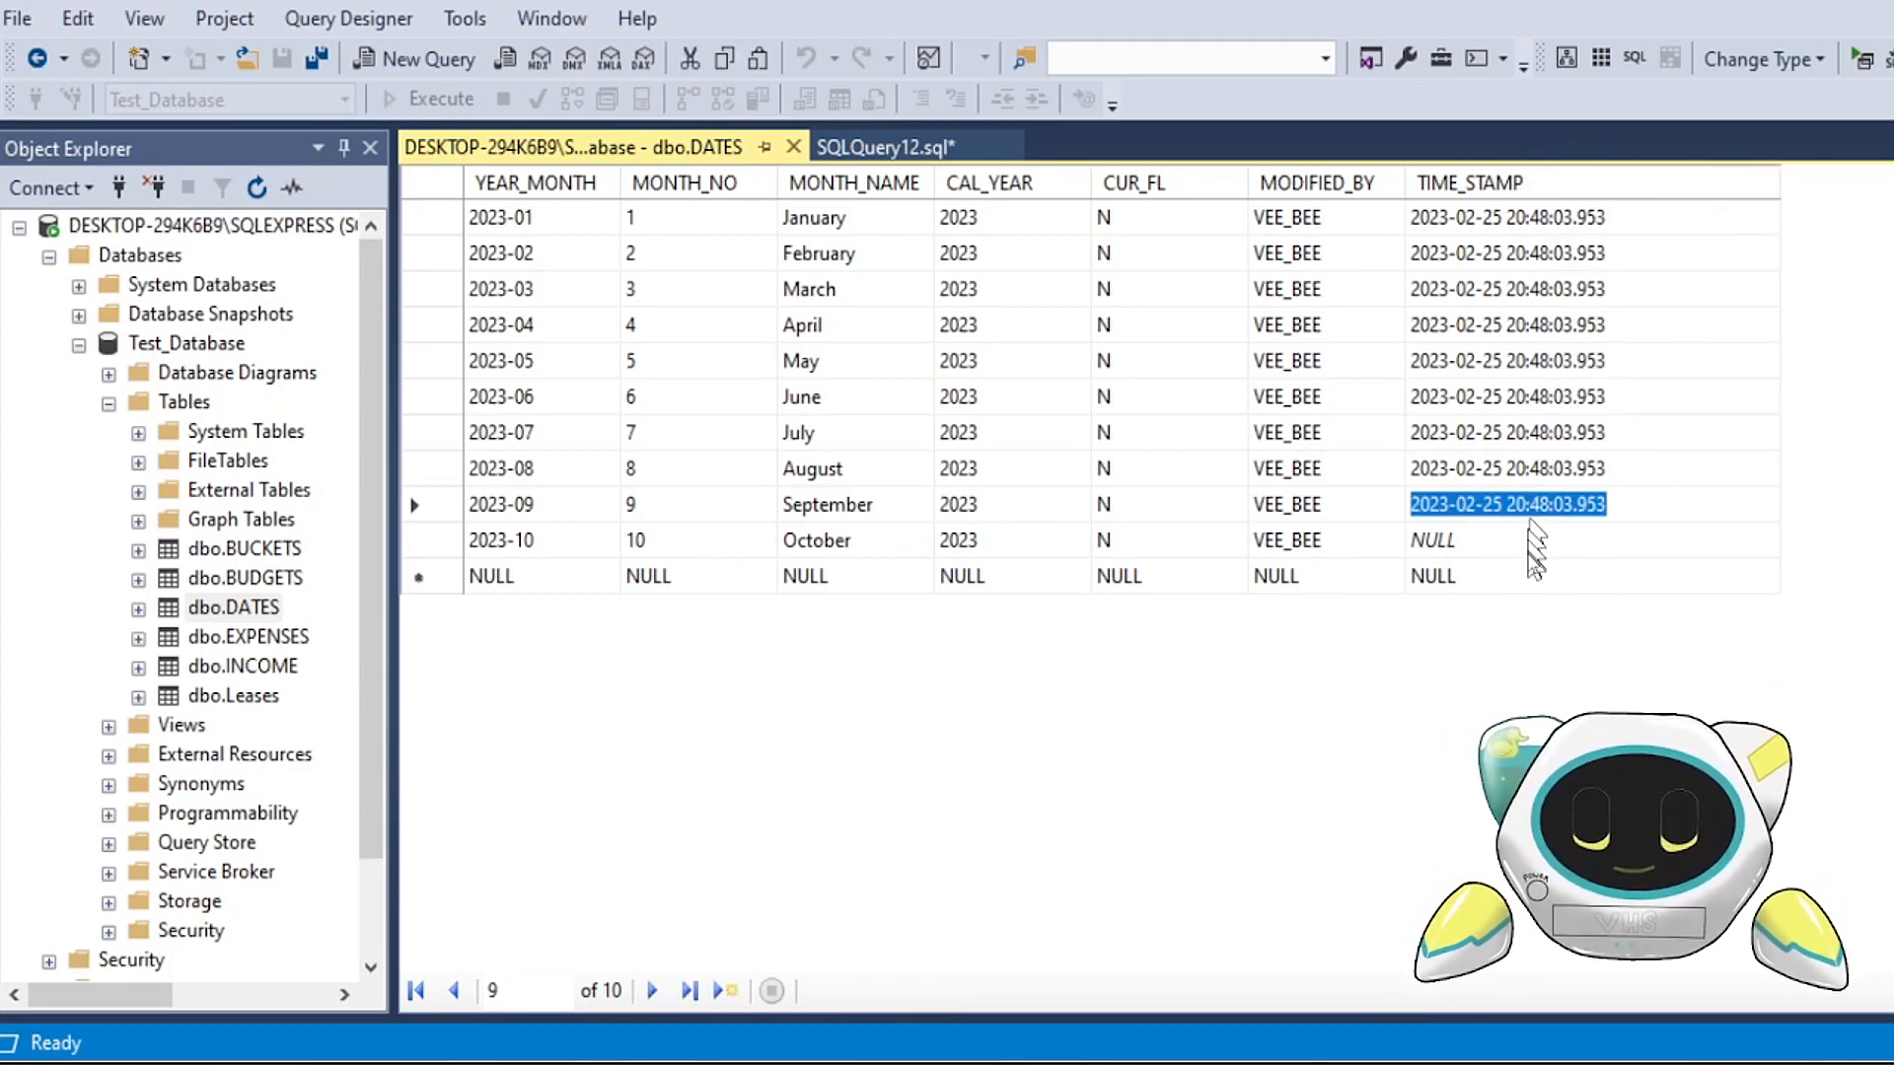
pyautogui.click(1480, 540)
pyautogui.hotkey('ctrl', 'v')
# Step: Add a row to DATES with YEAR_MONTH 2023-11, MONTH_NO 11, MONTH_NAME November, CAL_YEAR 2023 and CUR_FL N
pyautogui.click(505, 580)
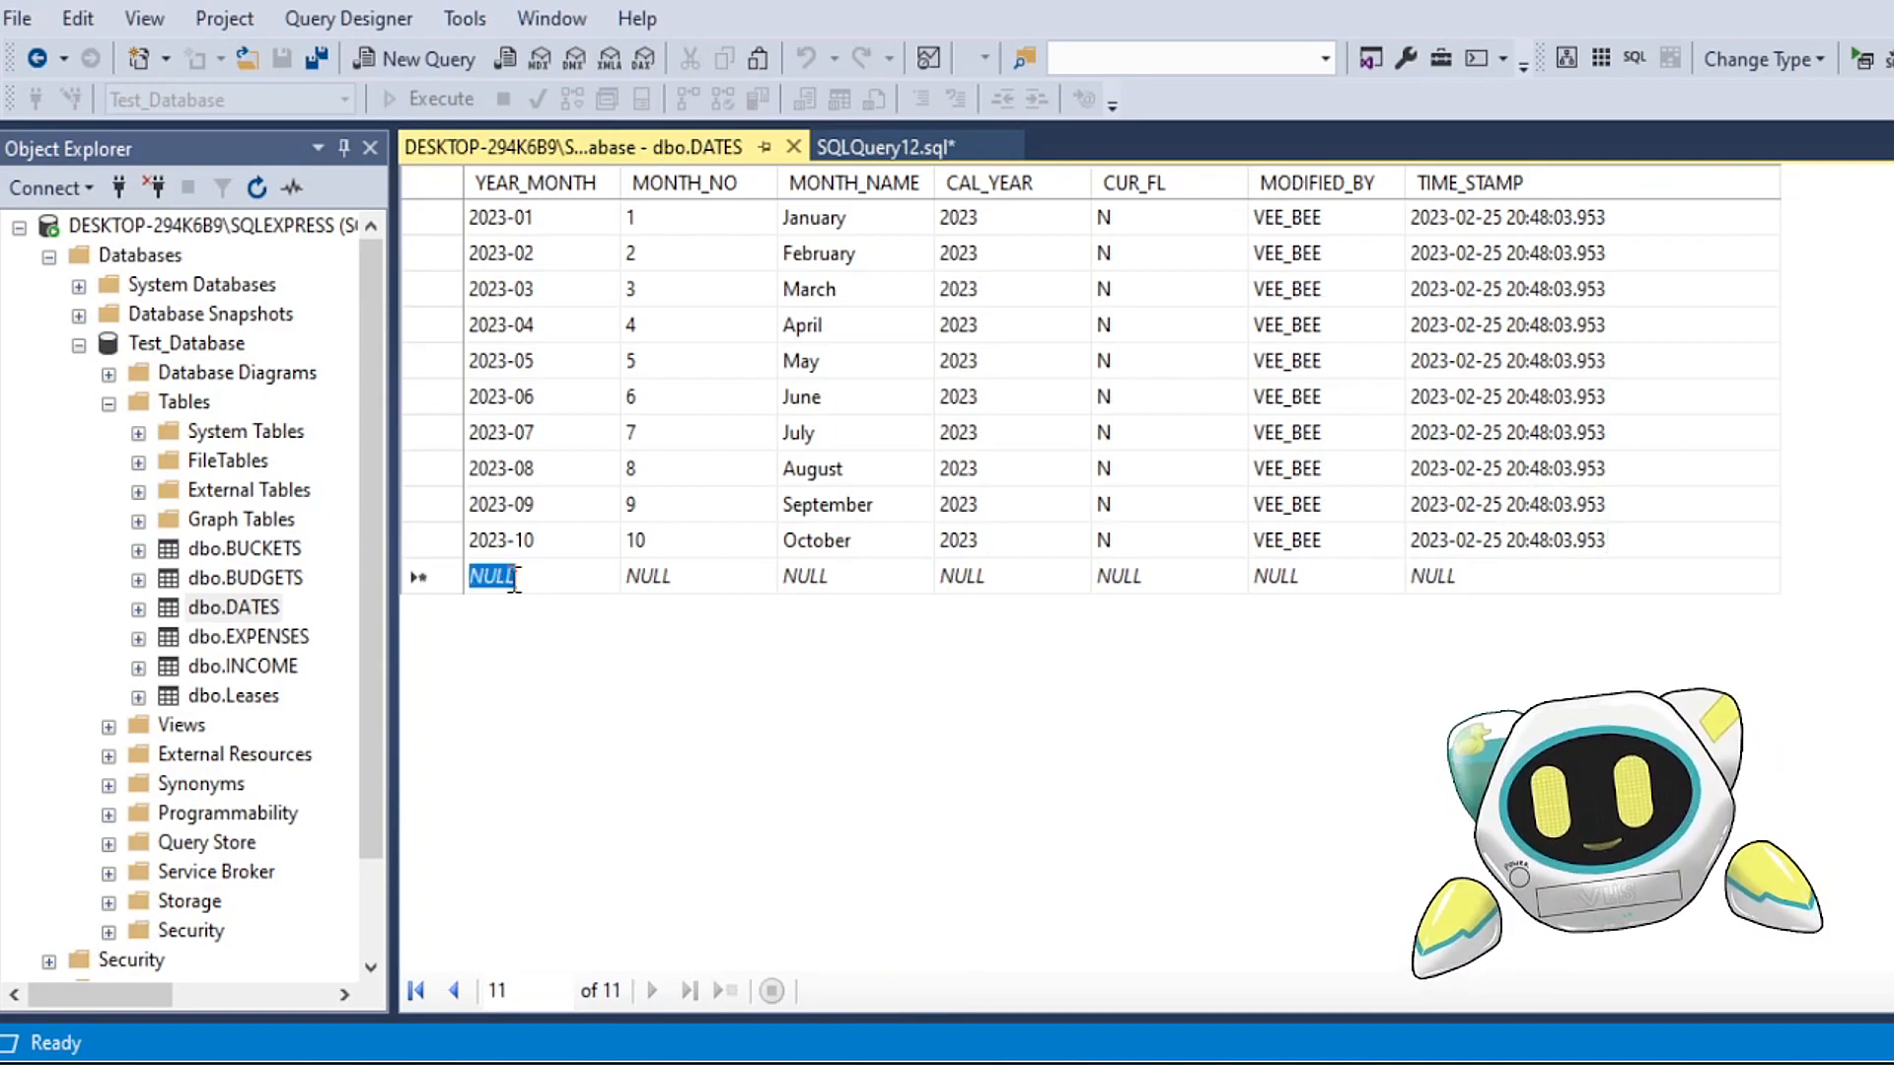
pyautogui.write('20')
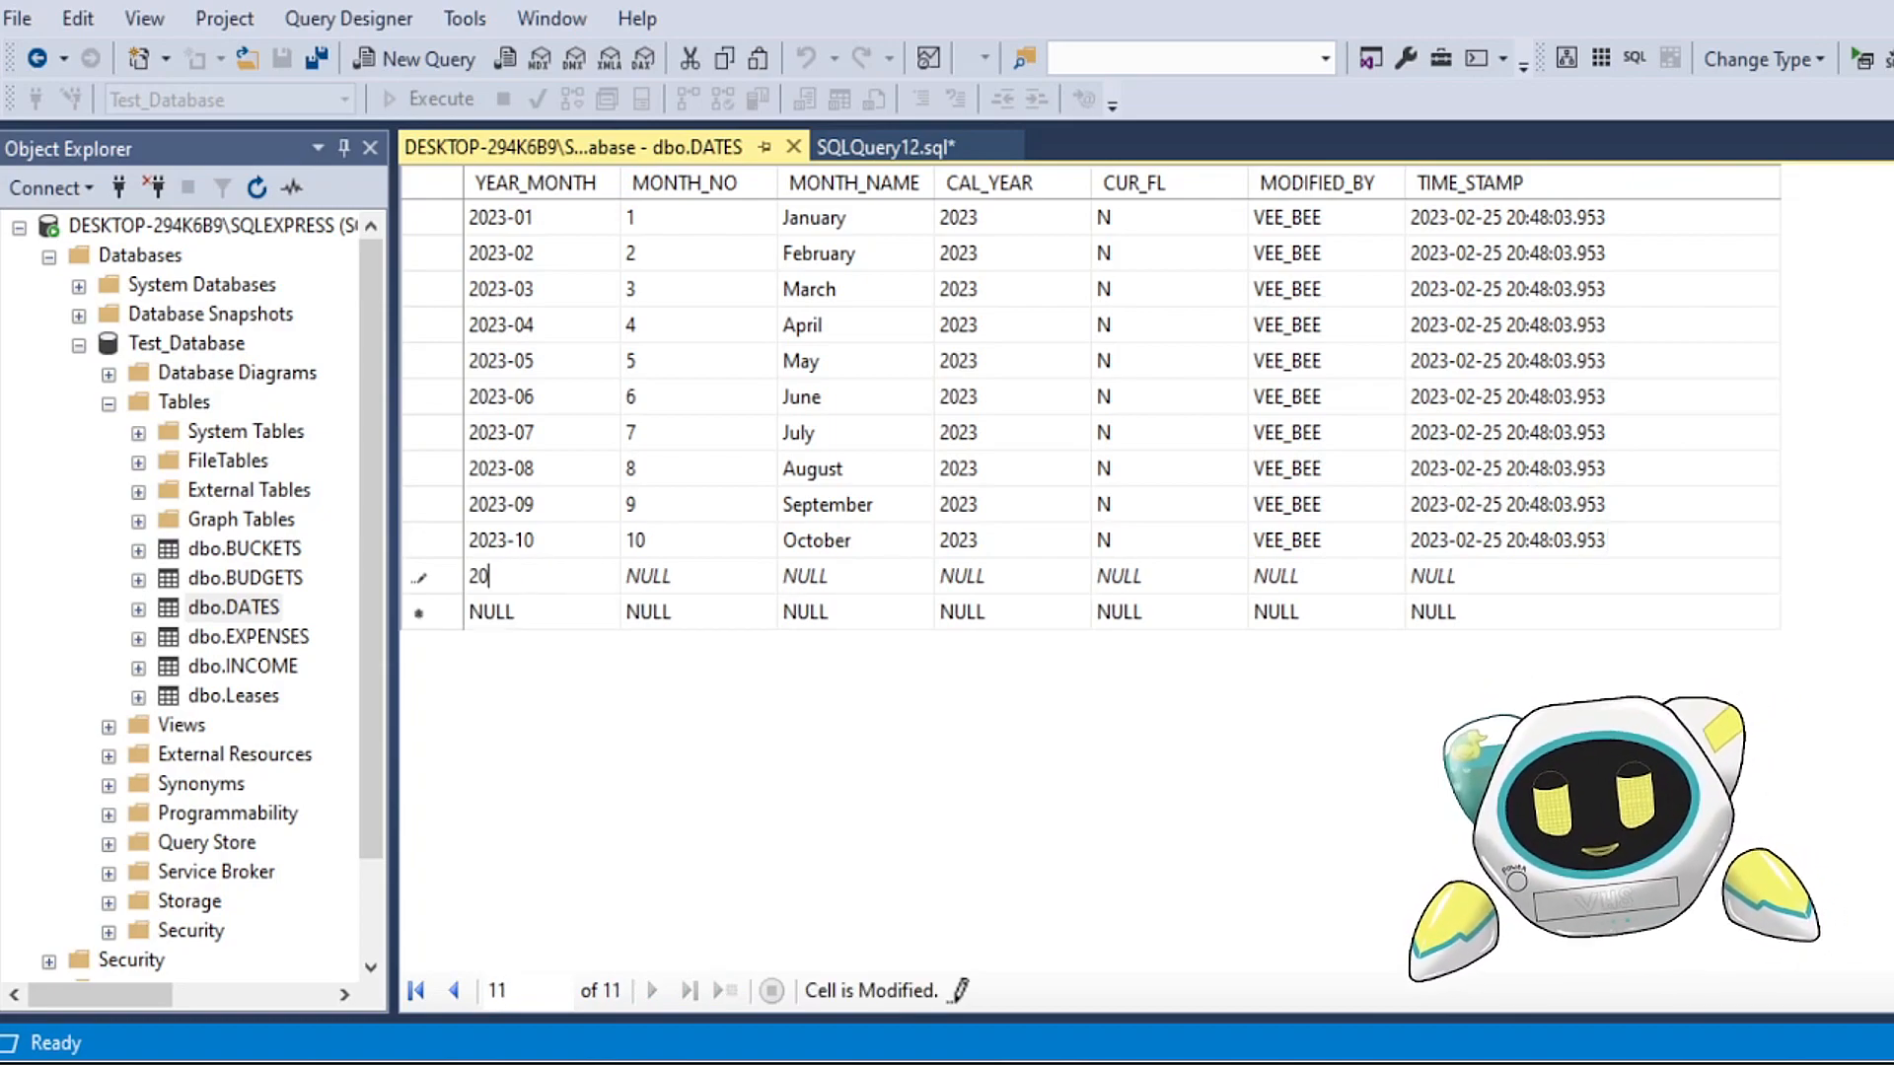
pyautogui.write('23-11')
pyautogui.click(708, 582)
pyautogui.write('1')
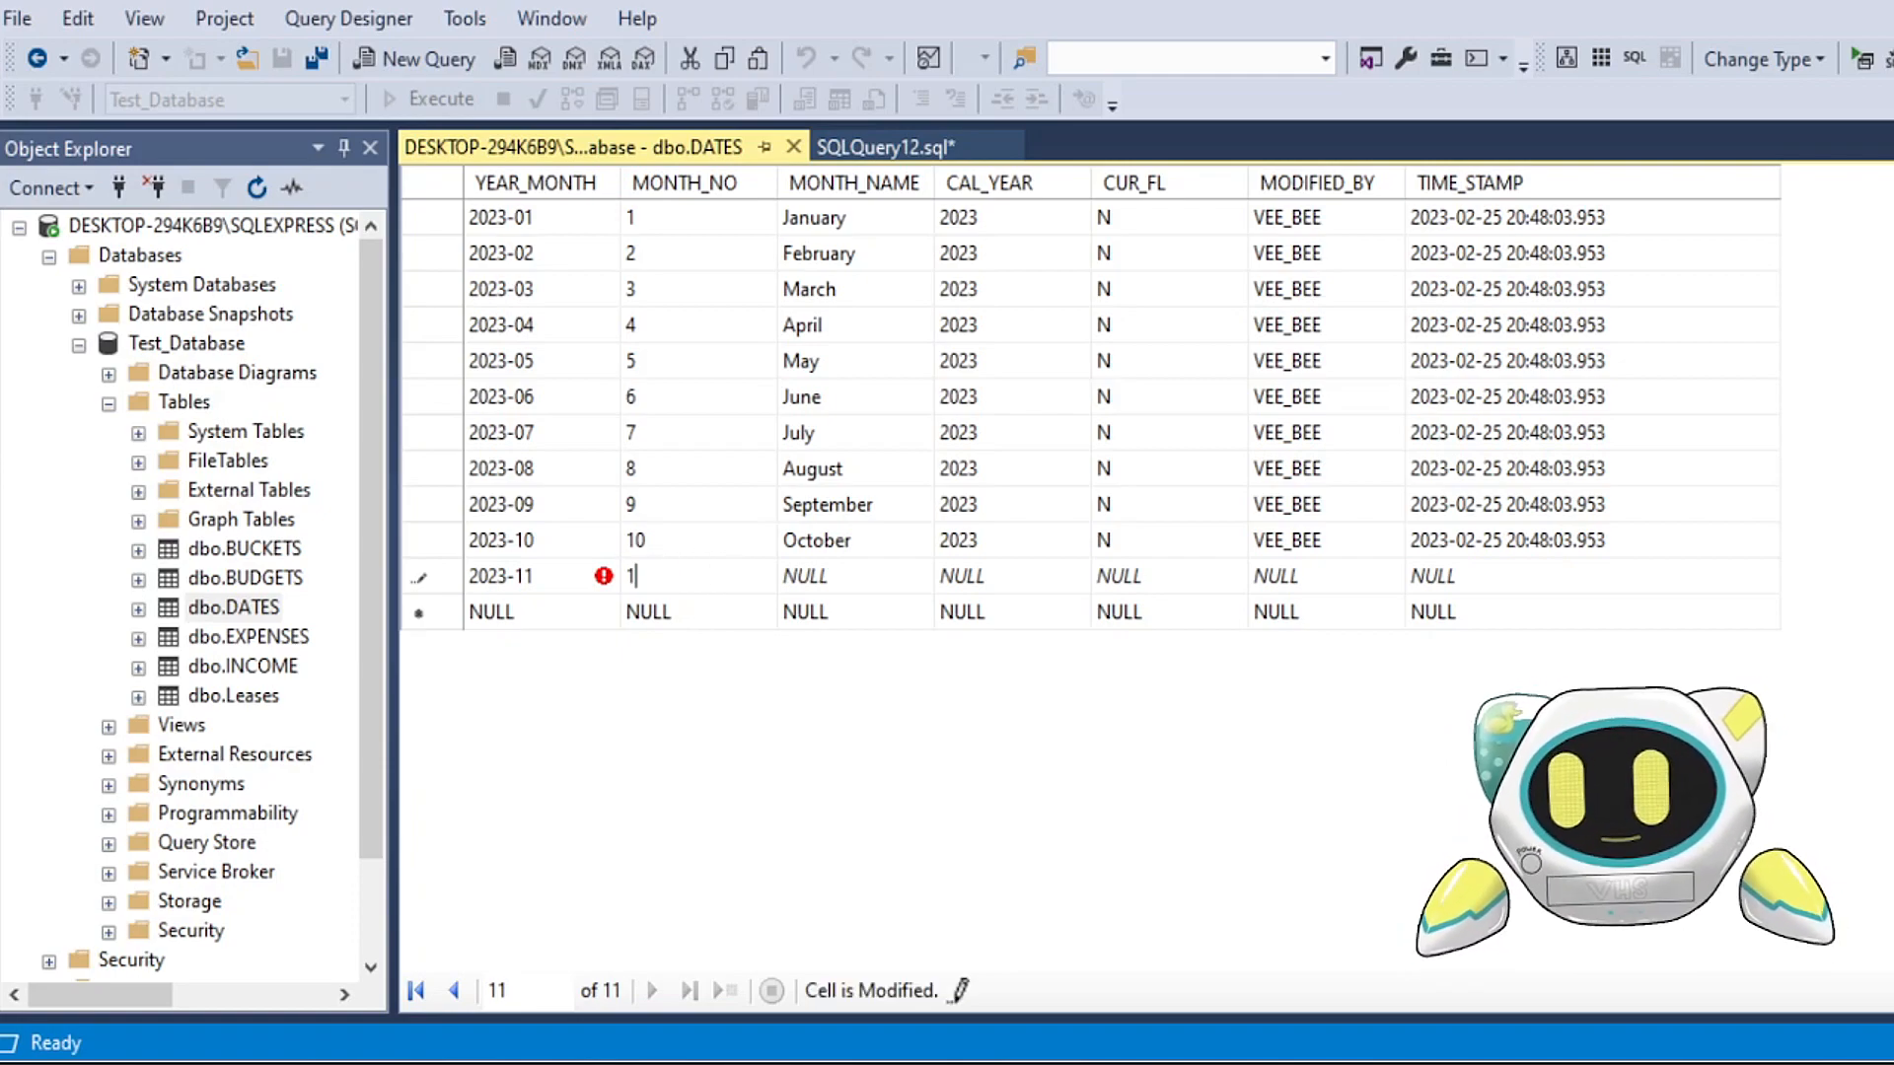
pyautogui.write('1')
pyautogui.press('Tab')
pyautogui.write('November')
pyautogui.press('Tab')
pyautogui.write('2023')
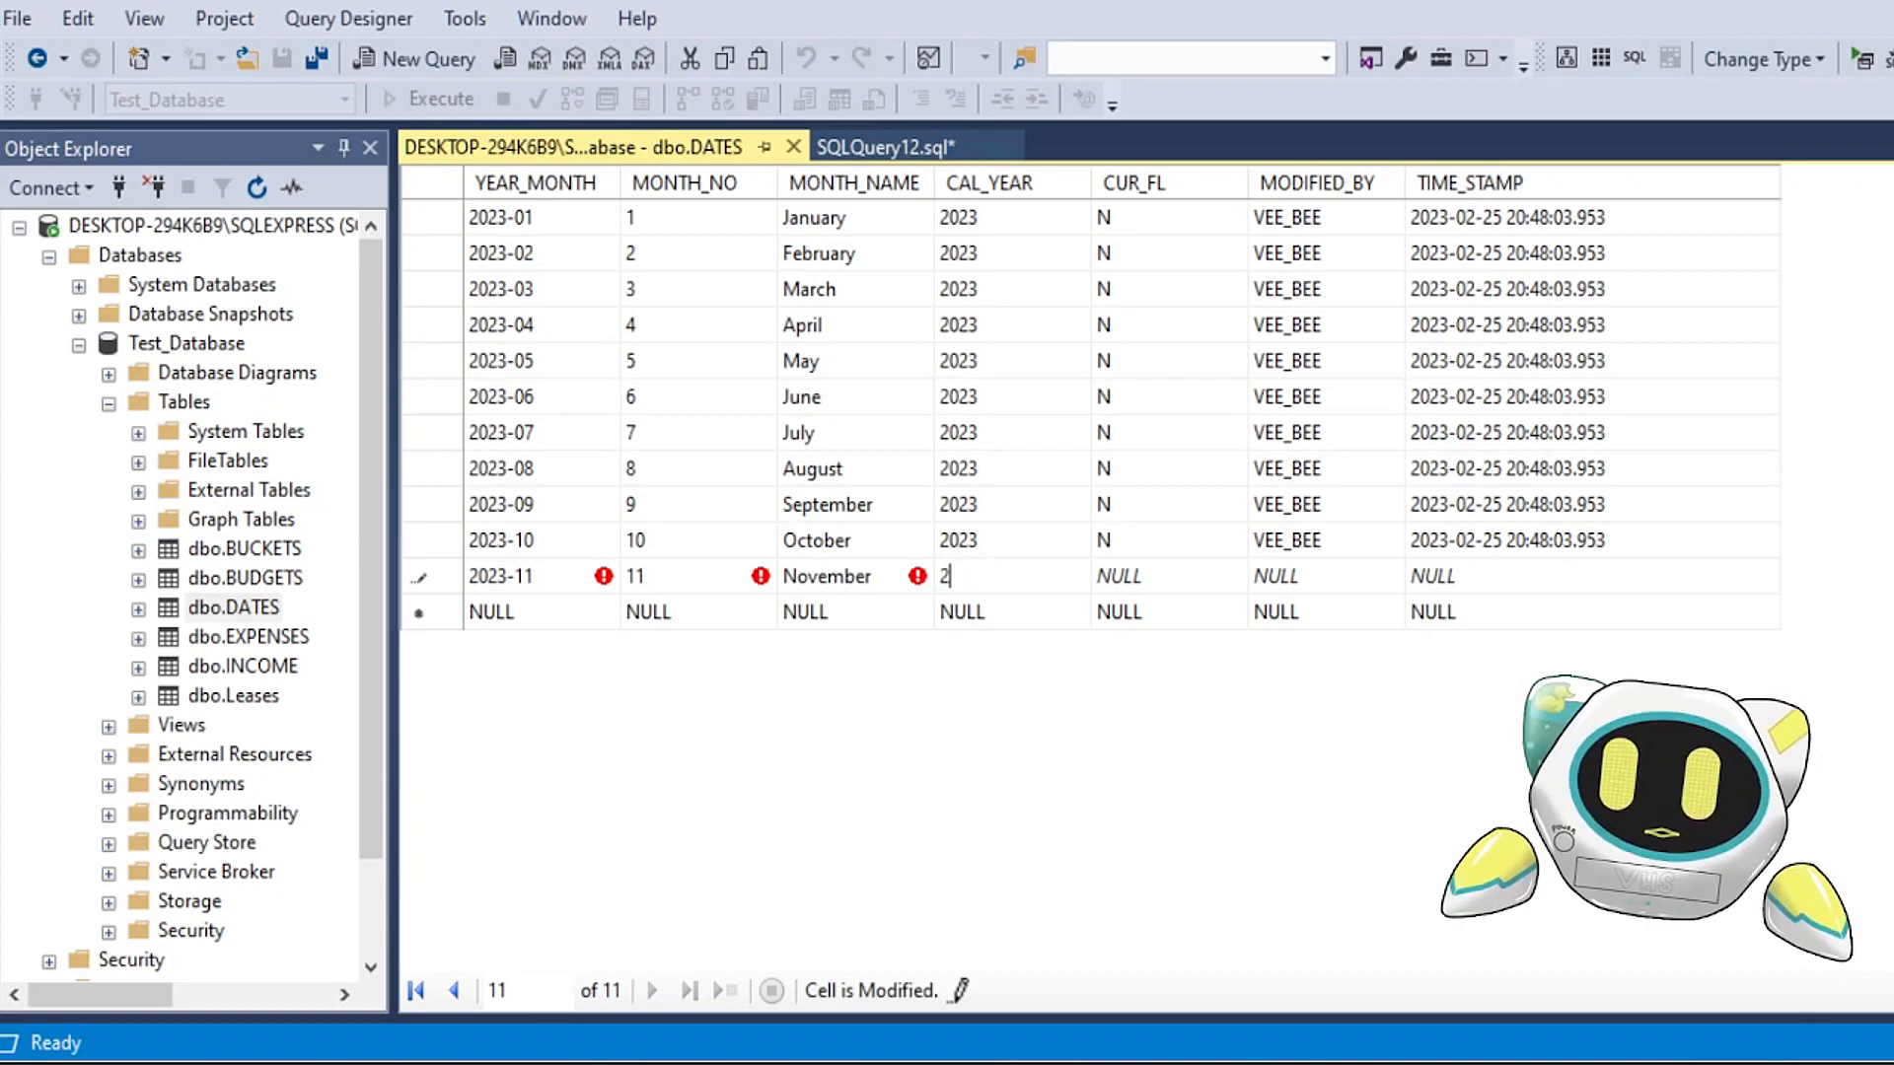
pyautogui.press('Tab')
pyautogui.write('N')
pyautogui.press('Tab')
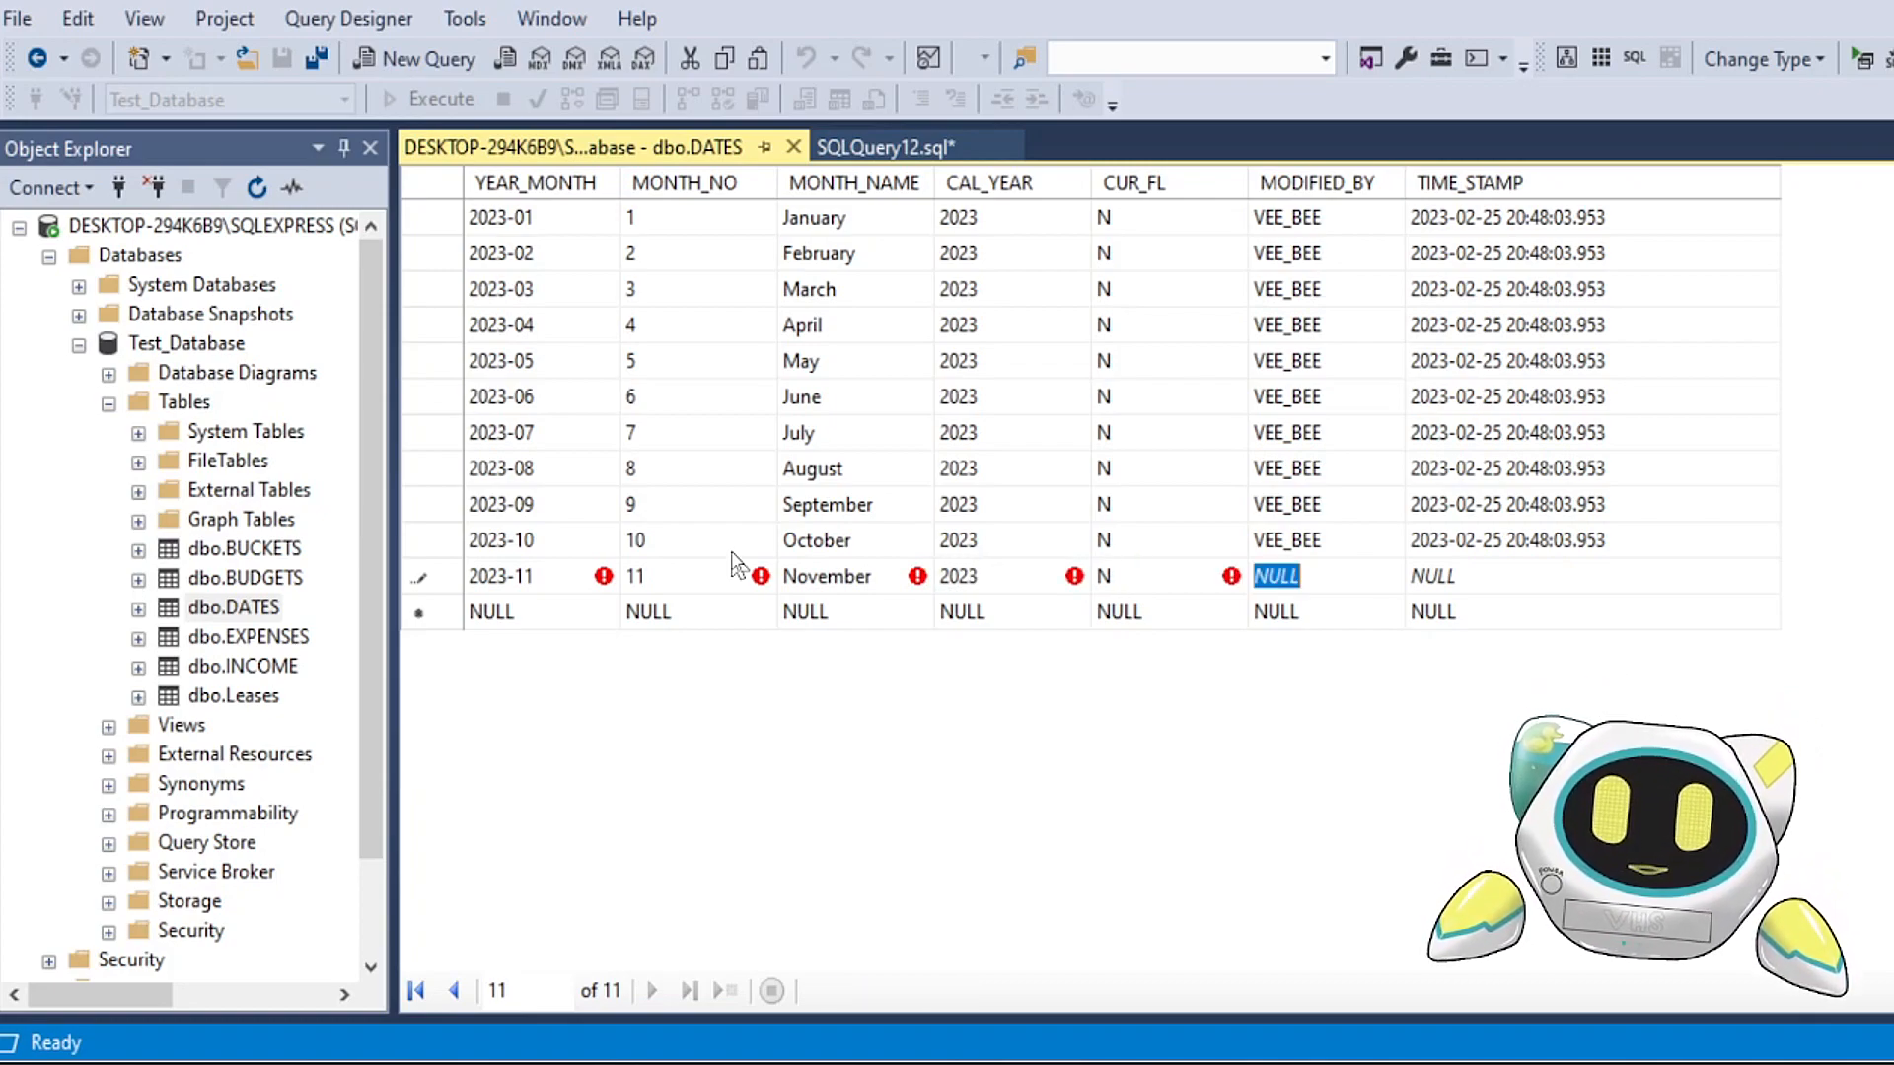
pyautogui.write('VEE_BEE')
pyautogui.press('Tab')
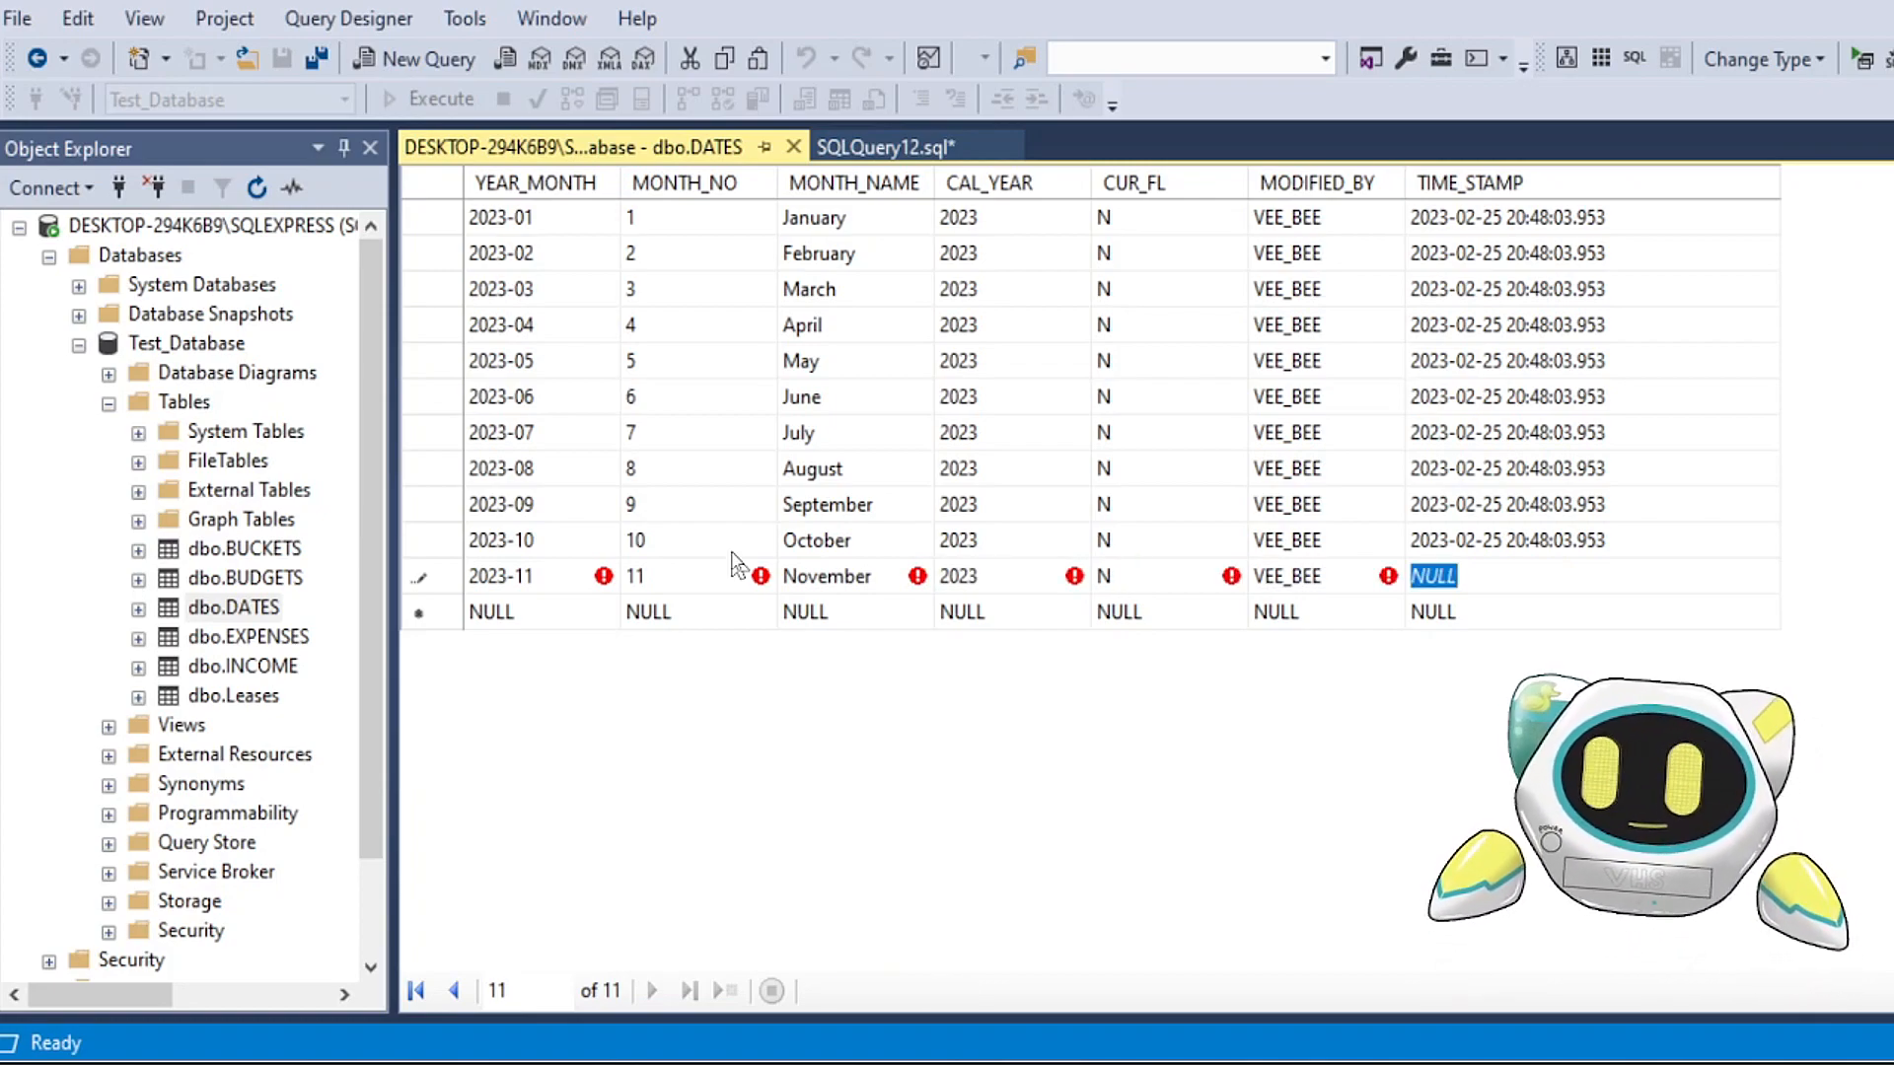
pyautogui.click(1470, 542)
pyautogui.hotkey('ctrl', 'c')
pyautogui.click(1500, 577)
pyautogui.hotkey('ctrl', 'v')
# Step: Add a row to DATES with YEAR_MONTH 2023-12, MONTH_NO 12, MONTH_NAME December, CAL_YEAR 2023 and CUR_FL N
pyautogui.click(574, 613)
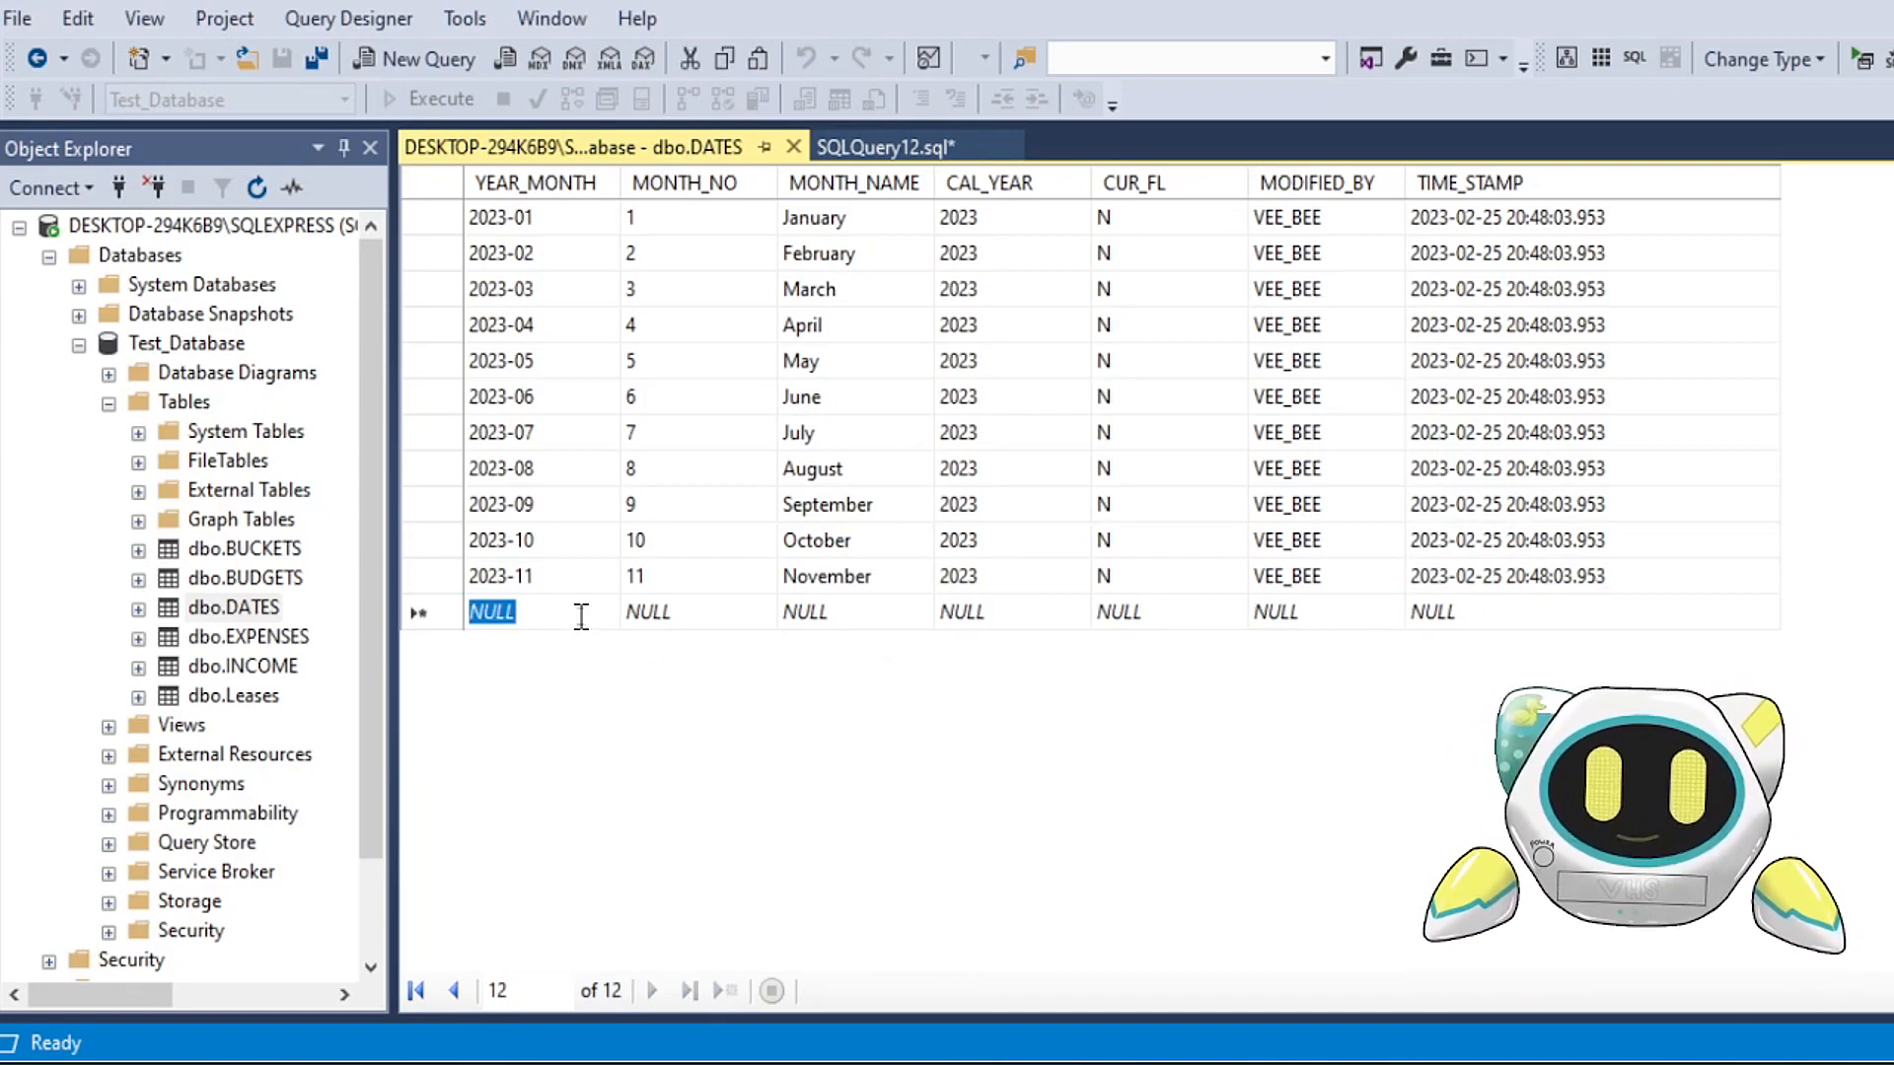
pyautogui.write('2023-12')
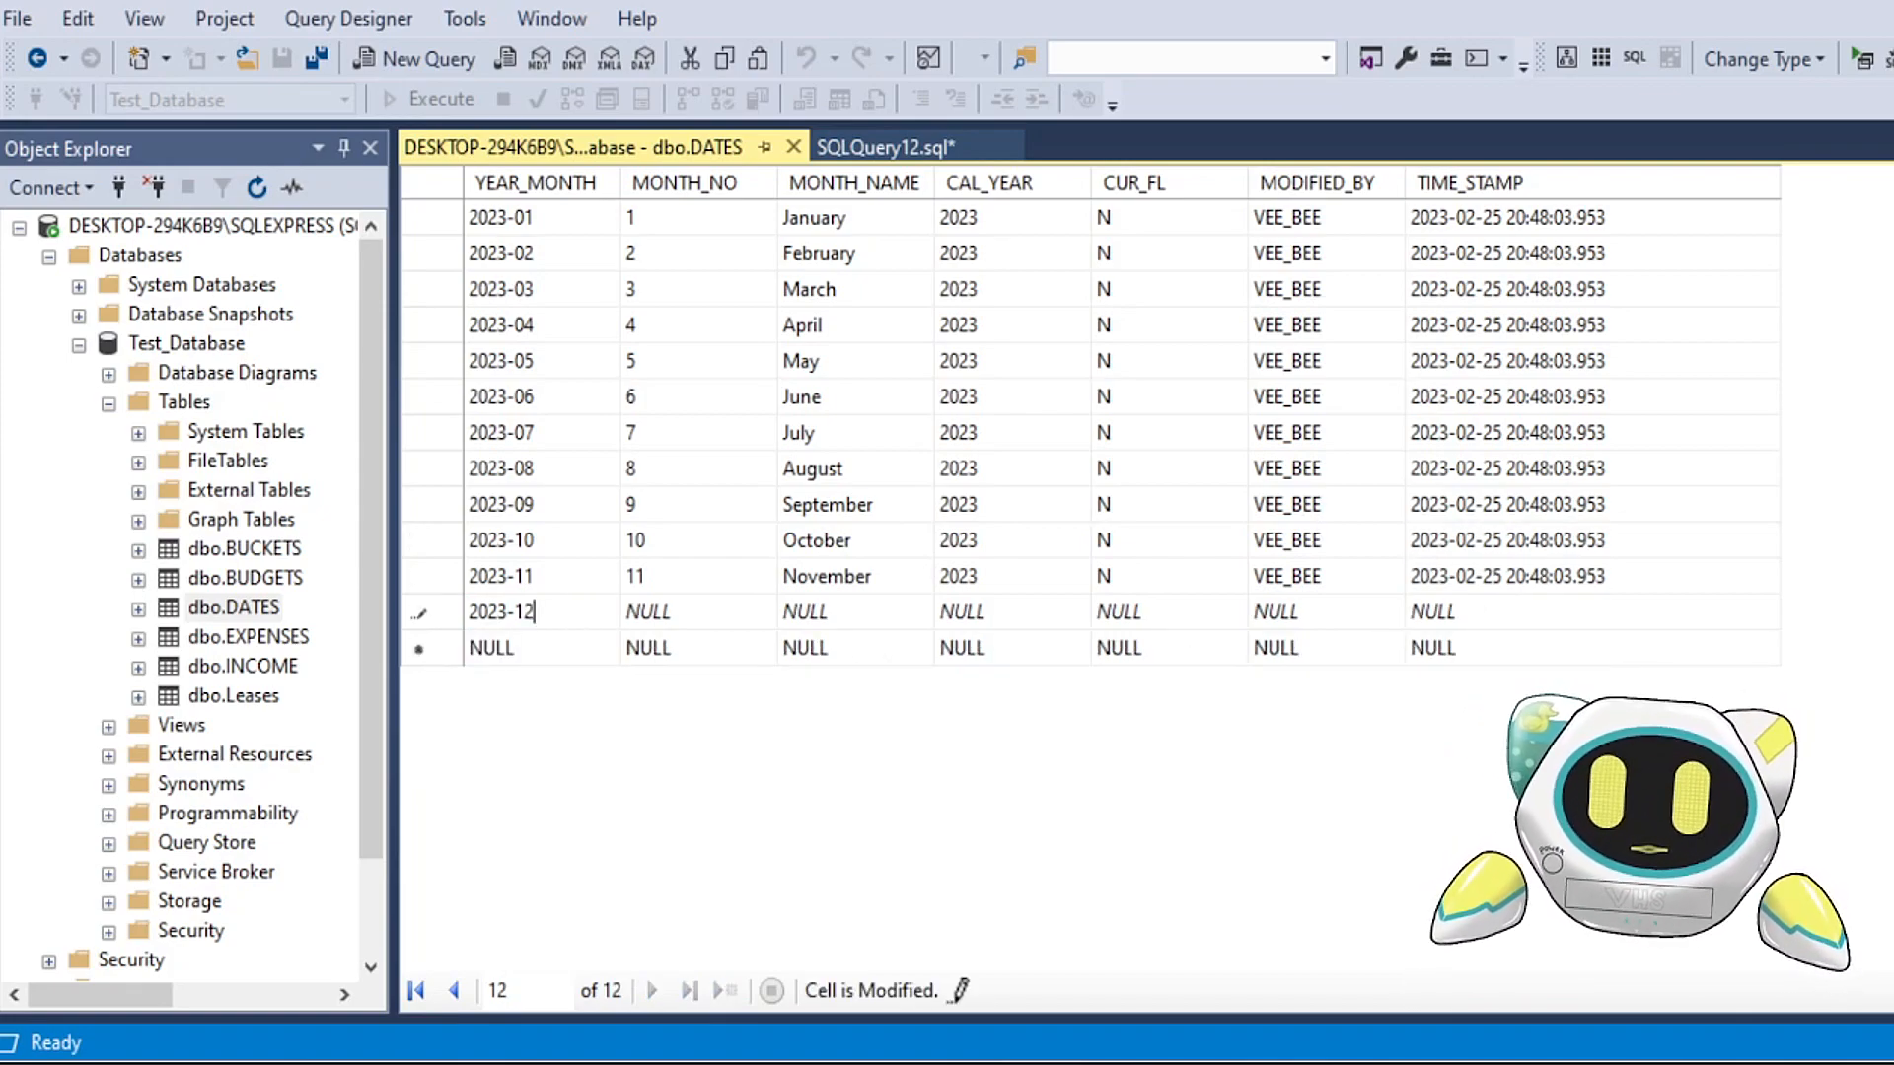
pyautogui.press('Tab')
pyautogui.write('12')
pyautogui.press('Tab')
pyautogui.write('D')
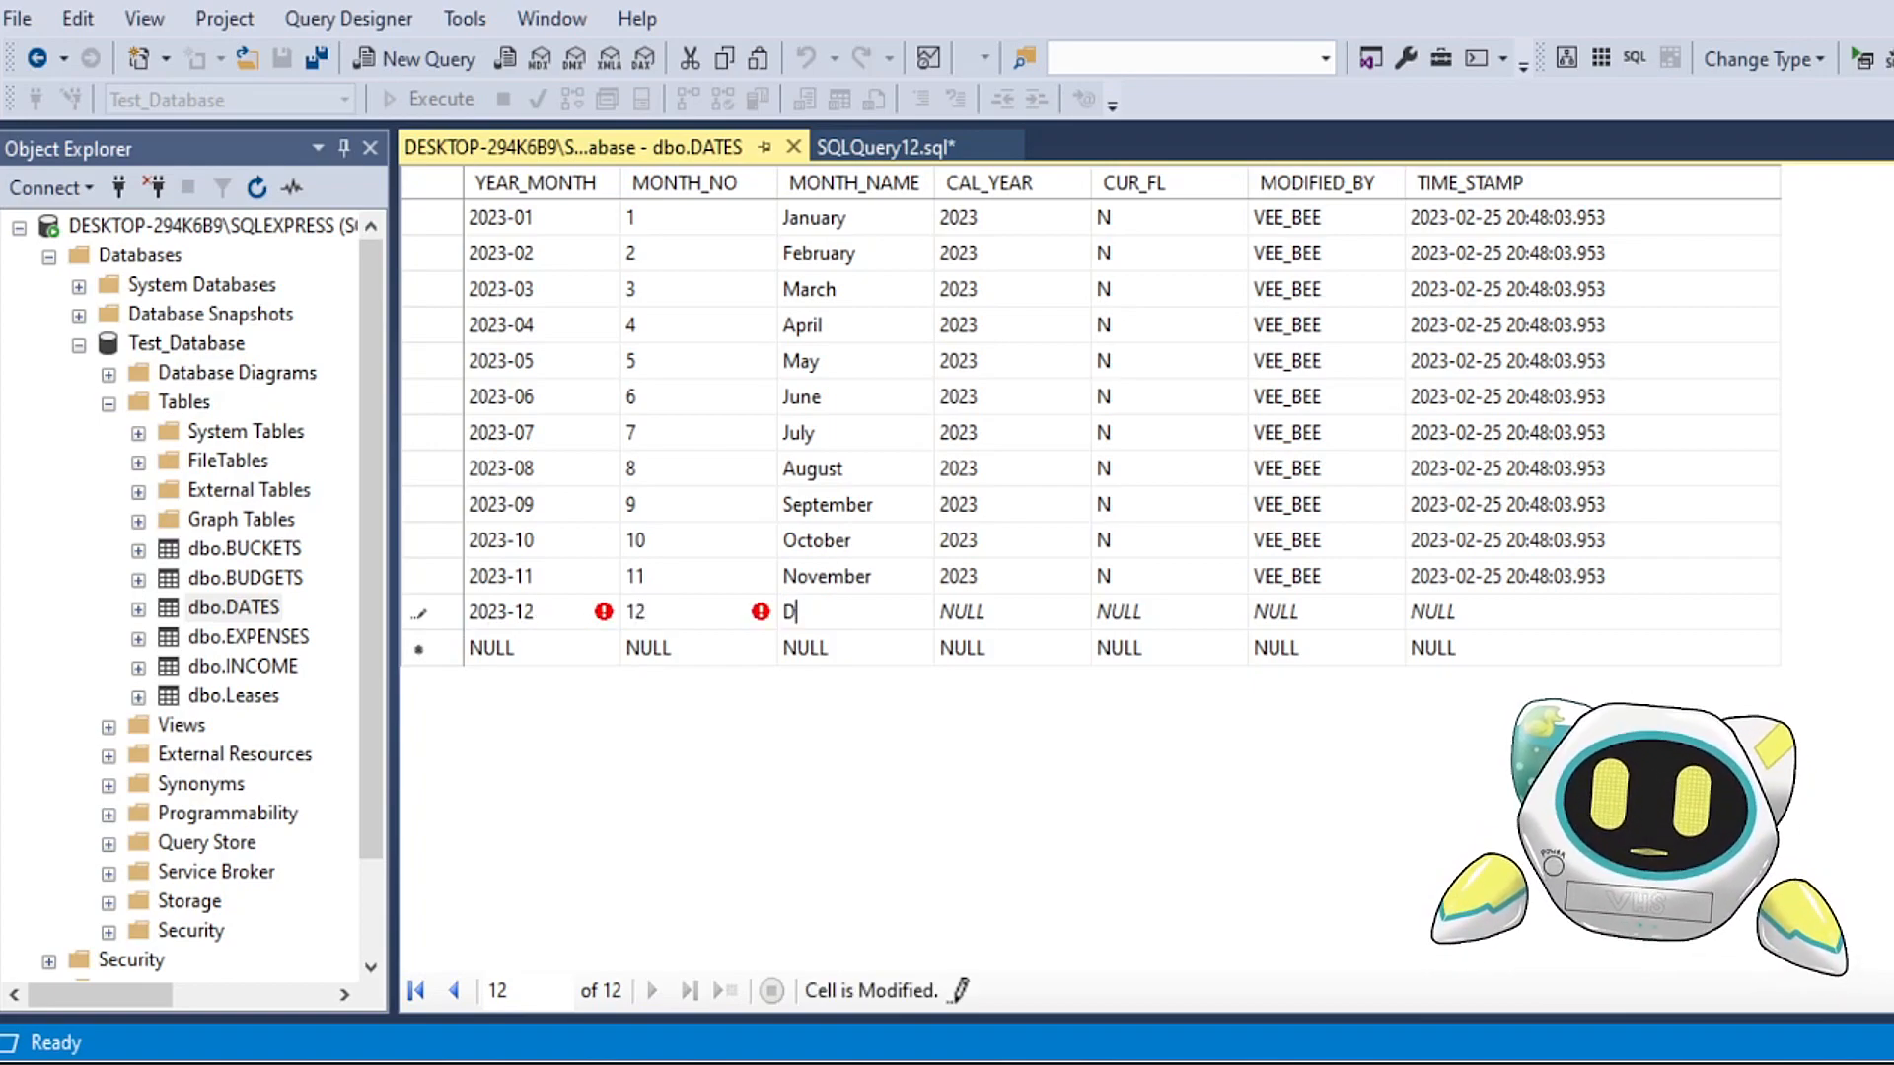
pyautogui.press('Tab')
pyautogui.write('2023')
pyautogui.press('Tab')
pyautogui.write('N')
pyautogui.press('Tab')
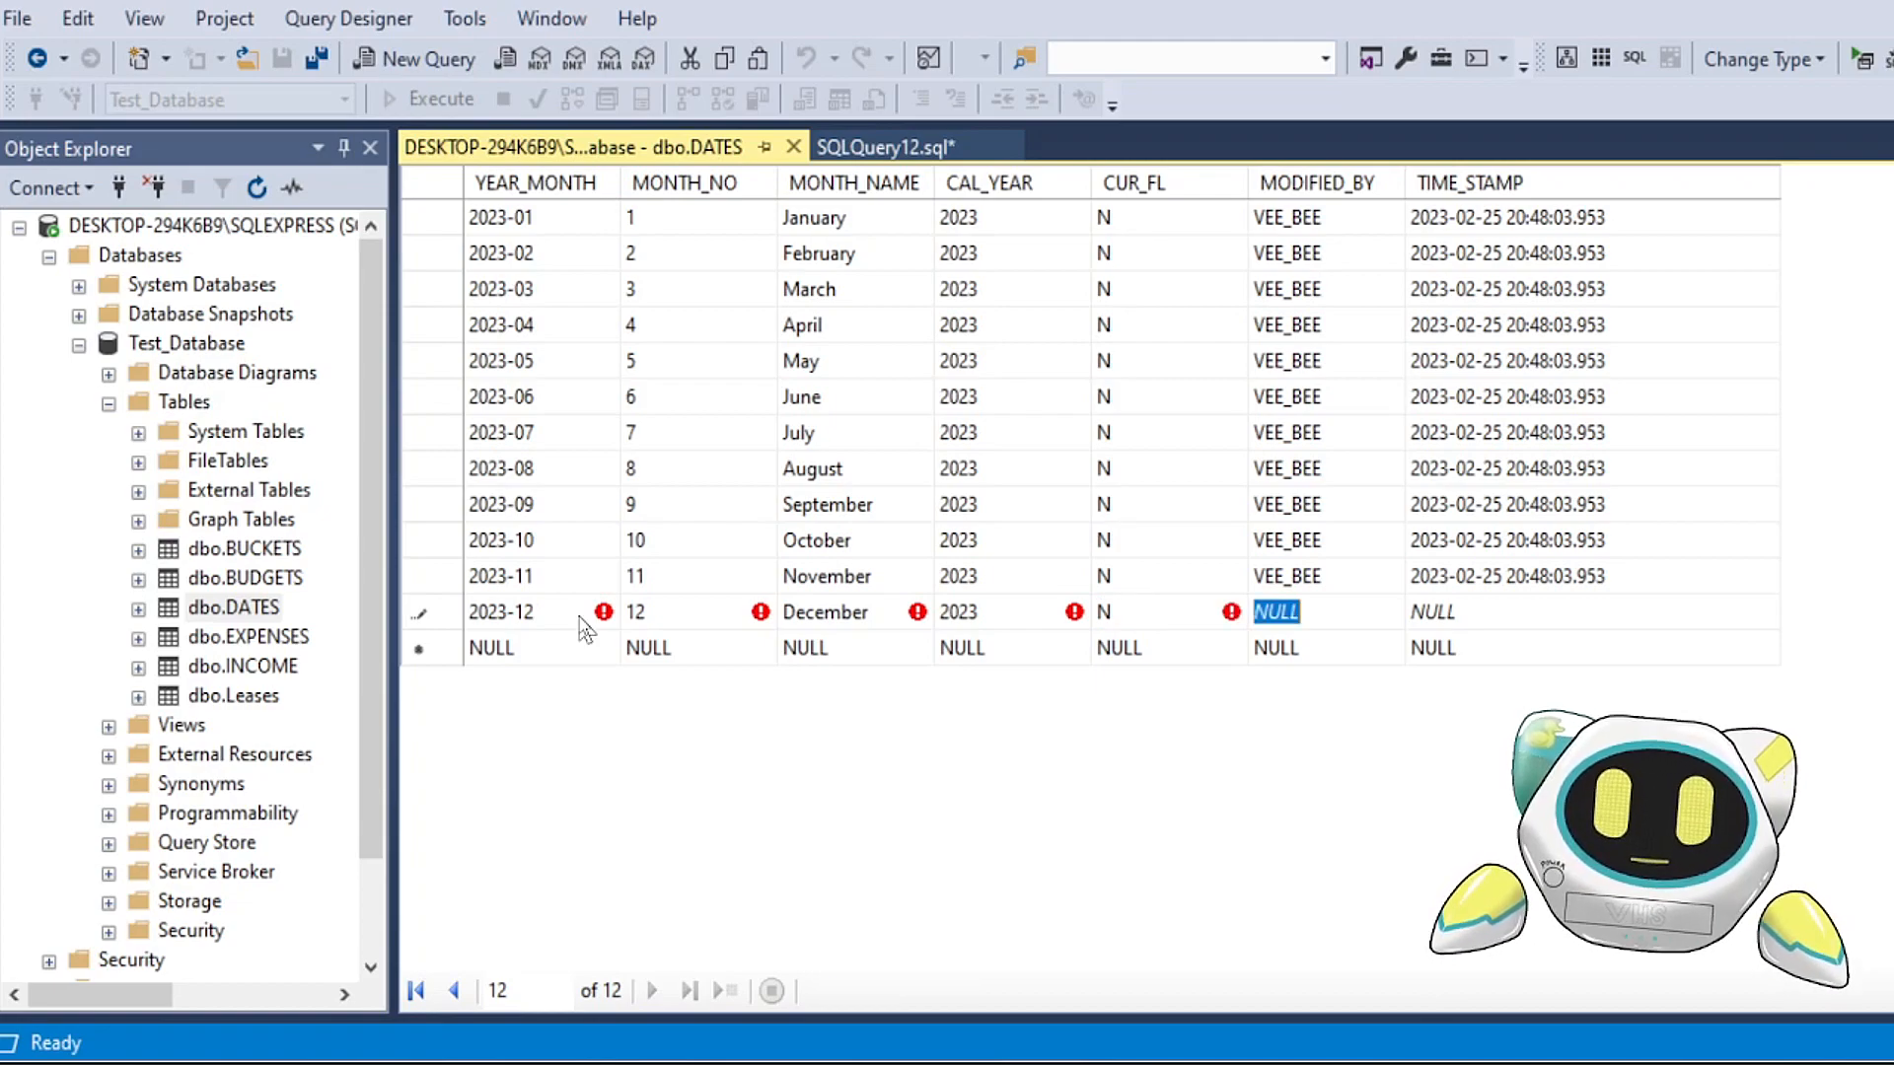
pyautogui.write('VEE_BEE')
pyautogui.press('Tab')
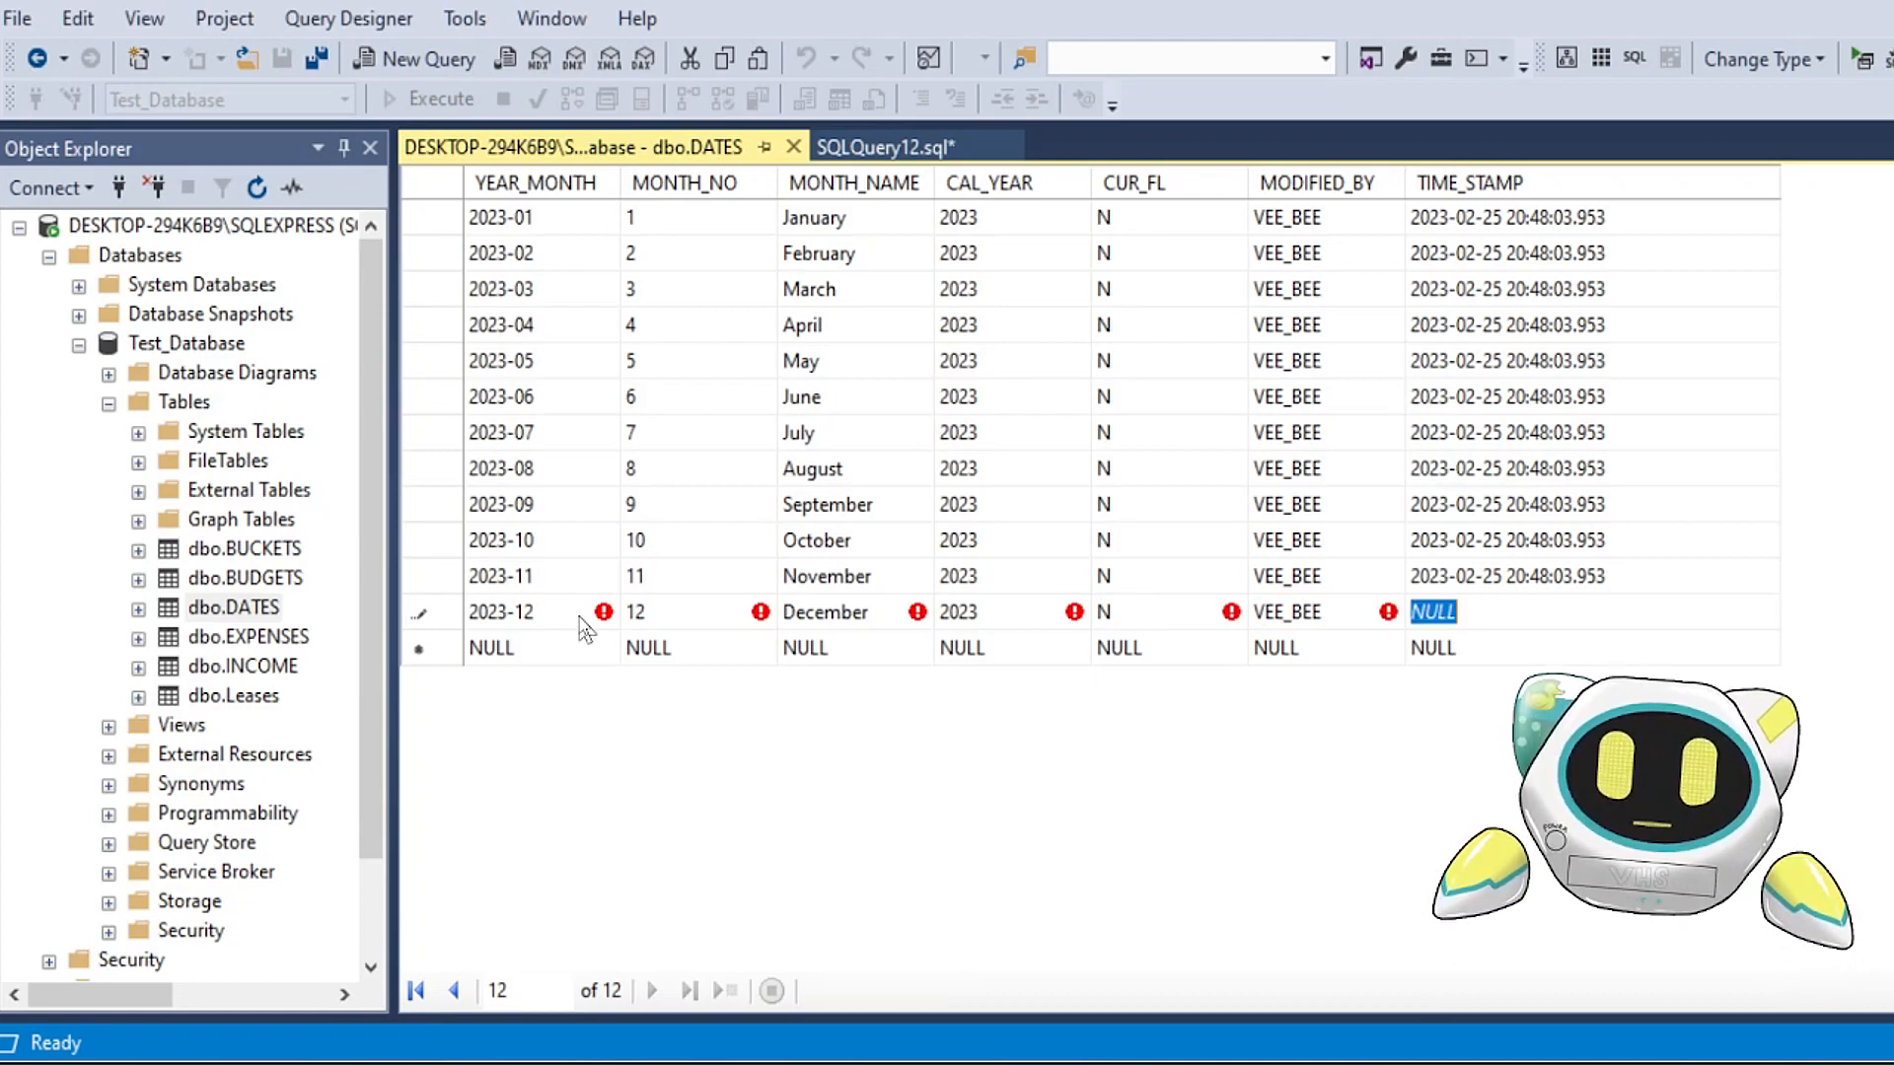
pyautogui.click(1450, 577)
pyautogui.click(1496, 613)
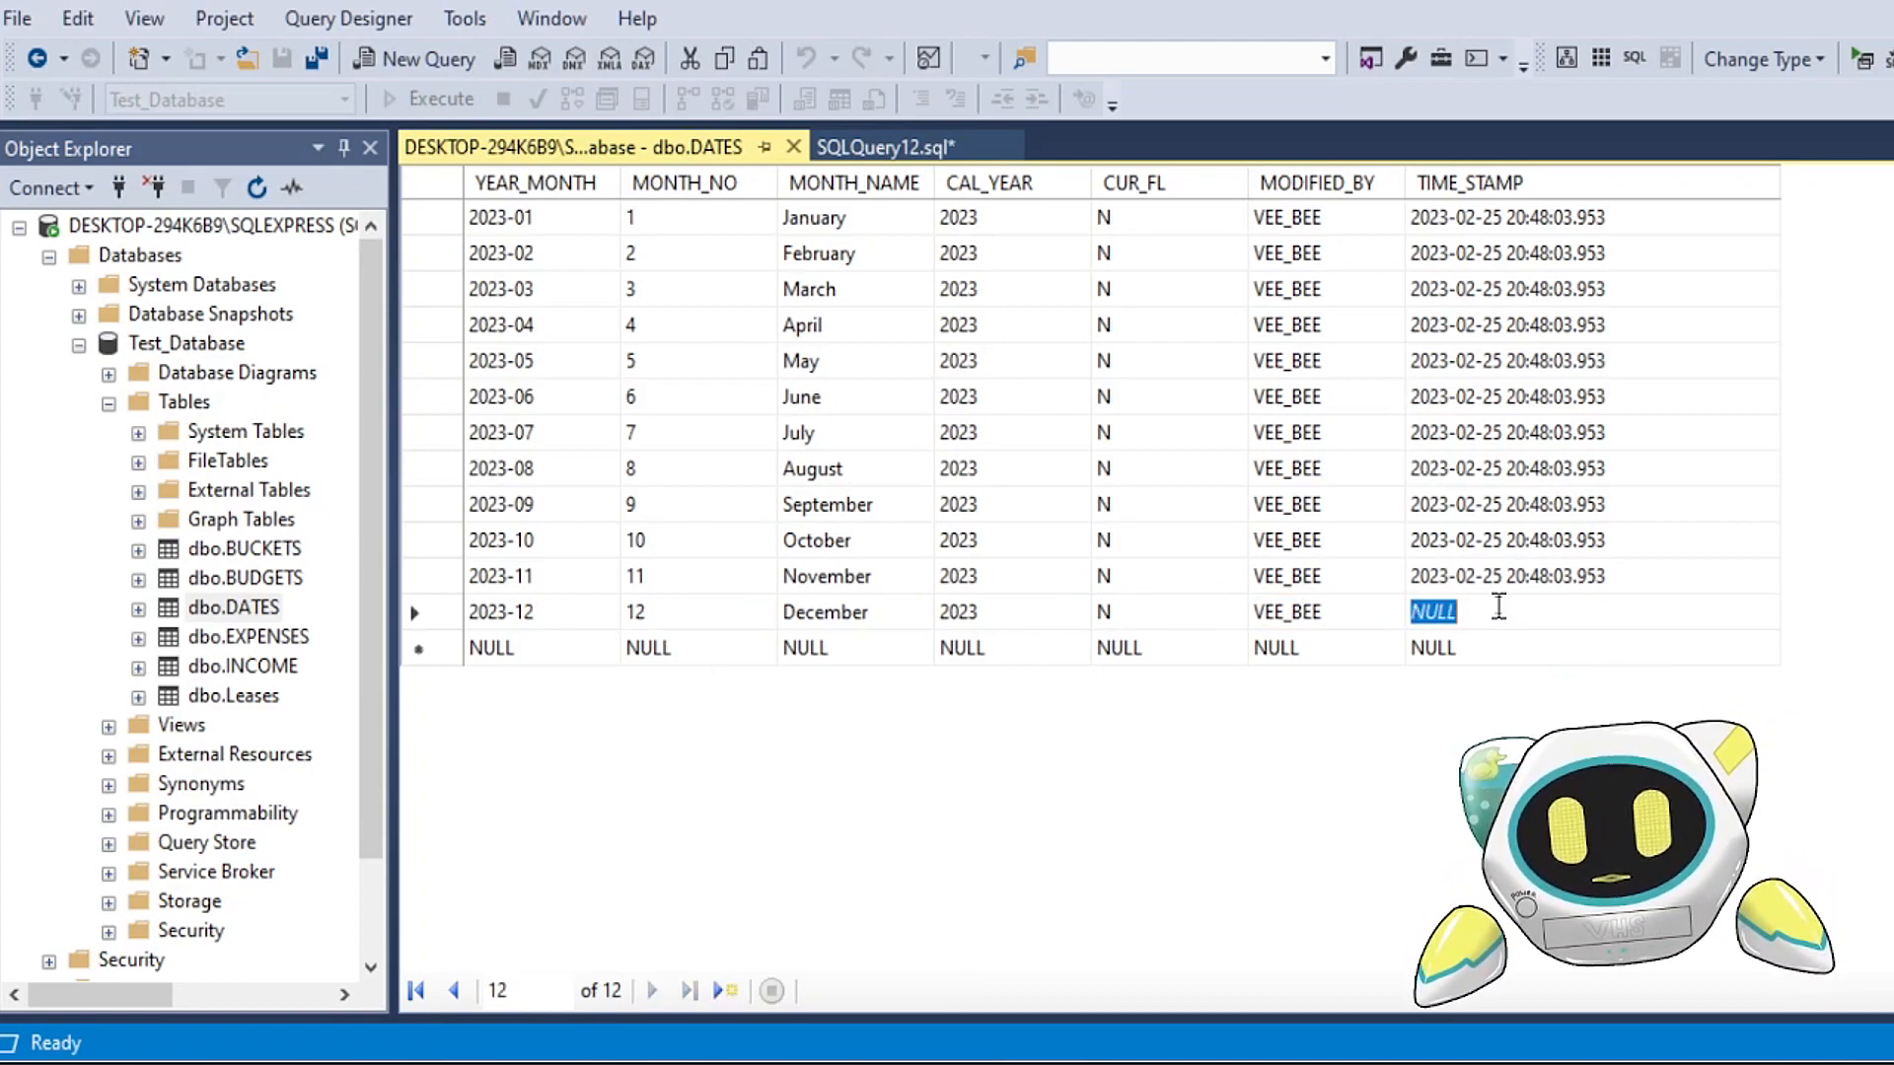
pyautogui.hotkey('ctrl', 'v')
pyautogui.click(1502, 641)
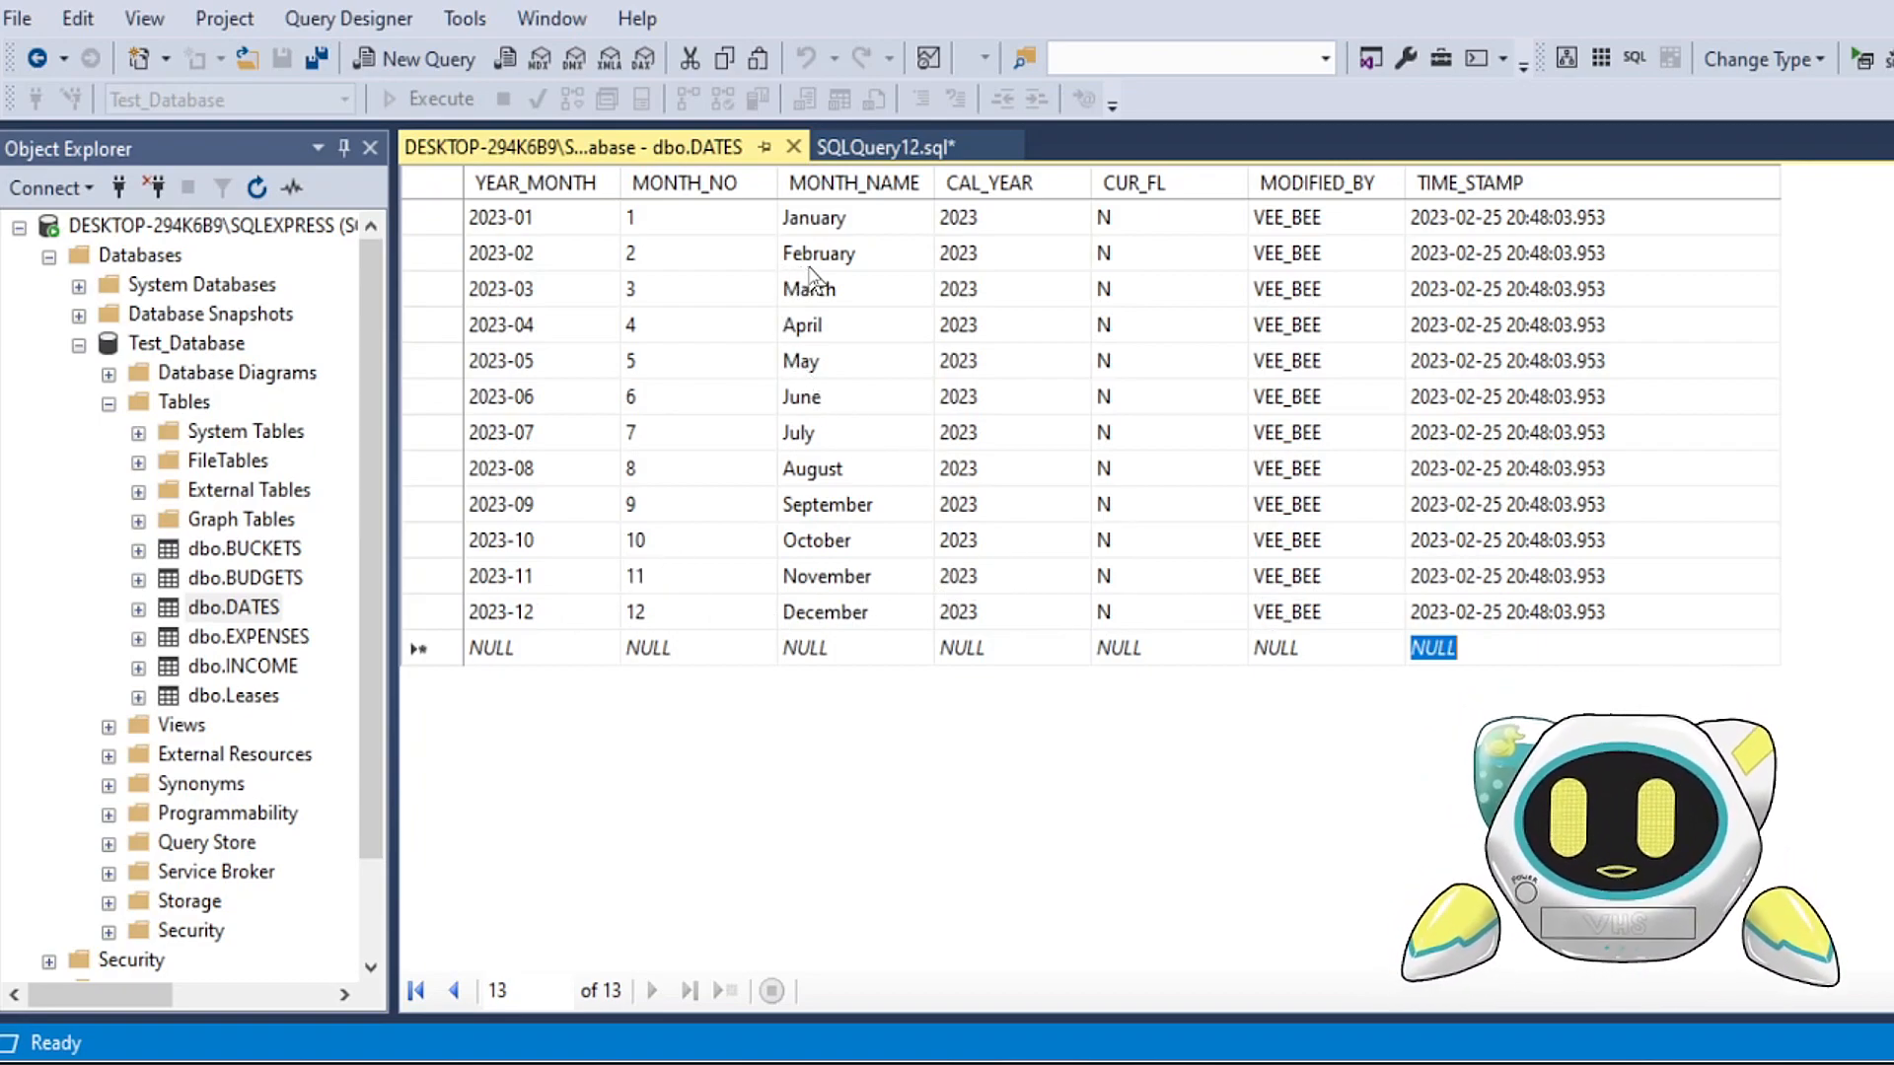
# Step: Close the DATES editing grid, rerun the query ordered by YEAR_MONTH, and review the October to December rows and the insert statement
pyautogui.click(793, 147)
pyautogui.scroll(1, 730, 217)
pyautogui.moveTo(871, 225); pyautogui.dragTo(523, 180)
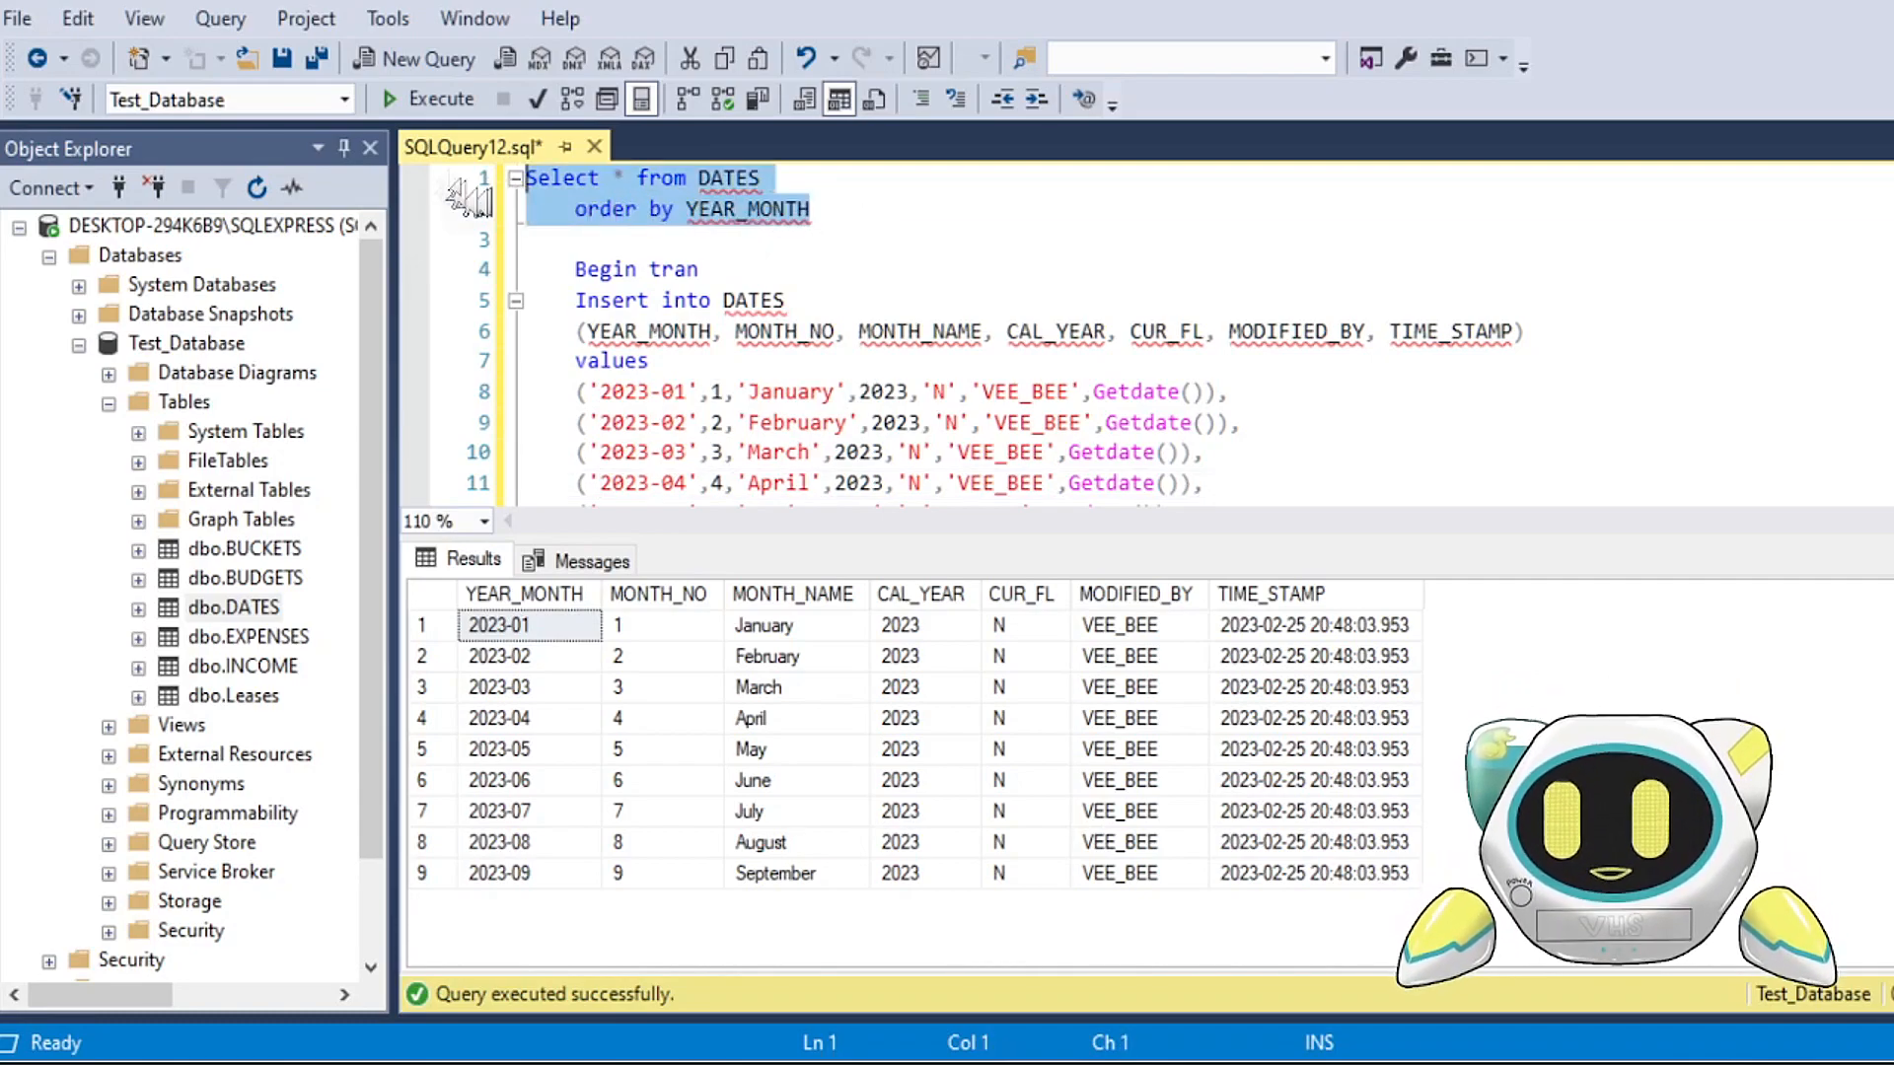
pyautogui.click(426, 100)
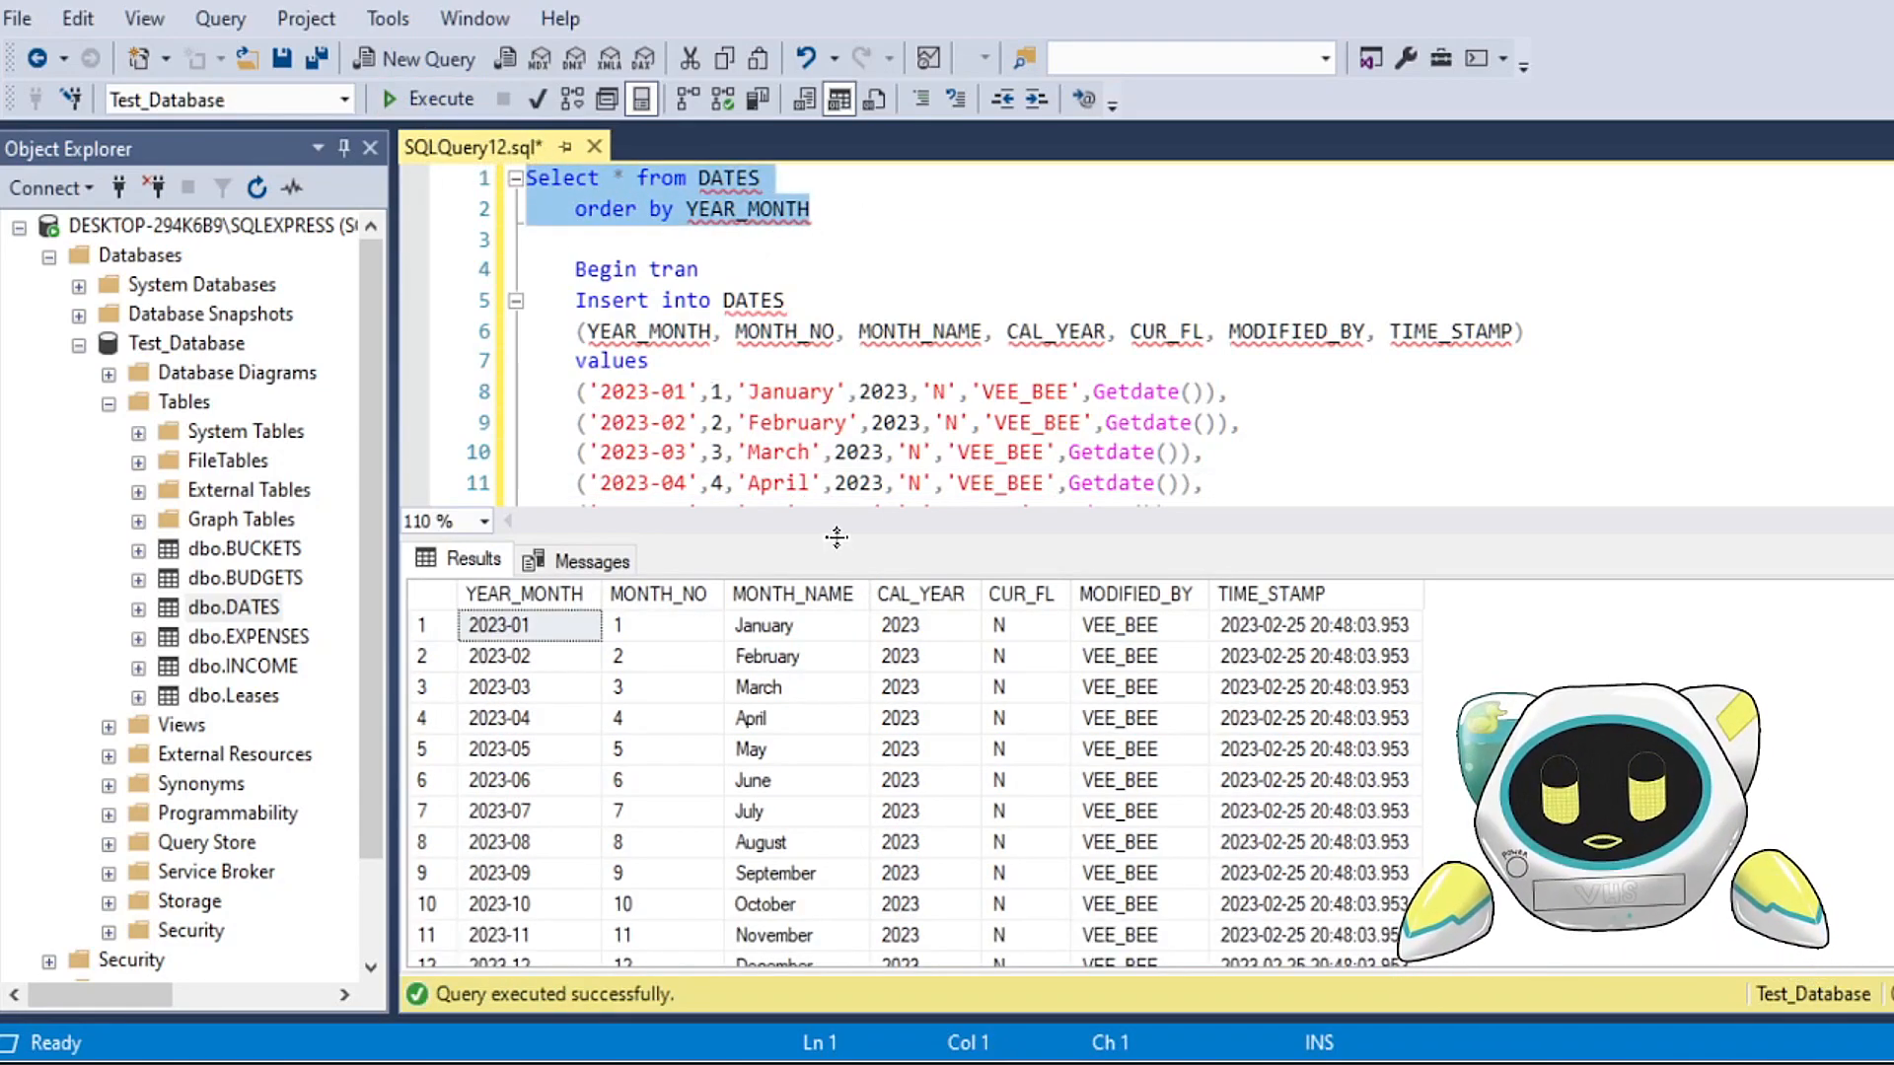
pyautogui.moveTo(843, 533); pyautogui.dragTo(843, 399)
pyautogui.moveTo(528, 771); pyautogui.dragTo(1287, 836)
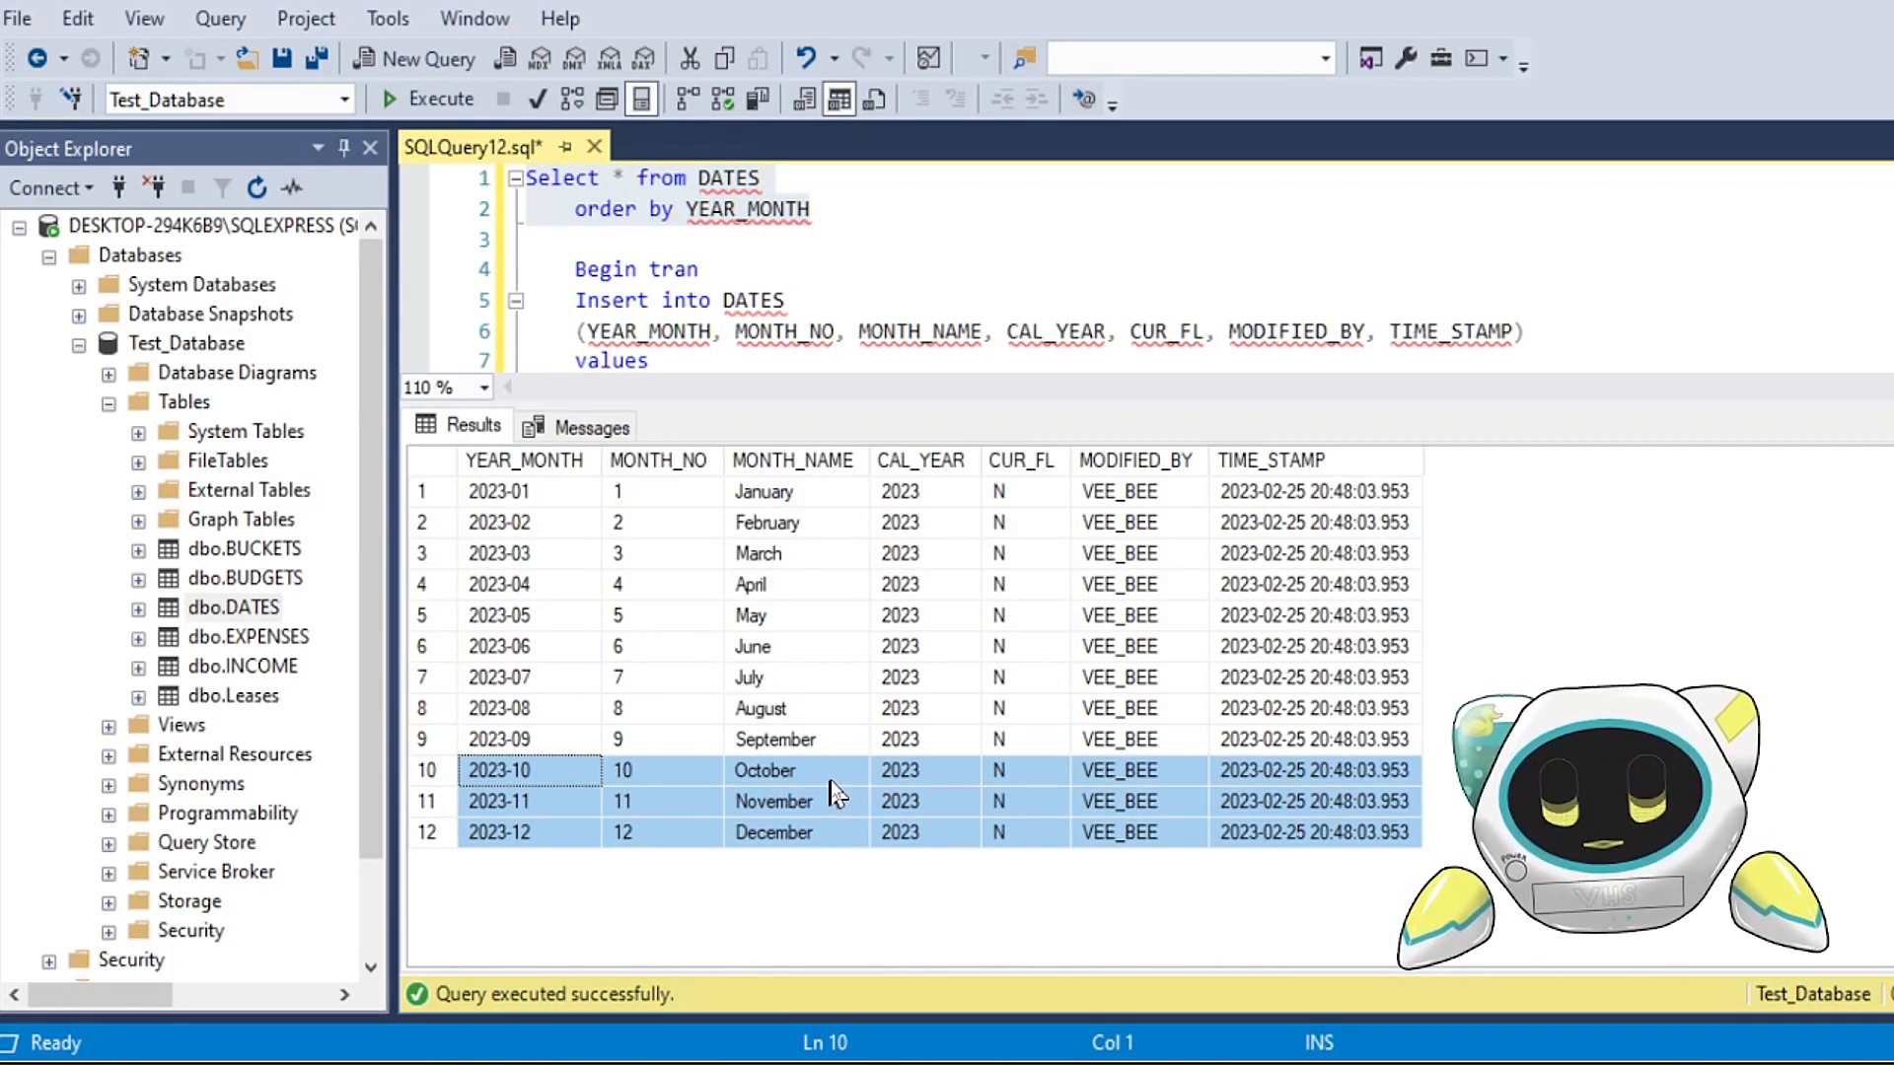
pyautogui.moveTo(873, 402); pyautogui.dragTo(879, 590)
pyautogui.moveTo(575, 299); pyautogui.dragTo(837, 300)
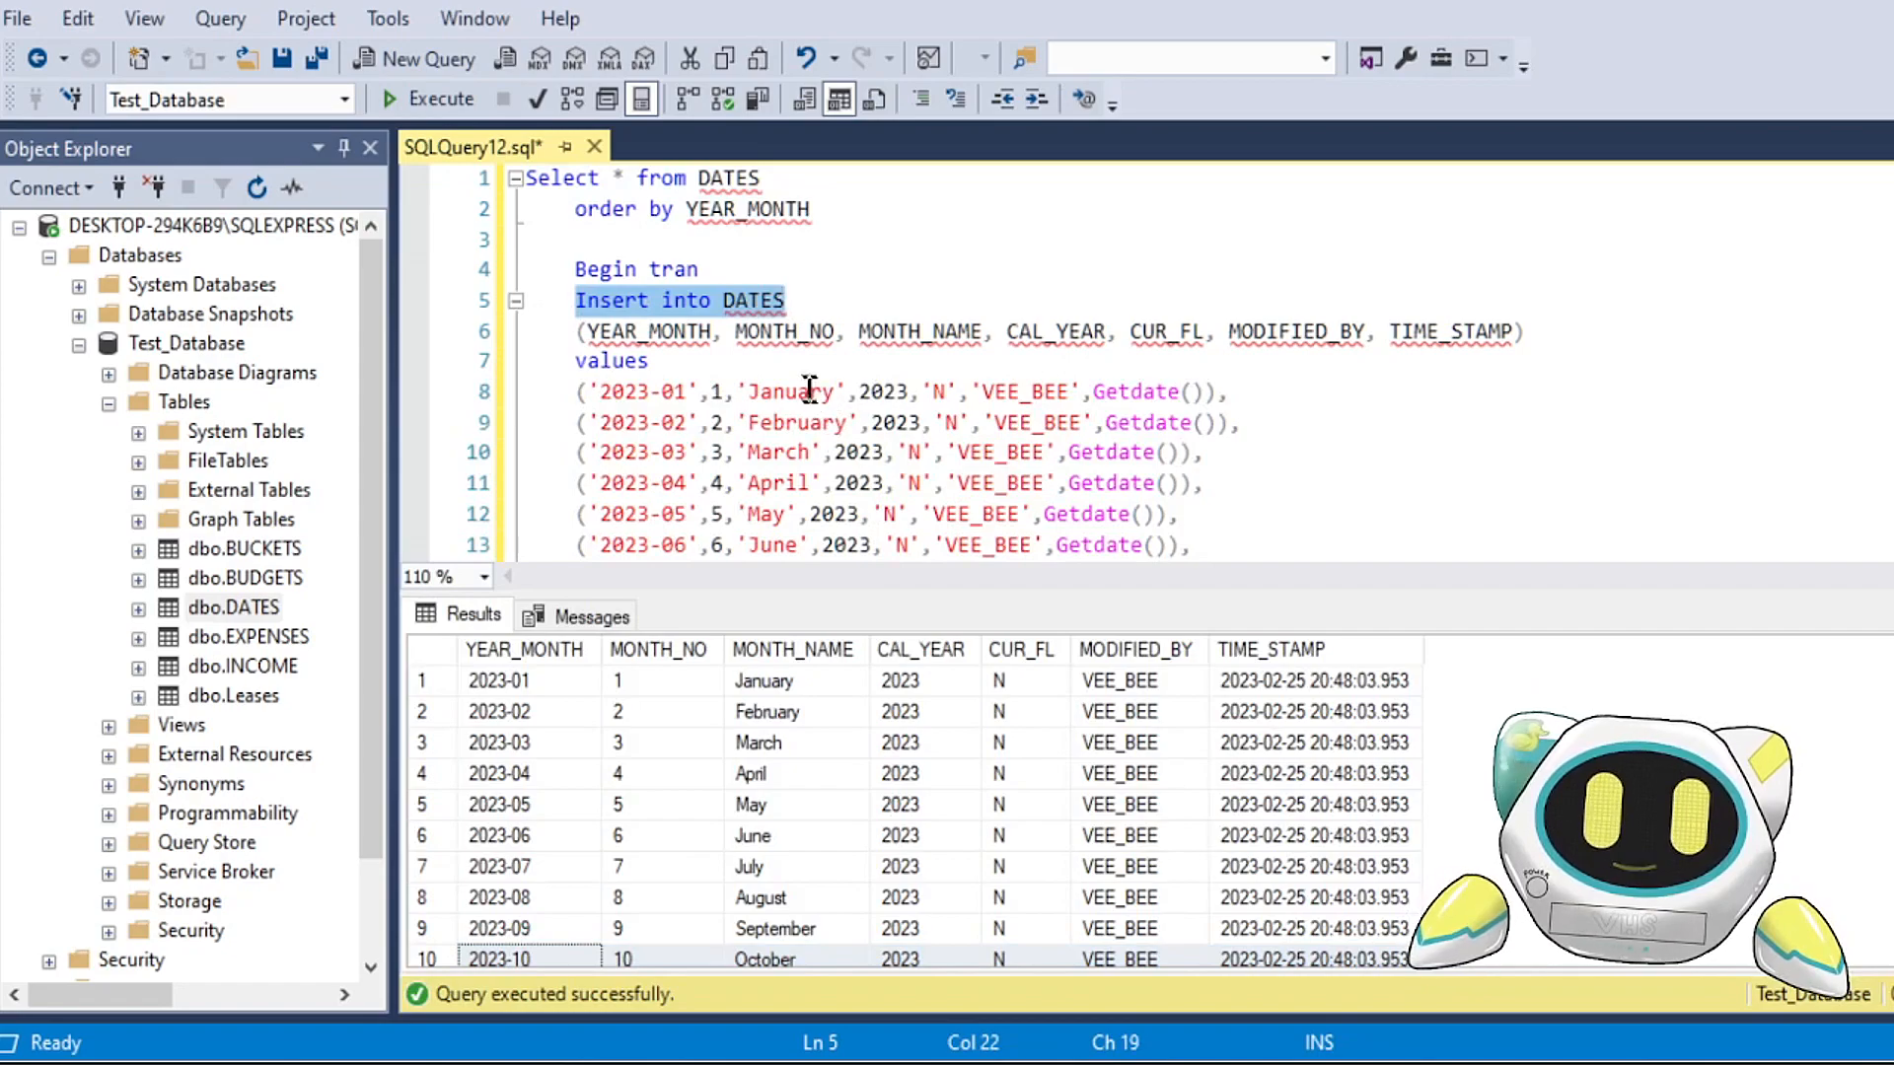
# Step: Reopen the top 200 rows of dbo.DATES for editing and change the 2023-12 row's MONTH_NAME to Dec
pyautogui.rightClick(229, 613)
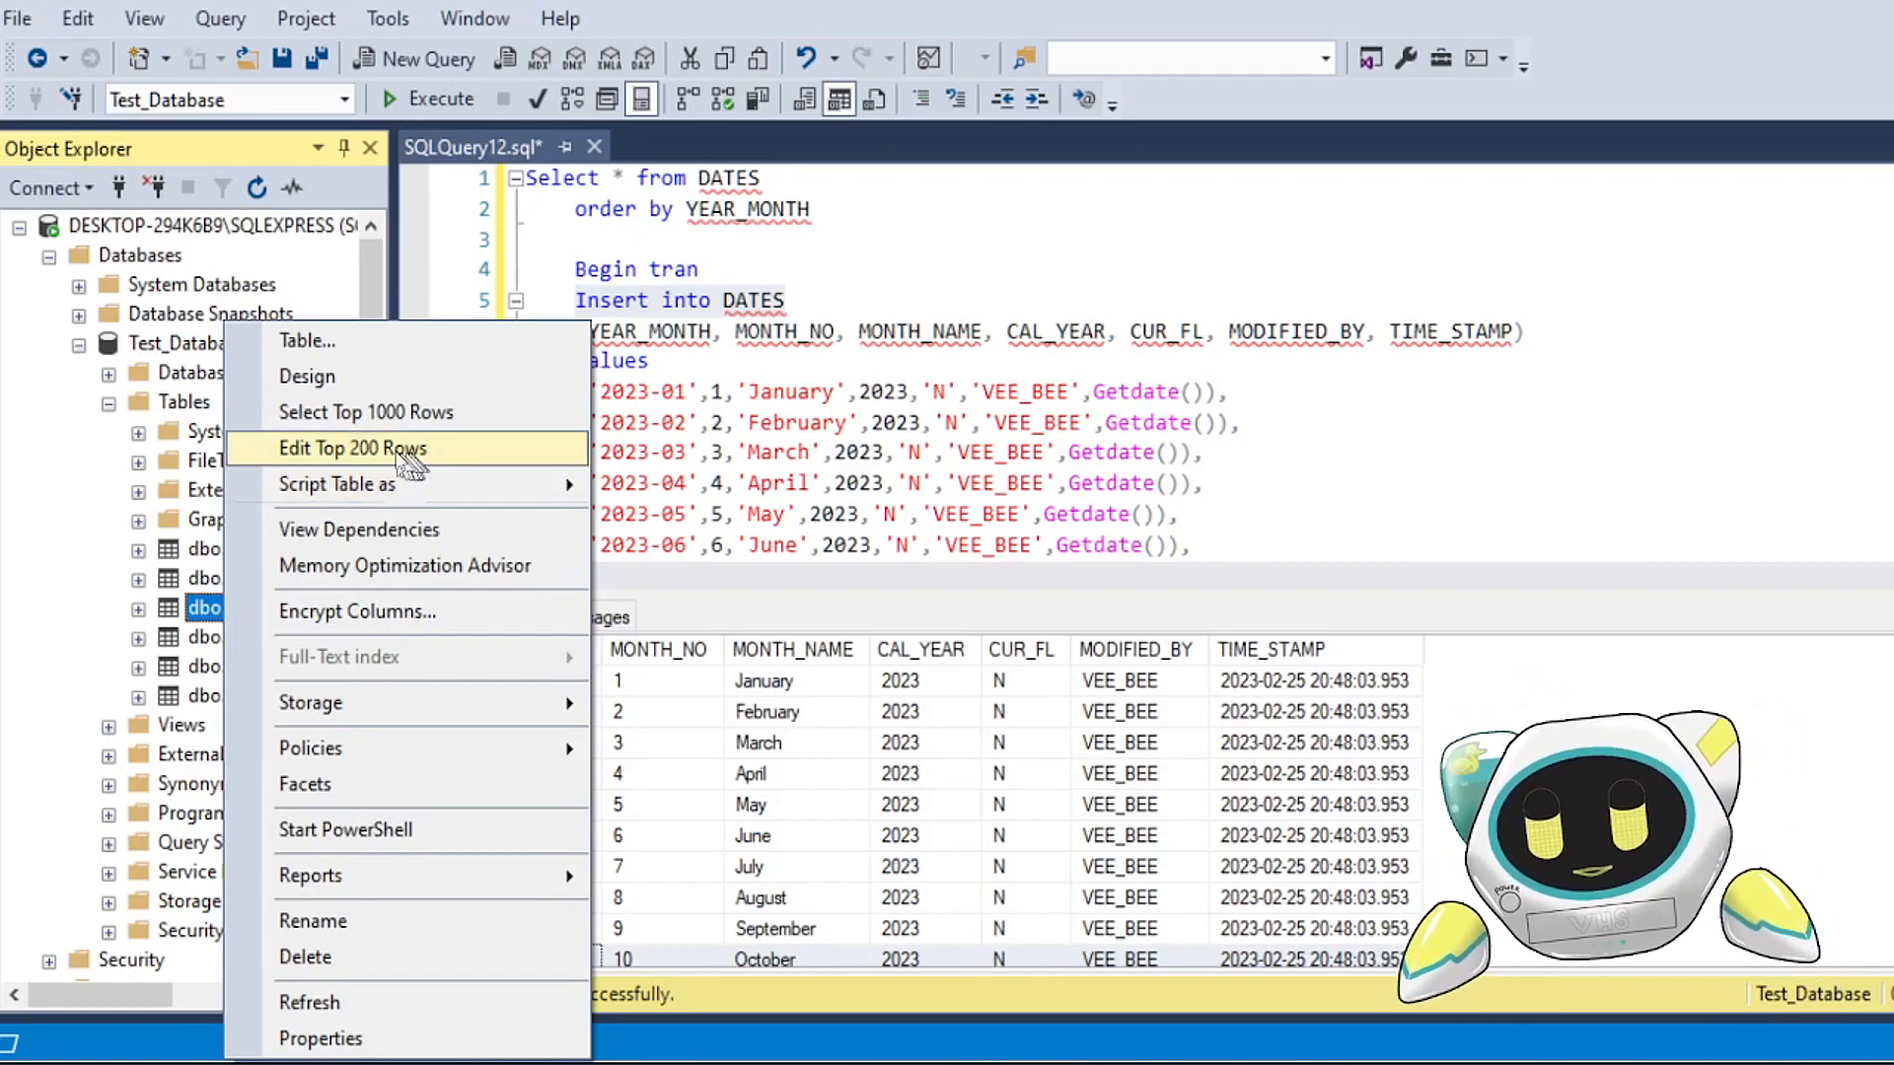
pyautogui.click(388, 449)
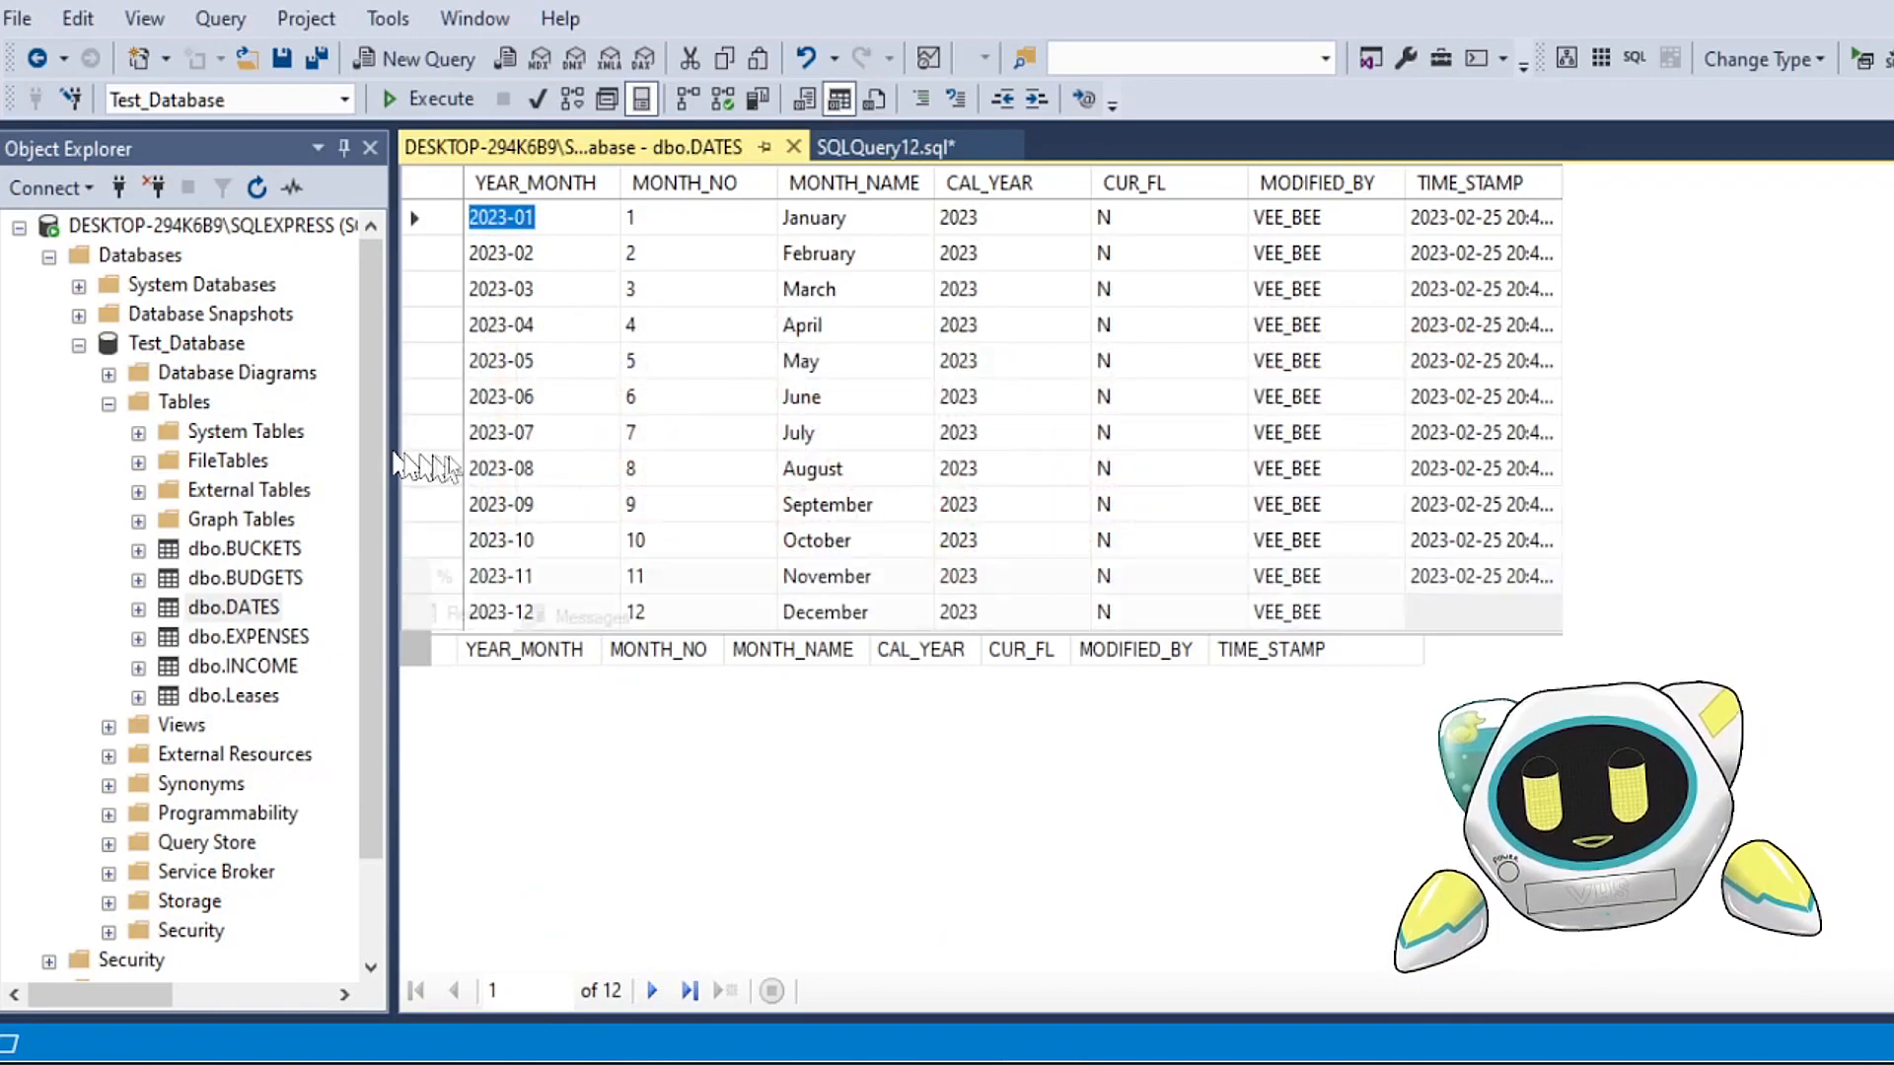
pyautogui.click(877, 613)
pyautogui.write('Dec')
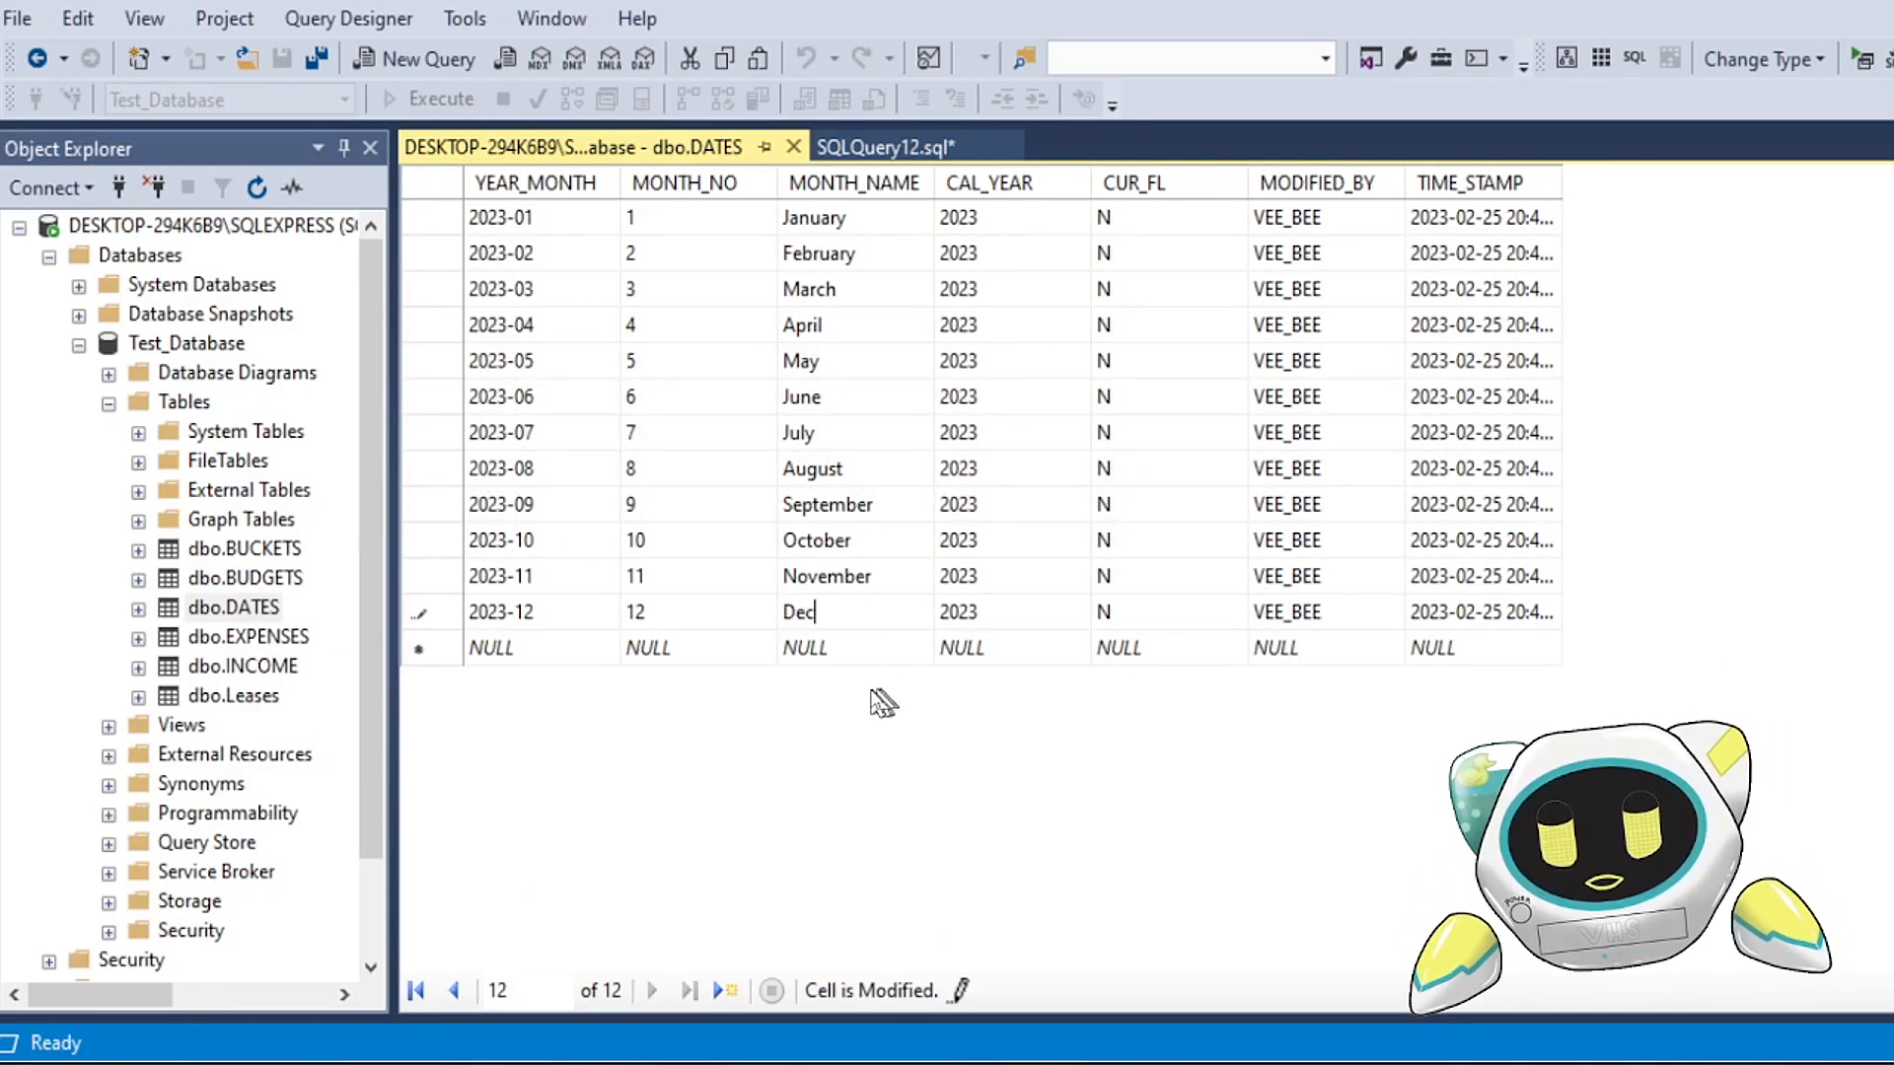
pyautogui.click(959, 614)
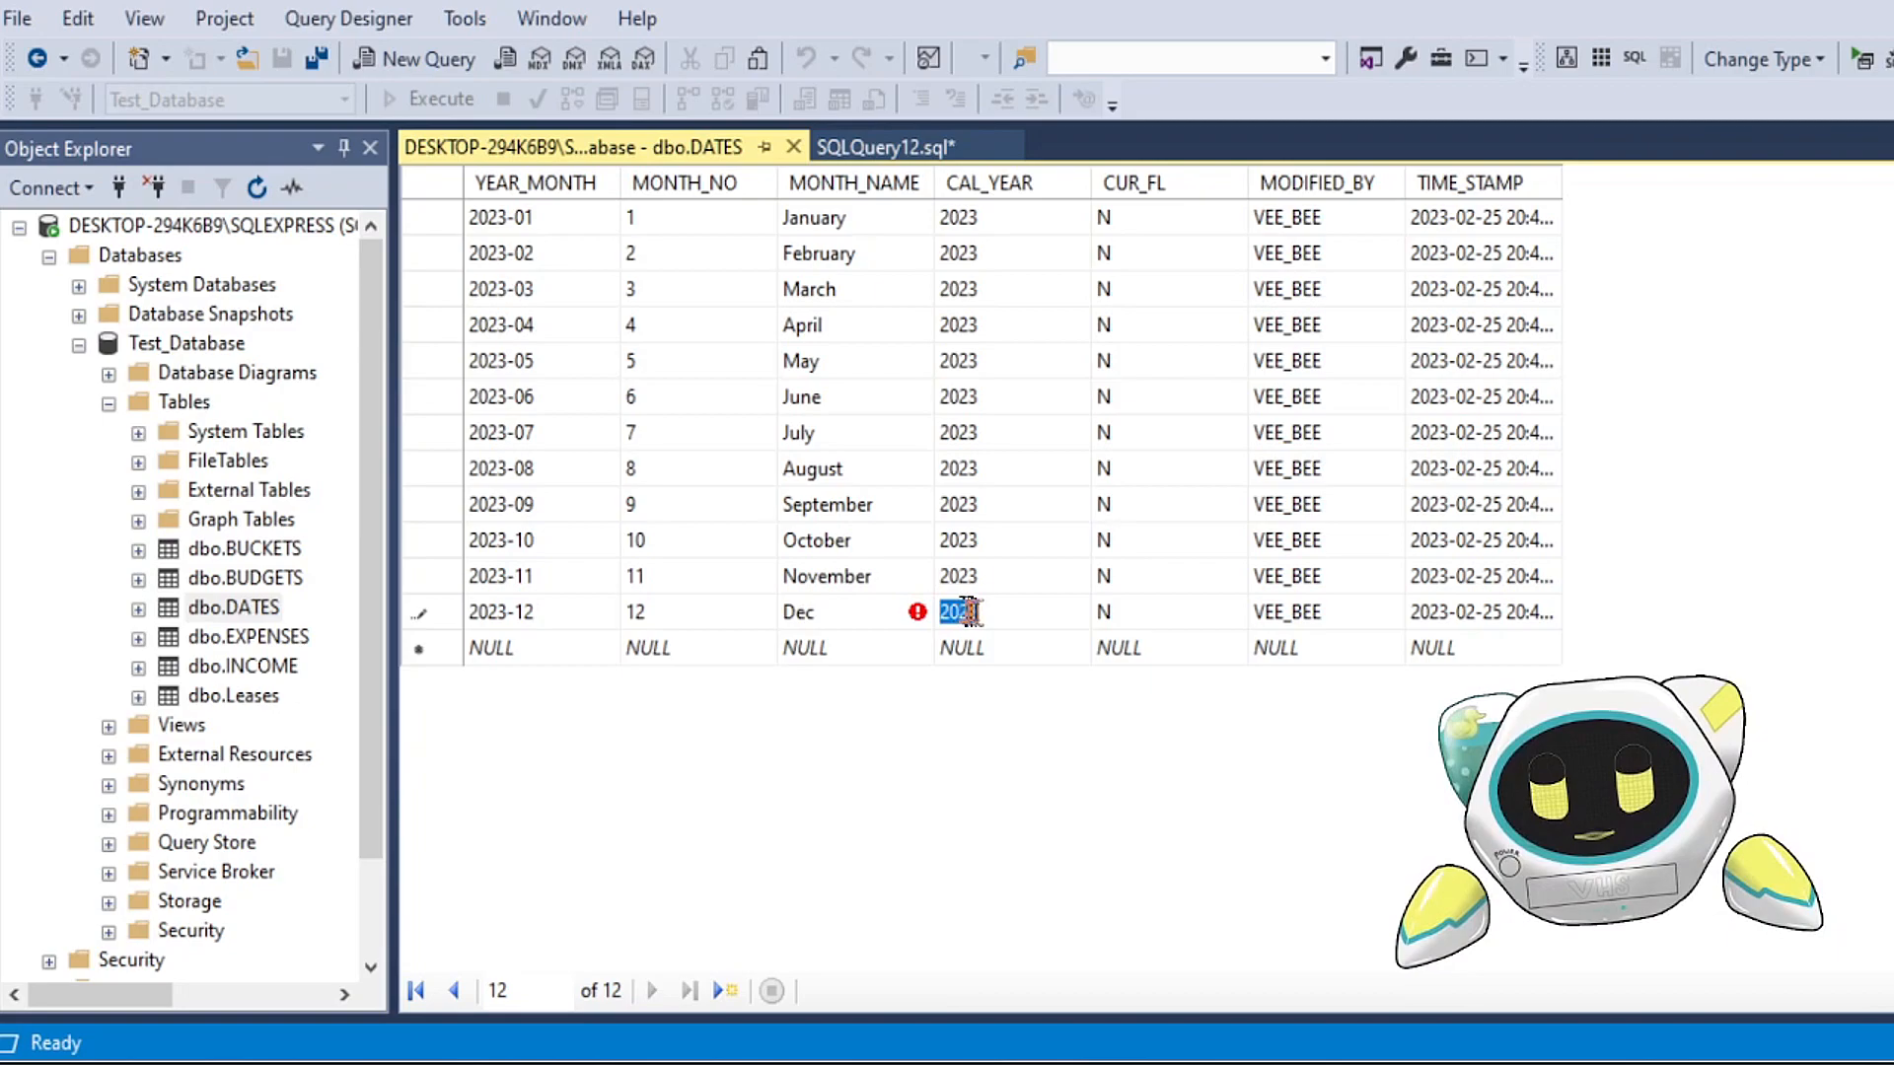
pyautogui.click(881, 624)
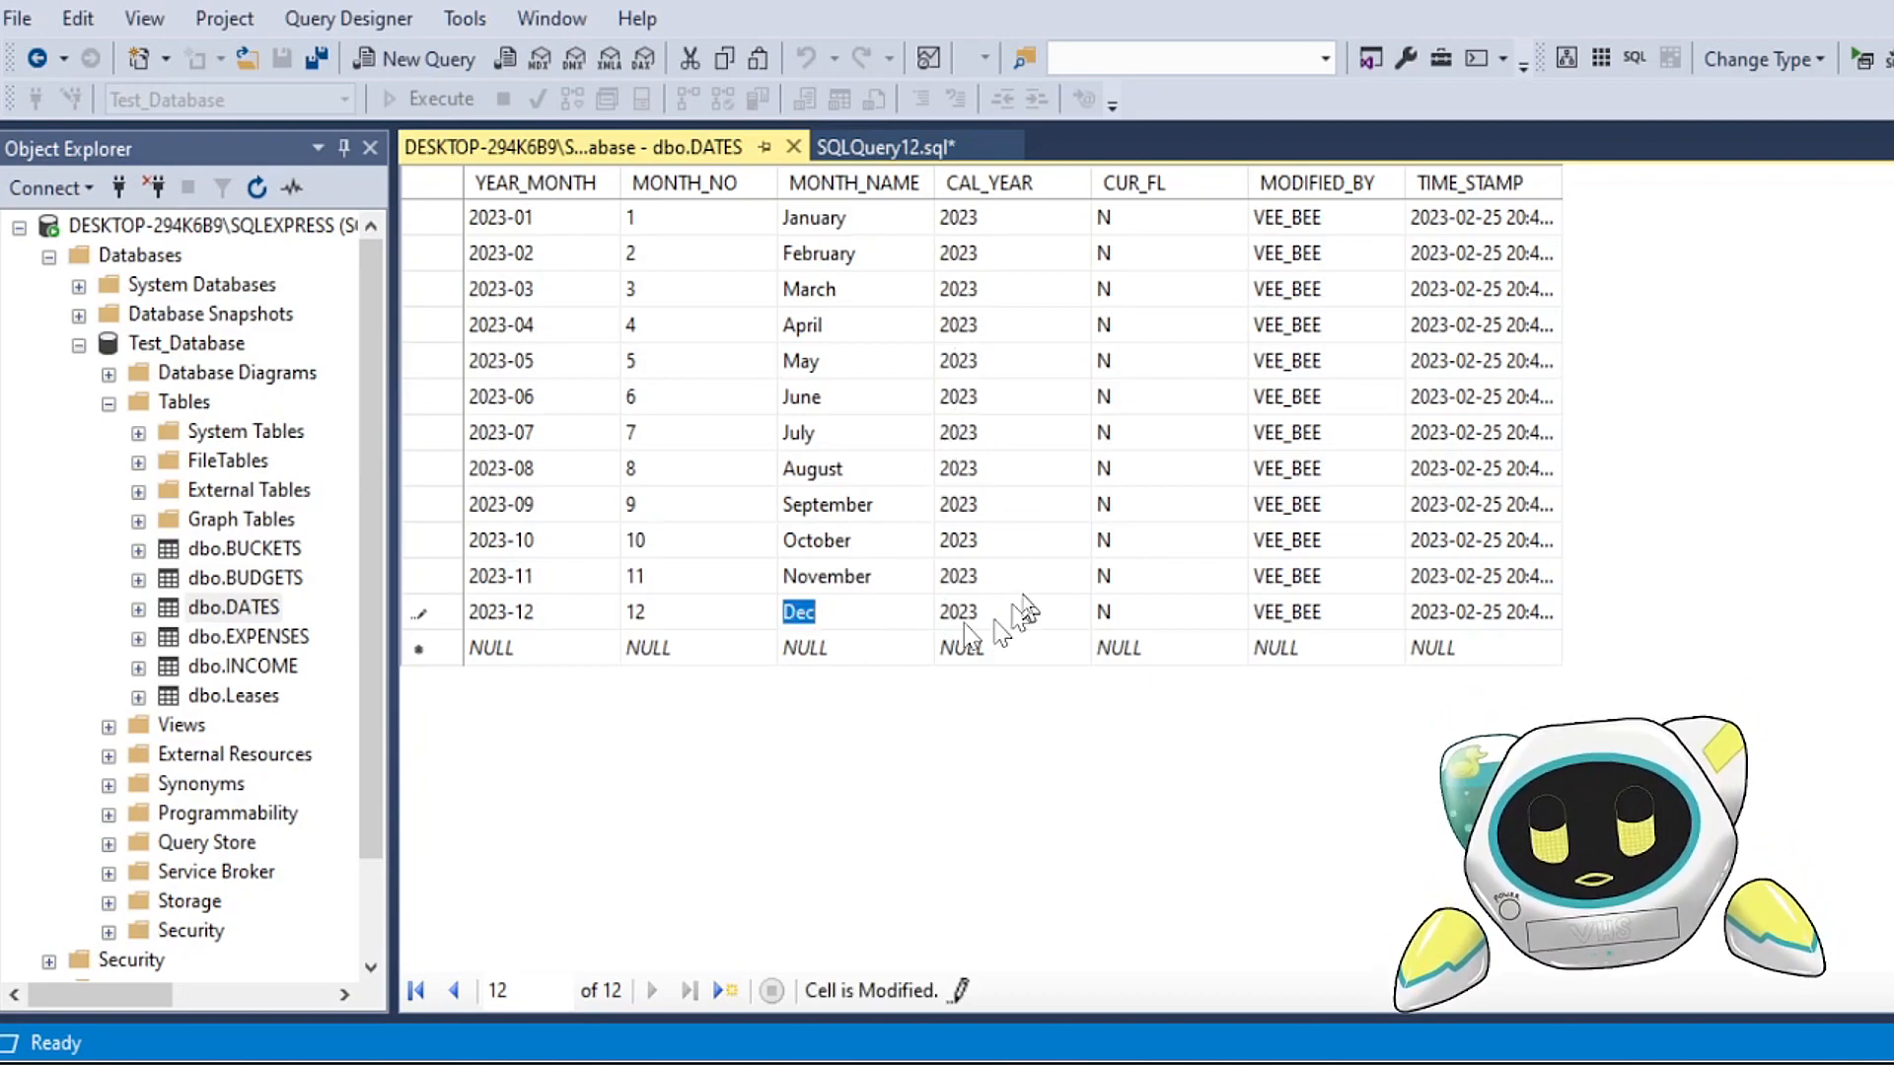
pyautogui.click(1024, 590)
pyautogui.click(1033, 604)
# Step: Close the editing grid, rerun the ordered DATES query, and check the MONTH_NAME of the 2023-12 row in the enlarged results
pyautogui.click(793, 147)
pyautogui.click(845, 246)
pyautogui.moveTo(845, 241); pyautogui.dragTo(525, 177)
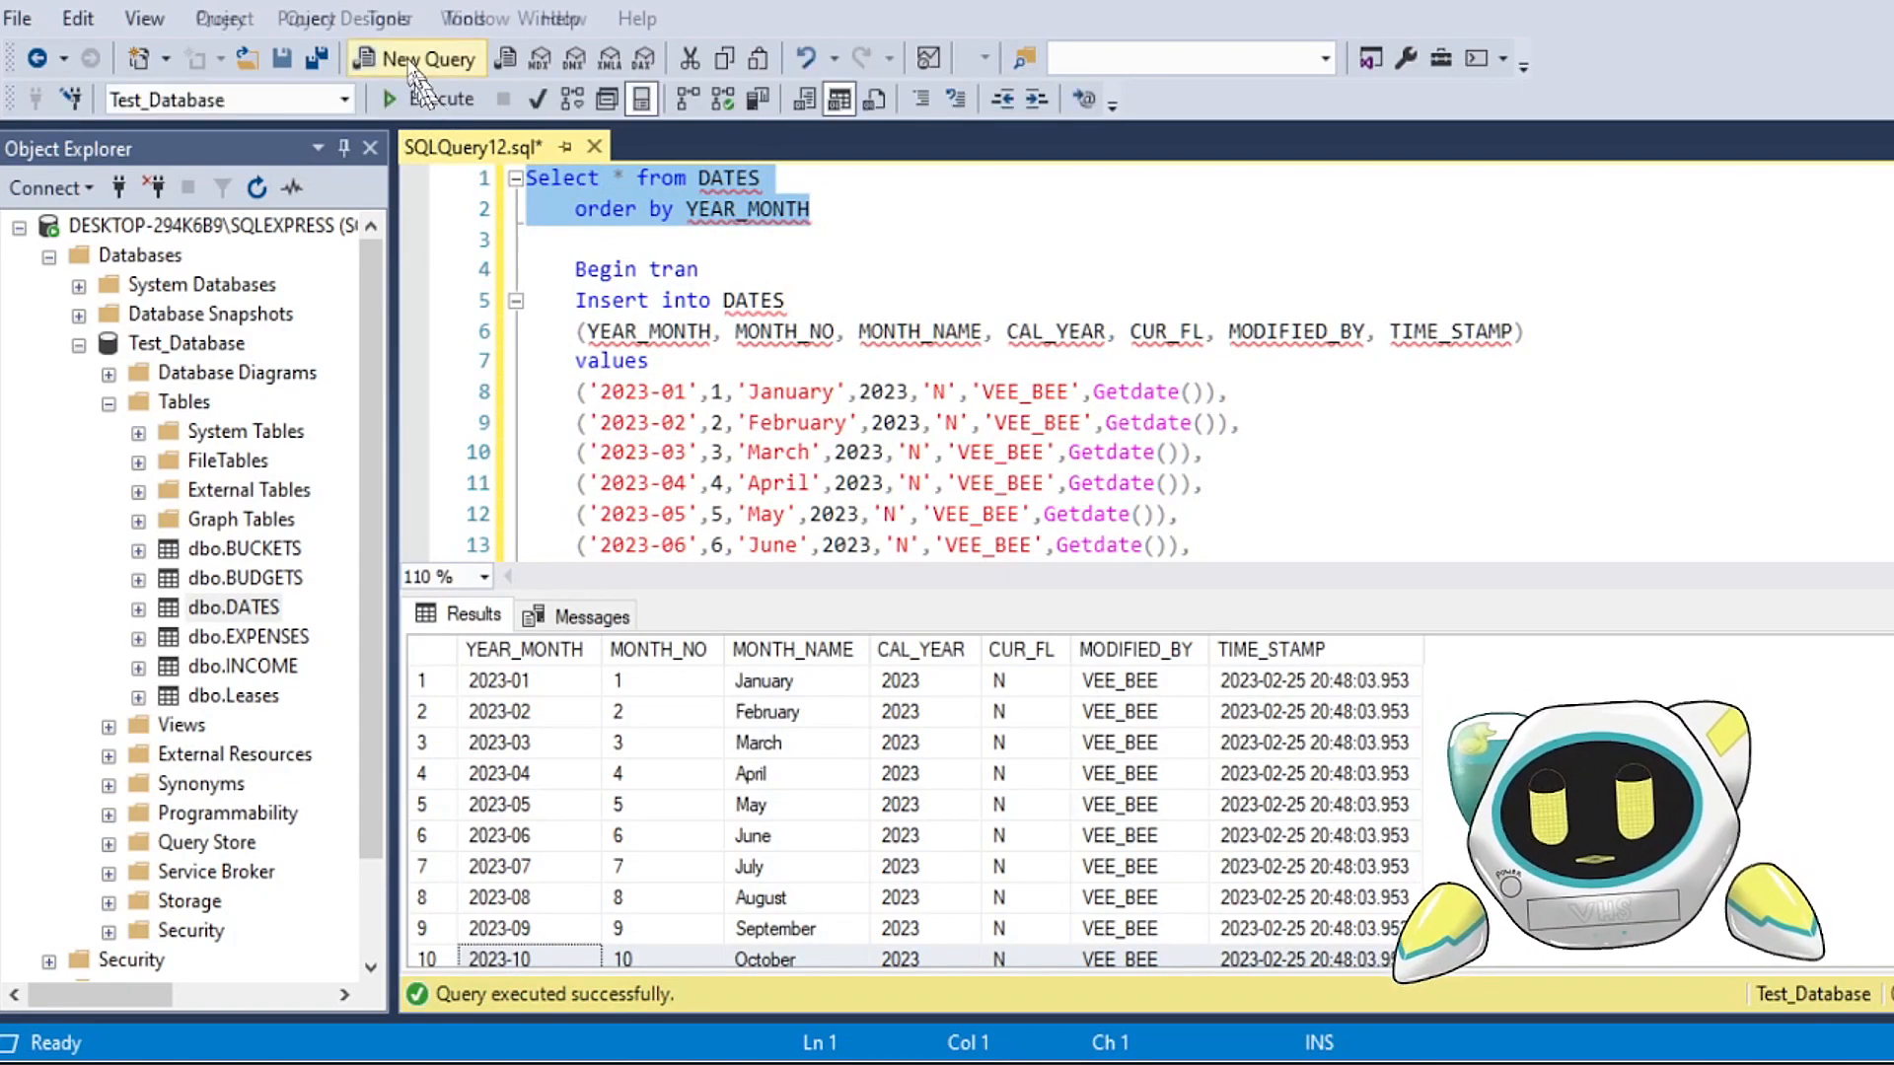
pyautogui.click(419, 98)
pyautogui.moveTo(846, 594); pyautogui.dragTo(845, 440)
pyautogui.click(781, 877)
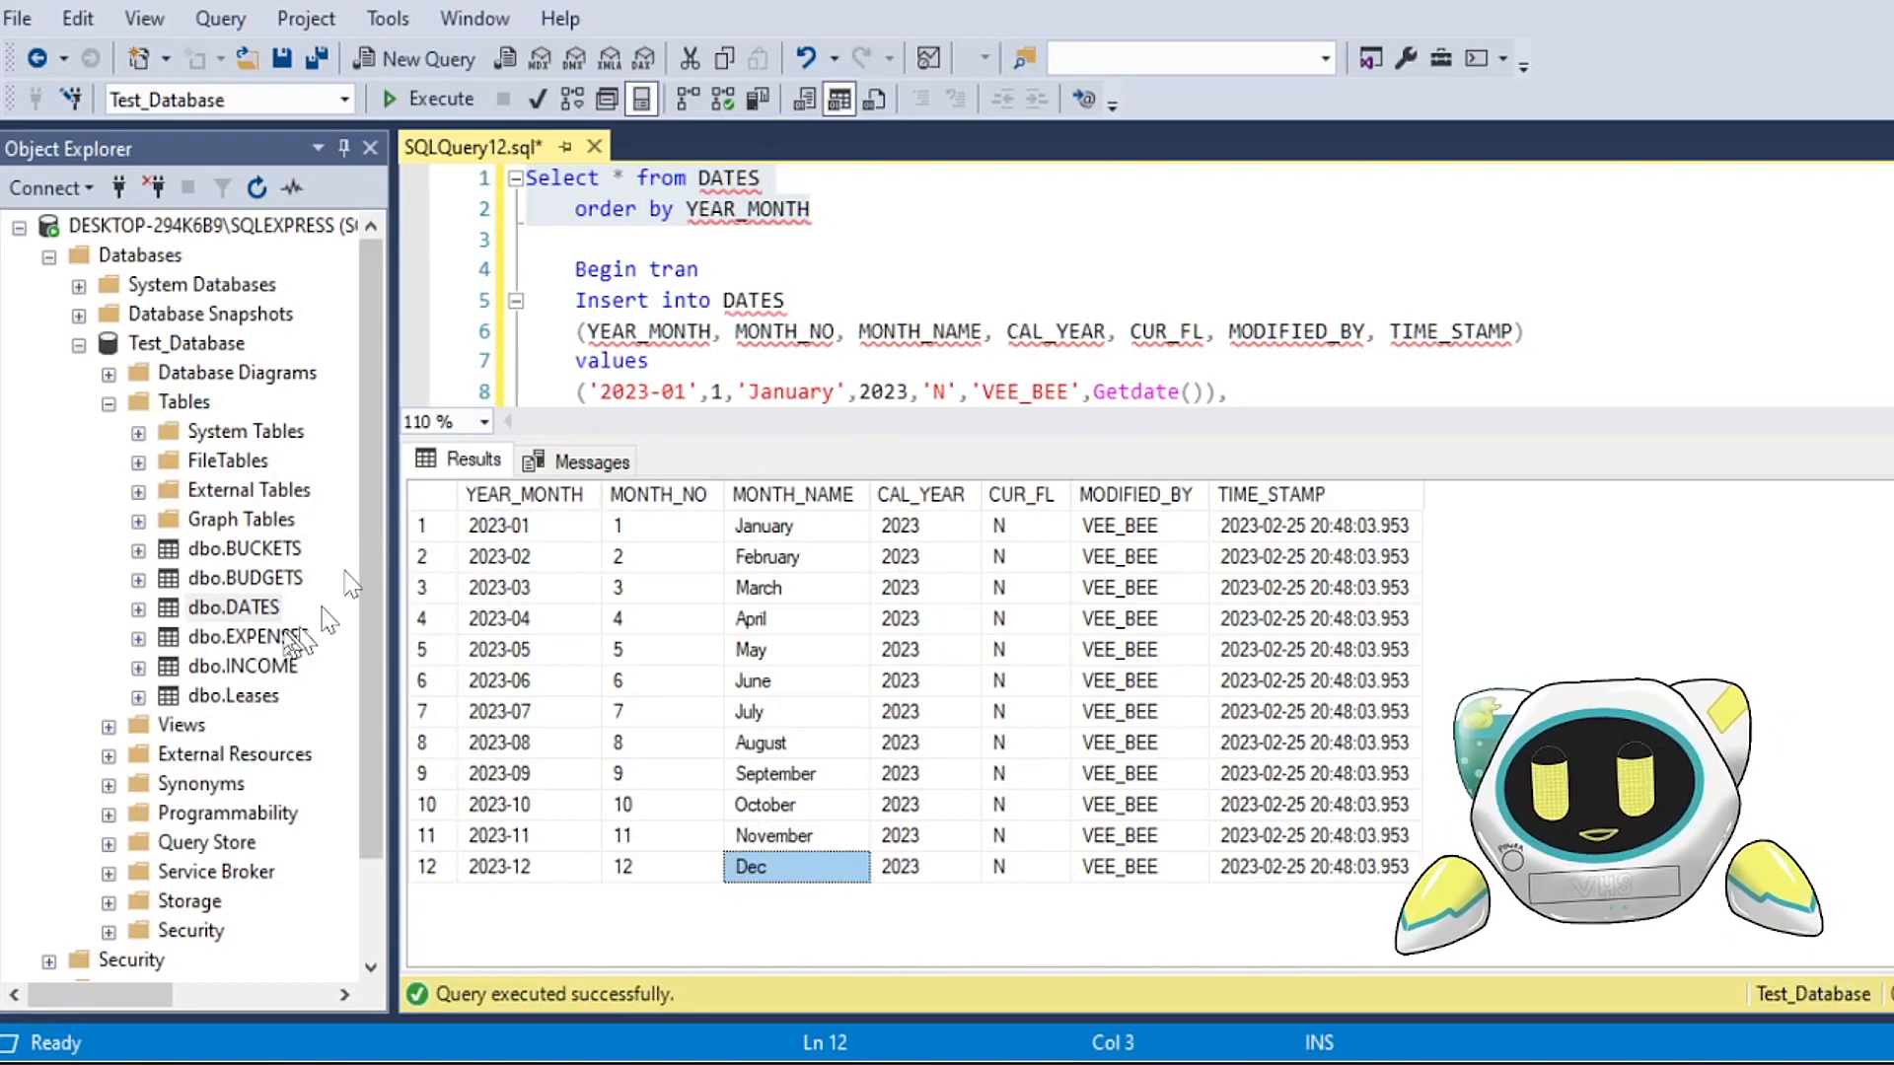
# Step: Reopen the top 200 rows of dbo.DATES, set the 2023-12 row's MONTH_NAME back to December, and inspect the cell's change marker
pyautogui.rightClick(226, 609)
pyautogui.click(296, 448)
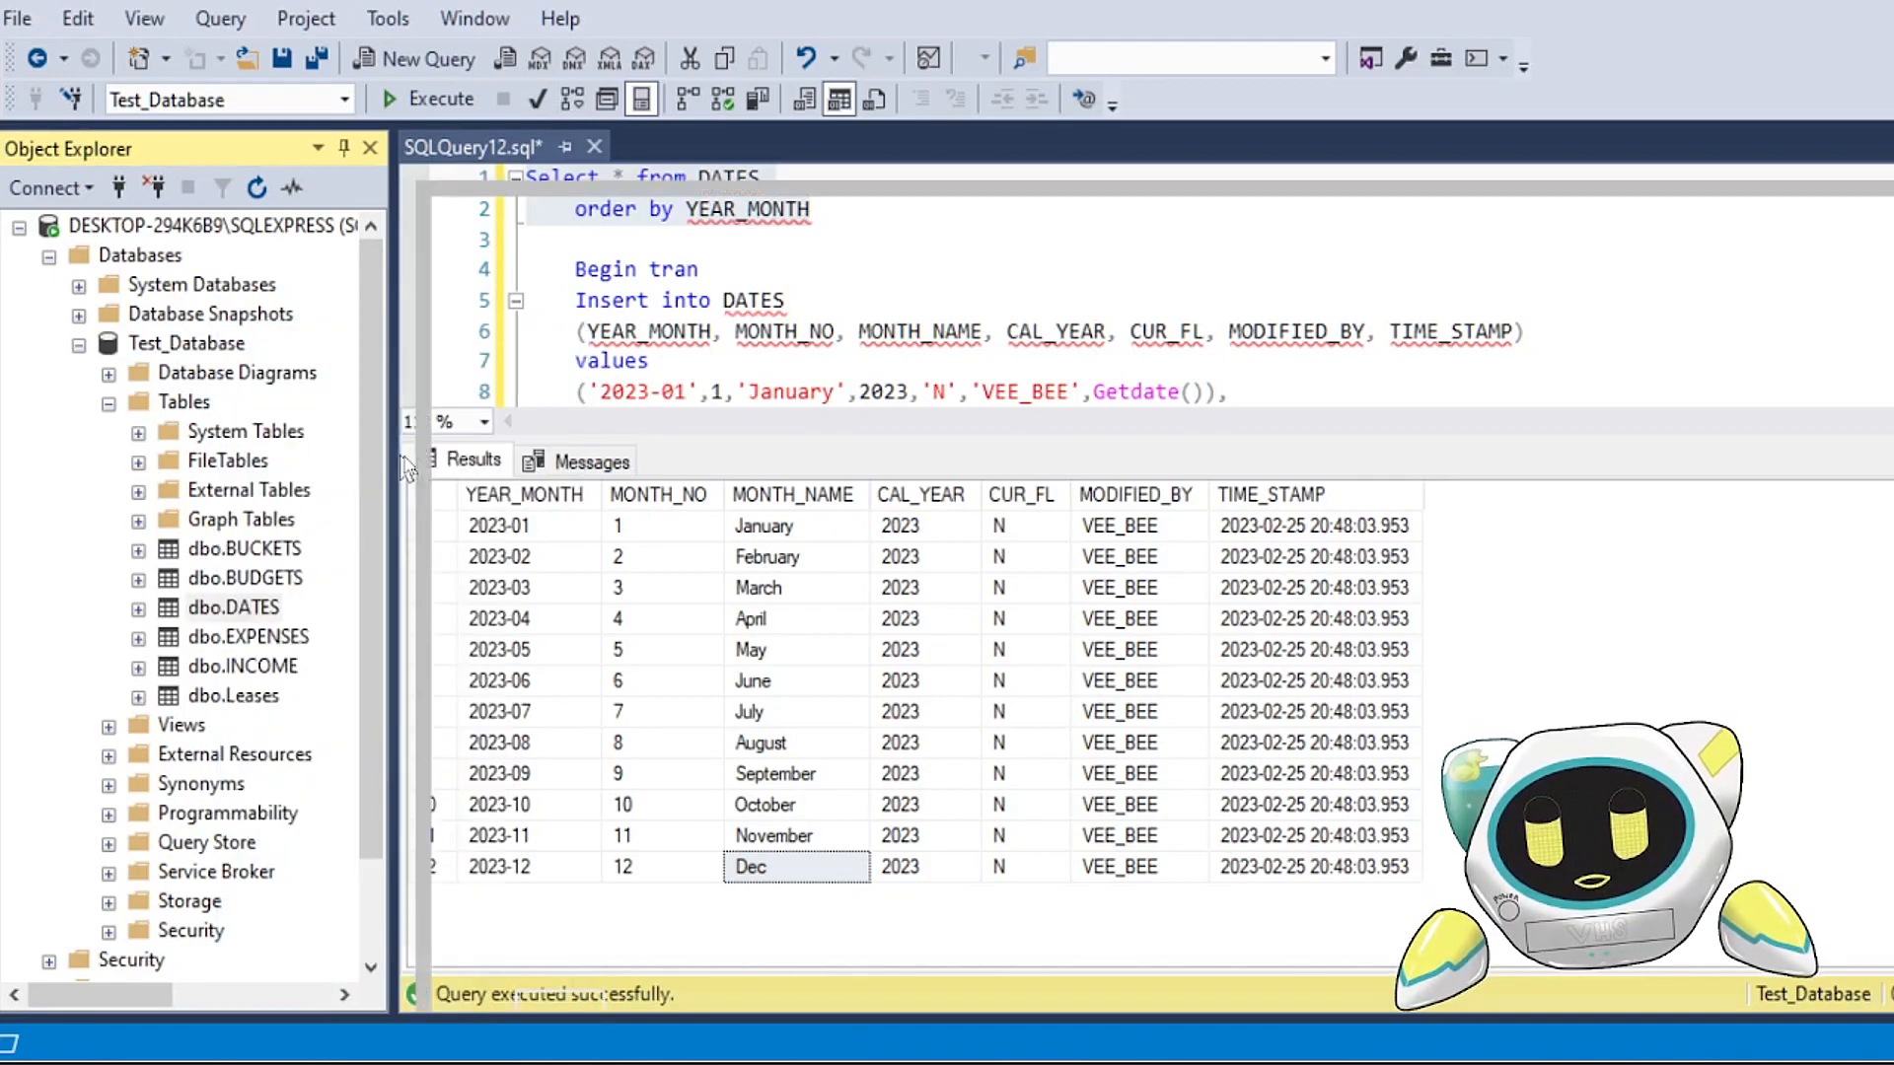
pyautogui.click(865, 613)
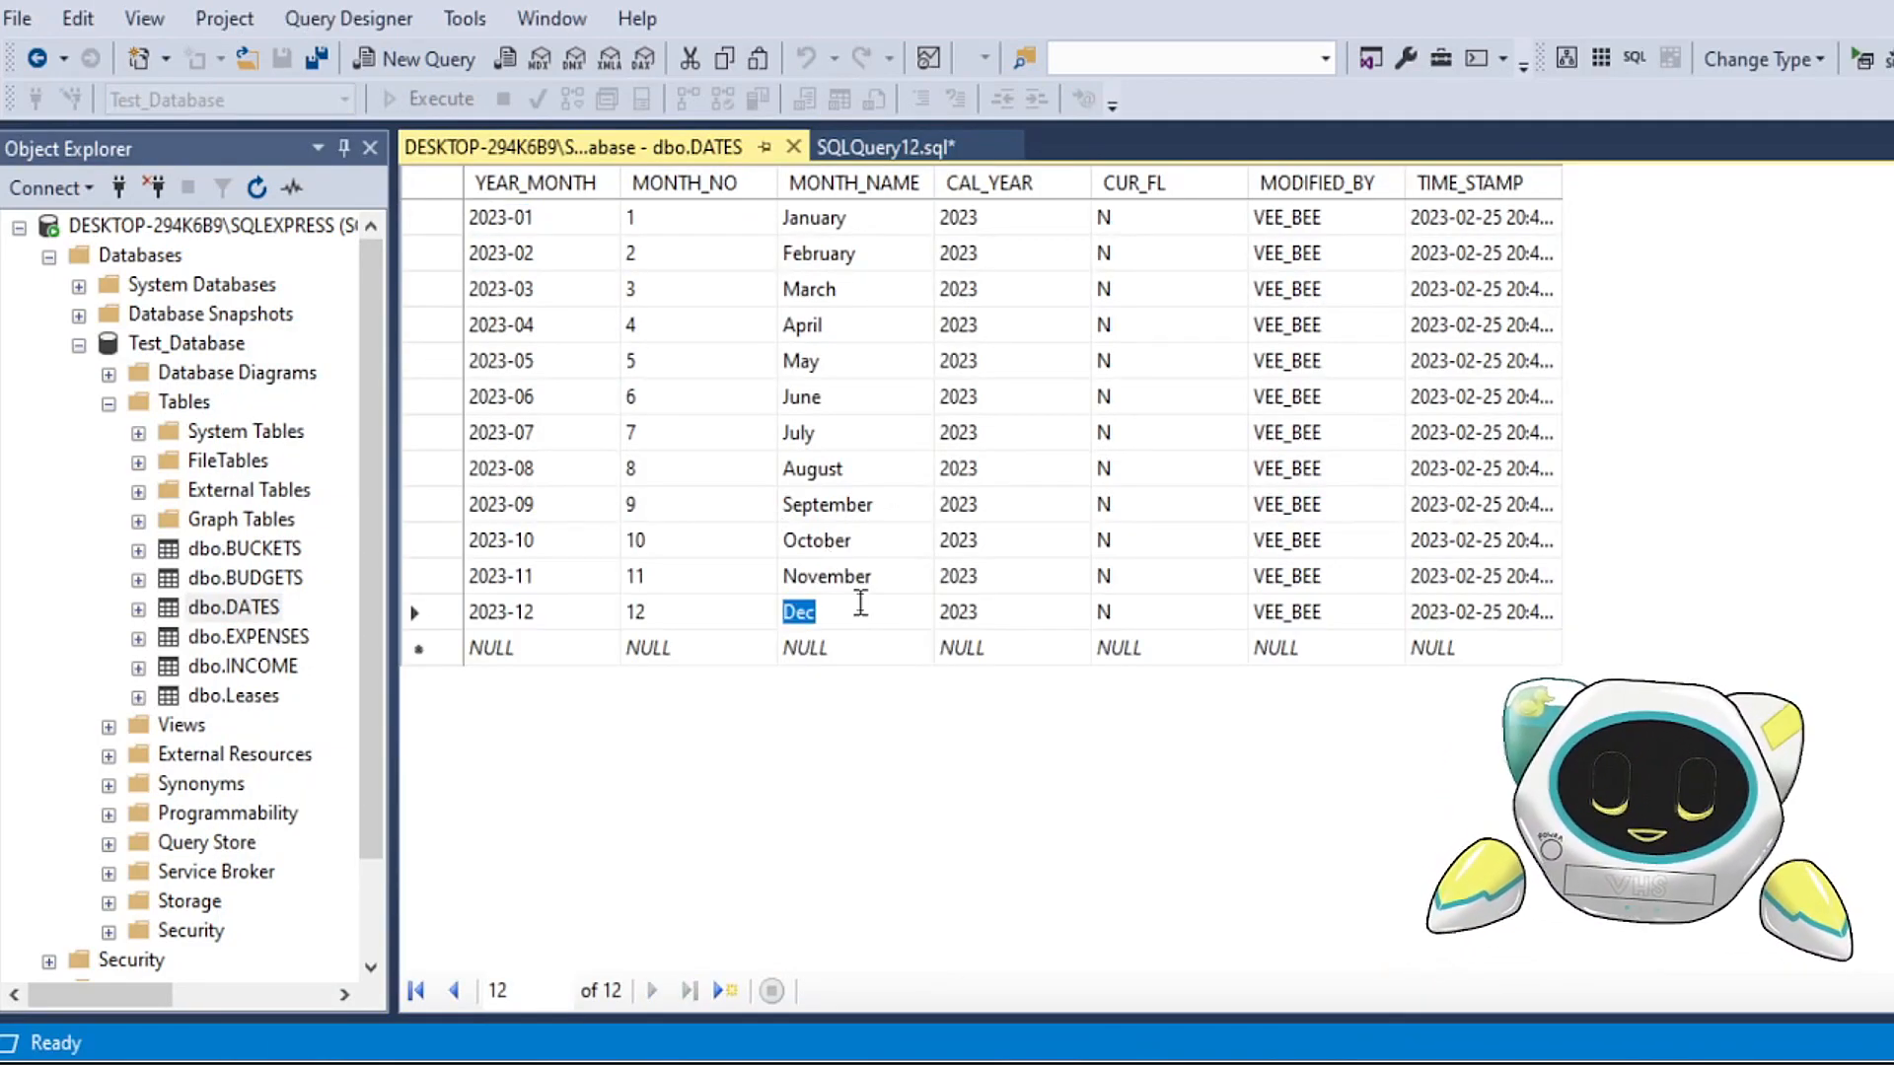
pyautogui.write('Dec')
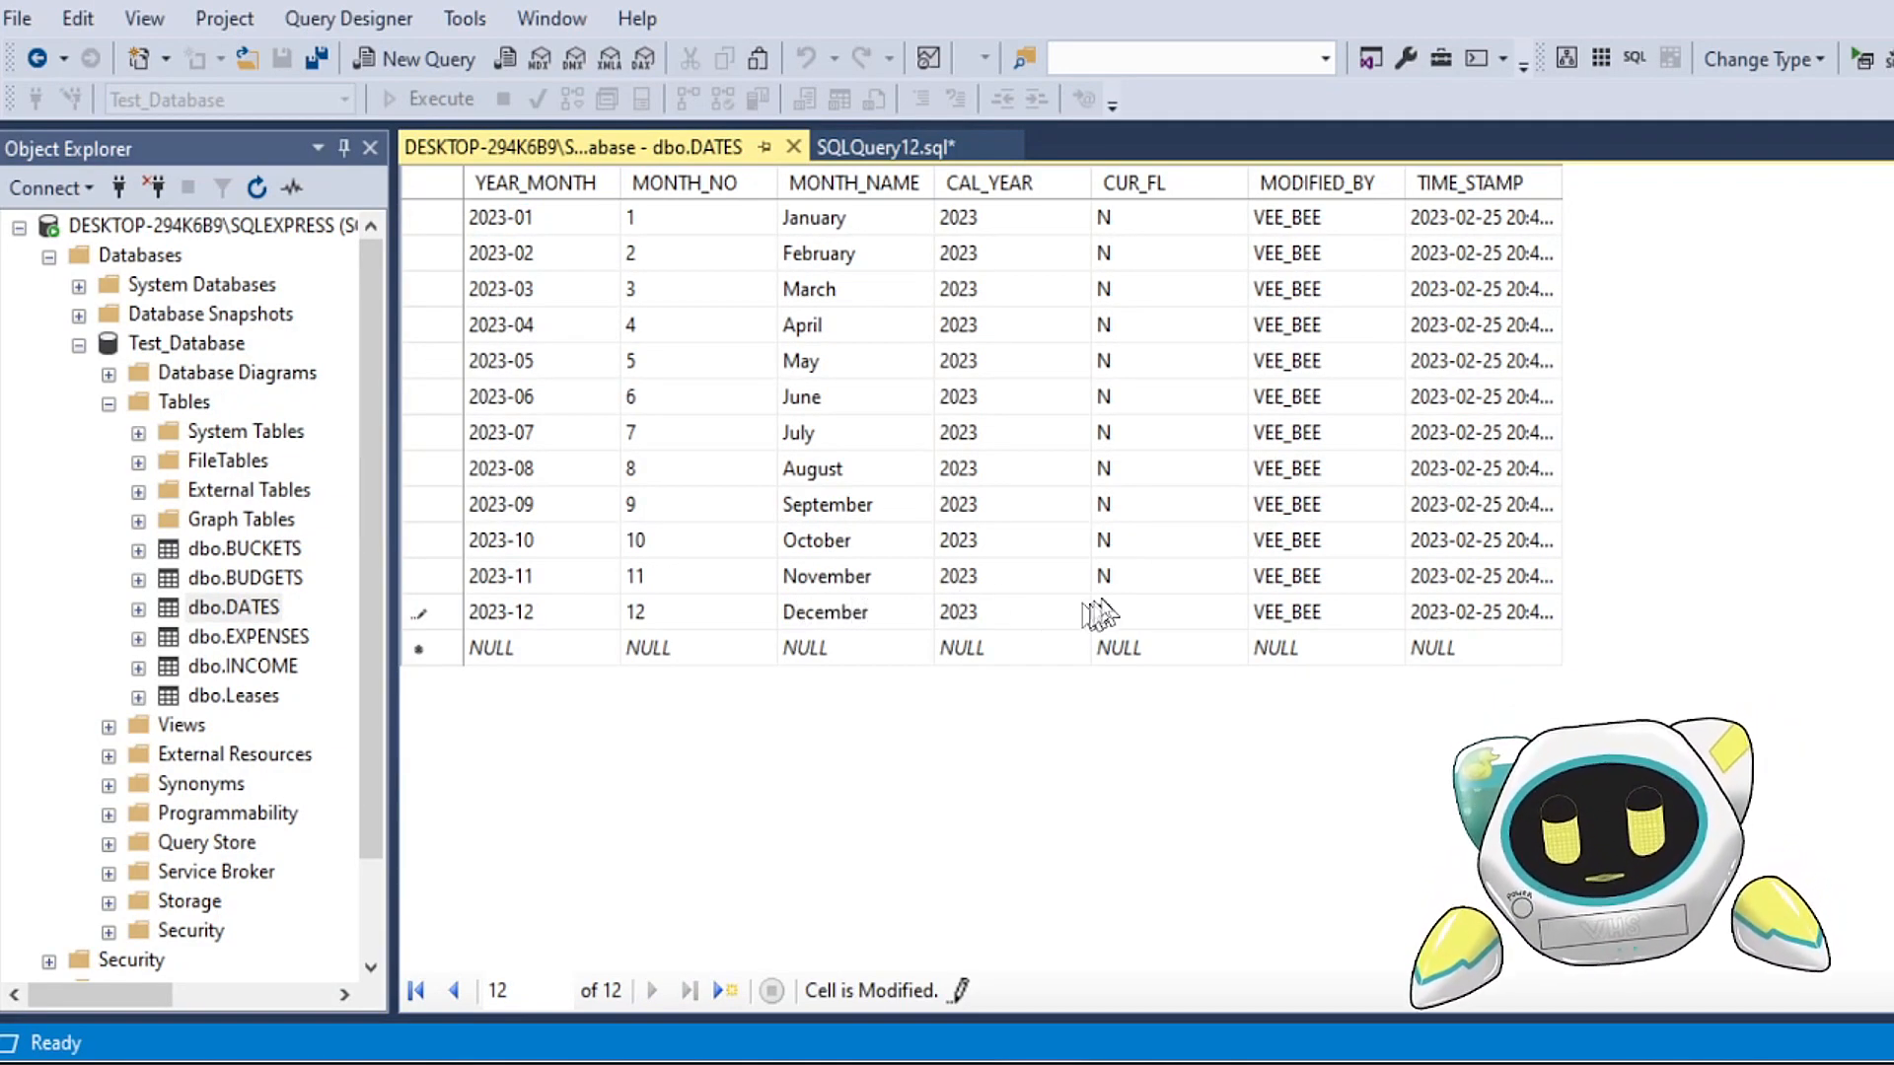
pyautogui.click(1006, 612)
pyautogui.click(1105, 614)
pyautogui.click(854, 619)
pyautogui.click(970, 619)
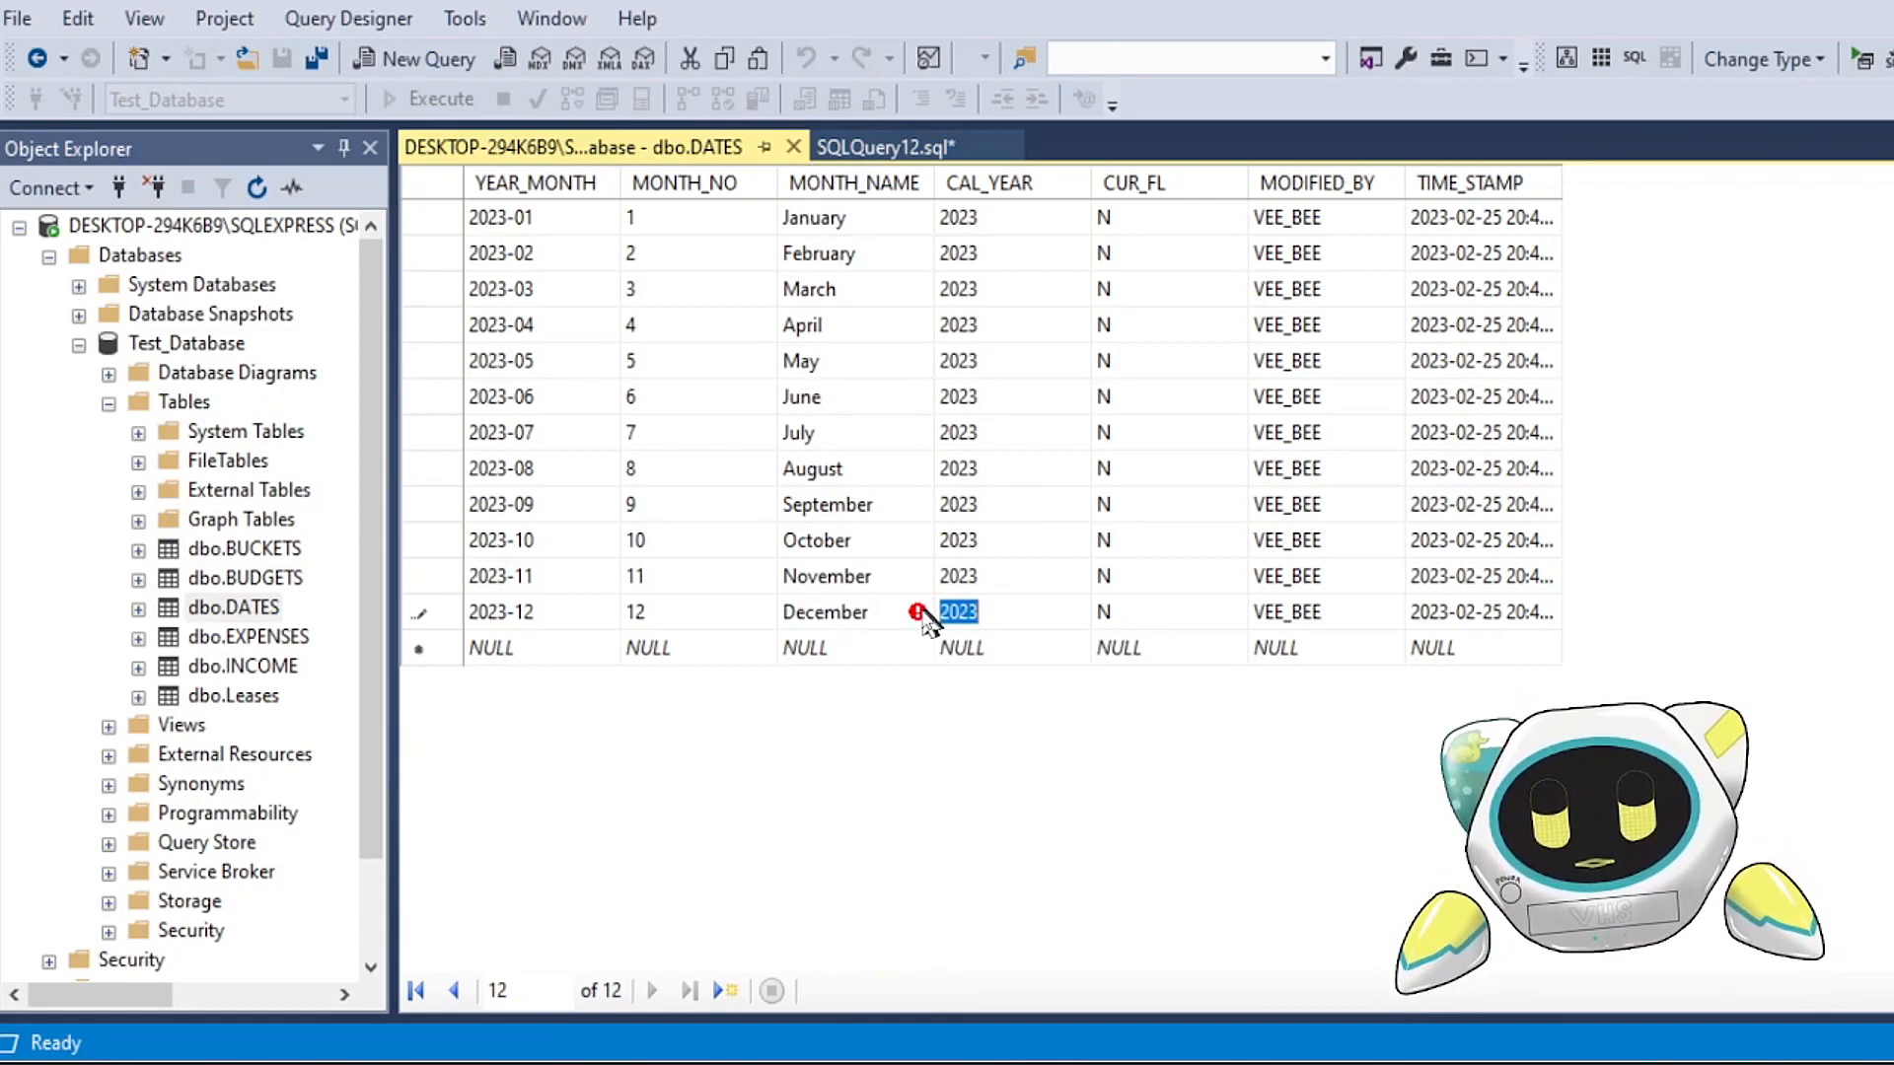
pyautogui.moveTo(927, 626)
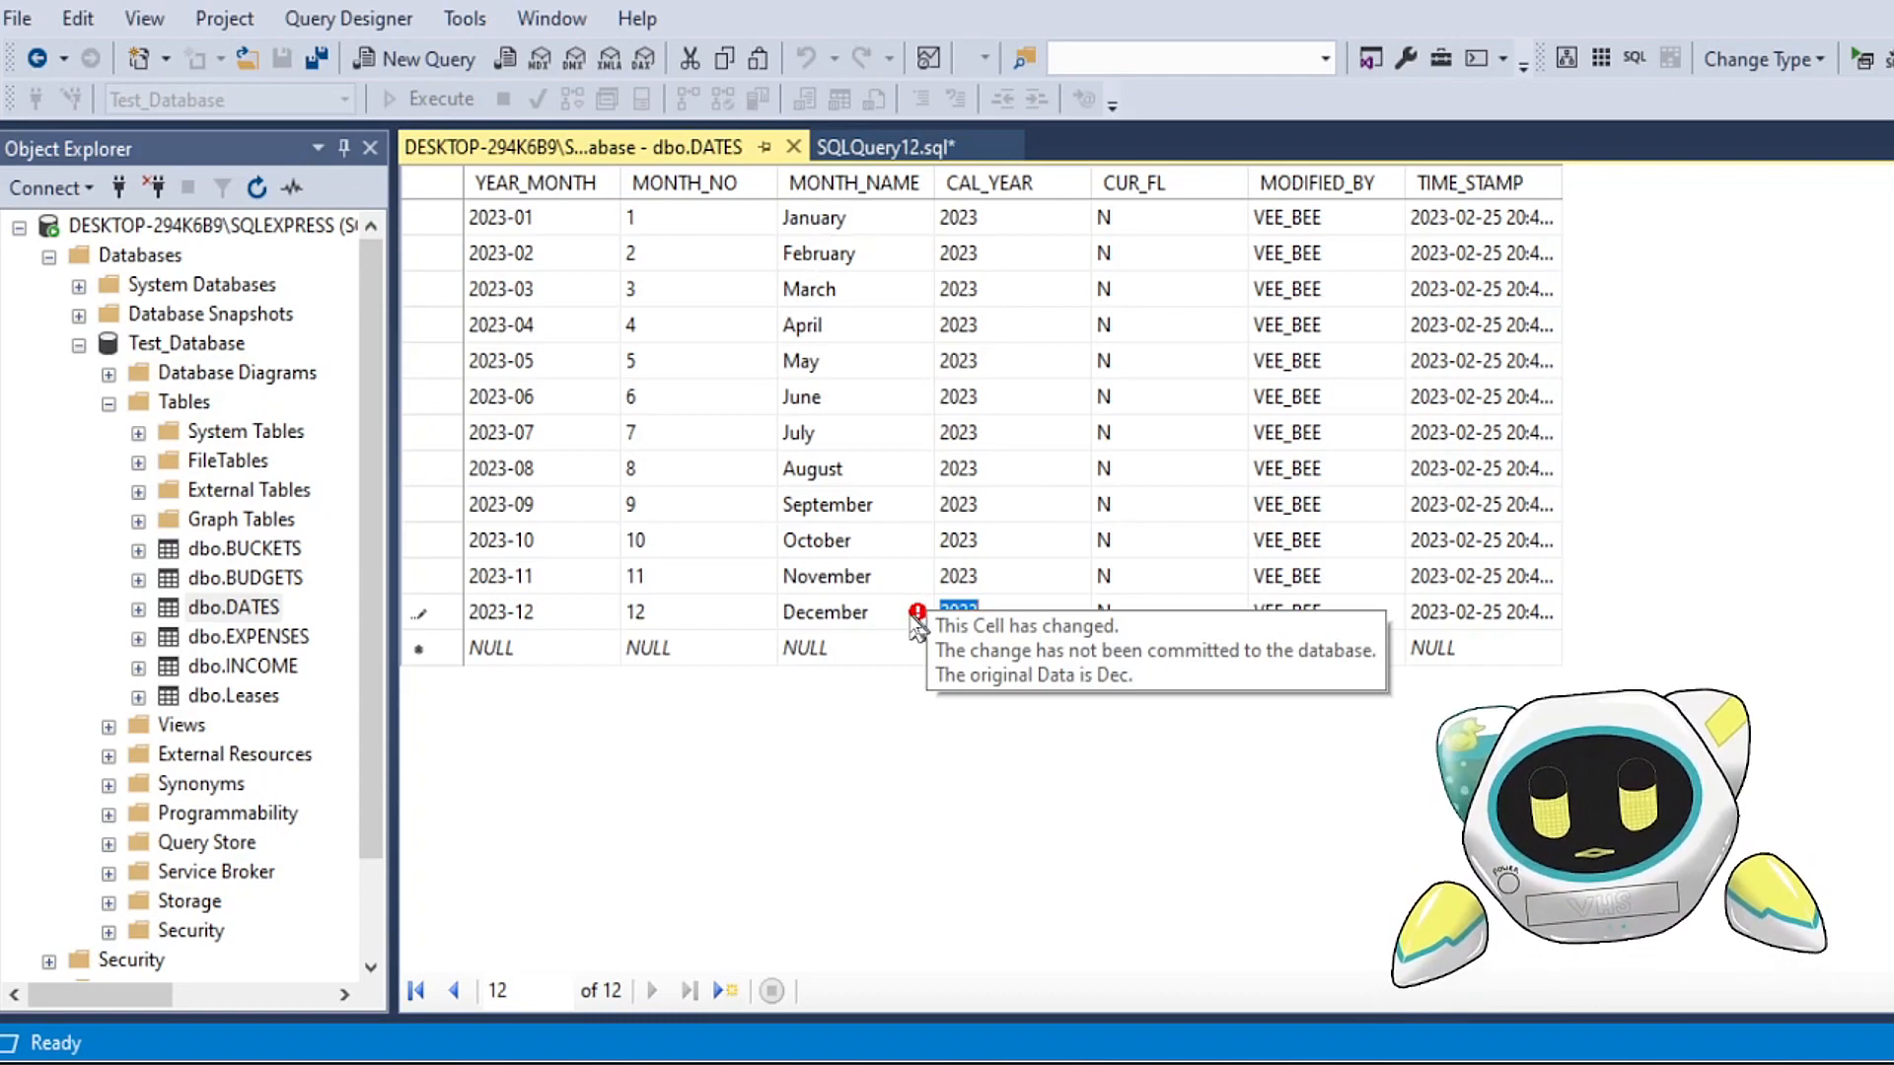
pyautogui.click(1273, 614)
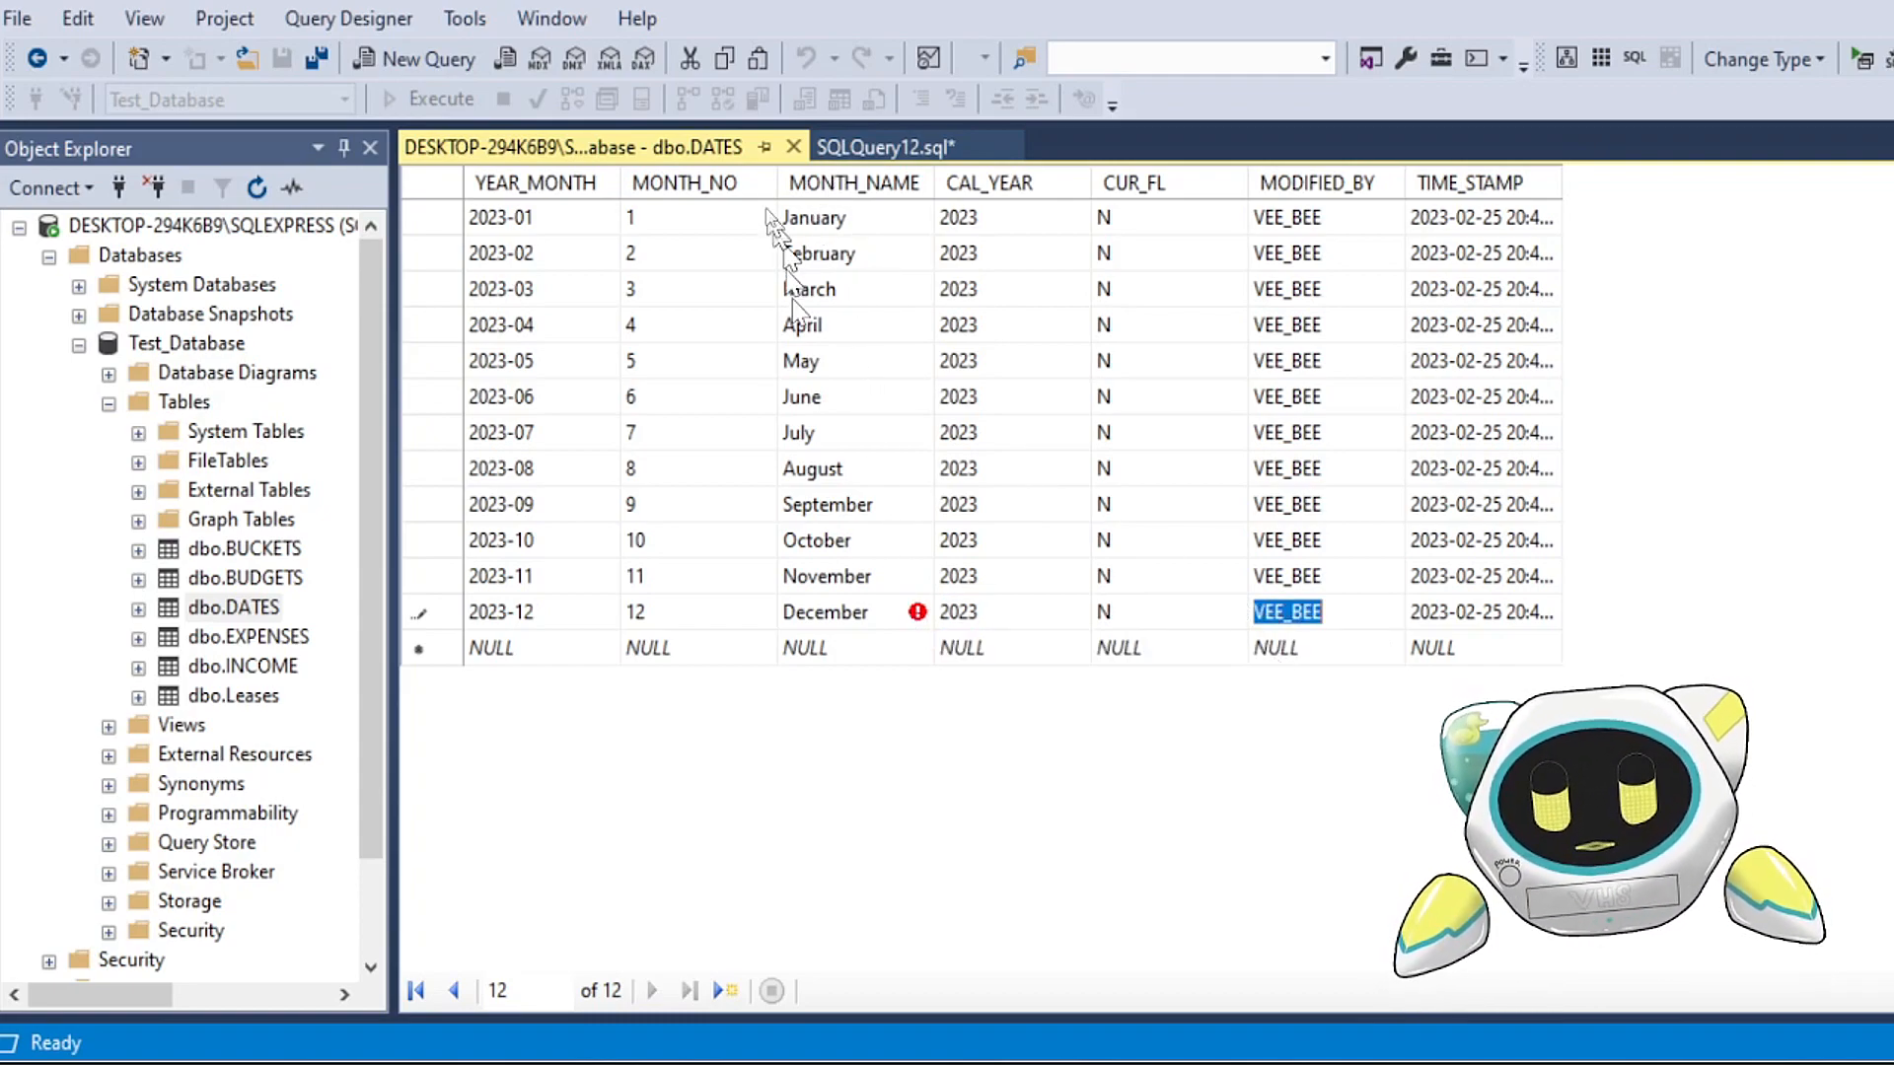
# Step: Close the editing grid and rerun the ordered DATES query to verify the 2023-12 row's month name and the full year of rows
pyautogui.click(793, 146)
pyautogui.moveTo(811, 210); pyautogui.dragTo(525, 180)
pyautogui.click(434, 99)
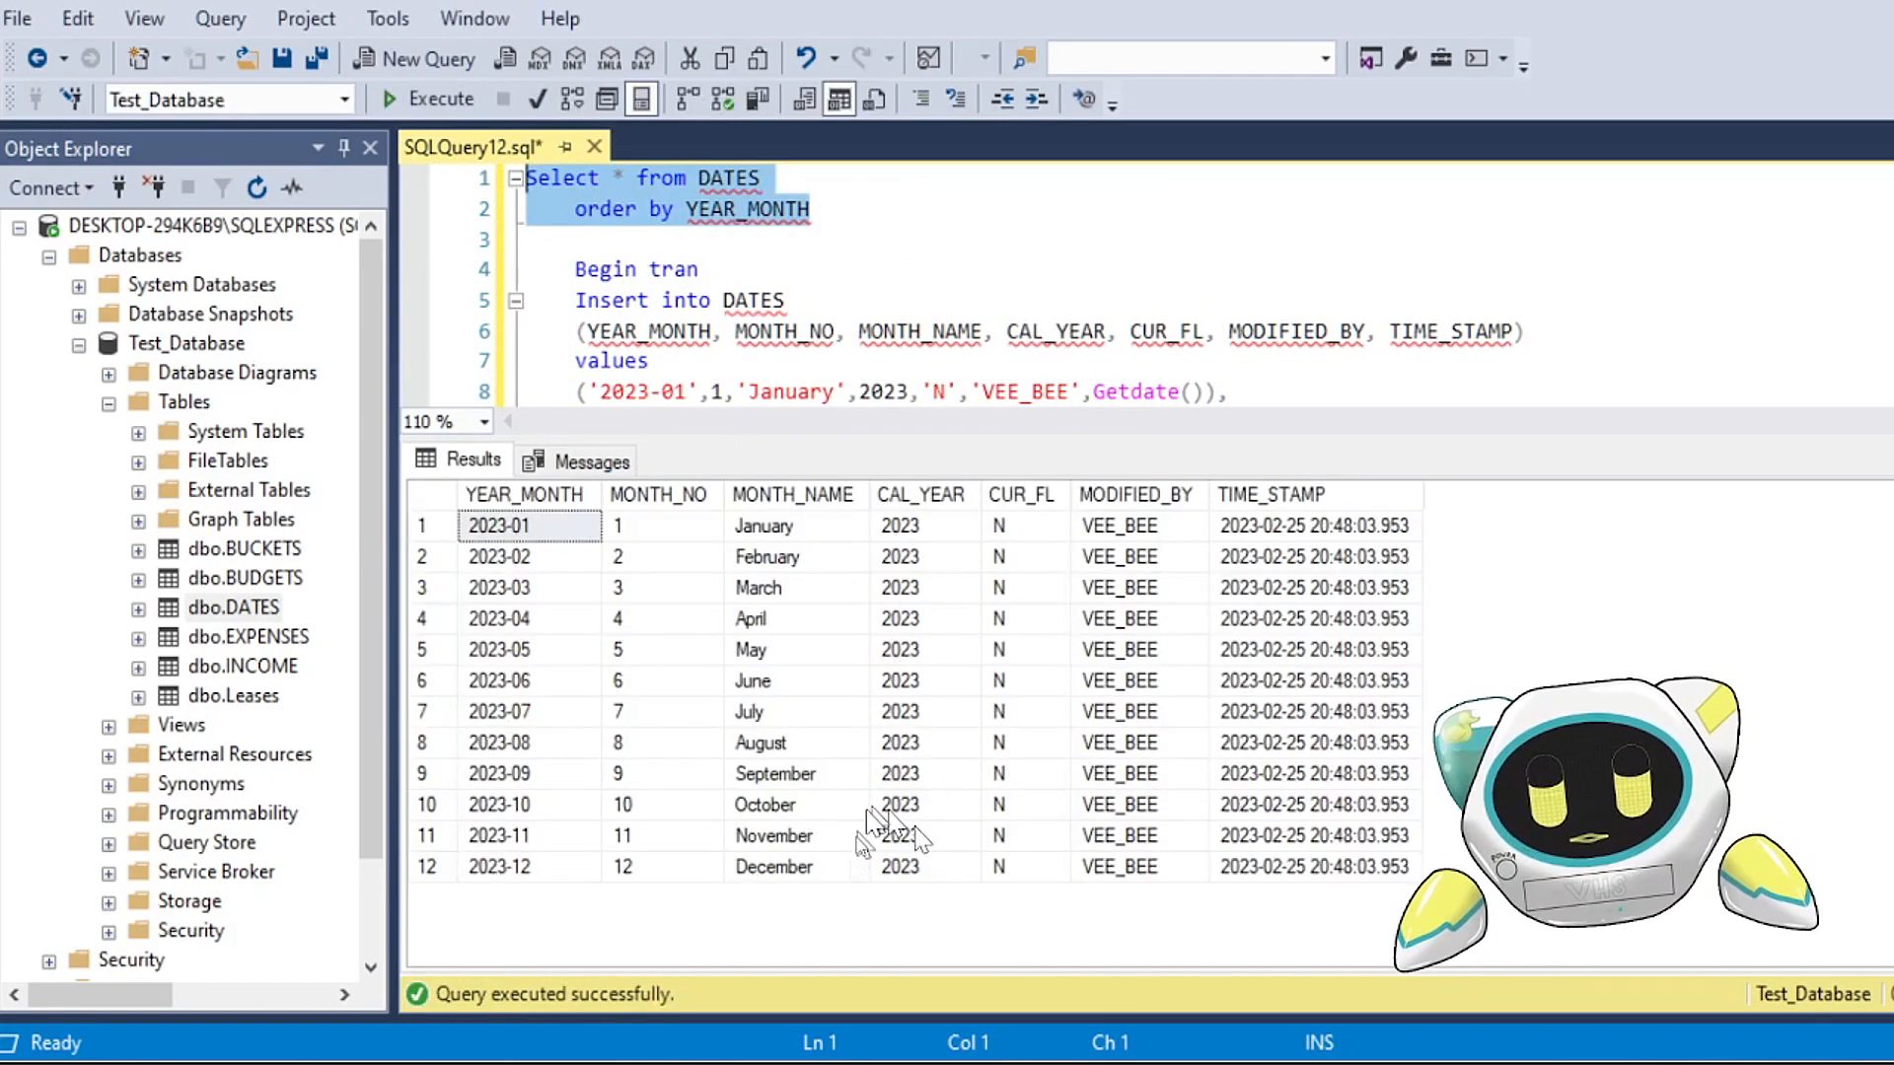
pyautogui.click(814, 868)
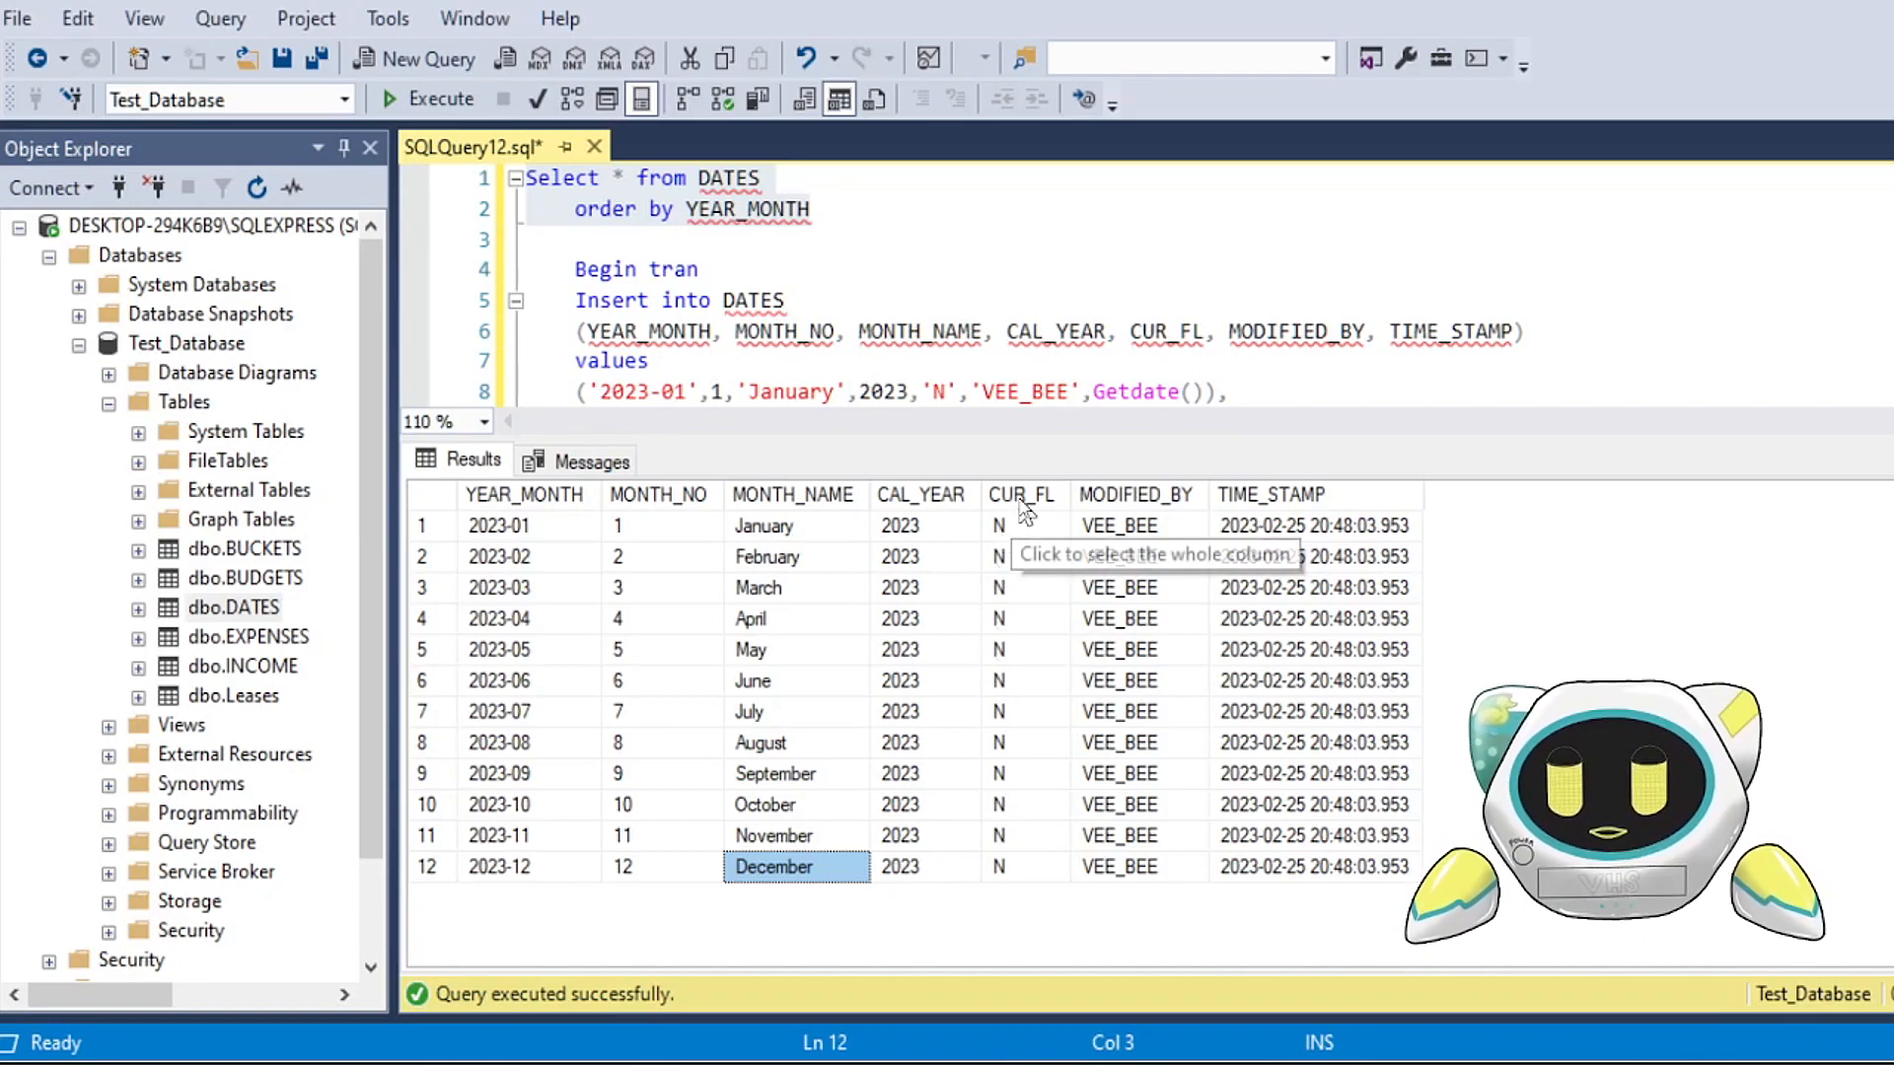
pyautogui.click(779, 241)
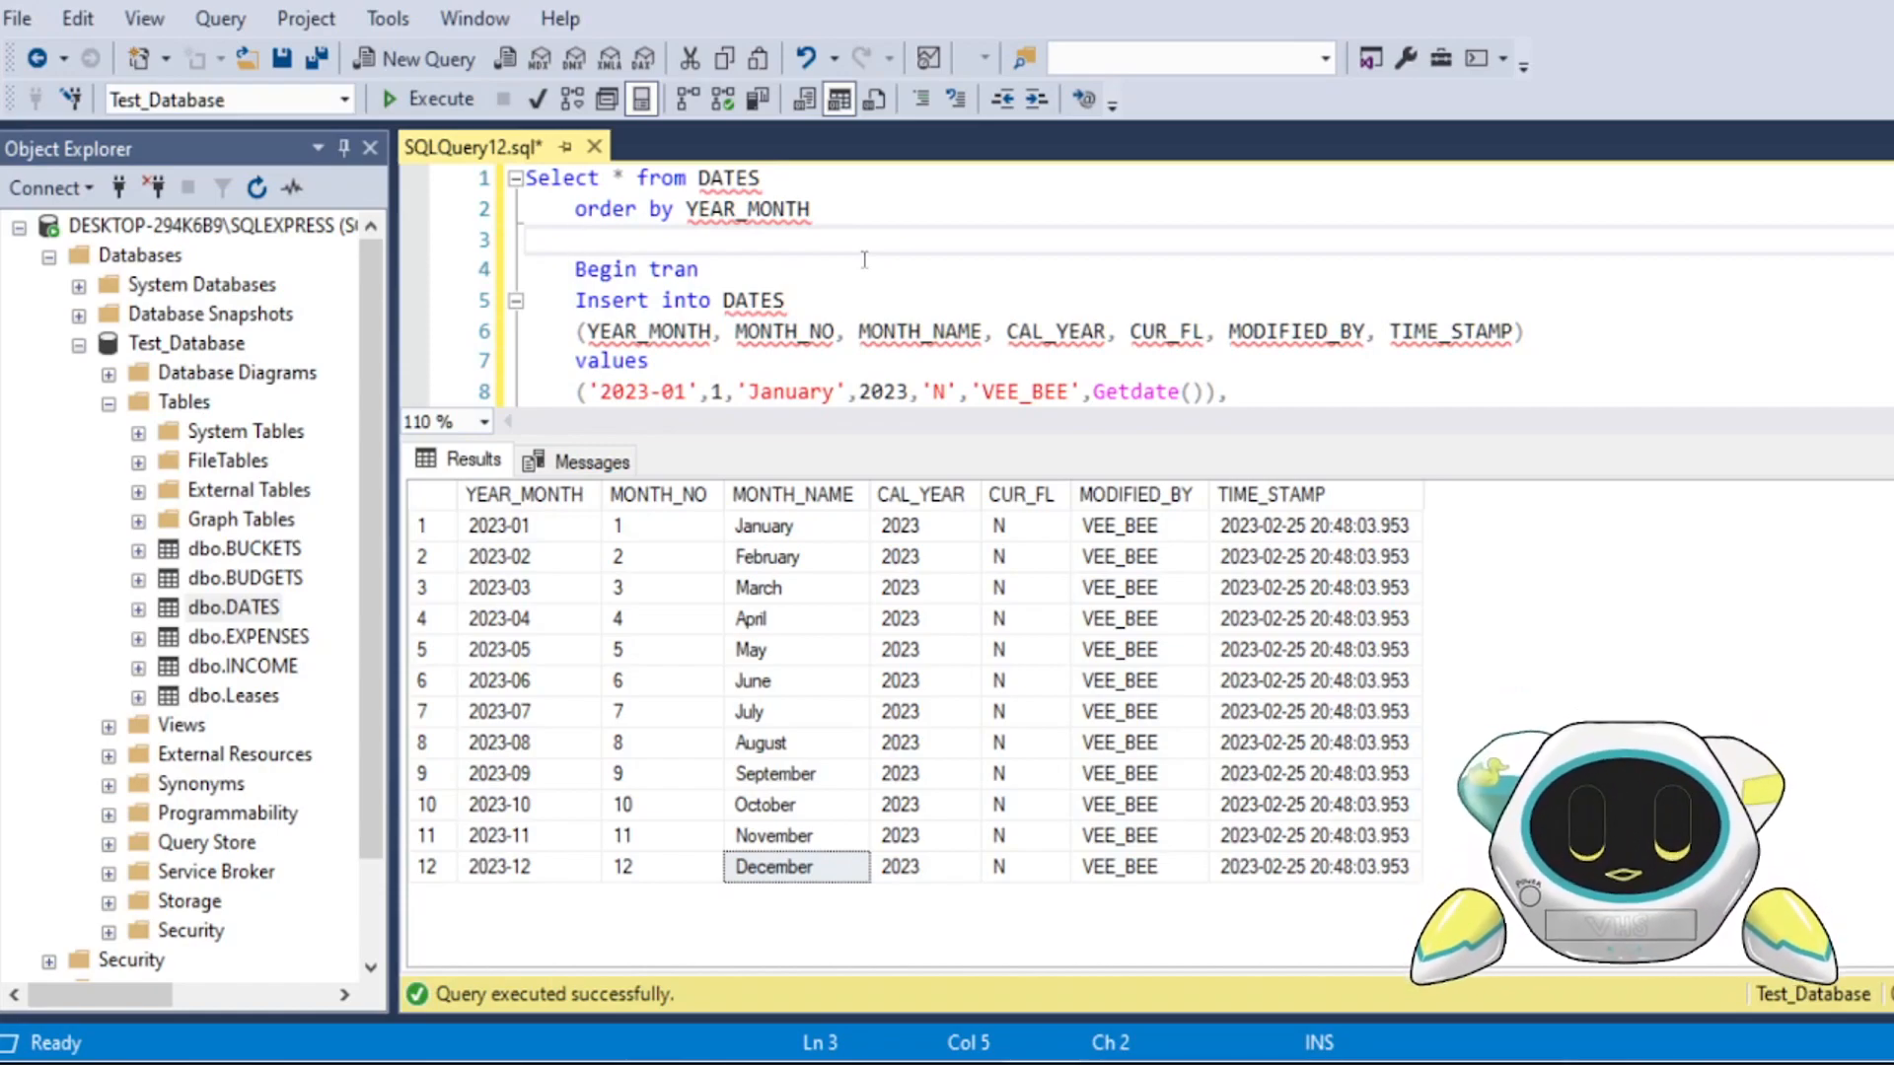
pyautogui.moveTo(819, 209); pyautogui.dragTo(526, 177)
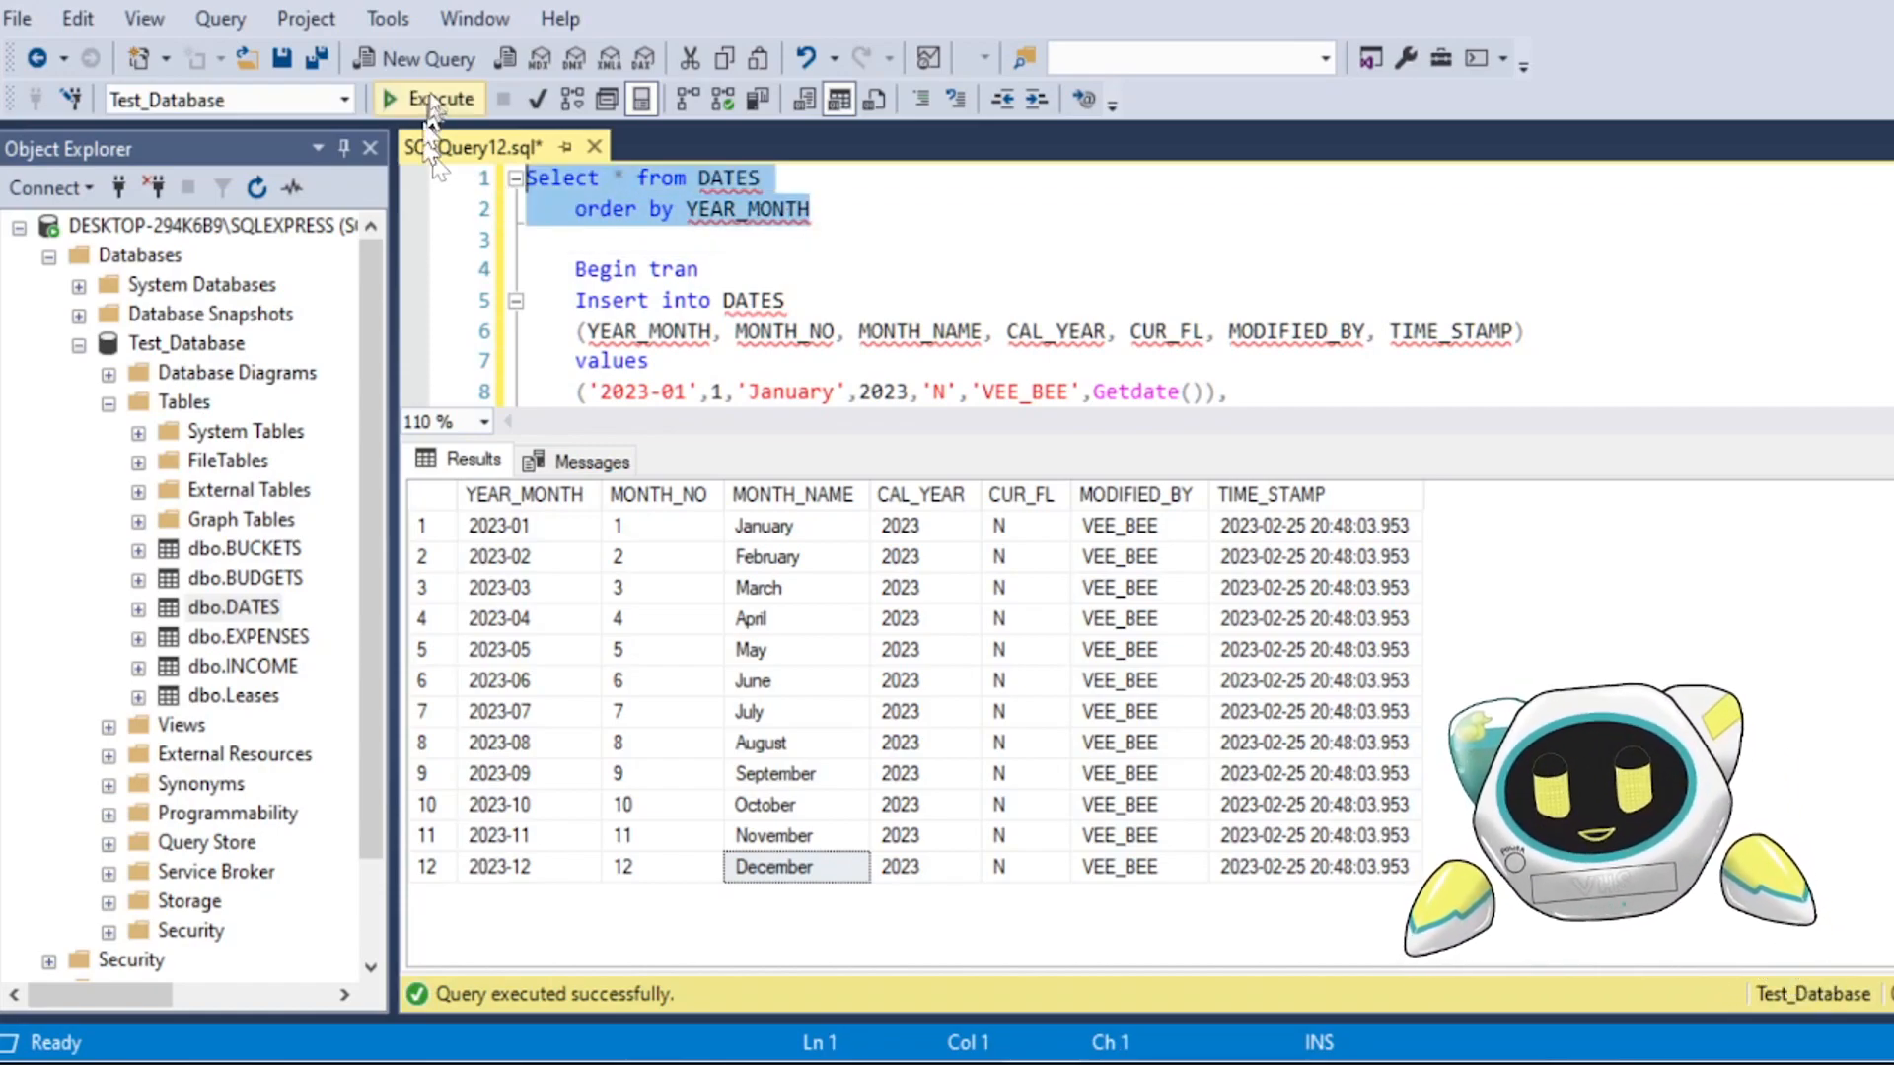
pyautogui.click(431, 99)
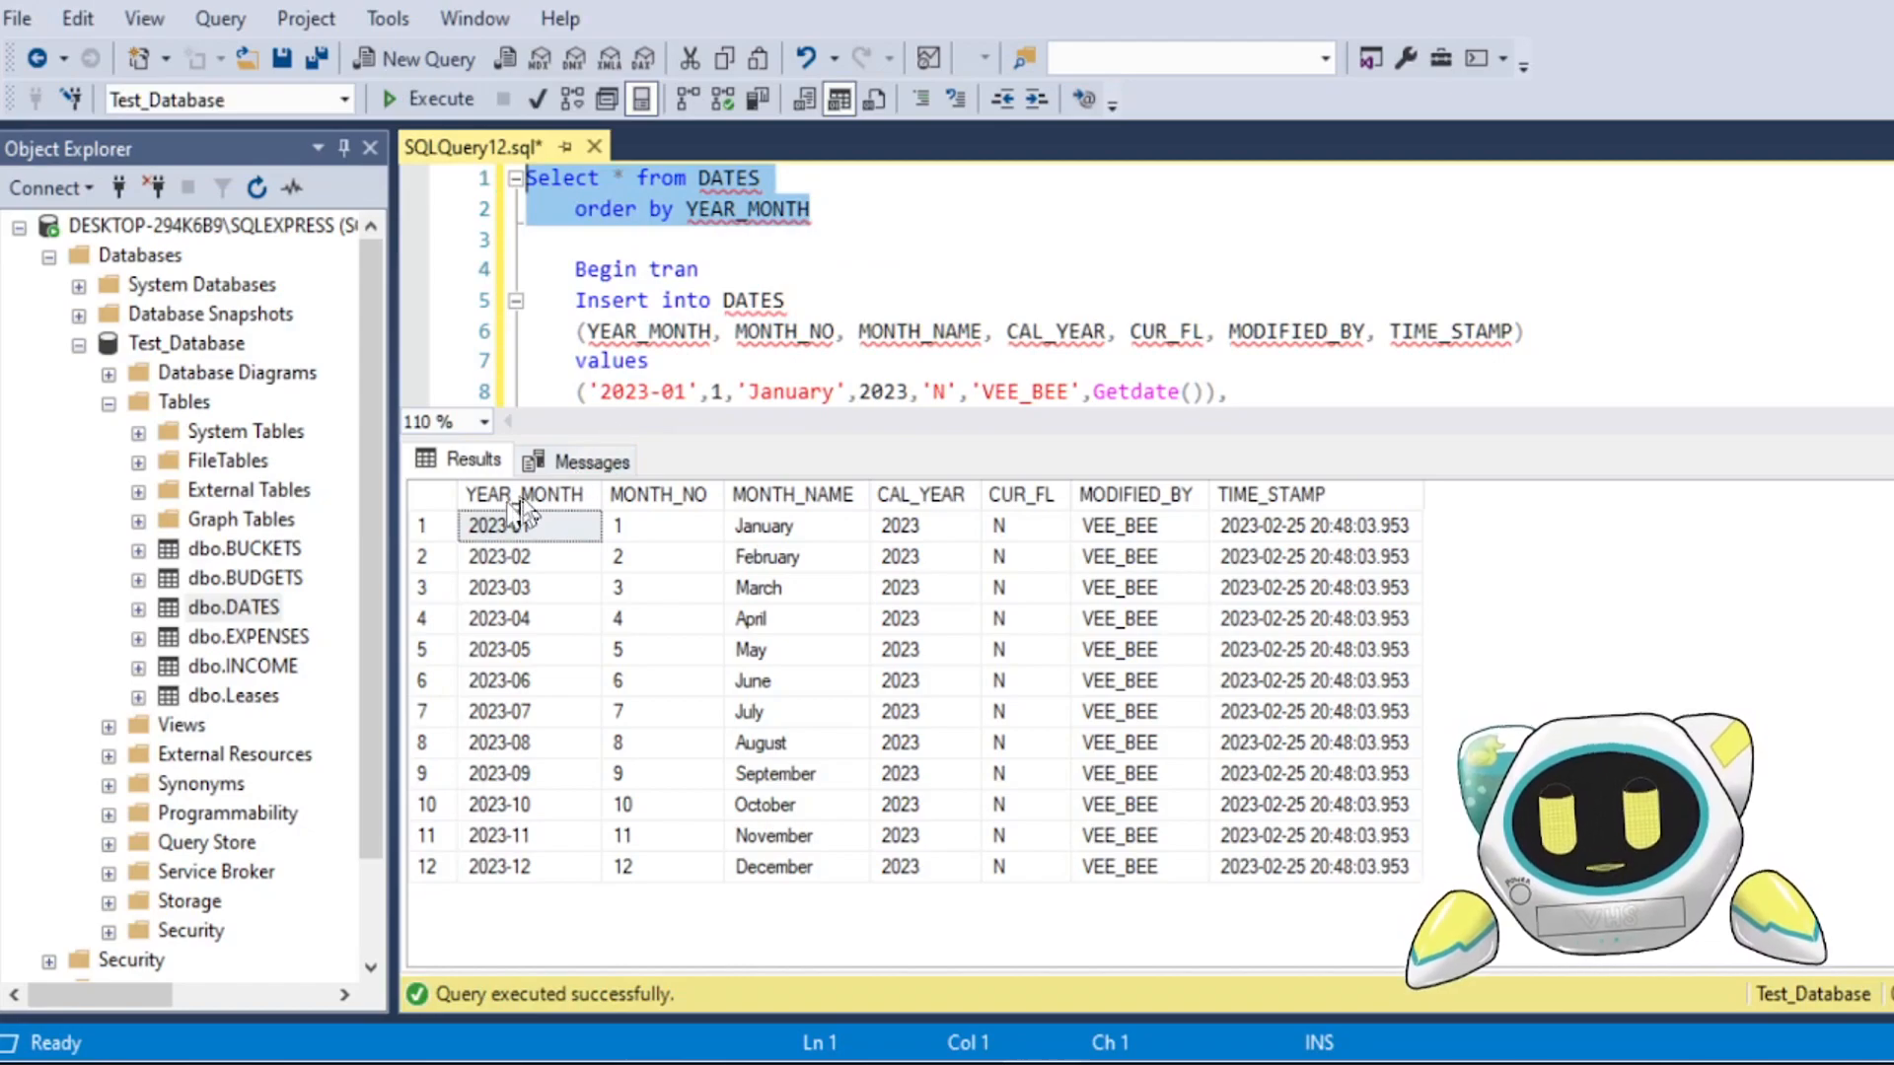
# Step: Copy the entire DATES query result with its headers and paste it into the blank Excel sheet starting at cell A1
pyautogui.click(430, 499)
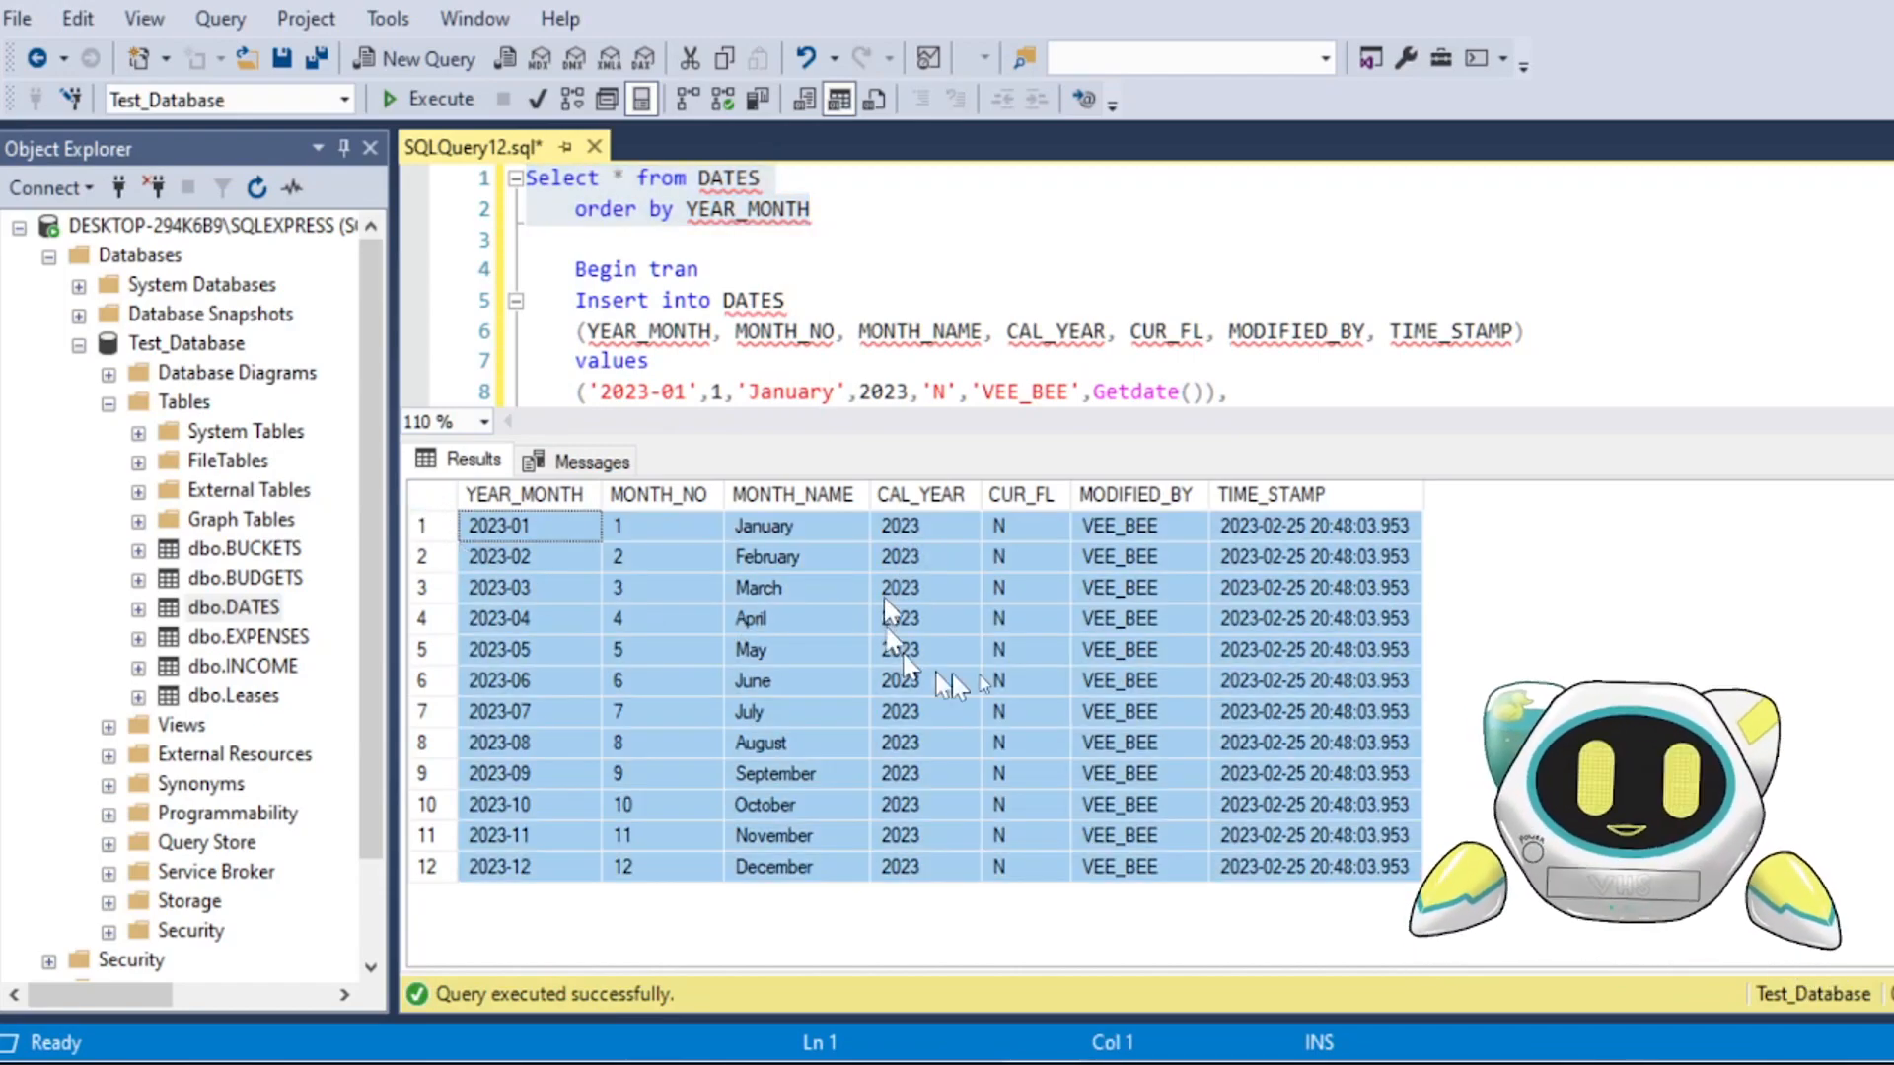
pyautogui.rightClick(807, 620)
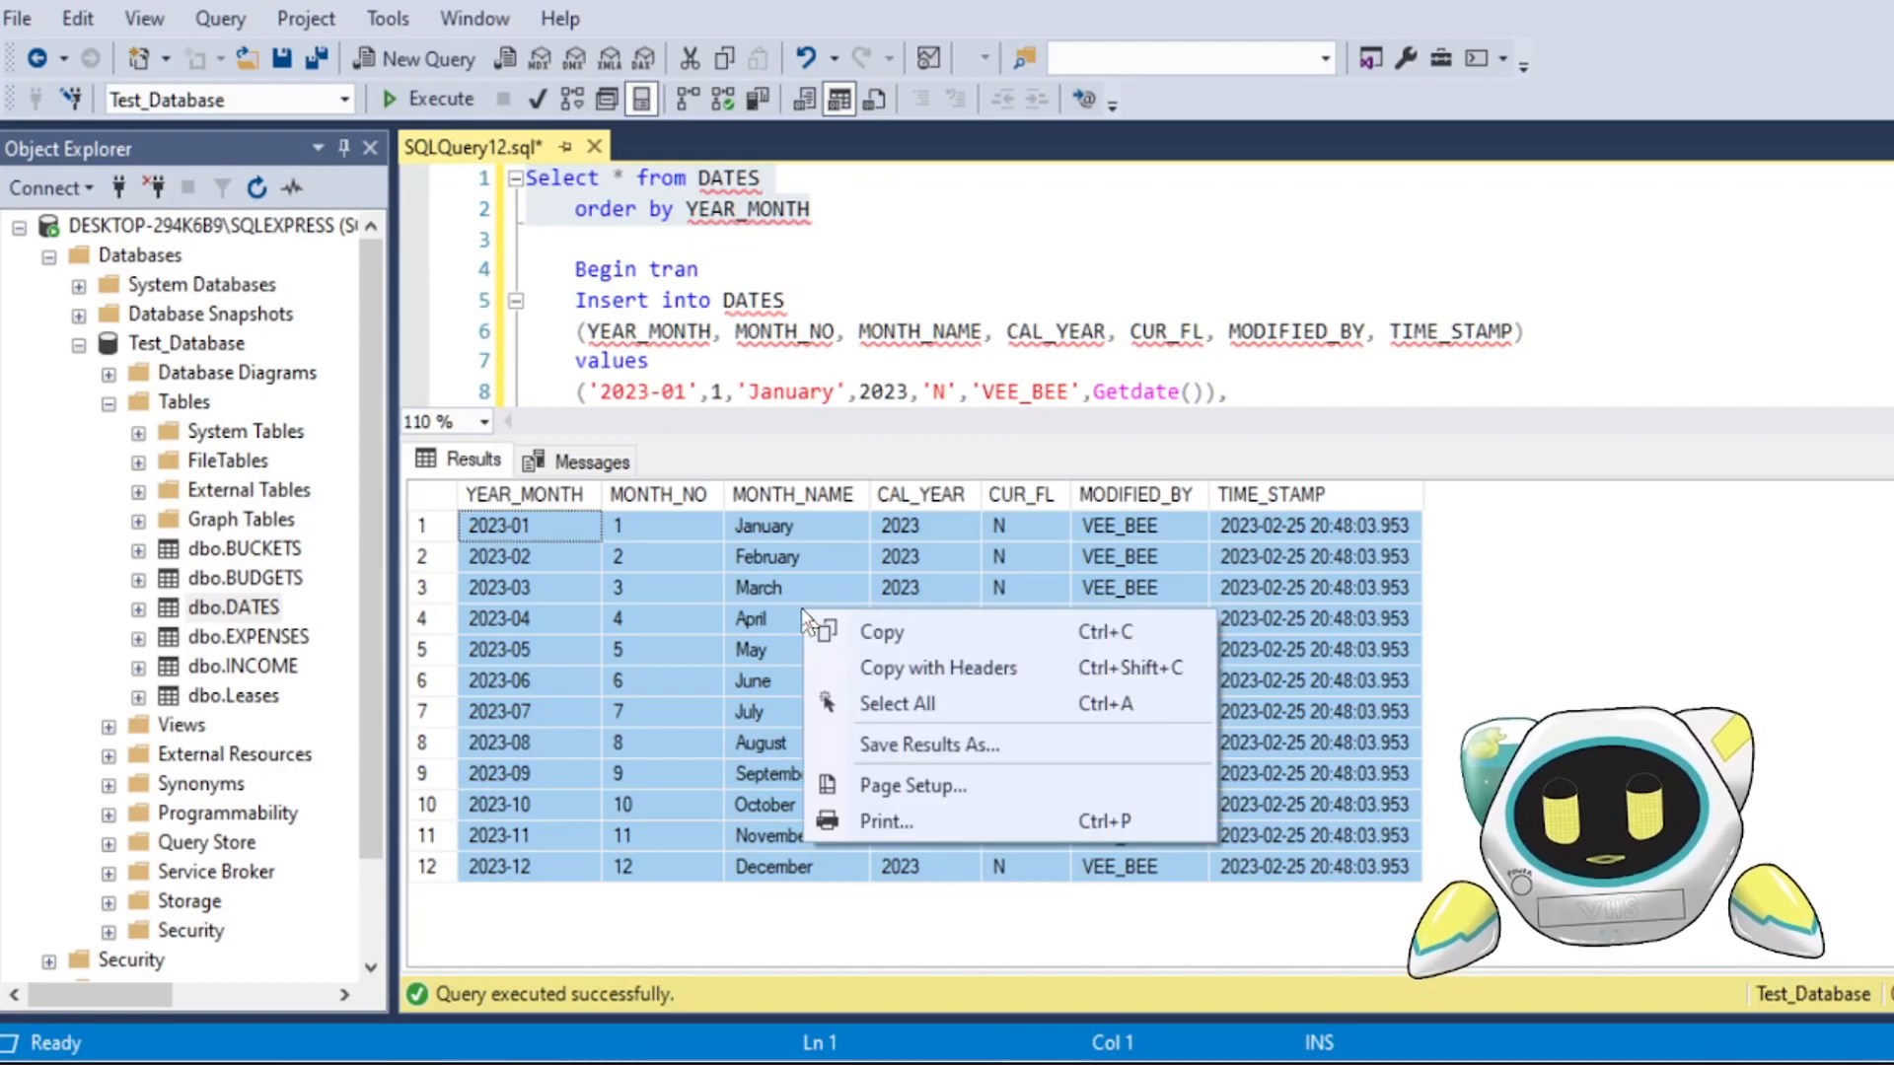
pyautogui.click(1003, 680)
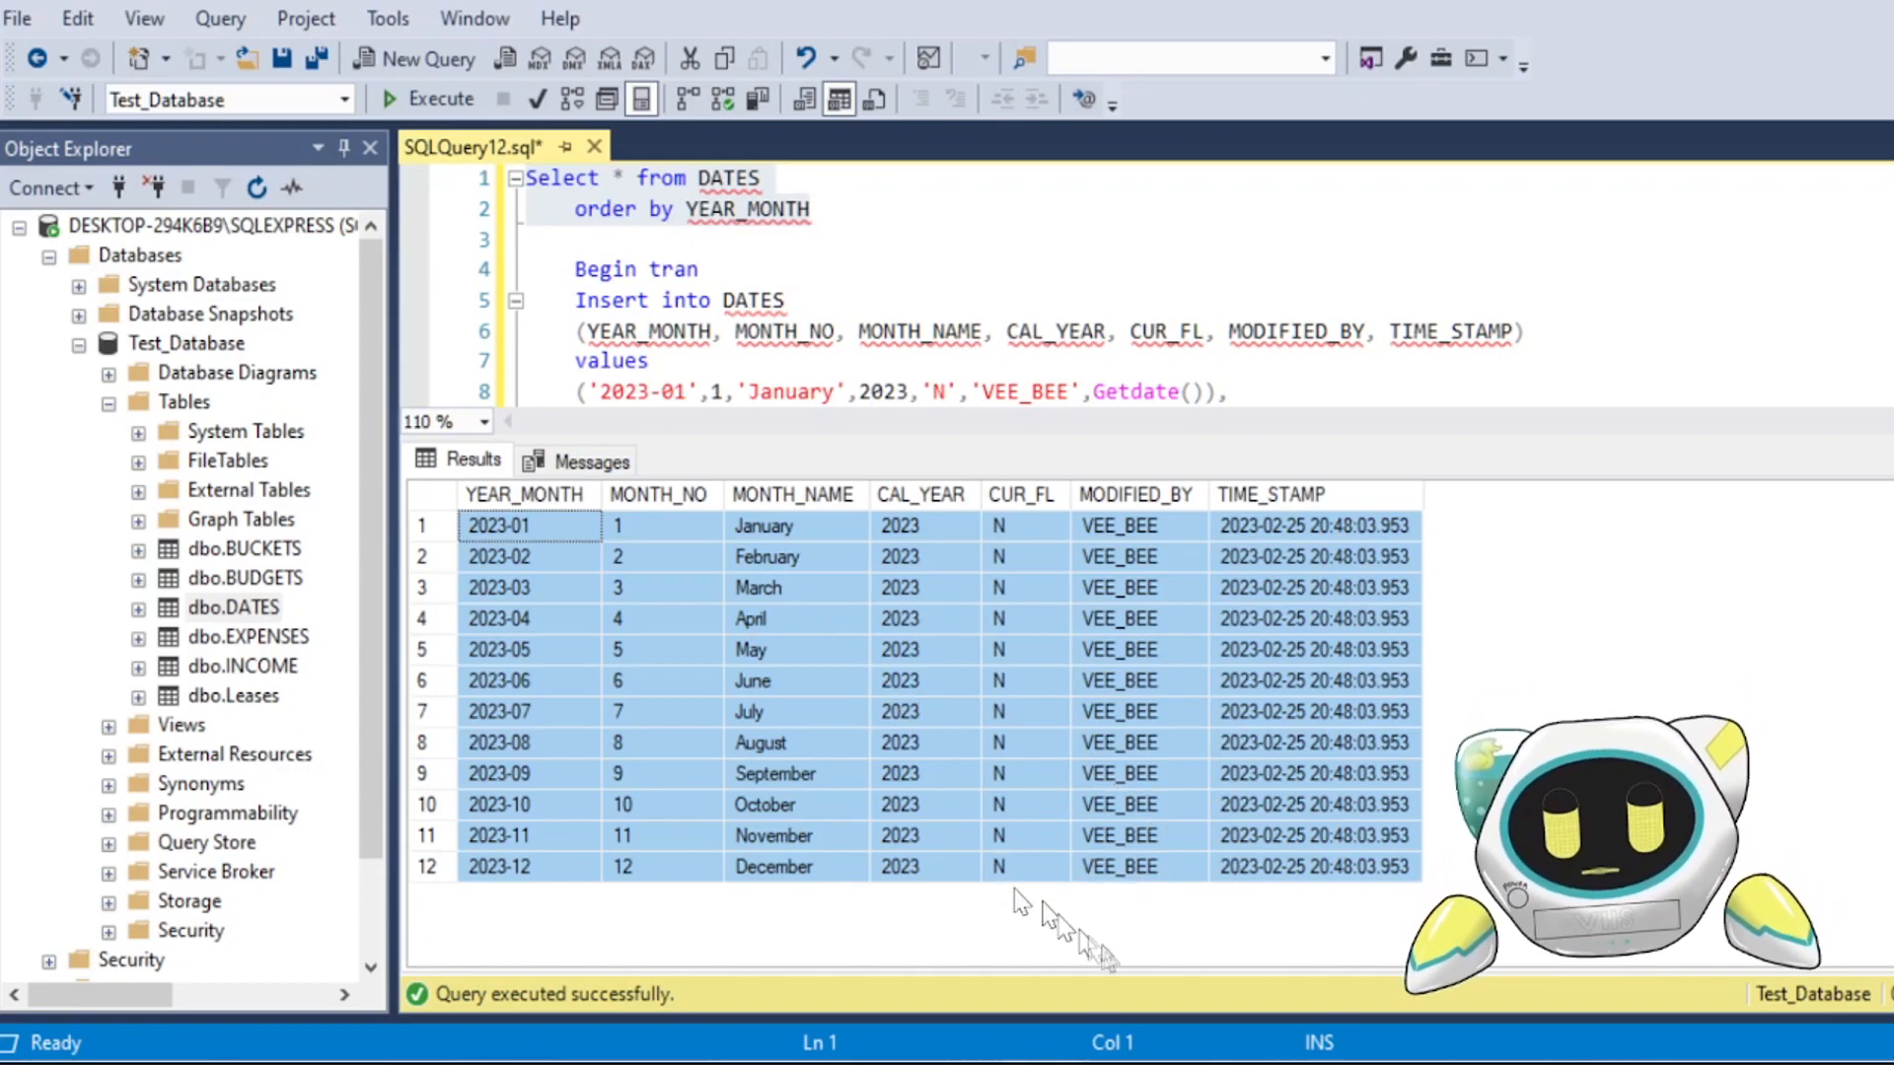
pyautogui.click(654, 1062)
pyautogui.click(742, 1011)
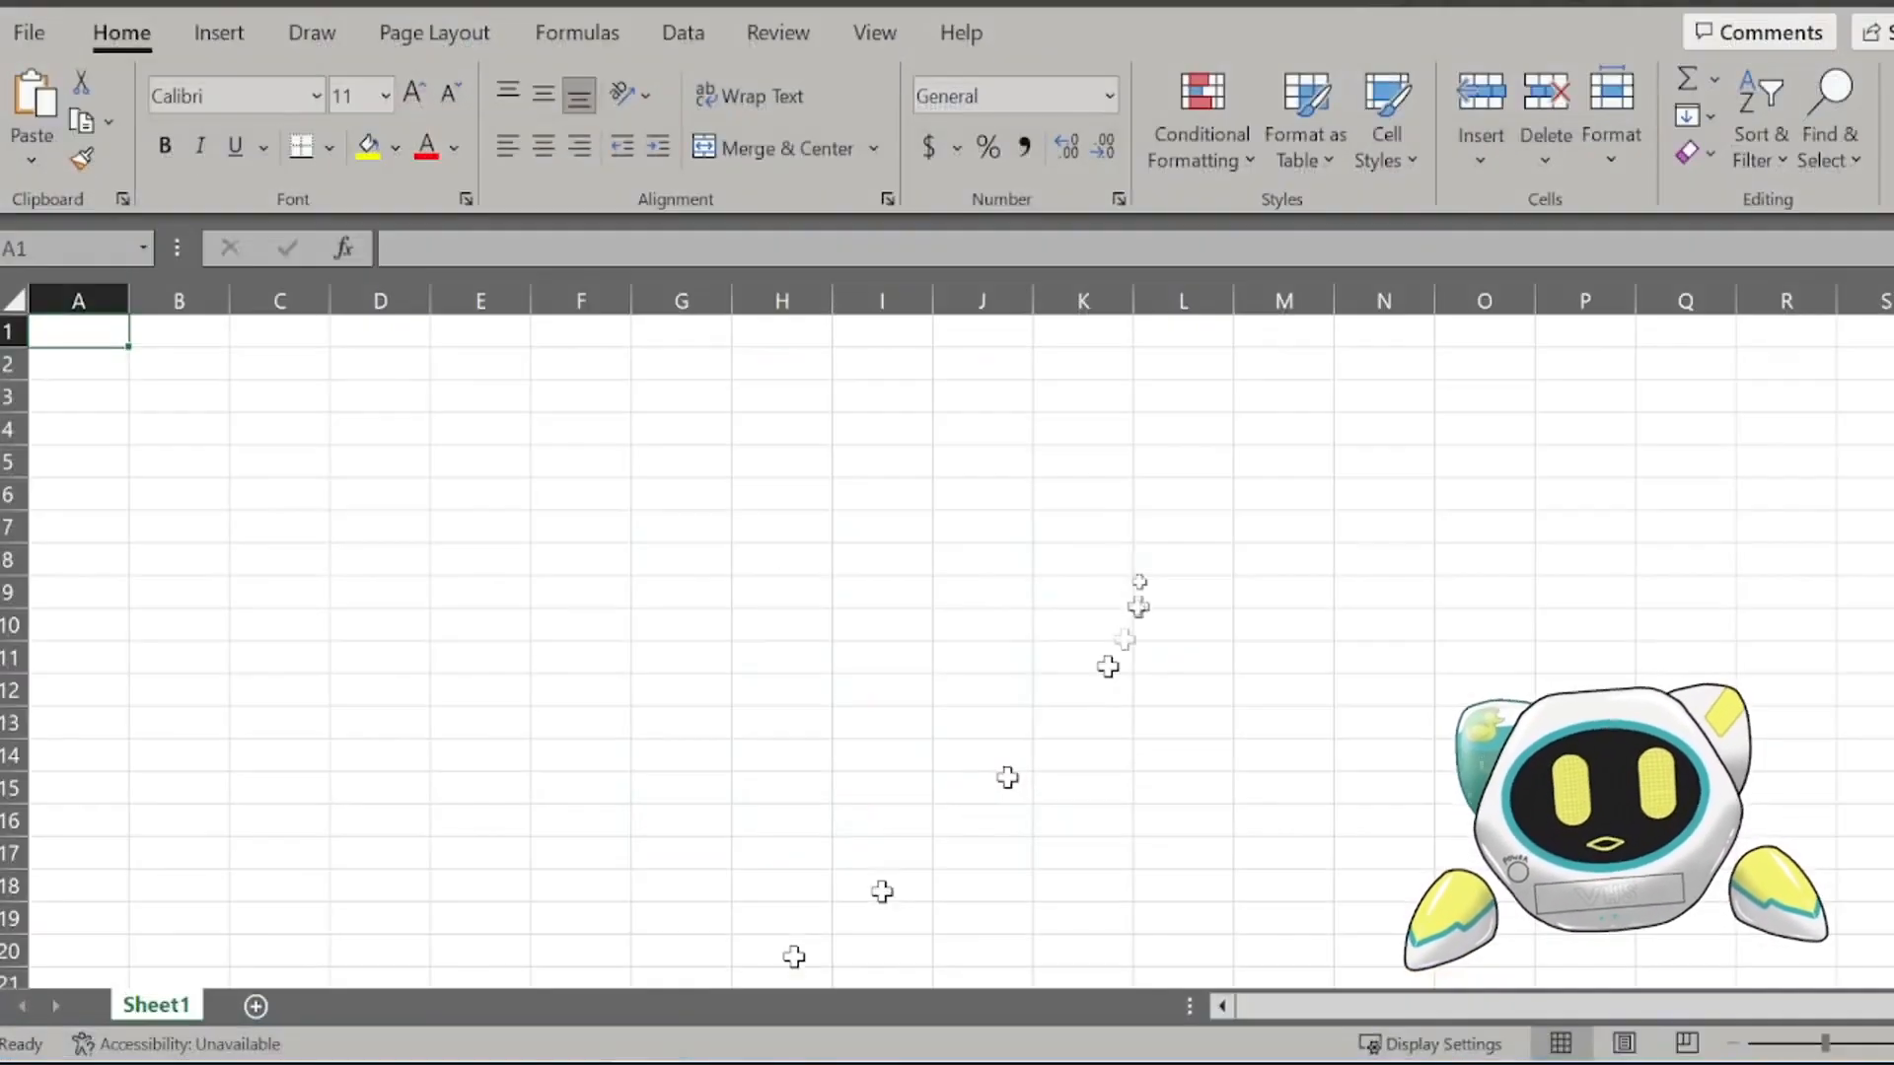
pyautogui.rightClick(77, 331)
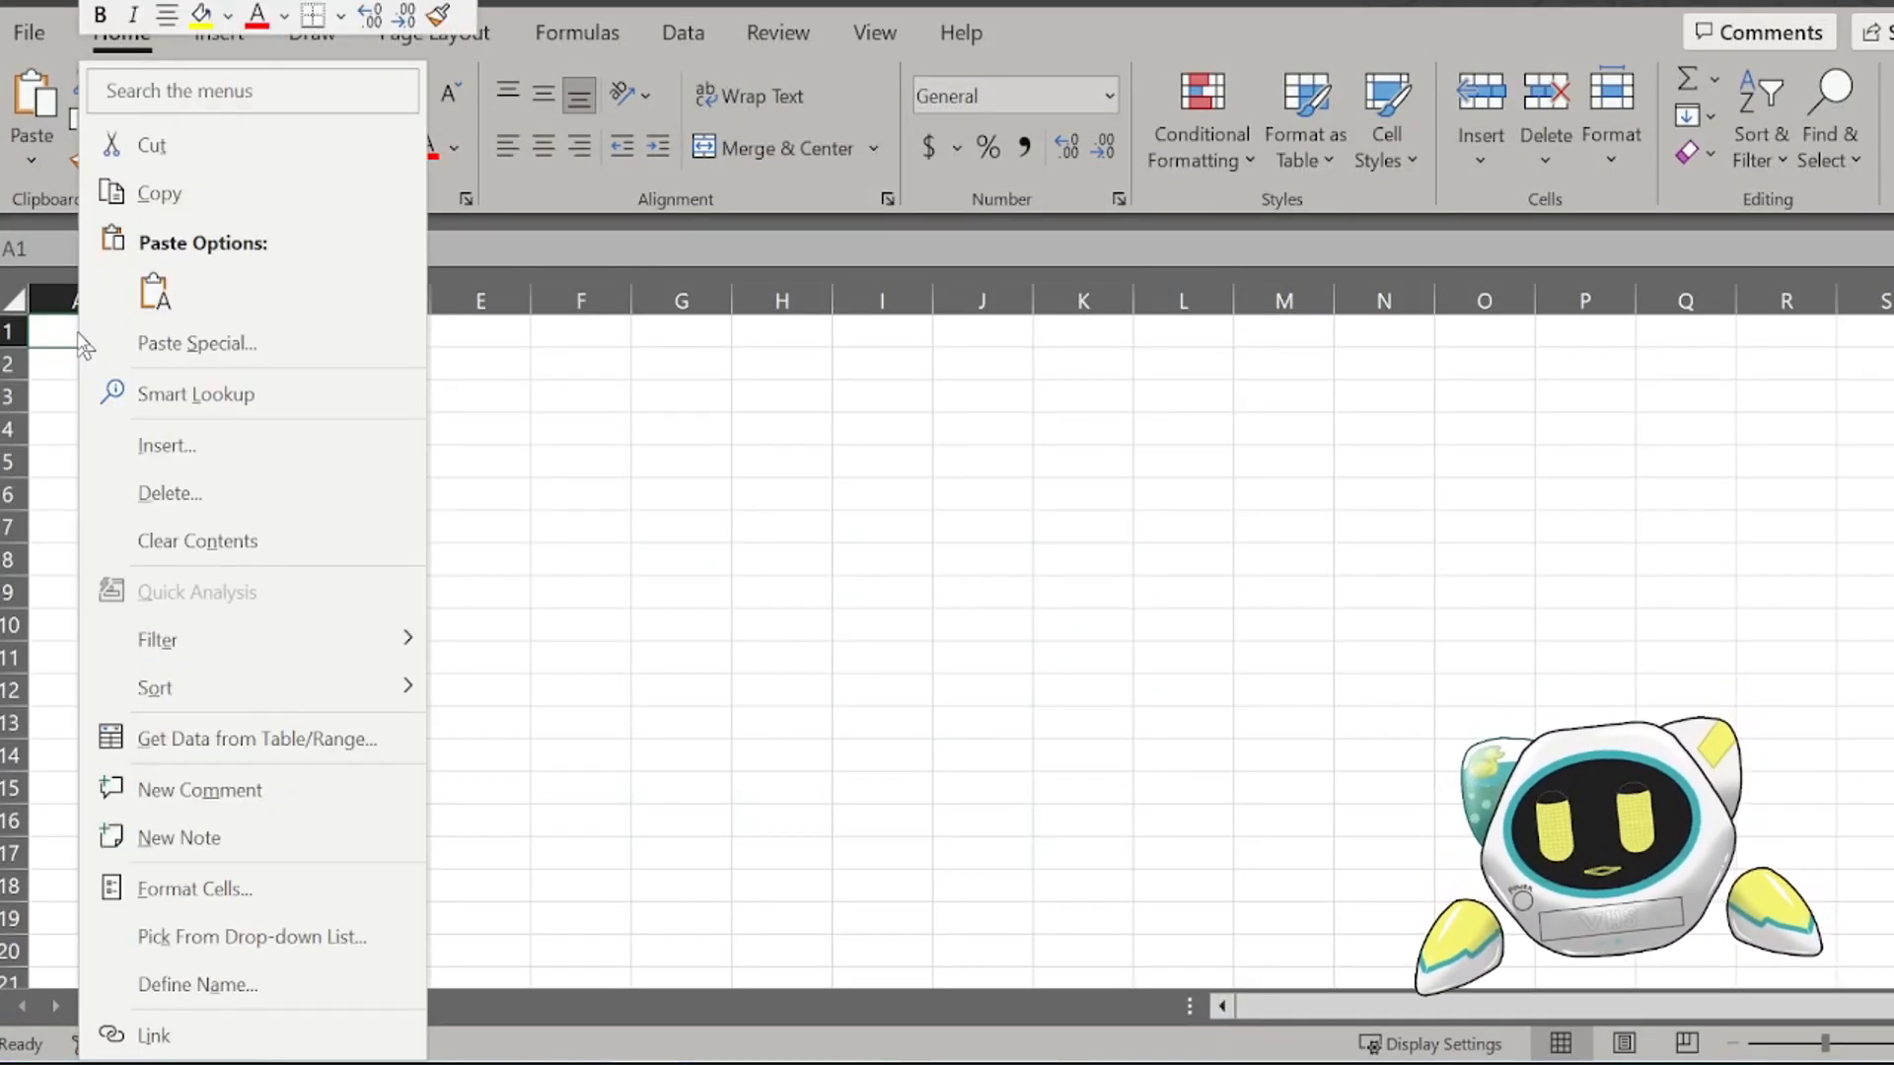
pyautogui.click(153, 290)
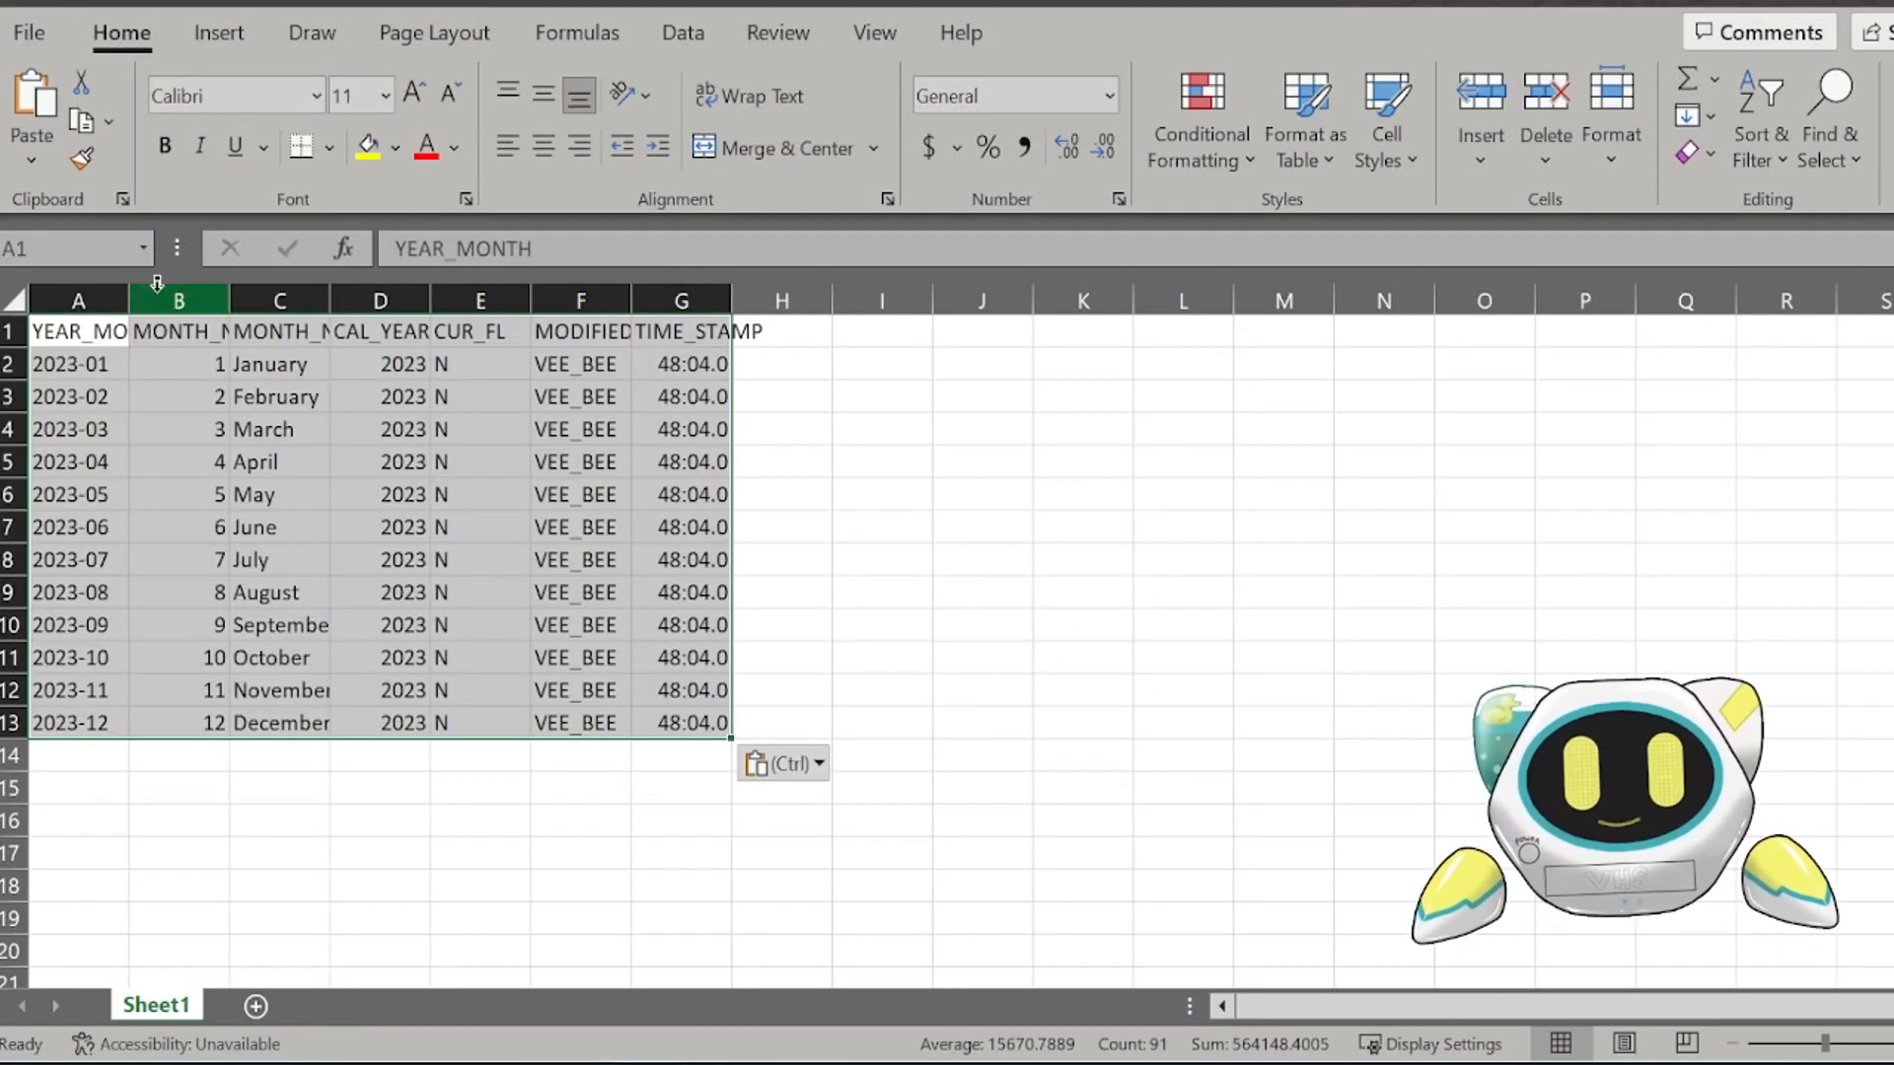
# Step: Autofit the width of all columns in the sheet to their contents
pyautogui.click(14, 298)
pyautogui.doubleClick(130, 299)
pyautogui.click(724, 429)
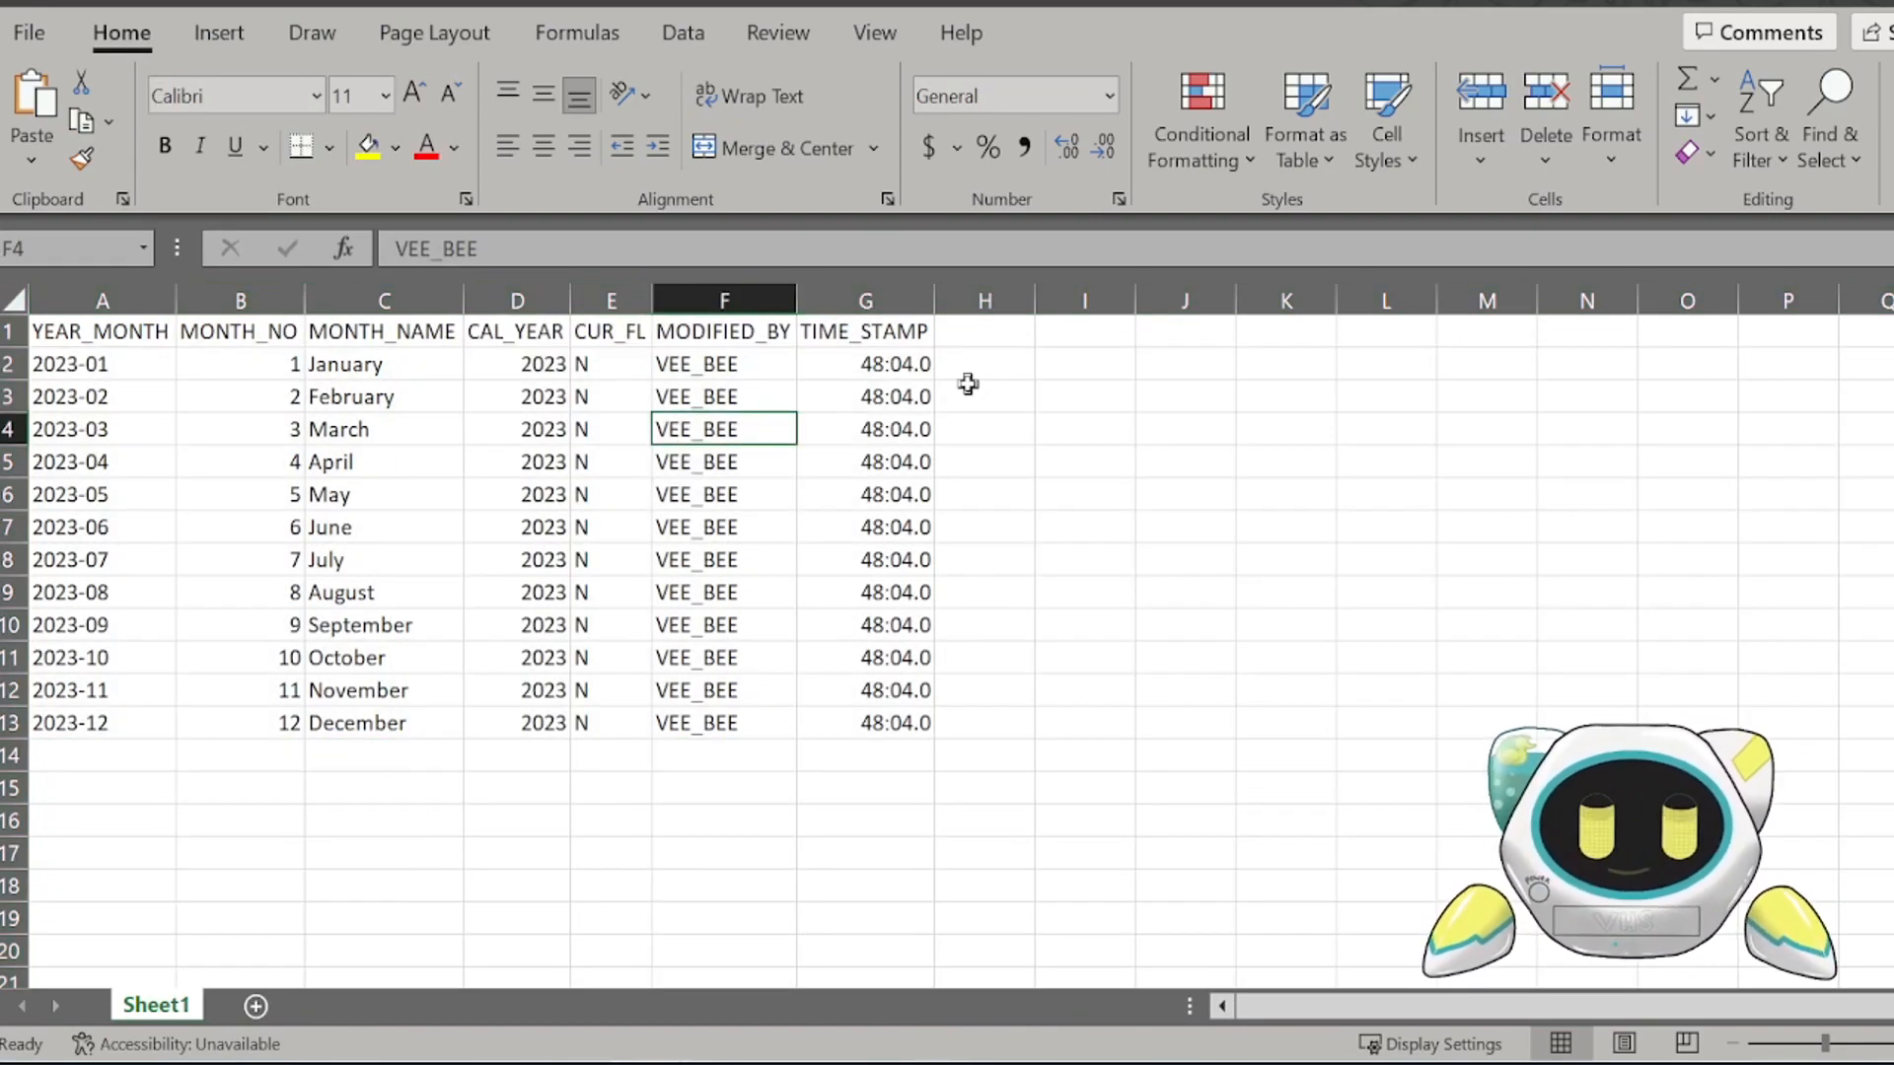
# Step: Apply the custom number format yyyy-mm-dd hh:mm:ss to the whole TIME_STAMP column
pyautogui.click(871, 292)
pyautogui.click(1119, 200)
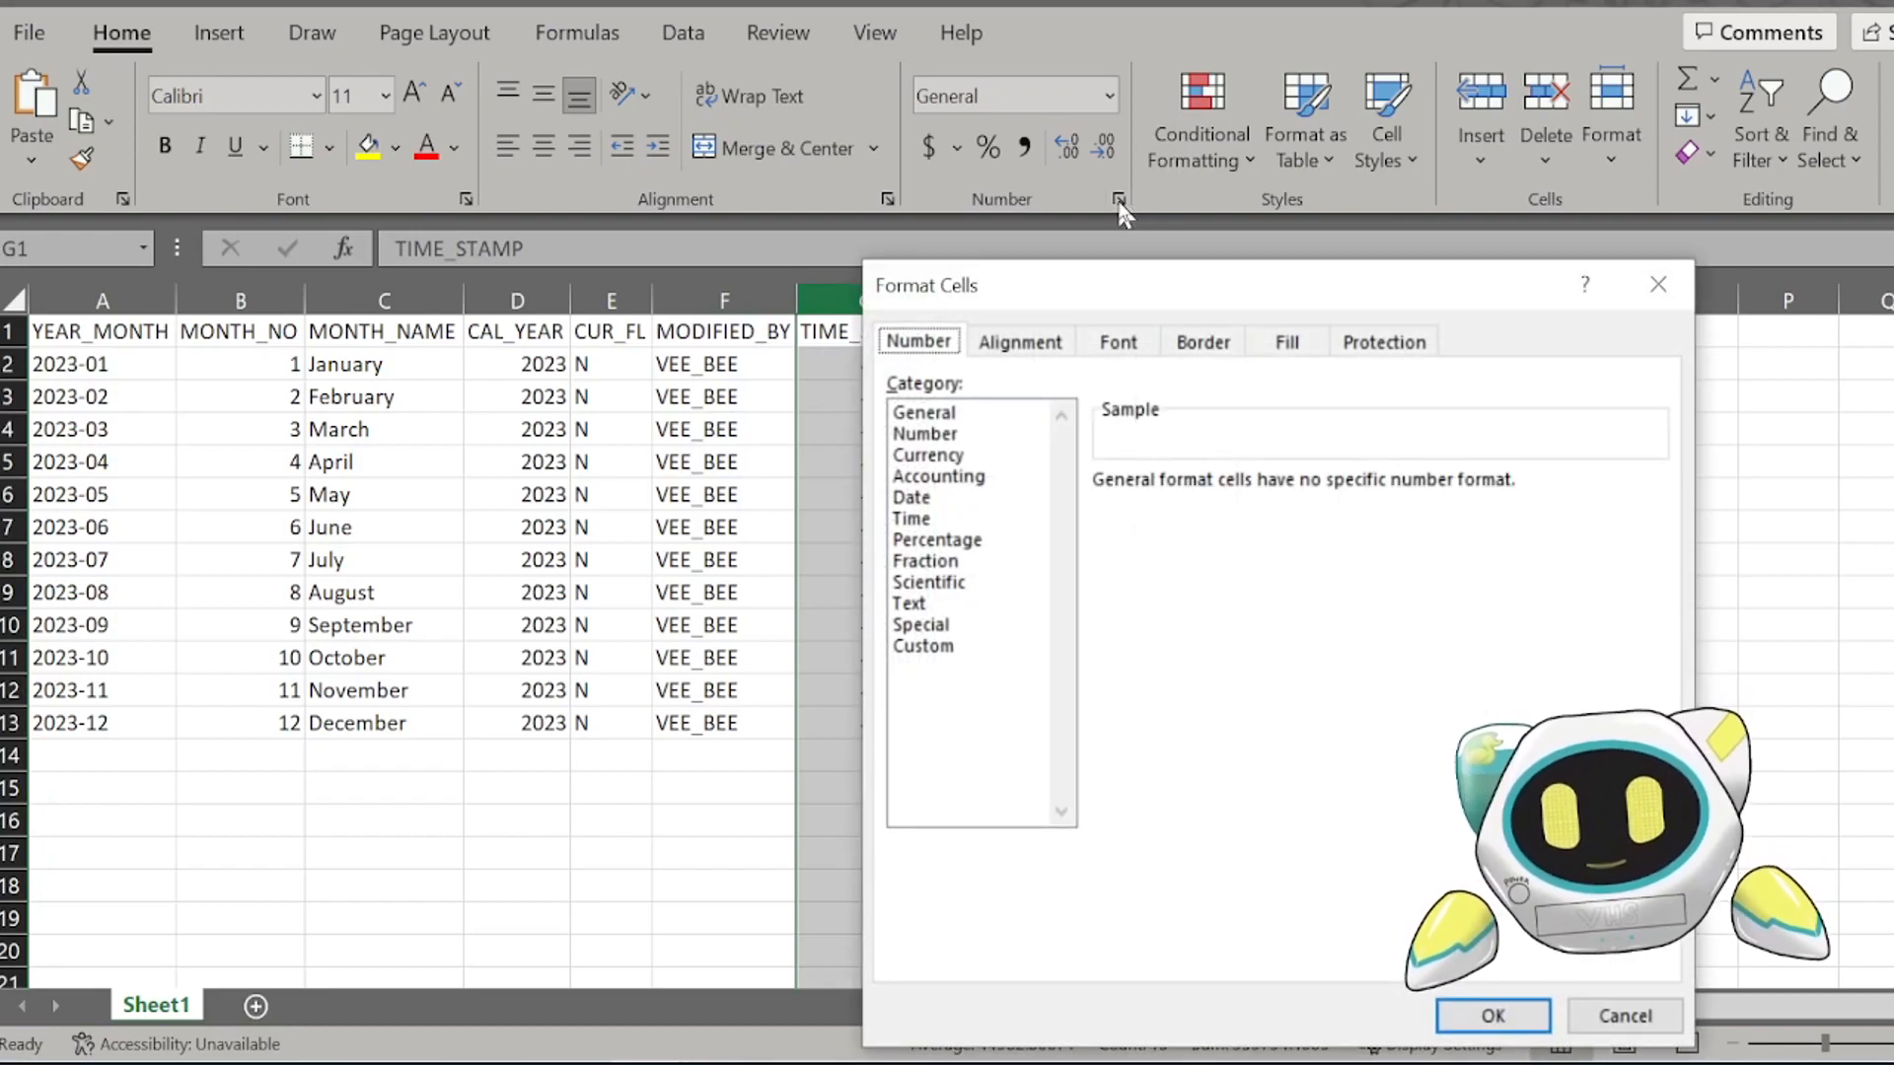
pyautogui.click(927, 647)
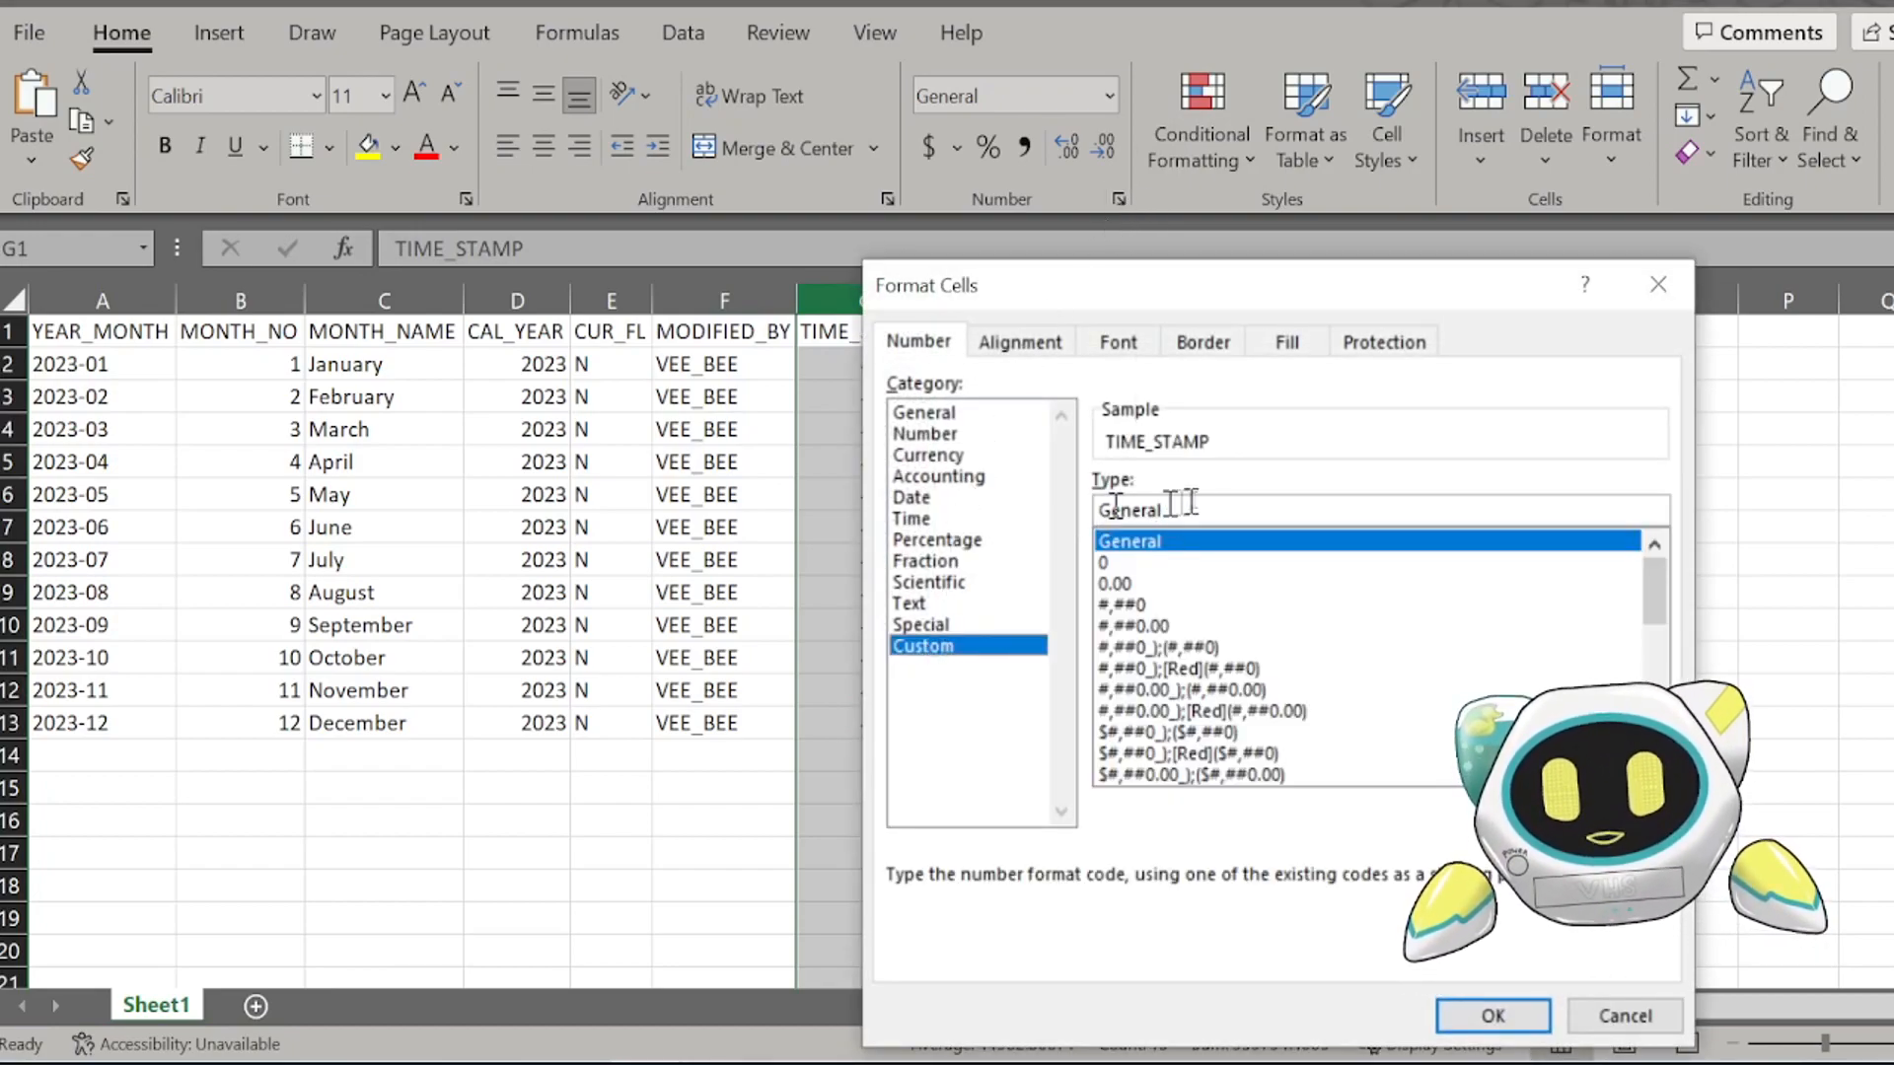
pyautogui.press('BackSpace')
pyautogui.write('=')
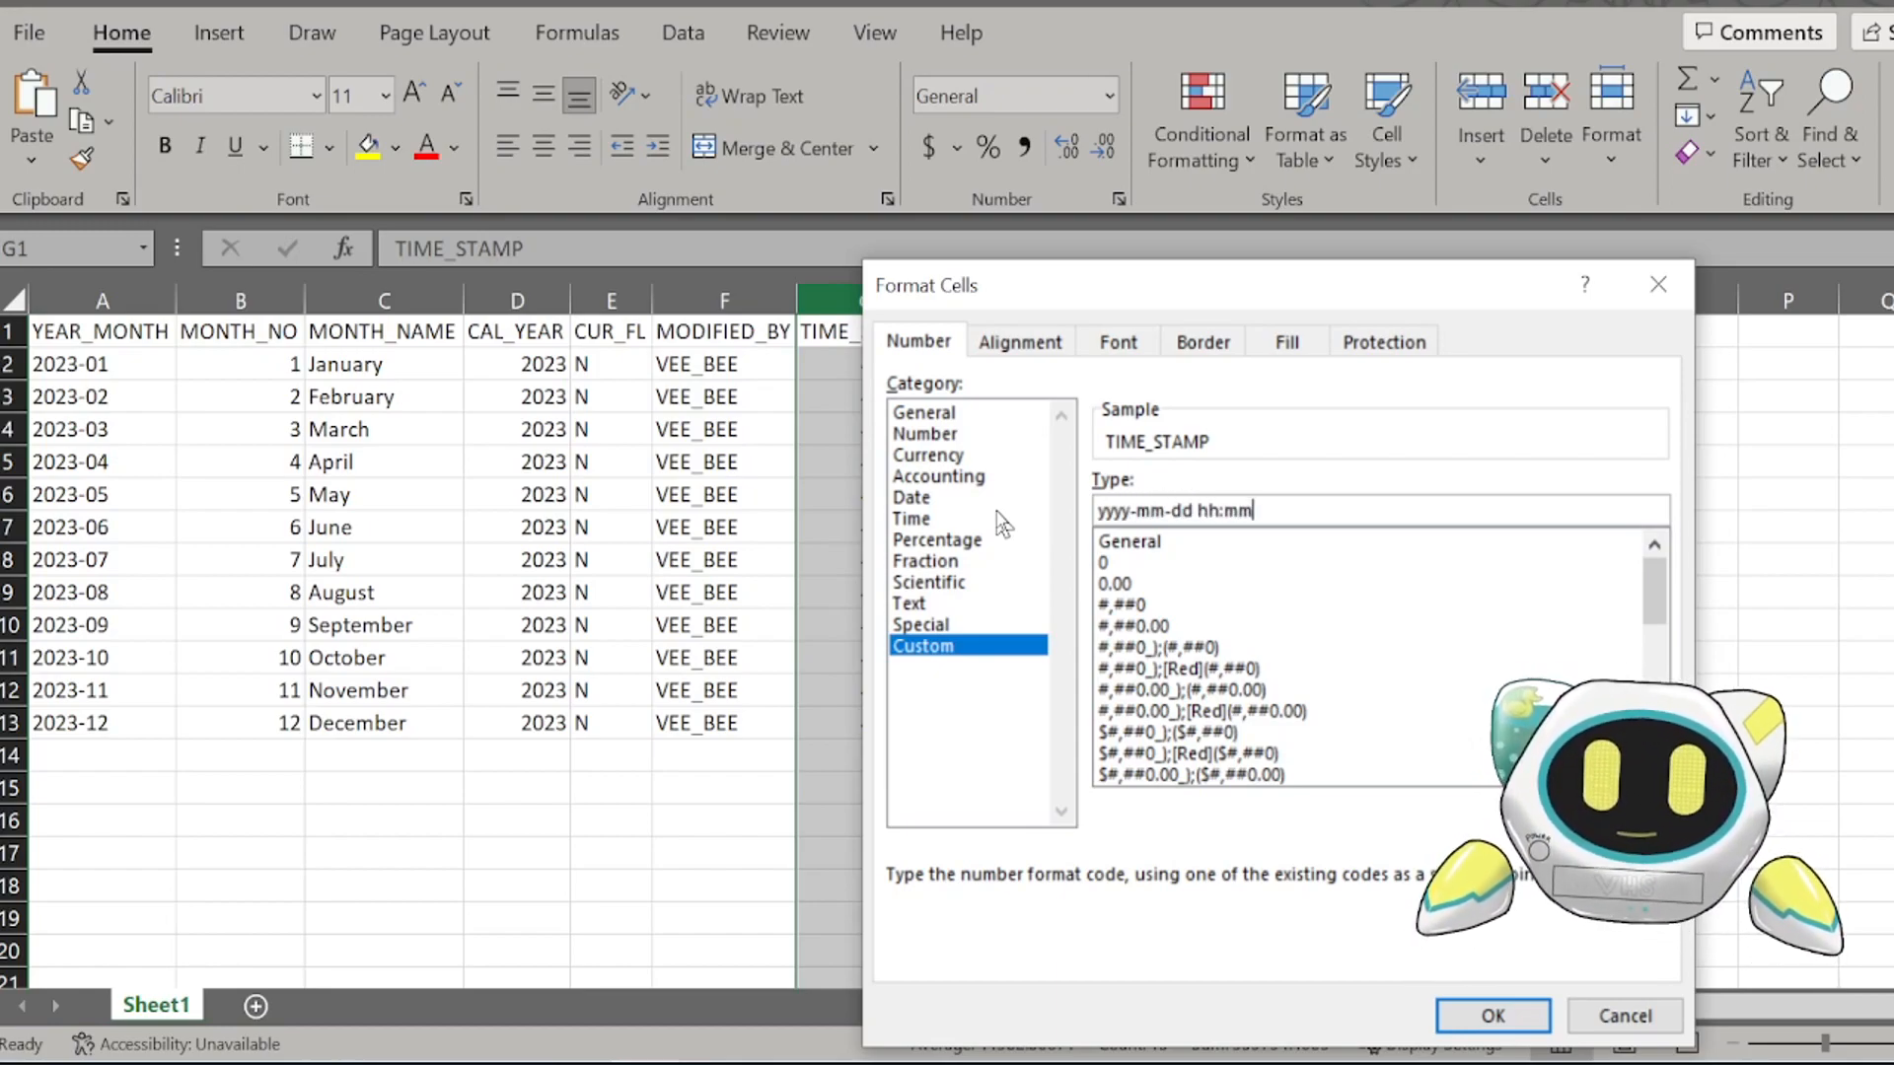
pyautogui.press('Return')
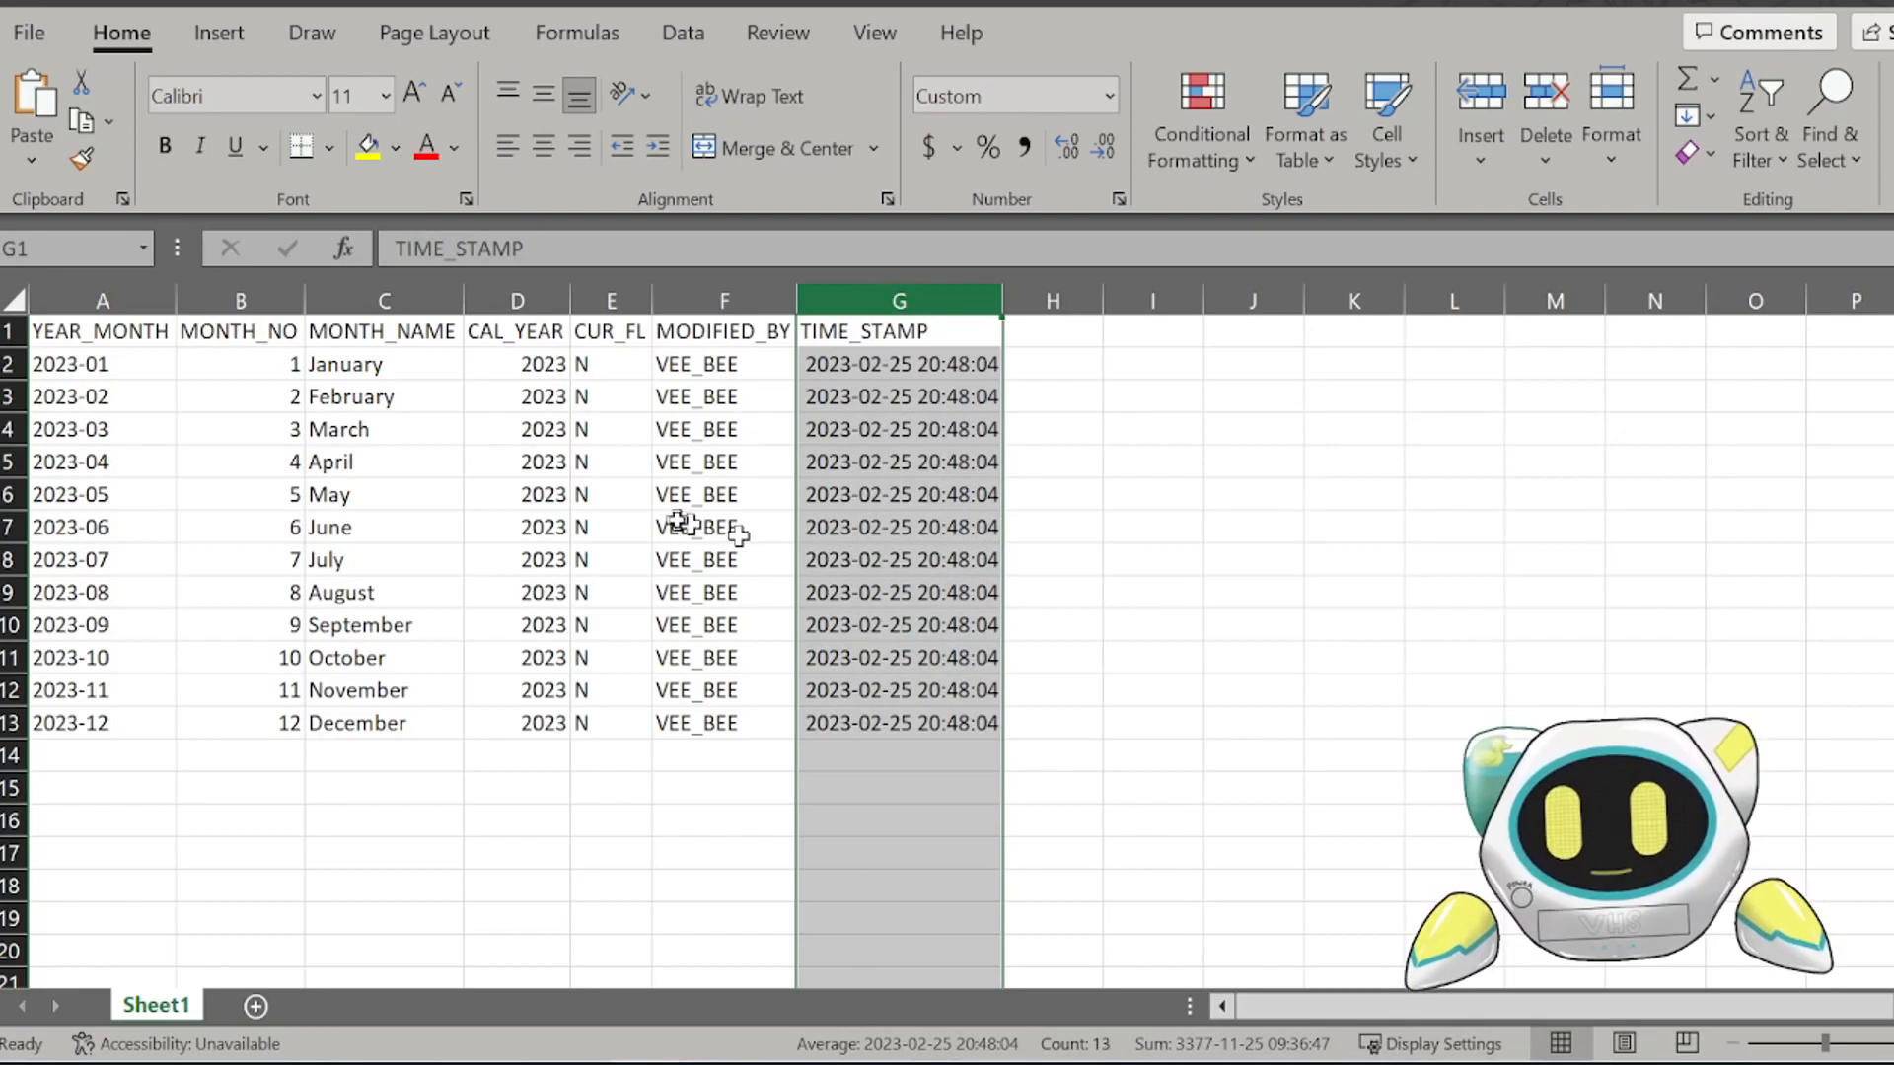
pyautogui.click(498, 473)
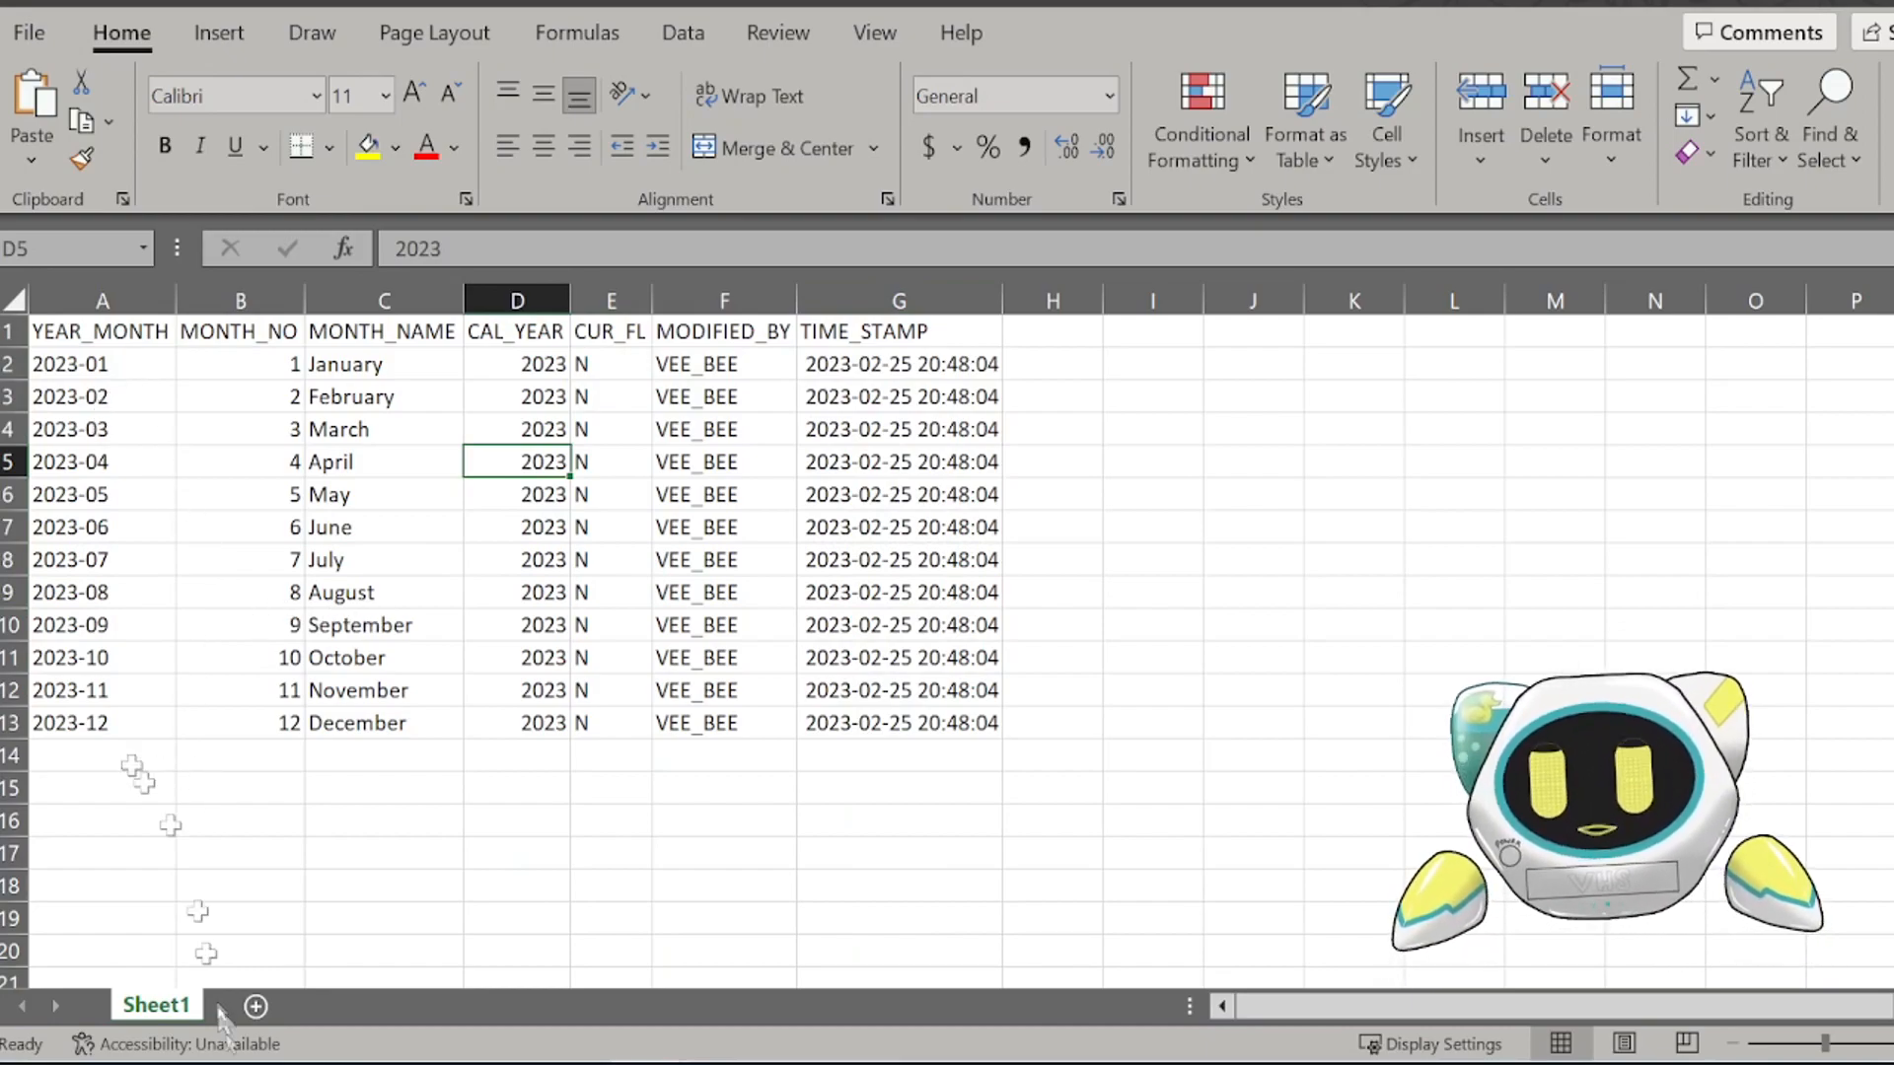
# Step: Collapse the ribbon and extend the MONTH_NAME series from December in C13 down to C23
pyautogui.scroll(-3, 528, 736)
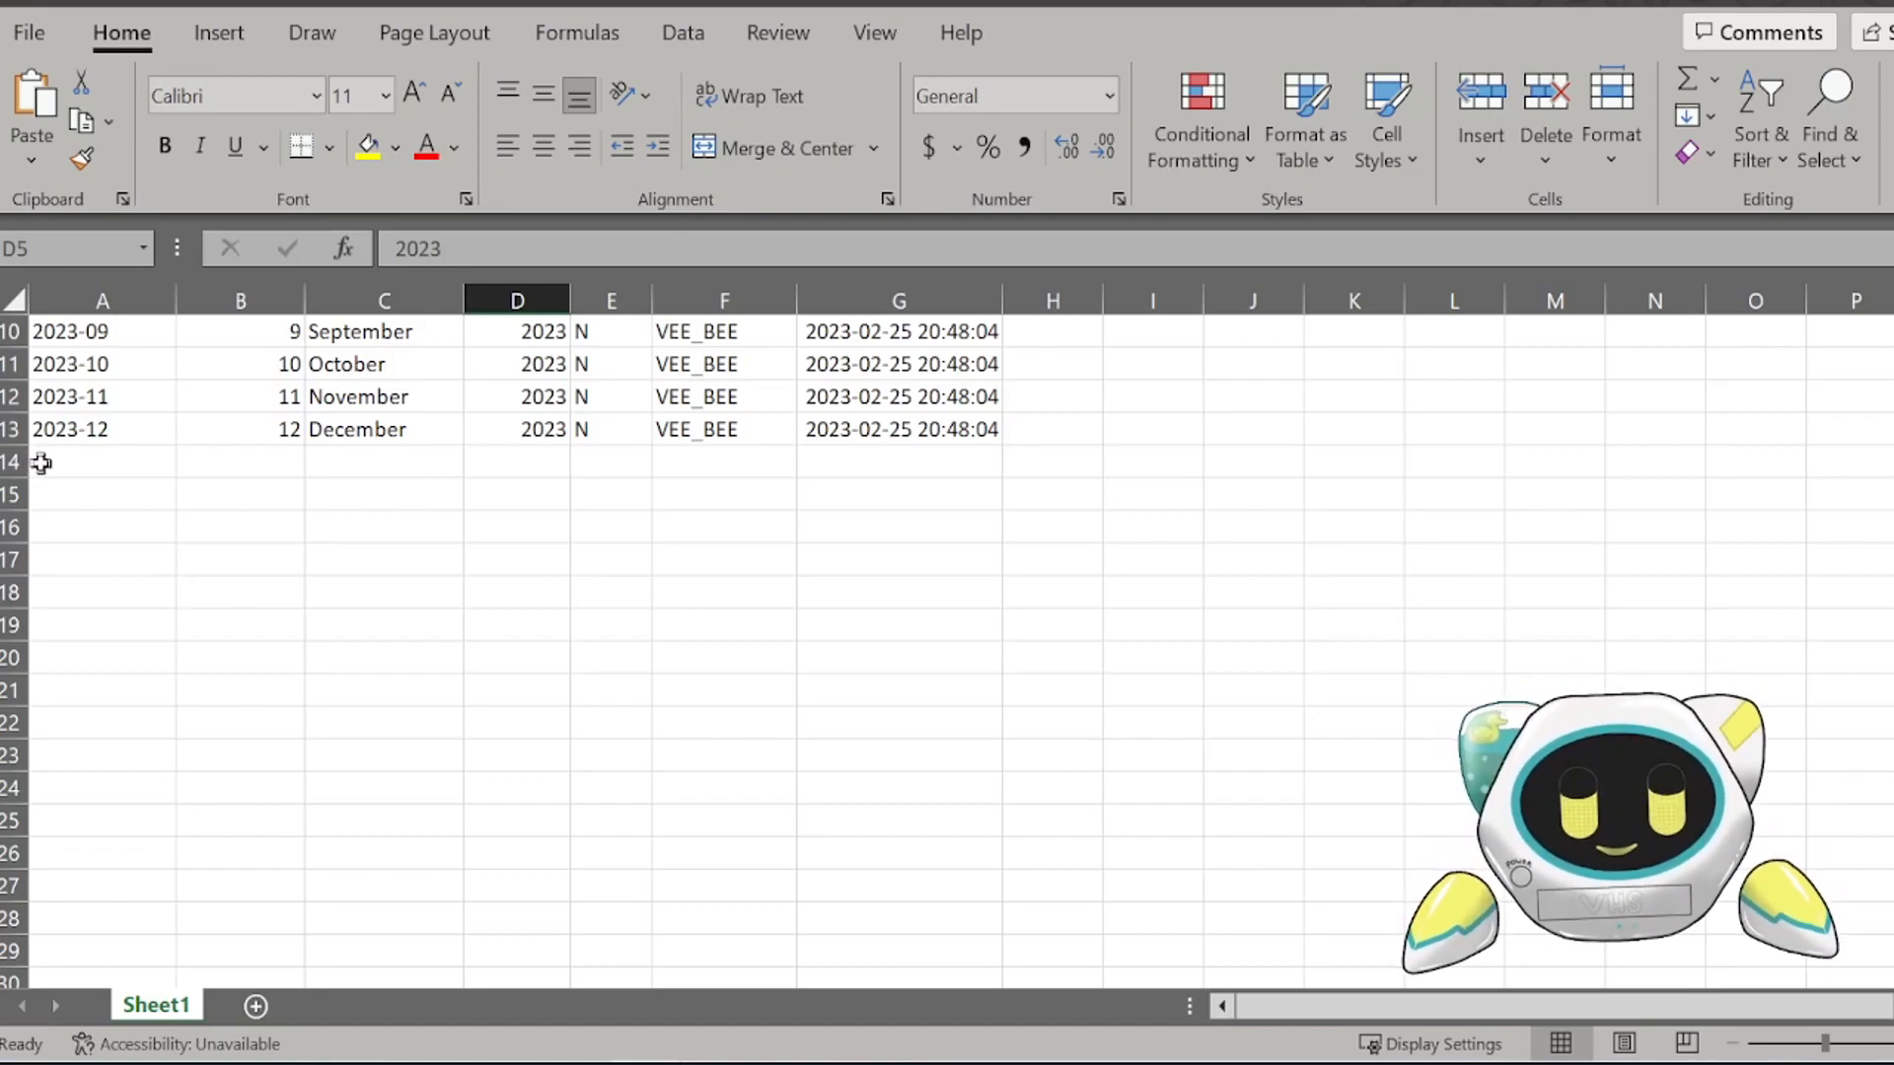
pyautogui.scroll(3, 419, 592)
pyautogui.scroll(-3, 425, 690)
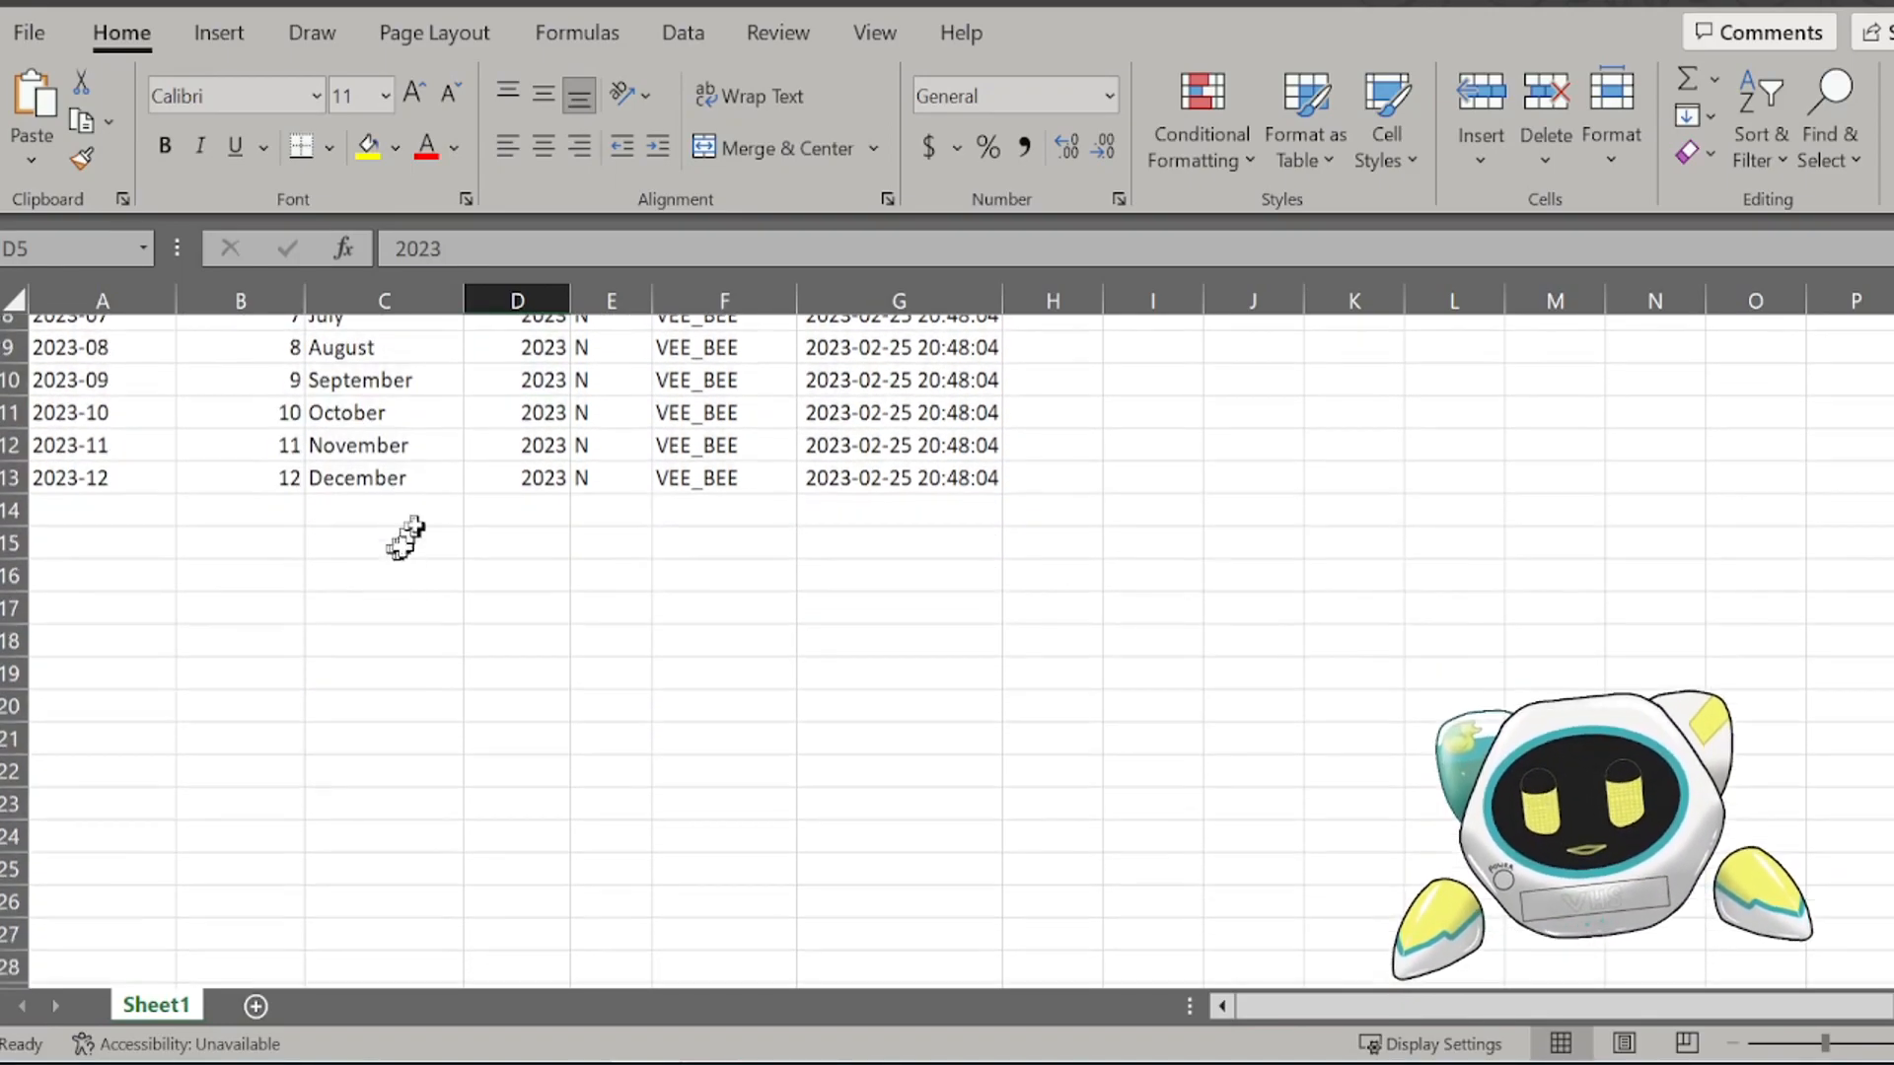
pyautogui.doubleClick(119, 38)
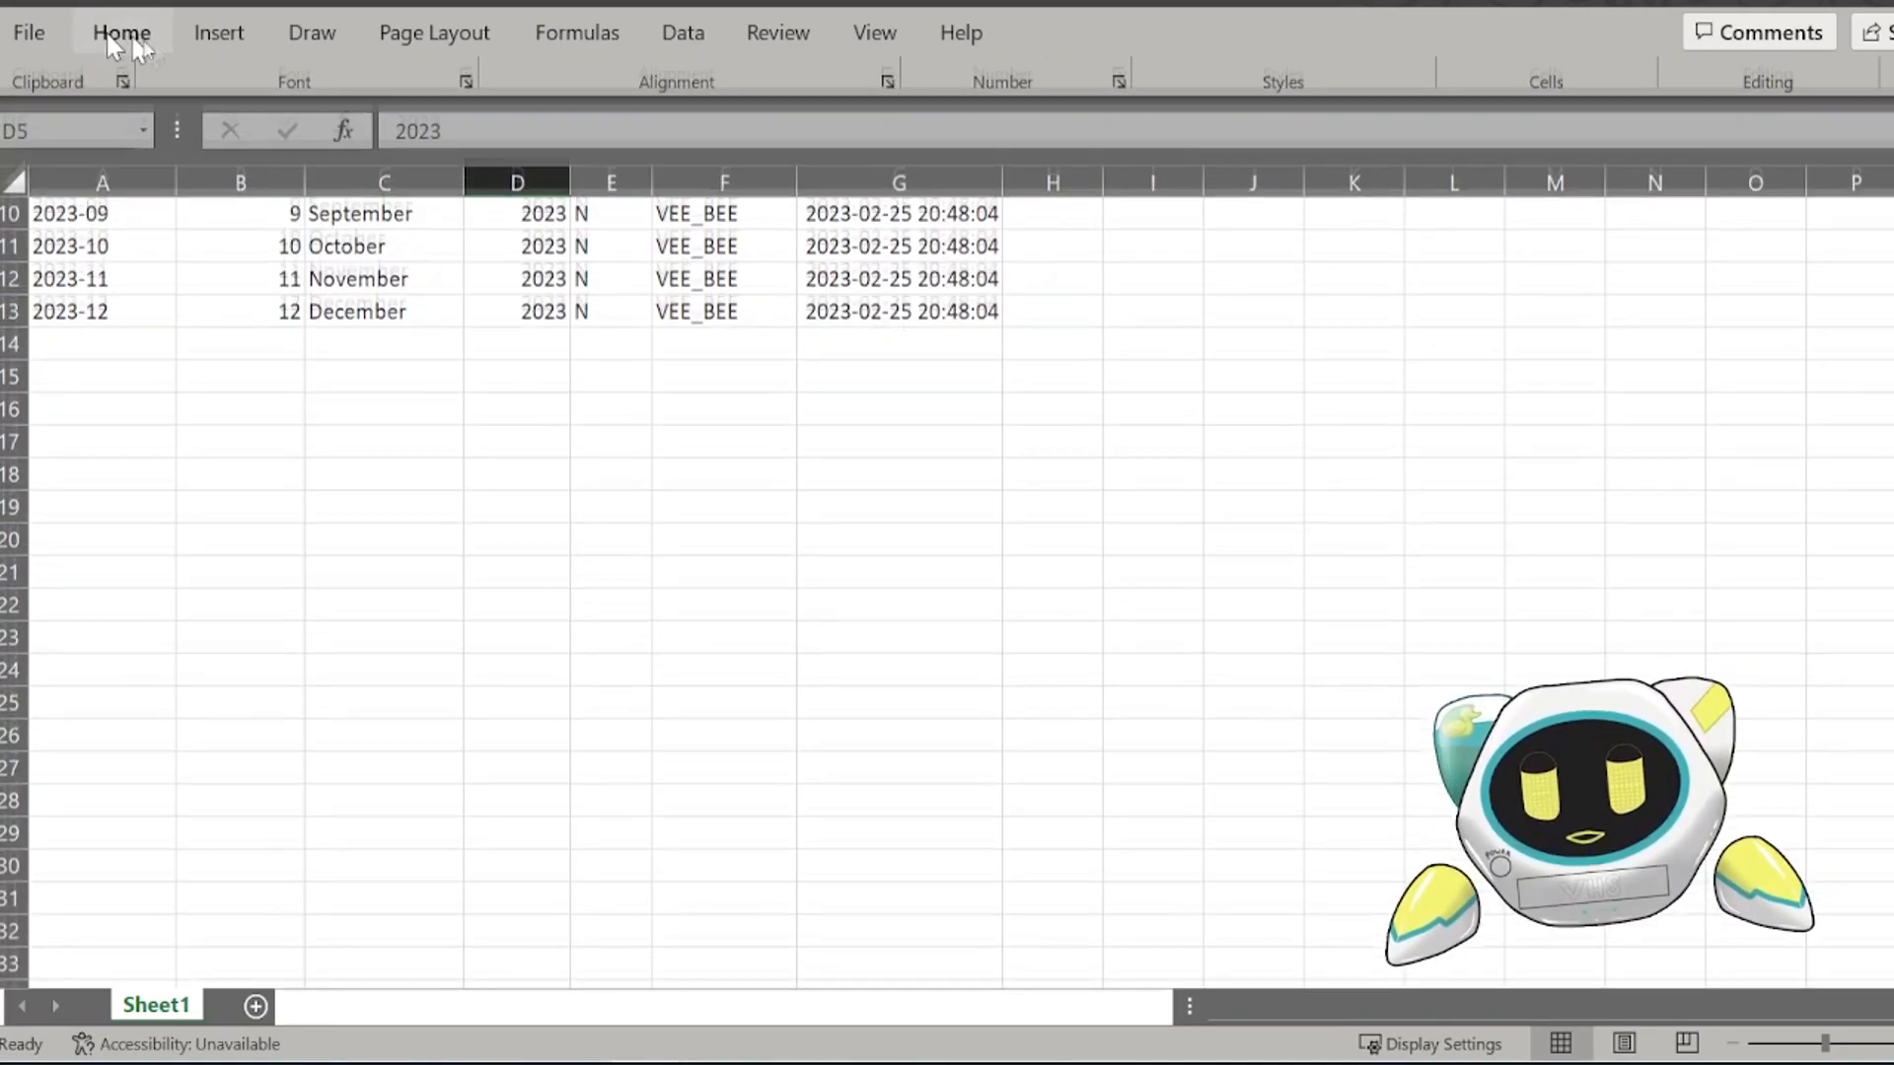
pyautogui.scroll(2, 375, 444)
pyautogui.click(422, 470)
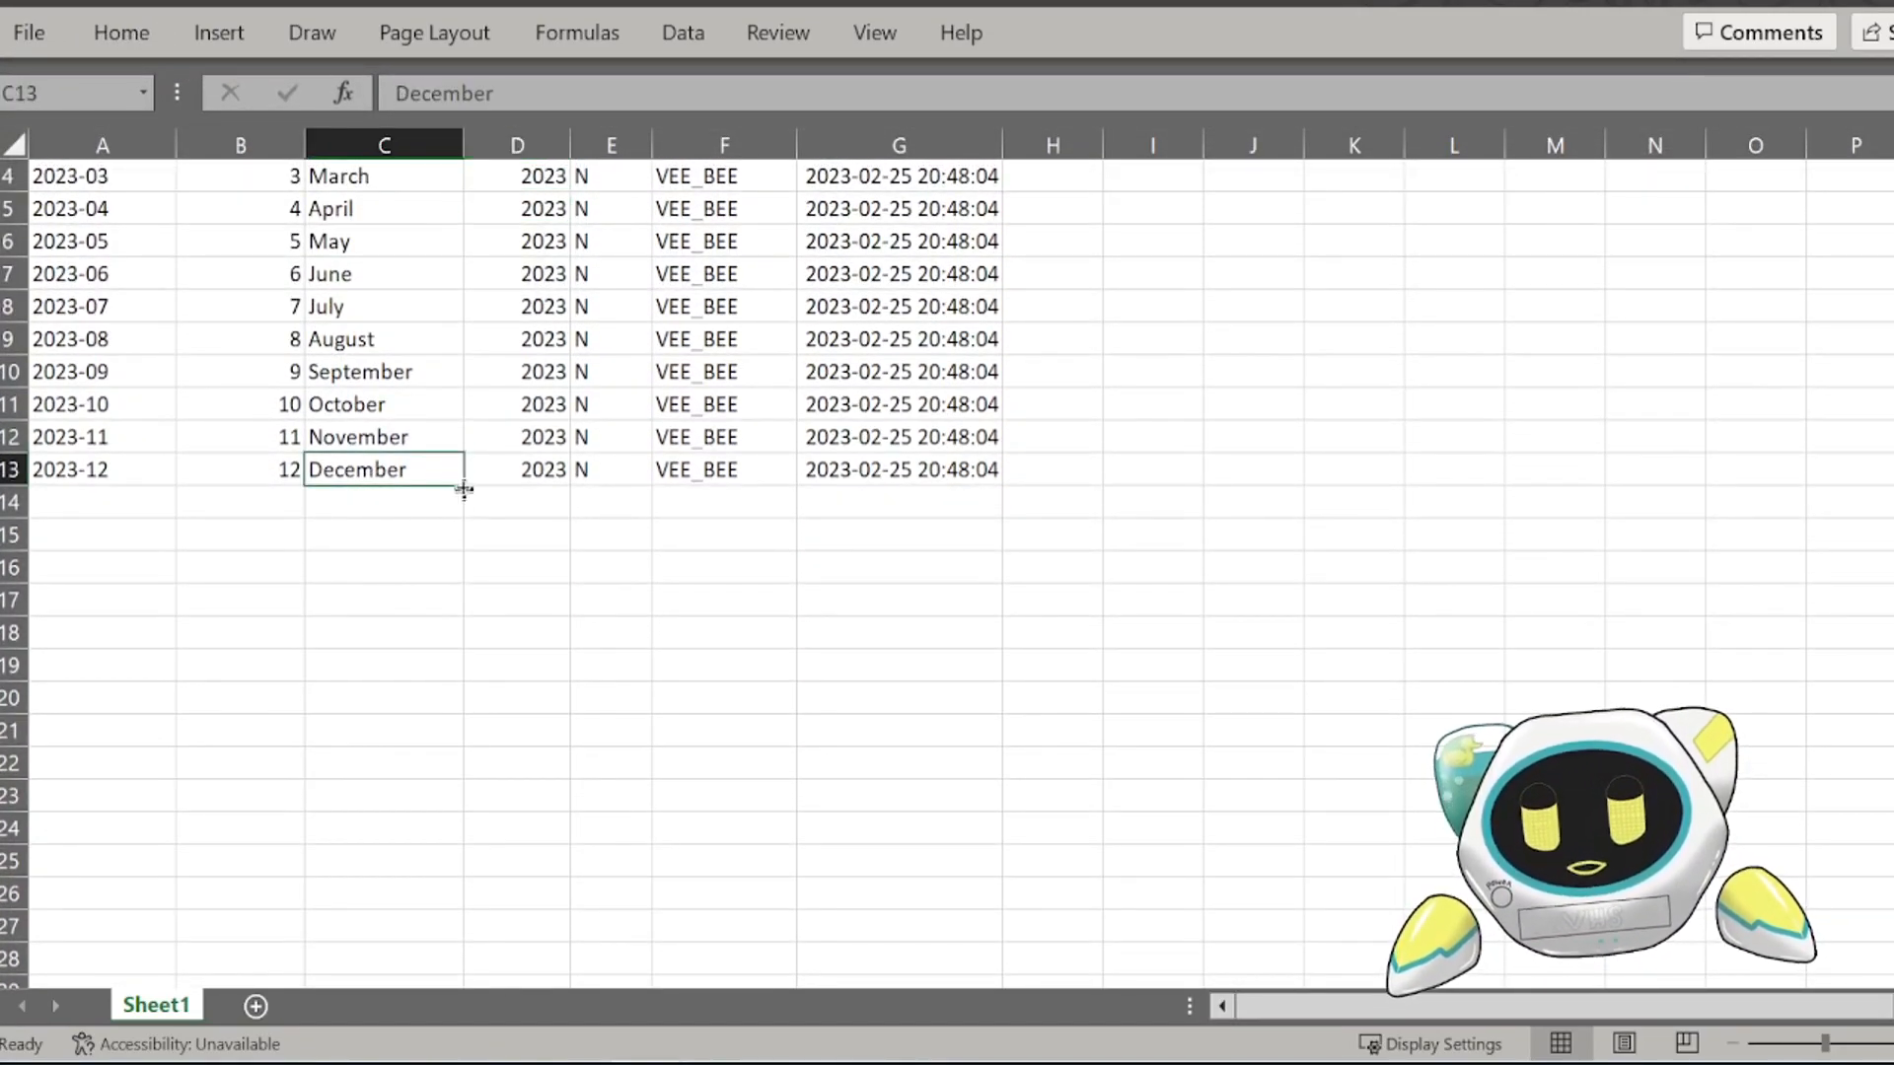
pyautogui.moveTo(464, 485); pyautogui.dragTo(423, 803)
# Step: Check the newly filled month names and continue the MONTH_NAME series from C23 down to December in C241
pyautogui.click(403, 495)
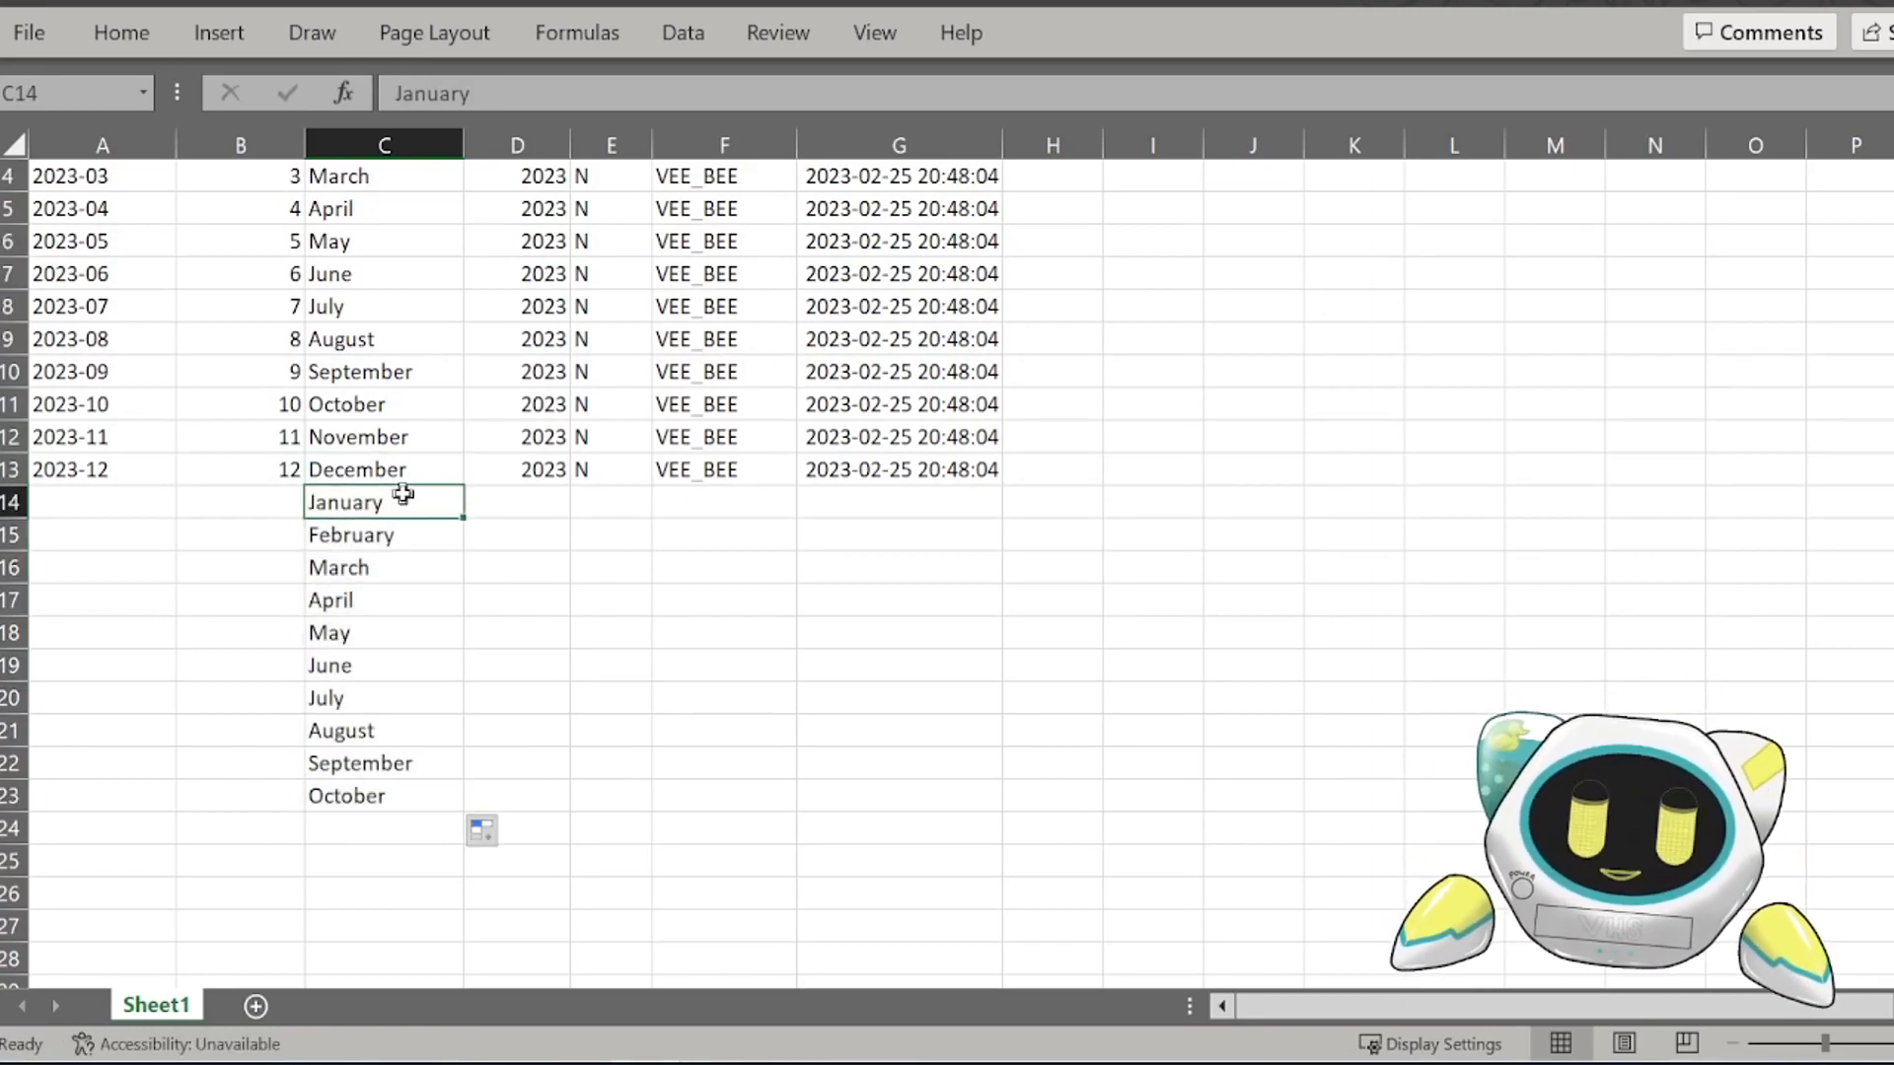
pyautogui.moveTo(403, 508); pyautogui.dragTo(393, 668)
pyautogui.click(373, 768)
pyautogui.click(395, 795)
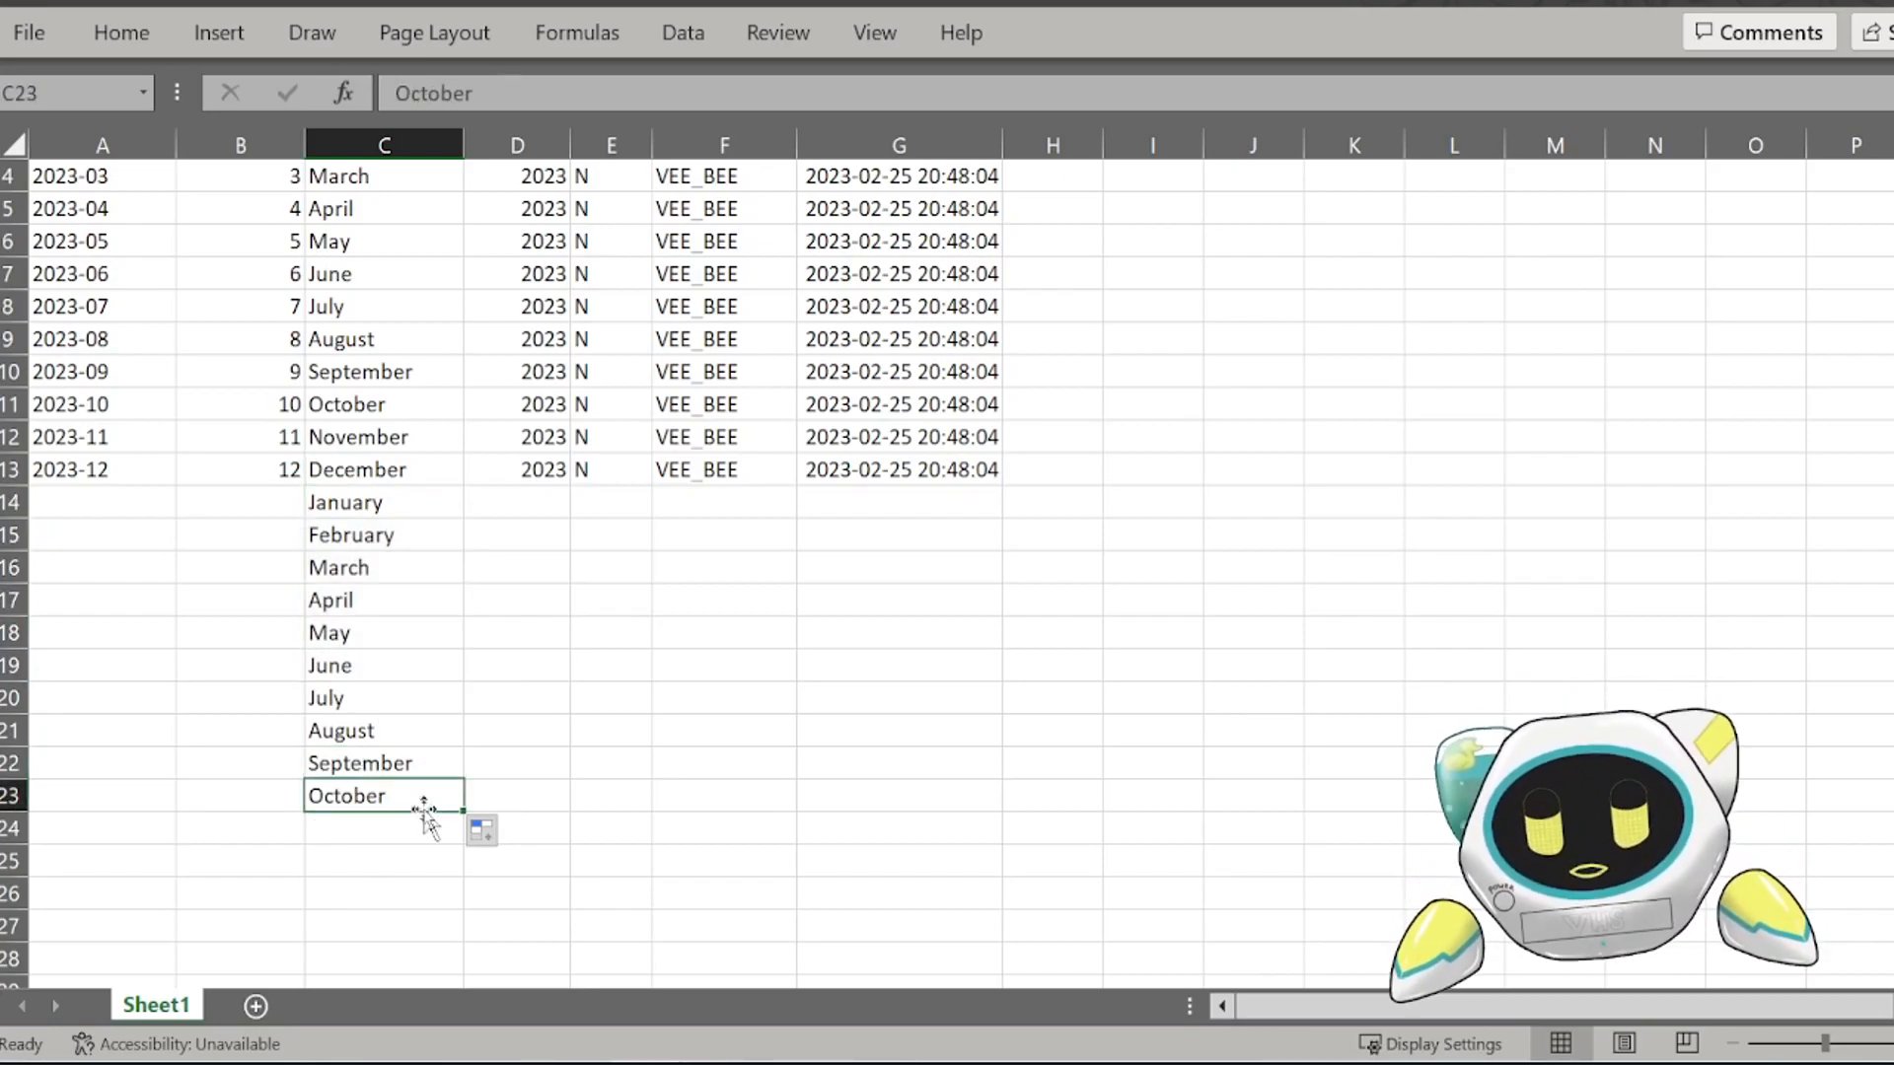
pyautogui.moveTo(464, 815)
pyautogui.mouseDown()
pyautogui.moveTo(431, 1055)
pyautogui.moveTo(394, 948)
pyautogui.moveTo(363, 1046)
pyautogui.moveTo(372, 753)
pyautogui.moveTo(367, 972)
pyautogui.moveTo(372, 871)
pyautogui.moveTo(370, 927)
pyautogui.mouseUp()
pyautogui.scroll(-2, 370, 927)
pyautogui.click(441, 730)
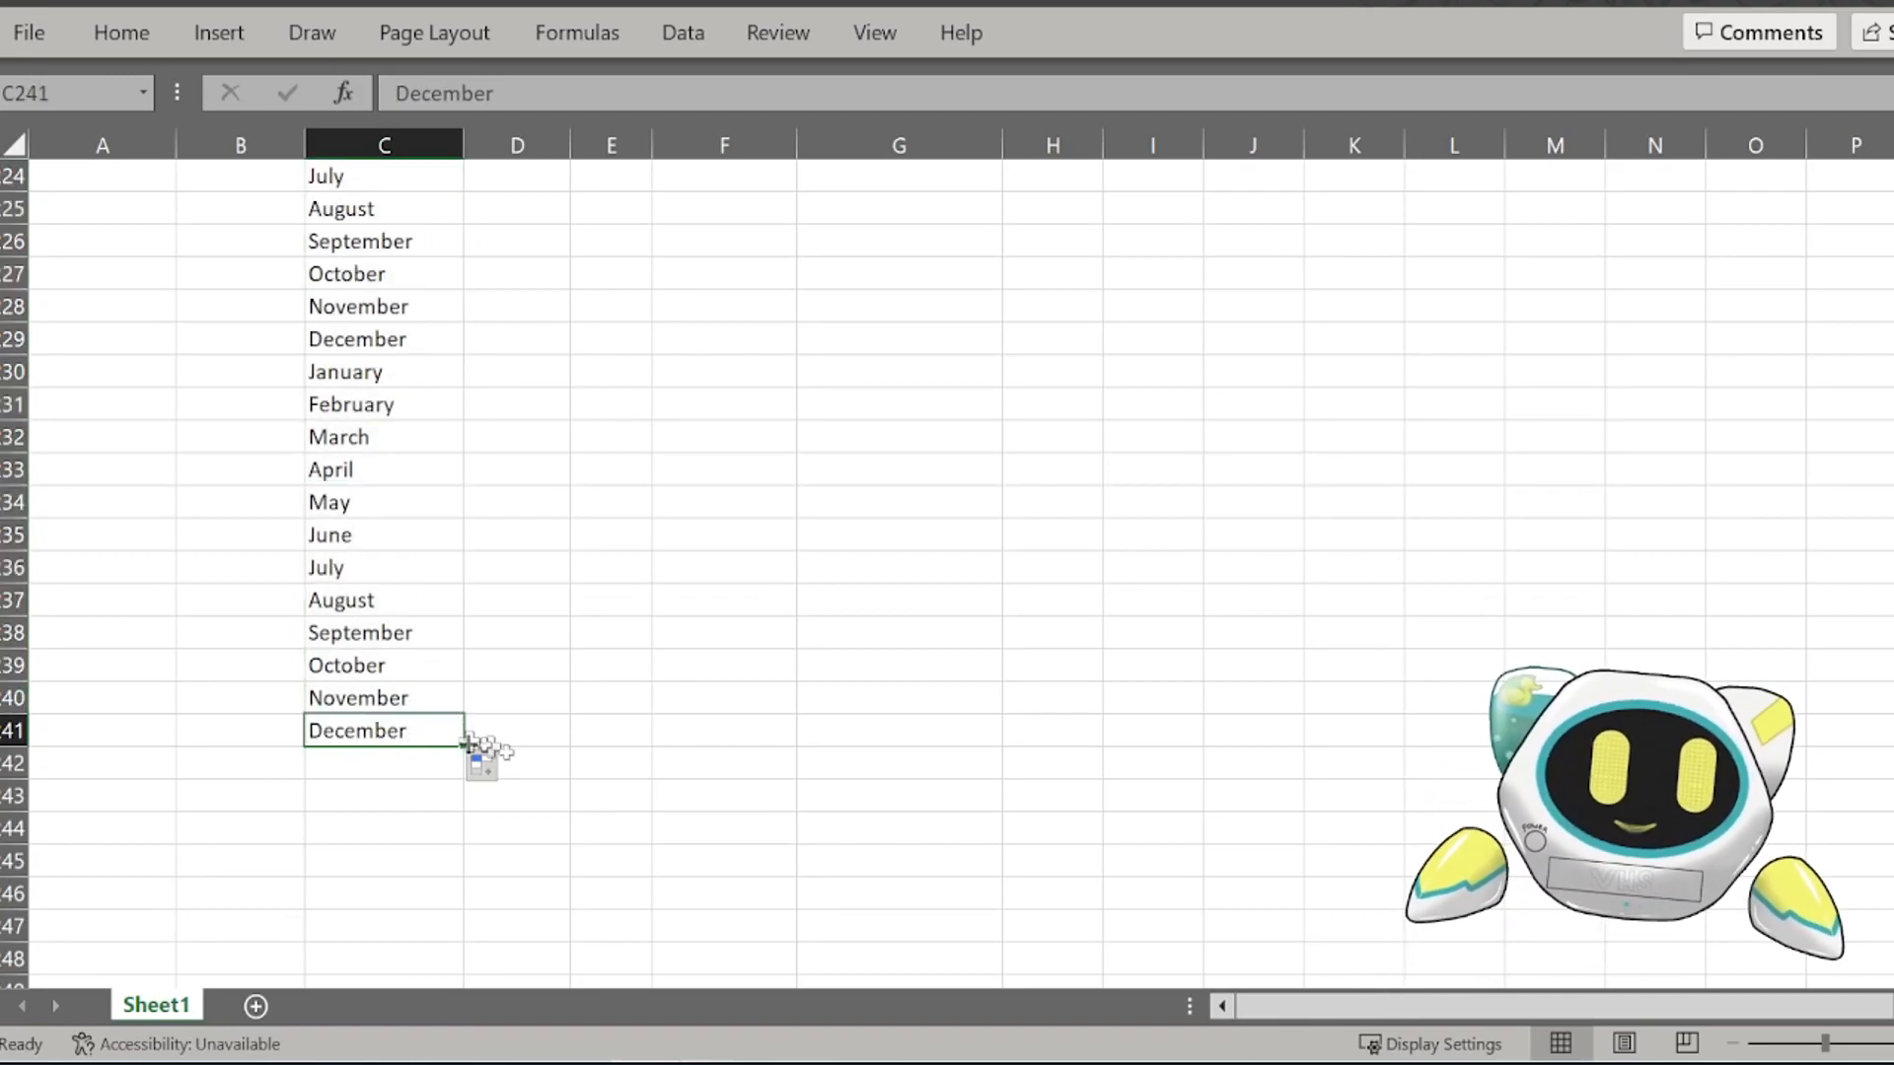
pyautogui.scroll(20, 887, 572)
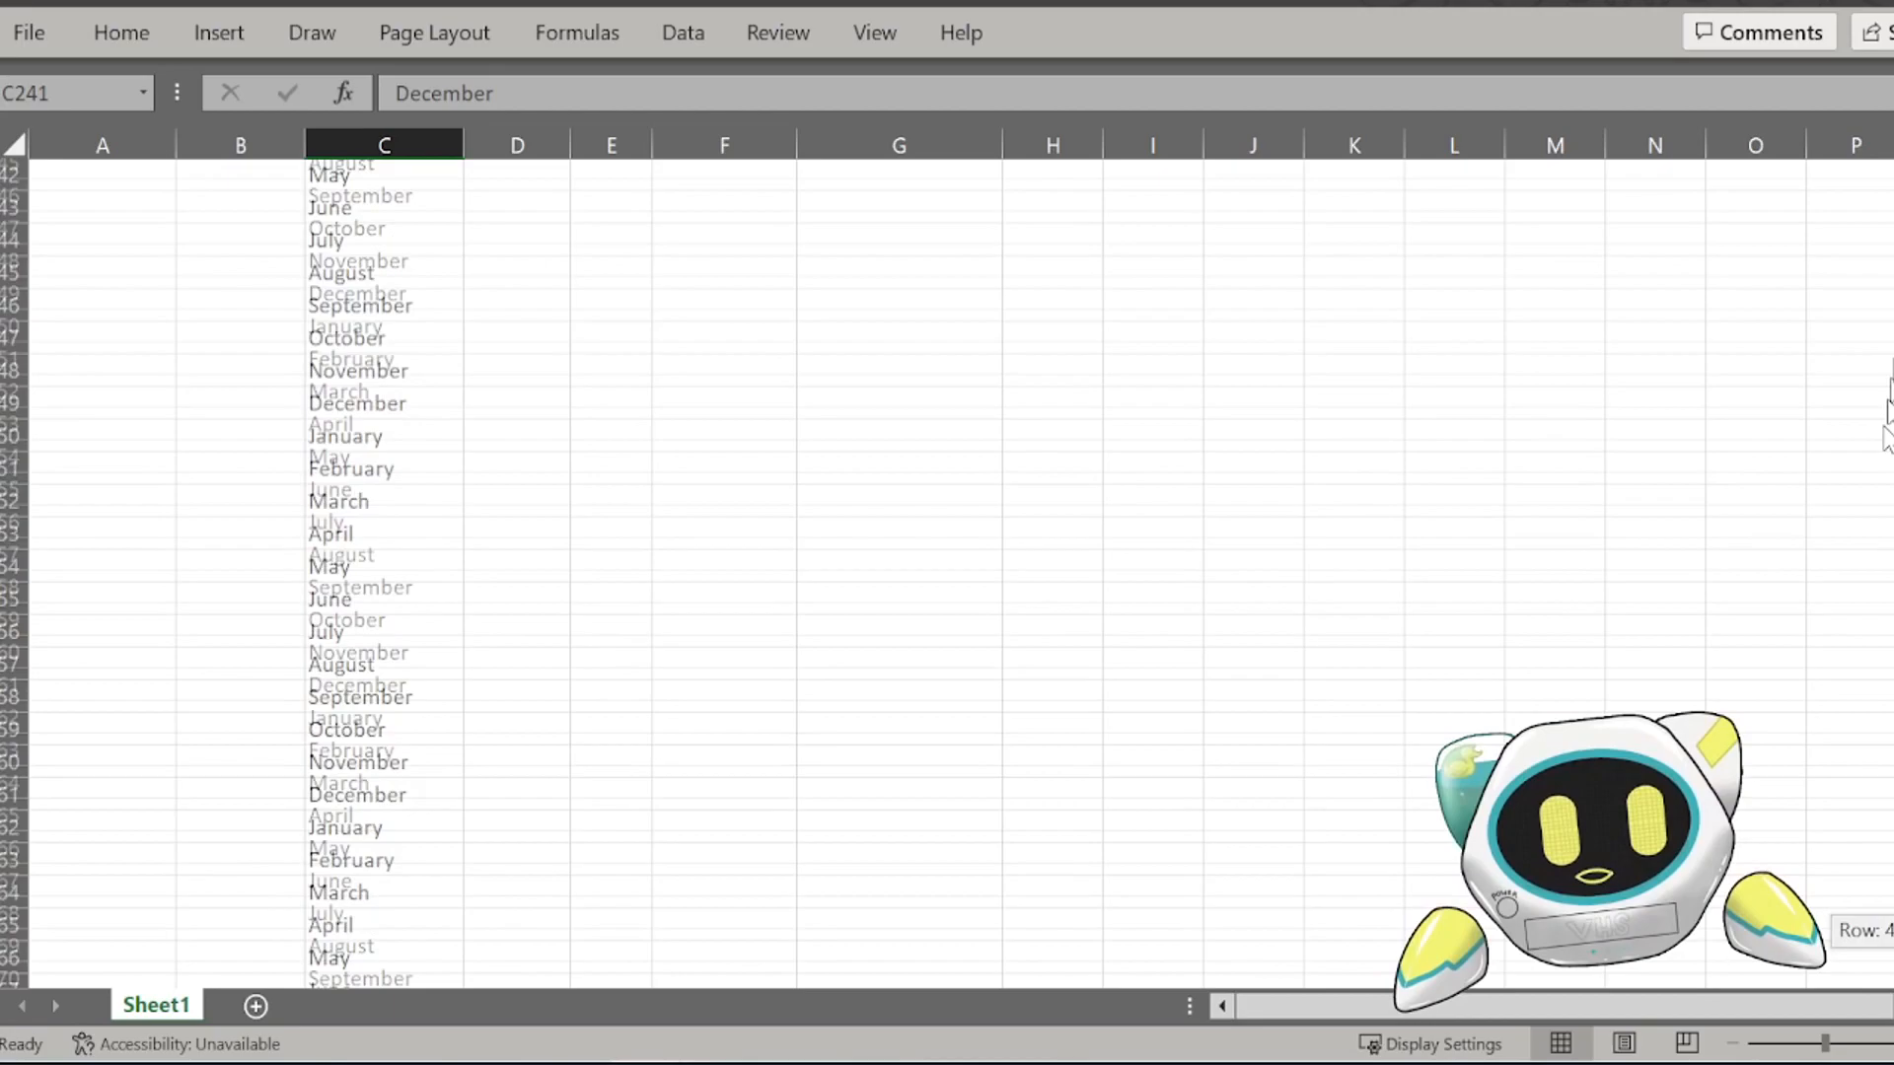
# Step: Enter the formula =IF(C14="January",D13+1,D13) in CAL_YEAR cell D14 so the year advances each January
pyautogui.click(542, 622)
pyautogui.click(540, 612)
pyautogui.scroll(-1, 537, 621)
pyautogui.scroll(1, 542, 632)
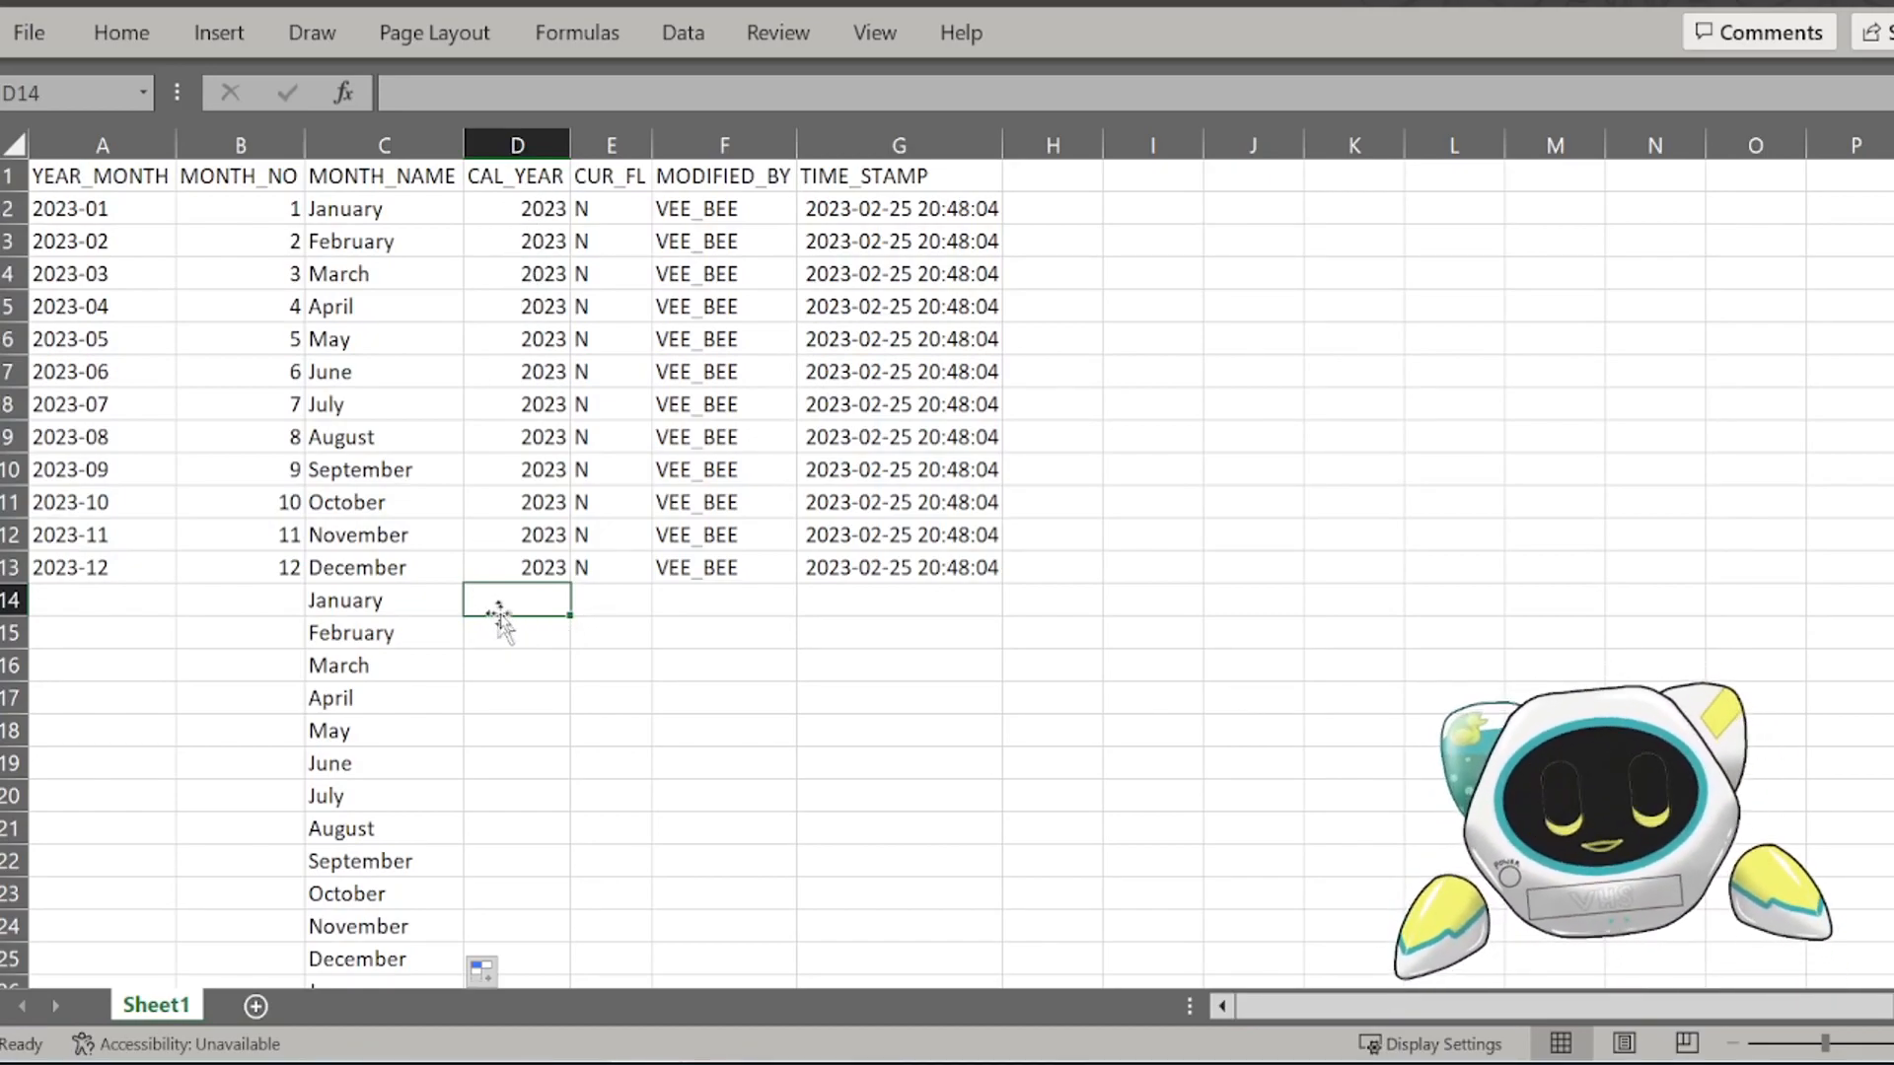
pyautogui.hotkey('alt', 'Tab')
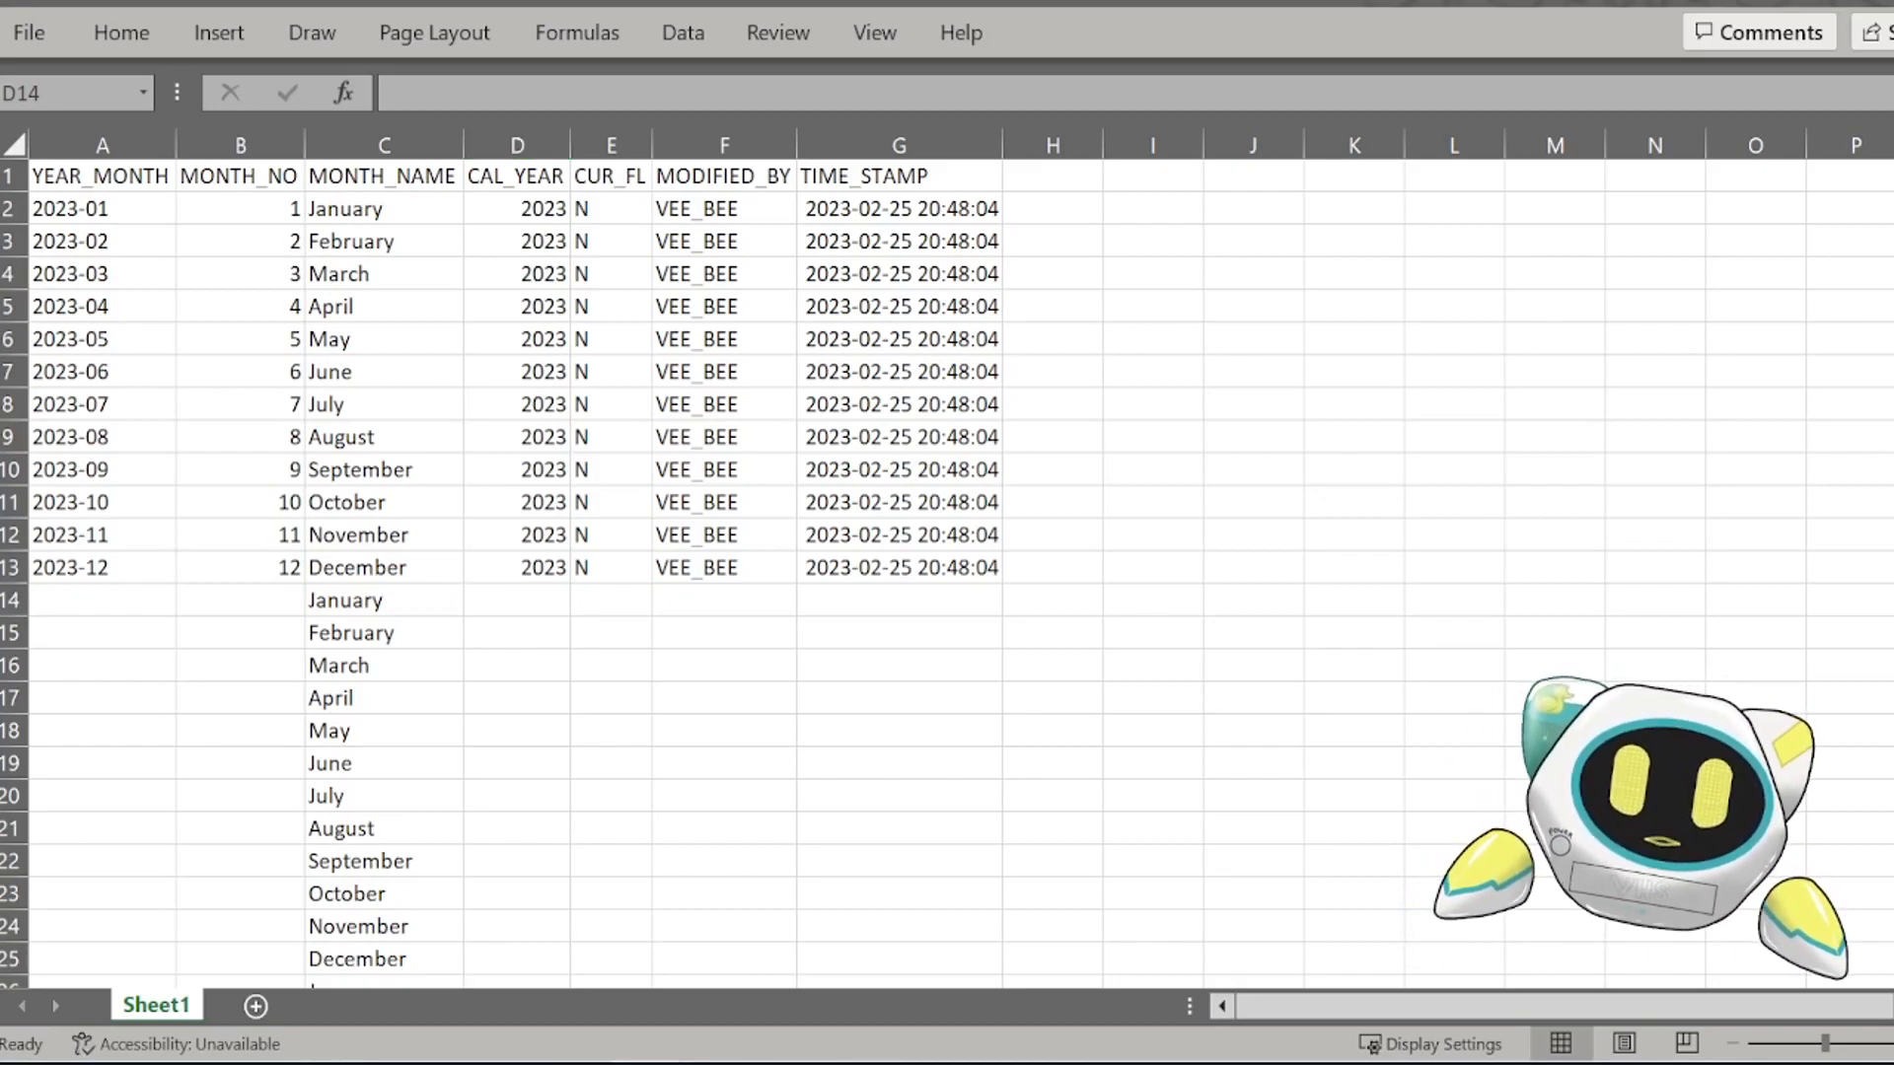
pyautogui.click(513, 596)
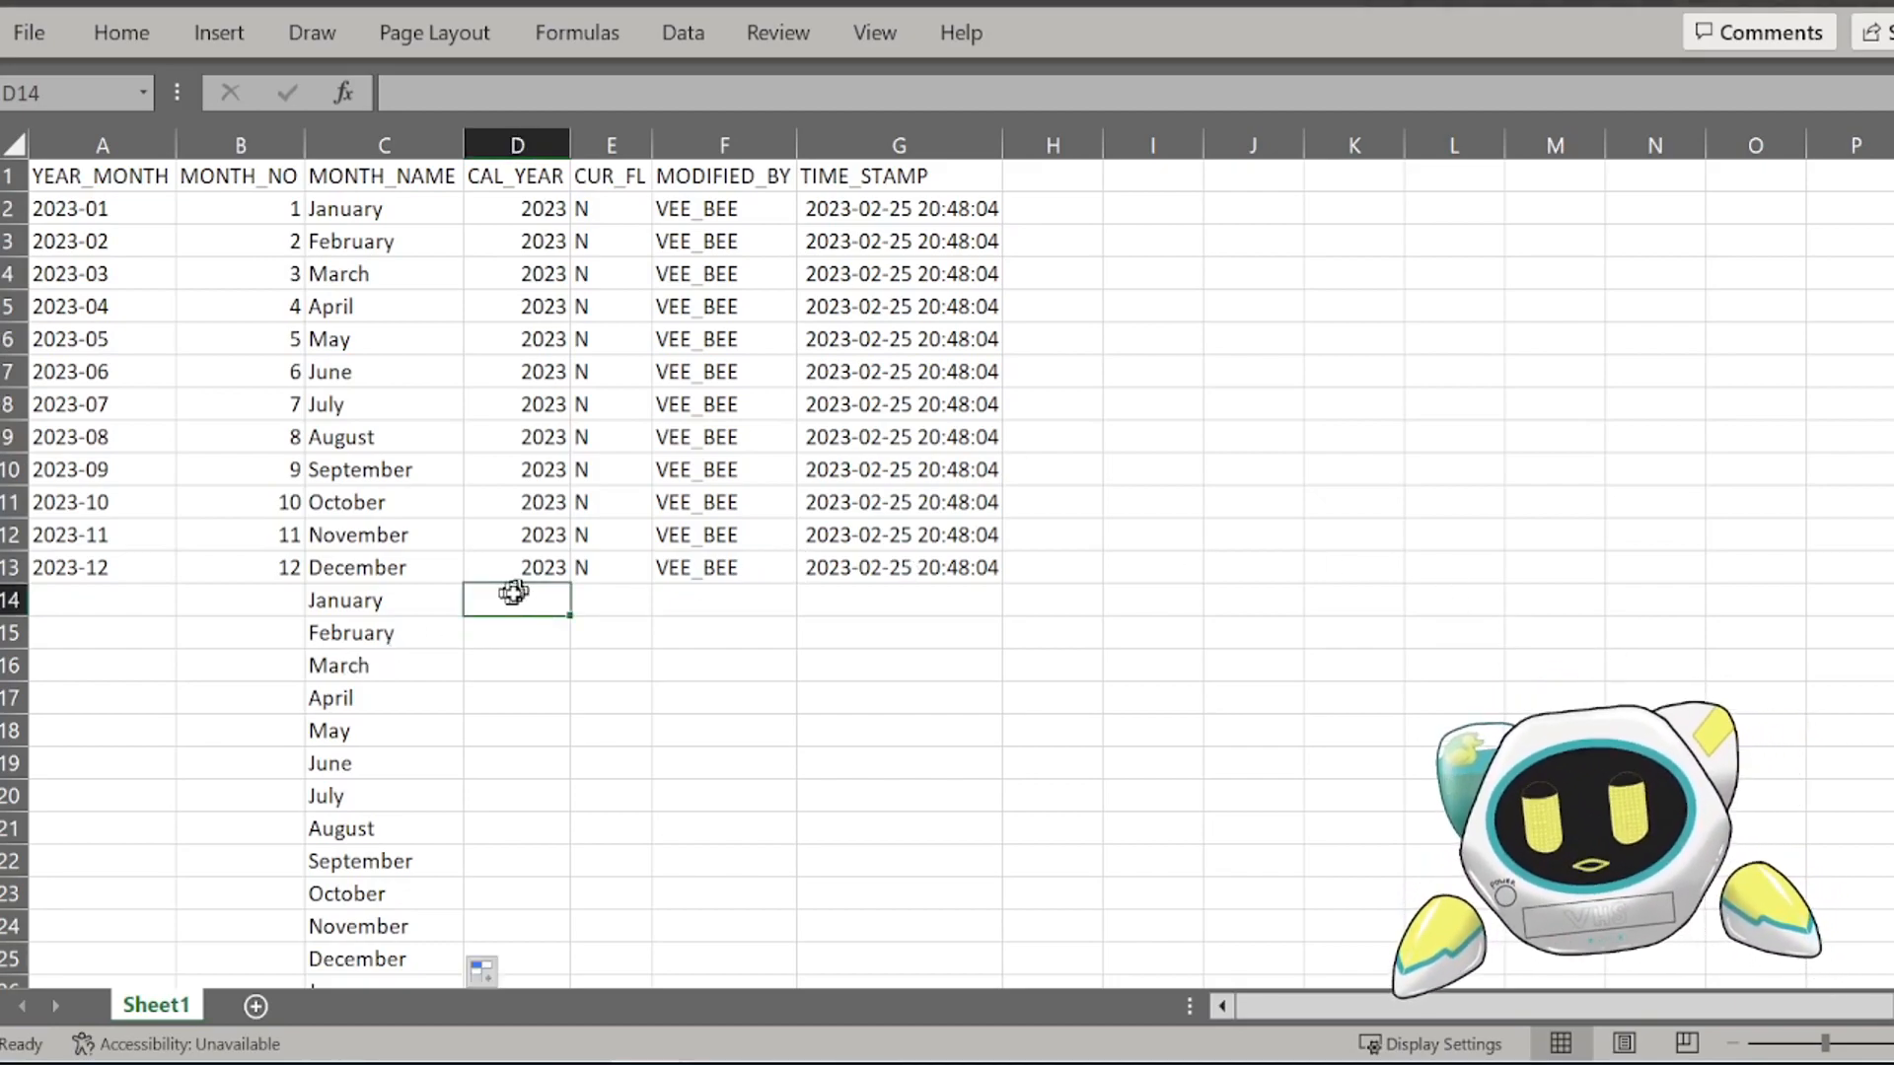
pyautogui.write('=IF(')
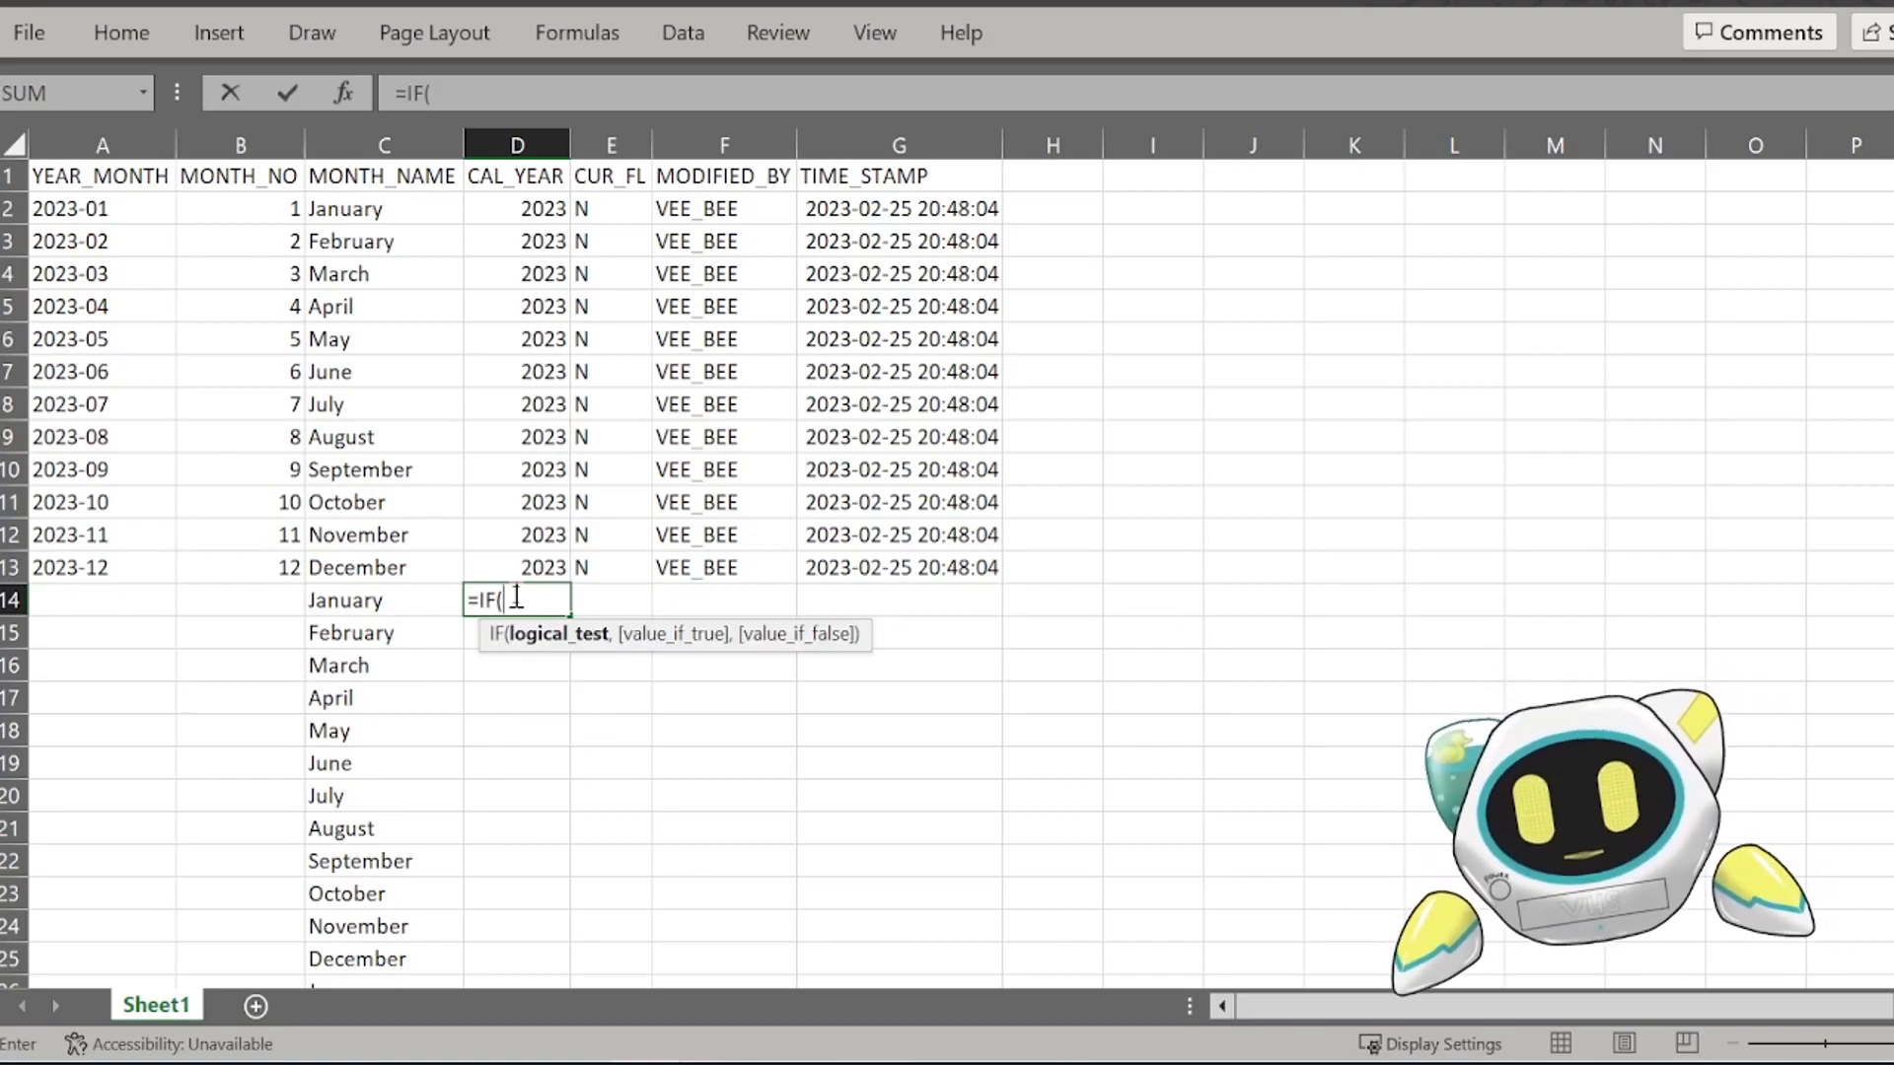
pyautogui.press('Left')
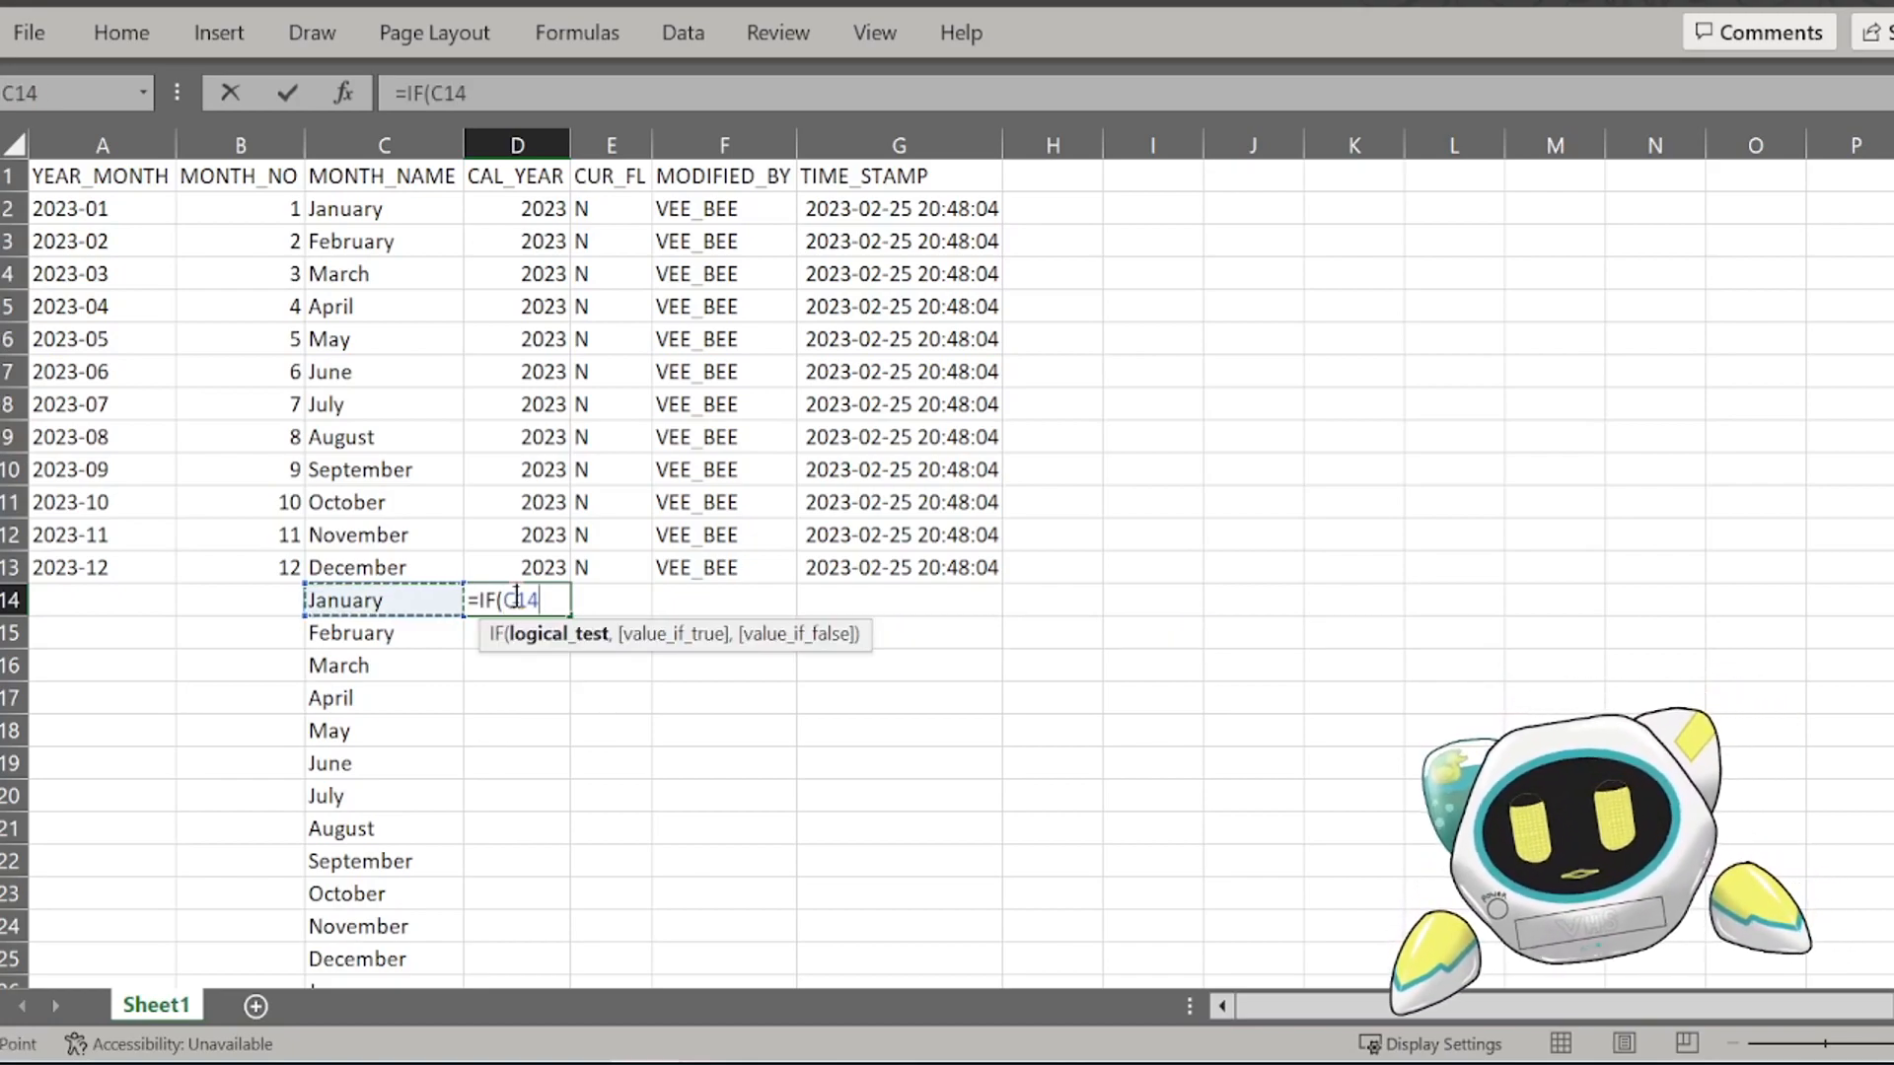
pyautogui.write('="Janu')
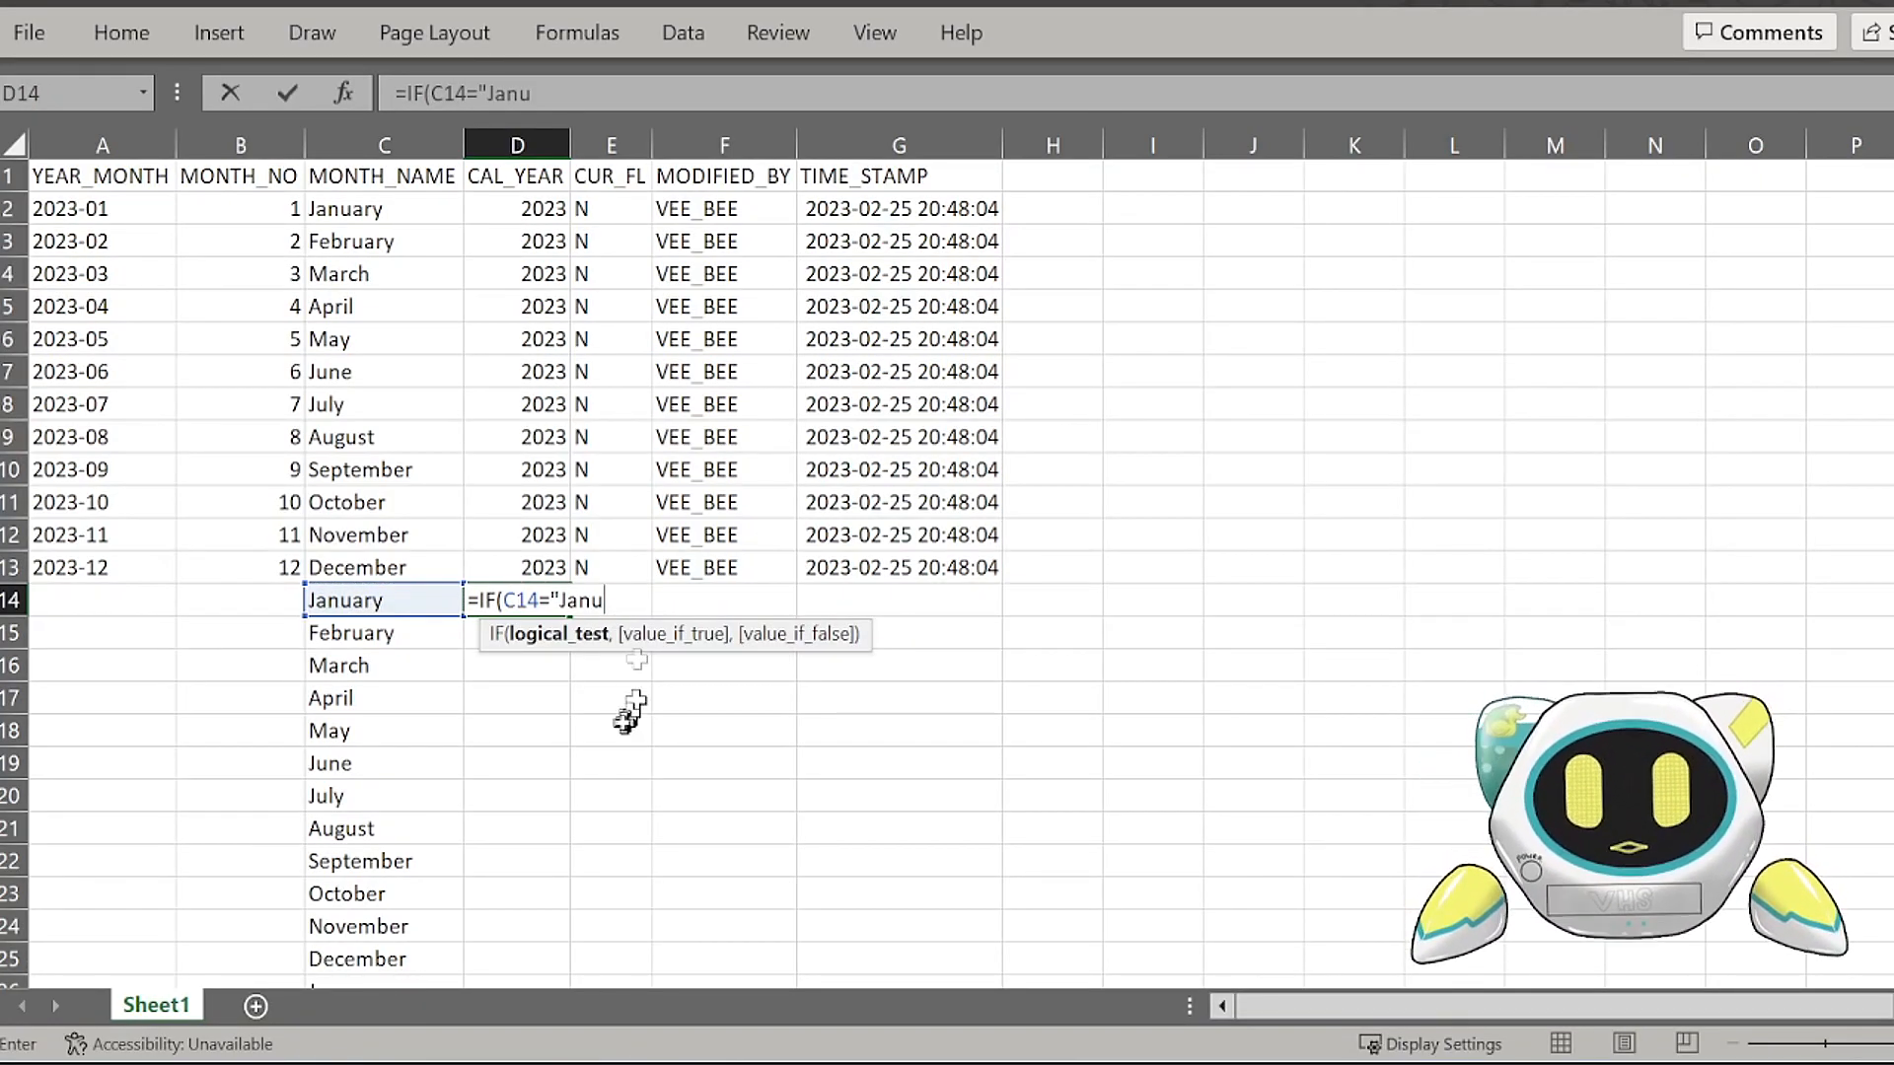
pyautogui.write('ary",')
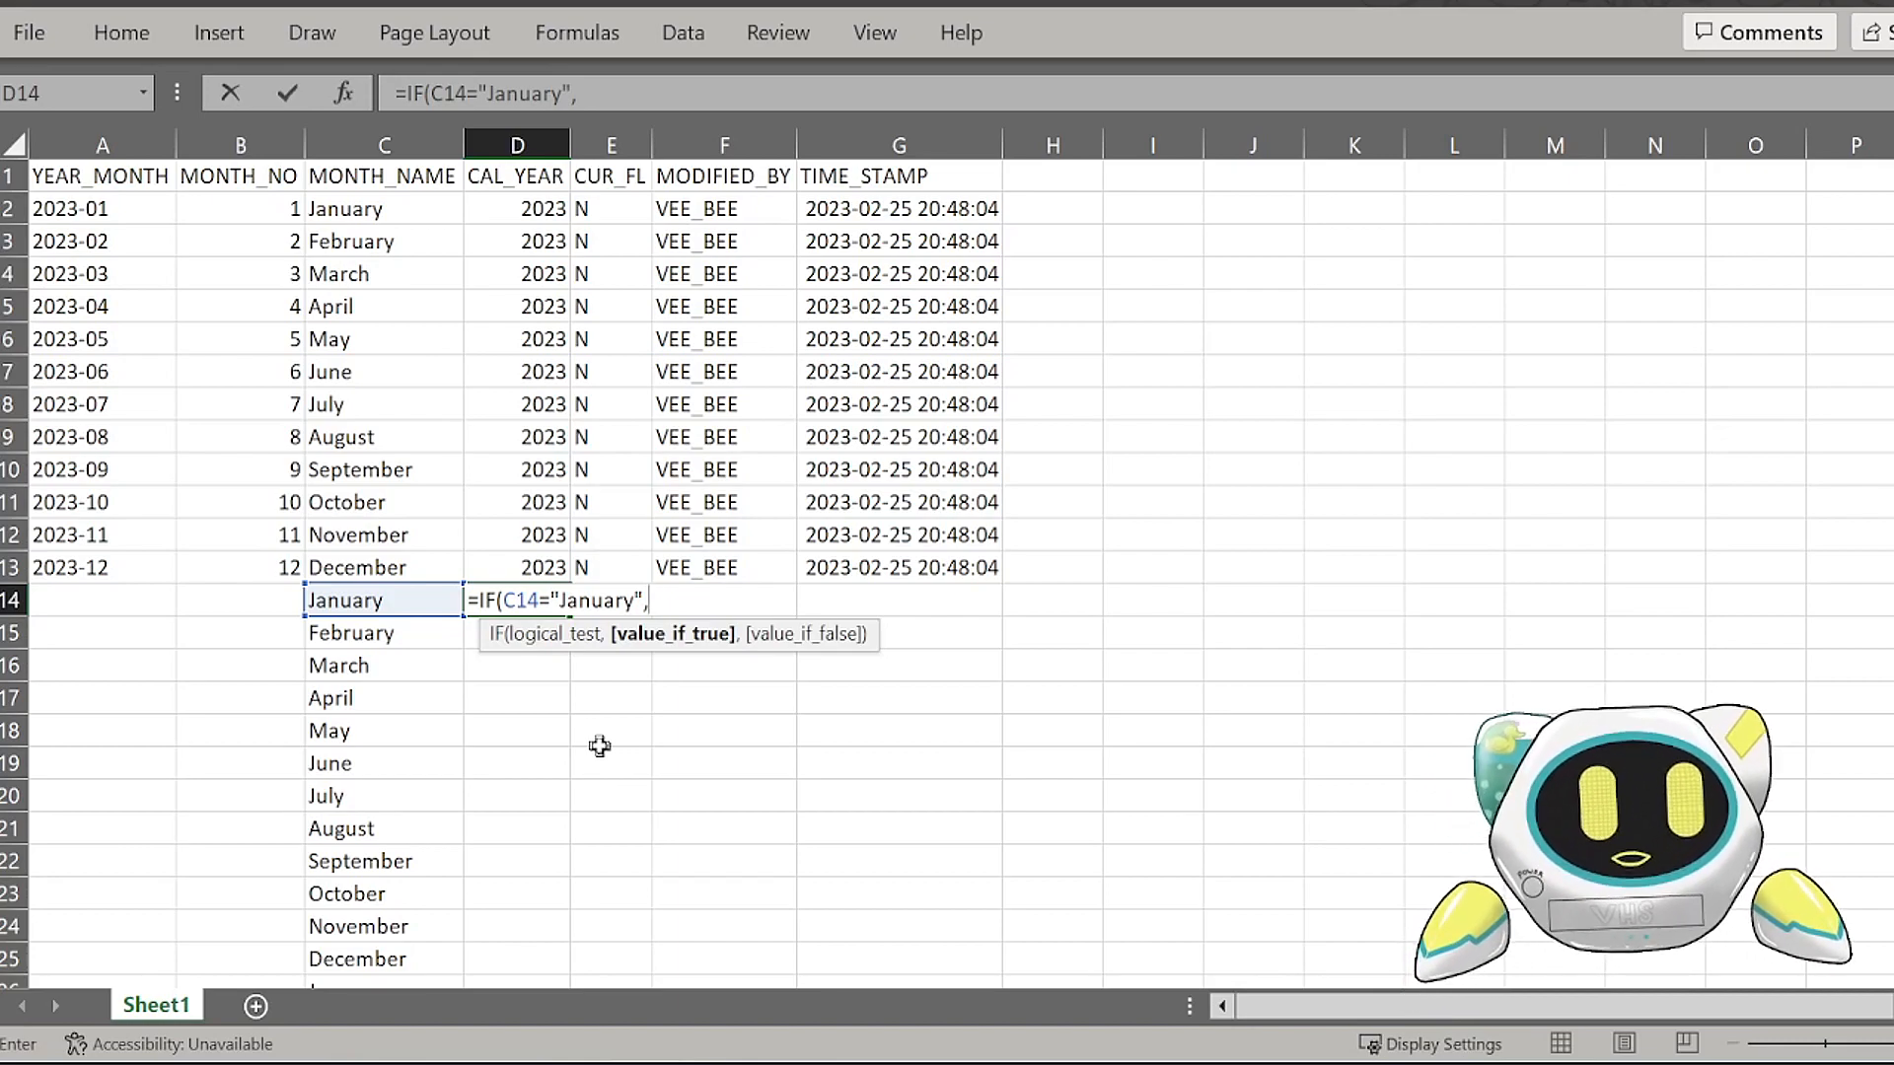
pyautogui.press('Up')
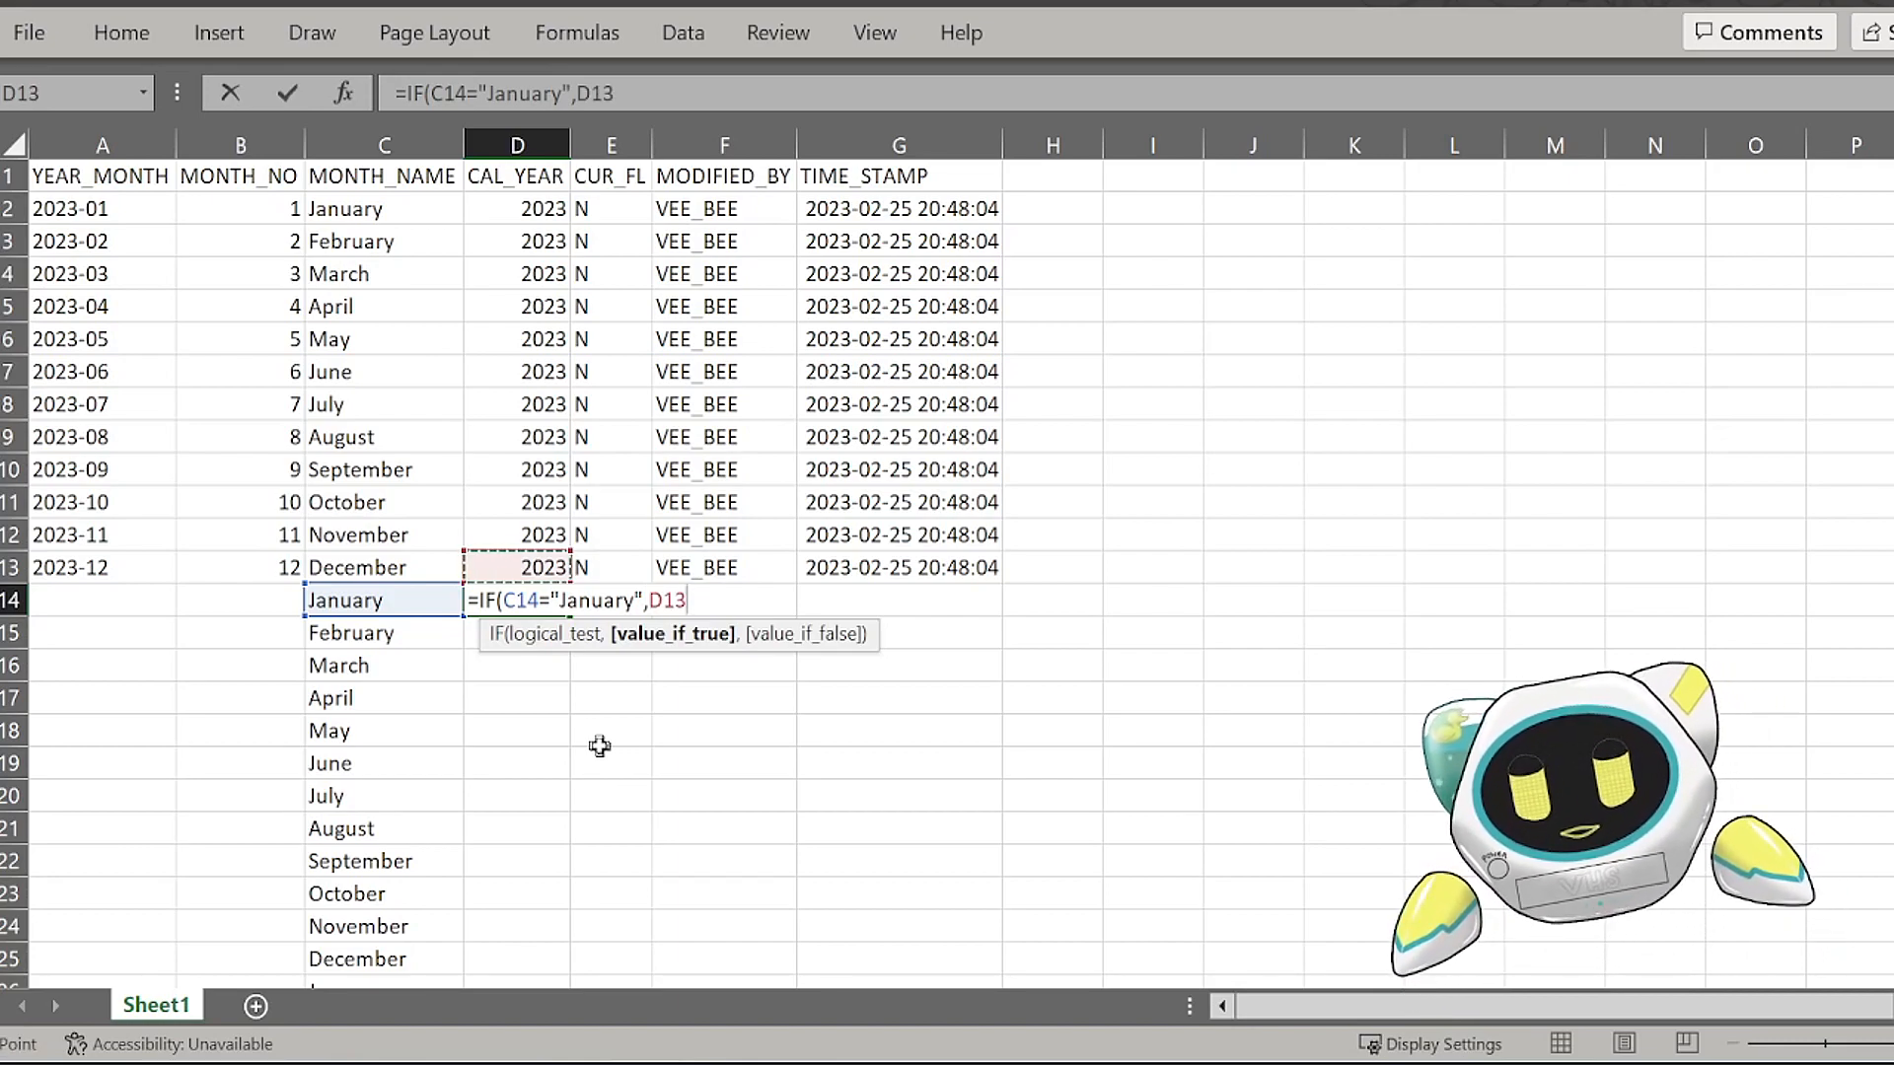
pyautogui.write('+1,')
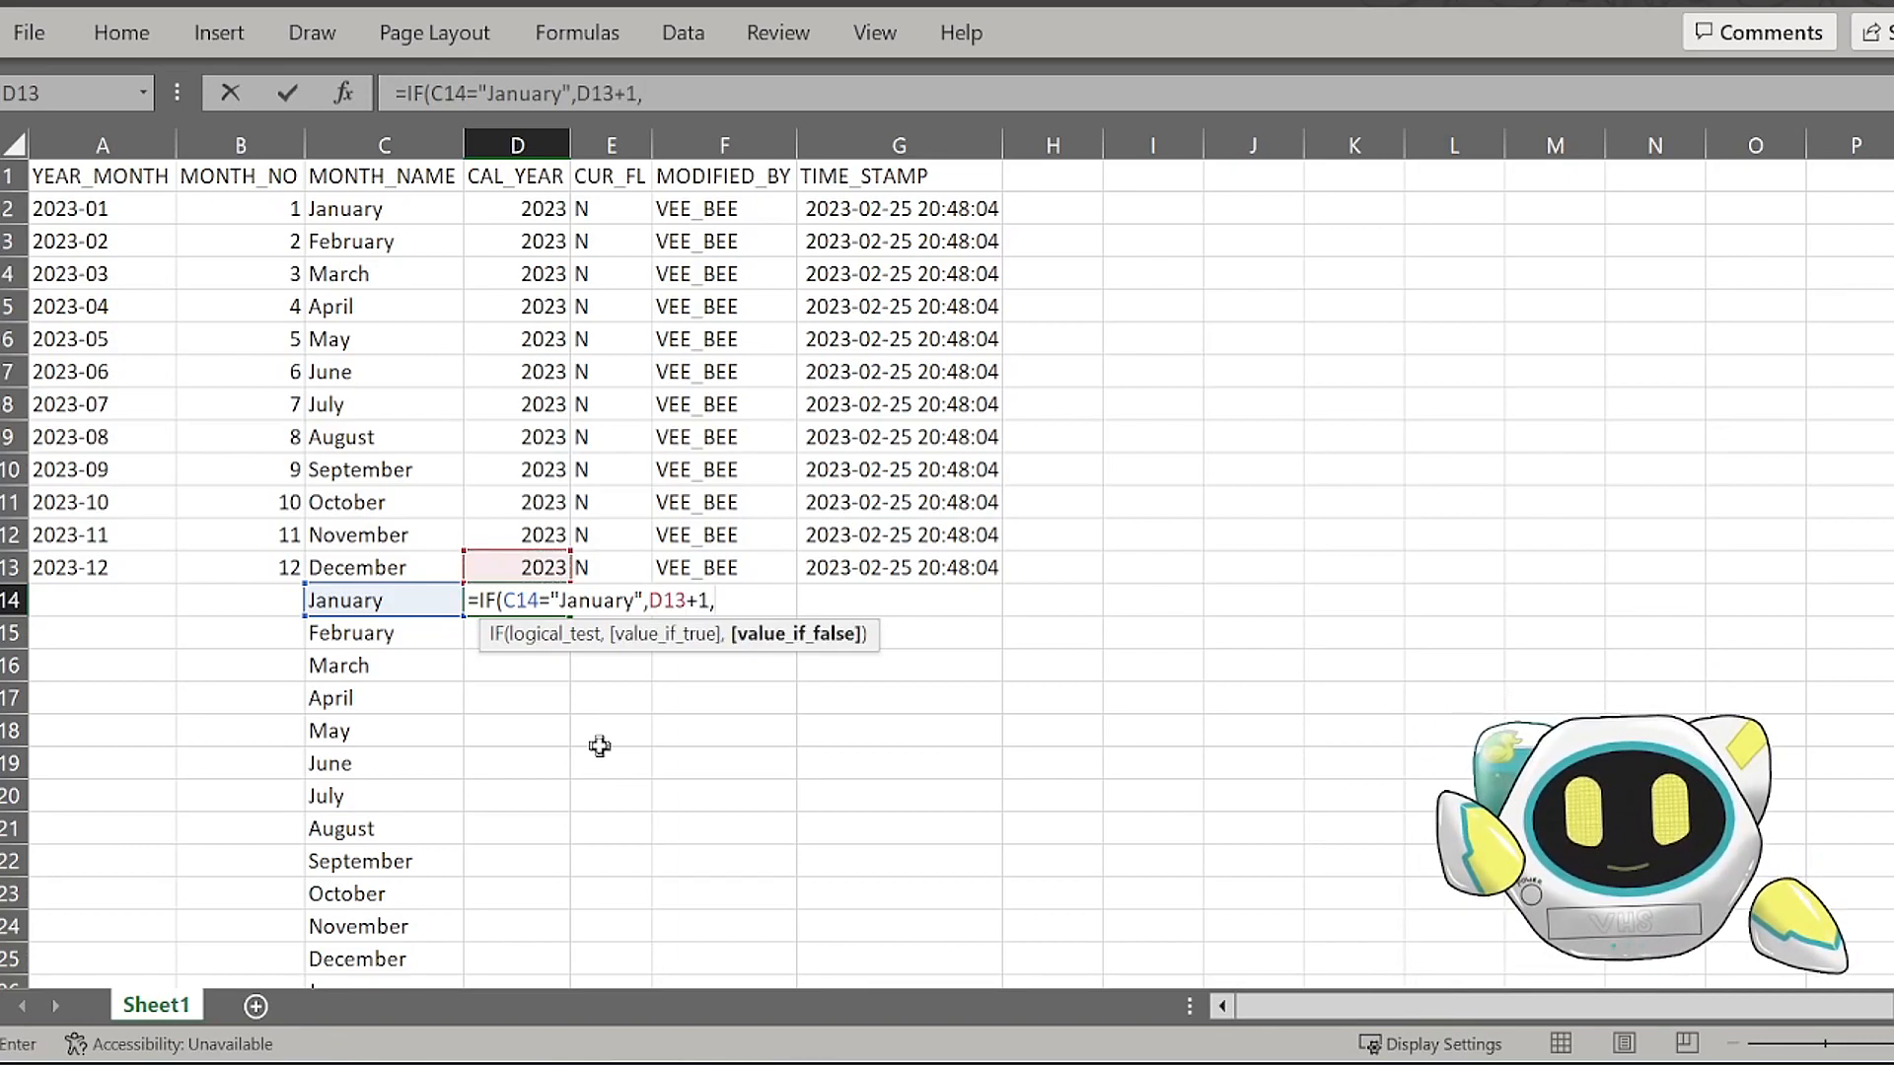
pyautogui.press('Up')
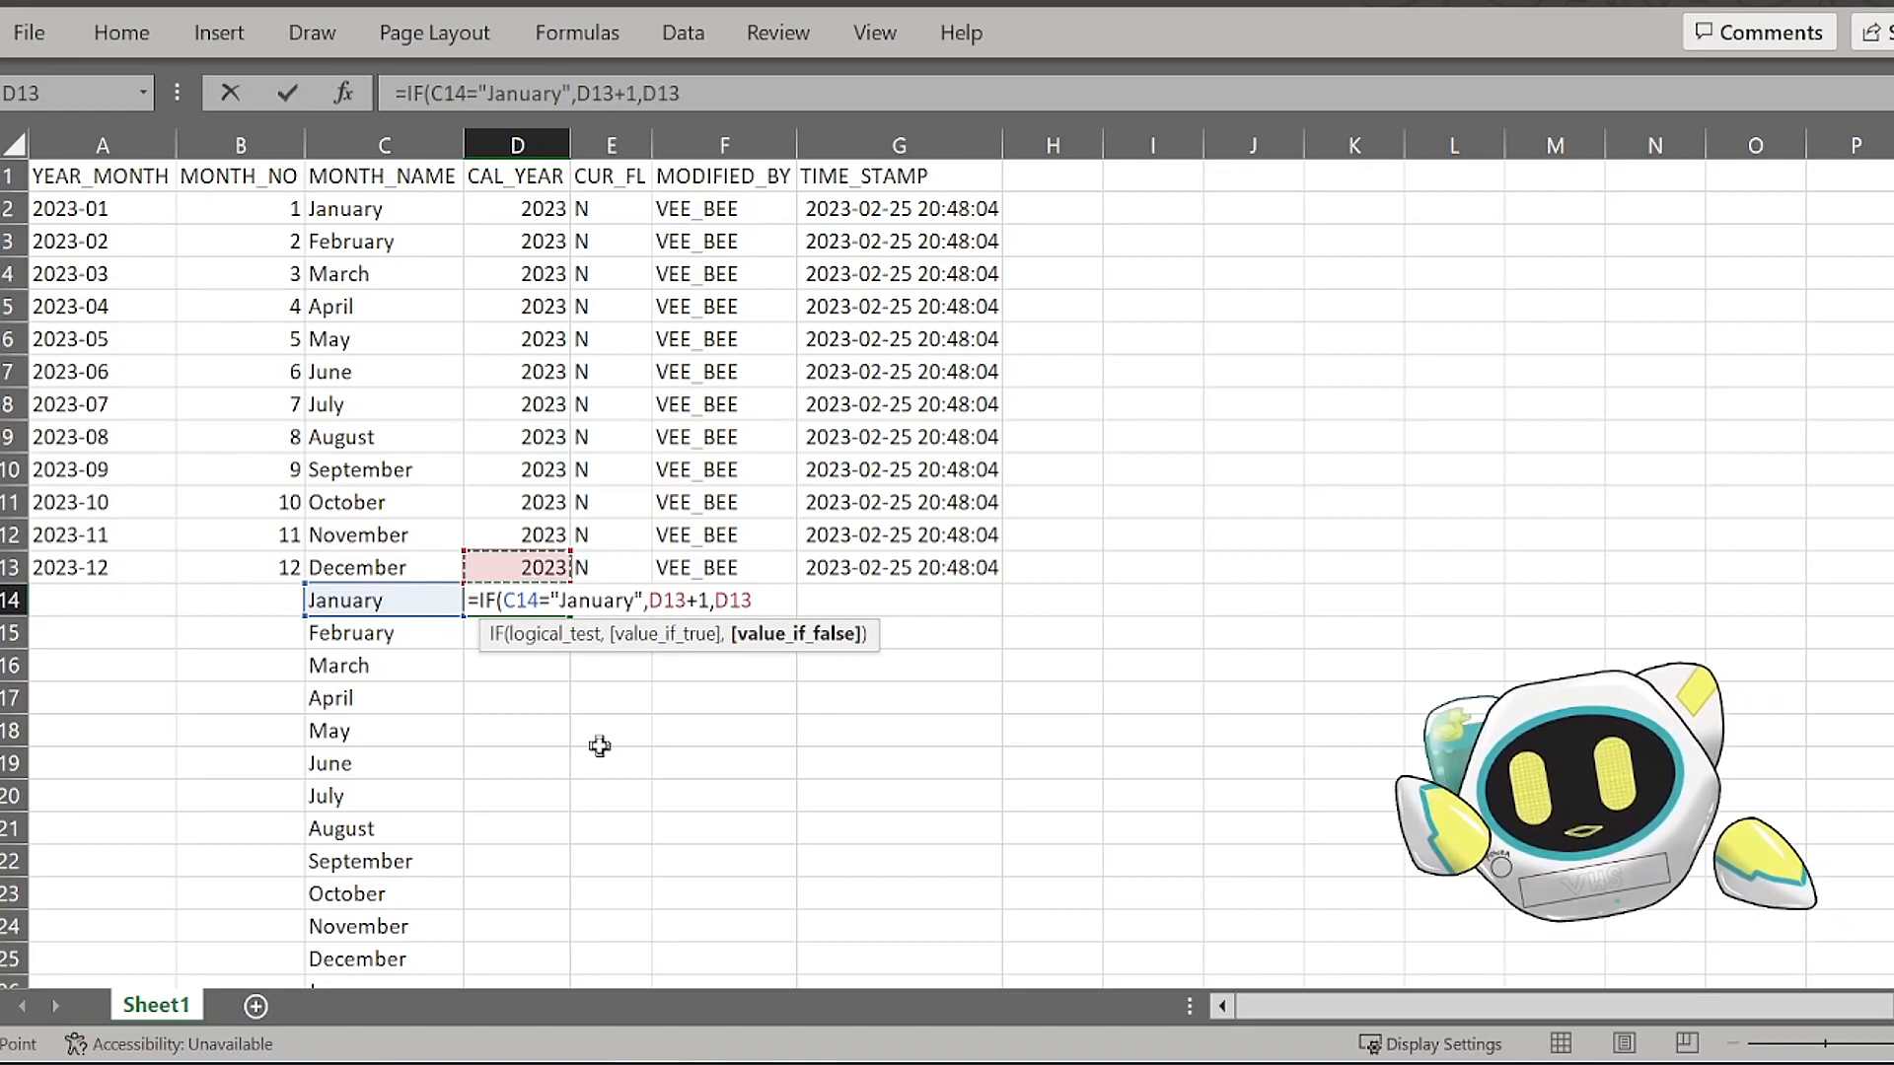
pyautogui.press('Return')
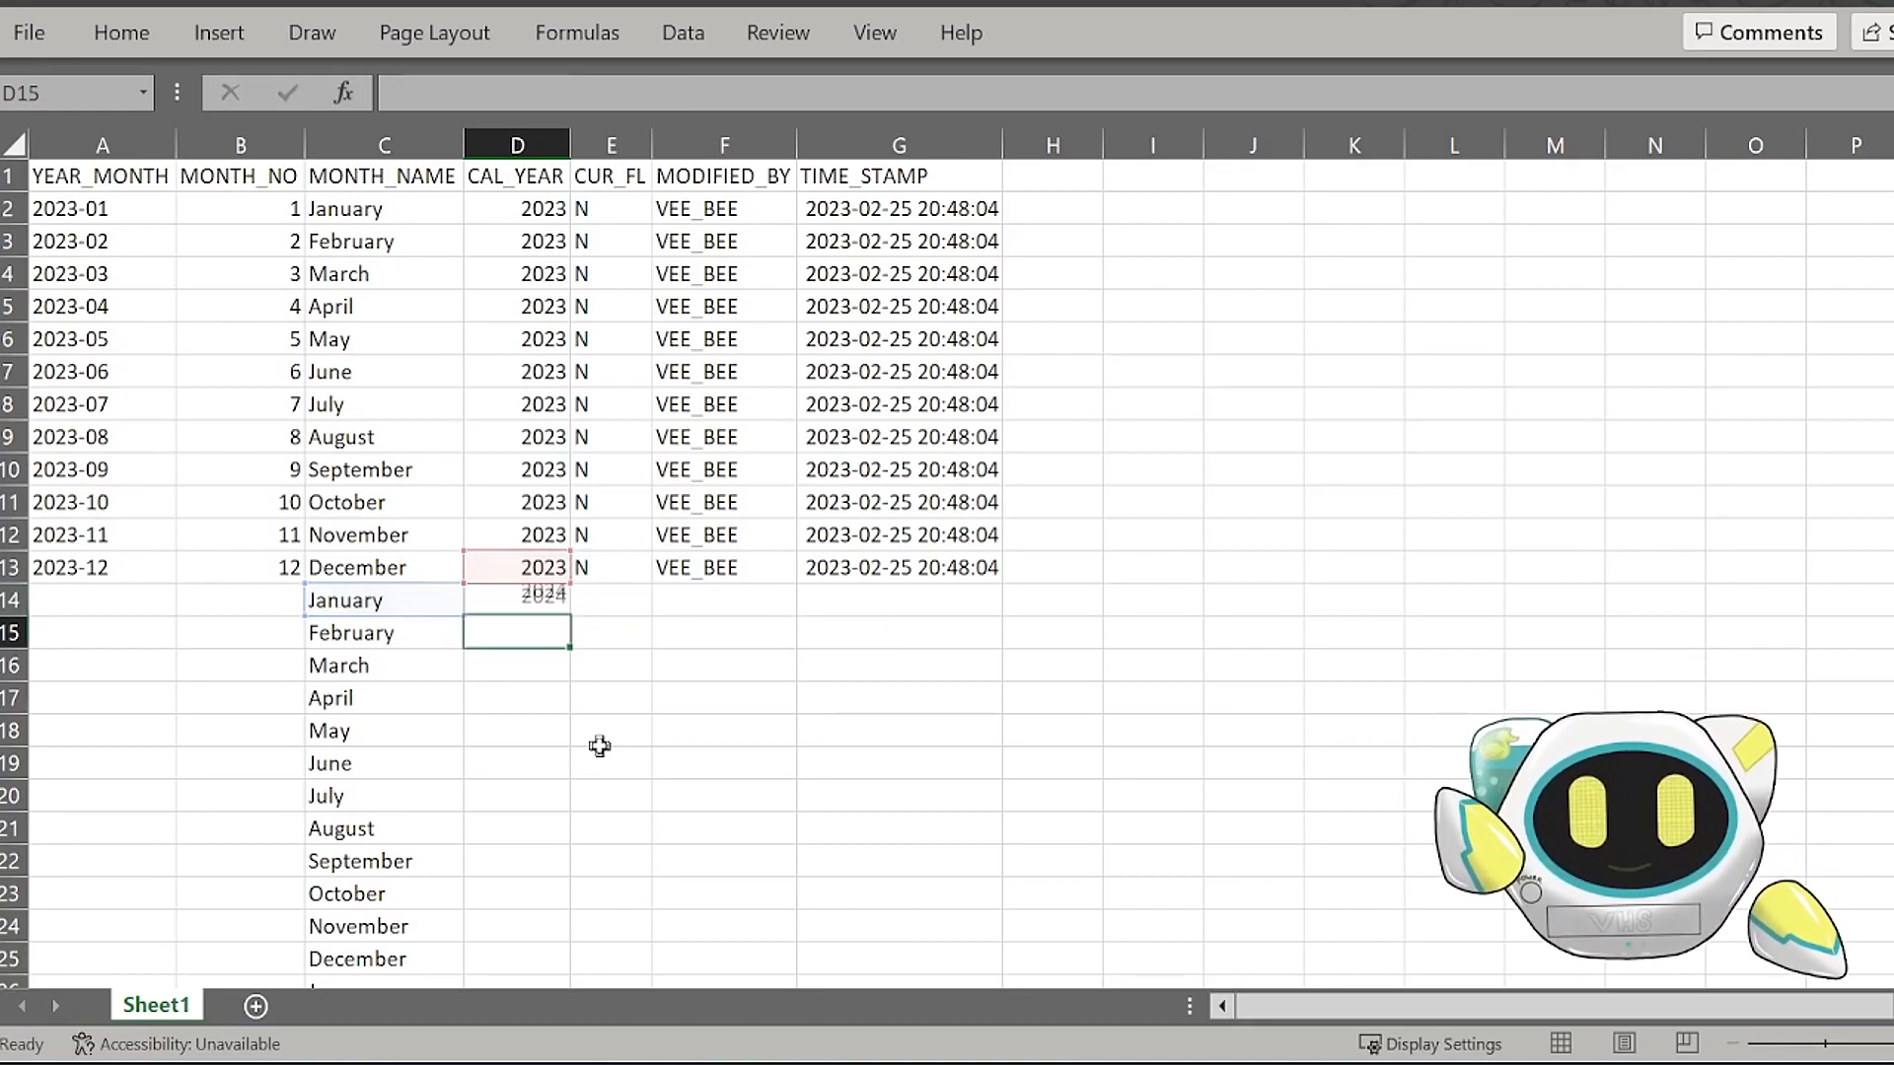
pyautogui.click(1392, 555)
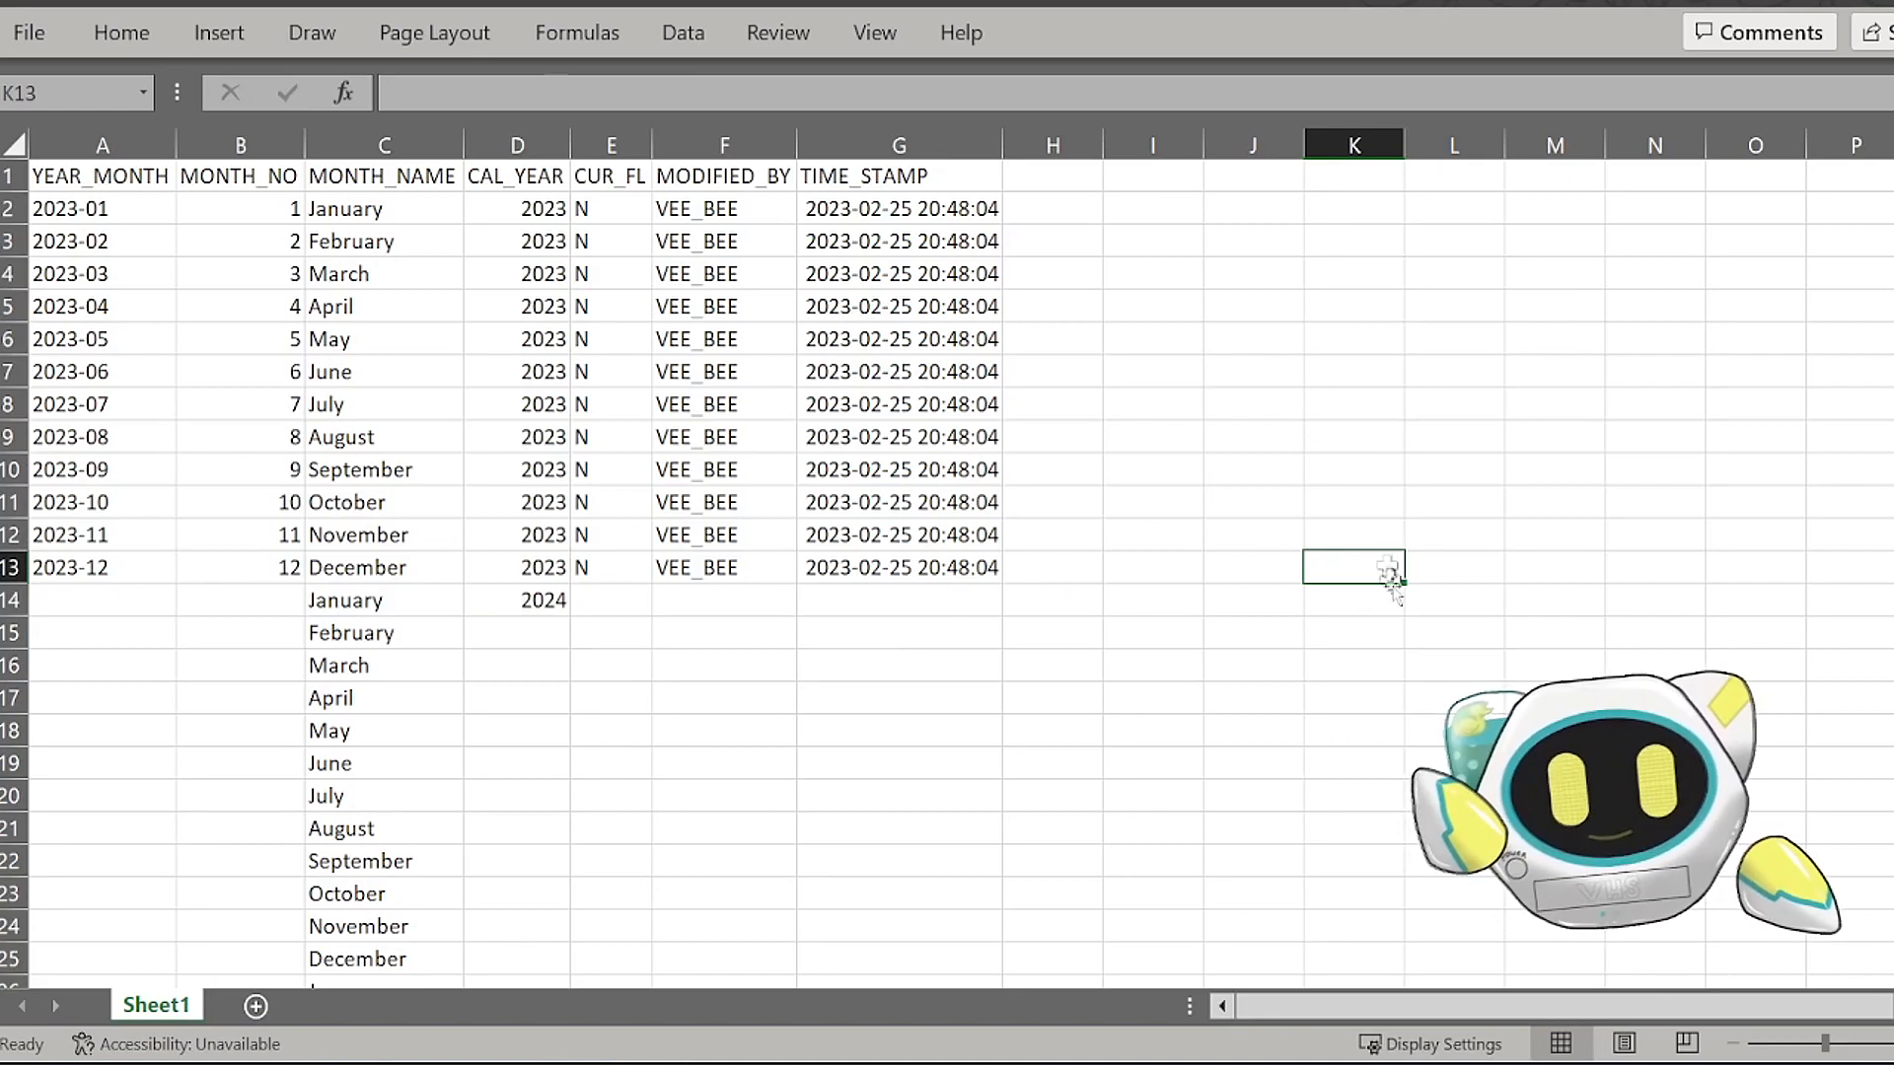
pyautogui.click(1554, 698)
pyautogui.write('1')
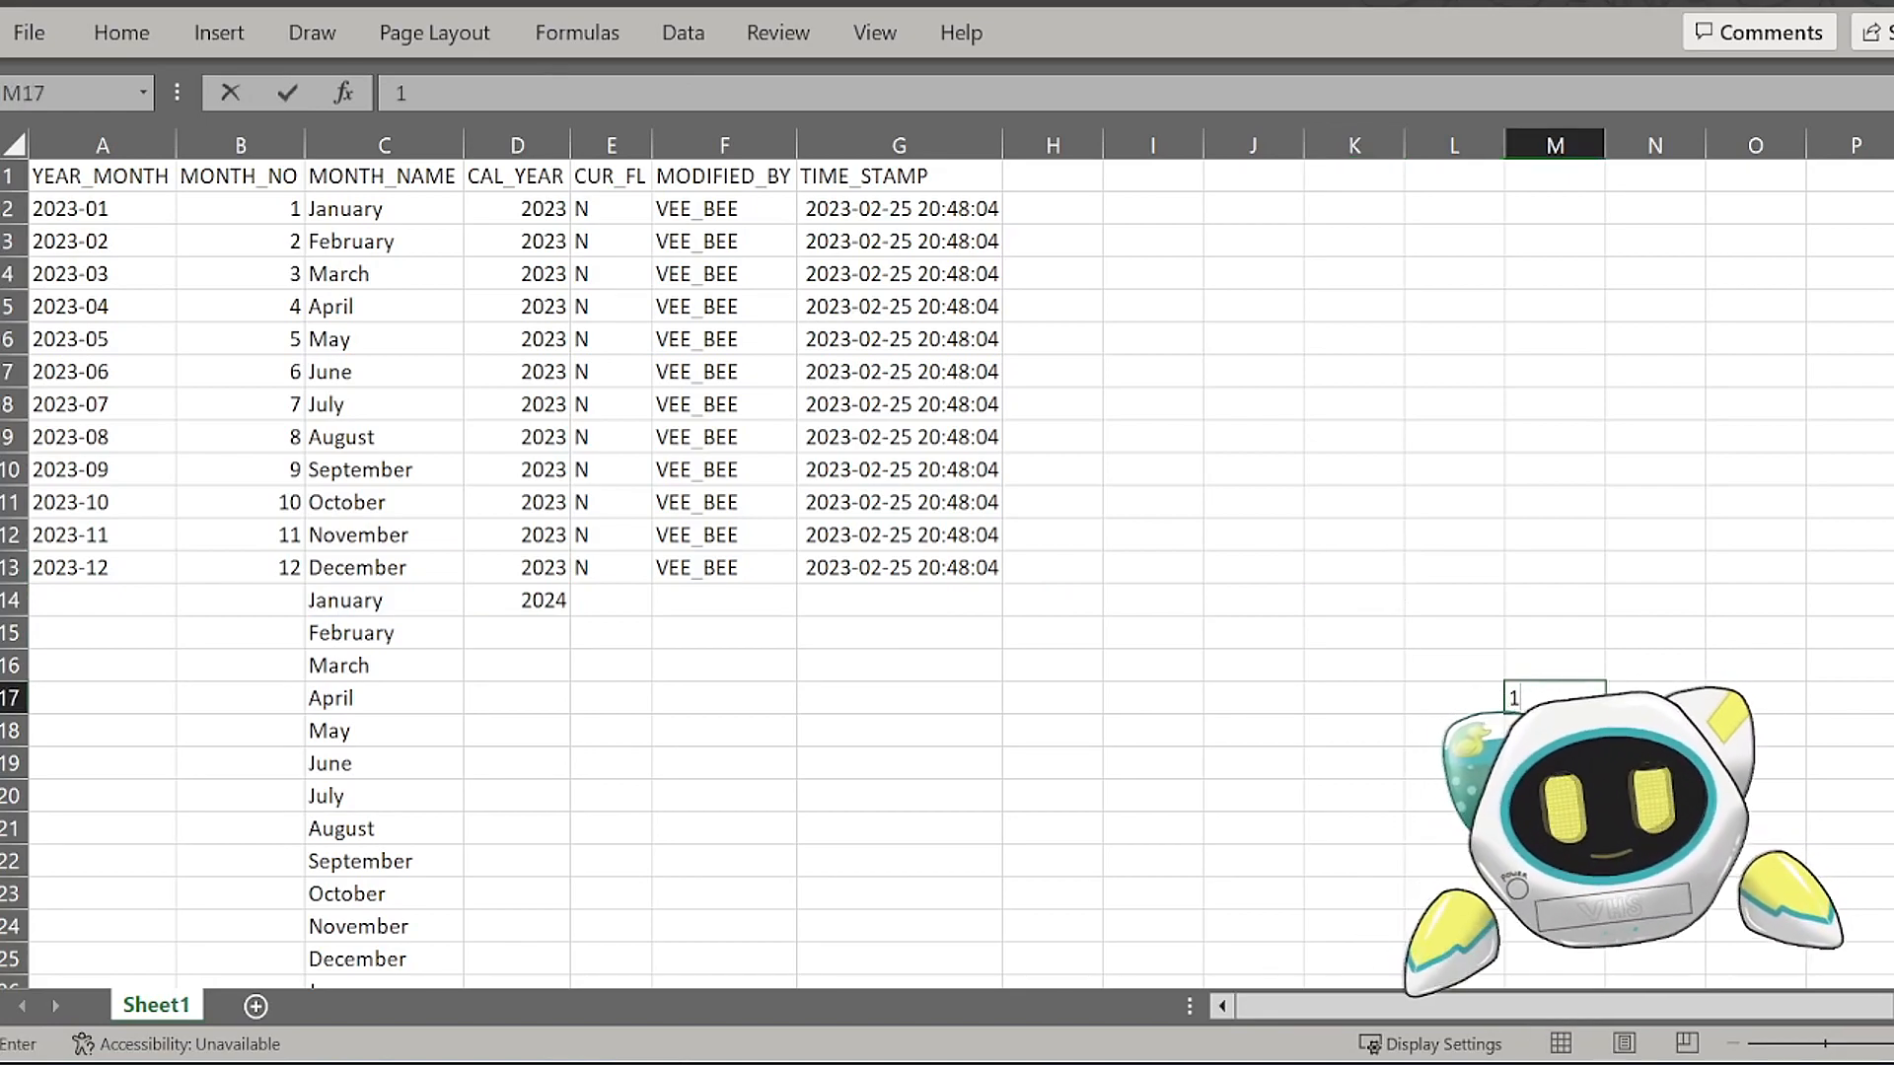
pyautogui.press('Escape')
# Step: Fill the CAL_YEAR formula from D14 down alongside all the extended month names and review the resulting years
pyautogui.click(542, 605)
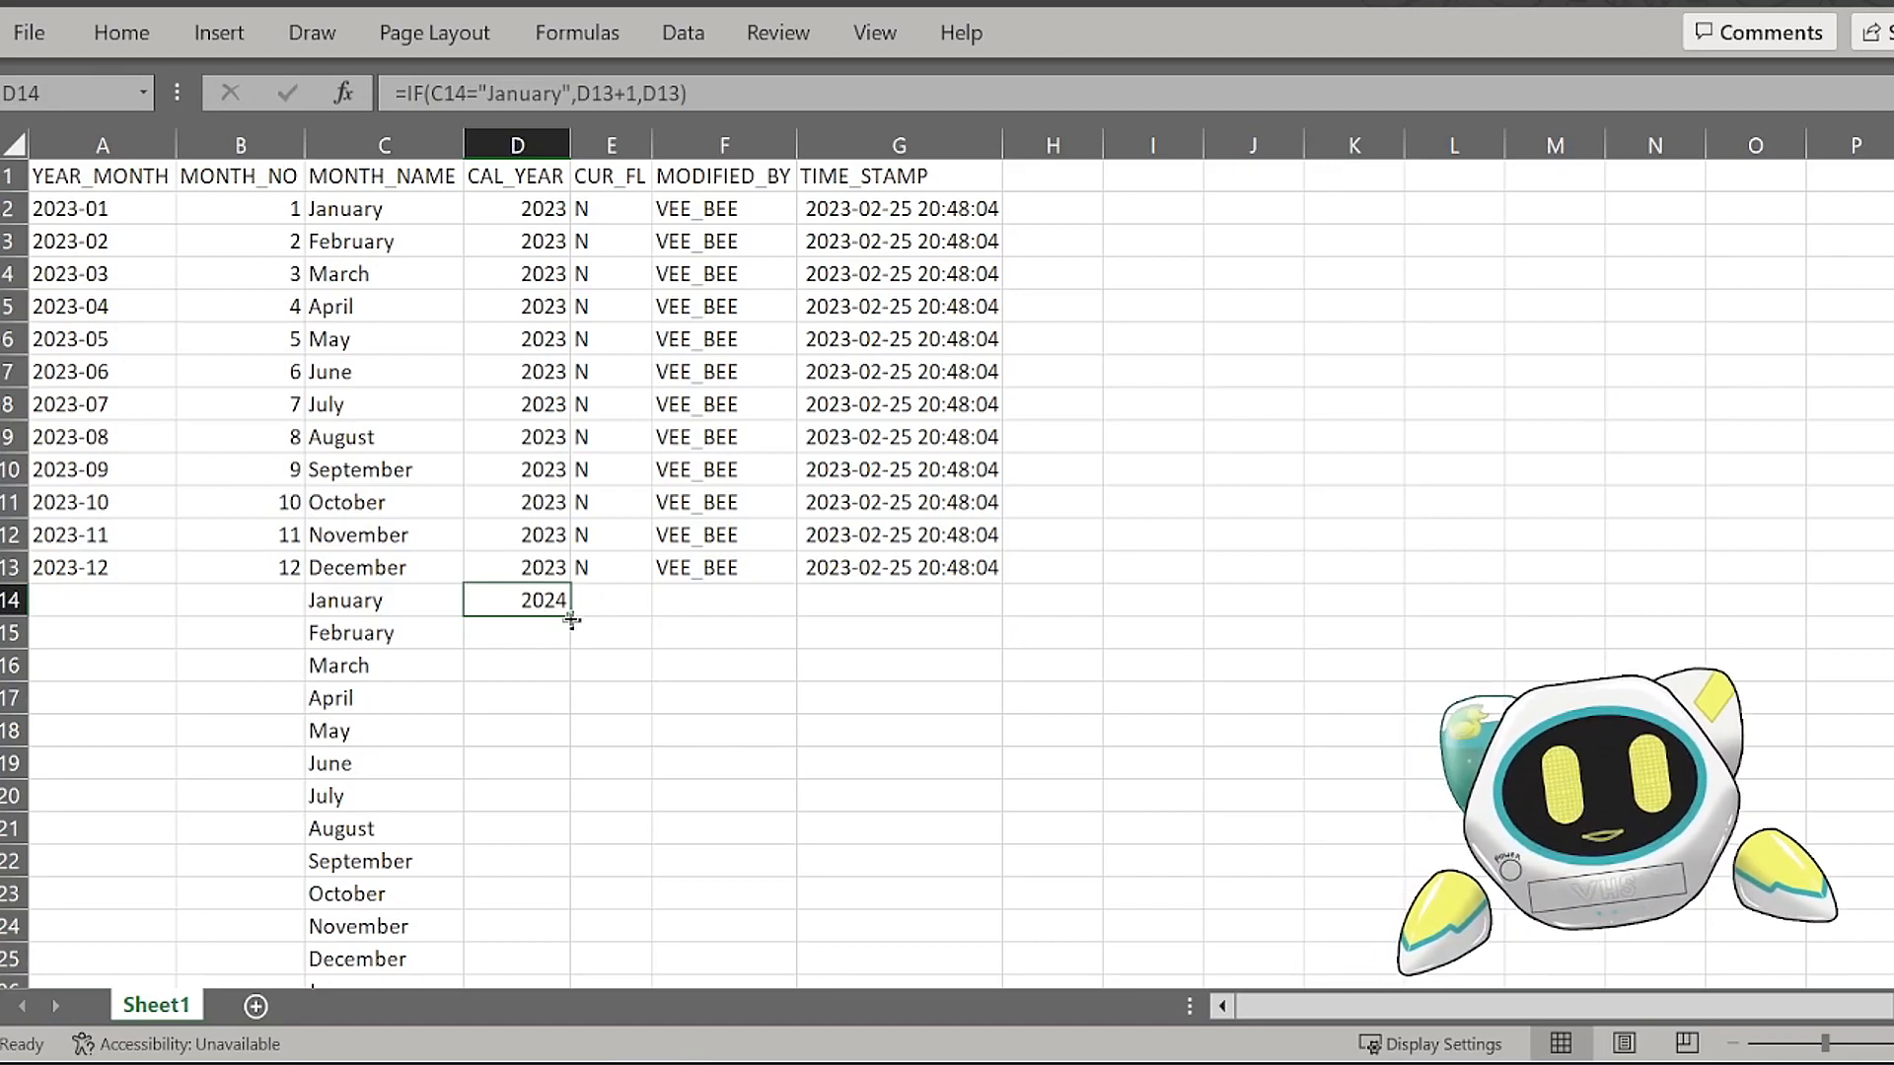
pyautogui.doubleClick(571, 617)
pyautogui.scroll(-3, 516, 627)
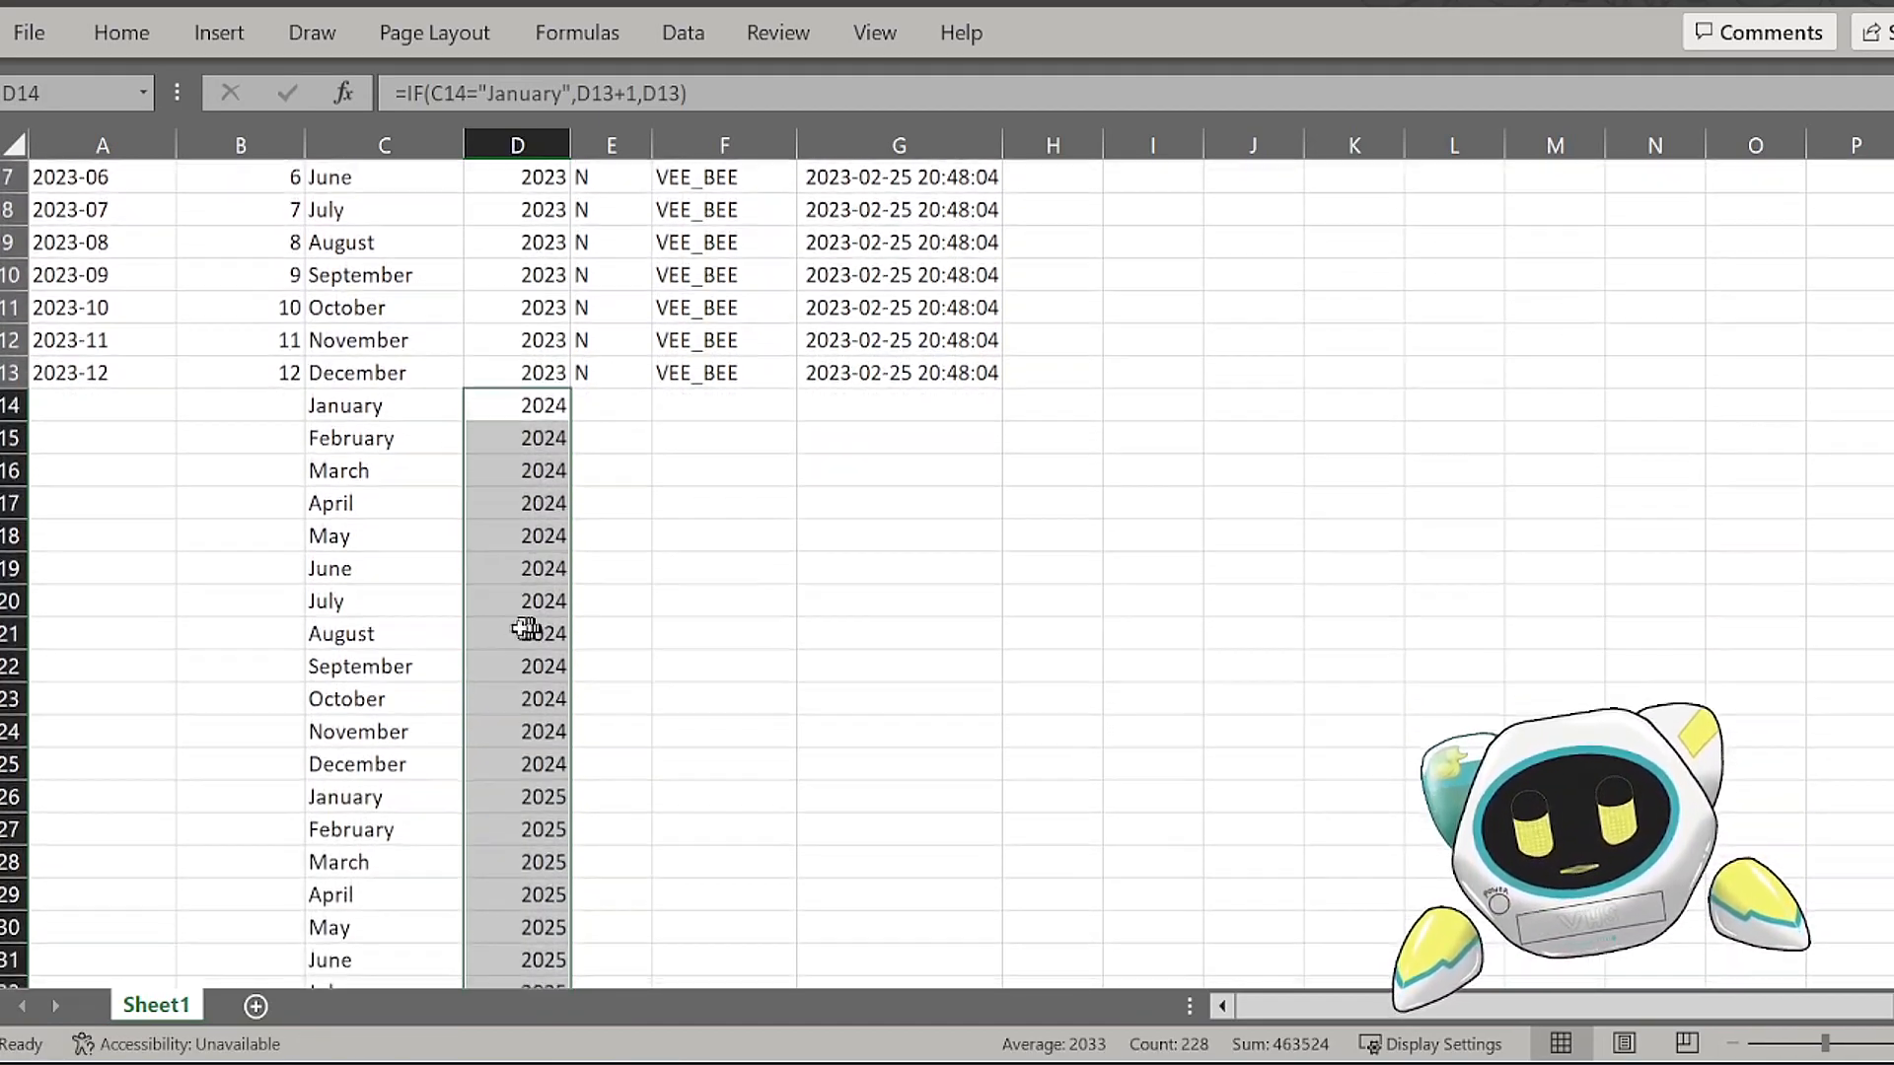
# Step: Check the CAL_YEAR values against the month names in the 2024, 2025 and 2026 rows
pyautogui.click(477, 333)
pyautogui.click(494, 299)
pyautogui.moveTo(494, 298); pyautogui.dragTo(516, 636)
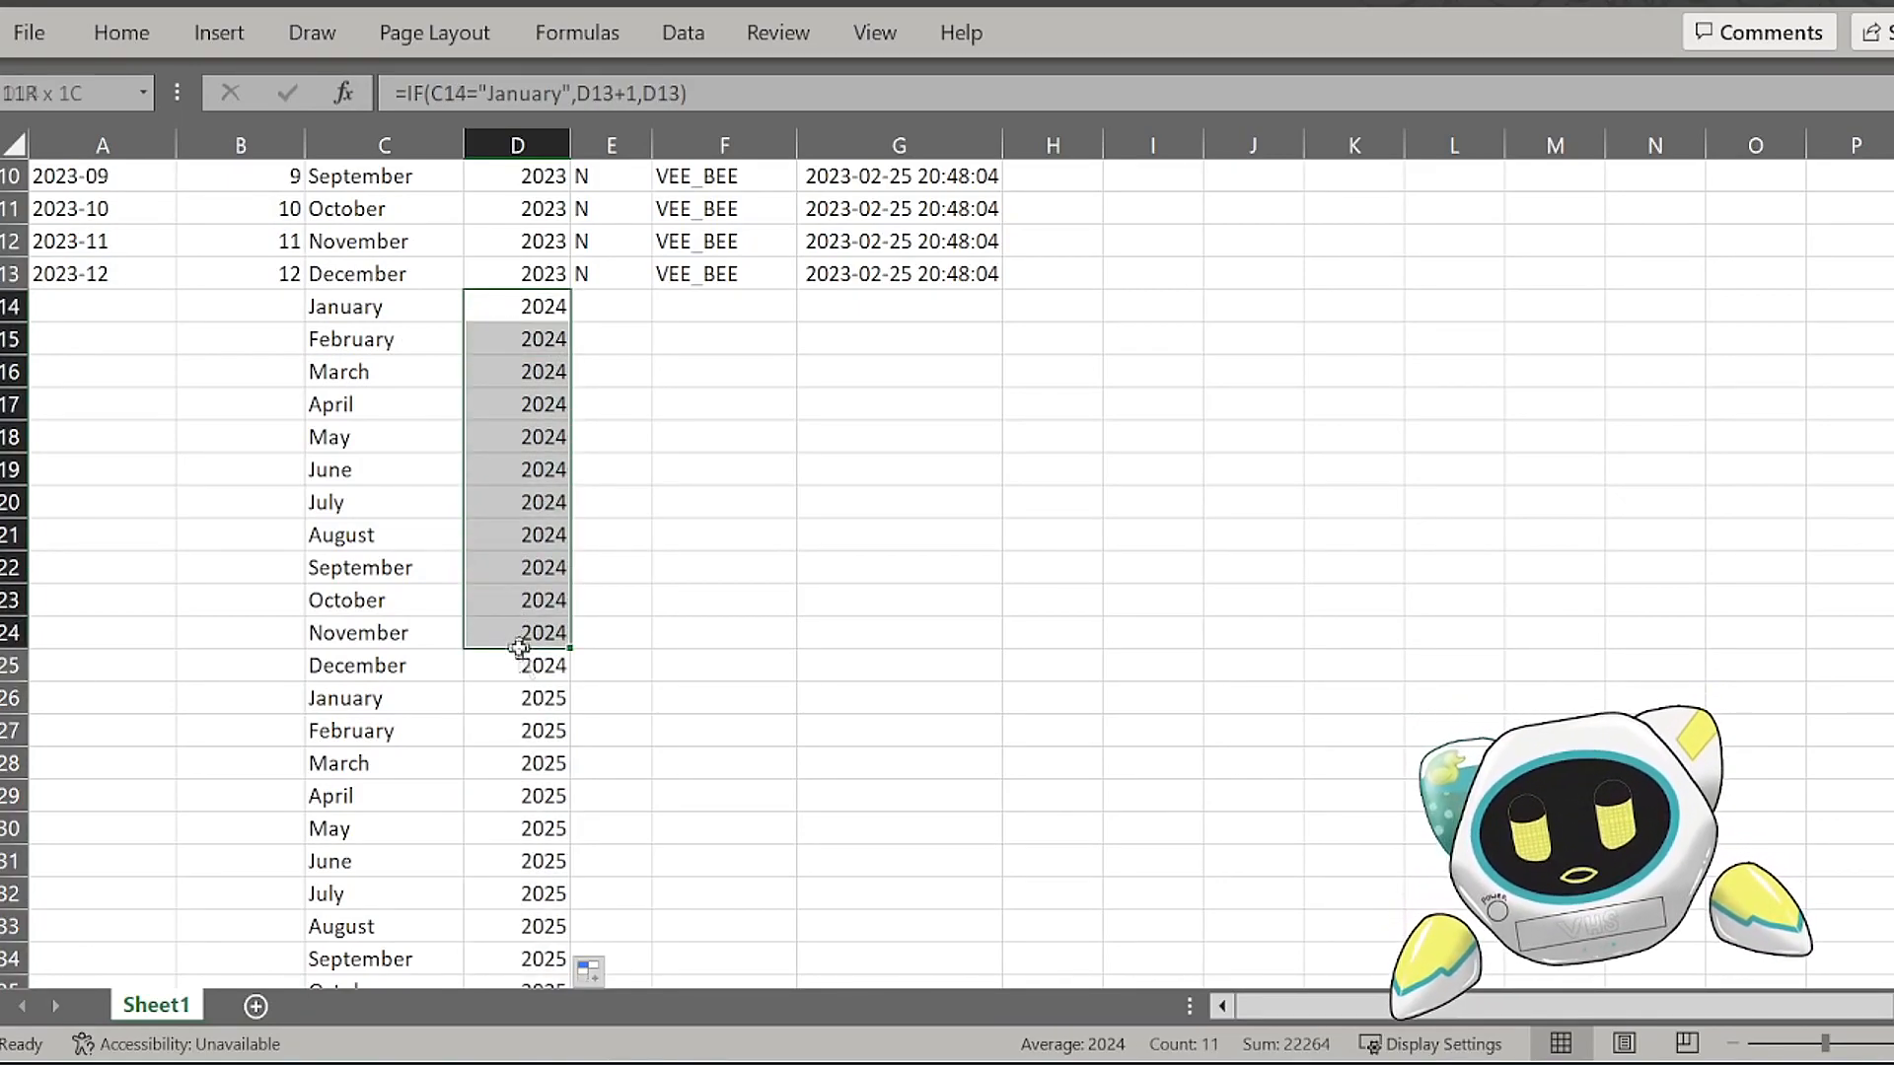
pyautogui.click(389, 702)
pyautogui.moveTo(431, 705); pyautogui.dragTo(502, 705)
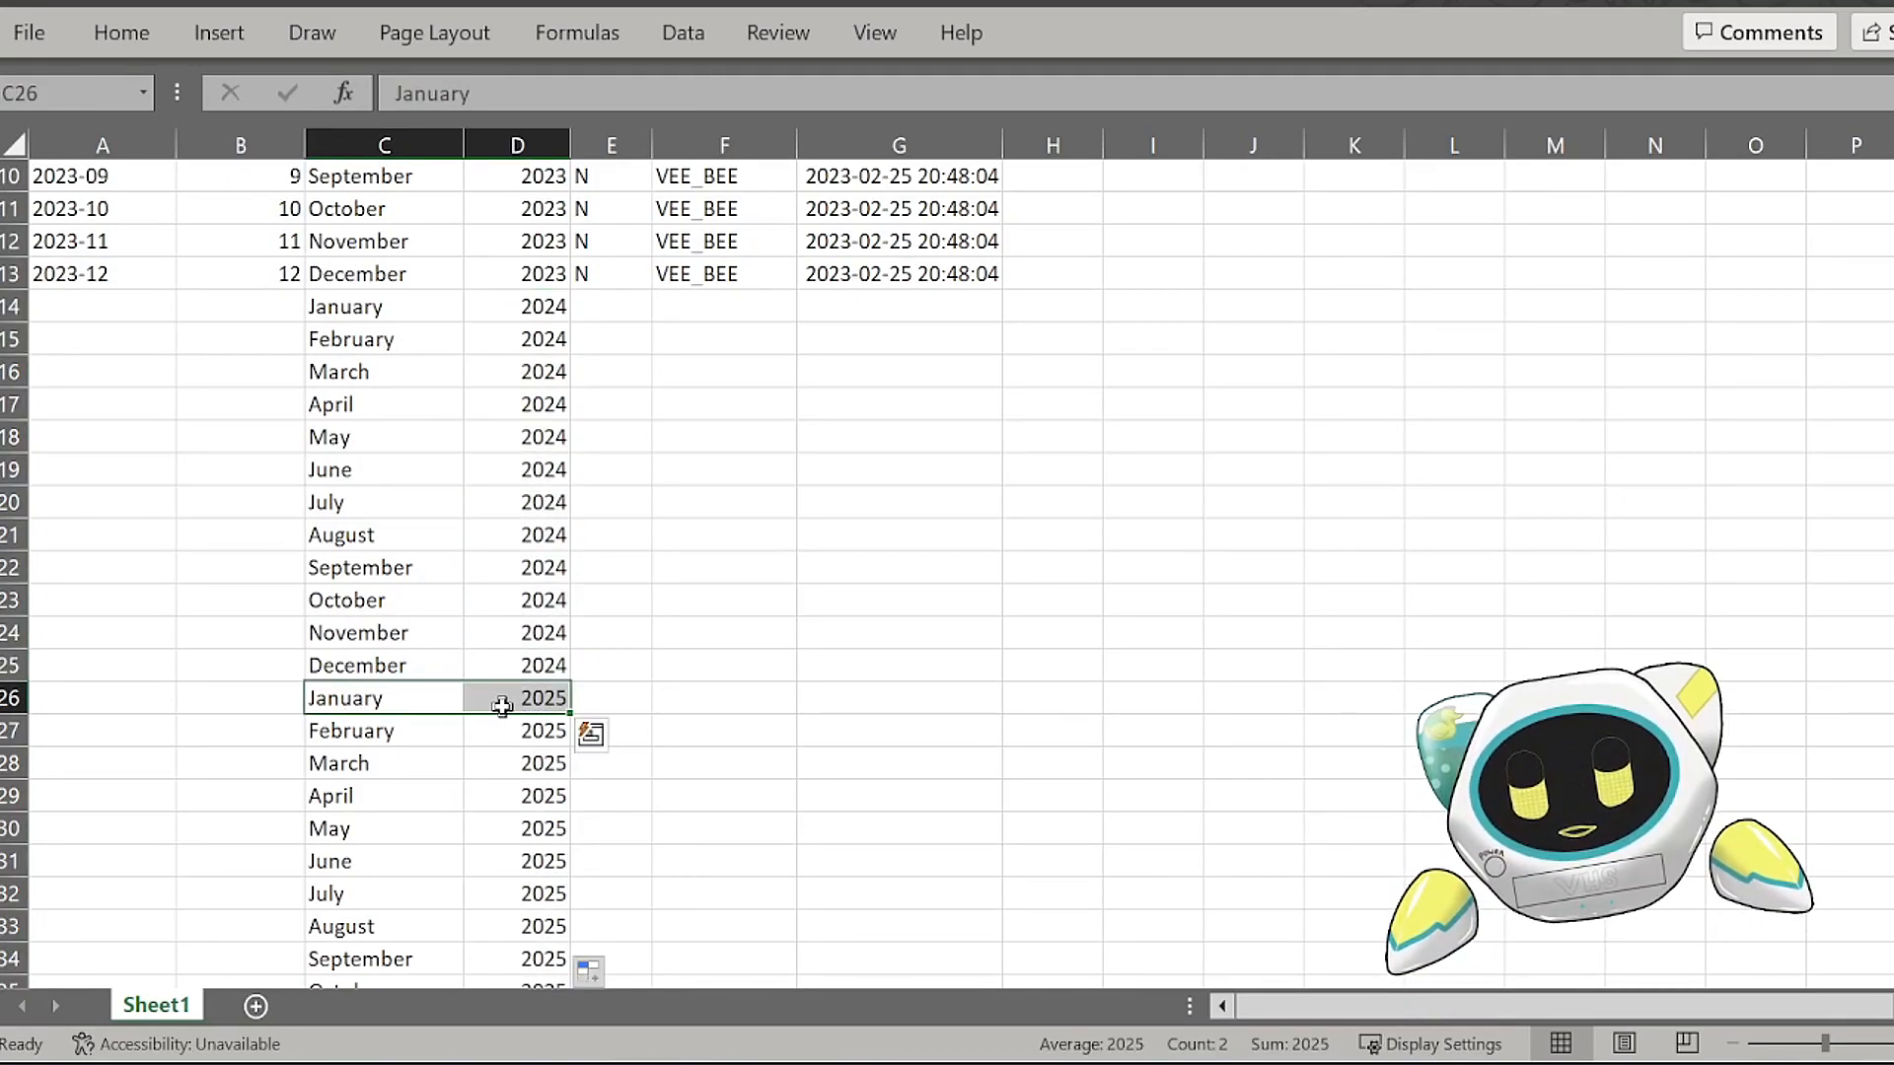
pyautogui.scroll(-3, 493, 700)
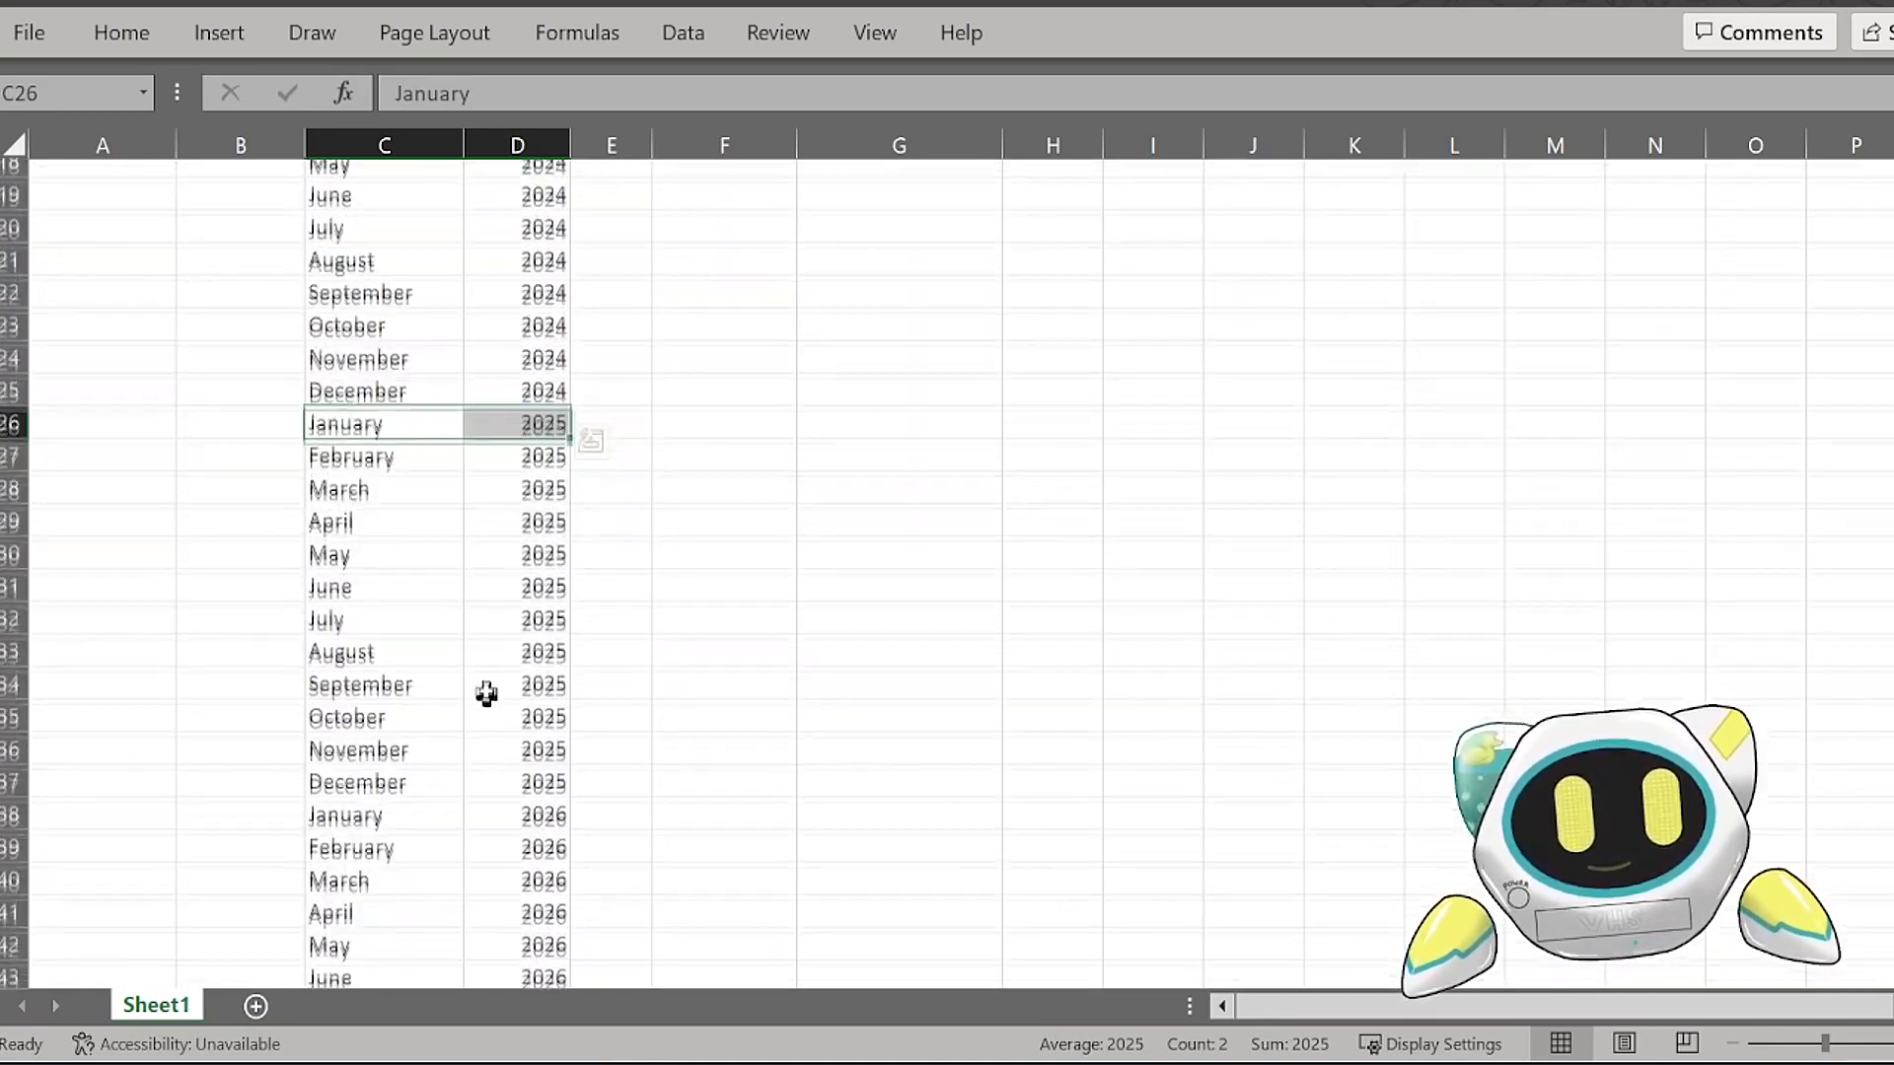
pyautogui.click(401, 435)
pyautogui.click(416, 410)
pyautogui.moveTo(415, 409); pyautogui.dragTo(504, 758)
pyautogui.scroll(-1, 465, 693)
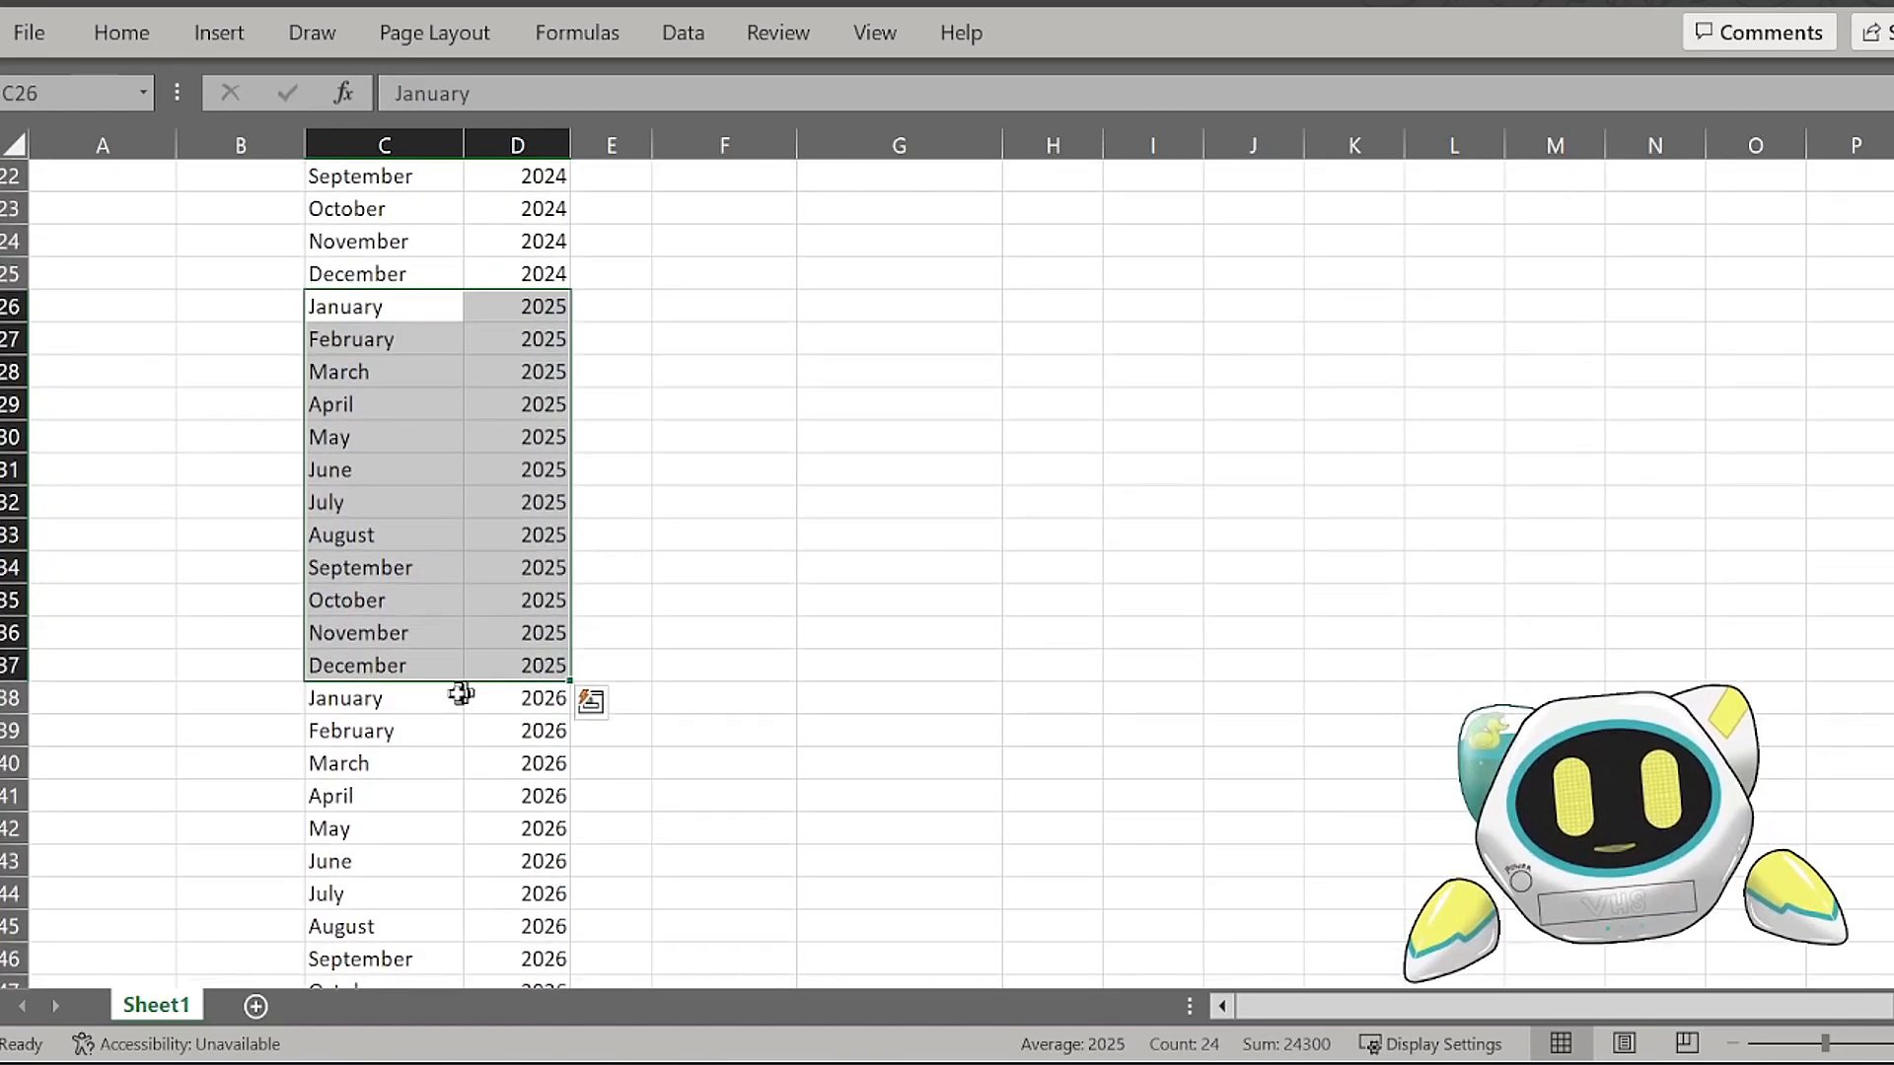
pyautogui.moveTo(424, 697); pyautogui.dragTo(473, 701)
pyautogui.scroll(7, 494, 754)
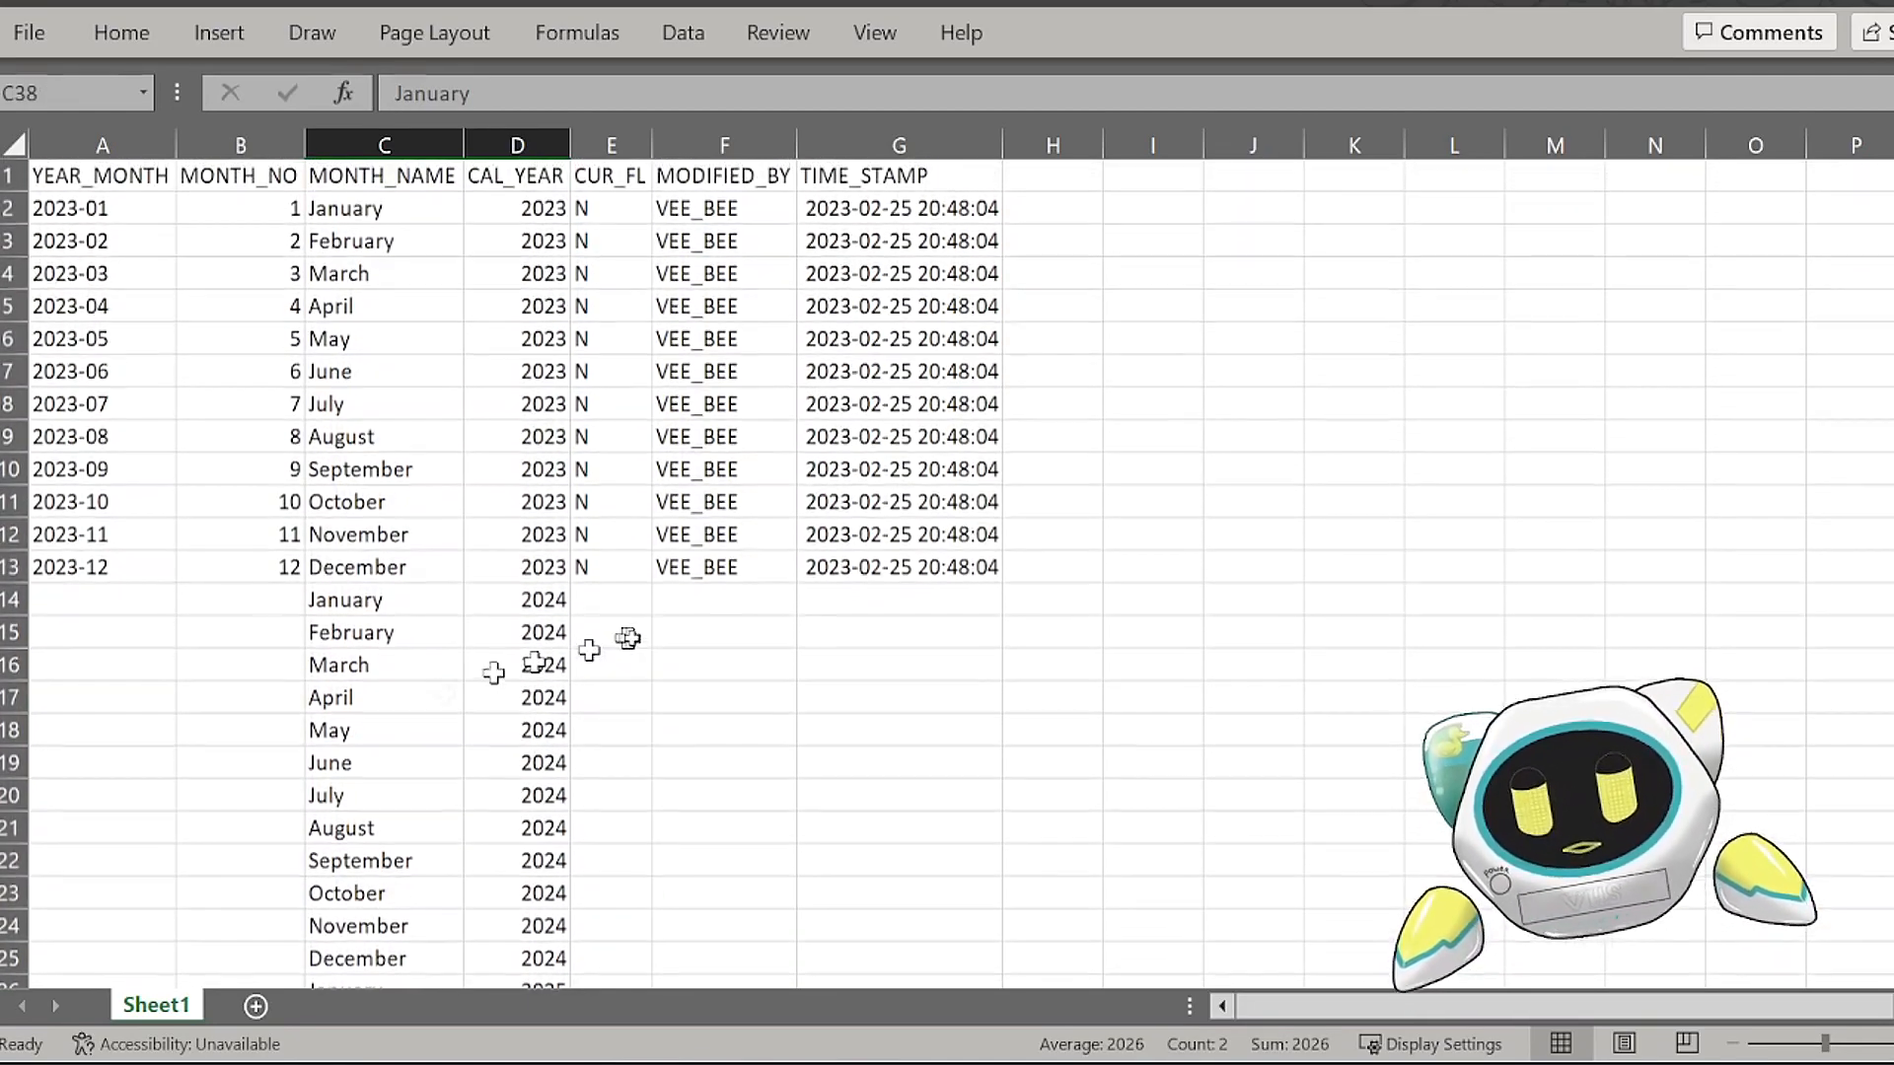
# Step: Fill the CUR_FL value N from E13 down alongside all the extended month rows
pyautogui.click(617, 633)
pyautogui.click(603, 566)
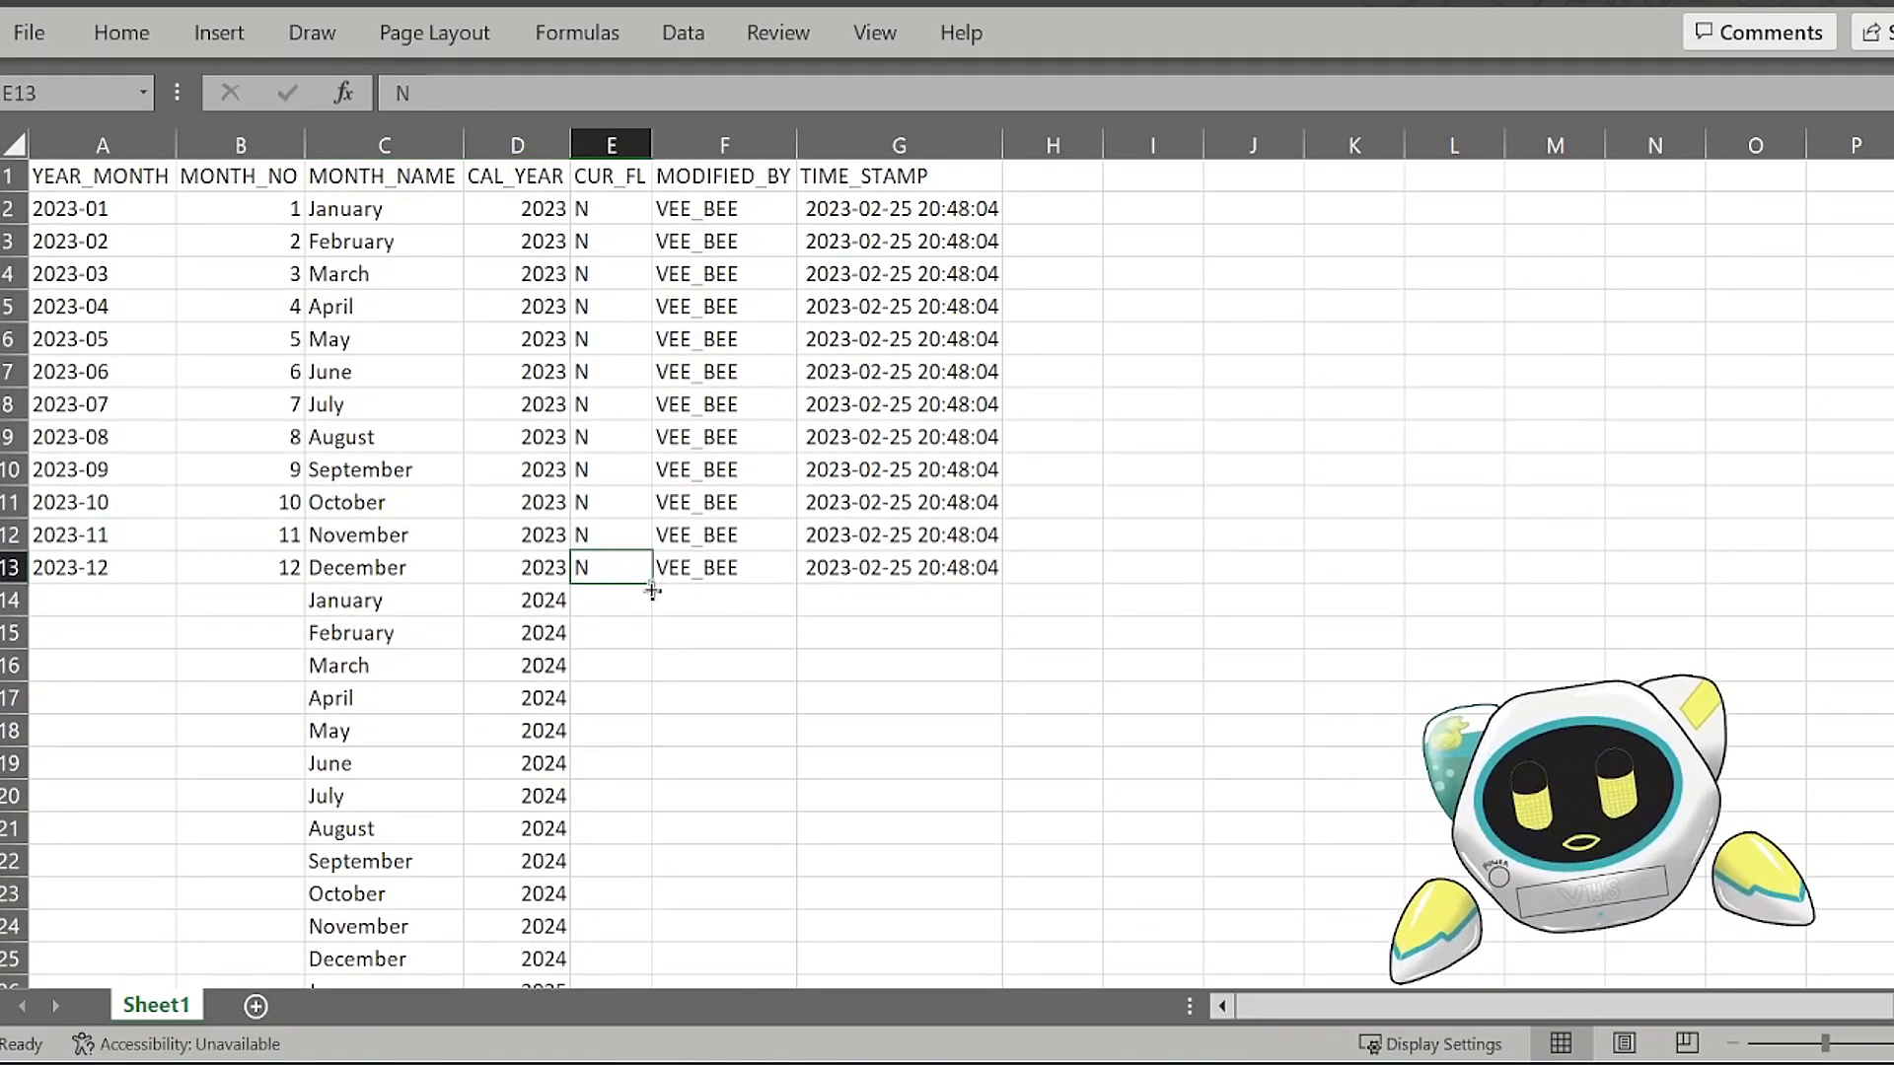
pyautogui.doubleClick(652, 590)
pyautogui.click(630, 604)
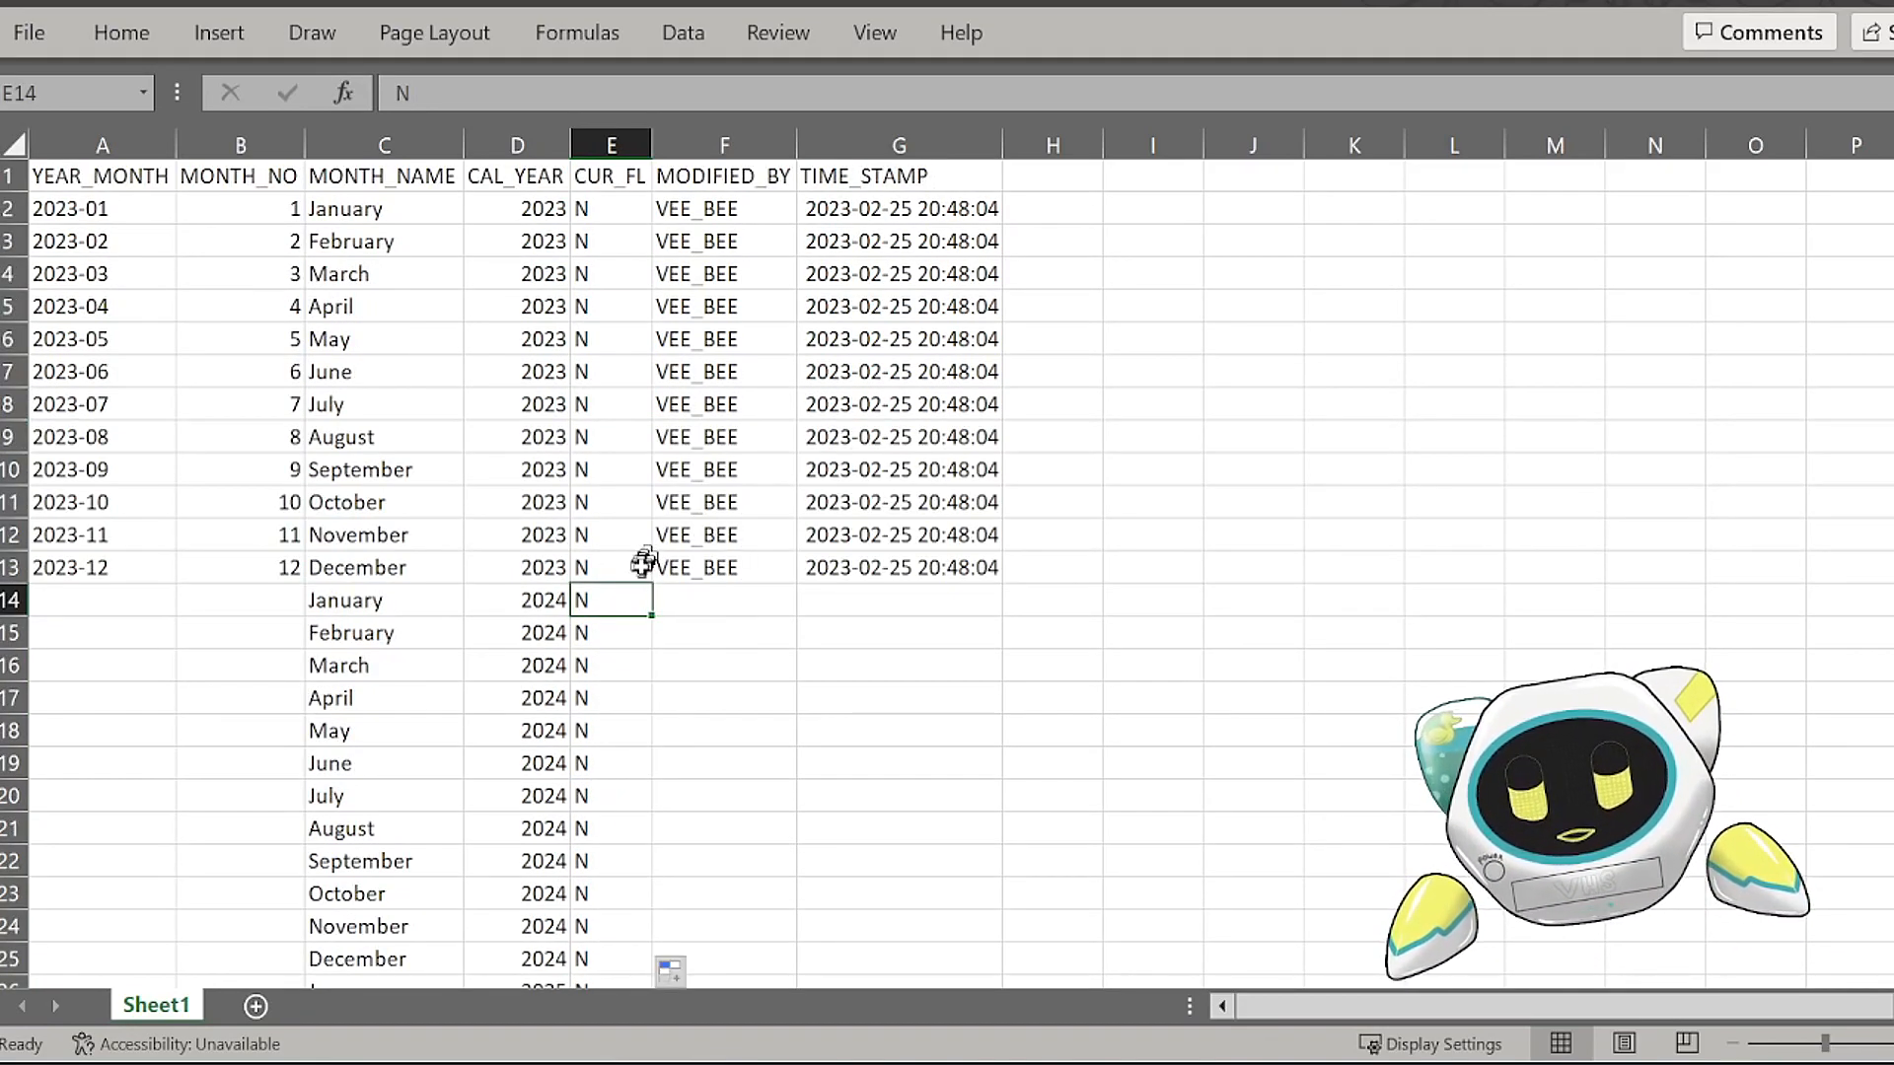
# Step: Widen the CUR_FL column slightly and fill the MODIFIED_BY value from F13 down through the extended rows
pyautogui.moveTo(653, 145); pyautogui.dragTo(701, 145)
pyautogui.click(680, 314)
pyautogui.click(647, 631)
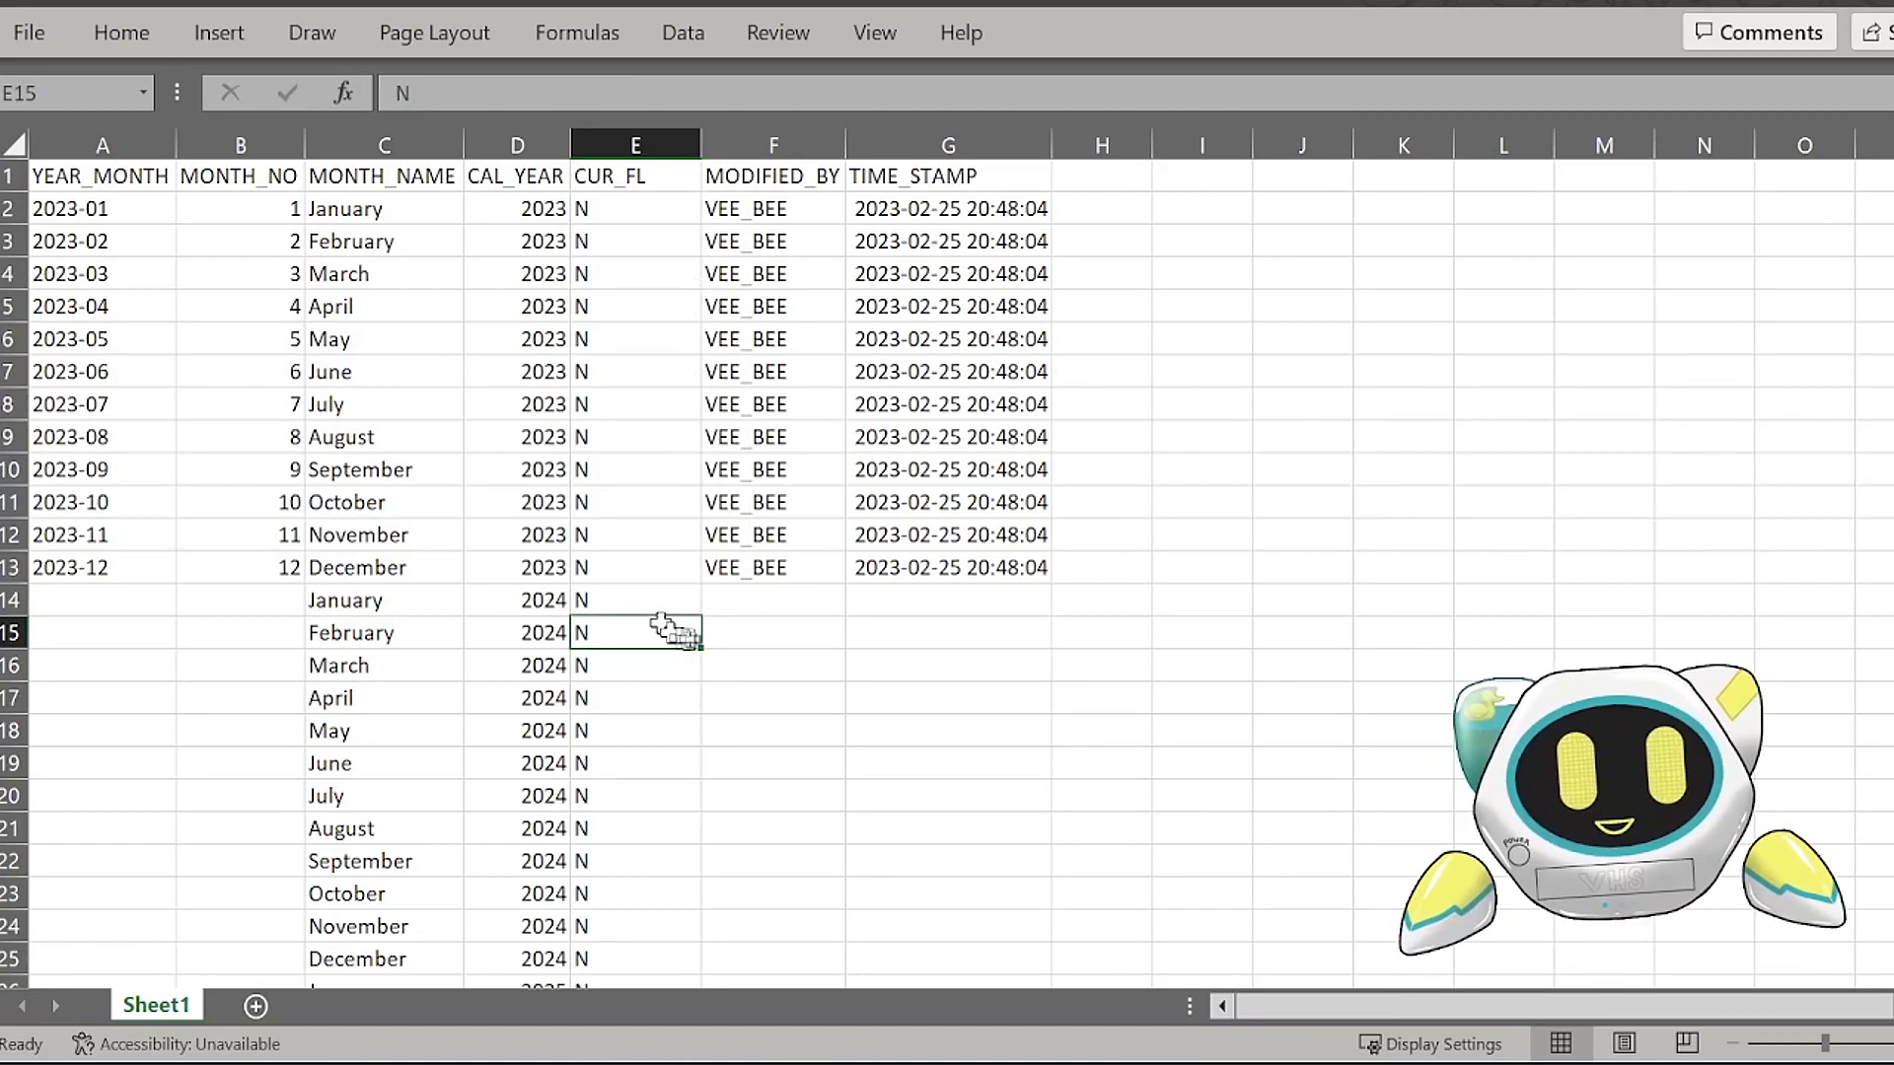
pyautogui.click(792, 580)
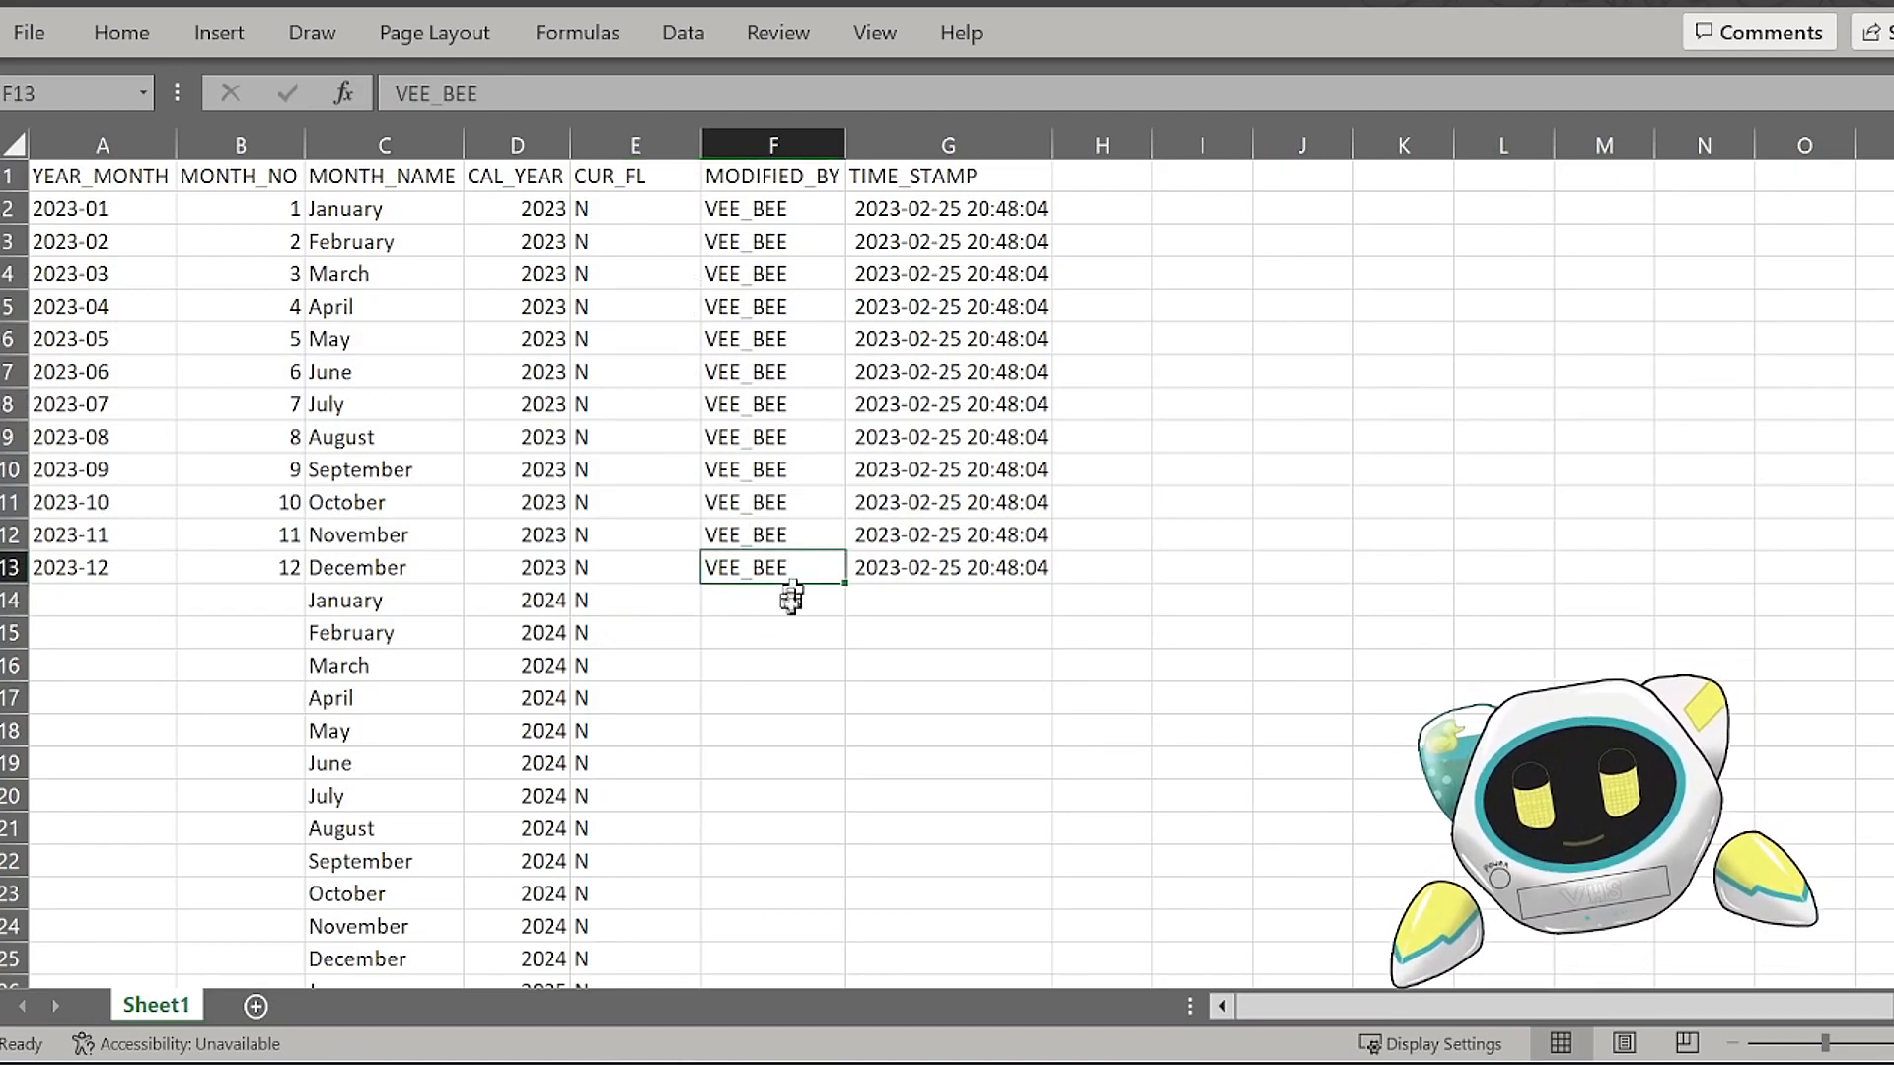
pyautogui.doubleClick(848, 585)
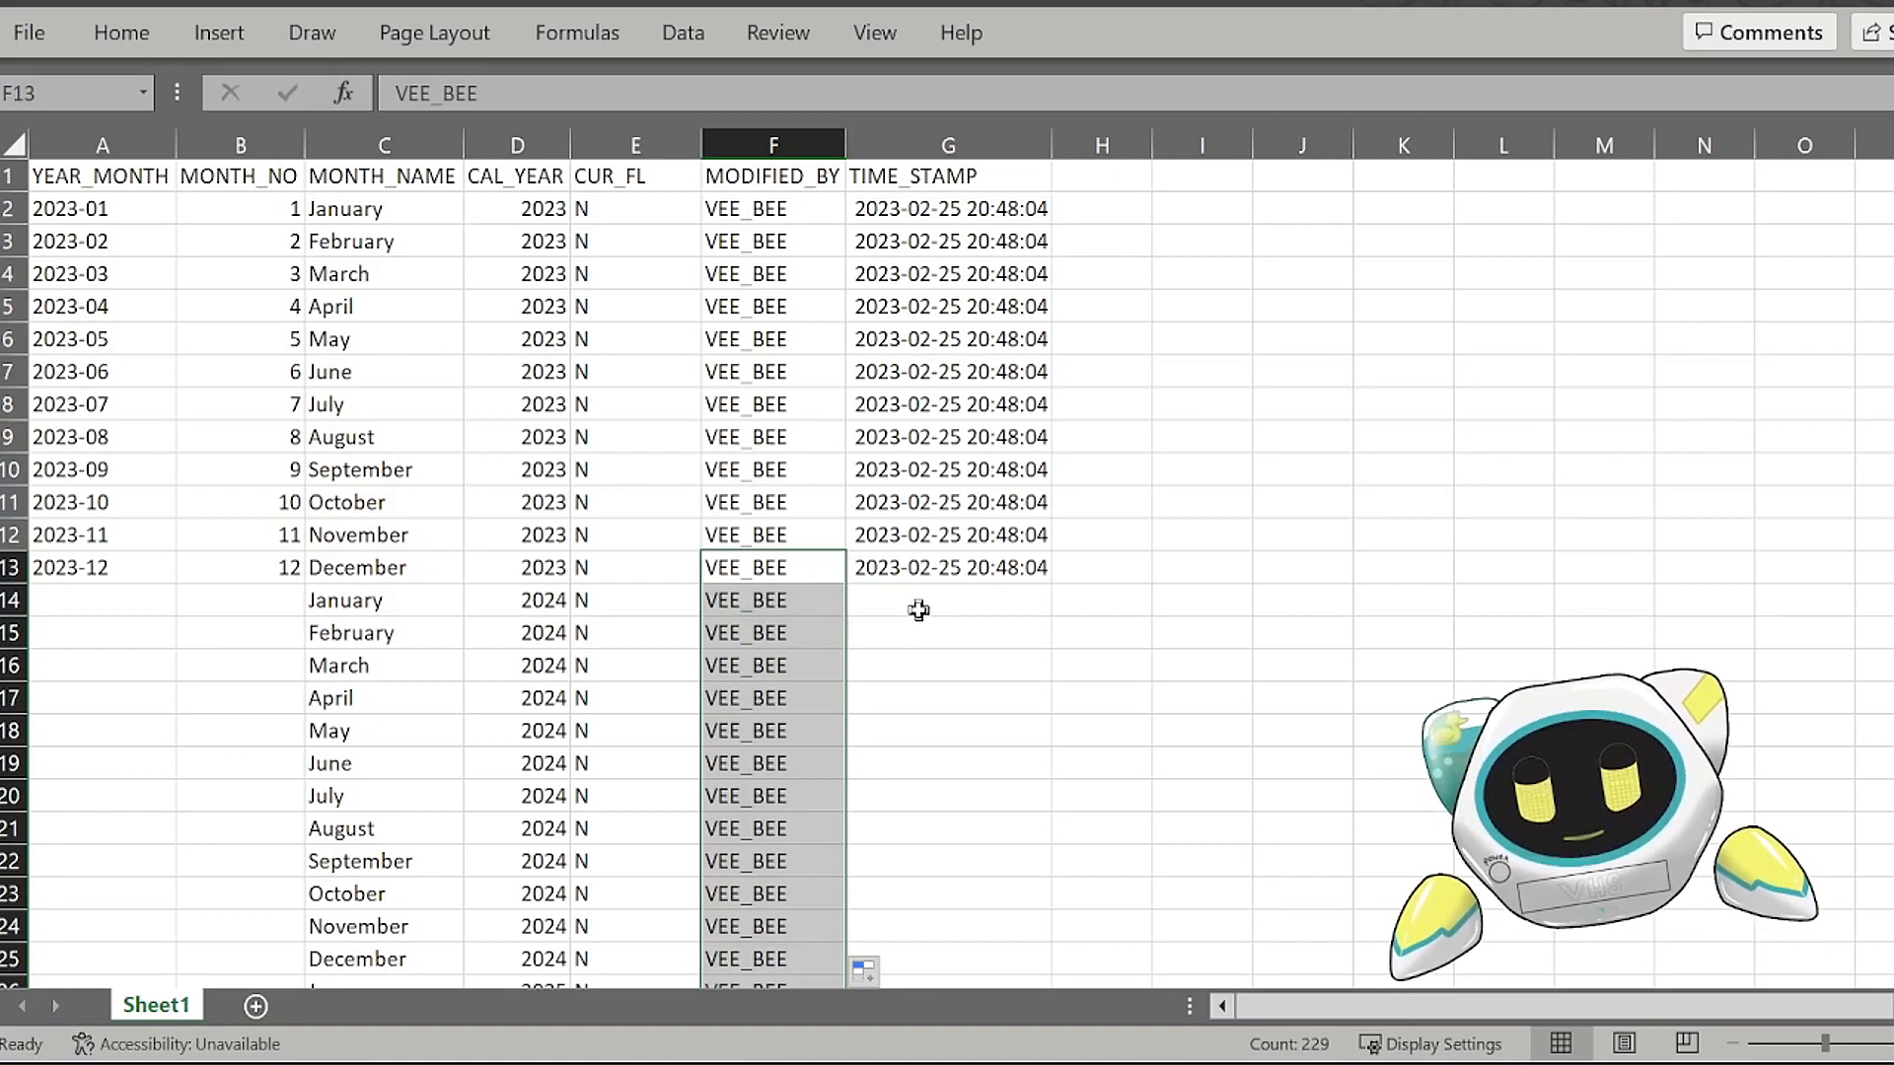
# Step: Enter =NOW() in TIME_STAMP cell G14 and fill it down through the extended rows
pyautogui.click(982, 558)
pyautogui.click(946, 595)
pyautogui.write('=NOW()')
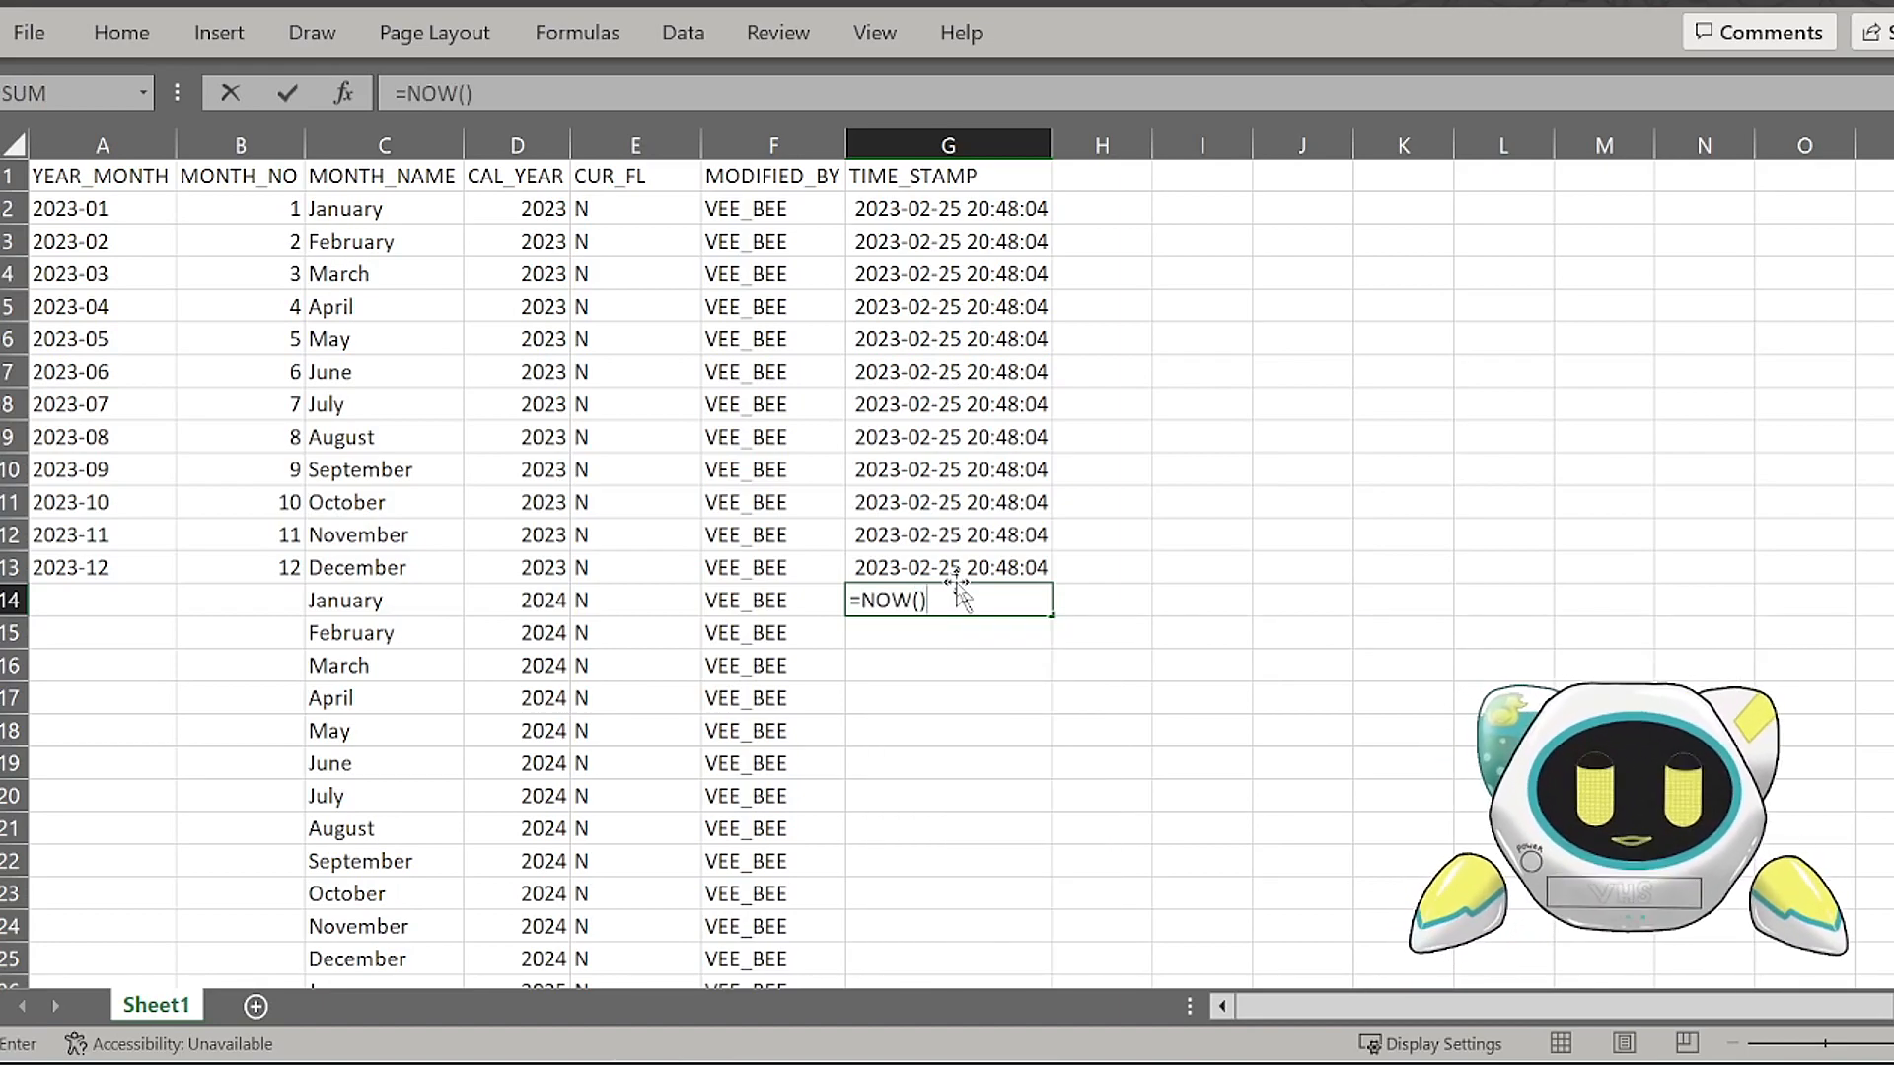
pyautogui.press('Return')
pyautogui.click(1021, 598)
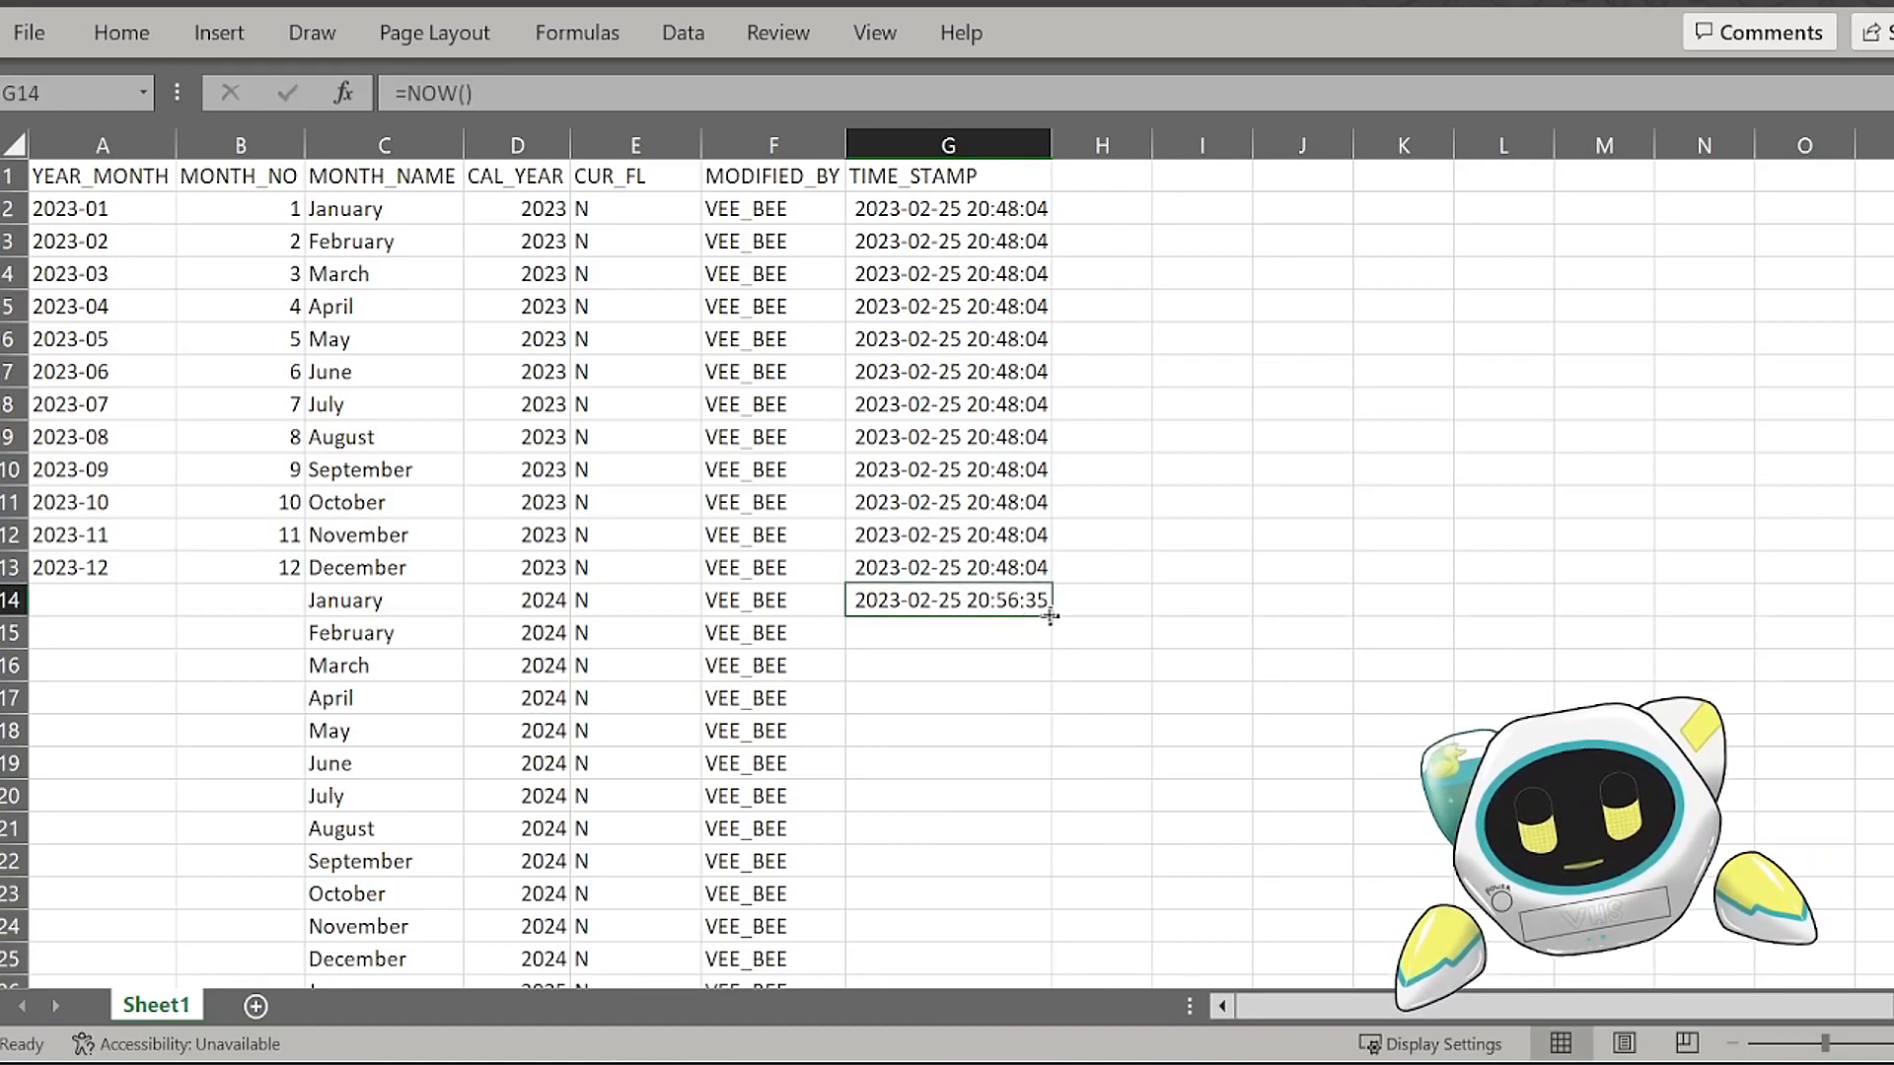
pyautogui.doubleClick(1049, 616)
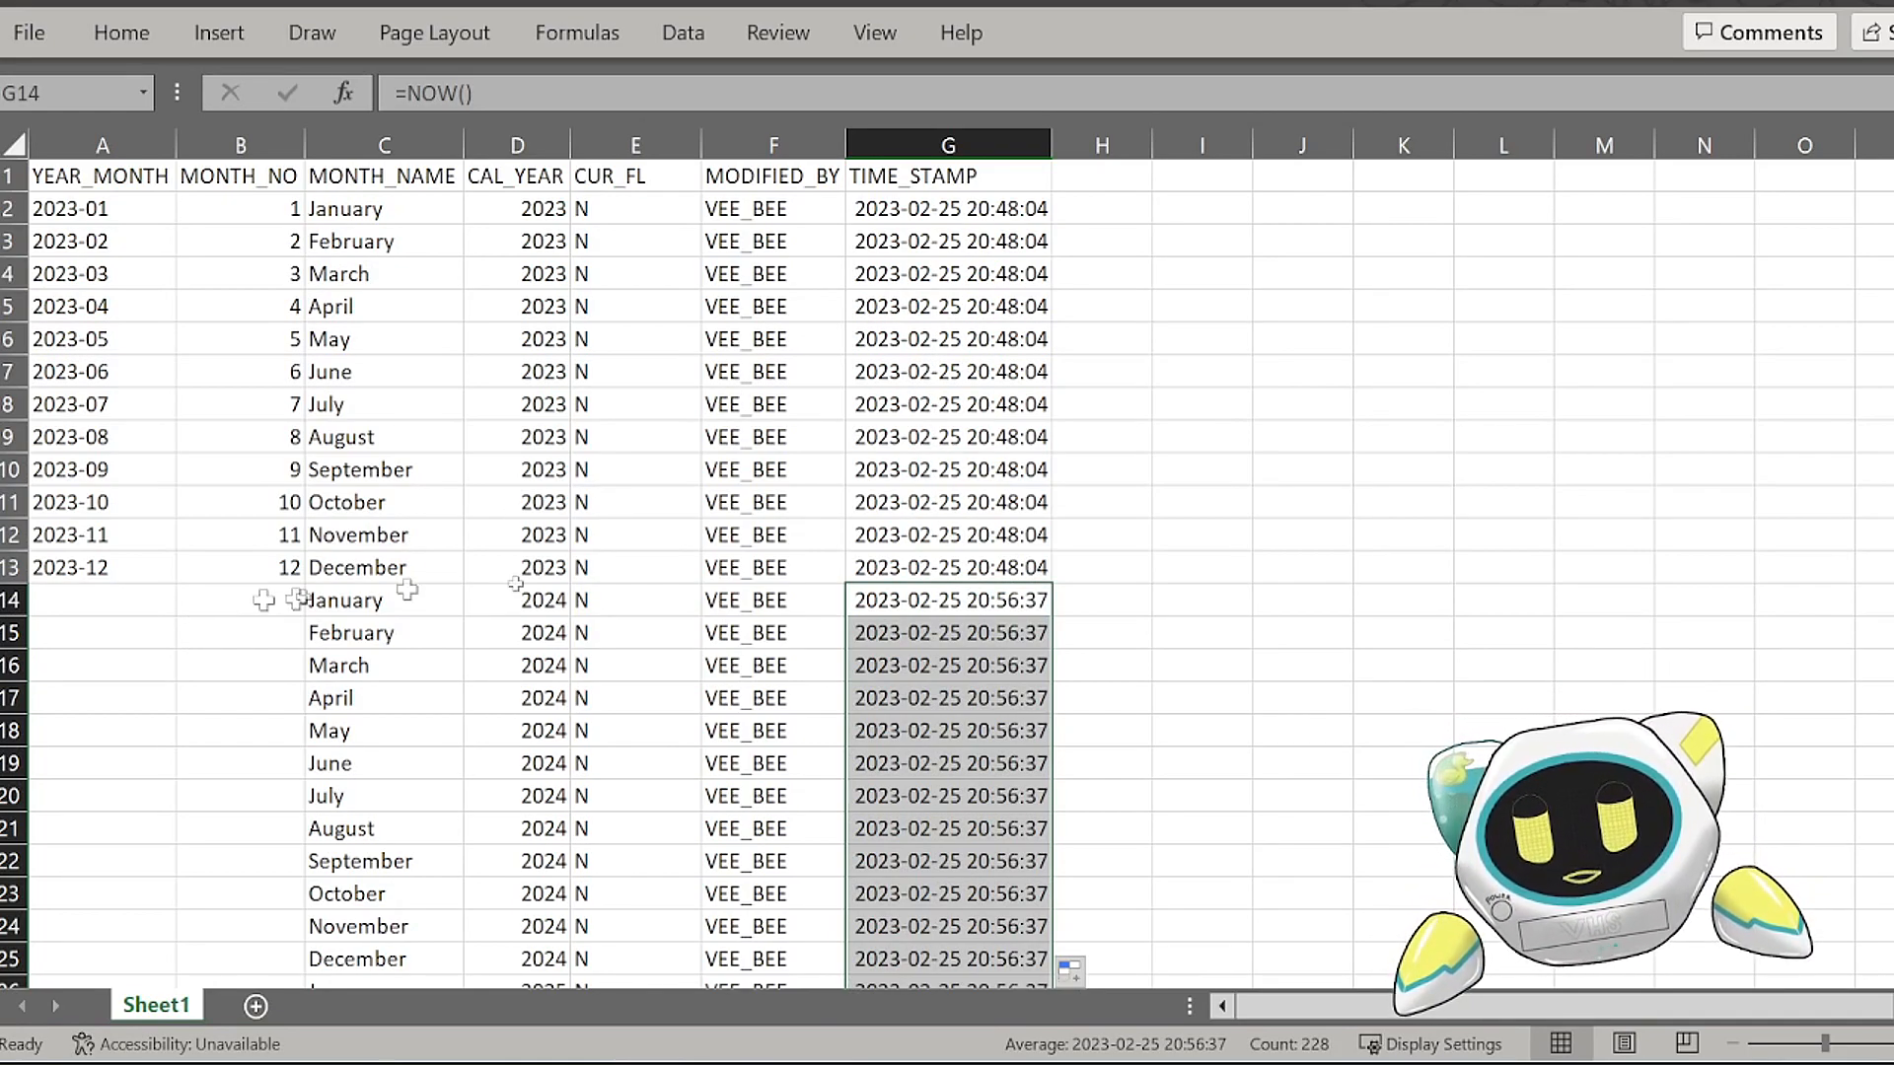
# Step: Enter the formula =MONTH(DATEVALUE(C14&"1")) in MONTH_NO cell B14 to convert the month name to its number
pyautogui.hotkey('alt', 'Tab')
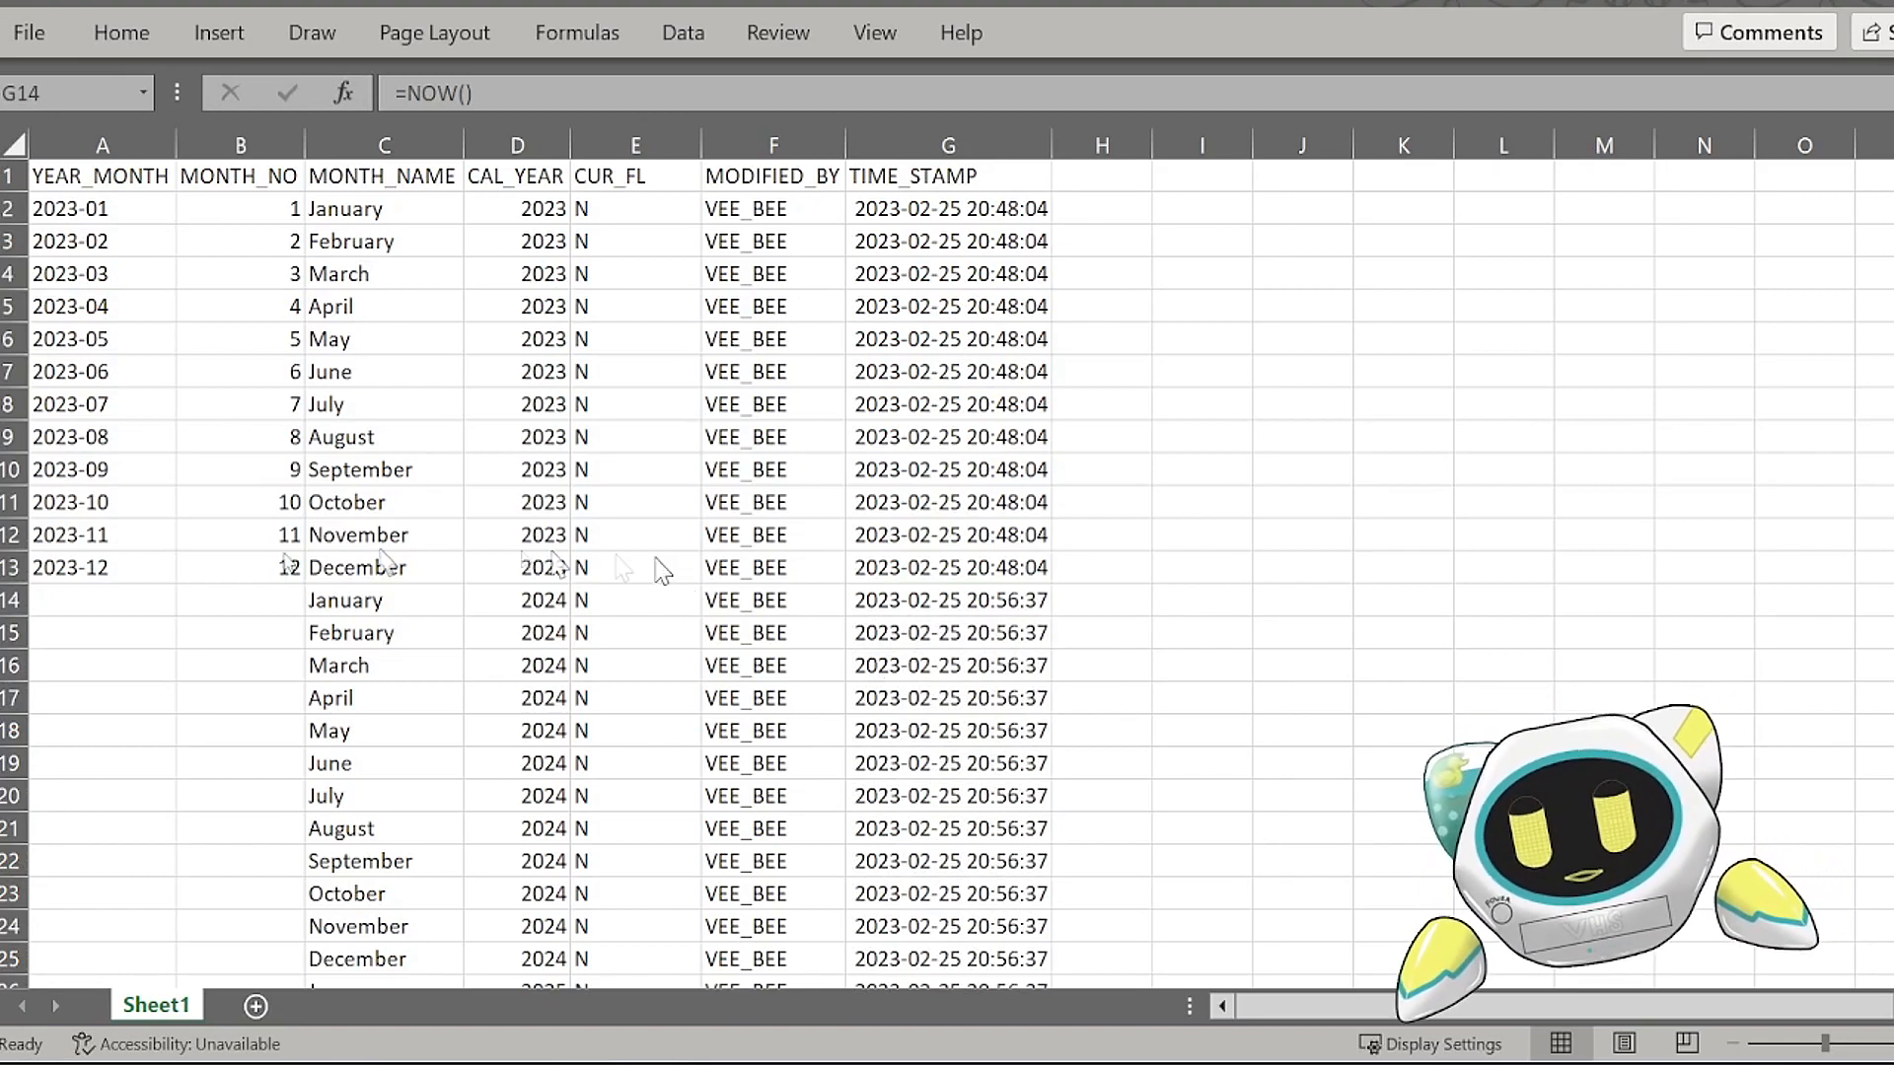
pyautogui.hotkey('alt', 'Tab')
pyautogui.click(232, 598)
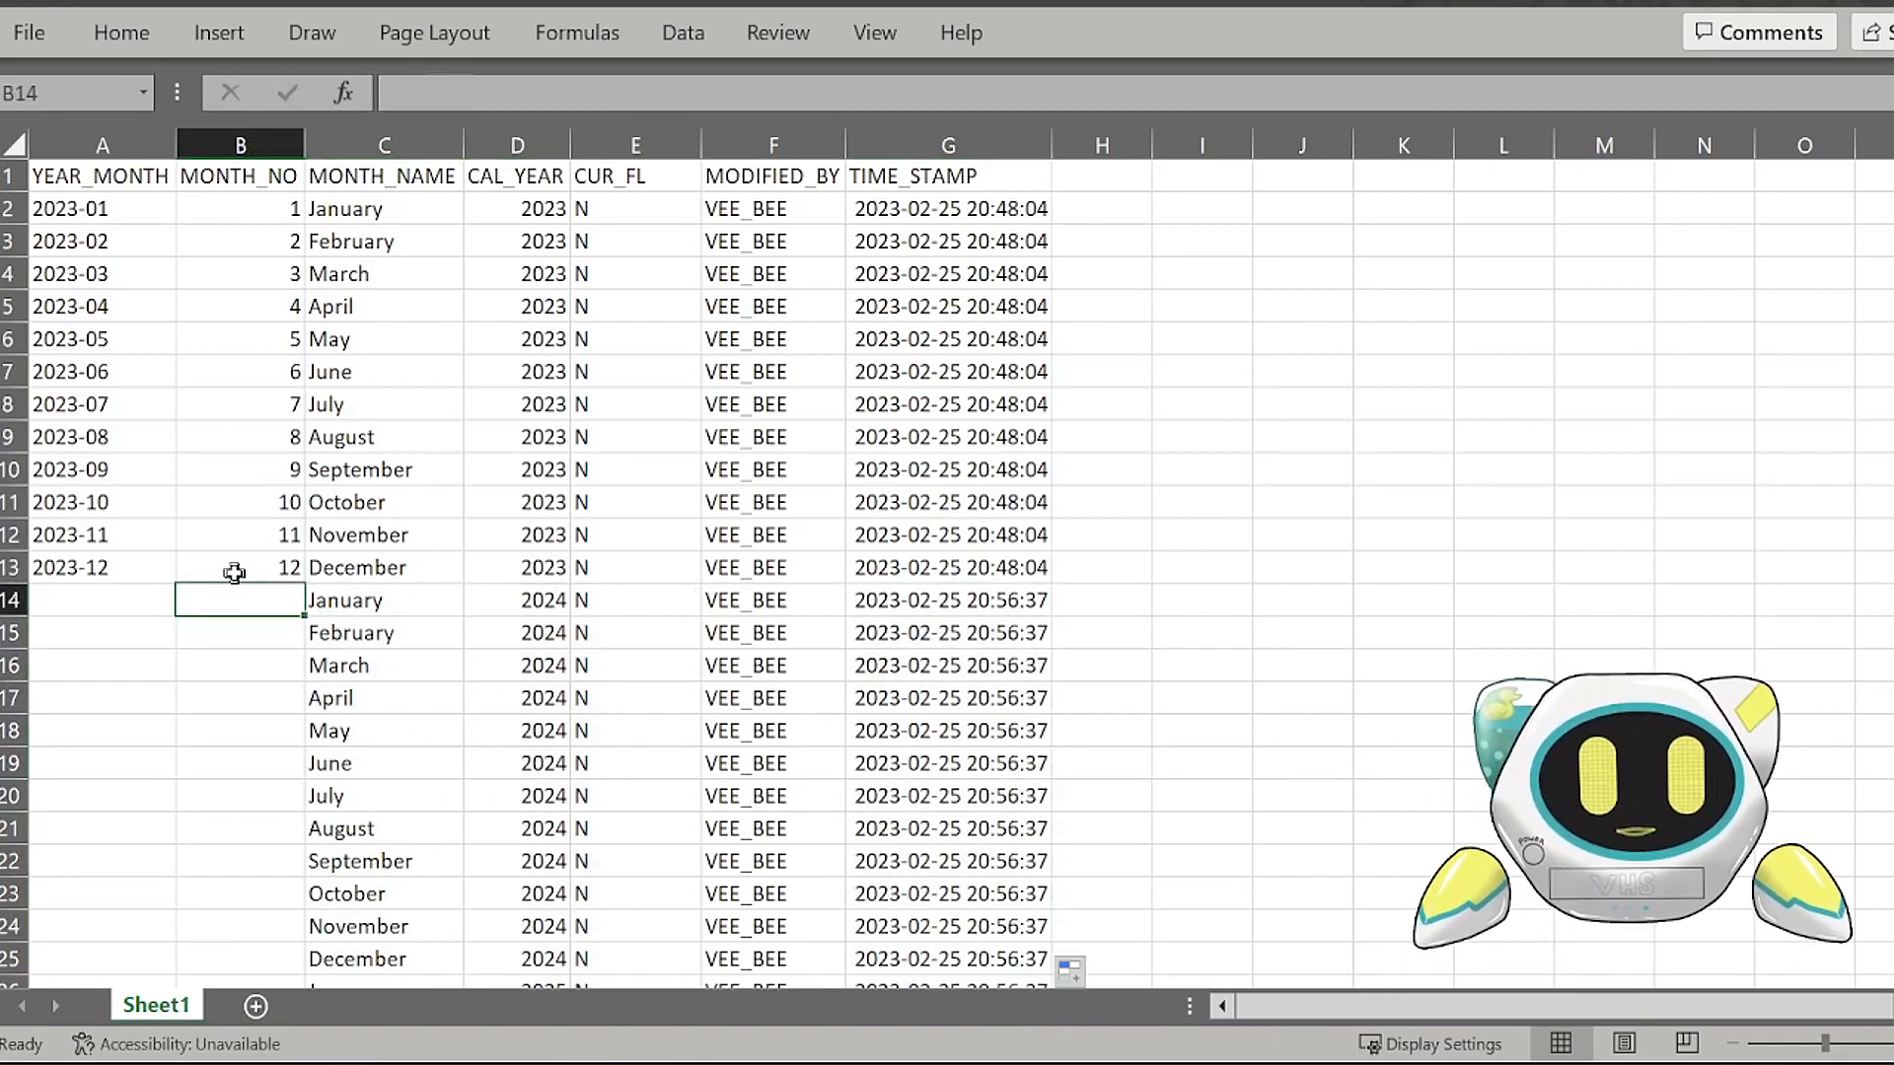
pyautogui.write('=MONTH(DAT')
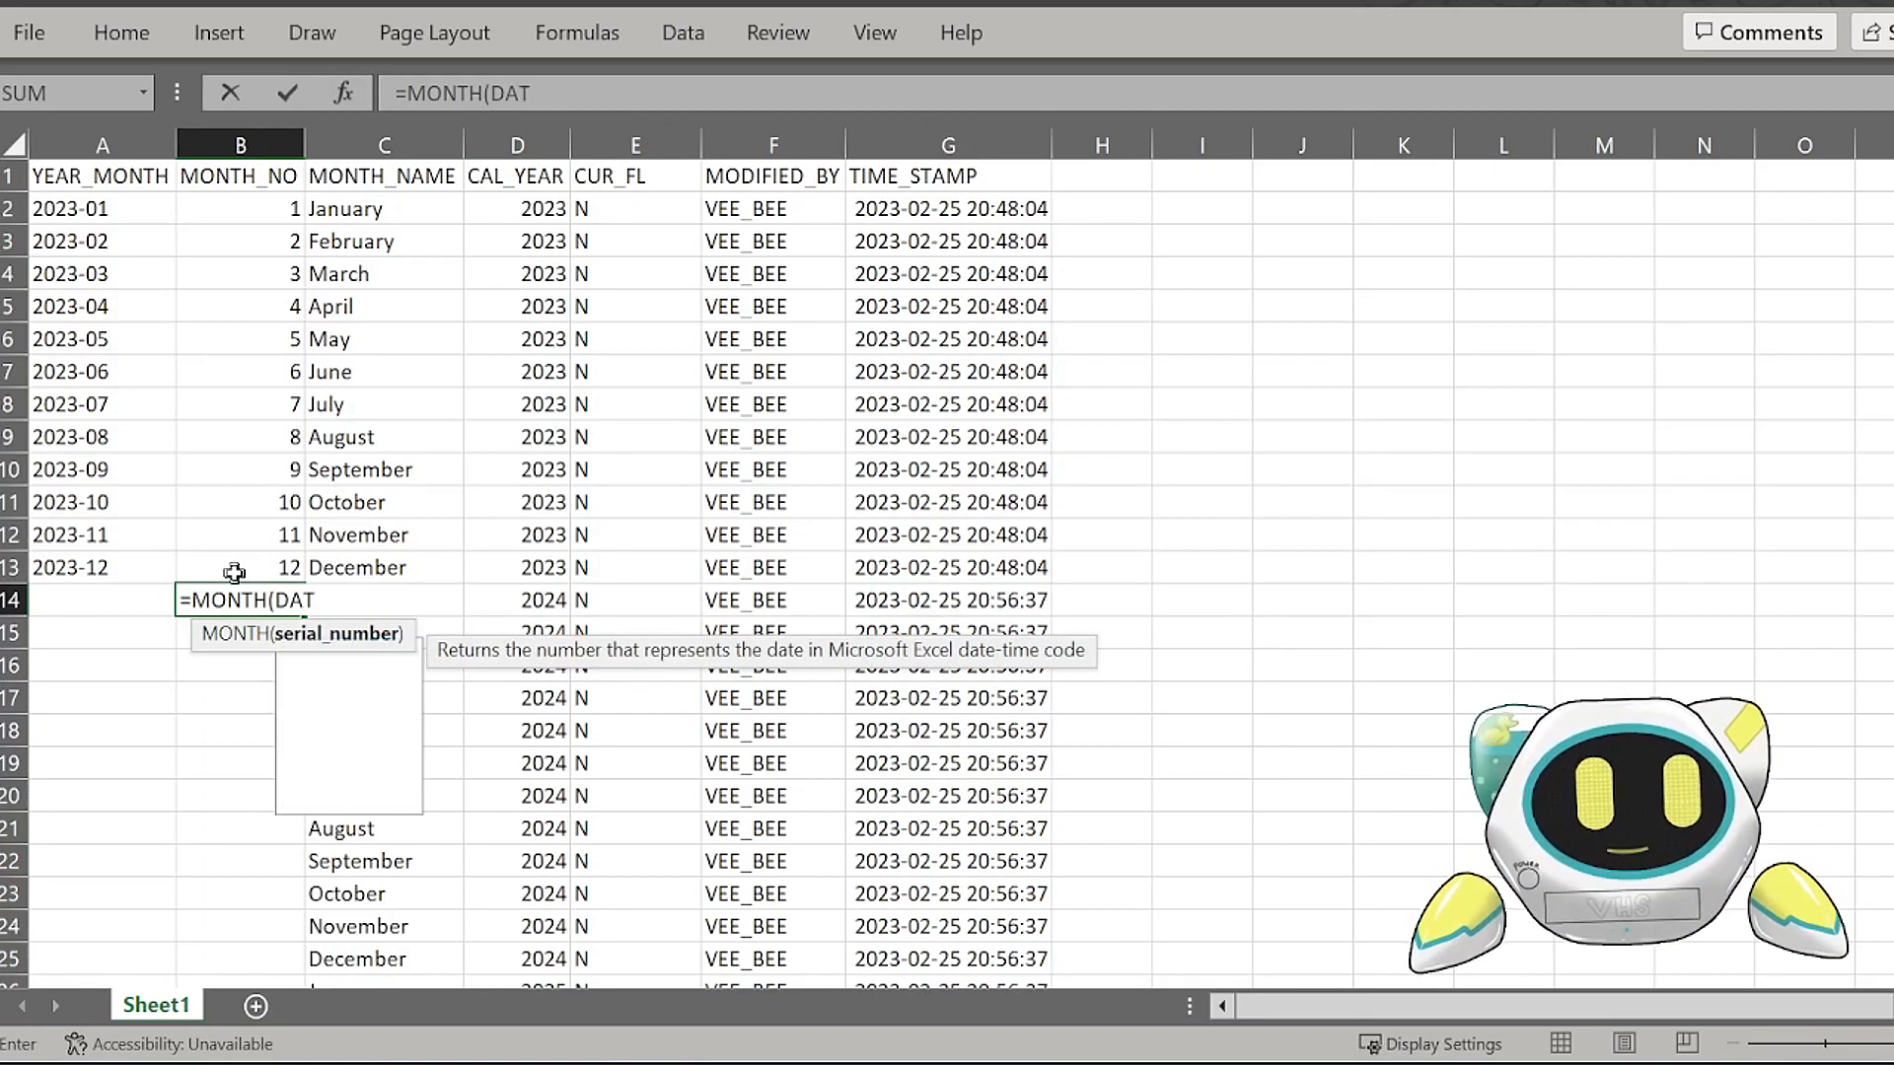
pyautogui.write('EA')
pyautogui.write('D')
pyautogui.press('BackSpace')
pyautogui.press('BackSpace')
pyautogui.press('BackSpace')
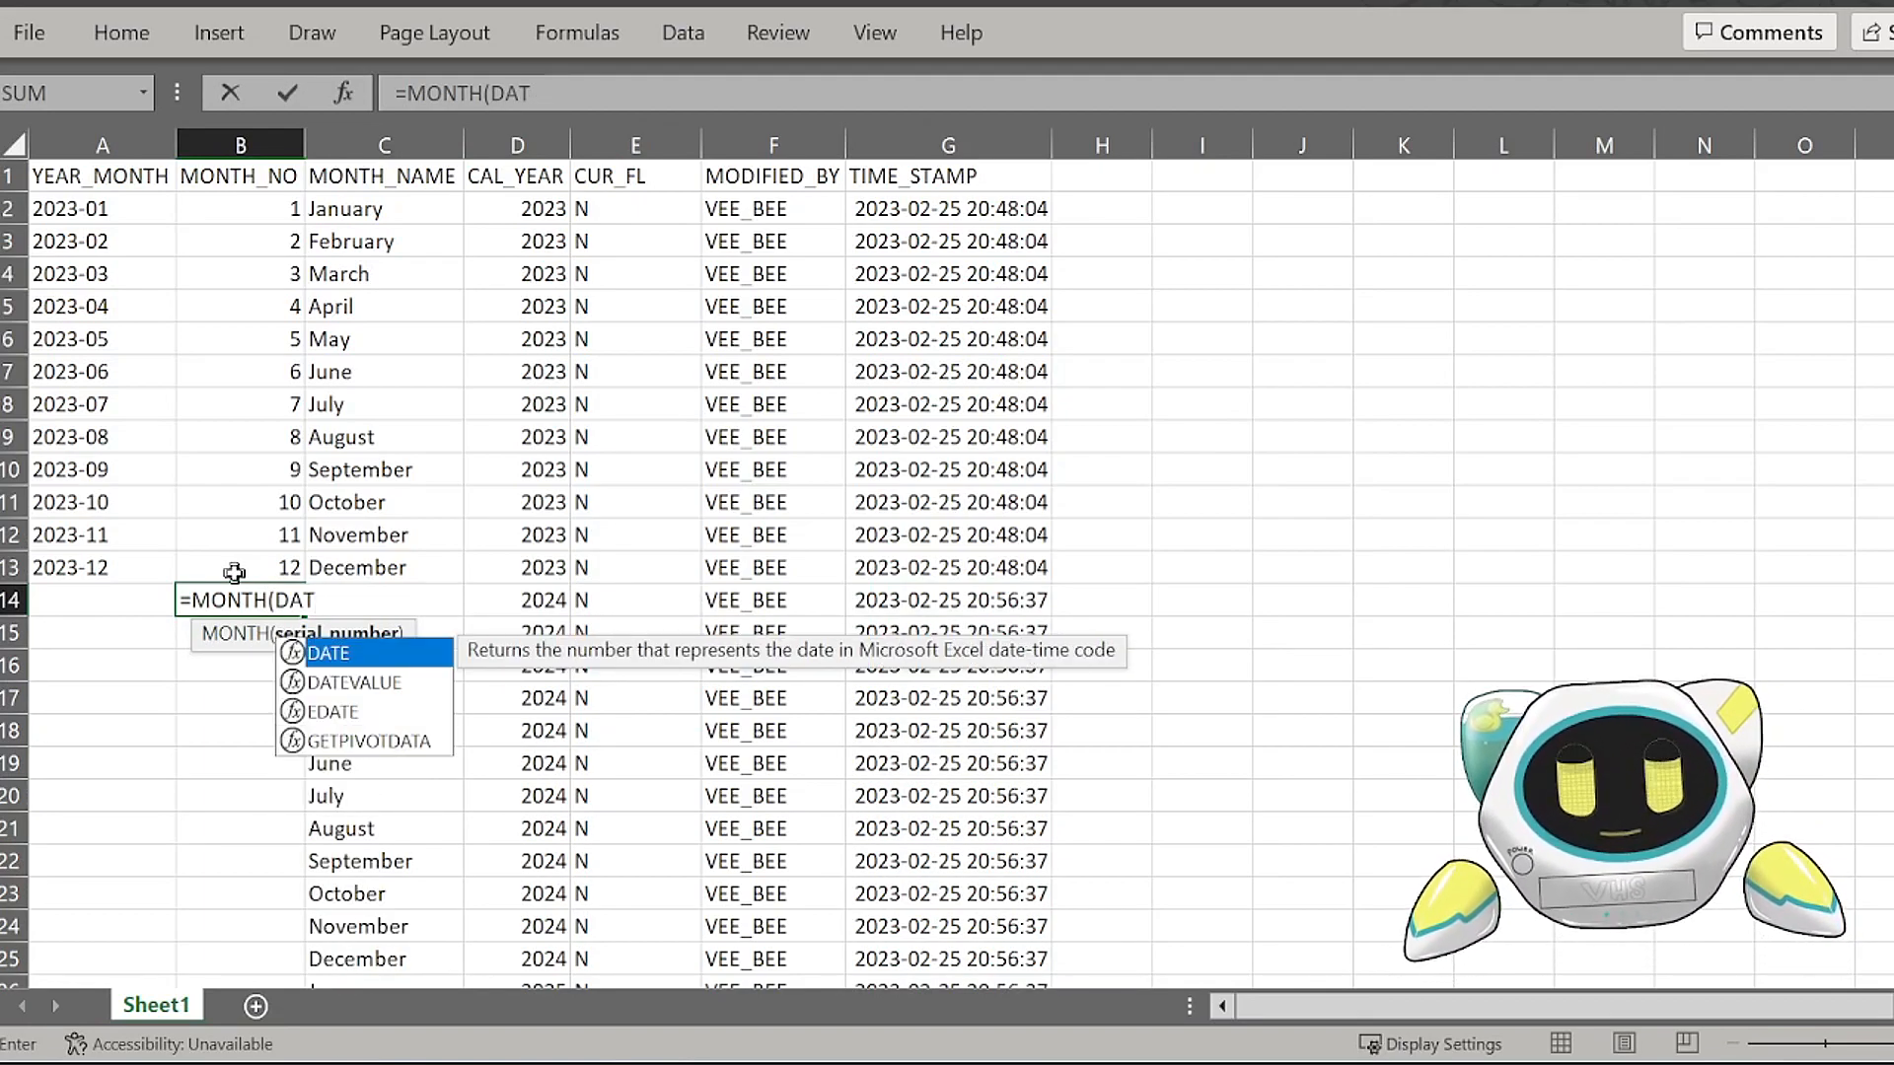
pyautogui.write('EVALUE(')
pyautogui.press('Right')
pyautogui.write('&"1")')
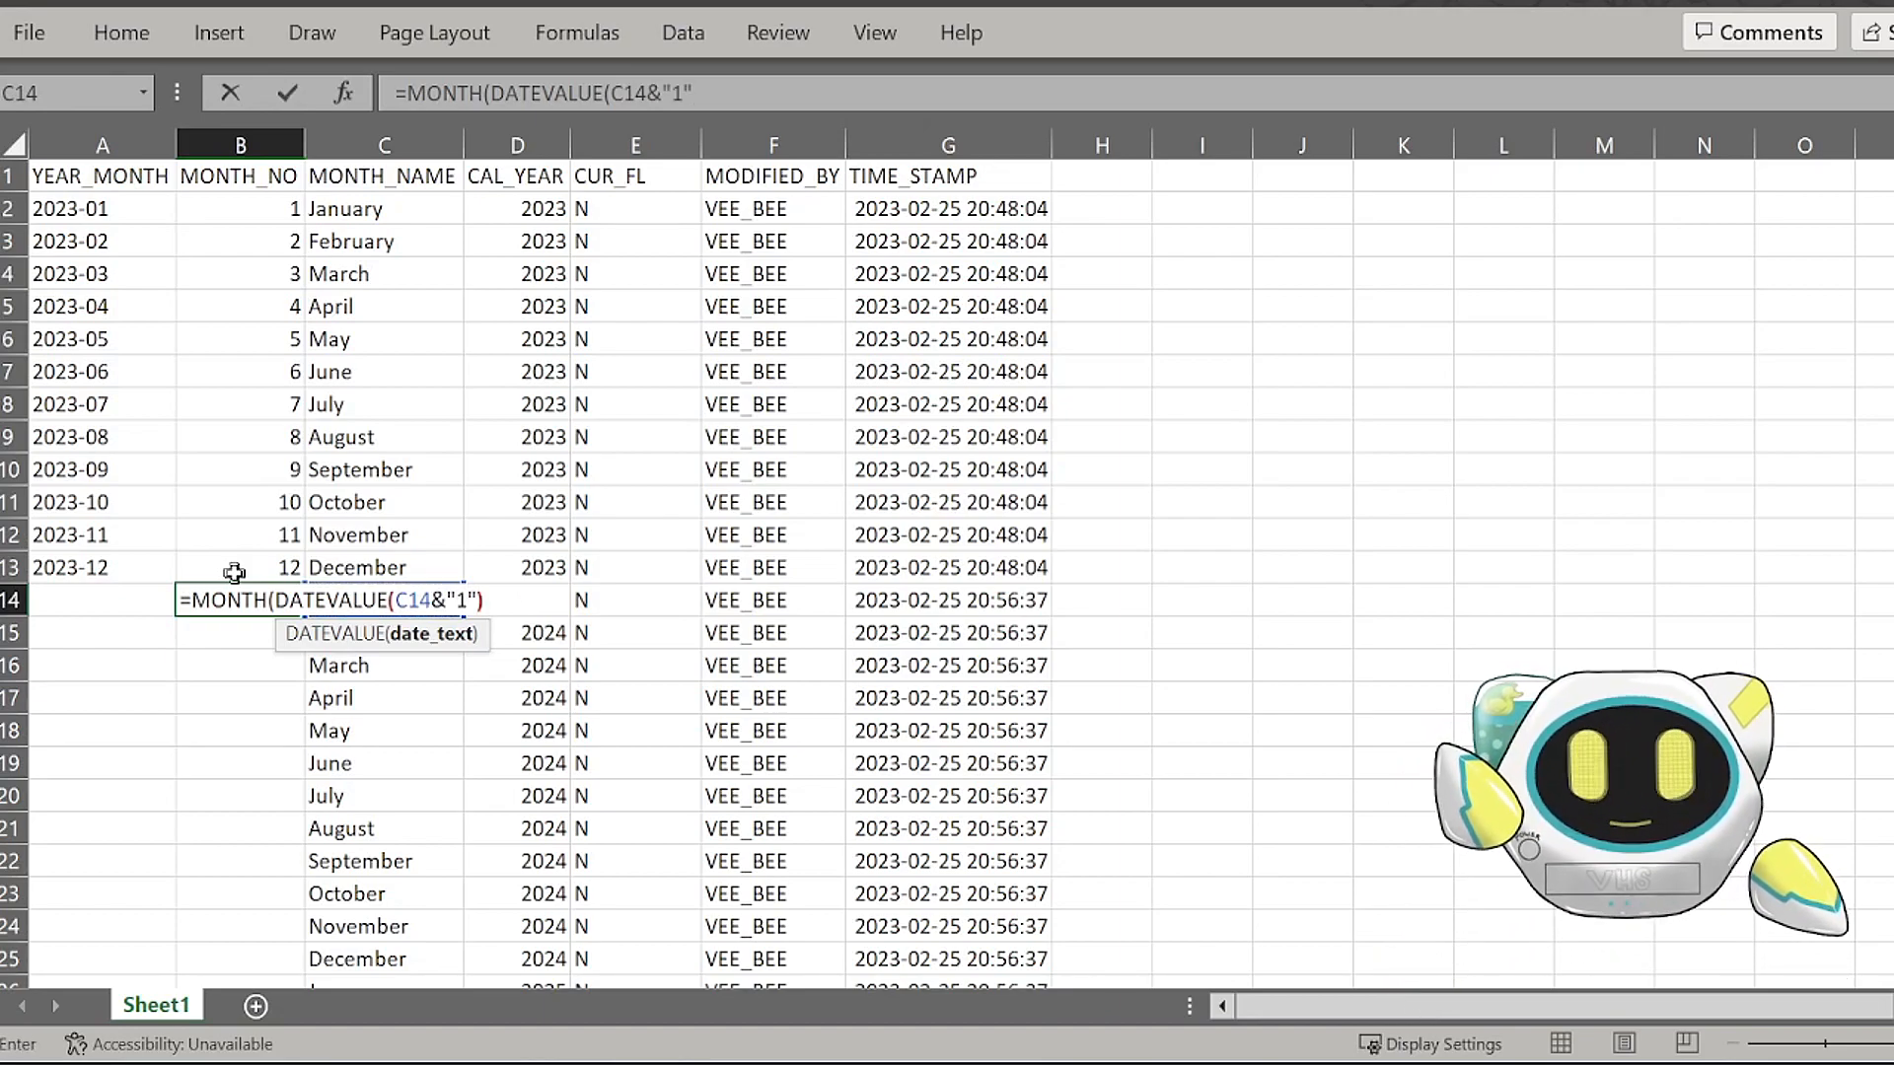
pyautogui.write(')')
pyautogui.press('Return')
pyautogui.click(1705, 796)
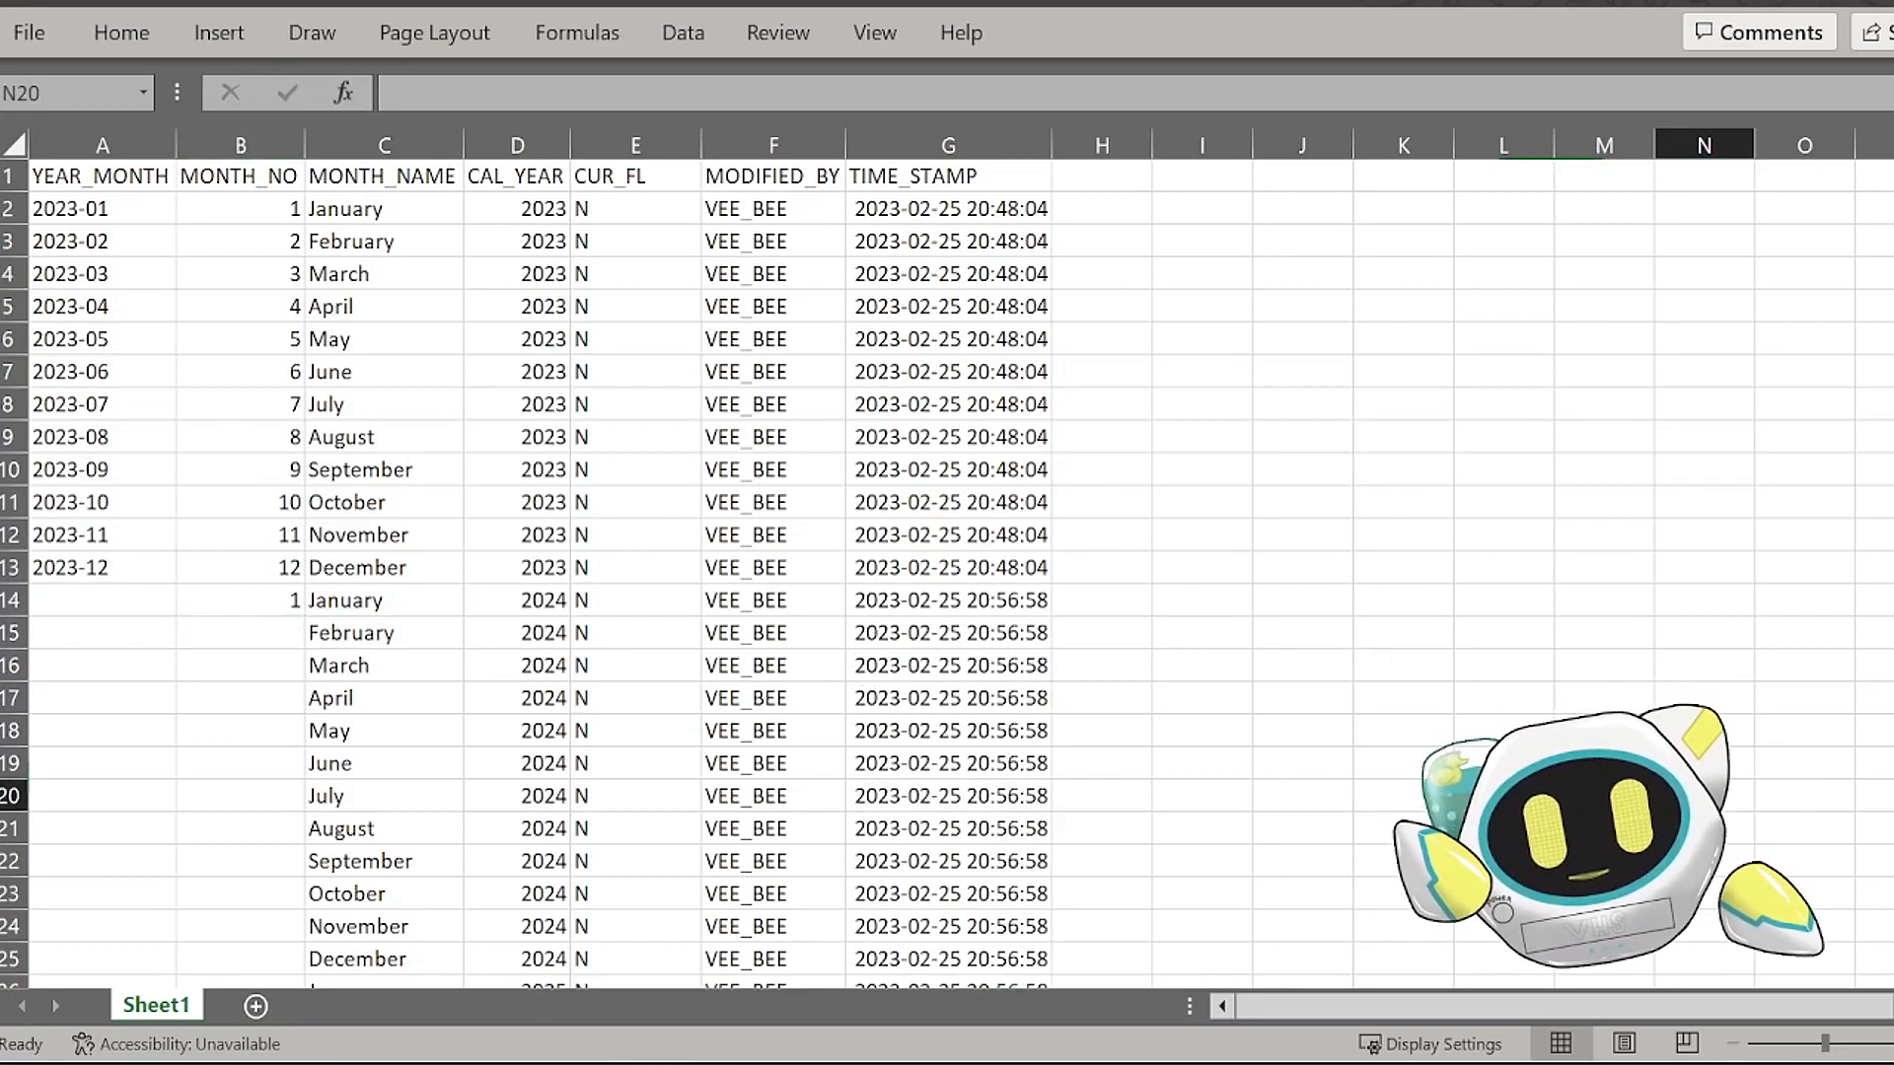
pyautogui.write('1')
pyautogui.press('Return')
pyautogui.press('Up')
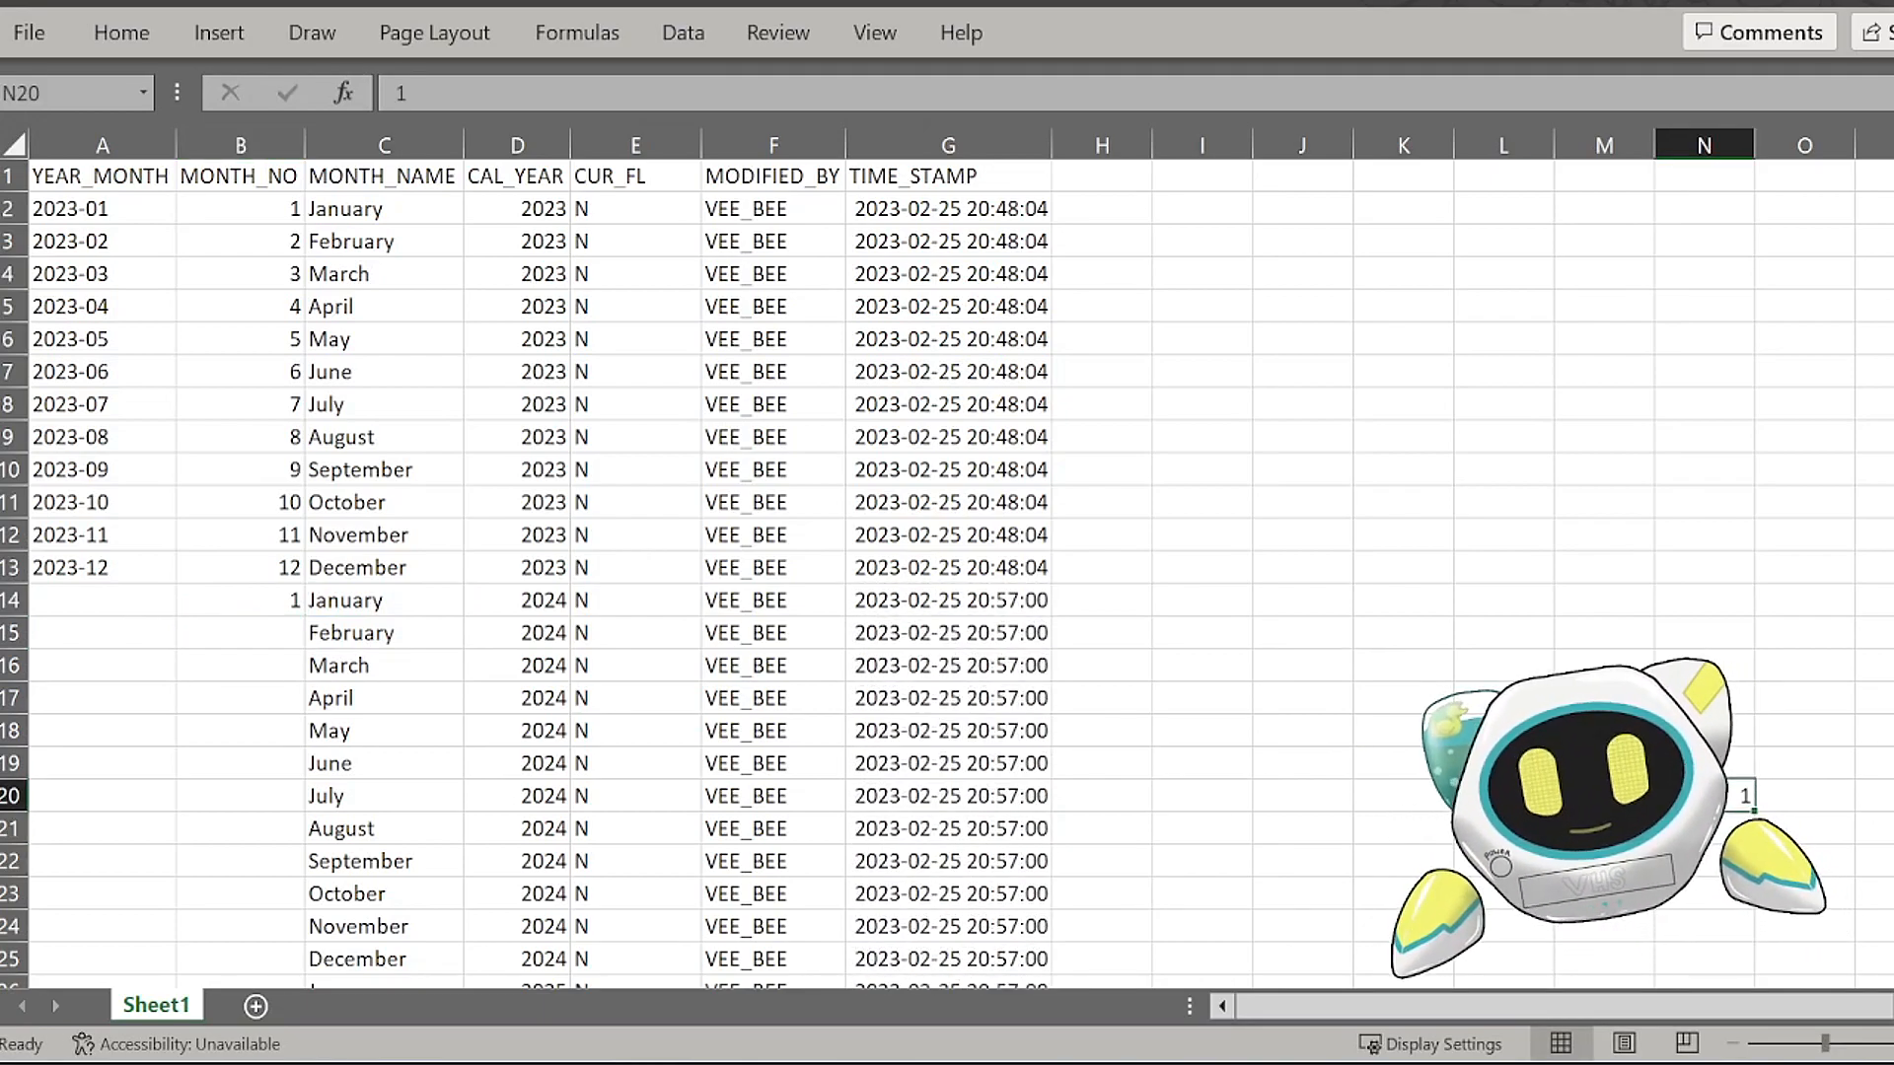
pyautogui.press('BackSpace')
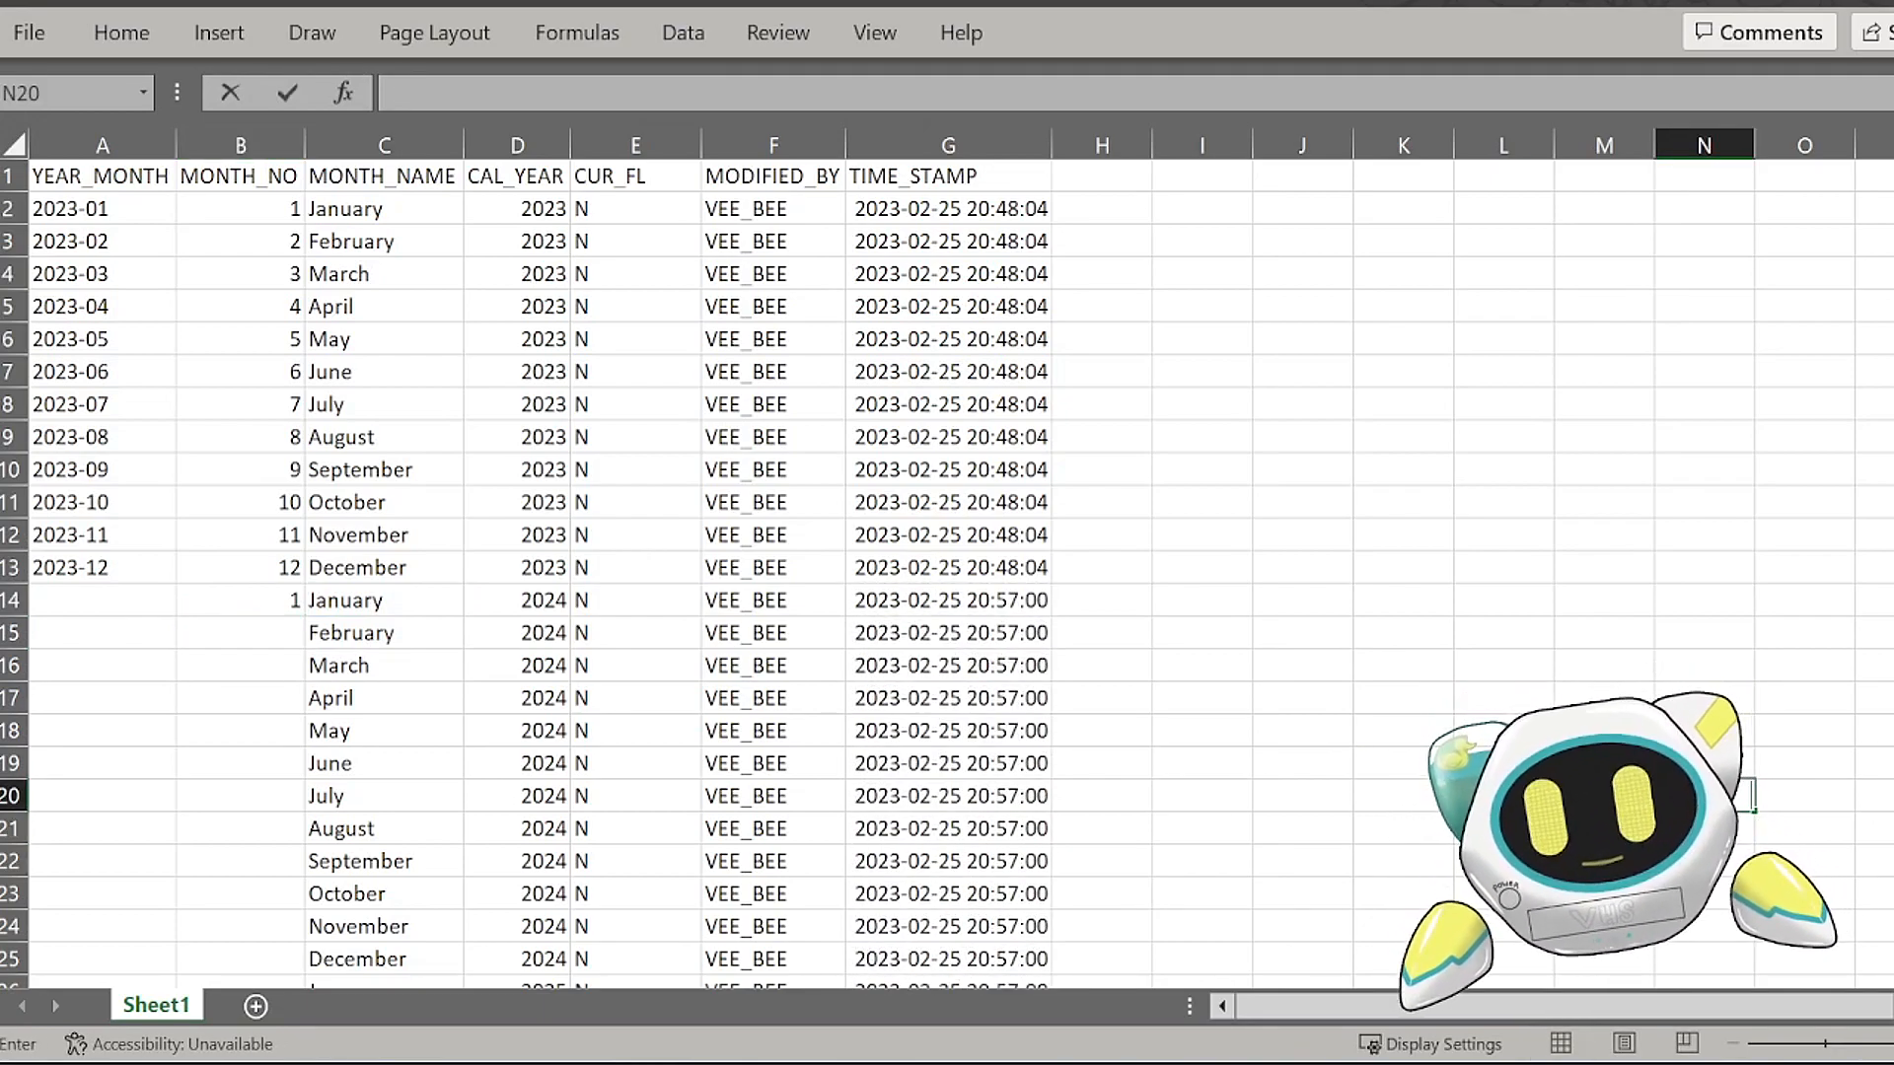
# Step: Fill the MONTH_NO formula from B14 down alongside the extended month names and review the resulting numbers
pyautogui.click(237, 580)
pyautogui.click(267, 602)
pyautogui.doubleClick(303, 619)
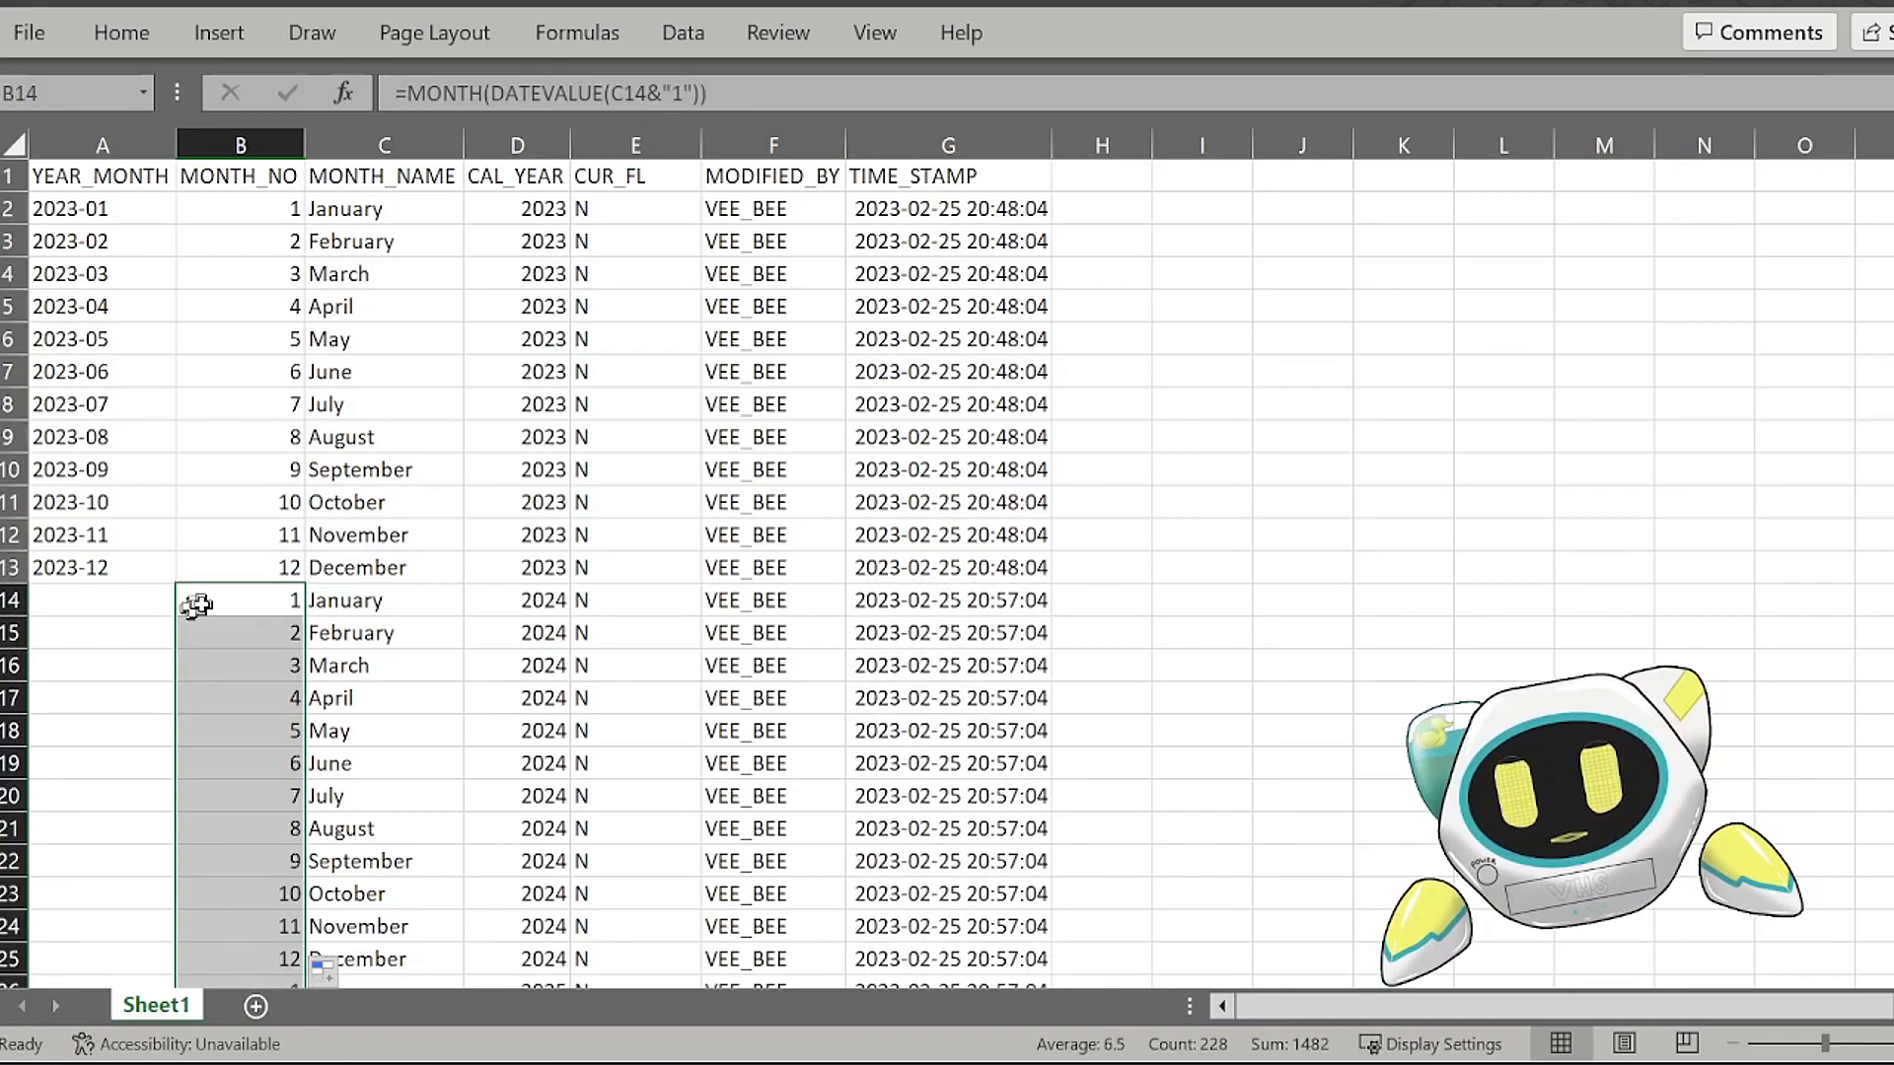
pyautogui.scroll(-2, 207, 601)
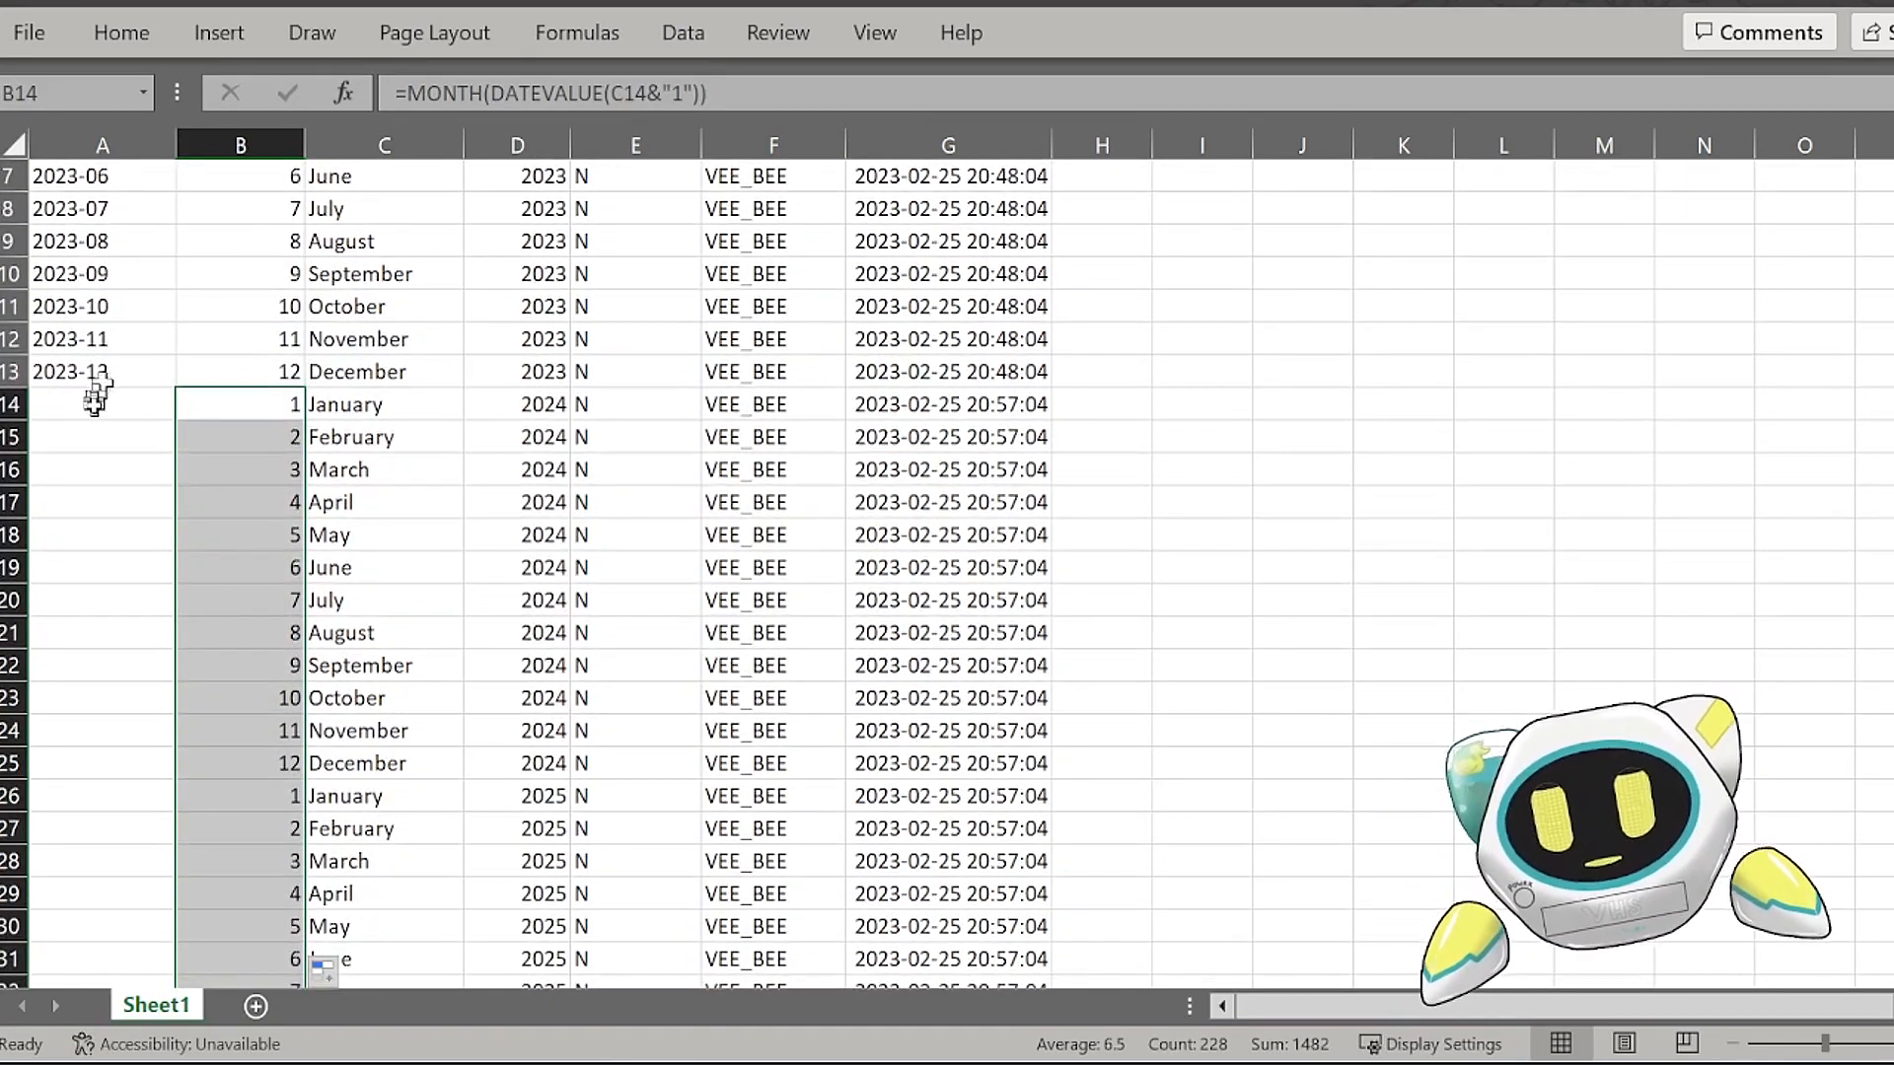
# Step: Enter the formula =D14&"-"&CONCAT(IF(B14<10,"0",""),B14) in YEAR_MONTH cell A14 to combine the year with a two-digit month
pyautogui.click(93, 401)
pyautogui.scroll(1, 135, 617)
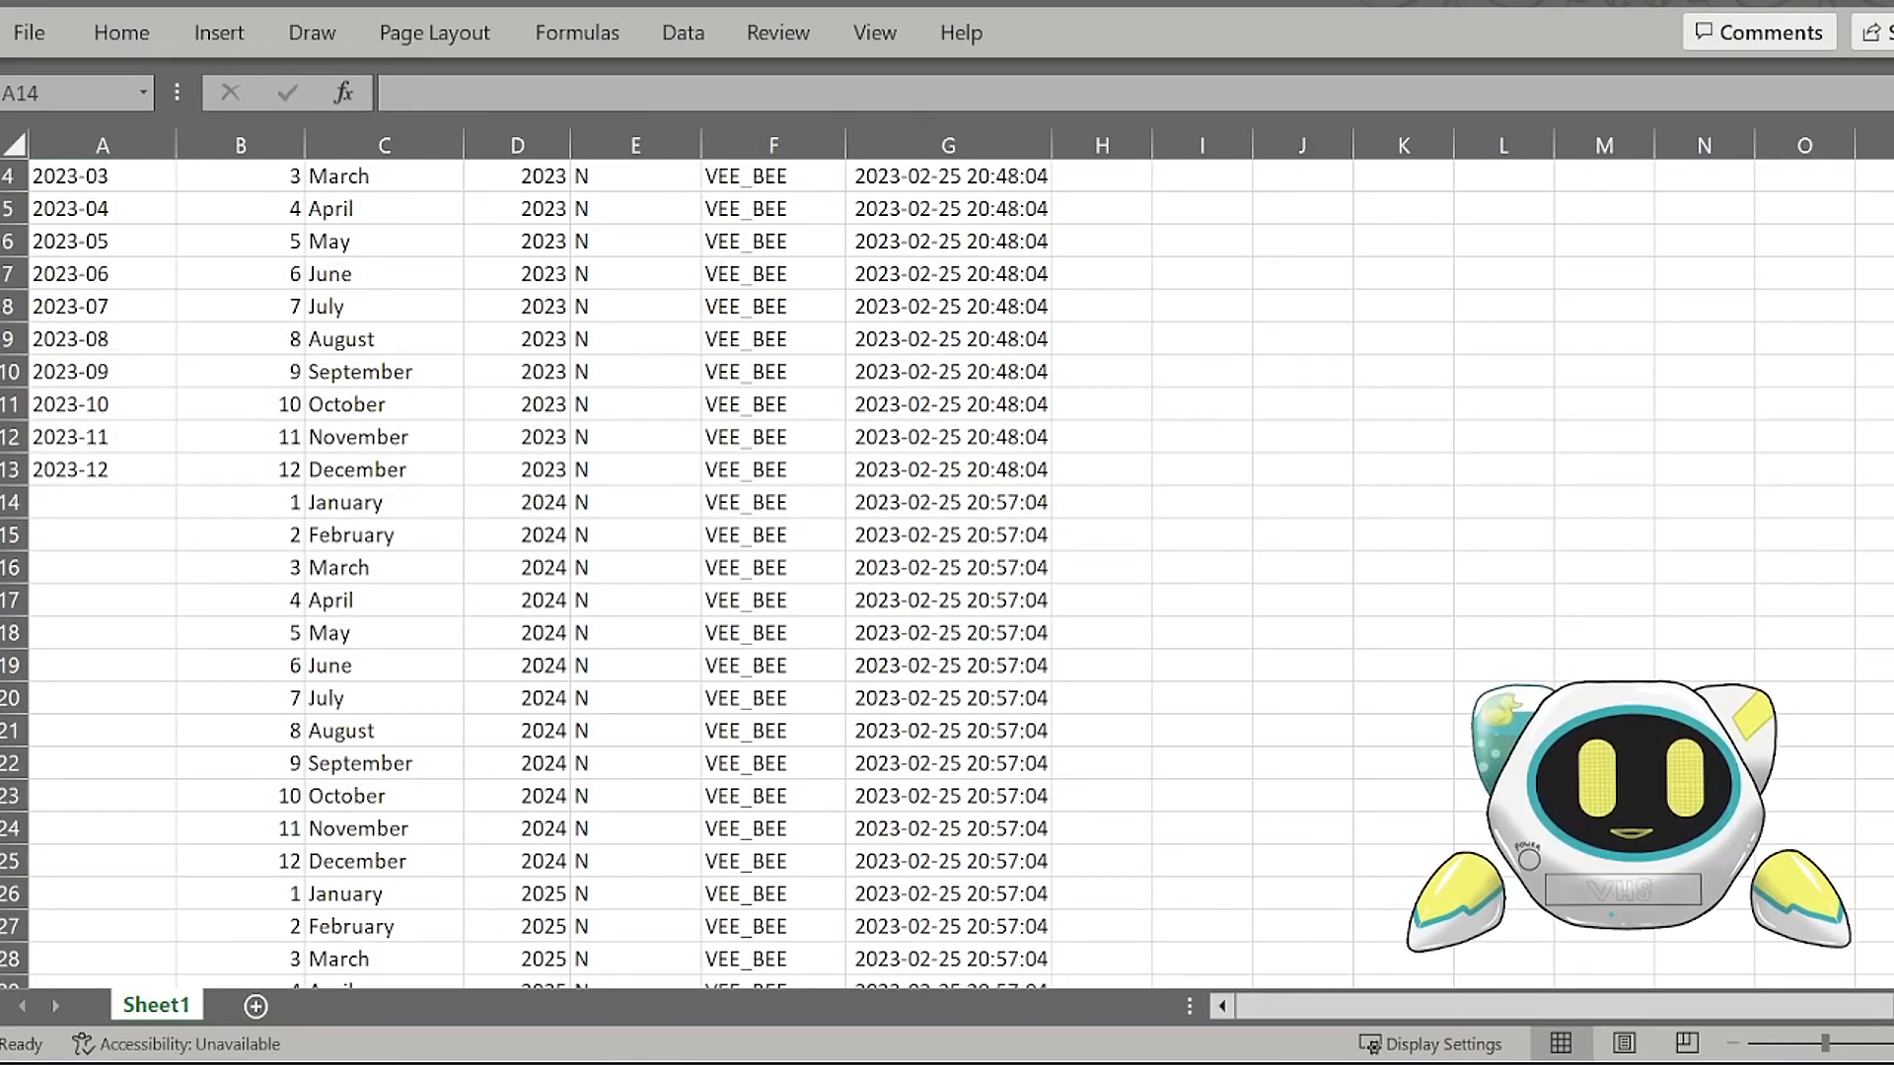
pyautogui.scroll(1, 99, 572)
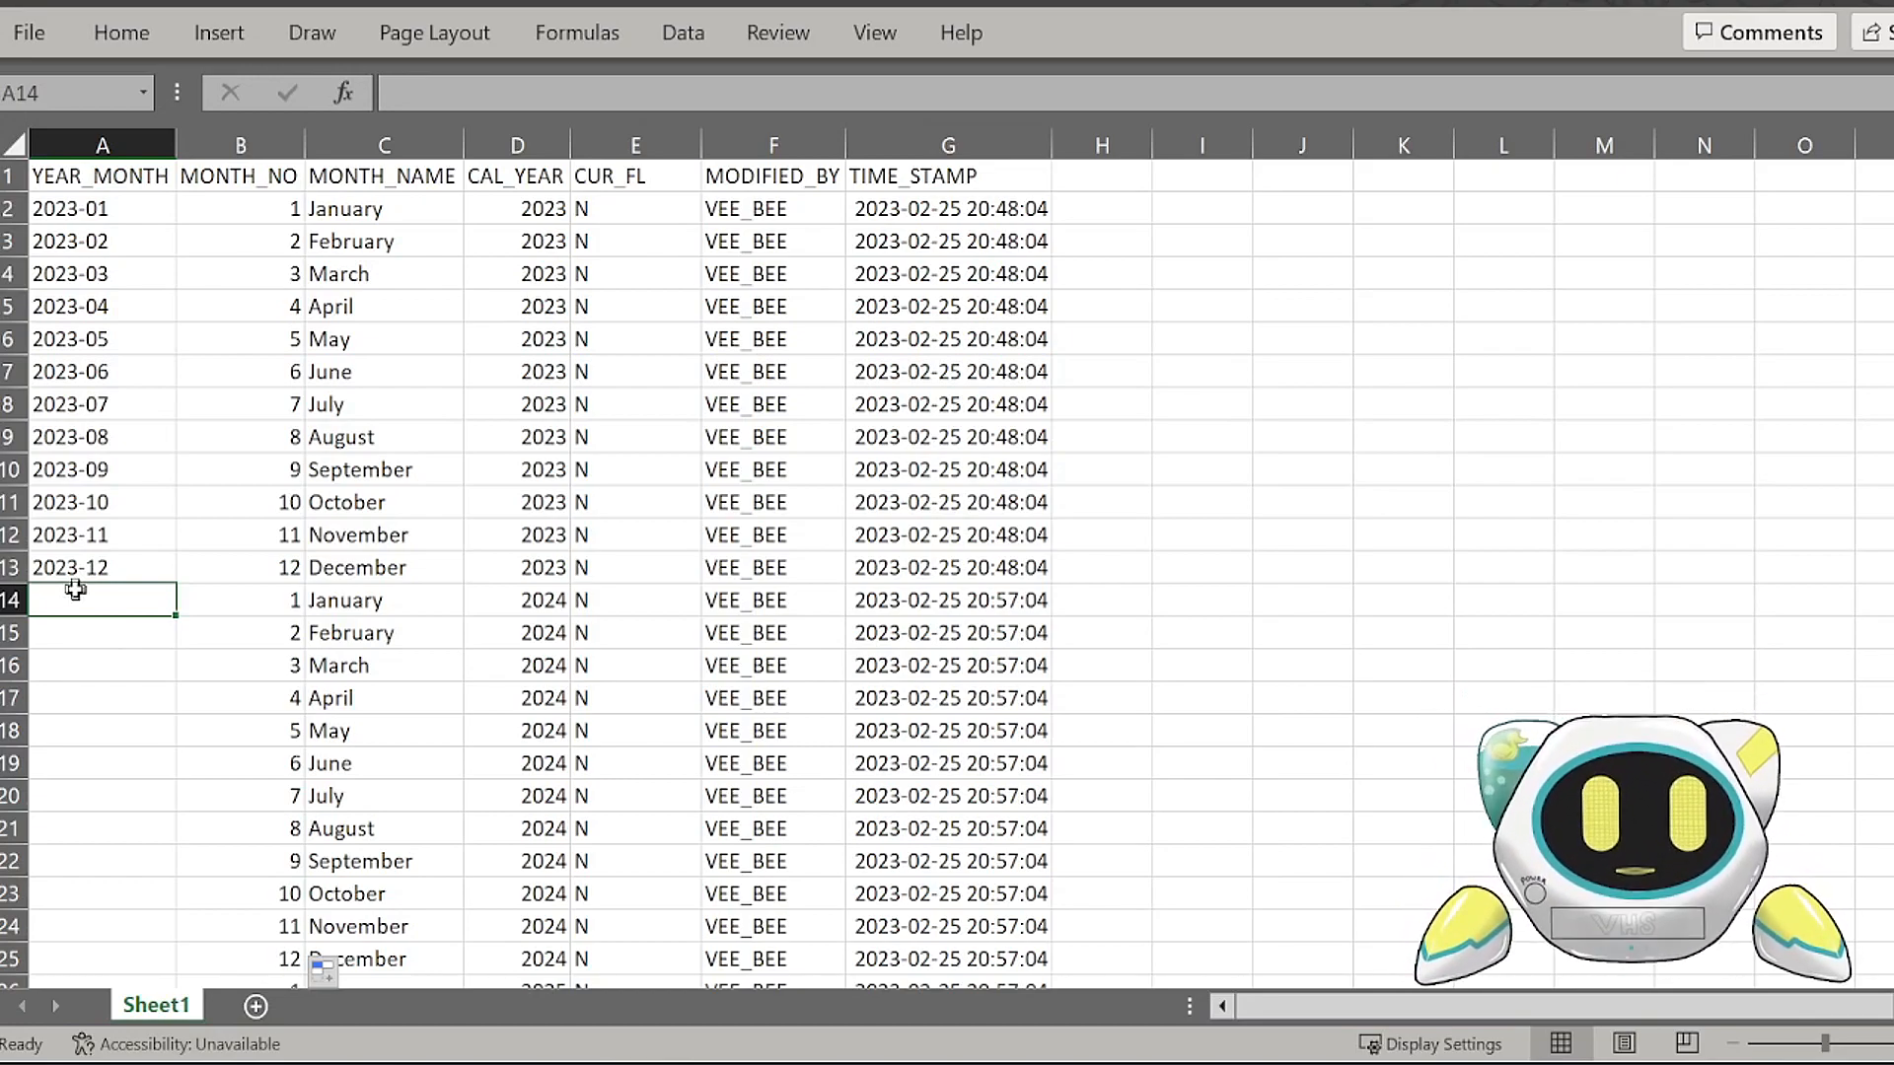
pyautogui.write('=')
pyautogui.press('Right')
pyautogui.press('Right')
pyautogui.press('Right')
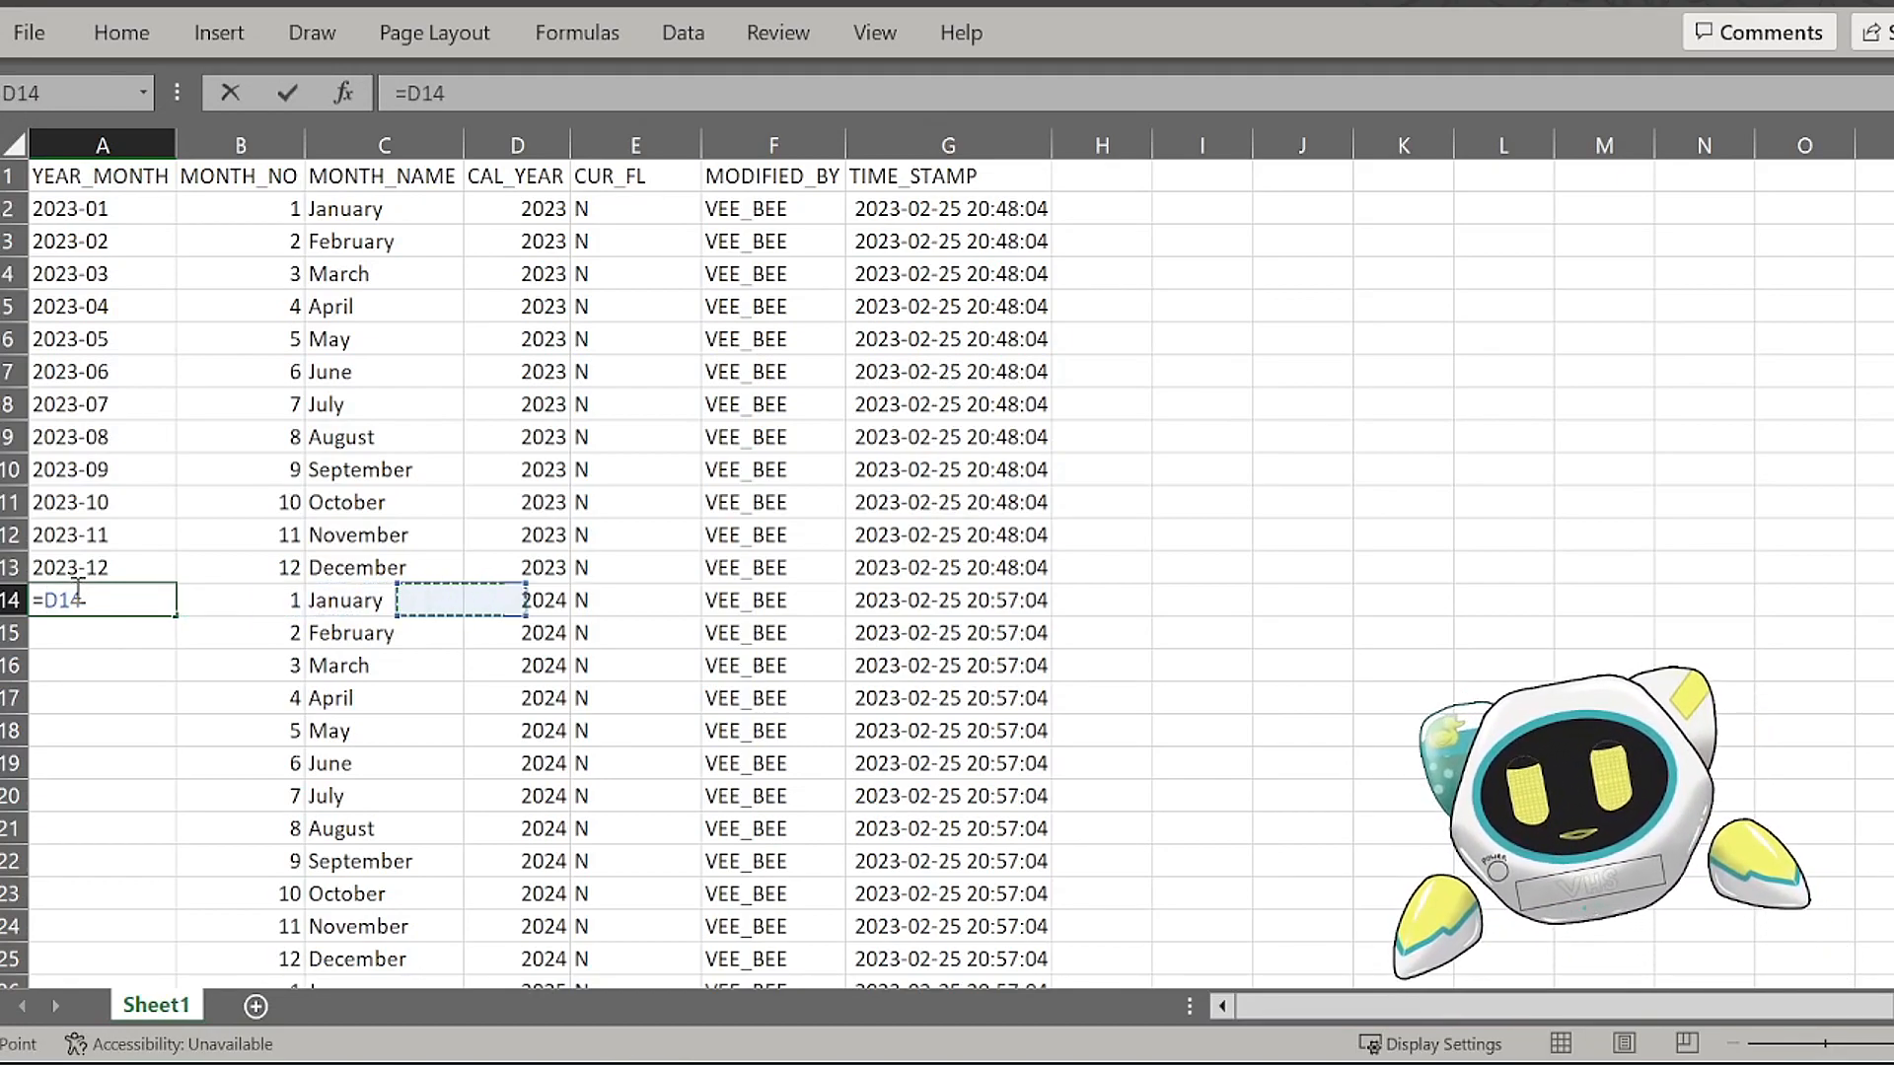
pyautogui.write('&"-"&')
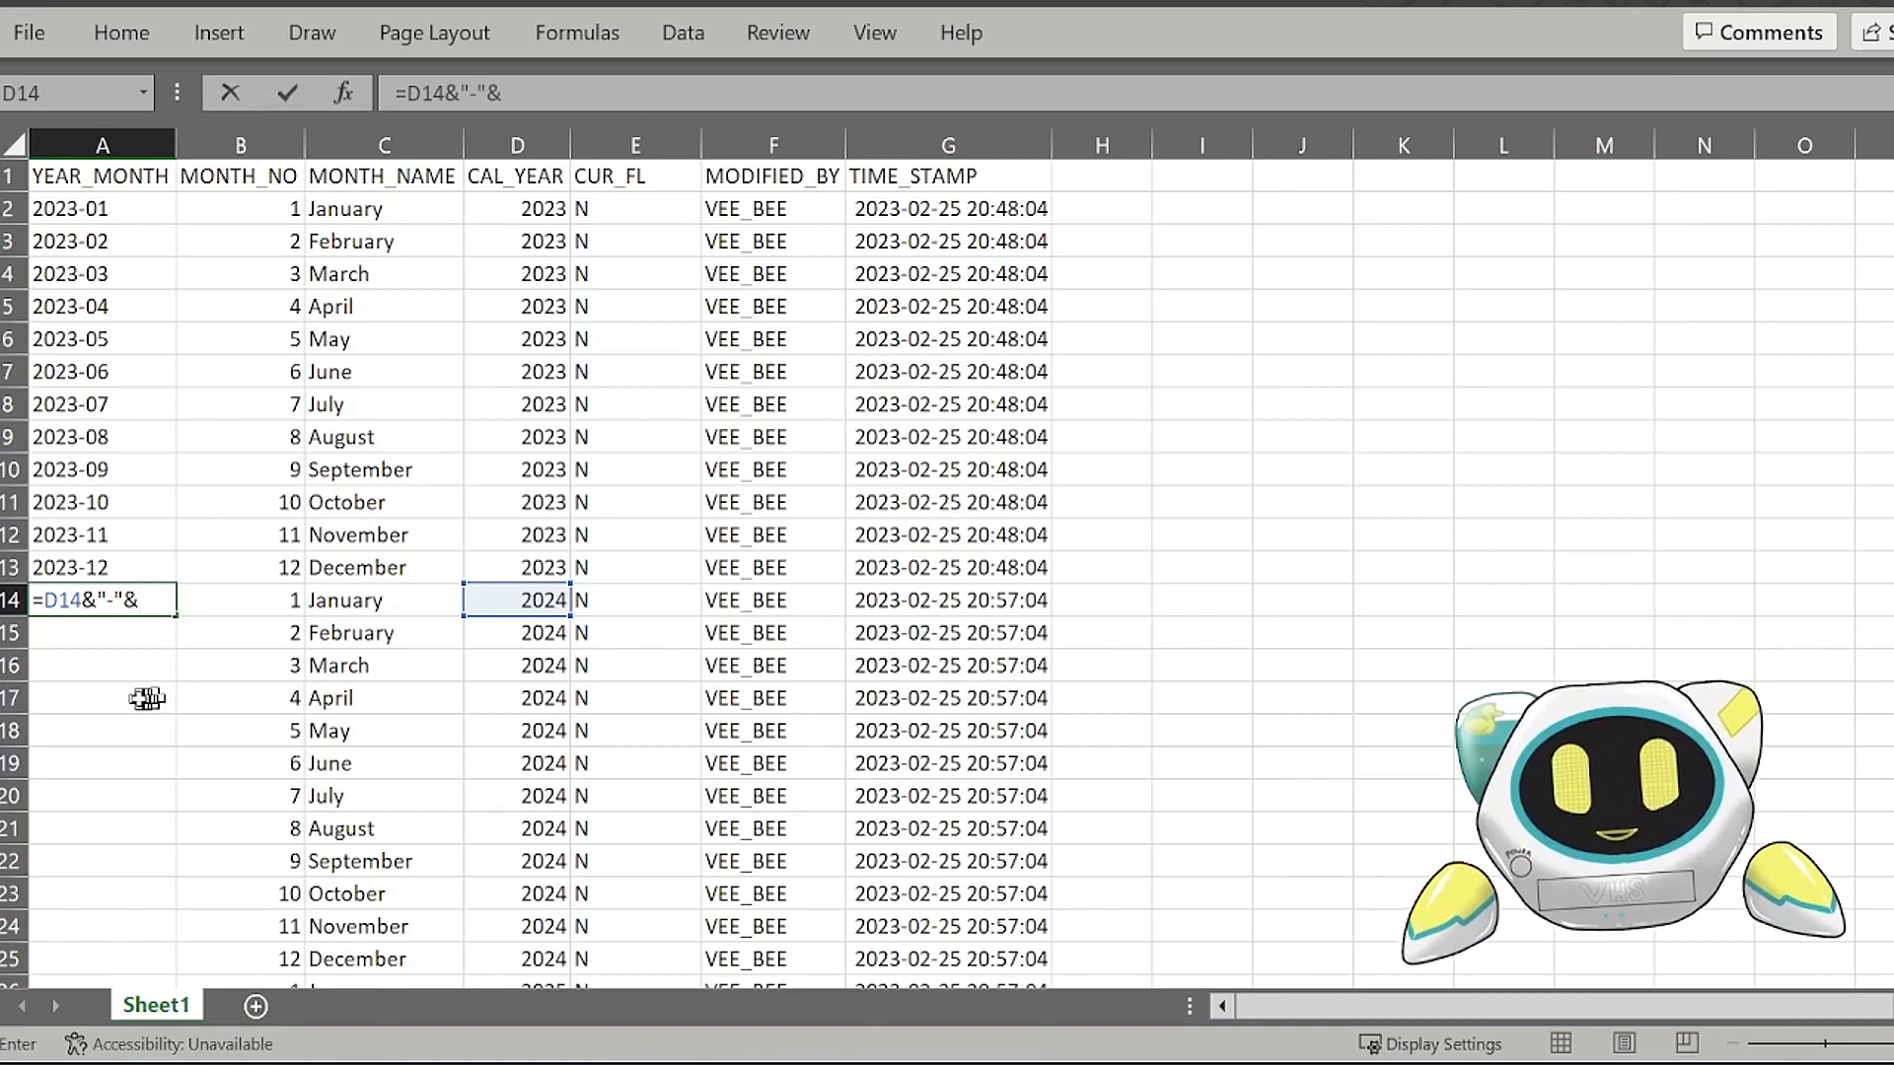
pyautogui.write('CONCAT(')
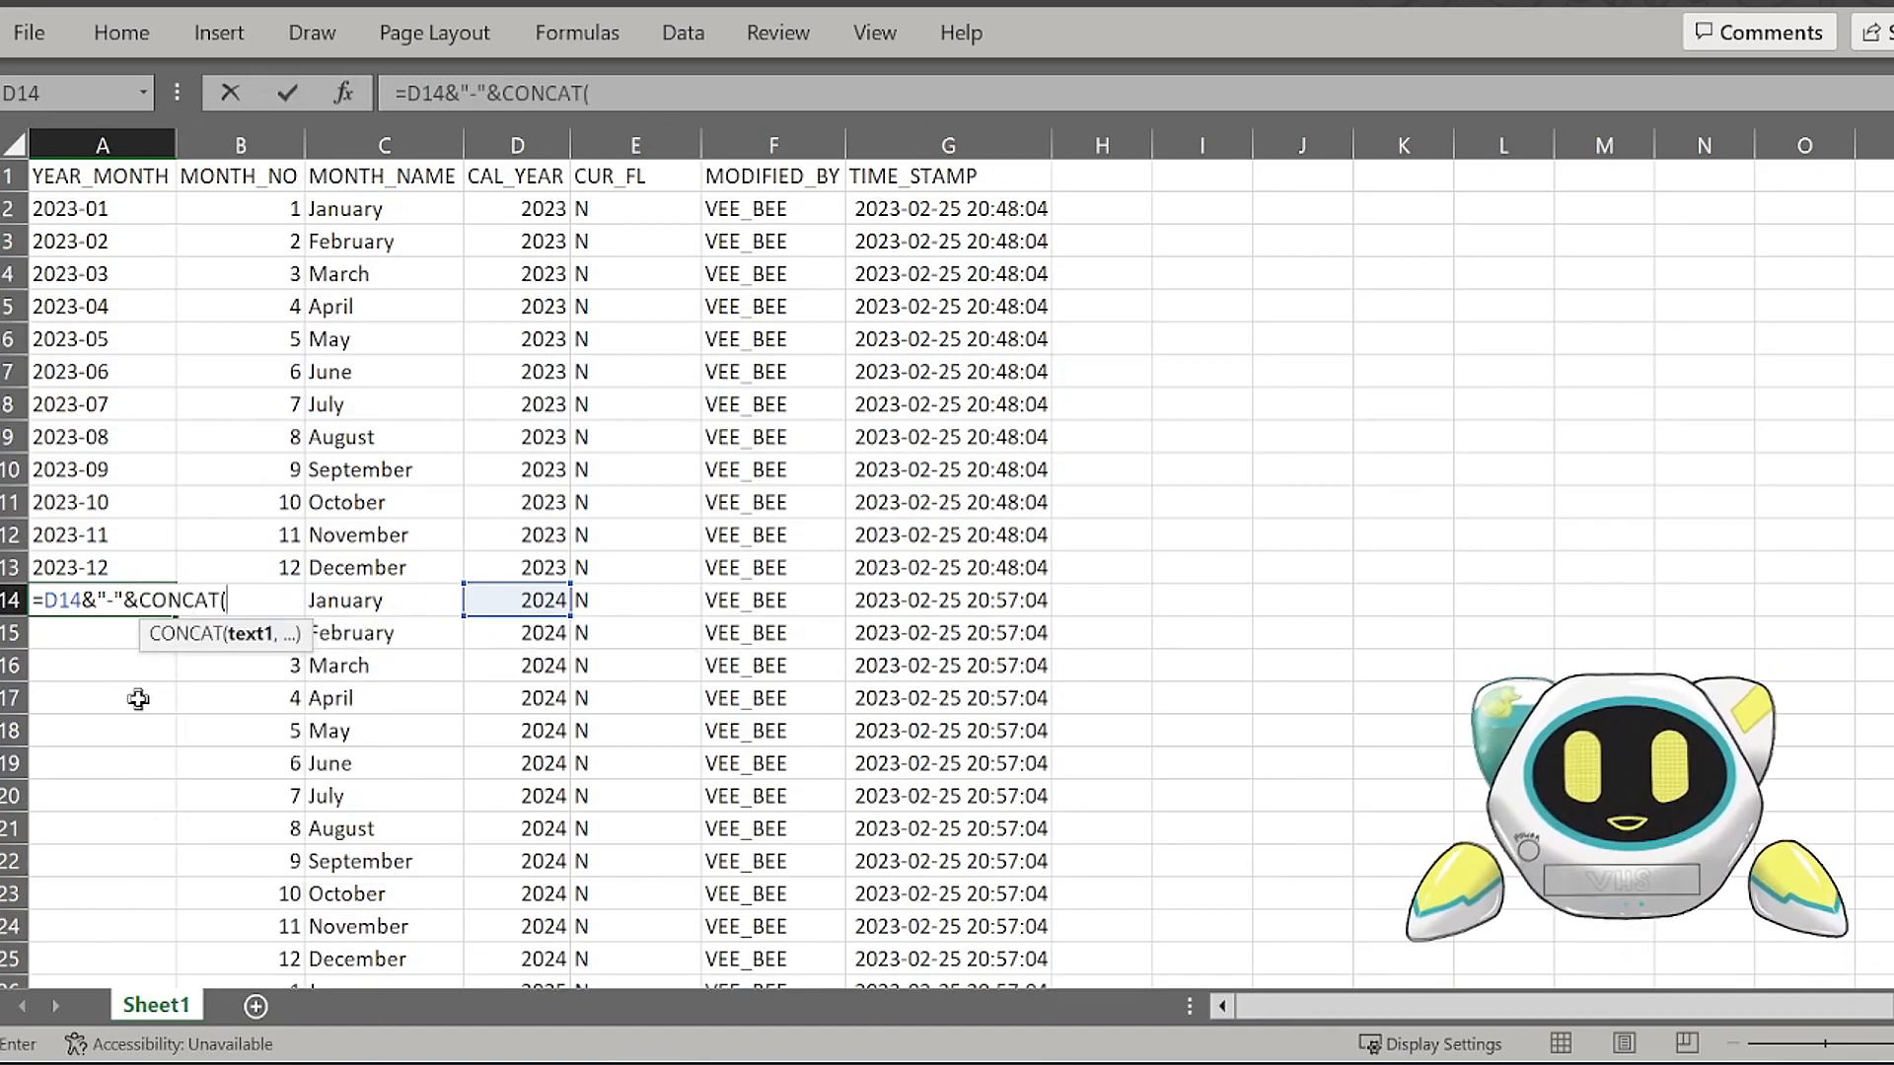
pyautogui.write('IF(')
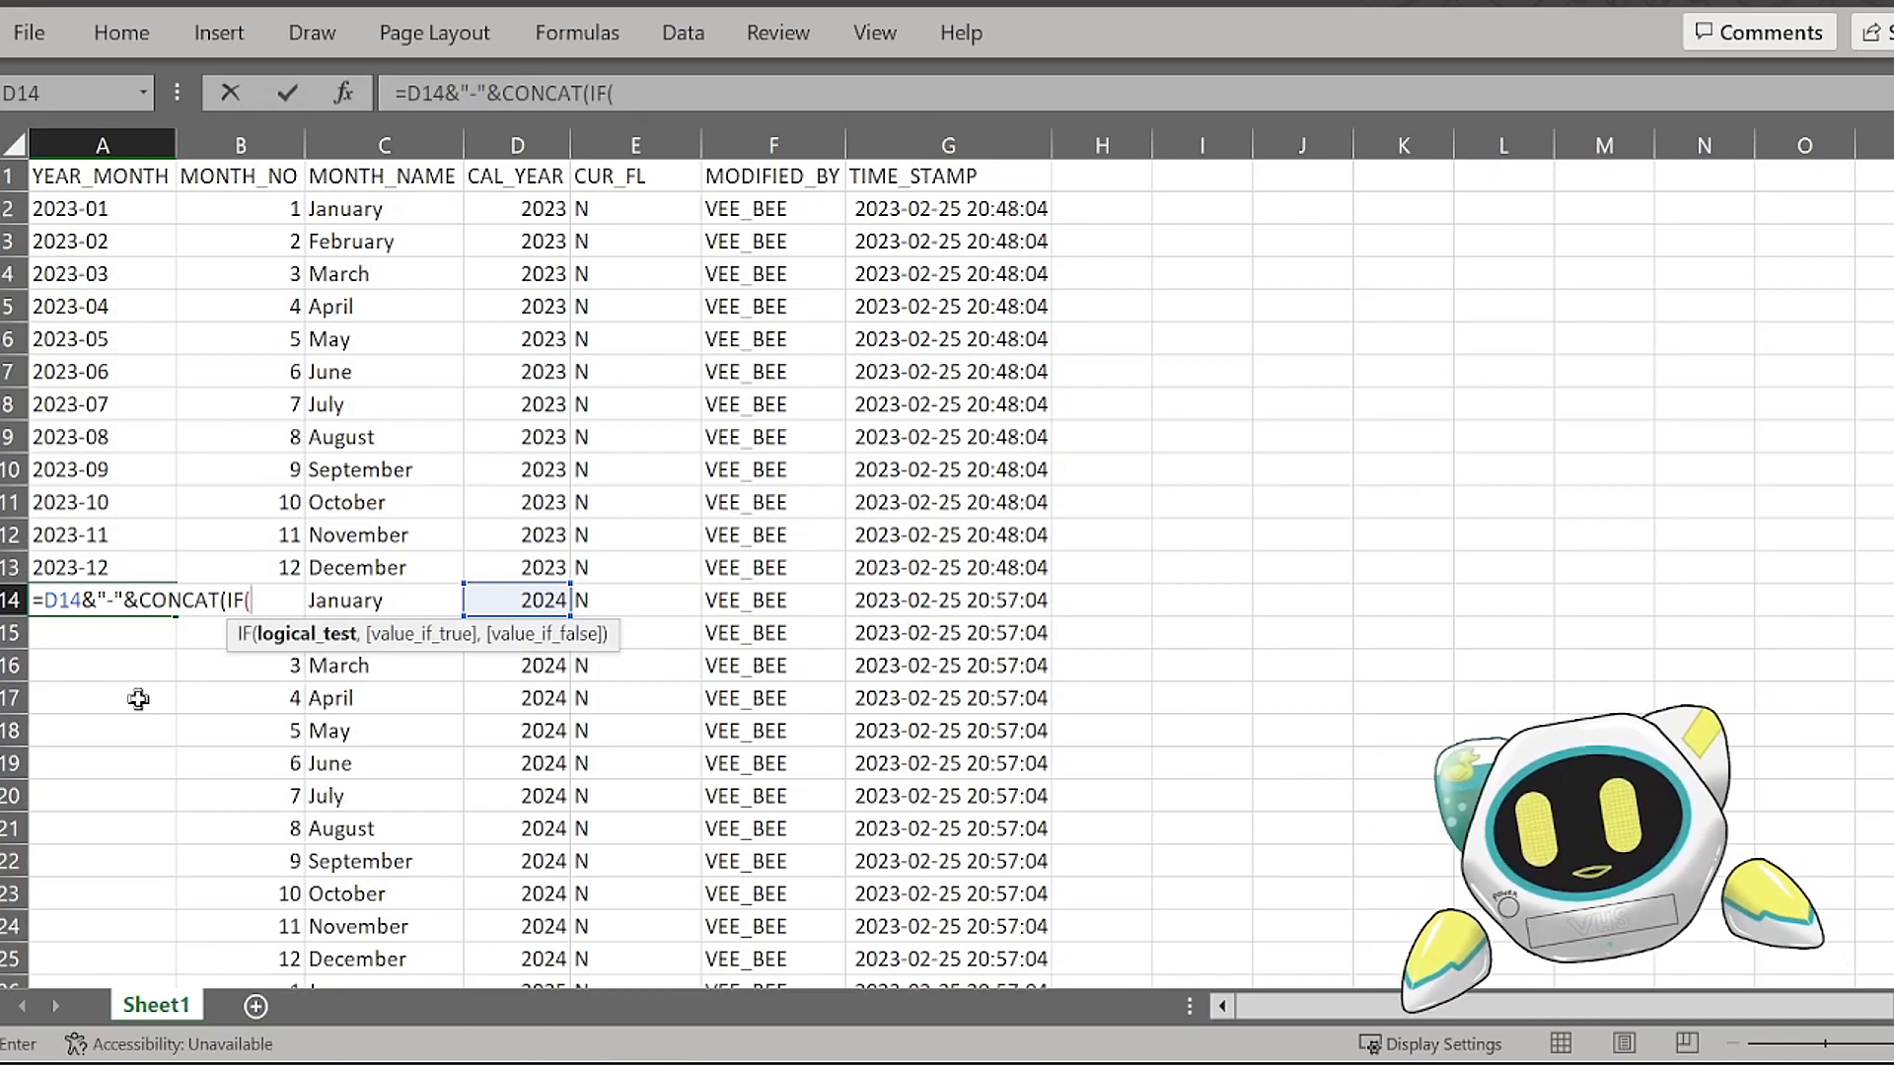
pyautogui.press('Right')
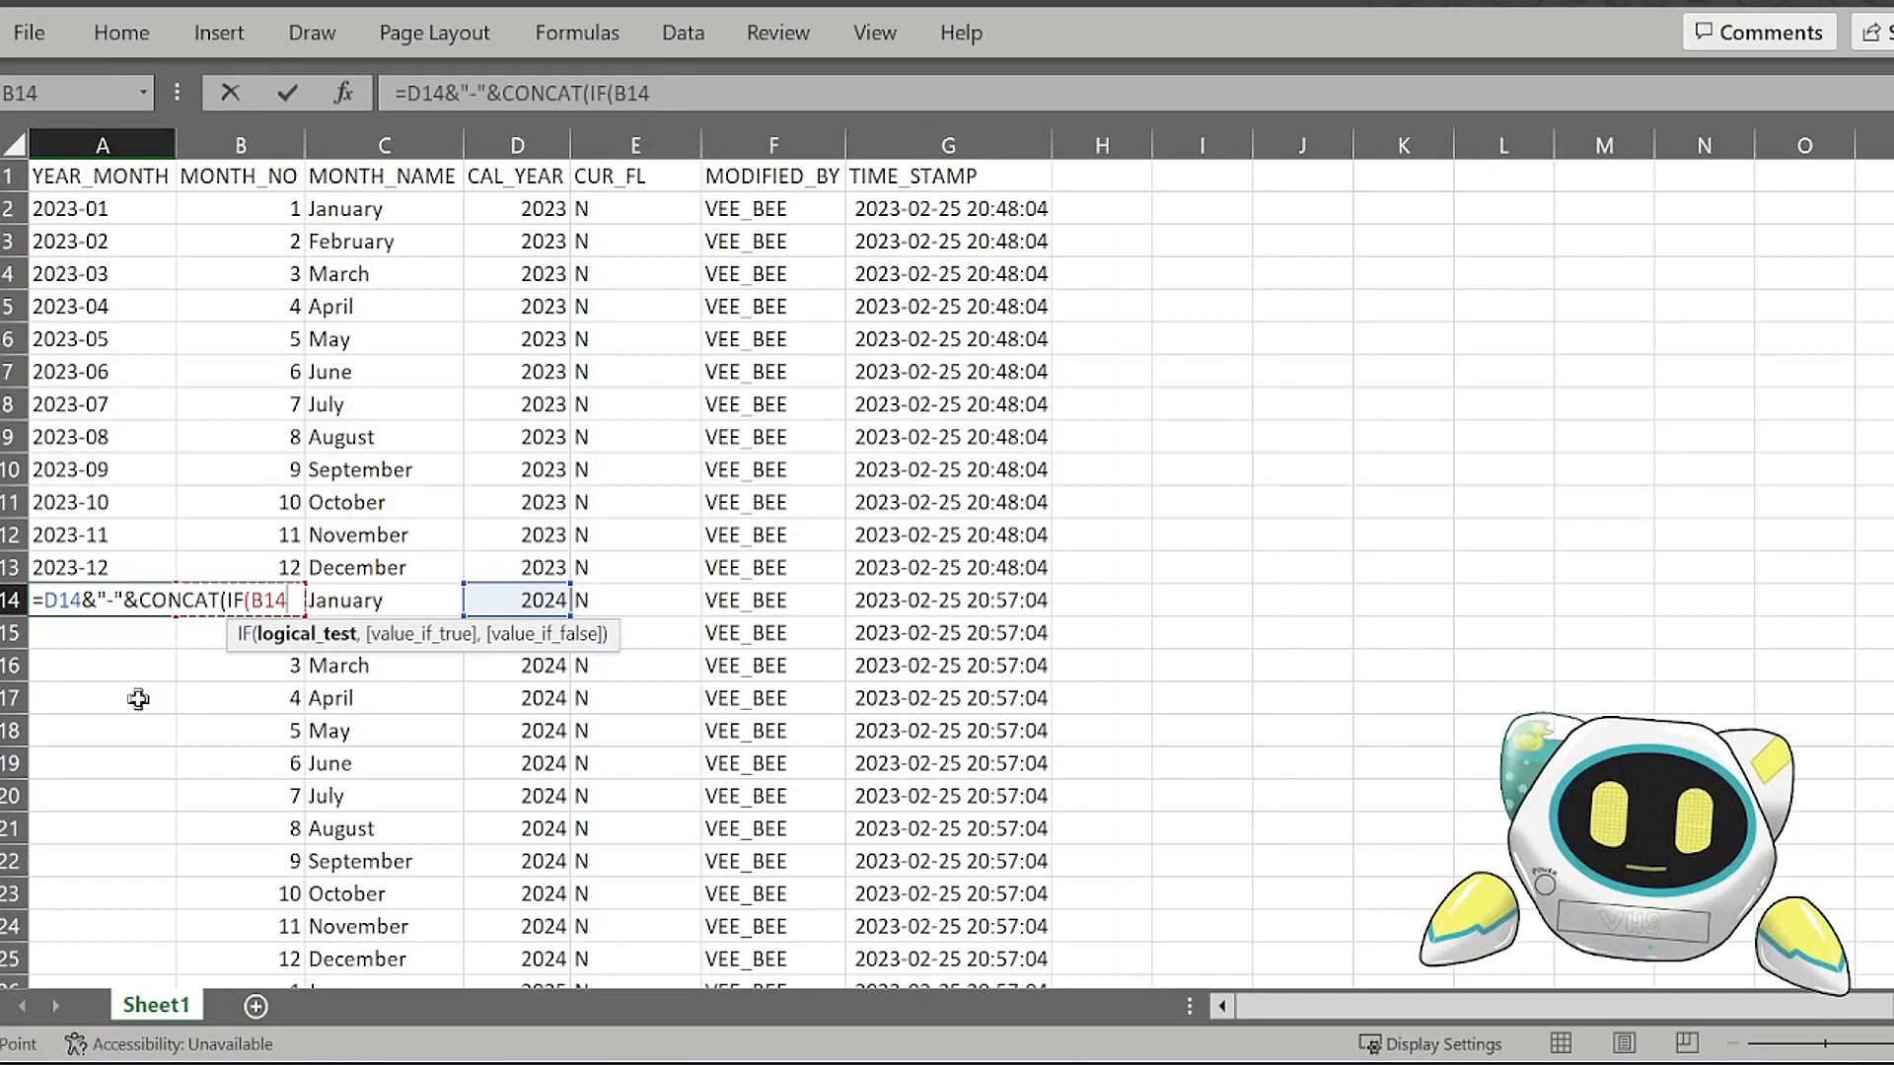
pyautogui.write('<10')
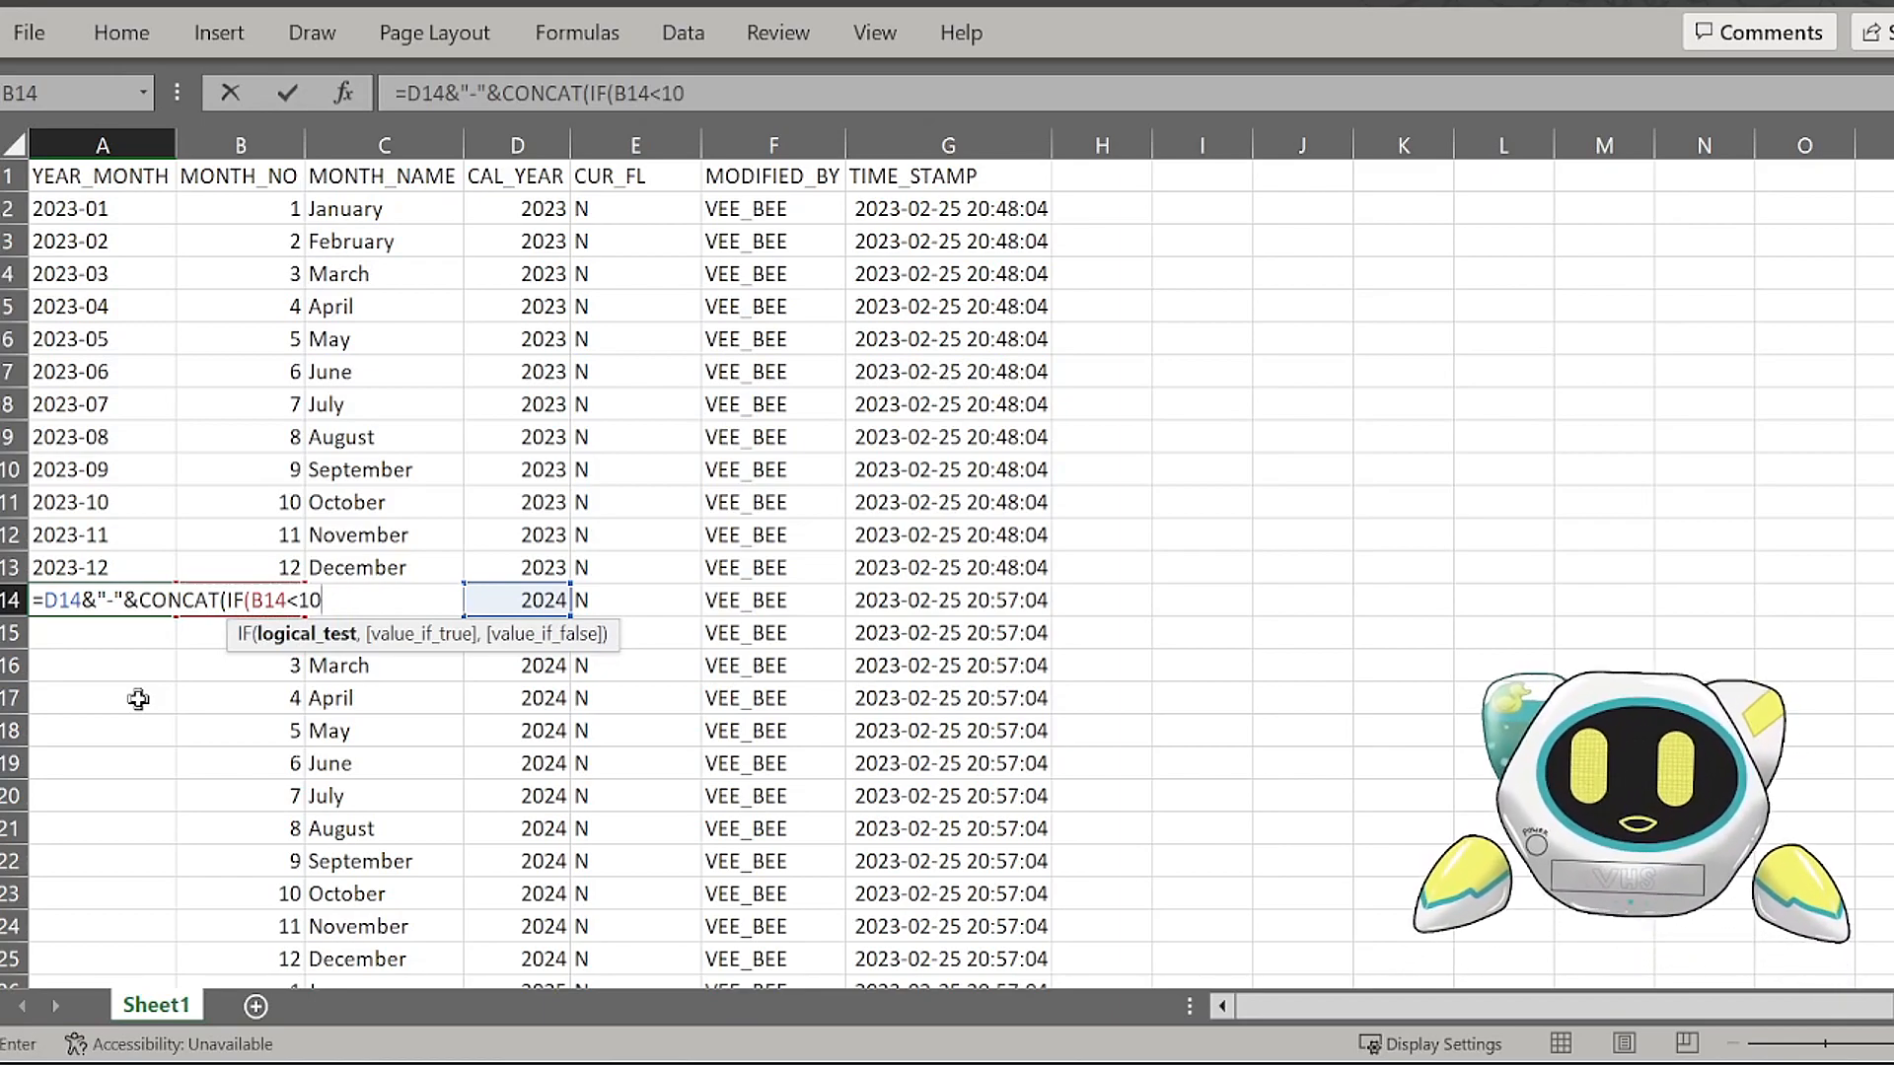
pyautogui.write(',"0')
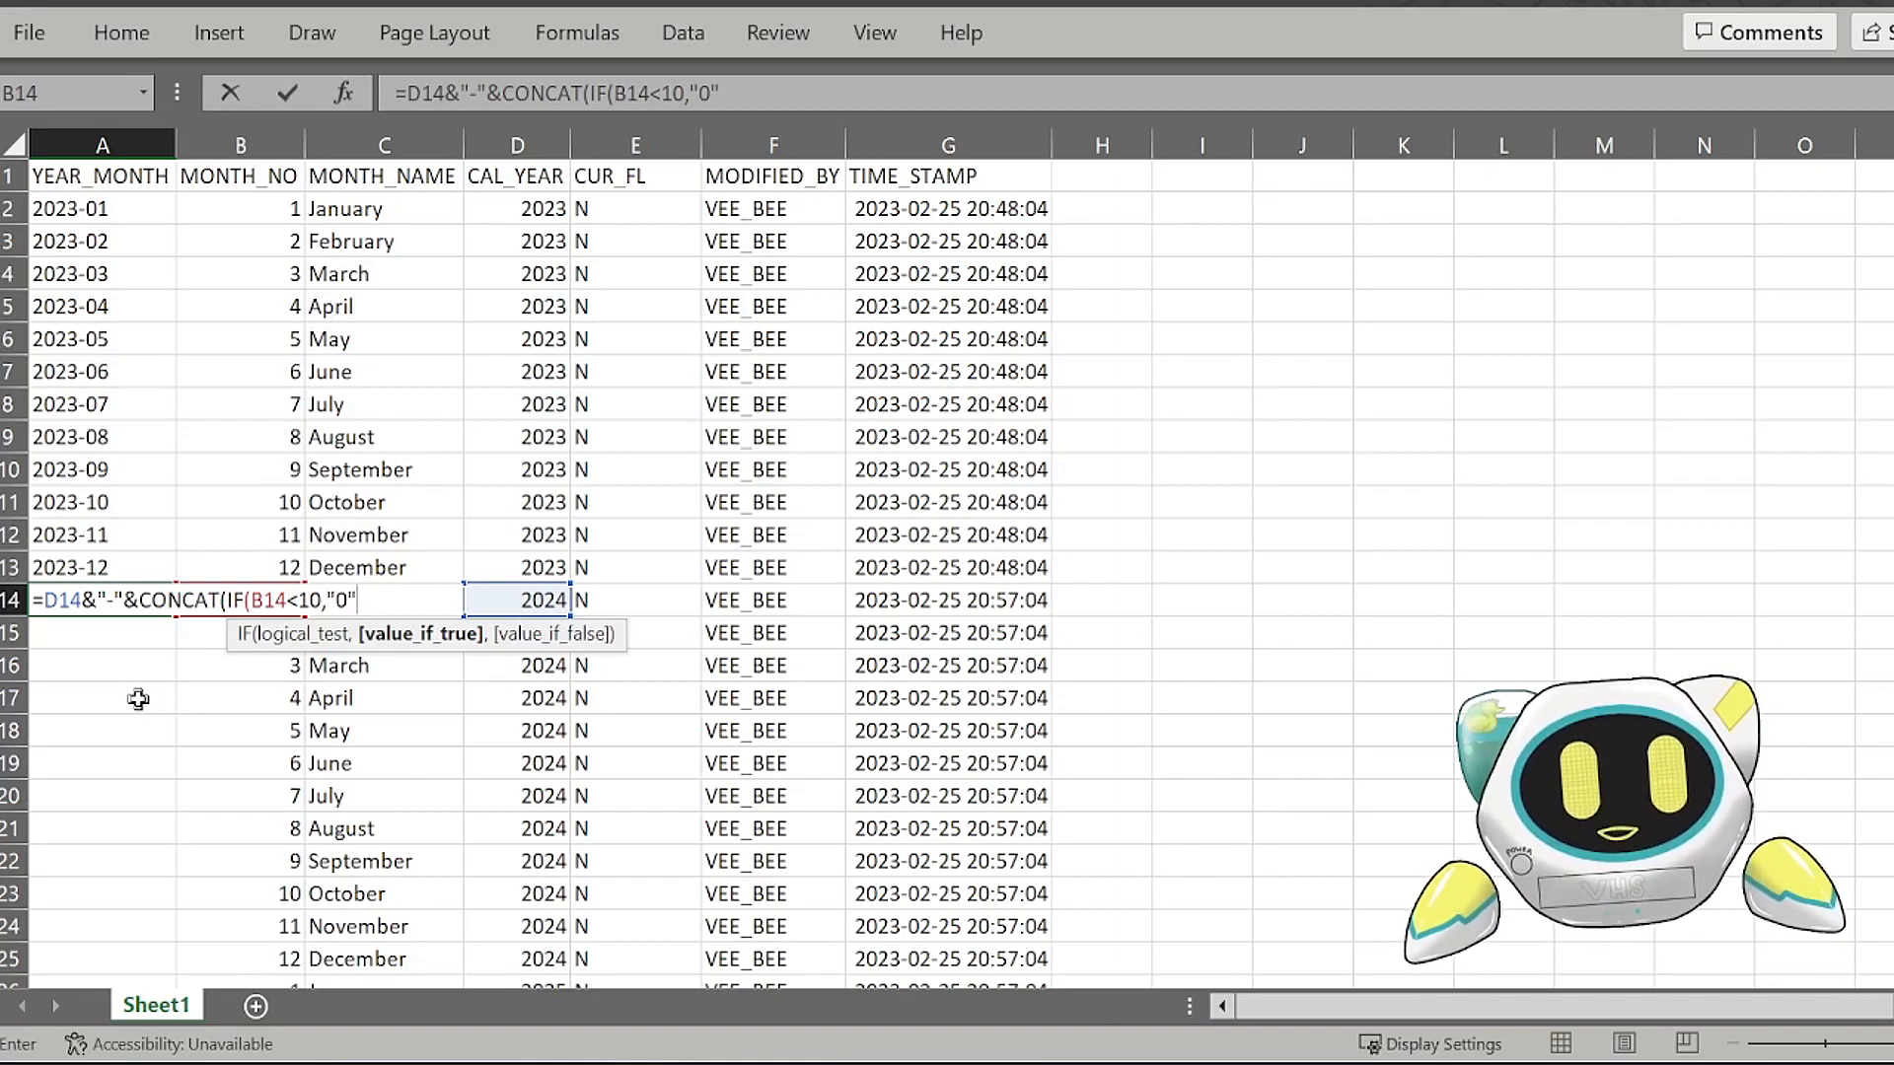
pyautogui.write('",')
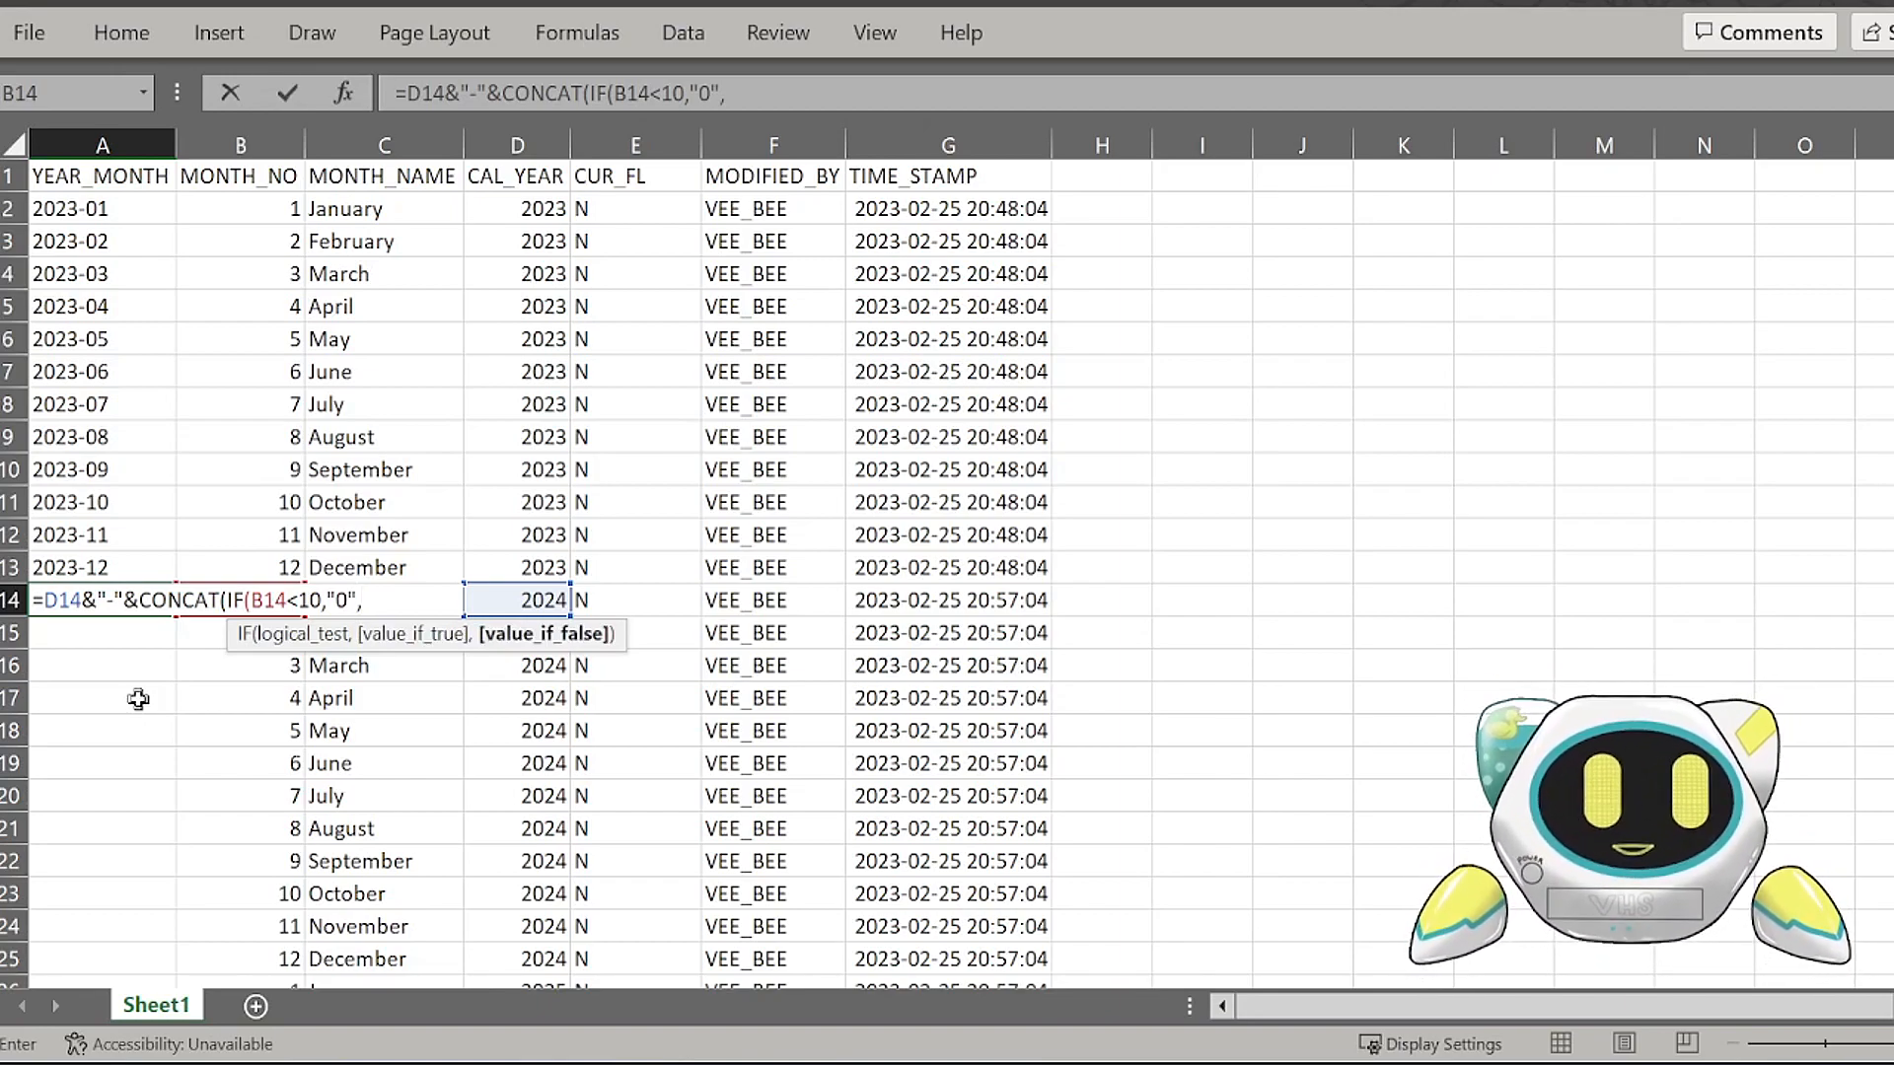
pyautogui.write('"")')
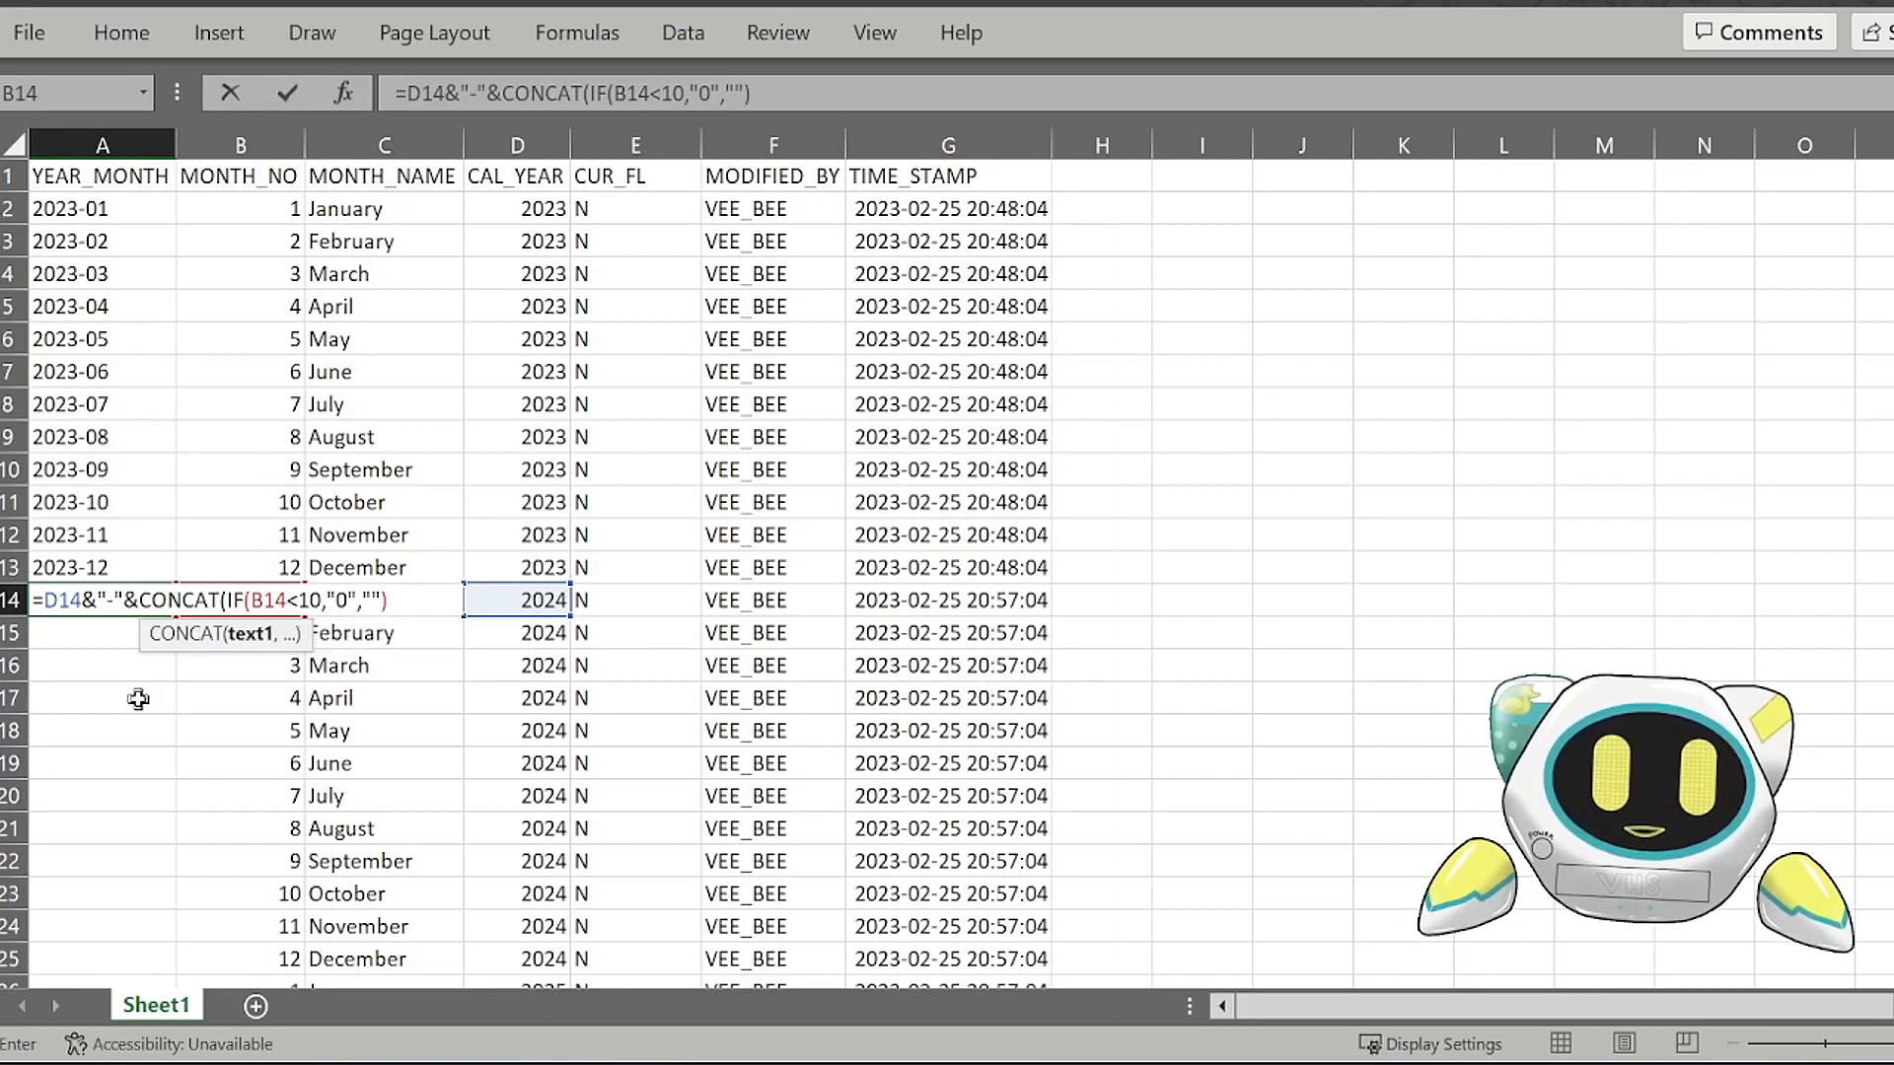
pyautogui.write(',')
pyautogui.press('Right')
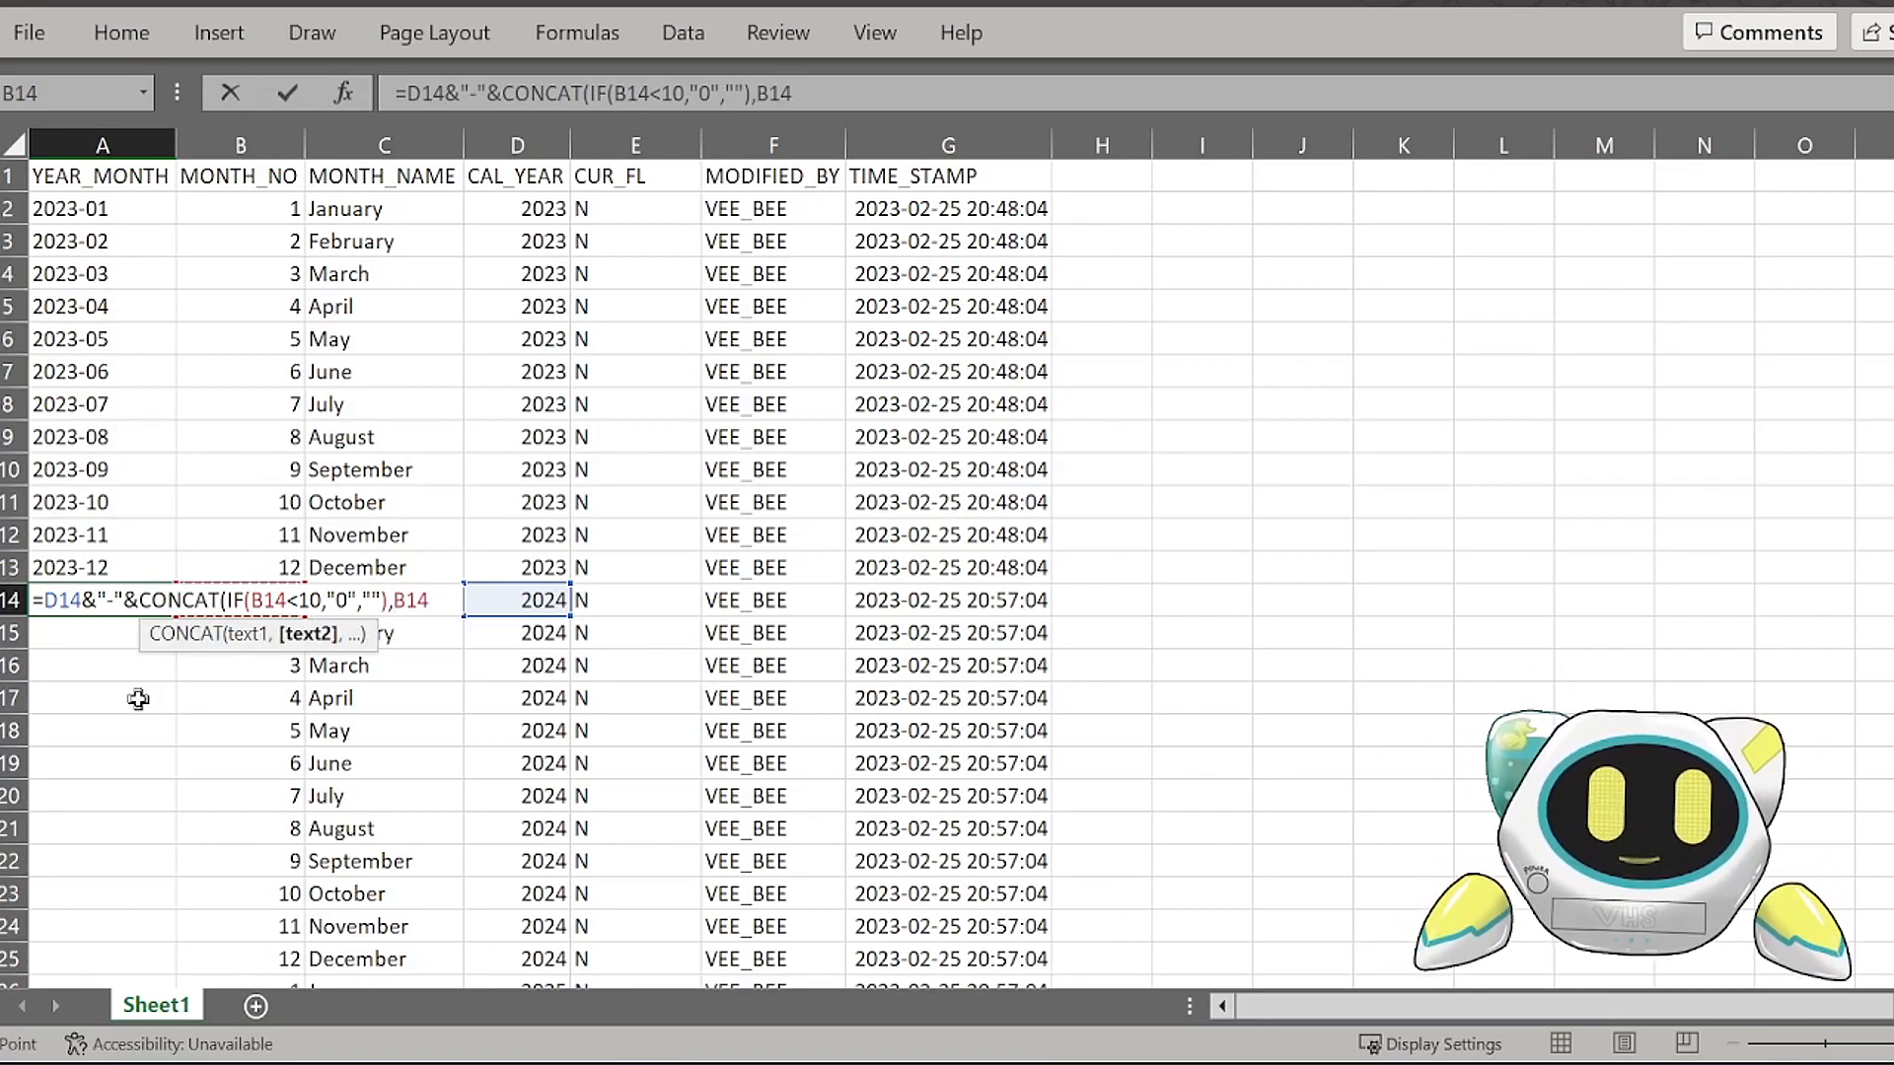
pyautogui.write(')')
pyautogui.press('Return')
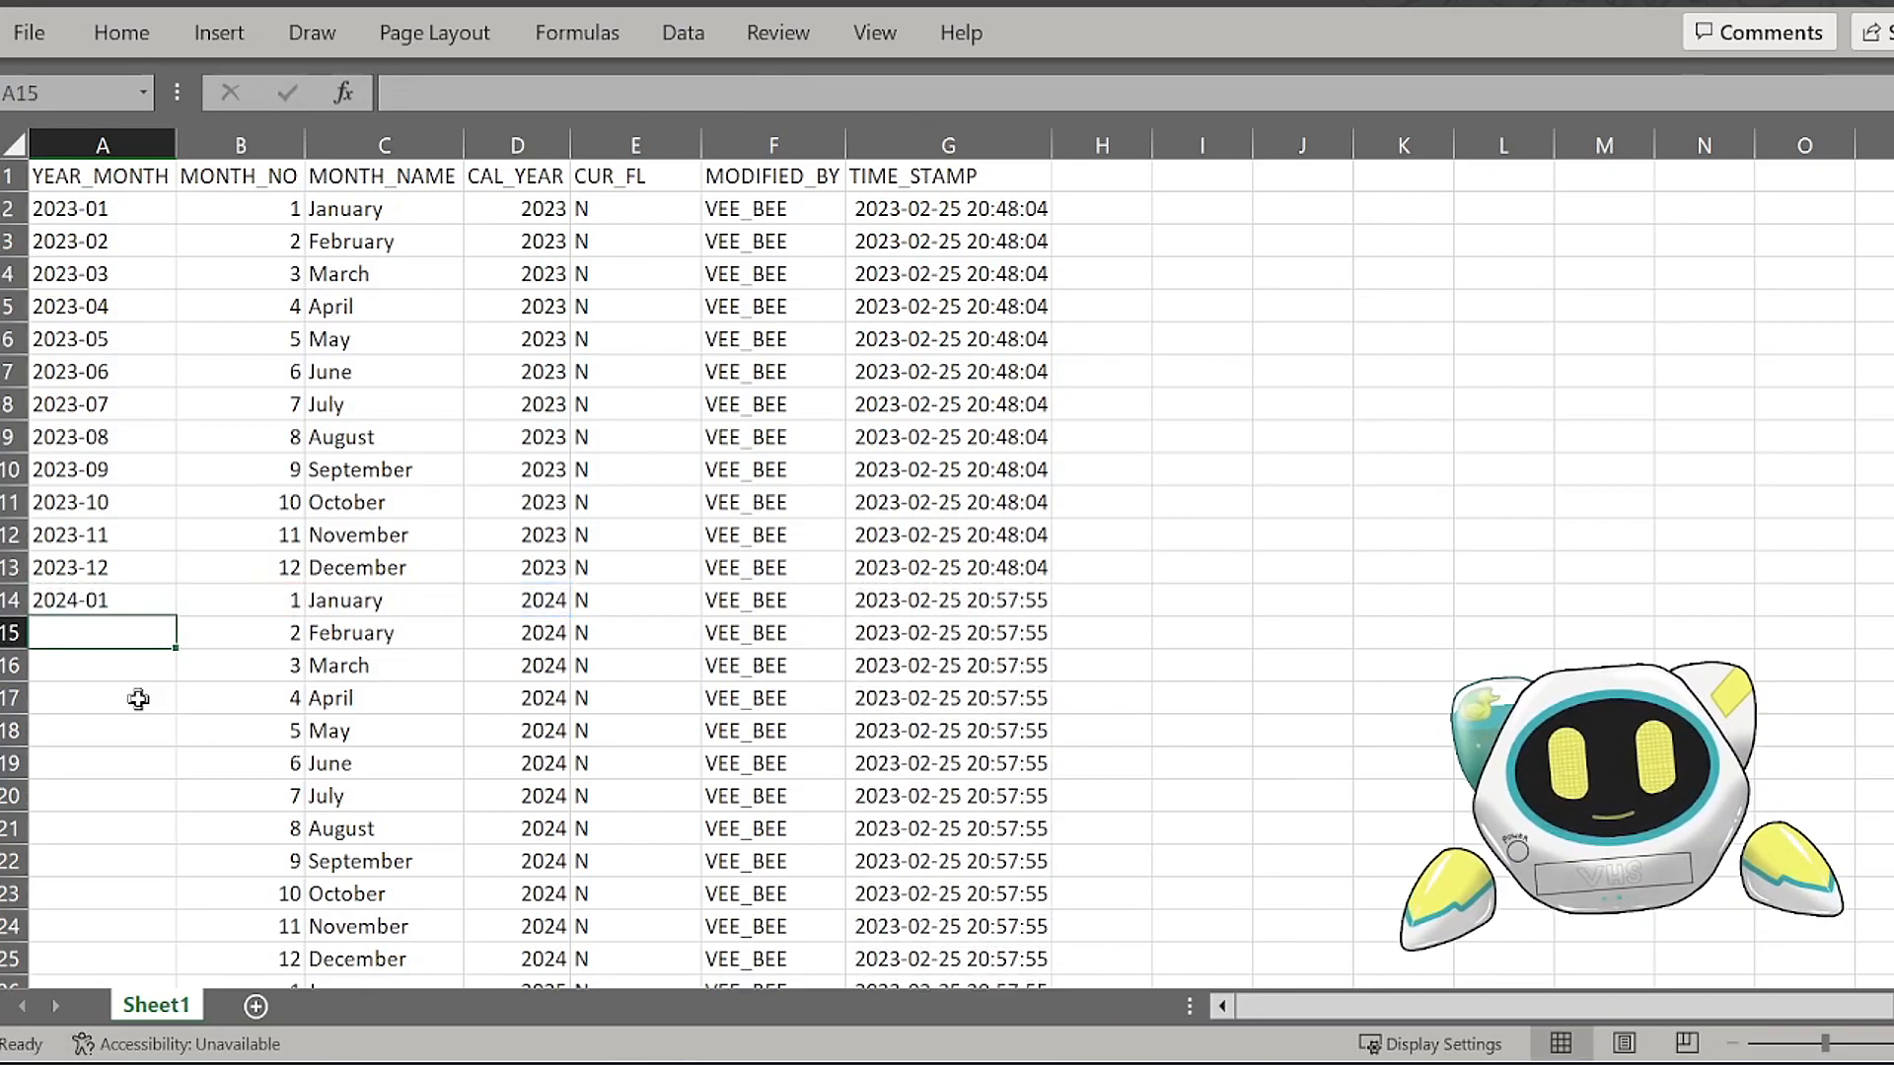
# Step: Fill the YEAR_MONTH formula from A14 down through the extended rows and inspect its cell references
pyautogui.click(146, 609)
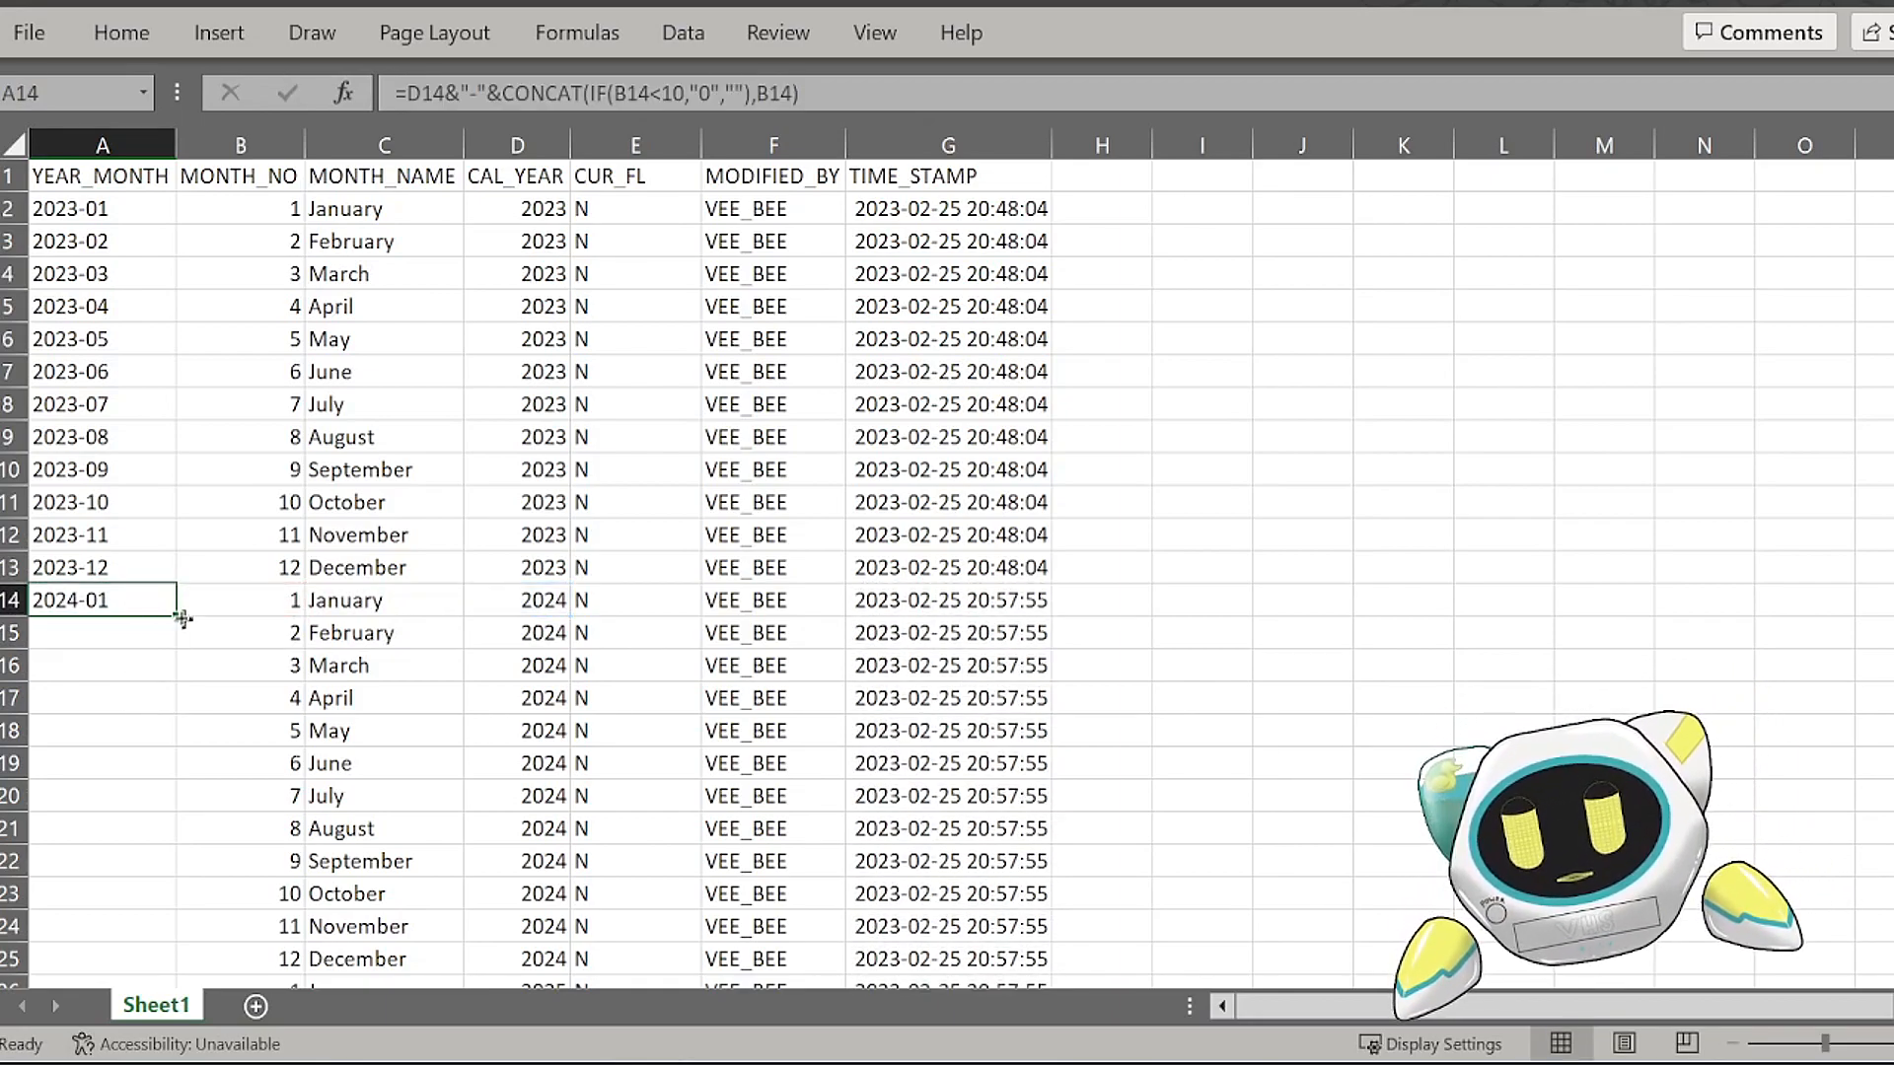
pyautogui.doubleClick(177, 617)
pyautogui.click(148, 596)
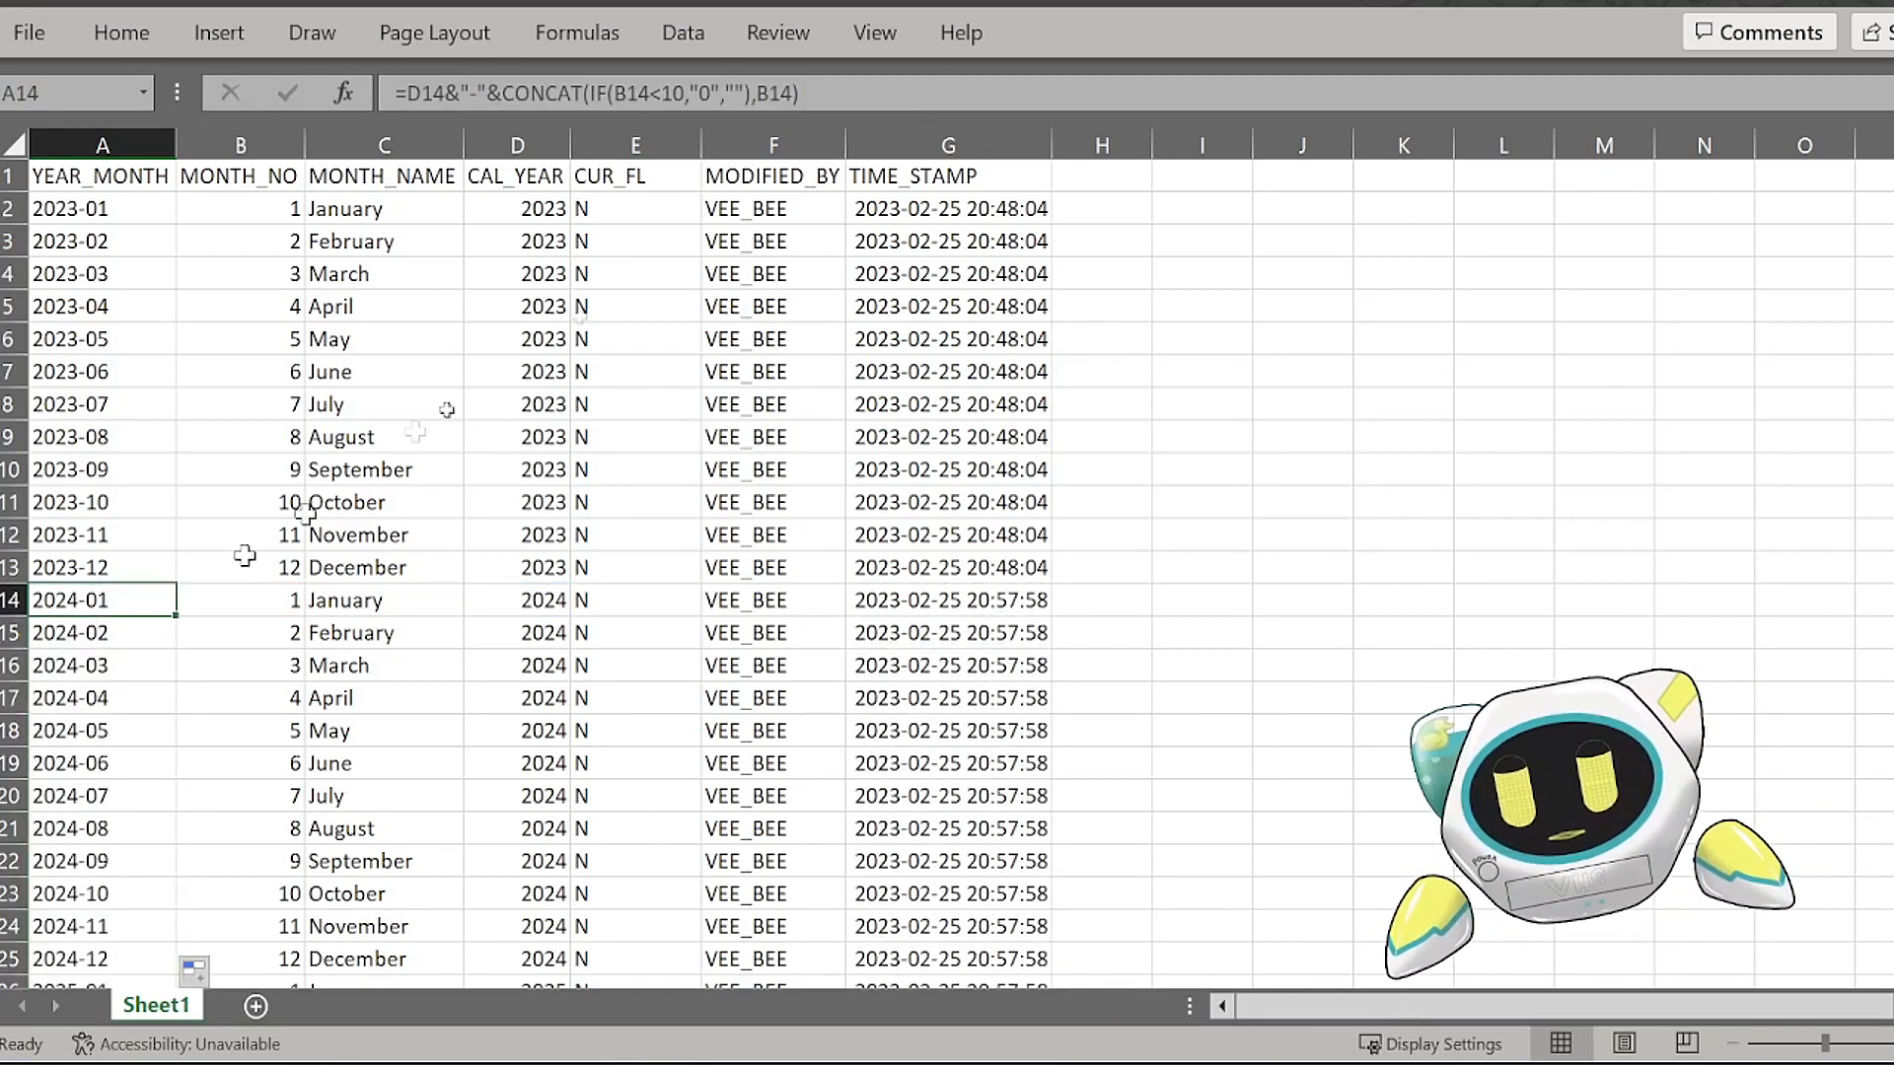
pyautogui.click(857, 85)
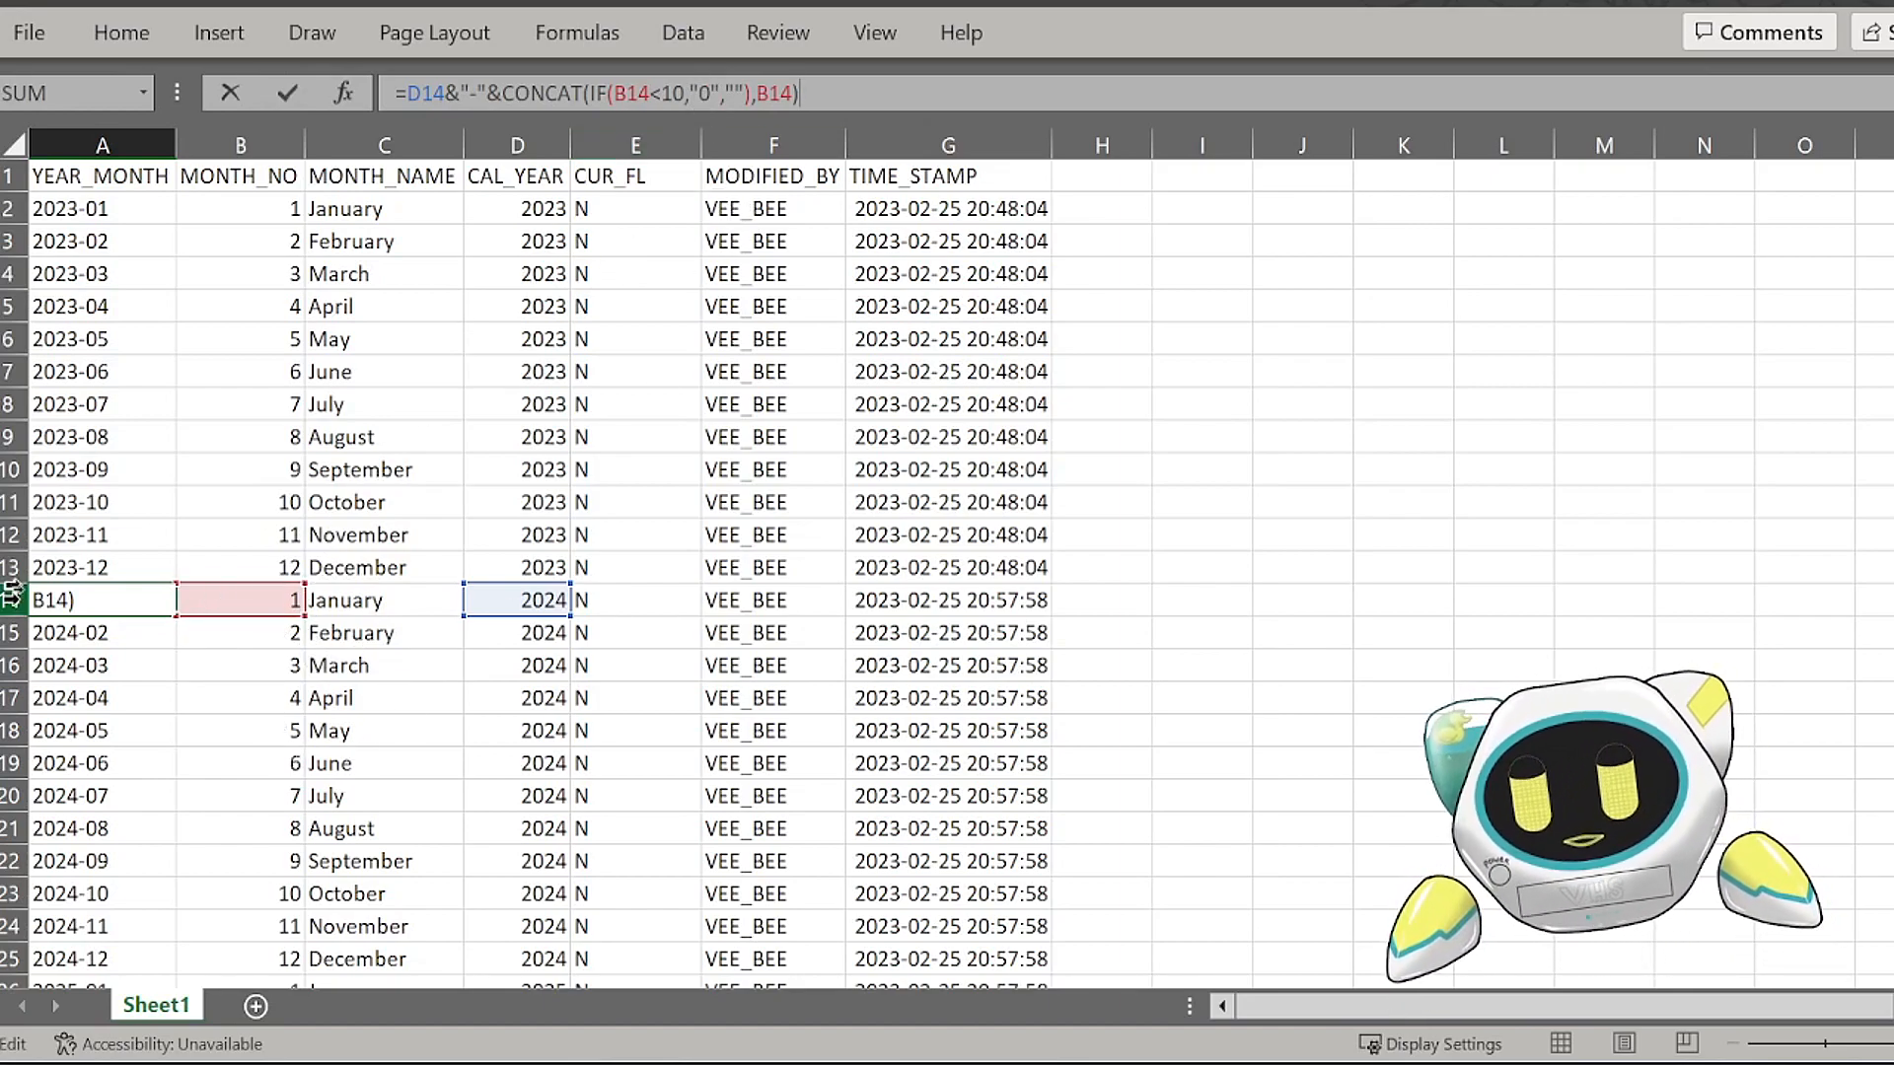
pyautogui.click(148, 702)
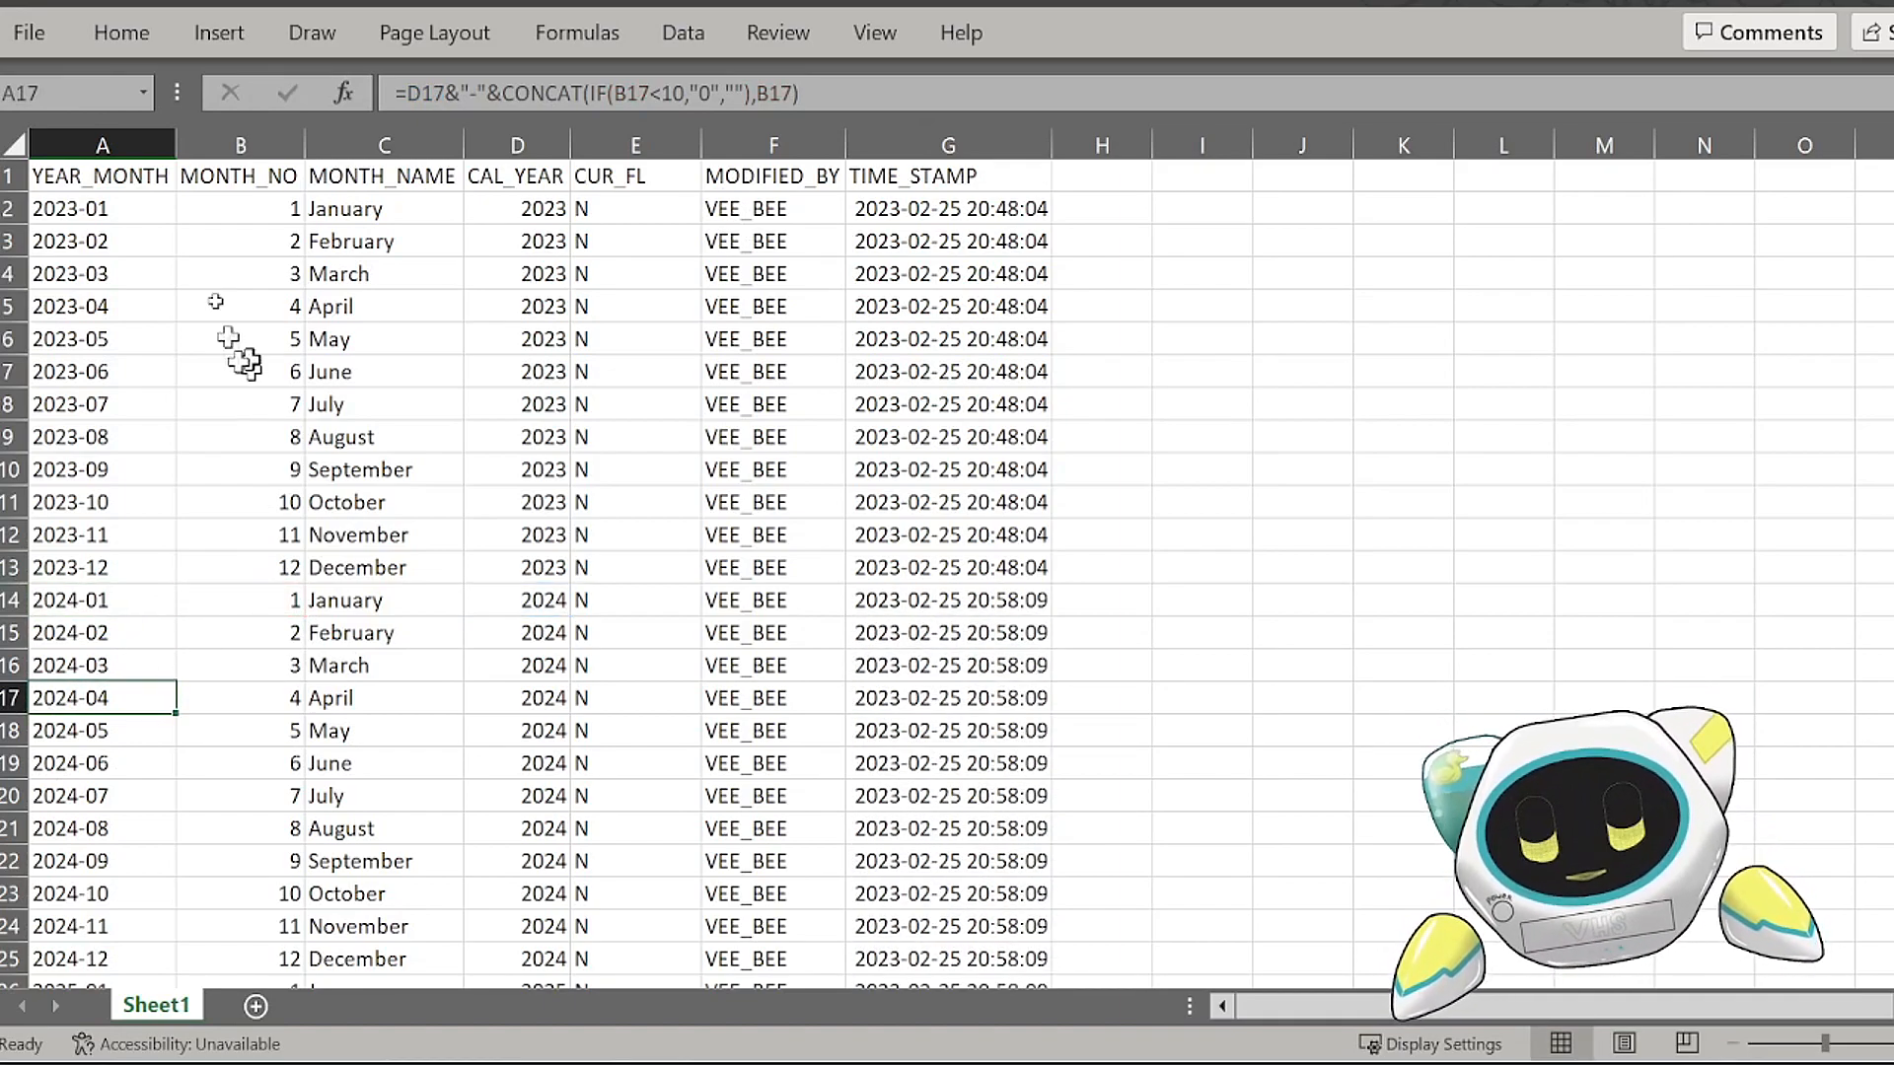
# Step: Copy columns A through G and paste them over themselves as values, then check several cells for leftover formulas
pyautogui.moveTo(116, 133); pyautogui.dragTo(970, 173)
pyautogui.hotkey('ctrl', 'c')
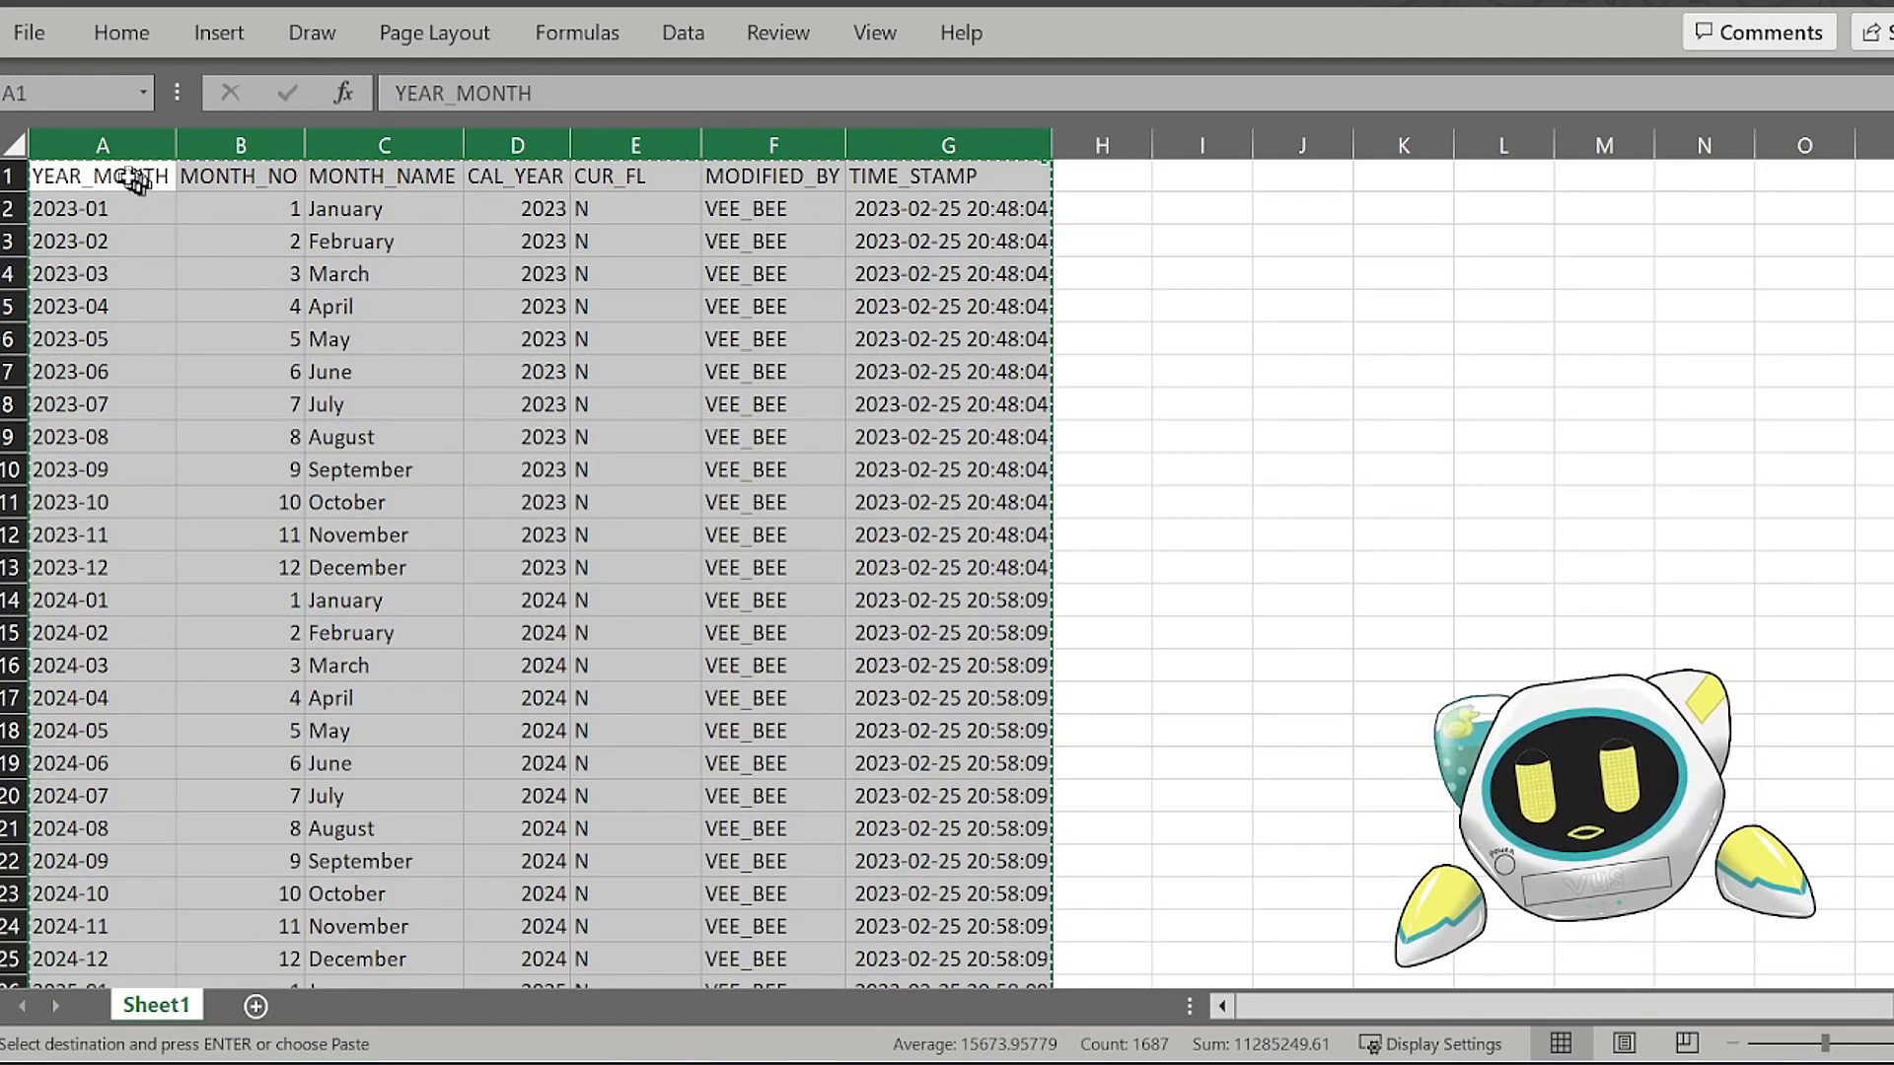
pyautogui.rightClick(118, 190)
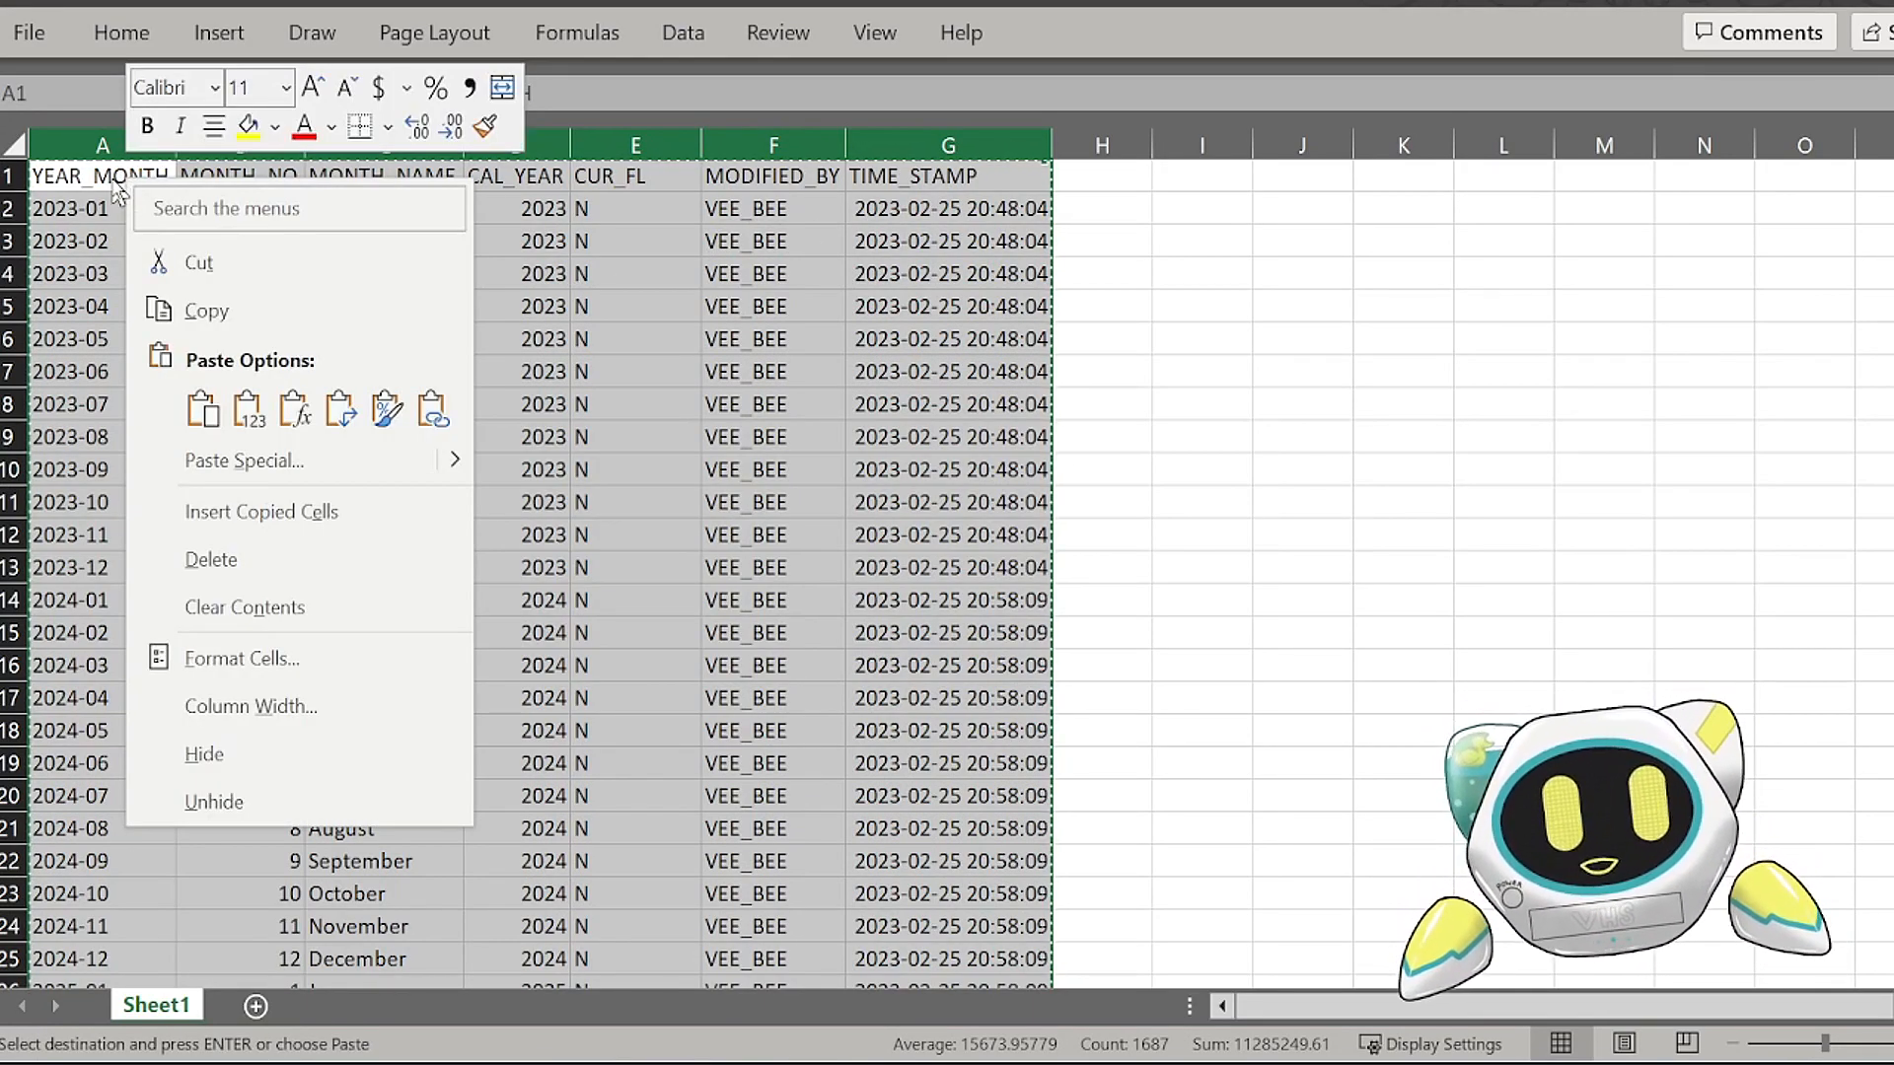
pyautogui.click(247, 410)
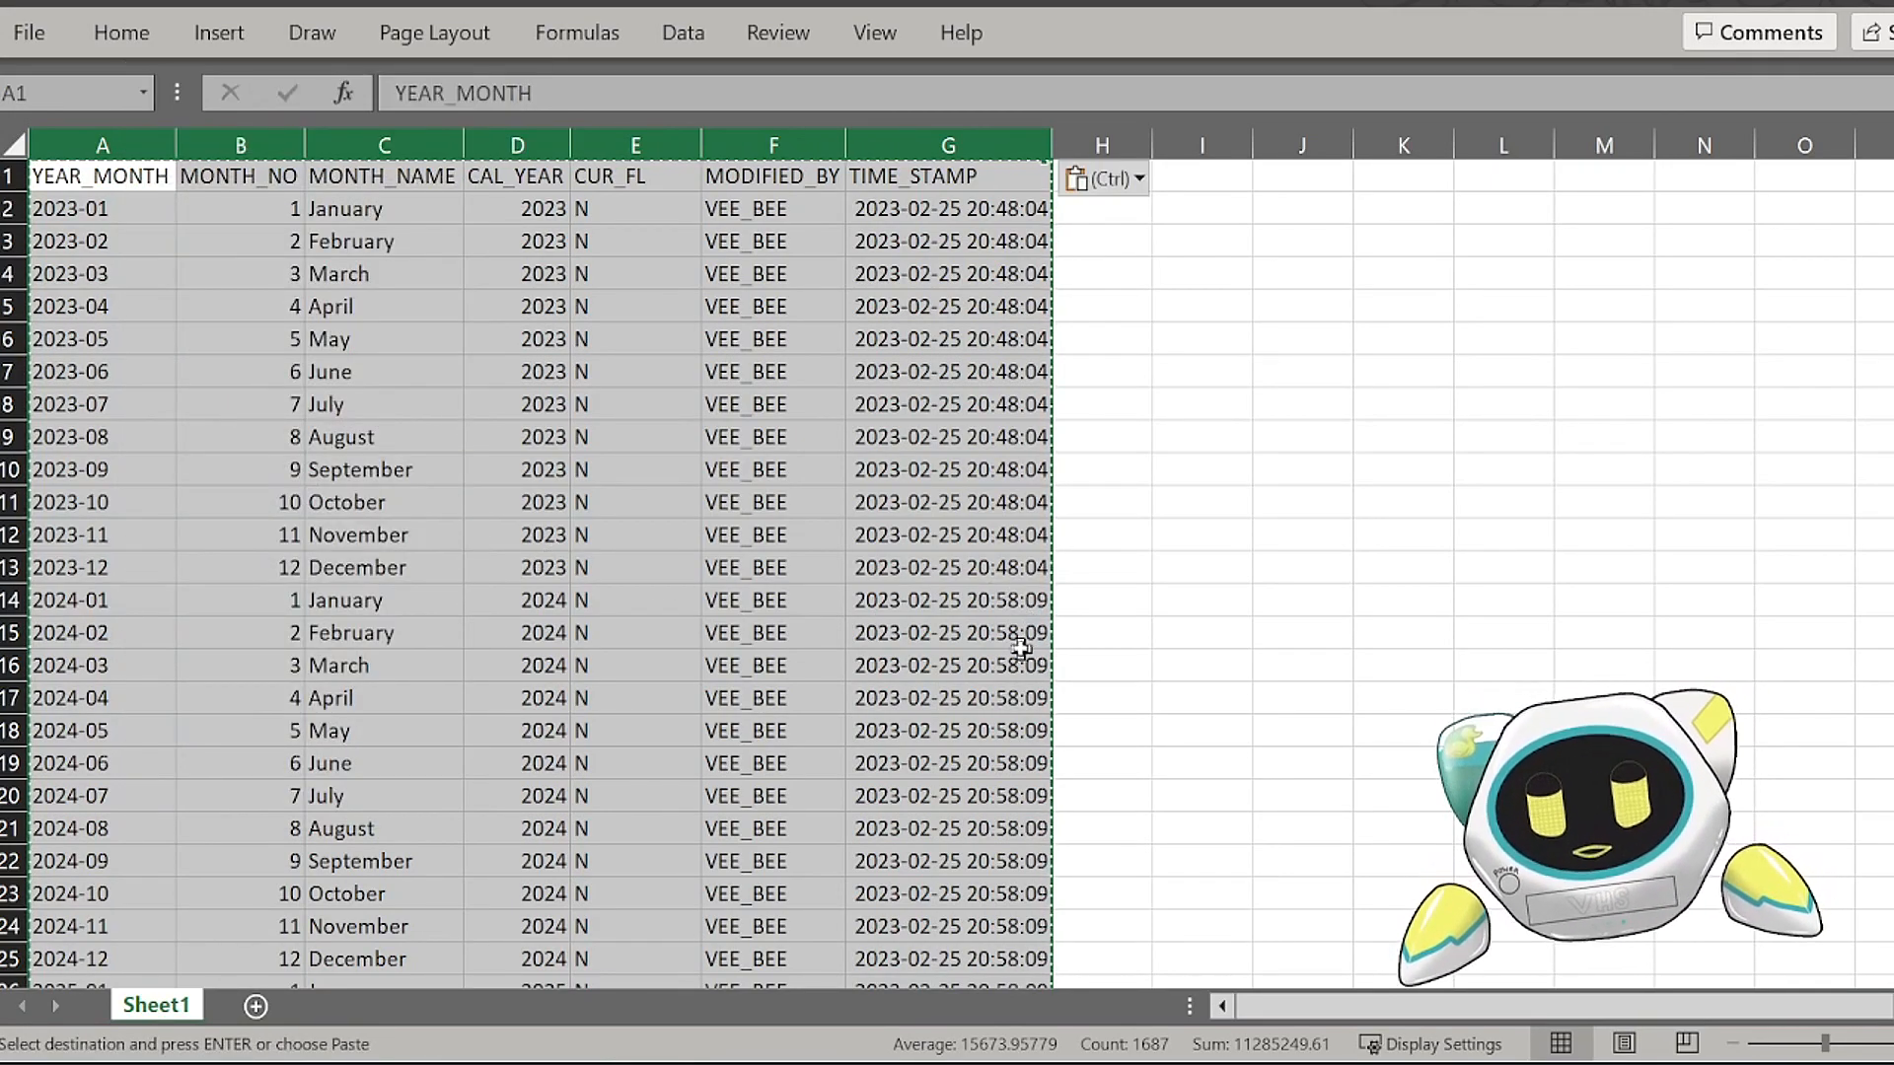
pyautogui.click(1021, 648)
pyautogui.click(969, 795)
pyautogui.click(336, 858)
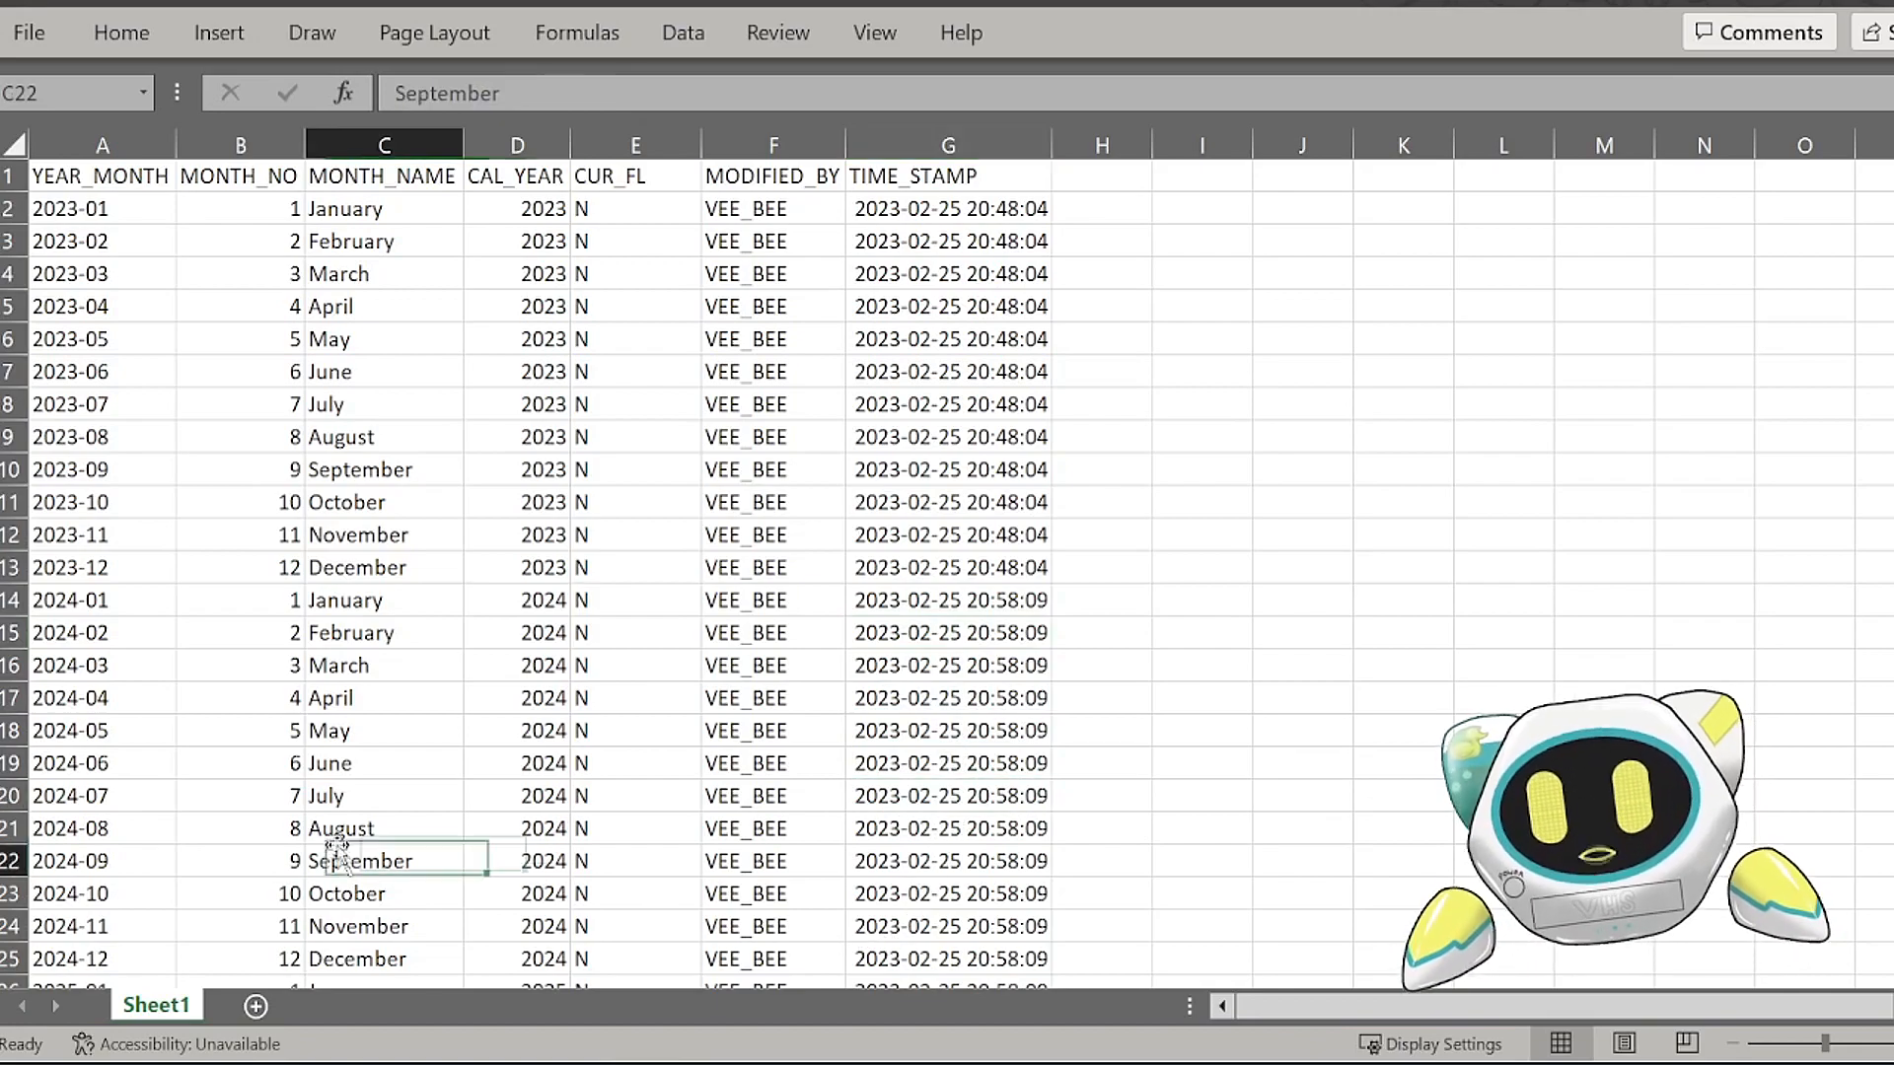
pyautogui.click(139, 797)
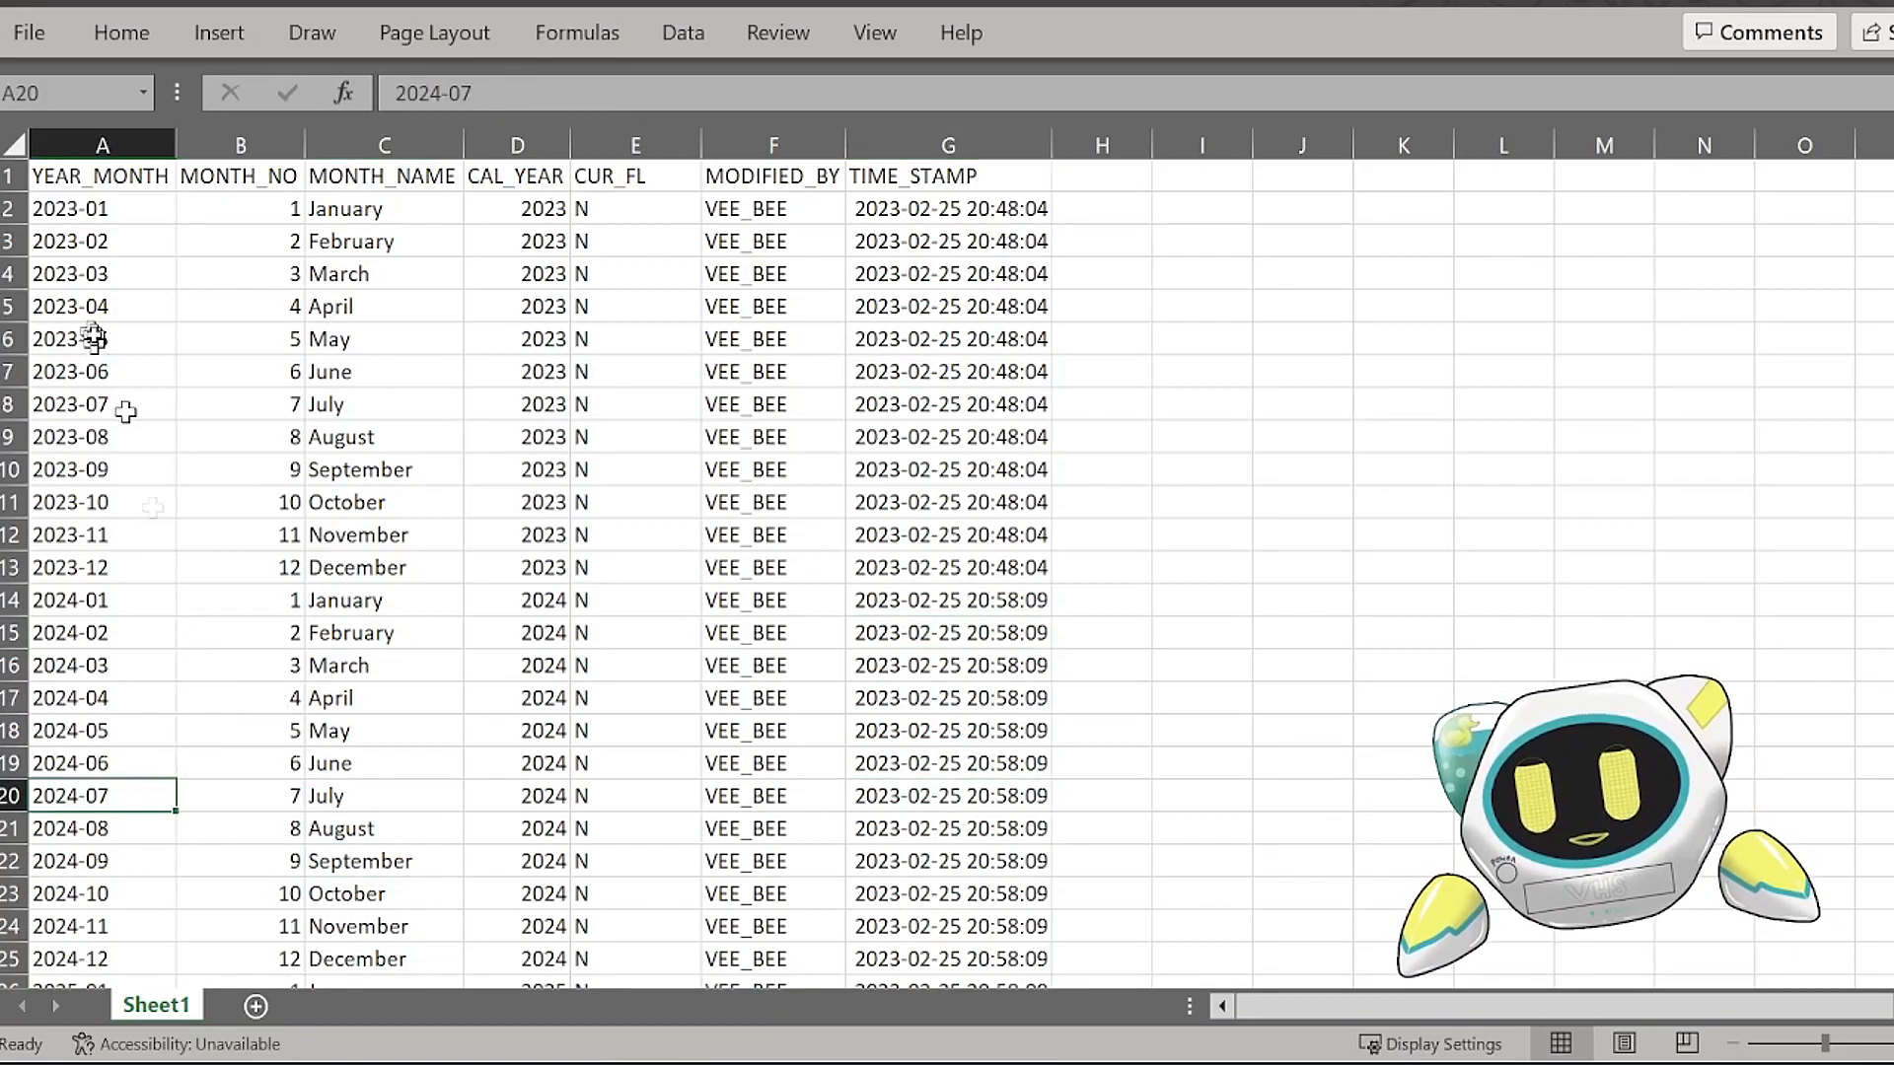
# Step: Switch to SQL Server Management Studio to check which YEAR_MONTH rows the DATES table already holds, and return to Excel
pyautogui.click(1075, 1064)
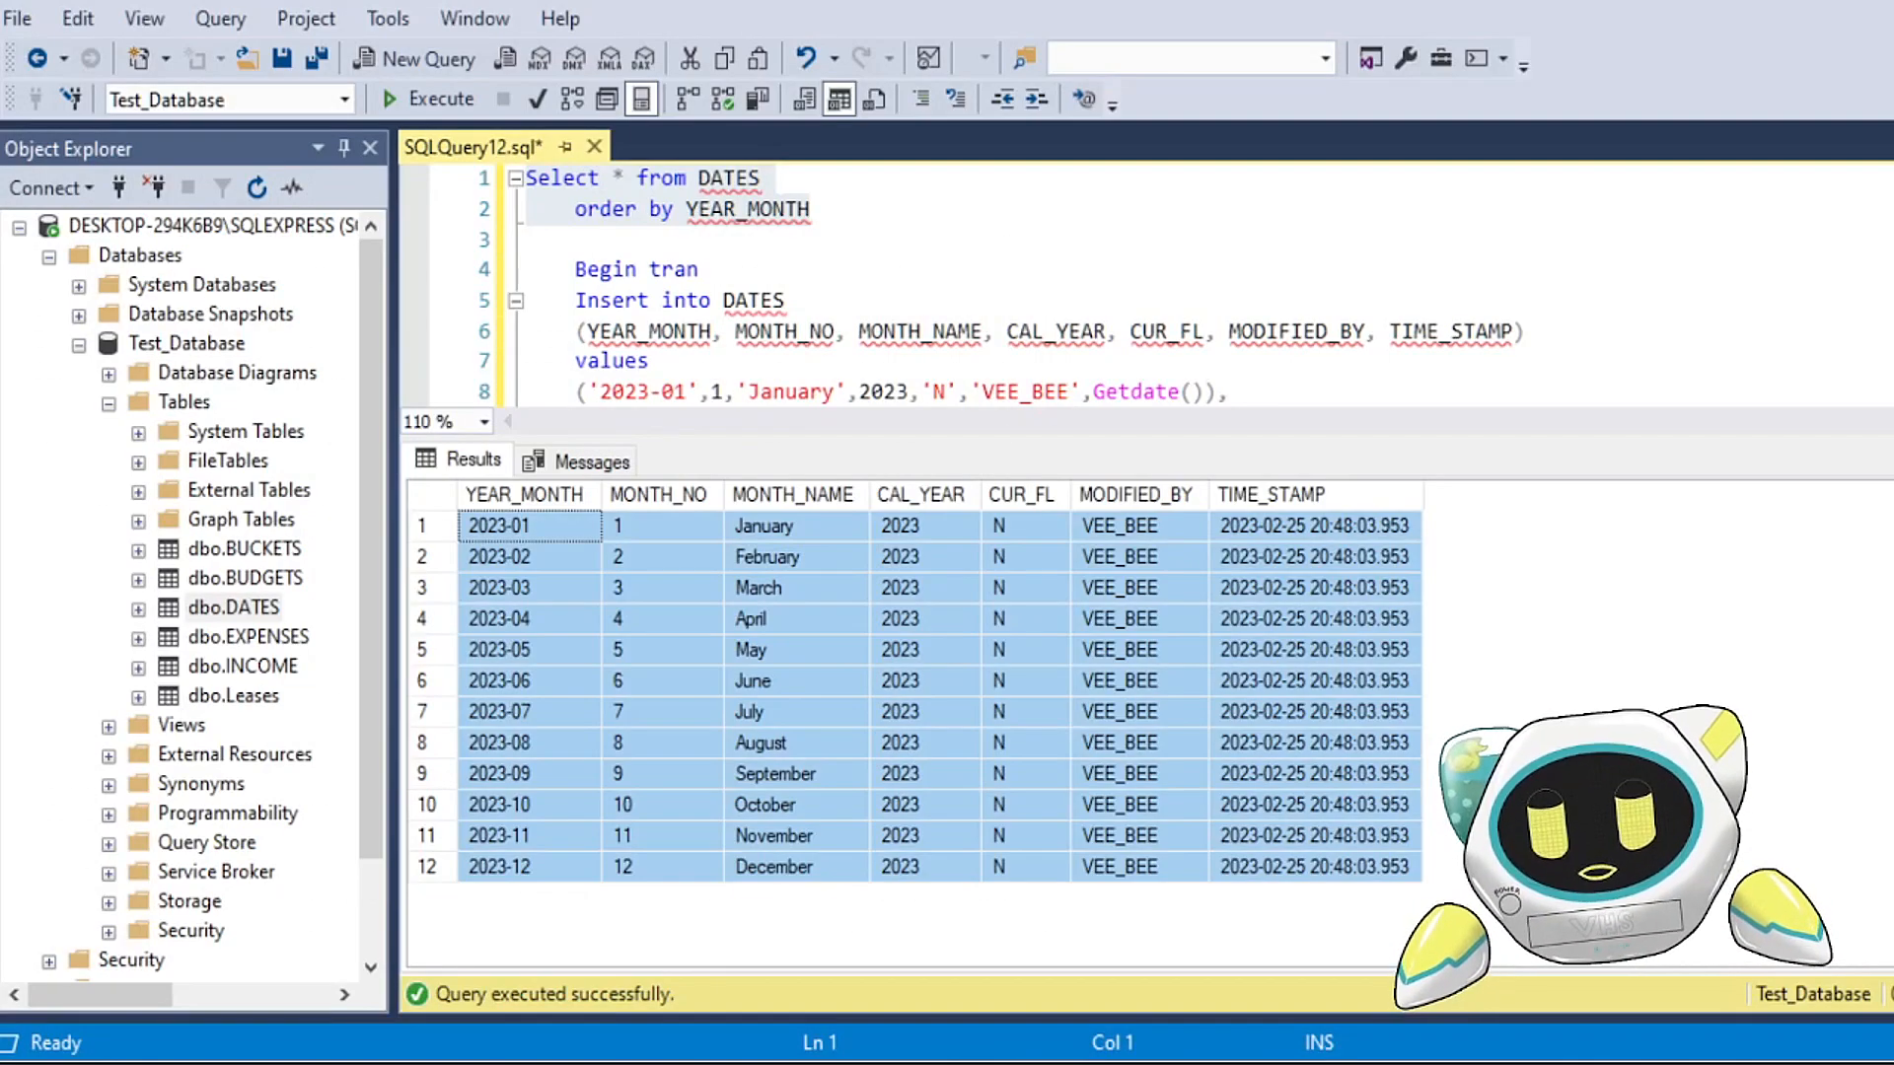
pyautogui.click(659, 639)
pyautogui.moveTo(544, 533); pyautogui.dragTo(534, 767)
pyautogui.click(550, 678)
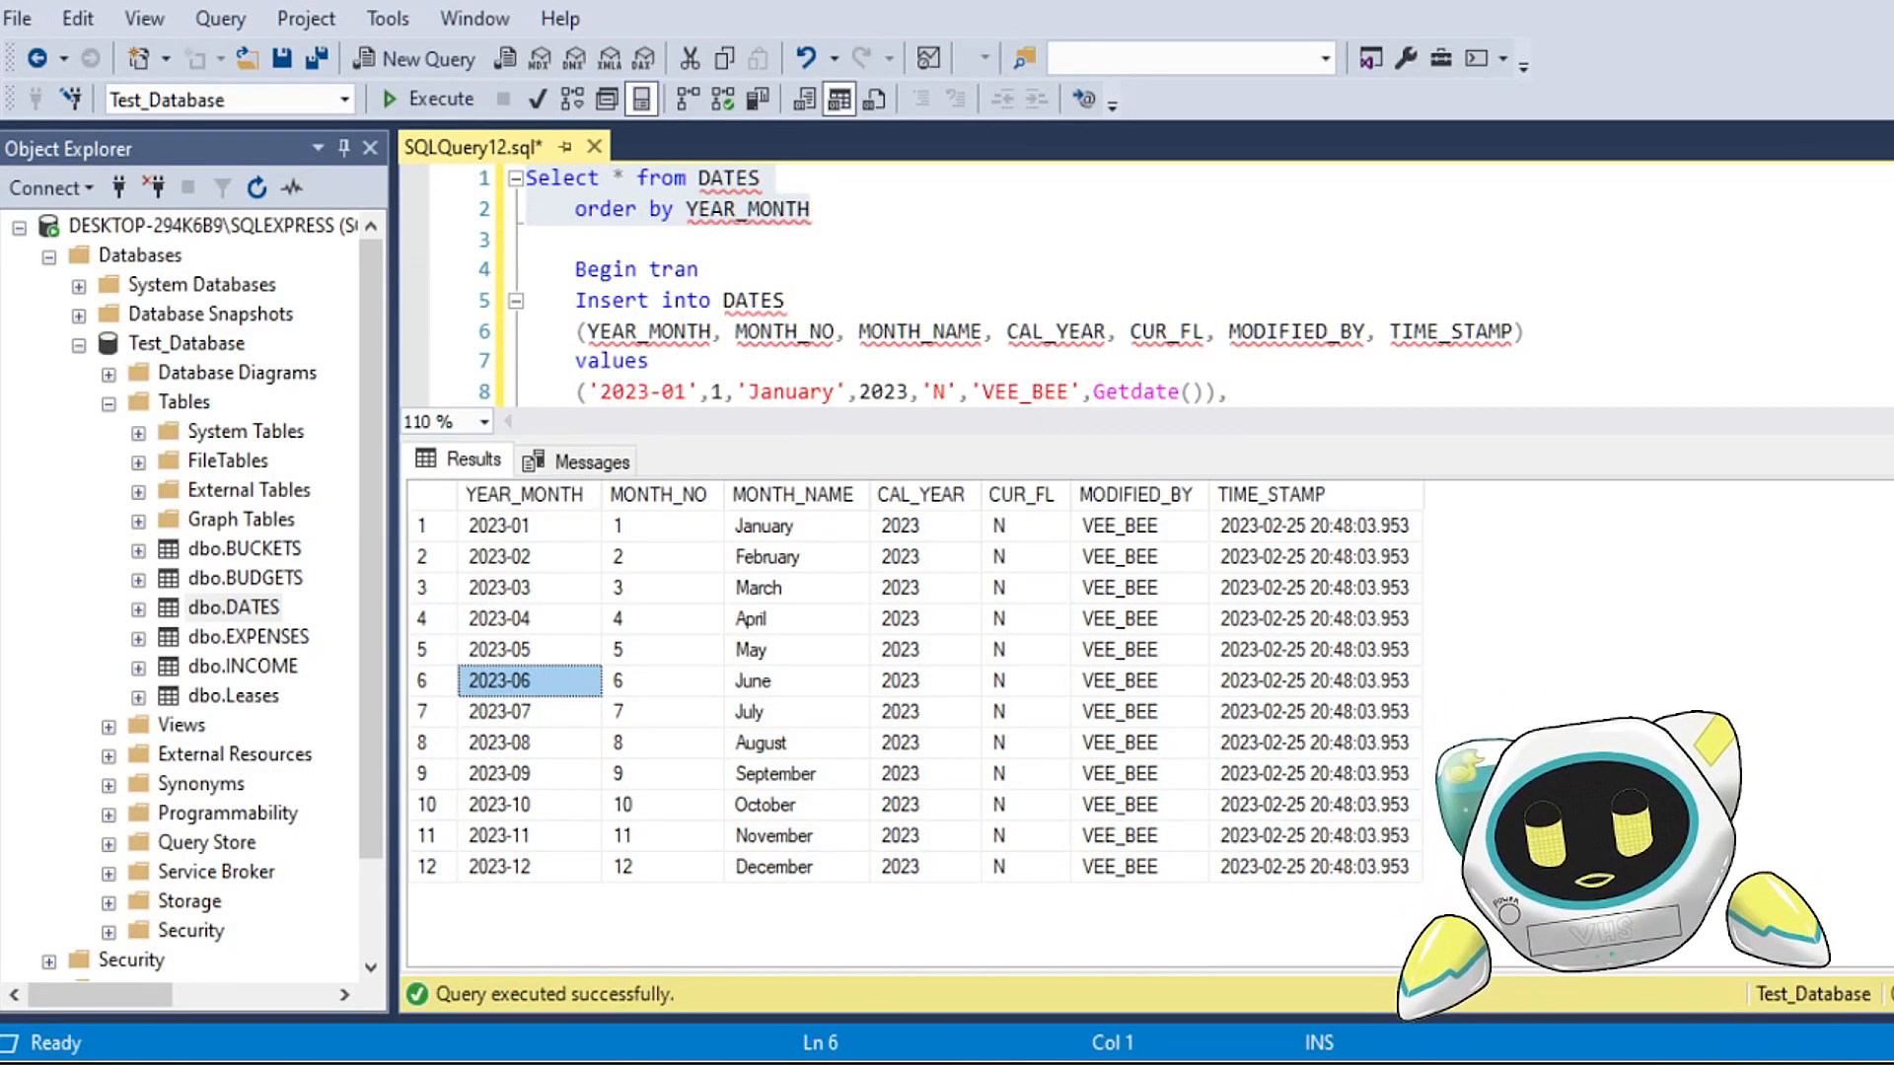
pyautogui.moveTo(770, 1055)
pyautogui.click(717, 982)
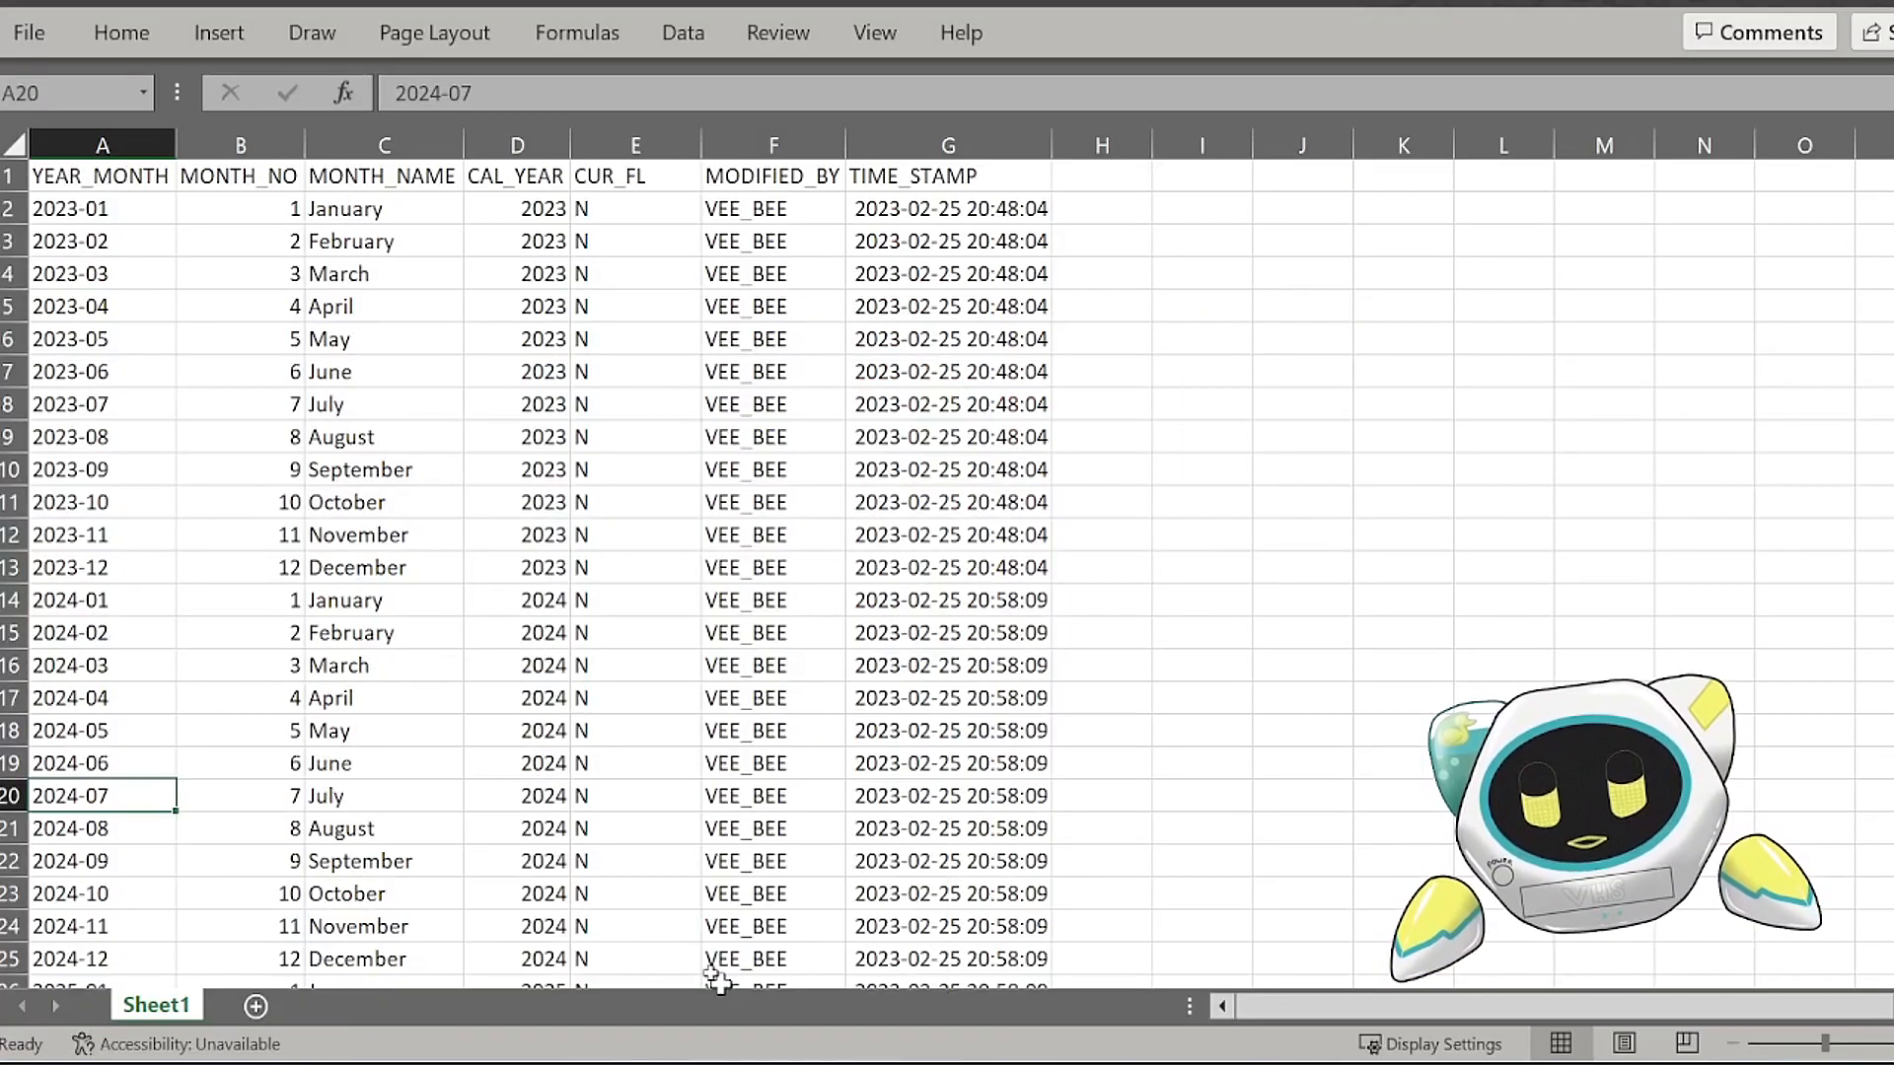
# Step: Delete the 2023 rows 2 to 13 from the sheet and select the first remaining YEAR_MONTH cell, A2
pyautogui.click(284, 307)
pyautogui.click(8, 205)
pyautogui.moveTo(8, 205); pyautogui.dragTo(236, 572)
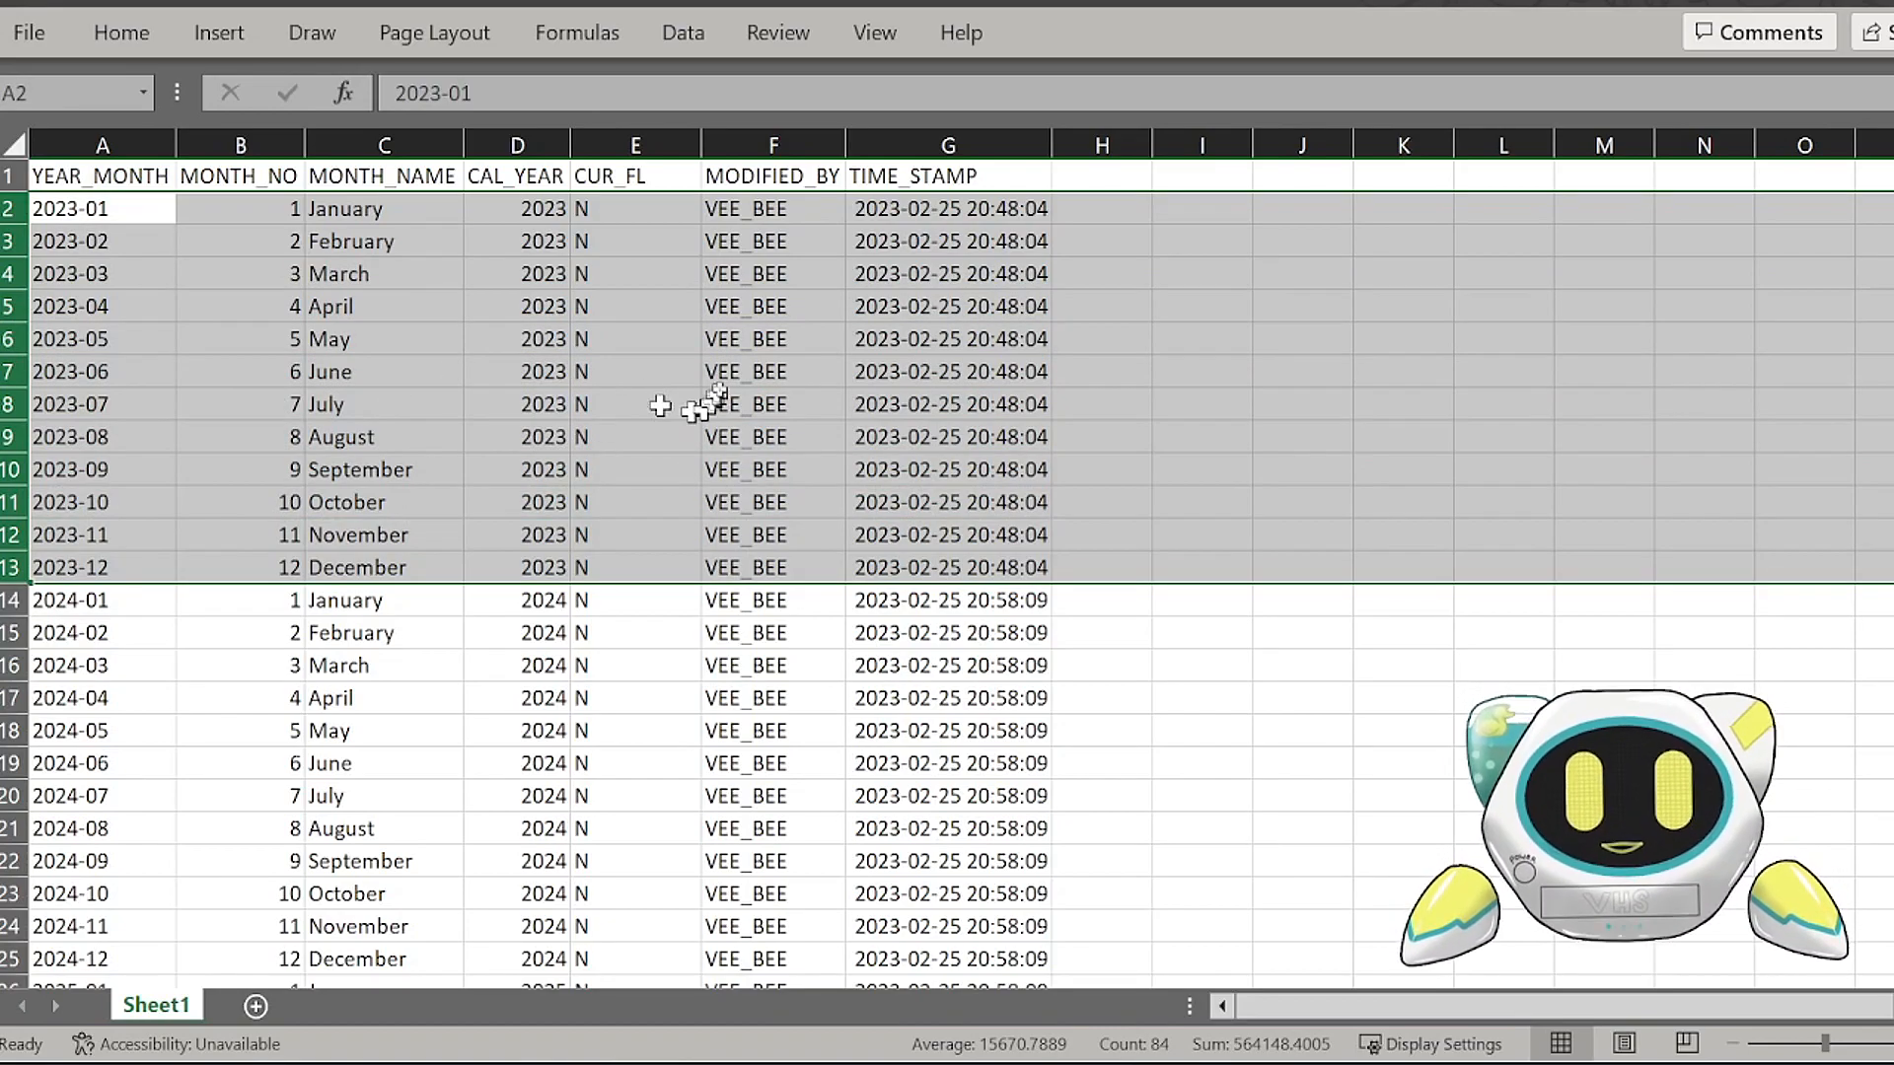
pyautogui.rightClick(653, 364)
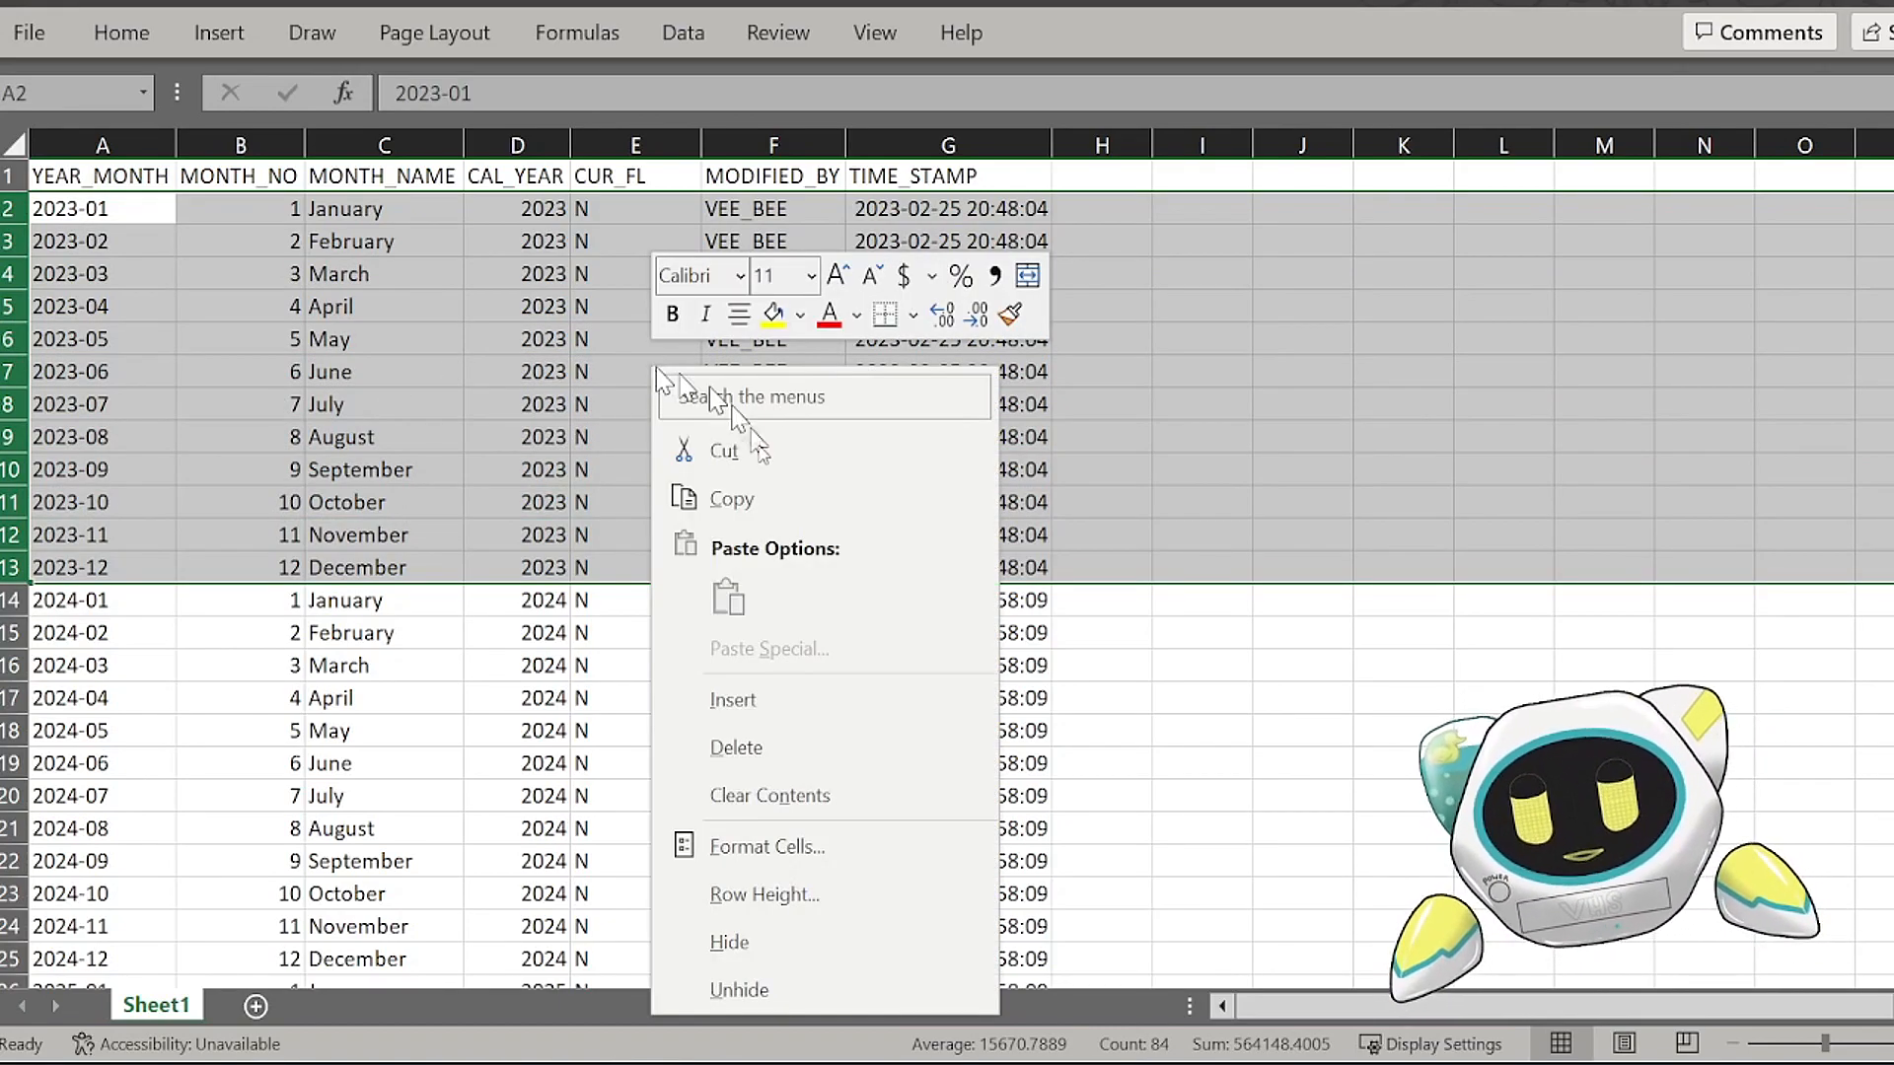
pyautogui.click(730, 746)
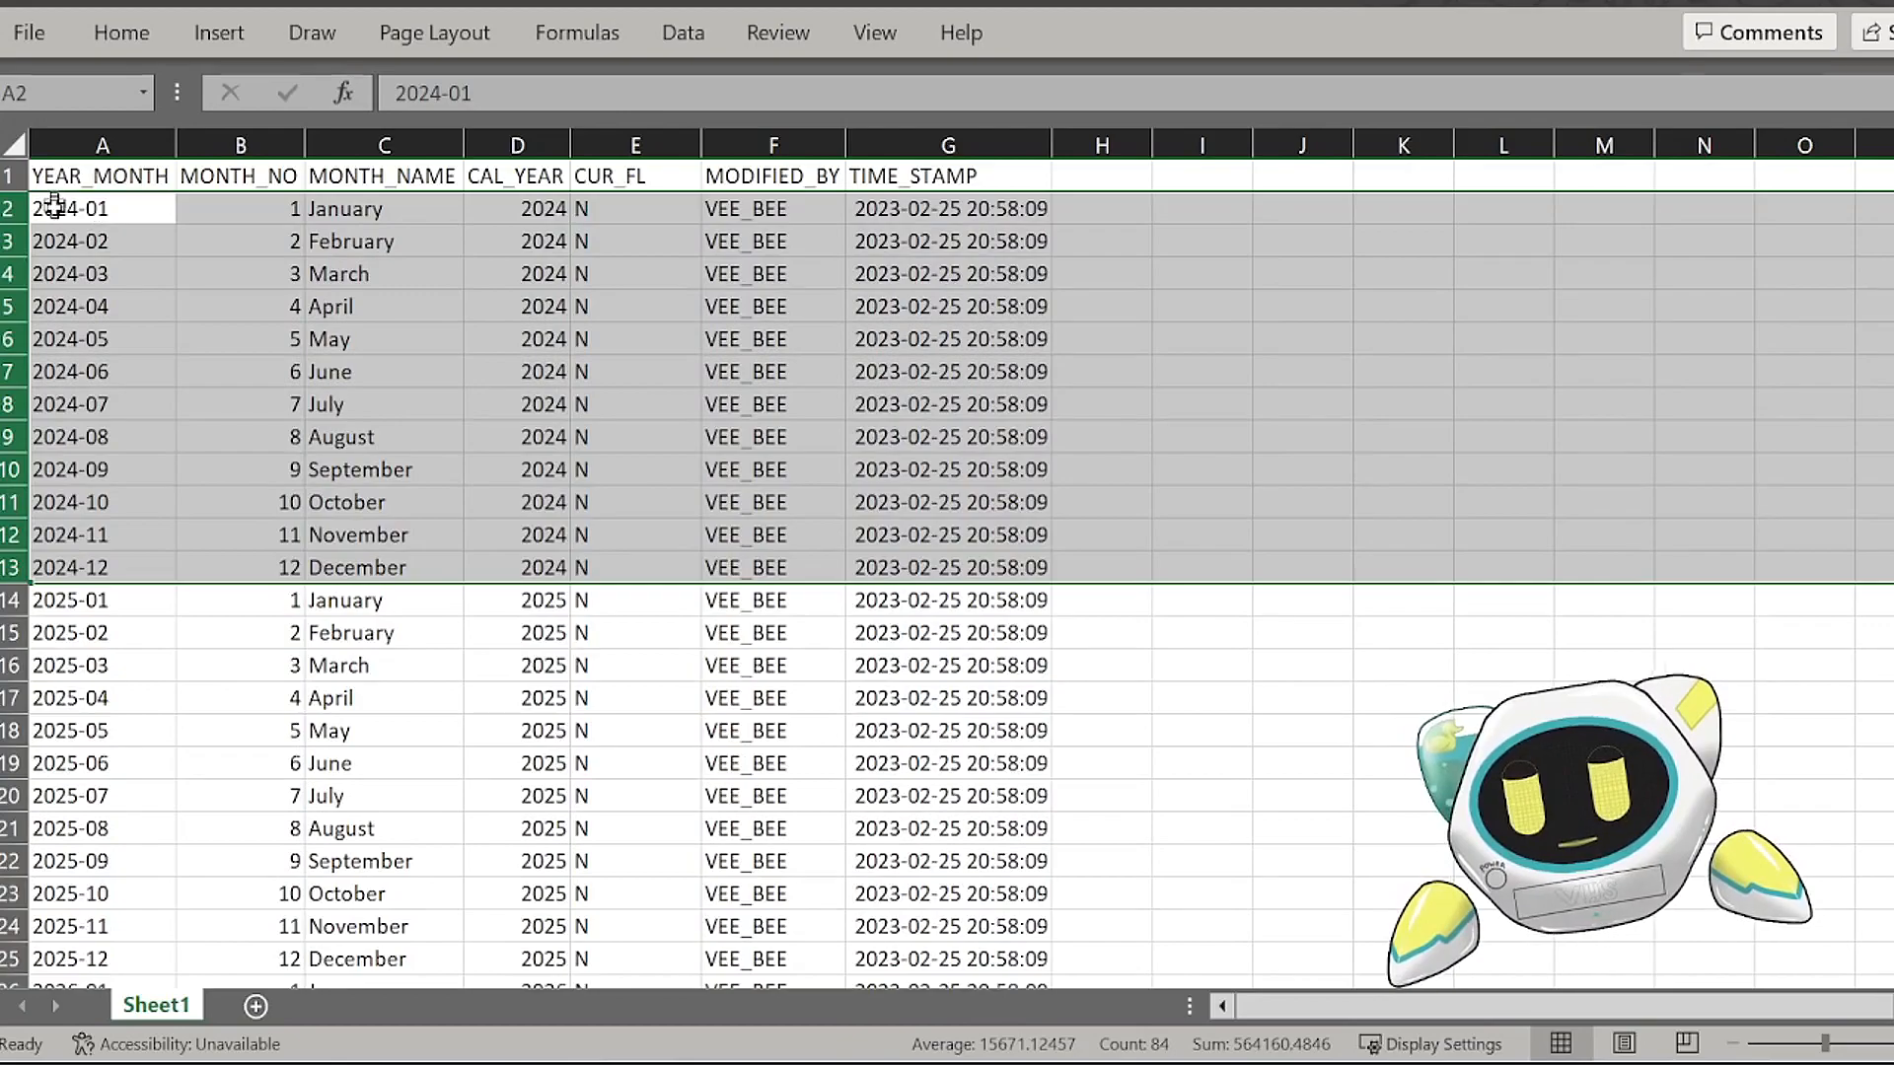
pyautogui.click(111, 217)
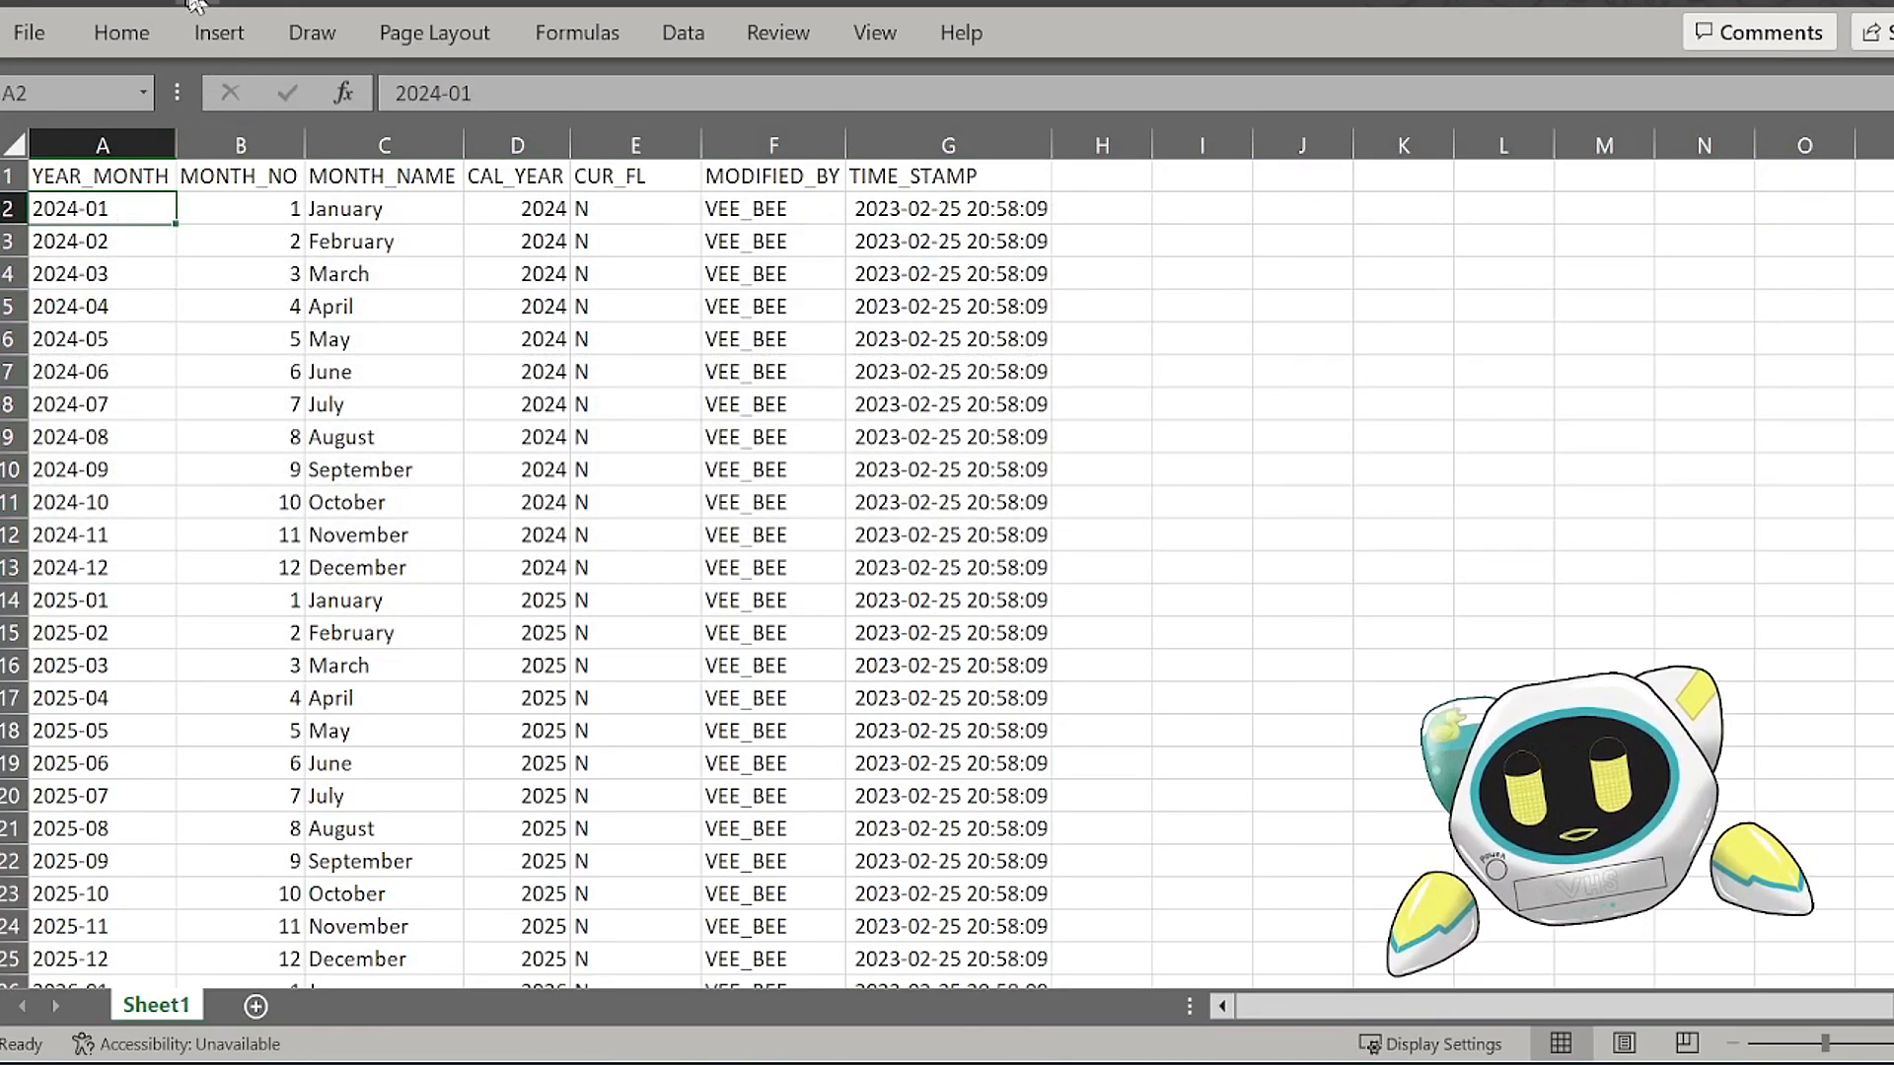
pyautogui.click(140, 276)
pyautogui.click(137, 209)
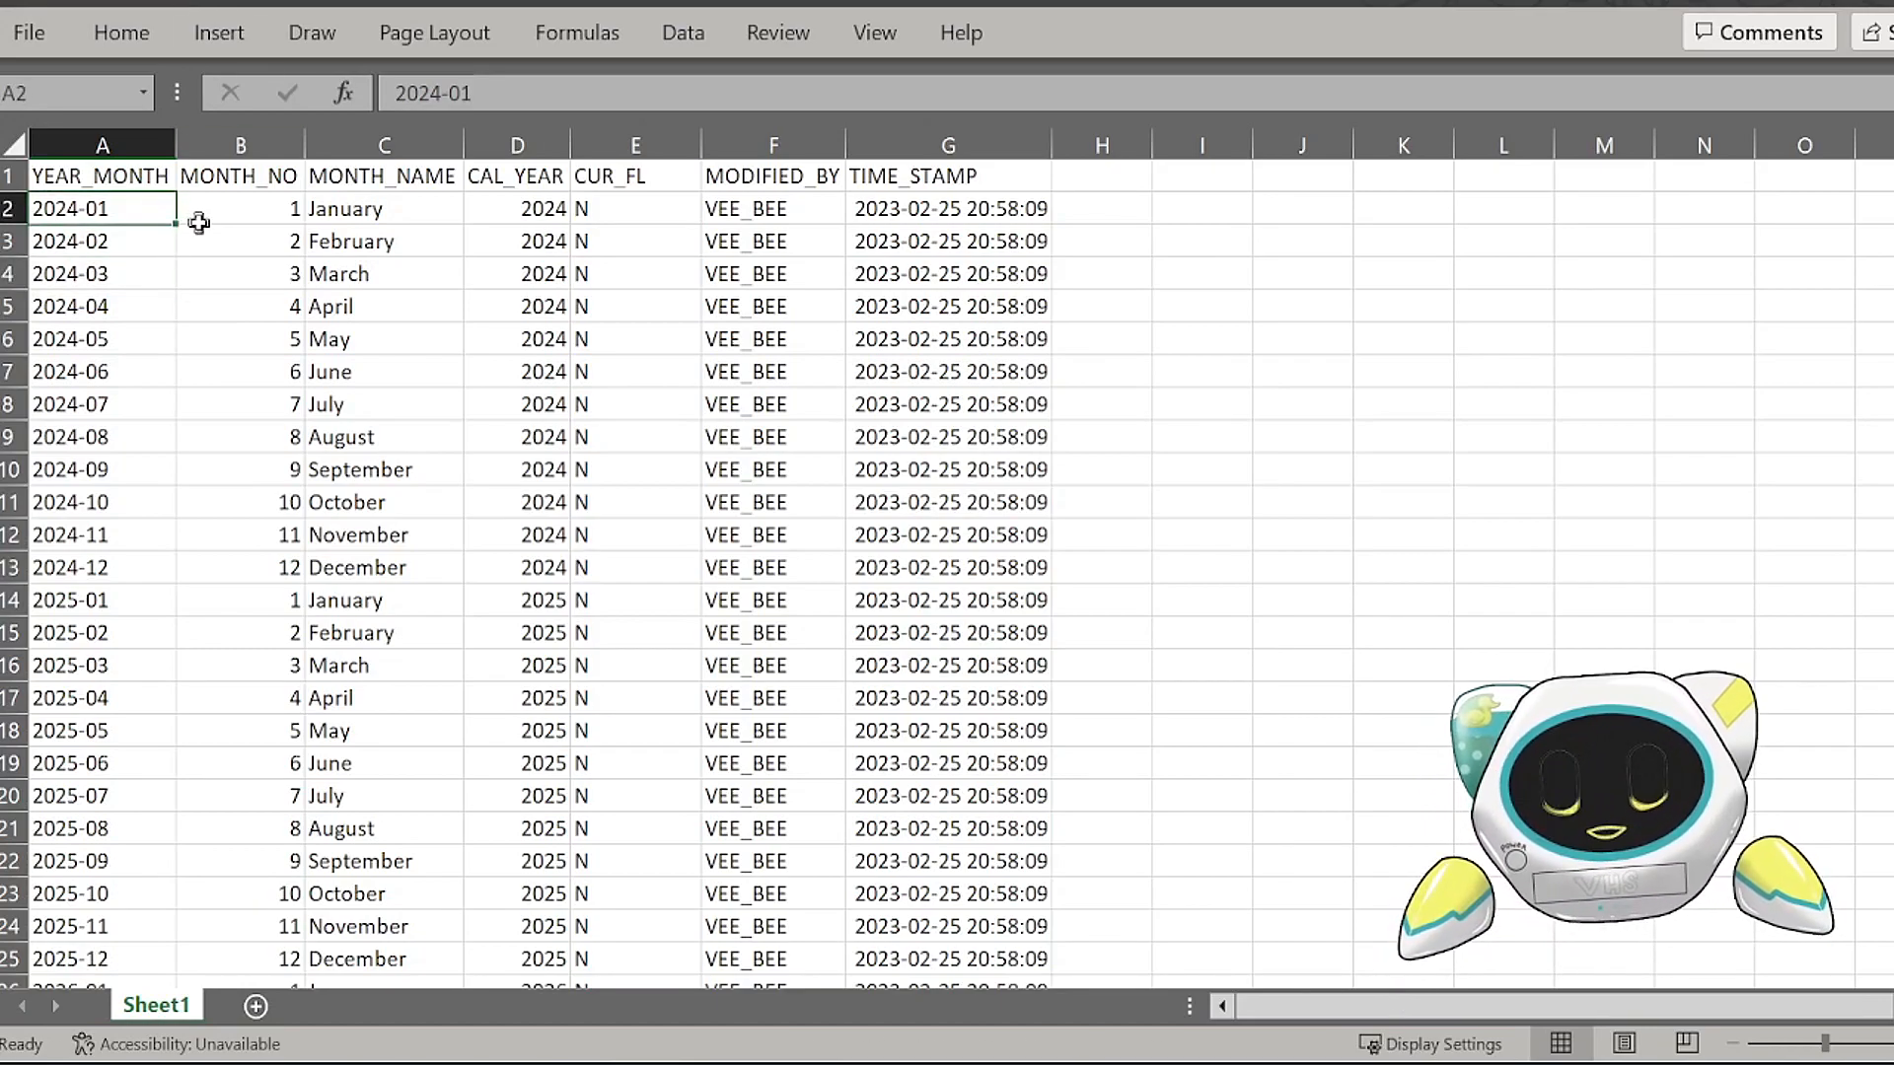
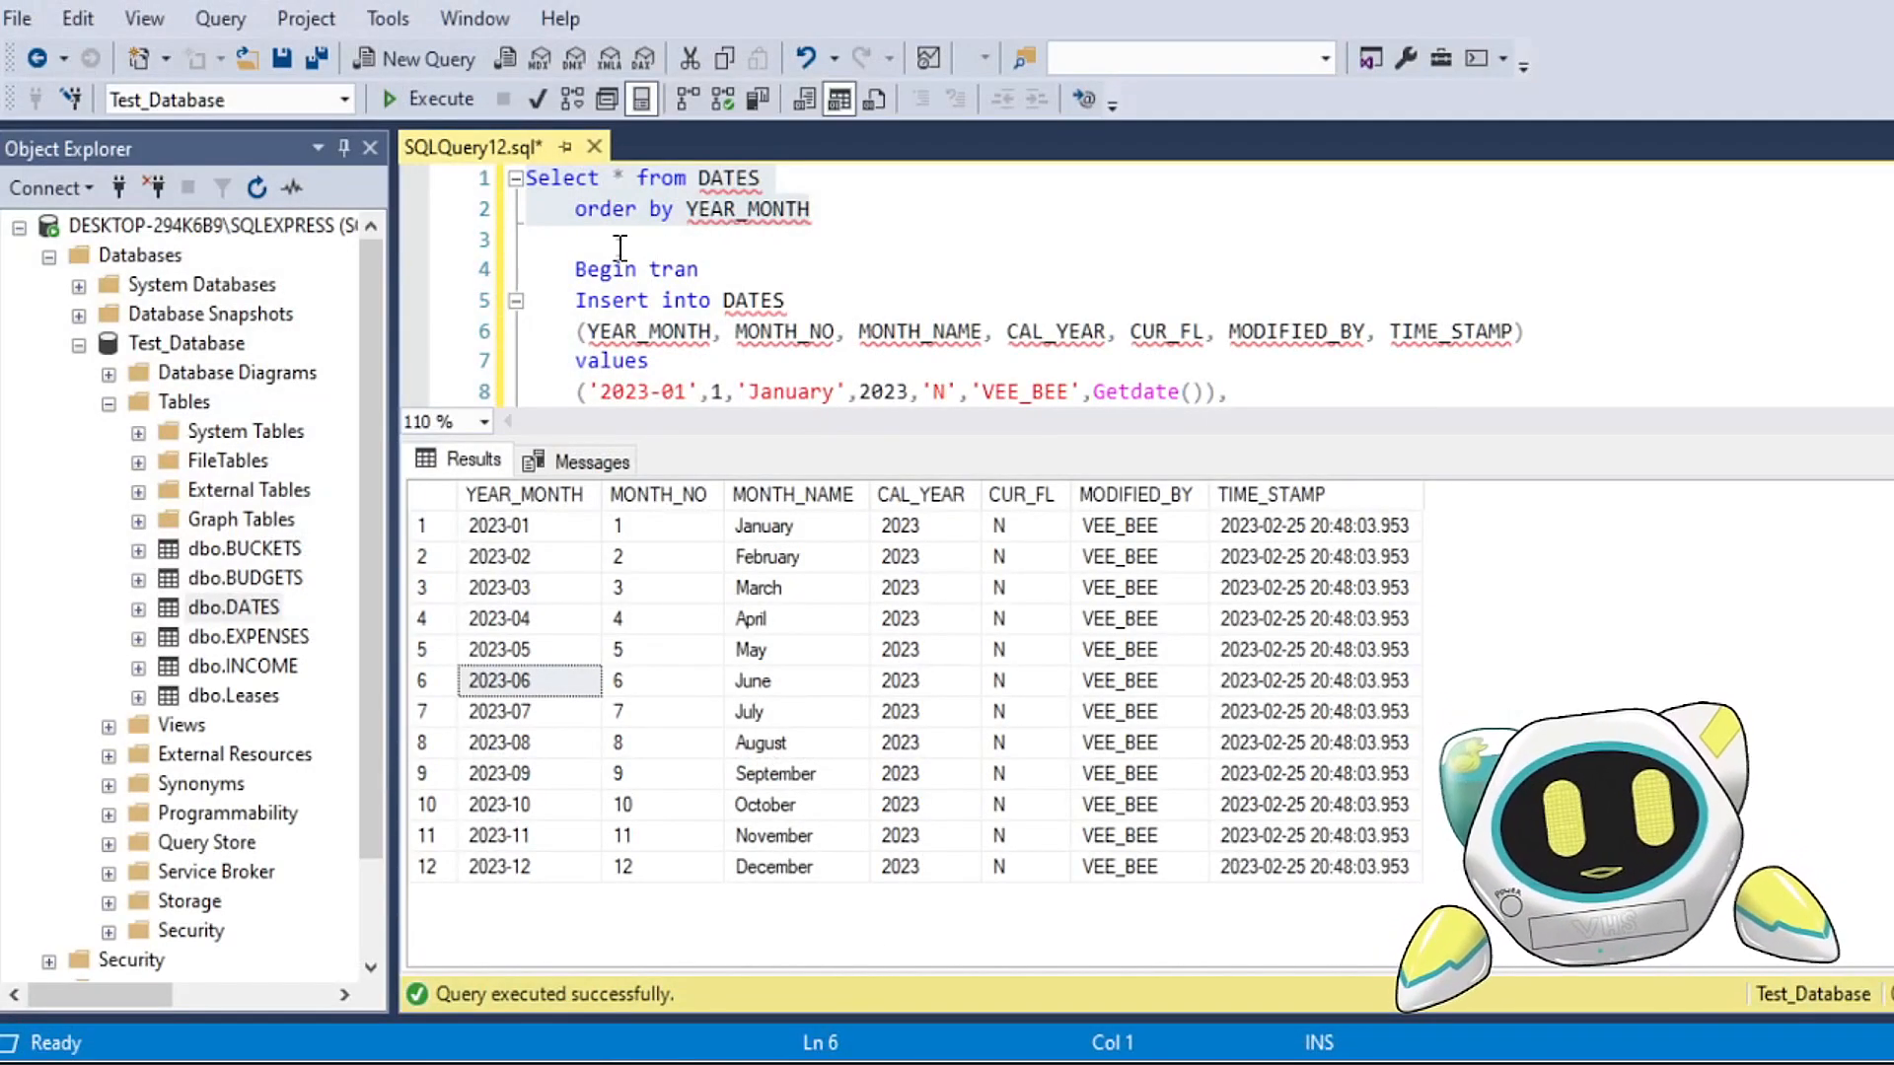
# Step: Start the data import wizard for Test_Database and continue to the choice of data source
pyautogui.click(619, 247)
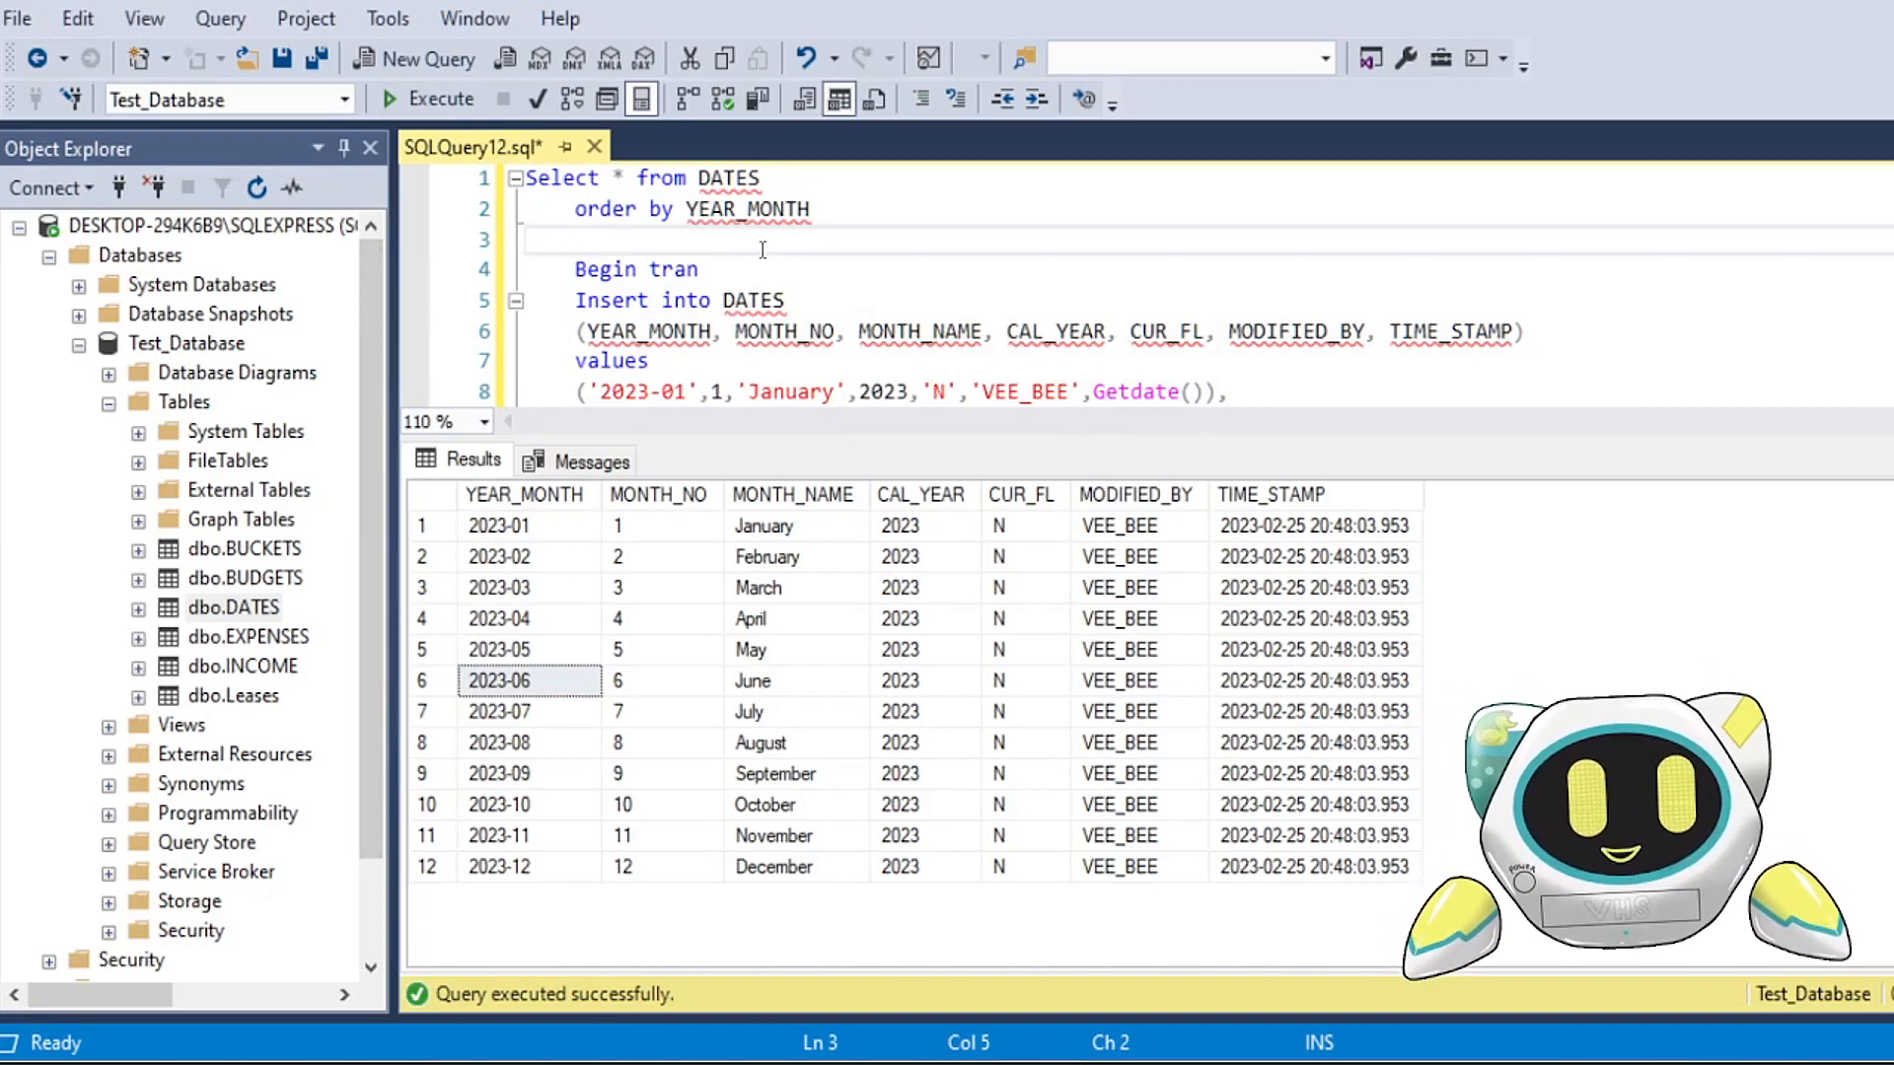
pyautogui.rightClick(192, 344)
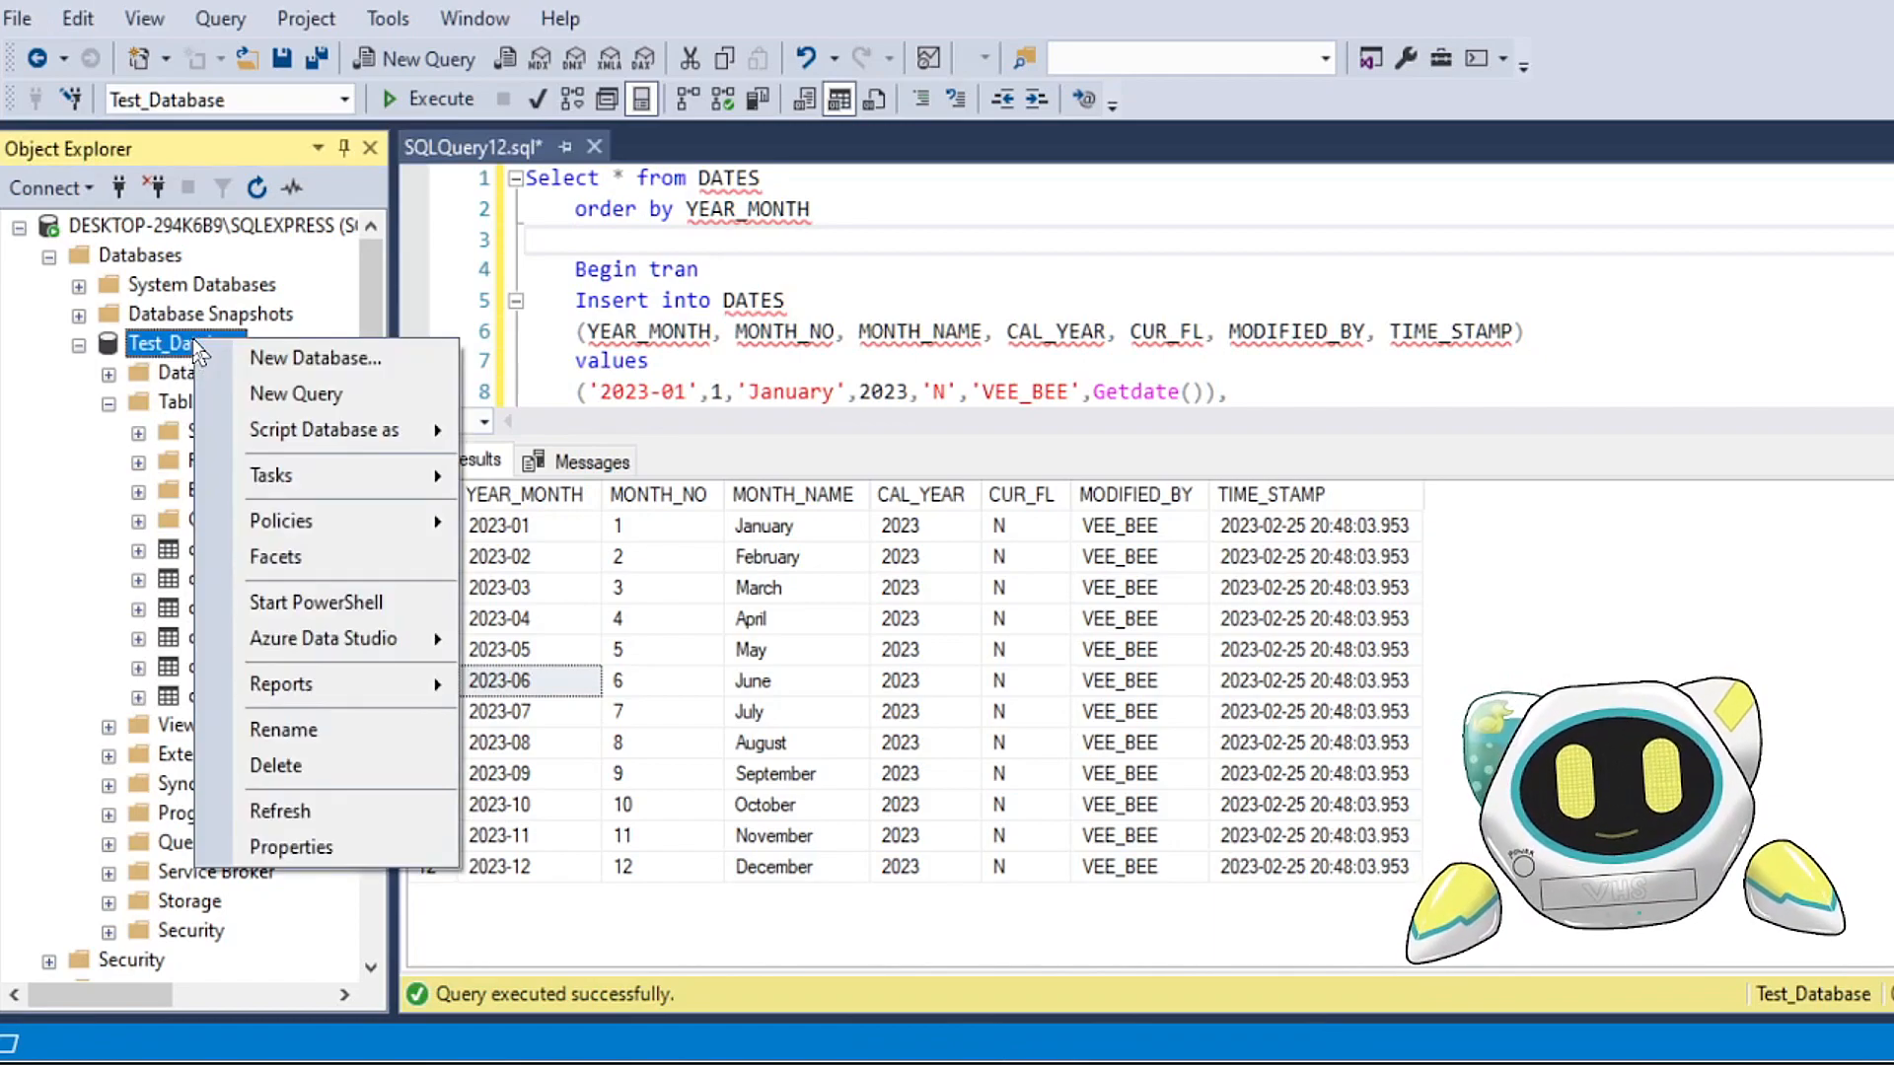
pyautogui.moveTo(347, 480)
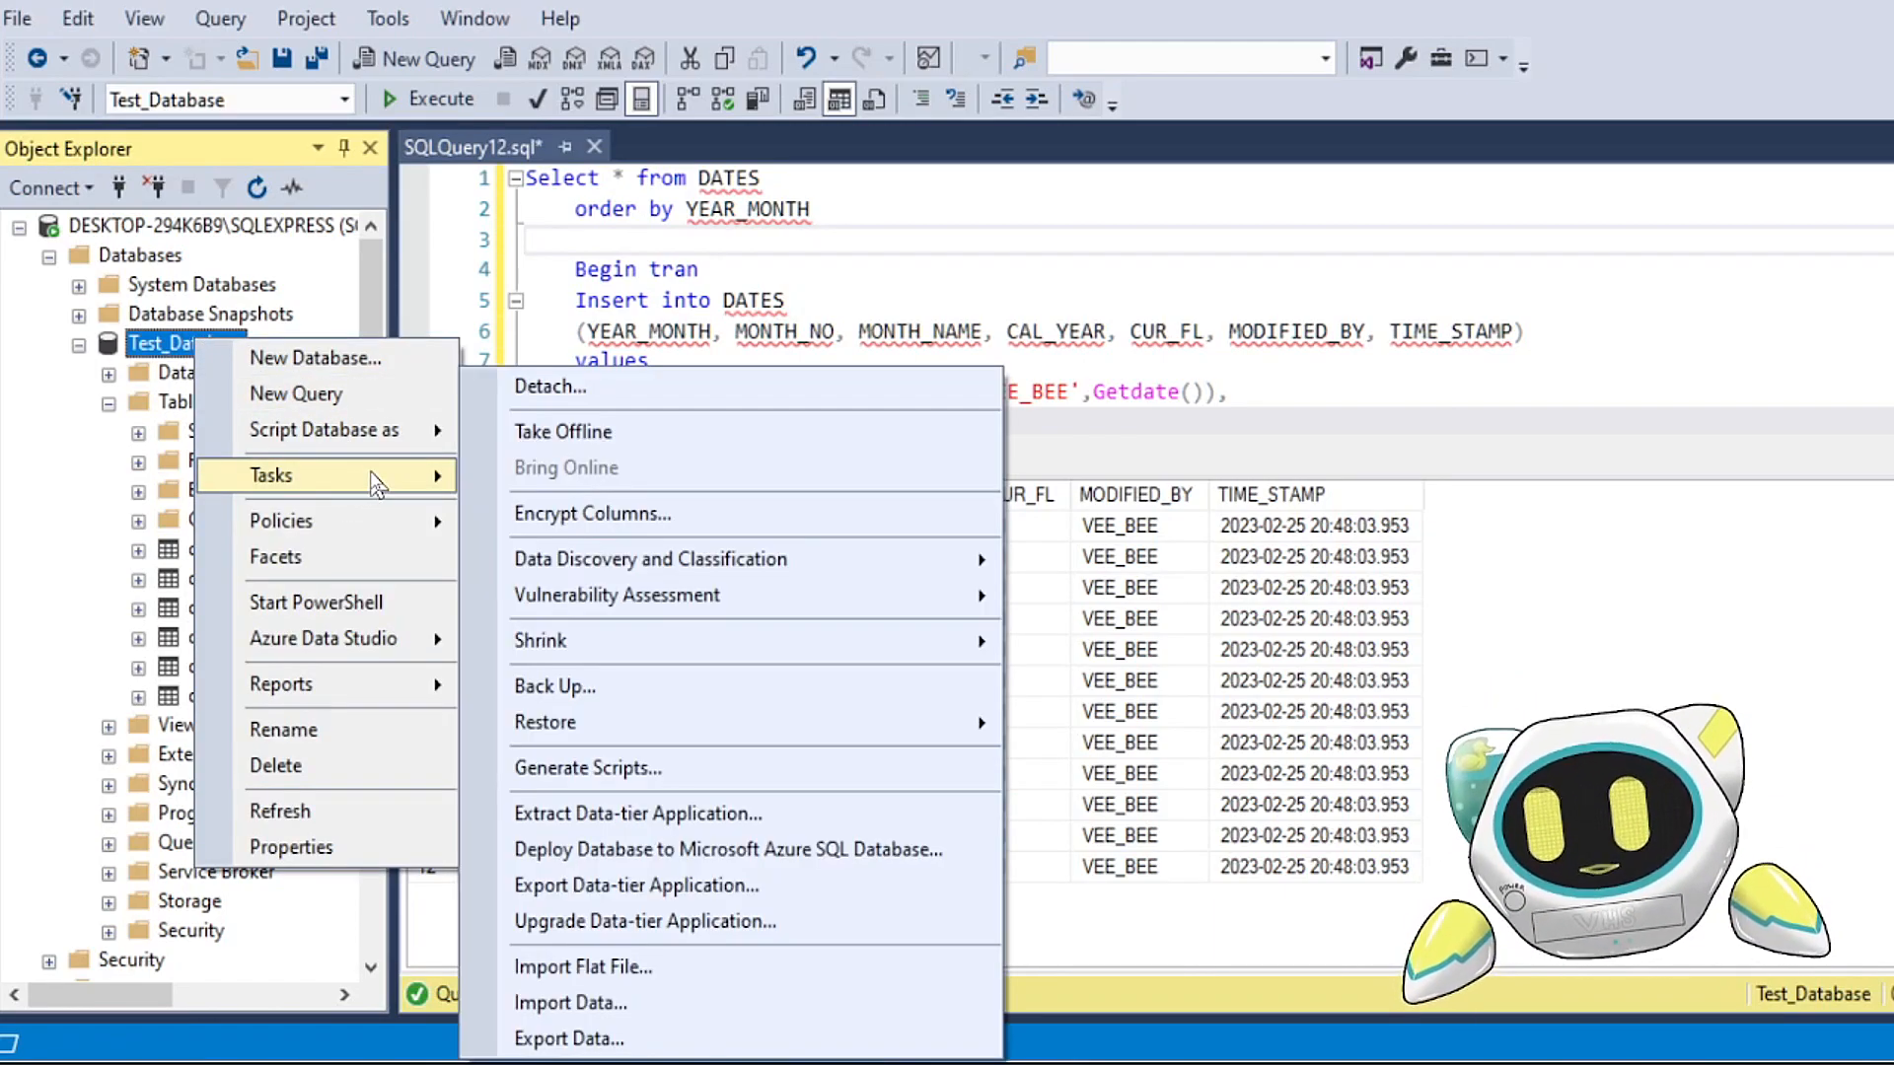
pyautogui.click(621, 1002)
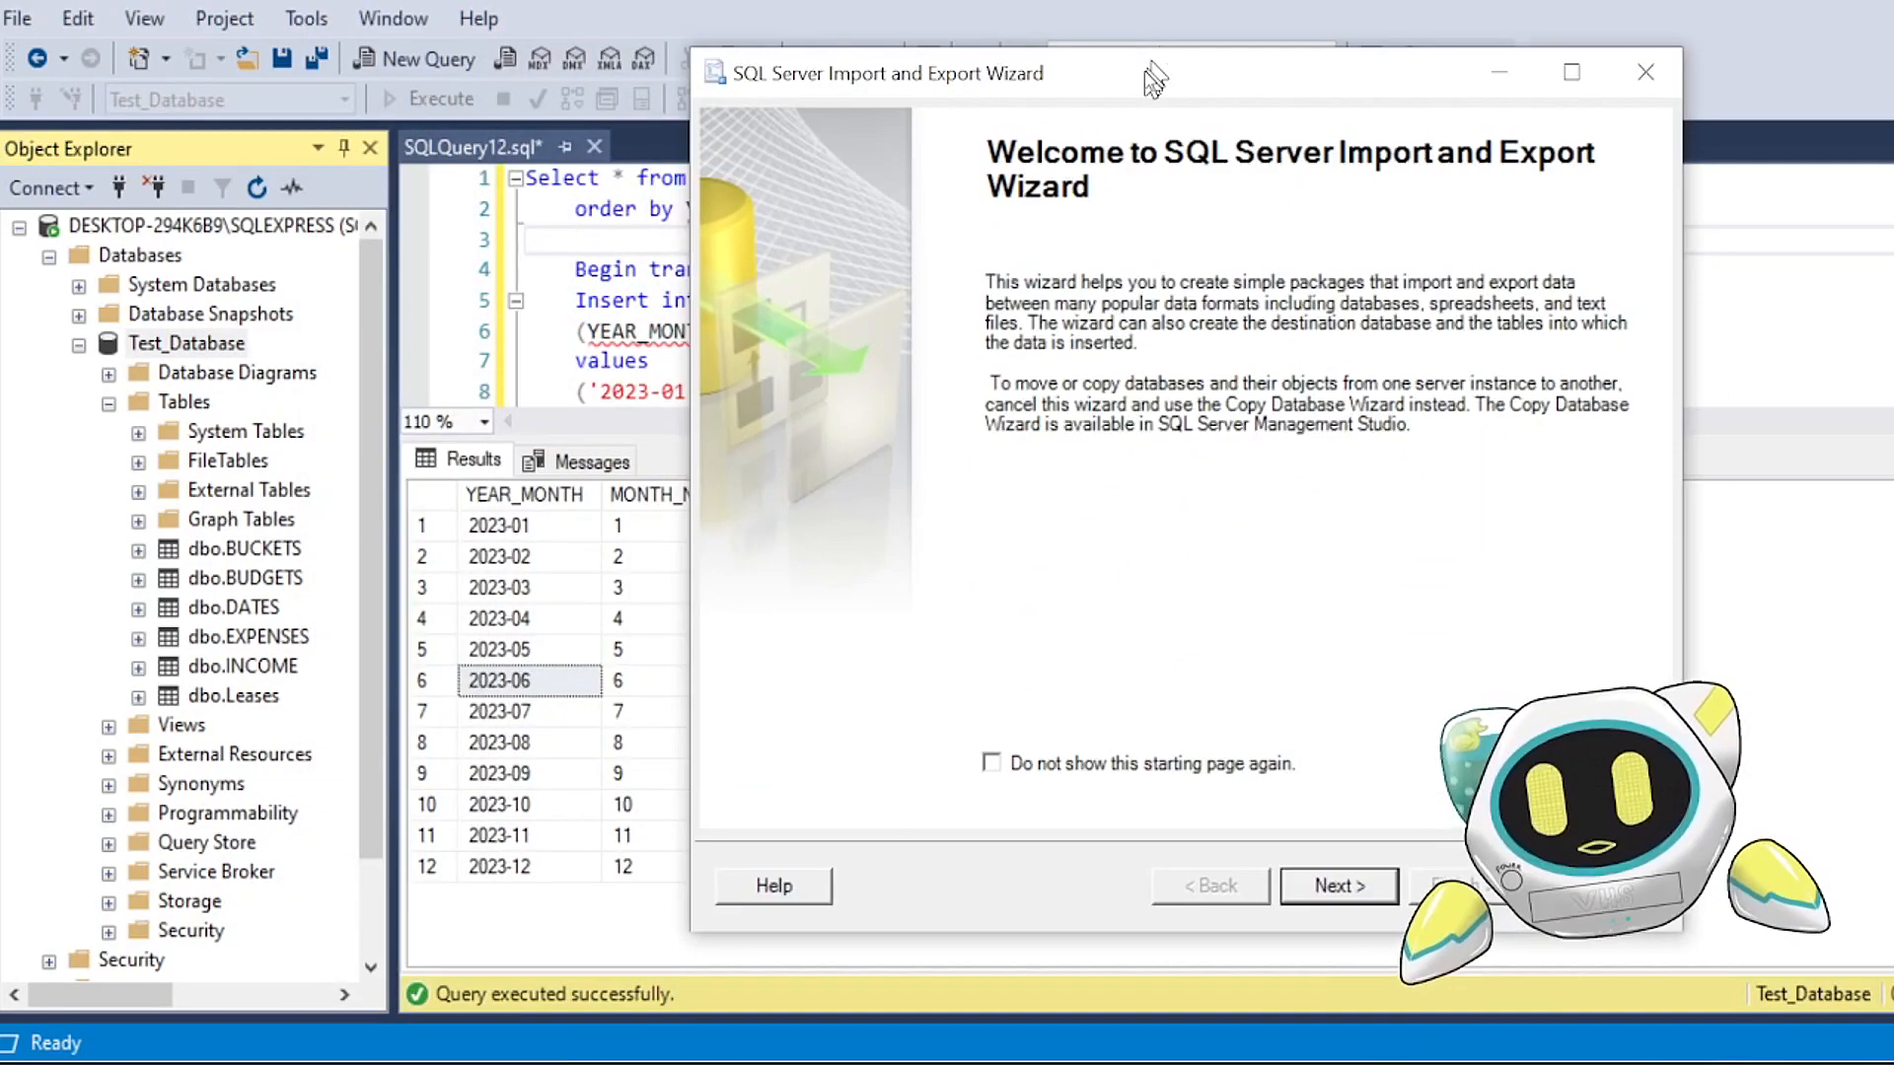
pyautogui.moveTo(1212, 69); pyautogui.dragTo(842, 98)
pyautogui.click(938, 916)
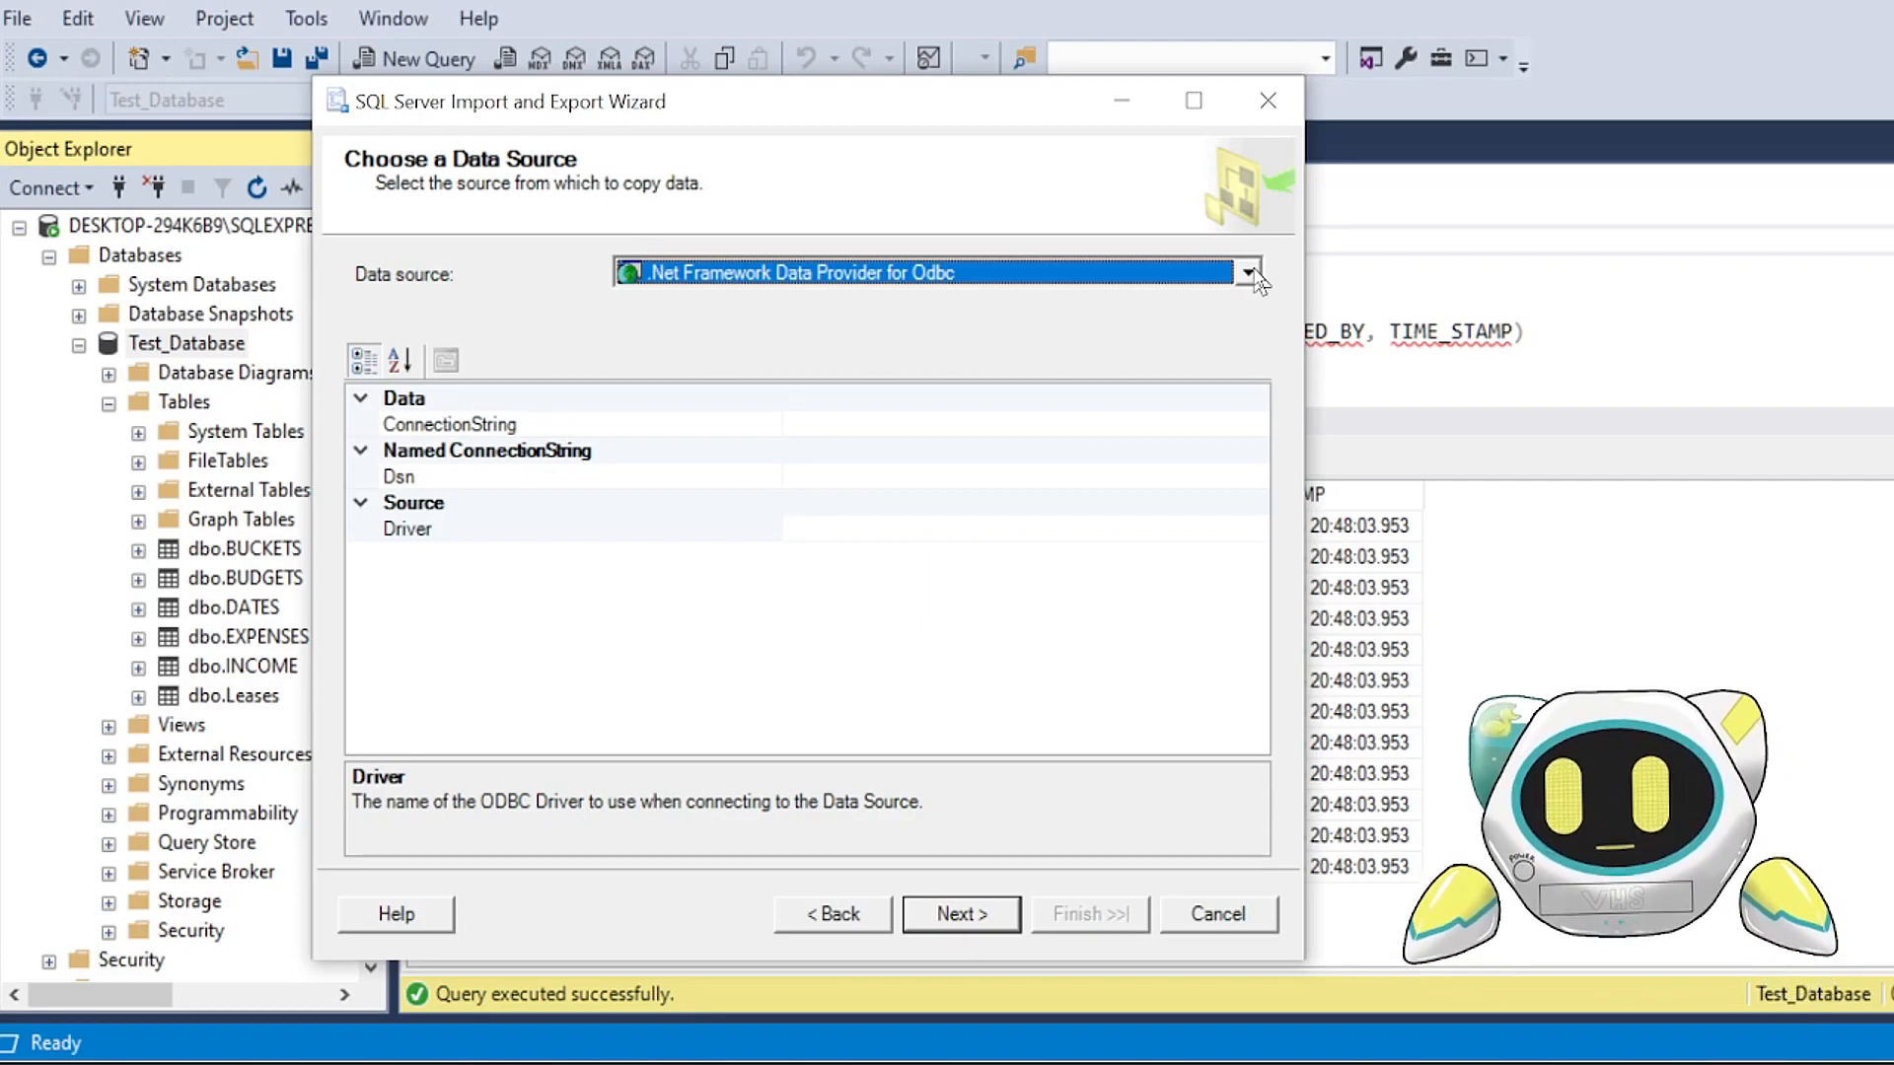
# Step: Choose Microsoft Excel as the data source, load the file "Insert _ Import _ for video", and accept the connection settings
pyautogui.click(1249, 273)
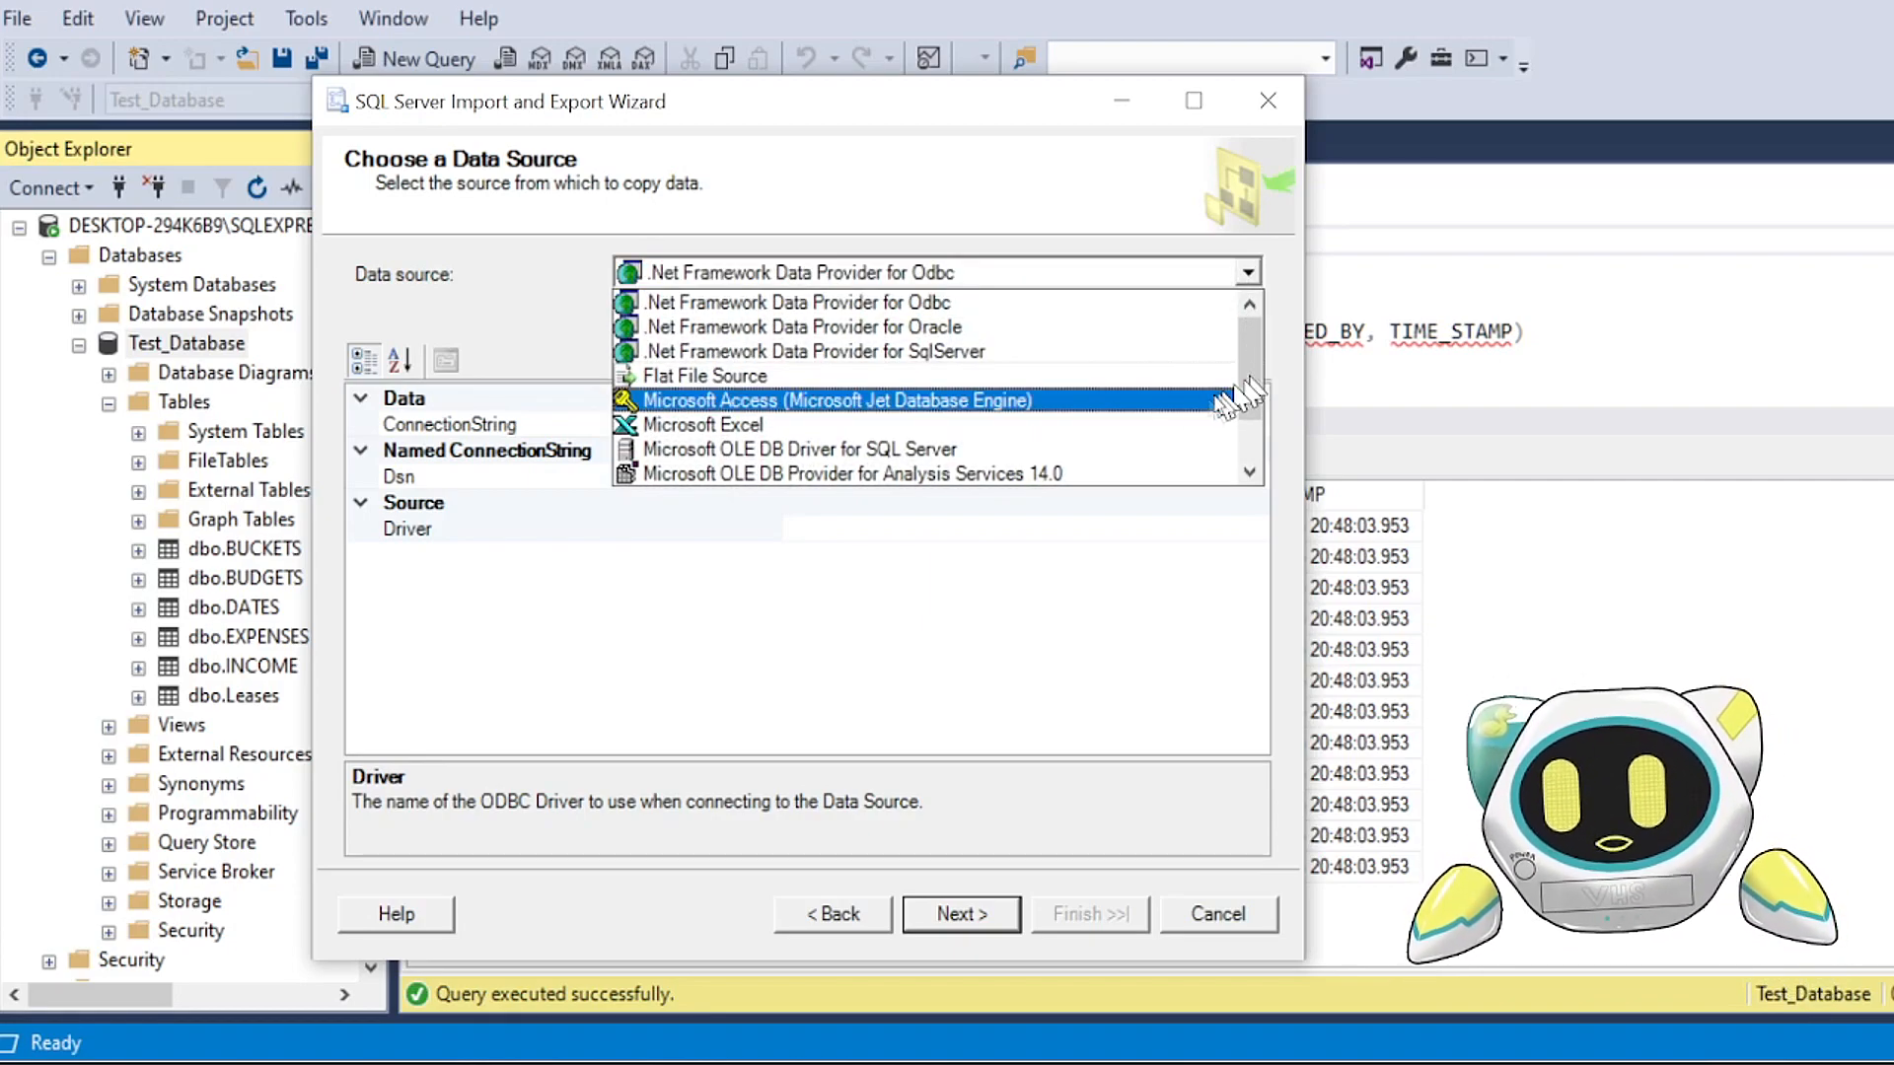
pyautogui.click(1176, 432)
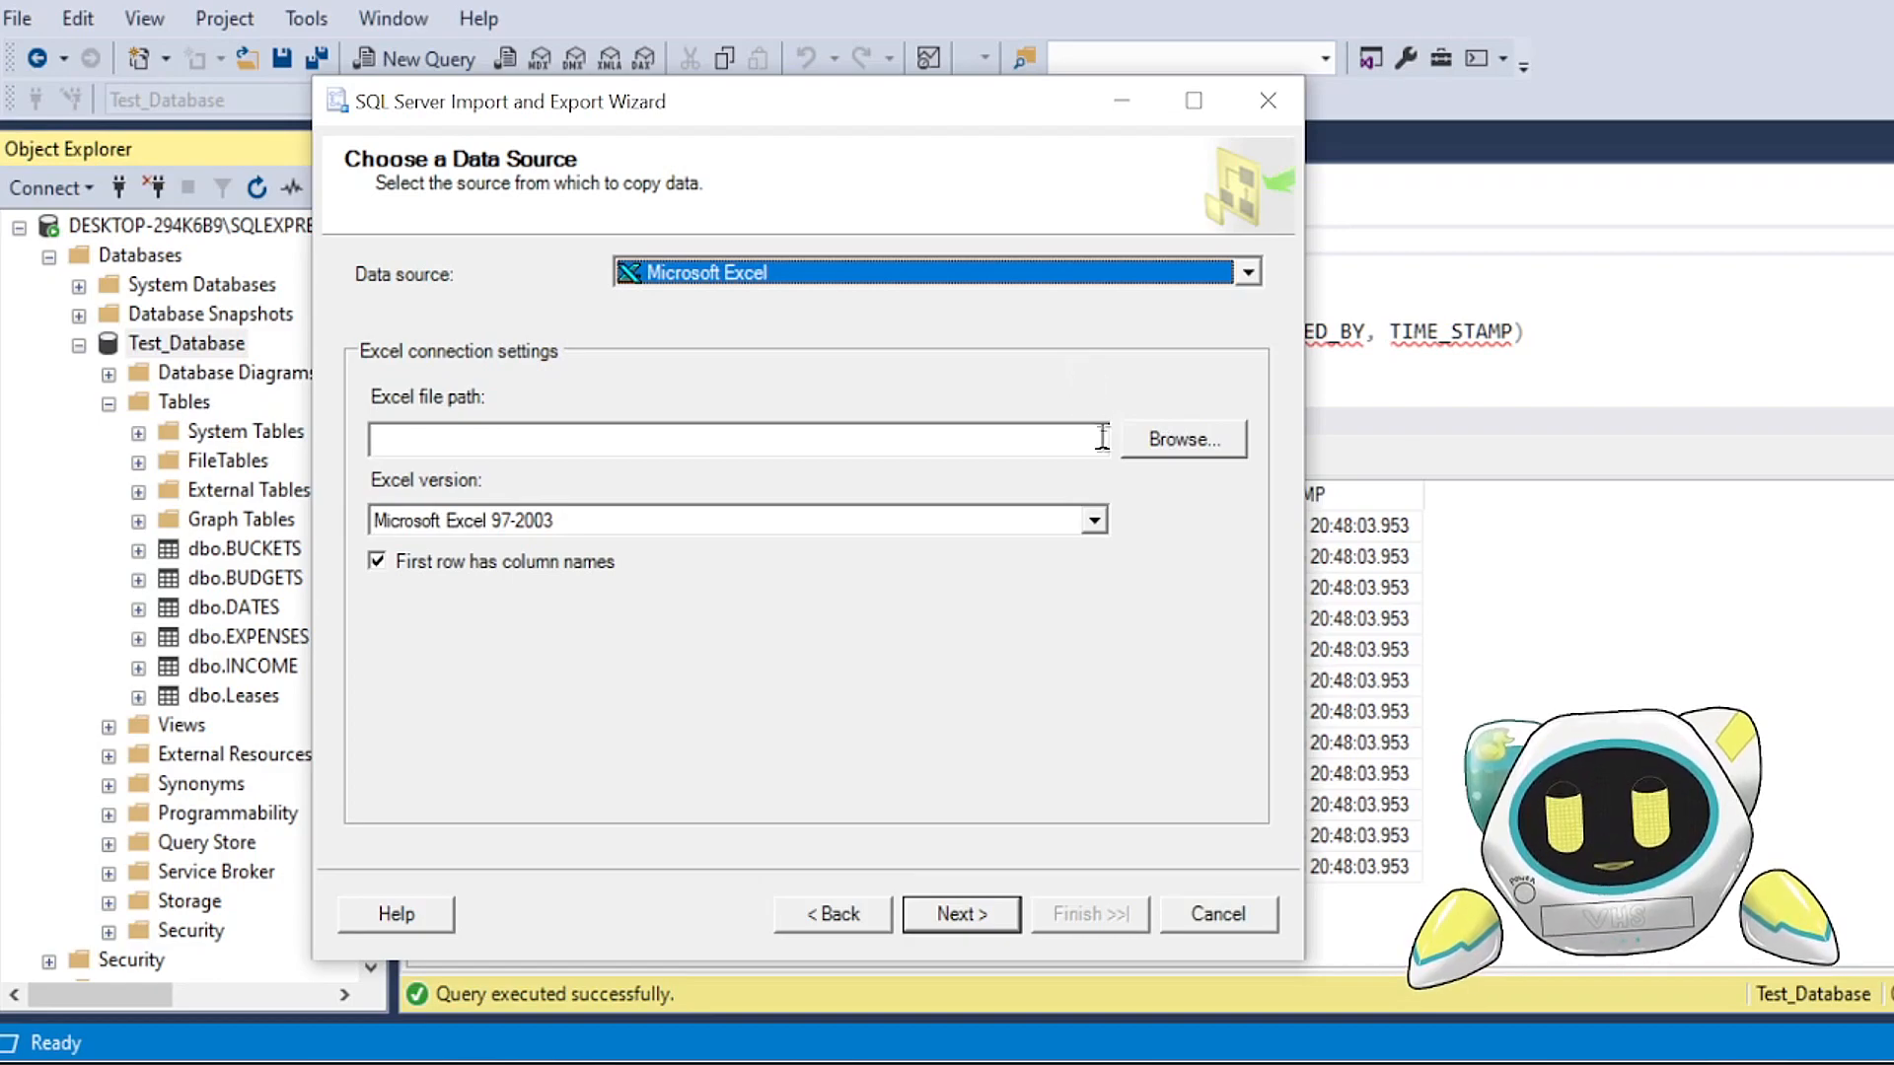
pyautogui.click(1172, 453)
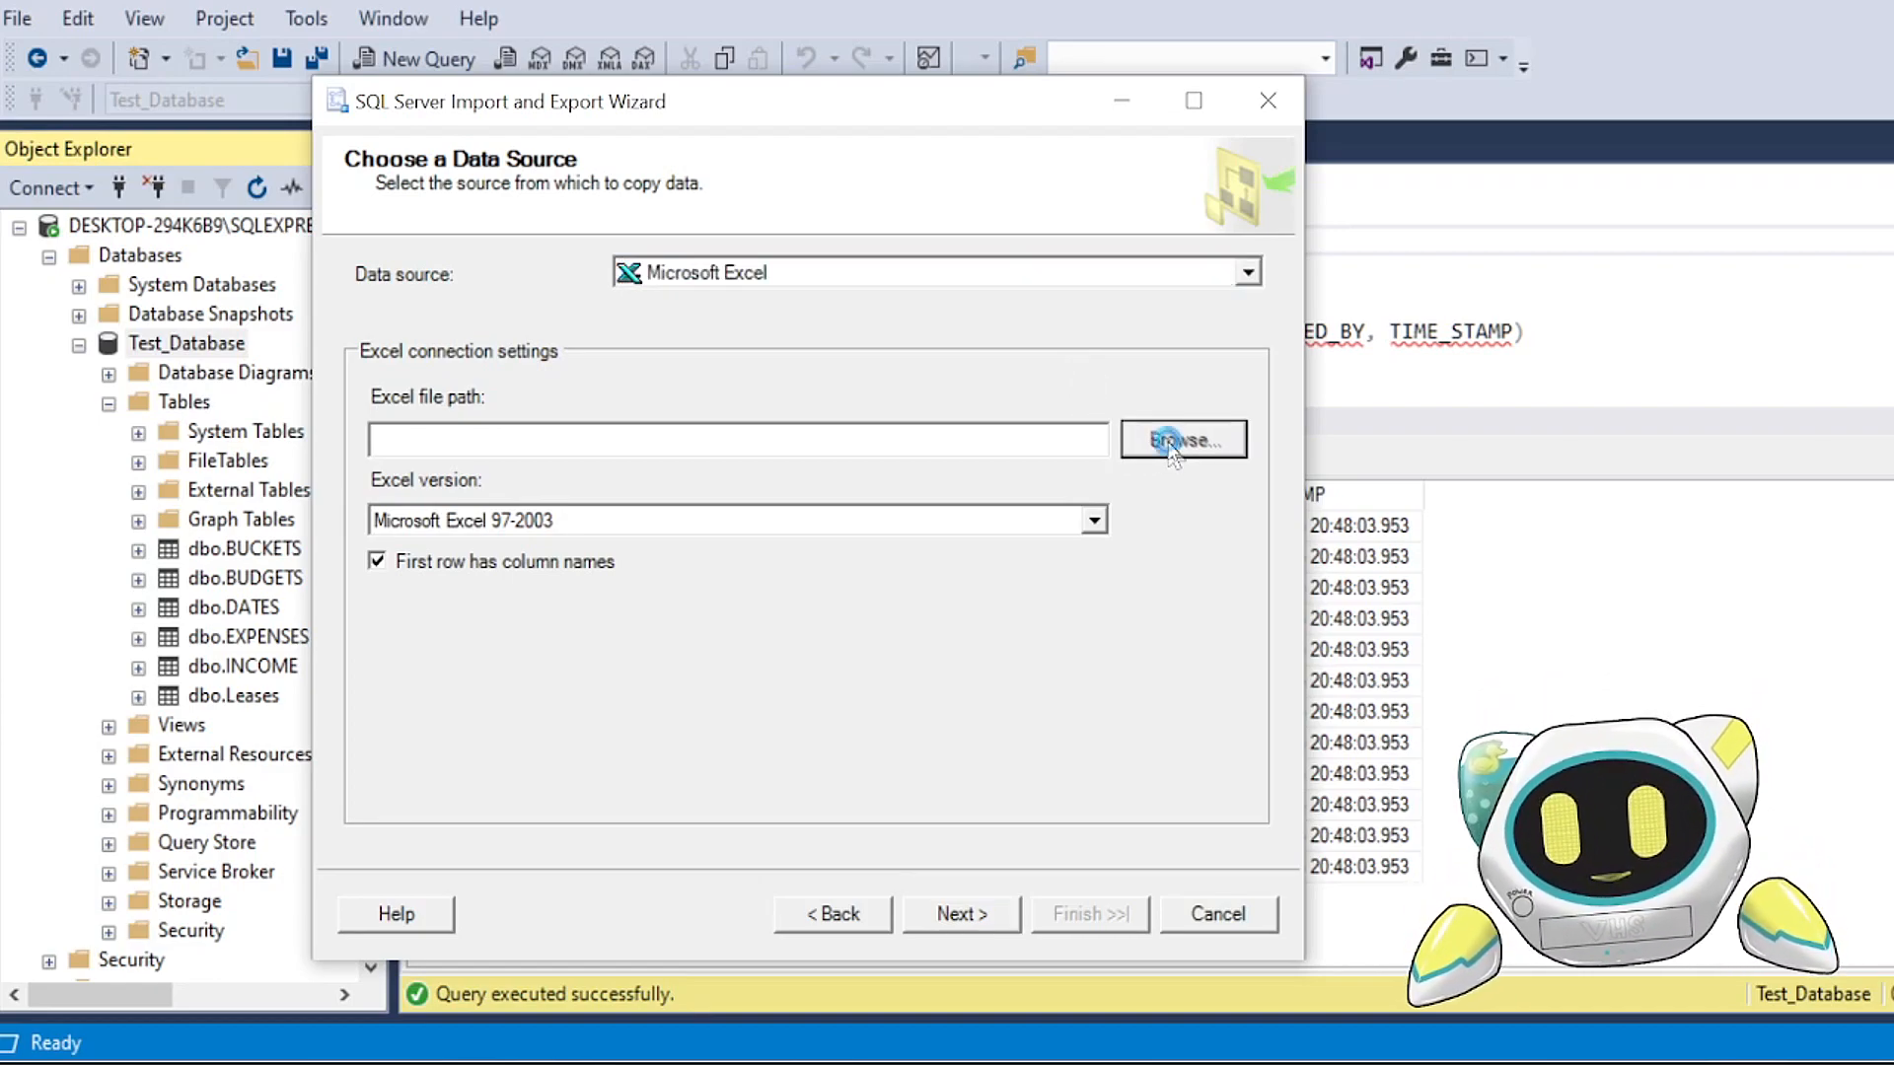
pyautogui.click(878, 444)
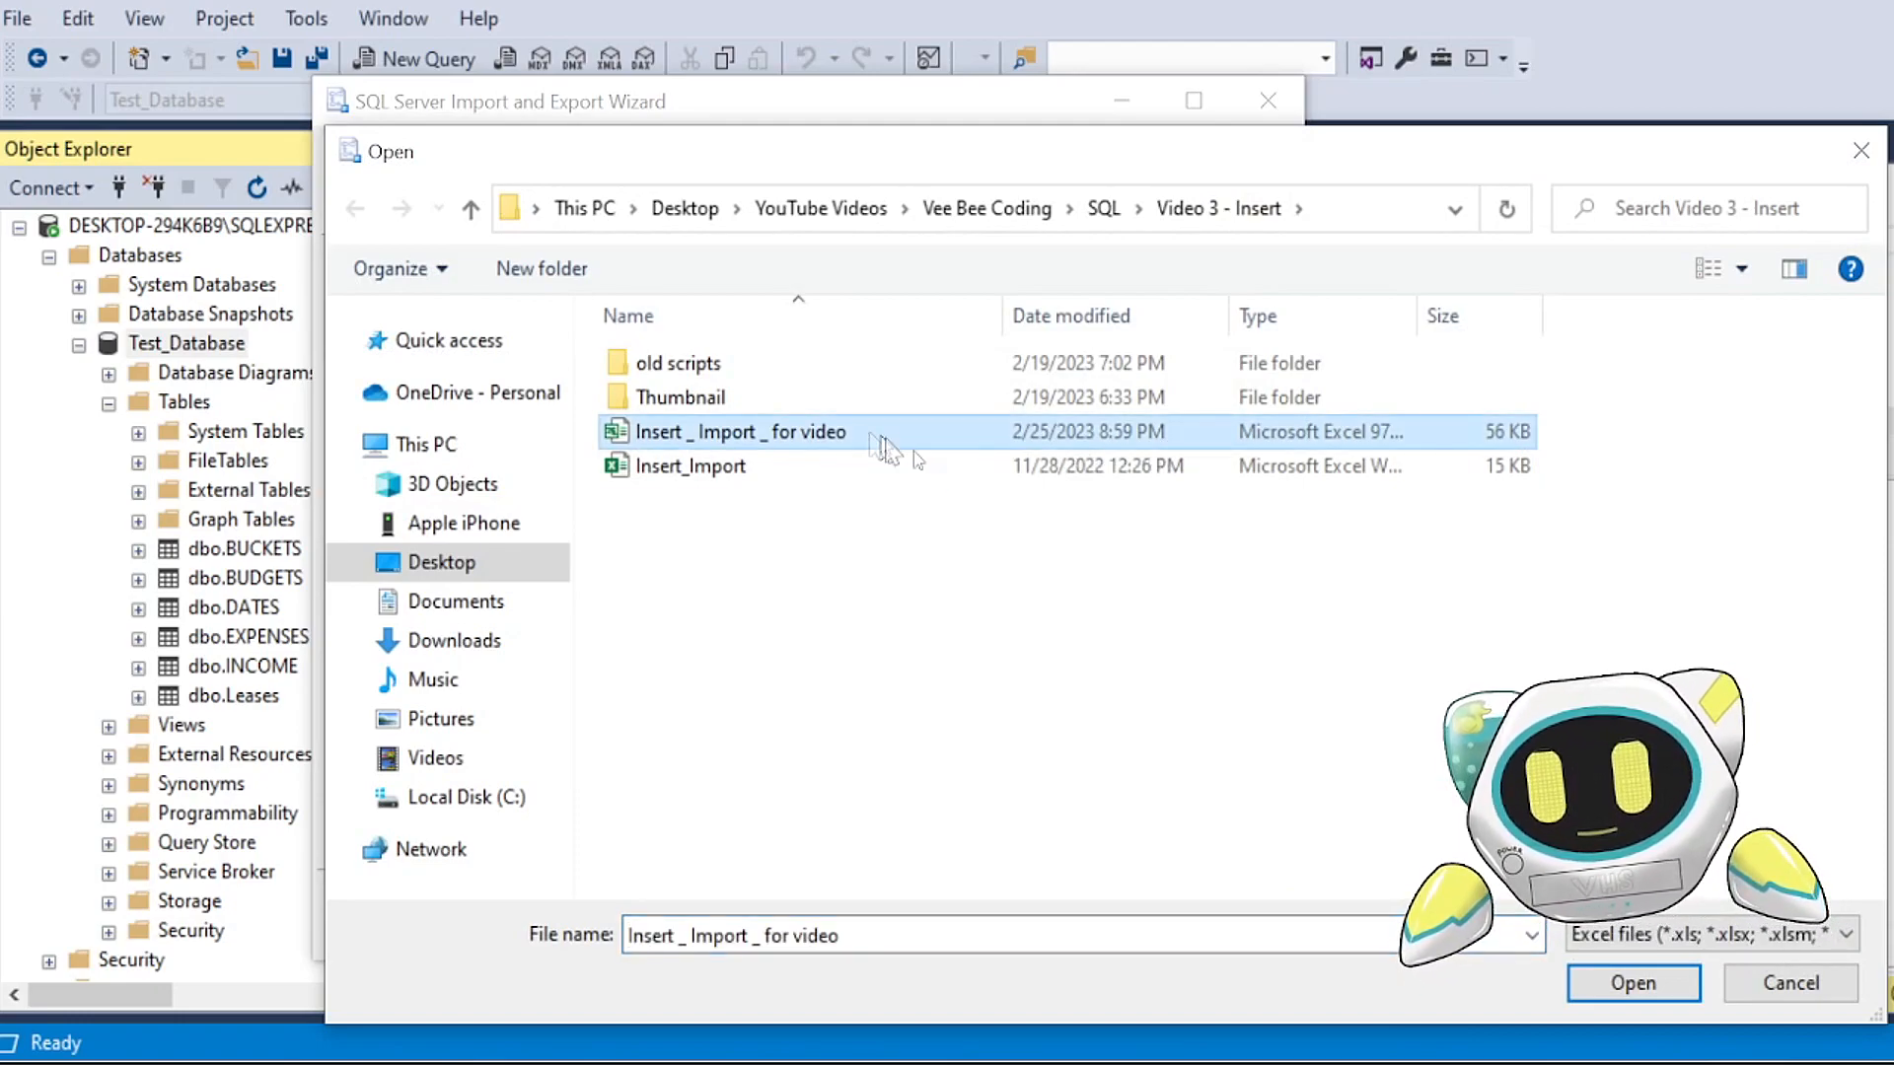
pyautogui.click(1590, 984)
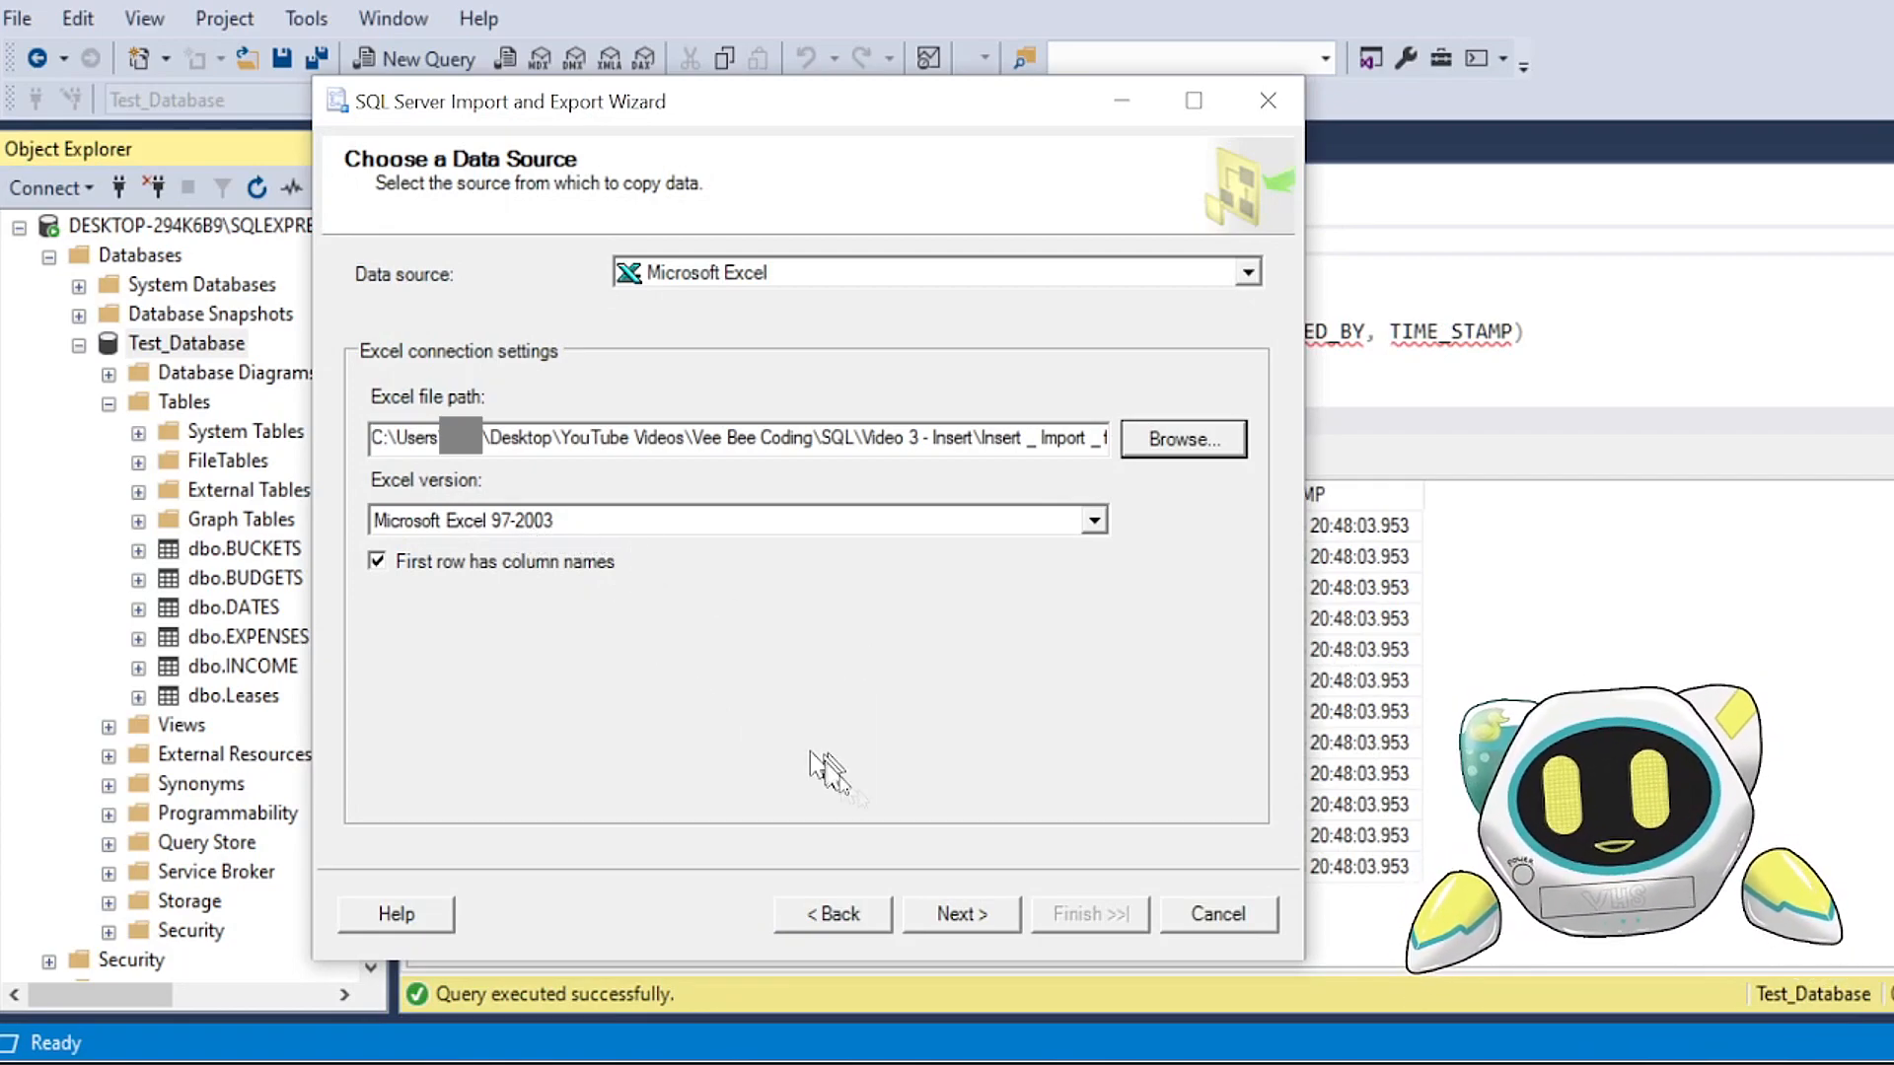
pyautogui.click(949, 923)
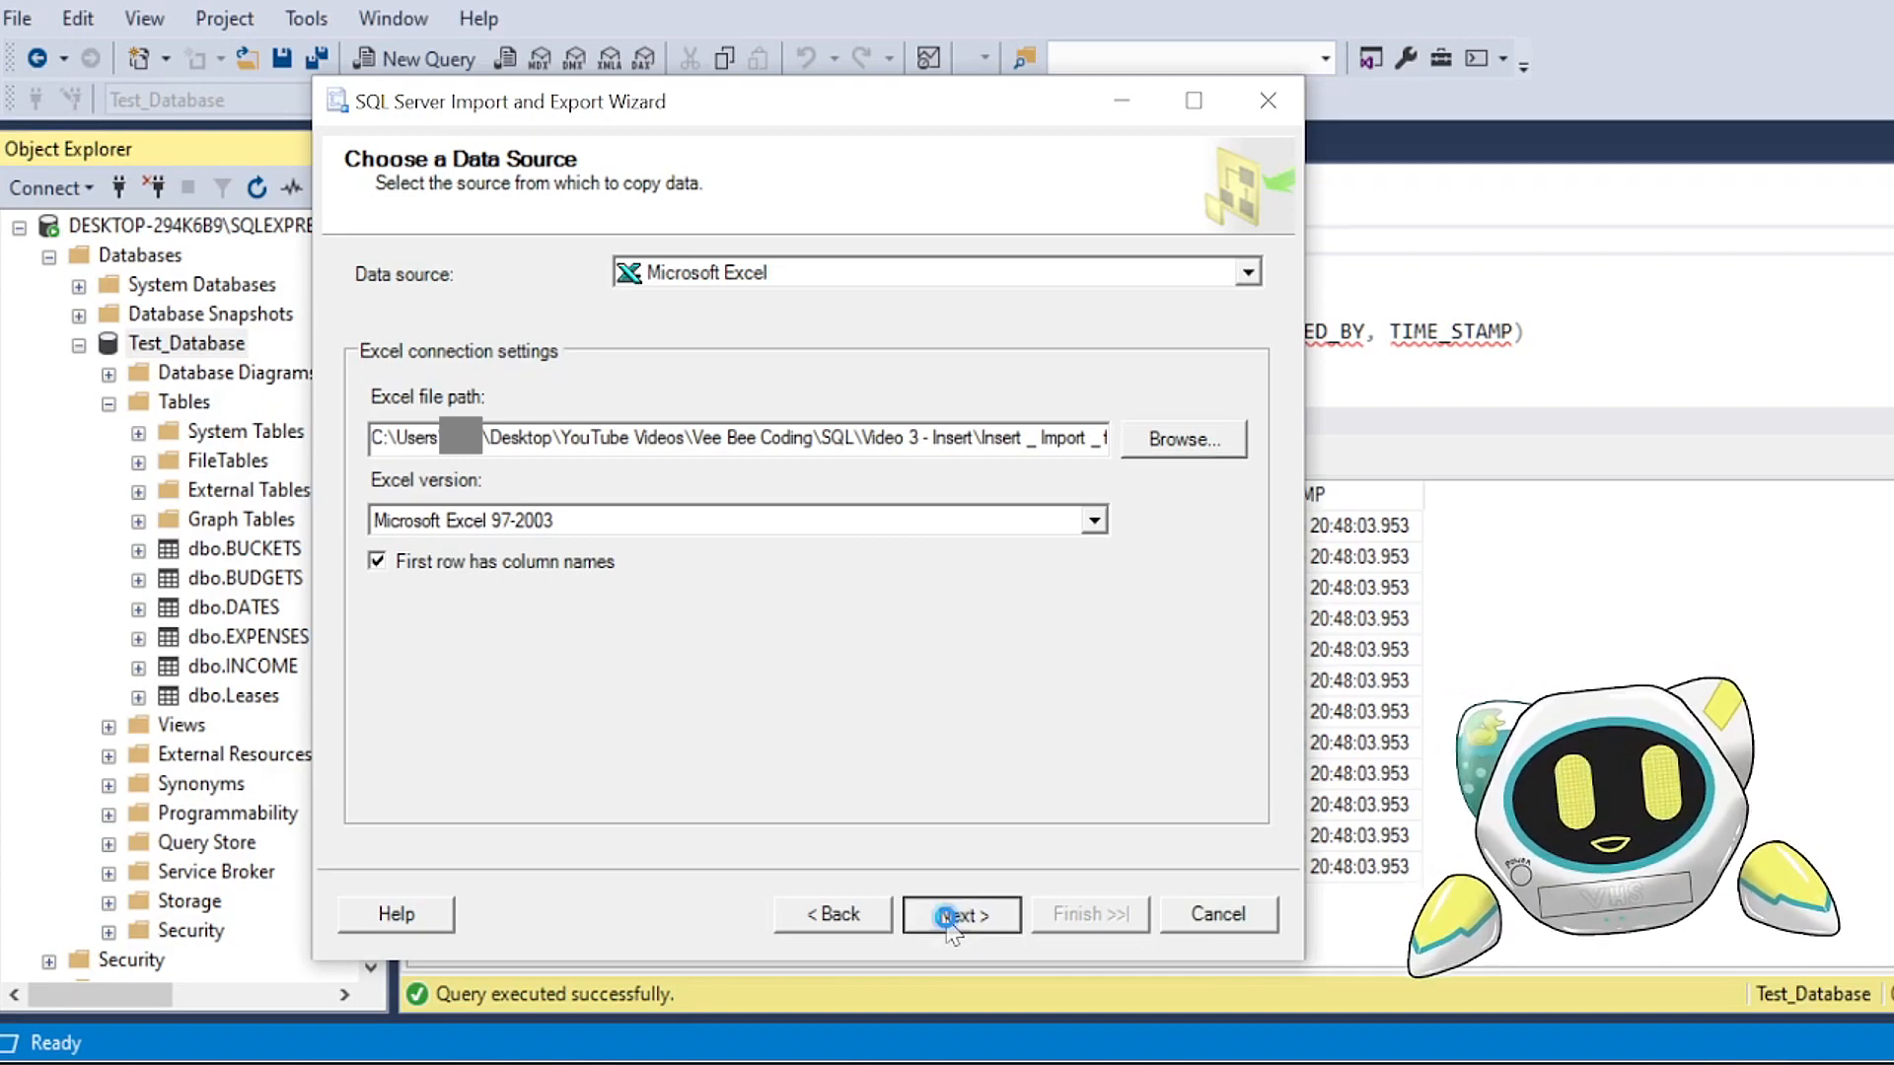
# Step: Choose Microsoft OLE DB Provider for SQL Server as the destination, with Test_Database, and accept copying data from tables or views
pyautogui.click(1248, 272)
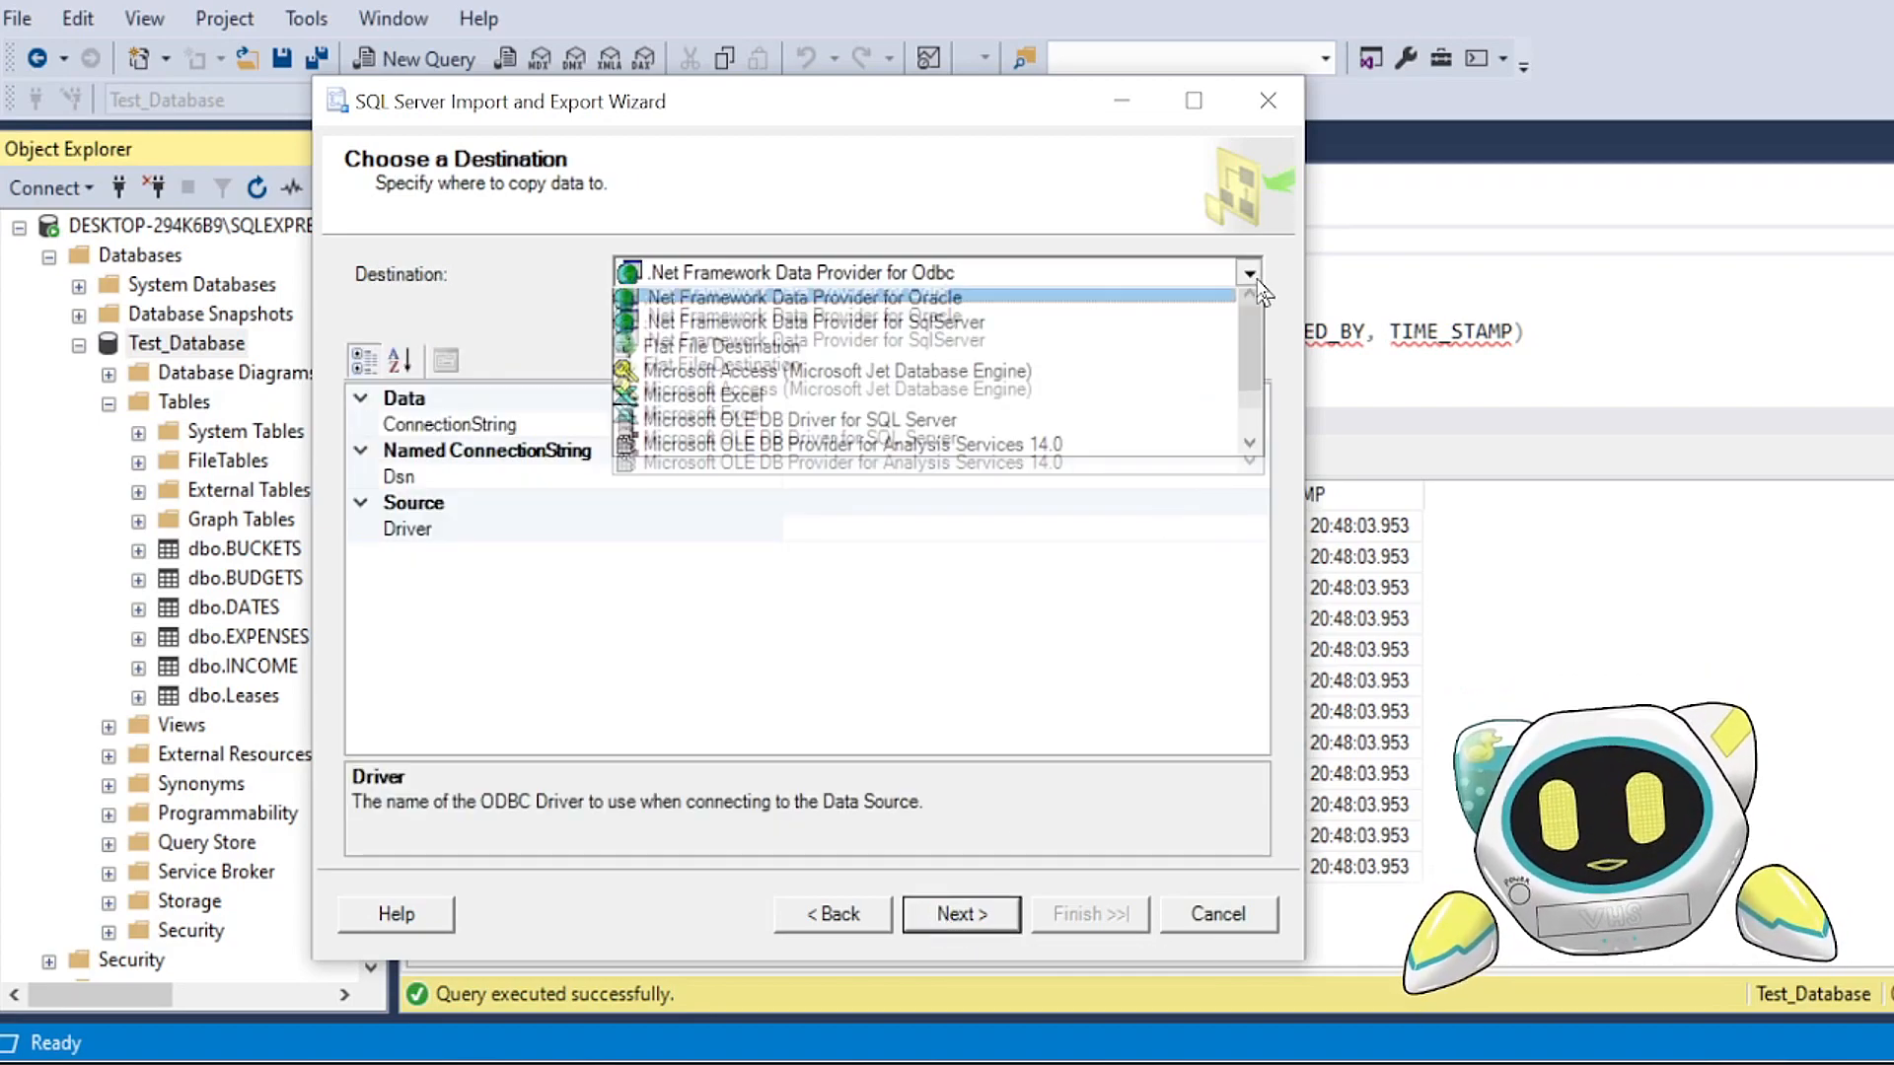
pyautogui.moveTo(1251, 345); pyautogui.dragTo(1253, 390)
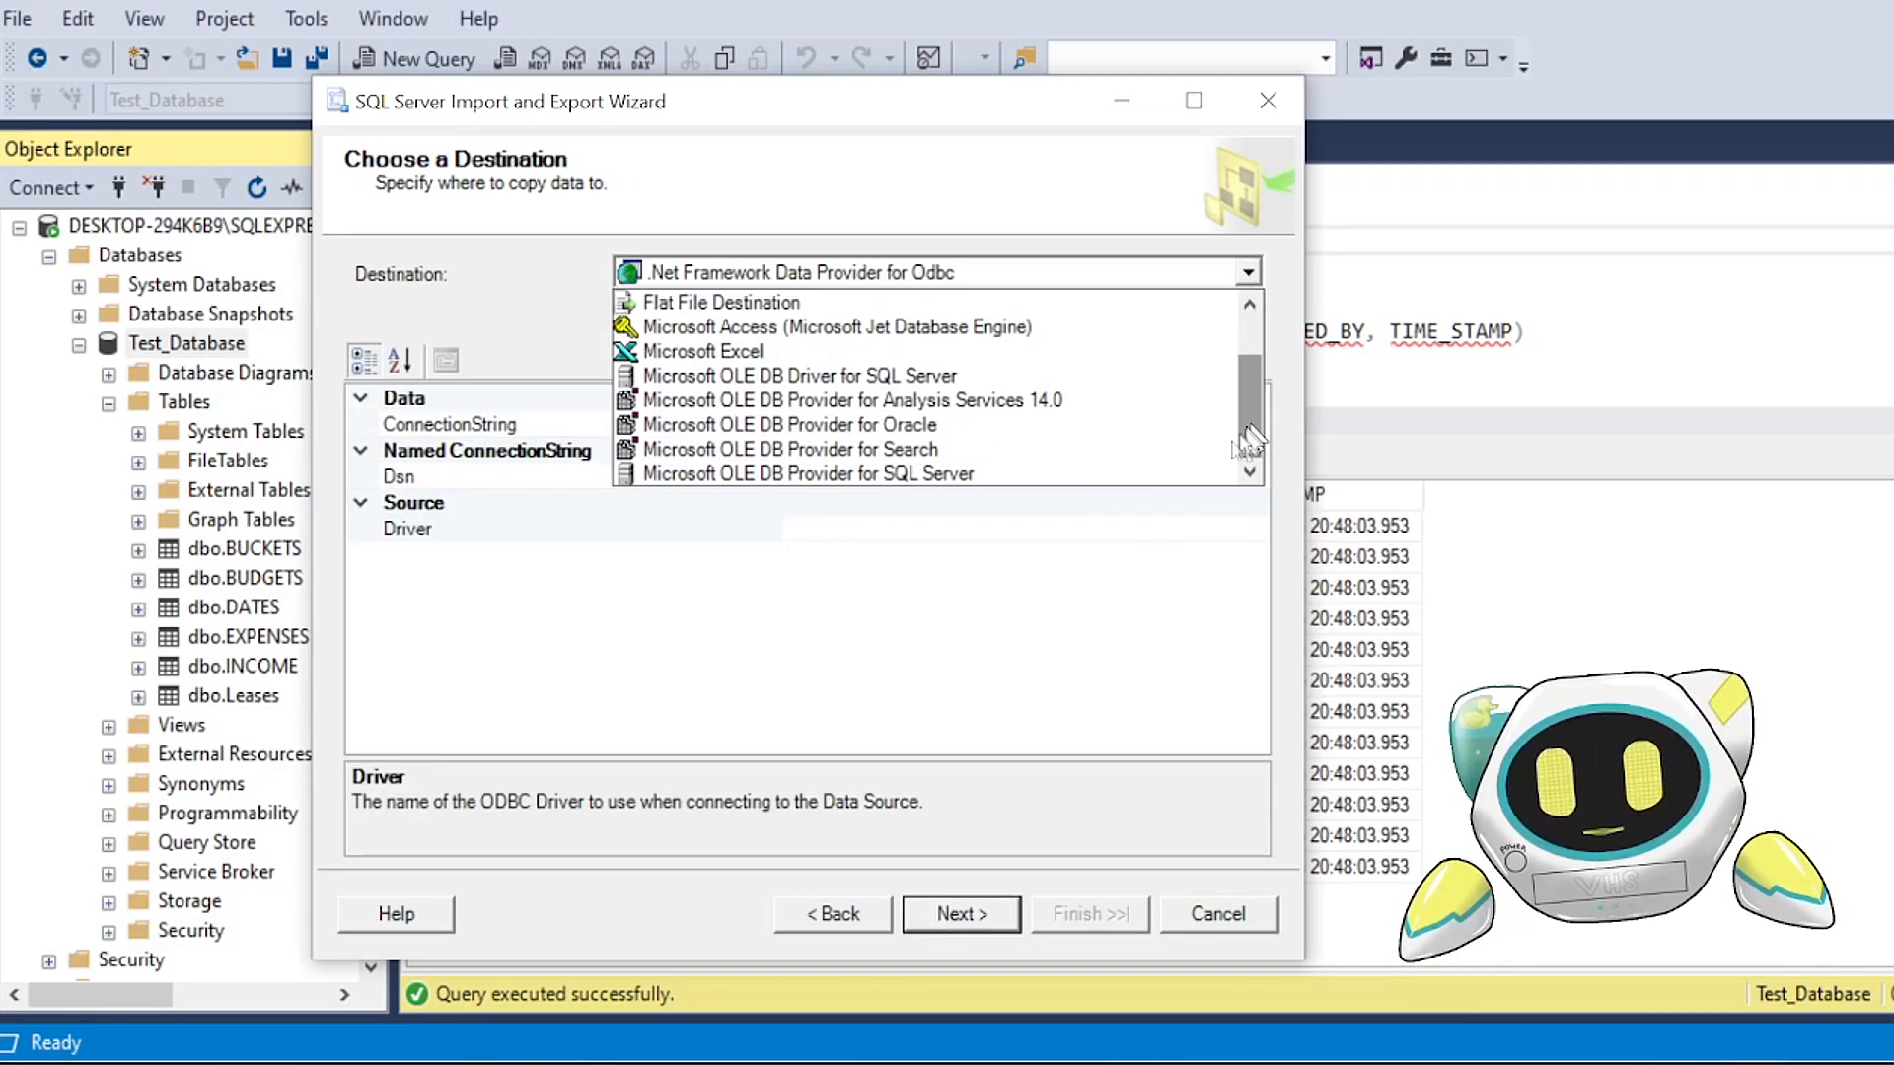
pyautogui.click(971, 475)
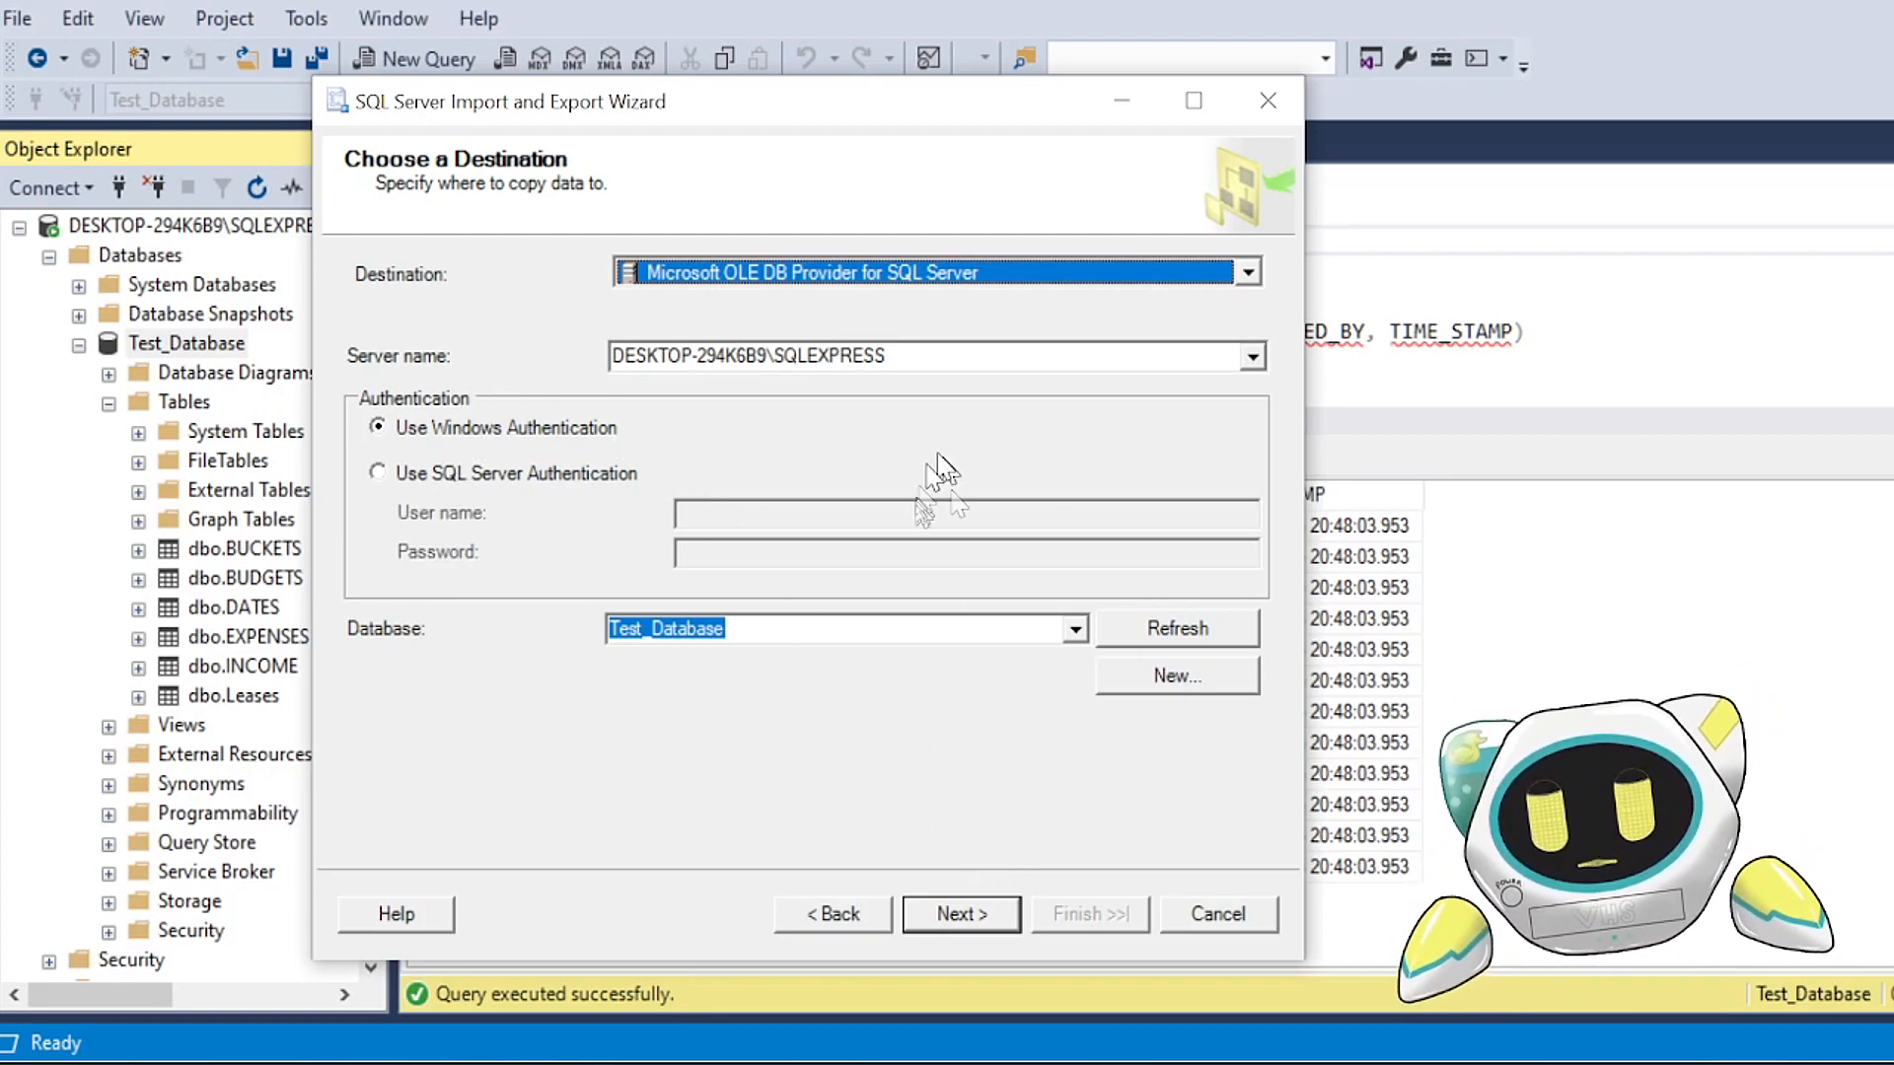
pyautogui.click(959, 915)
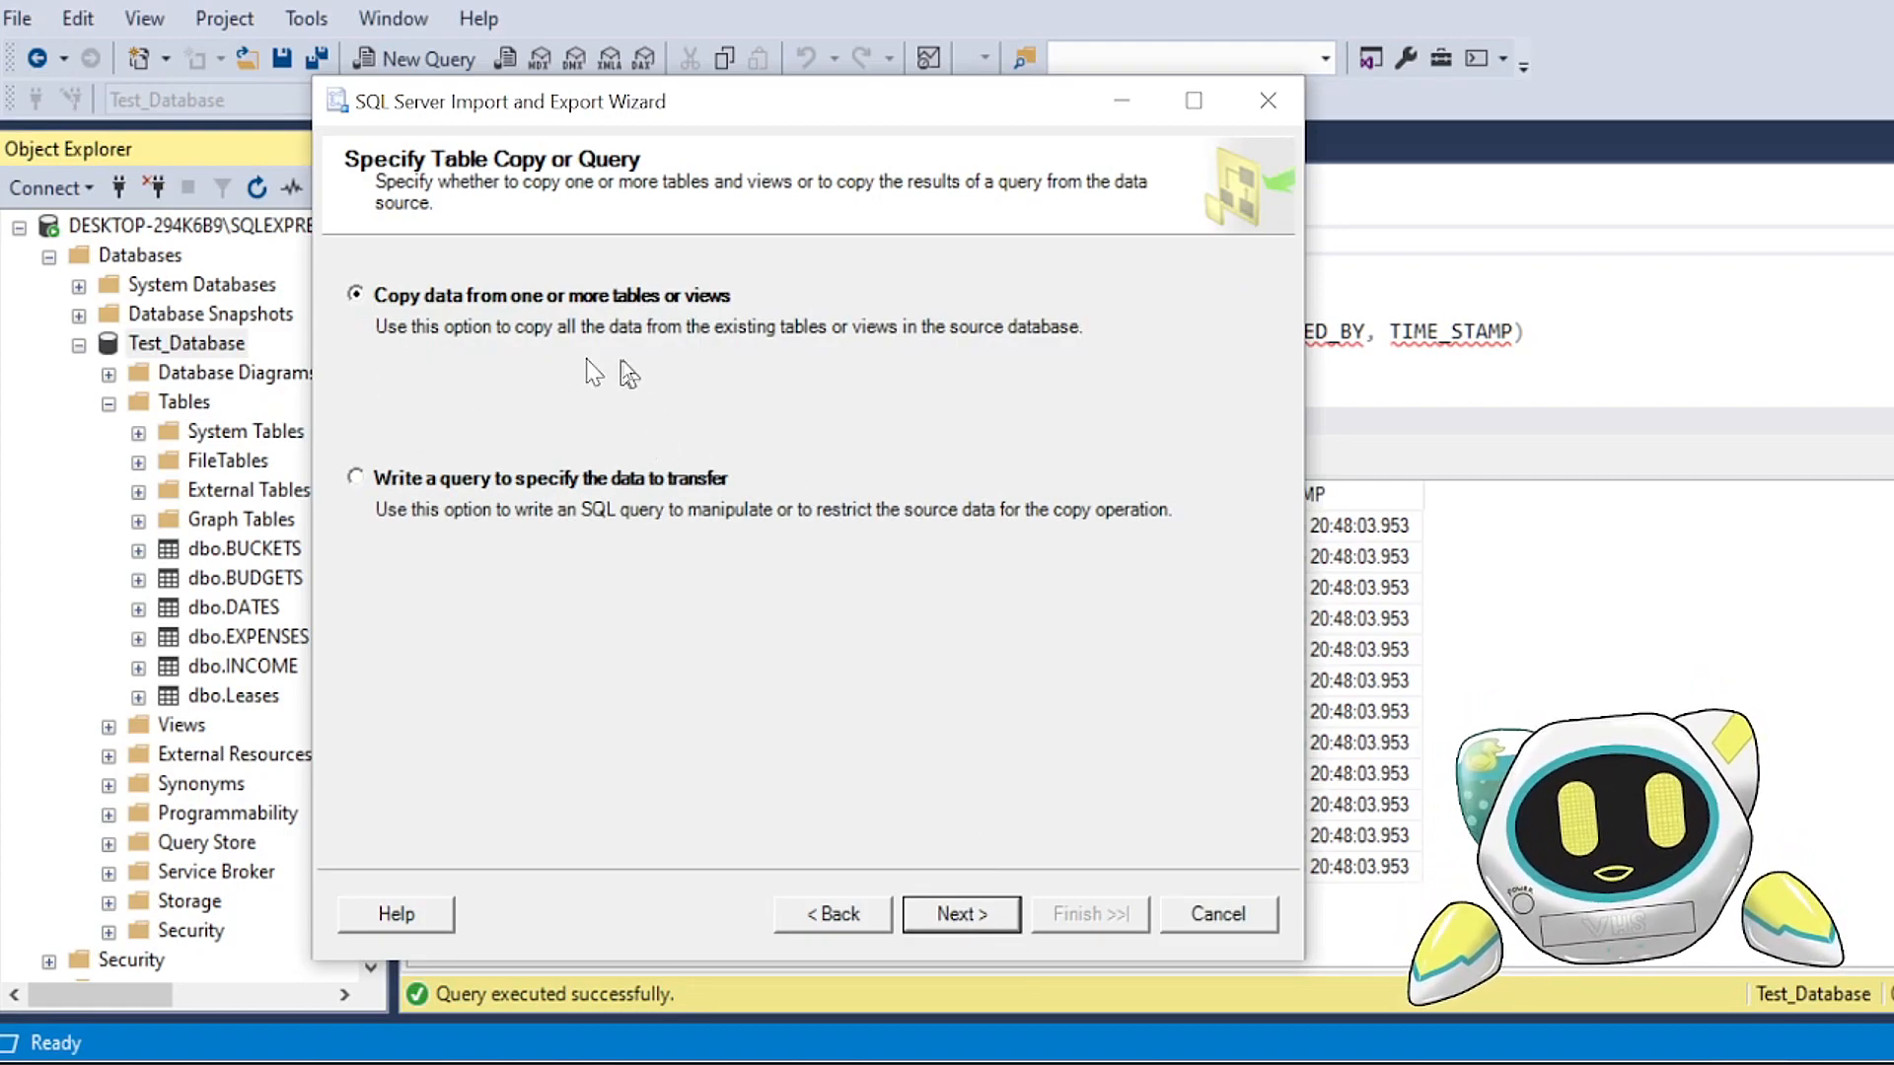
pyautogui.click(962, 915)
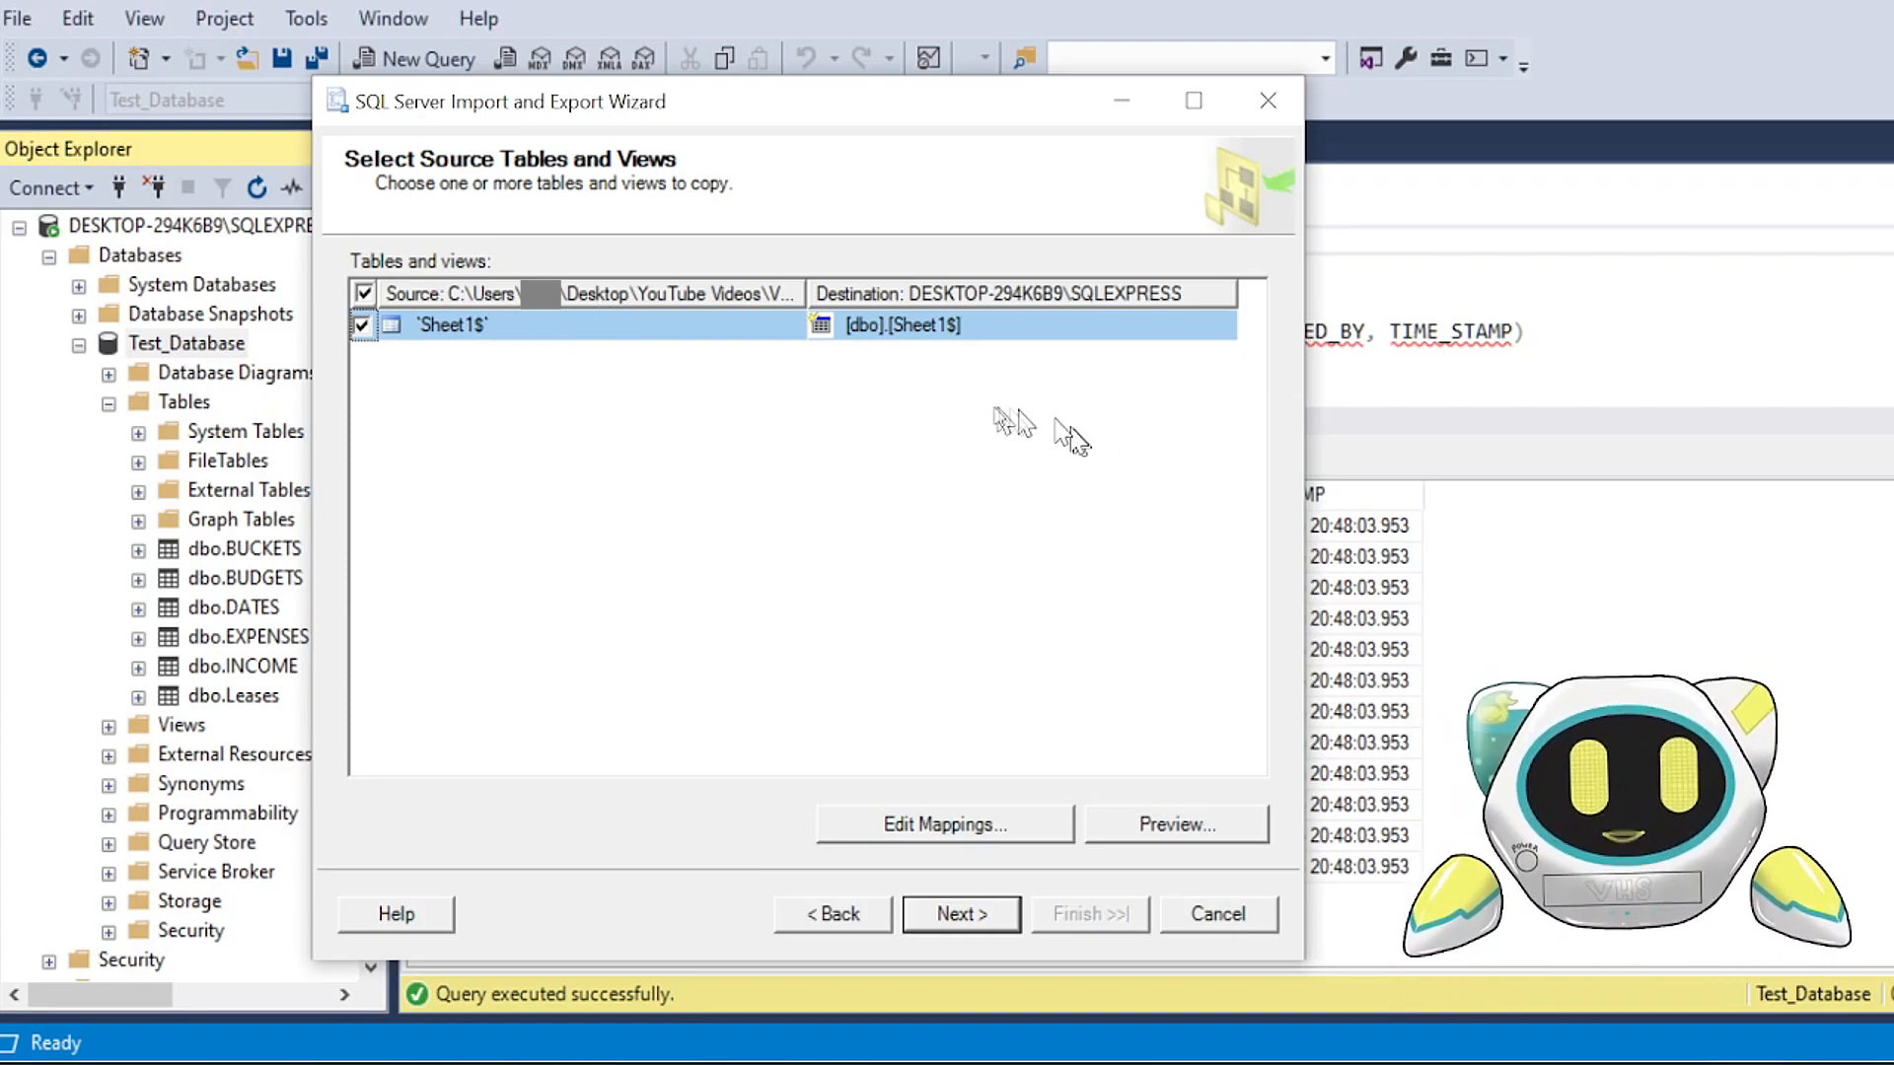
# Step: Set the destination table for the source sheet Sheet1$ to [dbo].[DATES]
pyautogui.click(997, 329)
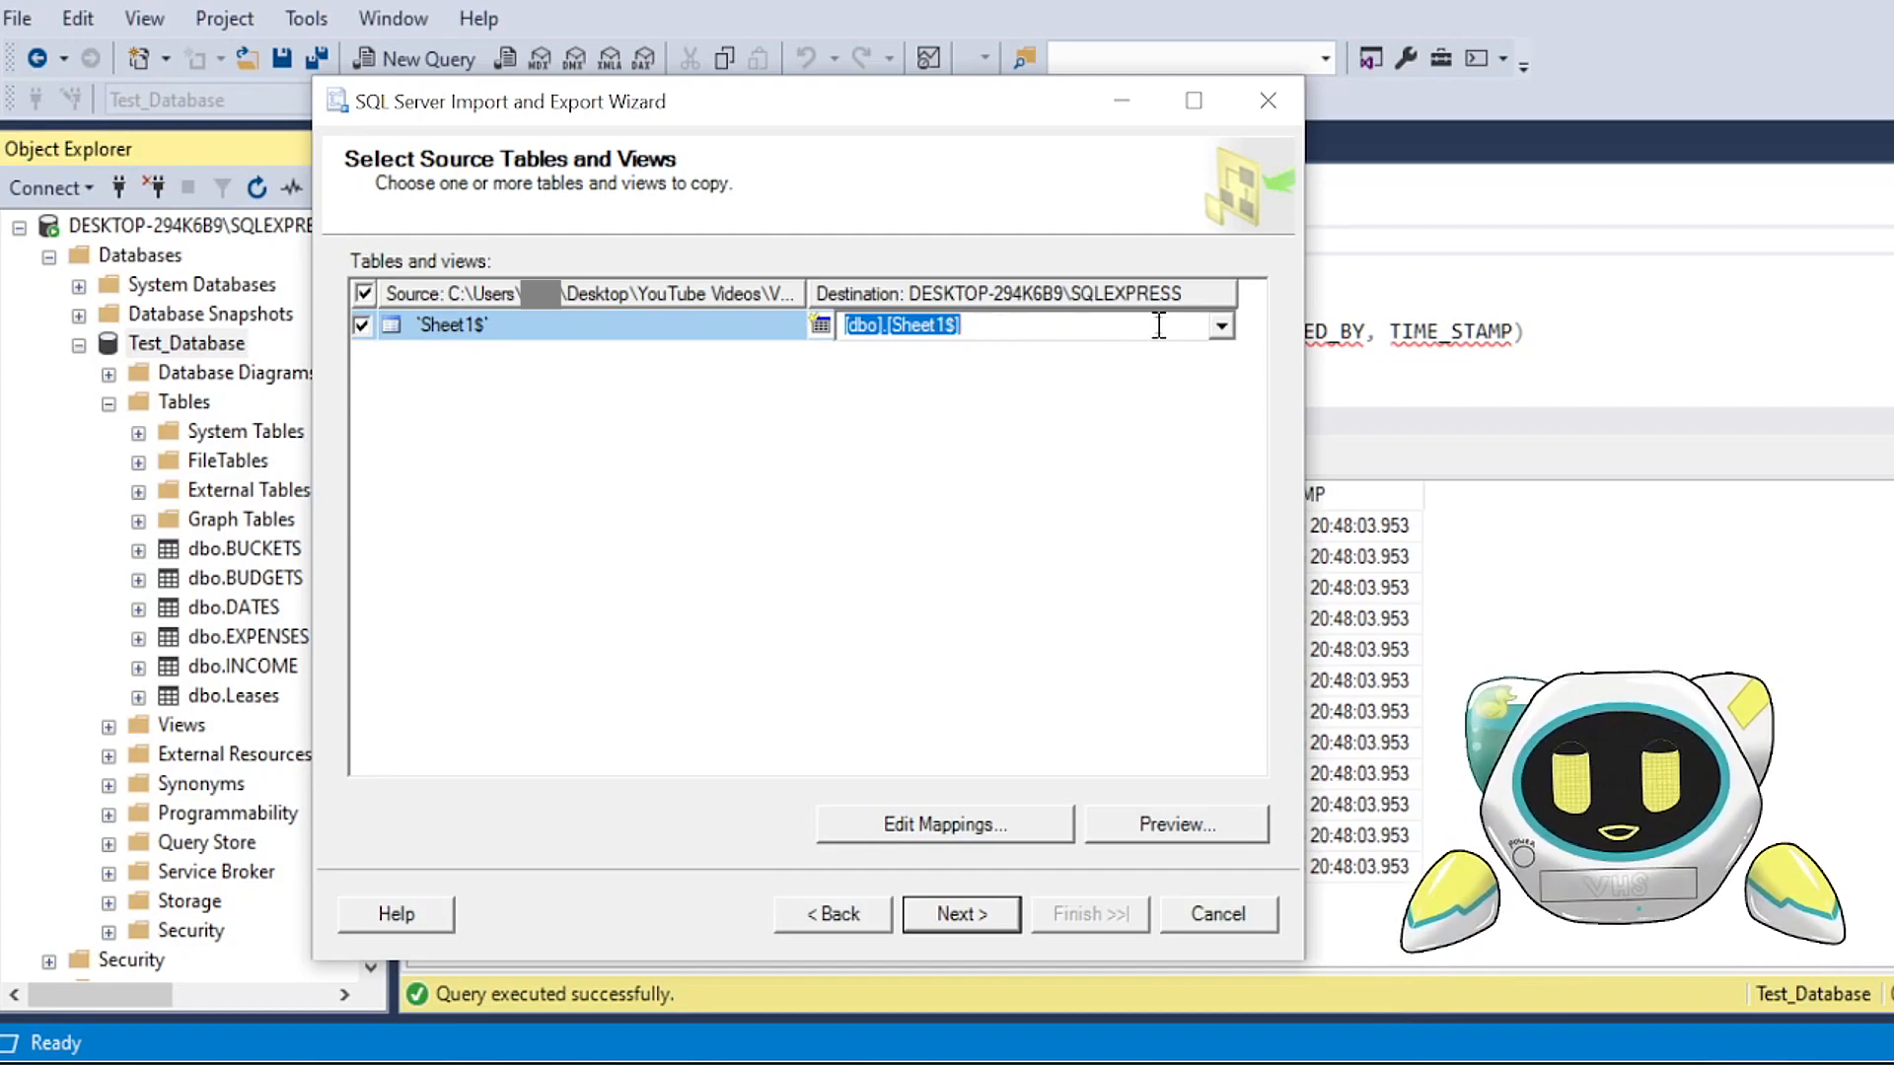
pyautogui.click(1222, 328)
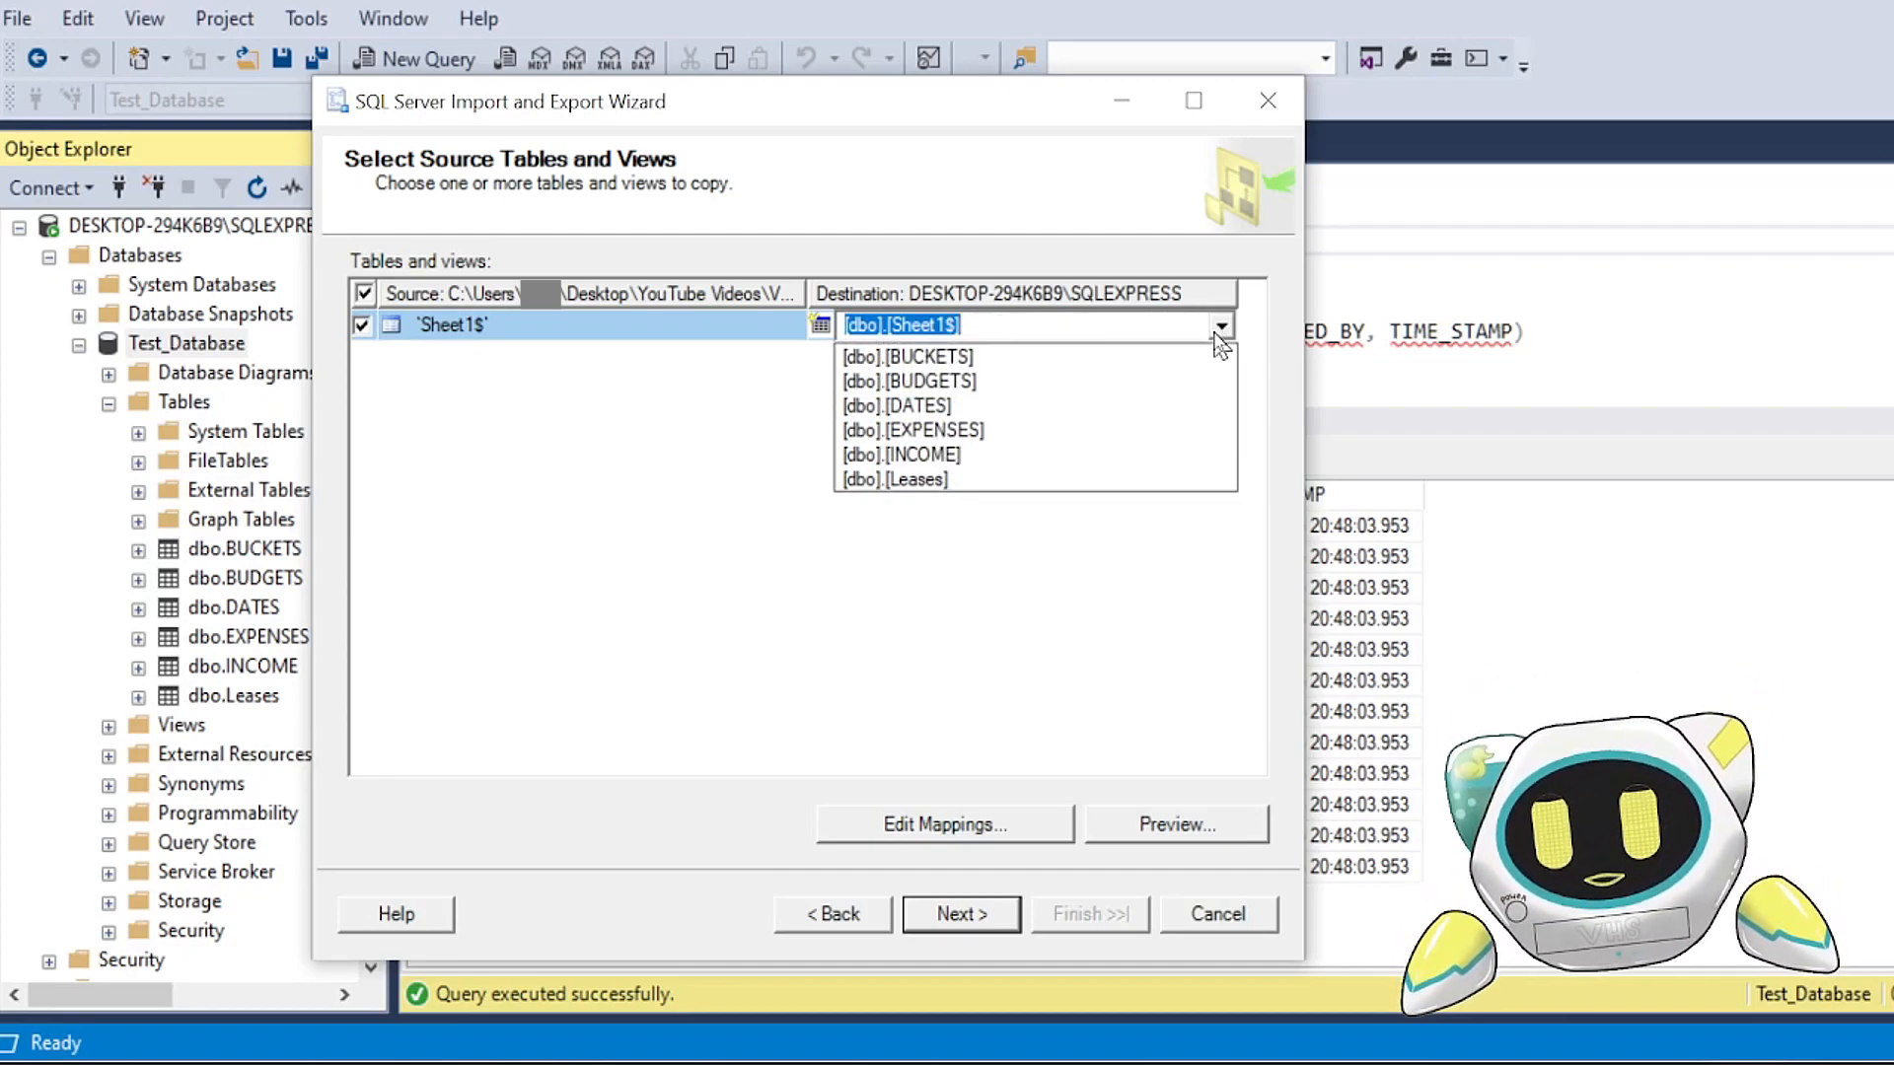
pyautogui.click(1132, 422)
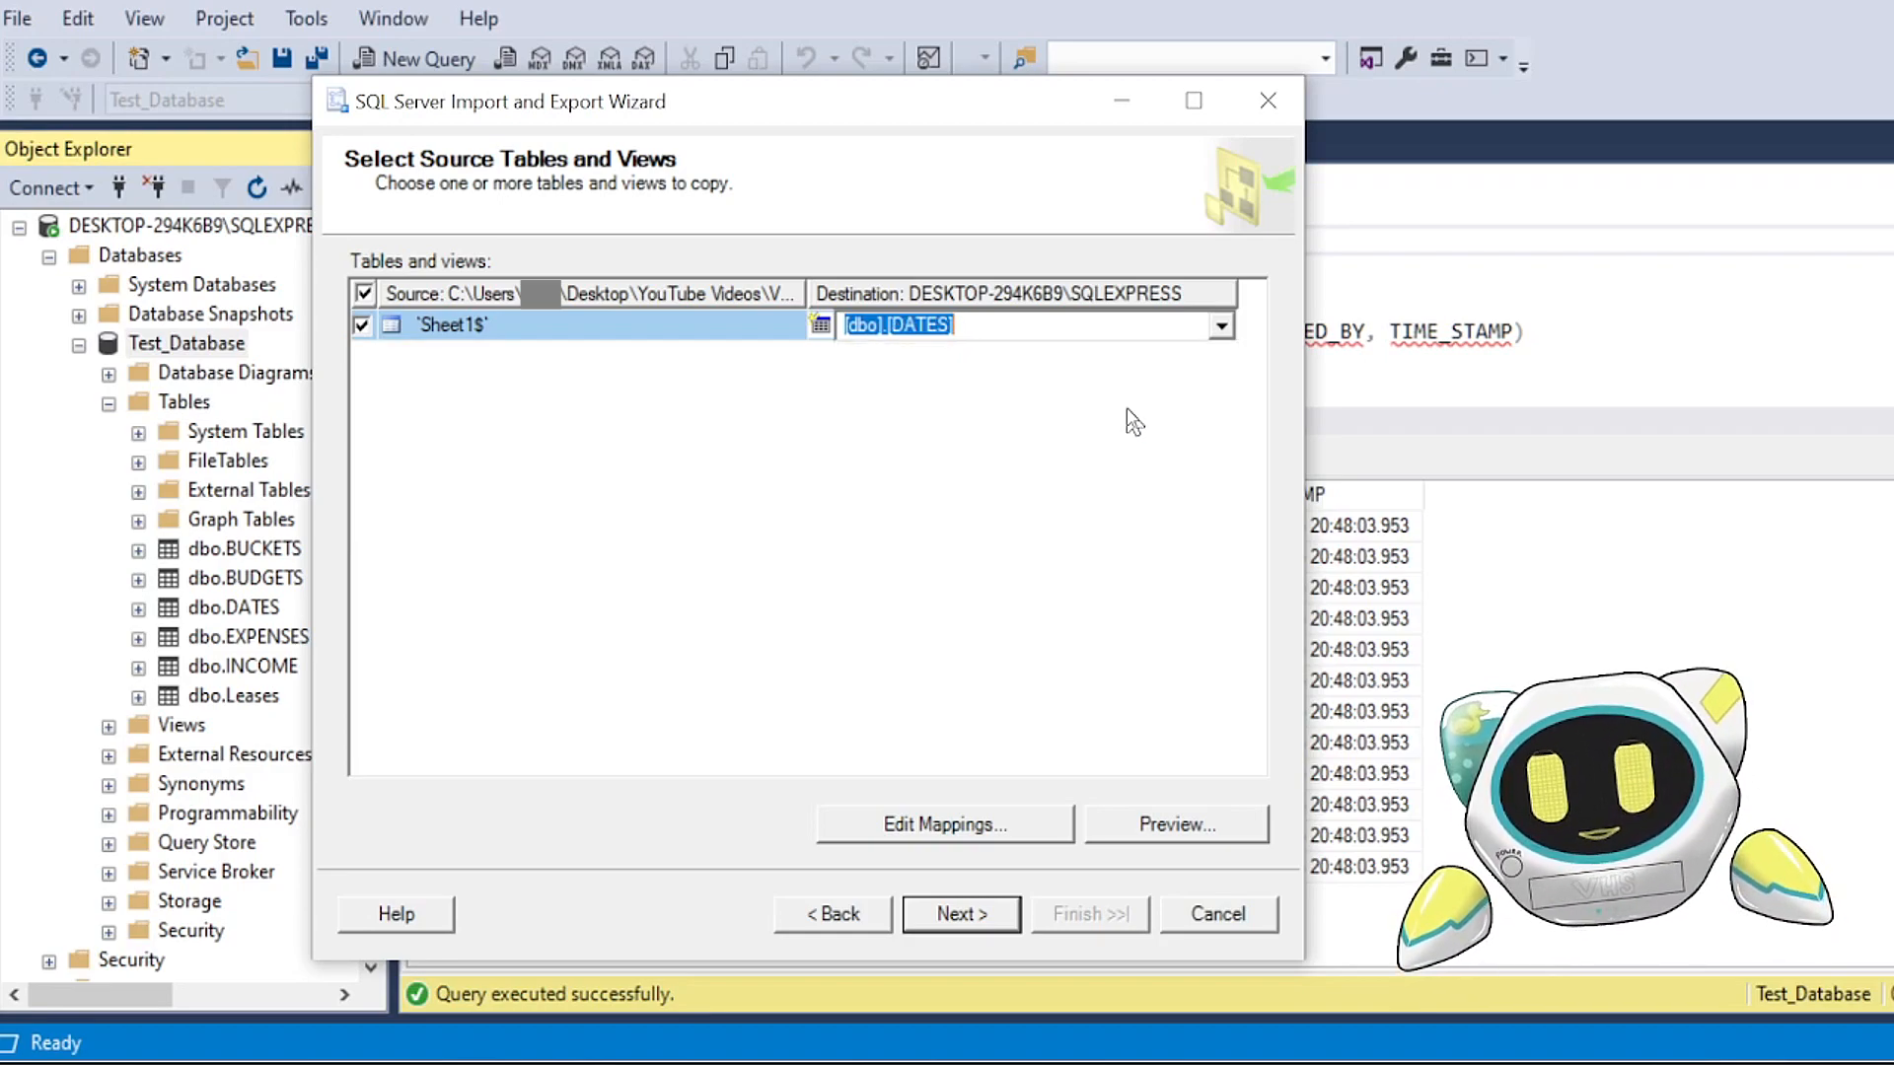
pyautogui.click(883, 415)
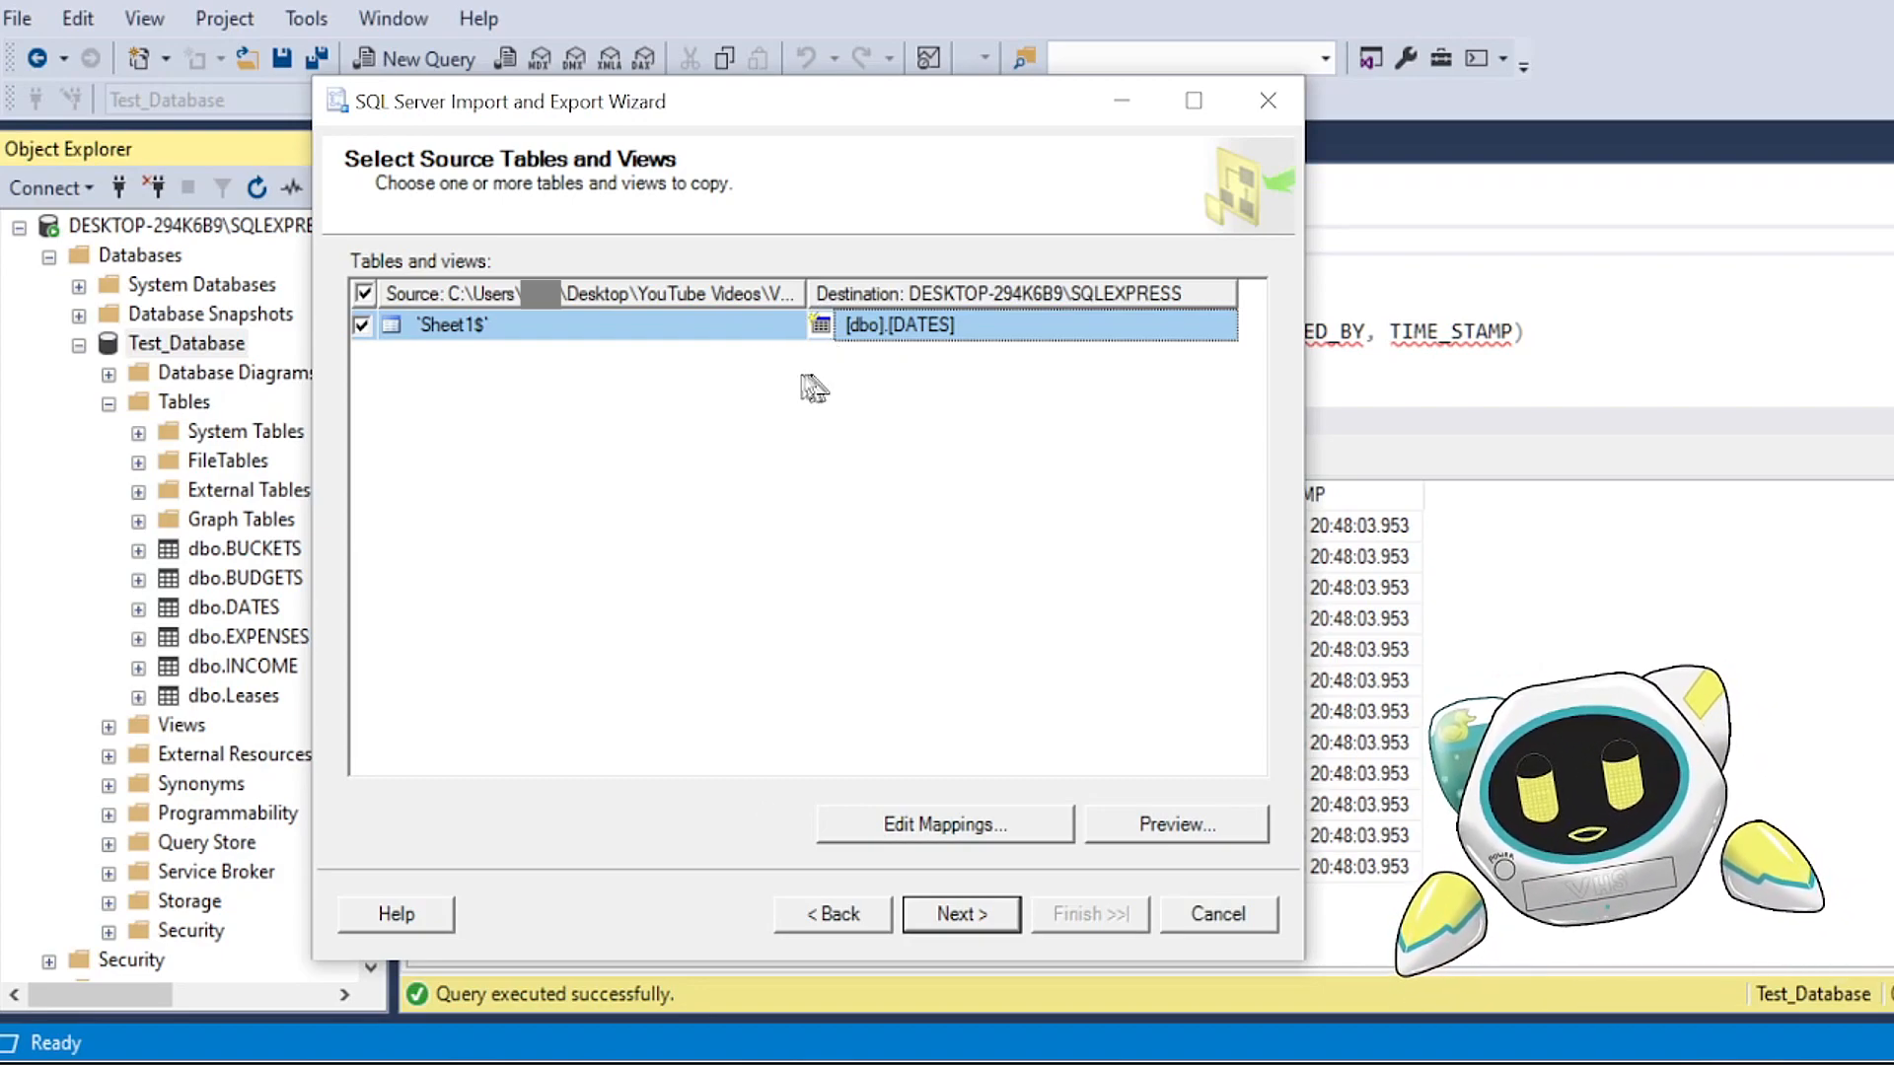
pyautogui.click(723, 332)
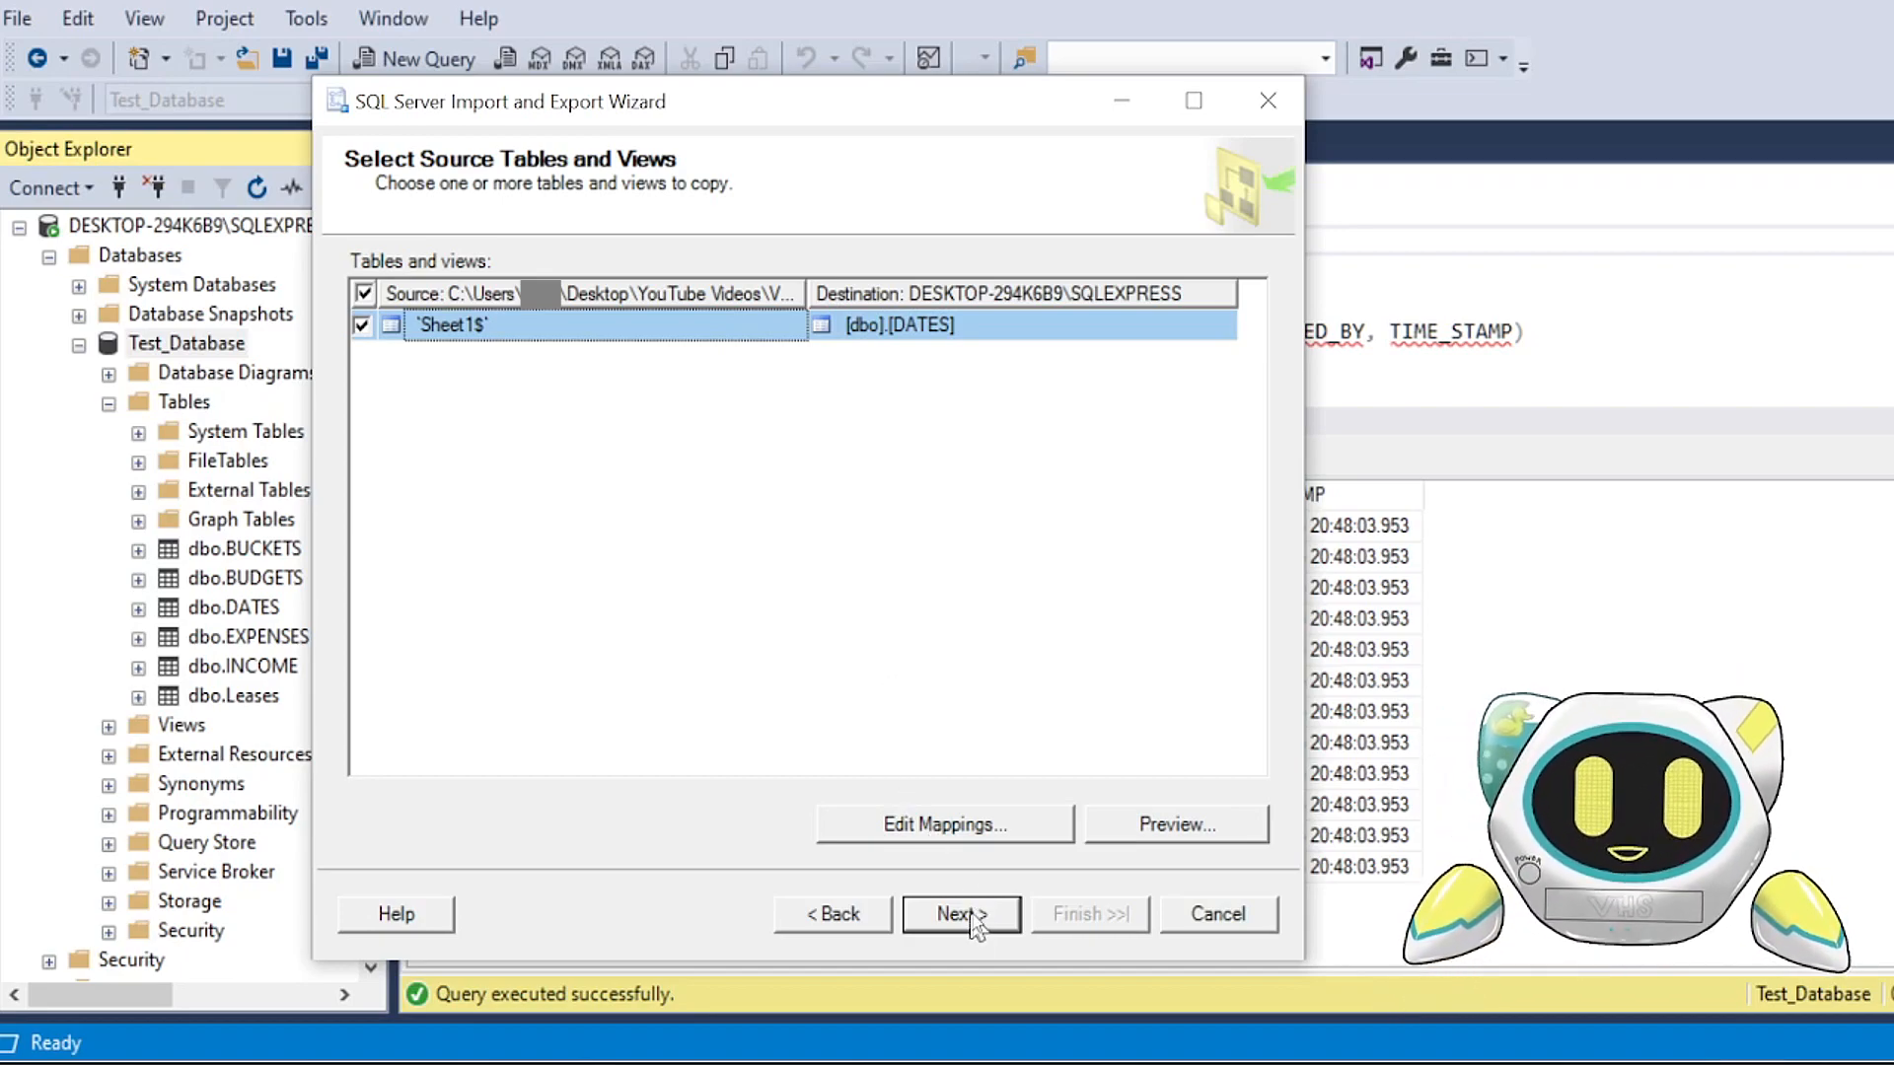
# Step: Open the column mappings from Sheet1$ to [dbo].[DATES] and inspect the destination options for MONTH_NAME
pyautogui.click(861, 838)
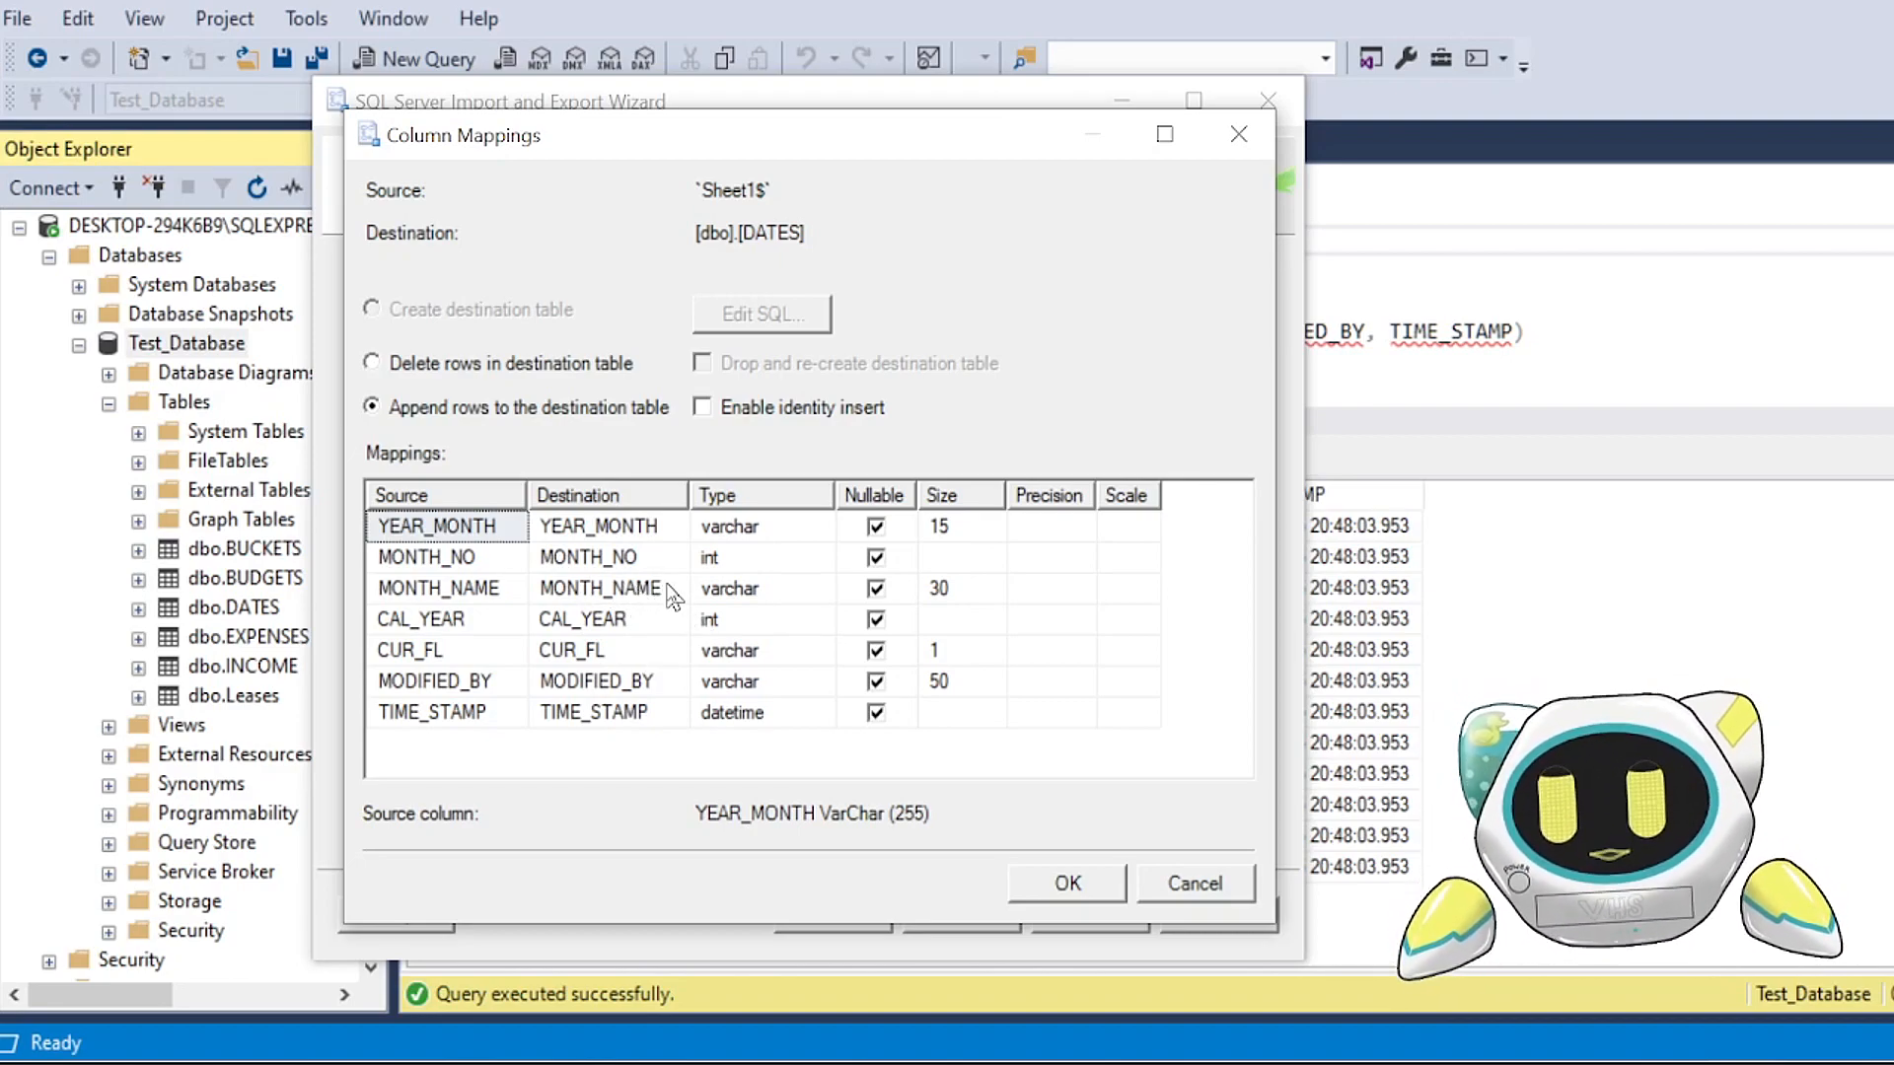
pyautogui.moveTo(529, 497); pyautogui.dragTo(554, 498)
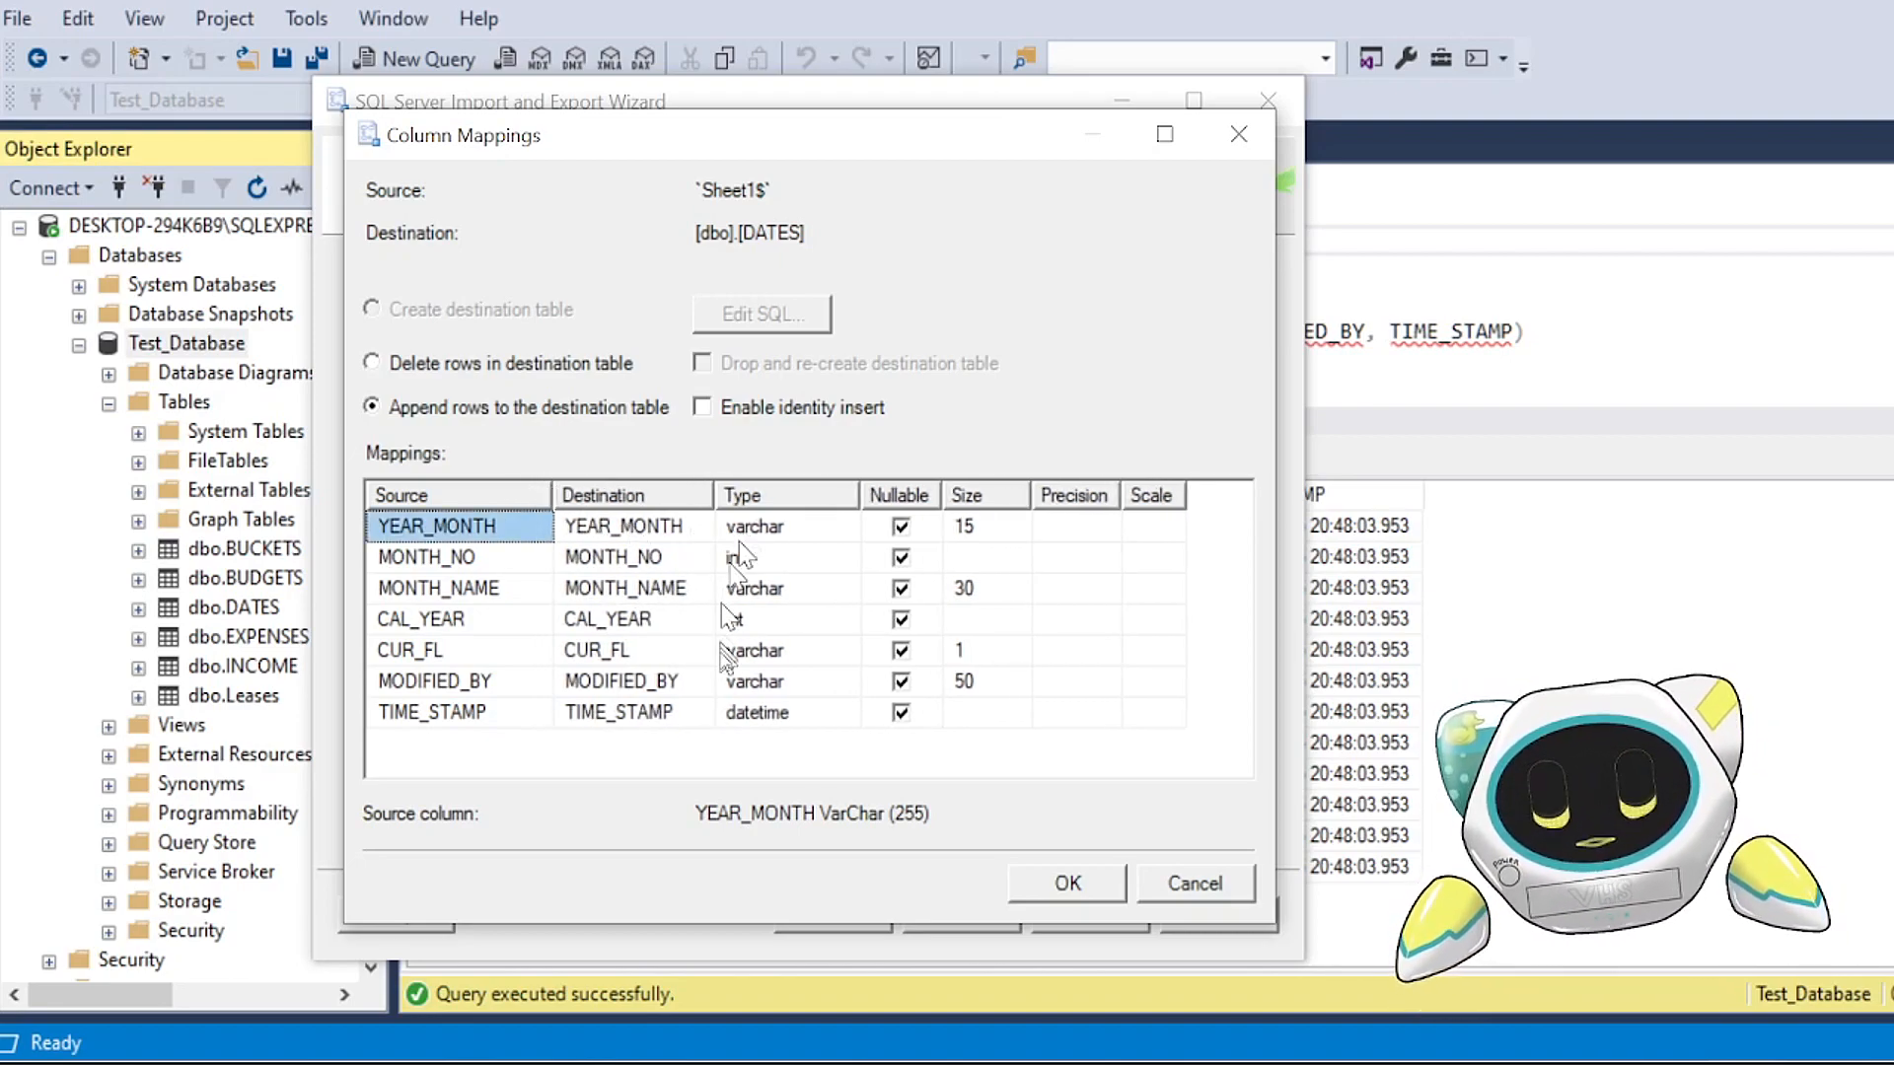
pyautogui.click(657, 590)
pyautogui.click(698, 591)
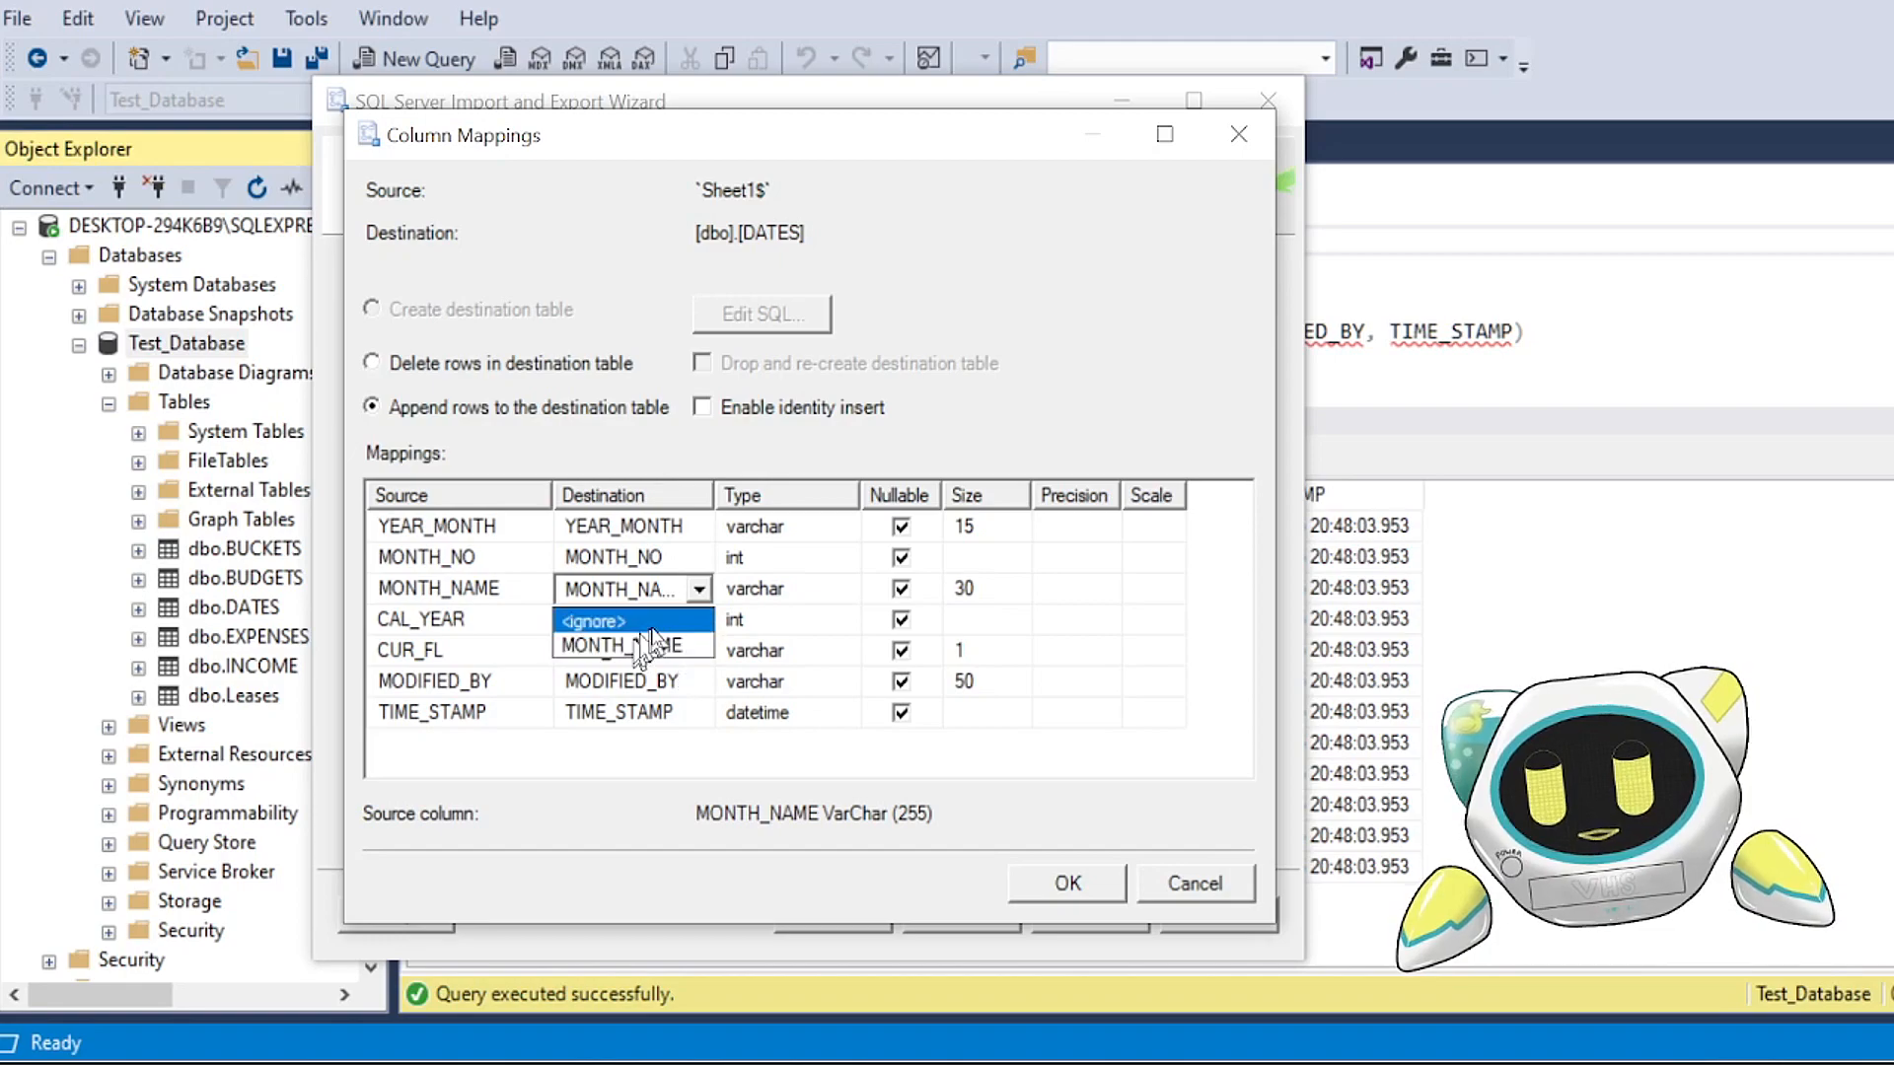
pyautogui.click(699, 594)
pyautogui.click(699, 594)
pyautogui.click(689, 534)
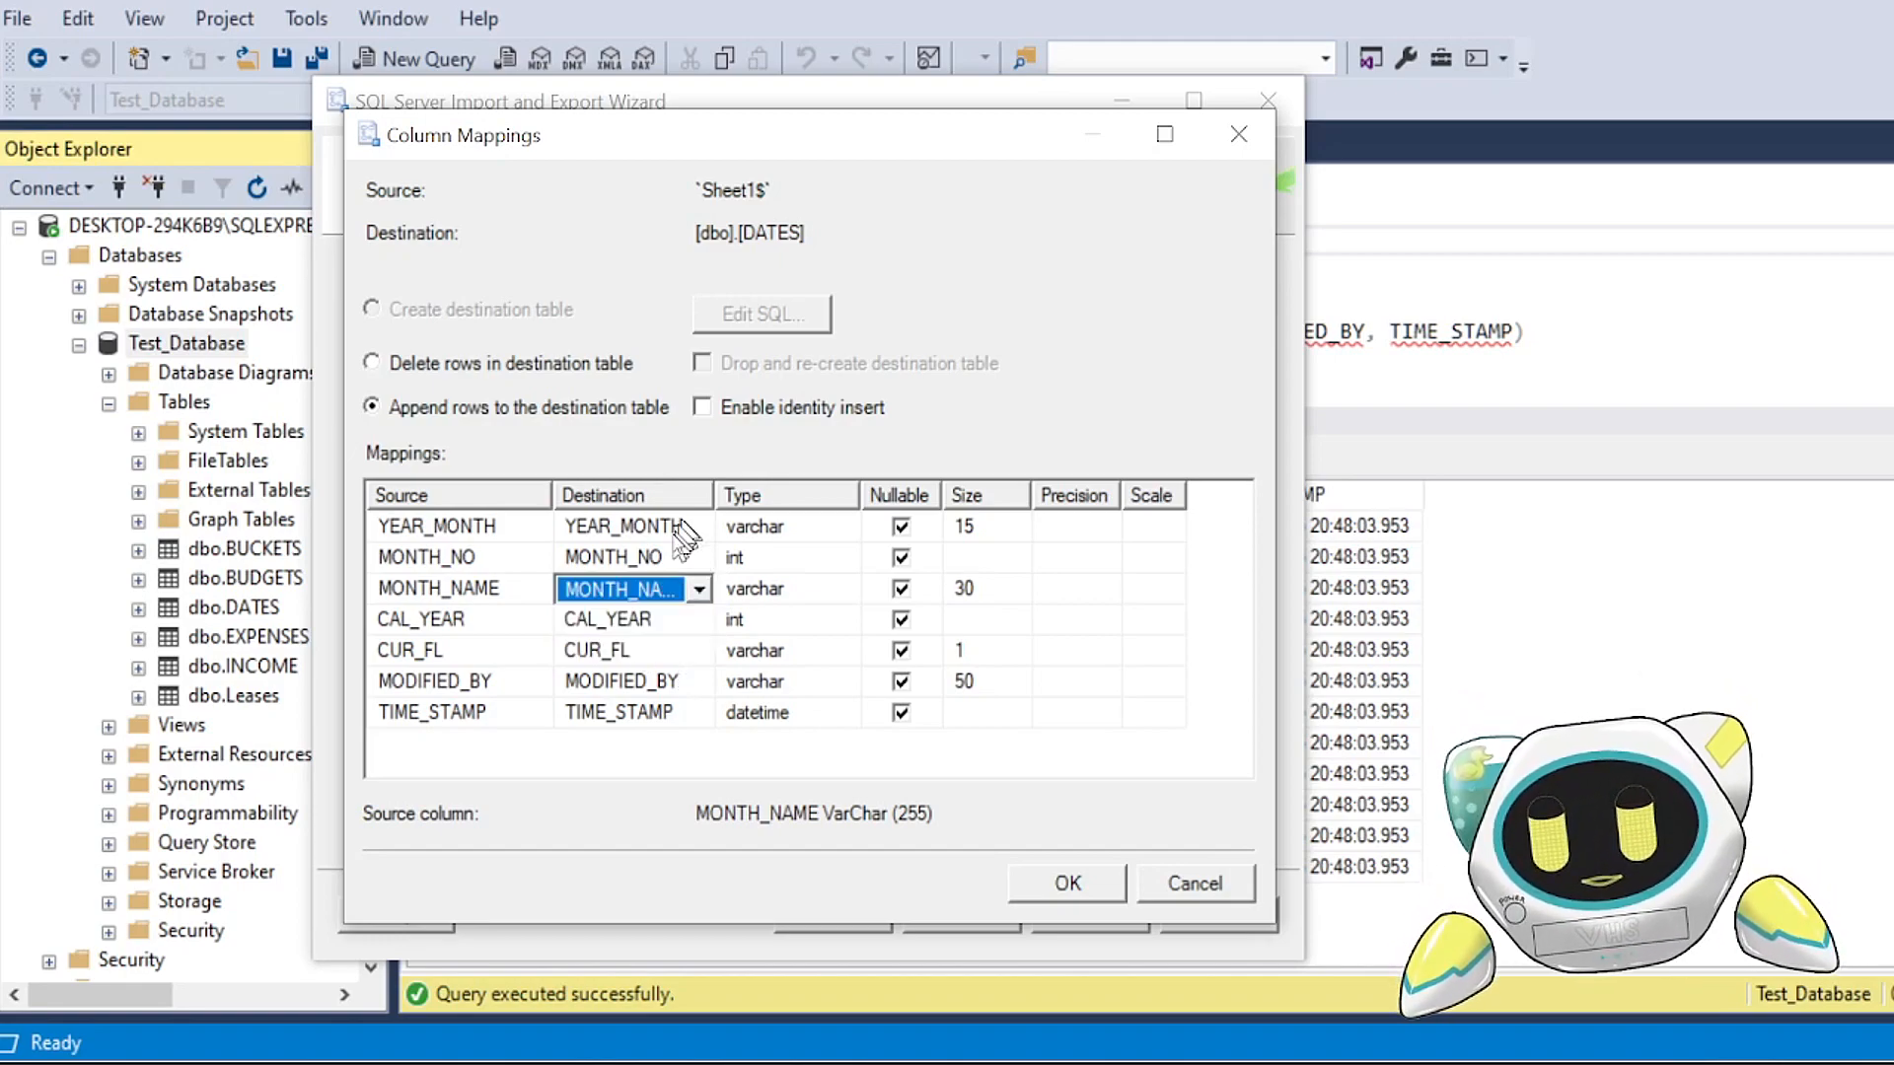
# Step: Set the destinations of YEAR_MONTH, MONTH_NO and MONTH_NAME to <ignore> and check the options offered for CAL_YEAR
pyautogui.click(678, 531)
pyautogui.click(698, 528)
pyautogui.click(653, 556)
pyautogui.click(654, 560)
pyautogui.click(696, 559)
pyautogui.click(673, 590)
pyautogui.click(681, 589)
pyautogui.click(698, 590)
pyautogui.click(651, 612)
pyautogui.click(651, 619)
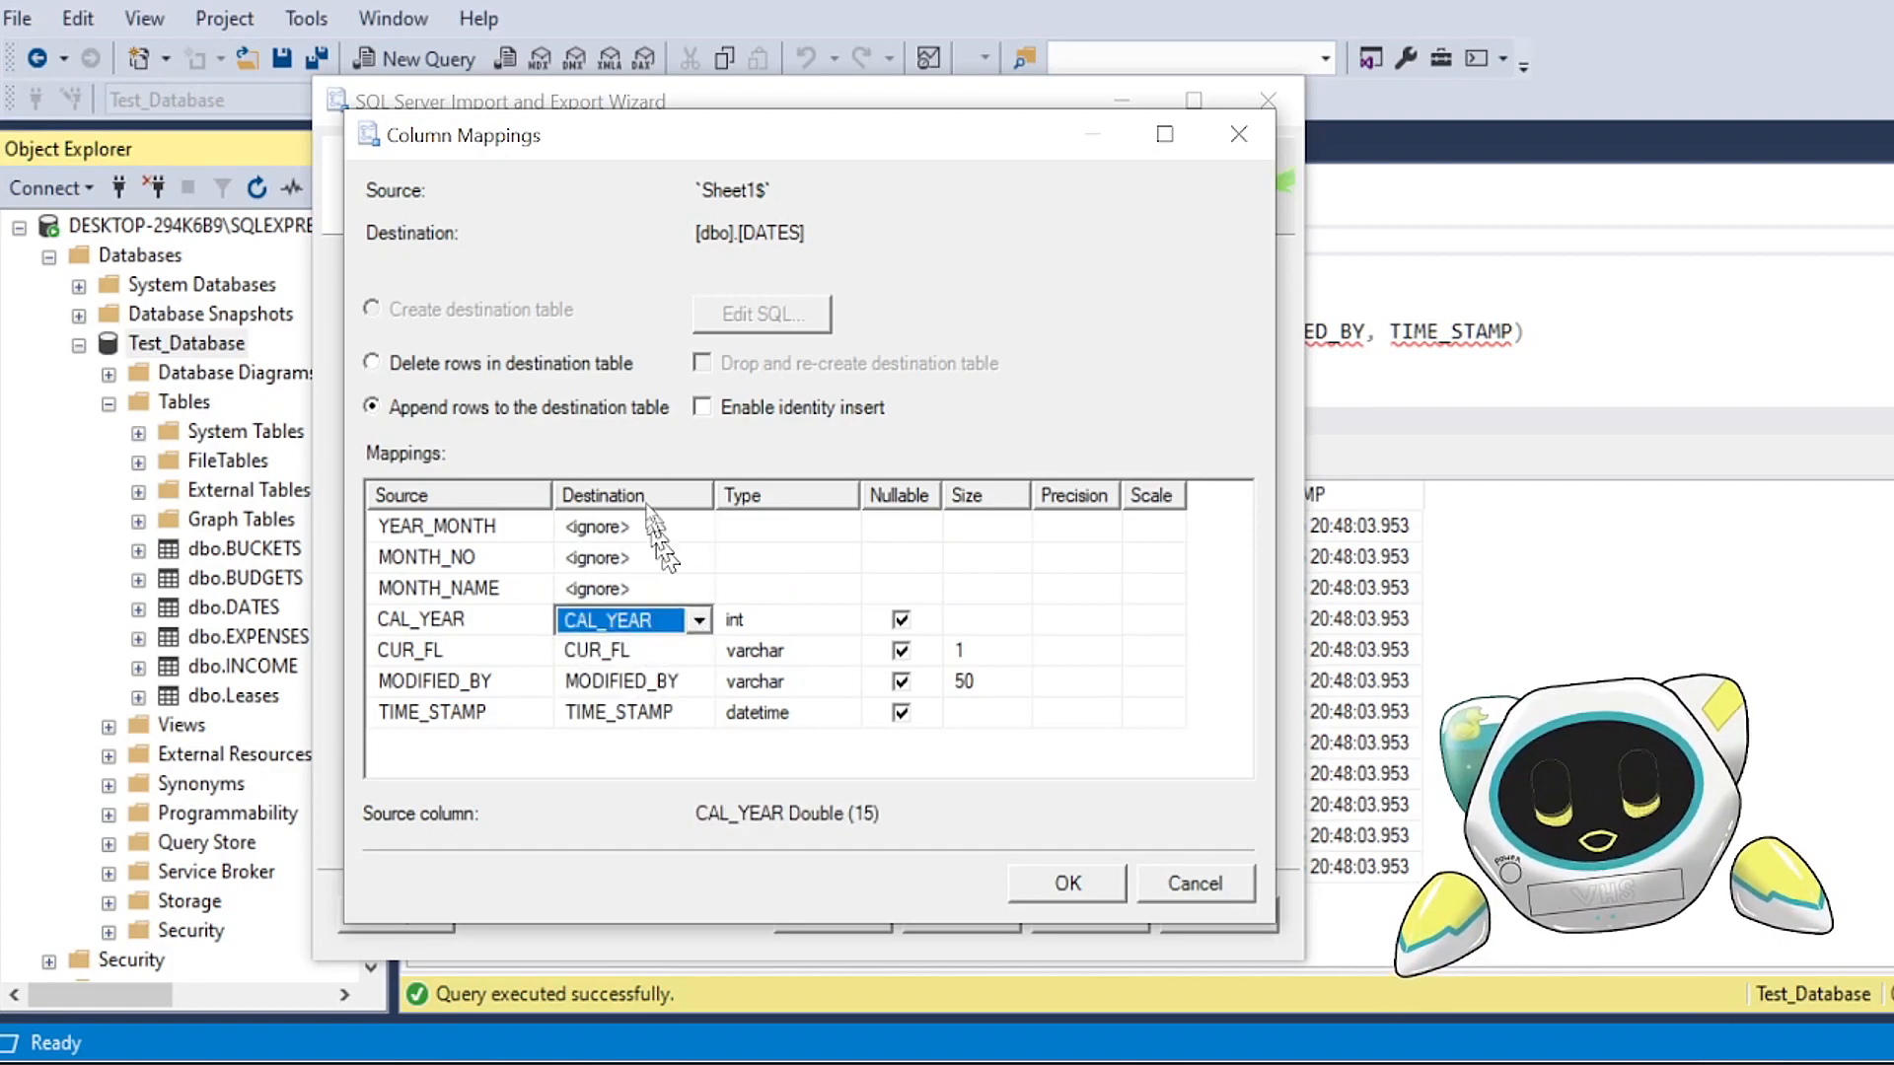
pyautogui.click(697, 619)
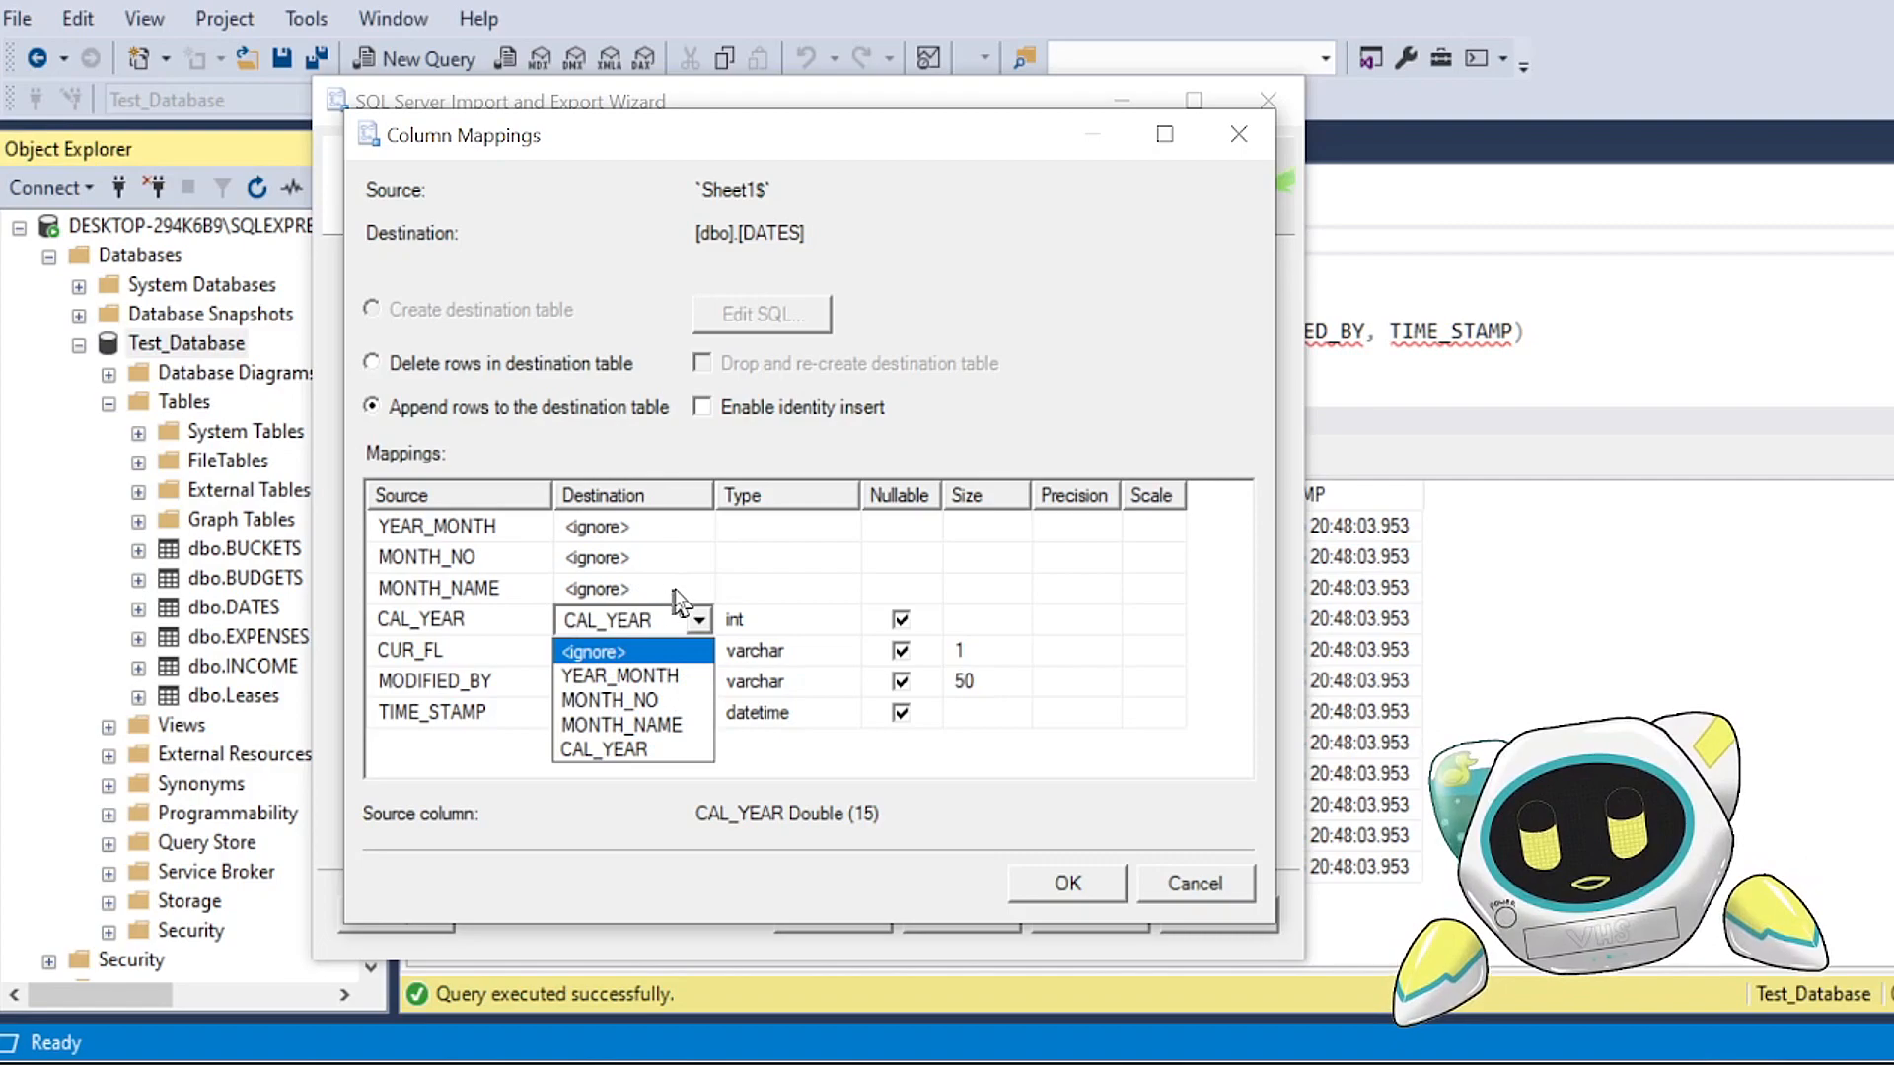
# Step: Map MONTH_NAME, MONTH_NO and YEAR_MONTH back to the destination columns of the same names
pyautogui.click(680, 596)
pyautogui.click(681, 595)
pyautogui.click(700, 592)
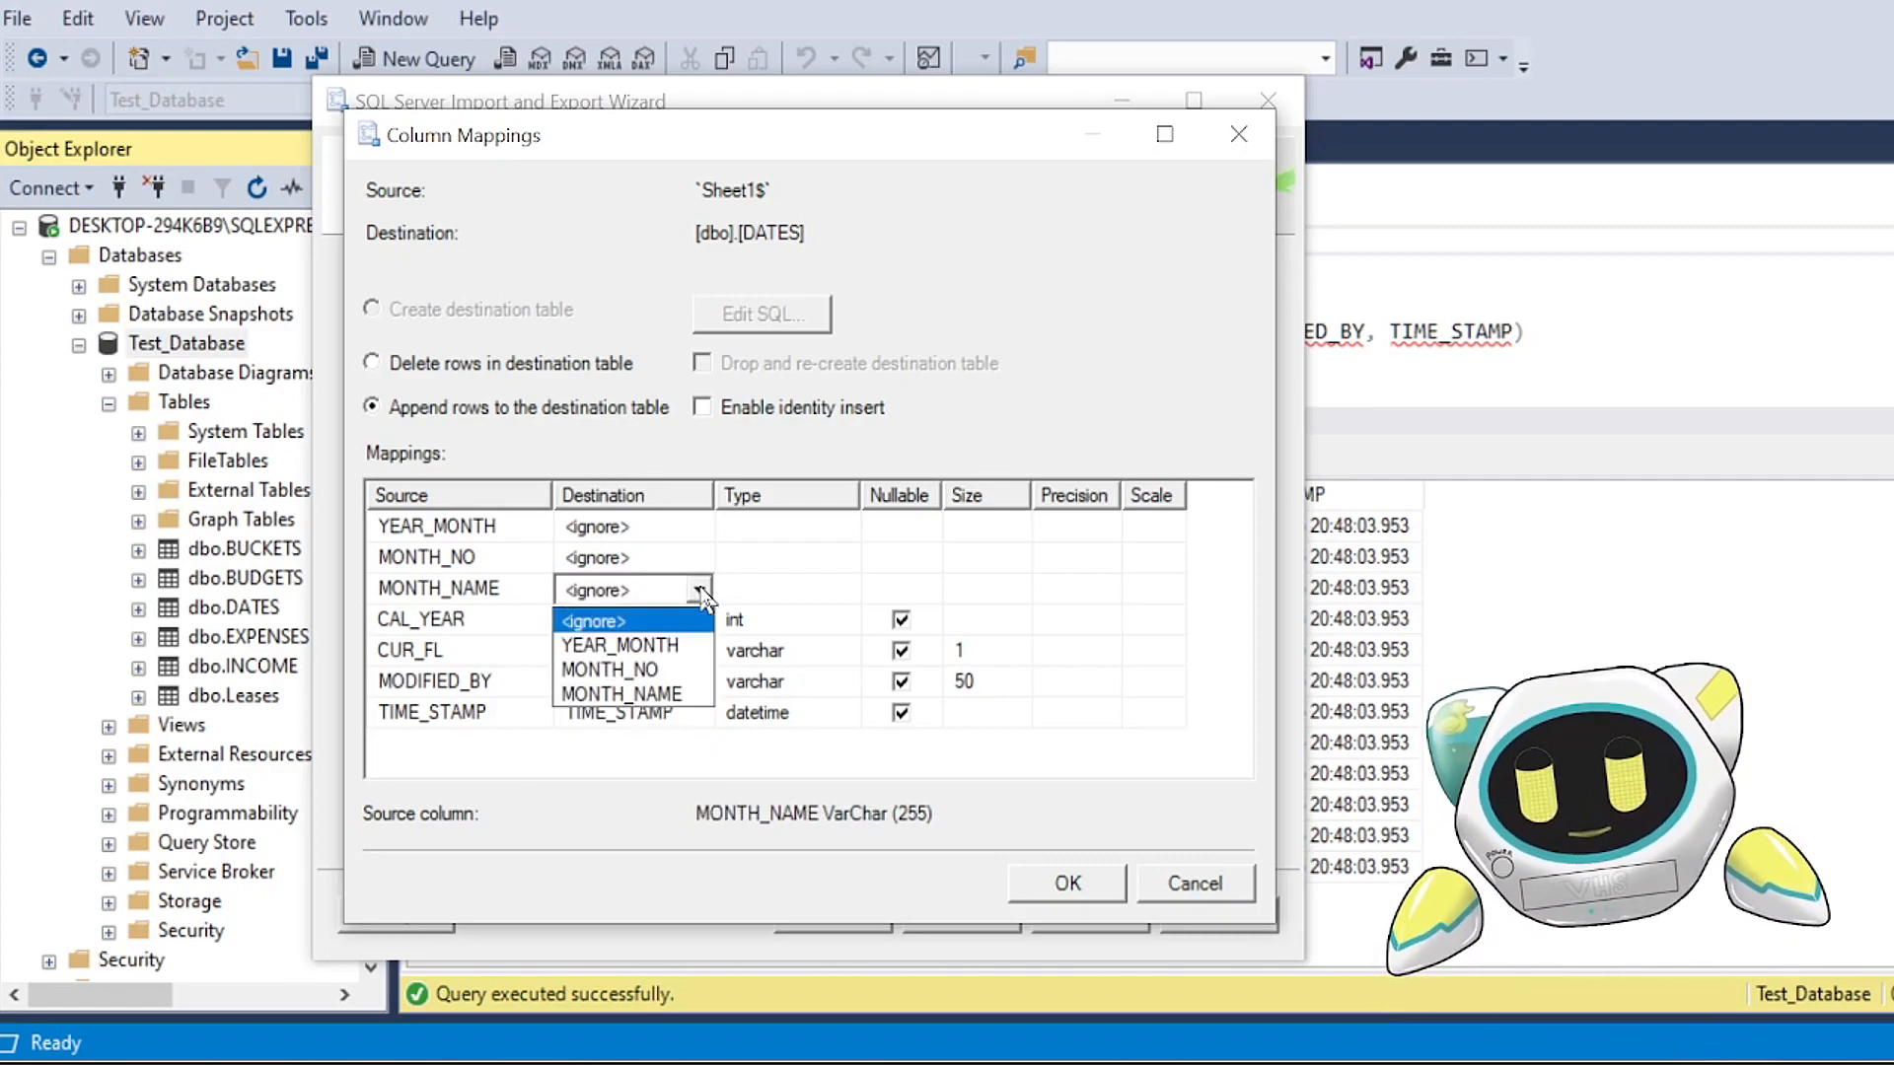
pyautogui.click(666, 690)
pyautogui.click(656, 558)
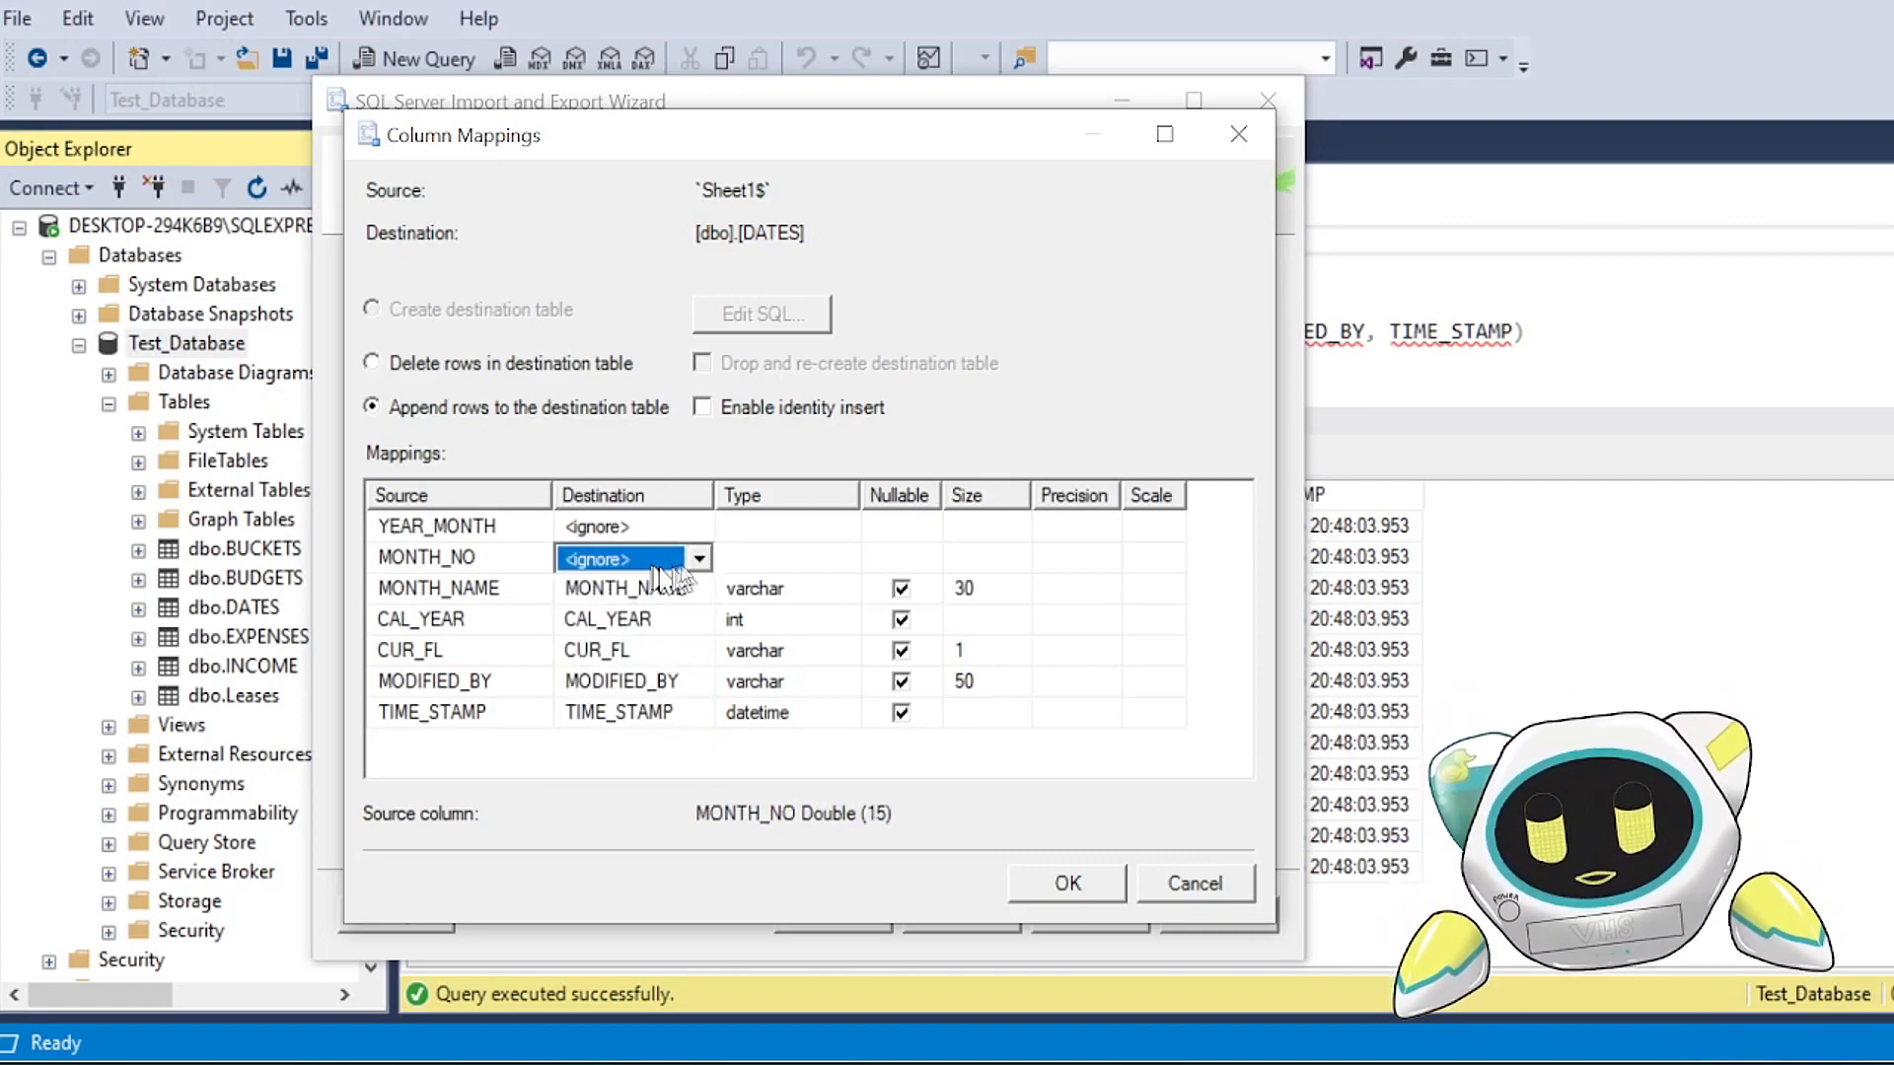
pyautogui.click(698, 558)
pyautogui.click(682, 641)
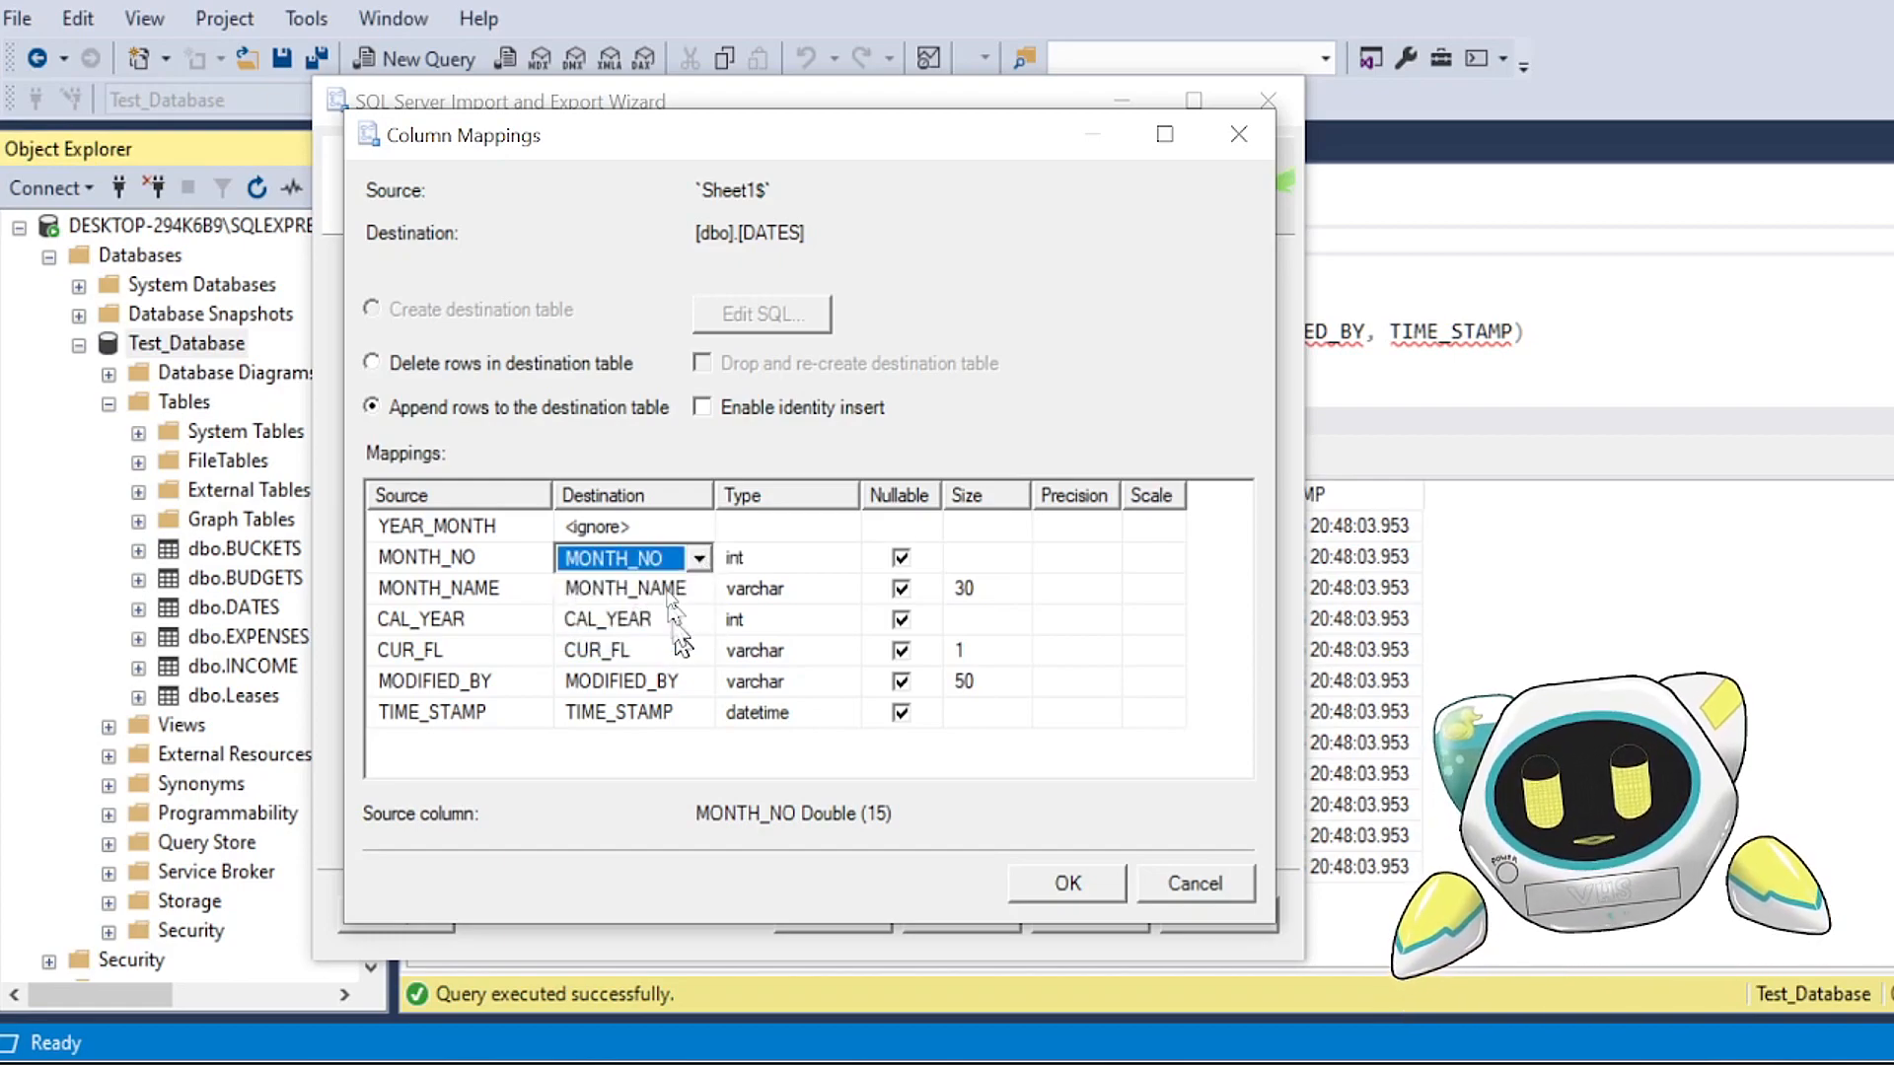
pyautogui.click(659, 528)
pyautogui.click(698, 528)
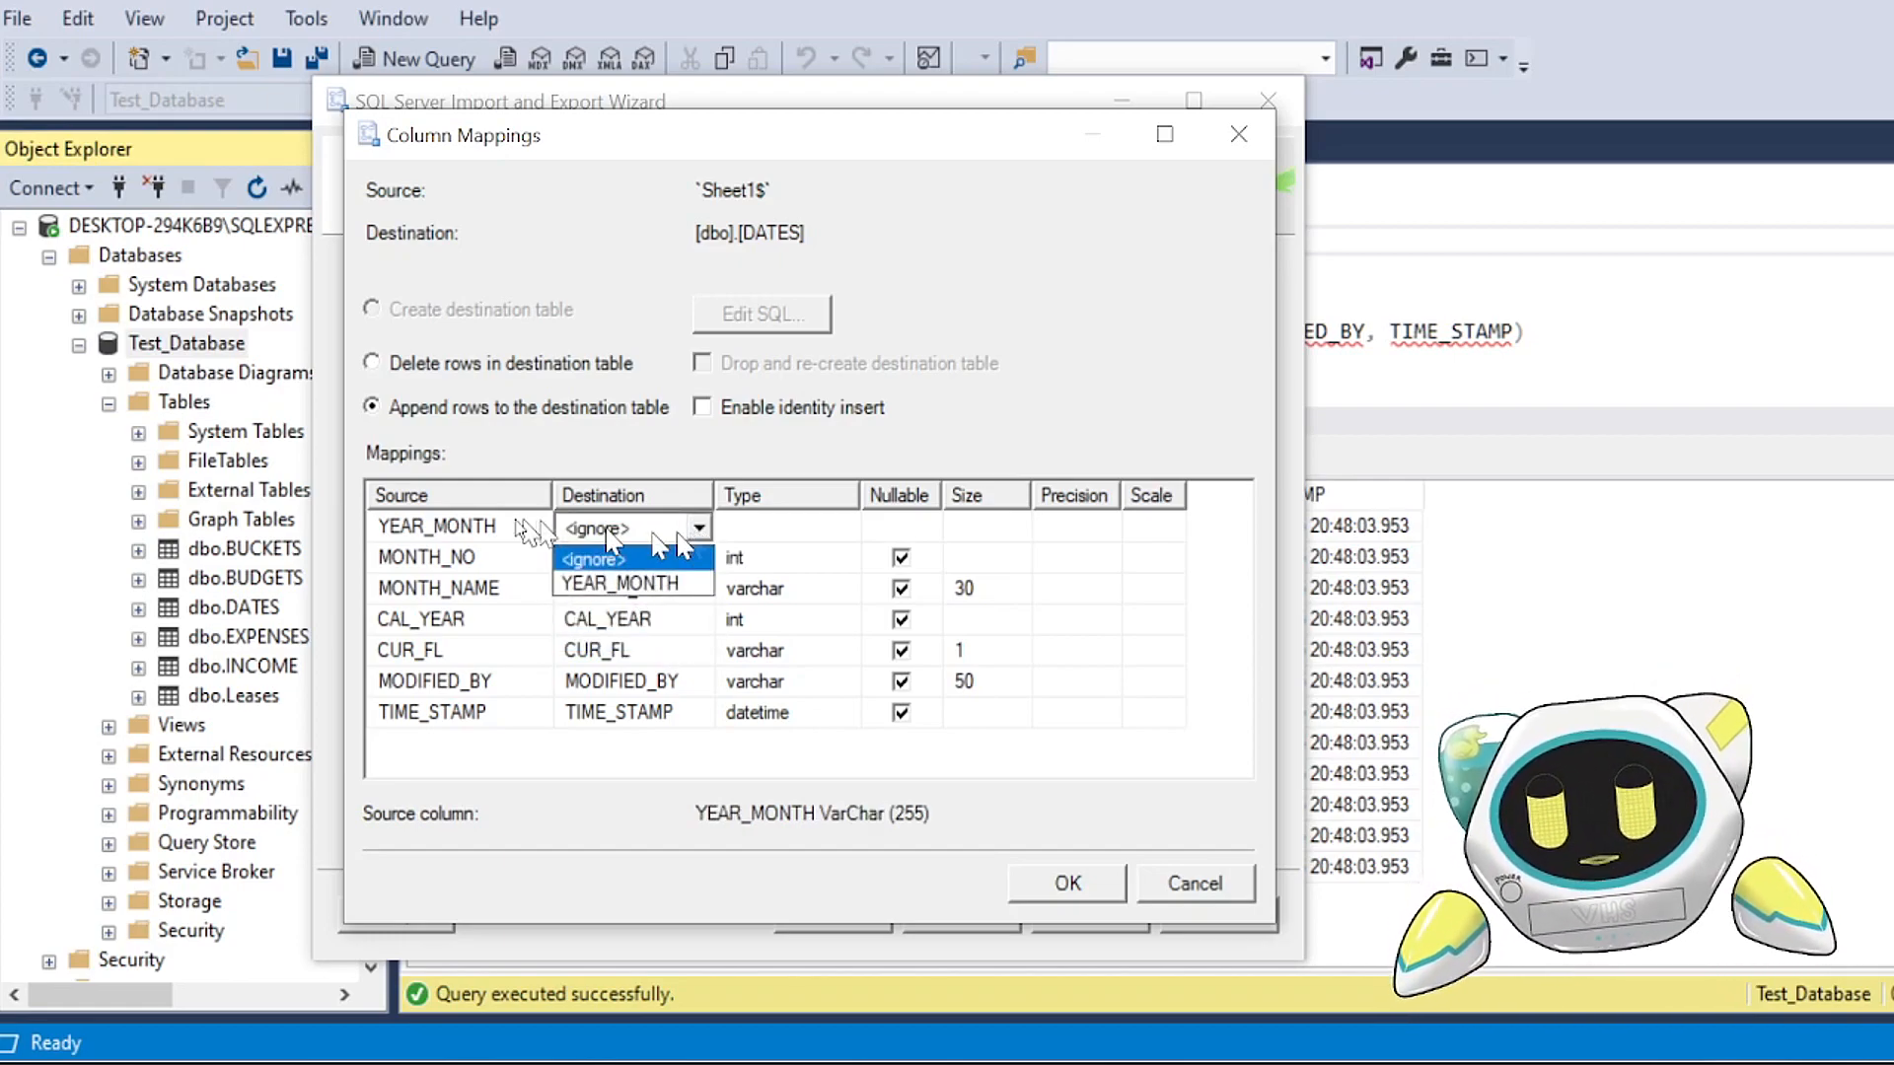
pyautogui.click(648, 593)
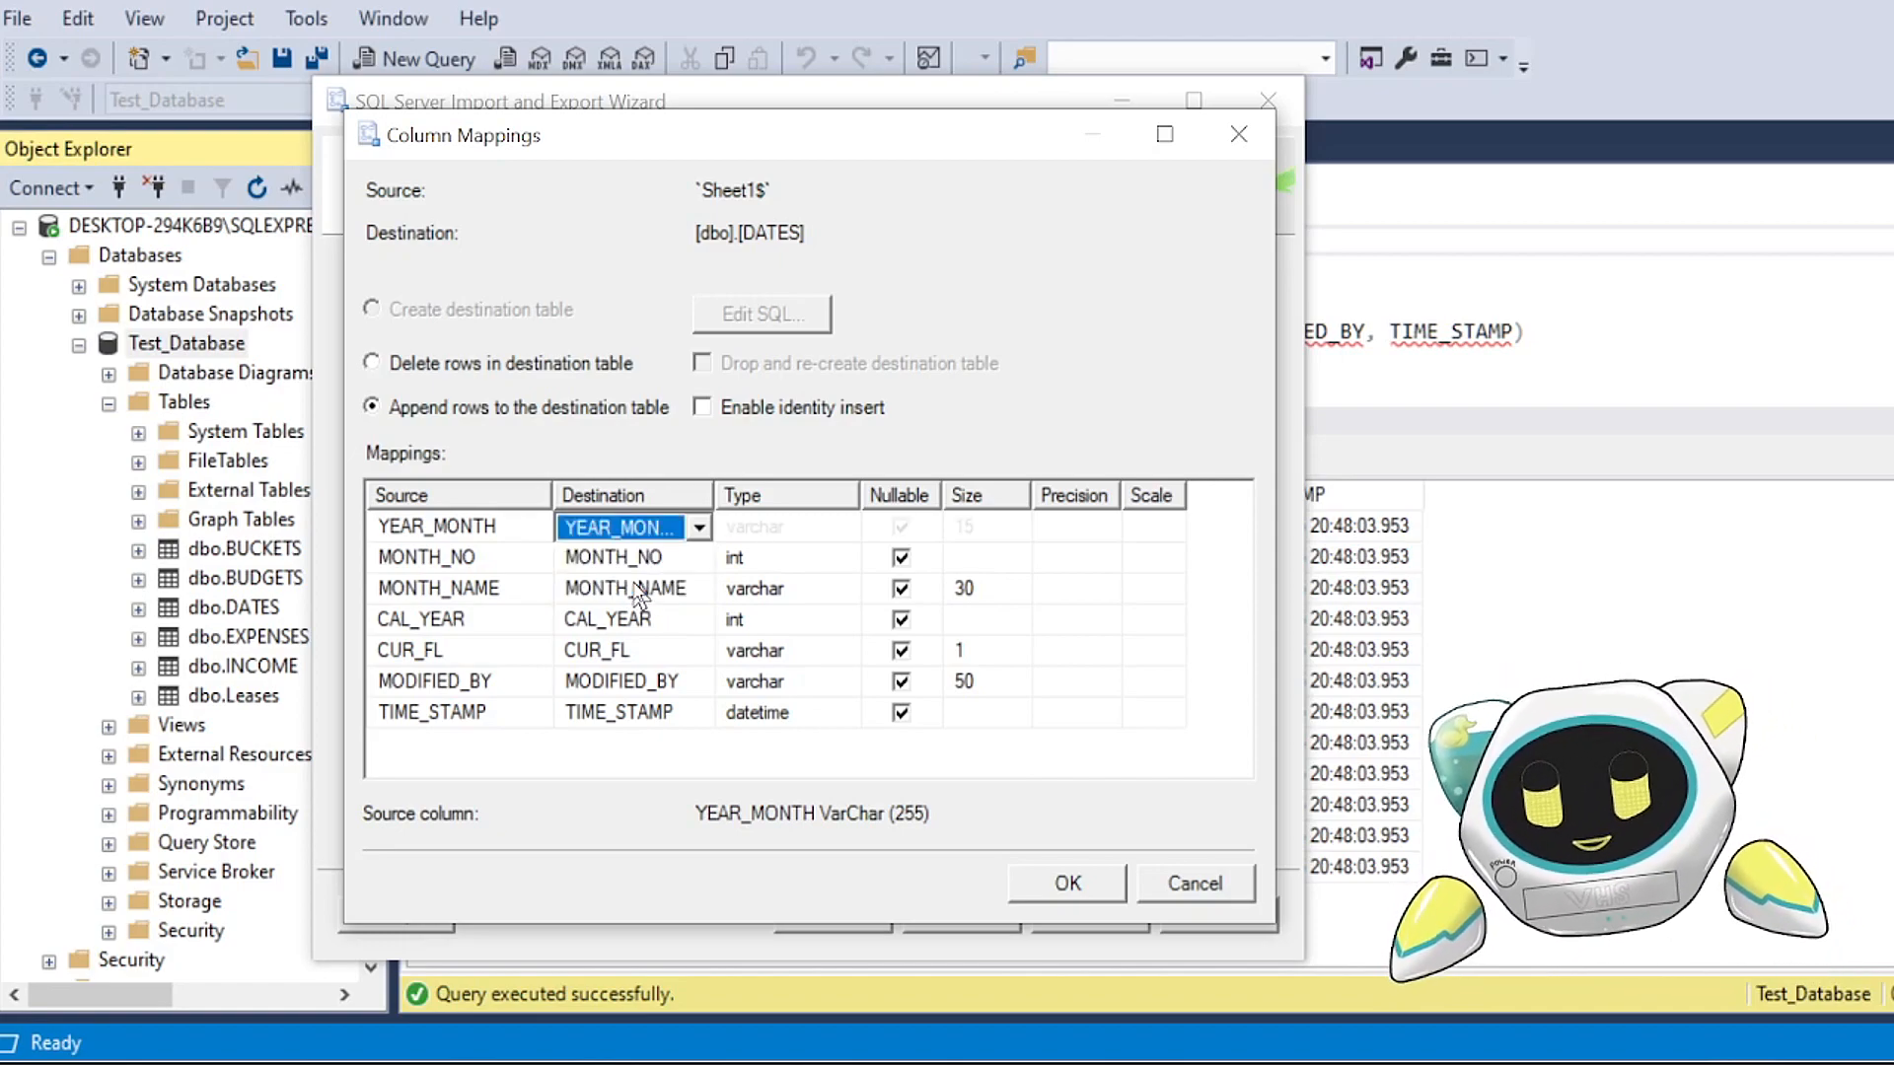
# Step: Accept the column mappings for [dbo].[DATES] and continue to the data type mapping review
pyautogui.moveTo(714, 495); pyautogui.dragTo(717, 496)
pyautogui.moveTo(558, 498); pyautogui.dragTo(553, 499)
pyautogui.click(439, 589)
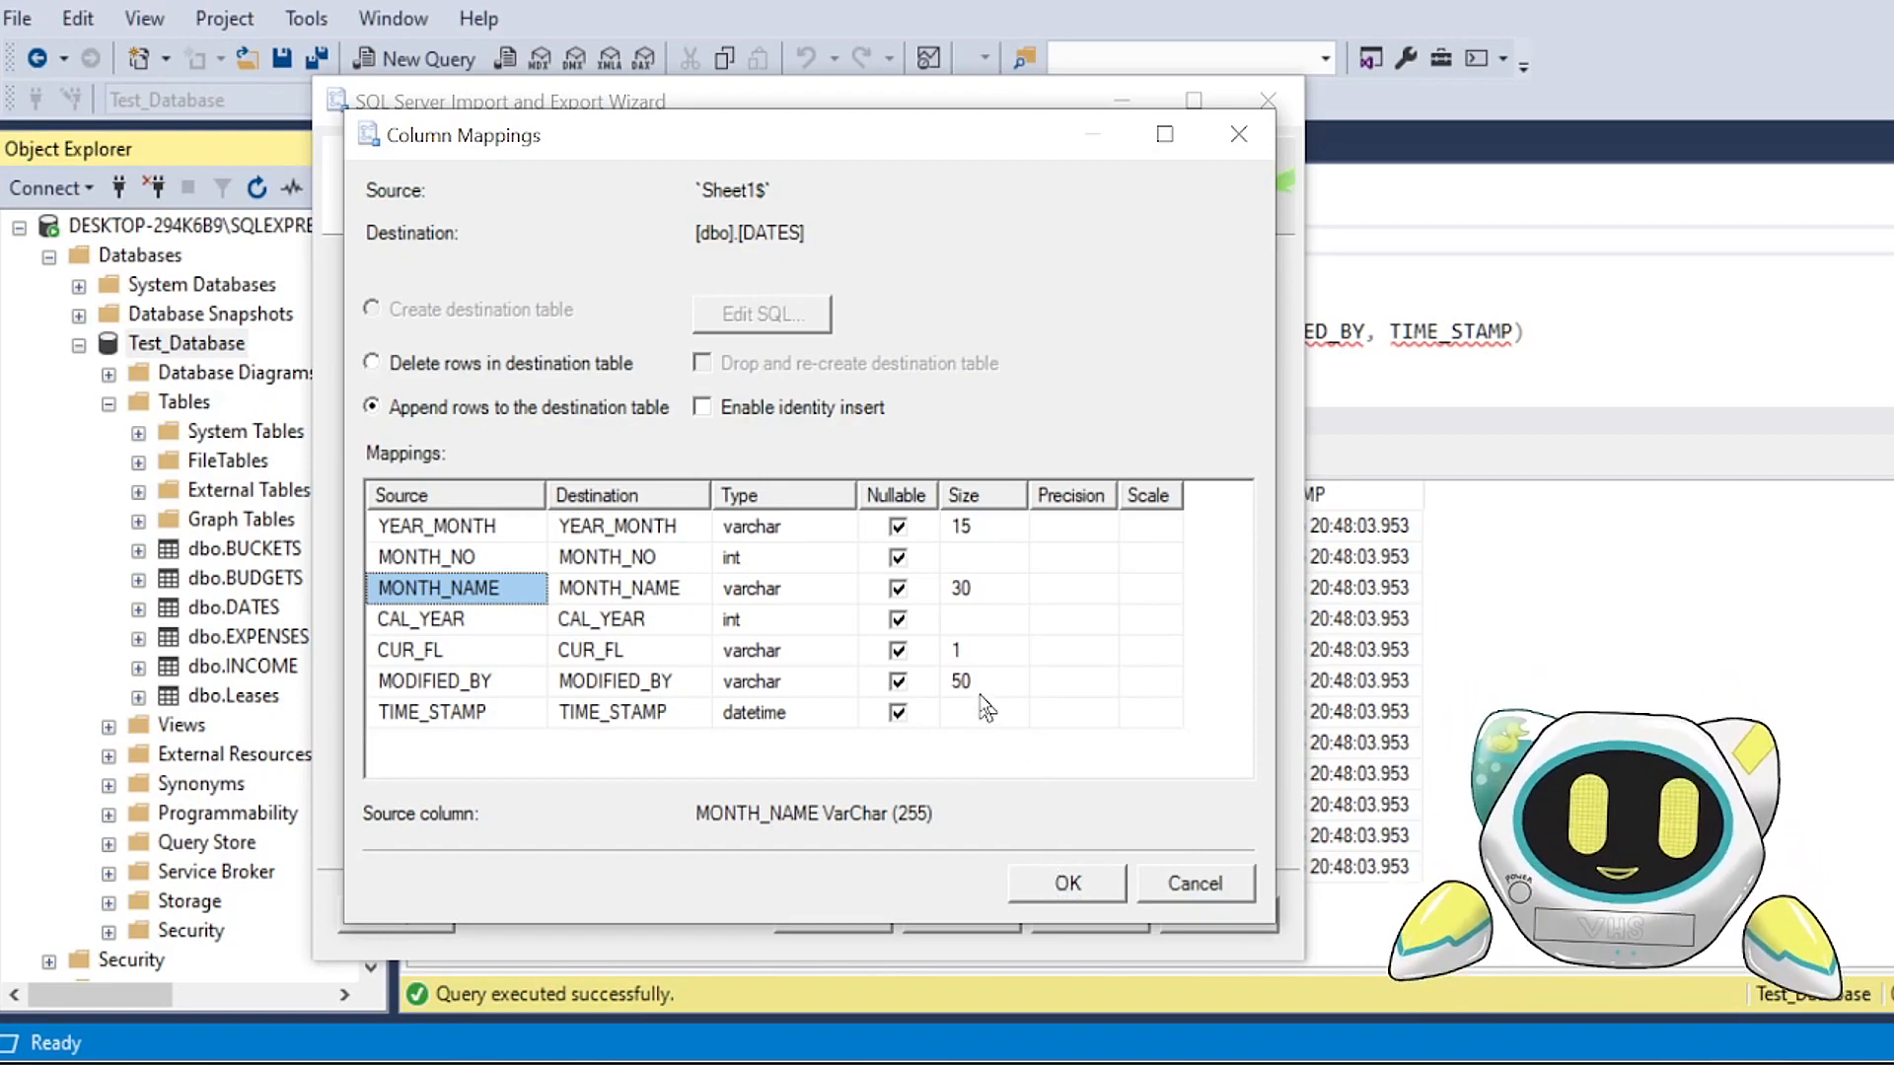
pyautogui.click(1062, 881)
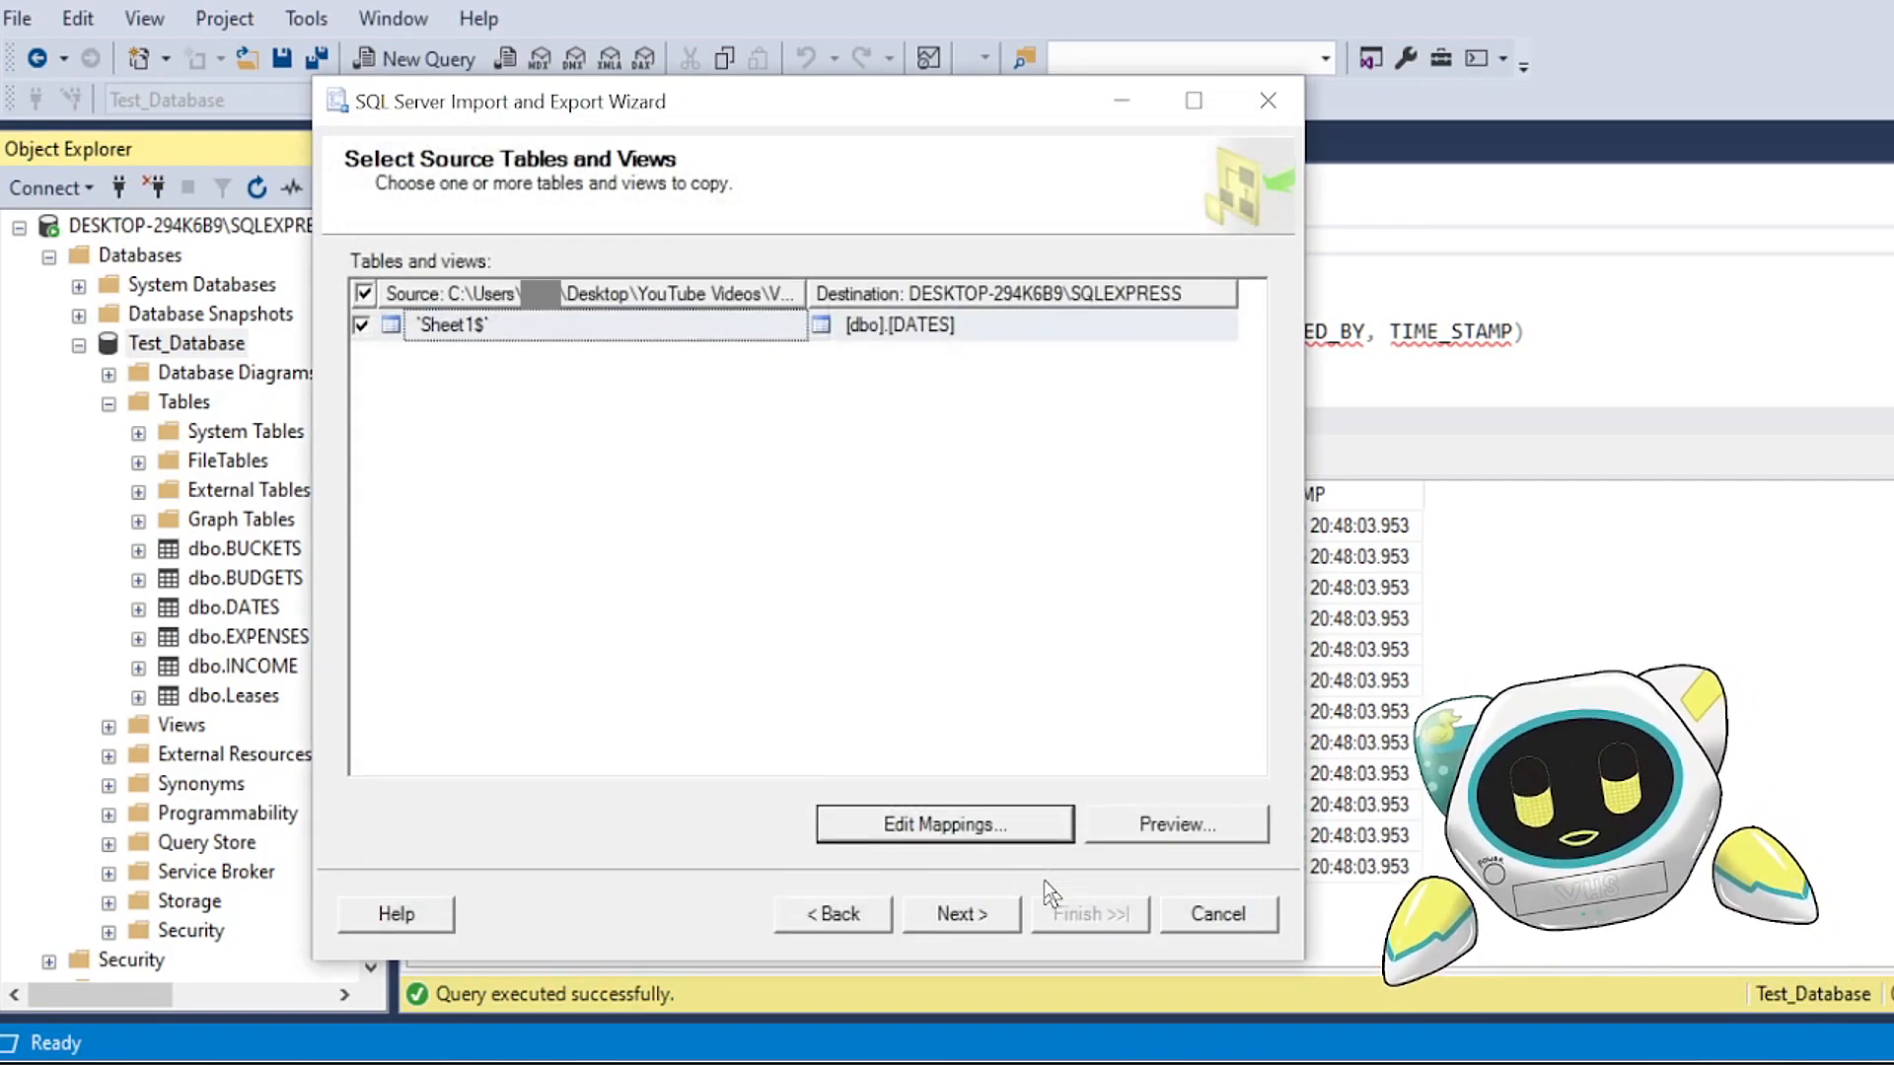
pyautogui.click(961, 914)
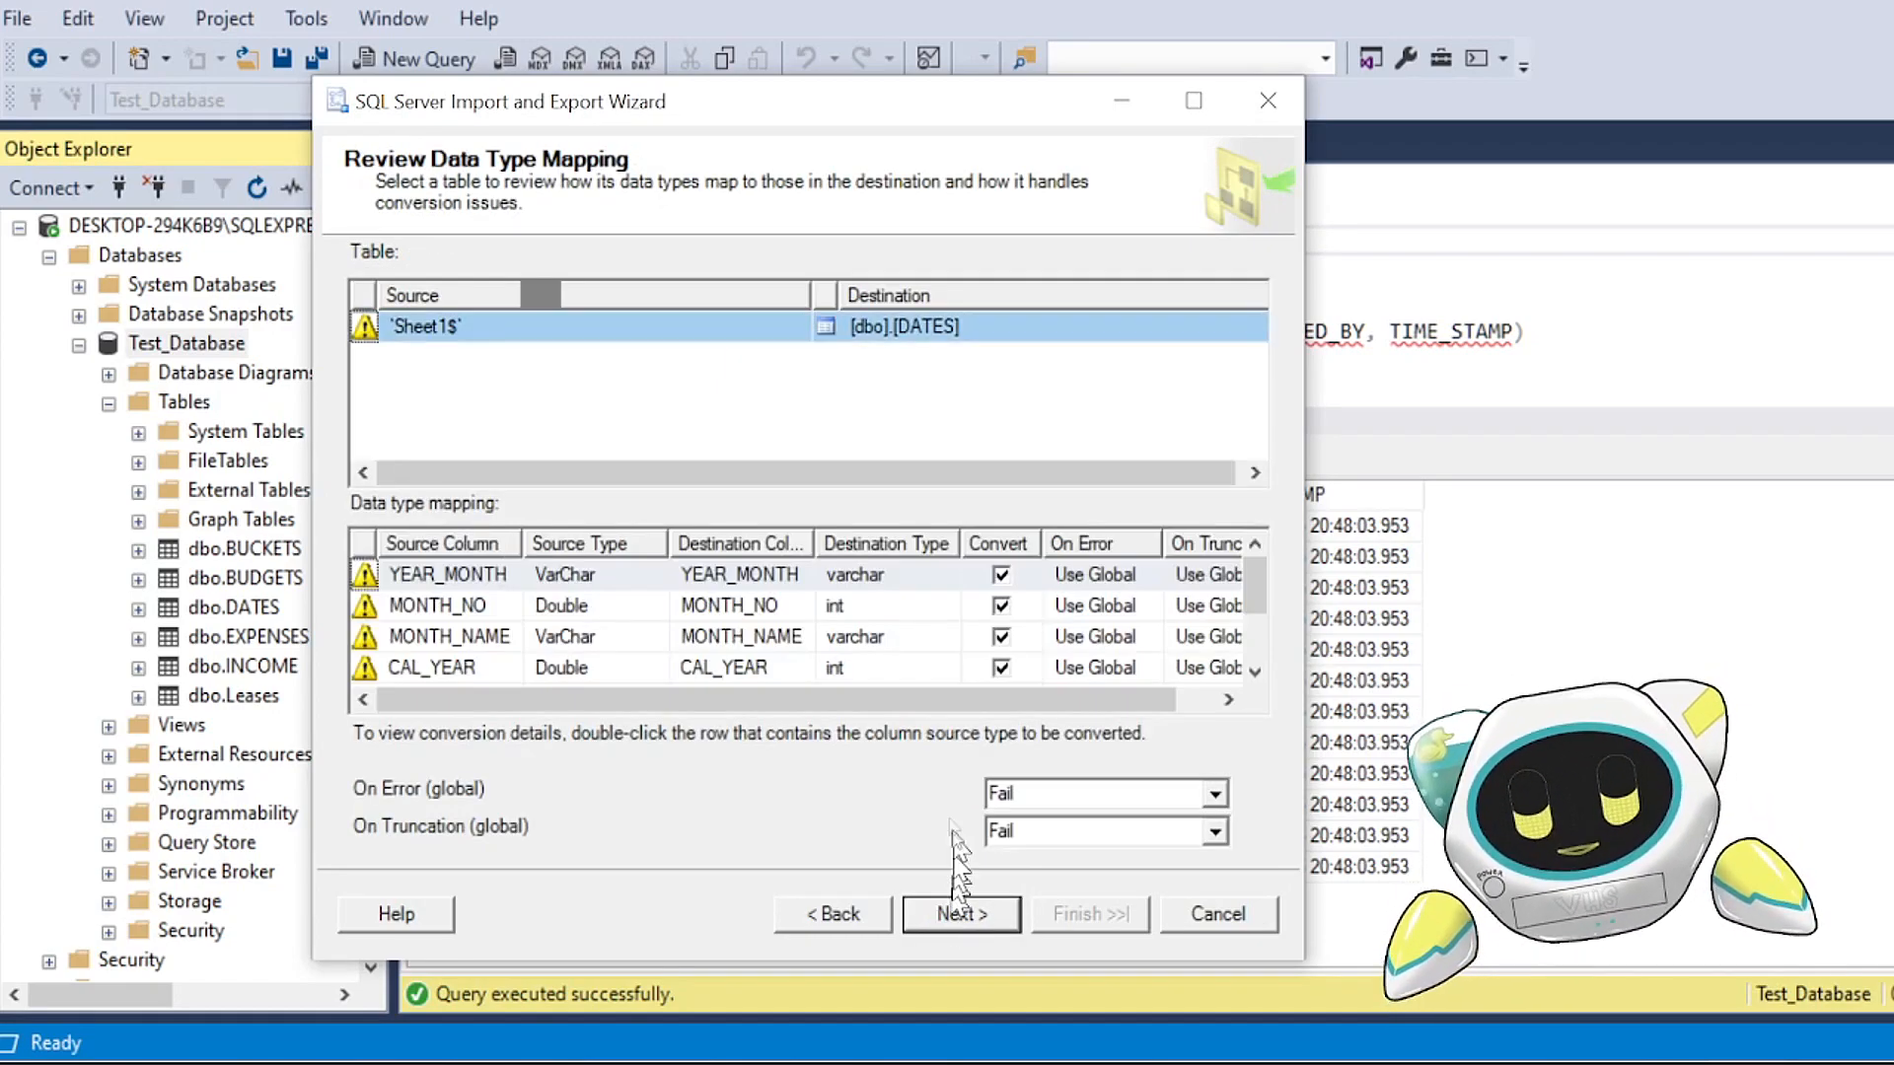
# Step: Accept the data type mapping, run the package immediately without saving it to append Sheet1$ rows to [dbo].[DATES], and close the wizard
pyautogui.click(964, 915)
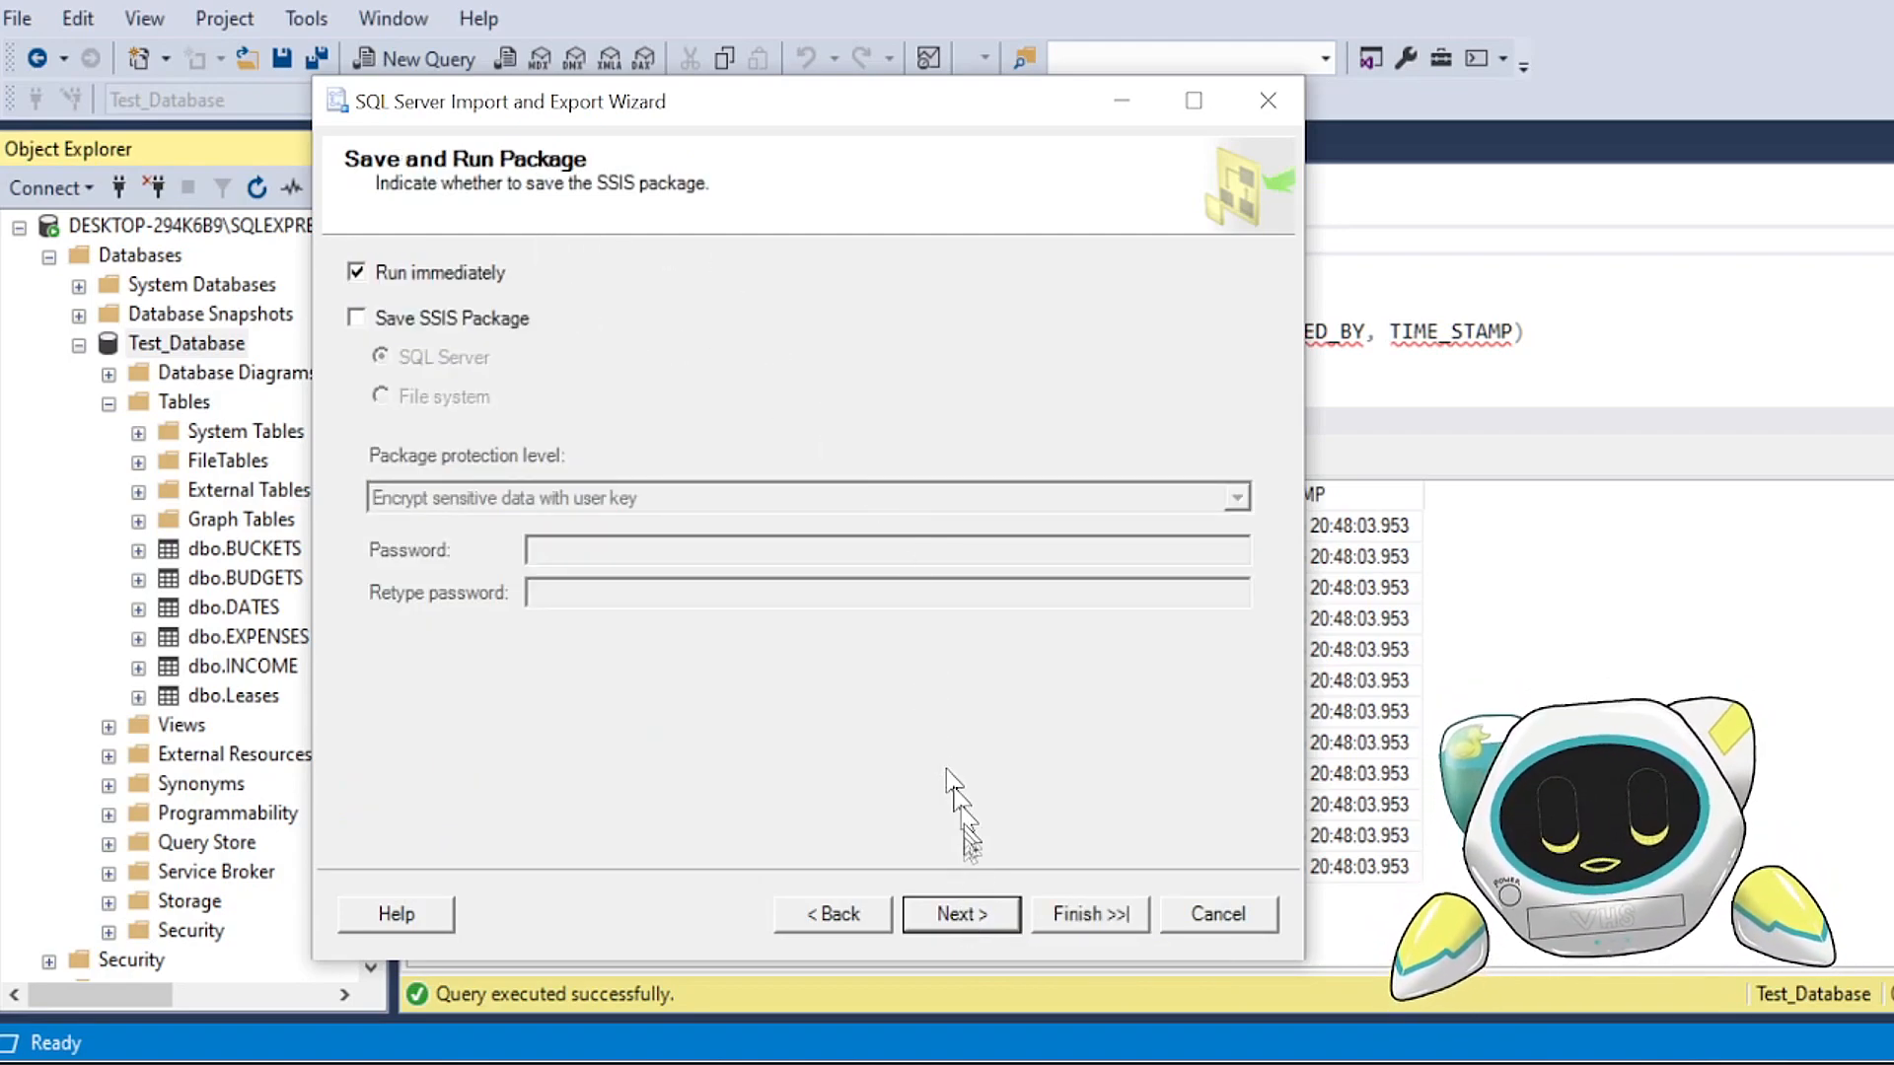
pyautogui.click(963, 915)
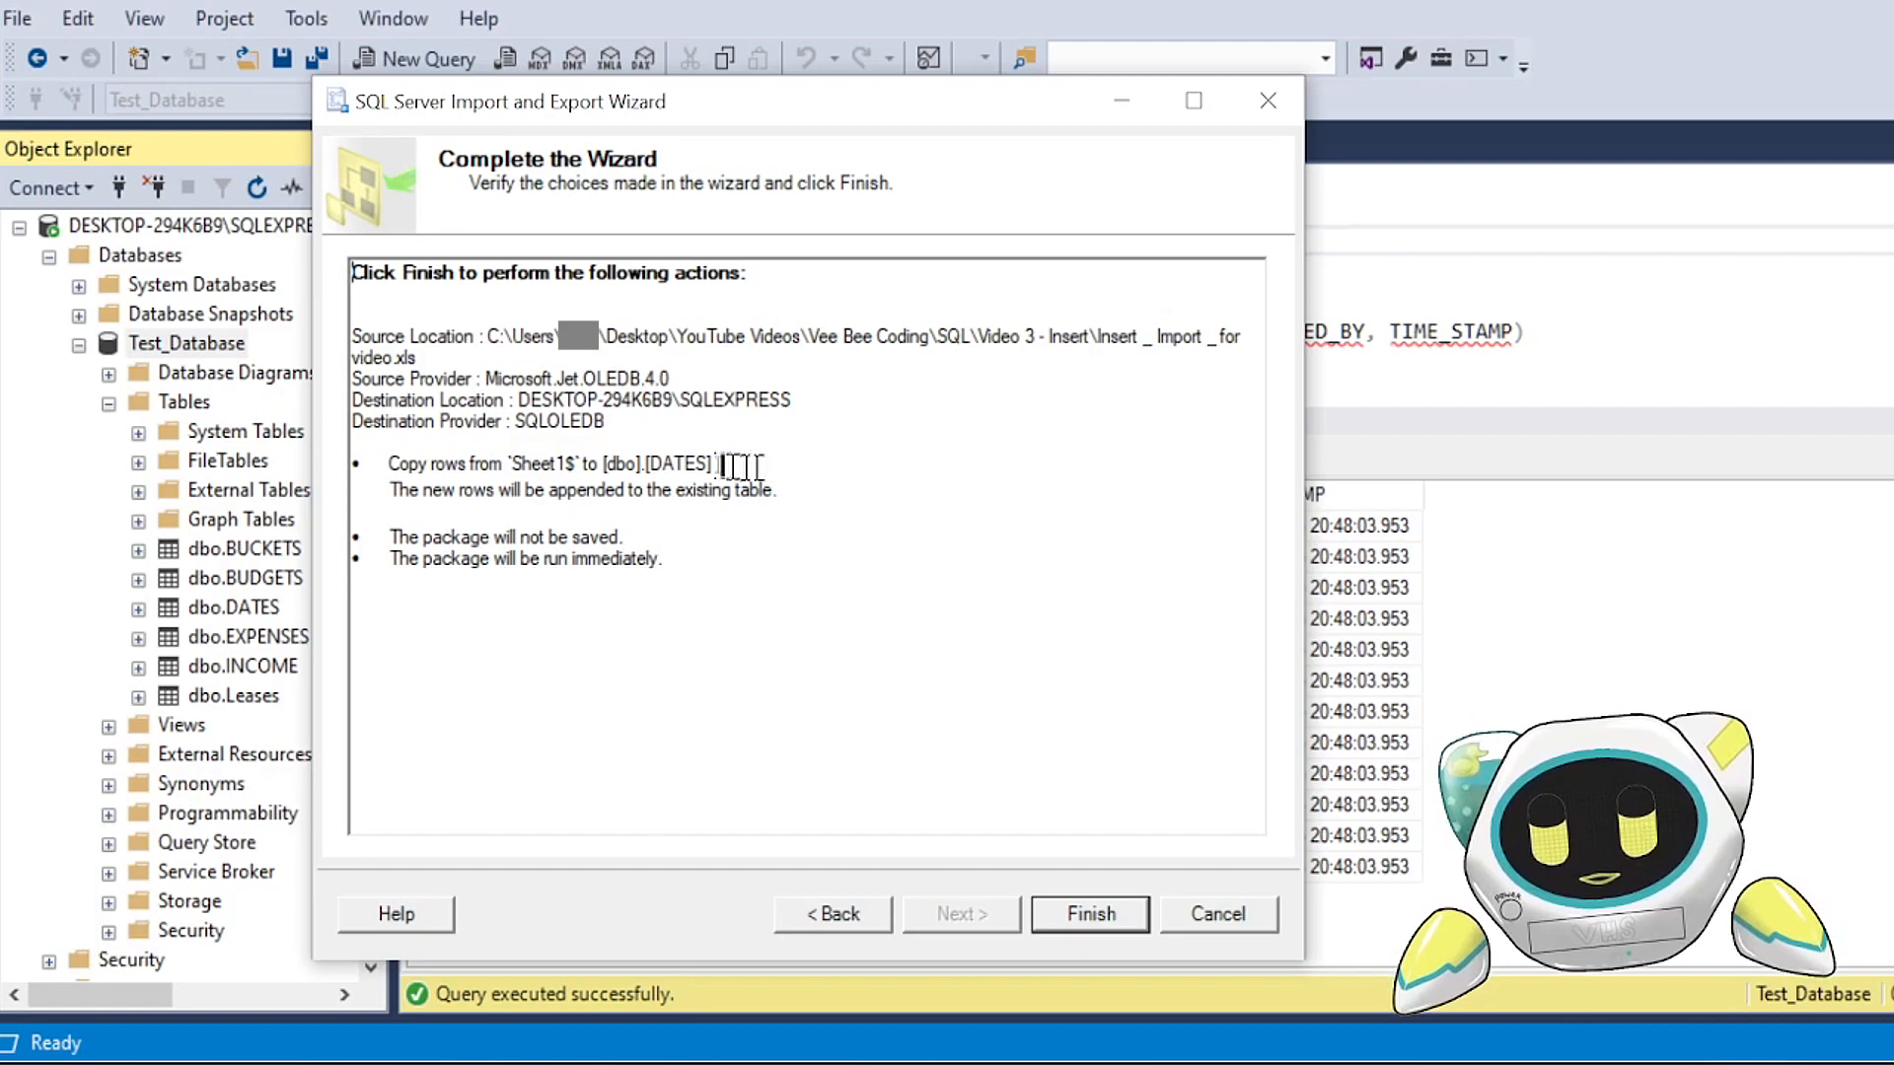
pyautogui.moveTo(677, 490); pyautogui.dragTo(773, 490)
pyautogui.click(854, 655)
pyautogui.click(1075, 912)
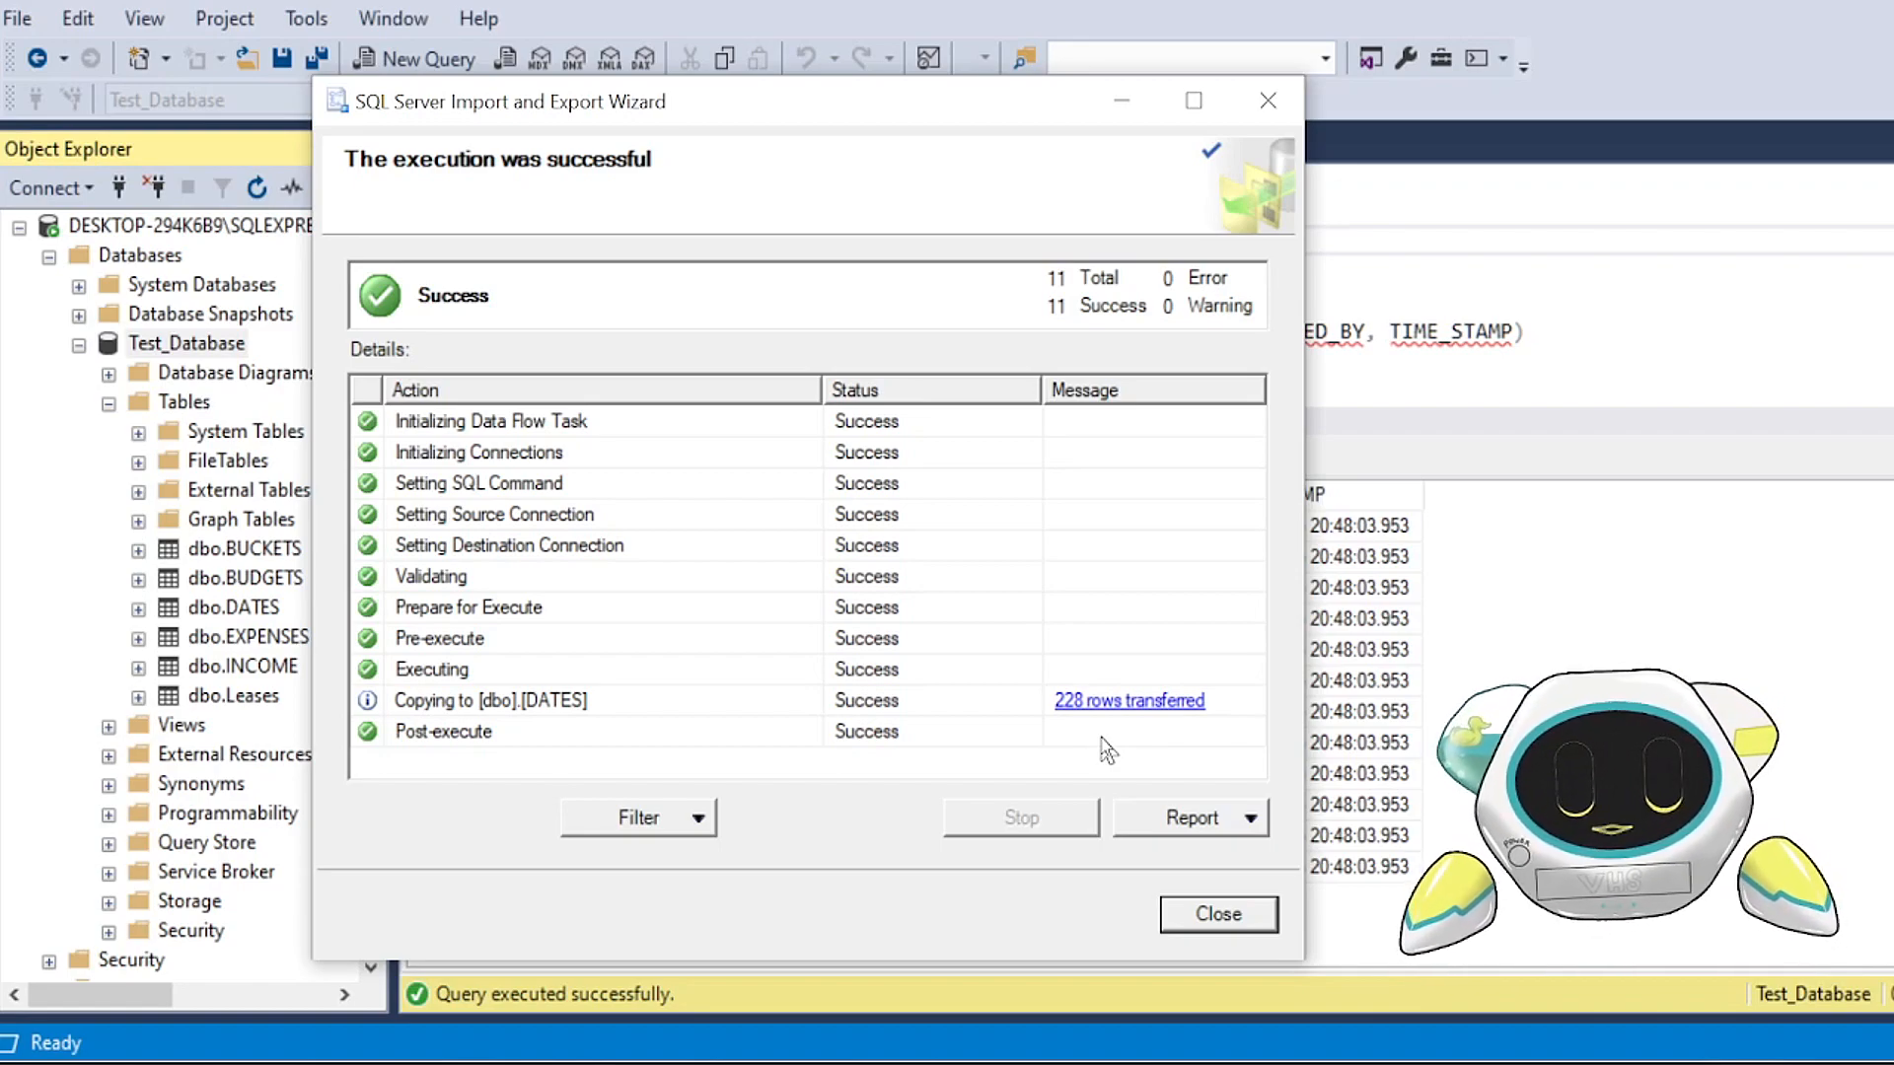
pyautogui.click(1184, 928)
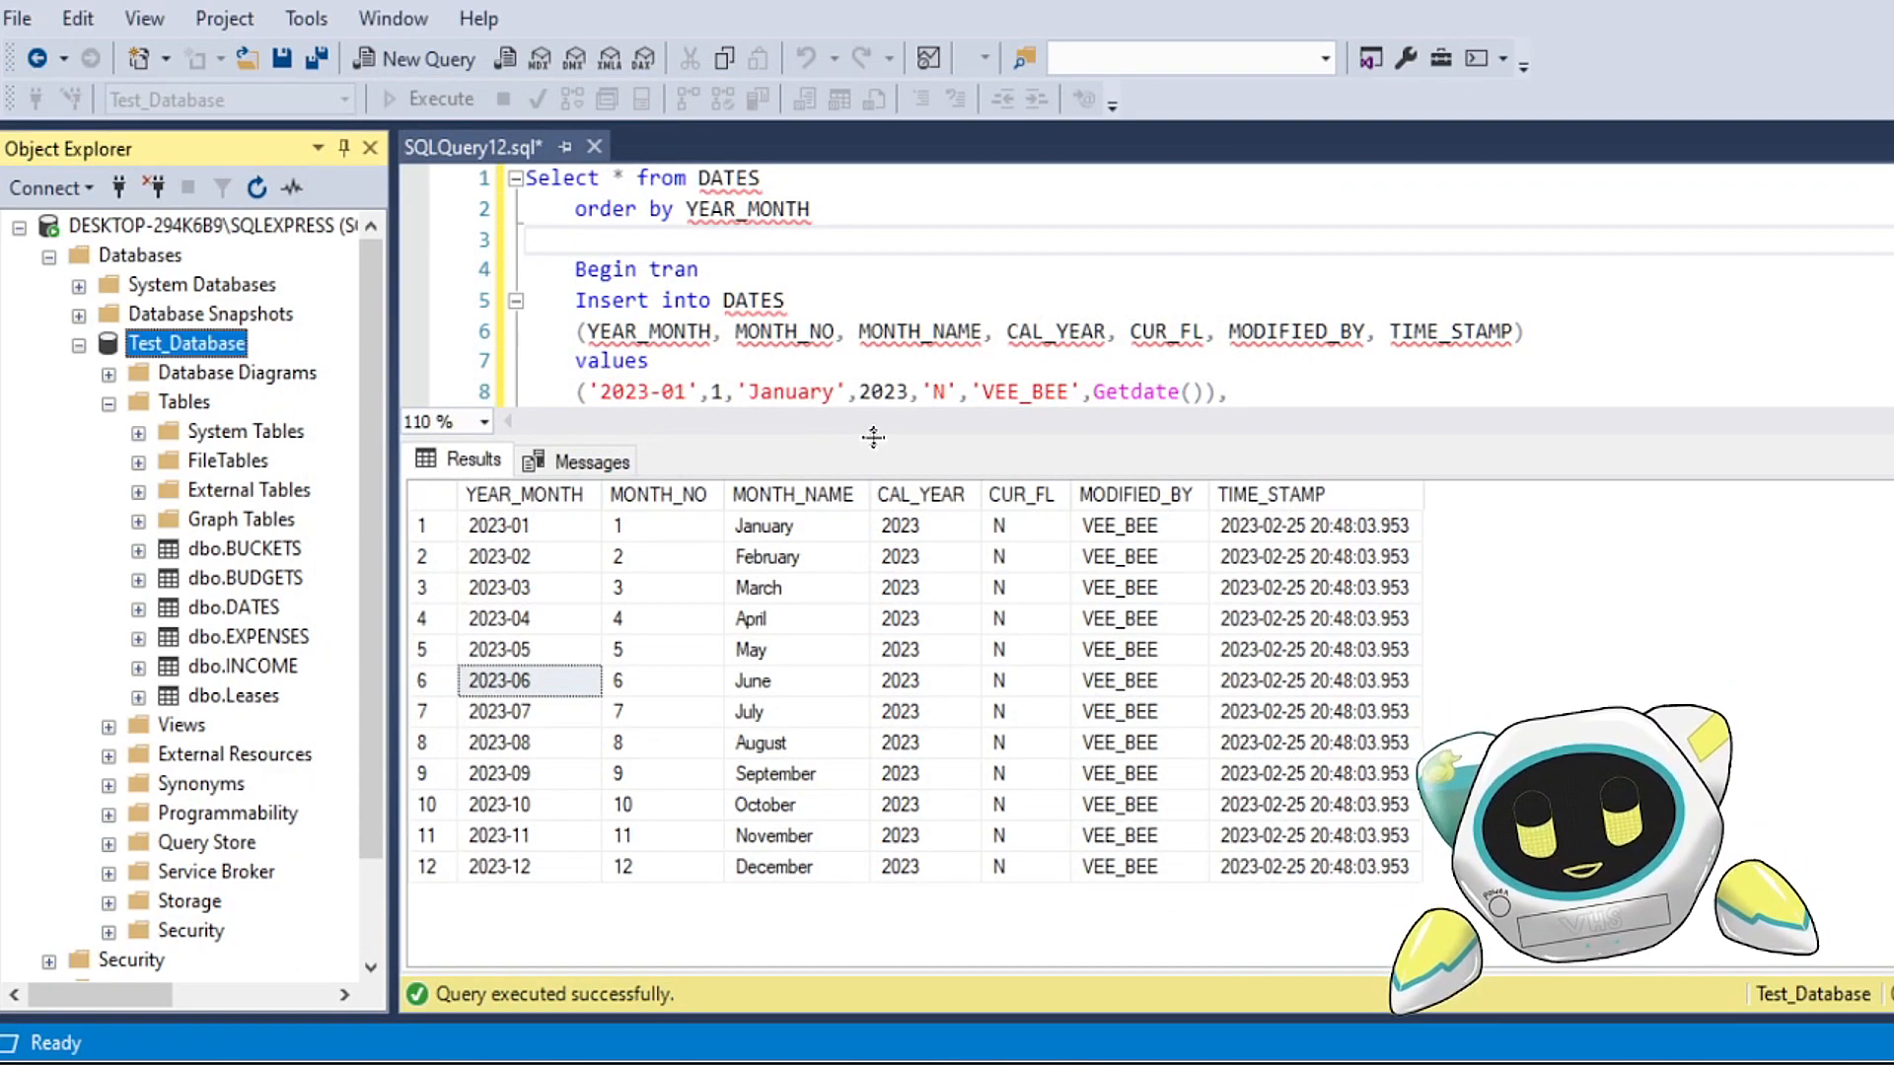
# Step: Run only the query that selects everything from DATES ordered by YEAR_MONTH
pyautogui.moveTo(873, 439); pyautogui.dragTo(903, 604)
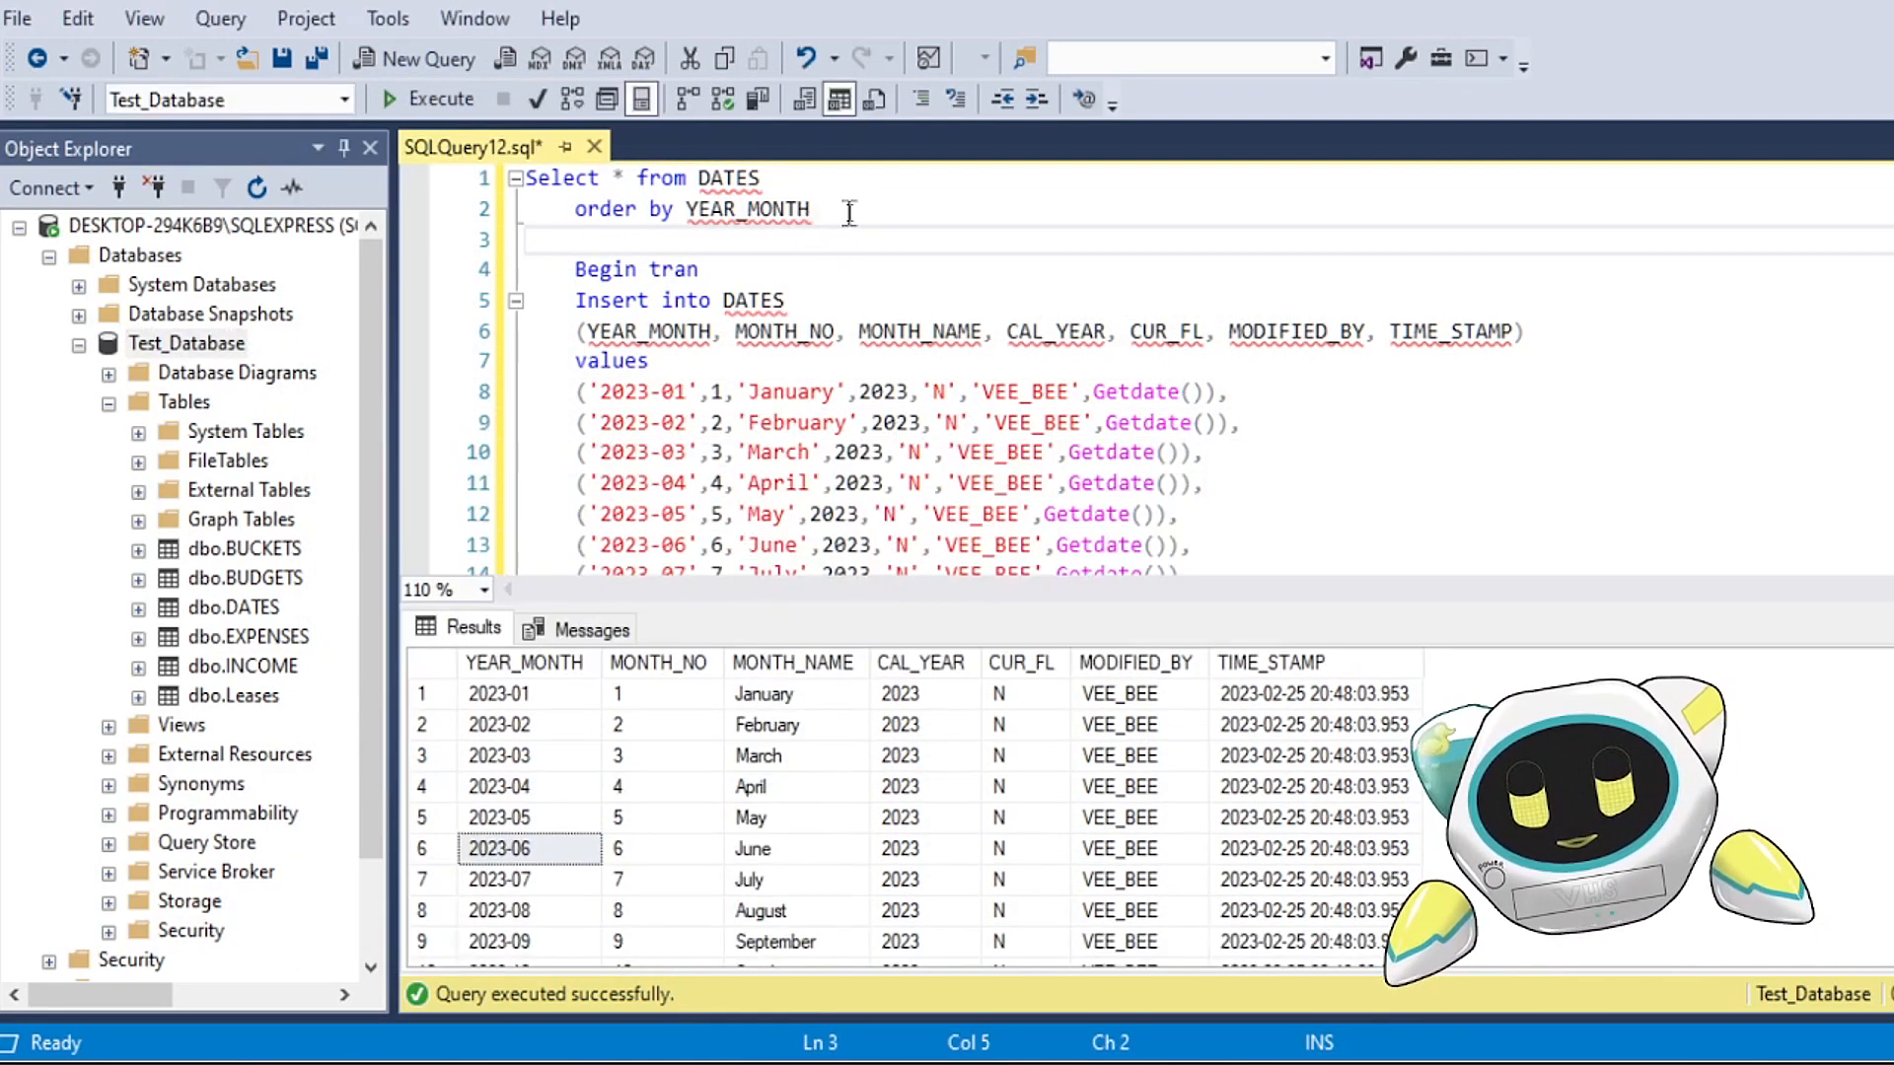
pyautogui.moveTo(843, 210); pyautogui.dragTo(437, 177)
pyautogui.click(431, 98)
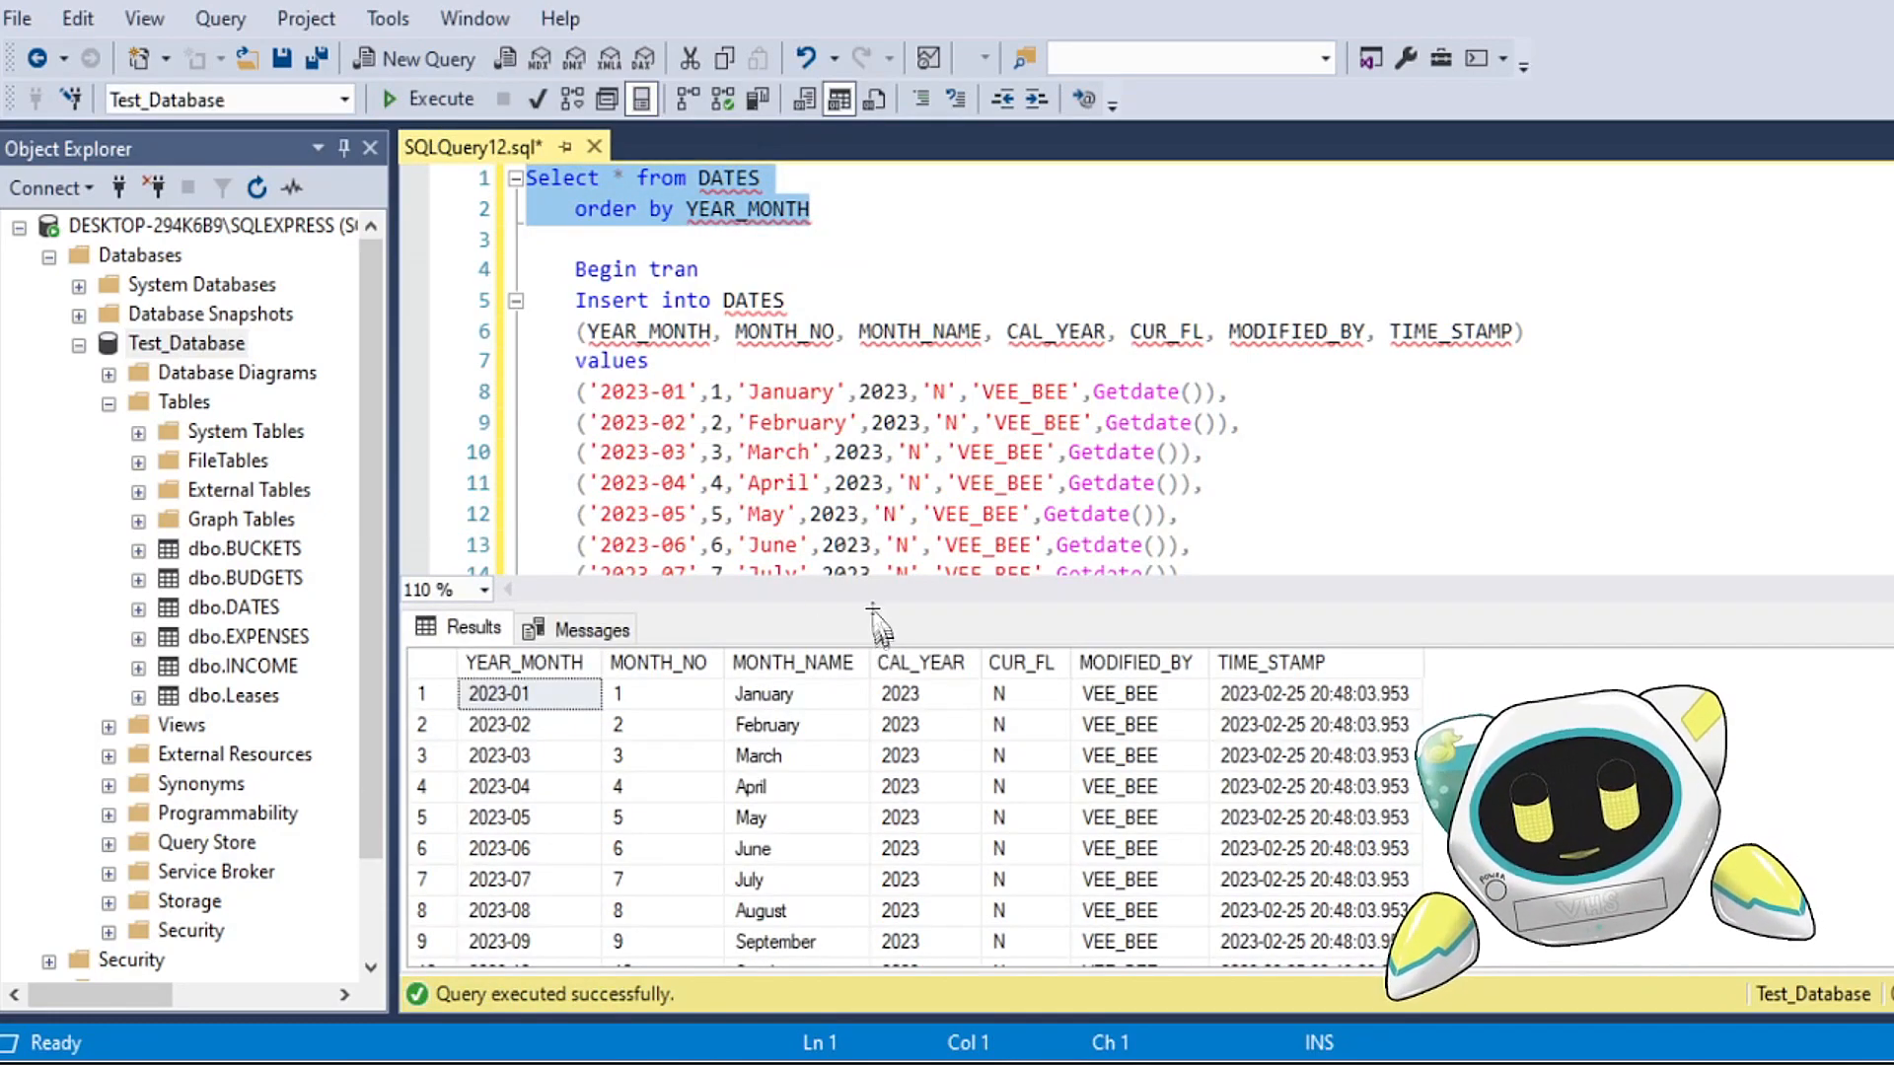
# Step: Enlarge the query results and examine the 2023 rows of DATES, including their TIME_STAMP values
pyautogui.moveTo(845, 604); pyautogui.dragTo(868, 318)
pyautogui.click(570, 480)
pyautogui.moveTo(513, 417); pyautogui.dragTo(1205, 768)
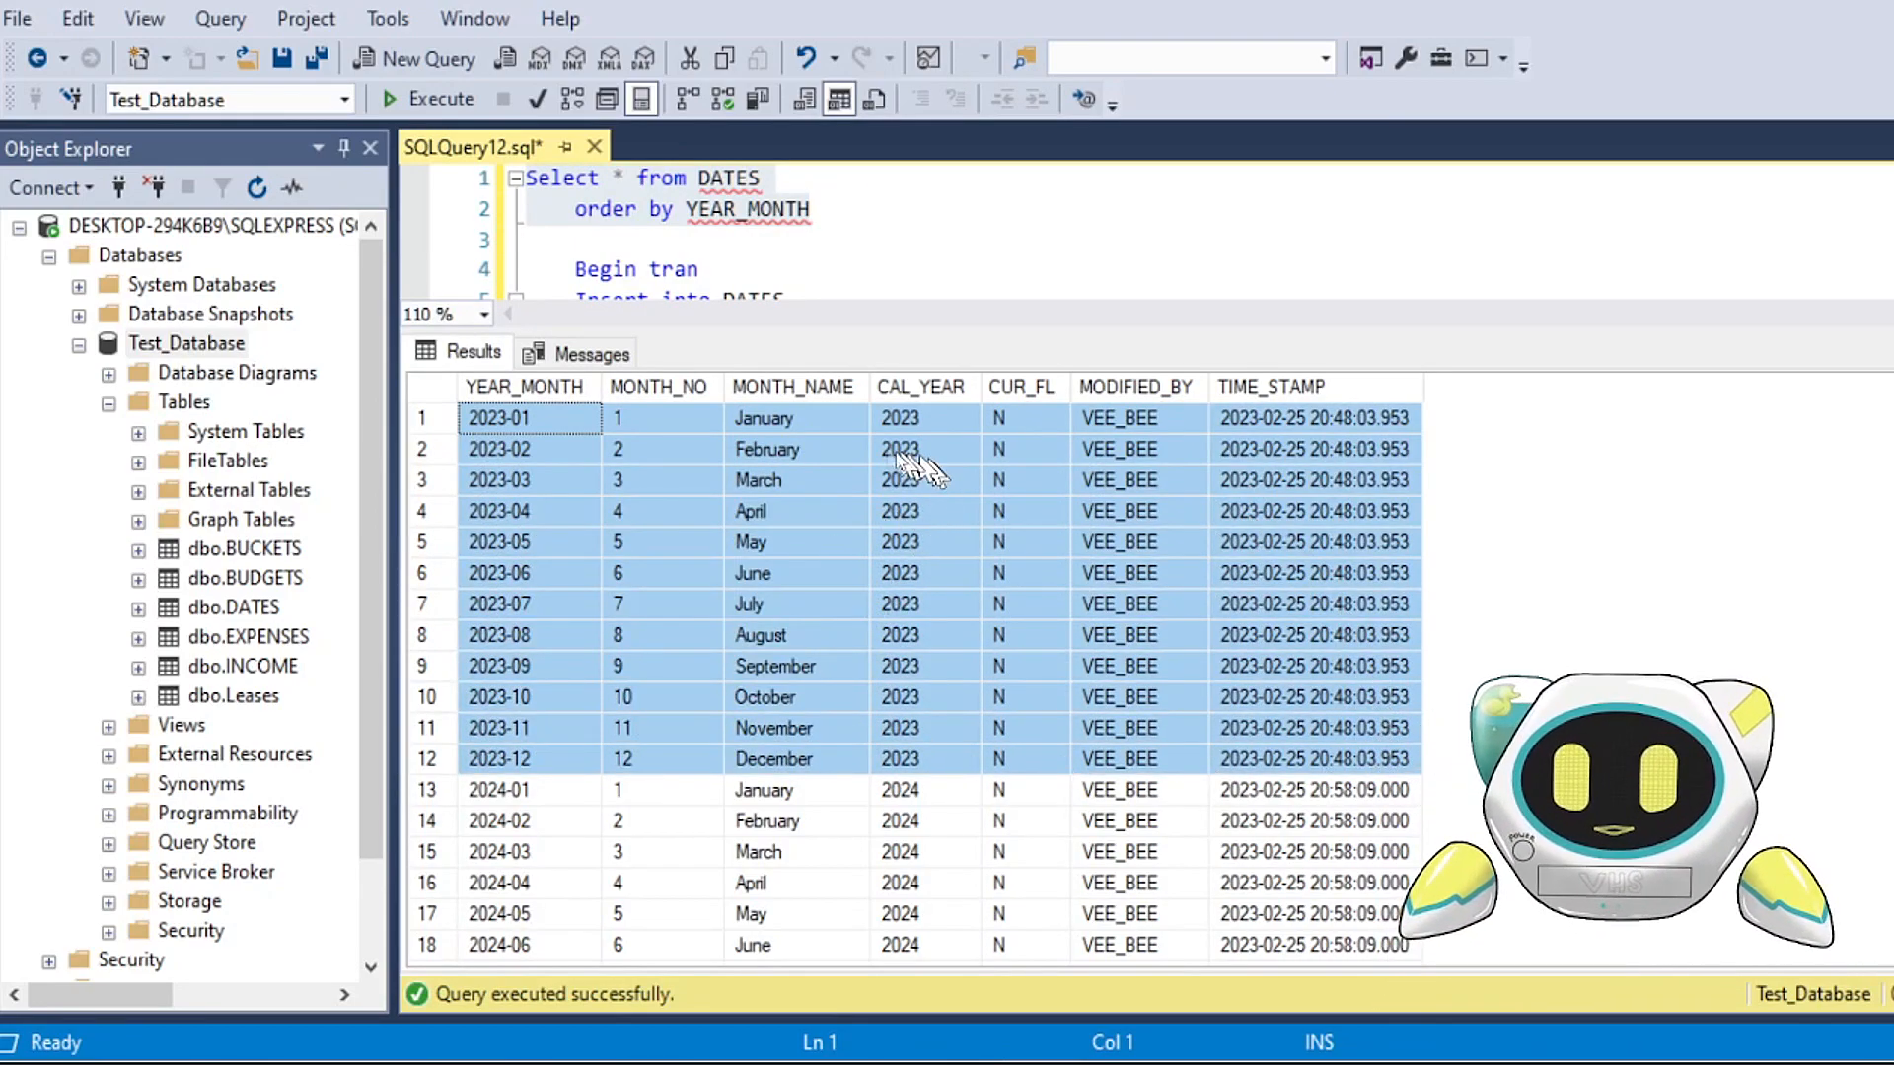
pyautogui.moveTo(789, 424); pyautogui.dragTo(956, 783)
pyautogui.click(570, 511)
pyautogui.moveTo(550, 432); pyautogui.dragTo(1365, 736)
# Step: Examine the imported DATES rows from 2024-01 through 2042-12, including their TIME_STAMP values, and return to the first rows
pyautogui.scroll(-1, 872, 792)
pyautogui.scroll(-2, 828, 757)
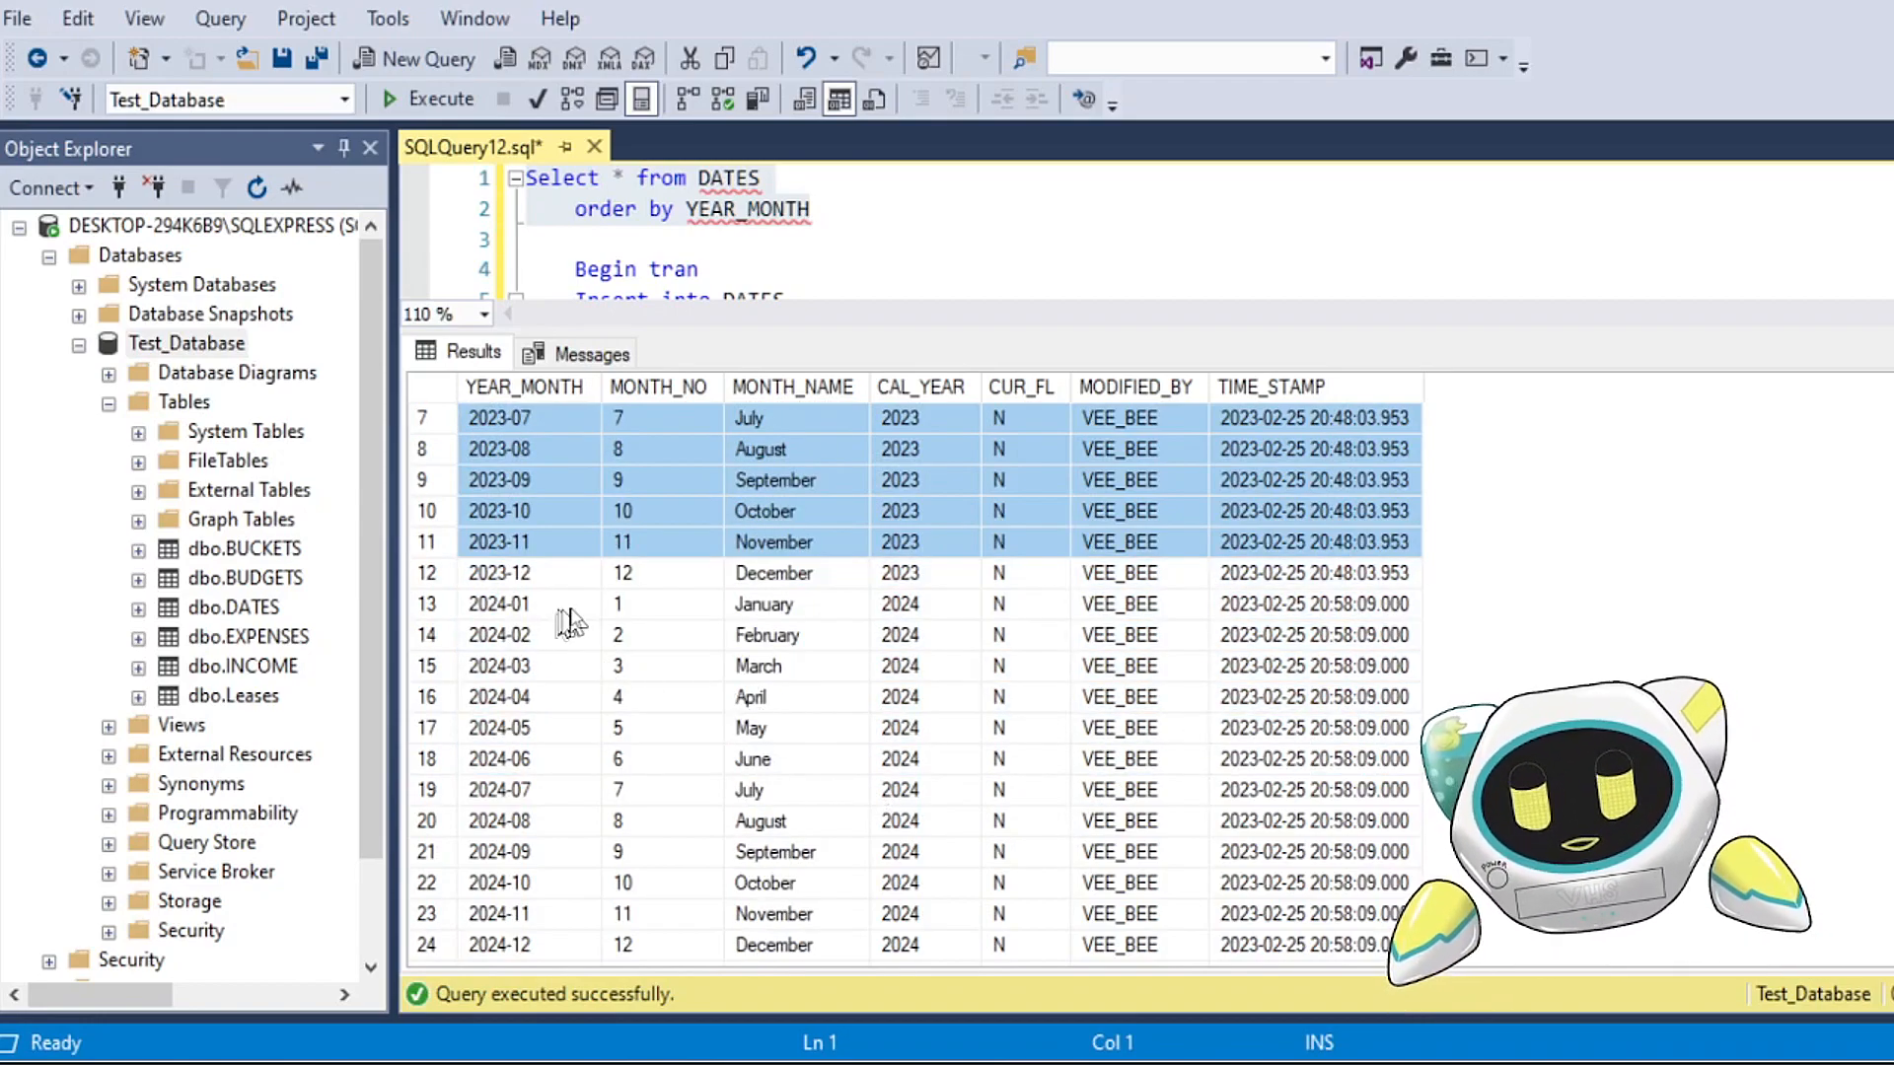
pyautogui.moveTo(545, 512); pyautogui.dragTo(1375, 858)
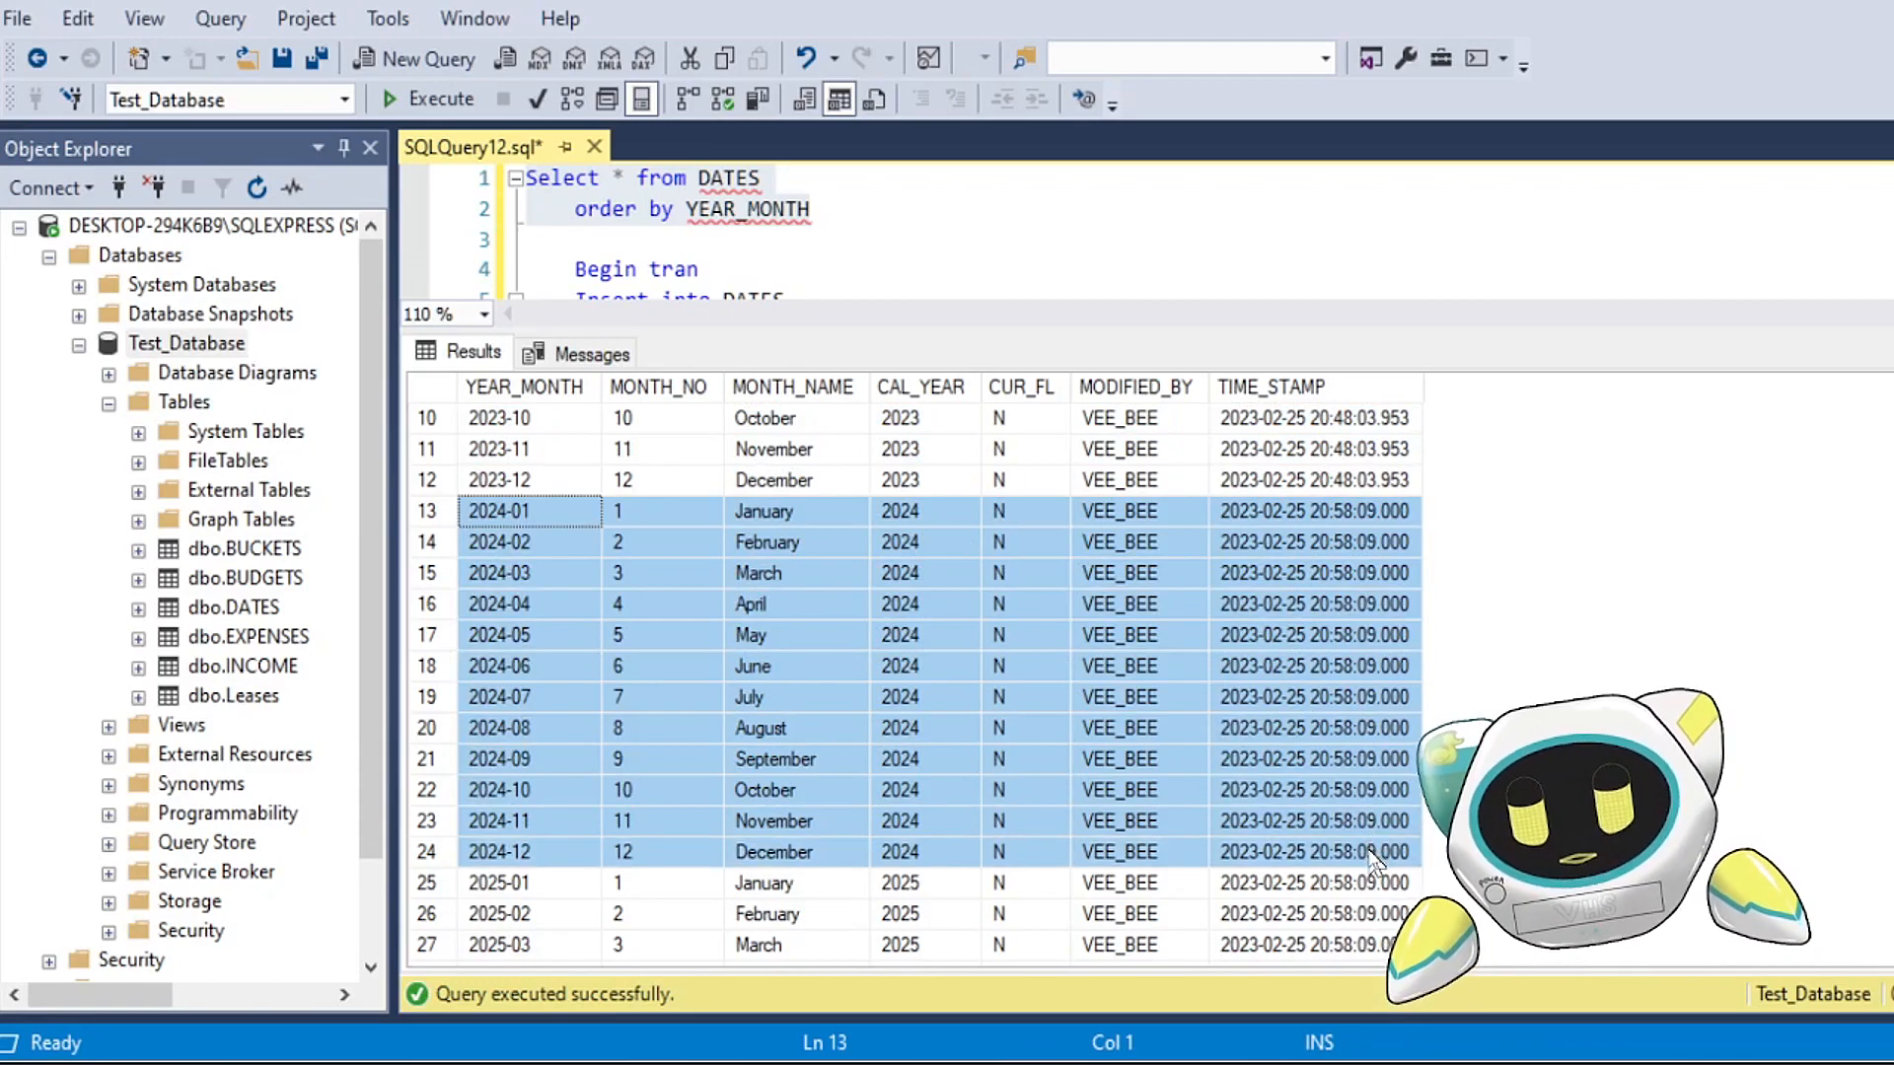
pyautogui.scroll(-6, 1199, 754)
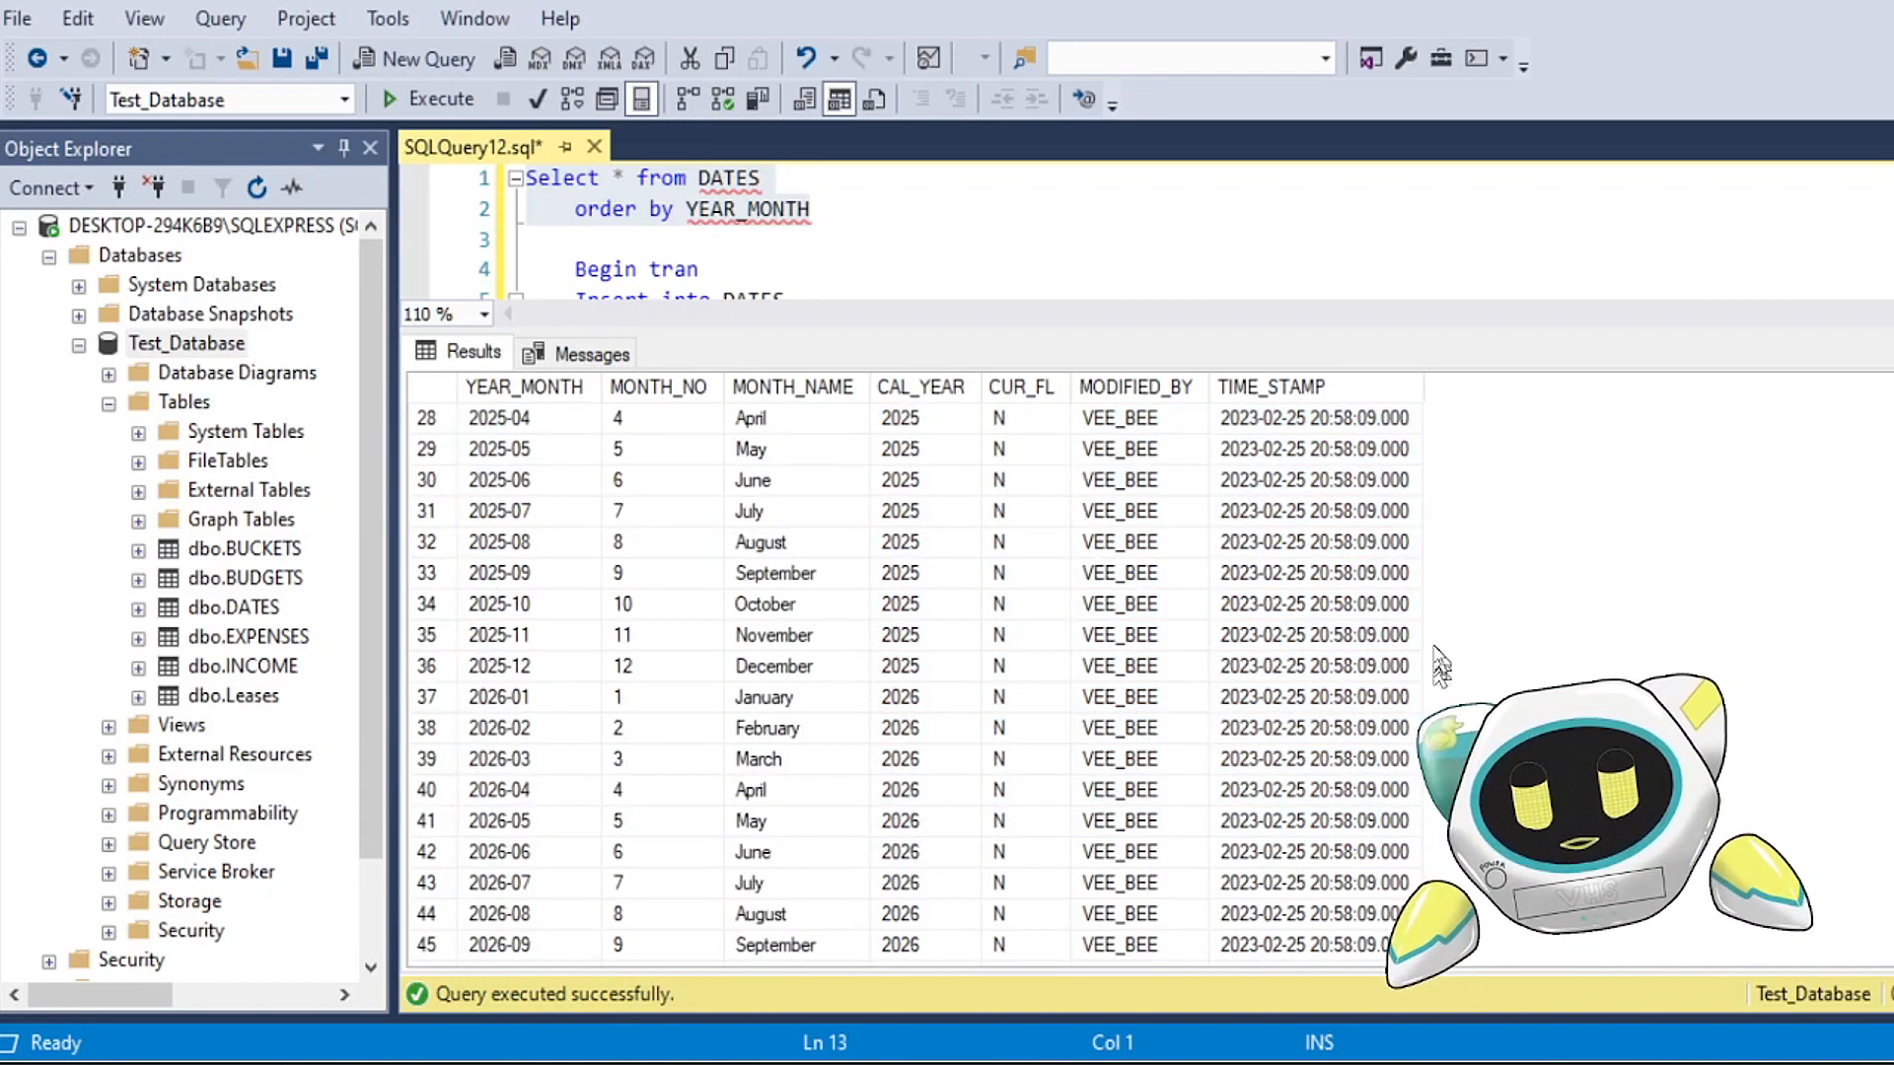
pyautogui.scroll(-18, 1441, 668)
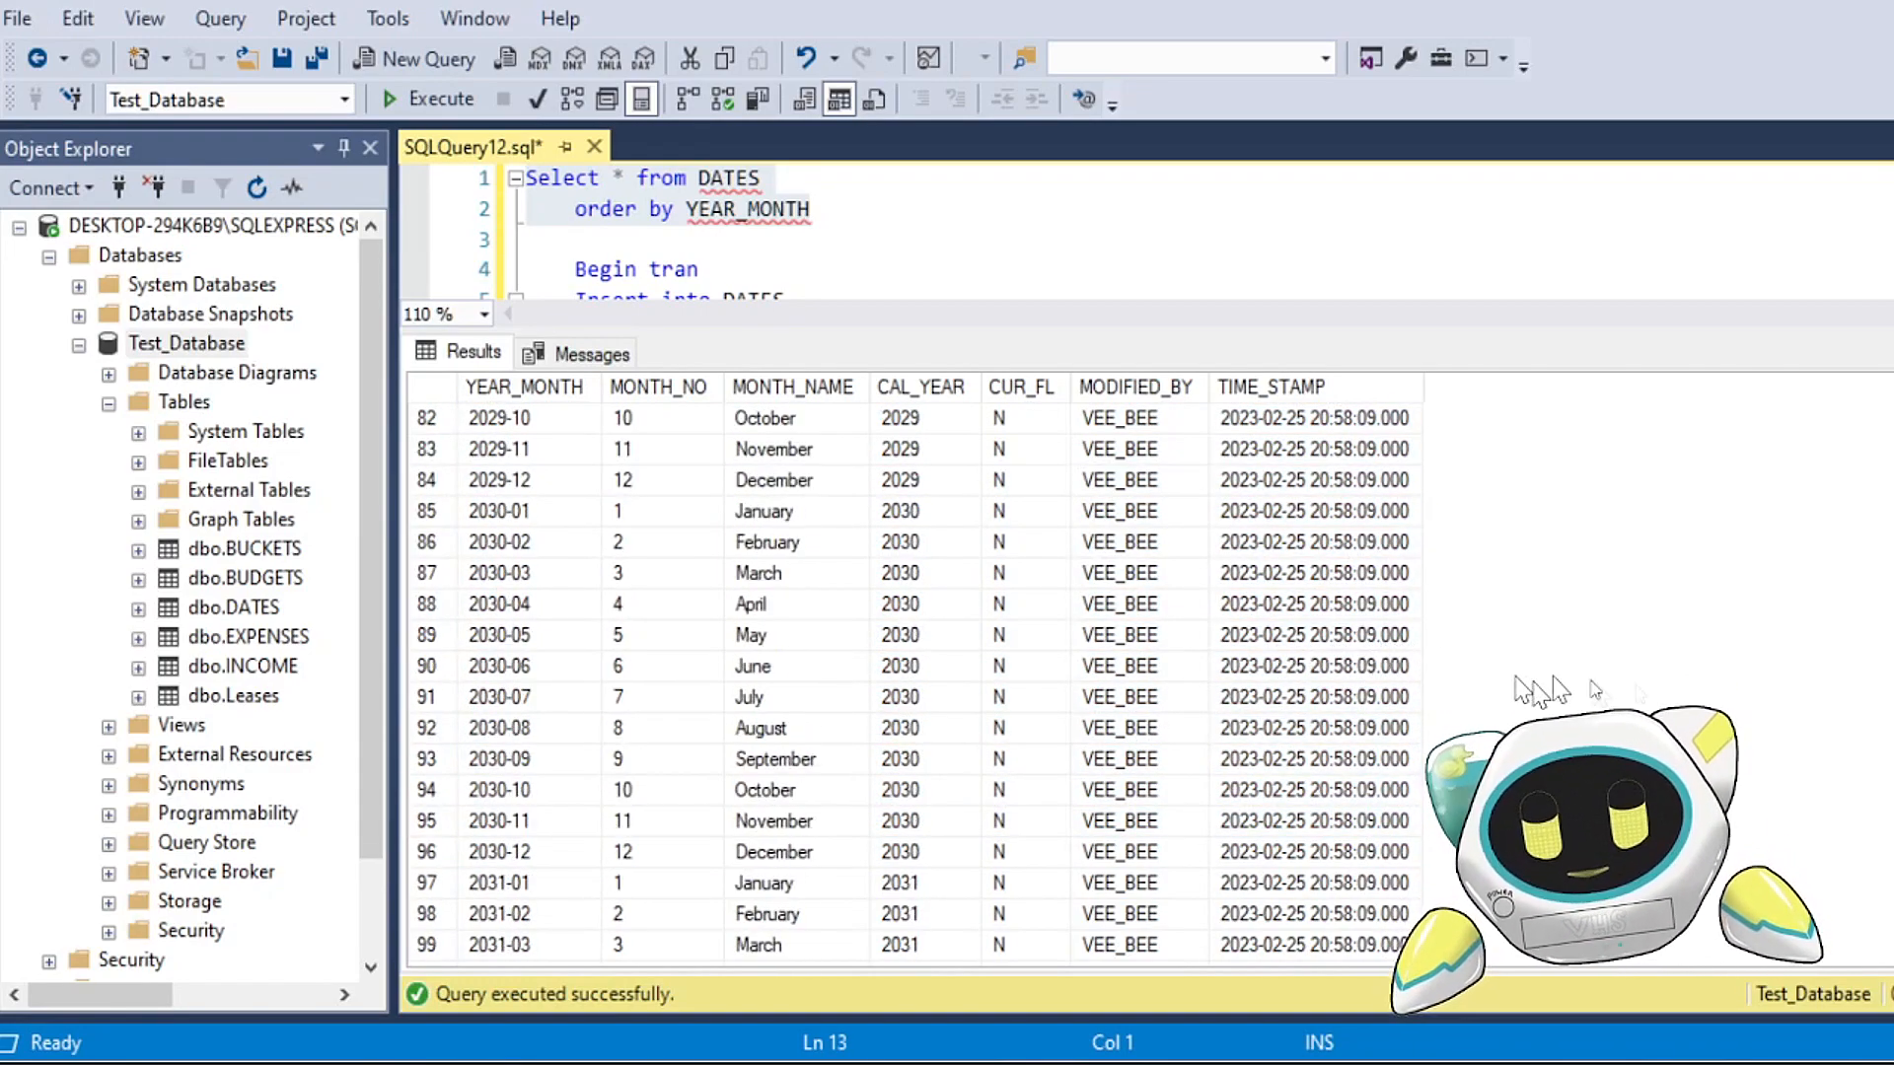
pyautogui.scroll(-20, 917, 681)
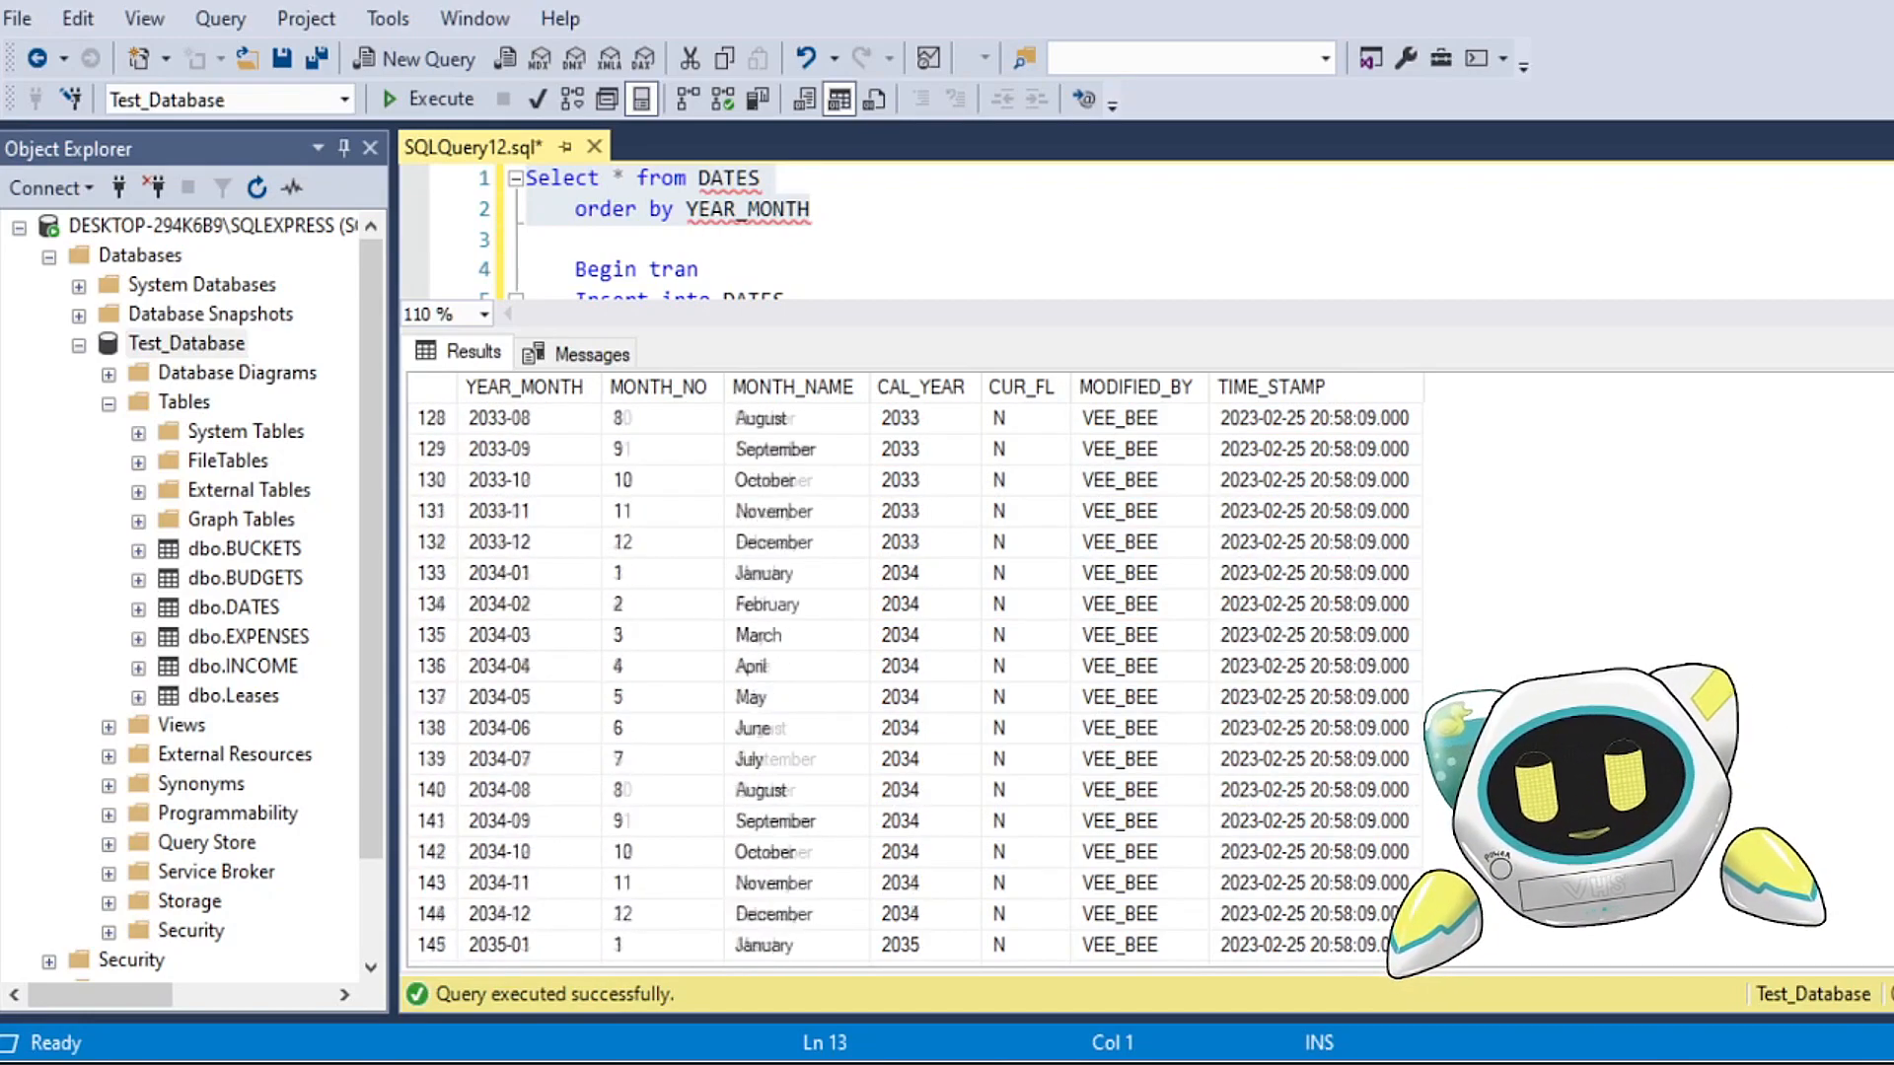
pyautogui.scroll(-7, 918, 680)
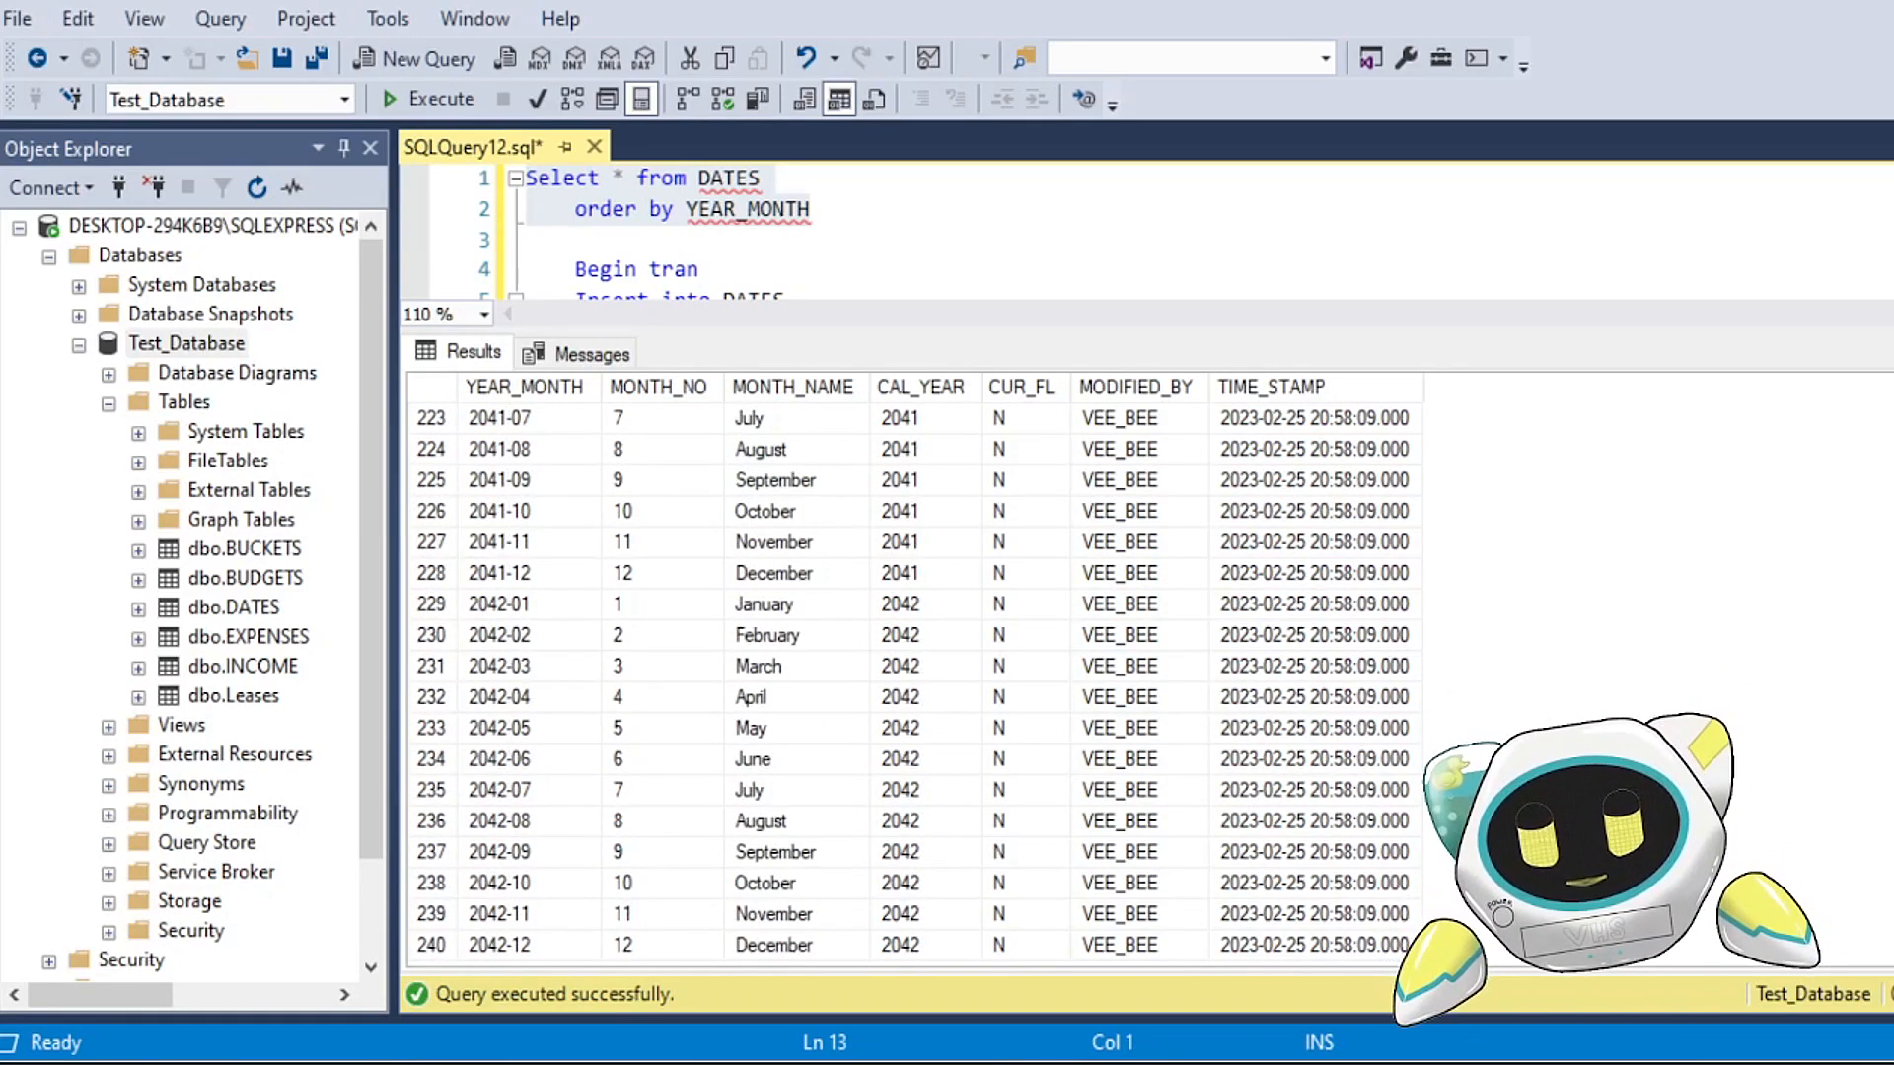
pyautogui.scroll(20, 918, 681)
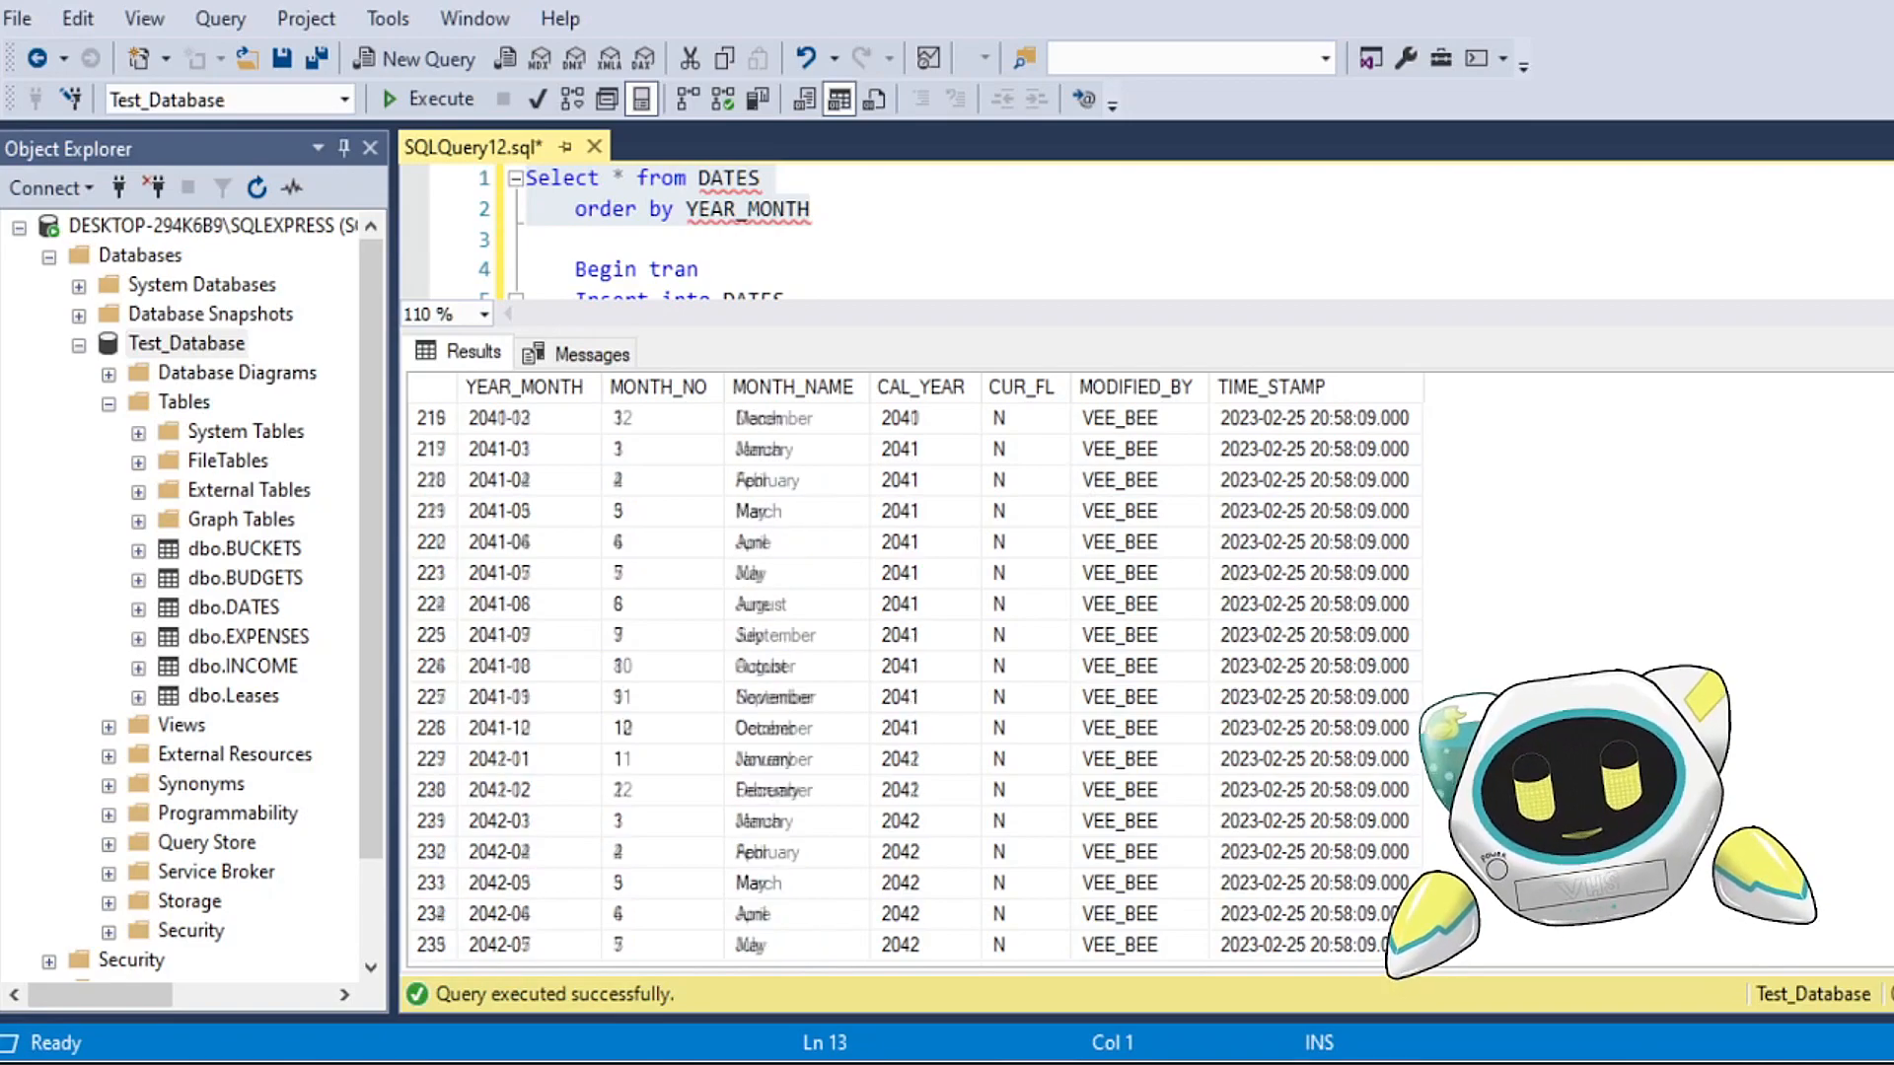
pyautogui.click(1046, 634)
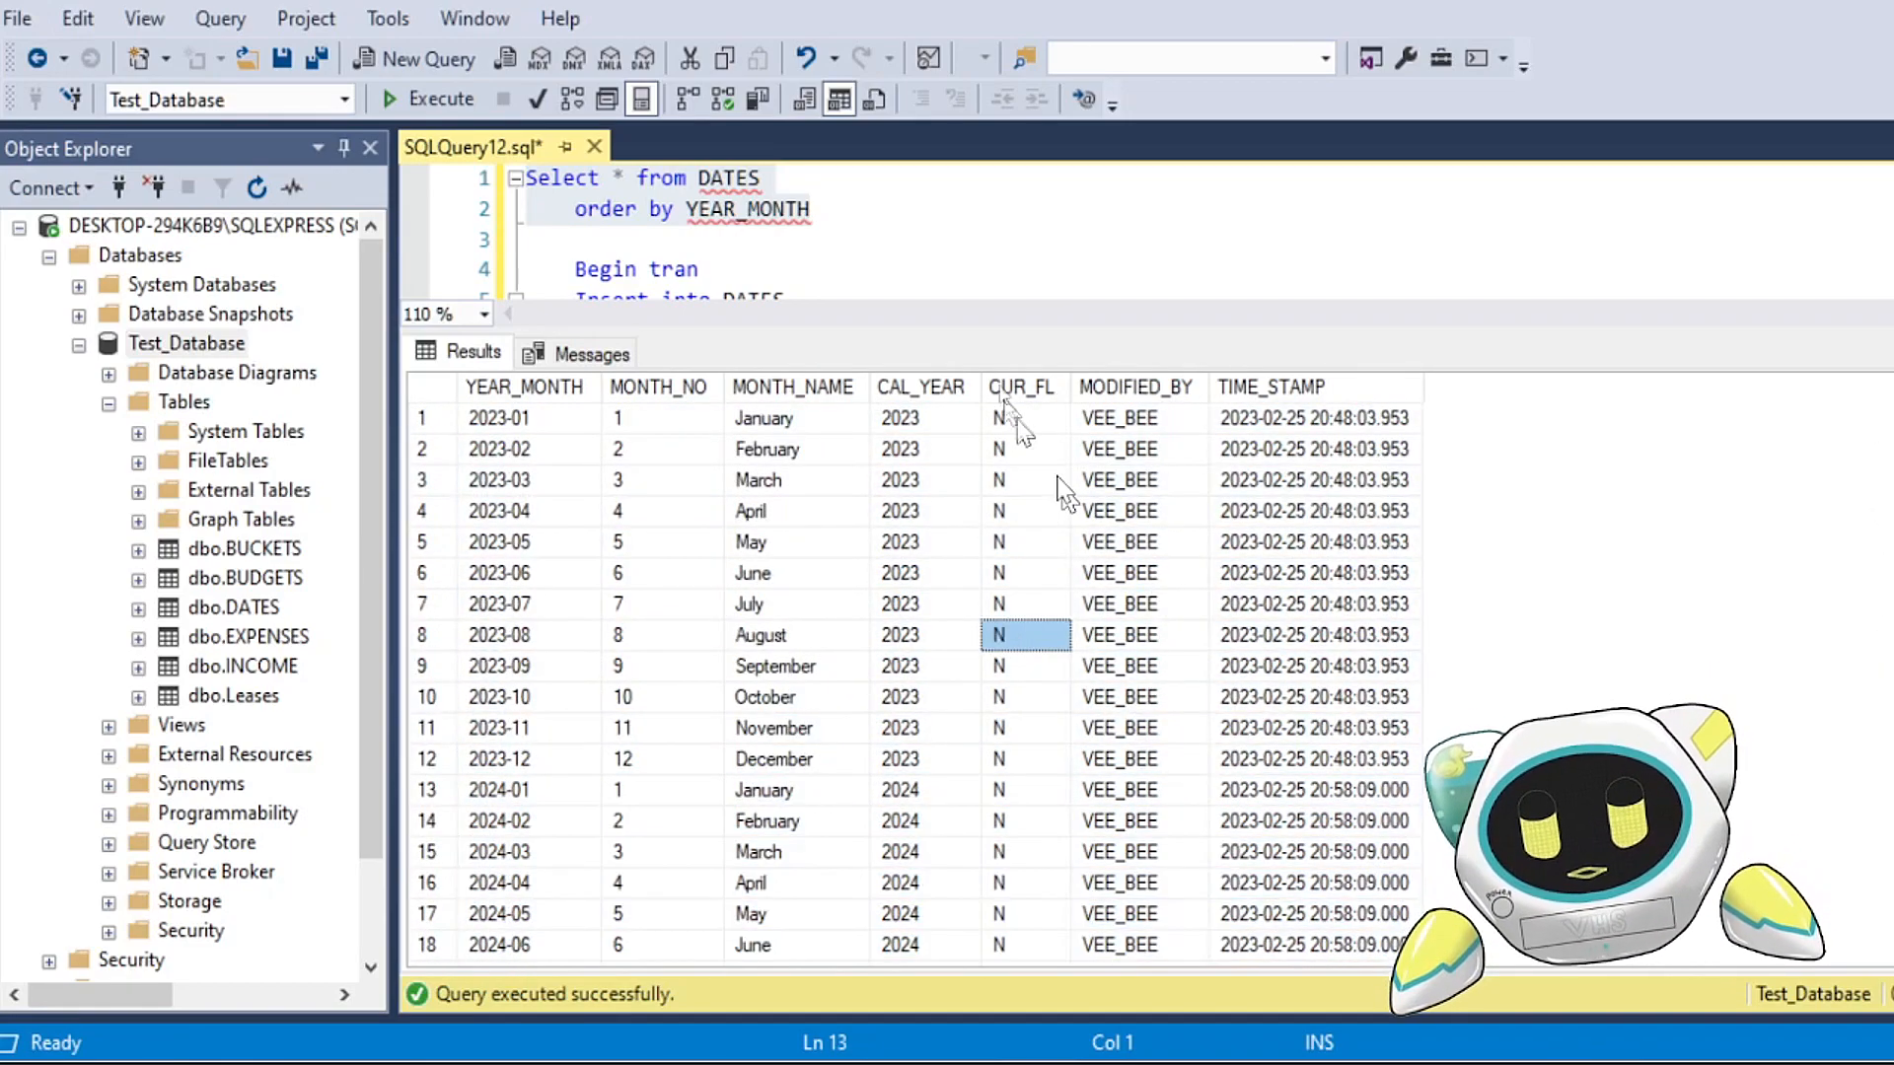
# Step: Enlarge the query editor and review the Begin tran, Insert into DATES, rollback and commit script
pyautogui.moveTo(998, 329); pyautogui.dragTo(987, 643)
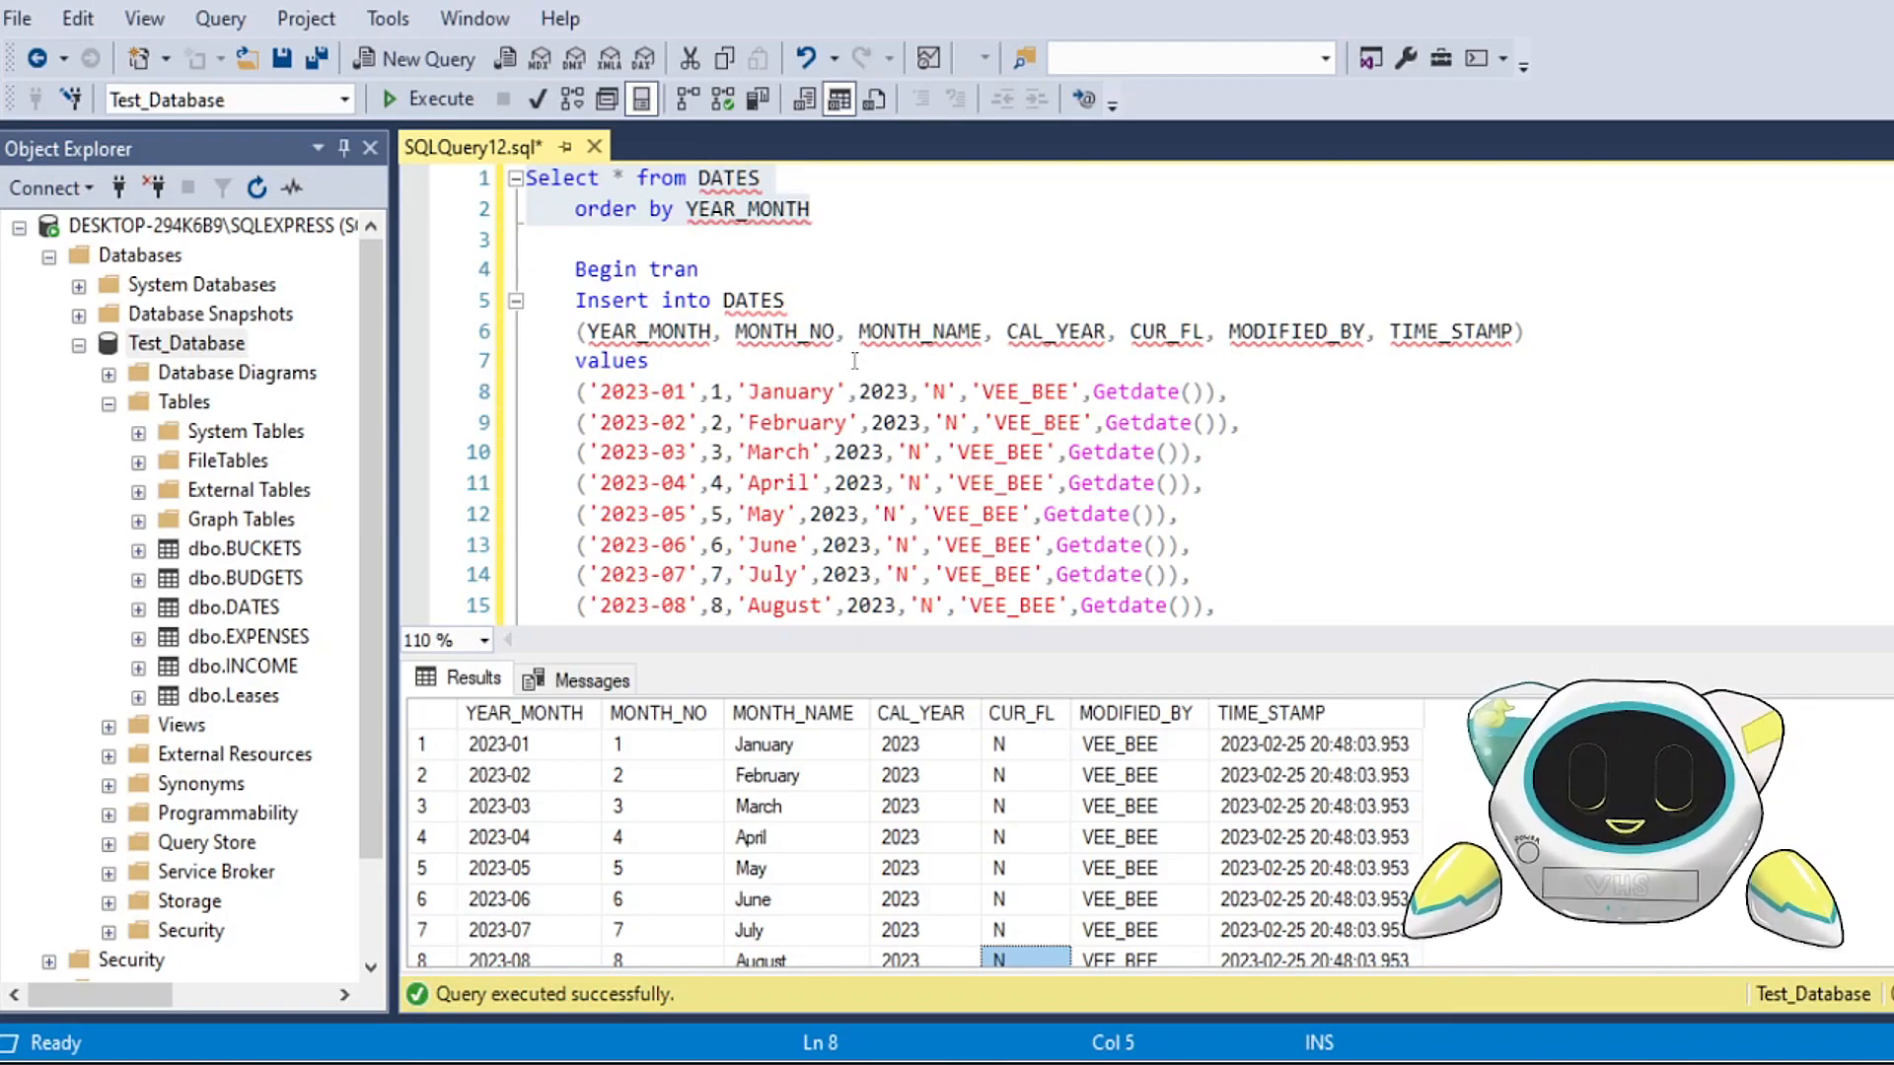
pyautogui.click(735, 247)
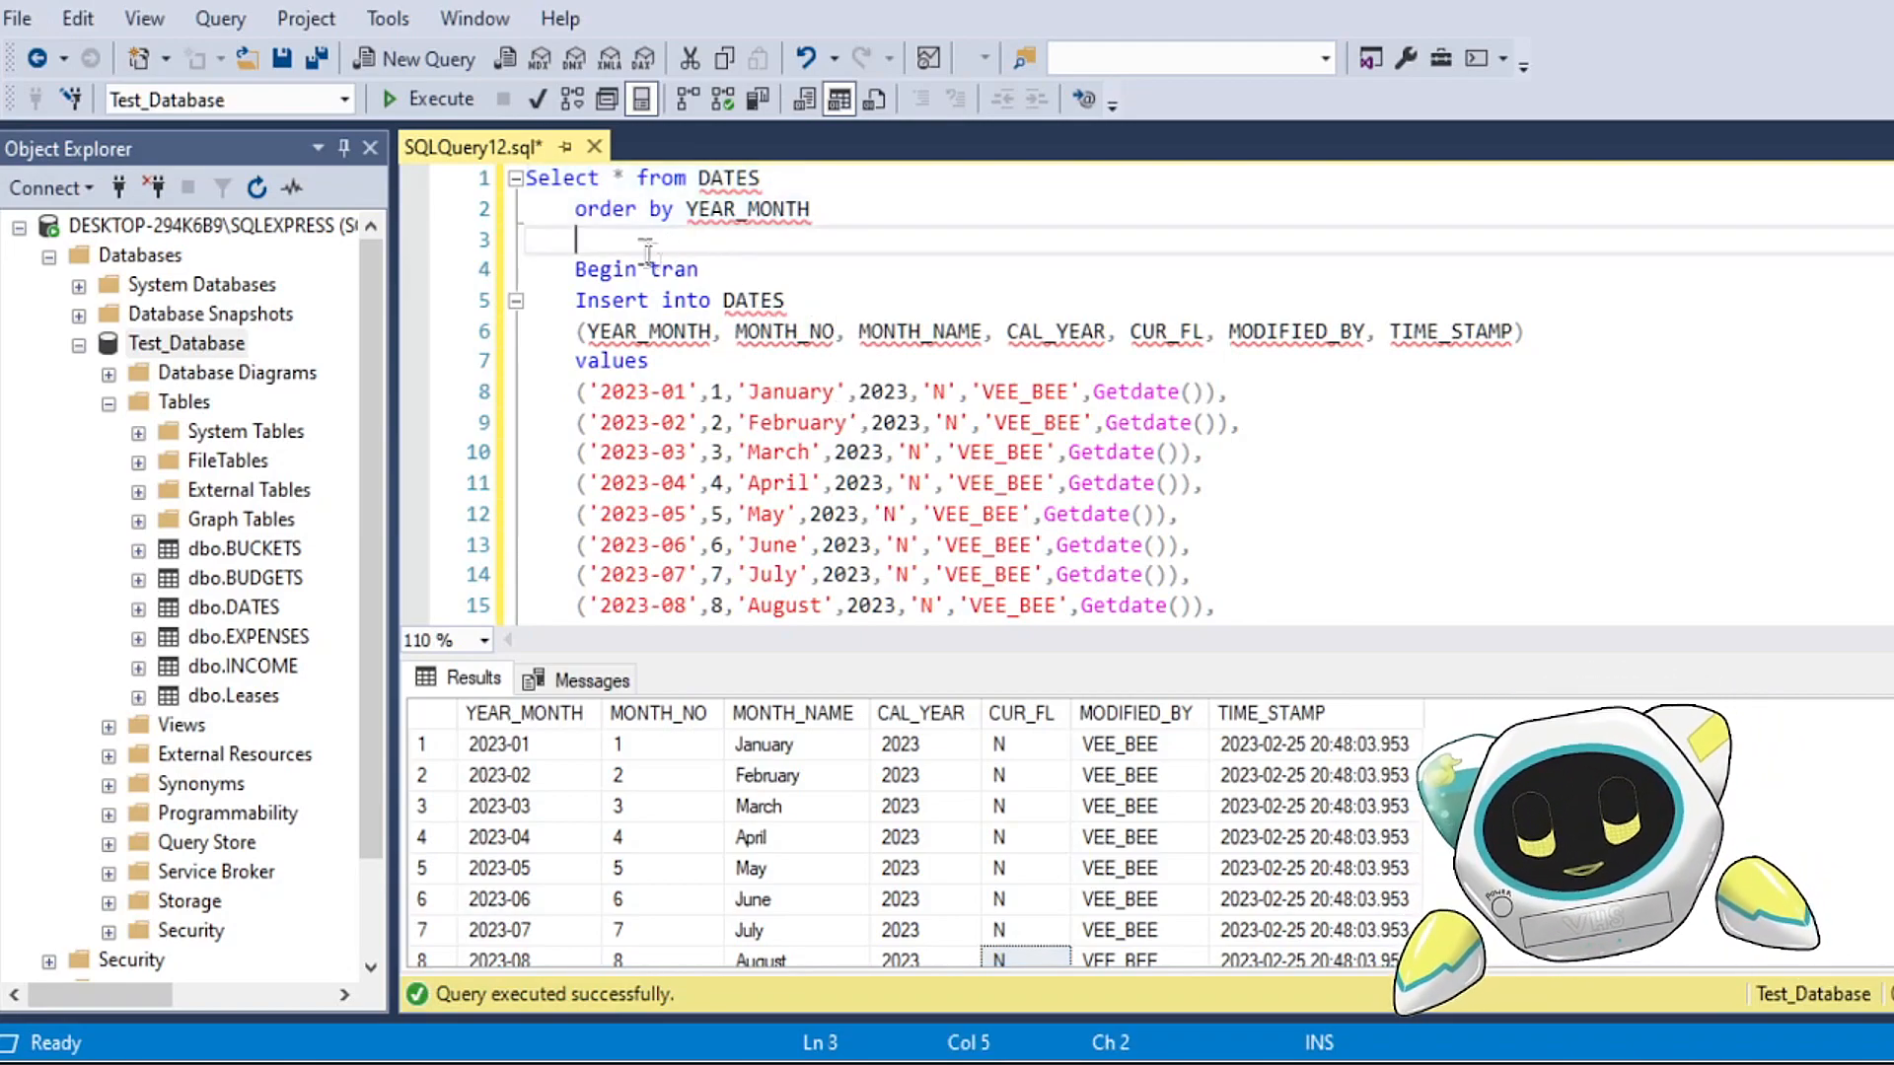
pyautogui.scroll(-3, 757, 494)
pyautogui.scroll(1, 759, 484)
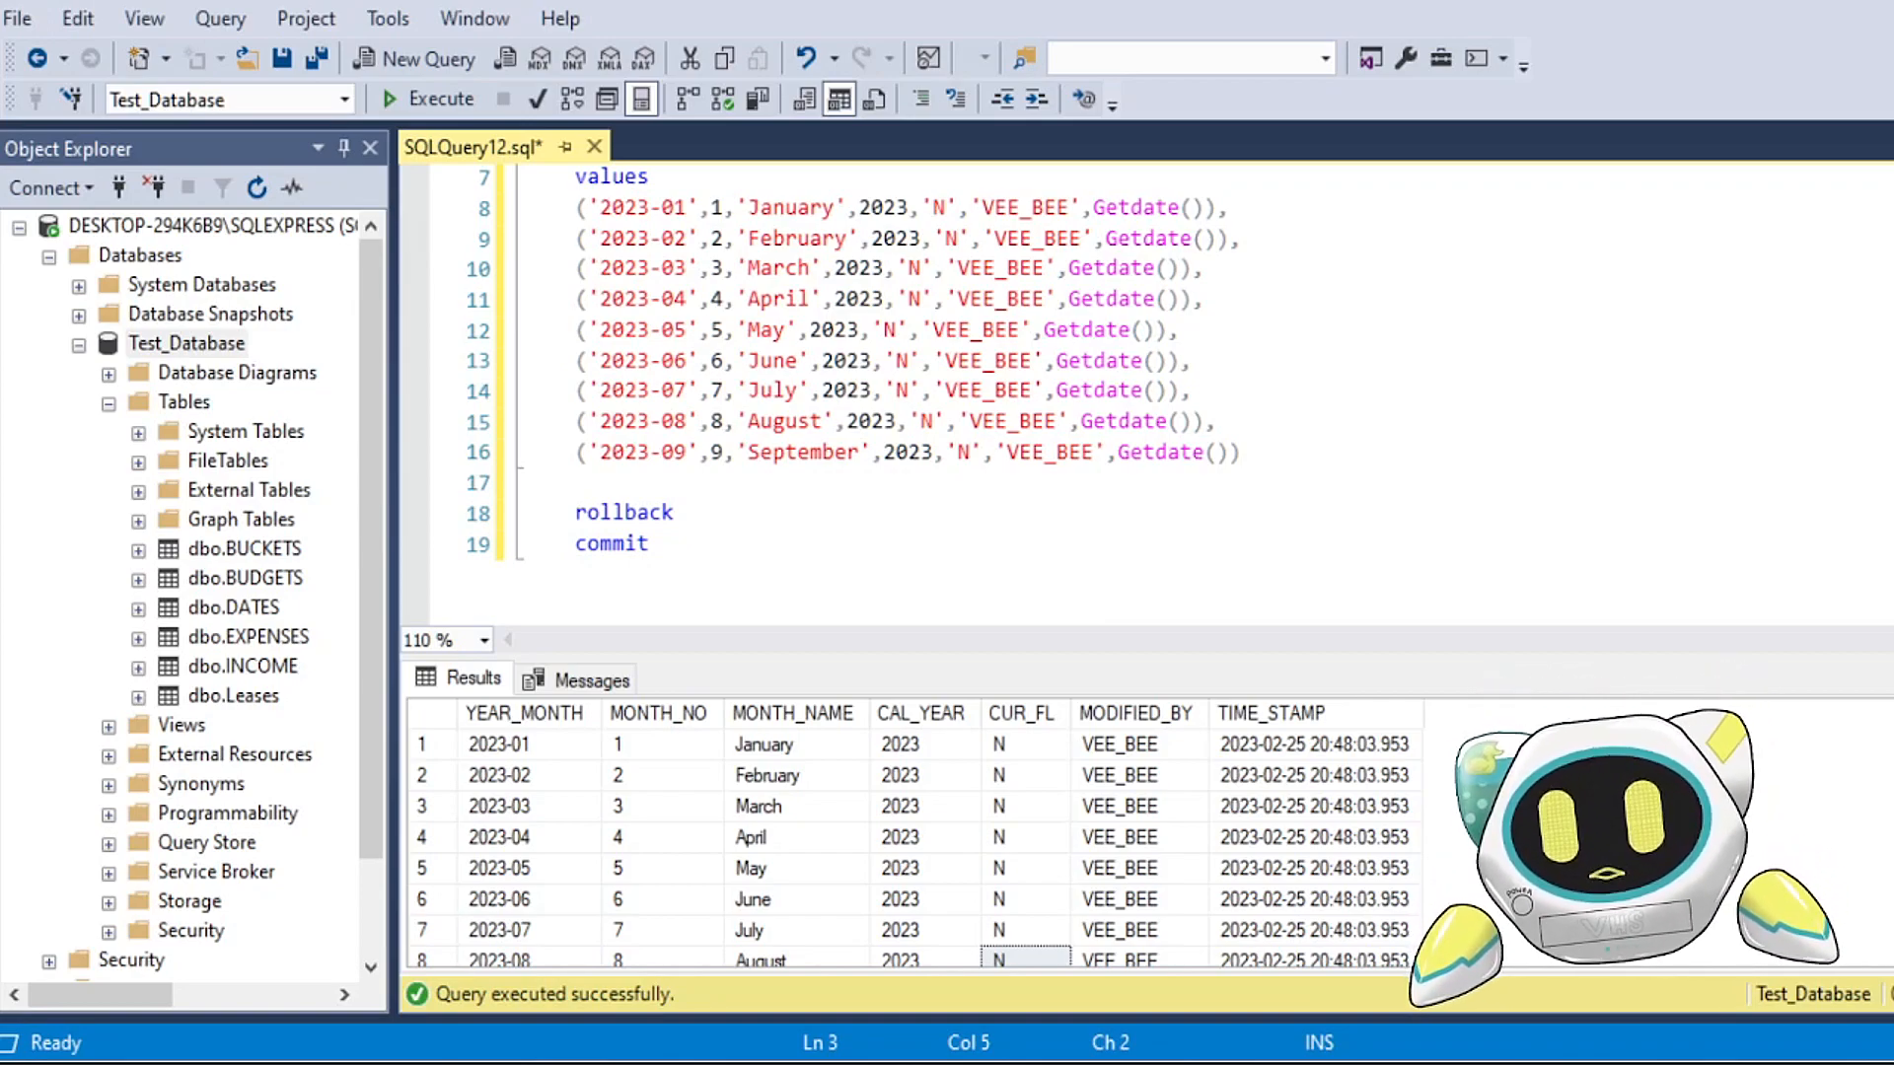
pyautogui.click(918, 484)
pyautogui.scroll(1, 902, 577)
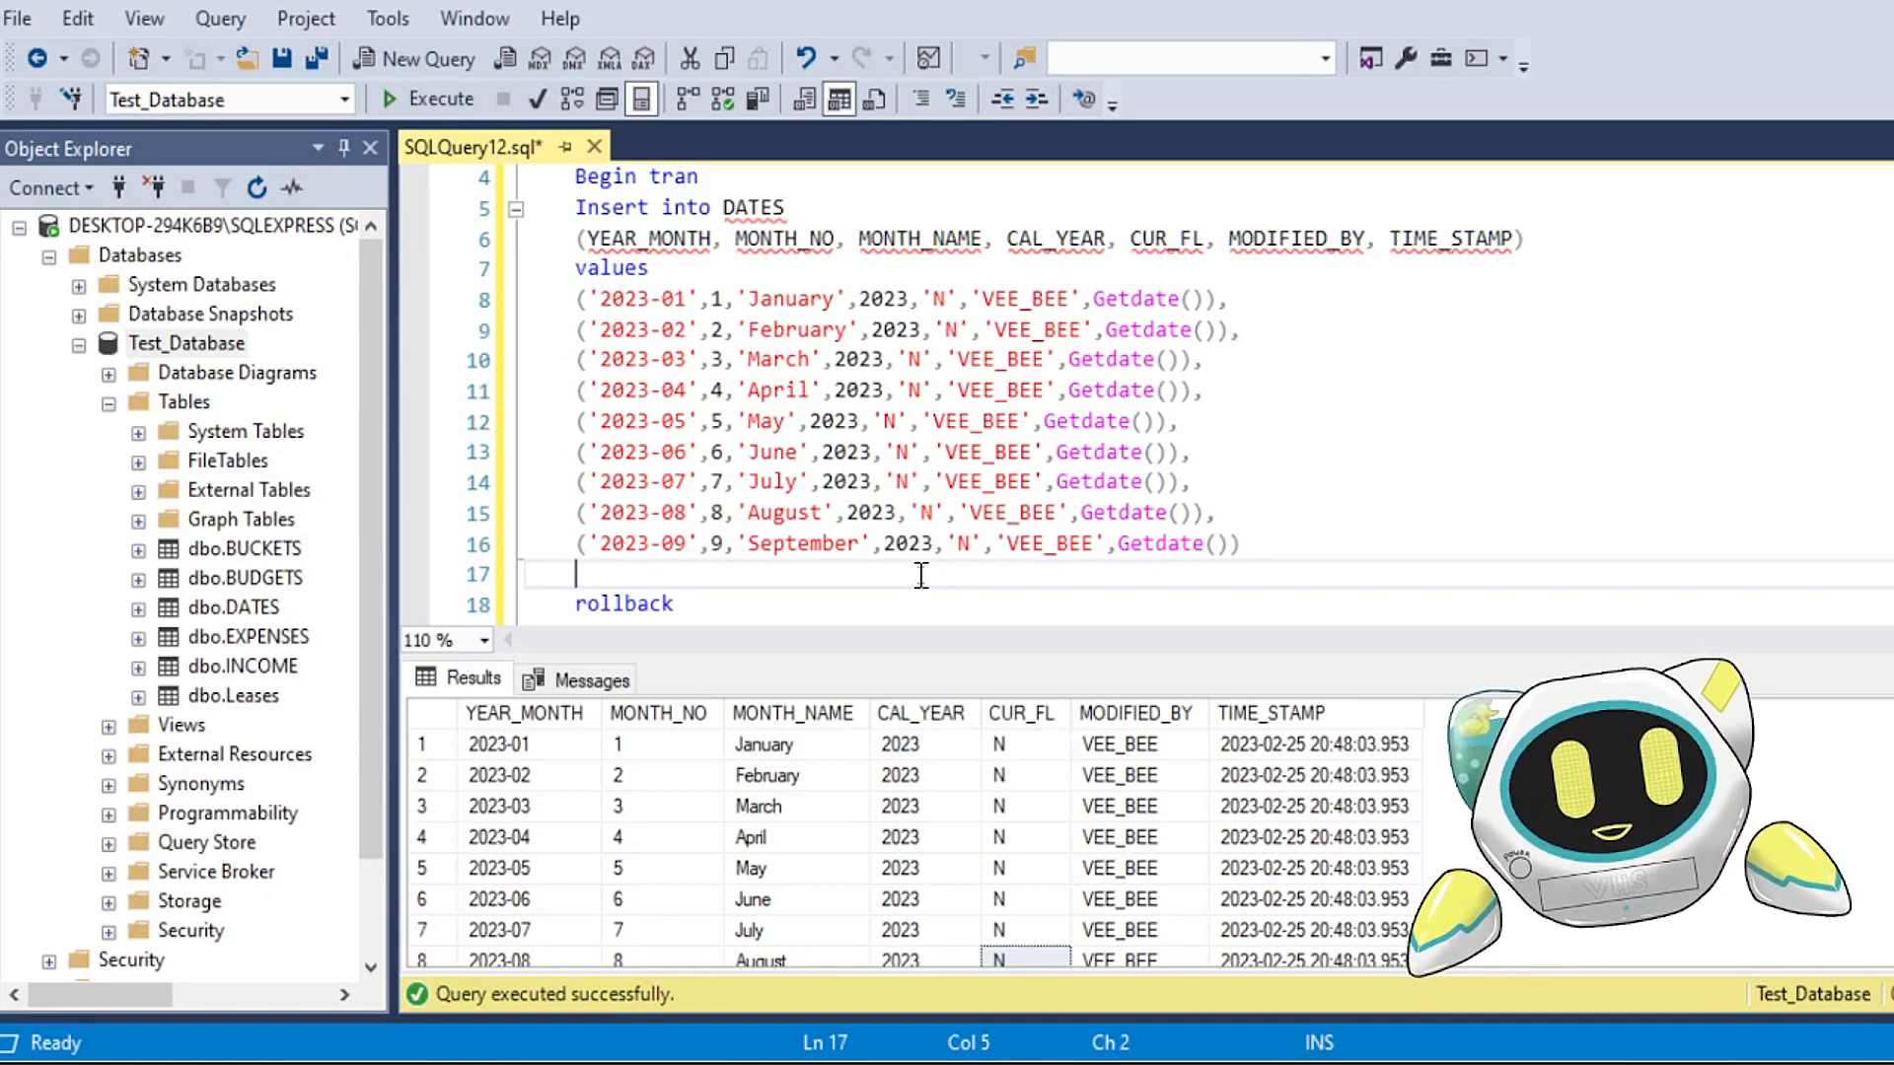
pyautogui.scroll(1, 897, 580)
pyautogui.click(810, 249)
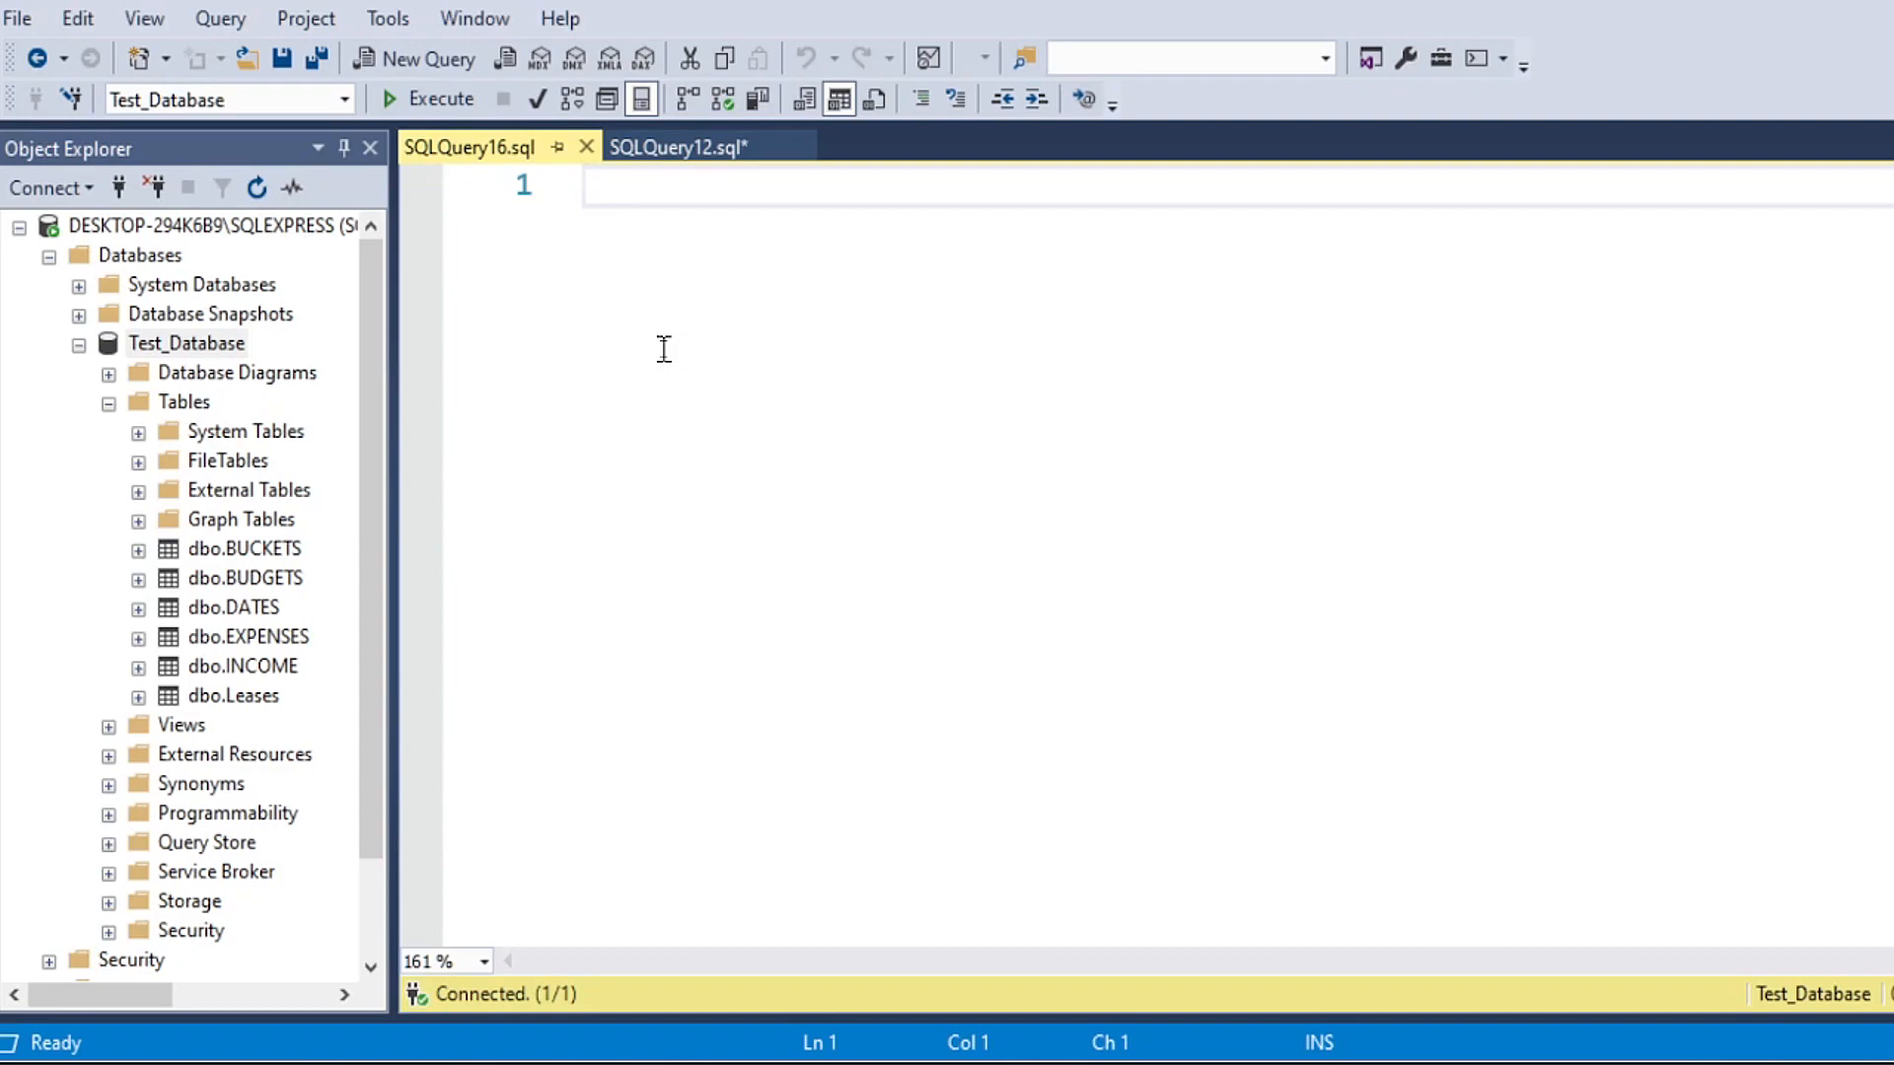
# Step: Write "Select *" on the first line of the empty query and "from WK_DATES" on the second
pyautogui.write('Select *')
pyautogui.press('Return')
pyautogui.write('from ')
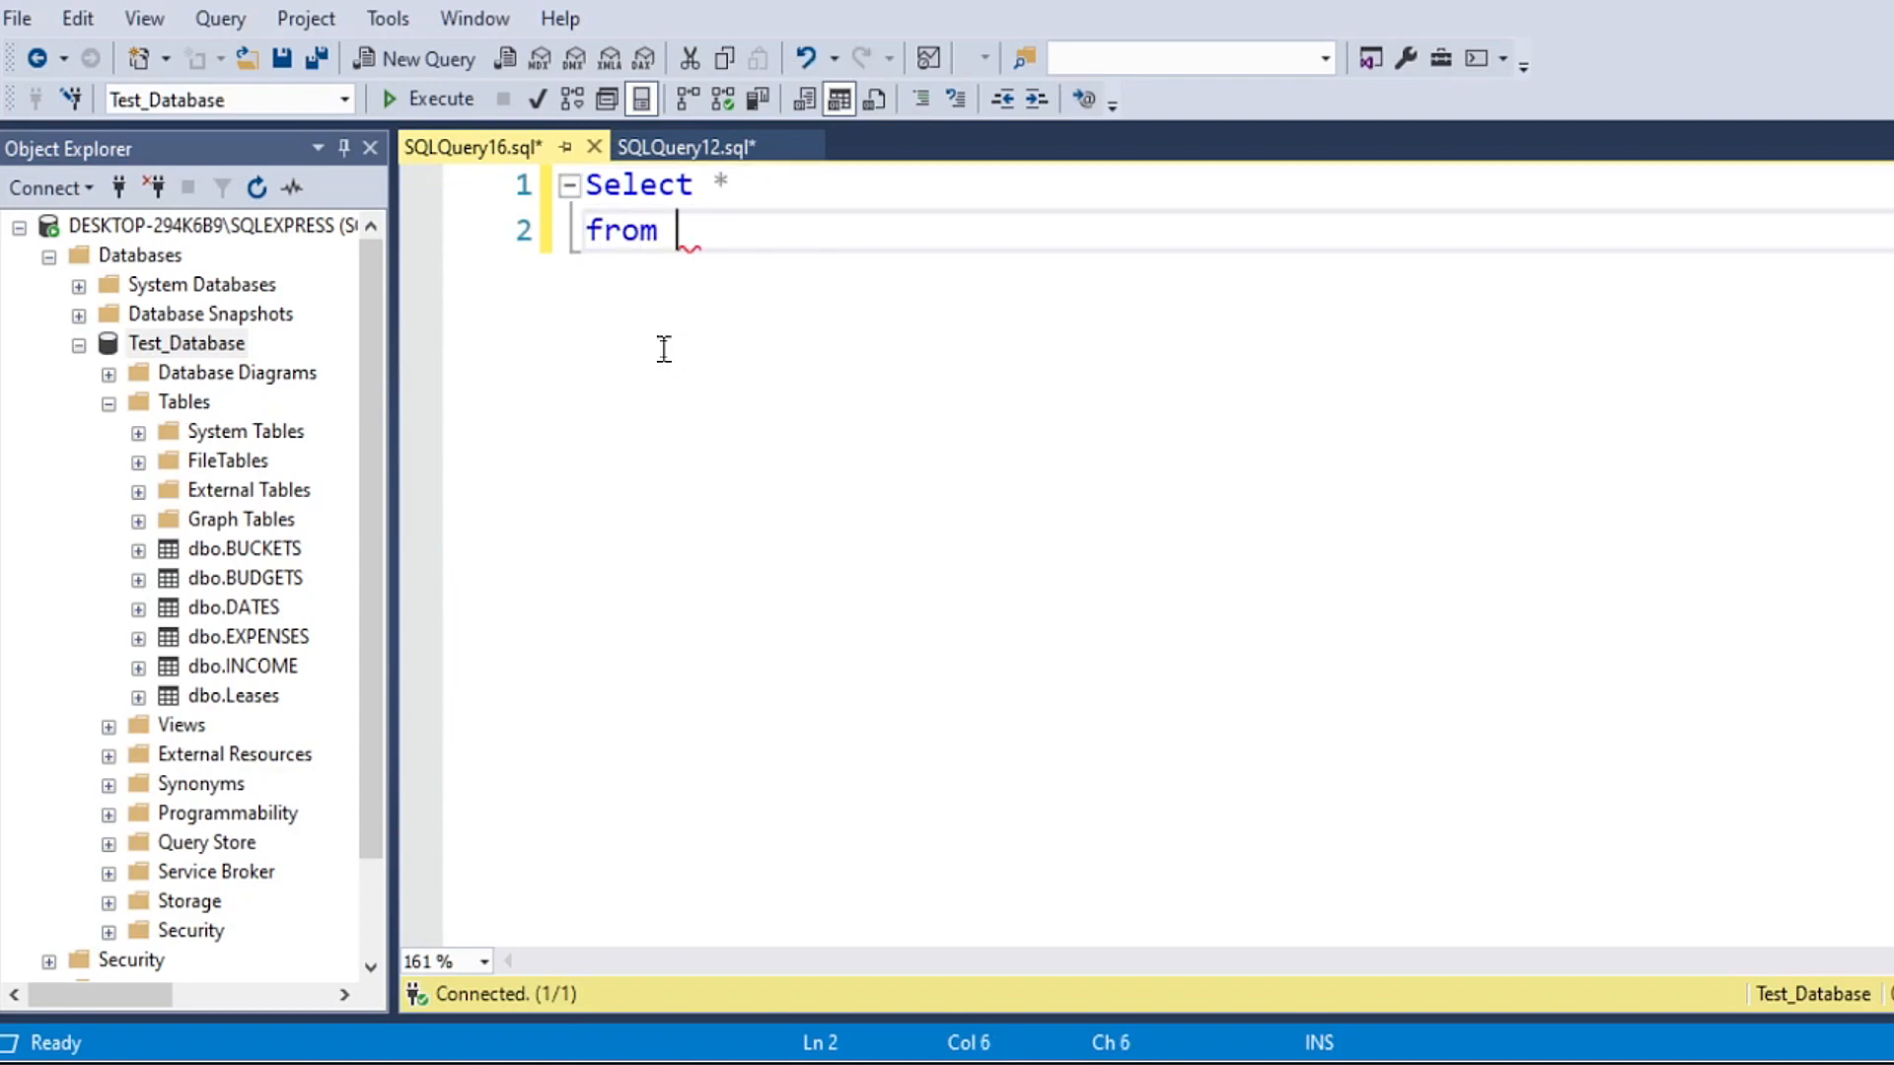
pyautogui.write('WK')
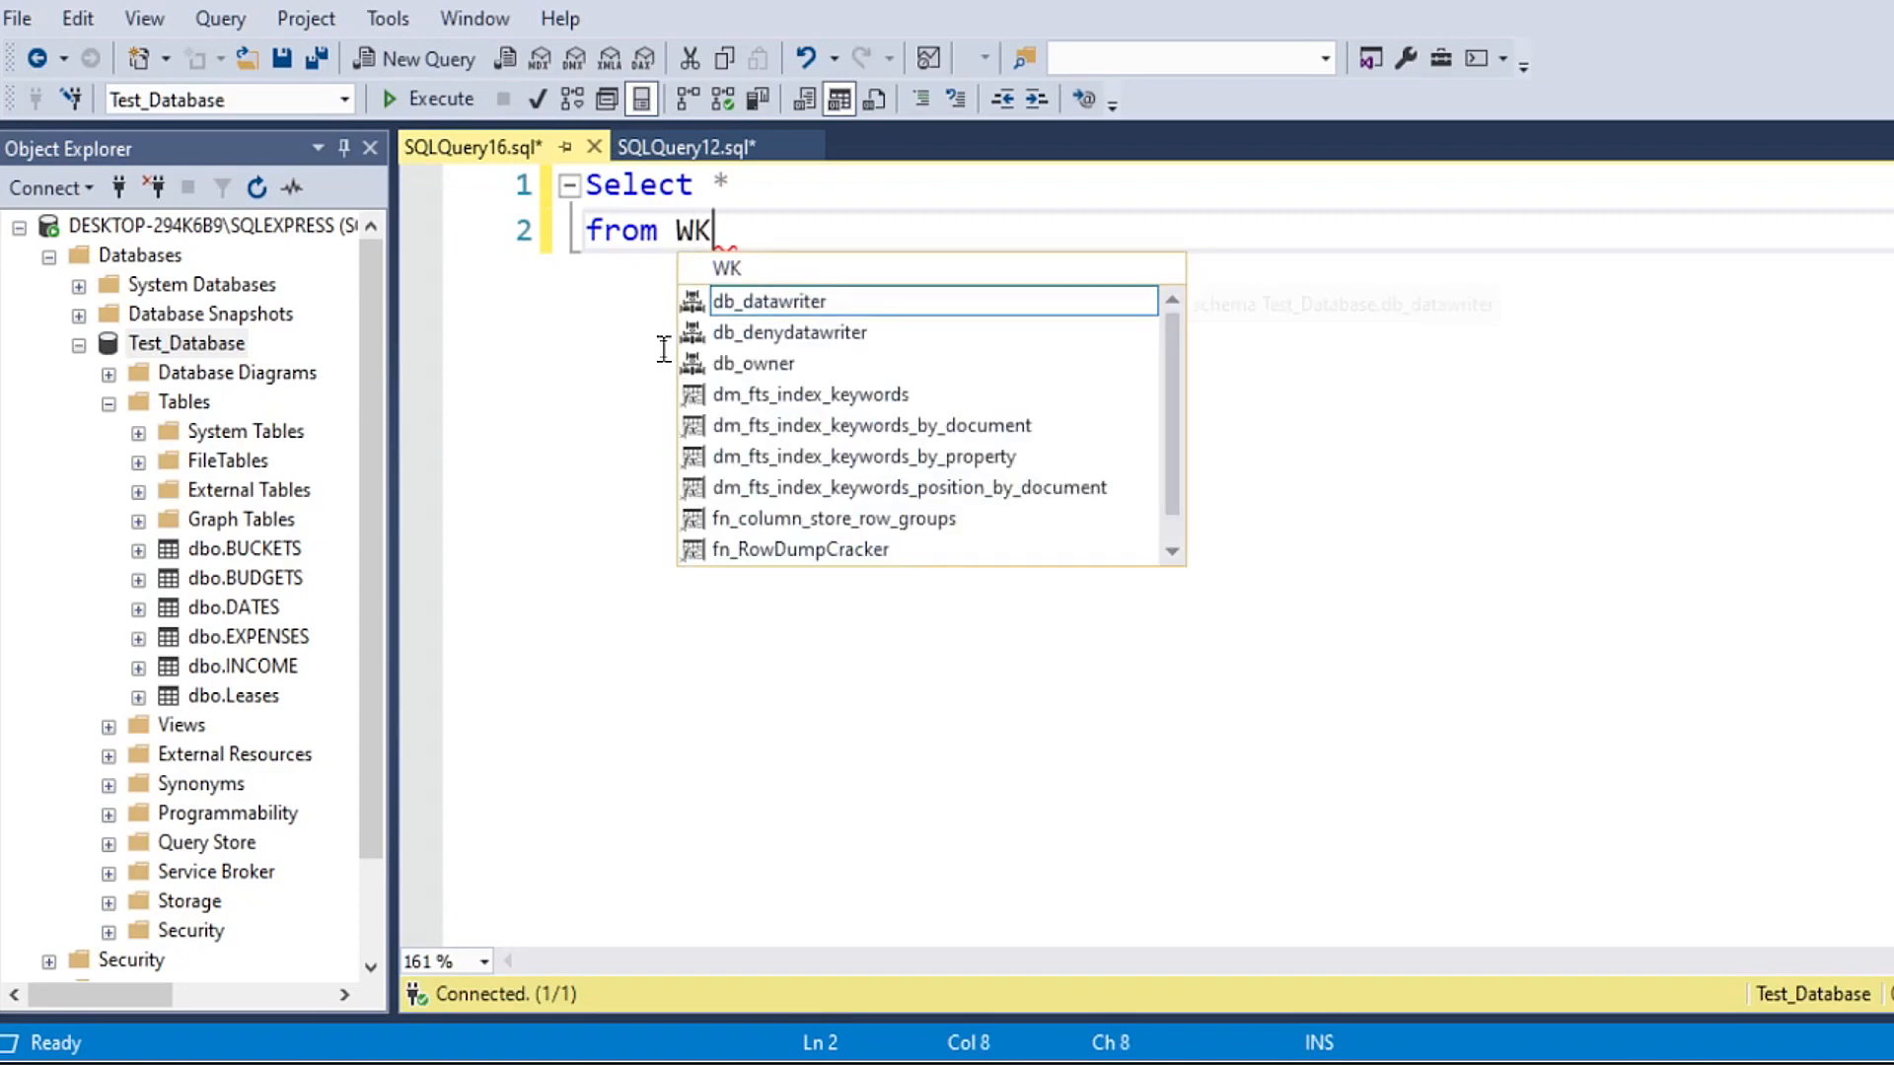
pyautogui.write('_DATES')
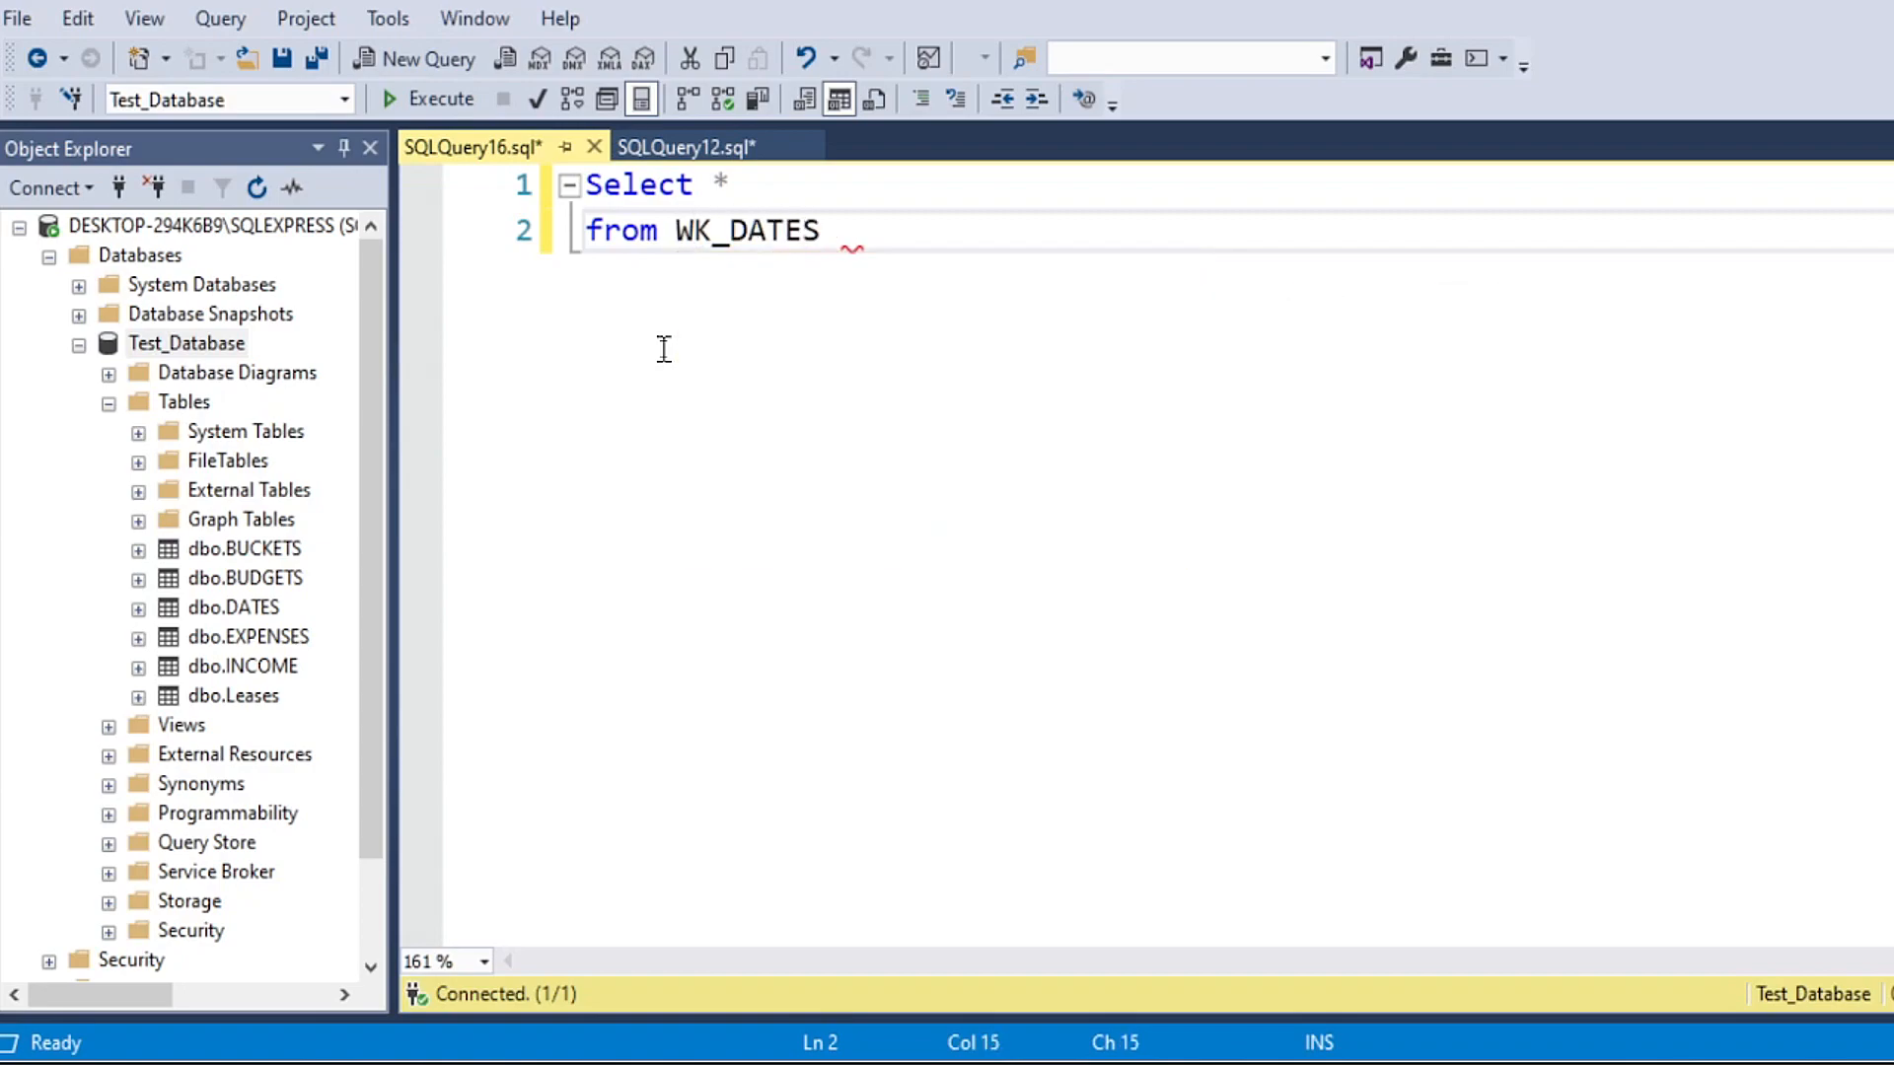
# Step: Extend the query with the lines "from DATES" and "where 1=2", followed by blank lines
pyautogui.press('Return')
pyautogui.write('from DATES')
pyautogui.press('Return')
pyautogui.write('where ')
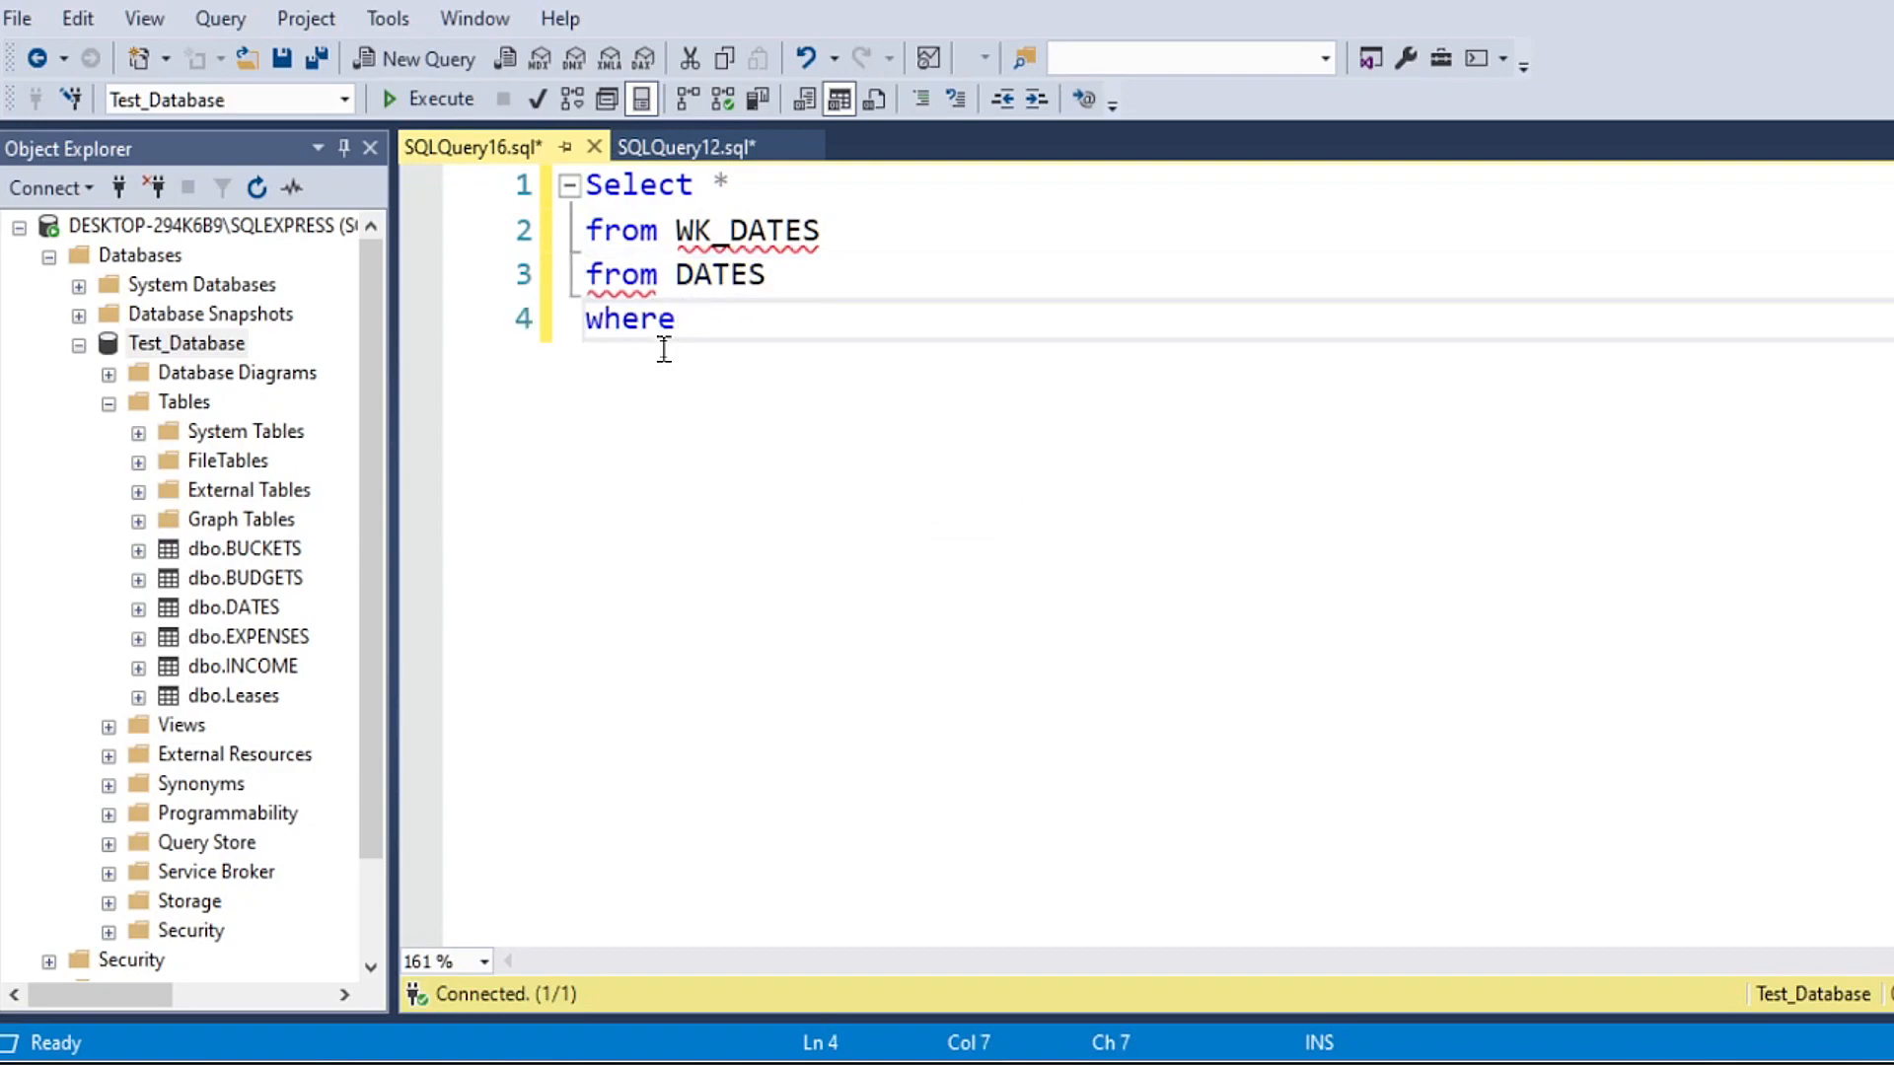
pyautogui.write('1=2')
pyautogui.press('Return')
pyautogui.press('Return')
pyautogui.write('\\')
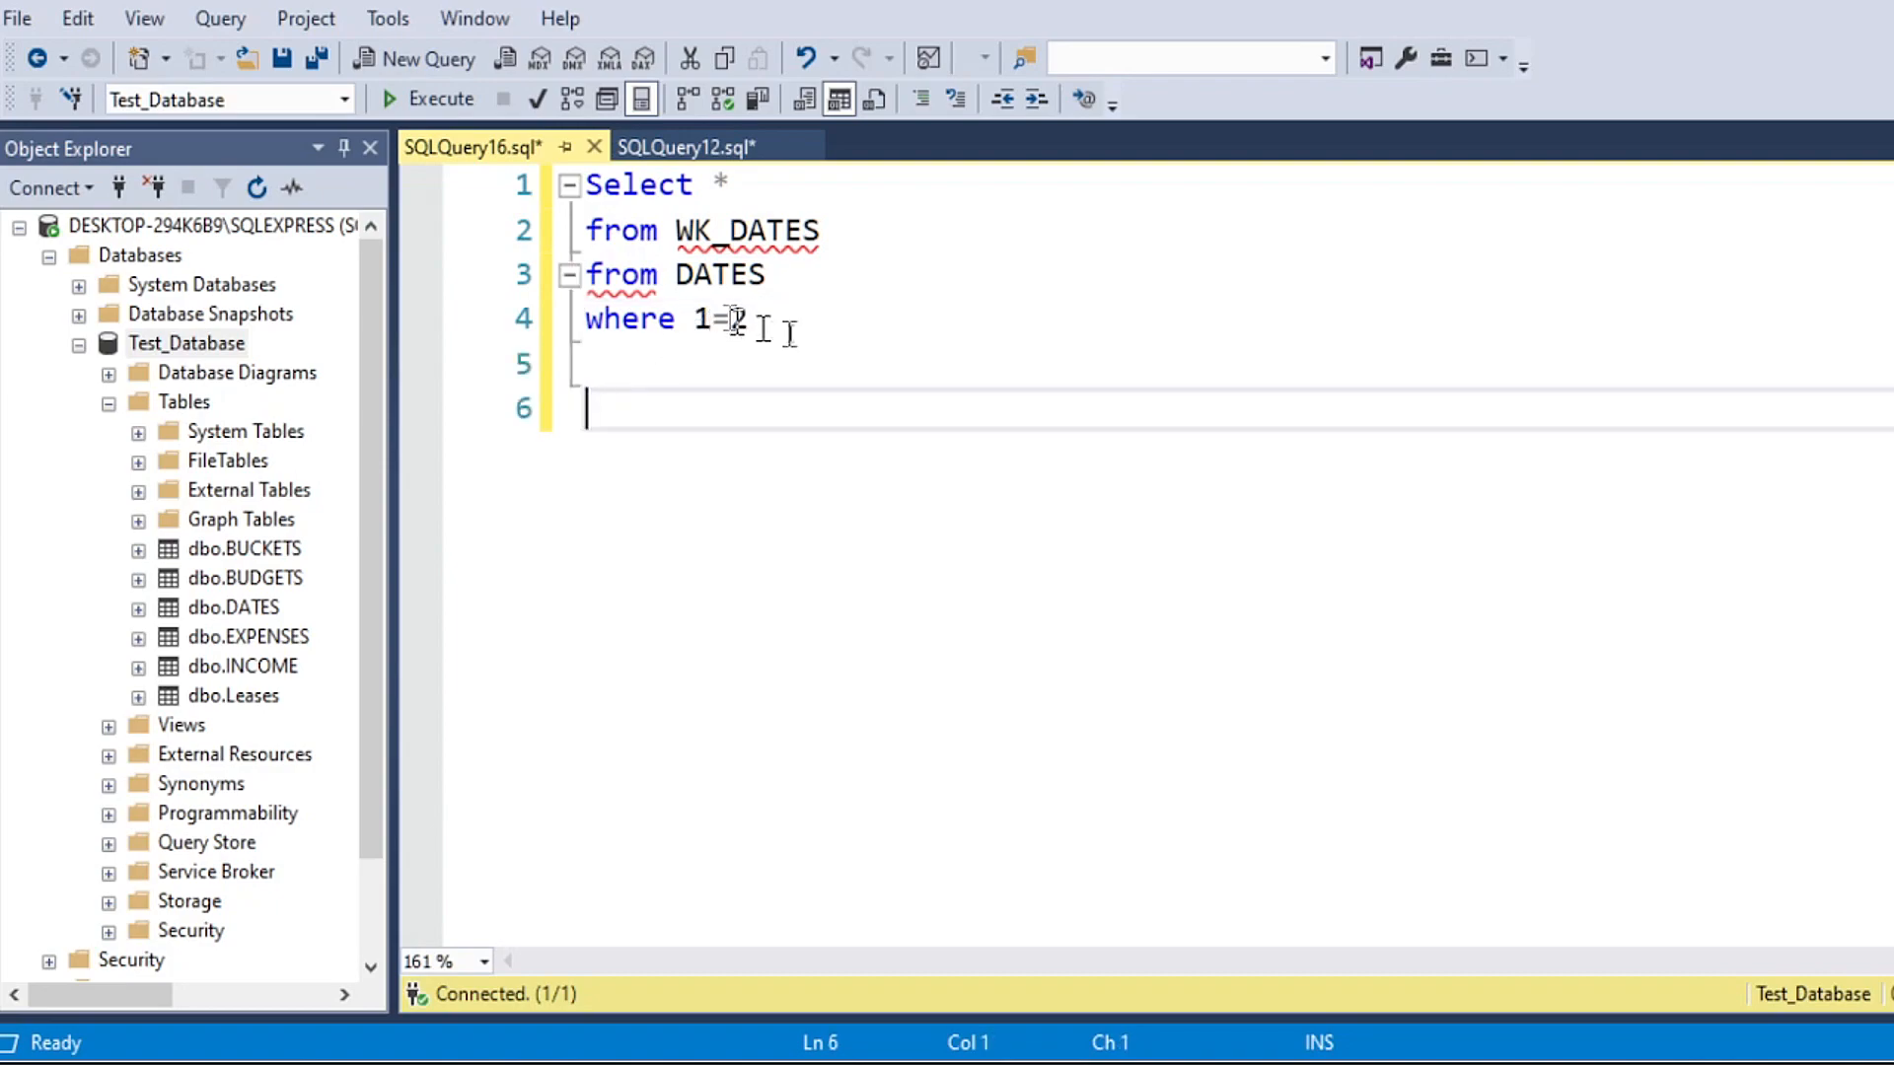
# Step: Replace "from" before WK_DATES with "into" and run the statement to create WK_DATES as an empty copy of DATES
pyautogui.doubleClick(622, 236)
pyautogui.write('into')
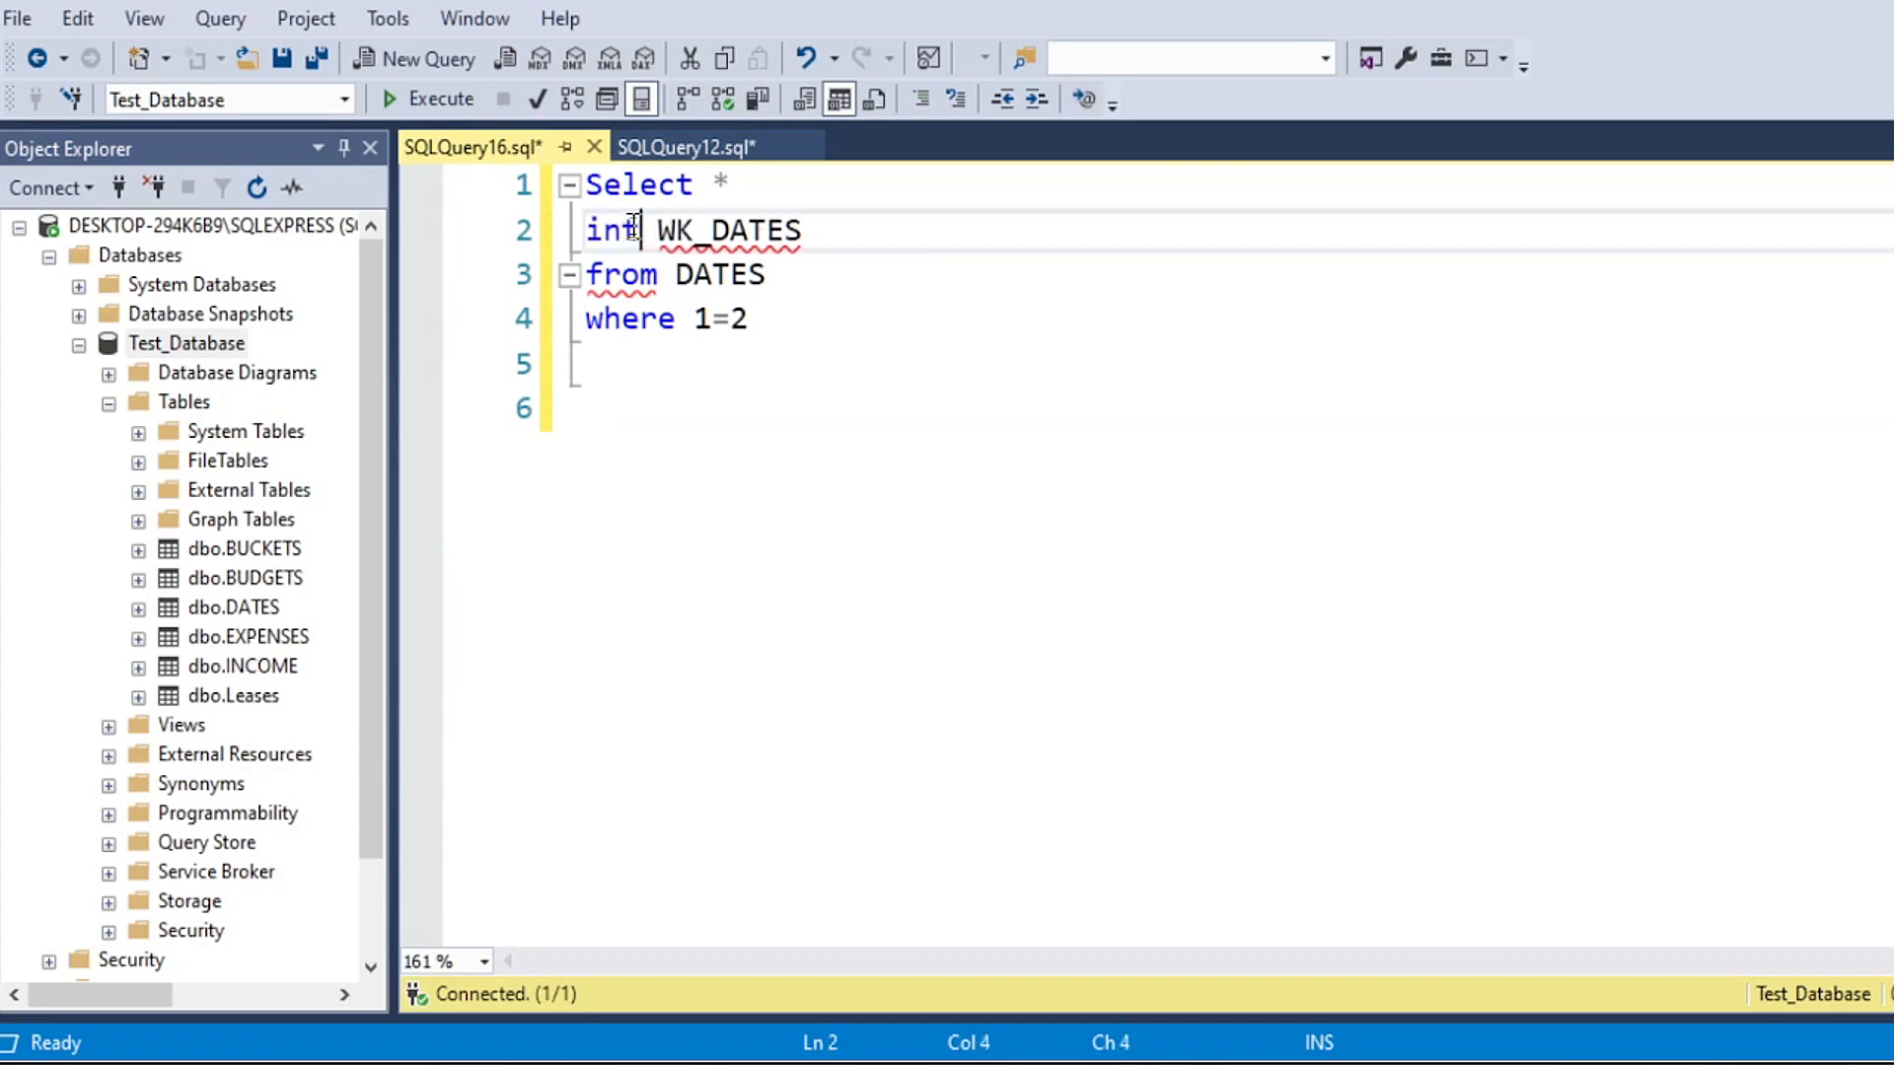
pyautogui.click(693, 373)
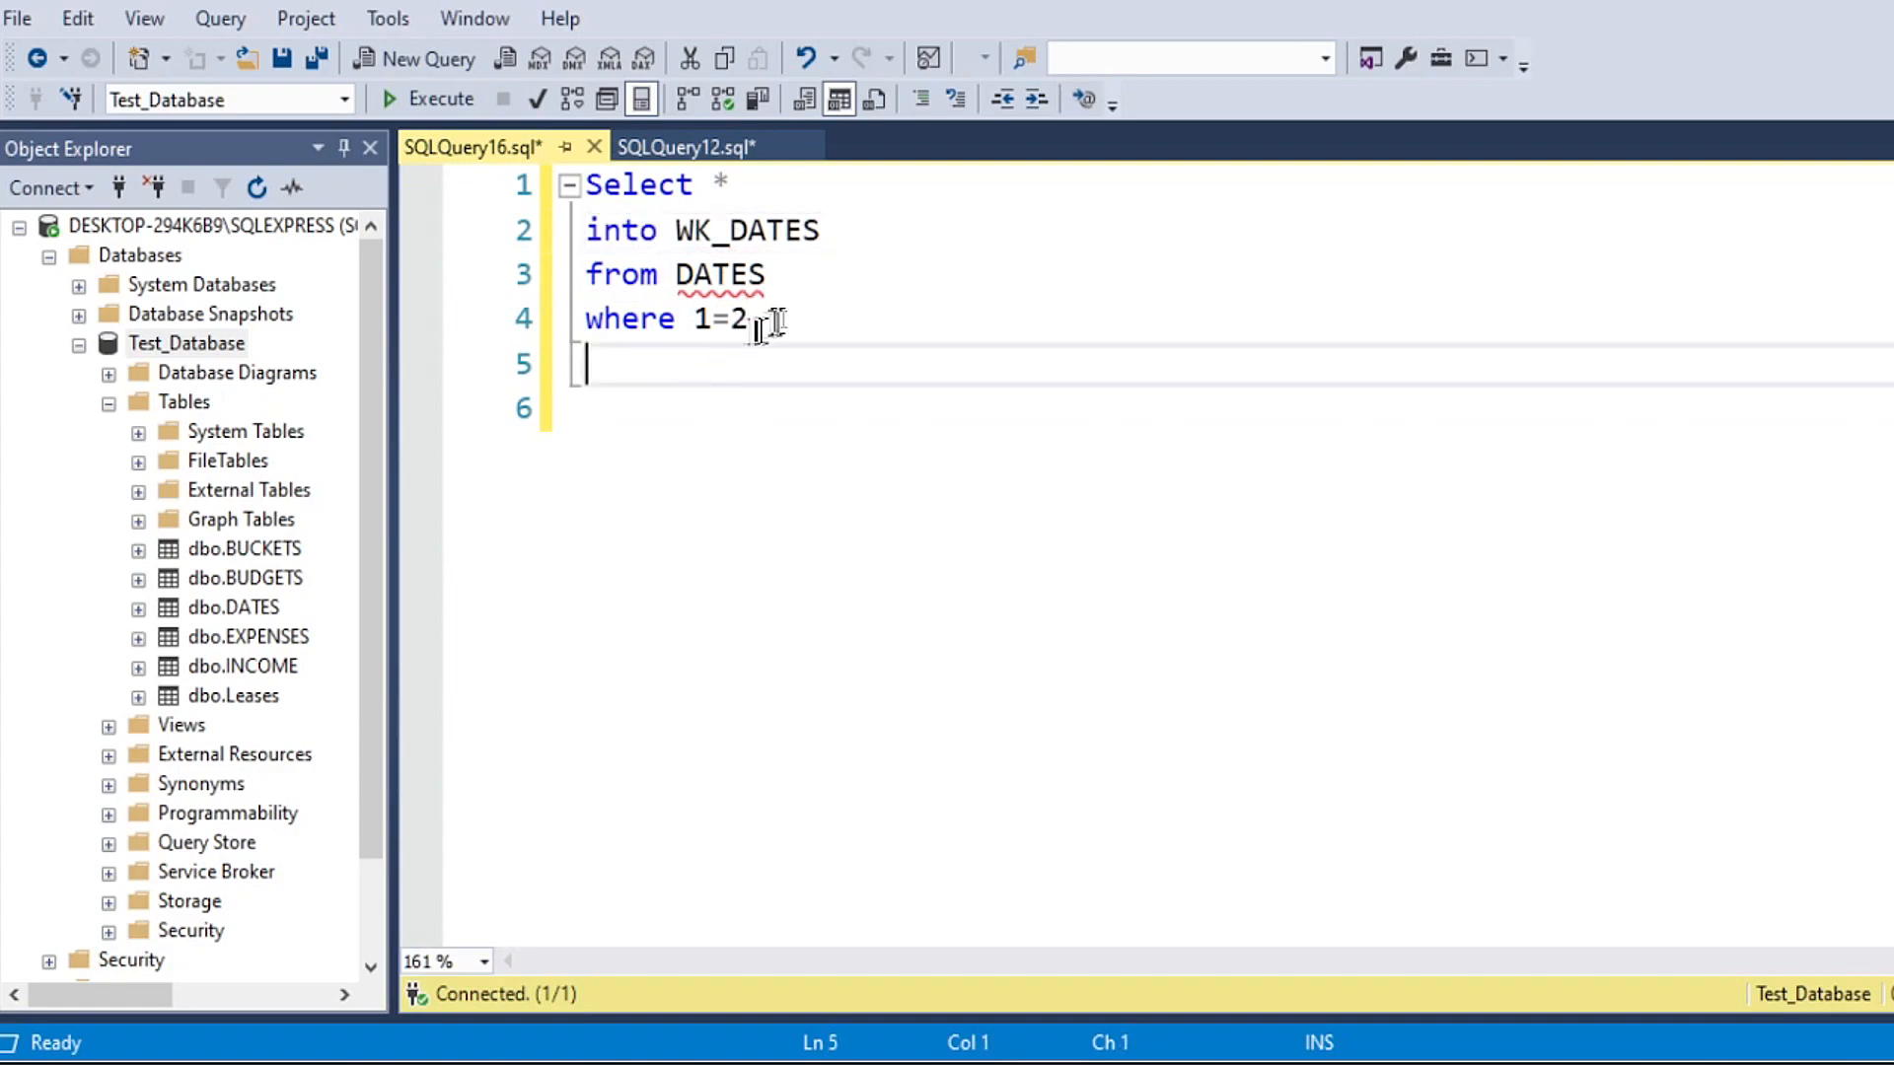
pyautogui.moveTo(790, 318); pyautogui.dragTo(524, 183)
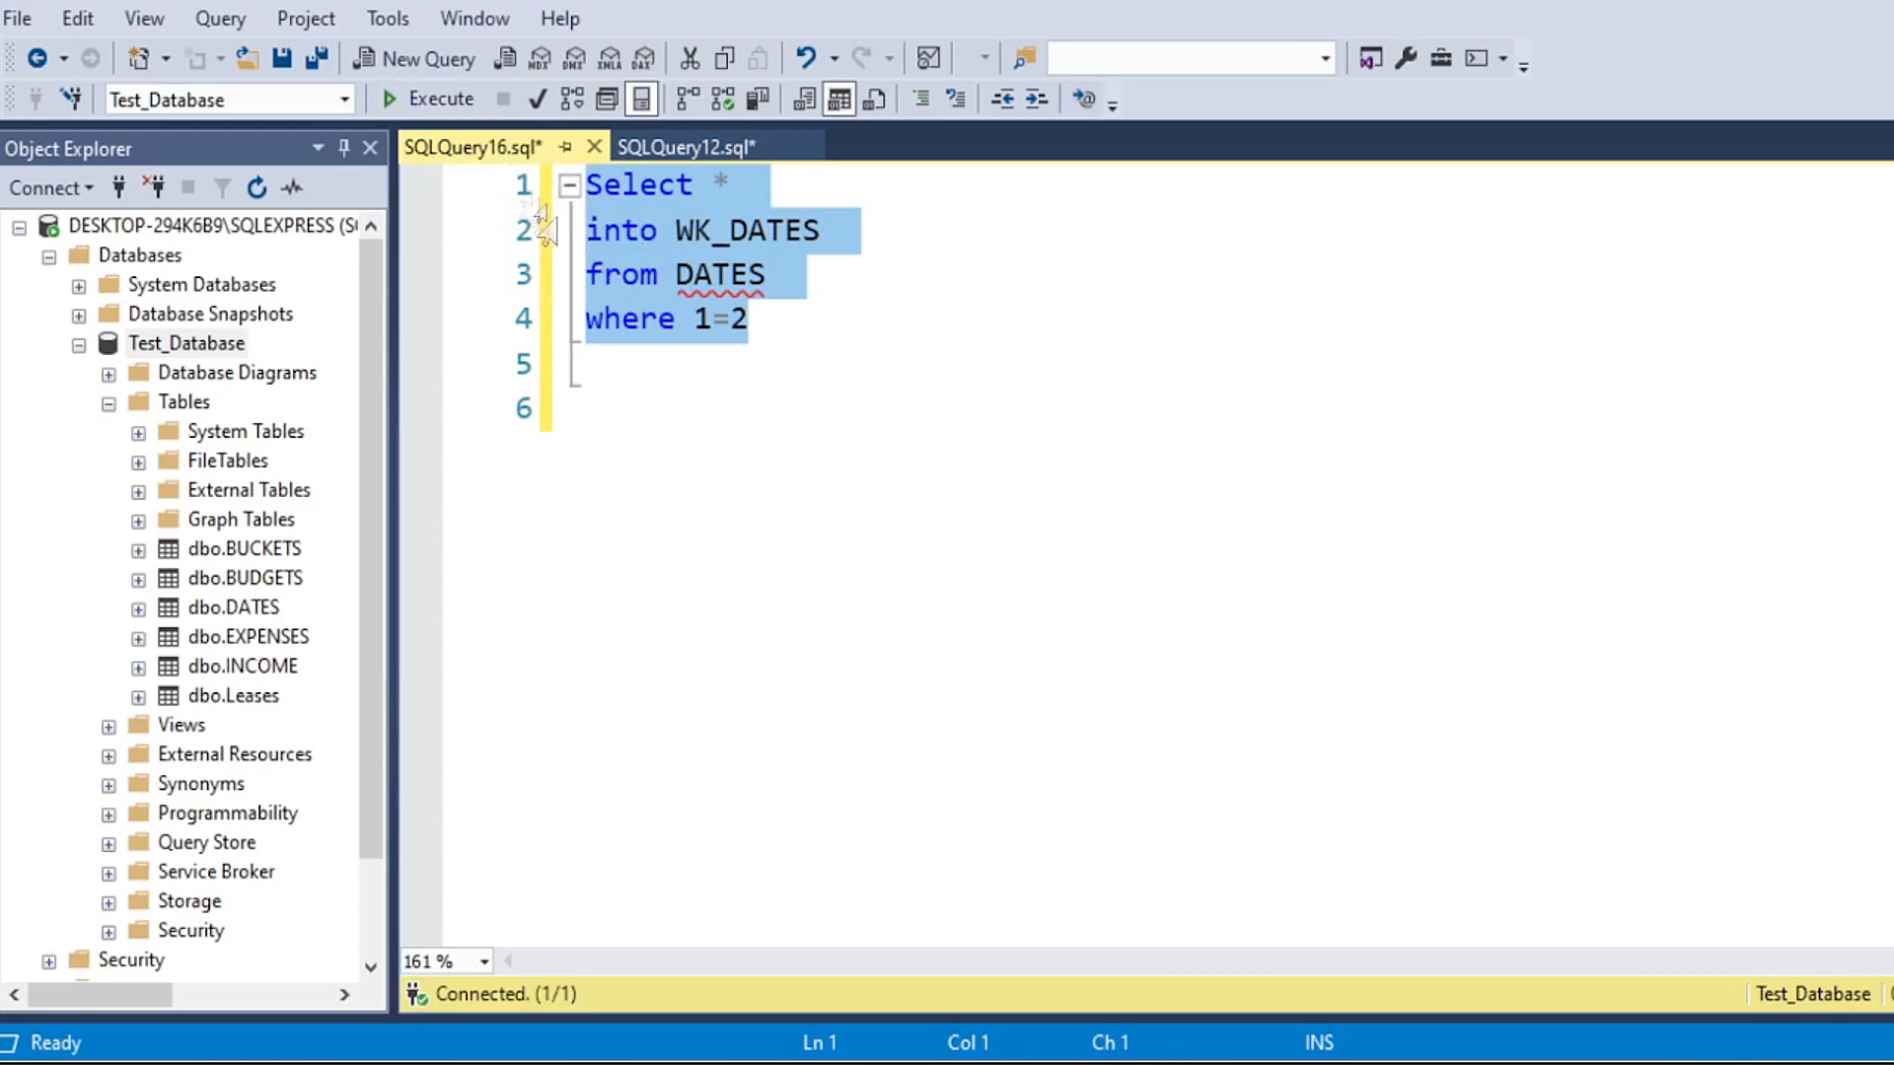
pyautogui.click(434, 99)
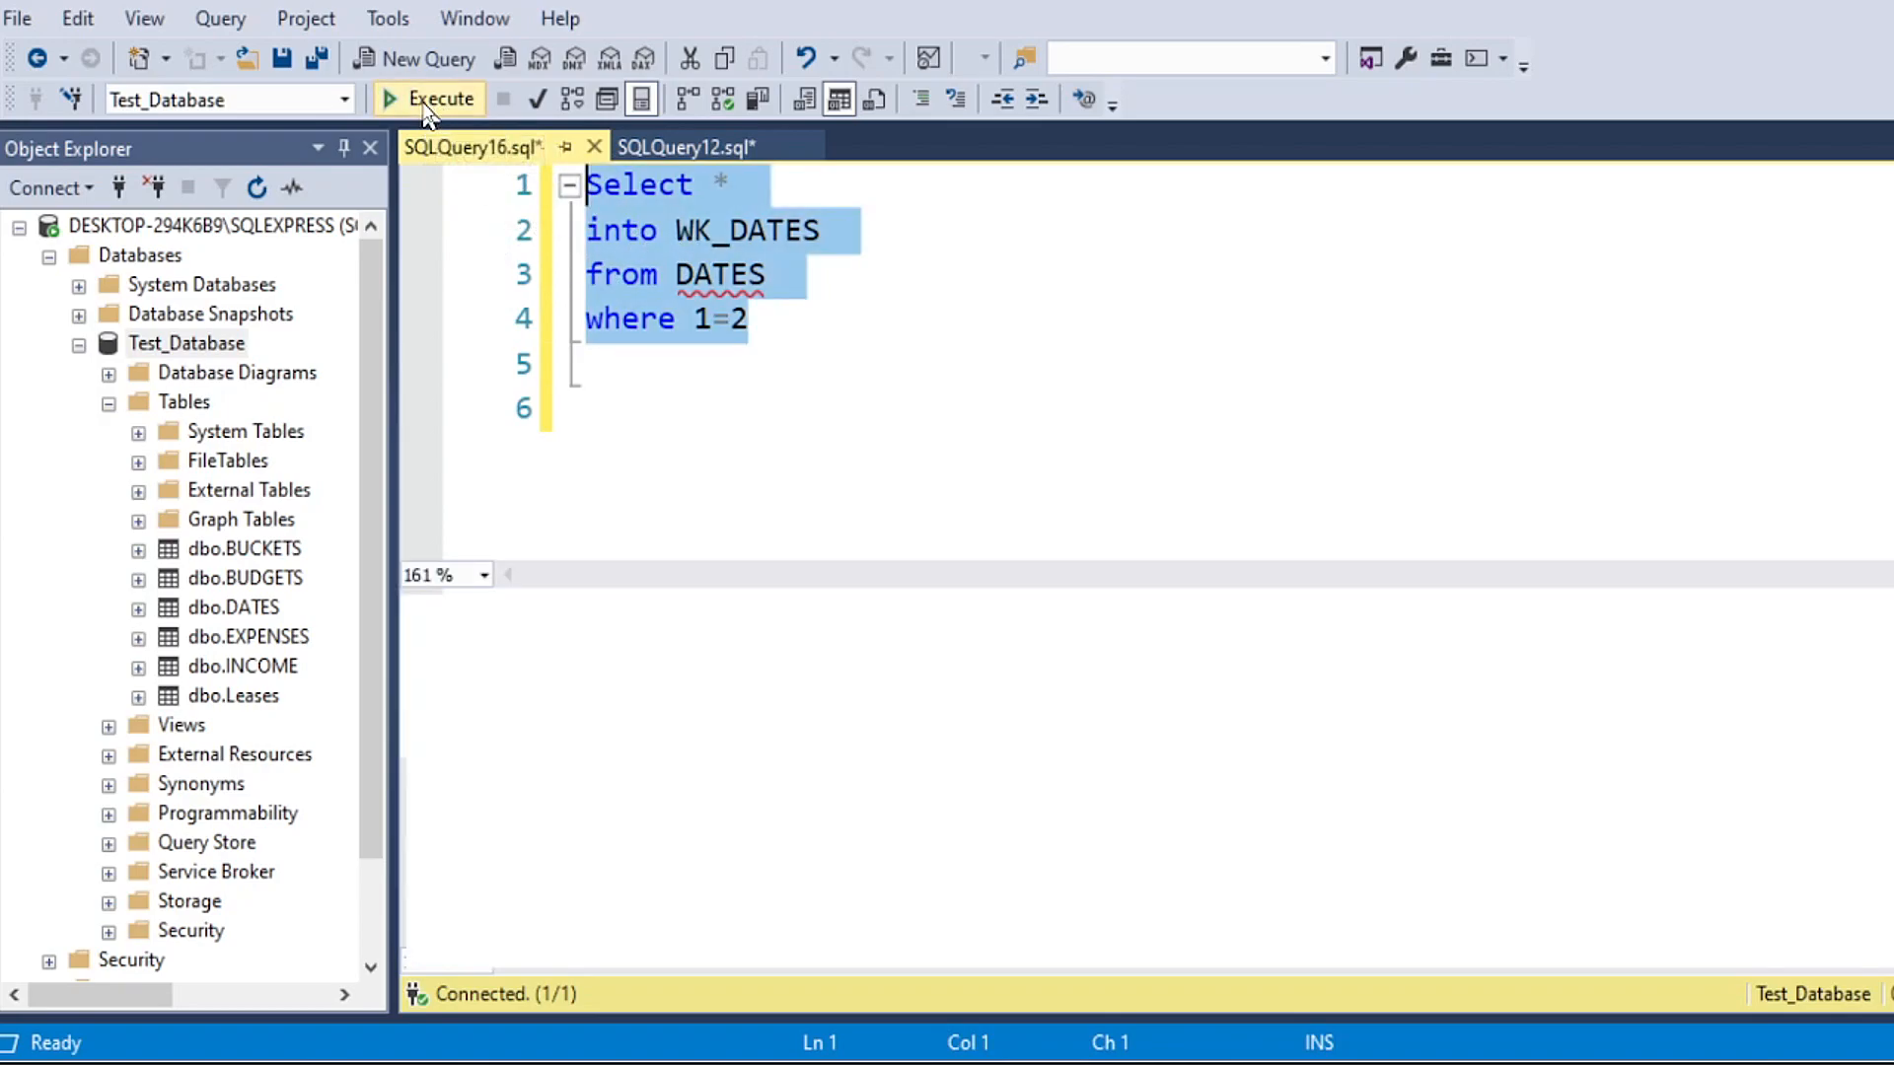
pyautogui.click(633, 406)
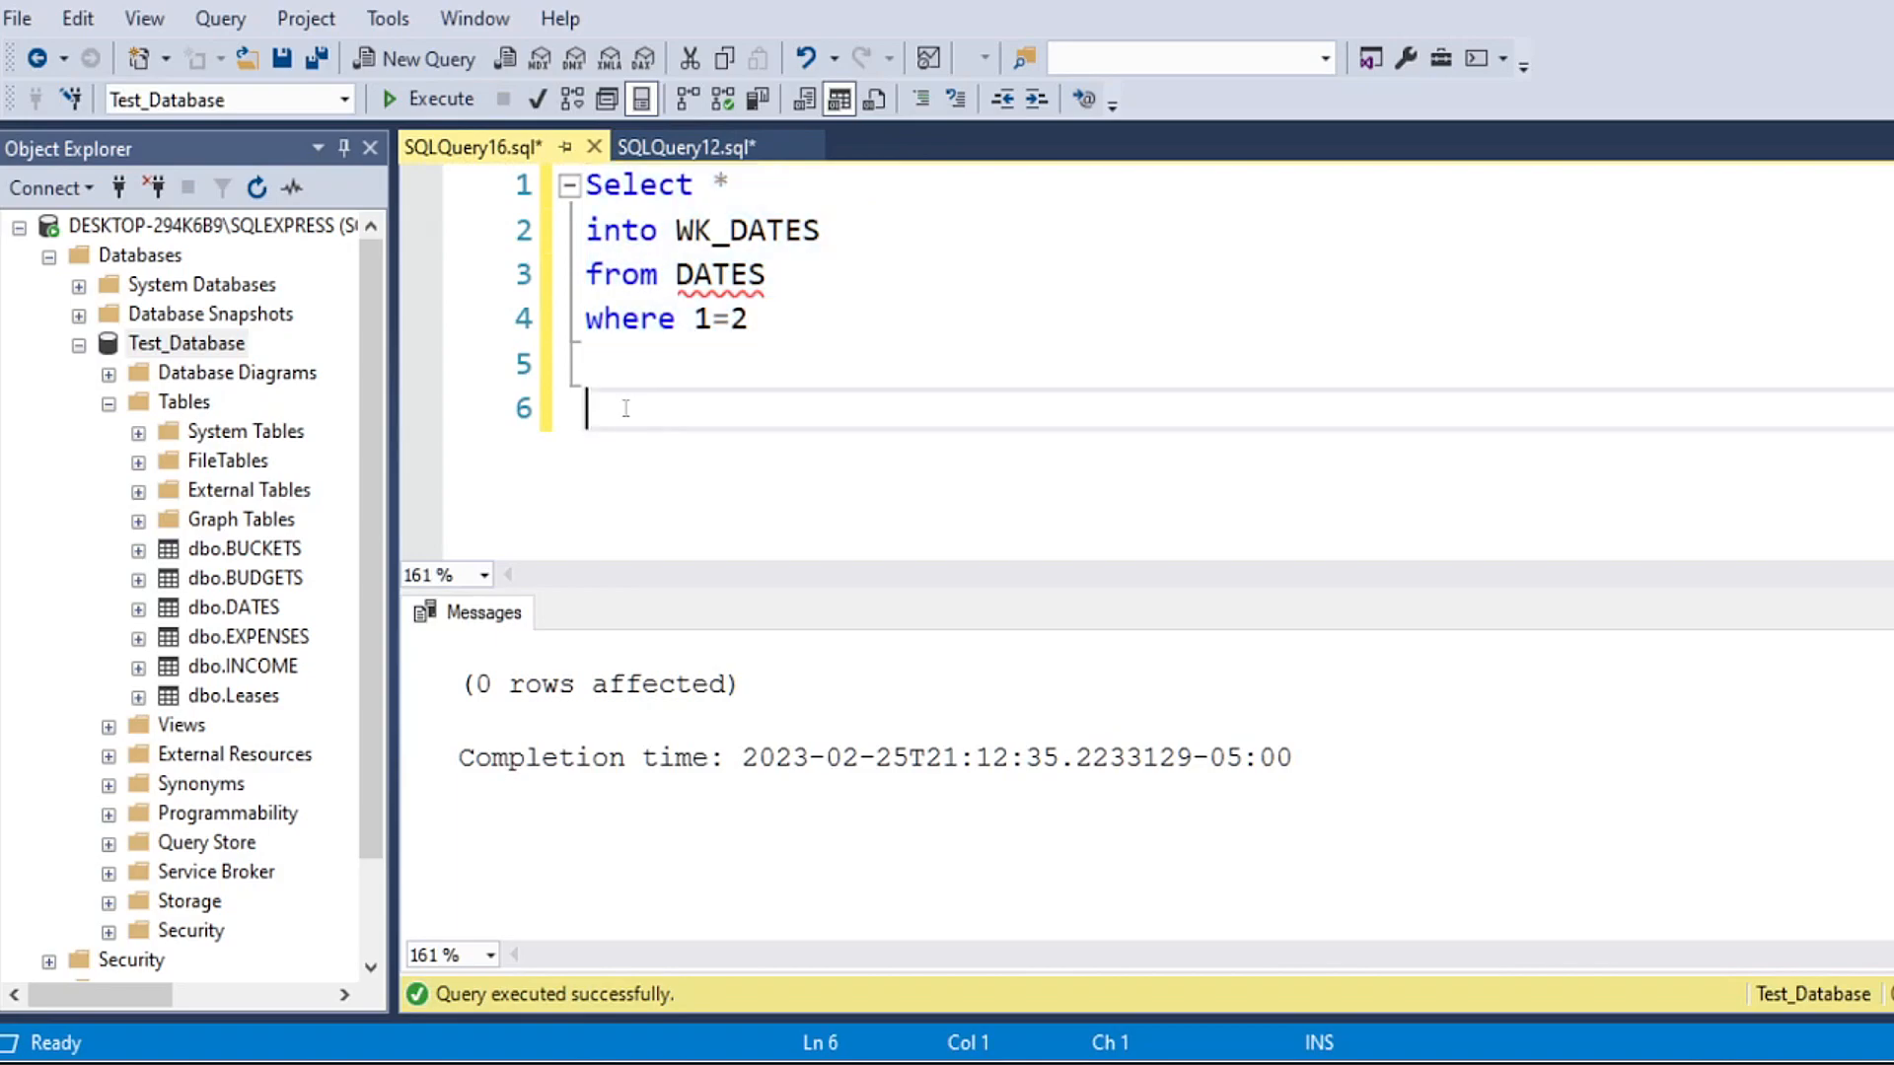
# Step: Refresh Test_Database in Object Explorer, expand its tables and select dbo.WK_DATES
pyautogui.click(187, 342)
pyautogui.click(256, 188)
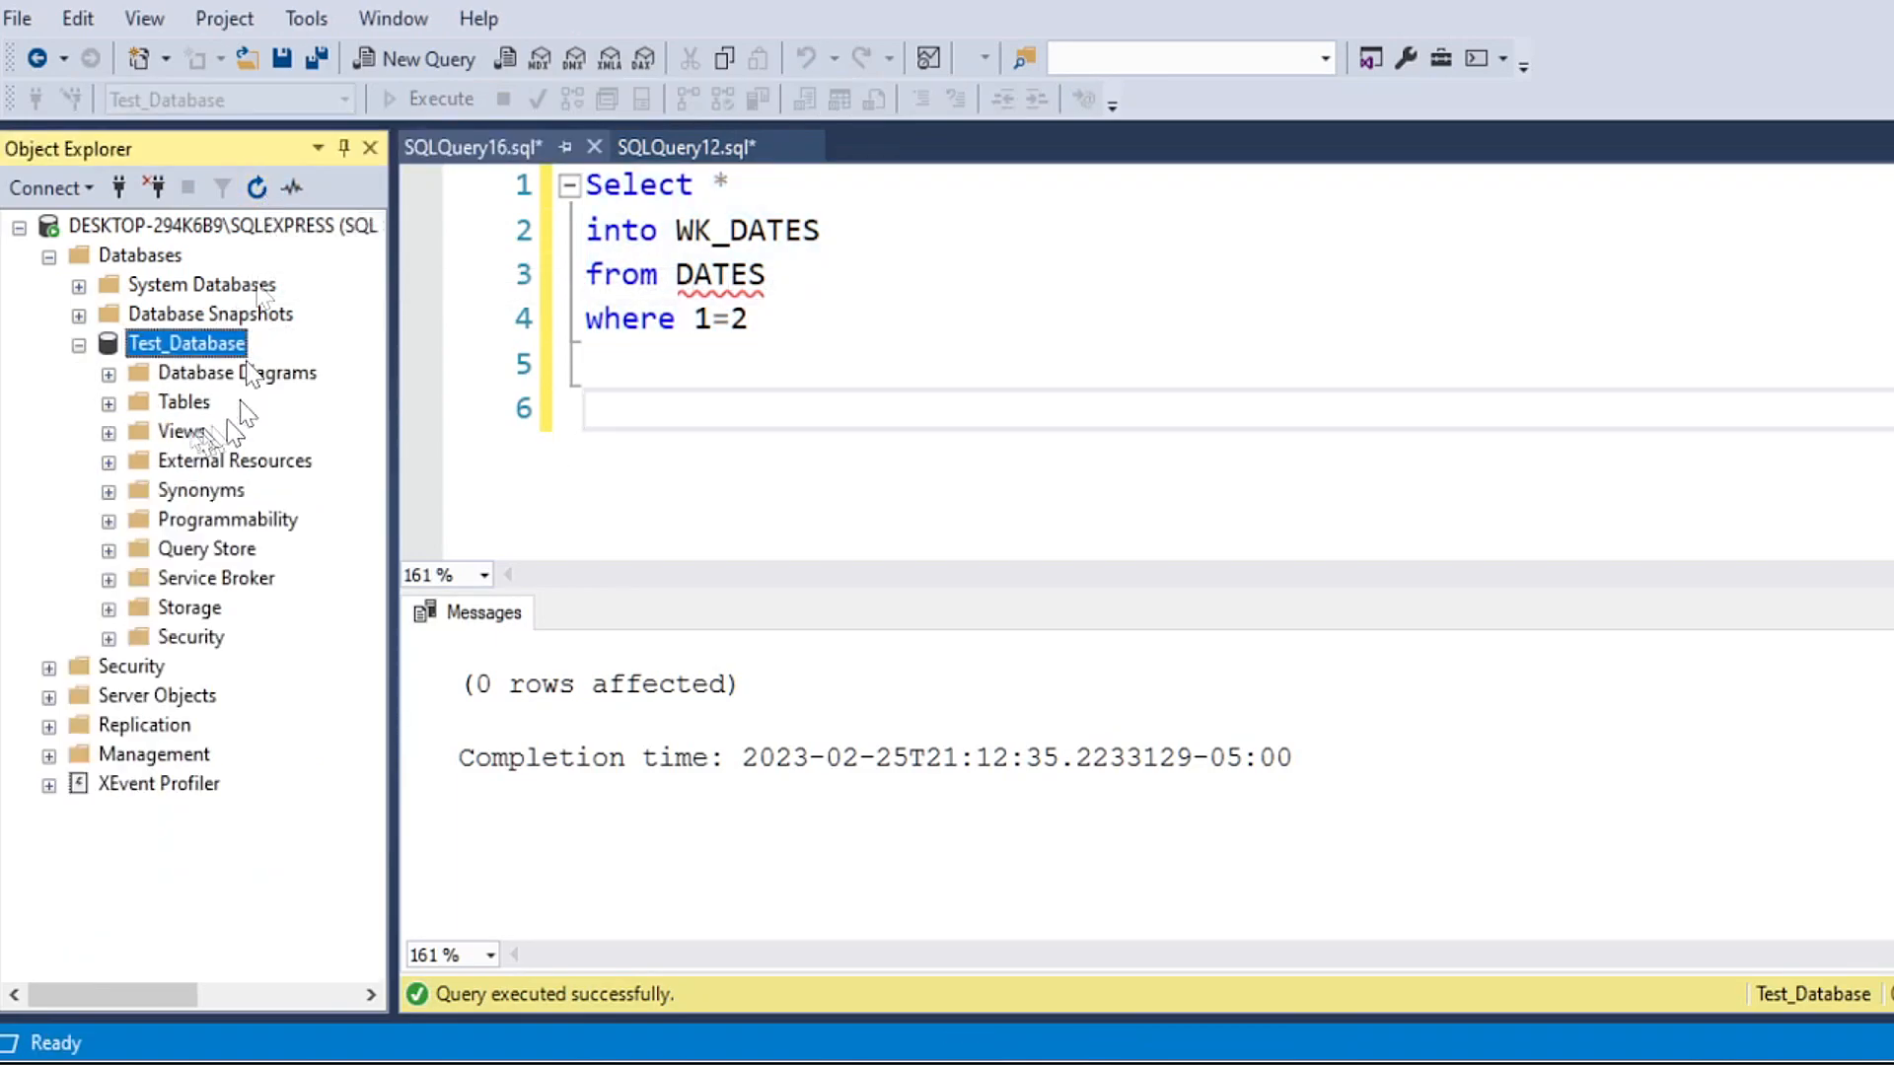
pyautogui.click(109, 403)
pyautogui.click(259, 731)
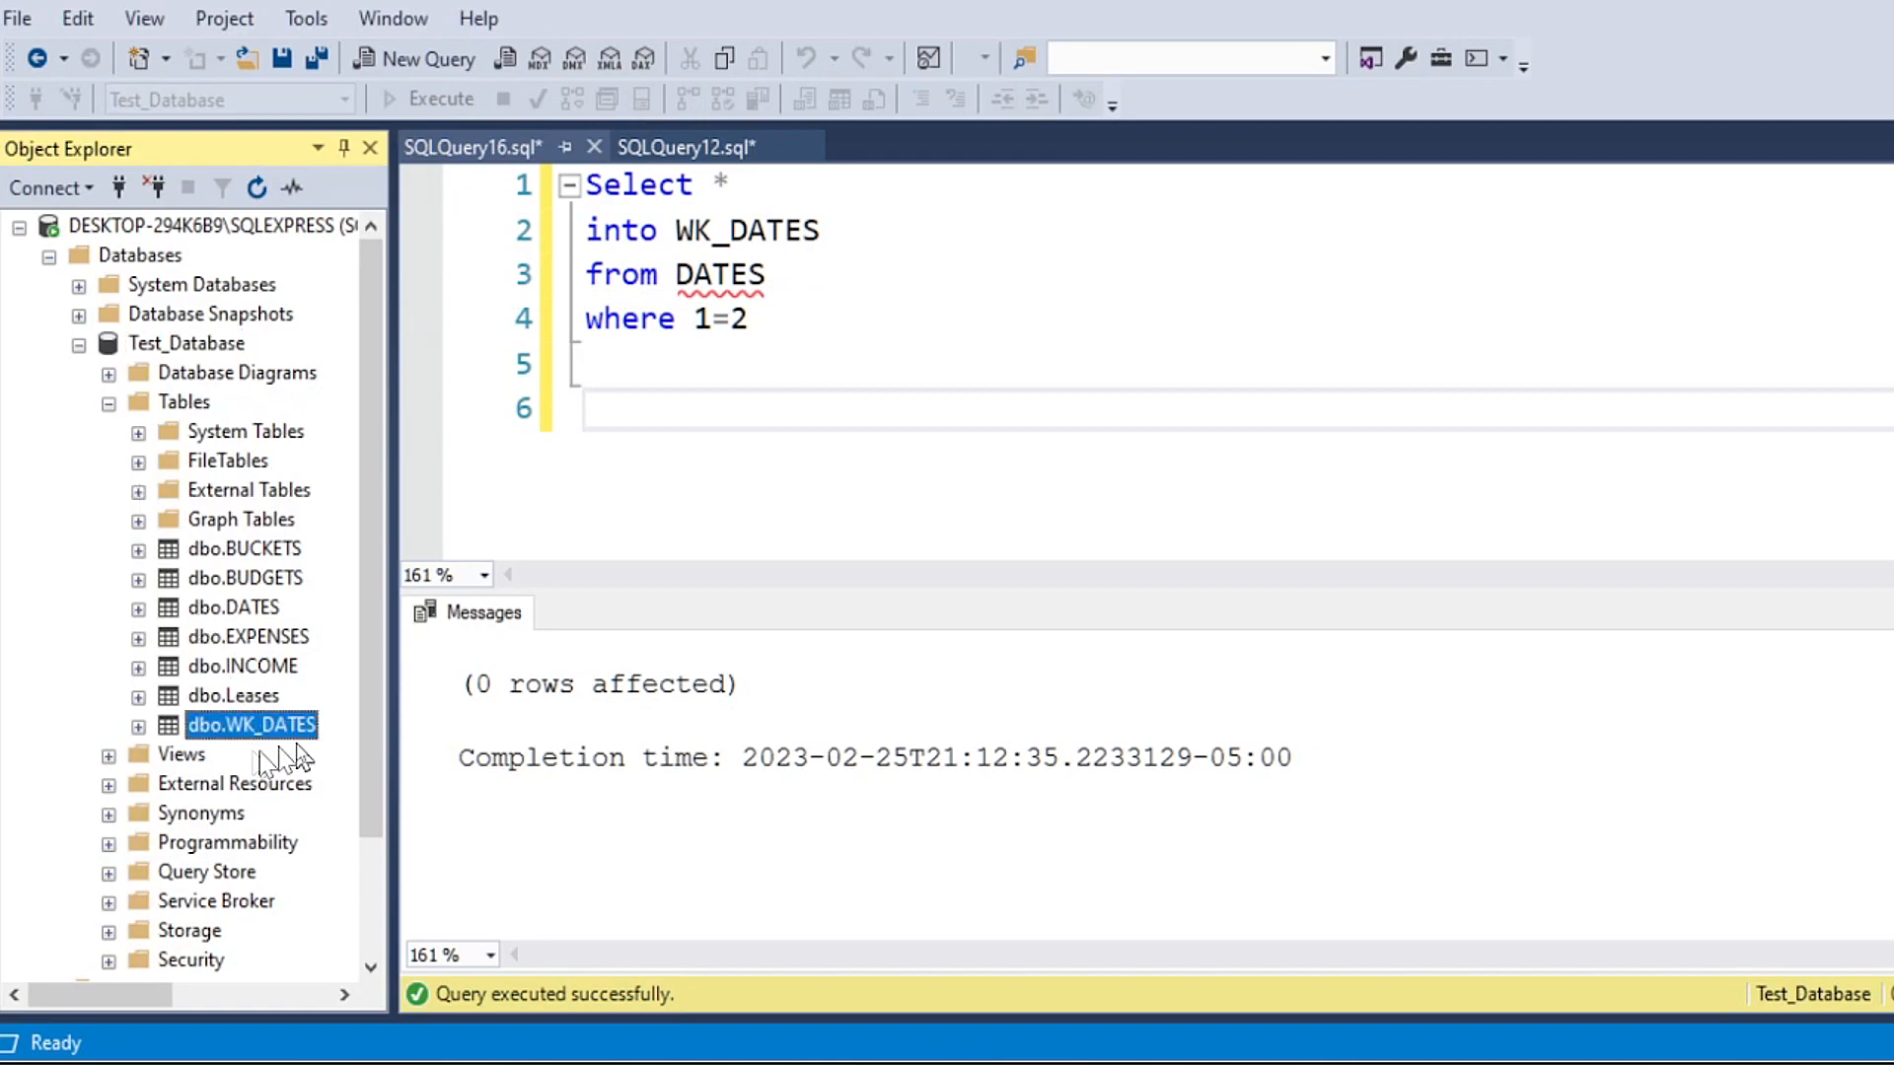
# Step: Write "Select * from WK_DATES" on line 6 of the query
pyautogui.click(599, 387)
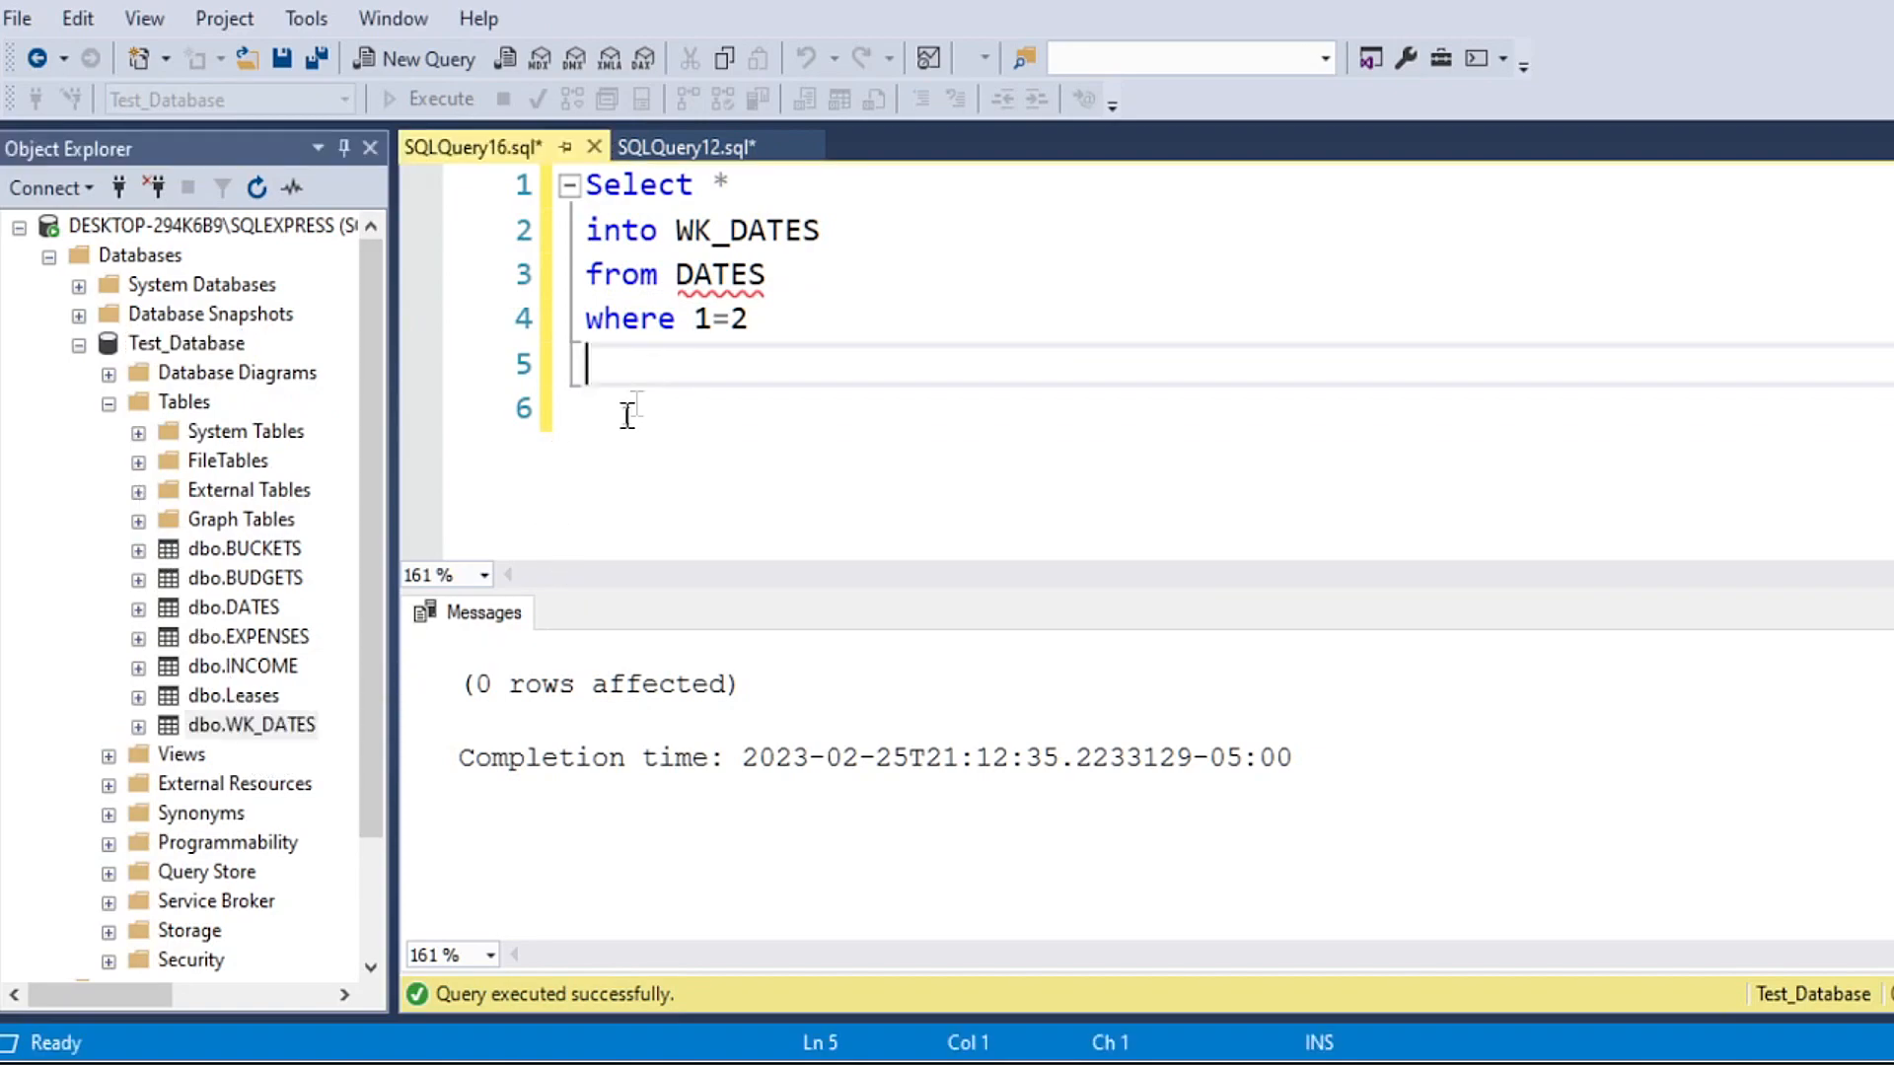
pyautogui.write('Select * from ')
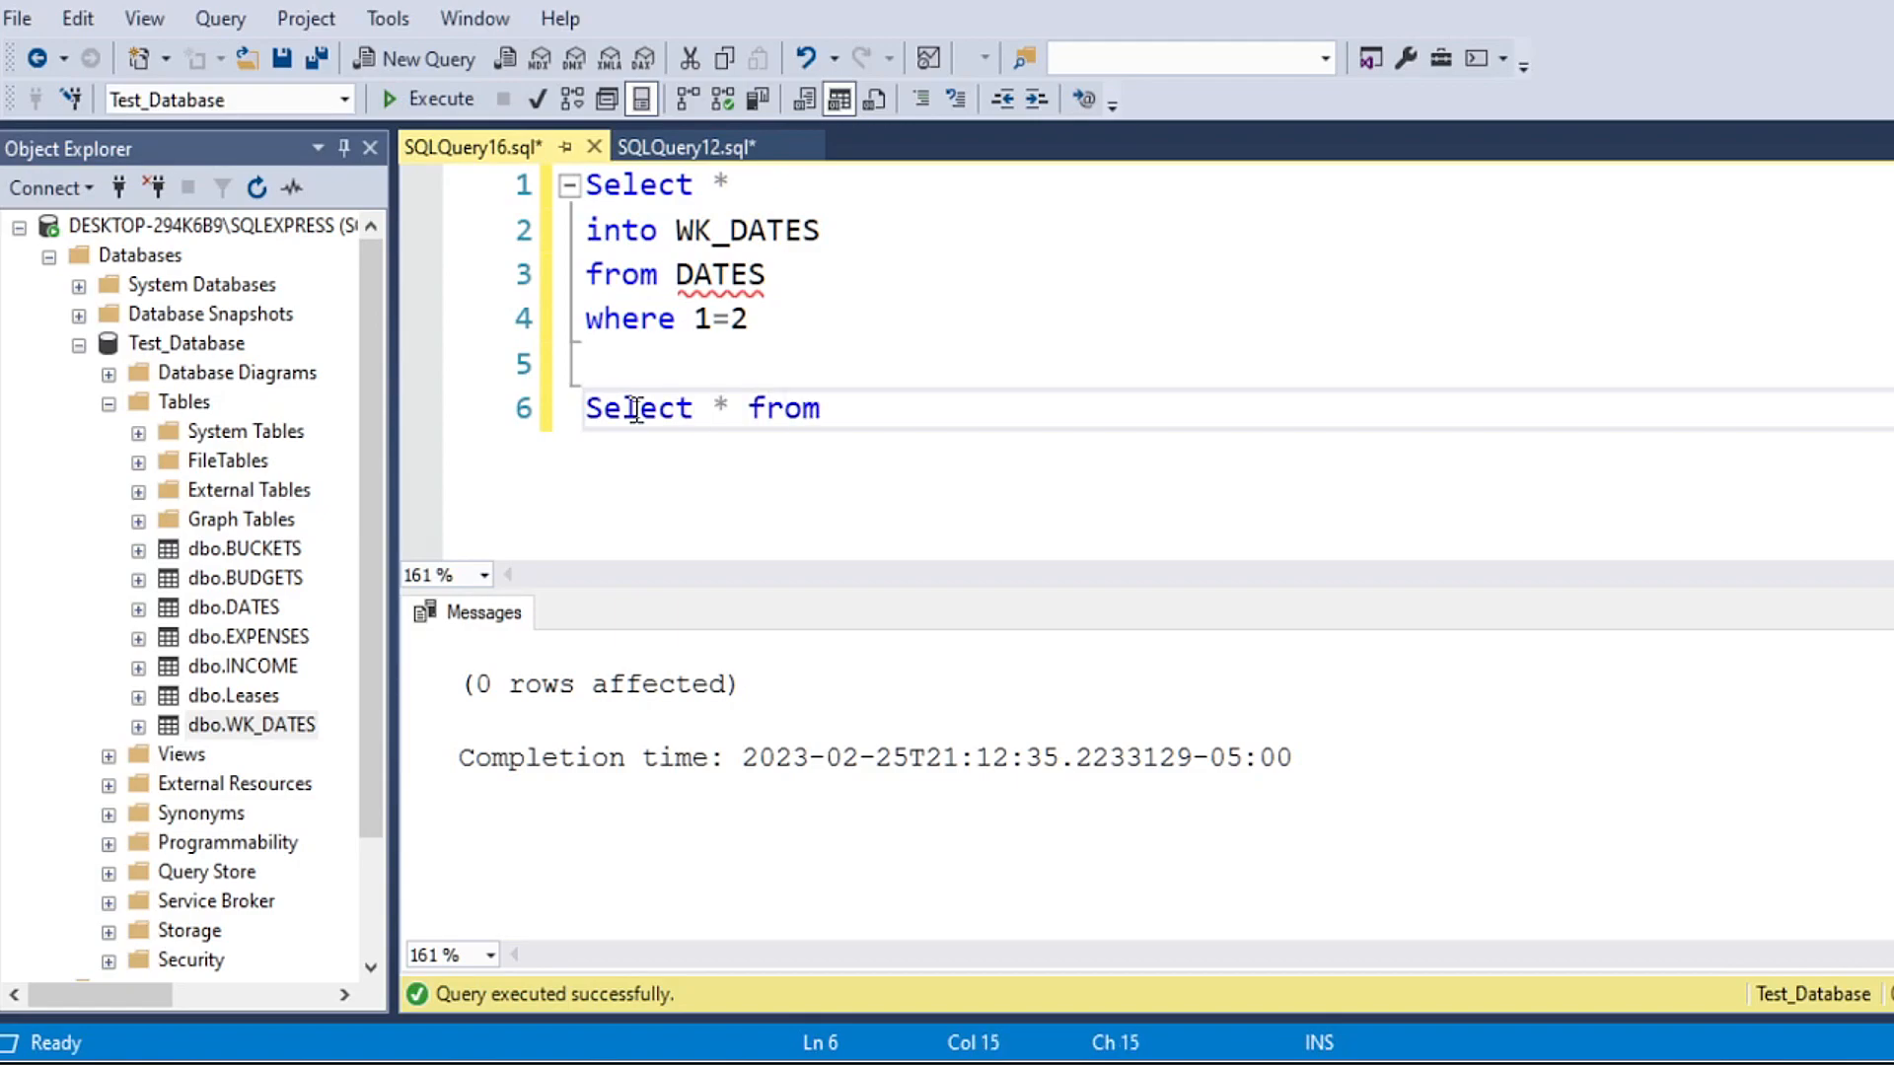
pyautogui.write('WK_')
pyautogui.press('Tab')
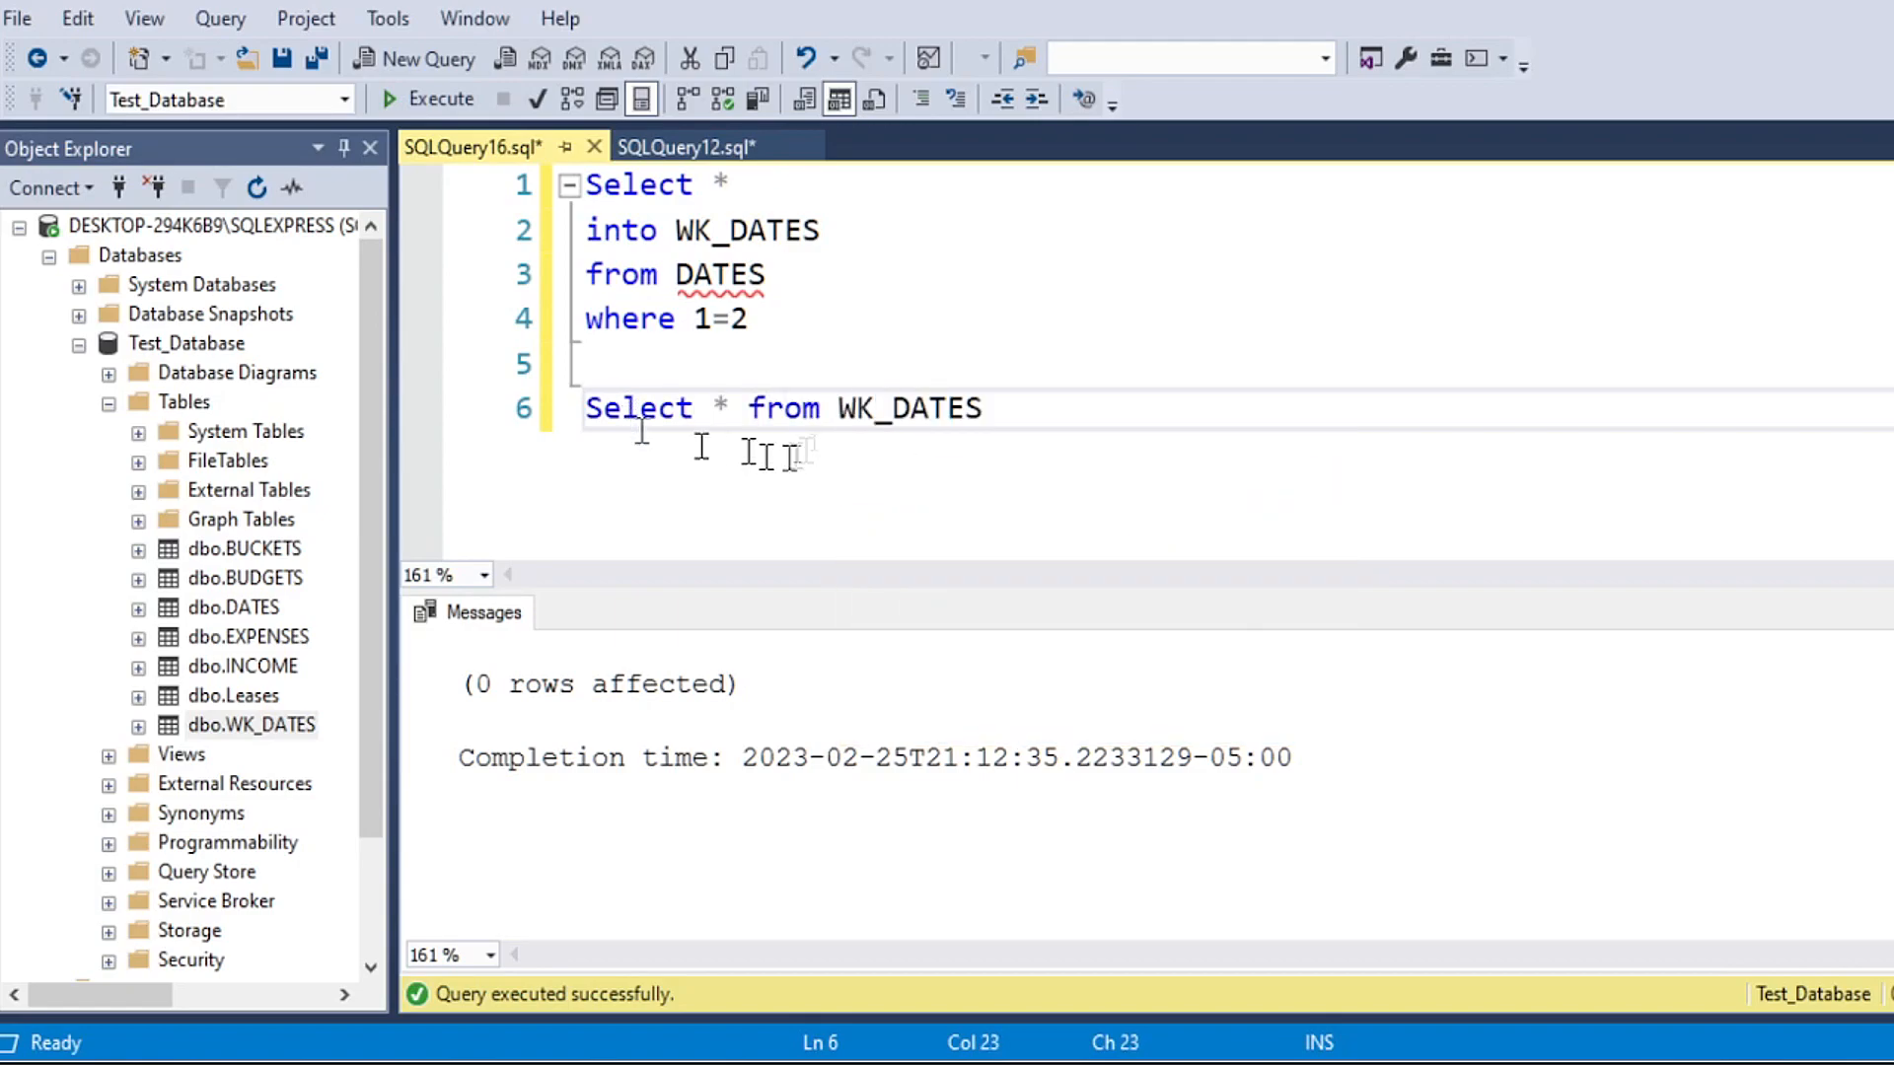
# Step: Run only the "Select * from WK_DATES" query on line 6 to view the table's contents
pyautogui.moveTo(1051, 409); pyautogui.dragTo(548, 409)
pyautogui.click(431, 99)
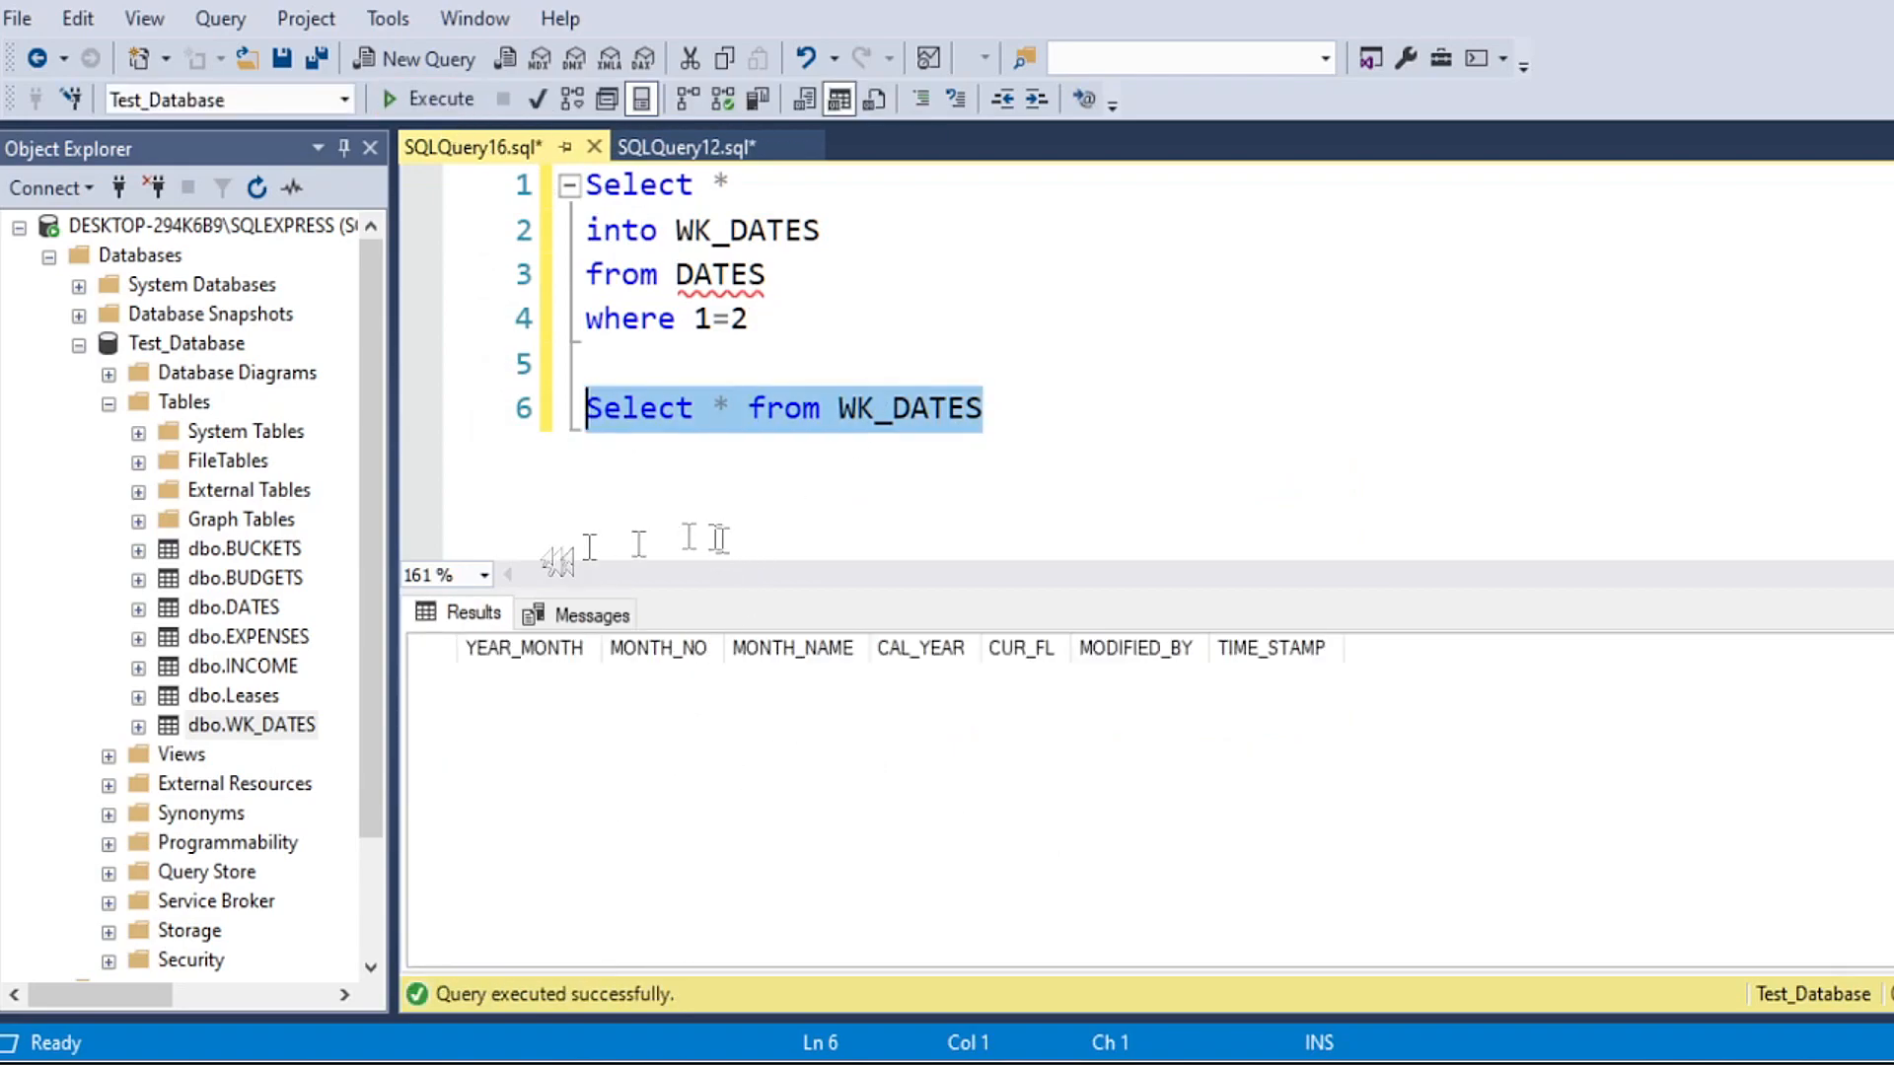
pyautogui.rightClick(221, 730)
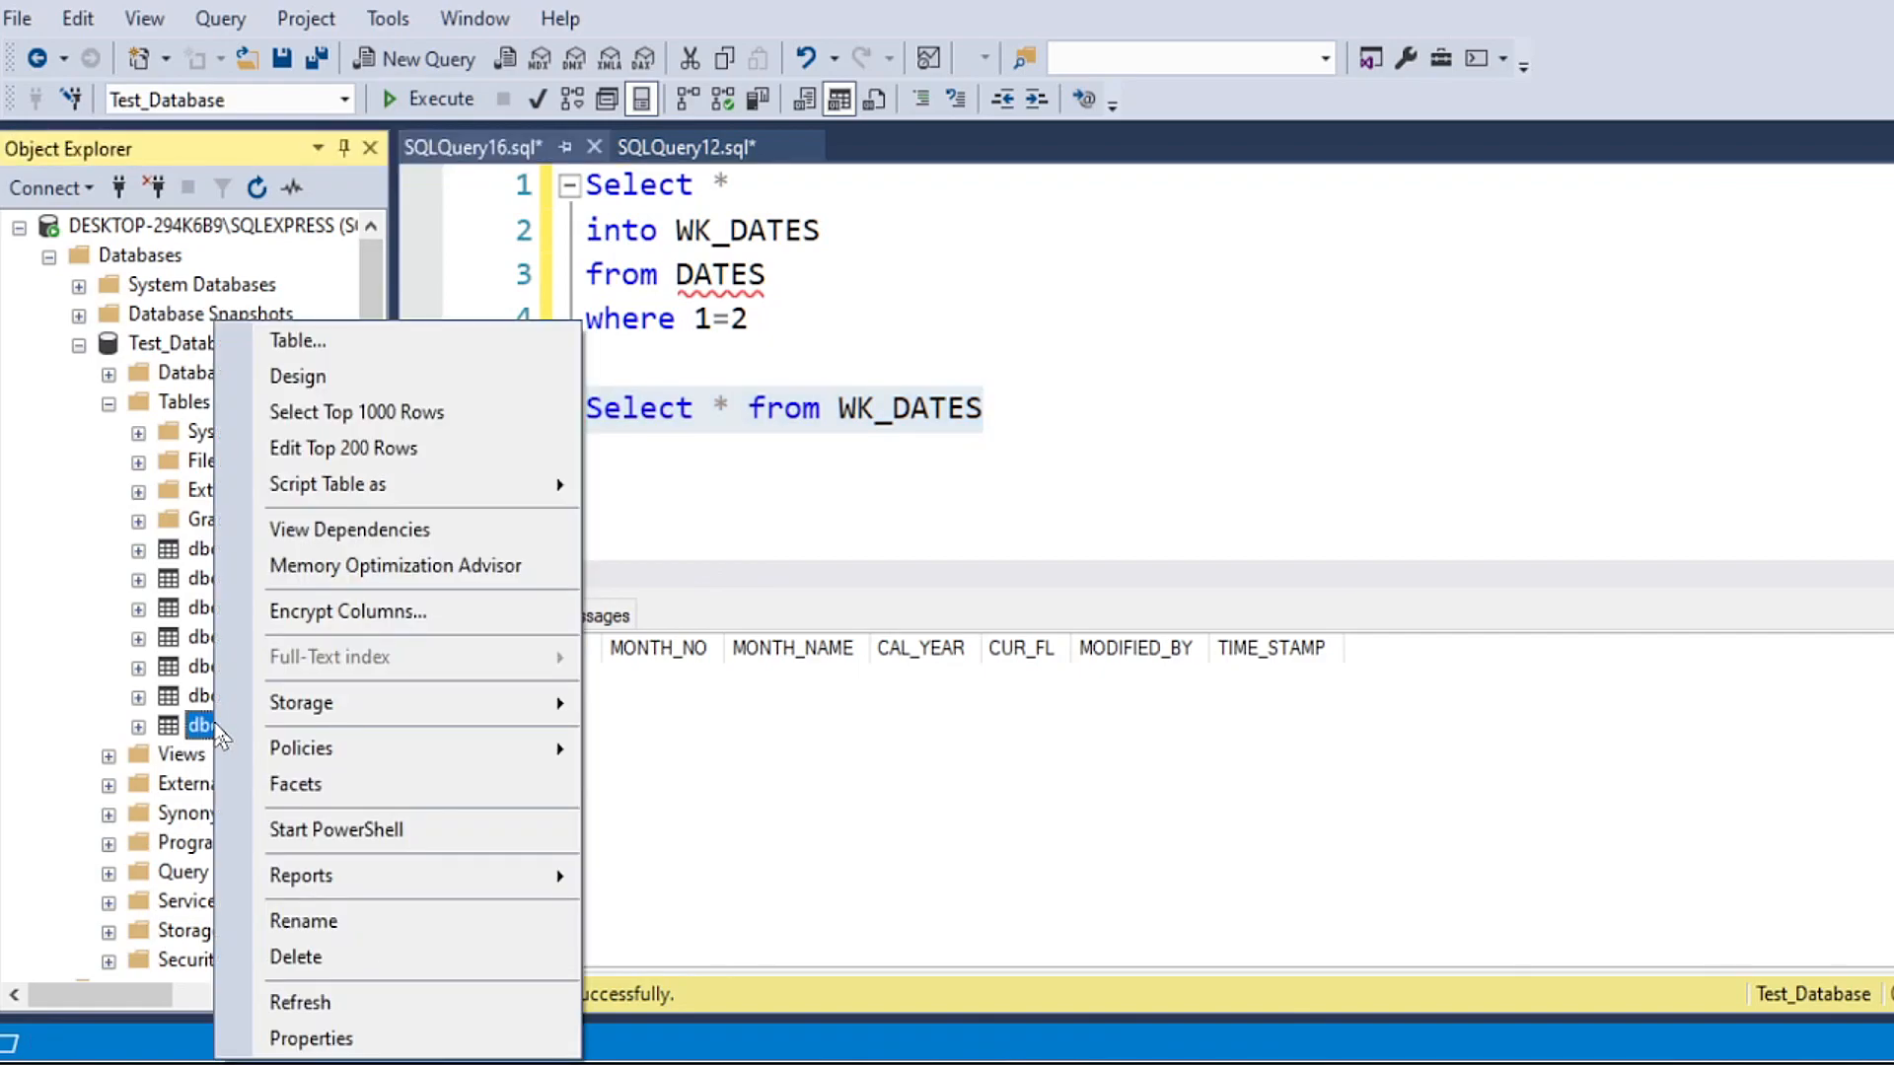
pyautogui.click(780, 474)
pyautogui.click(643, 466)
# Step: Add blank lines below the WK_DATES query and start a new statement with "Select *" on line 9
pyautogui.click(1051, 412)
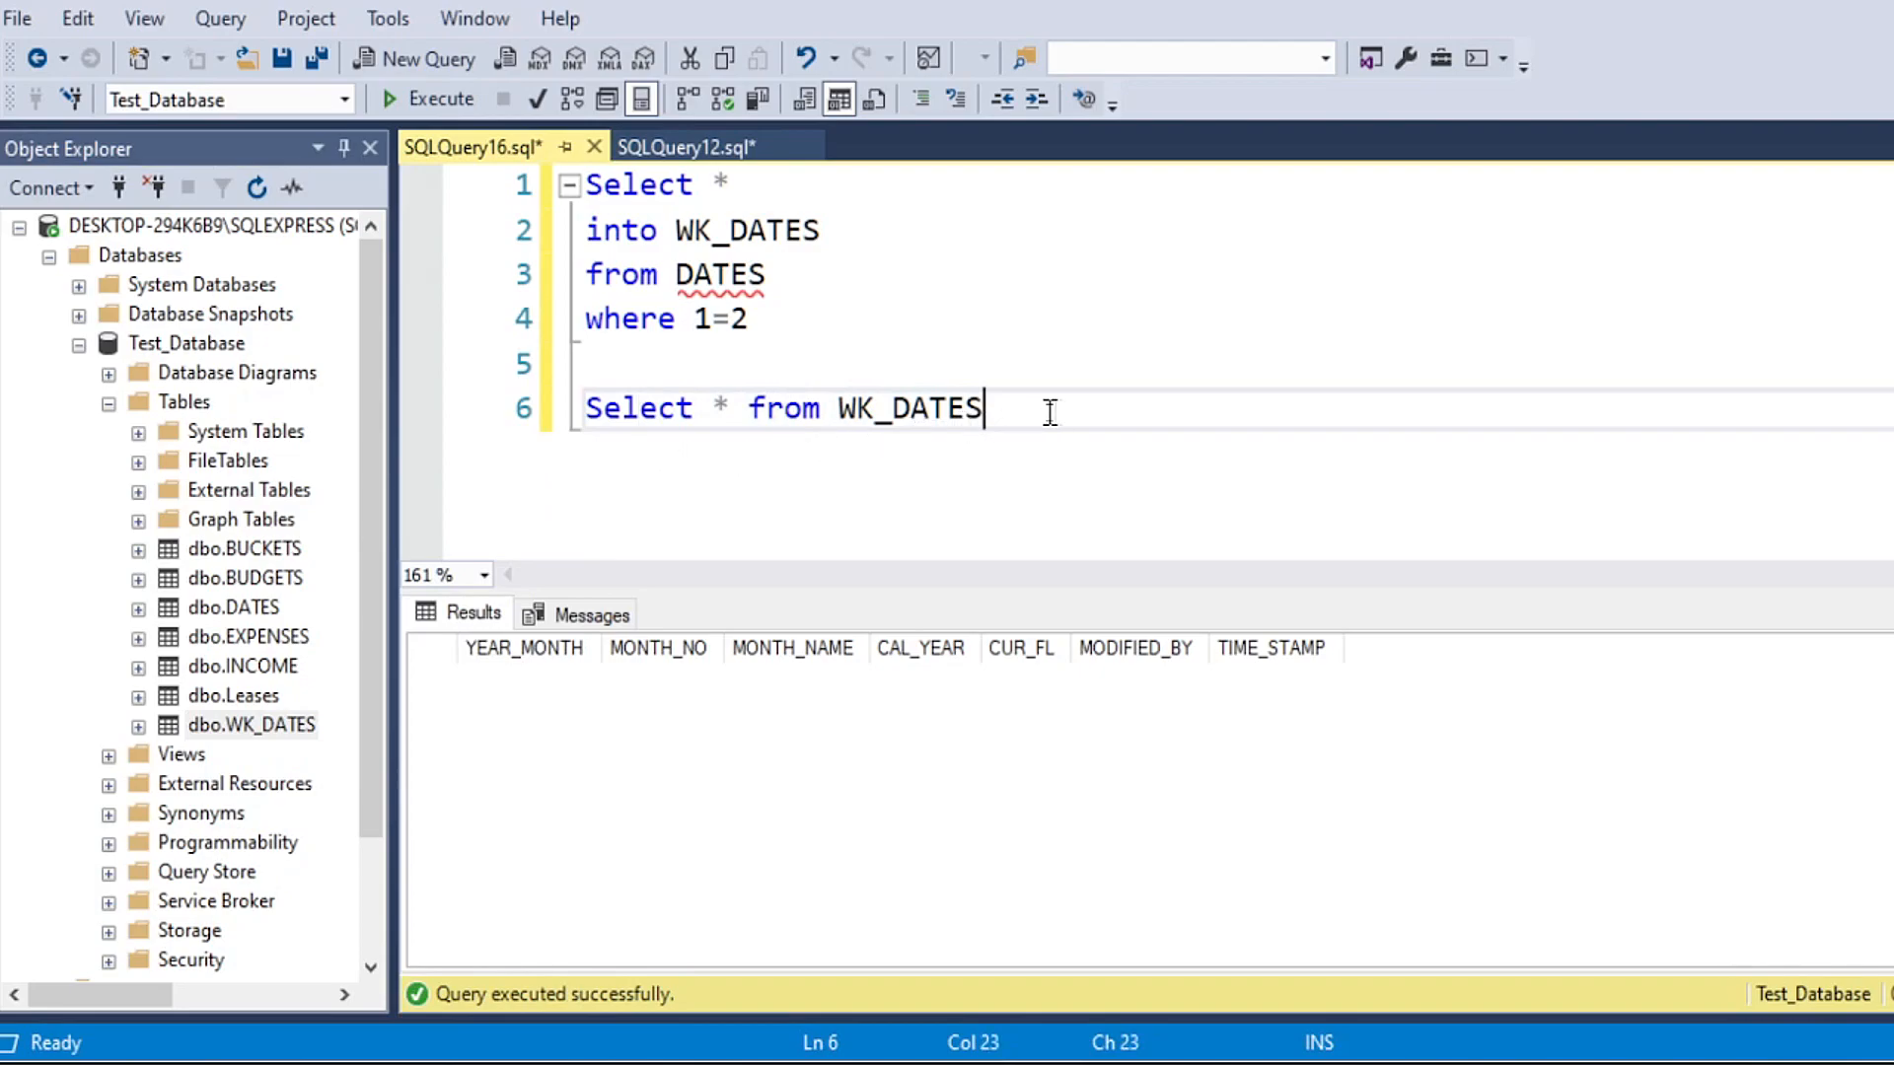
pyautogui.press('Return')
pyautogui.press('Return')
pyautogui.press('Return')
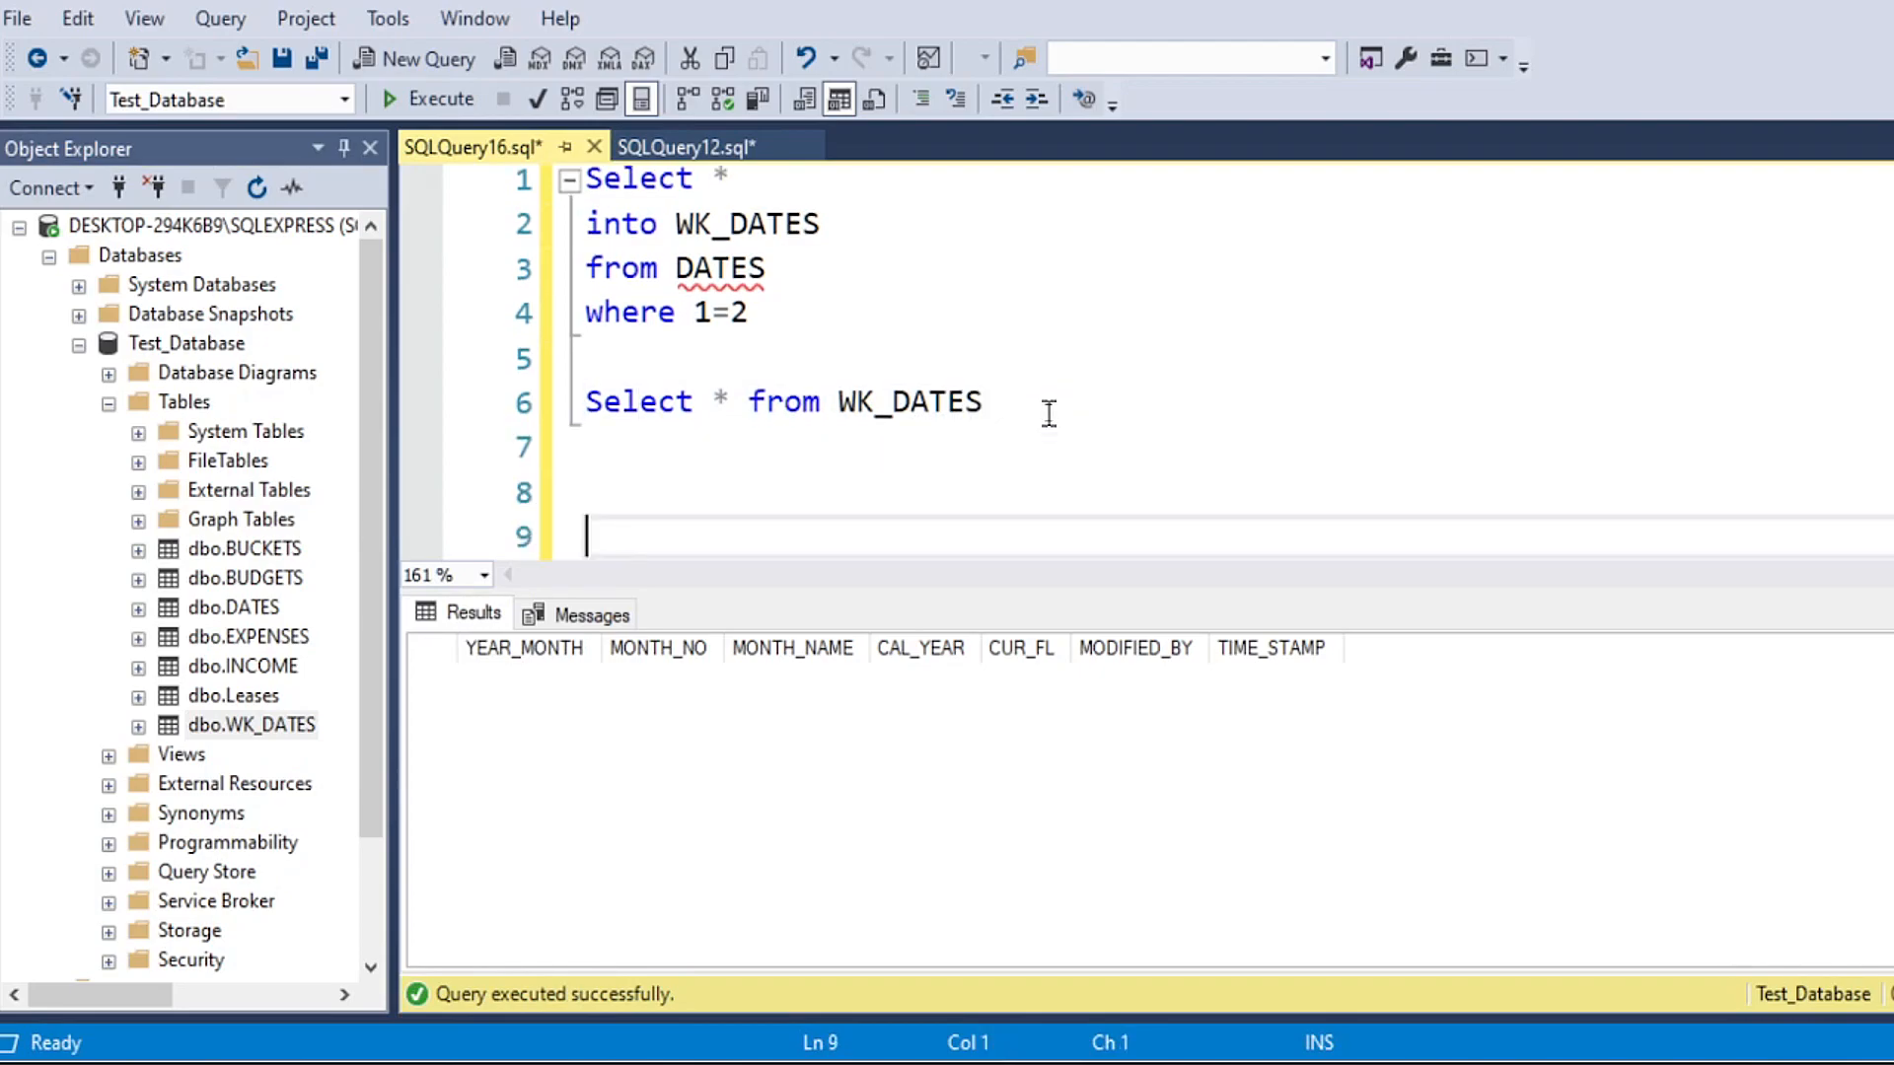
pyautogui.press('Up')
pyautogui.scroll(-2, 980, 410)
pyautogui.click(642, 264)
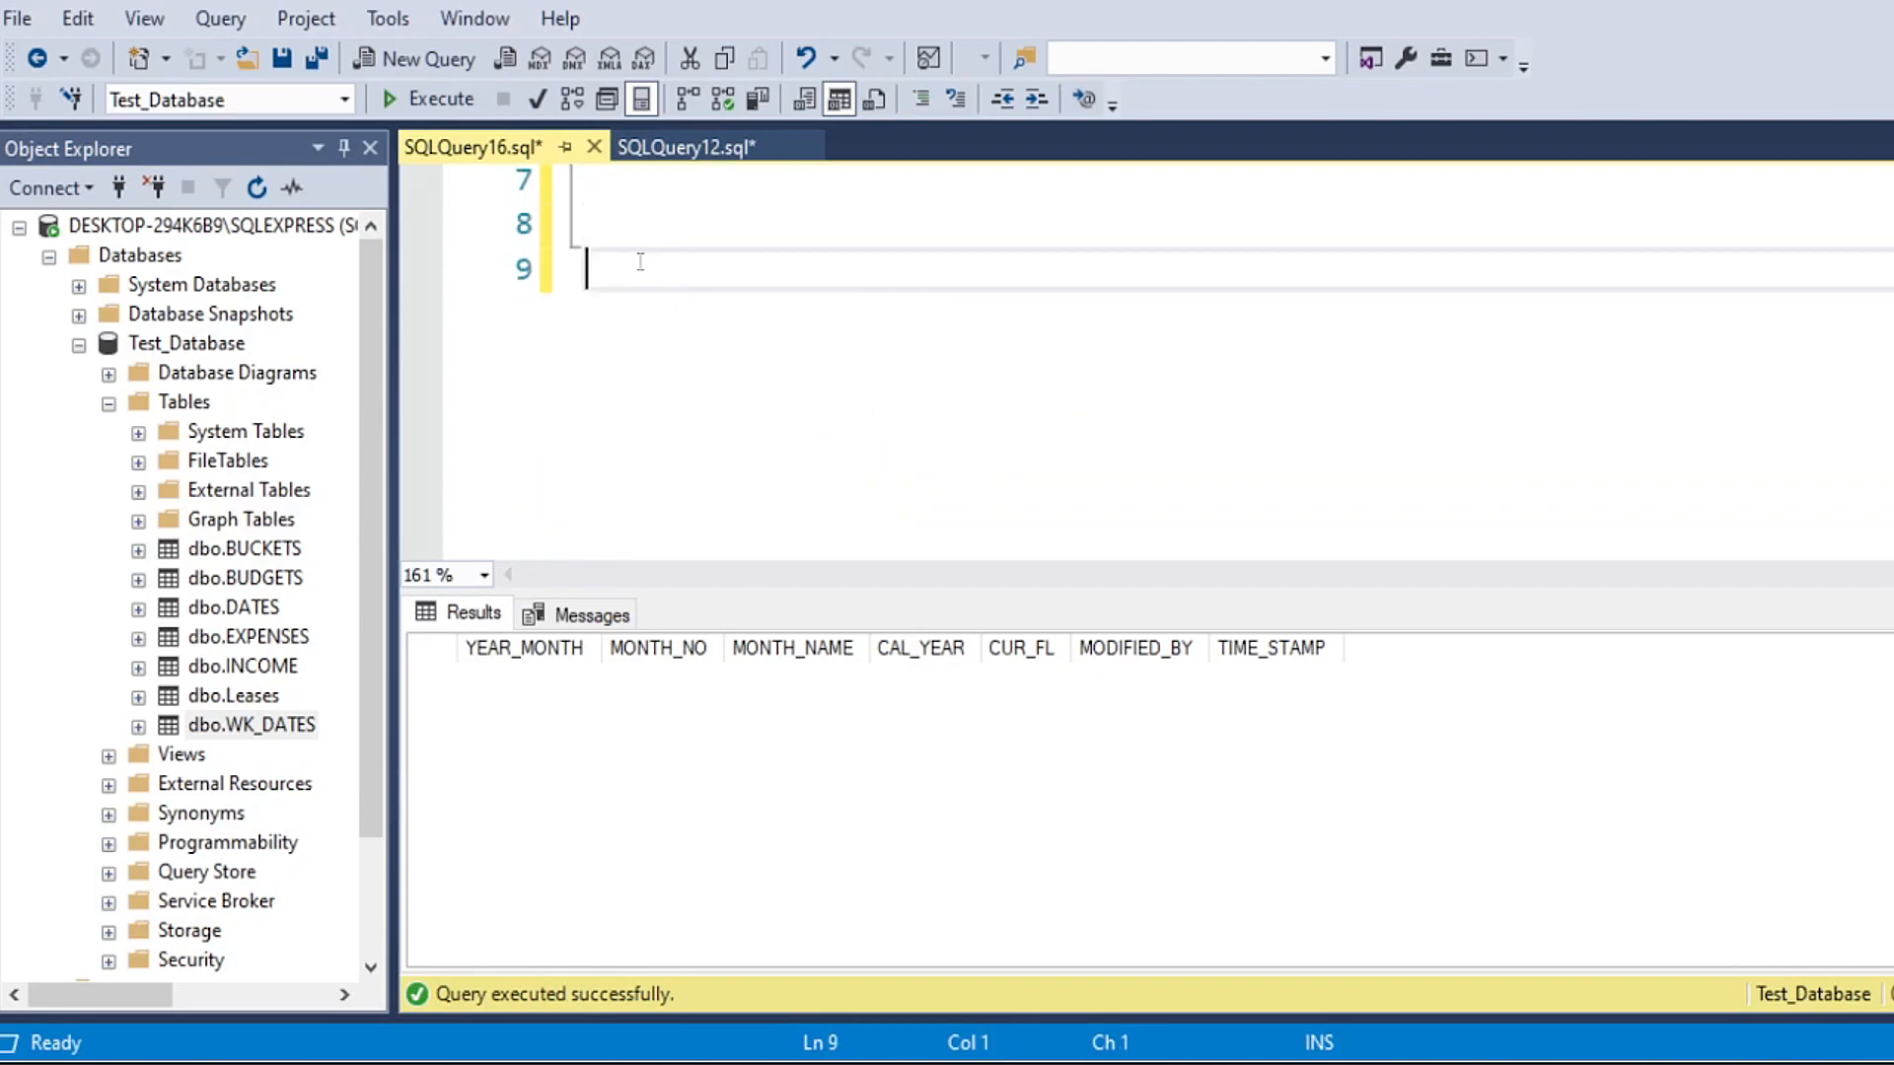
pyautogui.scroll(1, 624, 378)
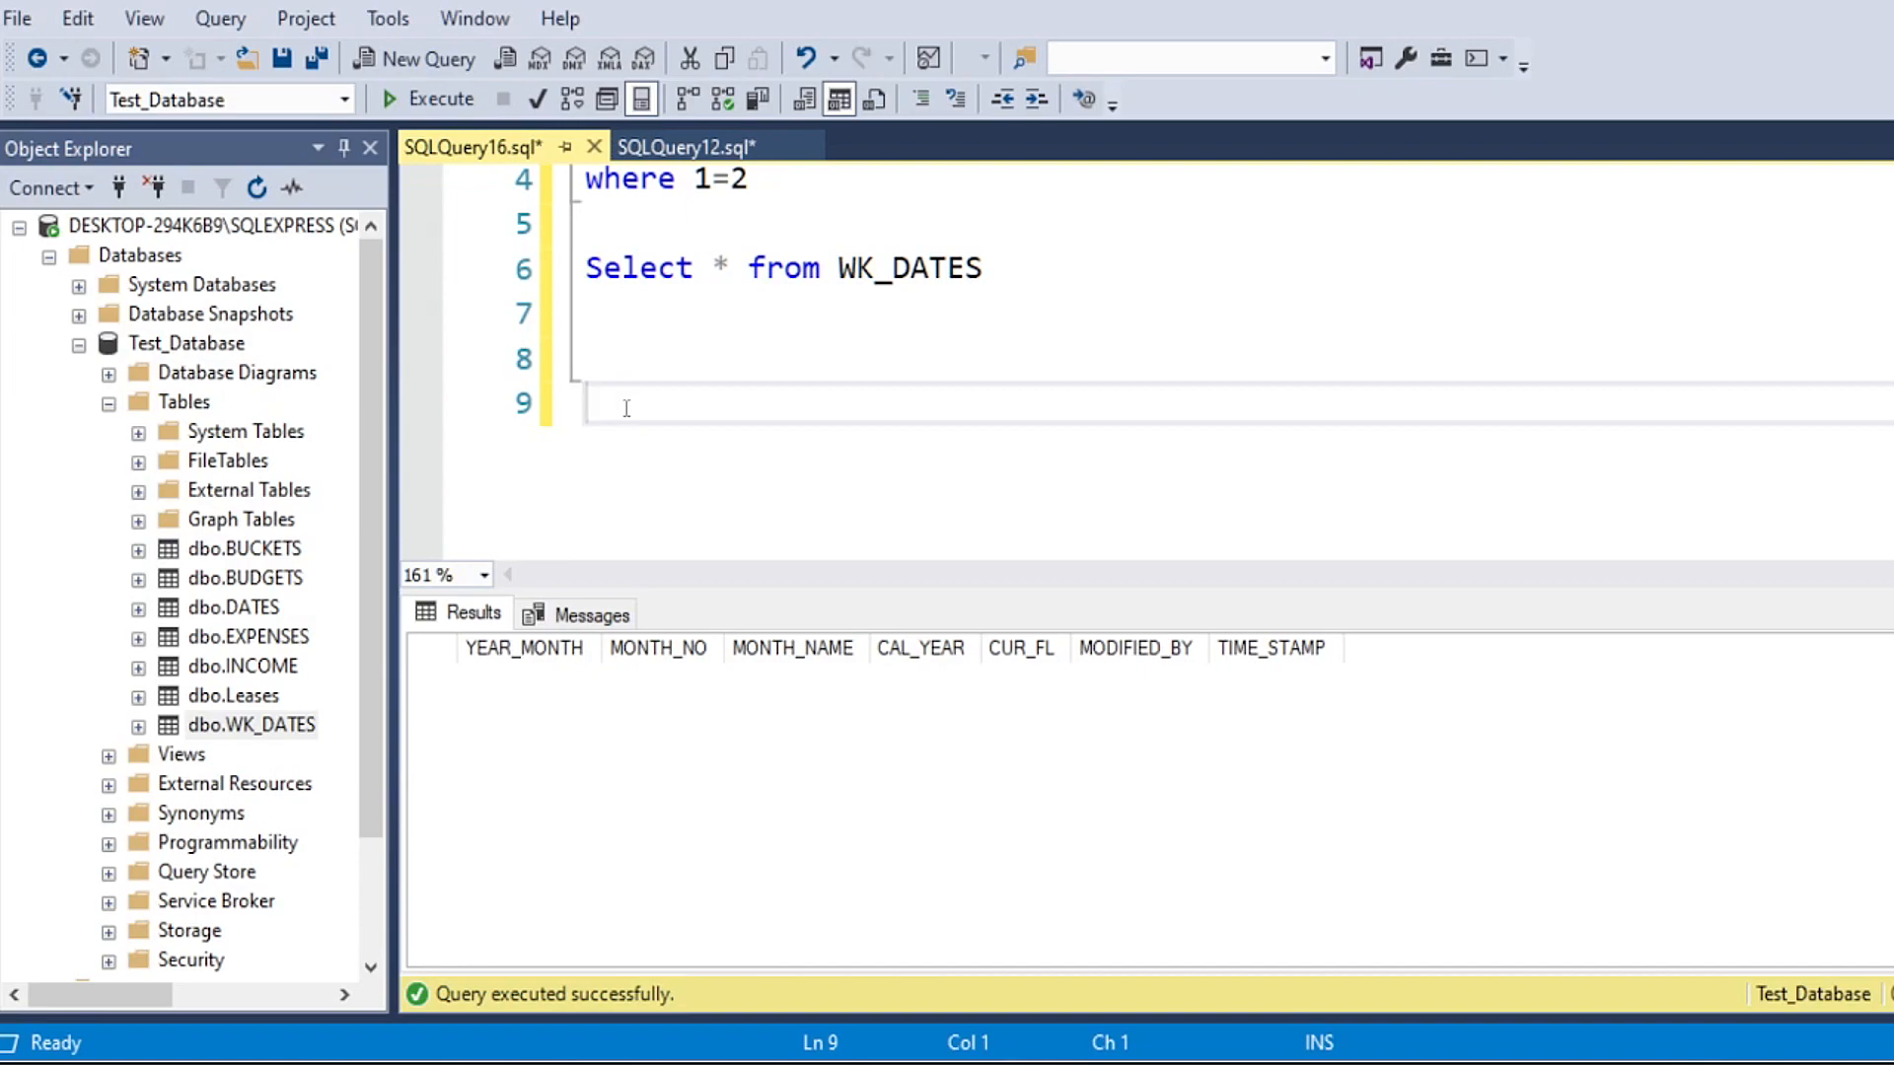
pyautogui.write('Select *')
pyautogui.press('Return')
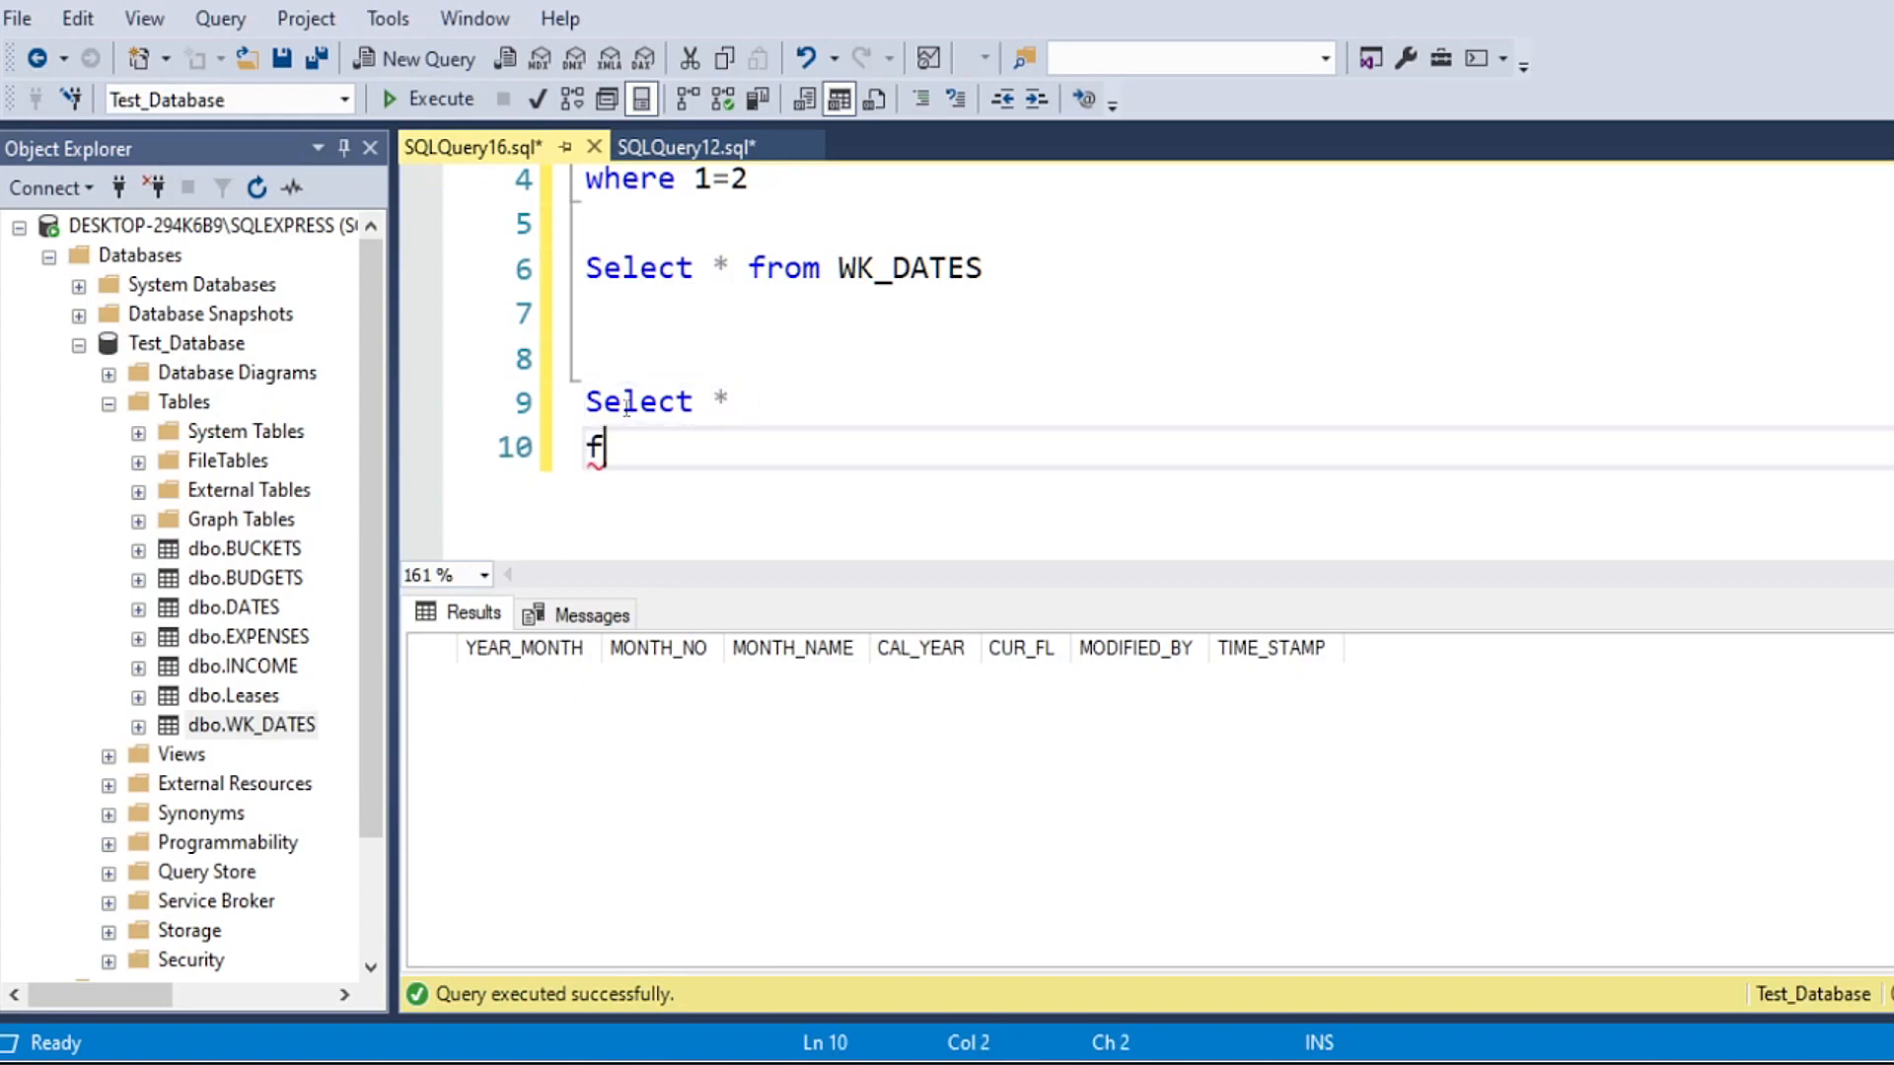
# Step: Continue the new statement with the lines "into BU_DATES" and "from DATES"
pyautogui.write('fr')
pyautogui.press('BackSpace')
pyautogui.press('BackSpace')
pyautogui.write('into ')
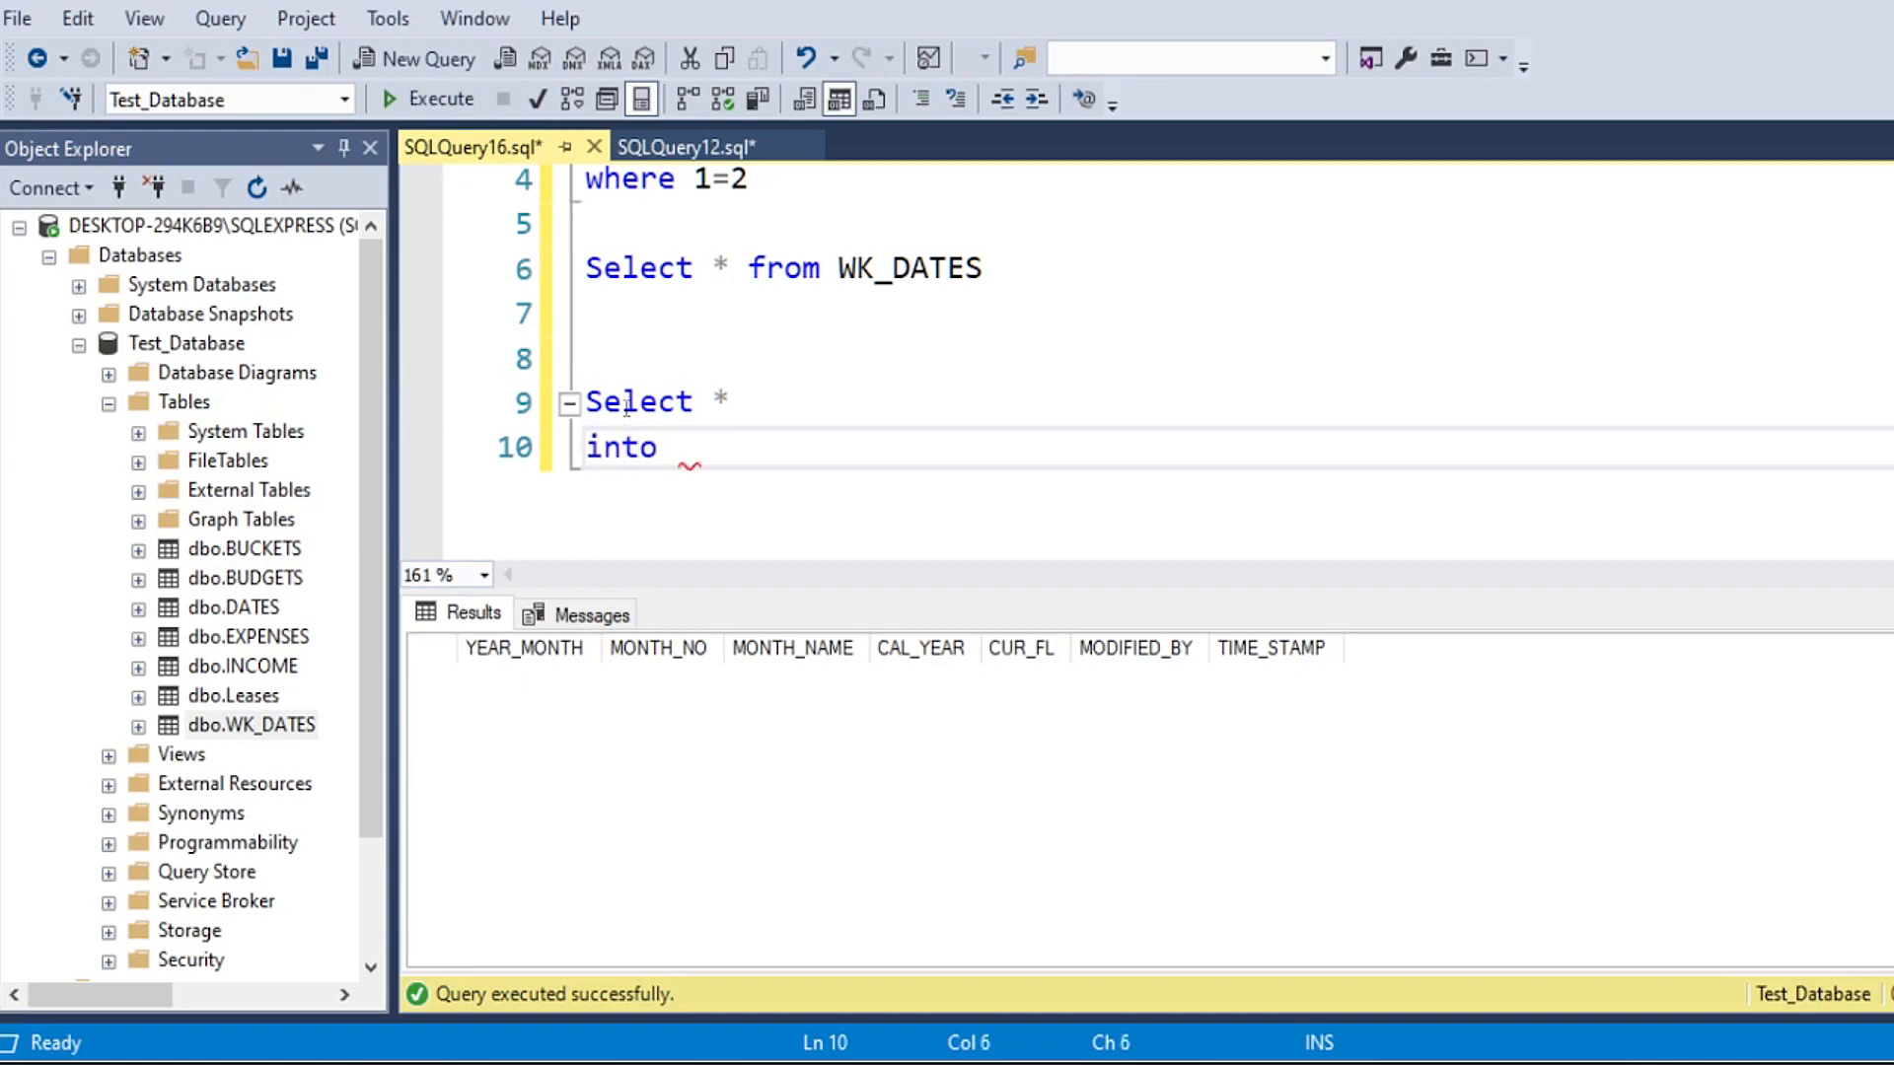
pyautogui.write('BK')
pyautogui.write('_DATES')
pyautogui.press('Return')
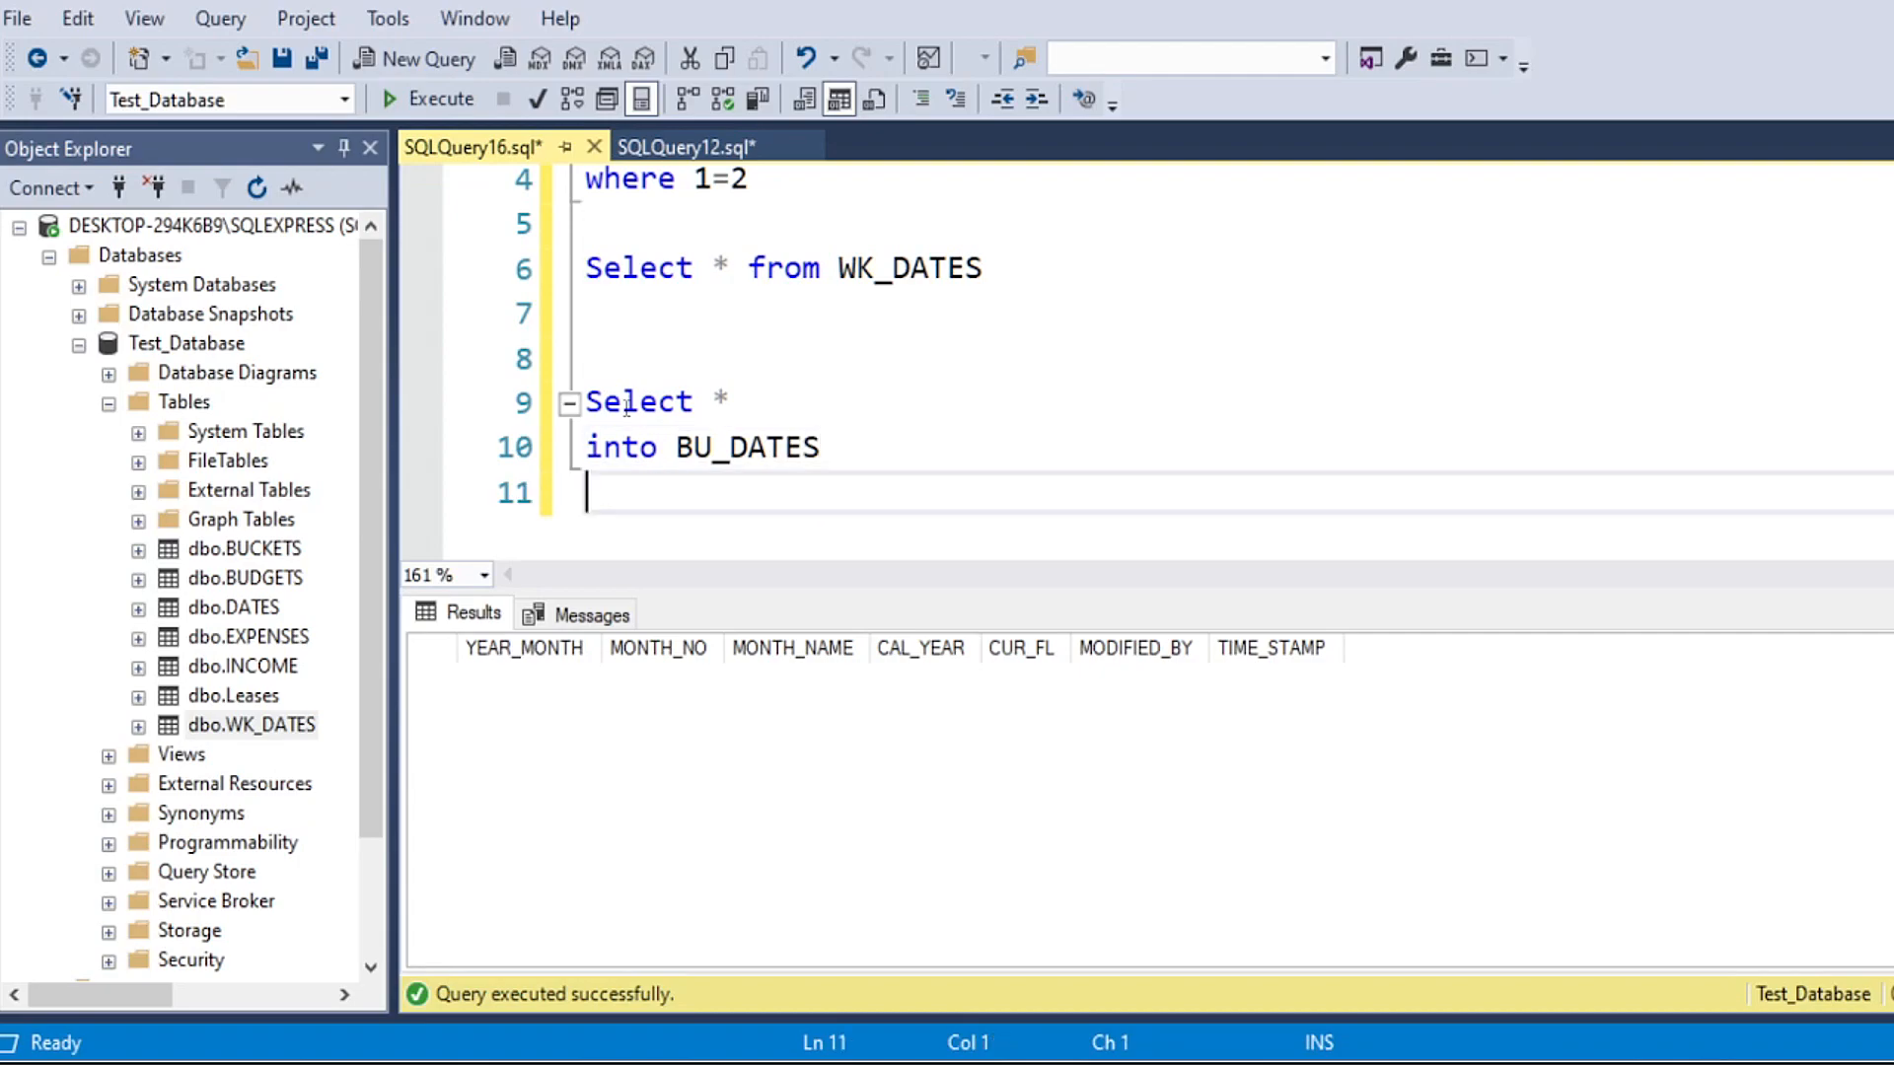
pyautogui.write('from DATES')
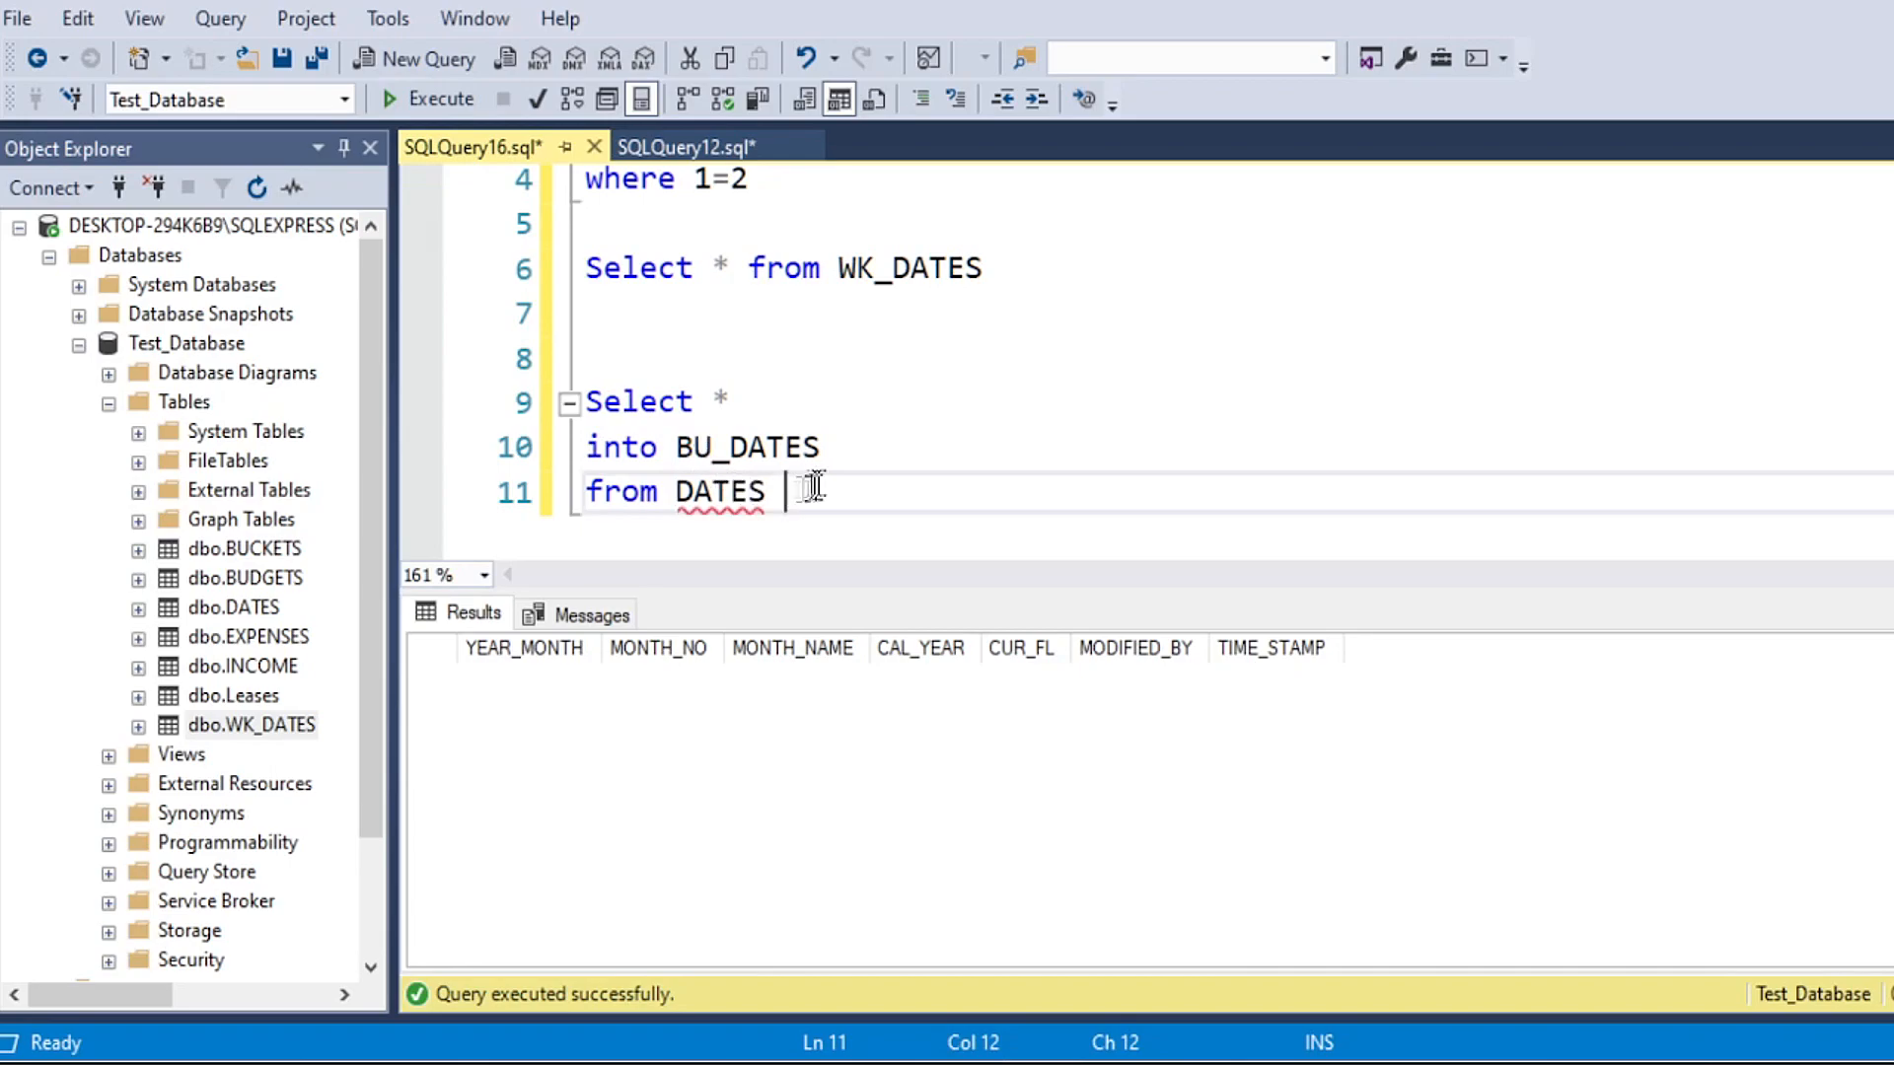
# Step: Run only the statement on lines 9 to 11 to create BU_DATES as a full copy of DATES
pyautogui.moveTo(807, 492); pyautogui.dragTo(584, 402)
pyautogui.click(424, 99)
pyautogui.scroll(-1, 740, 409)
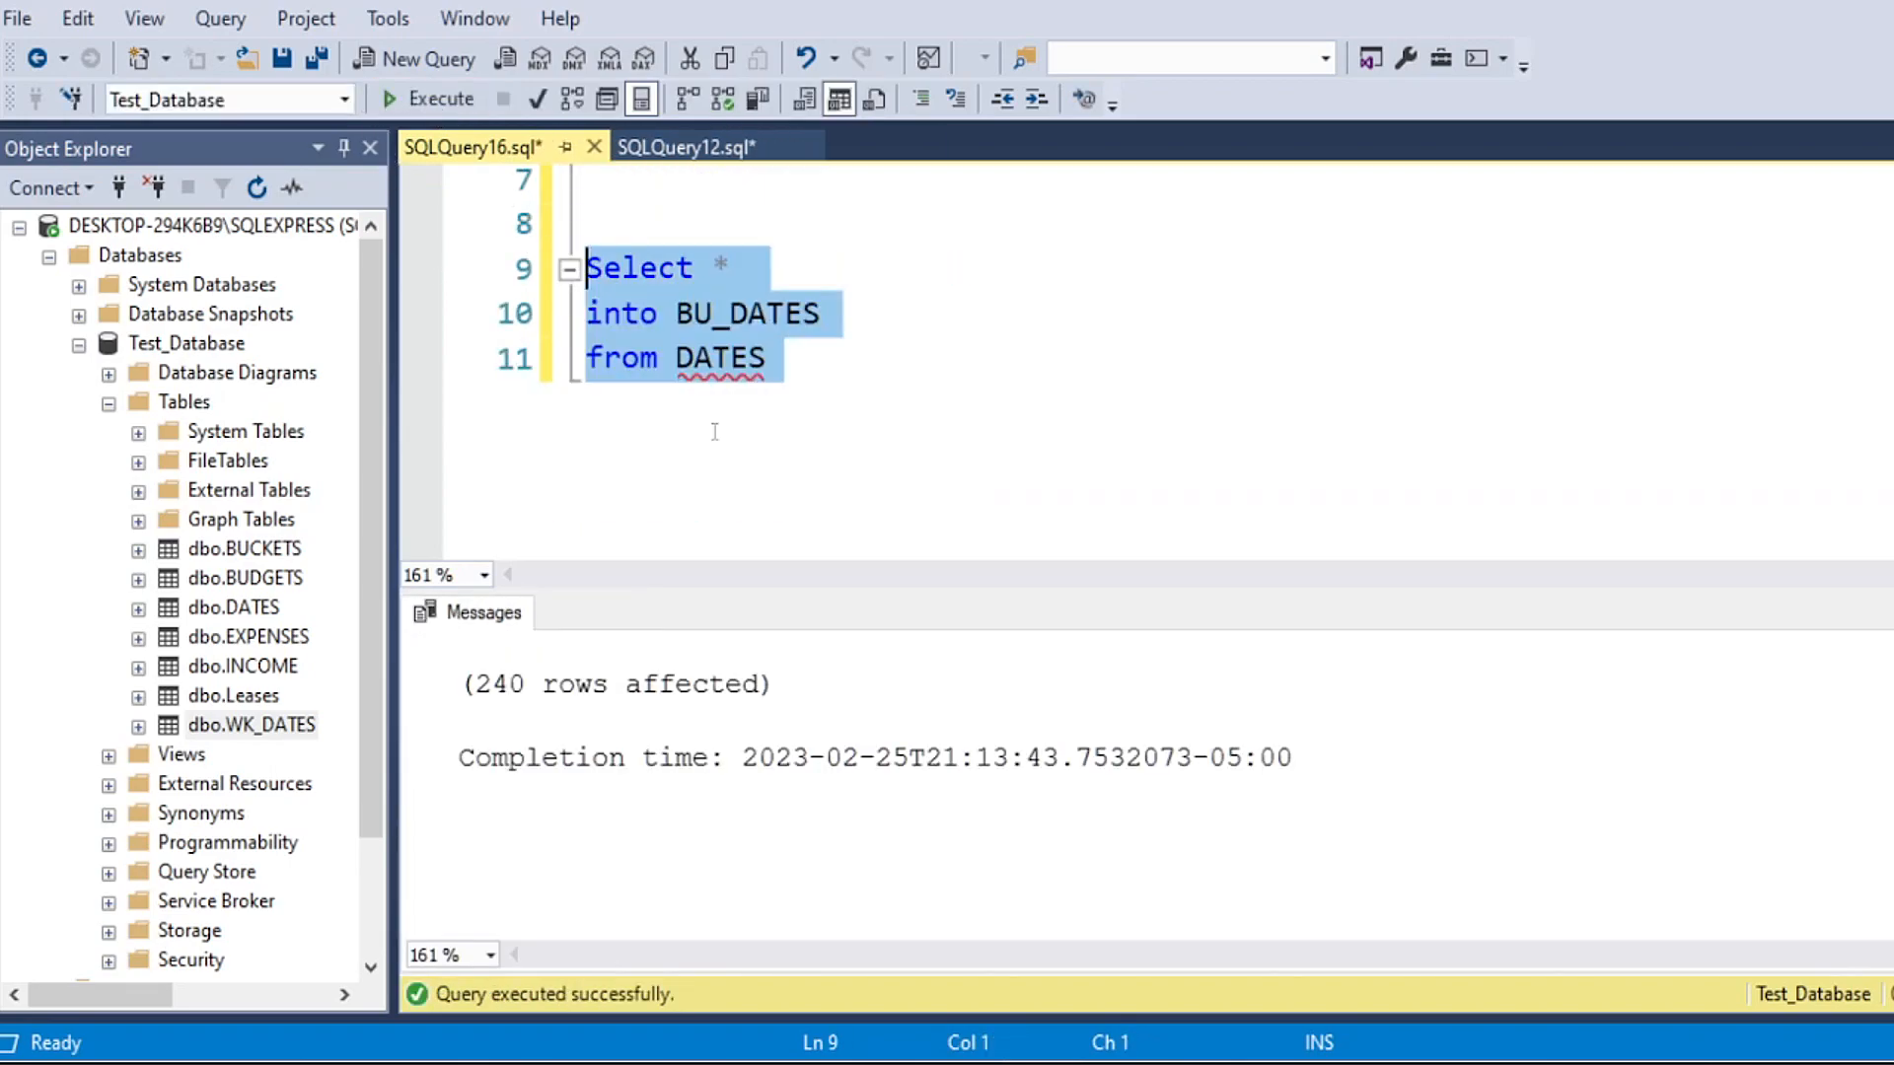
pyautogui.scroll(1, 740, 410)
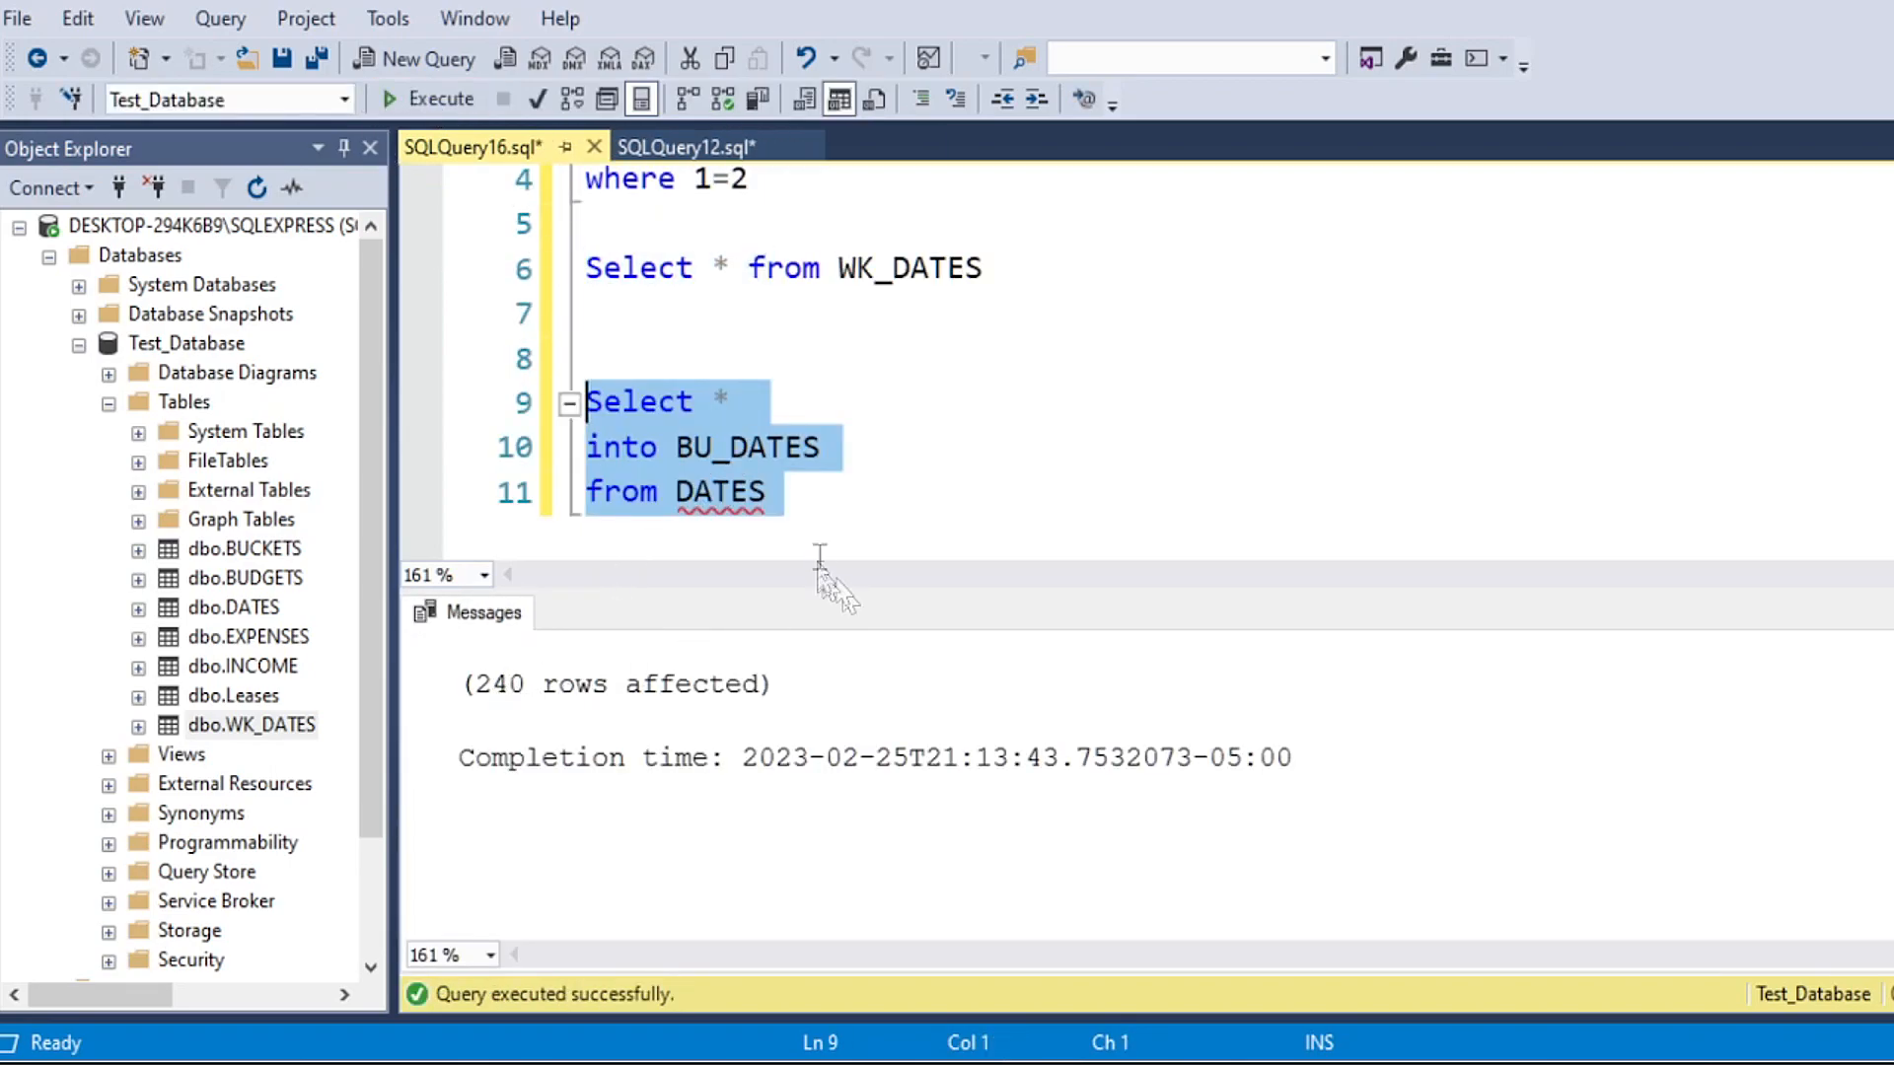
# Step: Write "Select * from BU_DATES" on line 13, leaving a blank line after the copy statement
pyautogui.click(834, 490)
pyautogui.press('Return')
pyautogui.press('Return')
pyautogui.write('Se')
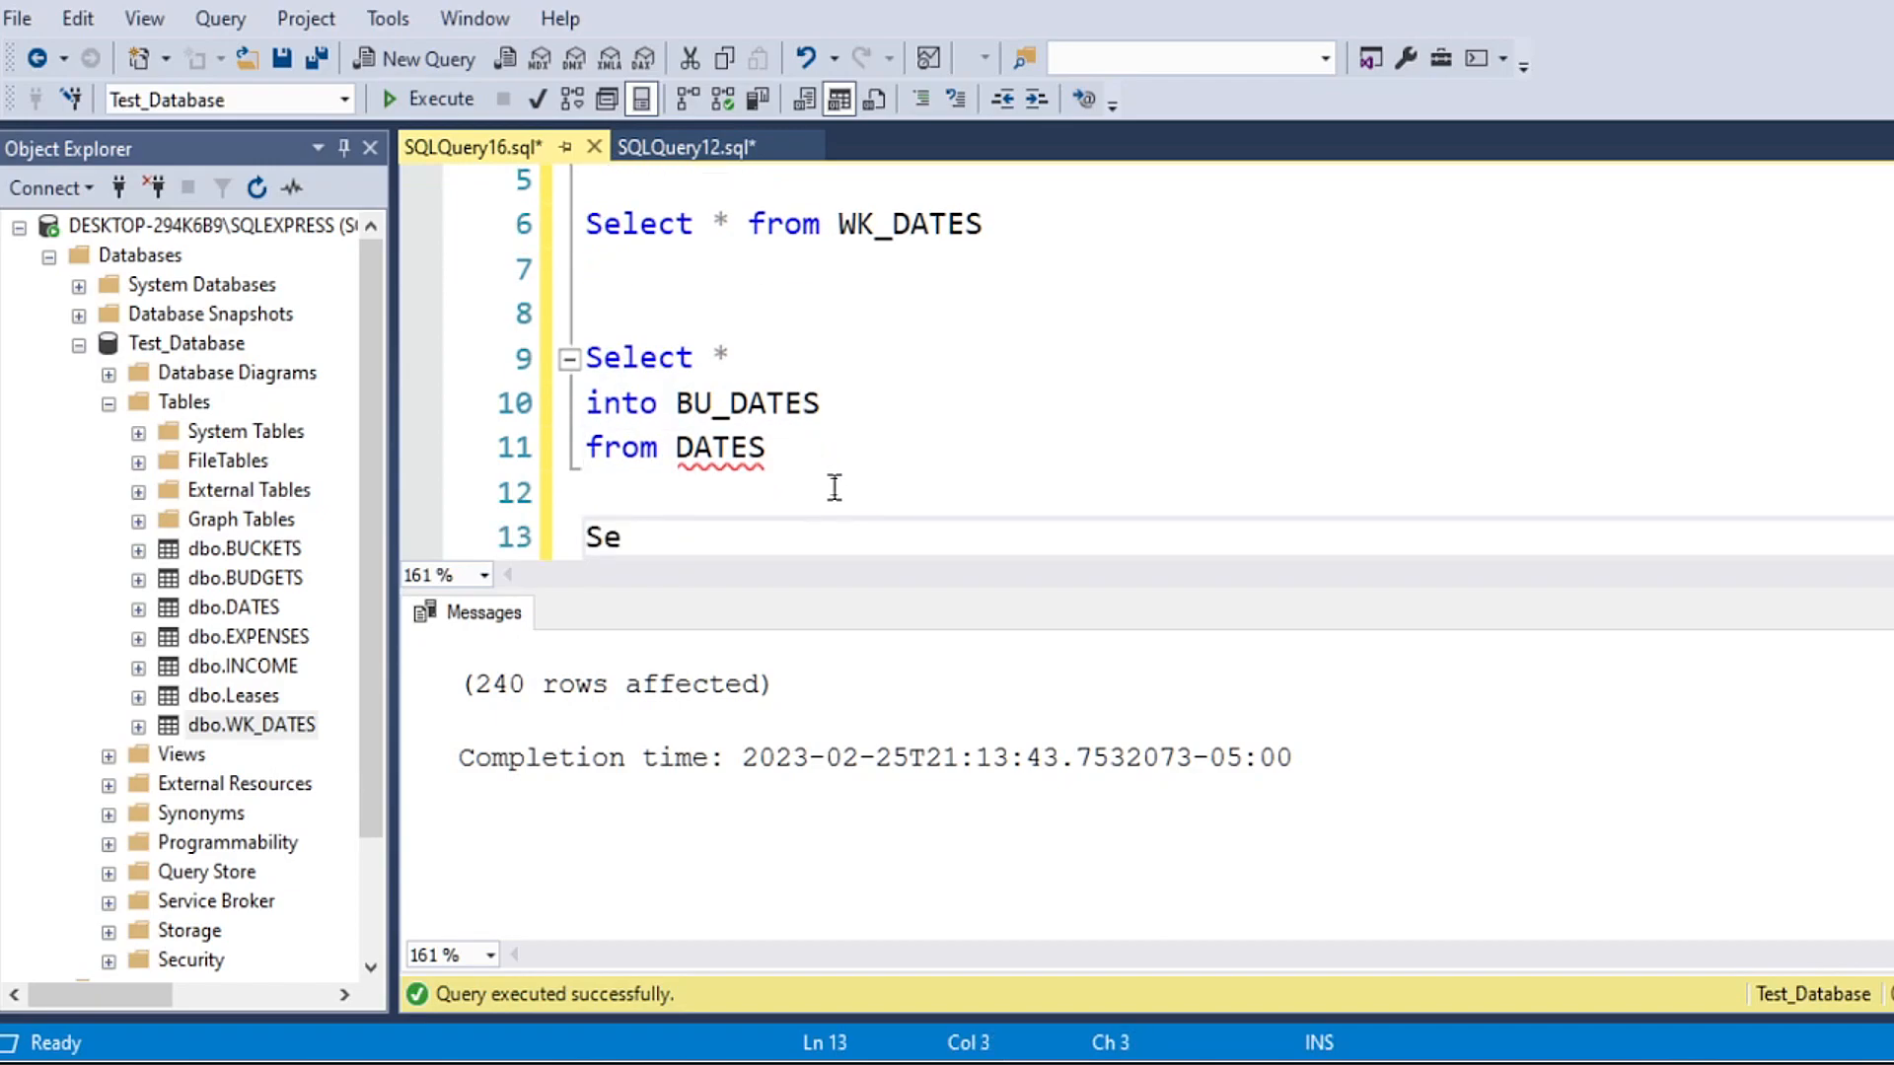
pyautogui.write('lect * from ')
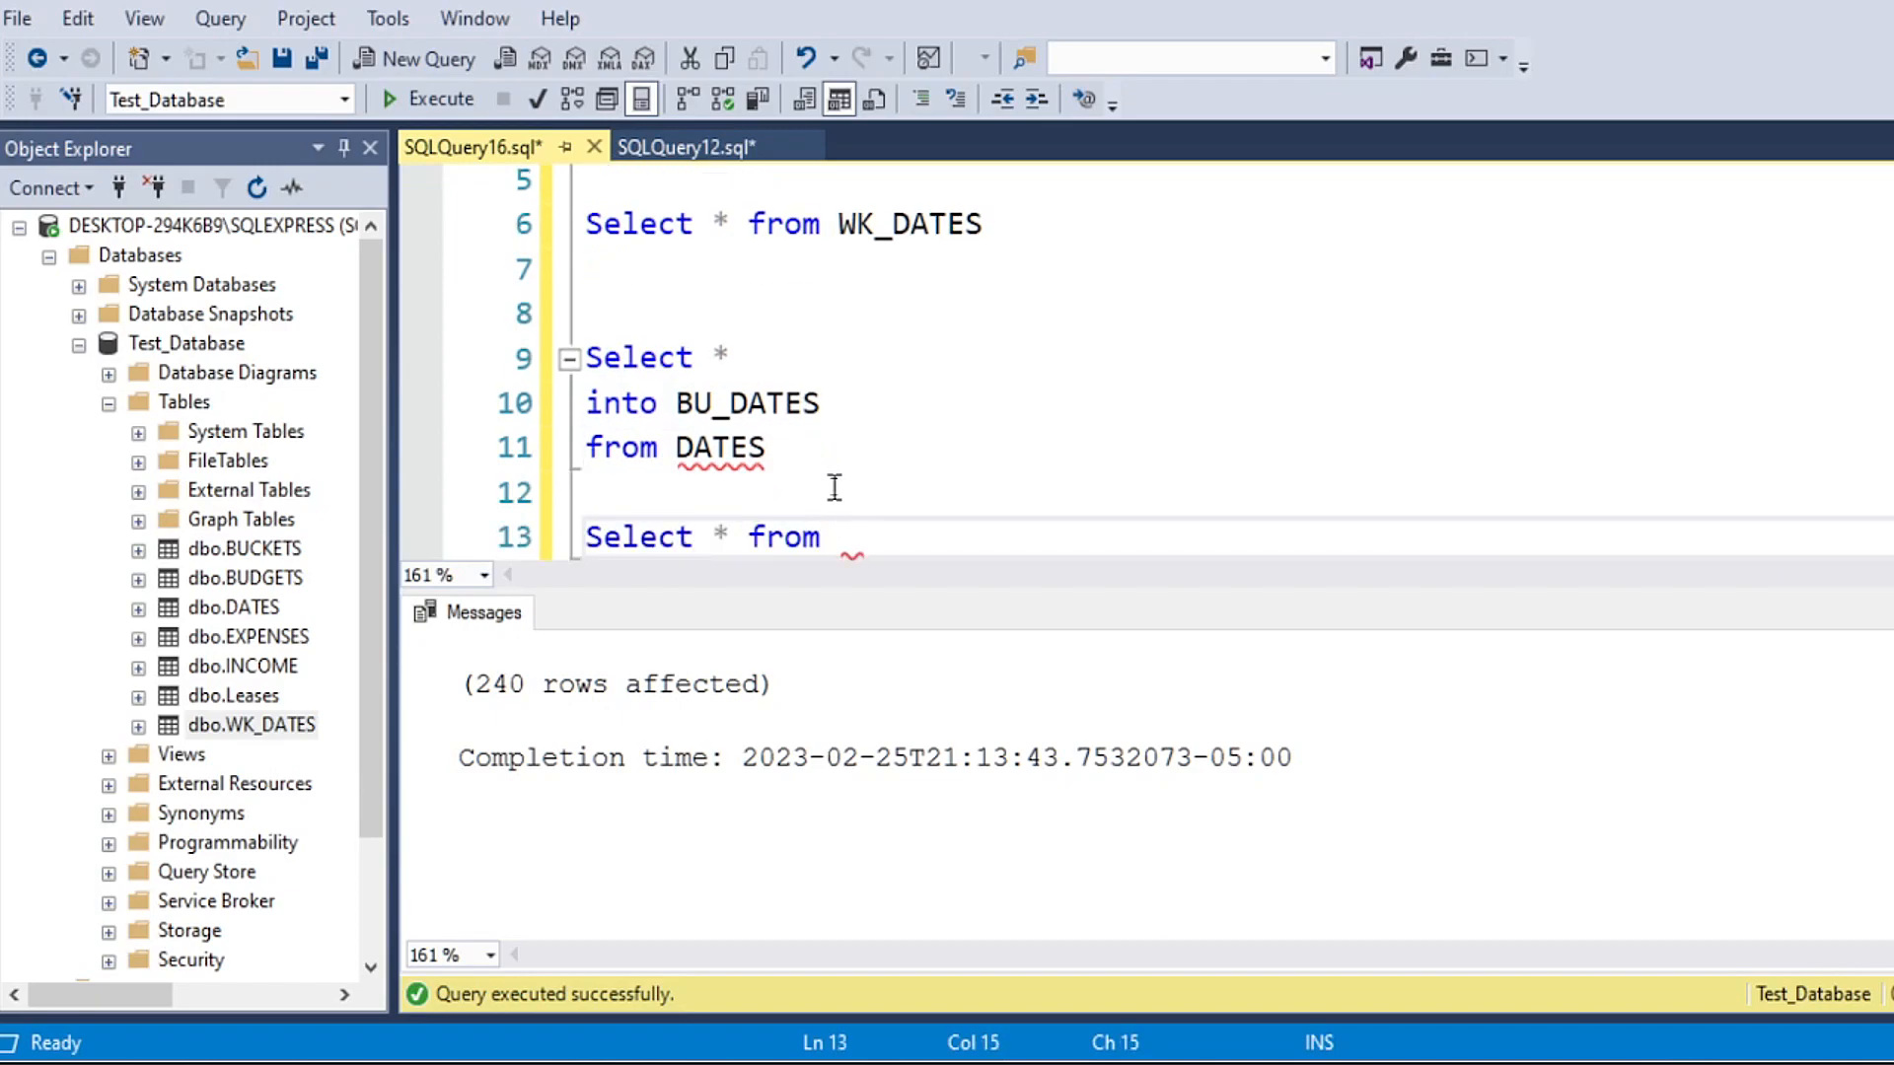
pyautogui.write('BU_DA')
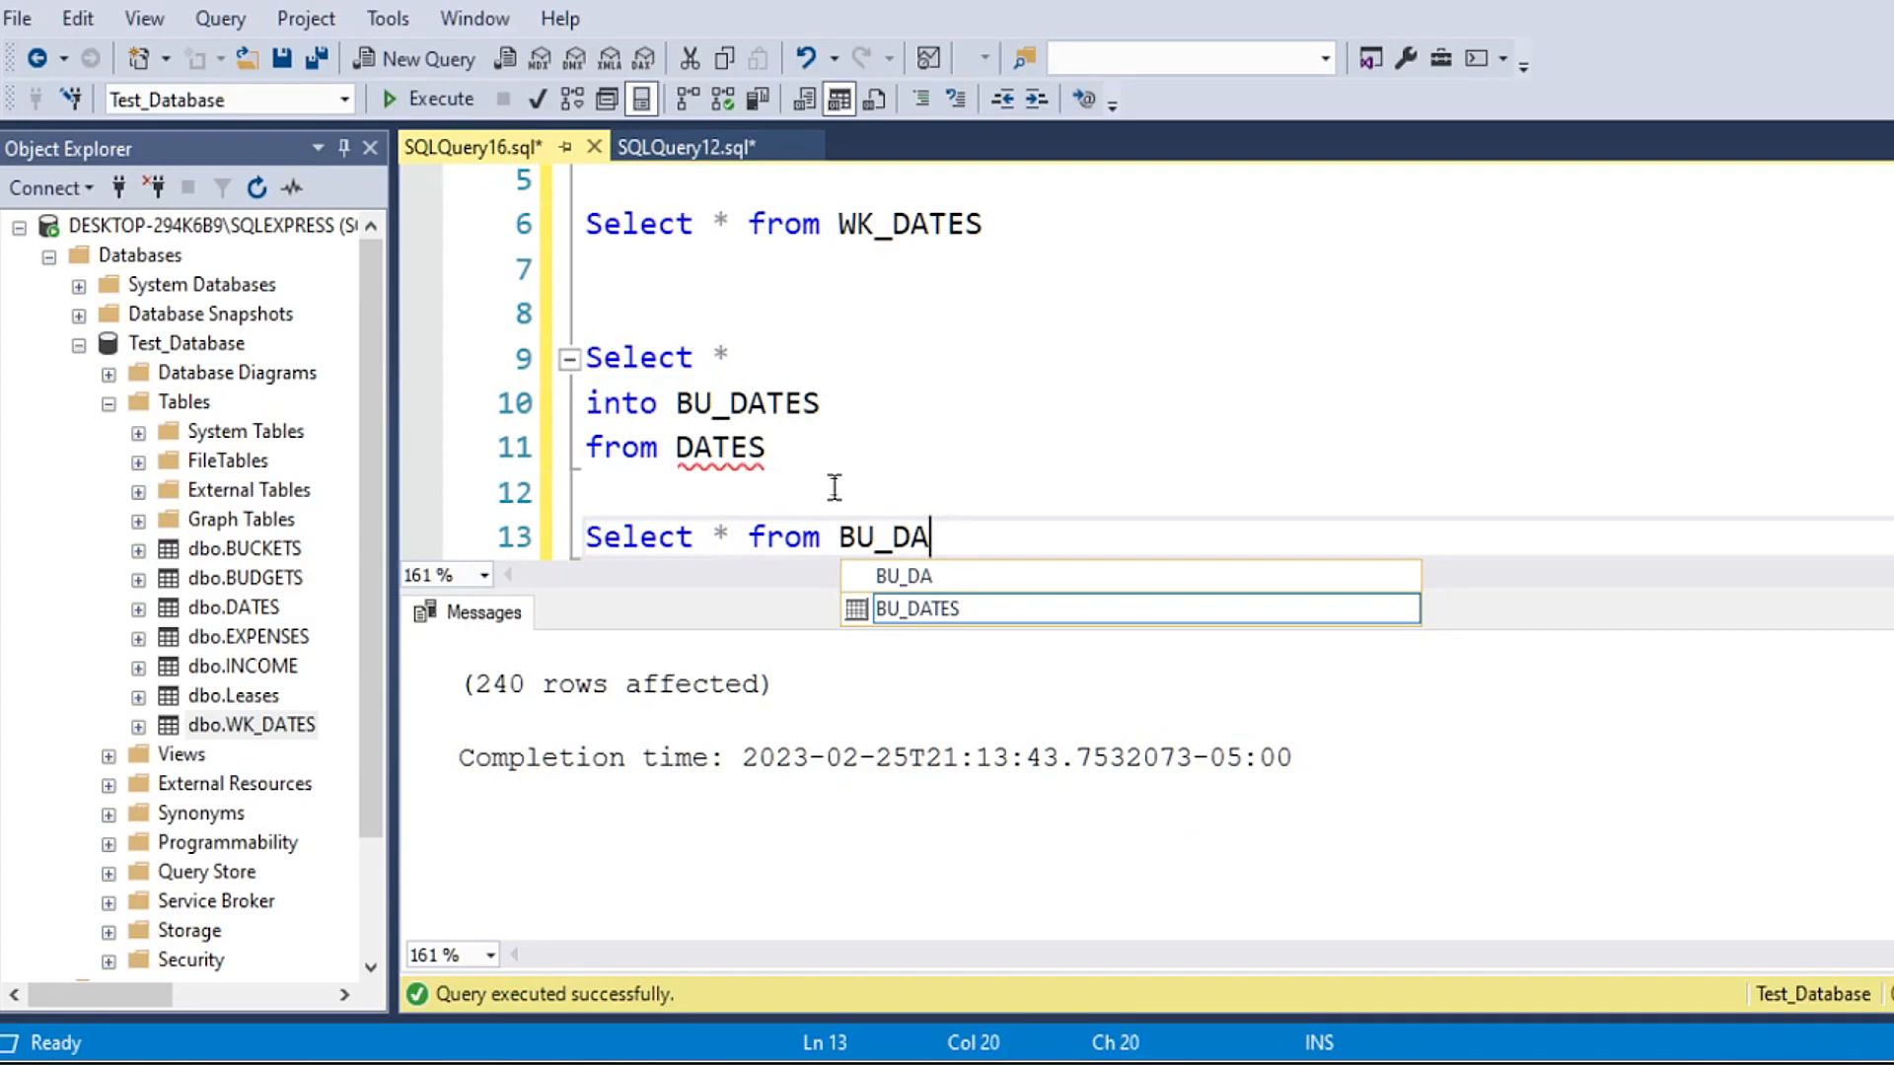
pyautogui.press('Return')
# Step: Run only the BU_DATES query and examine its results through to the last rows
pyautogui.moveTo(1006, 523); pyautogui.dragTo(566, 499)
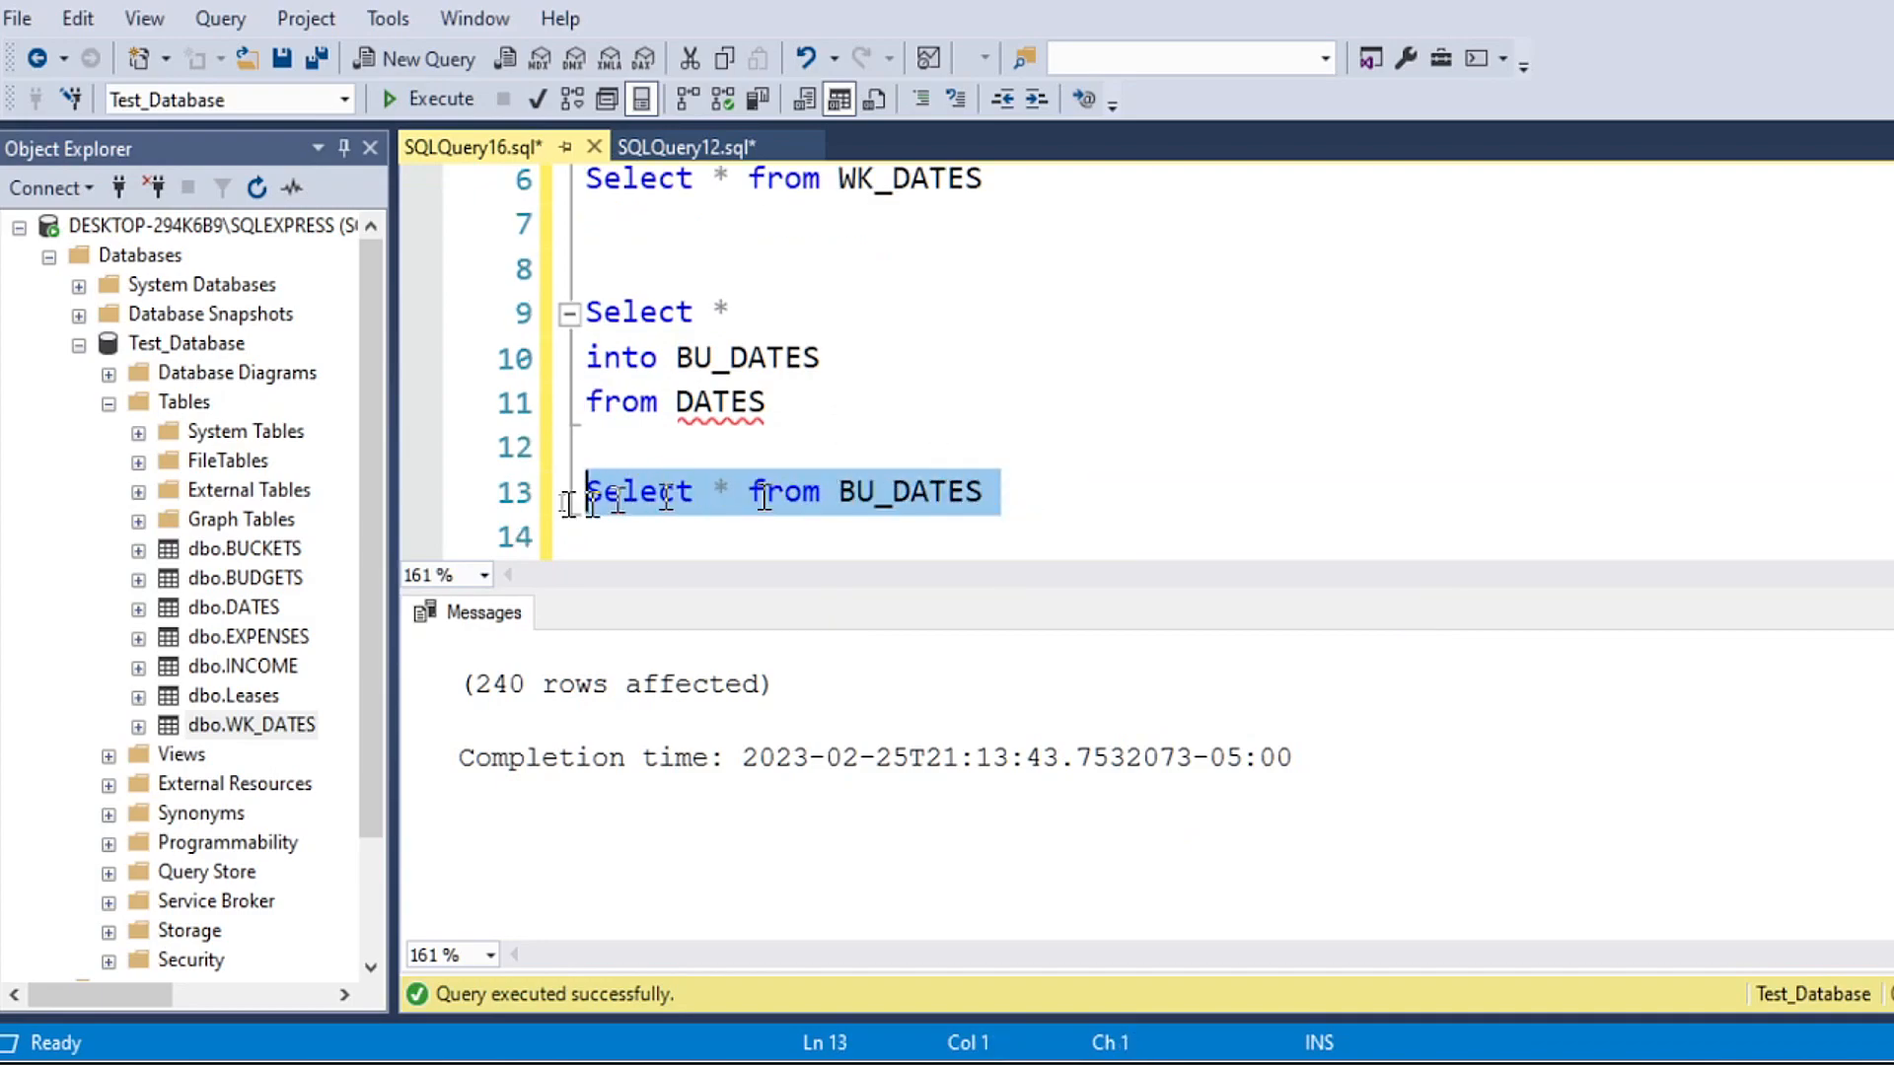
pyautogui.click(455, 102)
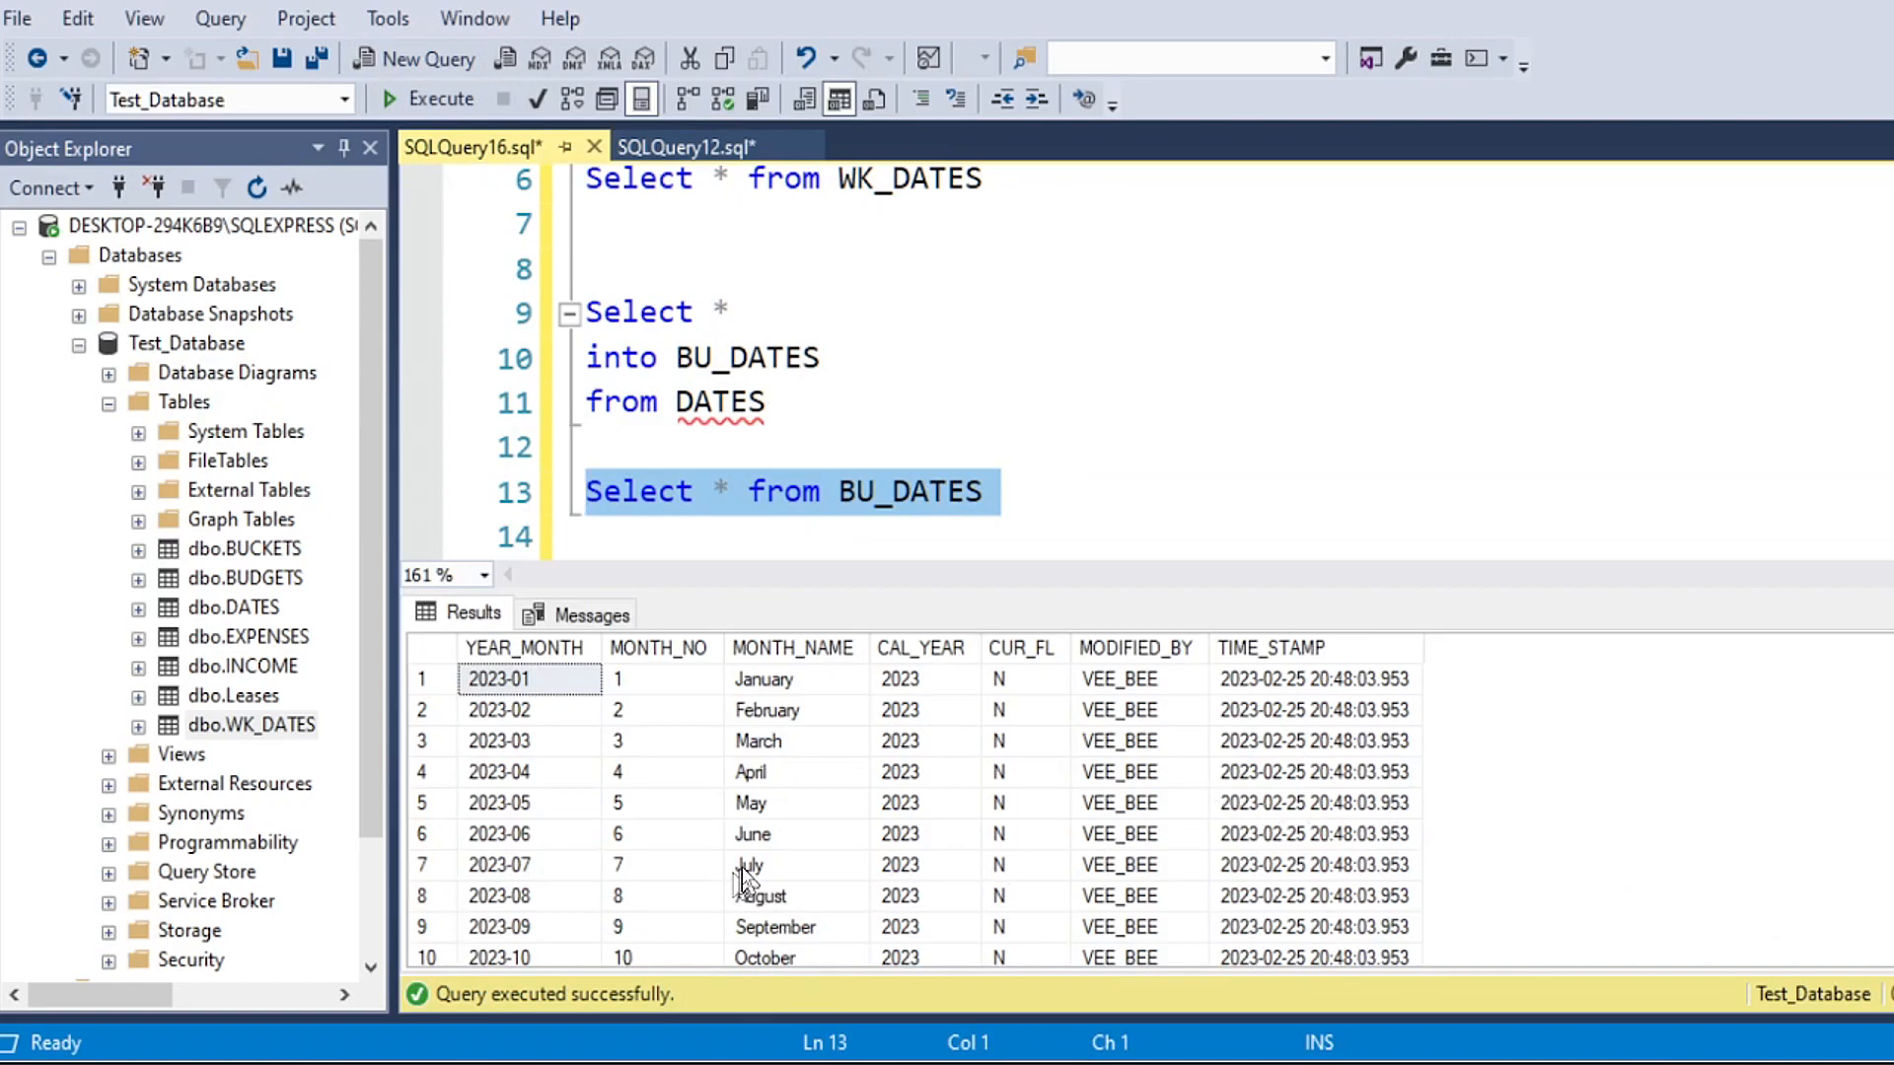
pyautogui.click(1162, 774)
pyautogui.moveTo(1893, 671); pyautogui.dragTo(1893, 828)
# Step: Write "Select * from Dates" on line 14, directly below the BU_DATES query
pyautogui.click(1026, 491)
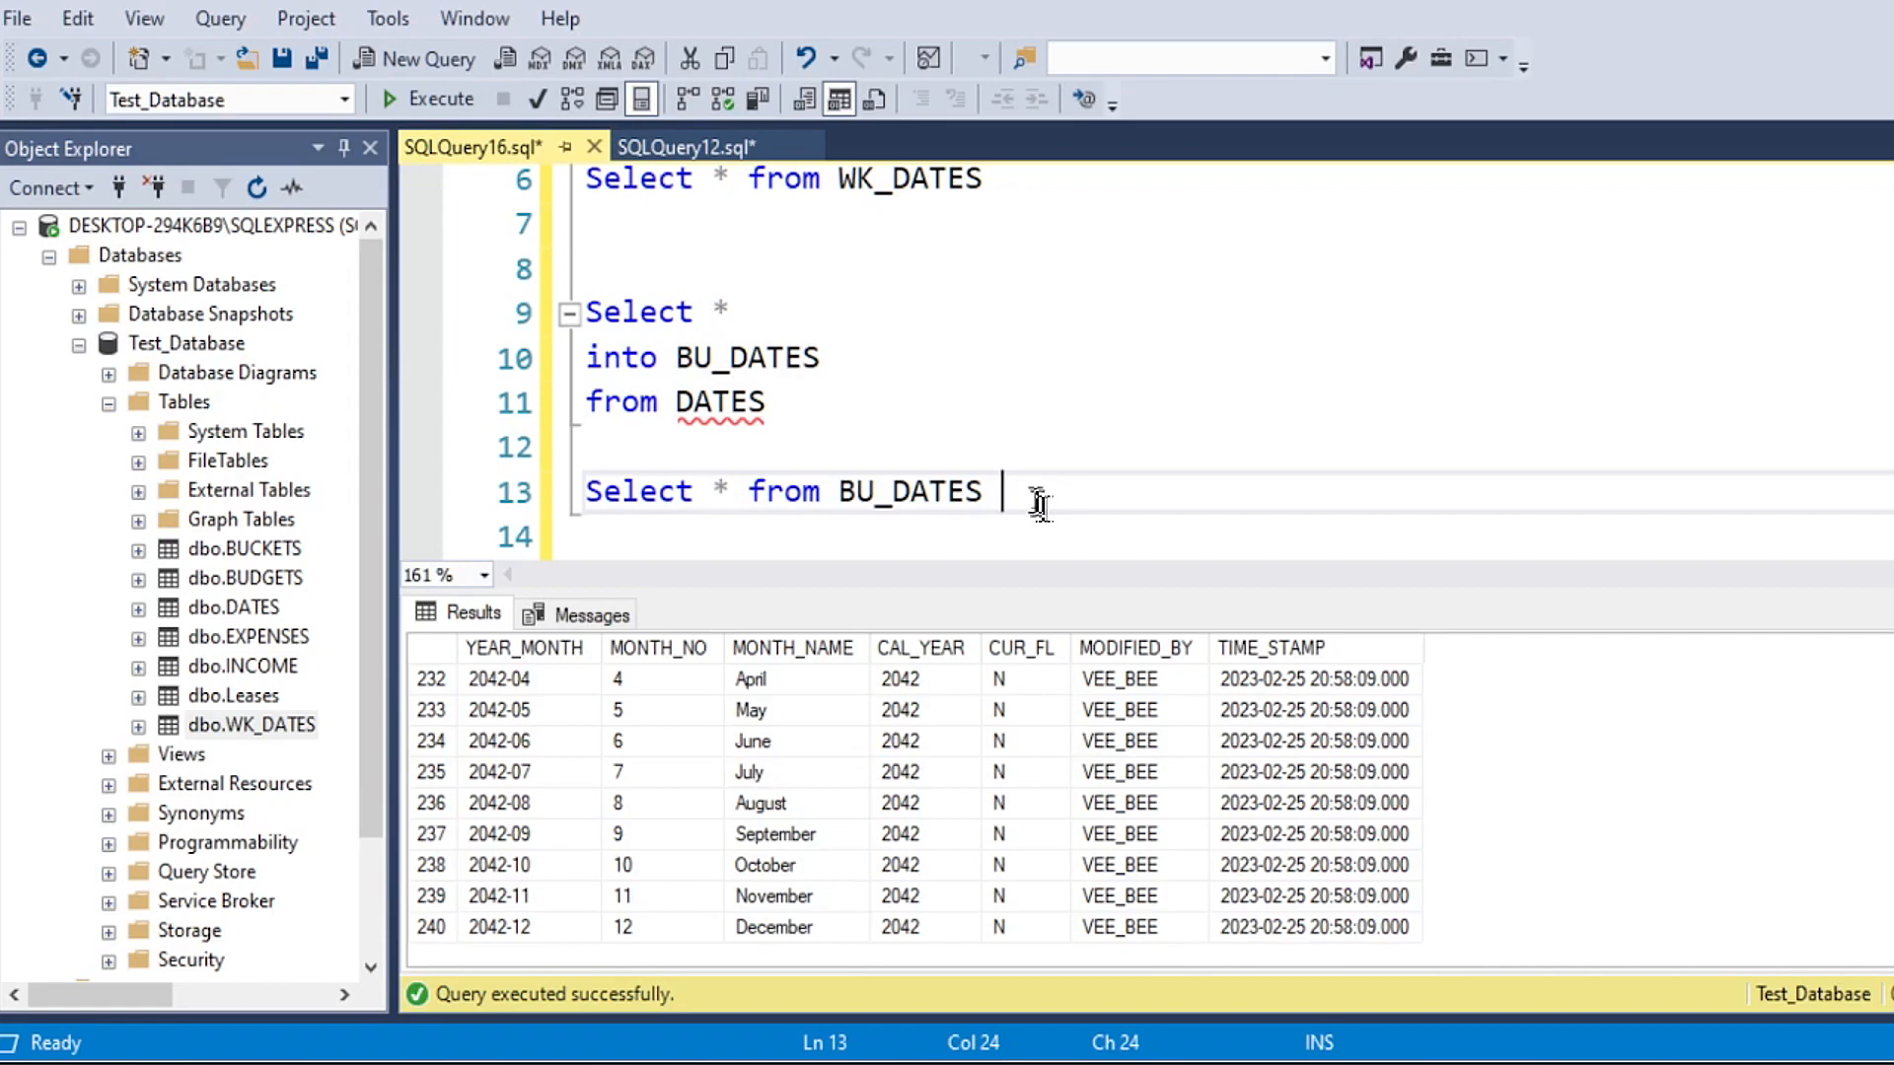
pyautogui.press('Return')
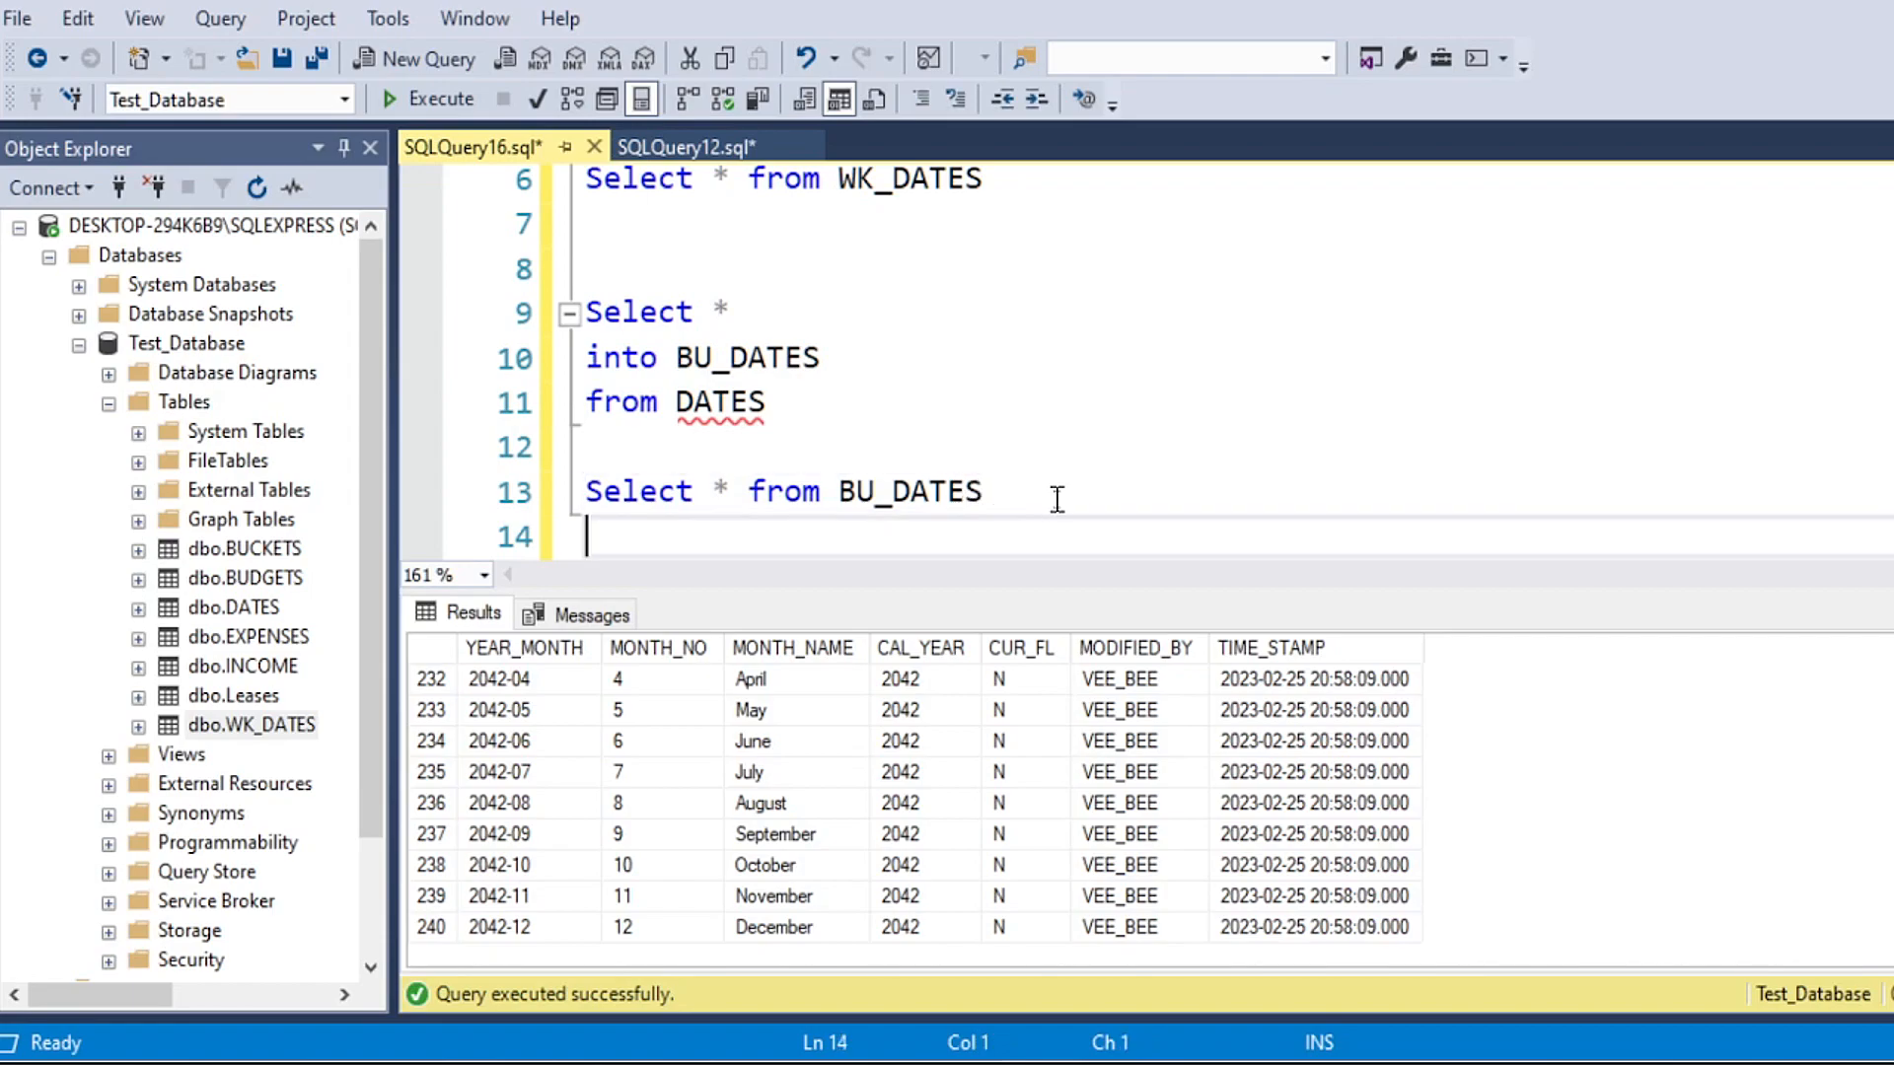
pyautogui.write('Select * from Dates')
pyautogui.press('Return')
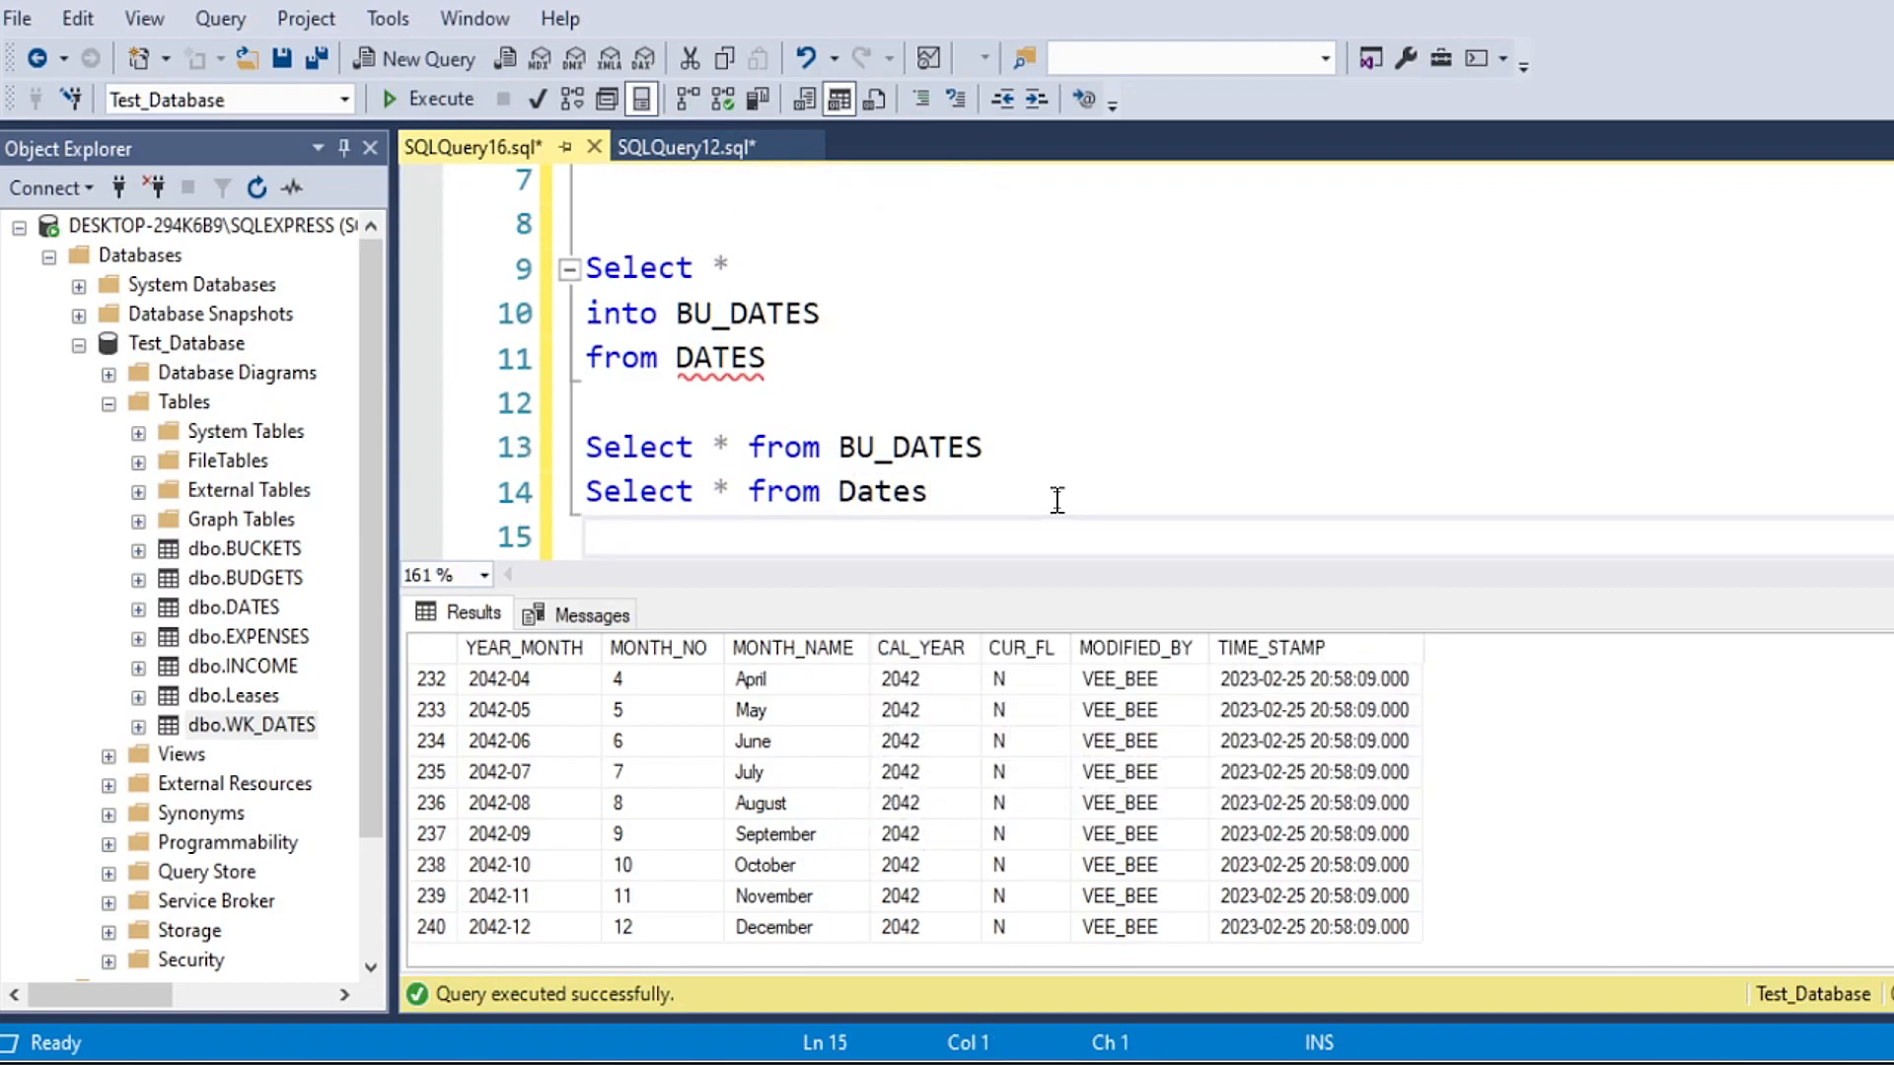
# Step: Run only the Dates query on line 14 and examine the original table's rows
pyautogui.moveTo(972, 493); pyautogui.dragTo(588, 493)
pyautogui.click(429, 98)
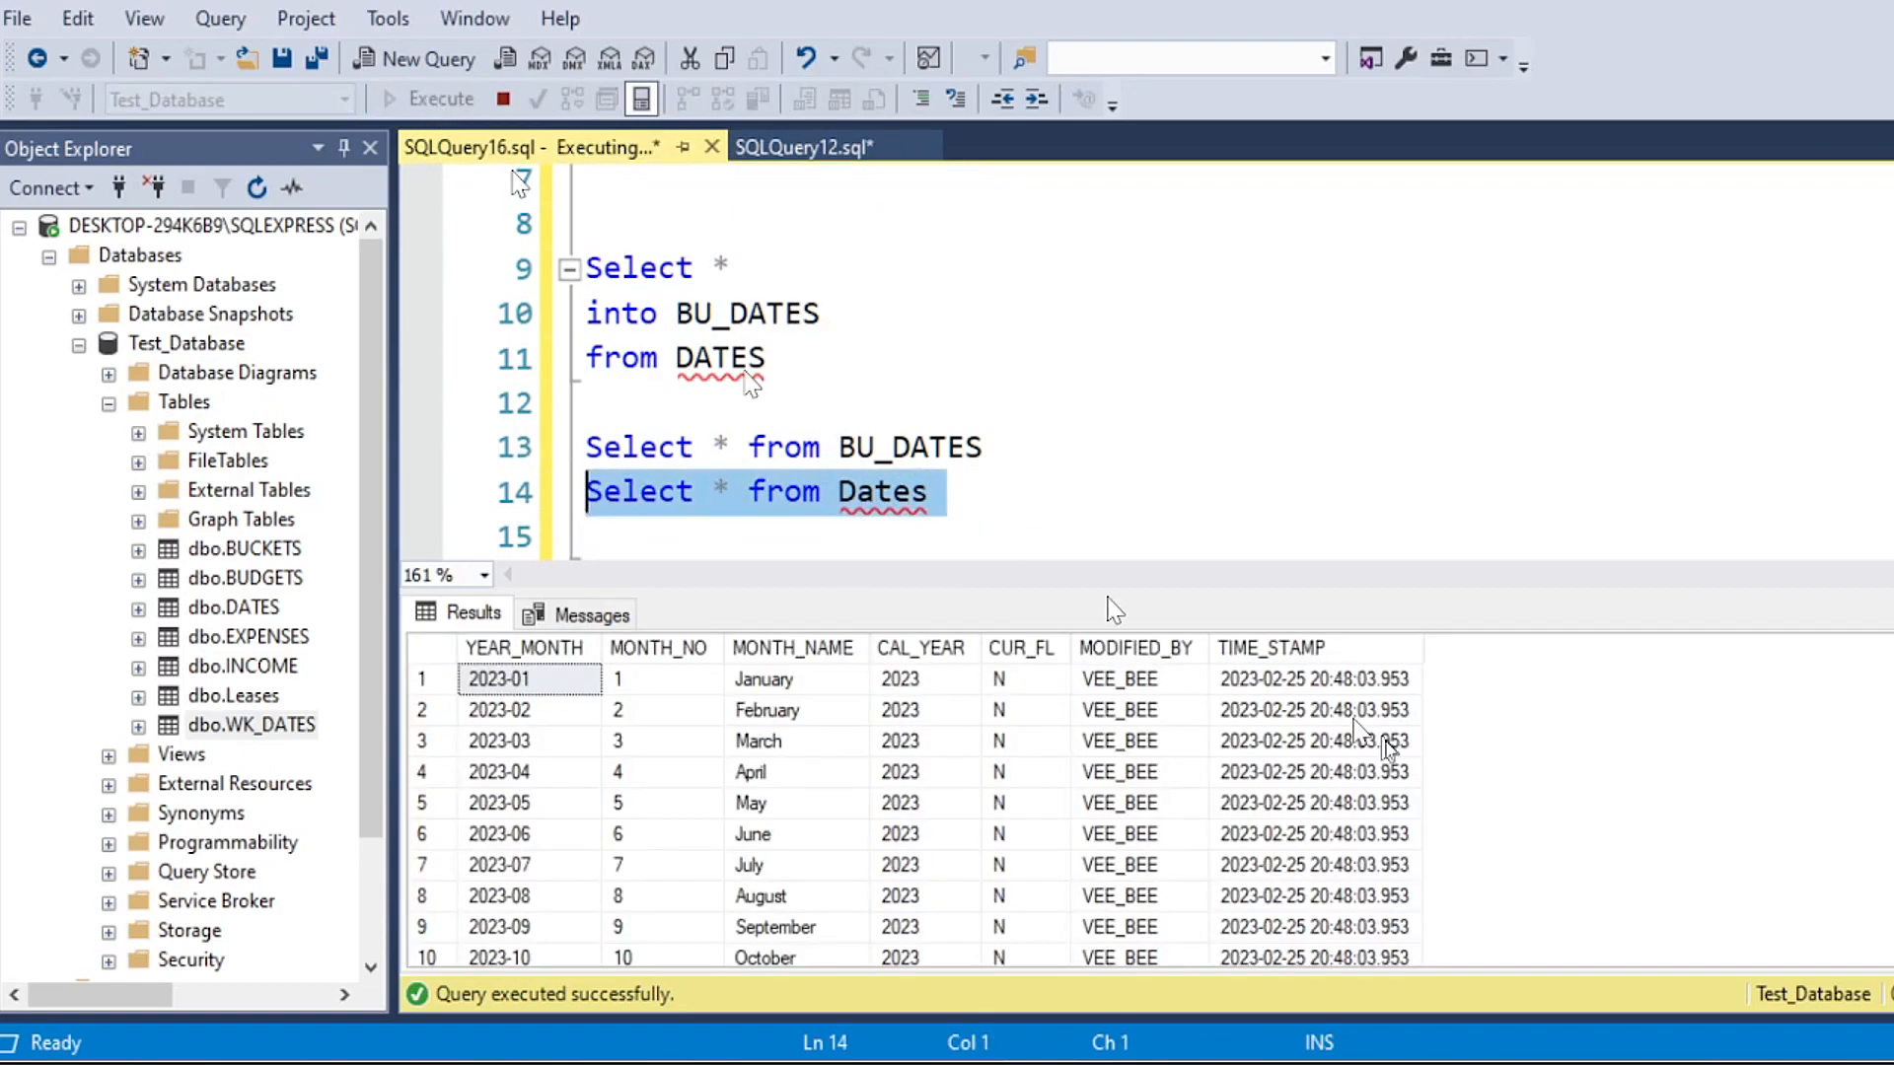
pyautogui.moveTo(909, 745); pyautogui.dragTo(917, 919)
pyautogui.click(734, 717)
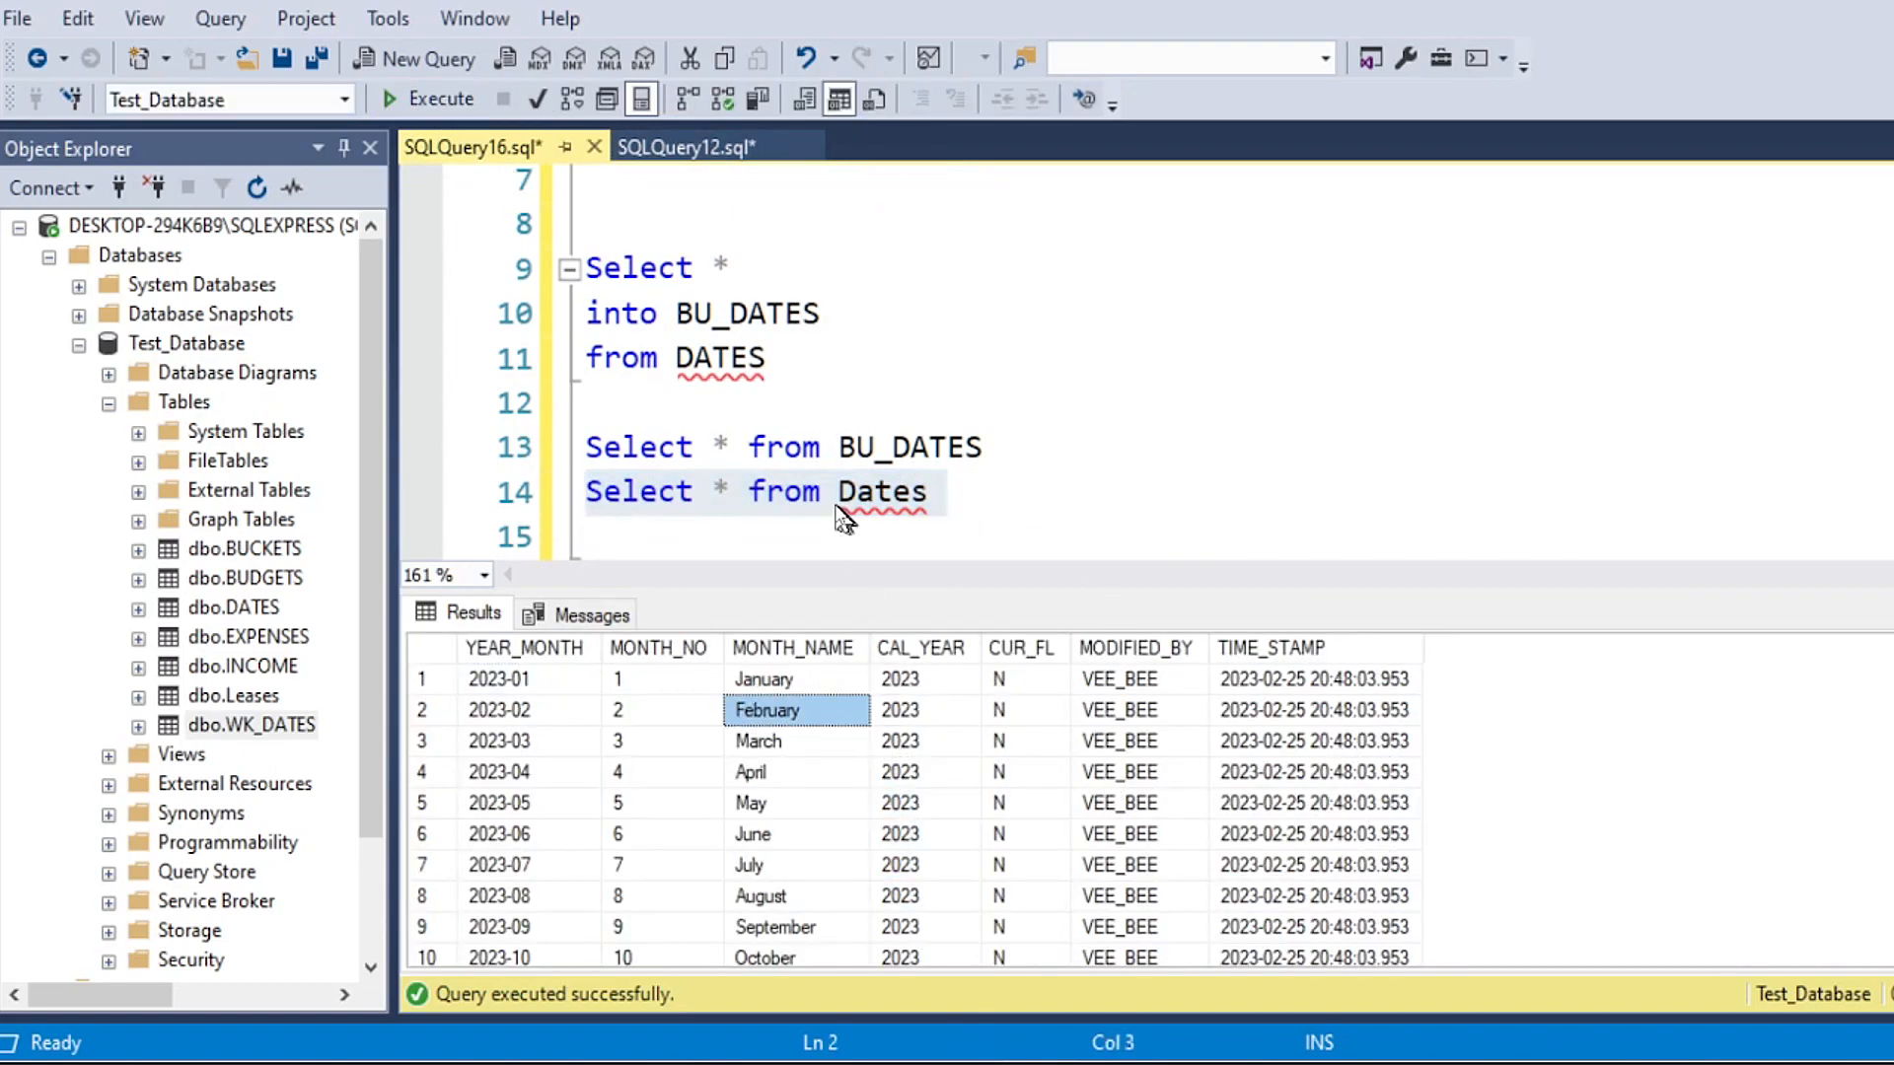
pyautogui.click(682, 450)
pyautogui.click(894, 452)
pyautogui.moveTo(986, 452); pyautogui.dragTo(833, 452)
pyautogui.click(920, 518)
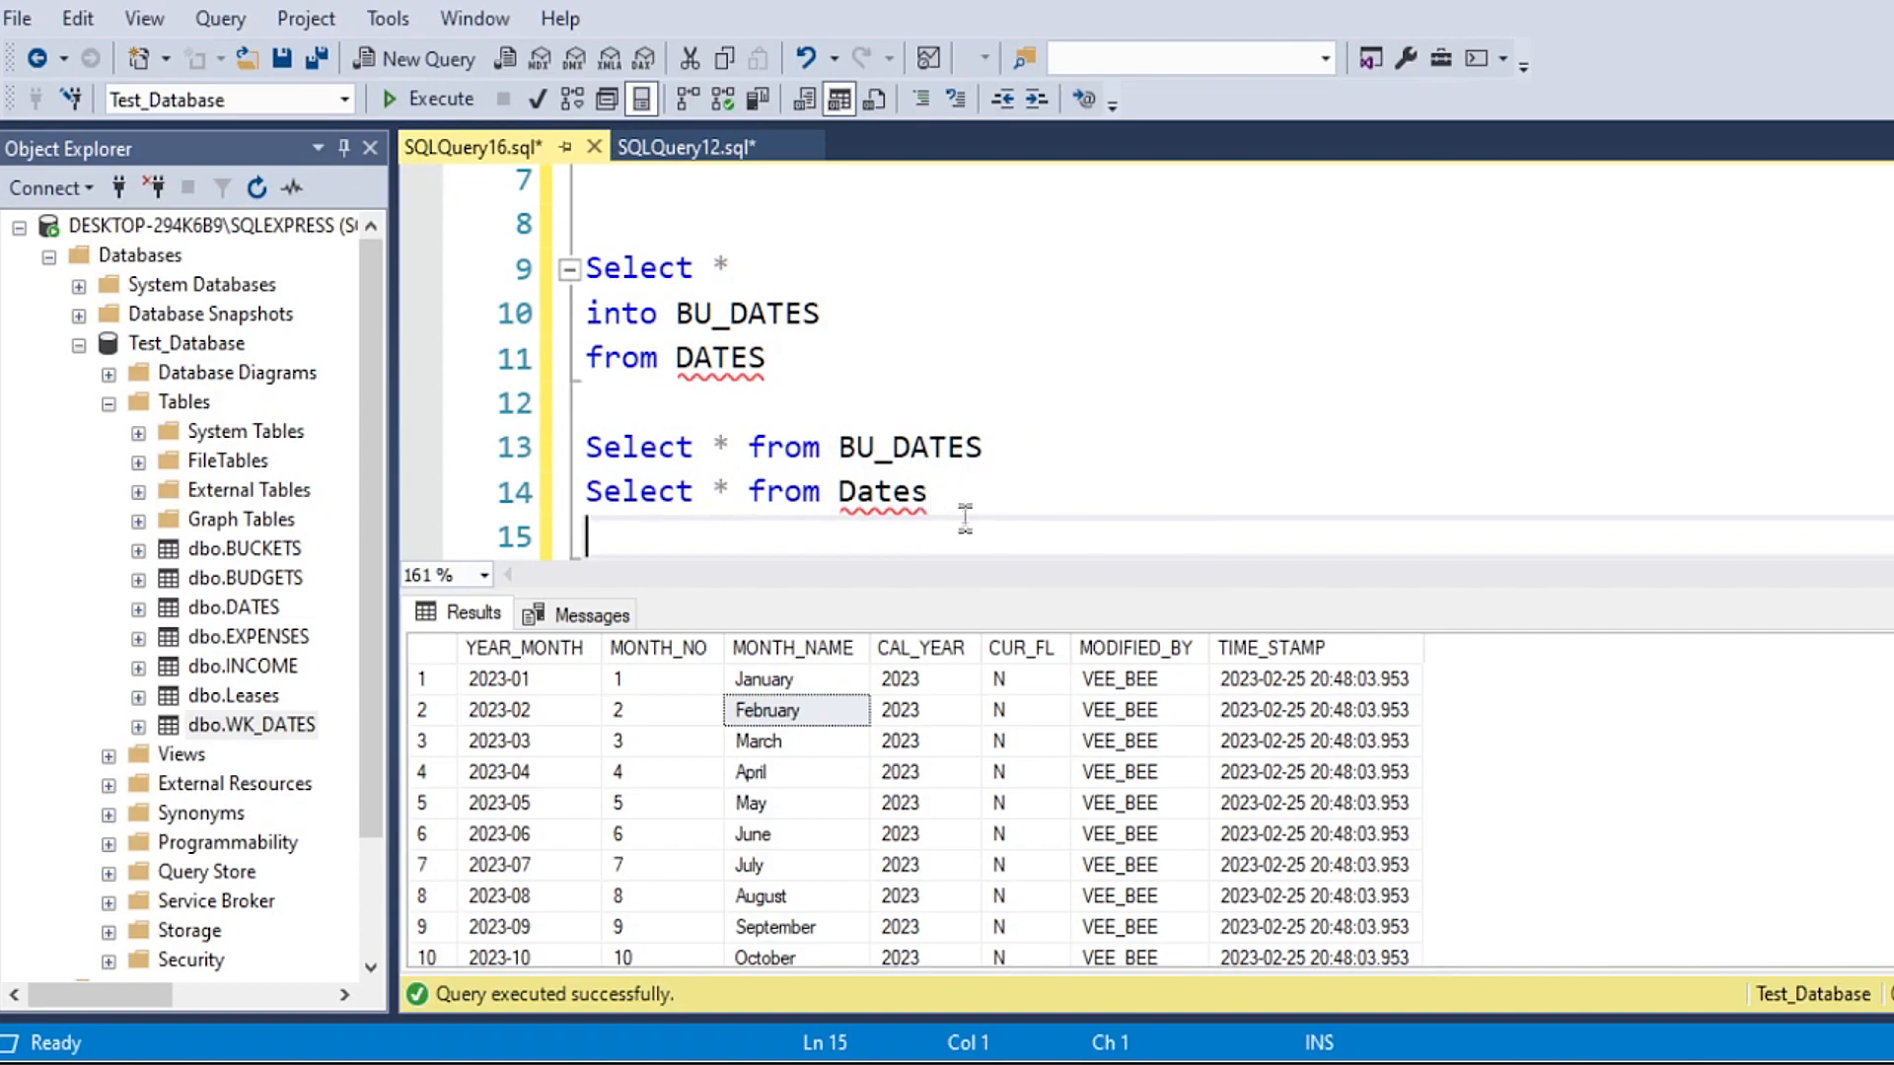
pyautogui.moveTo(1034, 449); pyautogui.dragTo(838, 452)
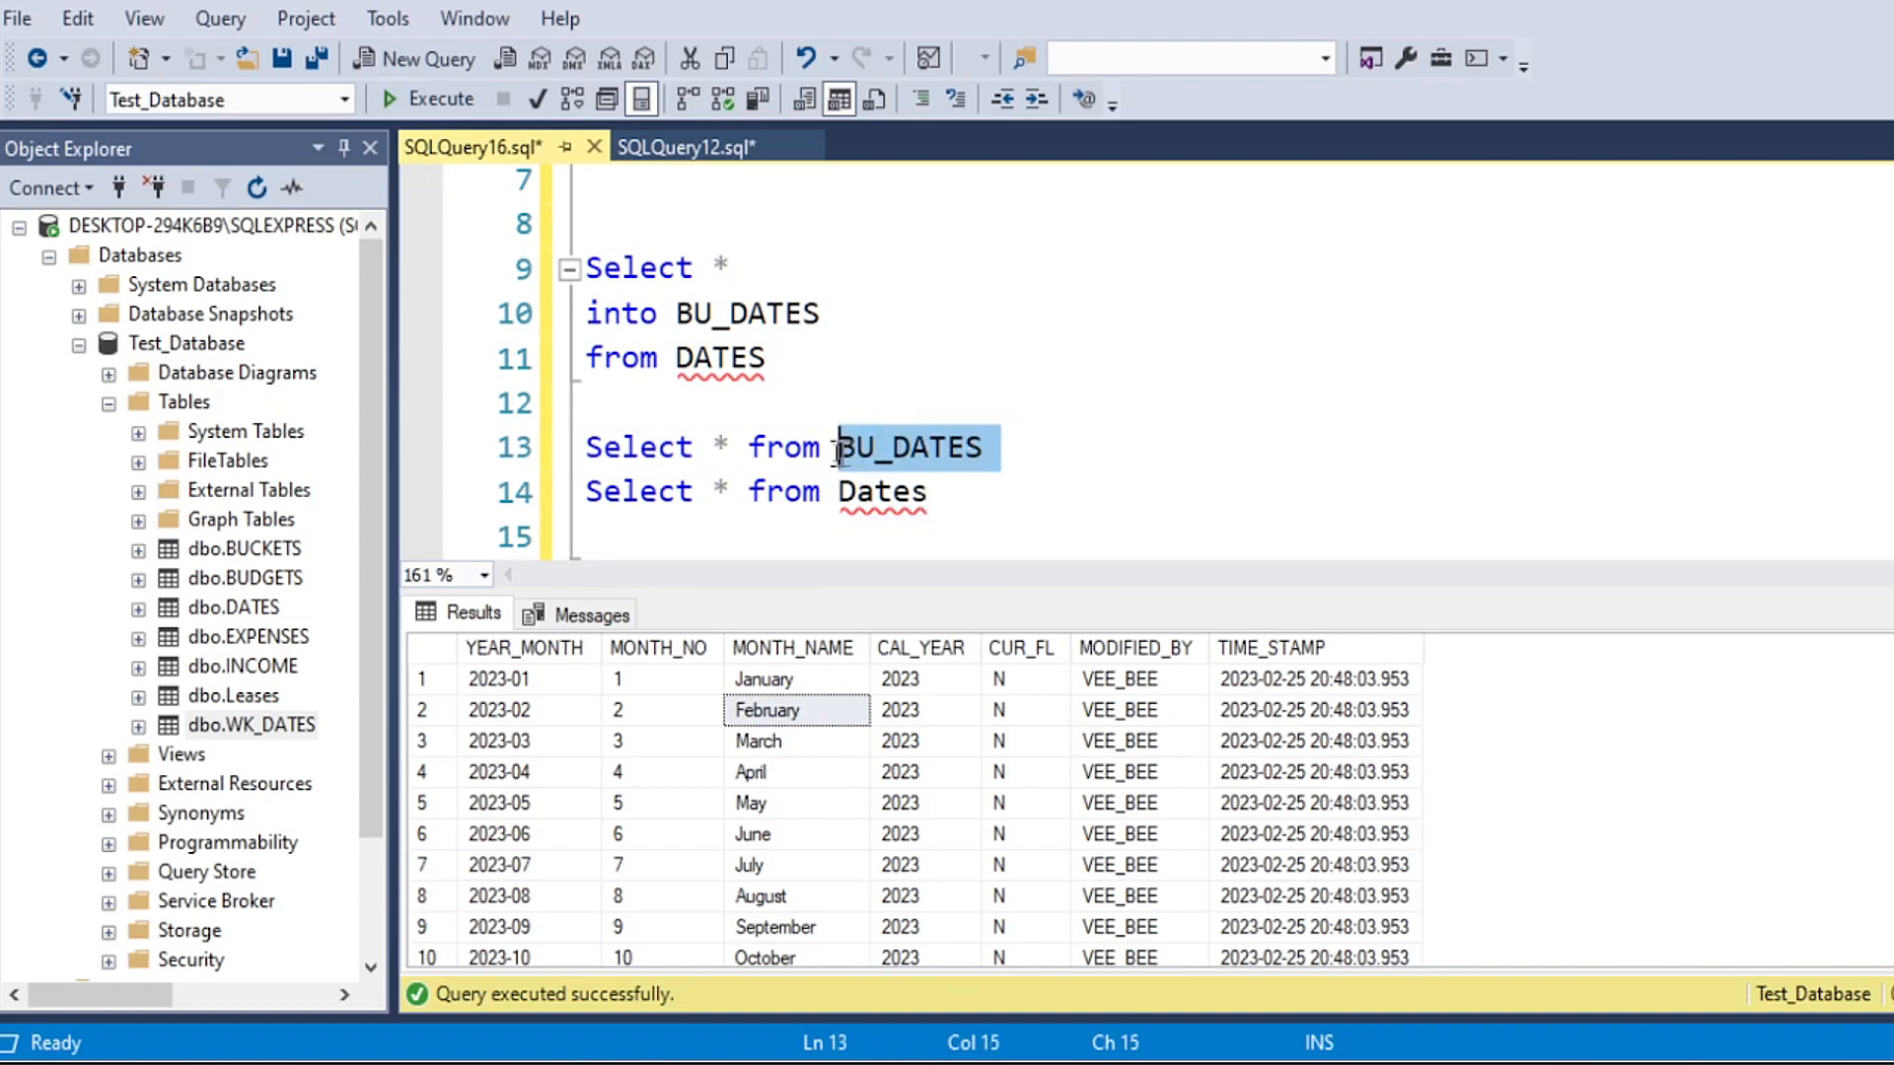
pyautogui.moveTo(962, 494); pyautogui.dragTo(713, 497)
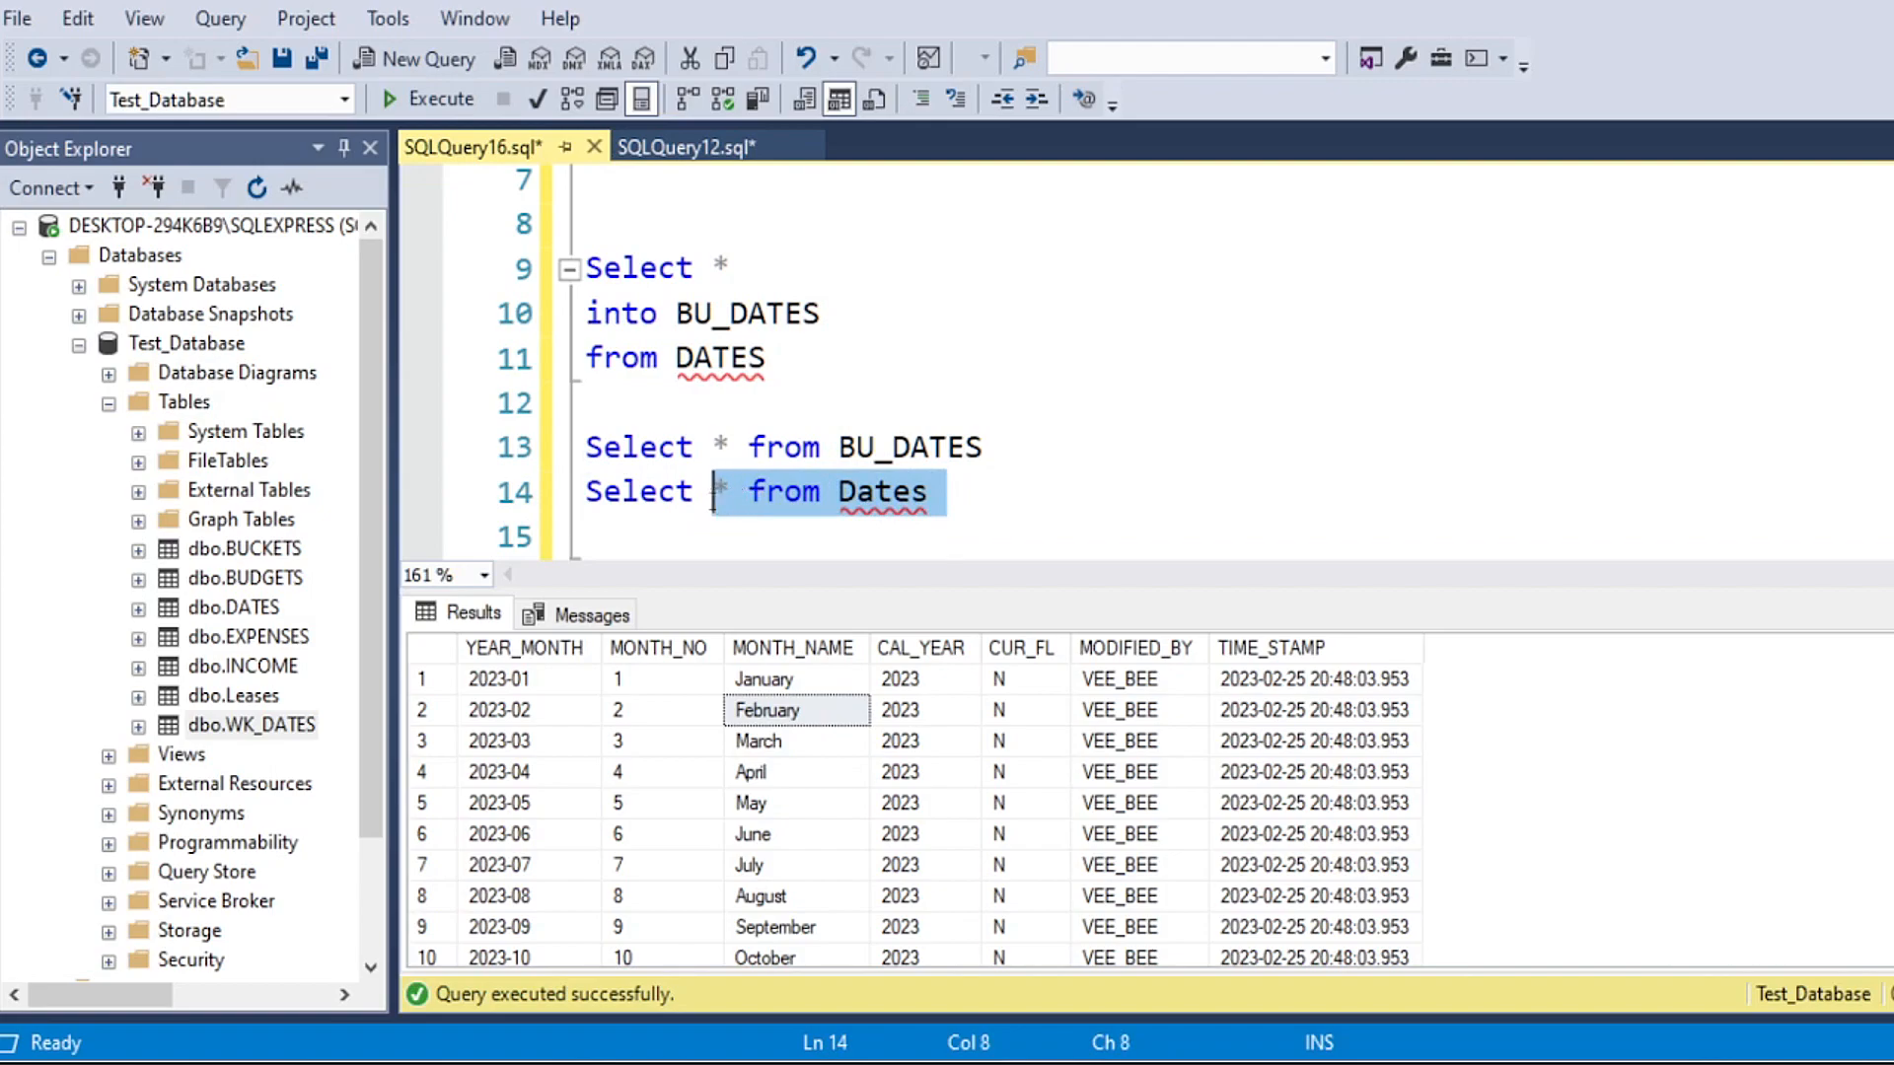
pyautogui.click(768, 533)
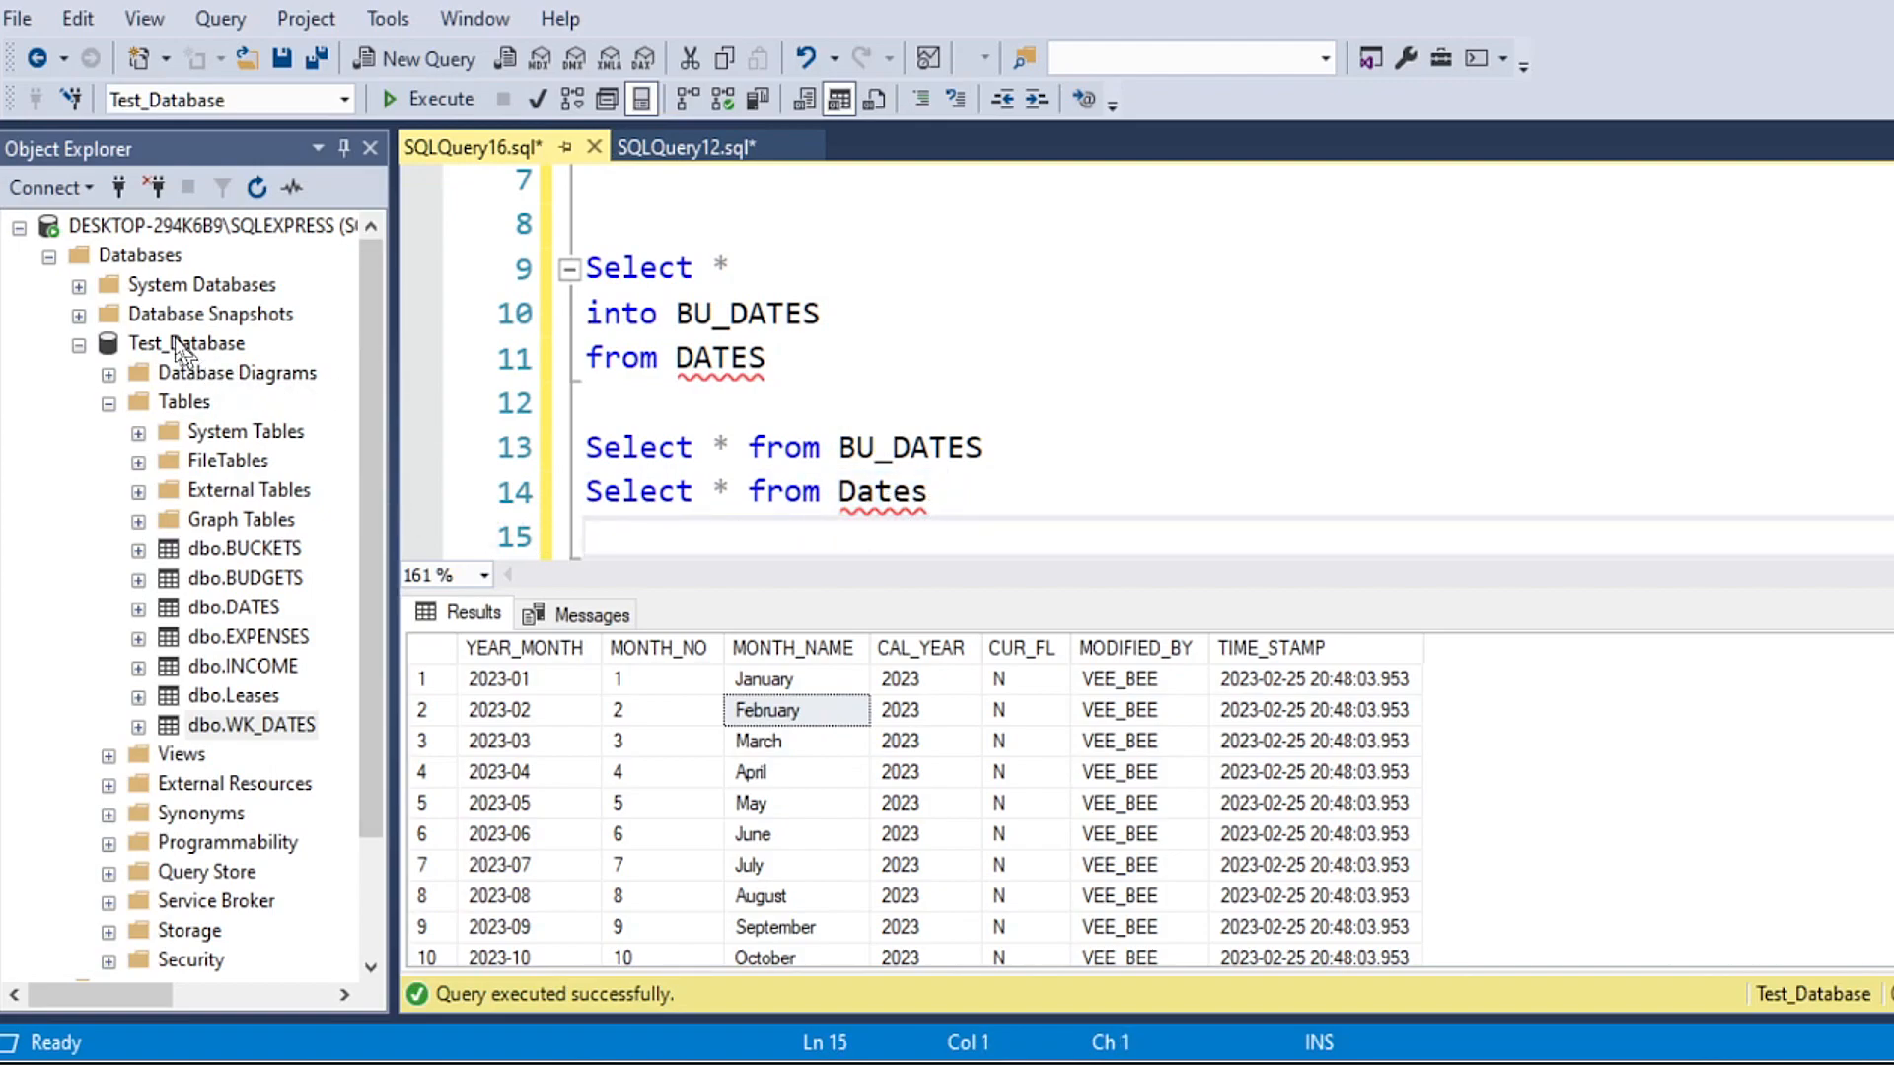
# Step: Refresh Test_Database in Object Explorer, expand its tables and select dbo.BU_DATES
pyautogui.click(179, 341)
pyautogui.click(257, 188)
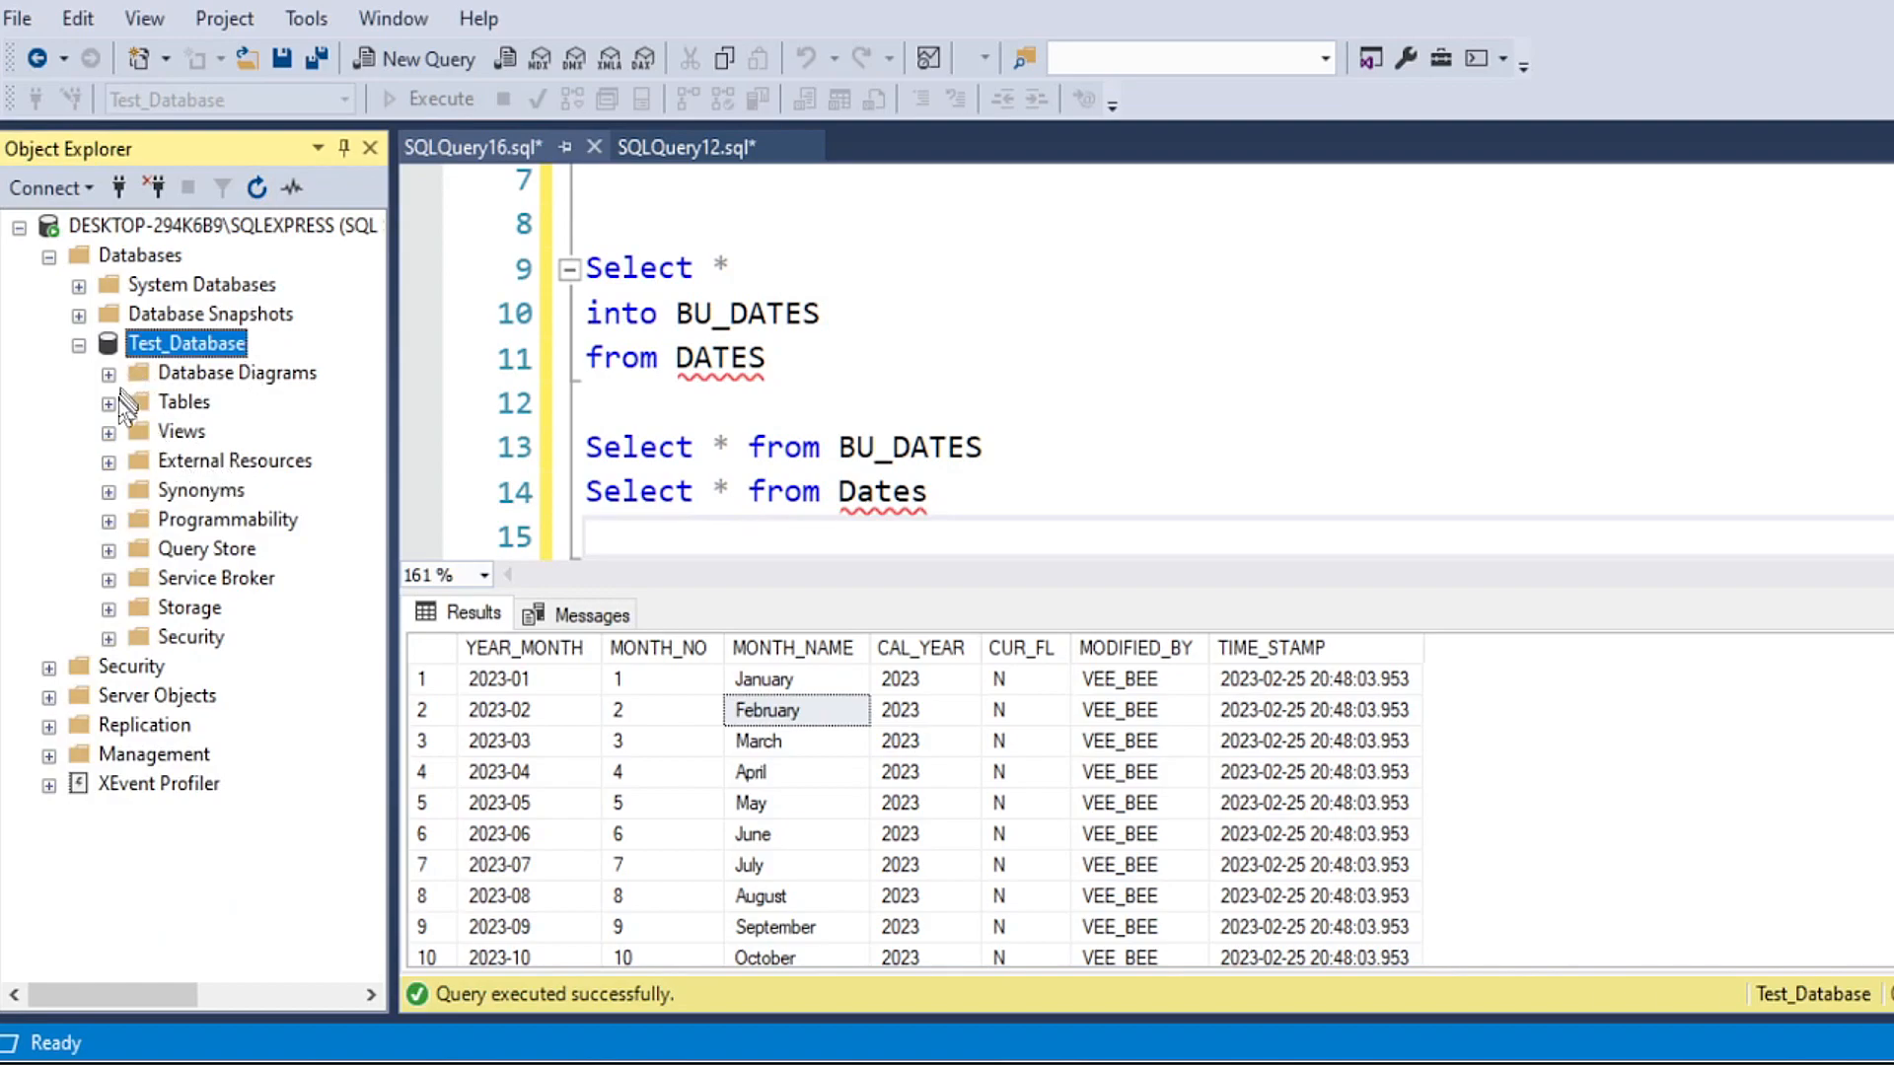
pyautogui.click(109, 403)
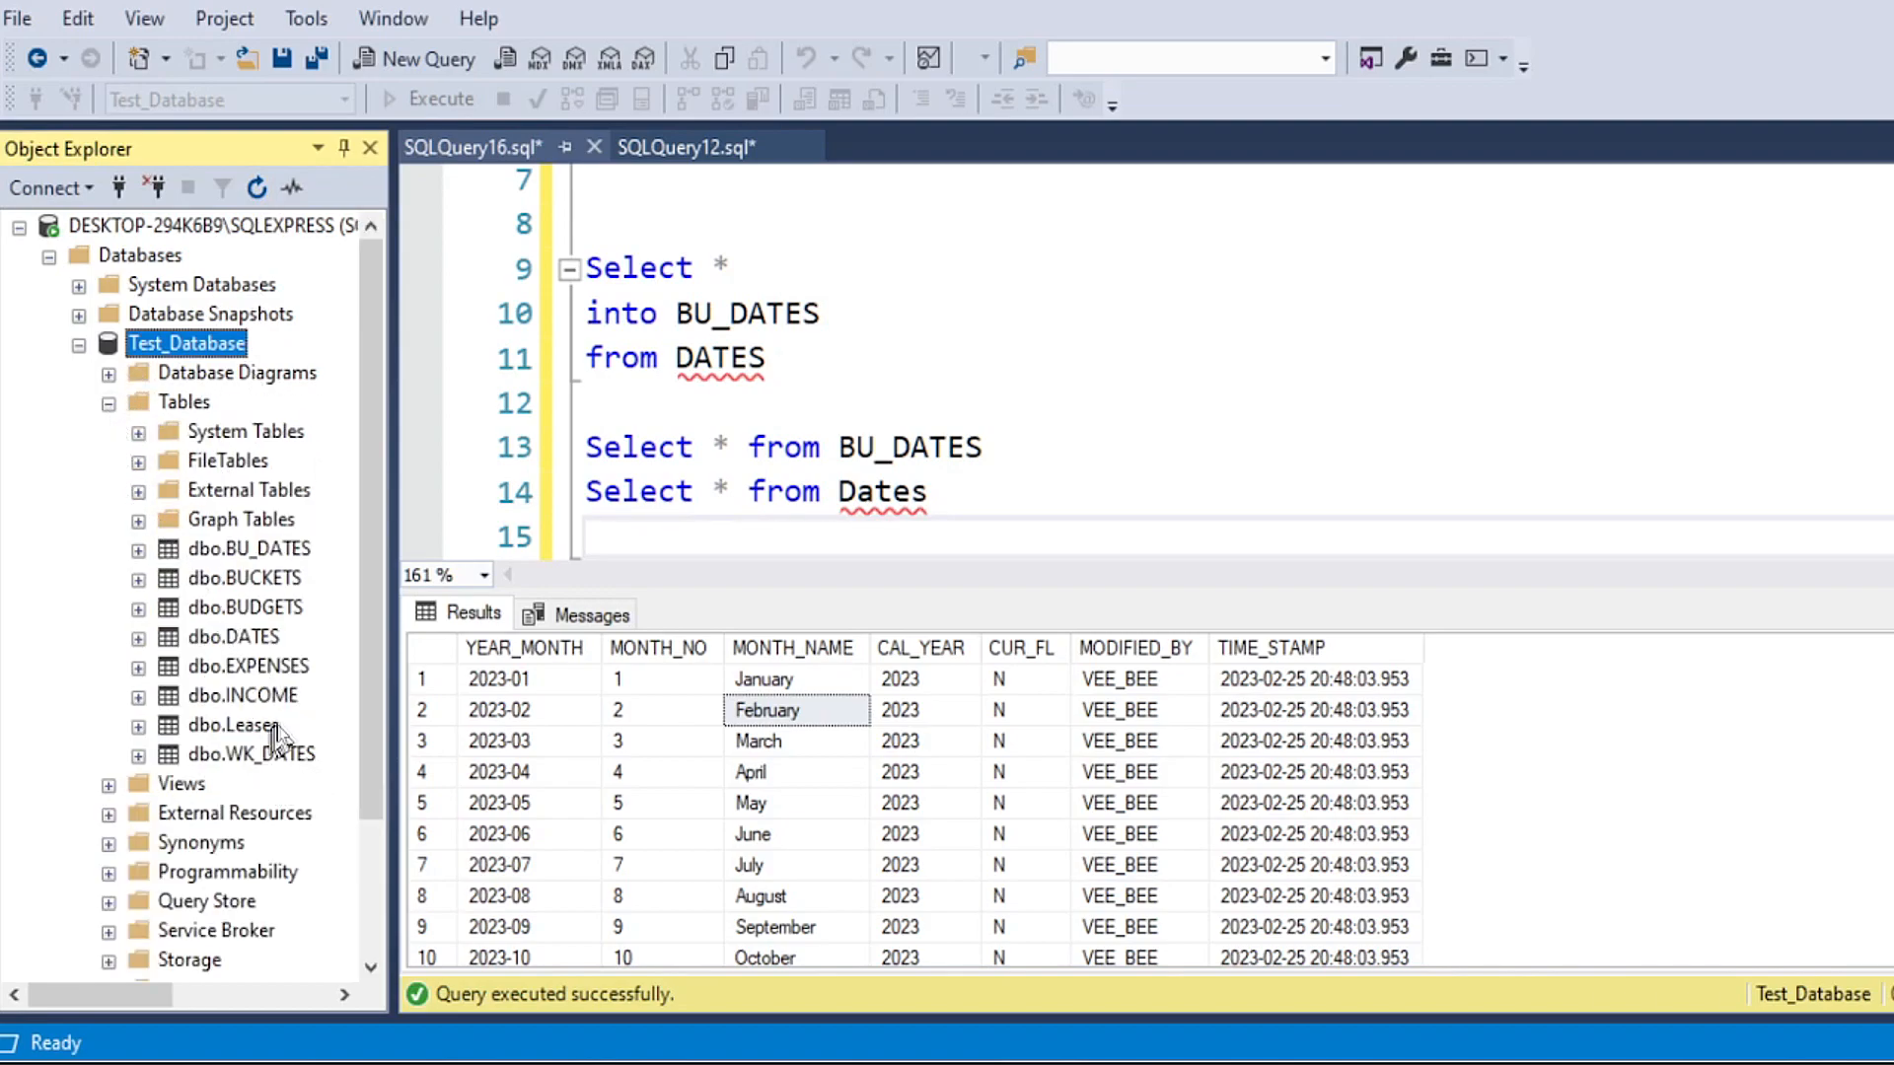
pyautogui.click(262, 550)
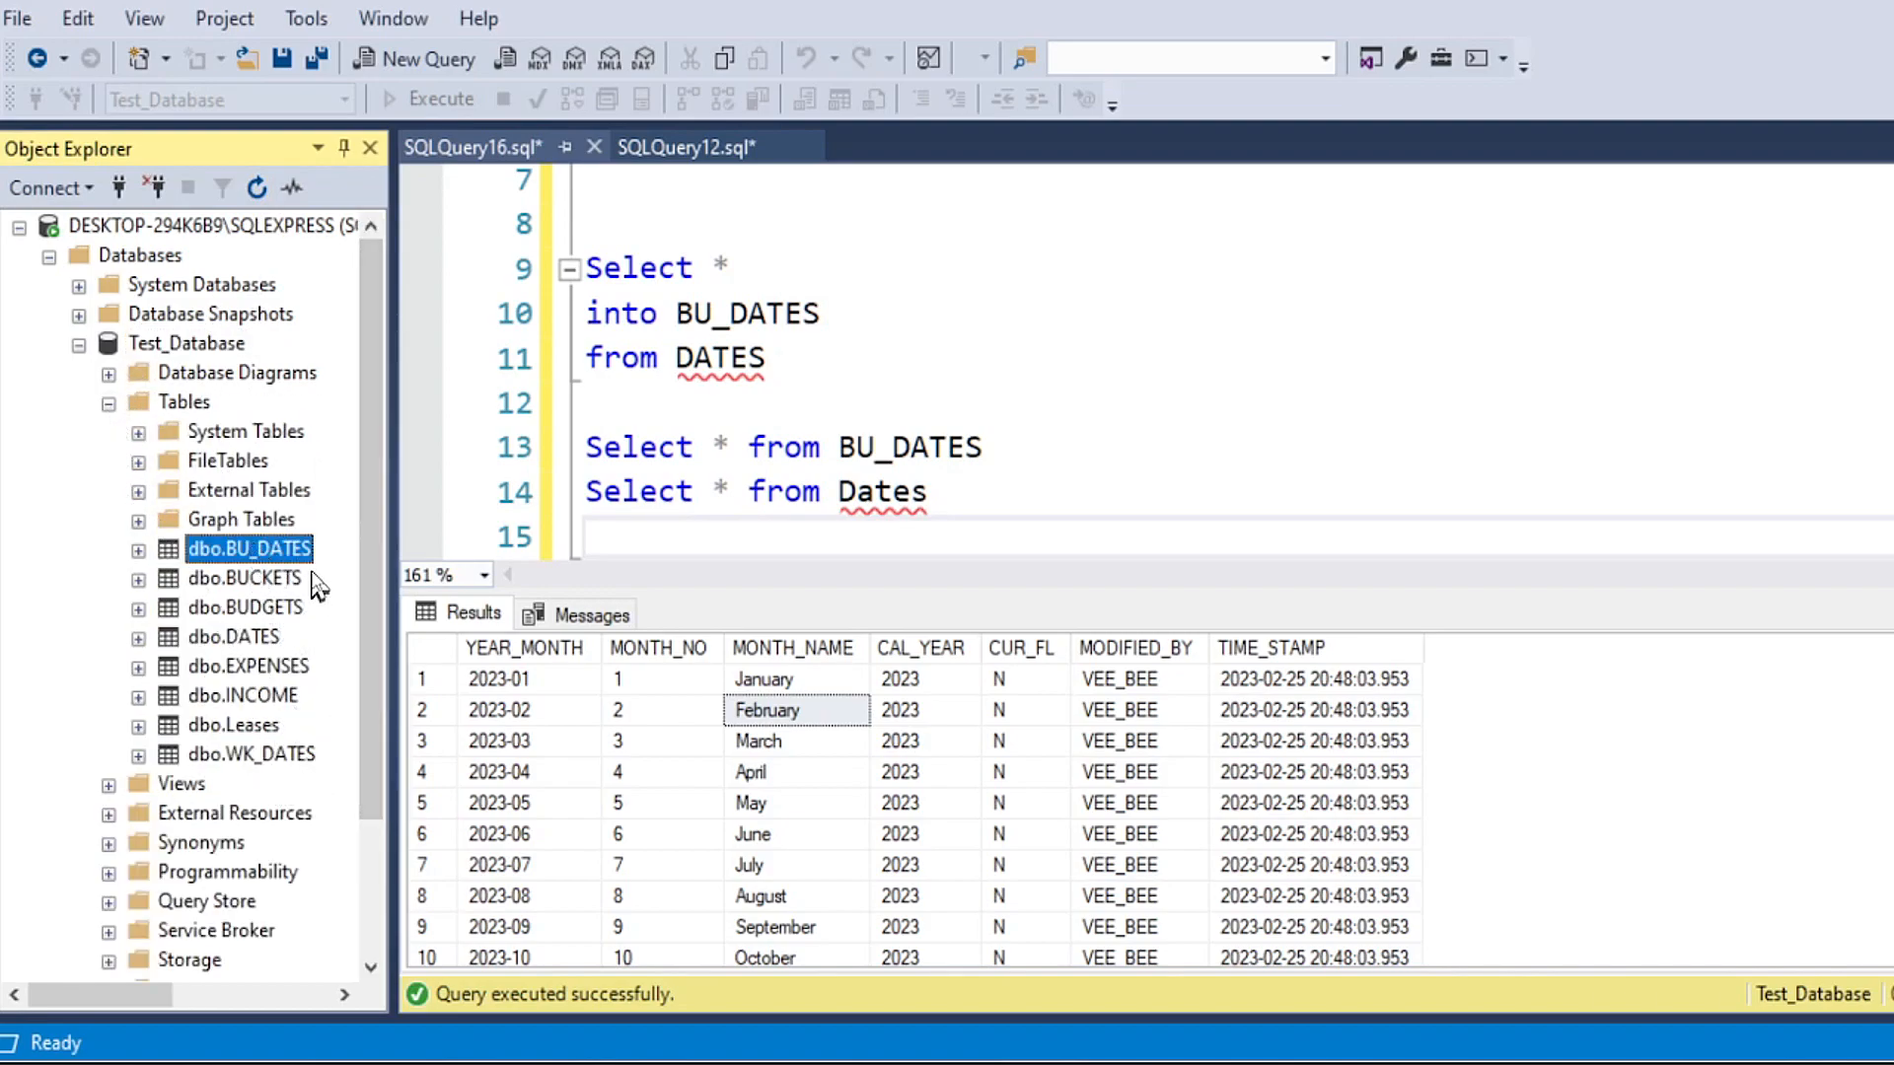
# Step: Write "Drop table BU_DATES" on line 16 of the query, leaving a blank line above it
pyautogui.click(786, 520)
pyautogui.press('Return')
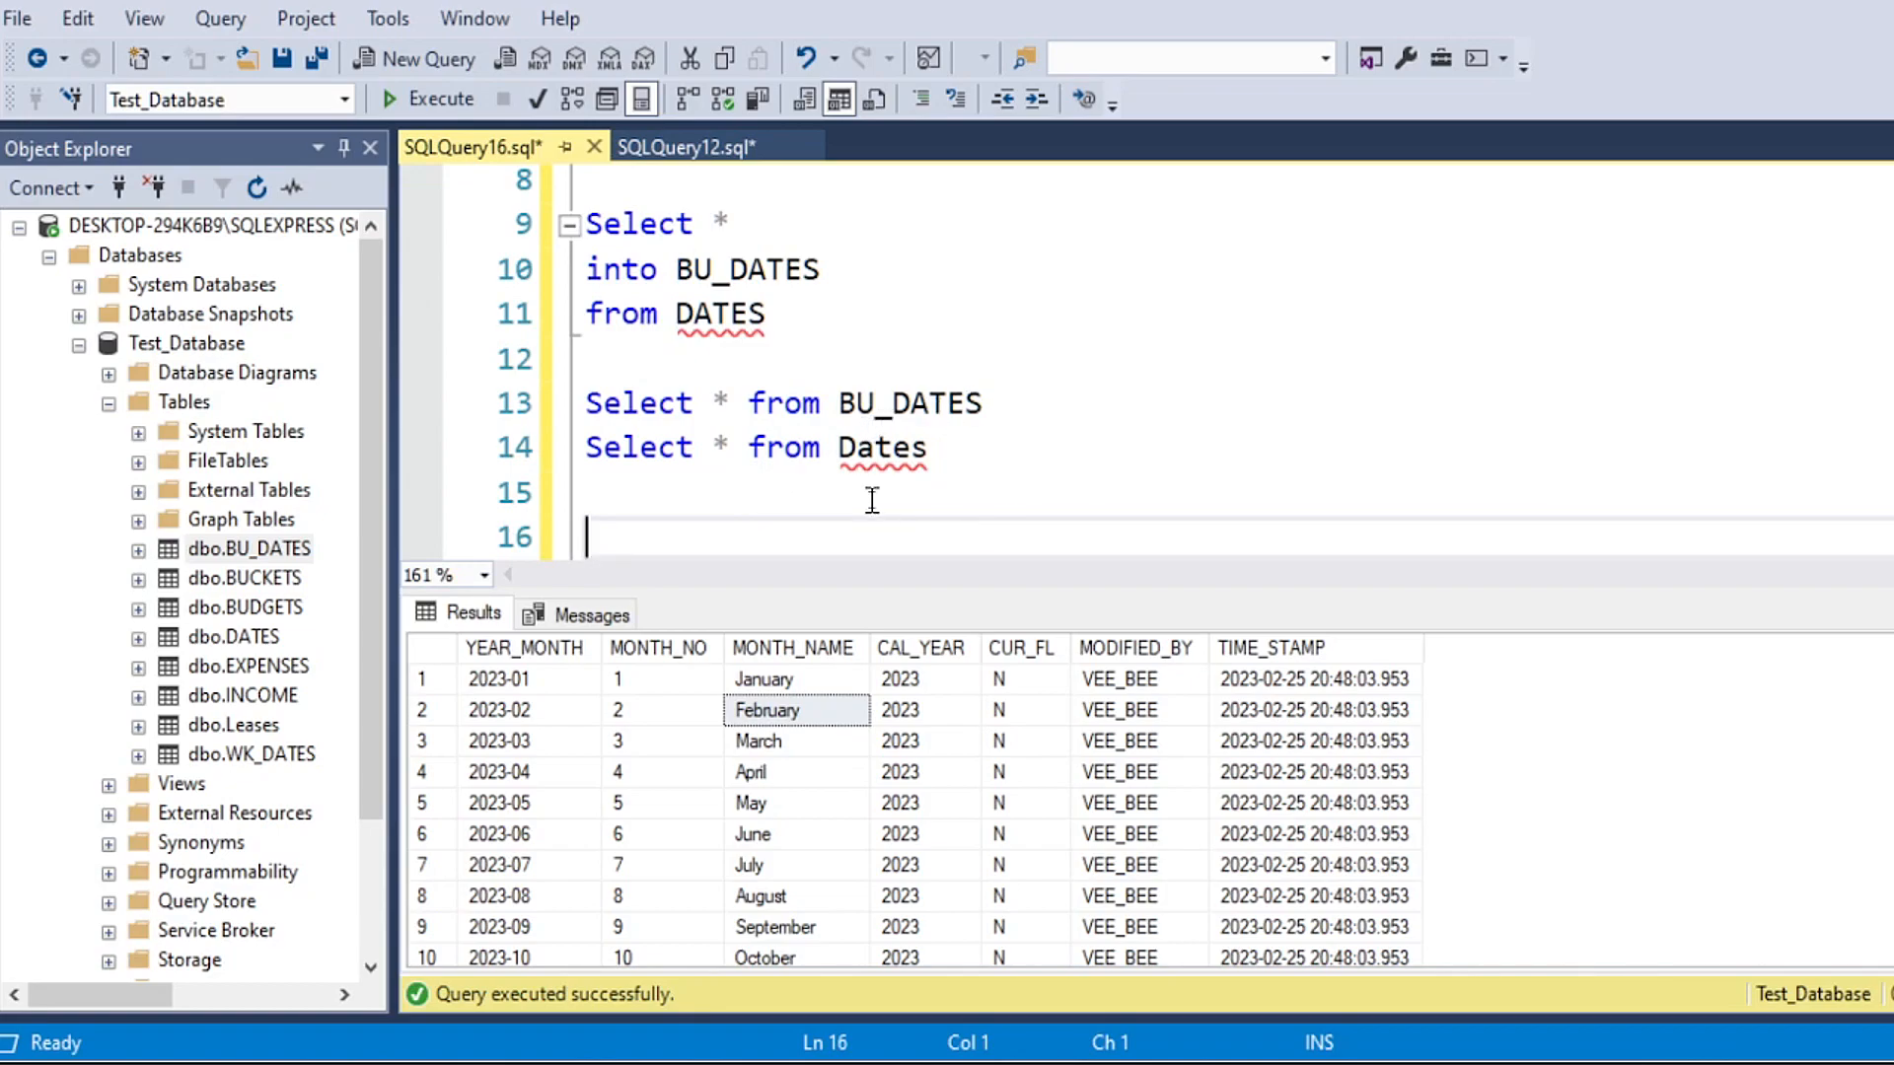
pyautogui.write('Drop tab')
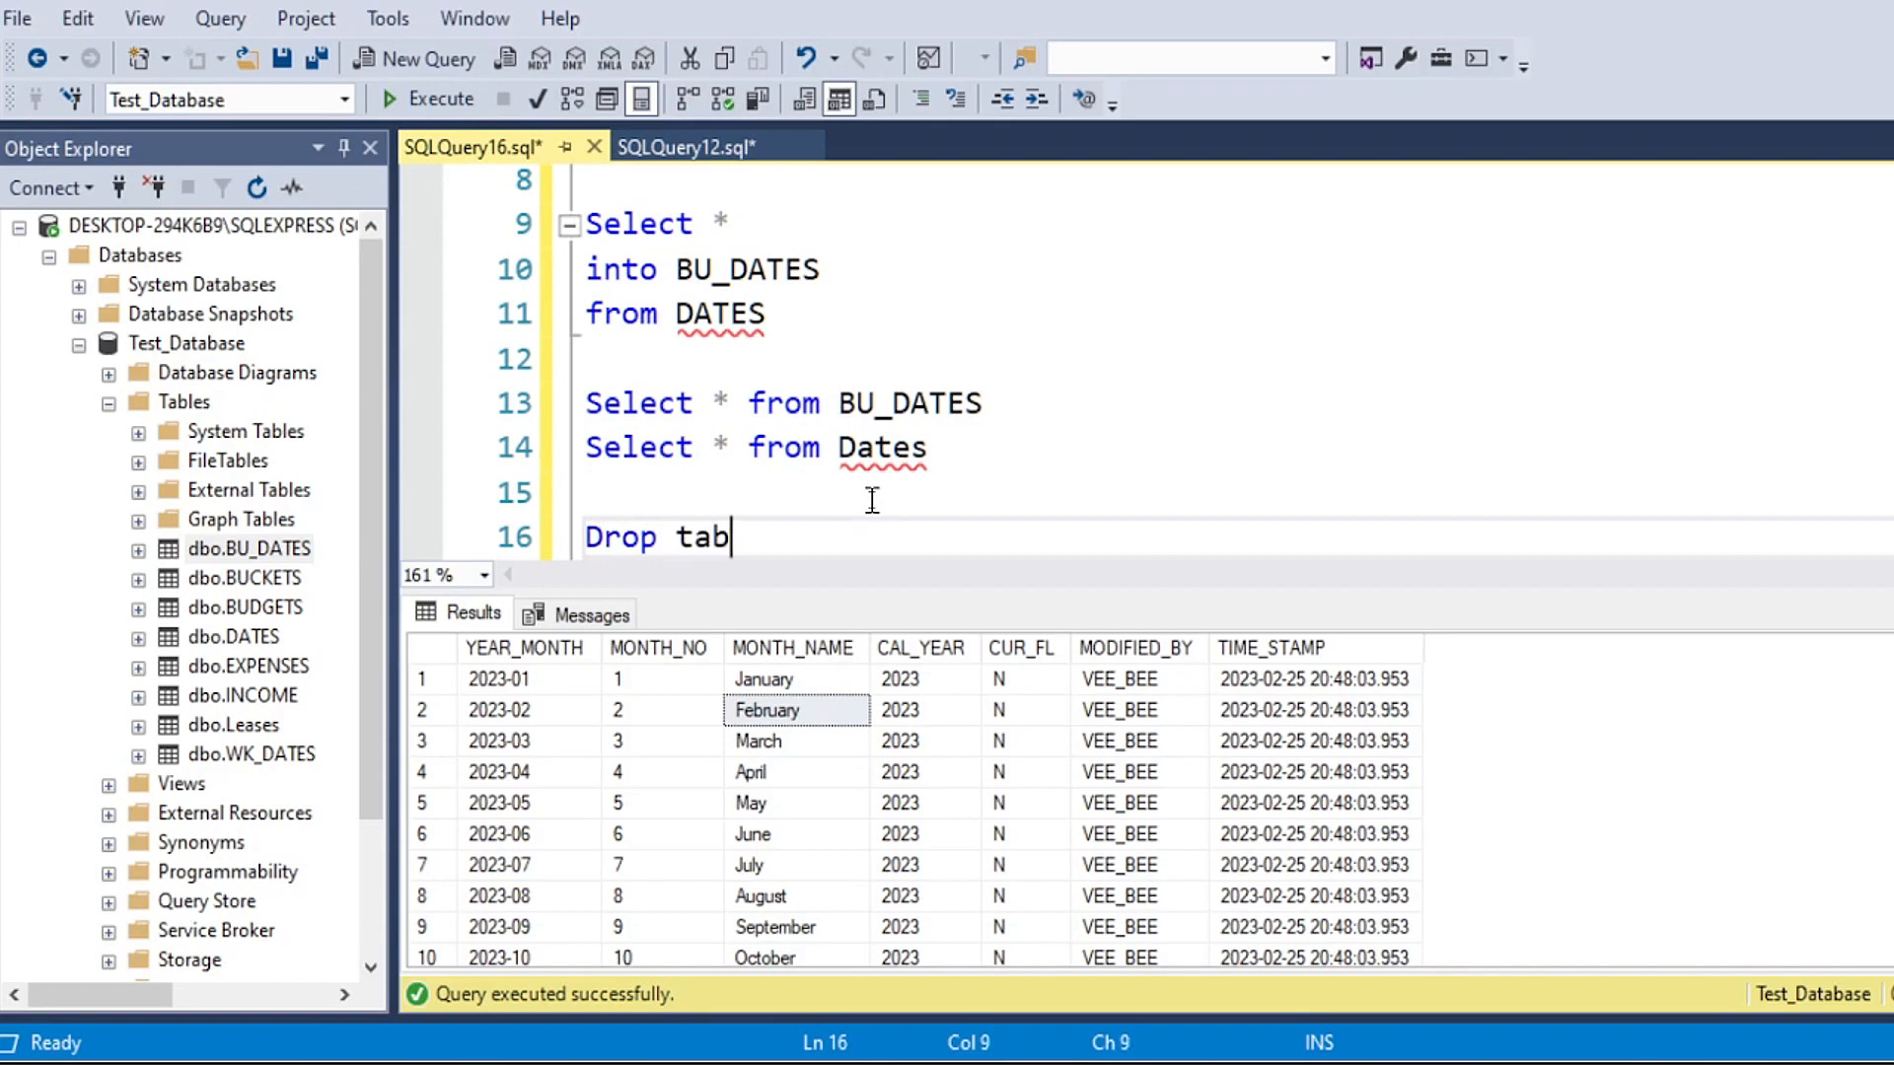
pyautogui.write('le BU_D')
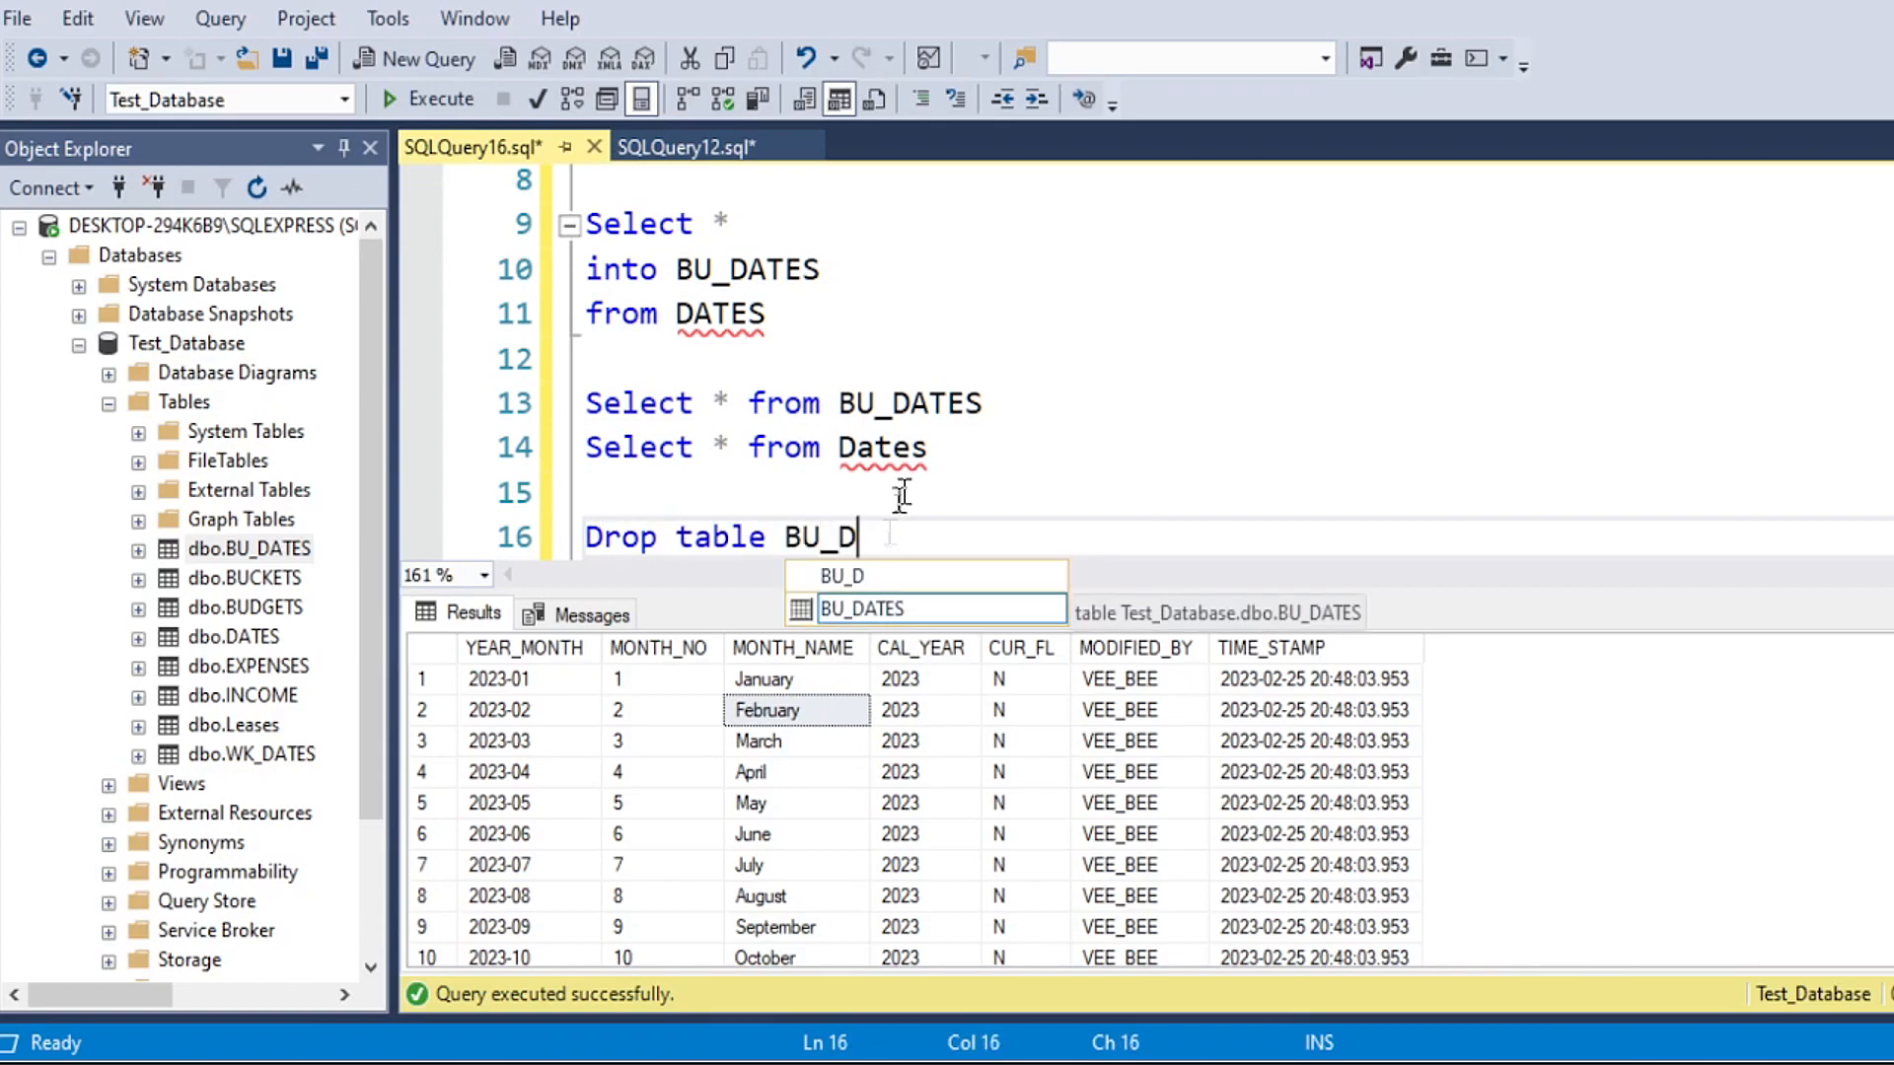
pyautogui.press('Tab')
# Step: Run only the "Drop table BU_DATES" statement to delete the backup table
pyautogui.scroll(-1, 848, 456)
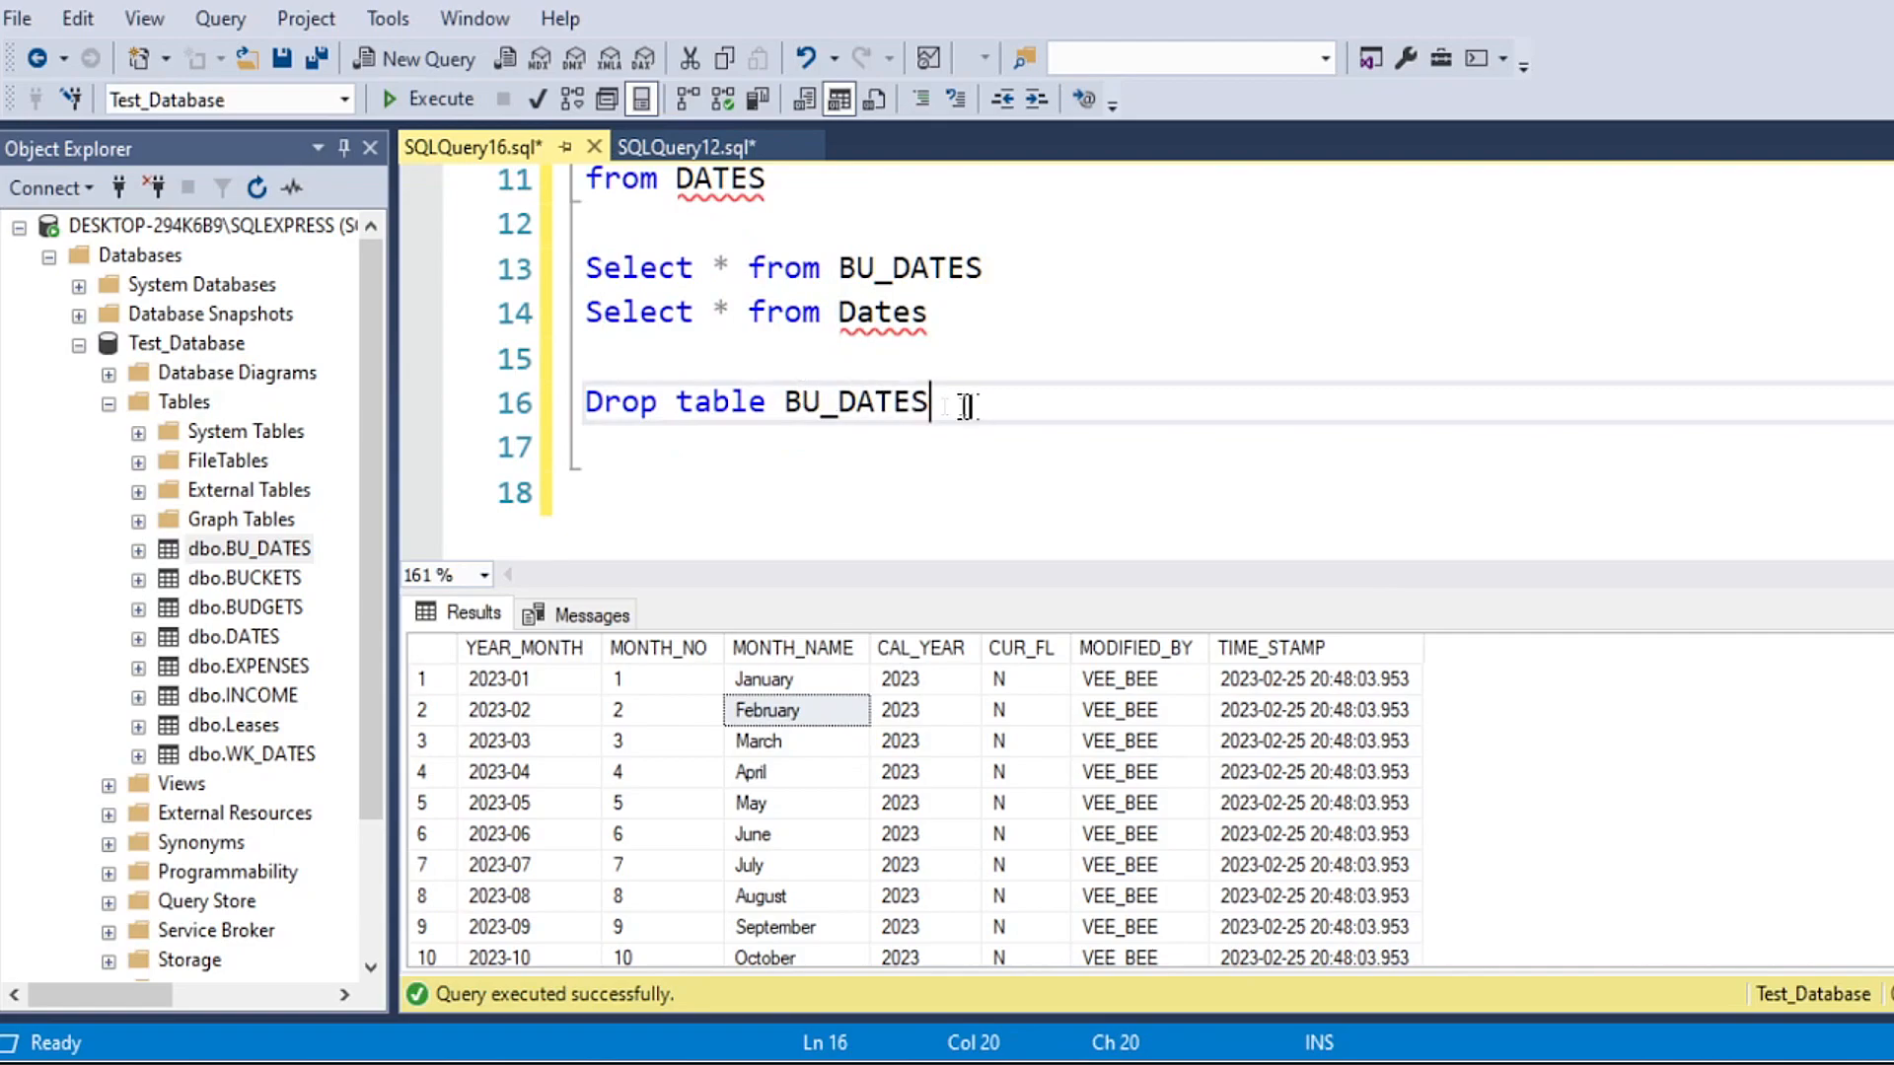
pyautogui.moveTo(964, 405); pyautogui.dragTo(579, 411)
pyautogui.click(431, 100)
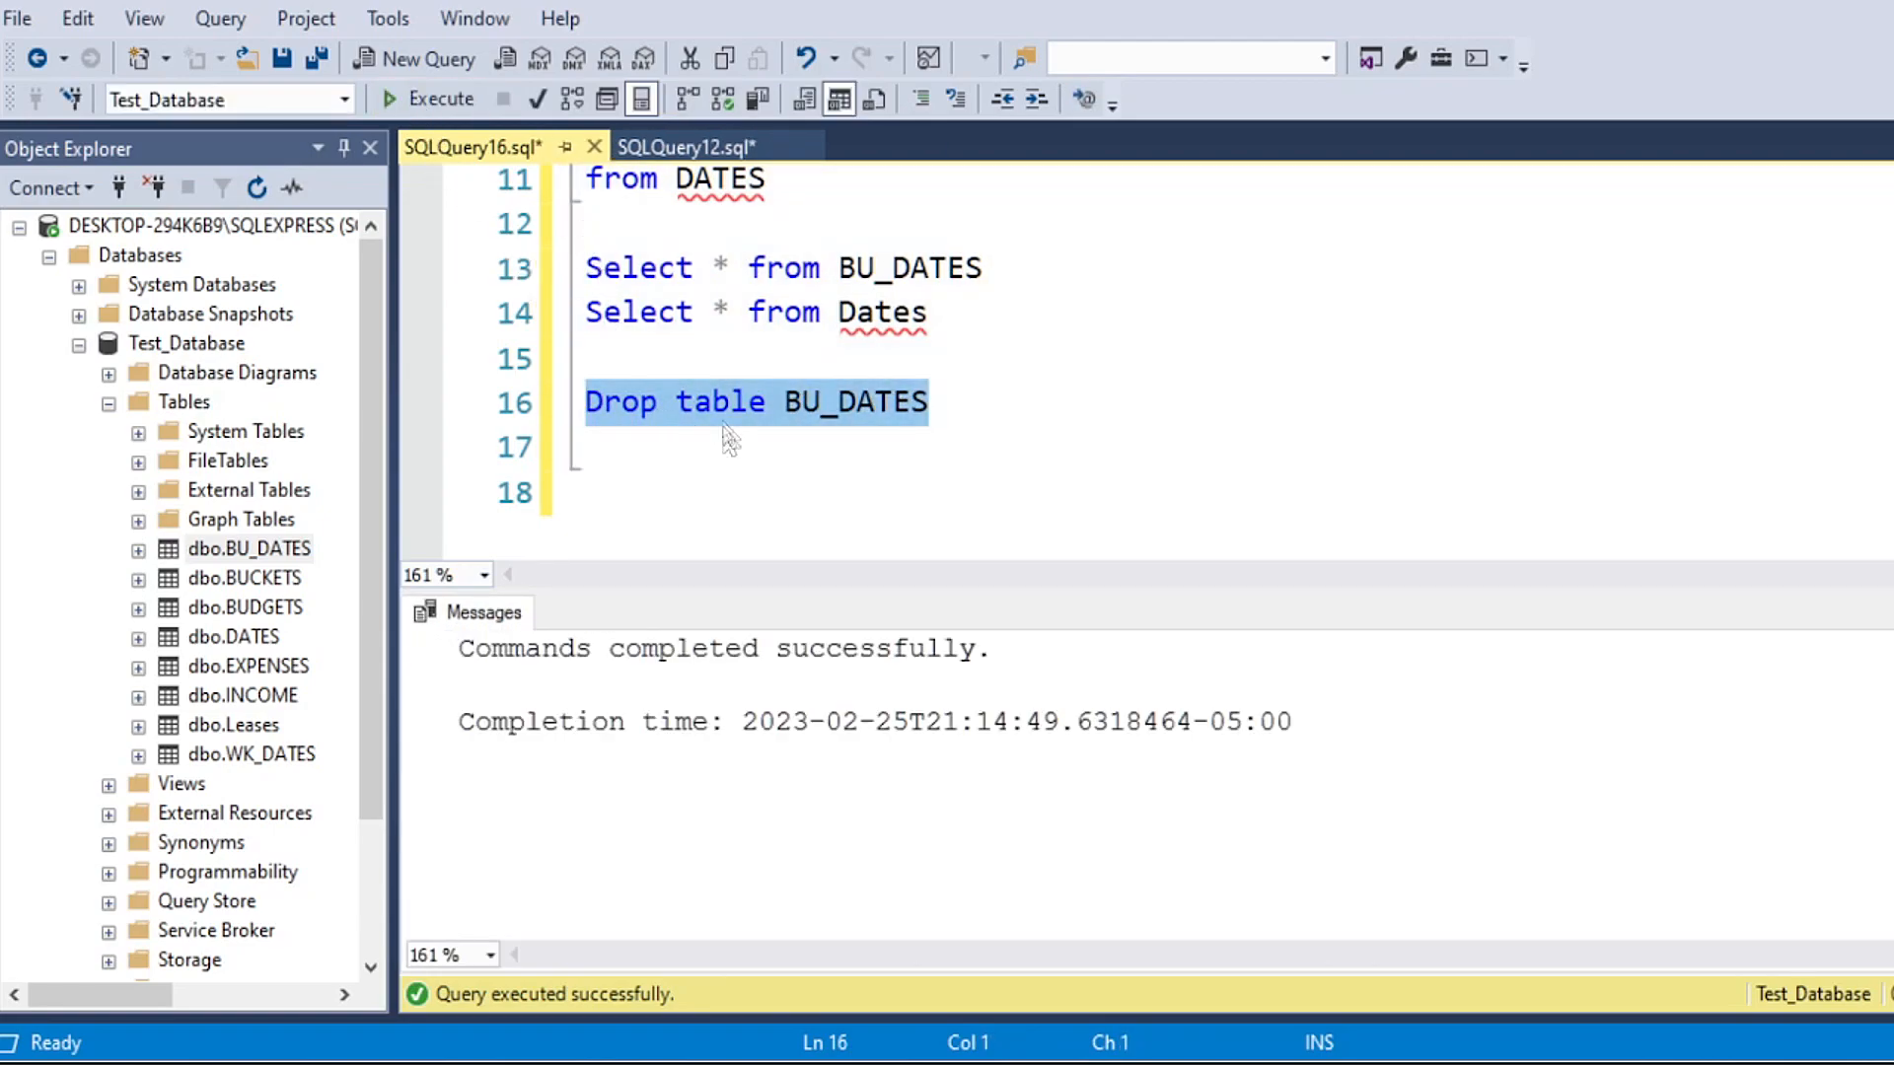
# Step: Refresh Test_Database in Object Explorer and expand its tables to check that BU_DATES is gone
pyautogui.click(167, 343)
pyautogui.click(256, 188)
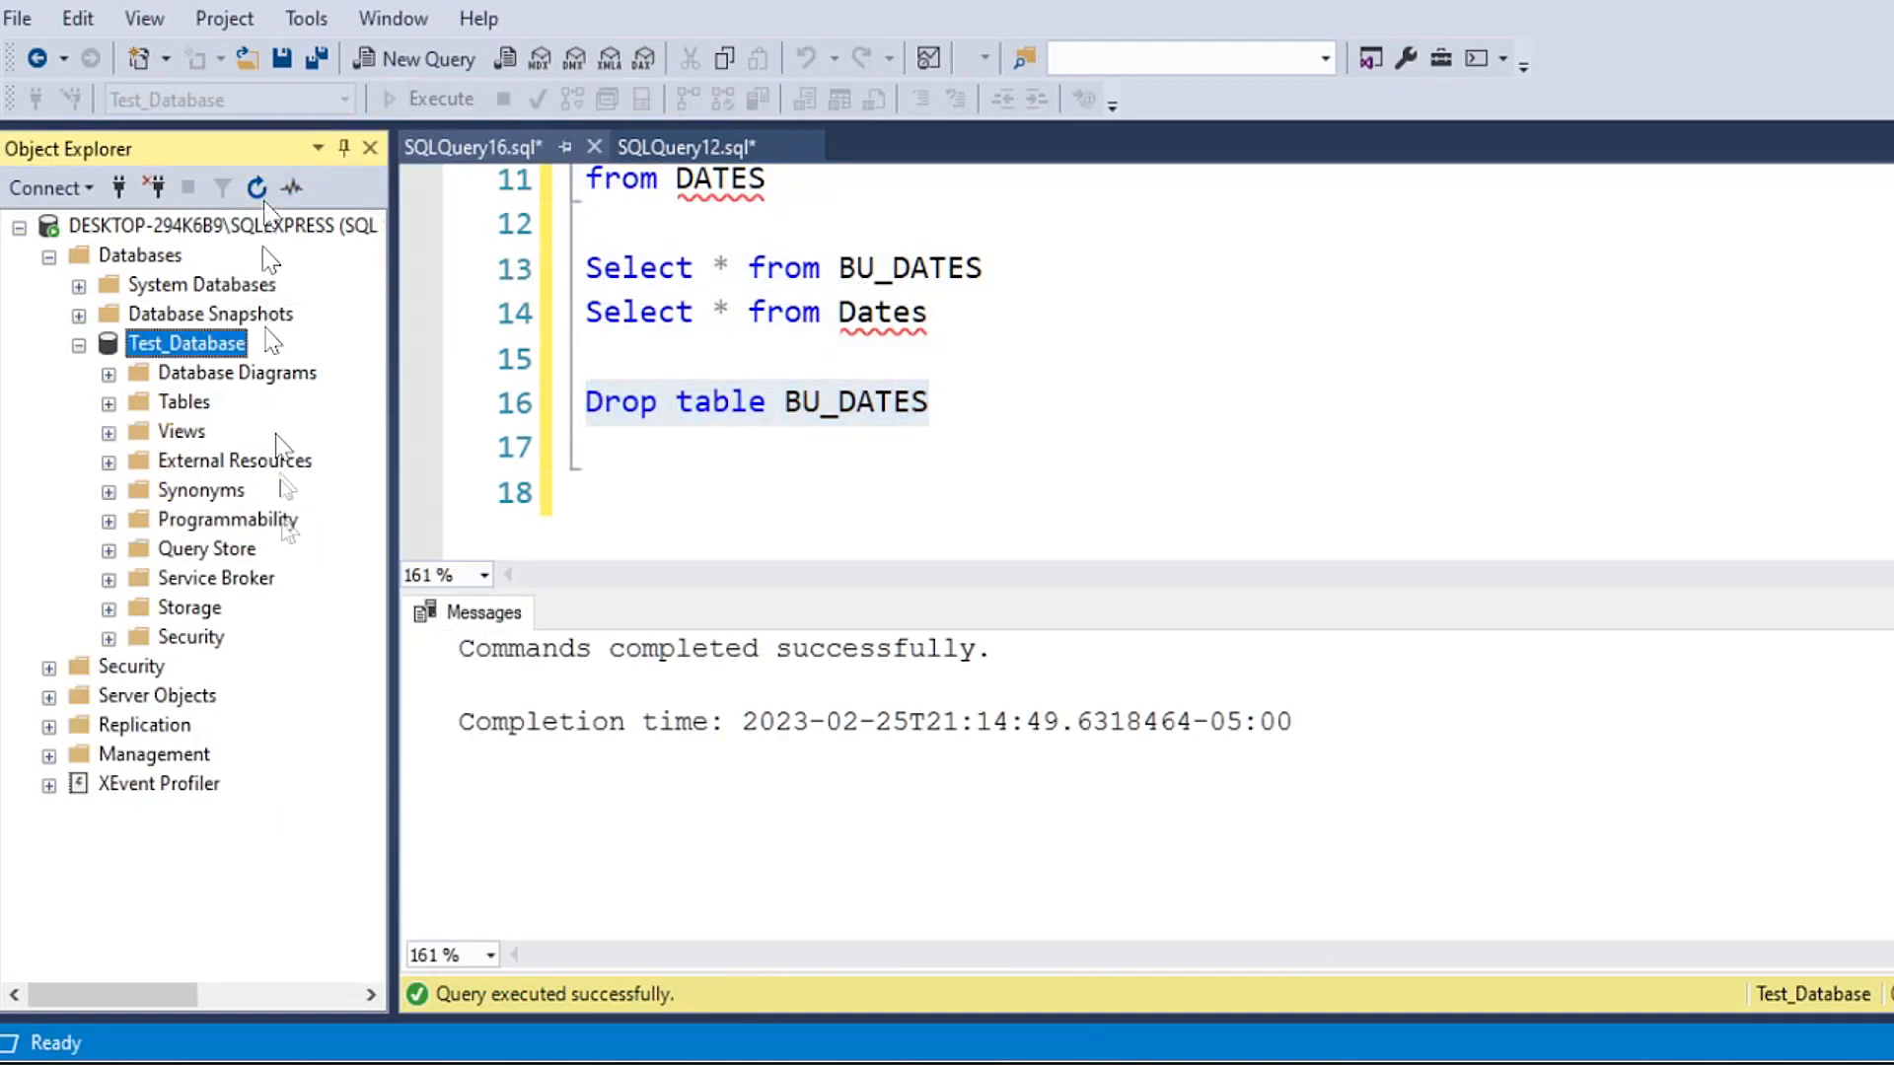
pyautogui.click(108, 402)
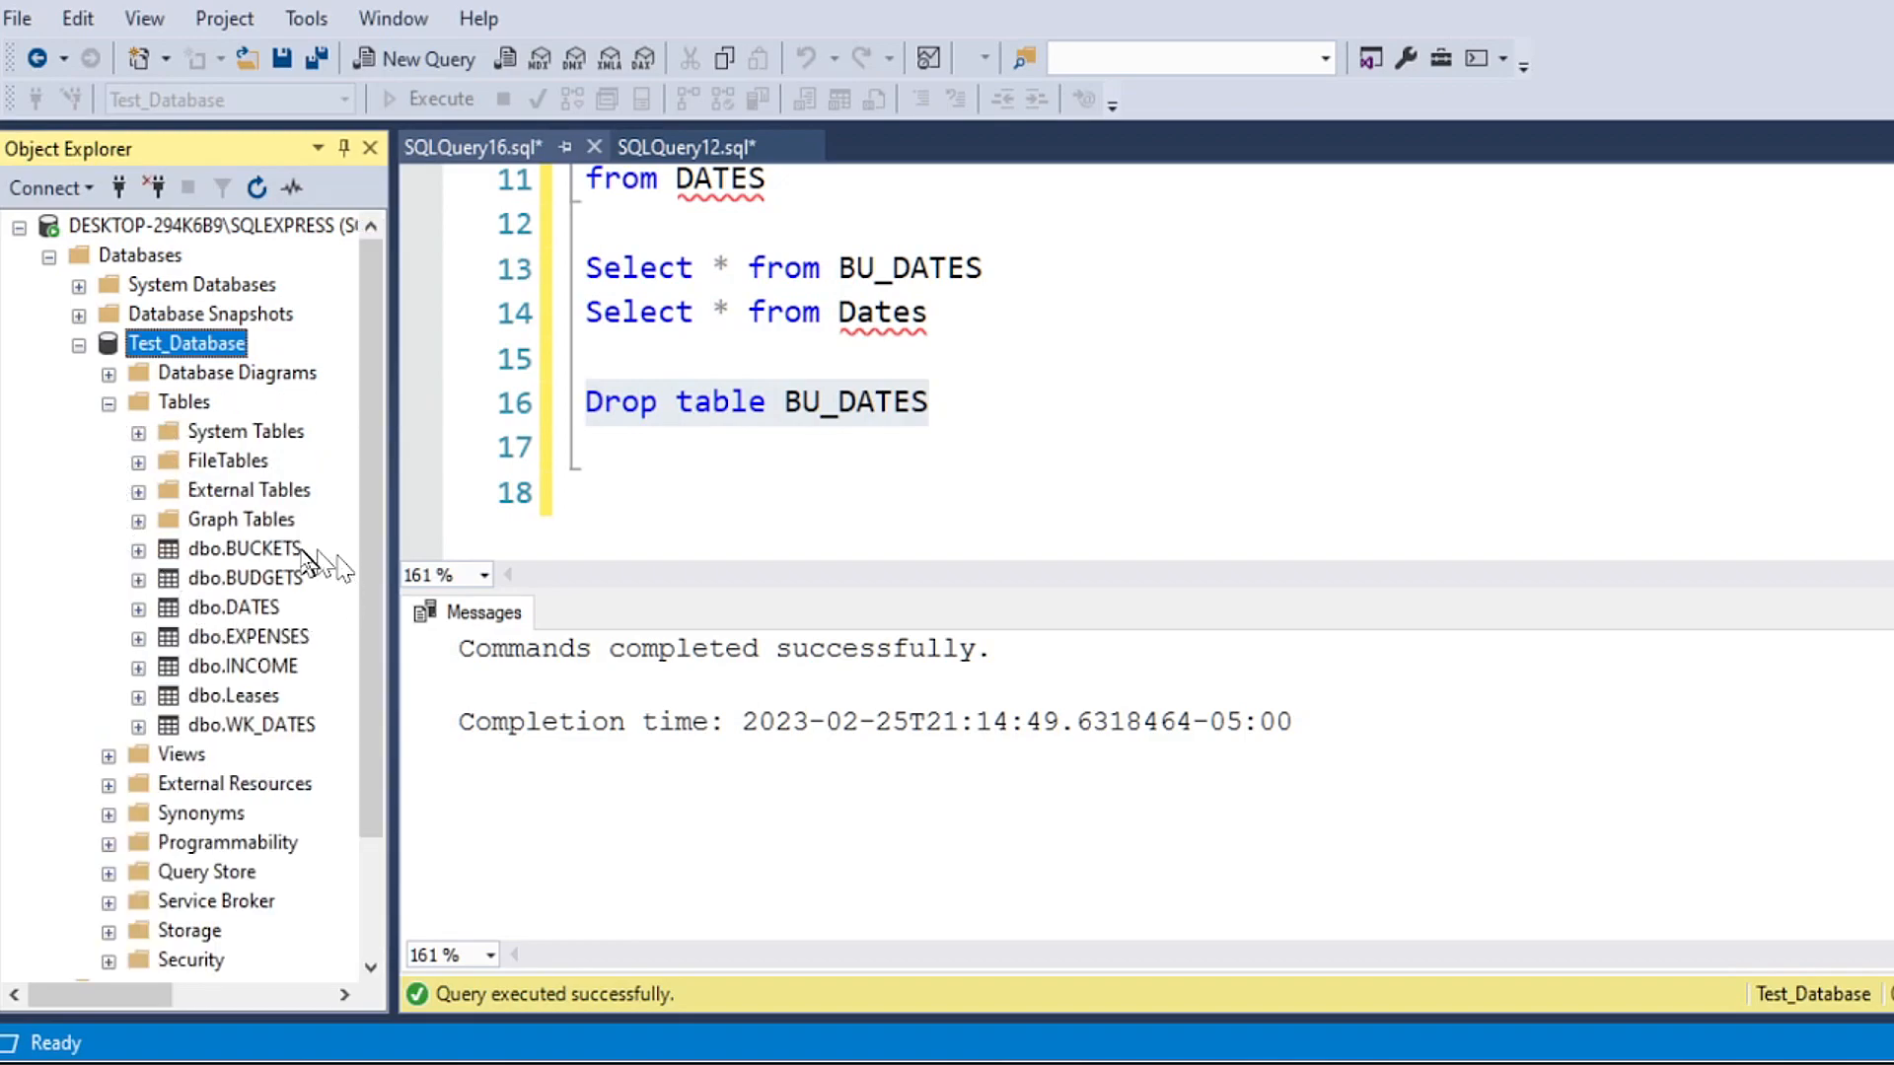
# Step: Delete the BU_DATES backup, select and drop statements from line 8 to the end of the query
pyautogui.click(706, 456)
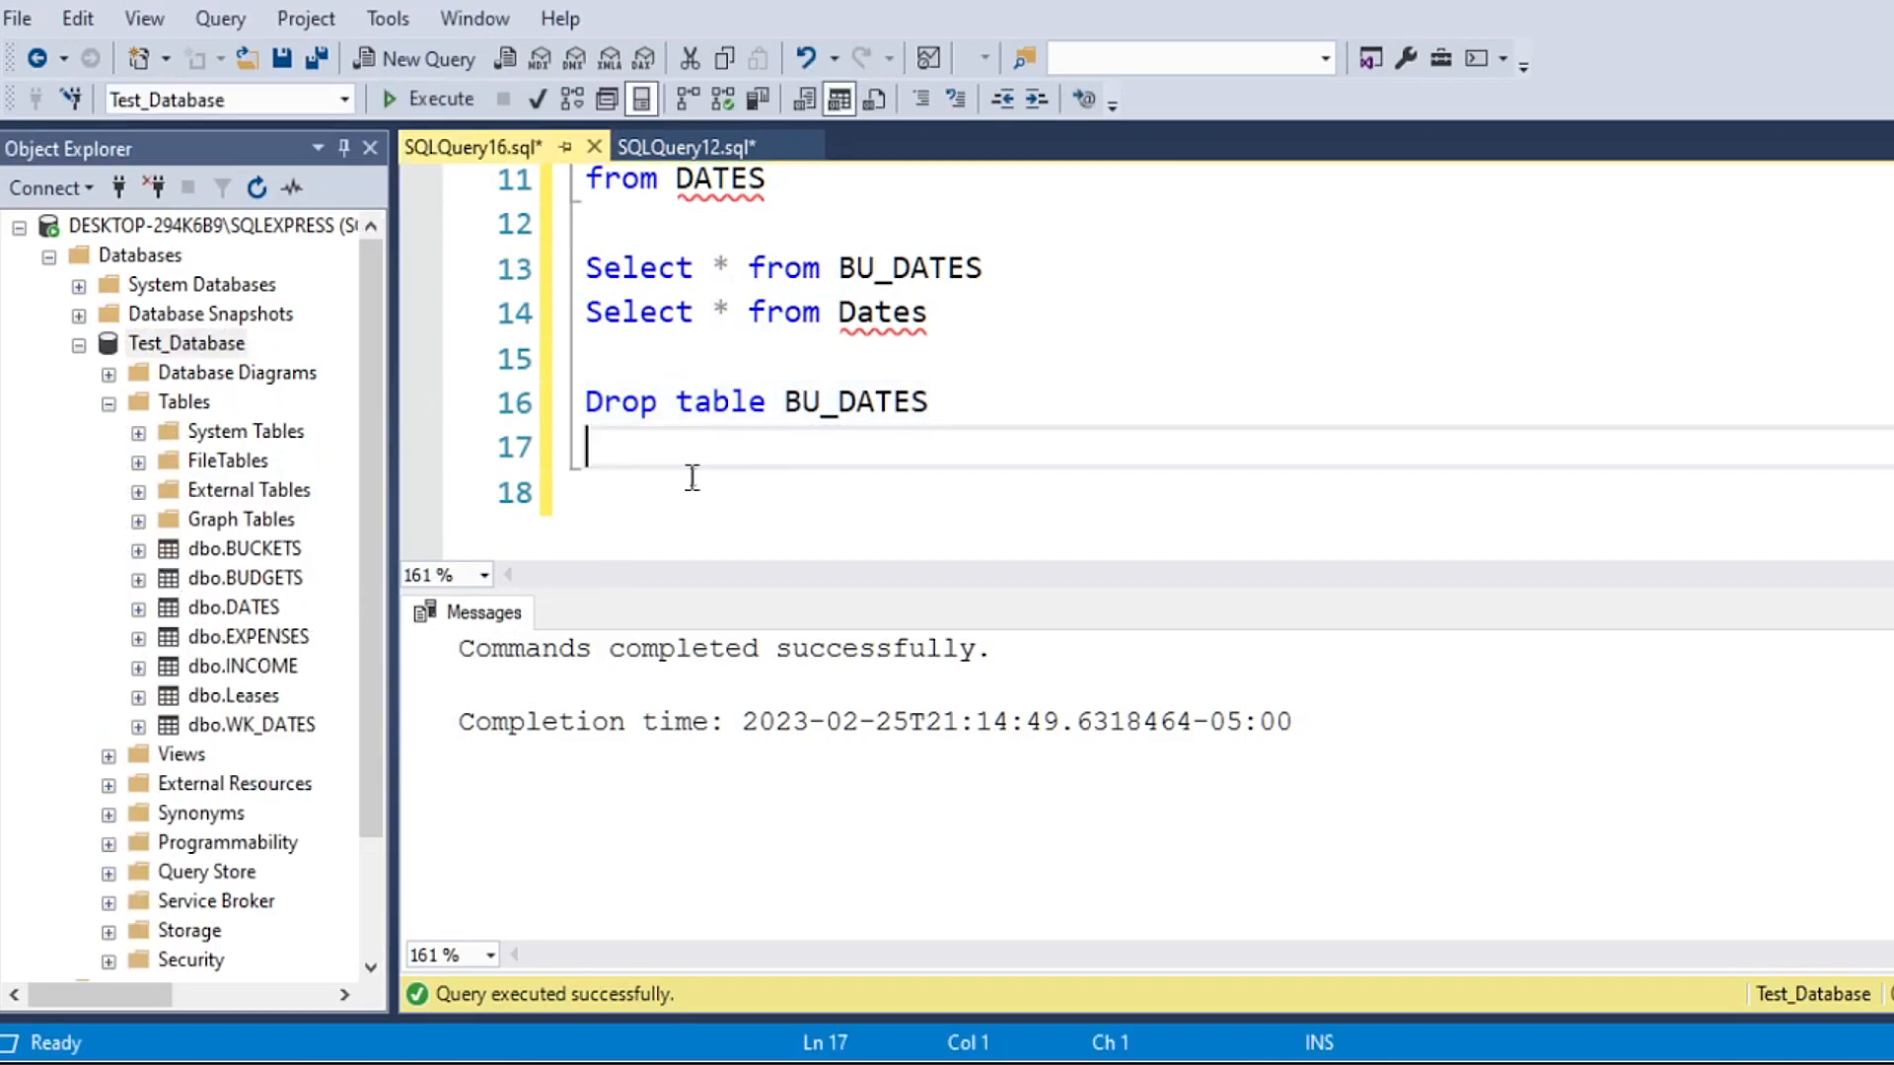
pyautogui.scroll(2, 689, 477)
pyautogui.keyDown('shift'); pyautogui.click(636, 448); pyautogui.keyUp('shift')
pyautogui.moveTo(636, 449); pyautogui.dragTo(565, 335)
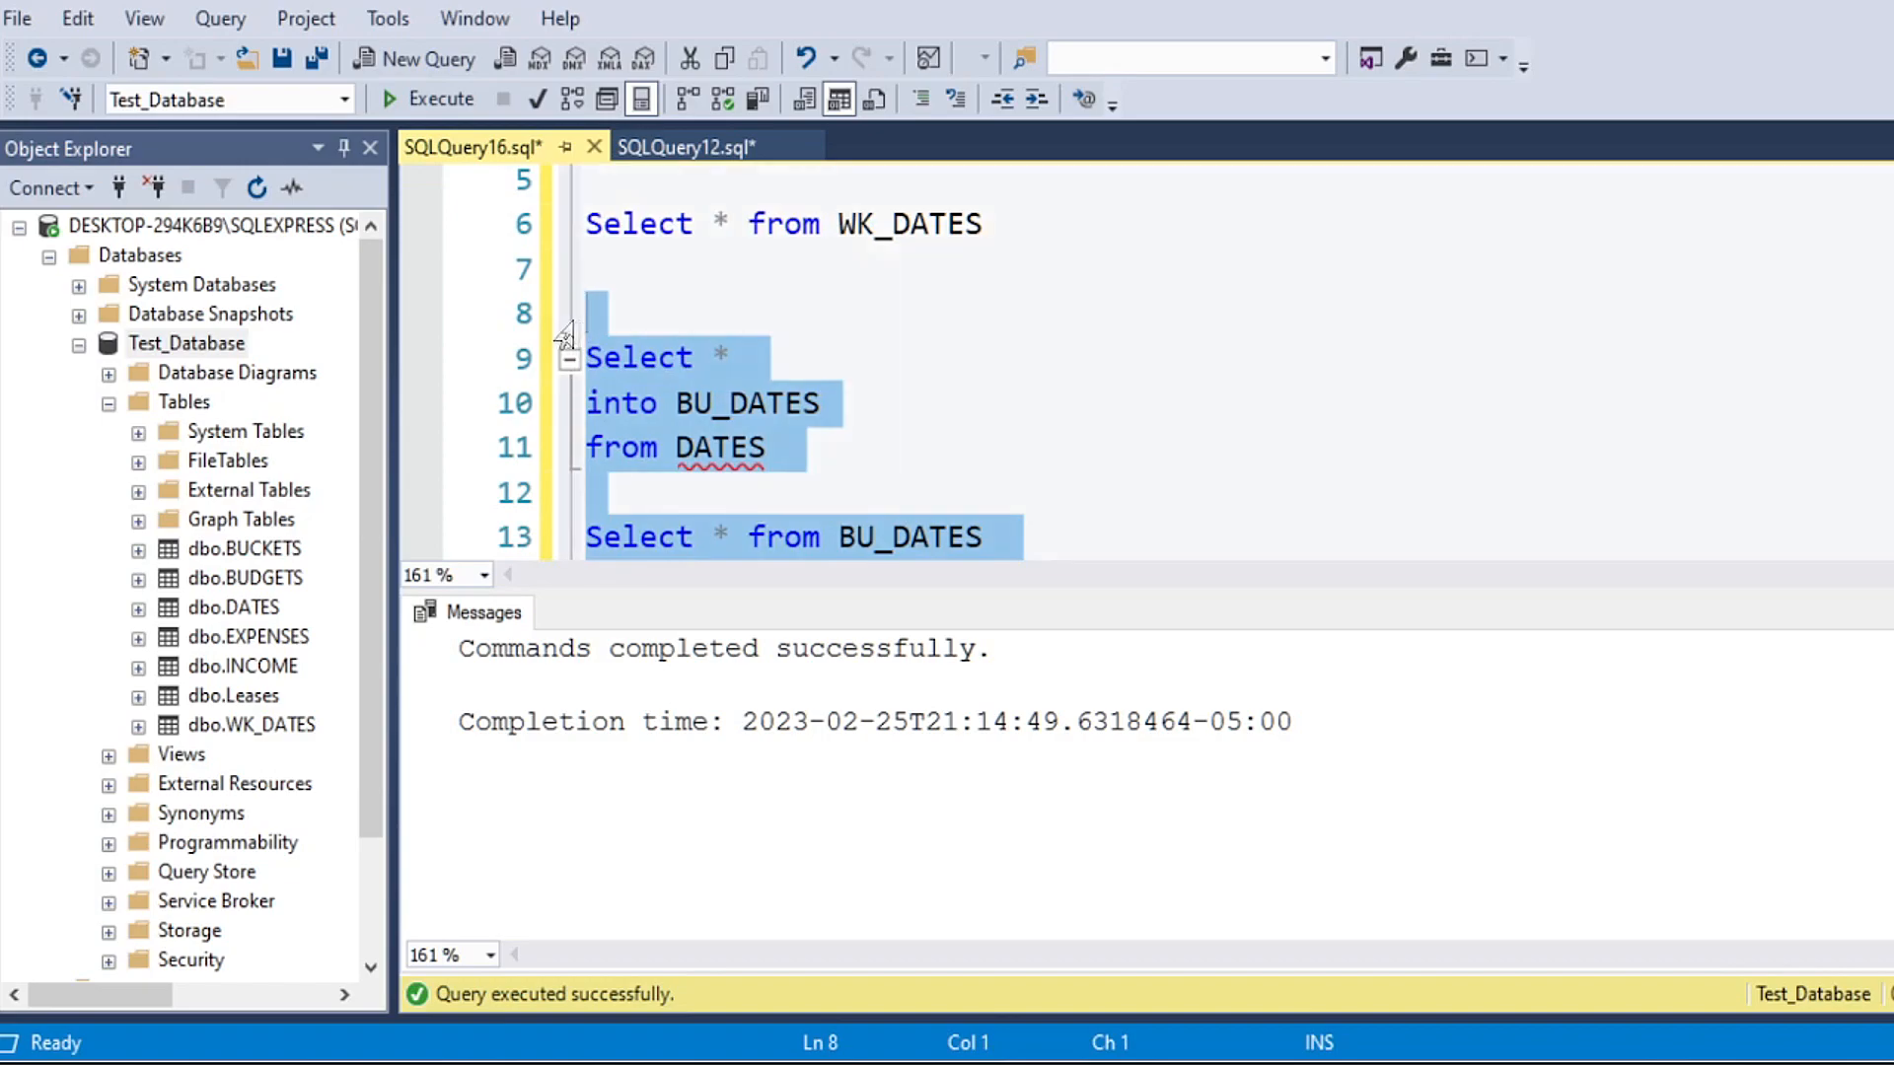
pyautogui.press('Delete')
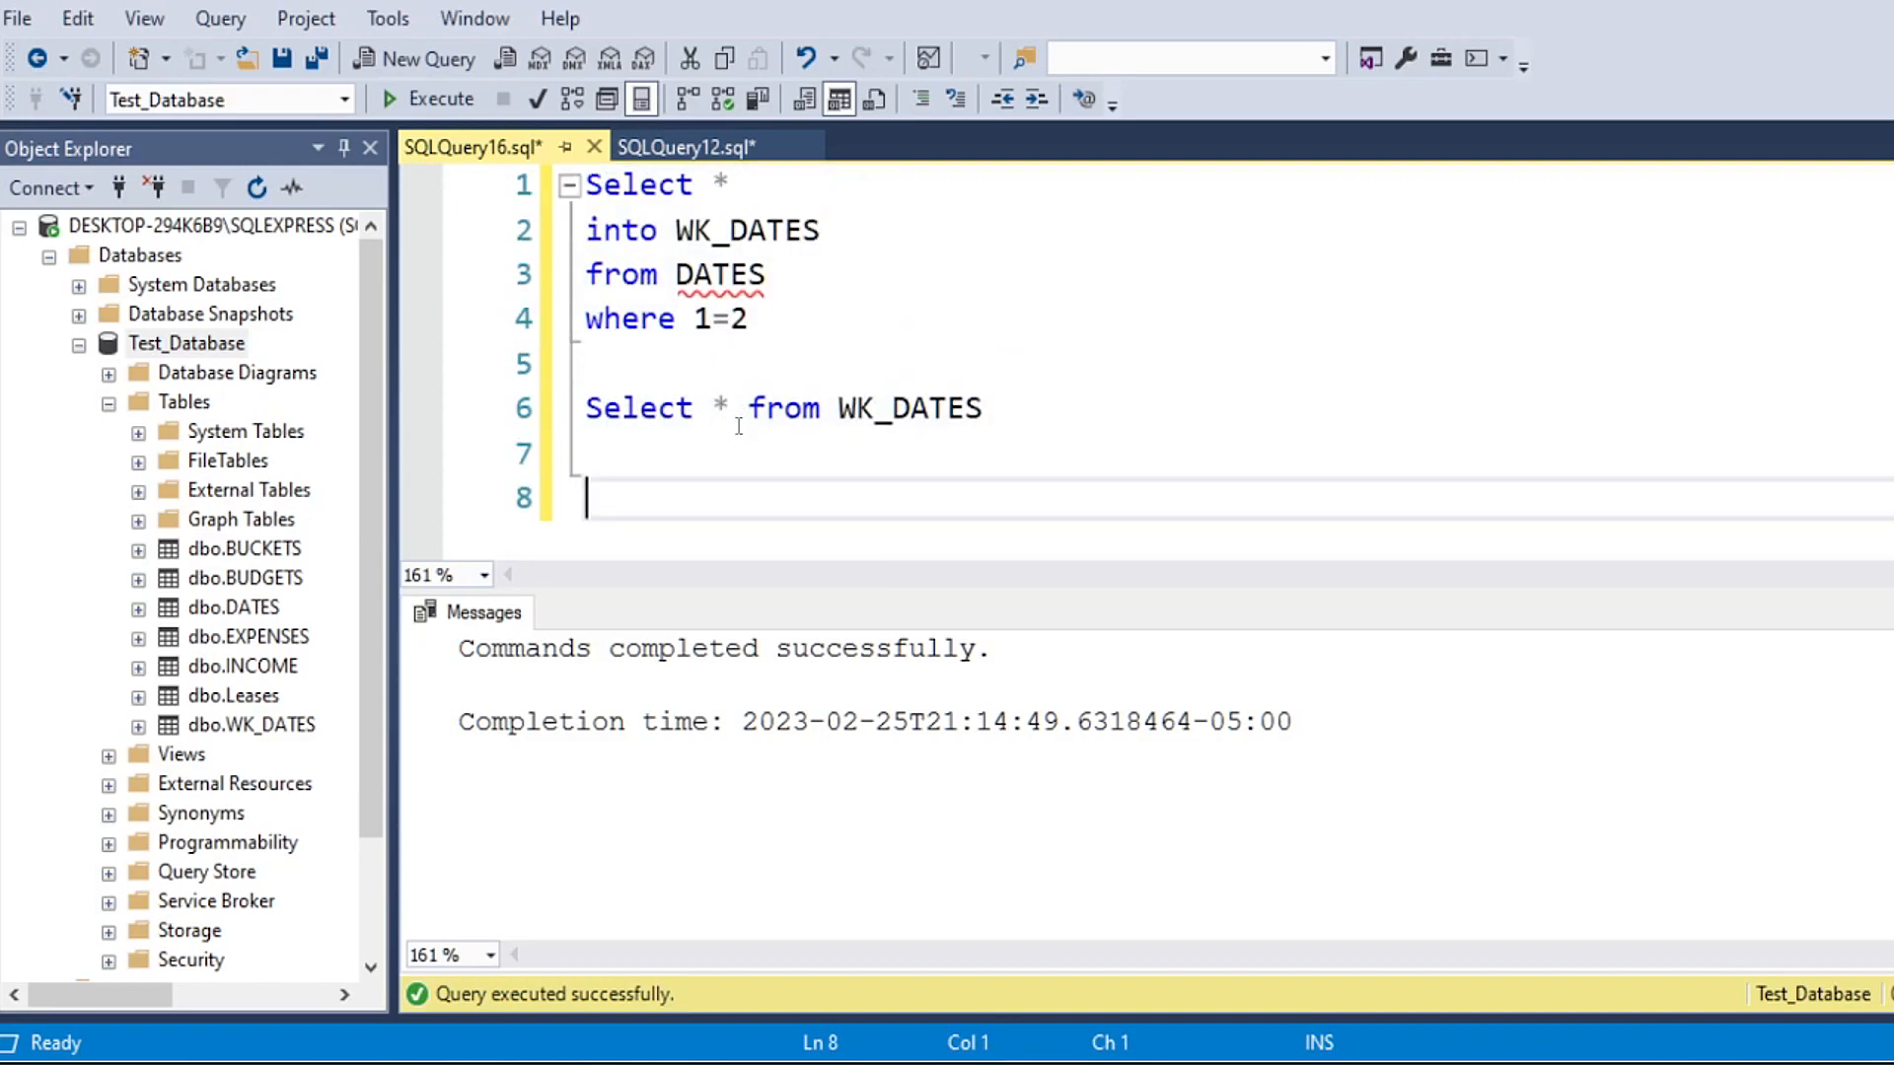
# Step: Run only the "Select * from WK_DATES" statement on line 6
pyautogui.moveTo(663, 449); pyautogui.dragTo(586, 408)
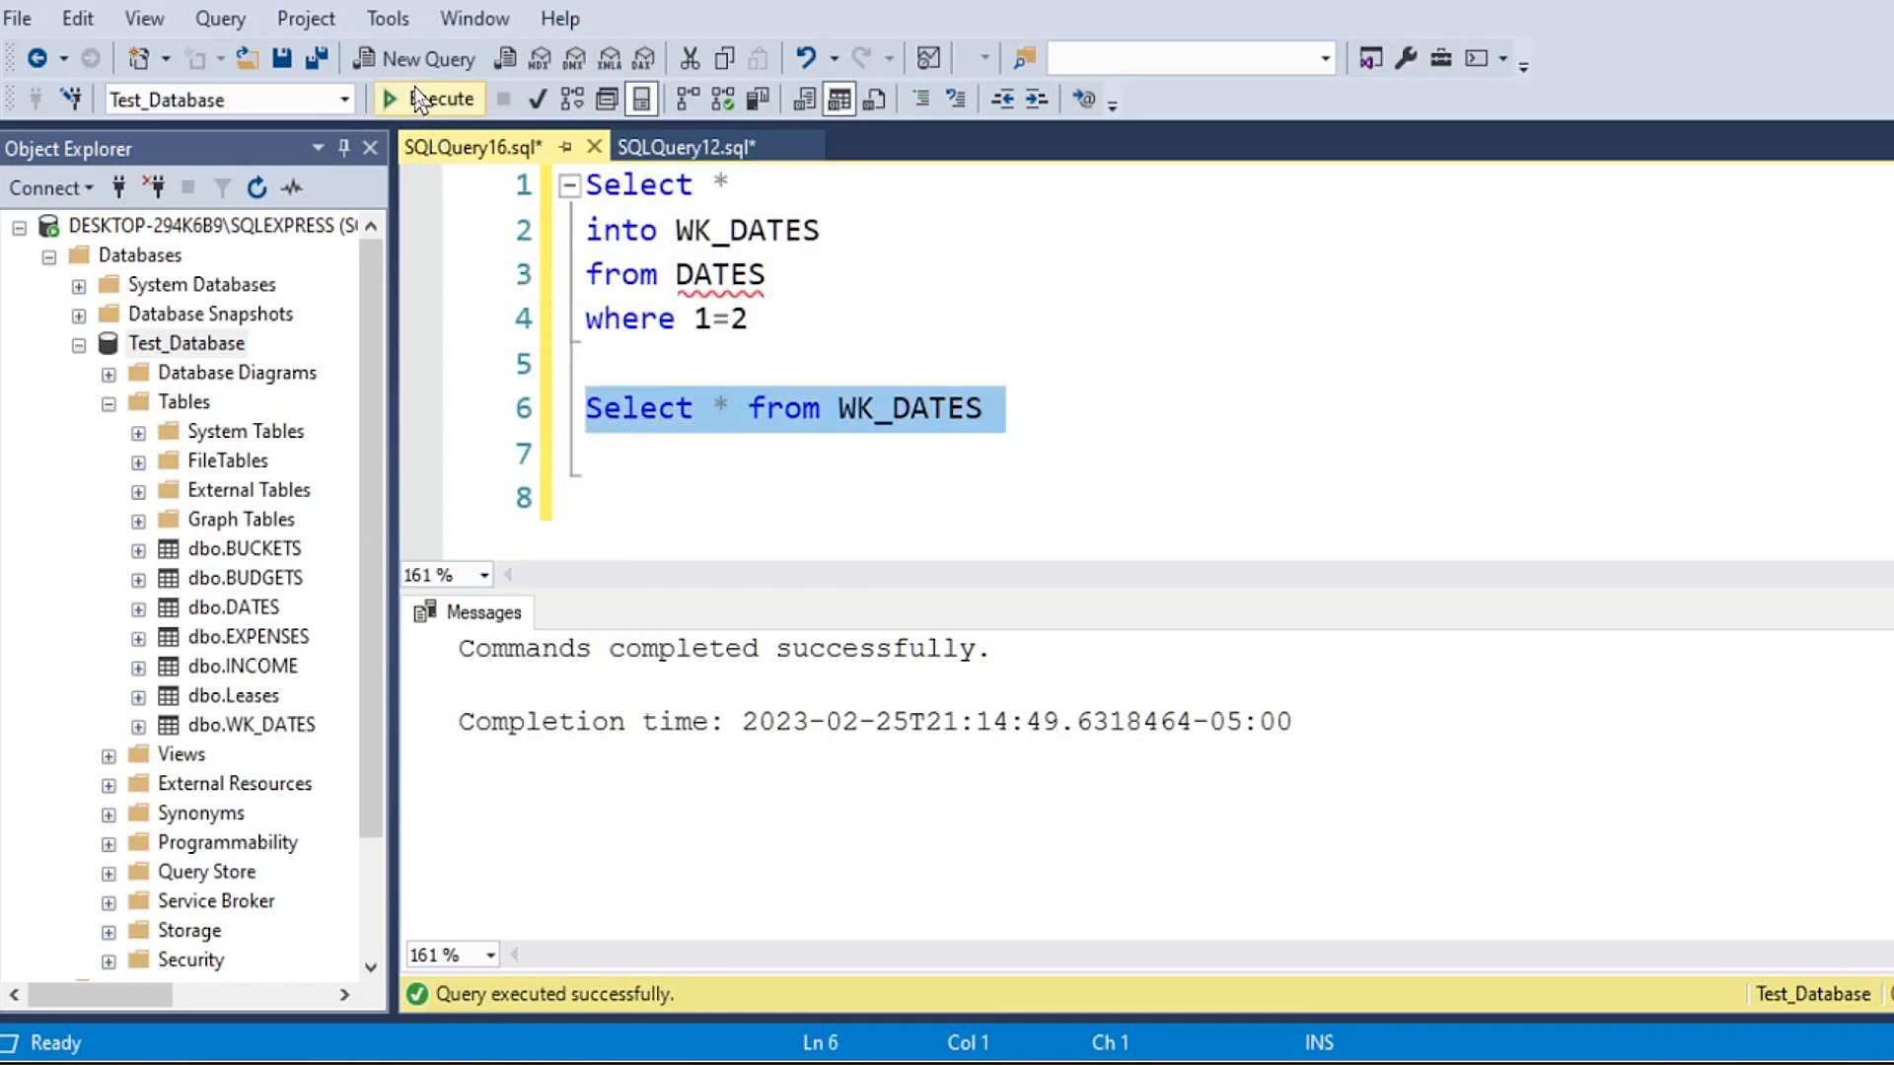
pyautogui.click(419, 99)
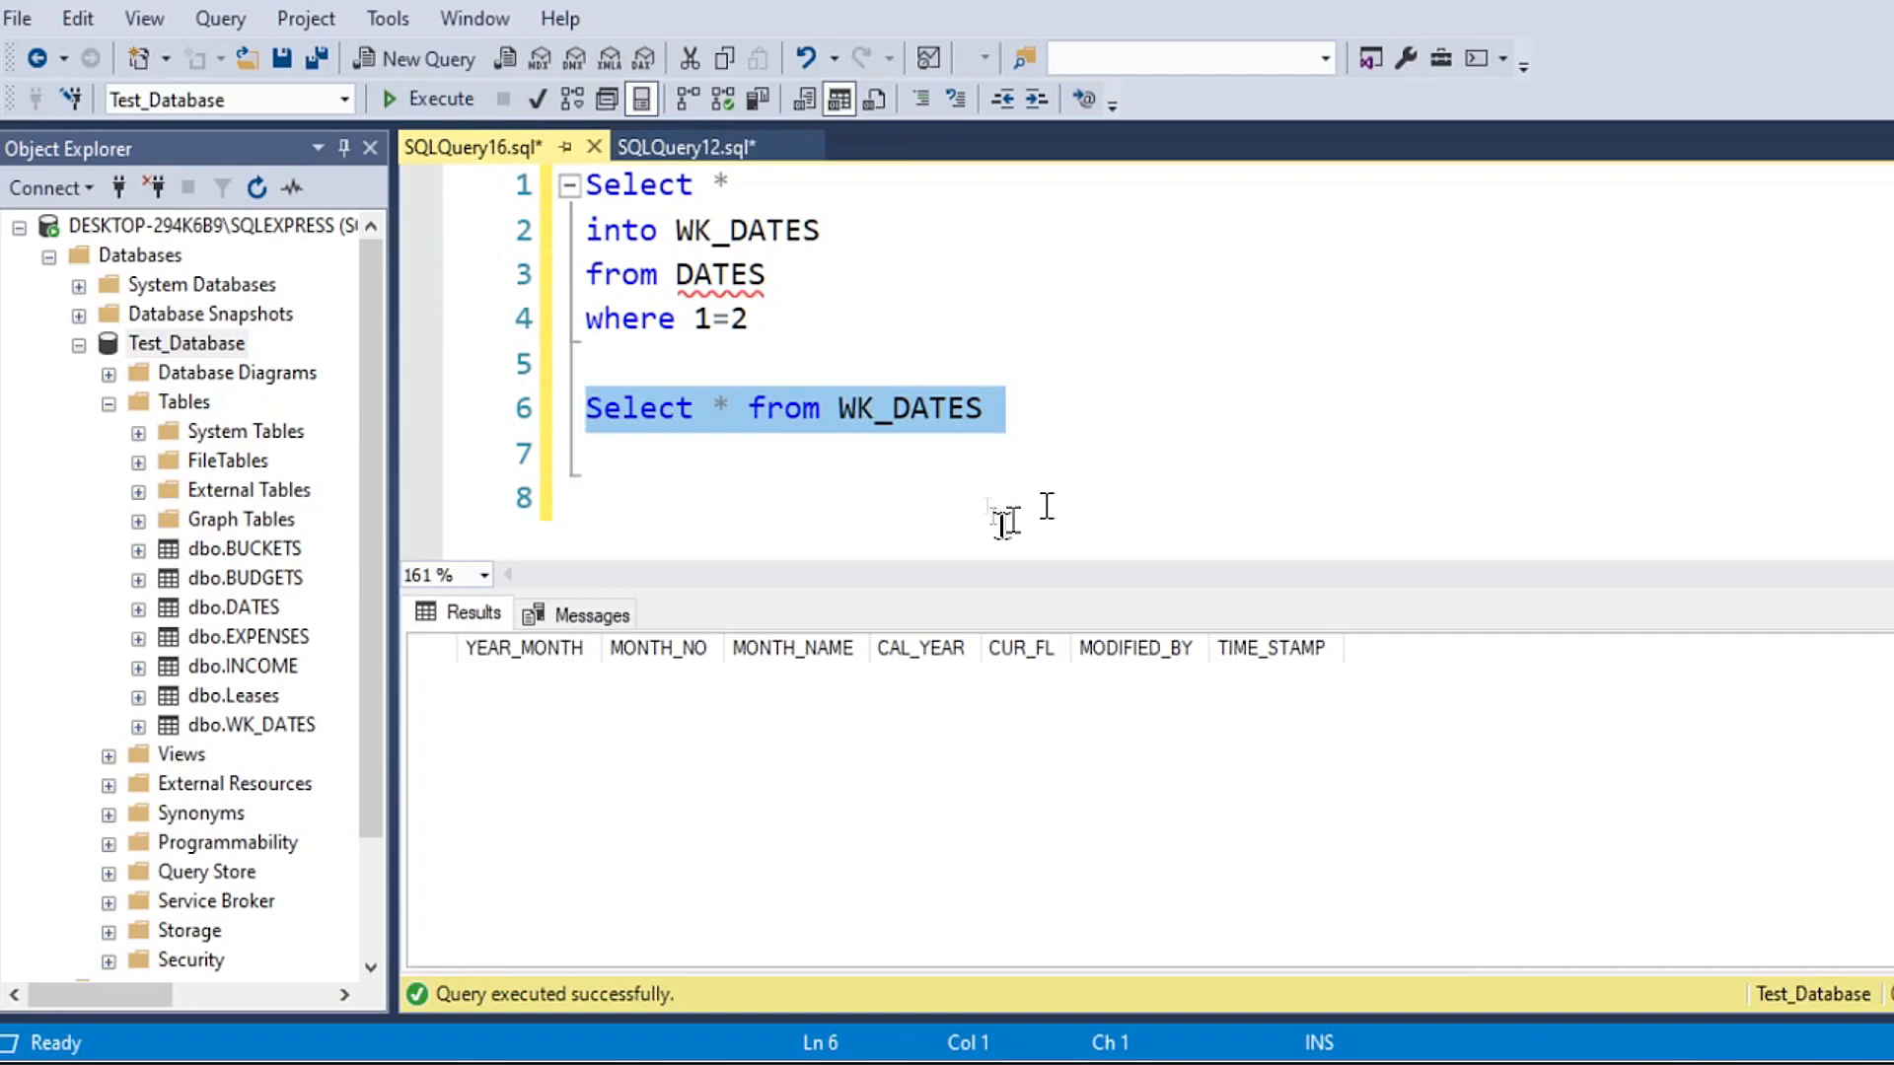
pyautogui.click(899, 449)
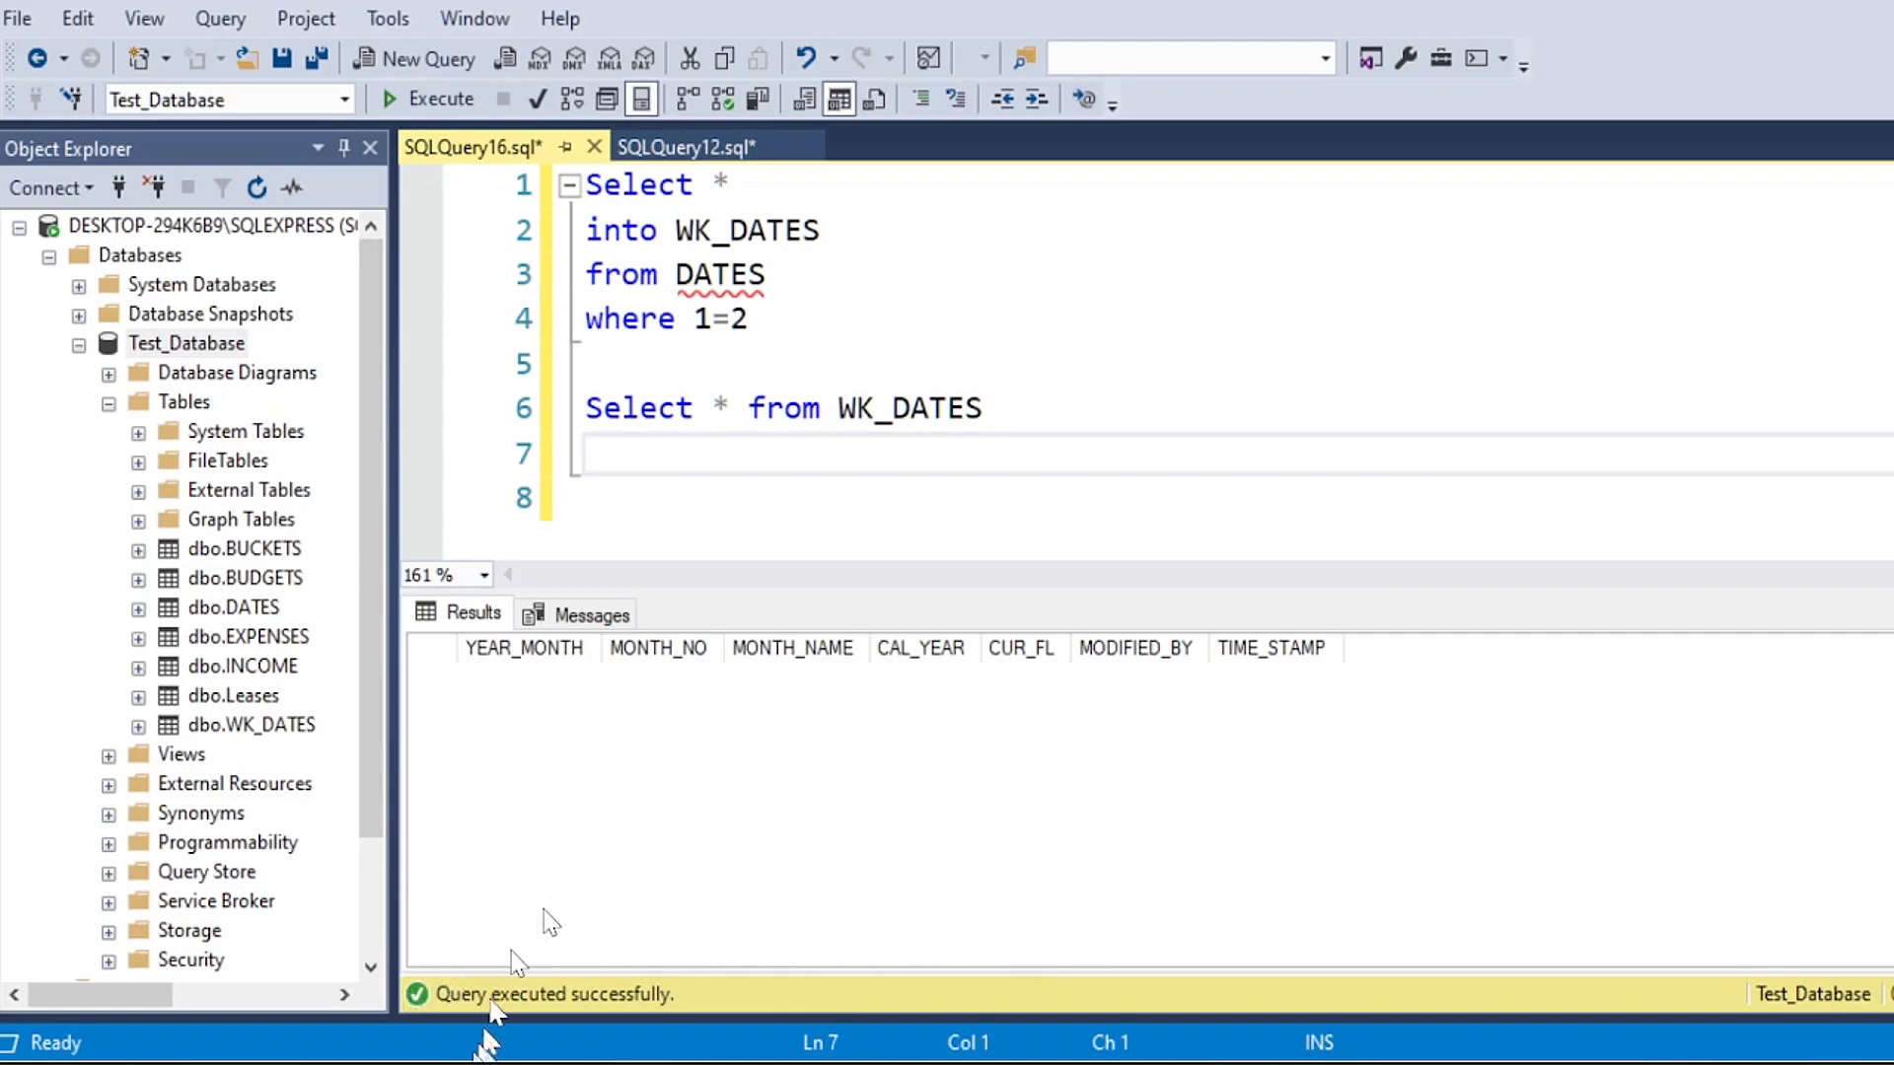
# Step: Switch to the Excel dates sheet and delete all rows from 2026-01 in row 26 down to 2042-12
pyautogui.moveTo(414, 1064)
pyautogui.moveTo(1889, 50); pyautogui.dragTo(1091, 9)
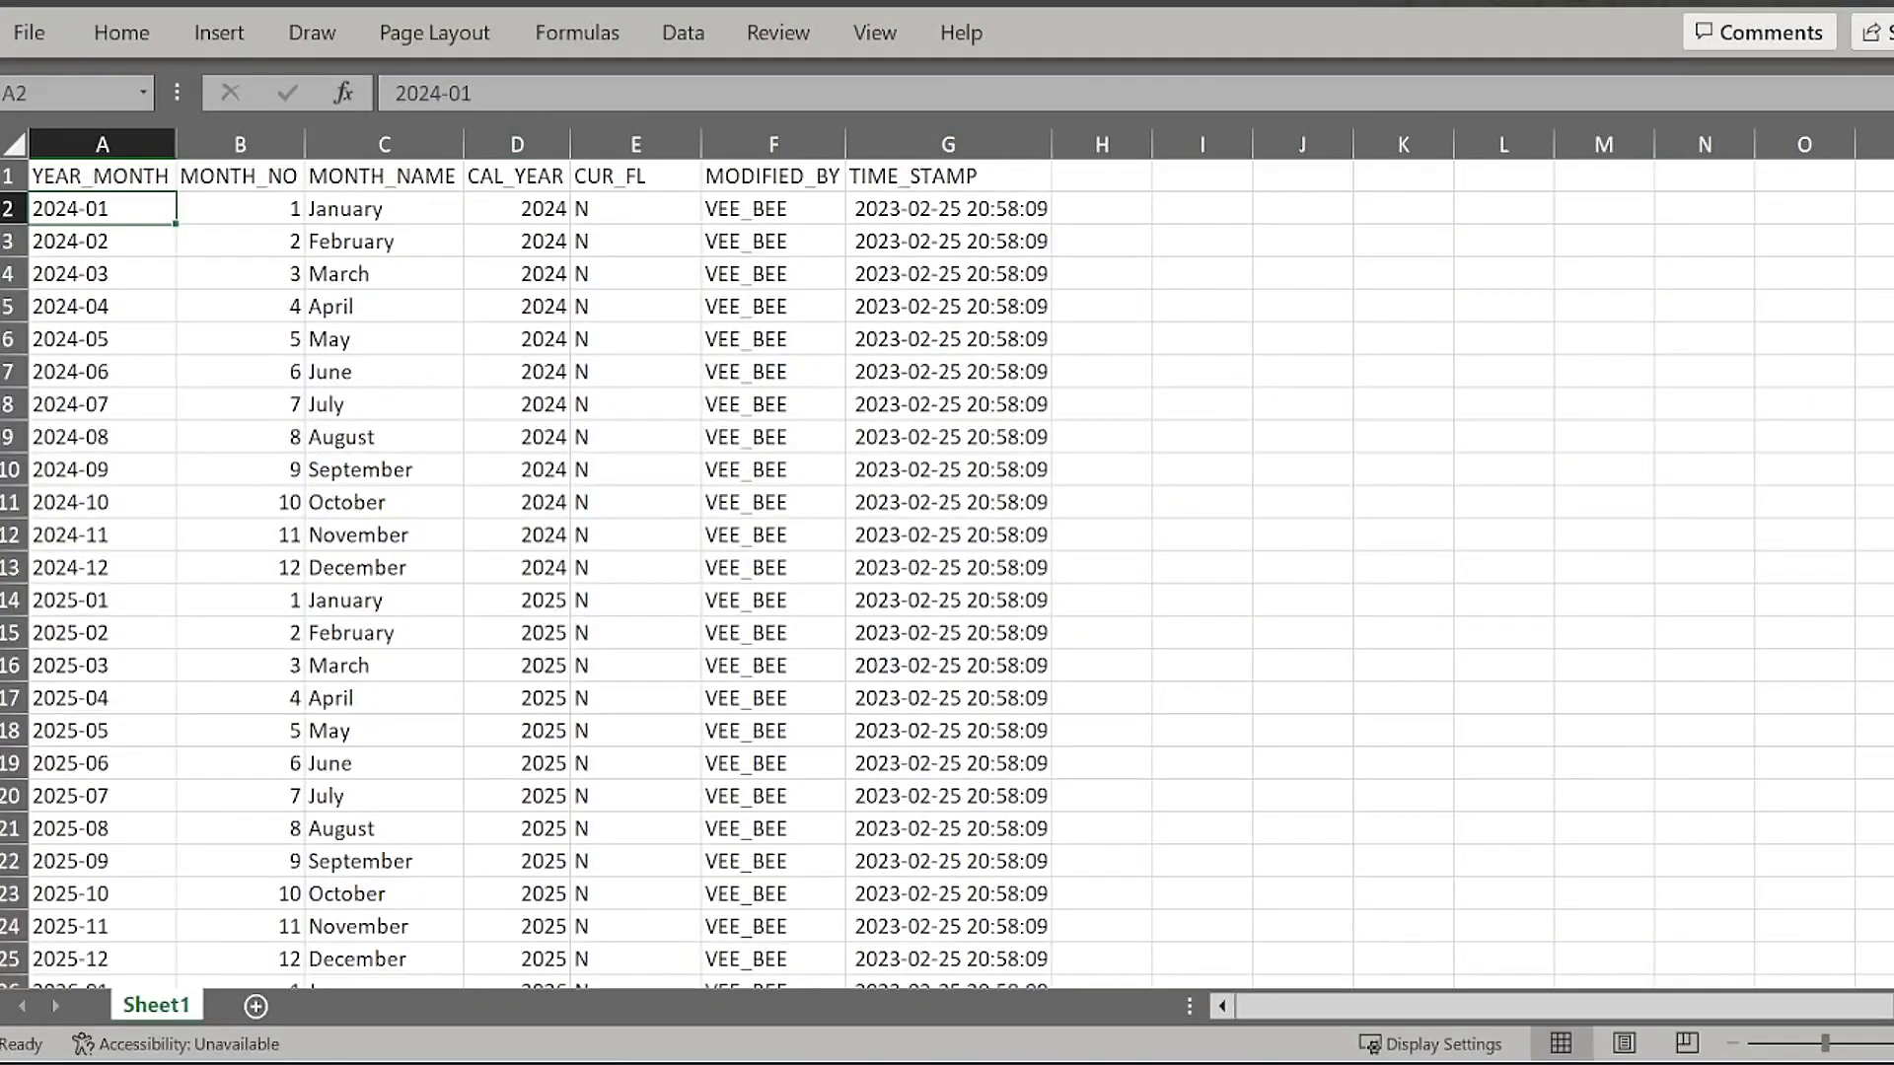
pyautogui.click(230, 467)
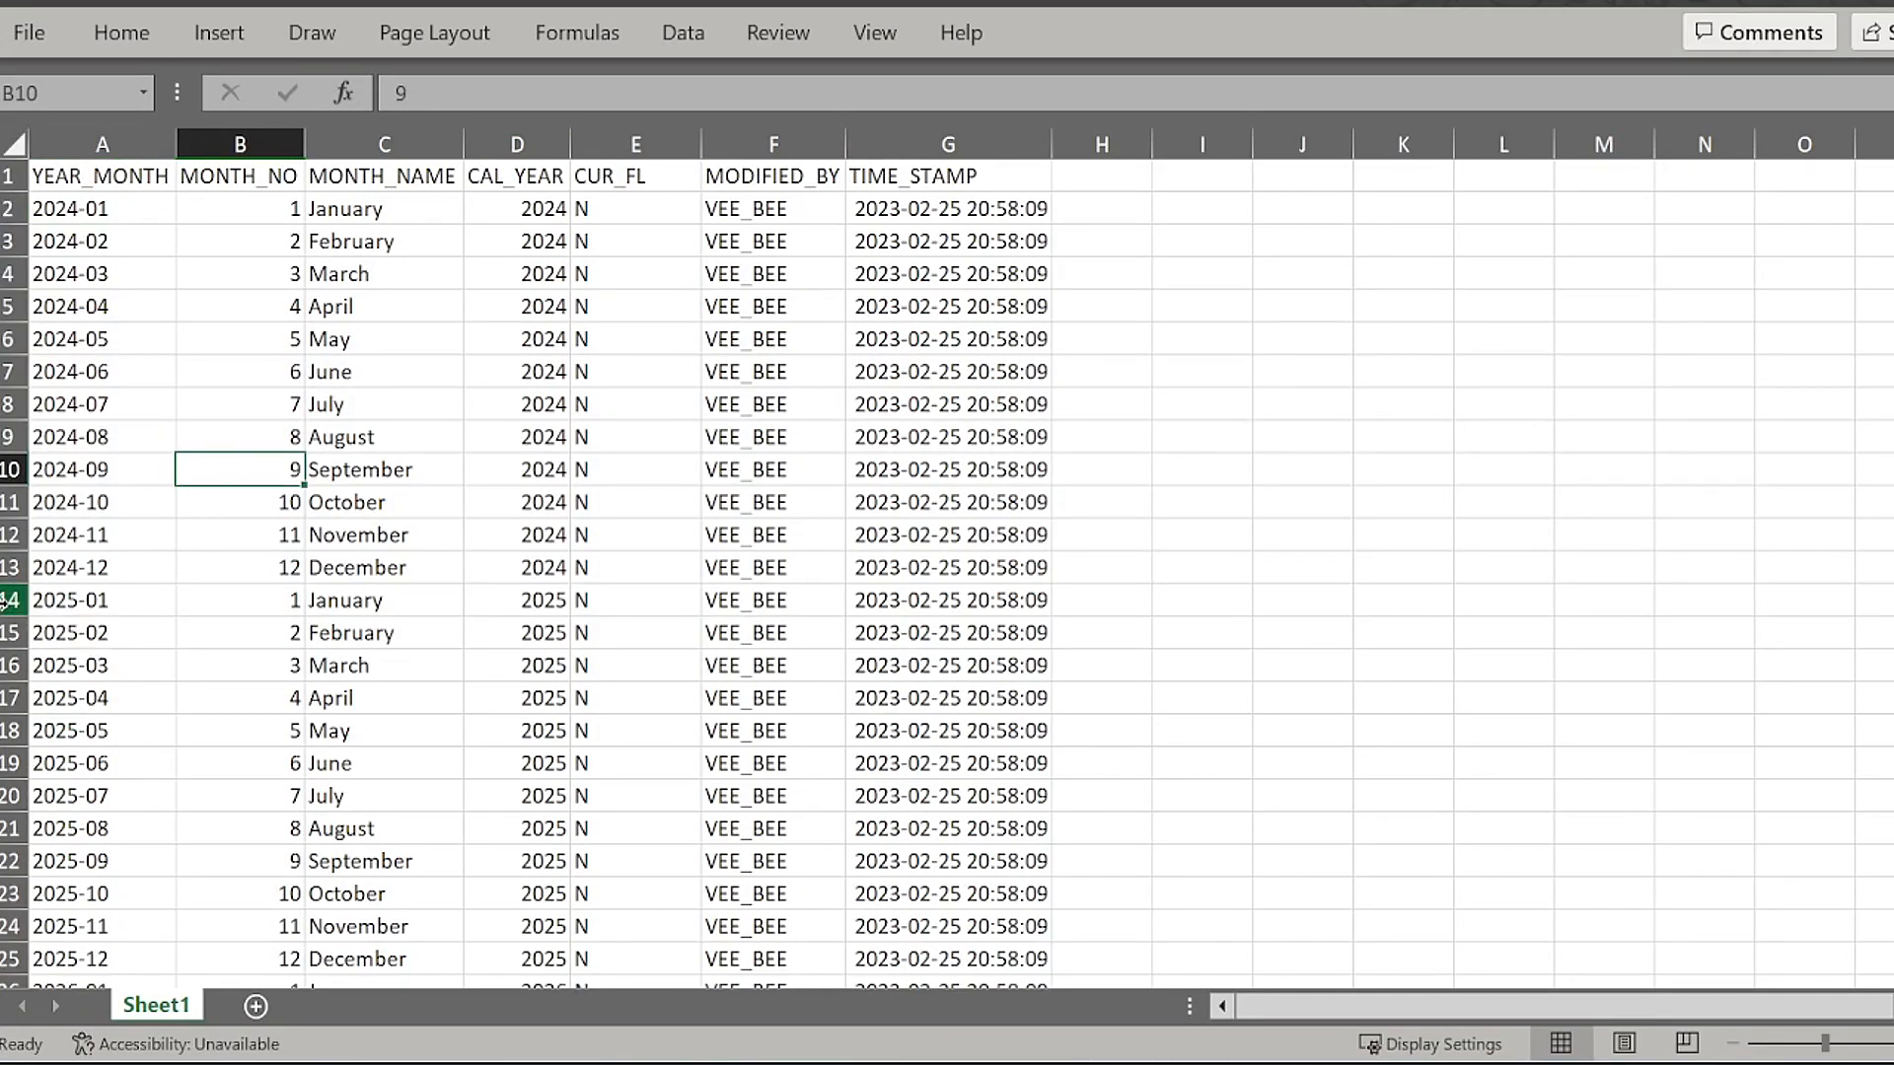
pyautogui.click(8, 600)
pyautogui.moveTo(8, 600); pyautogui.dragTo(79, 735)
pyautogui.scroll(-4, 115, 719)
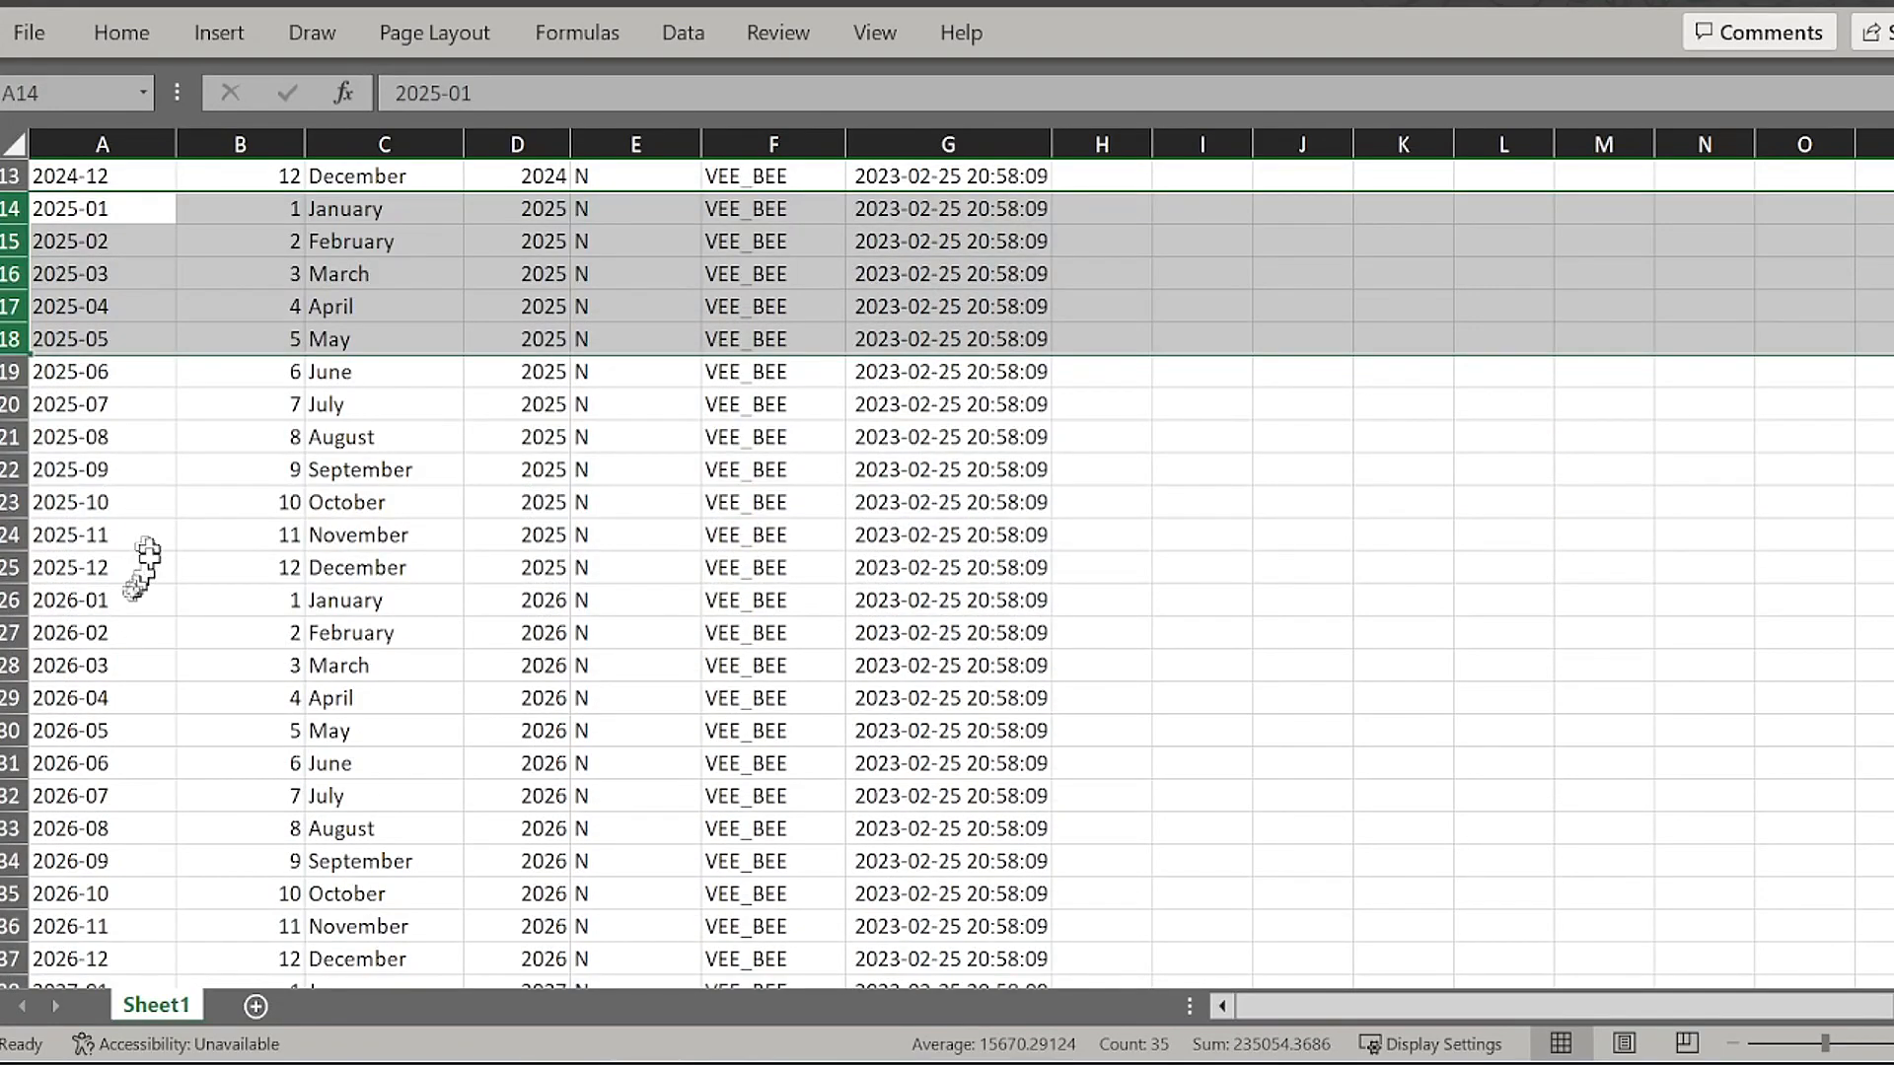
pyautogui.click(79, 600)
pyautogui.click(12, 600)
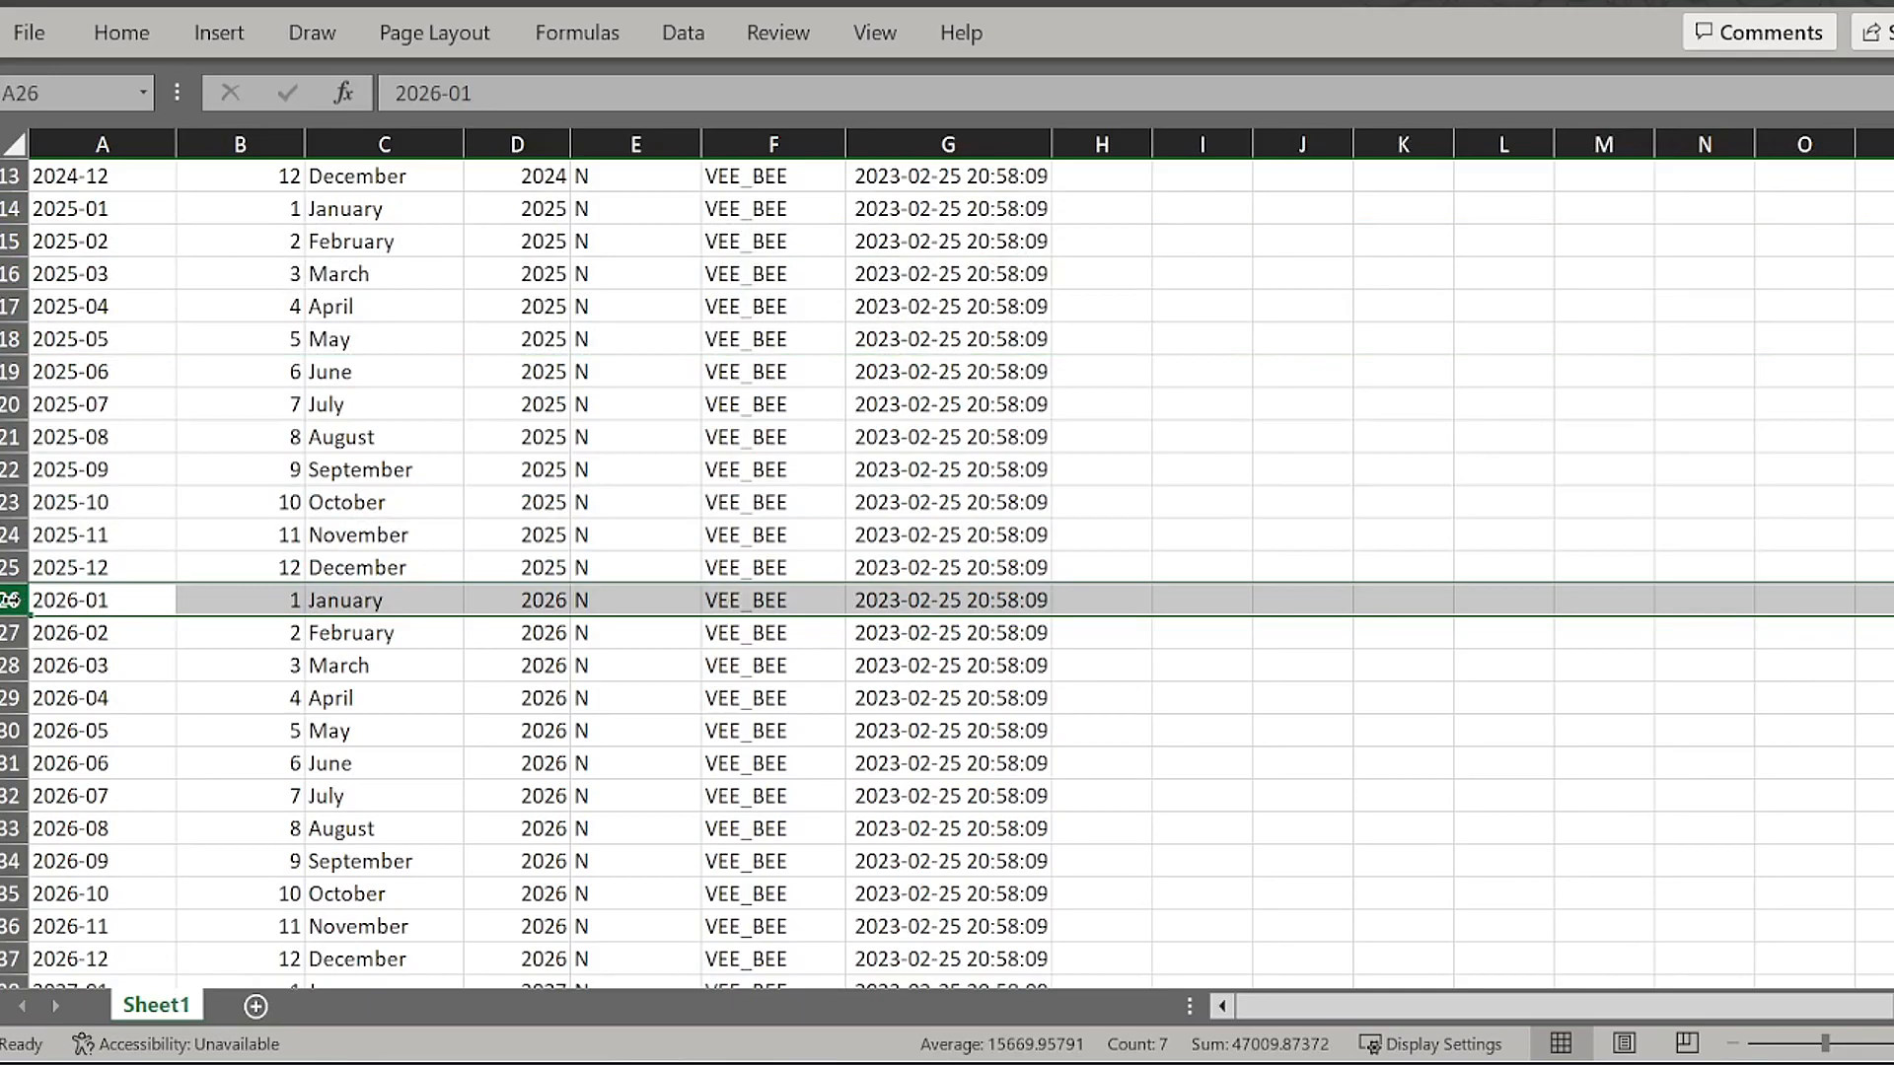
pyautogui.hotkey('ctrl', 'shift', 'Down')
pyautogui.rightClick(767, 584)
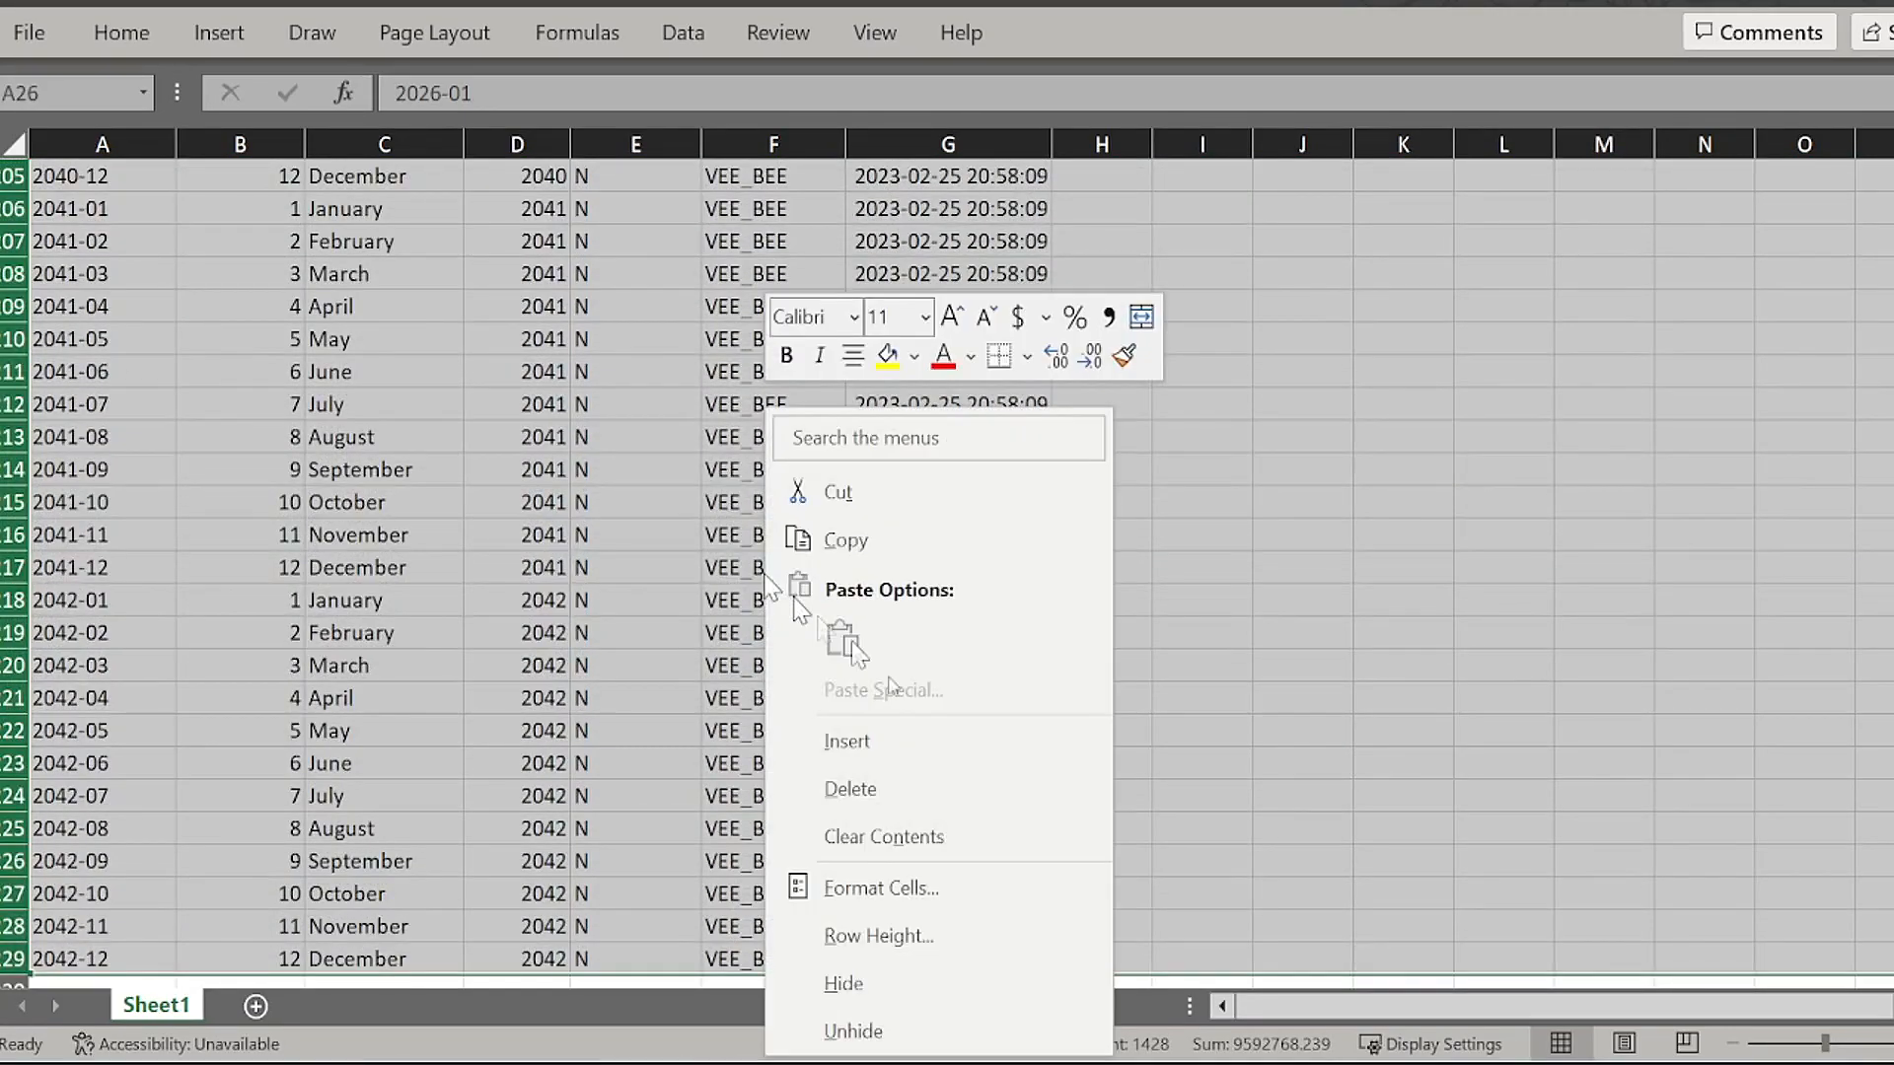
pyautogui.click(870, 790)
pyautogui.scroll(4, 140, 582)
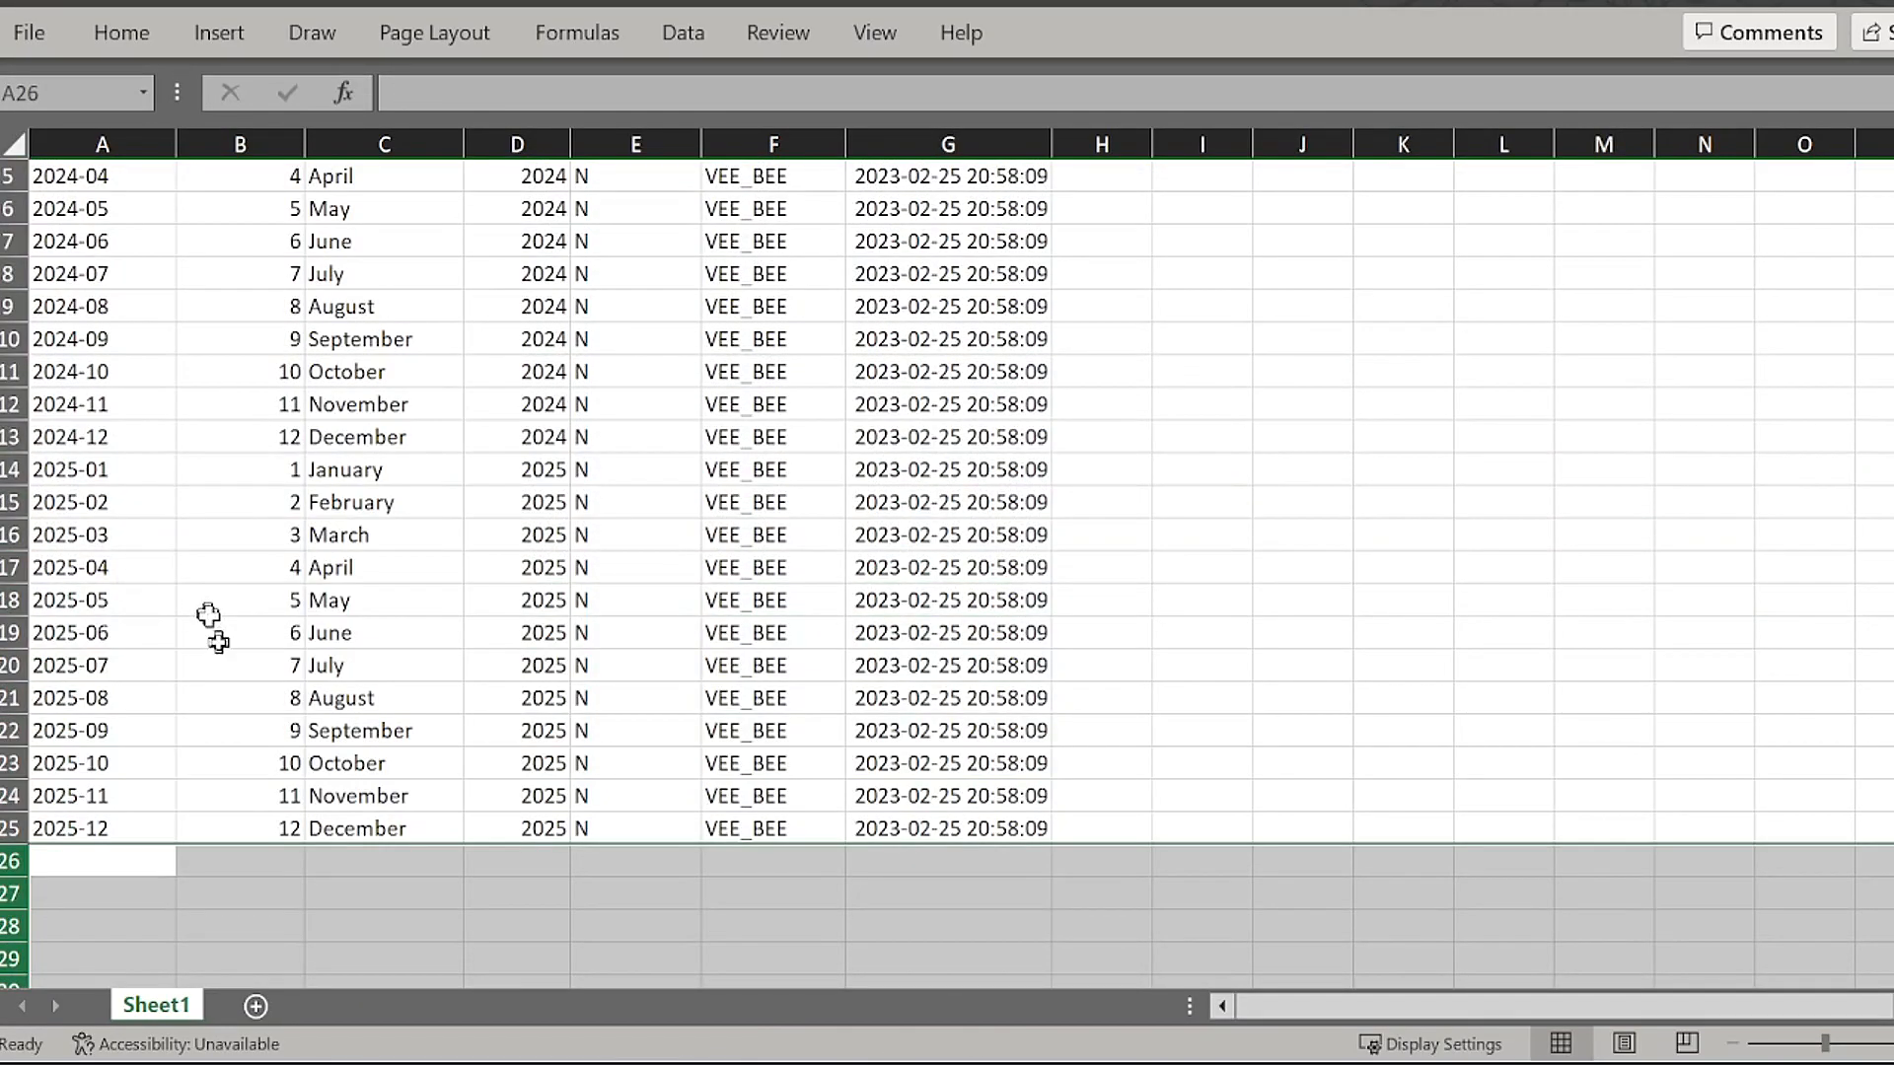
pyautogui.scroll(1, 227, 592)
pyautogui.scroll(-2, 244, 579)
pyautogui.moveTo(93, 372); pyautogui.dragTo(1016, 725)
pyautogui.hotkey('ctrl', 'c')
pyautogui.scroll(-3, 296, 697)
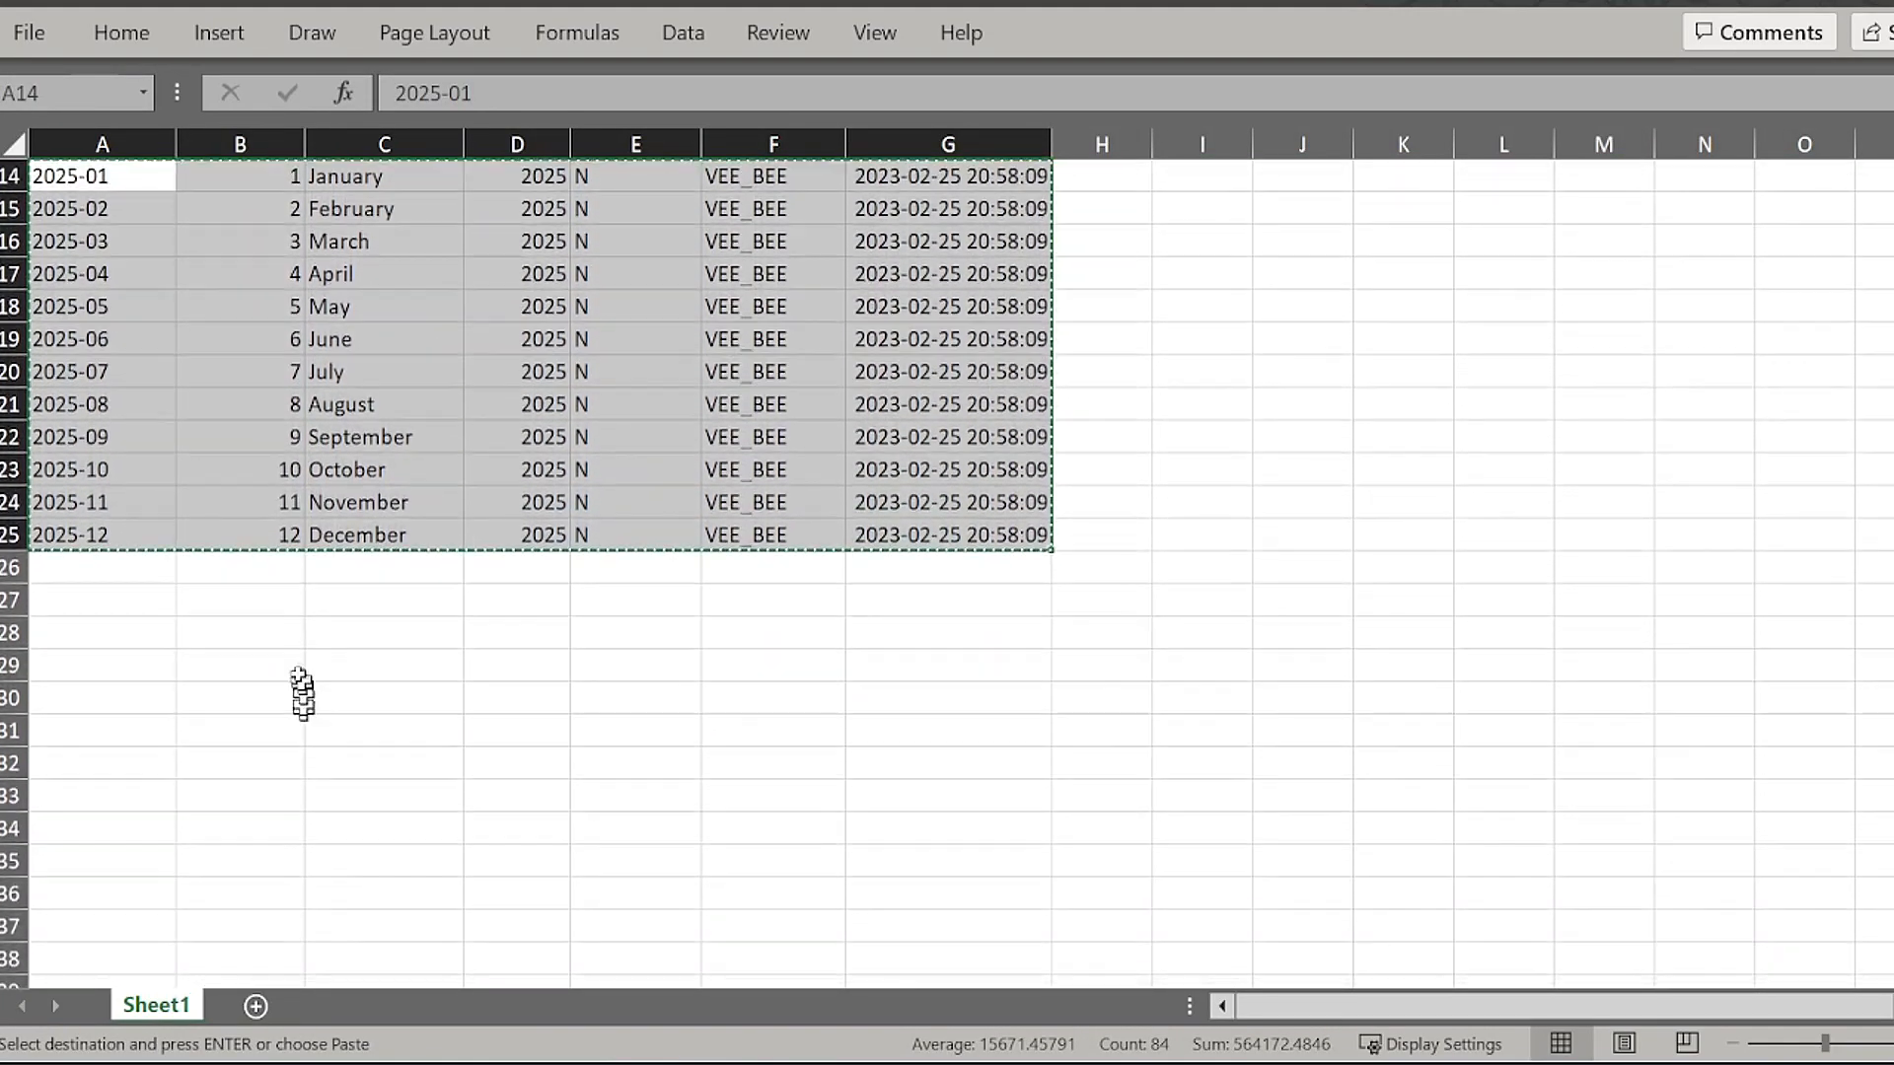
pyautogui.click(114, 470)
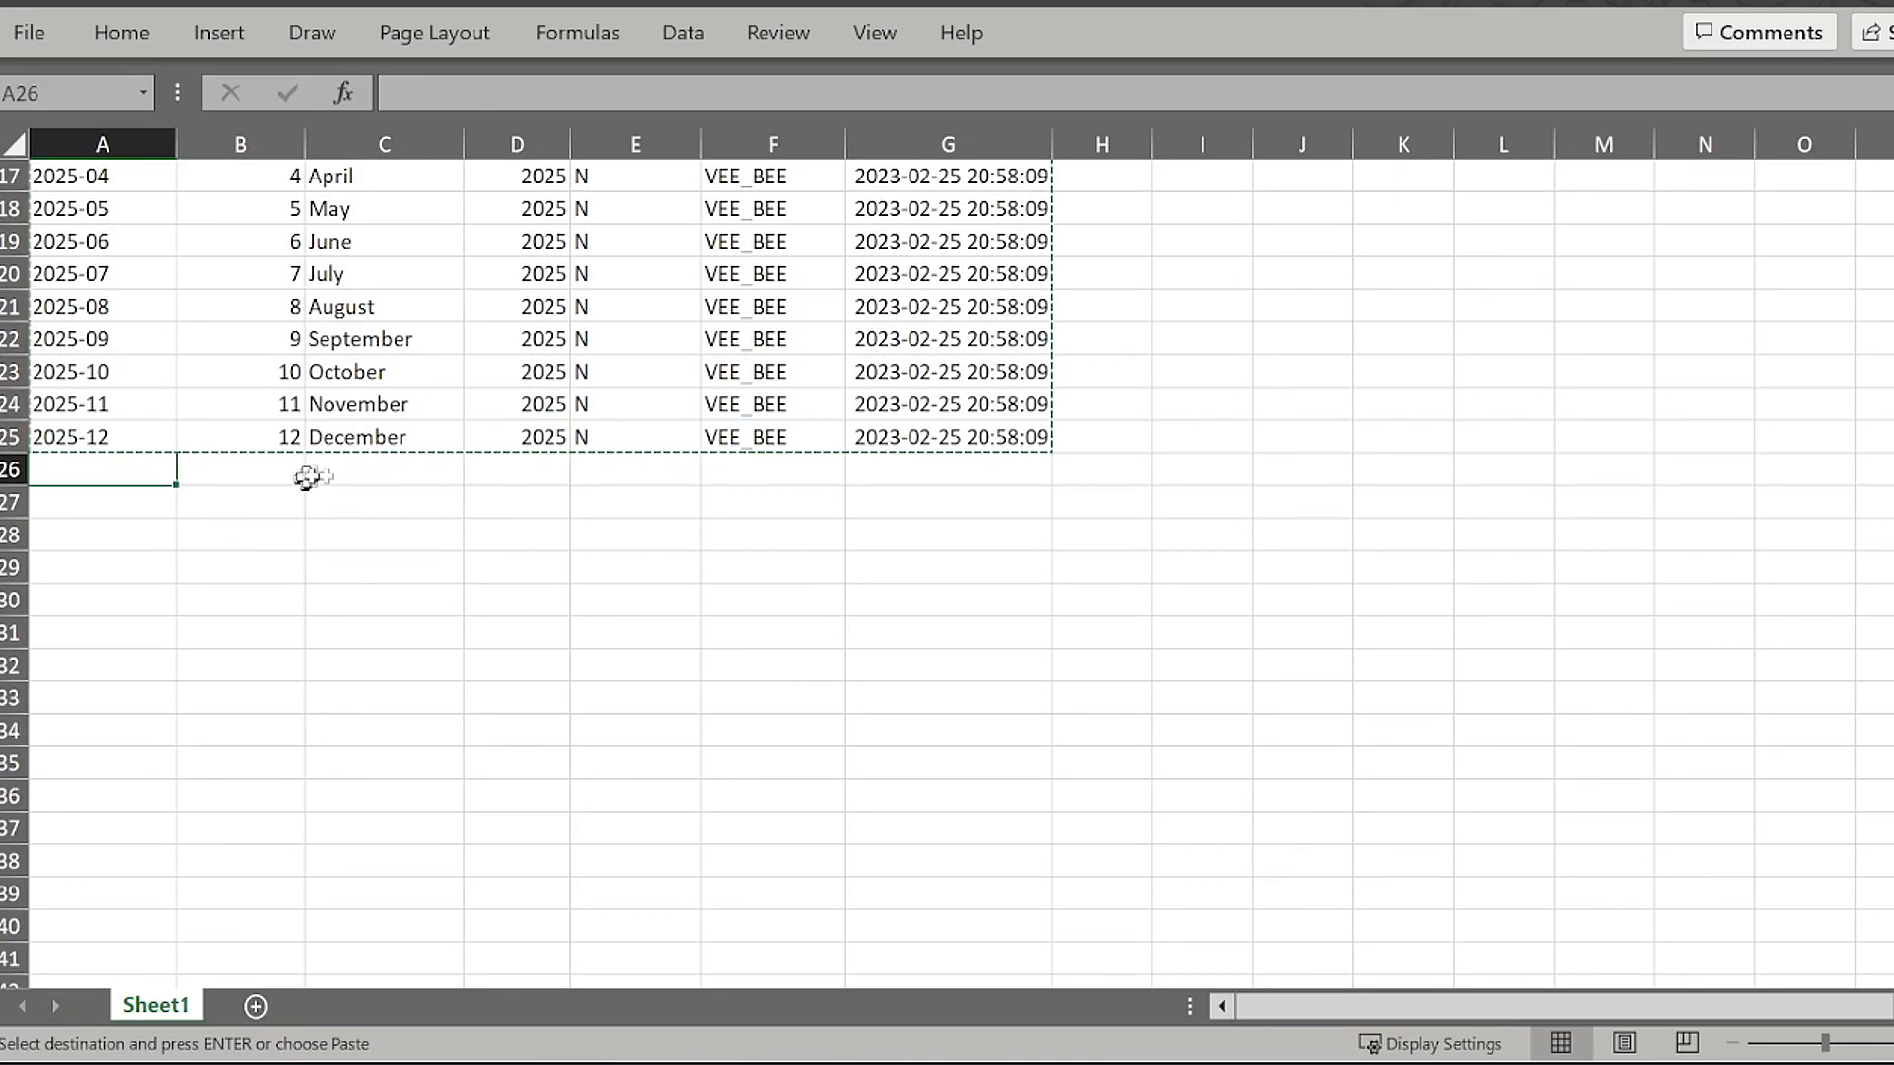
# Step: Extend the MONTH_NAME series from December in C25 down to row 37
pyautogui.click(379, 441)
pyautogui.press('Escape')
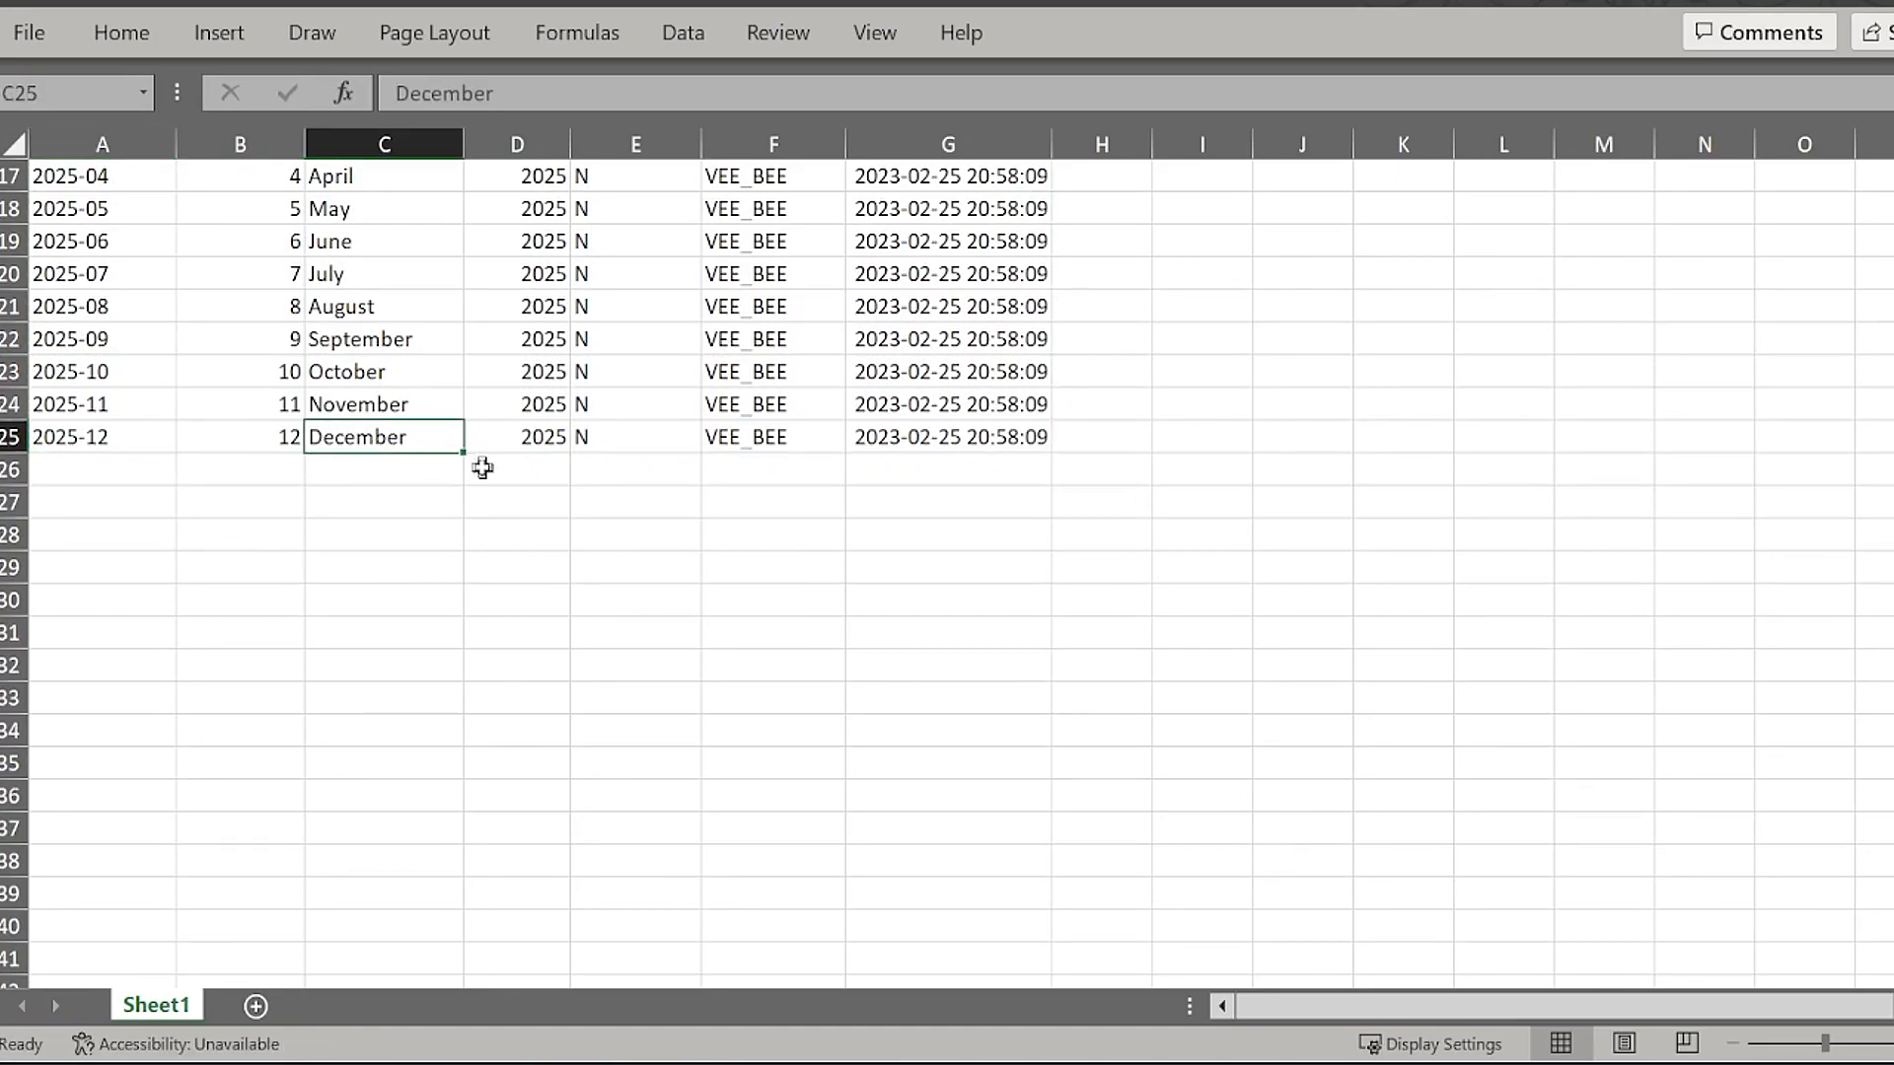
pyautogui.moveTo(472, 452); pyautogui.dragTo(422, 827)
# Step: Complete rows 26–37 with 2026-01 to 2026-12, month numbers, year 2026, flag N, modifier and time stamp, correcting A34 to 2026-09
pyautogui.click(274, 508)
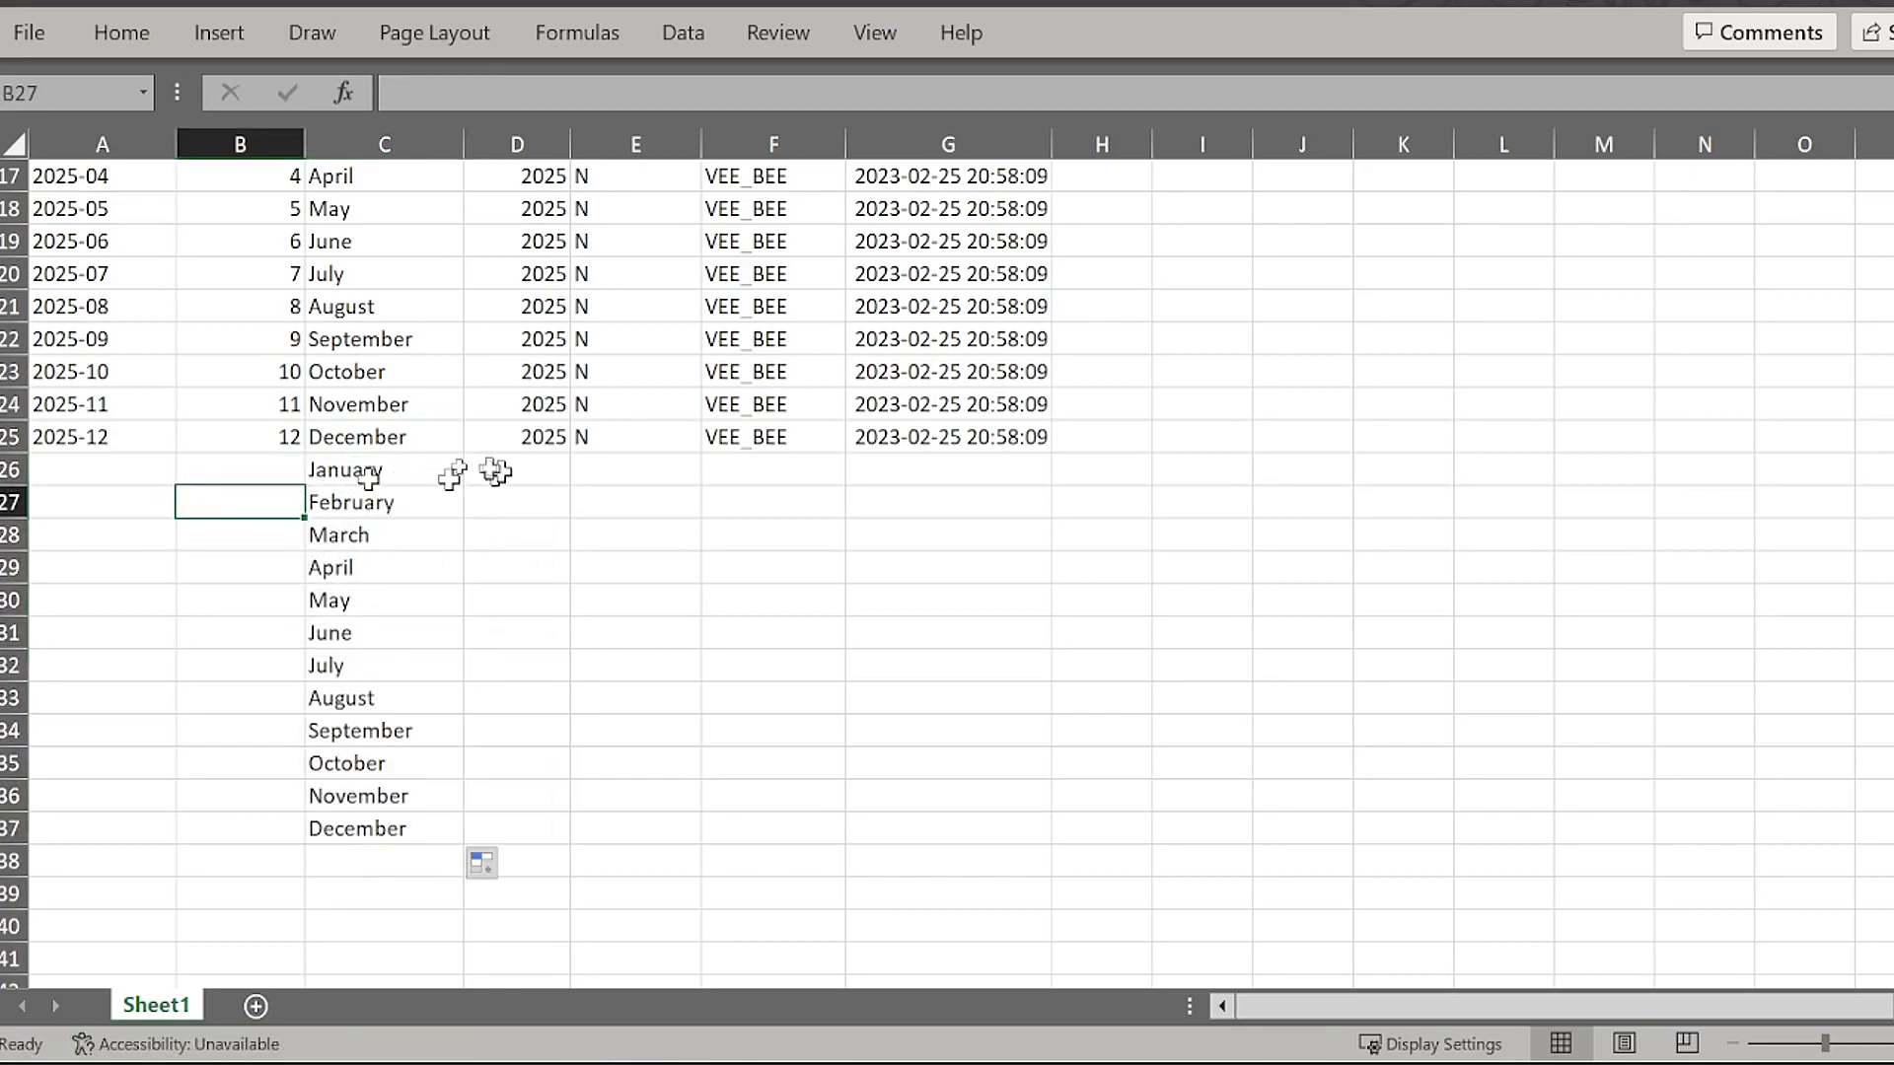
pyautogui.click(272, 446)
pyautogui.click(244, 468)
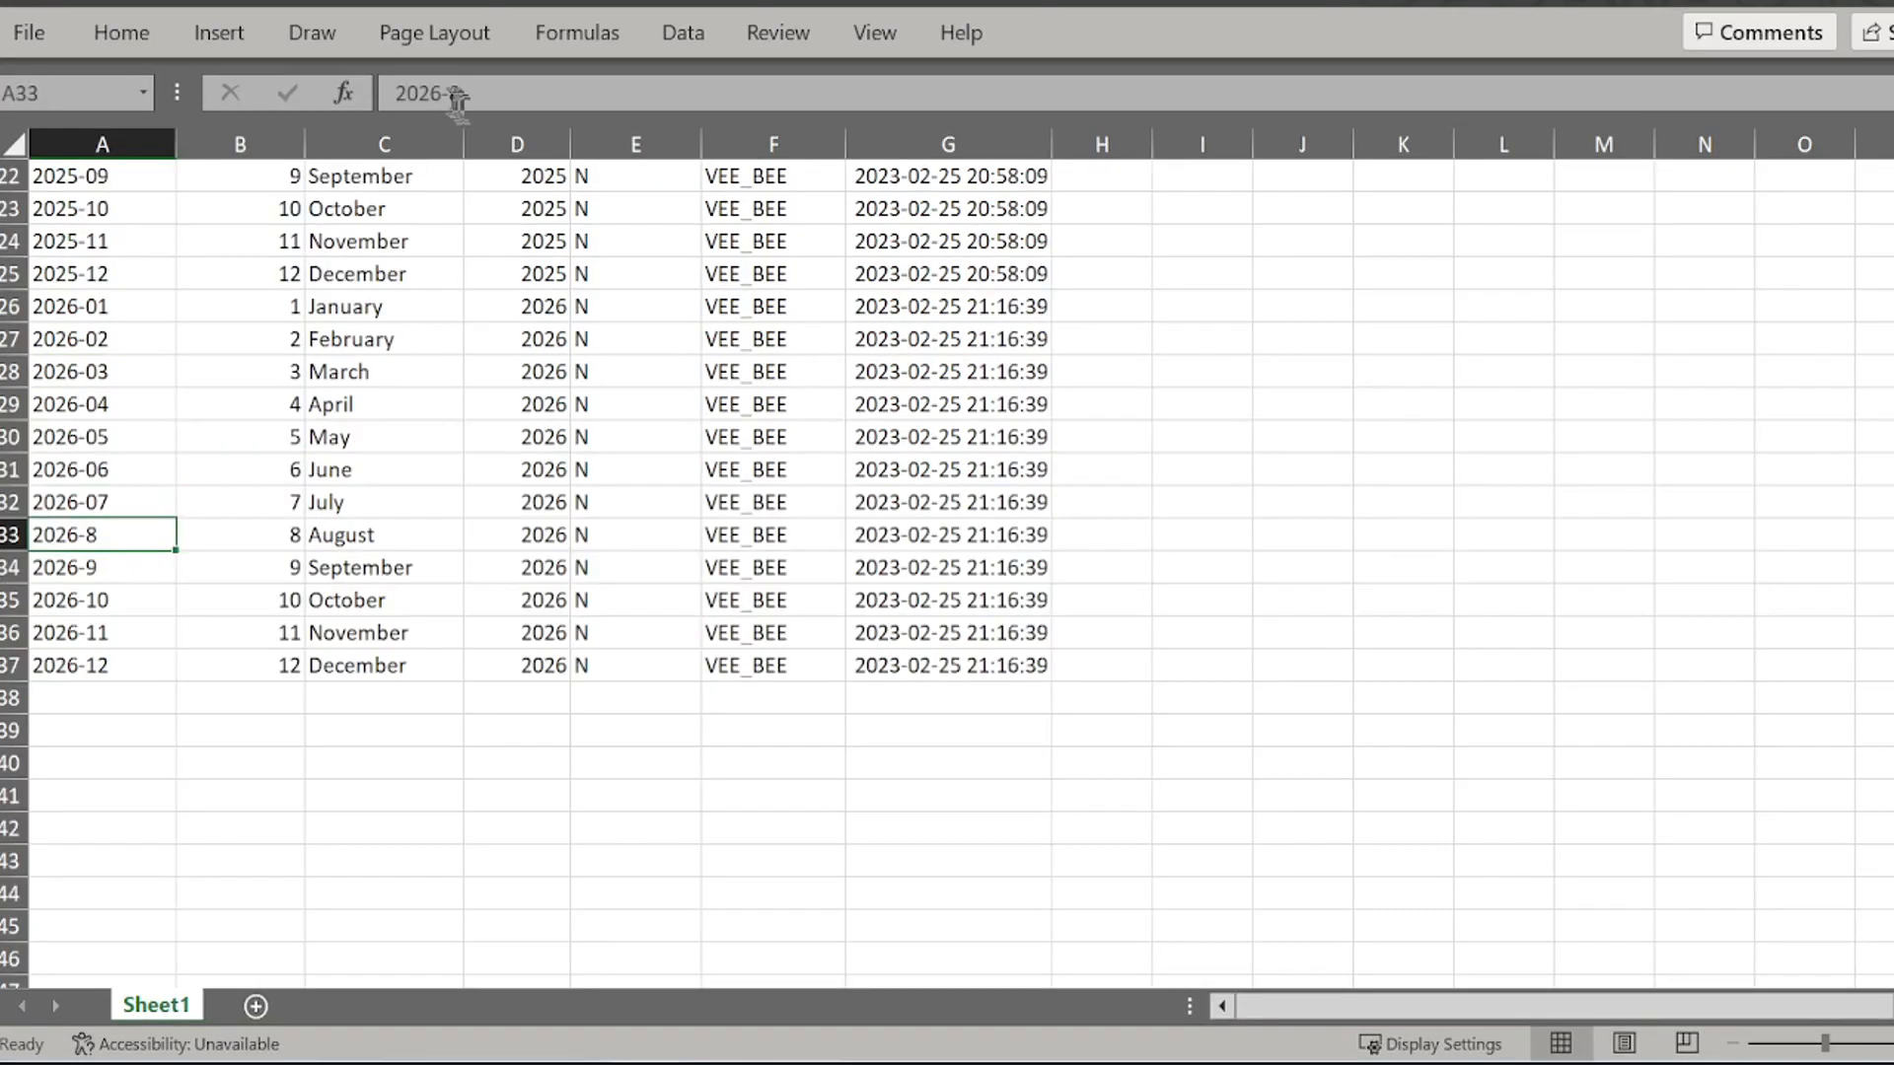
pyautogui.press('Return')
pyautogui.click(463, 93)
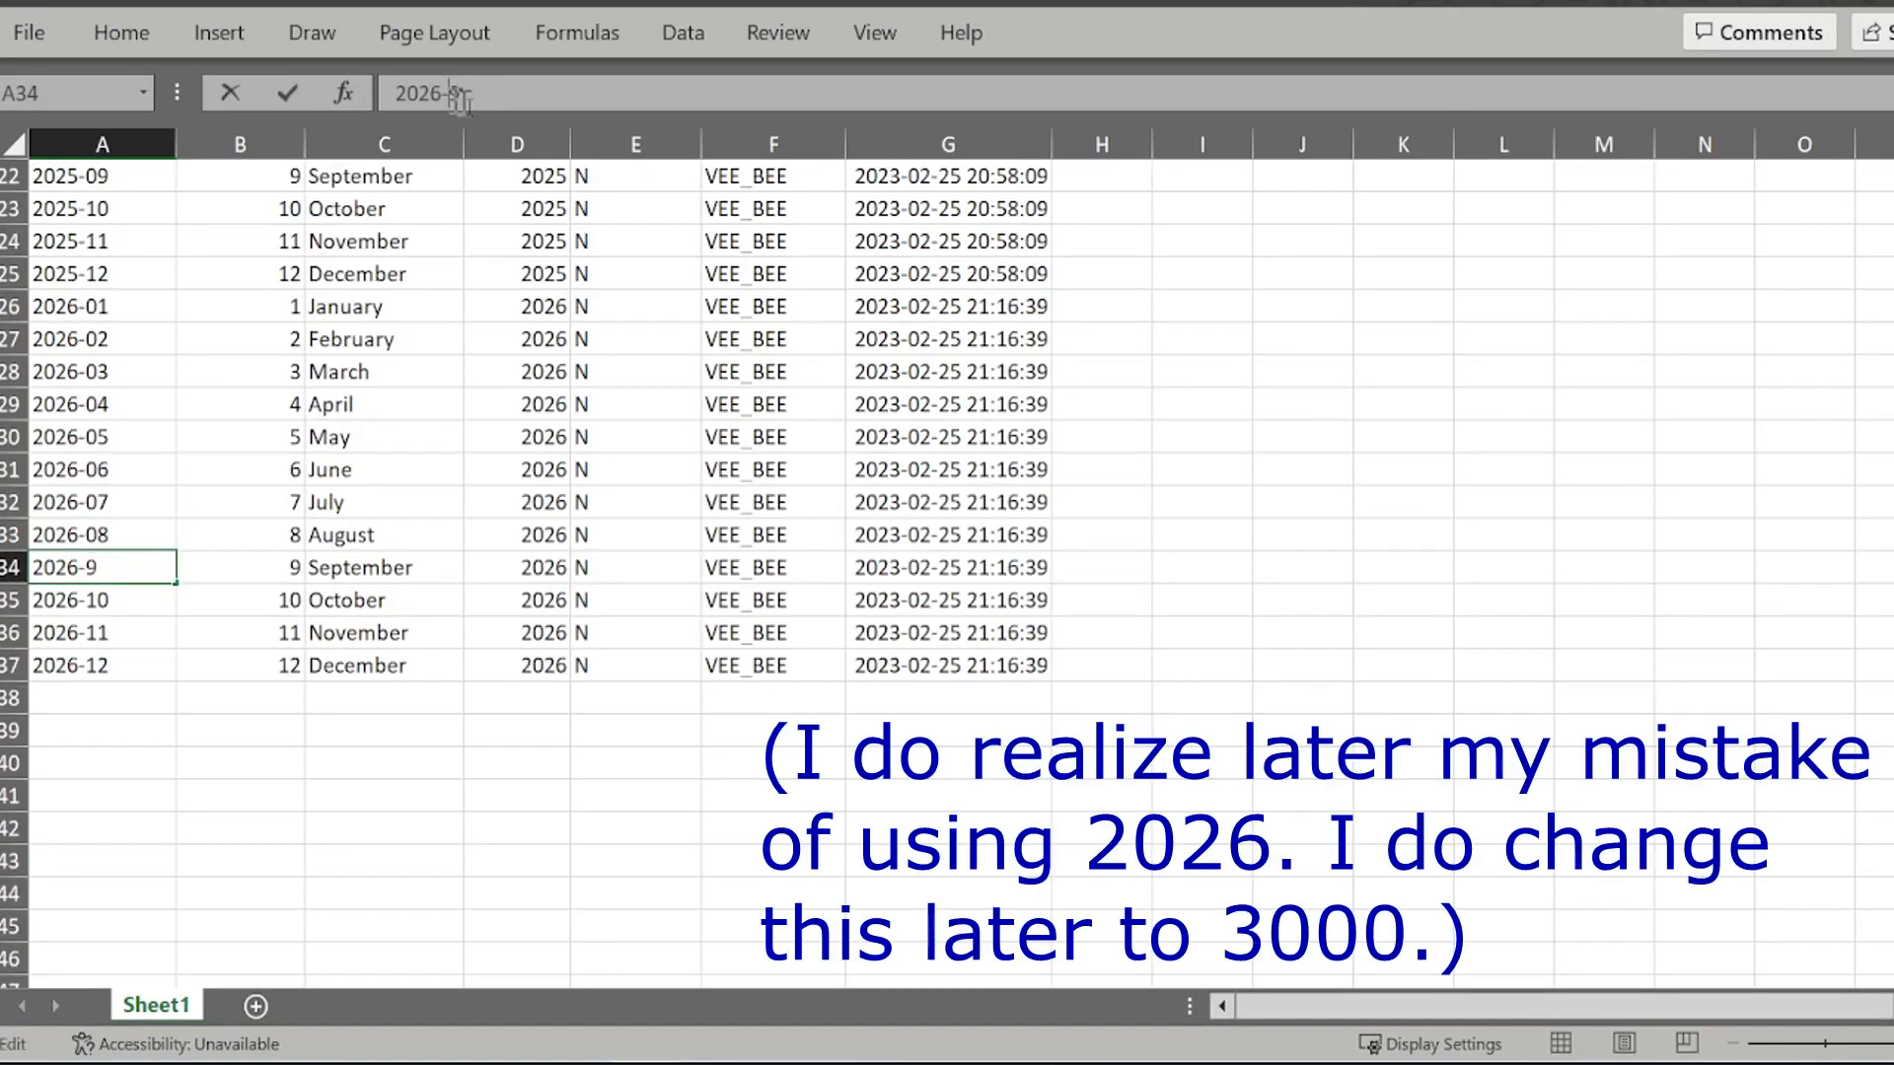
pyautogui.press('Return')
pyautogui.click(340, 666)
pyautogui.click(395, 796)
# Step: Delete the twelve 2025 rows (14–25) so the 2026 rows directly follow 2024-12
pyautogui.scroll(4, 505, 819)
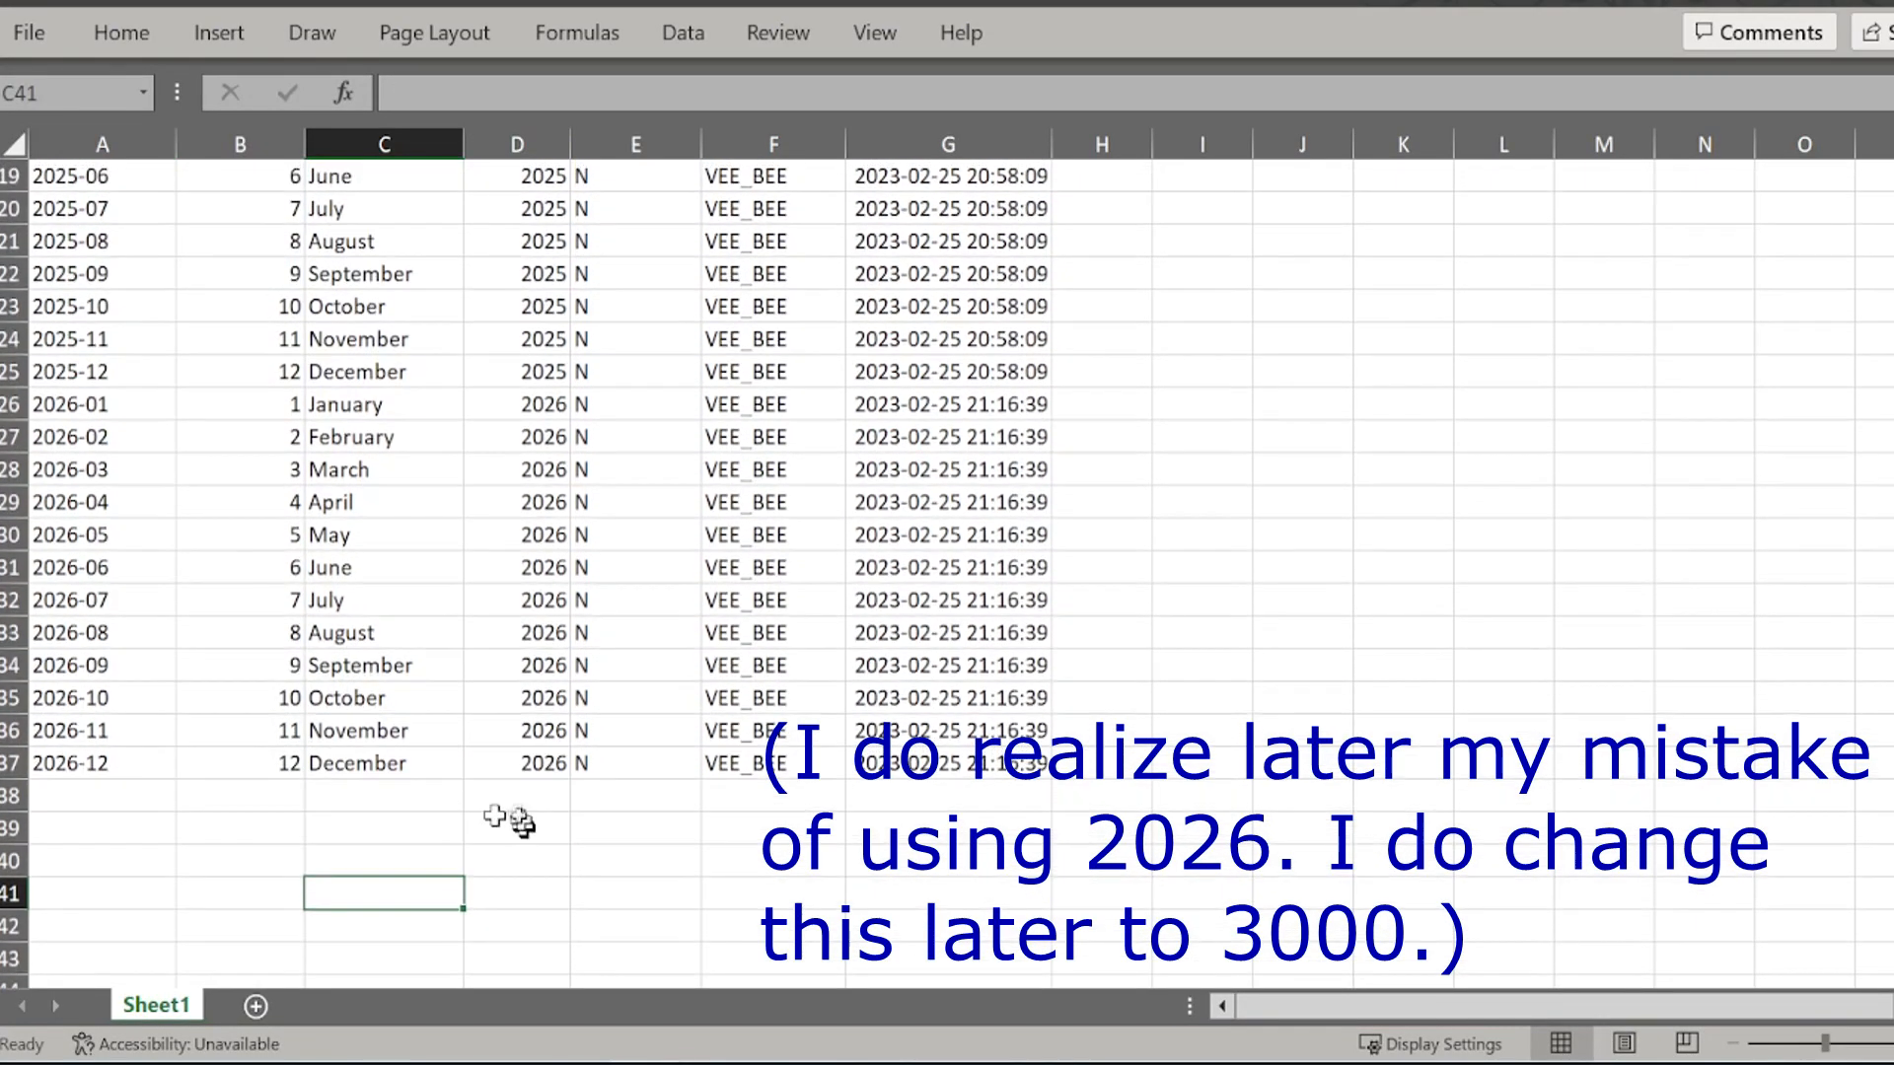
pyautogui.scroll(3, 512, 821)
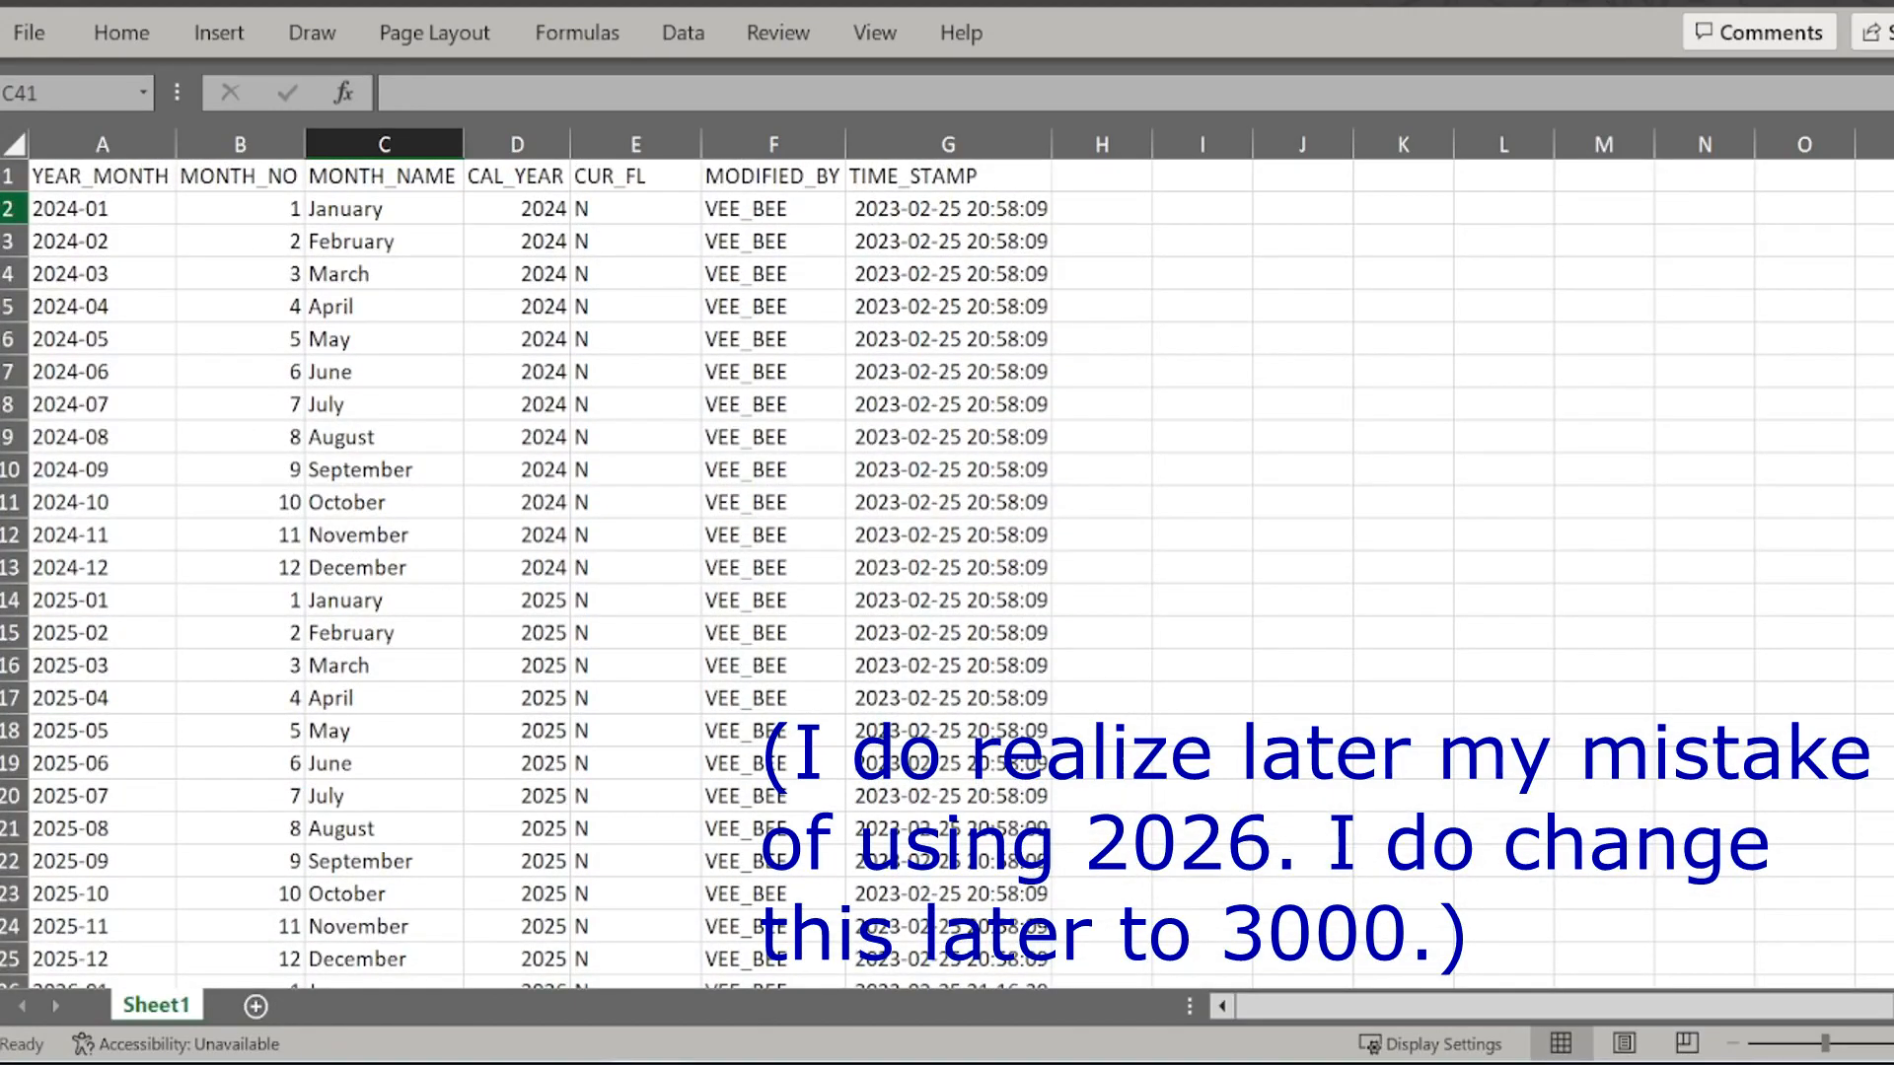
pyautogui.click(8, 208)
pyautogui.moveTo(8, 208); pyautogui.dragTo(194, 568)
pyautogui.scroll(-3, 237, 552)
pyautogui.moveTo(5, 307); pyautogui.dragTo(774, 671)
pyautogui.rightClick(651, 404)
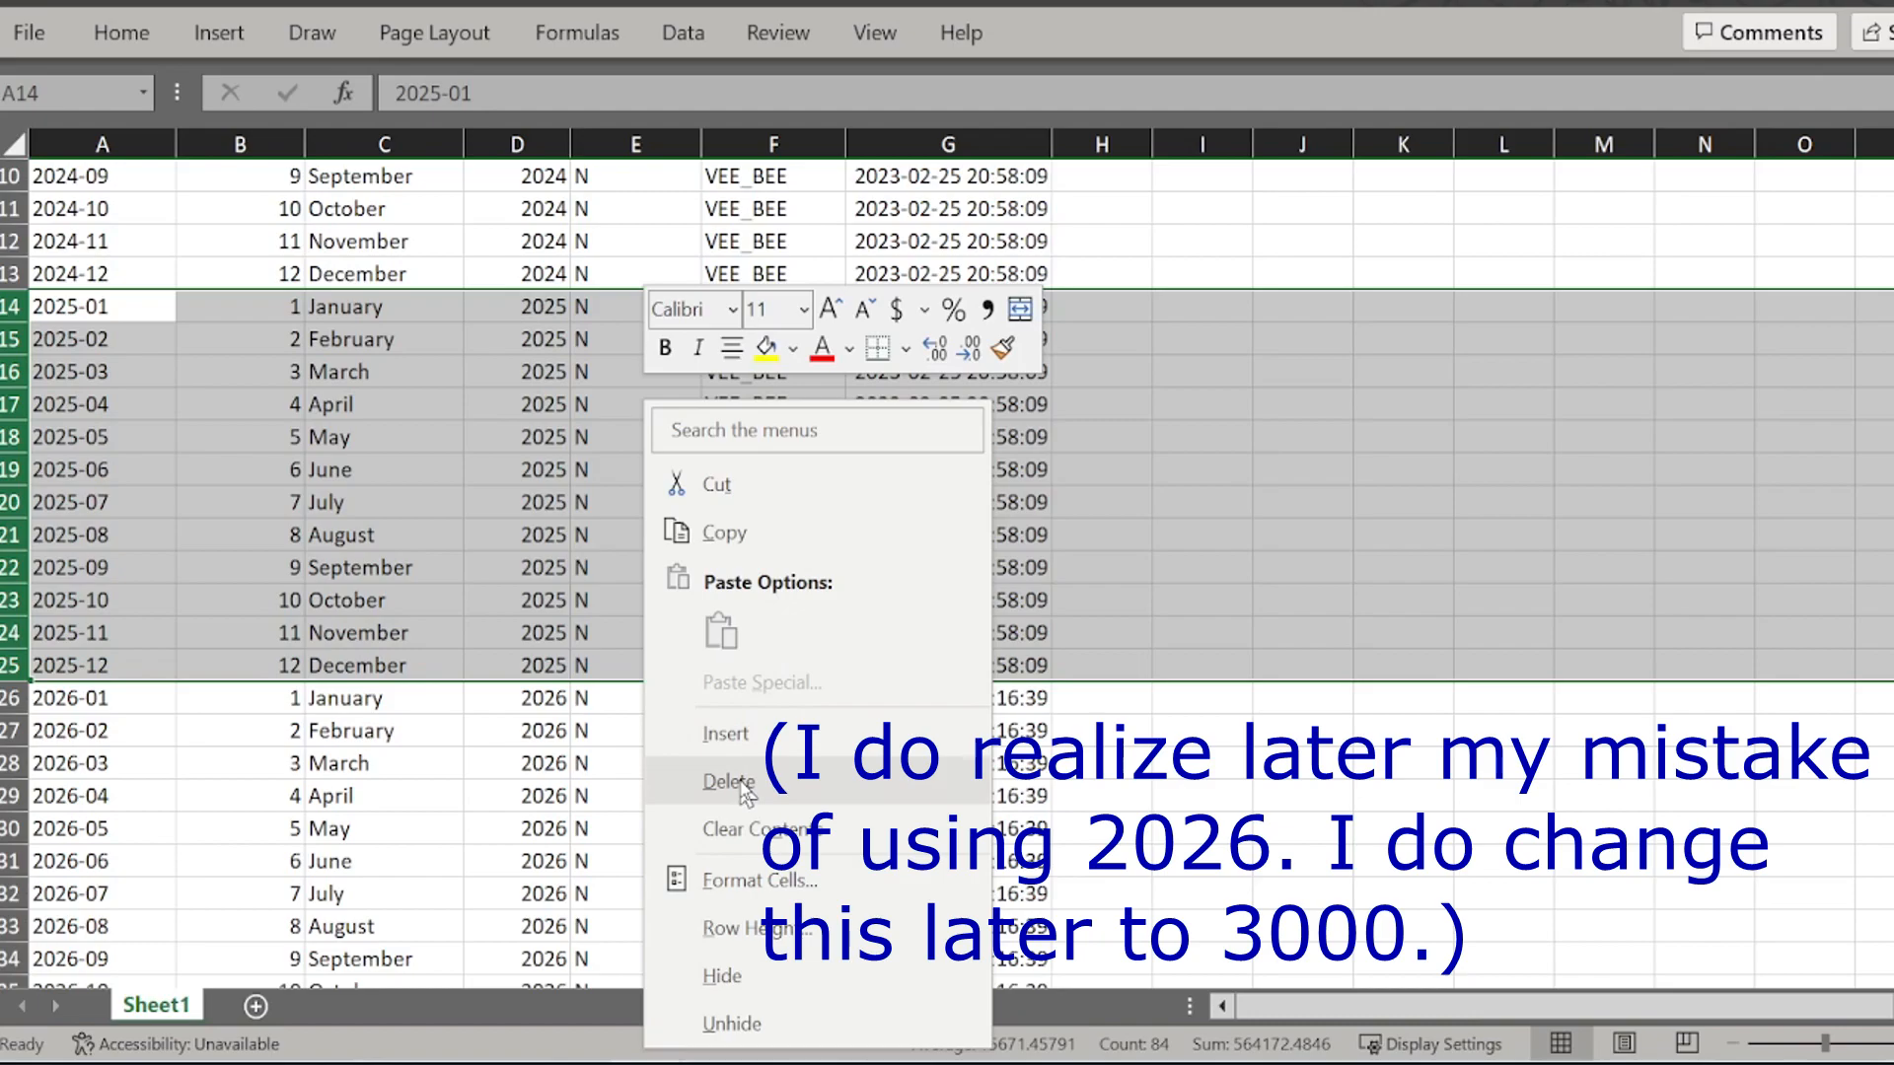
pyautogui.click(383, 476)
pyautogui.scroll(3, 383, 478)
pyautogui.scroll(-3, 467, 793)
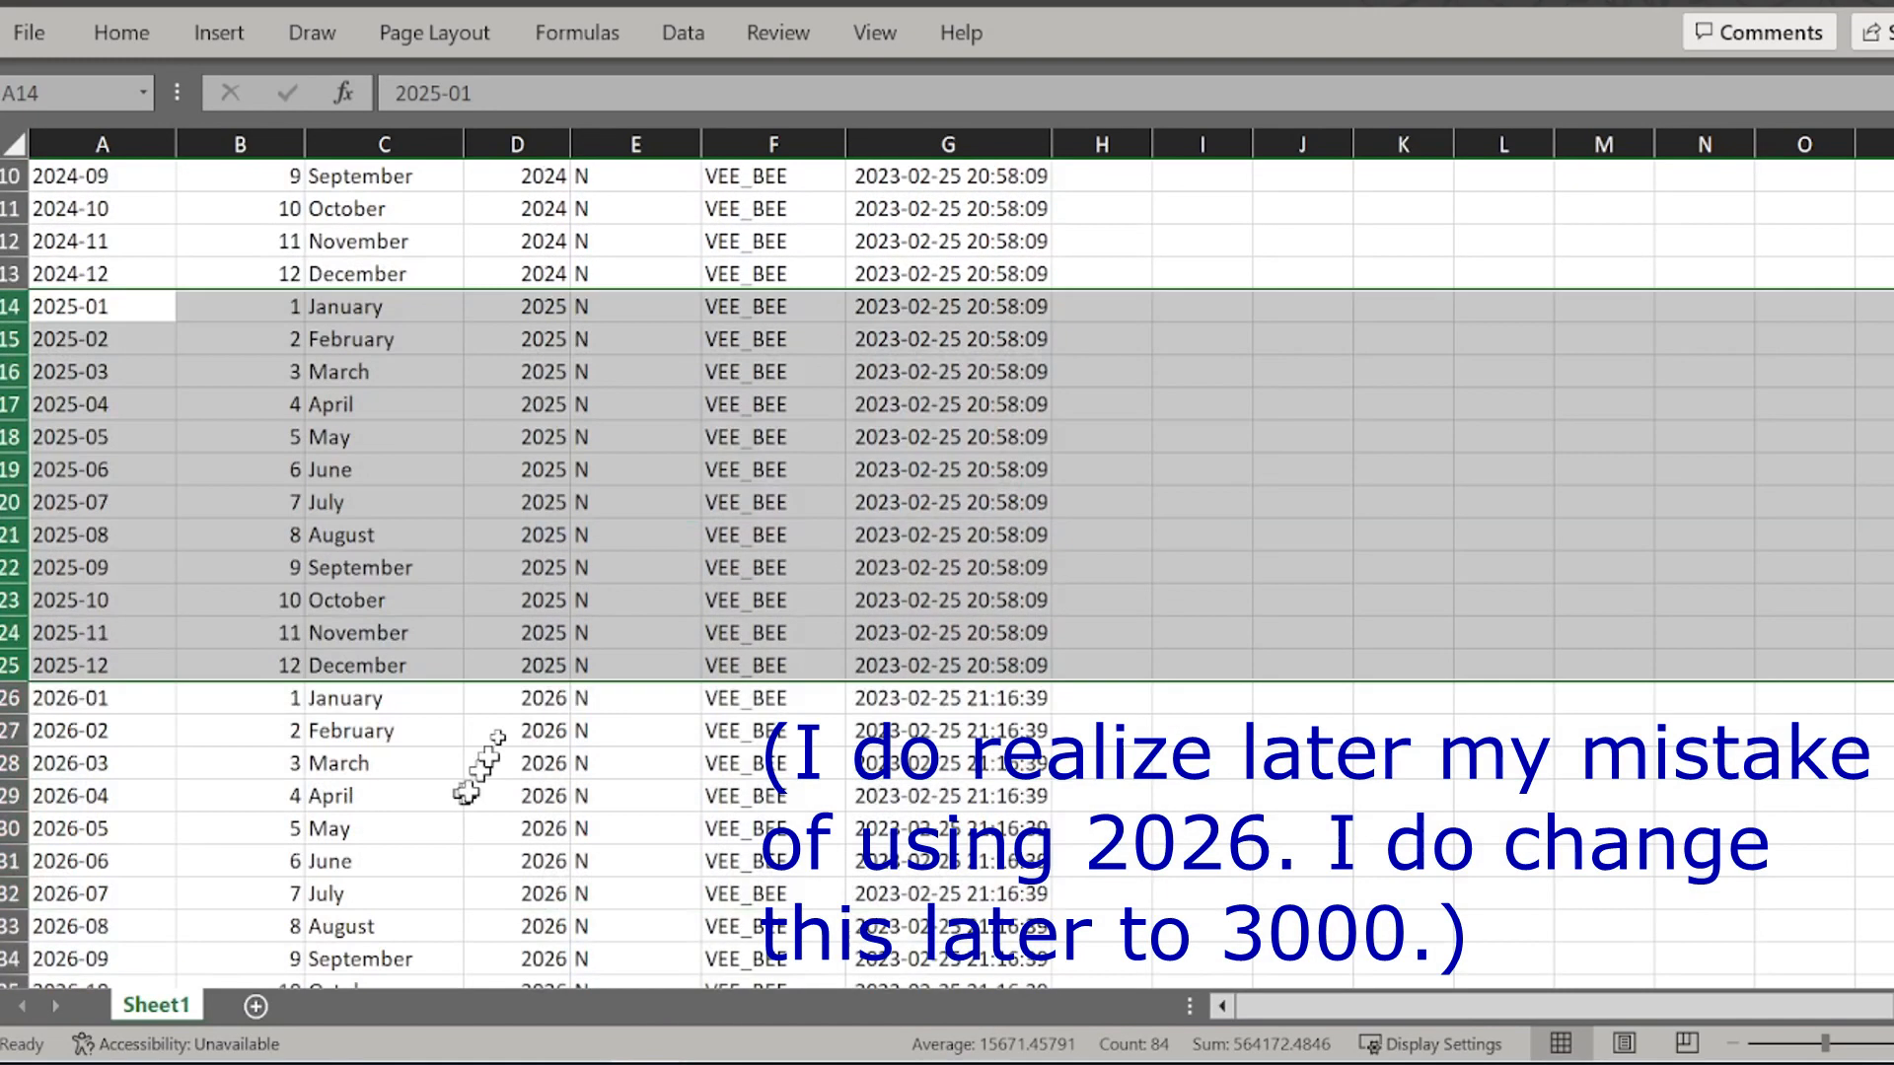
pyautogui.rightClick(637, 407)
pyautogui.click(767, 759)
pyautogui.scroll(3, 675, 478)
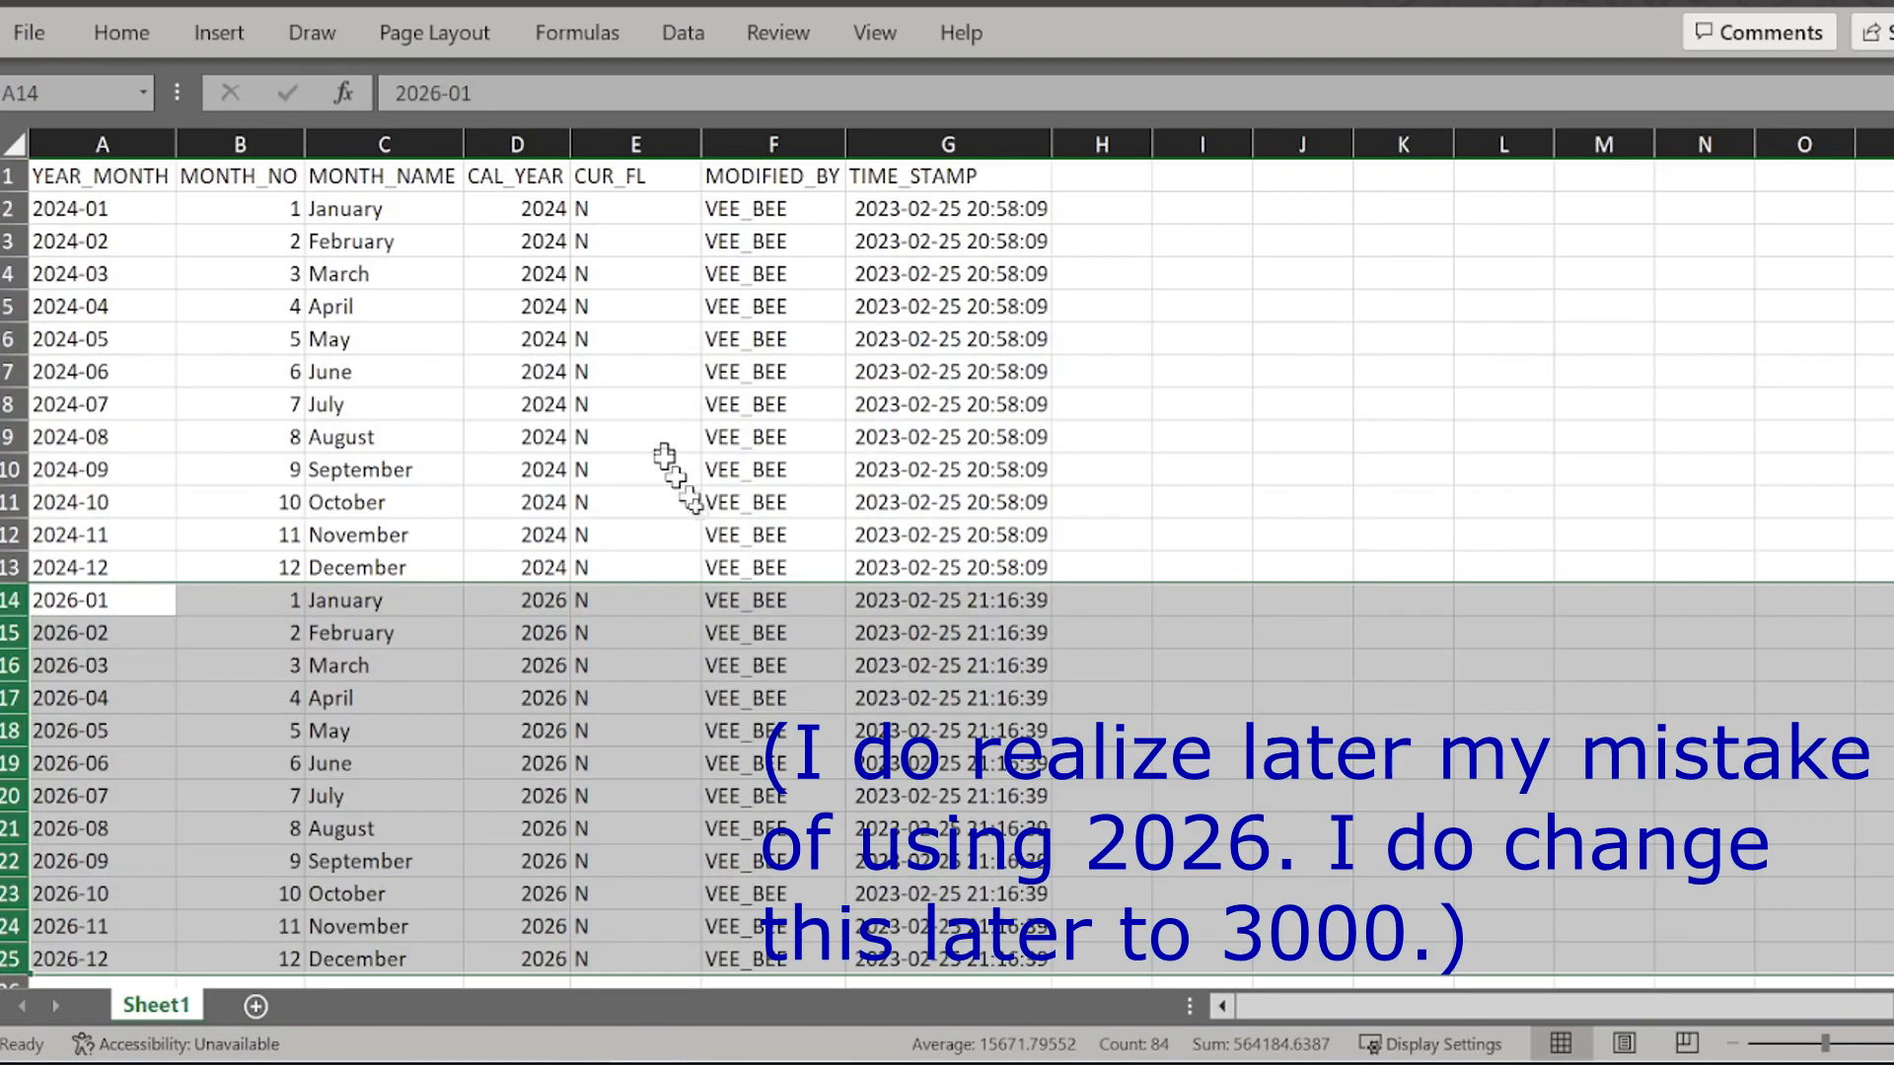
pyautogui.click(698, 501)
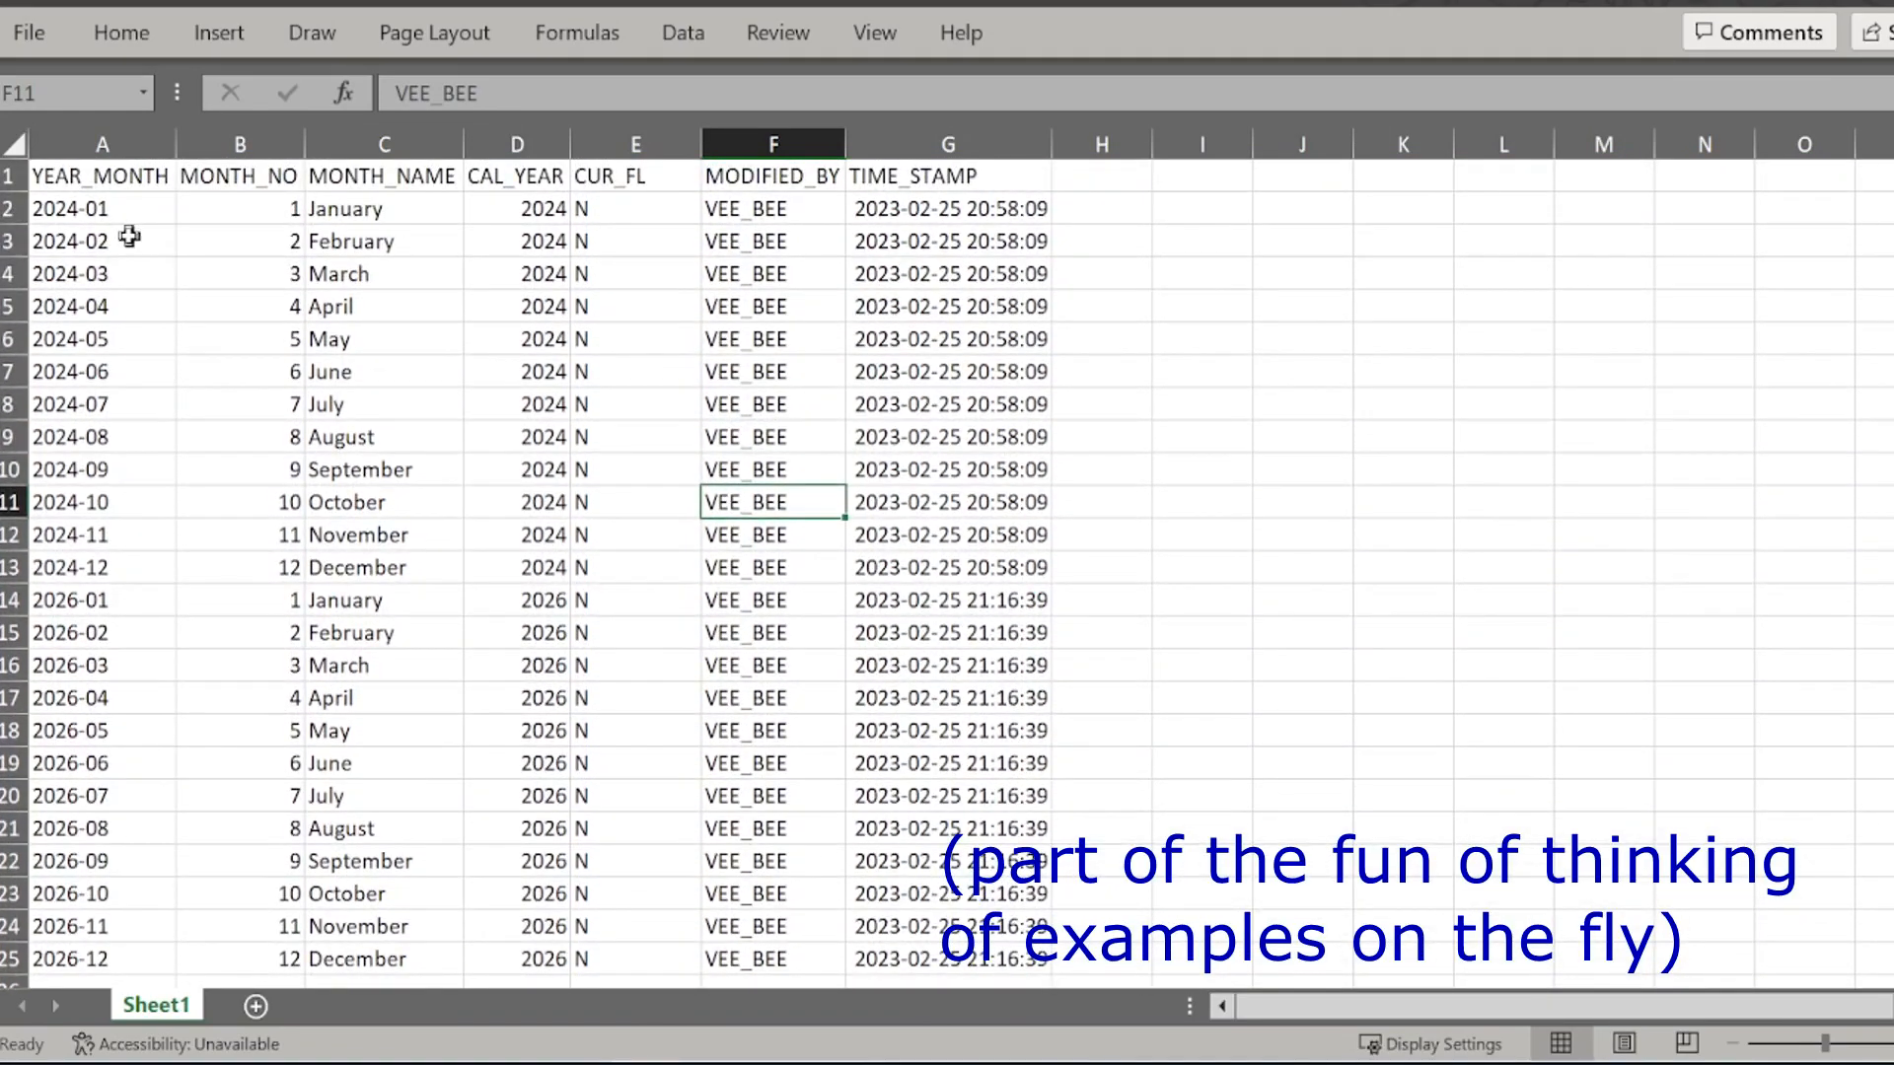
# Step: Examine the 2024 rows in A2:G13 and the 2026 rows in A14:G25
pyautogui.moveTo(144, 209); pyautogui.dragTo(981, 560)
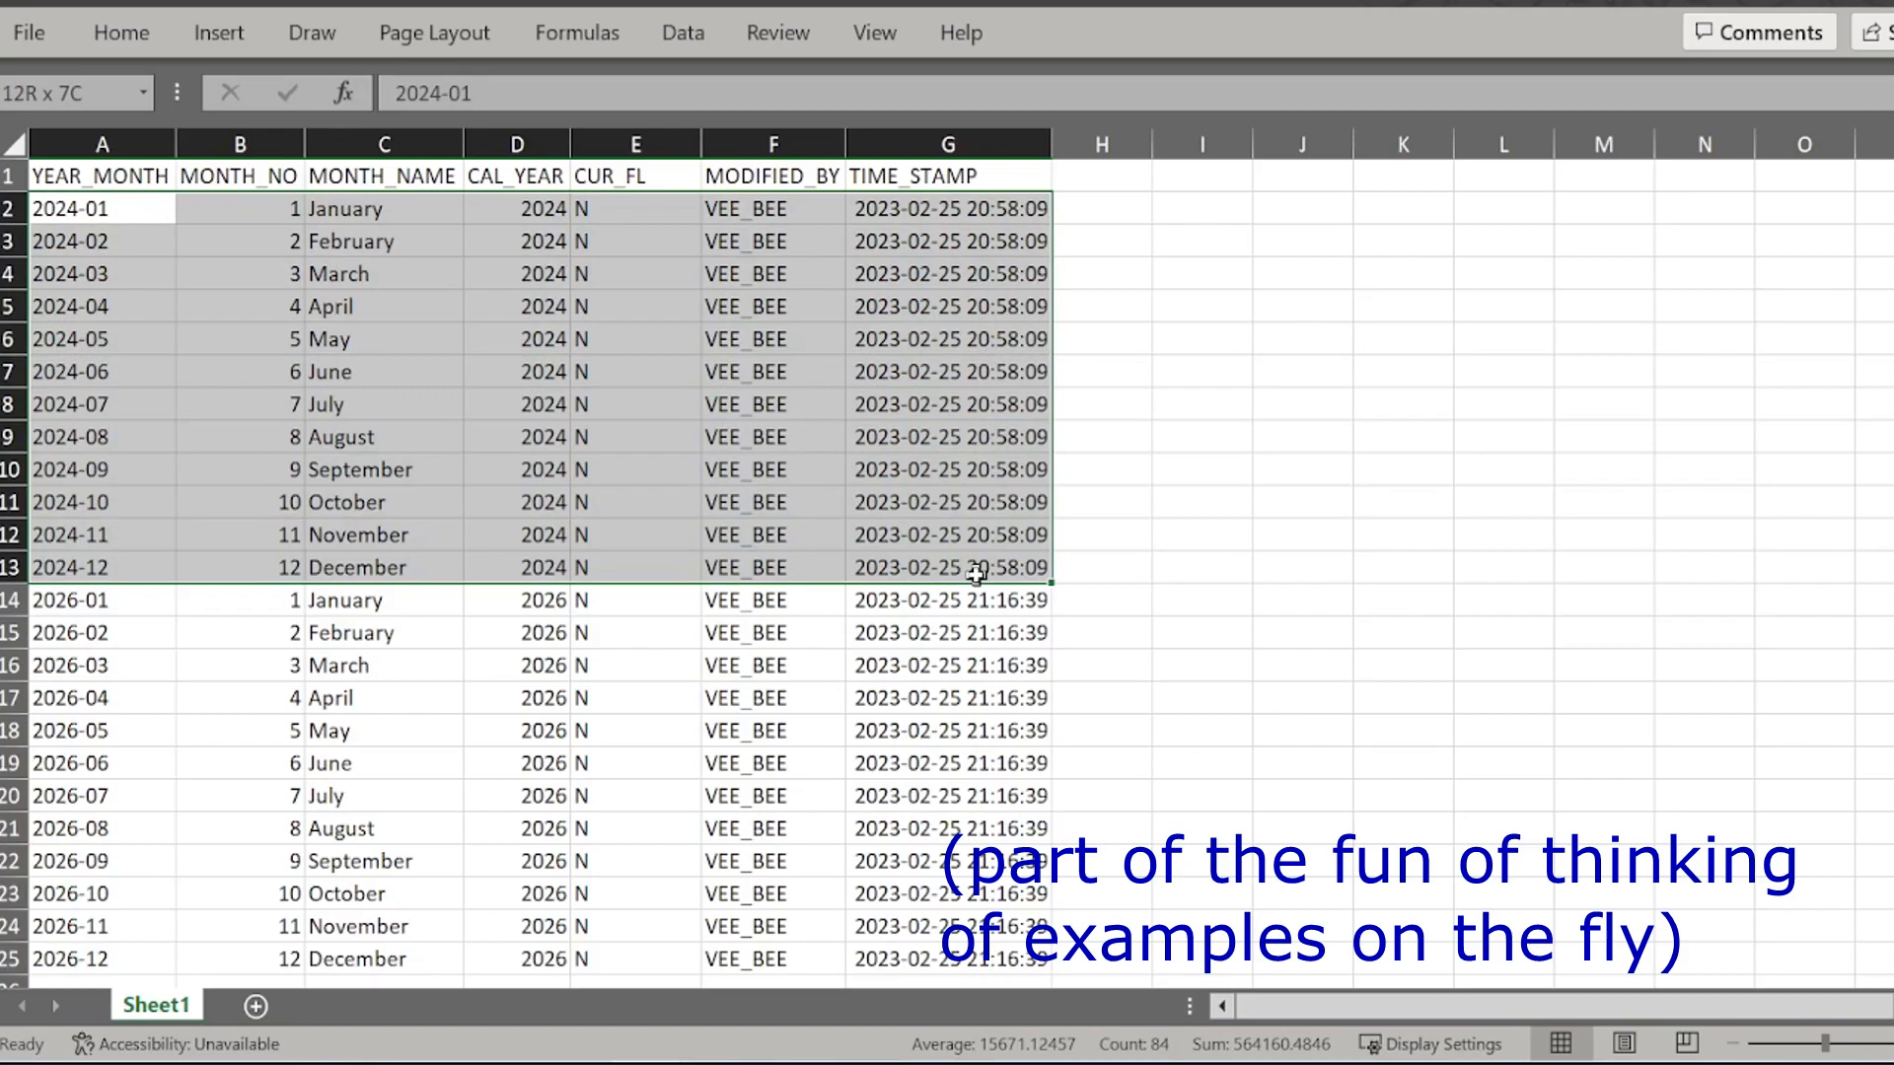
pyautogui.scroll(-1, 286, 642)
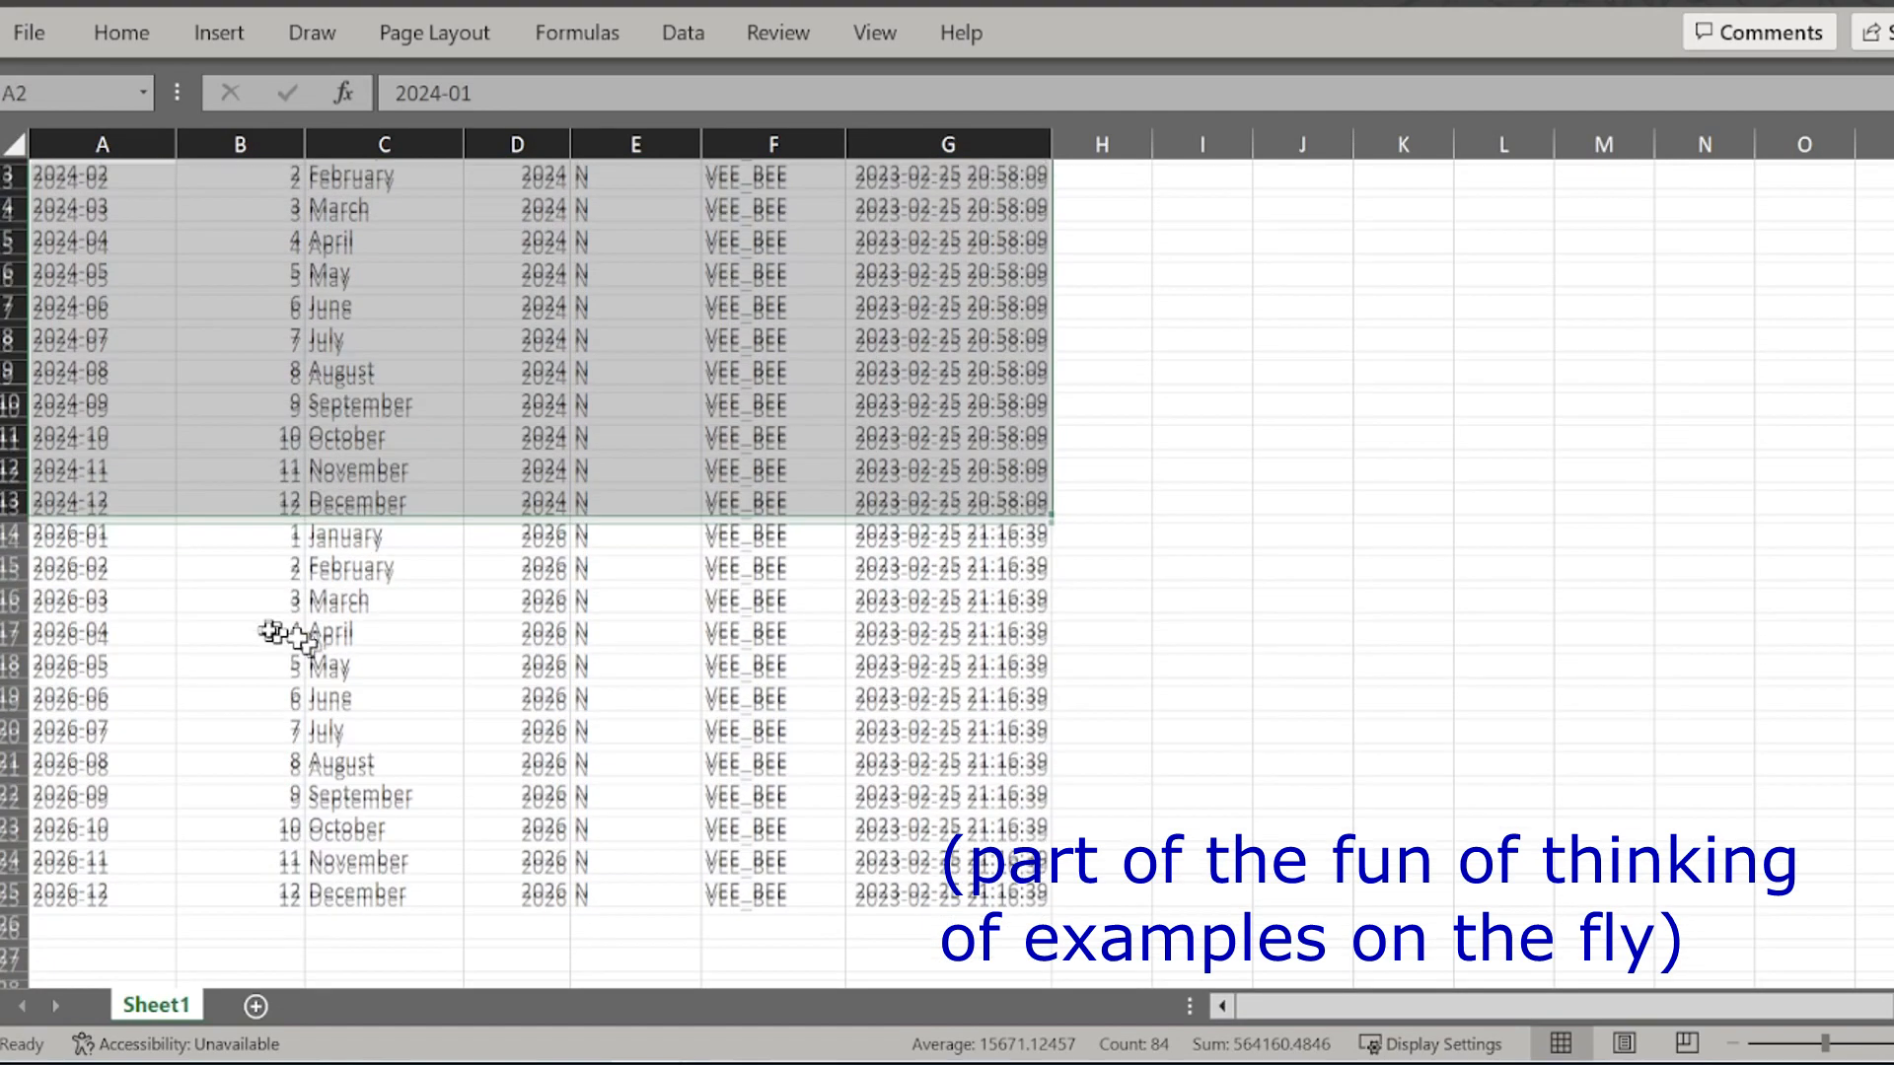
pyautogui.moveTo(74, 510); pyautogui.dragTo(1016, 856)
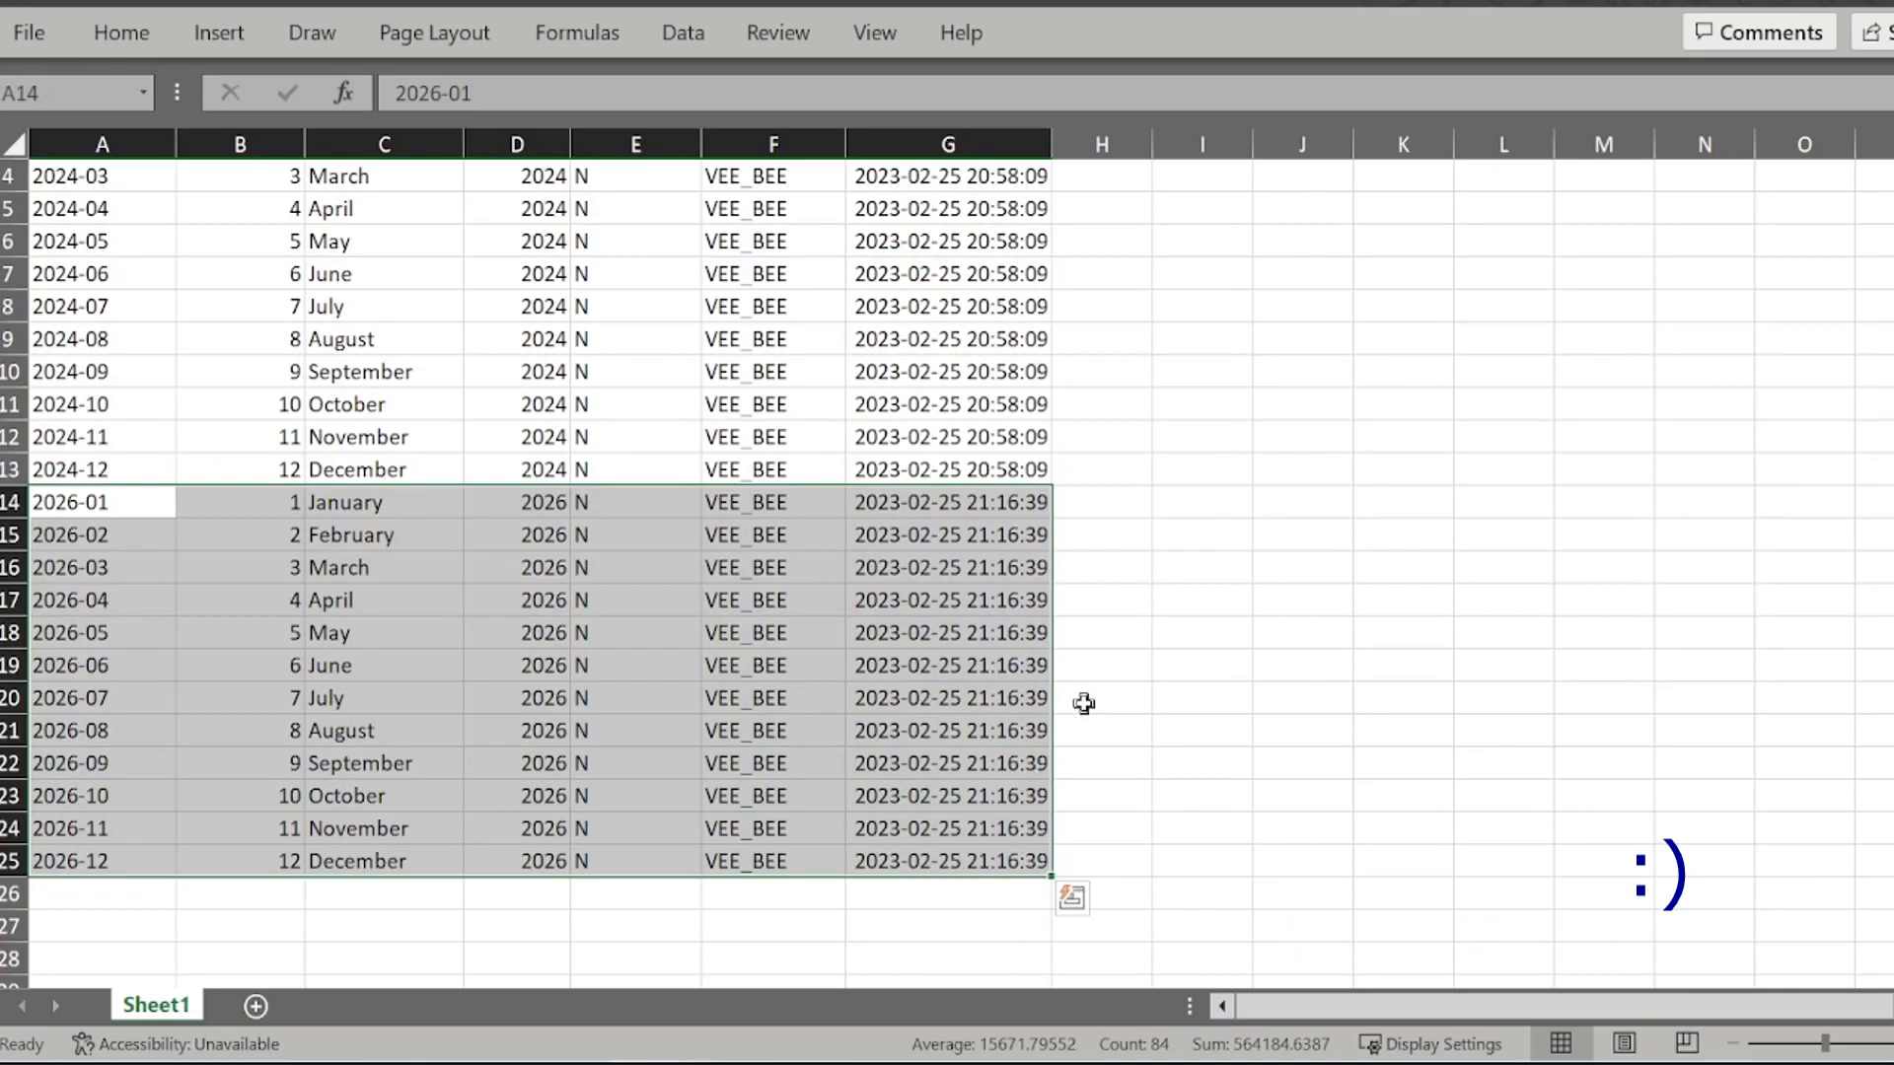
pyautogui.click(1126, 495)
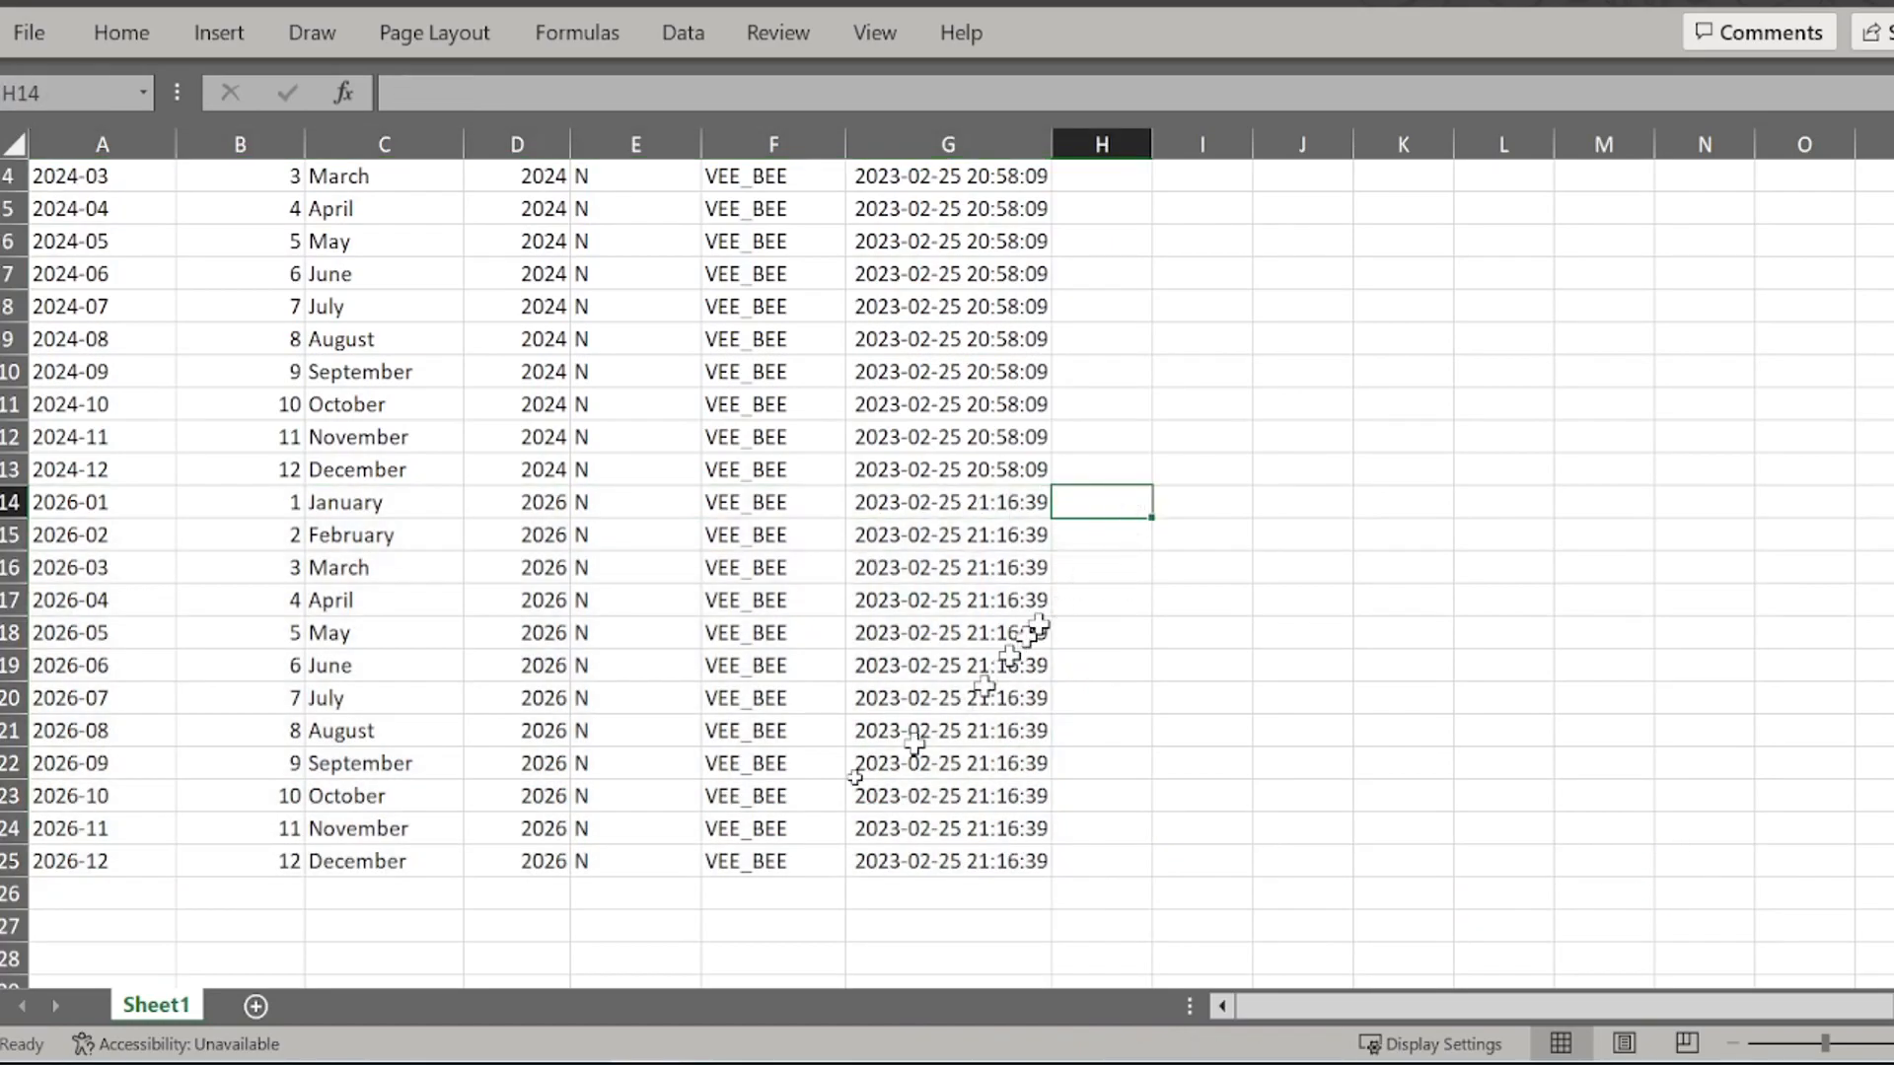
# Step: Delete all empty rows from row 26 to the end of the sheet
pyautogui.scroll(-3, 391, 582)
pyautogui.click(8, 601)
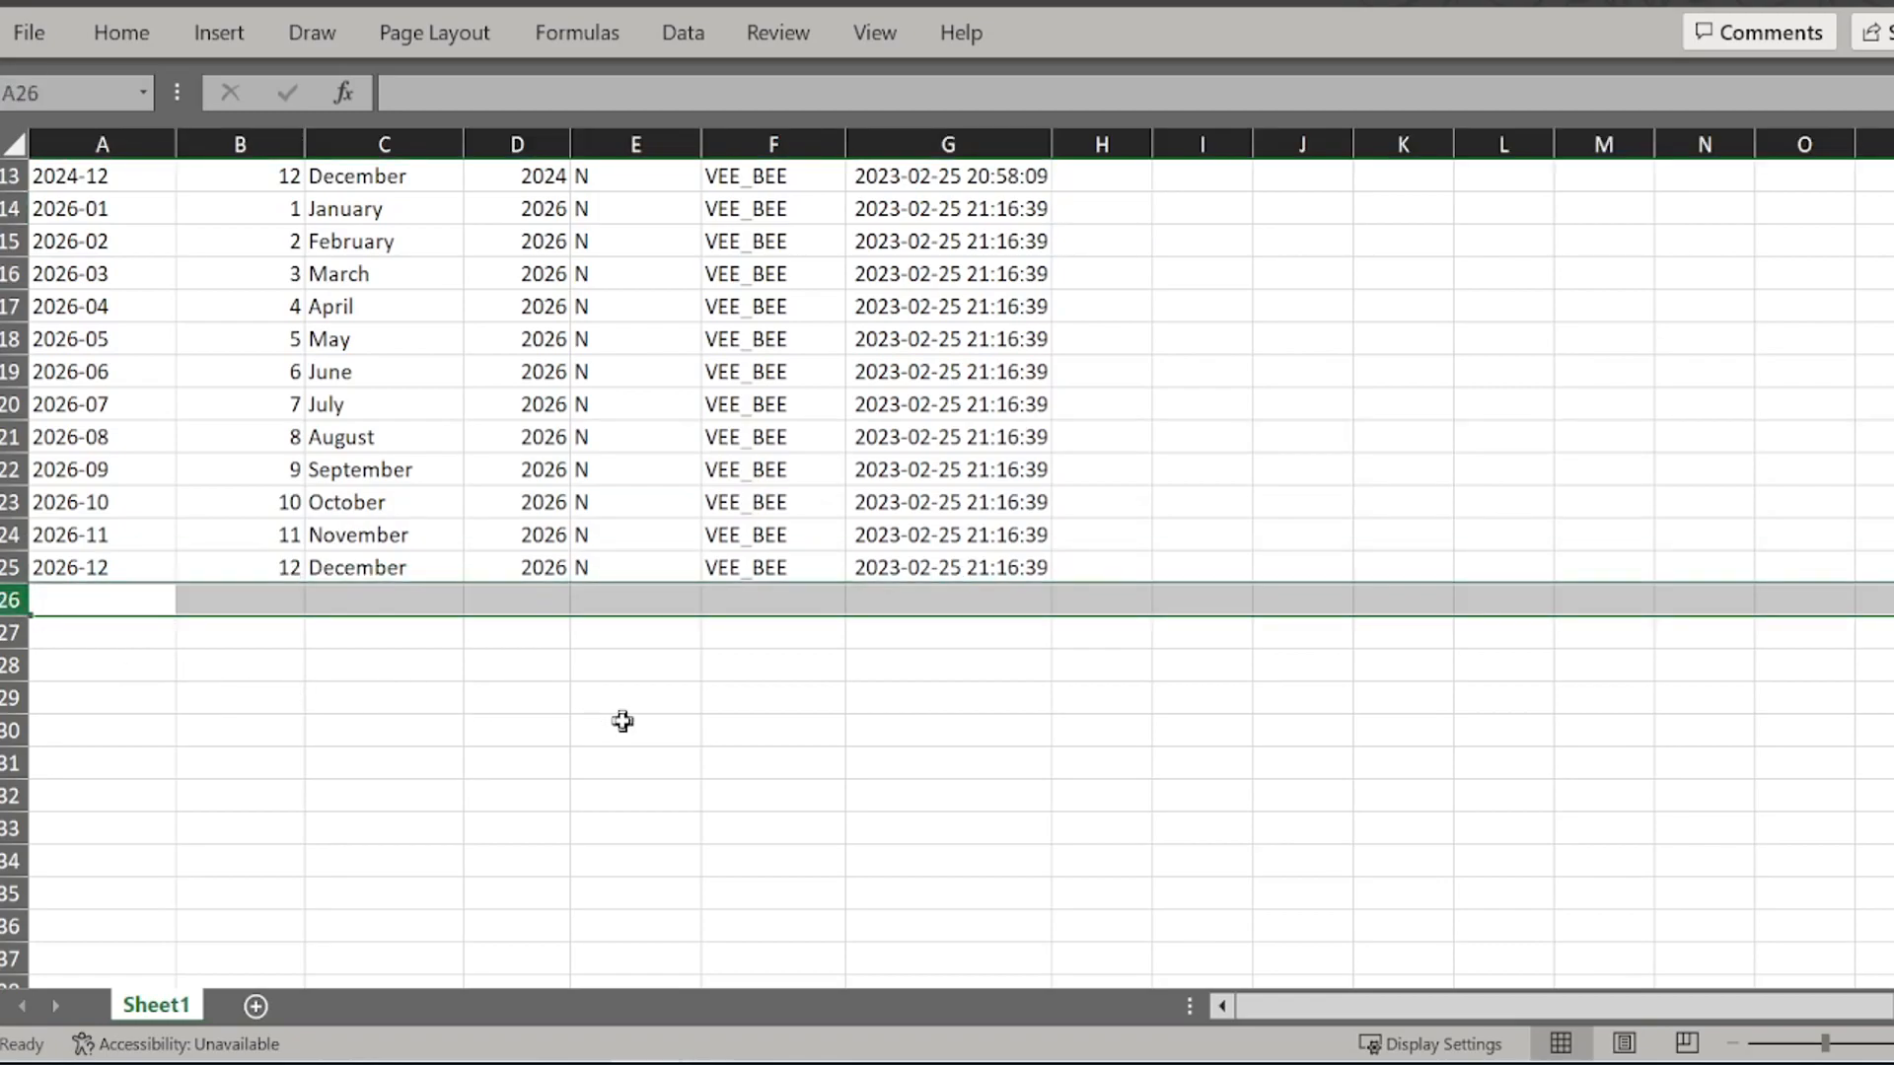
pyautogui.hotkey('ctrl', 'shift', 'Down')
pyautogui.rightClick(595, 575)
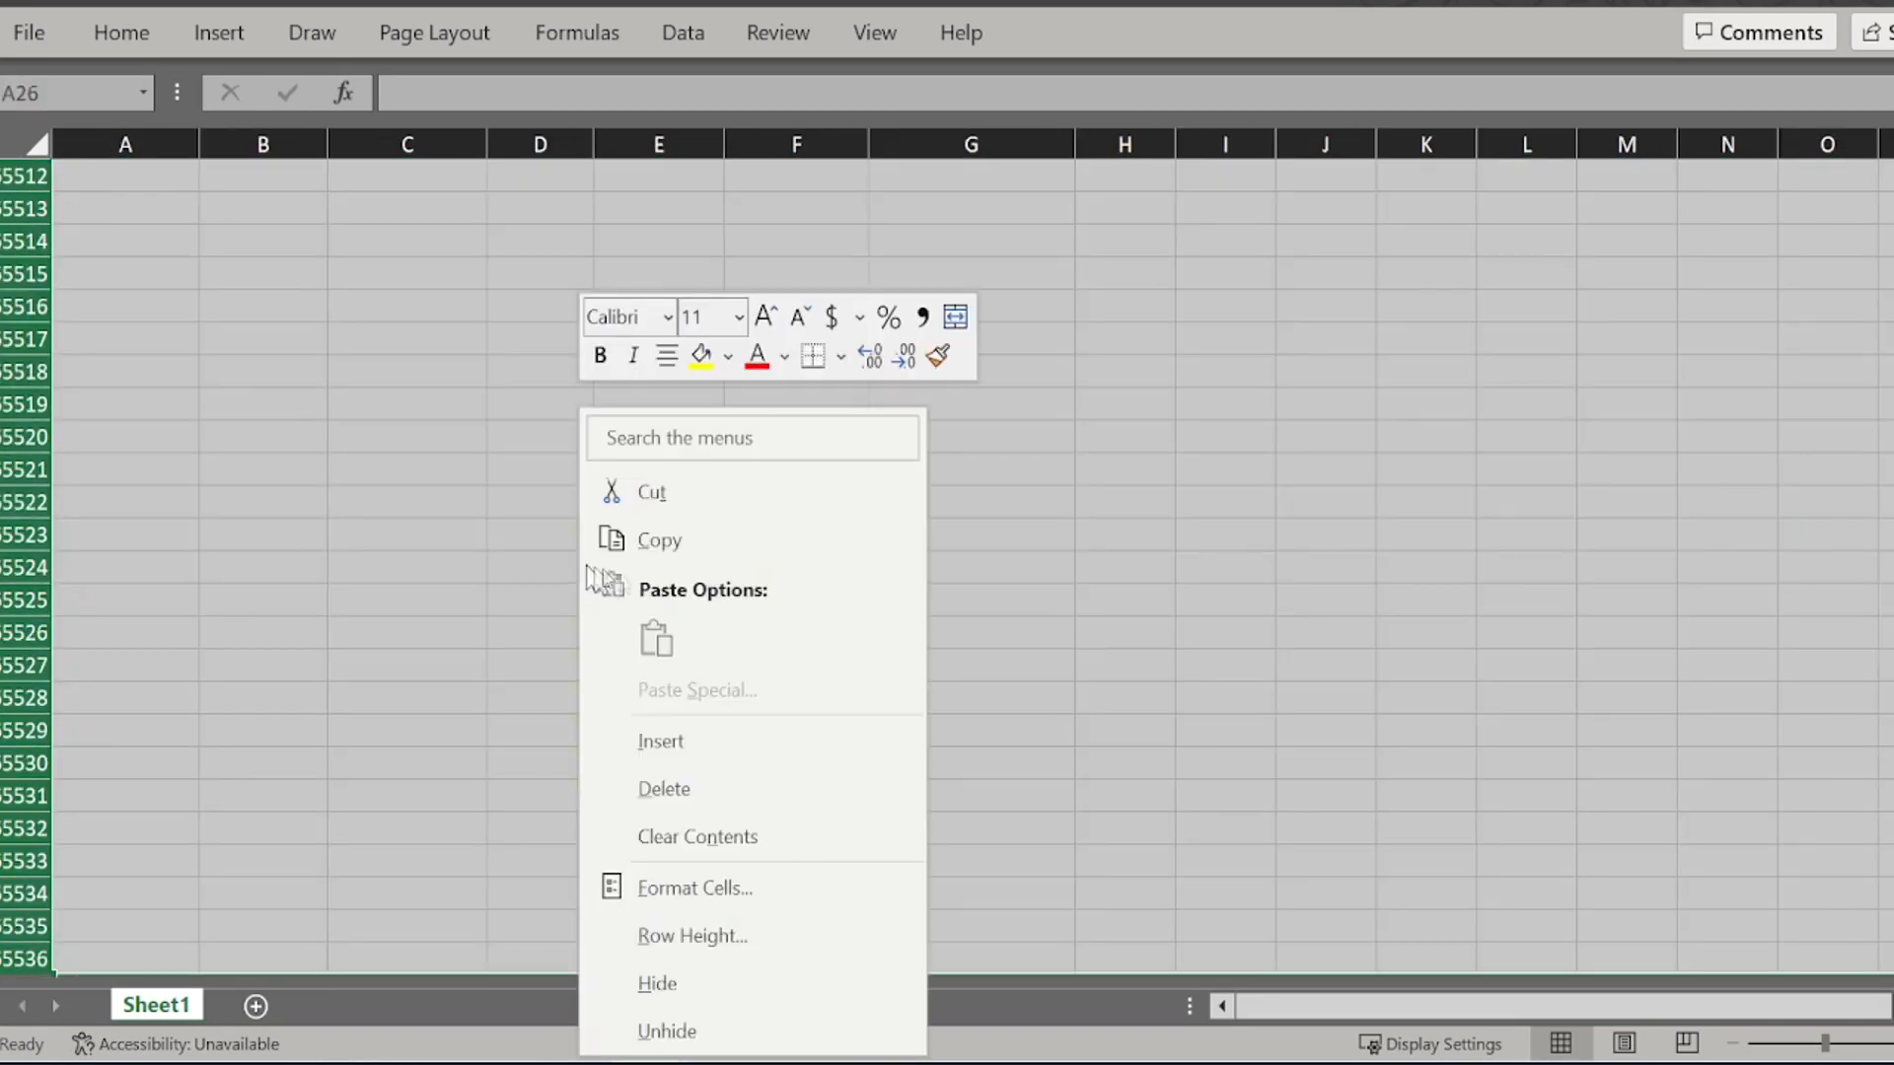
pyautogui.click(664, 790)
pyautogui.scroll(4, 1145, 462)
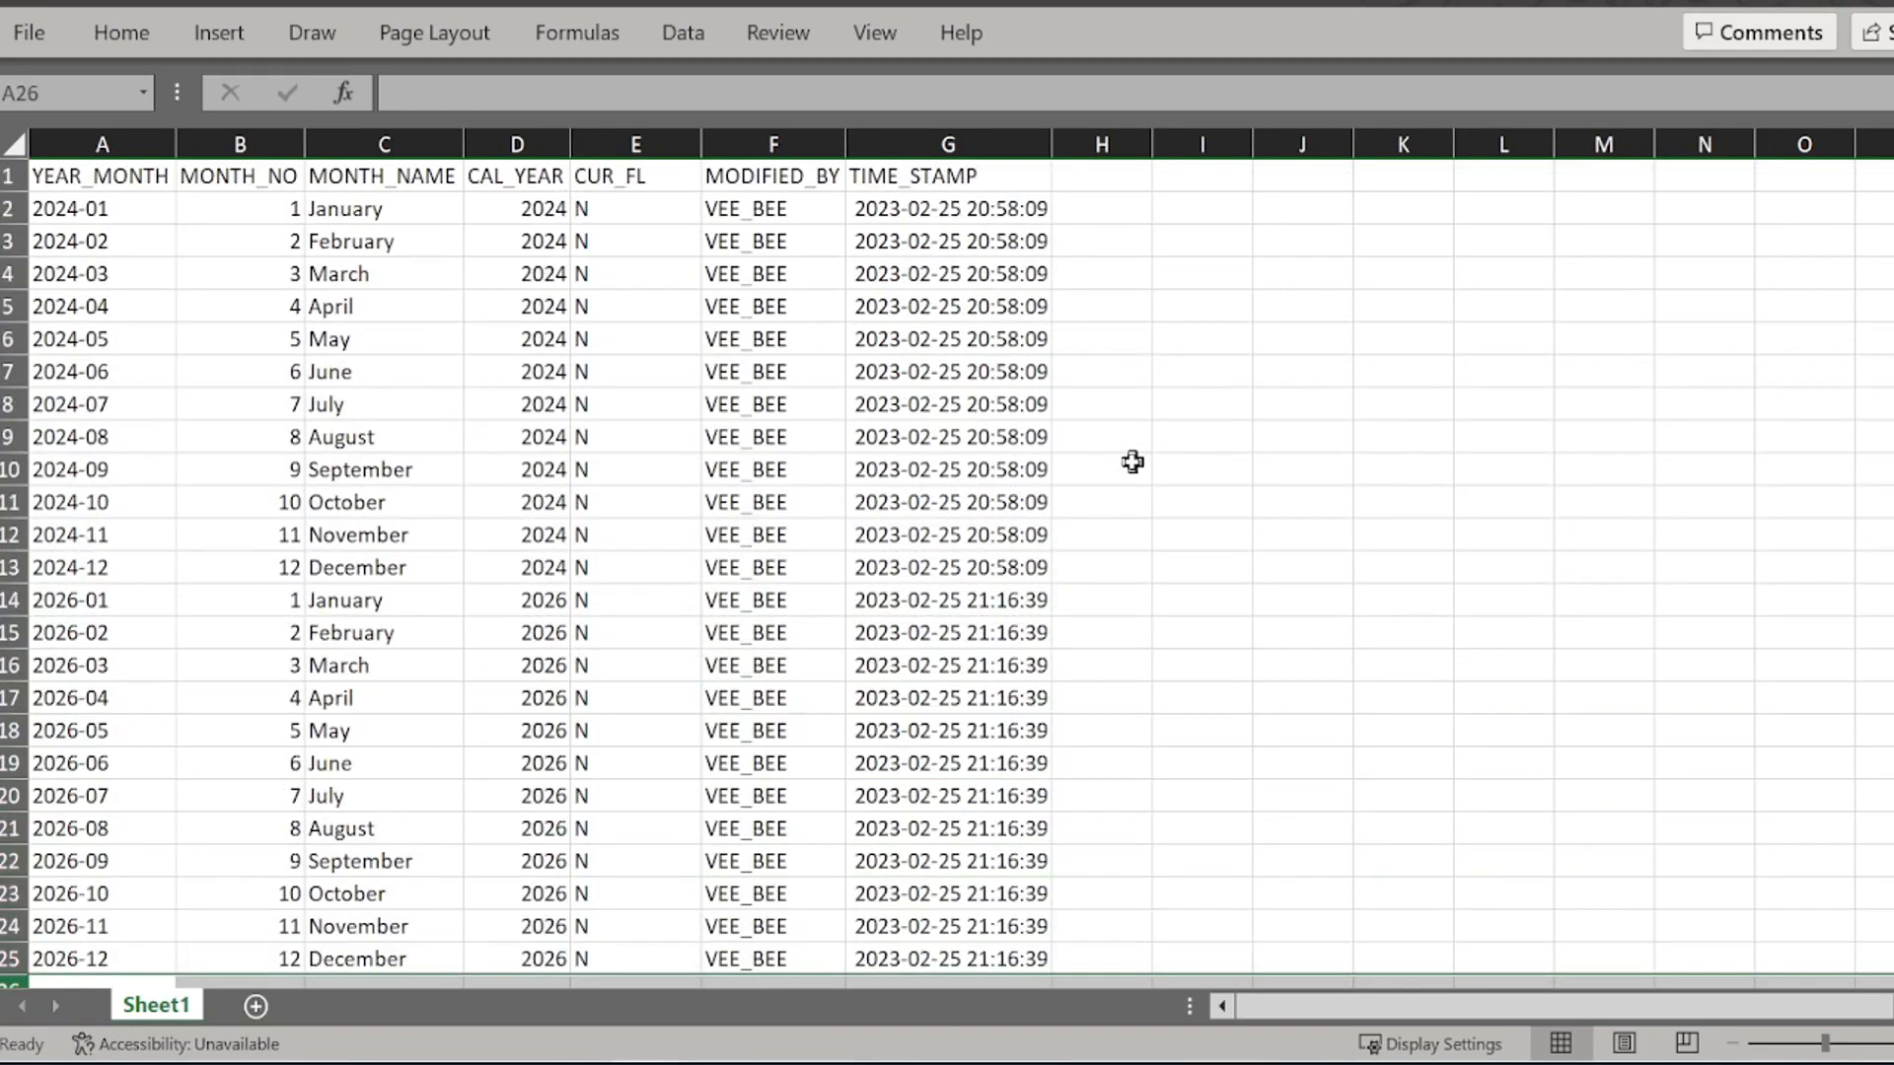
pyautogui.click(1201, 271)
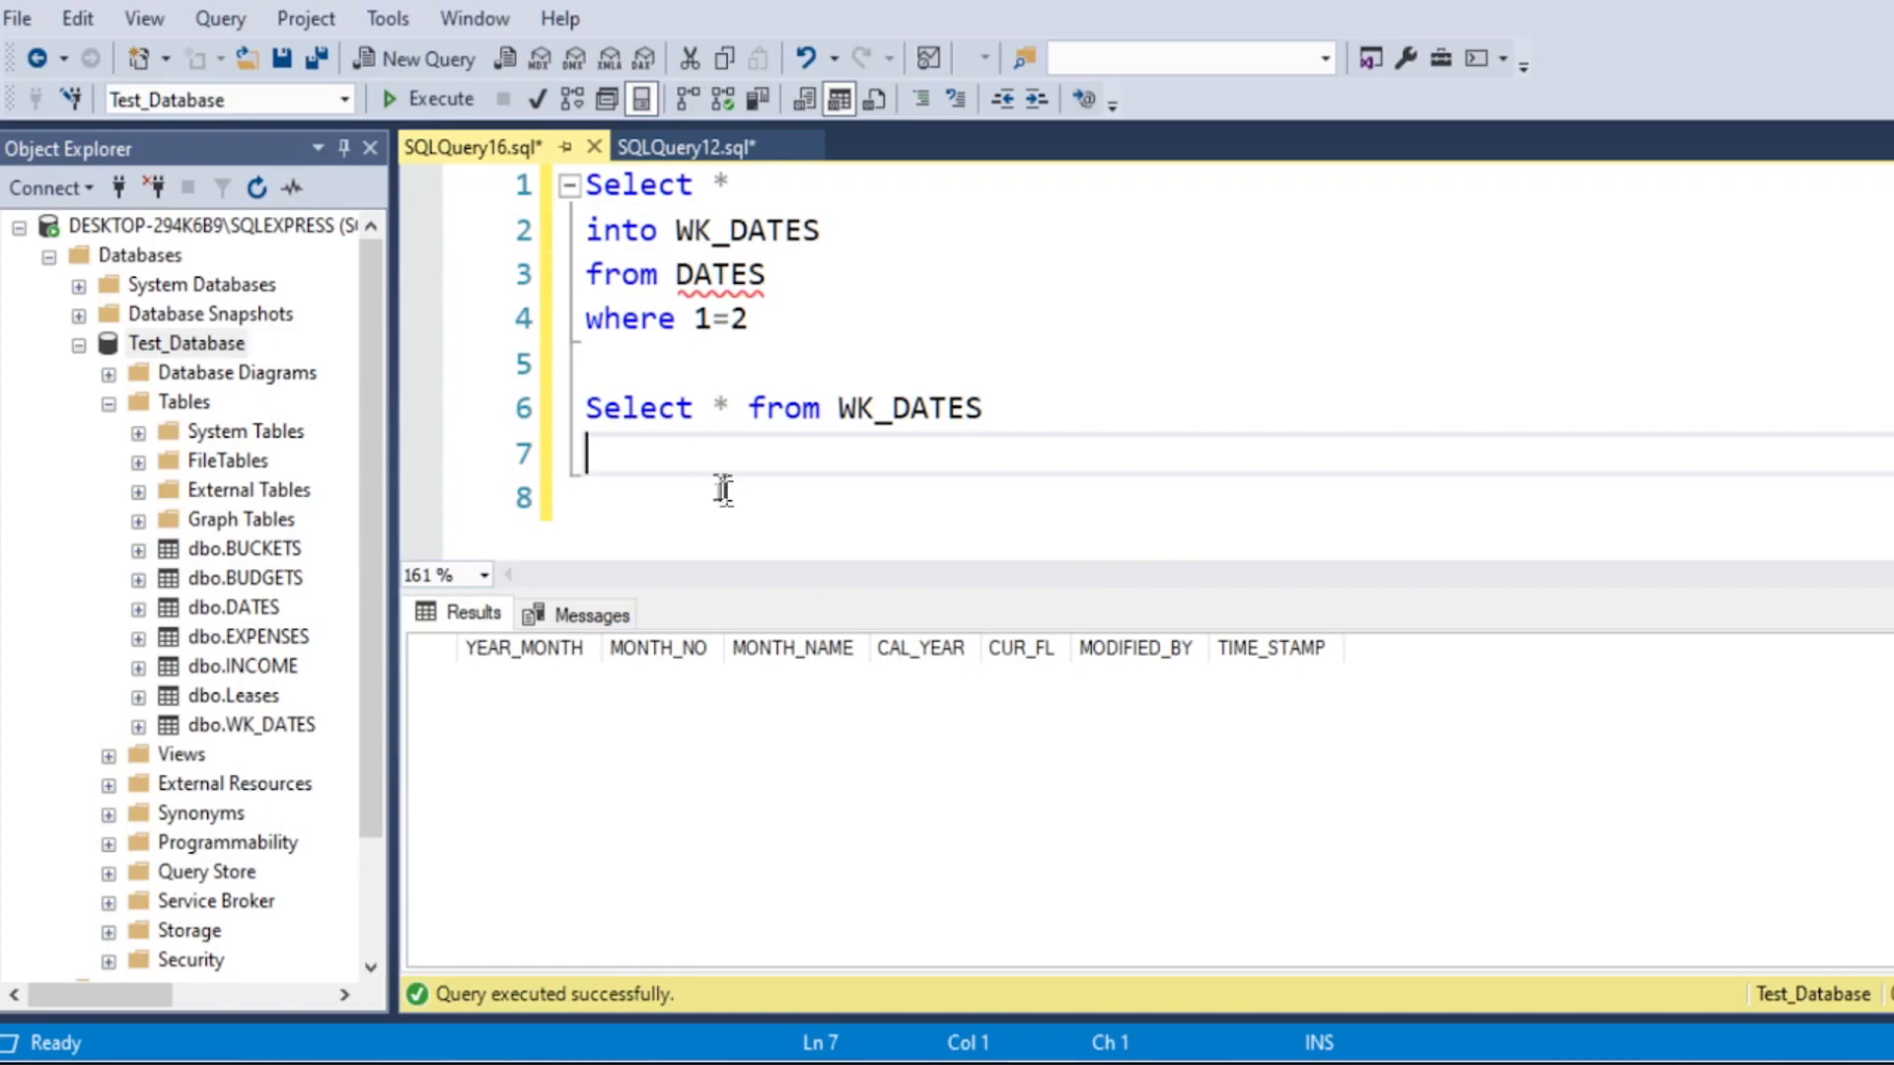
# Step: Copy the Begin tran insert into DATES through its first values row from SQLQuery12.sql into SQLQuery16.sql below the WK_DATES query, without the trailing comma
pyautogui.click(681, 148)
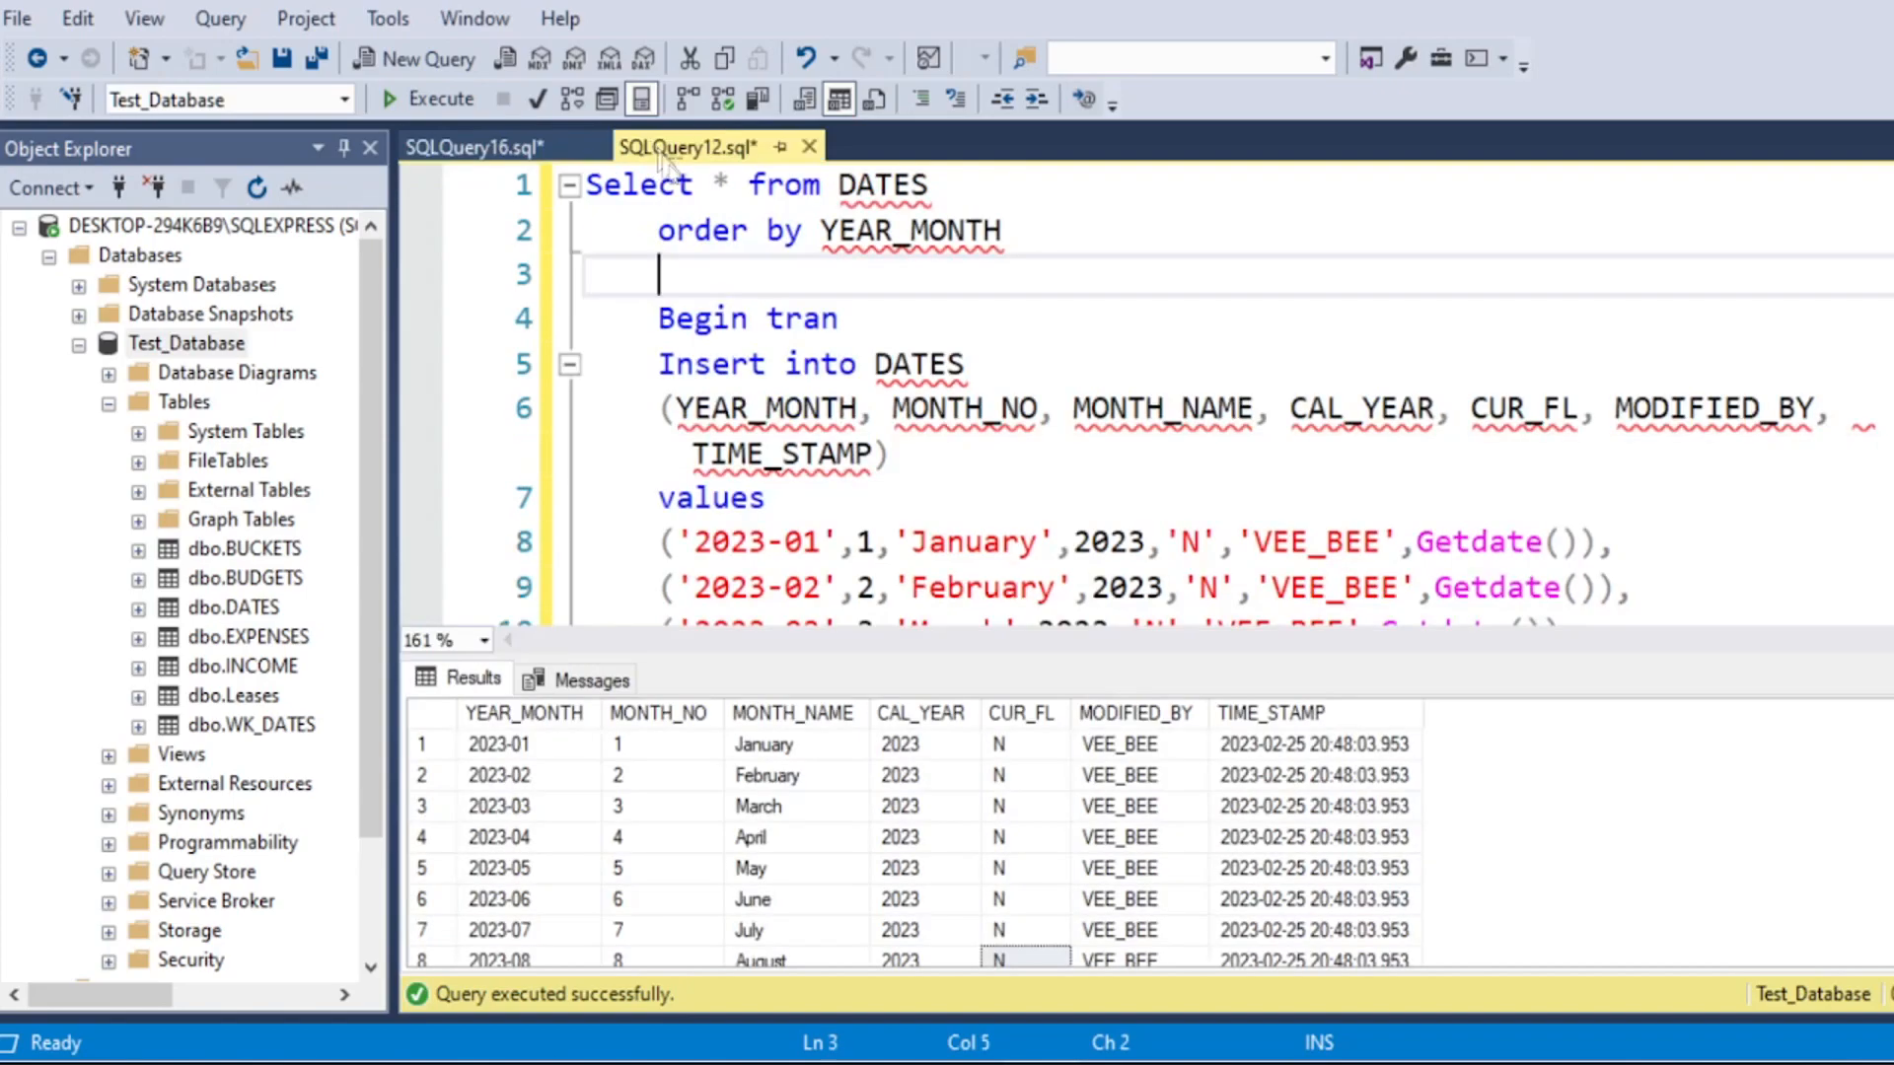
pyautogui.moveTo(625, 321); pyautogui.dragTo(1709, 549)
pyautogui.hotkey('ctrl', 'c')
pyautogui.click(473, 147)
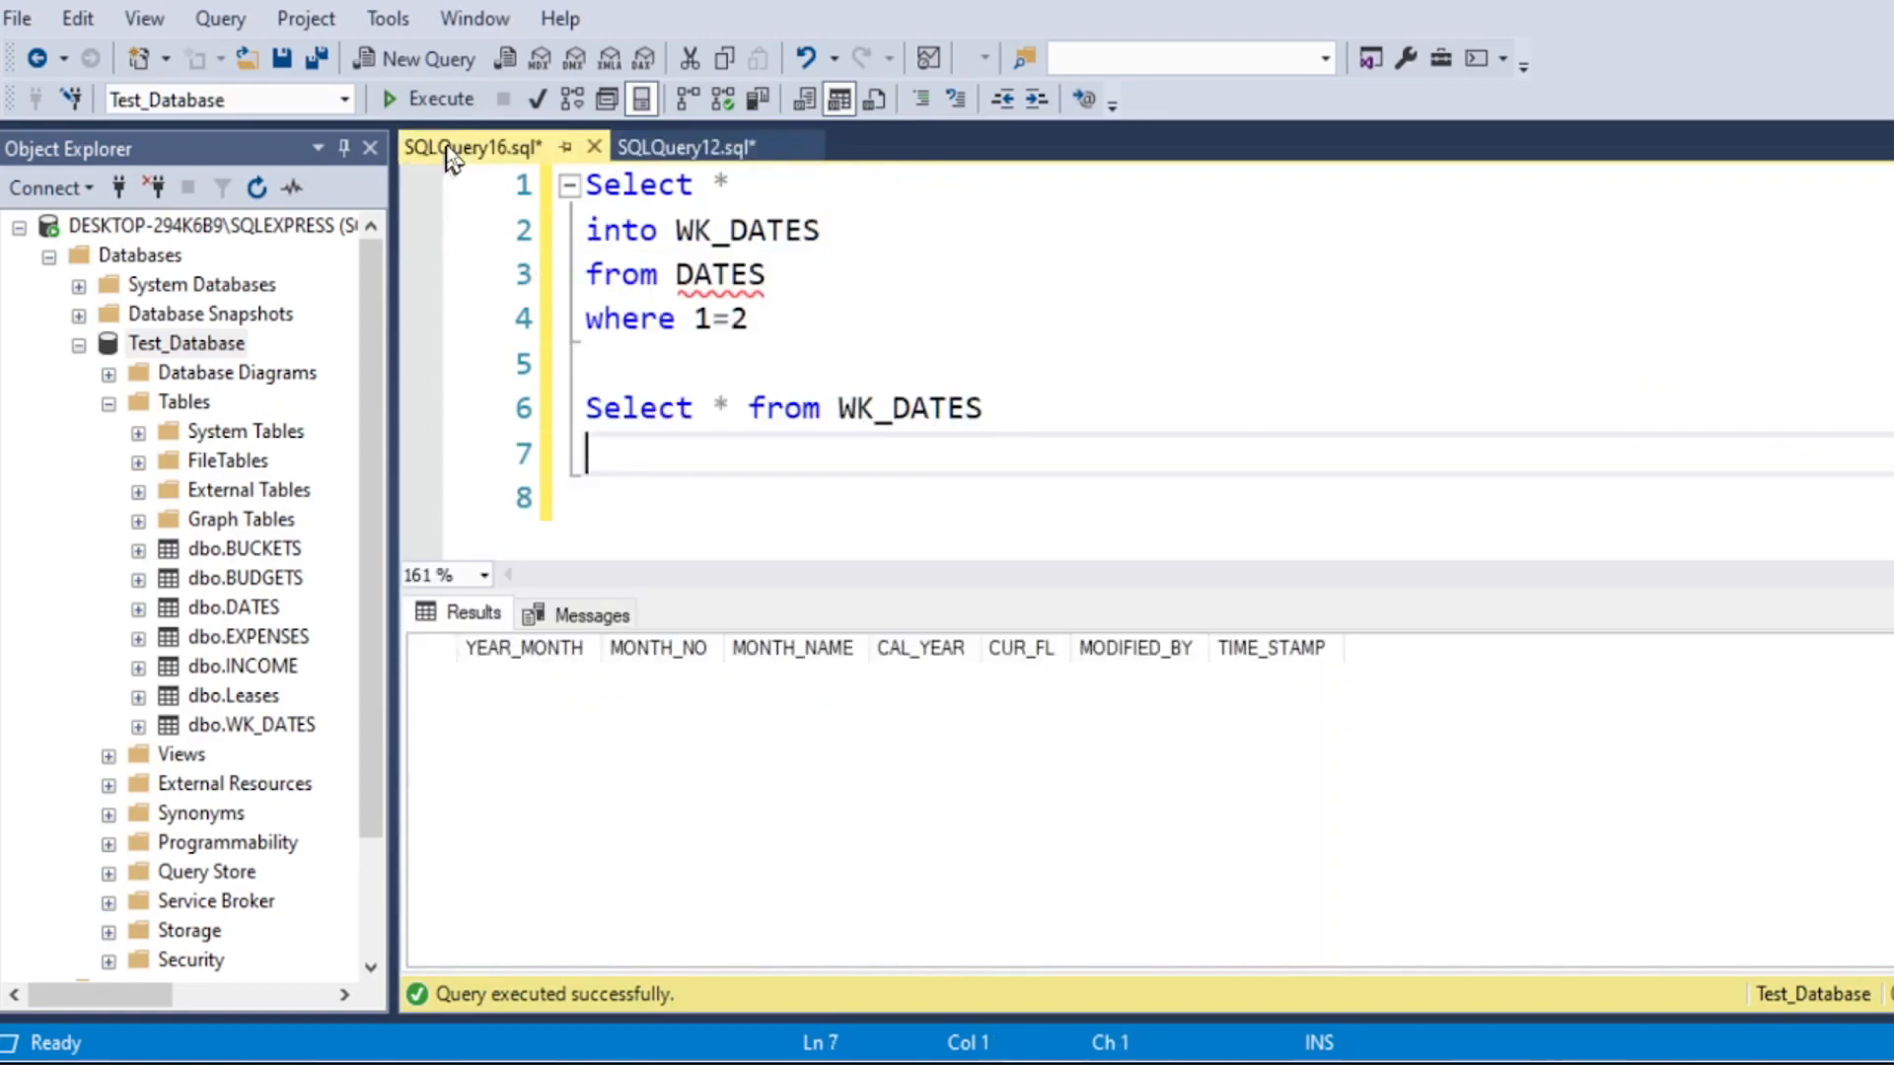
pyautogui.click(619, 483)
pyautogui.press('Return')
pyautogui.press('Return')
pyautogui.press('Up')
pyautogui.press('Up')
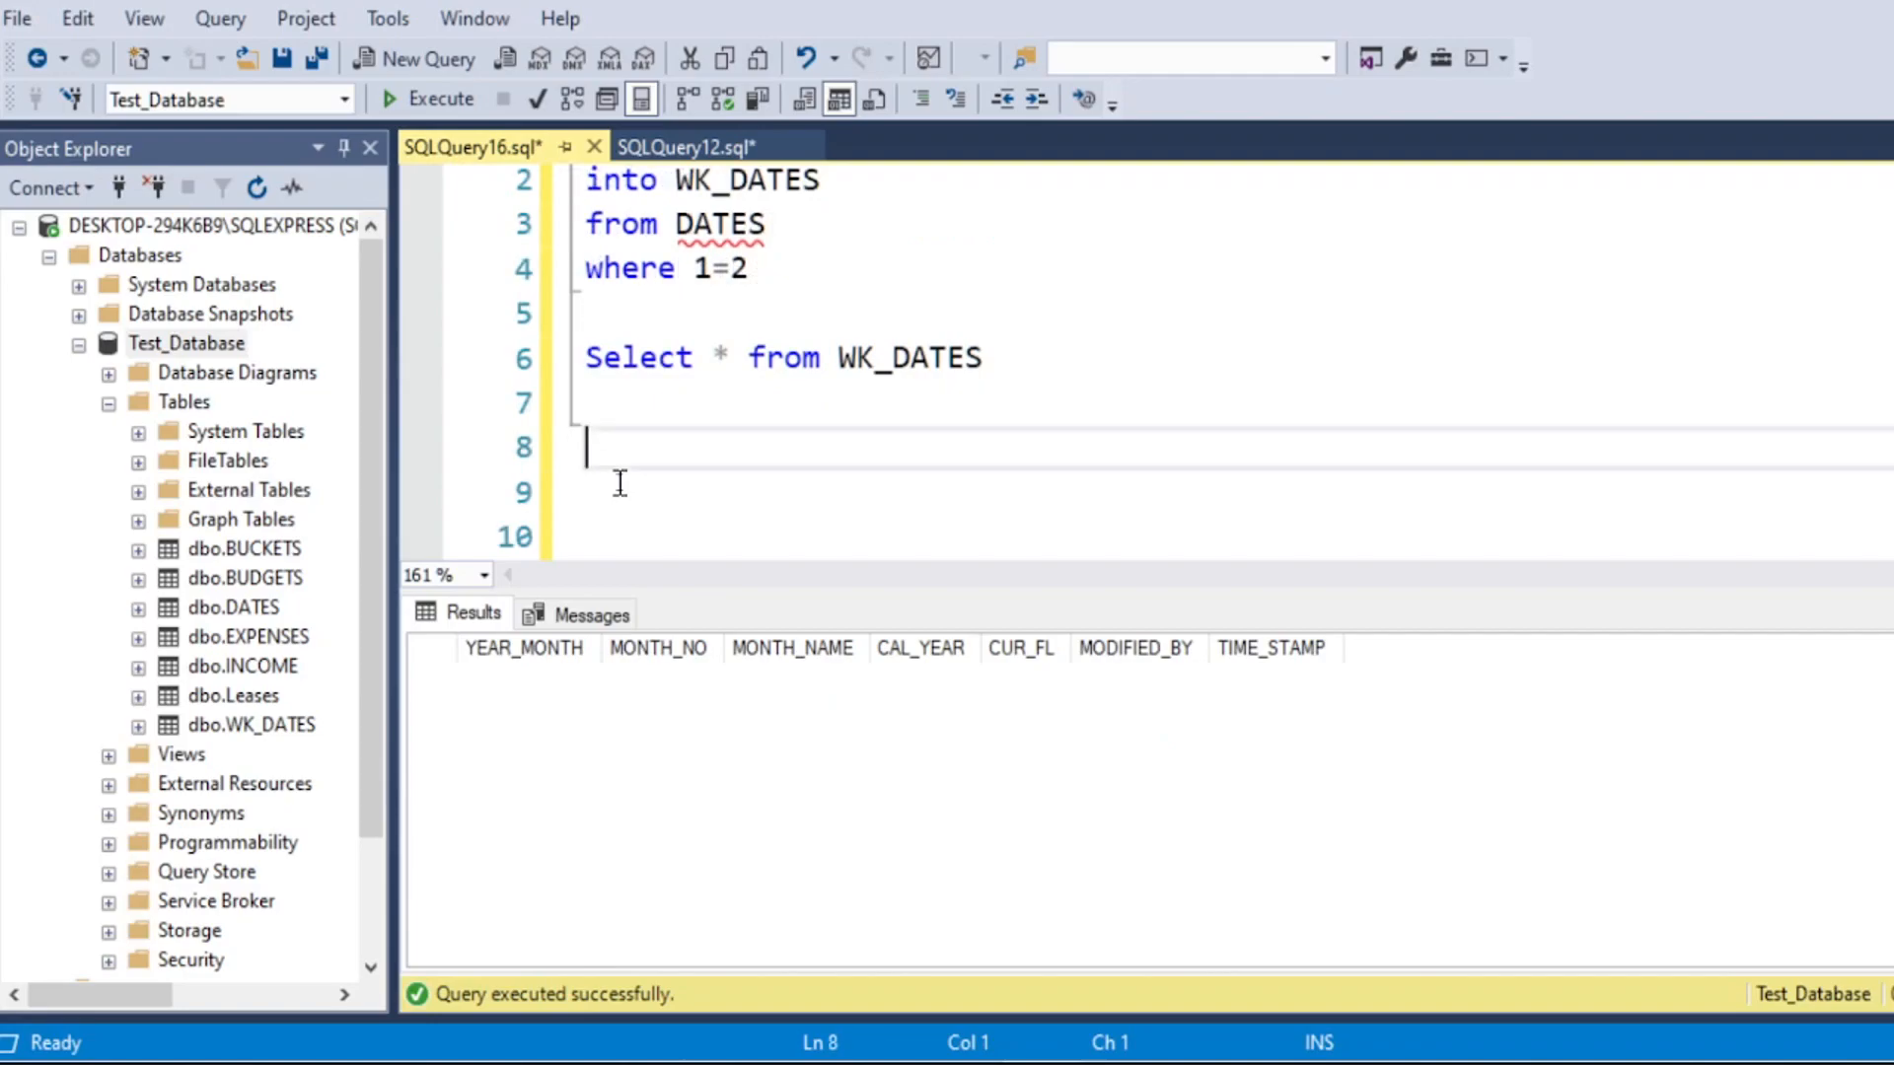
pyautogui.scroll(-1, 608, 488)
pyautogui.hotkey('ctrl', 'v')
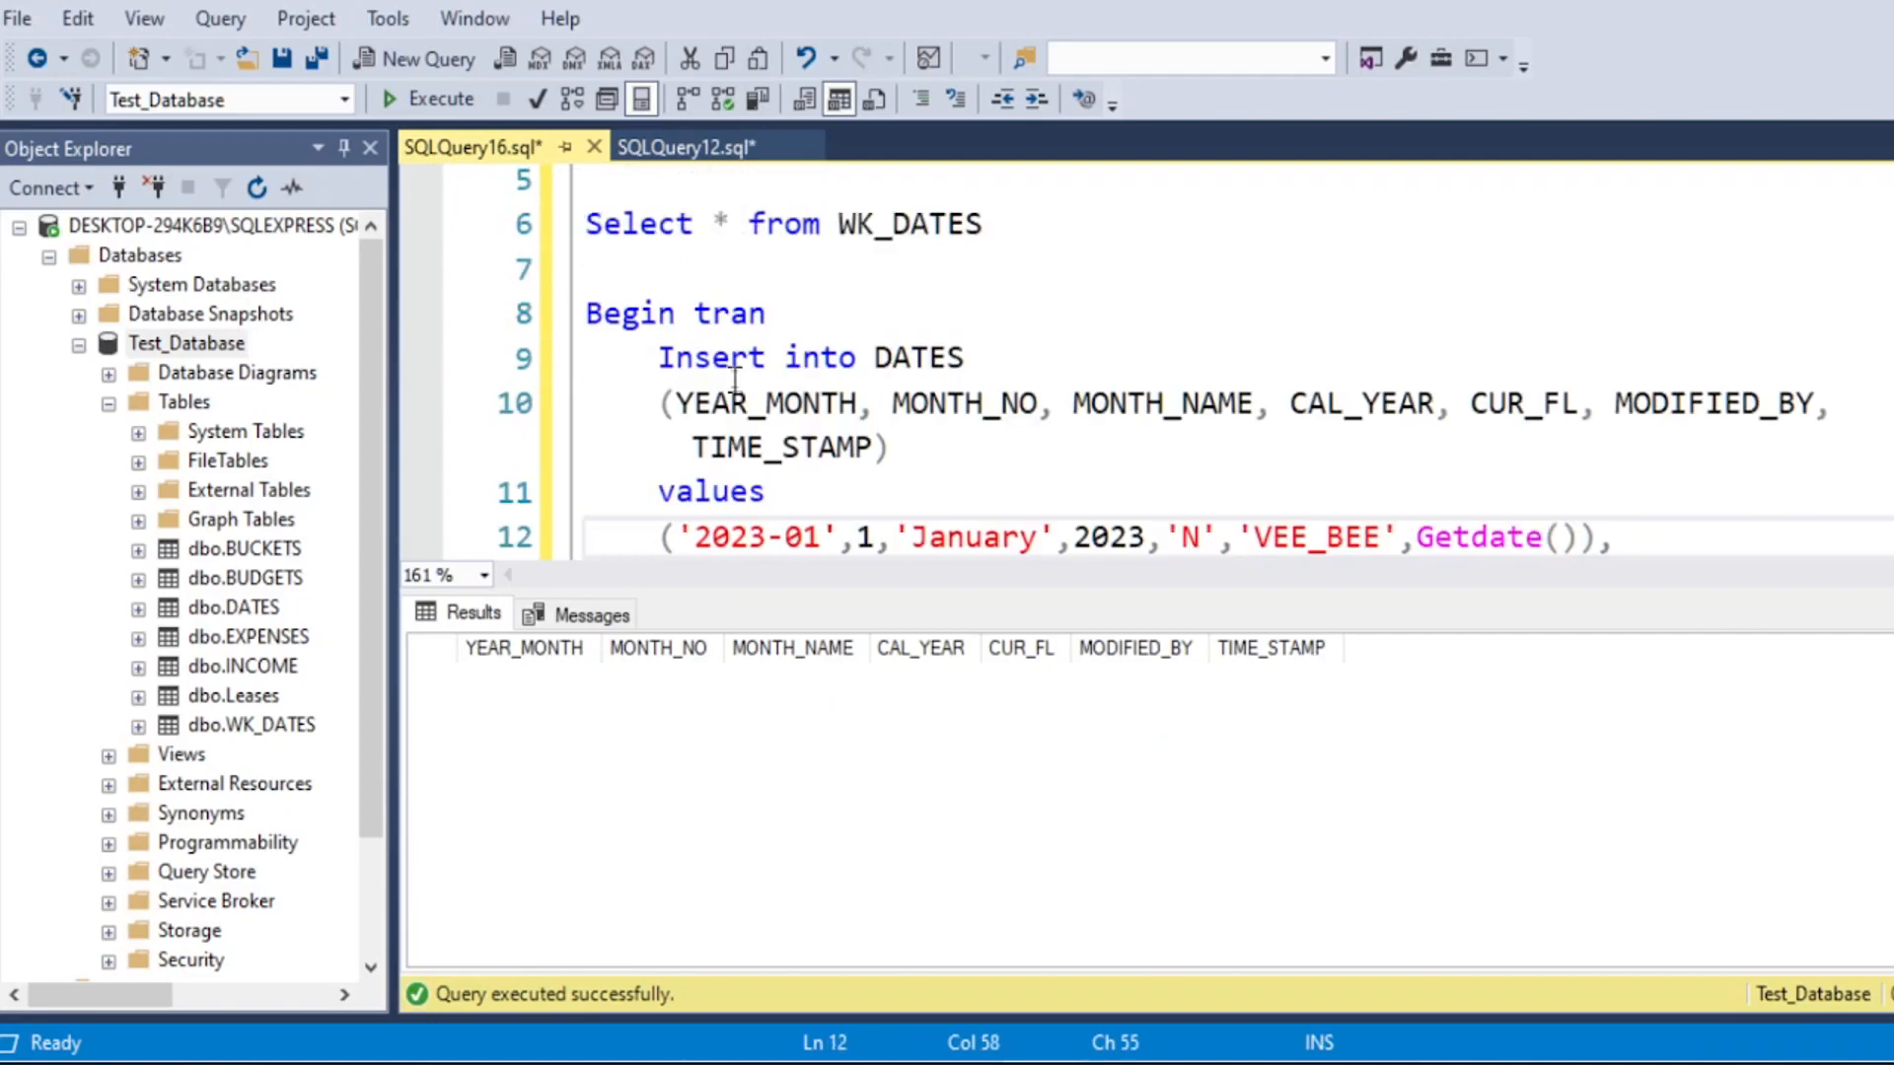
pyautogui.scroll(-1, 917, 394)
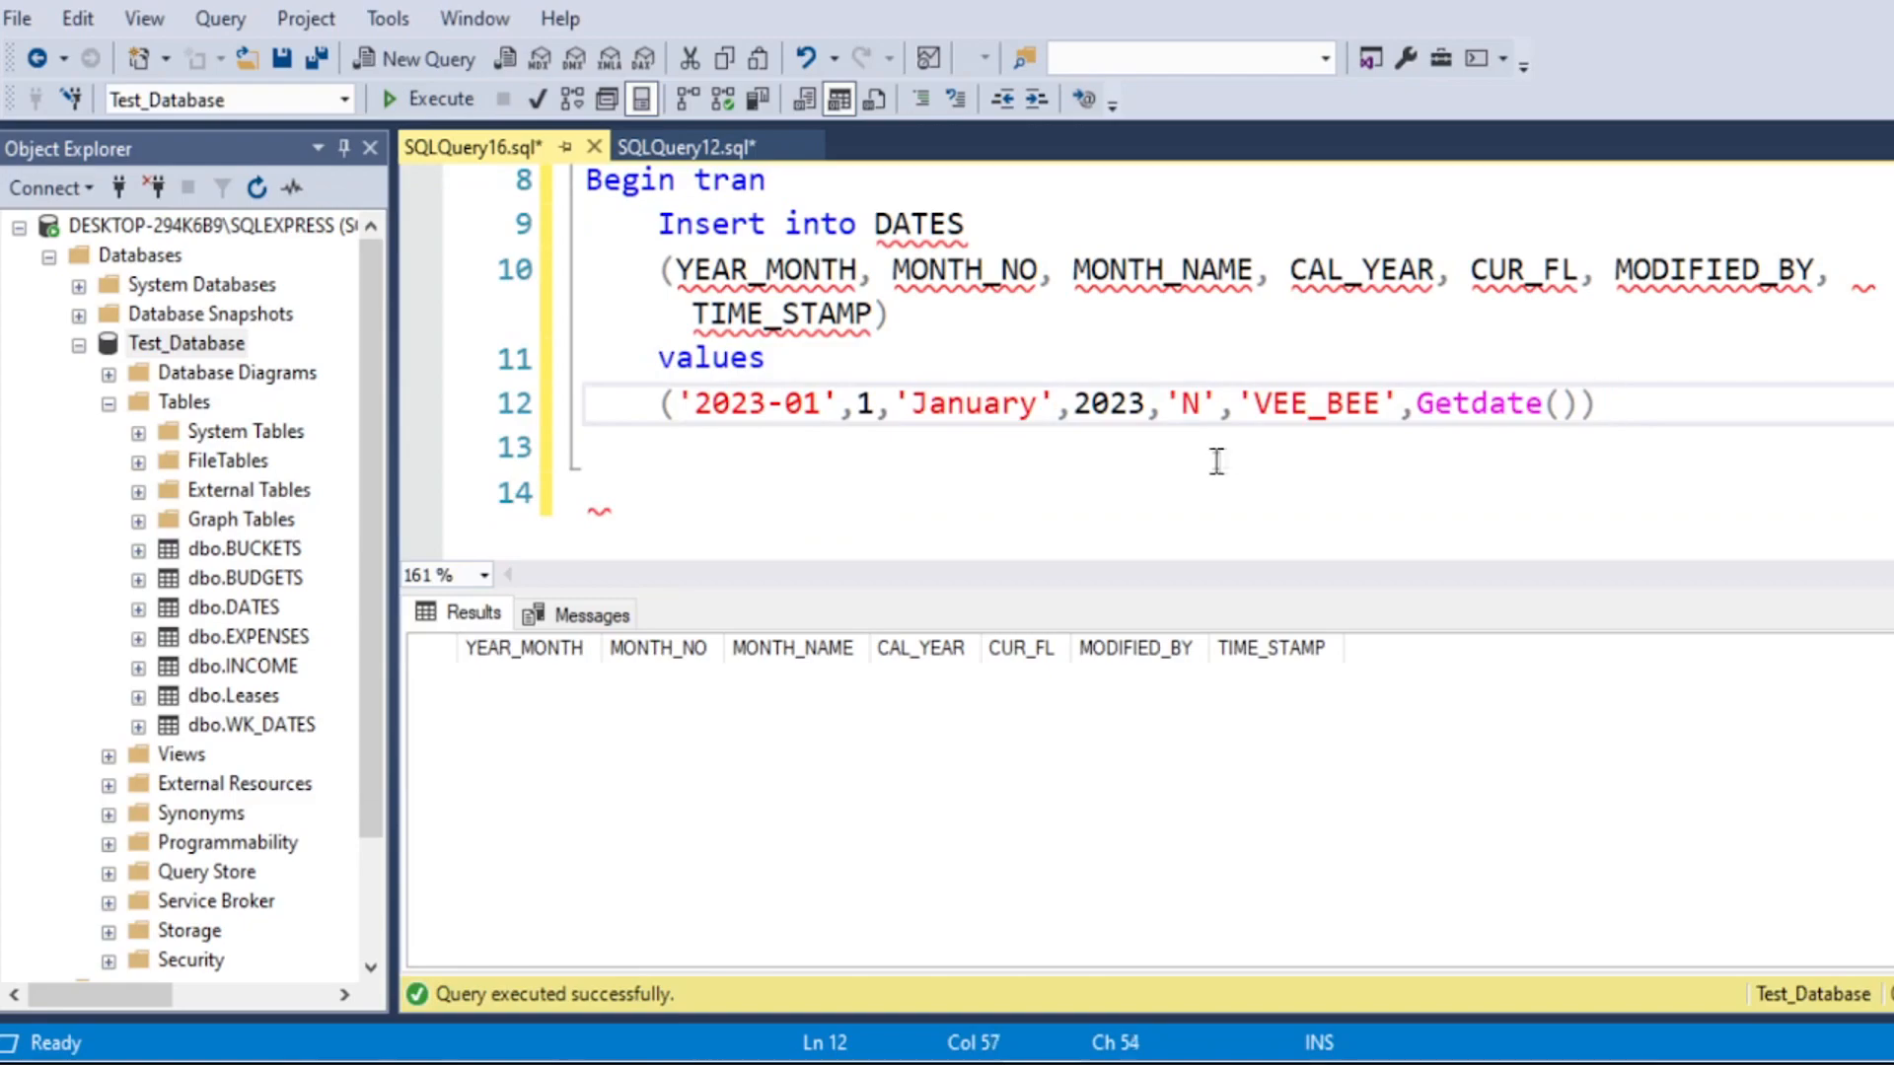
# Step: Add Rollback and Commit on separate lines below the insert statement
pyautogui.click(628, 466)
pyautogui.click(631, 490)
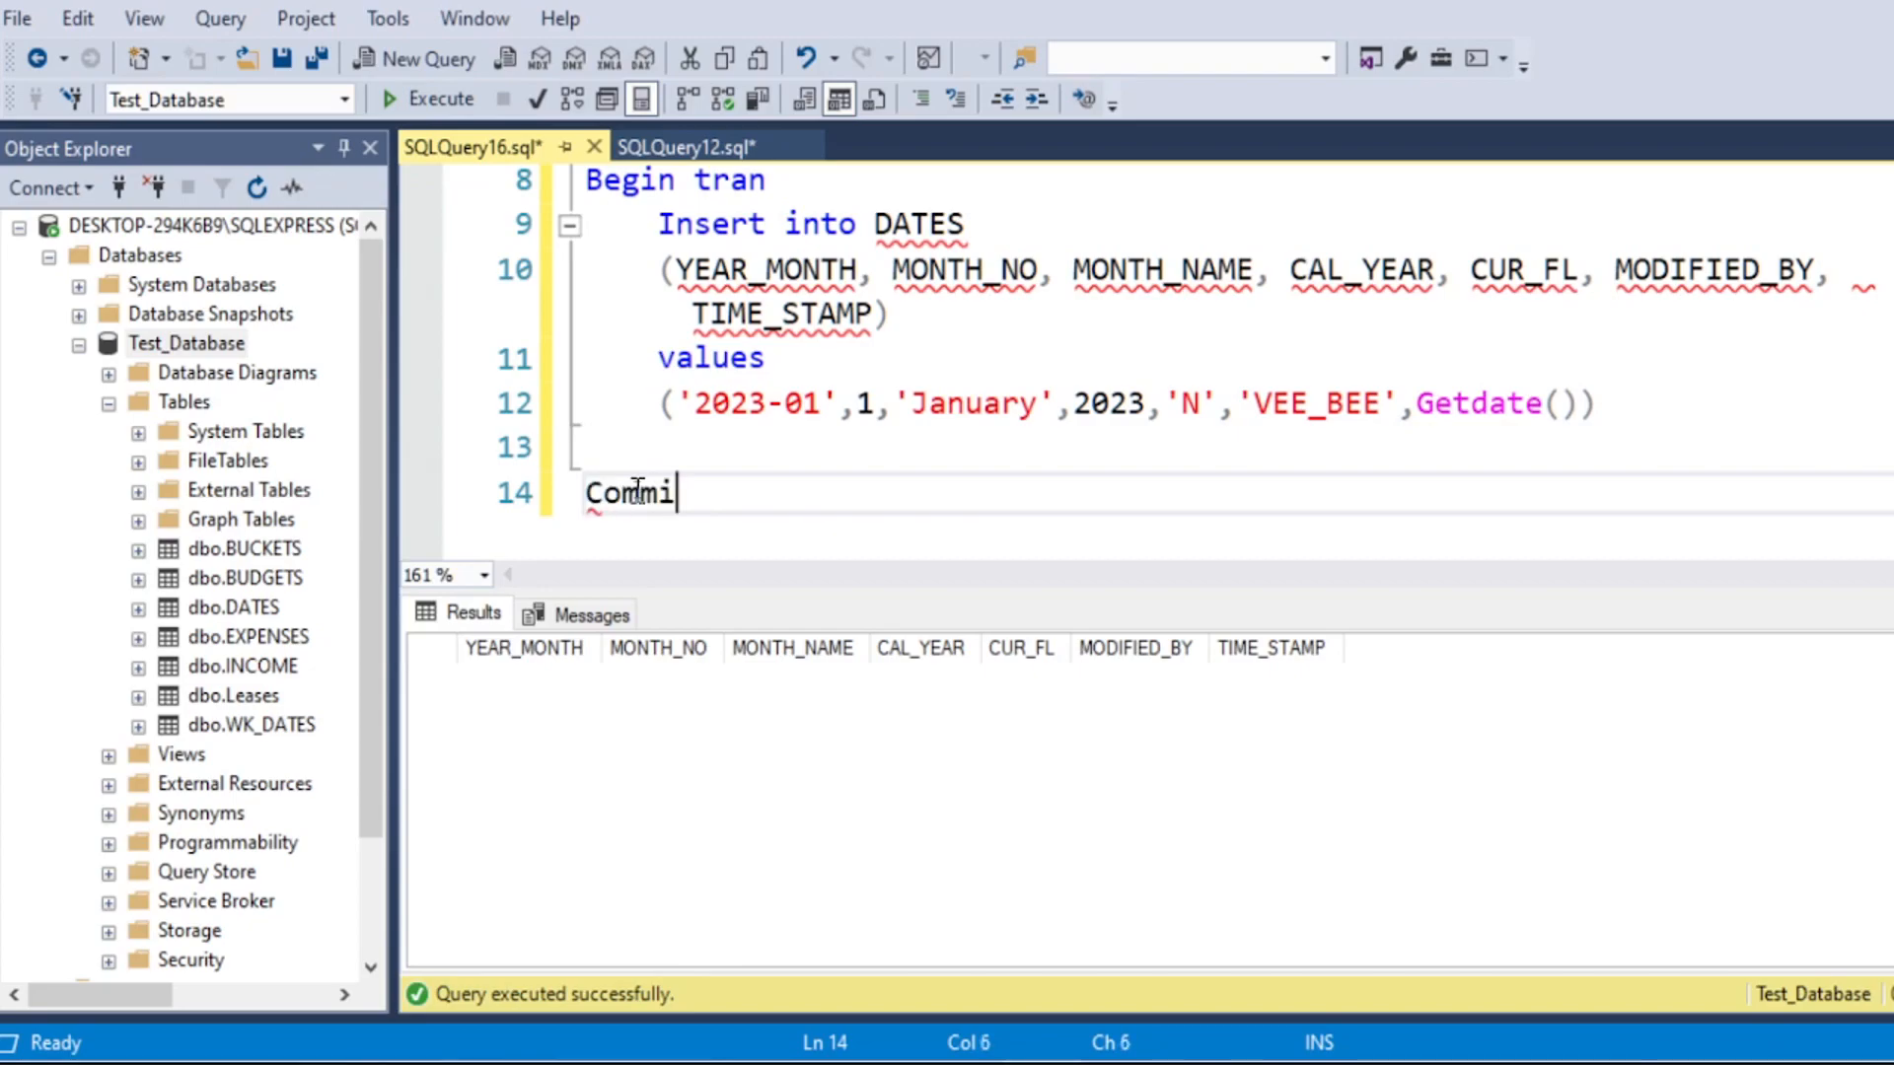
pyautogui.press('Return')
pyautogui.write('Commit')
pyautogui.press('Return')
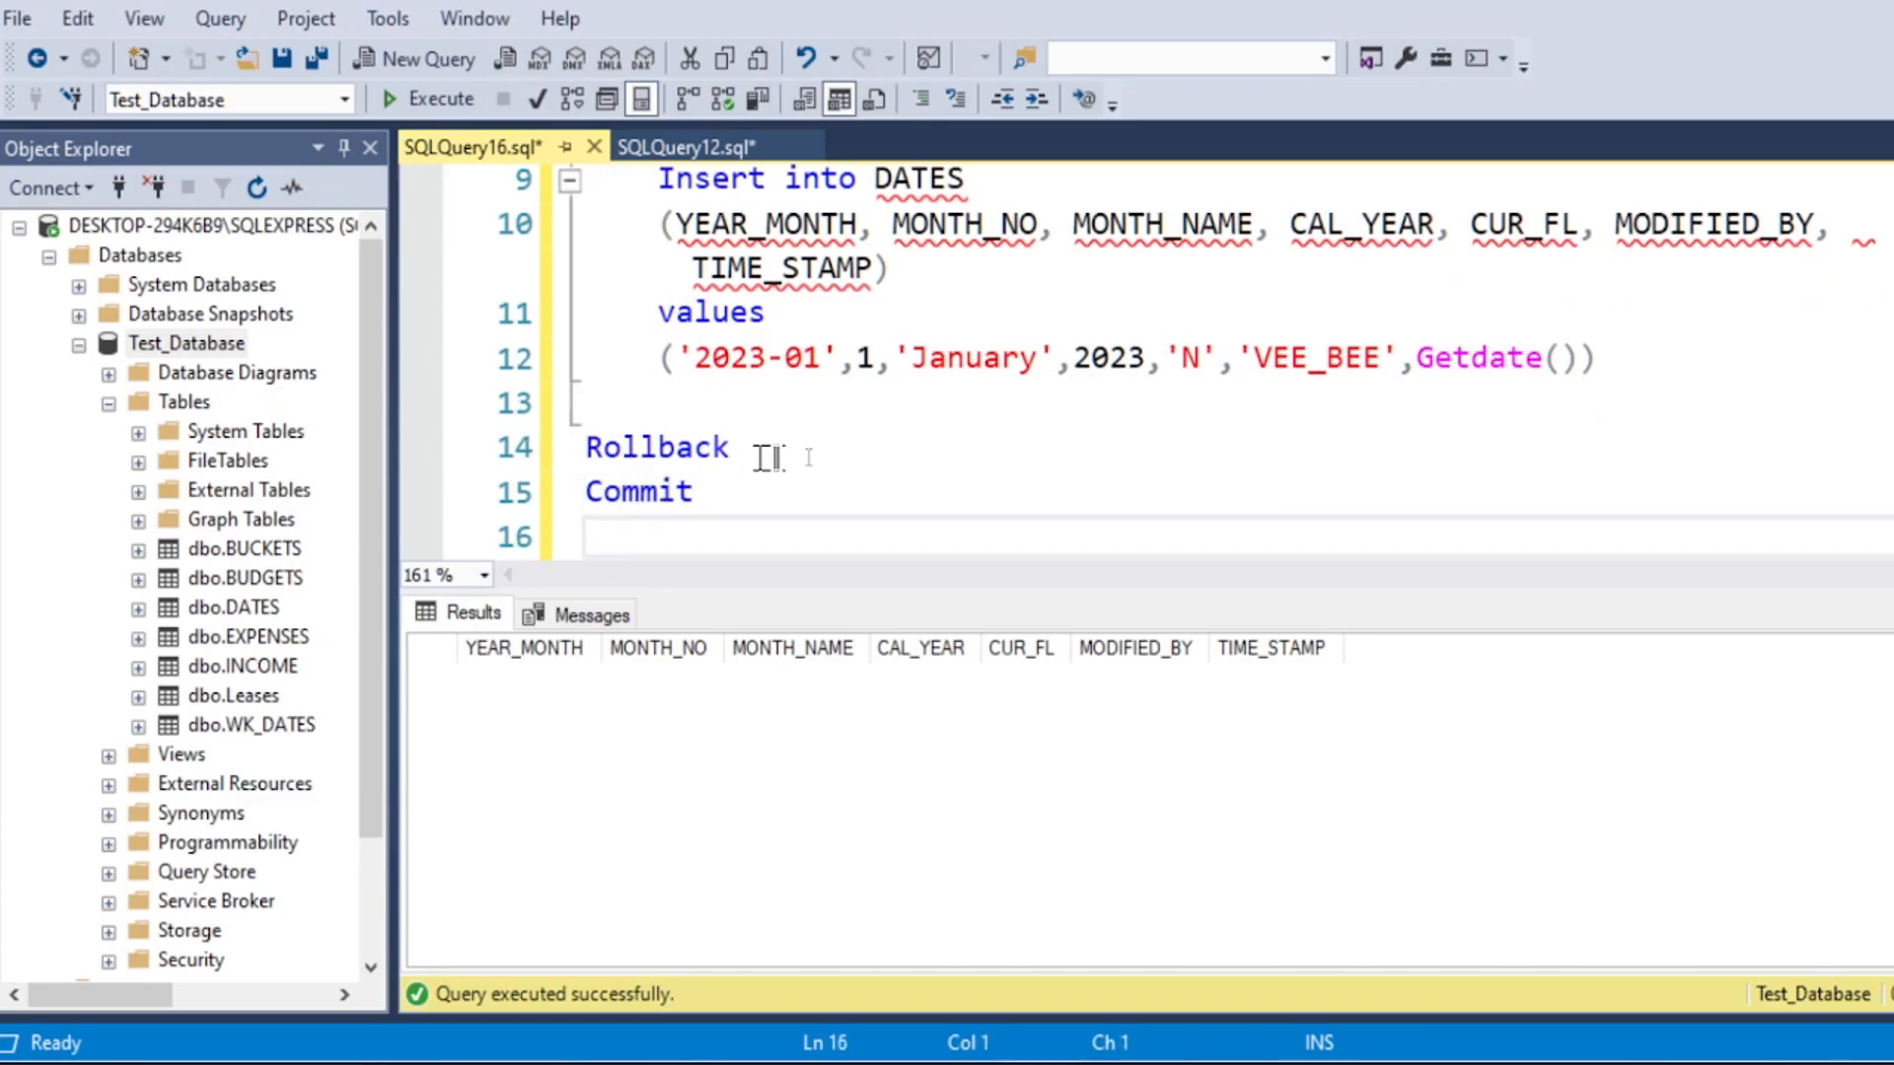
# Step: Change the insert's year to 2027 in both the YEAR_MONTH value, giving '2027-01', and the CAL_YEAR value
pyautogui.scroll(1, 768, 457)
pyautogui.click(768, 492)
pyautogui.hotkey('shift', 'Left')
pyautogui.write('7')
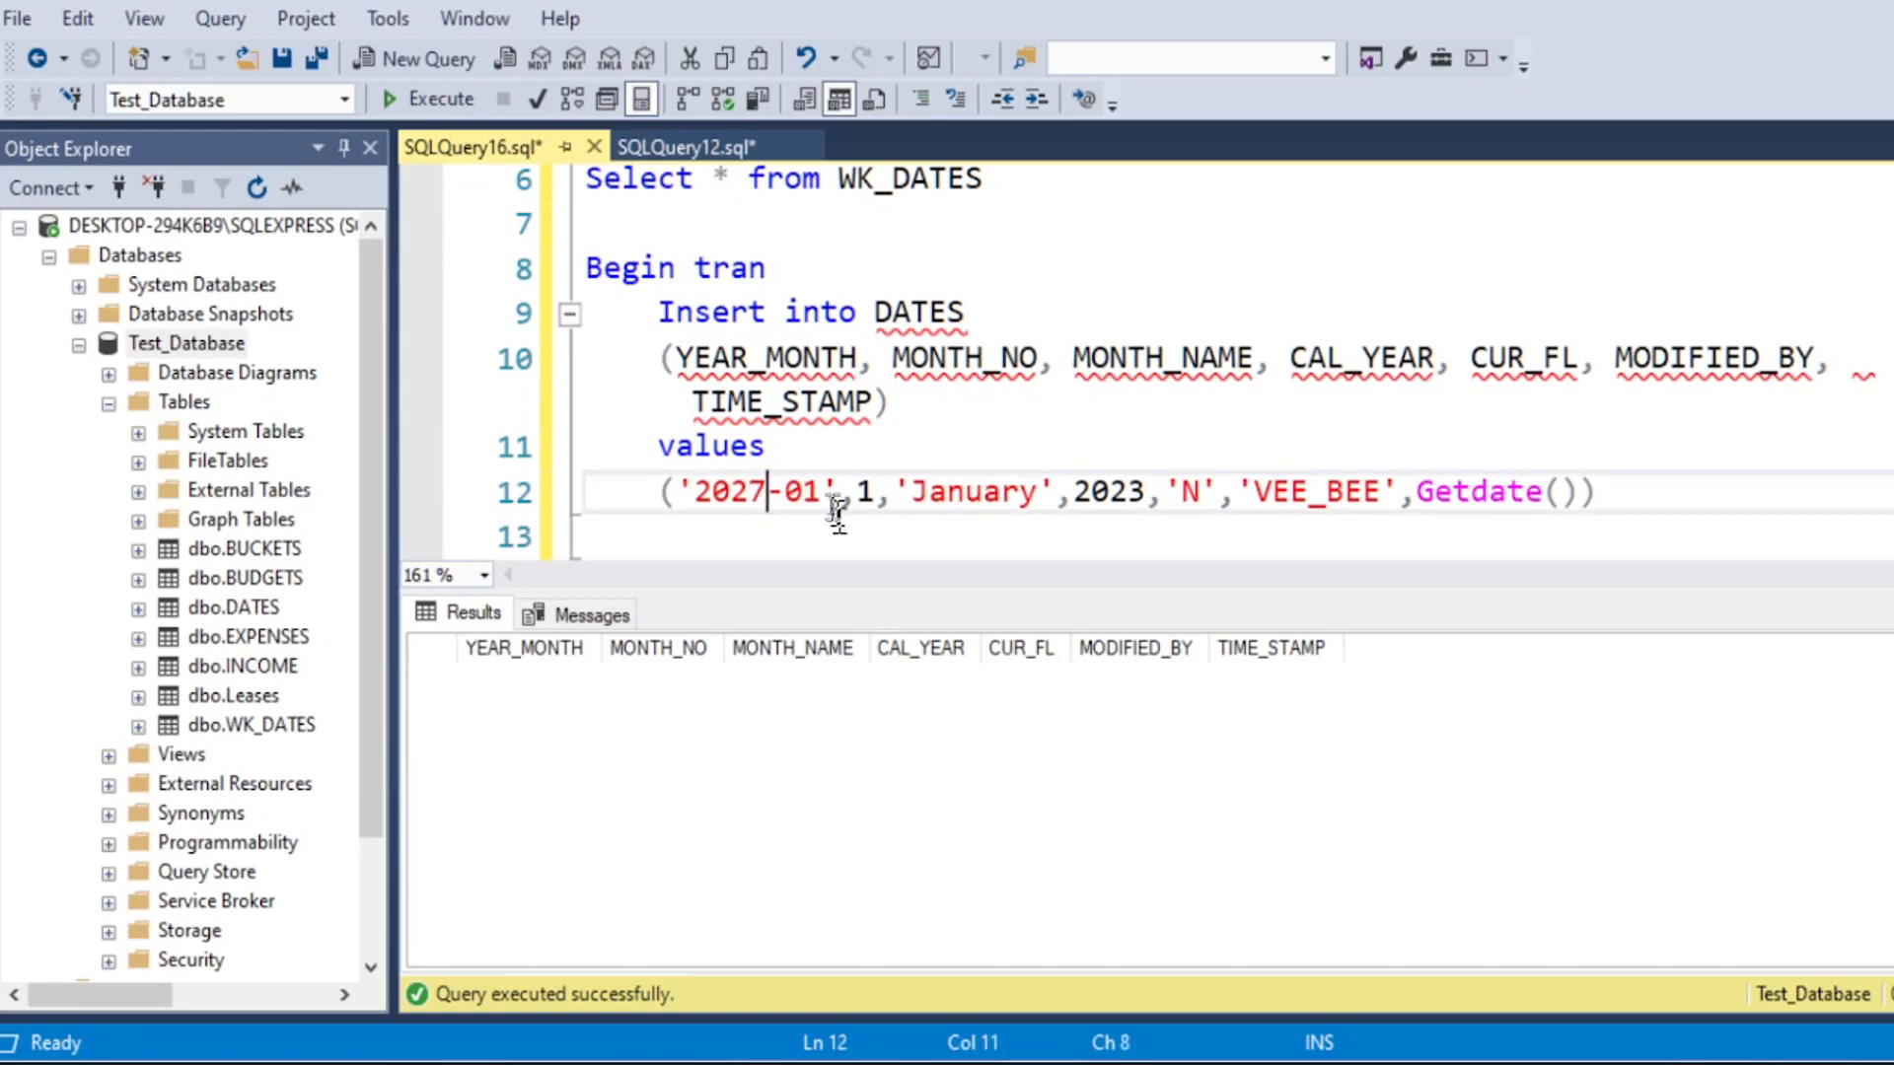
pyautogui.click(1144, 491)
pyautogui.hotkey('shift', 'Left')
pyautogui.write('7')
pyautogui.click(1223, 407)
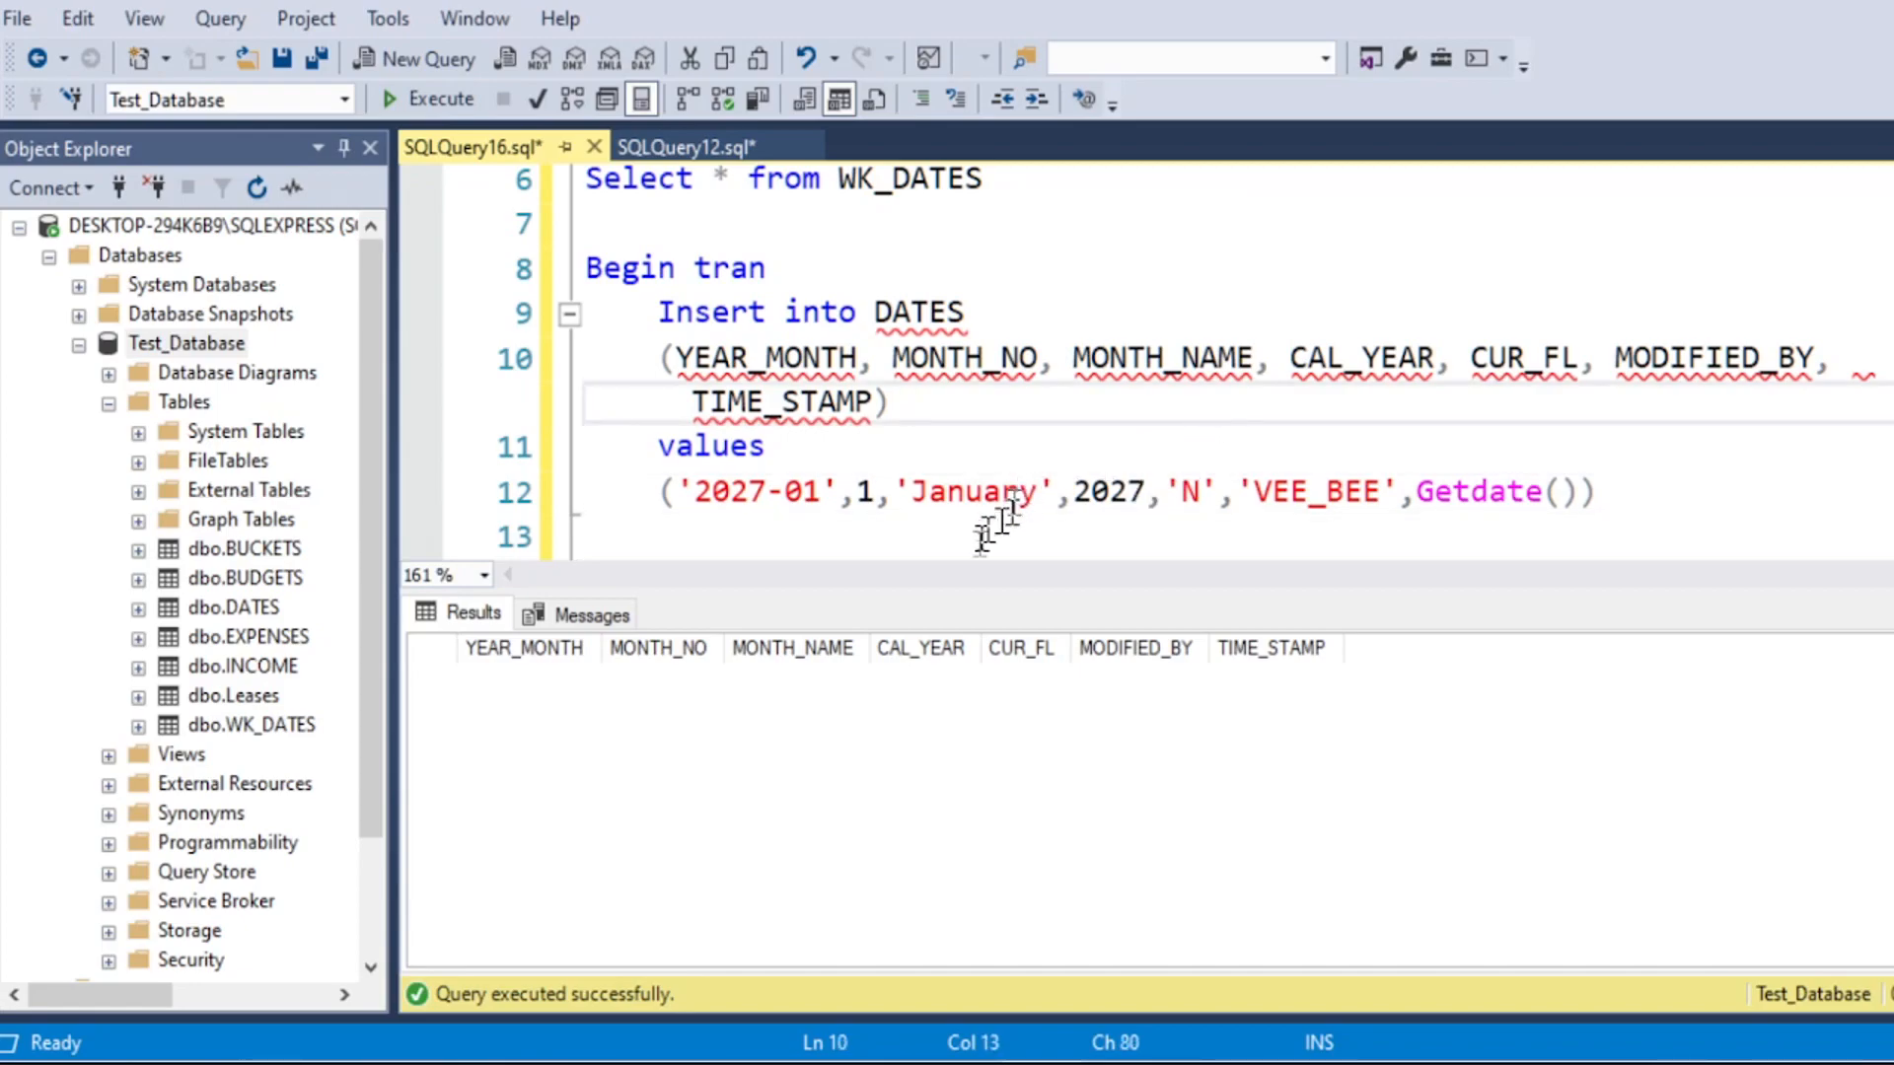
# Step: Enlarge the query editor area and execute only the Begin tran block that inserts the 2027-01 row into DATES
pyautogui.moveTo(950, 597); pyautogui.dragTo(950, 797)
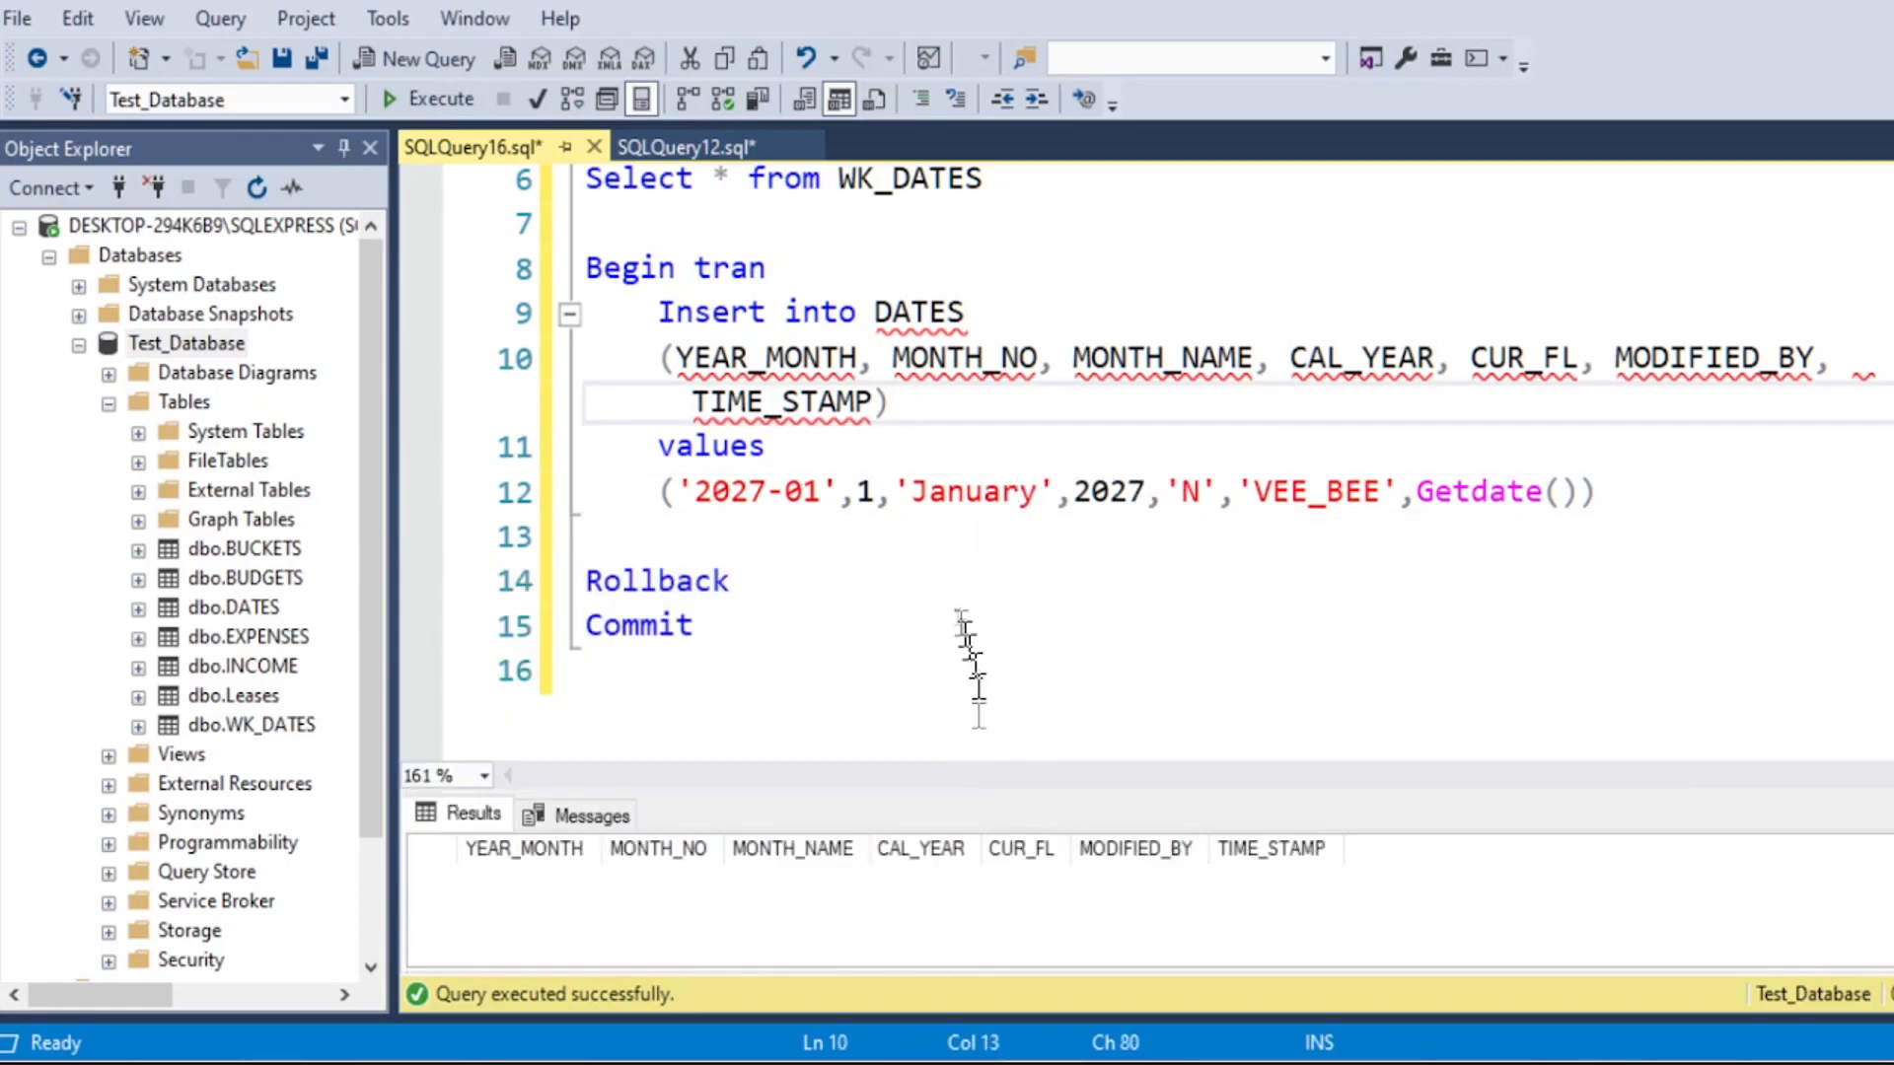
pyautogui.moveTo(587, 269); pyautogui.dragTo(1678, 478)
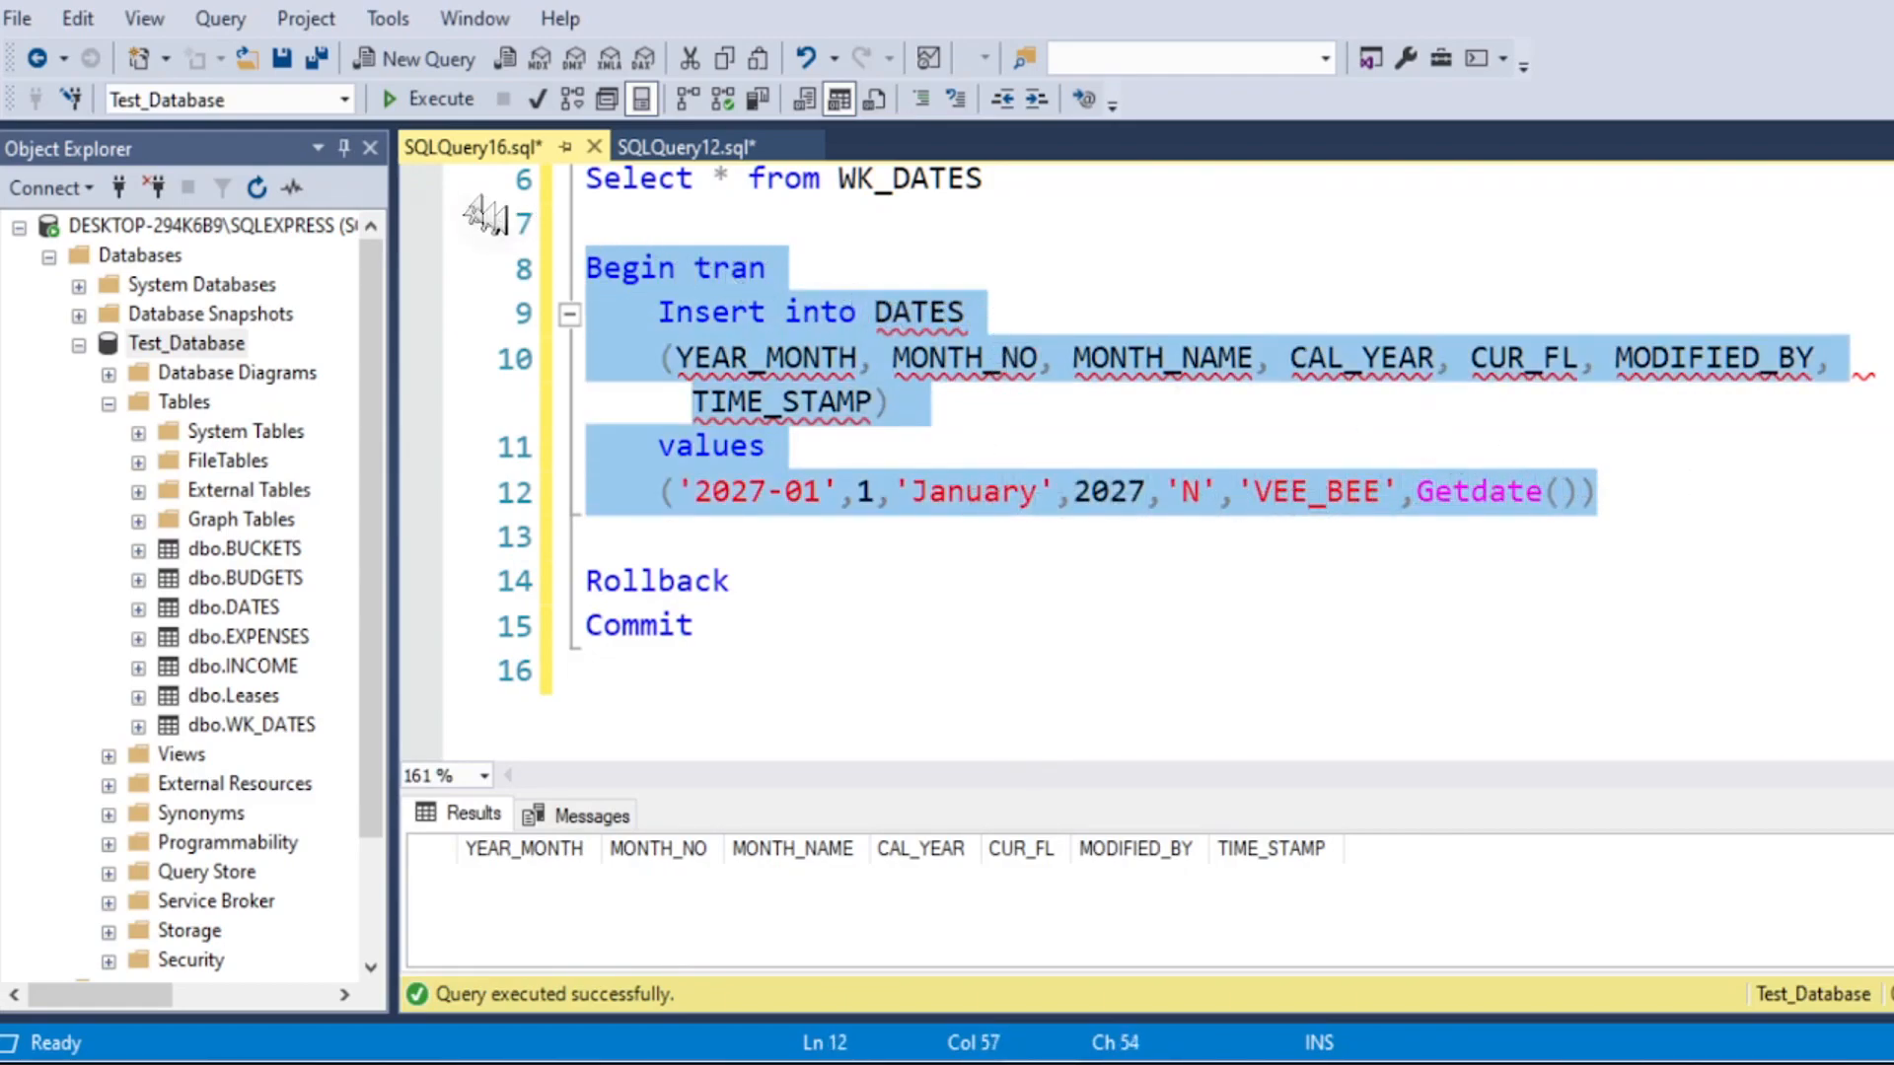
pyautogui.click(414, 100)
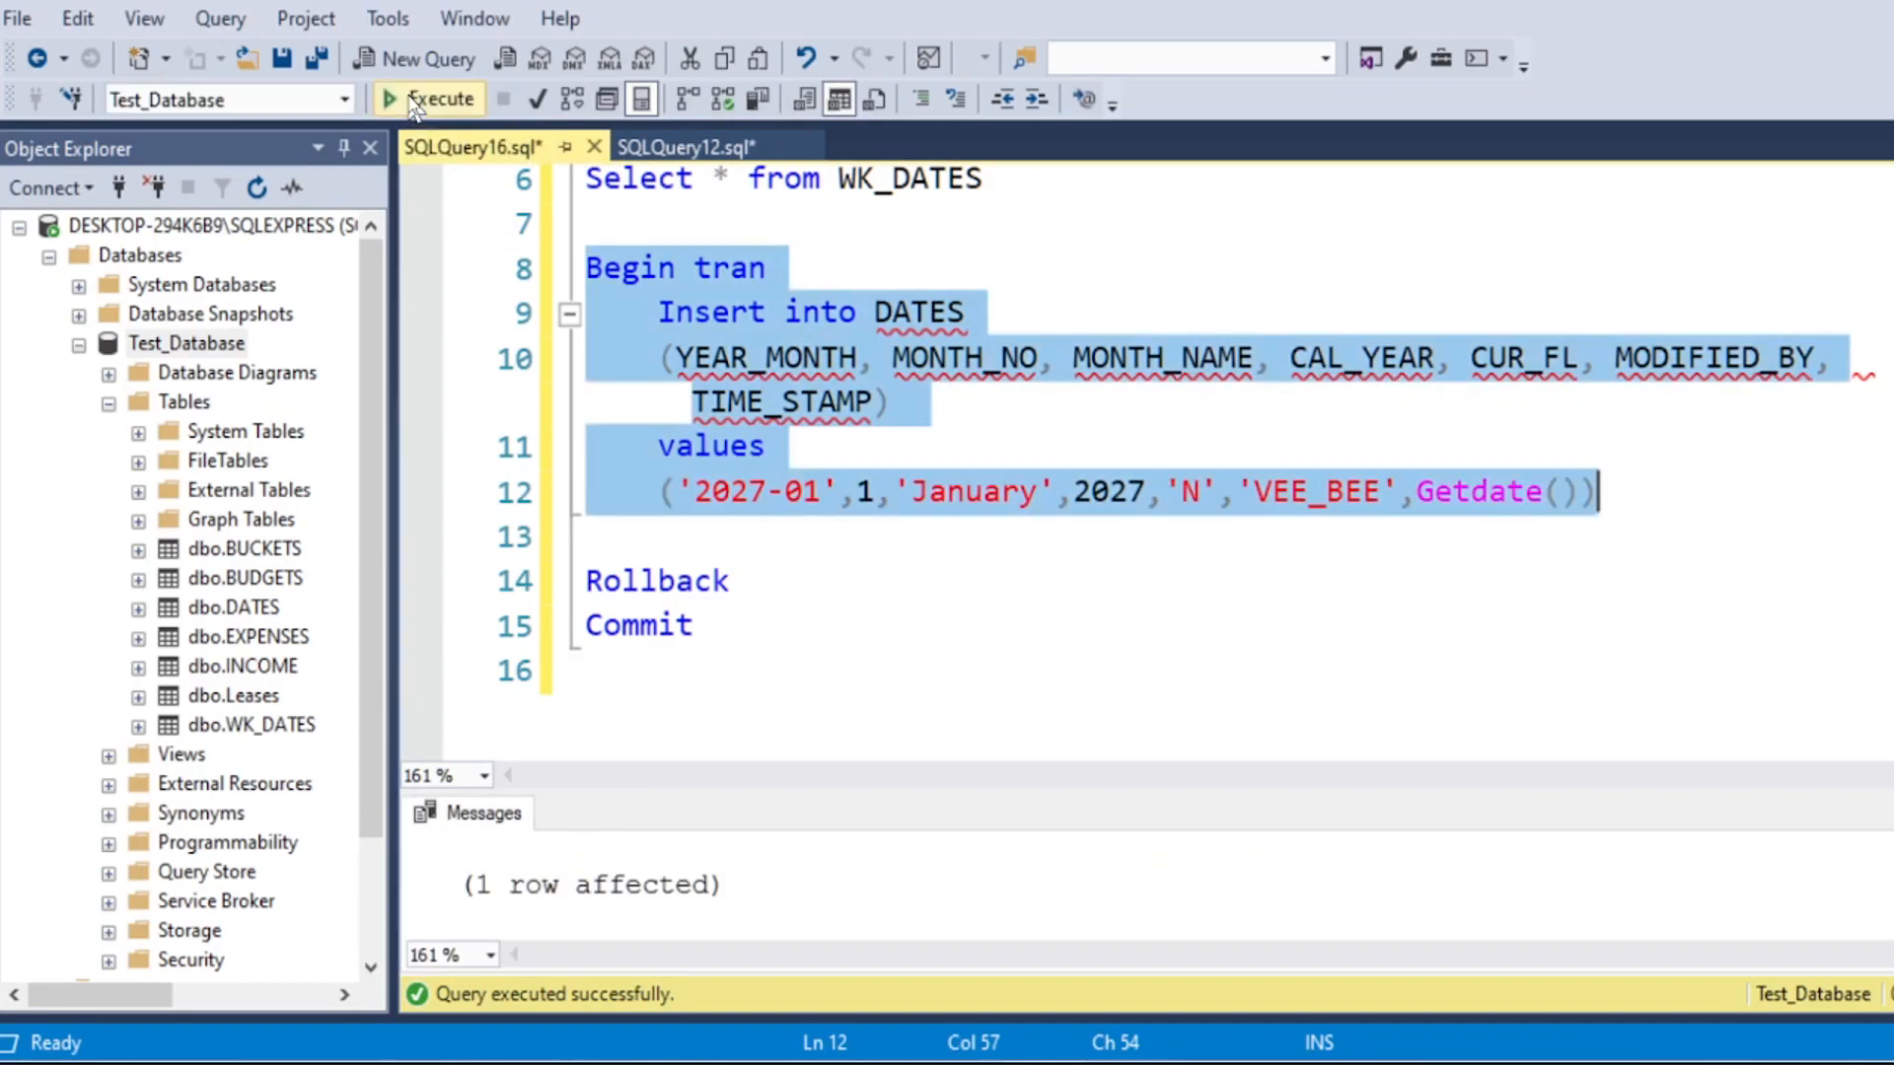
# Step: Add the query Select * from DATES below the WK_DATES query, run only that line and go to the last result rows
pyautogui.scroll(2, 848, 454)
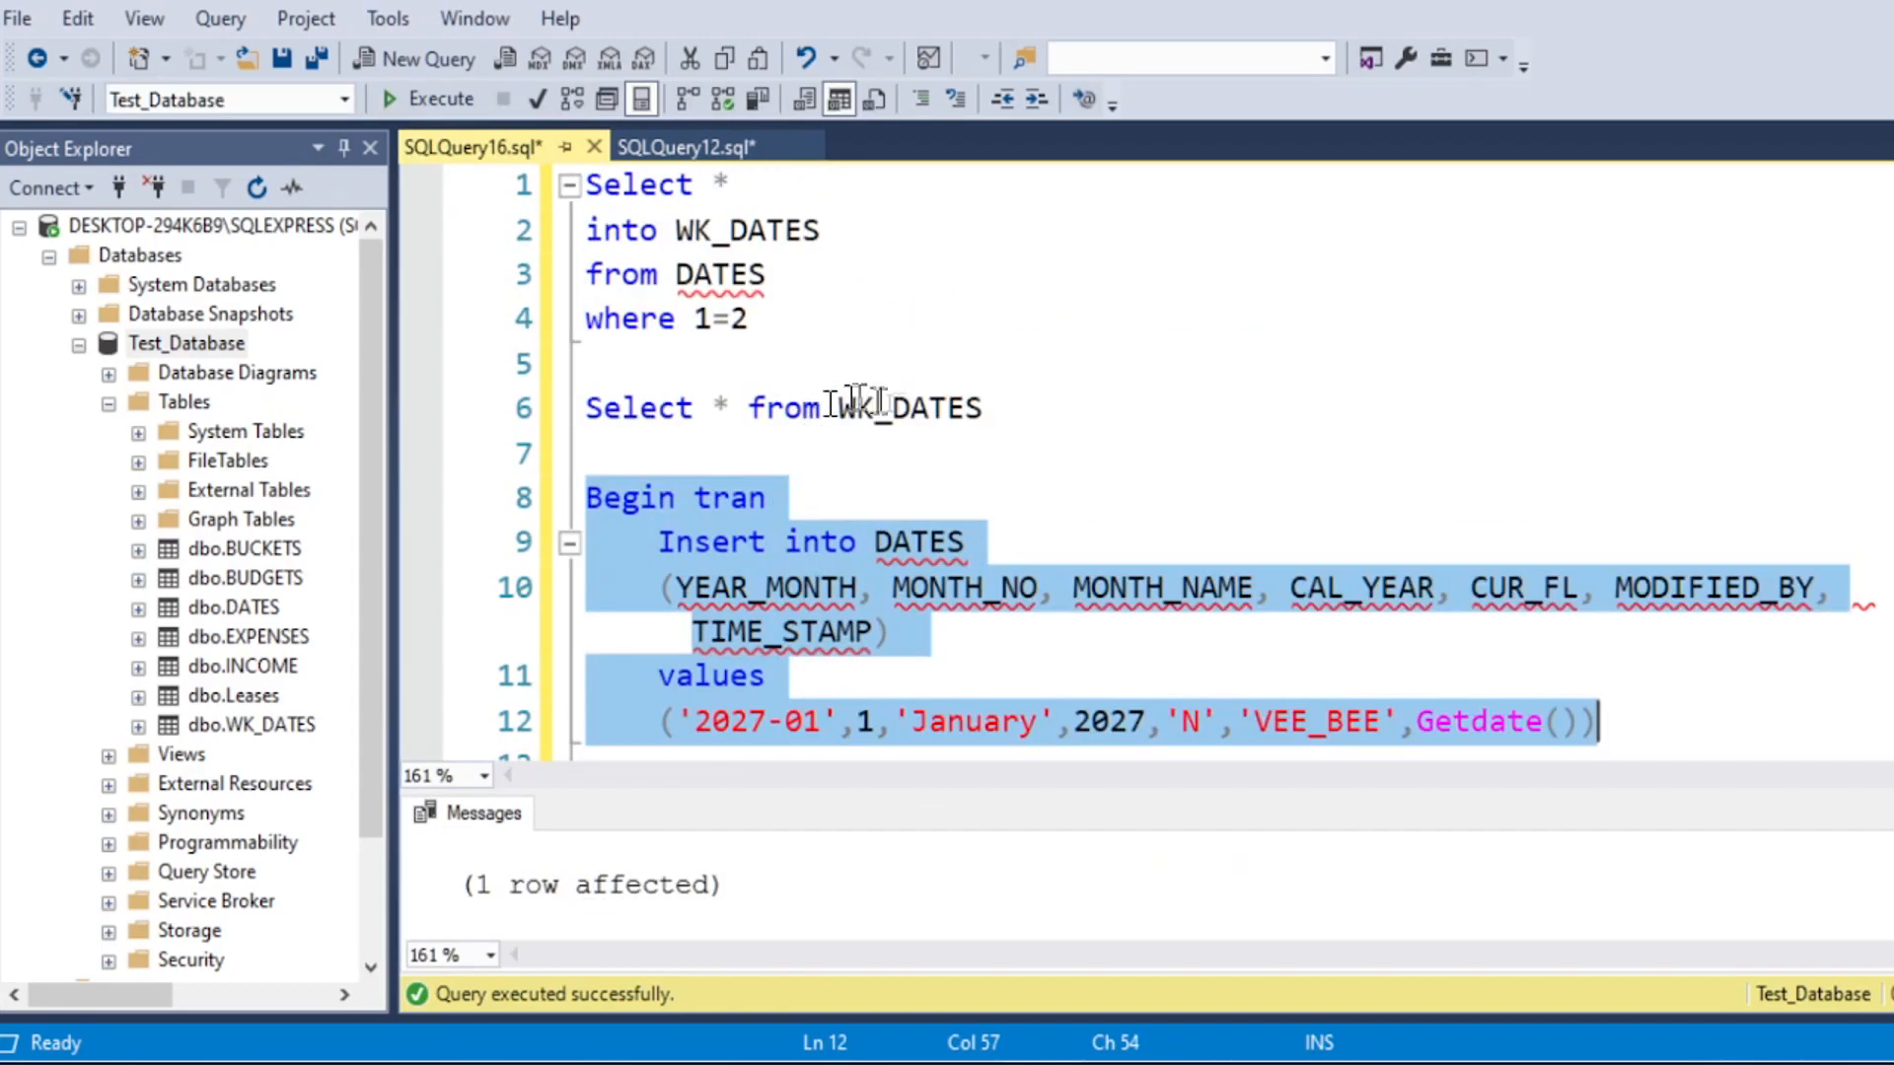
pyautogui.click(1069, 412)
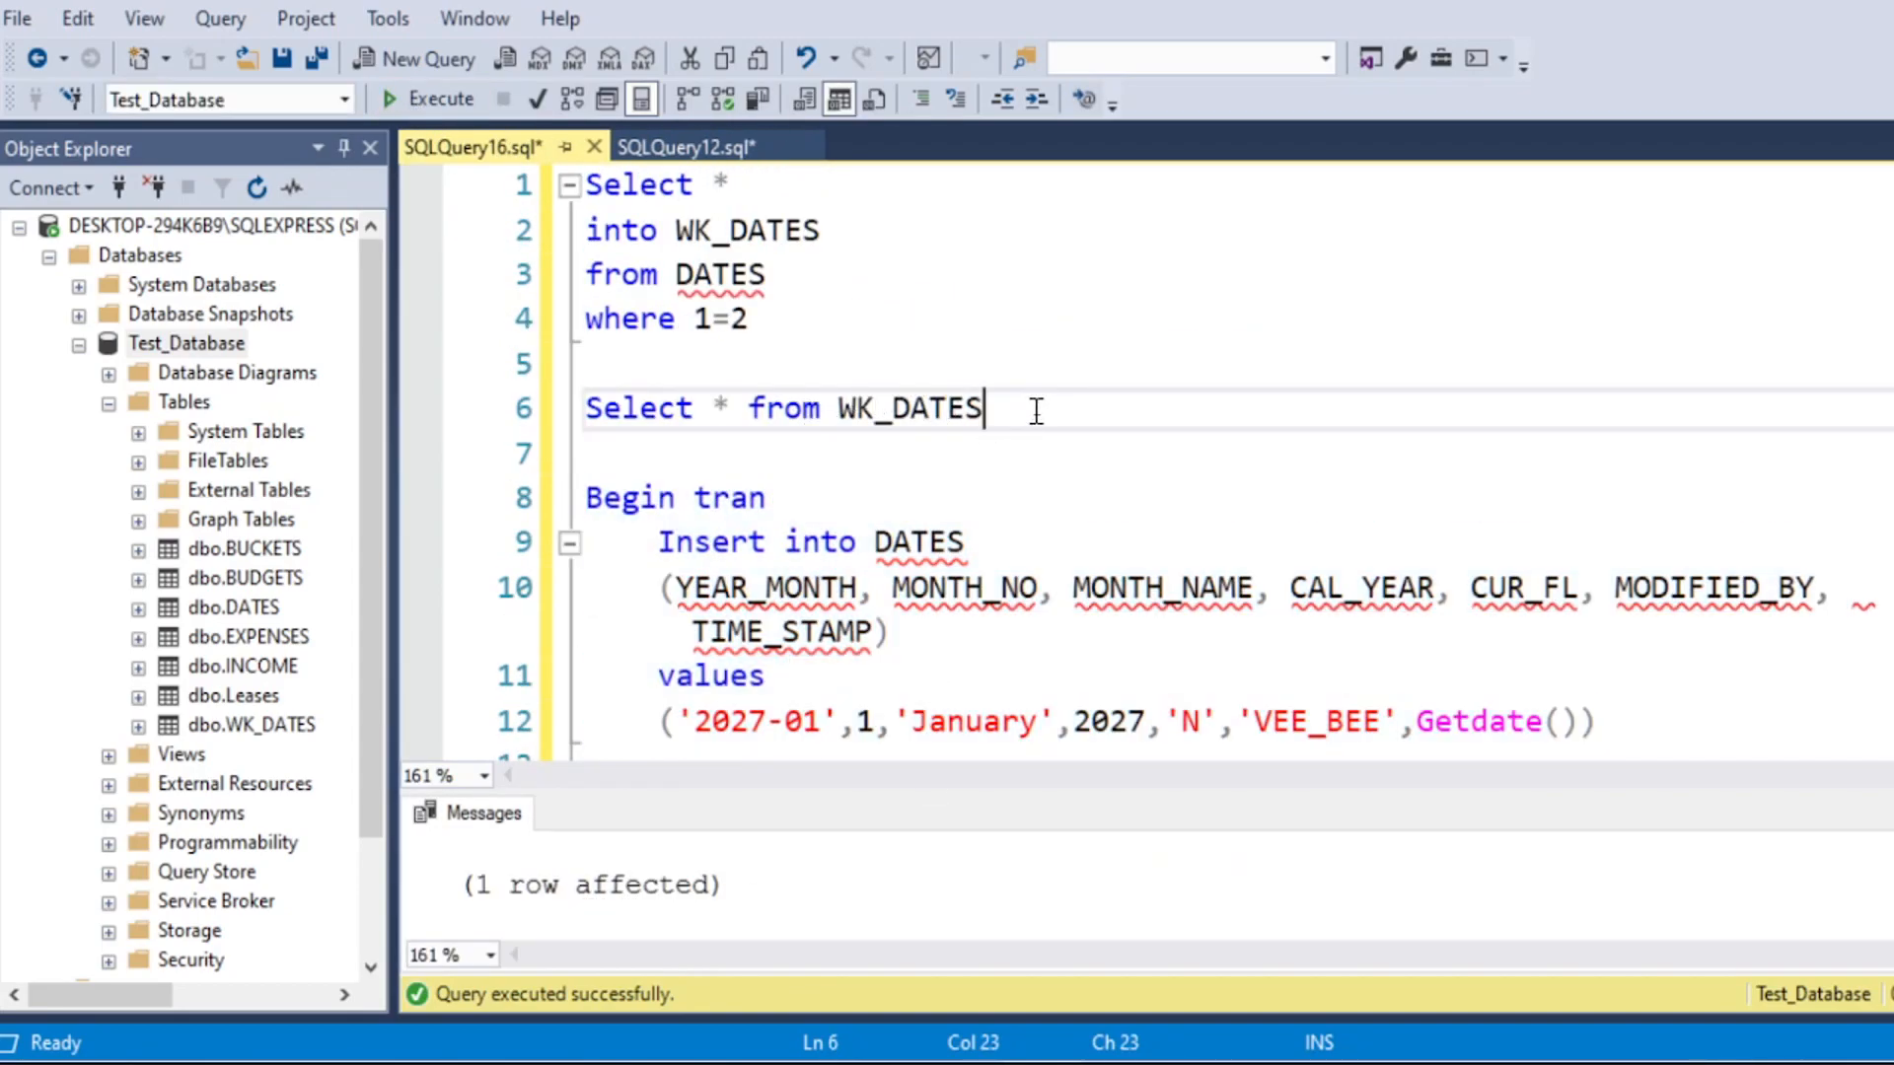
pyautogui.press('Return')
pyautogui.write('Select * from DATES')
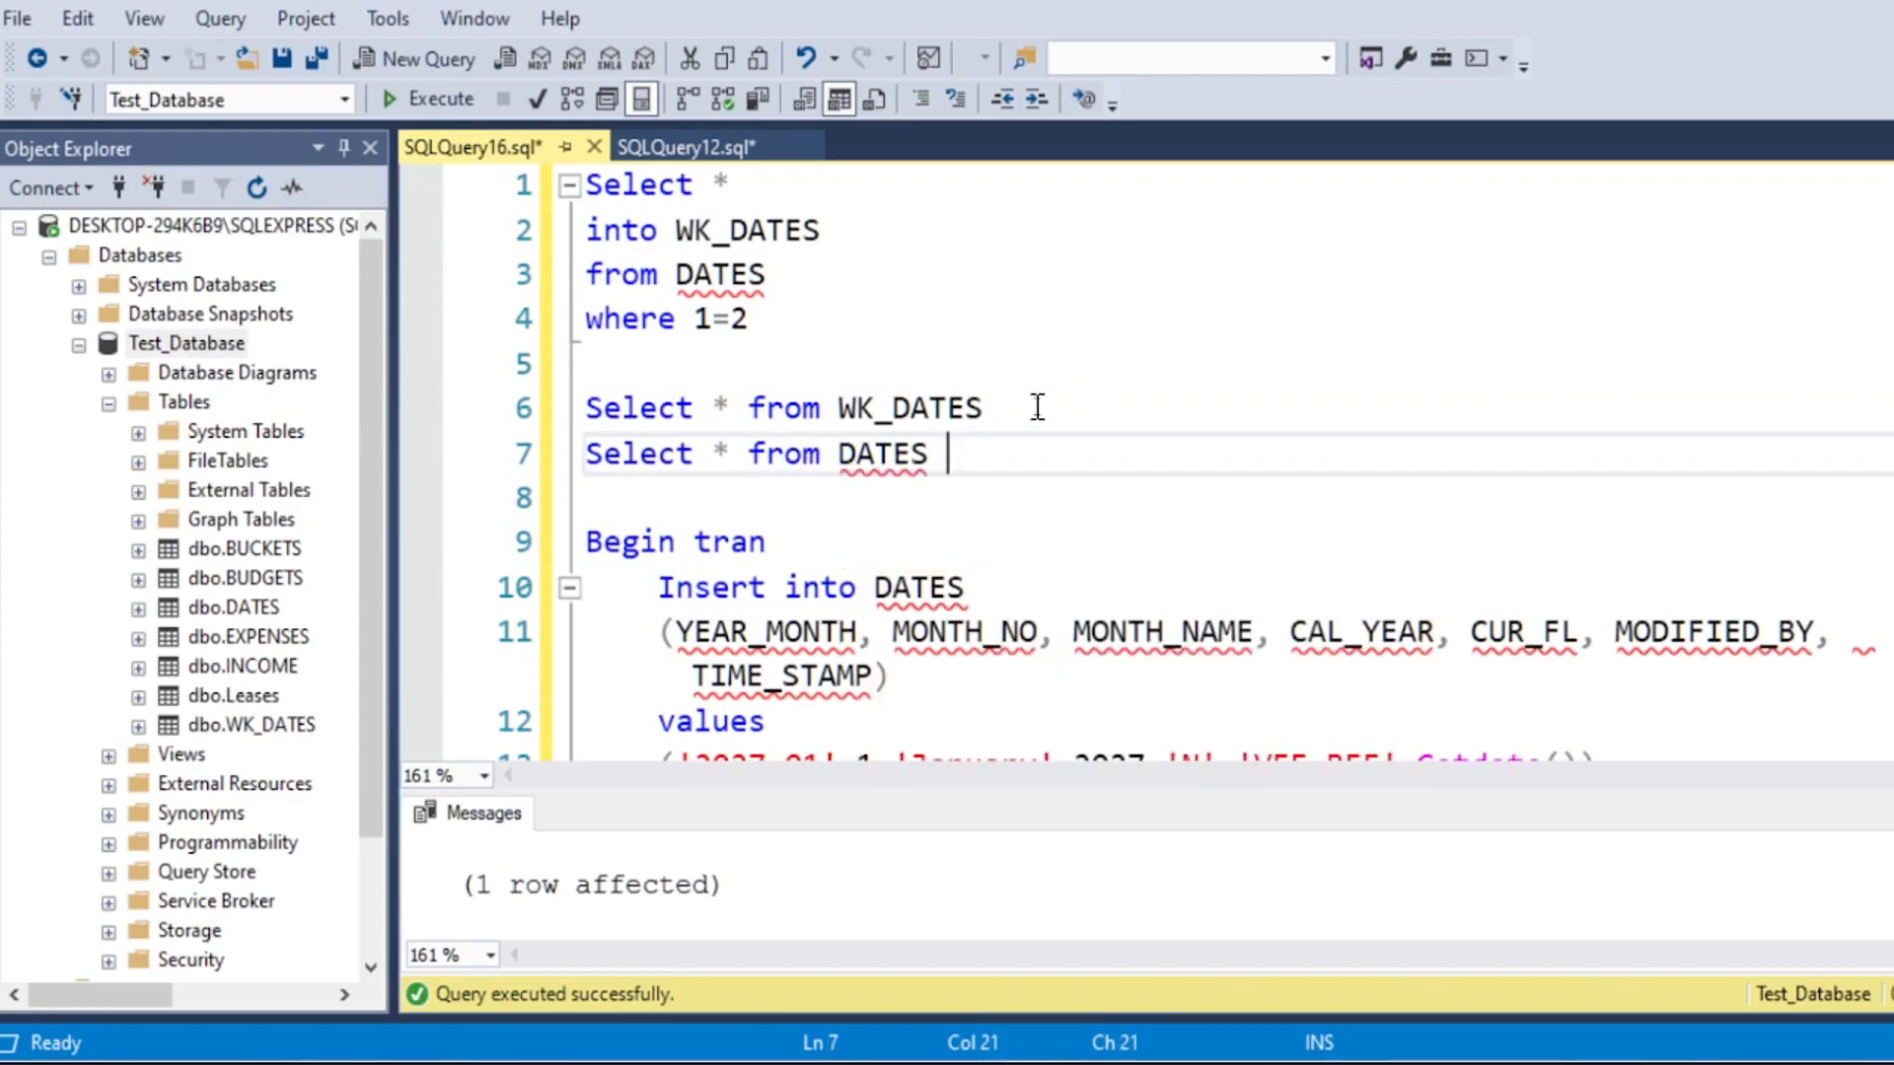
pyautogui.scroll(-1, 1038, 408)
pyautogui.moveTo(949, 318); pyautogui.dragTo(586, 318)
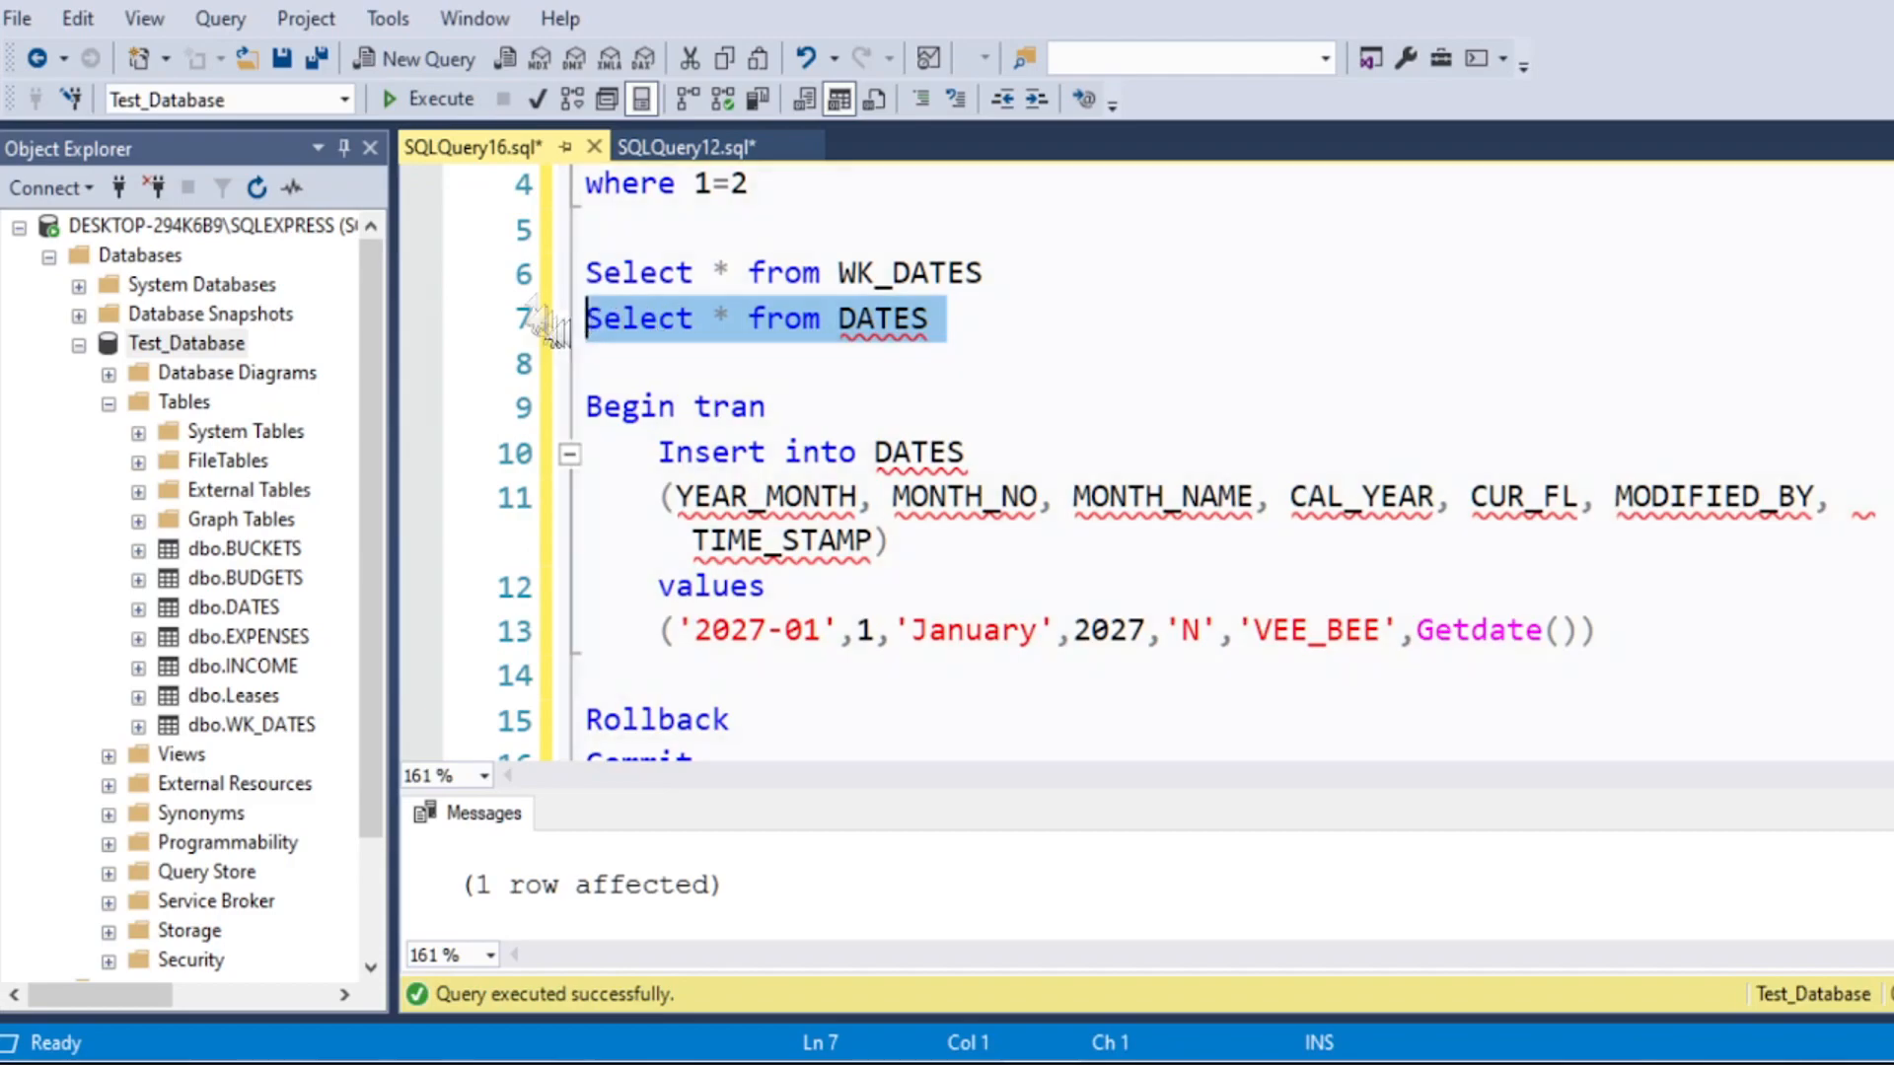
pyautogui.click(431, 99)
pyautogui.moveTo(1893, 868); pyautogui.dragTo(1893, 952)
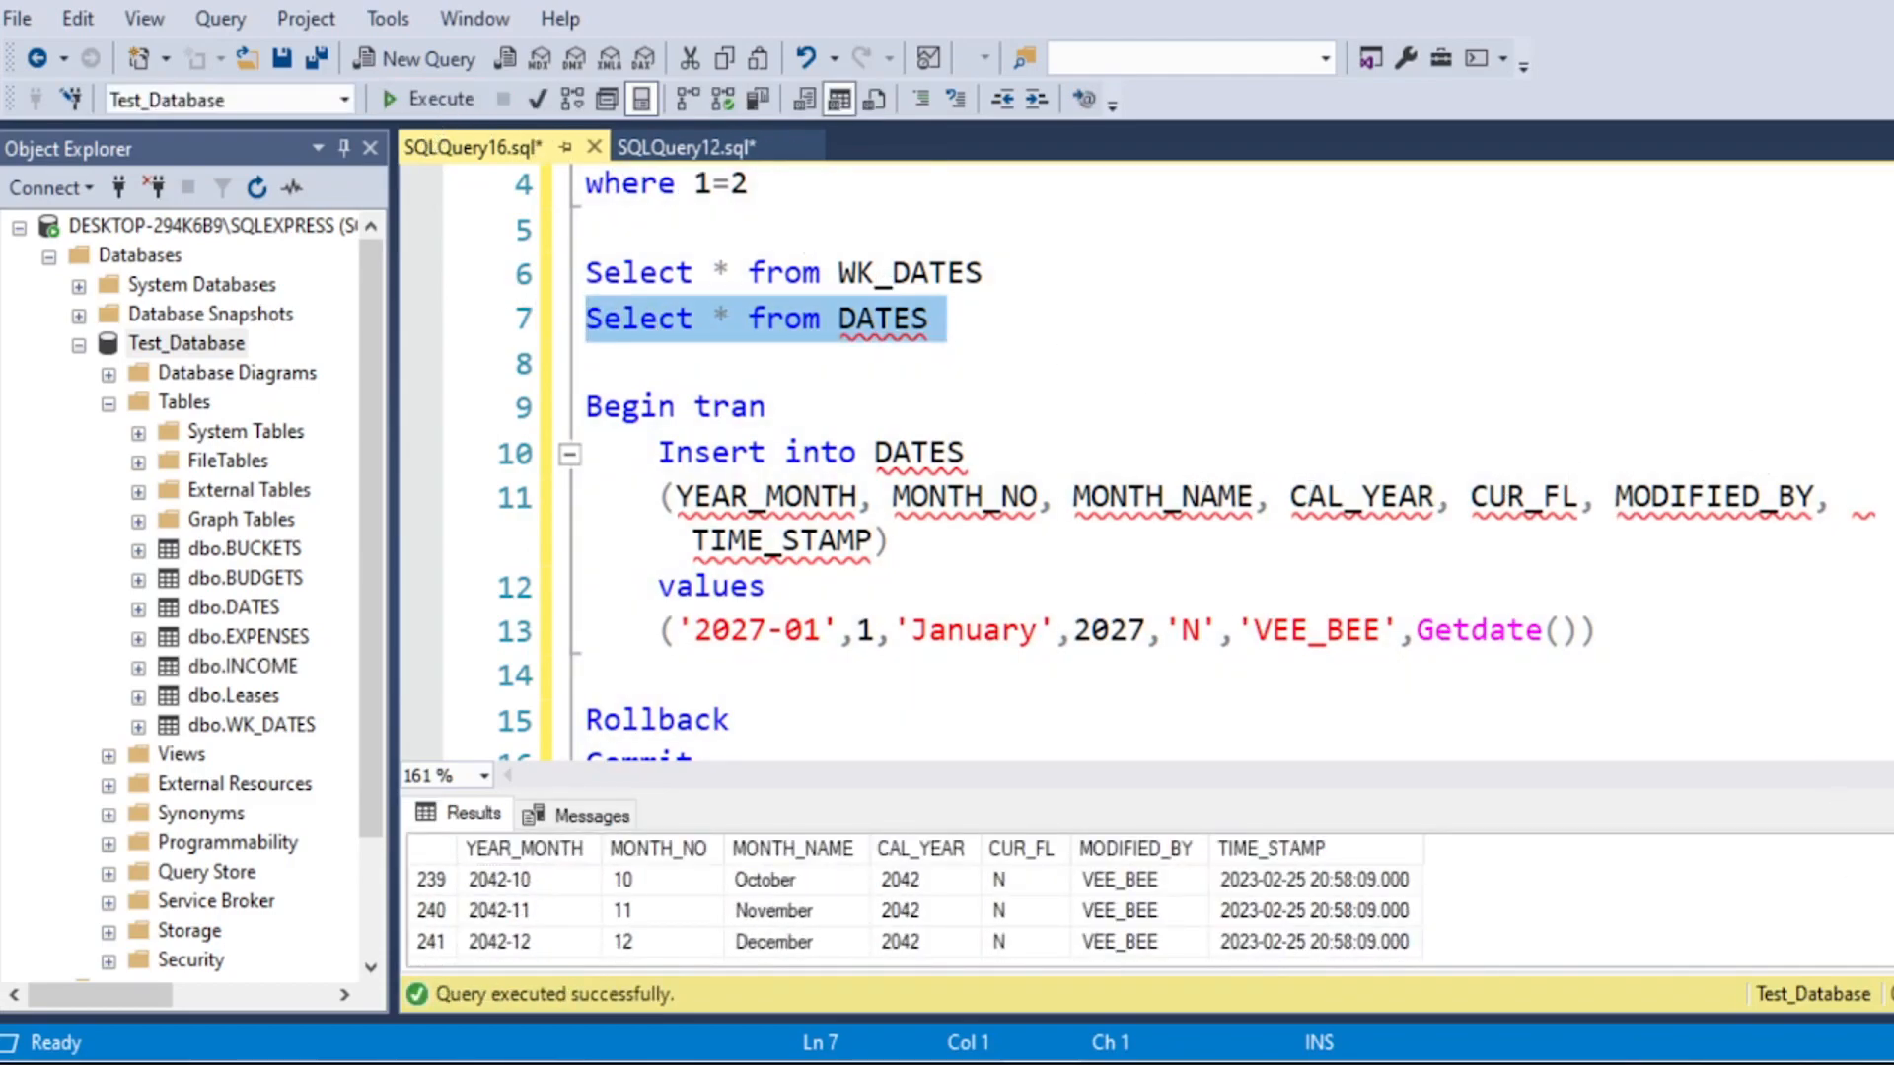
# Step: Restrict the DATES query with the condition where cal_year = '2027'
pyautogui.click(965, 318)
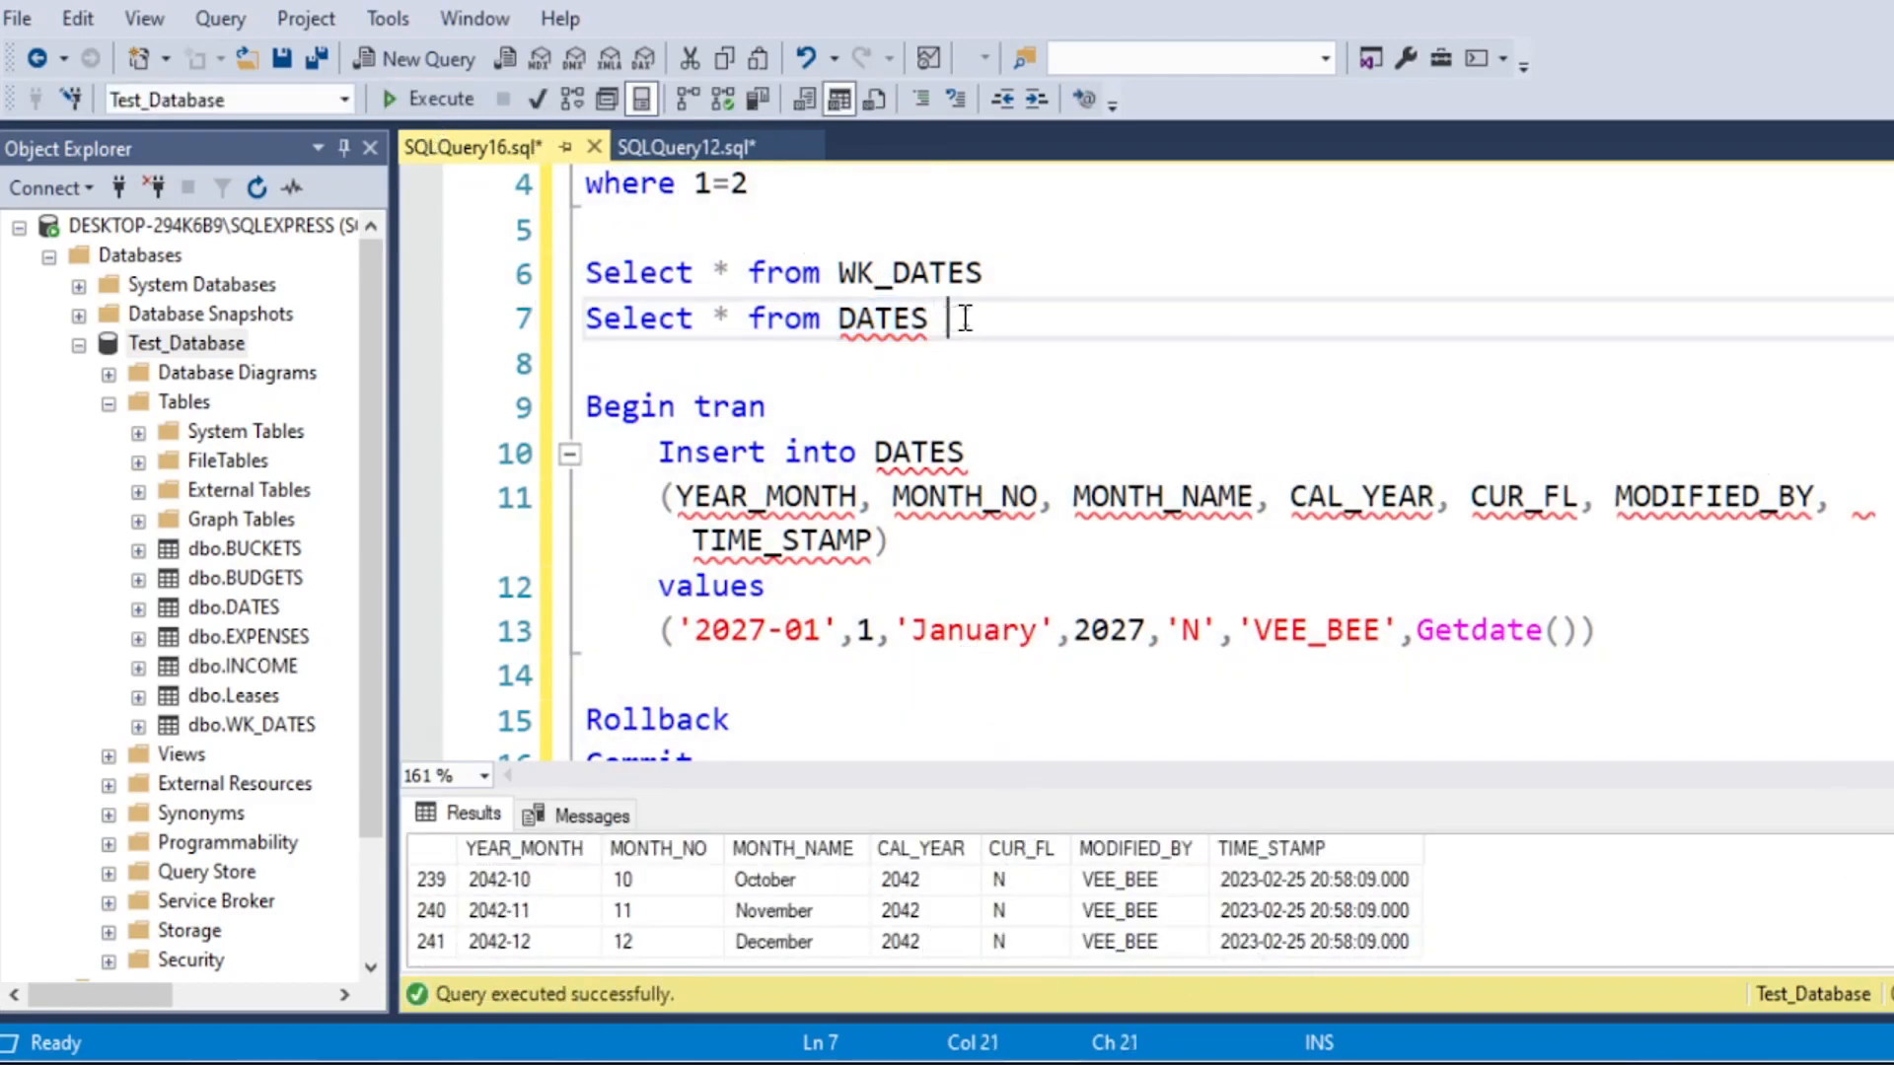
pyautogui.write('where cal_year = ')
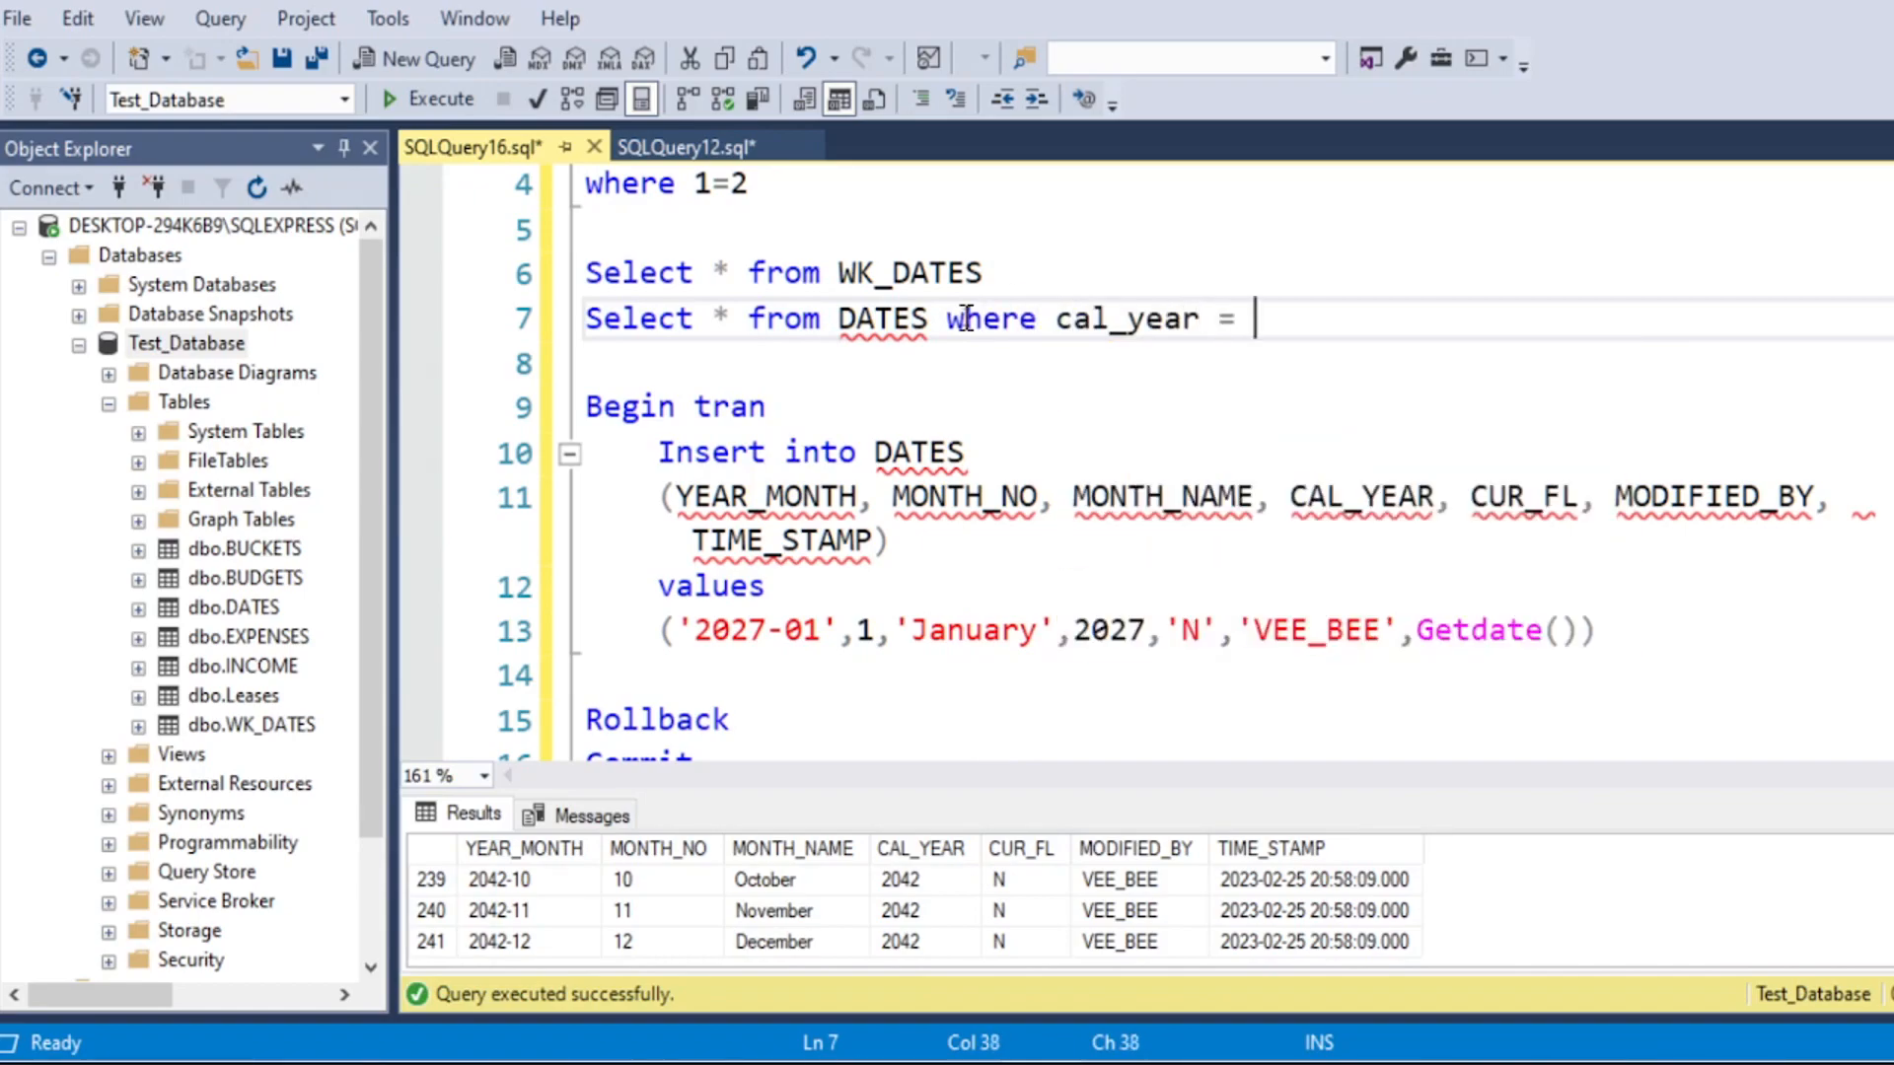
pyautogui.write("'20")
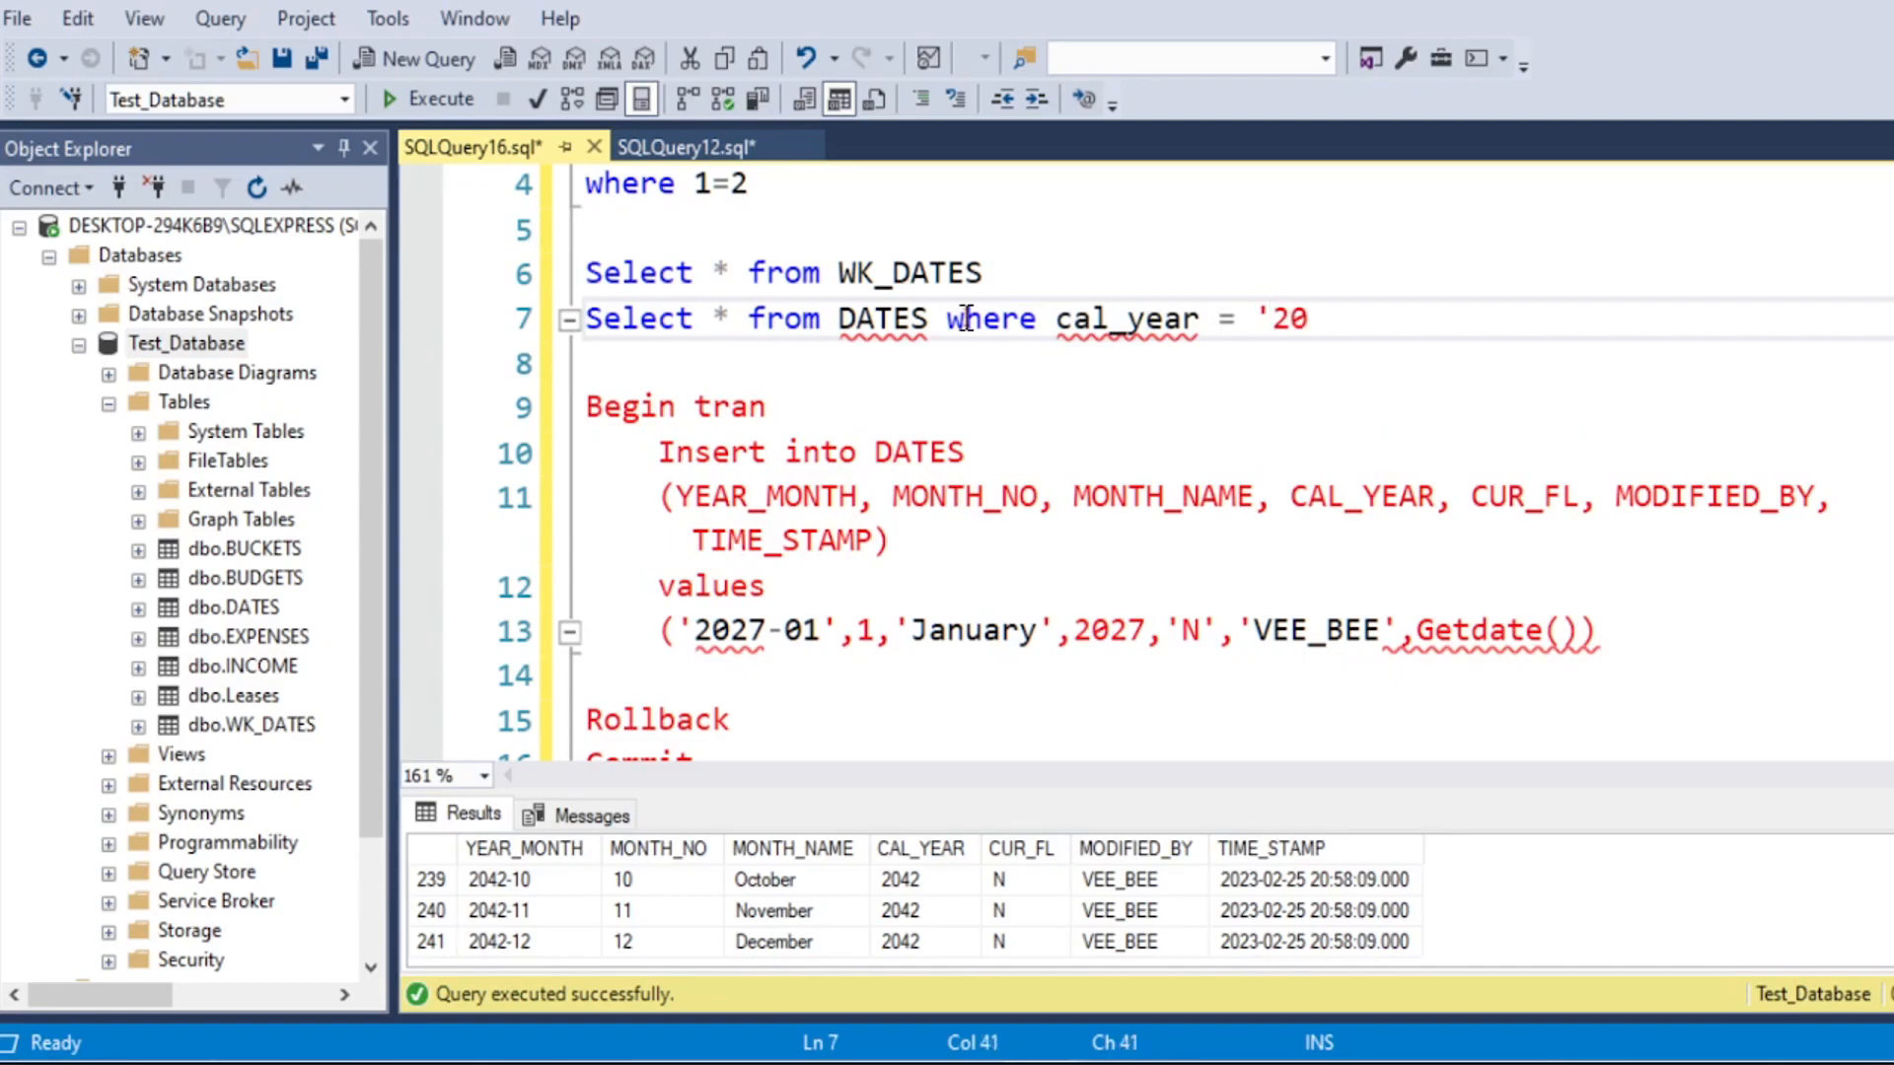
pyautogui.write("27'")
pyautogui.click(1132, 317)
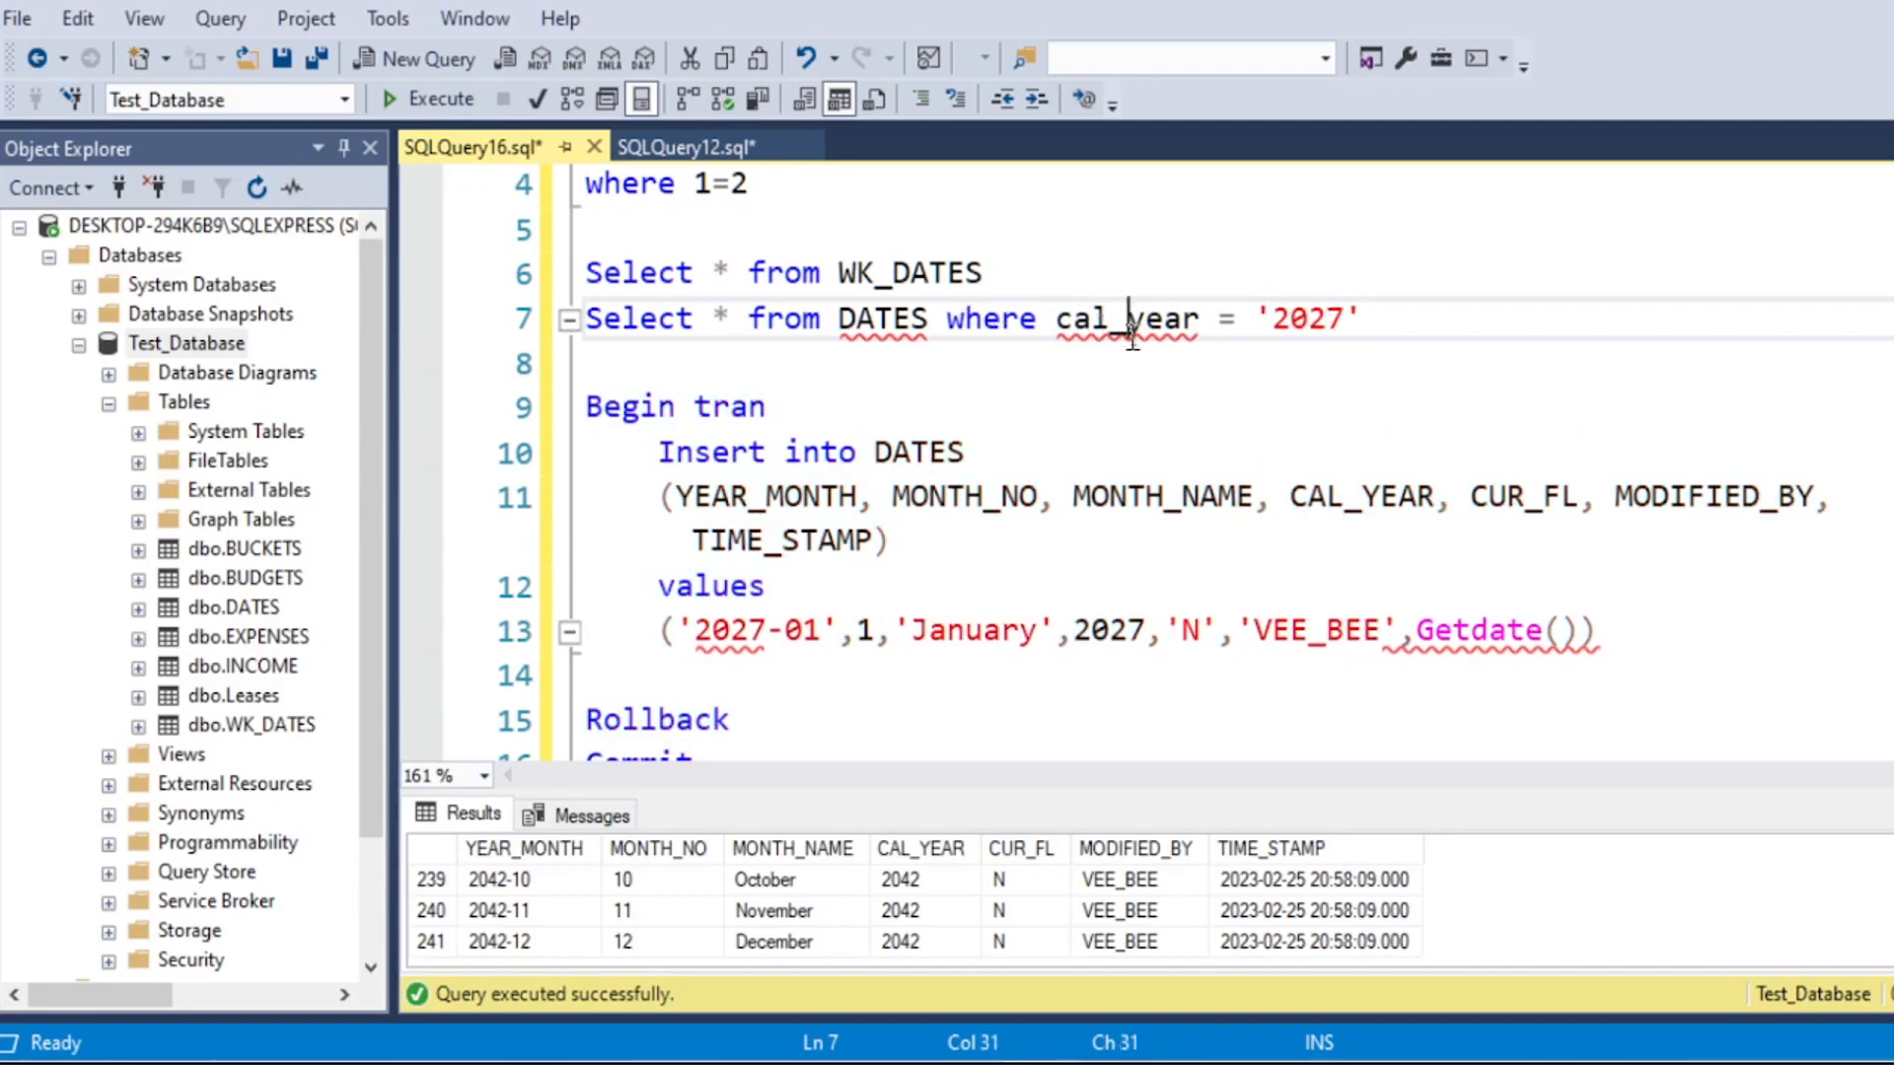
# Step: Run the filtered DATES query and examine the returned 2027 rows in an enlarged results area
pyautogui.moveTo(1405, 314); pyautogui.dragTo(586, 317)
pyautogui.click(441, 99)
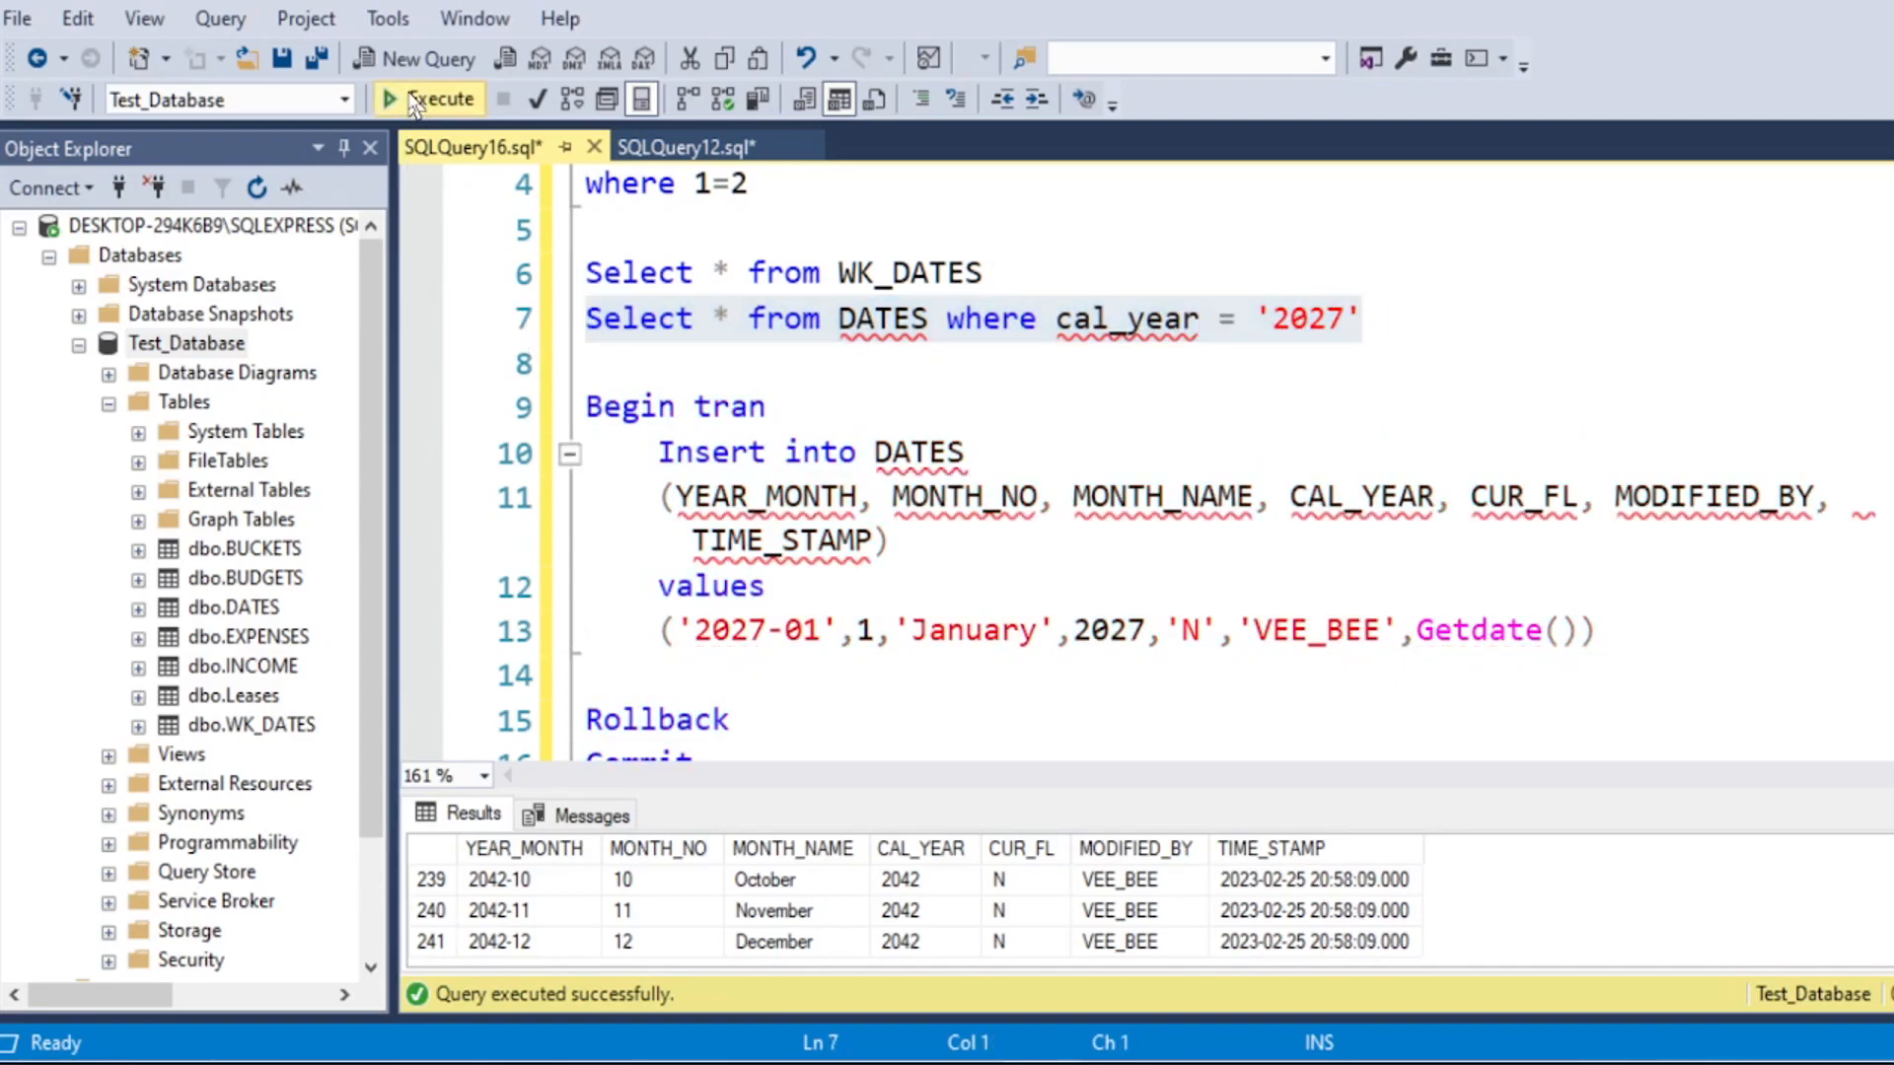
pyautogui.scroll(-1, 1006, 912)
pyautogui.scroll(1, 1006, 913)
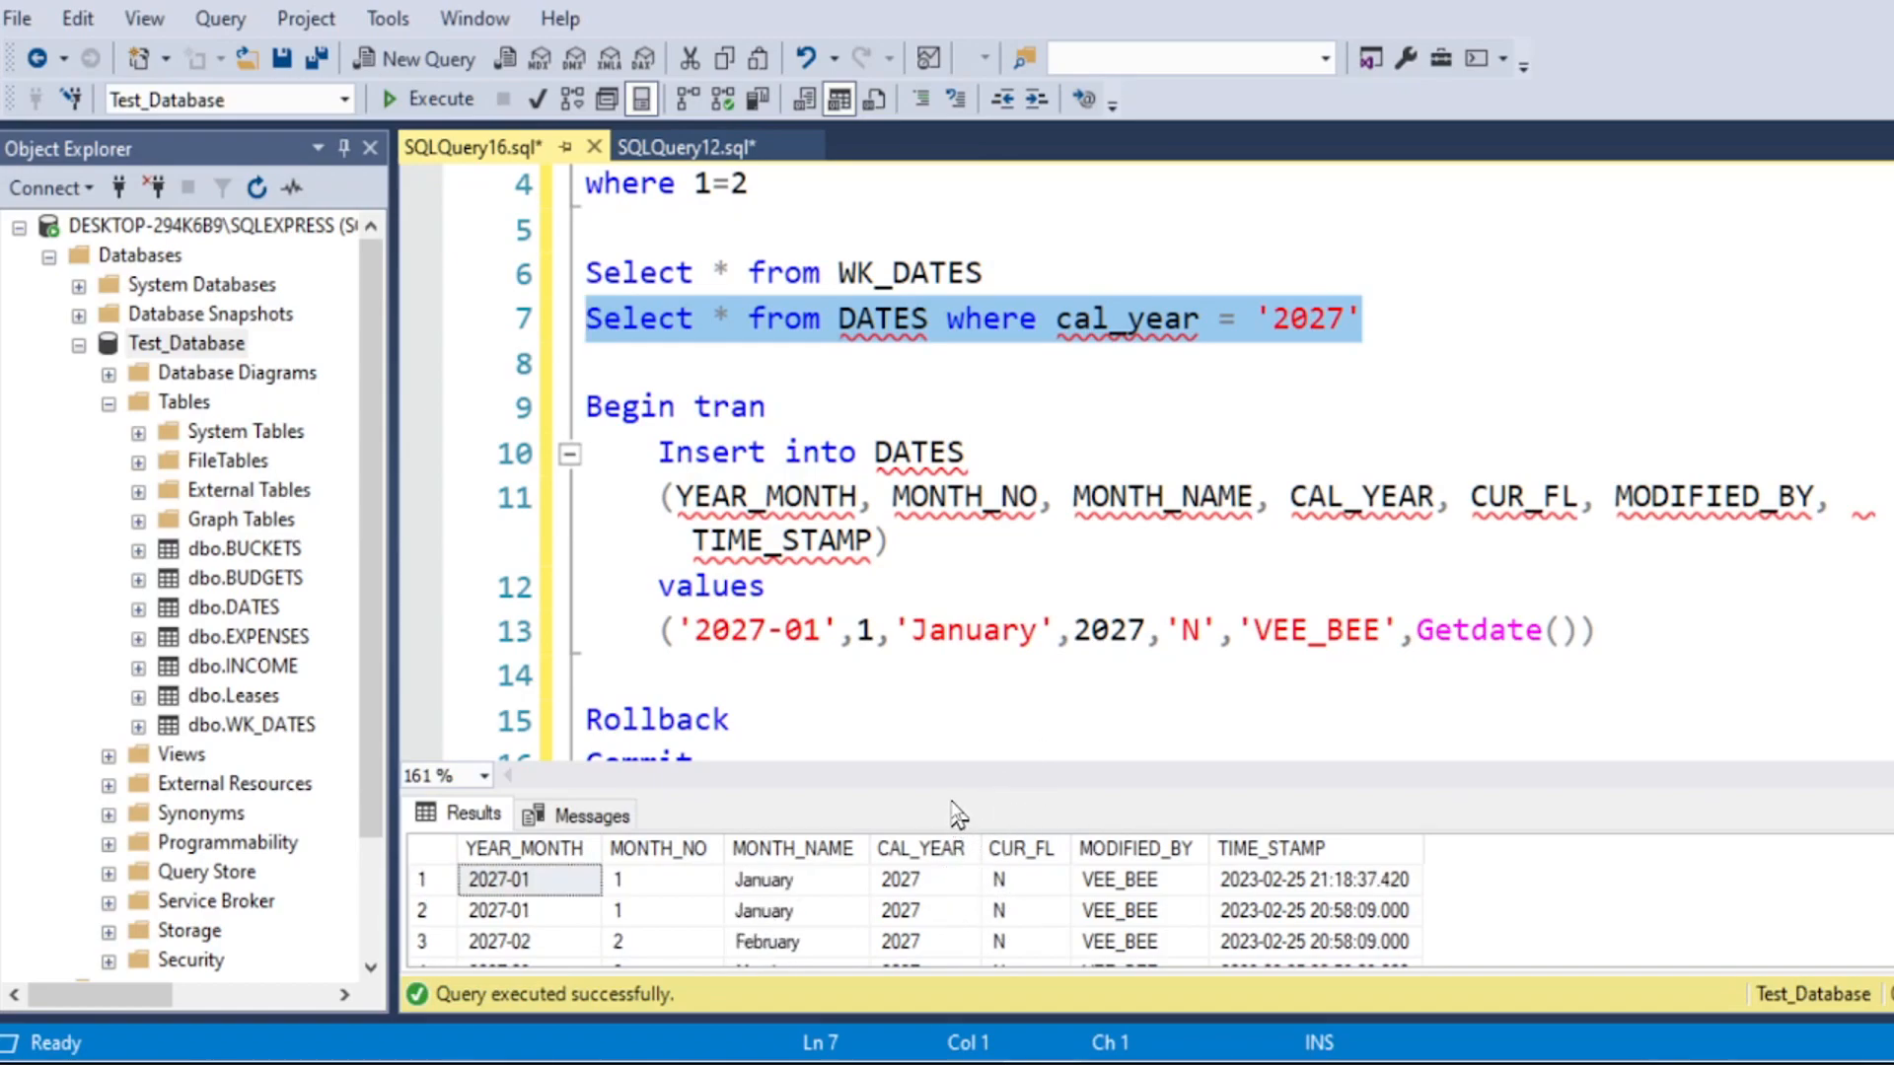
pyautogui.moveTo(954, 807); pyautogui.dragTo(955, 780)
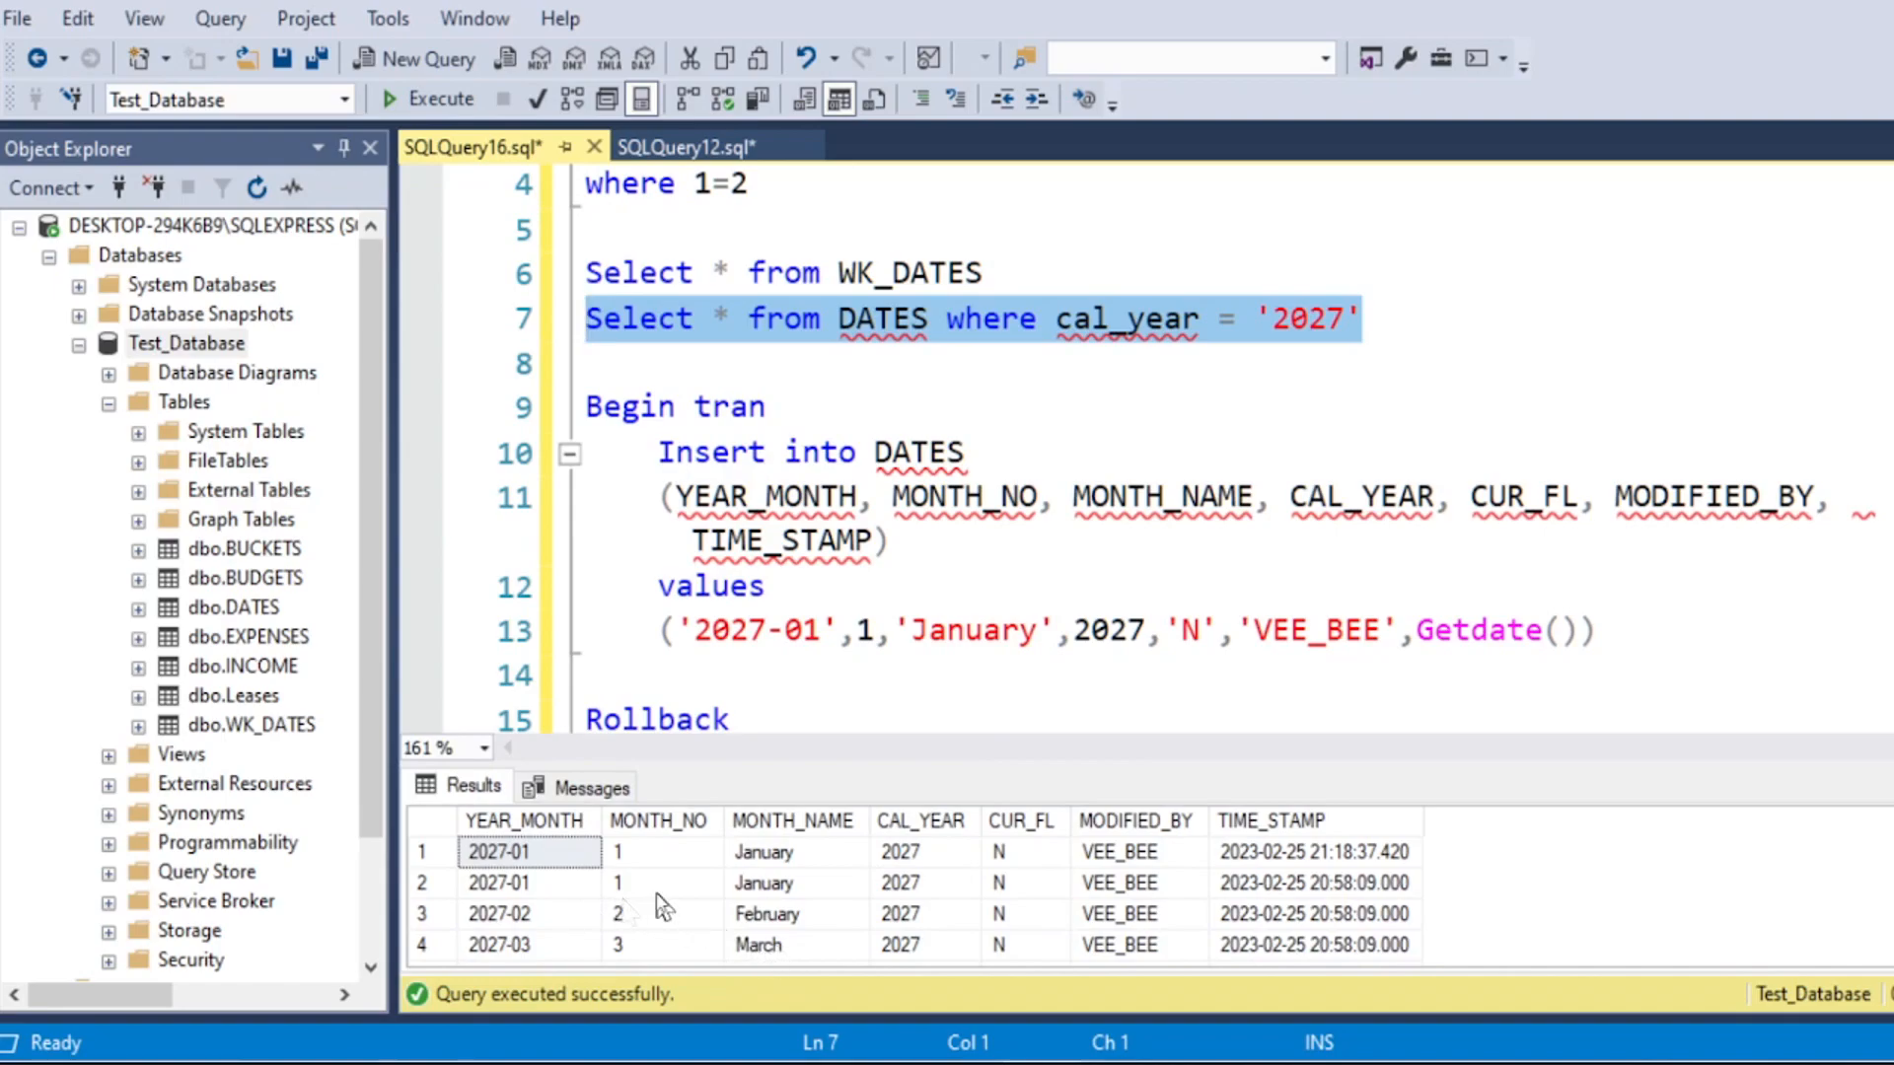
# Step: Execute only the Rollback line to reverse the open insert transaction
pyautogui.click(993, 659)
pyautogui.scroll(-1, 828, 635)
pyautogui.click(827, 589)
pyautogui.moveTo(827, 589); pyautogui.dragTo(624, 592)
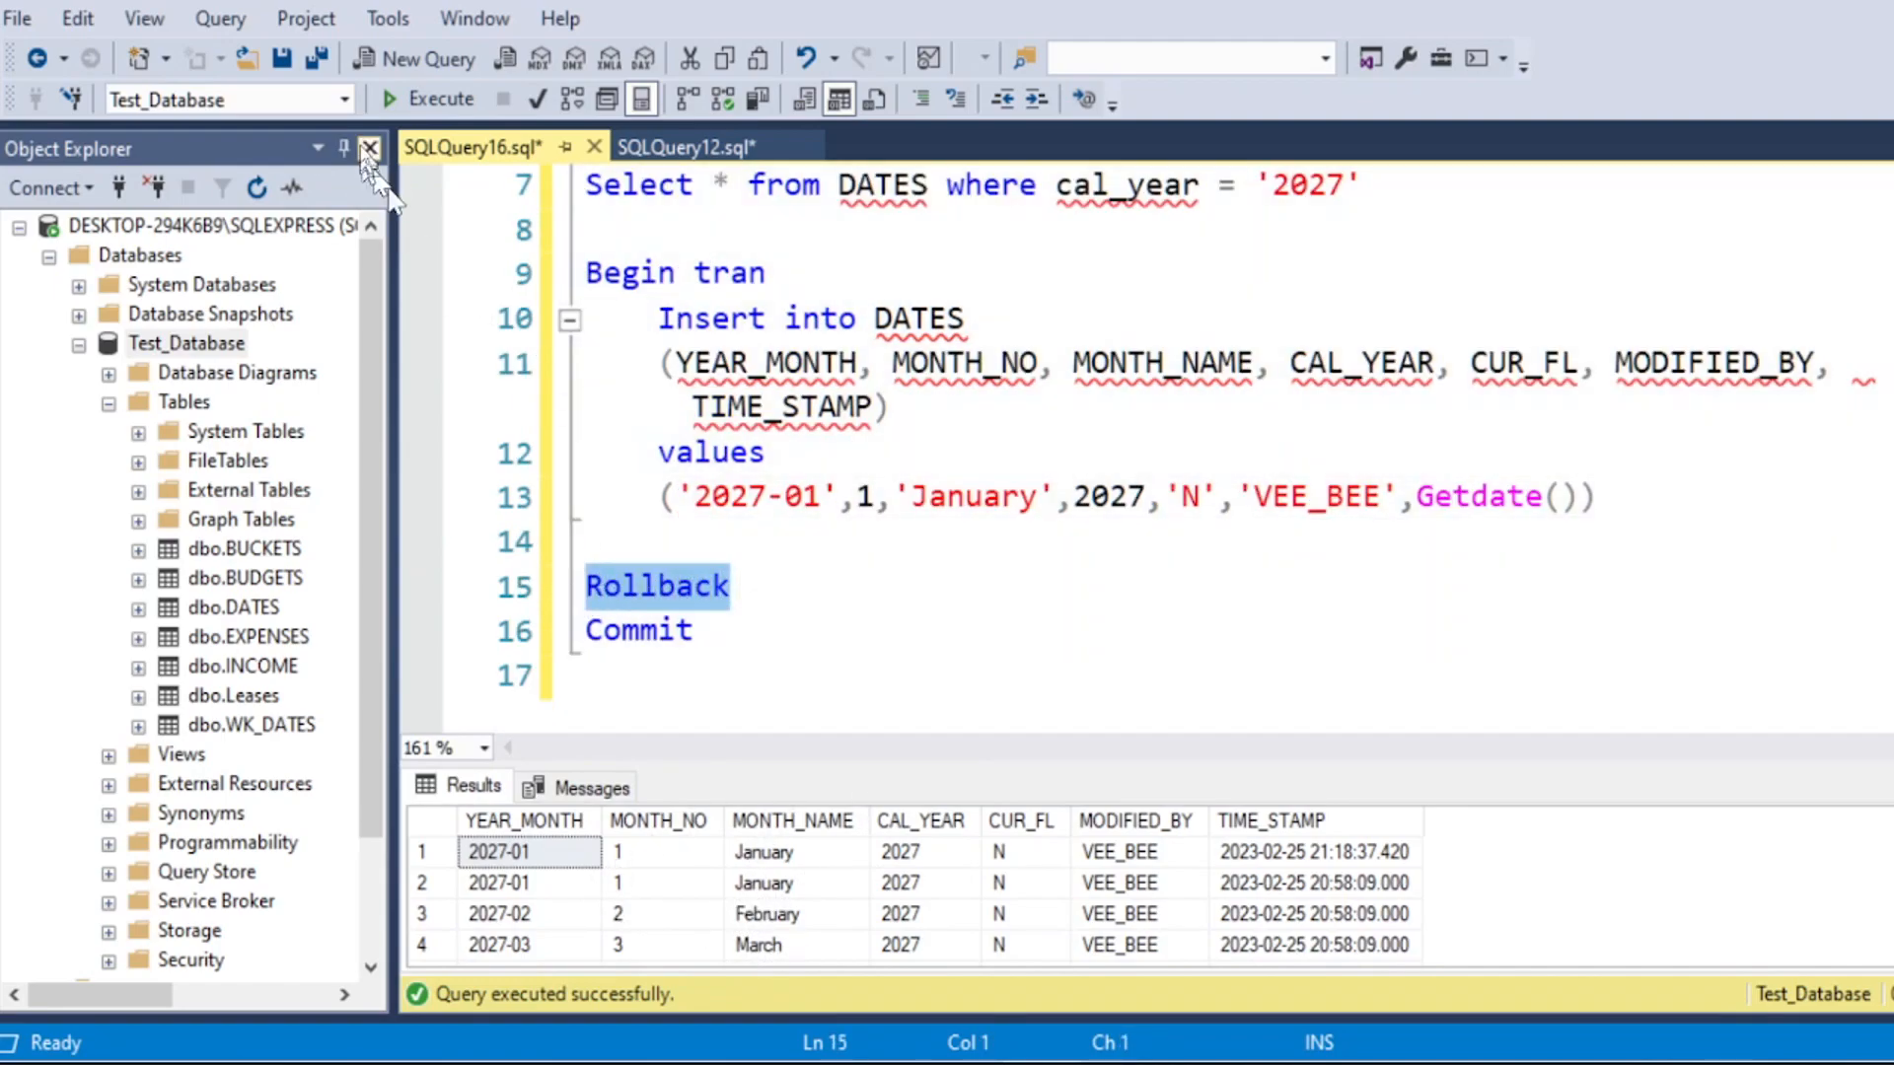
pyautogui.click(434, 98)
# Step: Change the insert's YEAR_MONTH value to '3000-01' and its CAL_YEAR value to 3000
pyautogui.click(935, 601)
pyautogui.moveTo(767, 498); pyautogui.dragTo(712, 498)
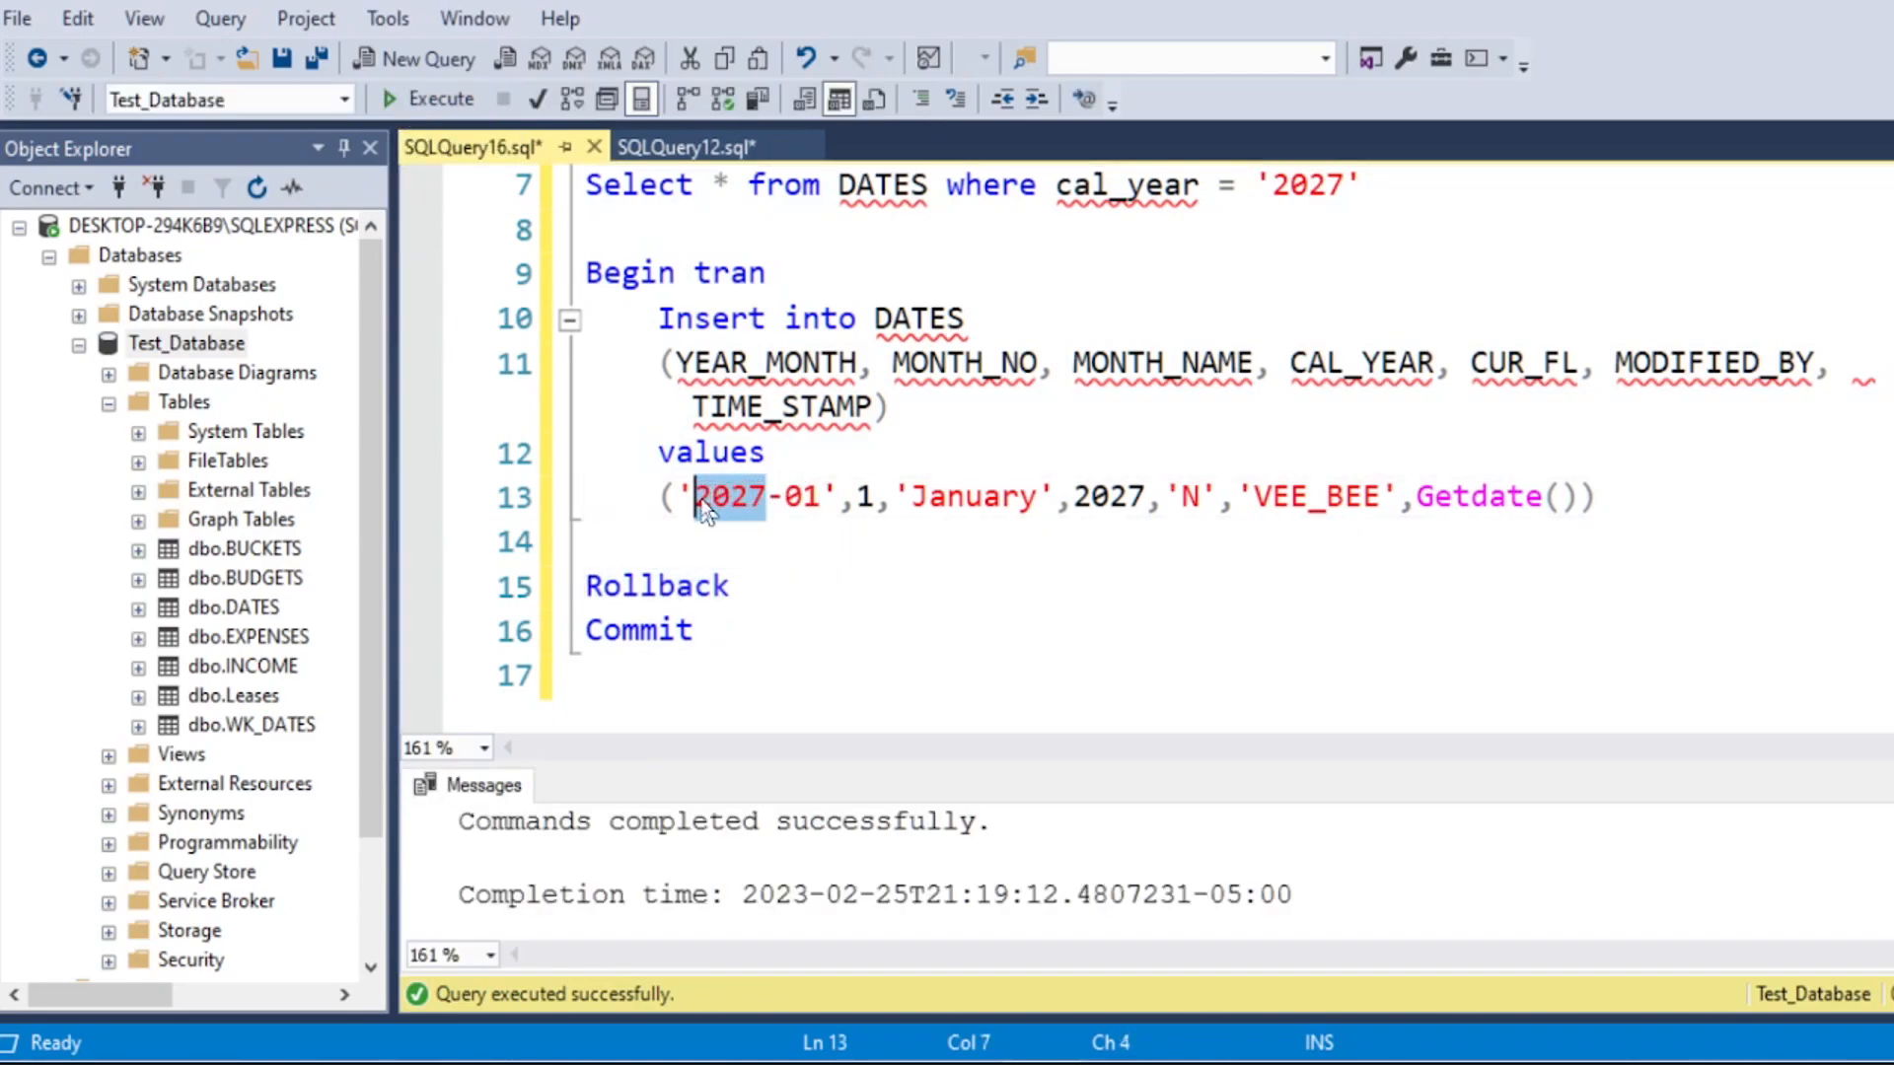
pyautogui.write('3000')
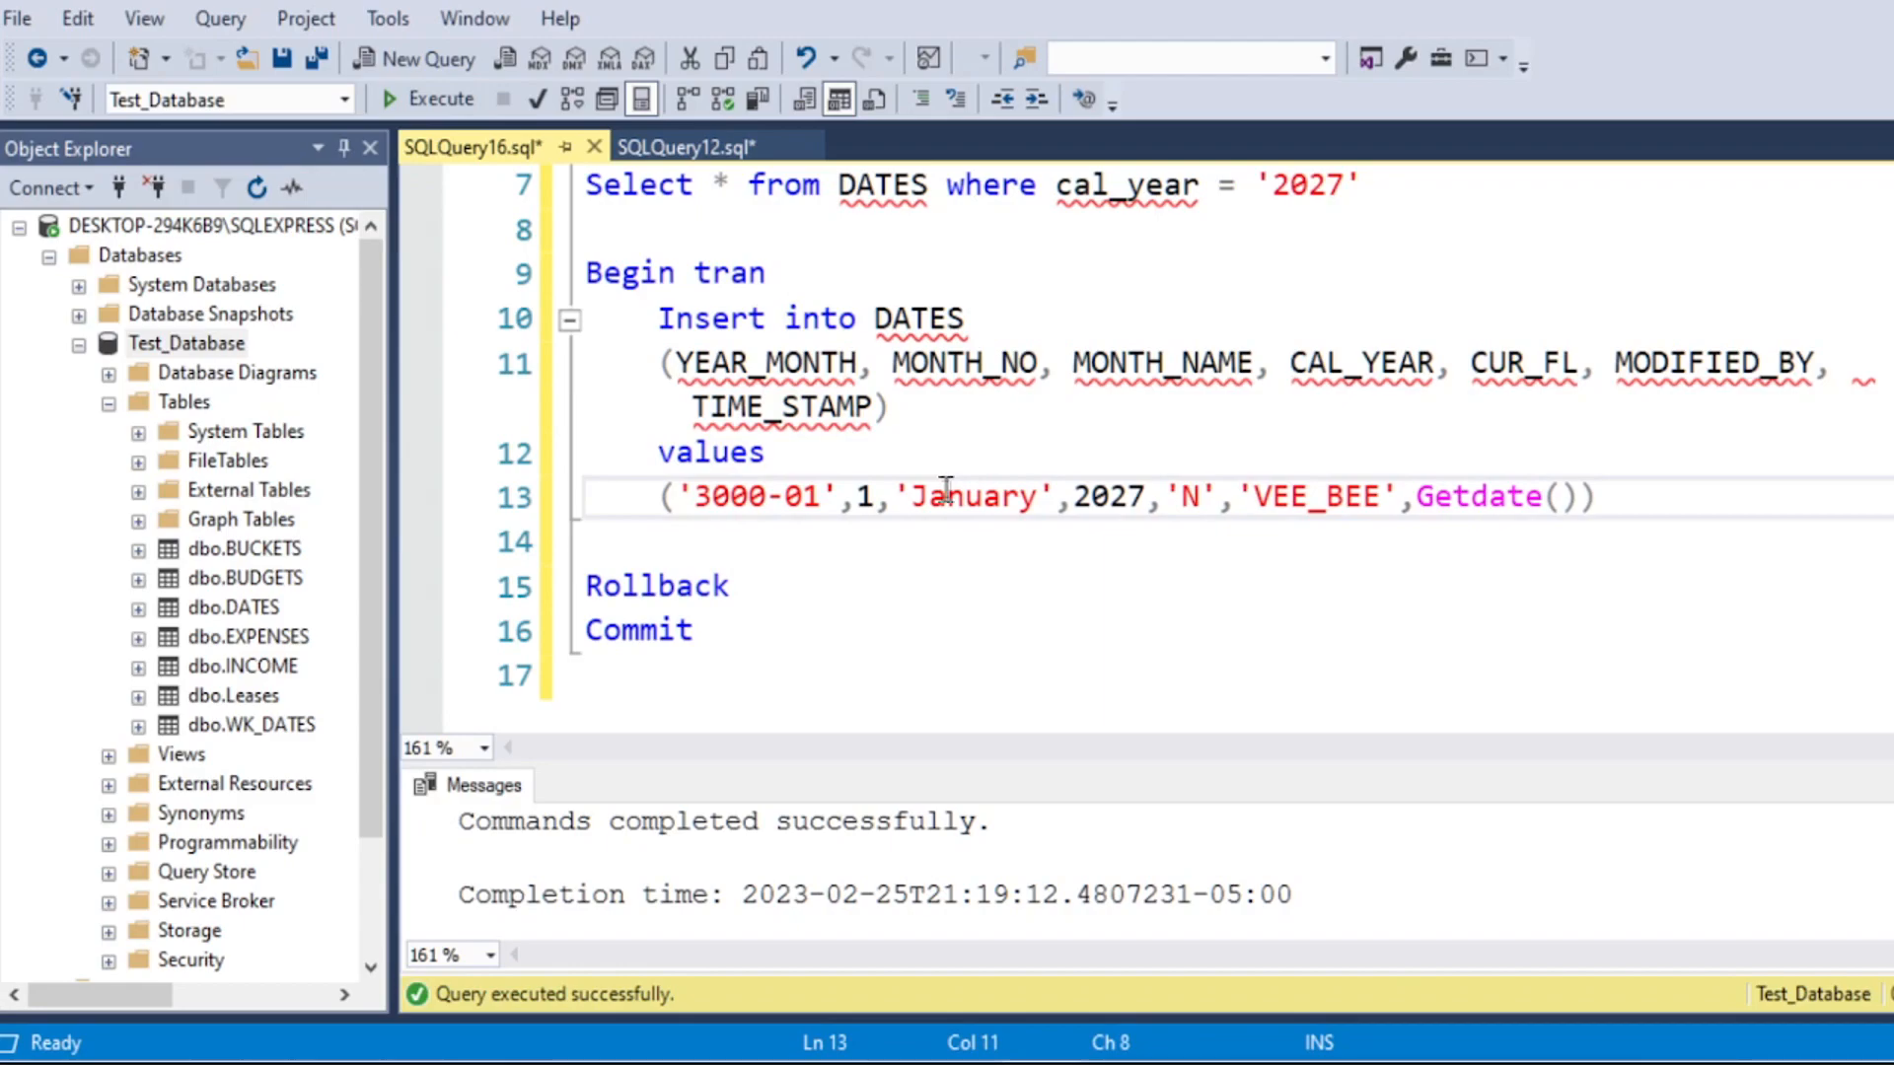
pyautogui.doubleClick(1137, 497)
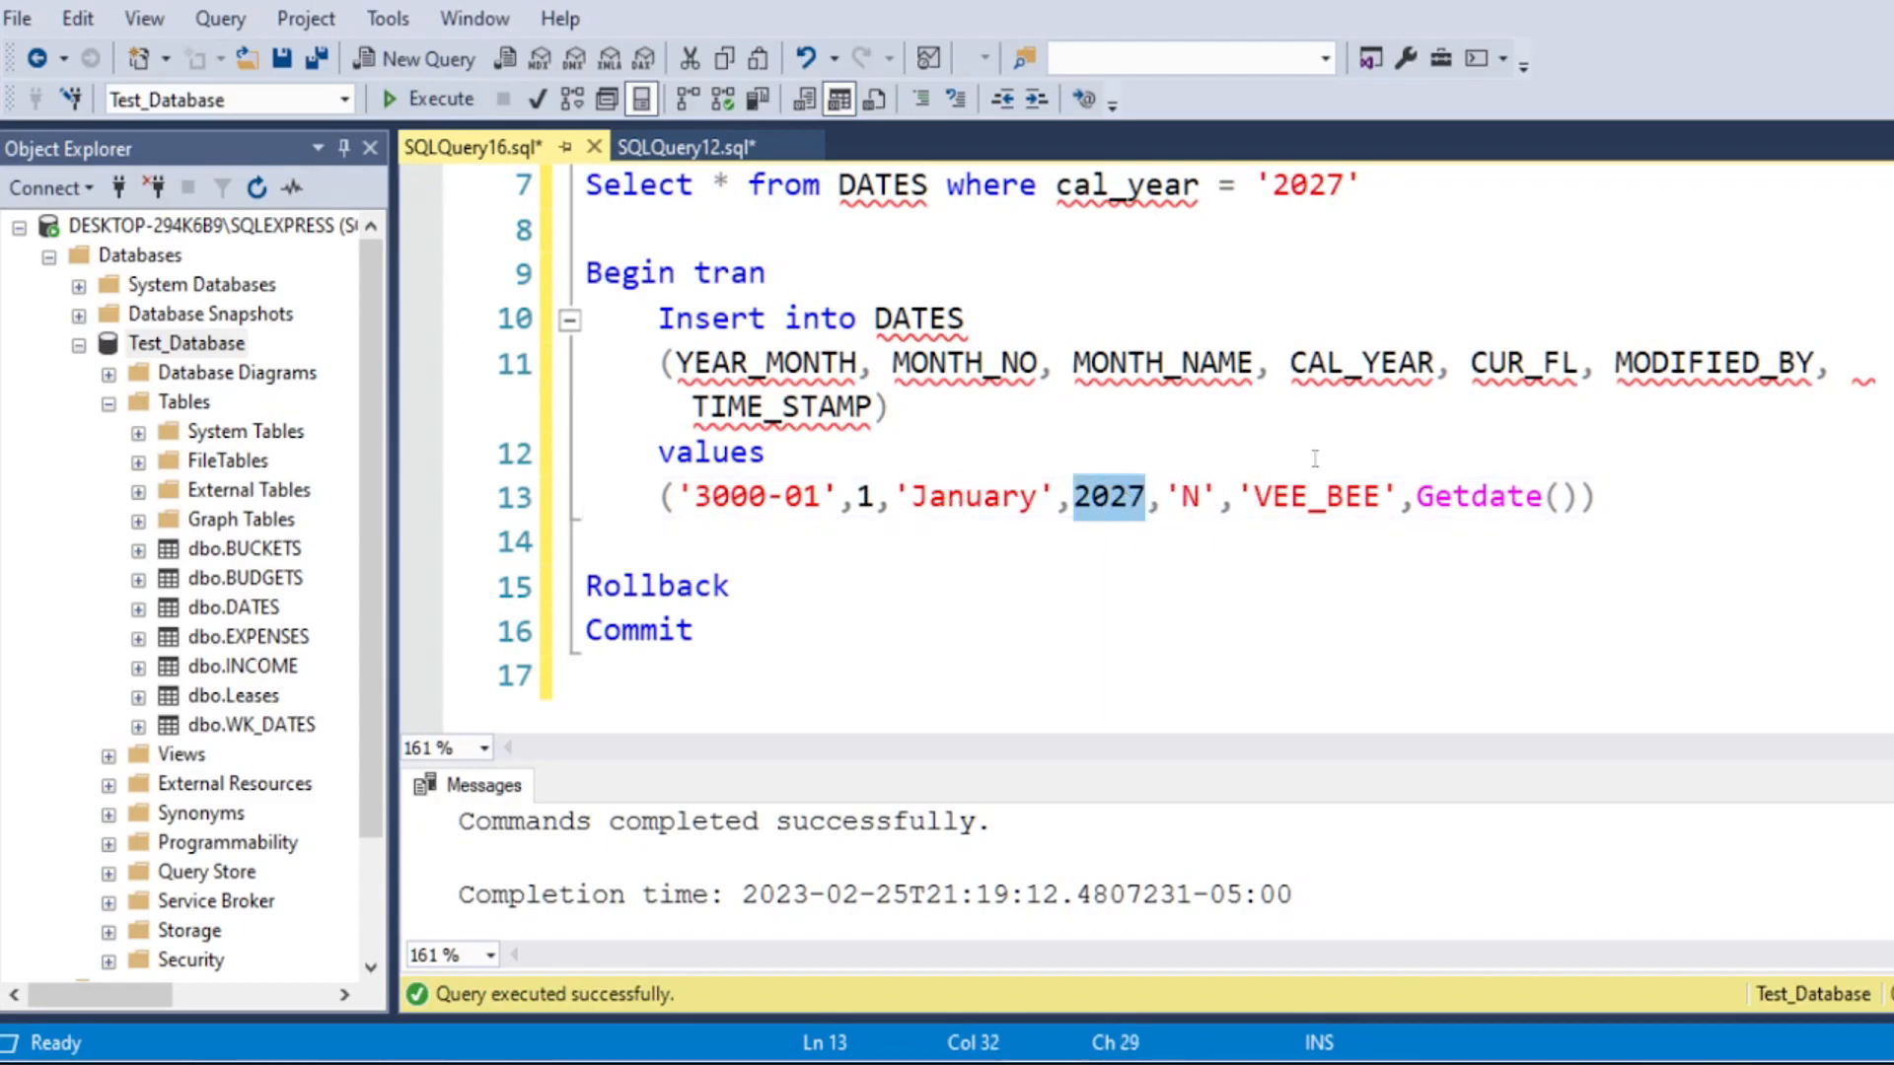
pyautogui.write('3000')
pyautogui.click(782, 539)
# Step: Replace the DATES query's where condition with order by cal_year desc, run that line and check the highest CAL_YEAR
pyautogui.scroll(2, 991, 567)
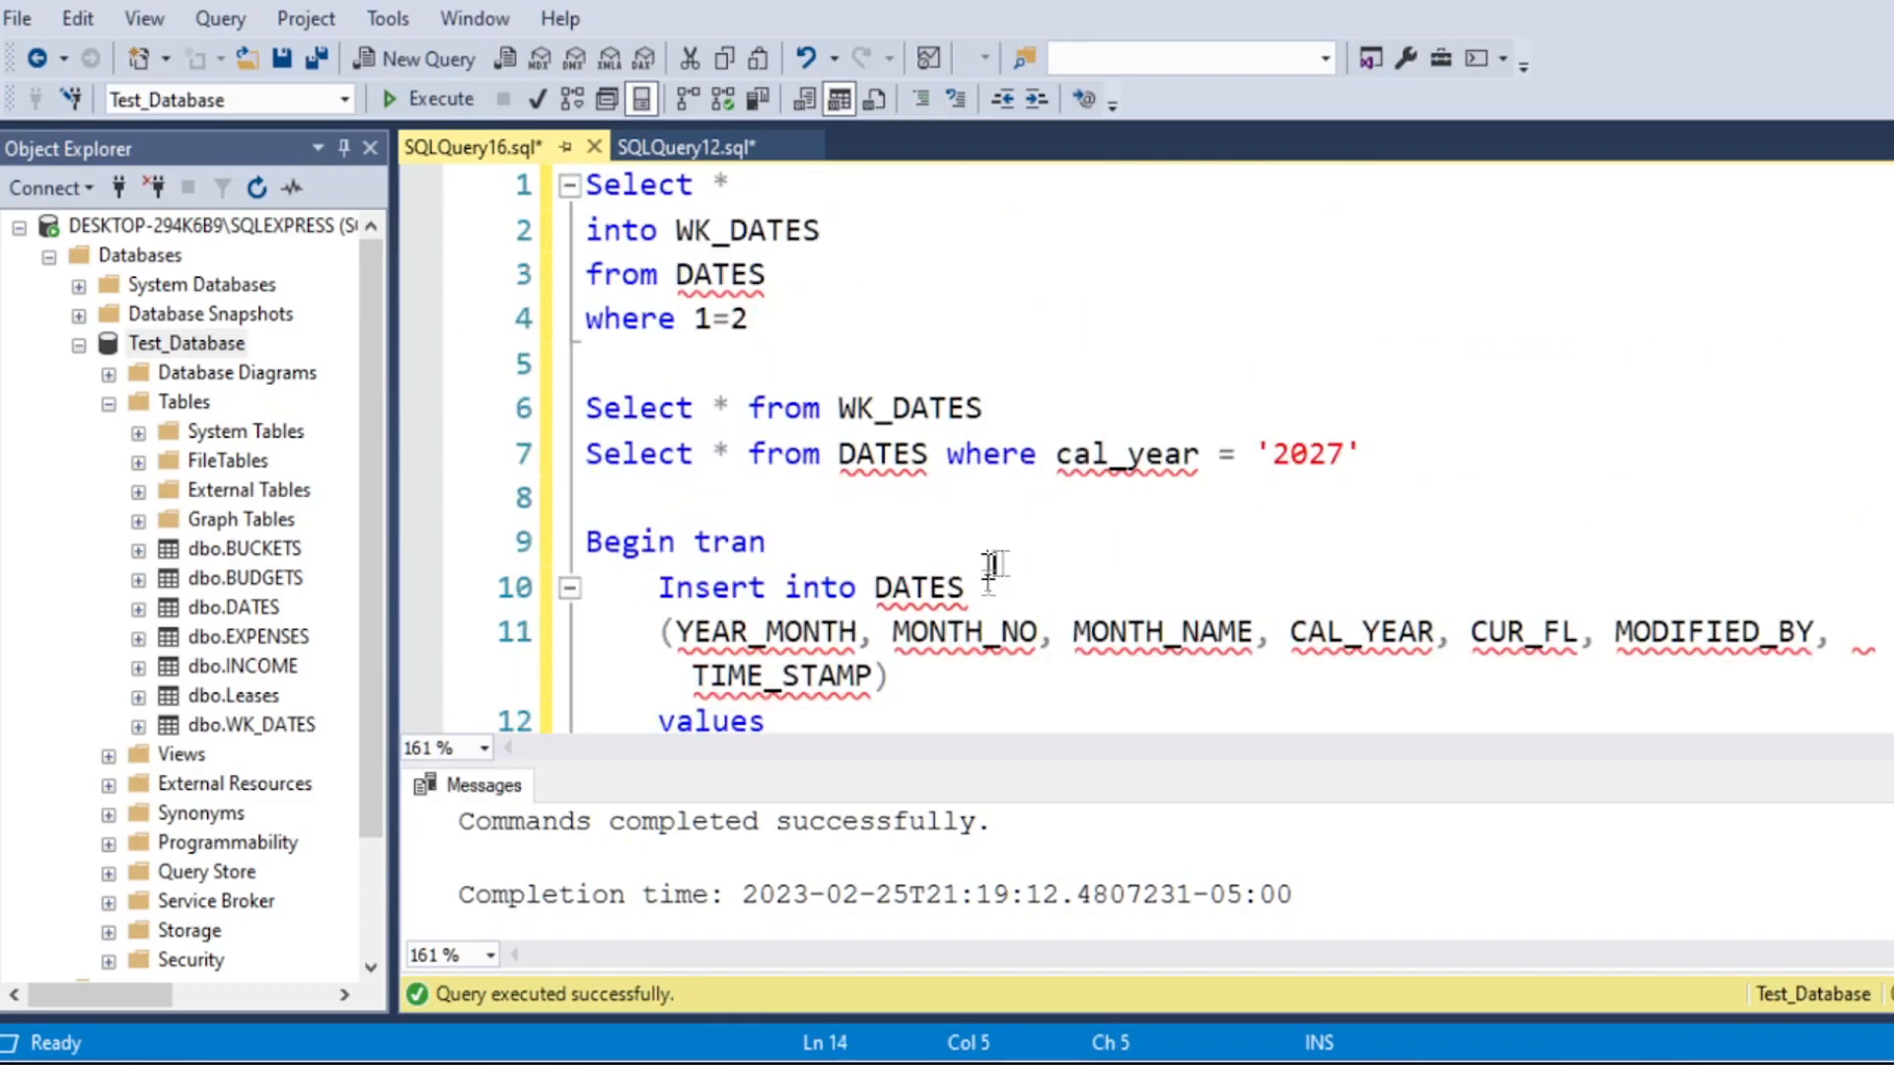
pyautogui.moveTo(1363, 473); pyautogui.dragTo(947, 456)
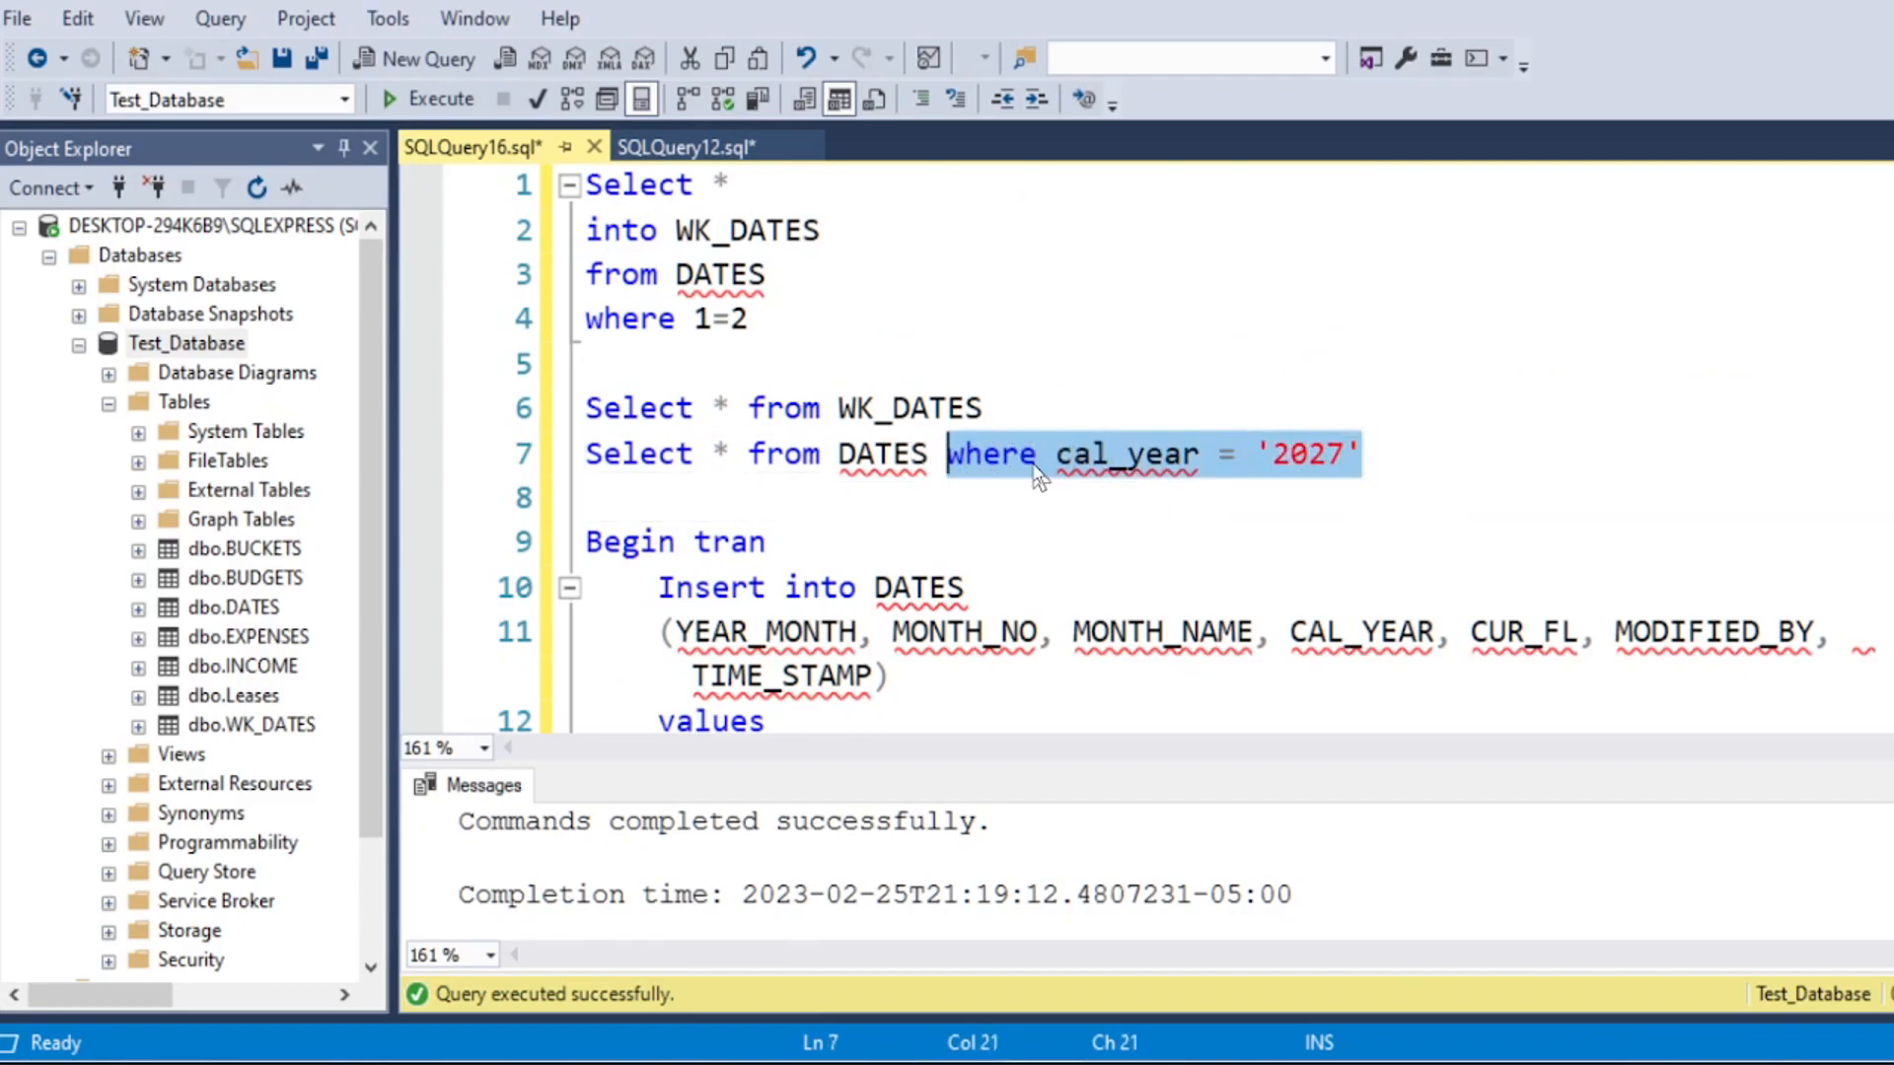
pyautogui.write('ord')
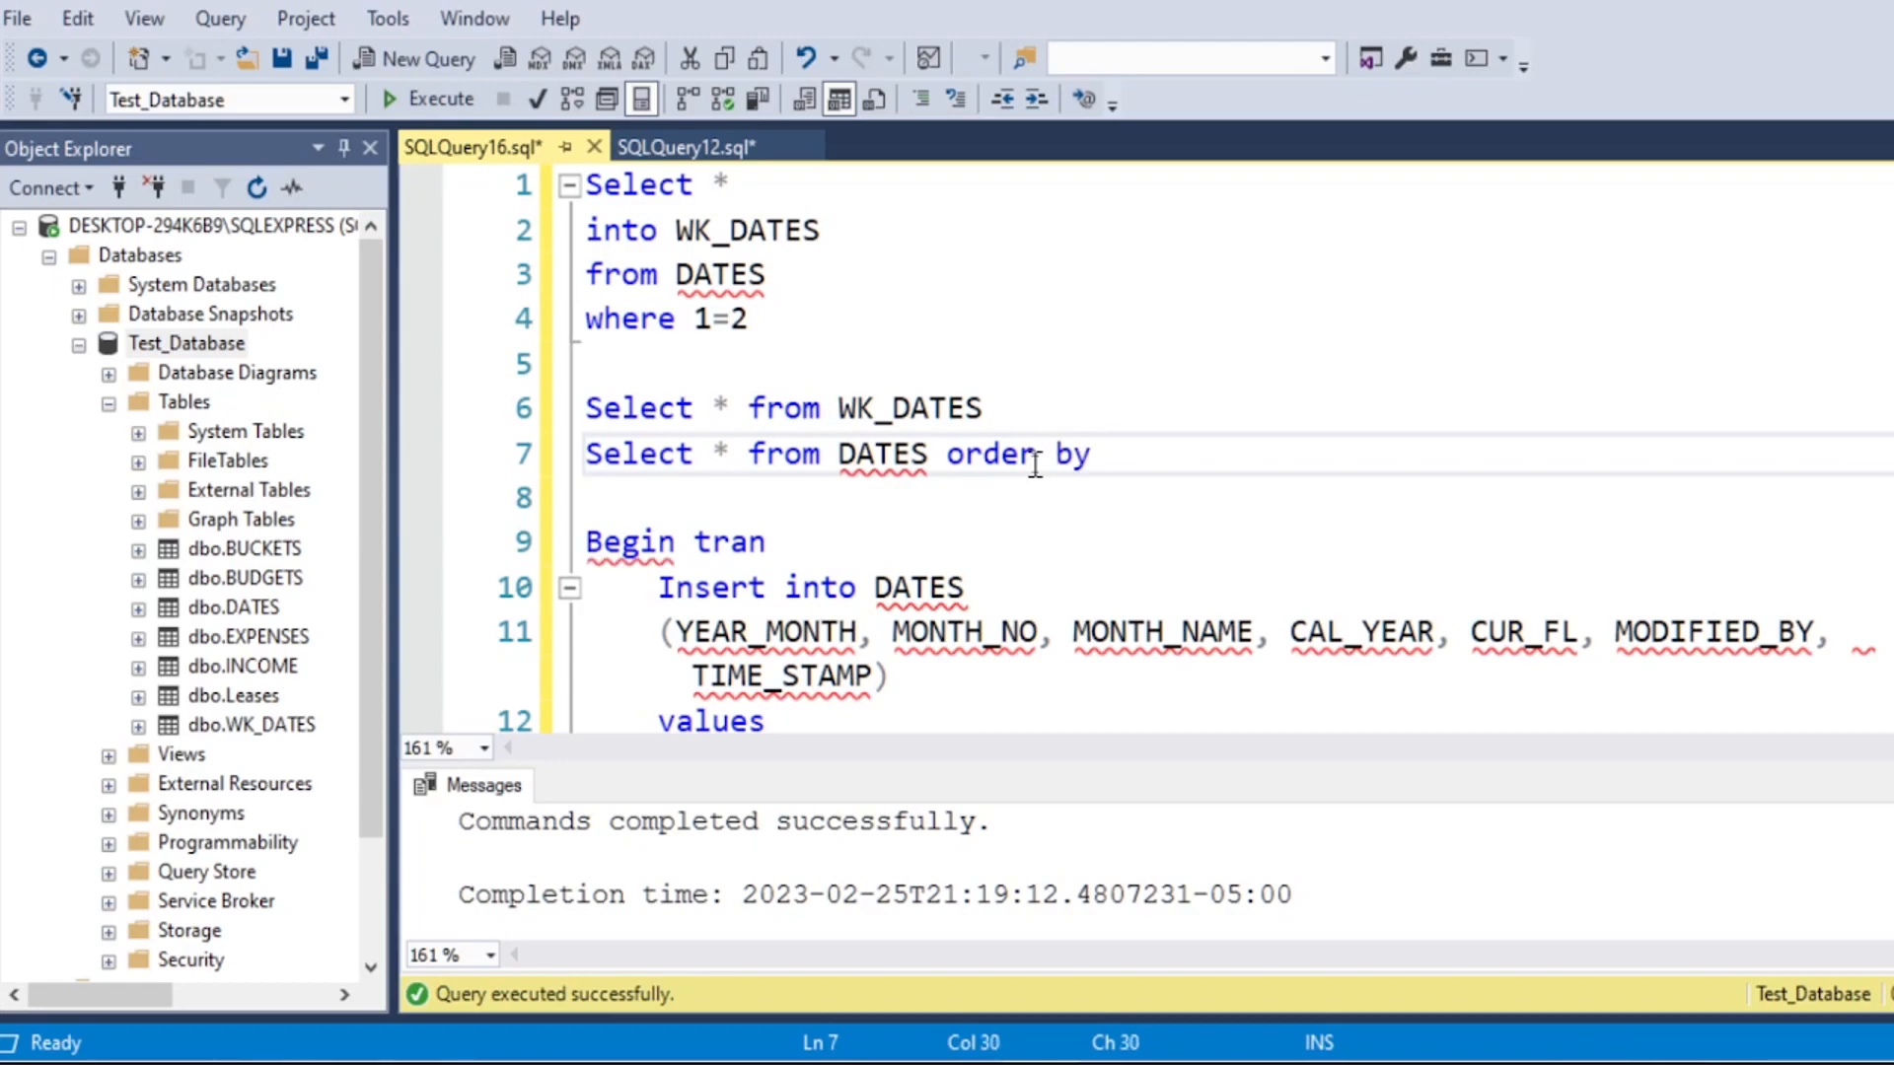
pyautogui.write('er by cal_year desc')
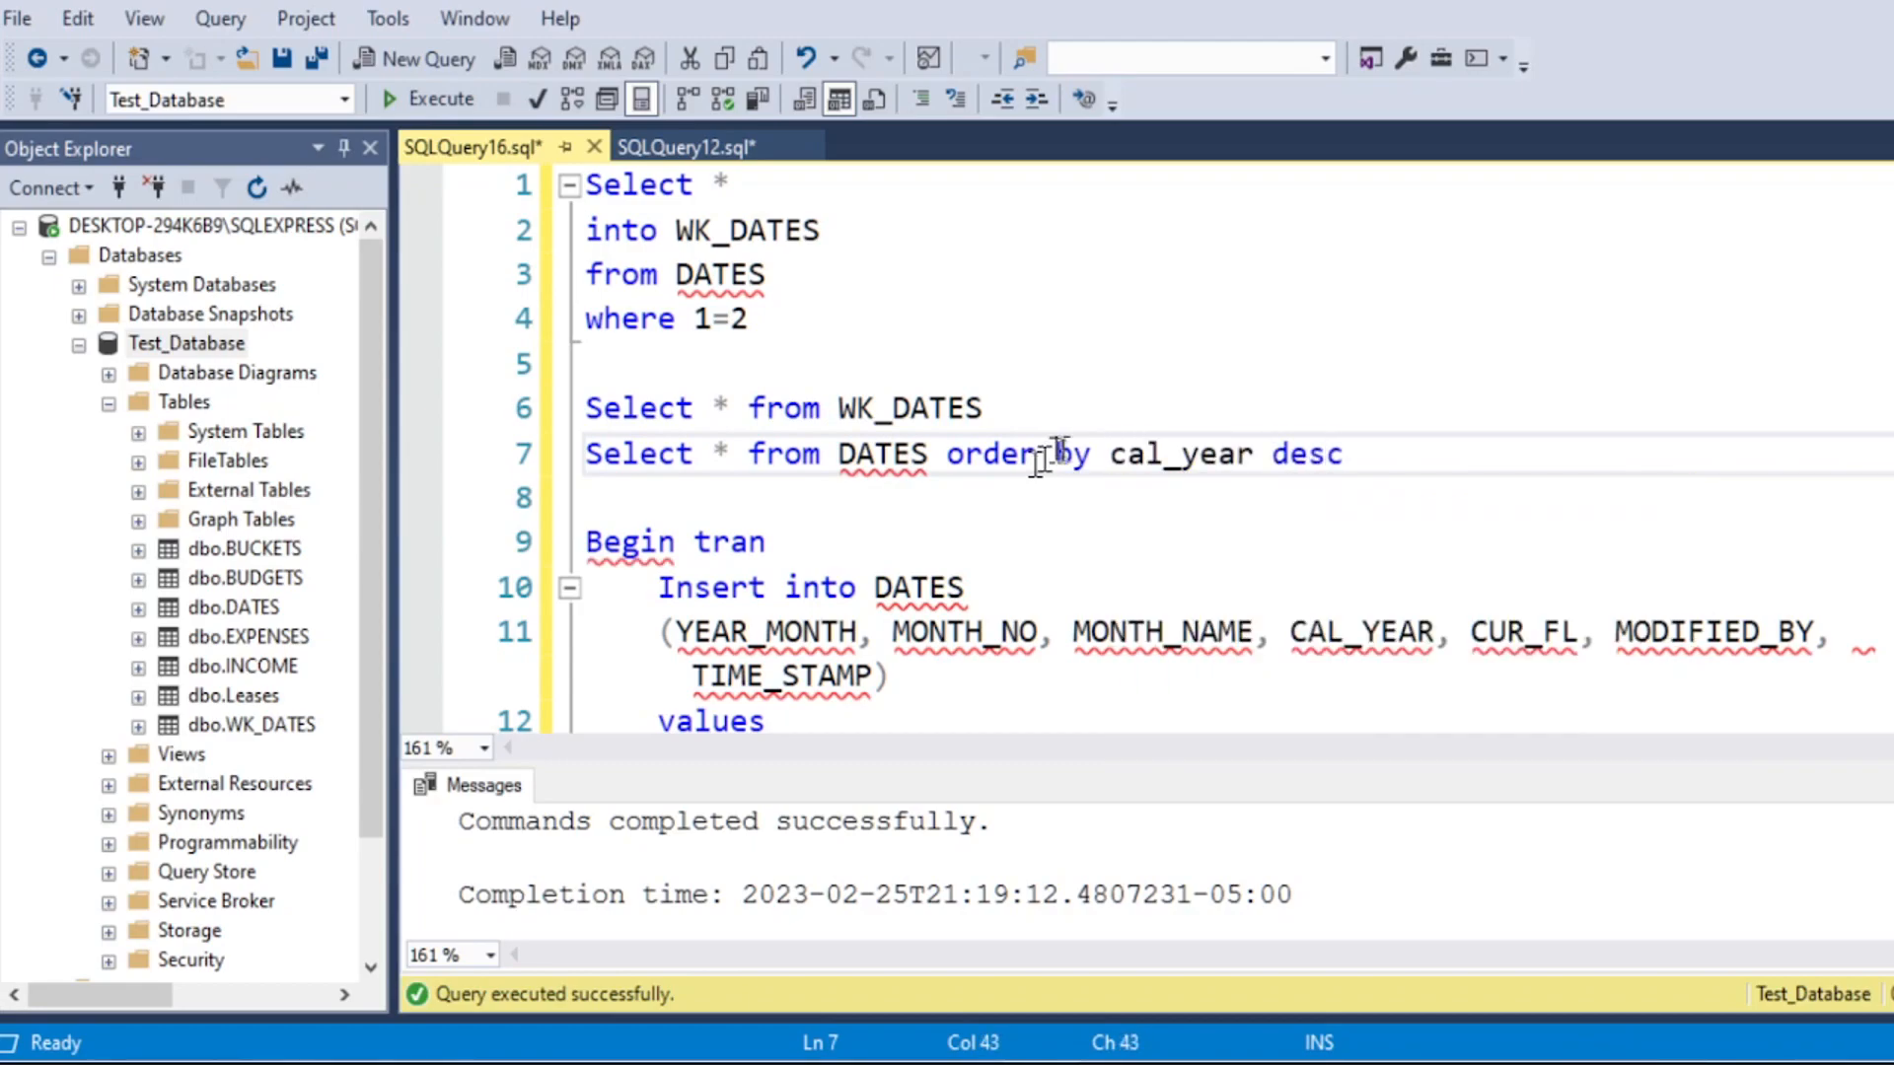
pyautogui.press('Down')
pyautogui.moveTo(1349, 464); pyautogui.dragTo(584, 456)
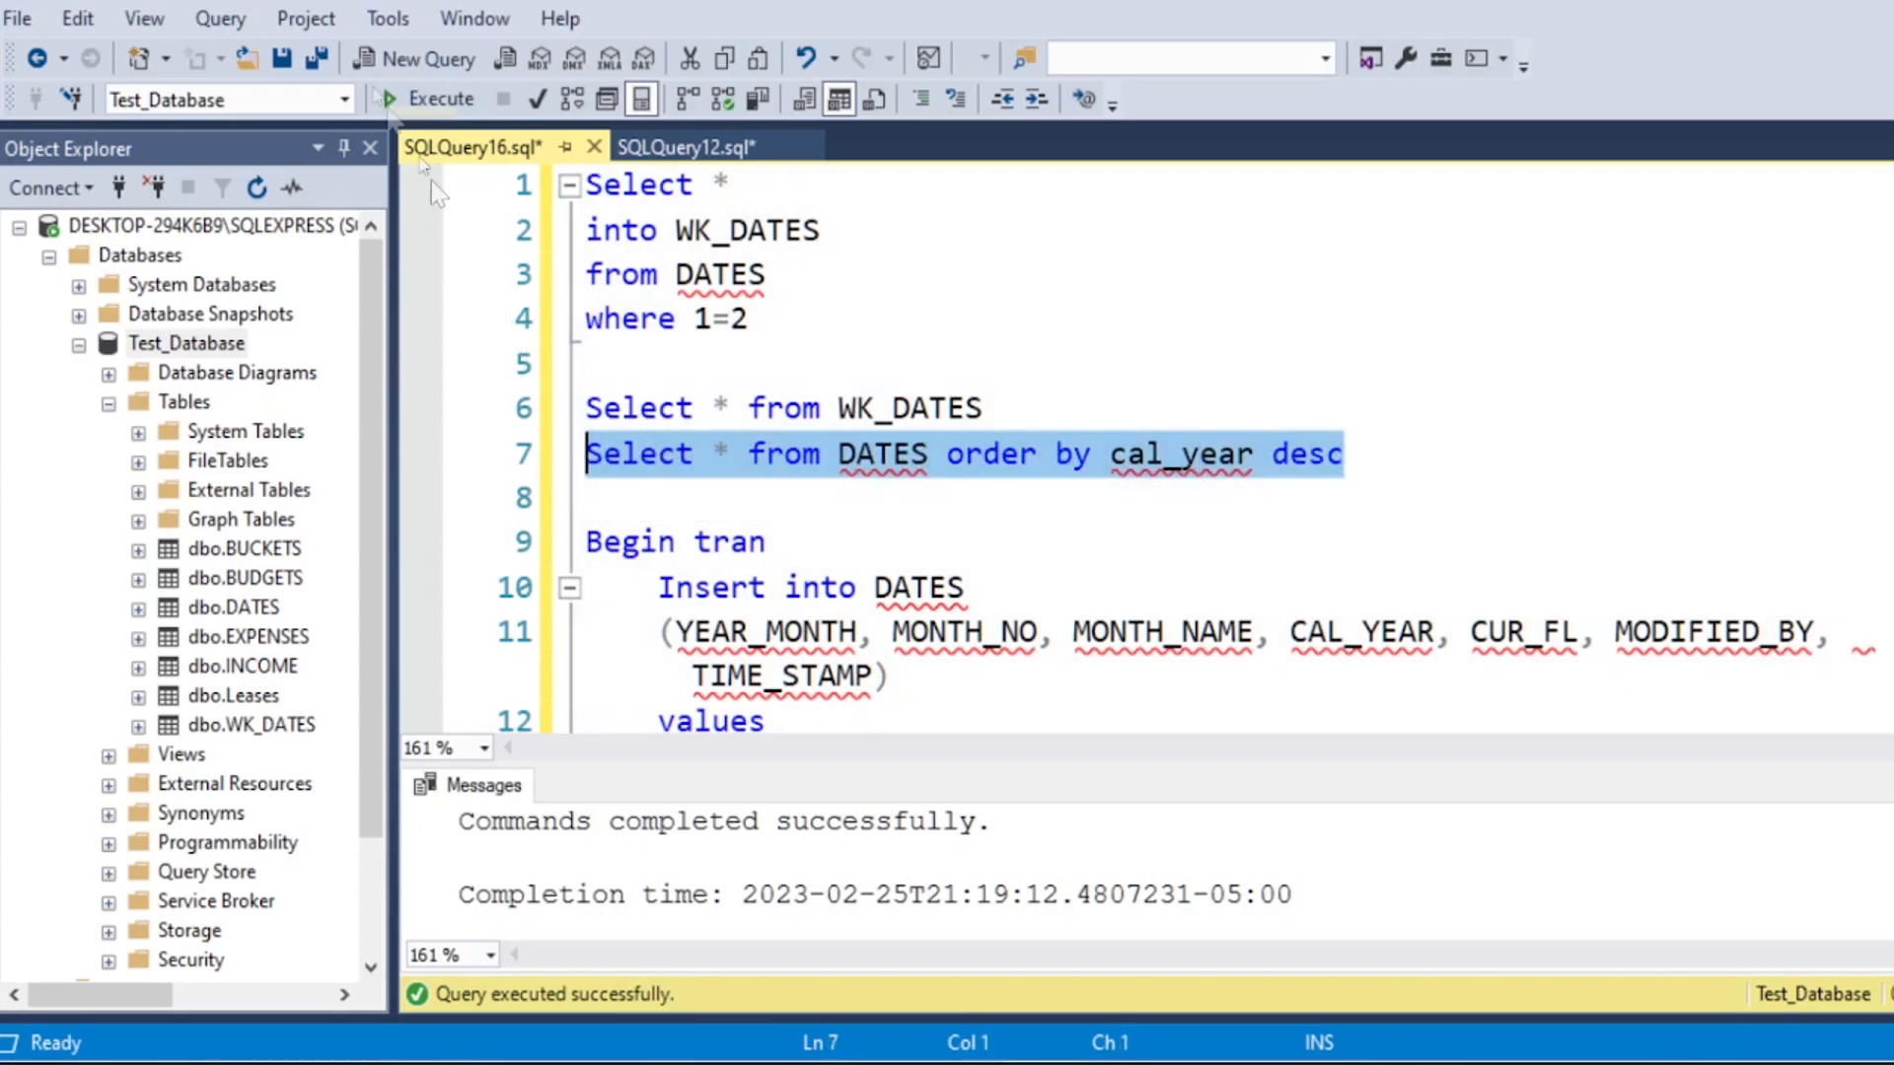
pyautogui.click(424, 98)
pyautogui.click(924, 852)
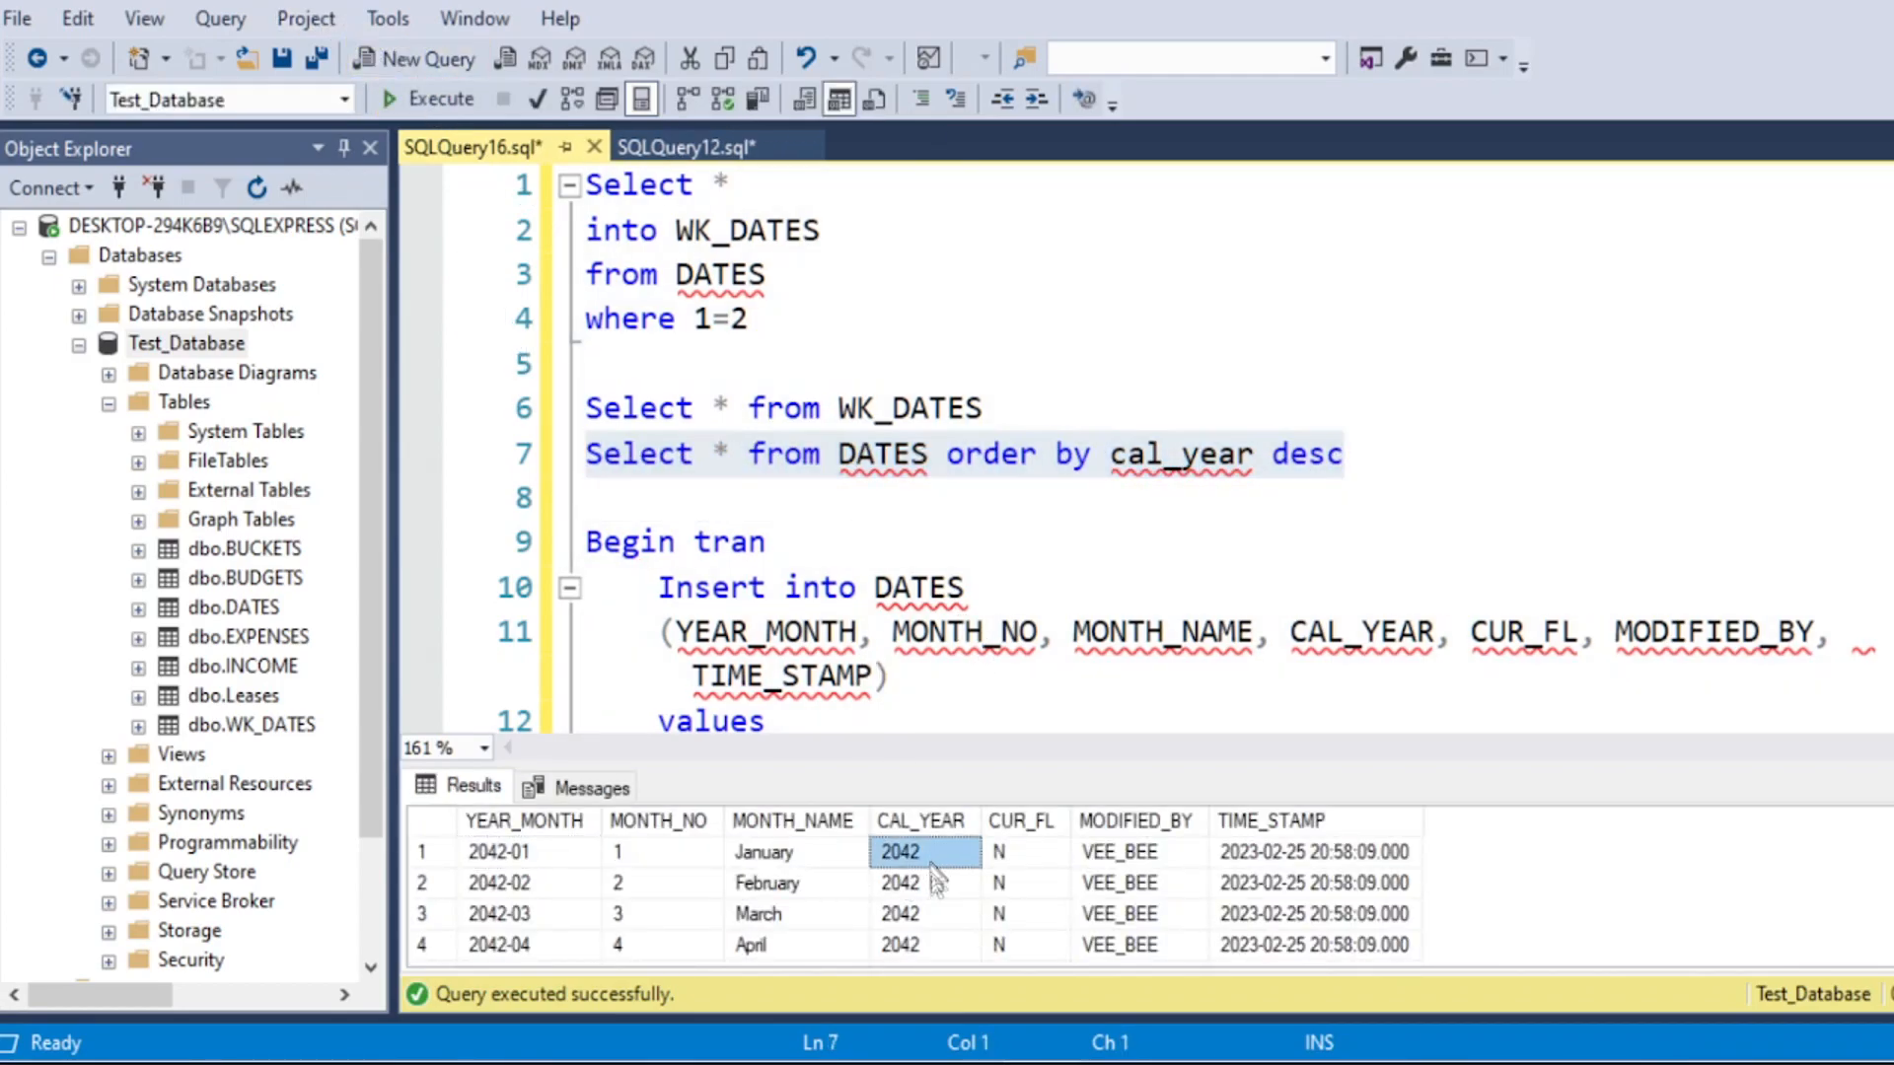
pyautogui.click(732, 456)
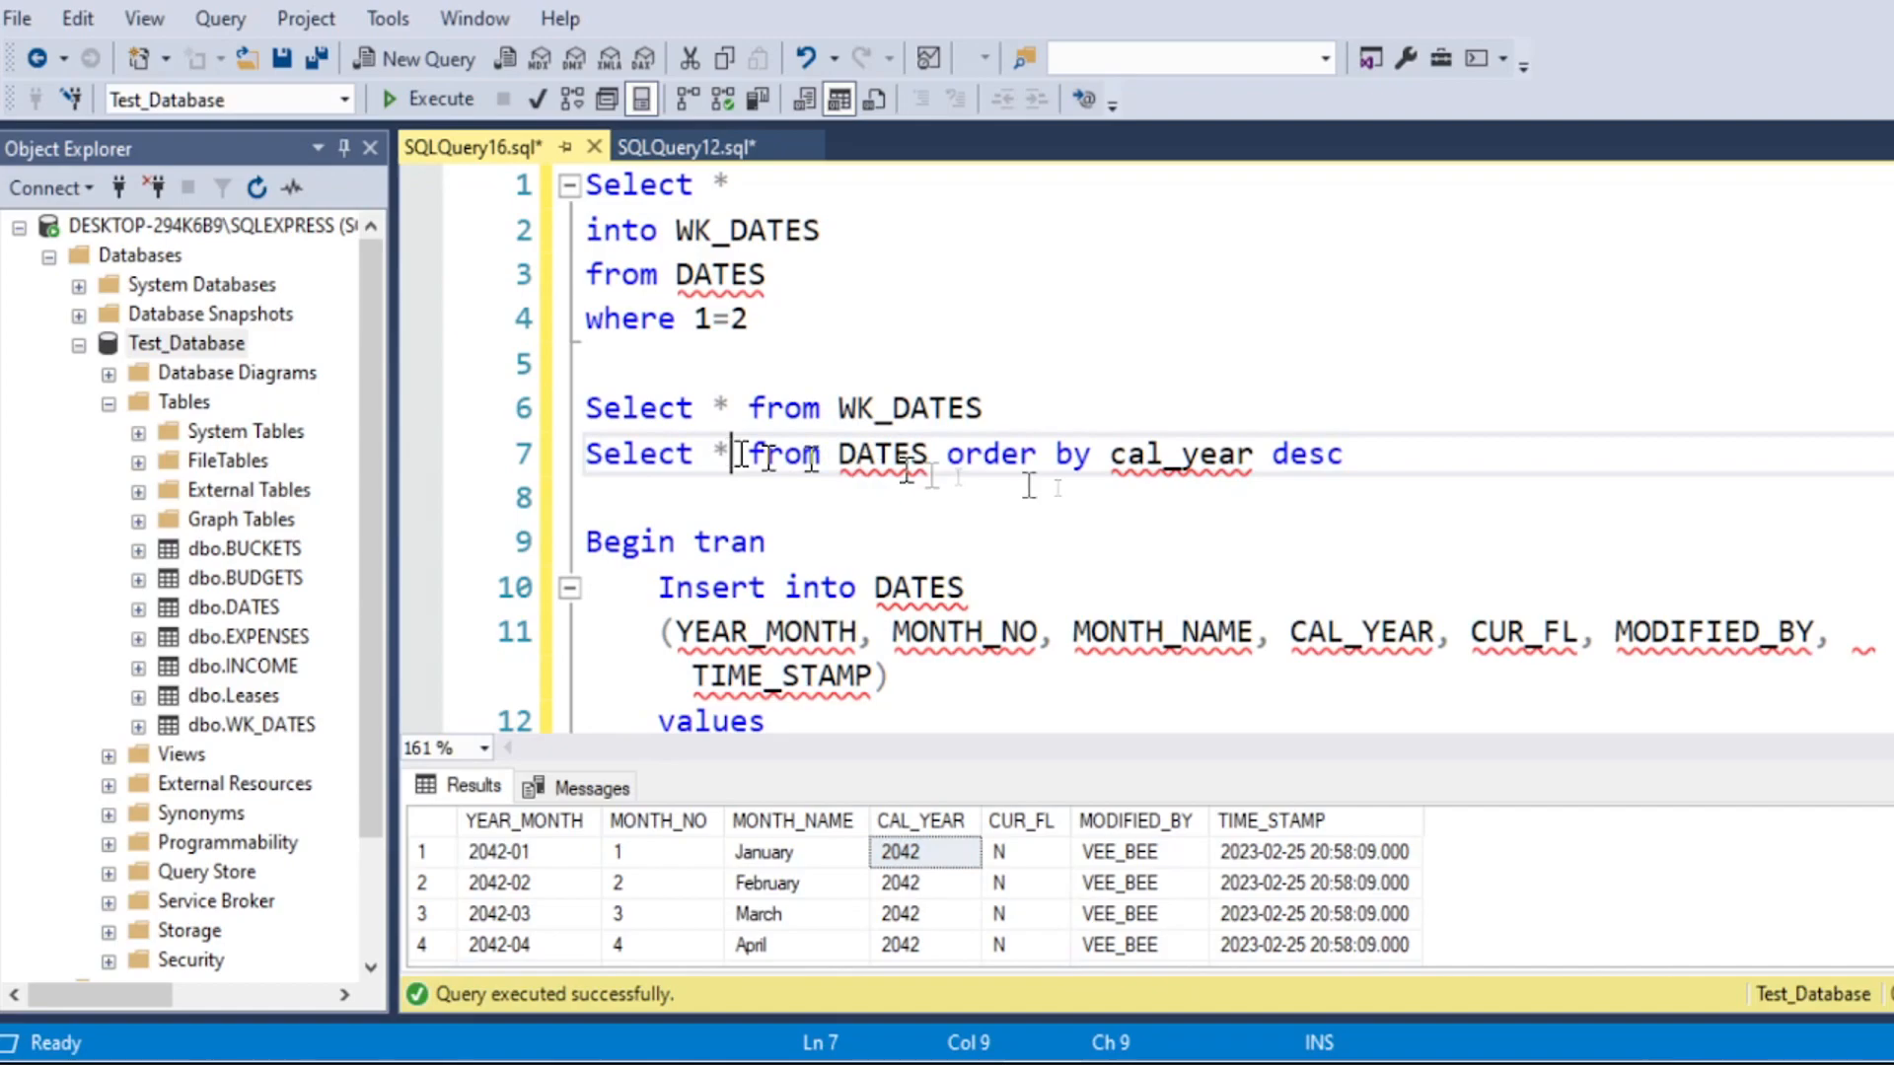
# Step: Rewrite the DATES query as Select max(cal_year) from DATES and run only that line
pyautogui.moveTo(1401, 456); pyautogui.dragTo(957, 461)
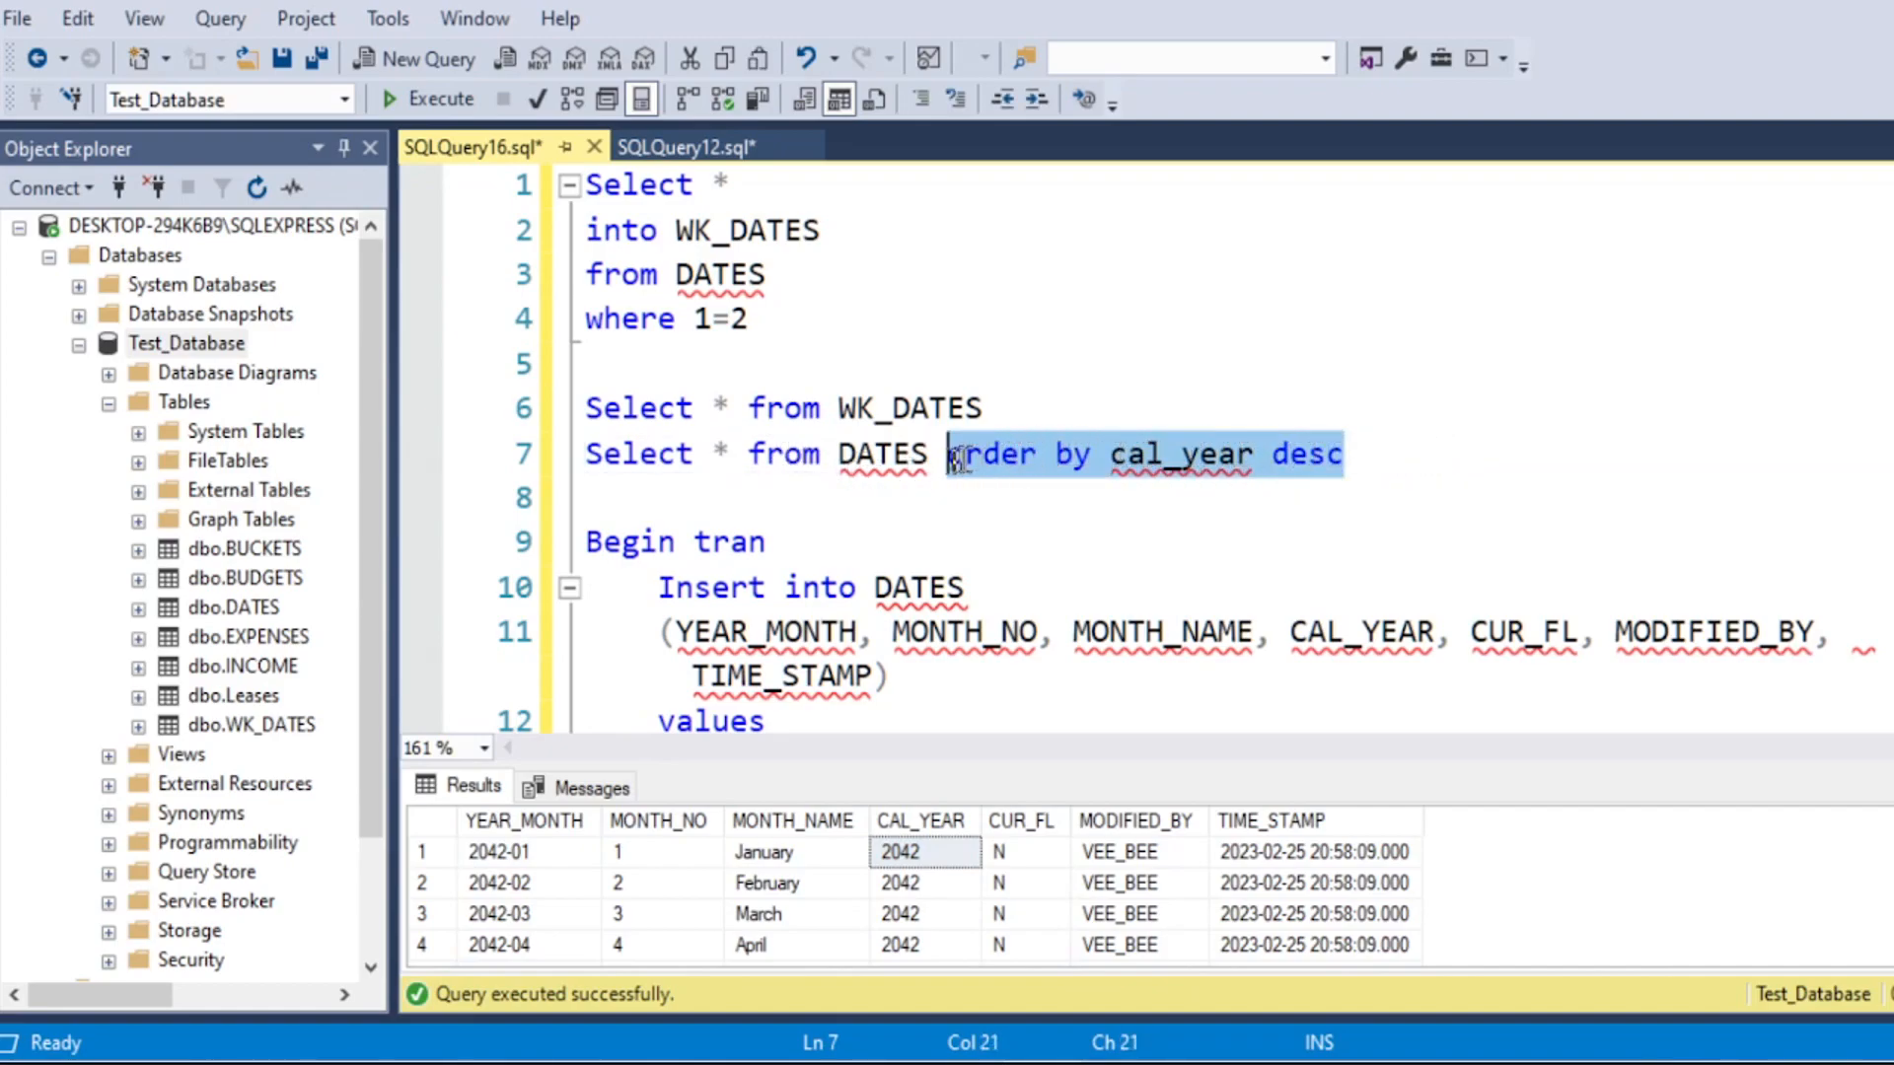
pyautogui.press('Delete')
pyautogui.doubleClick(730, 452)
pyautogui.write('max(cal_yer')
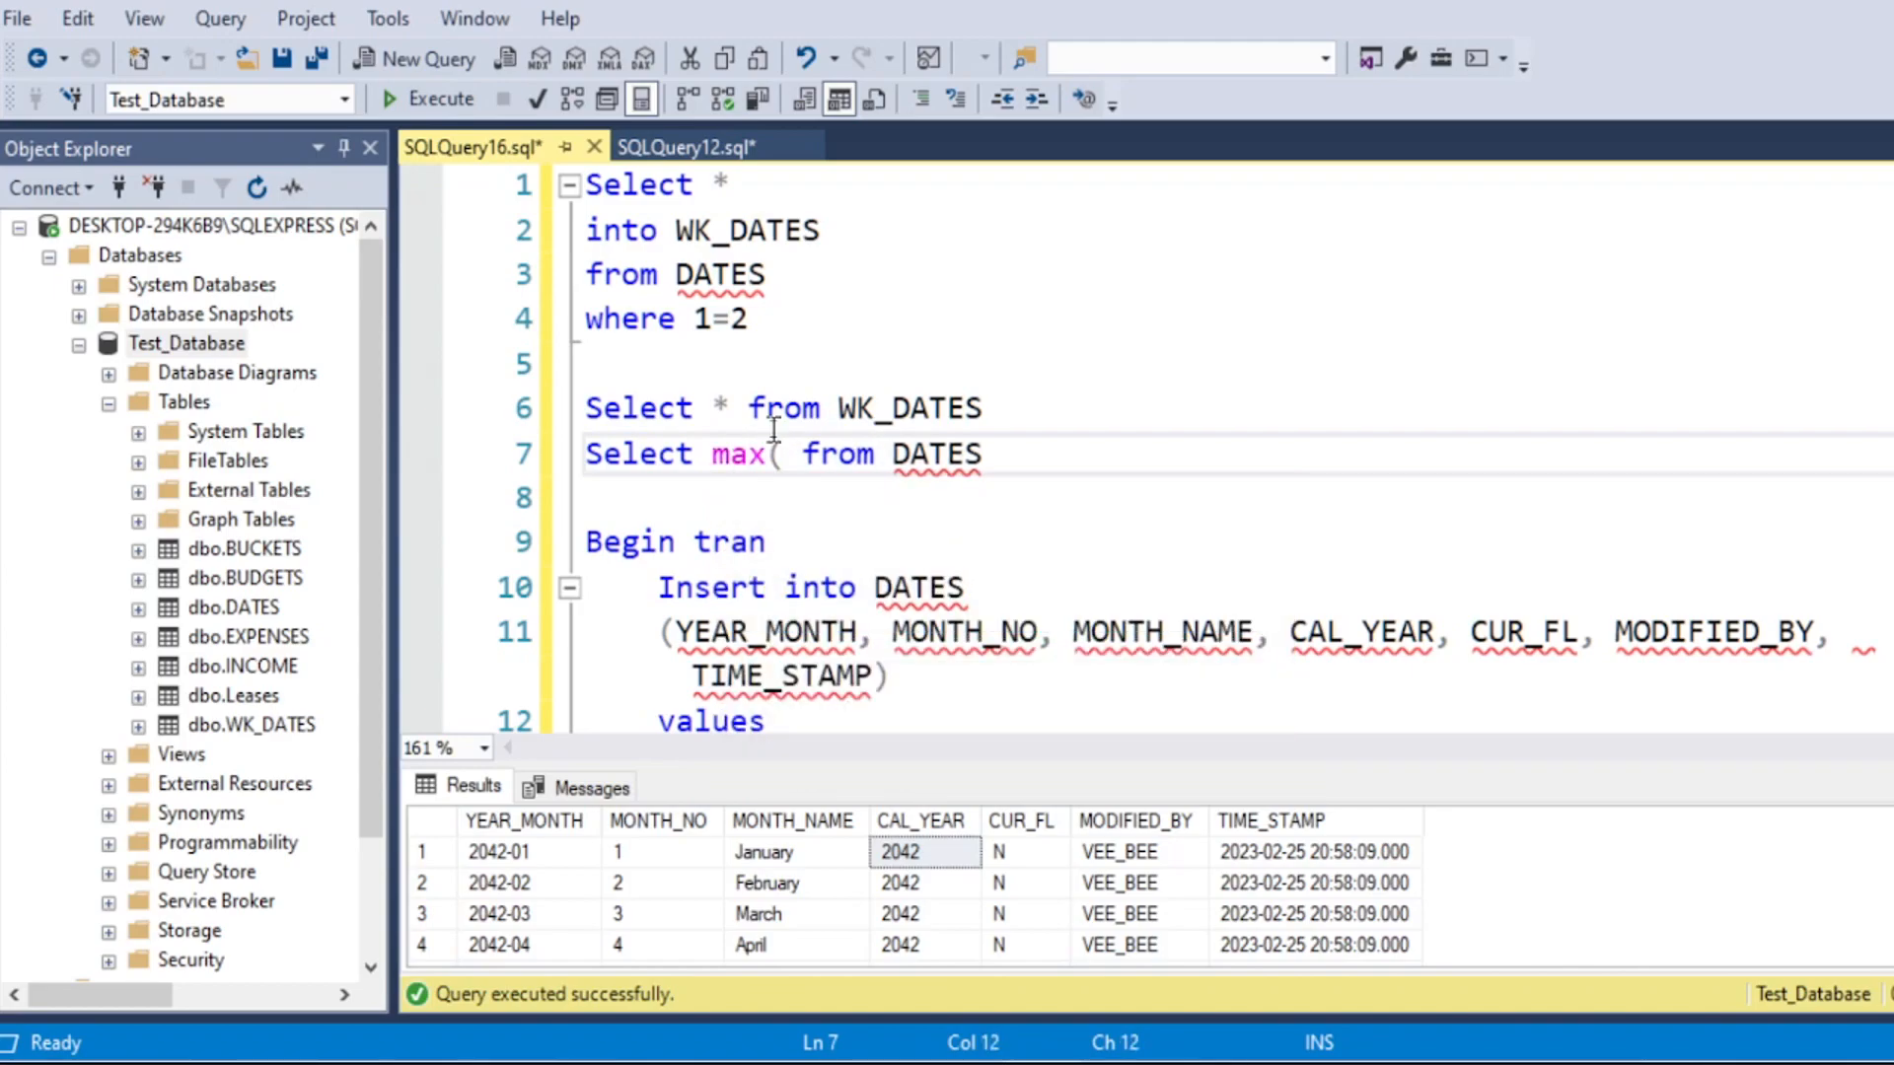
pyautogui.press('BackSpace')
pyautogui.press('BackSpace')
pyautogui.press('BackSpace')
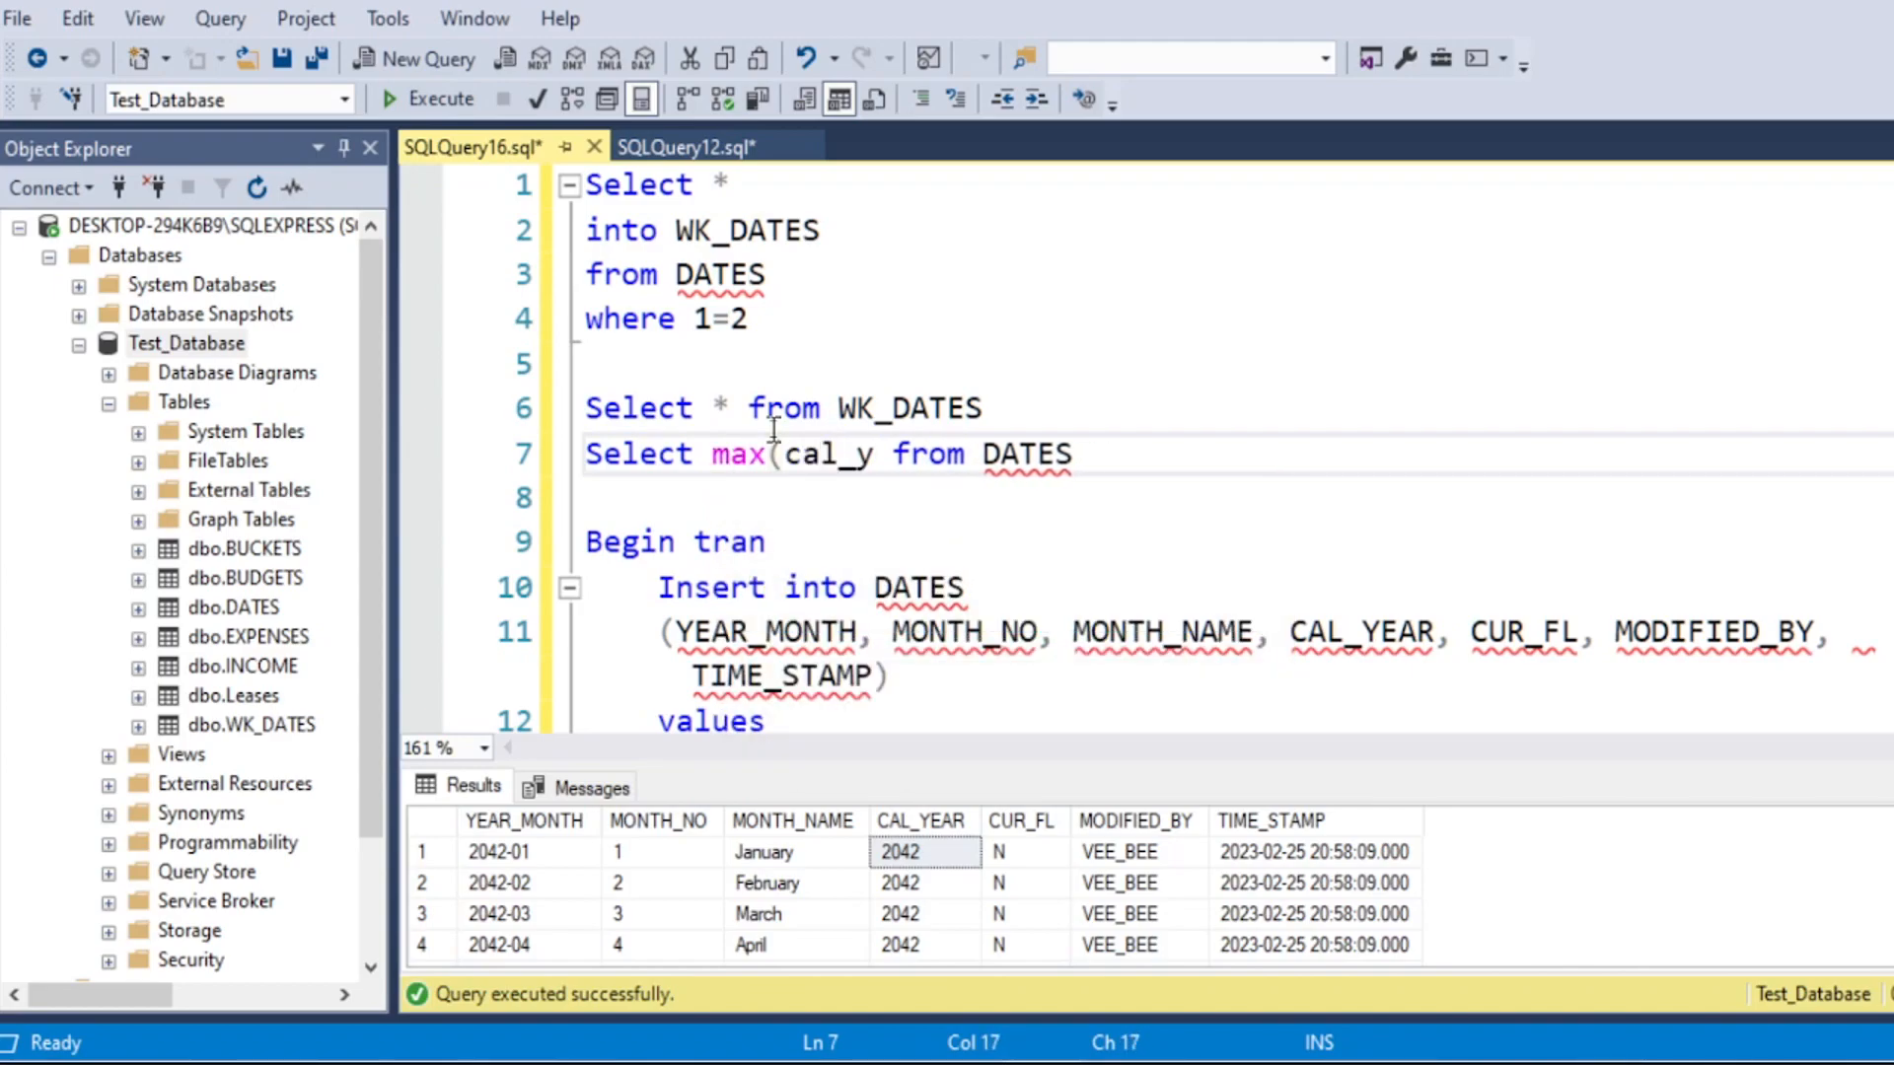
pyautogui.write('ear)')
pyautogui.click(1006, 459)
pyautogui.moveTo(1172, 459); pyautogui.dragTo(587, 464)
pyautogui.click(429, 99)
pyautogui.click(658, 931)
# Step: Change max(cal_year) in the DATES query back to * and try to execute only the Rollback line
pyautogui.moveTo(712, 455); pyautogui.dragTo(951, 457)
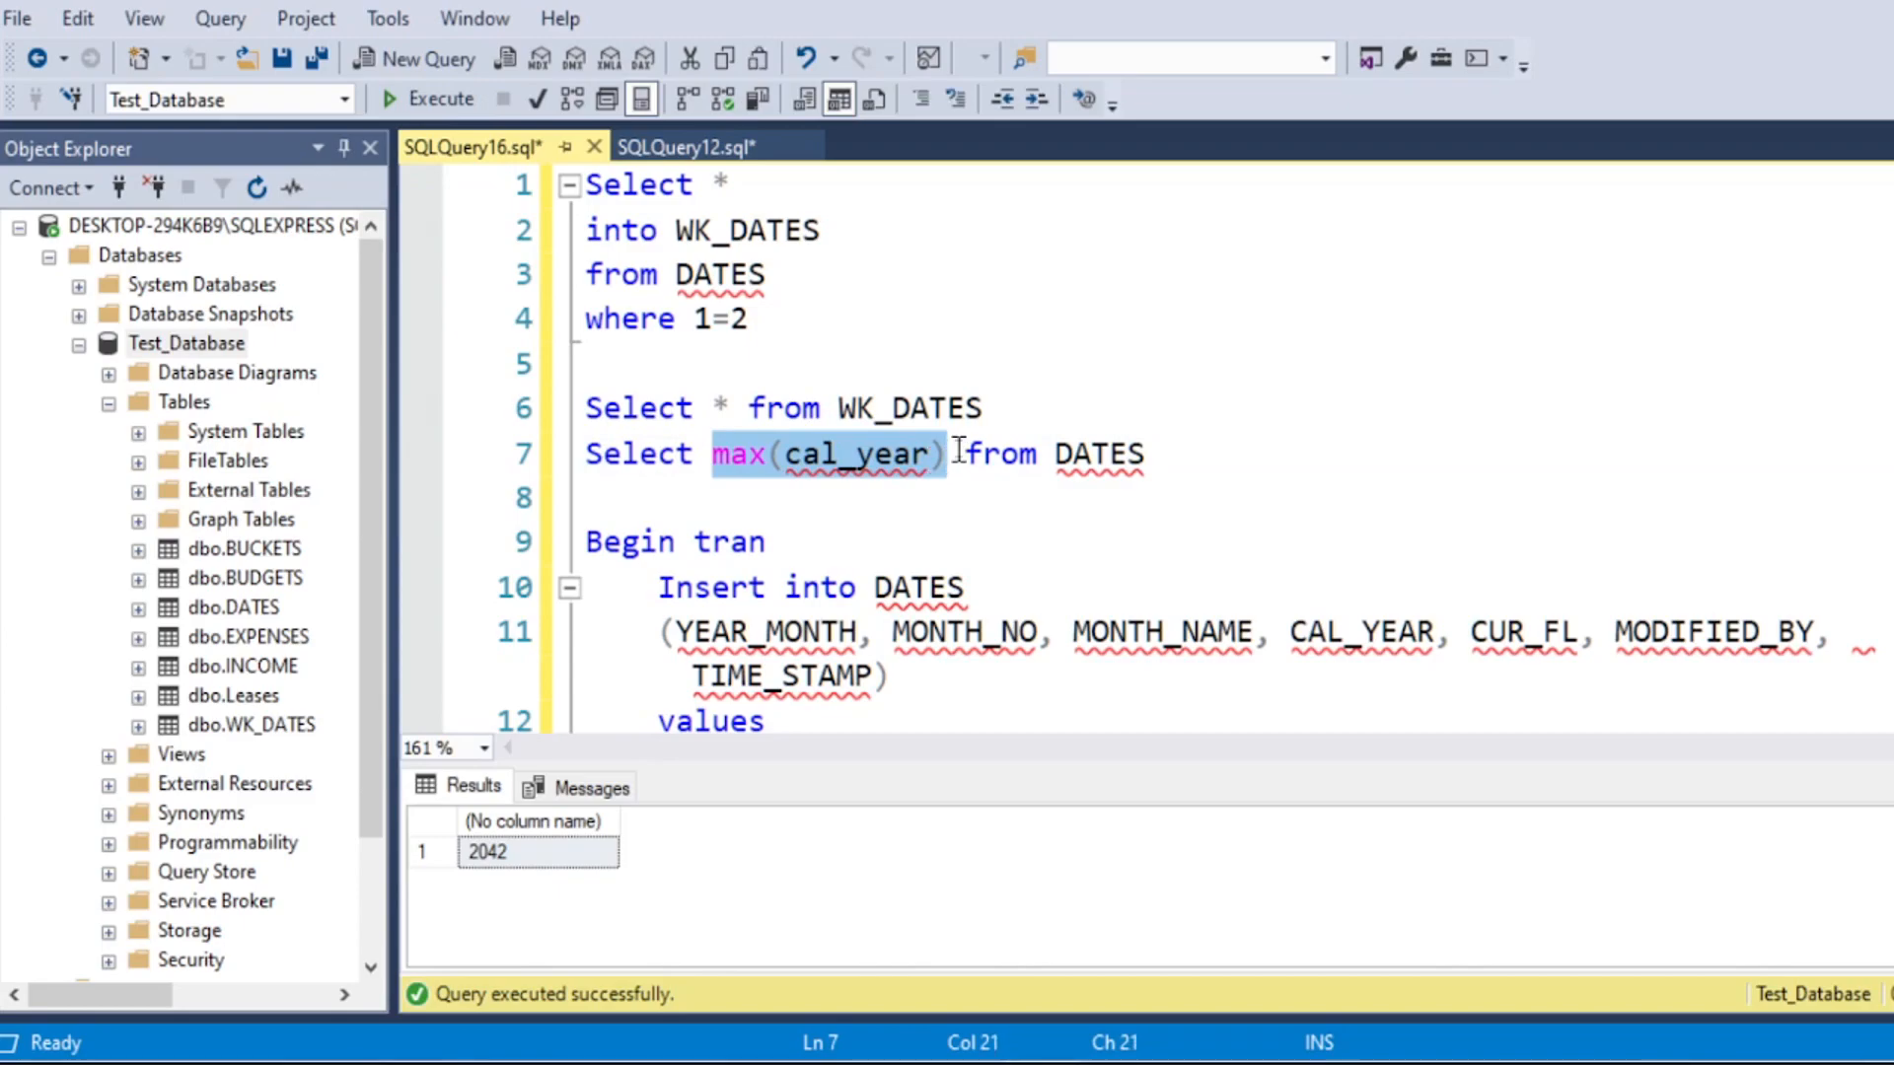
pyautogui.write('*')
pyautogui.scroll(-2, 806, 331)
pyautogui.scroll(1, 702, 346)
pyautogui.scroll(-1, 698, 350)
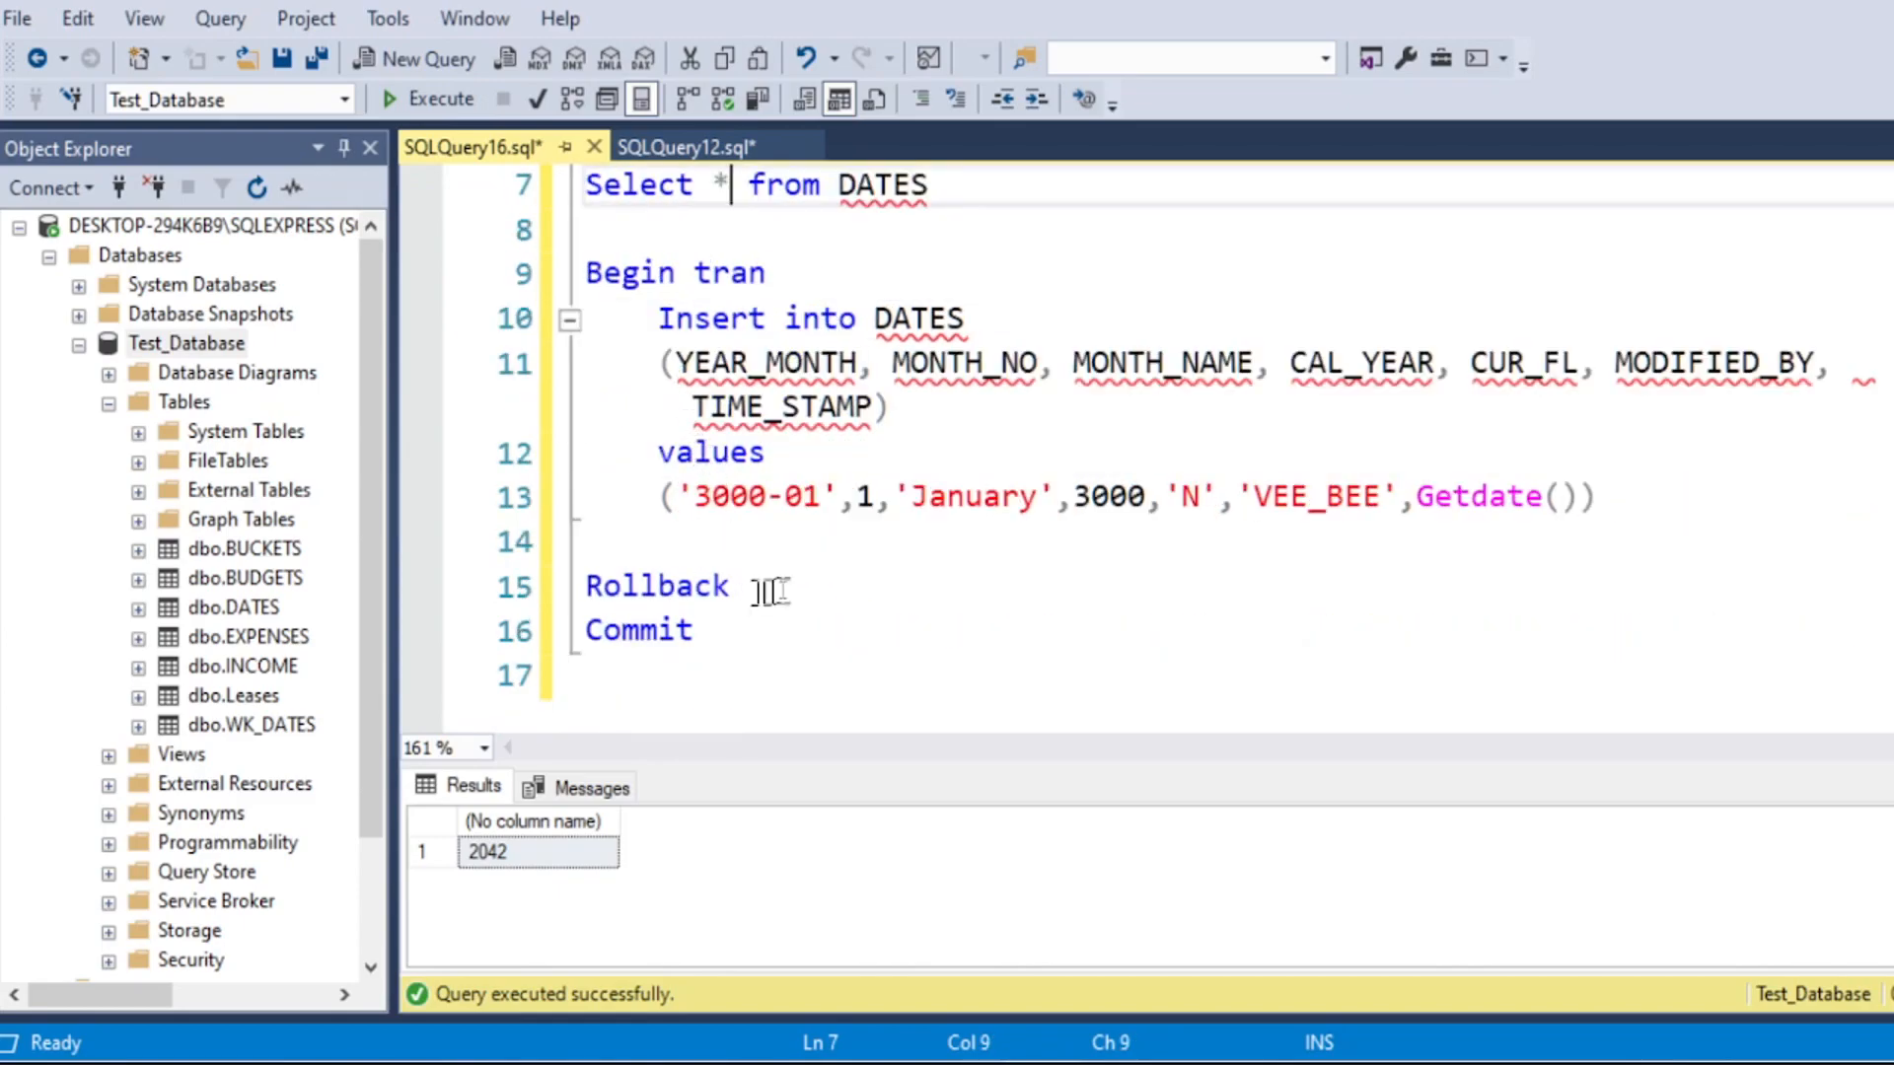
pyautogui.moveTo(761, 588); pyautogui.dragTo(592, 589)
pyautogui.click(439, 98)
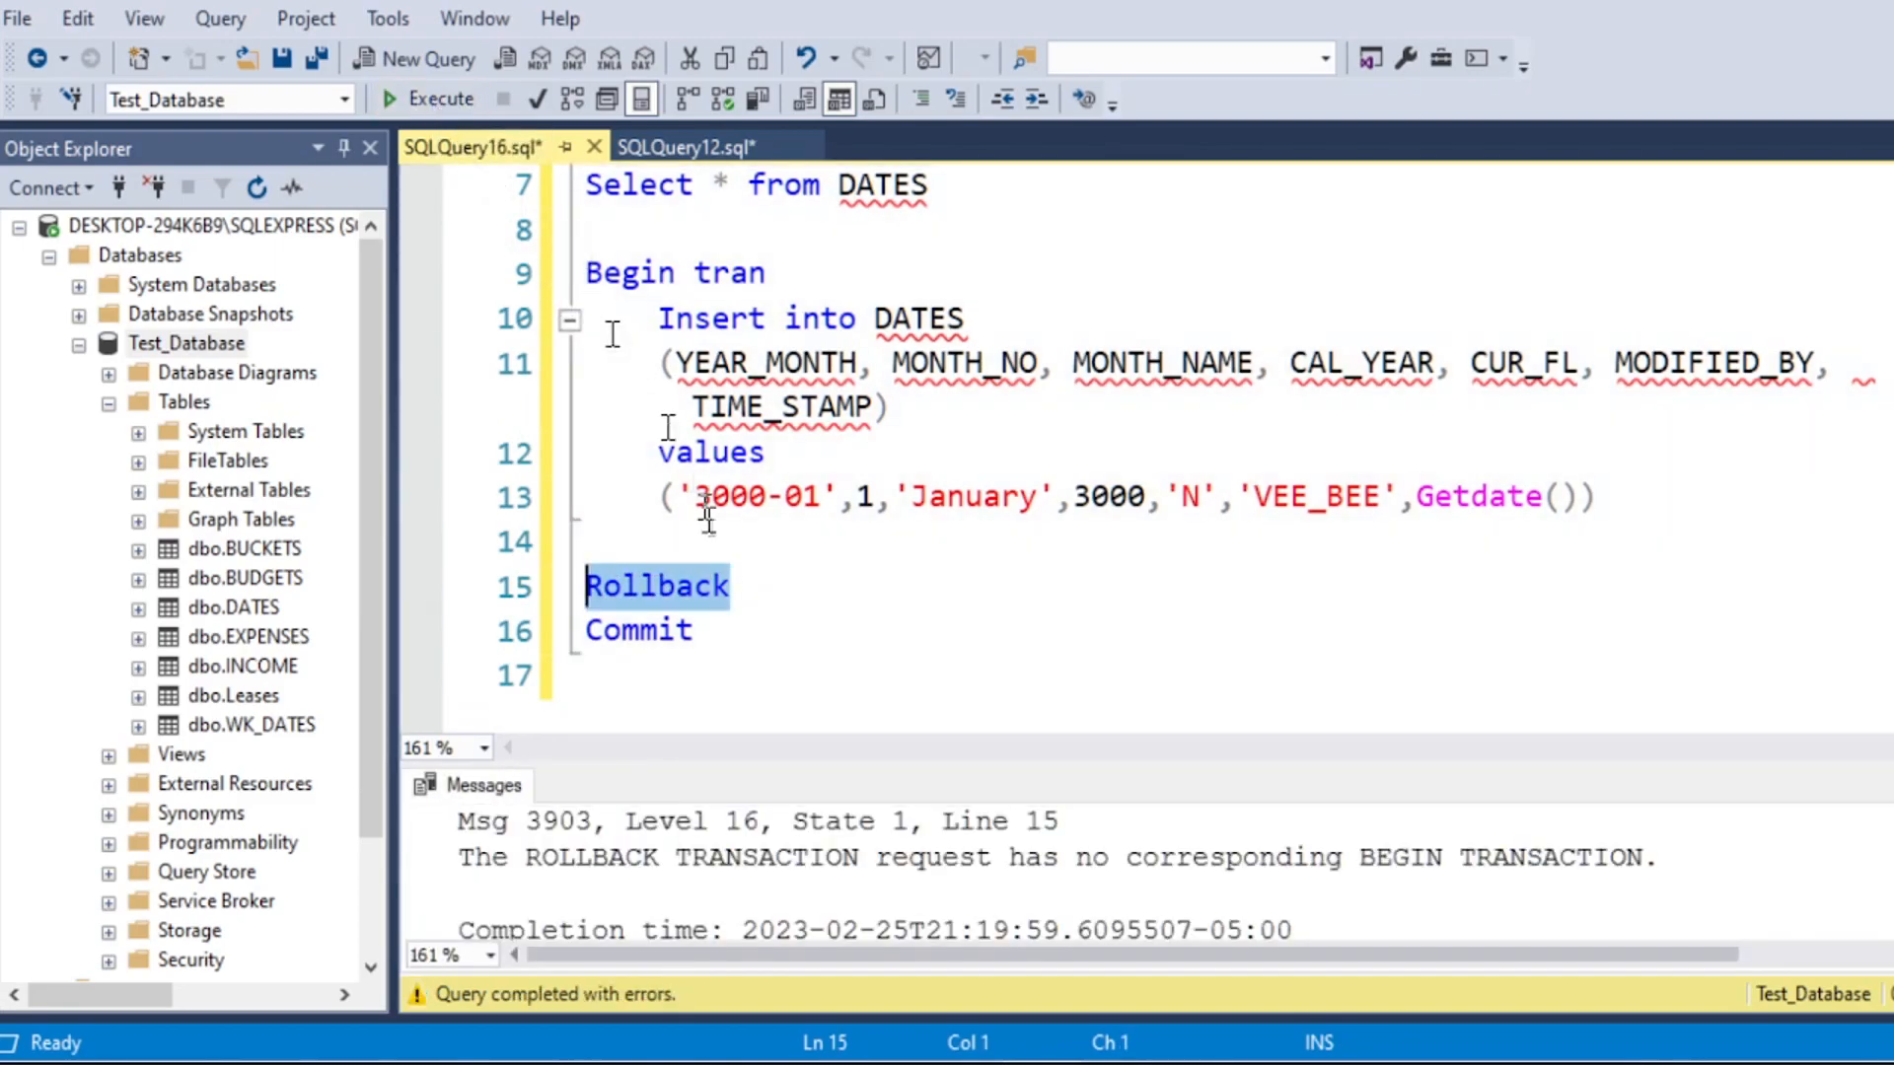
# Step: Execute only the Begin tran block that inserts the '3000-01' row into DATES
pyautogui.click(822, 496)
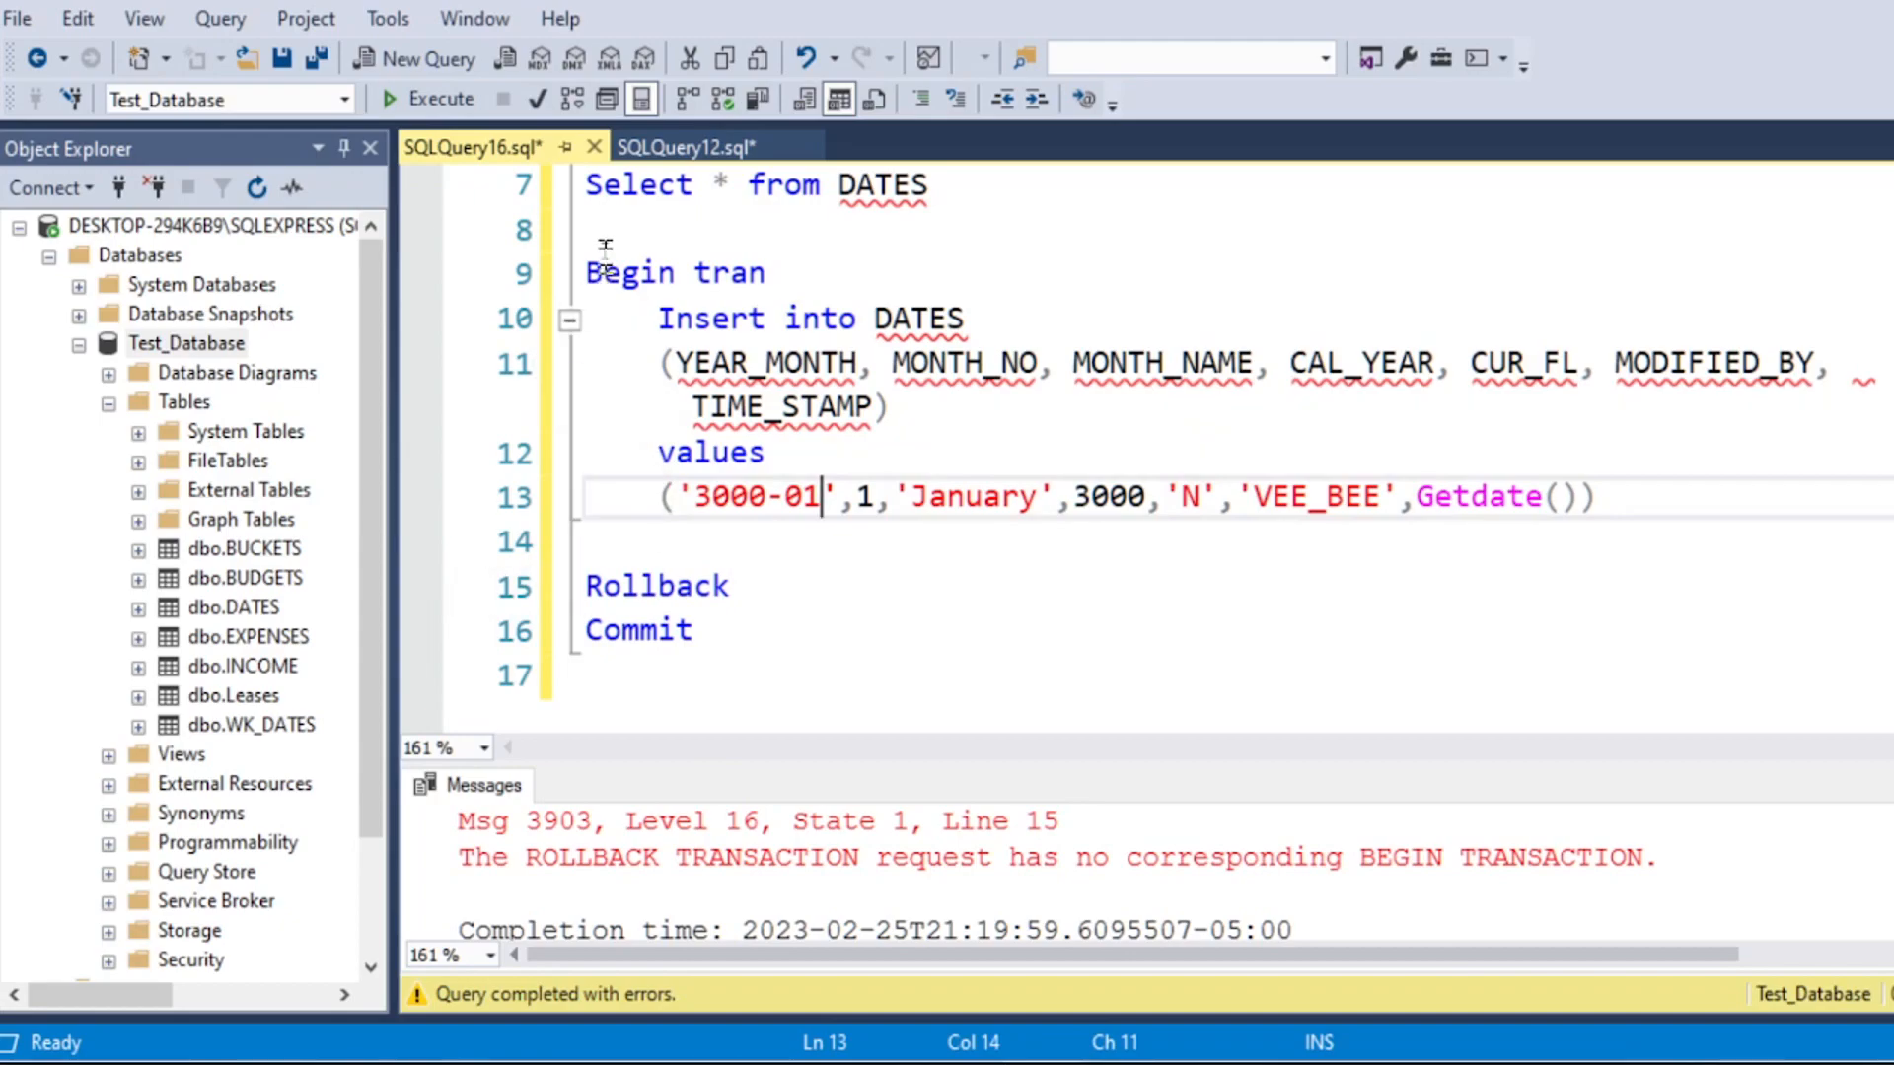
pyautogui.moveTo(588, 272); pyautogui.dragTo(1648, 490)
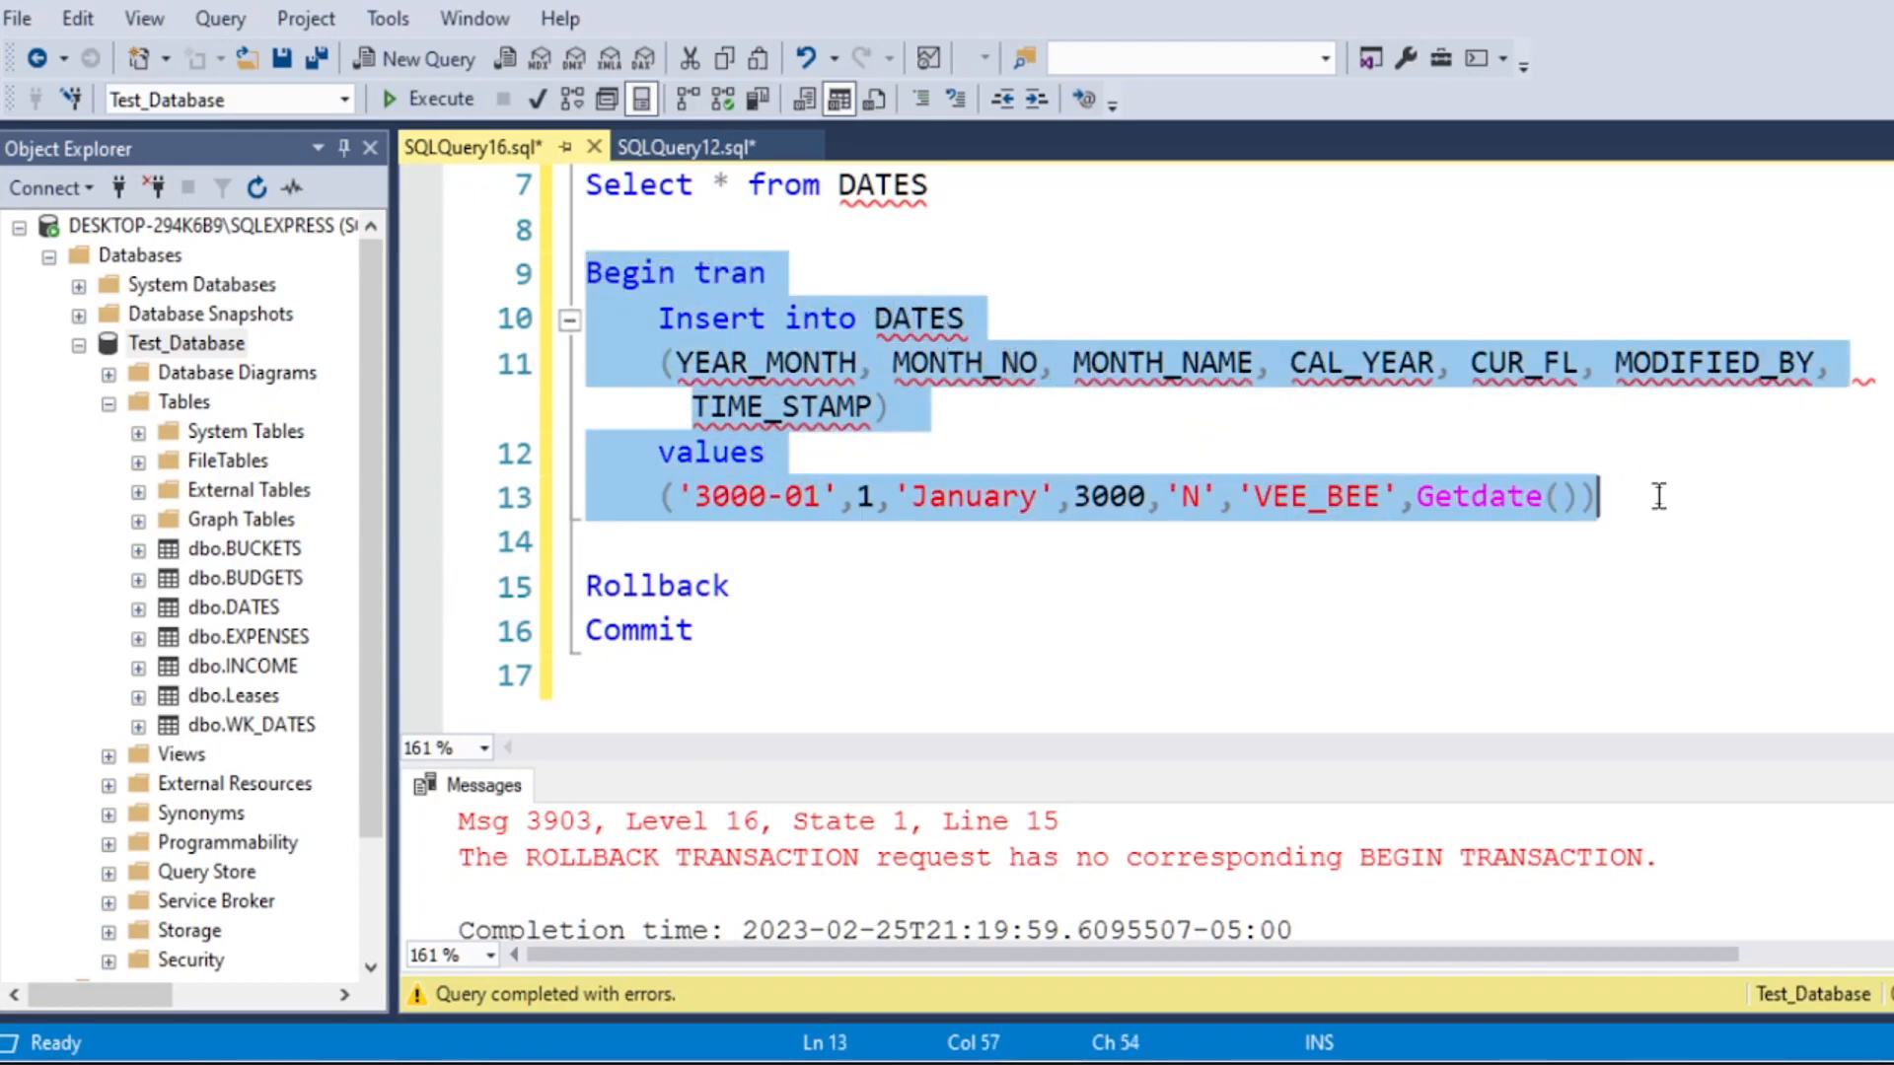
pyautogui.click(432, 99)
# Step: Append order by cal_year desc to the DATES query and run only that line
pyautogui.scroll(2, 847, 523)
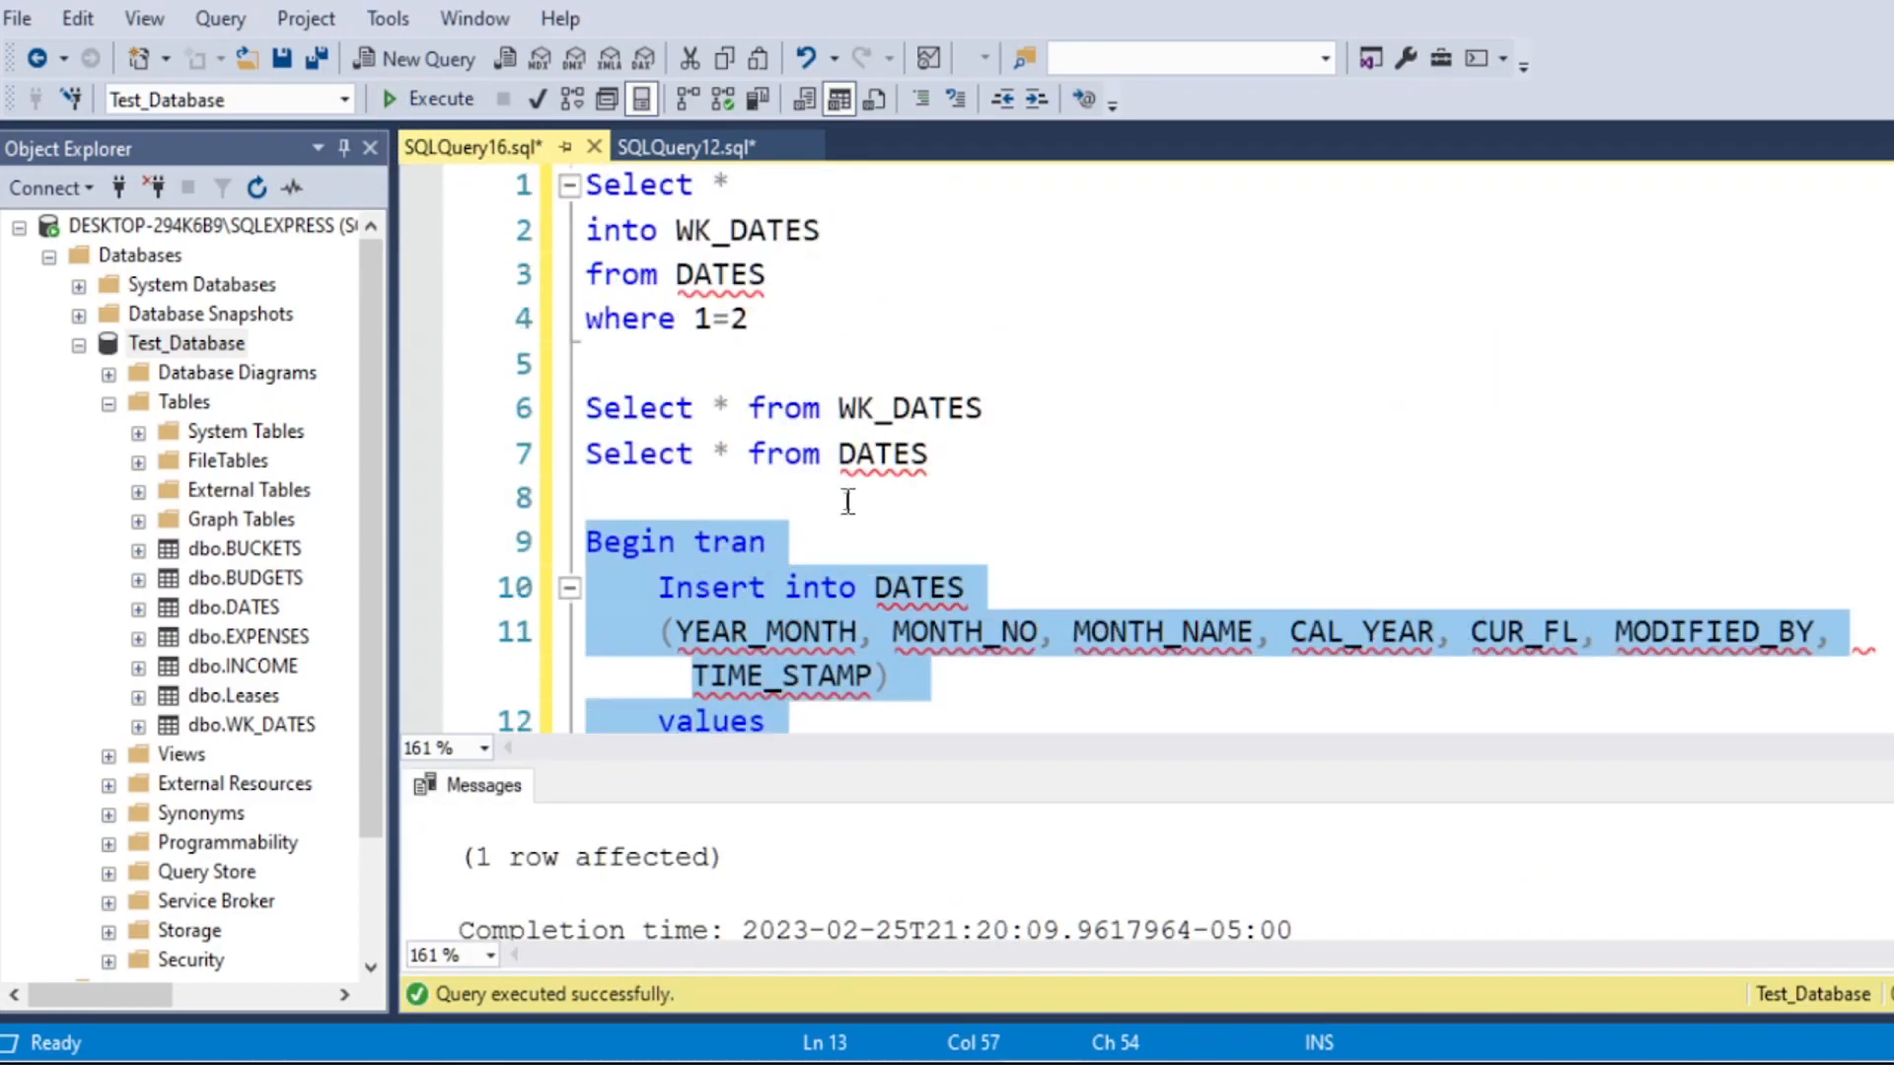
pyautogui.moveTo(980, 452); pyautogui.dragTo(807, 463)
pyautogui.click(981, 457)
pyautogui.write('order by cal_year desc')
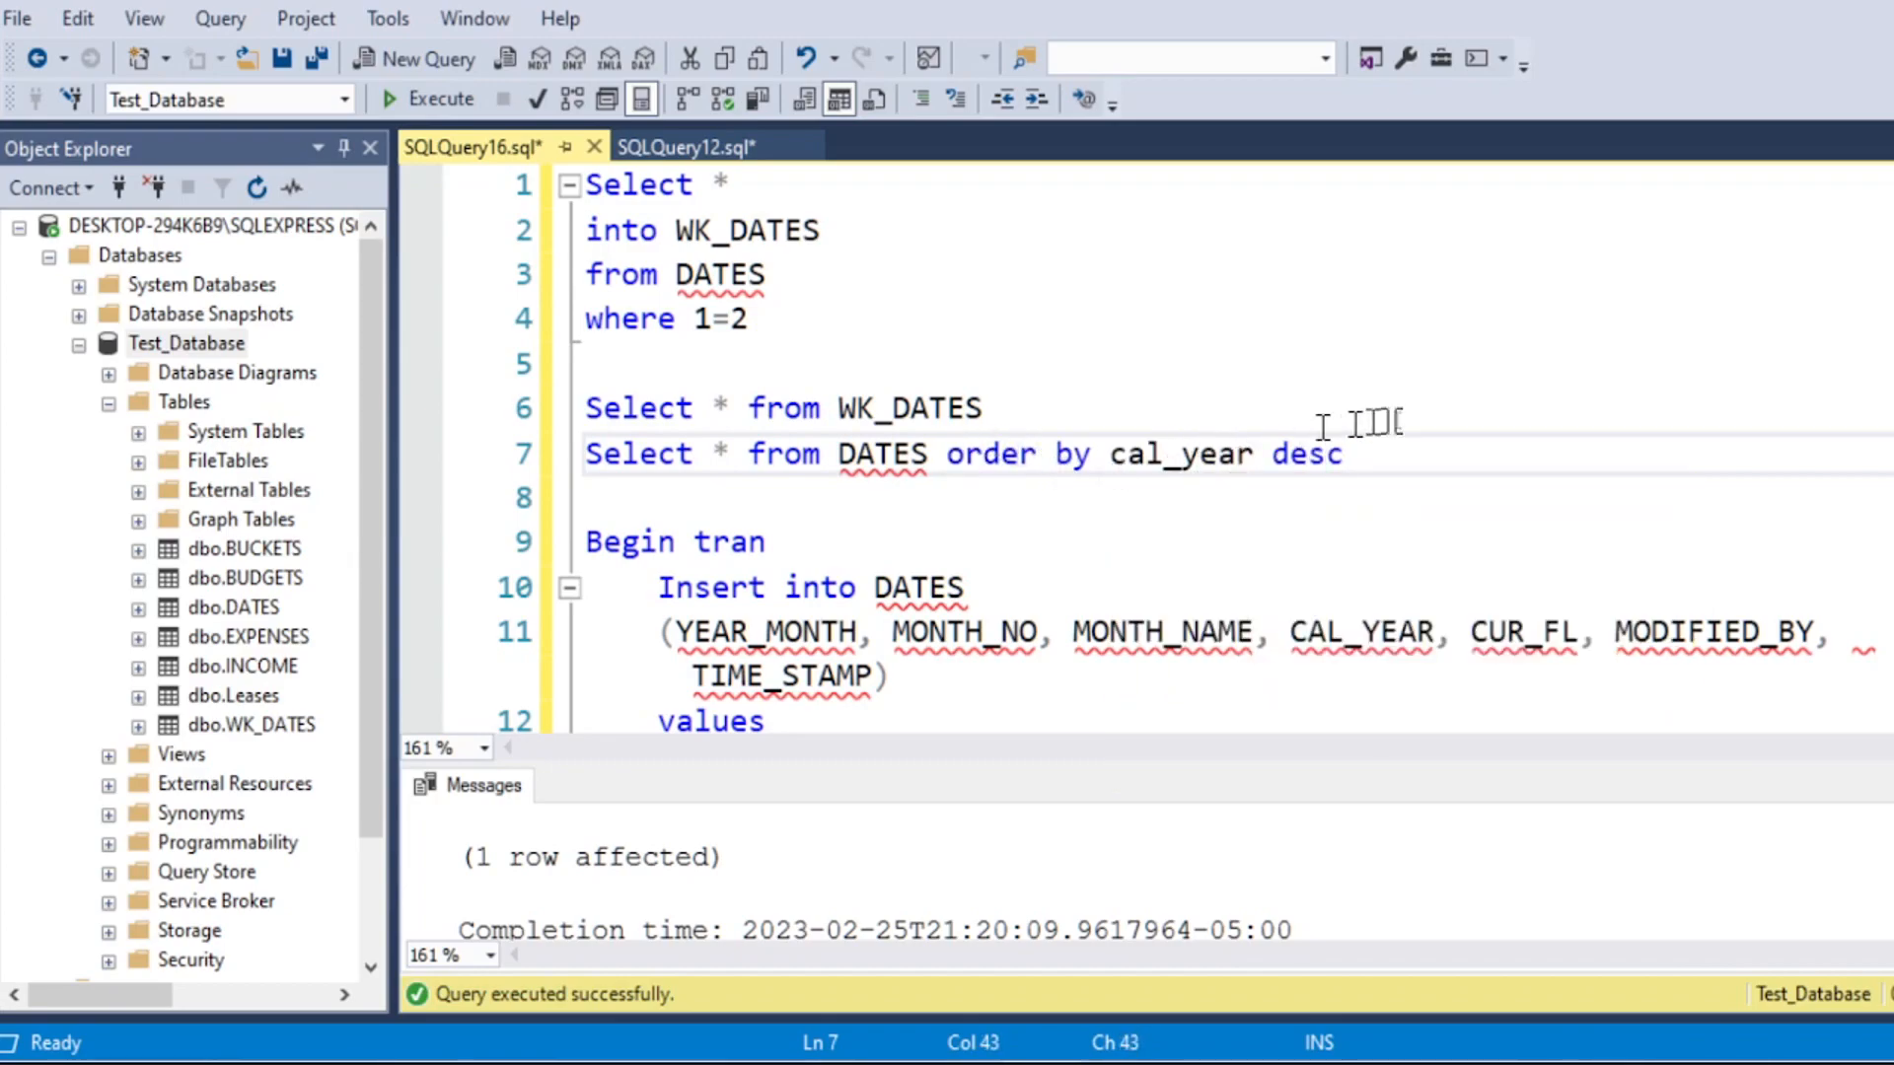
pyautogui.moveTo(1346, 454); pyautogui.dragTo(581, 456)
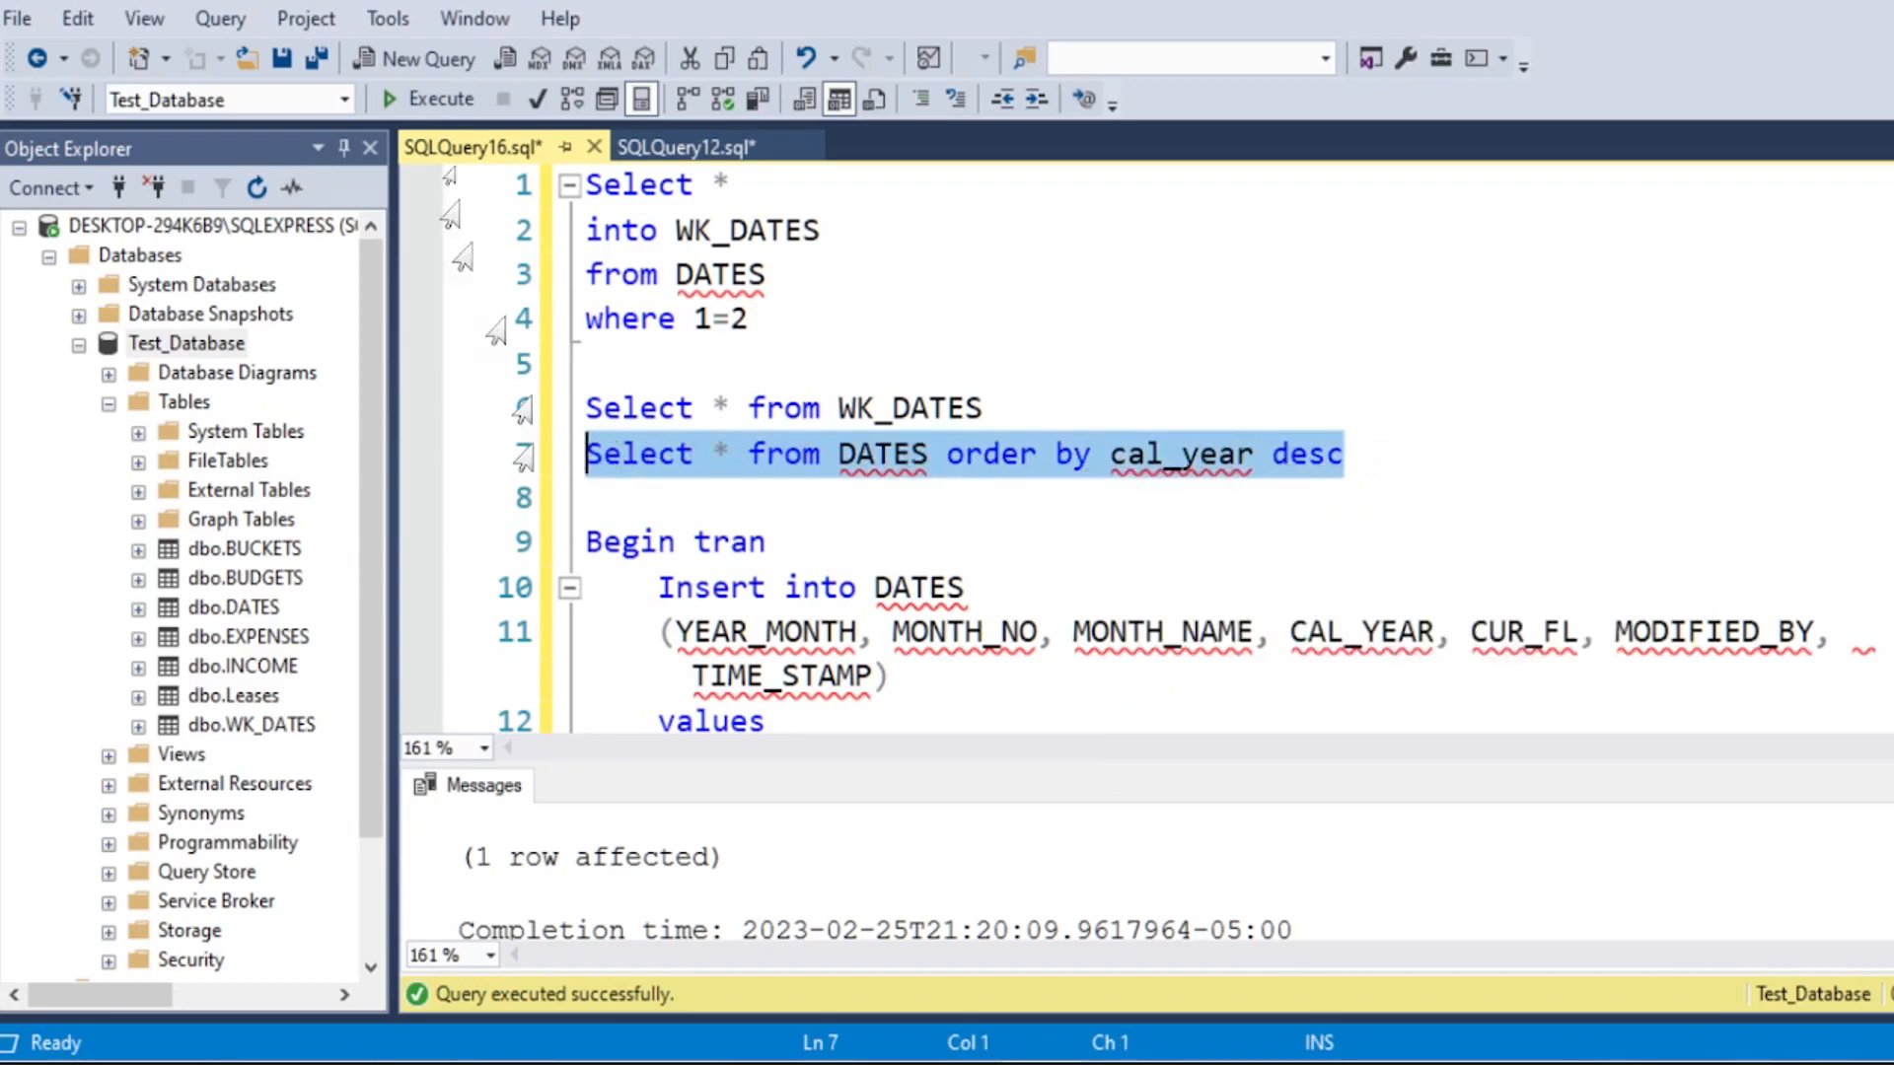
pyautogui.click(441, 102)
# Step: Examine the inserted 3000-01 row's values and the rows beneath it in the DATES results
pyautogui.click(523, 880)
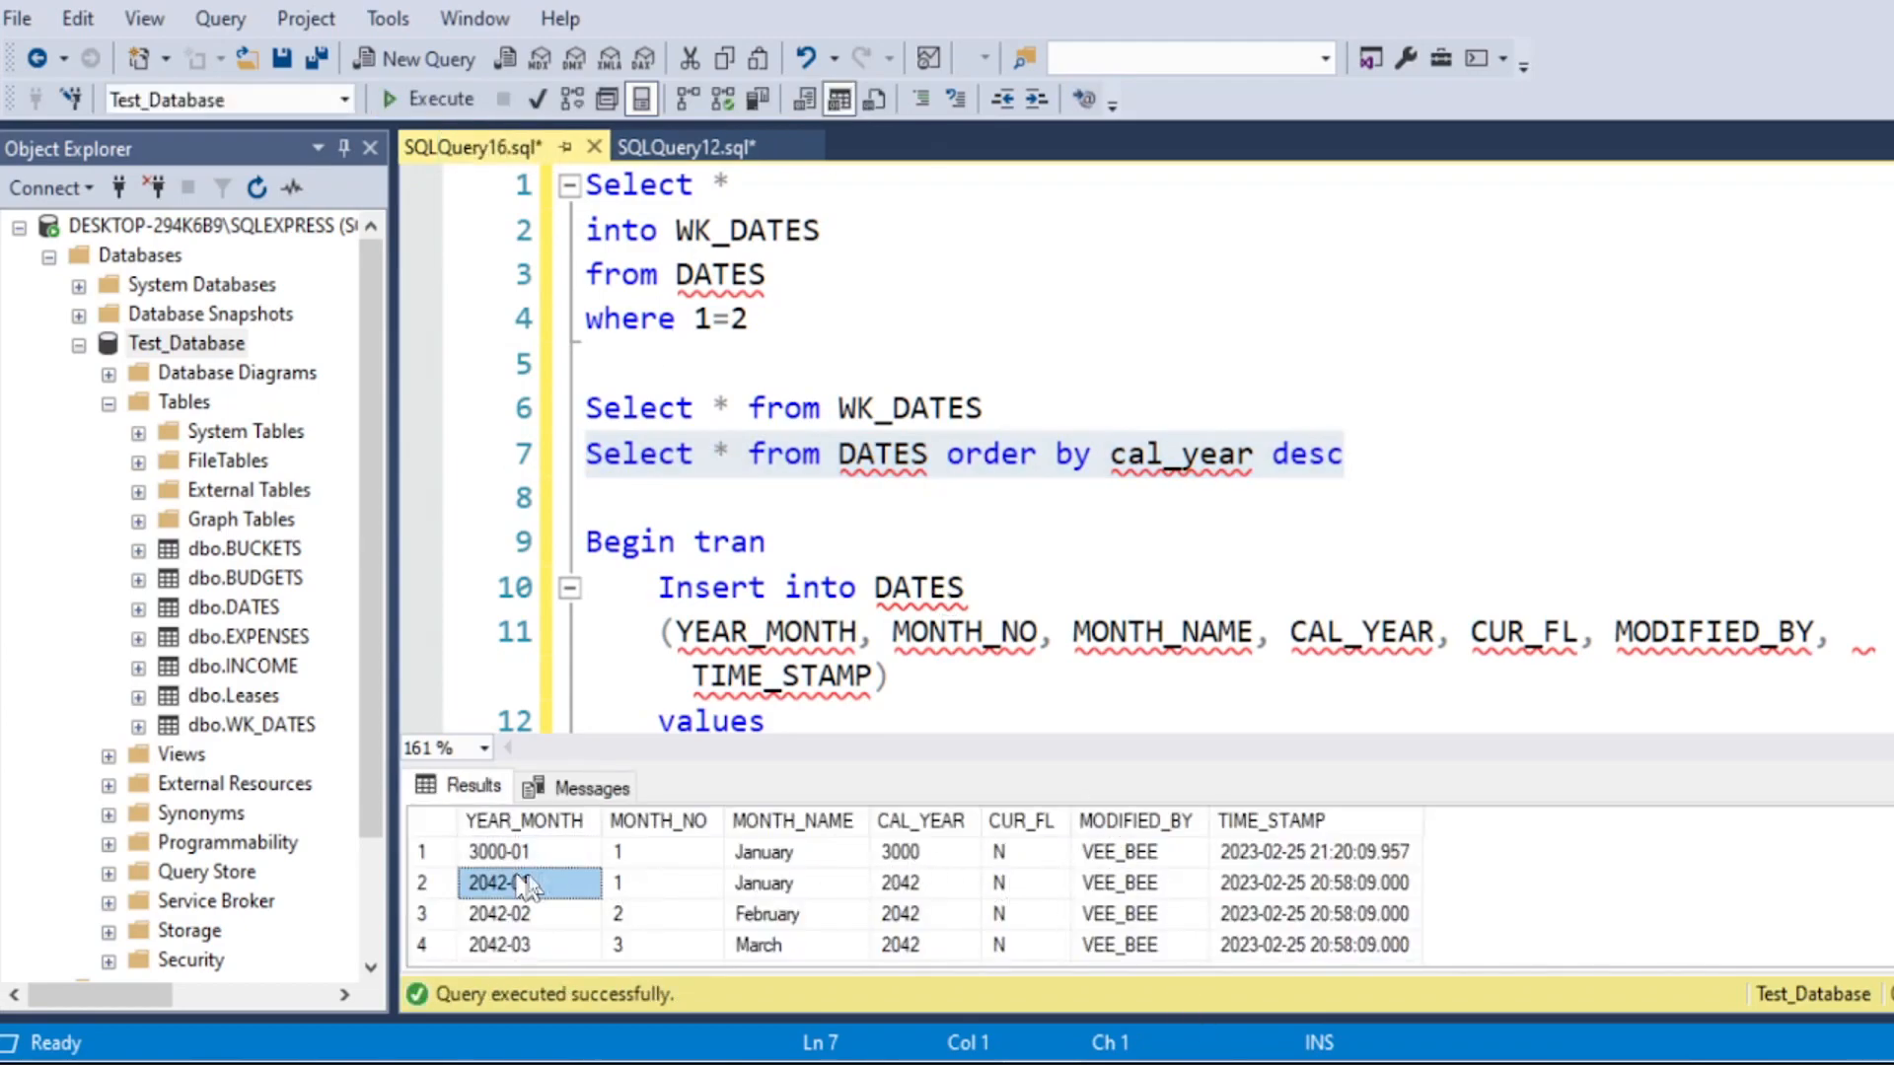
pyautogui.click(523, 823)
pyautogui.click(508, 851)
pyautogui.moveTo(612, 853); pyautogui.dragTo(1304, 842)
pyautogui.scroll(-2, 1050, 603)
pyautogui.click(1051, 604)
pyautogui.scroll(-2, 986, 611)
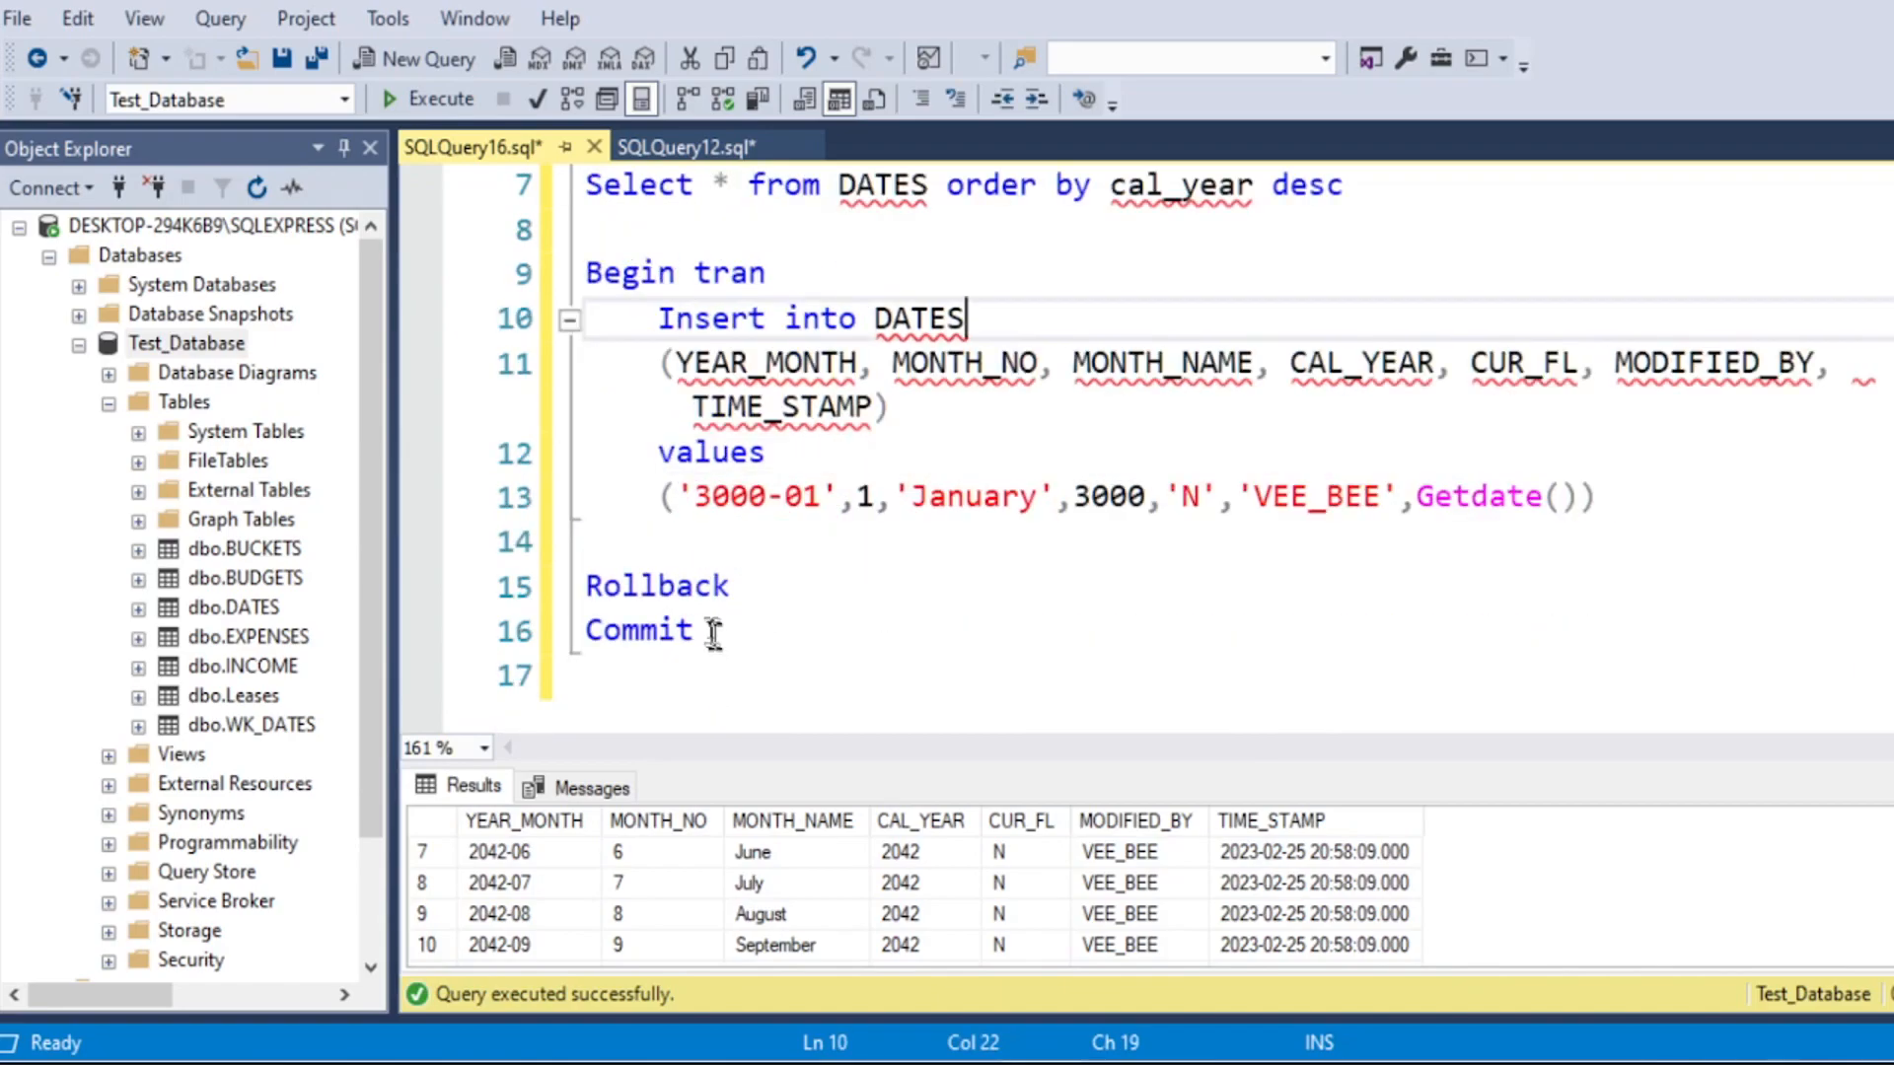
# Step: Import the Excel date rows into WK_DATES of Test_Database with the SQL Server Import and Export Wizard and close it
pyautogui.rightClick(168, 347)
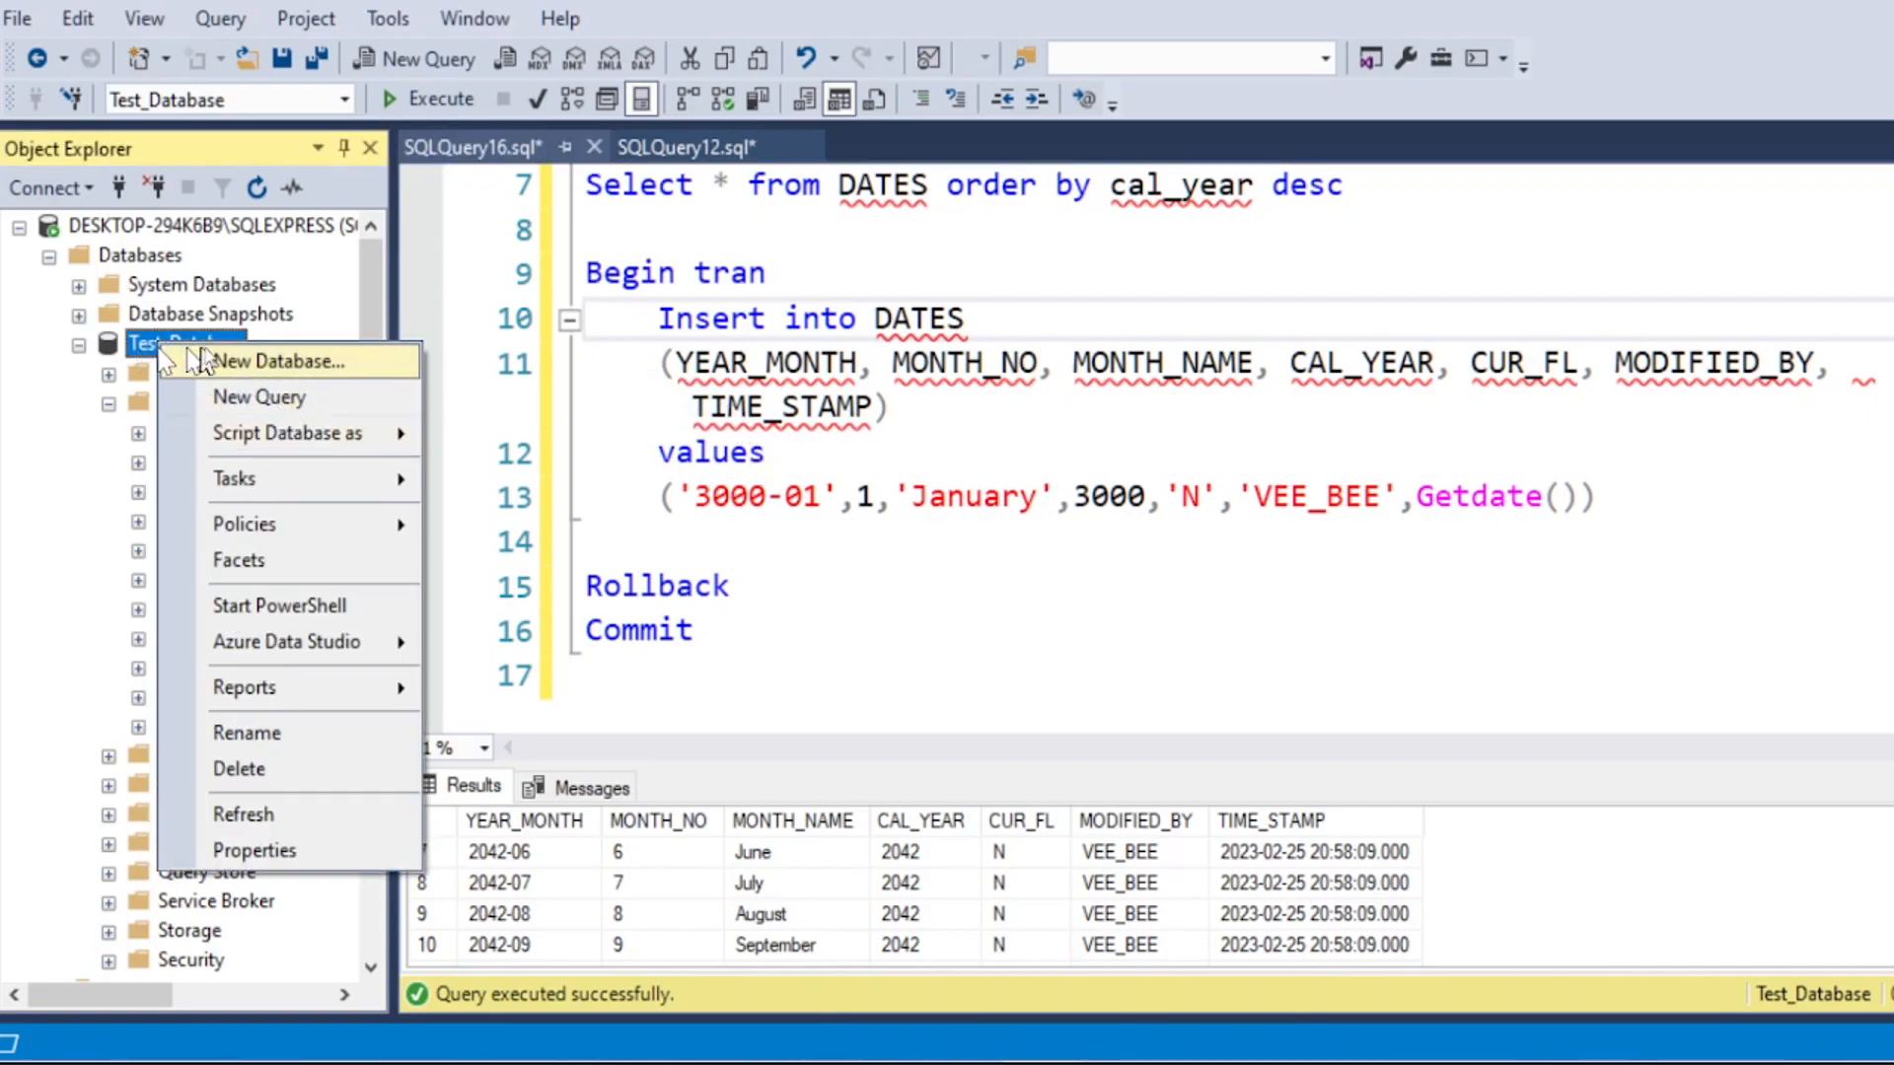
pyautogui.moveTo(306, 484)
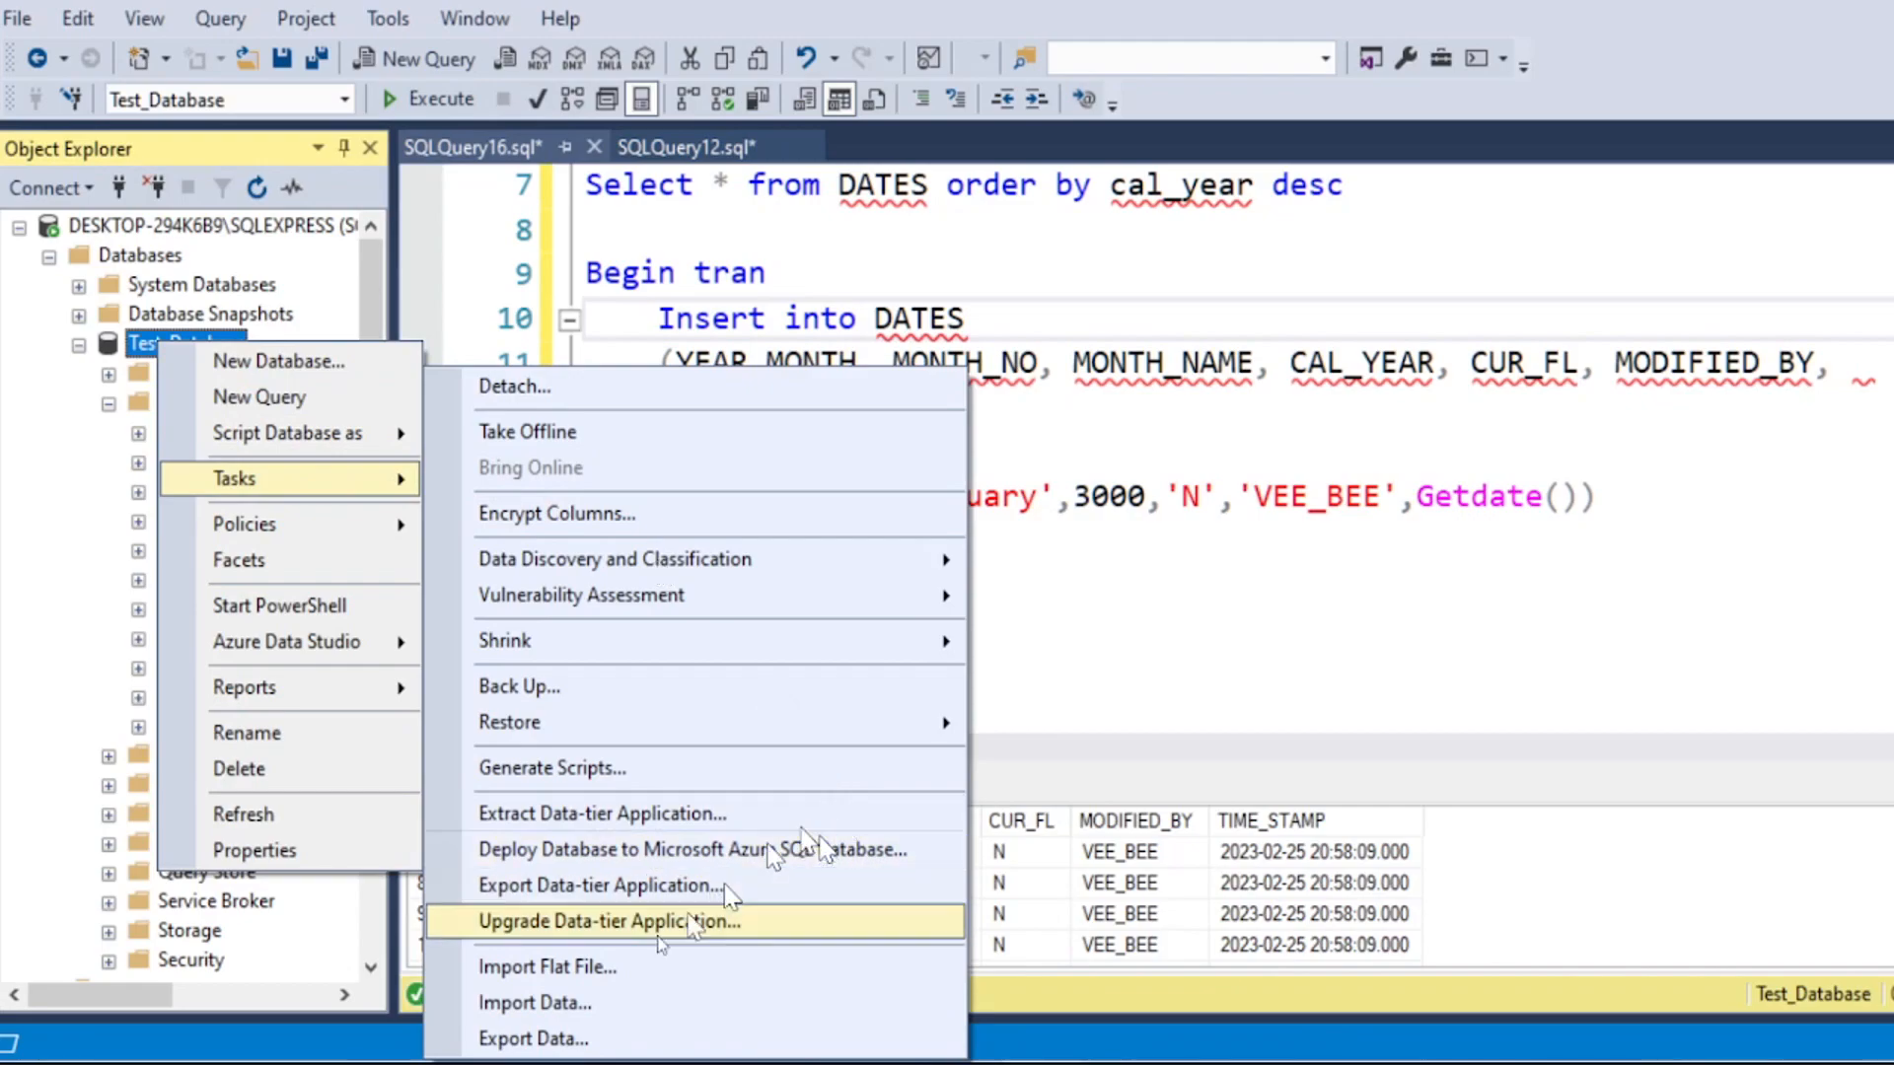
pyautogui.click(540, 1004)
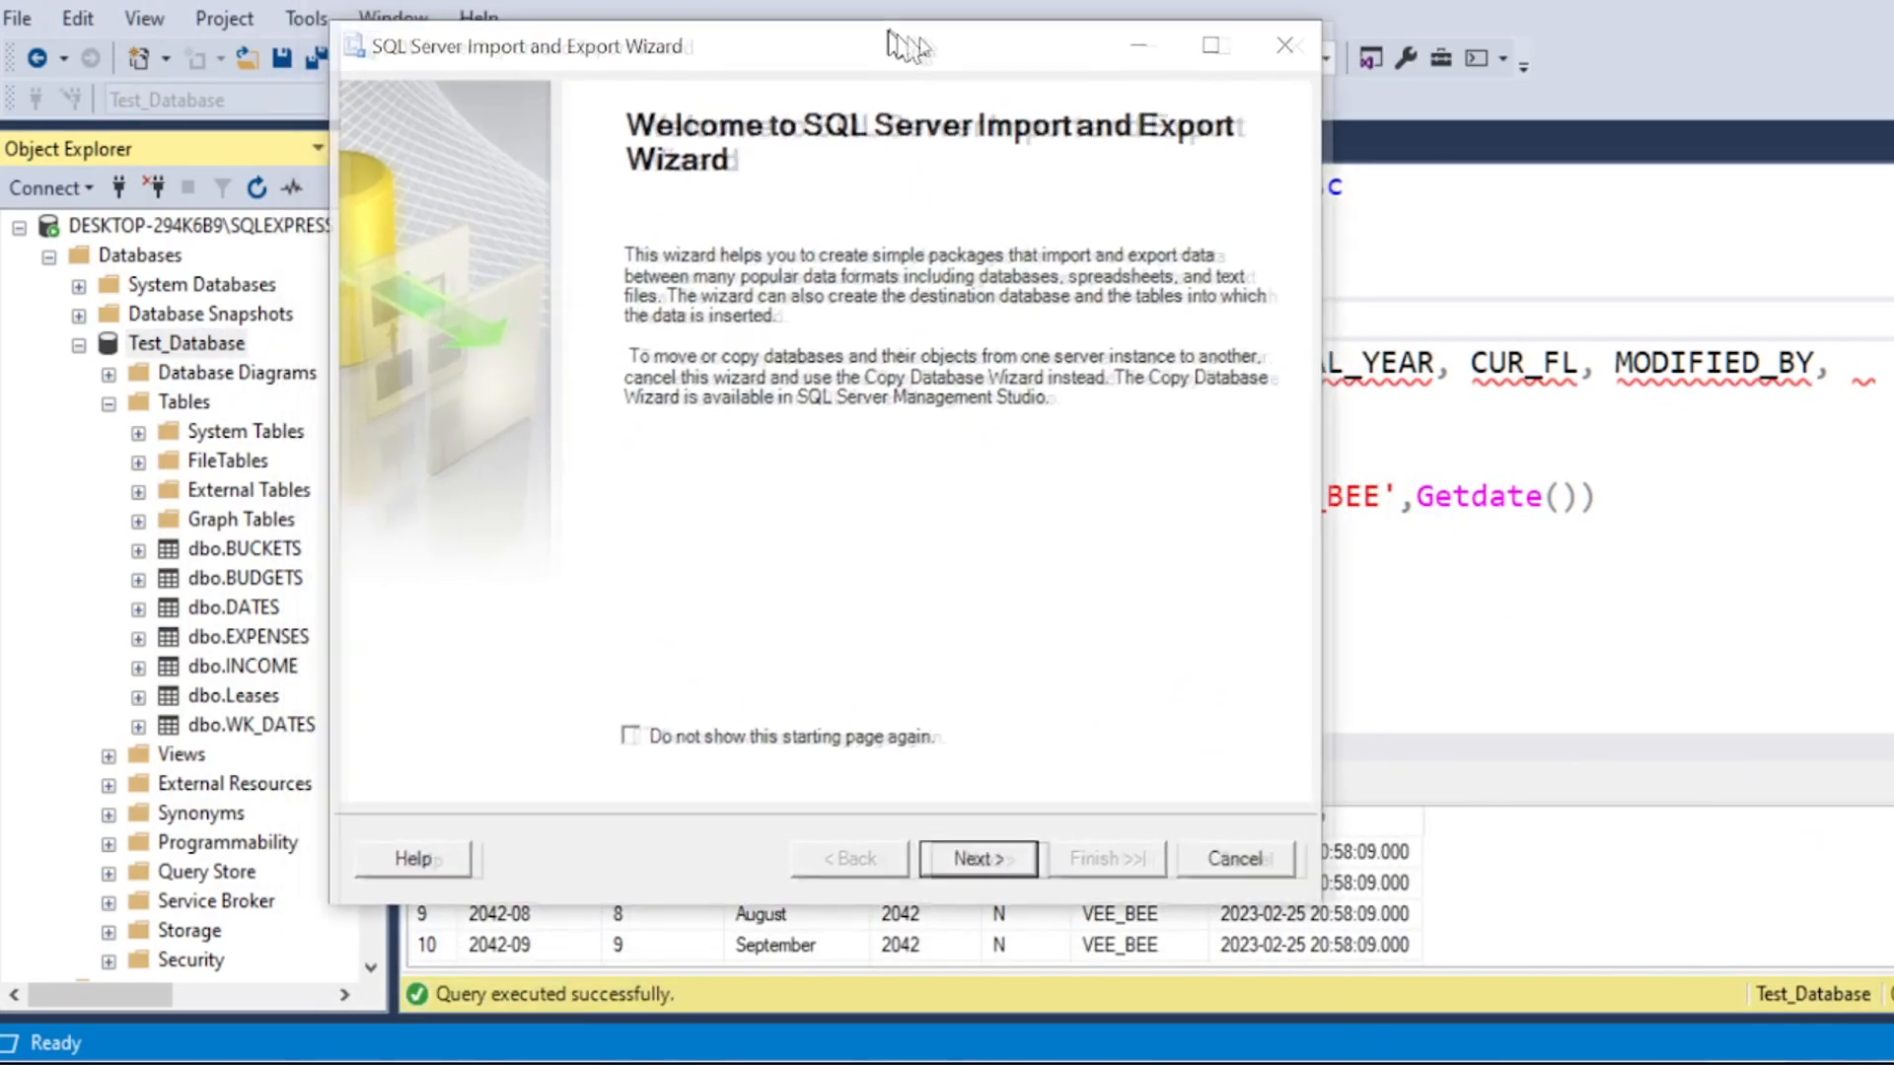
pyautogui.click(998, 862)
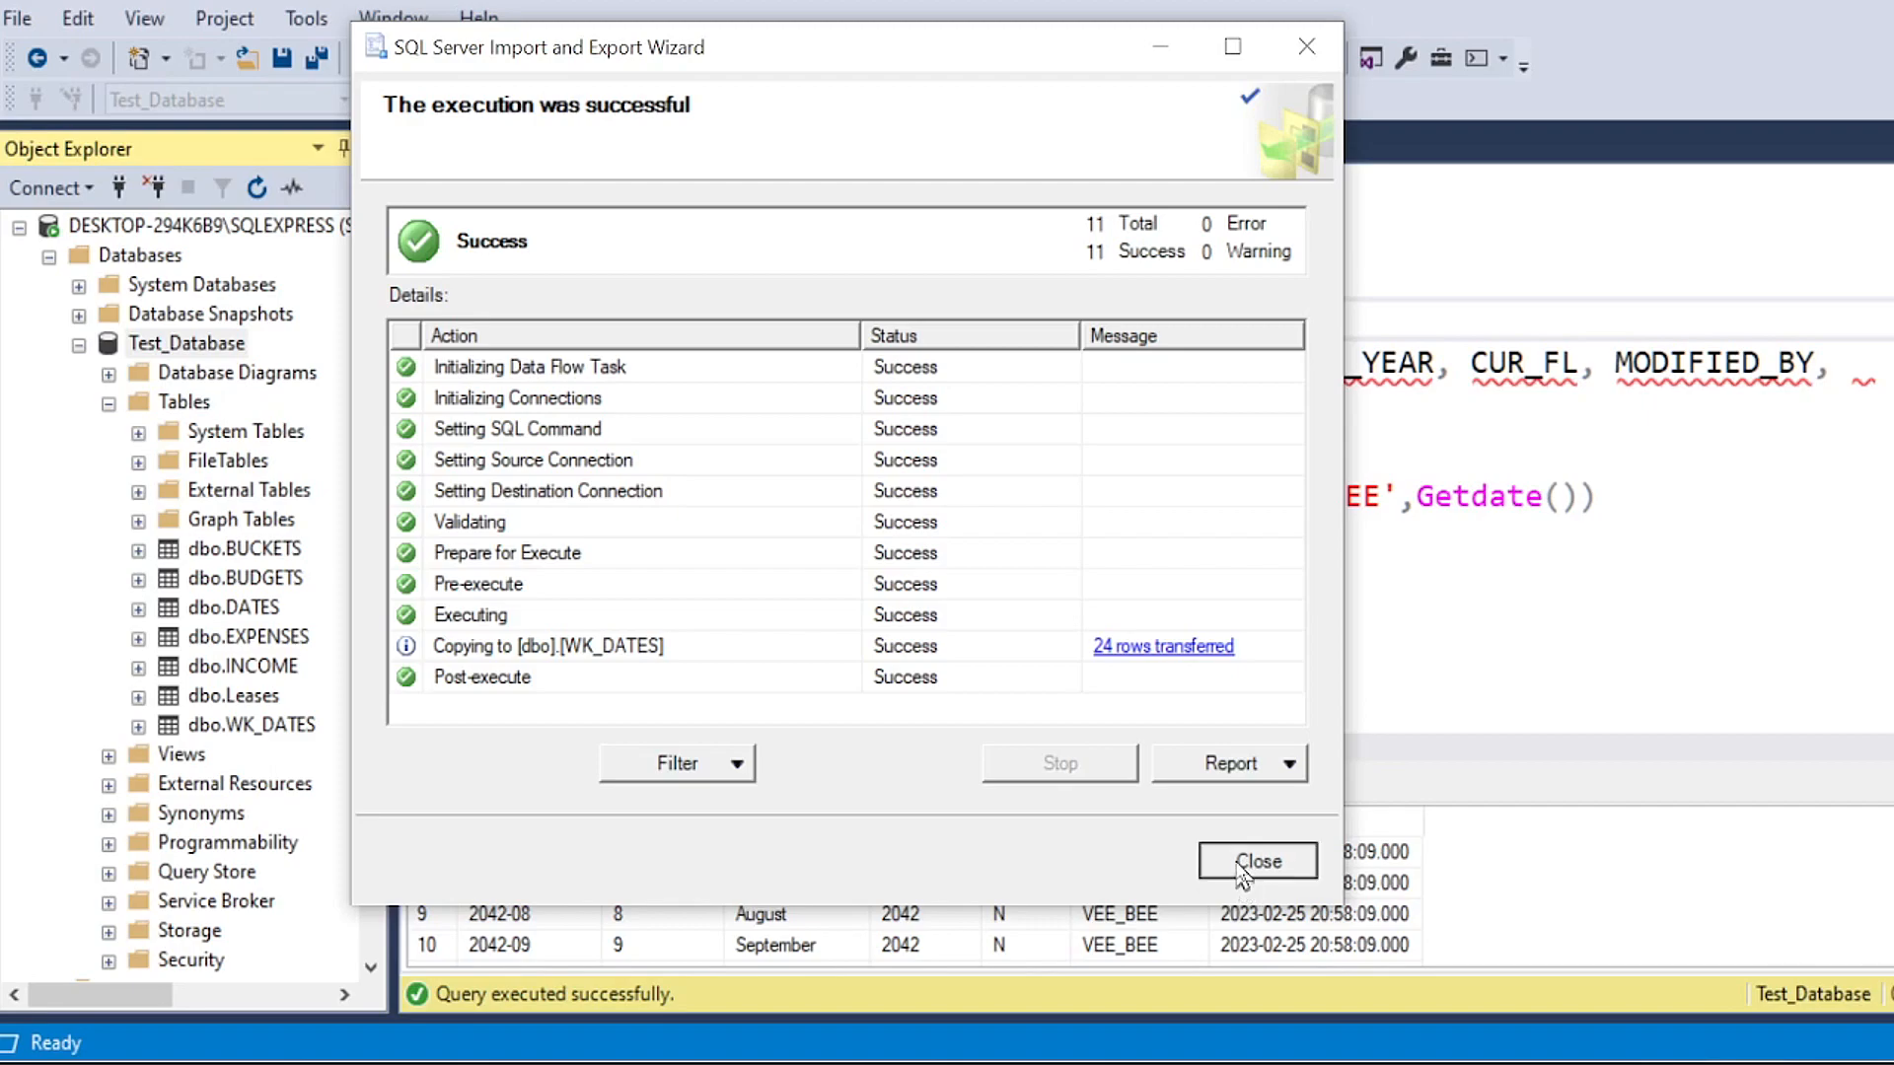
pyautogui.click(1248, 866)
# Step: Execute only the Rollback line to reverse the open 3000-01 insert on DATES
pyautogui.click(923, 591)
pyautogui.doubleClick(887, 299)
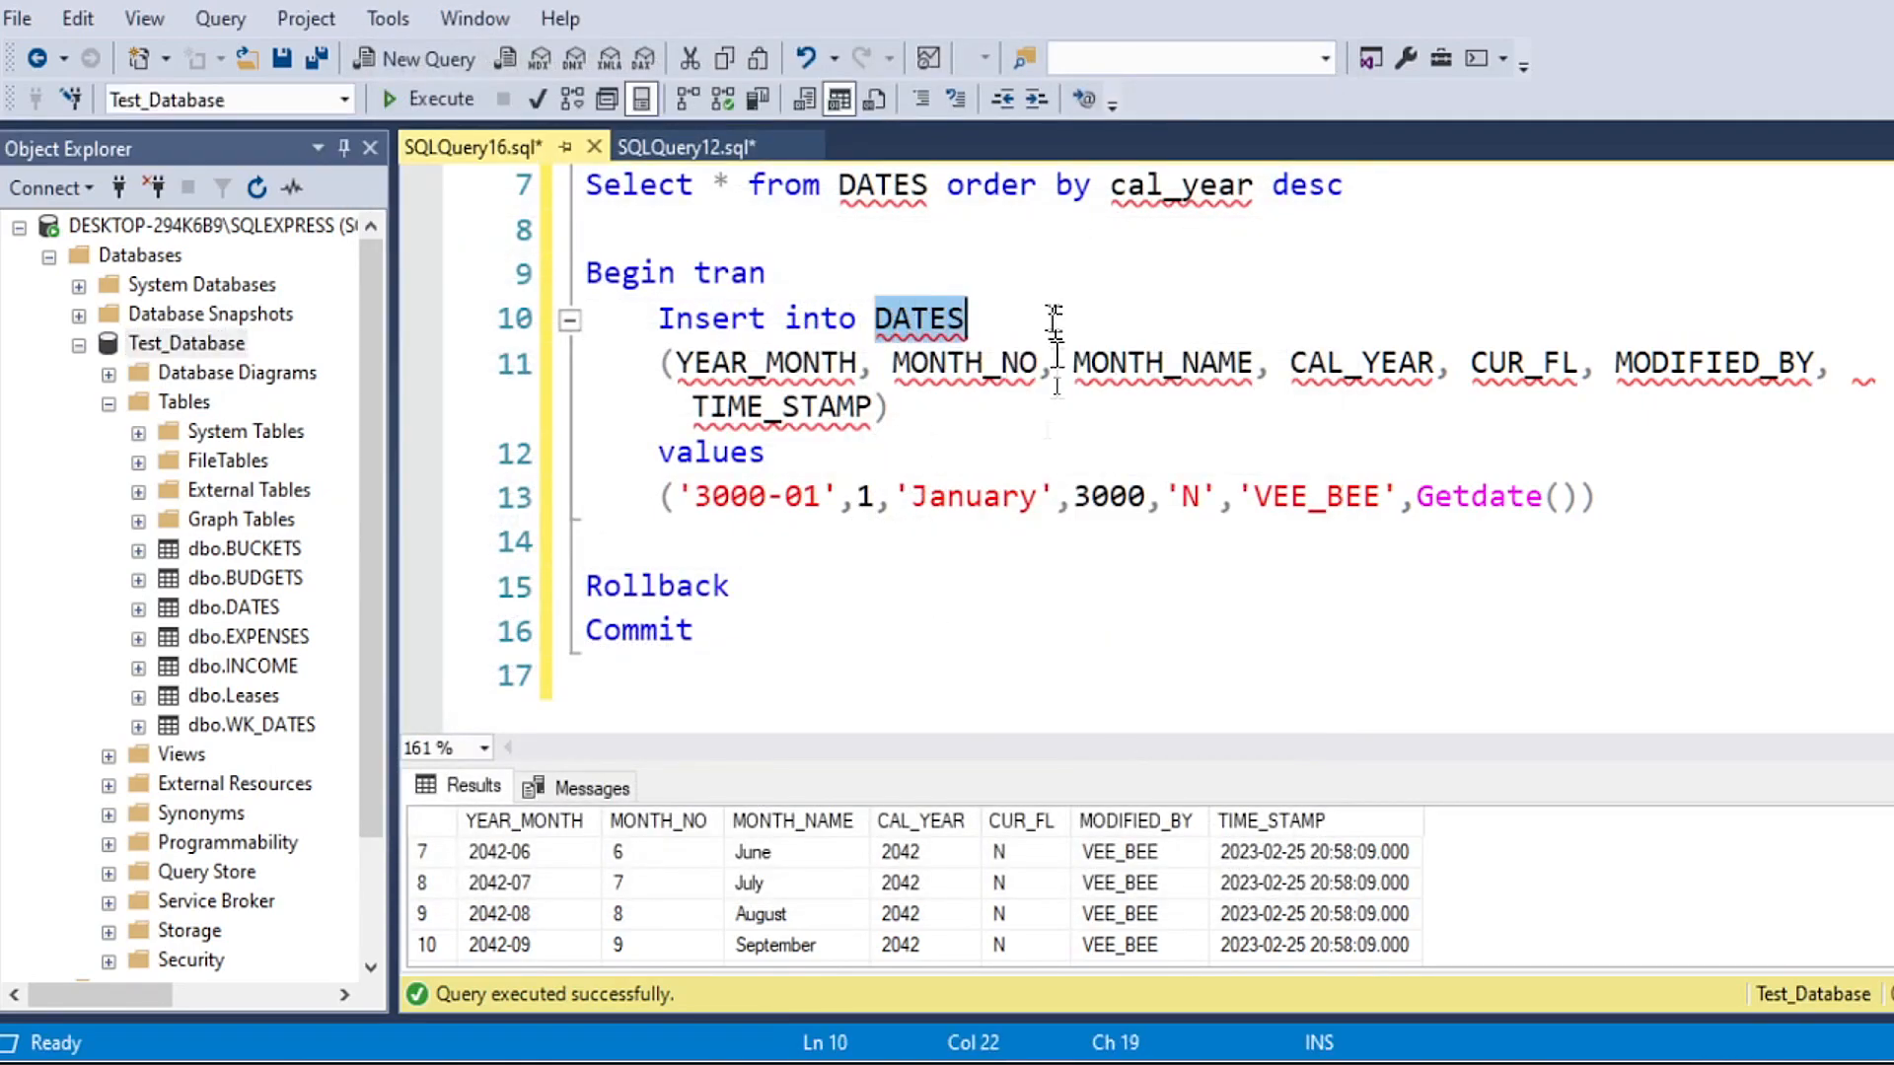
pyautogui.click(793, 590)
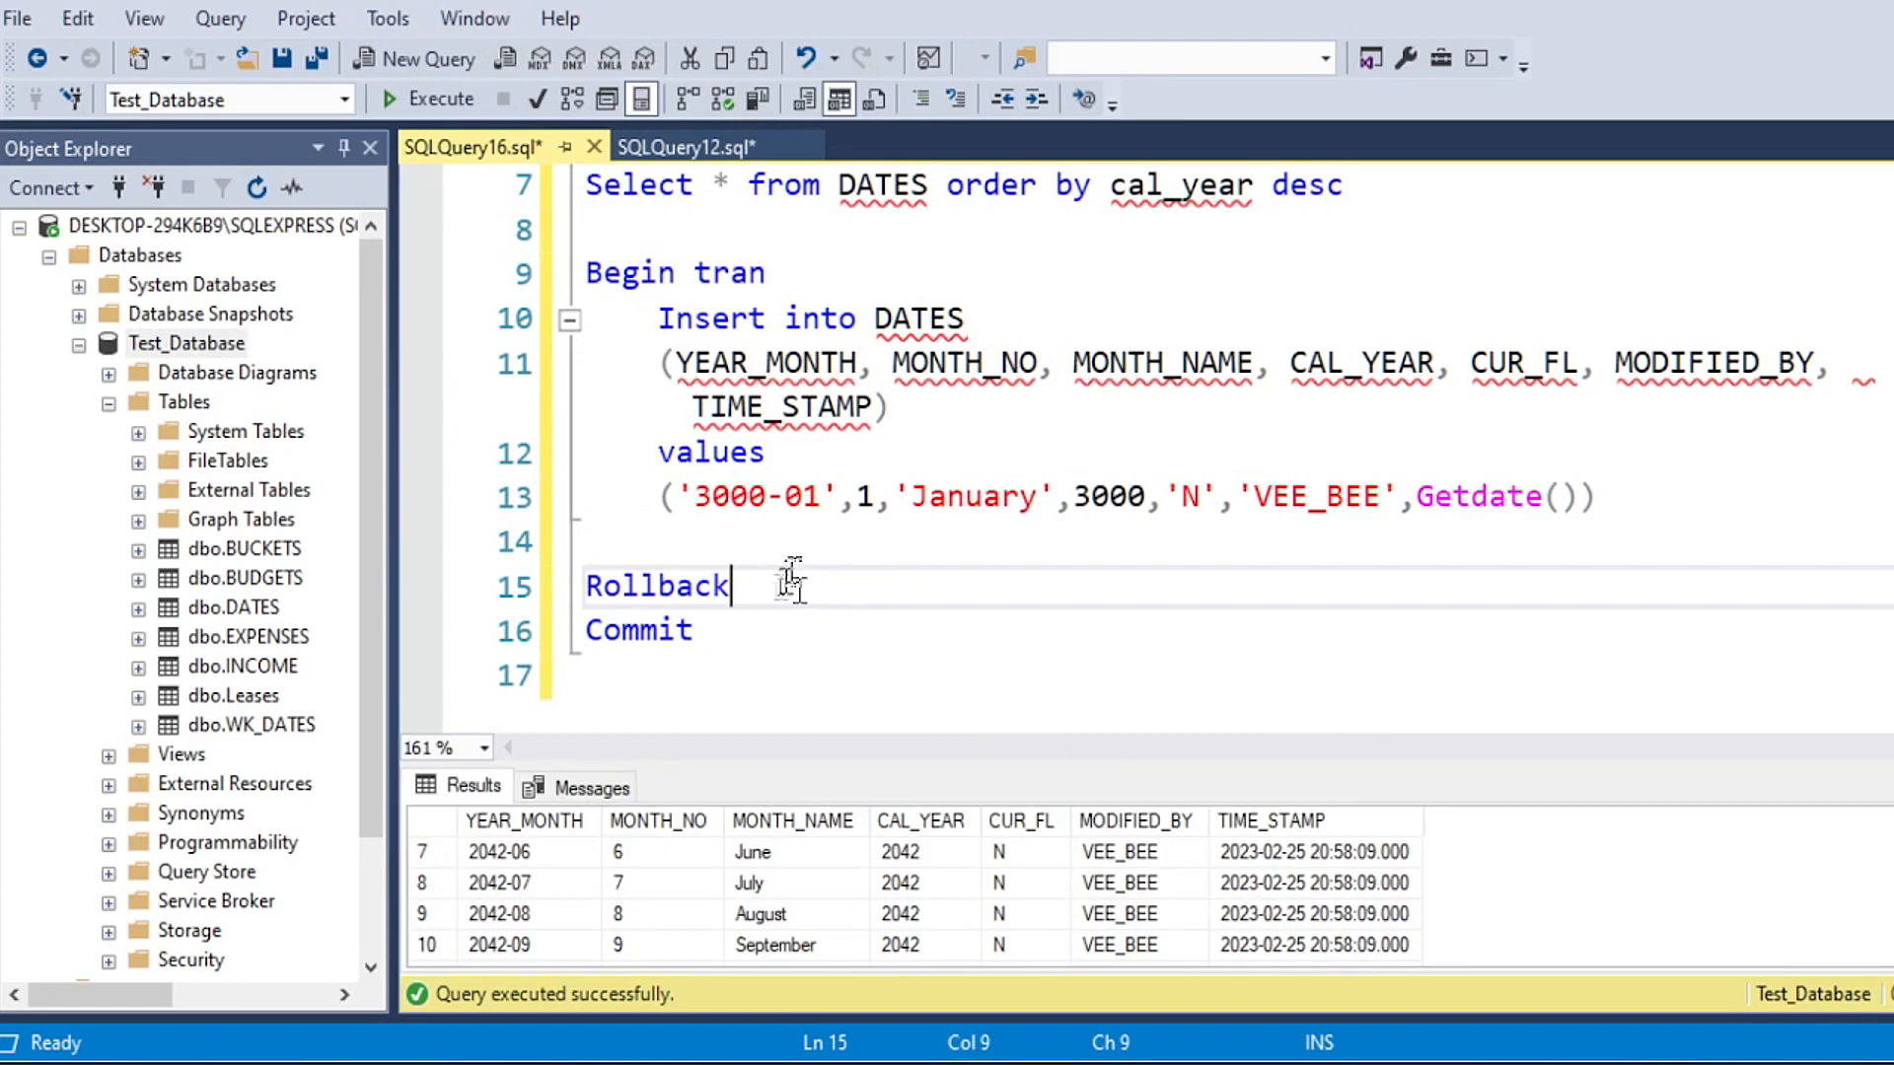
pyautogui.moveTo(815, 588); pyautogui.dragTo(586, 588)
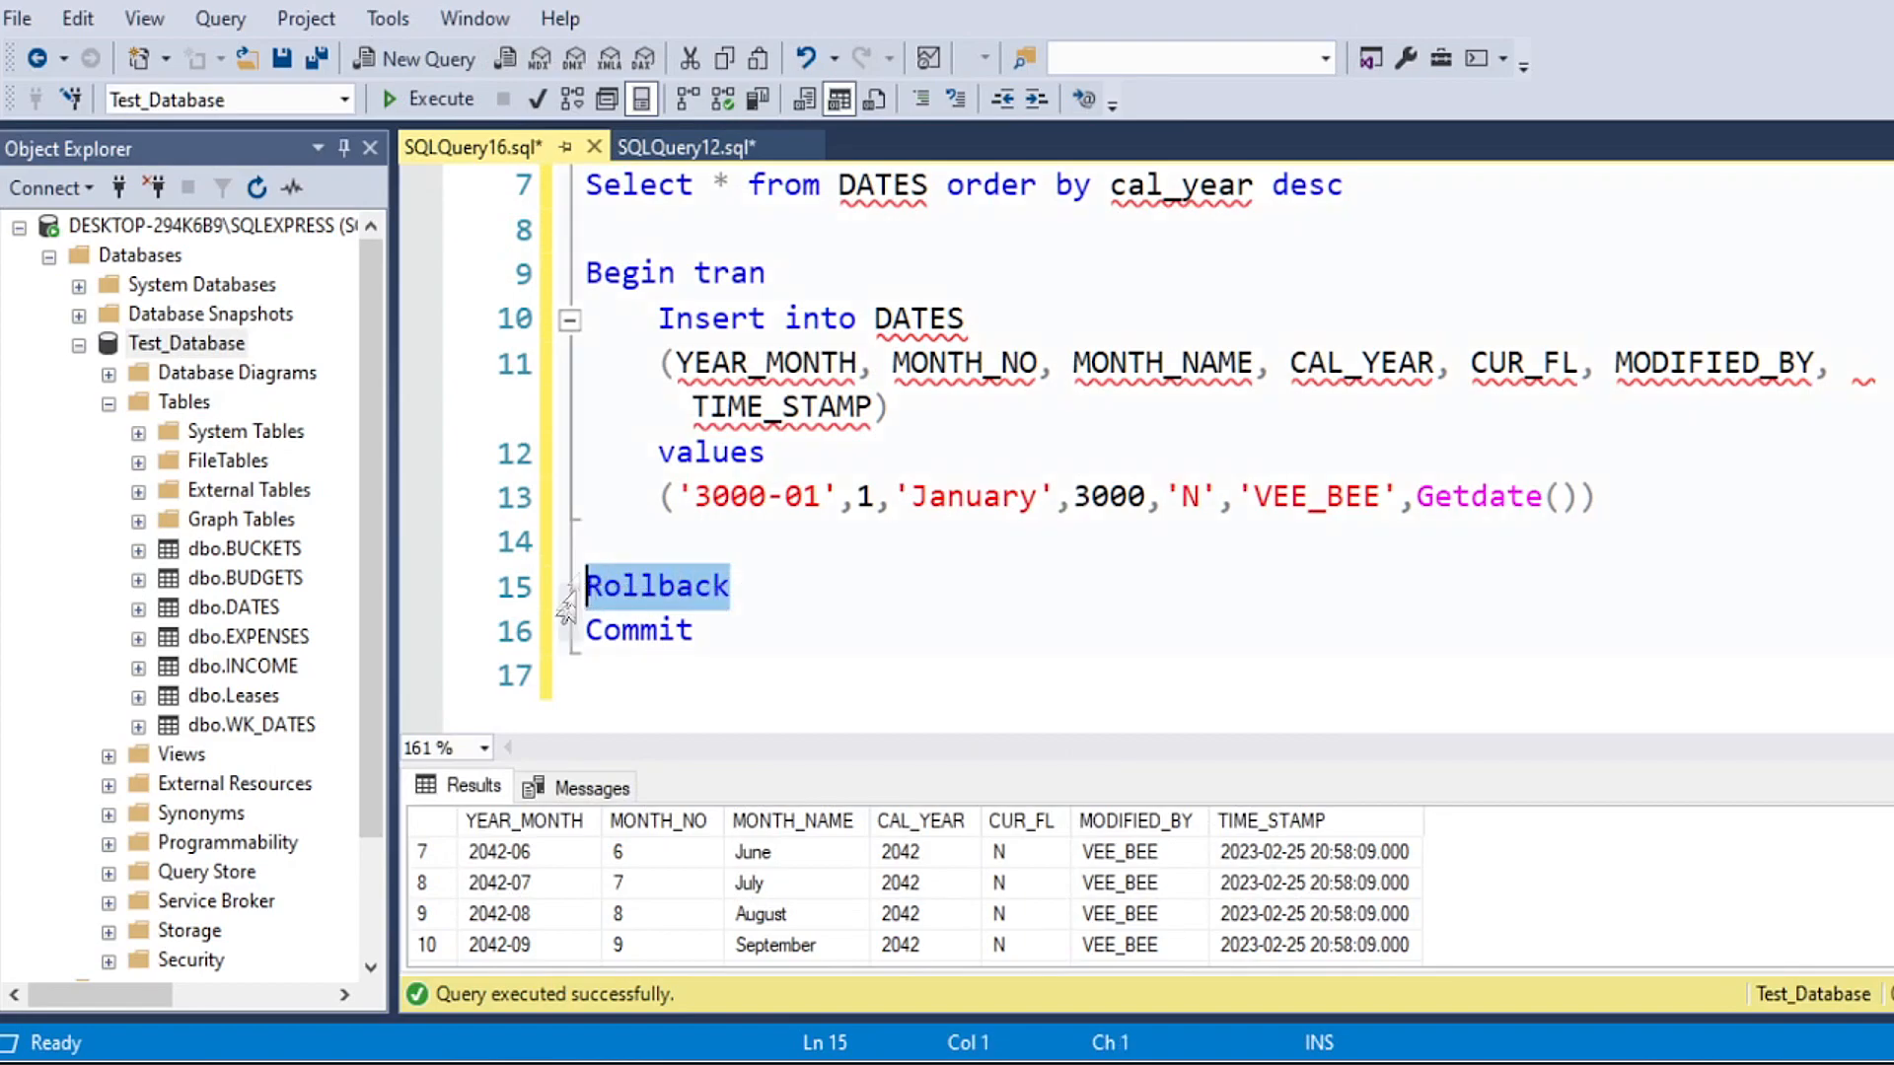
pyautogui.click(431, 98)
# Step: Add blank lines below Commit and begin a Select statement on line 18
pyautogui.click(876, 316)
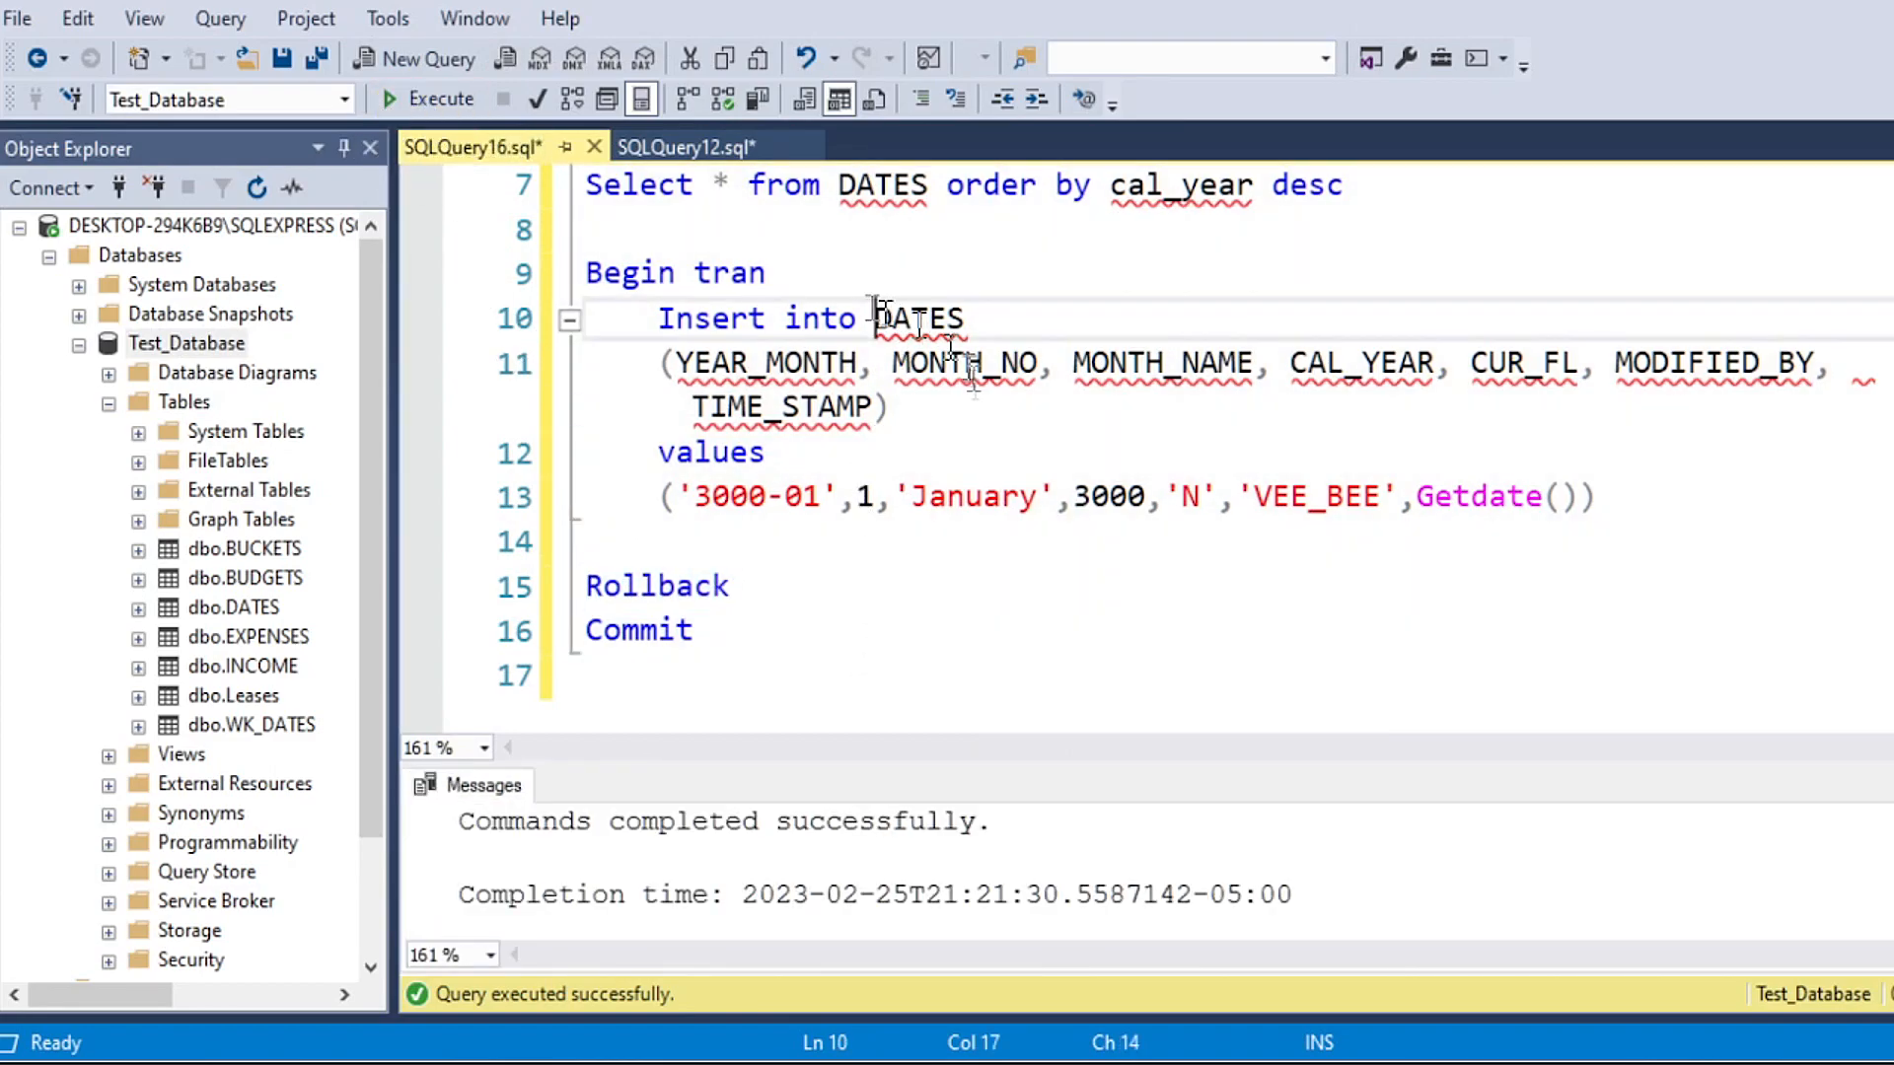
pyautogui.scroll(2, 837, 501)
pyautogui.scroll(-2, 817, 543)
pyautogui.moveTo(692, 673); pyautogui.dragTo(766, 654)
pyautogui.press('Return')
pyautogui.press('Return')
pyautogui.press('Return')
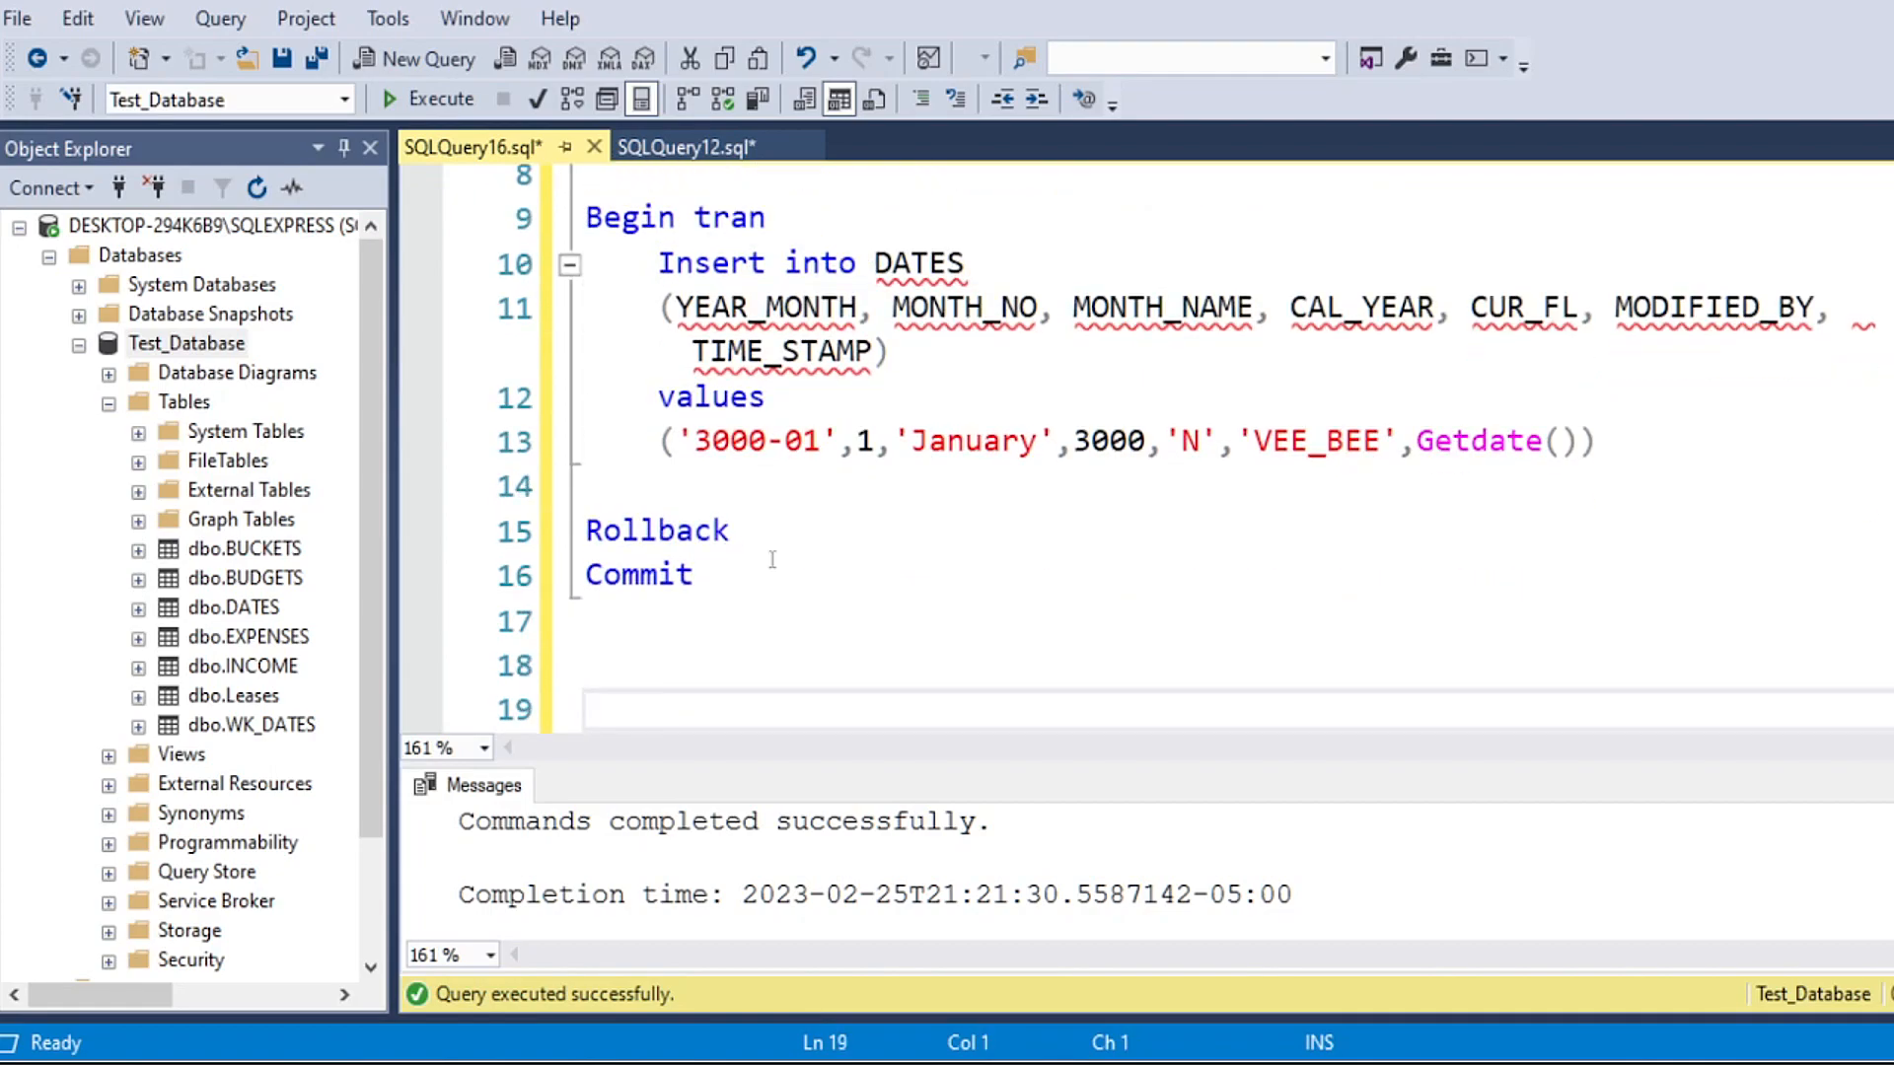
pyautogui.press('Up')
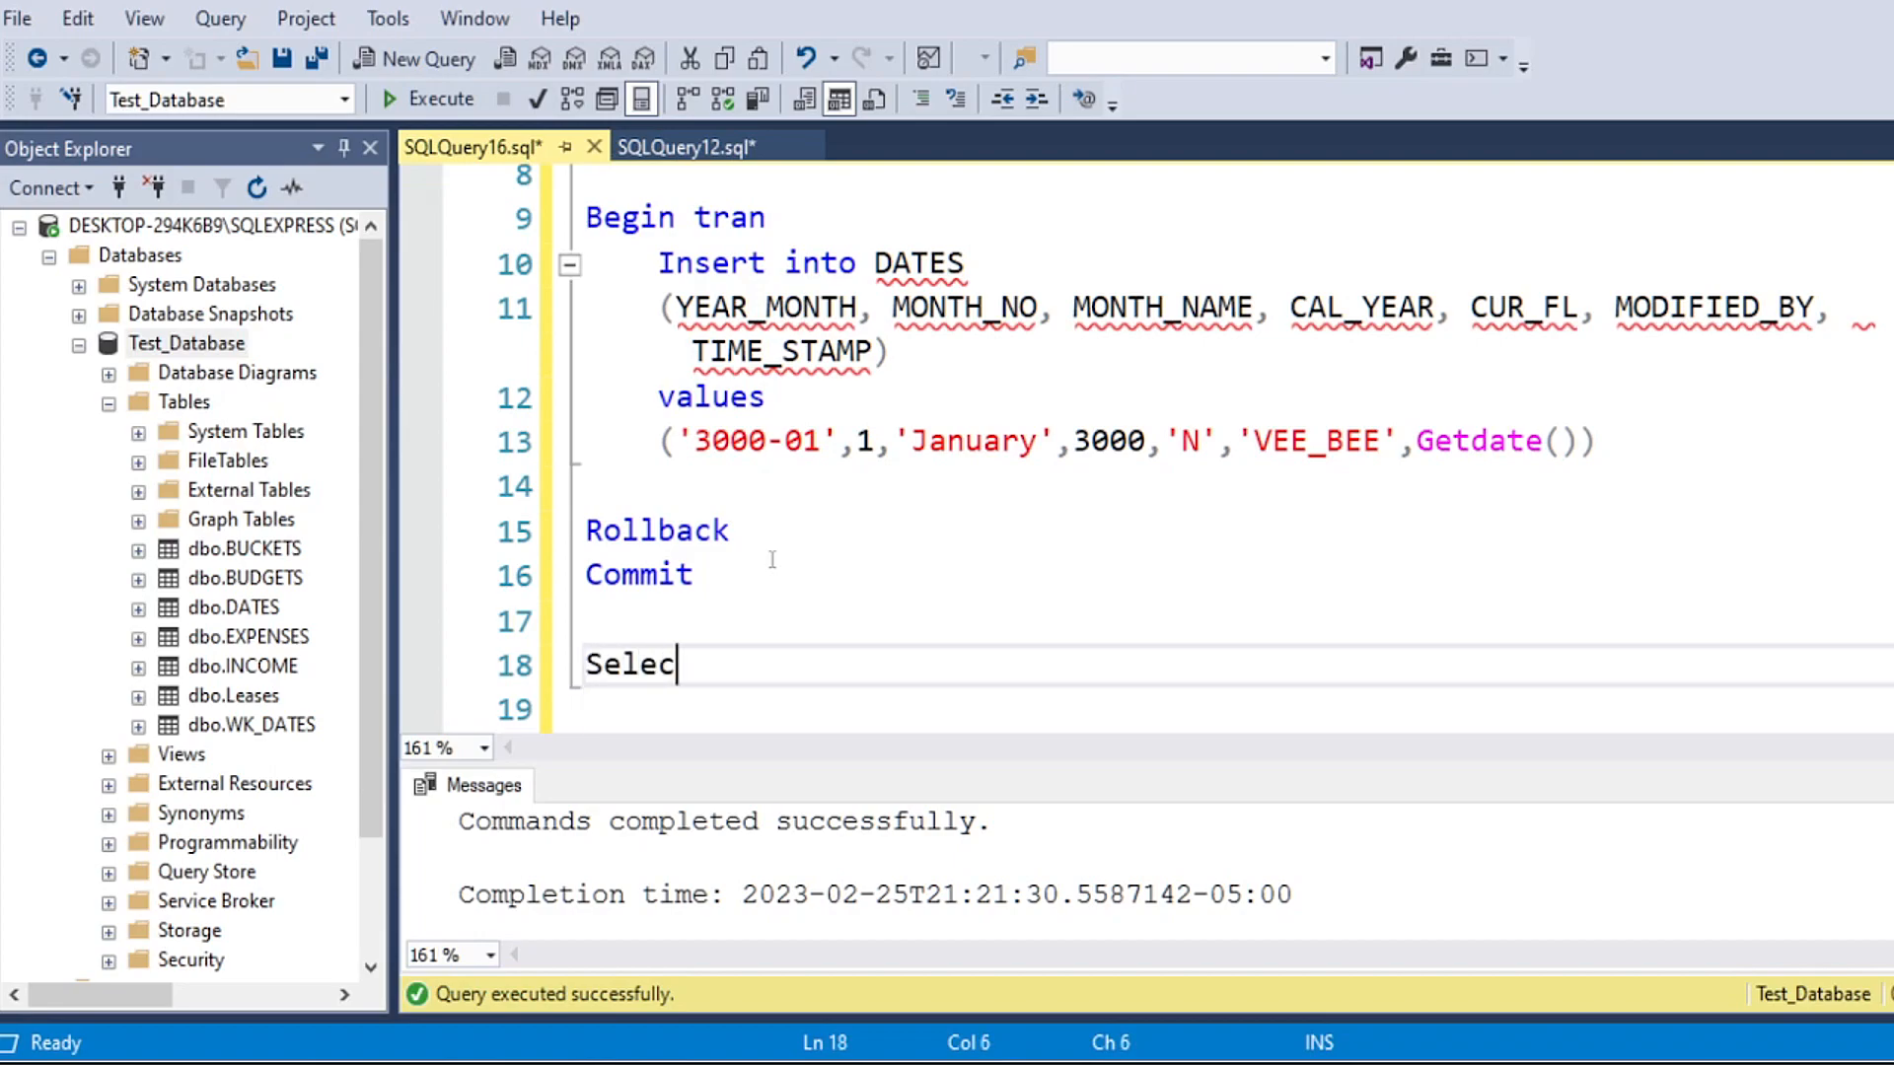
# Step: Run only the Select * from WK_DATES line to check the imported rows
pyautogui.scroll(2, 773, 559)
pyautogui.moveTo(991, 354); pyautogui.dragTo(537, 371)
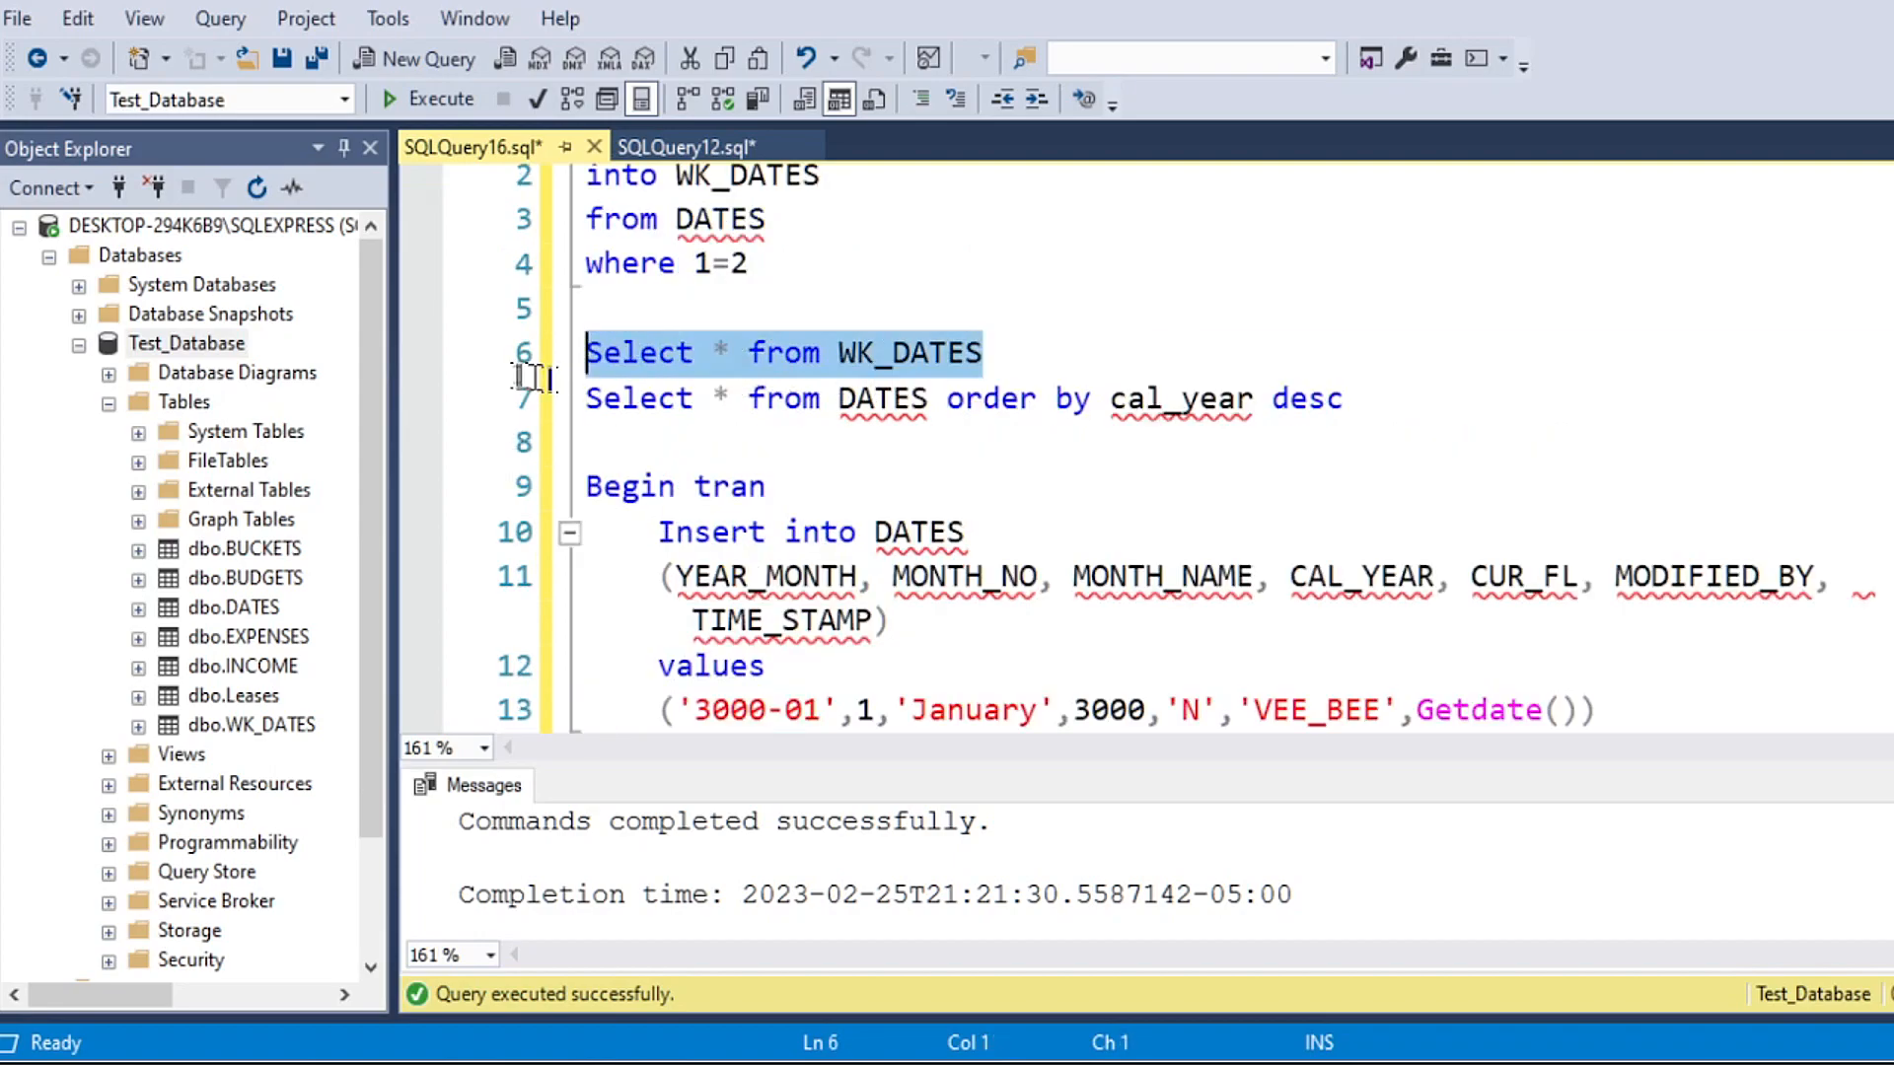
pyautogui.click(431, 98)
# Step: Replace the unfinished Select on line 18 with Truncate table WK_DATES and execute only that line
pyautogui.scroll(-3, 888, 493)
pyautogui.moveTo(730, 538); pyautogui.dragTo(562, 570)
pyautogui.write('Truncate table WK_DATES')
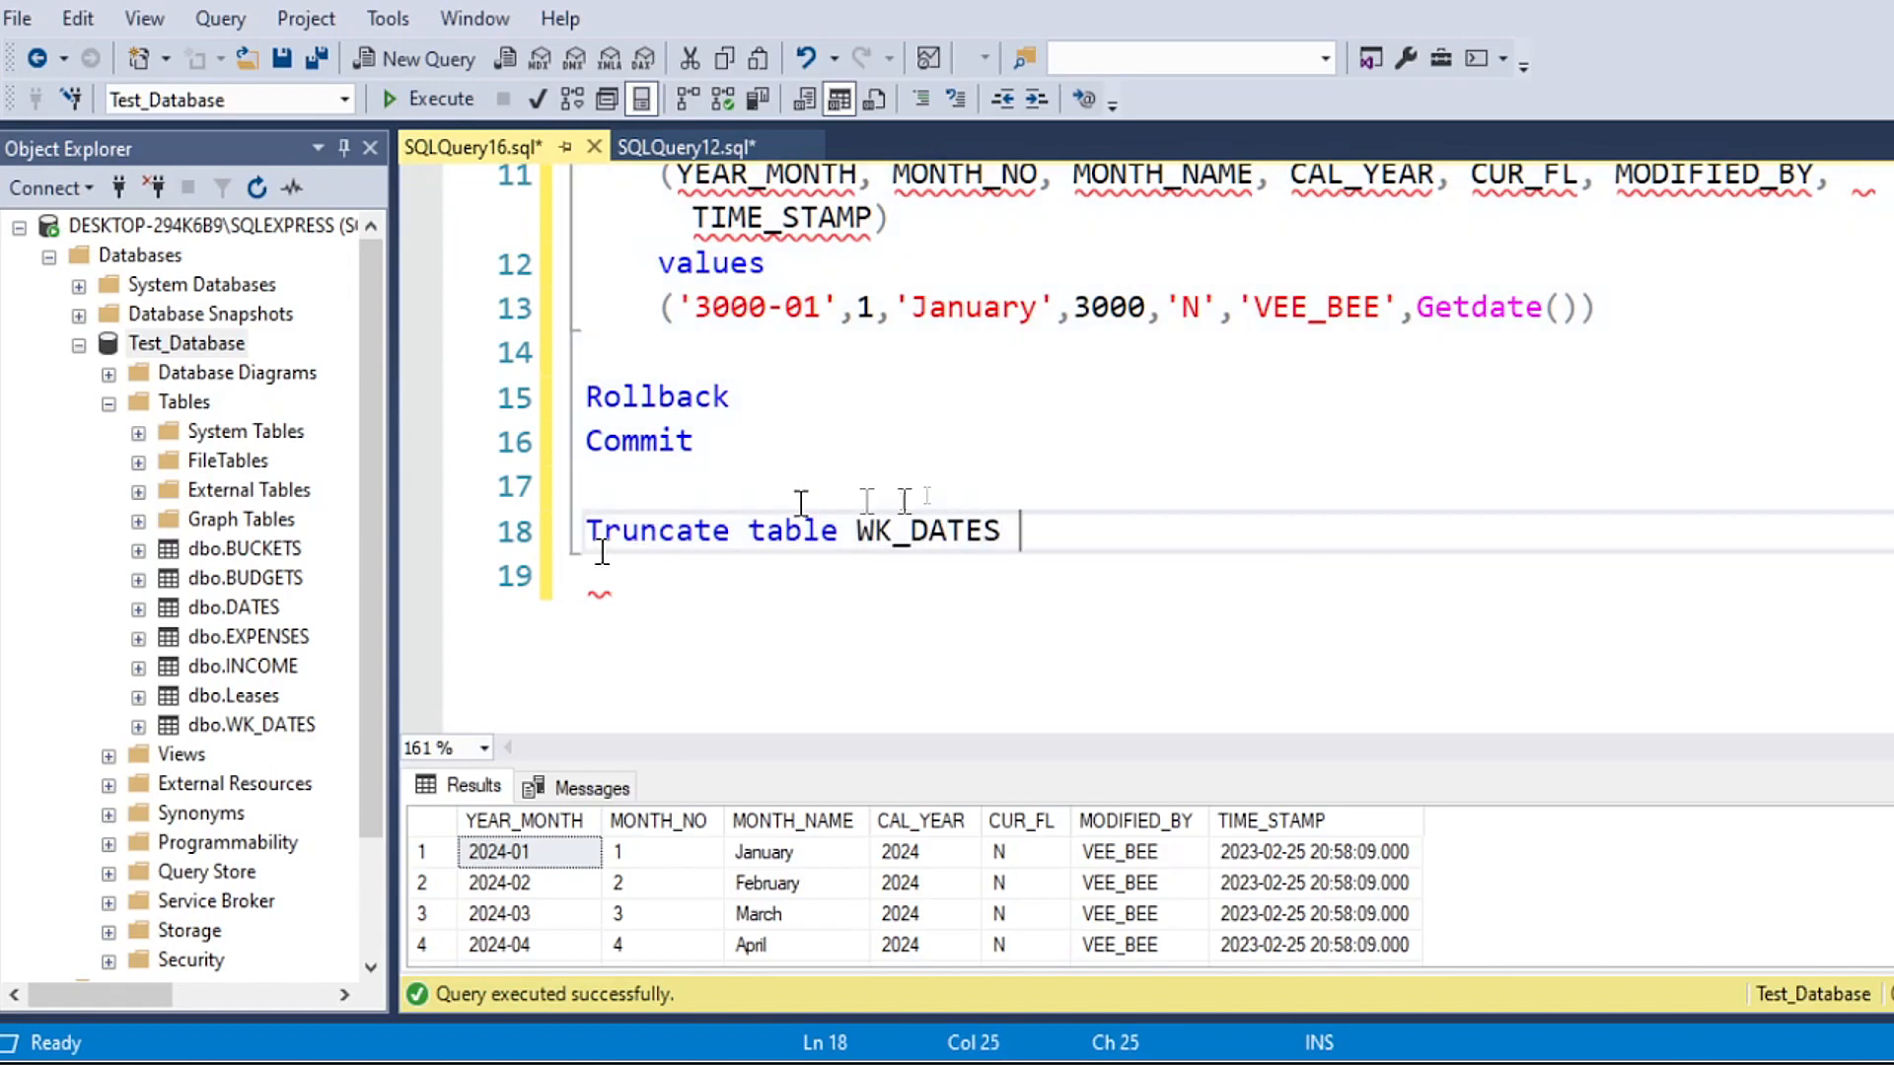
pyautogui.moveTo(1016, 532); pyautogui.dragTo(584, 532)
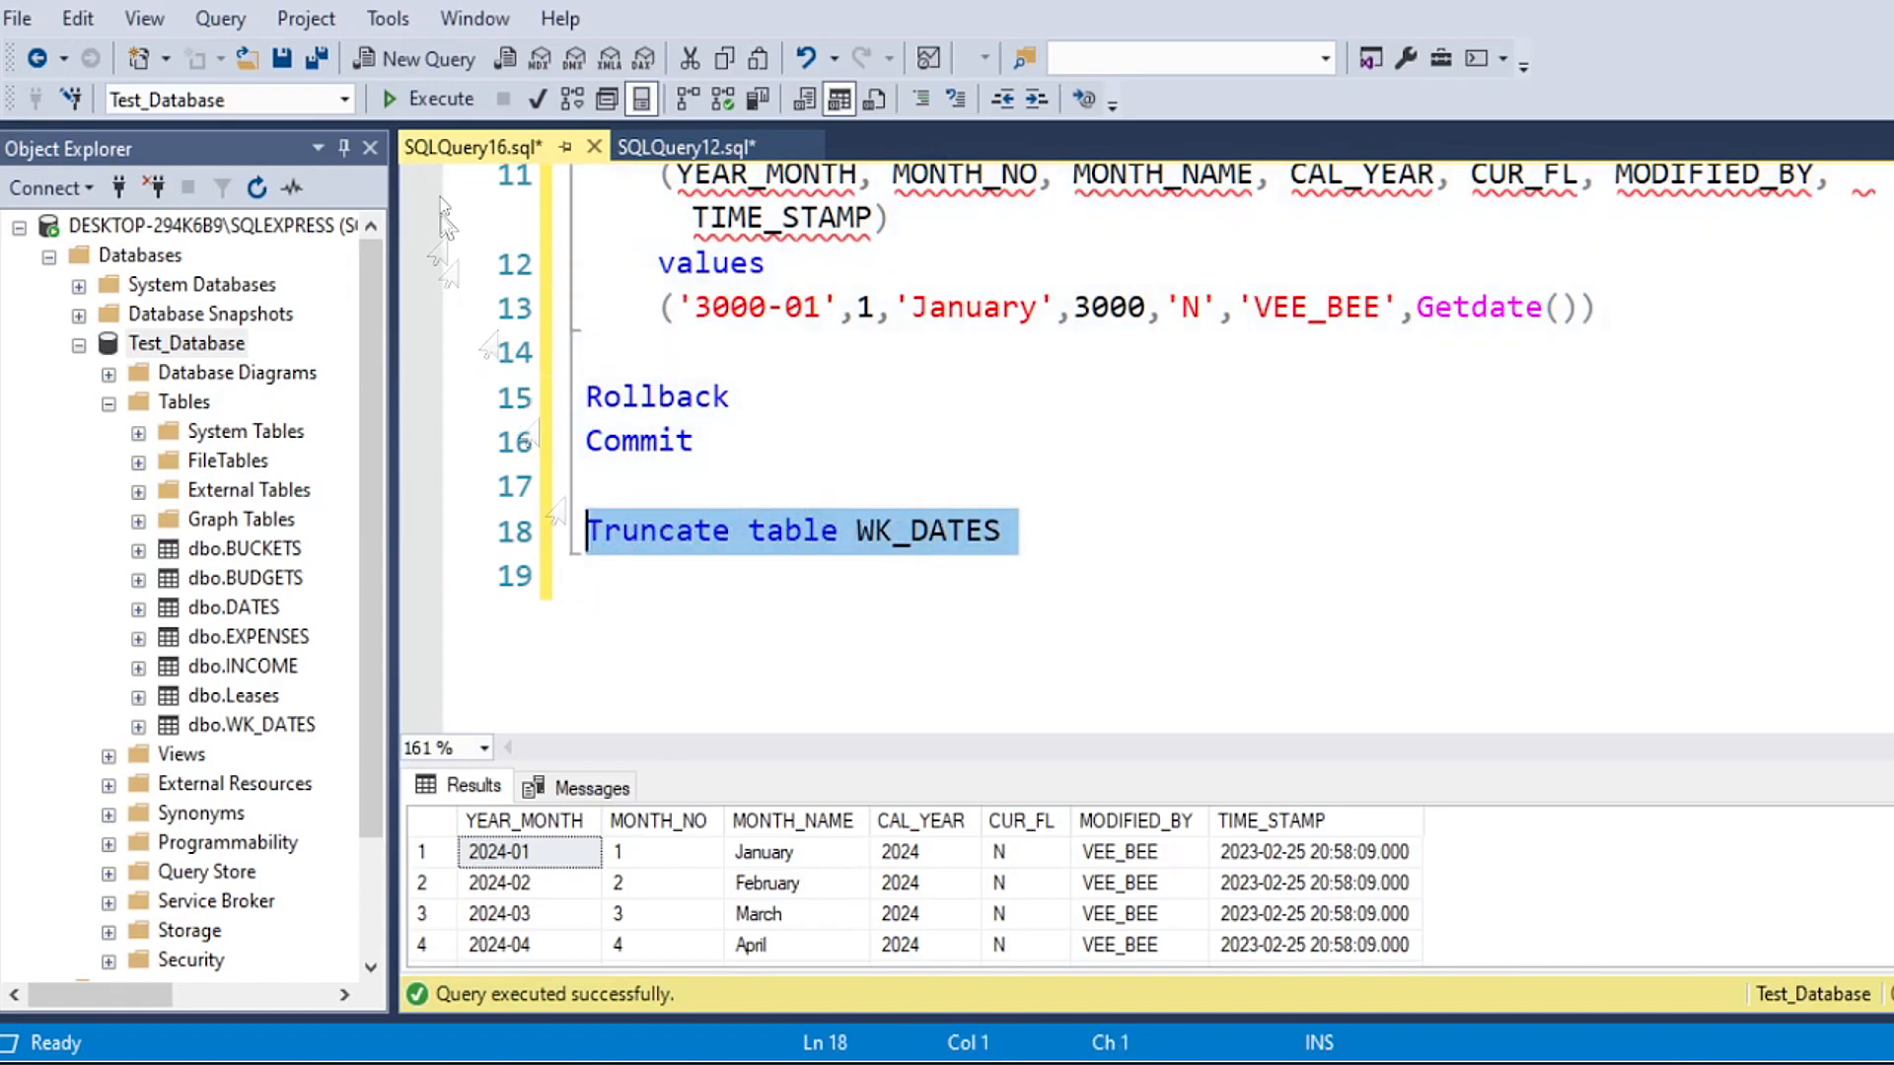
pyautogui.click(429, 98)
# Step: Rerun only the Select * from WK_DATES line to check the table's contents after truncation
pyautogui.click(706, 584)
pyautogui.scroll(4, 804, 473)
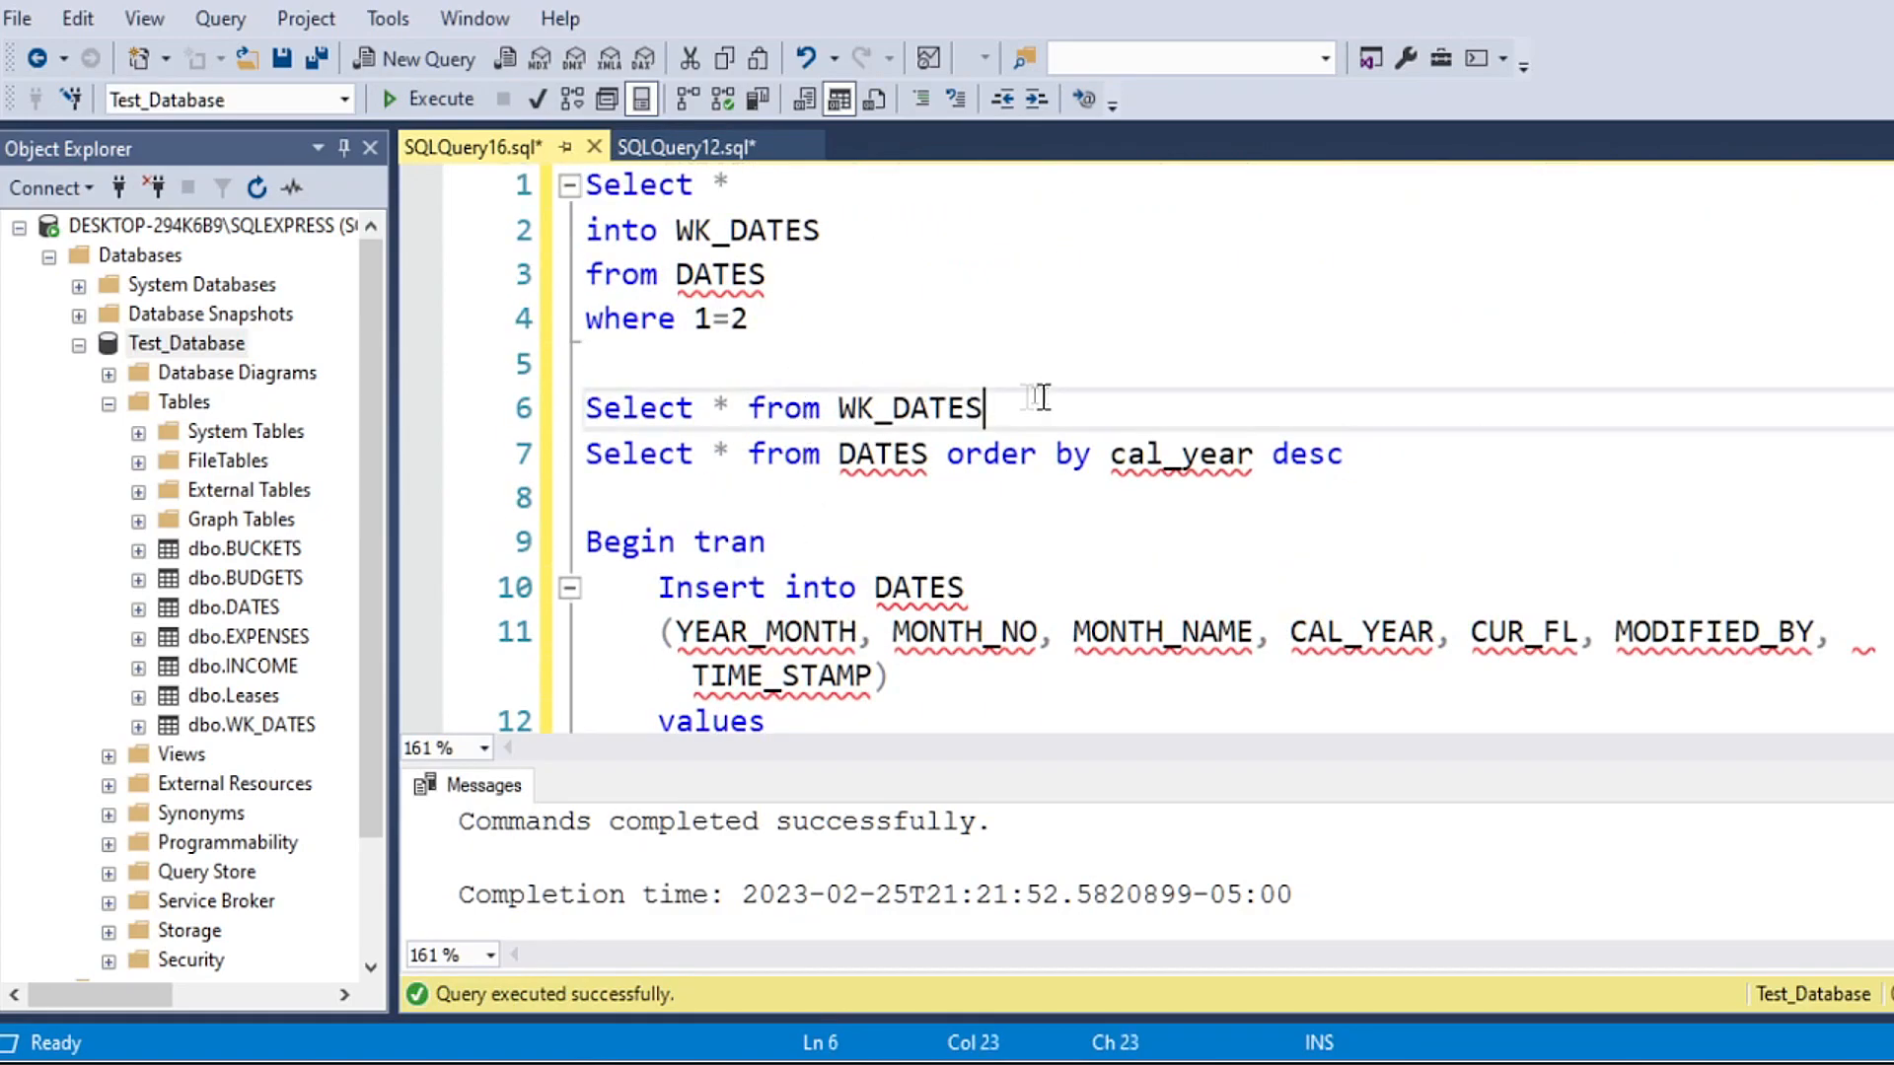
pyautogui.moveTo(1032, 402); pyautogui.dragTo(584, 408)
pyautogui.click(429, 99)
pyautogui.scroll(-5, 765, 583)
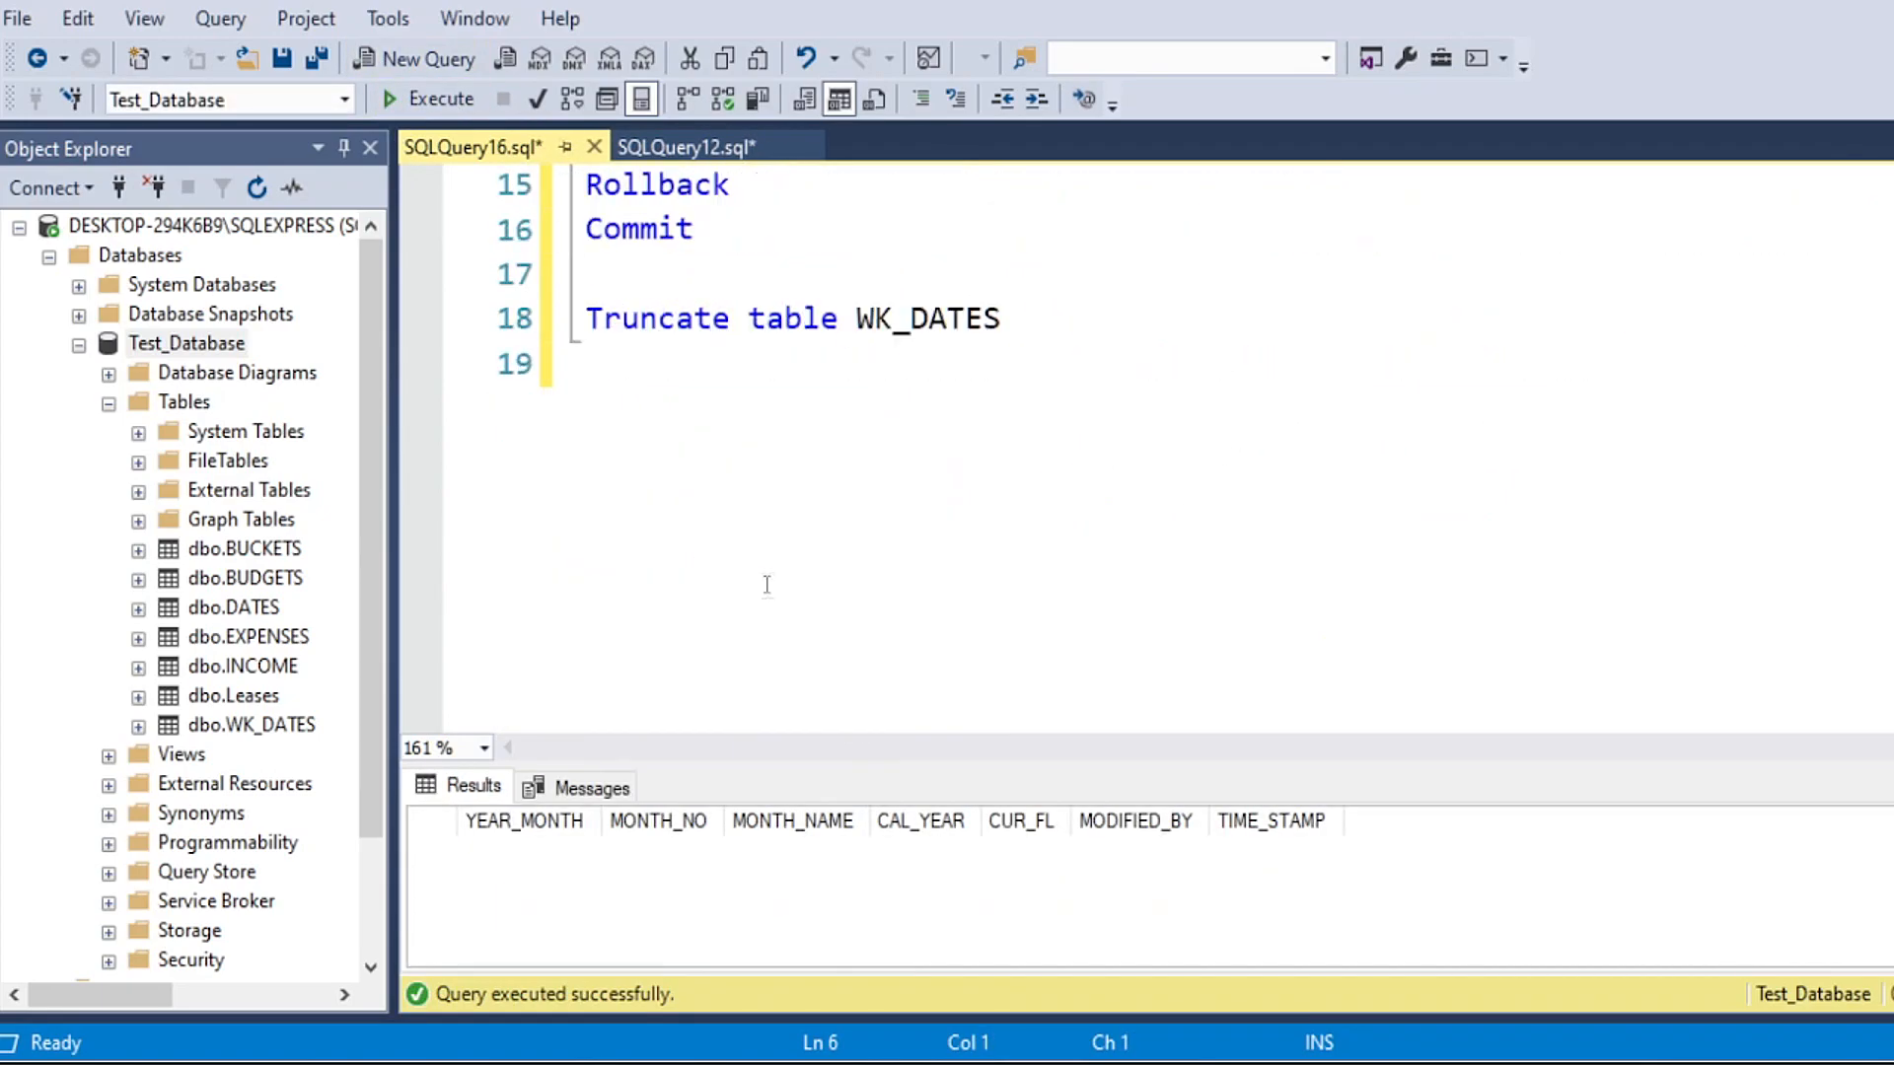
pyautogui.scroll(2, 719, 528)
pyautogui.click(641, 586)
pyautogui.moveTo(596, 586); pyautogui.dragTo(774, 590)
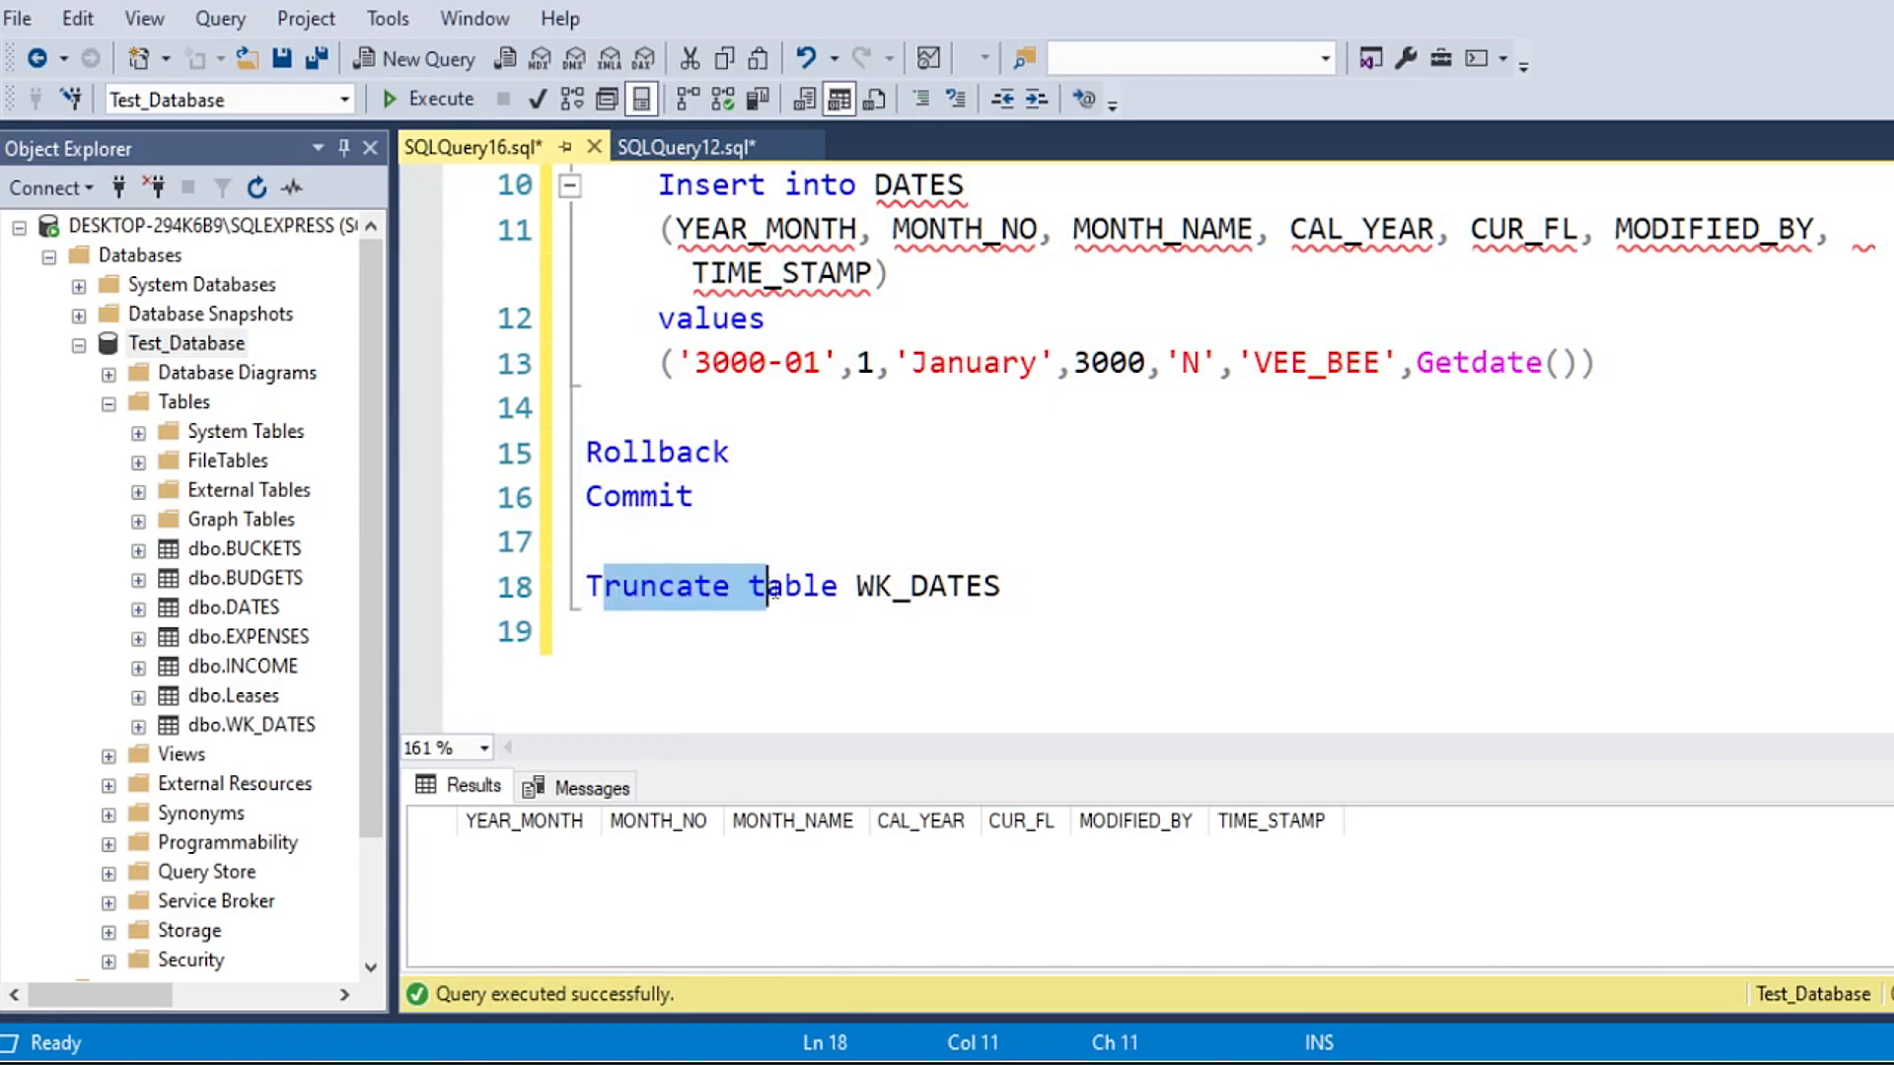
pyautogui.click(714, 622)
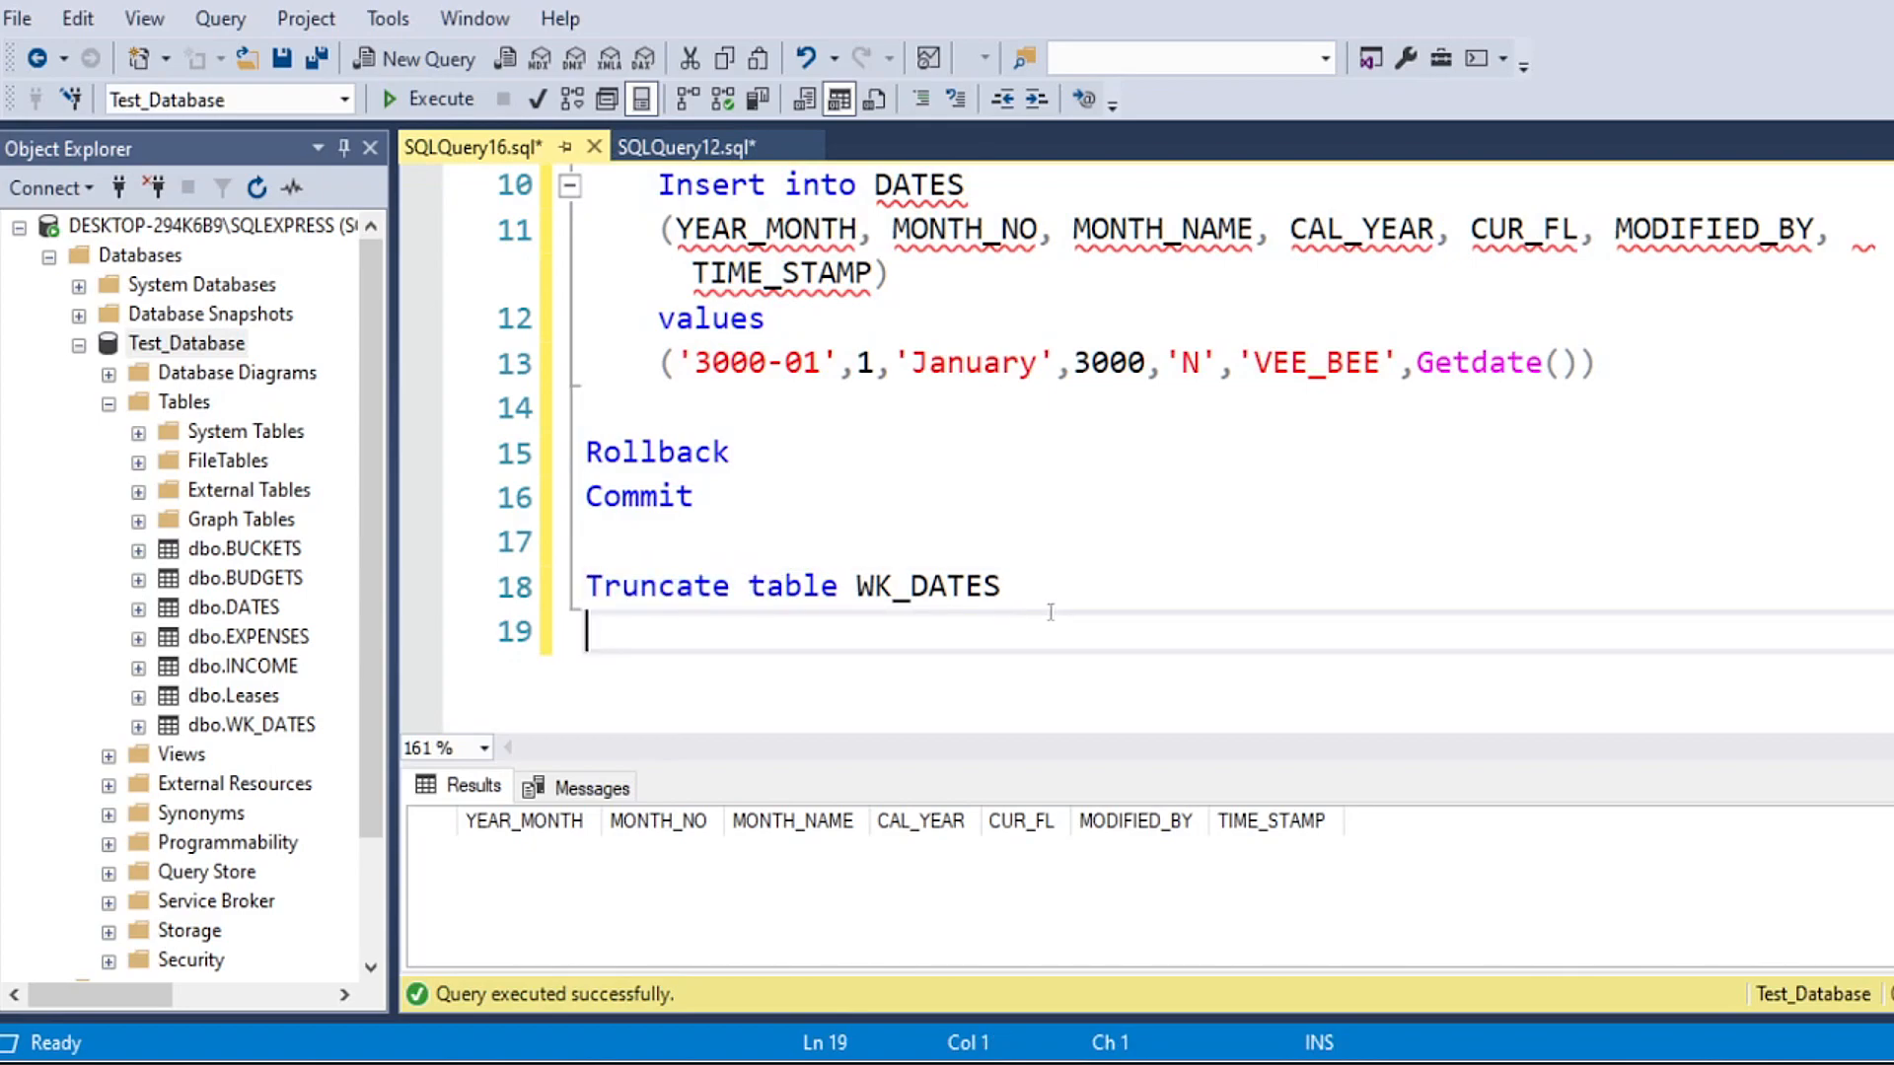
pyautogui.click(1069, 585)
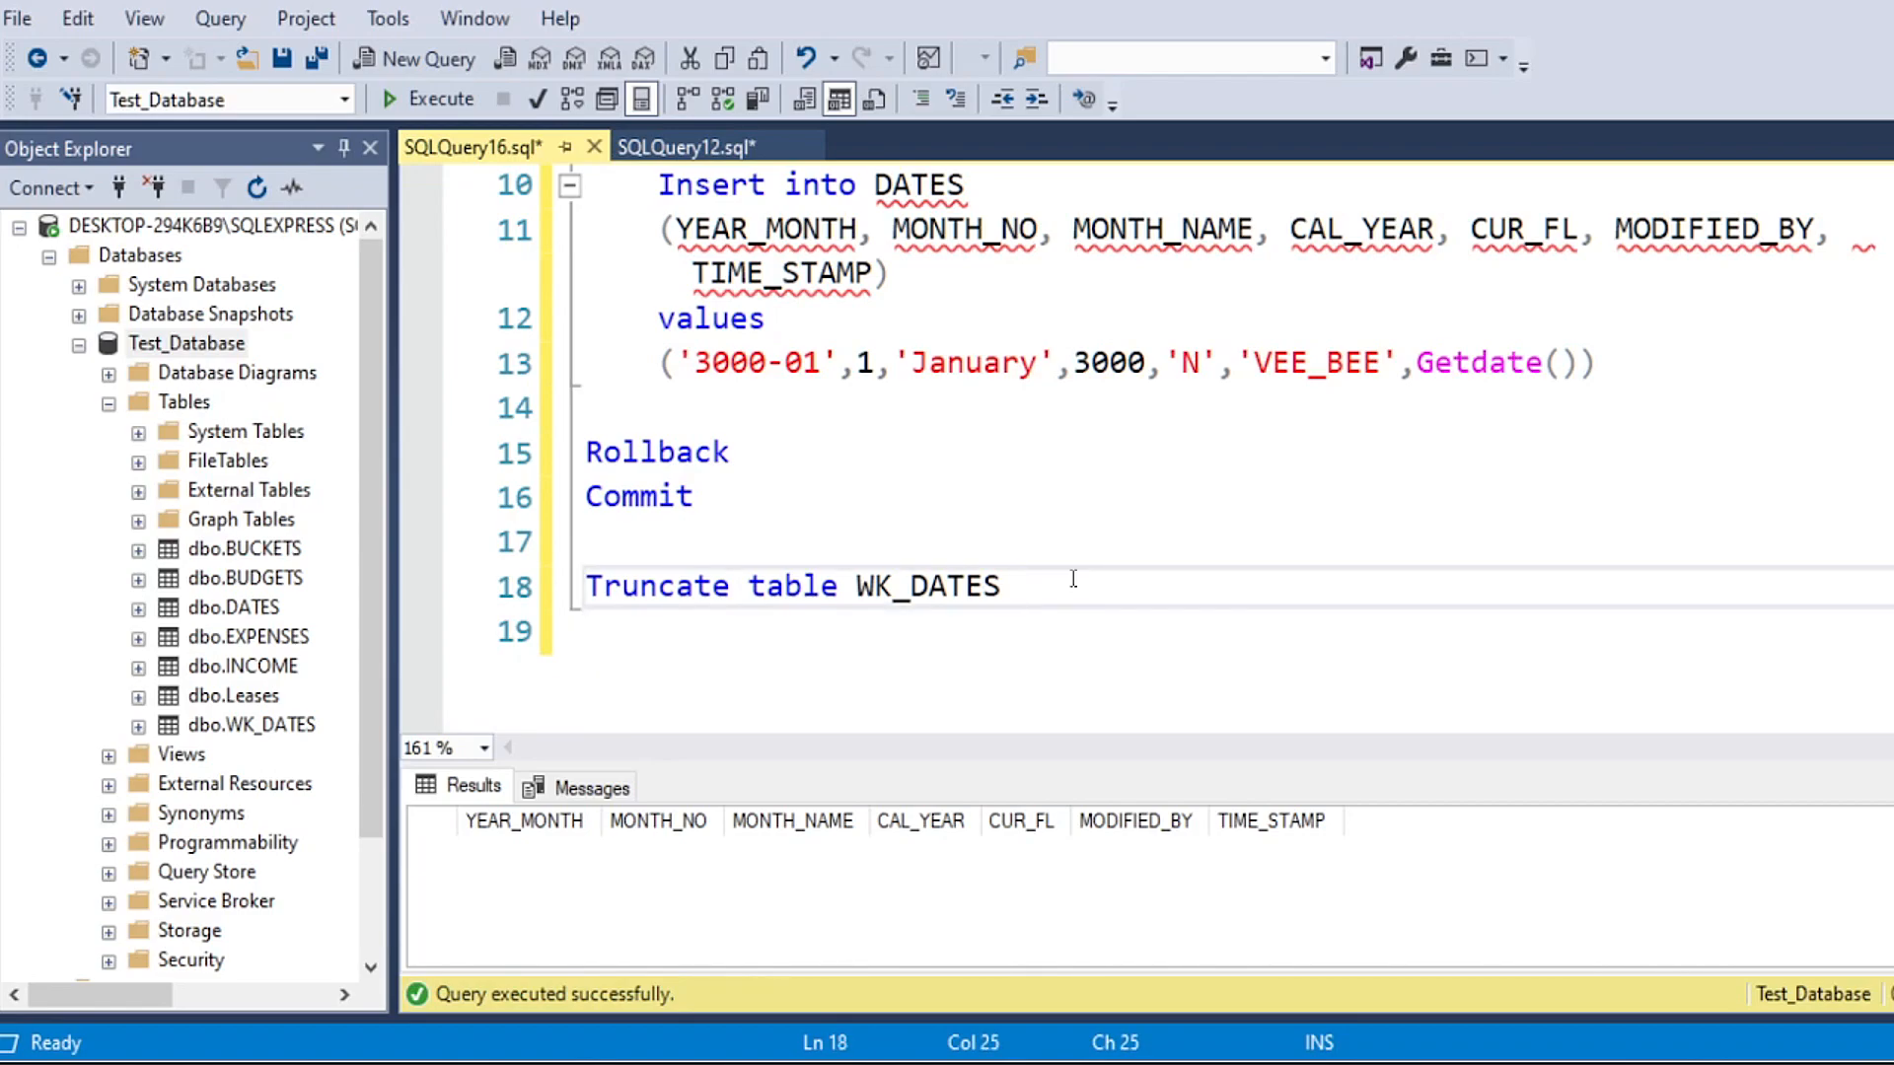
pyautogui.moveTo(1040, 585); pyautogui.dragTo(592, 584)
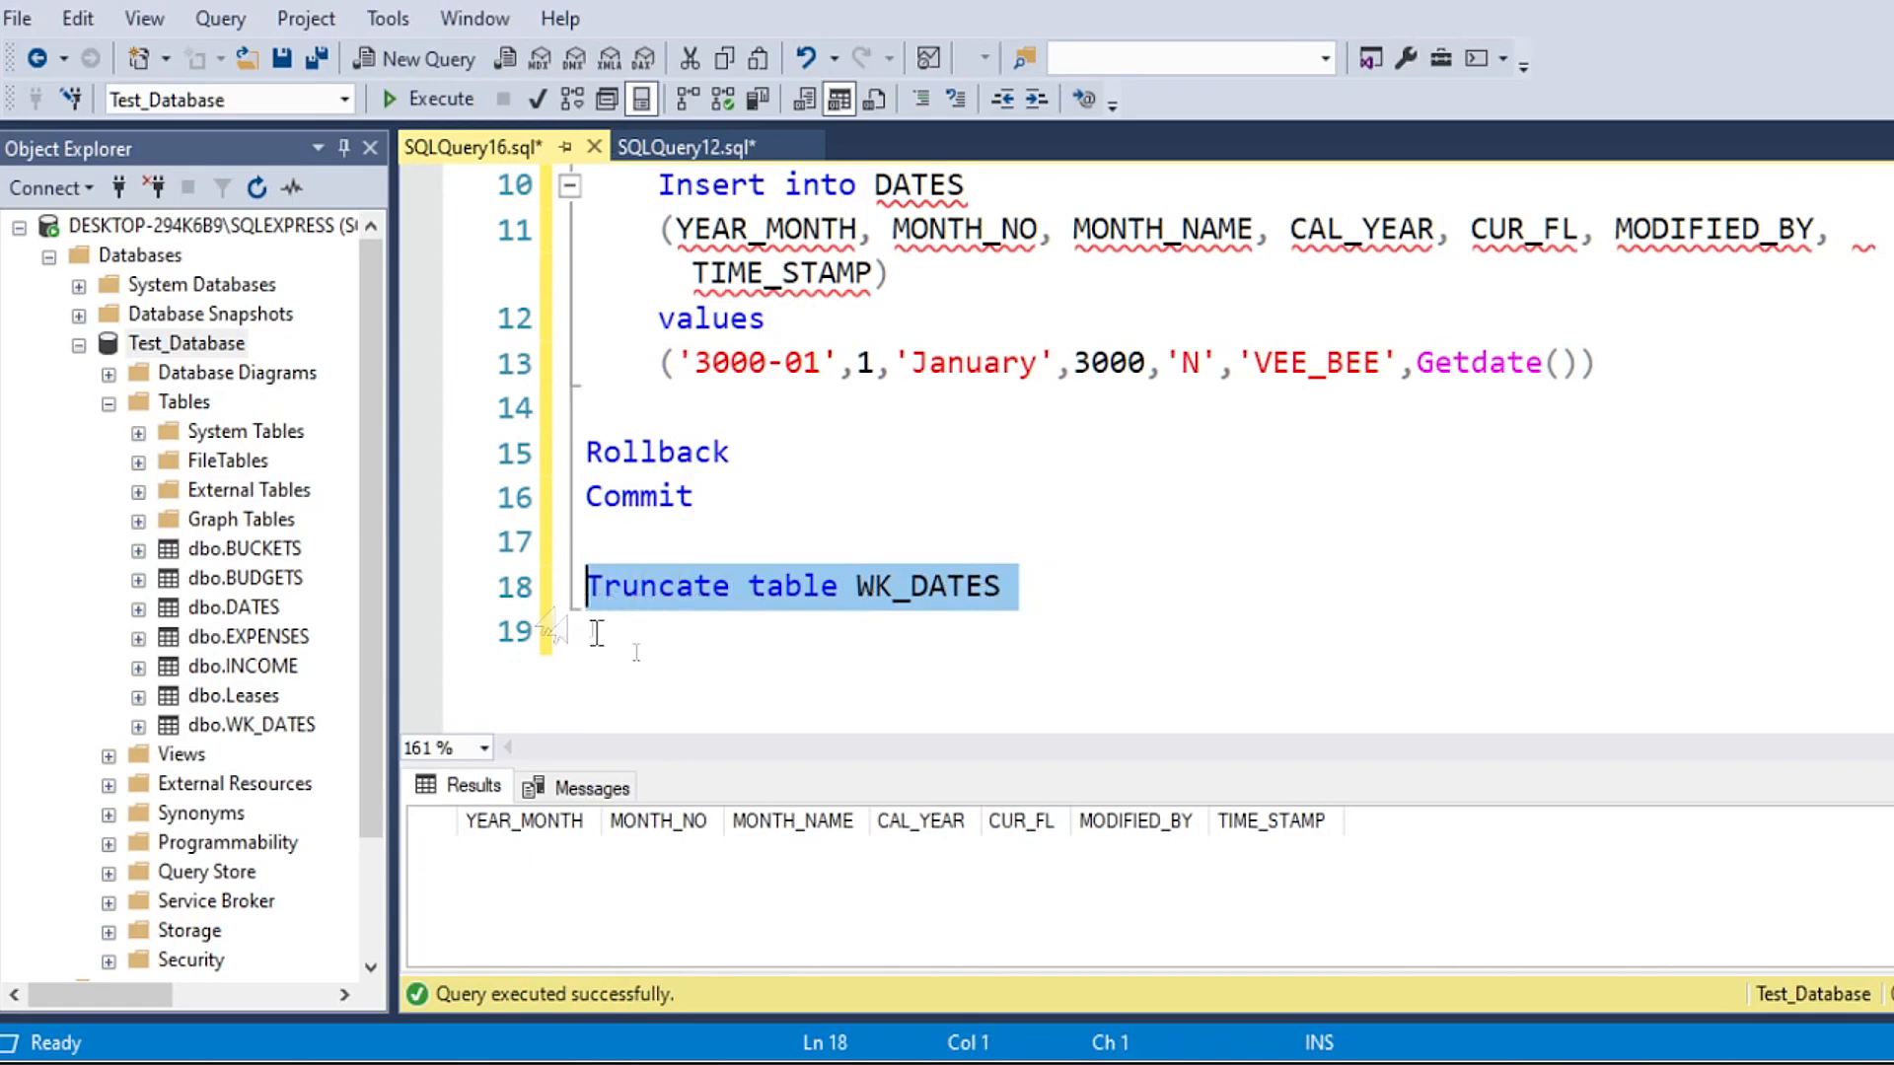
pyautogui.click(1045, 636)
# Step: Change the transactional insert's target table from DATES to WK_DATES
pyautogui.scroll(3, 1011, 589)
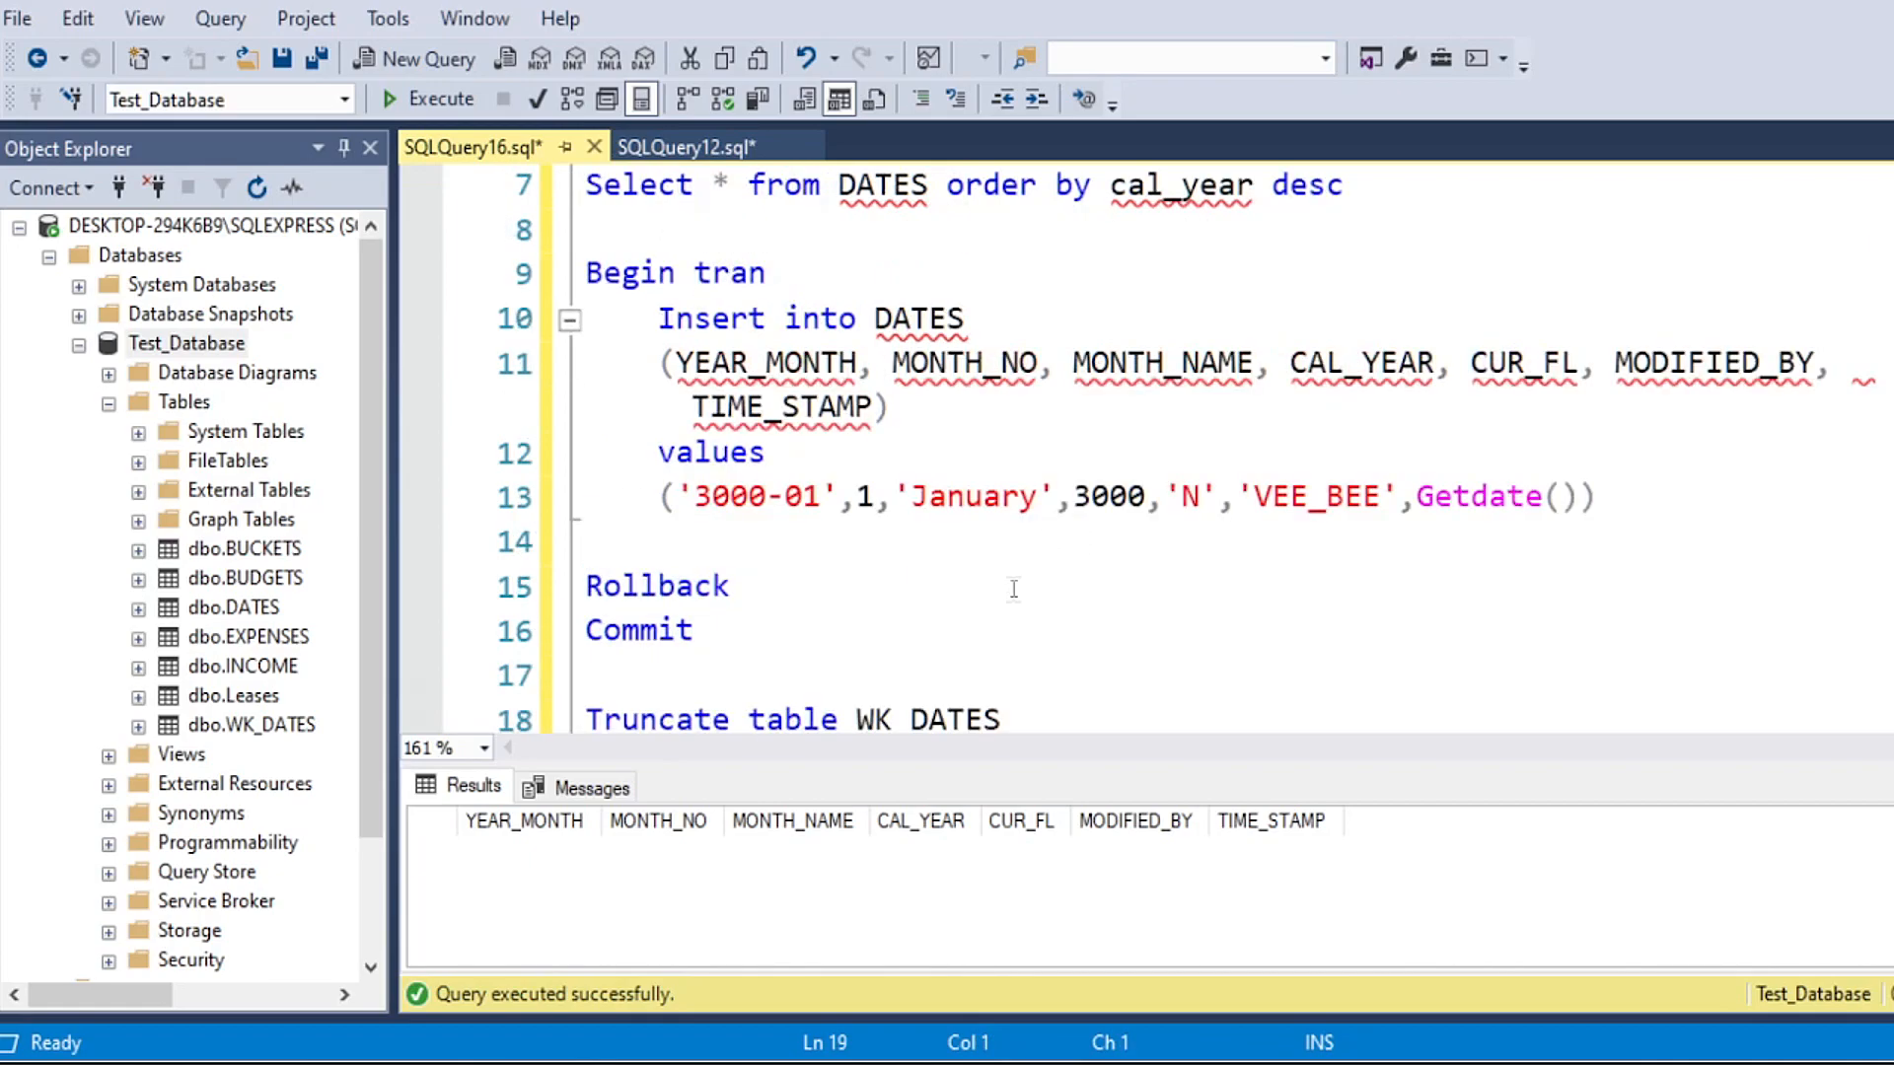
pyautogui.moveTo(1012, 408); pyautogui.dragTo(587, 404)
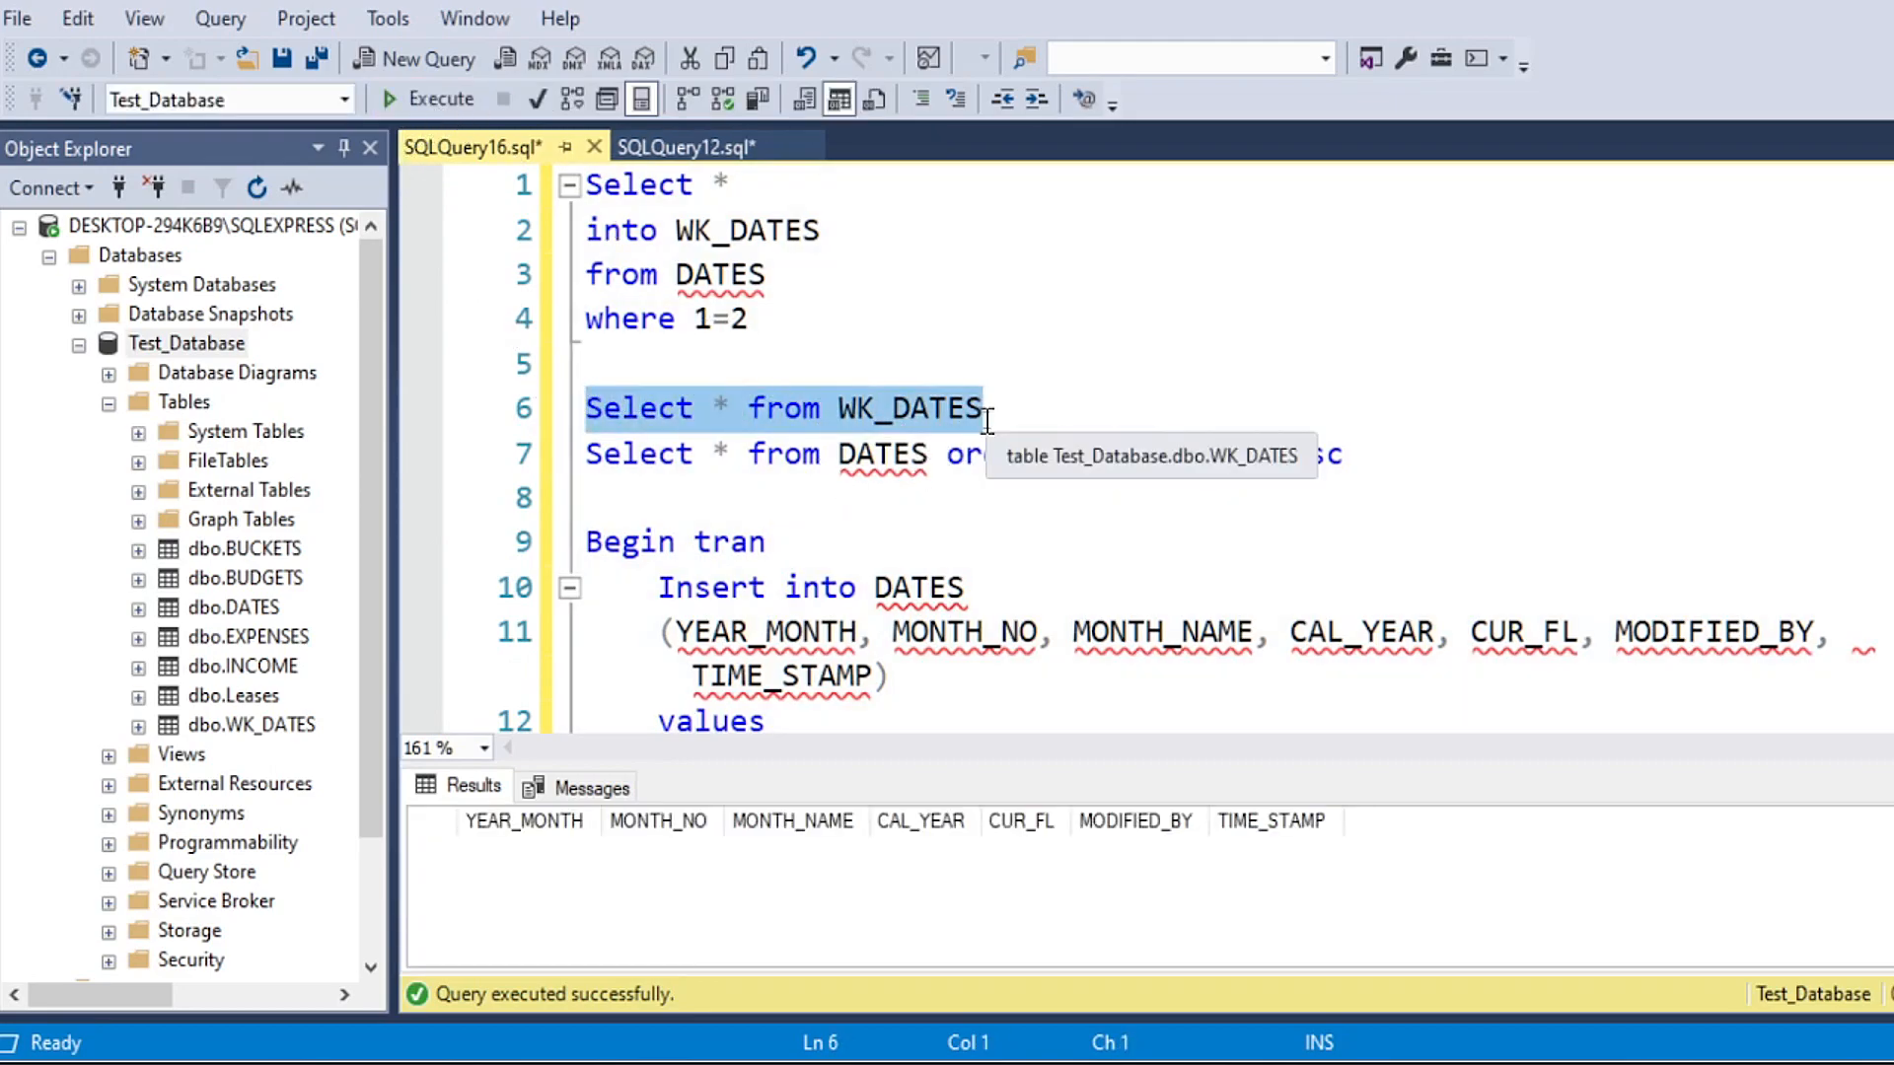
pyautogui.click(877, 589)
pyautogui.scroll(-1, 953, 590)
pyautogui.write('WK_')
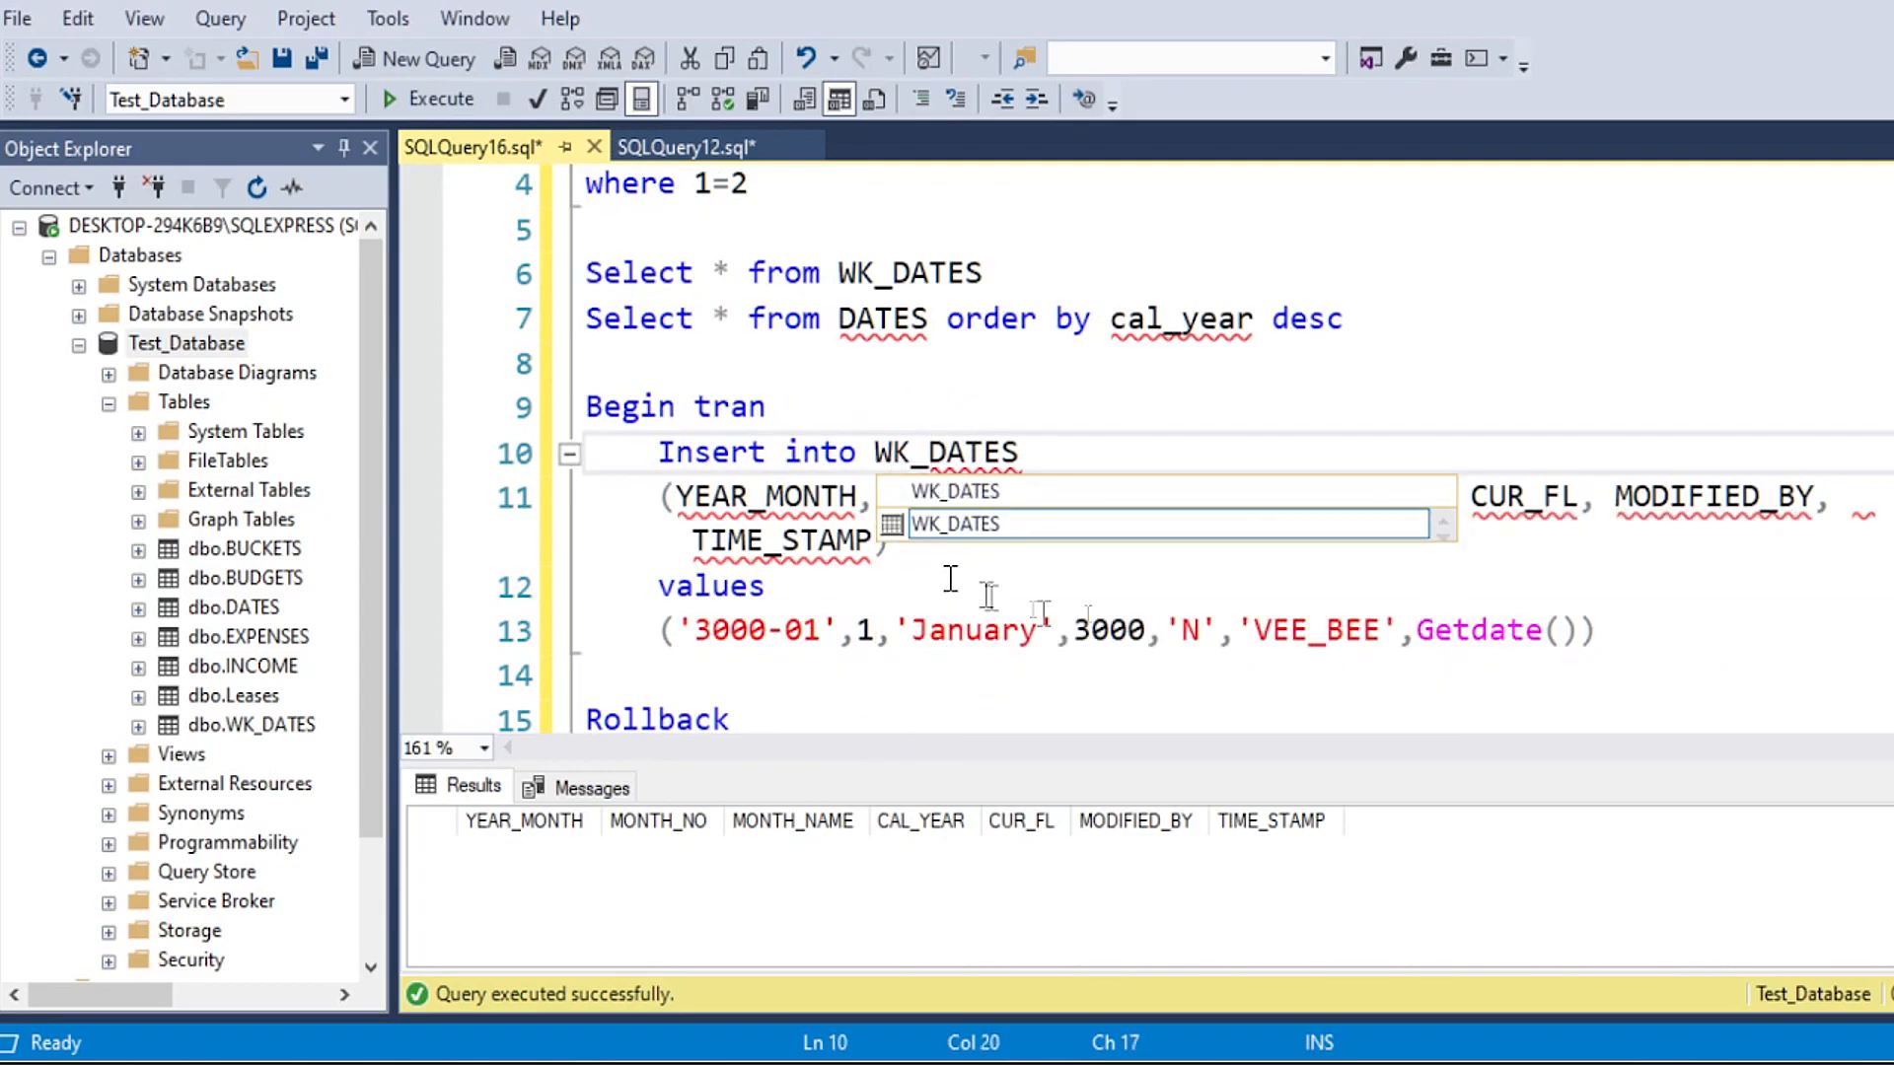
# Step: Dismiss the name suggestions and run only the Select * from WK_DATES line to check the table before inserting
pyautogui.click(909, 361)
pyautogui.scroll(-1, 877, 389)
pyautogui.scroll(1, 908, 409)
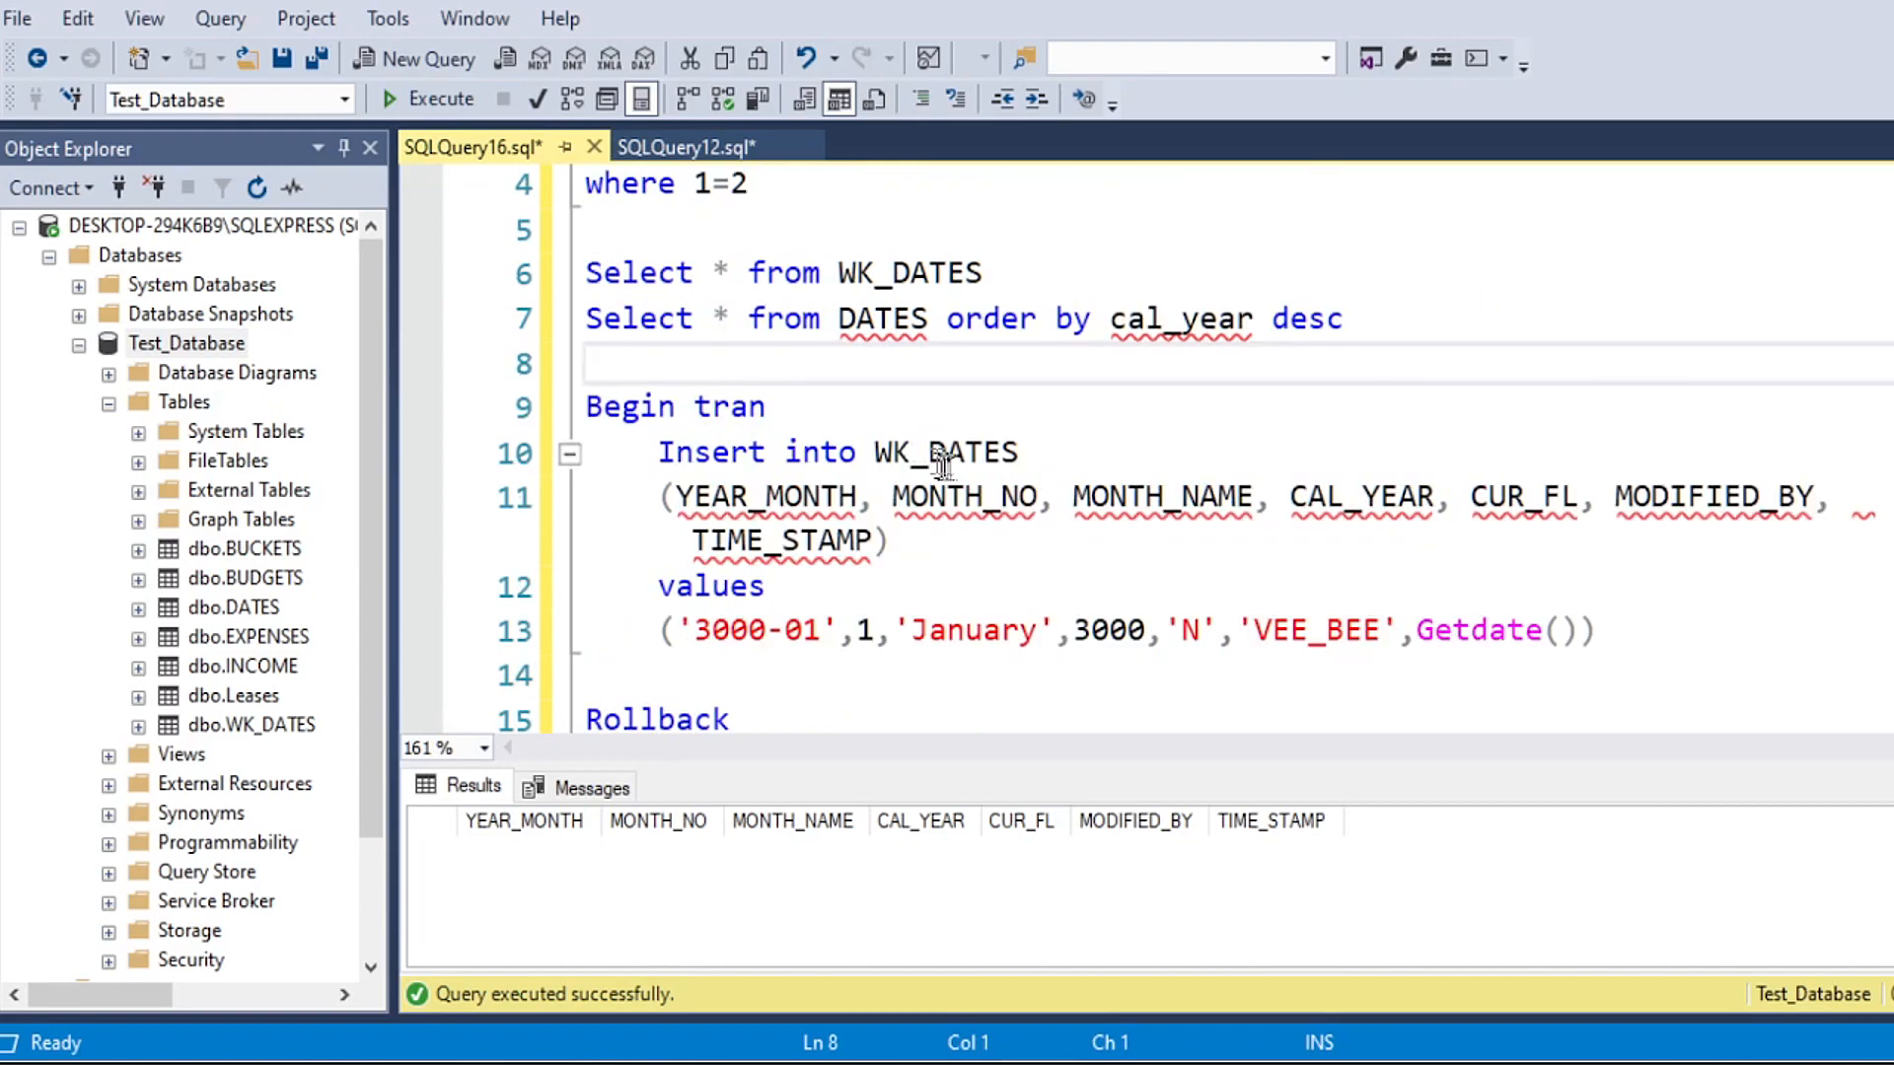
pyautogui.moveTo(987, 273); pyautogui.dragTo(552, 273)
pyautogui.click(414, 98)
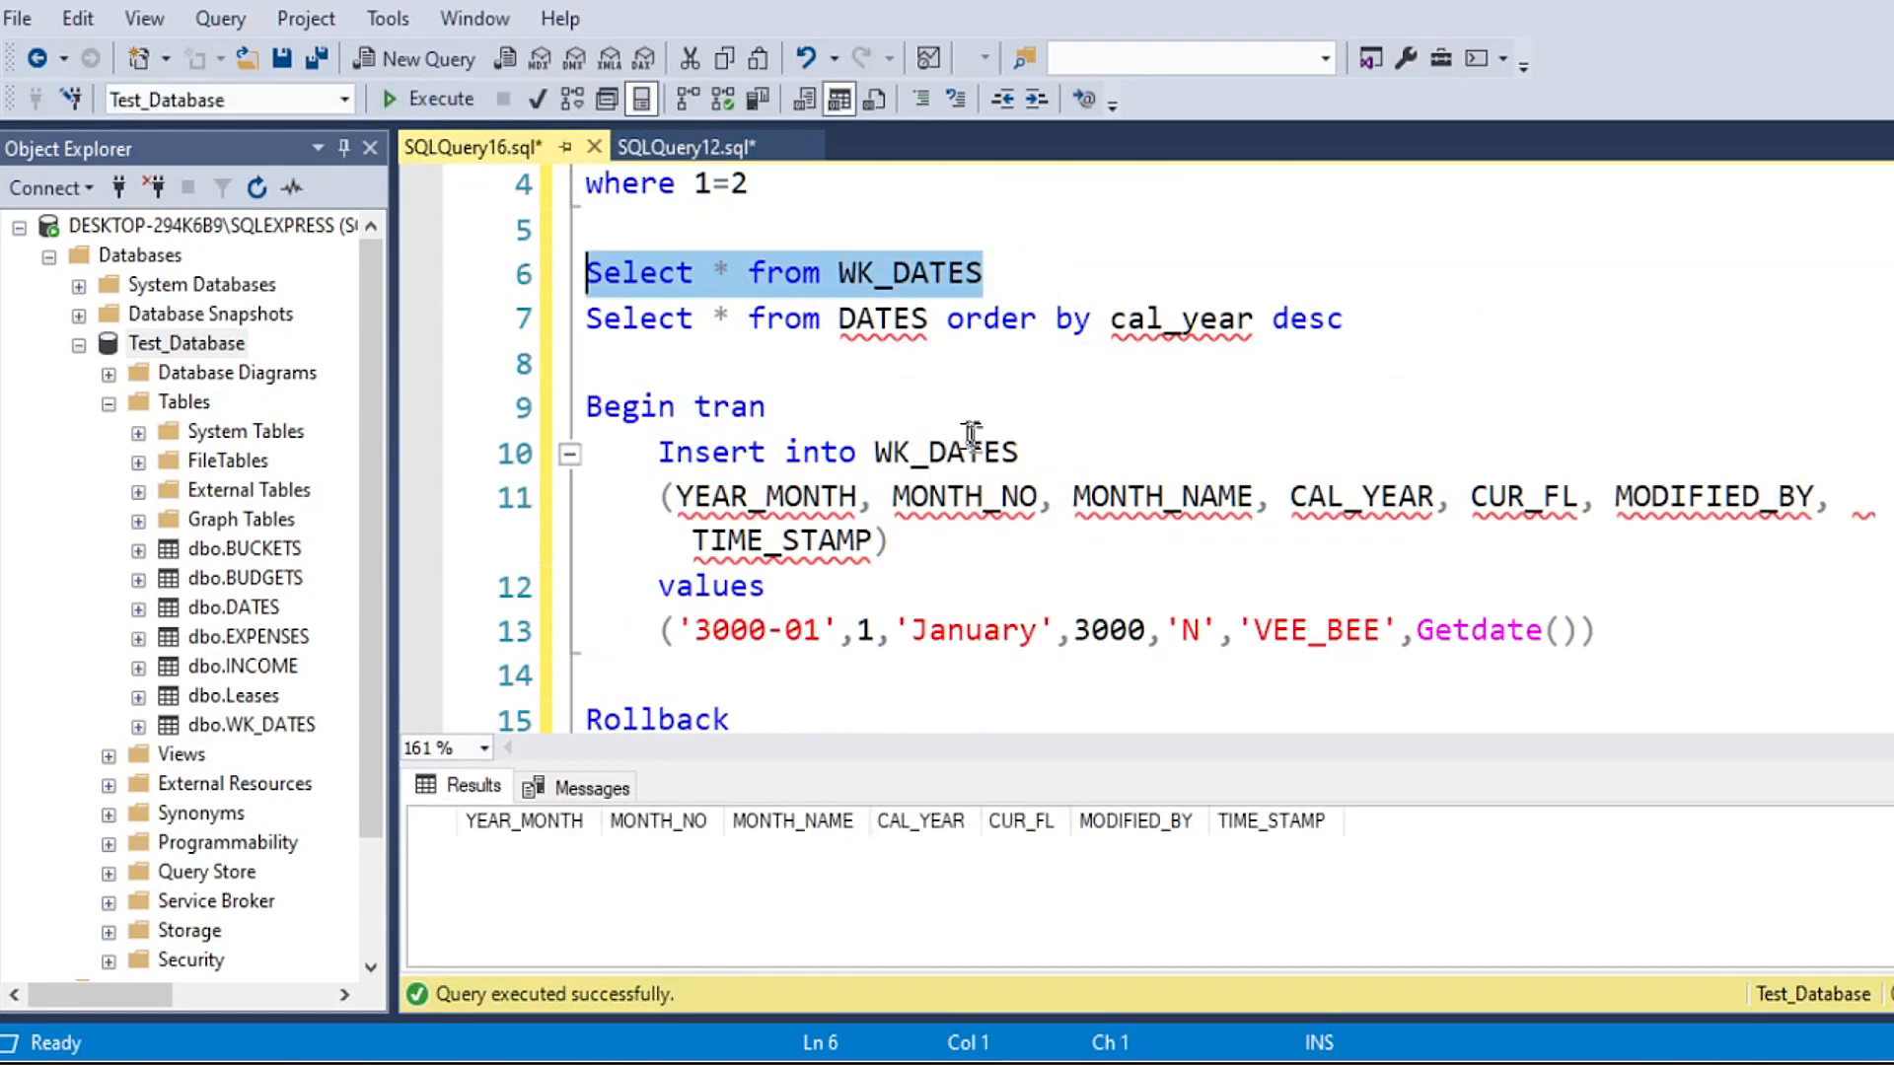
# Step: Execute only the block from Begin tran through the values line, inserting the 3000-01 January row into WK_DATES without committing
pyautogui.scroll(-1, 973, 435)
pyautogui.click(592, 275)
pyautogui.moveTo(604, 278); pyautogui.dragTo(1688, 491)
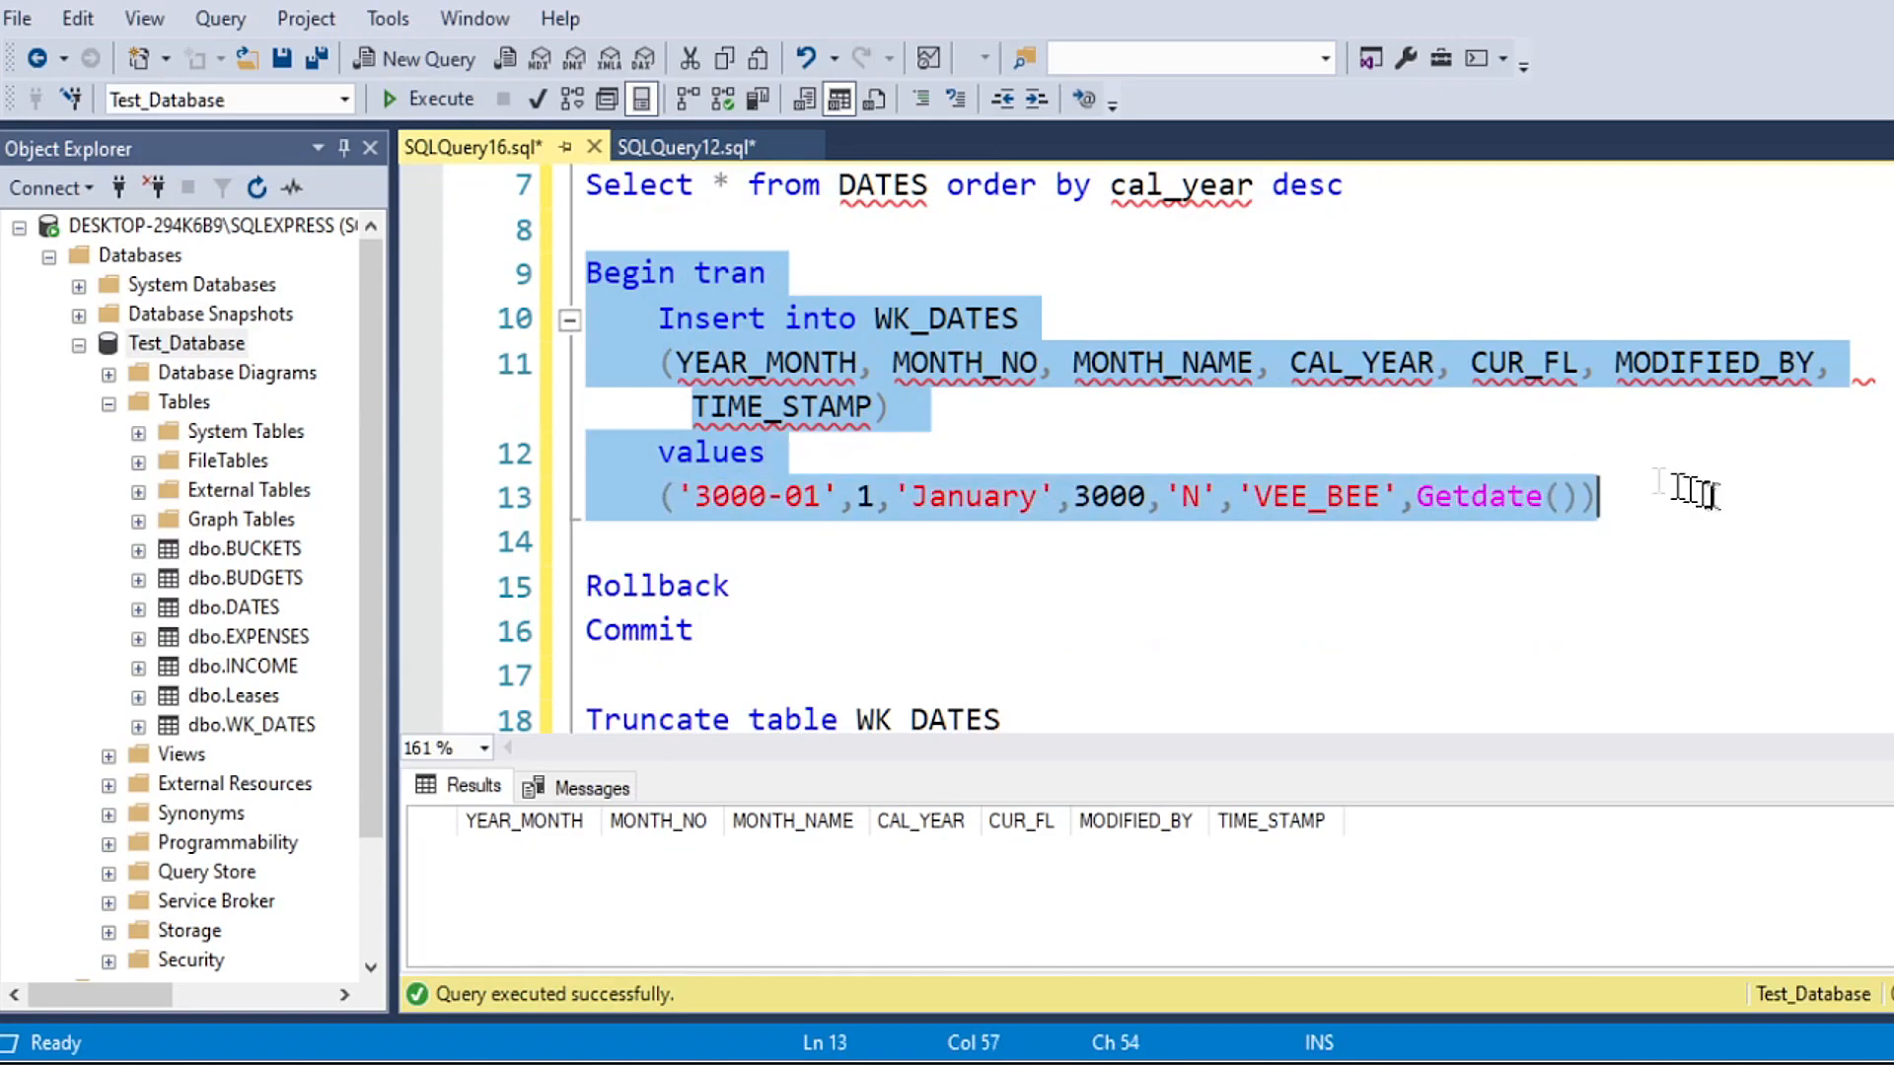
pyautogui.click(429, 98)
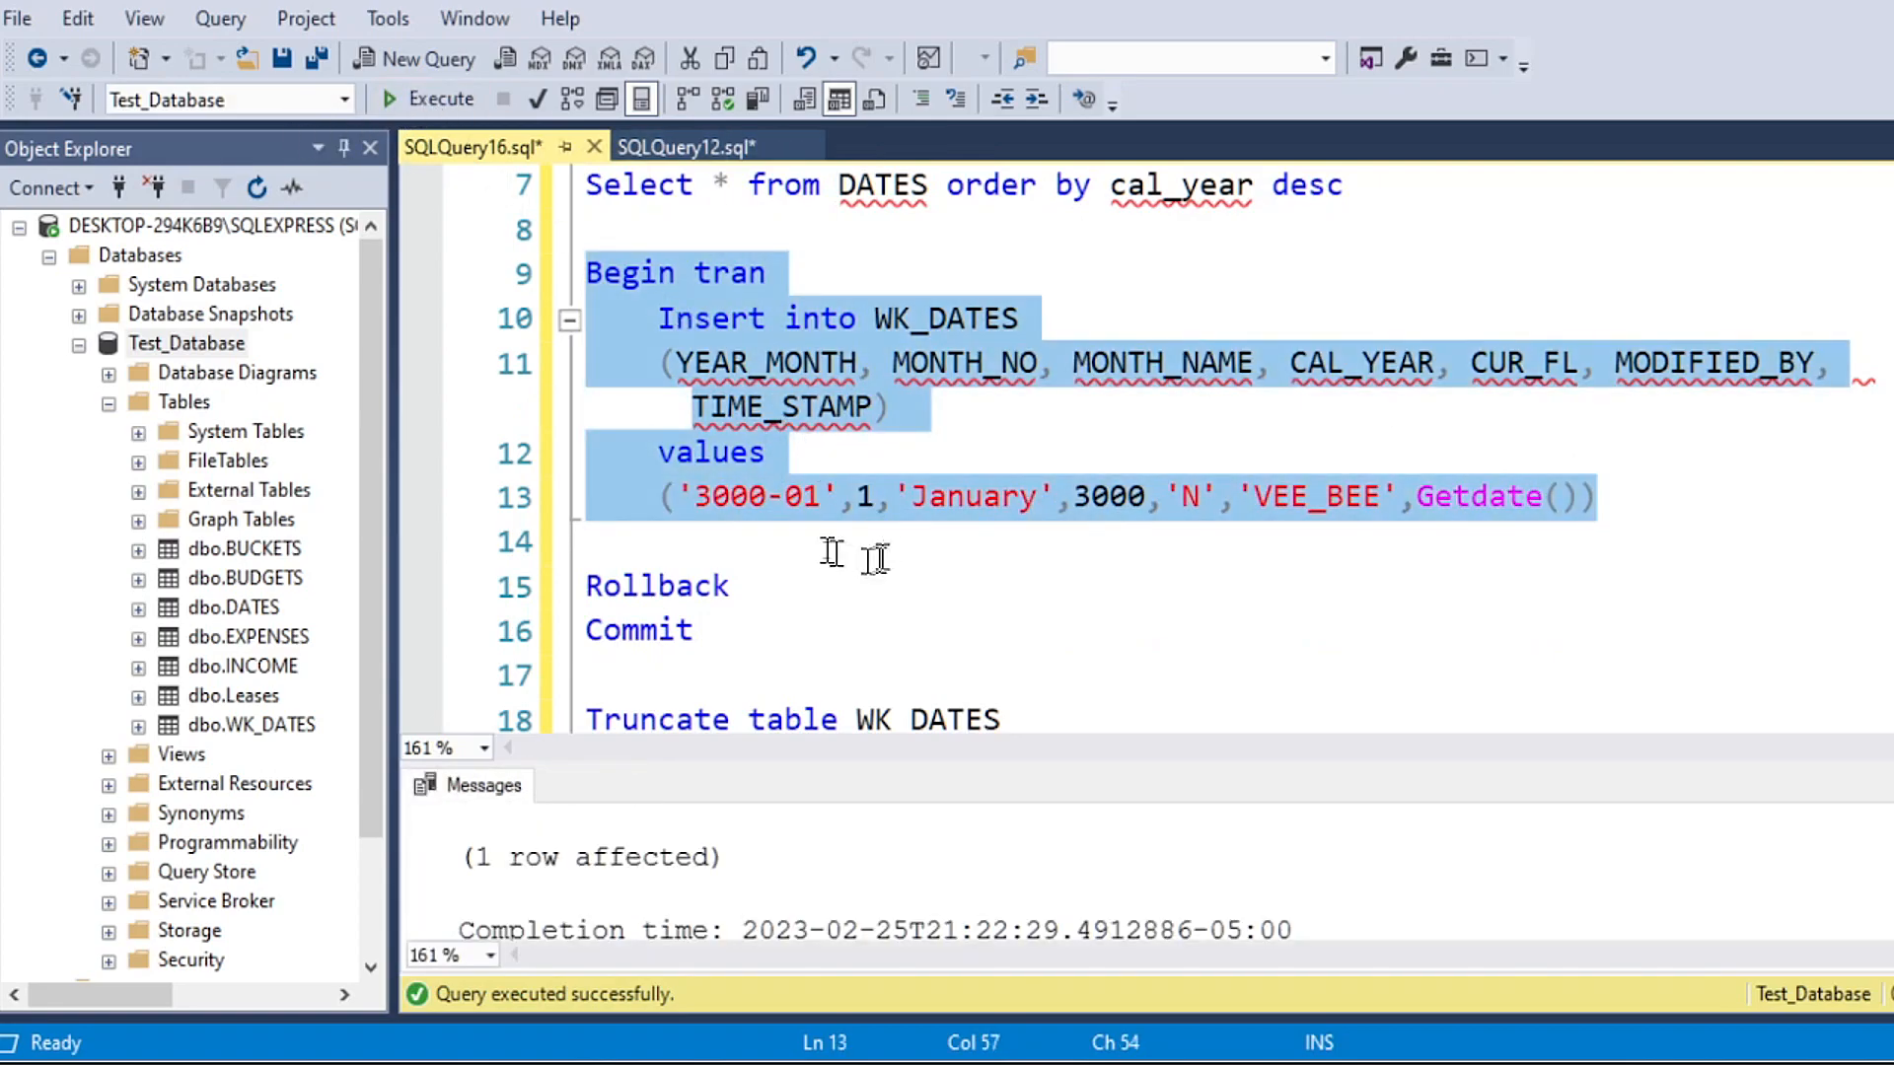
# Step: Run only the Select * from WK_DATES line to check the uncommitted row, and return to the Begin tran block
pyautogui.scroll(2, 832, 553)
pyautogui.moveTo(1023, 409); pyautogui.dragTo(567, 408)
pyautogui.click(429, 99)
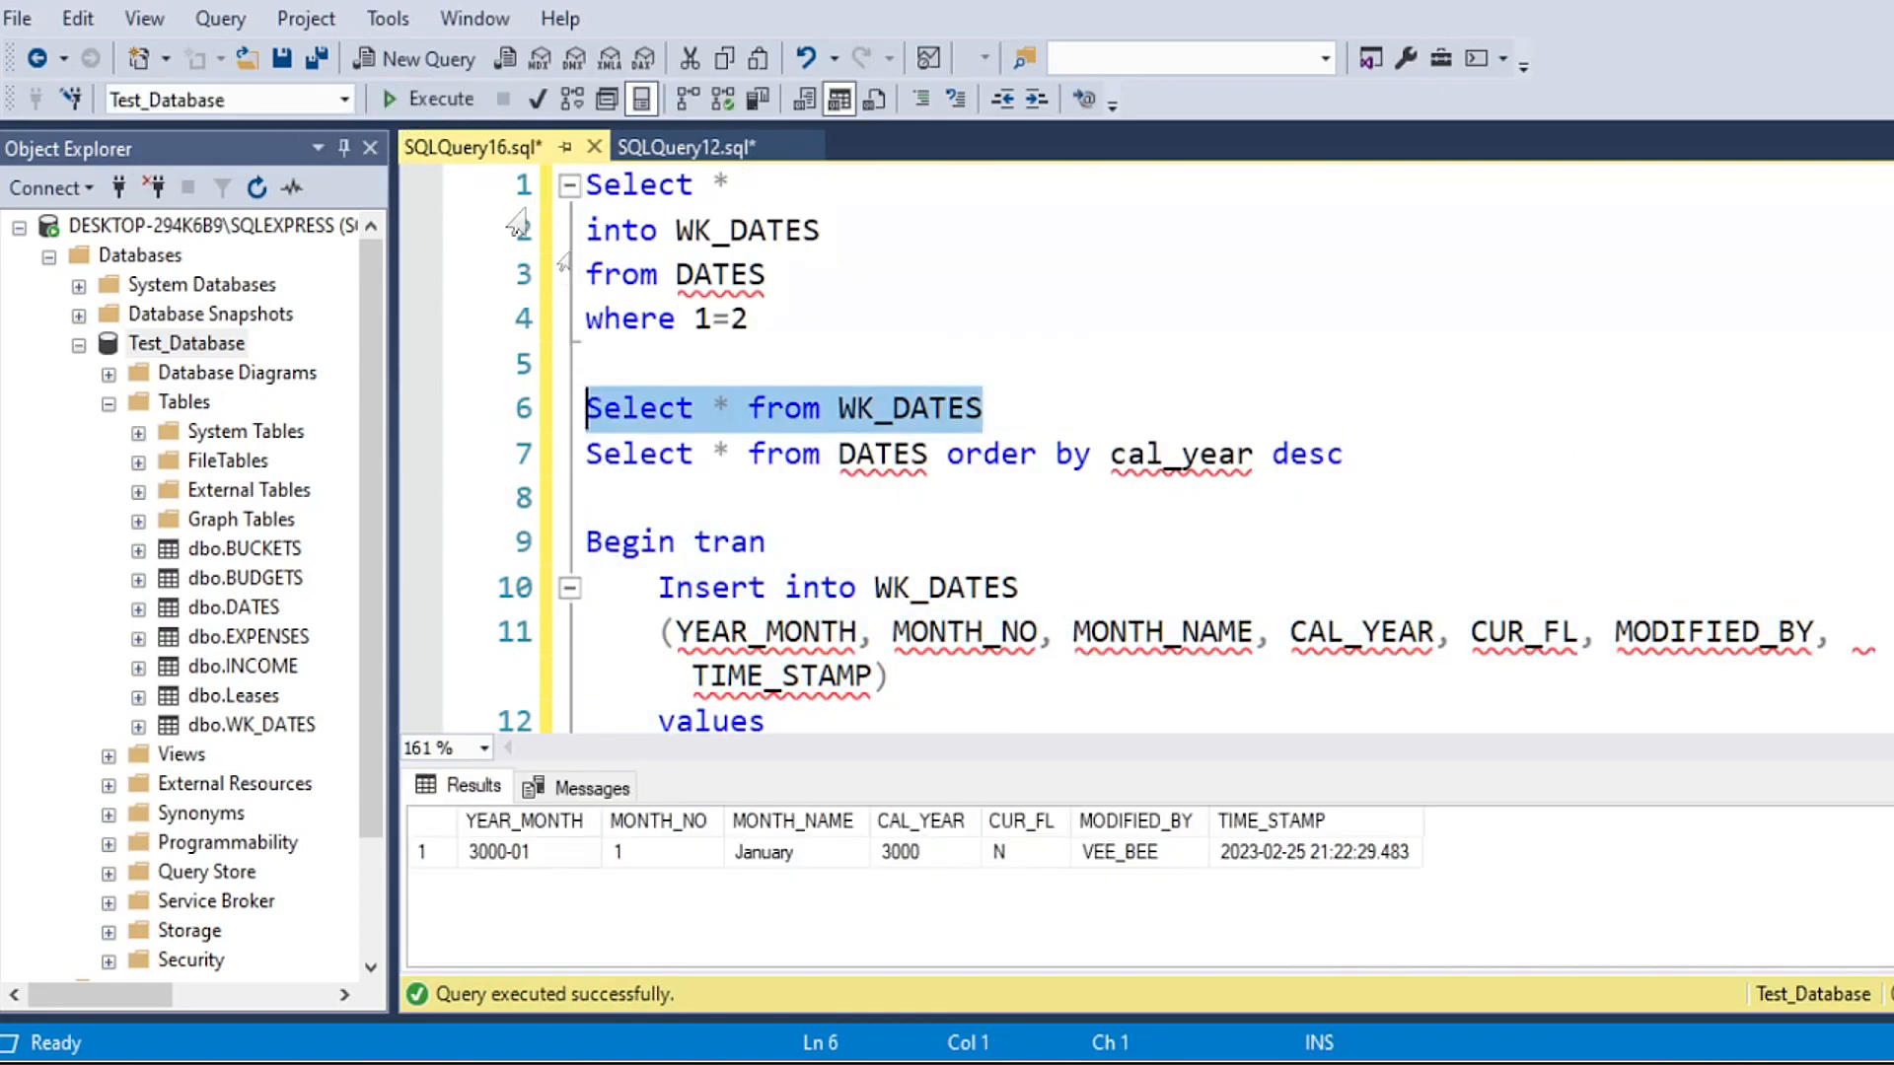
pyautogui.scroll(-2, 947, 591)
pyautogui.click(659, 273)
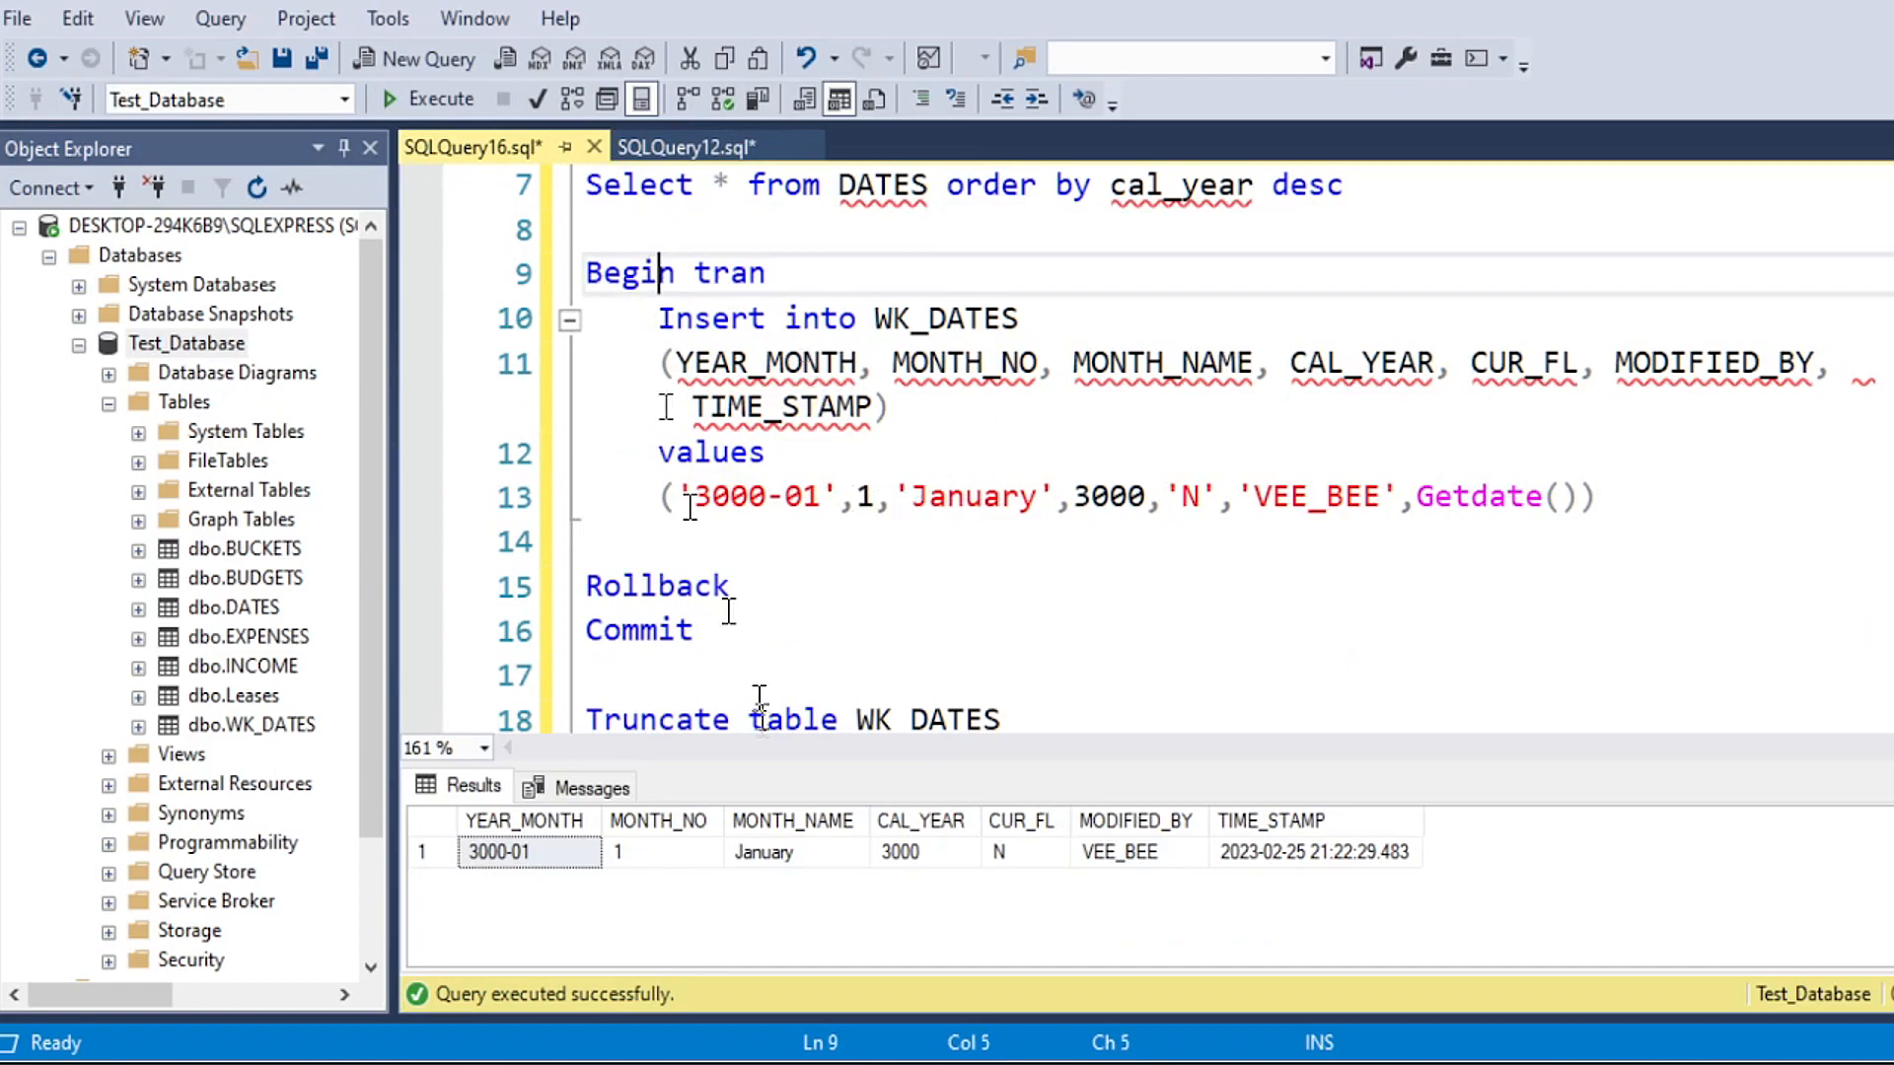
# Step: Try importing Sheet1$ from Insert _ Import _ for video - Copy.xls into Test_Database's WK_DATES, appending rows and running immediately, while the transaction is open
pyautogui.rightClick(192, 343)
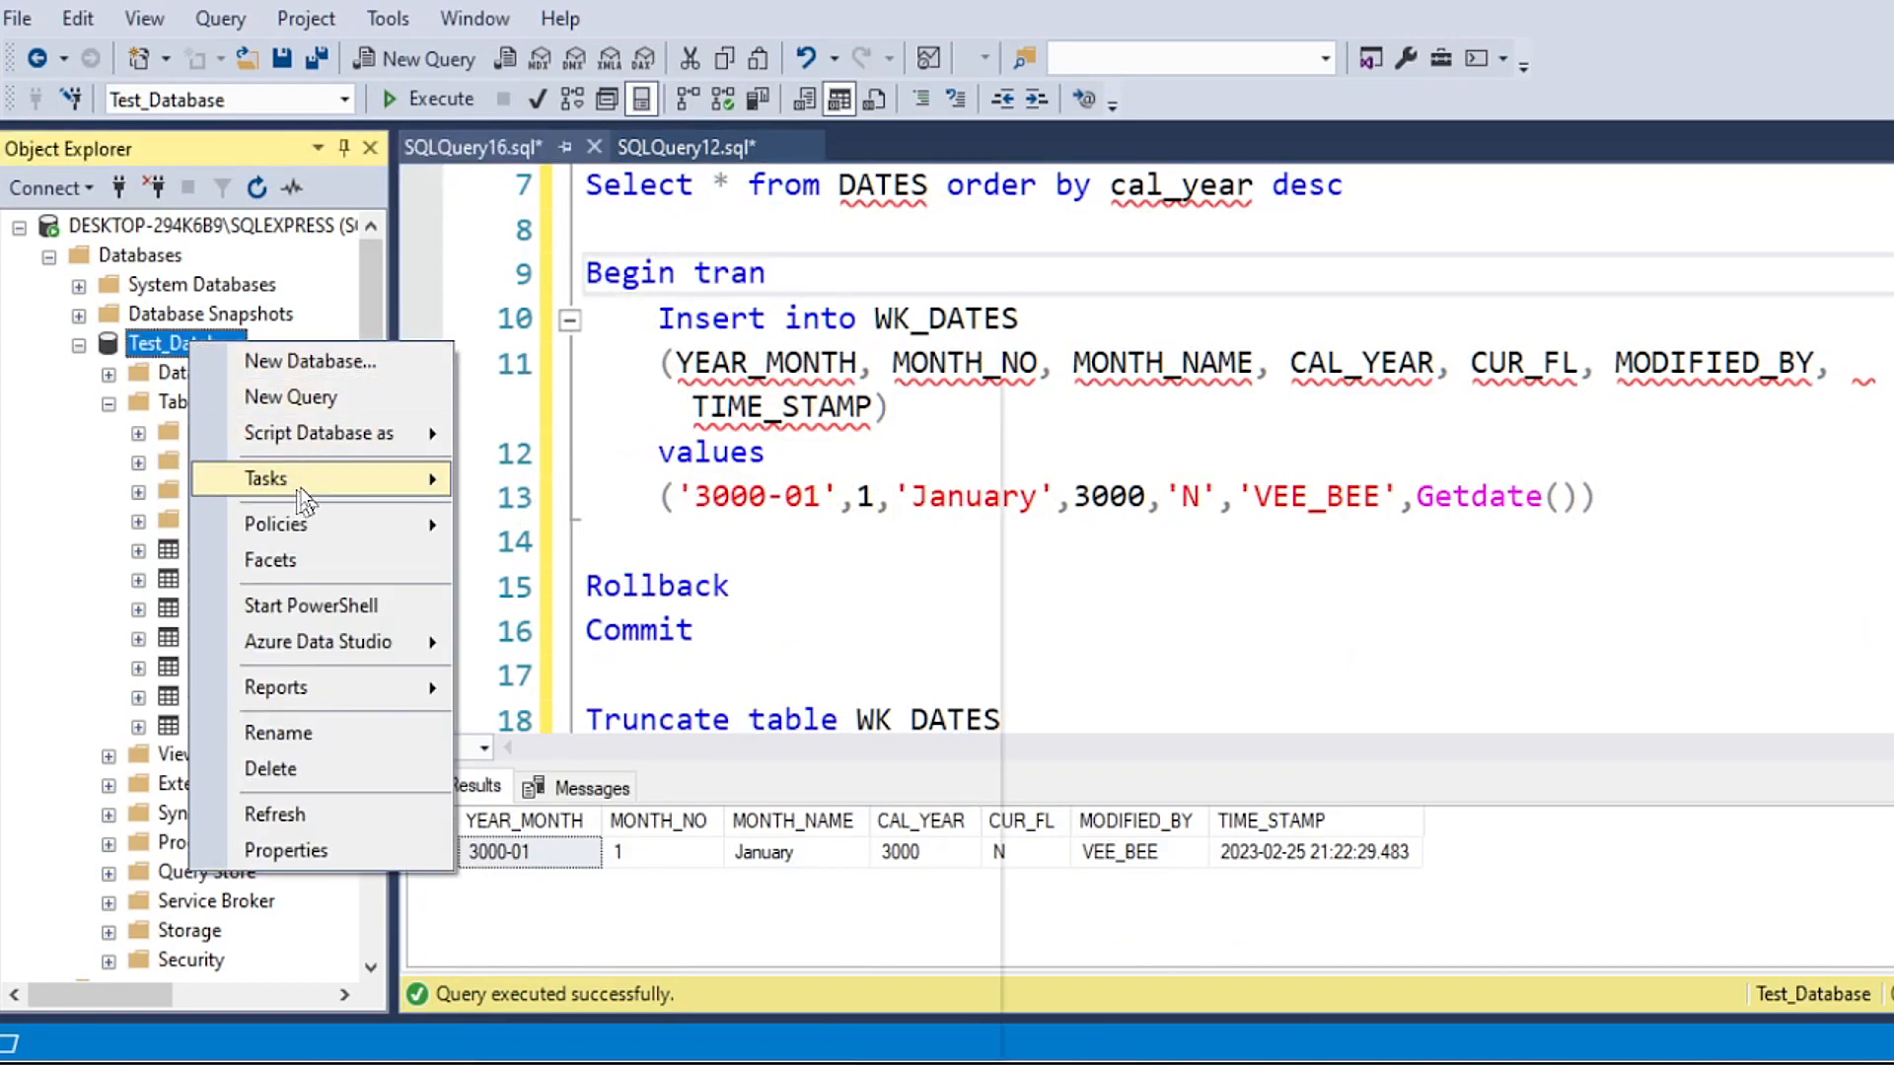
pyautogui.moveTo(302, 498)
pyautogui.click(612, 1002)
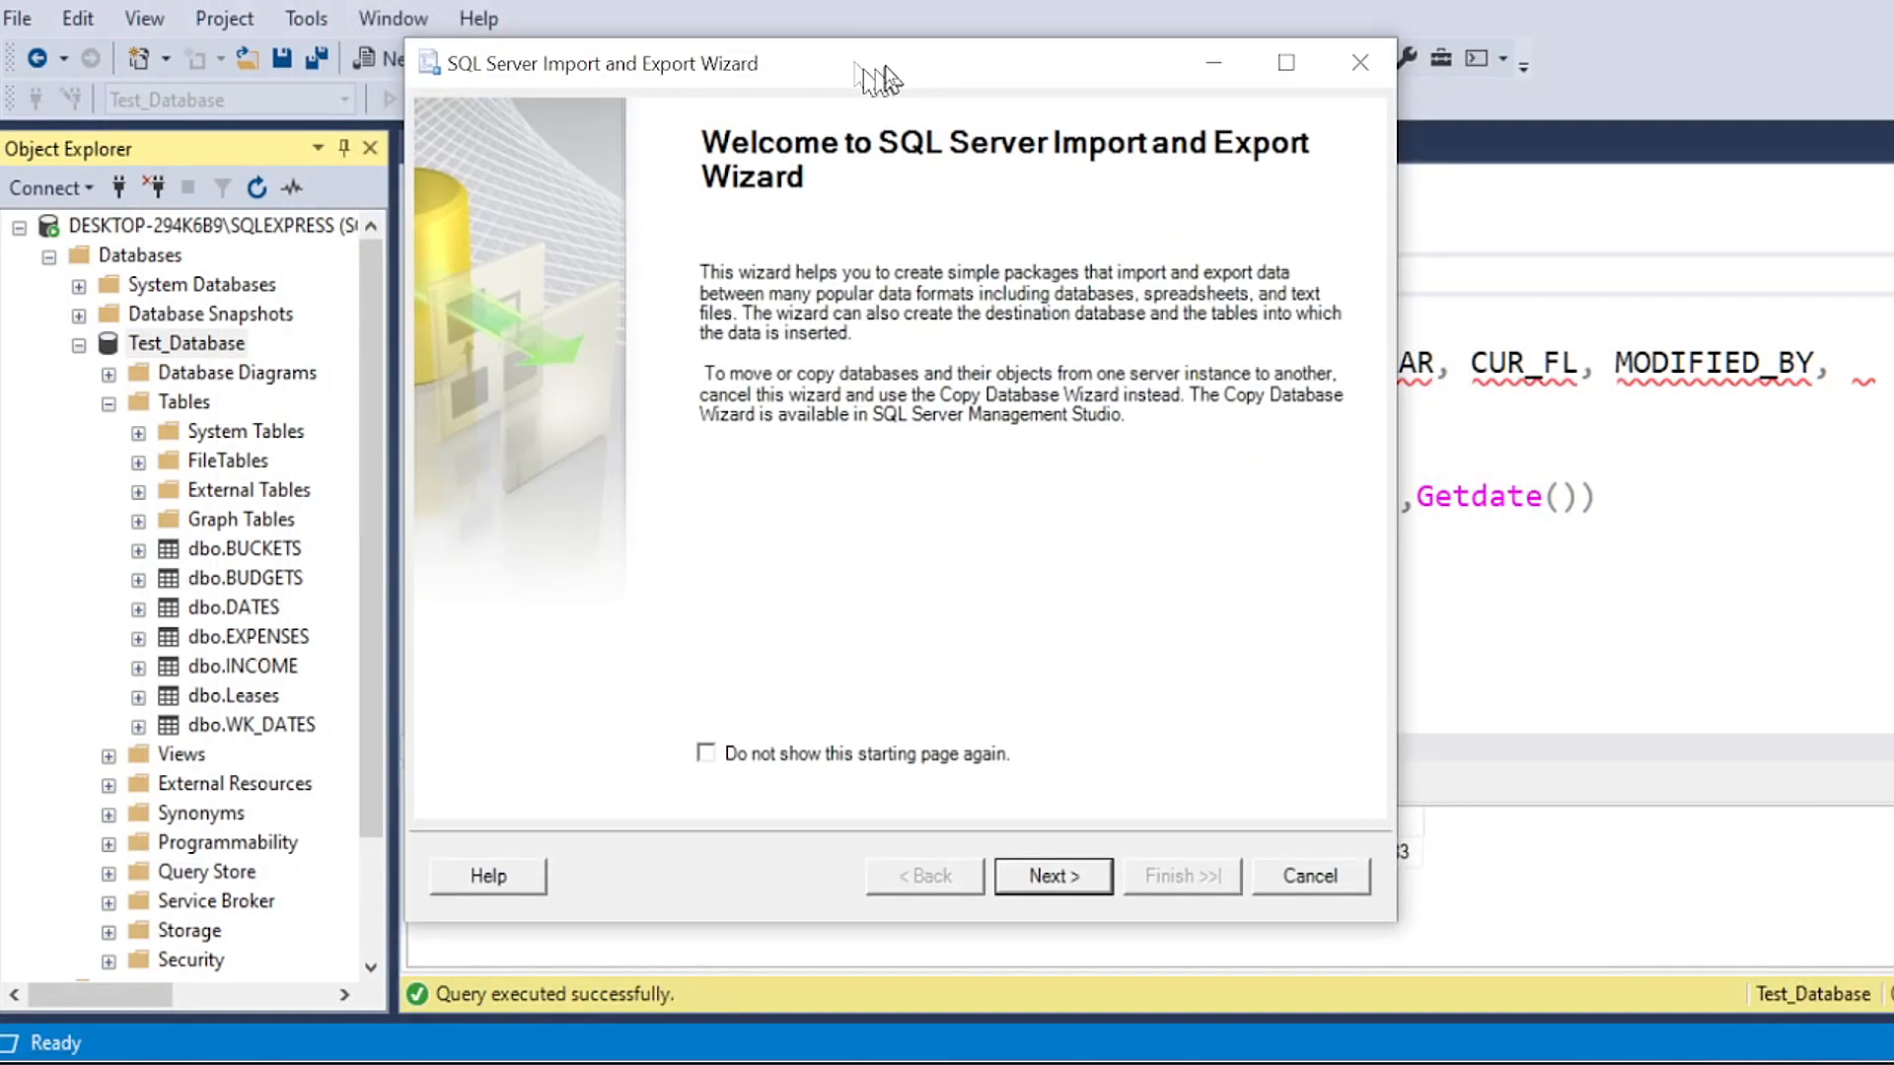
pyautogui.click(1071, 870)
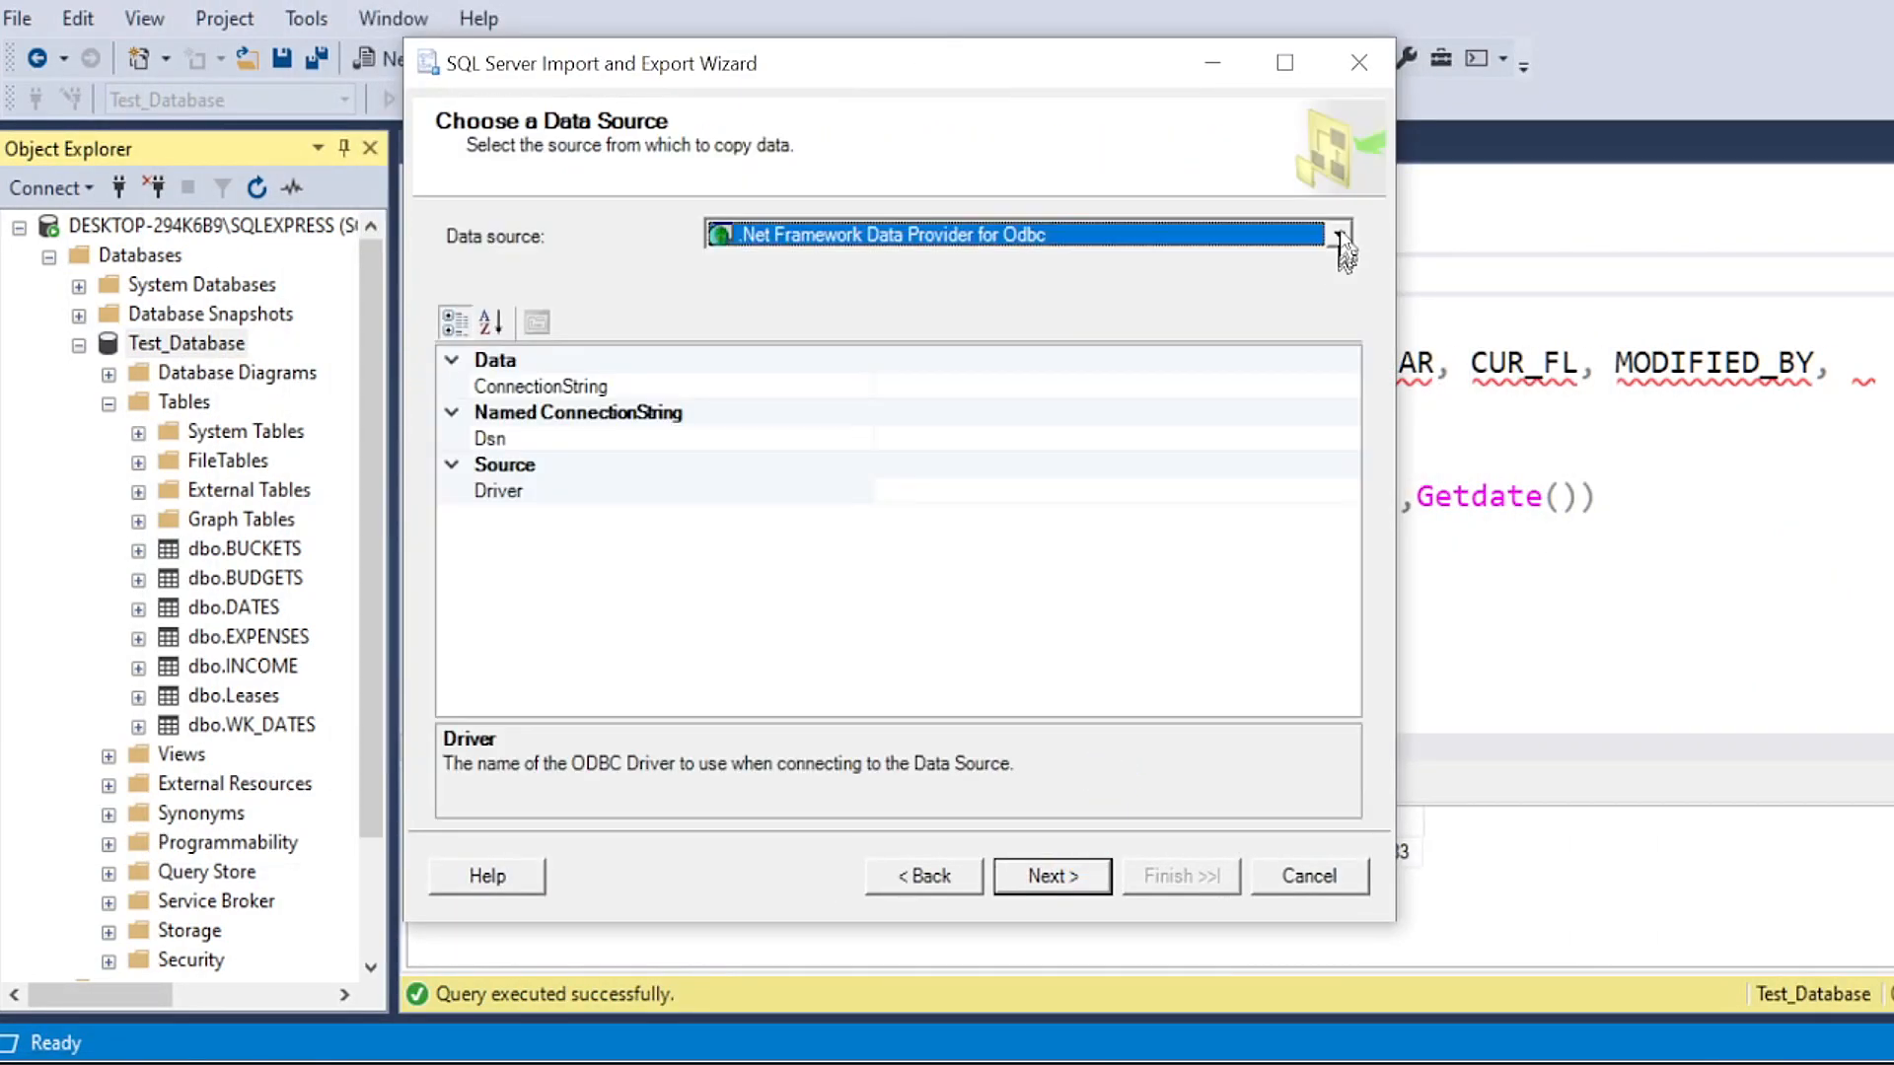
pyautogui.click(1336, 237)
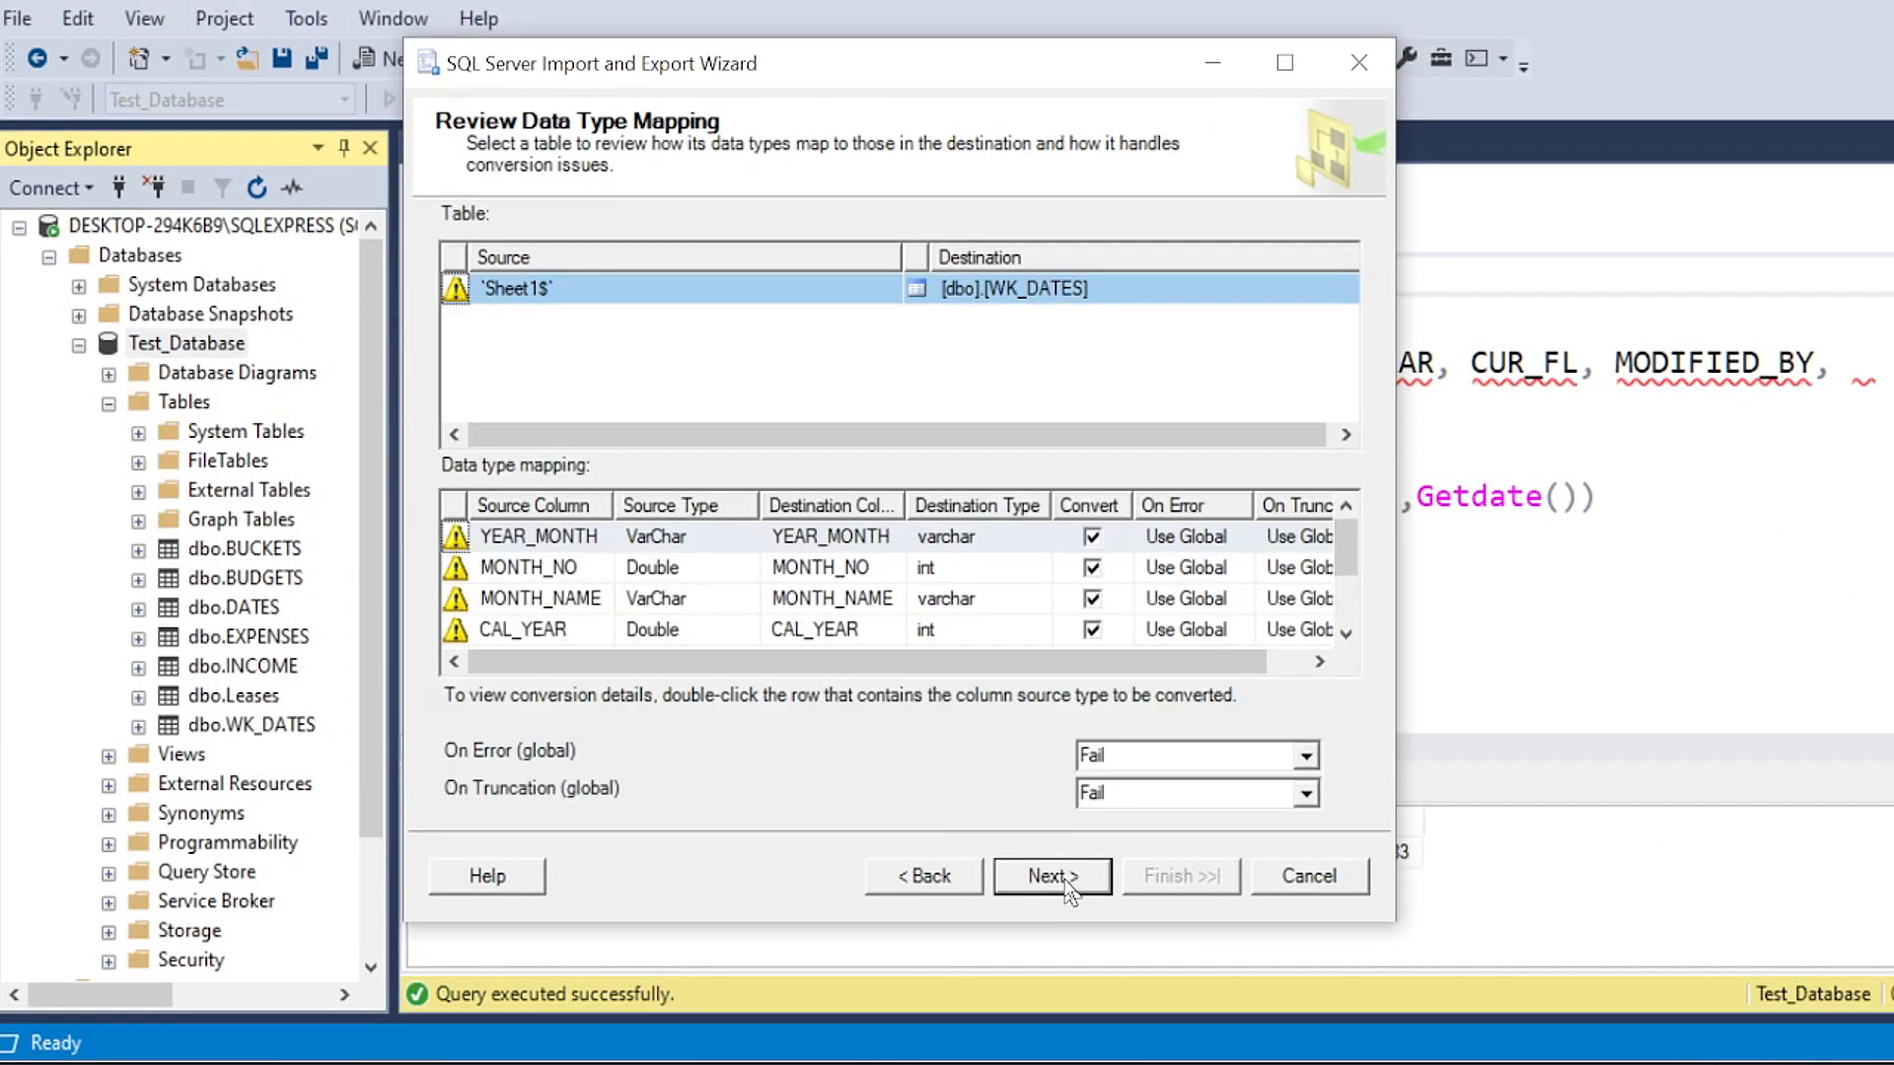
pyautogui.click(1070, 888)
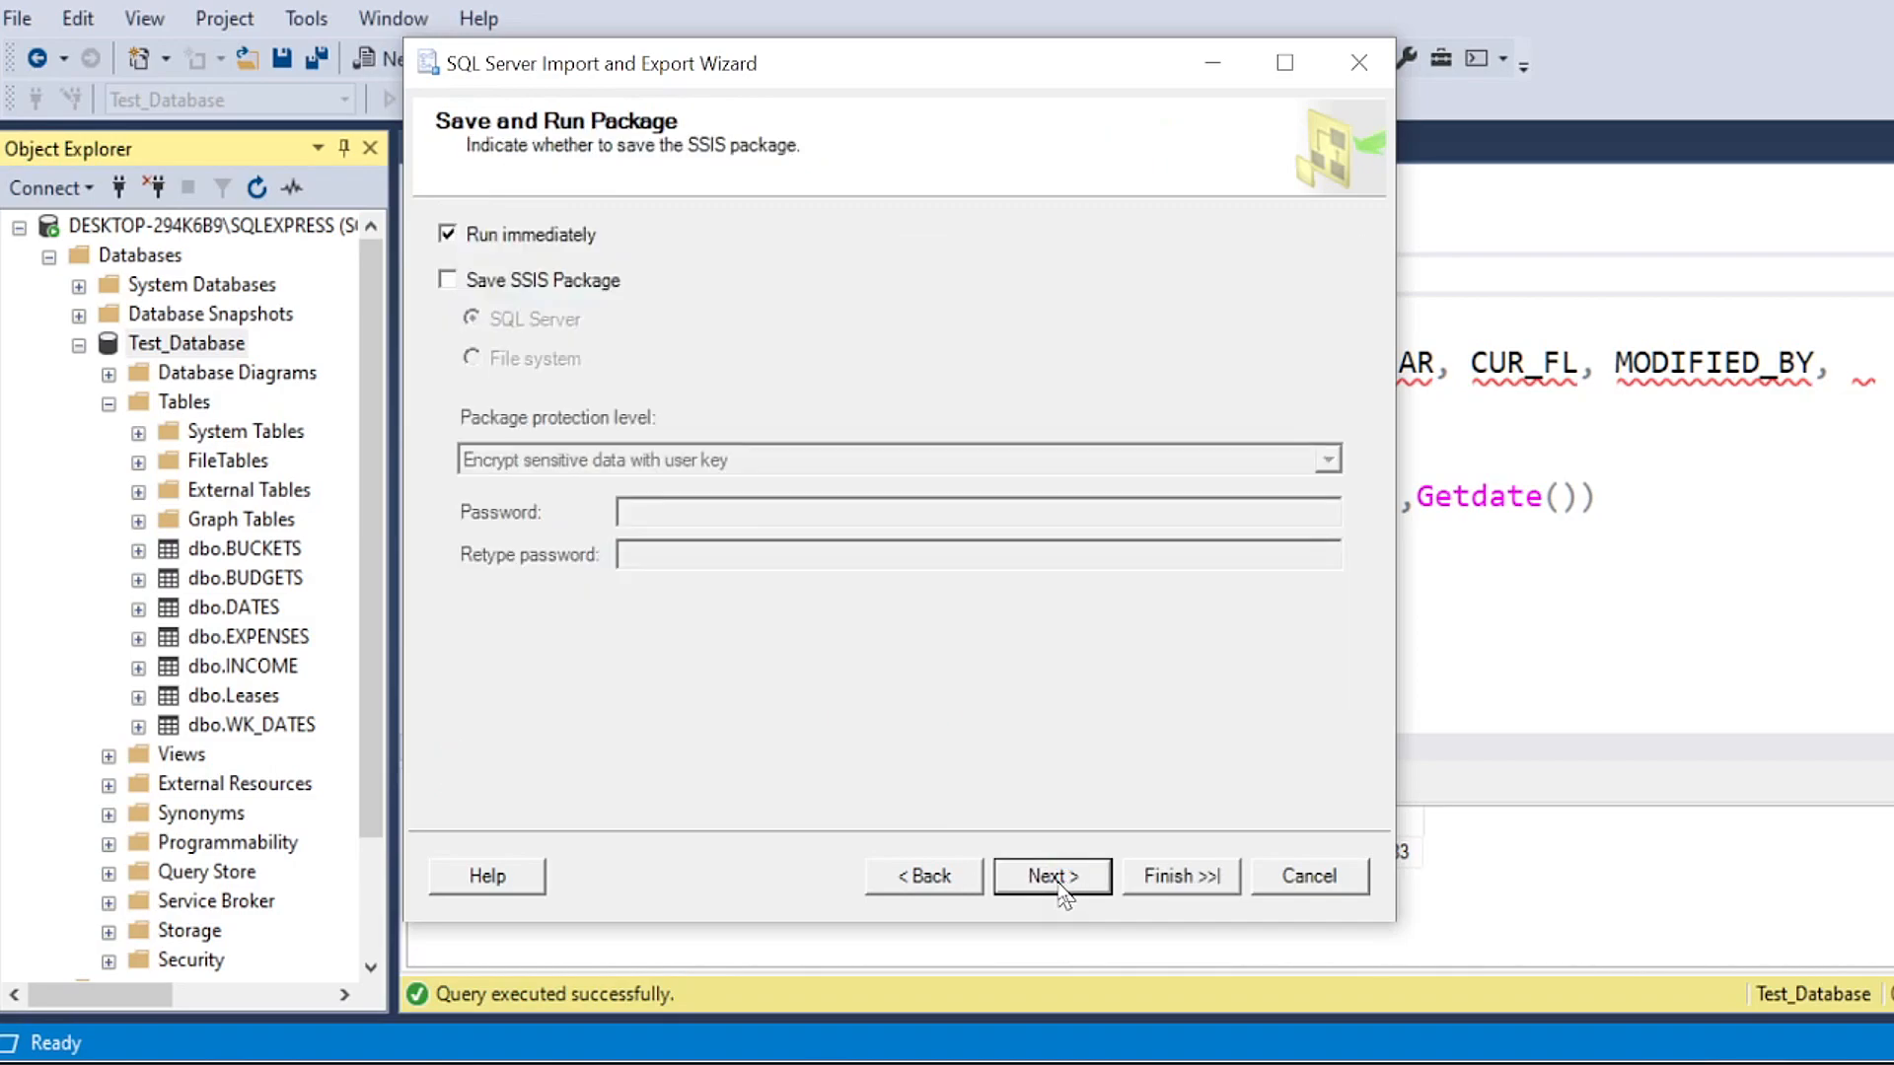
pyautogui.click(1057, 887)
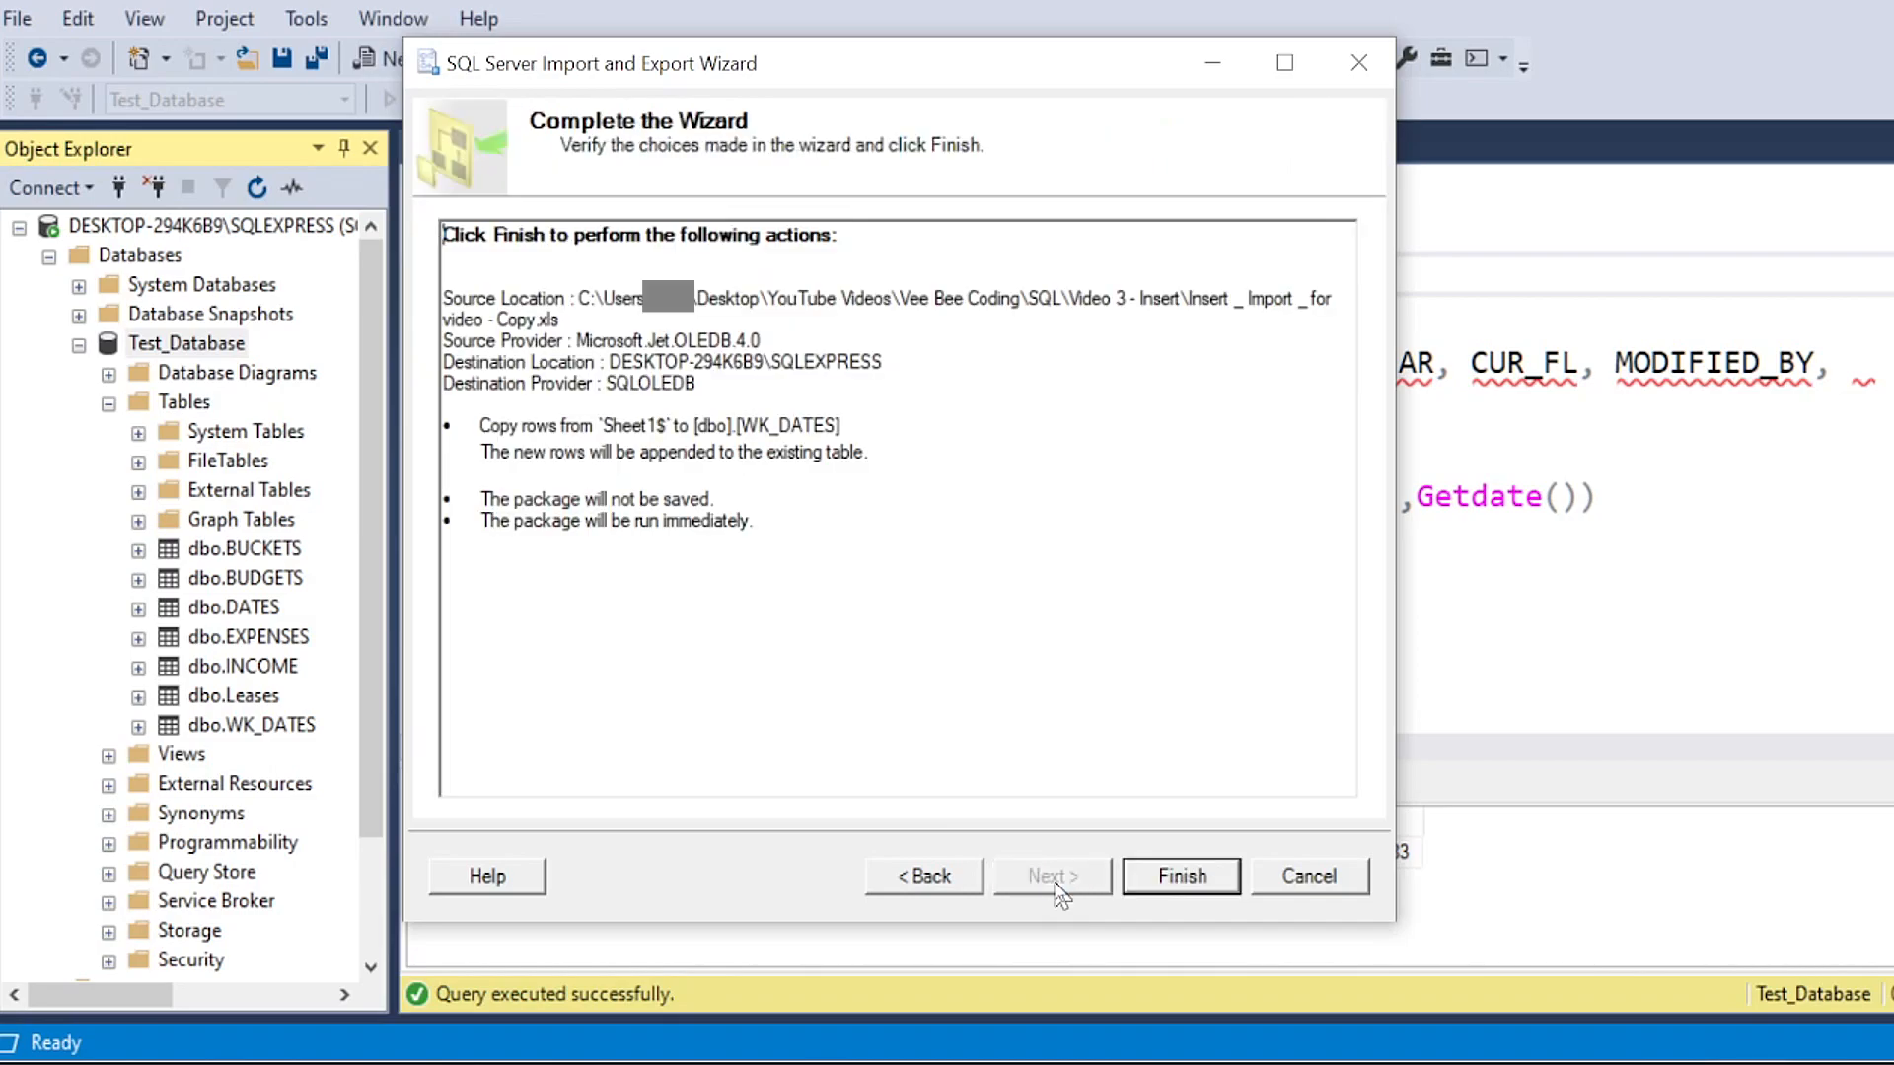
pyautogui.click(1141, 877)
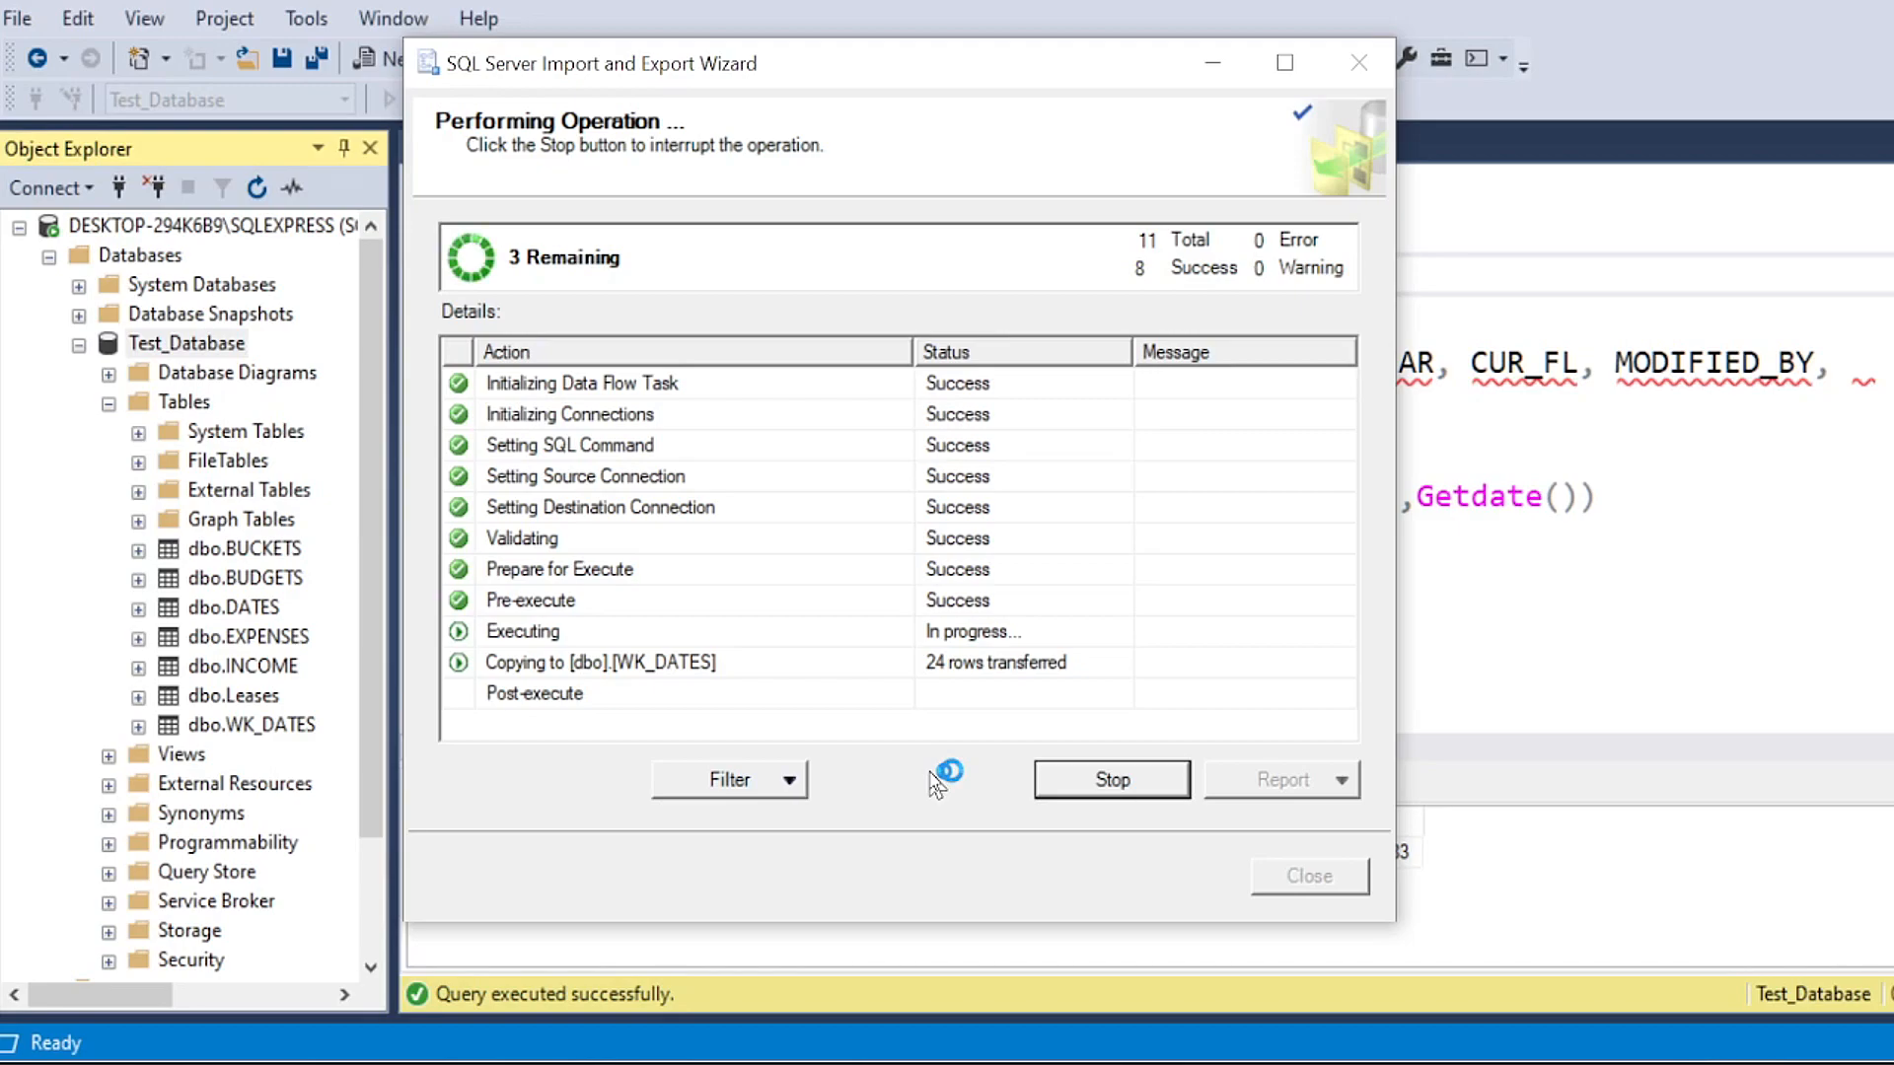
# Step: Stop the running import into WK_DATES and confirm the cancellation
pyautogui.click(1065, 789)
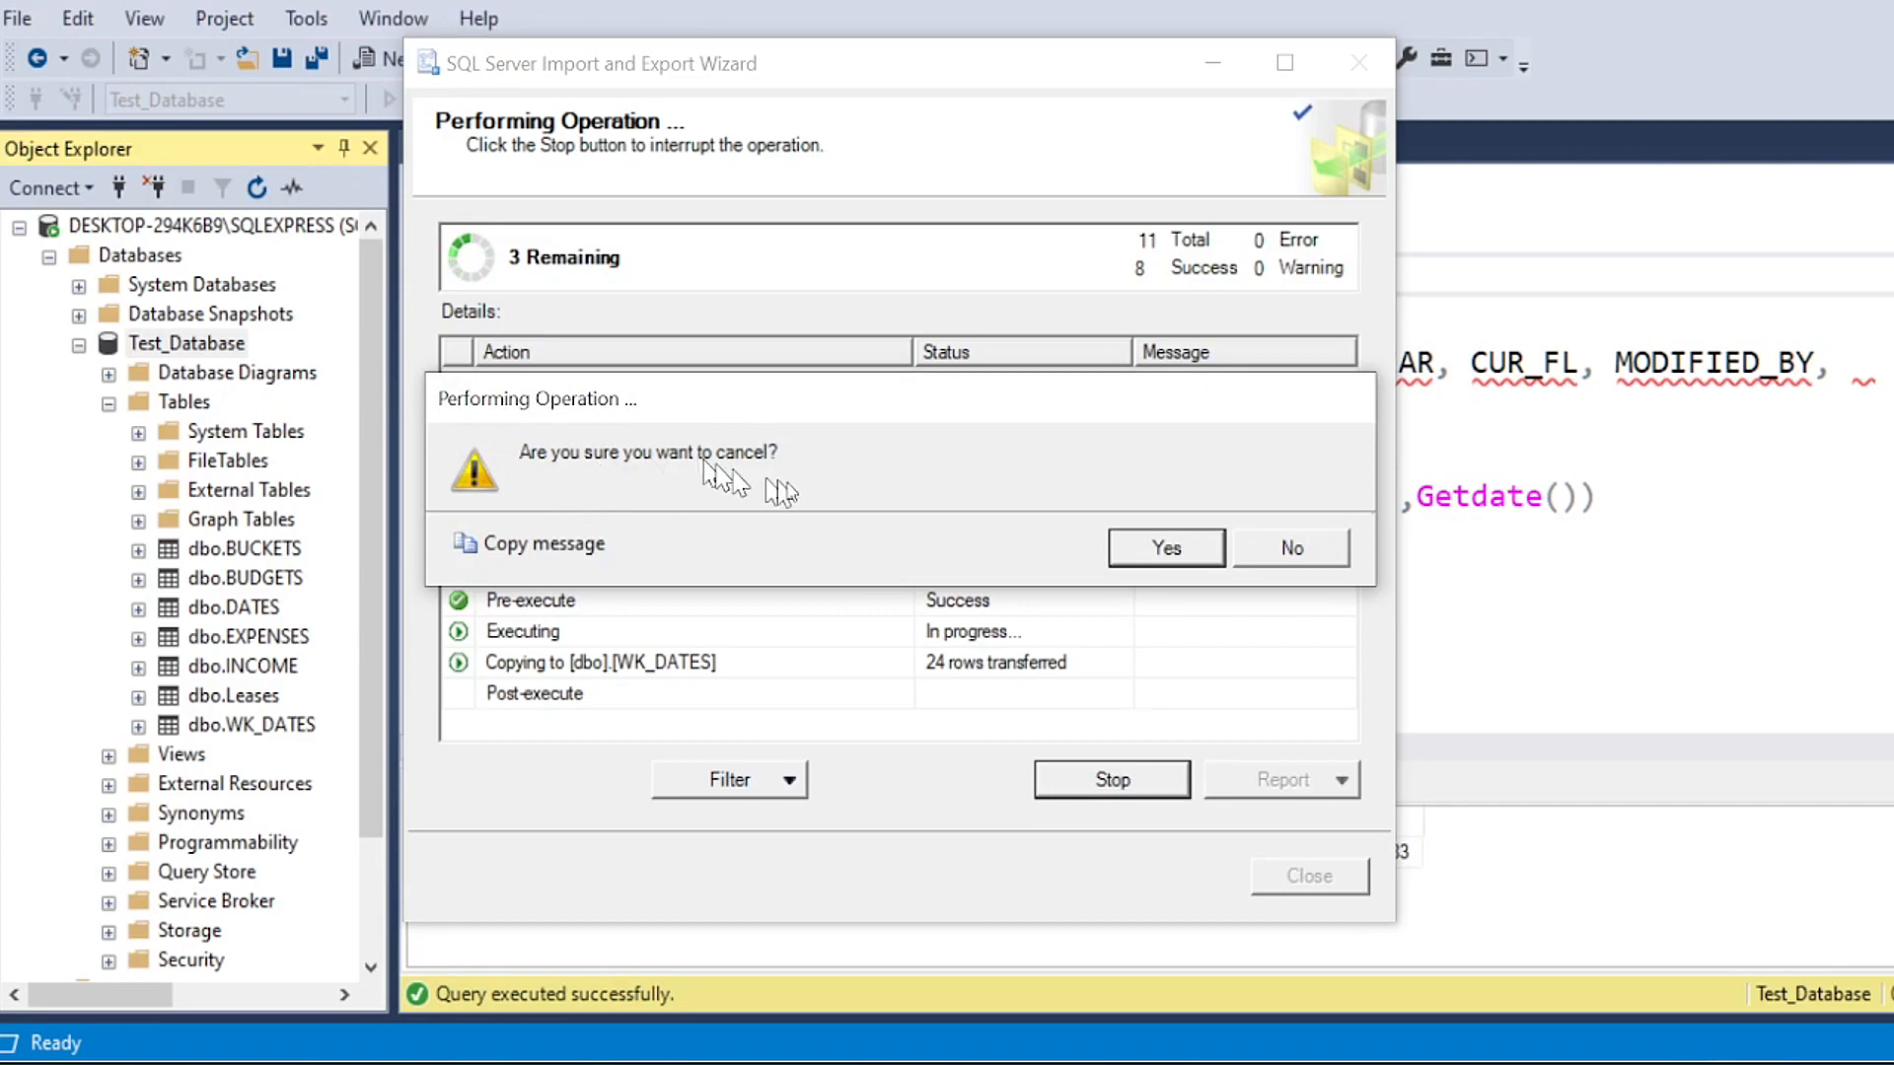
pyautogui.click(1146, 558)
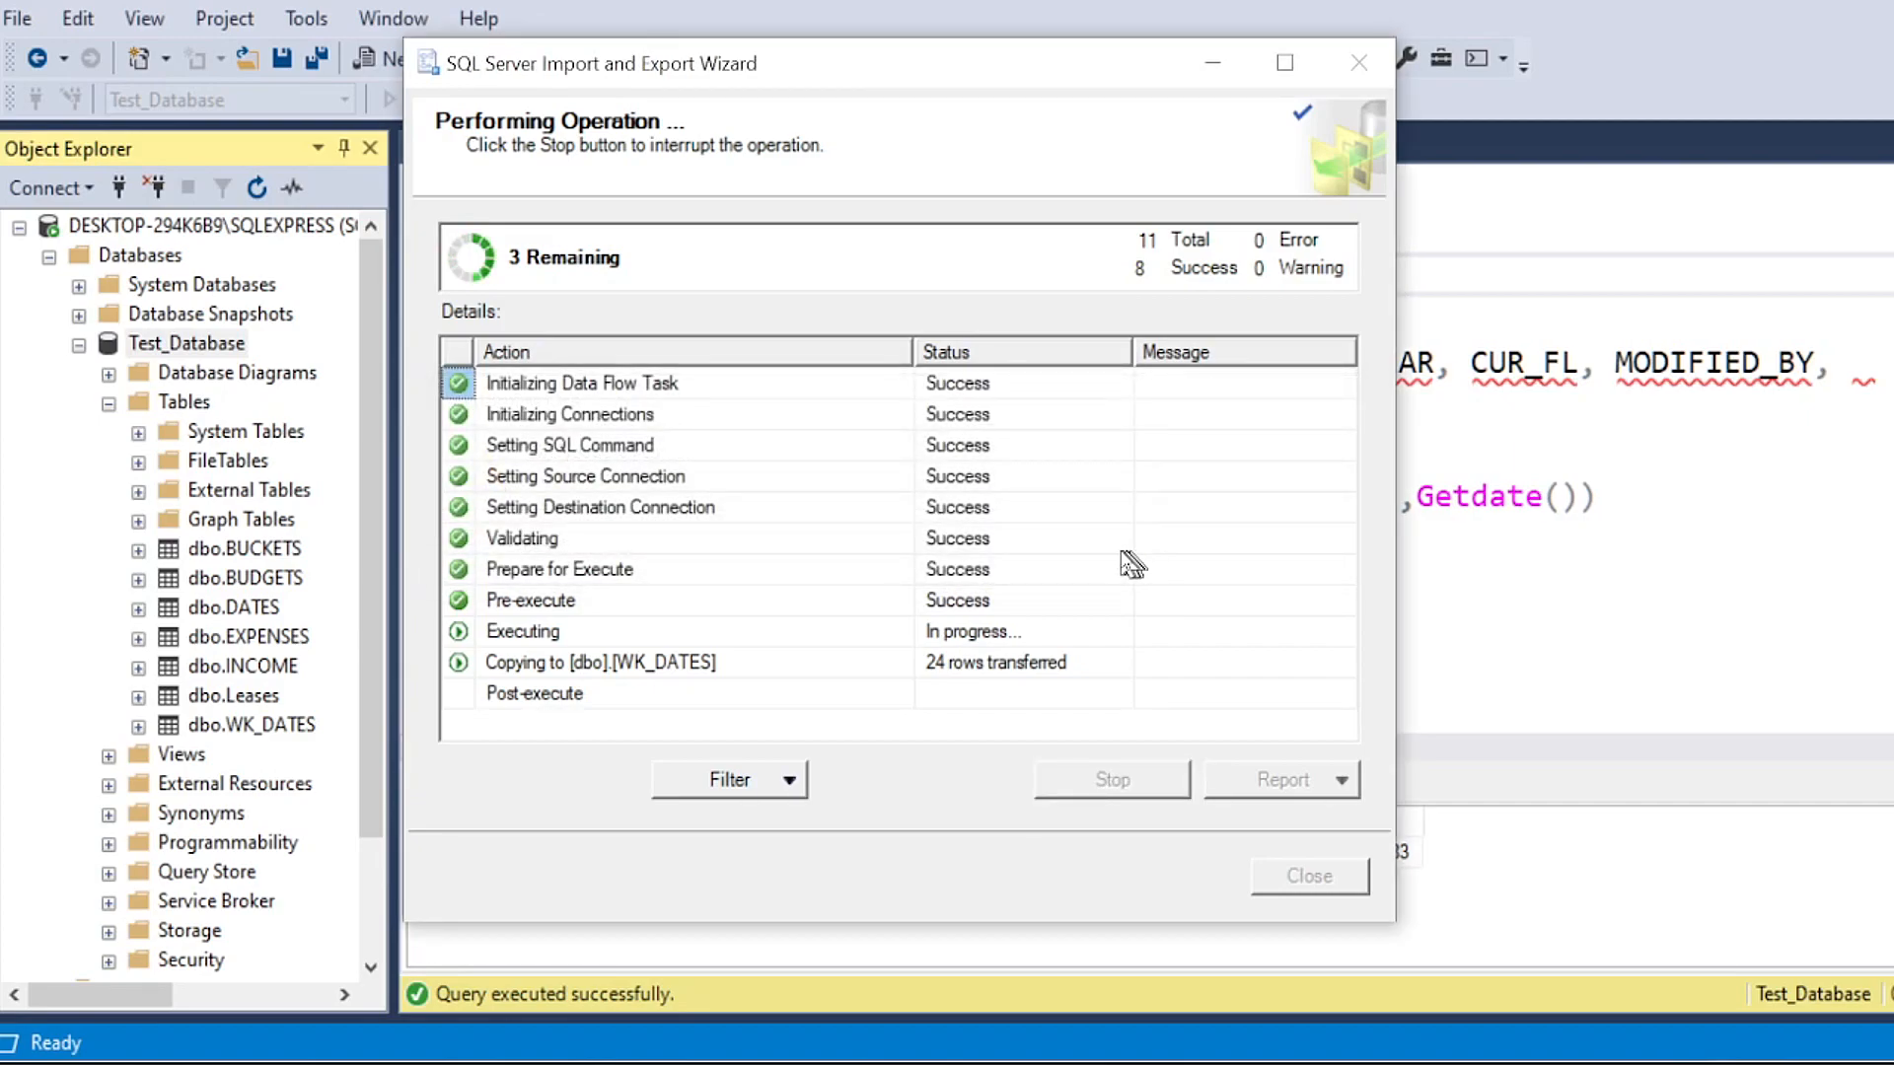
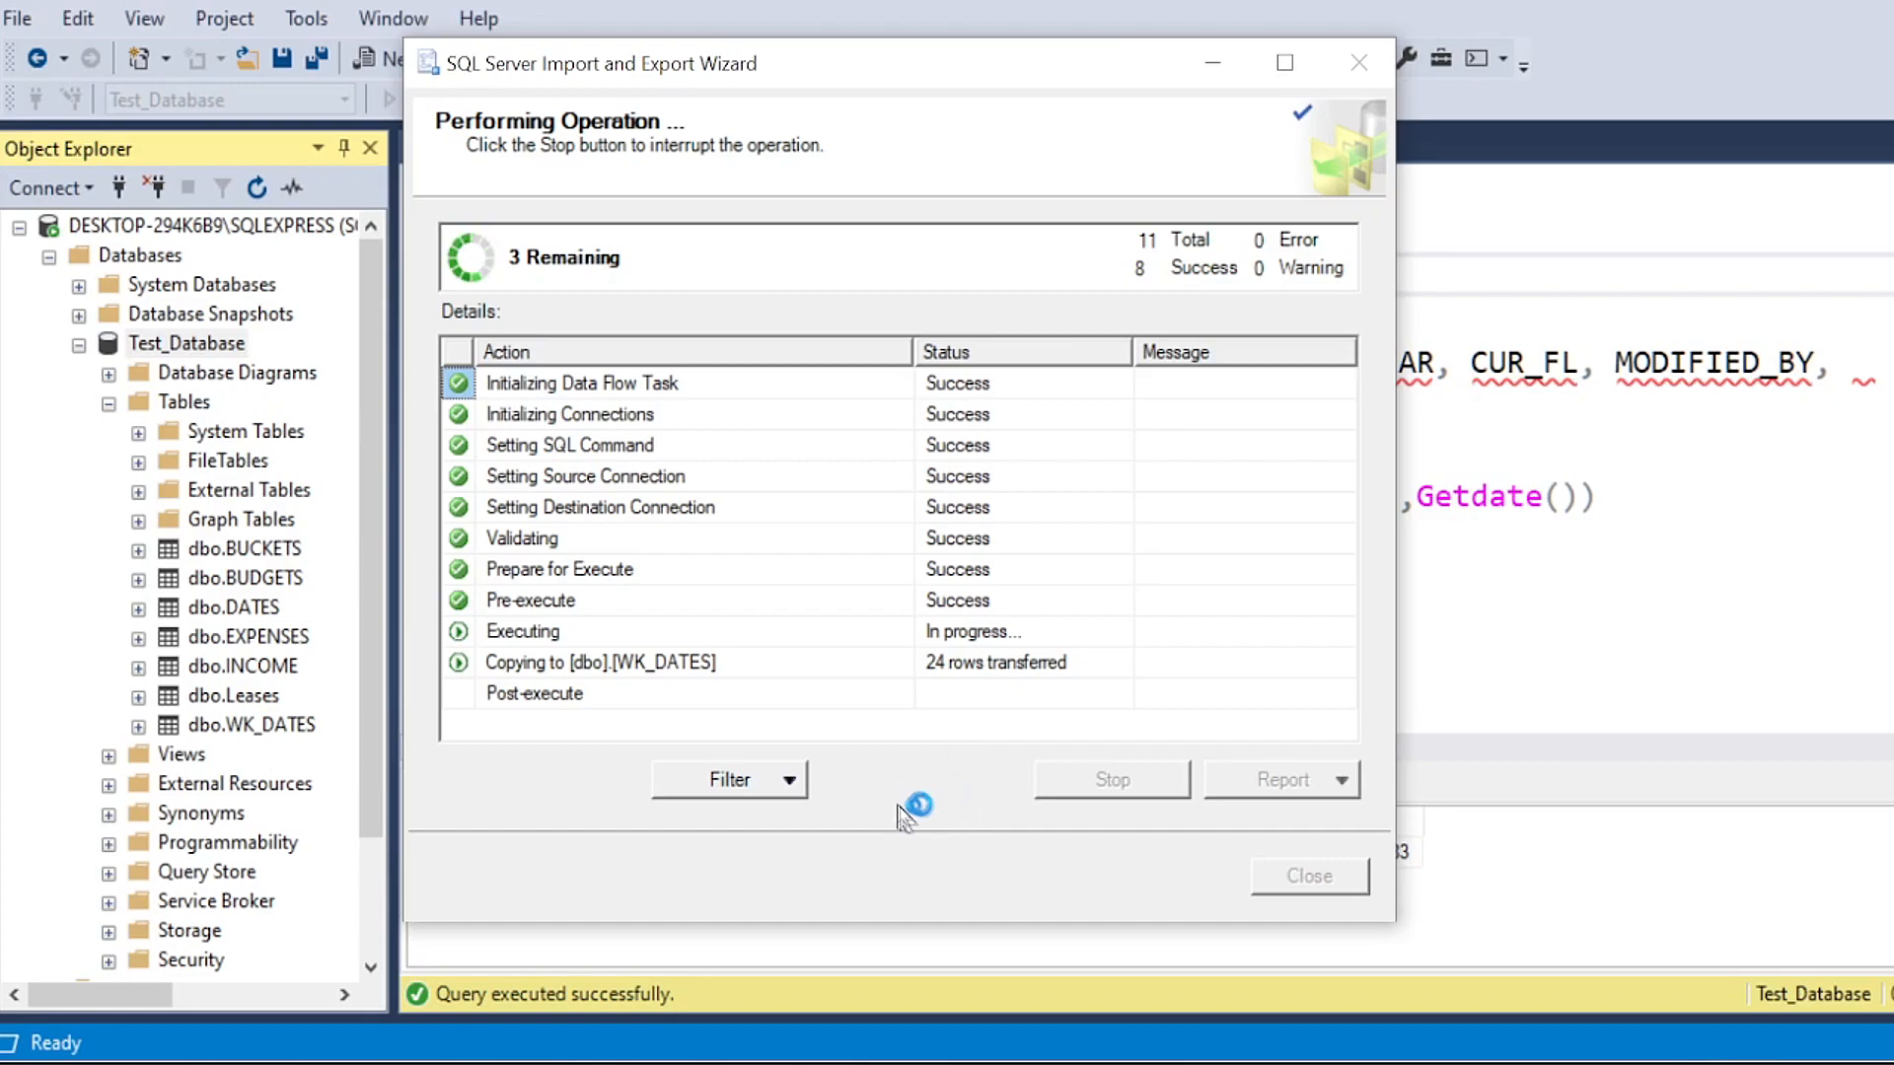
pyautogui.moveTo(976, 63); pyautogui.dragTo(1037, 73)
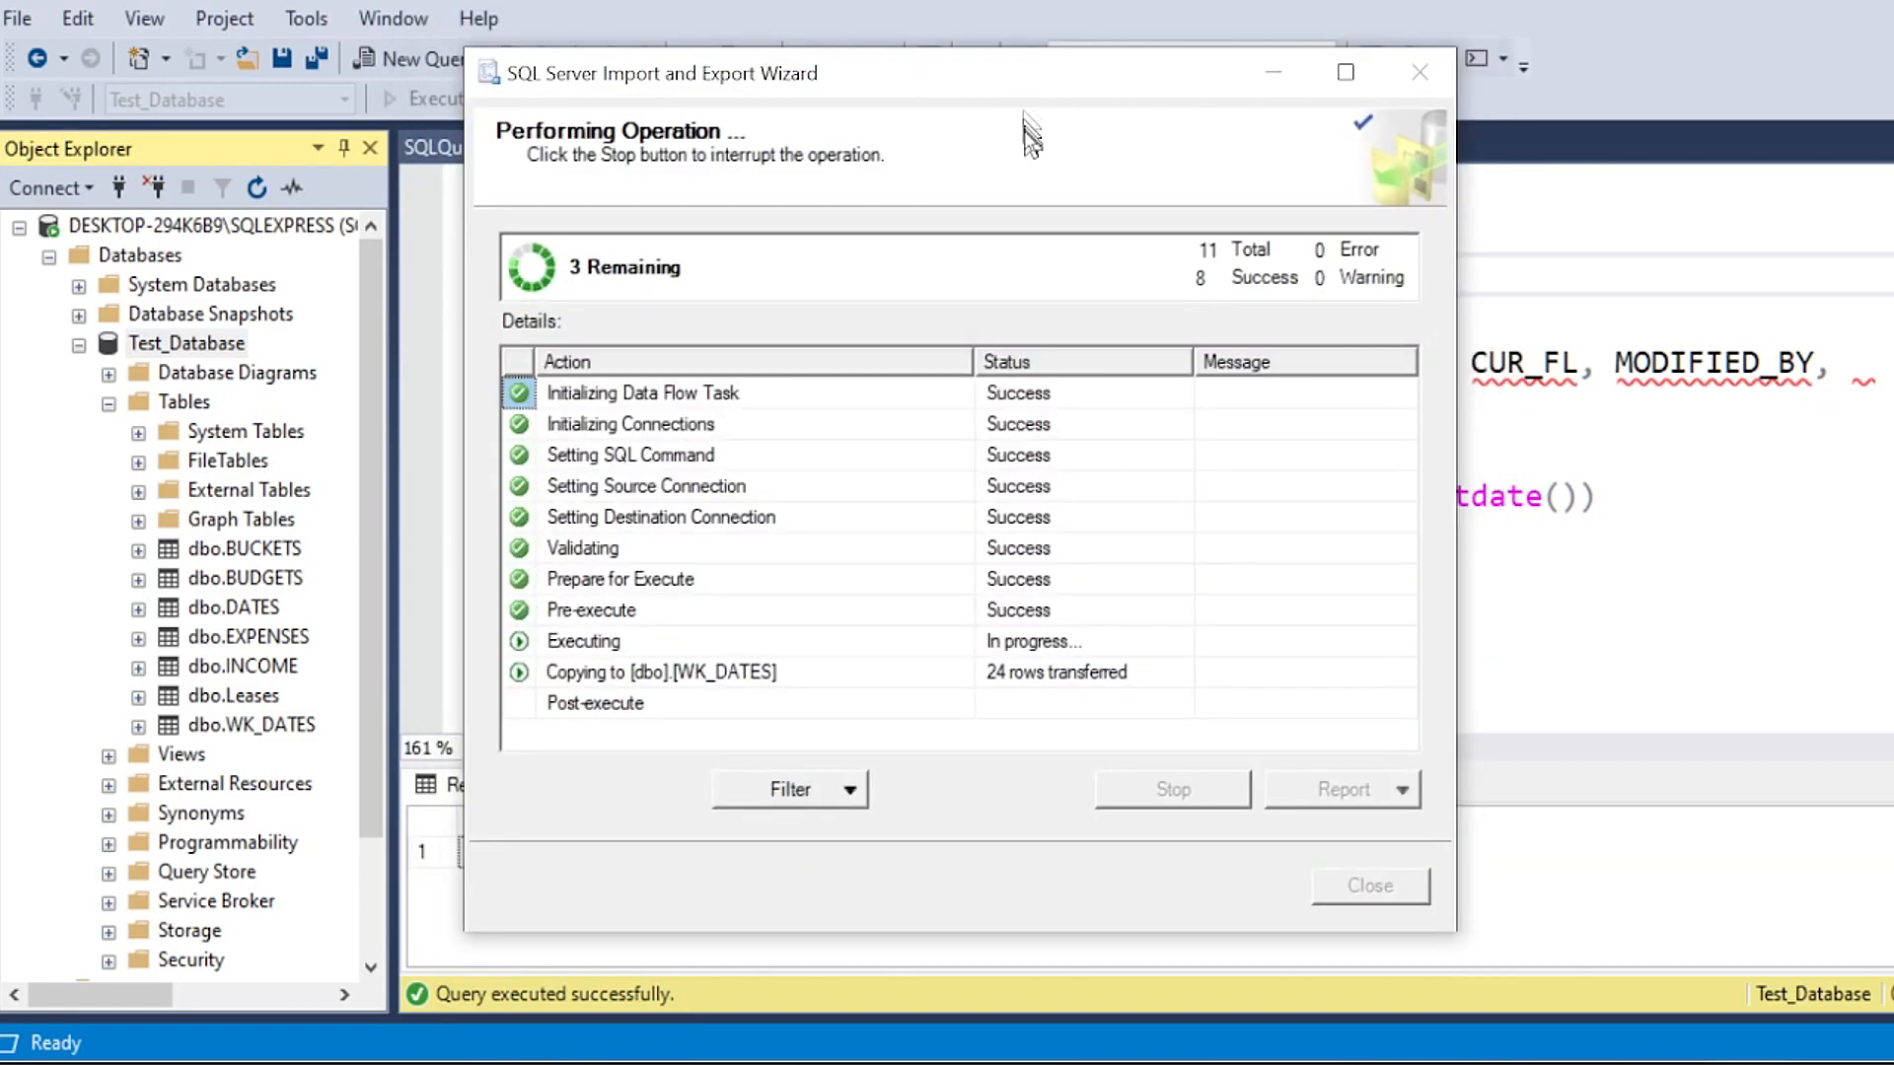
pyautogui.moveTo(977, 86)
pyautogui.mouseDown()
pyautogui.moveTo(1009, 91)
pyautogui.moveTo(999, 77)
pyautogui.mouseUp()
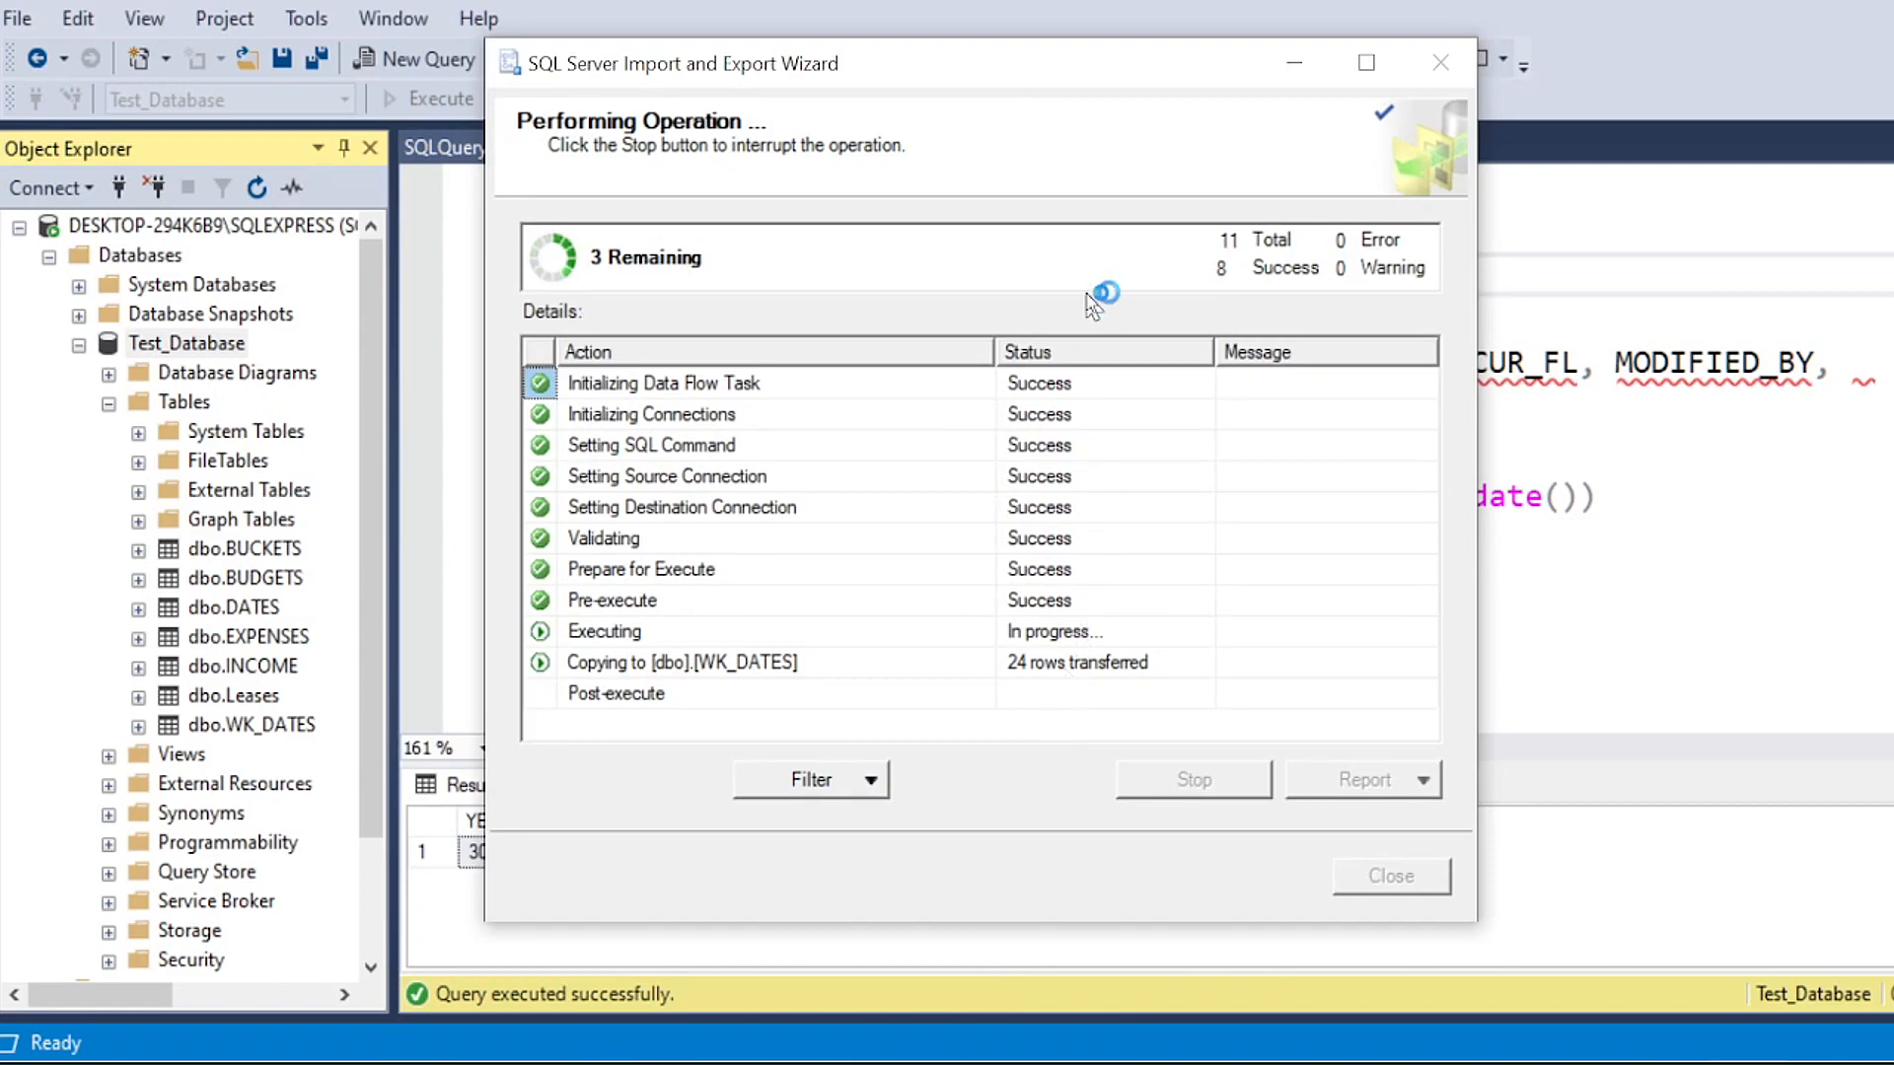
pyautogui.moveTo(1004, 63)
pyautogui.mouseDown()
pyautogui.moveTo(984, 72)
pyautogui.moveTo(1008, 66)
pyautogui.mouseUp()
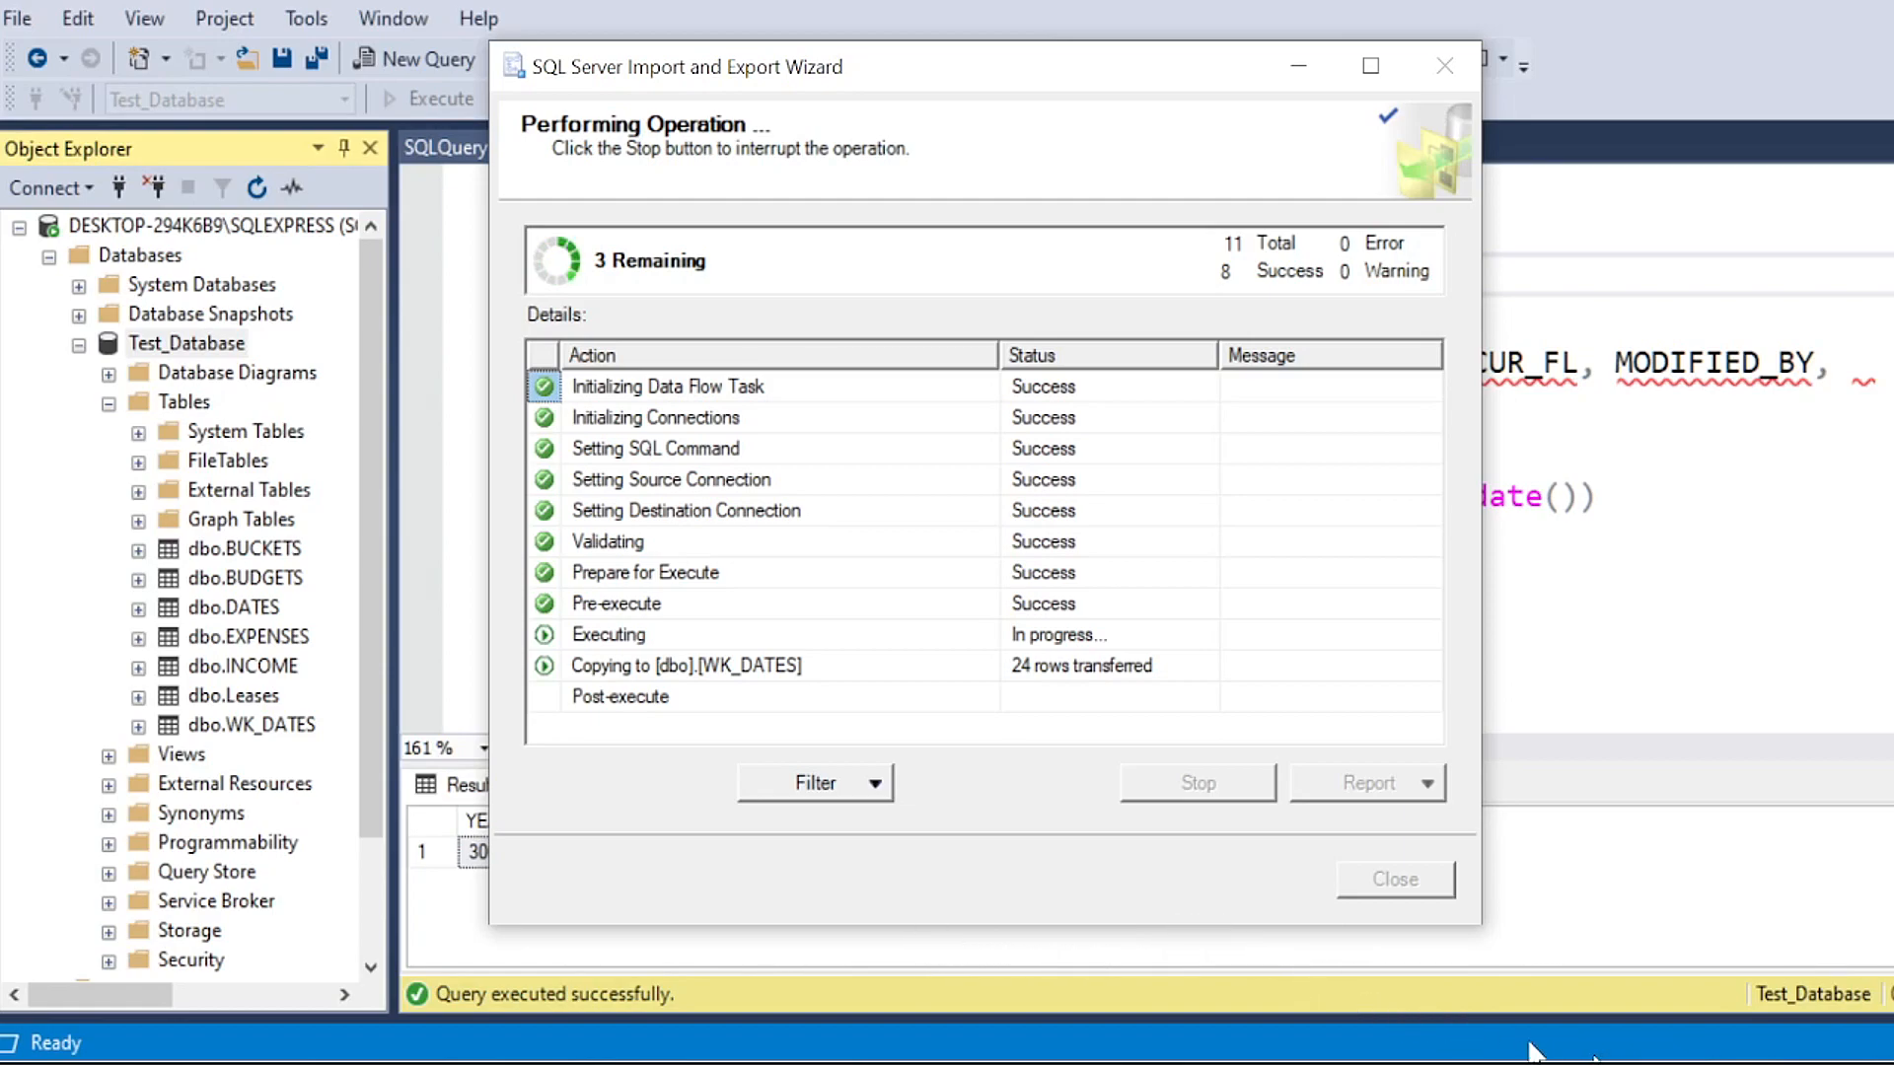
pyautogui.click(1598, 1062)
pyautogui.click(1598, 1061)
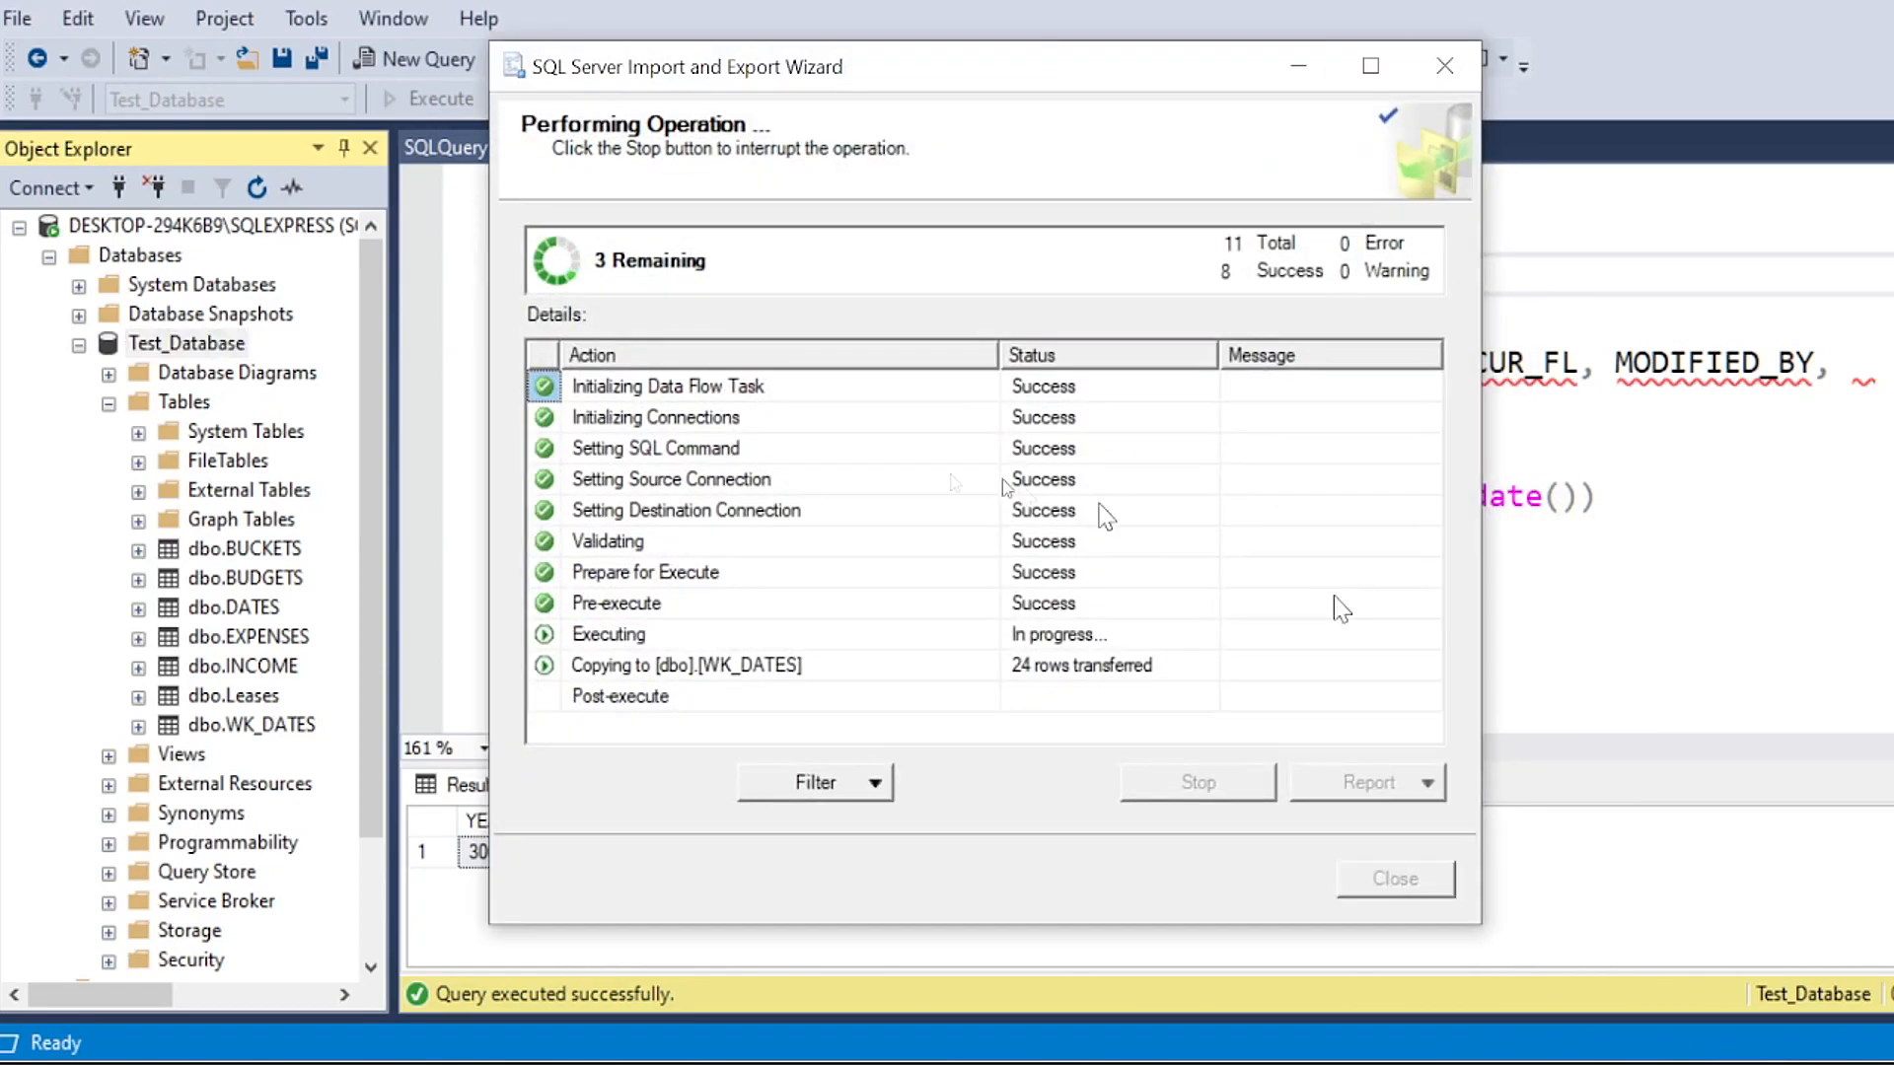
pyautogui.click(819, 569)
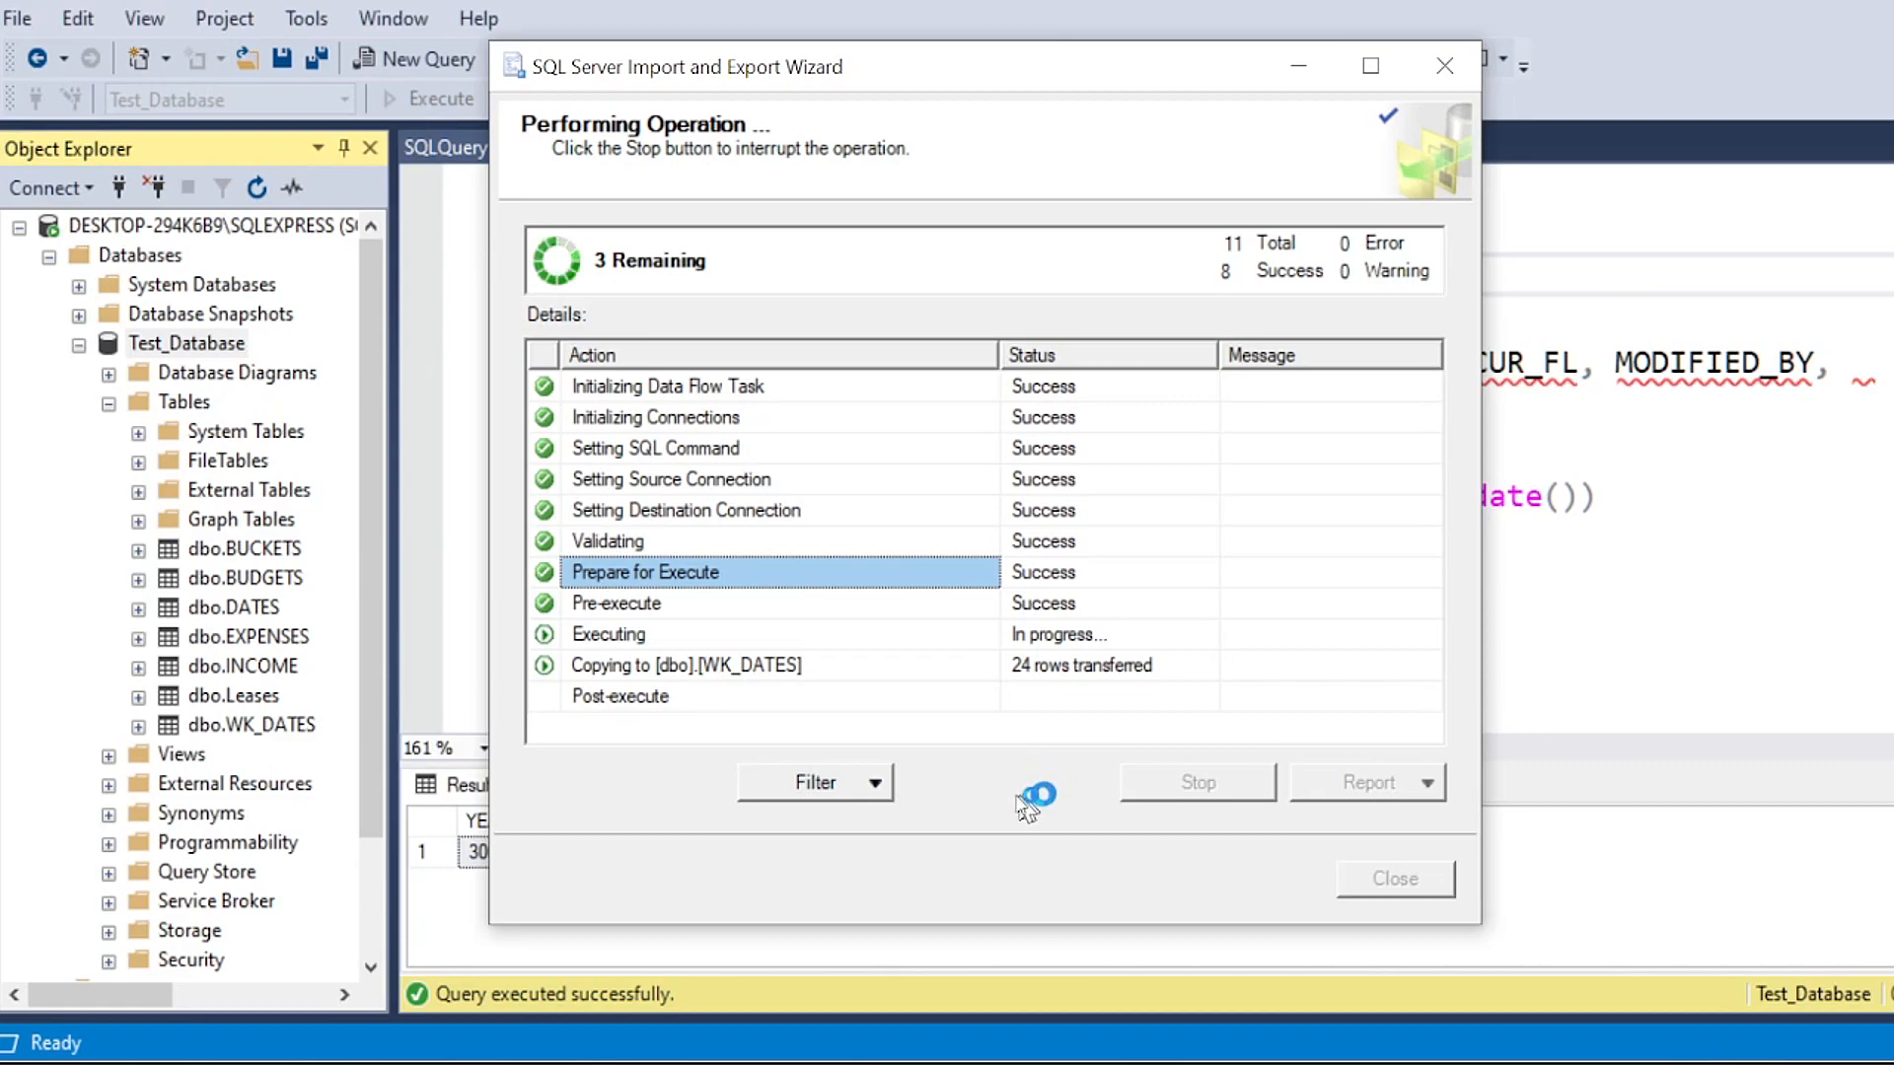
# Step: Exit the stalled import wizard, confirm leaving it, and return to the query script
pyautogui.click(1435, 79)
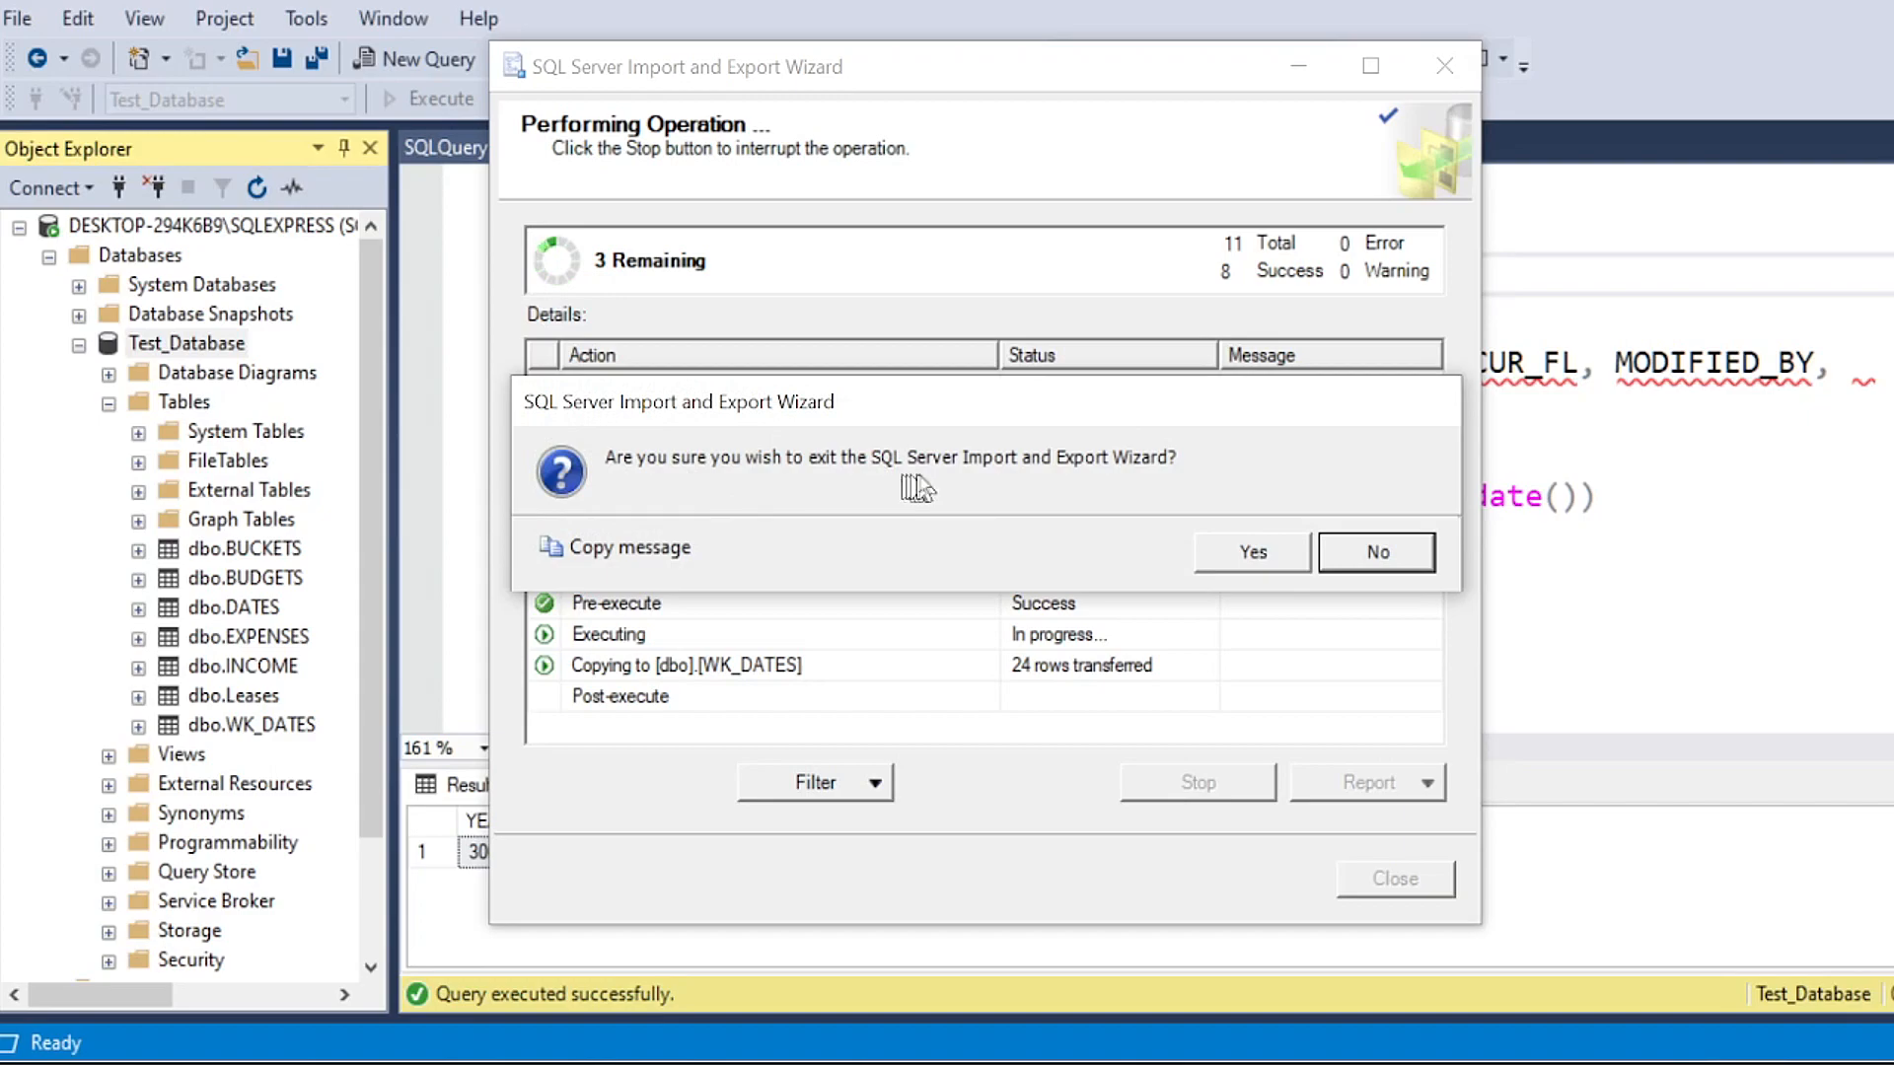
pyautogui.click(1228, 553)
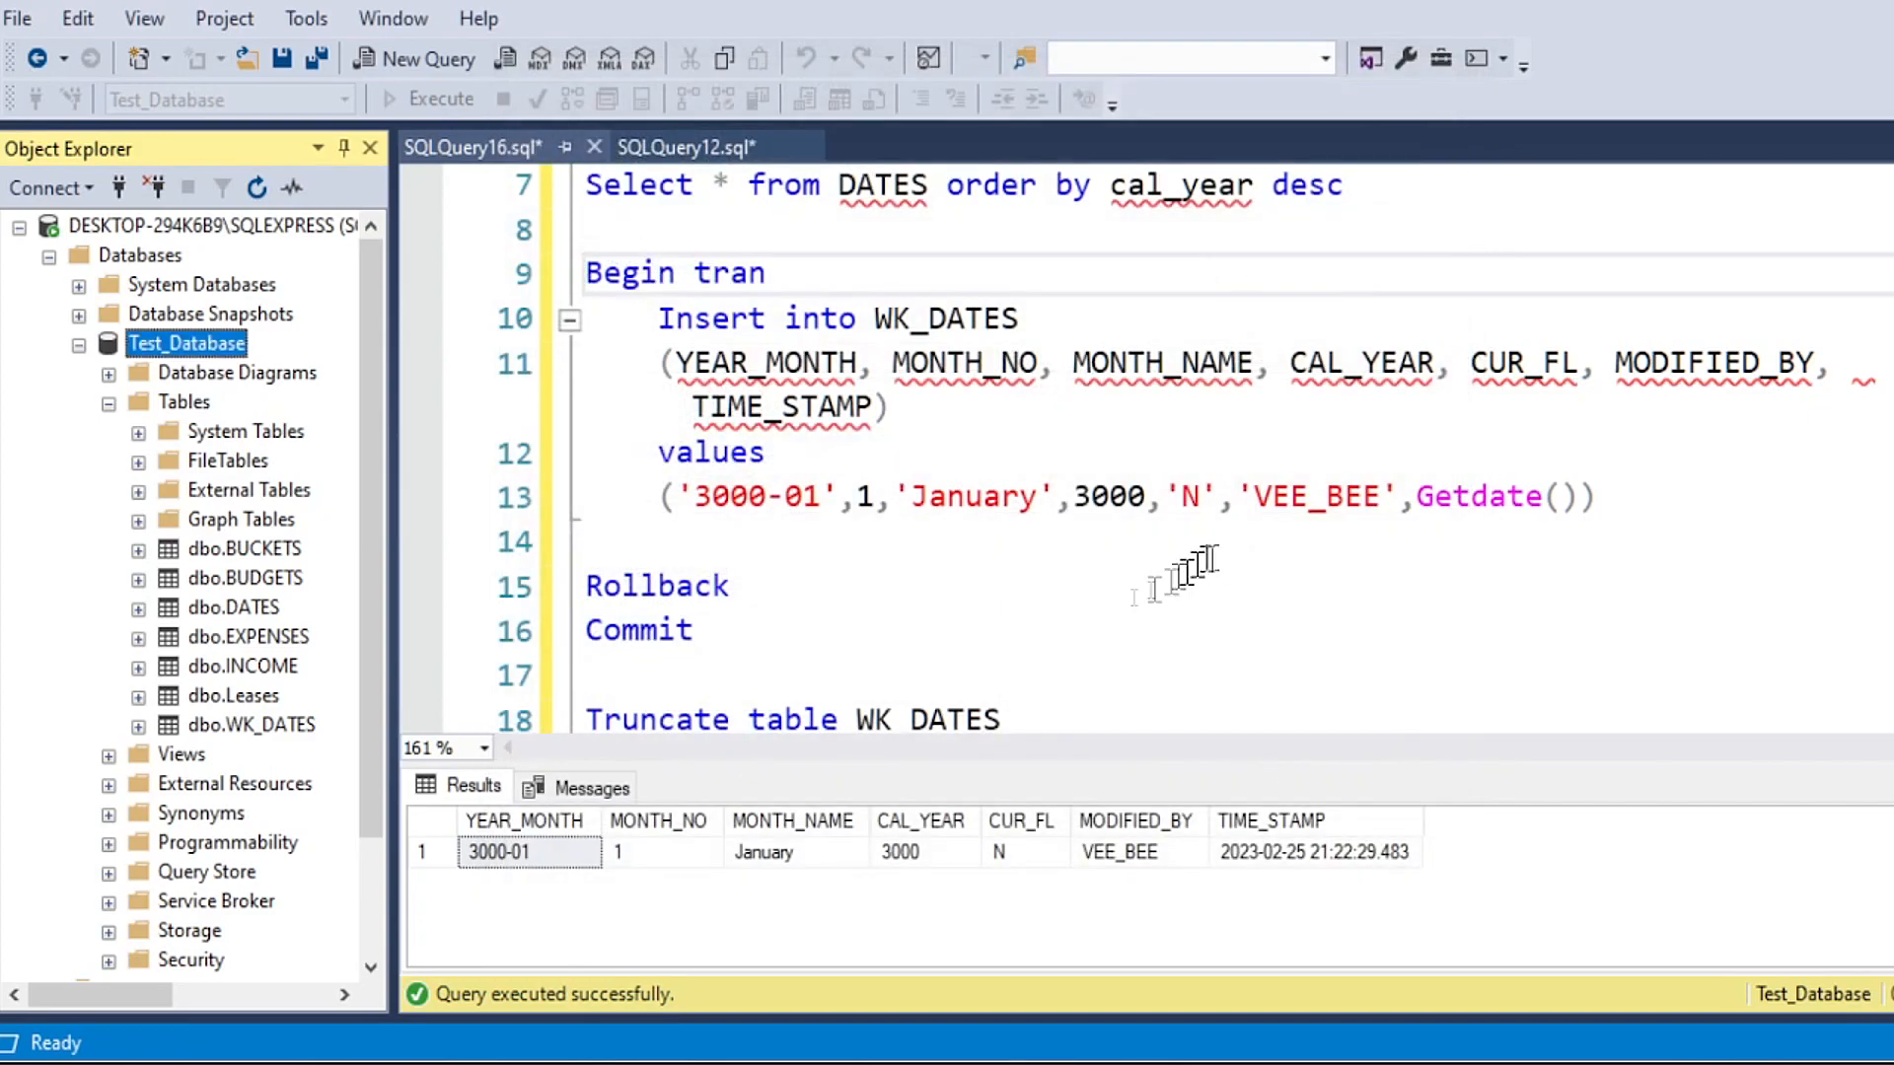
pyautogui.click(824, 597)
# Step: Run only the Select * from WK_DATES line to check the table while the insert transaction is still open
pyautogui.scroll(-1, 917, 508)
pyautogui.scroll(3, 917, 508)
pyautogui.click(1033, 409)
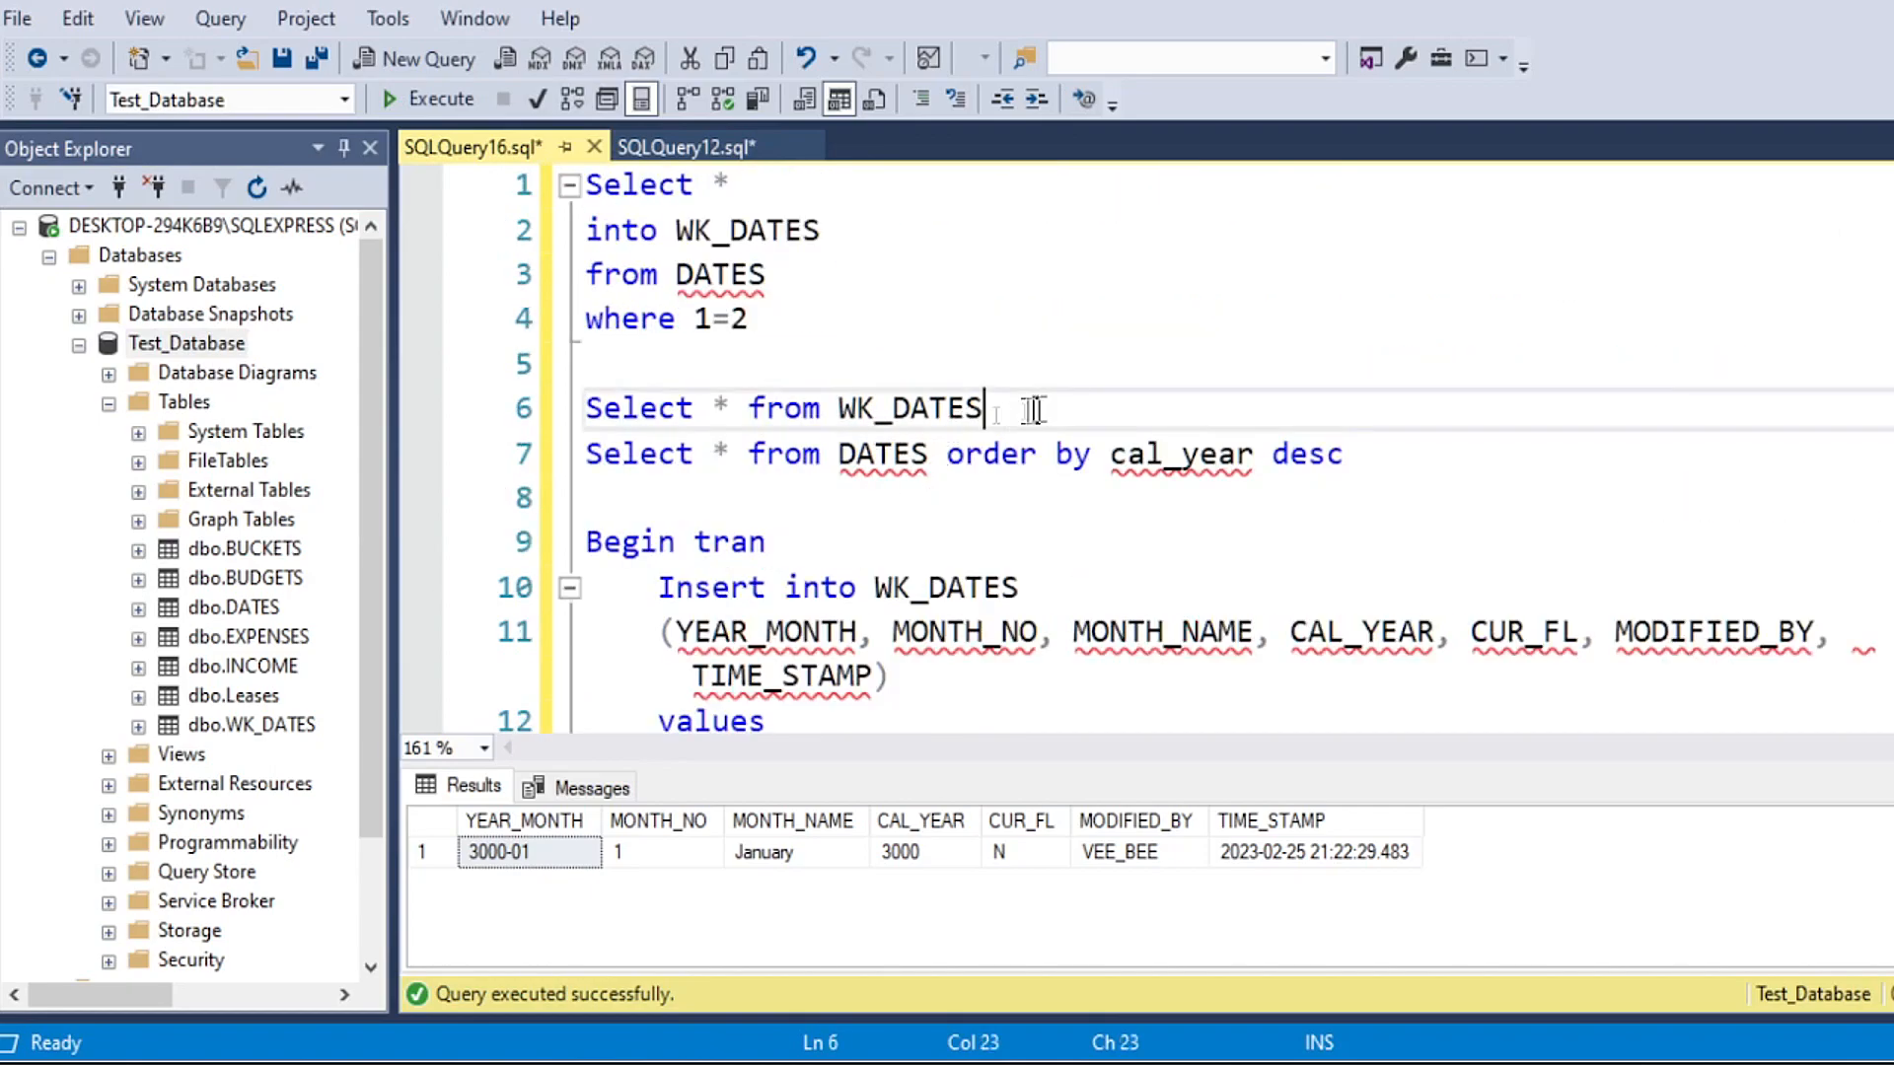
pyautogui.moveTo(1033, 409); pyautogui.dragTo(583, 415)
pyautogui.click(421, 102)
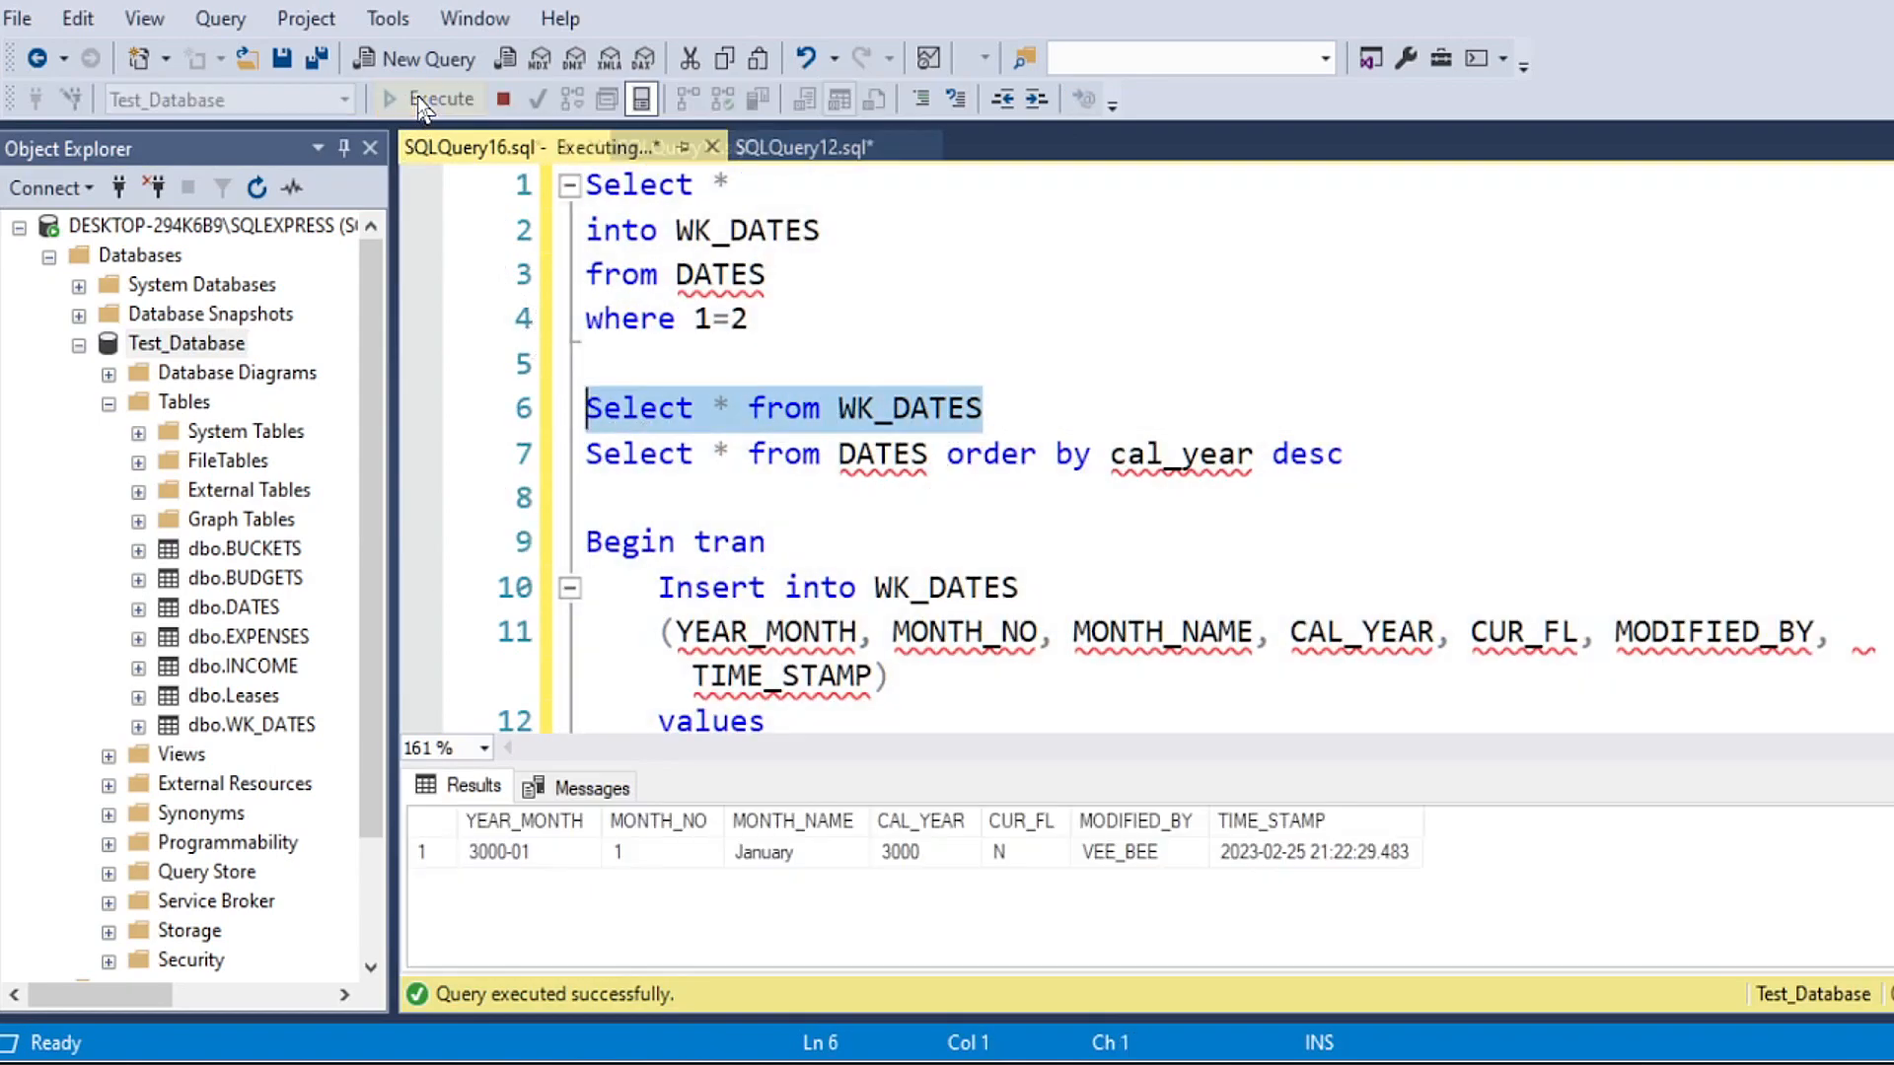
pyautogui.moveTo(983, 407); pyautogui.dragTo(583, 407)
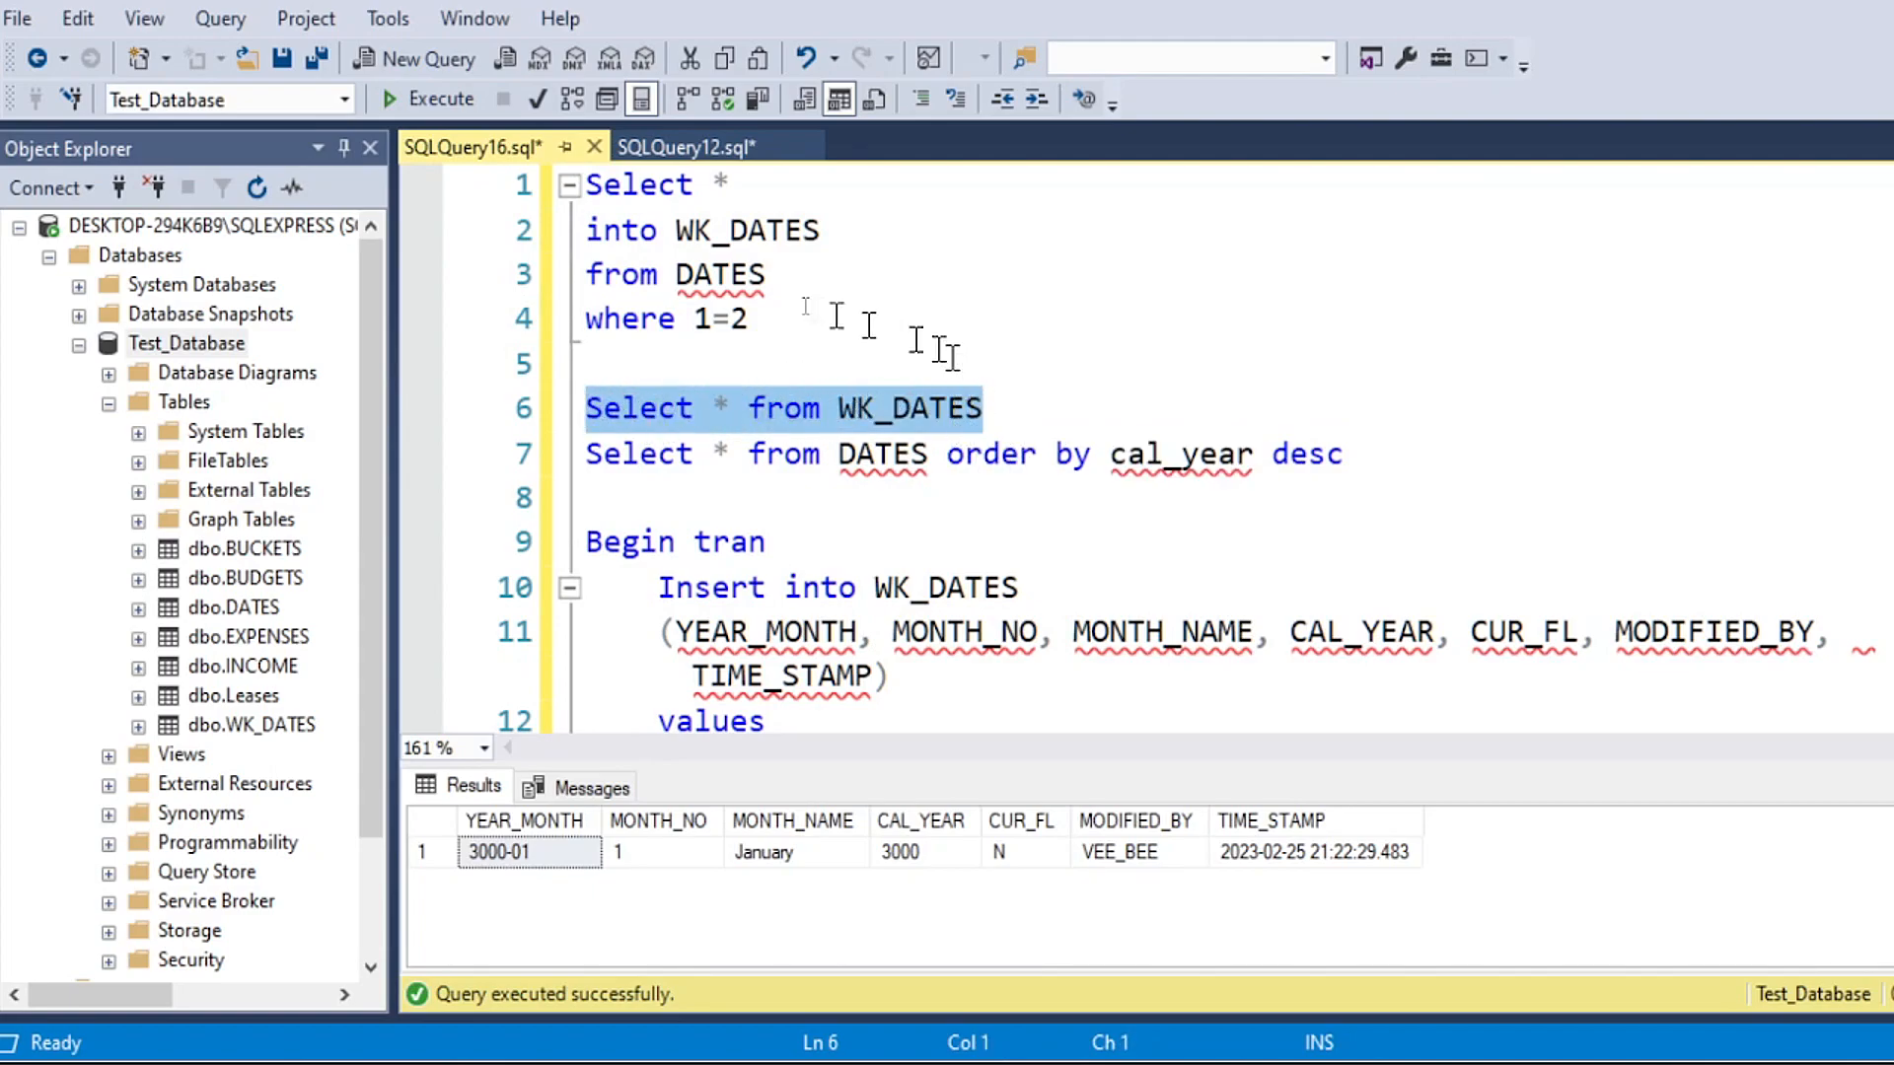
pyautogui.click(392, 94)
# Step: Execute only the Rollback line to cancel the uncommitted insert into WK_DATES
pyautogui.scroll(-1, 933, 565)
pyautogui.scroll(-1, 928, 557)
pyautogui.moveTo(874, 319); pyautogui.dragTo(1056, 322)
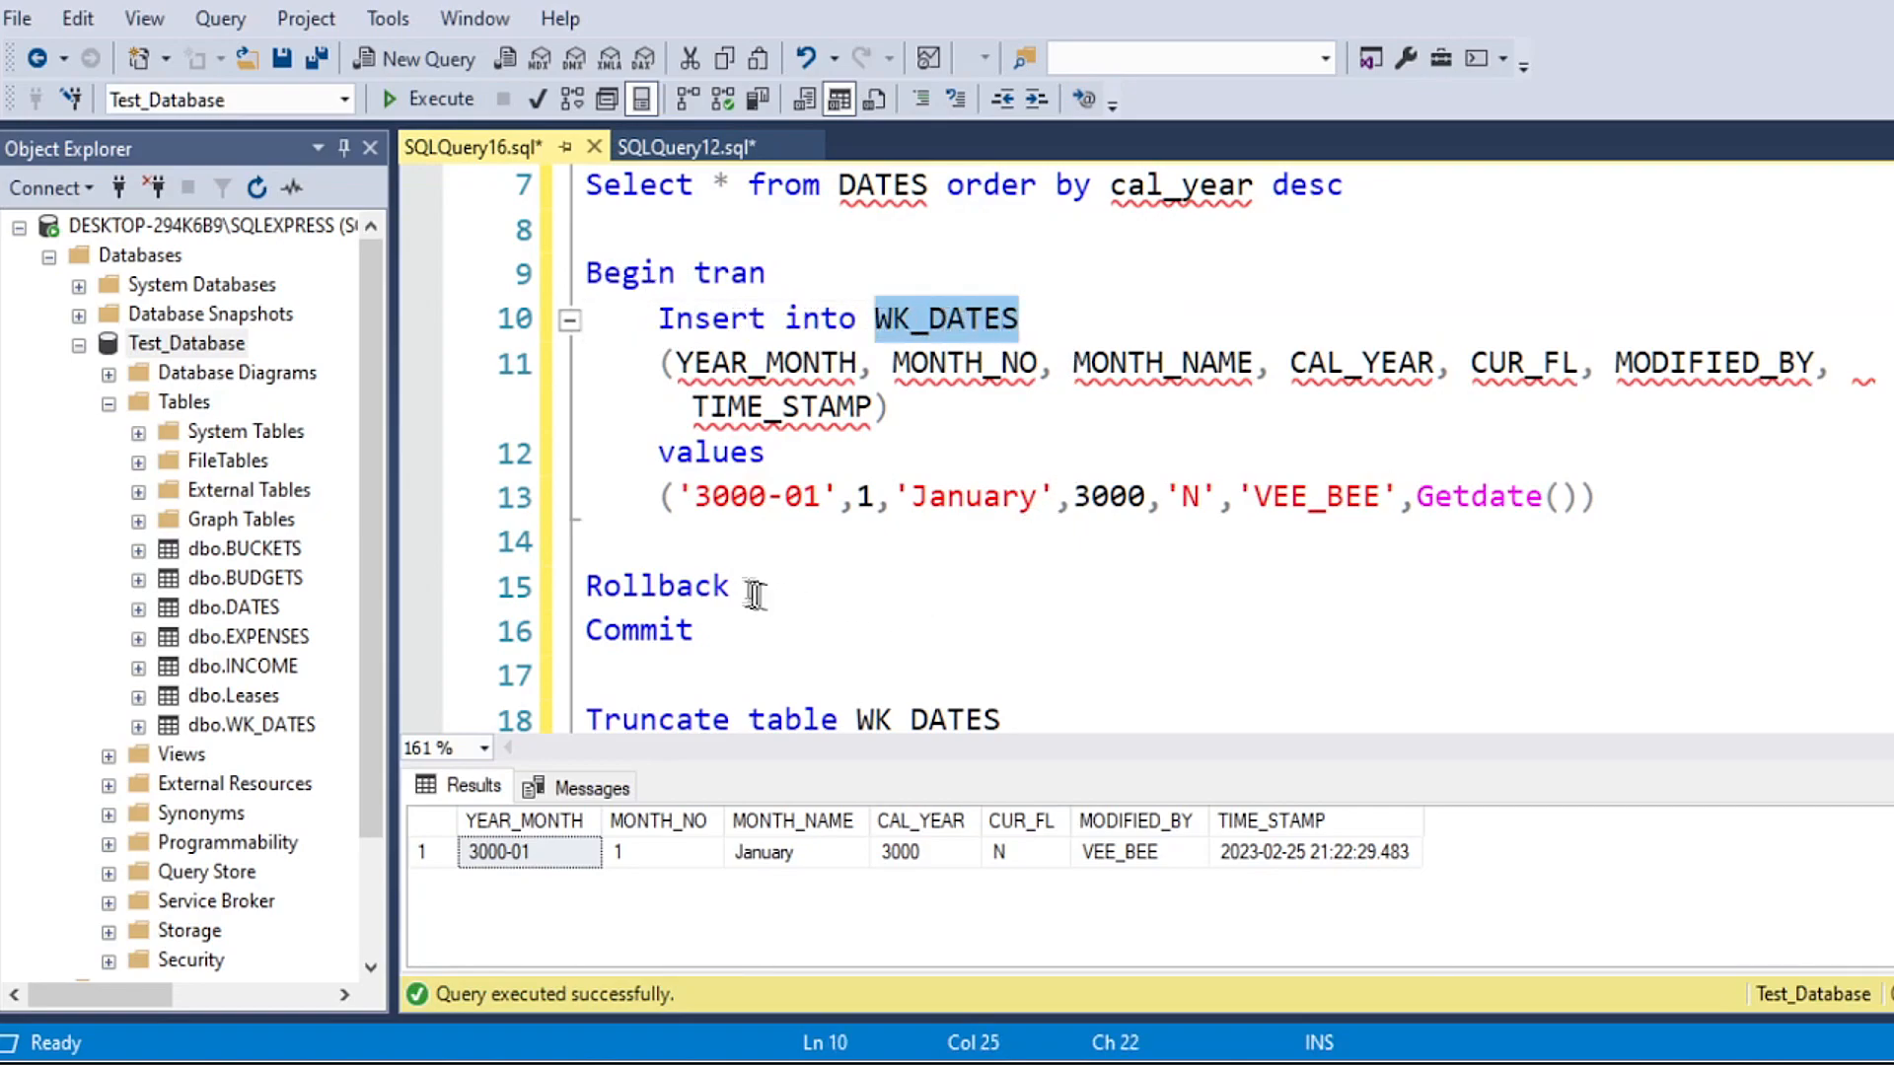
pyautogui.moveTo(762, 583); pyautogui.dragTo(582, 585)
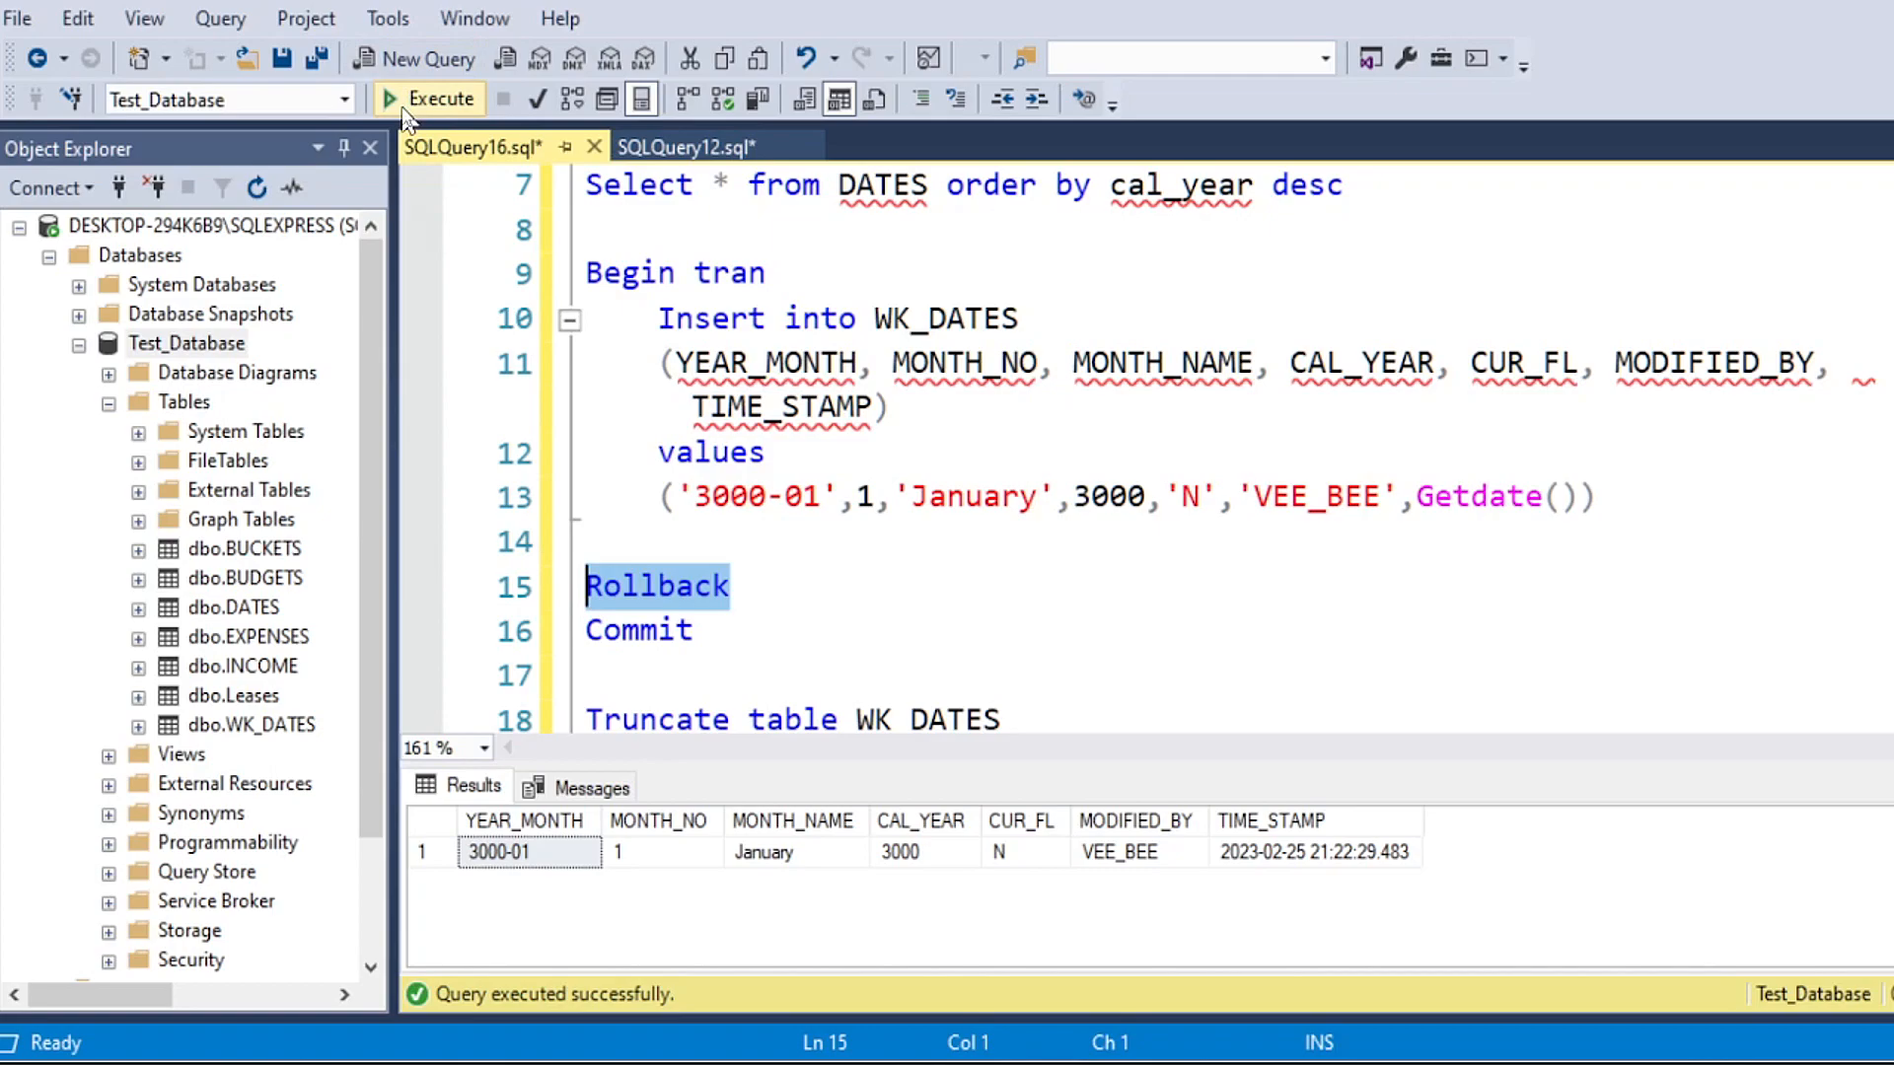
pyautogui.click(407, 101)
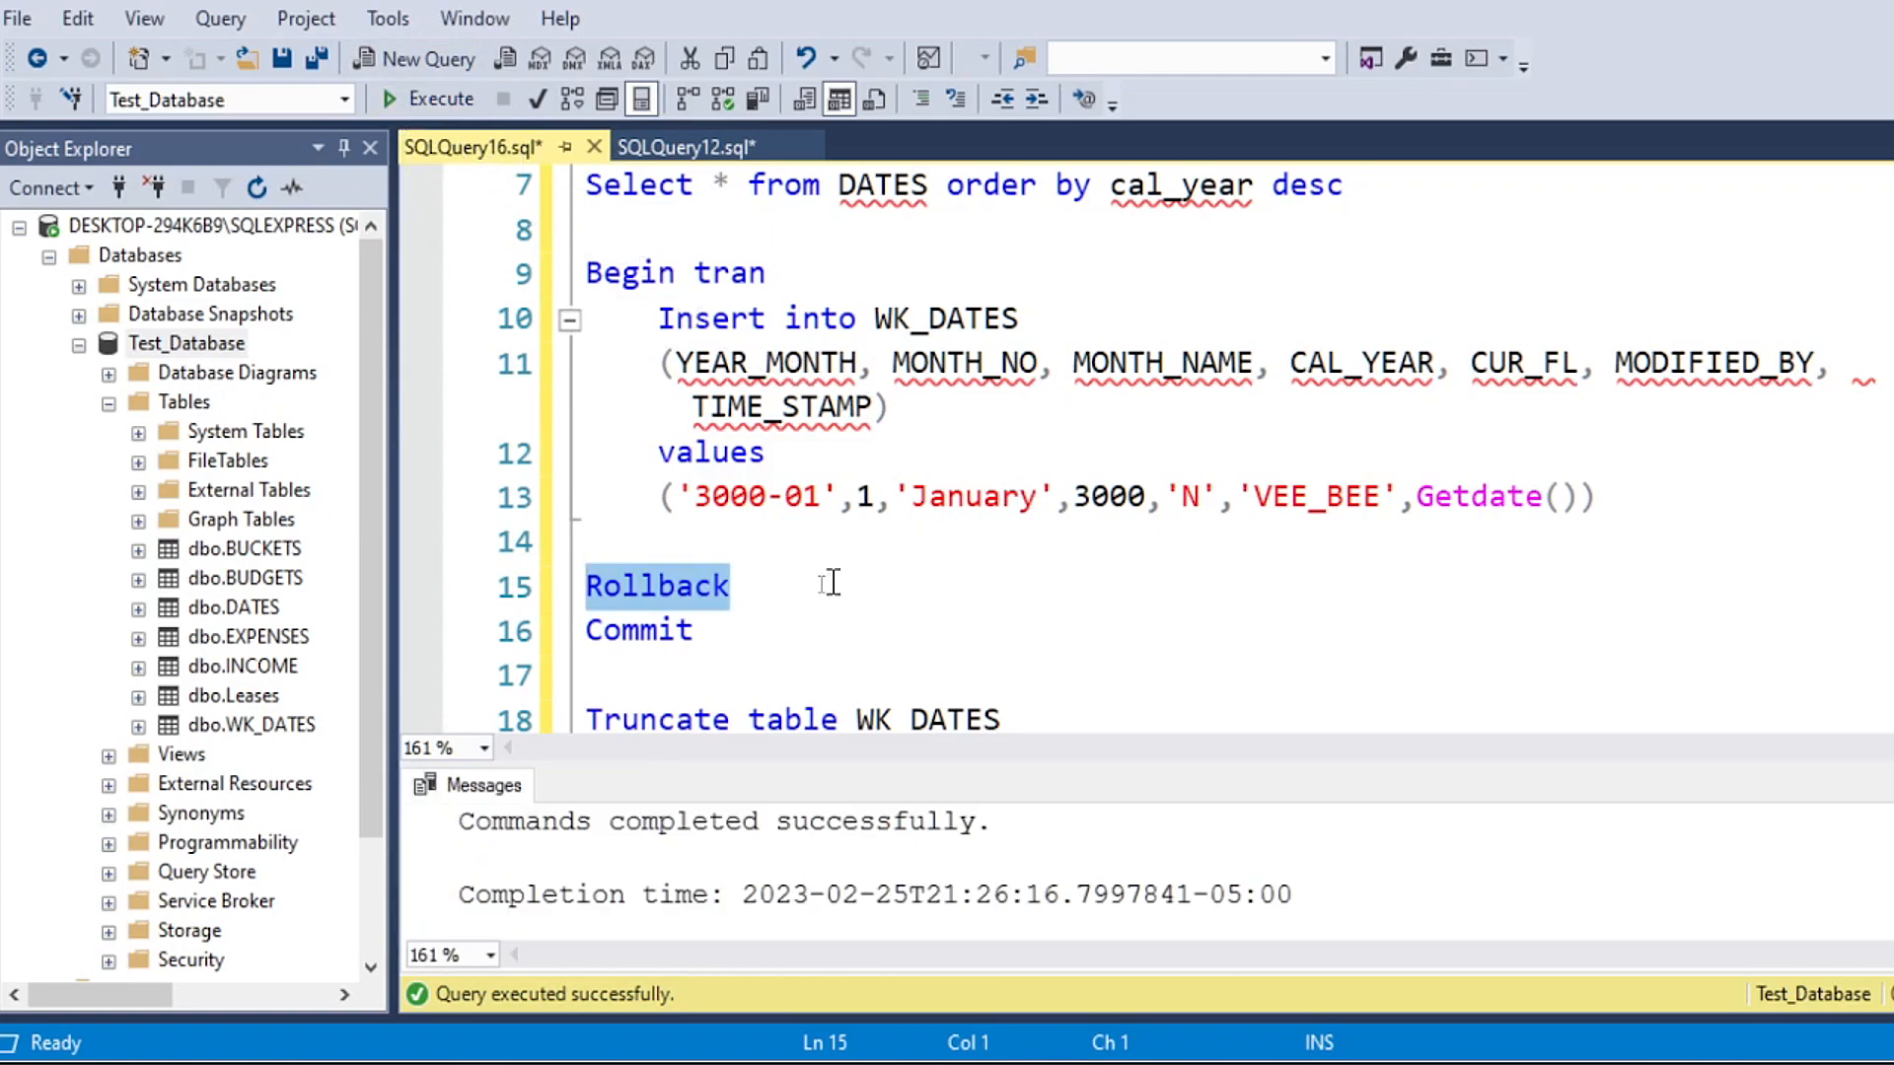
# Step: Run only the Select * from WK_DATES line to check the table after the rollback
pyautogui.scroll(1, 829, 577)
pyautogui.moveTo(984, 273); pyautogui.dragTo(585, 273)
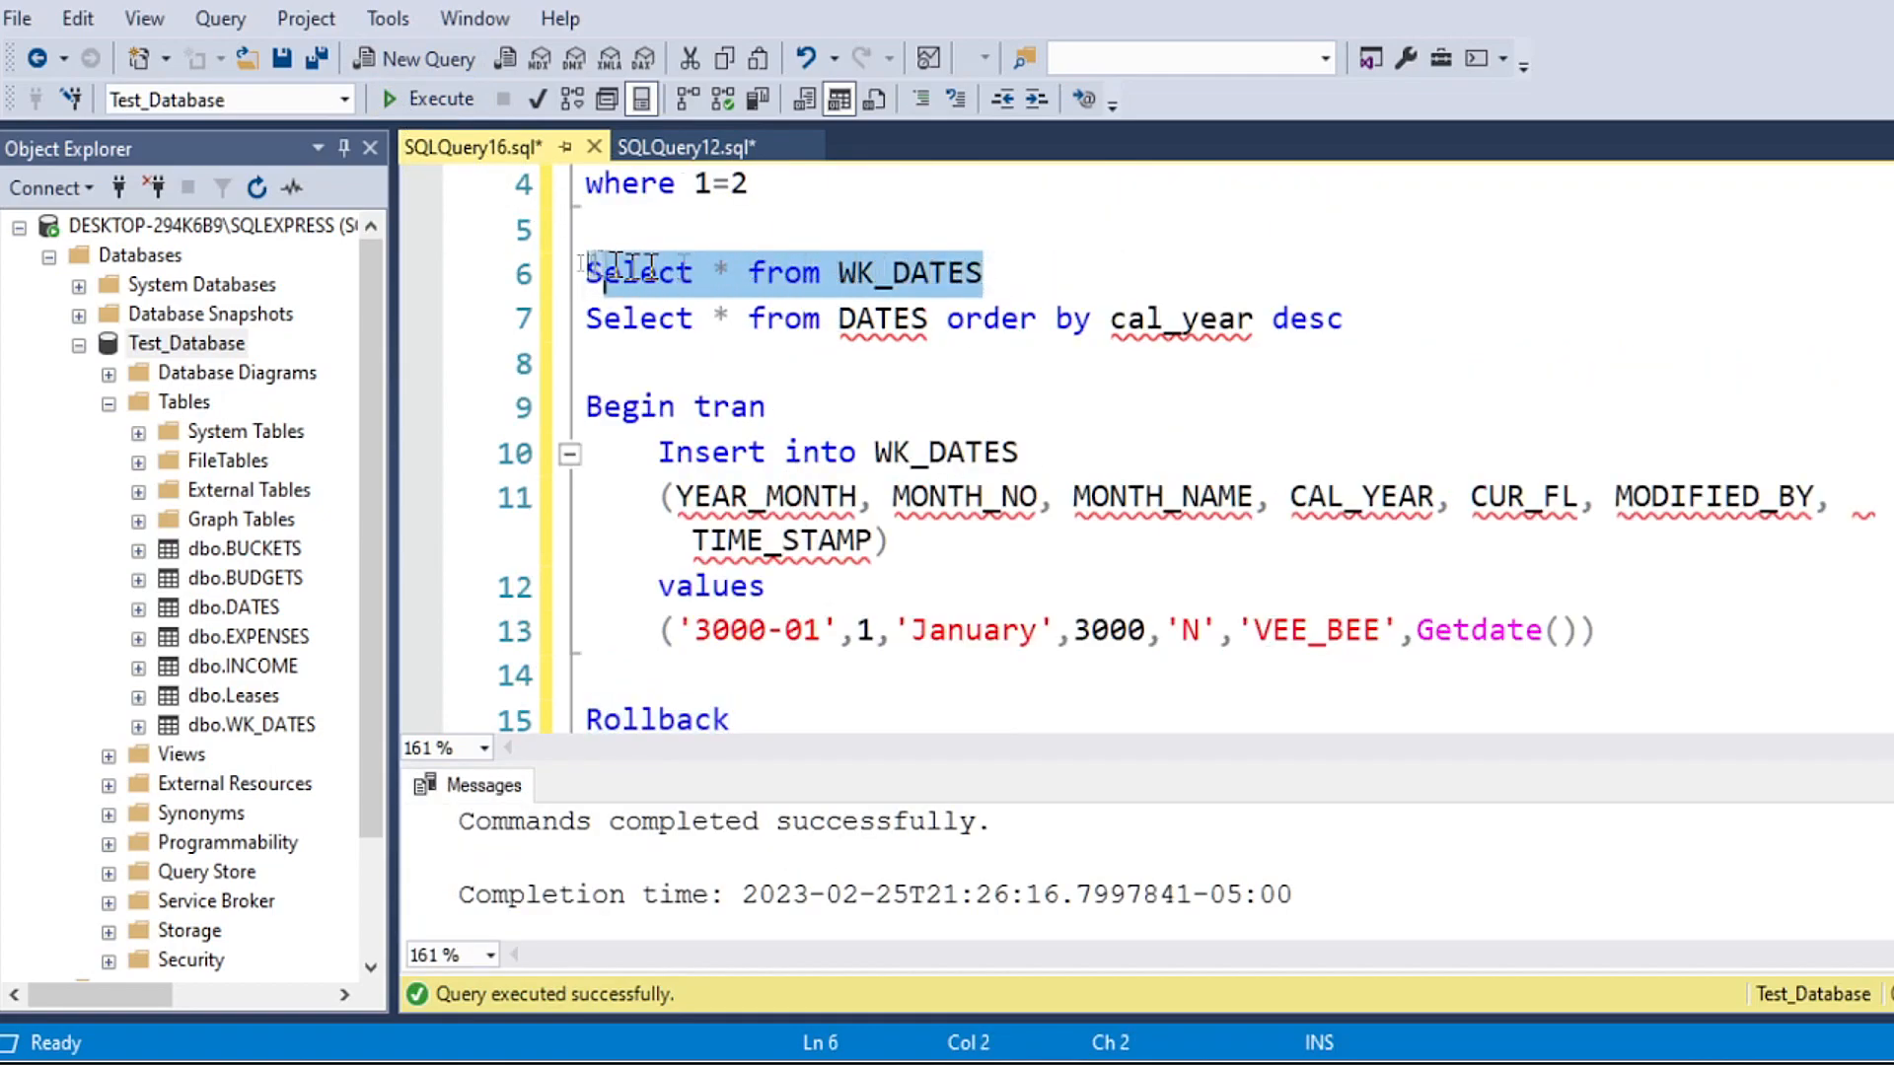
pyautogui.click(429, 98)
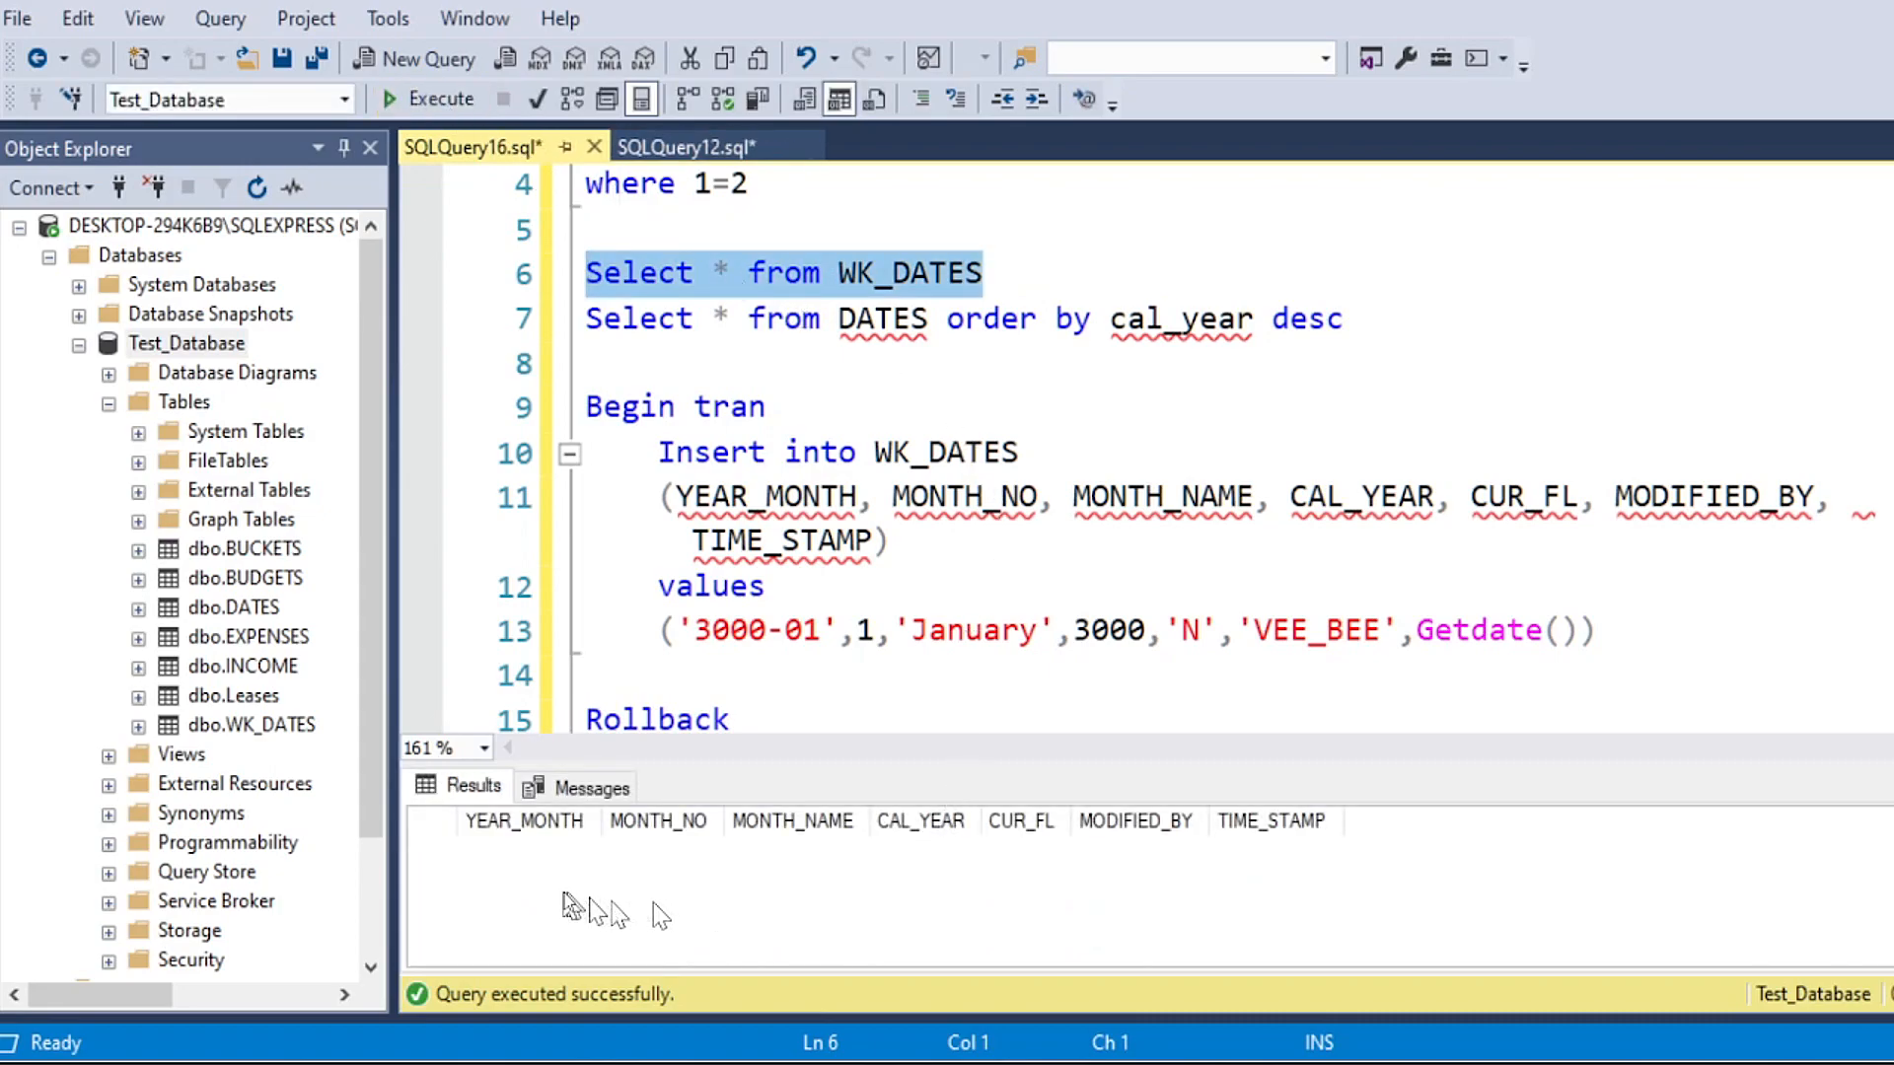
# Step: Try to execute only the Commit line after the rollback
pyautogui.scroll(-1, 833, 418)
pyautogui.scroll(1, 799, 469)
pyautogui.scroll(-2, 784, 483)
pyautogui.moveTo(731, 496); pyautogui.dragTo(586, 497)
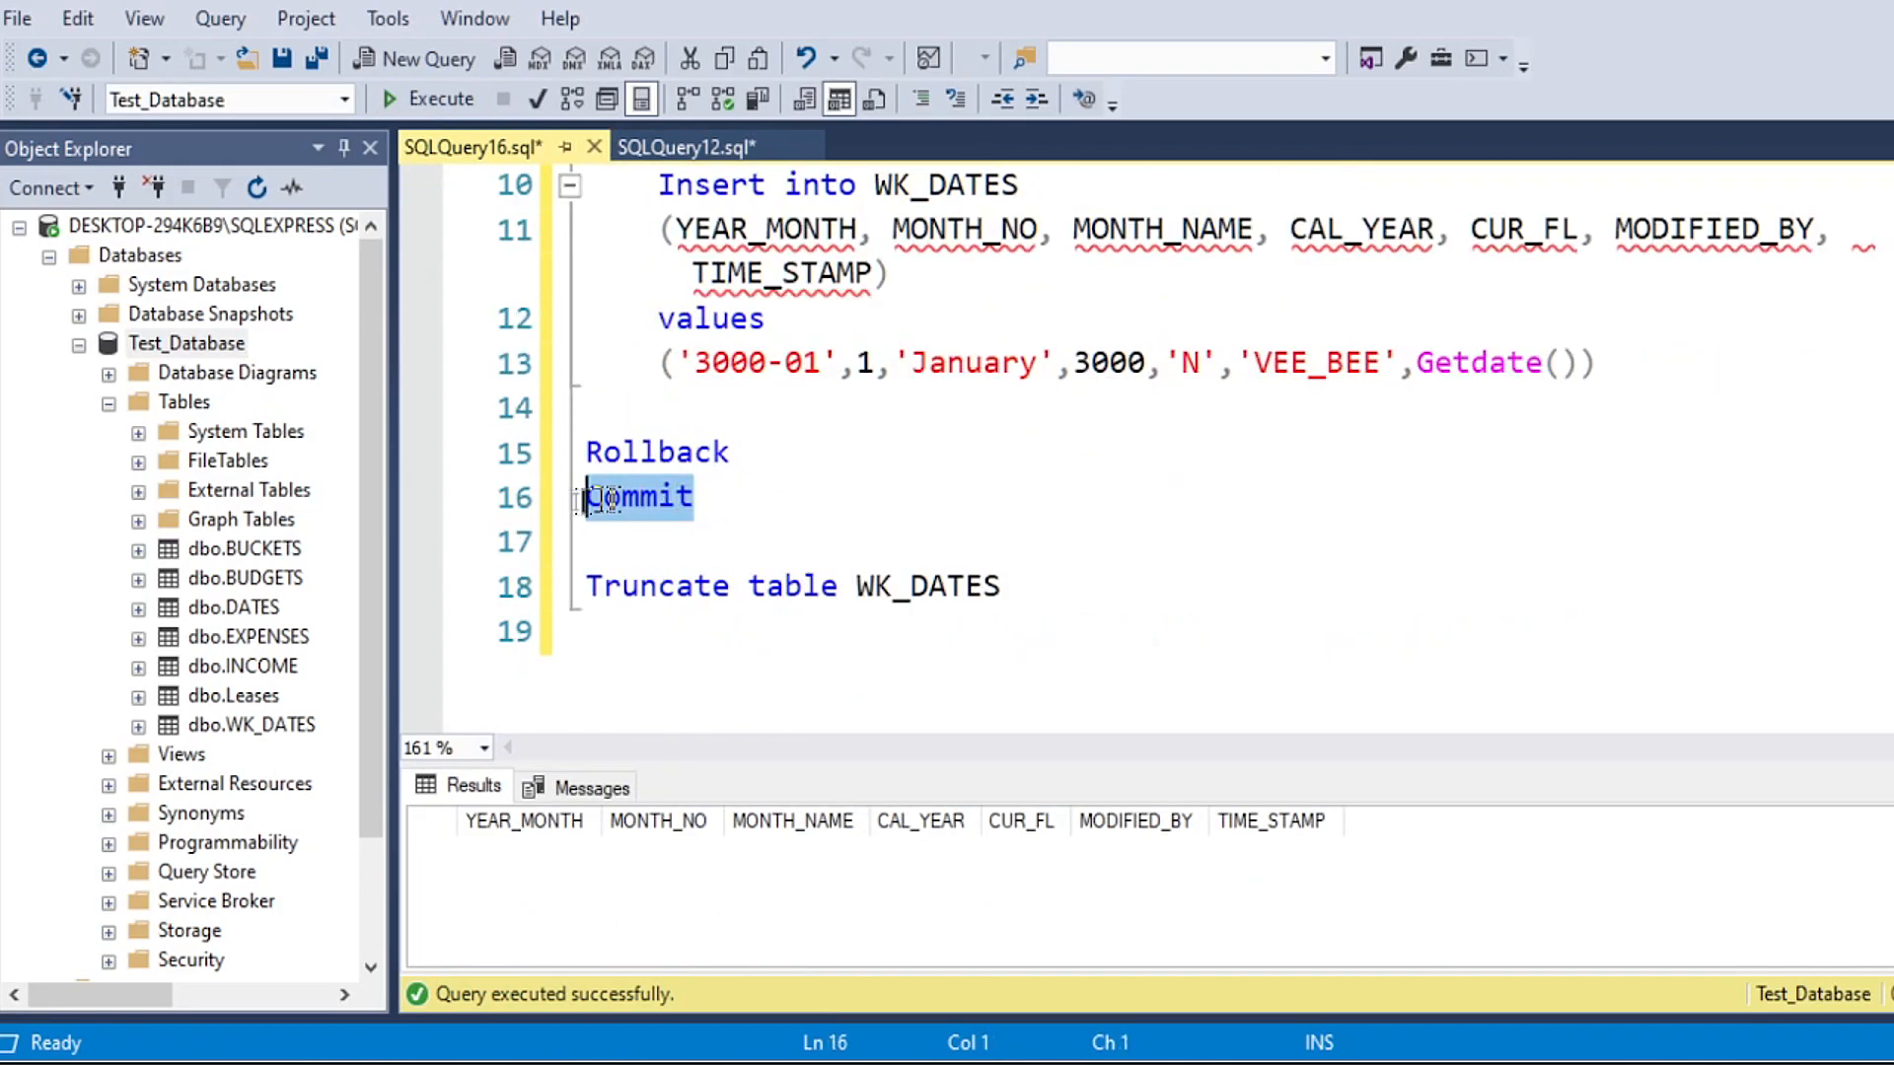
pyautogui.click(429, 99)
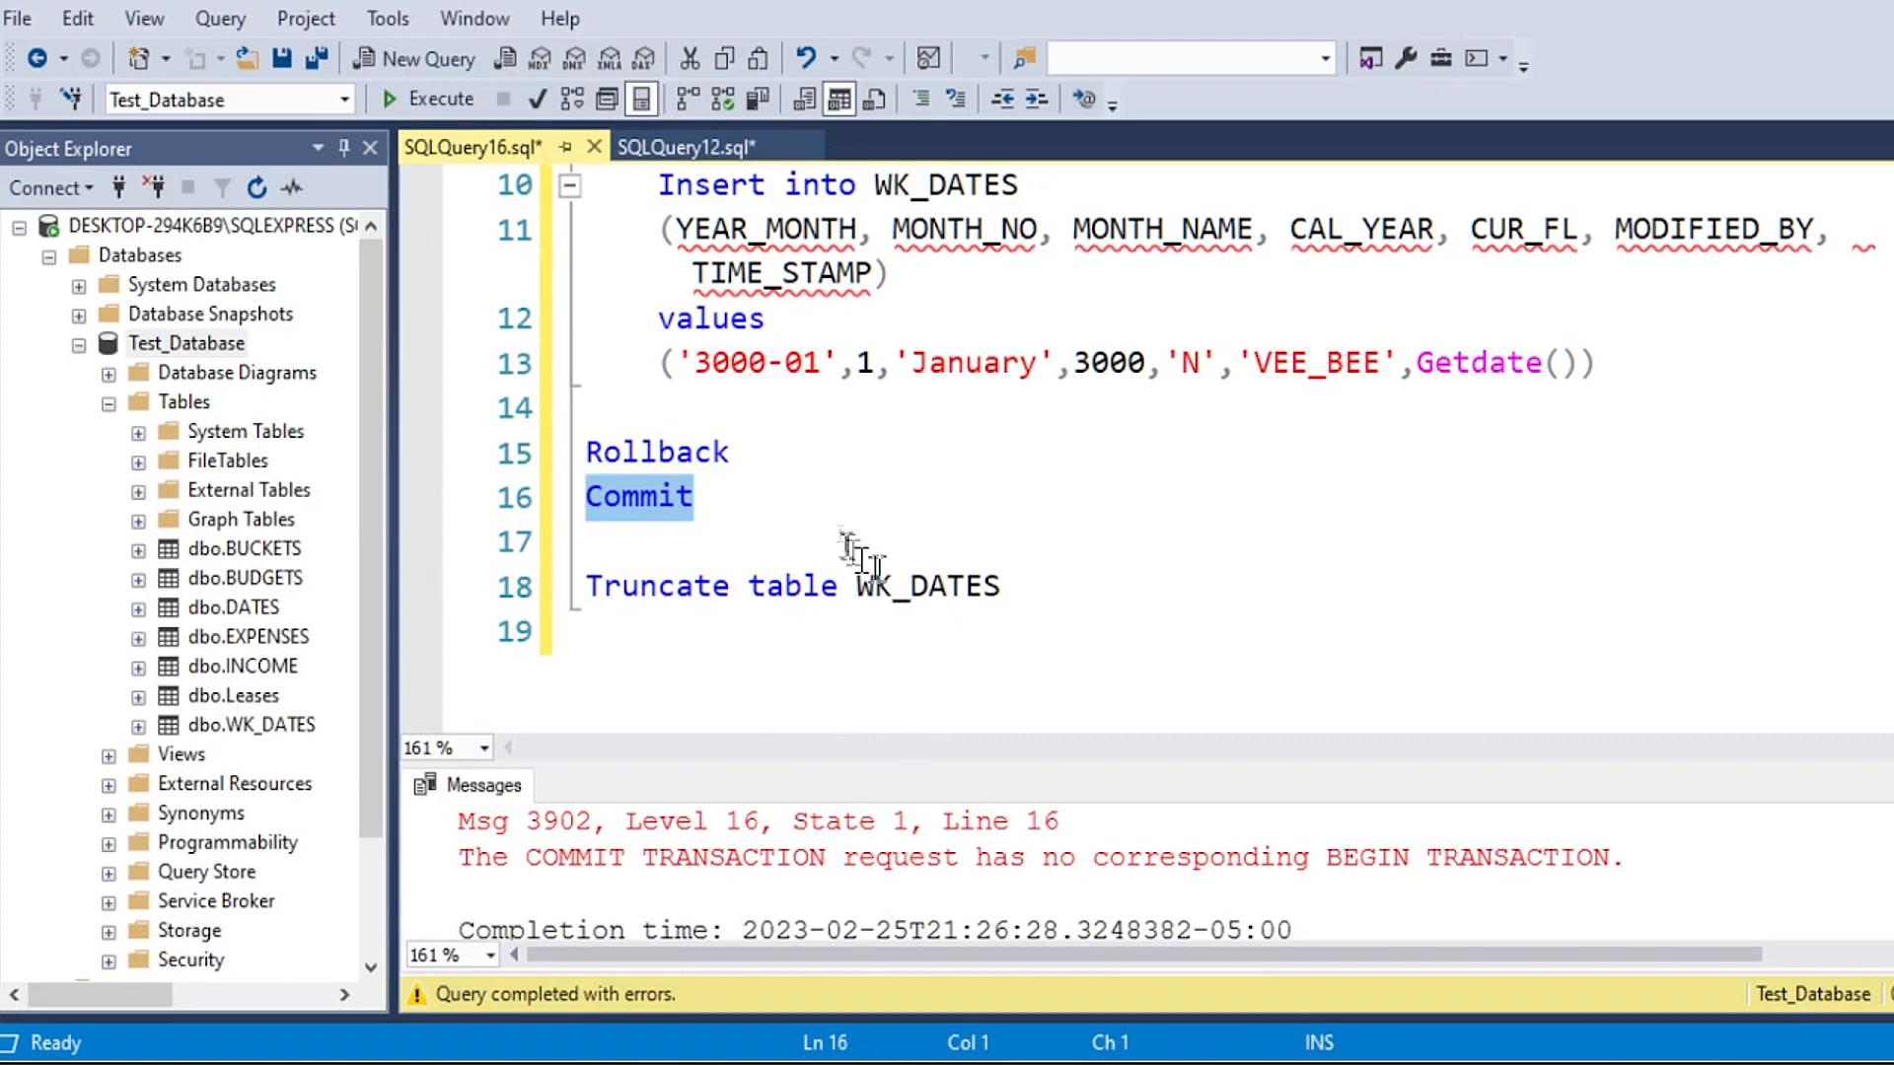
# Step: Run only the Select * from WK_DATES line again to recheck the table
pyautogui.scroll(3, 691, 528)
pyautogui.moveTo(987, 409); pyautogui.dragTo(588, 409)
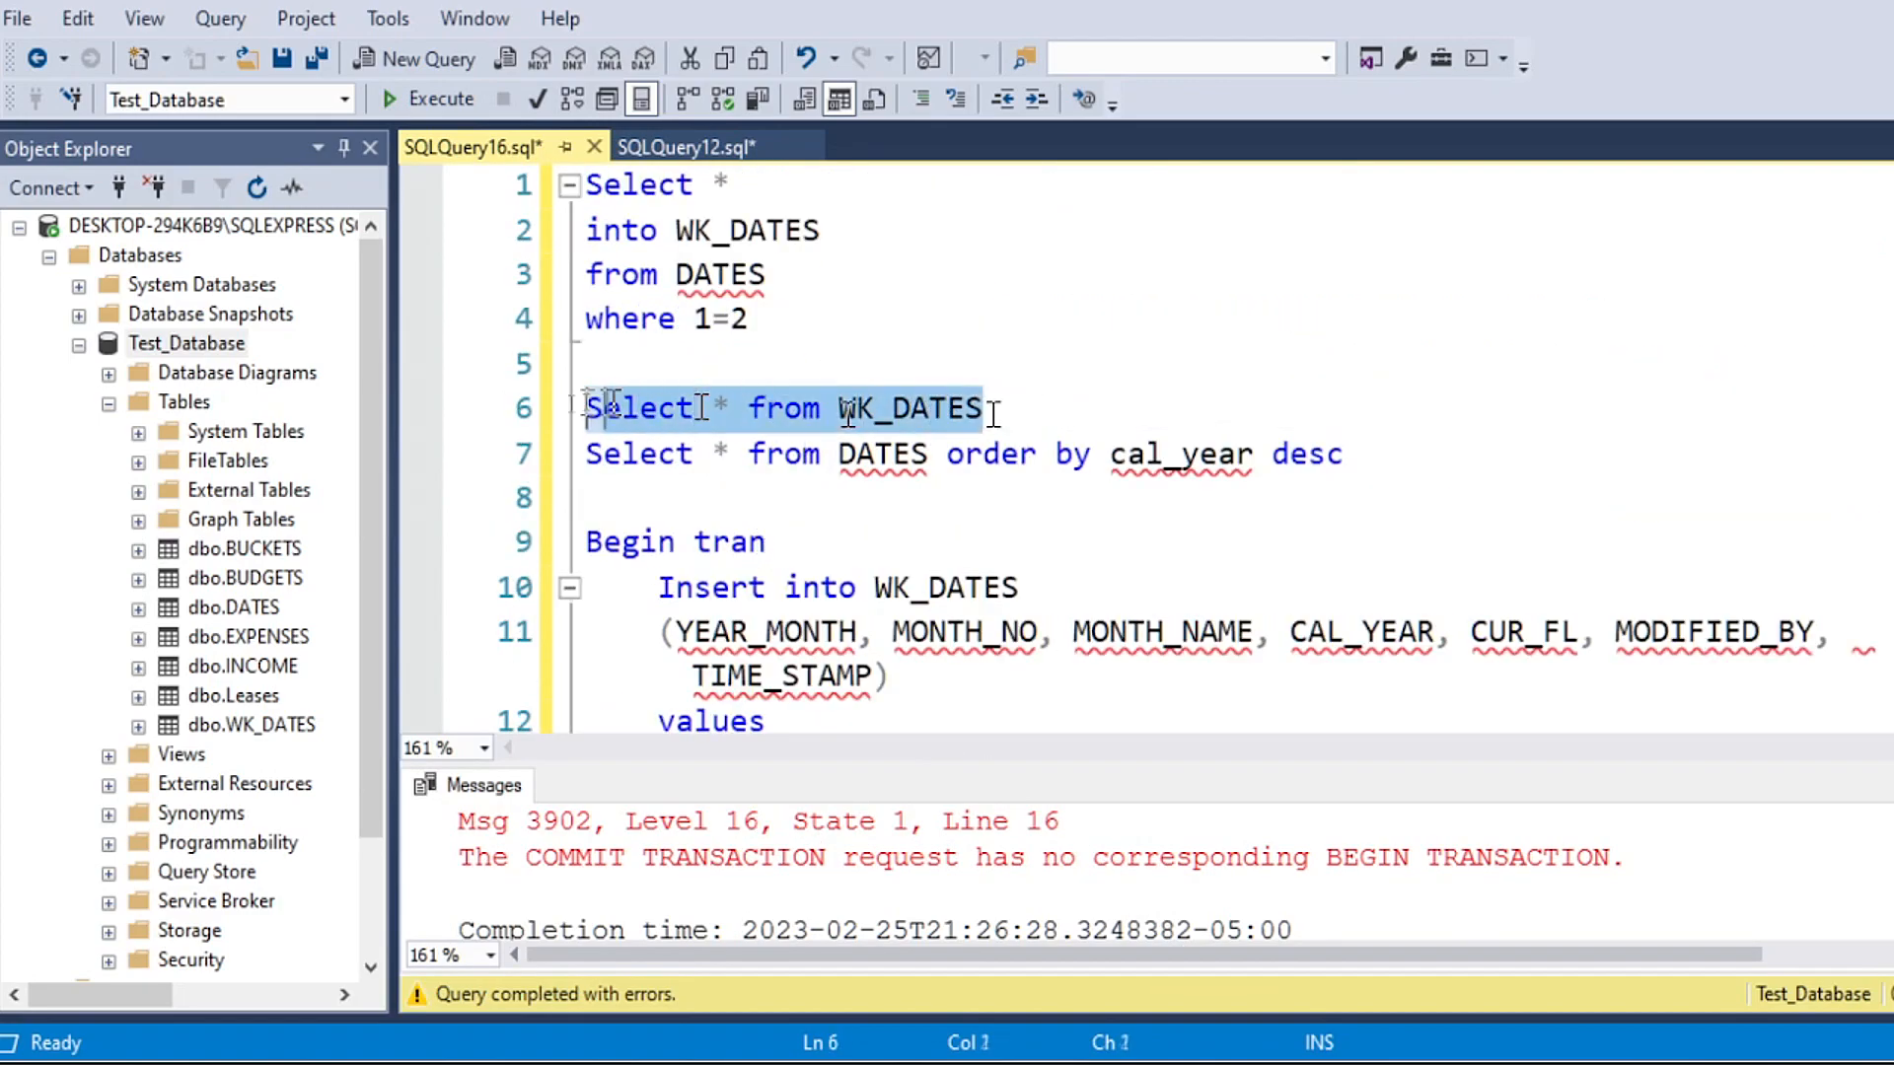
pyautogui.click(434, 98)
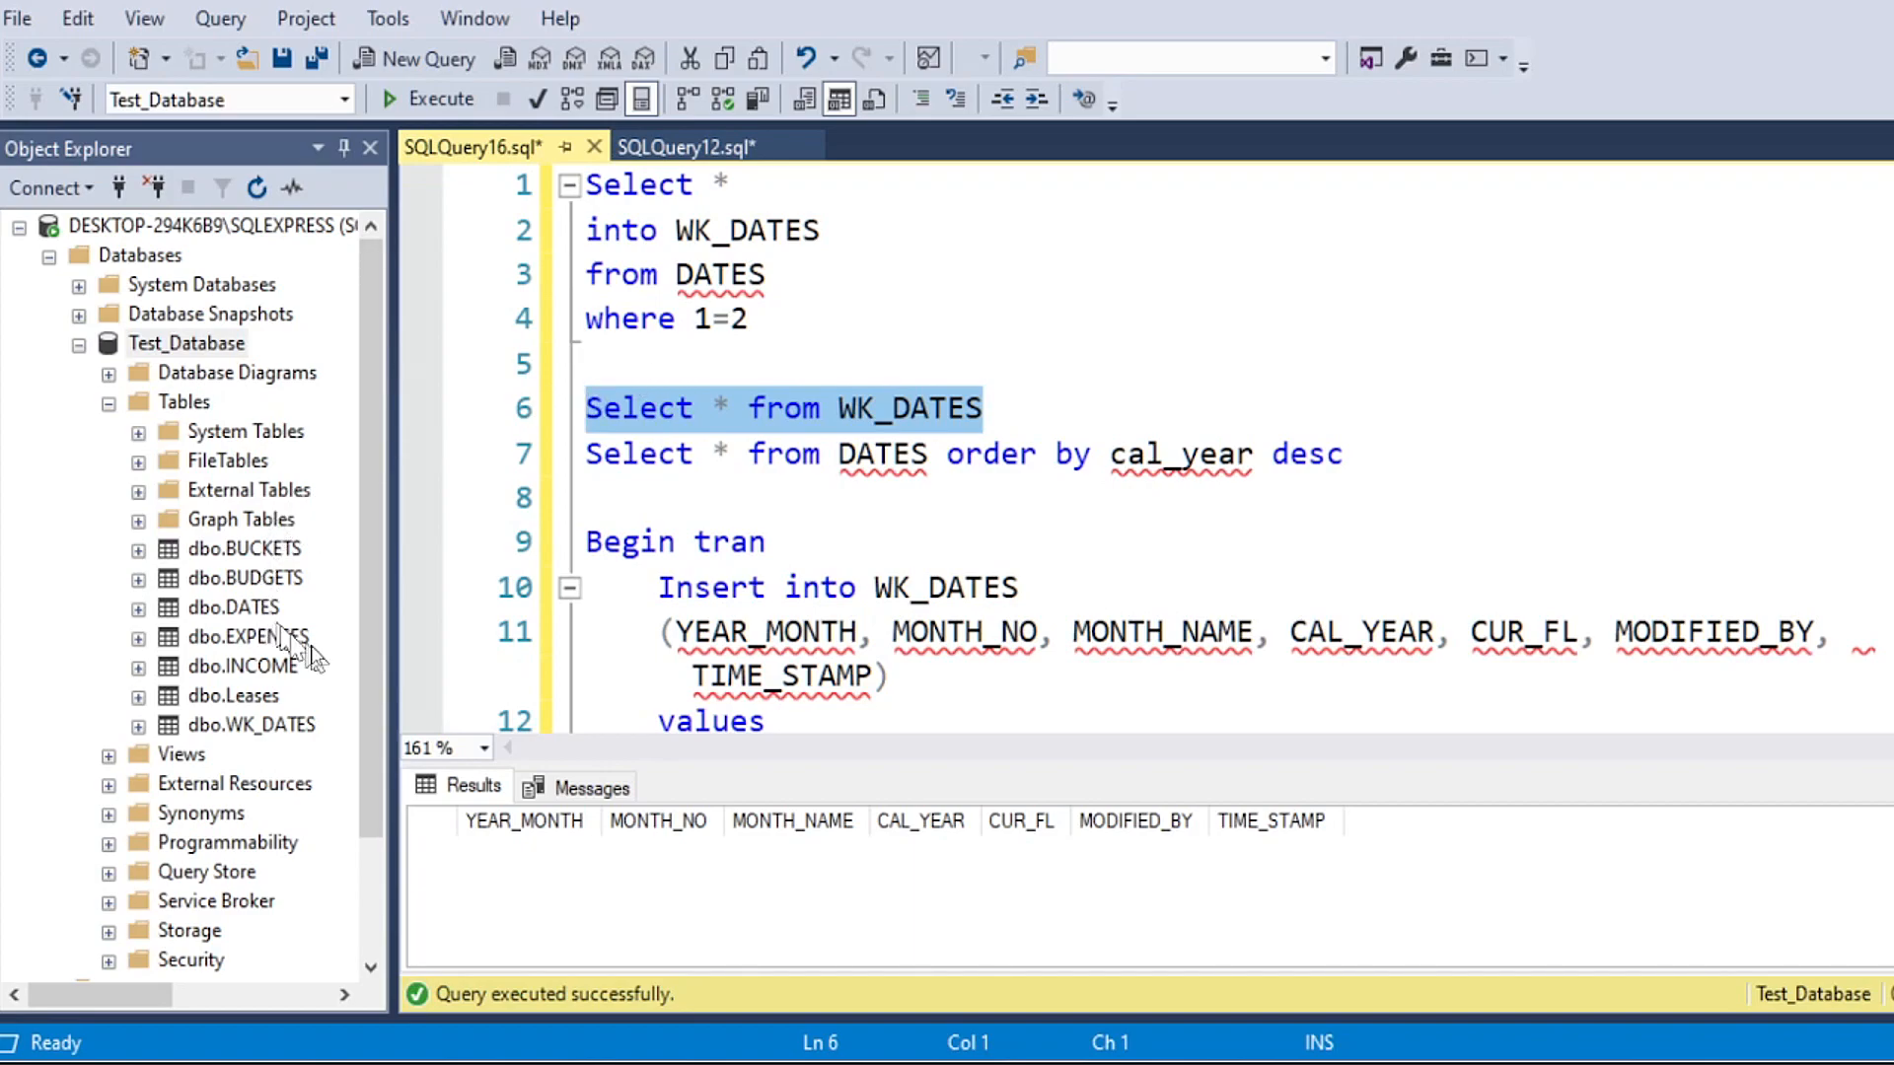
# Step: Import the Excel date rows into Test_Database's WK_DATES table with the import wizard, and close it once the run completes
pyautogui.rightClick(177, 345)
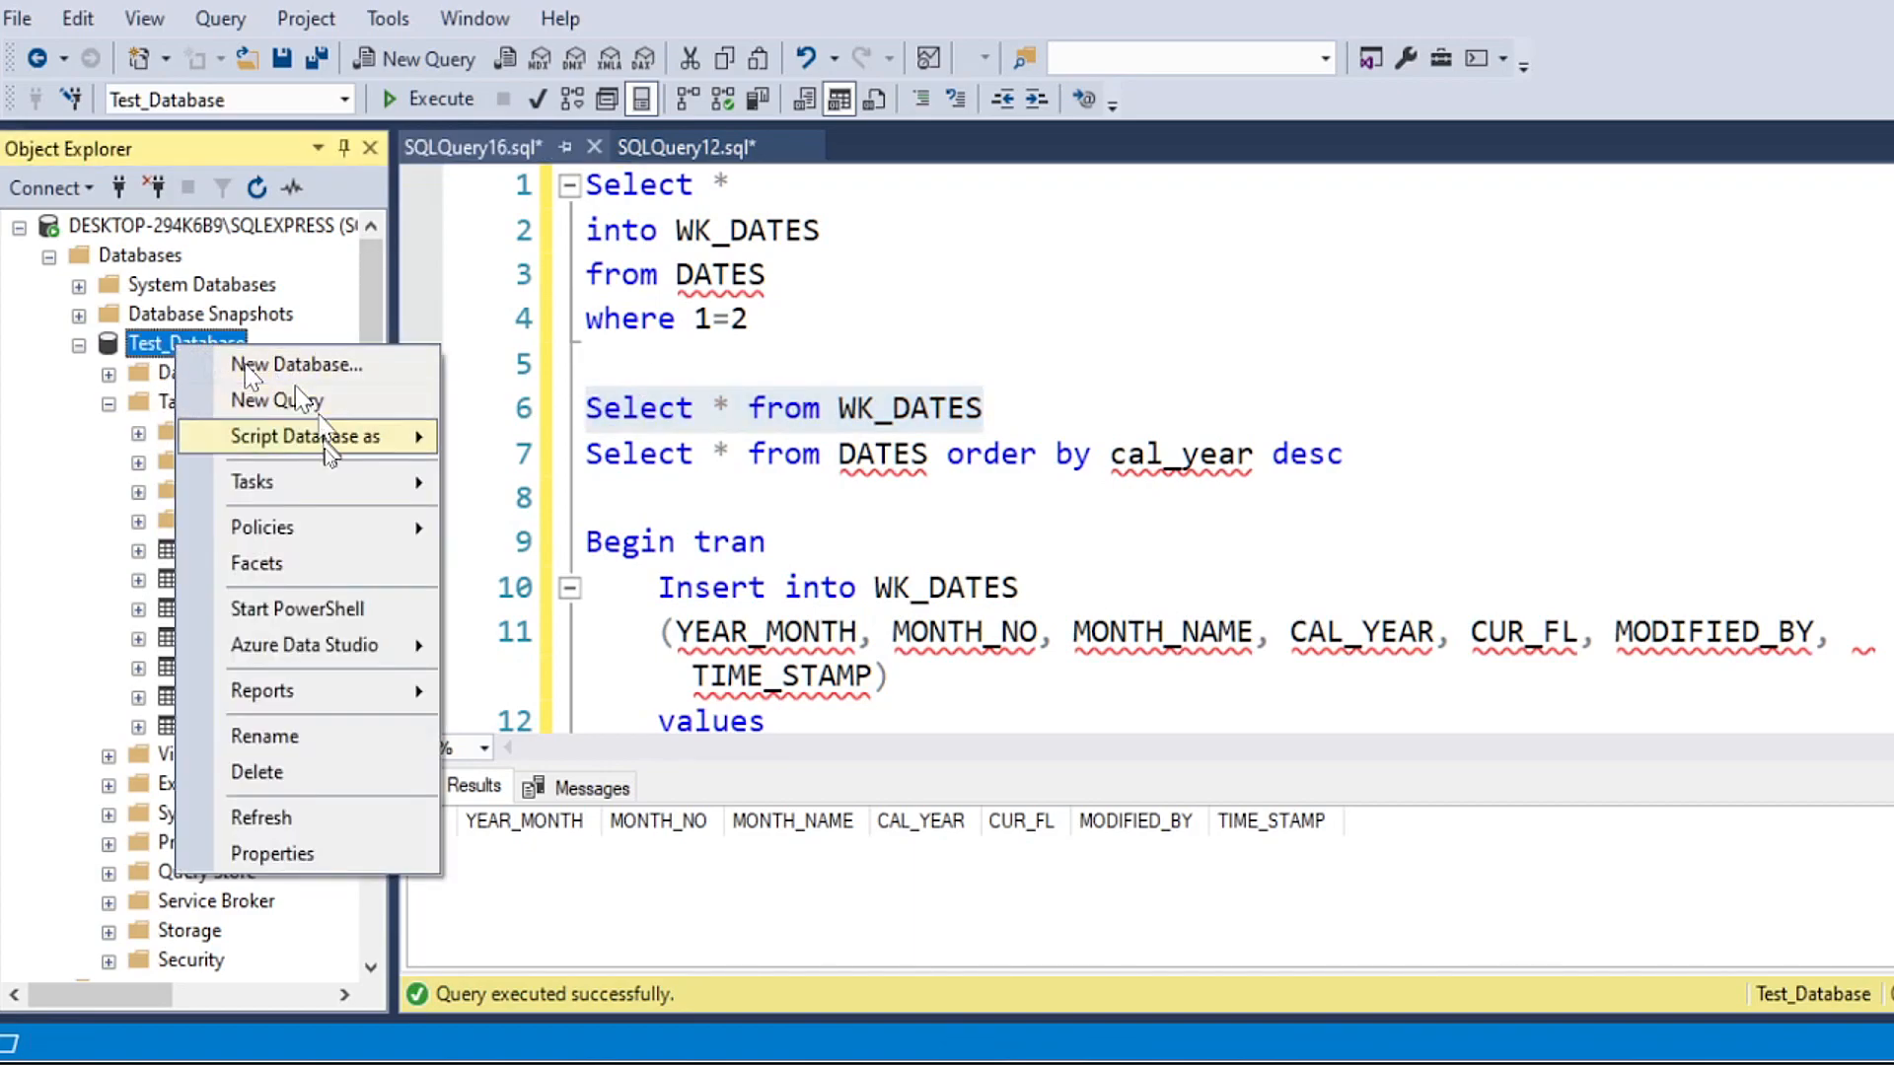
pyautogui.moveTo(335, 498)
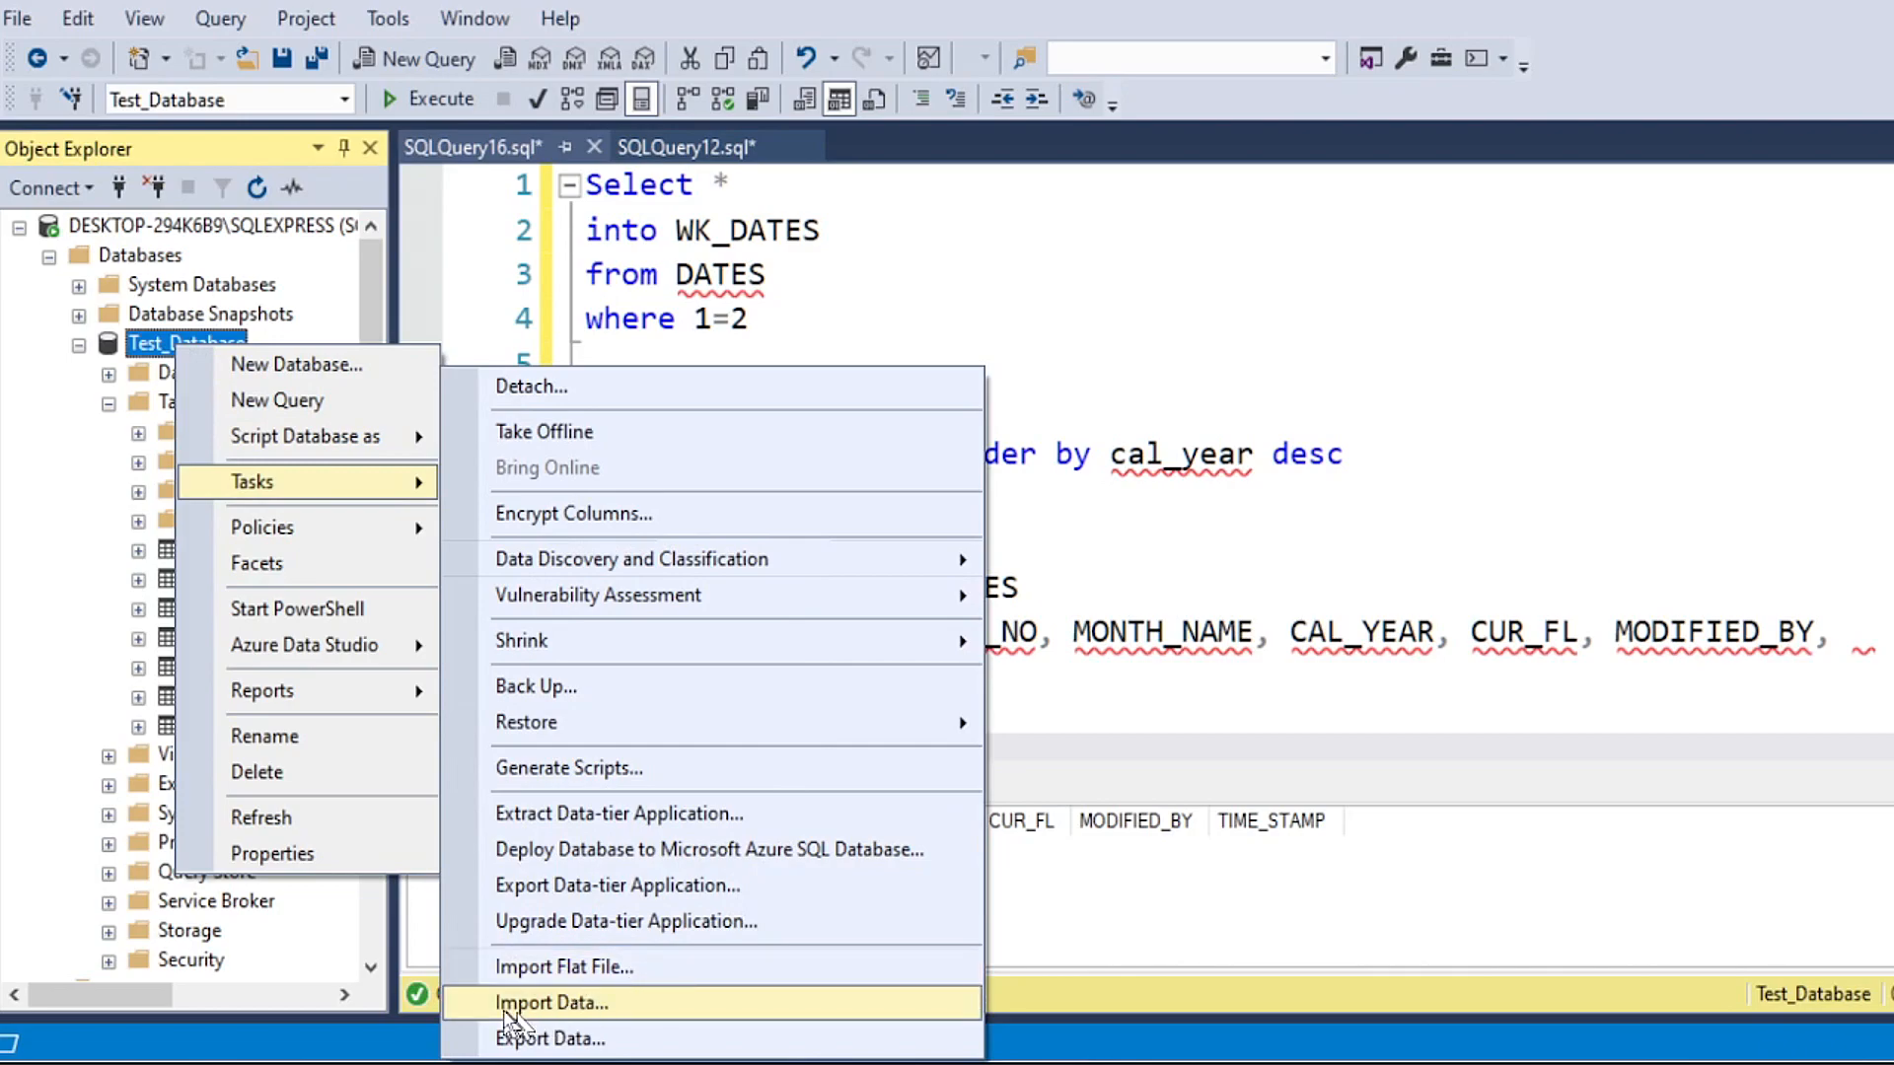
pyautogui.click(533, 1003)
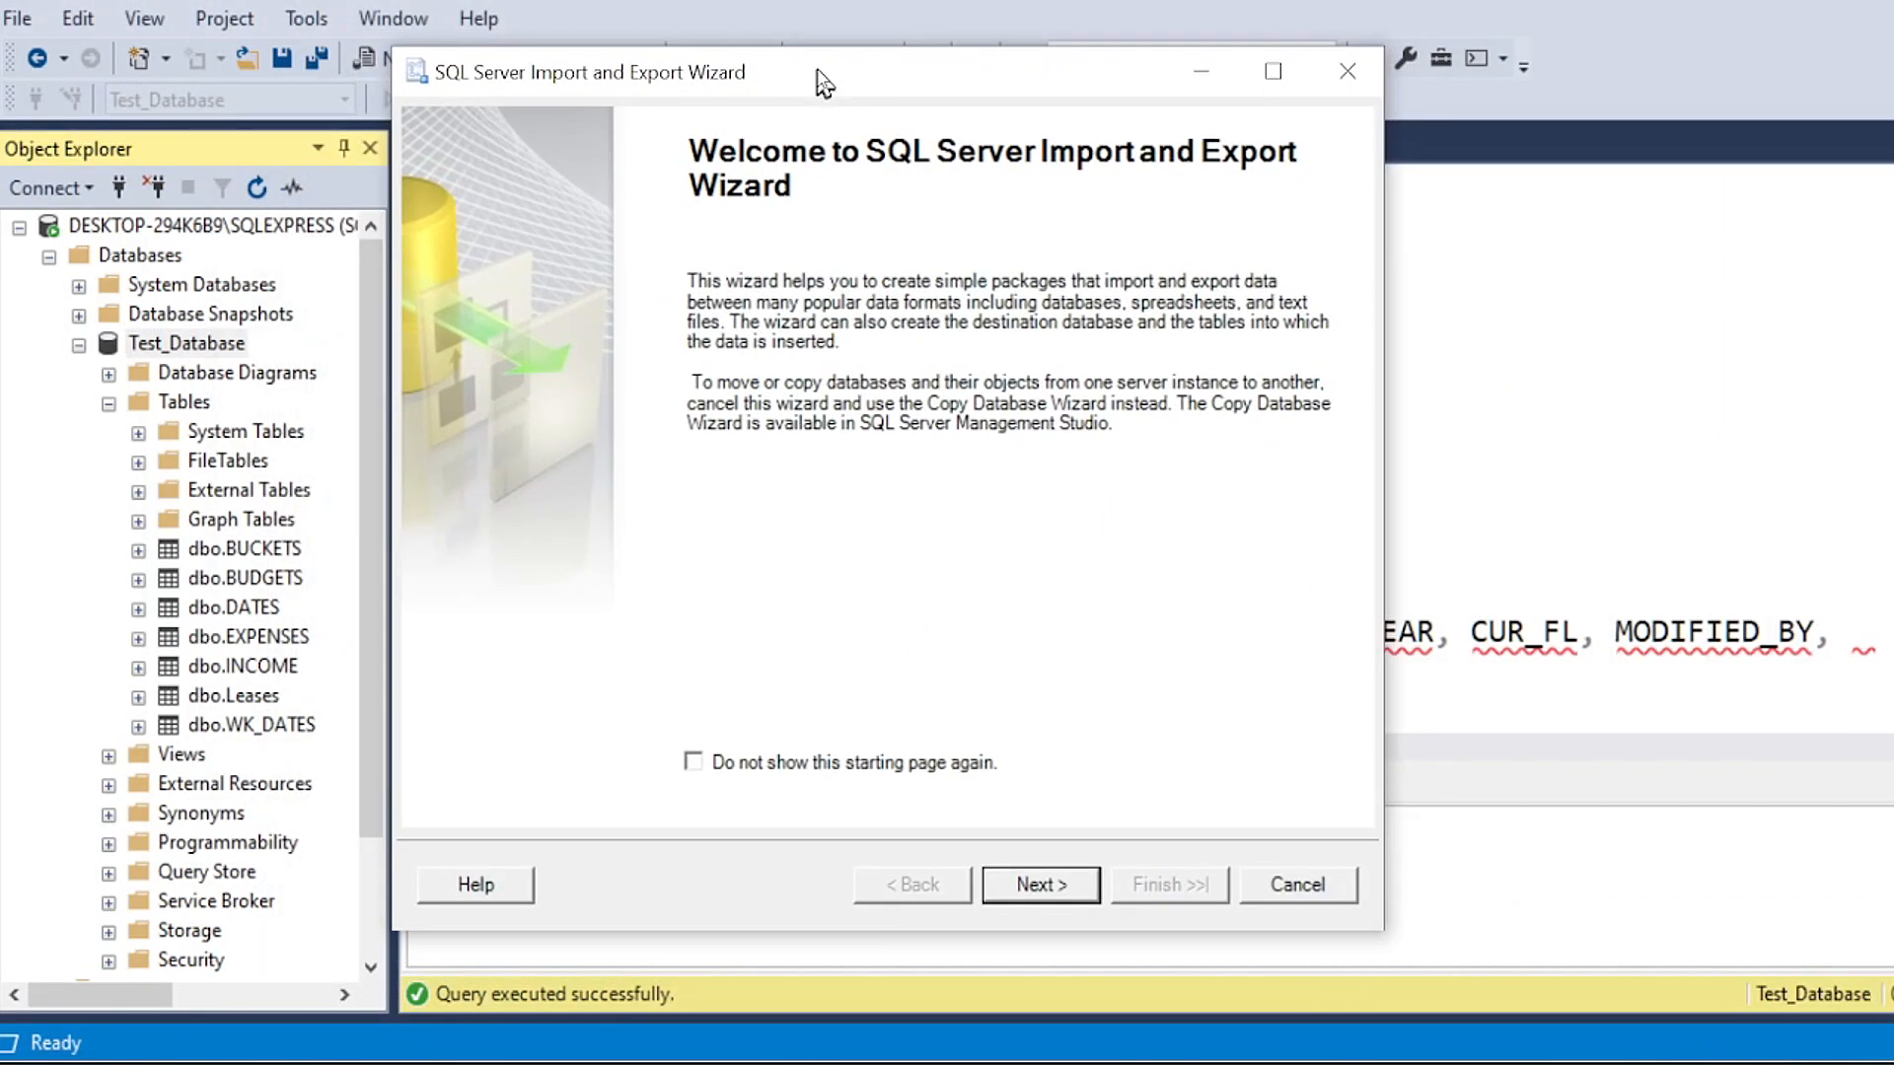
pyautogui.click(1043, 881)
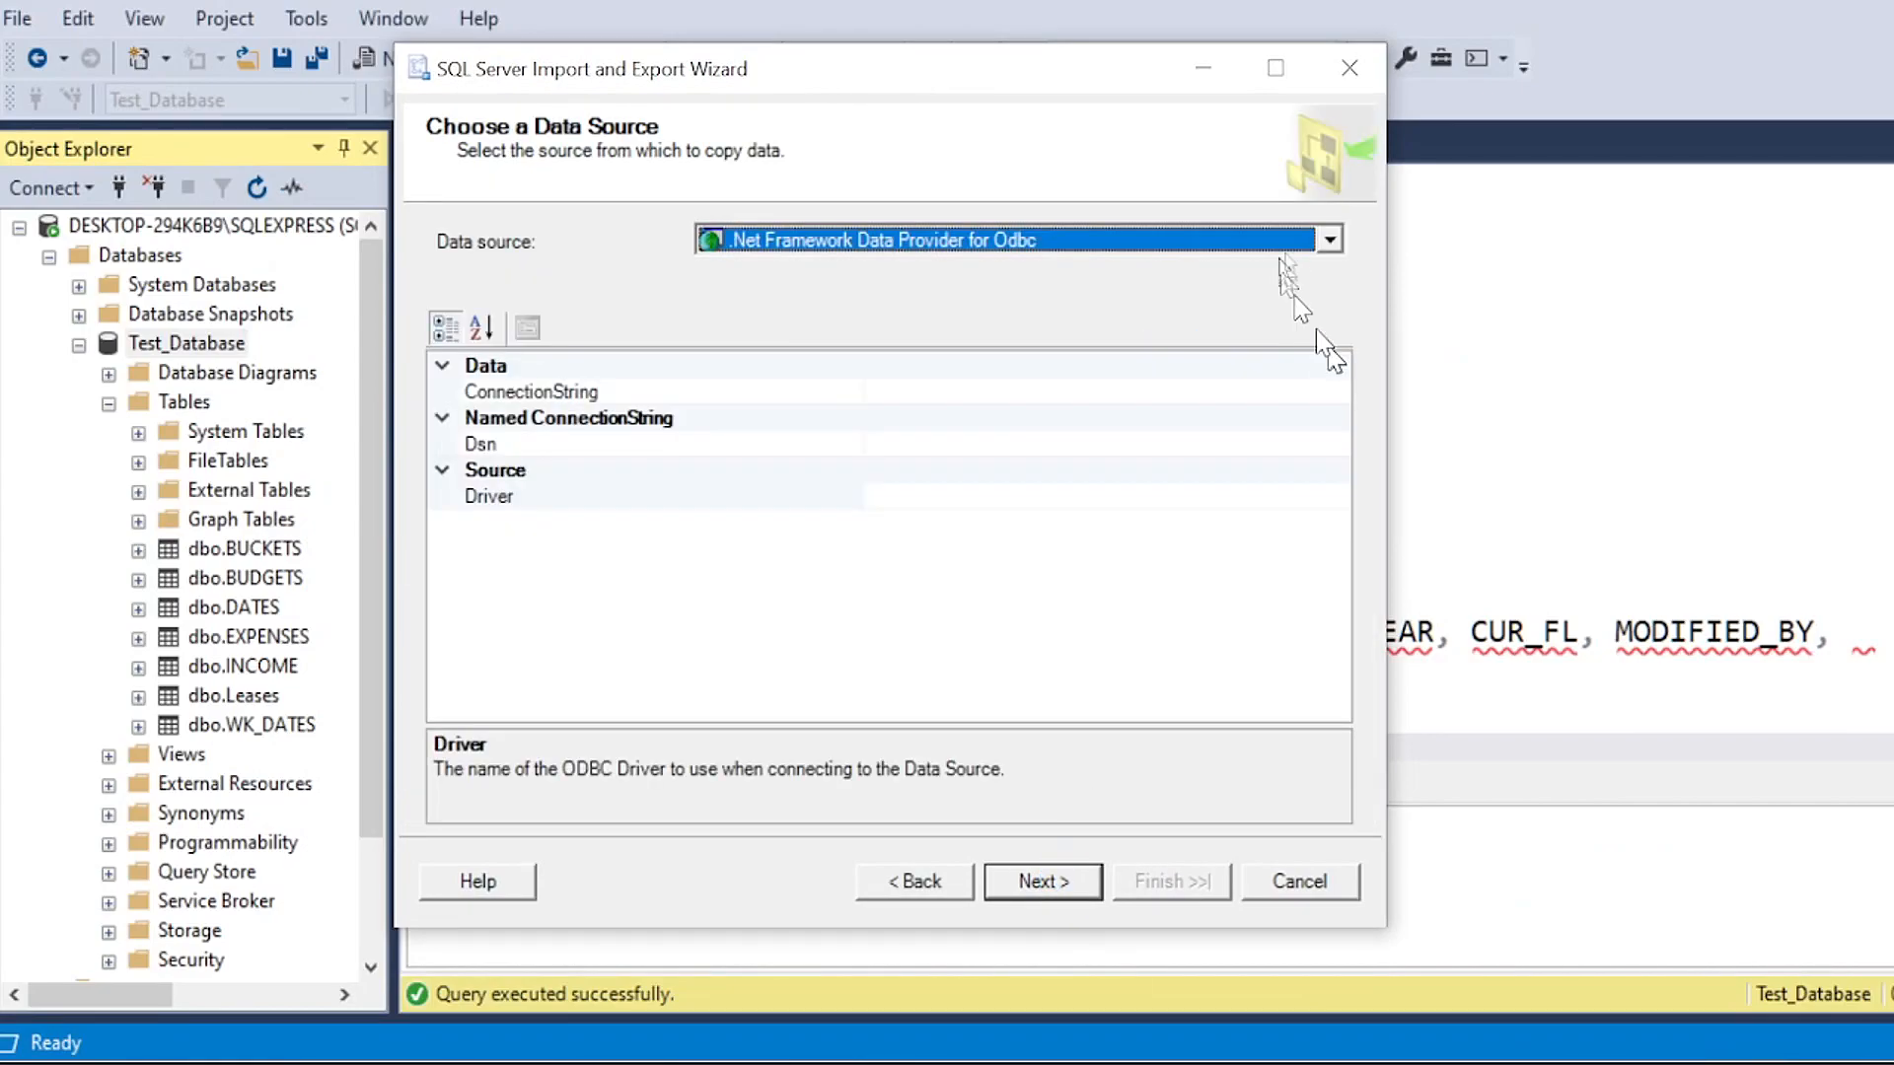
pyautogui.click(1328, 242)
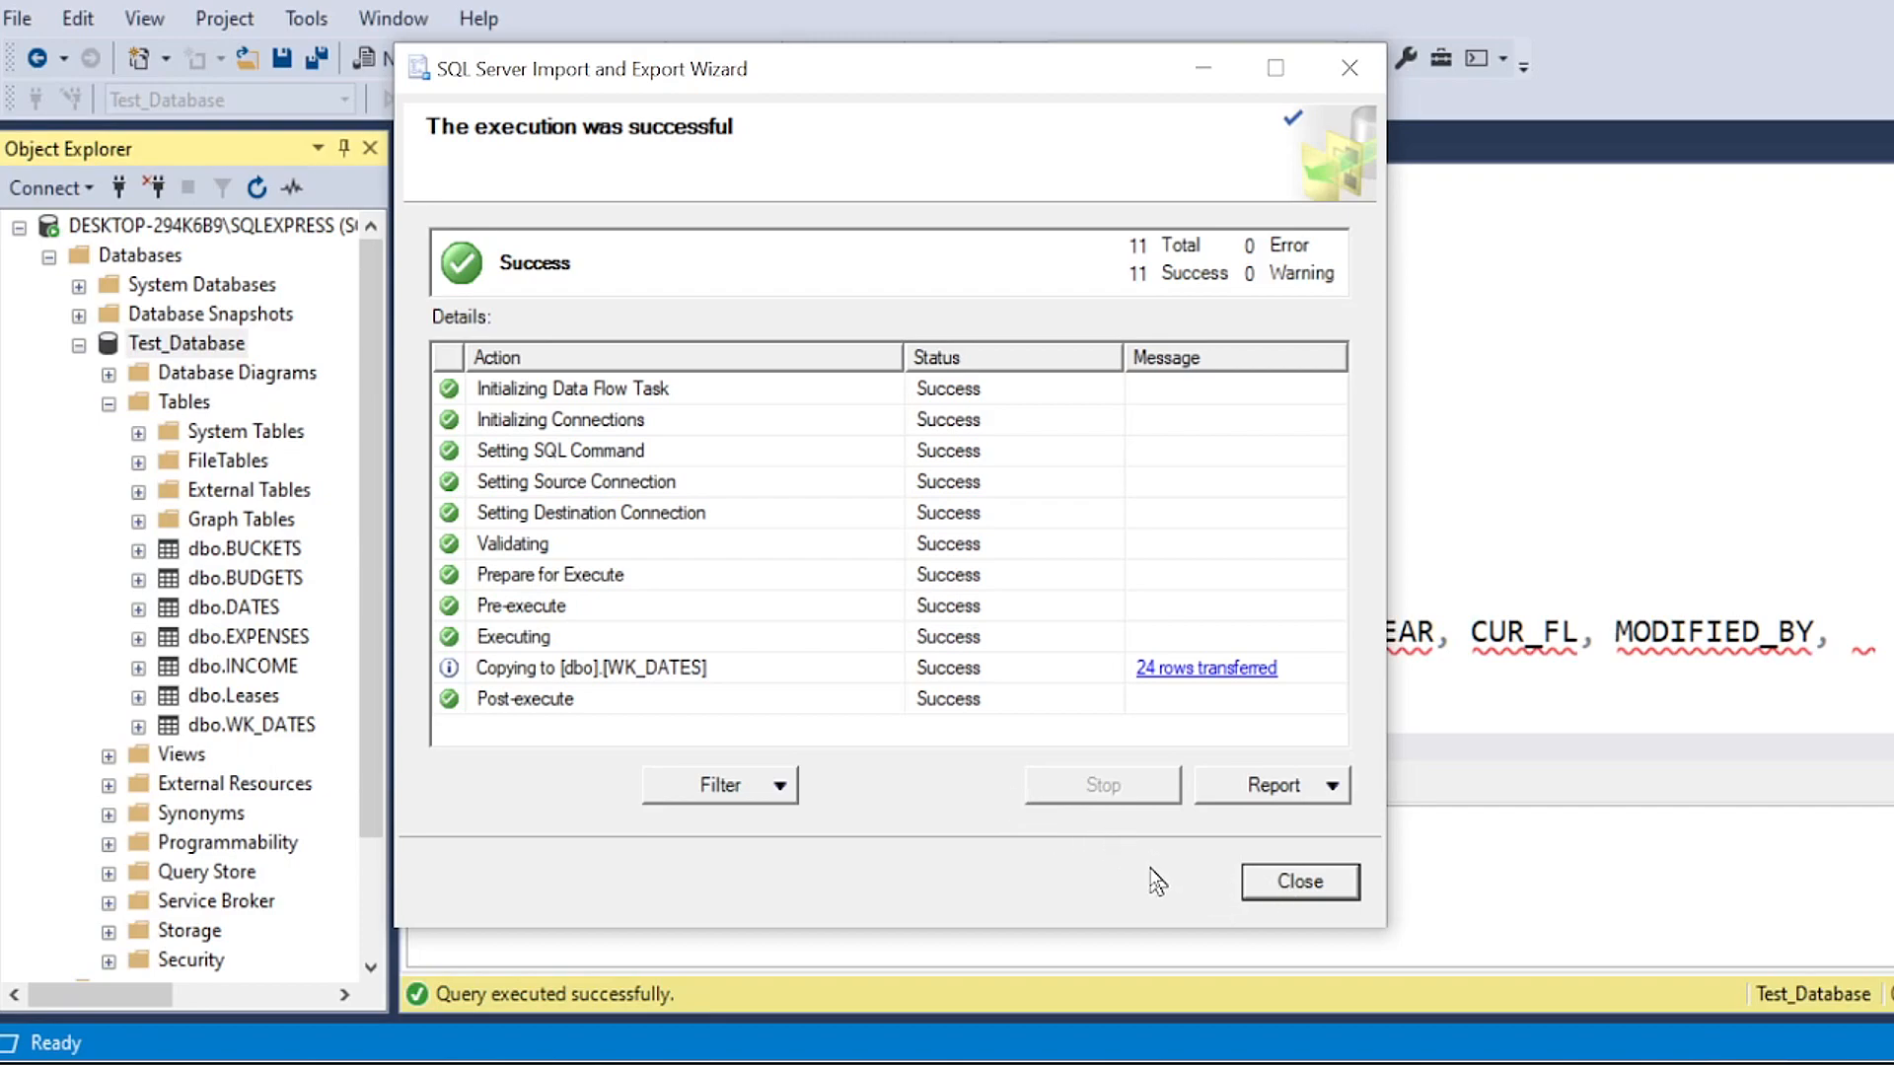
pyautogui.click(1273, 886)
# Step: Run only the Select * from WK_DATES line to list the imported rows
pyautogui.click(881, 533)
pyautogui.moveTo(984, 409); pyautogui.dragTo(508, 422)
pyautogui.click(434, 99)
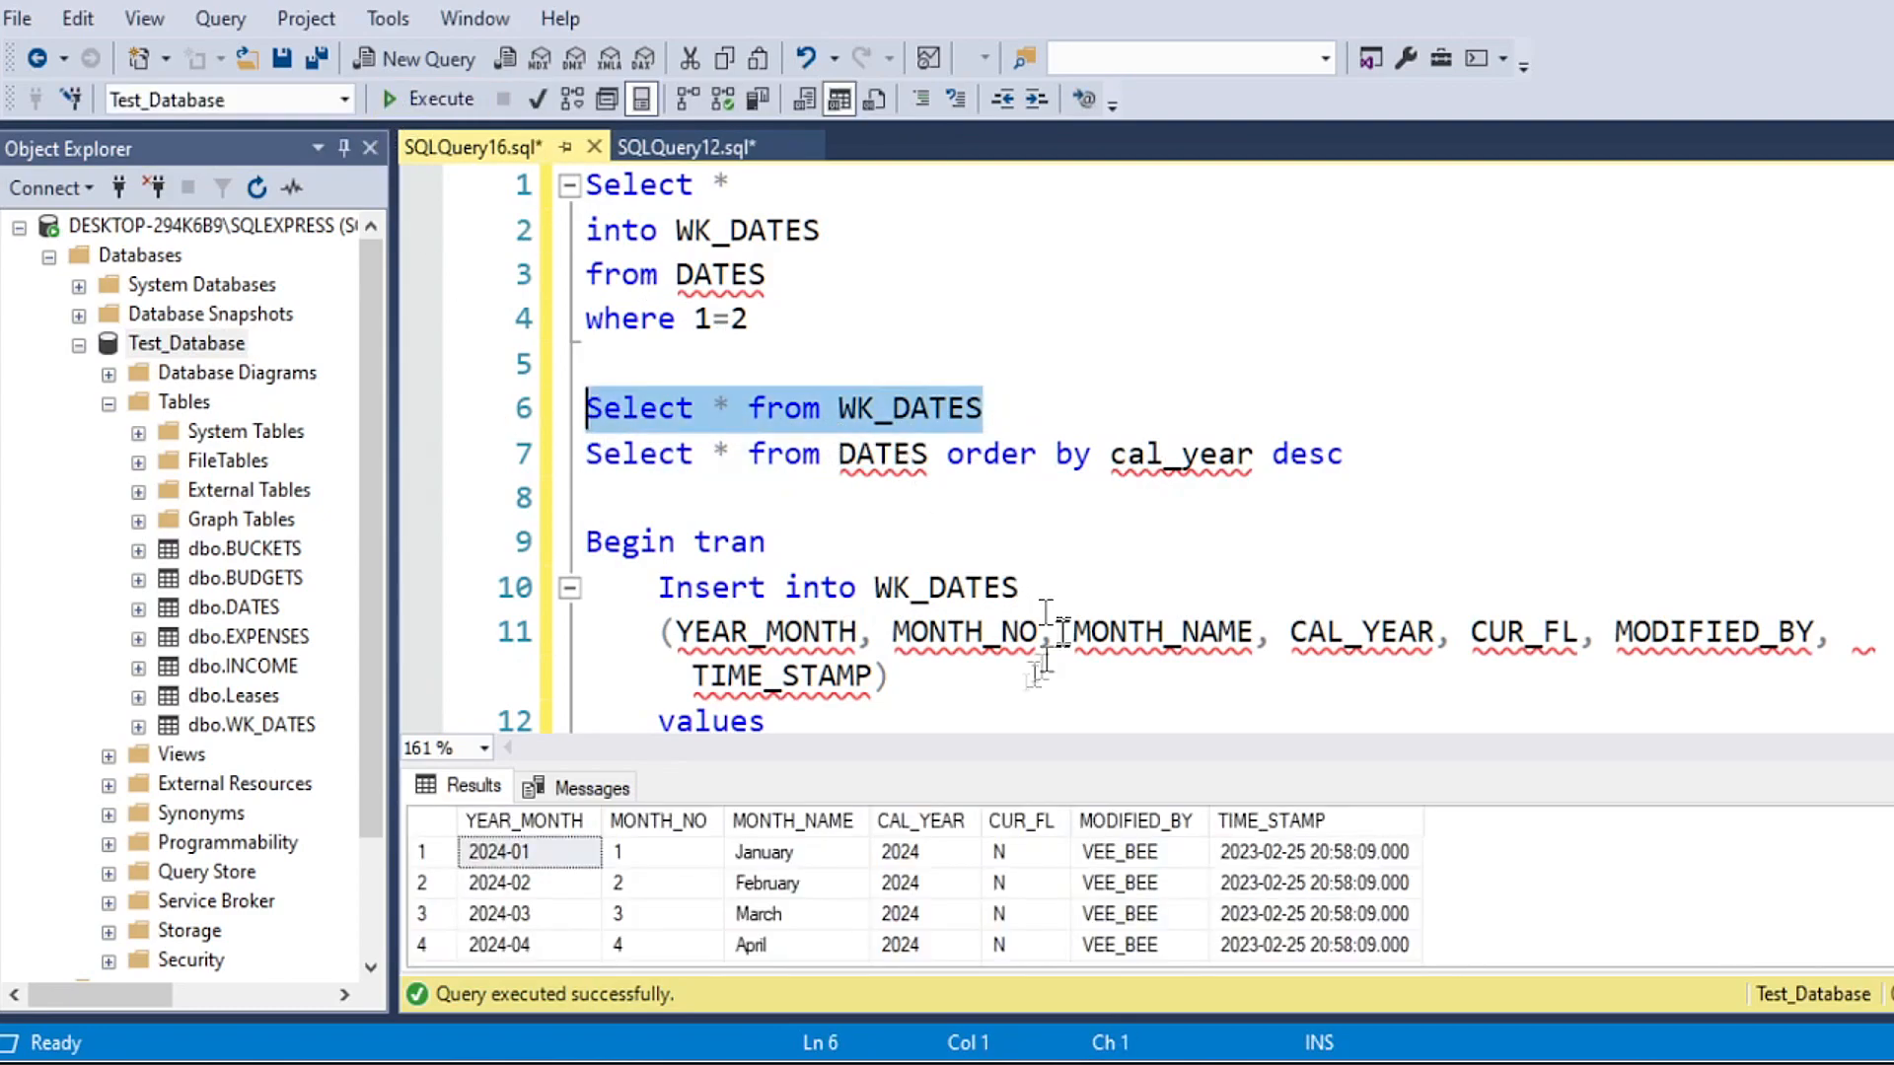
# Step: Enlarge the results area and examine the CAL_YEAR values throughout the imported WK_DATES rows
pyautogui.moveTo(953, 768); pyautogui.dragTo(953, 488)
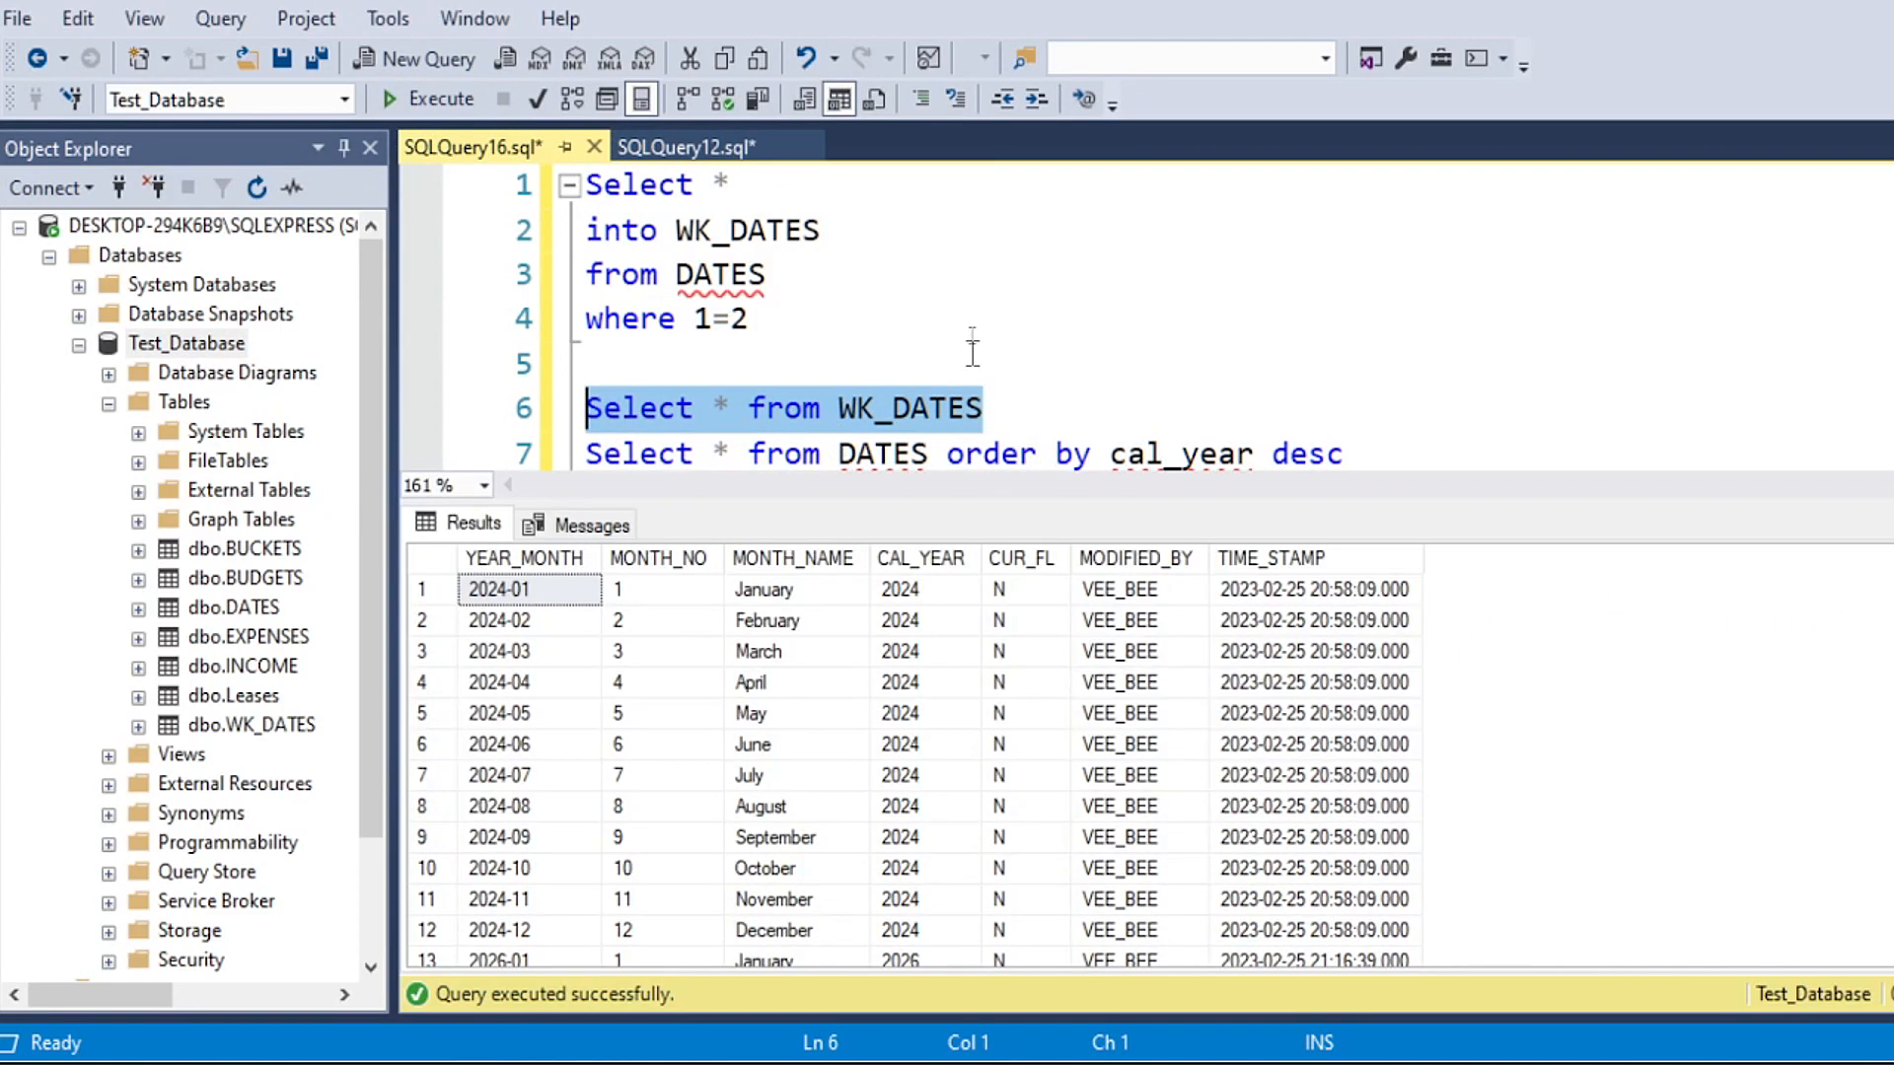
pyautogui.scroll(-1, 973, 335)
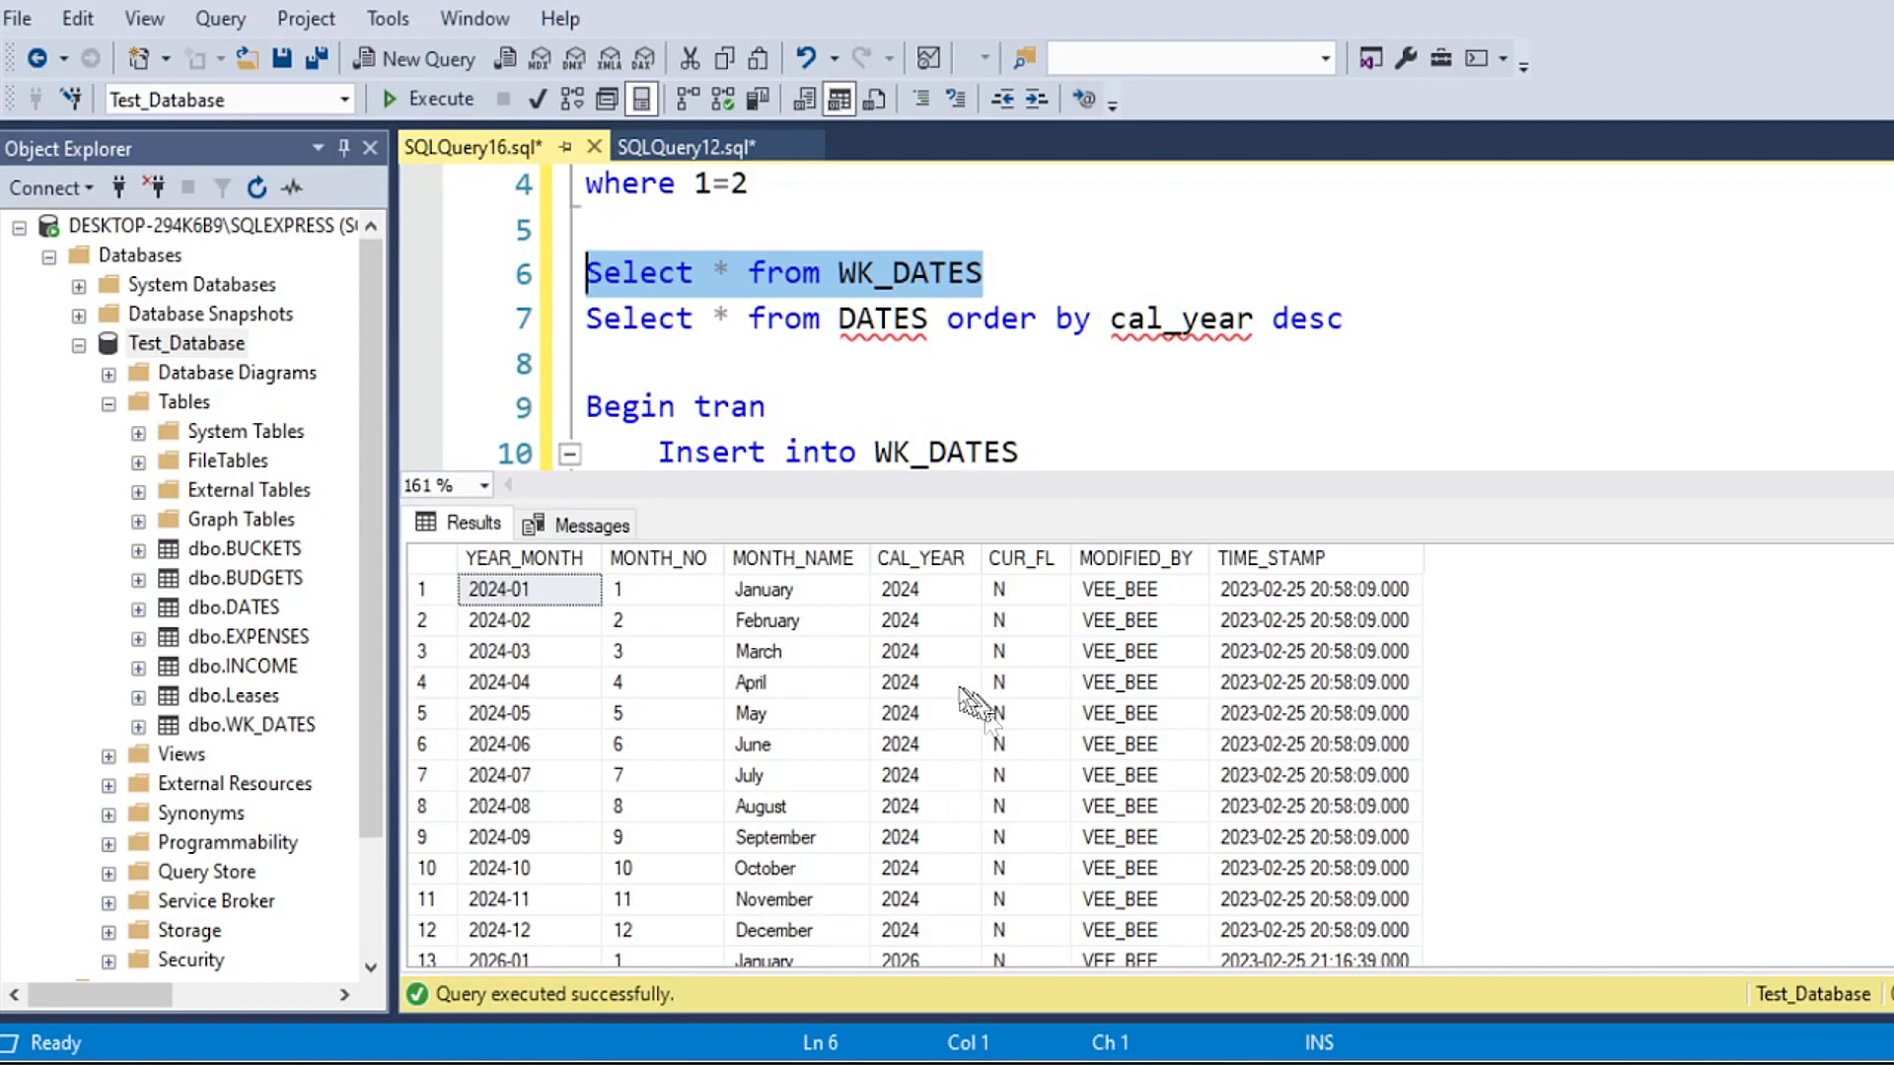
pyautogui.scroll(-3, 991, 785)
pyautogui.scroll(-1, 1001, 799)
pyautogui.scroll(4, 998, 779)
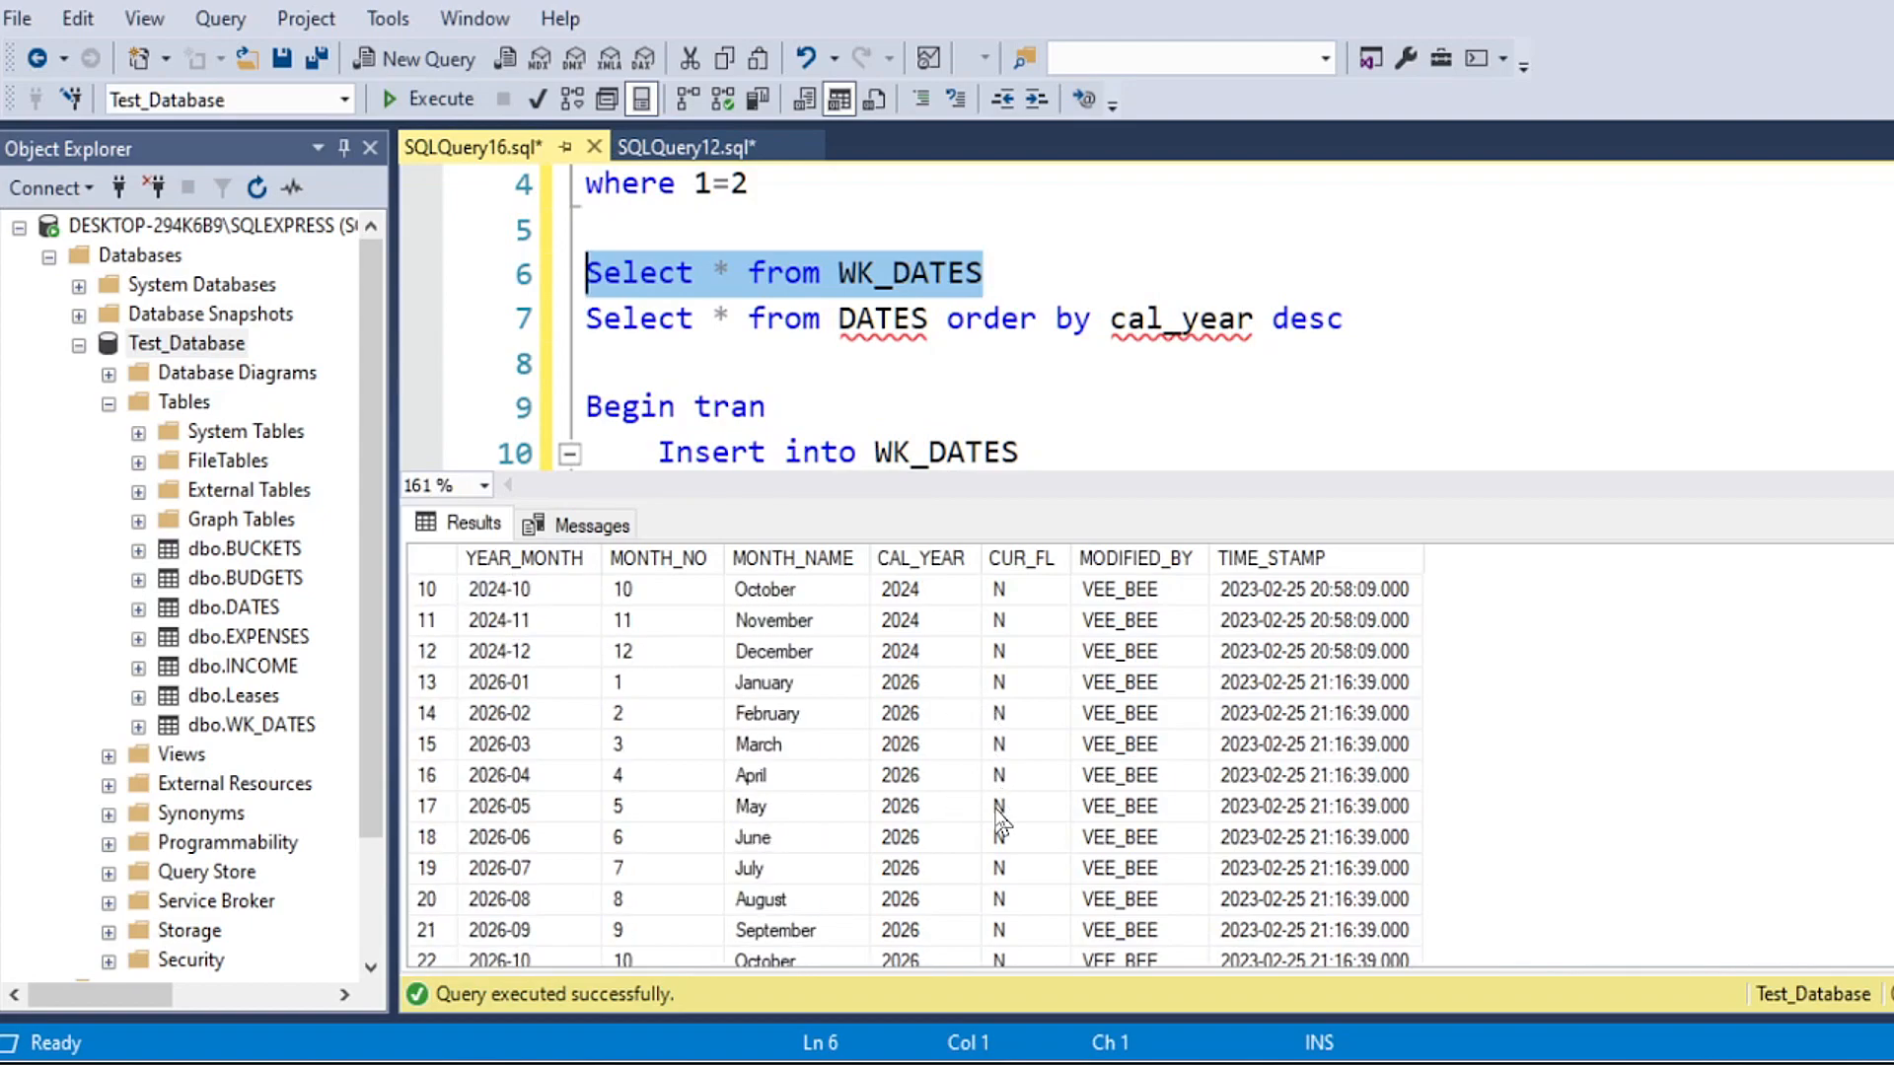
pyautogui.moveTo(913, 589); pyautogui.dragTo(935, 821)
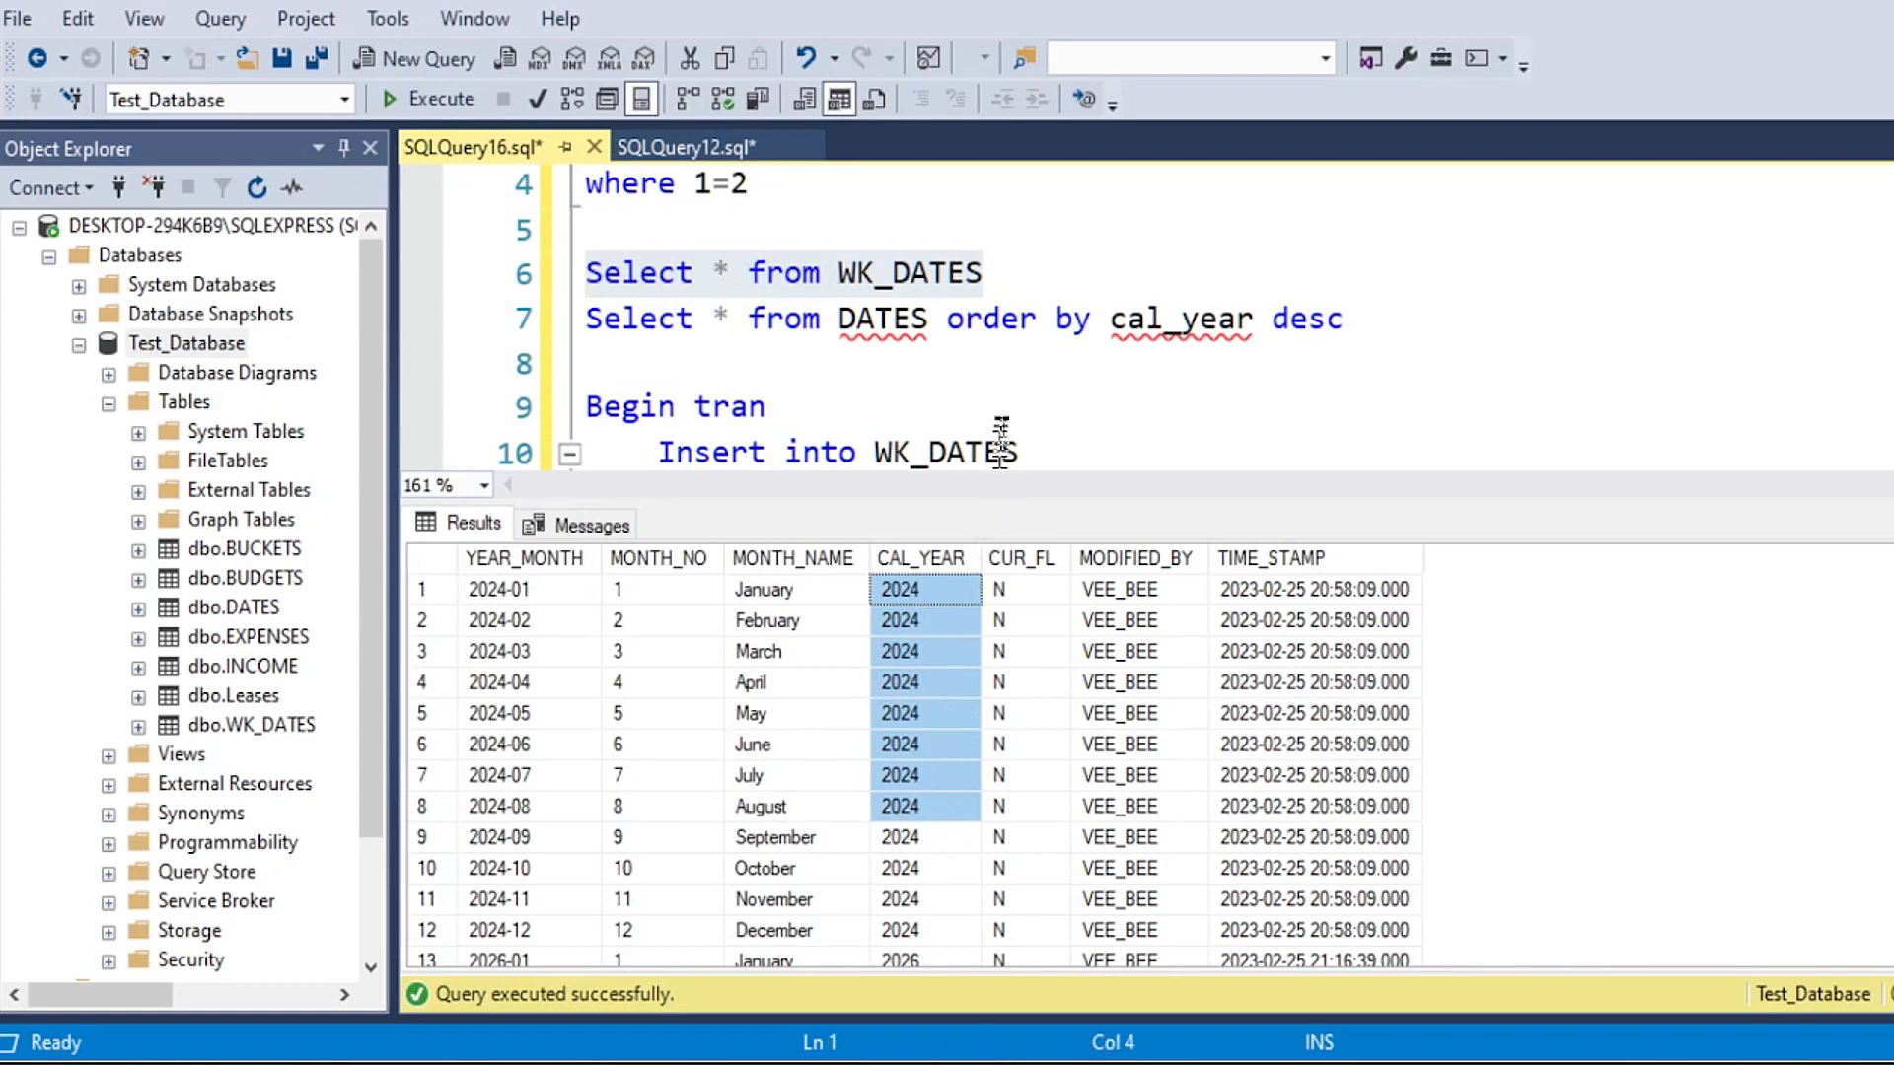
pyautogui.scroll(-3, 1031, 641)
pyautogui.moveTo(937, 715); pyautogui.dragTo(971, 790)
pyautogui.click(1094, 395)
# Step: Add a Begin Tran block below the Truncate table WK_DATES line, with a blank line followed by Rollback and Commit lines
pyautogui.scroll(-4, 1075, 394)
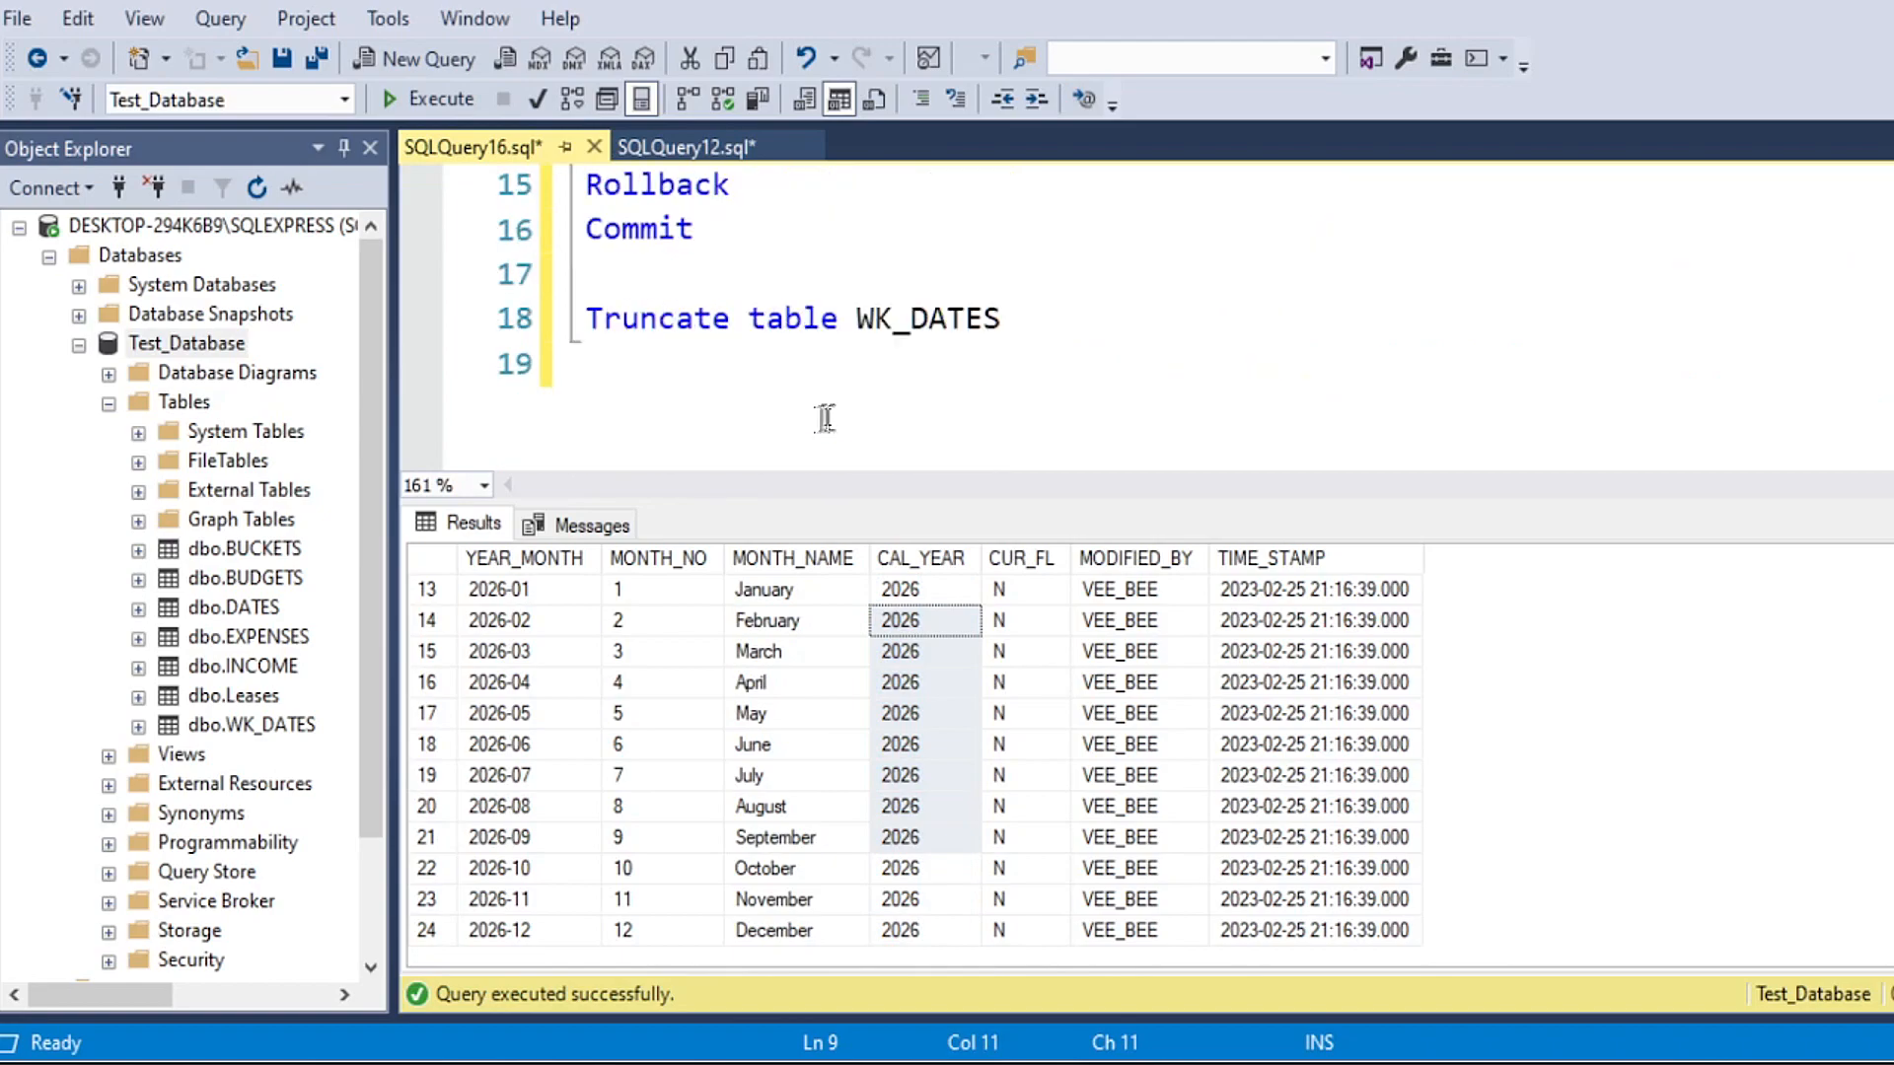
pyautogui.click(1075, 324)
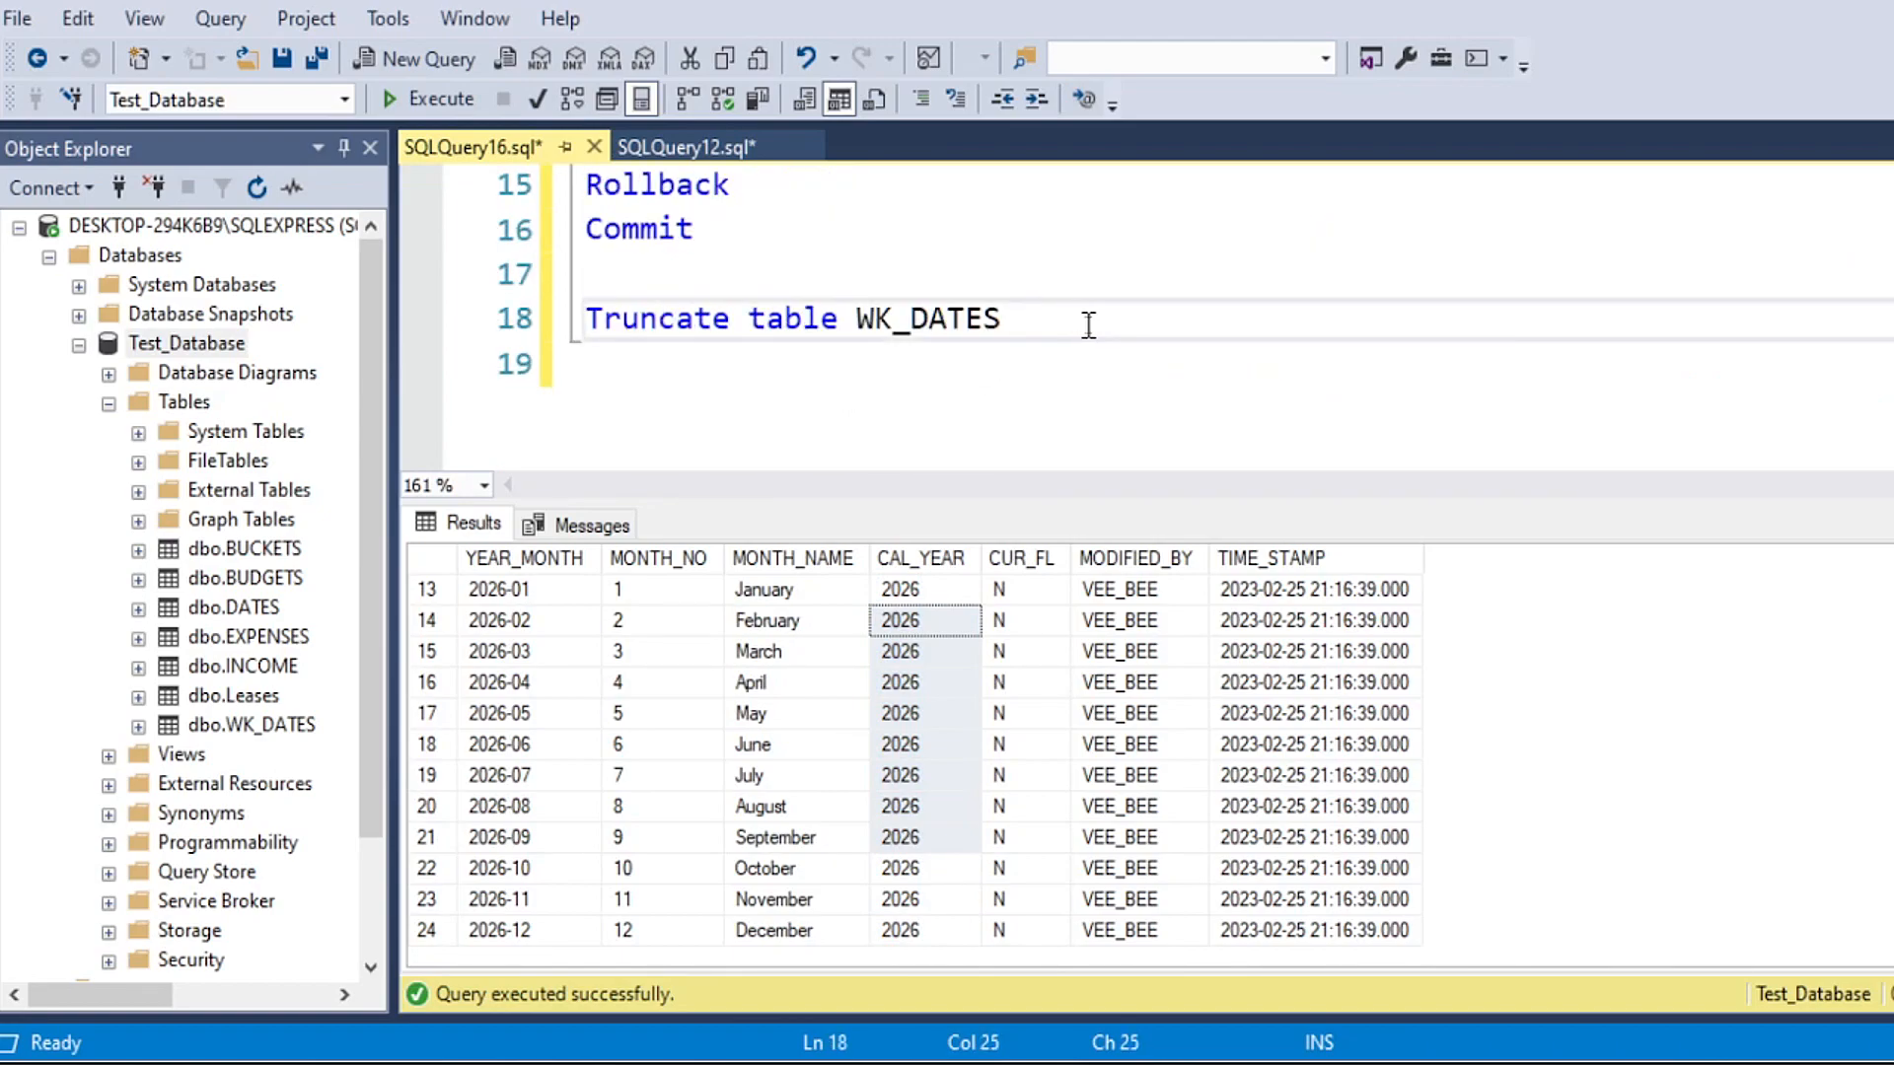
pyautogui.press('Return')
pyautogui.press('Return')
pyautogui.press('Return')
pyautogui.scroll(-1, 848, 325)
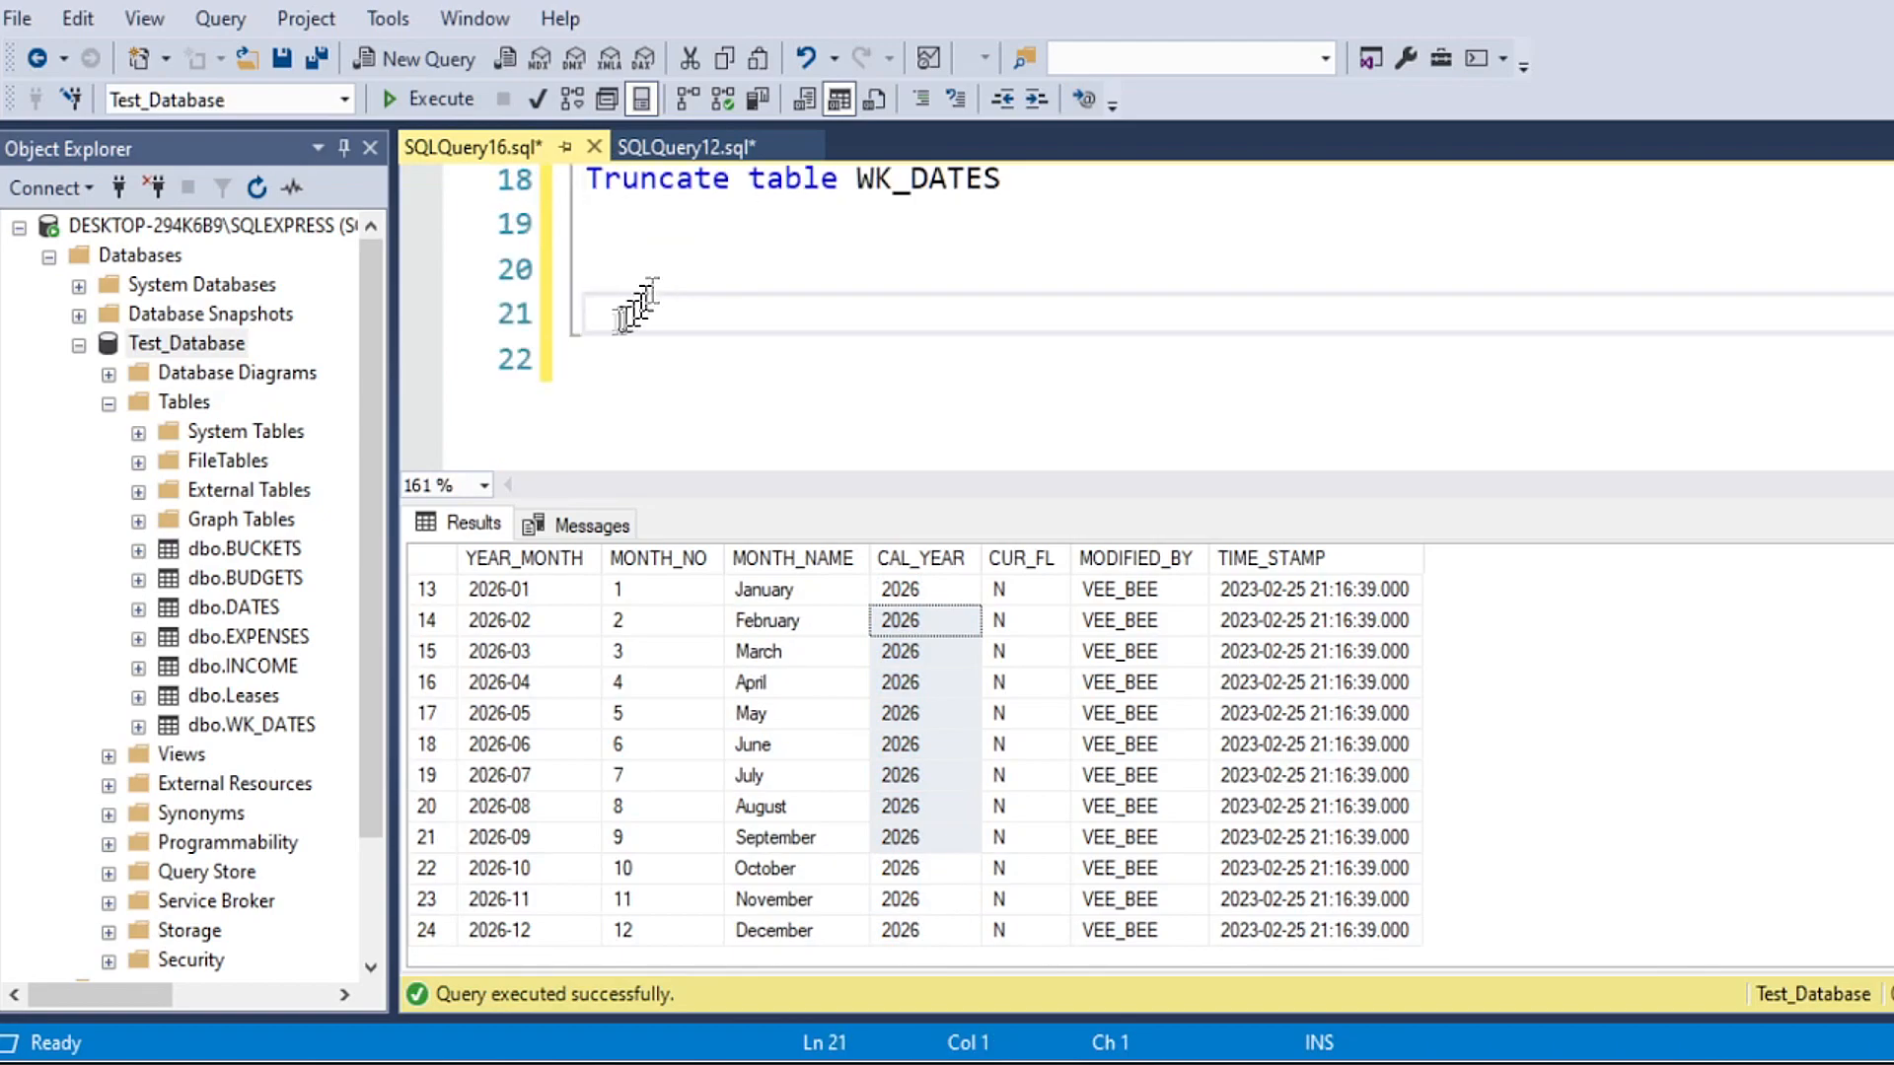
pyautogui.click(646, 268)
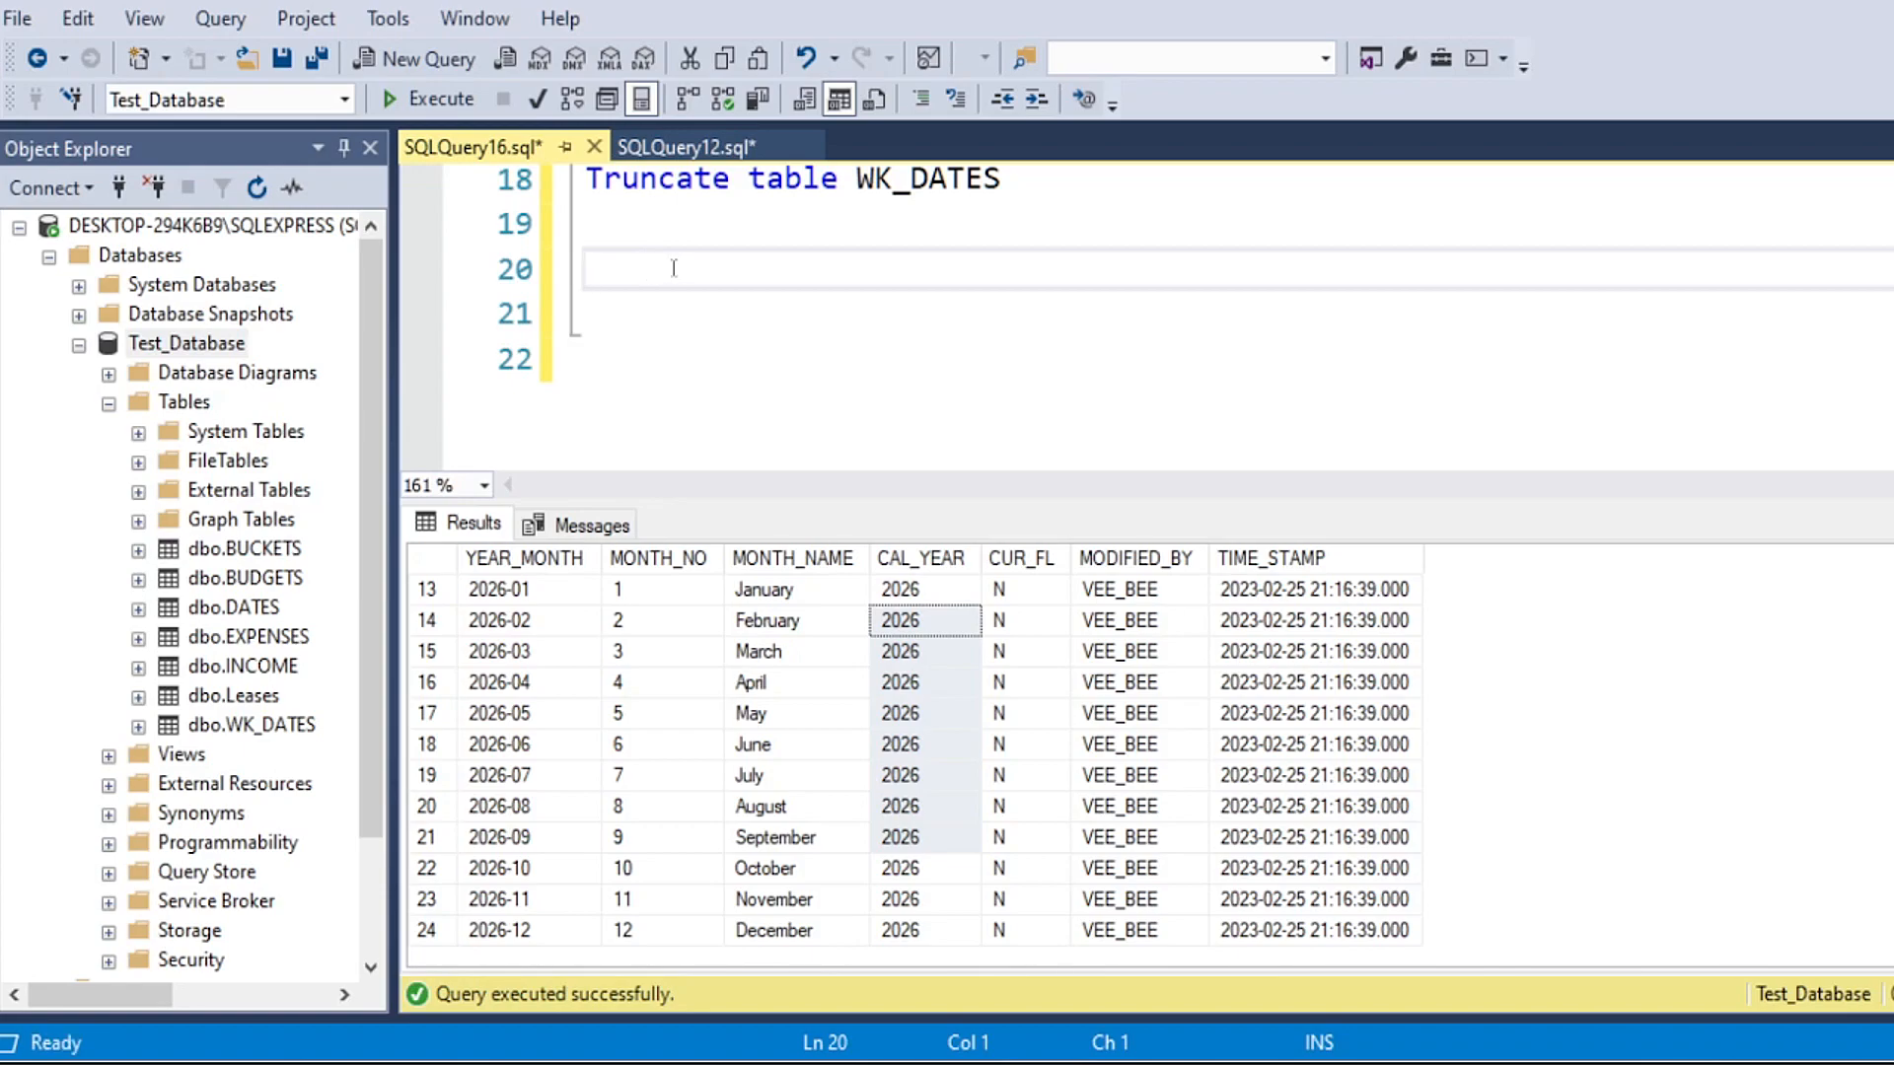
pyautogui.write('gin Tran')
pyautogui.press('Return')
pyautogui.press('Return')
pyautogui.write('Rollback')
pyautogui.press('Return')
pyautogui.write('Commi')
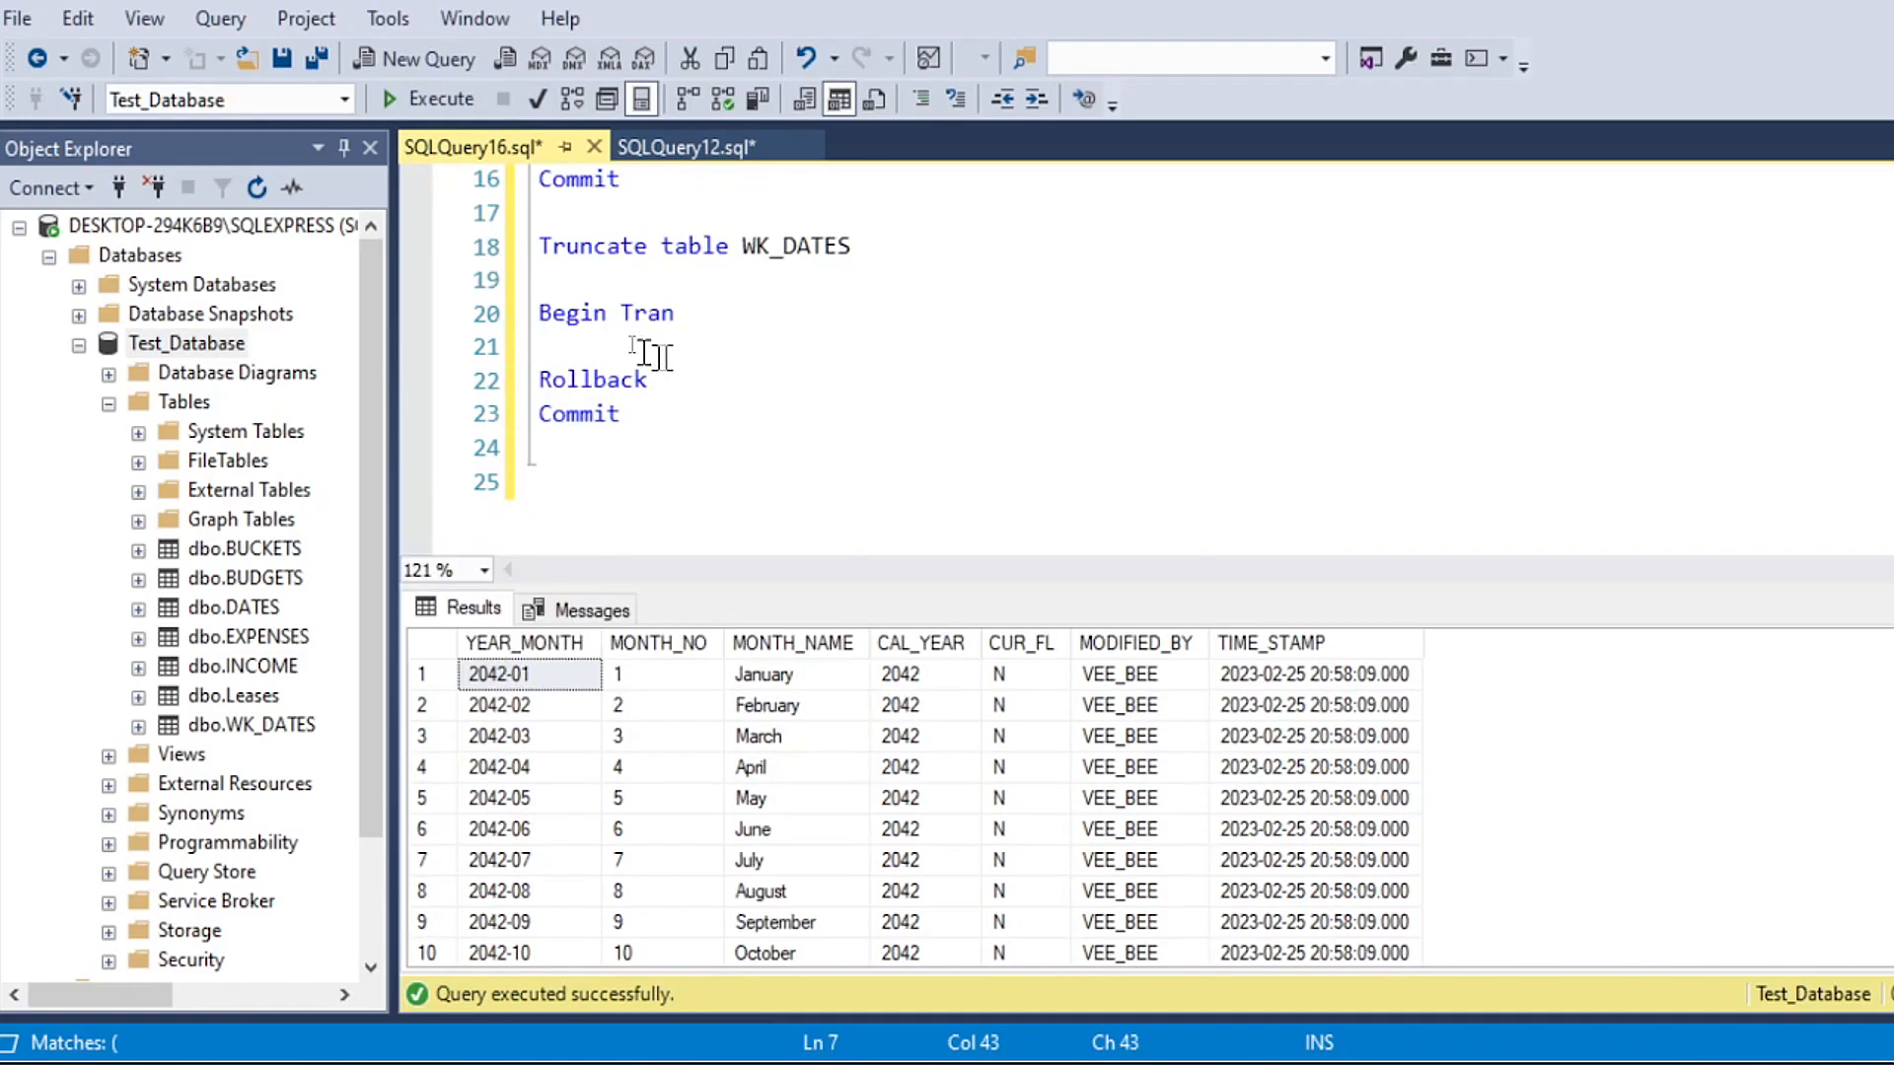
pyautogui.click(641, 341)
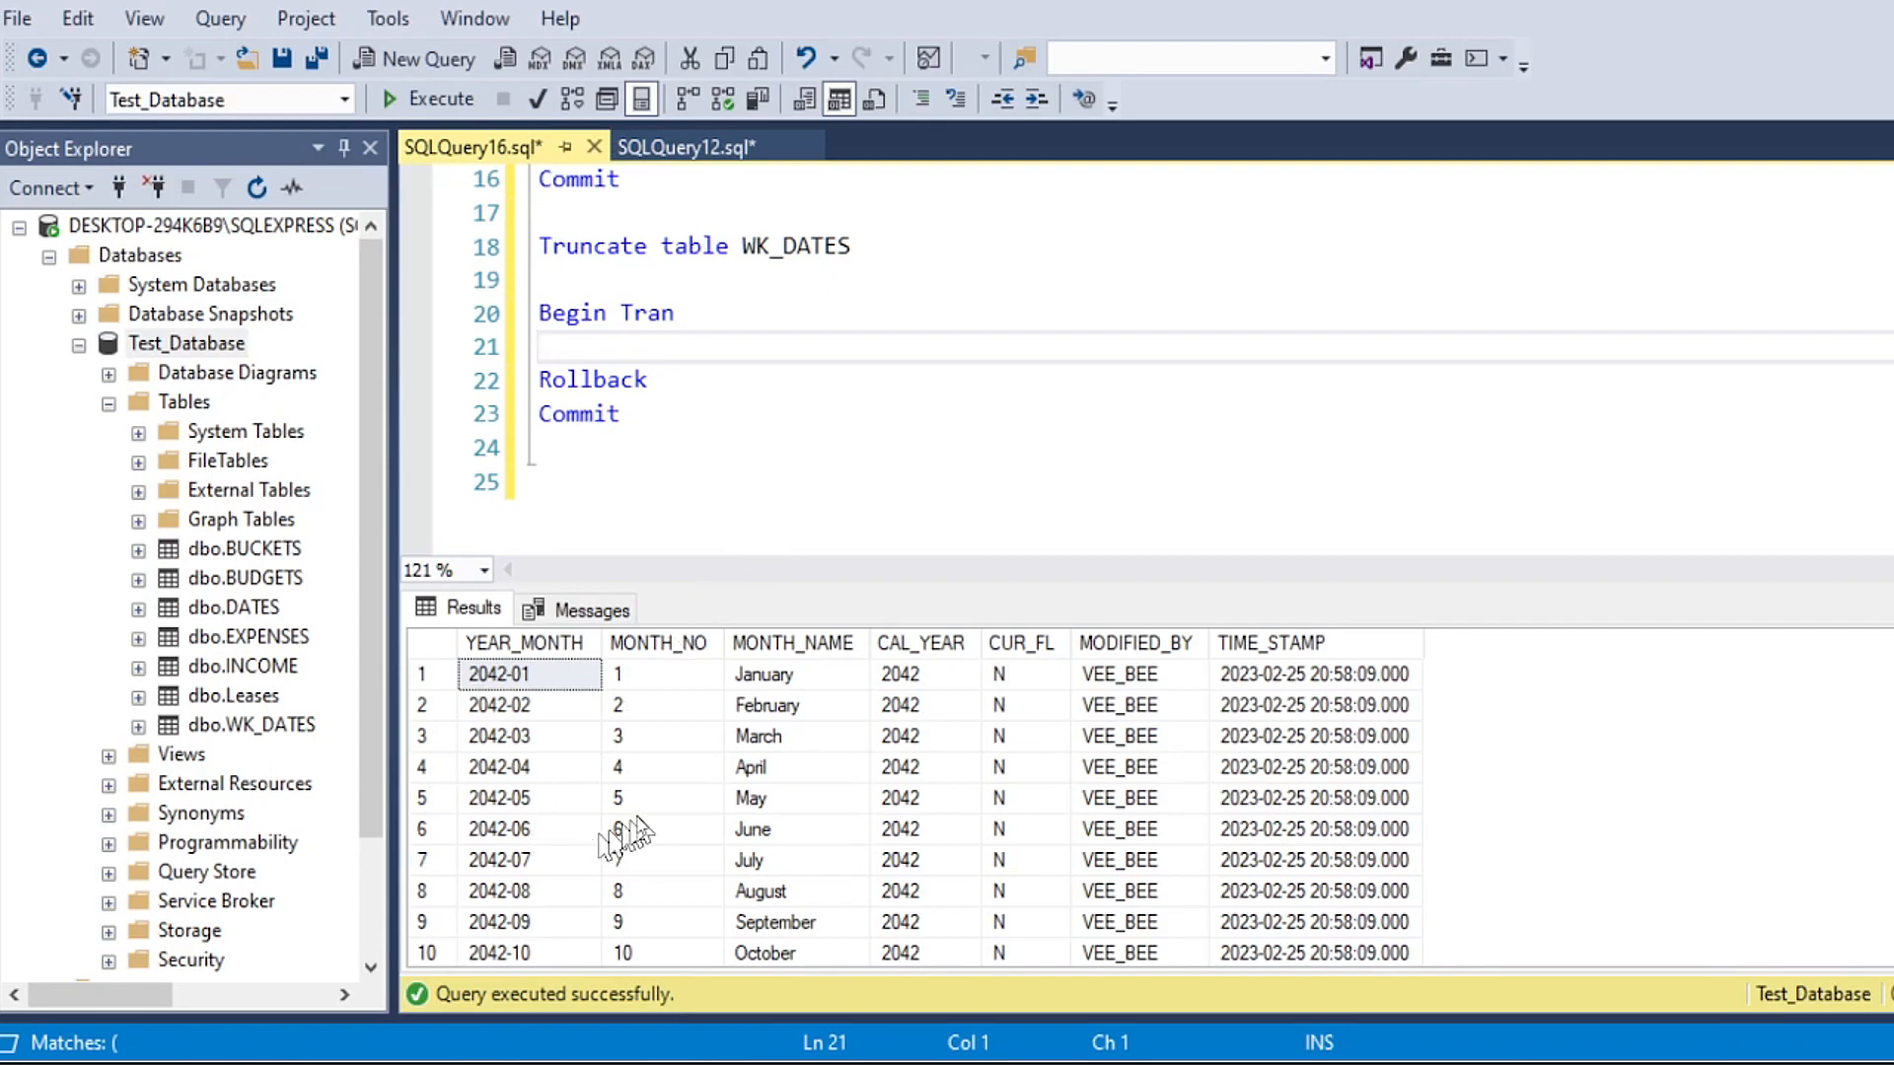
# Step: Run only the Select * from WK_DATES line and look through the YEAR_MONTH values of its rows
pyautogui.click(840, 324)
pyautogui.scroll(5, 839, 325)
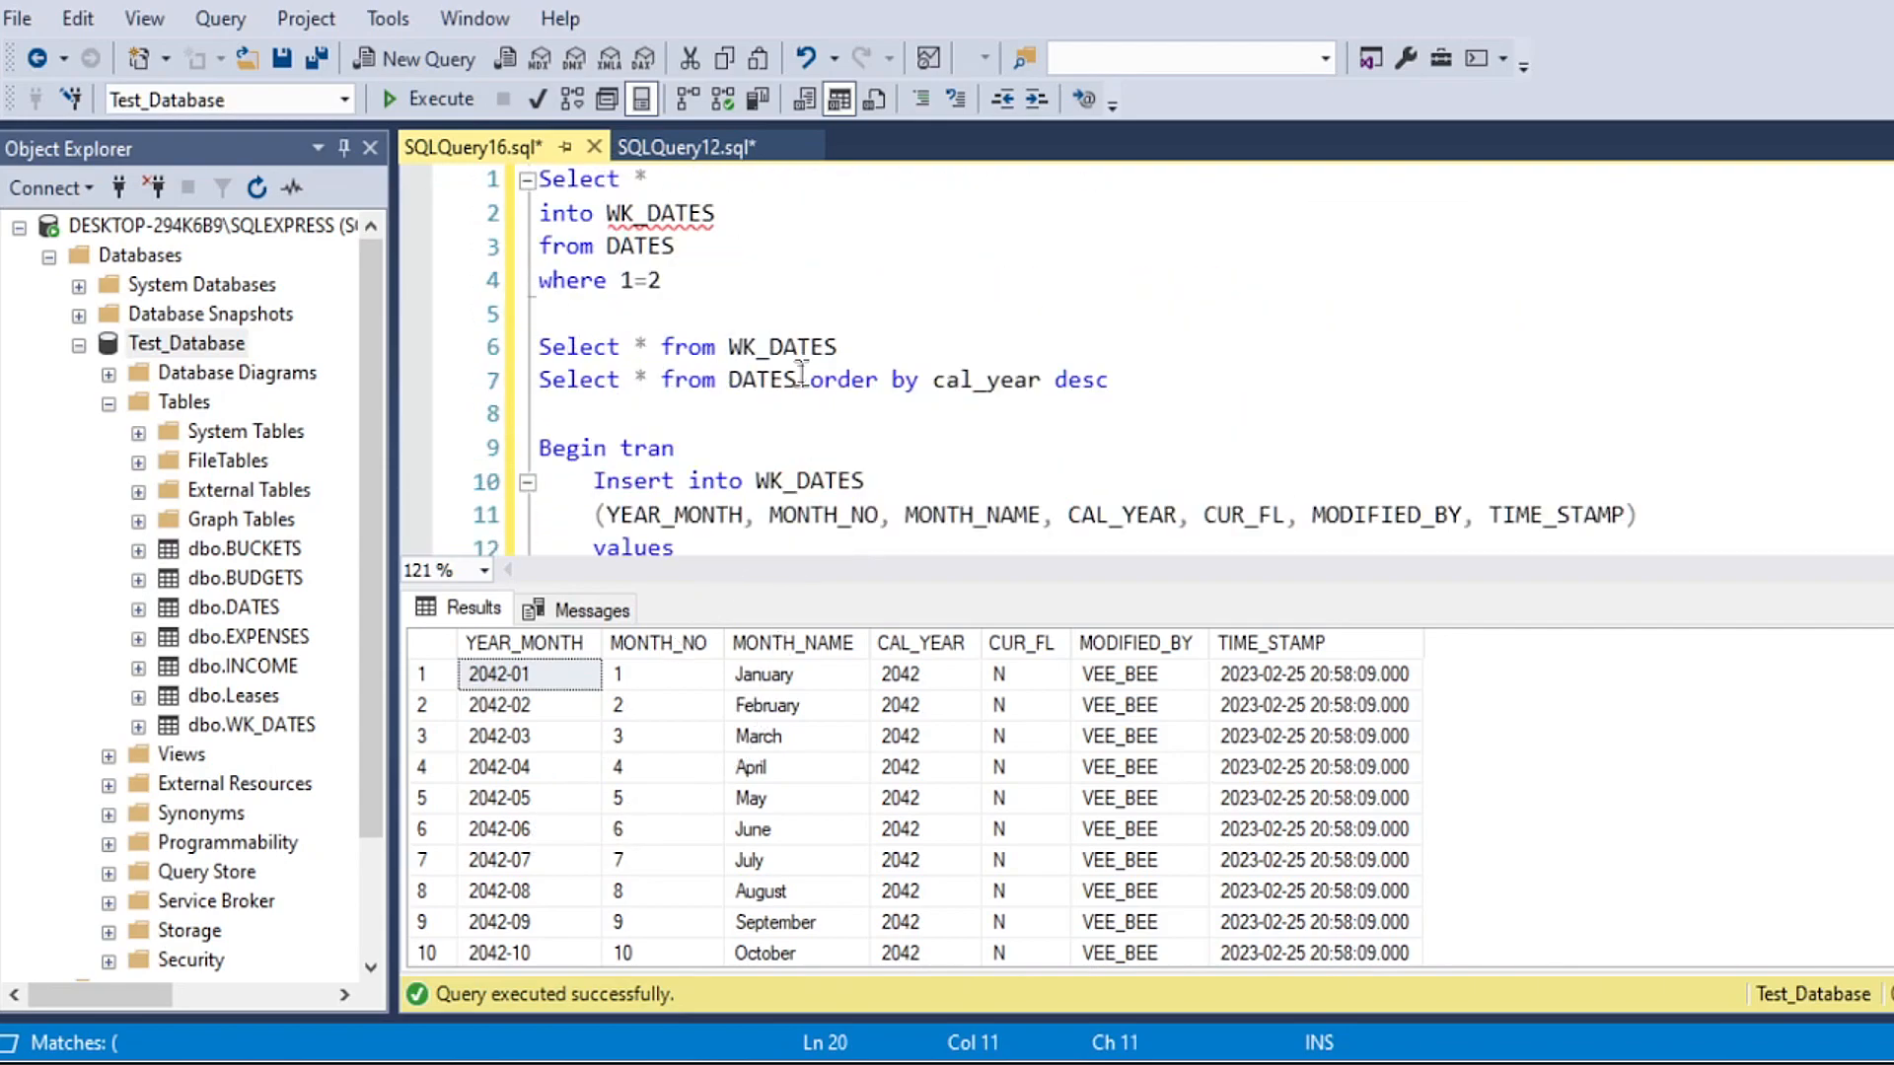
pyautogui.click(878, 340)
pyautogui.hotkey('shift', 'Home')
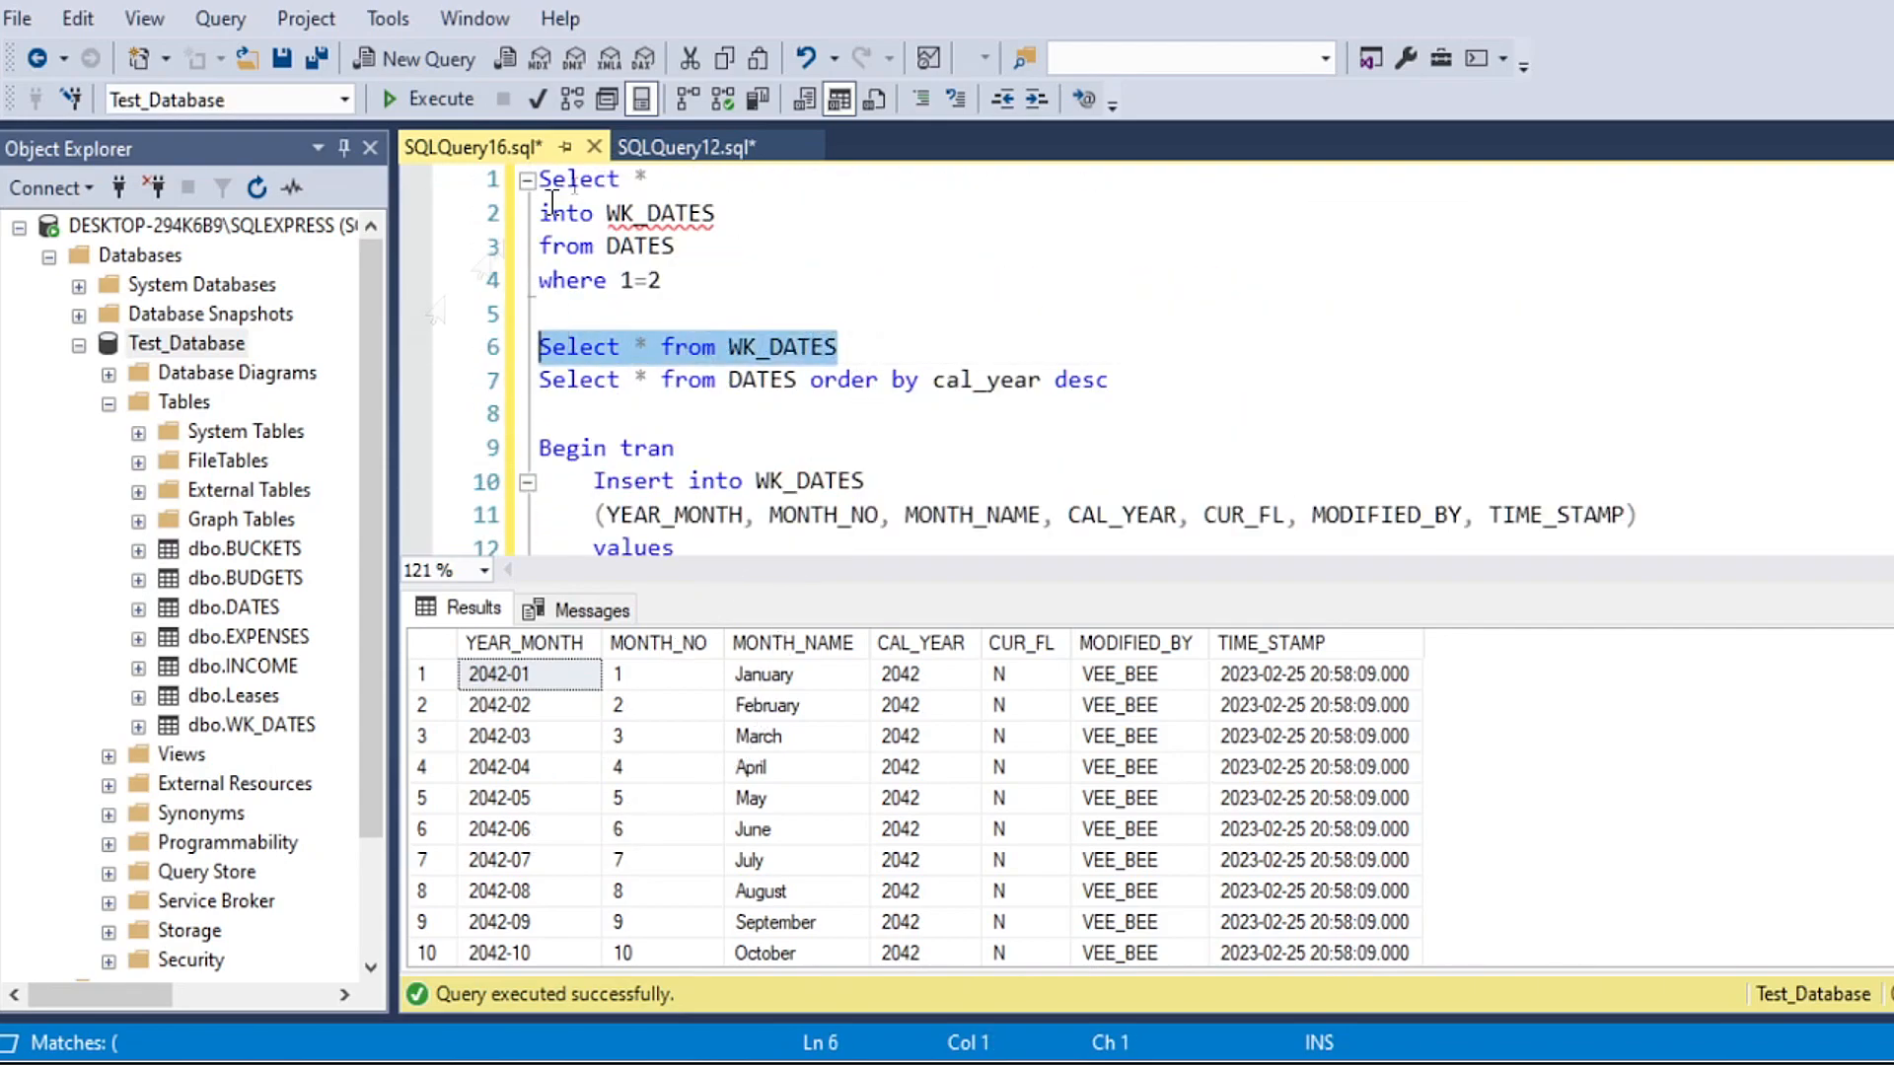
pyautogui.click(434, 98)
pyautogui.scroll(-4, 688, 846)
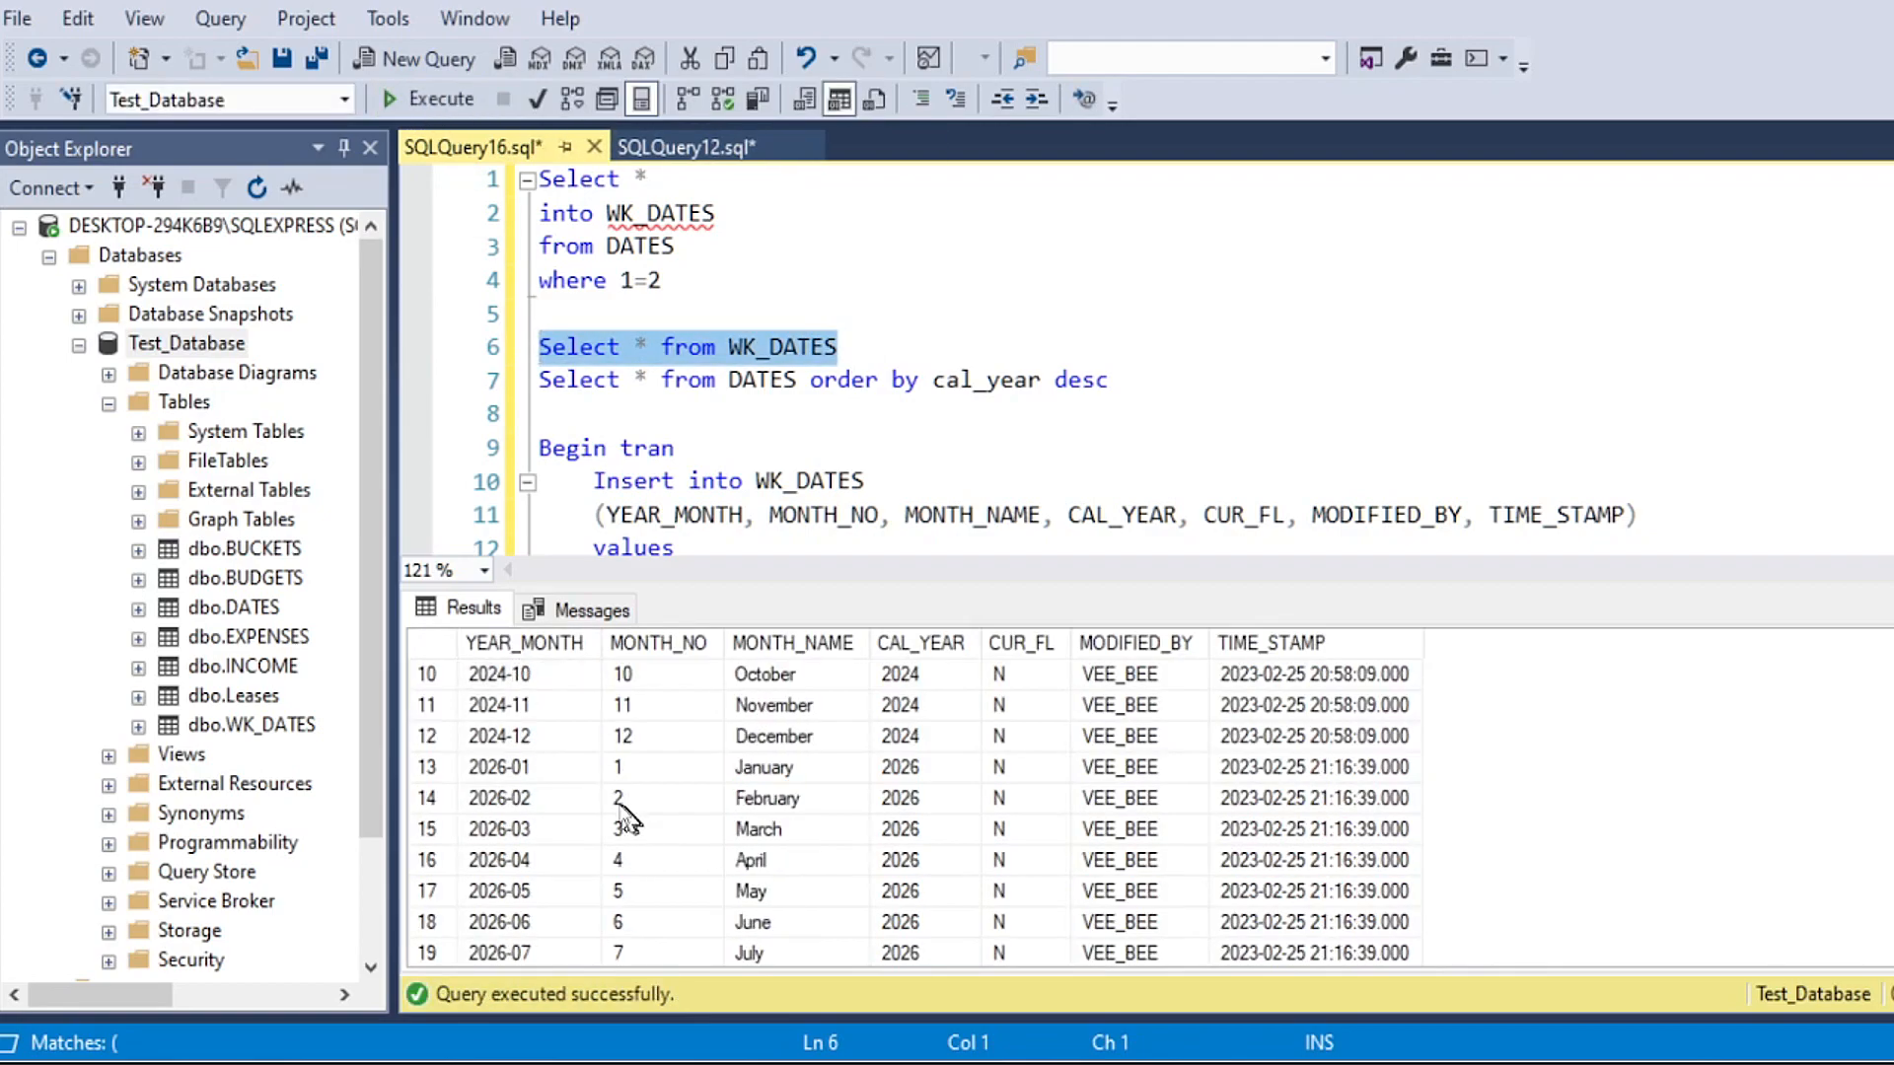
pyautogui.scroll(1, 552, 759)
pyautogui.click(533, 768)
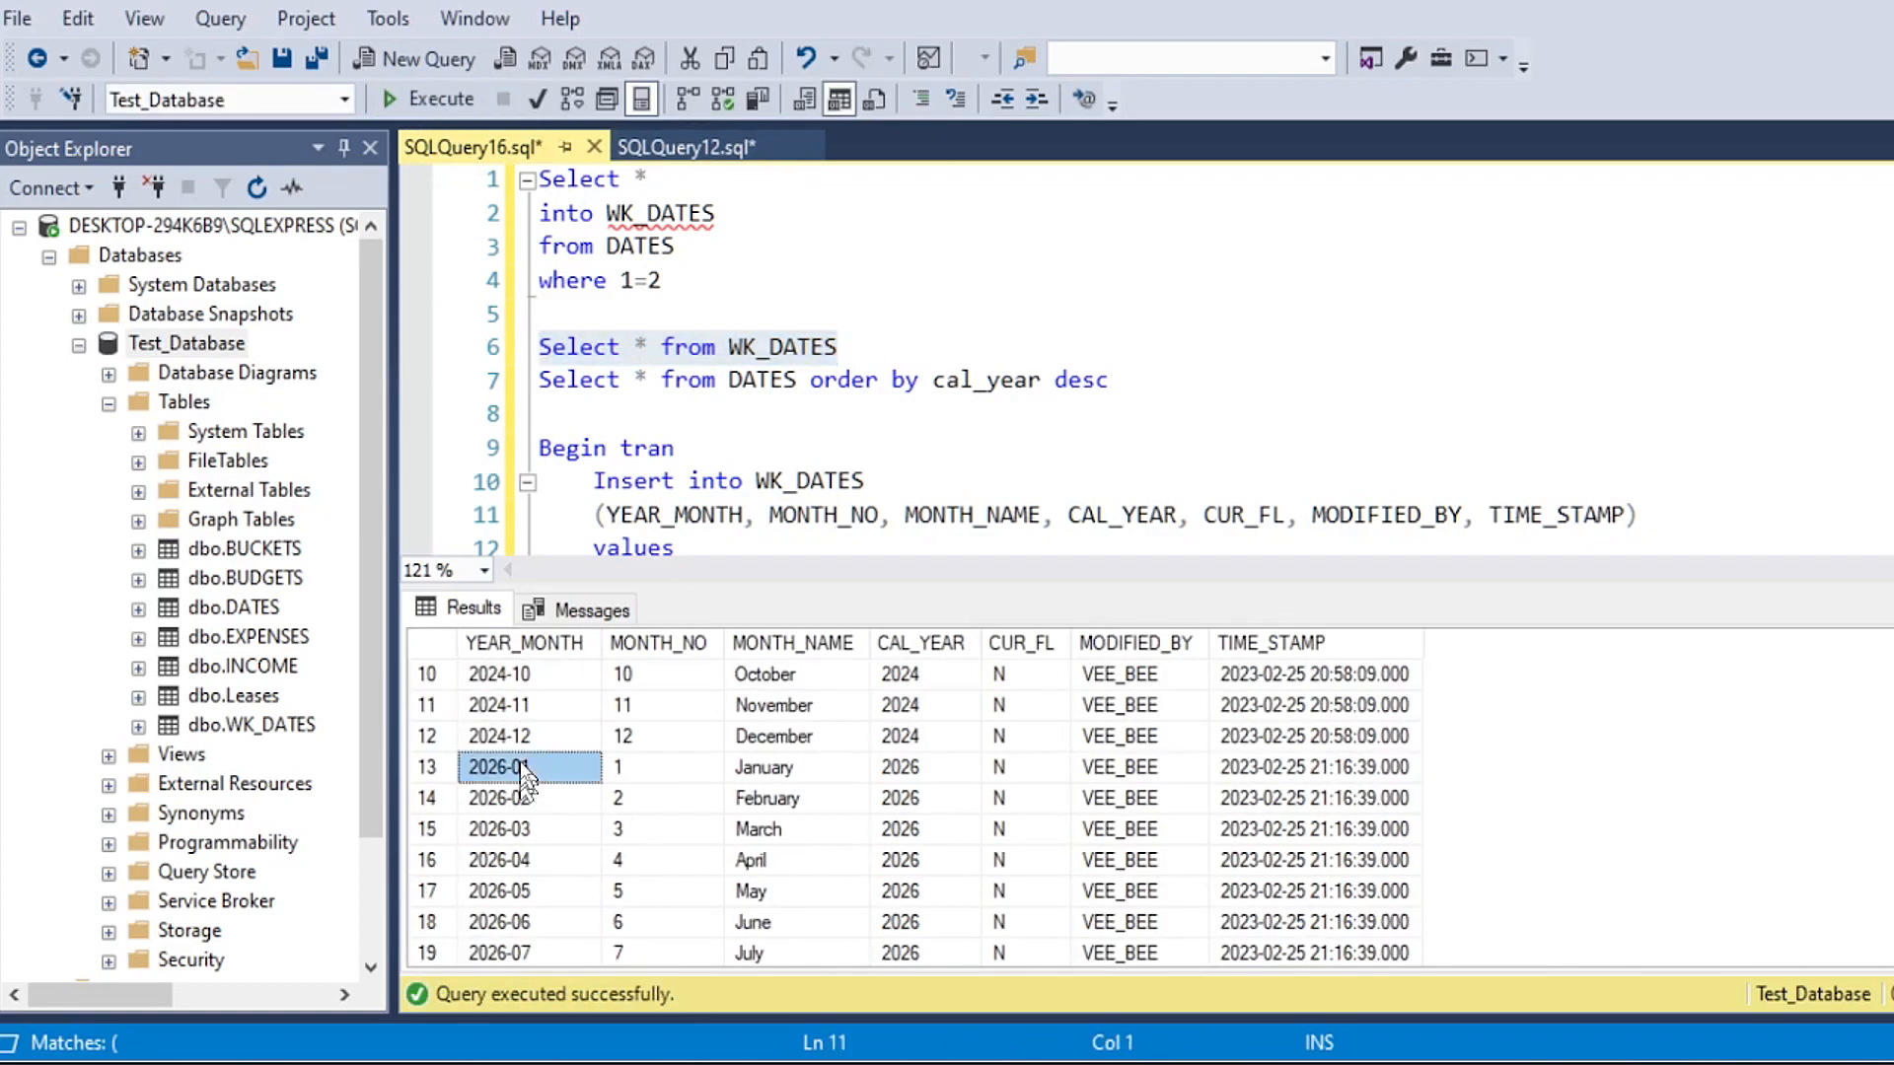
# Step: Run only the Select * from DATES order by cal_year desc line and check its first YEAR_MONTH rows
pyautogui.moveTo(935, 383); pyautogui.dragTo(537, 383)
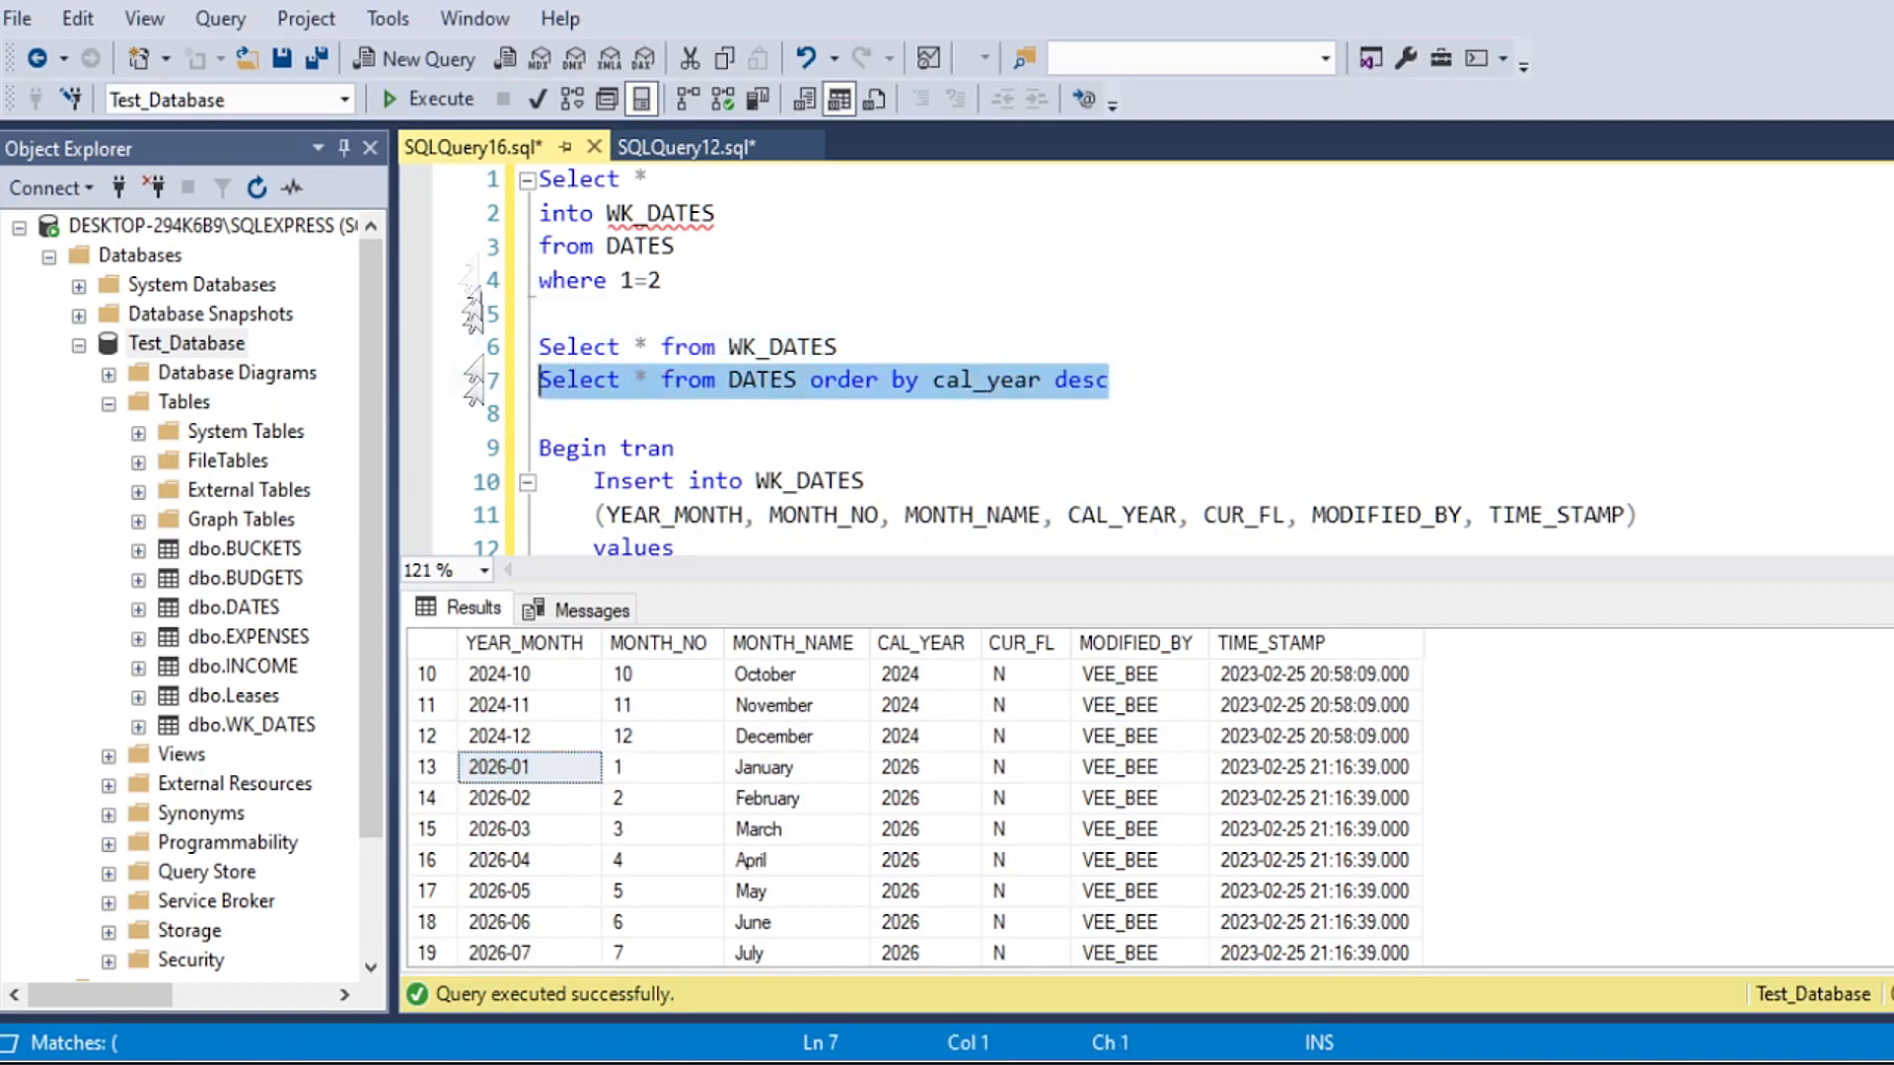
pyautogui.click(426, 99)
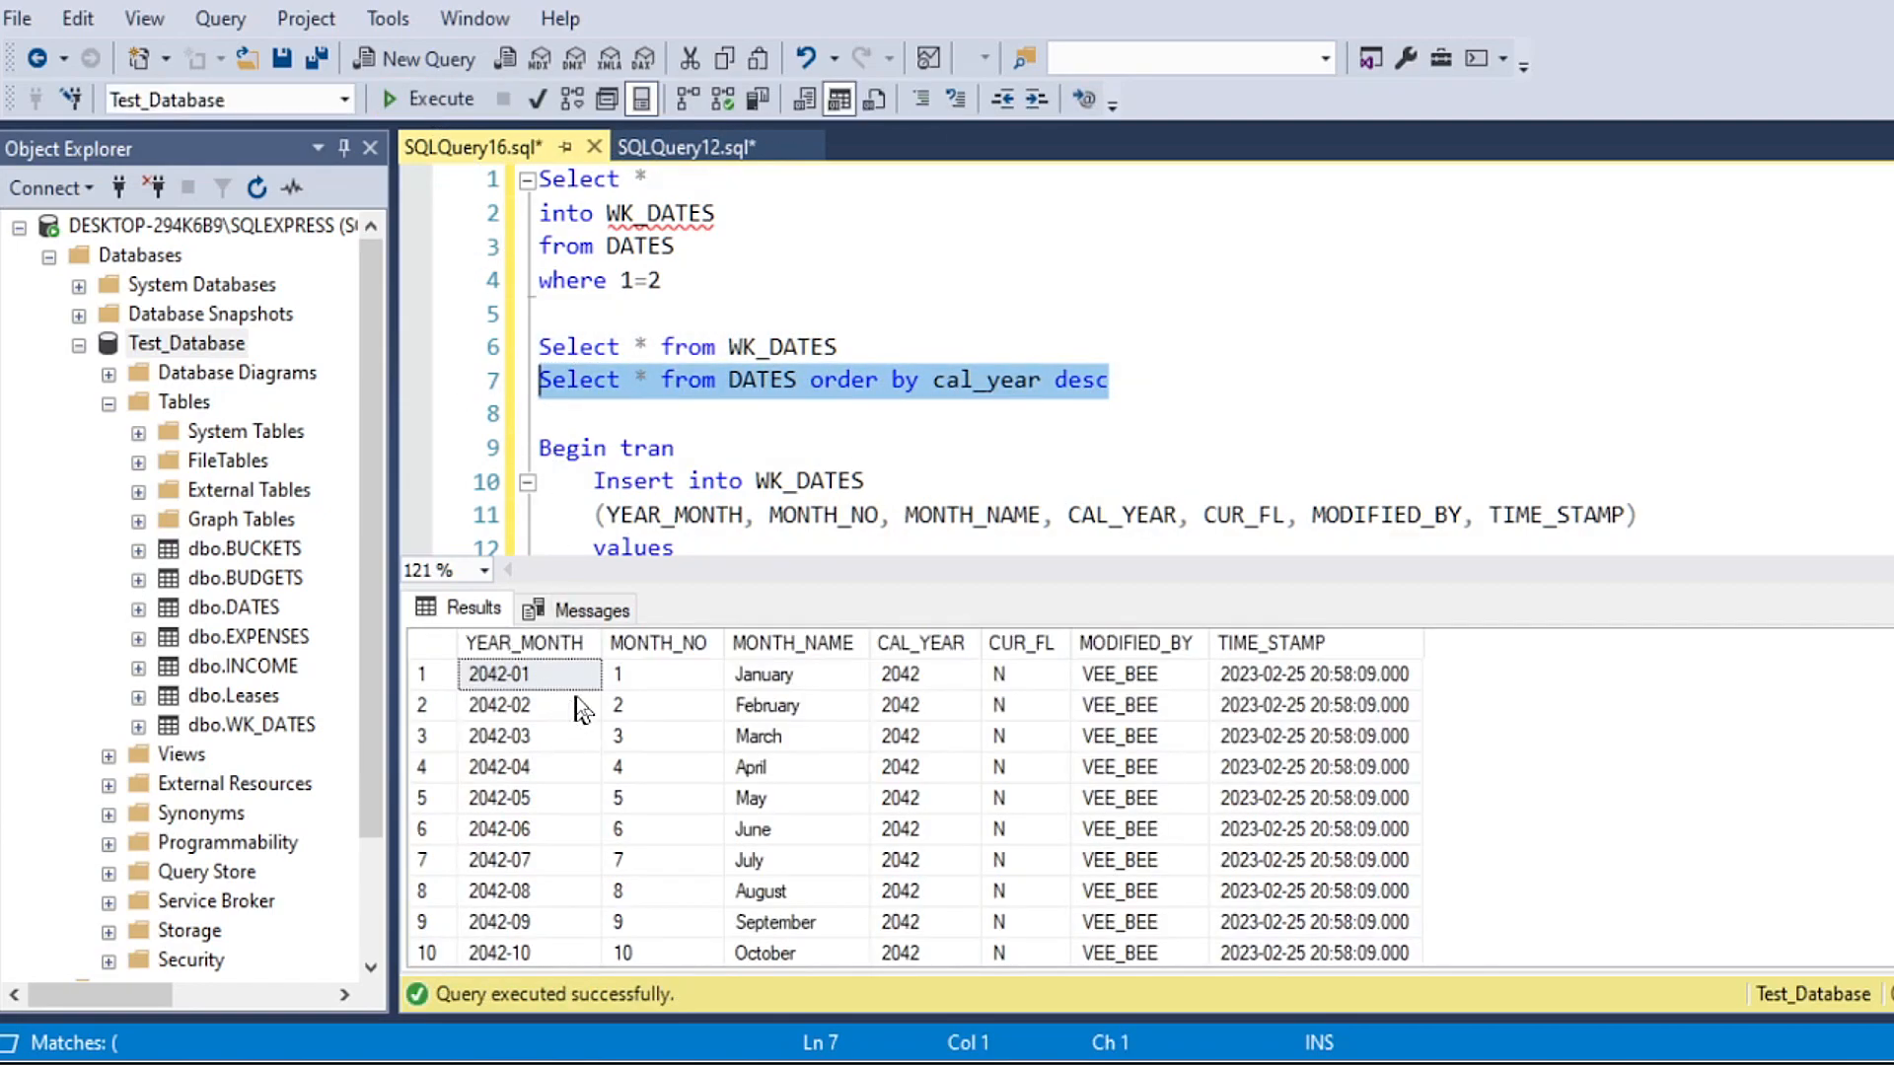
pyautogui.click(580, 706)
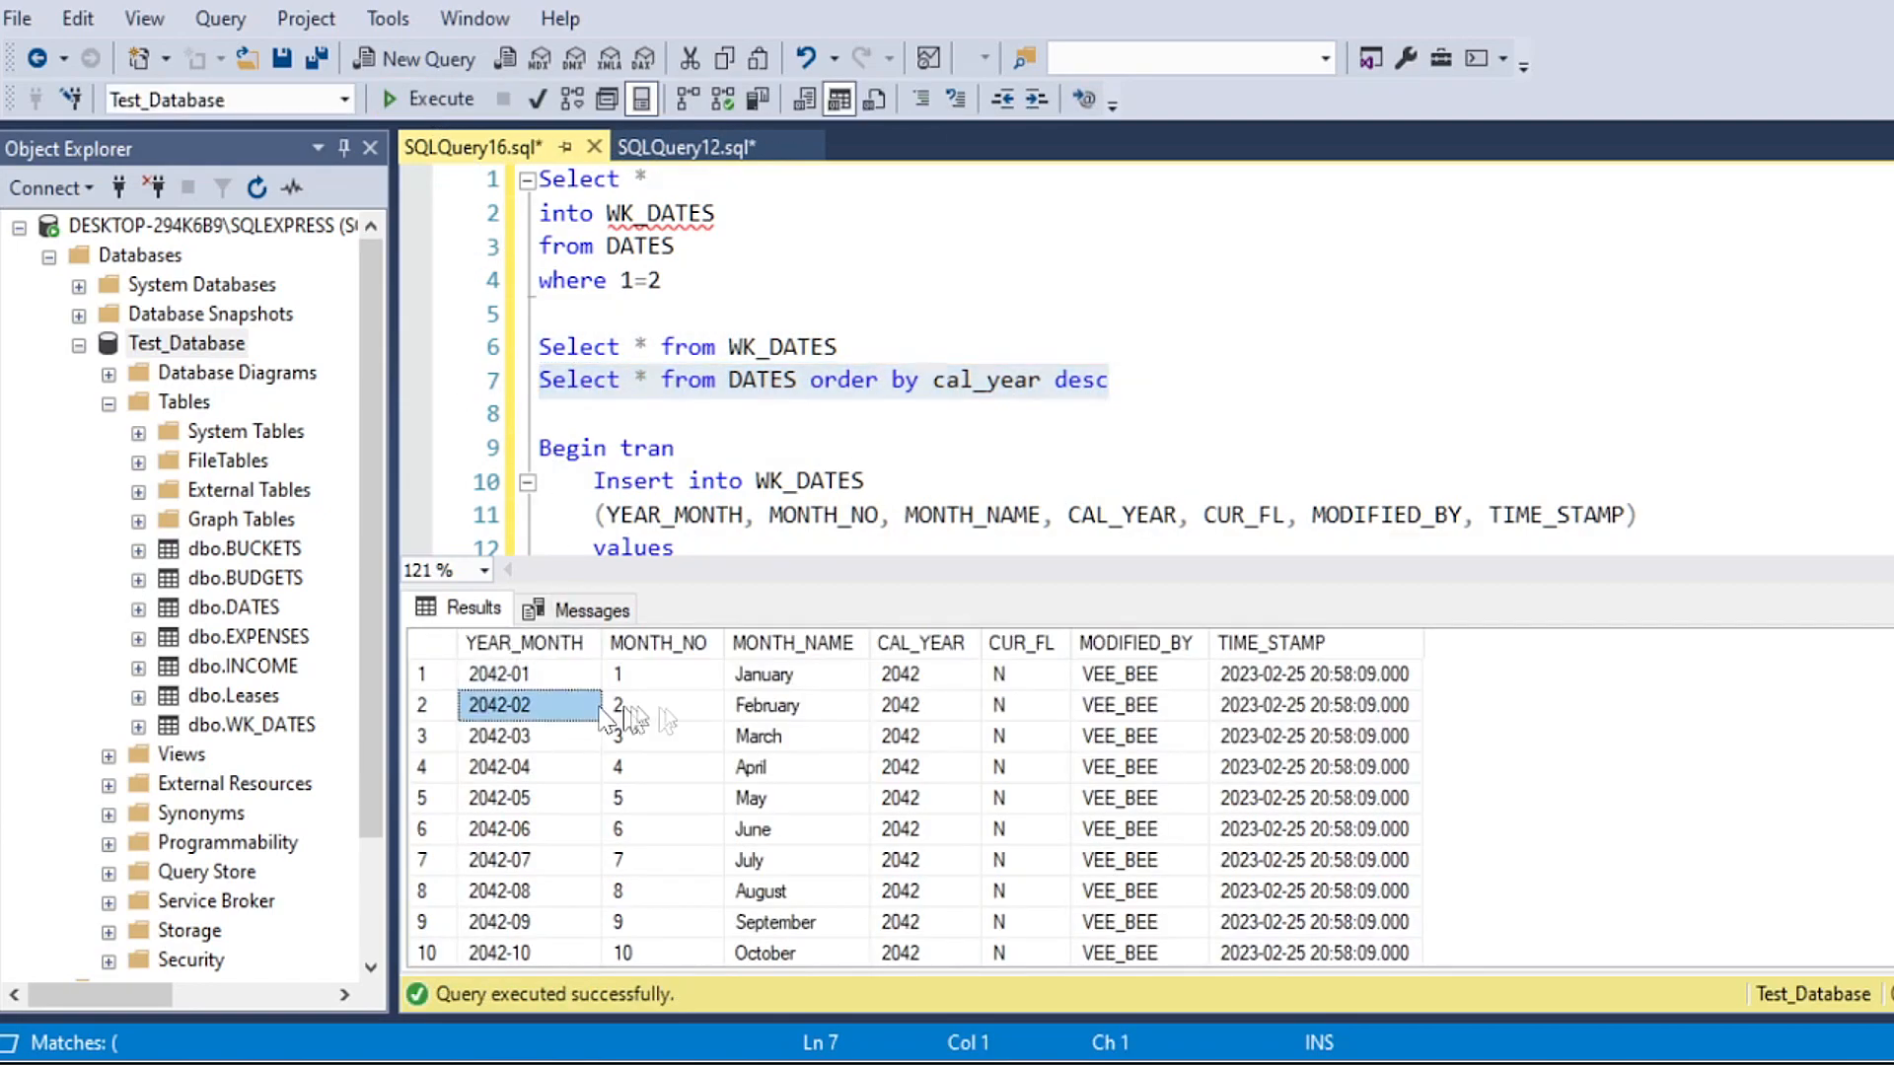
pyautogui.click(555, 677)
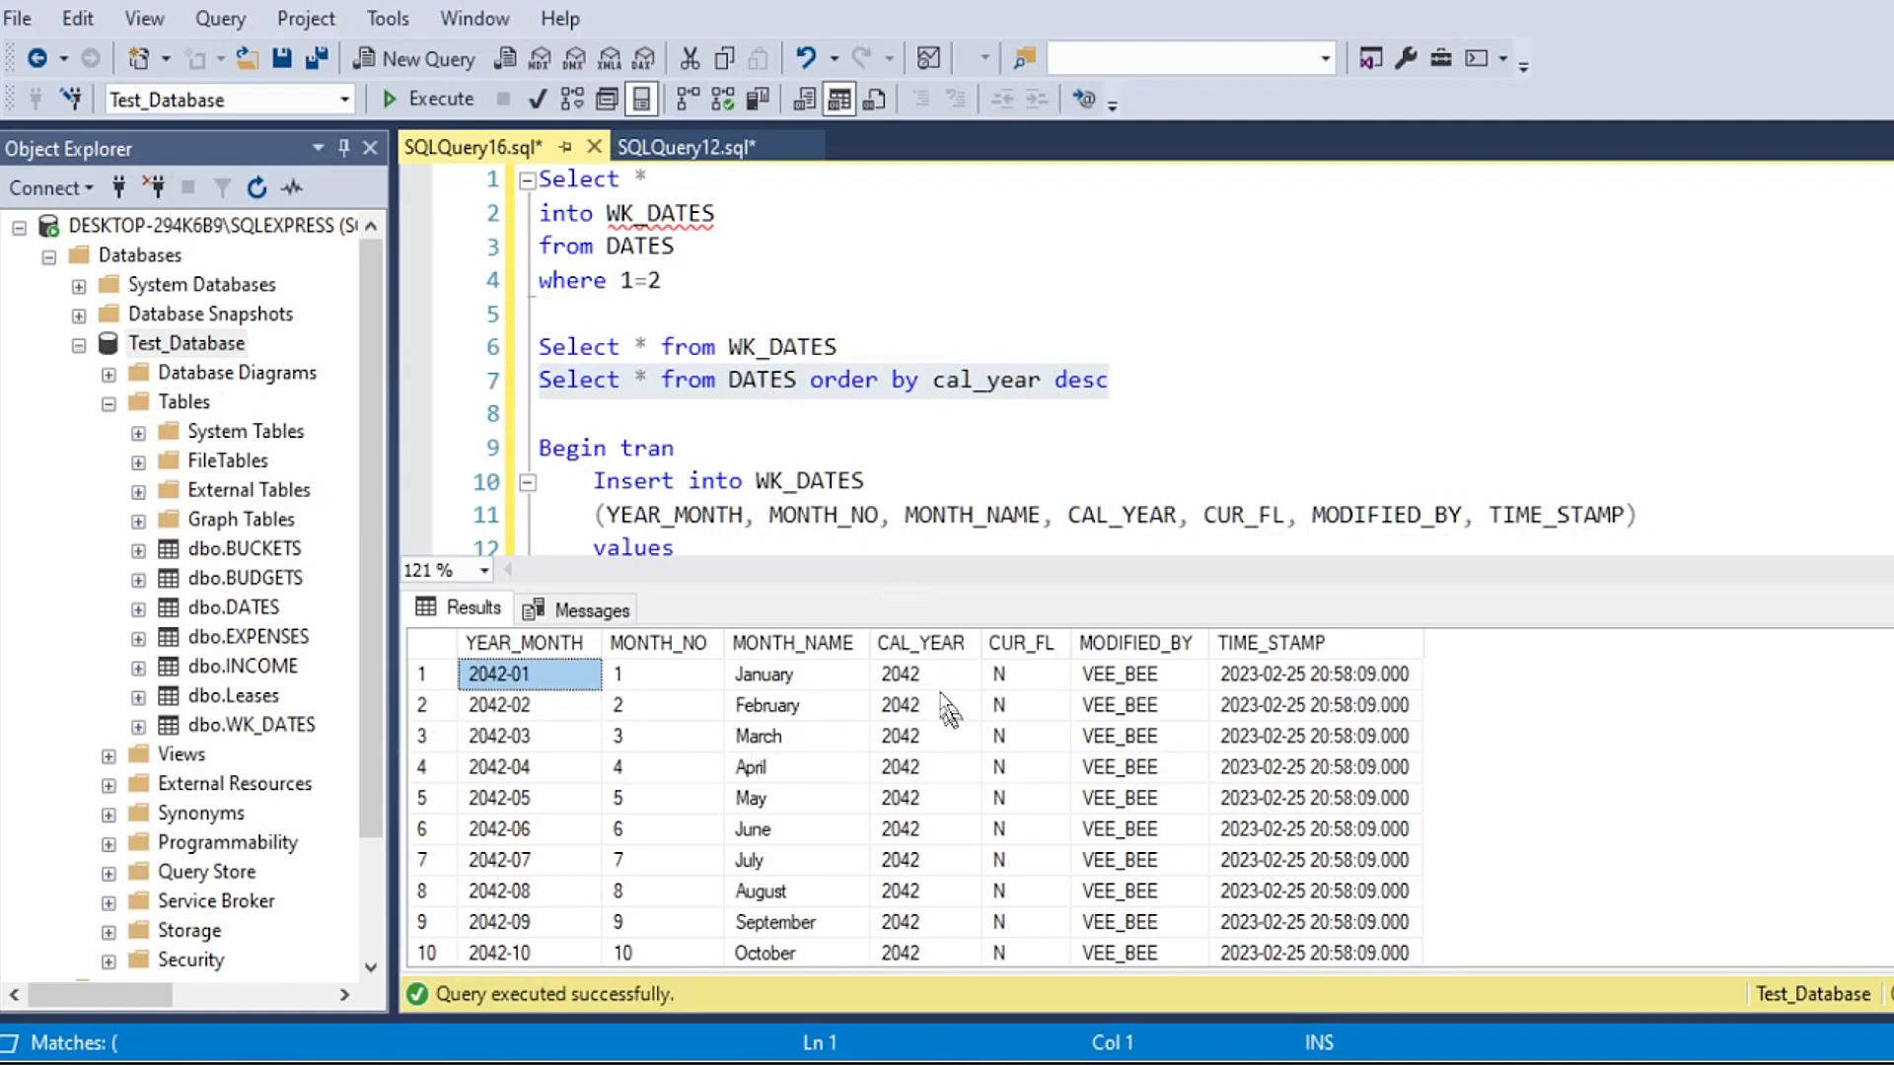
# Step: Run the Select * from WK_DATES line again to redisplay the work table in place of the DATES results
pyautogui.click(842, 411)
pyautogui.moveTo(840, 347); pyautogui.dragTo(538, 346)
pyautogui.click(426, 99)
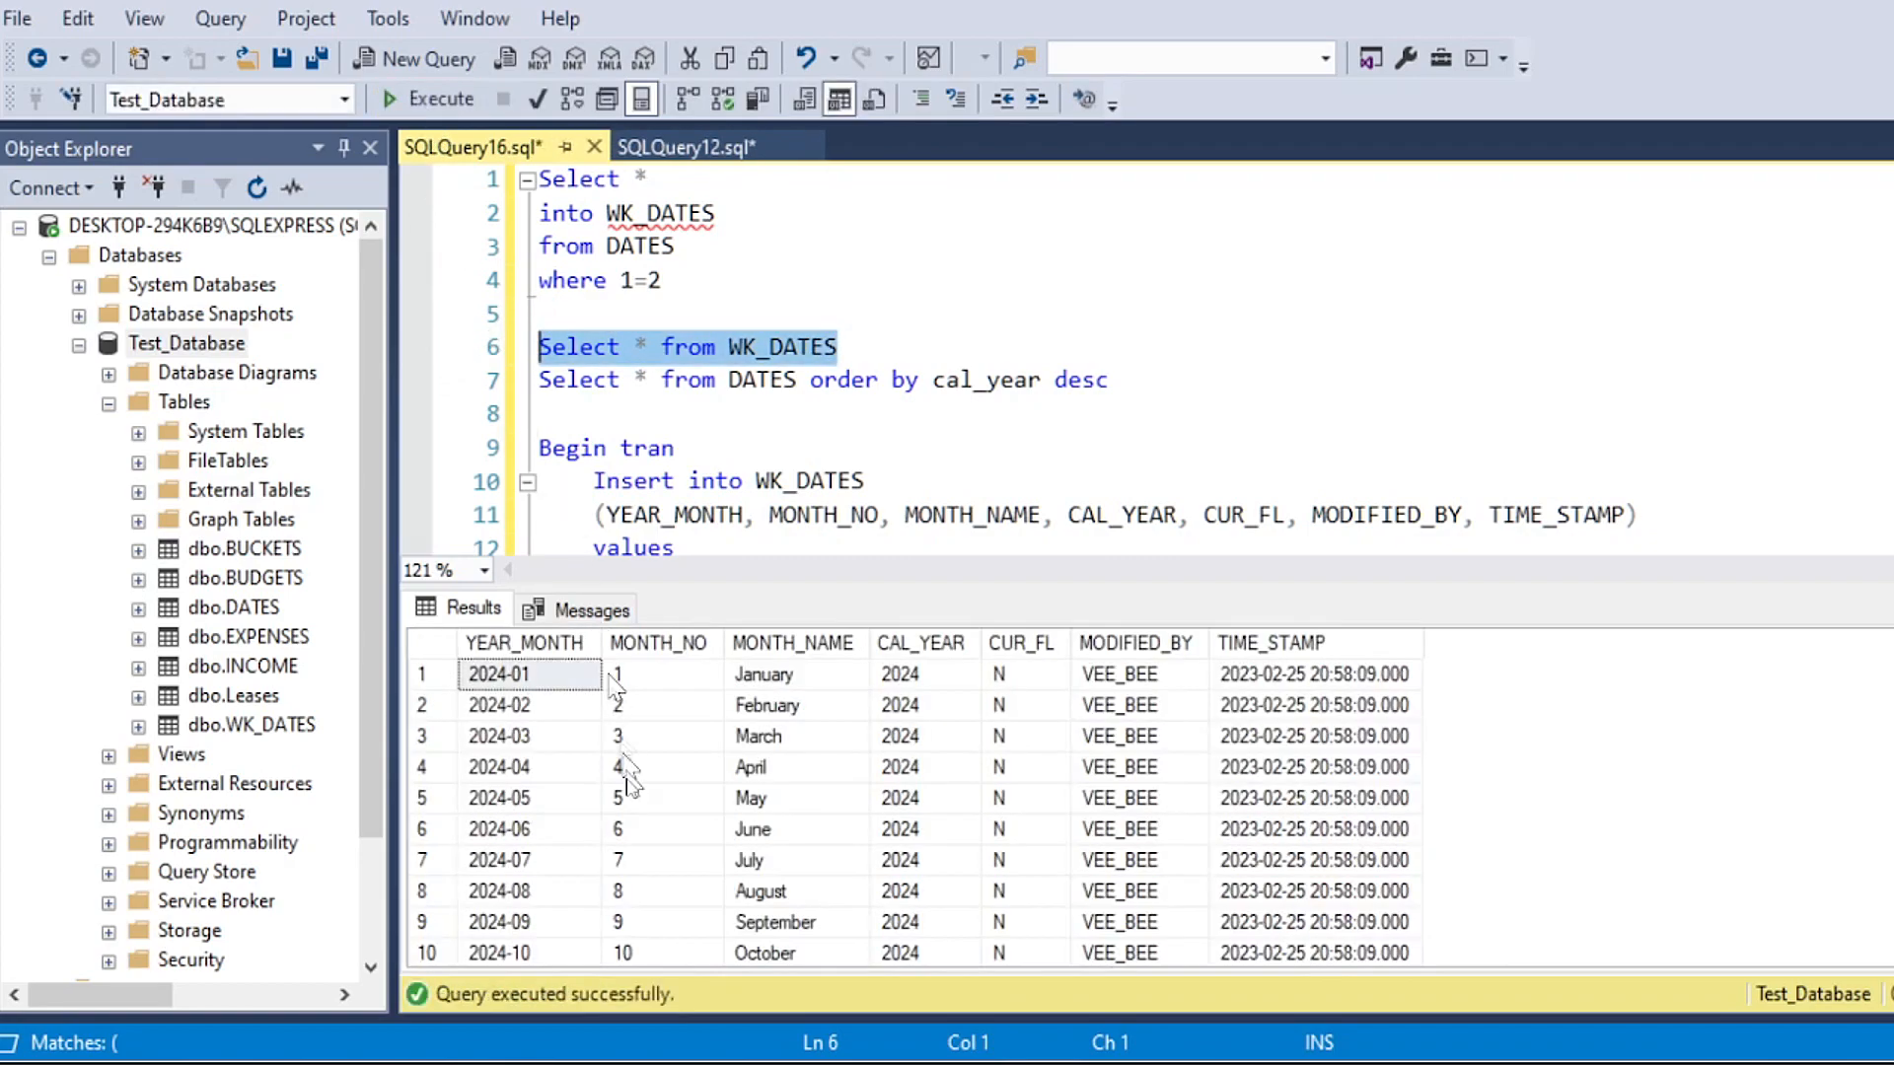
pyautogui.click(707, 416)
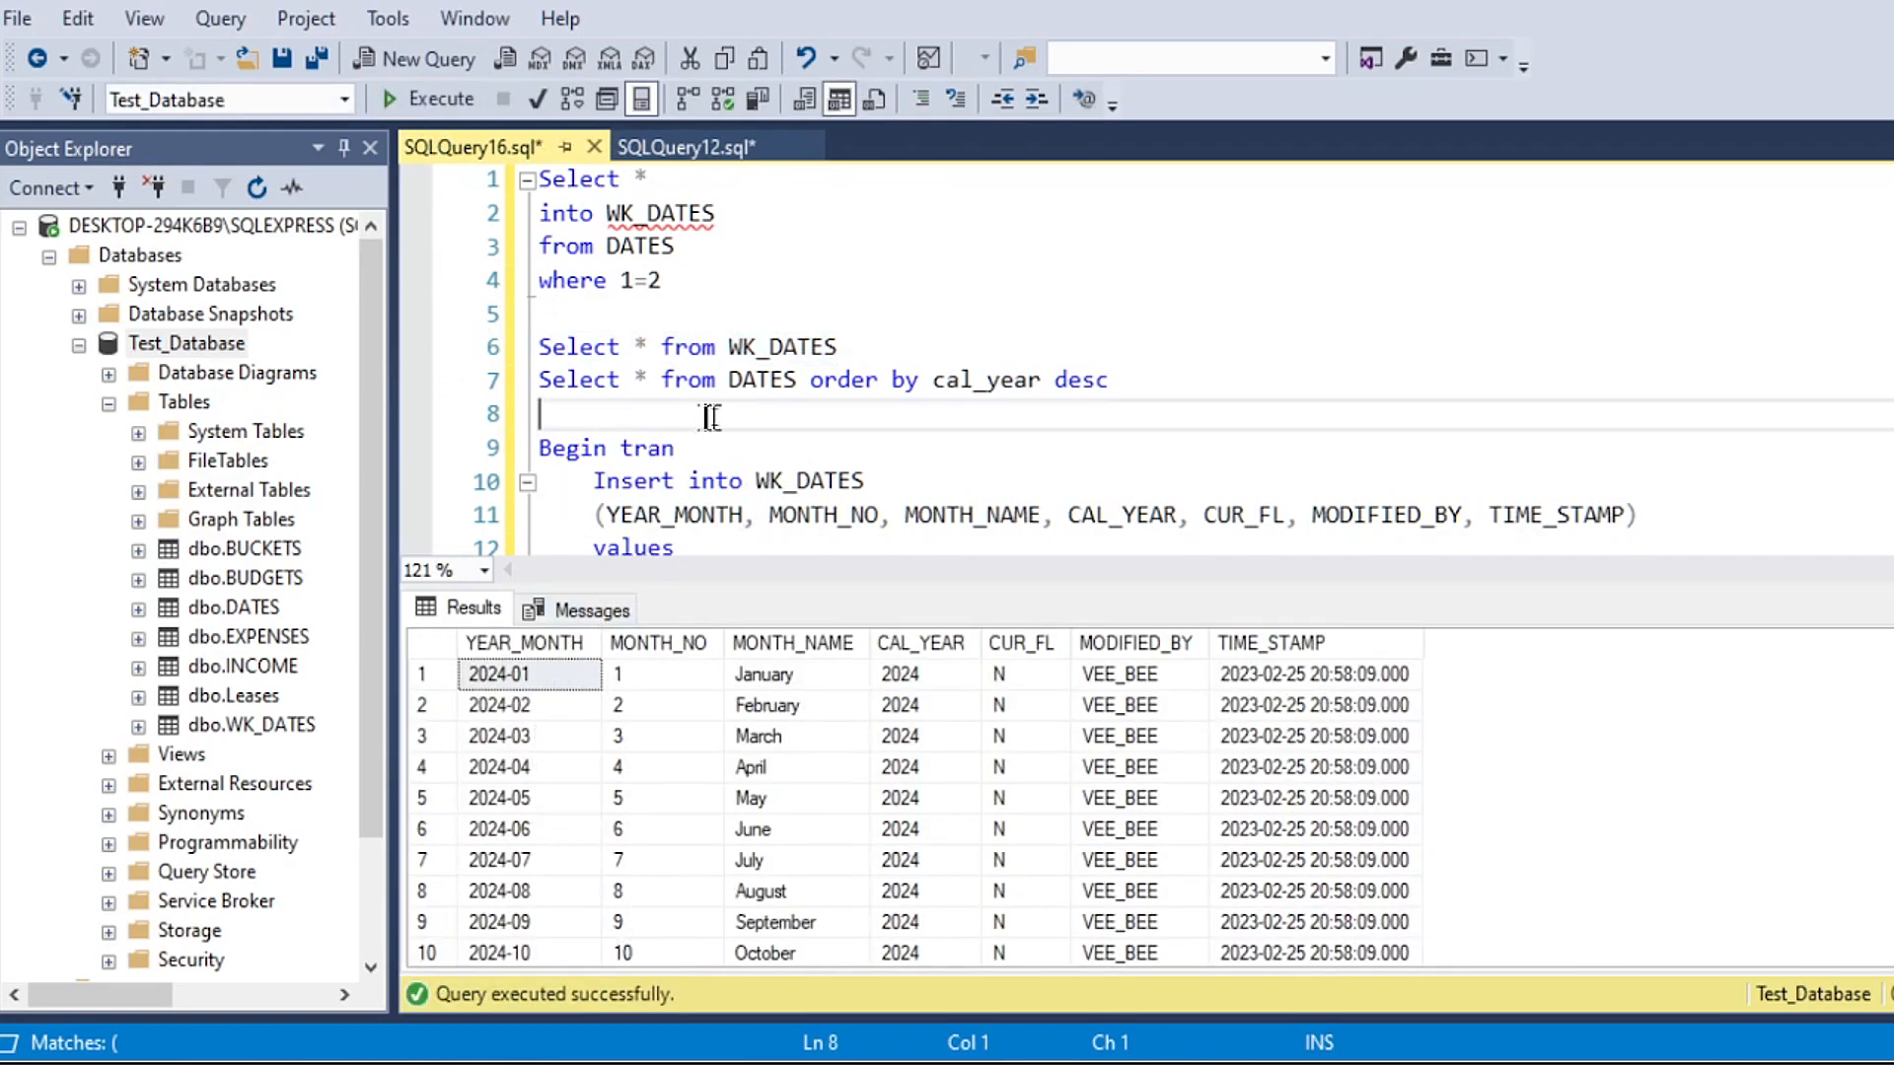
pyautogui.click(801, 459)
pyautogui.click(774, 407)
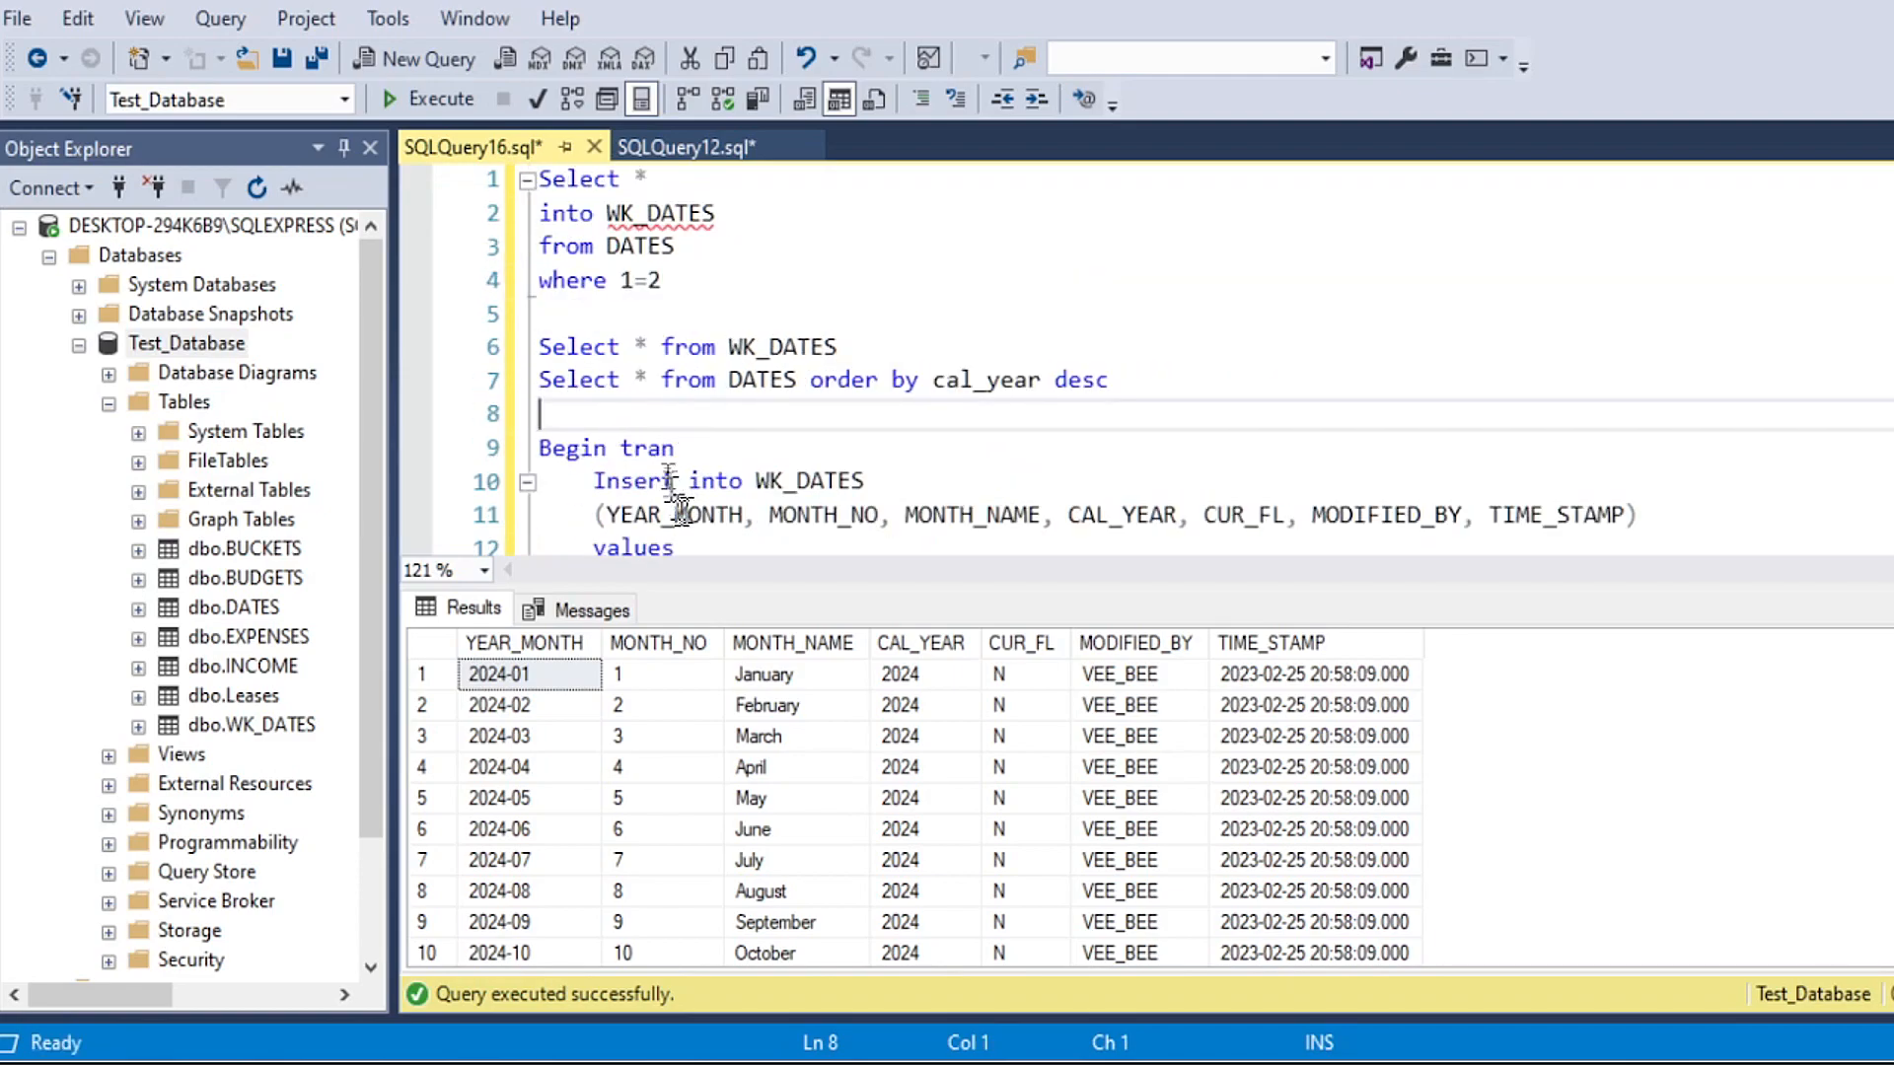
# Step: Empty the work table by running only the Truncate table WK_DATES line
pyautogui.scroll(-4, 686, 409)
pyautogui.moveTo(893, 353); pyautogui.dragTo(477, 351)
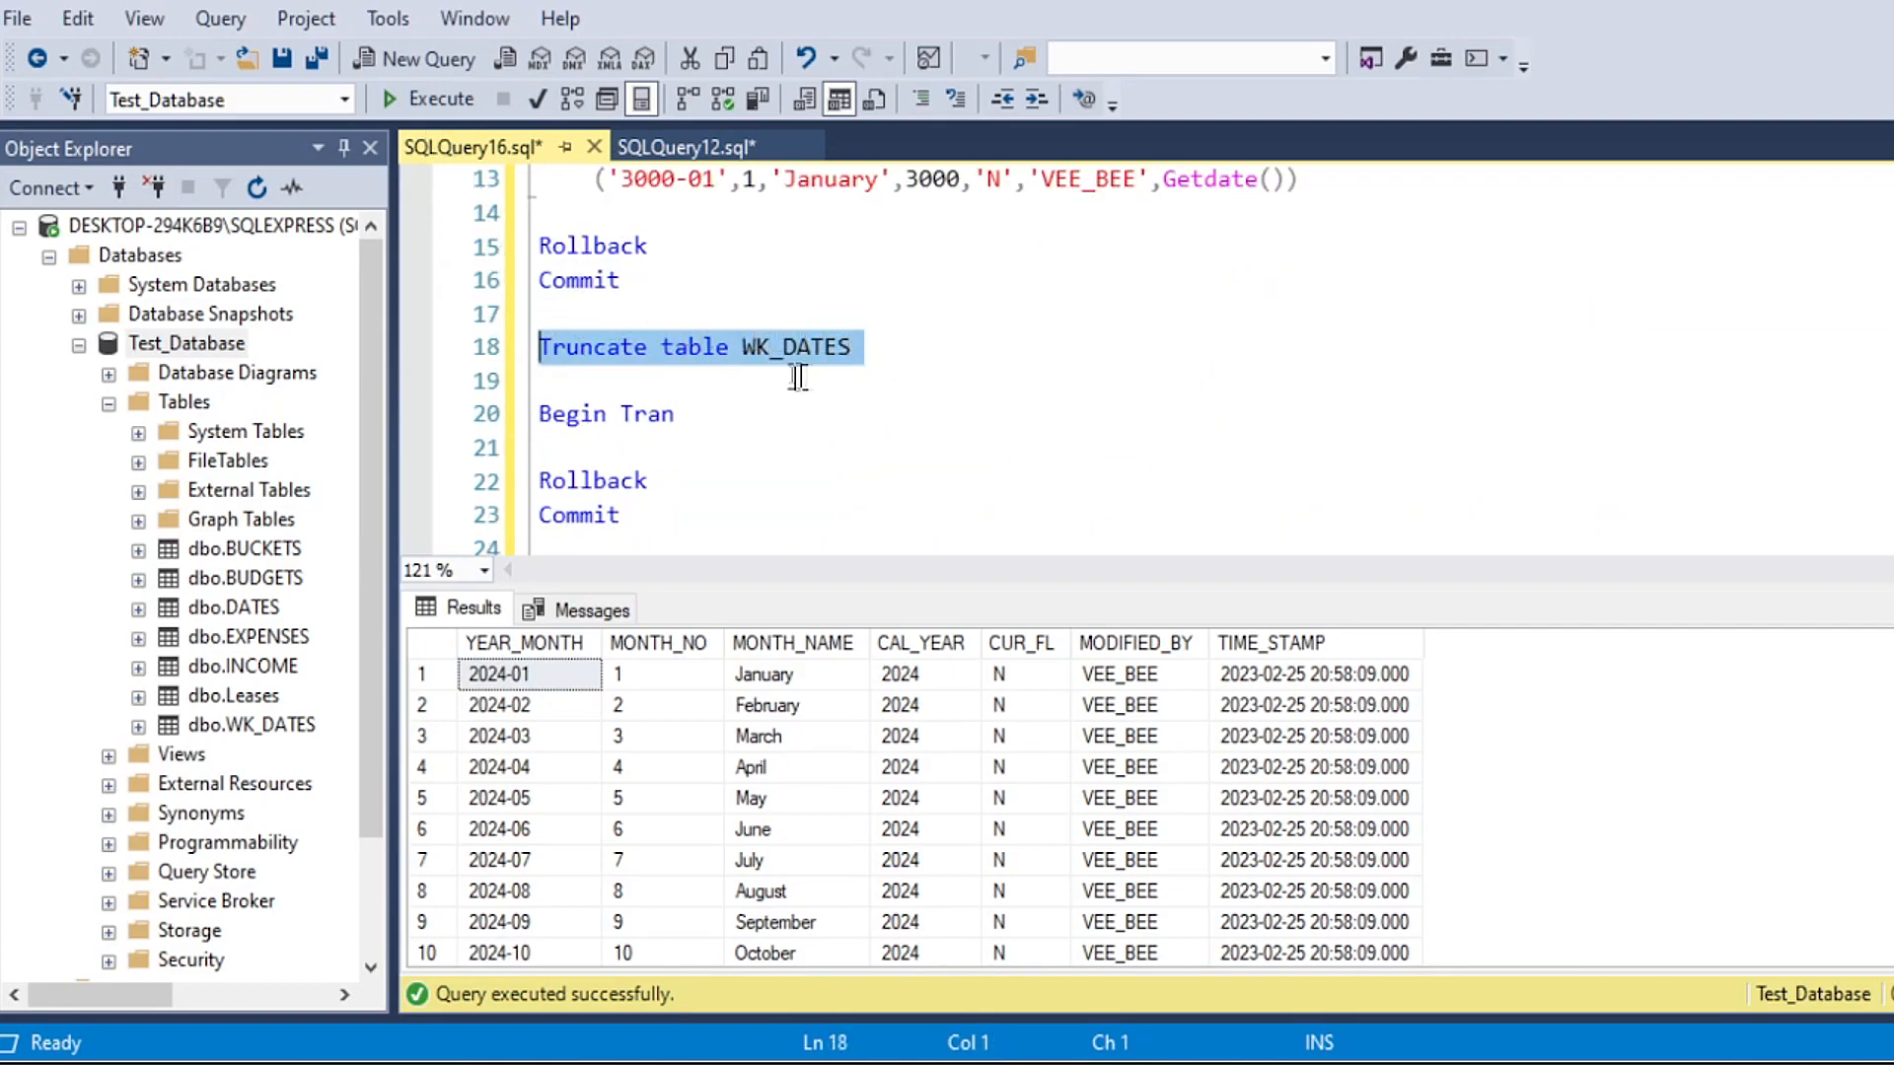
pyautogui.click(425, 98)
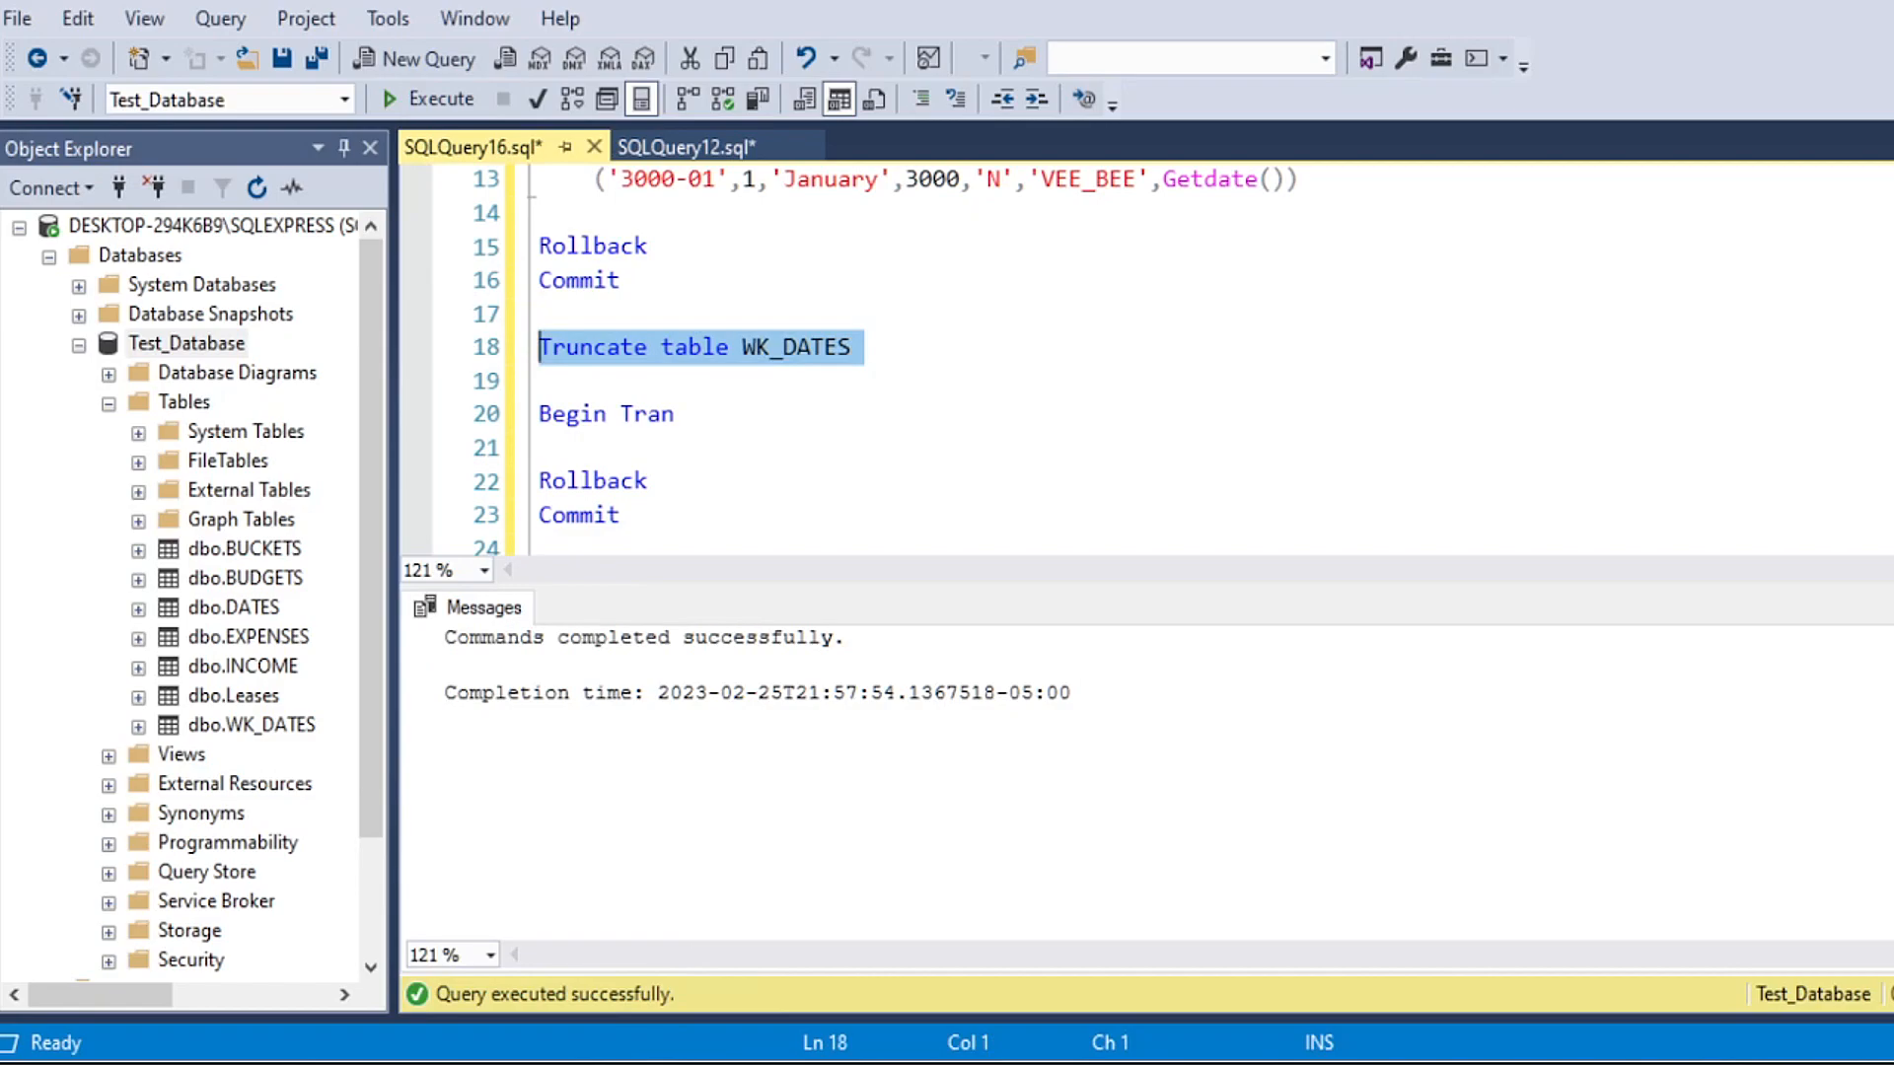
# Step: Switch to the Insert _ Import _ for video Excel workbook and replace every 2026 with 3000 in rows 14 to 25
pyautogui.moveTo(650, 1064)
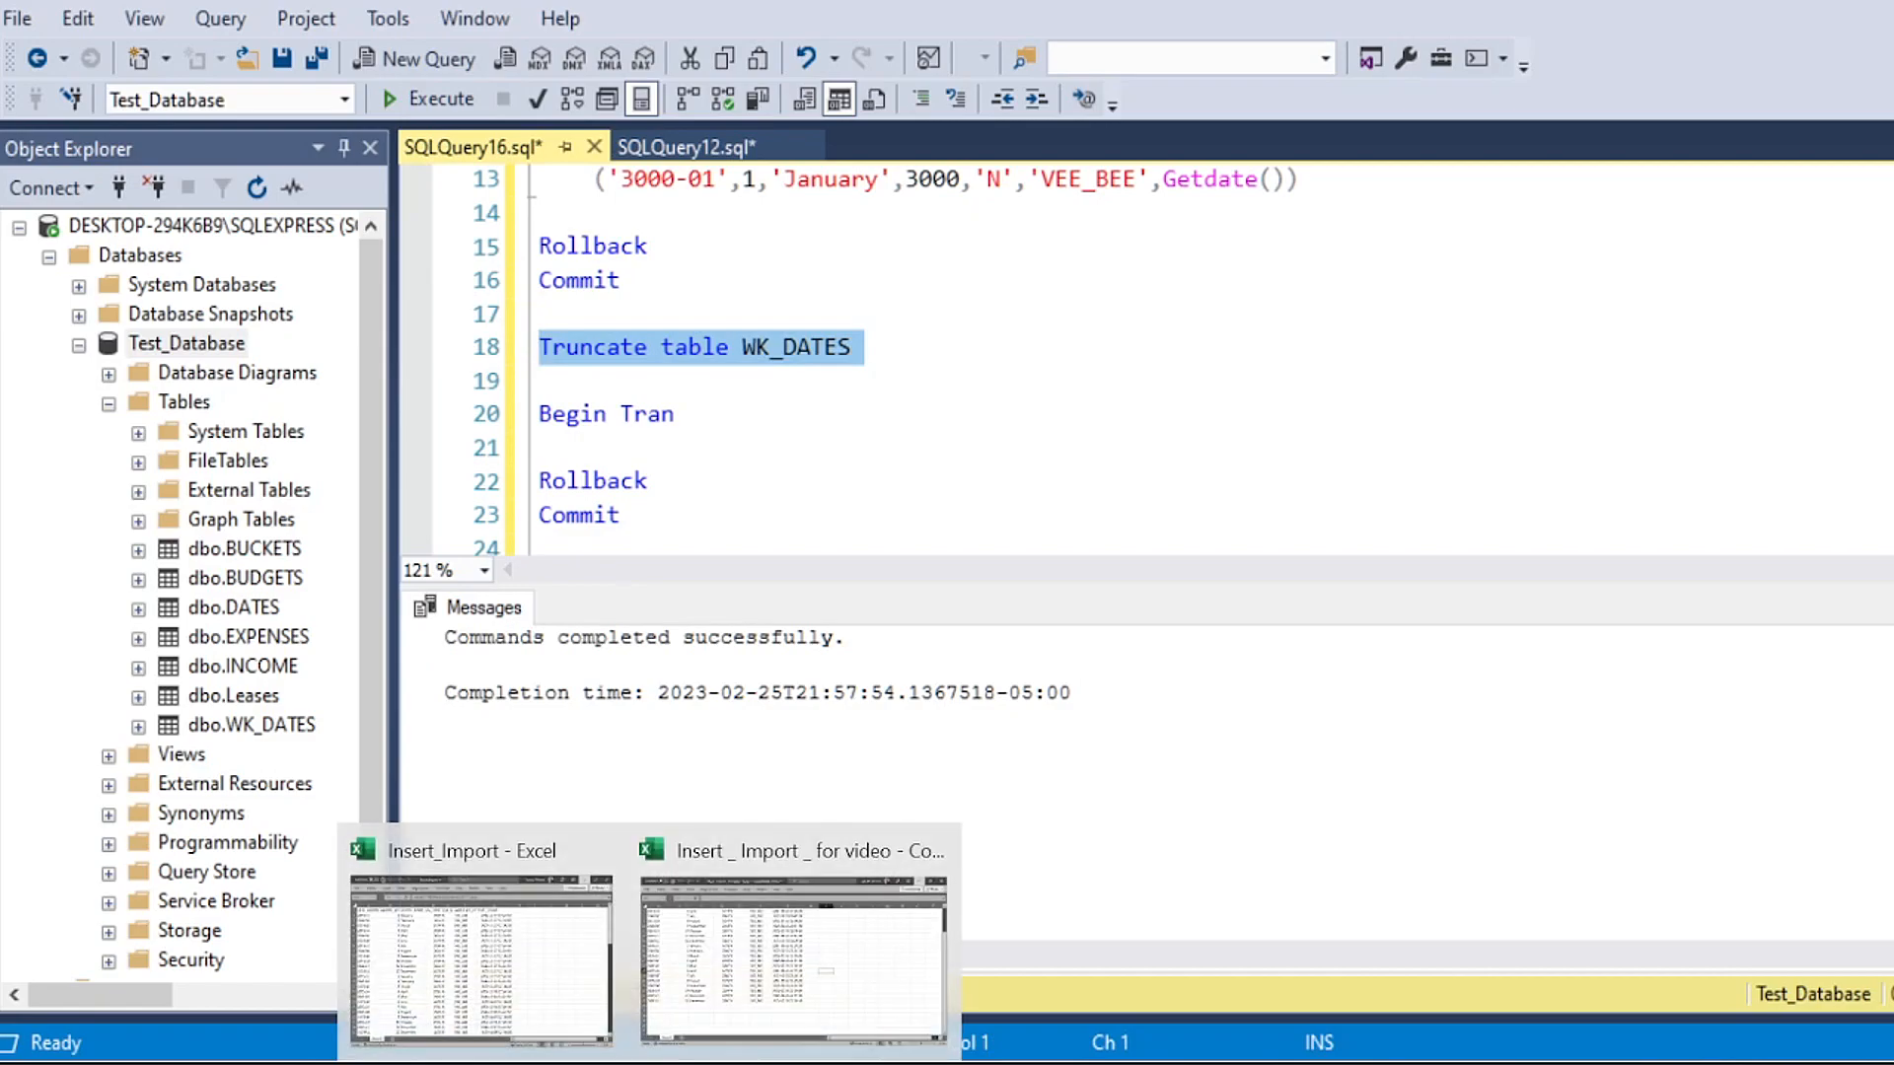
pyautogui.click(797, 937)
pyautogui.scroll(2, 431, 606)
pyautogui.scroll(-2, 409, 597)
pyautogui.moveTo(4, 404); pyautogui.dragTo(276, 756)
pyautogui.hotkey('ctrl', 'f')
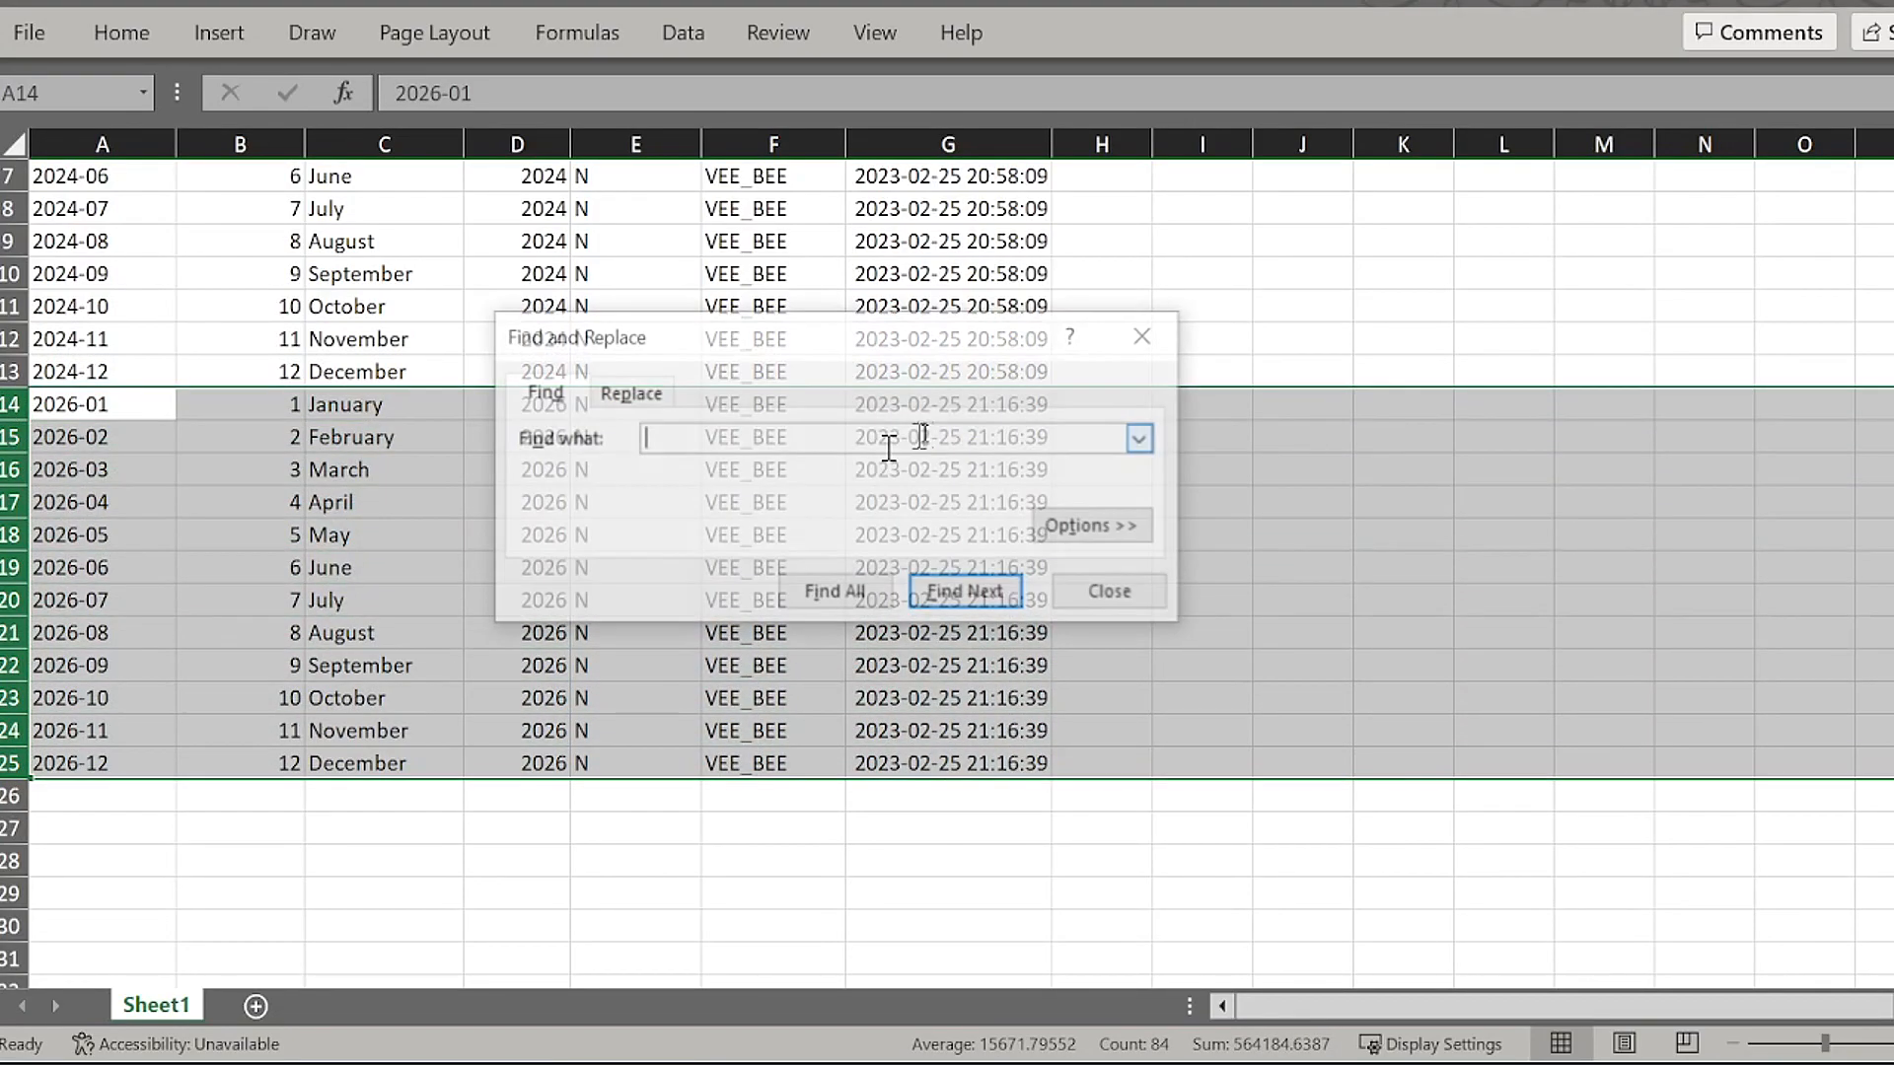
pyautogui.click(632, 392)
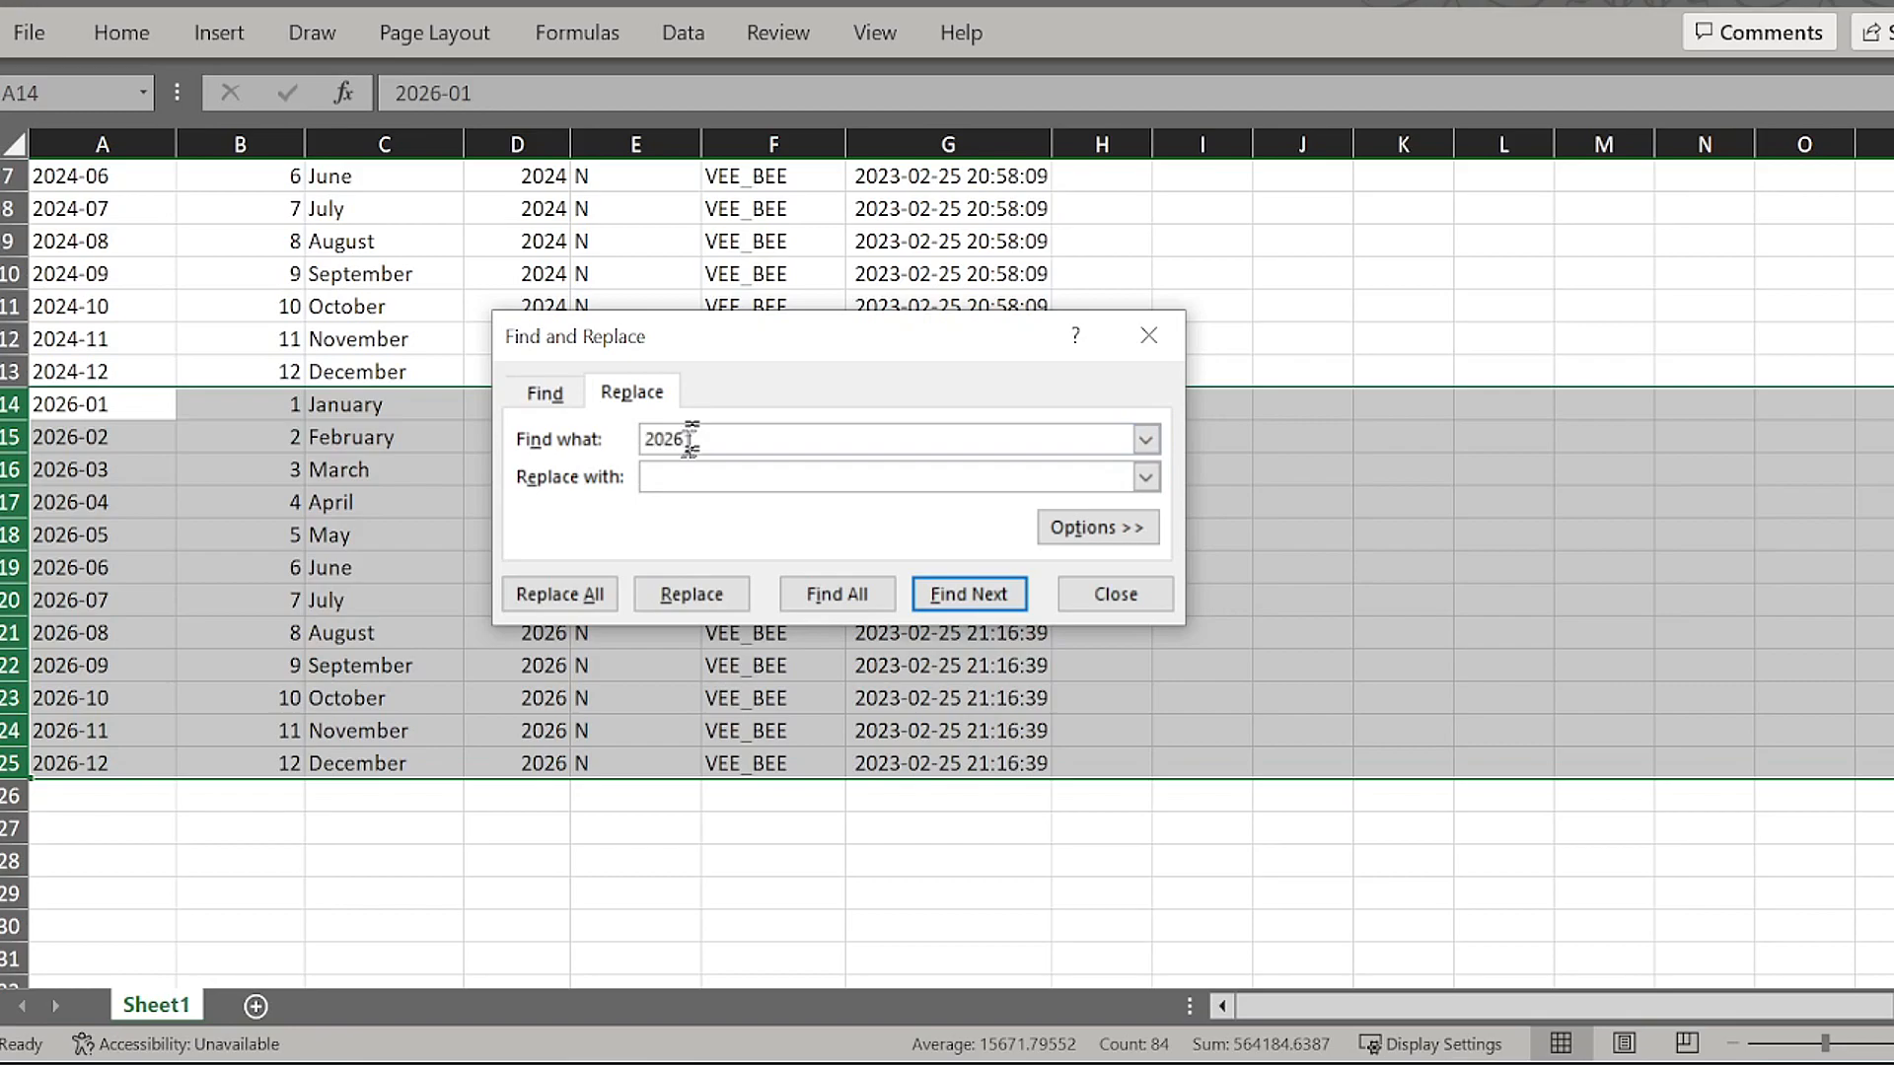
pyautogui.click(665, 478)
pyautogui.write('3000')
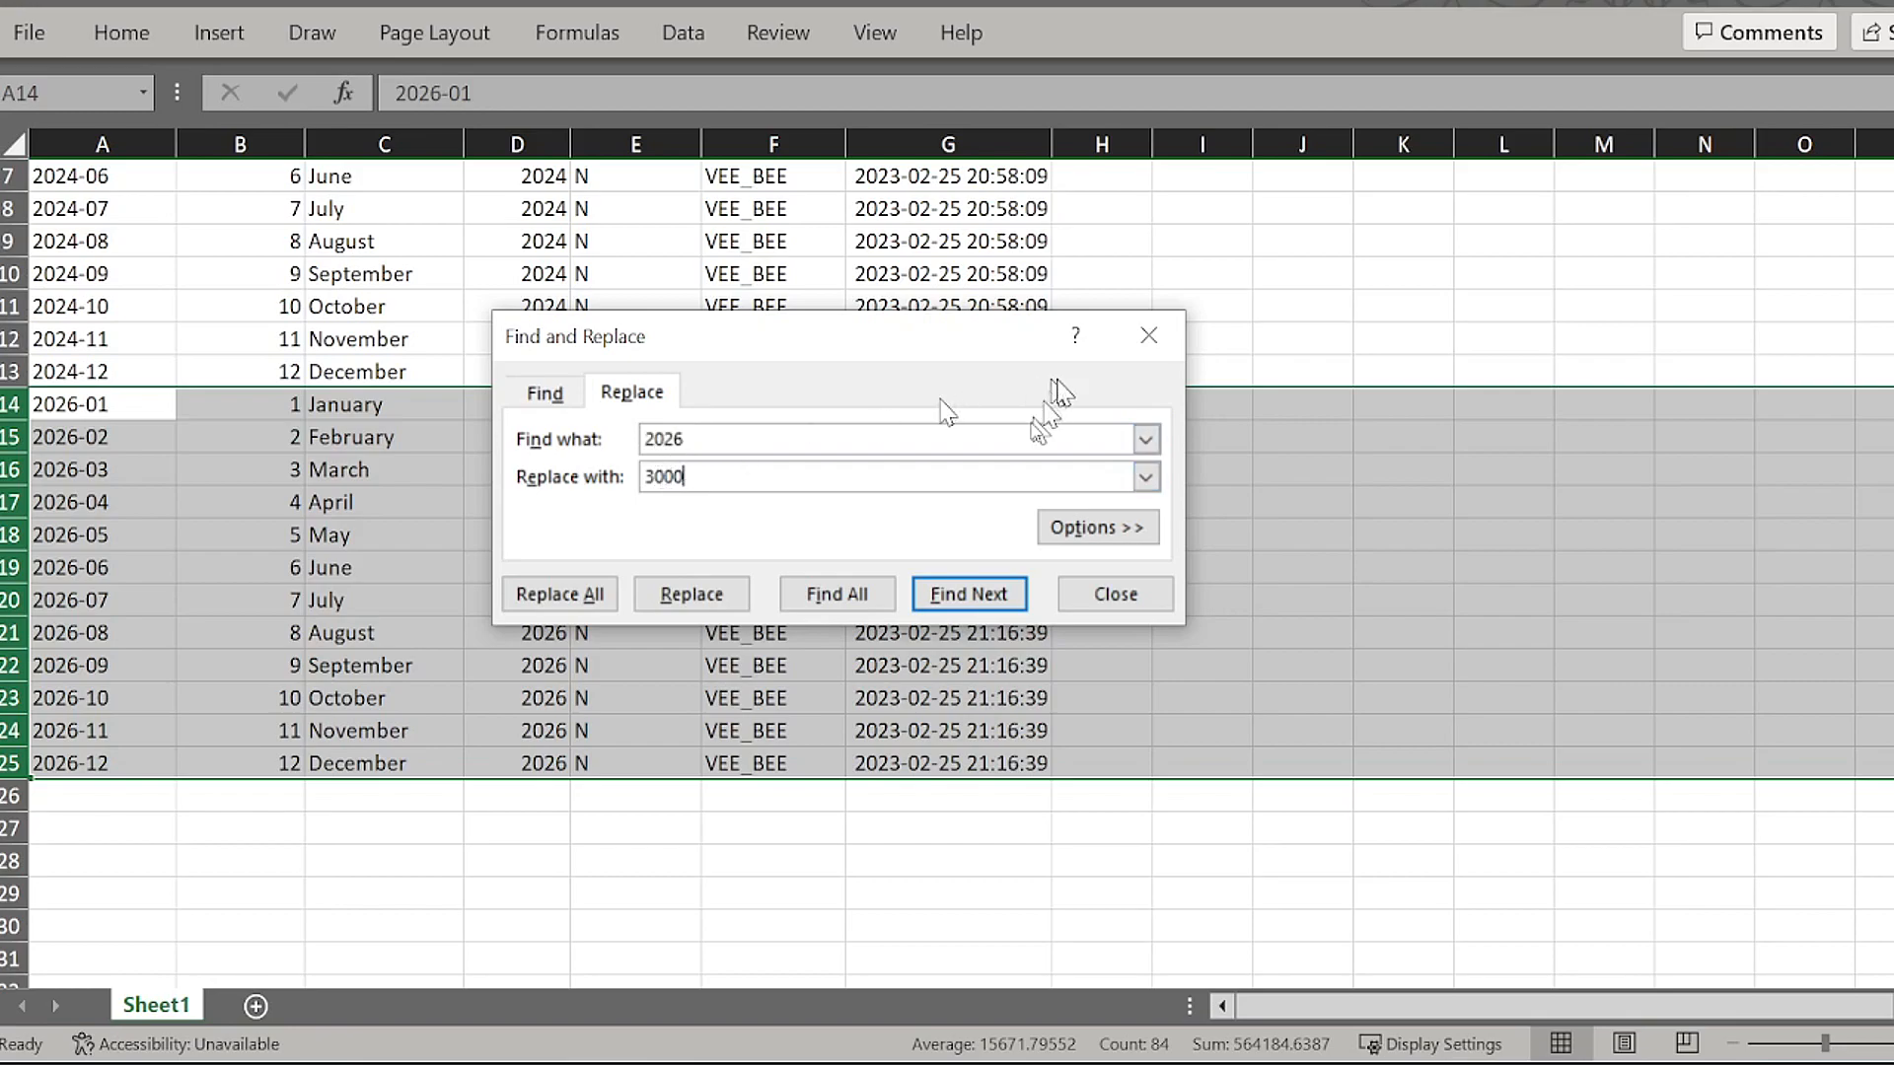
pyautogui.click(559, 594)
pyautogui.click(1006, 613)
pyautogui.click(1149, 335)
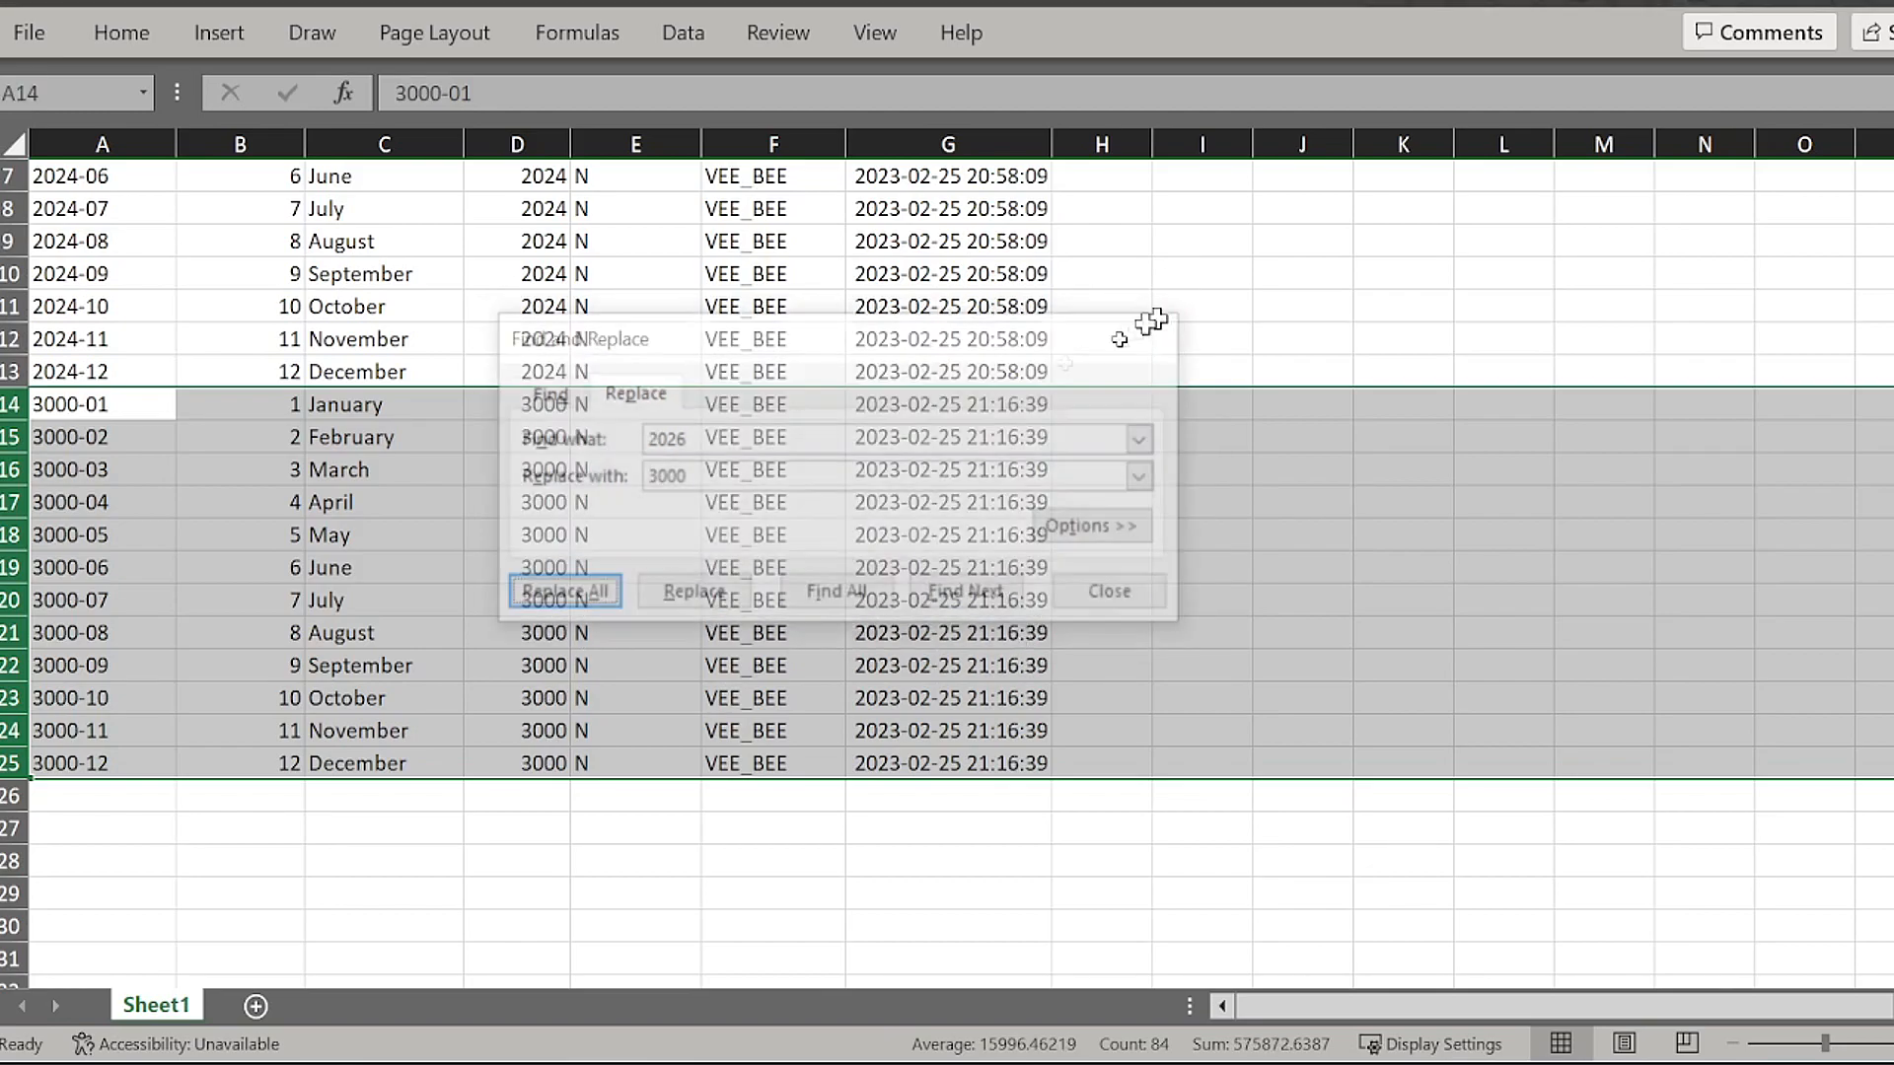
# Step: Check the year values in columns A and D for rows 14 to 25
pyautogui.click(148, 502)
pyautogui.moveTo(148, 405); pyautogui.dragTo(107, 770)
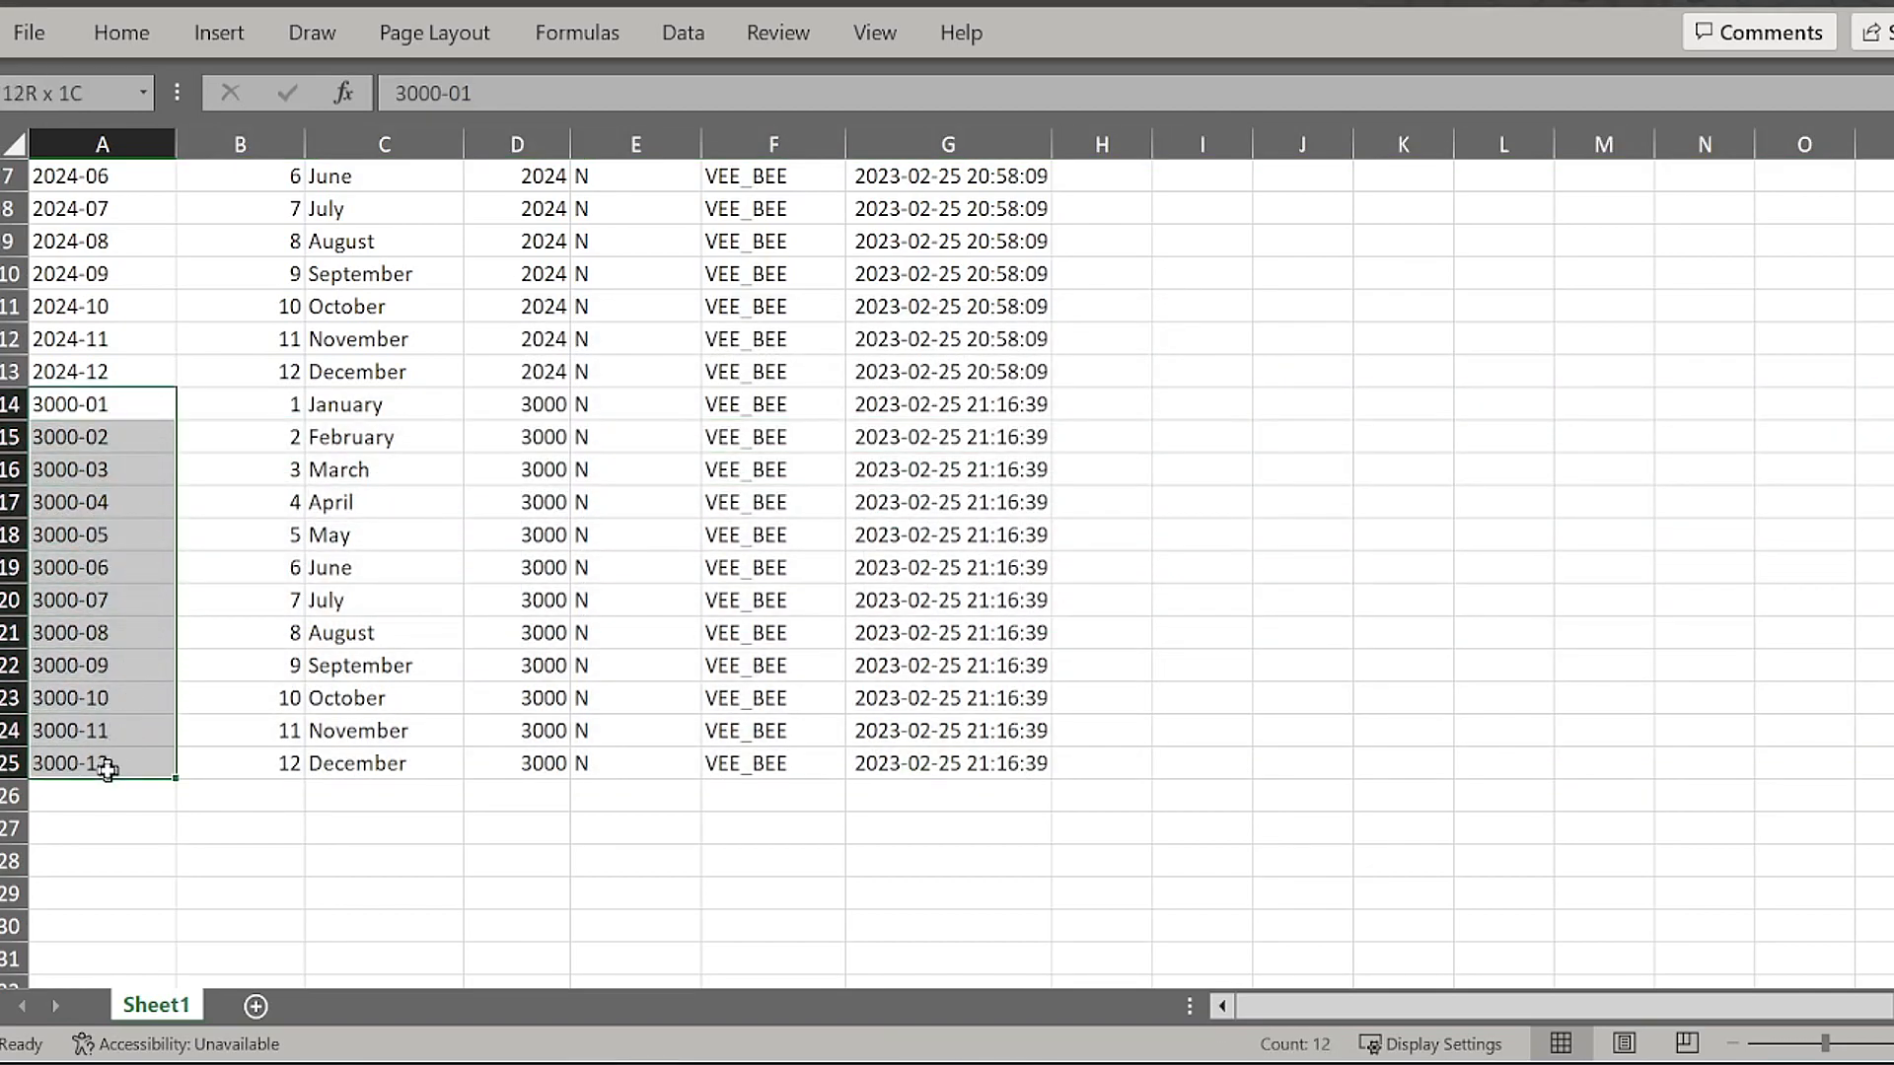
pyautogui.moveTo(486, 407); pyautogui.dragTo(470, 774)
pyautogui.click(613, 640)
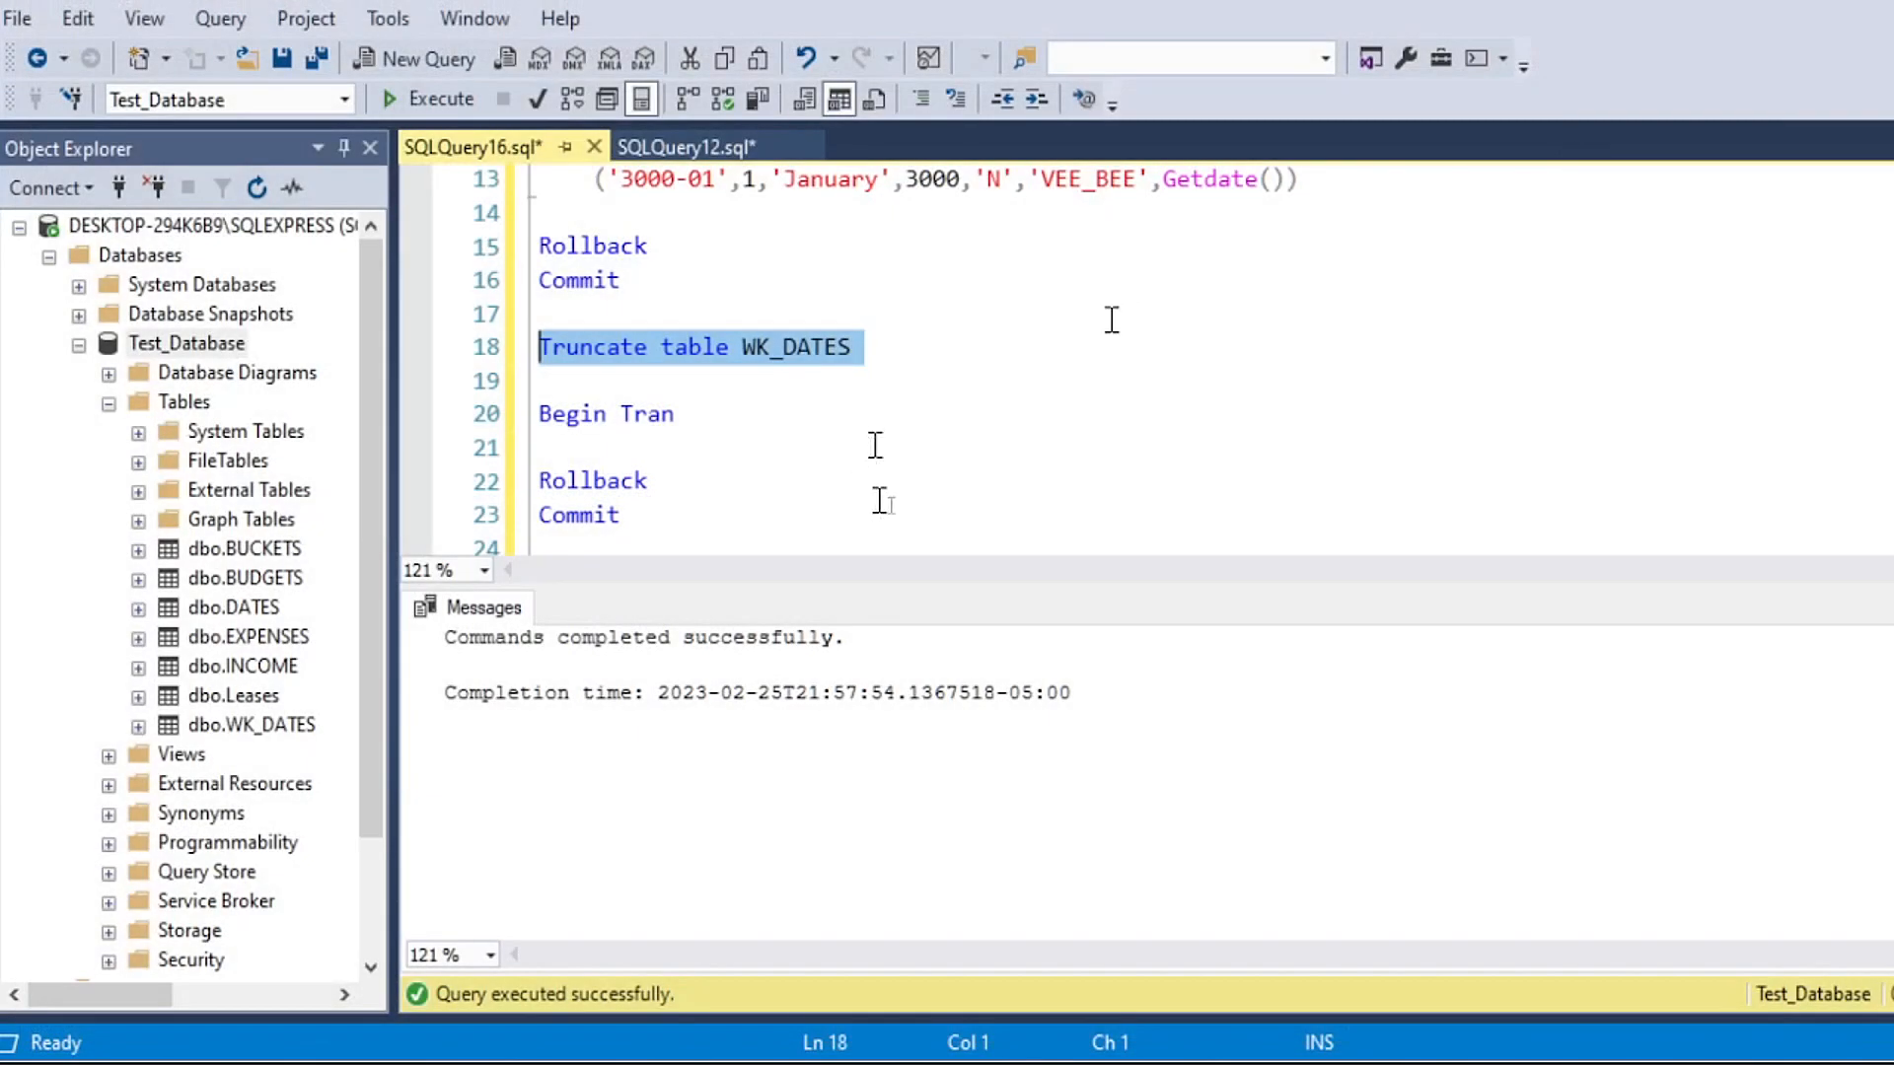
# Step: Switch back to SQL Server Management Studio, import the Excel data into Test_Database's WK_DATES table with the import wizard, and close it
pyautogui.click(752, 413)
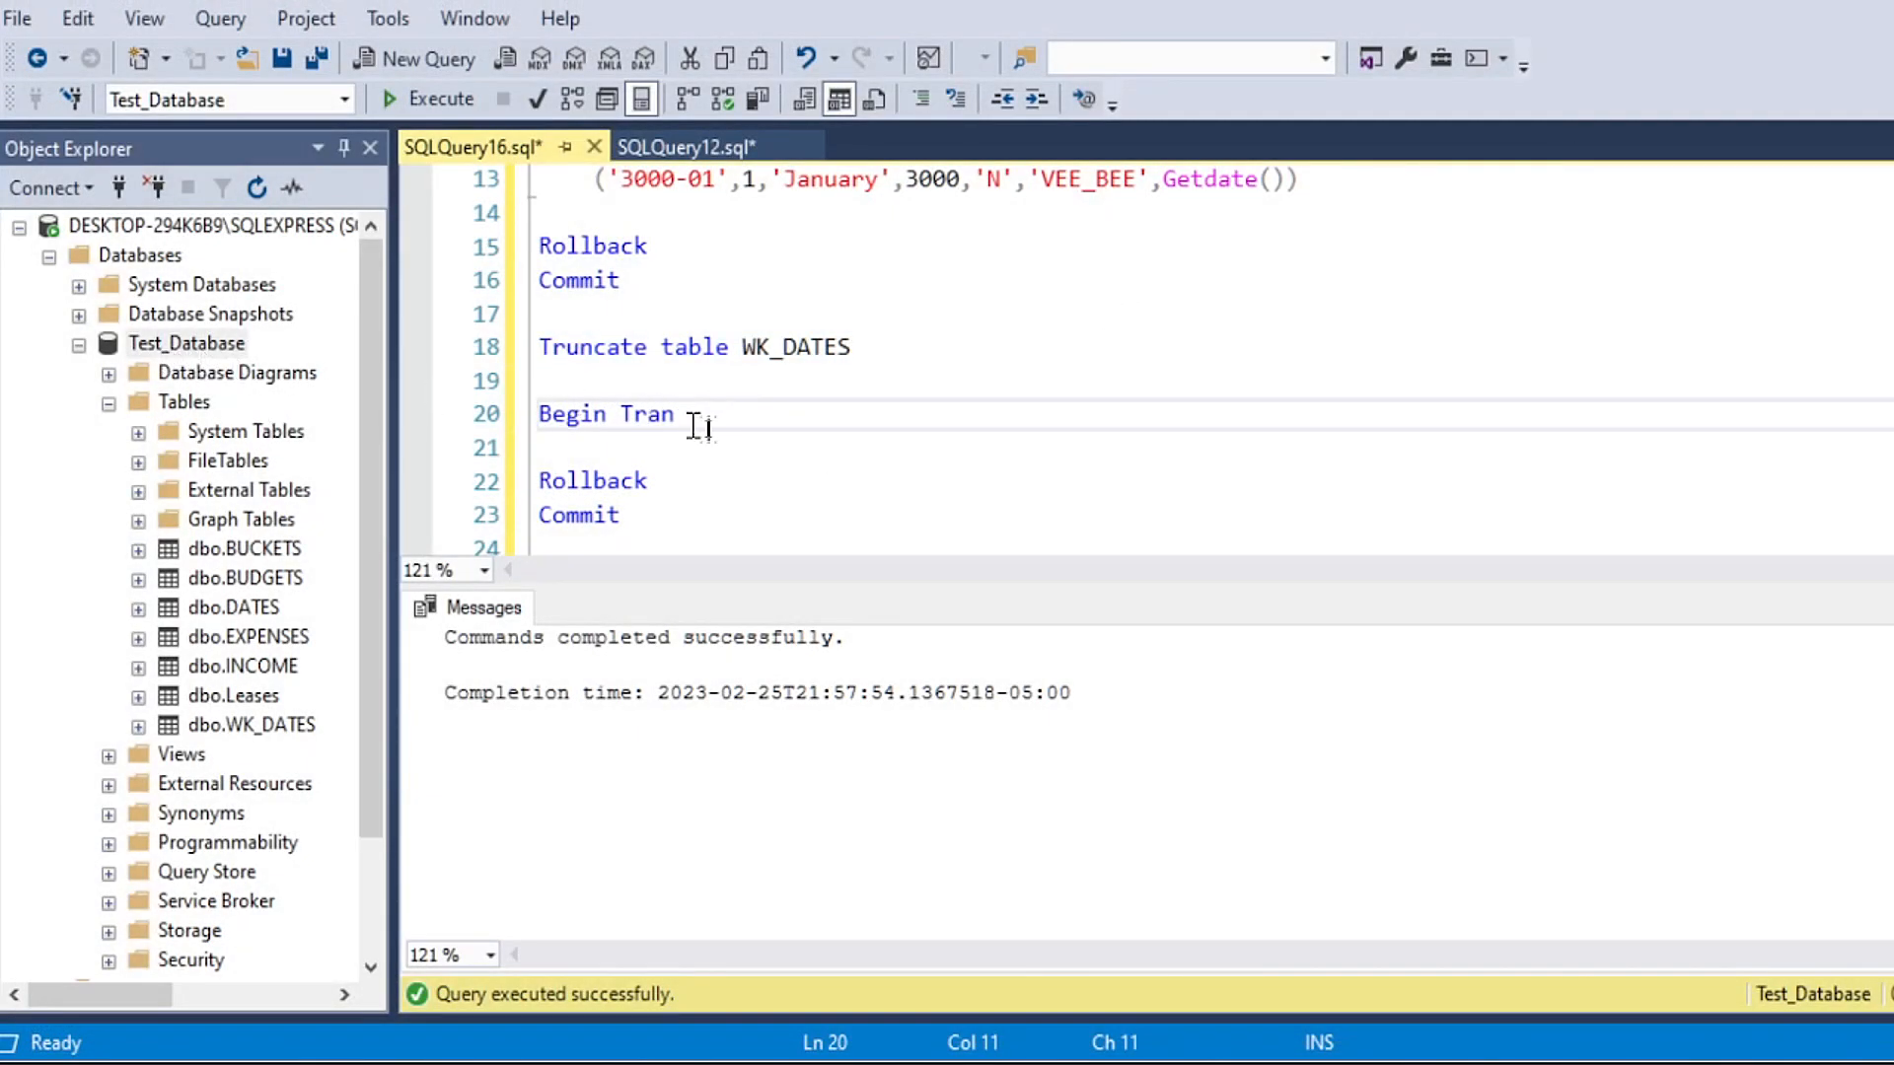
pyautogui.rightClick(153, 347)
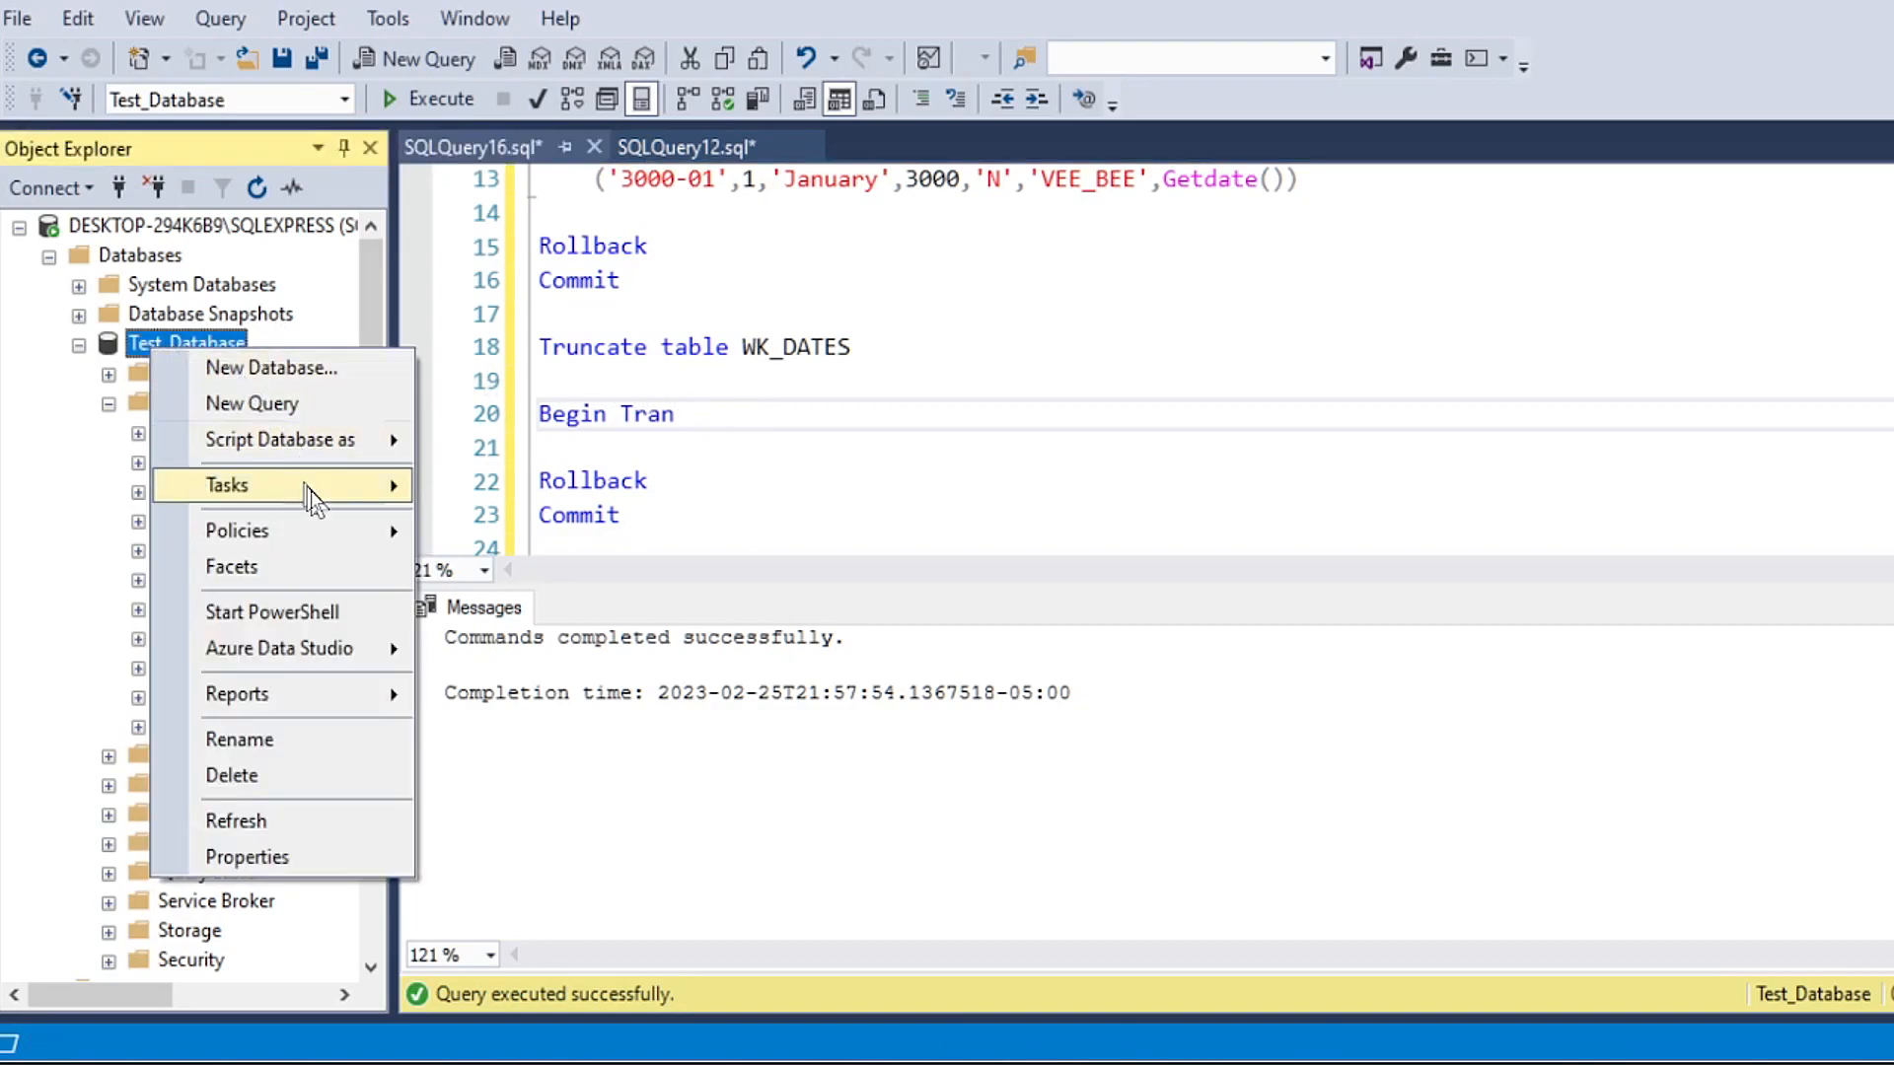
pyautogui.moveTo(306, 488)
pyautogui.click(517, 1003)
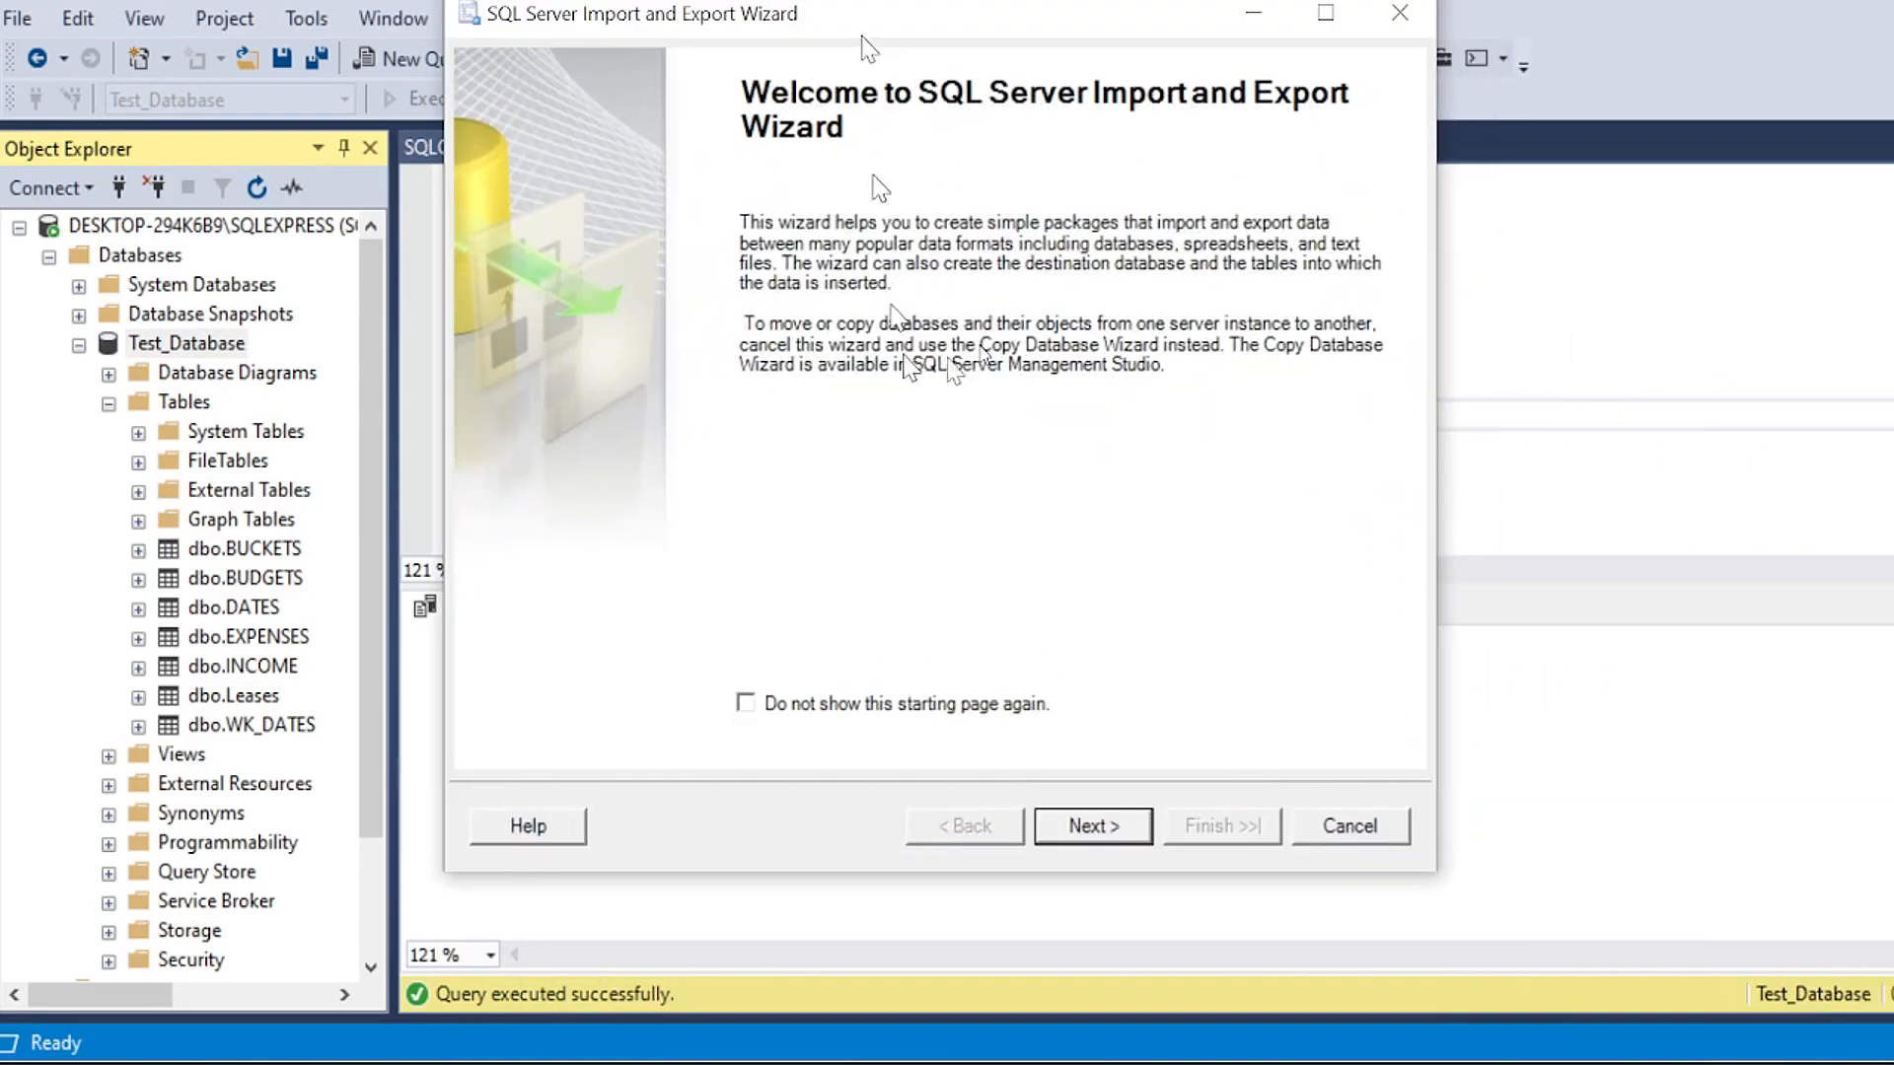
pyautogui.click(1085, 828)
pyautogui.click(1379, 185)
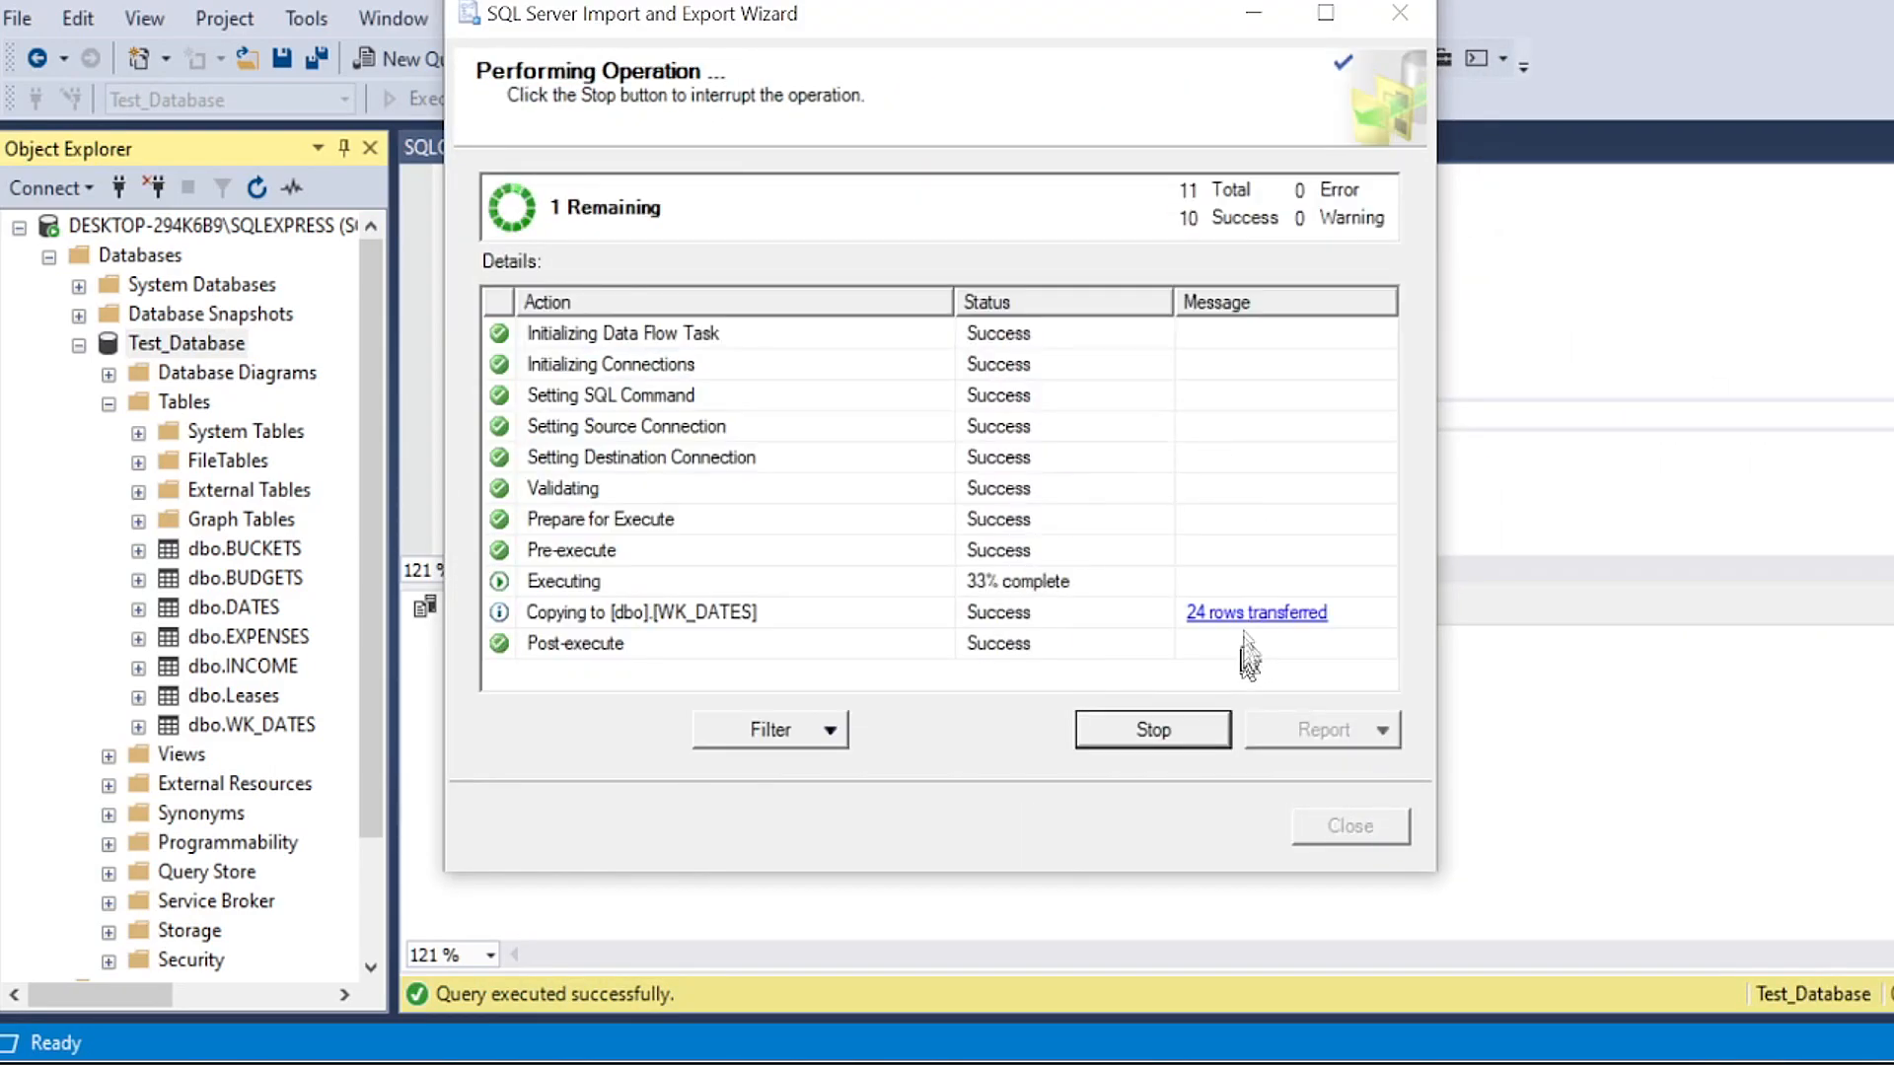
pyautogui.click(1347, 826)
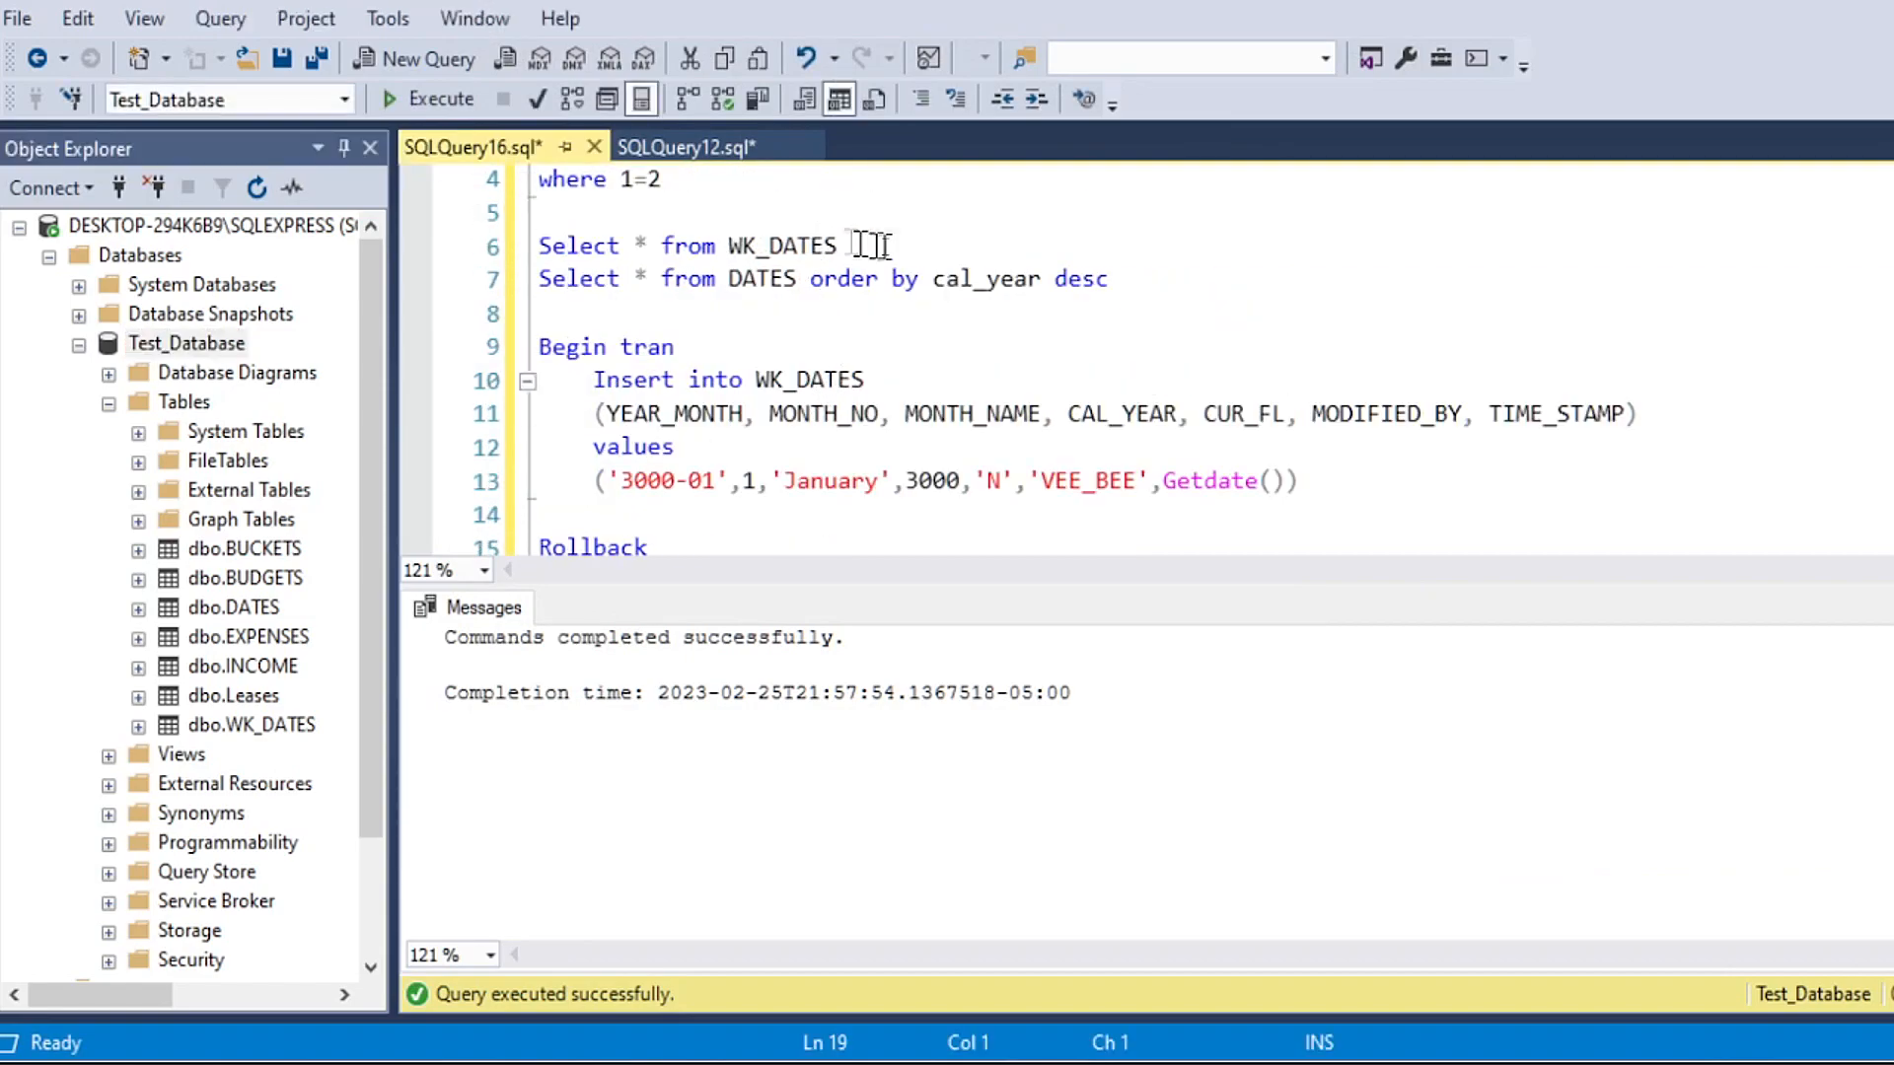
# Step: Run only the Select * from WK_DATES line and examine the newly imported YEAR_MONTH and CAL_YEAR values
pyautogui.moveTo(844, 246); pyautogui.dragTo(538, 246)
pyautogui.click(434, 99)
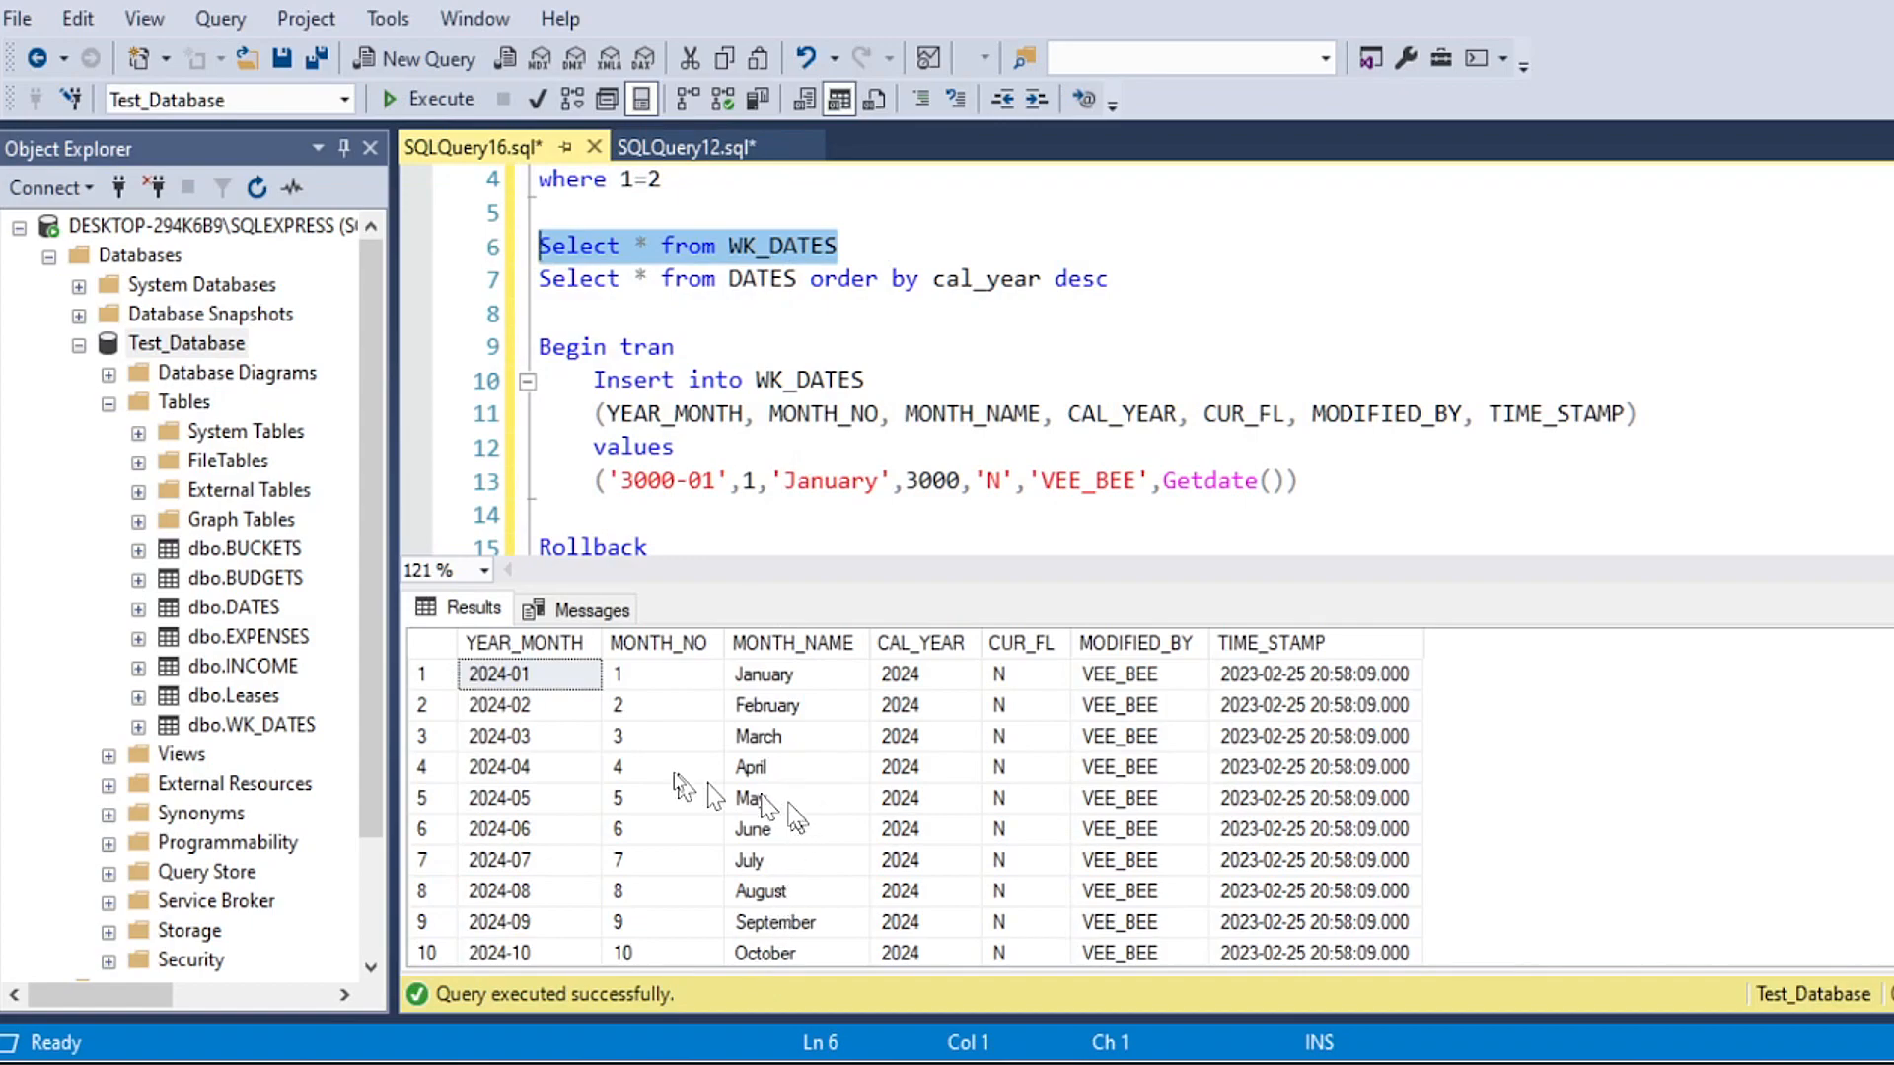
pyautogui.scroll(-3, 592, 784)
pyautogui.scroll(-1, 592, 784)
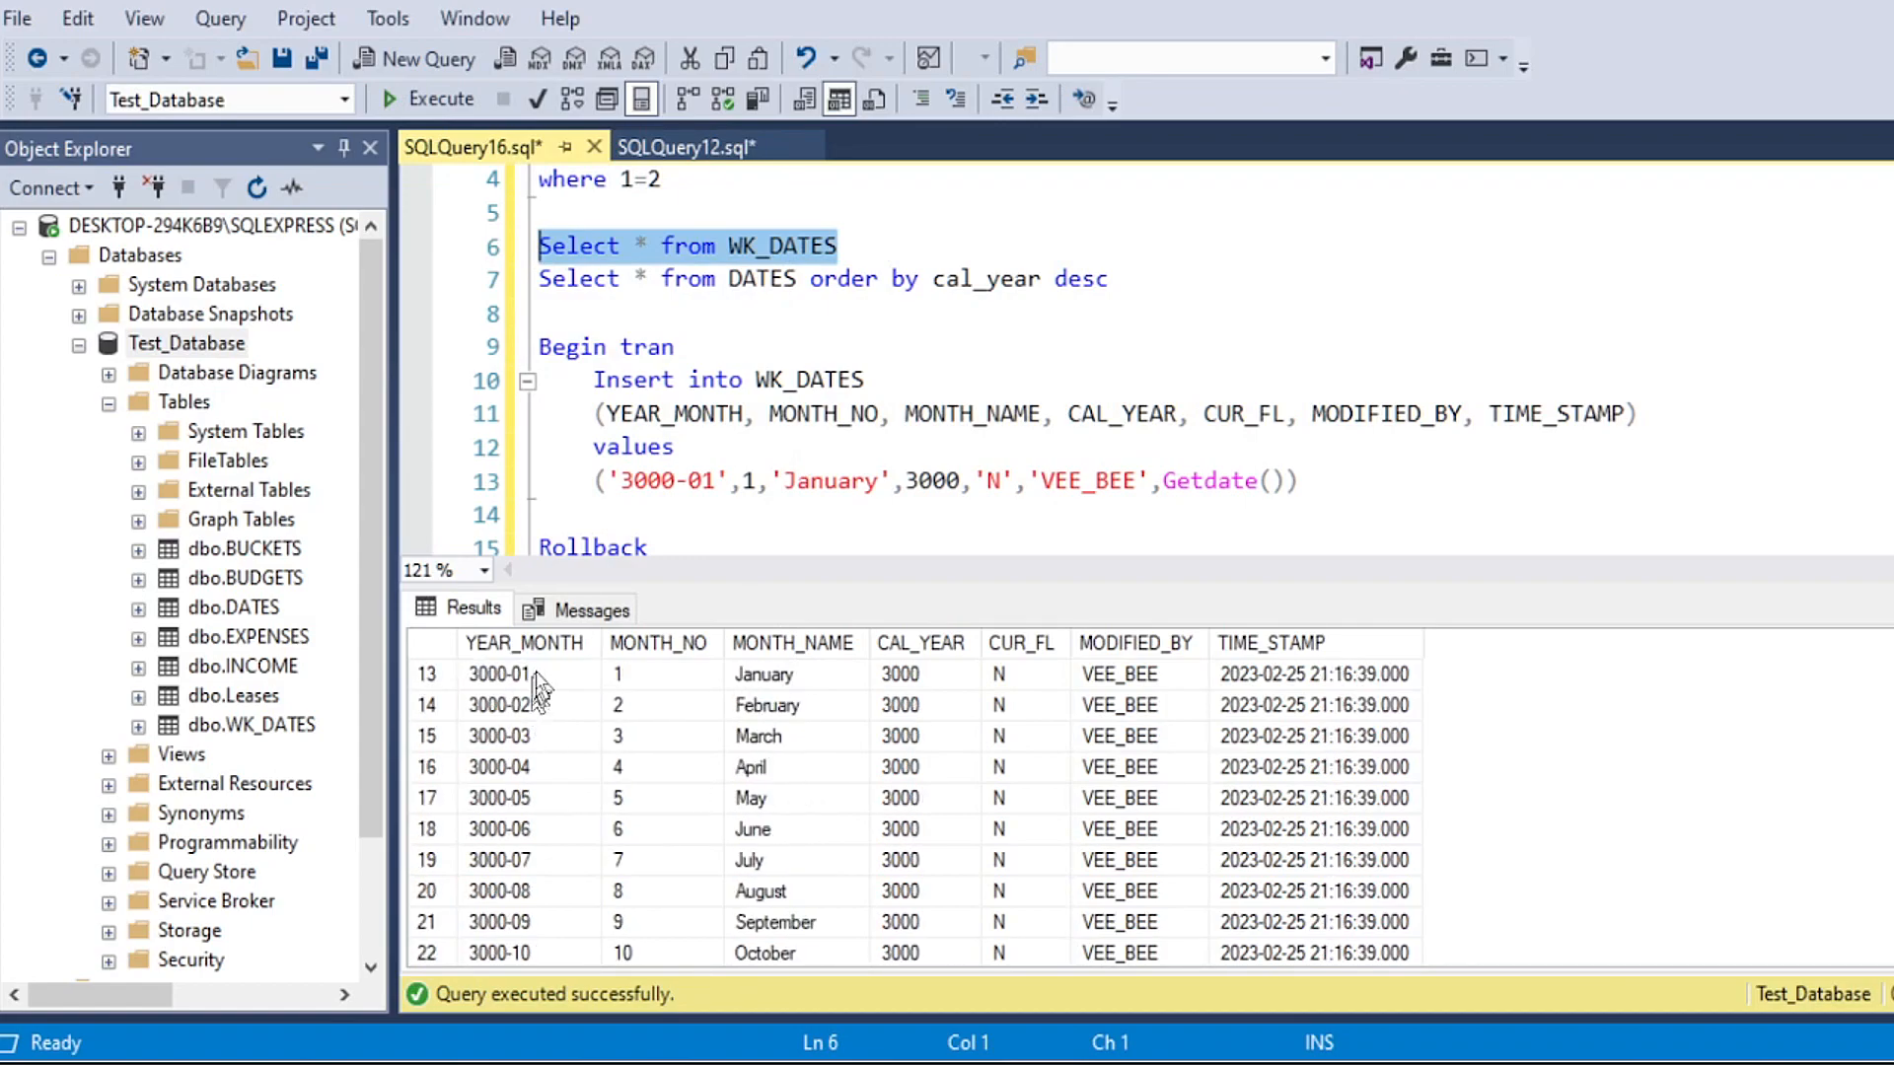
pyautogui.moveTo(542, 673); pyautogui.dragTo(533, 953)
pyautogui.moveTo(918, 766); pyautogui.dragTo(913, 891)
pyautogui.scroll(-1, 908, 915)
pyautogui.click(902, 829)
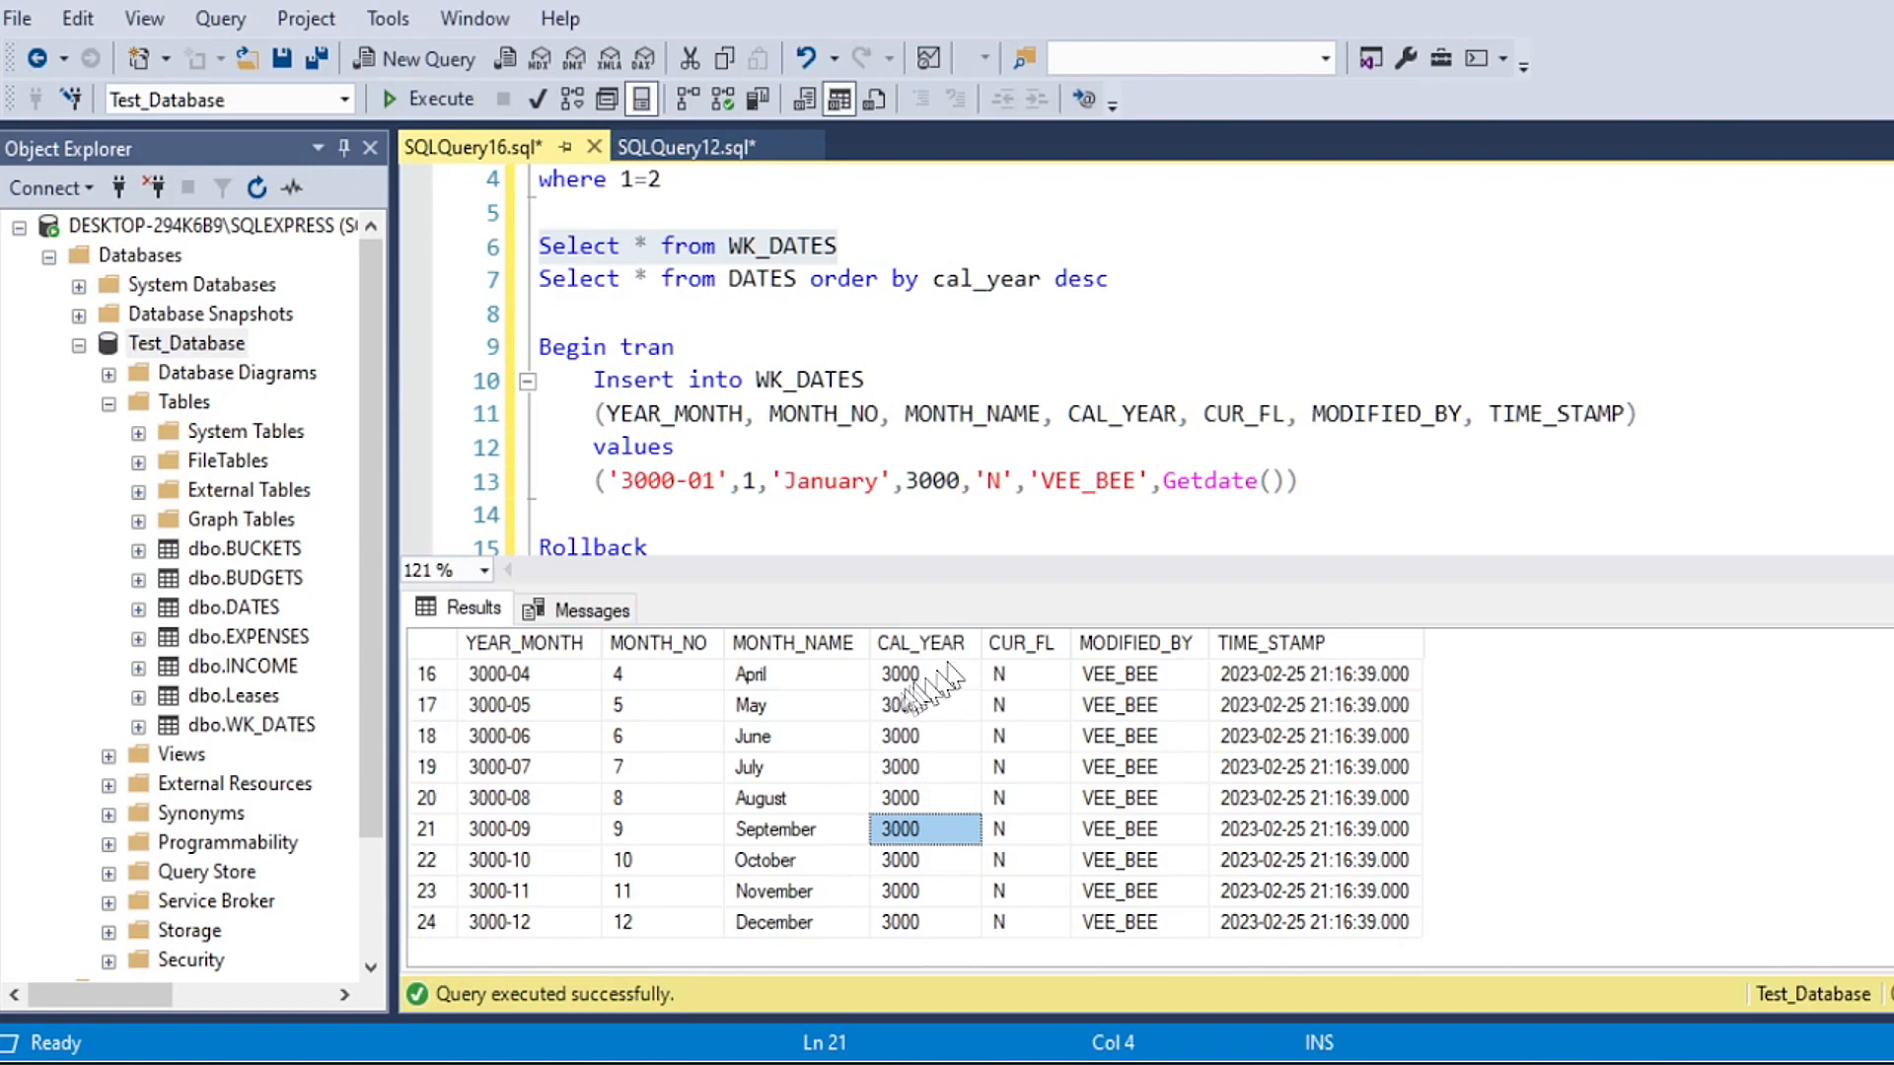
# Step: Run the WK_DATES and DATES Select lines together to show both result sets
pyautogui.click(850, 281)
pyautogui.moveTo(1118, 283); pyautogui.dragTo(486, 245)
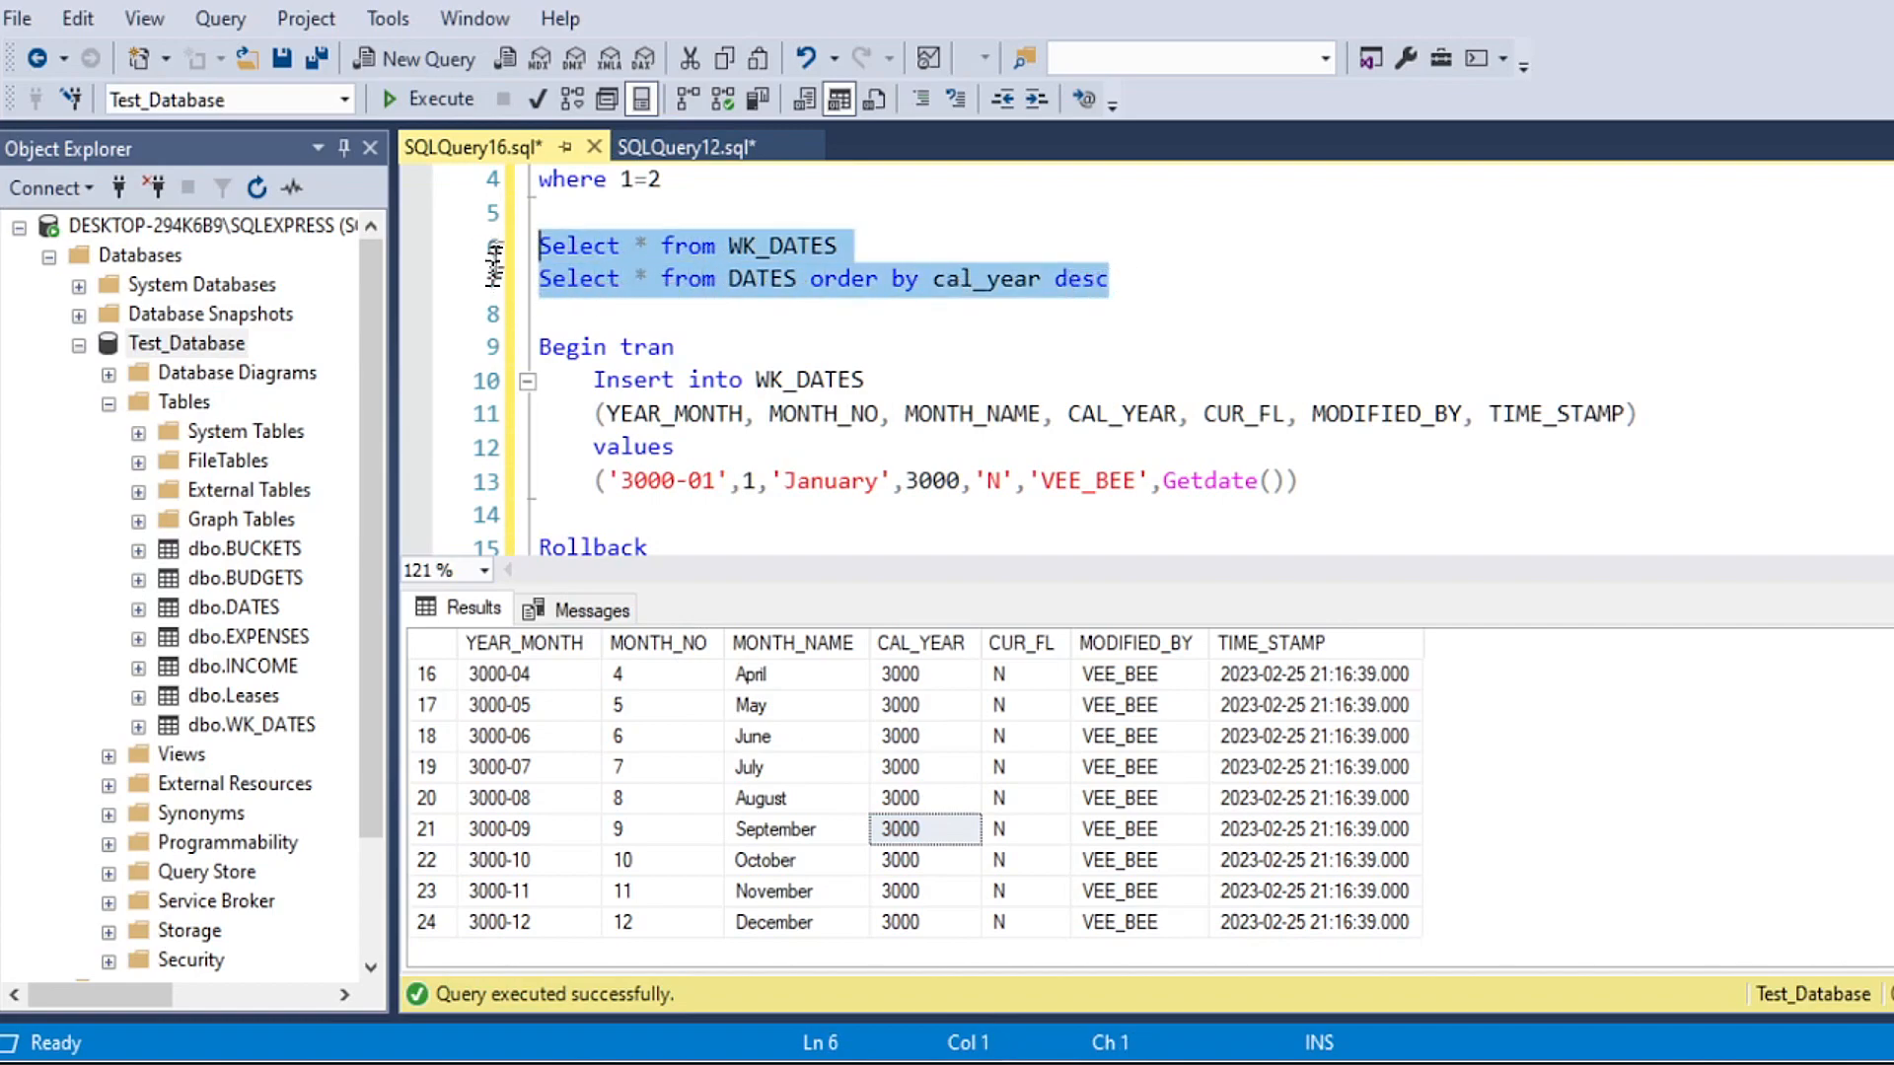
pyautogui.click(423, 103)
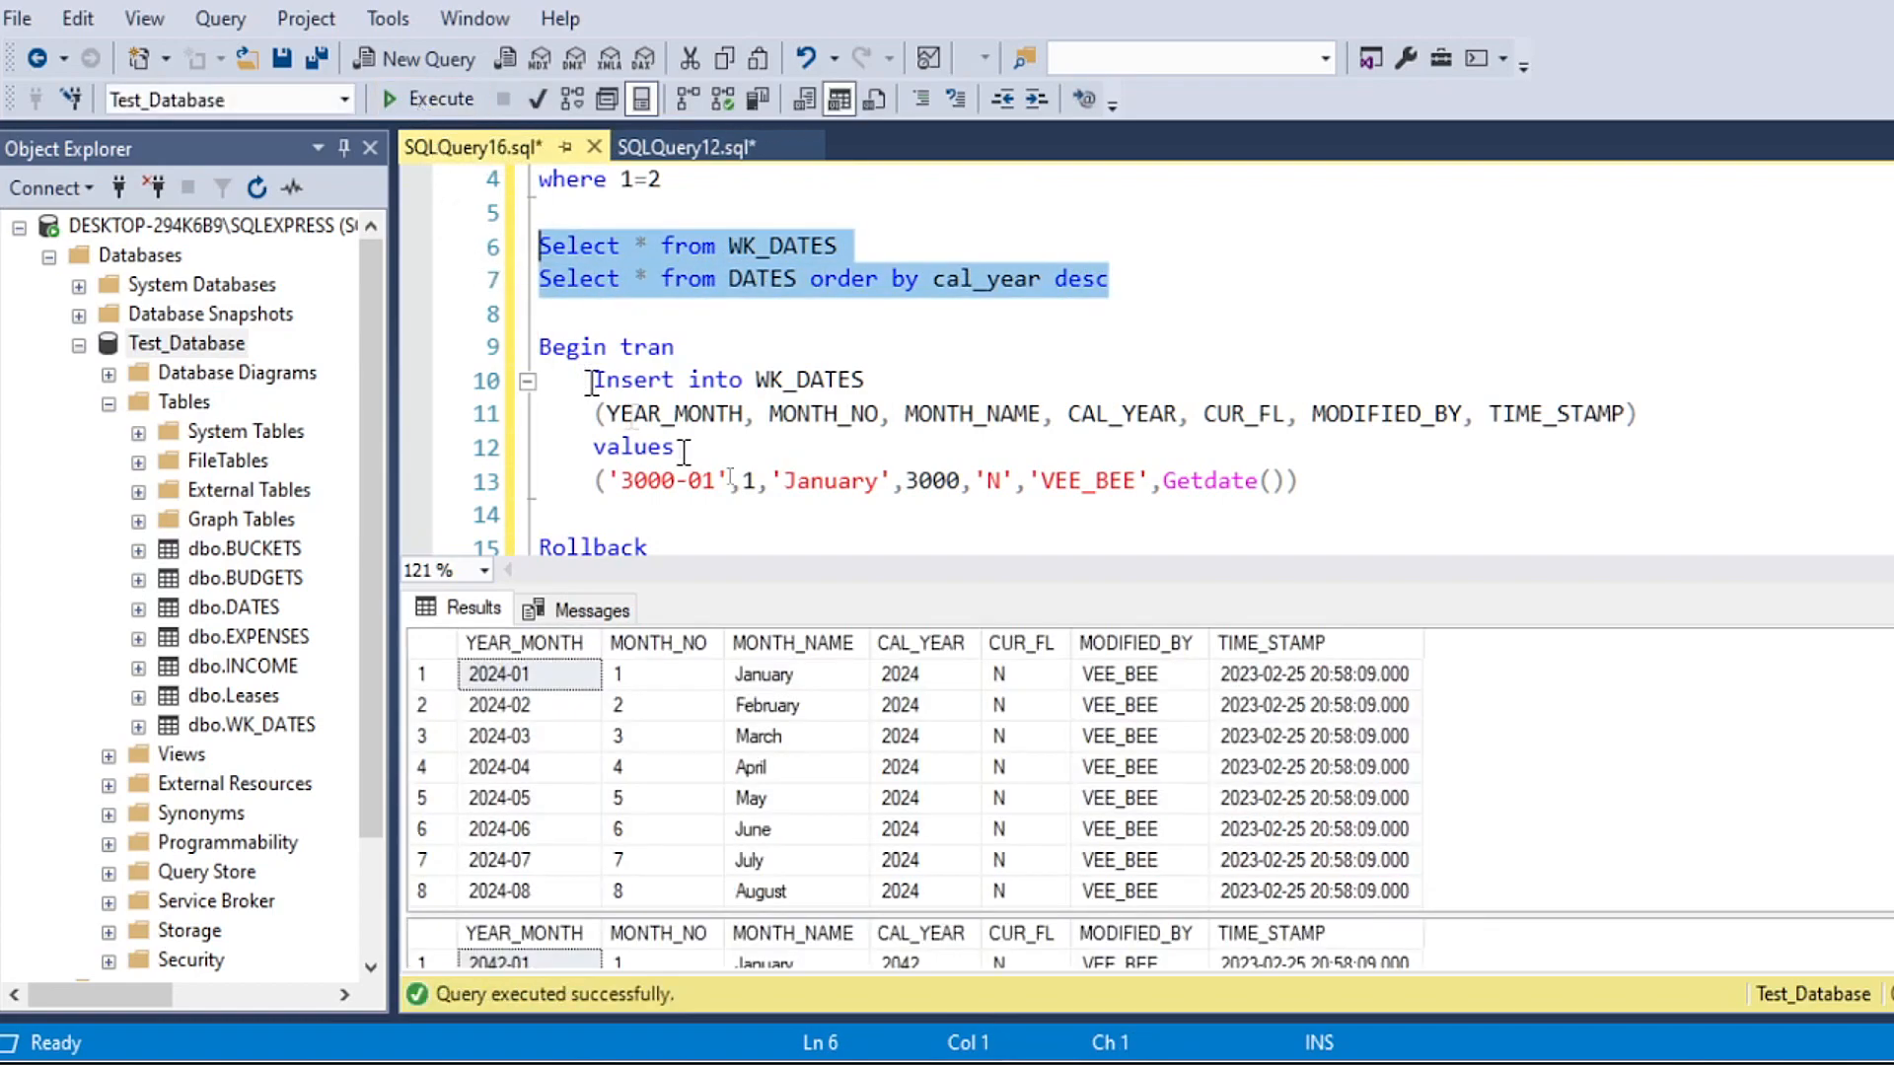
# Step: Enlarge the results area and compare the WK_DATES and DATES rows, especially their CAL_YEAR values
pyautogui.moveTo(950, 588); pyautogui.dragTo(950, 452)
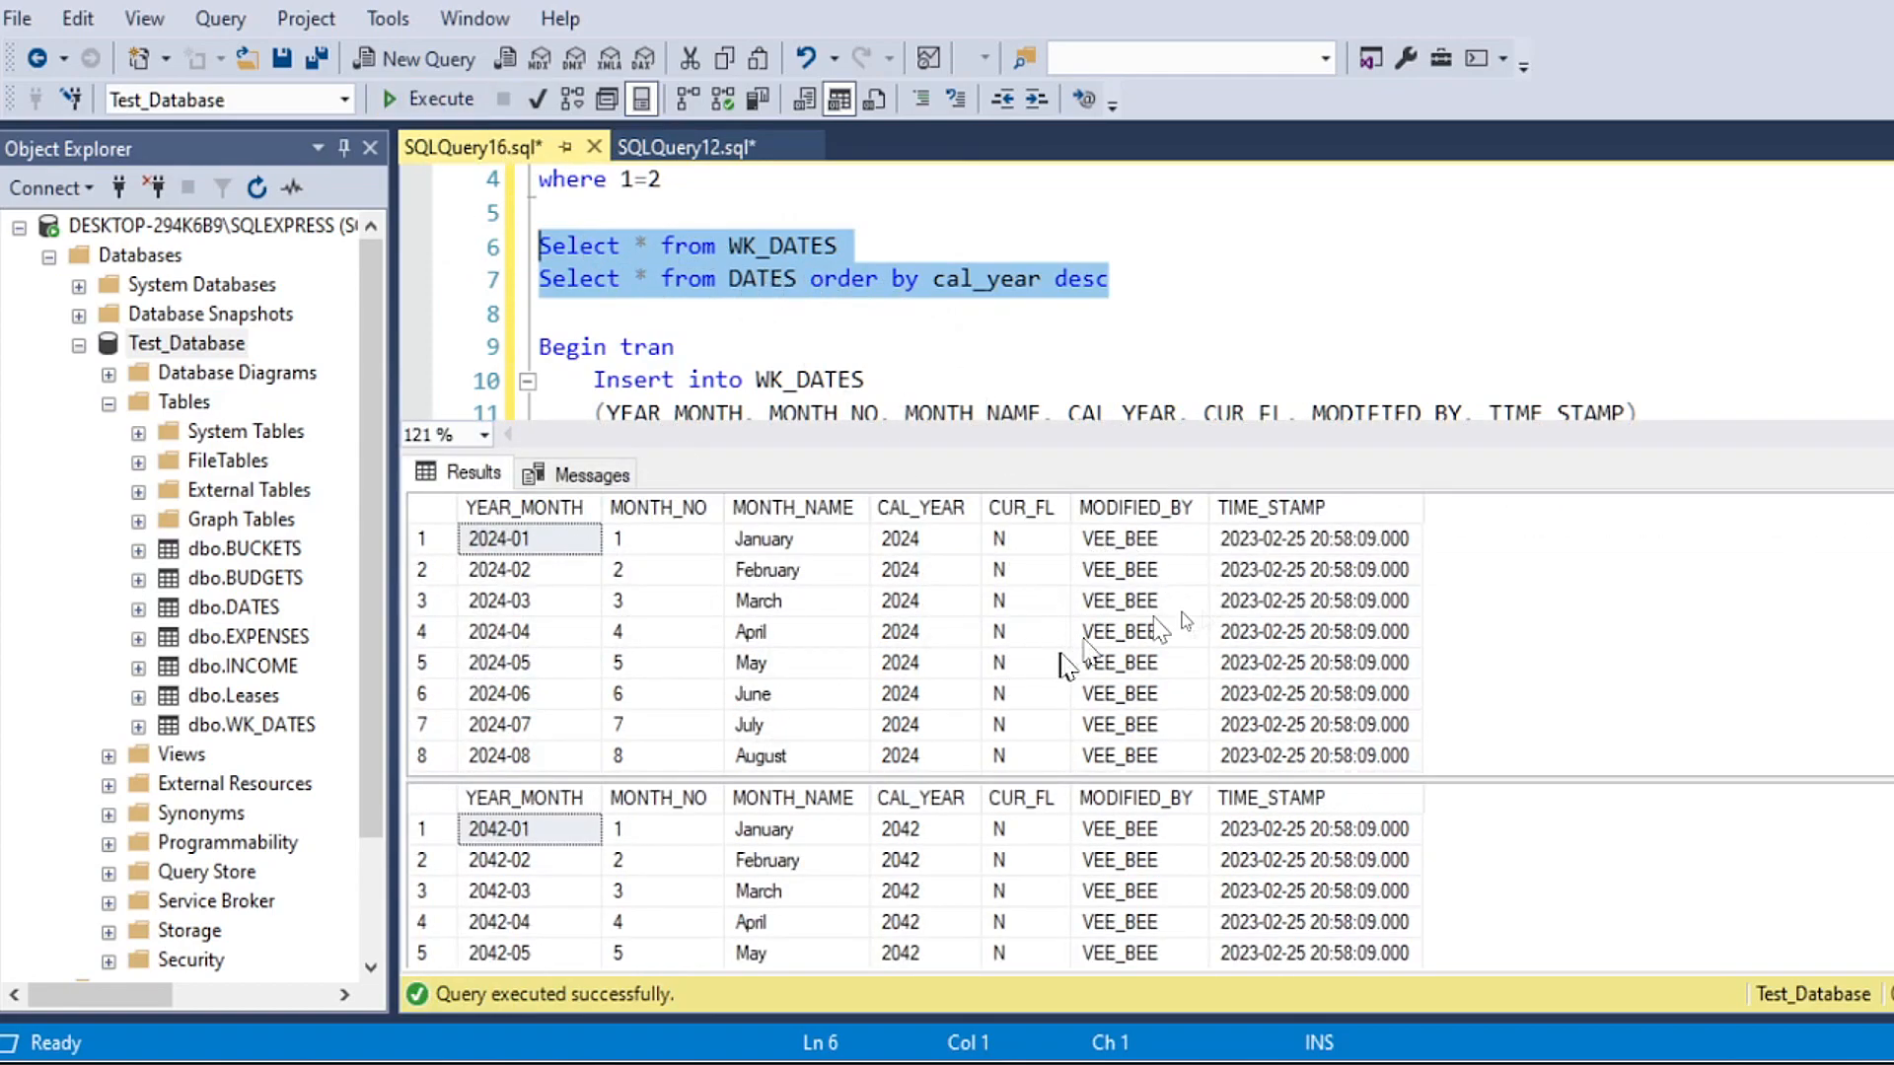
pyautogui.click(1231, 607)
pyautogui.click(1206, 882)
pyautogui.click(1287, 578)
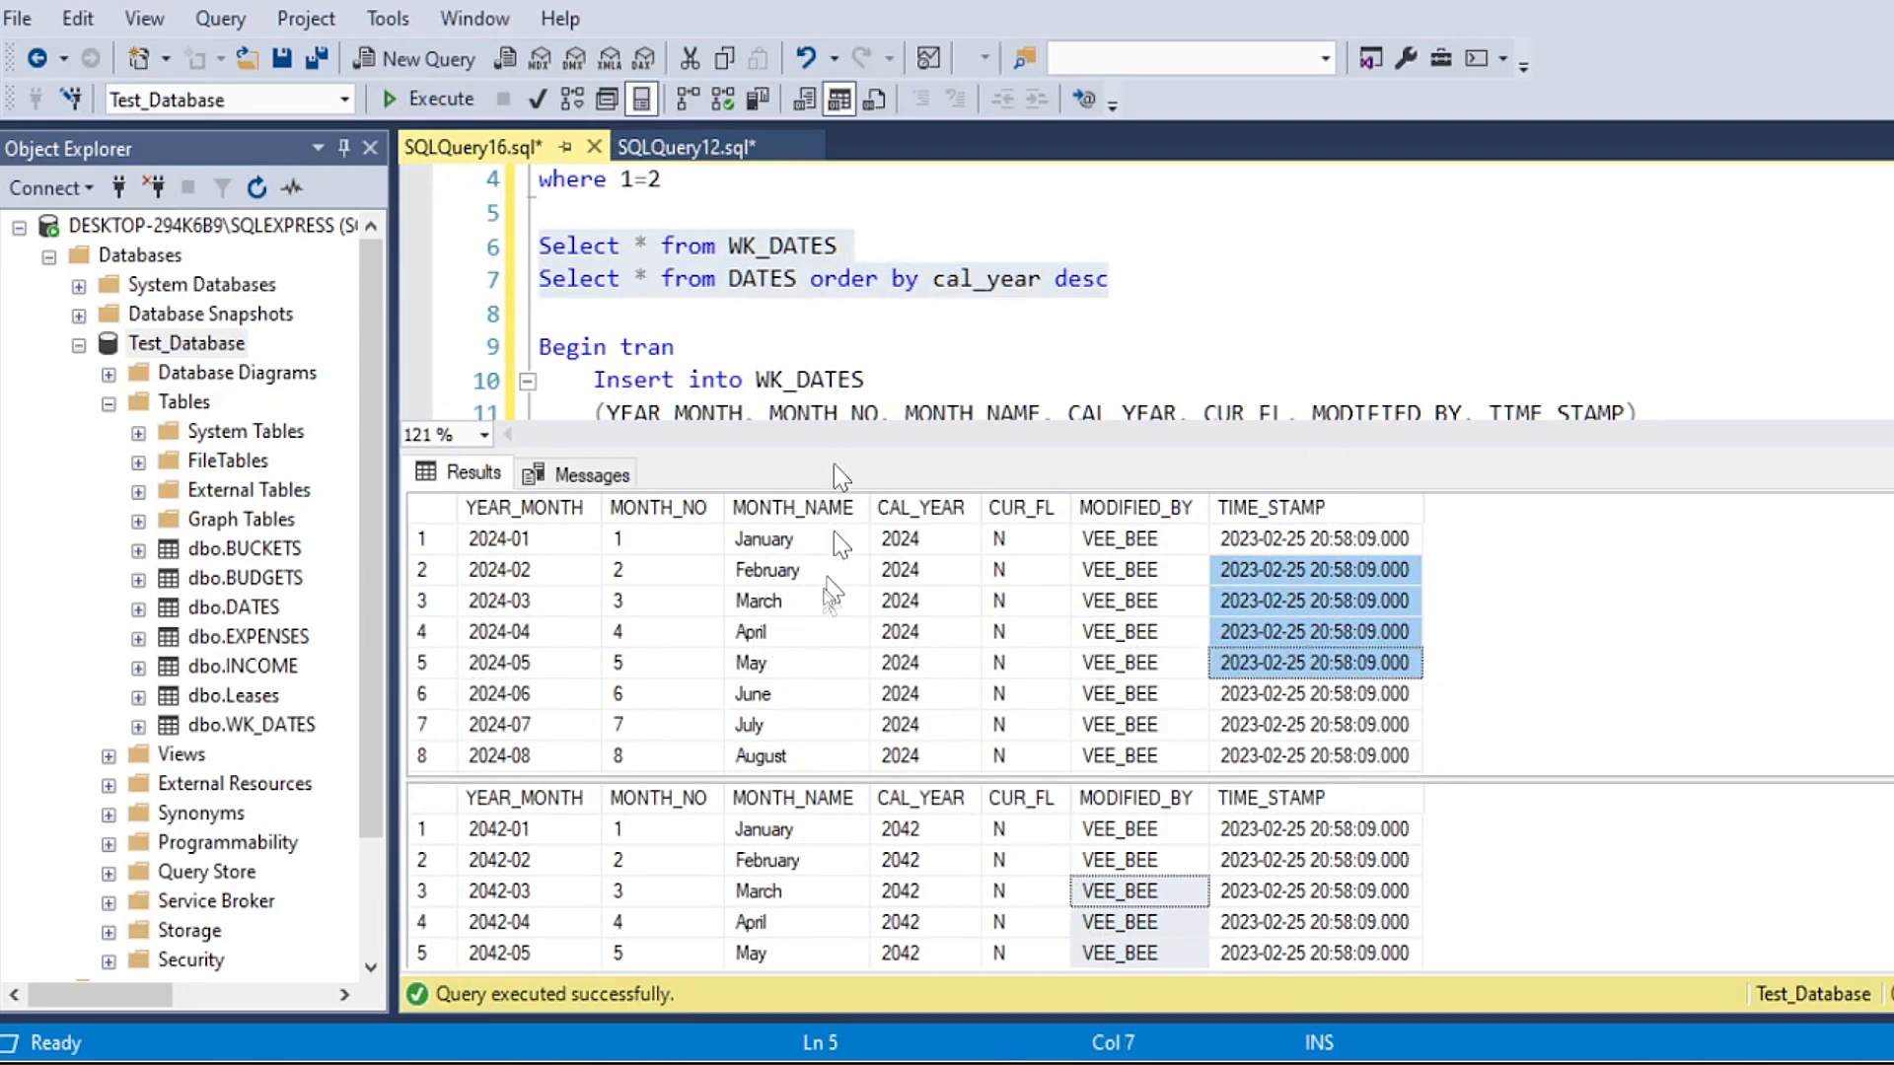
pyautogui.click(957, 634)
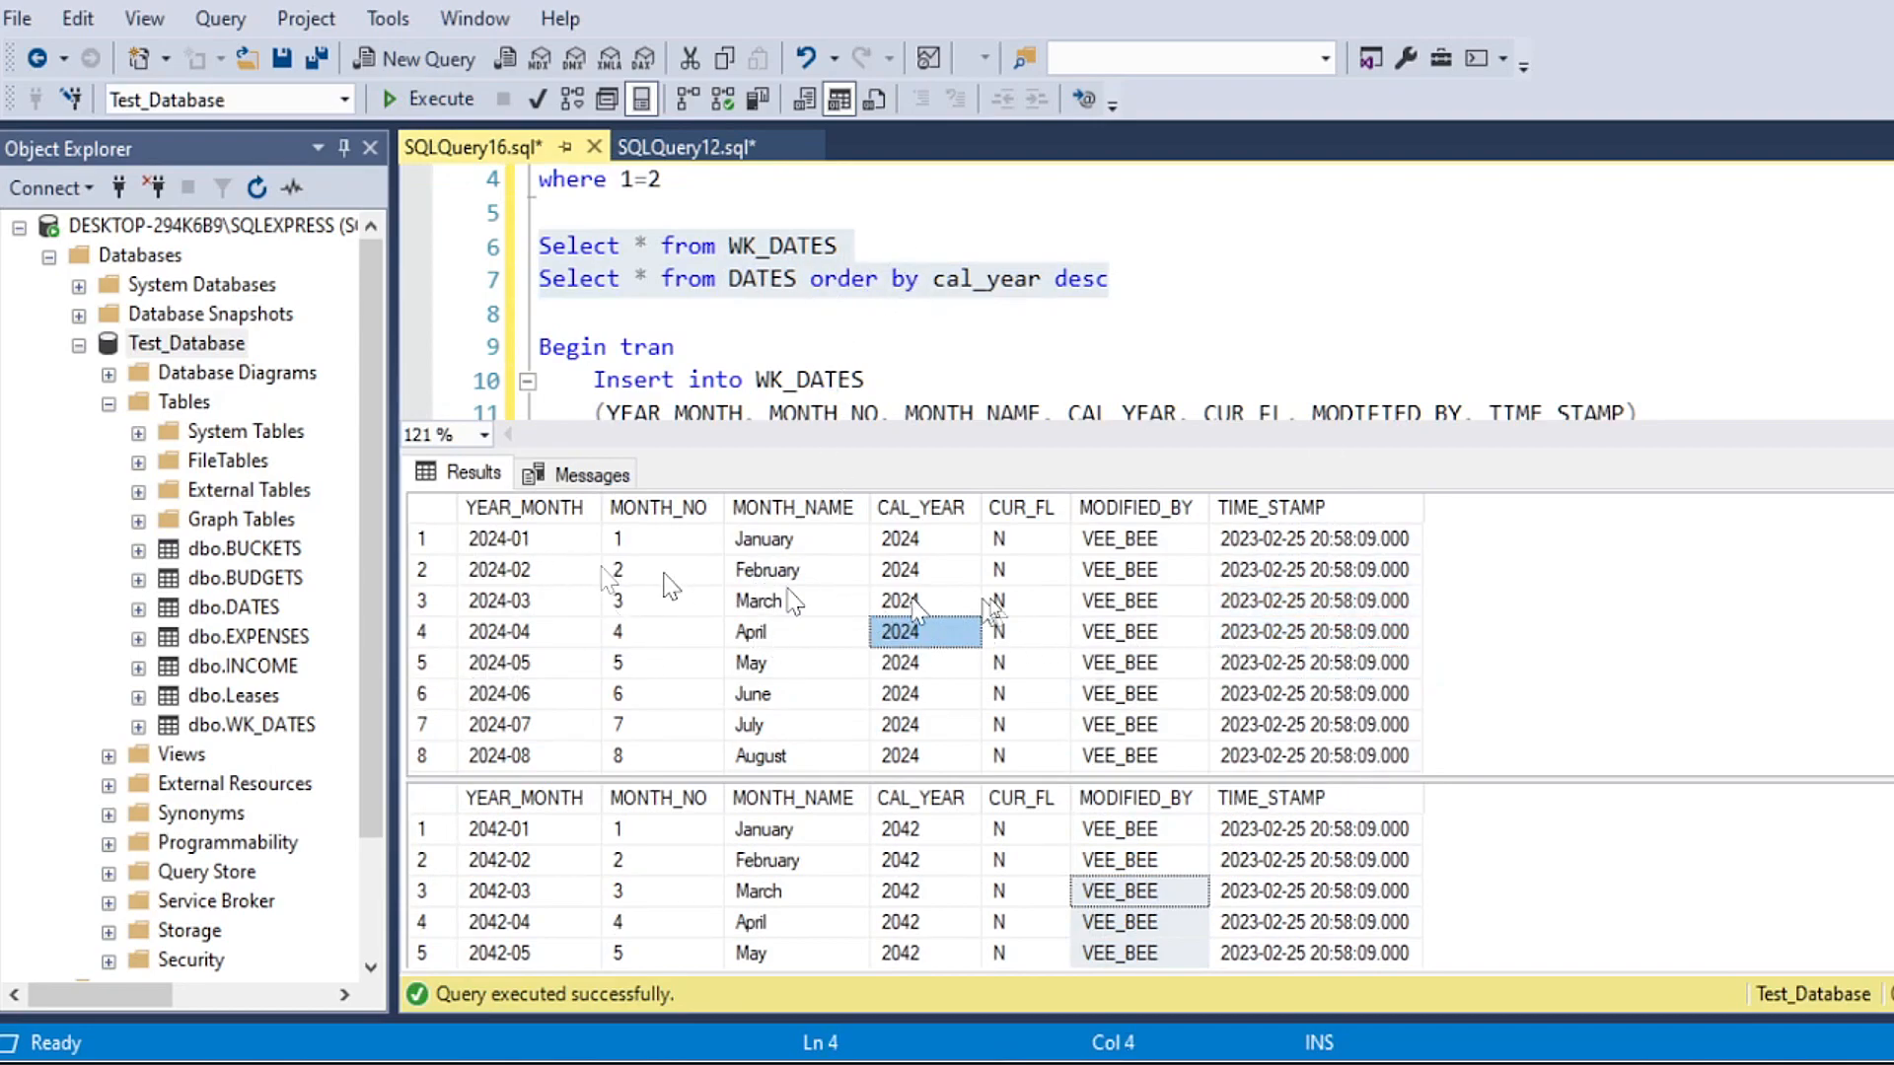
pyautogui.scroll(-5, 611, 607)
pyautogui.click(828, 870)
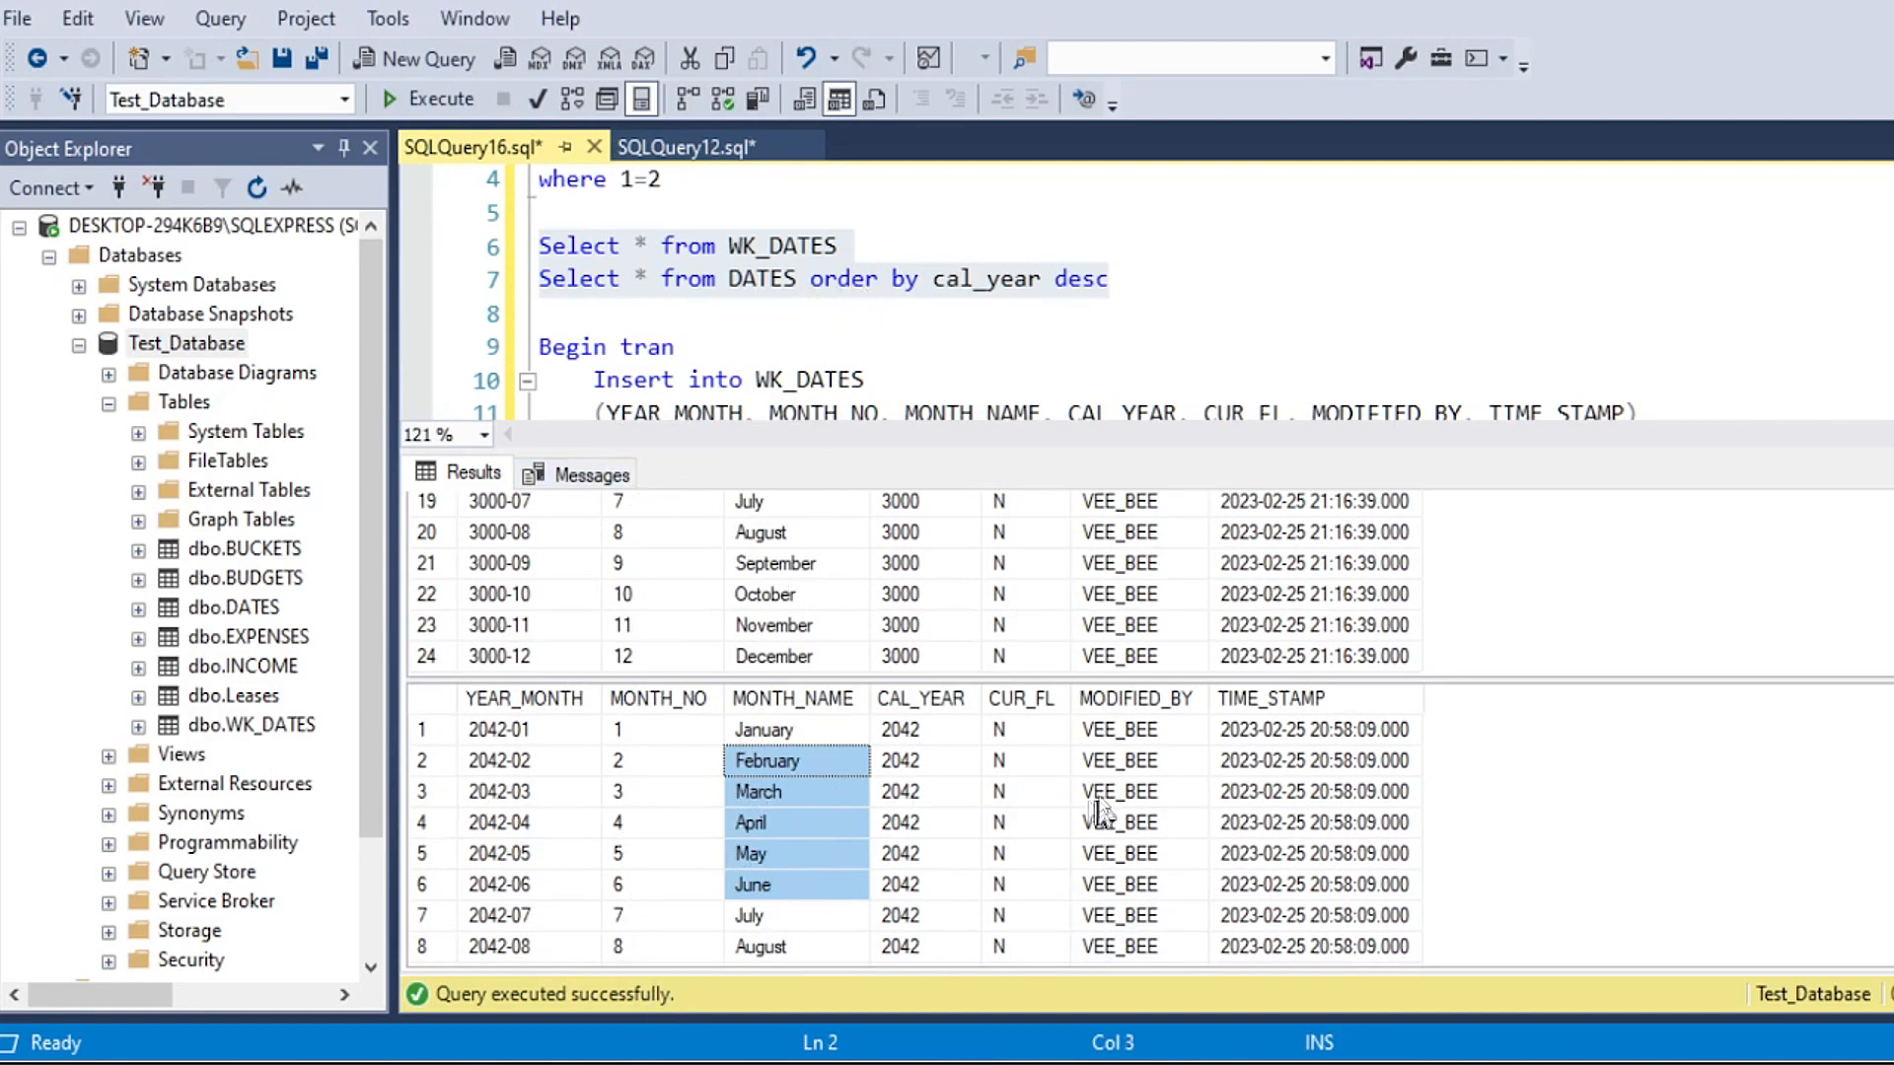
pyautogui.click(953, 742)
pyautogui.moveTo(957, 754); pyautogui.dragTo(952, 834)
pyautogui.scroll(2, 934, 632)
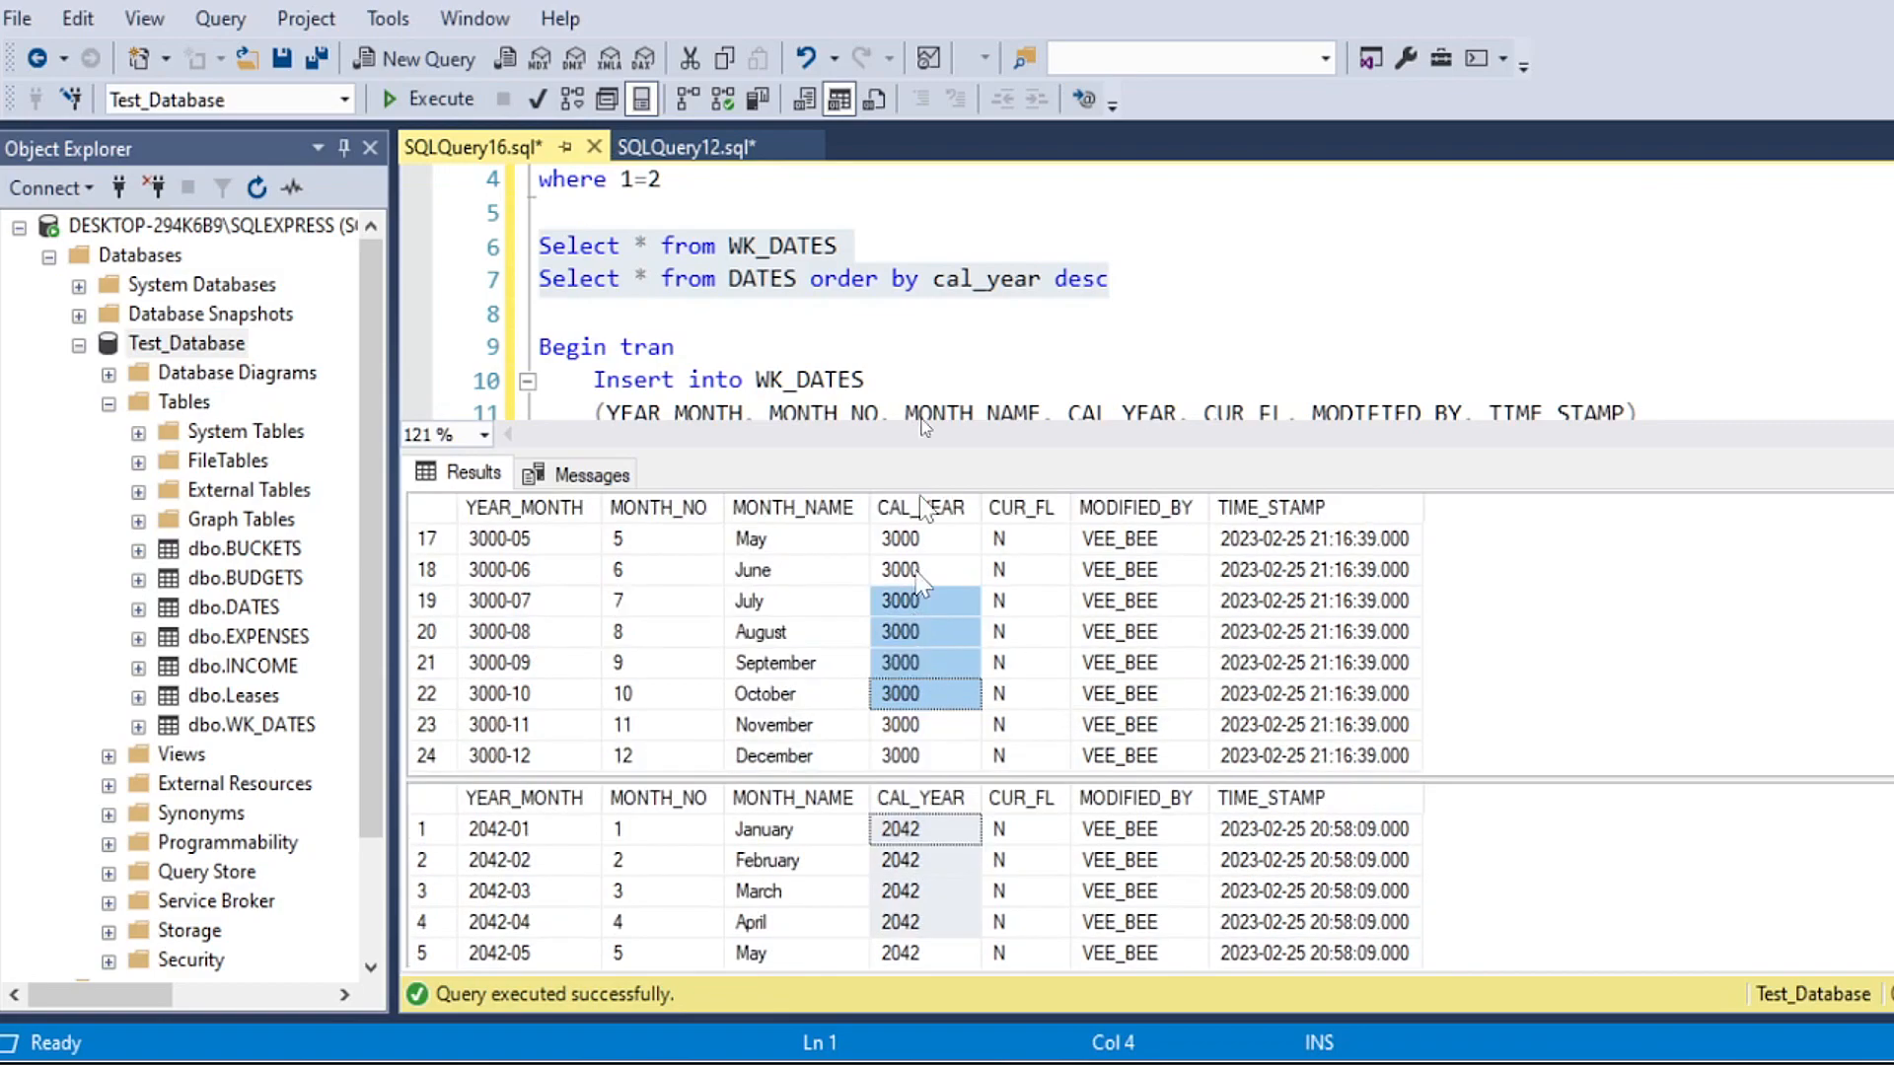
# Step: Enlarge the query editor area and add an empty line between Begin Tran and Rollback for the new statement
pyautogui.click(818, 307)
pyautogui.scroll(-5, 804, 325)
pyautogui.click(651, 250)
pyautogui.moveTo(700, 450); pyautogui.dragTo(701, 549)
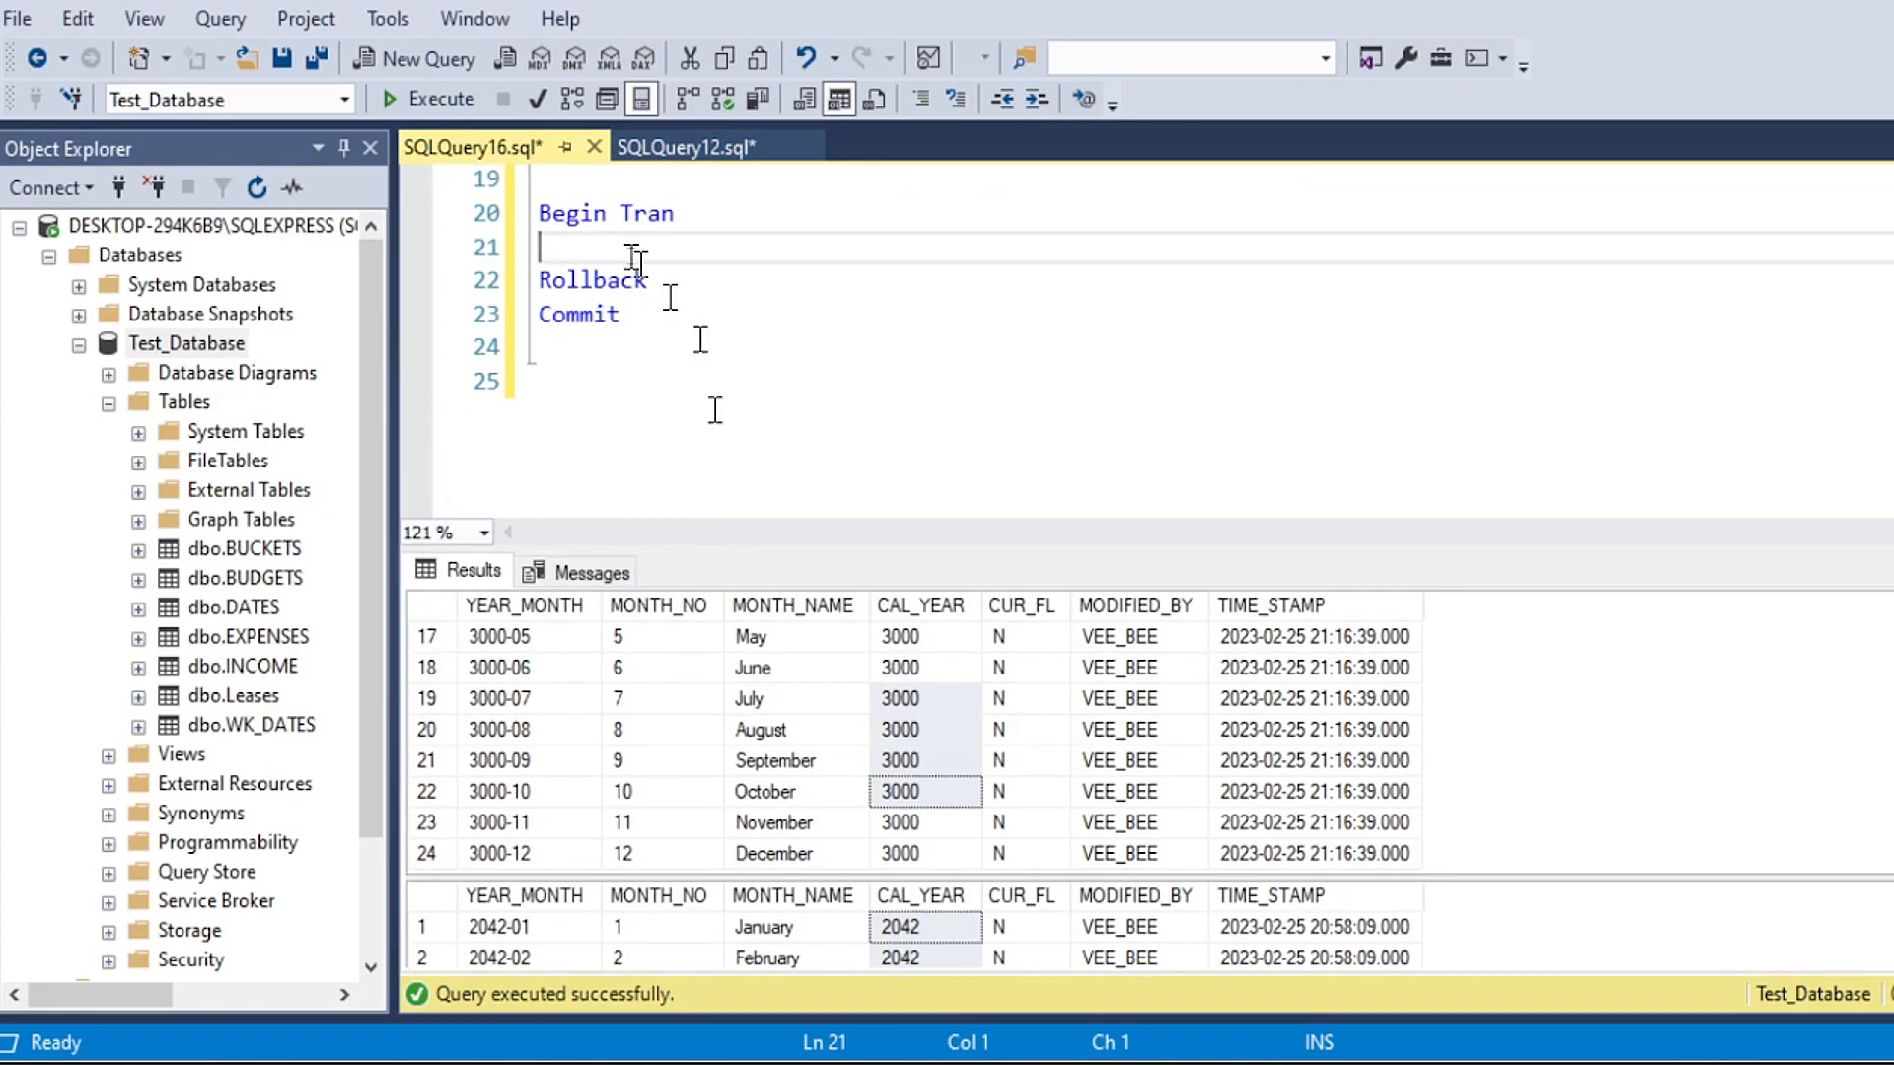
pyautogui.scroll(1, 654, 326)
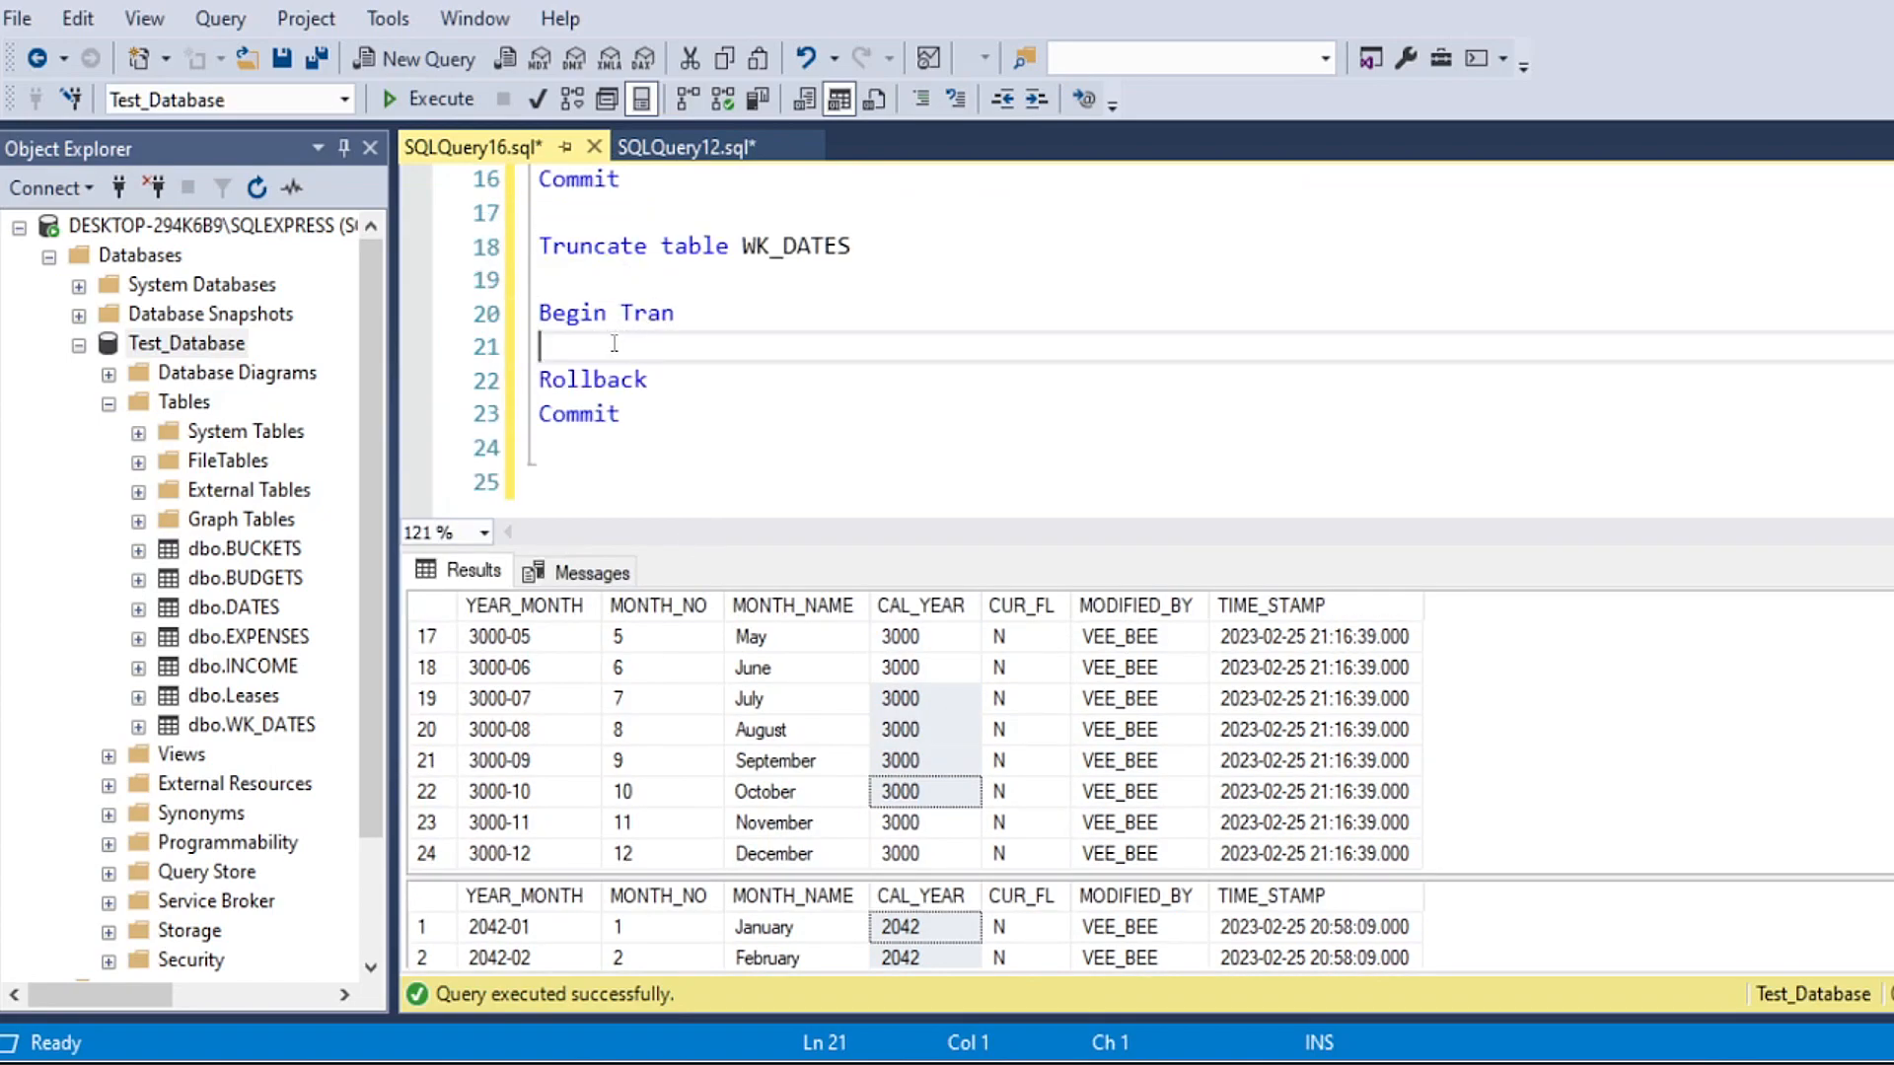
pyautogui.hotkey('ctrl', 'Return')
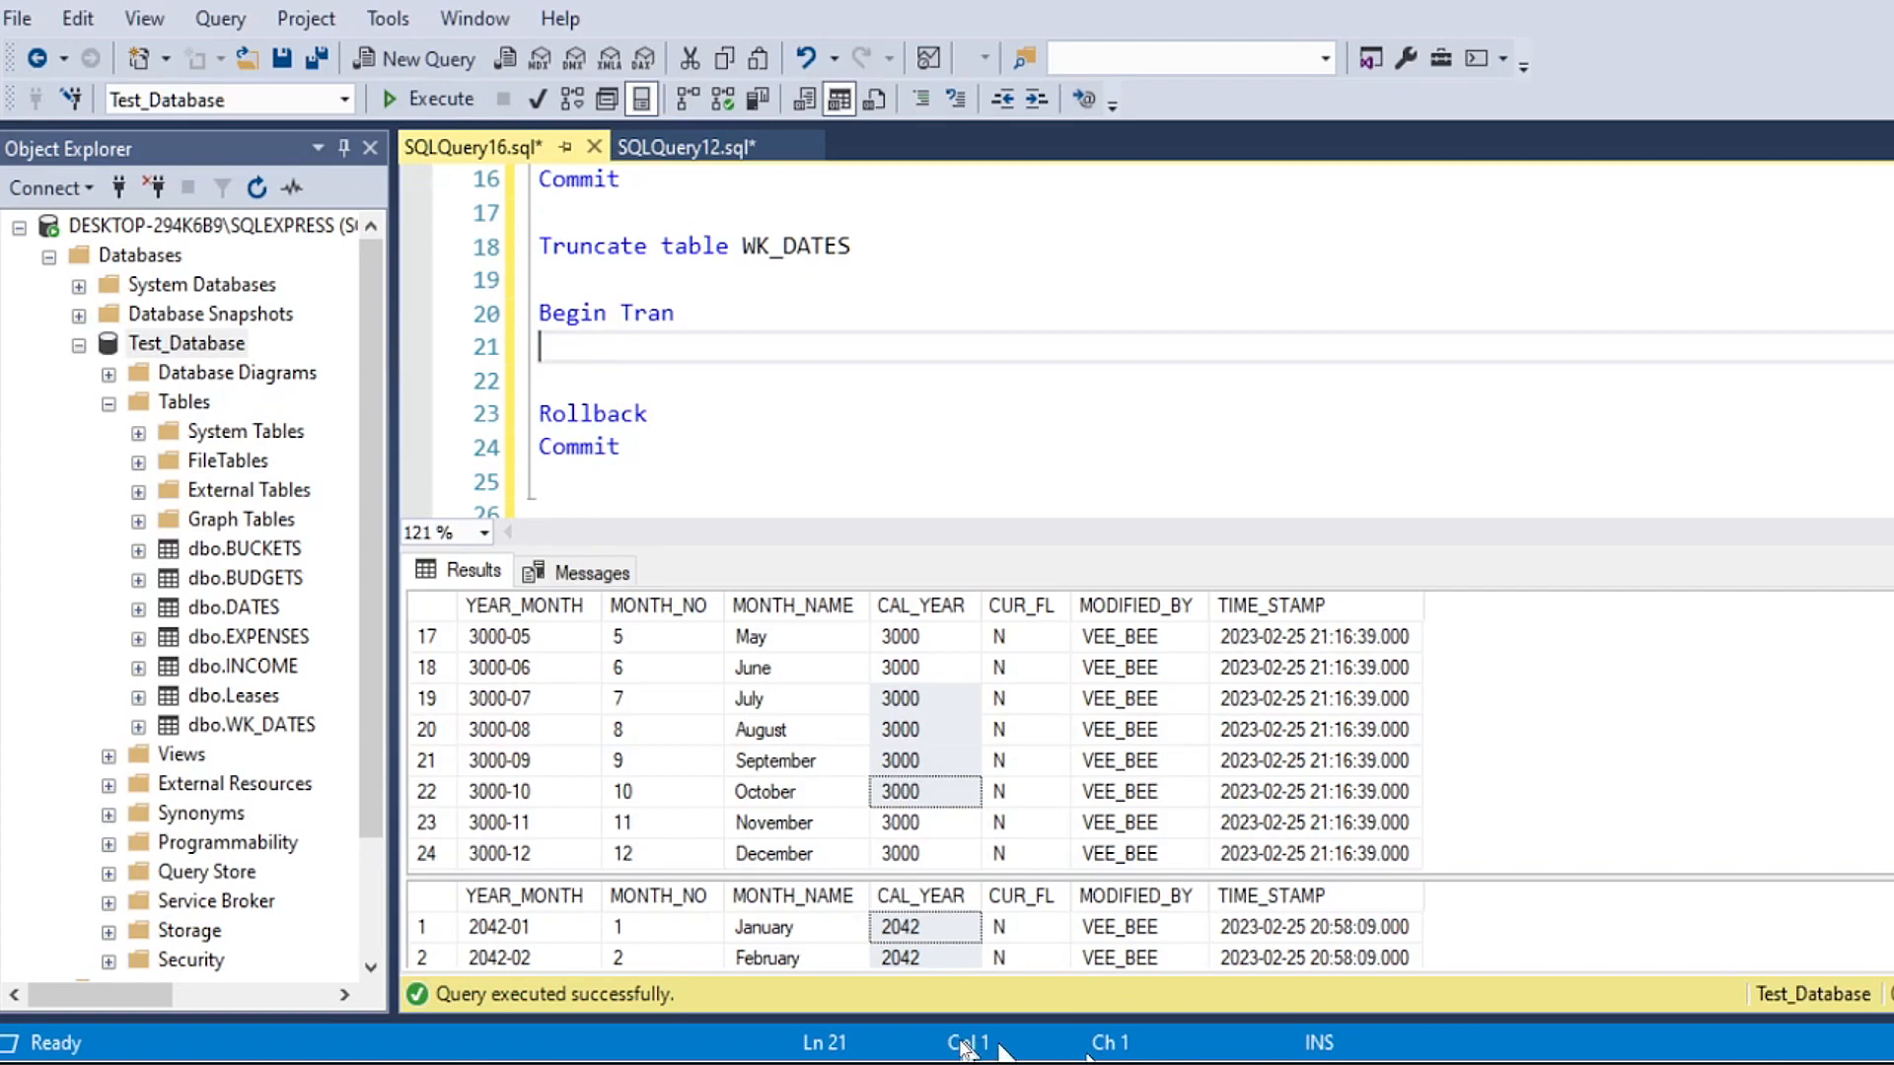
# Step: Under Begin Tran, start an Insert into Dates statement whose column list begins with year_month, month_no and month_name
pyautogui.moveTo(570, 1064)
pyautogui.click(592, 340)
pyautogui.scroll(-1, 670, 296)
pyautogui.scroll(1, 612, 316)
pyautogui.write('Insert into Dates')
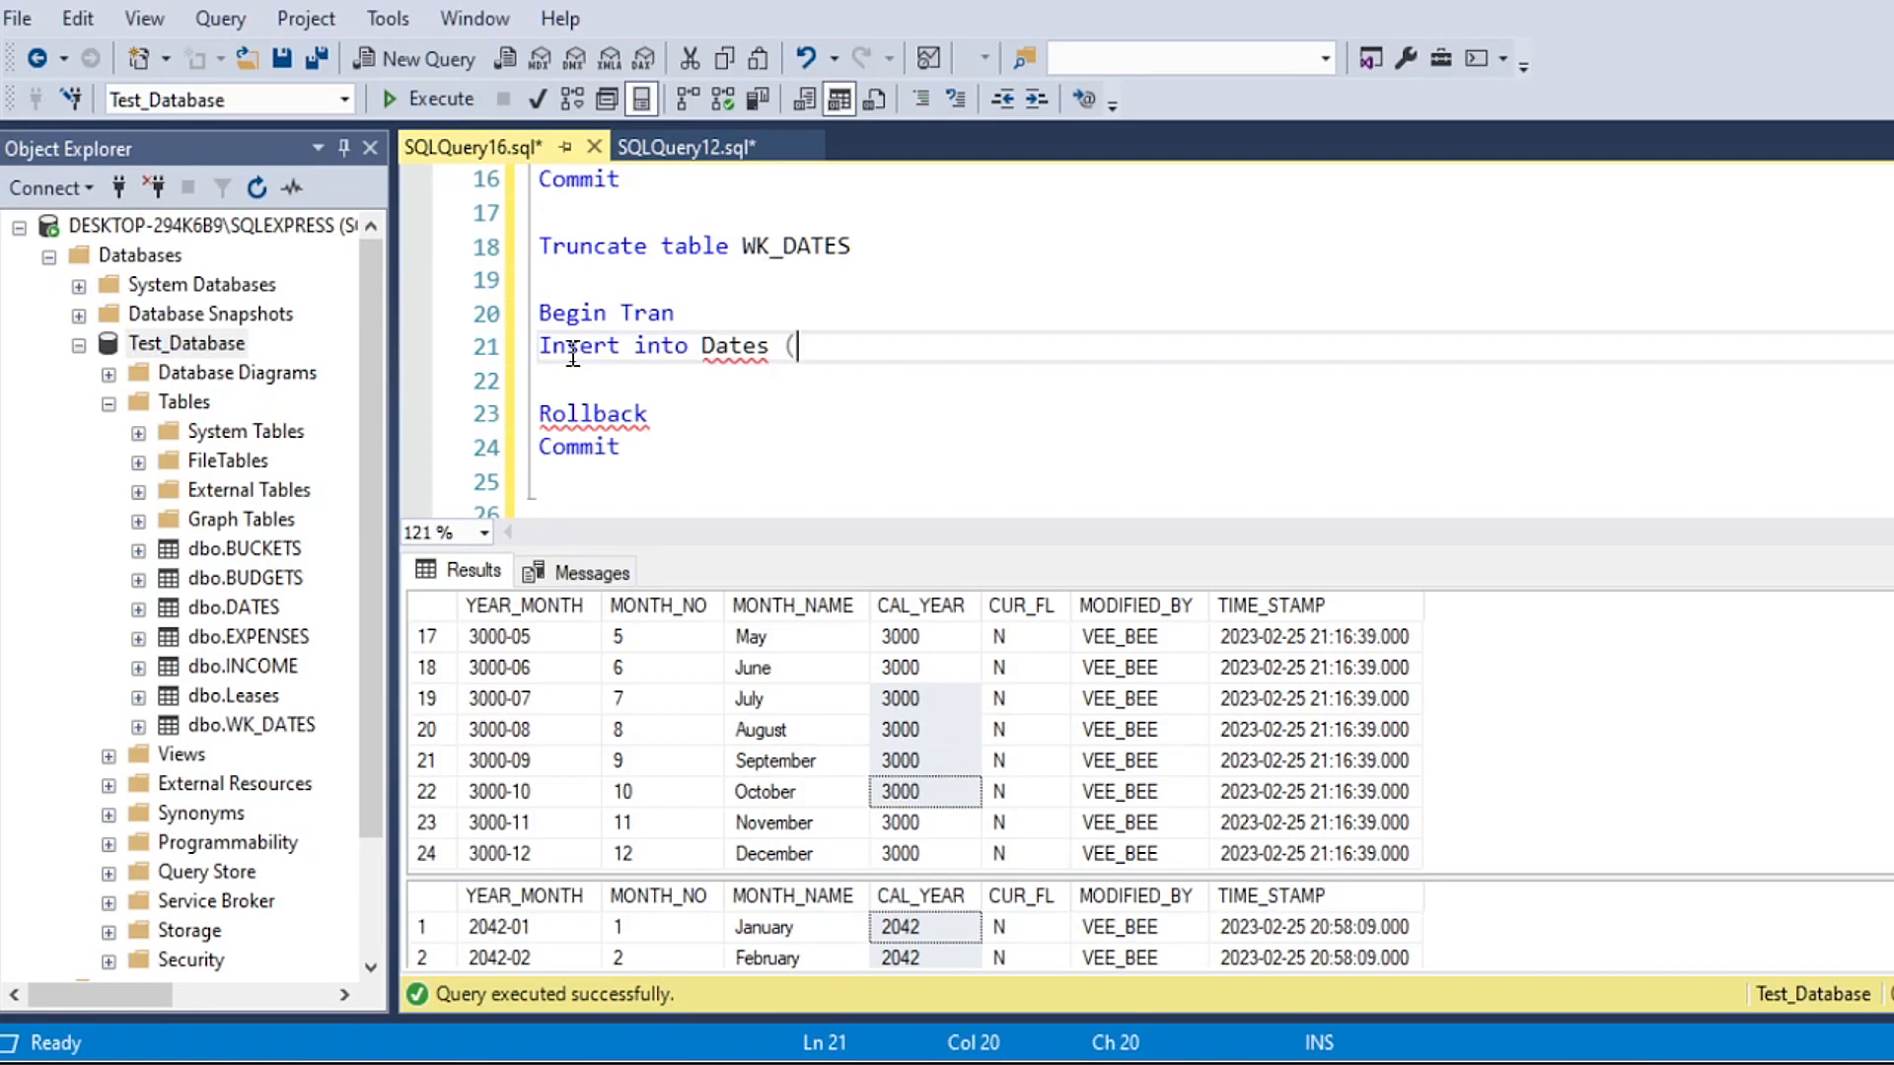
pyautogui.write('(year_mon')
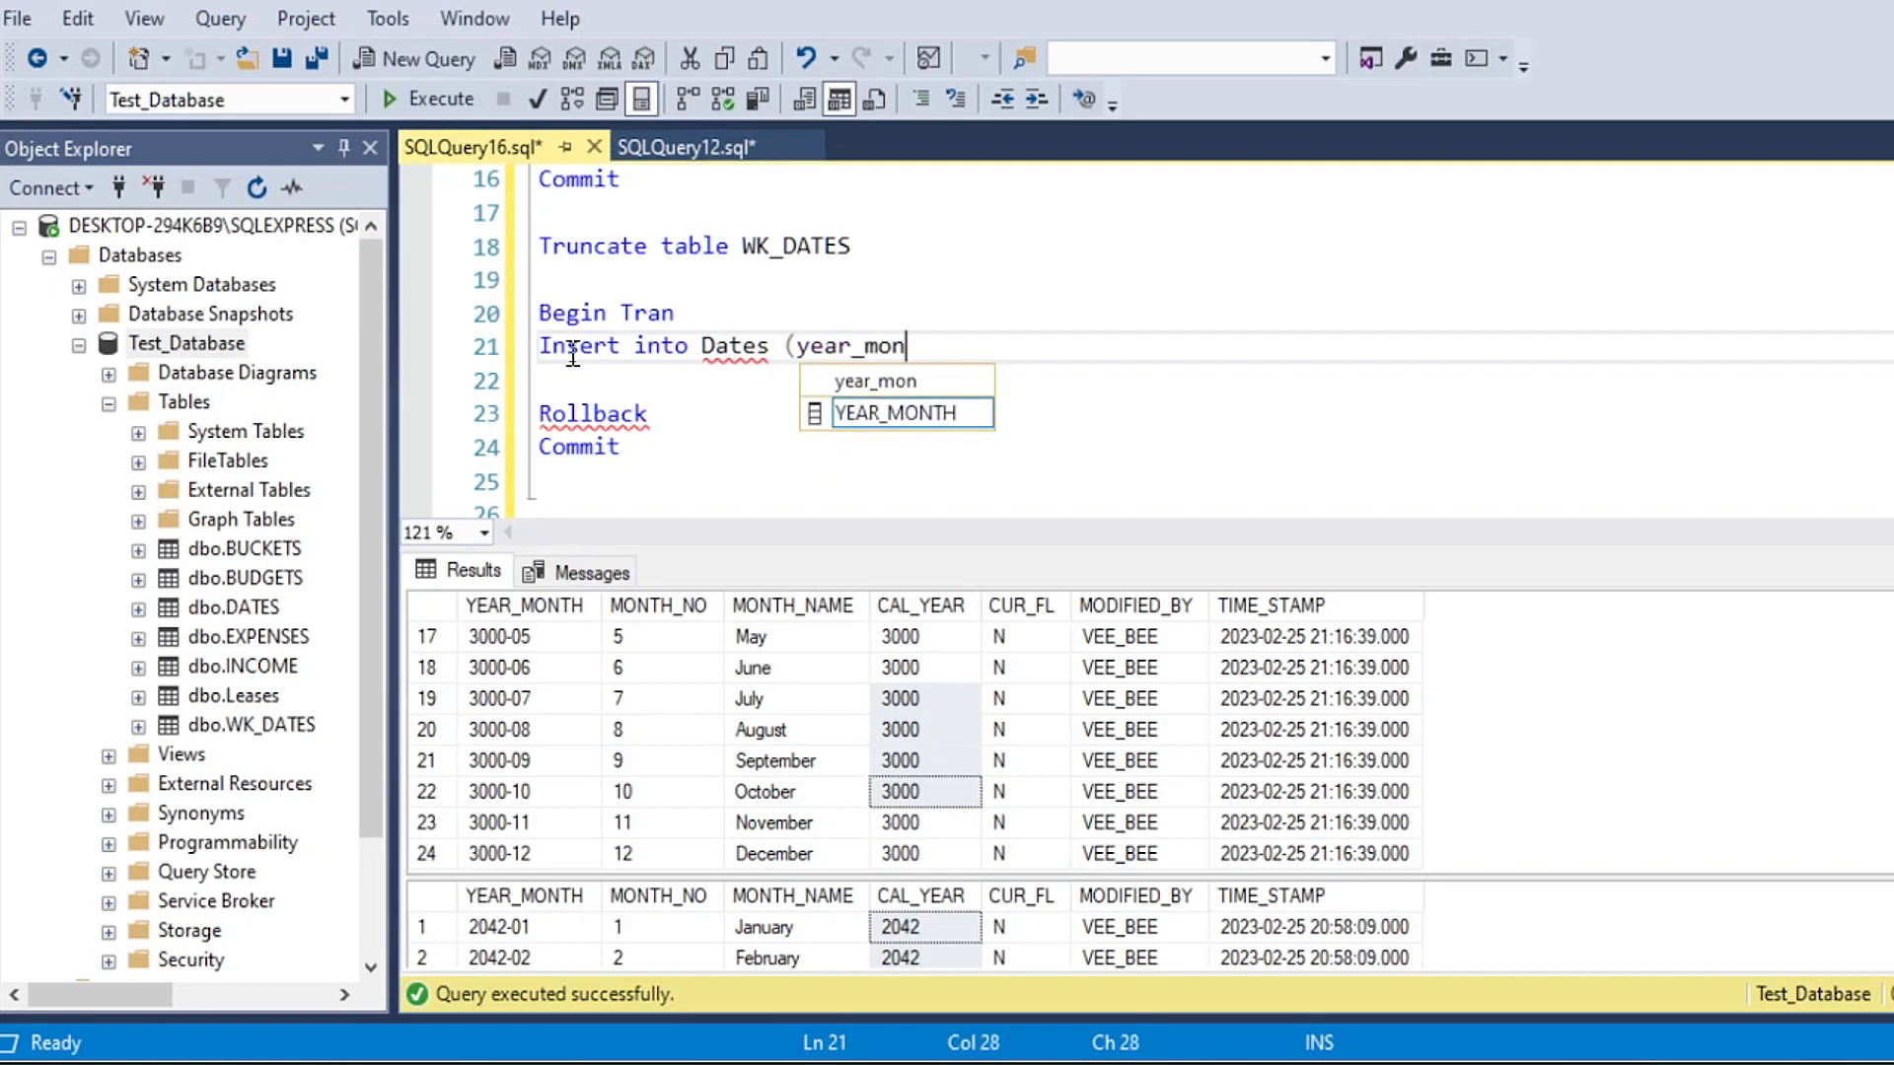
pyautogui.write('th, month_n')
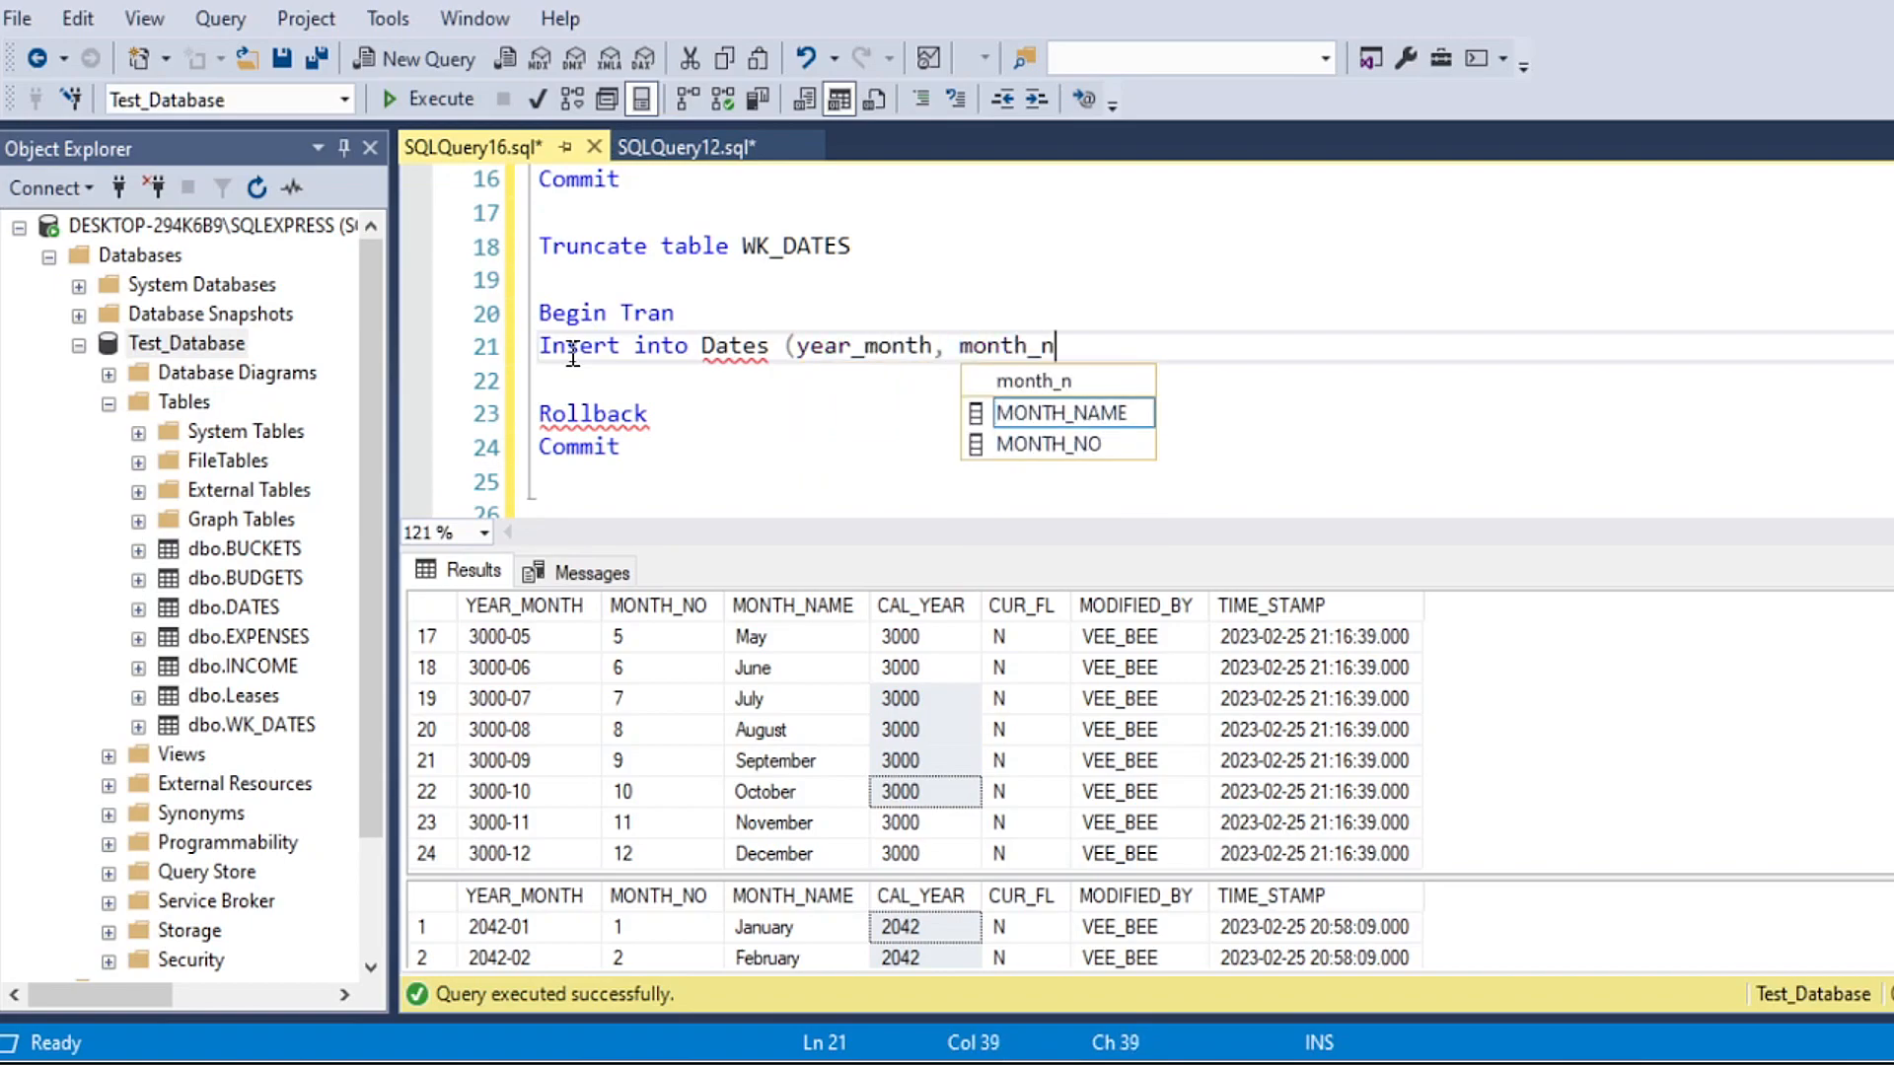
pyautogui.write('o, month_name, cal_year')
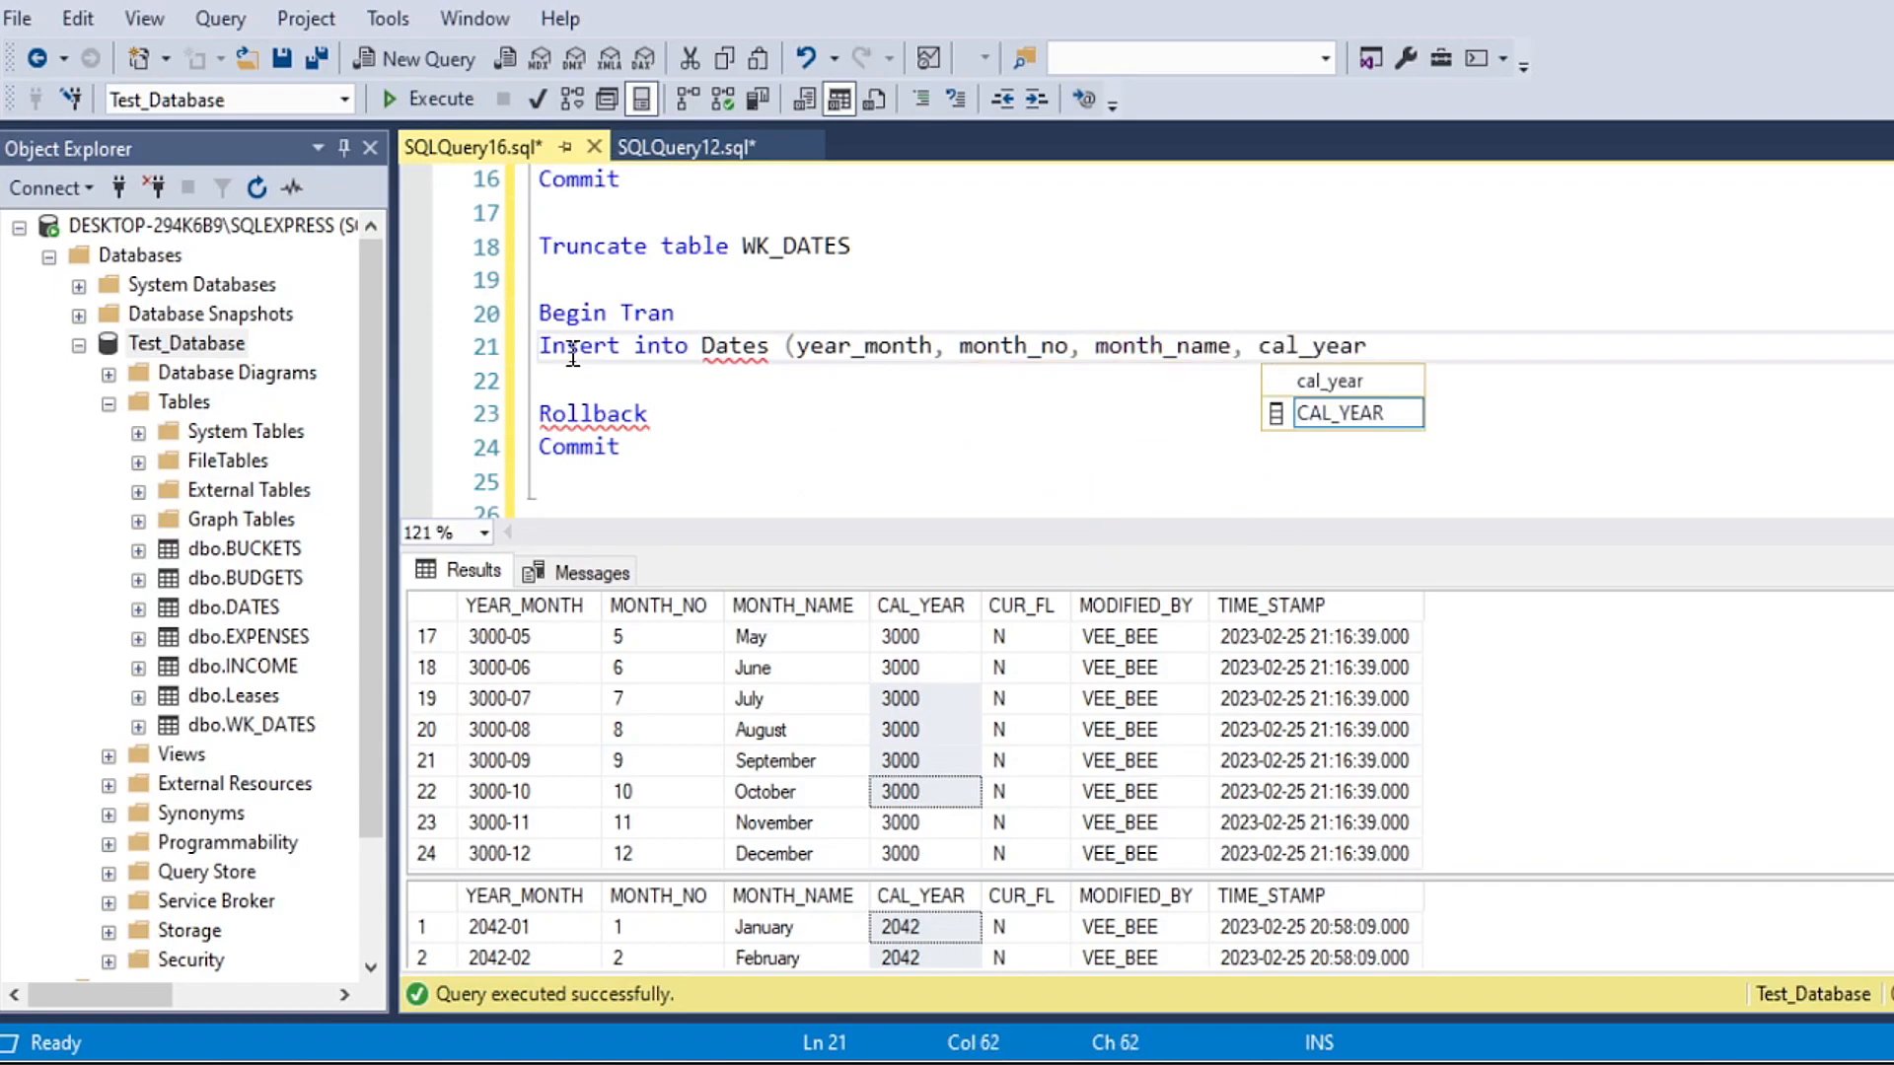
pyautogui.write(', cur')
# Step: Complete the Insert column list with cal_year, CUR_FL, MODIFIED_BY and TIME_STAMP, and close the parenthesis
pyautogui.press('Tab')
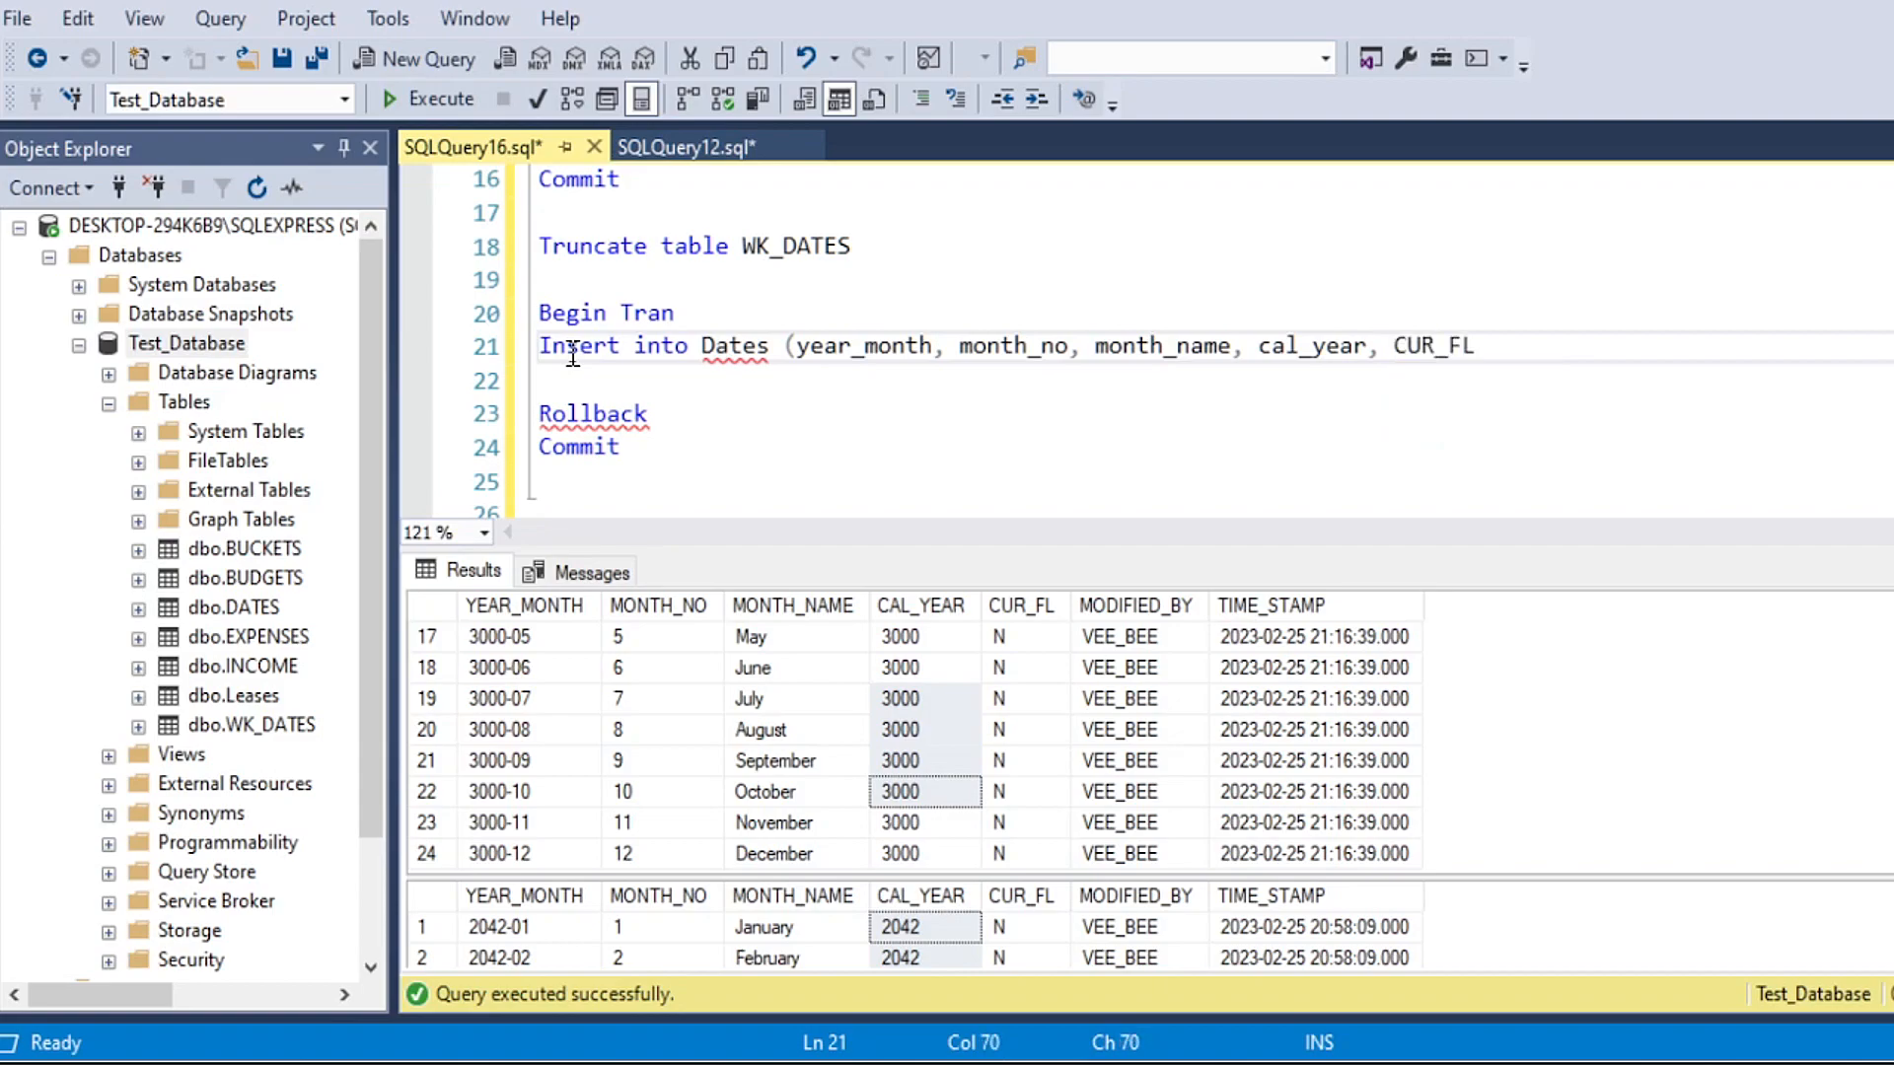
pyautogui.write(', modif')
pyautogui.press('Tab')
pyautogui.write(', ')
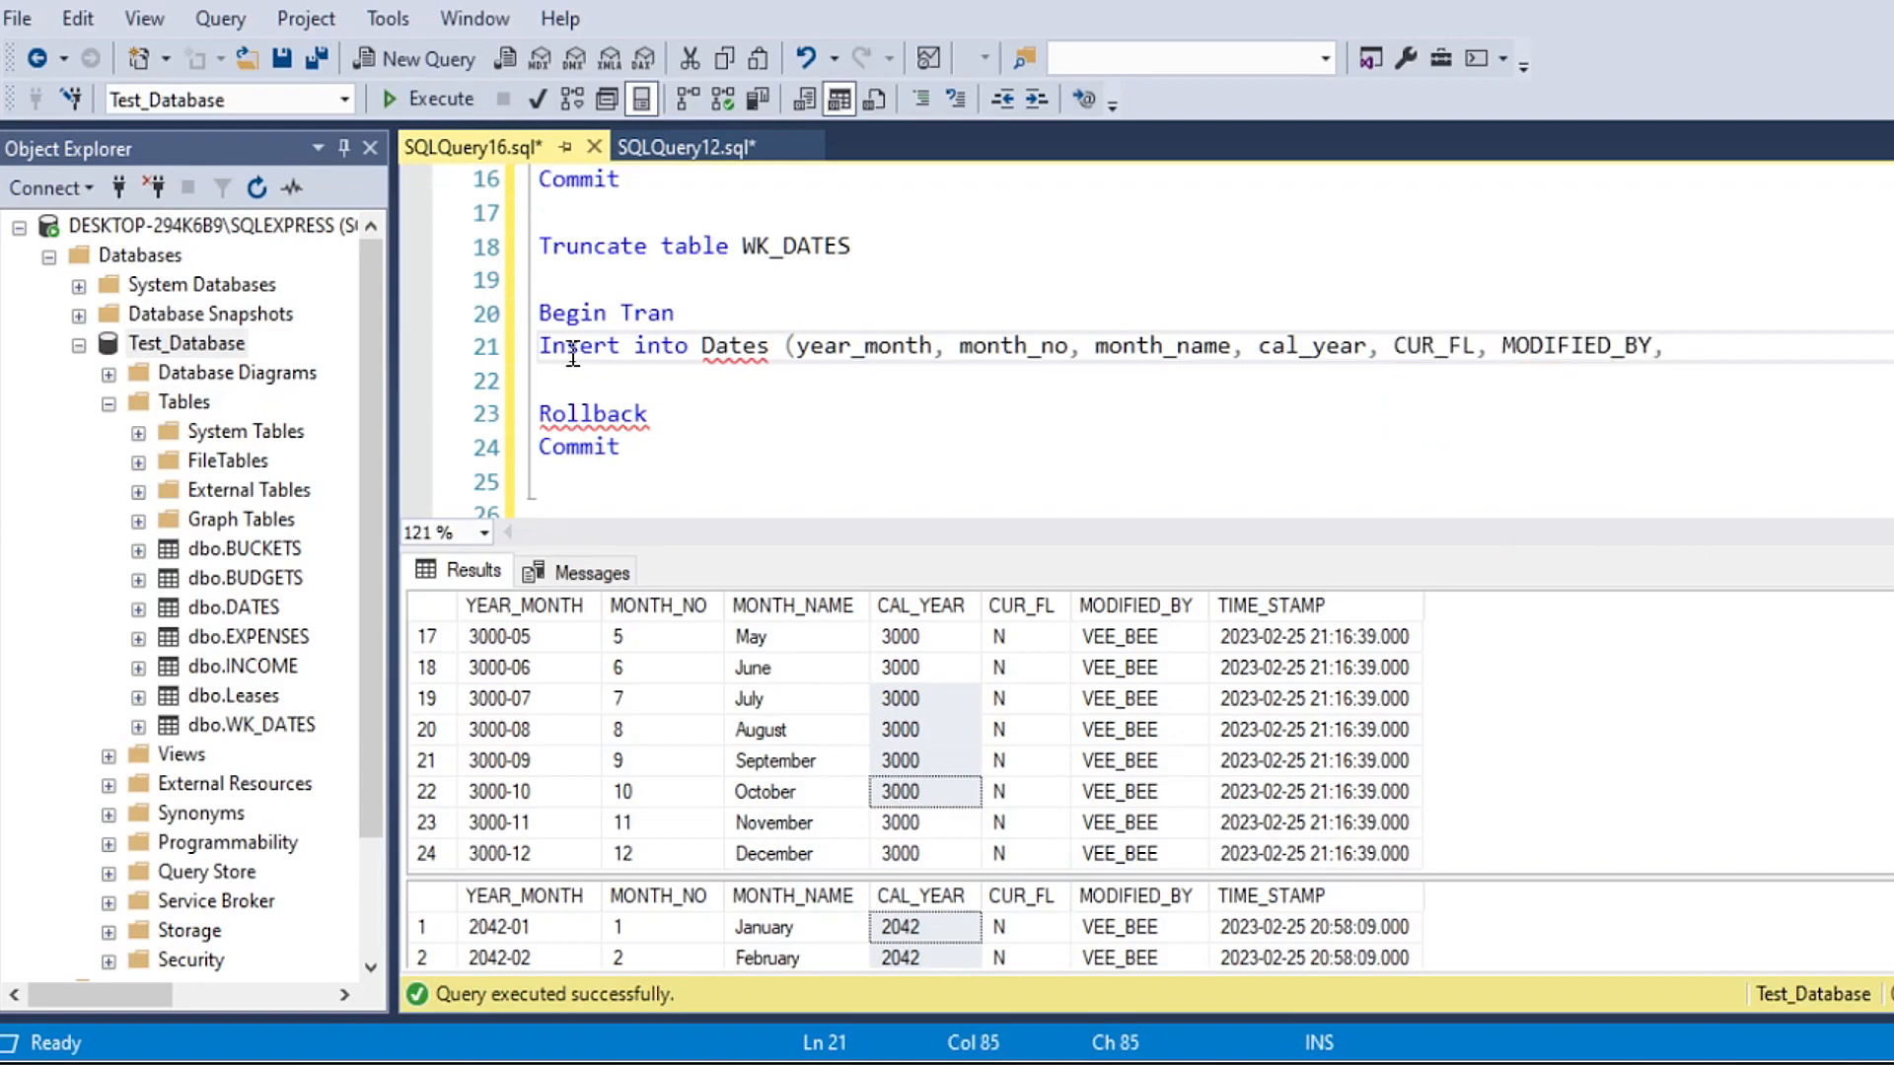
pyautogui.write('time_')
pyautogui.press('Tab')
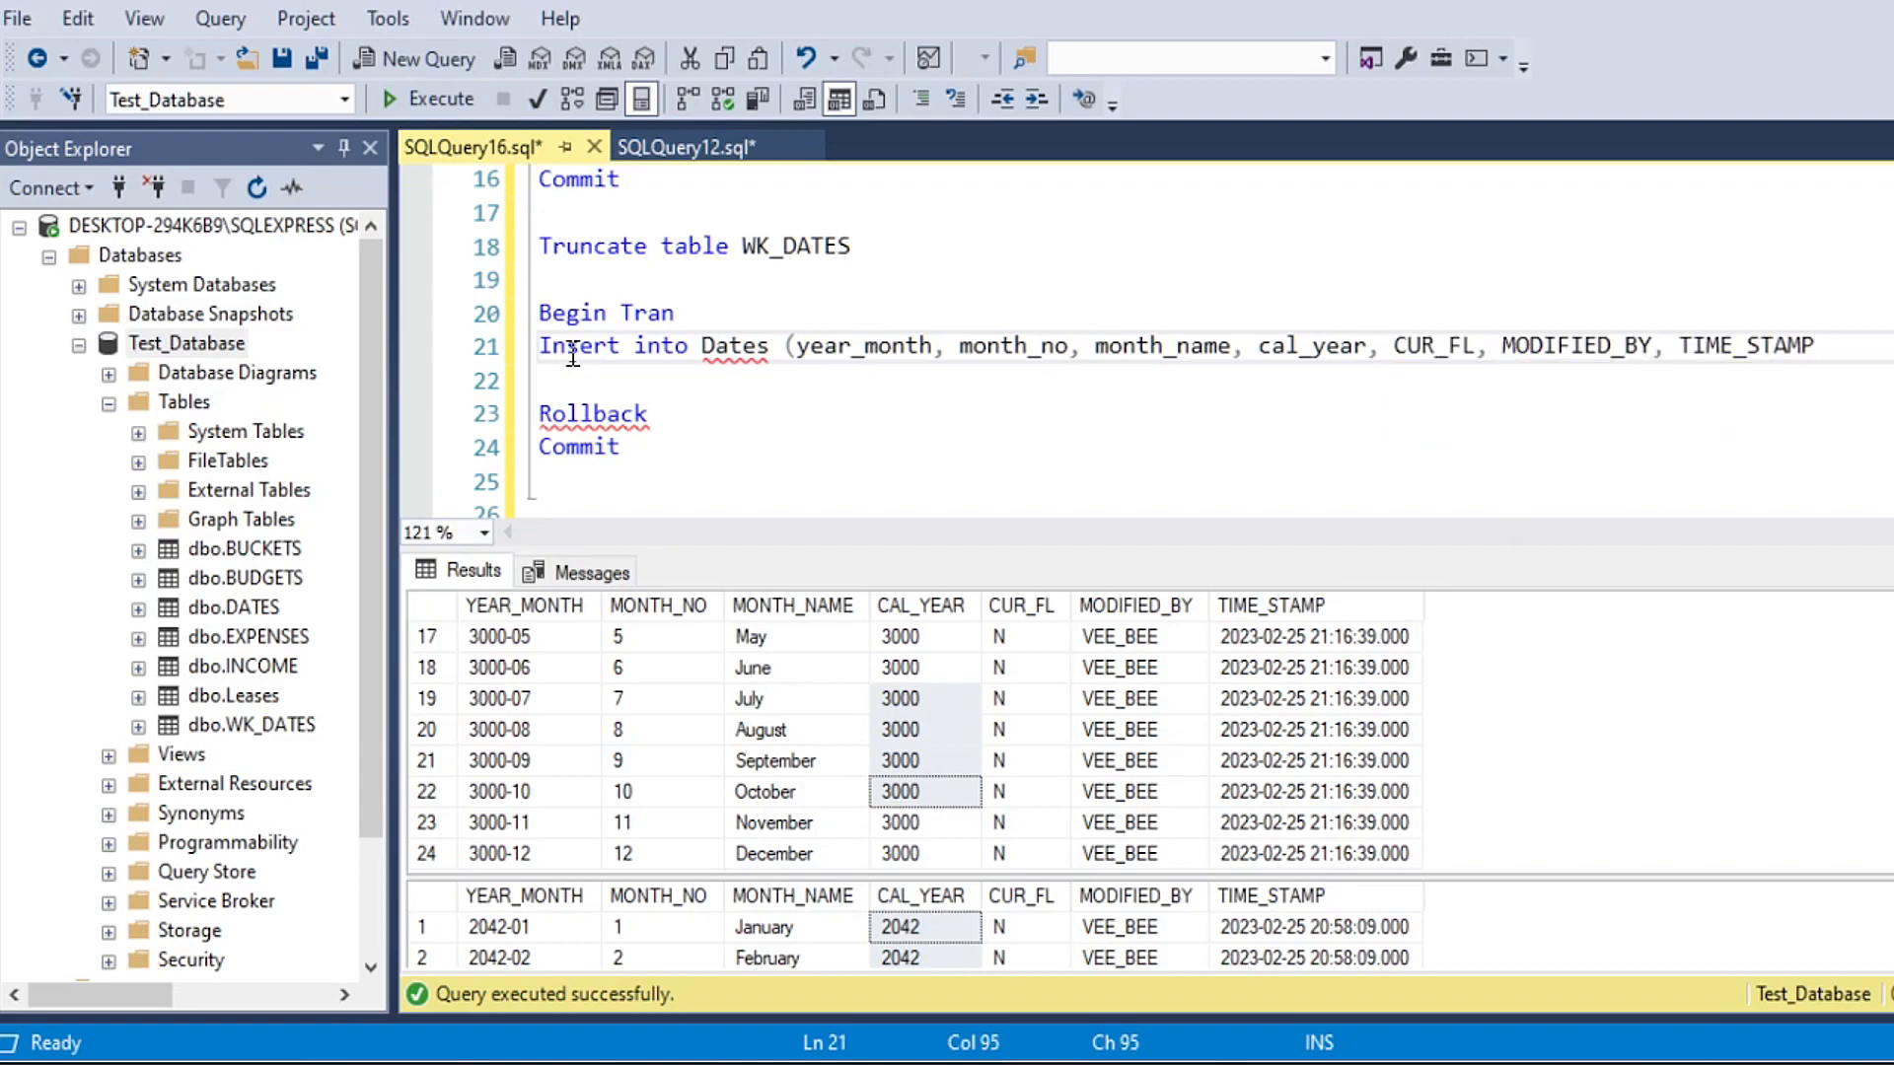
pyautogui.write(')')
pyautogui.press('Return')
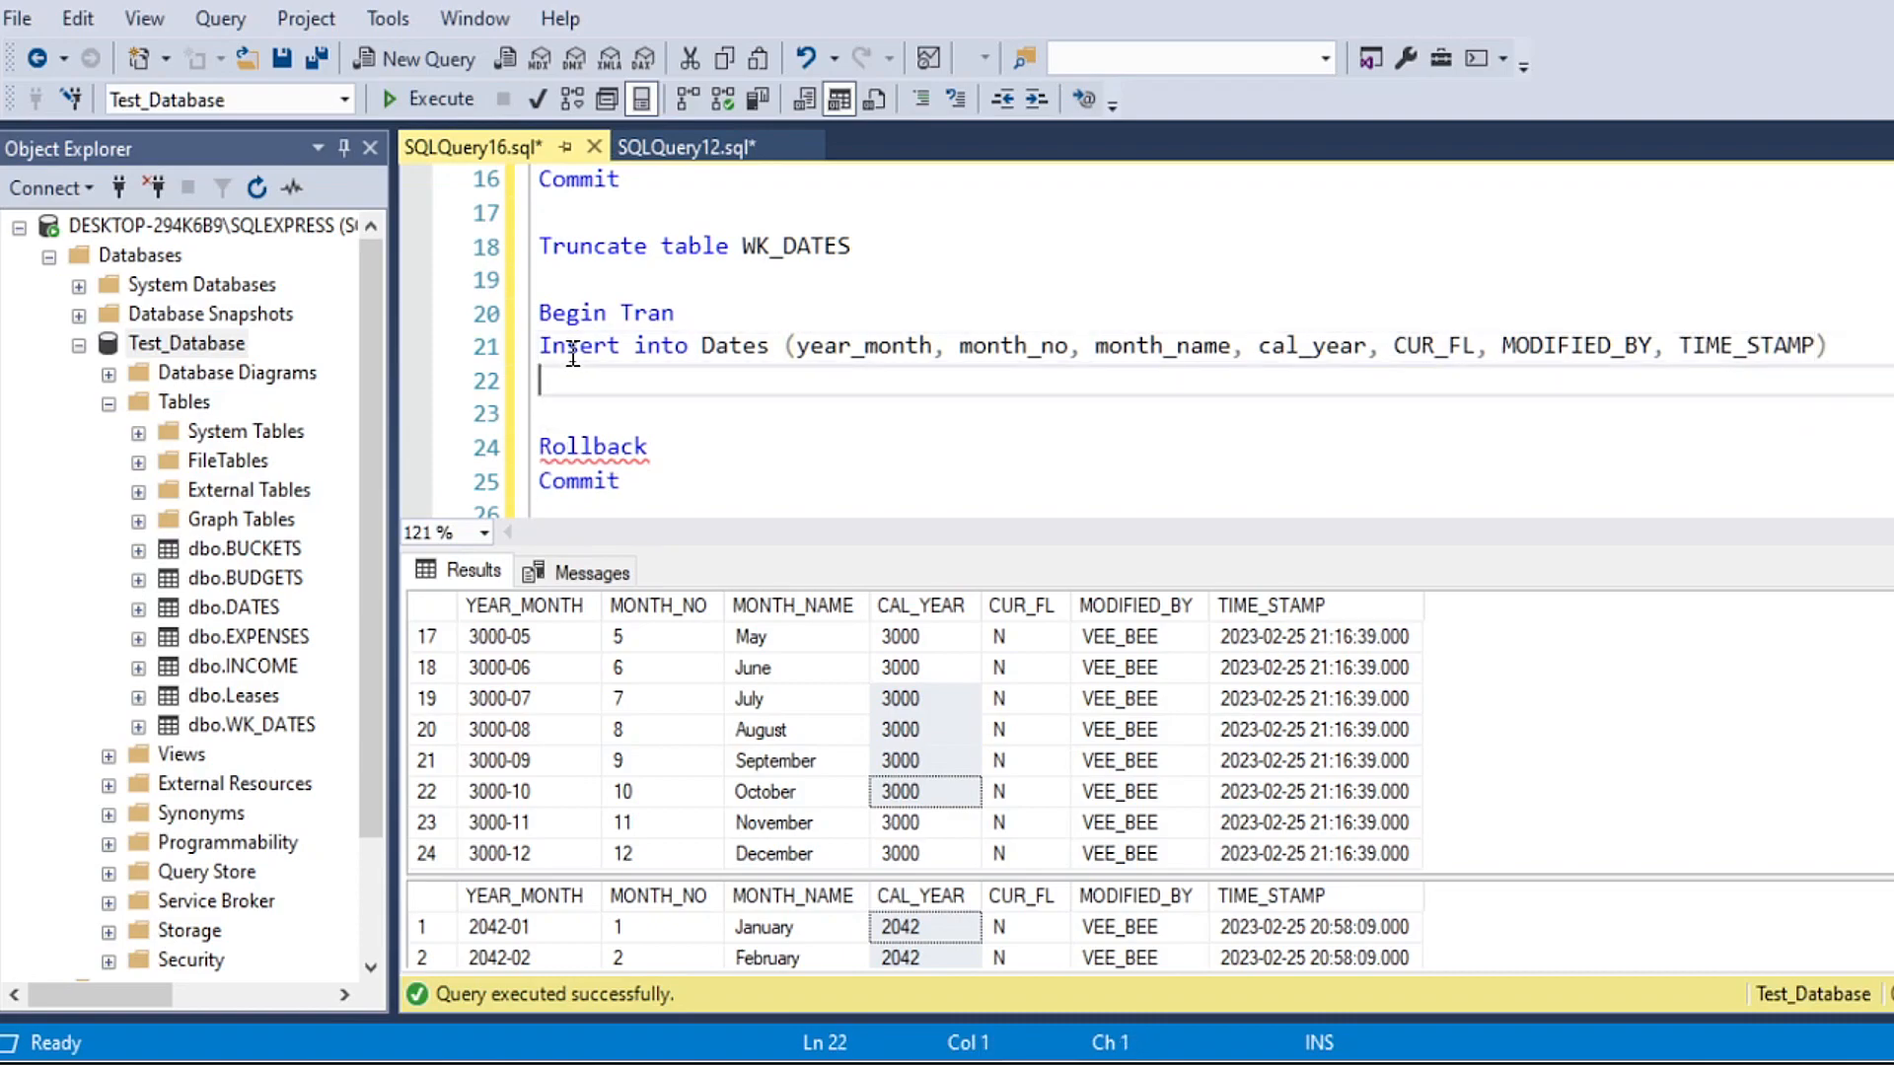
# Step: Add a Select line below the Insert, reusing its full column list from year_month through TIME_STAMP
pyautogui.click(801, 346)
pyautogui.click(662, 369)
pyautogui.write('Select')
pyautogui.press('Return')
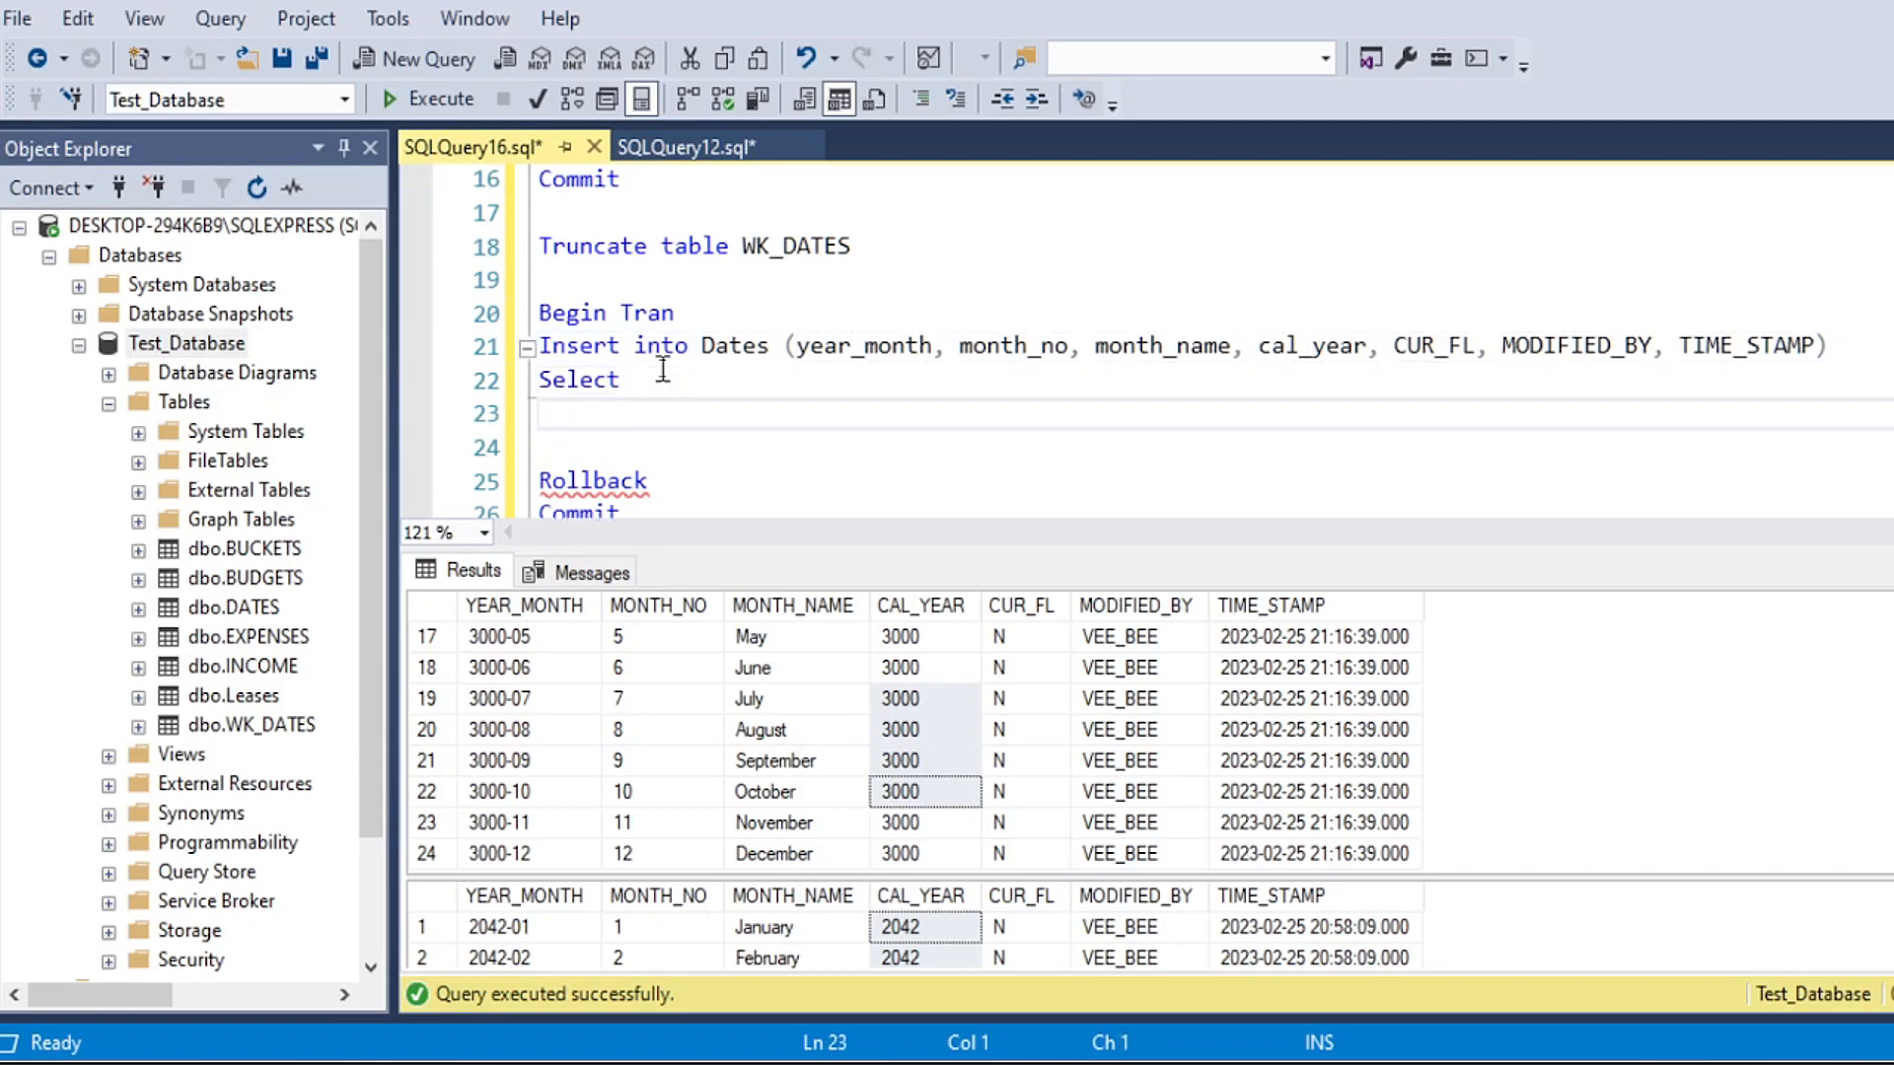
pyautogui.press('BackSpace')
pyautogui.moveTo(797, 345); pyautogui.dragTo(1820, 346)
pyautogui.hotkey('ctrl', 'c')
pyautogui.click(766, 380)
pyautogui.hotkey('ctrl', 'v')
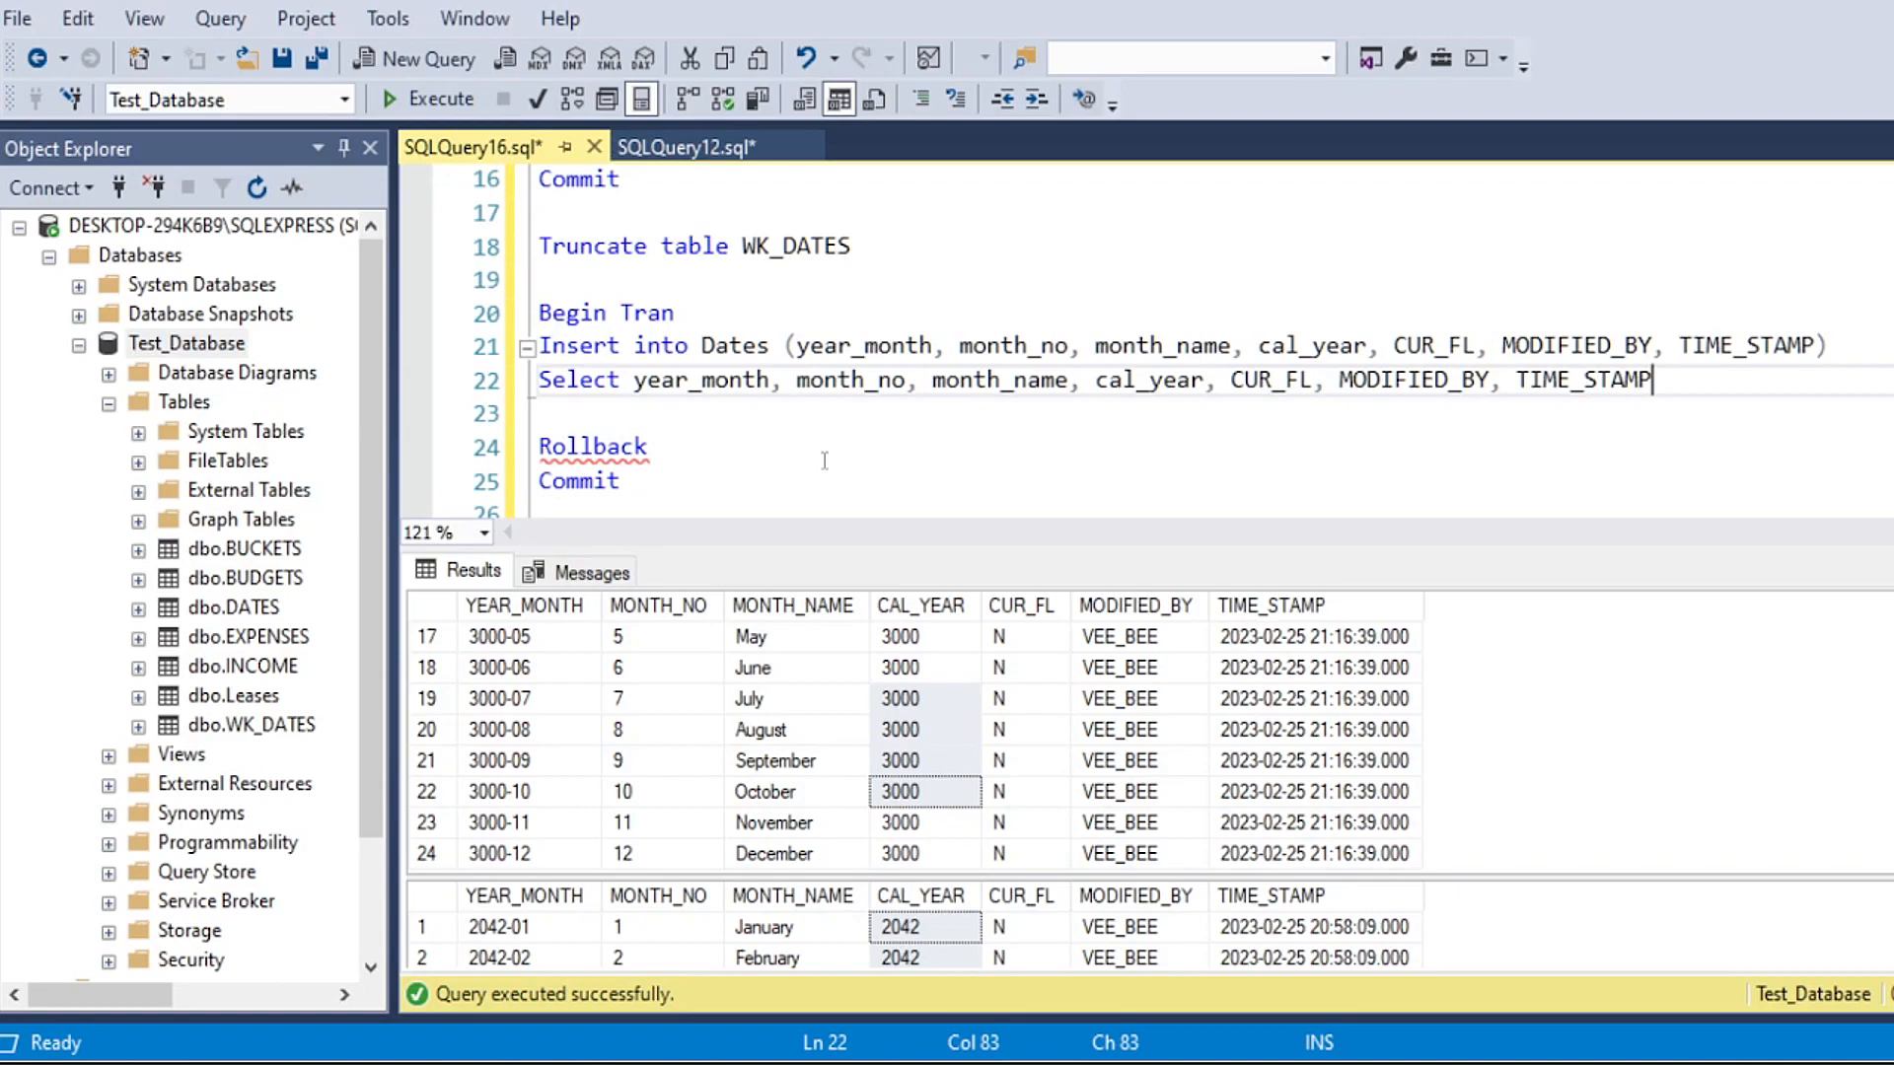
# Step: Add the line "from WK_DATES as a" below the Select columns
pyautogui.press('Return')
pyautogui.write('from WK')
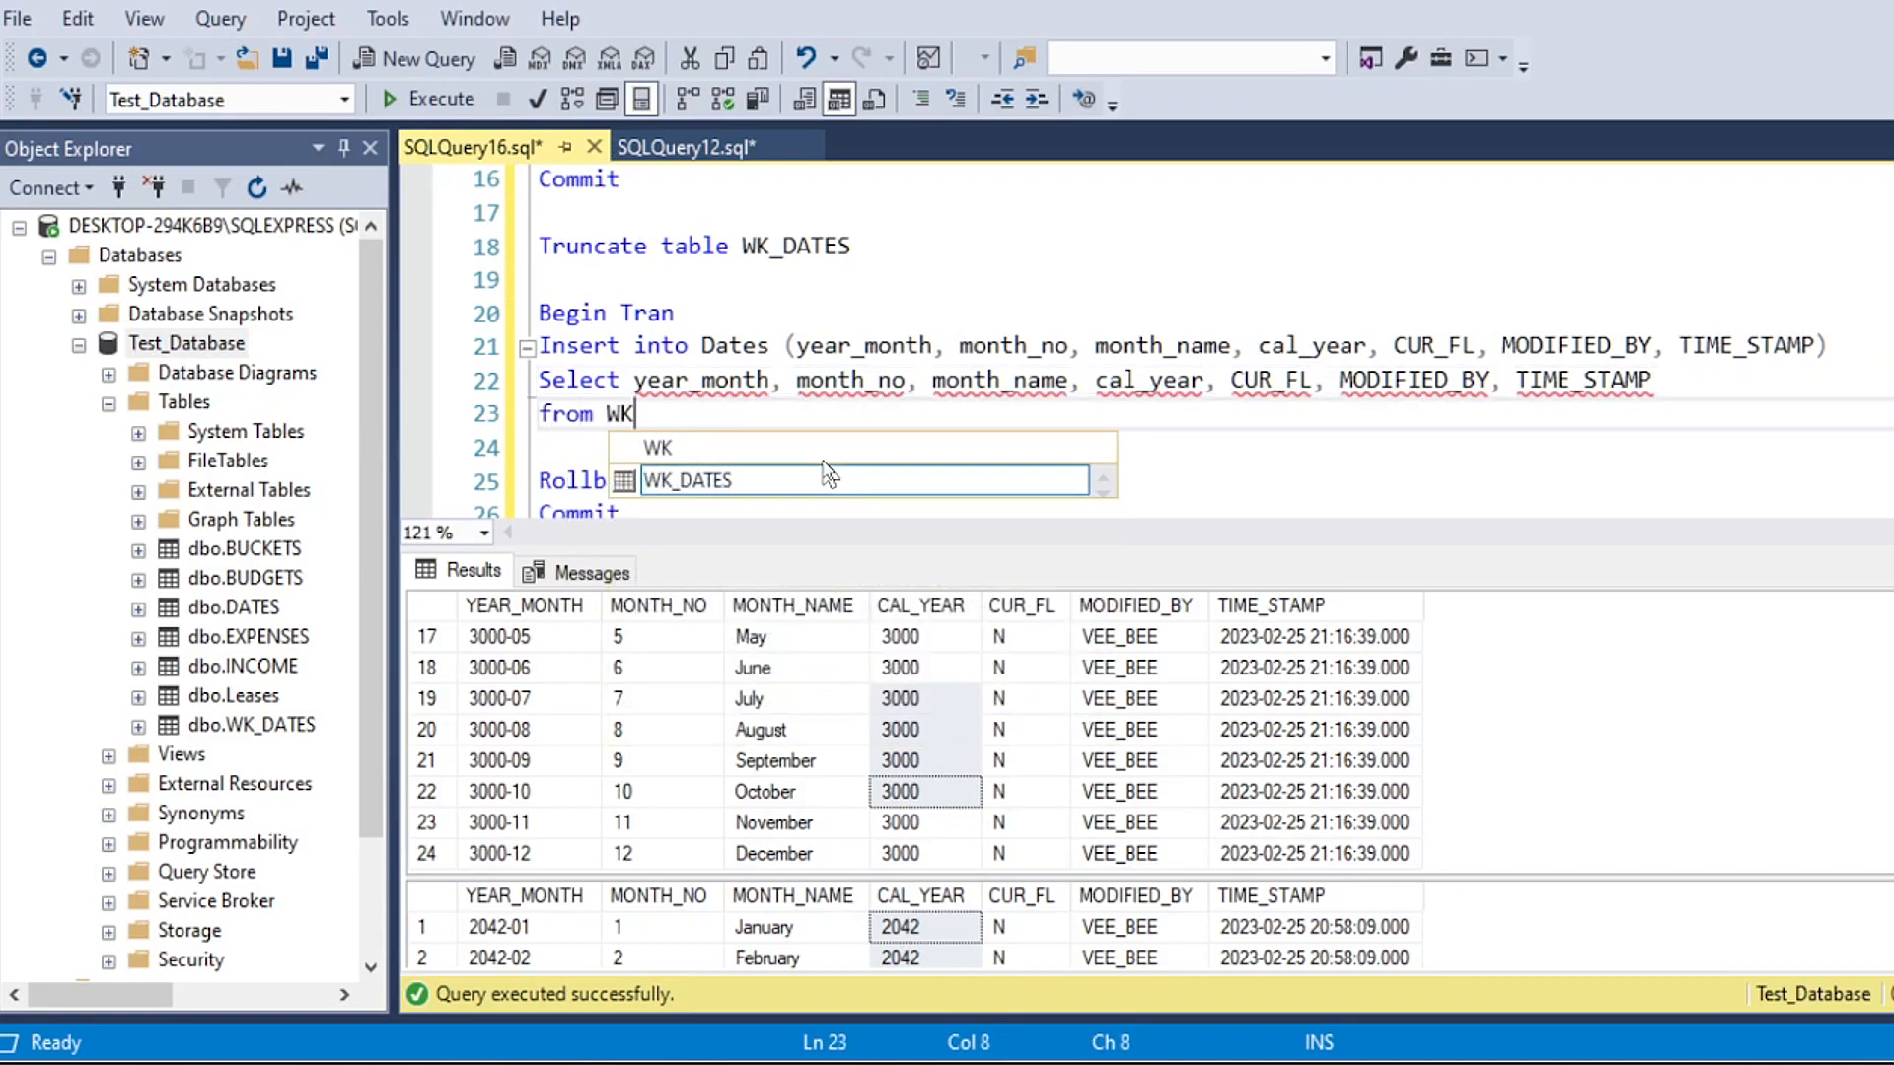
pyautogui.press('Tab')
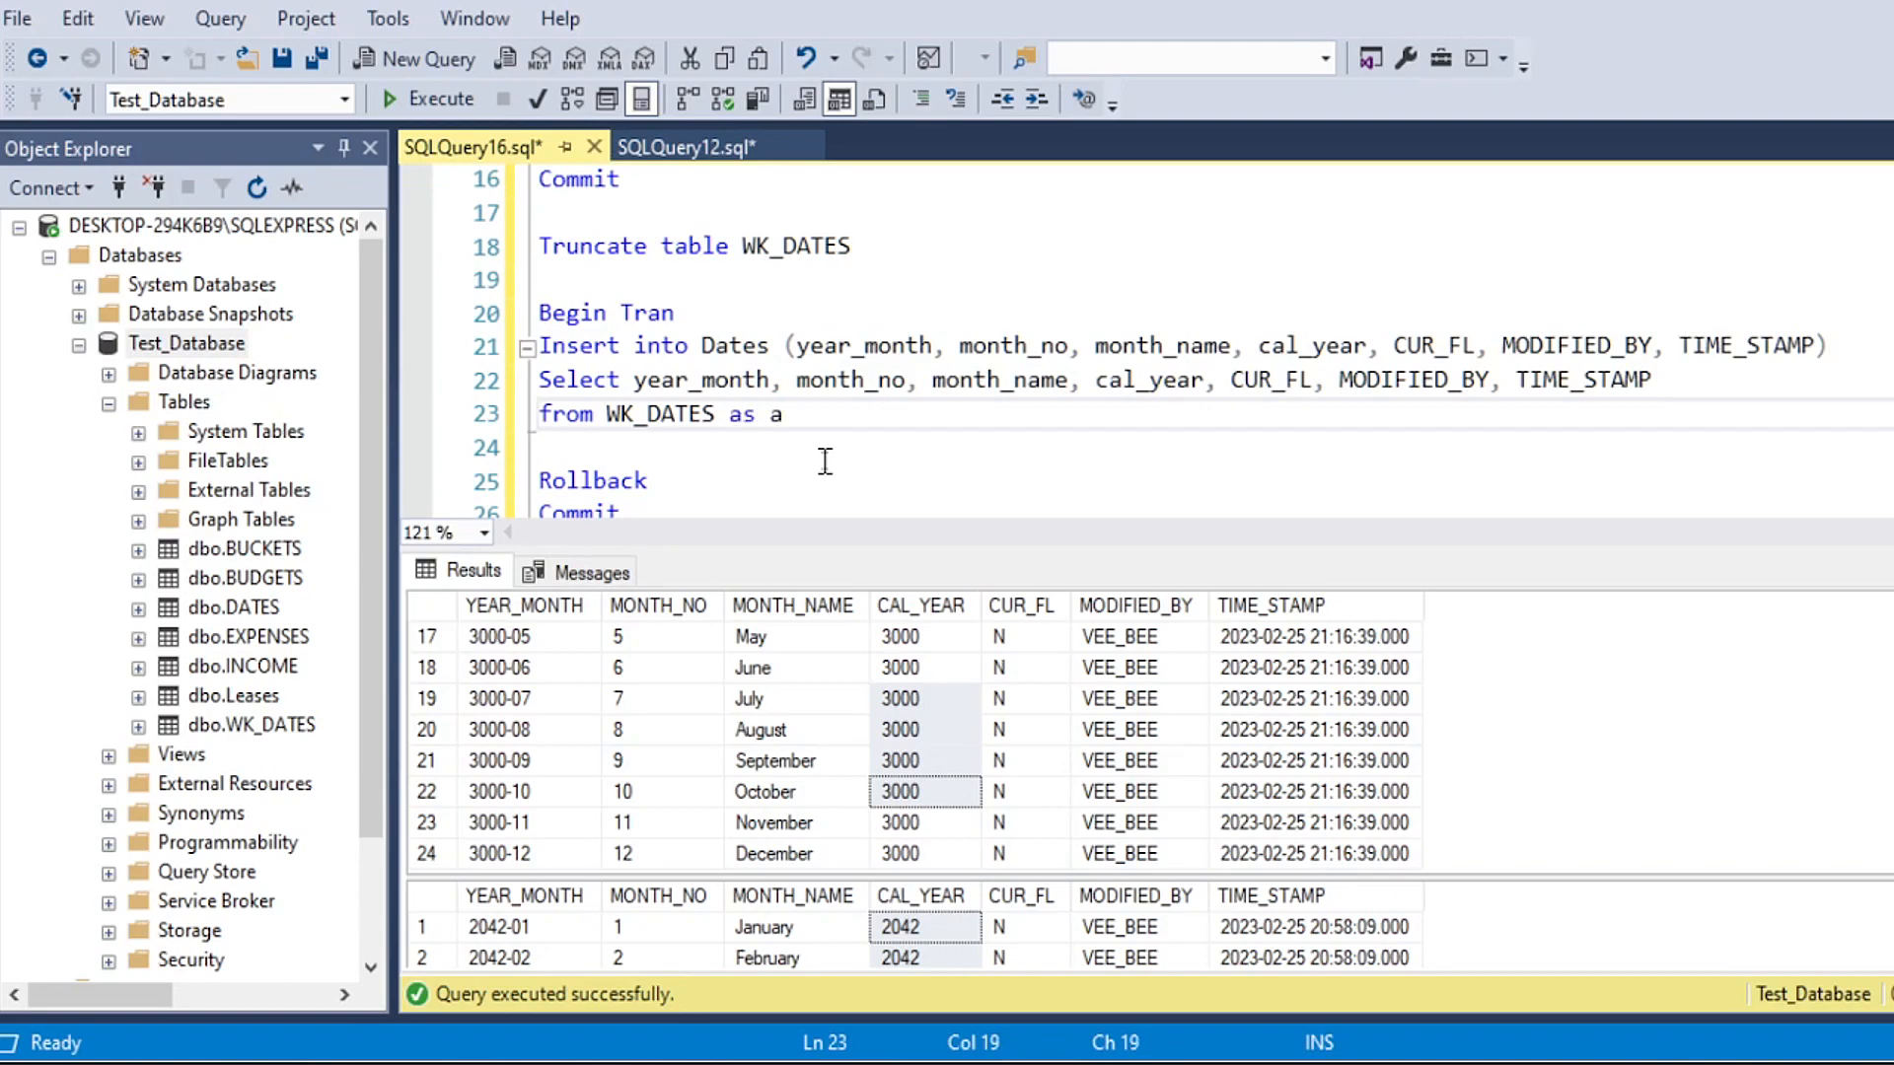
pyautogui.write('as kittenpu')
# Step: Prefix each column in the Select line, from year_month through TIME_STAMP, with the alias "a."
pyautogui.click(637, 380)
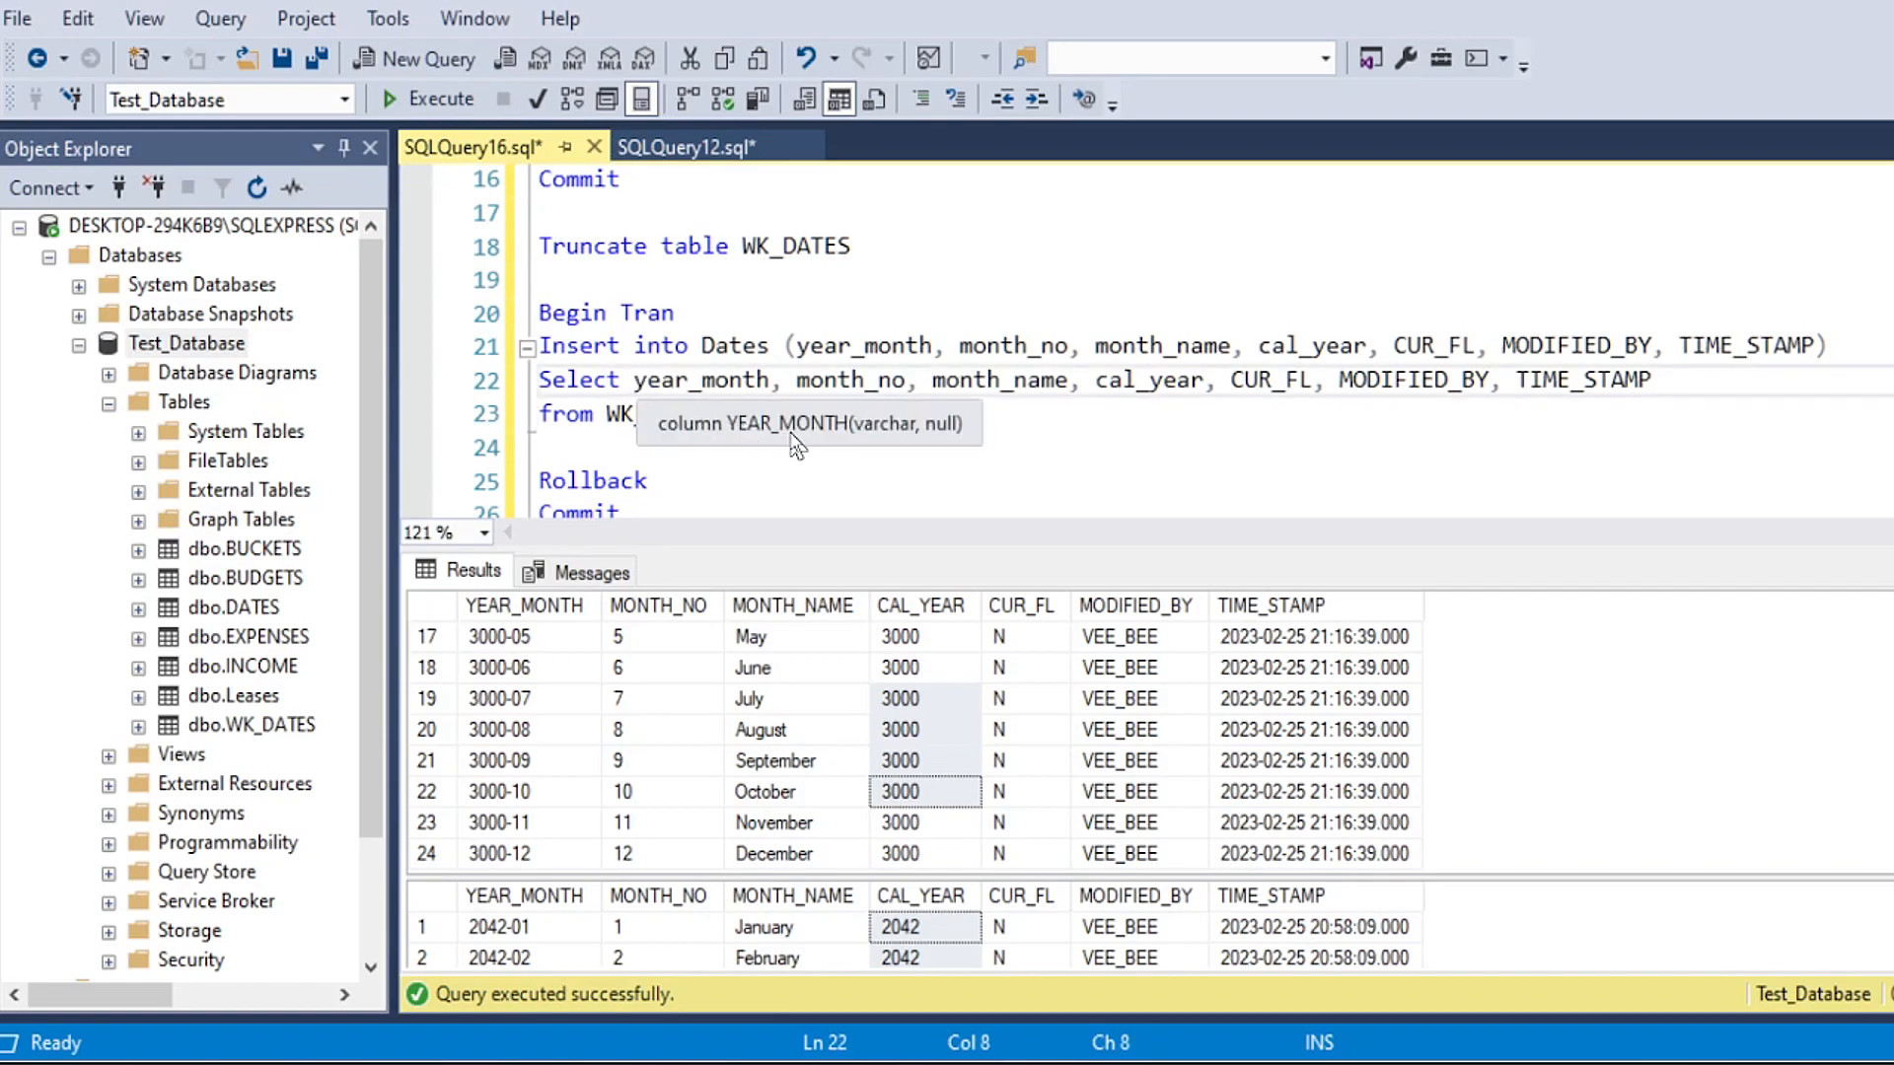
pyautogui.write('a.')
pyautogui.click(735, 348)
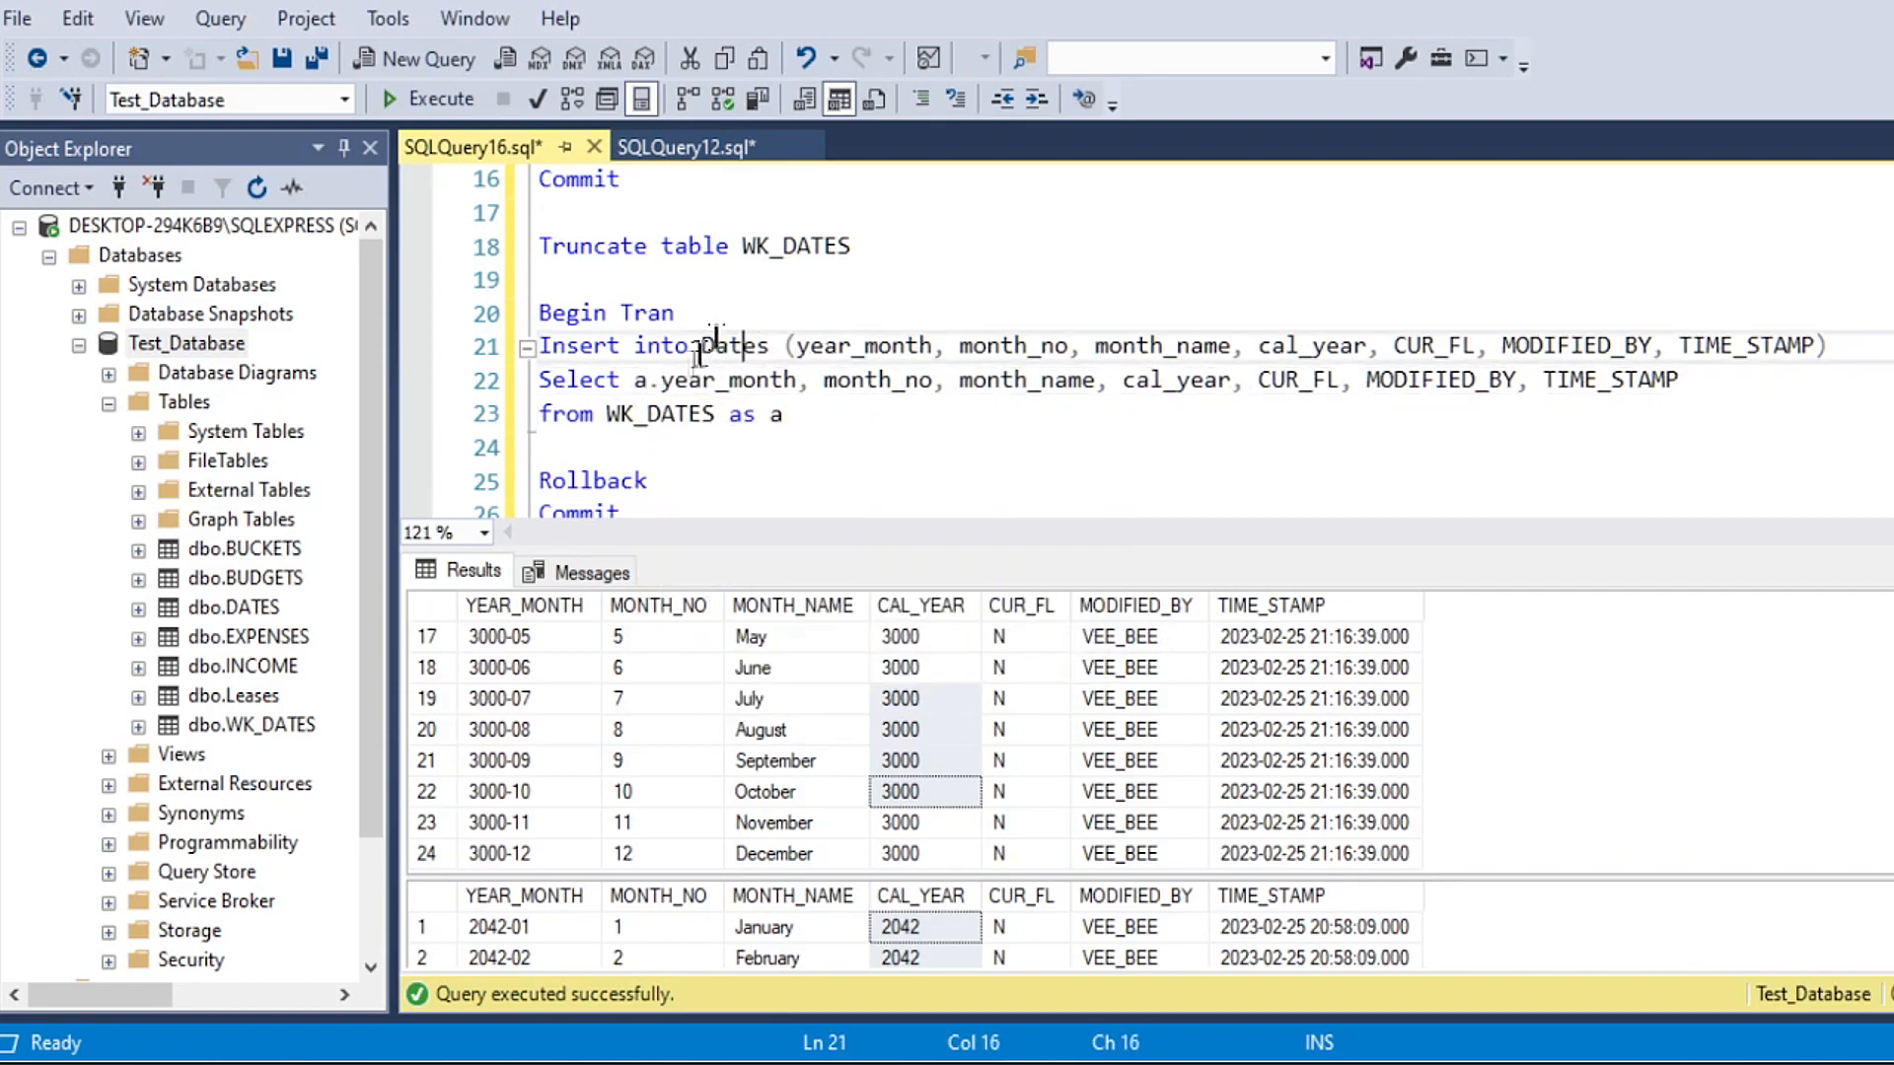
pyautogui.doubleClick(642, 381)
pyautogui.click(824, 380)
pyautogui.hotkey('ctrl', 'v')
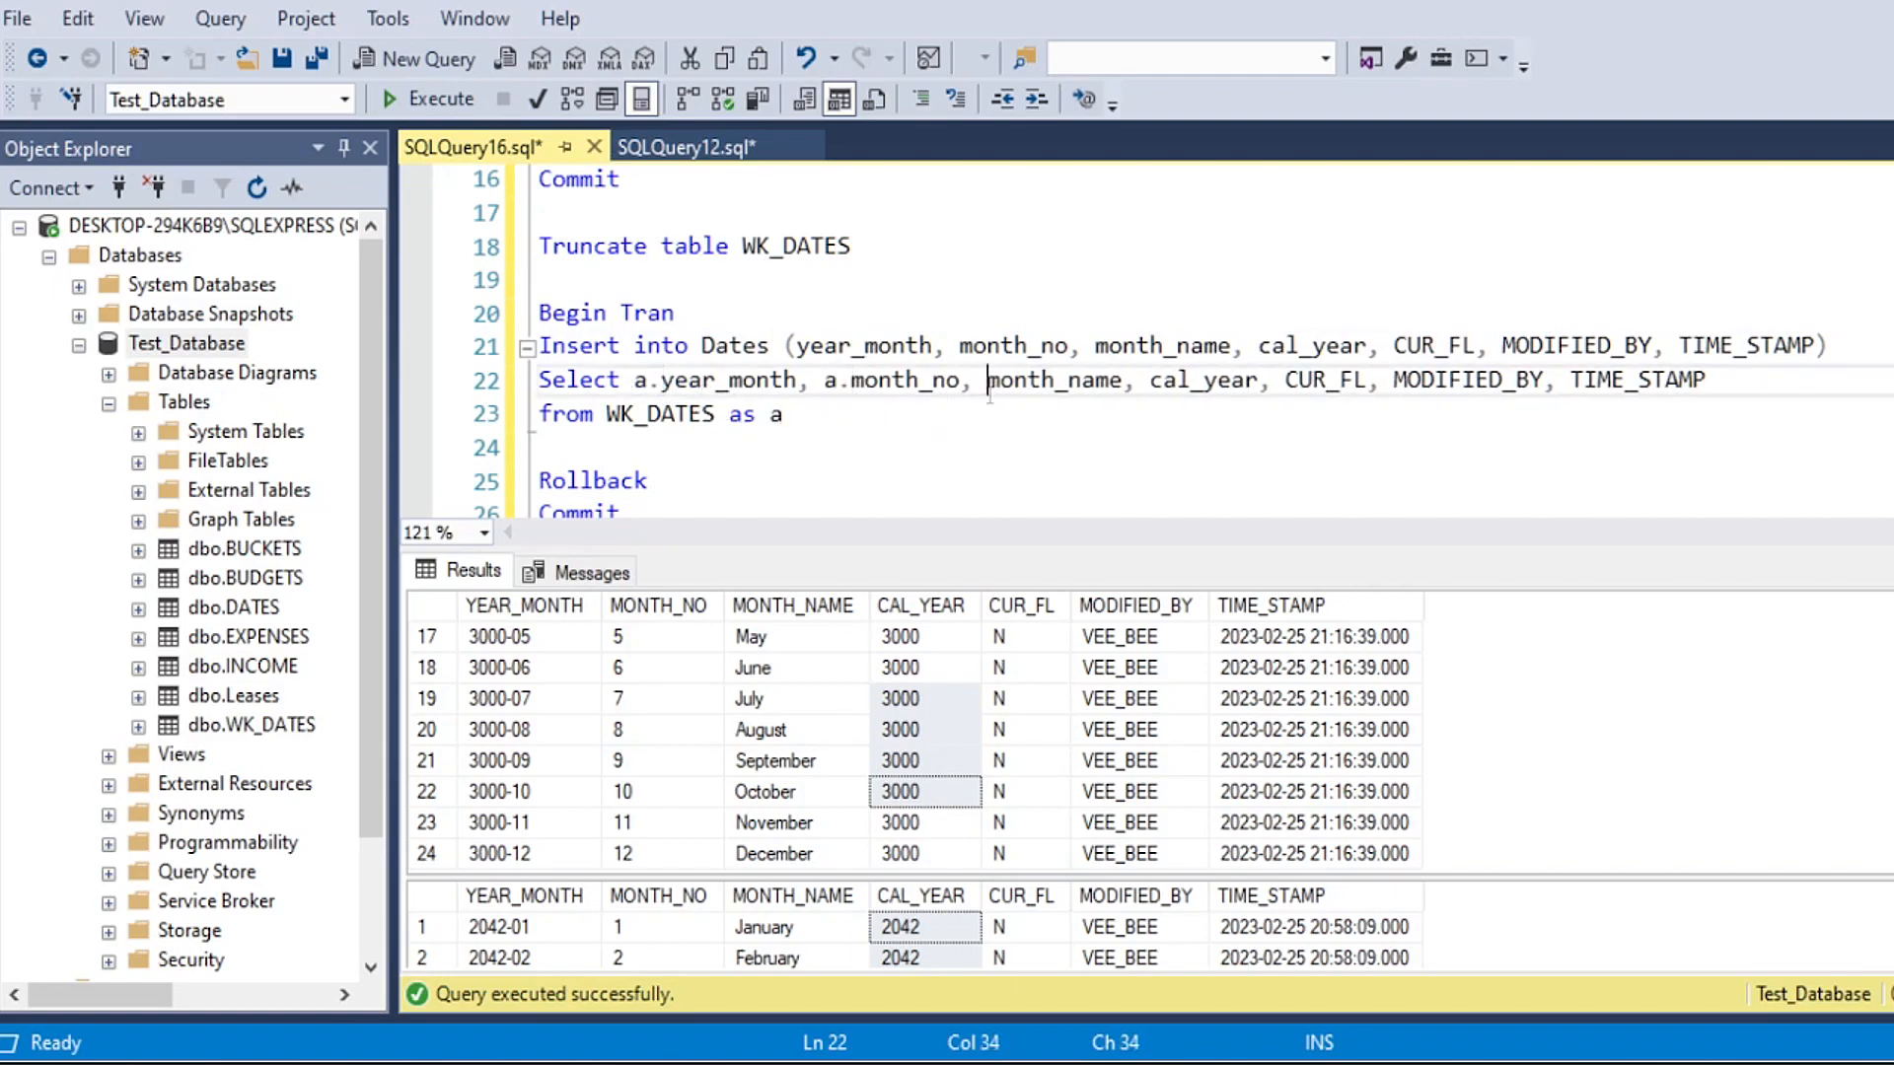
pyautogui.click(986, 381)
pyautogui.hotkey('ctrl', 'v')
pyautogui.click(1177, 381)
pyautogui.hotkey('ctrl', 'v')
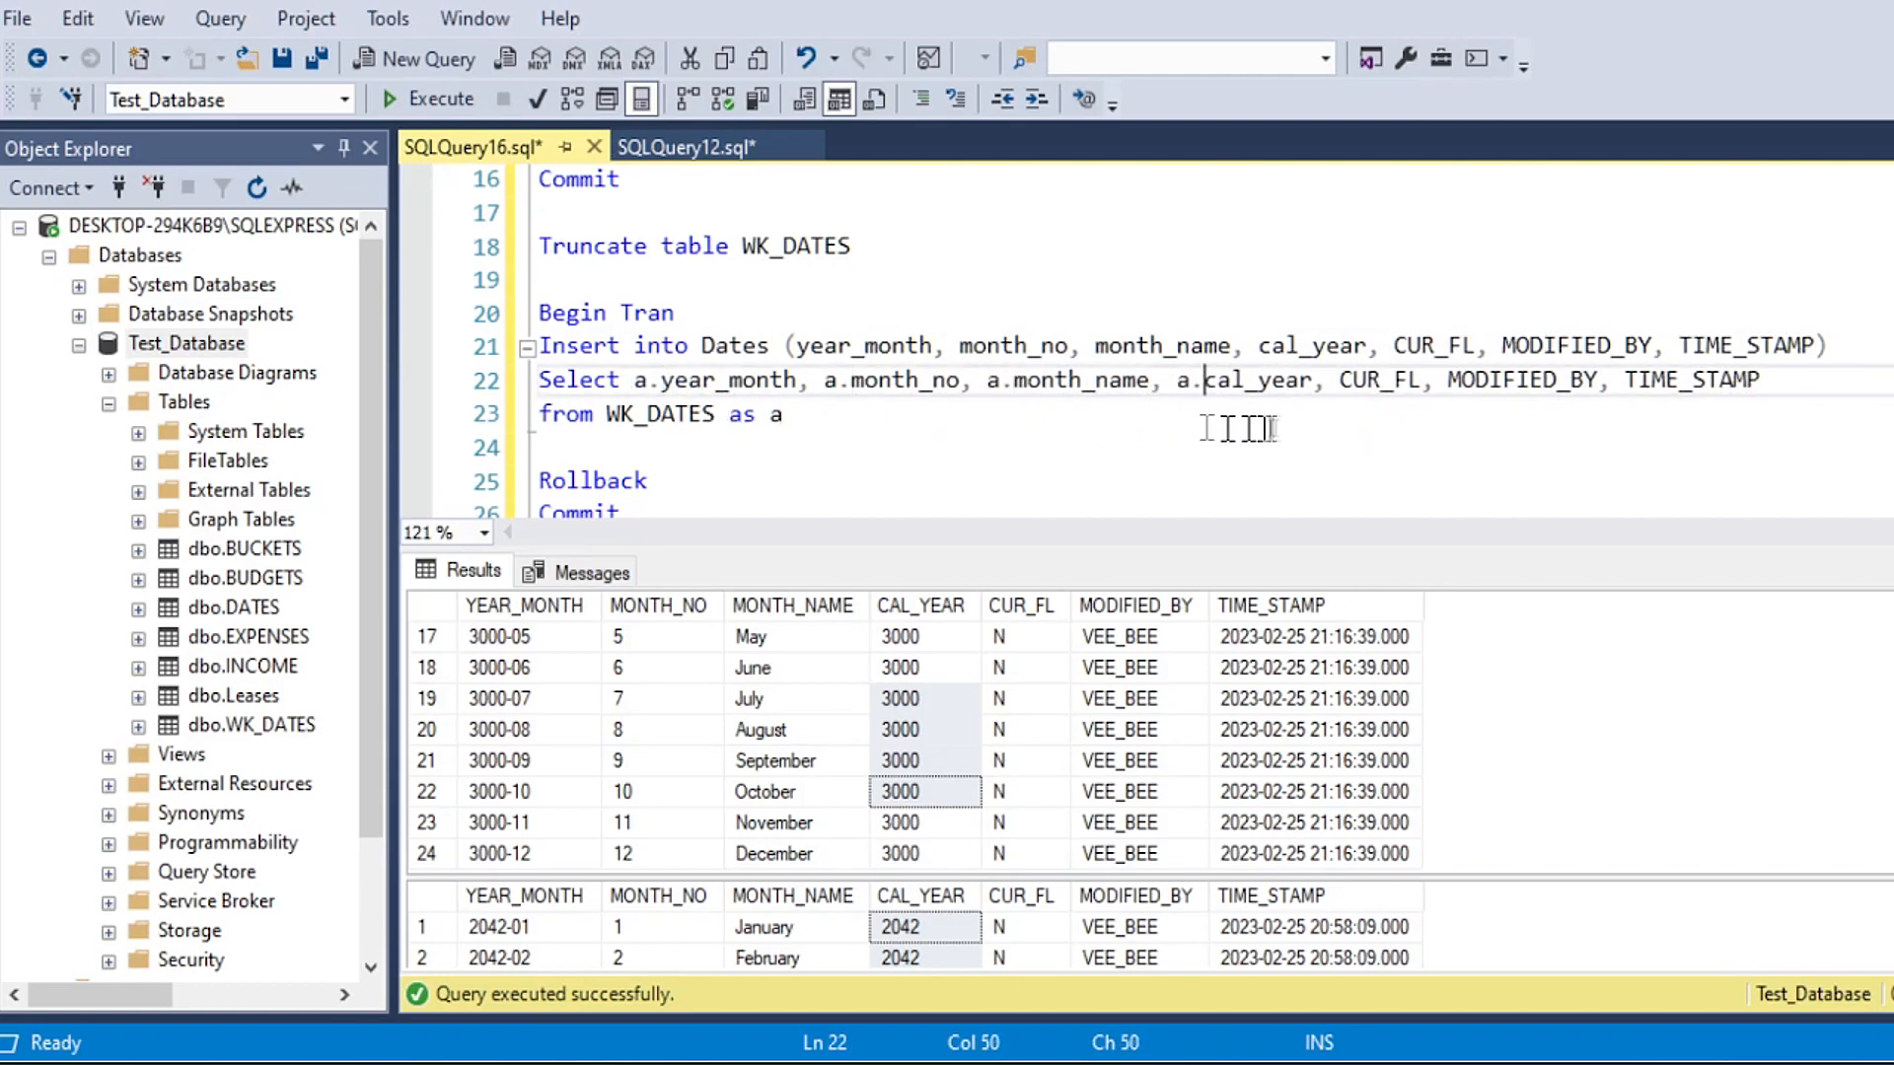
pyautogui.click(1339, 380)
pyautogui.hotkey('ctrl', 'v')
pyautogui.click(1475, 381)
pyautogui.hotkey('ctrl', 'v')
pyautogui.click(1678, 381)
pyautogui.hotkey('ctrl', 'v')
pyautogui.click(693, 449)
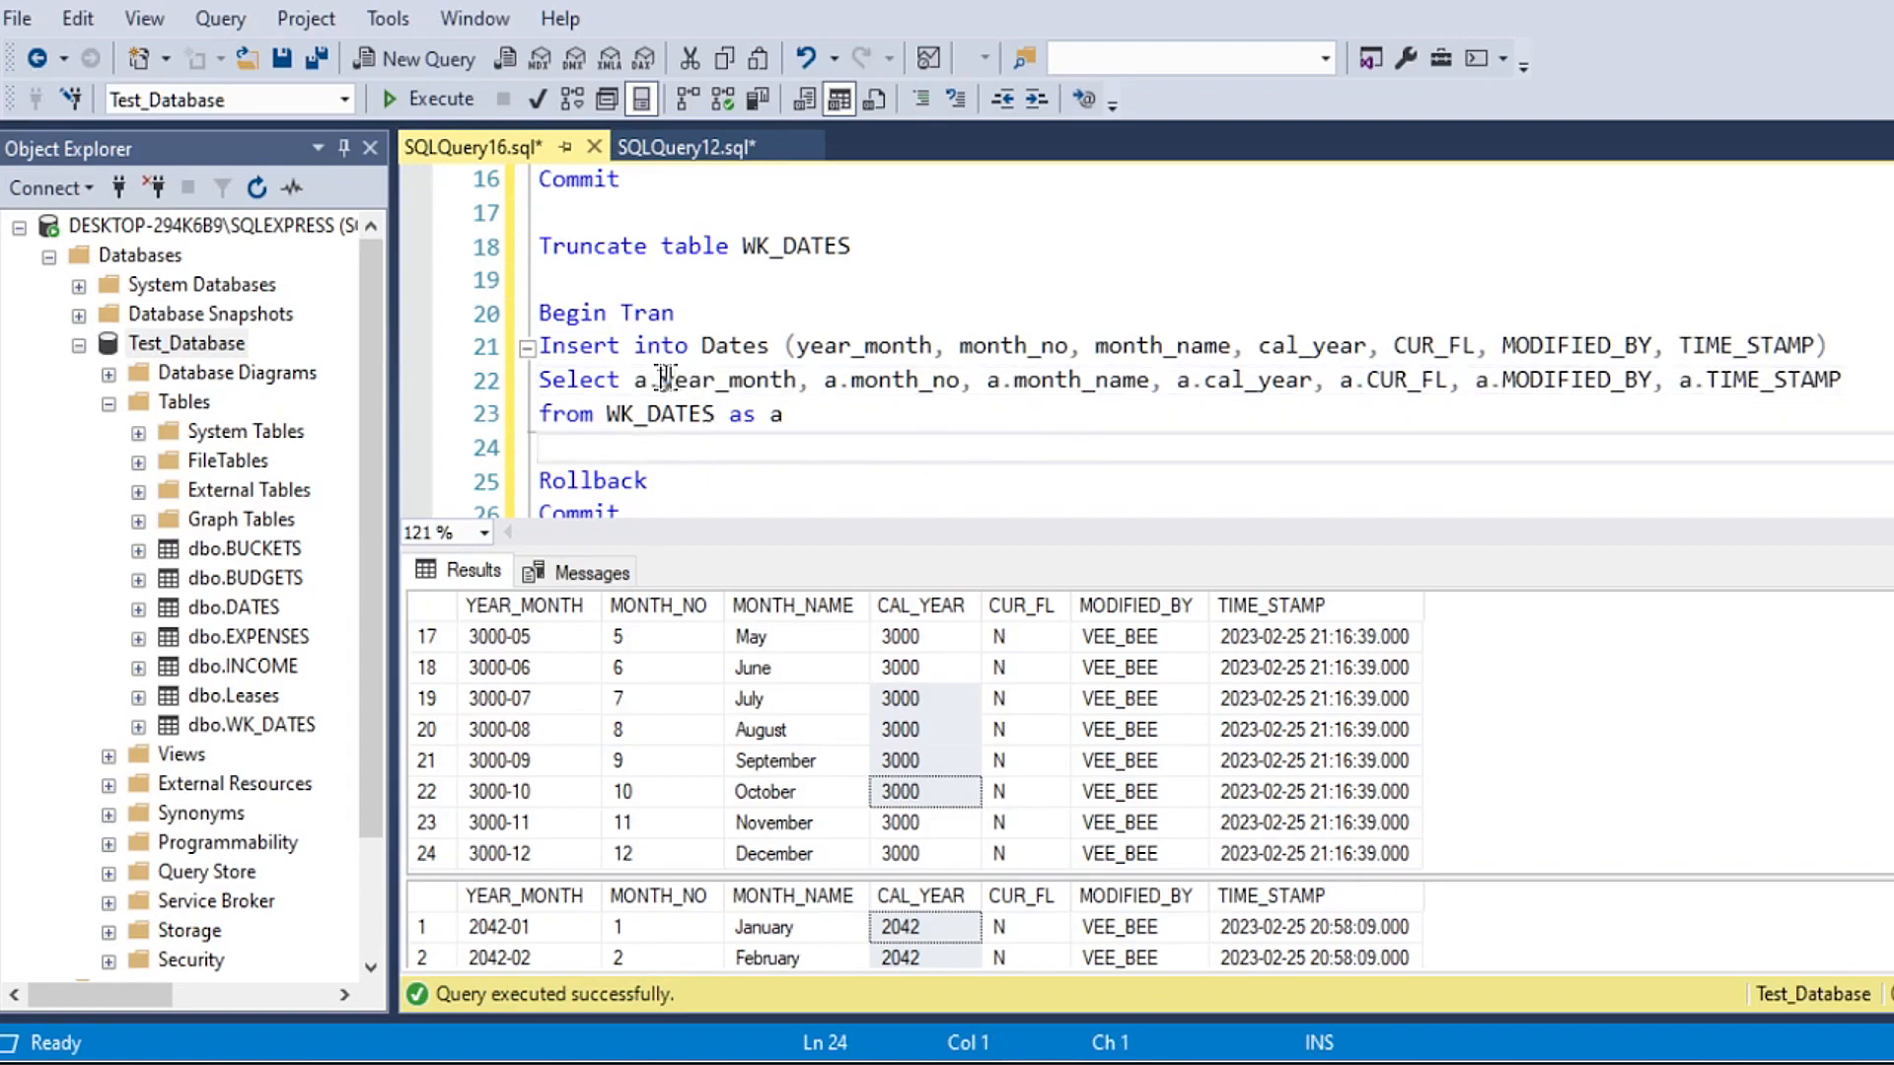
# Step: Try the full table name WK_DATES in place of the alias a before year_month in the Select line
pyautogui.moveTo(658, 381); pyautogui.dragTo(797, 381)
pyautogui.moveTo(606, 414); pyautogui.dragTo(745, 414)
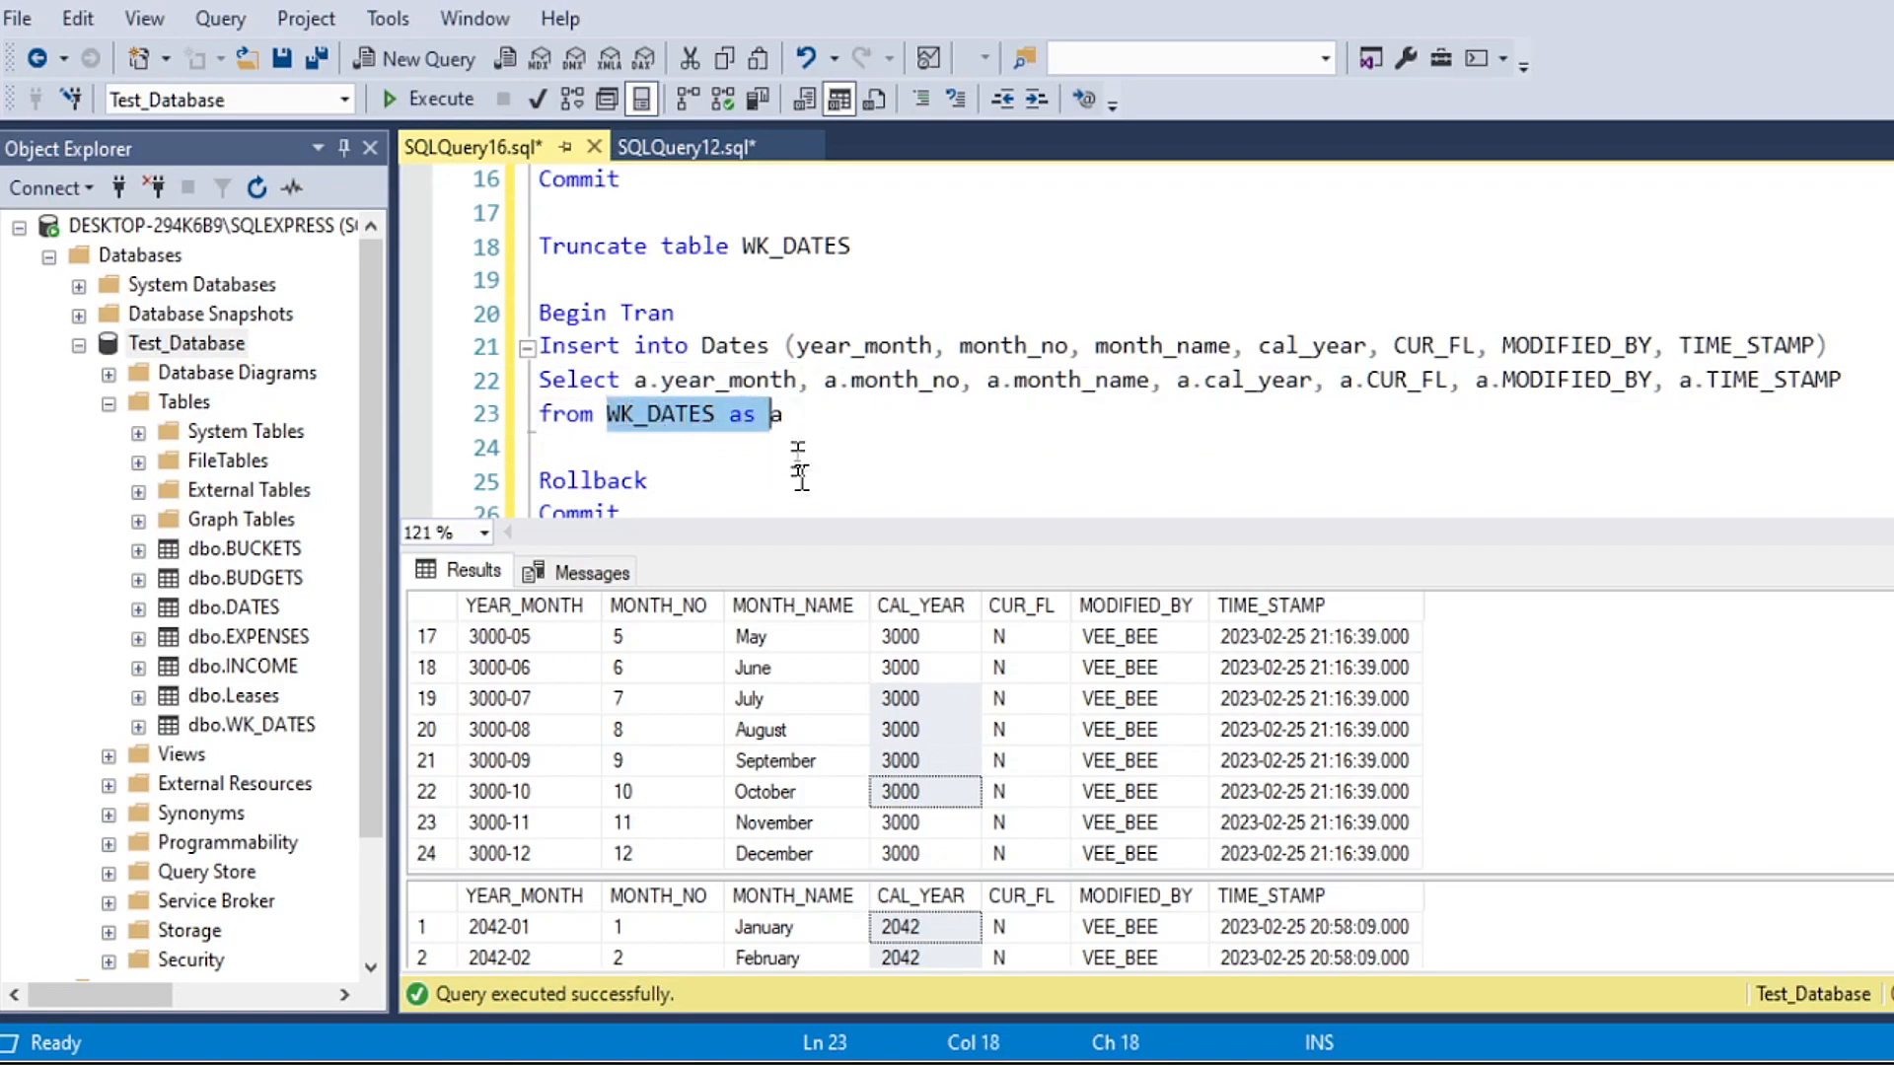
pyautogui.click(791, 456)
pyautogui.moveTo(781, 414); pyautogui.dragTo(741, 414)
pyautogui.click(637, 387)
pyautogui.doubleClick(639, 385)
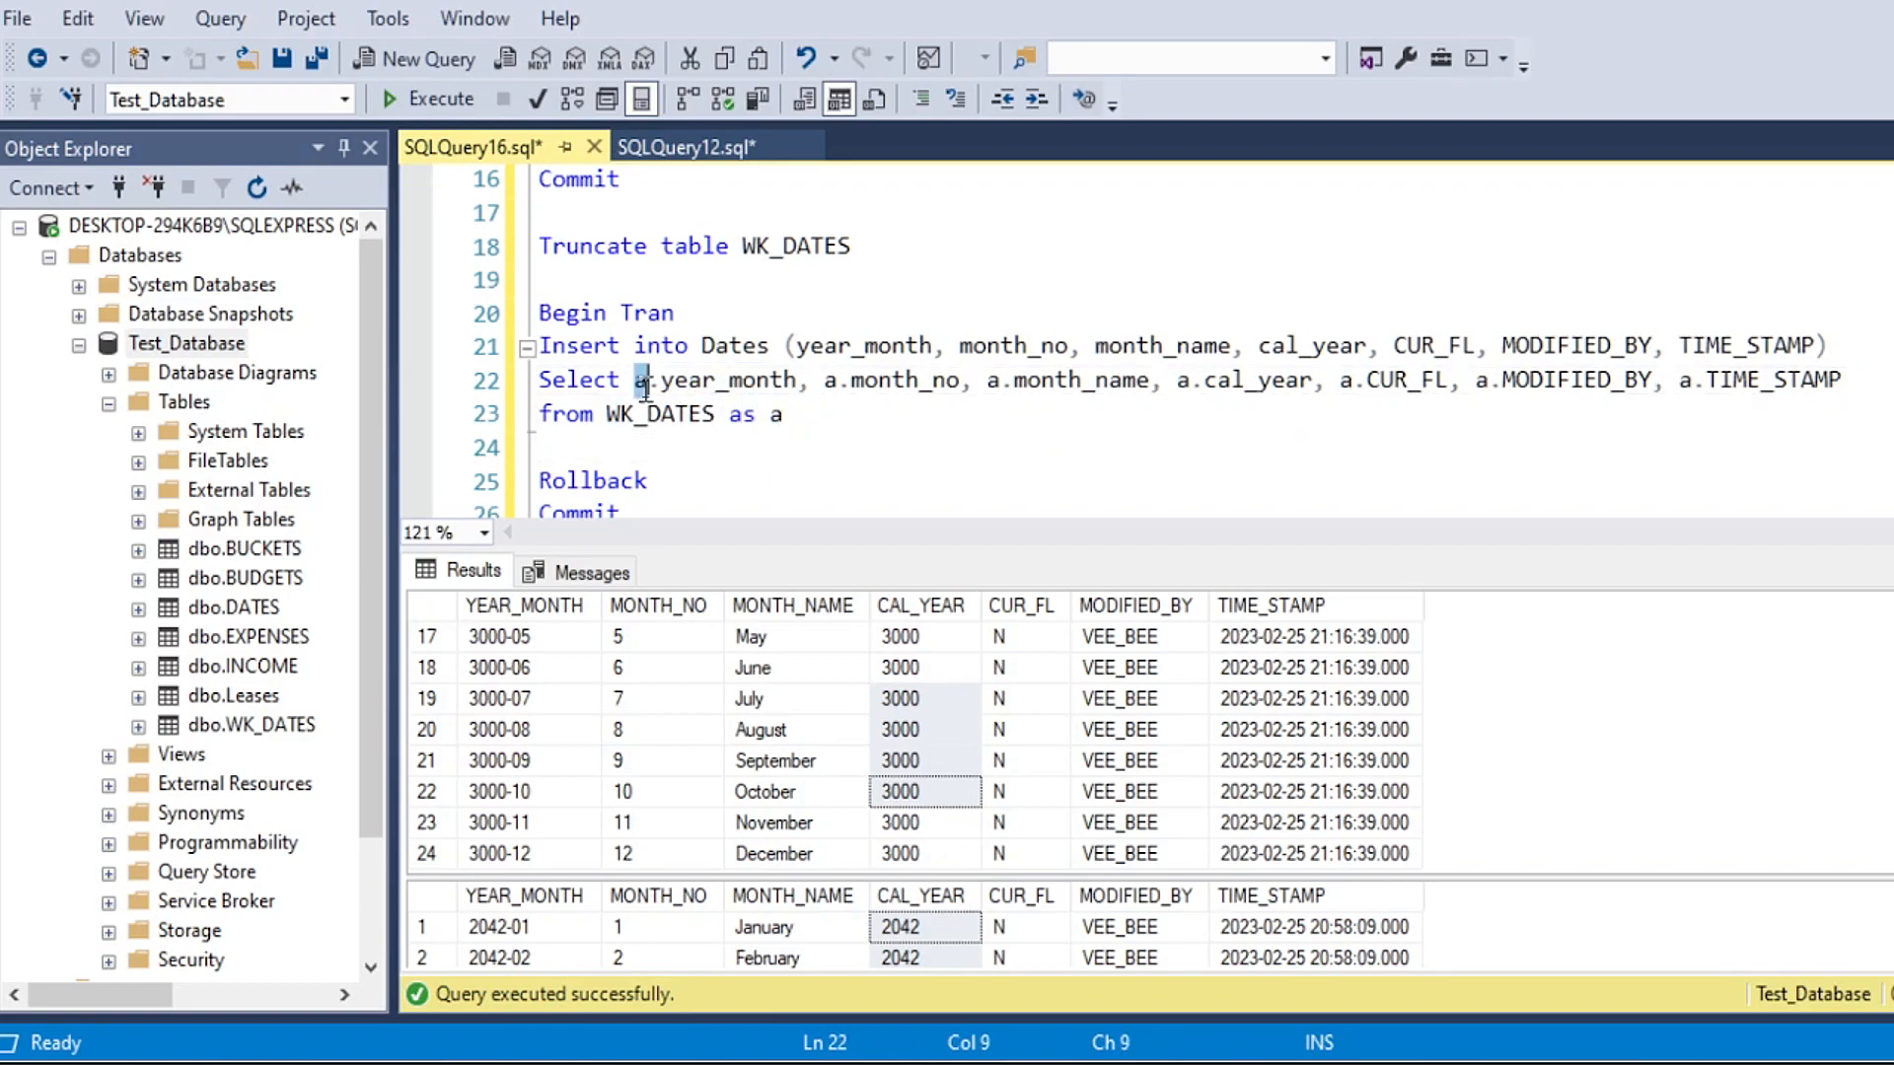
pyautogui.write('WK_DATES')
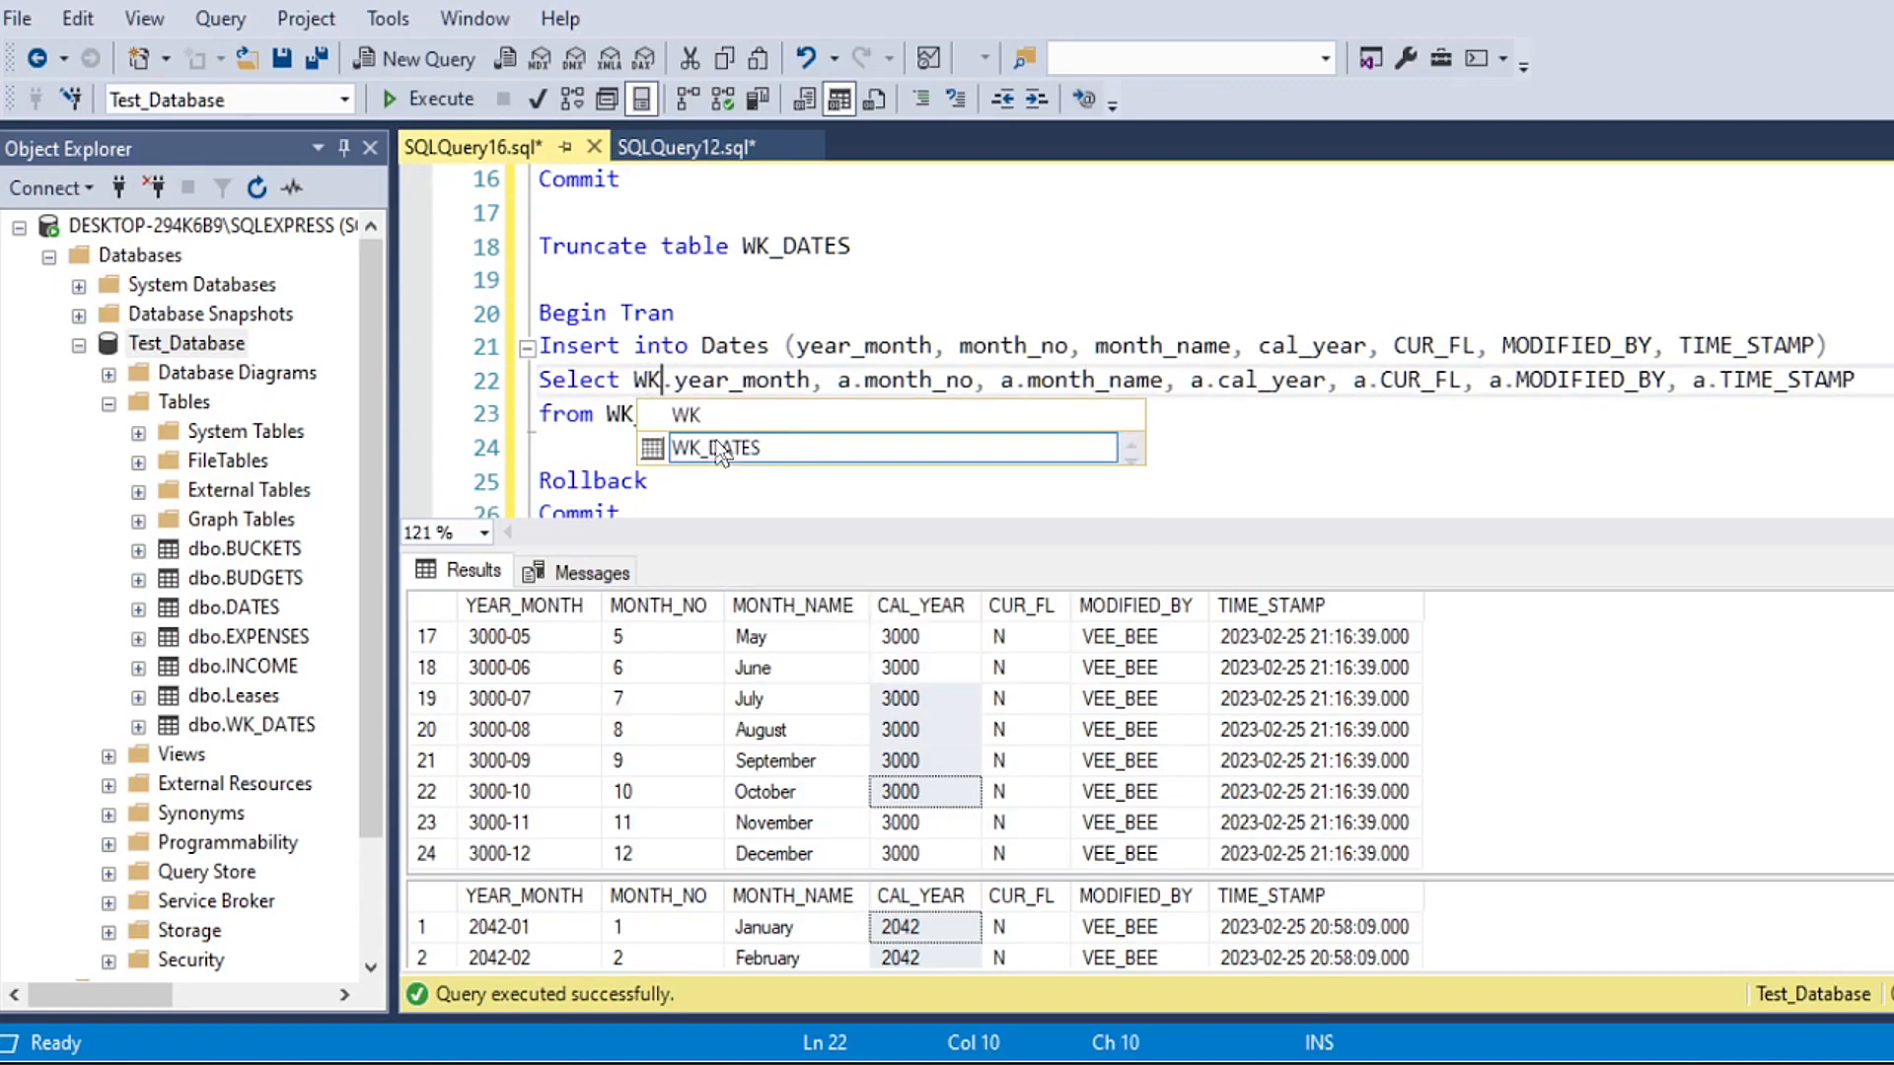
pyautogui.click(713, 314)
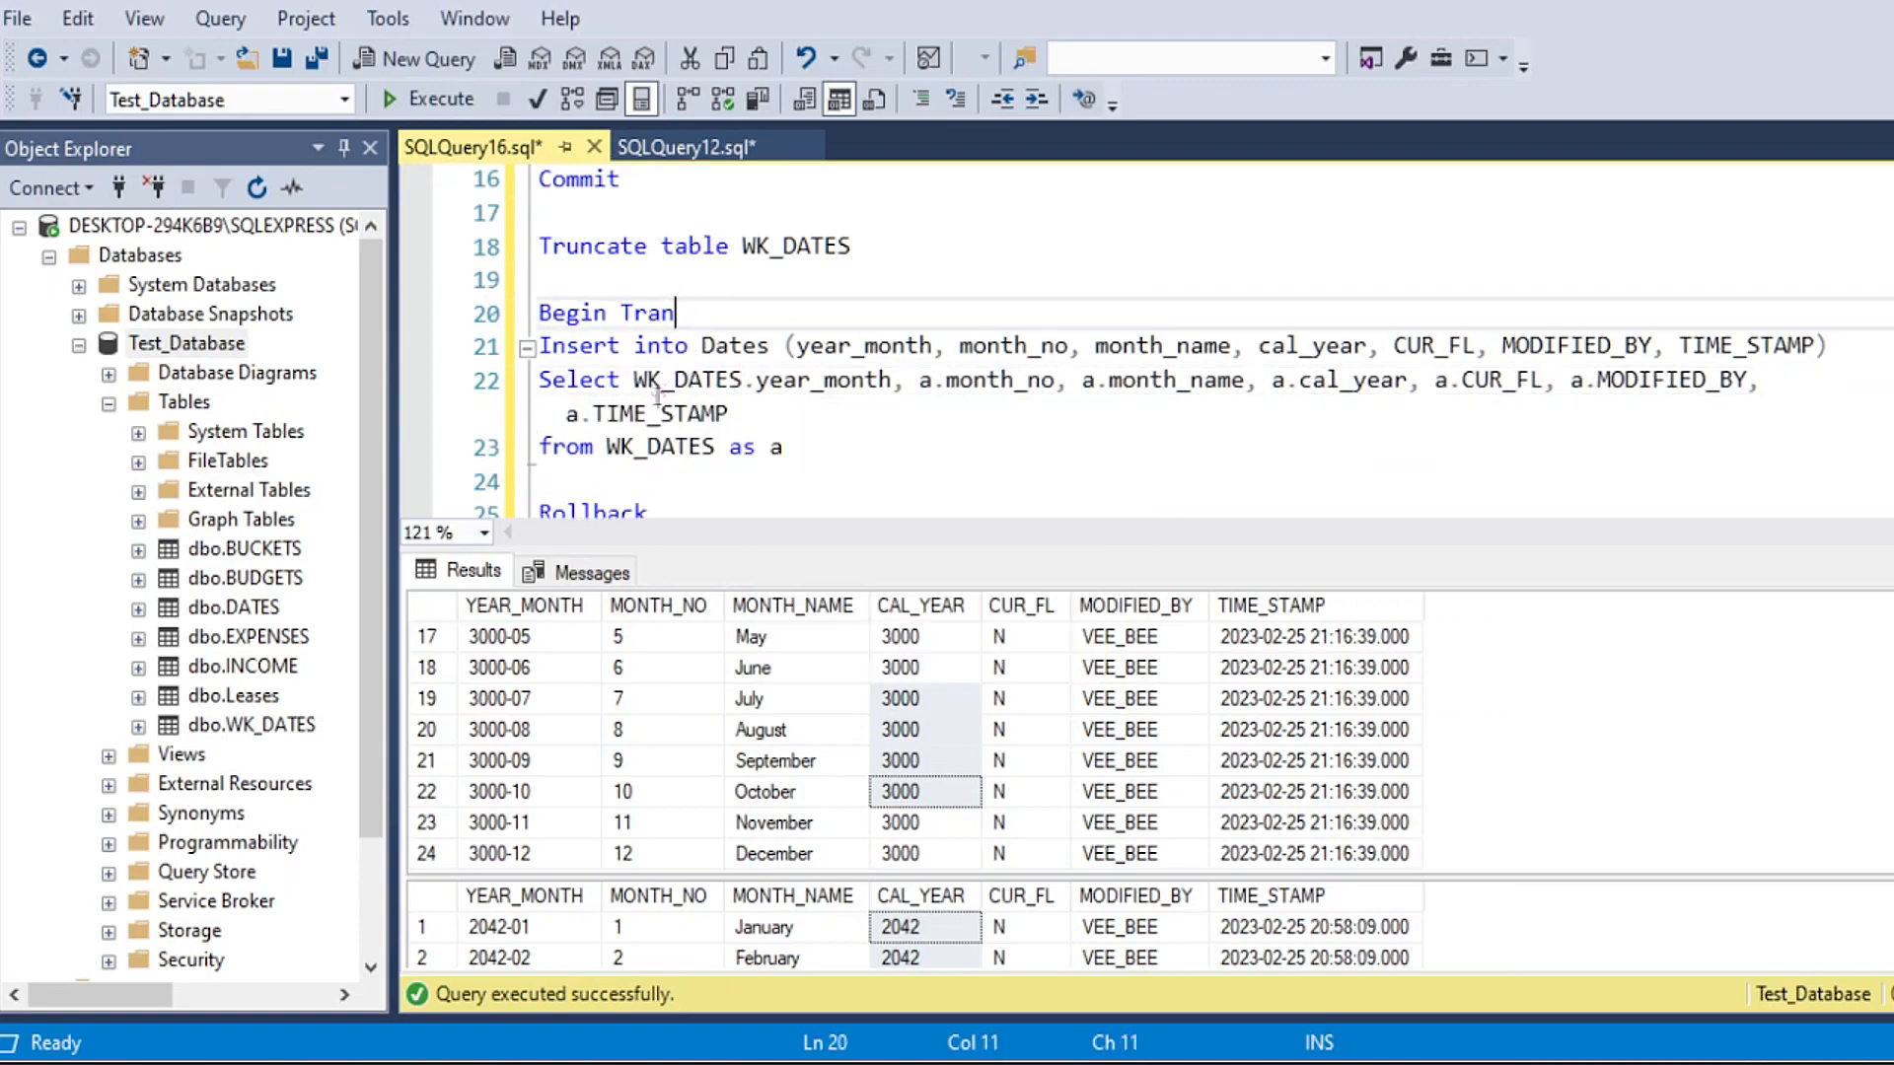
pyautogui.moveTo(636, 385)
pyautogui.mouseDown()
pyautogui.moveTo(850, 385)
pyautogui.moveTo(634, 381)
pyautogui.mouseUp()
pyautogui.click(746, 386)
pyautogui.click(806, 428)
pyautogui.click(745, 382)
# Step: Remove the alias "as a" from the from WK_DATES line
pyautogui.moveTo(784, 449); pyautogui.dragTo(731, 450)
pyautogui.click(642, 383)
pyautogui.press('BackSpace')
pyautogui.press('BackSpace')
pyautogui.click(696, 347)
pyautogui.click(733, 451)
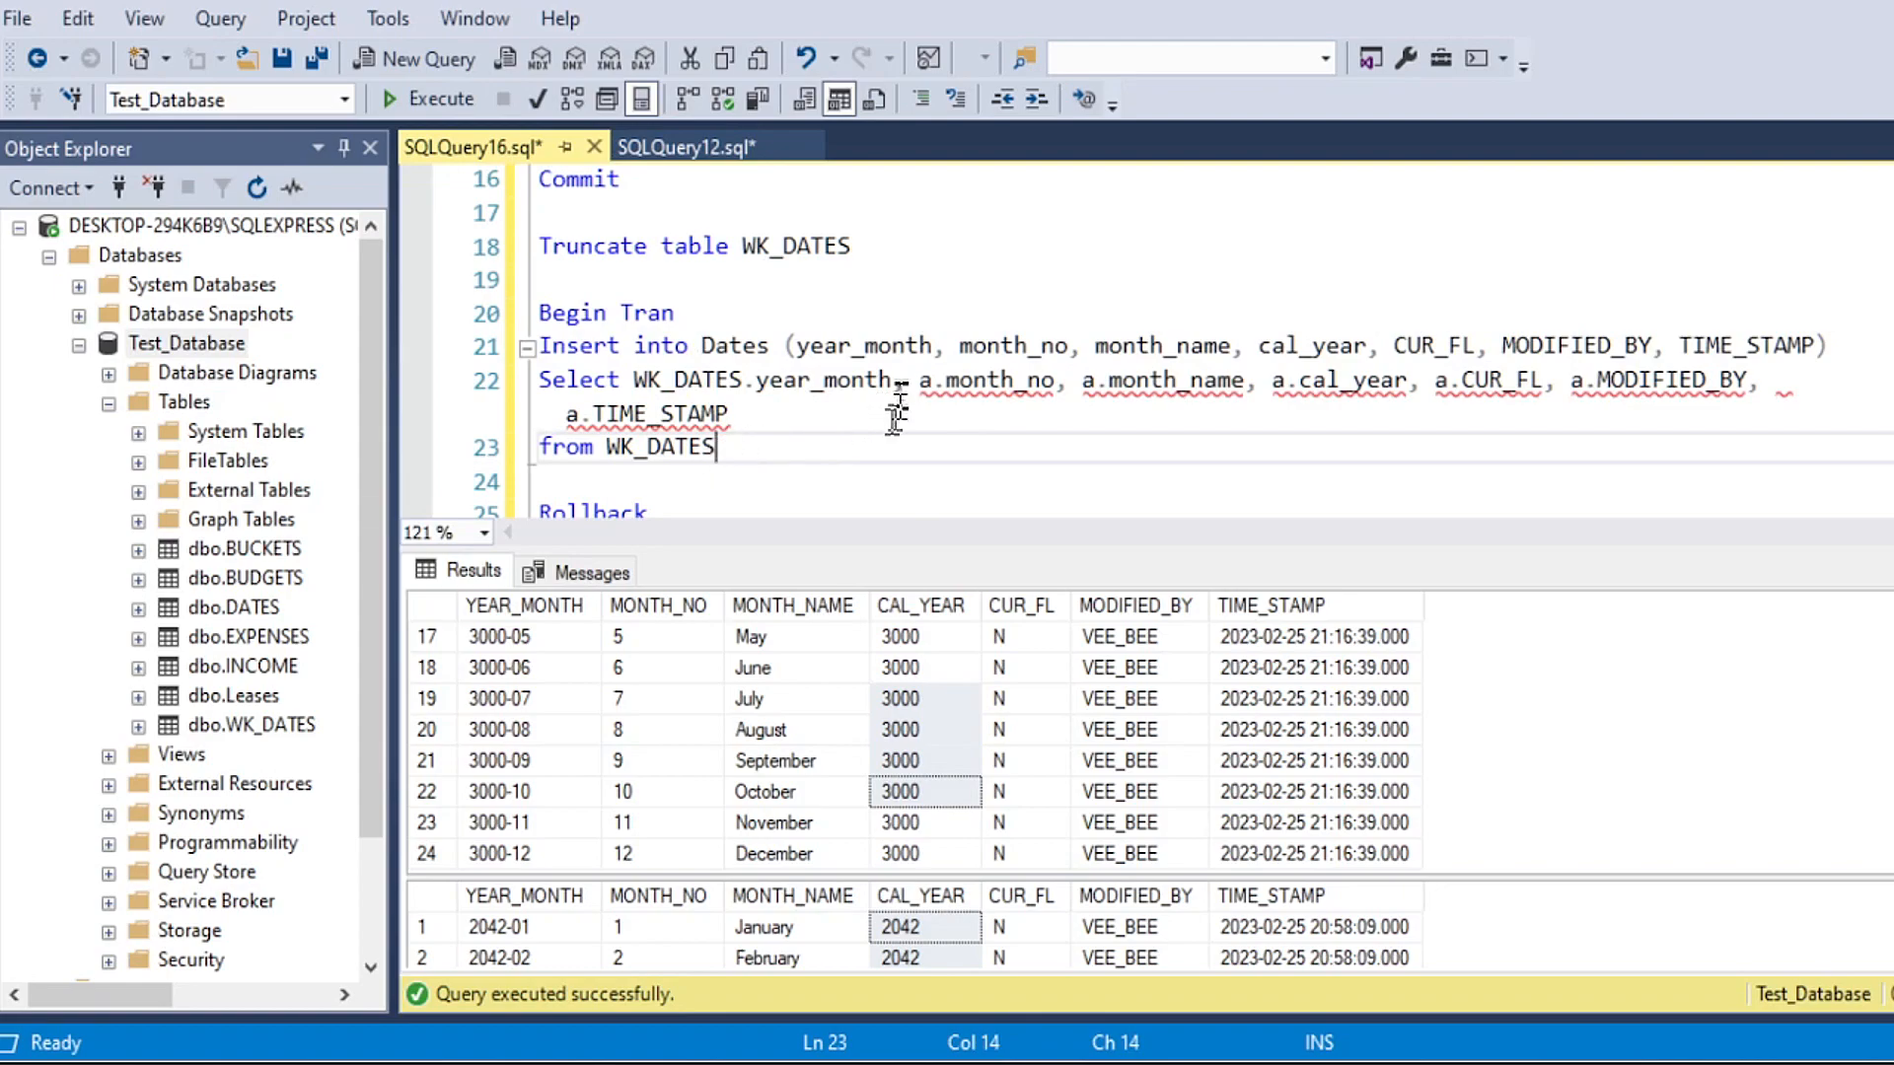
# Step: Restore "as a" after WK_DATES and put the alias a back in front of year_month in the Select line
pyautogui.write('as a')
pyautogui.moveTo(634, 379); pyautogui.dragTo(745, 379)
pyautogui.write('a')
pyautogui.click(840, 345)
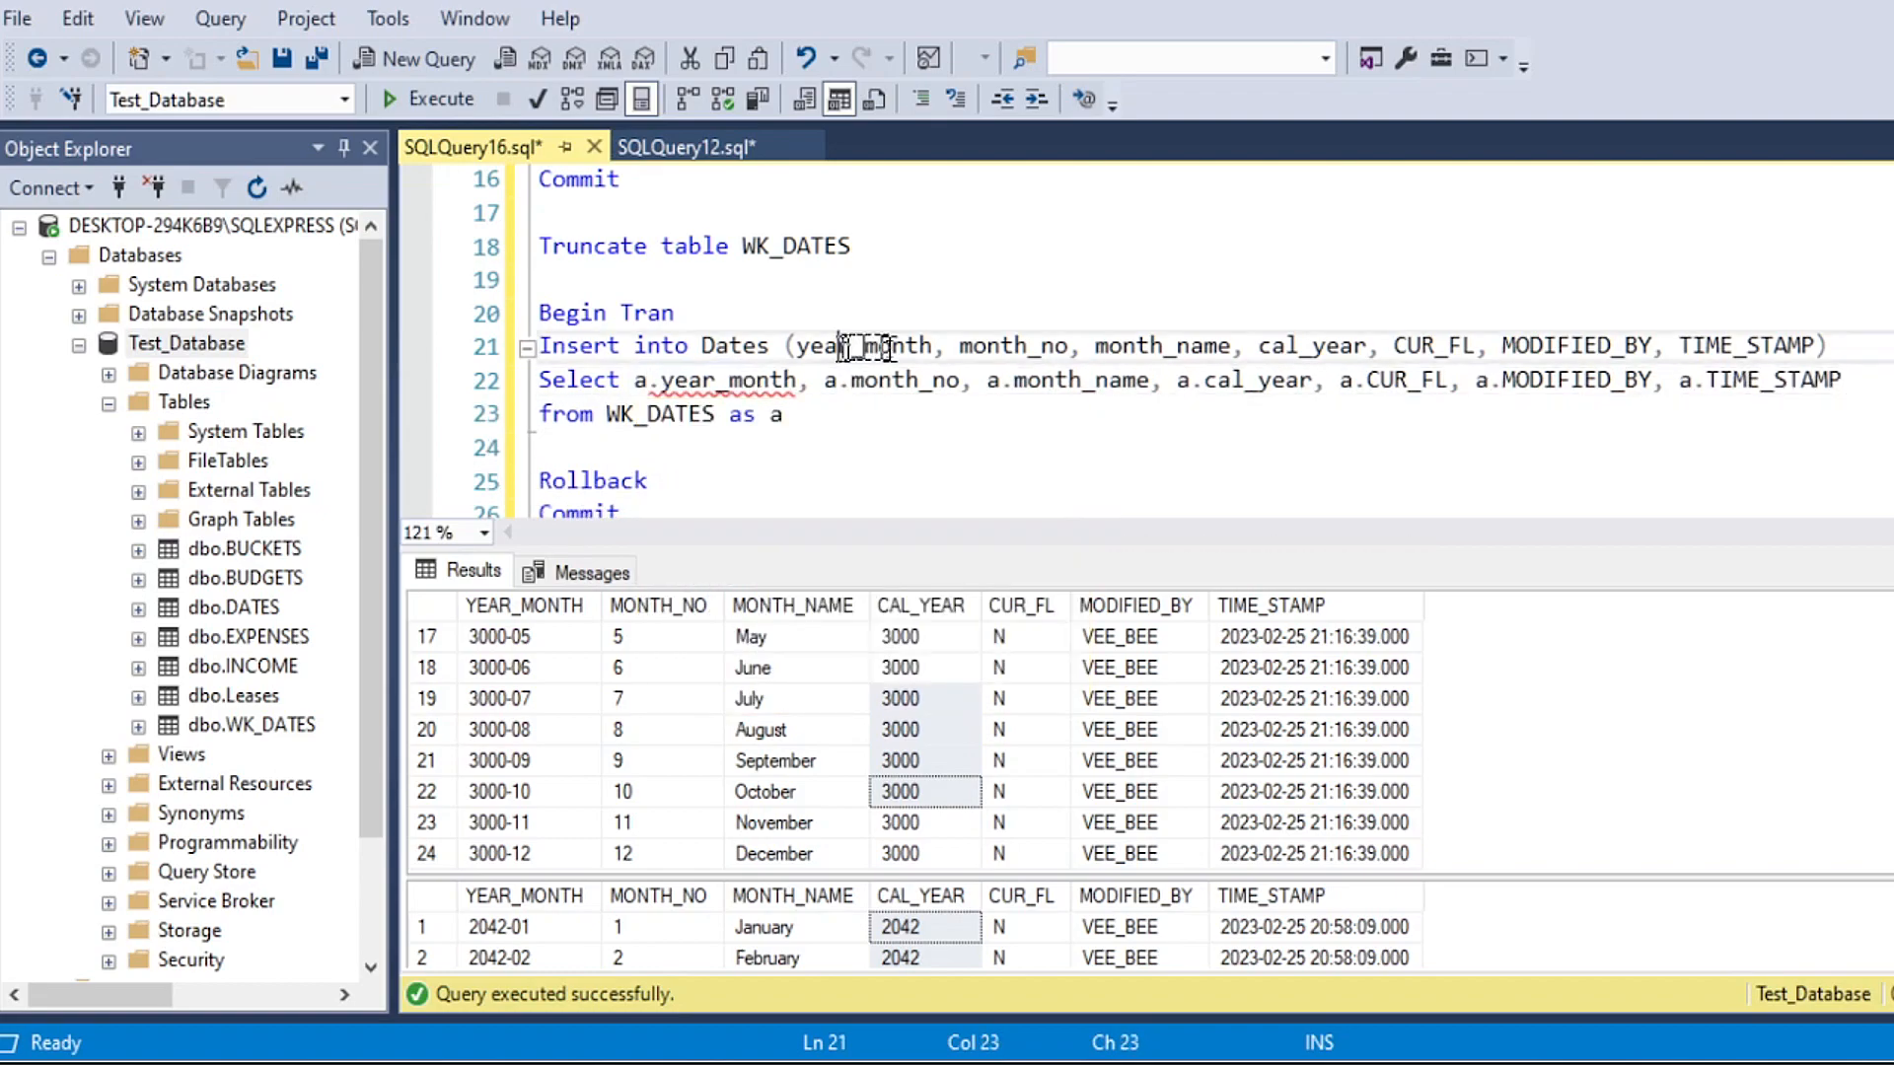
# Step: Below the from line, start "left join (Select" and fill in the column list from year_month through TIME_STAMP
pyautogui.click(827, 414)
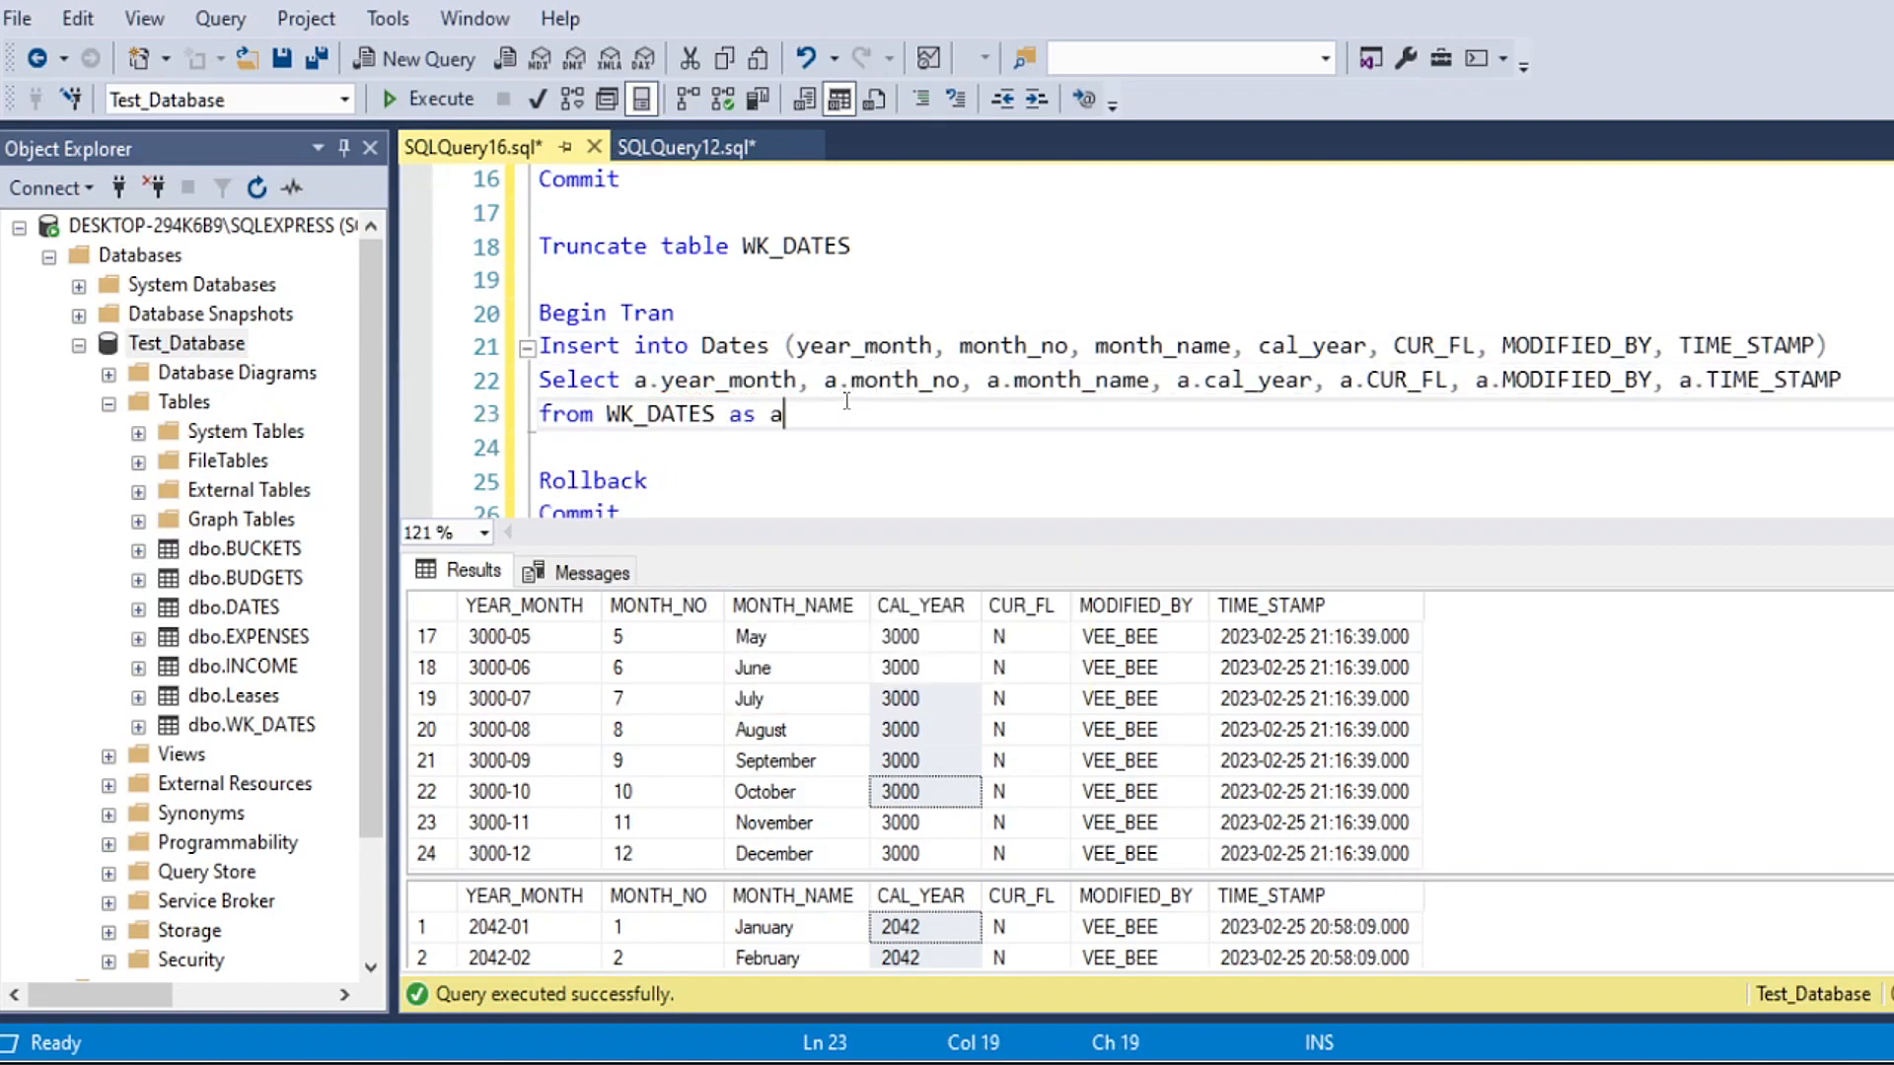
pyautogui.press('Return')
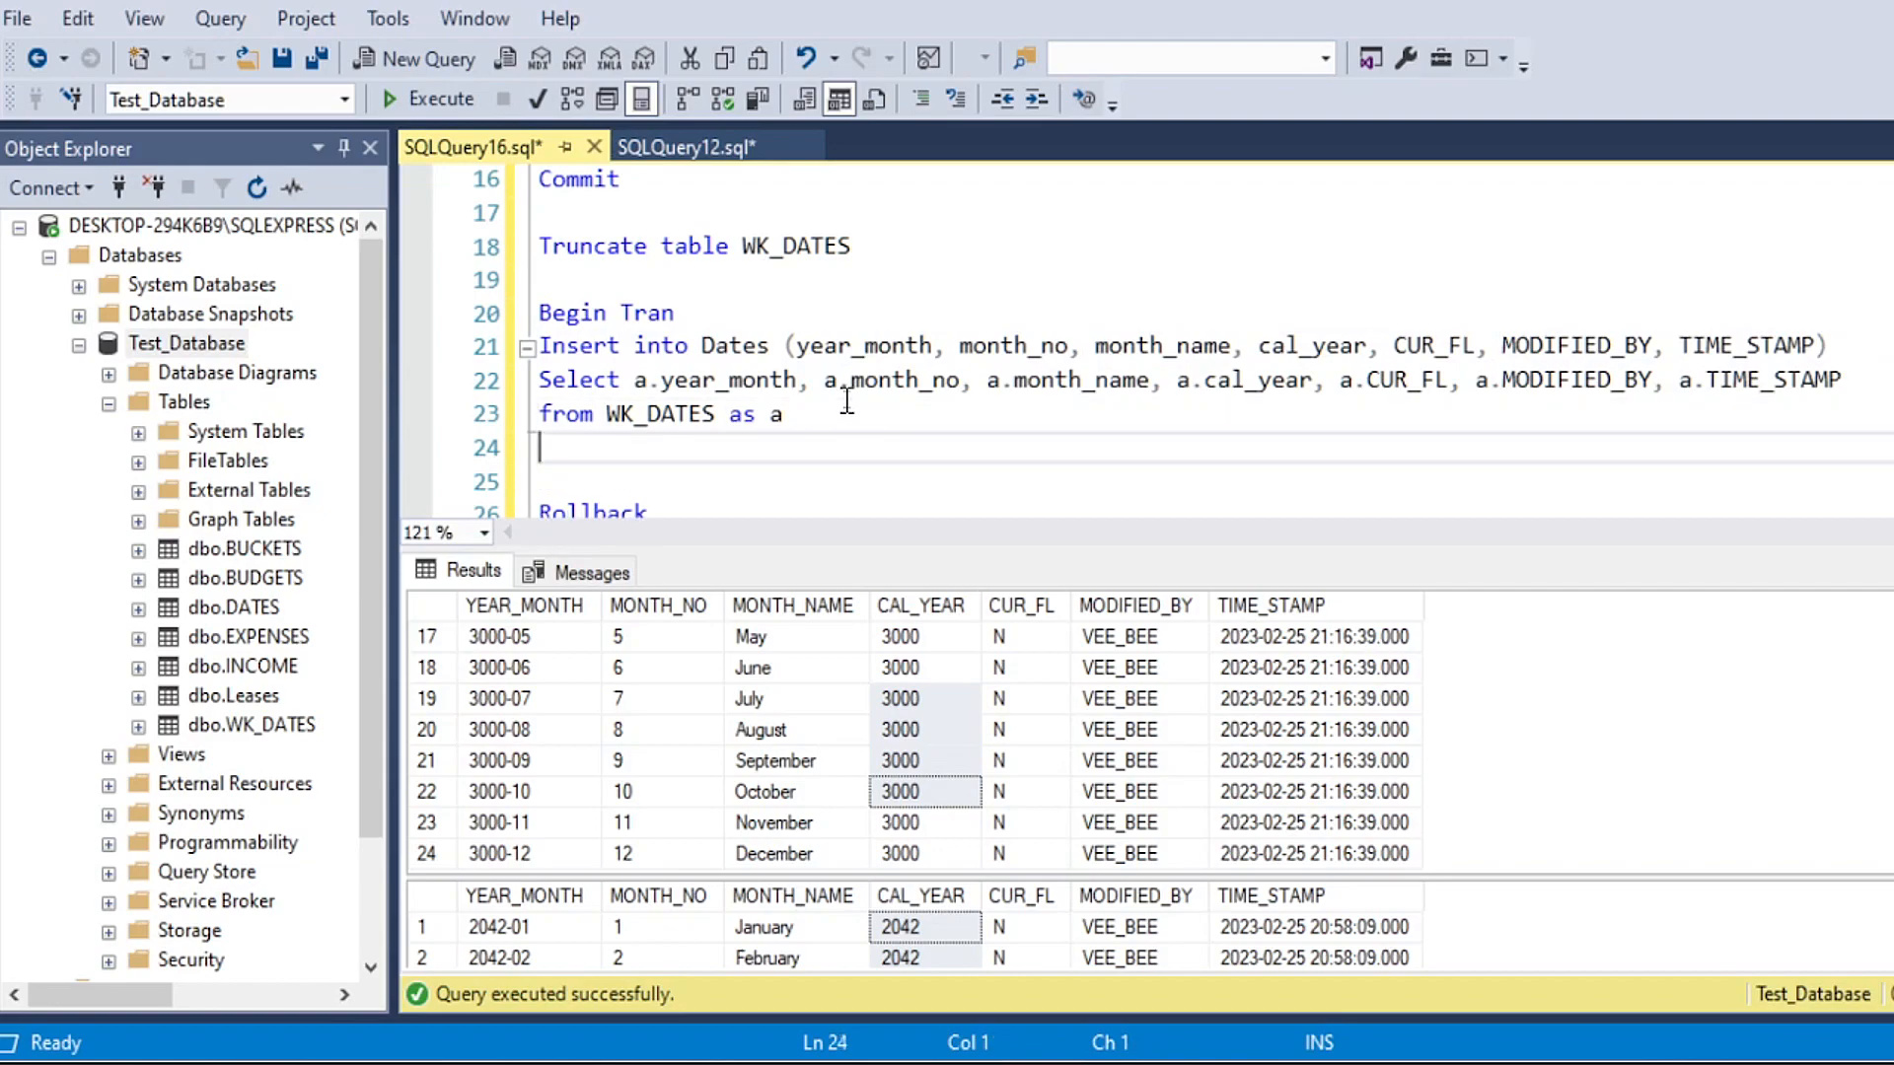
pyautogui.scroll(-1, 733, 336)
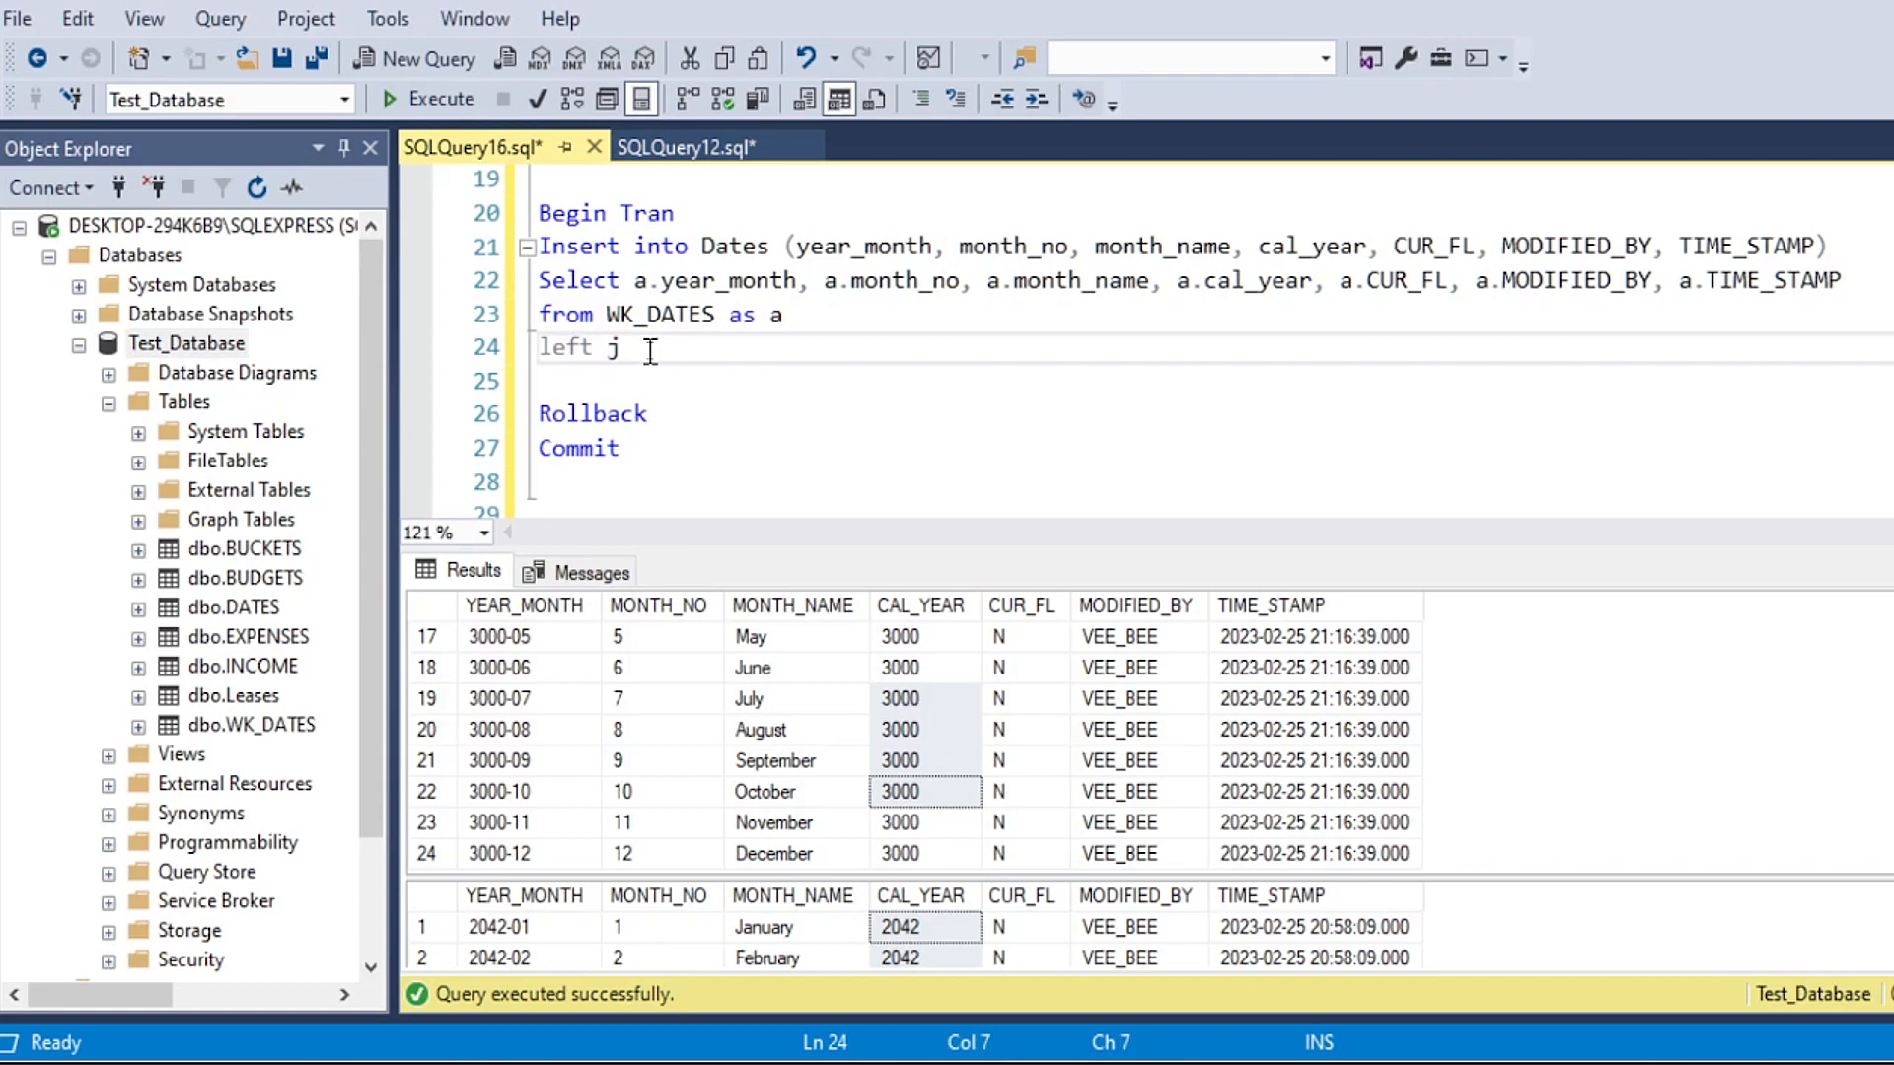
pyautogui.write('(Select')
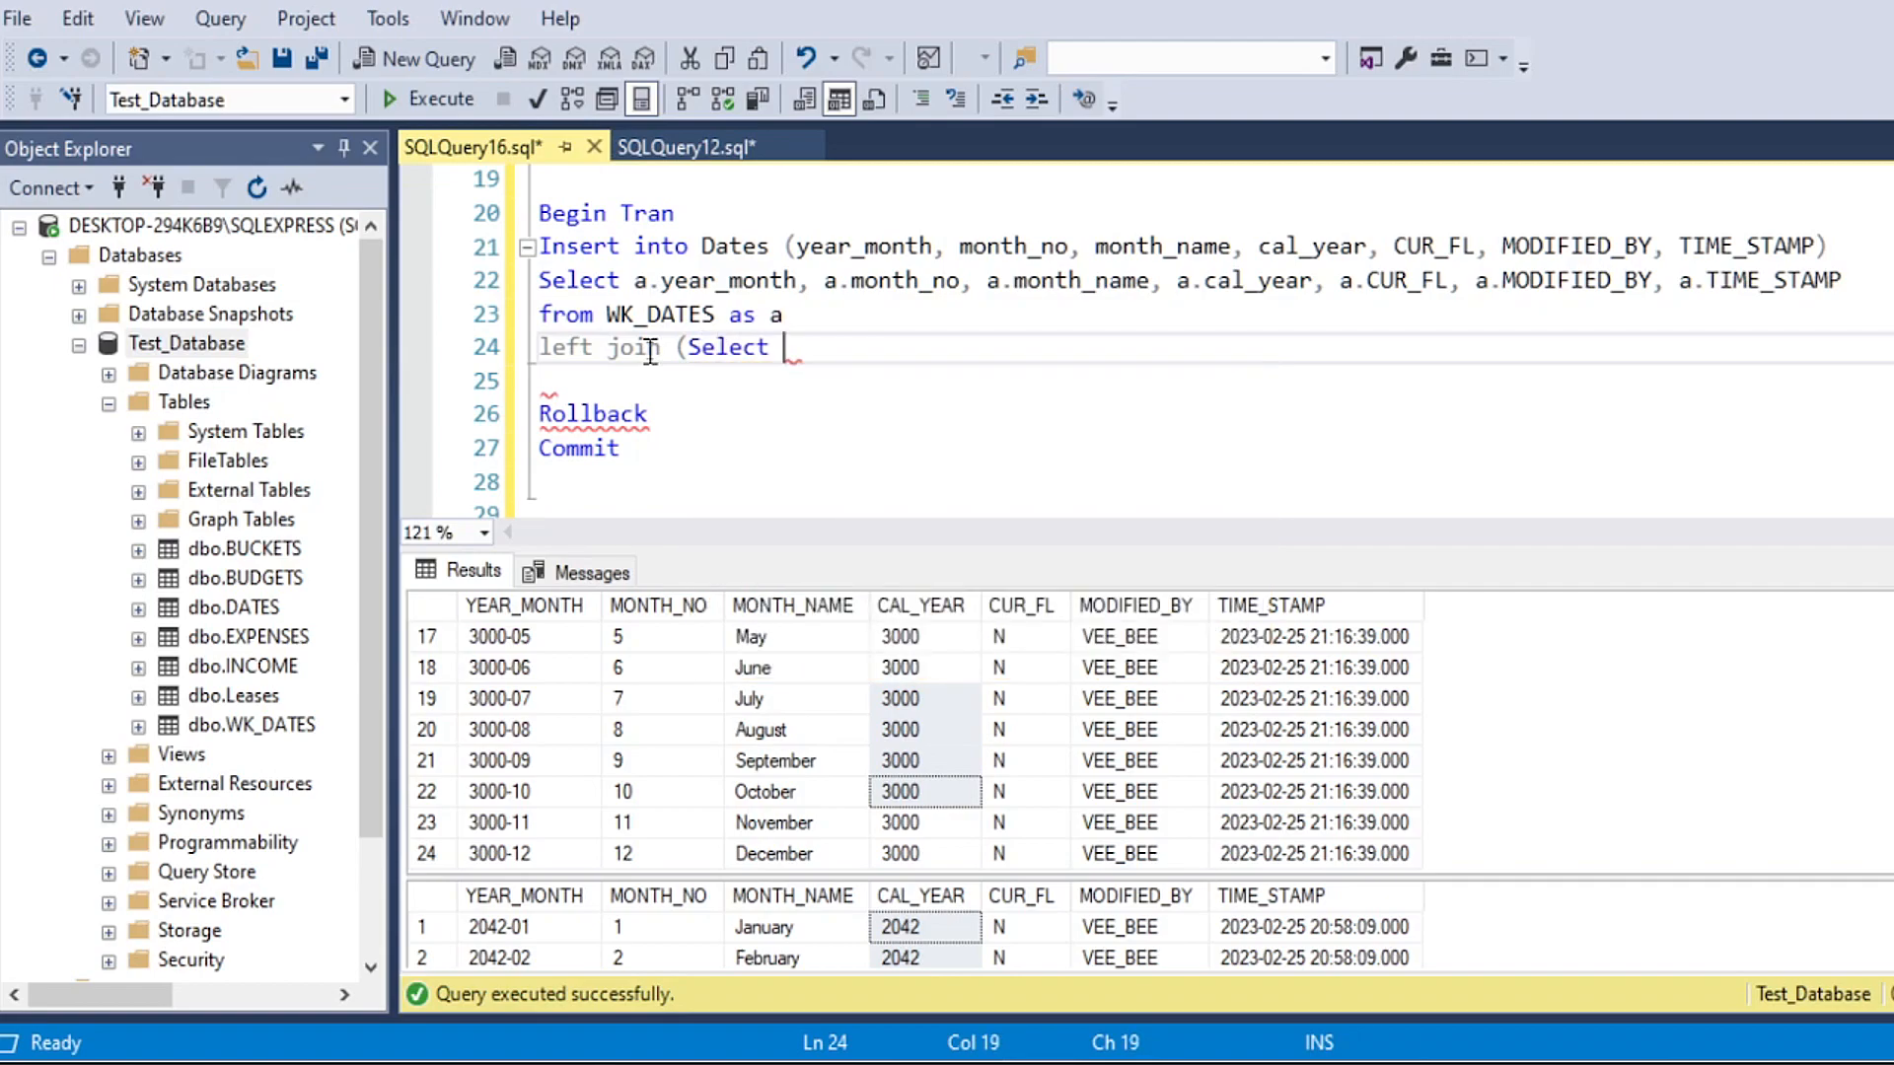
pyautogui.moveTo(797, 246); pyautogui.dragTo(1813, 248)
pyautogui.hotkey('ctrl', 'c')
pyautogui.click(938, 364)
pyautogui.hotkey('ctrl', 'v')
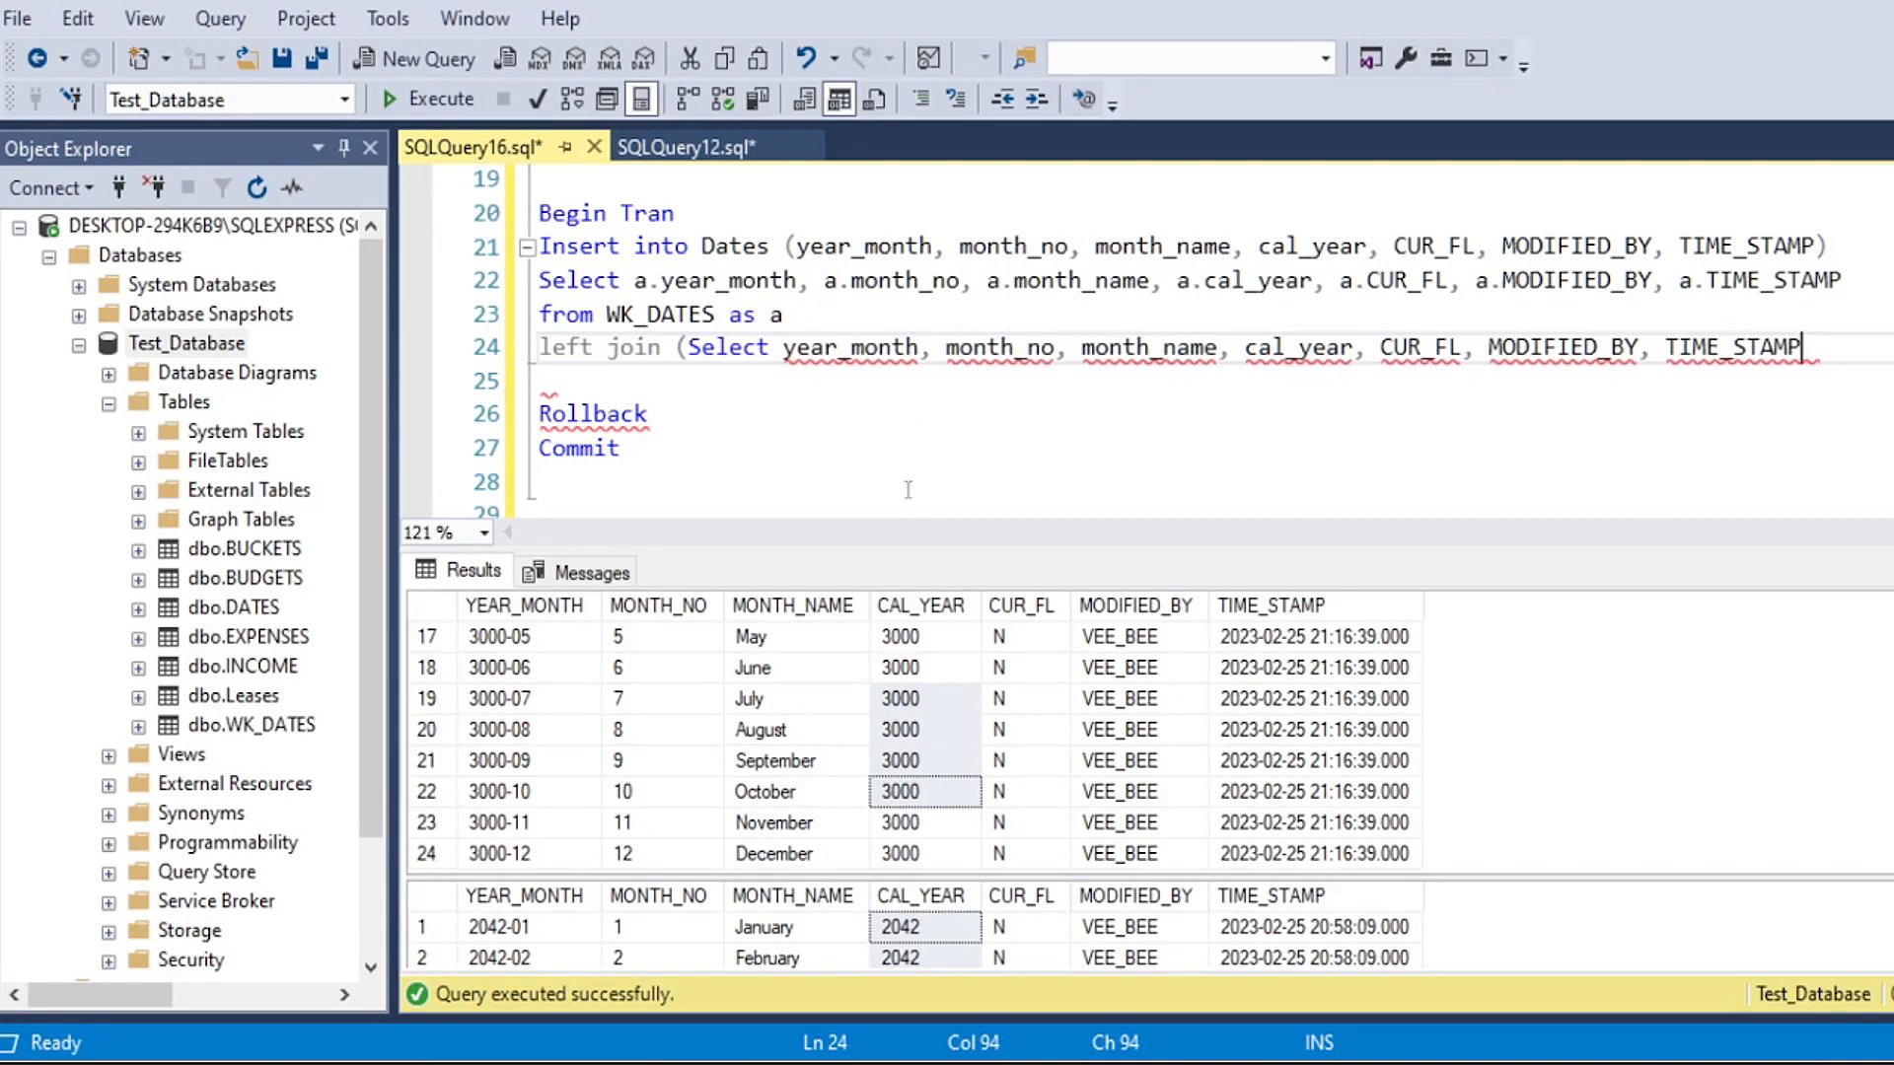
# Step: Add "from Dates as b" on a new line inside the left join subquery
pyautogui.press('Return')
pyautogui.write('from Dates ')
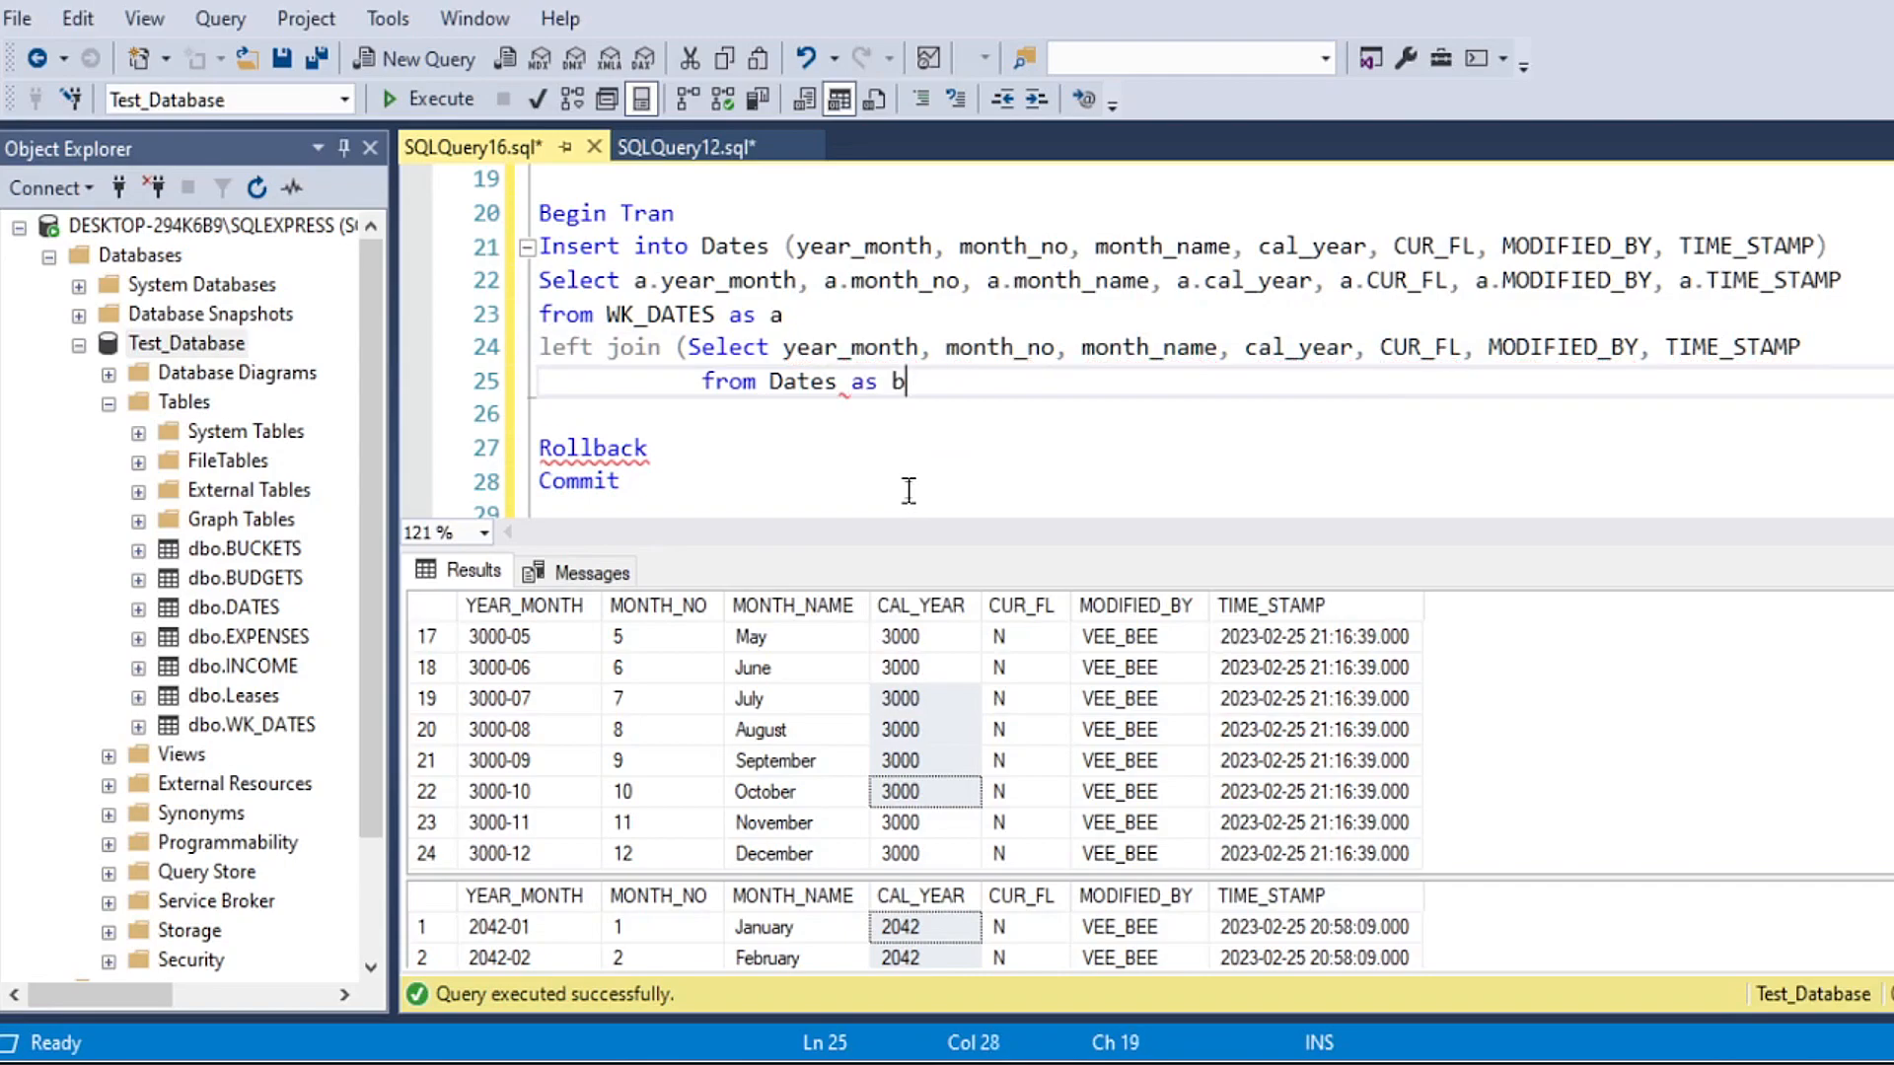
pyautogui.write('as b')
# Step: Add the join condition "on a.year_month = b.year_month)" on a new line below from Dates as b
pyautogui.press('Return')
pyautogui.write('on a.year')
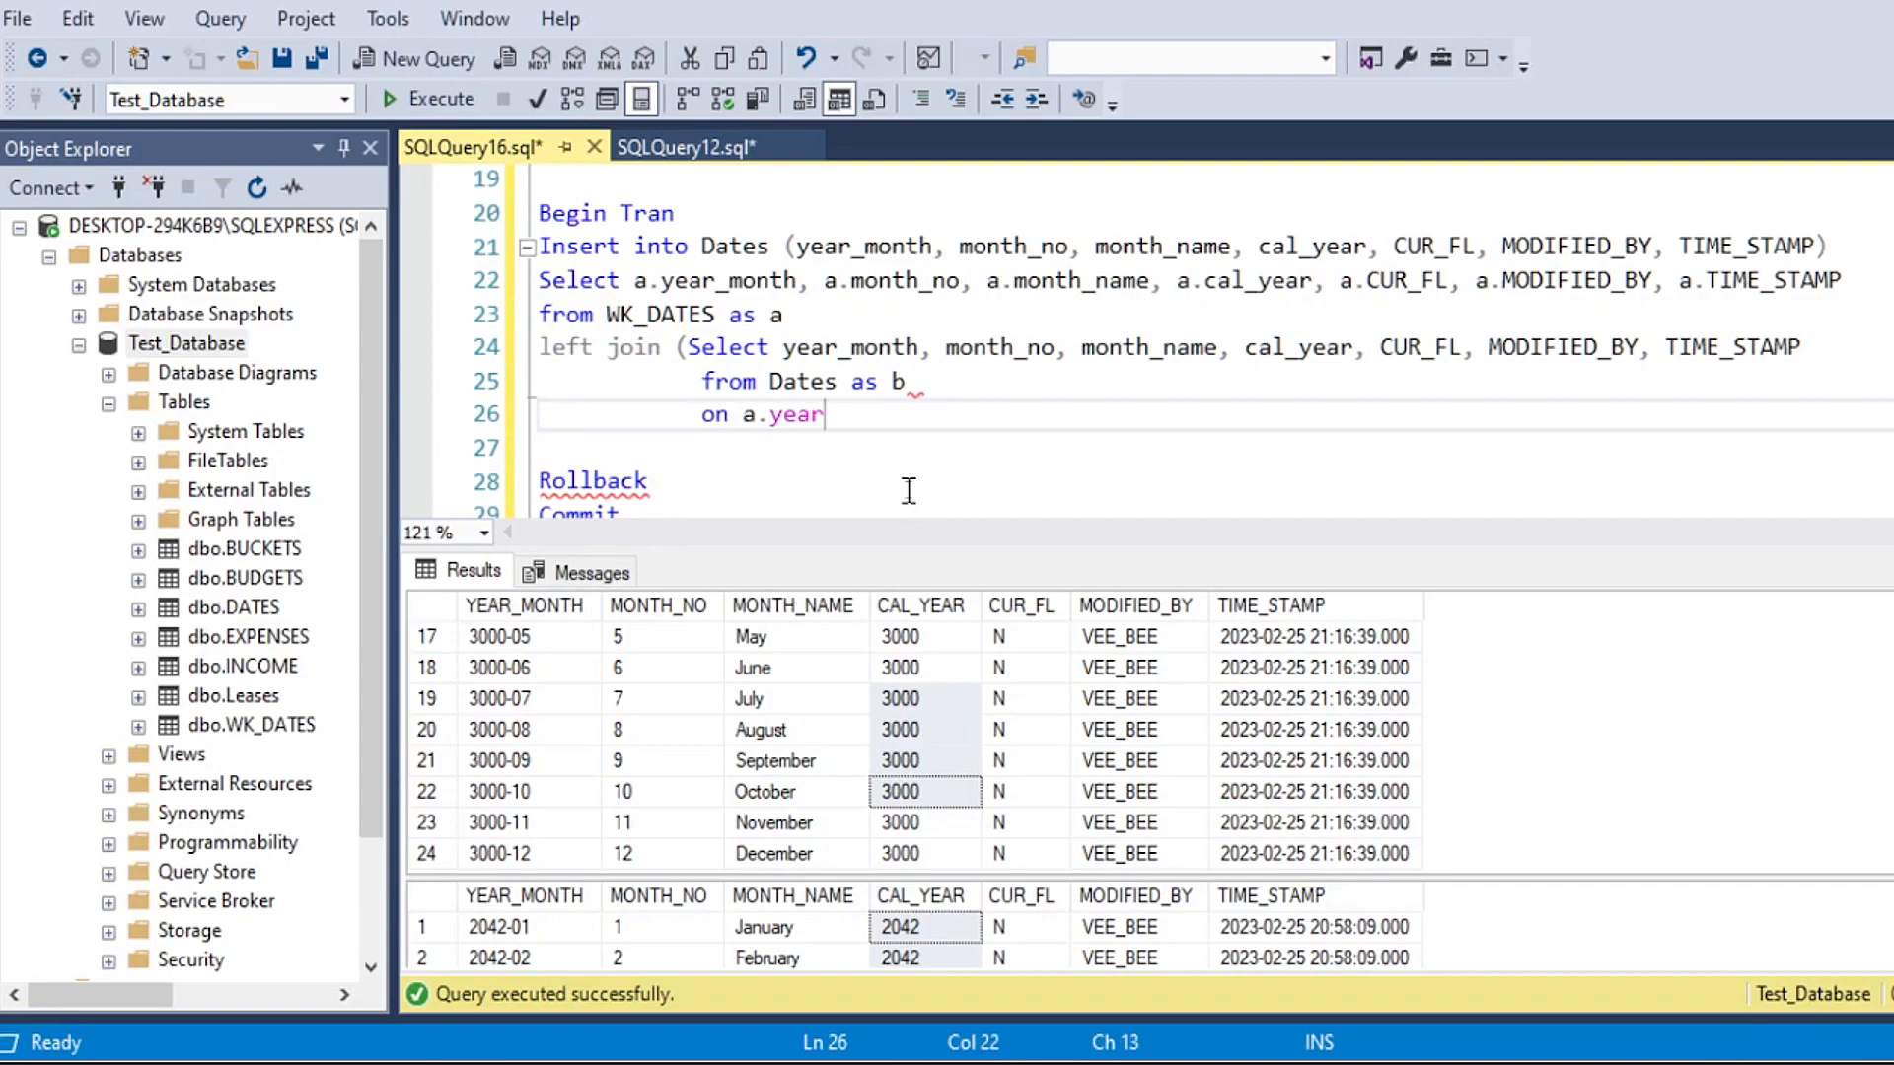
pyautogui.write('_month = b.year_month')
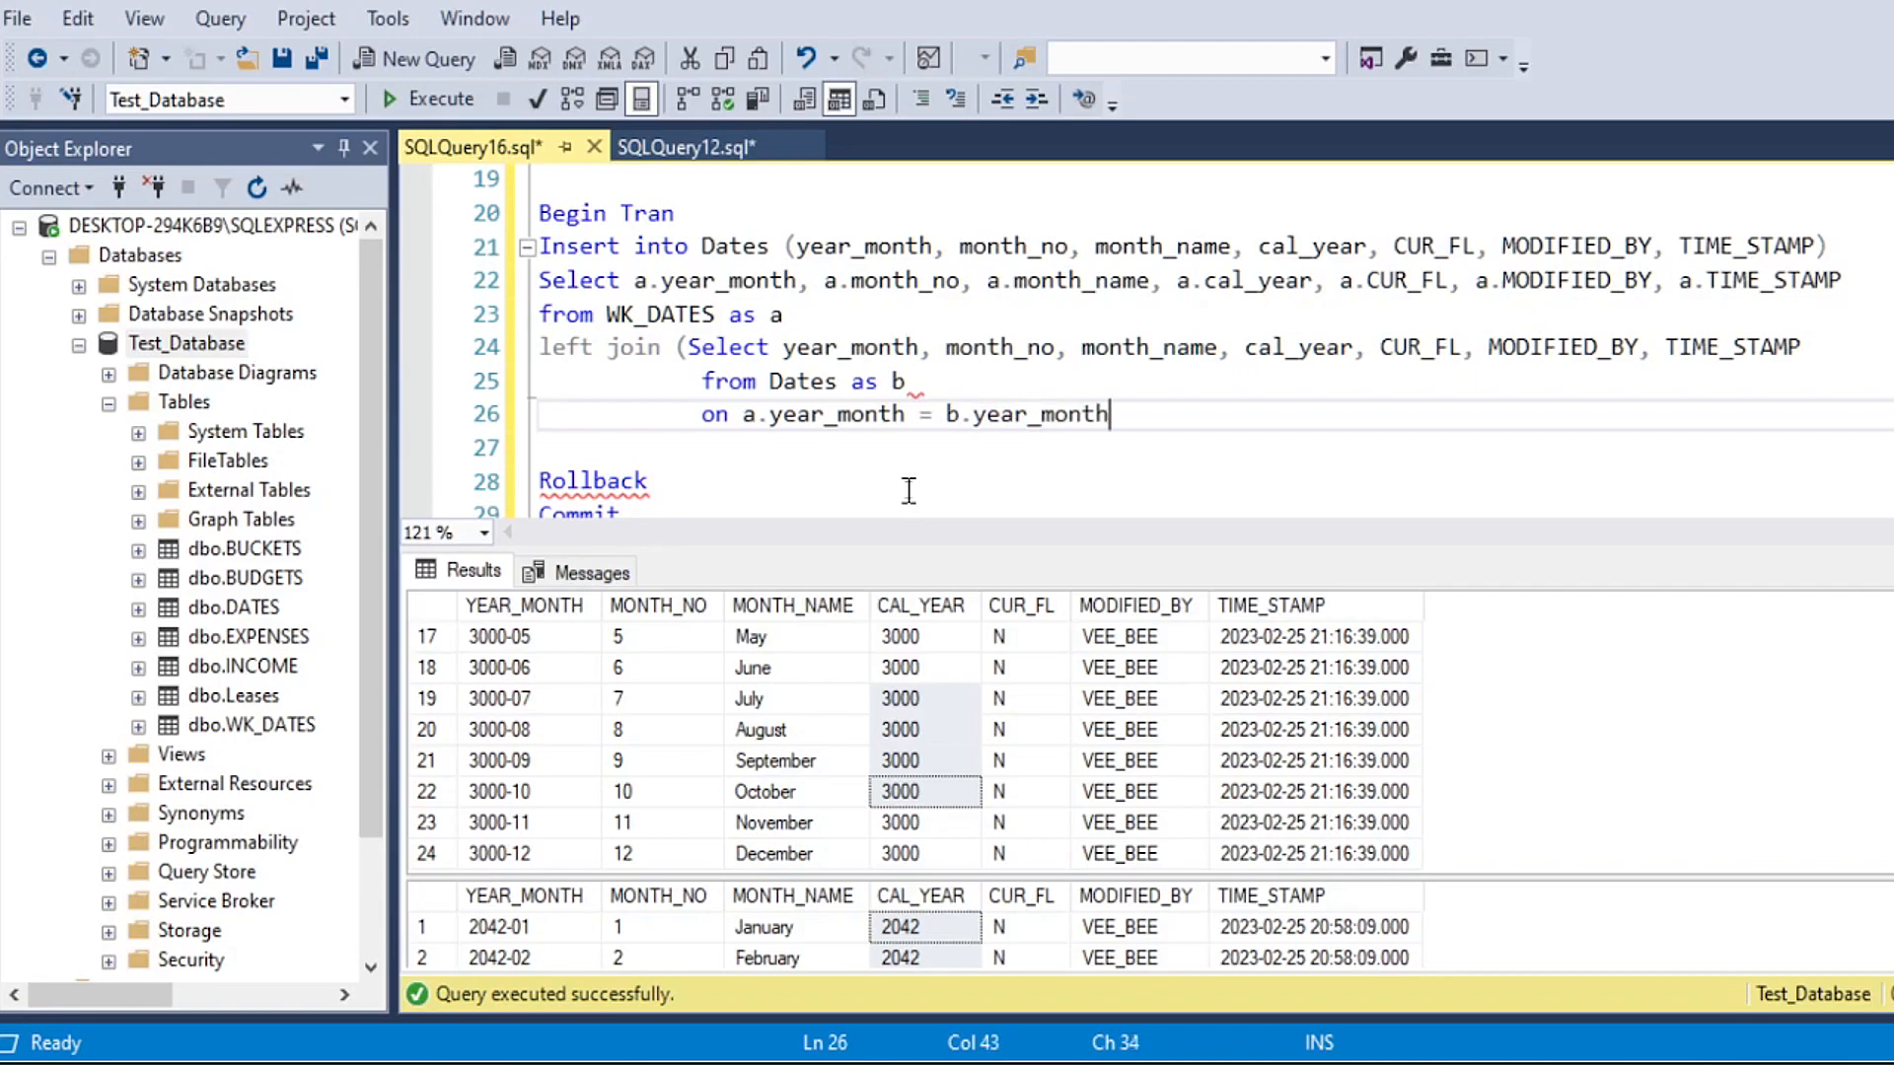
pyautogui.write(')')
pyautogui.press('Return')
pyautogui.click(892, 381)
pyautogui.click(784, 350)
pyautogui.moveTo(624, 282); pyautogui.dragTo(726, 282)
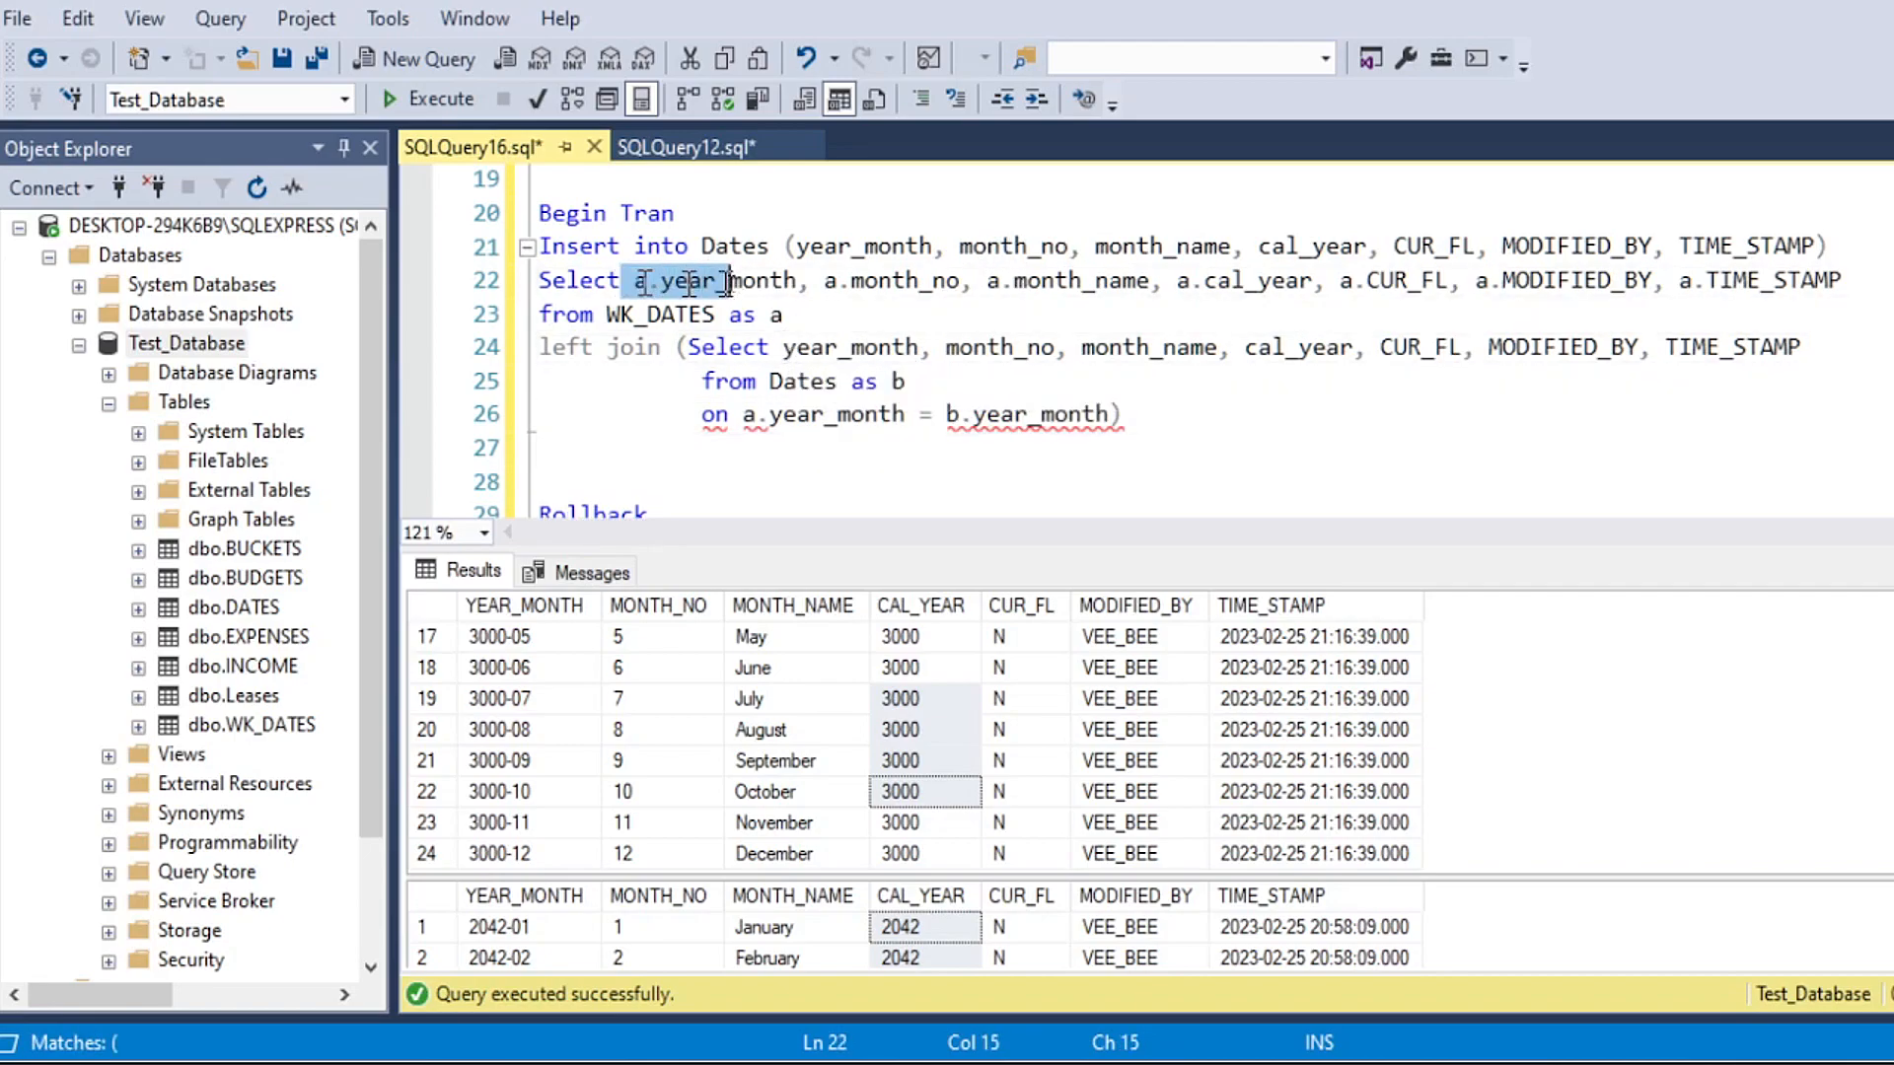
# Step: Prefix every column in the left join subquery's Select list, from year_month through TIME_STAMP, with the alias "b."
pyautogui.click(786, 347)
pyautogui.write('b.')
pyautogui.click(839, 317)
pyautogui.click(804, 347)
pyautogui.click(972, 347)
pyautogui.write('b.')
pyautogui.click(1135, 353)
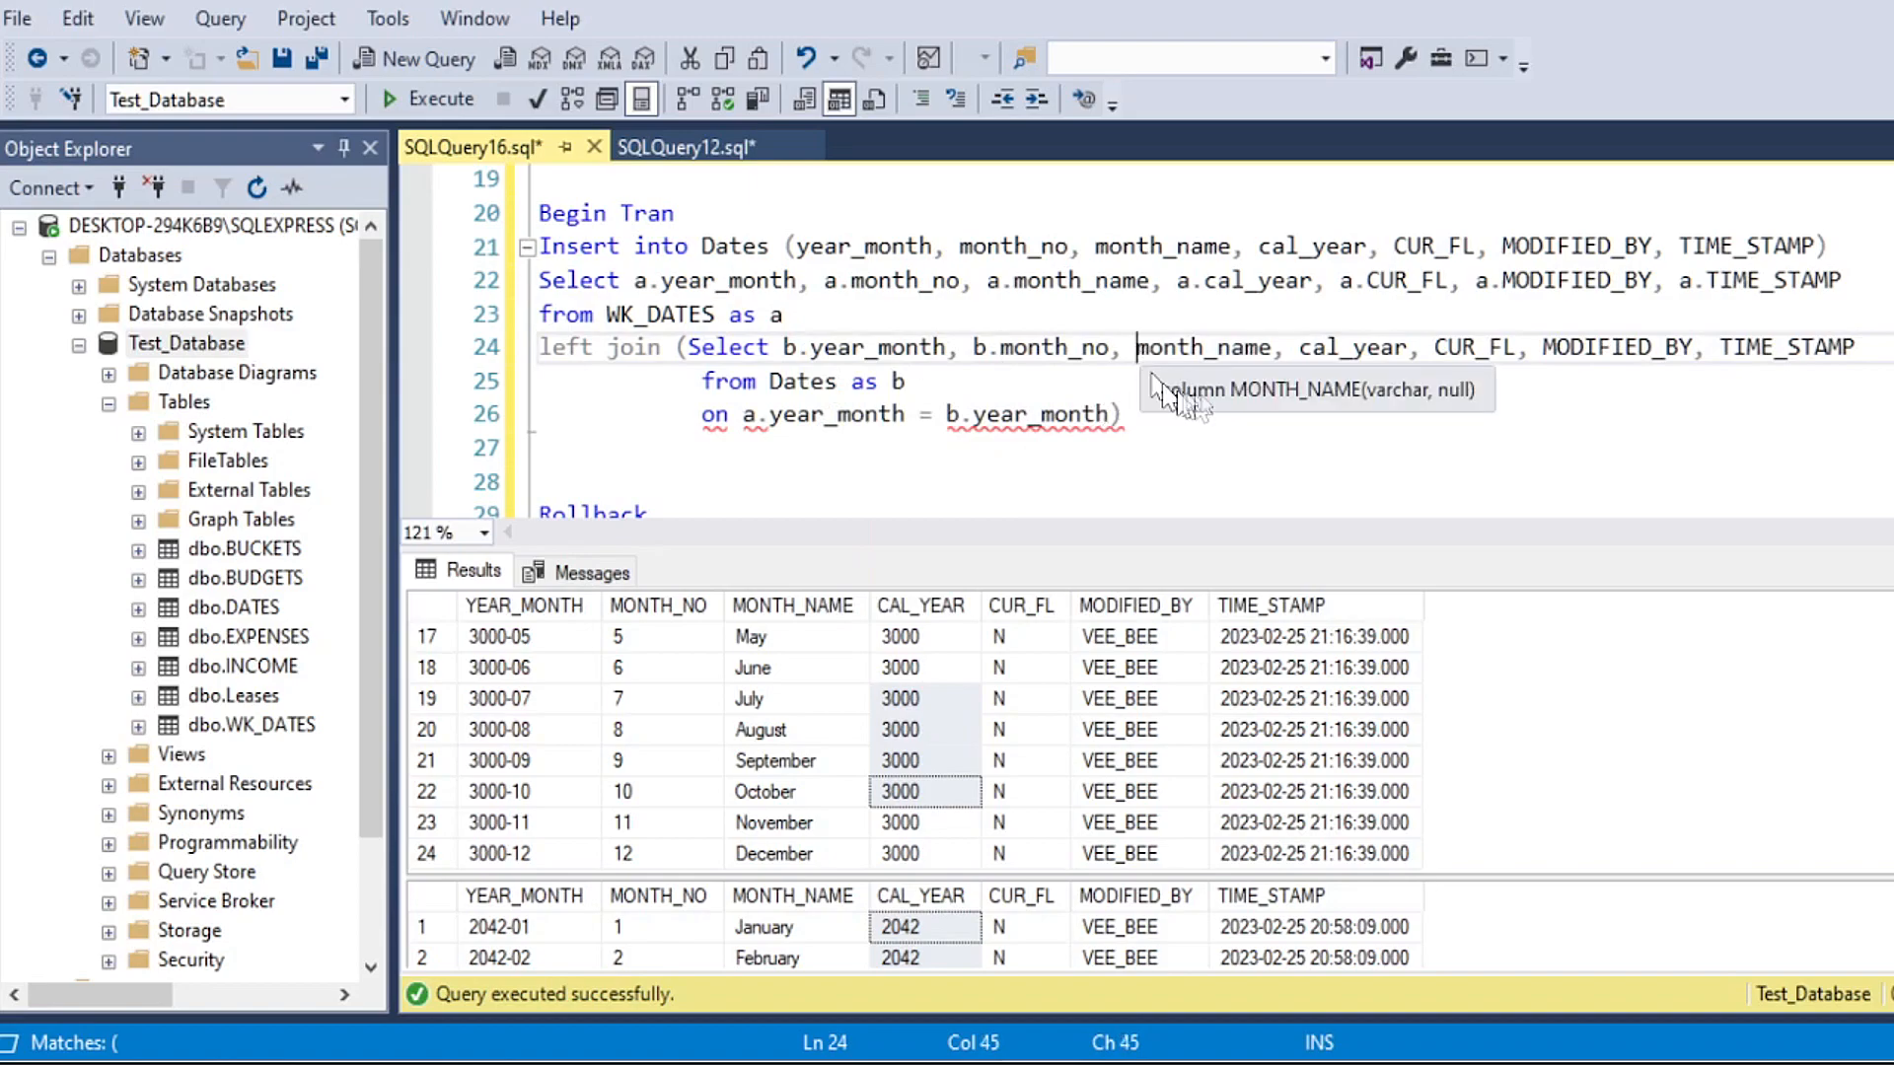
pyautogui.write('b.')
pyautogui.click(1326, 353)
pyautogui.write('b.')
pyautogui.click(1493, 347)
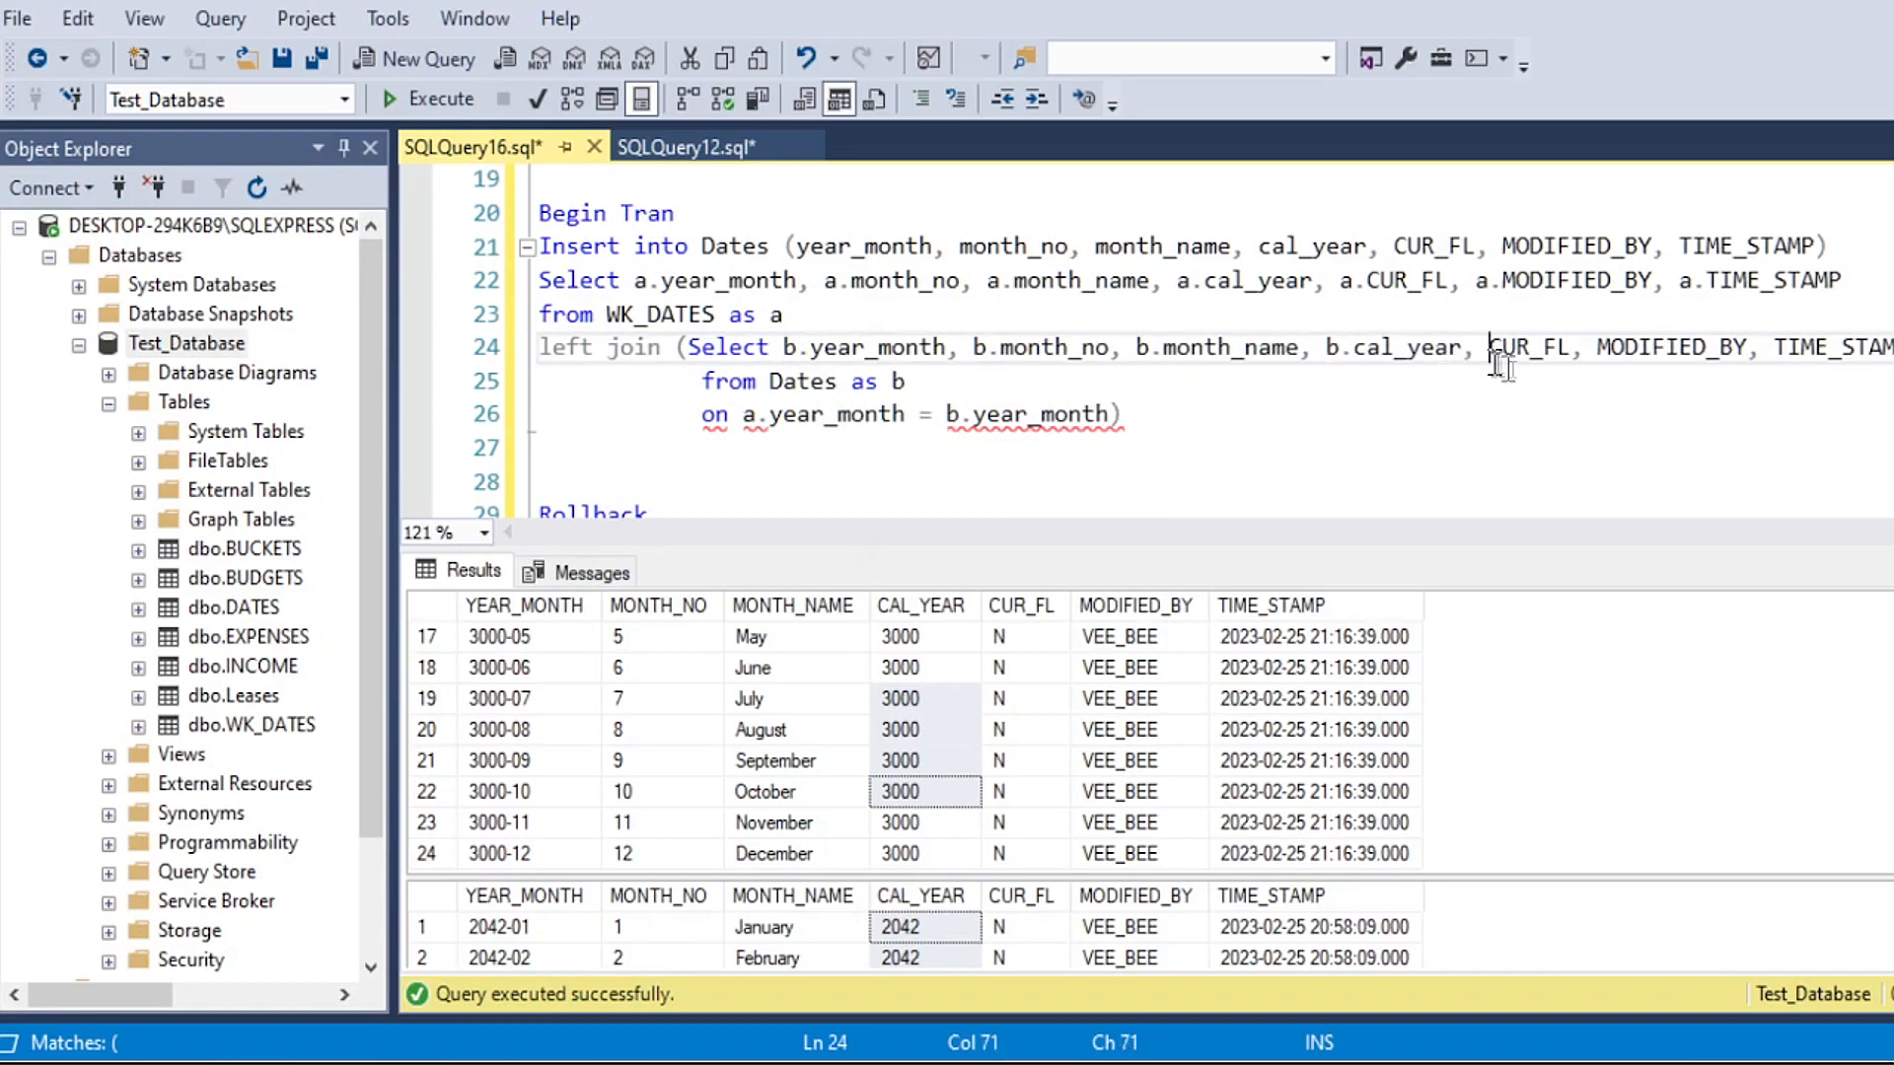
pyautogui.write('b.')
pyautogui.click(1626, 348)
pyautogui.write('b.')
pyautogui.click(566, 381)
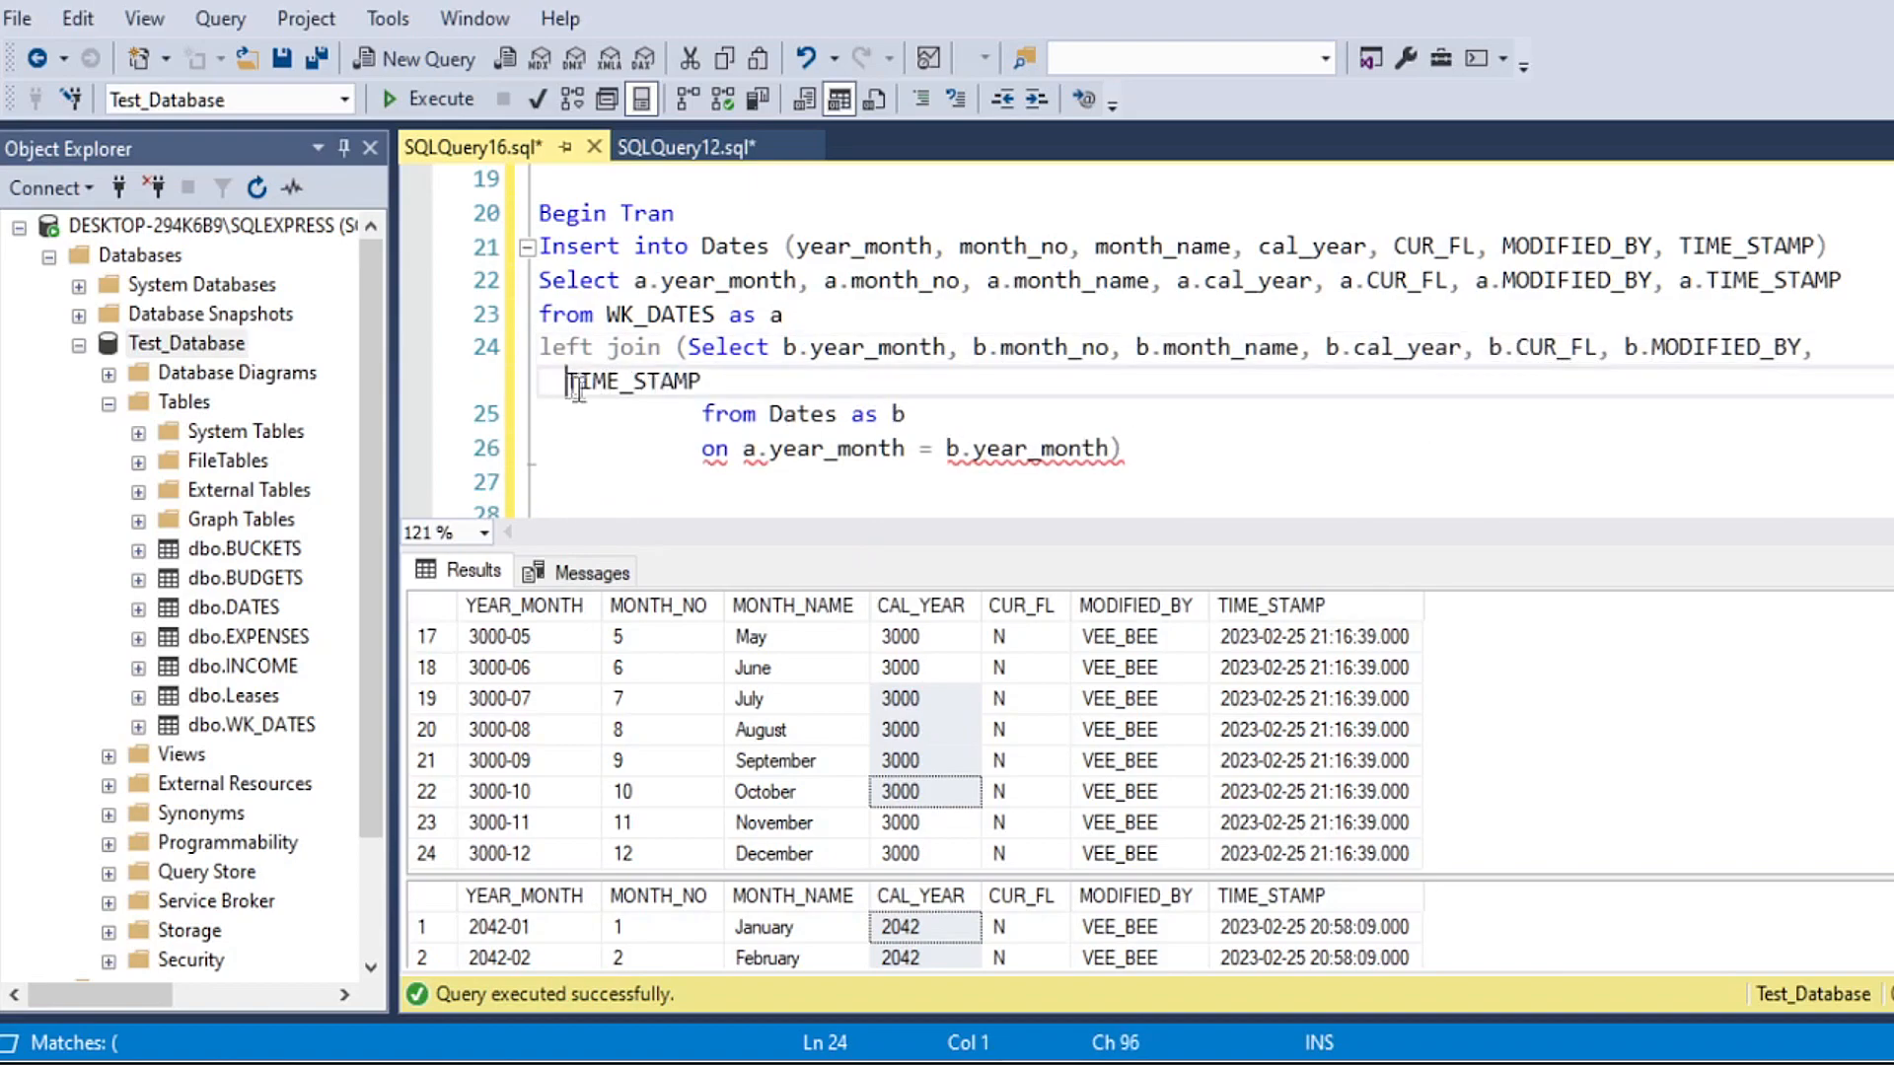
pyautogui.write('b.')
# Step: Give the query editor more height and break the subquery's column list before b.MODIFIED_BY onto an indented new line
pyautogui.click(901, 481)
pyautogui.scroll(-1, 867, 453)
pyautogui.scroll(1, 868, 454)
pyautogui.moveTo(824, 547); pyautogui.dragTo(825, 643)
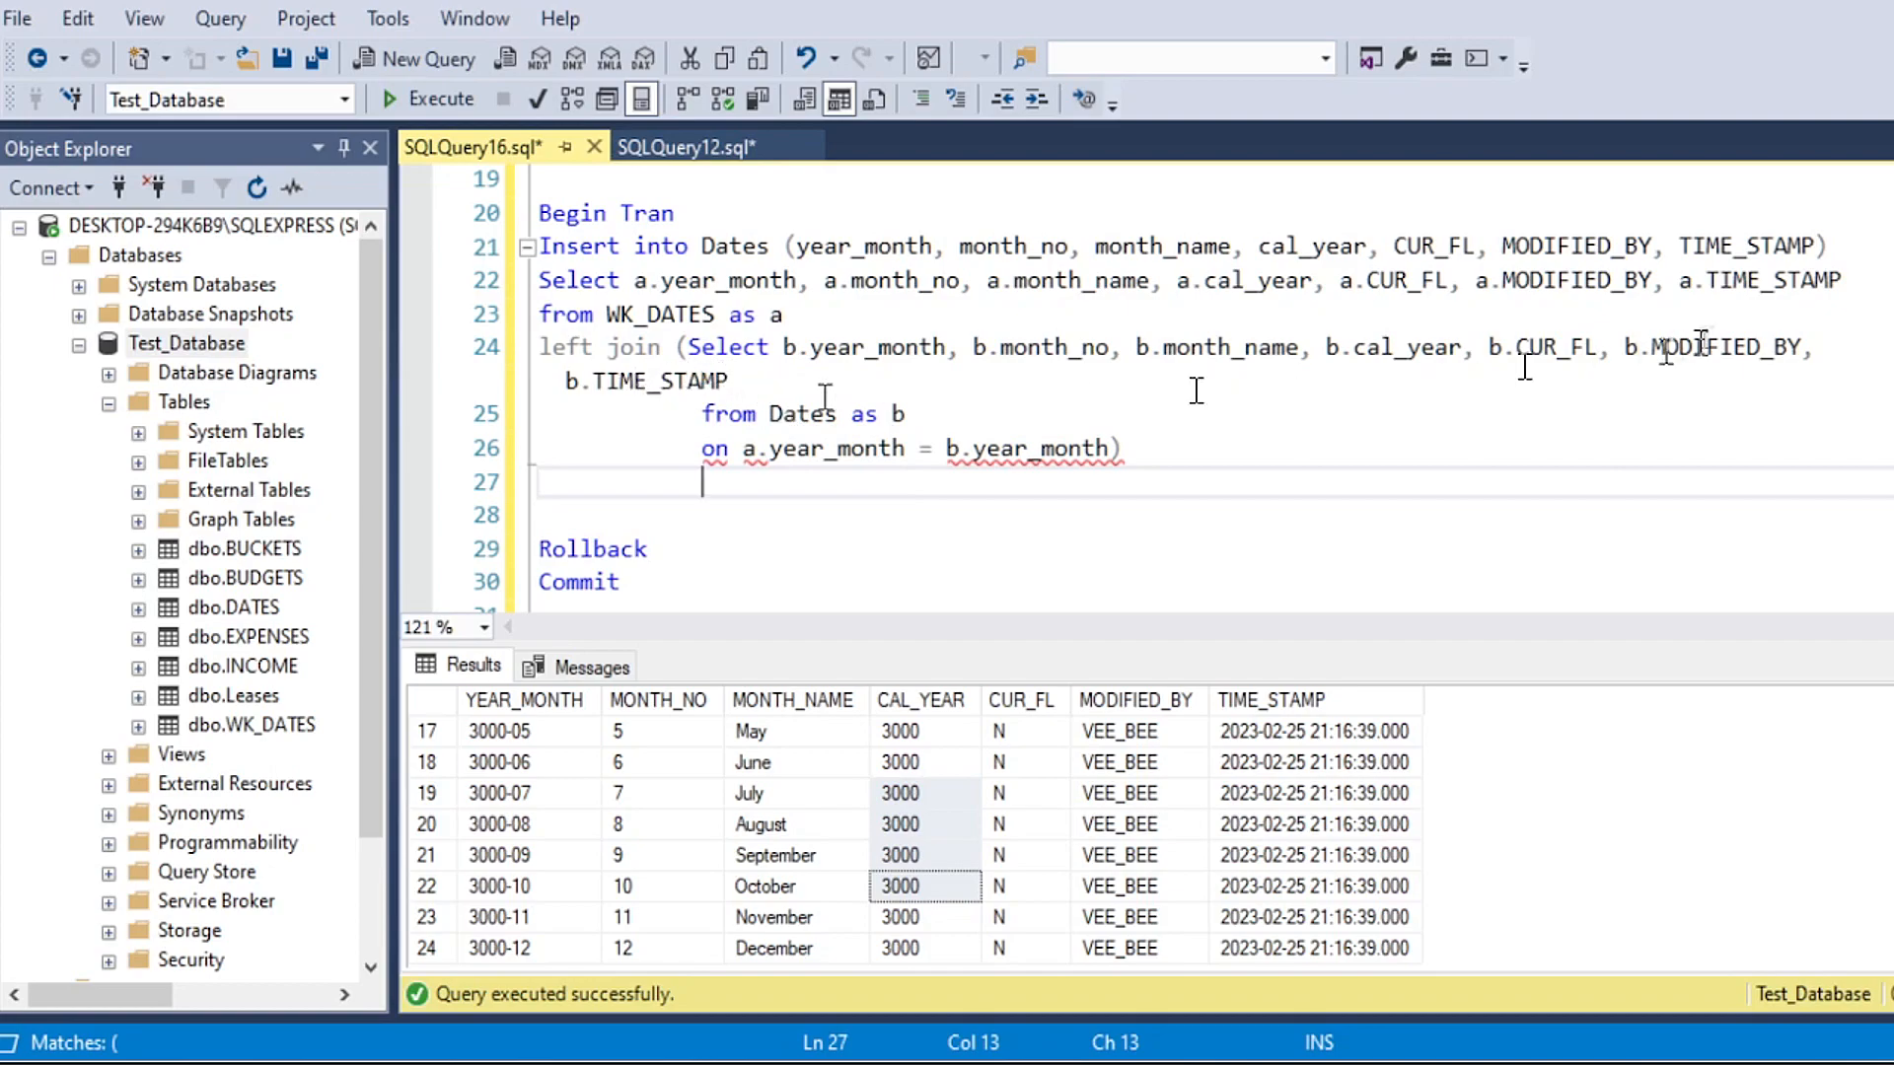
pyautogui.click(1622, 349)
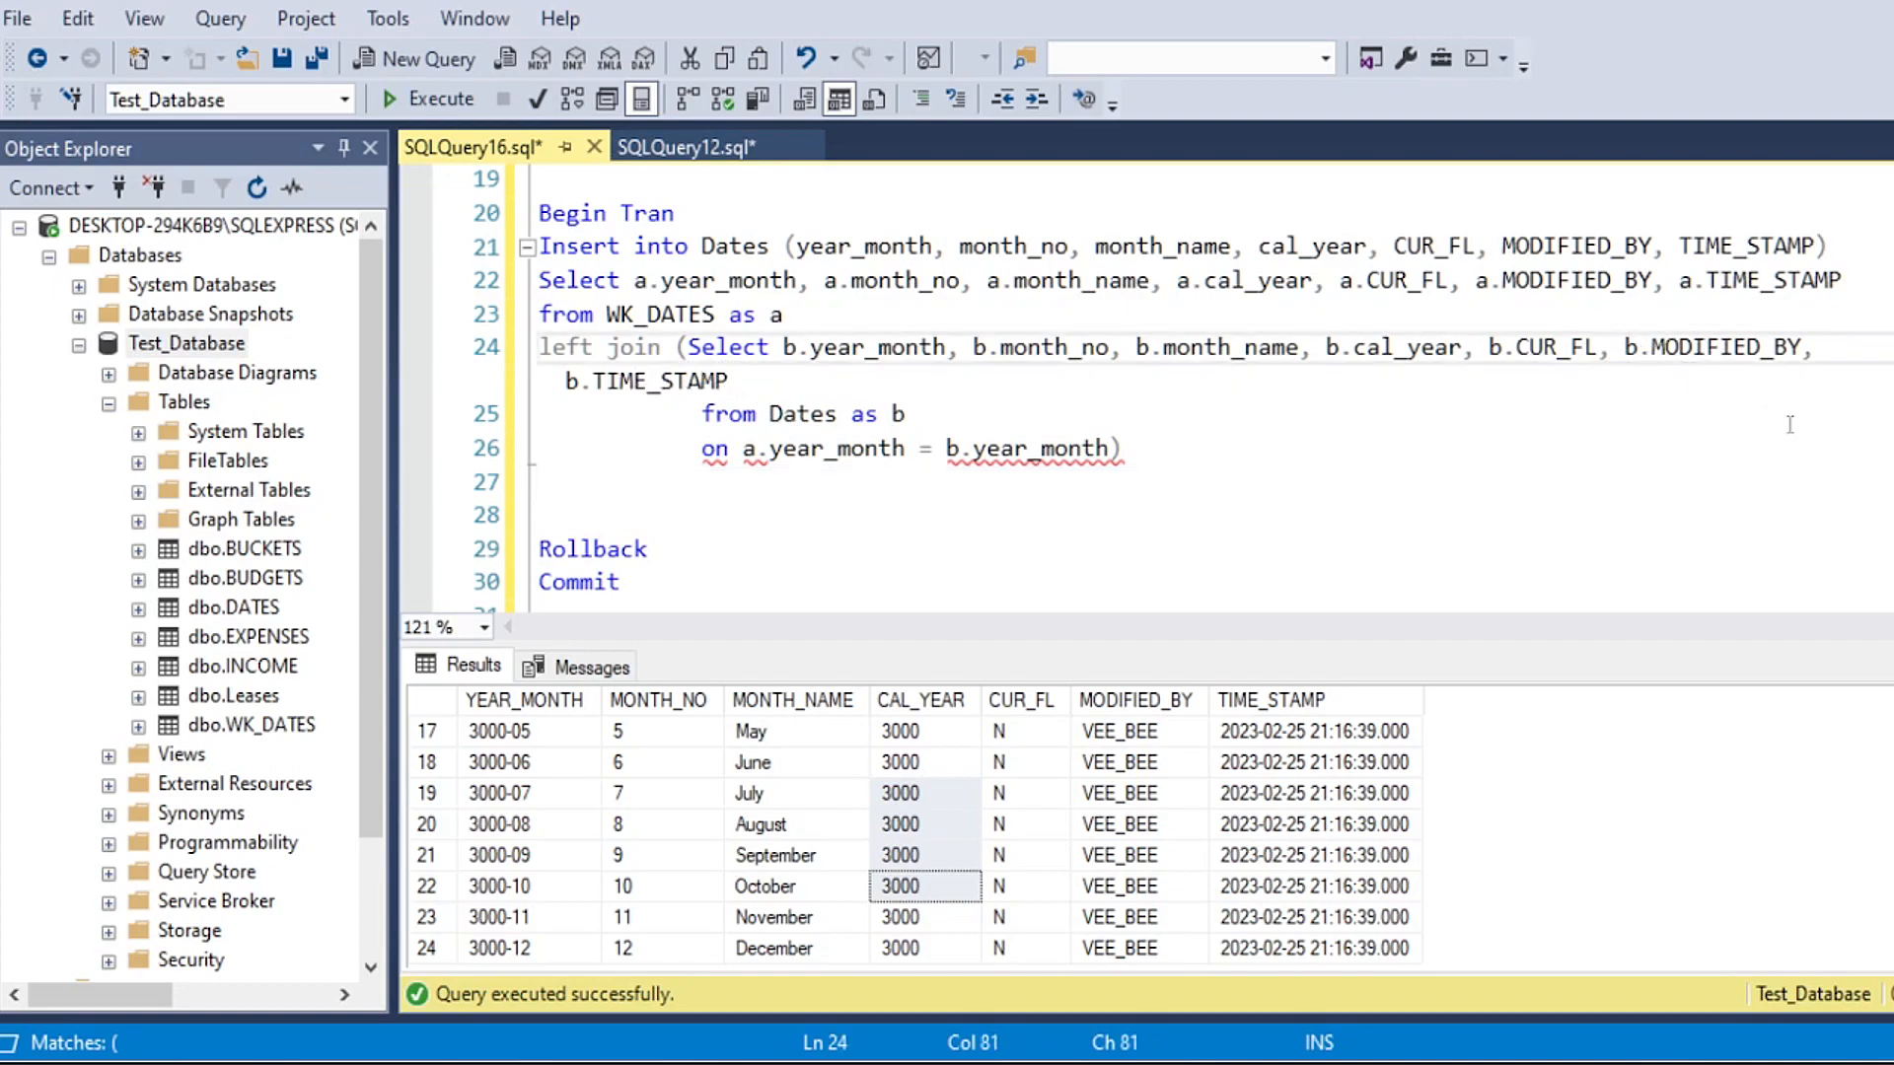
pyautogui.press('Return')
pyautogui.press('Tab')
pyautogui.press('Tab')
pyautogui.press('Tab')
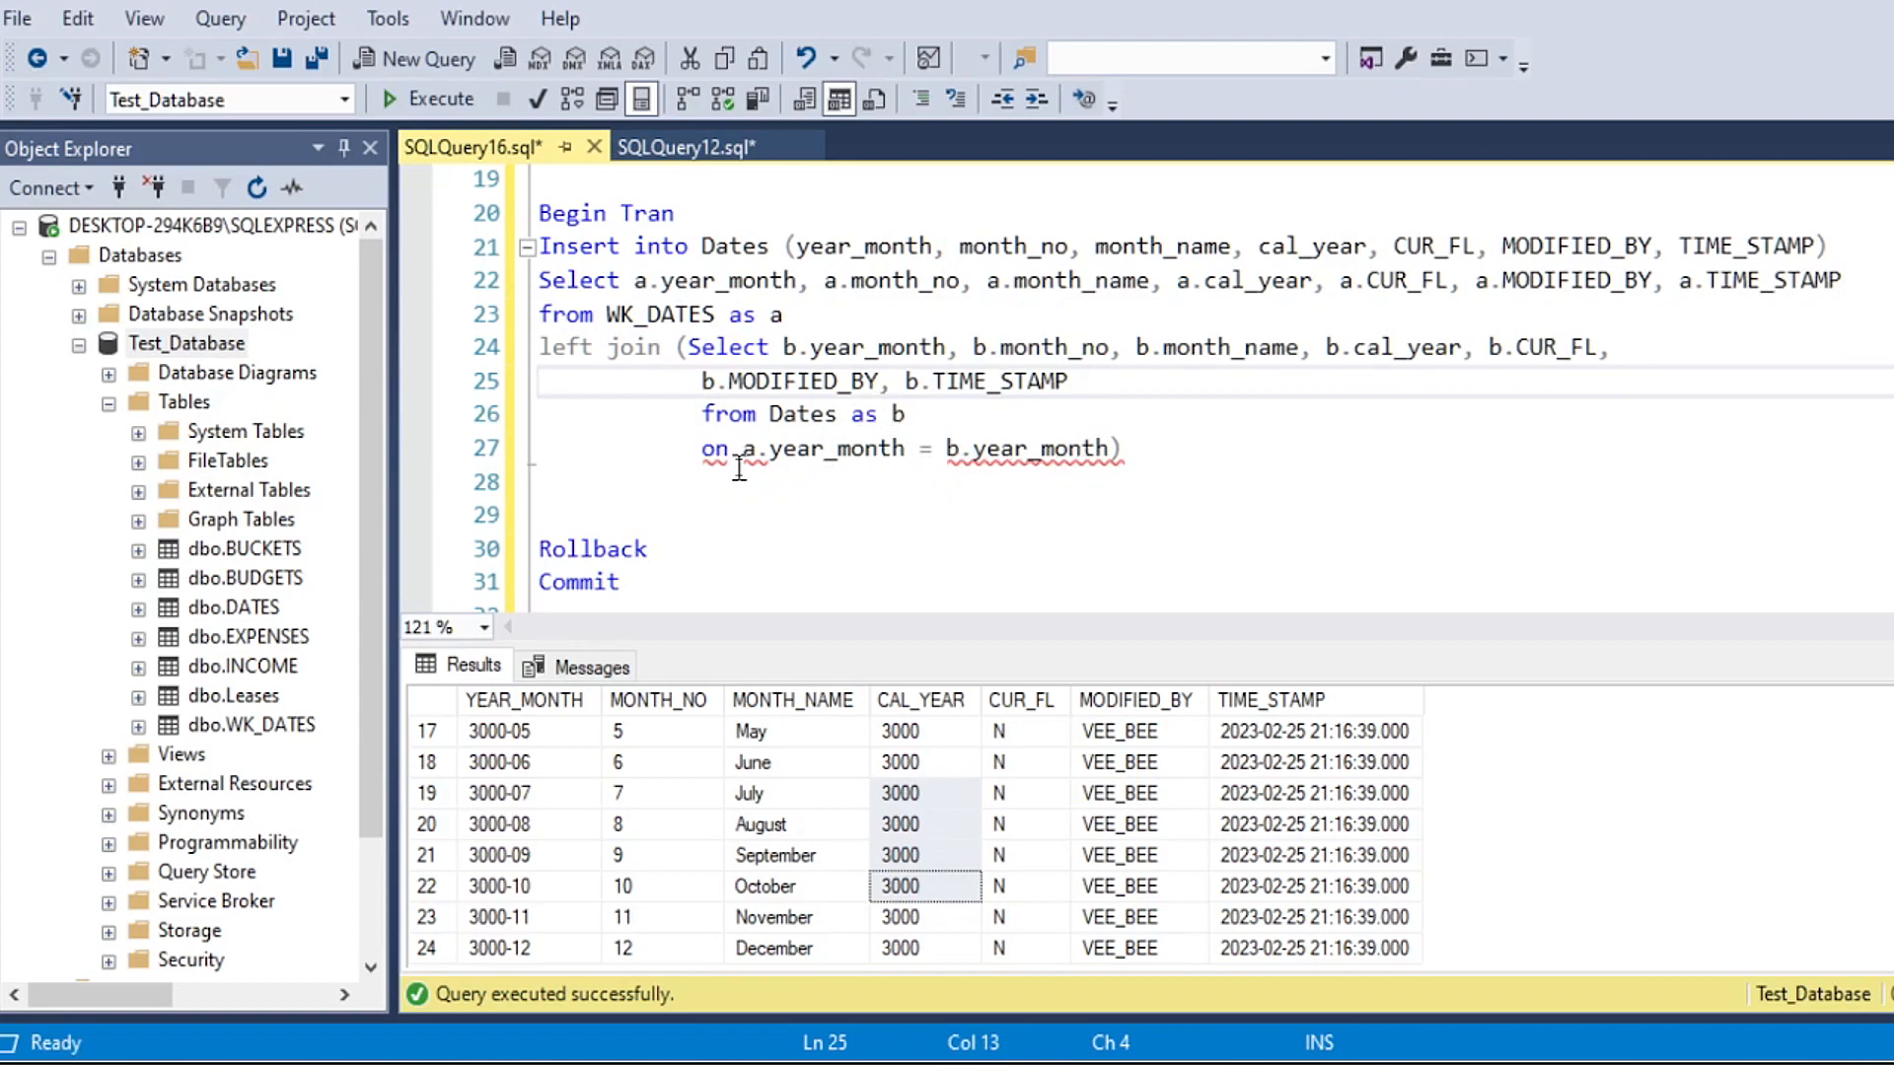
# Step: Alias the left join subquery "as c" after its closing parenthesis
pyautogui.click(1168, 452)
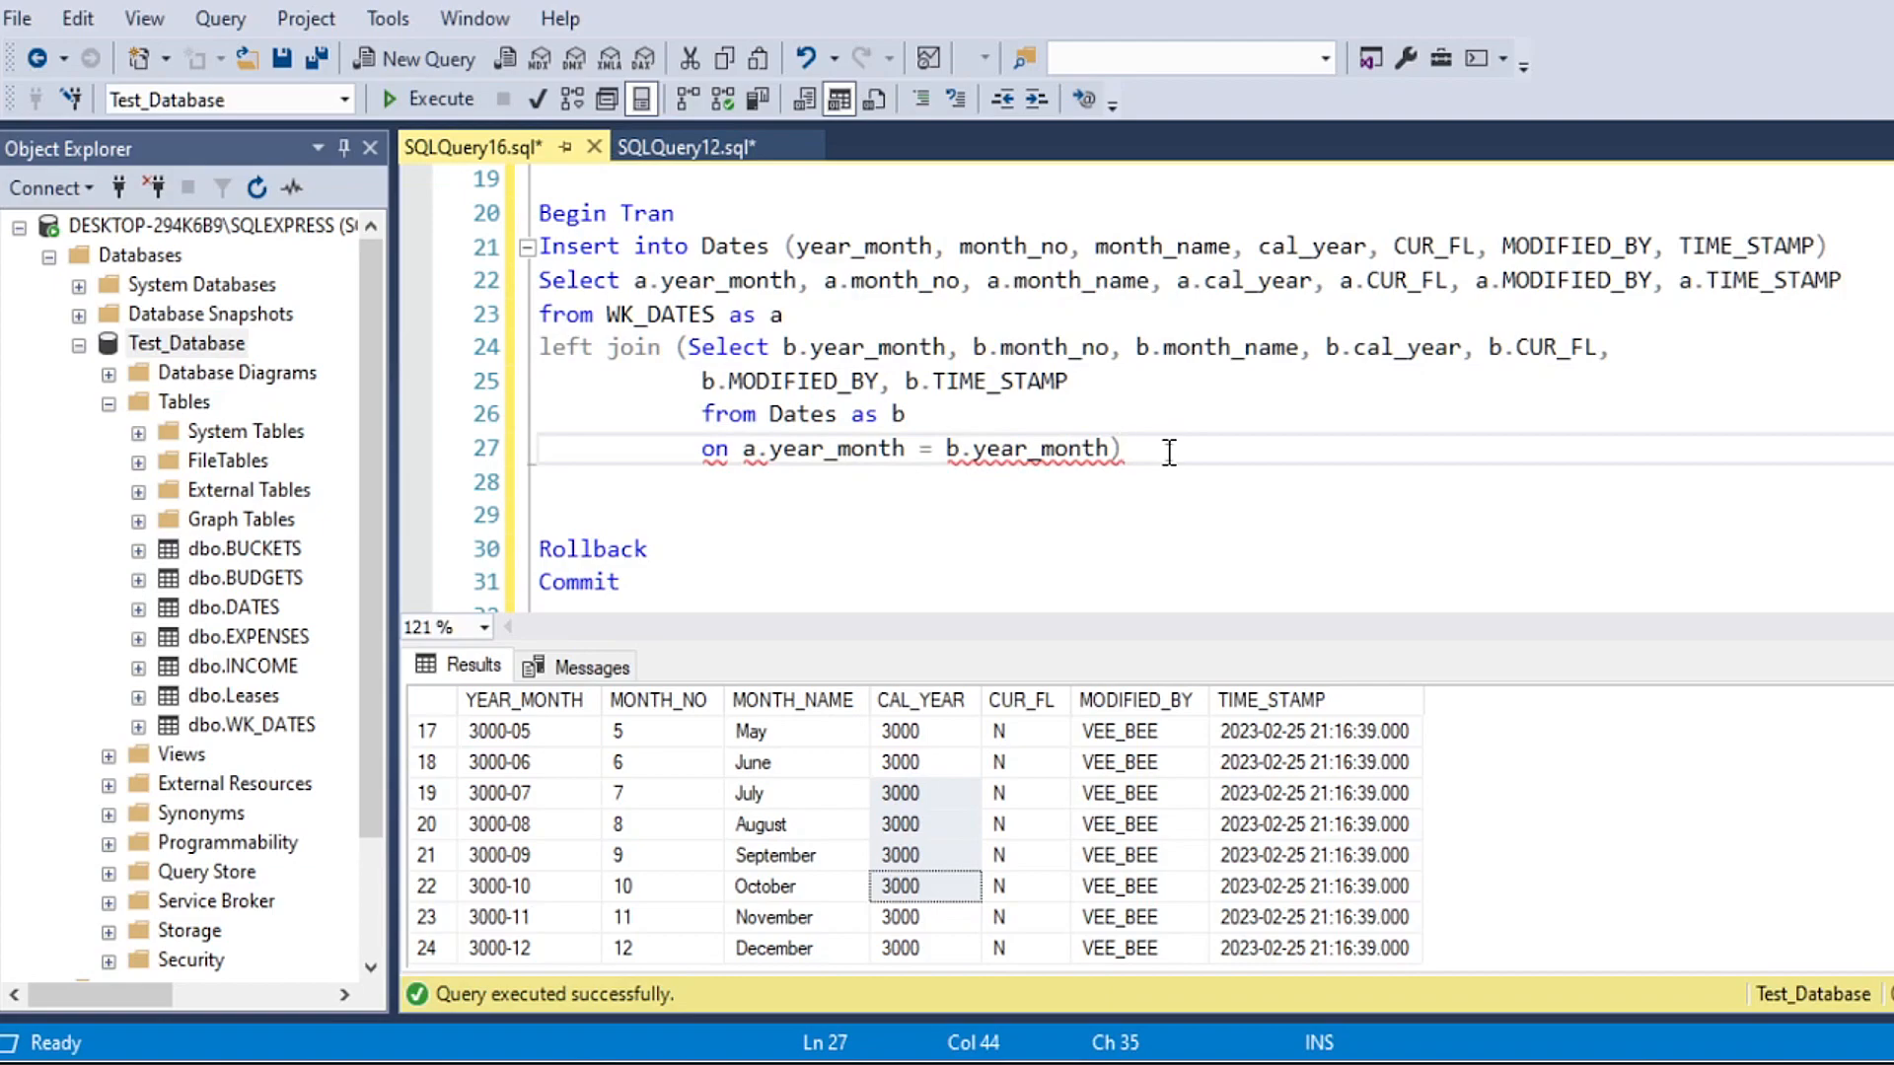
pyautogui.moveTo(784, 316); pyautogui.dragTo(765, 316)
pyautogui.moveTo(606, 316); pyautogui.dragTo(716, 316)
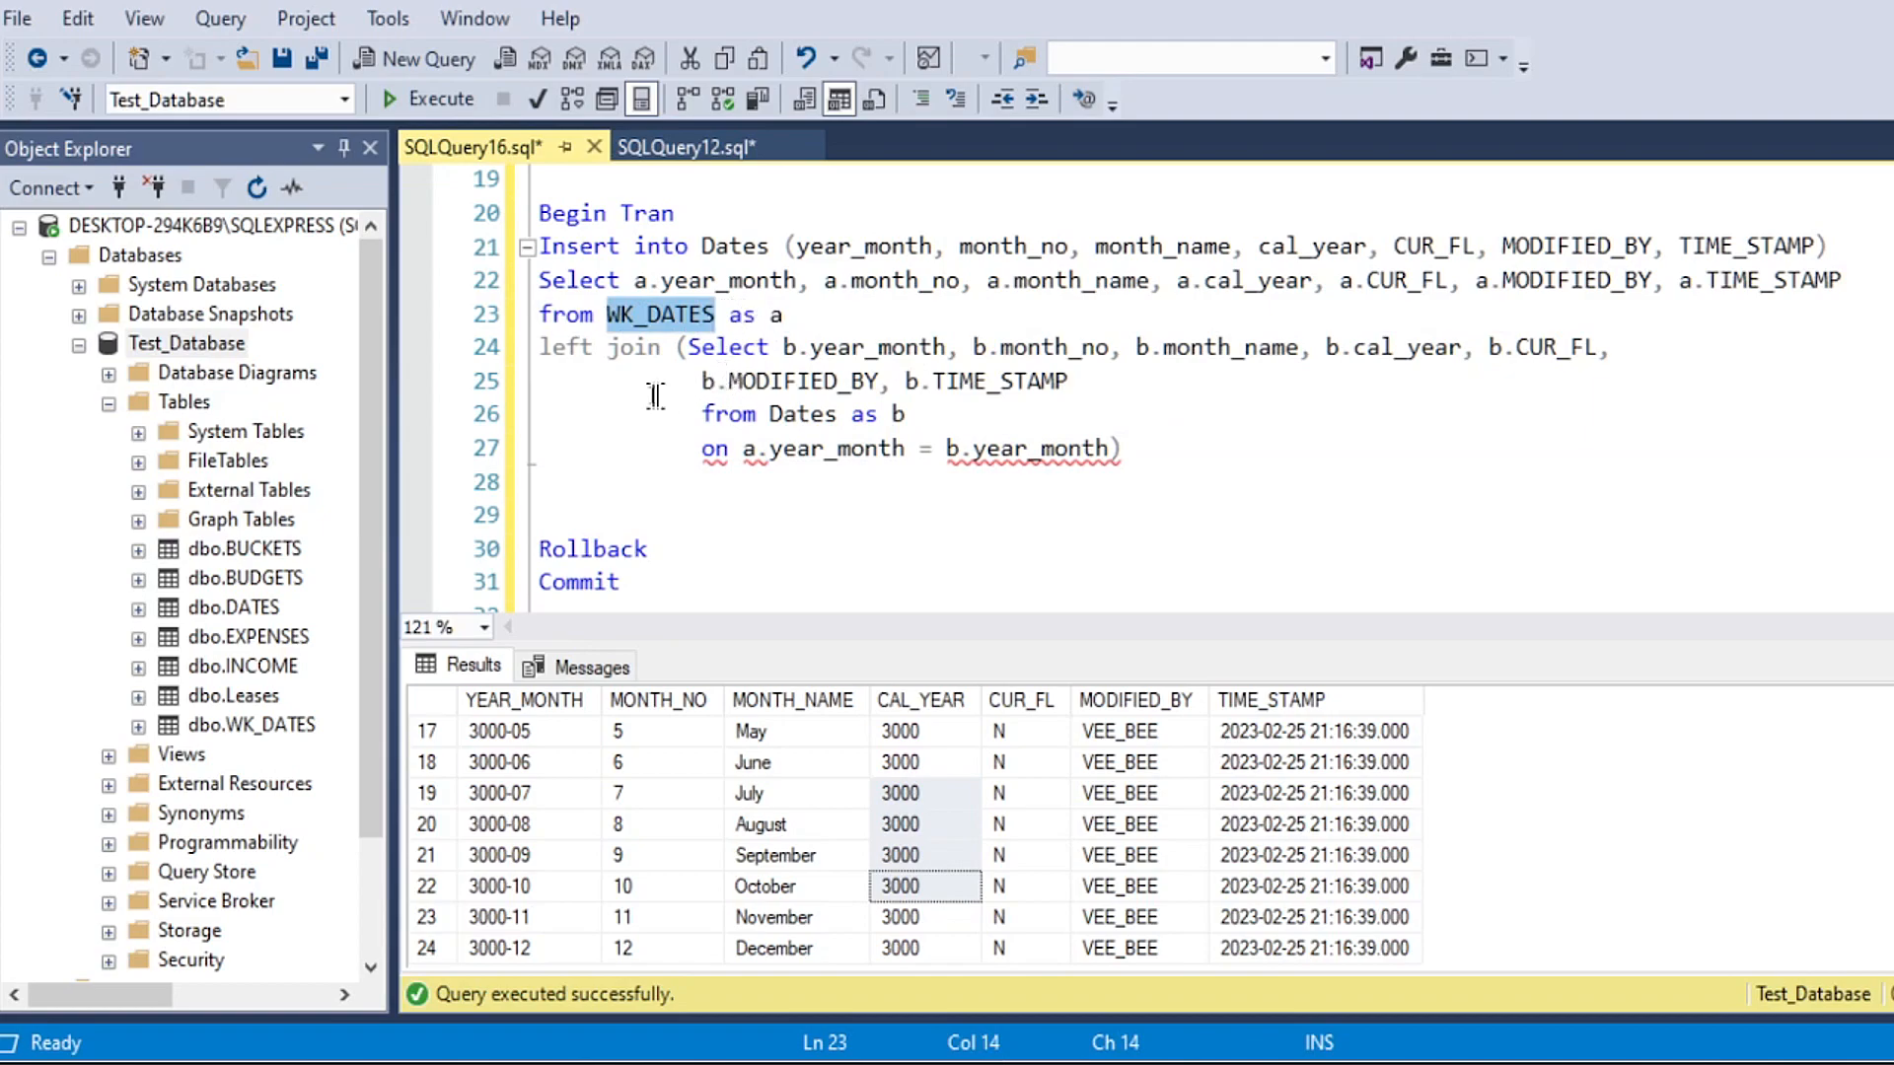
pyautogui.moveTo(679, 347); pyautogui.dragTo(1121, 451)
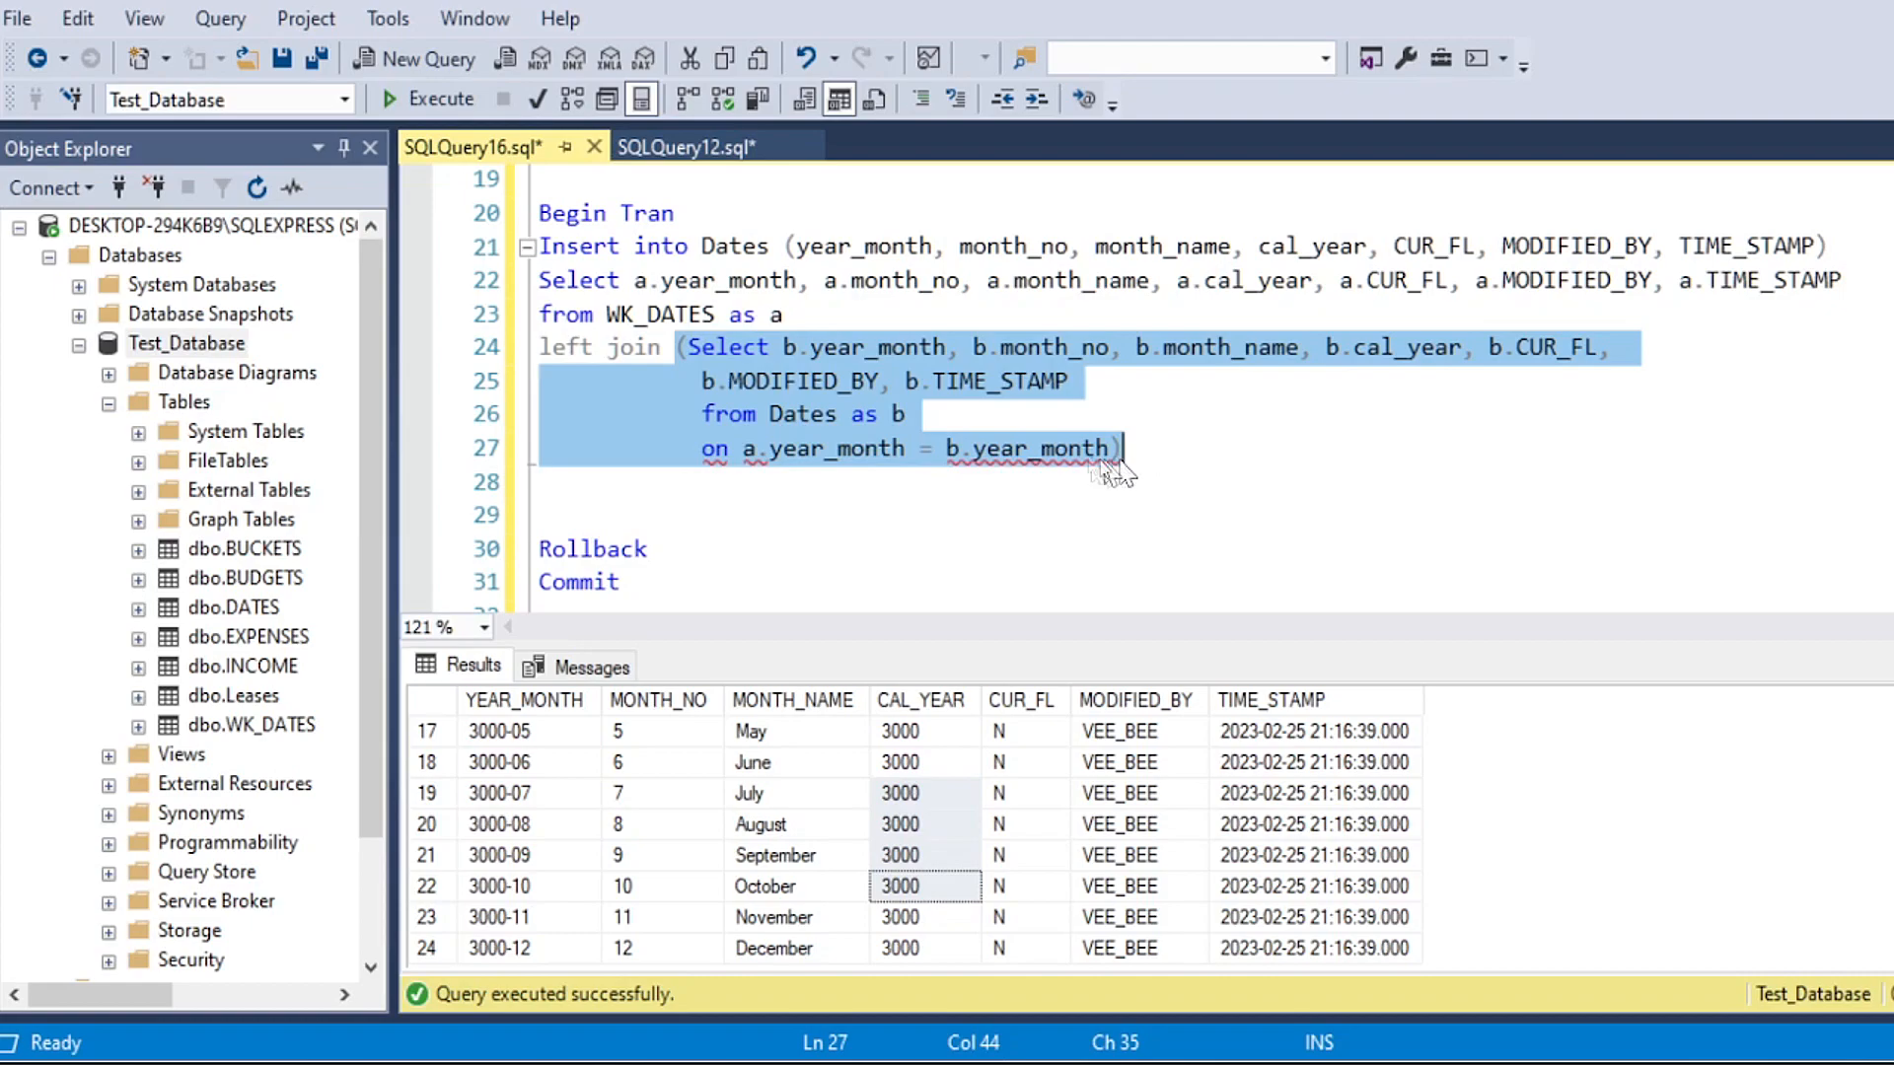
pyautogui.click(1190, 443)
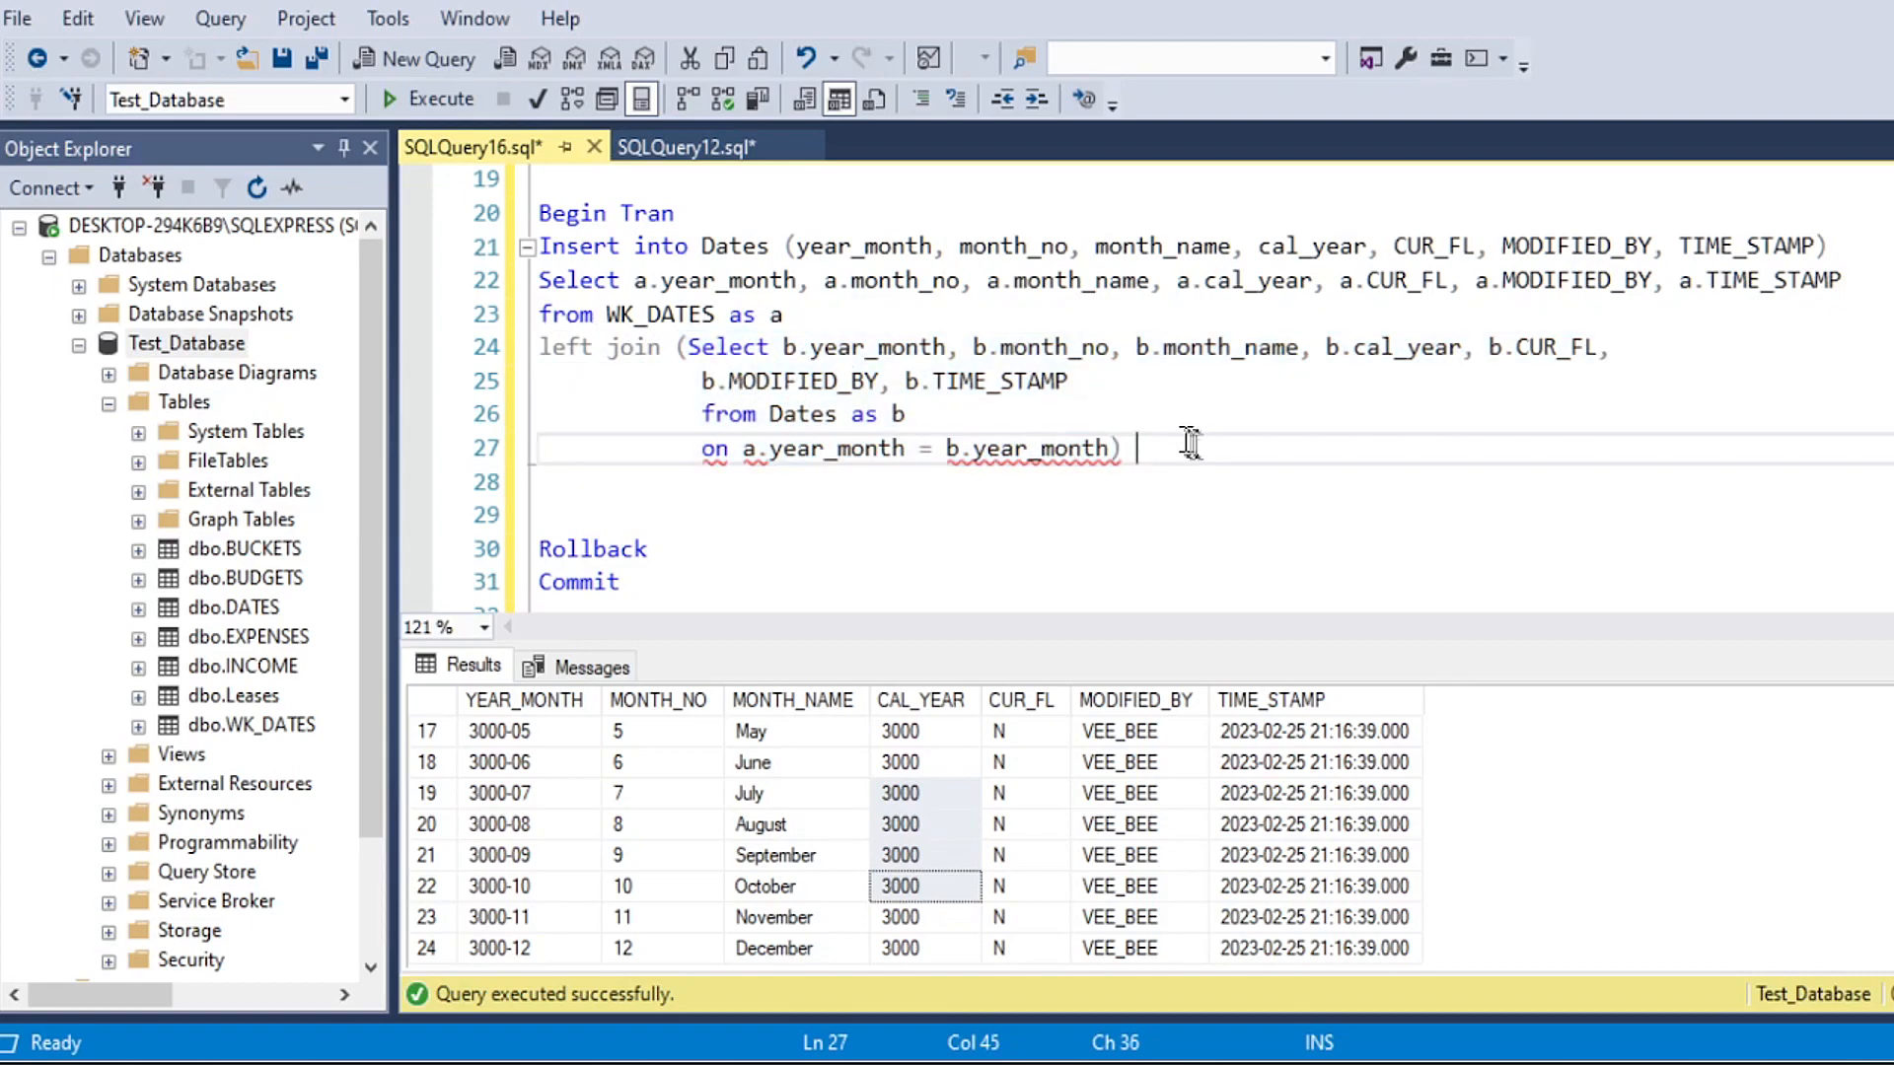
pyautogui.write('as c')
# Step: Add the outer join condition "on a.year_month = c.year_month" on a new line below the subquery
pyautogui.press('Return')
pyautogui.write('on')
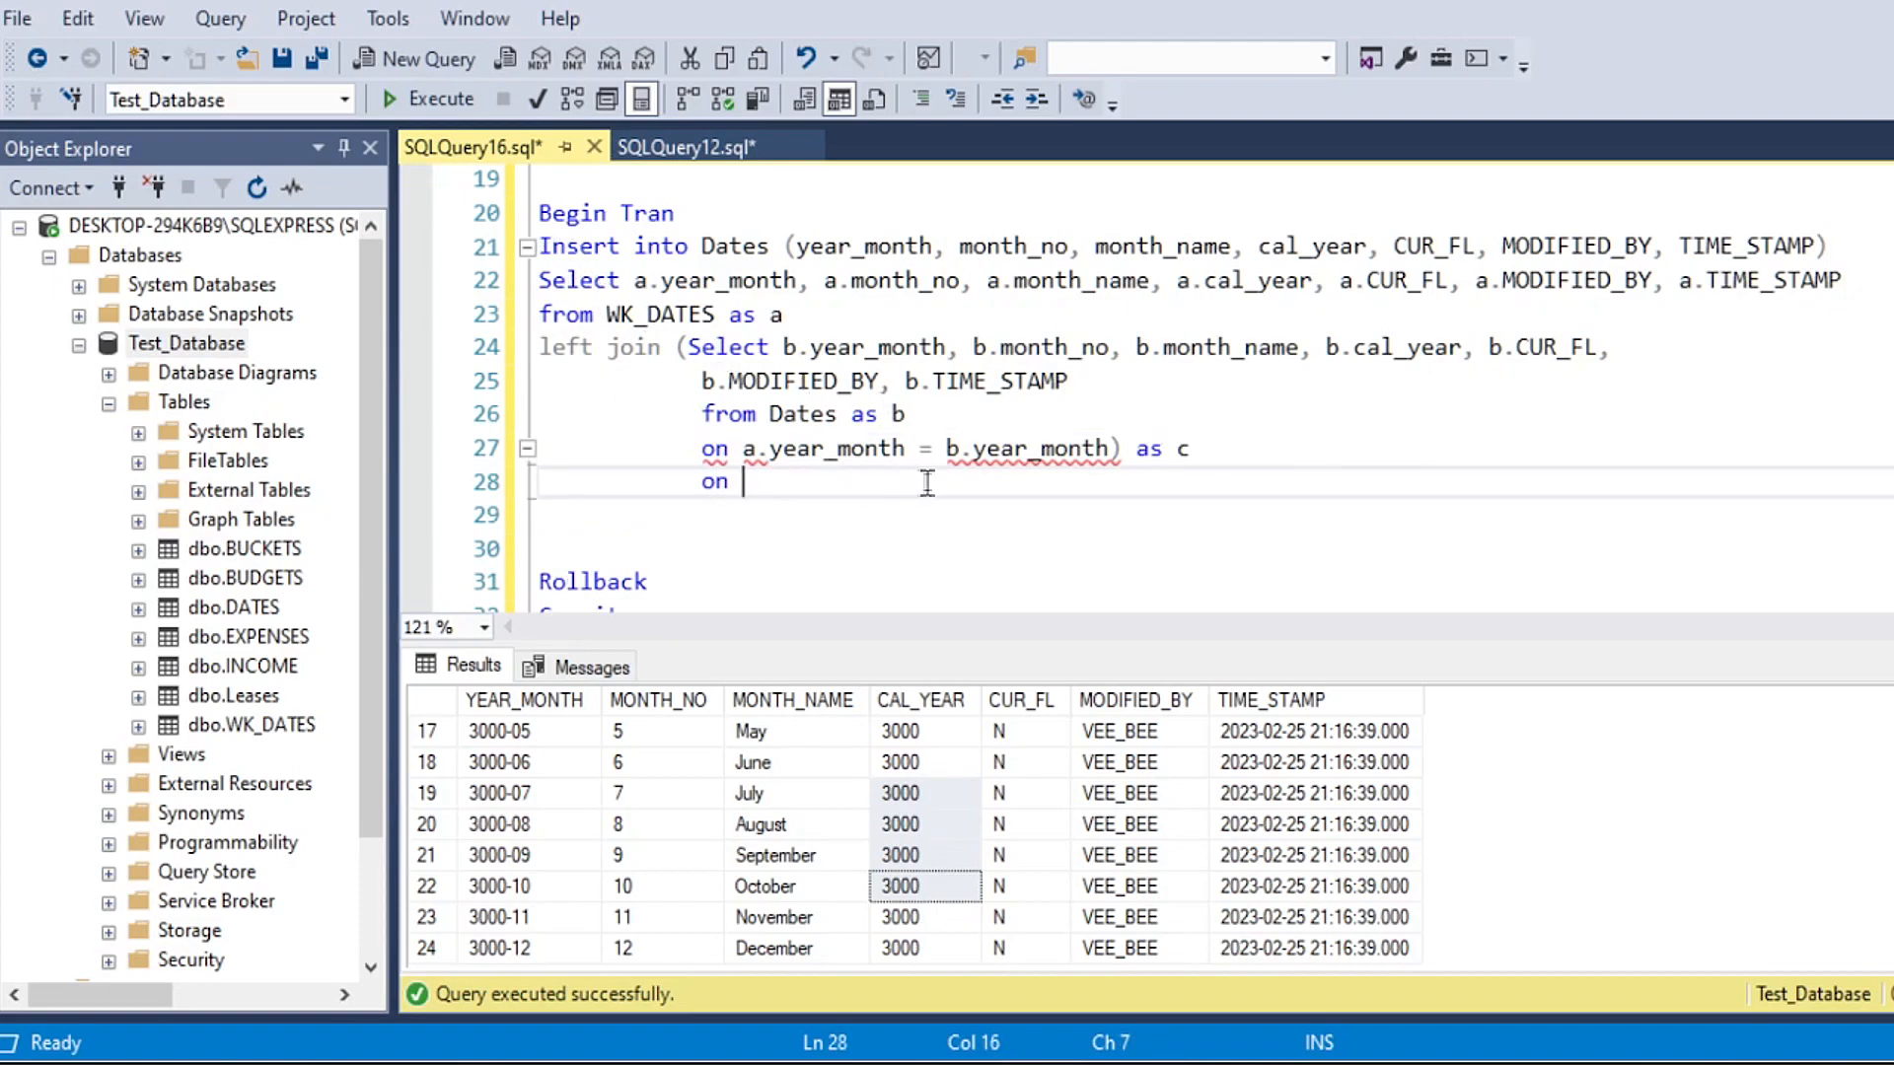
pyautogui.moveTo(1122, 450); pyautogui.dragTo(821, 311)
pyautogui.click(783, 486)
pyautogui.write('a.year_month =')
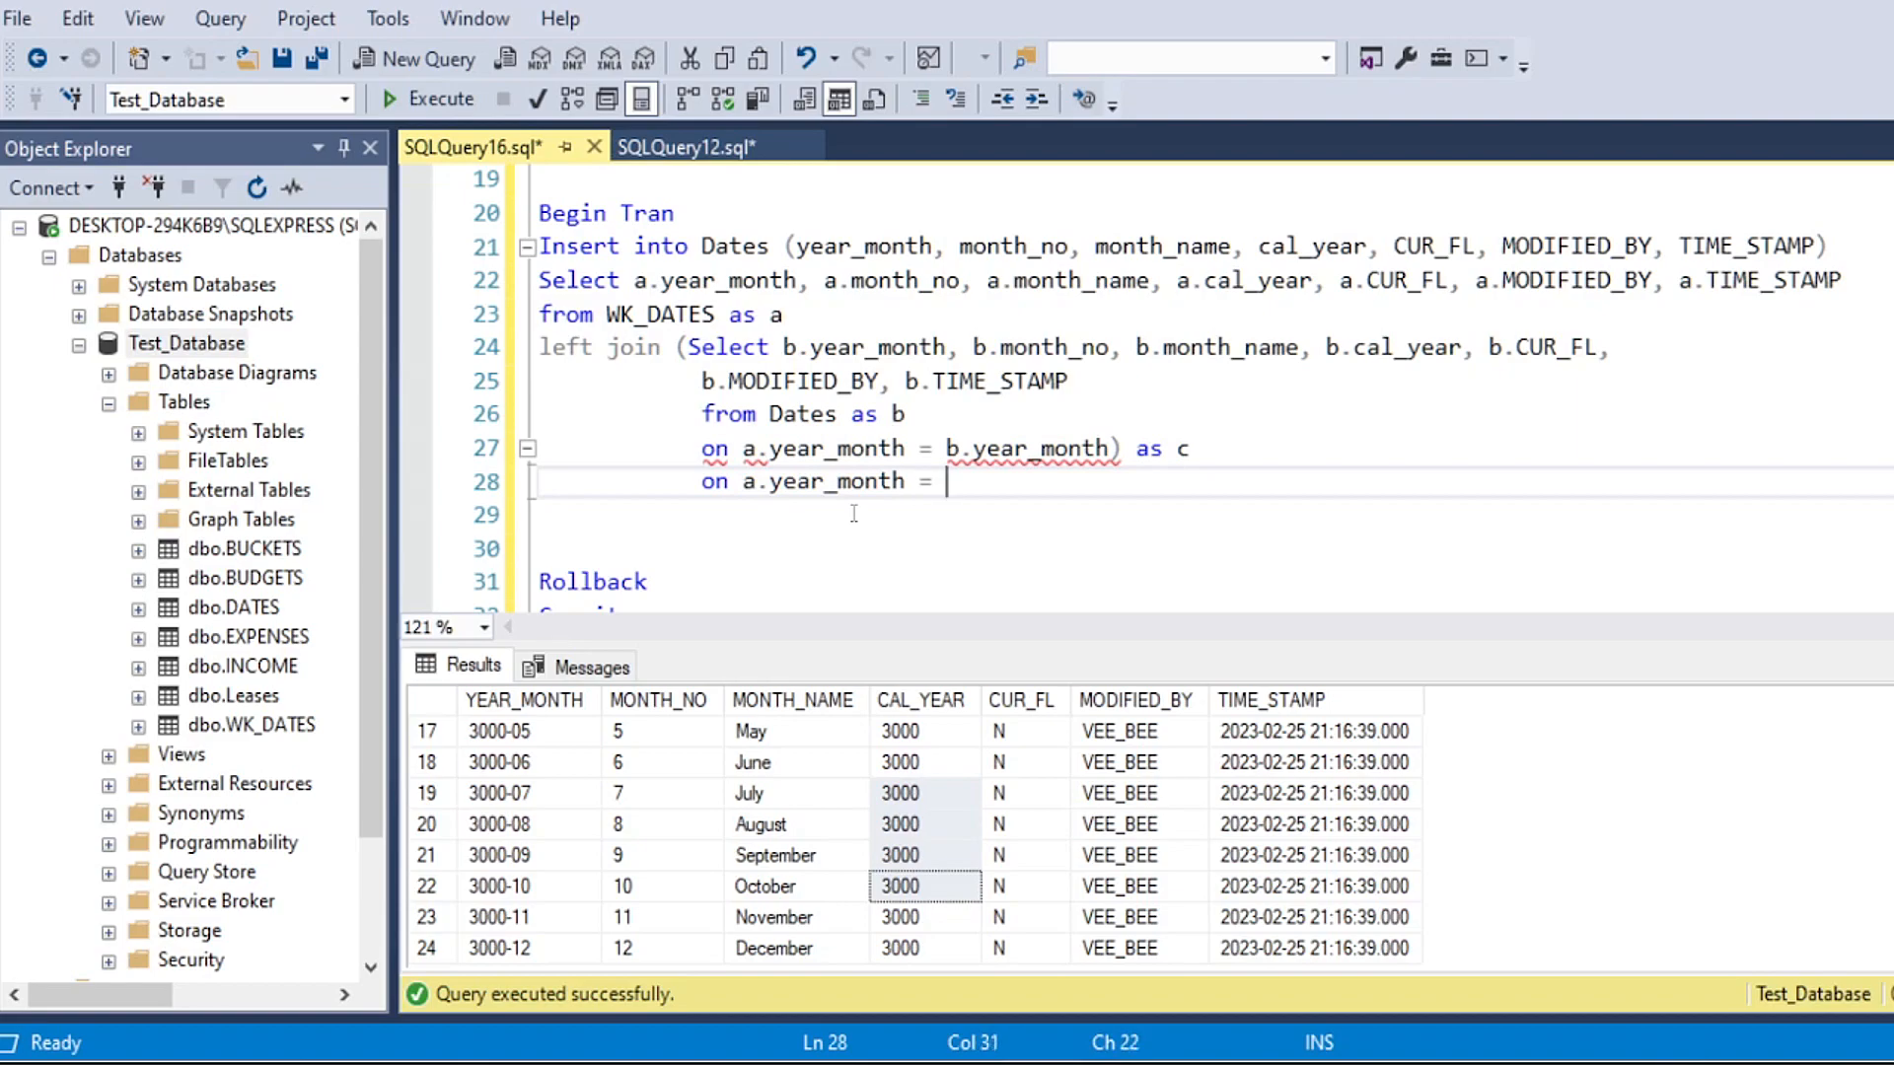
pyautogui.write('ear_month')
# Step: Add "where c.year_month is Null" below the join, with the comment "-- only want to bring over records that aren't in Dates table"
pyautogui.click(641, 515)
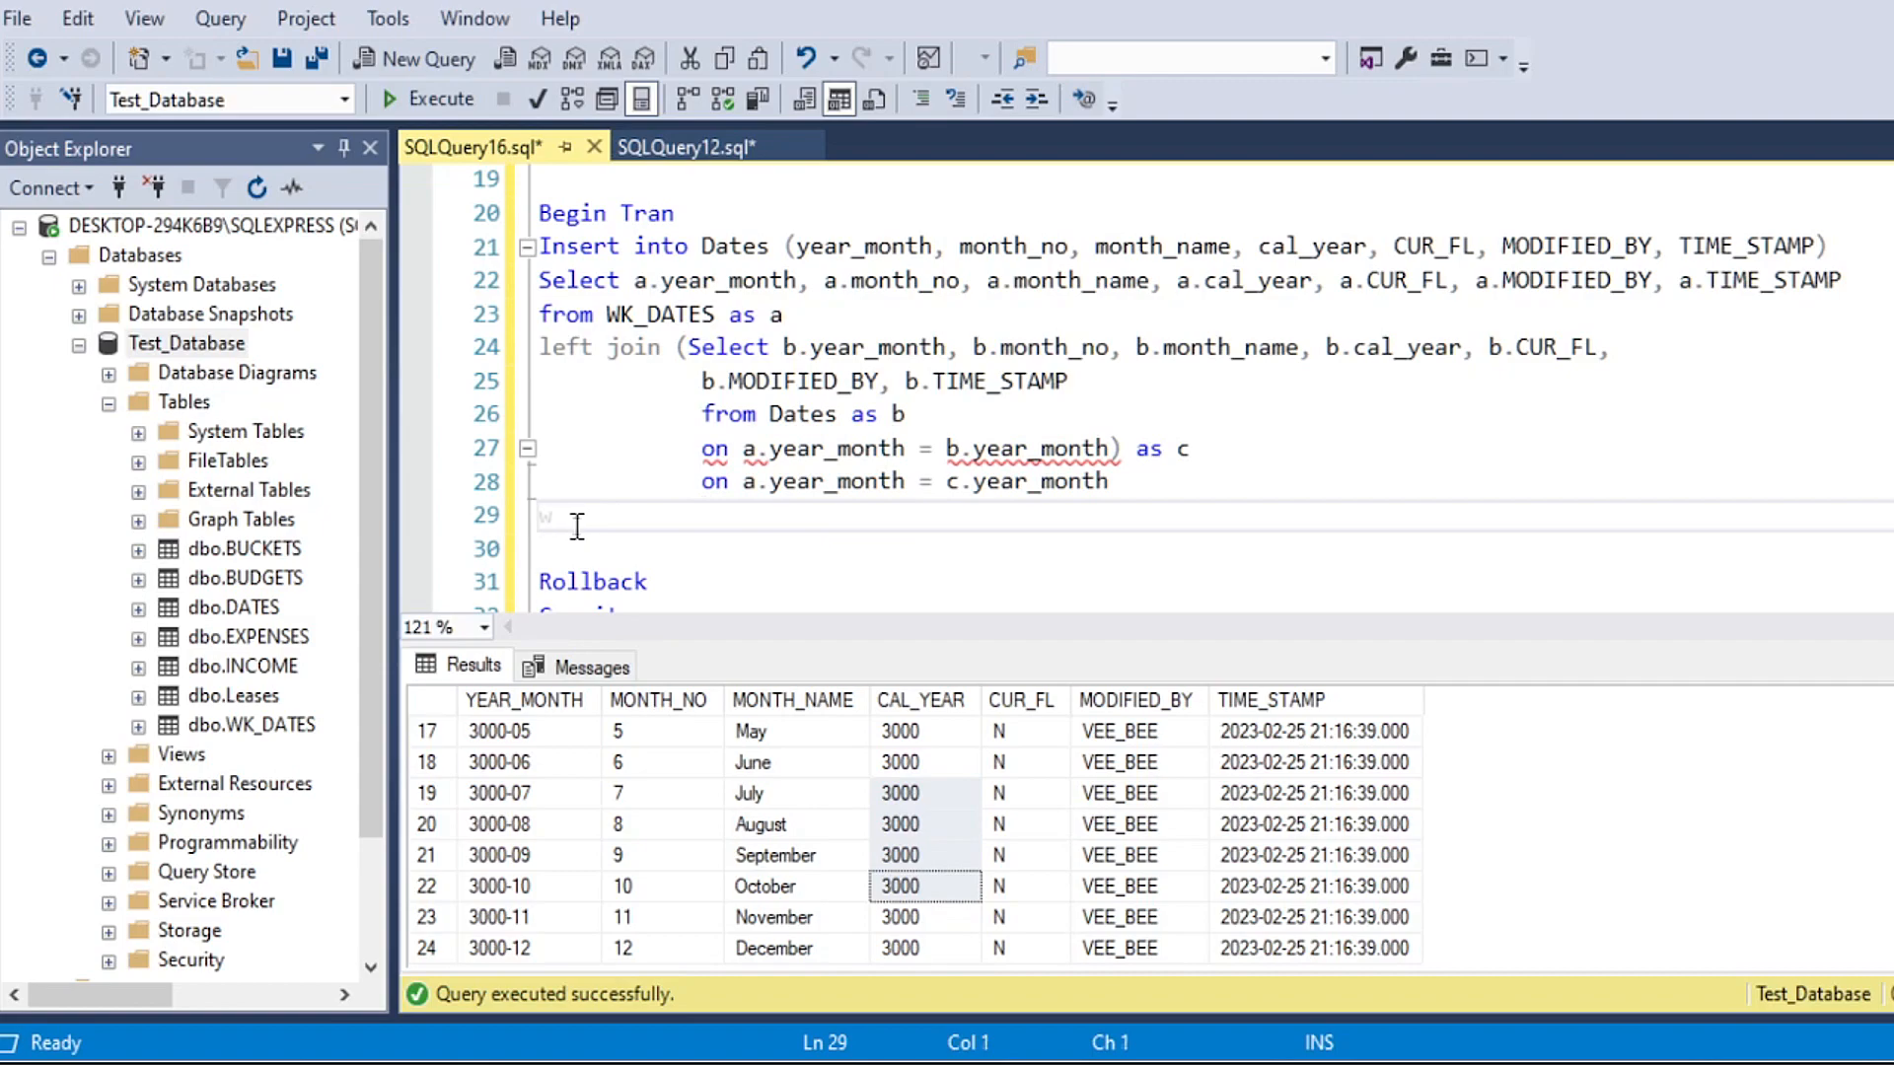
pyautogui.write('where c.year_month')
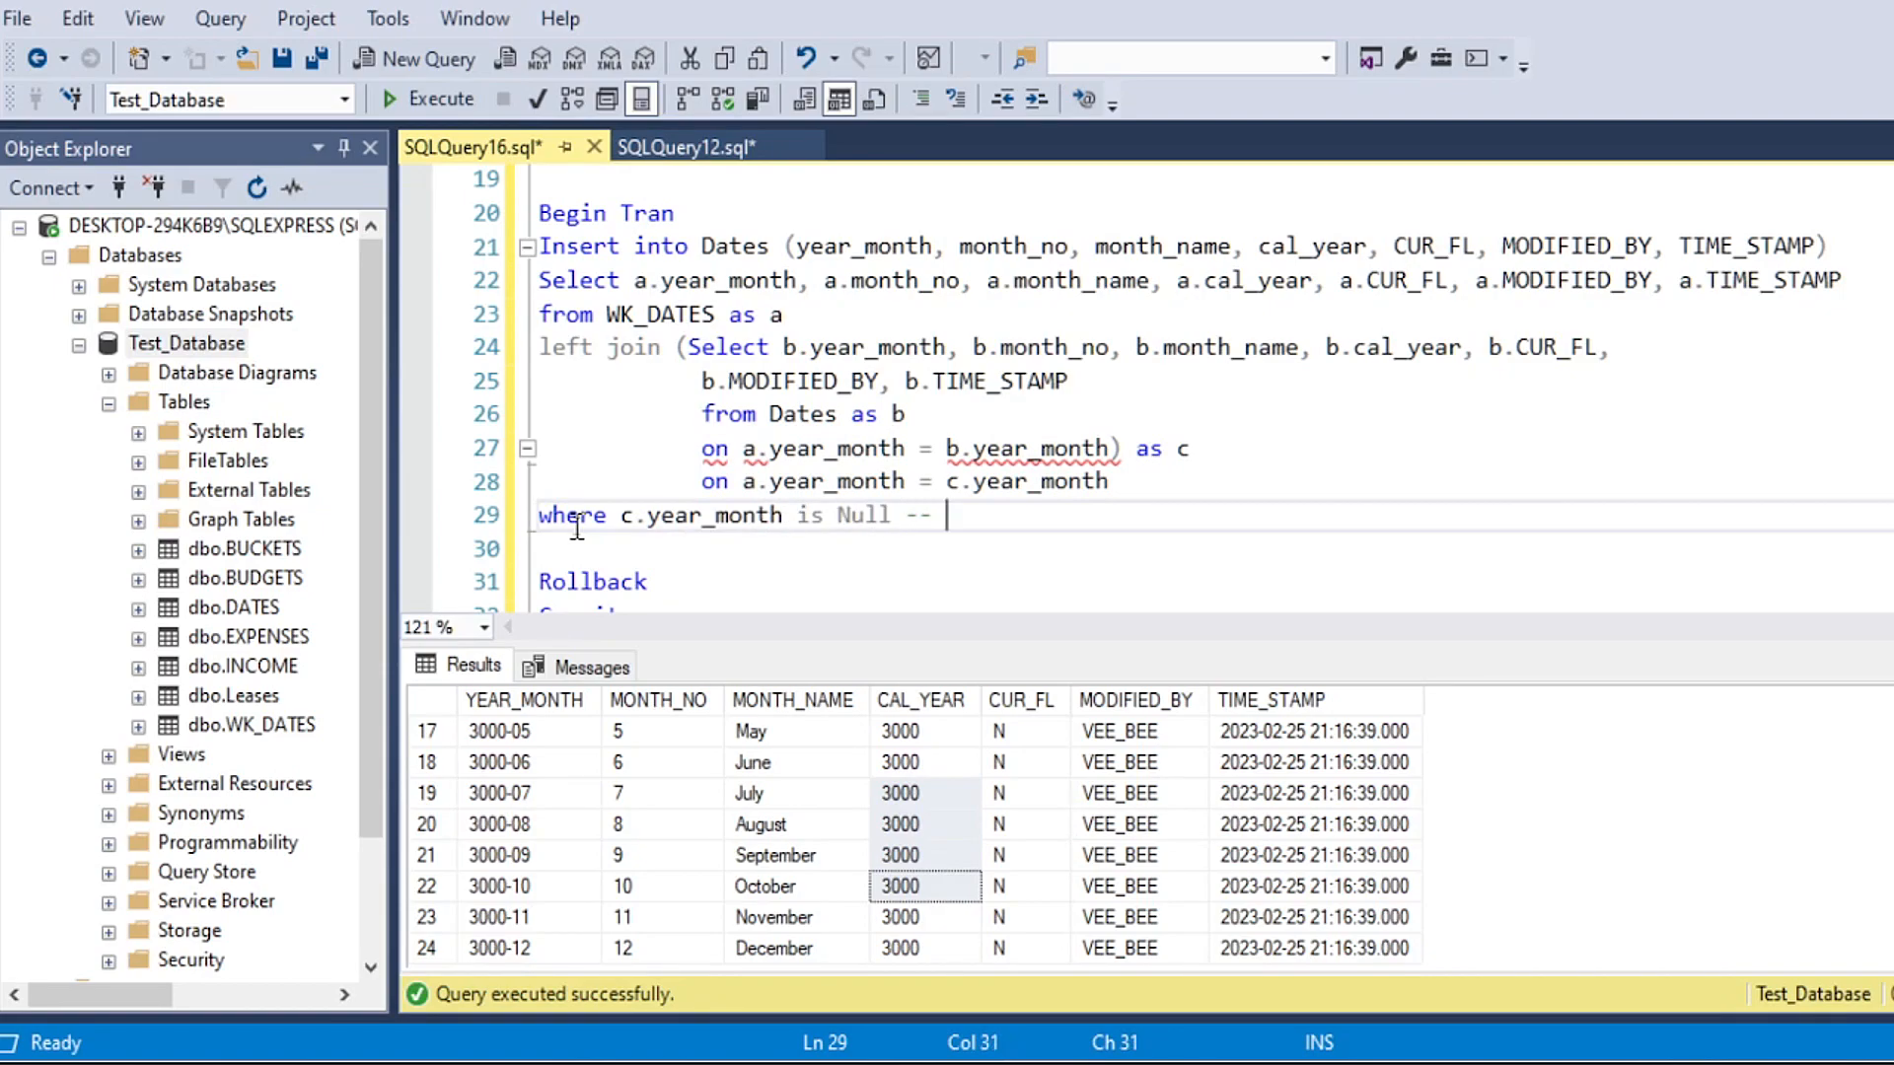
pyautogui.write("is Null -- only want to bring over records that aren't in")
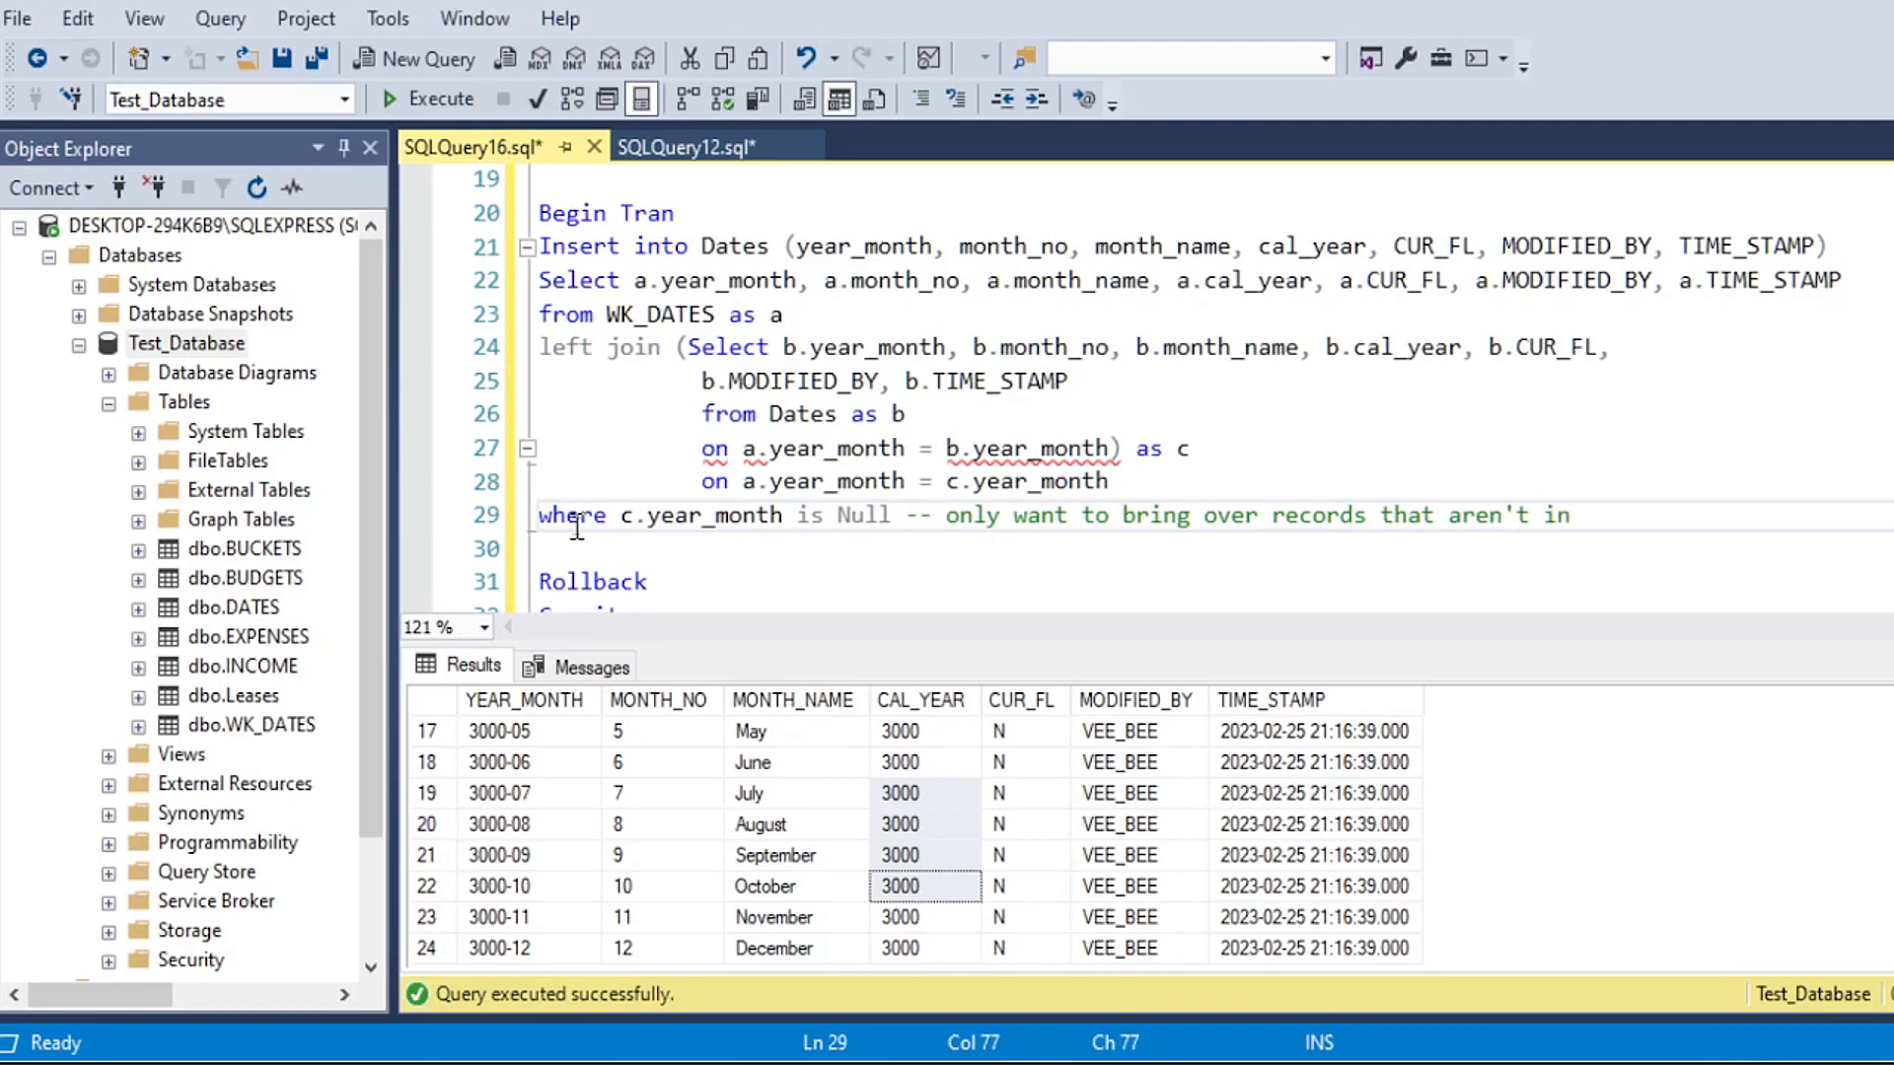
pyautogui.write(' Dates table')
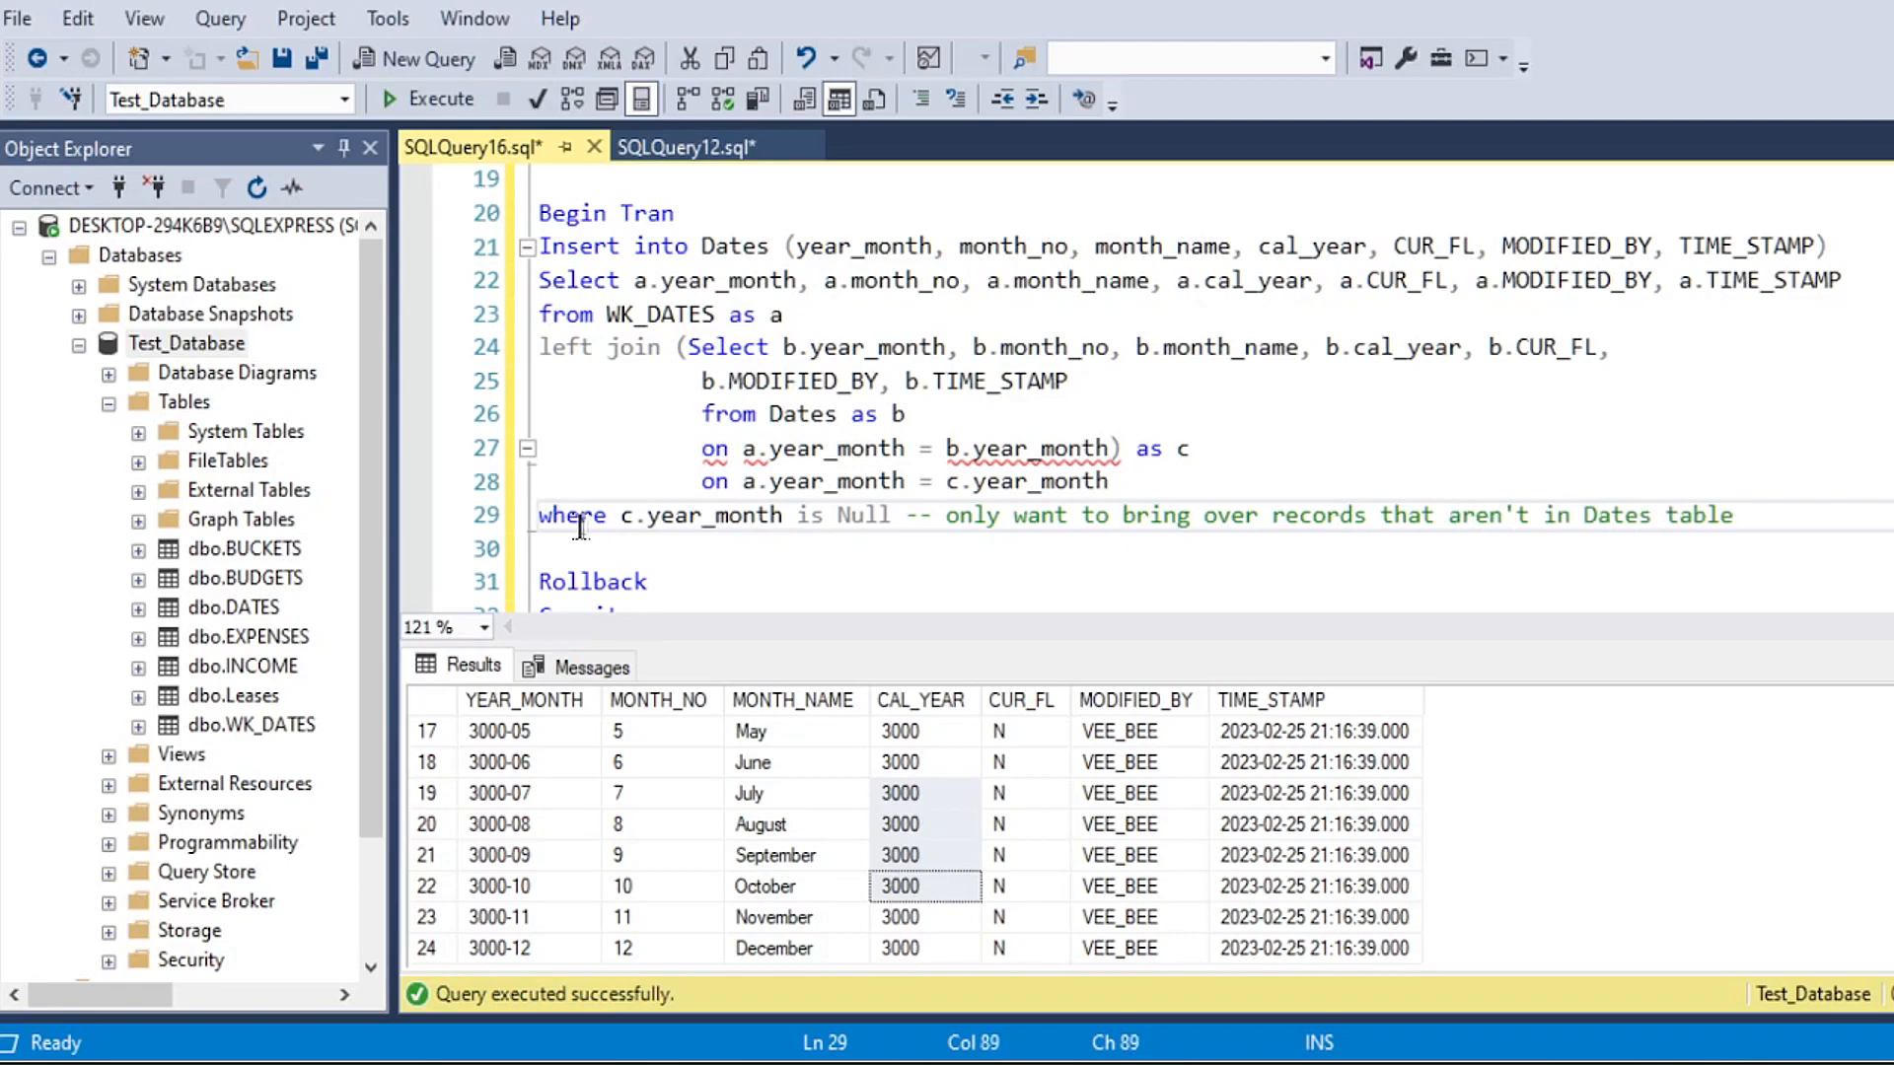
# Step: Try to execute the whole insert block from Begin Tran through the where line
pyautogui.click(807, 518)
pyautogui.moveTo(714, 449)
pyautogui.moveTo(541, 212); pyautogui.dragTo(1866, 508)
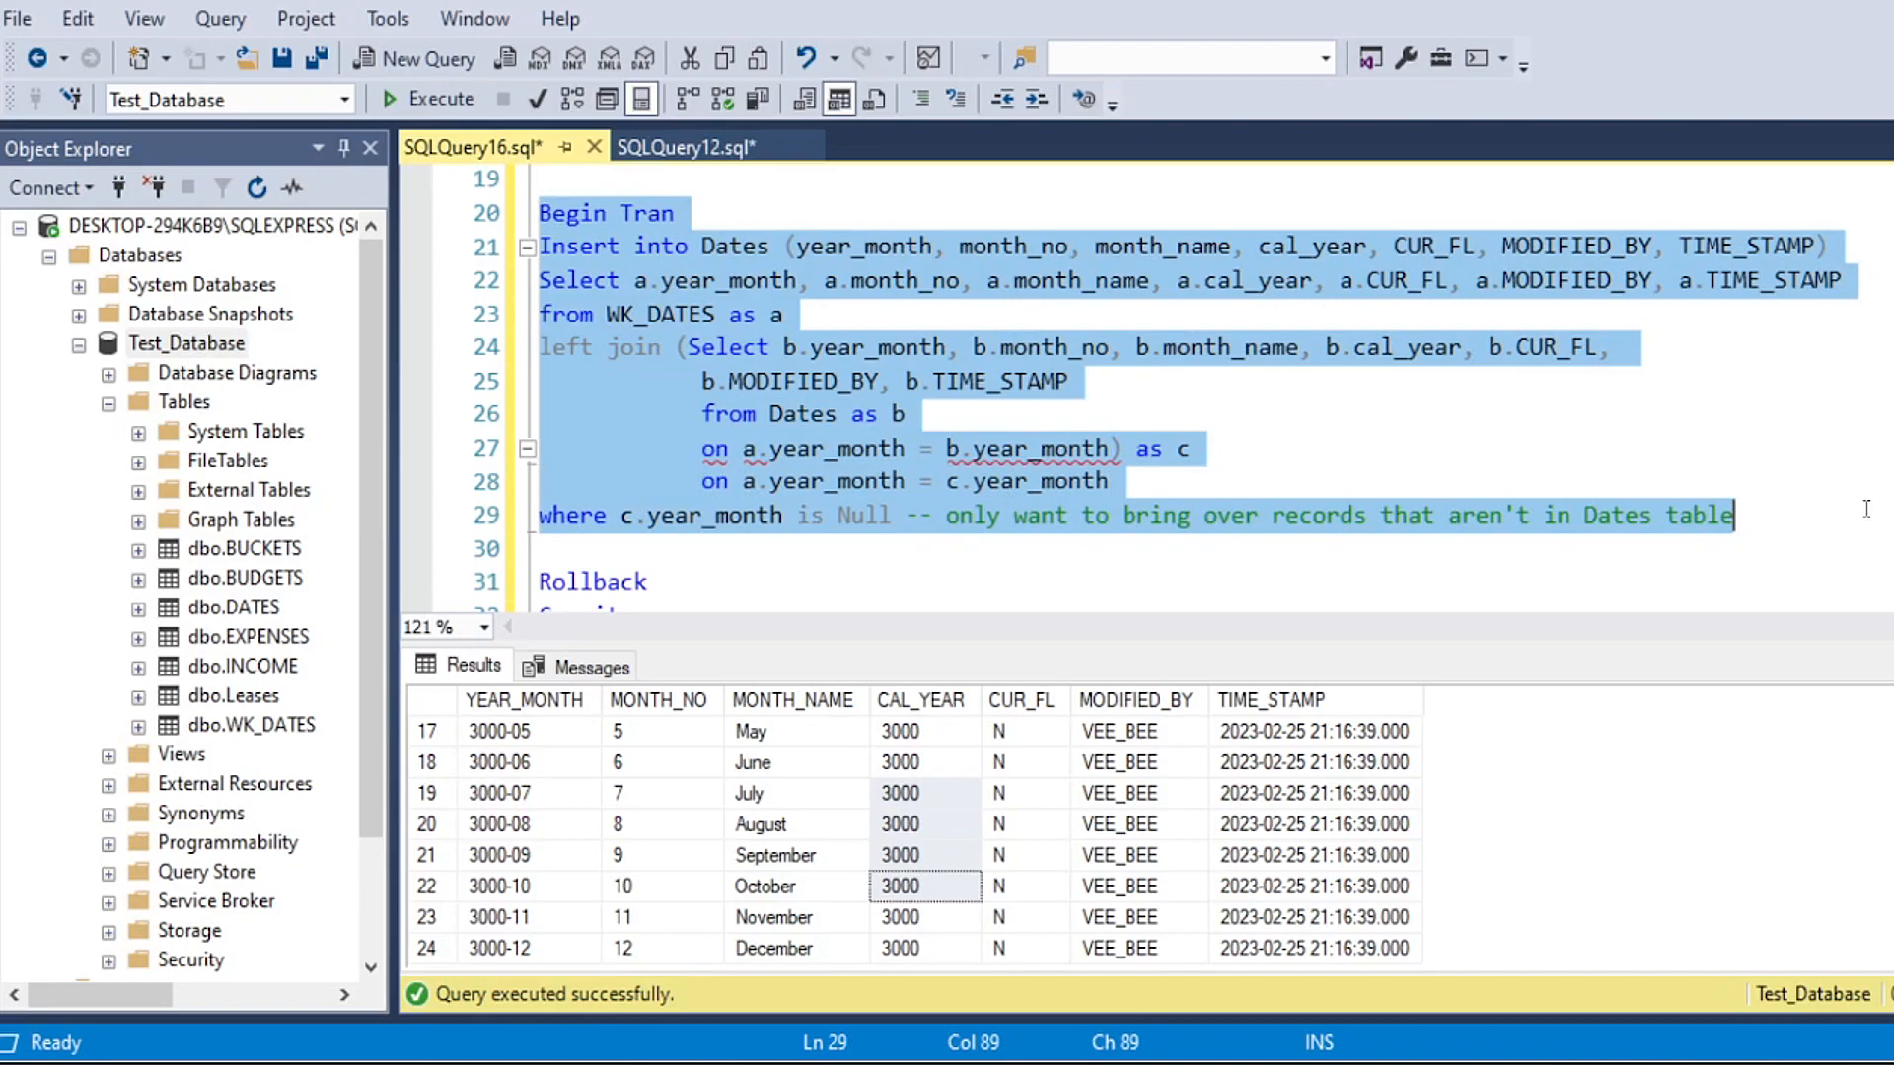
pyautogui.click(429, 100)
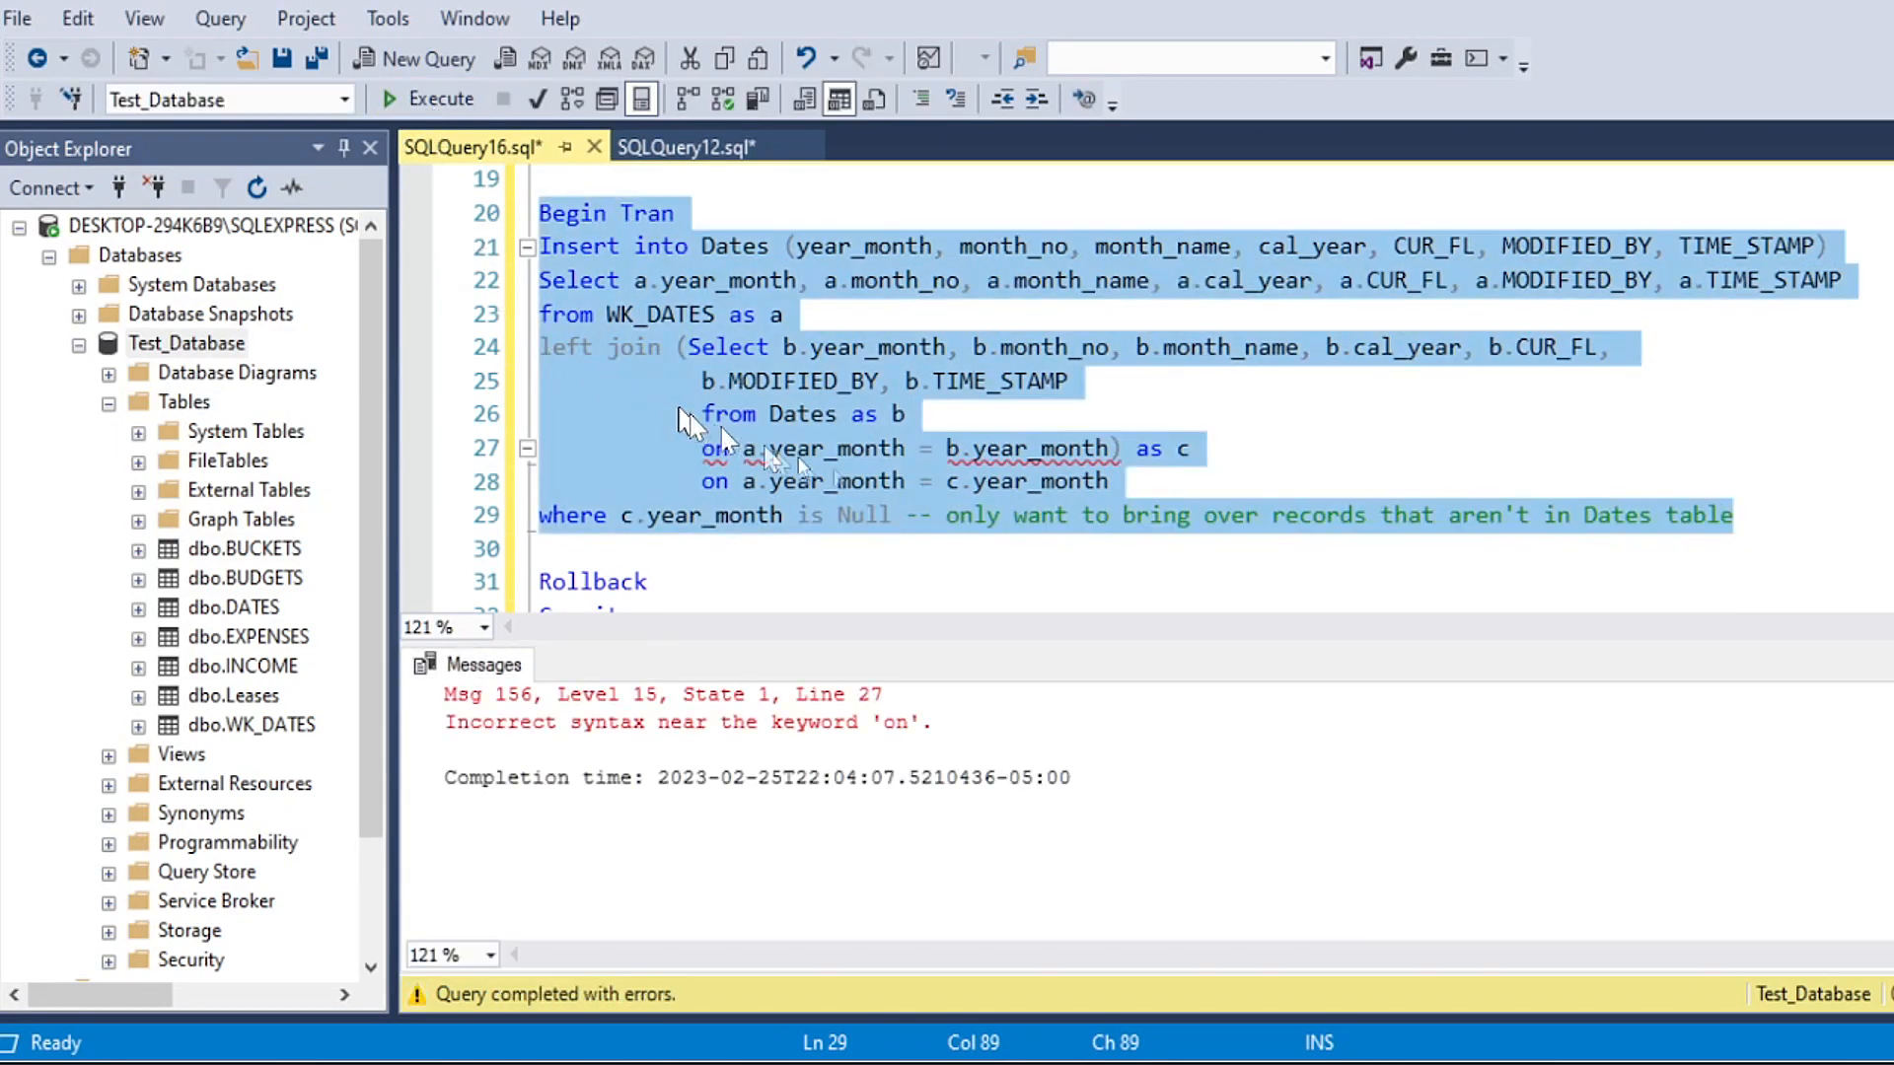
pyautogui.click(759, 480)
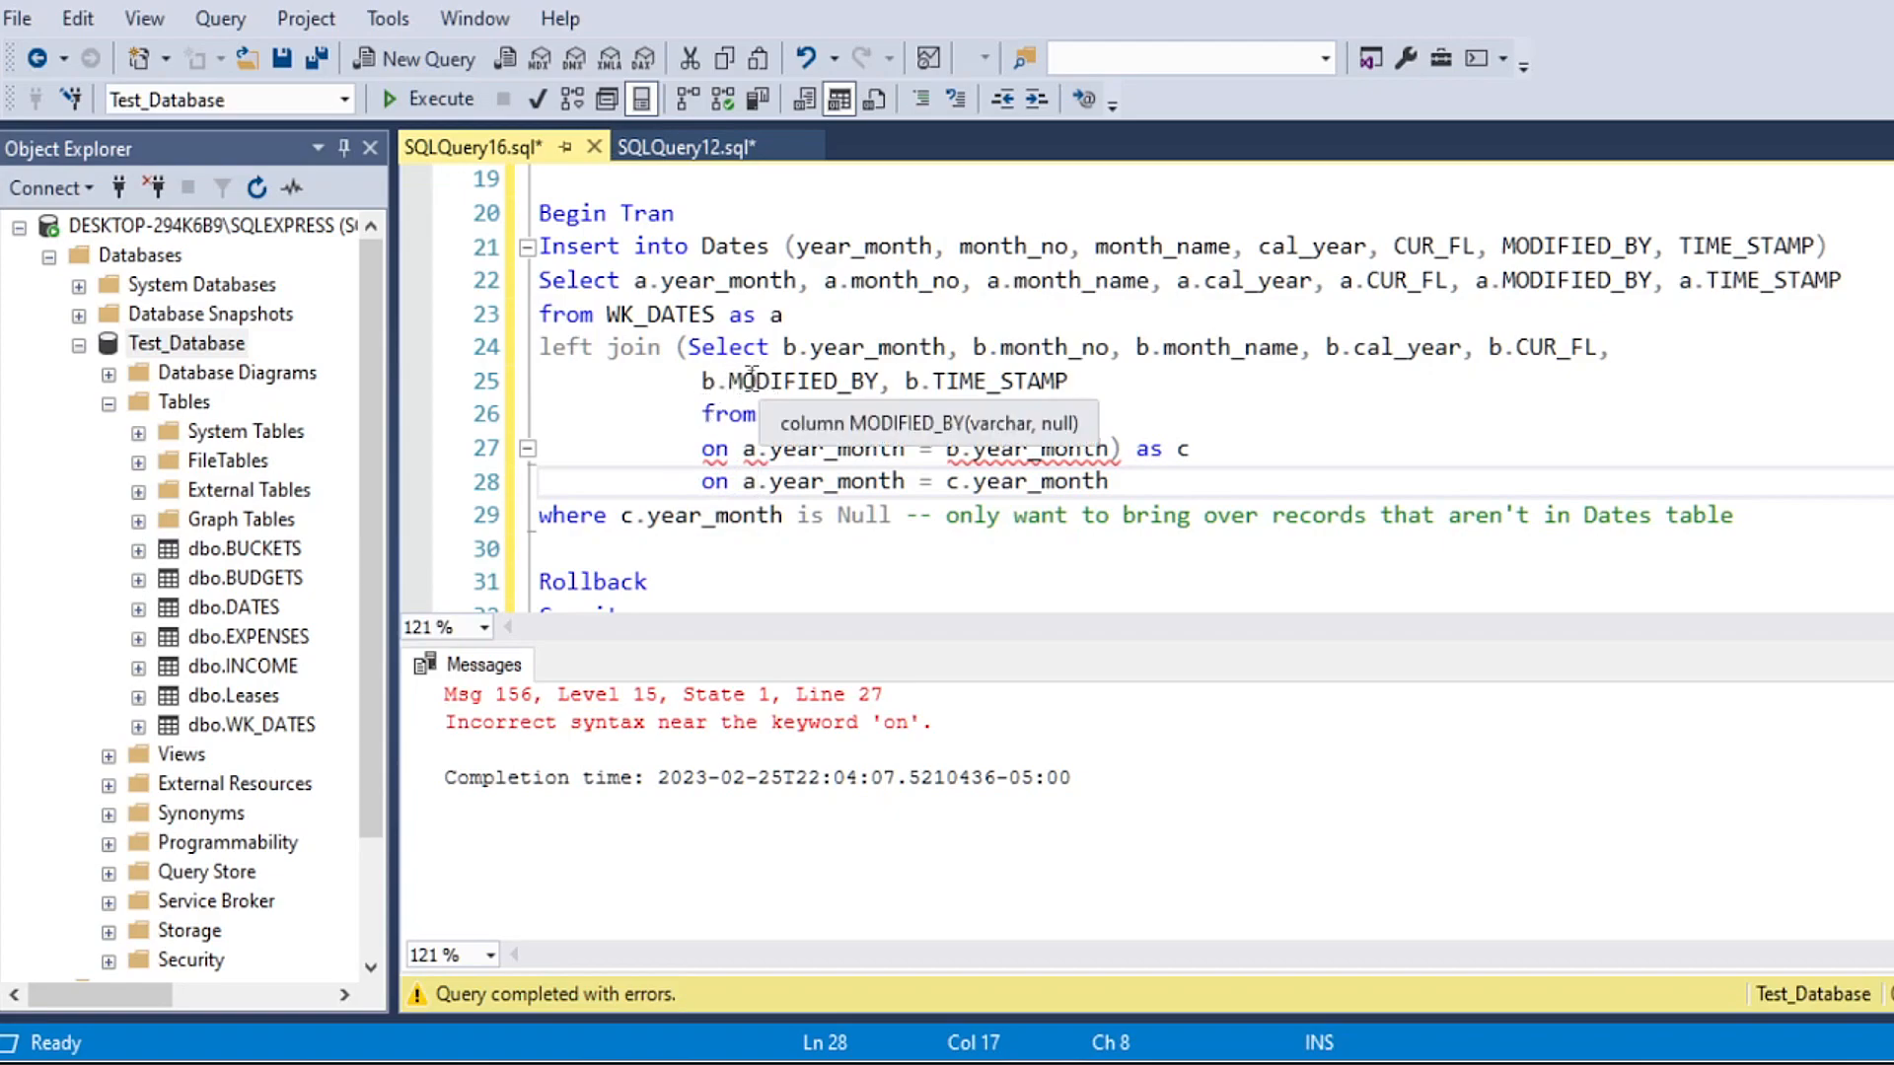
# Step: Run only the inner Select with its right join to WK_DATES and look through the returned rows
pyautogui.moveTo(688, 346); pyautogui.dragTo(1095, 480)
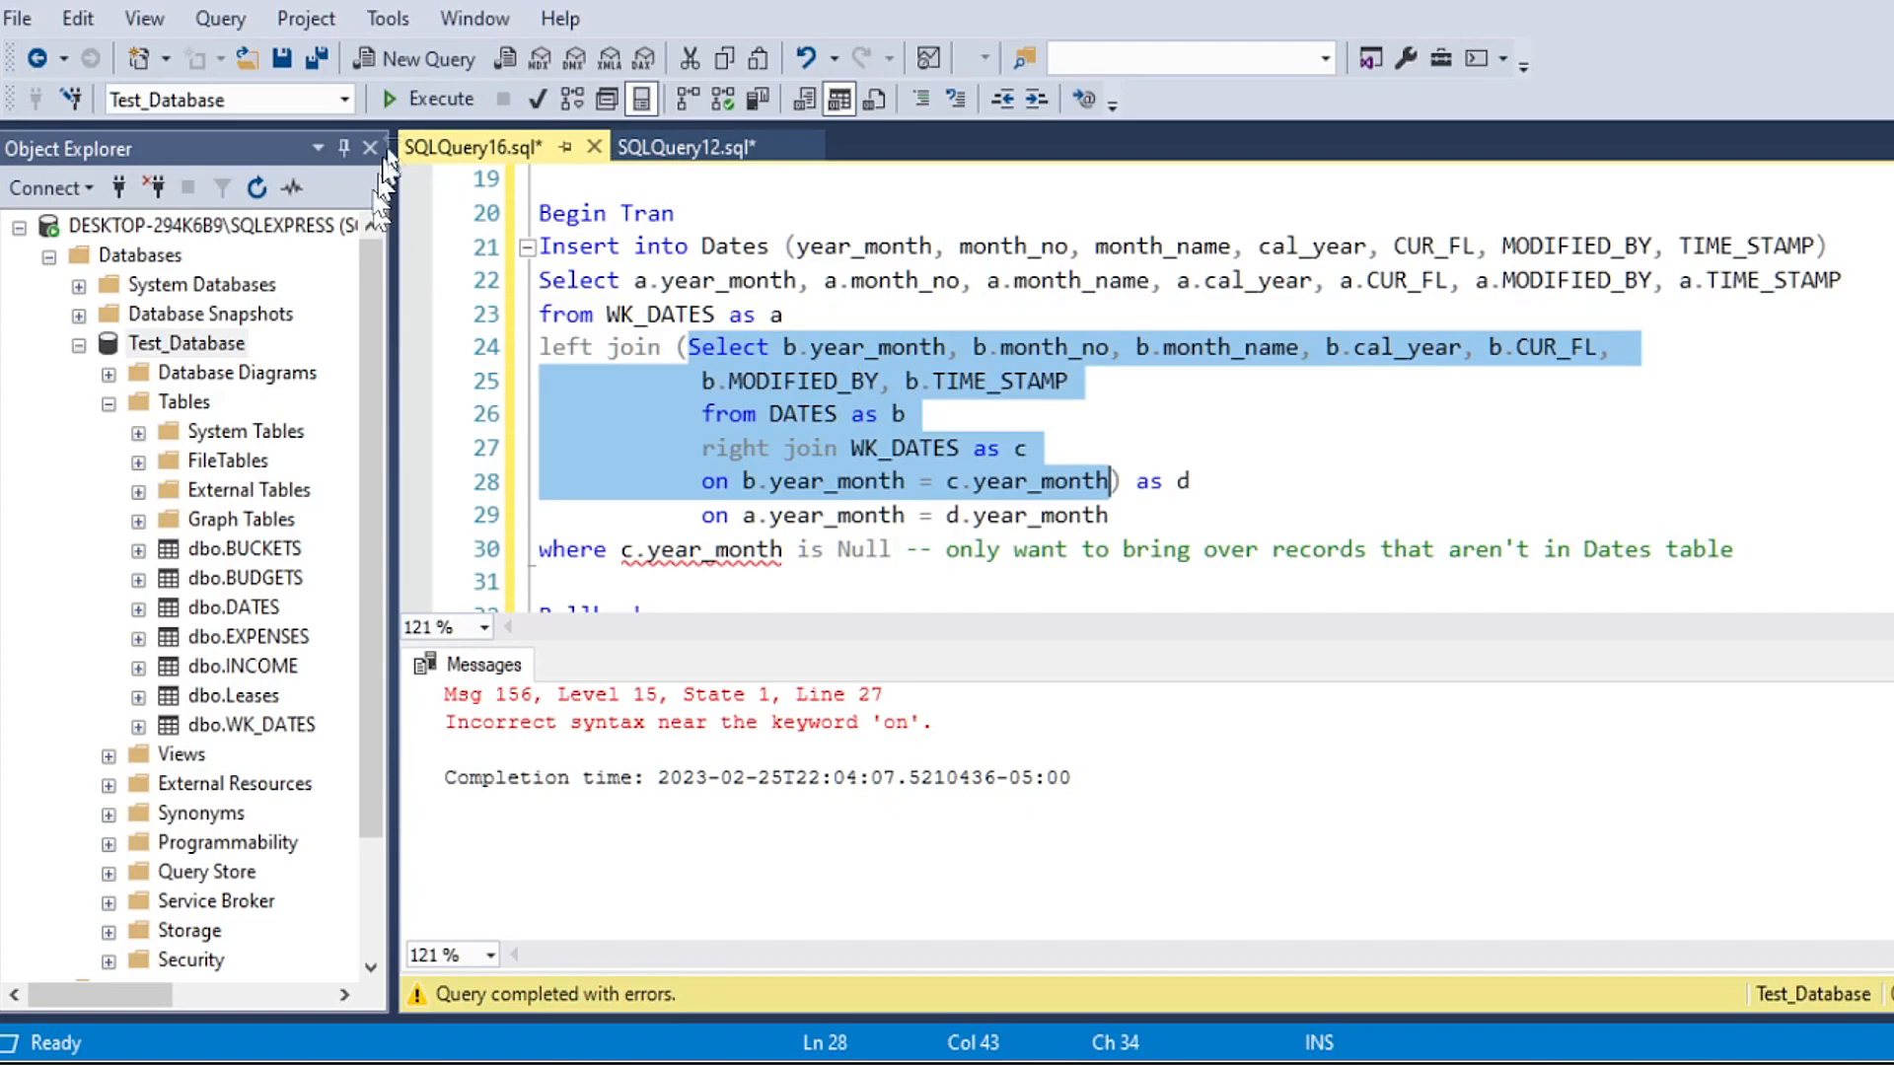
pyautogui.click(427, 99)
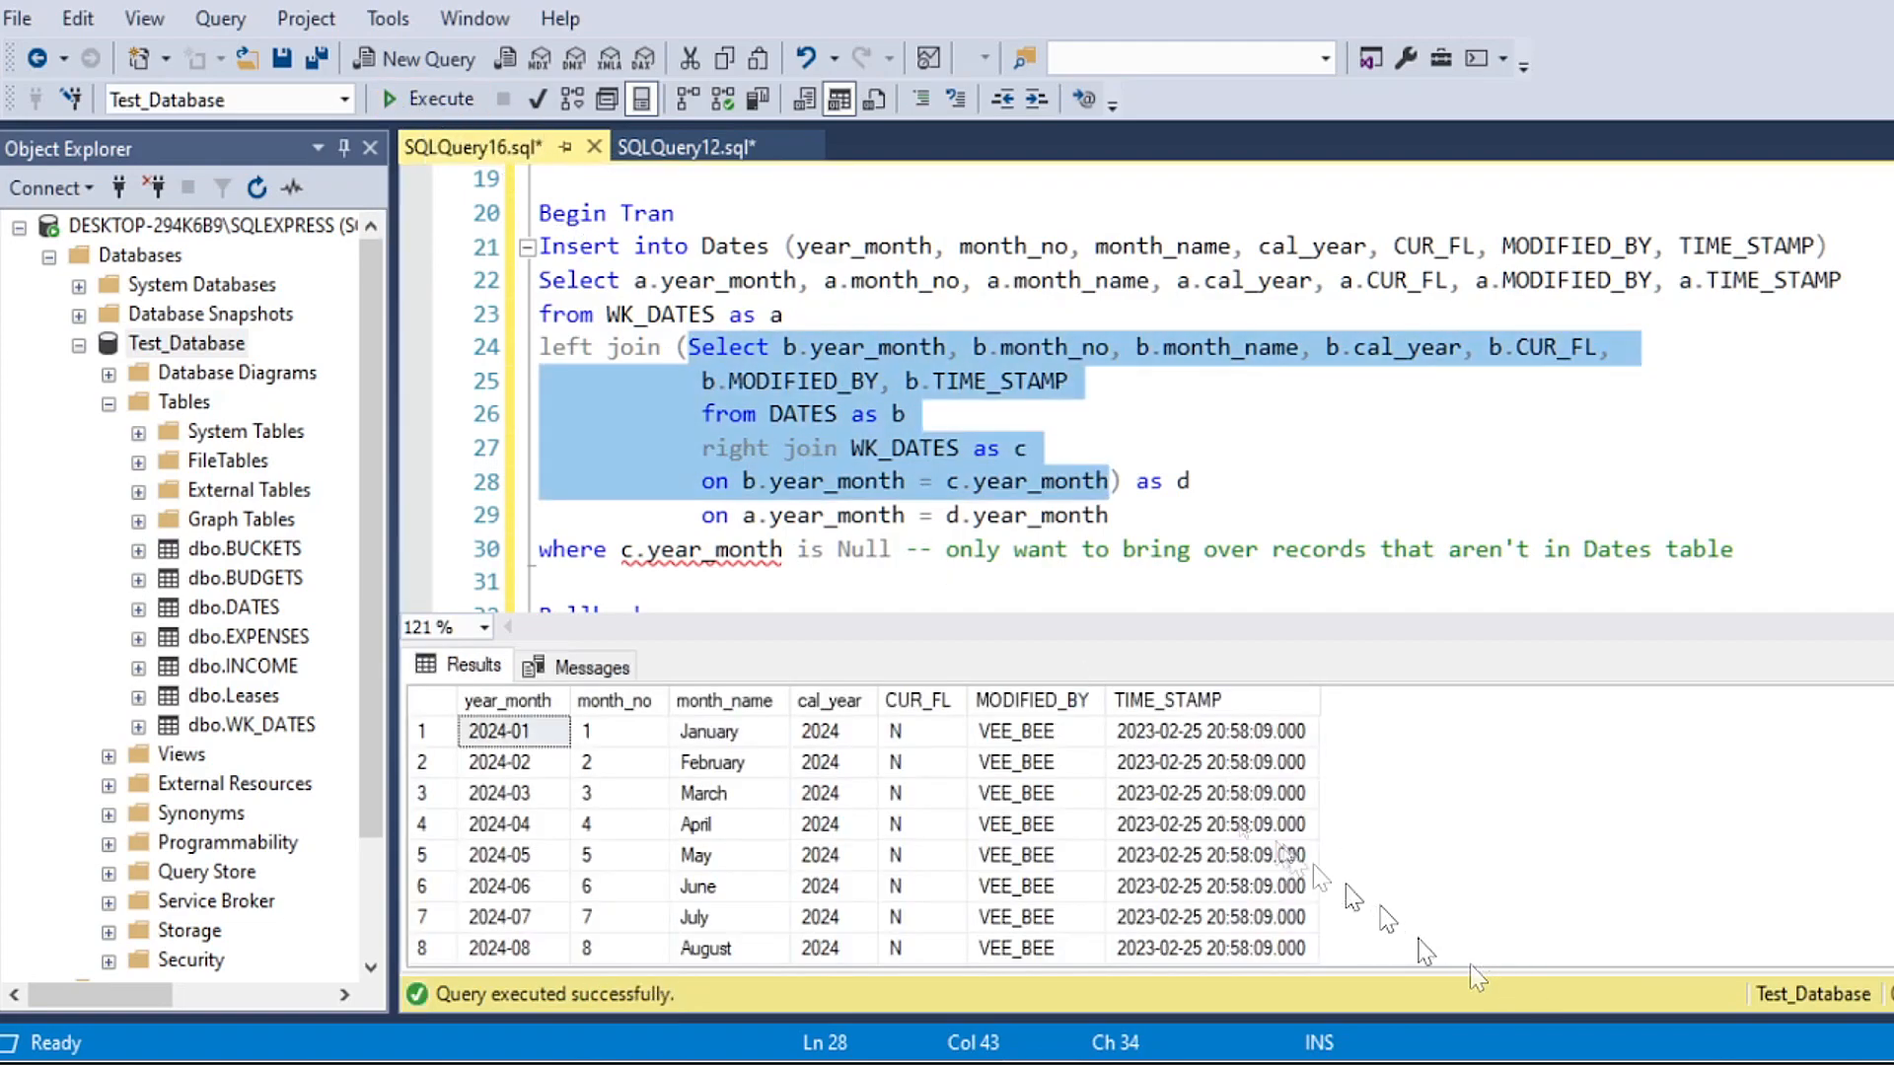
pyautogui.scroll(-5, 1155, 801)
pyautogui.scroll(3, 1135, 838)
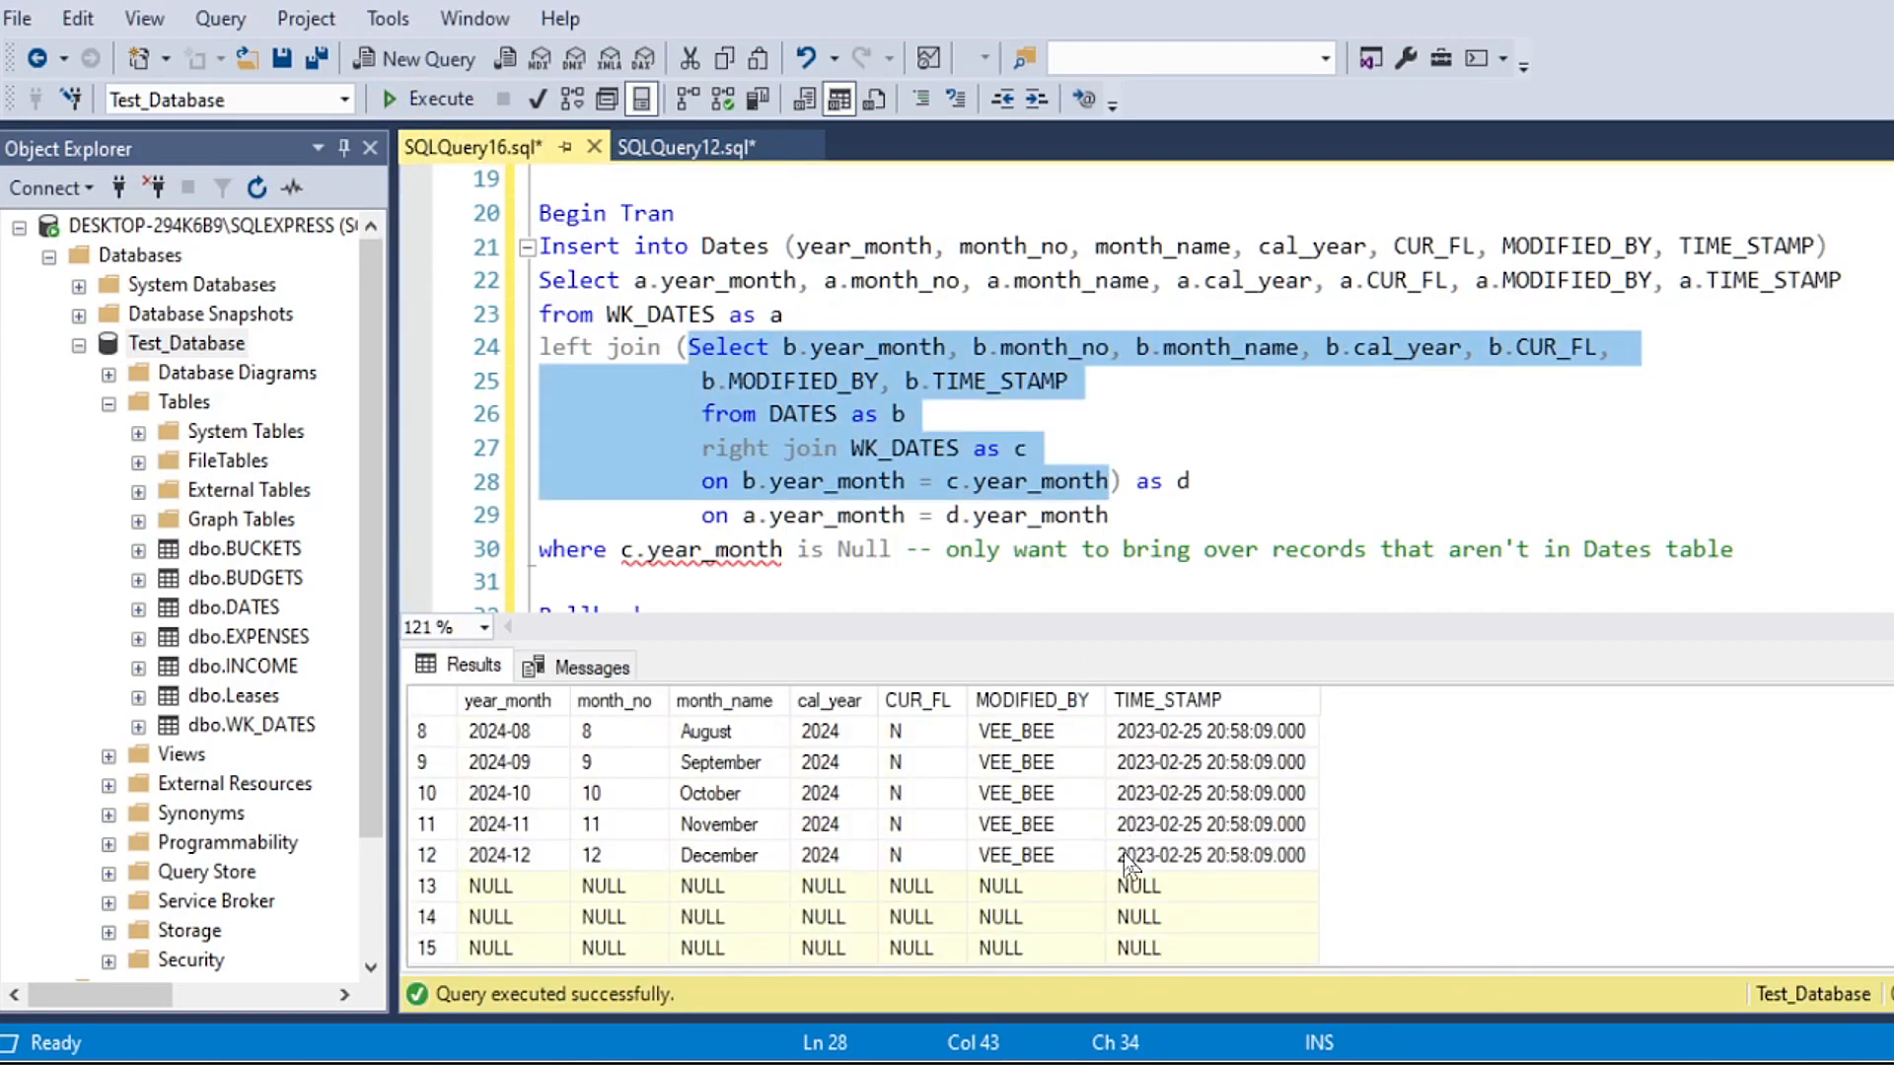
# Step: Run the inner Select on its own again and enlarge the results pane
pyautogui.click(716, 385)
pyautogui.moveTo(690, 347); pyautogui.dragTo(1050, 420)
pyautogui.click(433, 99)
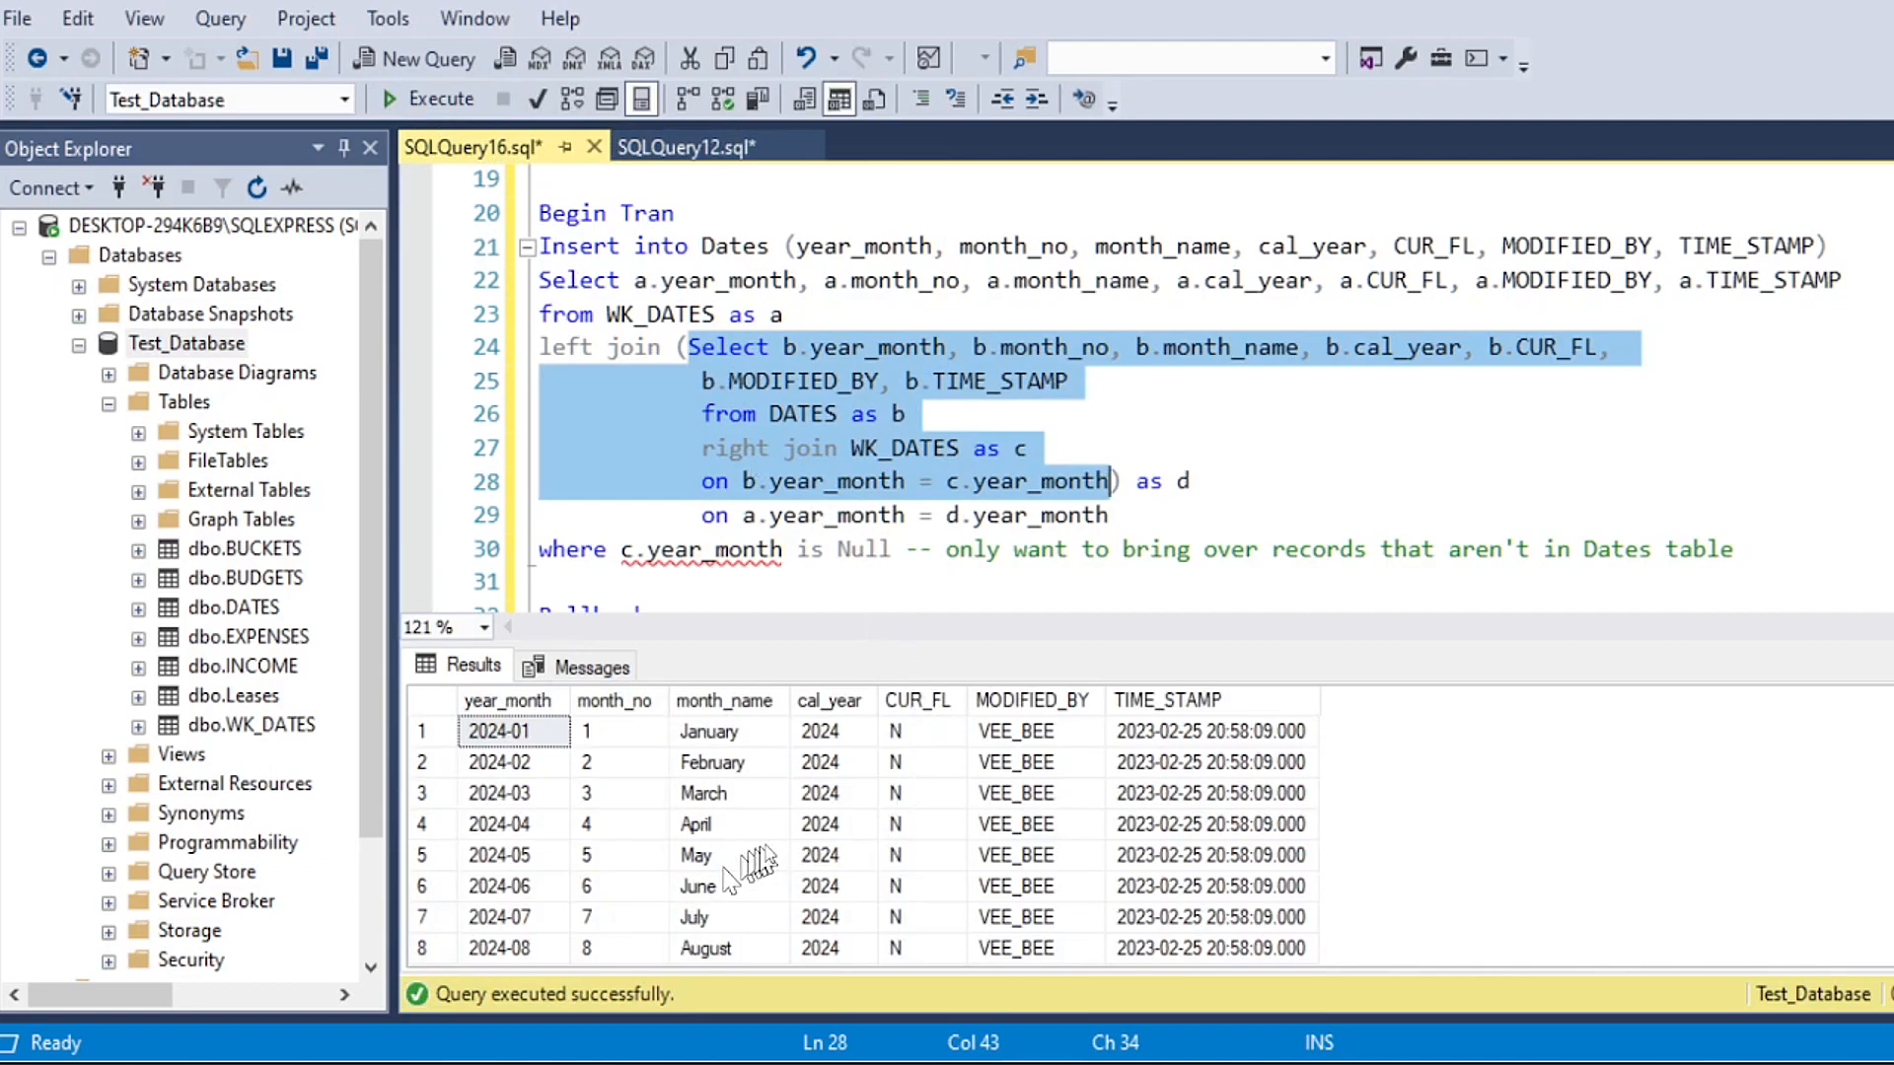
pyautogui.moveTo(893, 643); pyautogui.dragTo(964, 604)
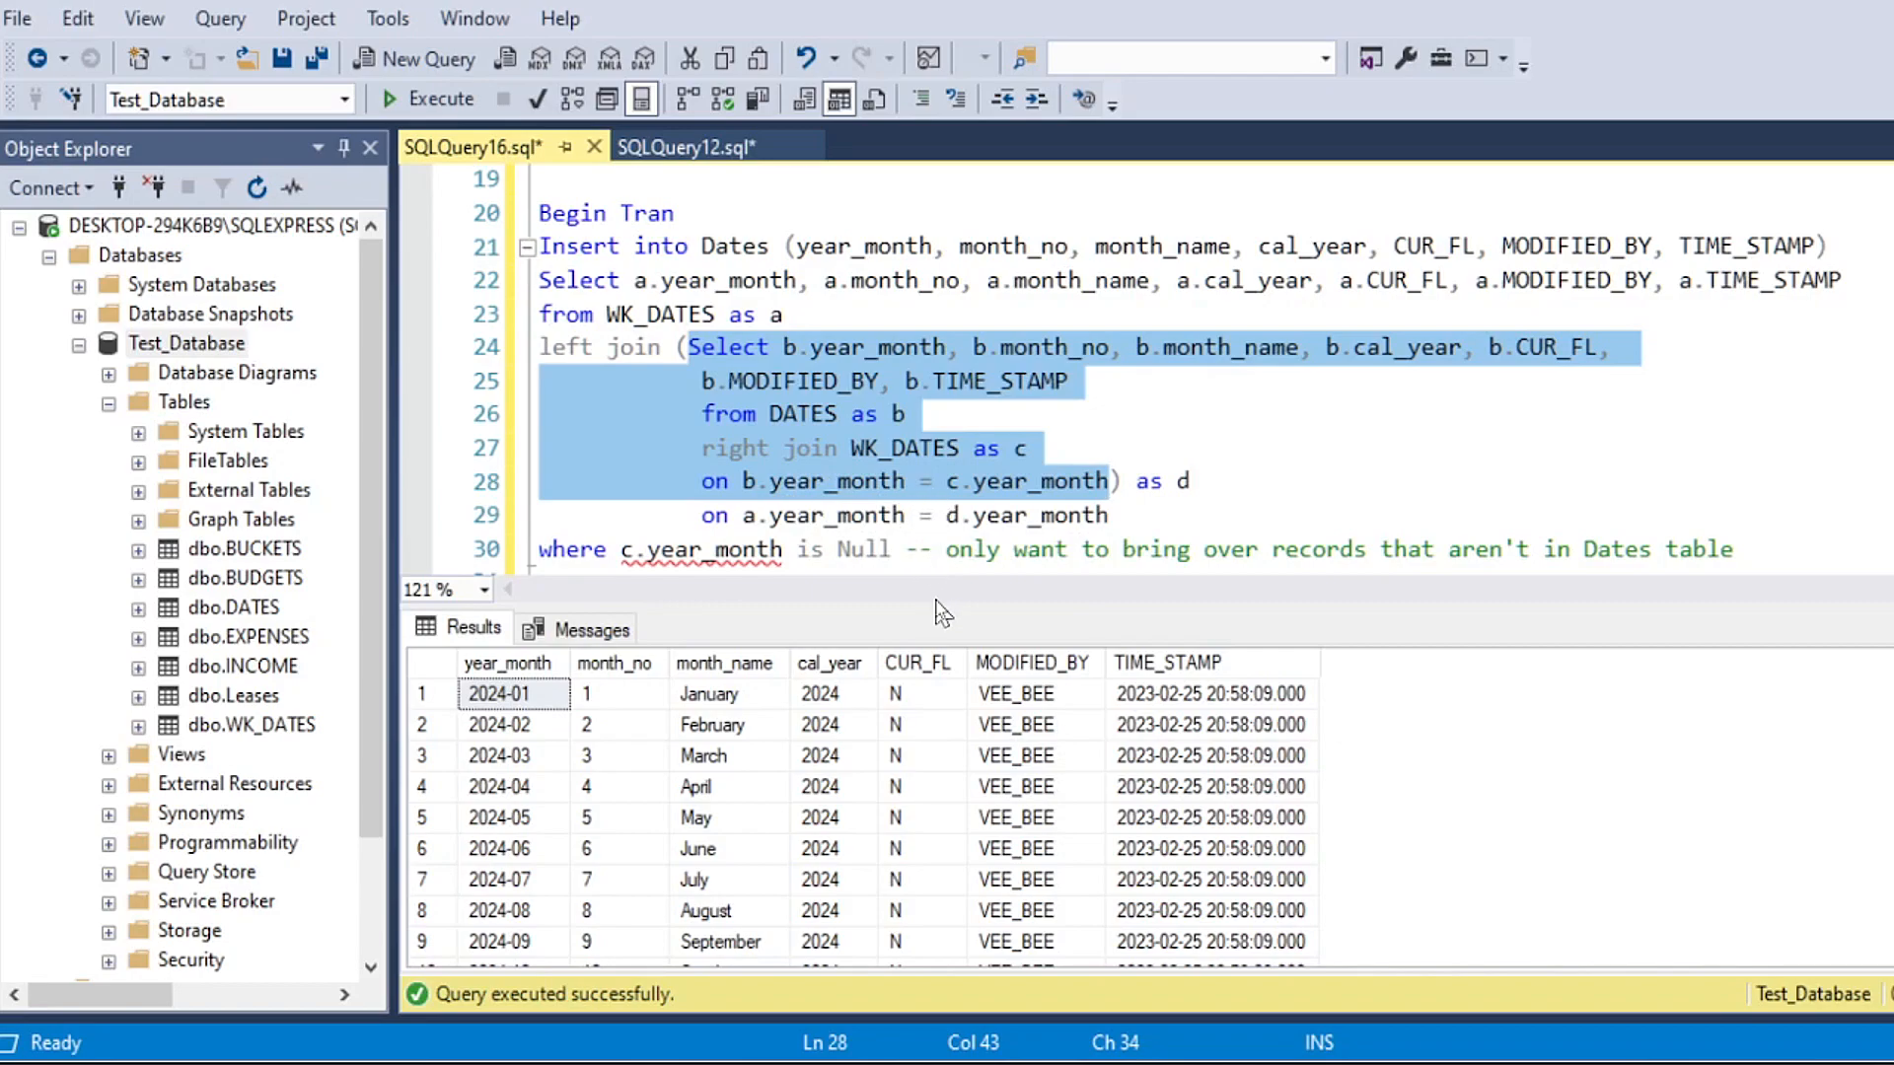
pyautogui.moveTo(923, 606); pyautogui.dragTo(923, 603)
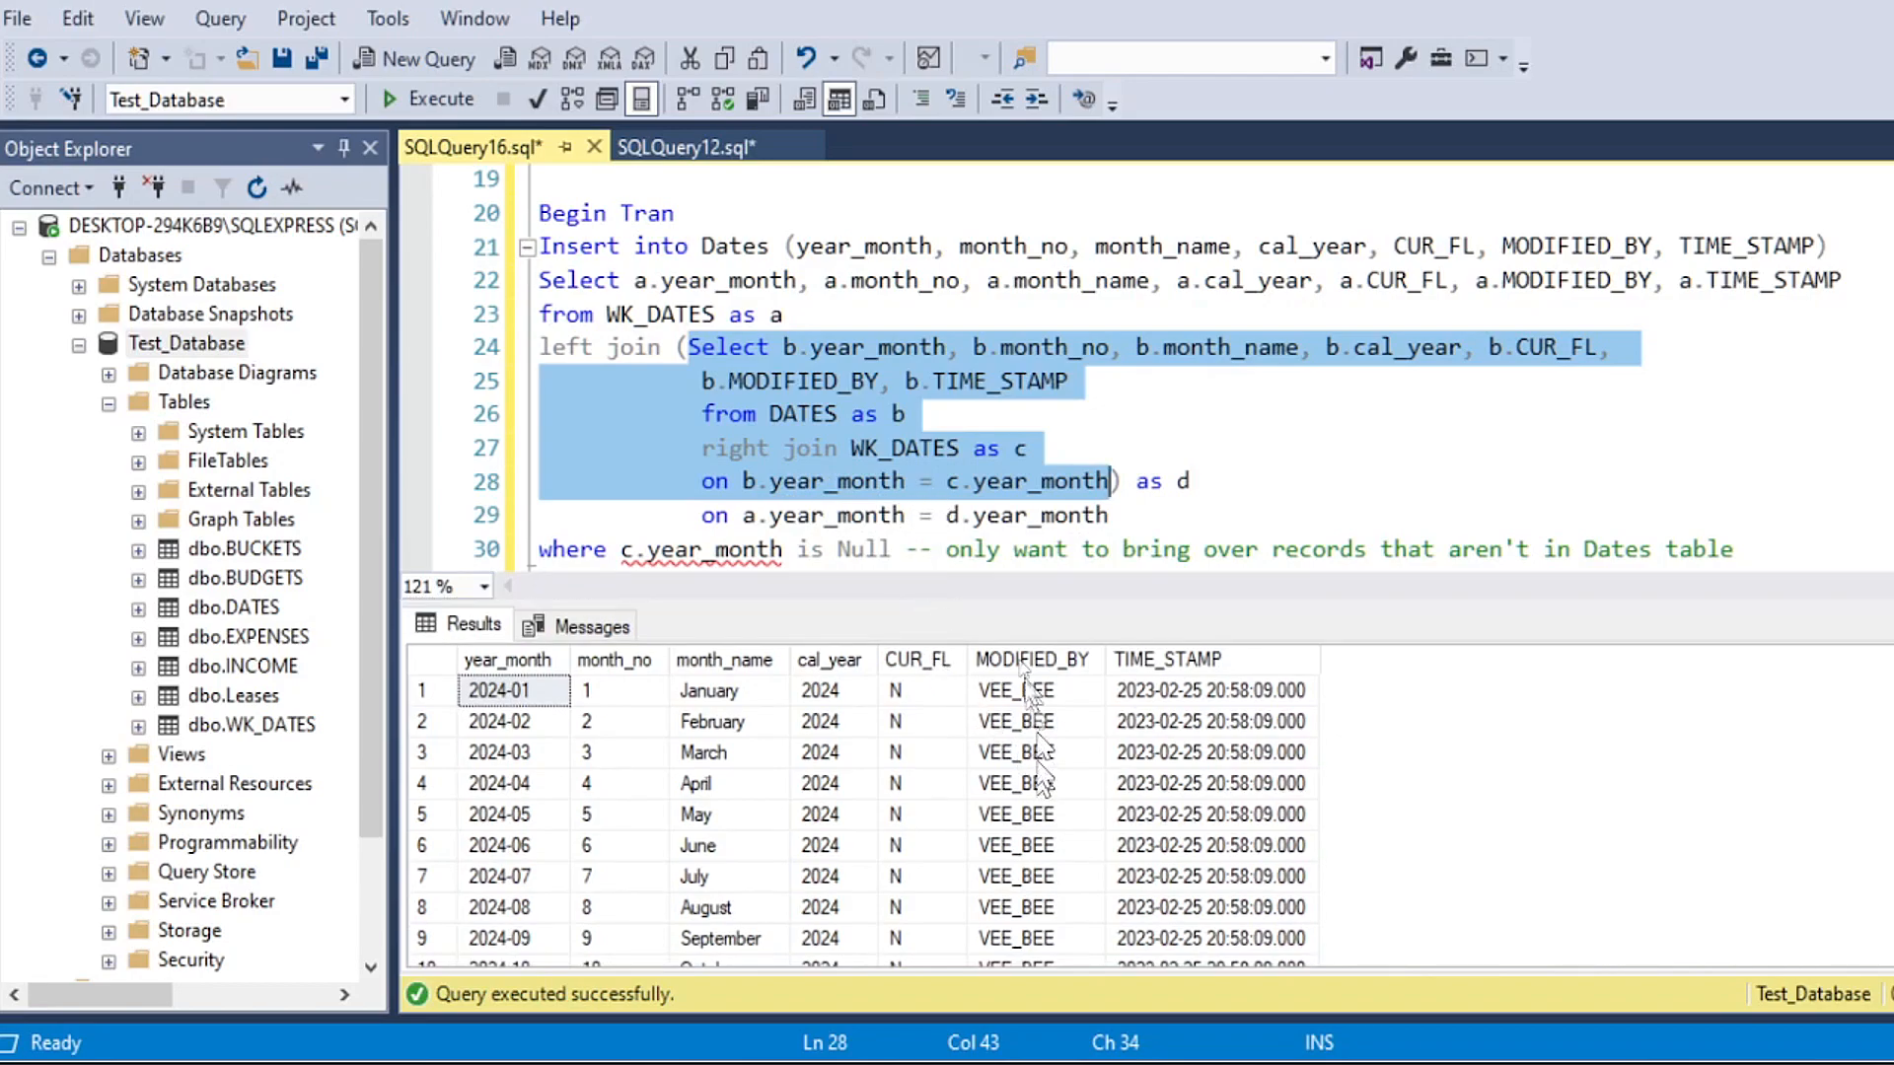
# Step: Examine the cal_year column of the right join results for both matched and unmatched WK_DATES rows
pyautogui.click(856, 449)
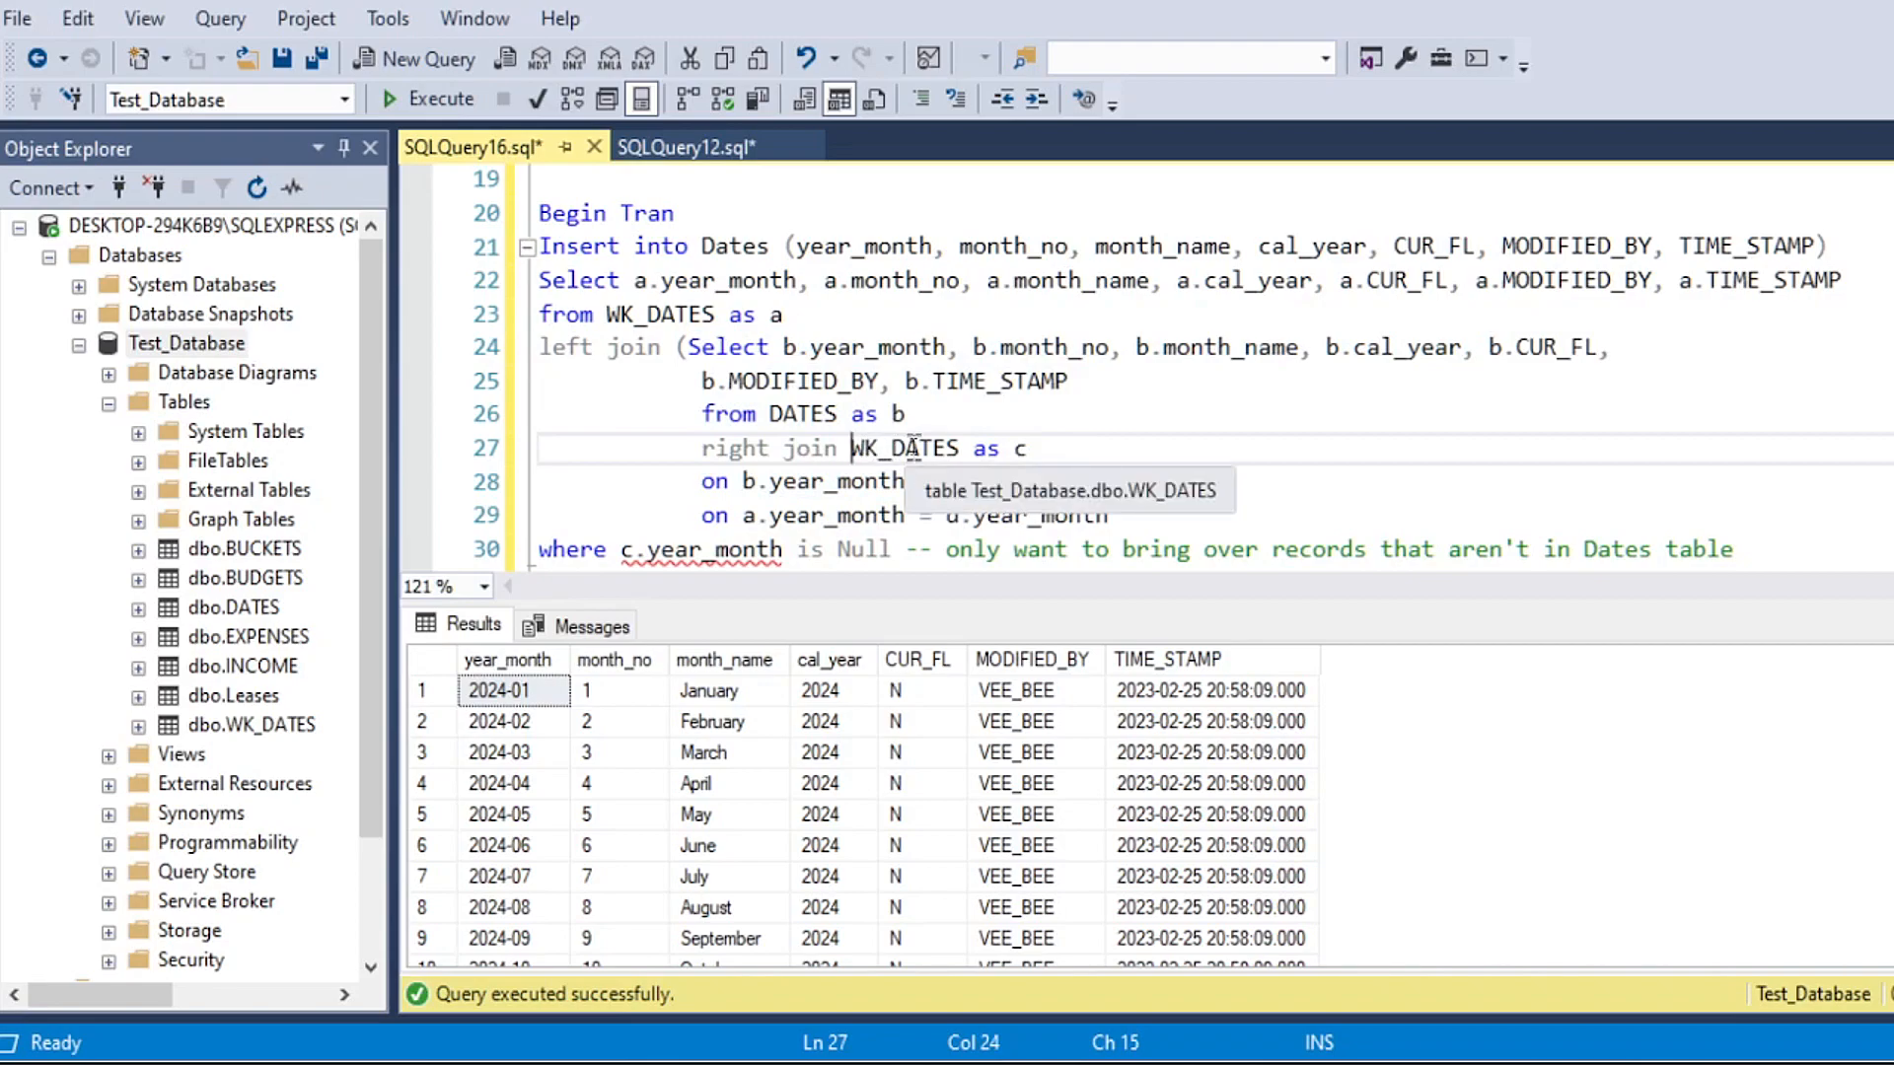
pyautogui.click(874, 782)
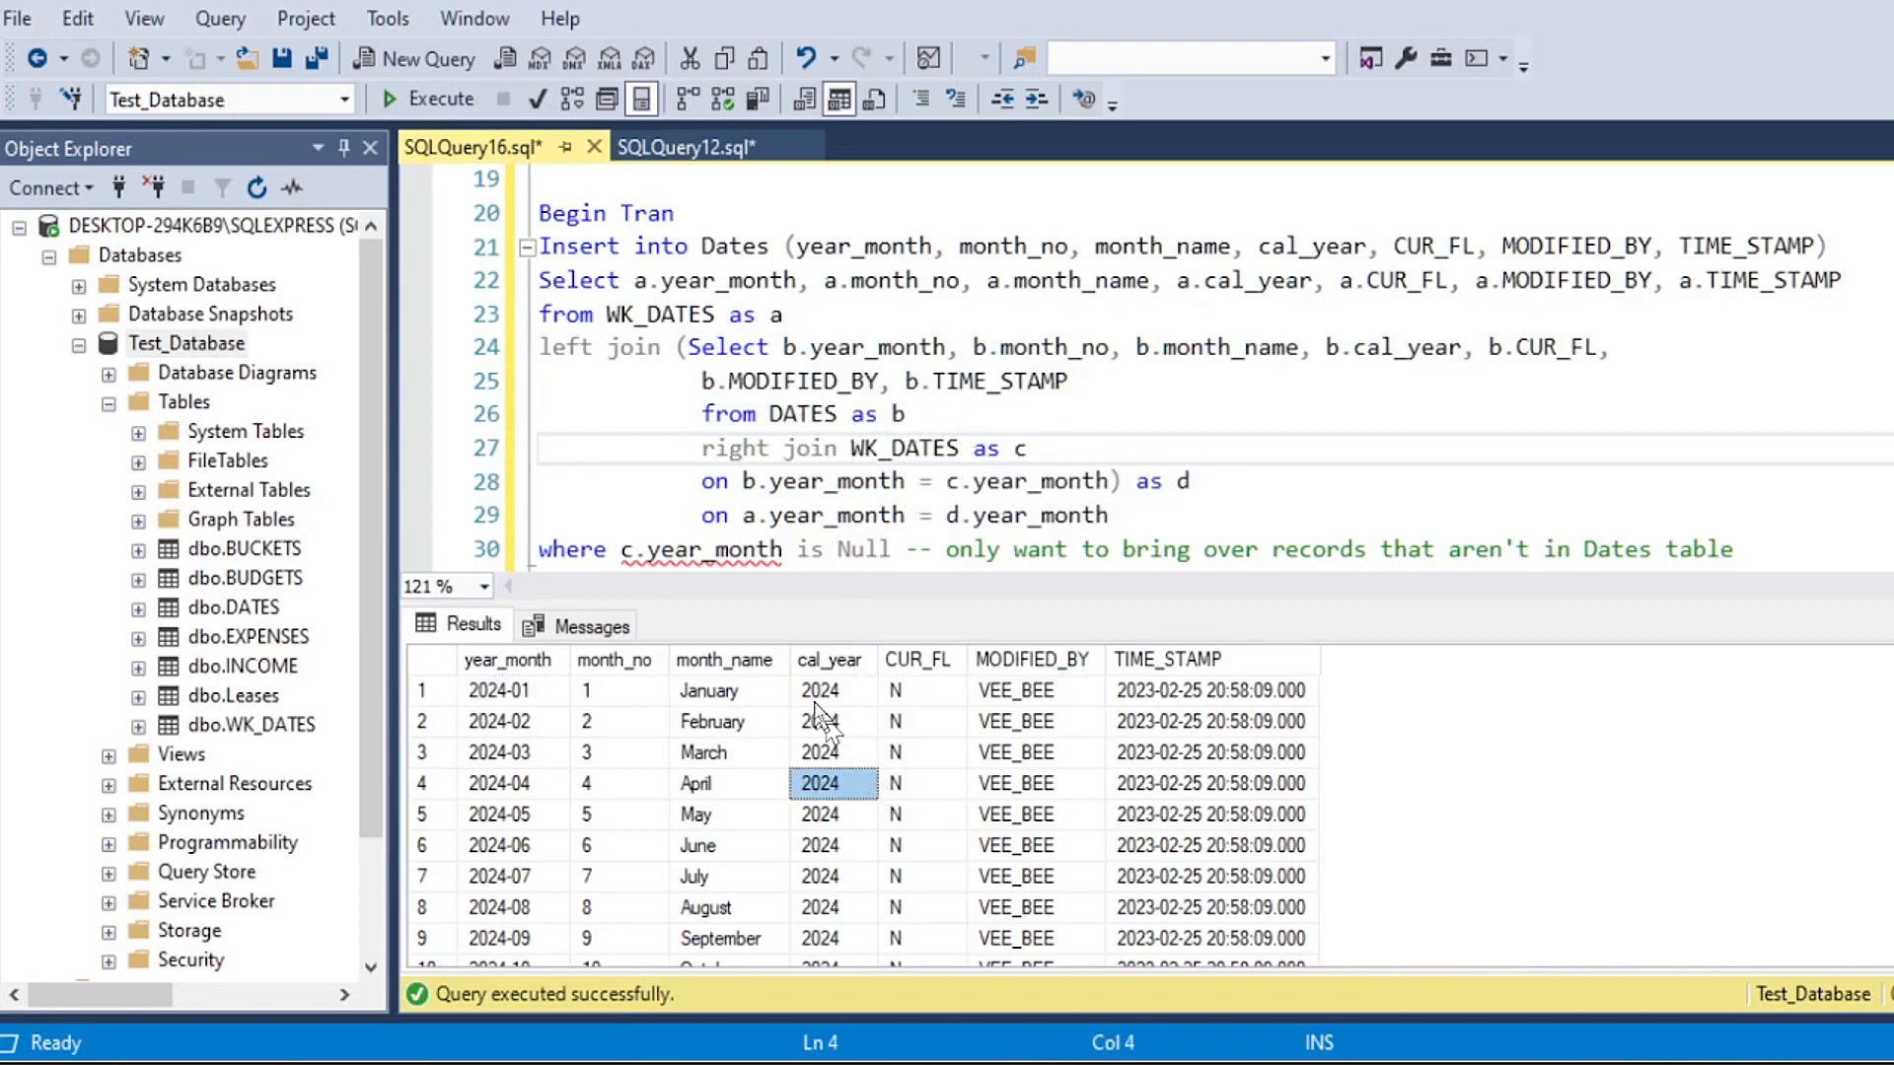
pyautogui.scroll(-4, 828, 755)
pyautogui.scroll(2, 839, 779)
pyautogui.moveTo(838, 698); pyautogui.dragTo(879, 846)
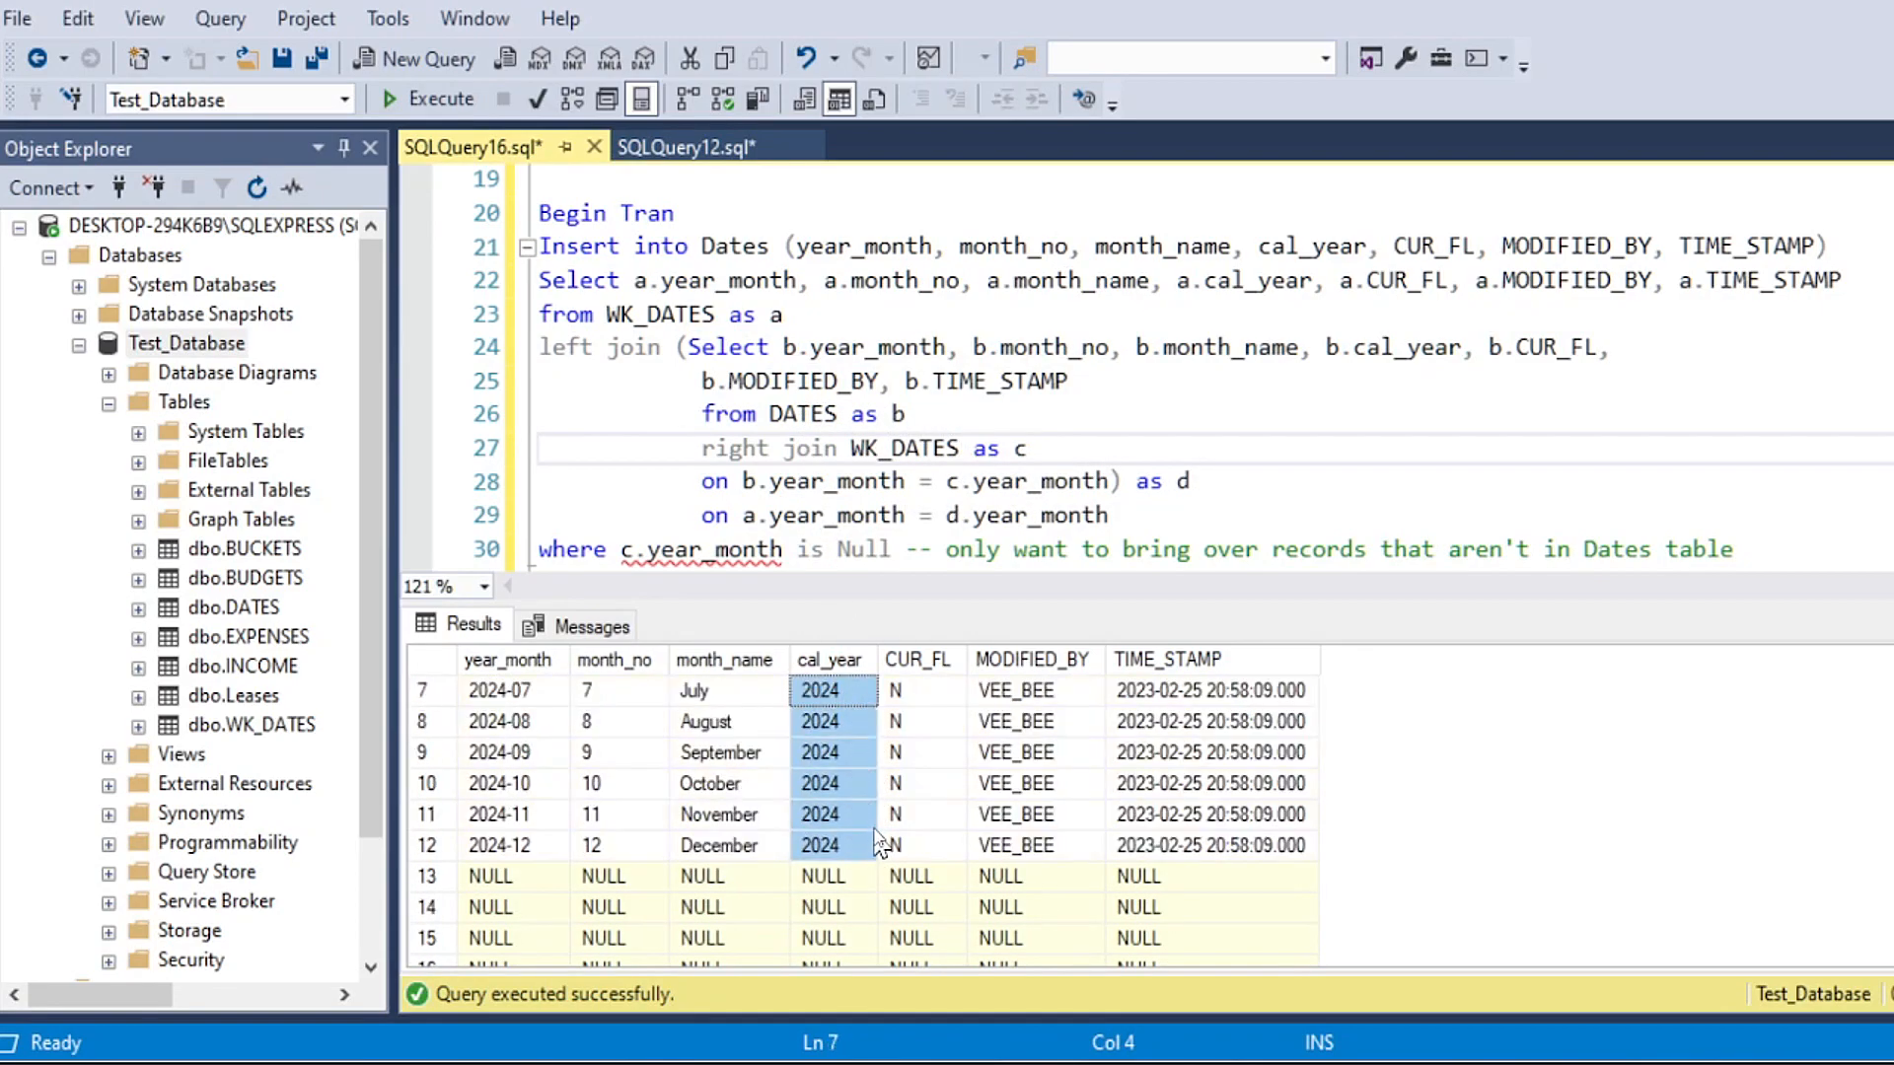
pyautogui.scroll(-3, 879, 789)
pyautogui.scroll(2, 883, 819)
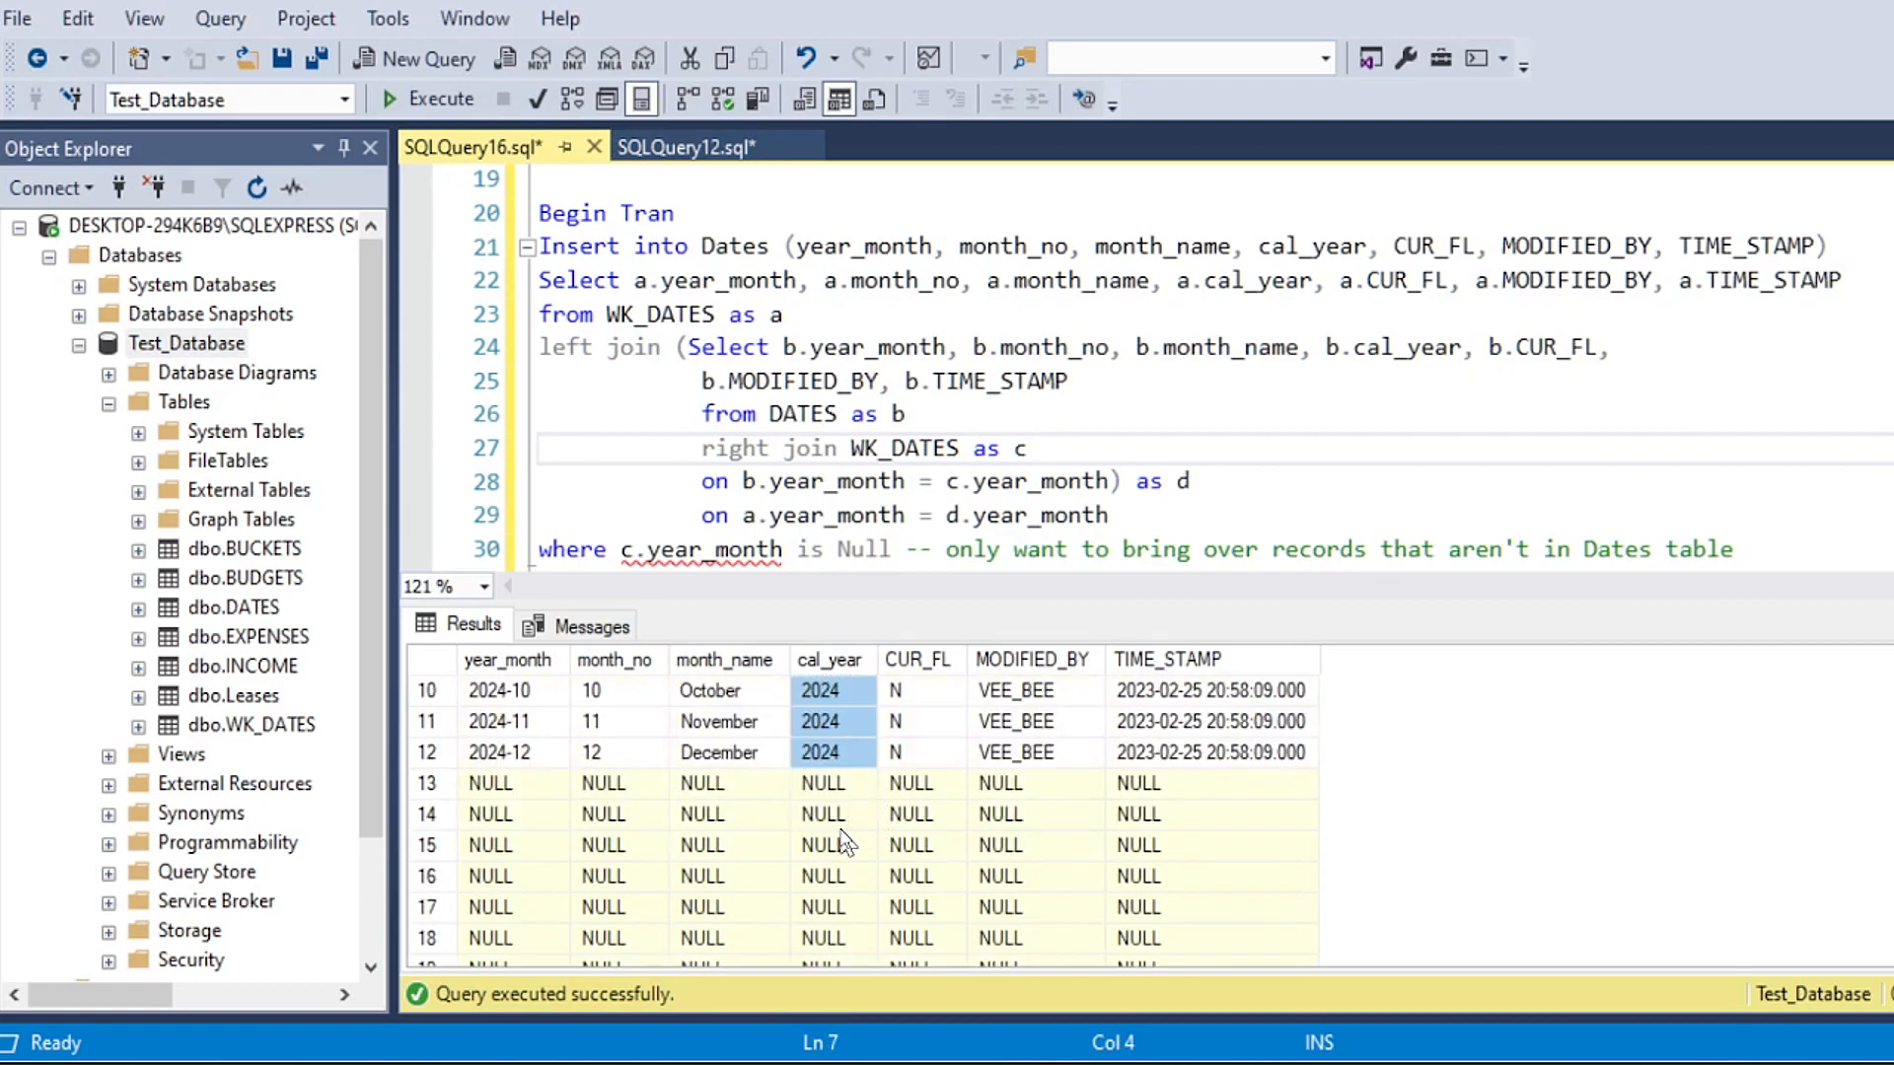
pyautogui.moveTo(833, 784); pyautogui.dragTo(779, 942)
# Step: Change the alias in the where clause to d, so it reads "where d.year_month is Null"
pyautogui.click(972, 514)
pyautogui.scroll(-1, 977, 503)
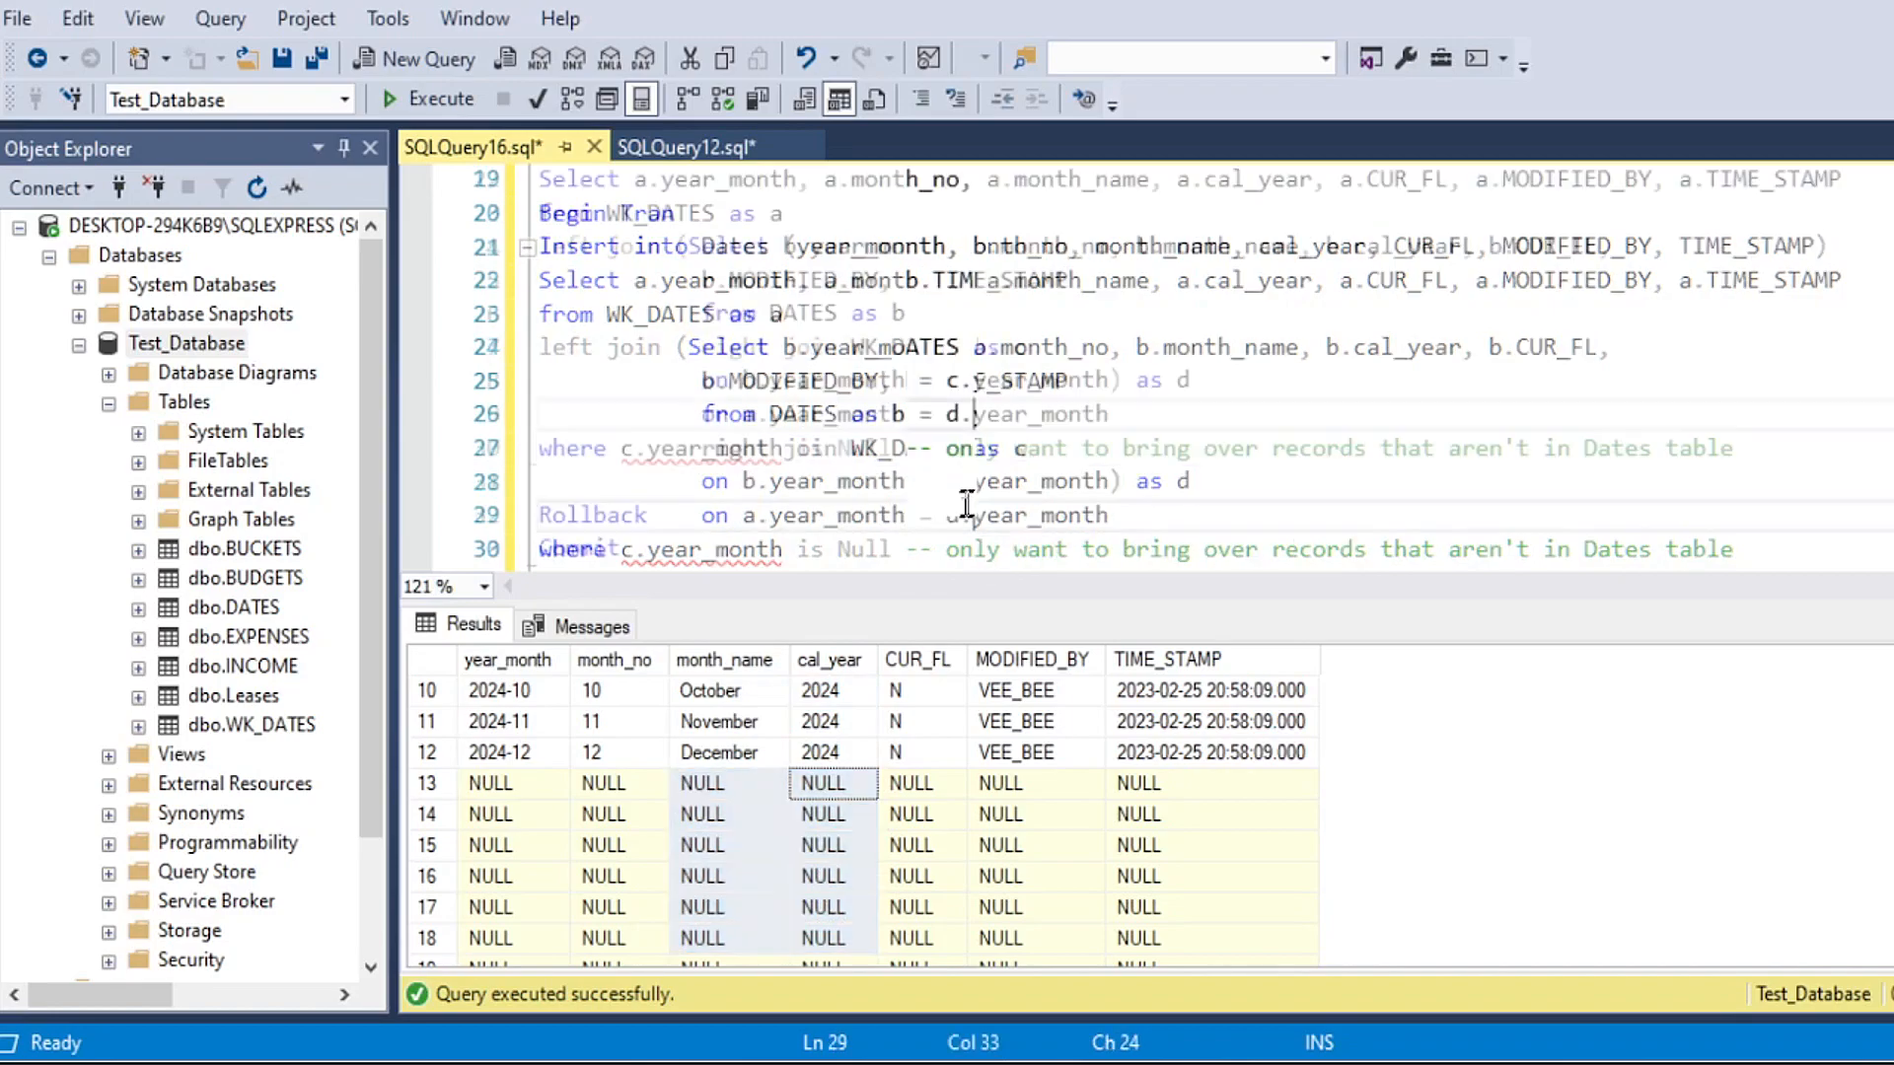
pyautogui.scroll(1, 917, 518)
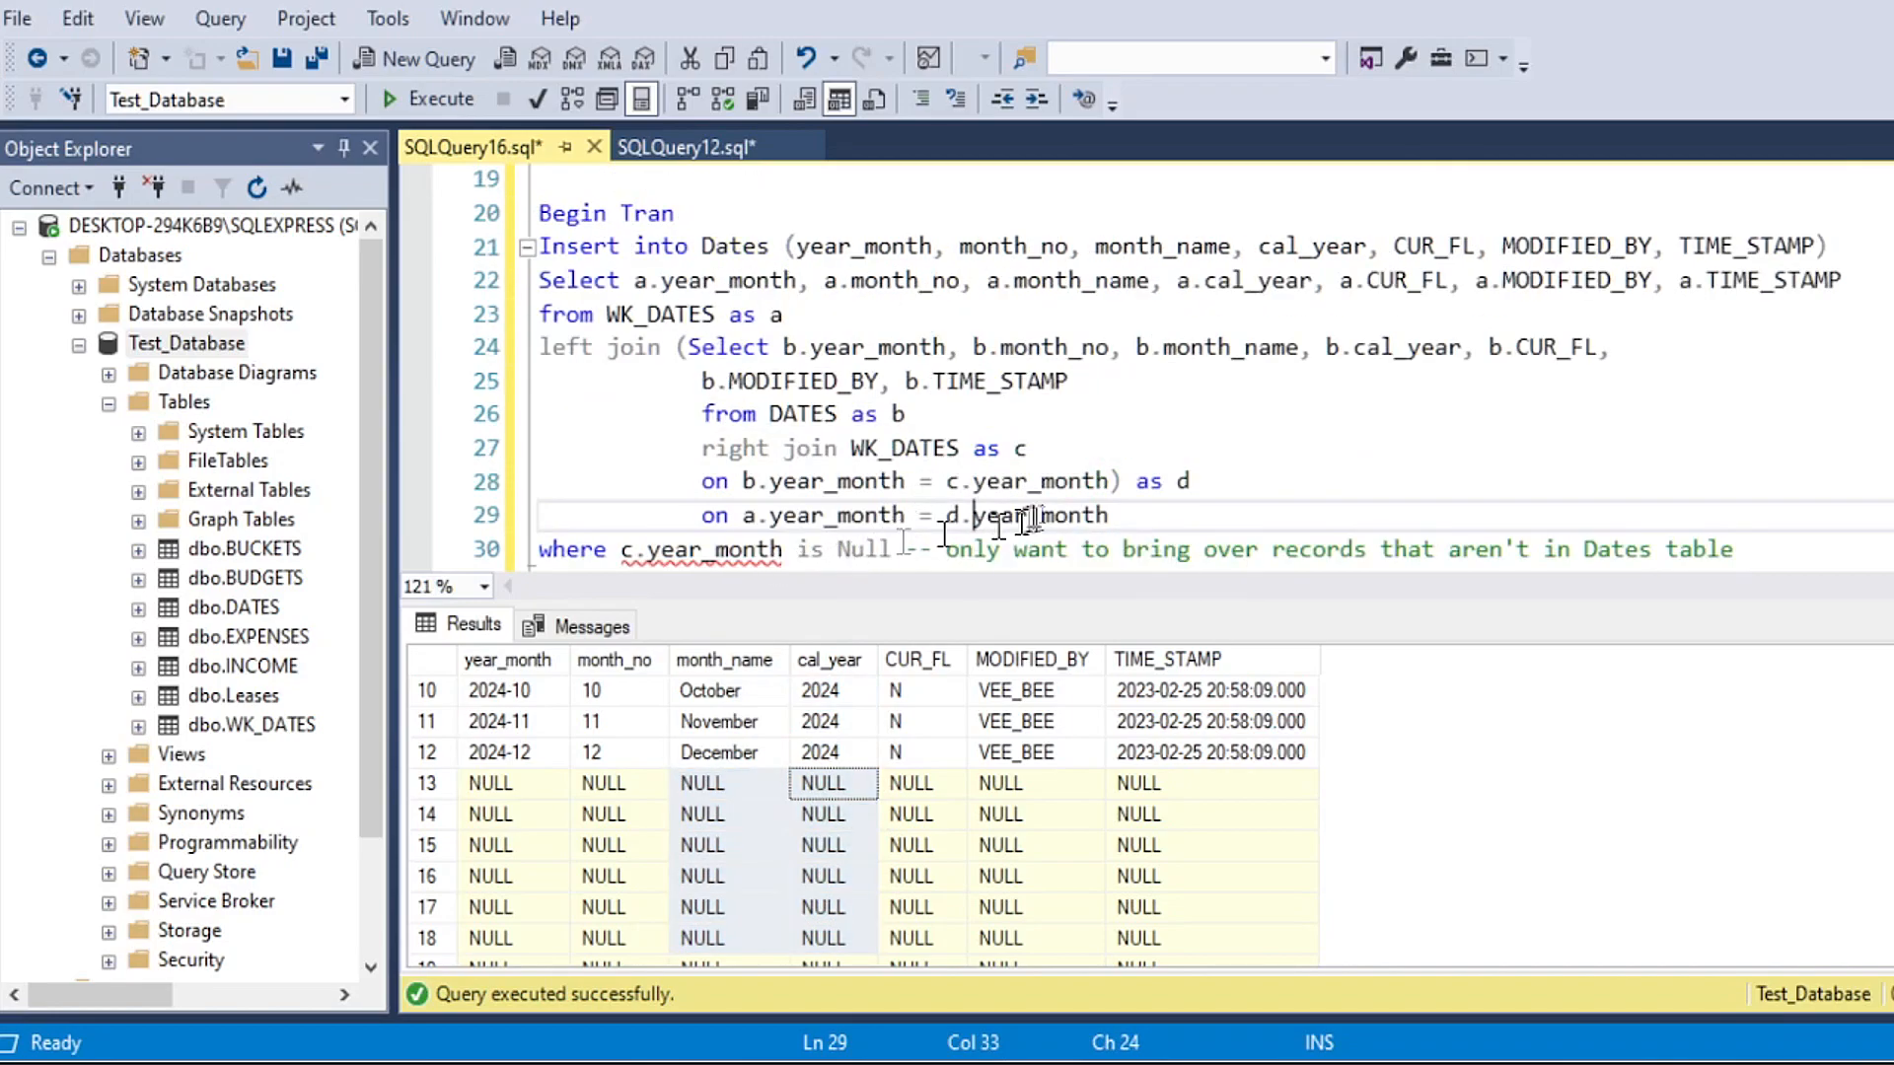
pyautogui.moveTo(635, 549); pyautogui.dragTo(621, 550)
pyautogui.write('d')
pyautogui.click(1052, 450)
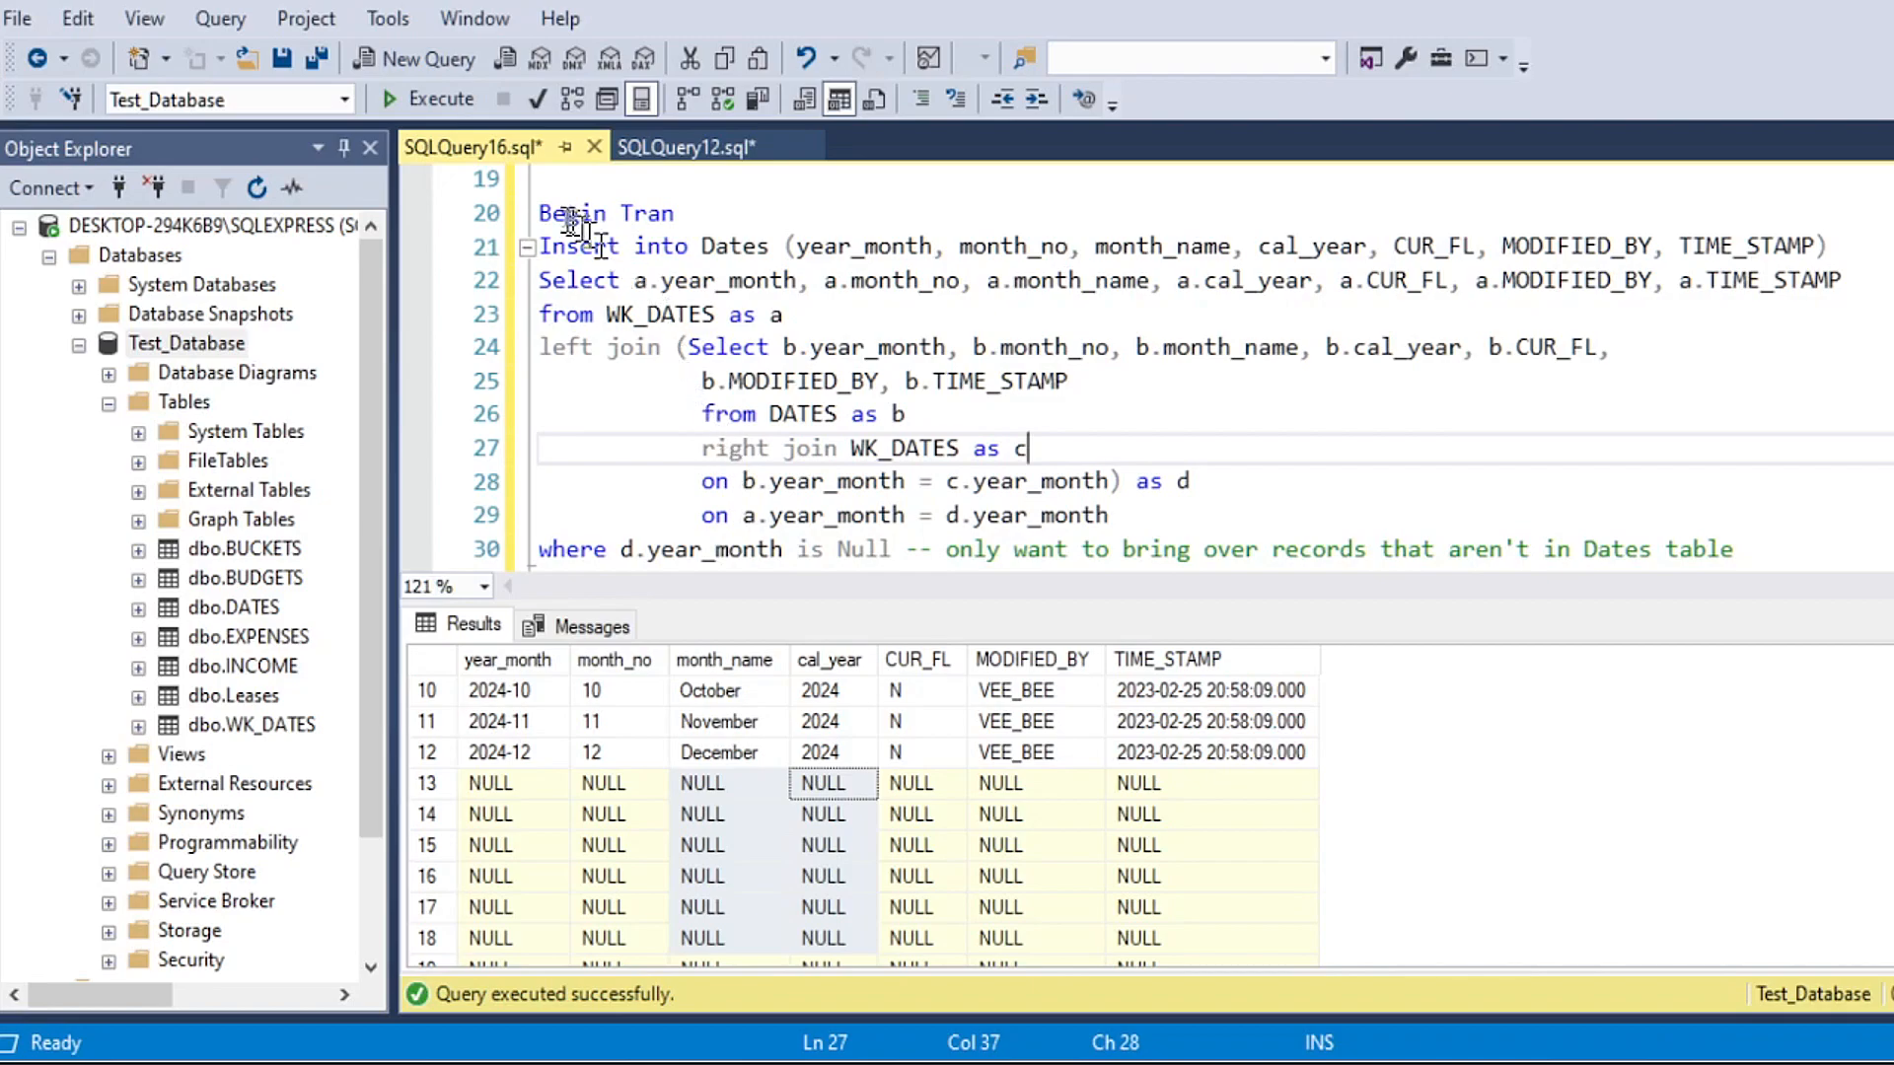
# Step: Review the insert with its outer Select, the right join subquery and the where condition
pyautogui.moveTo(543, 213); pyautogui.dragTo(817, 314)
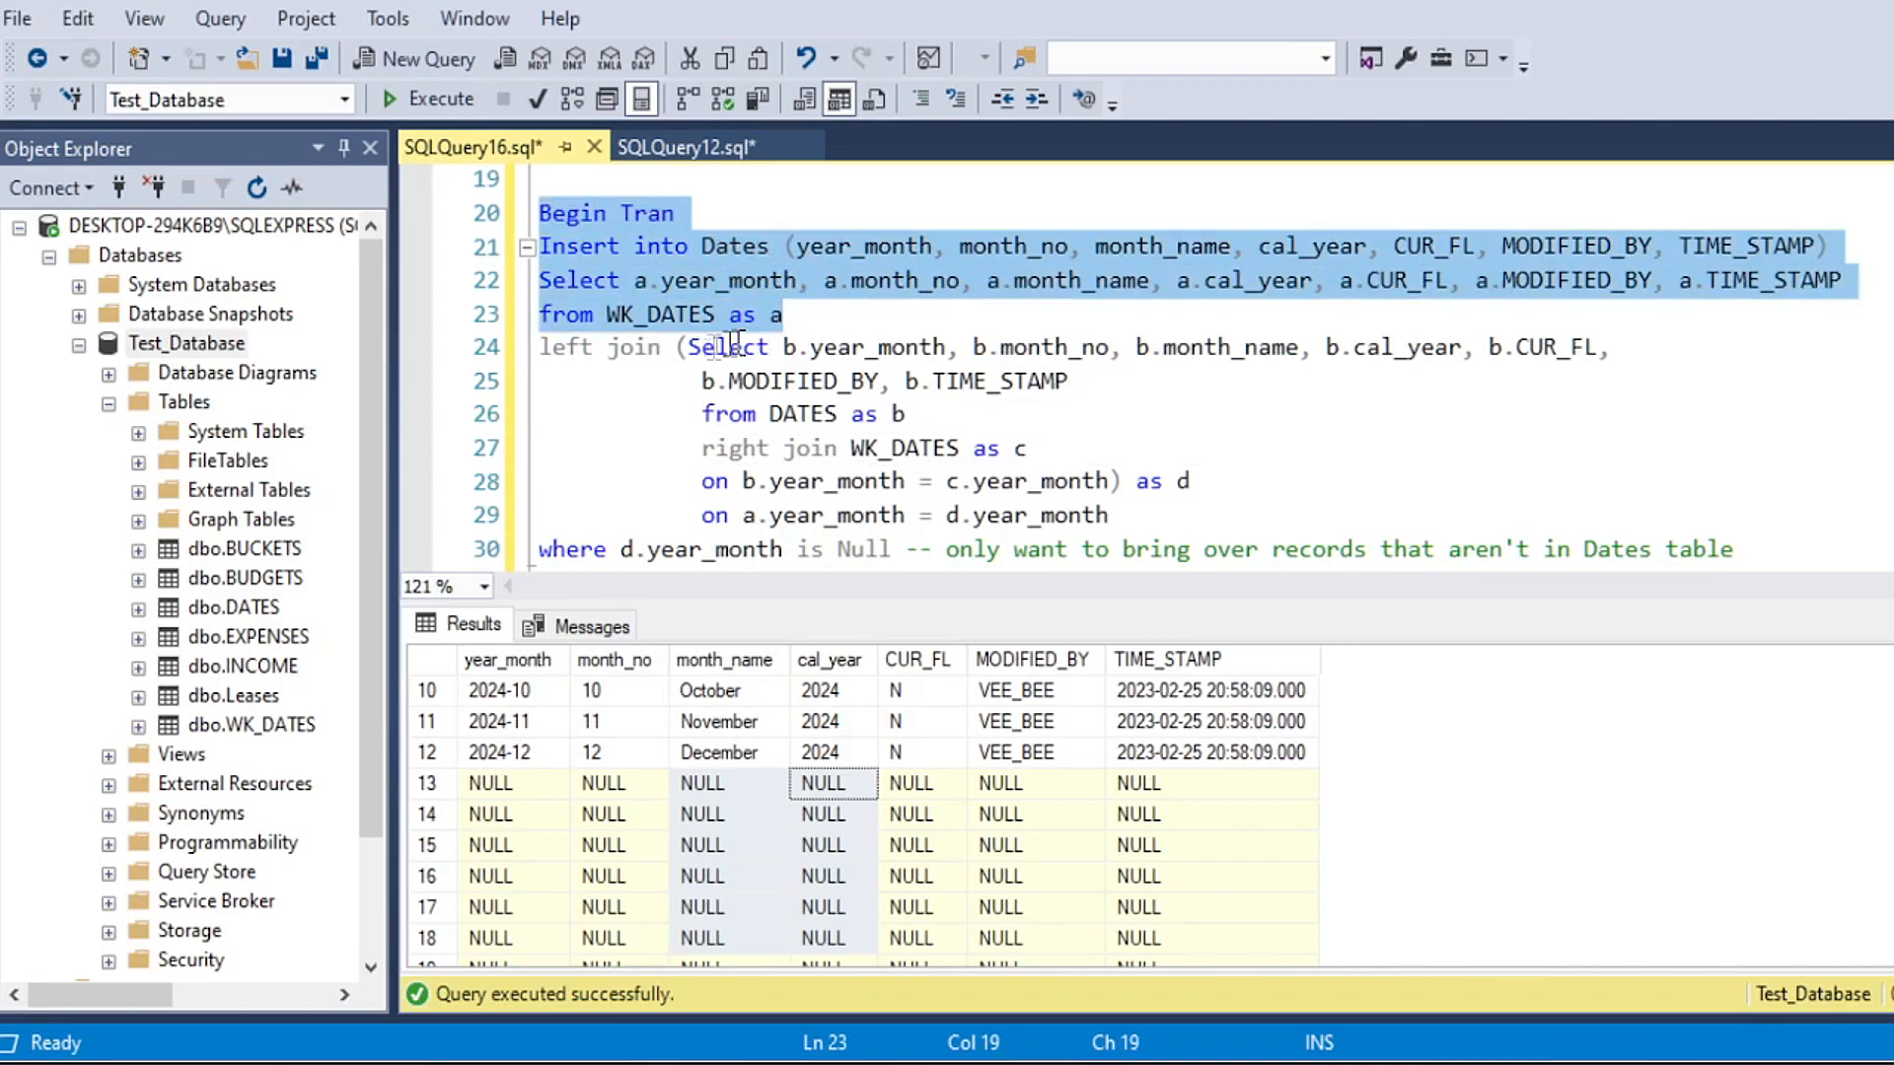
pyautogui.moveTo(688, 347); pyautogui.dragTo(1110, 483)
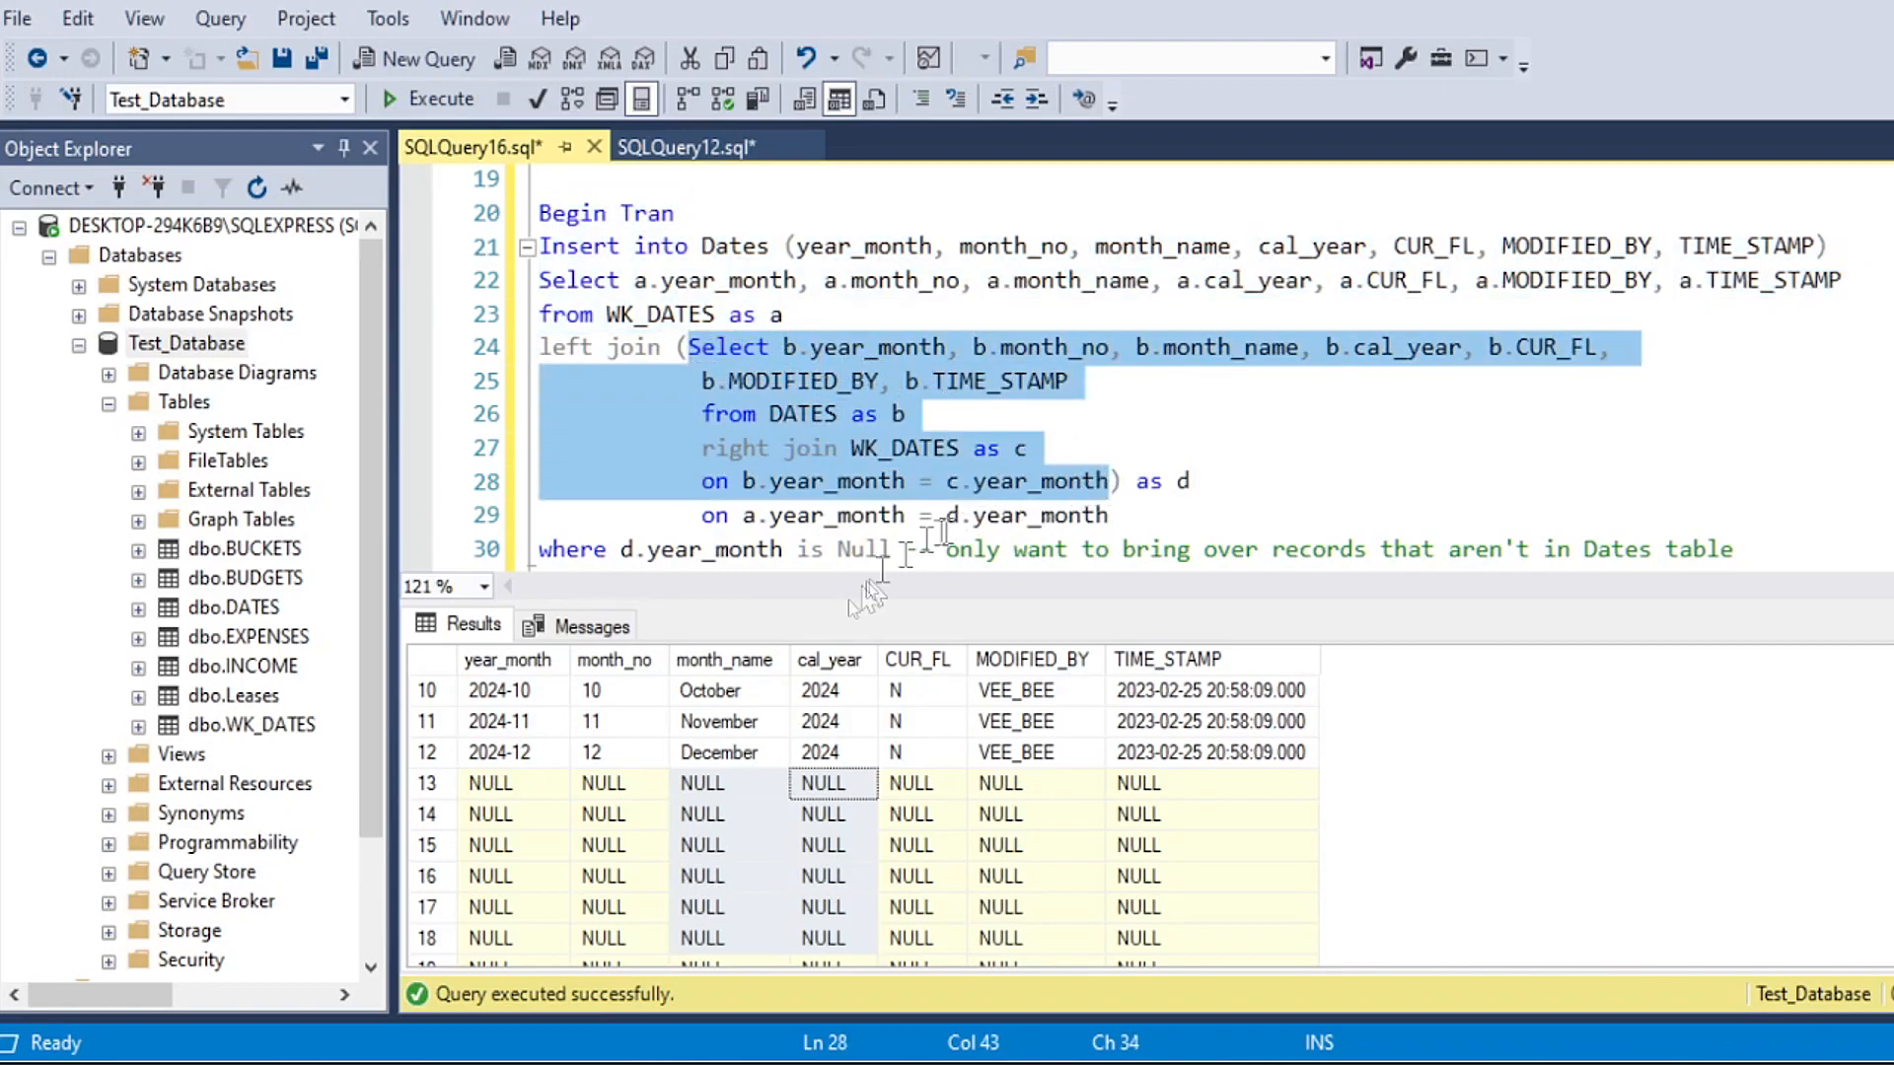
pyautogui.click(593, 549)
pyautogui.moveTo(538, 549); pyautogui.dragTo(892, 550)
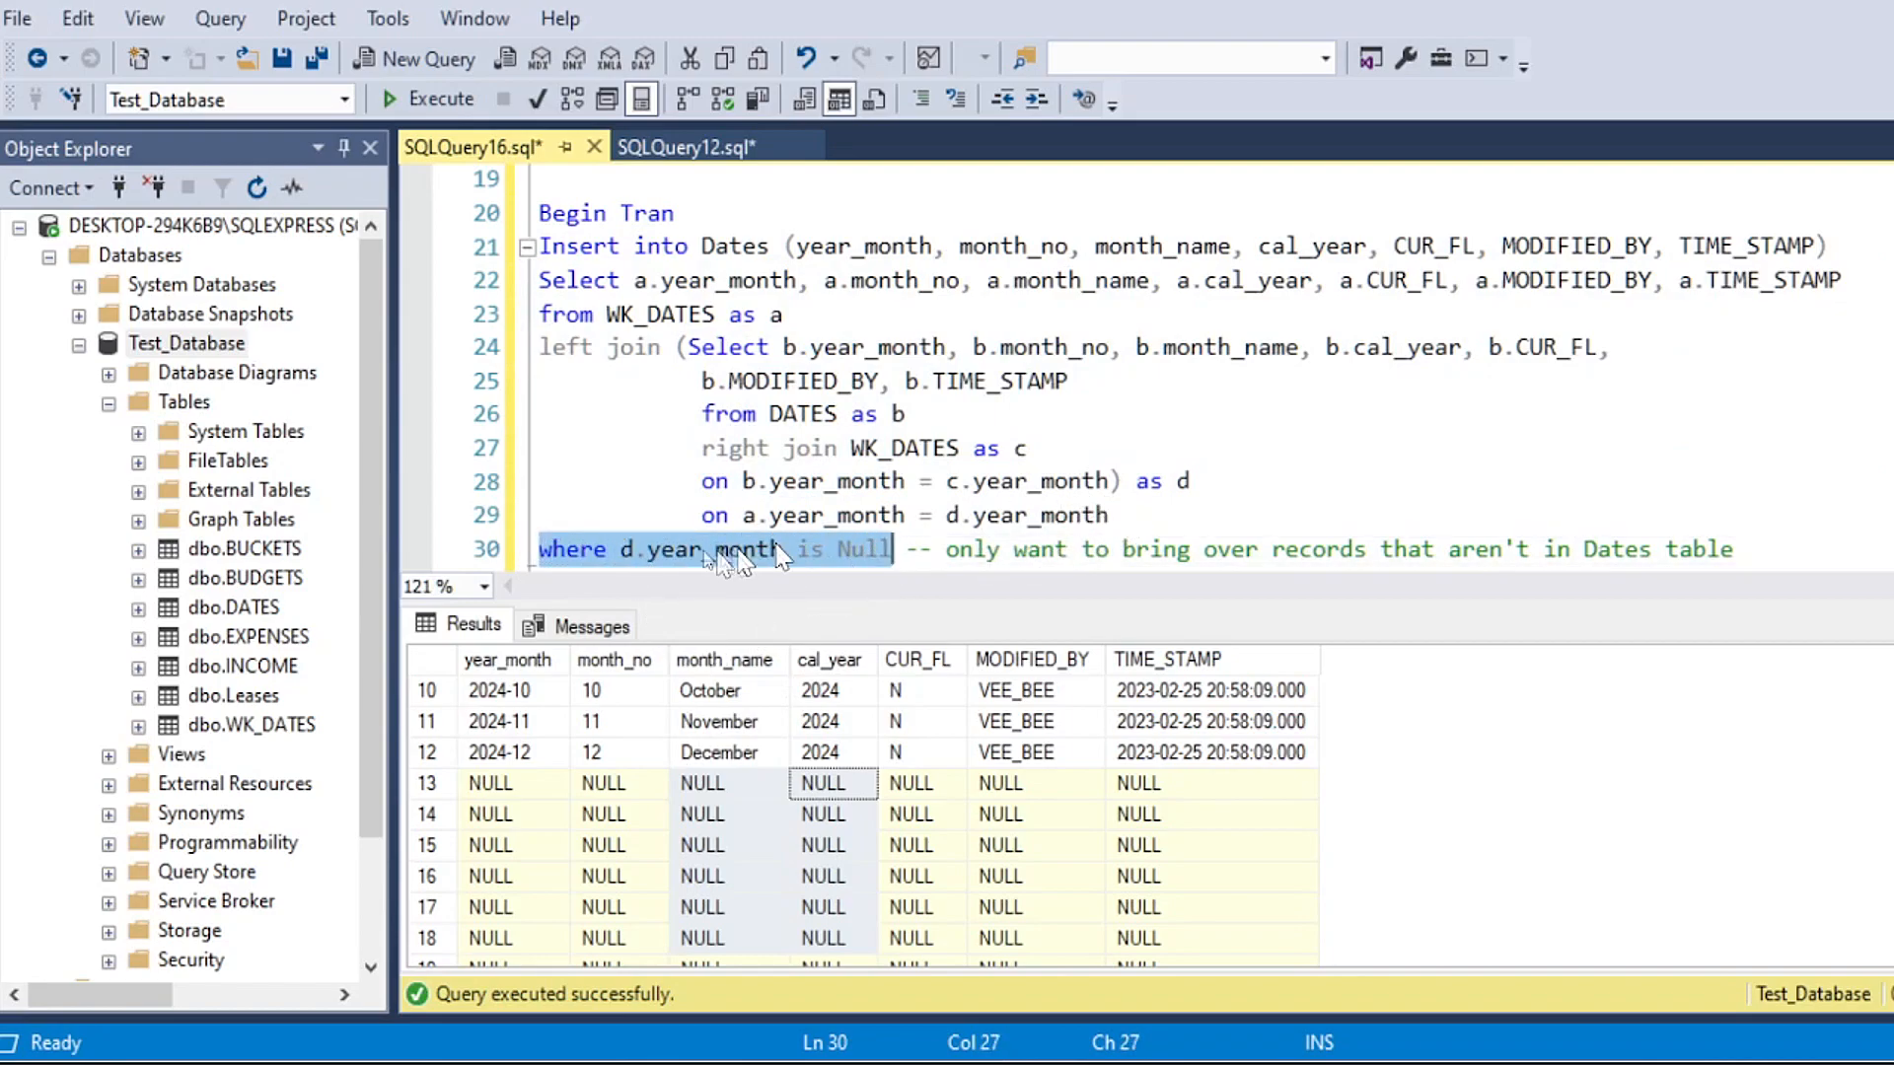
# Step: Review the right join subquery, its alias d and the d.year_month Null condition against the NULL rows in the results
pyautogui.moveTo(1110, 483); pyautogui.dragTo(700, 347)
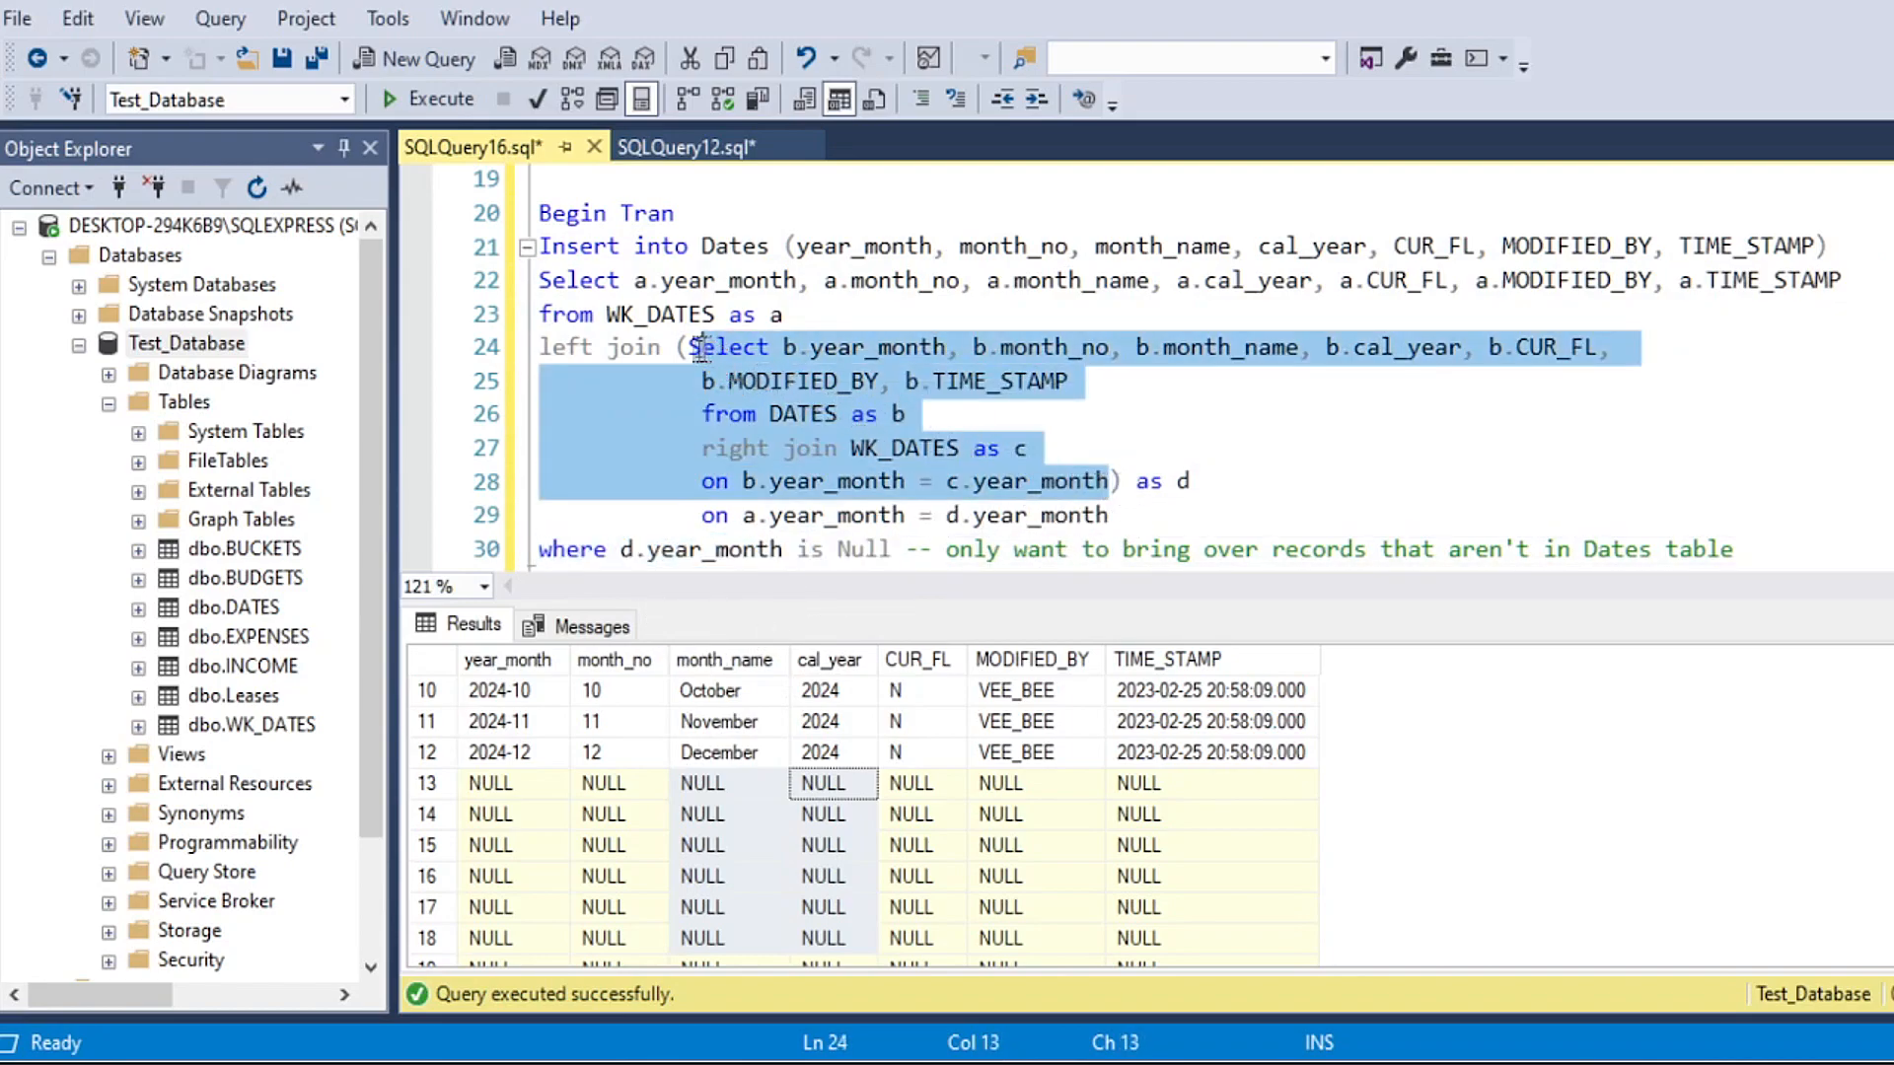
pyautogui.moveTo(1249, 479); pyautogui.dragTo(1121, 481)
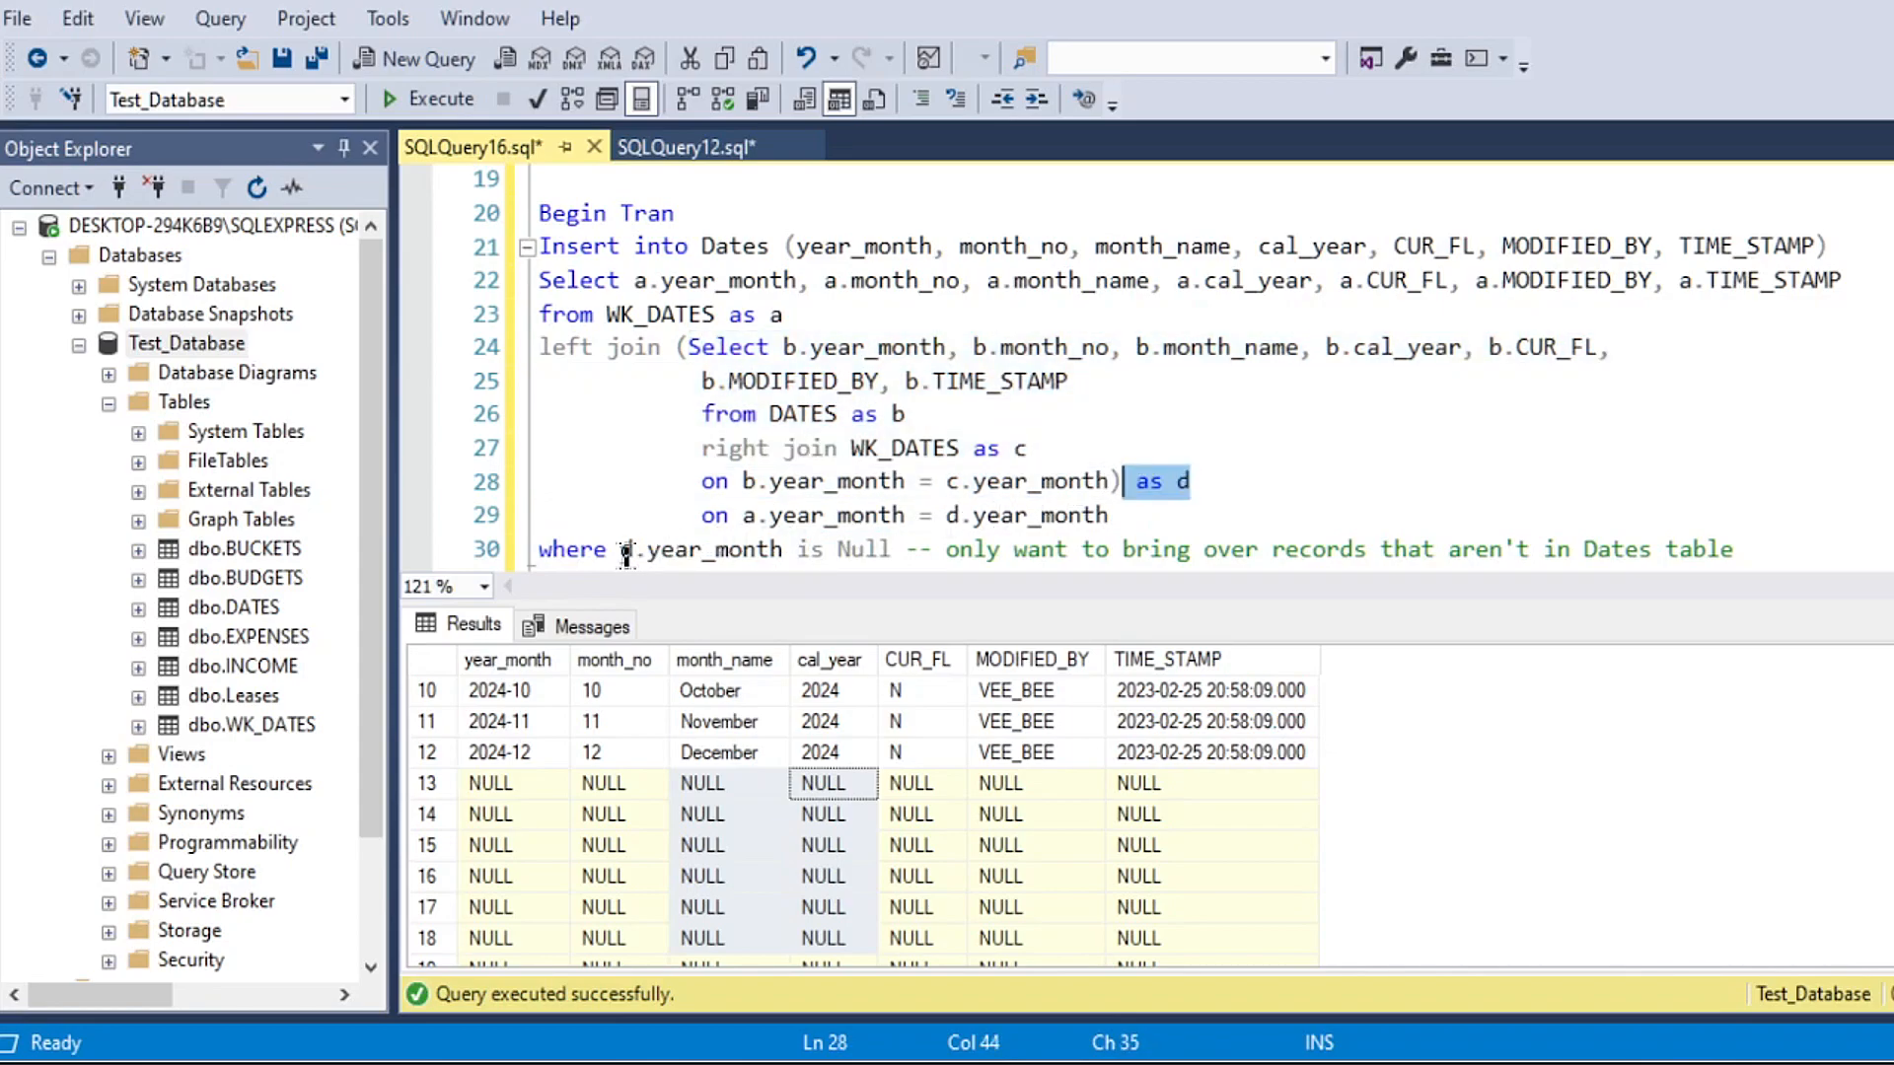
pyautogui.moveTo(626, 550); pyautogui.dragTo(756, 549)
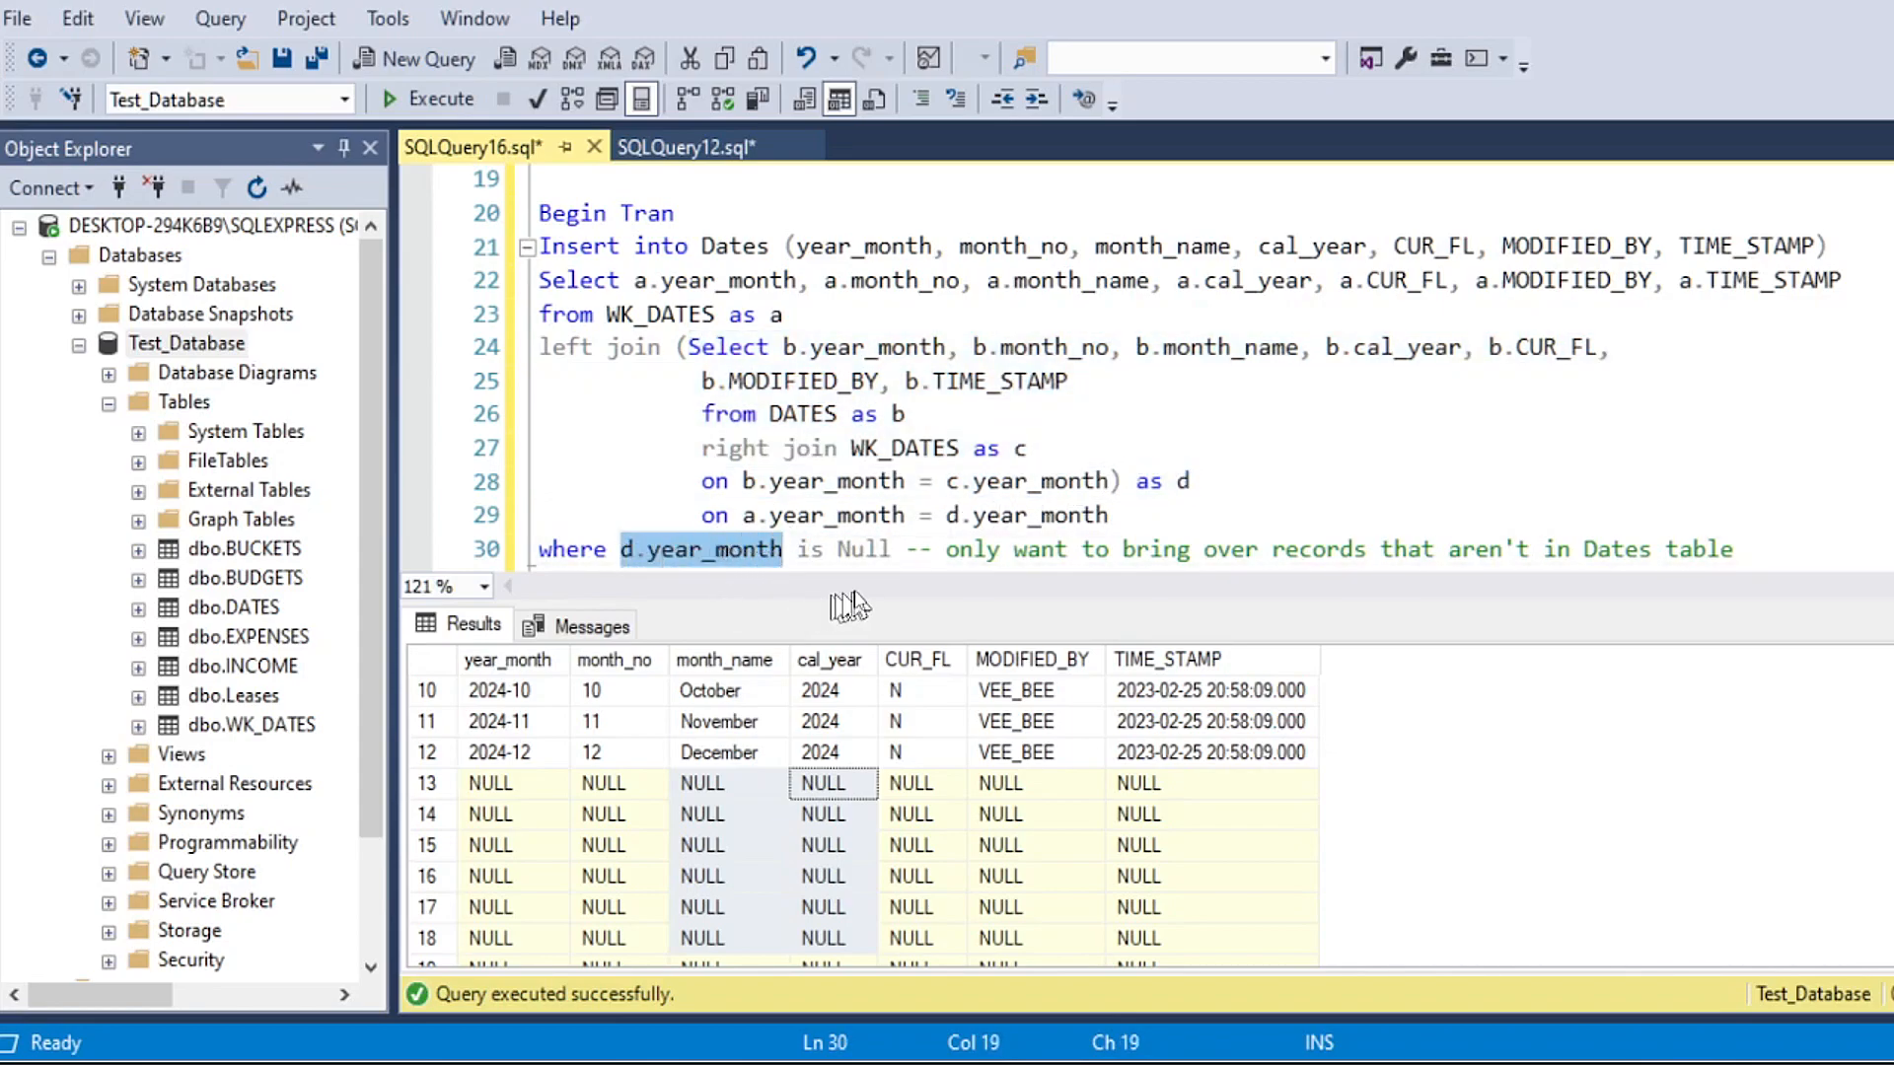
pyautogui.click(604, 876)
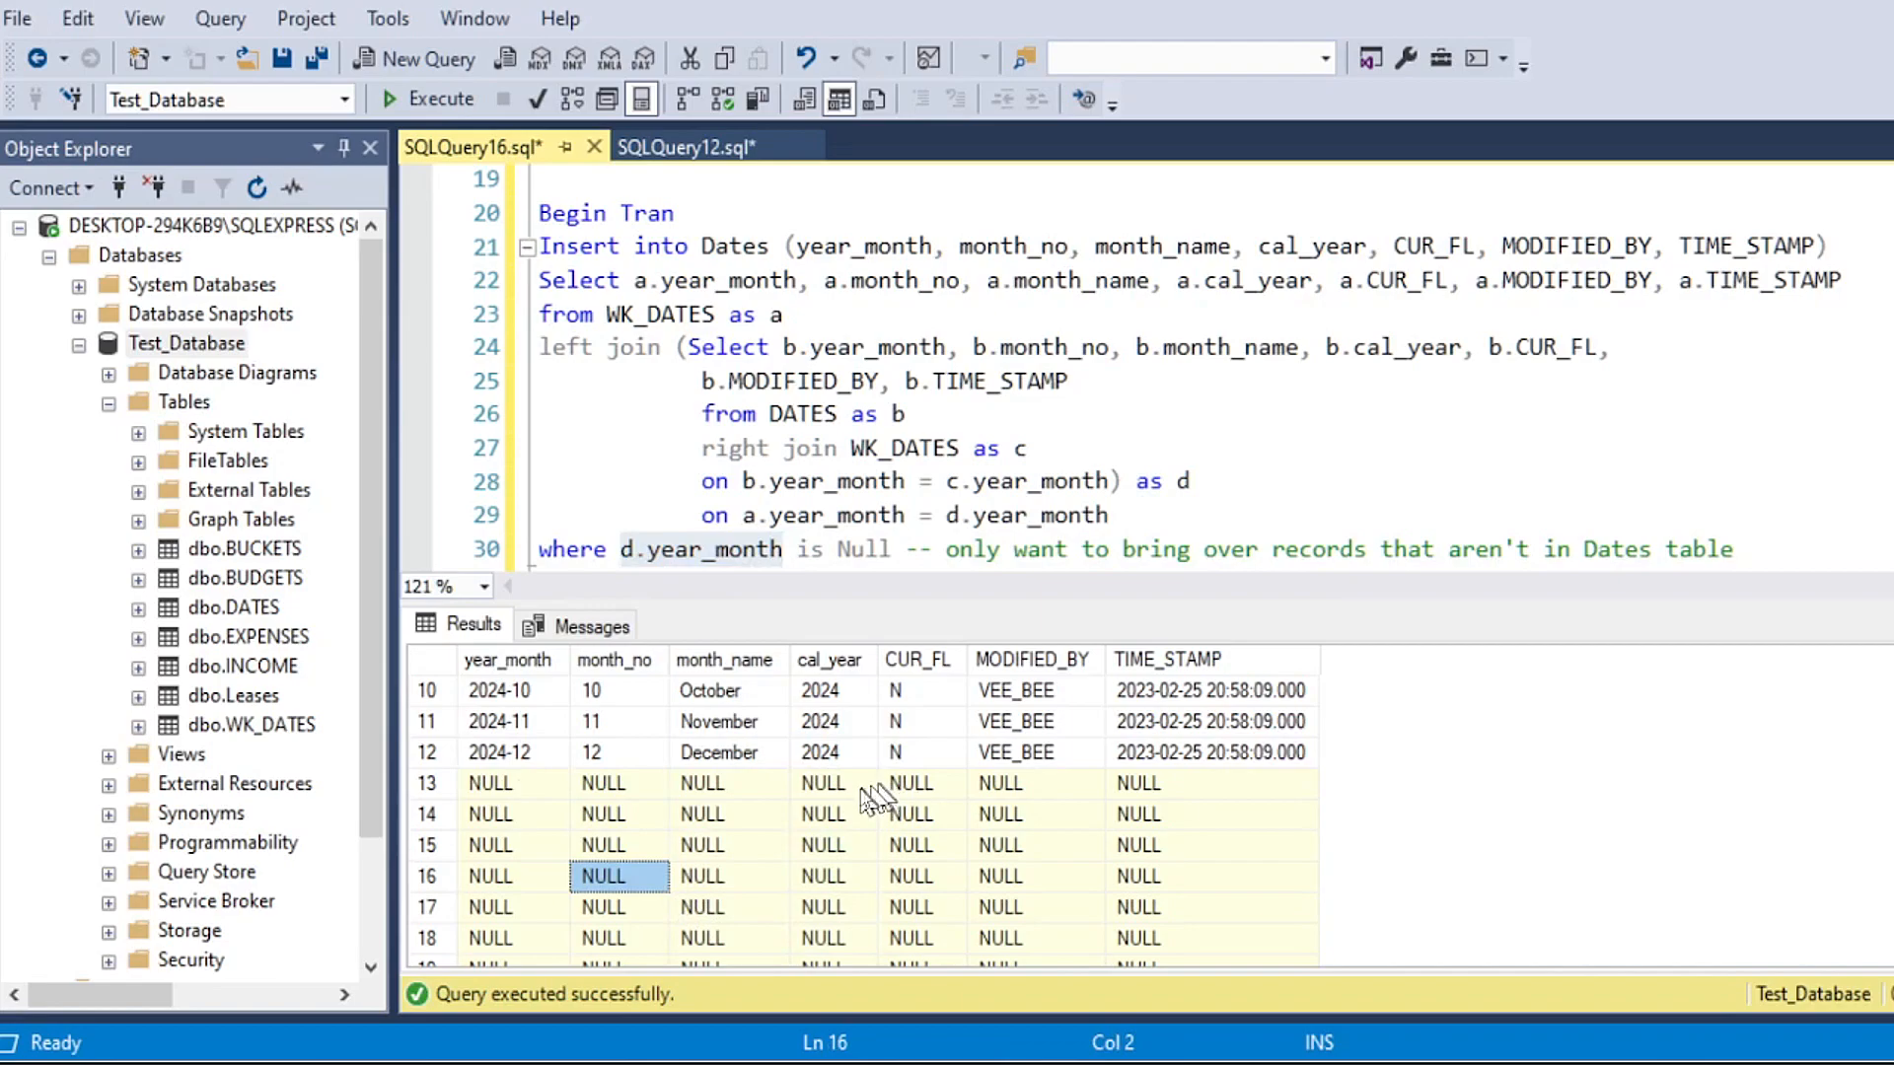
pyautogui.moveTo(888, 787); pyautogui.dragTo(631, 903)
pyautogui.click(1109, 550)
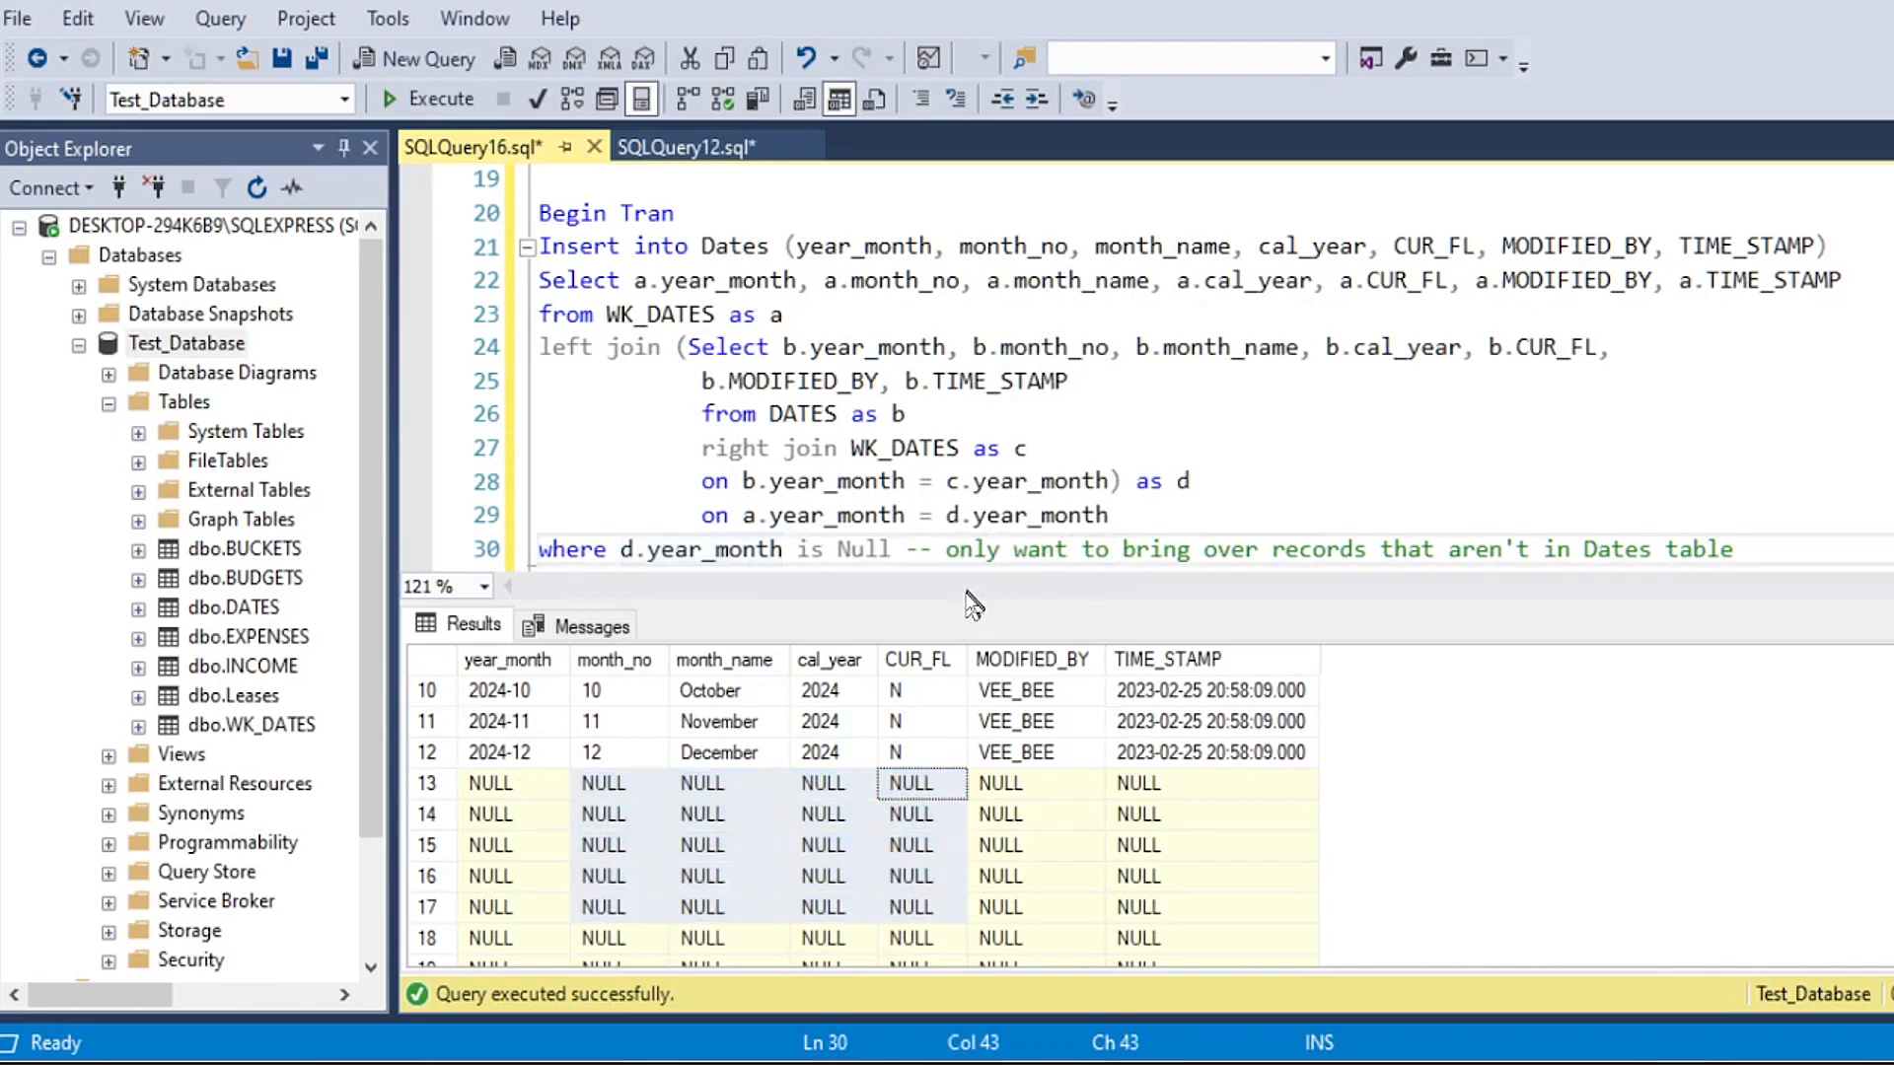
# Step: Enlarge the query editor and run the whole insert from Begin Tran through the where clause
pyautogui.moveTo(966, 604); pyautogui.dragTo(966, 715)
pyautogui.moveTo(552, 211); pyautogui.dragTo(1743, 540)
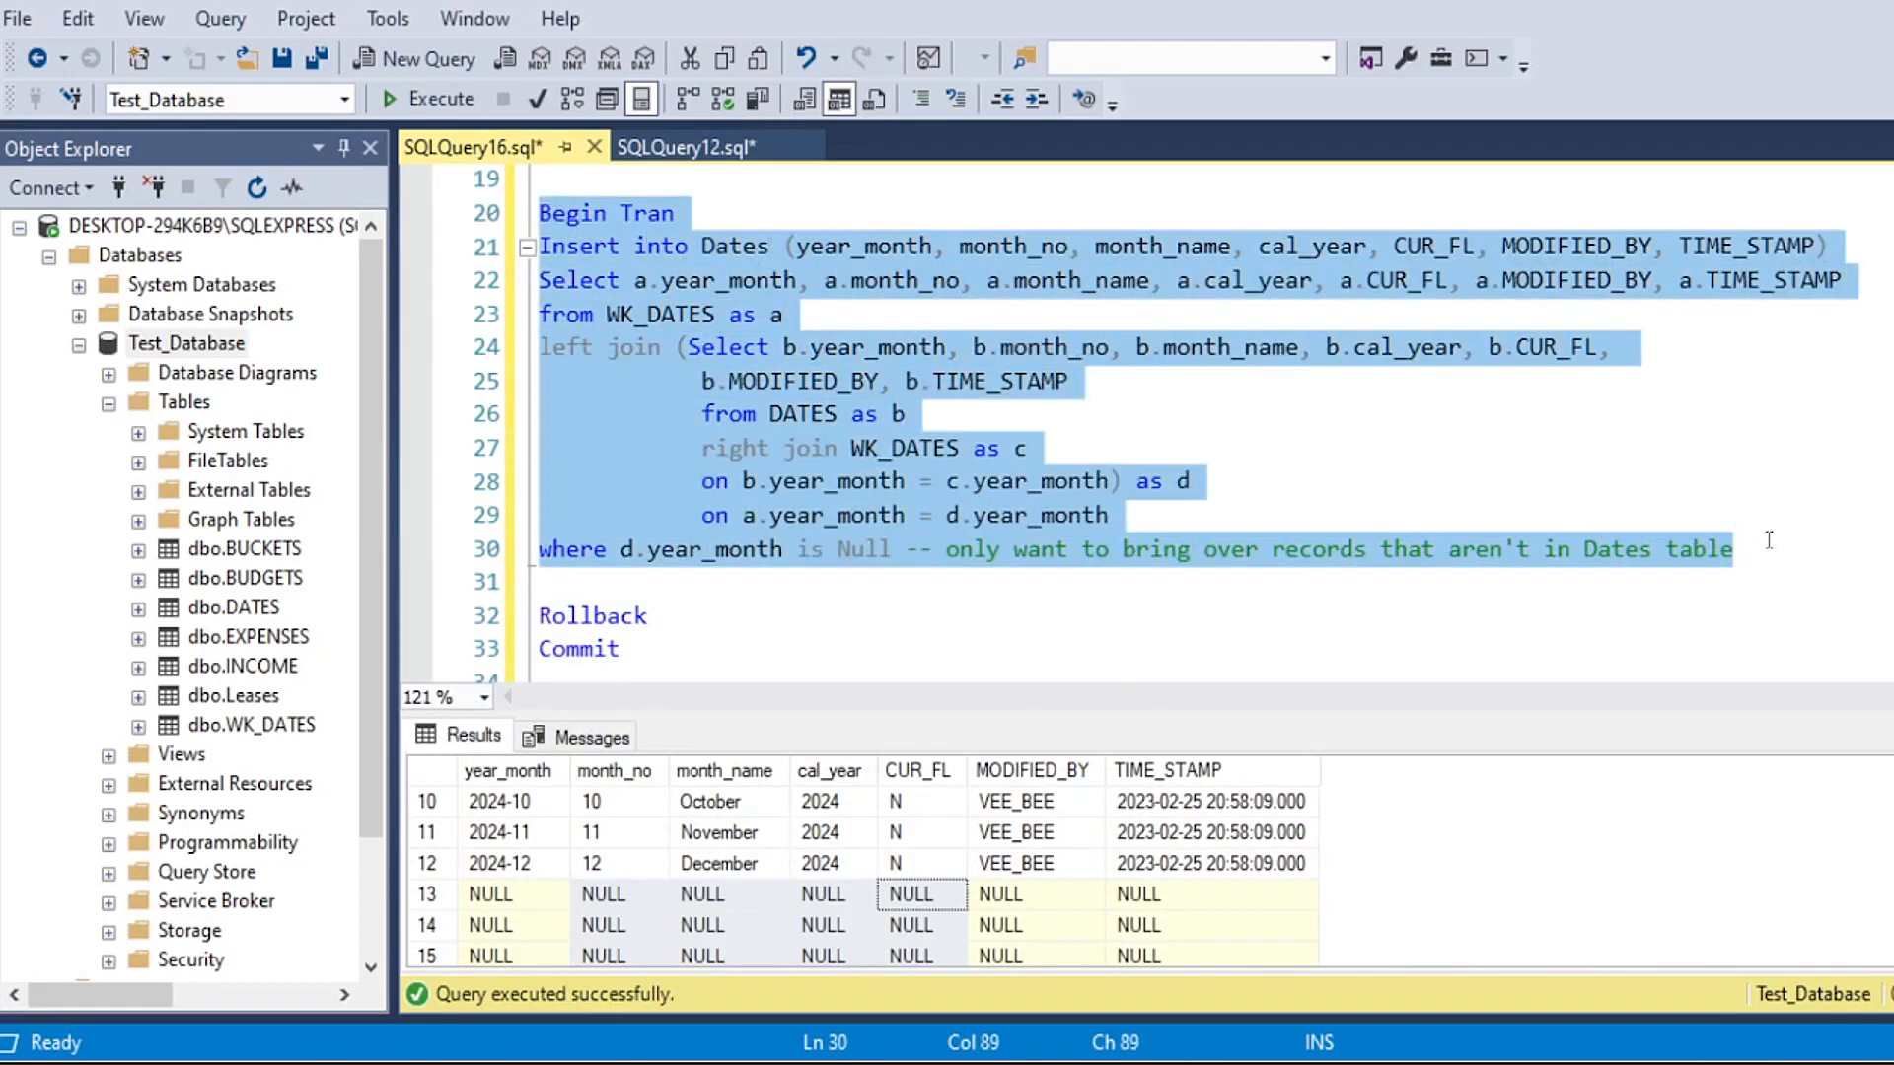
pyautogui.click(424, 99)
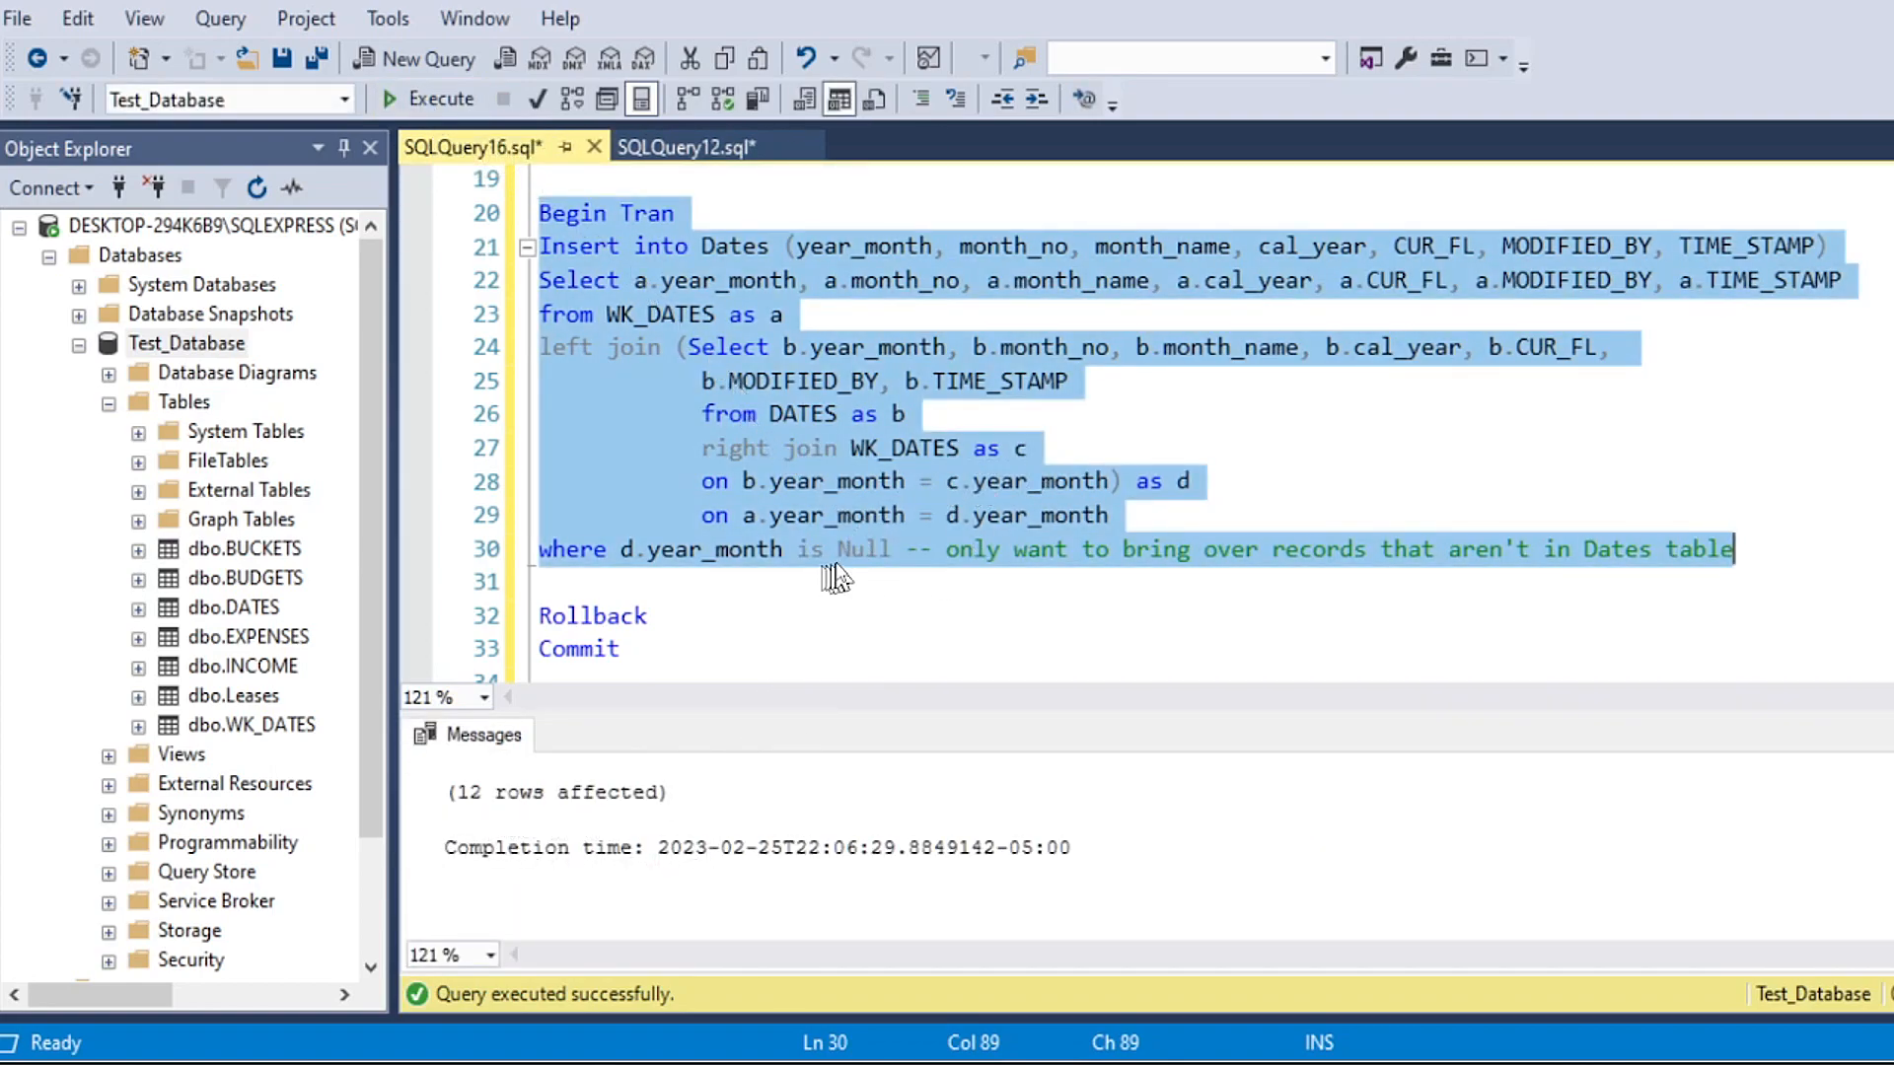
# Step: Run "Select * from DATES order by cal_year desc" on its own and enlarge the results pane
pyautogui.scroll(2, 855, 553)
pyautogui.scroll(4, 854, 553)
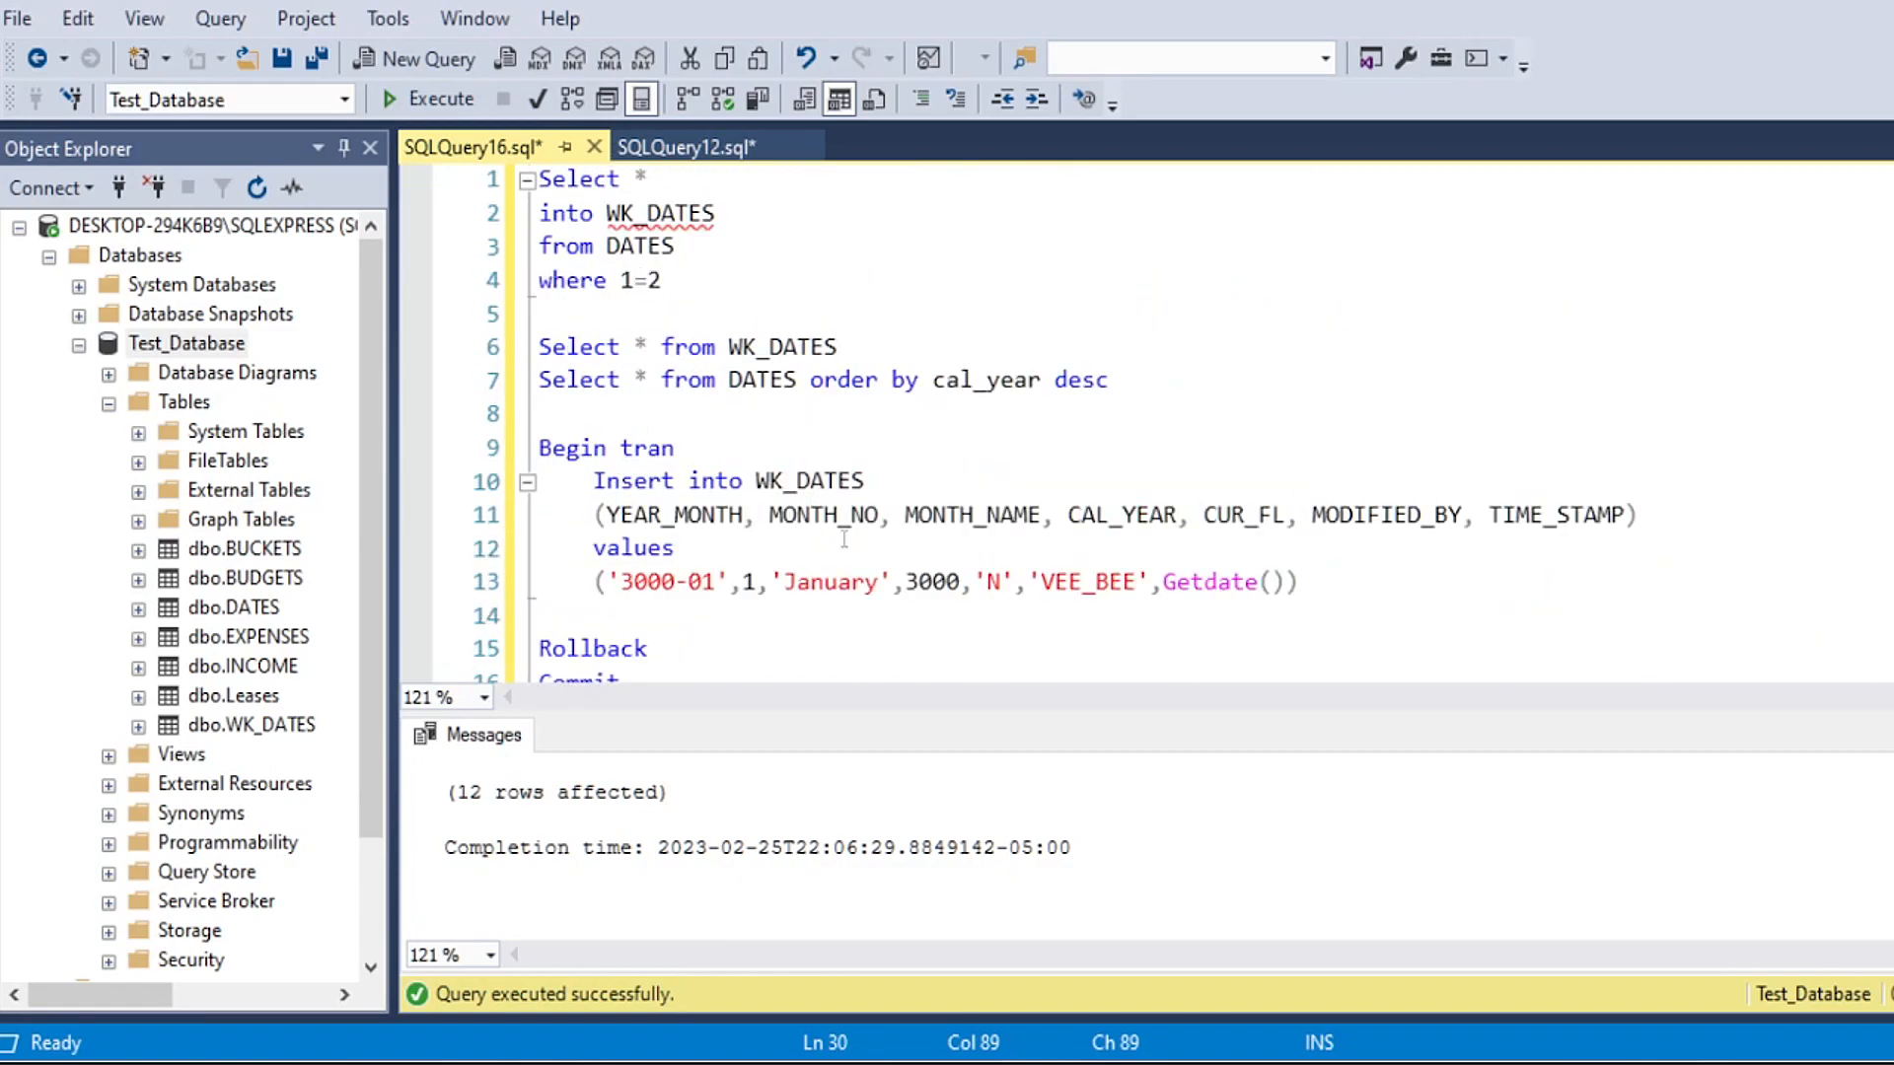
pyautogui.click(865, 343)
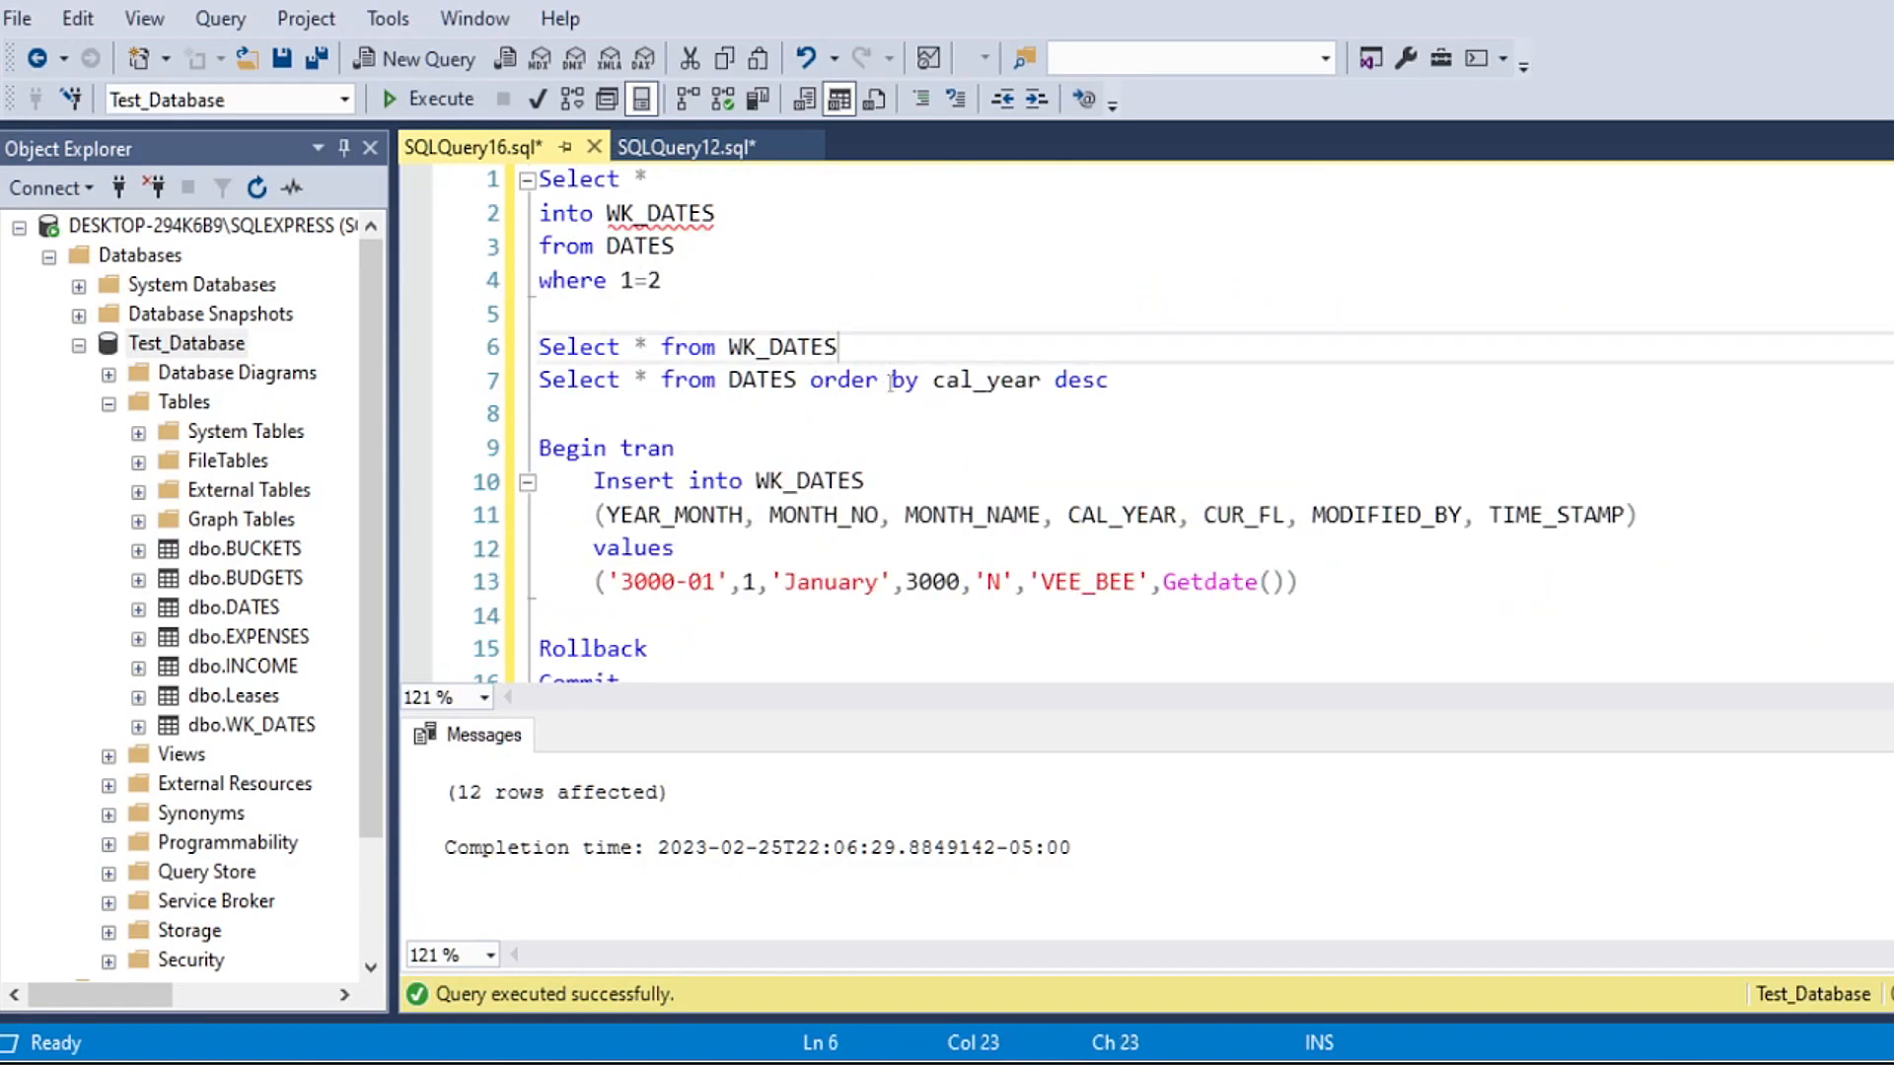
pyautogui.moveTo(1109, 382); pyautogui.dragTo(532, 382)
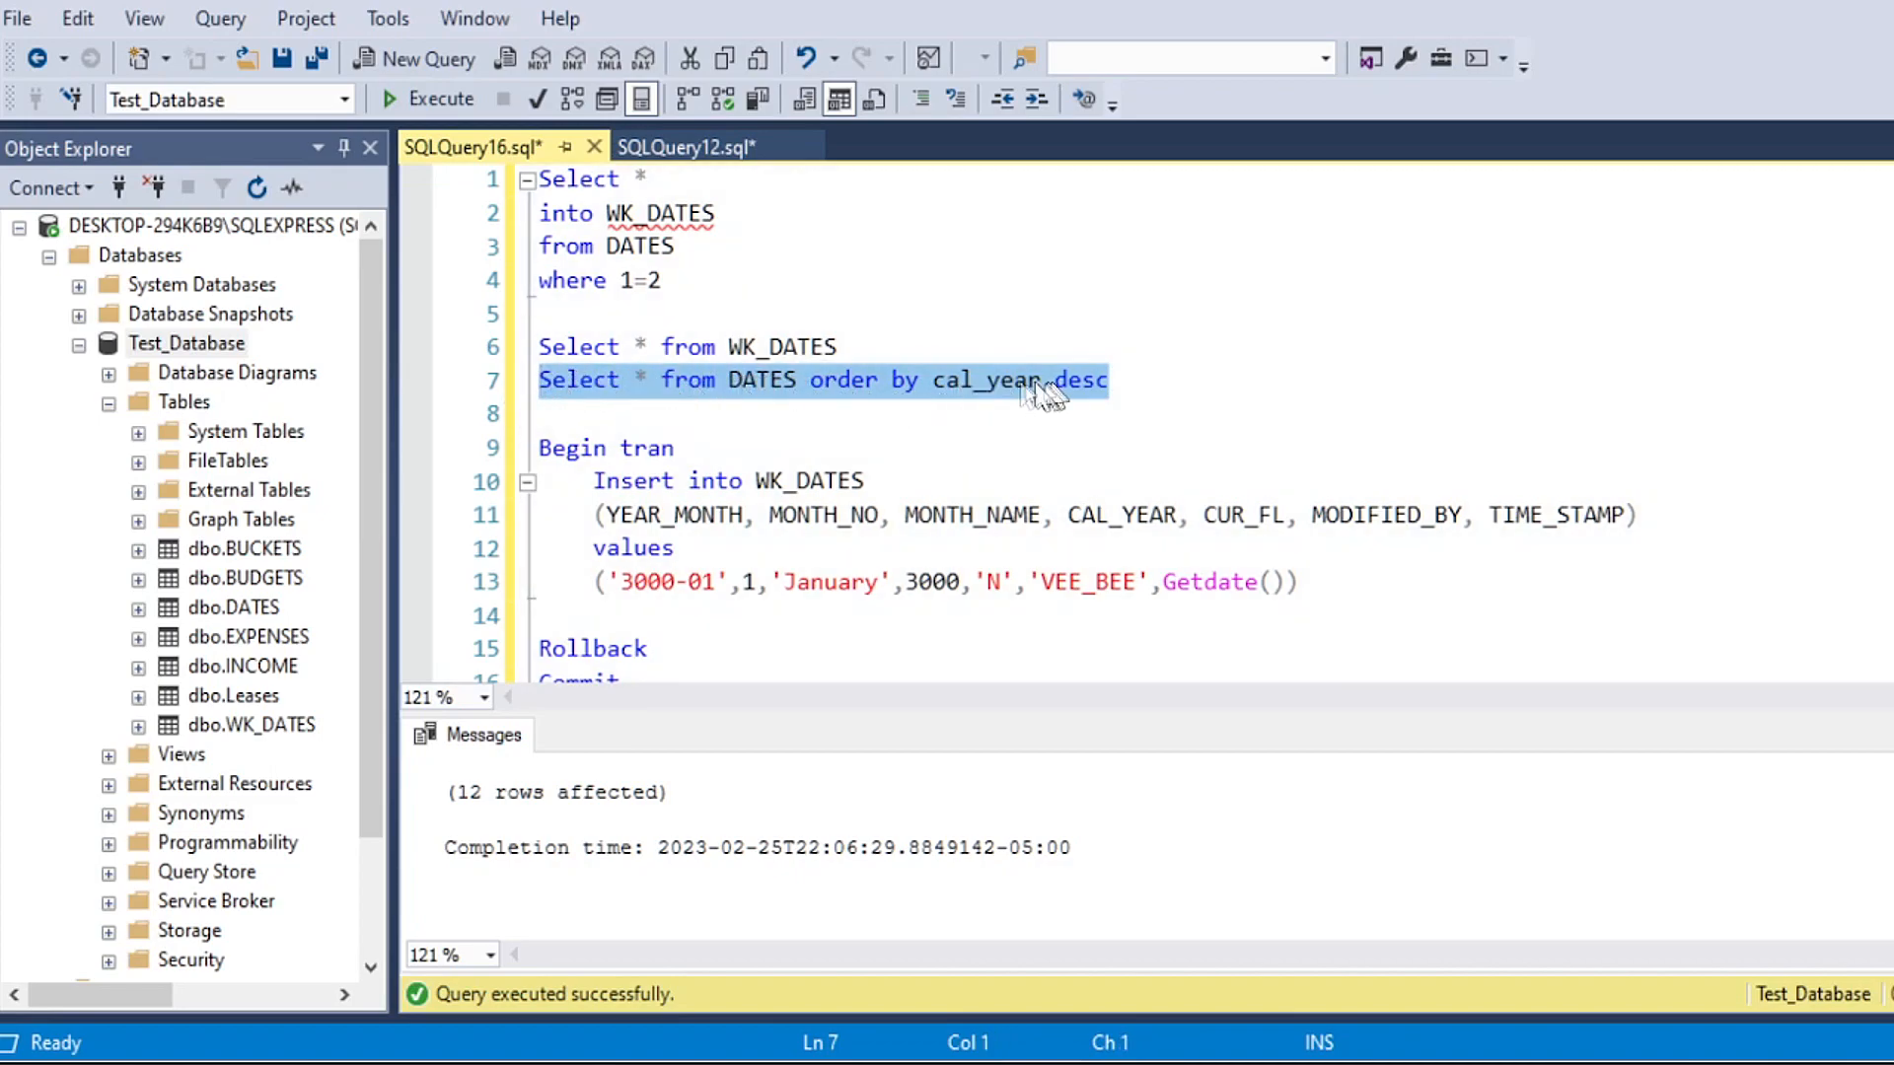
pyautogui.click(449, 104)
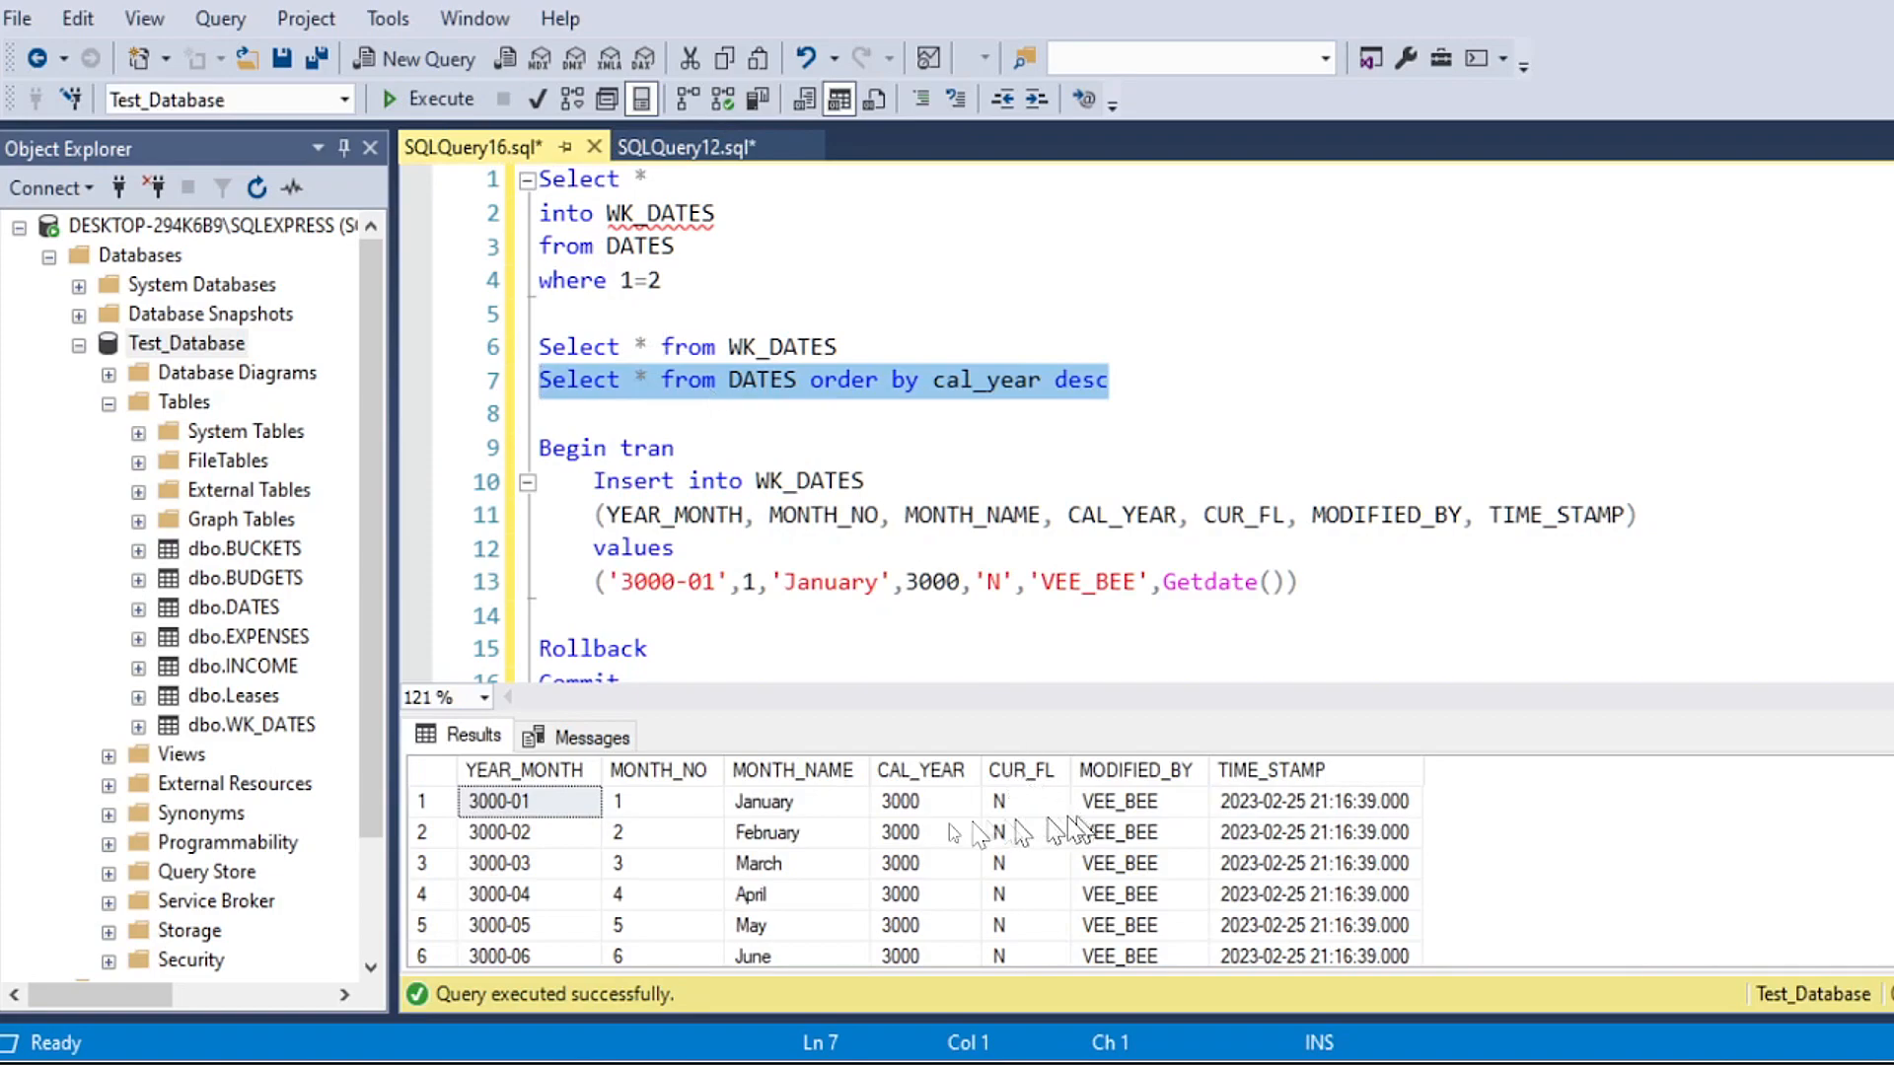
pyautogui.moveTo(692, 712); pyautogui.dragTo(696, 483)
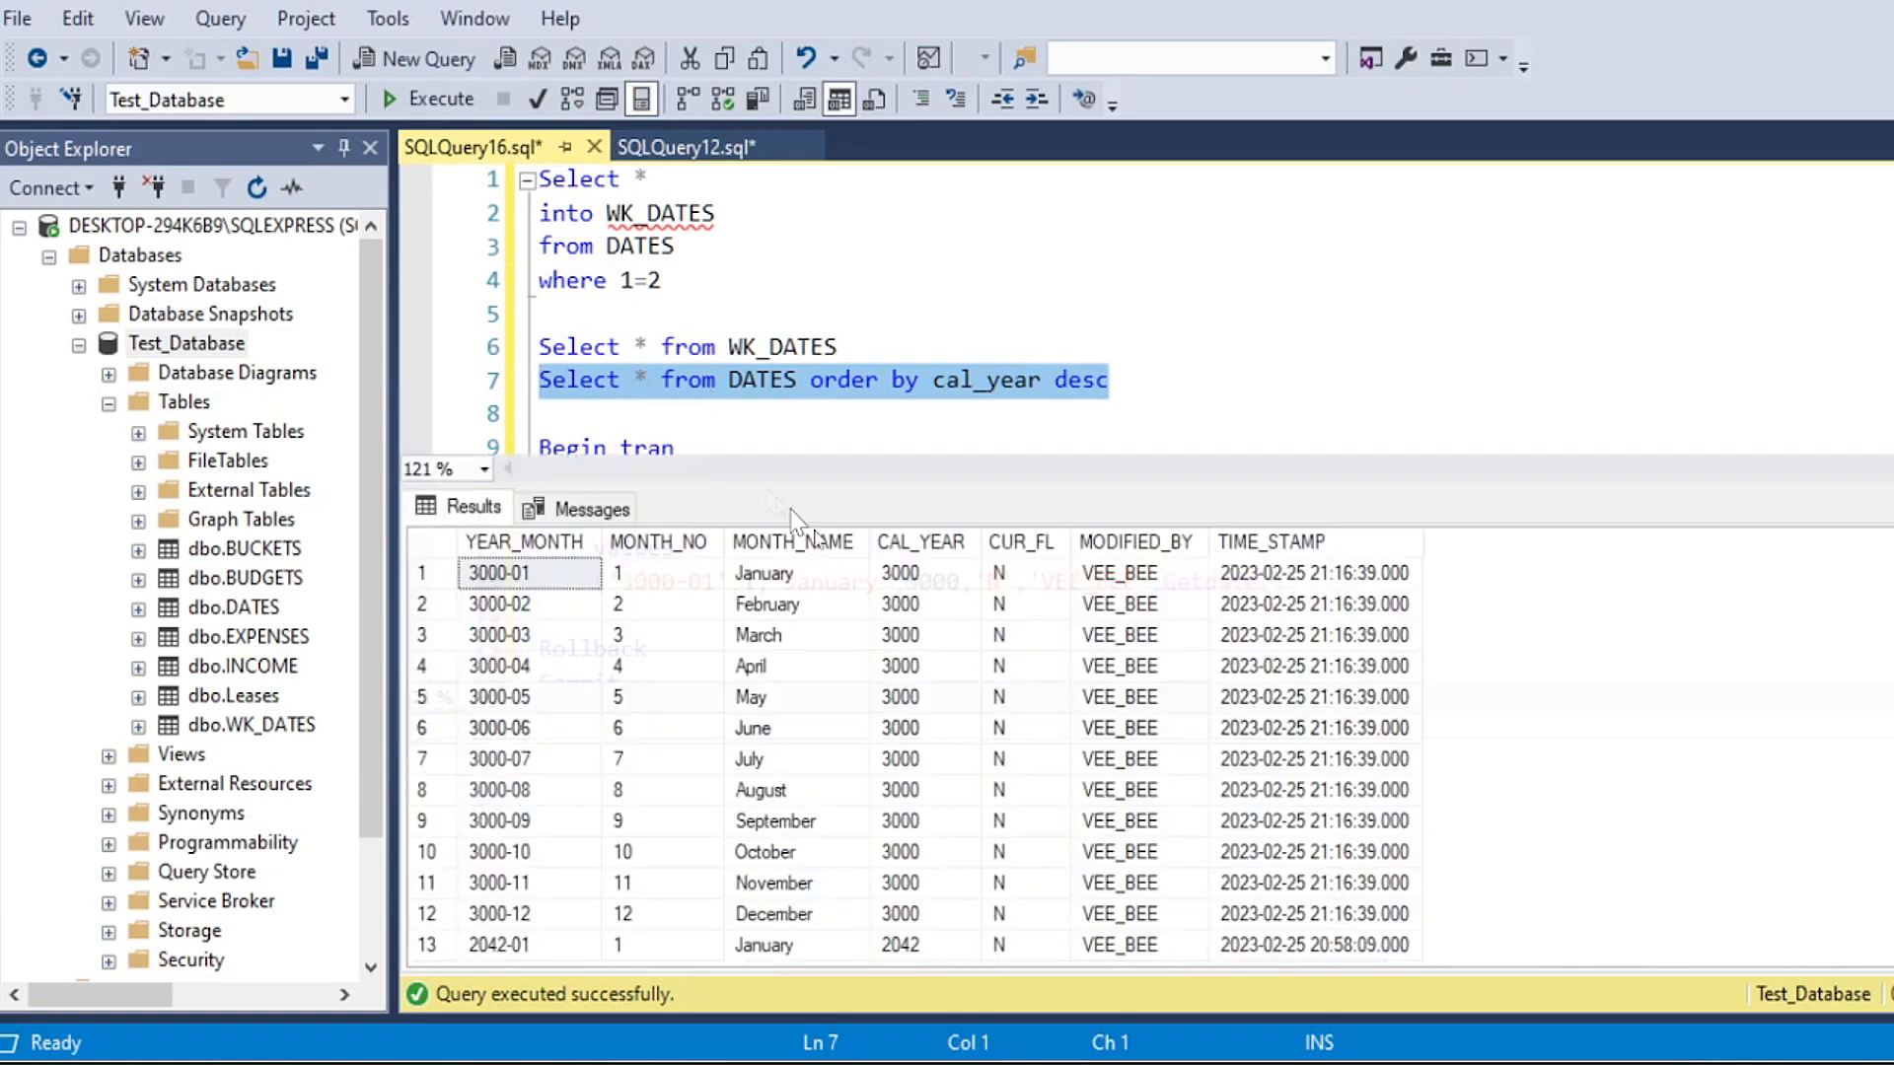
# Step: Examine the DATES results by CAL_YEAR, from the 3000 rows down through the 2024 and 2023 rows
pyautogui.moveTo(899, 573); pyautogui.dragTo(938, 892)
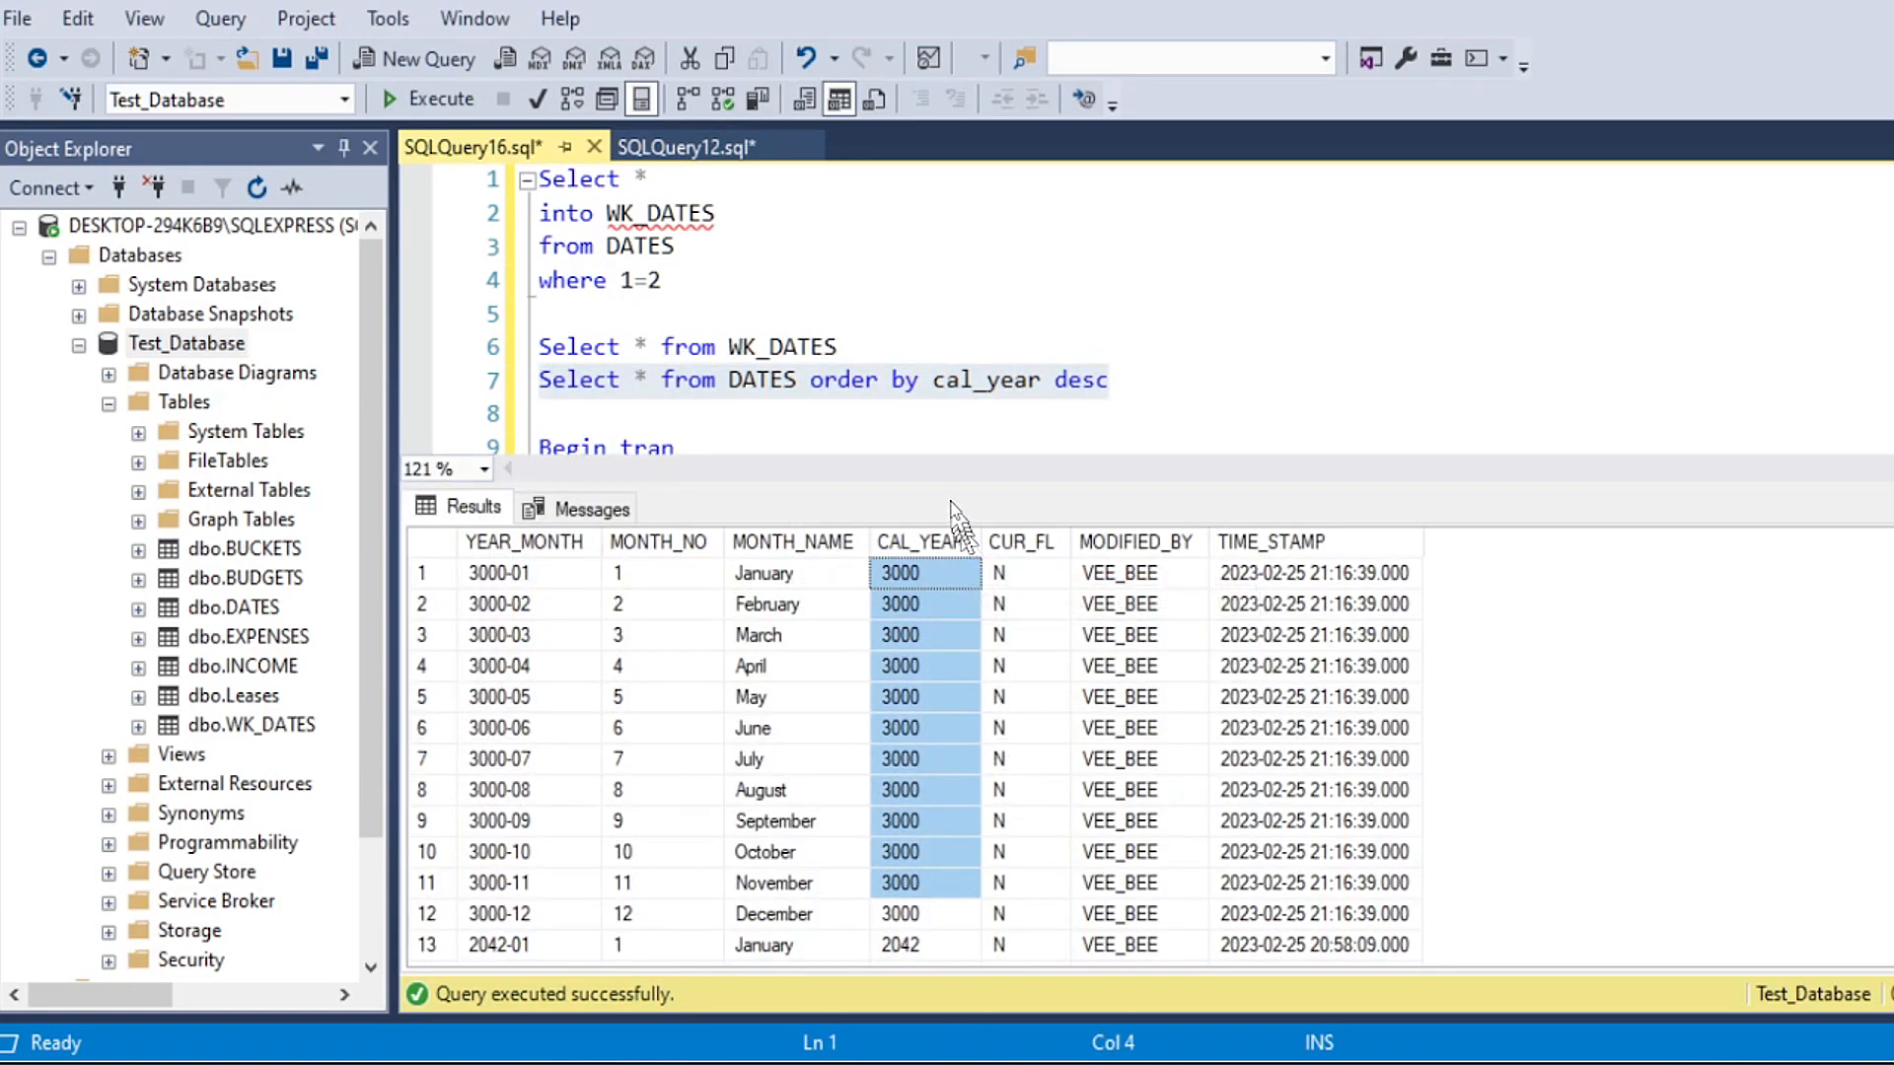
pyautogui.moveTo(945, 483); pyautogui.dragTo(945, 566)
pyautogui.scroll(-3, 1262, 779)
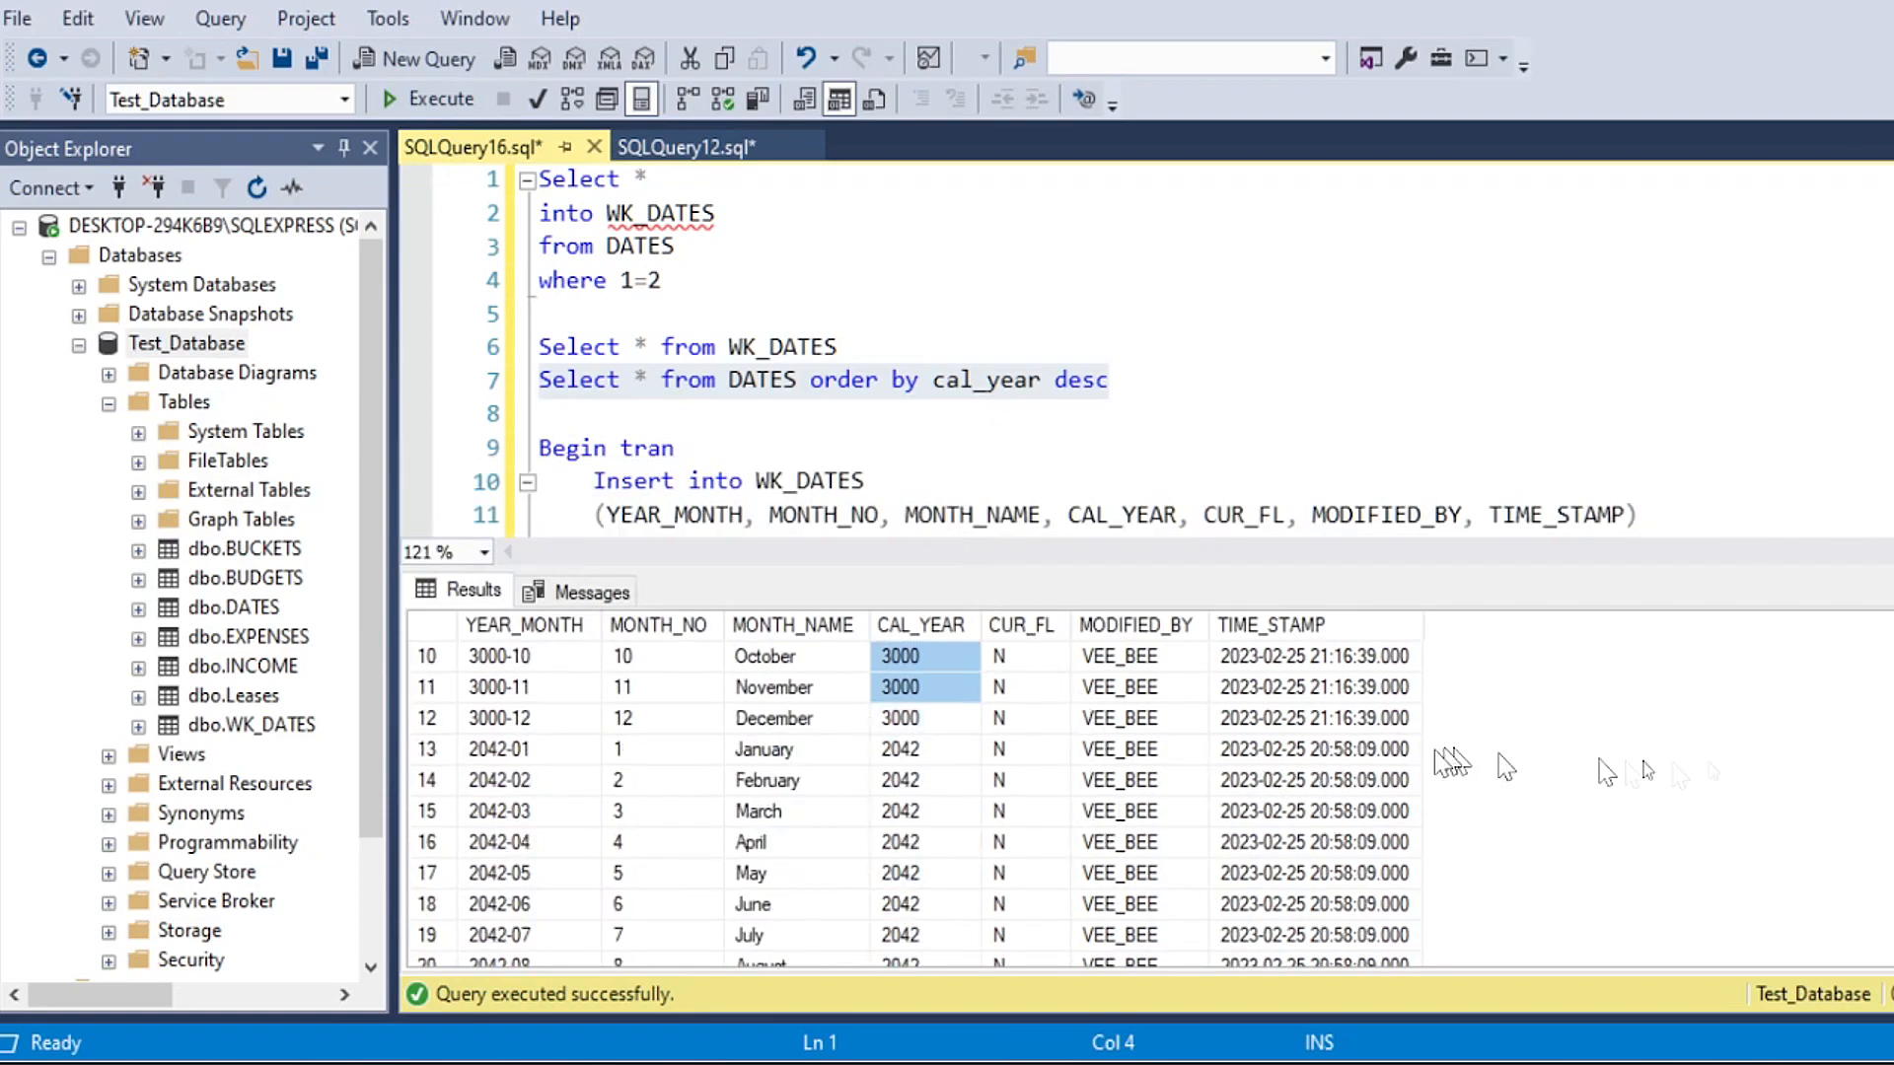
pyautogui.scroll(-20, 917, 790)
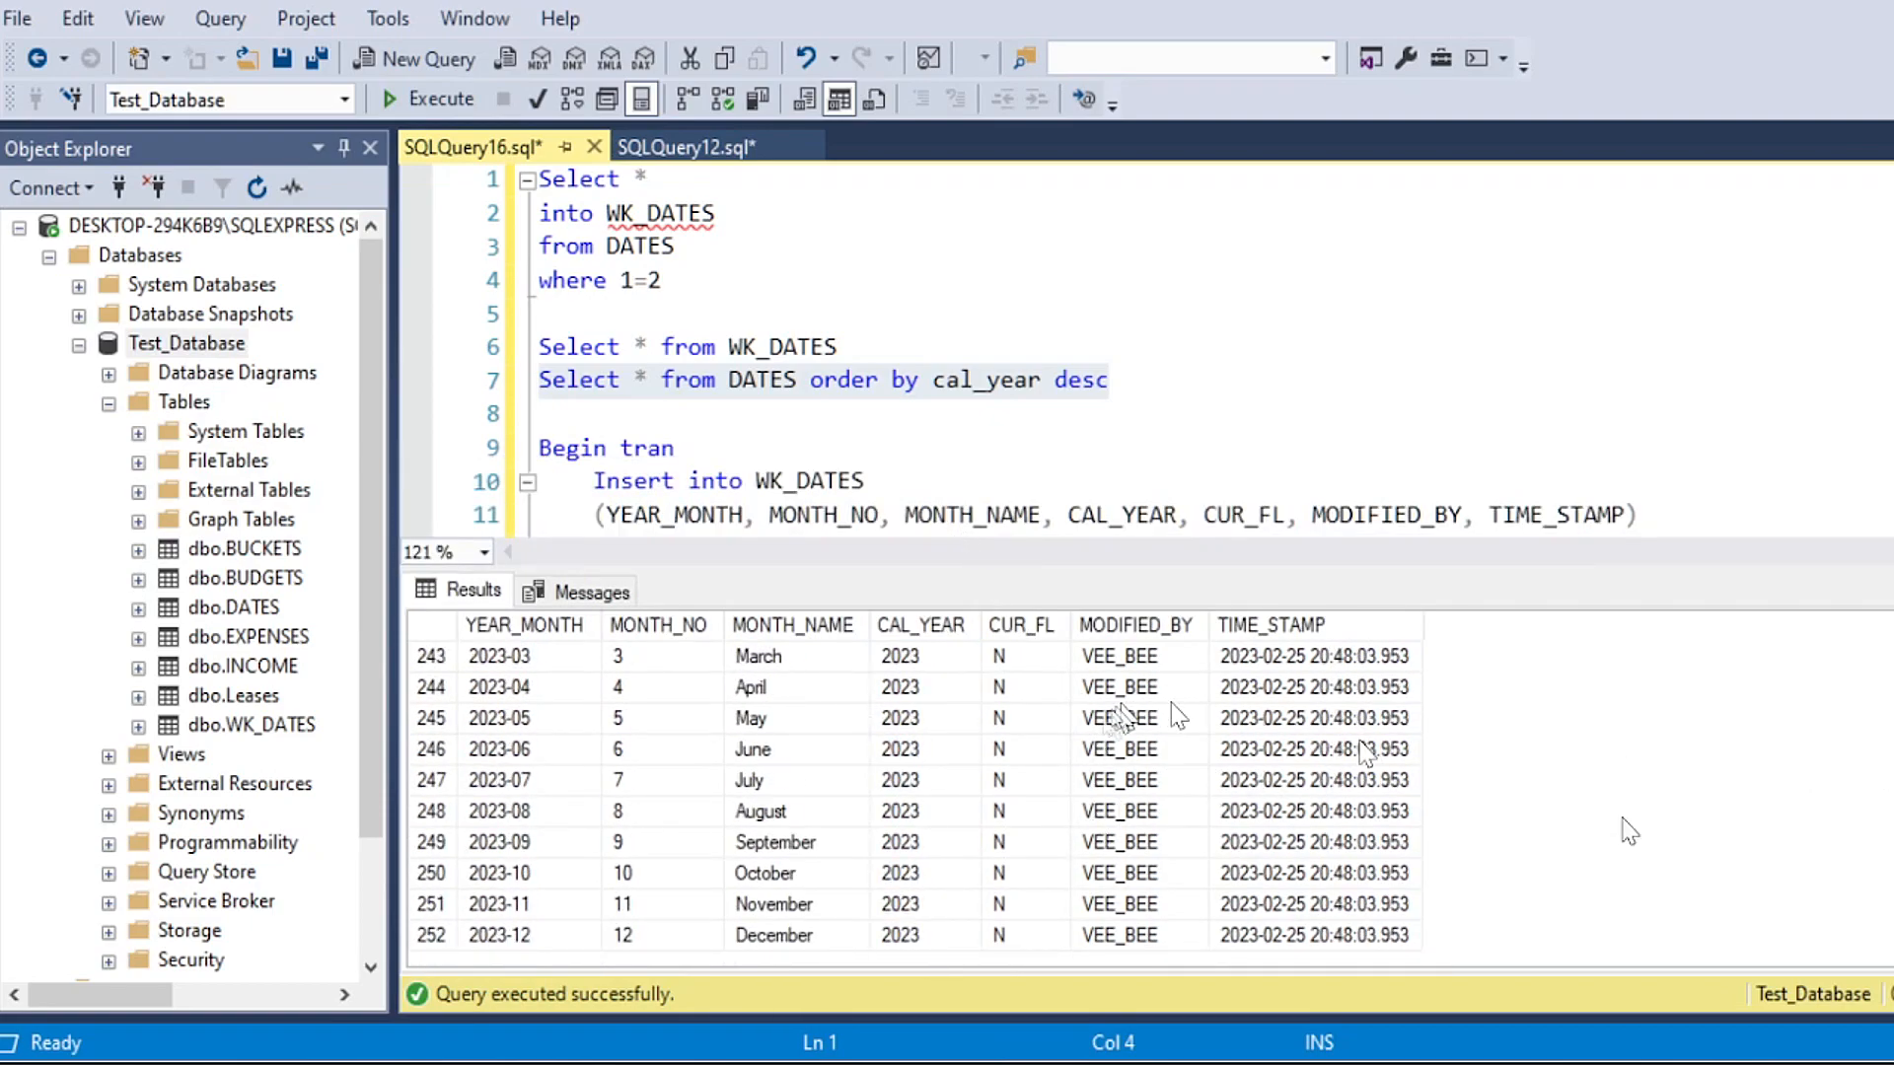
pyautogui.scroll(4, 1056, 789)
pyautogui.scroll(-1, 986, 858)
pyautogui.moveTo(937, 840); pyautogui.dragTo(801, 708)
pyautogui.scroll(-2, 786, 815)
pyautogui.scroll(2, 791, 819)
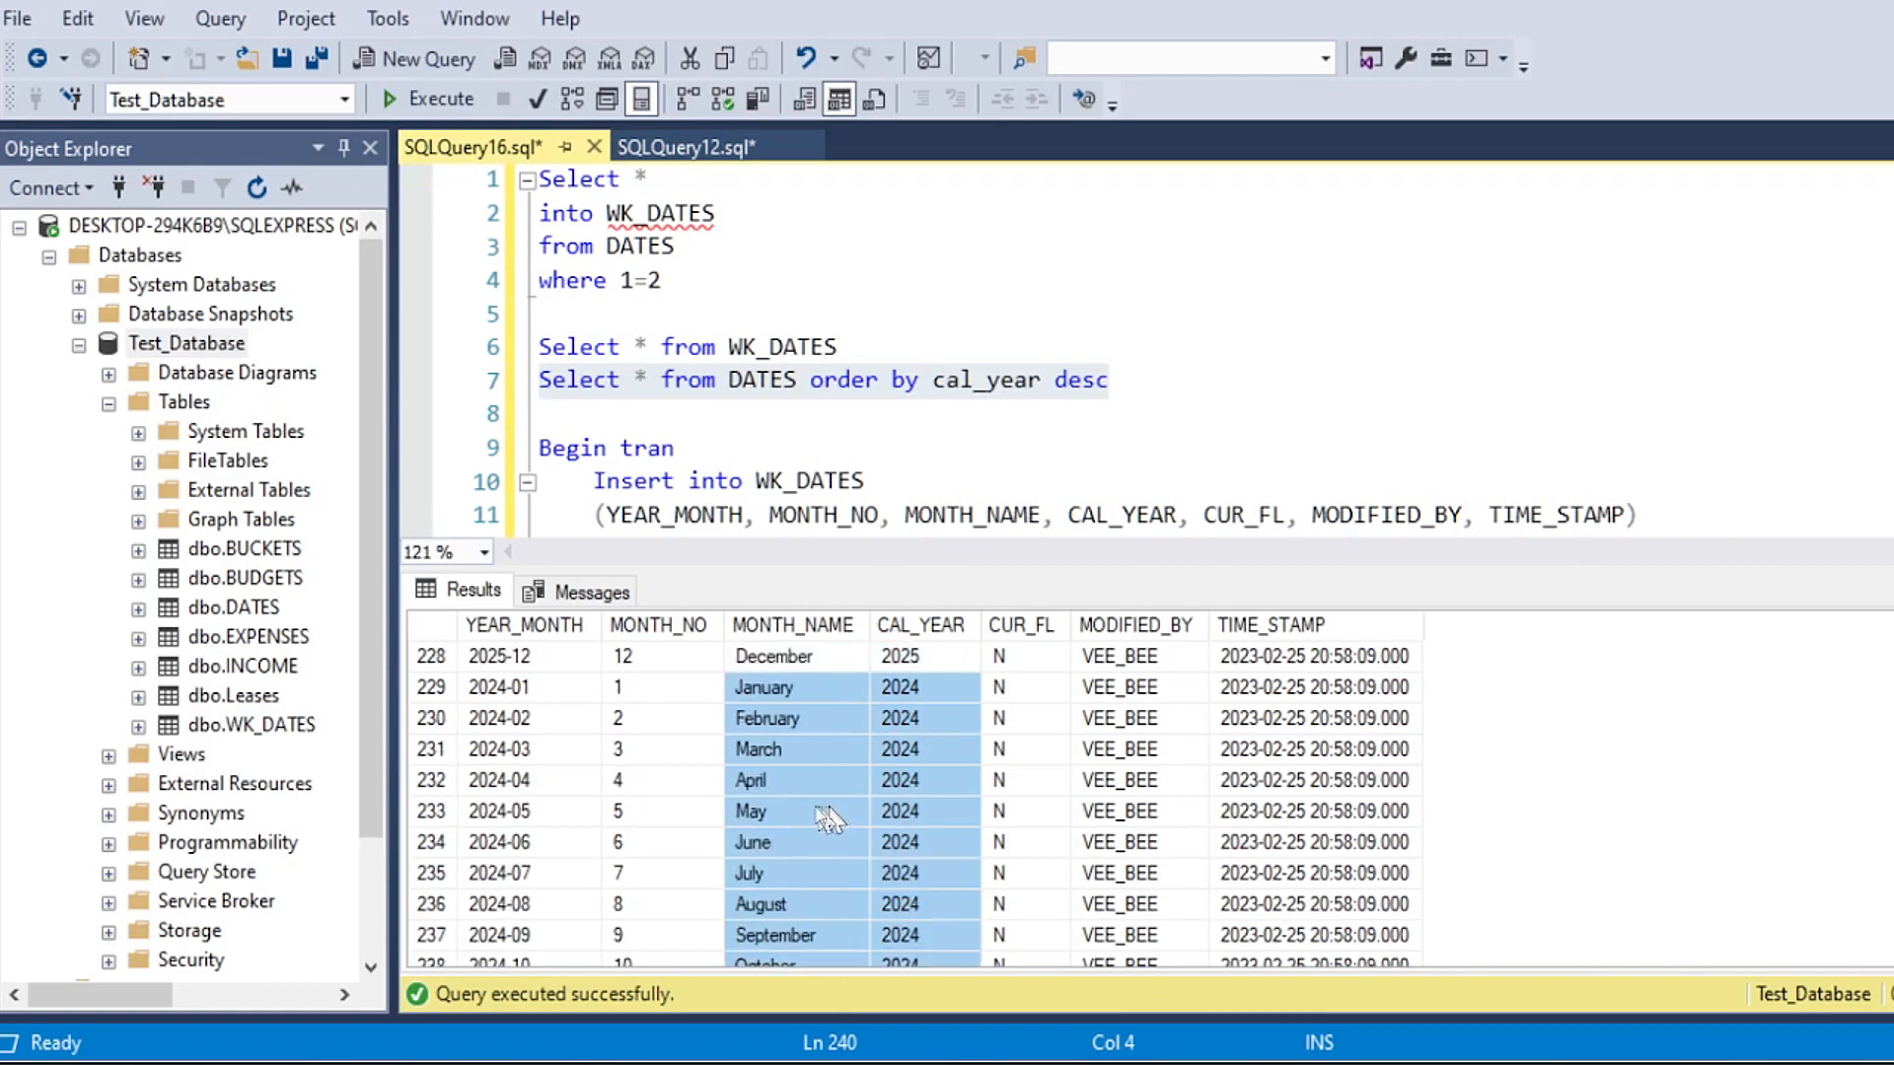
pyautogui.scroll(1, 786, 747)
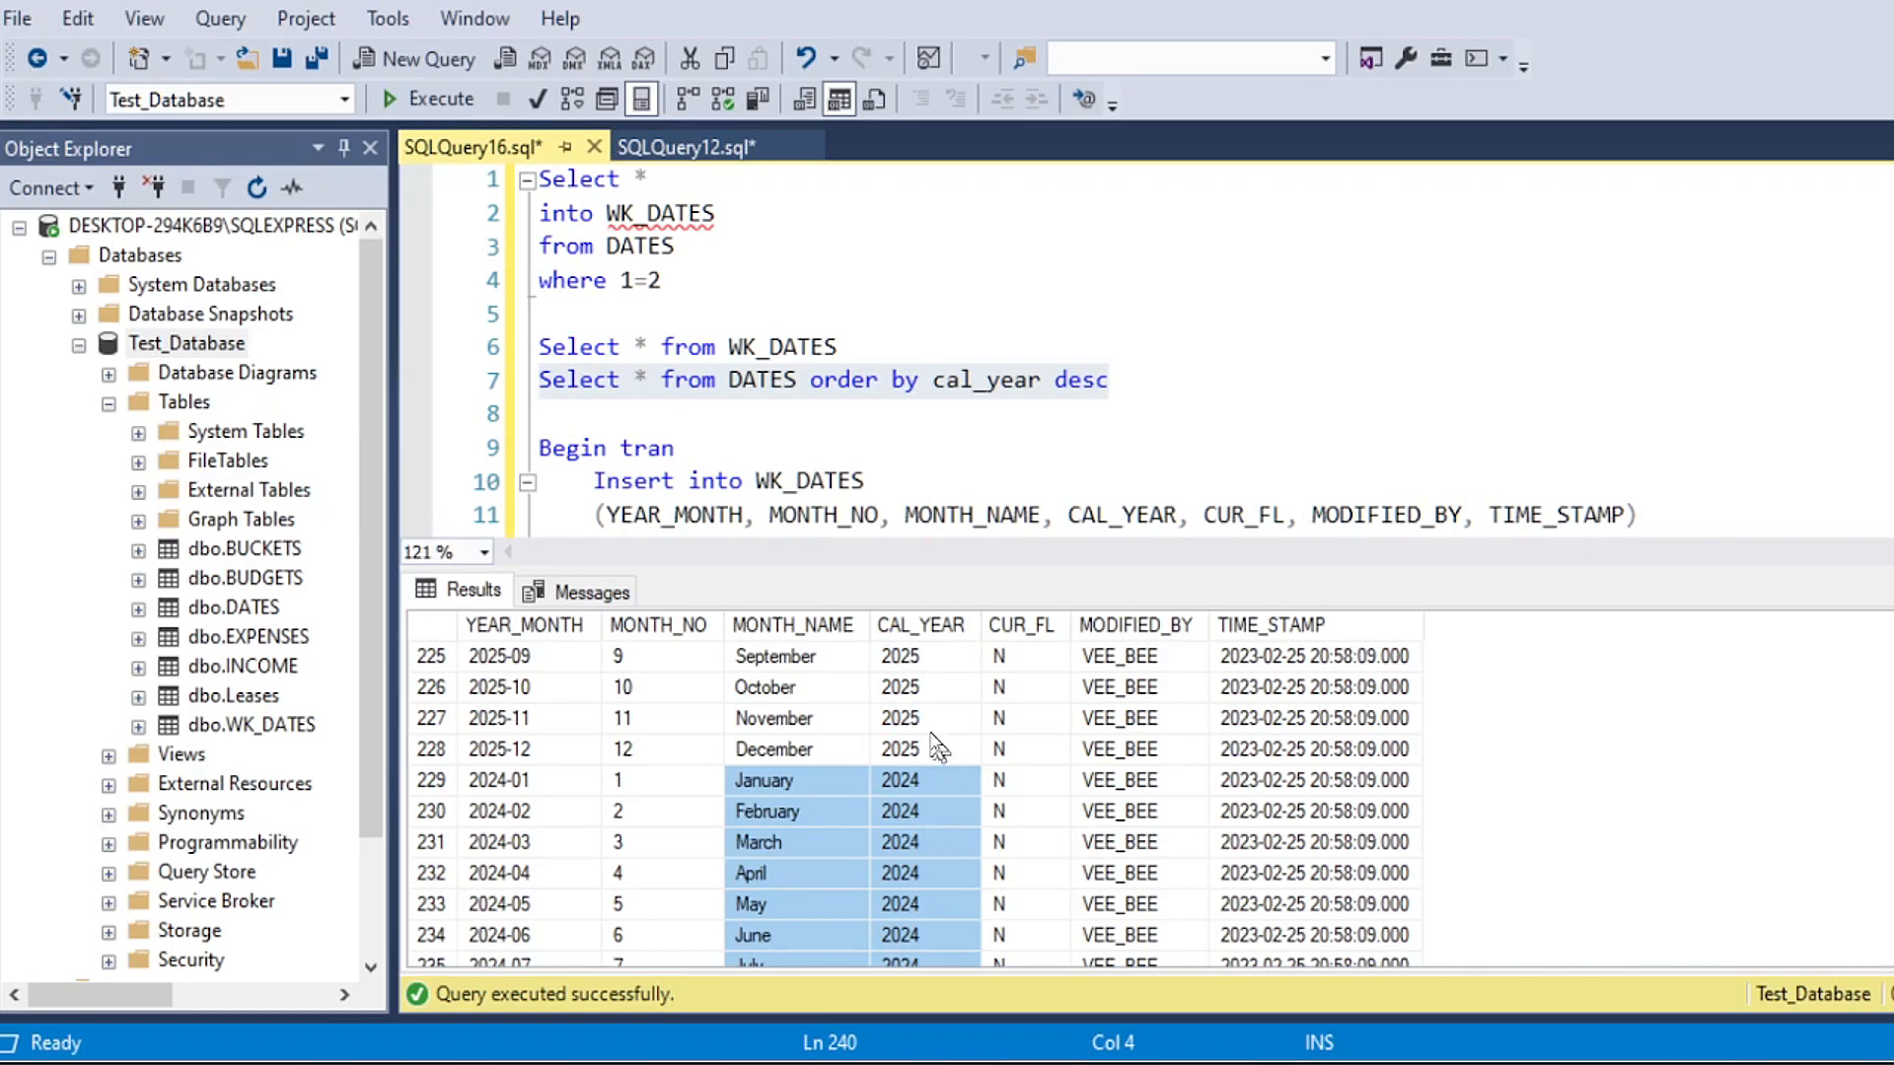
pyautogui.scroll(-4, 957, 751)
pyautogui.scroll(4, 957, 752)
# Step: Run only the Rollback statement below the insert to undo the inserted rows
pyautogui.click(755, 420)
pyautogui.scroll(-8, 755, 424)
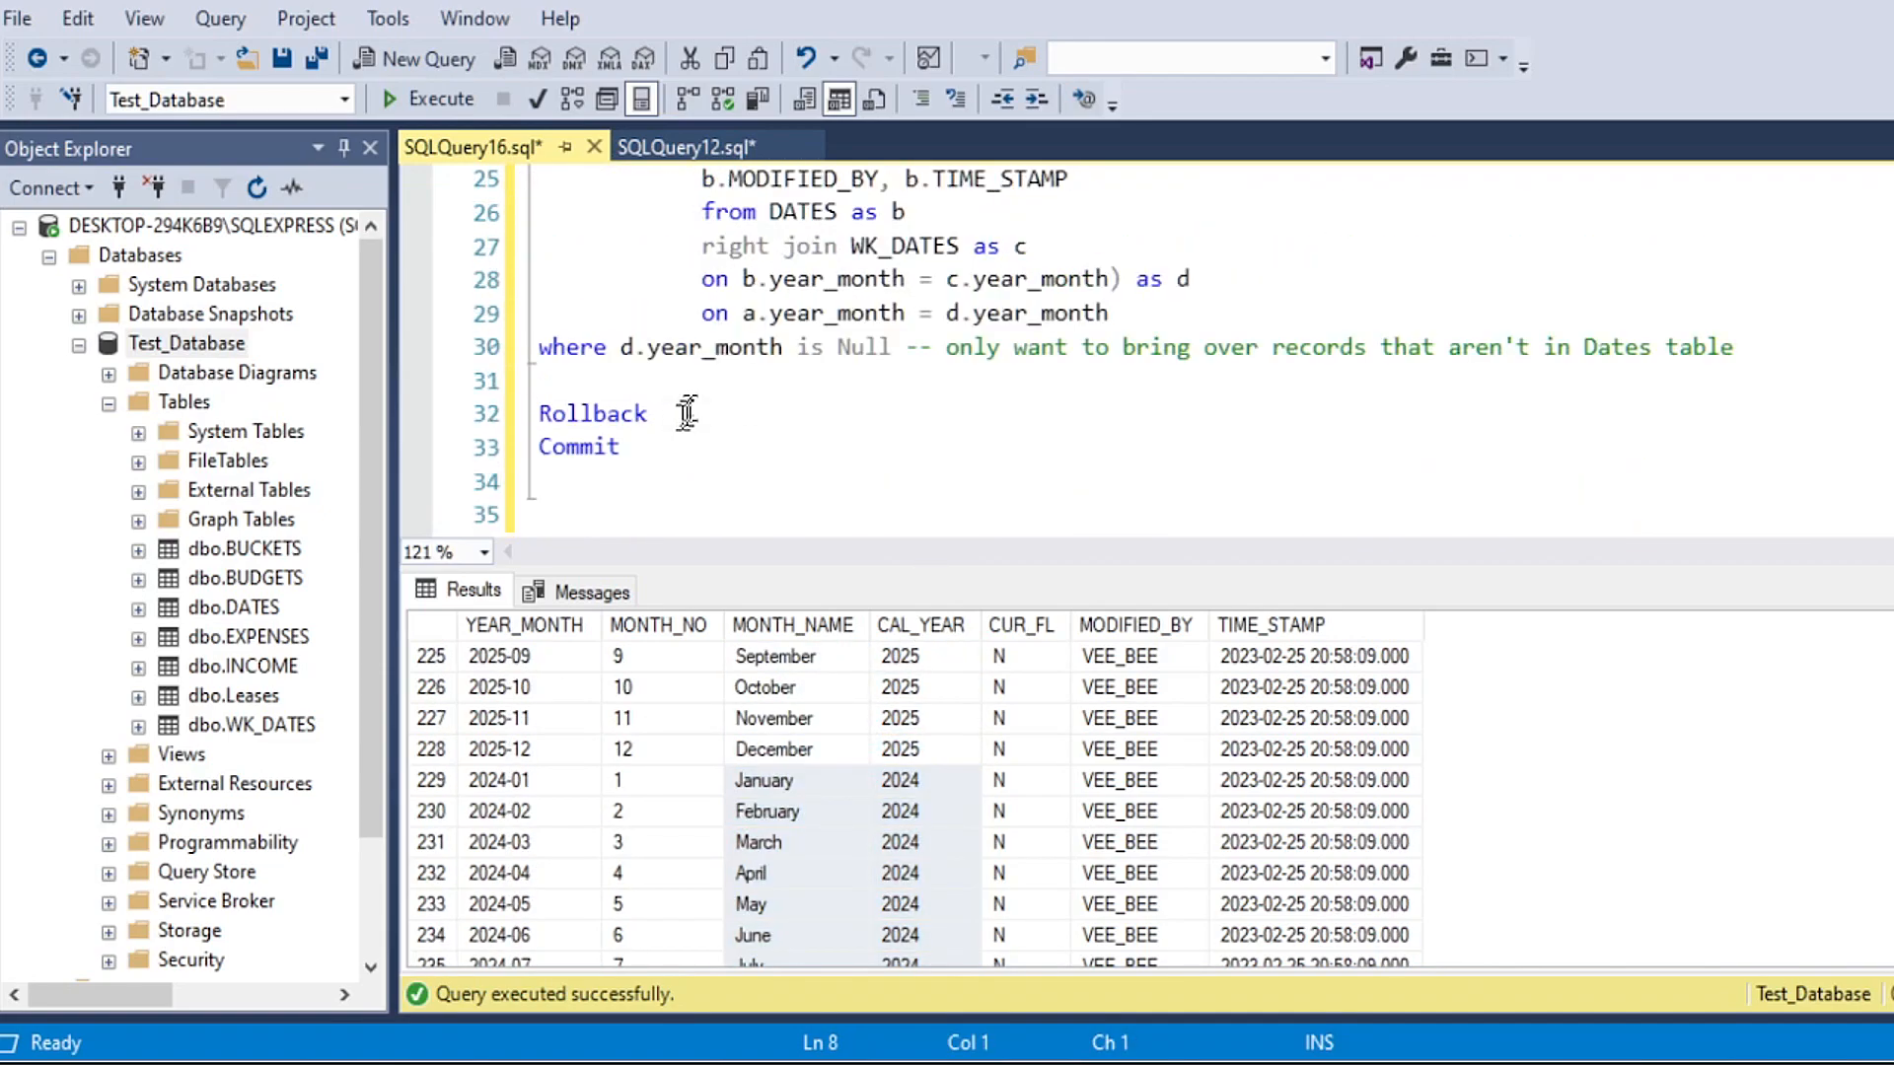
pyautogui.moveTo(670, 413); pyautogui.dragTo(490, 419)
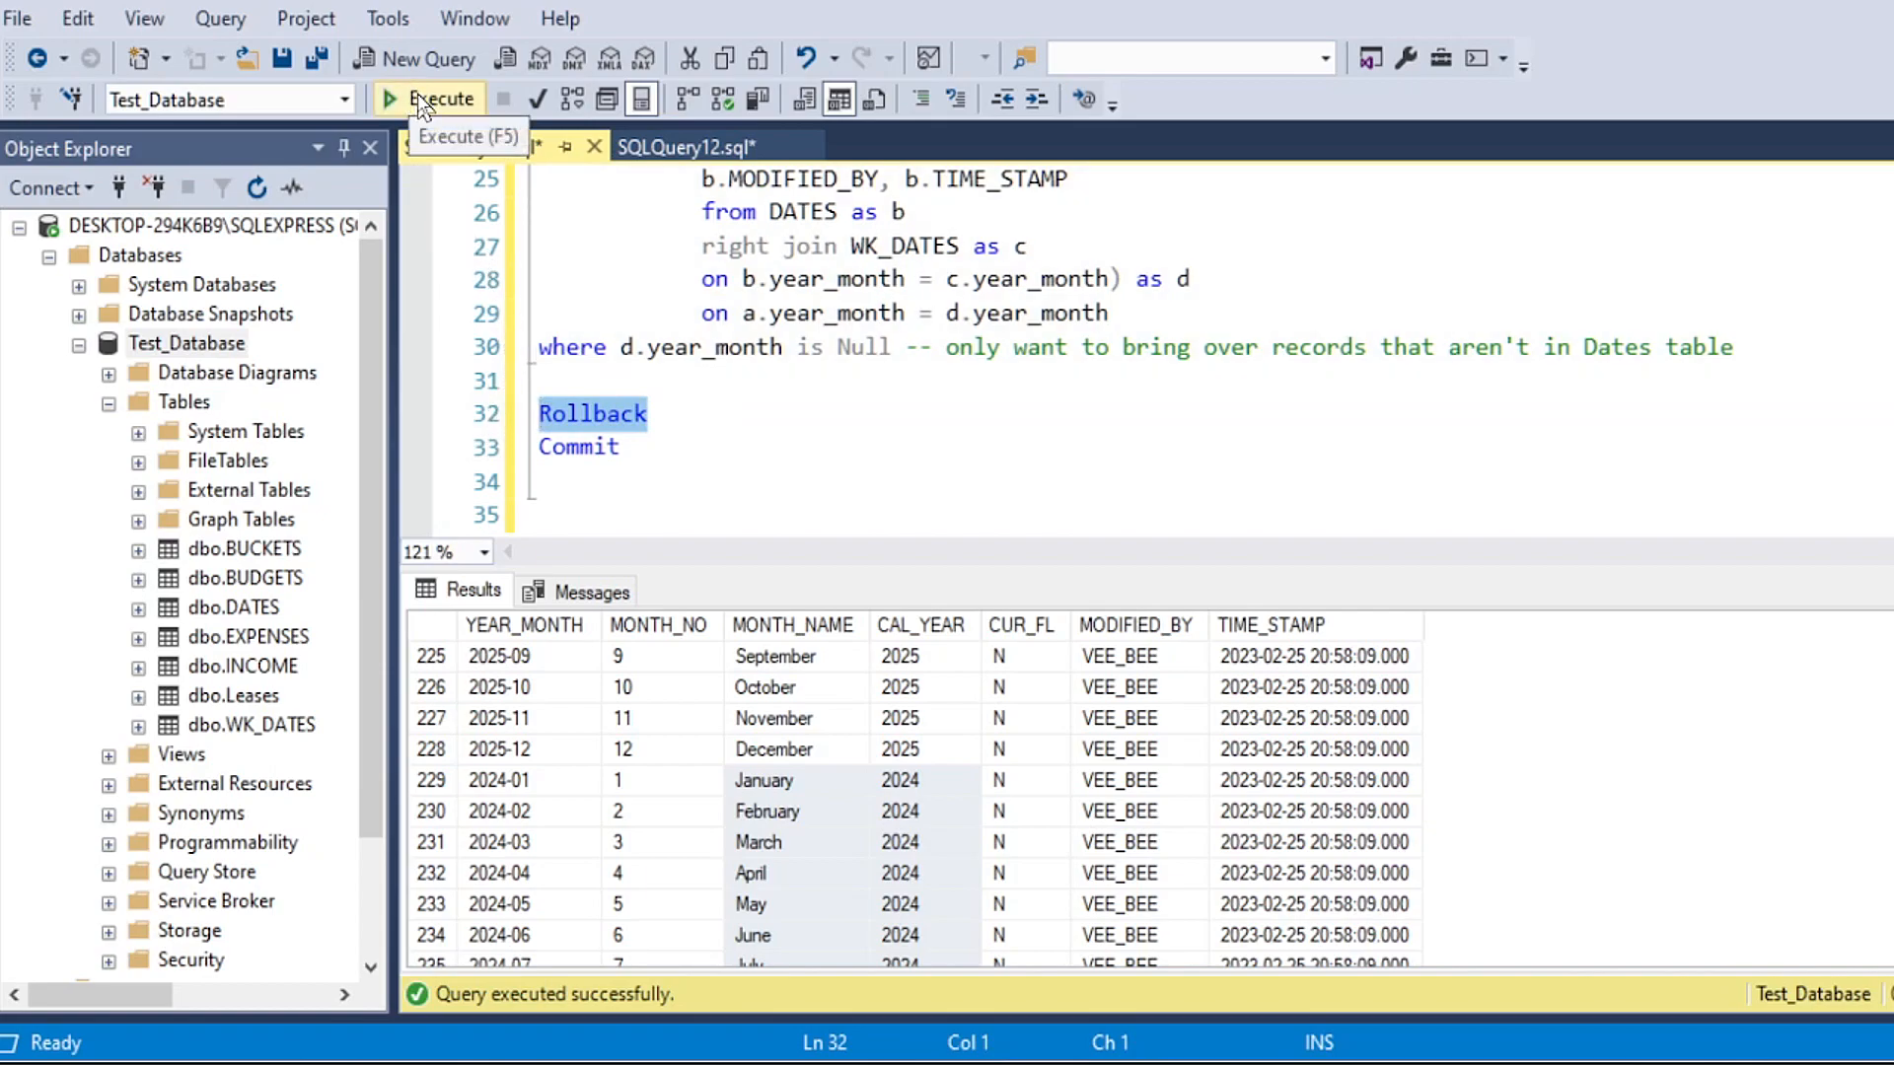
pyautogui.click(419, 100)
# Step: Run the Begin Tran insert into Dates again and check the rows-affected message
pyautogui.scroll(3, 749, 306)
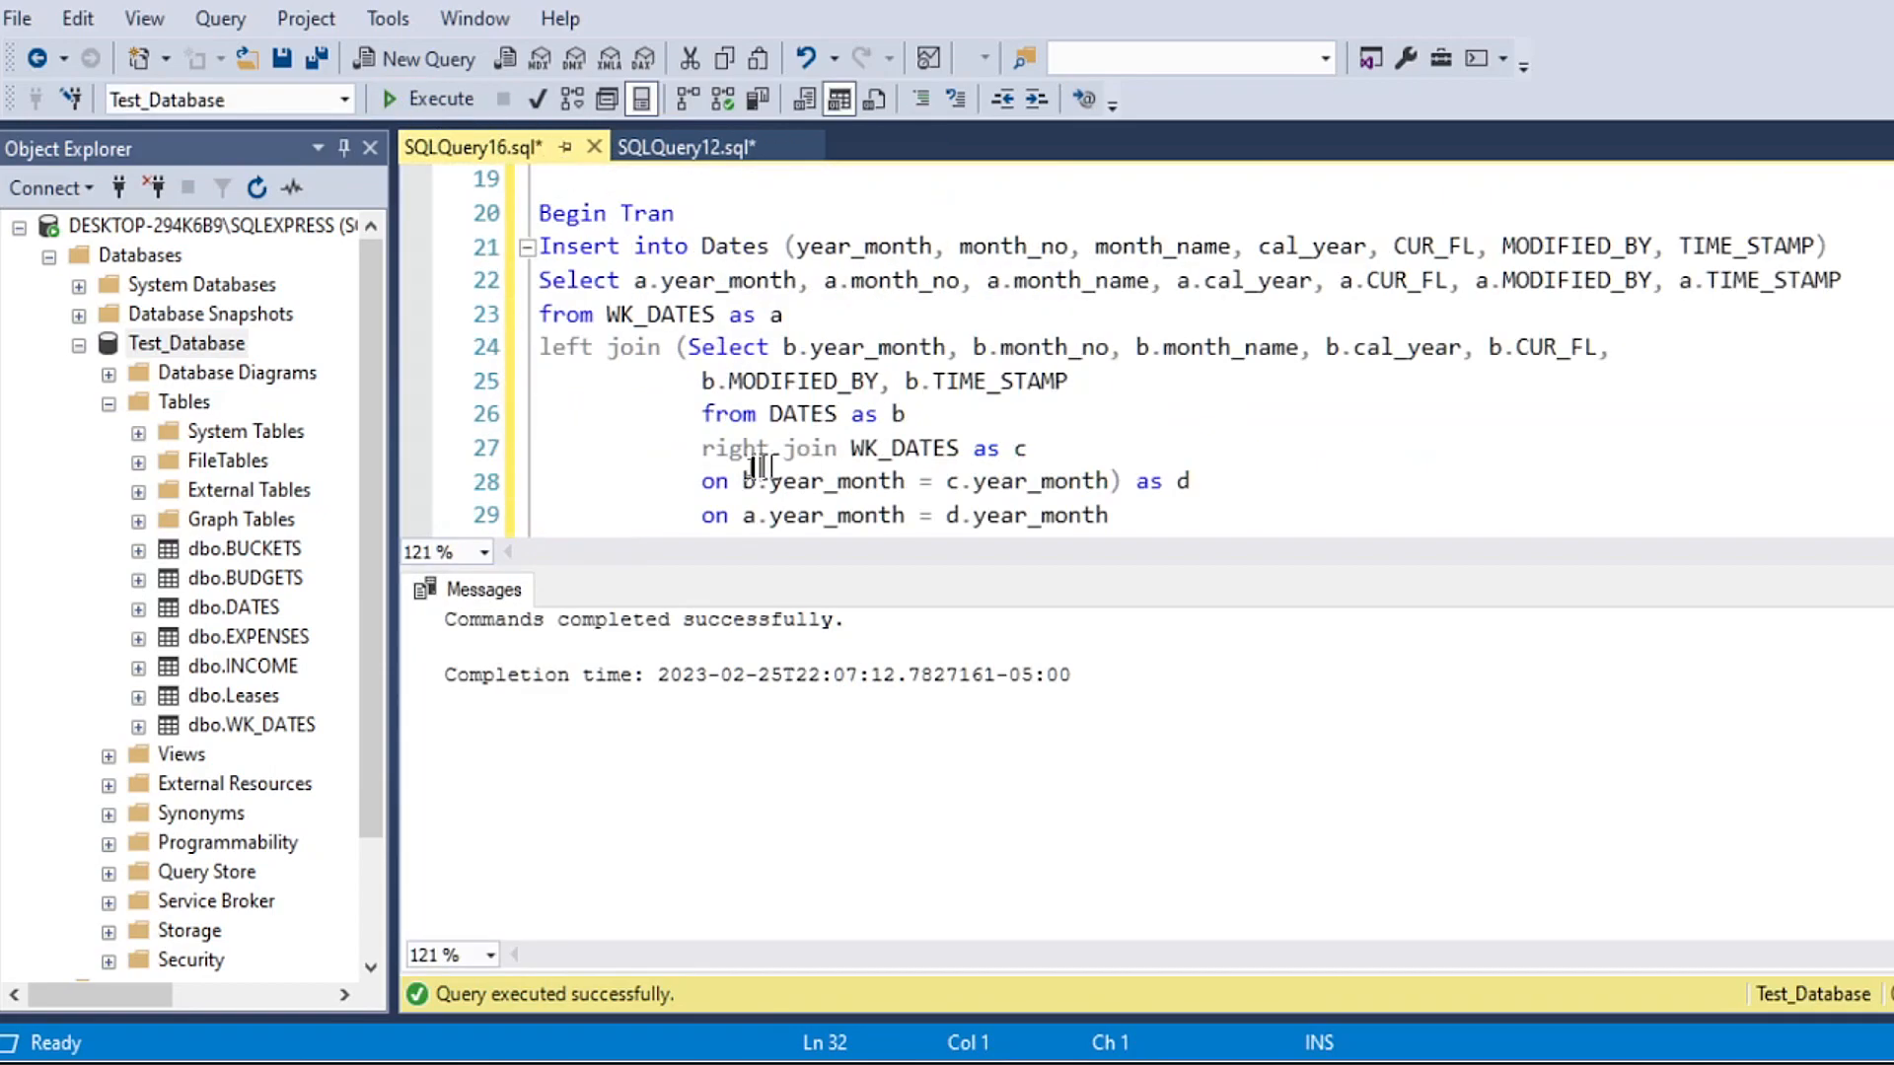
pyautogui.moveTo(538, 313); pyautogui.dragTo(1787, 354)
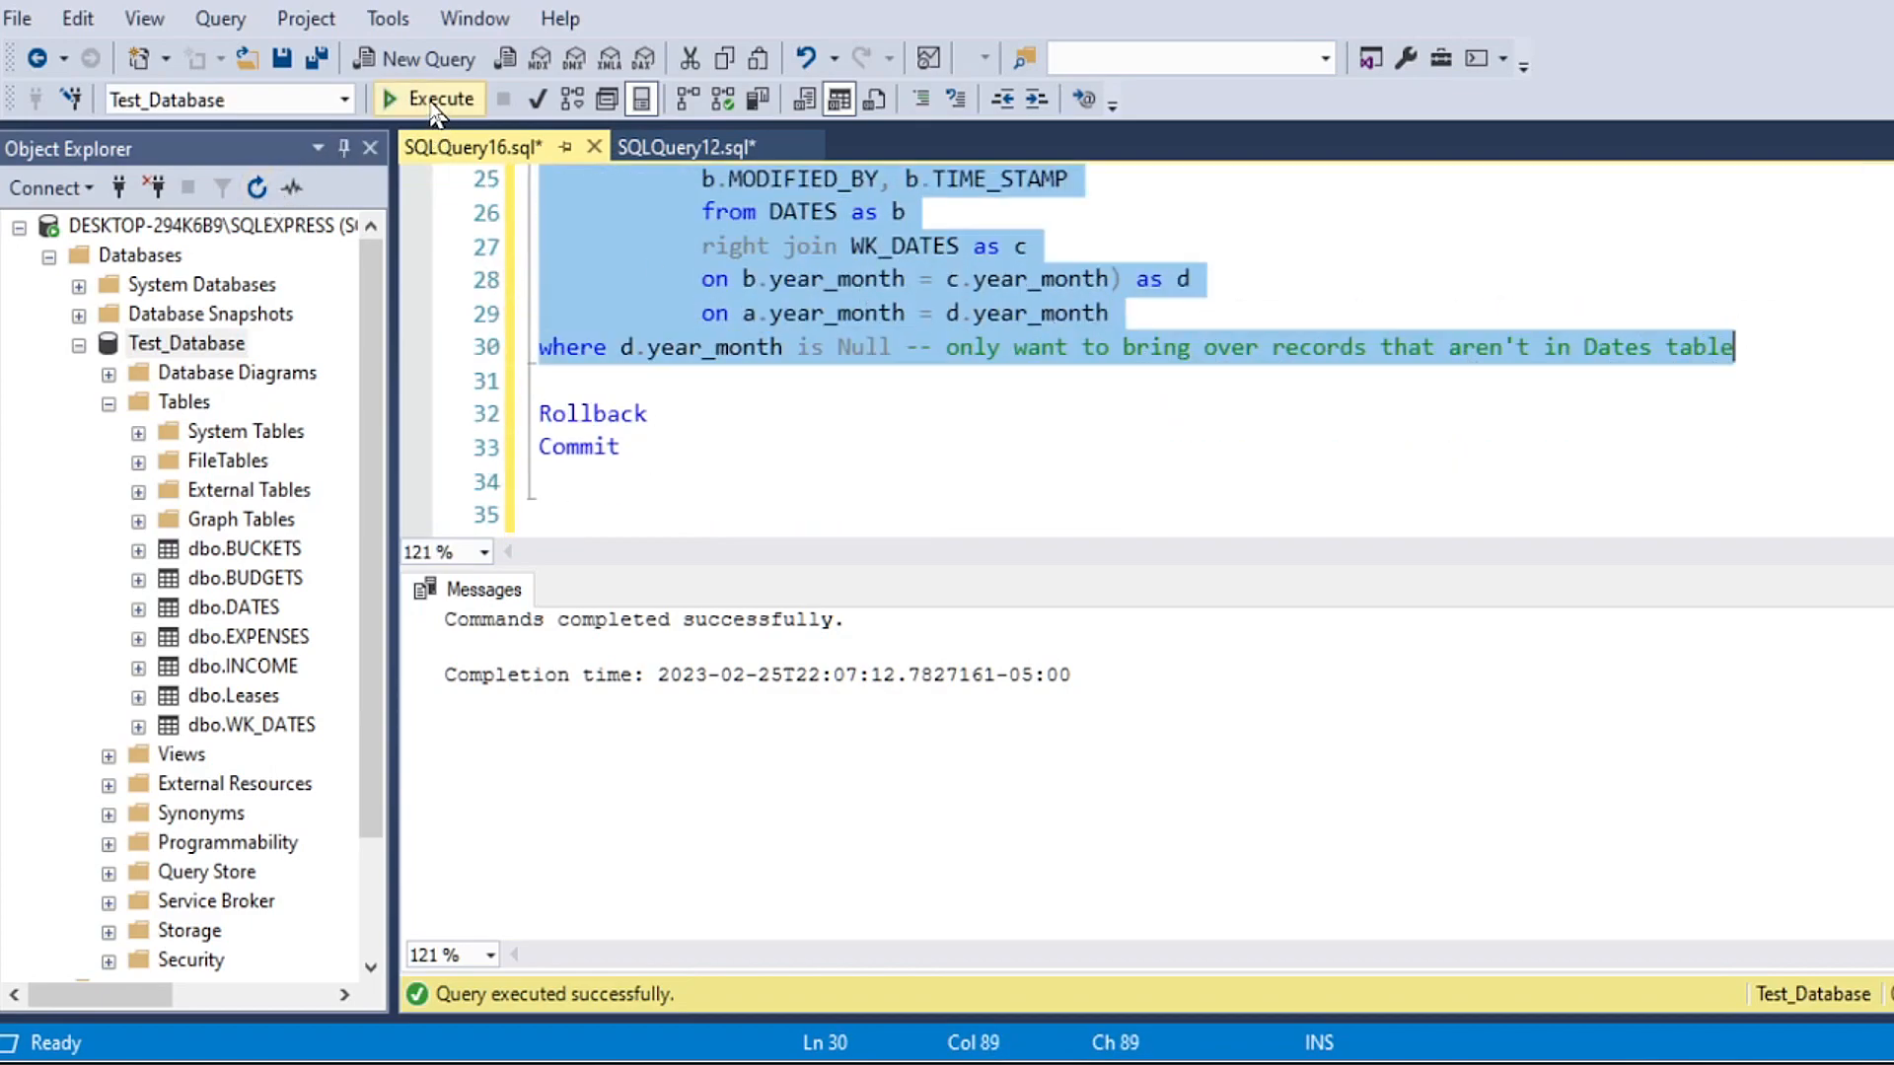
pyautogui.click(424, 100)
pyautogui.moveTo(446, 647); pyautogui.dragTo(524, 674)
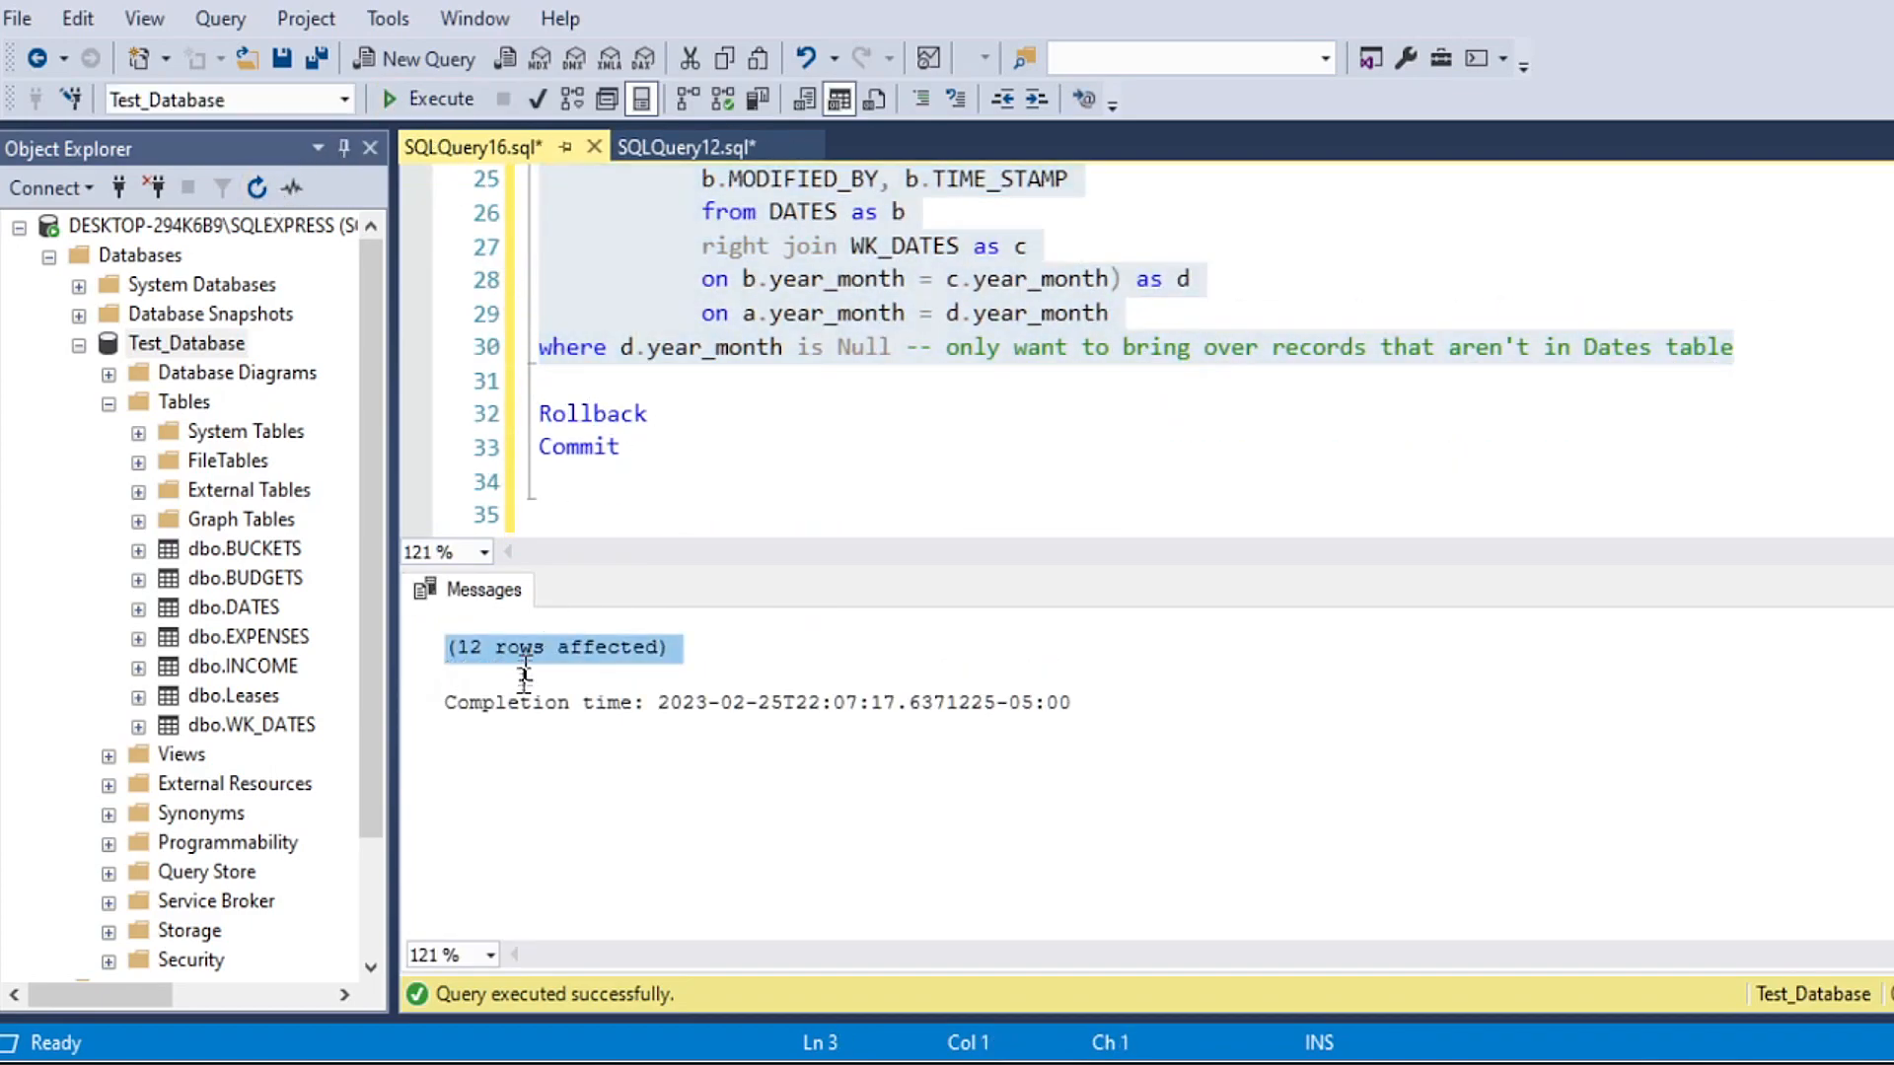
# Step: Run "Select * from WK_DATES" on its own and check its rows through to the last one
pyautogui.scroll(5, 1282, 414)
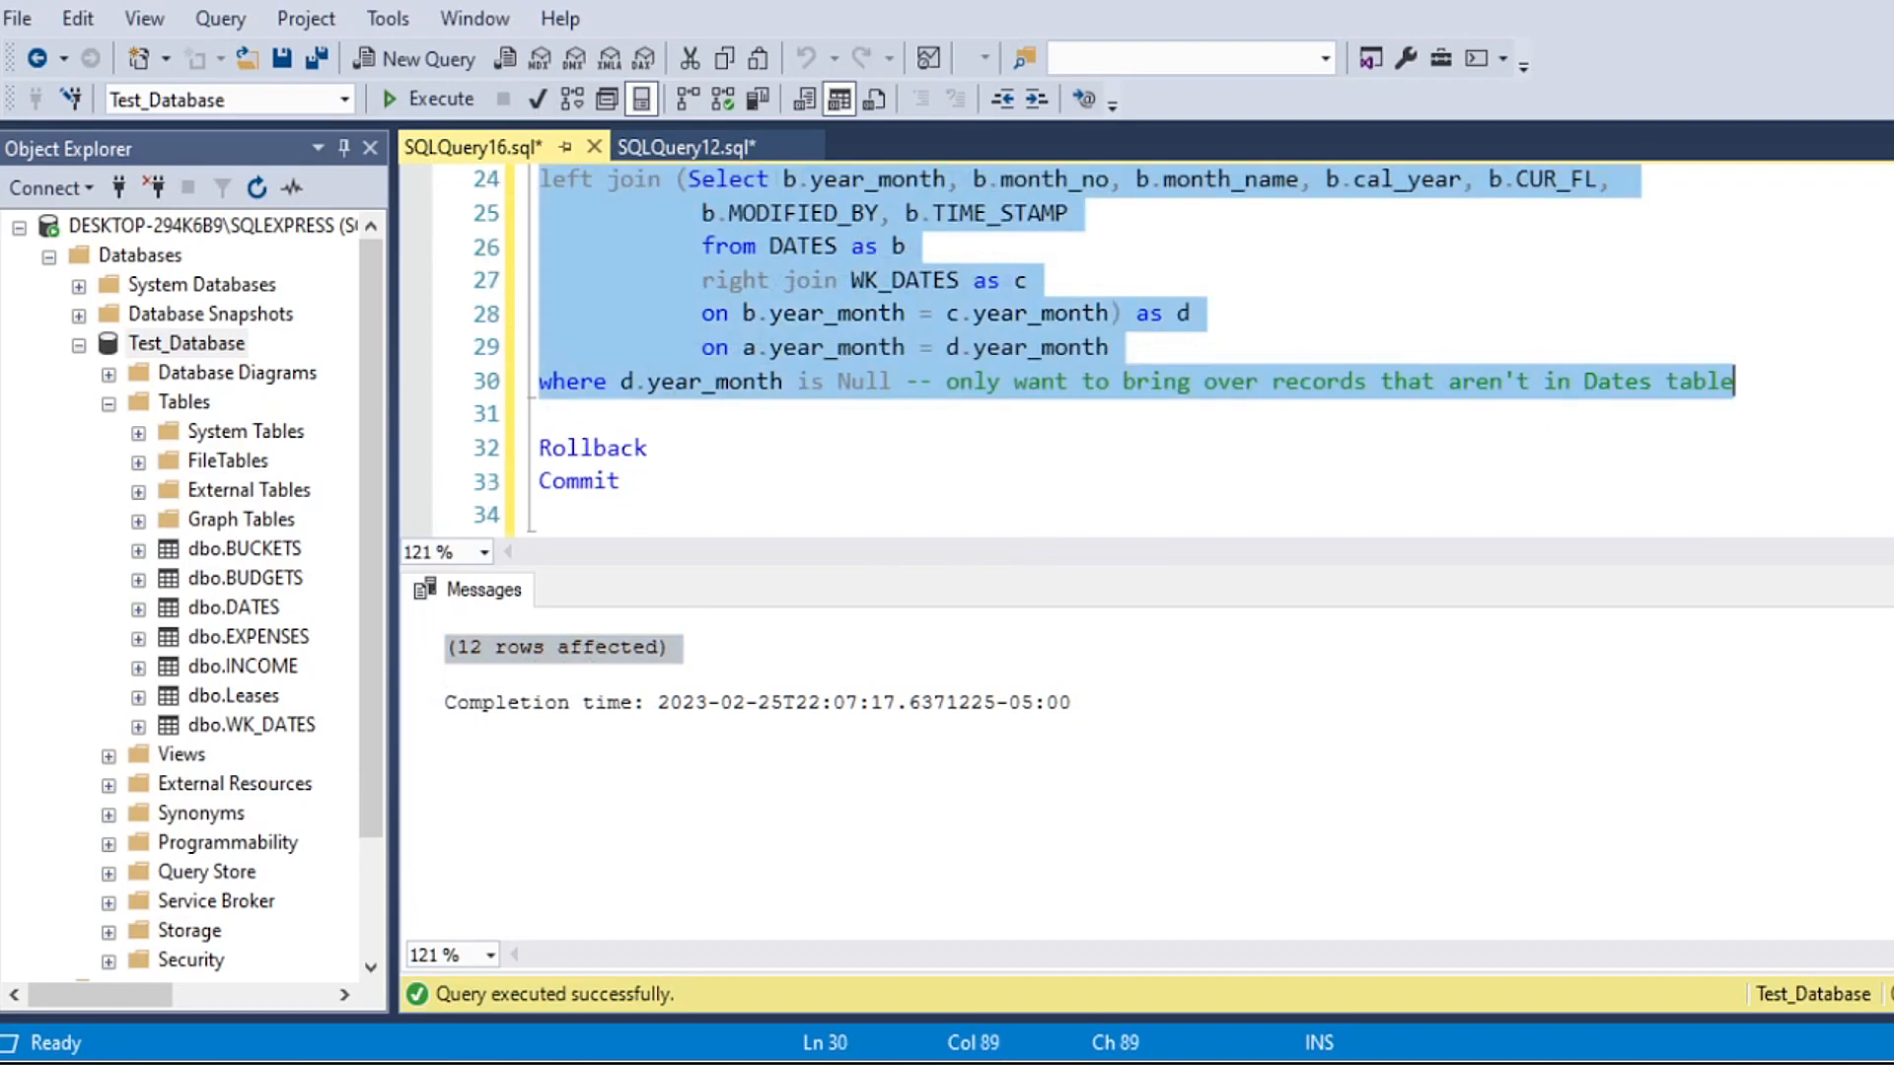
pyautogui.scroll(3, 1144, 345)
pyautogui.click(868, 346)
pyautogui.hotkey('shift', 'Home')
pyautogui.click(430, 98)
pyautogui.click(754, 718)
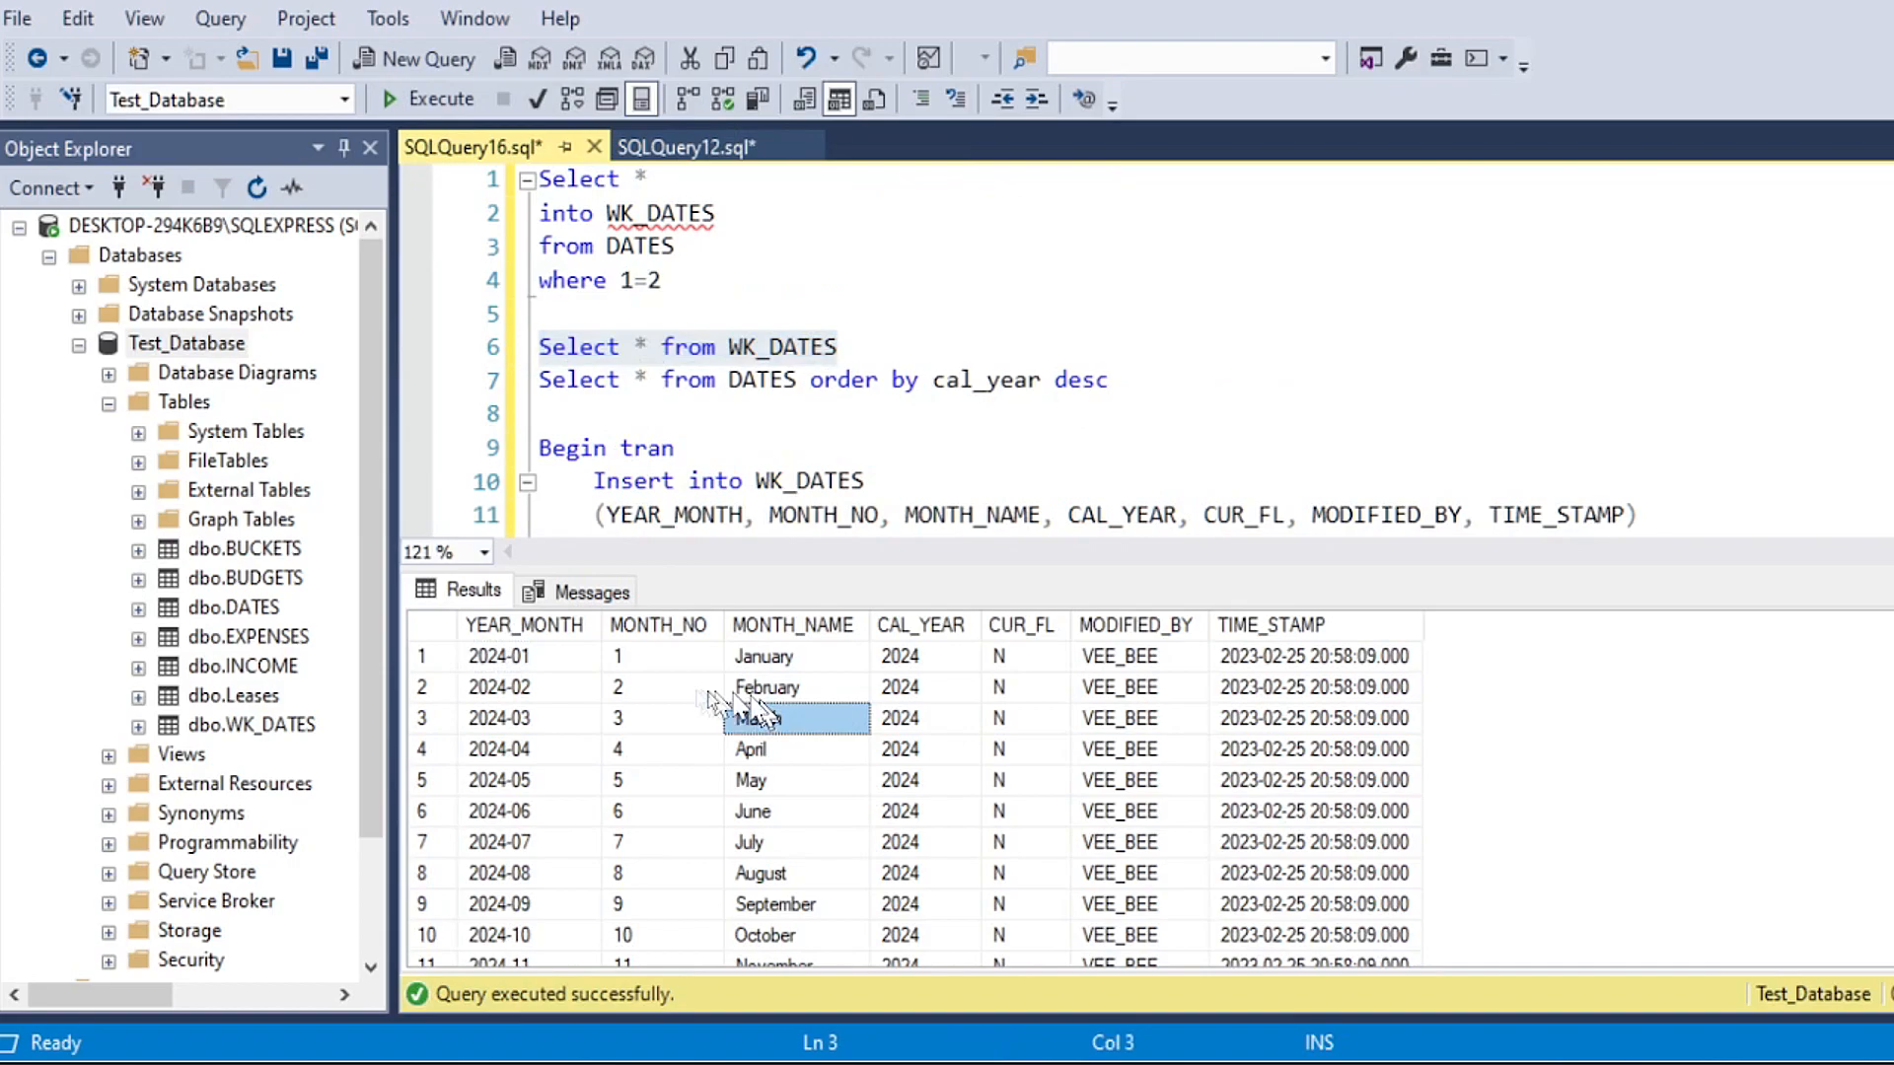
pyautogui.hotkey('ctrl', 'a')
pyautogui.scroll(-5, 424, 859)
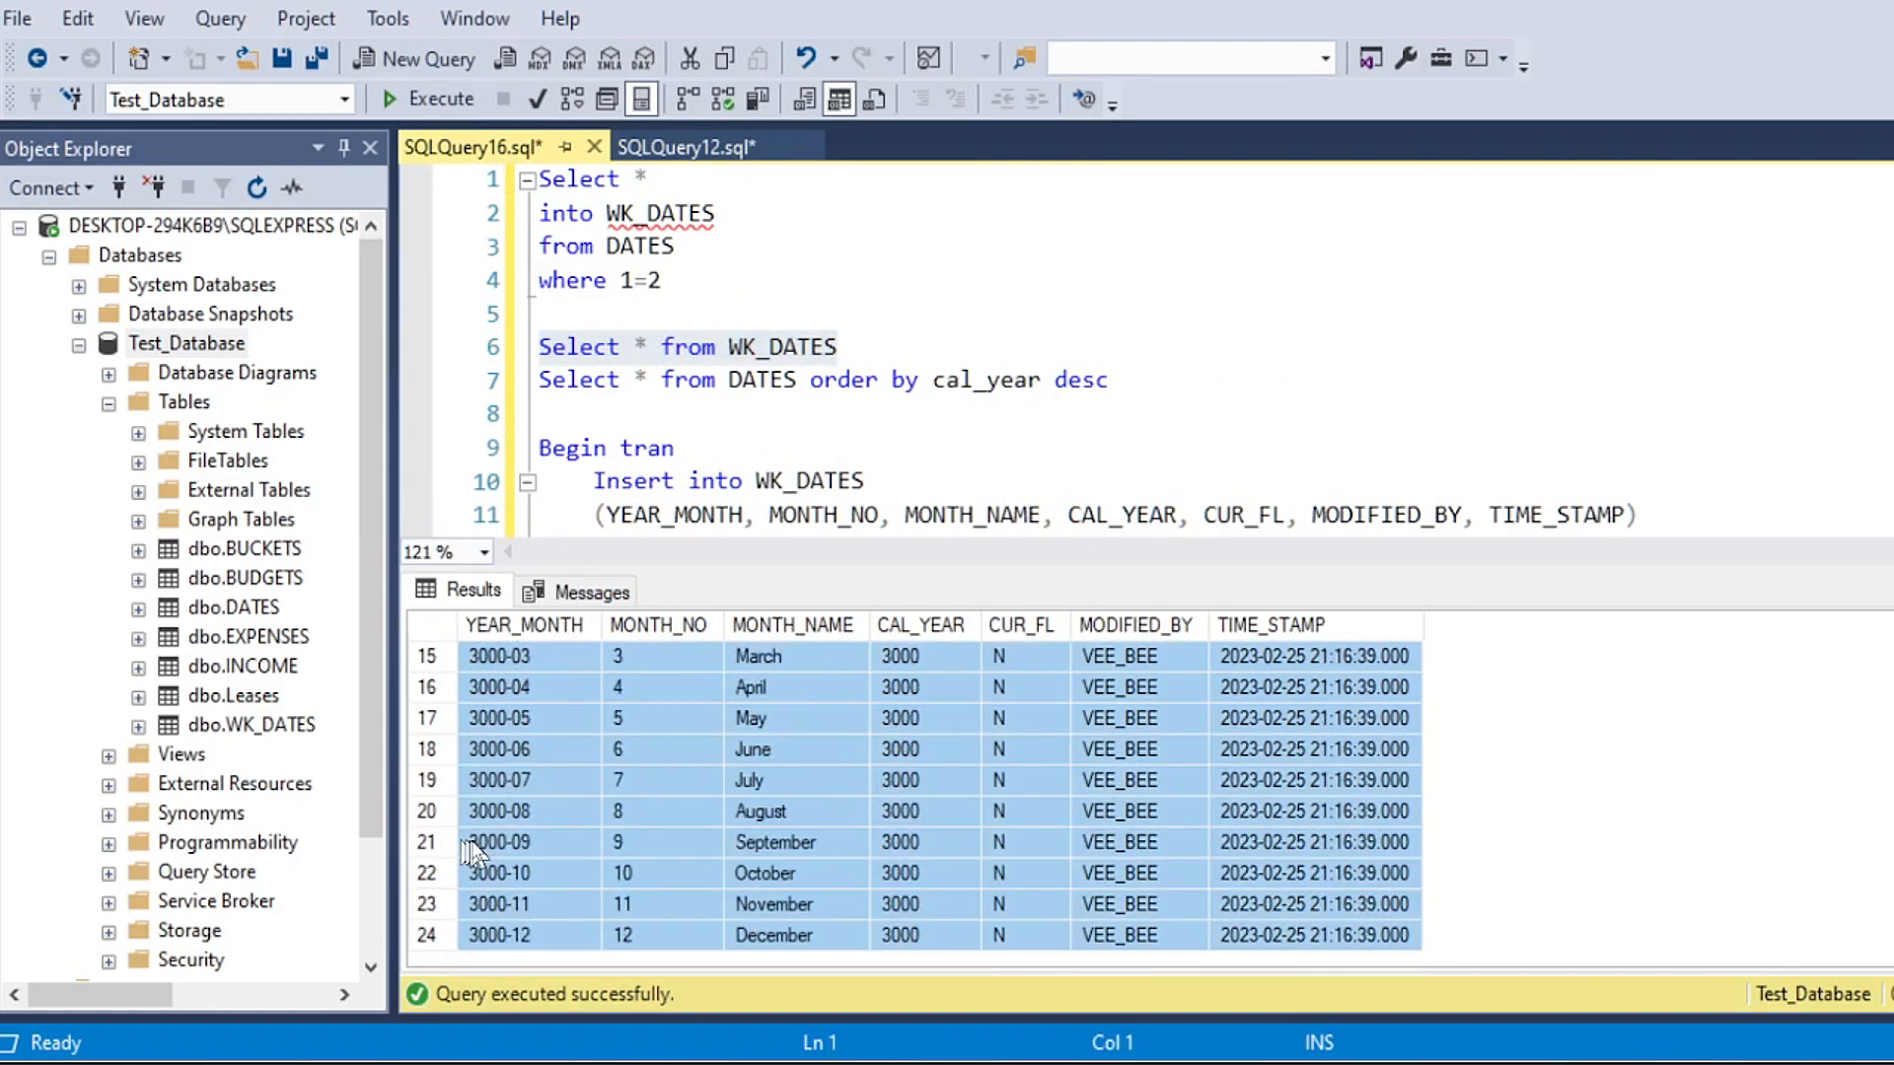
pyautogui.click(429, 935)
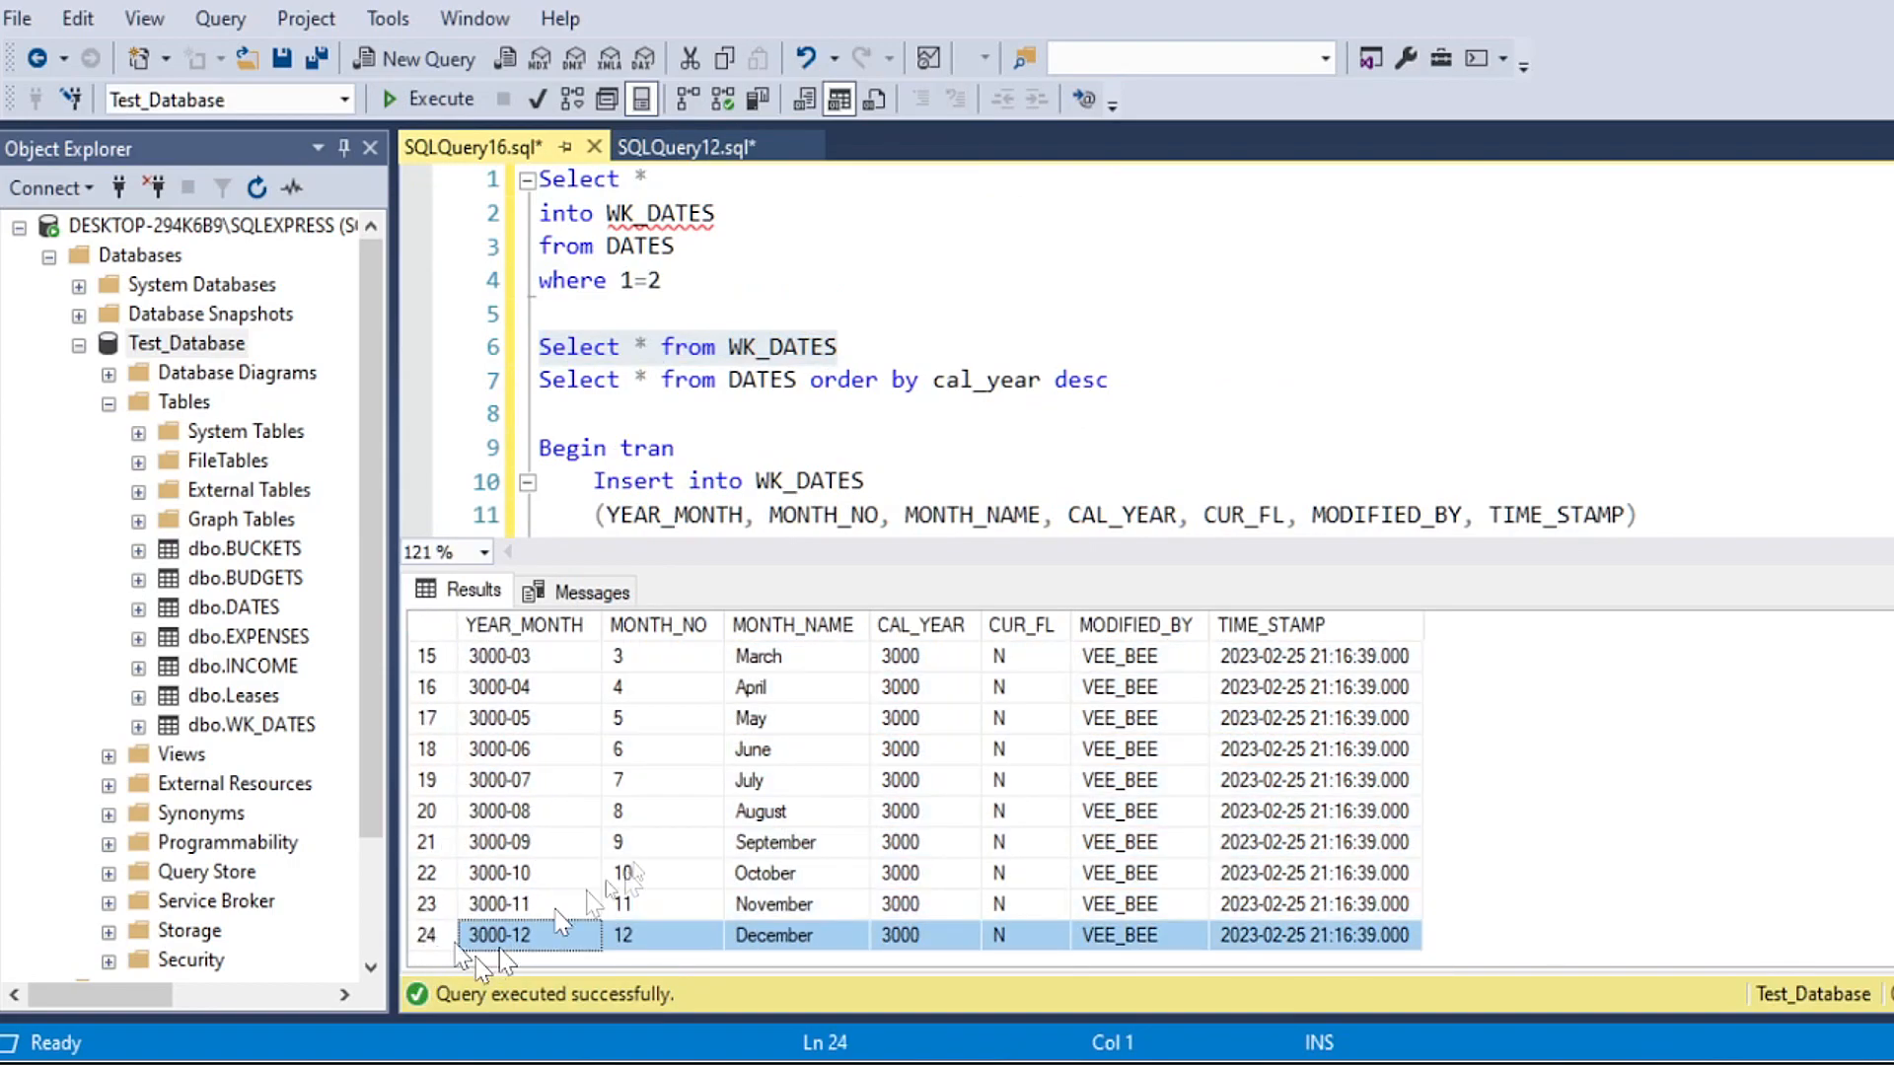
# Step: Enlarge the query editor around the insert and run only Rollback to undo the repeated insert
pyautogui.moveTo(1892, 247); pyautogui.dragTo(1893, 444)
pyautogui.scroll(3, 820, 345)
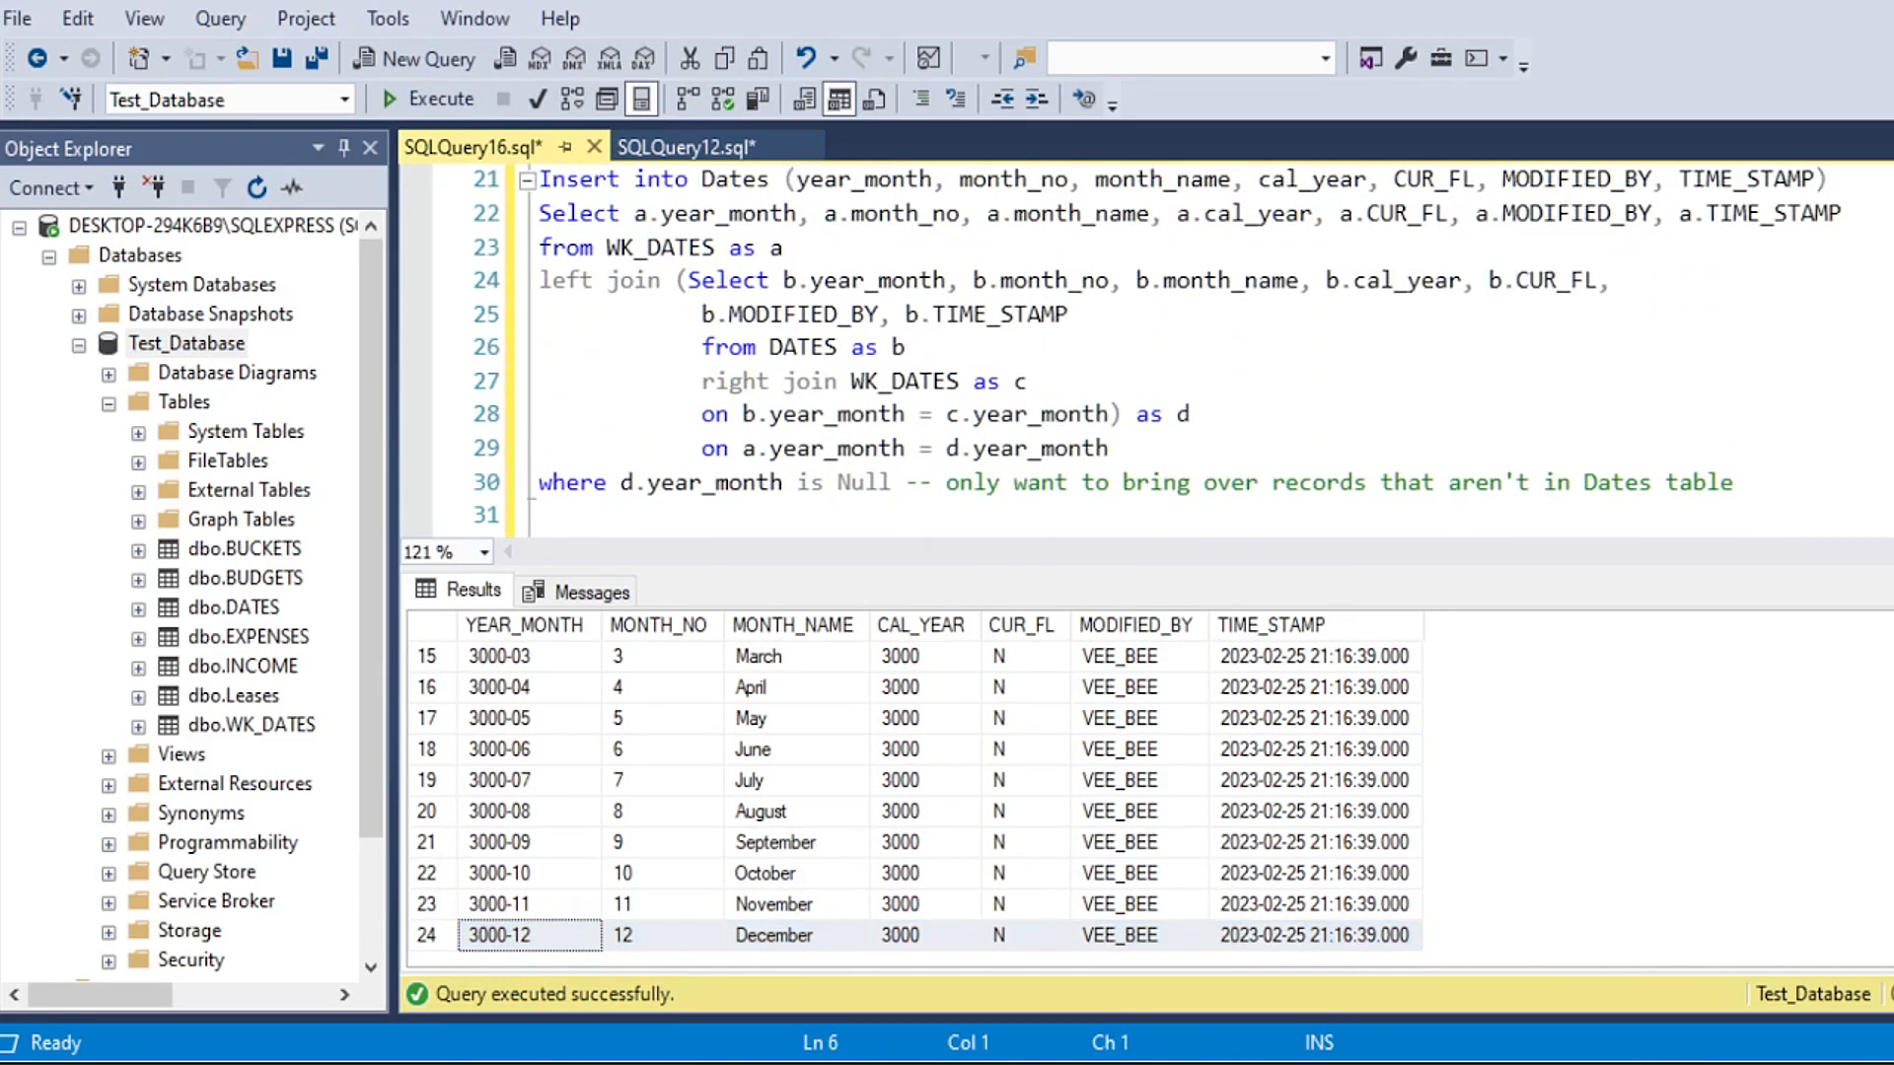
pyautogui.moveTo(821, 569); pyautogui.dragTo(827, 768)
pyautogui.scroll(1, 691, 512)
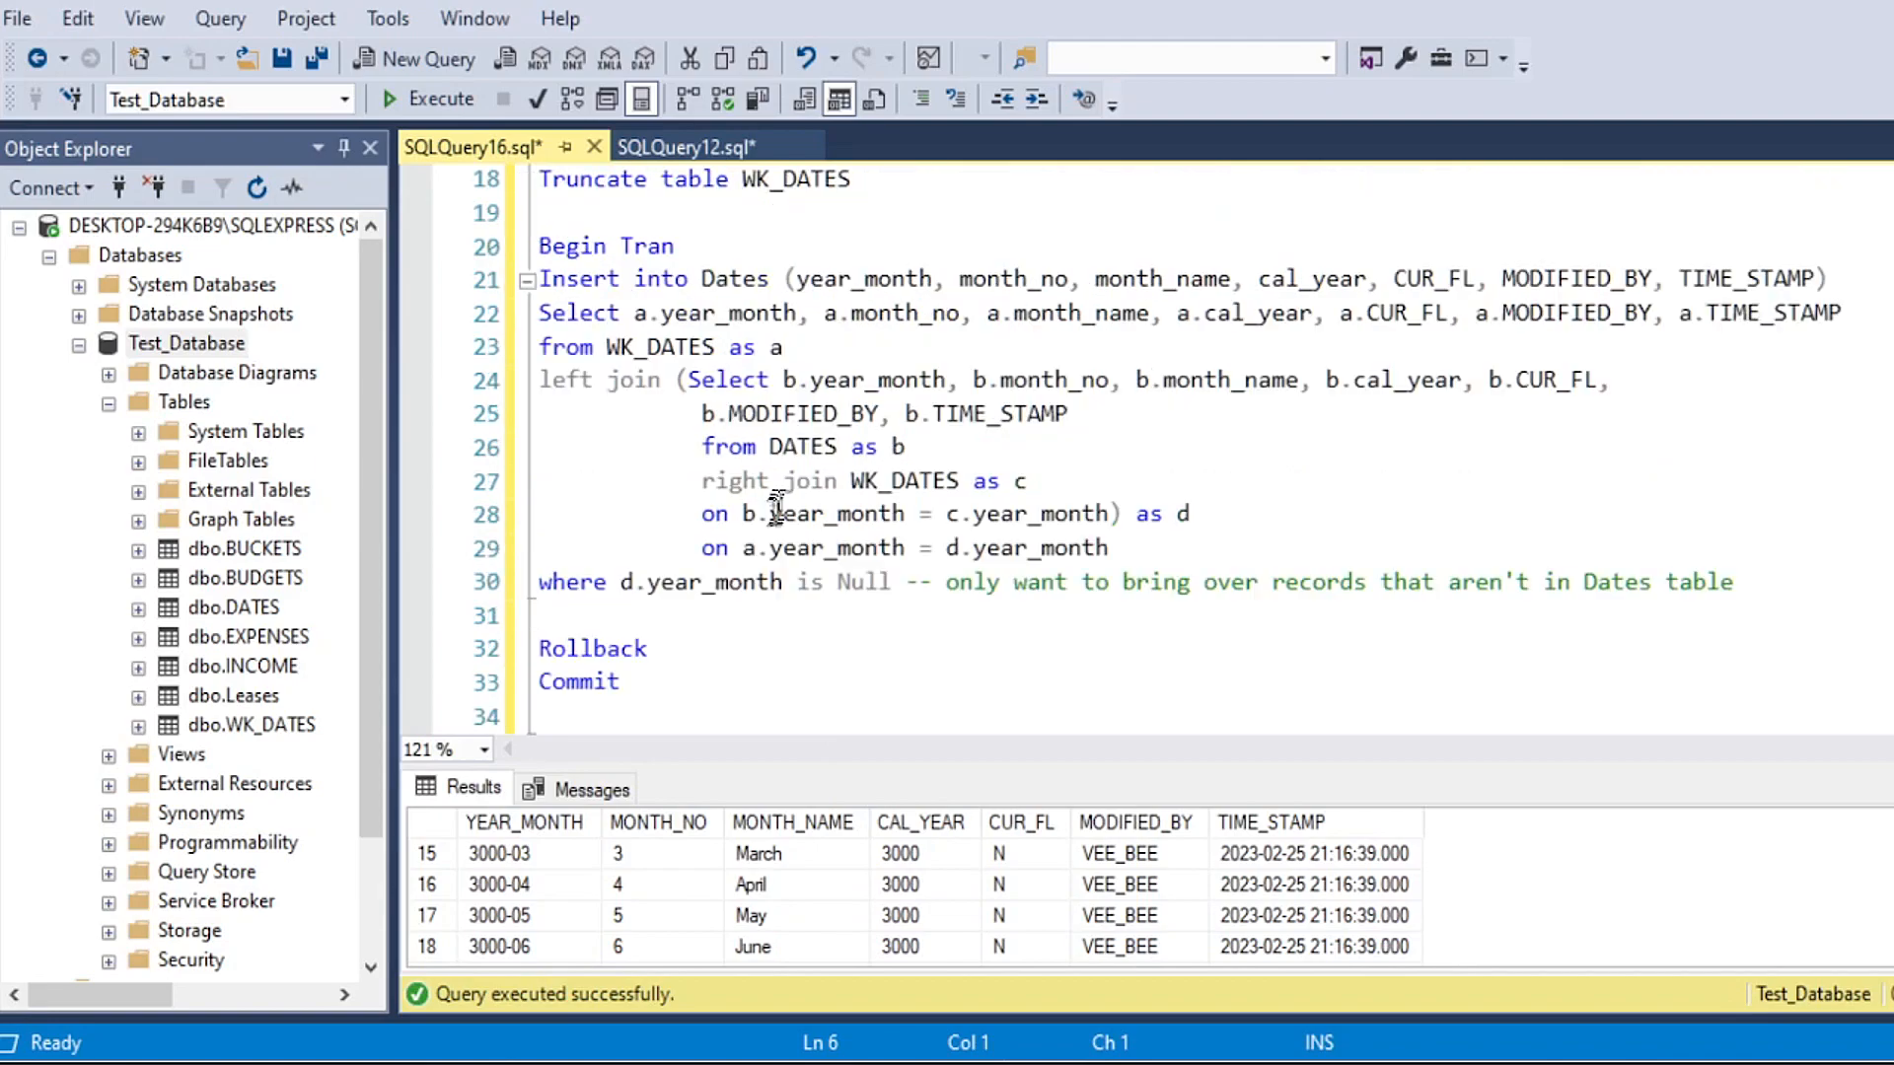
pyautogui.moveTo(641, 683); pyautogui.dragTo(533, 683)
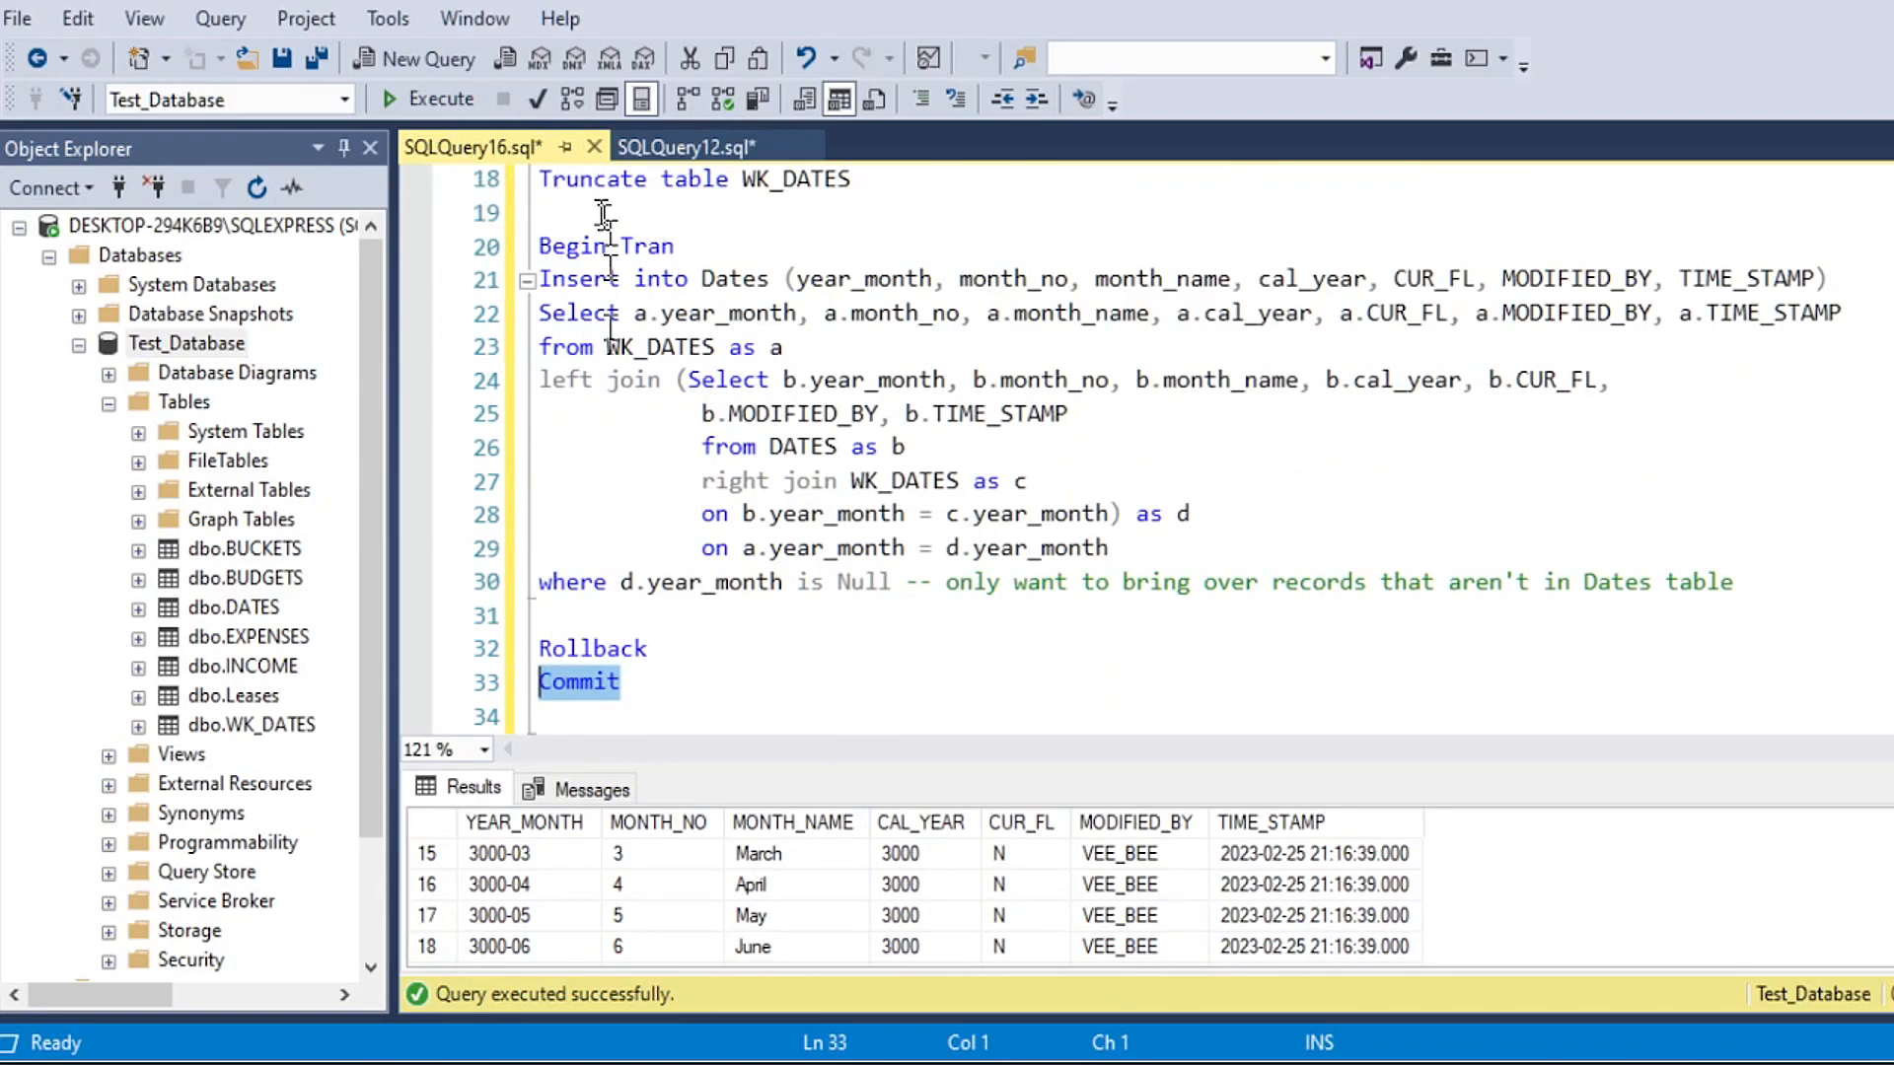
pyautogui.moveTo(650, 648); pyautogui.dragTo(494, 646)
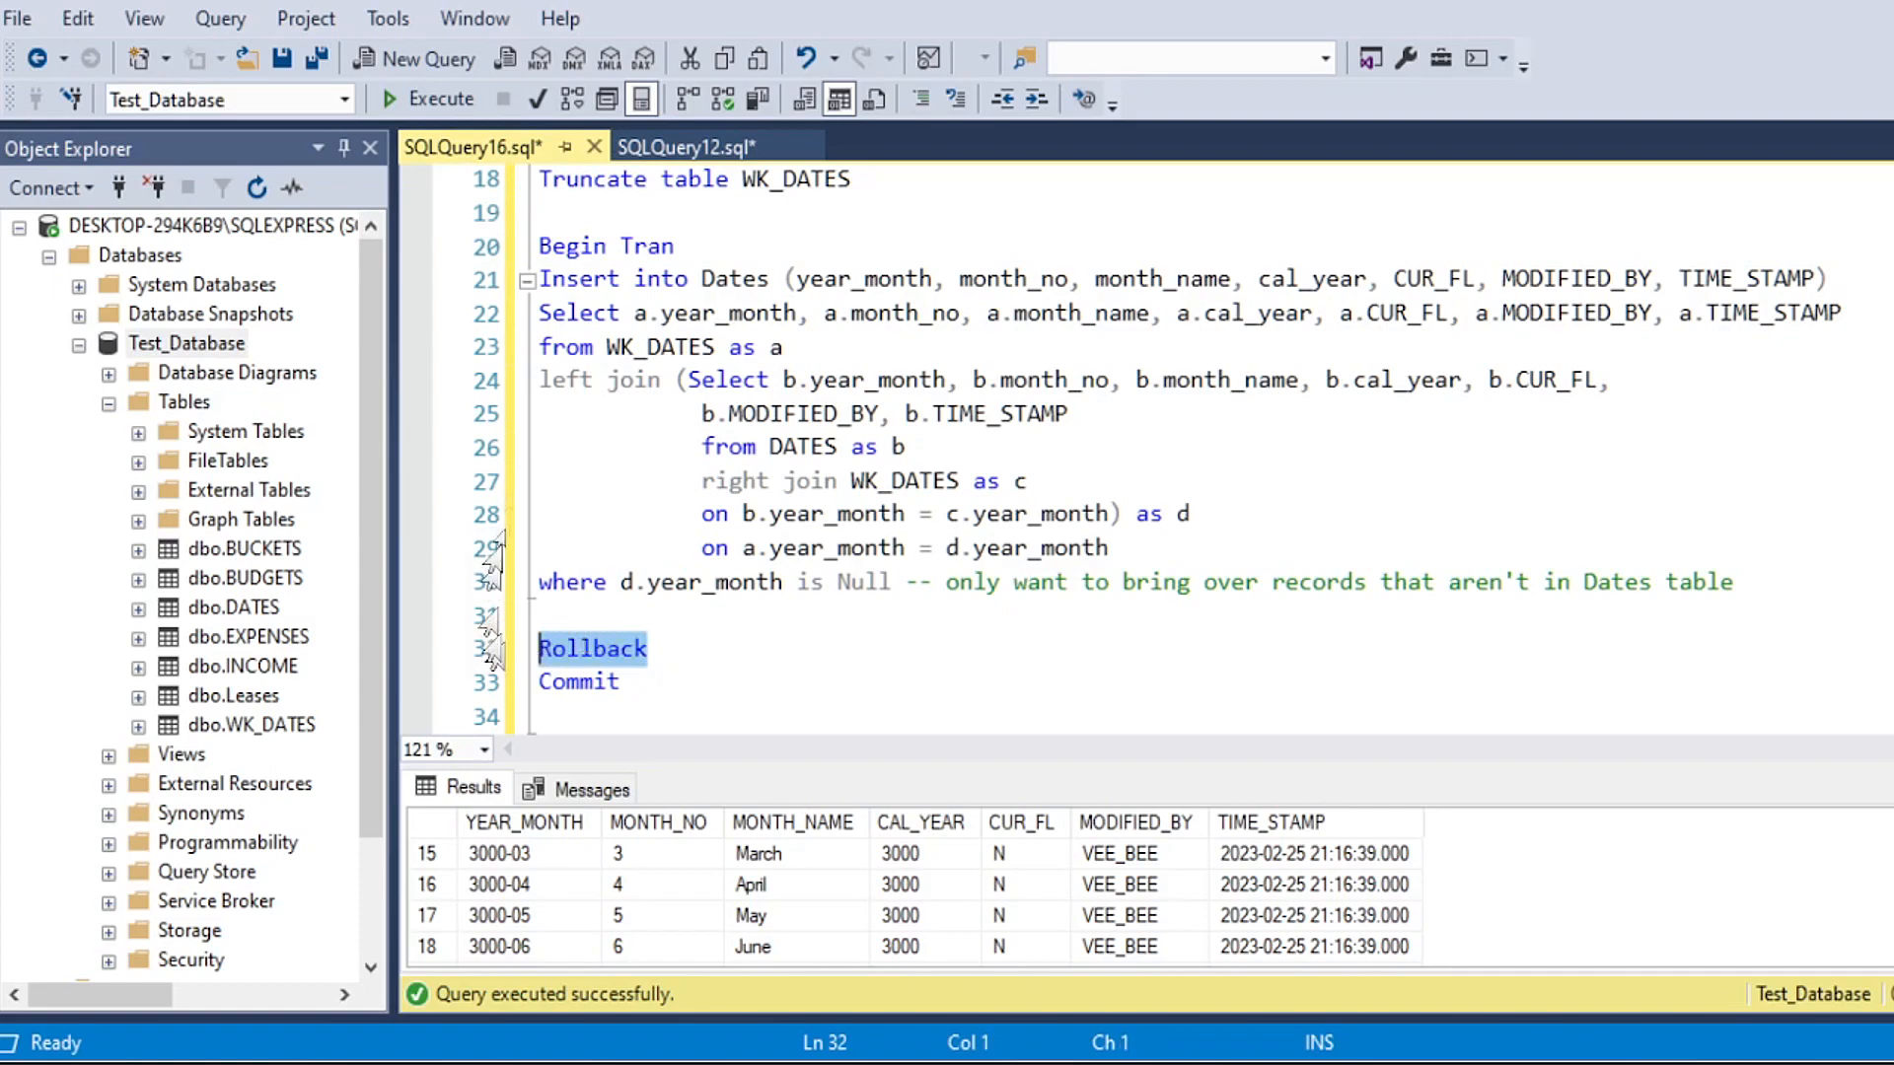
pyautogui.click(434, 99)
# Step: Start a new query below Commit with "Select *" and "from Dates as a" on separate lines
pyautogui.scroll(-2, 681, 651)
pyautogui.scroll(-1, 676, 641)
pyautogui.click(643, 471)
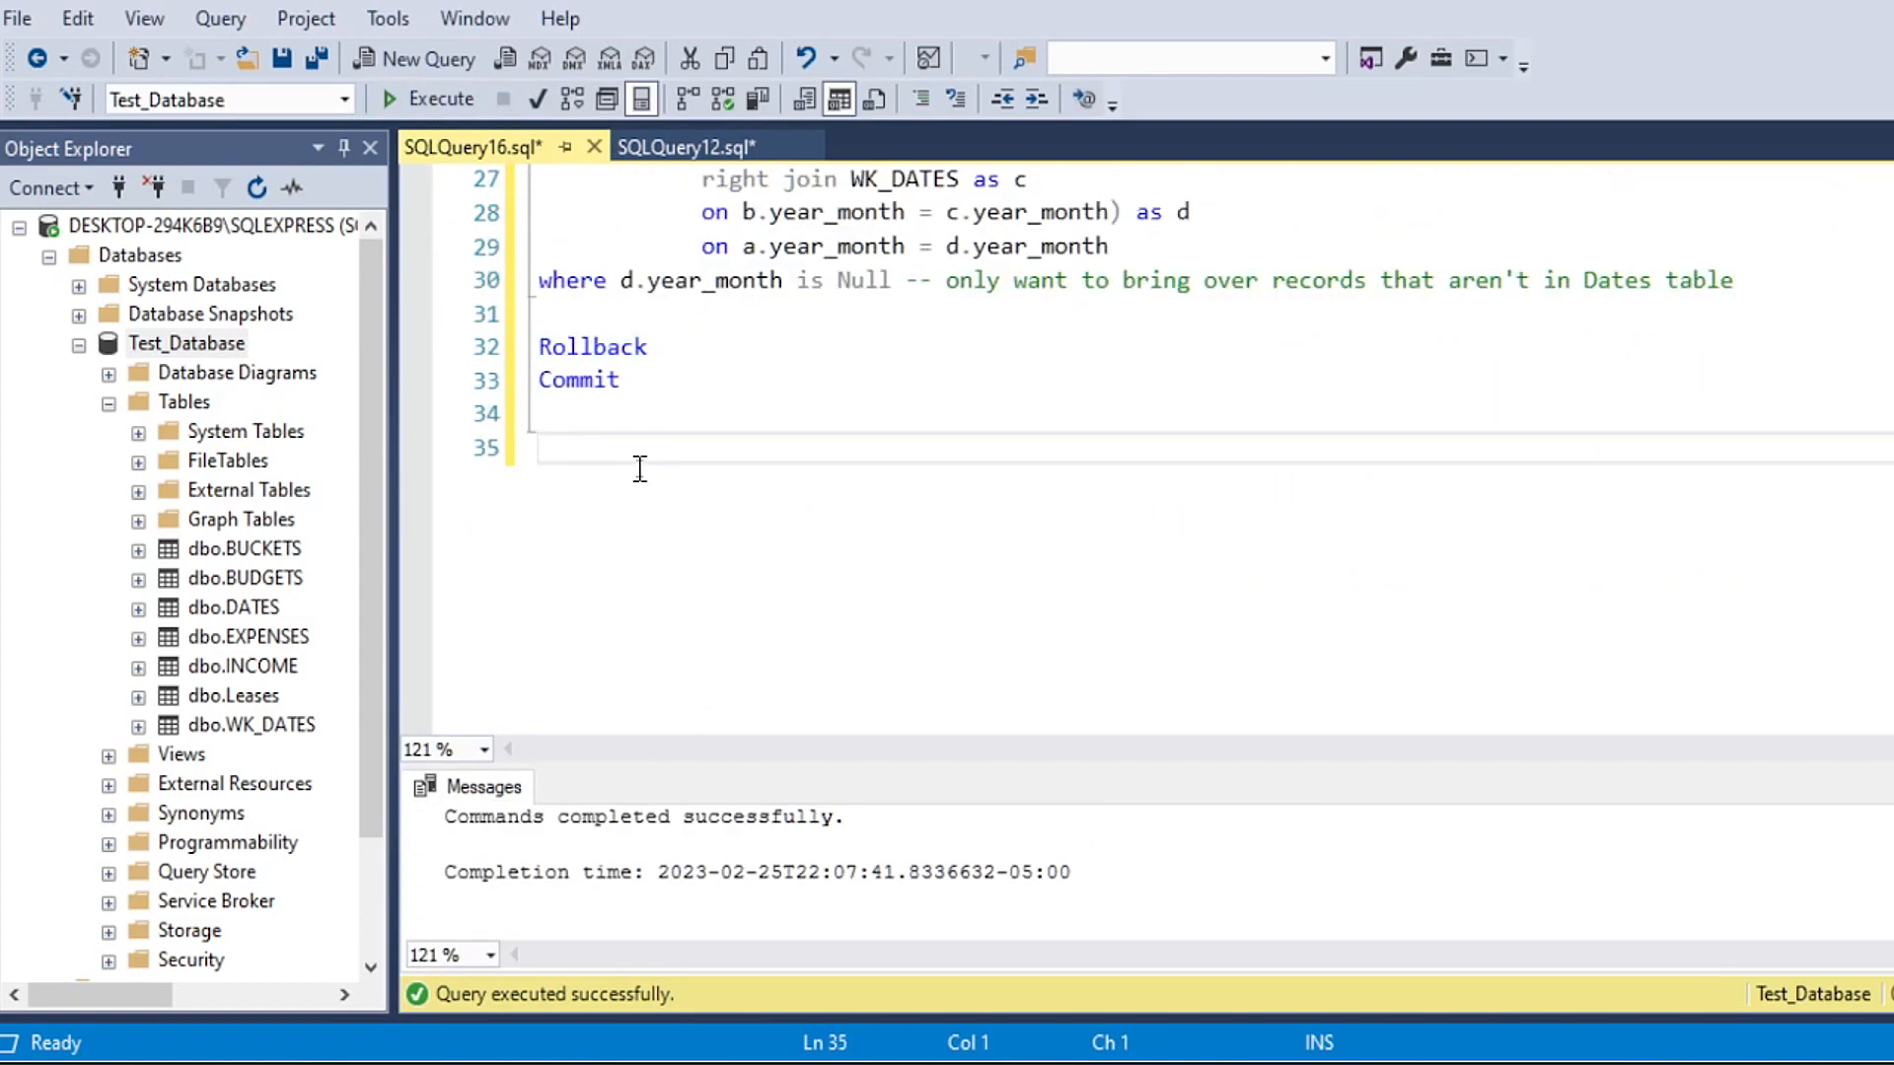
pyautogui.press('Return')
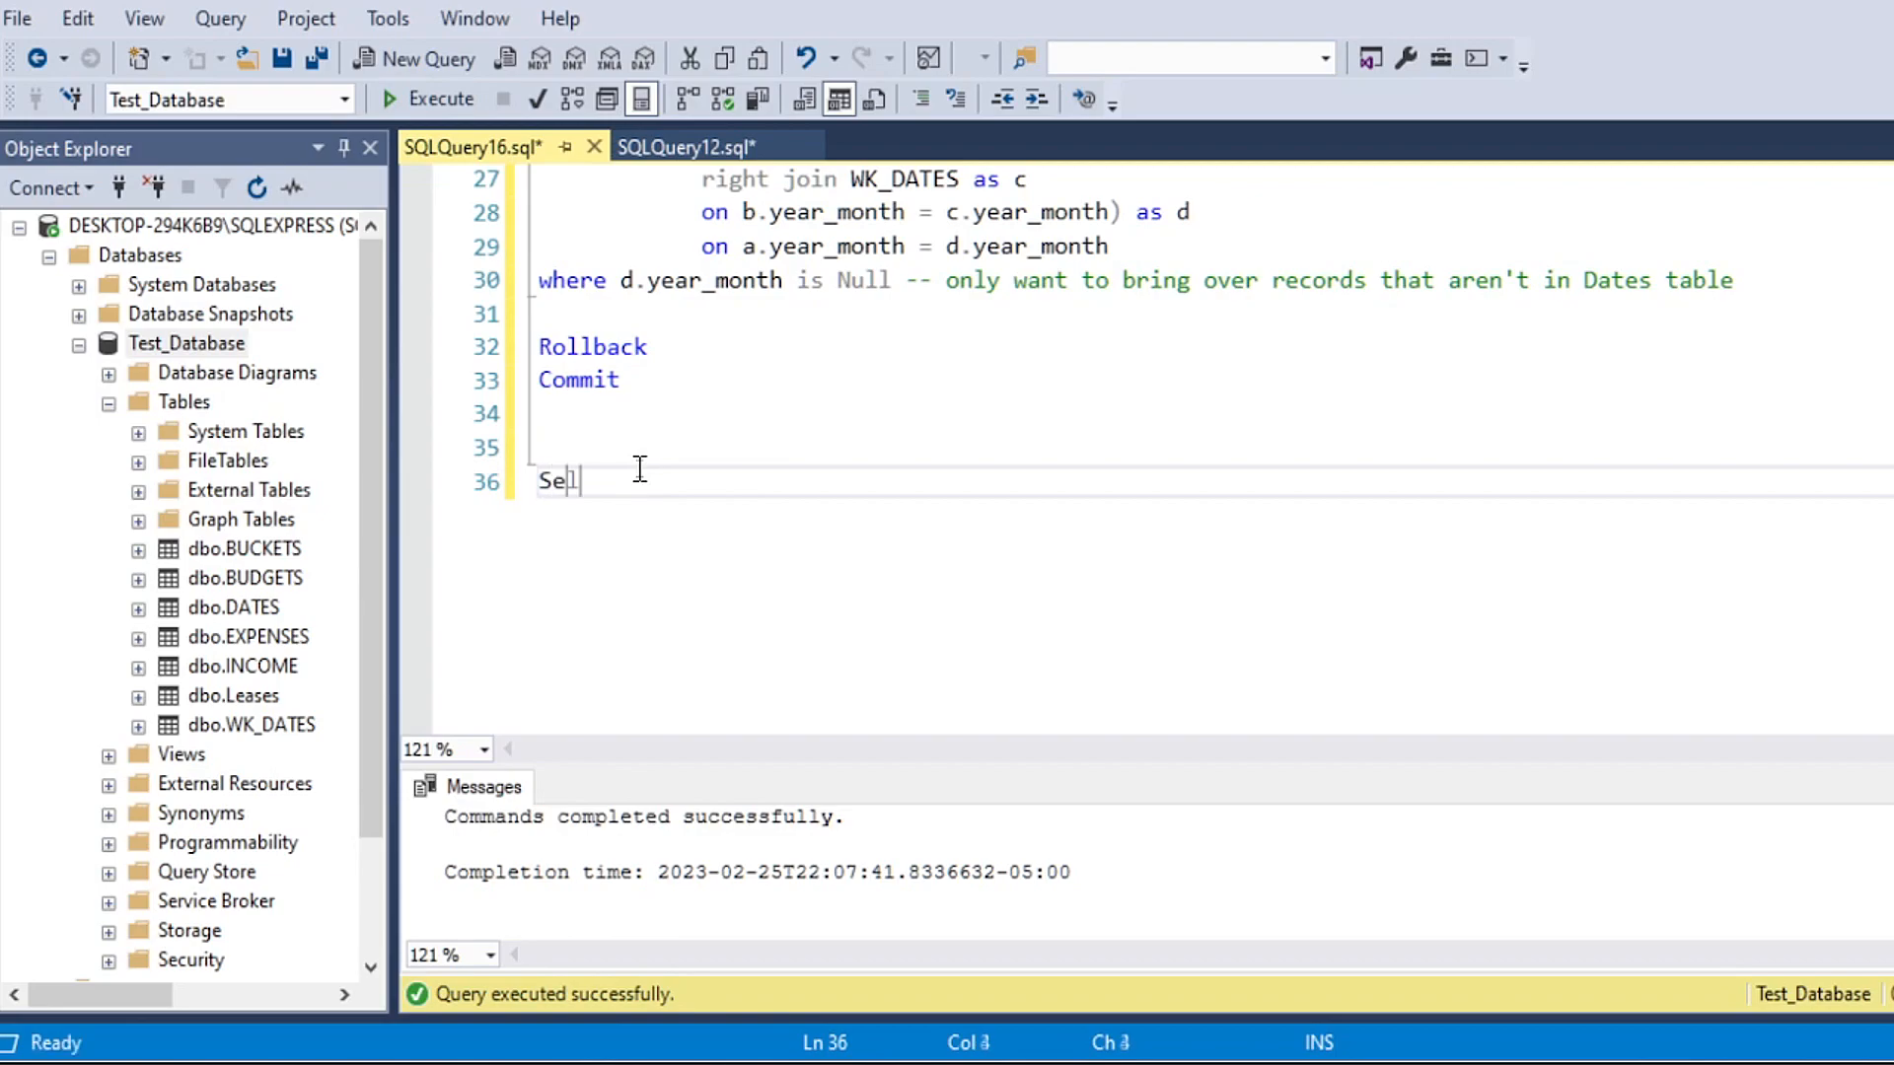
pyautogui.write('Select *')
pyautogui.press('Return')
pyautogui.write('from Dates as a')
# Step: Add a "Where not exists (Select 'X' from WK_DATES" subquery line below "from Dates as a"
pyautogui.press('Return')
pyautogui.write('Where not ')
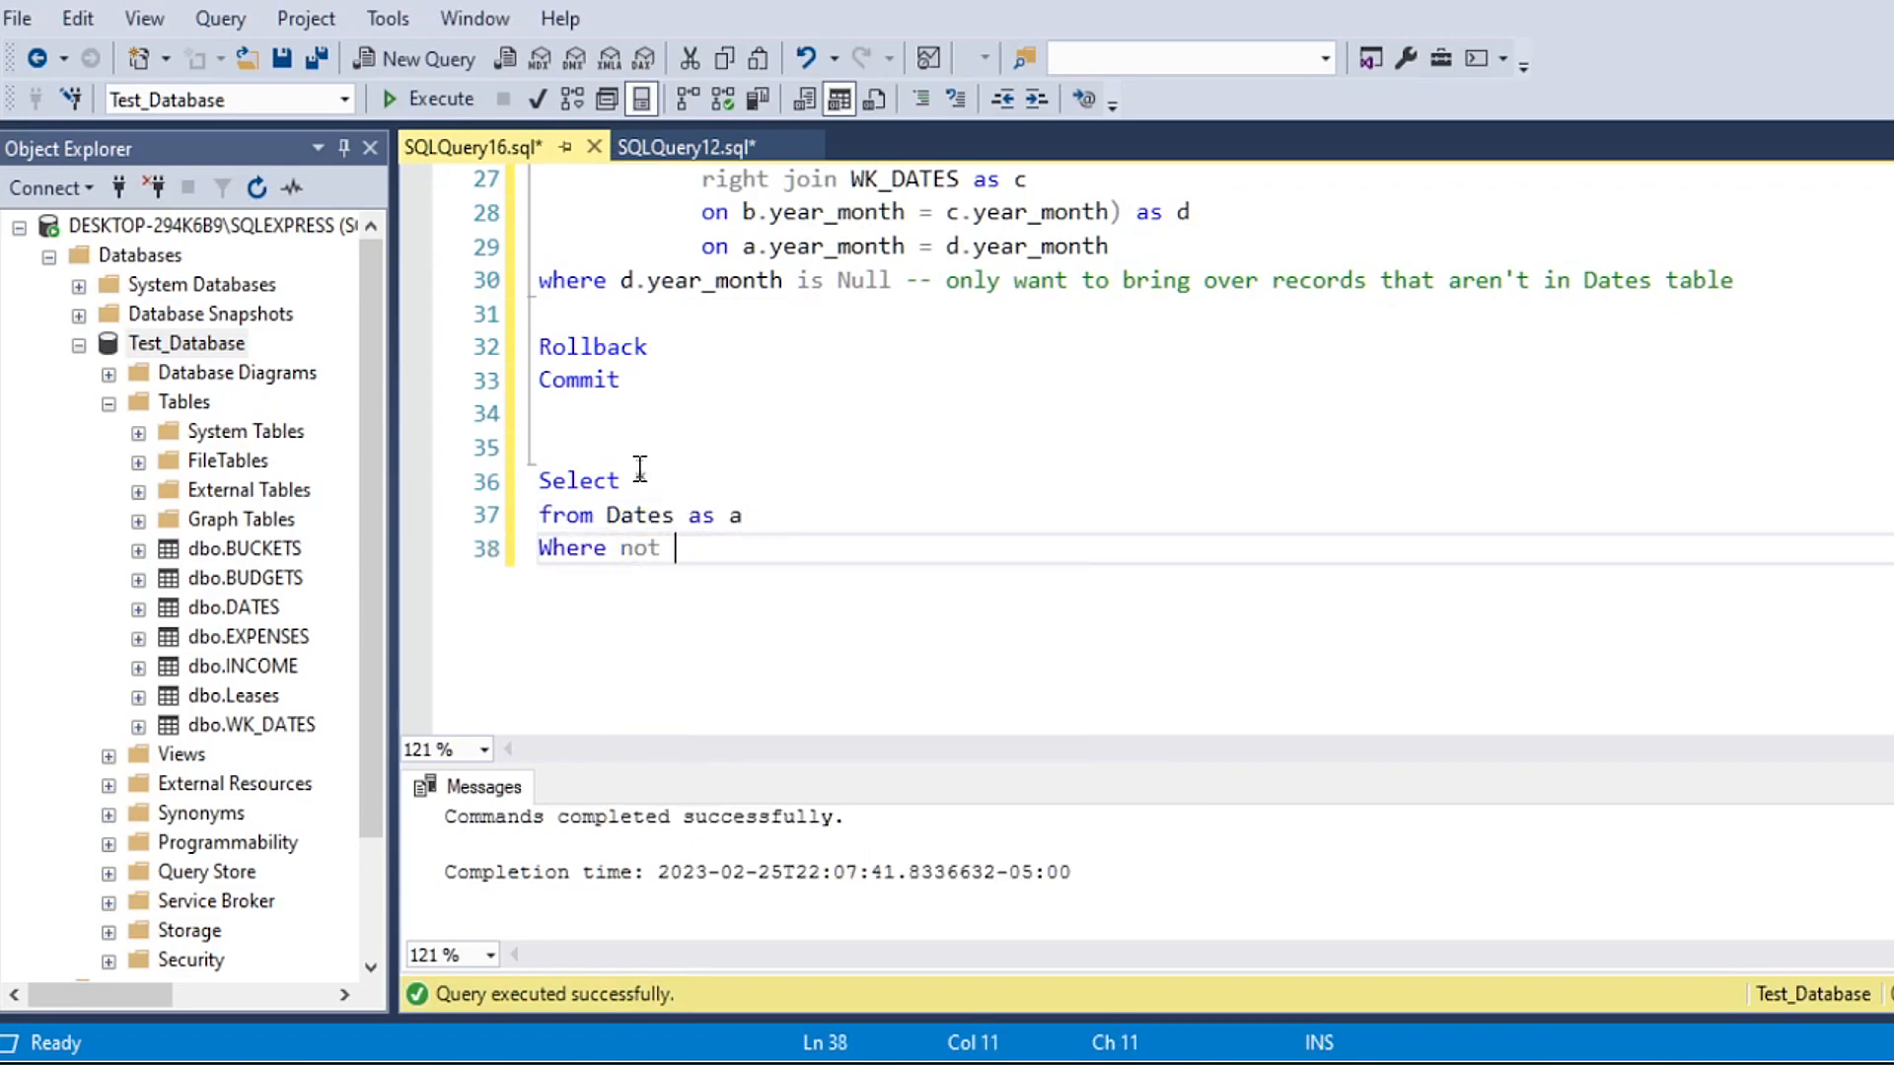
pyautogui.write("exists (Select 'X' from")
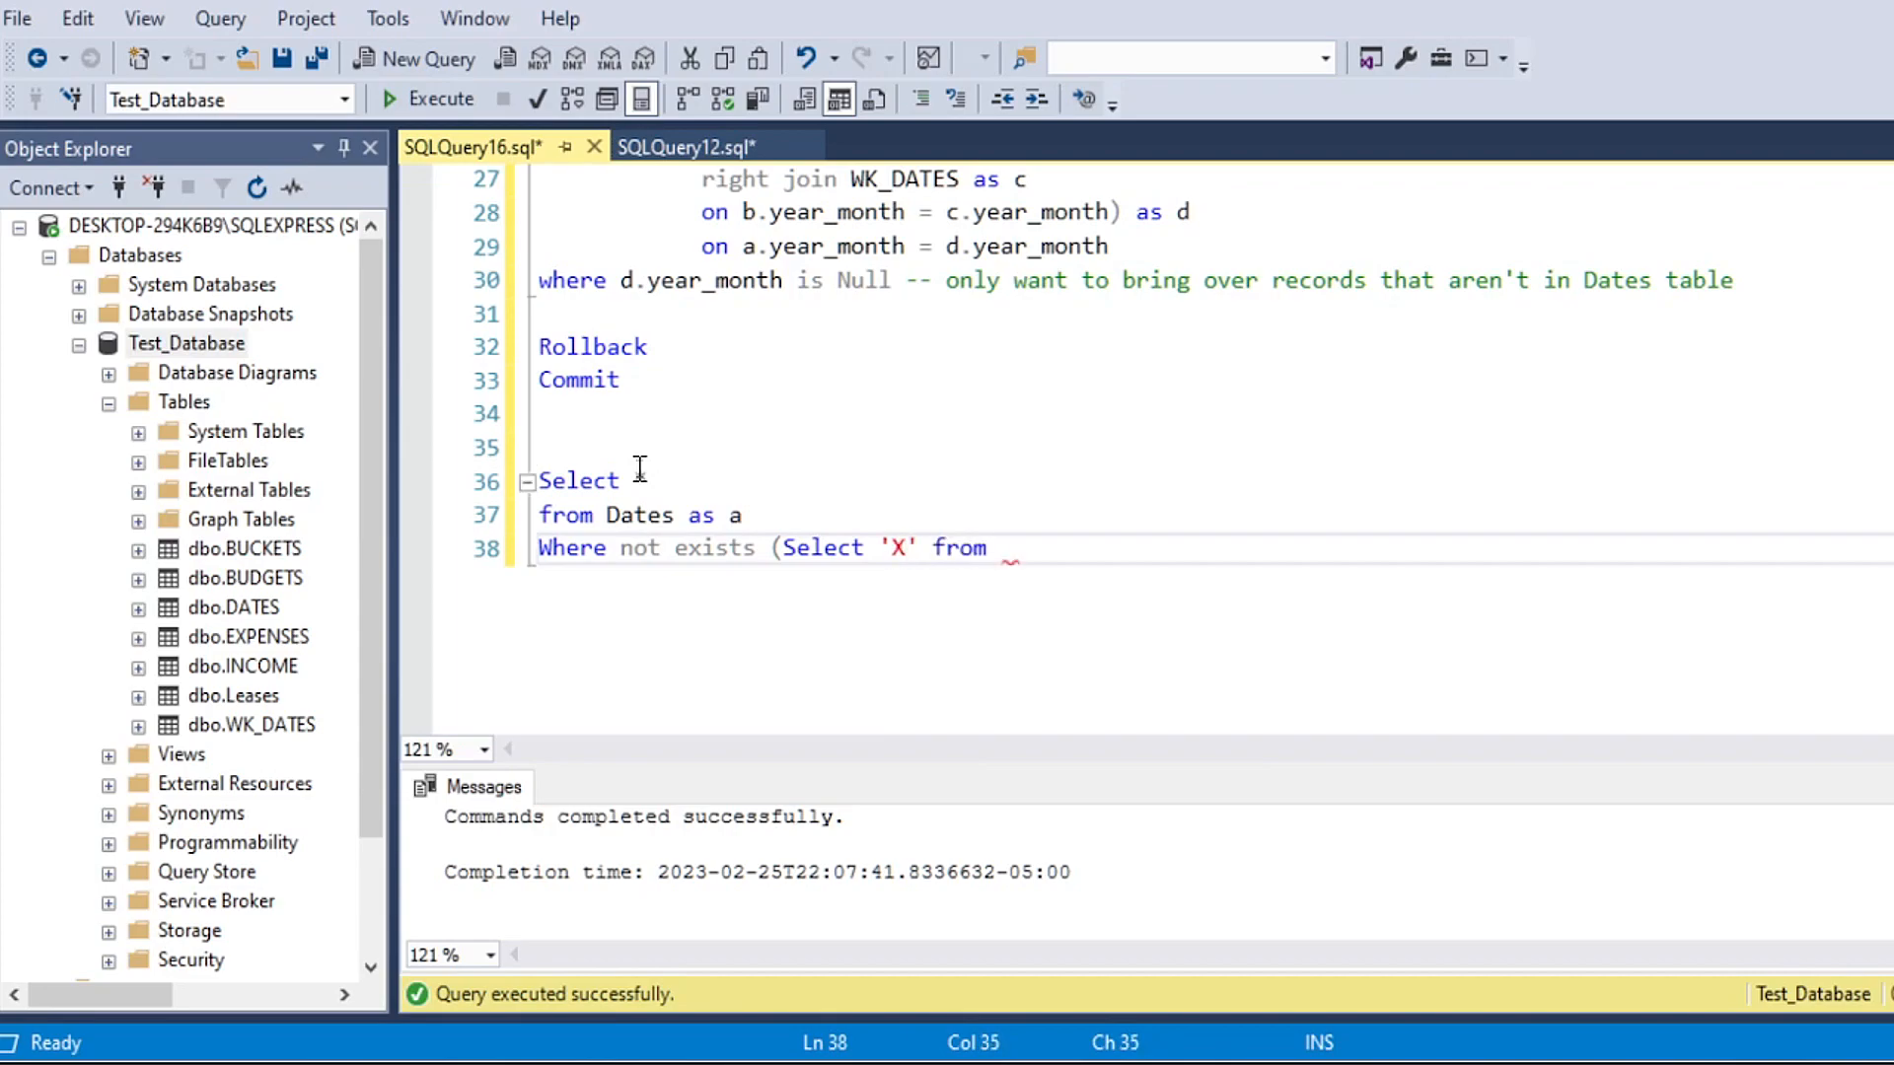
pyautogui.write('wk')
pyautogui.press('Tab')
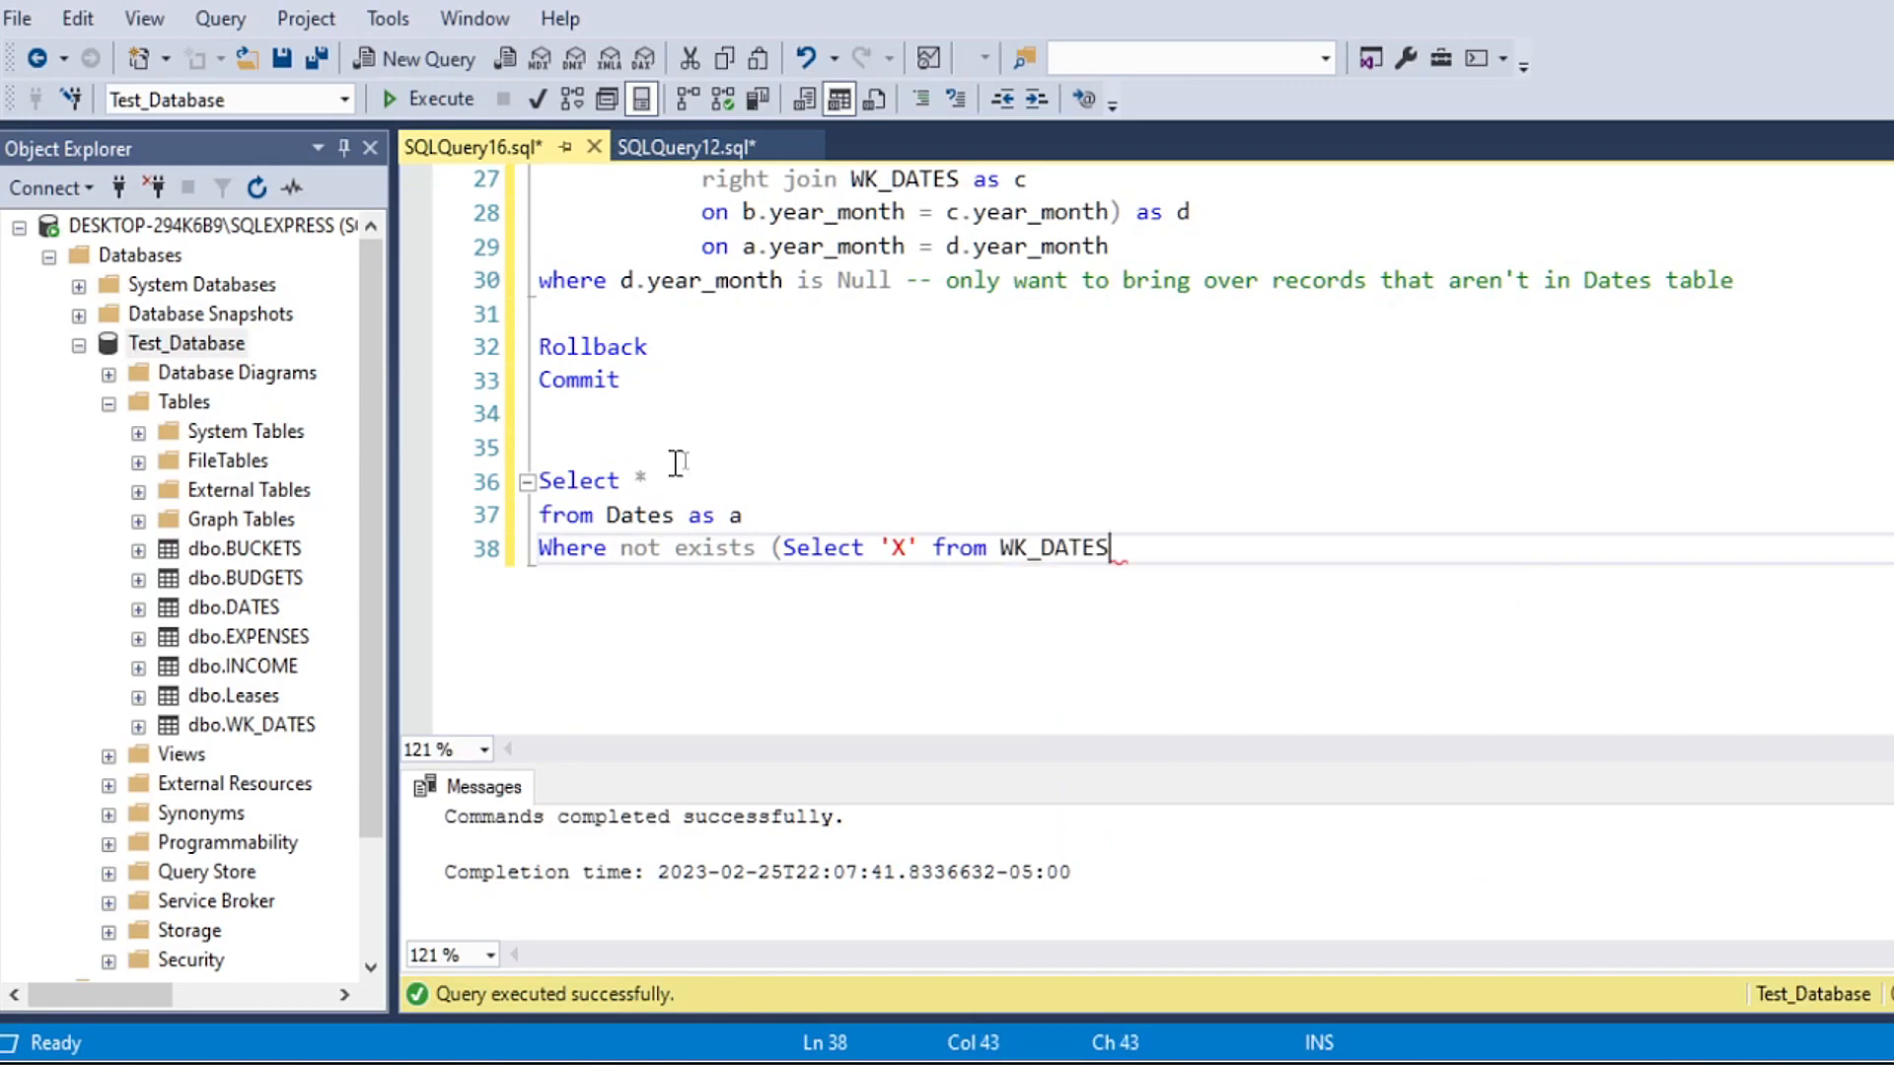
# Step: Swap the compared tables so the outer query reads from WK_Dates and the subquery reads from Dates
pyautogui.click(606, 514)
pyautogui.write('WK-')
pyautogui.press('BackSpace')
pyautogui.write('_')
pyautogui.click(1027, 464)
pyautogui.doubleClick(1057, 552)
pyautogui.write('Dates')
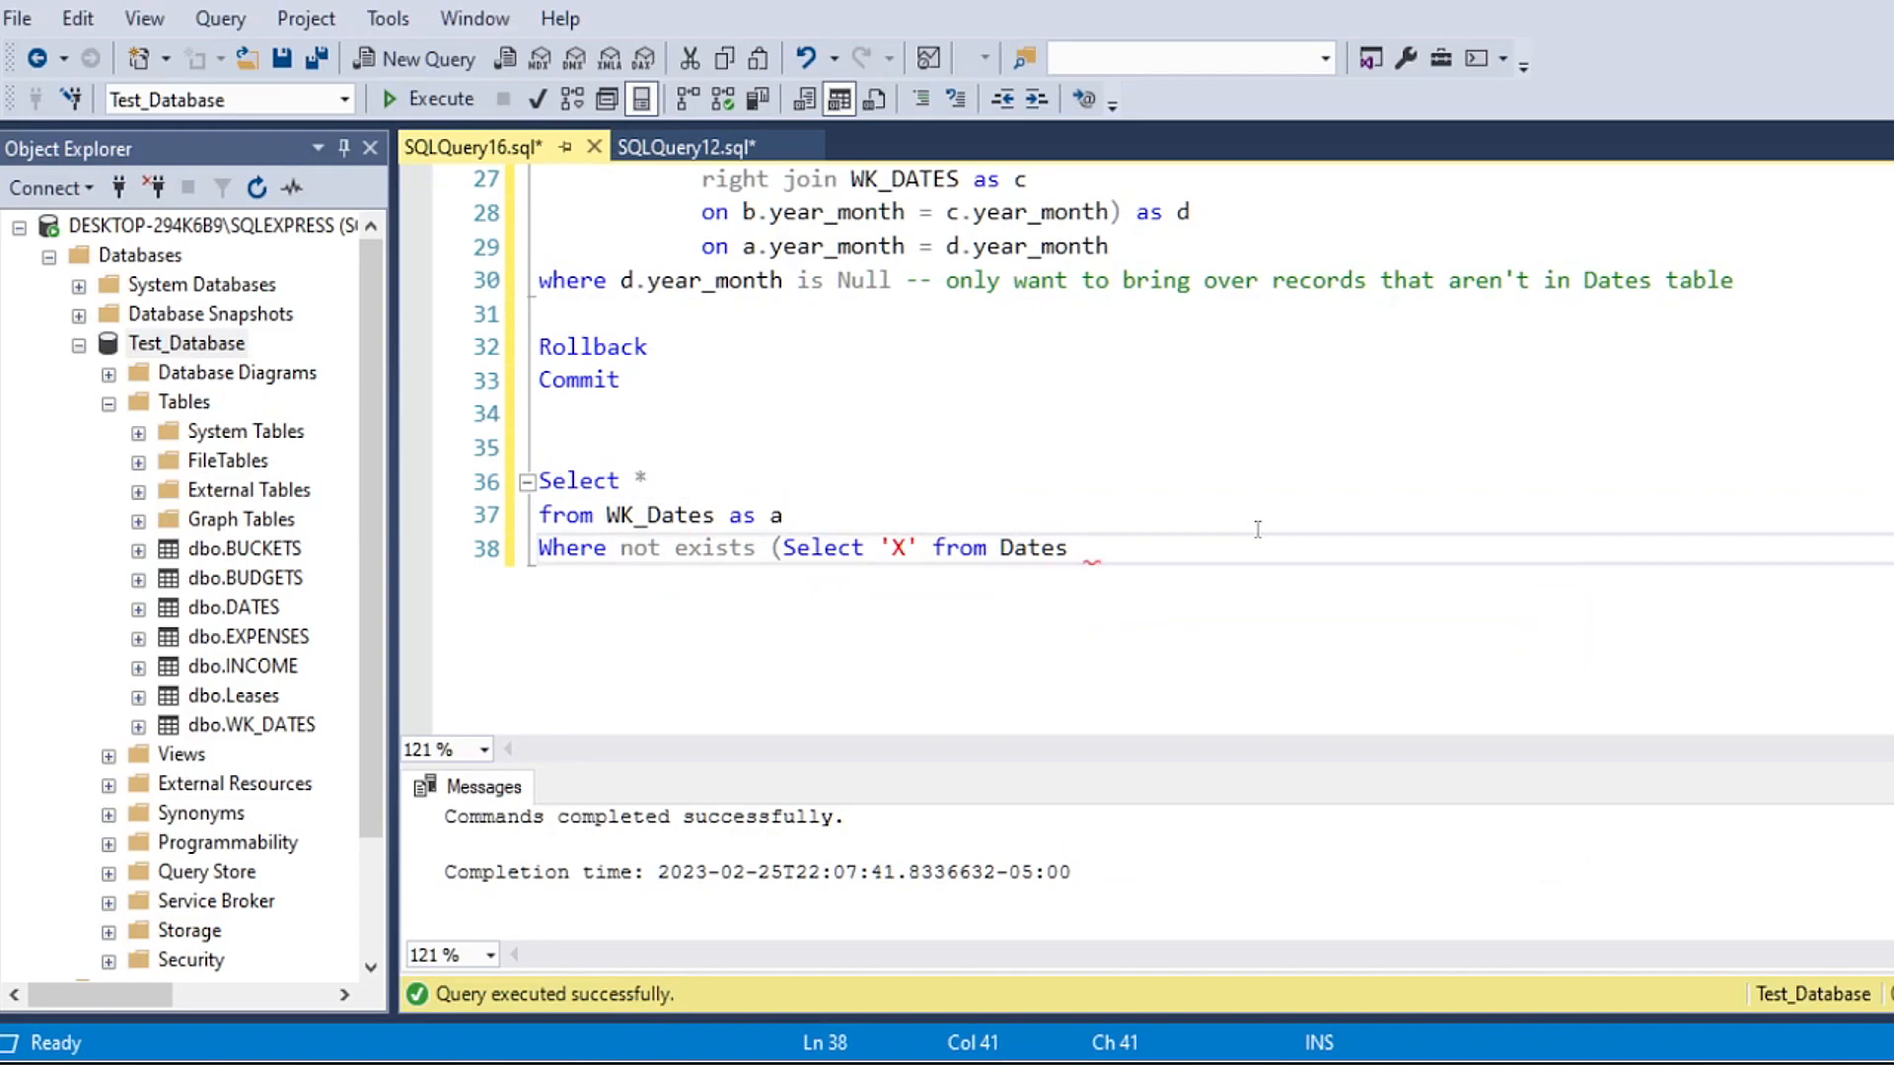
# Step: Alias the subquery's Dates table as b and close the subquery with "where a.YEAR_MONTH = b.YEAR_MONTH)"
pyautogui.press('Return')
pyautogui.press('Tab')
pyautogui.press('Tab')
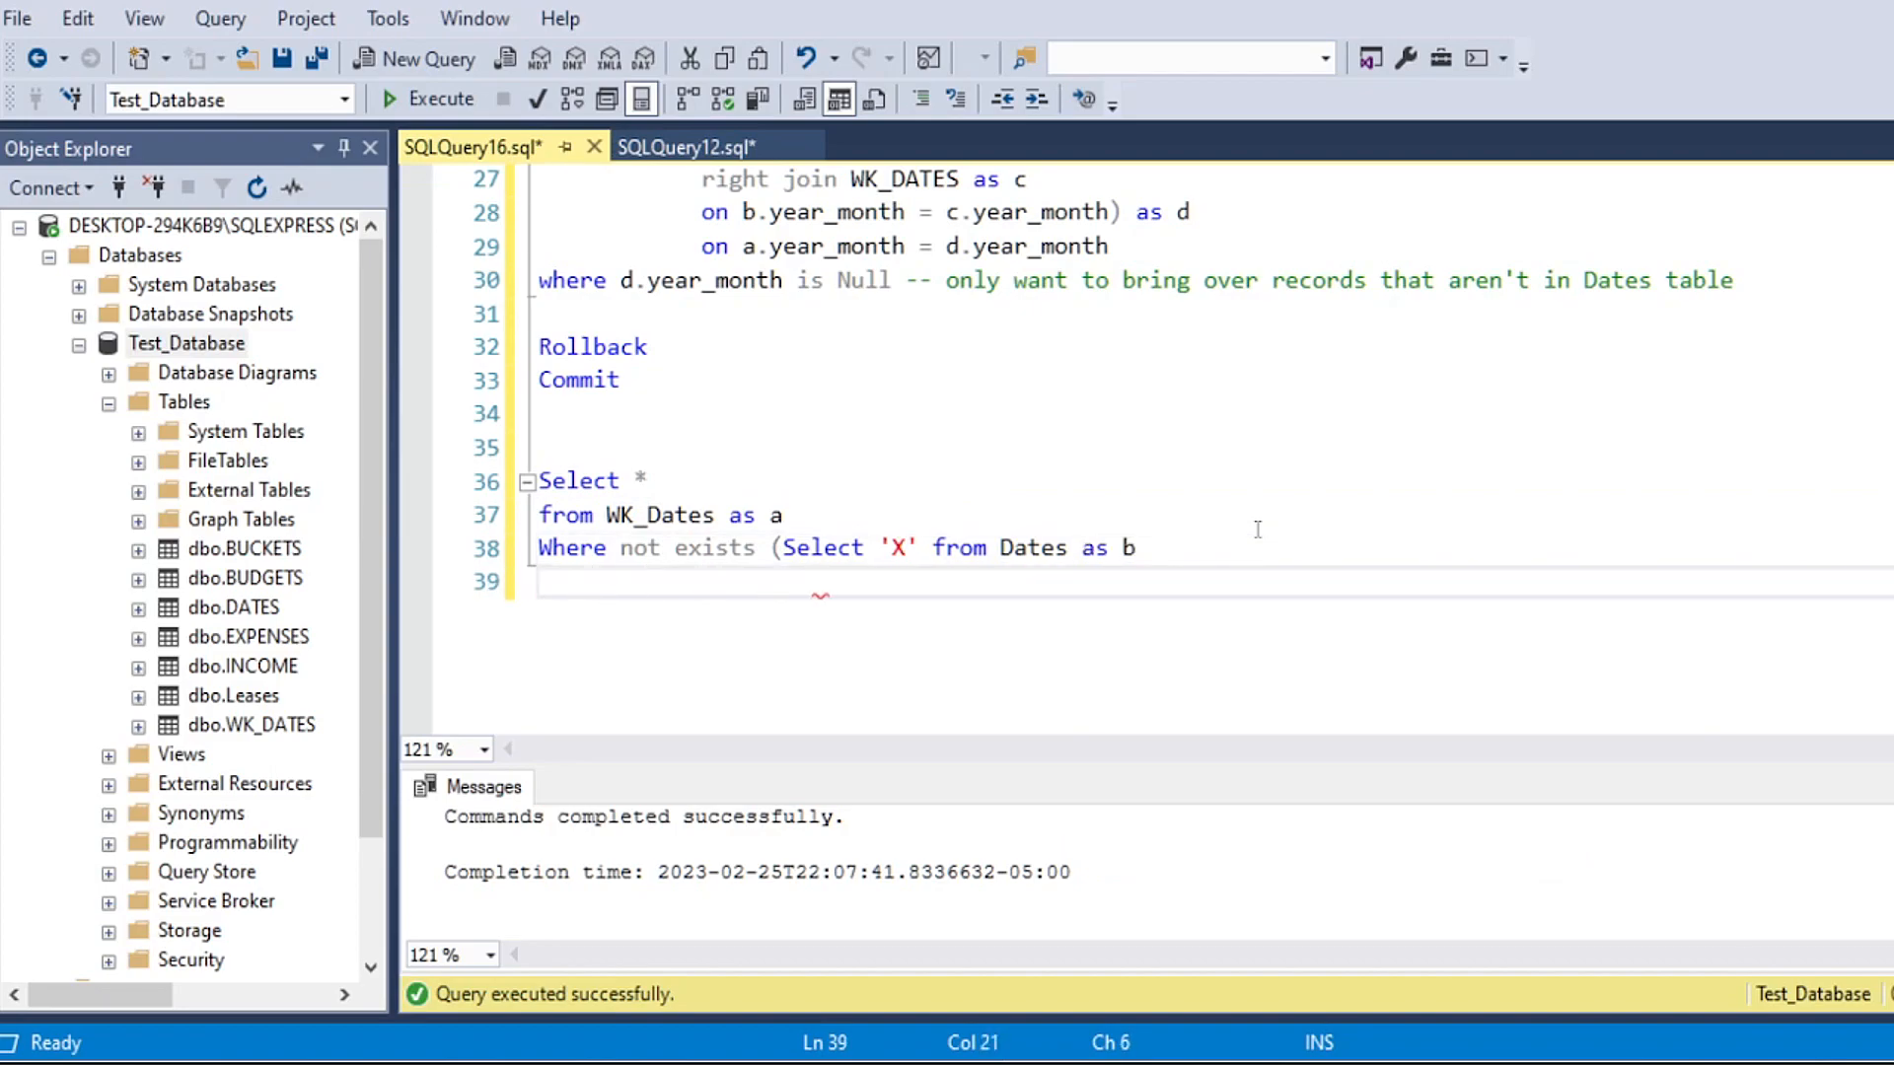
pyautogui.write('where a.')
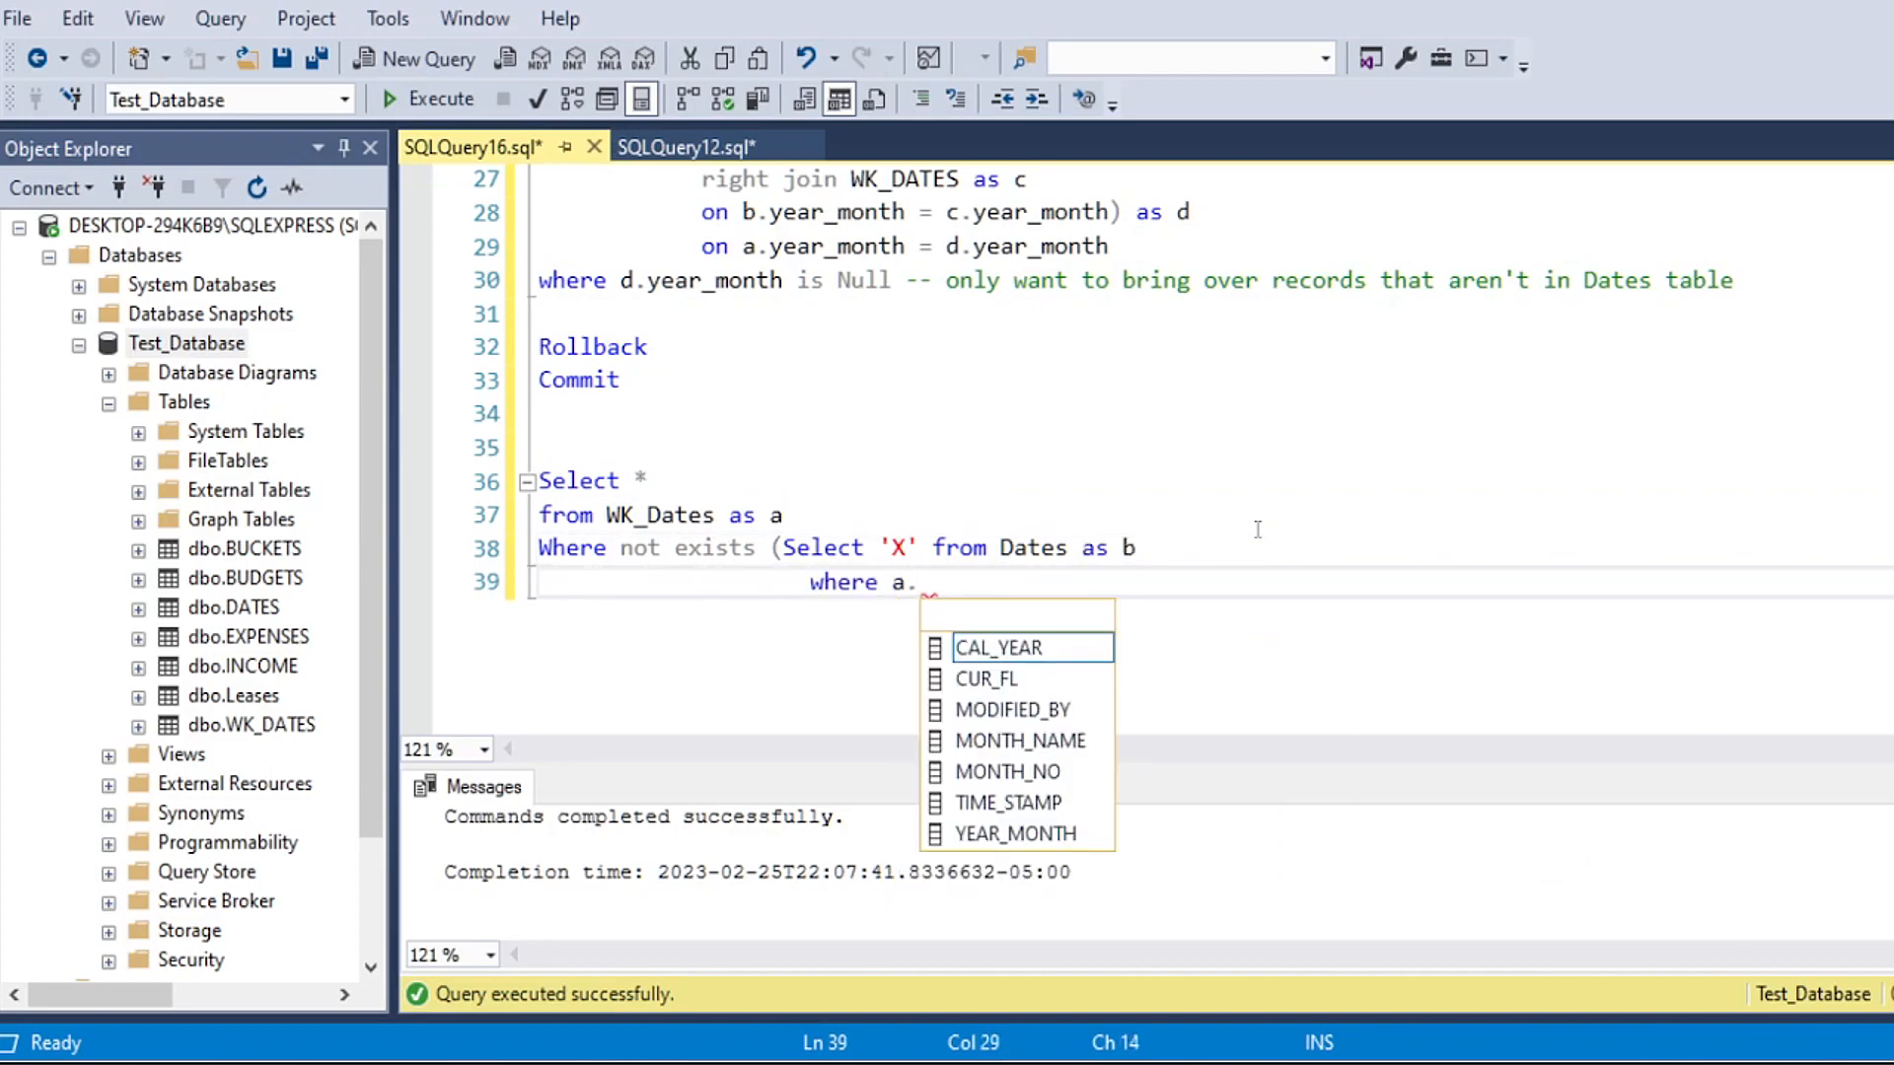
pyautogui.write('YEAR_MONTH = b.')
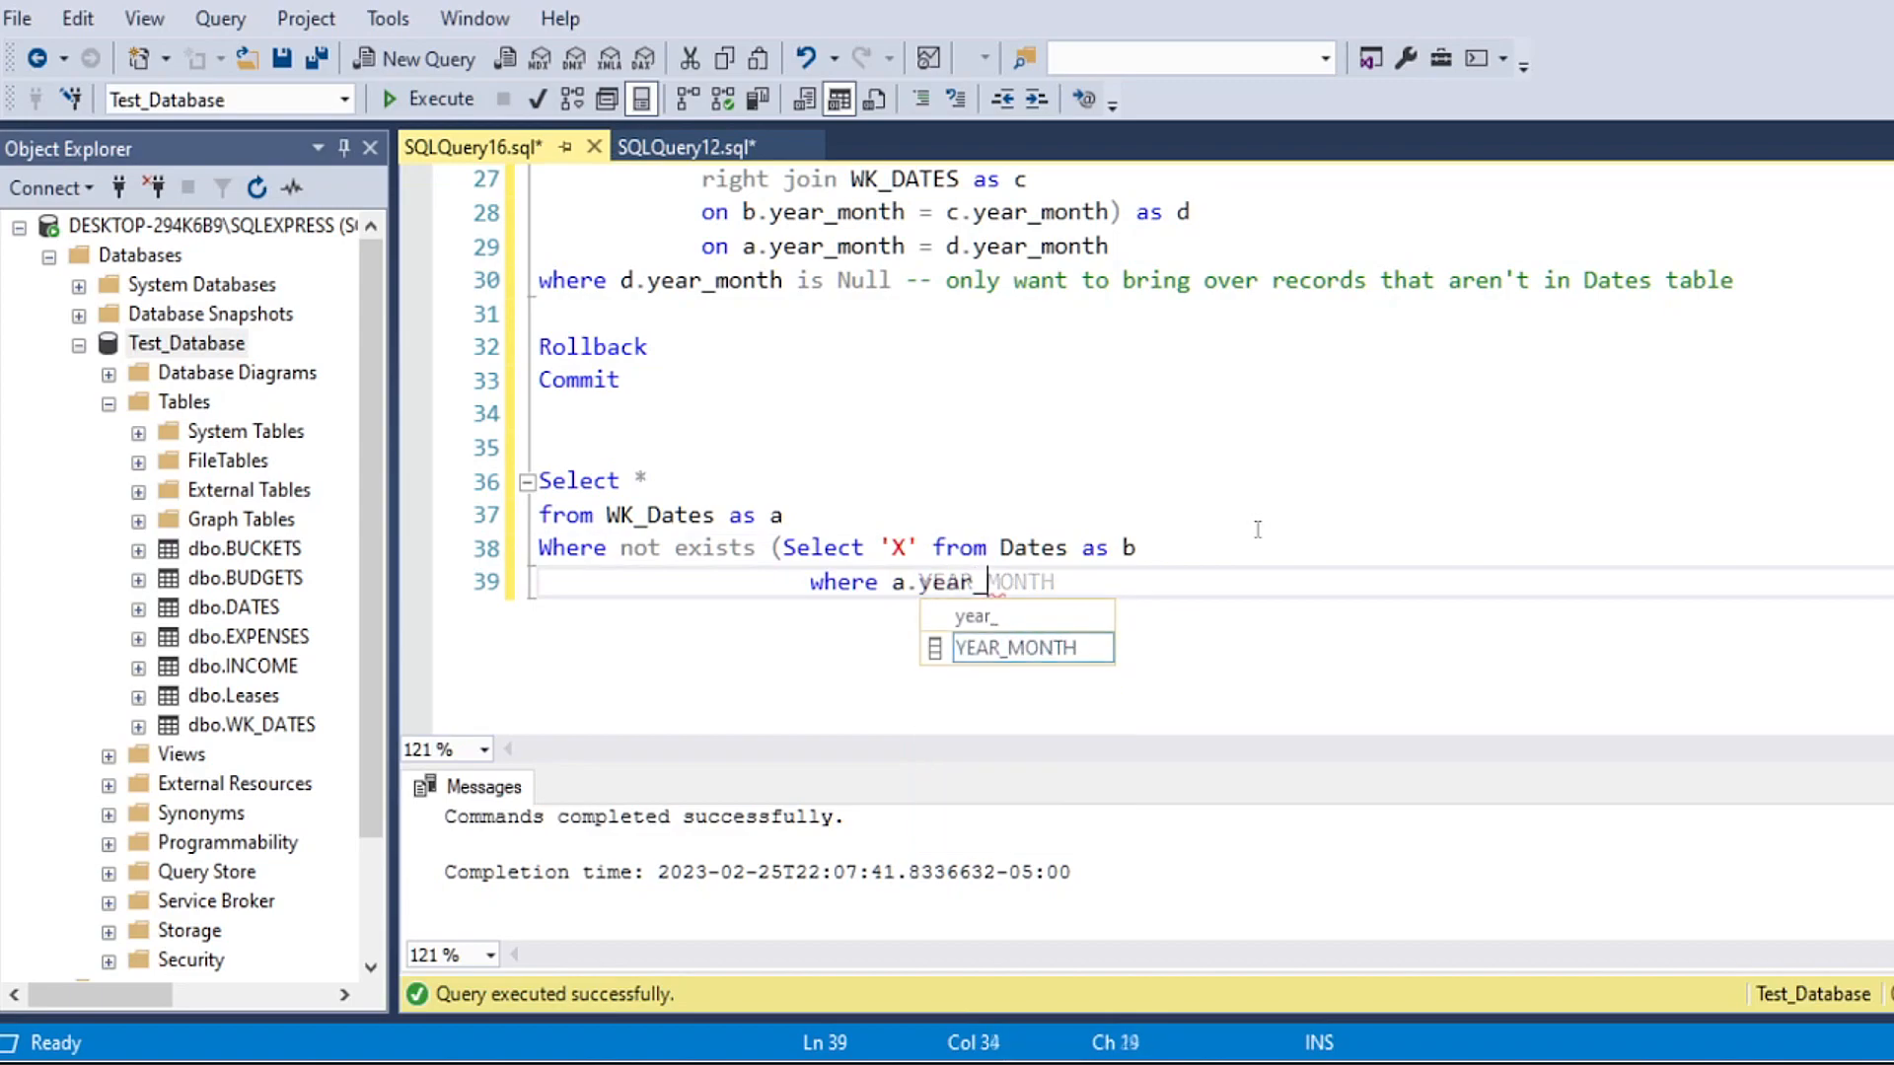
pyautogui.write('YEAR_MONTH')
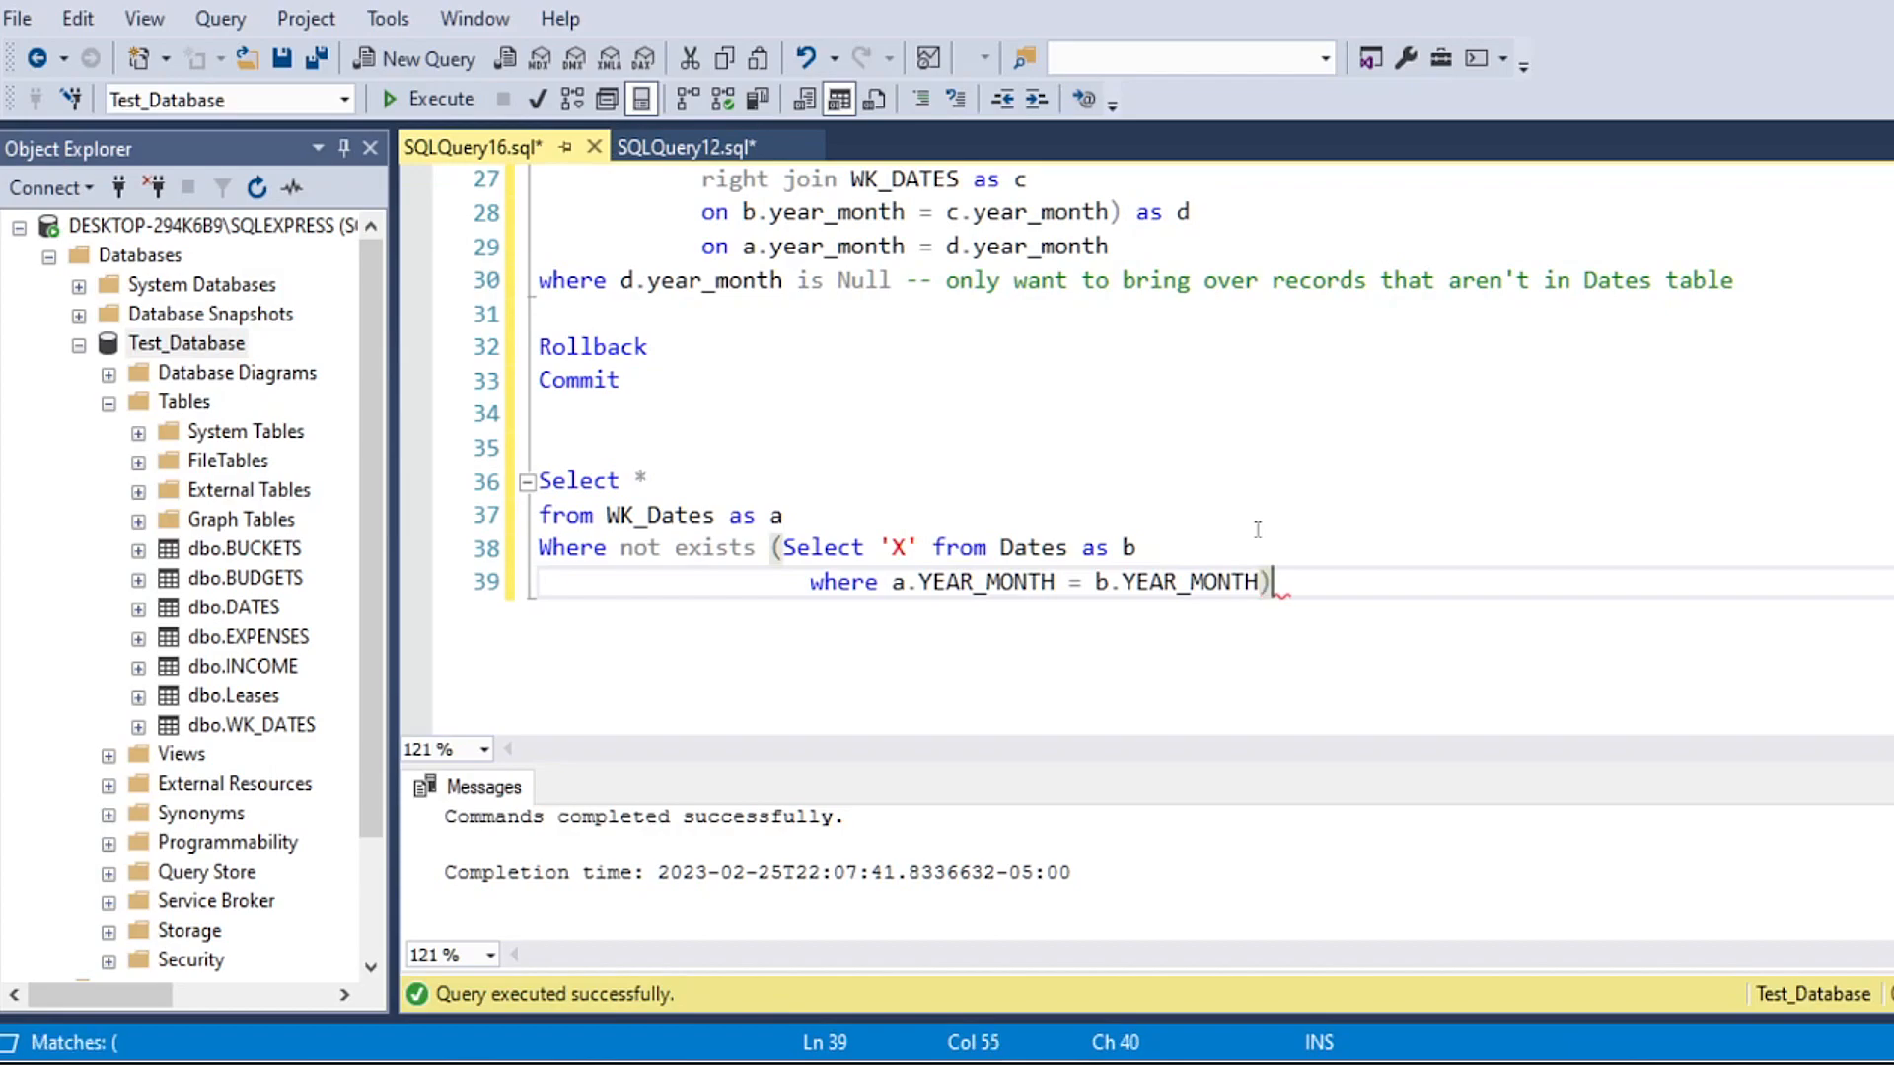
# Step: Run only the not exists query, enlarge the results area, and compare its rows with the WK_Dates and Dates references
pyautogui.click(1035, 485)
pyautogui.moveTo(1294, 581); pyautogui.dragTo(530, 494)
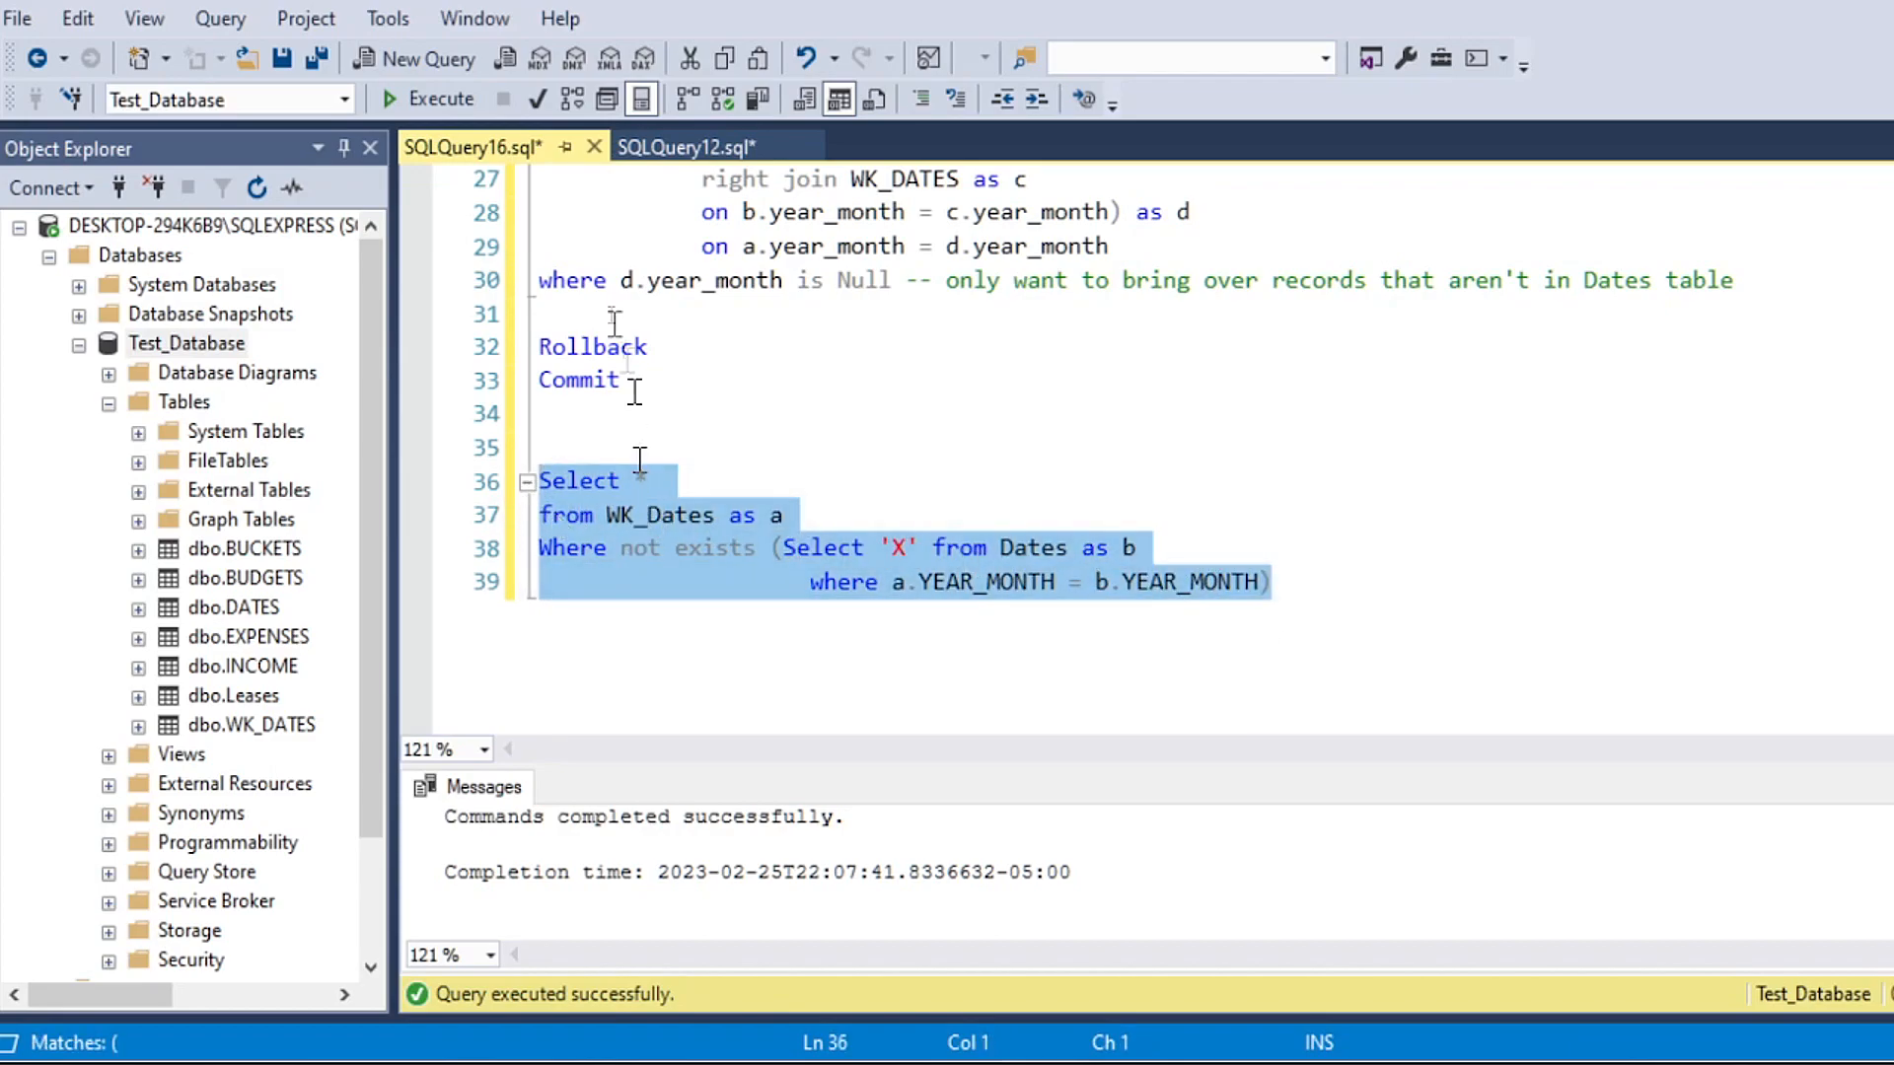
pyautogui.click(441, 98)
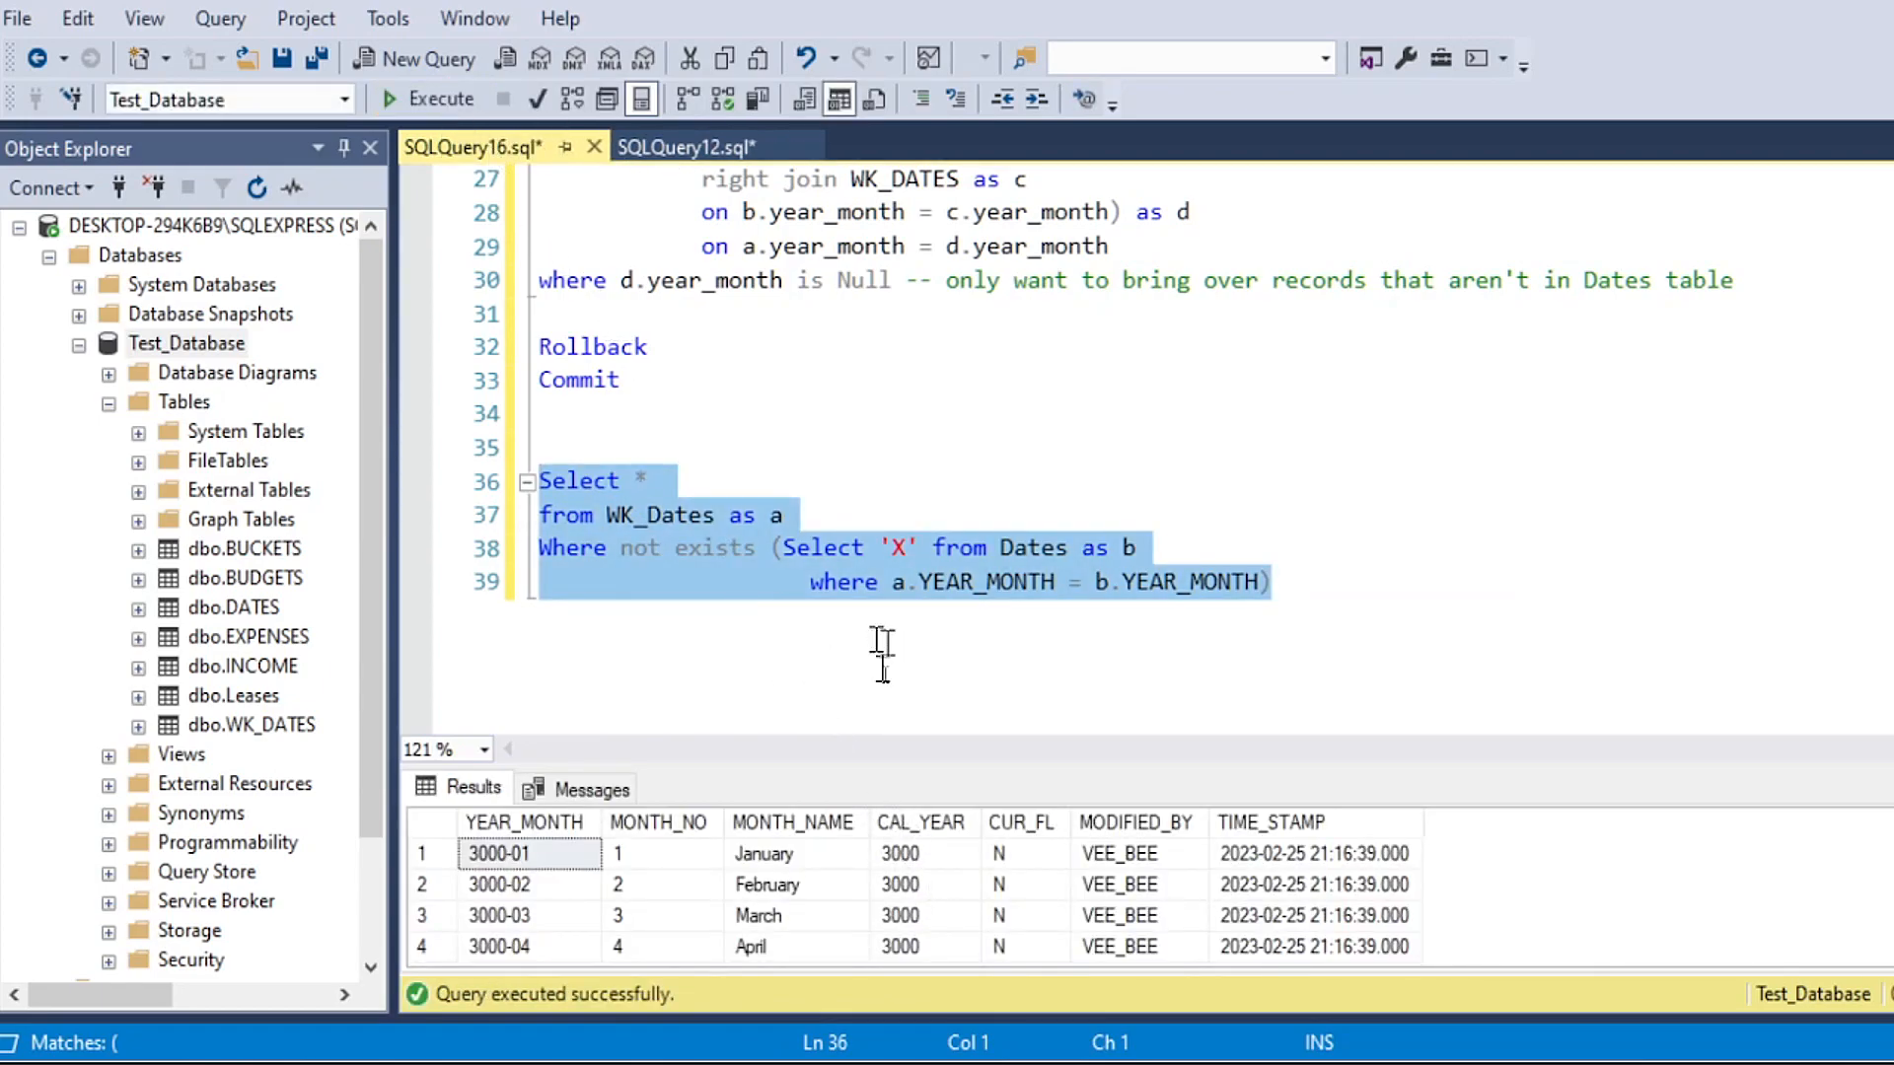
pyautogui.moveTo(884, 765); pyautogui.dragTo(888, 613)
pyautogui.scroll(-1, 932, 478)
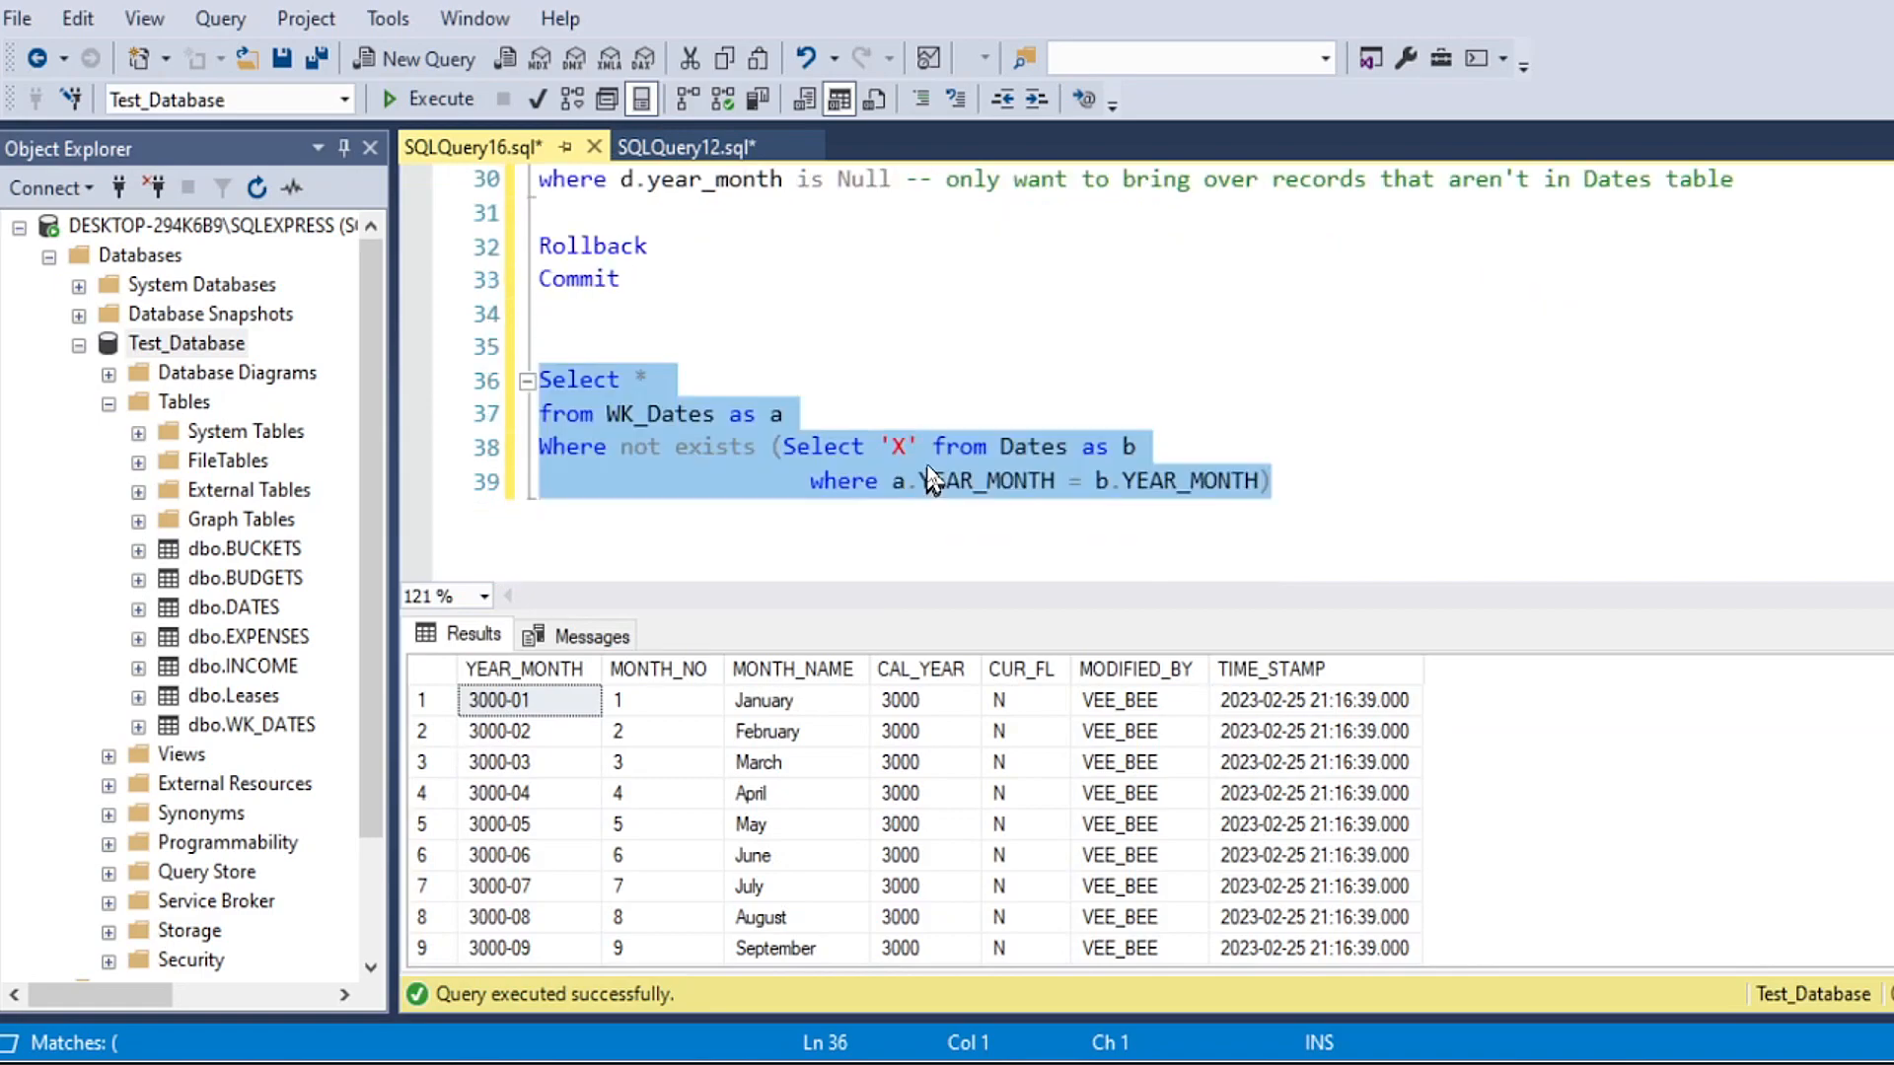
pyautogui.scroll(-1, 932, 479)
pyautogui.moveTo(1075, 619); pyautogui.dragTo(1075, 519)
pyautogui.click(687, 313)
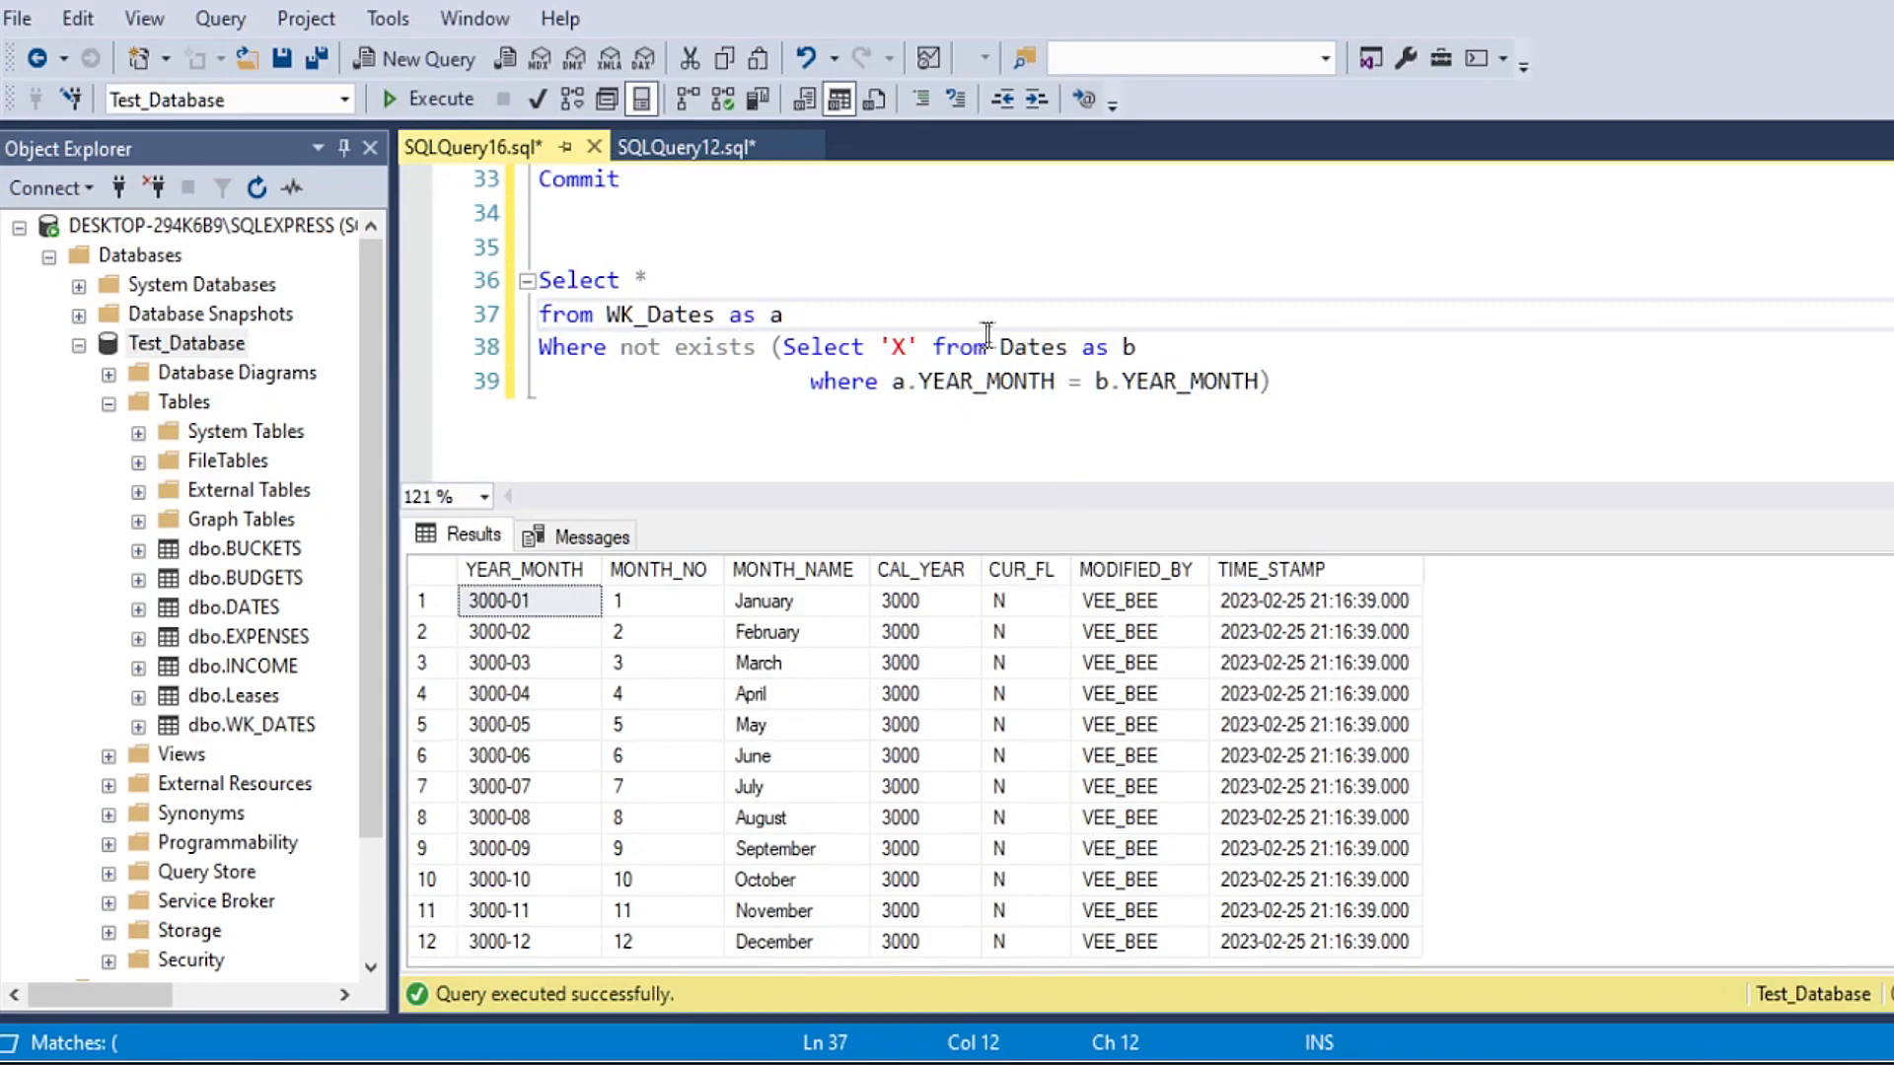
pyautogui.moveTo(995, 343); pyautogui.dragTo(1083, 348)
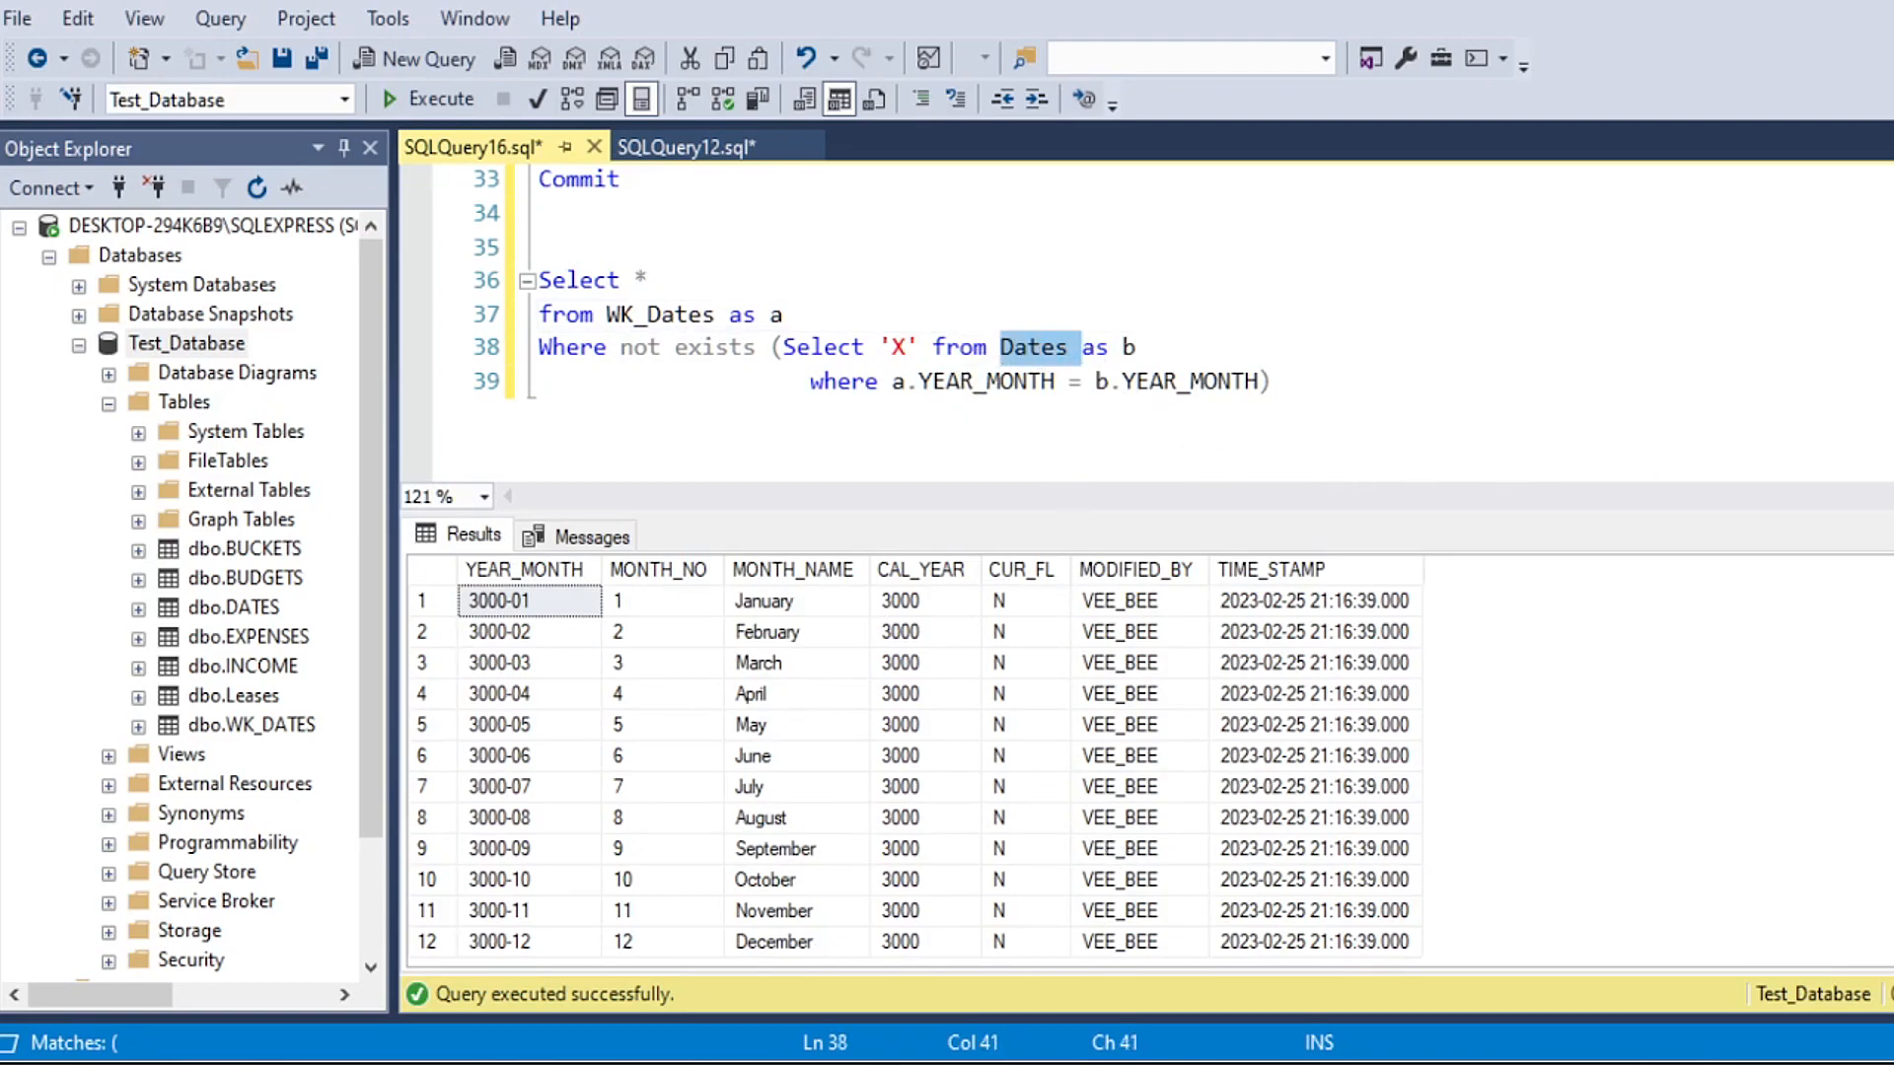
# Step: Run only the Rollback statement below the left join insert
pyautogui.scroll(4, 1144, 316)
pyautogui.scroll(-1, 591, 394)
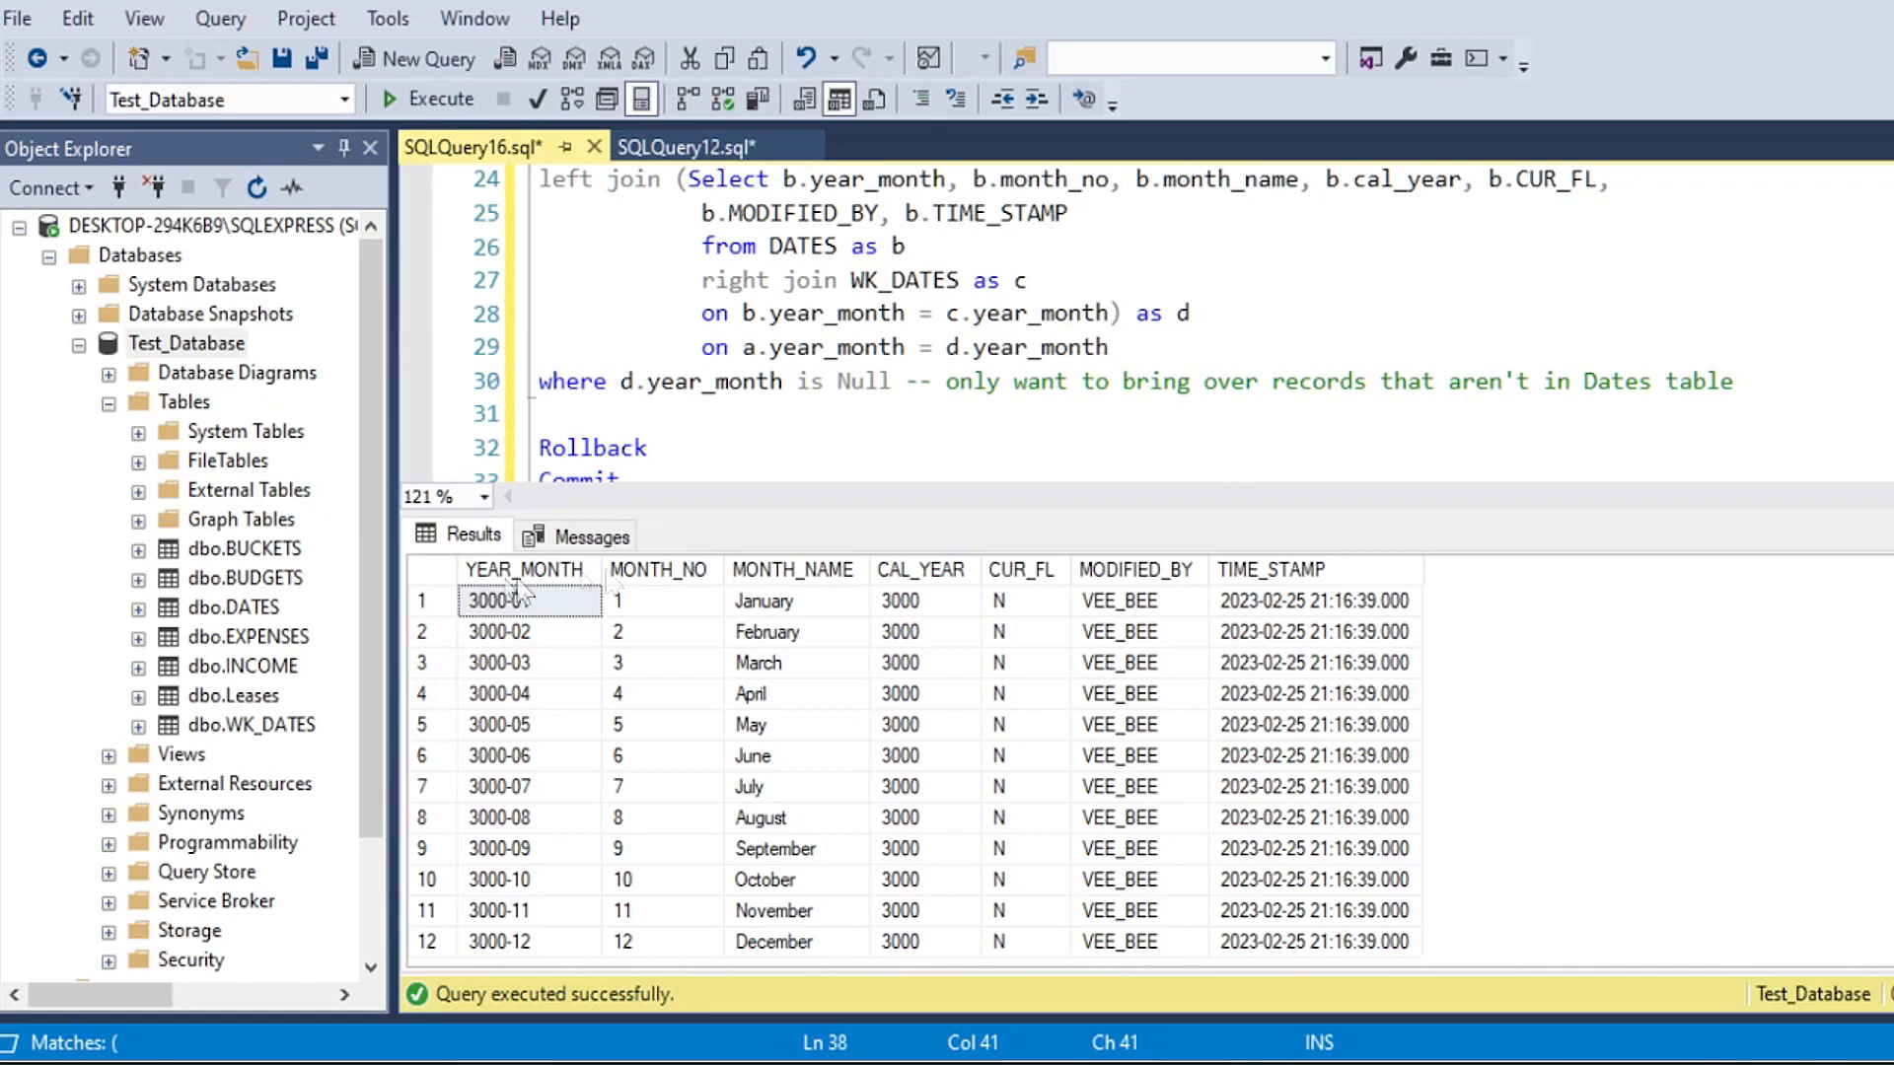
pyautogui.moveTo(648, 448); pyautogui.dragTo(538, 448)
pyautogui.click(463, 108)
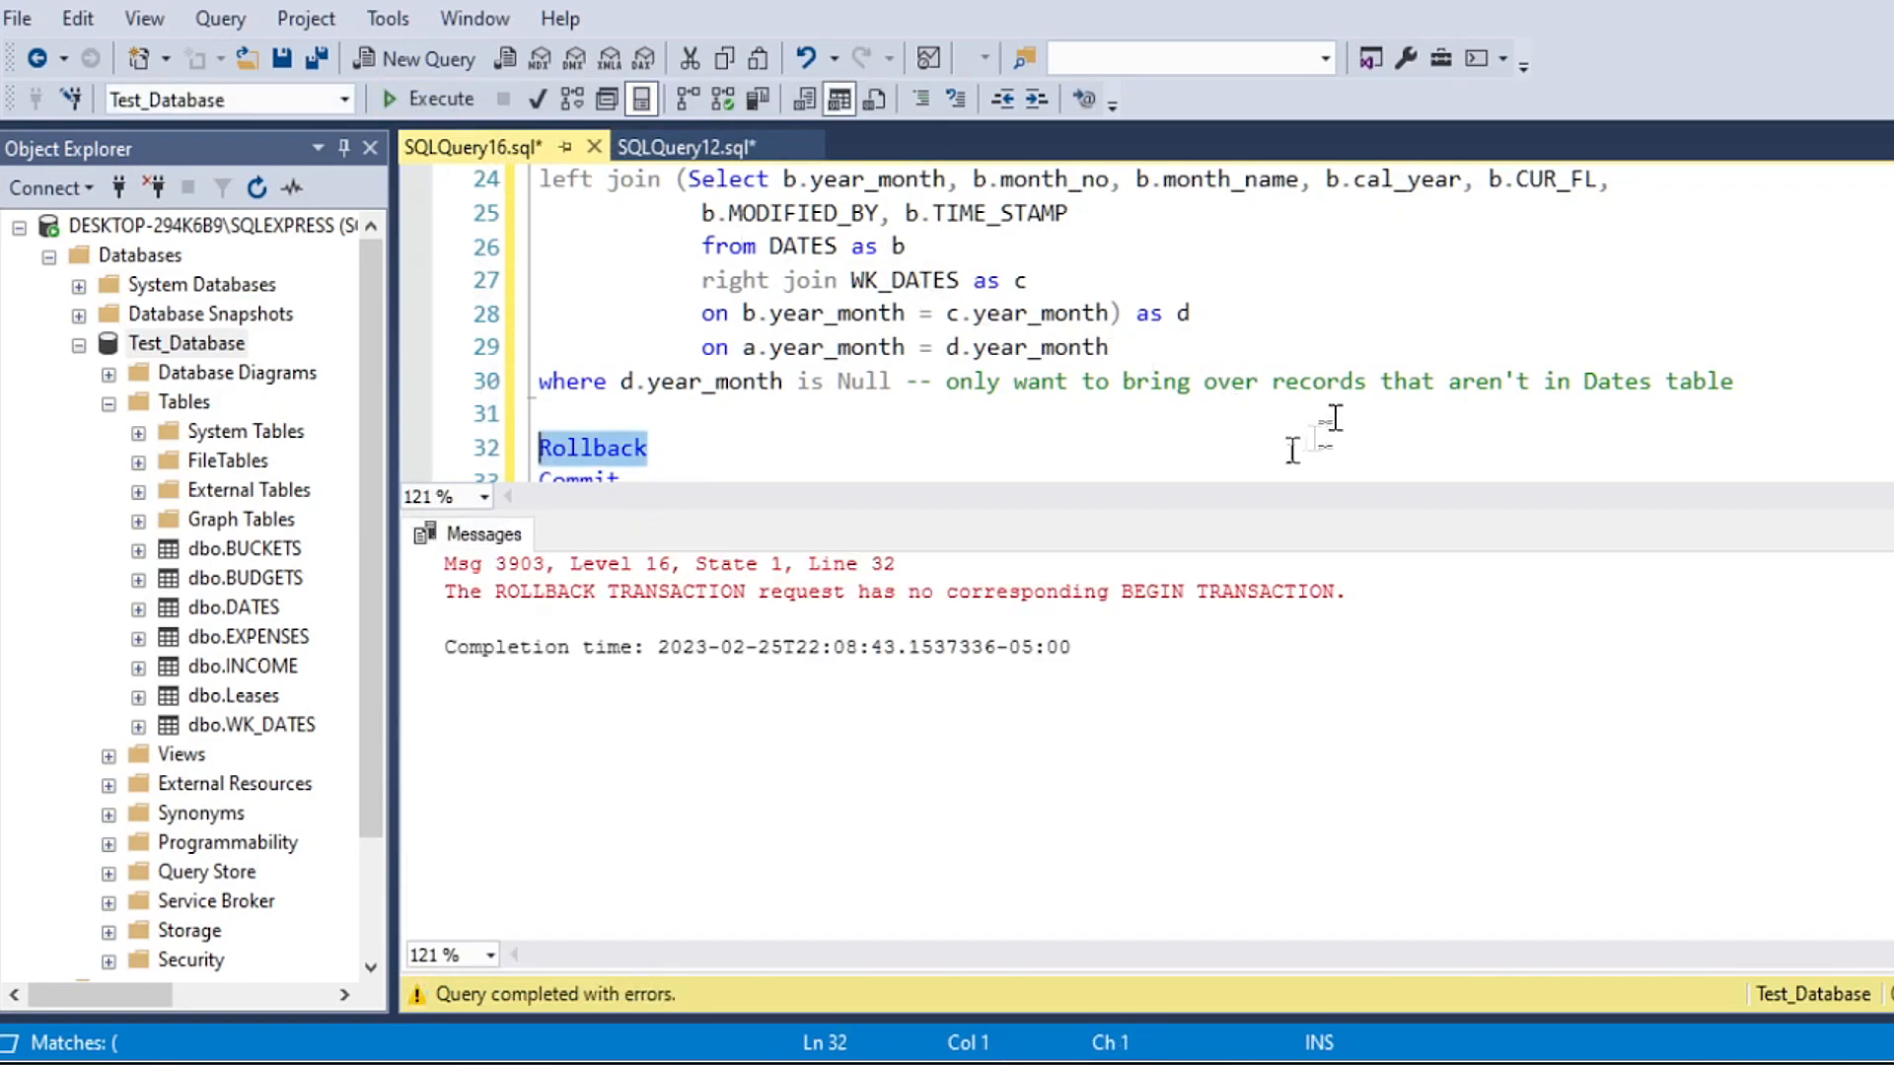
# Step: Run "Select * from WK_DATES" on its own and check its rows through to the last one
pyautogui.scroll(8, 1144, 325)
pyautogui.moveTo(868, 346); pyautogui.dragTo(539, 346)
pyautogui.click(434, 99)
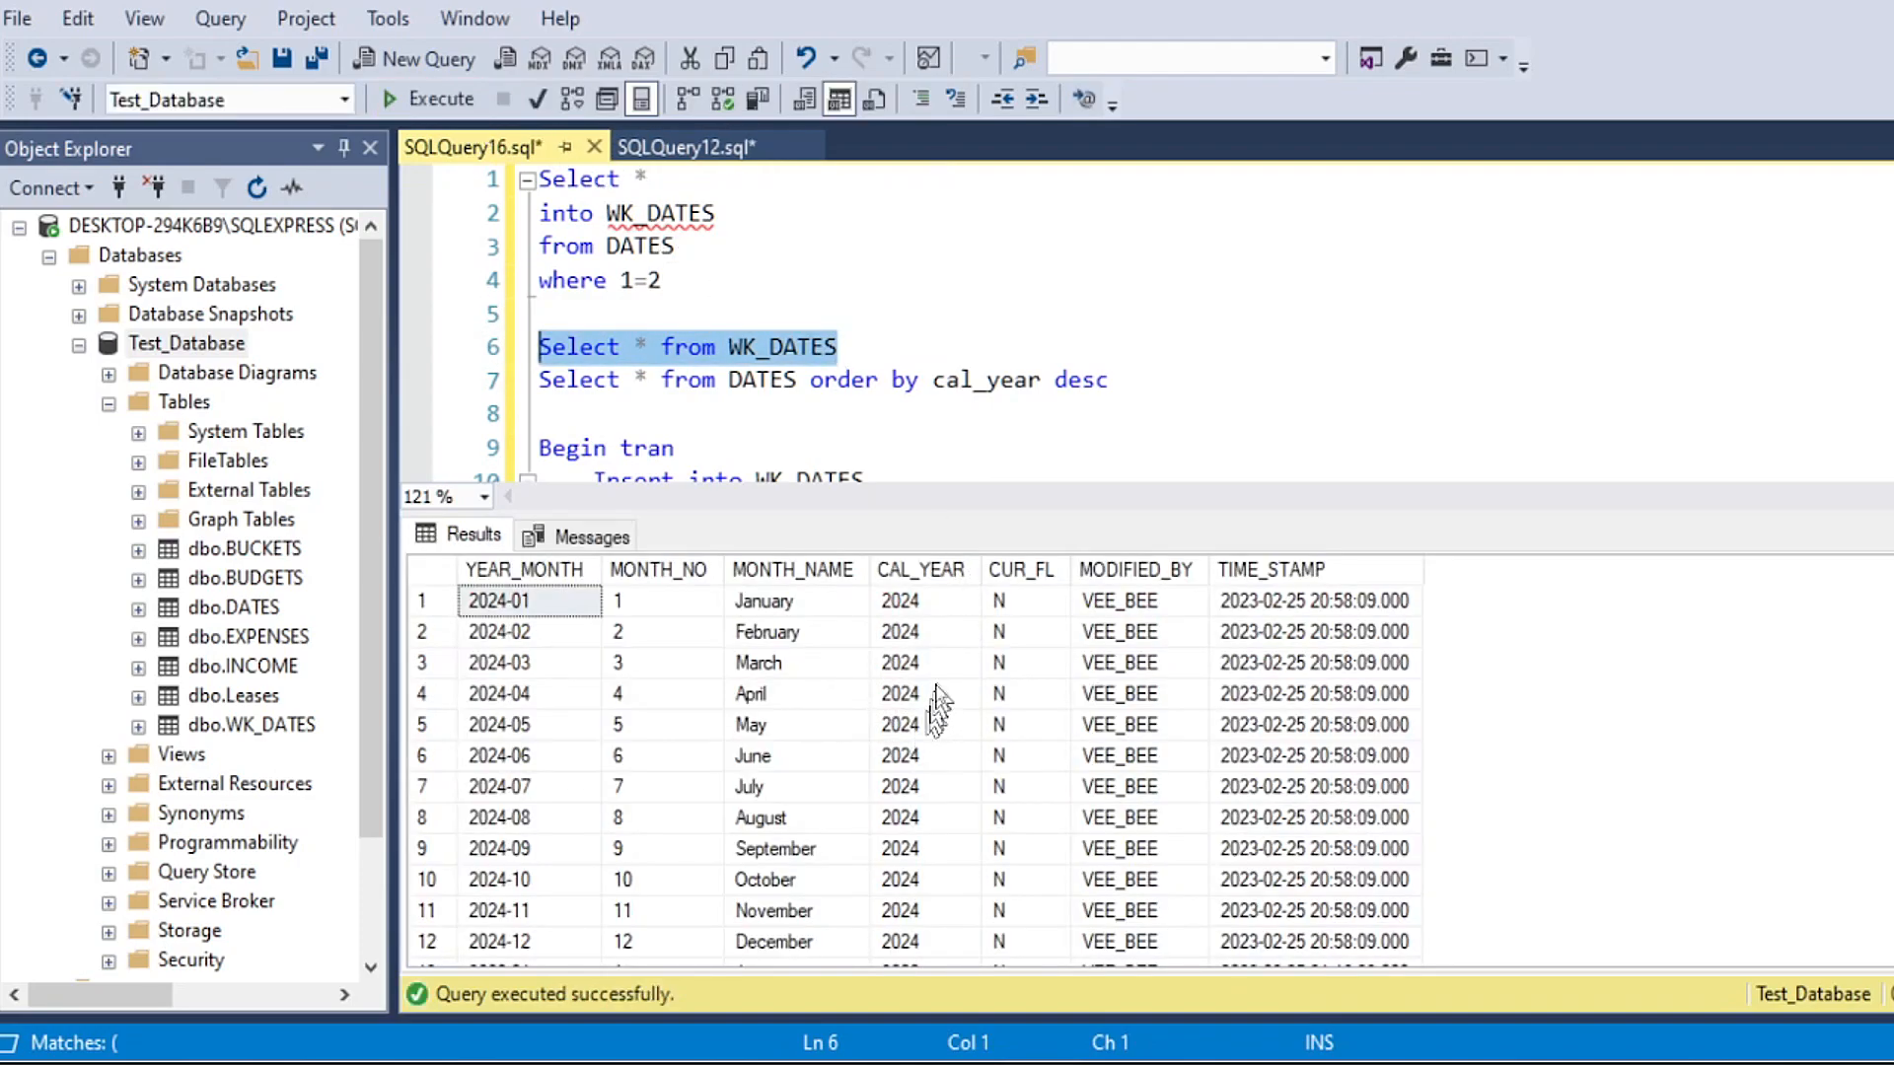
pyautogui.scroll(-4, 957, 692)
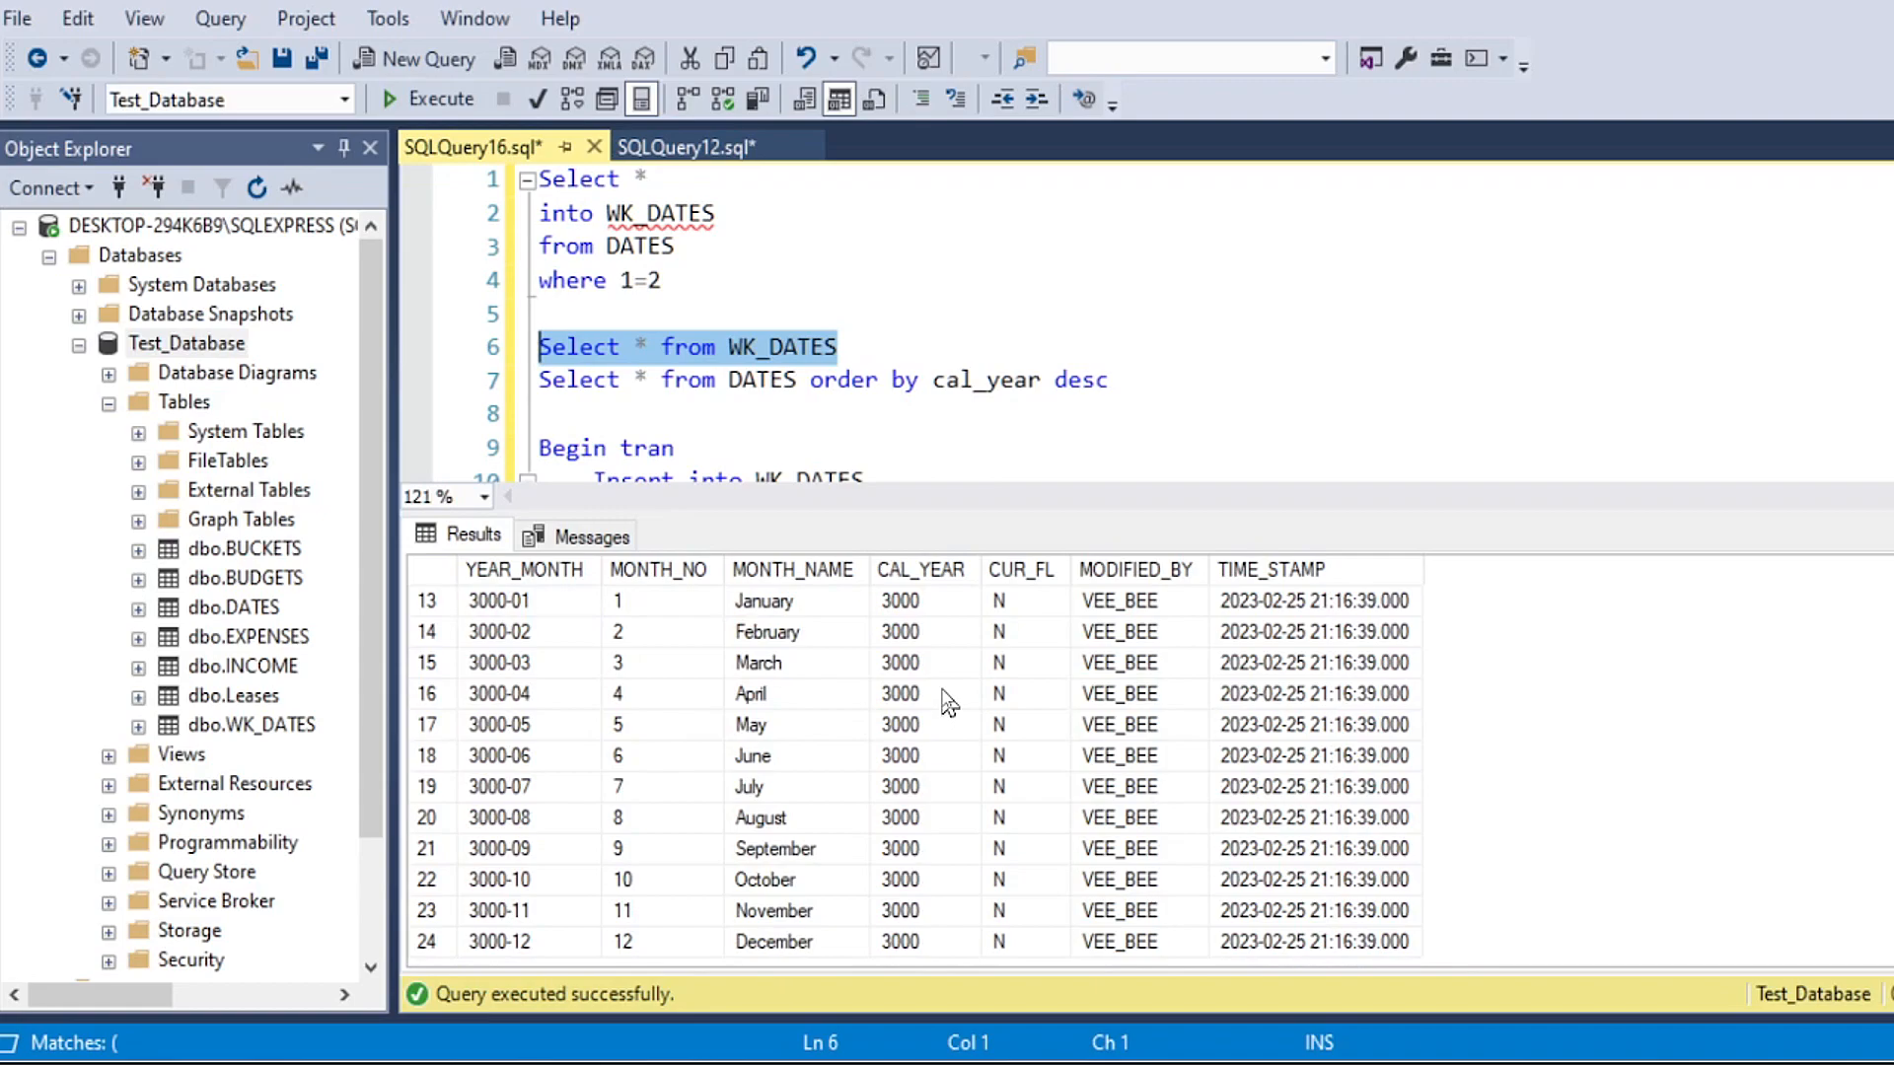
pyautogui.scroll(1, 949, 703)
pyautogui.click(932, 754)
# Step: Run "Select * from DATES order by cal_year desc" on its own and check the latest calendar year
pyautogui.moveTo(1119, 381); pyautogui.dragTo(564, 382)
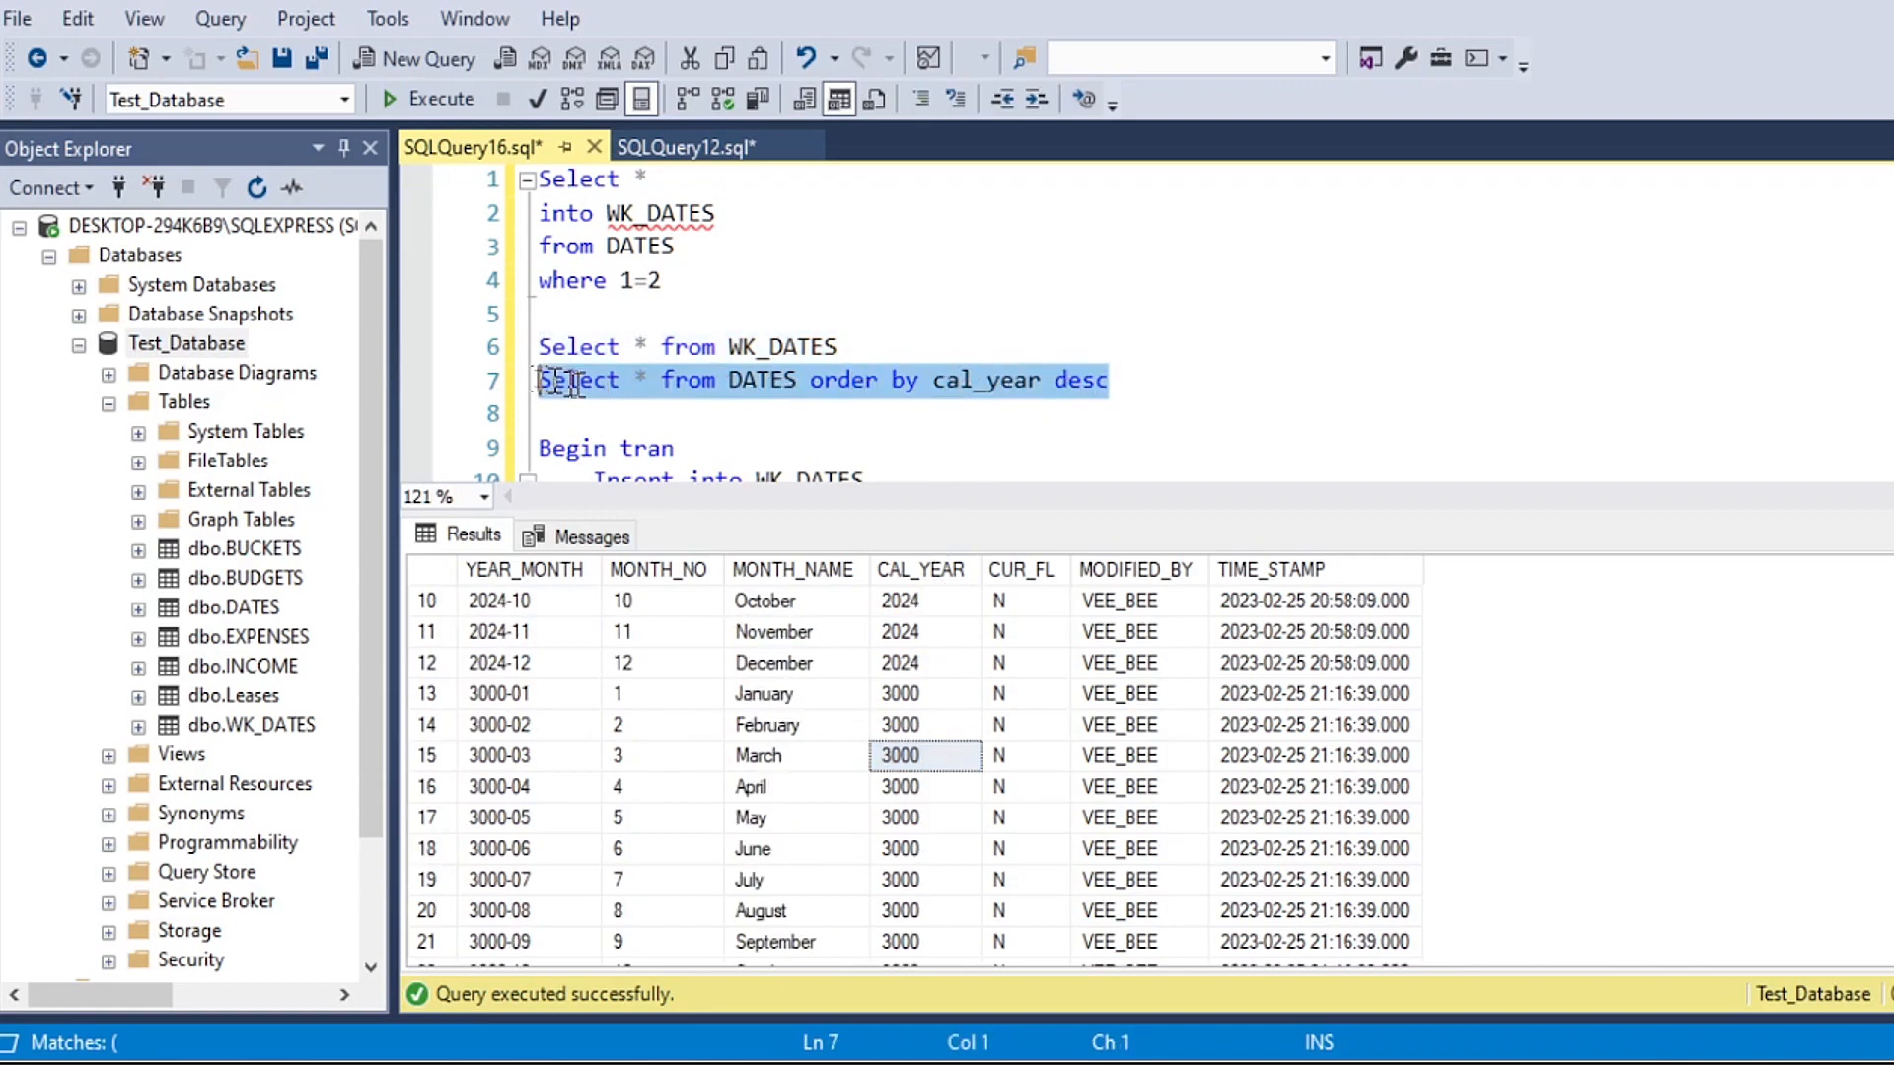
pyautogui.press('F5')
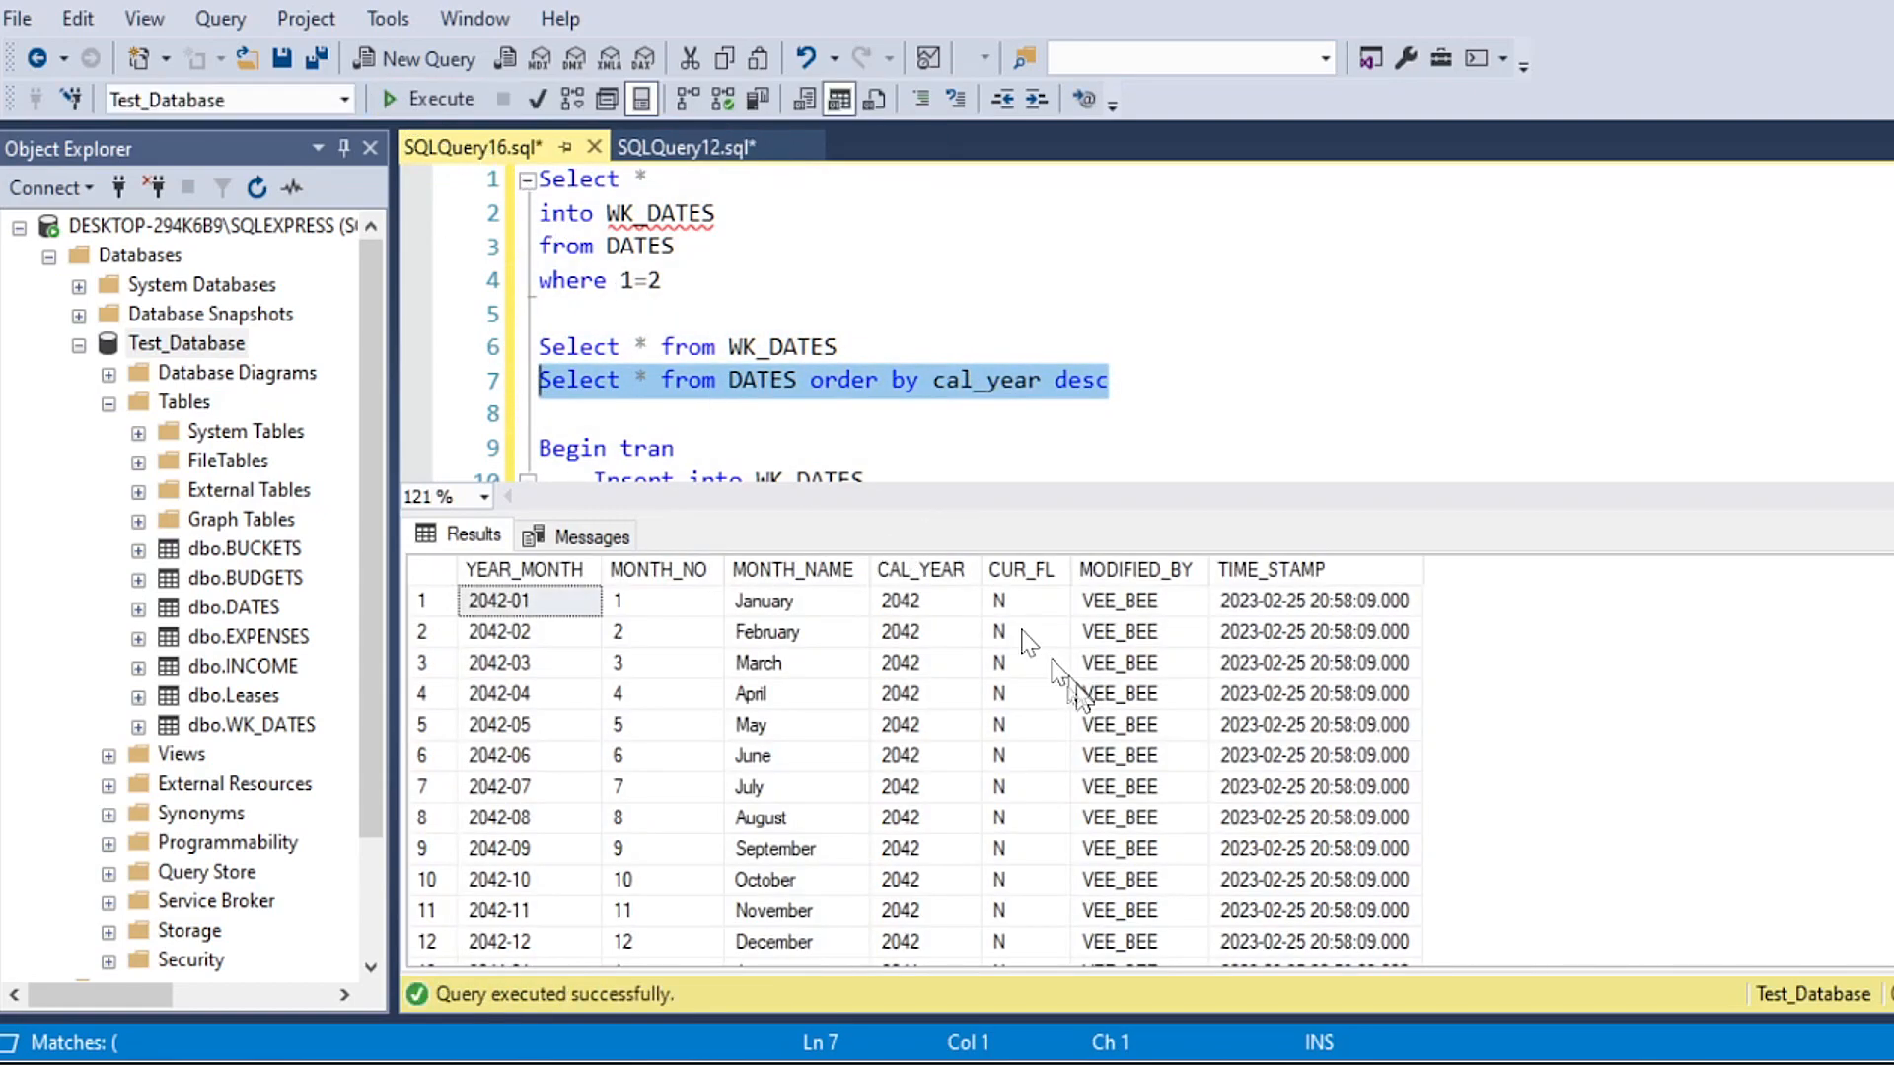
pyautogui.click(949, 607)
# Step: Rerun only the not exists query to list the WK_Dates rows missing from Dates
pyautogui.scroll(-1, 1269, 463)
pyautogui.scroll(-10, 1144, 326)
pyautogui.moveTo(1331, 390); pyautogui.dragTo(539, 279)
pyautogui.click(434, 99)
pyautogui.click(659, 381)
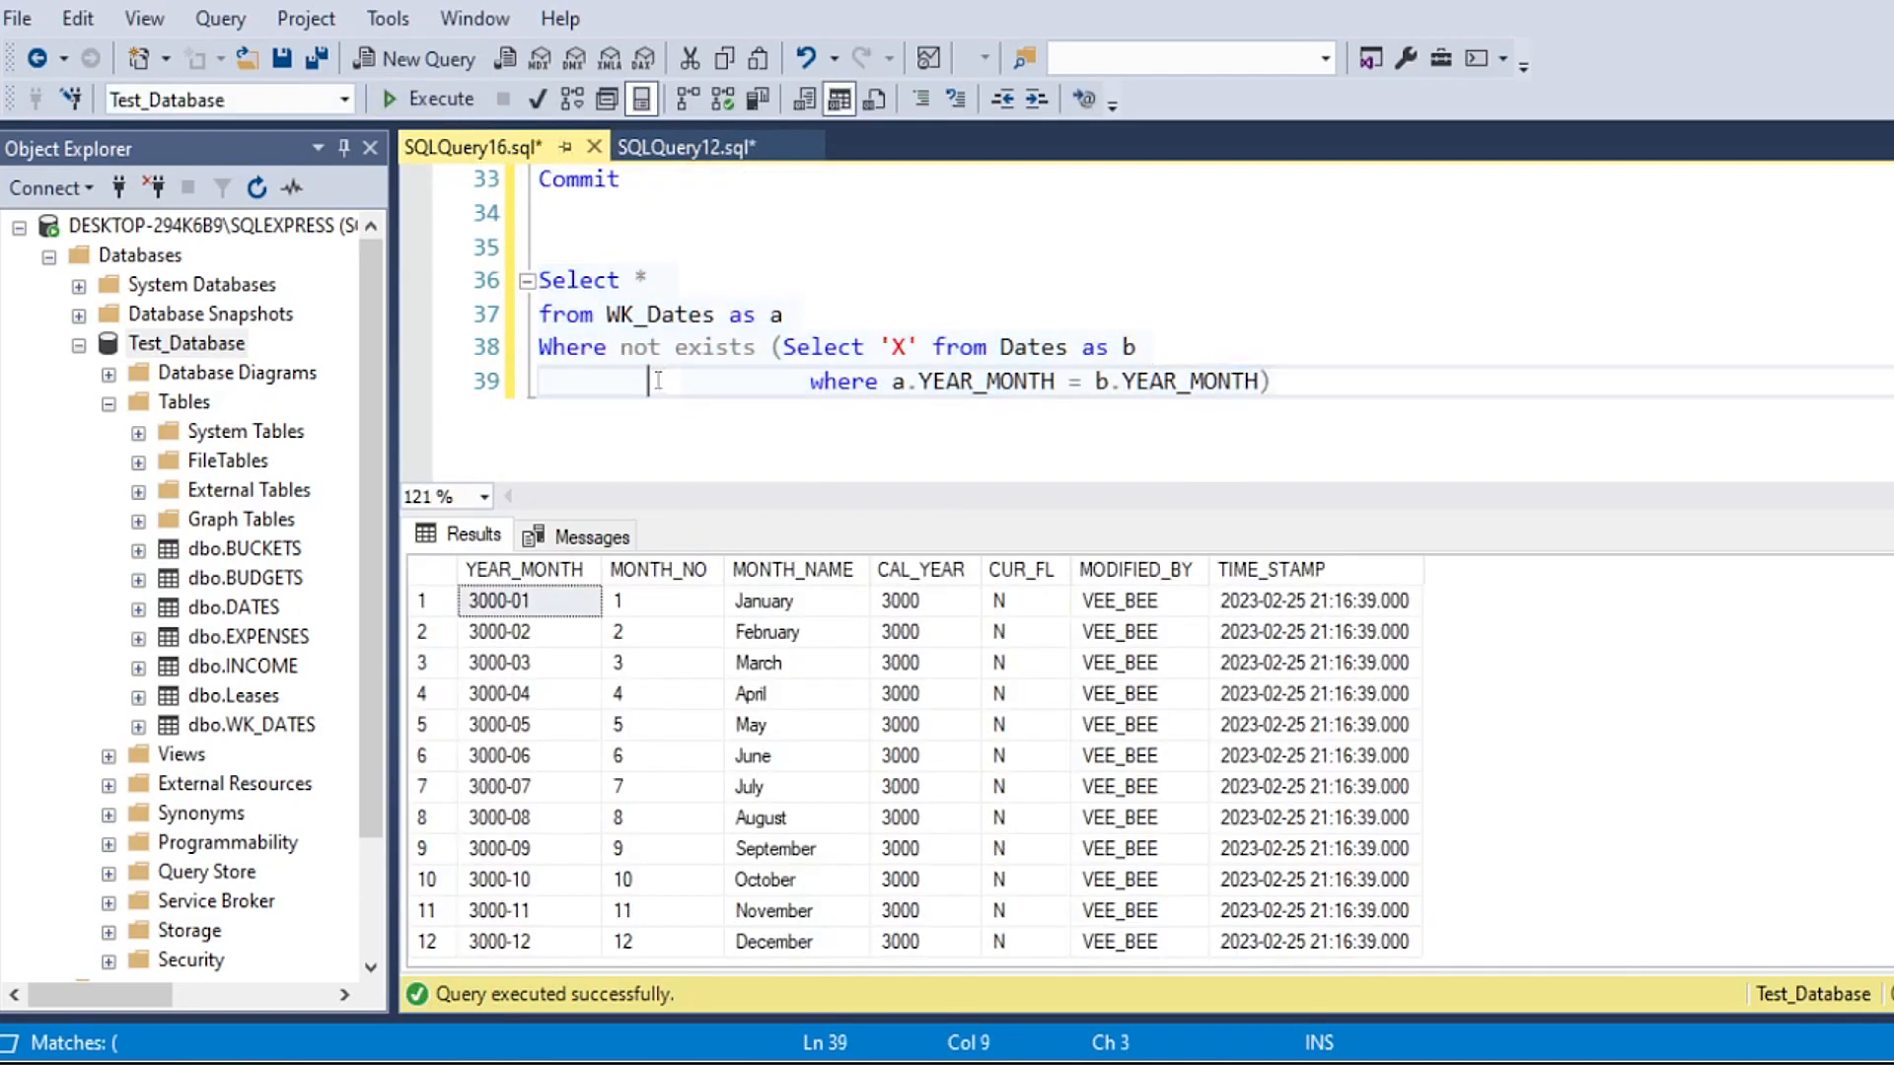
# Step: Examine the not exists clause, matching aliases a and b to WK_Dates and Dates and their YEAR_MONTH comparison
pyautogui.moveTo(539, 352); pyautogui.dragTo(756, 350)
pyautogui.click(759, 386)
pyautogui.moveTo(1002, 348); pyautogui.dragTo(1082, 347)
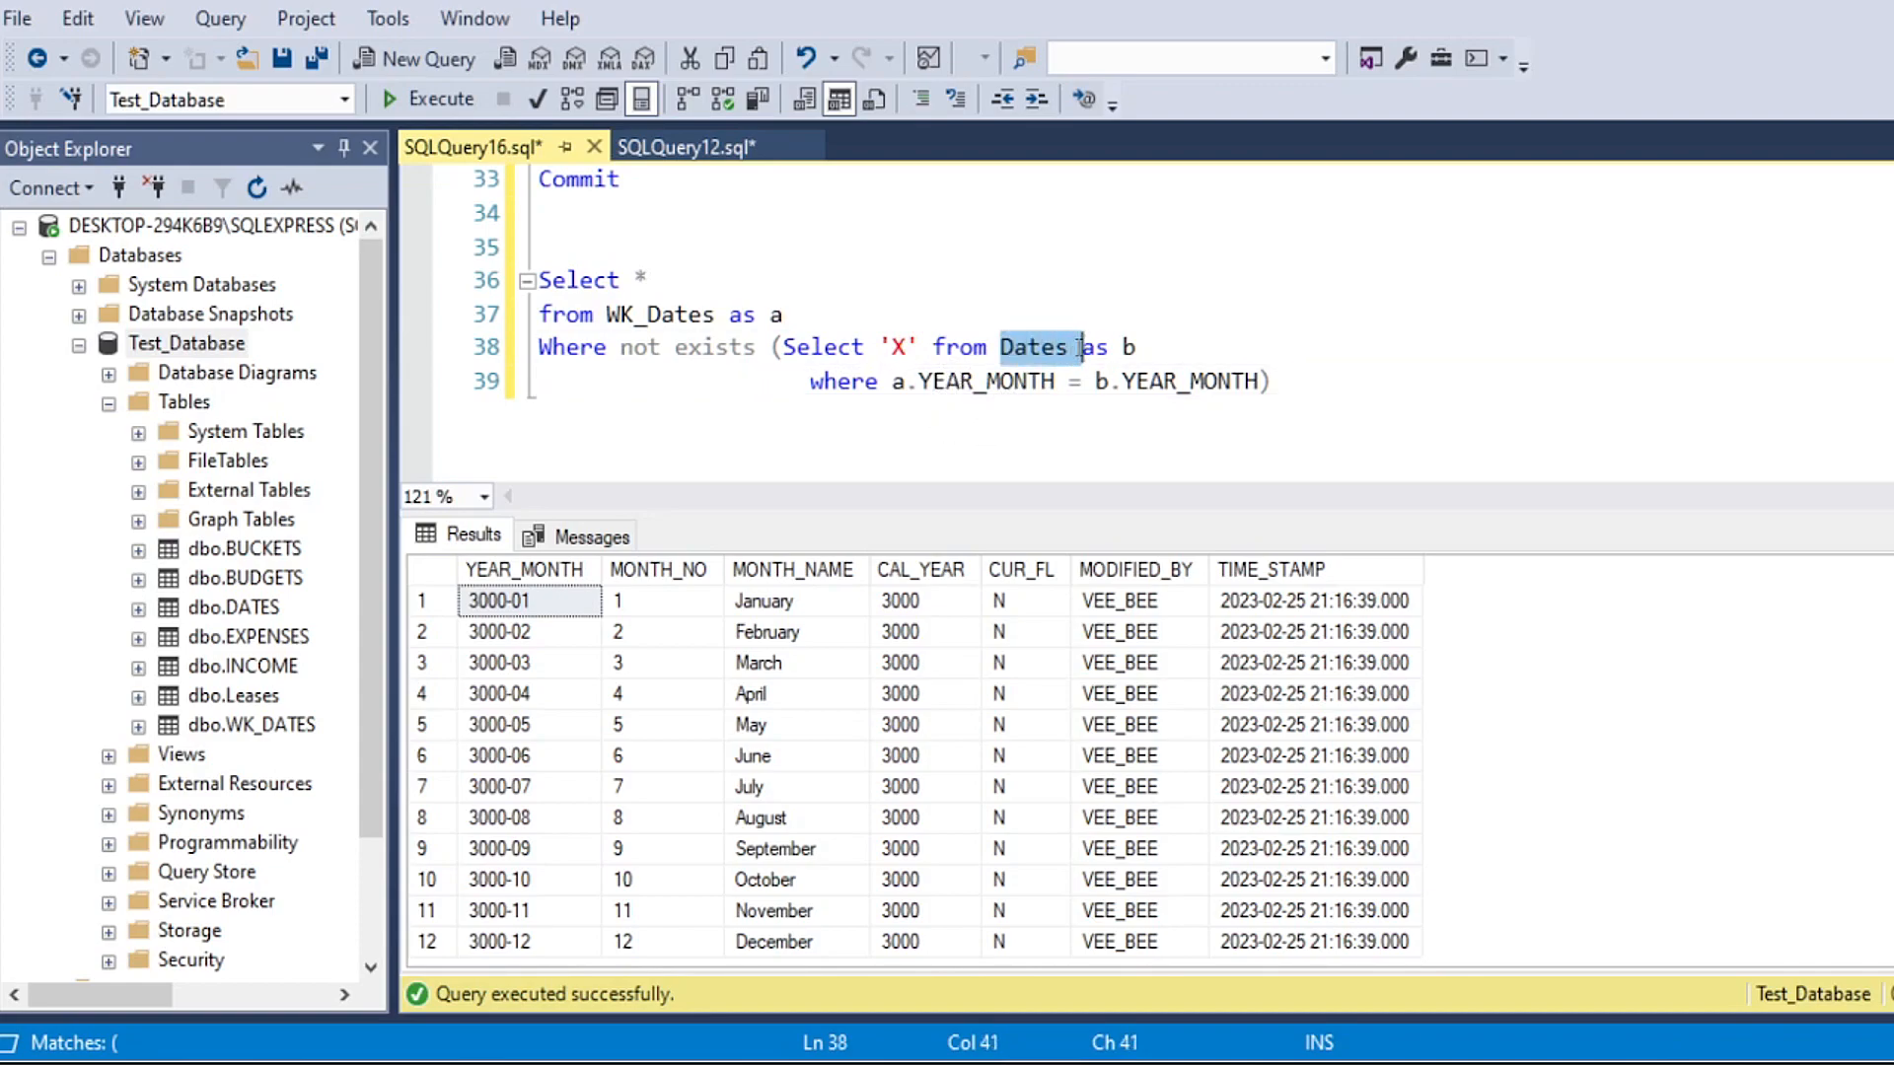
pyautogui.click(1135, 347)
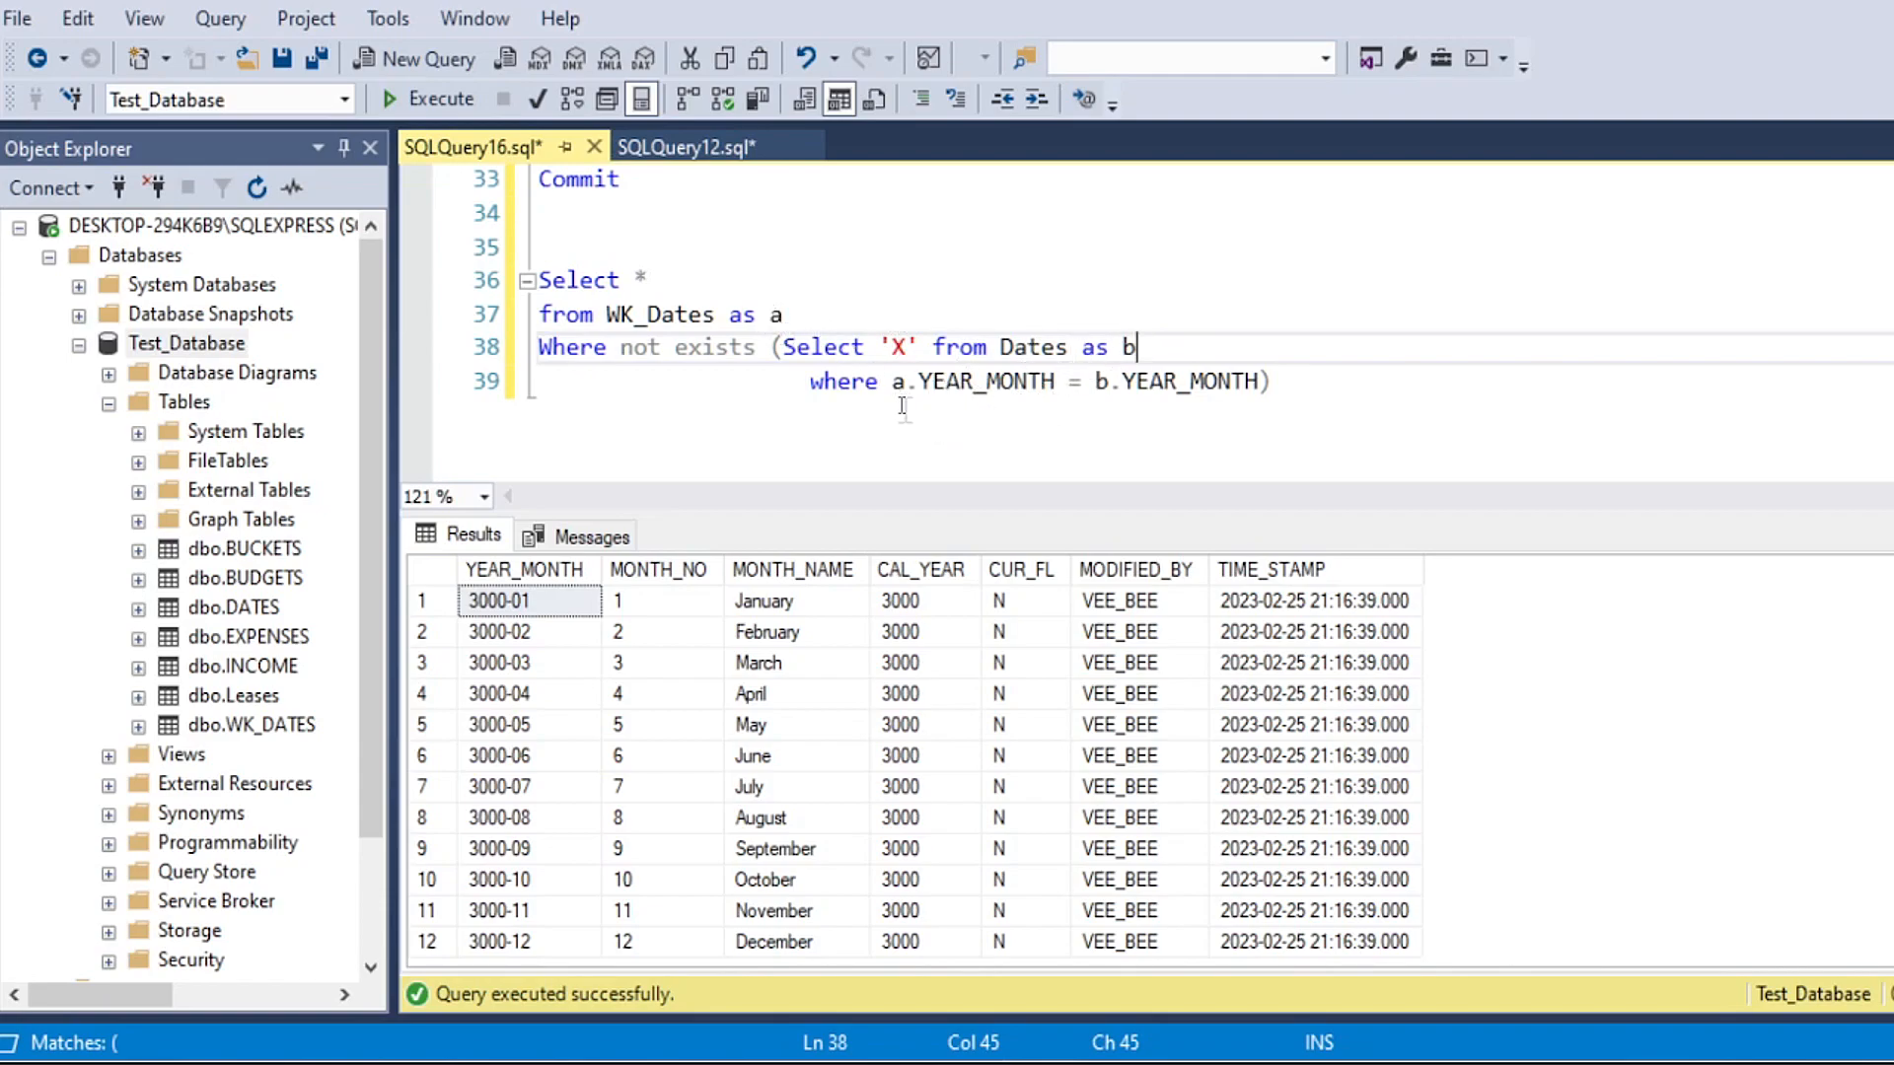
pyautogui.moveTo(891, 382); pyautogui.dragTo(921, 384)
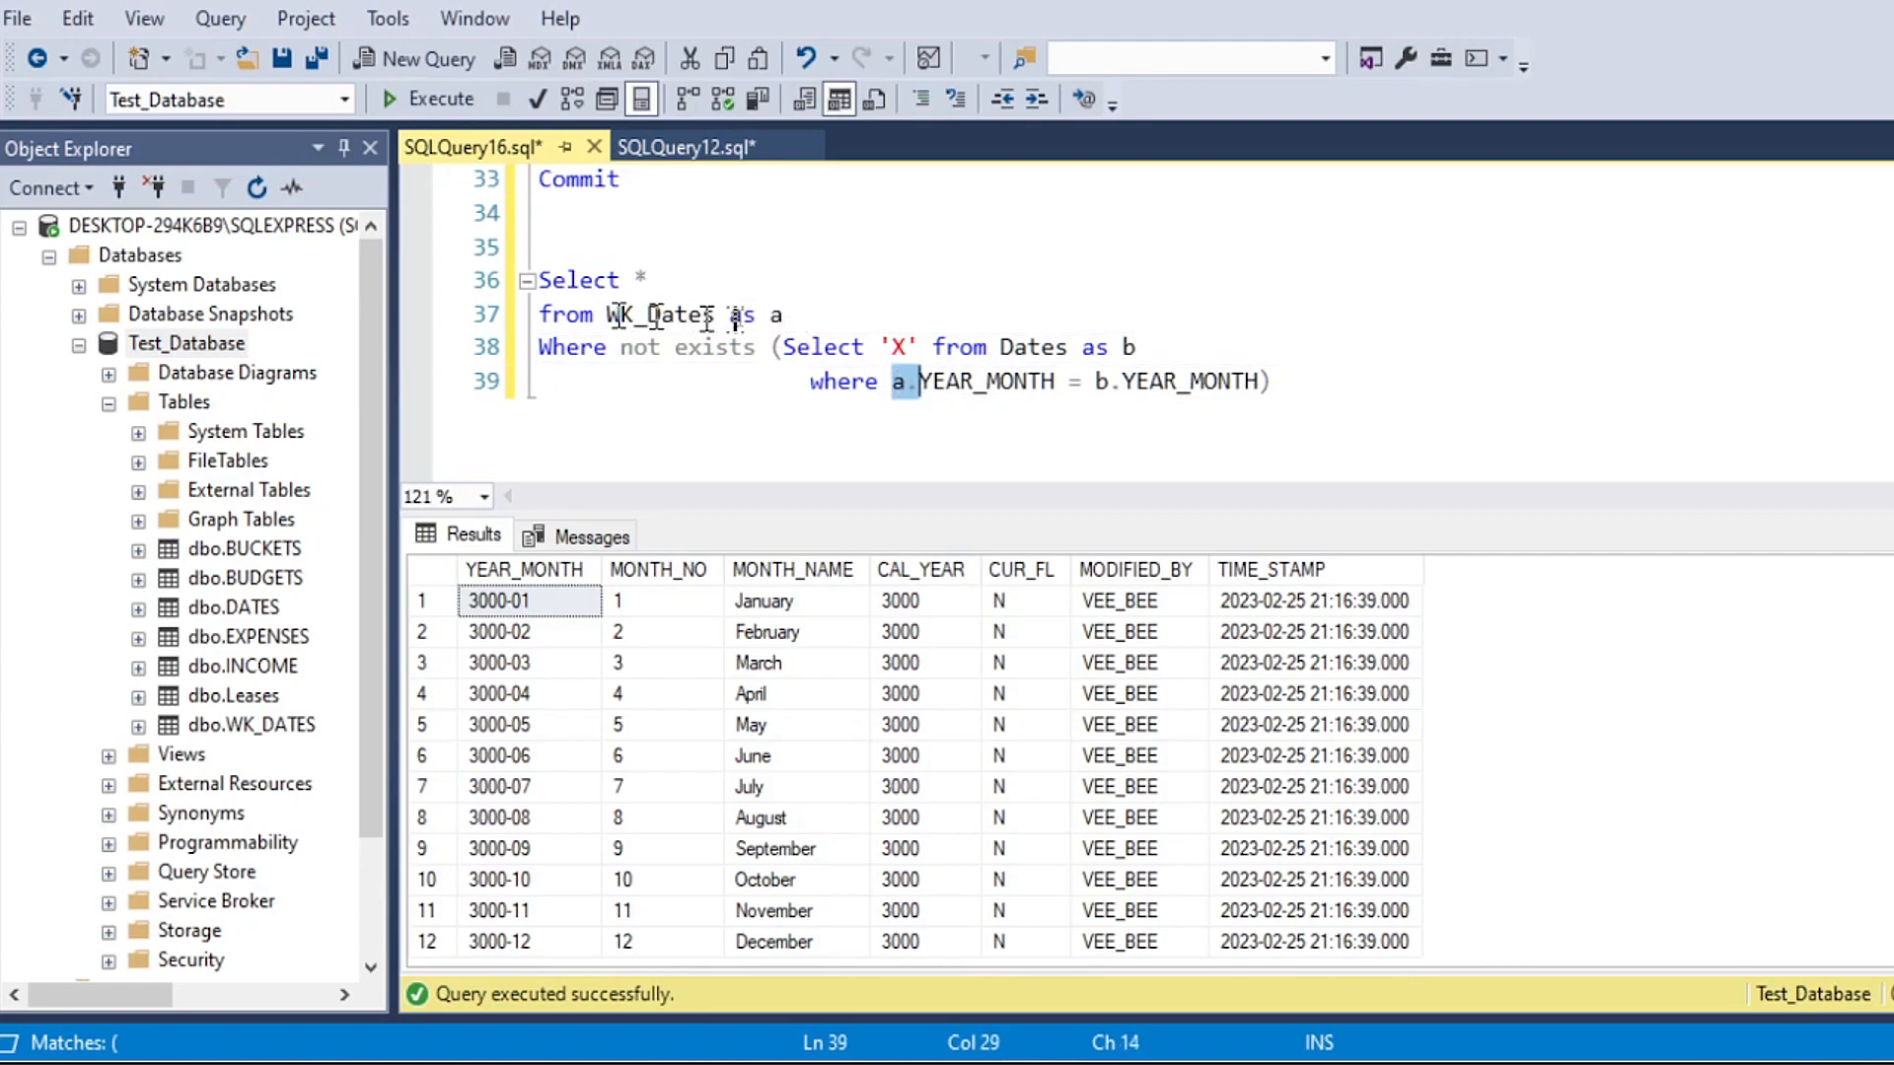
pyautogui.moveTo(930, 385); pyautogui.dragTo(1054, 385)
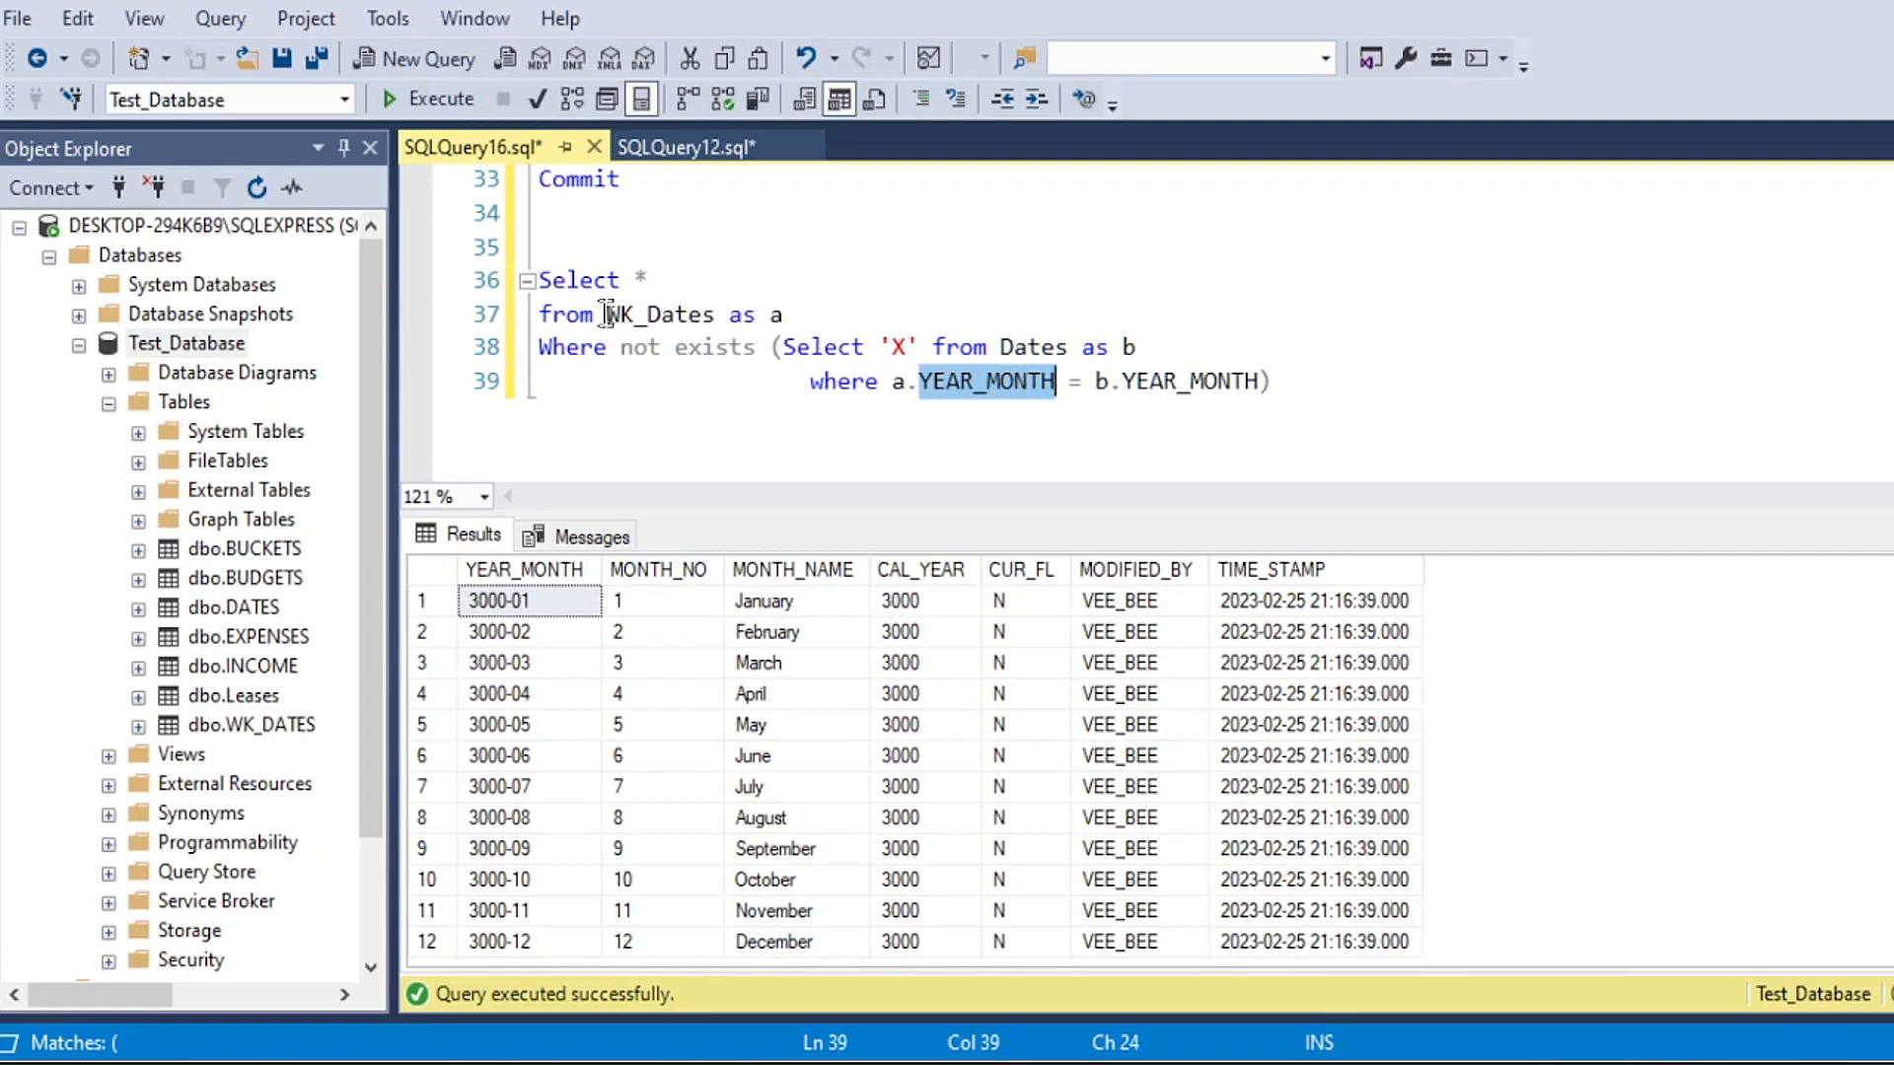
pyautogui.moveTo(608, 316); pyautogui.dragTo(714, 315)
pyautogui.moveTo(1083, 382); pyautogui.dragTo(1259, 384)
pyautogui.doubleClick(1020, 349)
pyautogui.click(1002, 422)
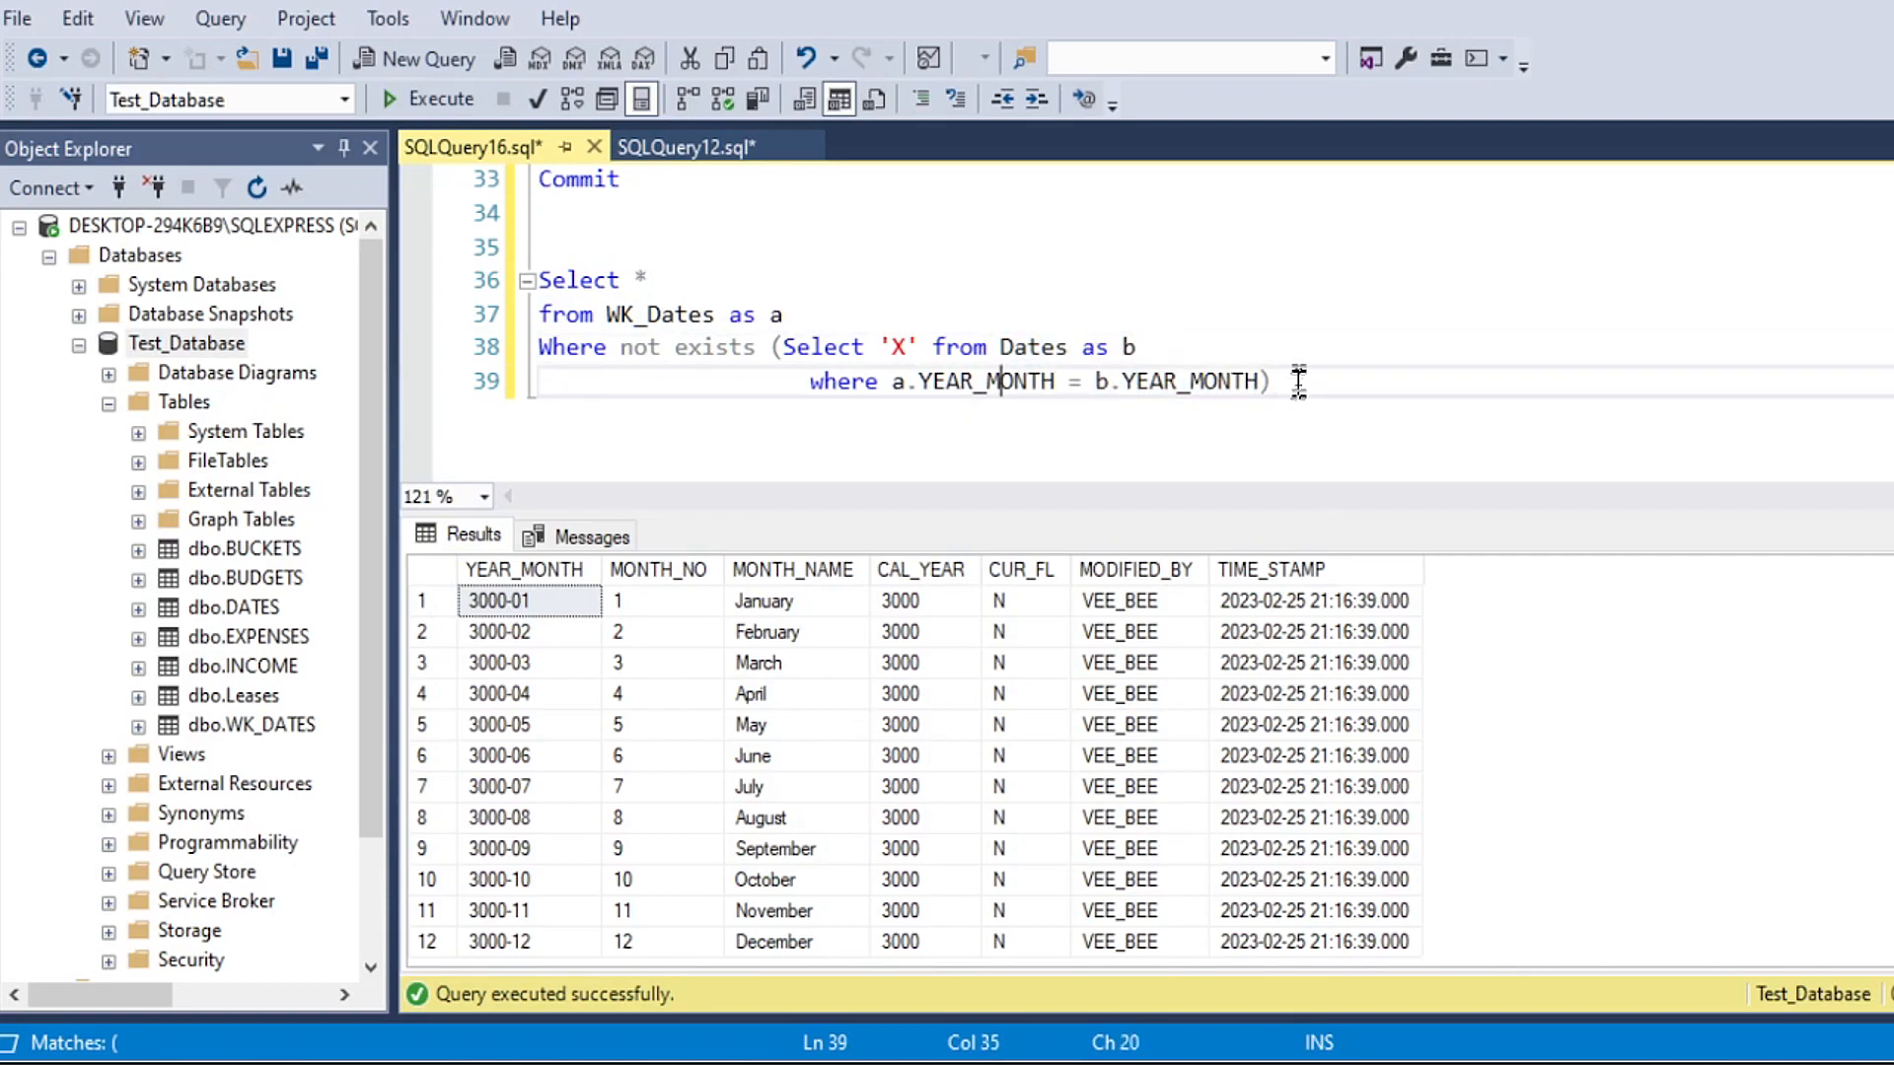
# Step: Run the complete not exists query once more and check its results down to the last row
pyautogui.moveTo(1282, 385); pyautogui.dragTo(498, 279)
pyautogui.click(427, 99)
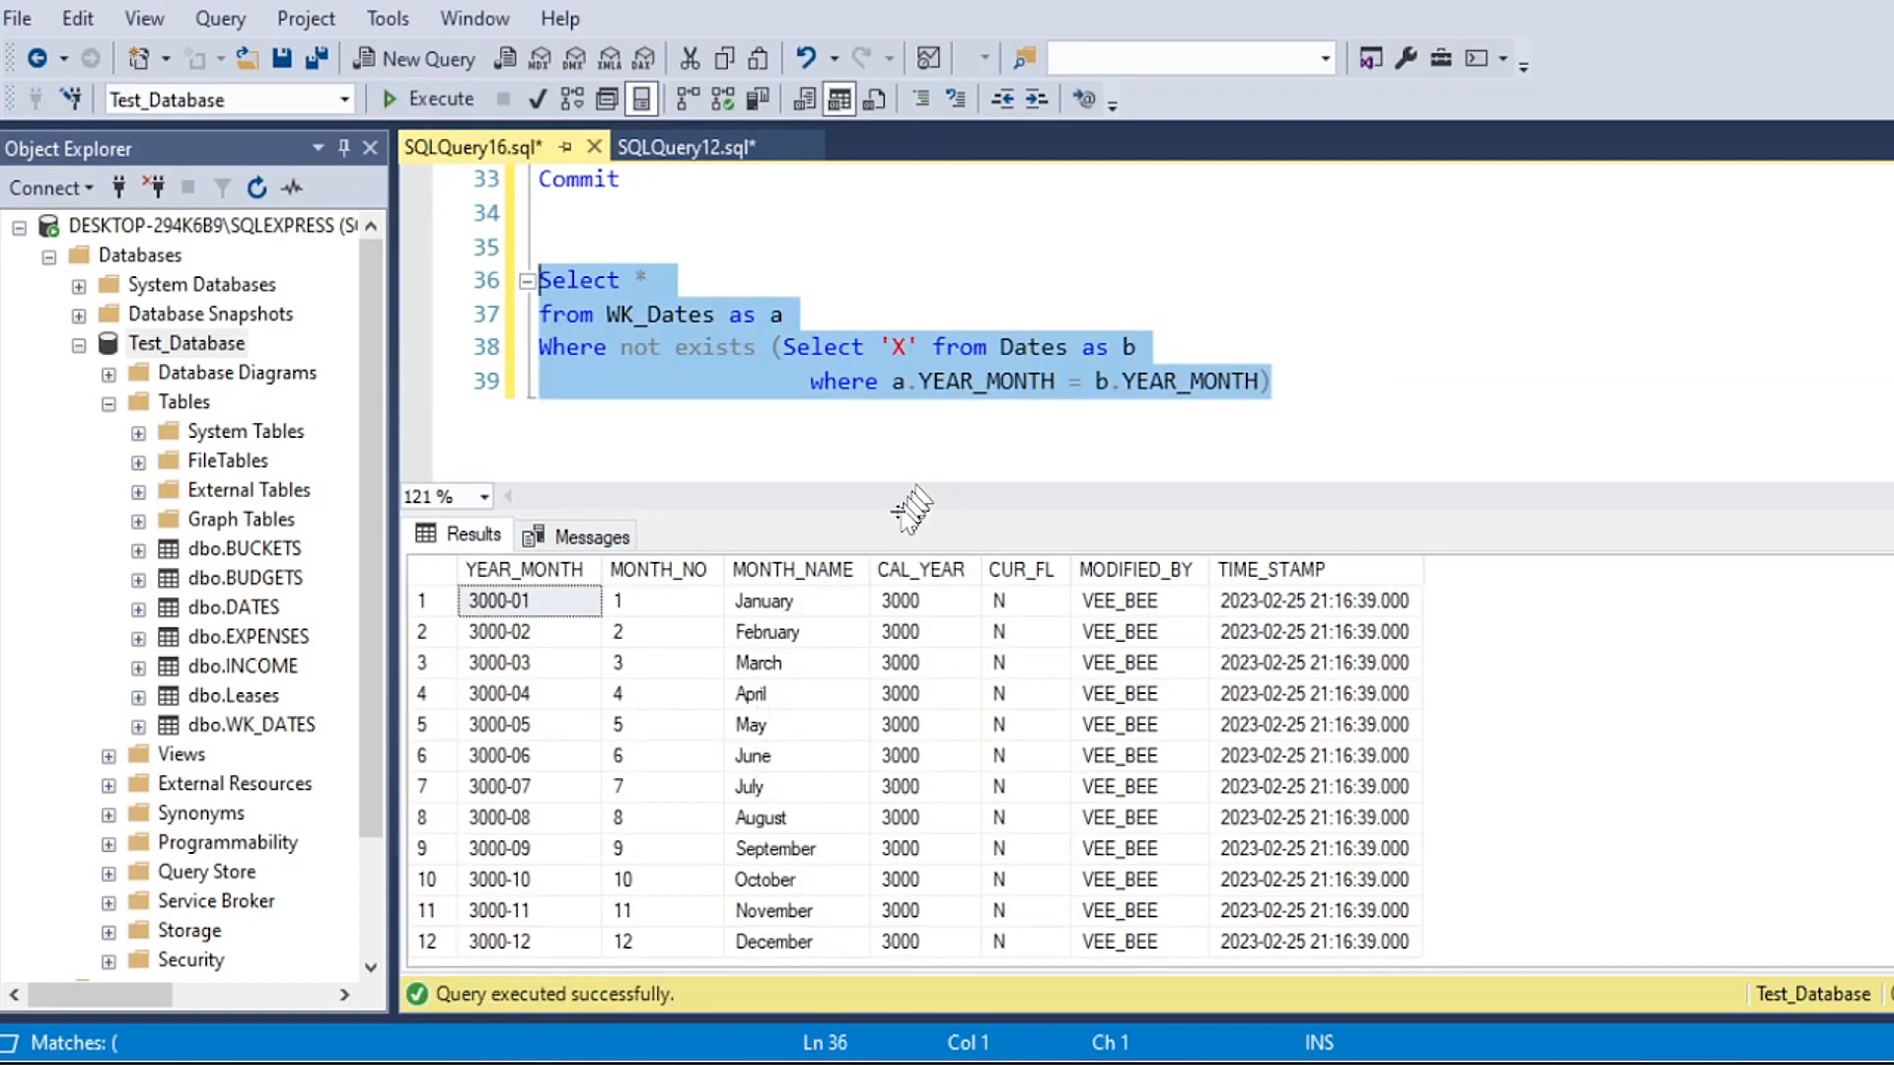
pyautogui.moveTo(887, 508); pyautogui.dragTo(984, 459)
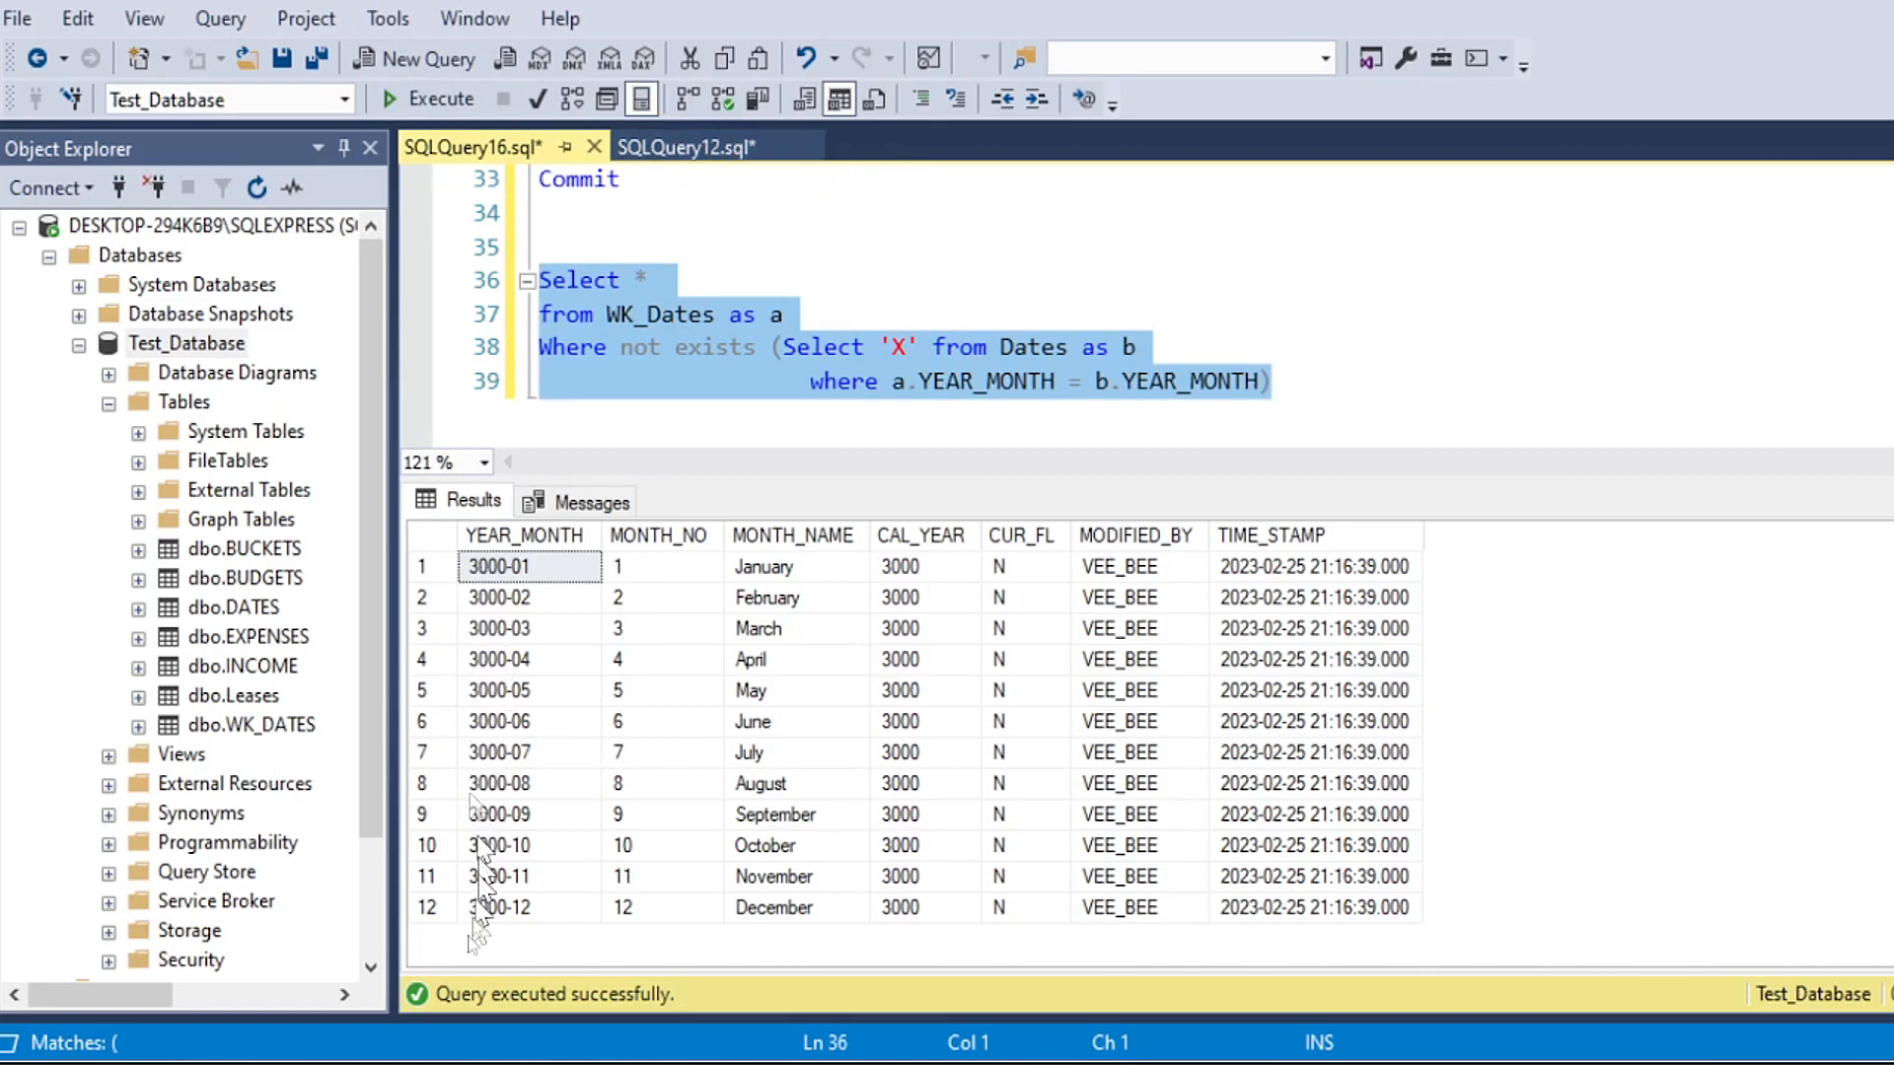
pyautogui.click(432, 905)
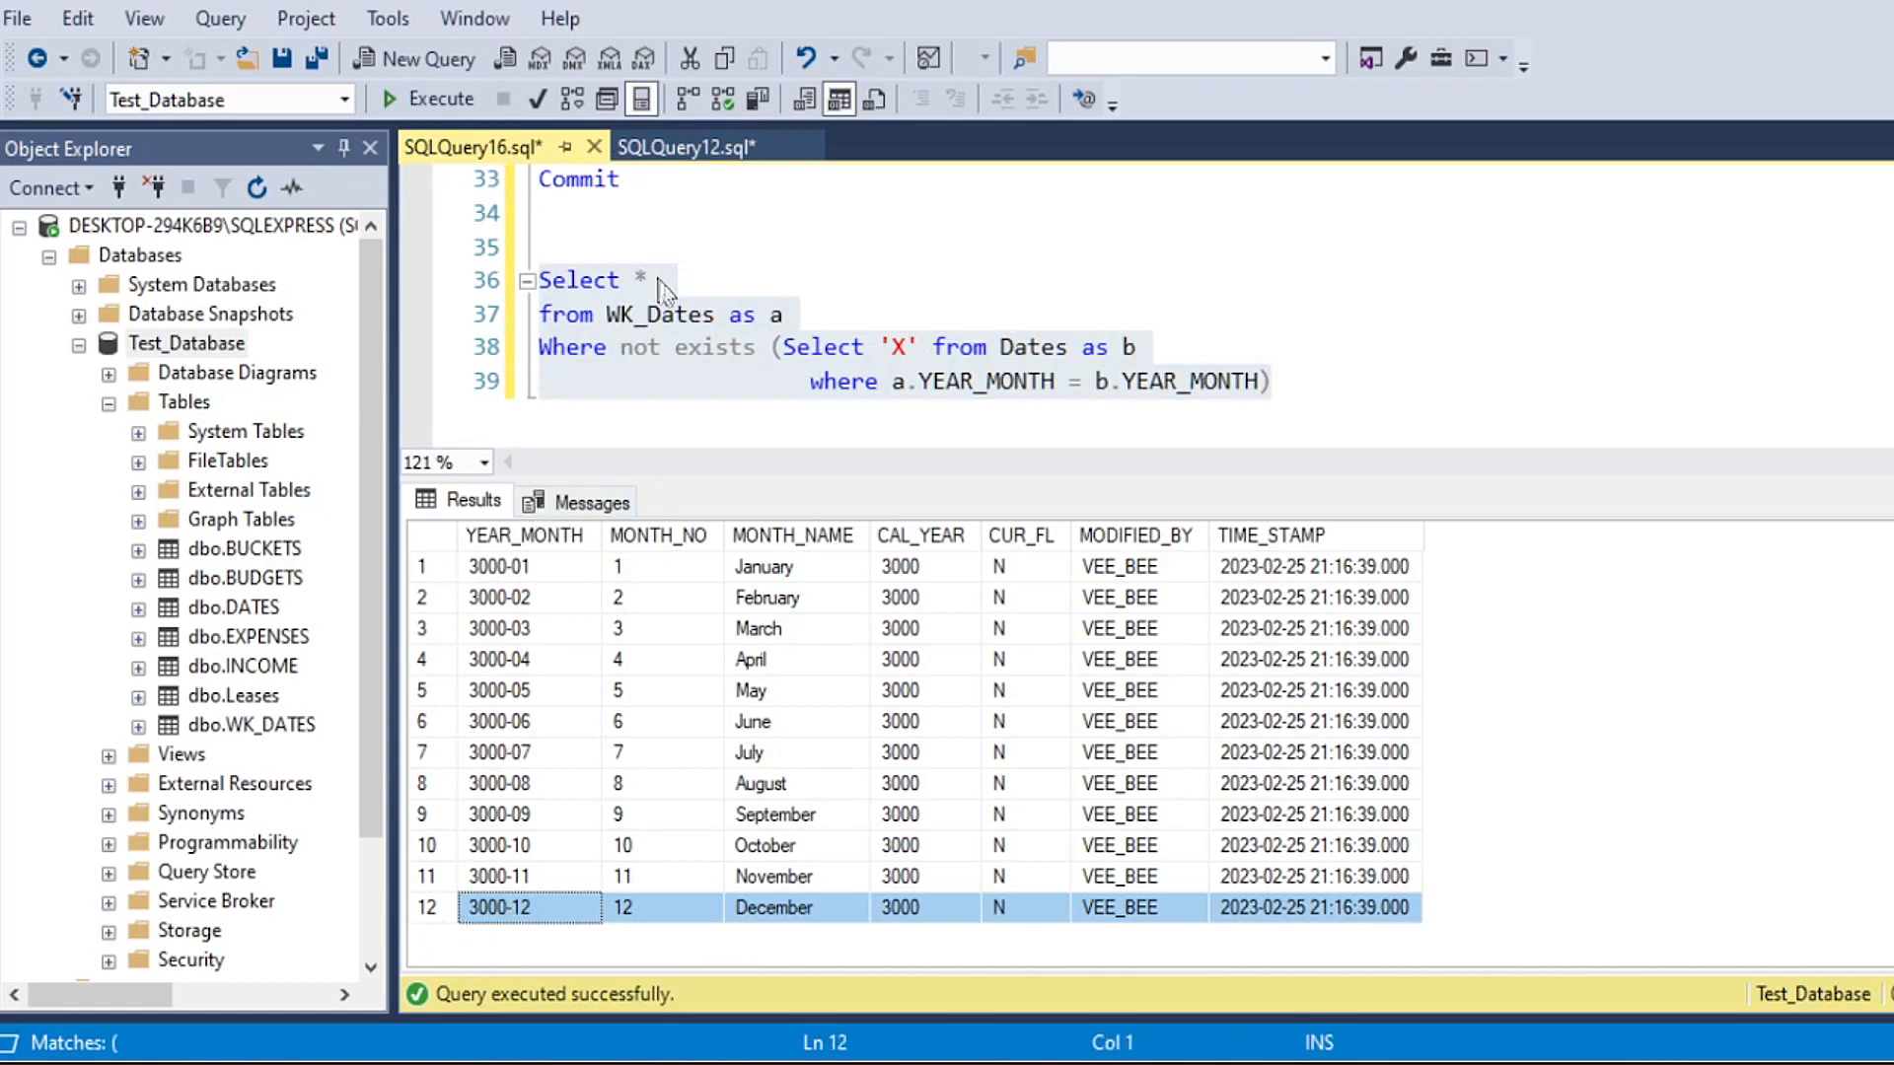
# Step: Enlarge the query editor, run the Begin Tran left join insert into Dates, and check the rows-affected message
pyautogui.moveTo(760, 496); pyautogui.dragTo(759, 686)
pyautogui.click(786, 503)
pyautogui.scroll(4, 760, 549)
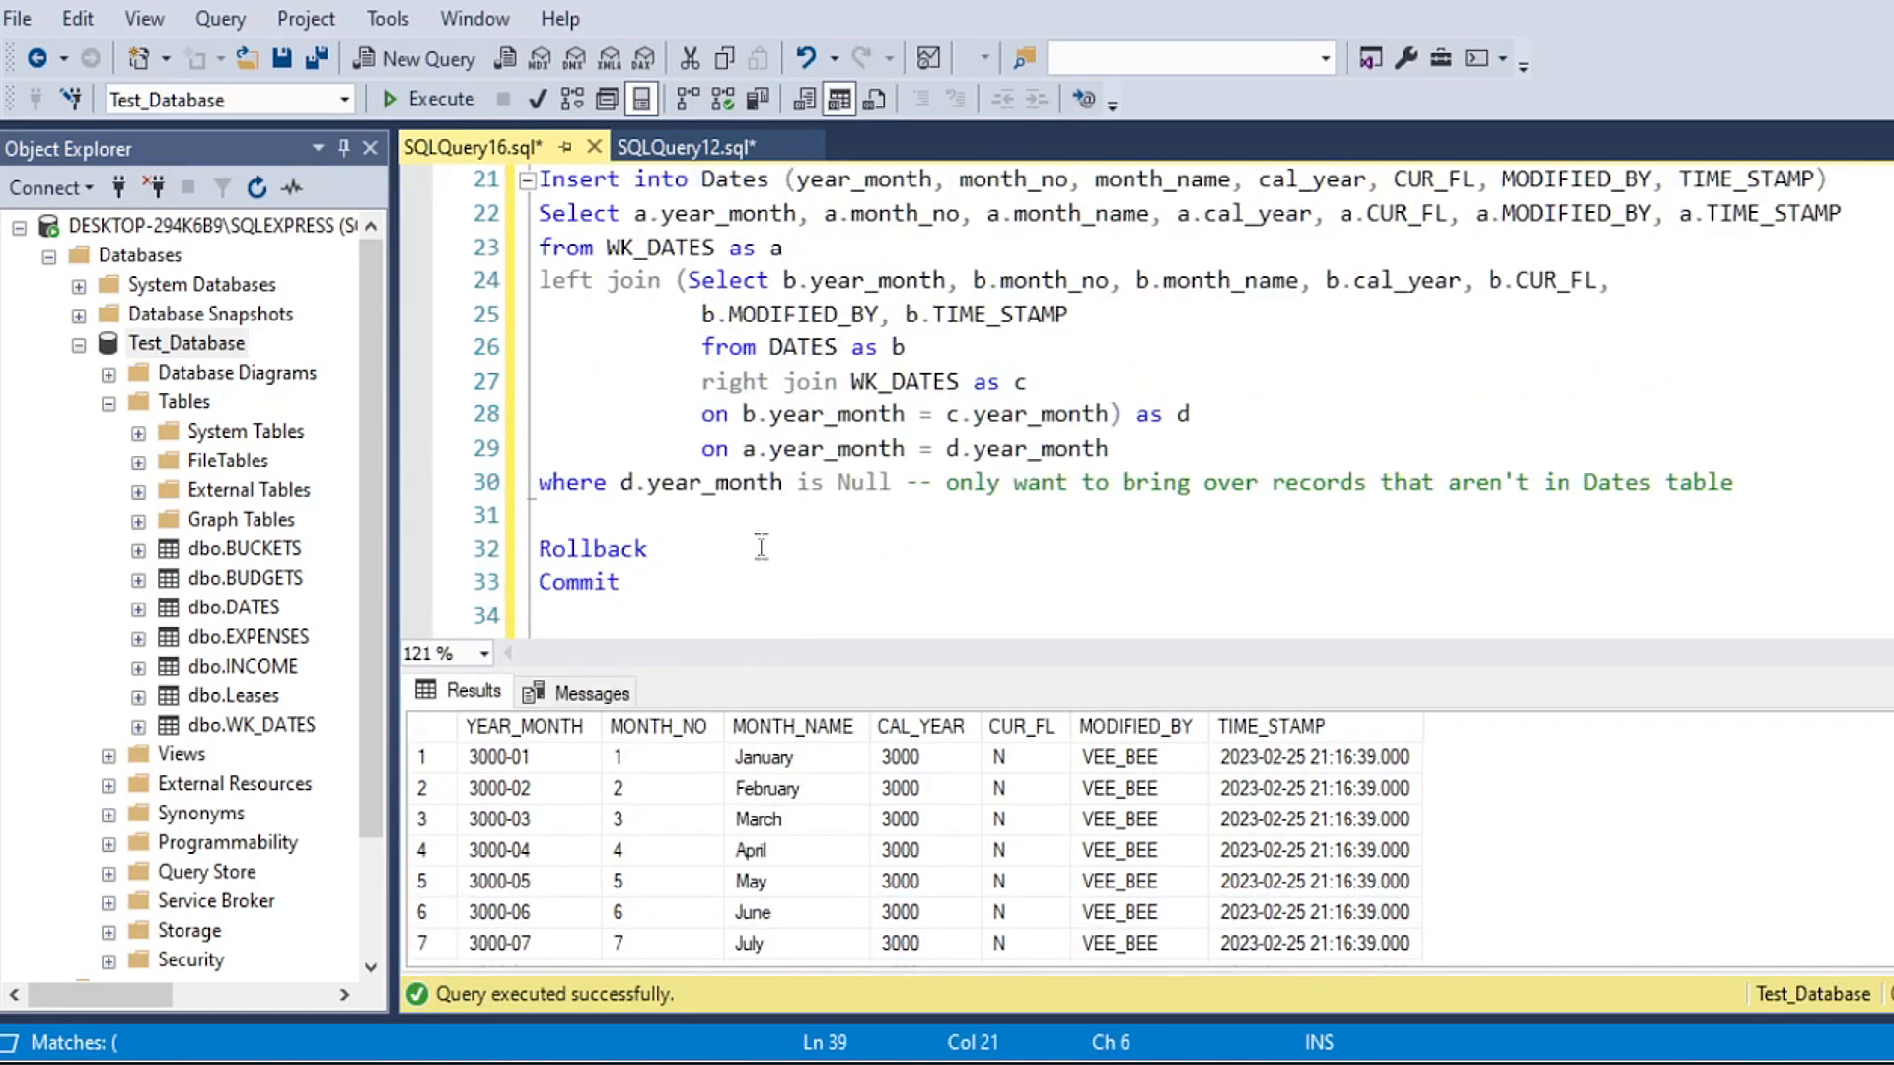
pyautogui.scroll(2, 625, 326)
pyautogui.moveTo(542, 351); pyautogui.dragTo(1811, 572)
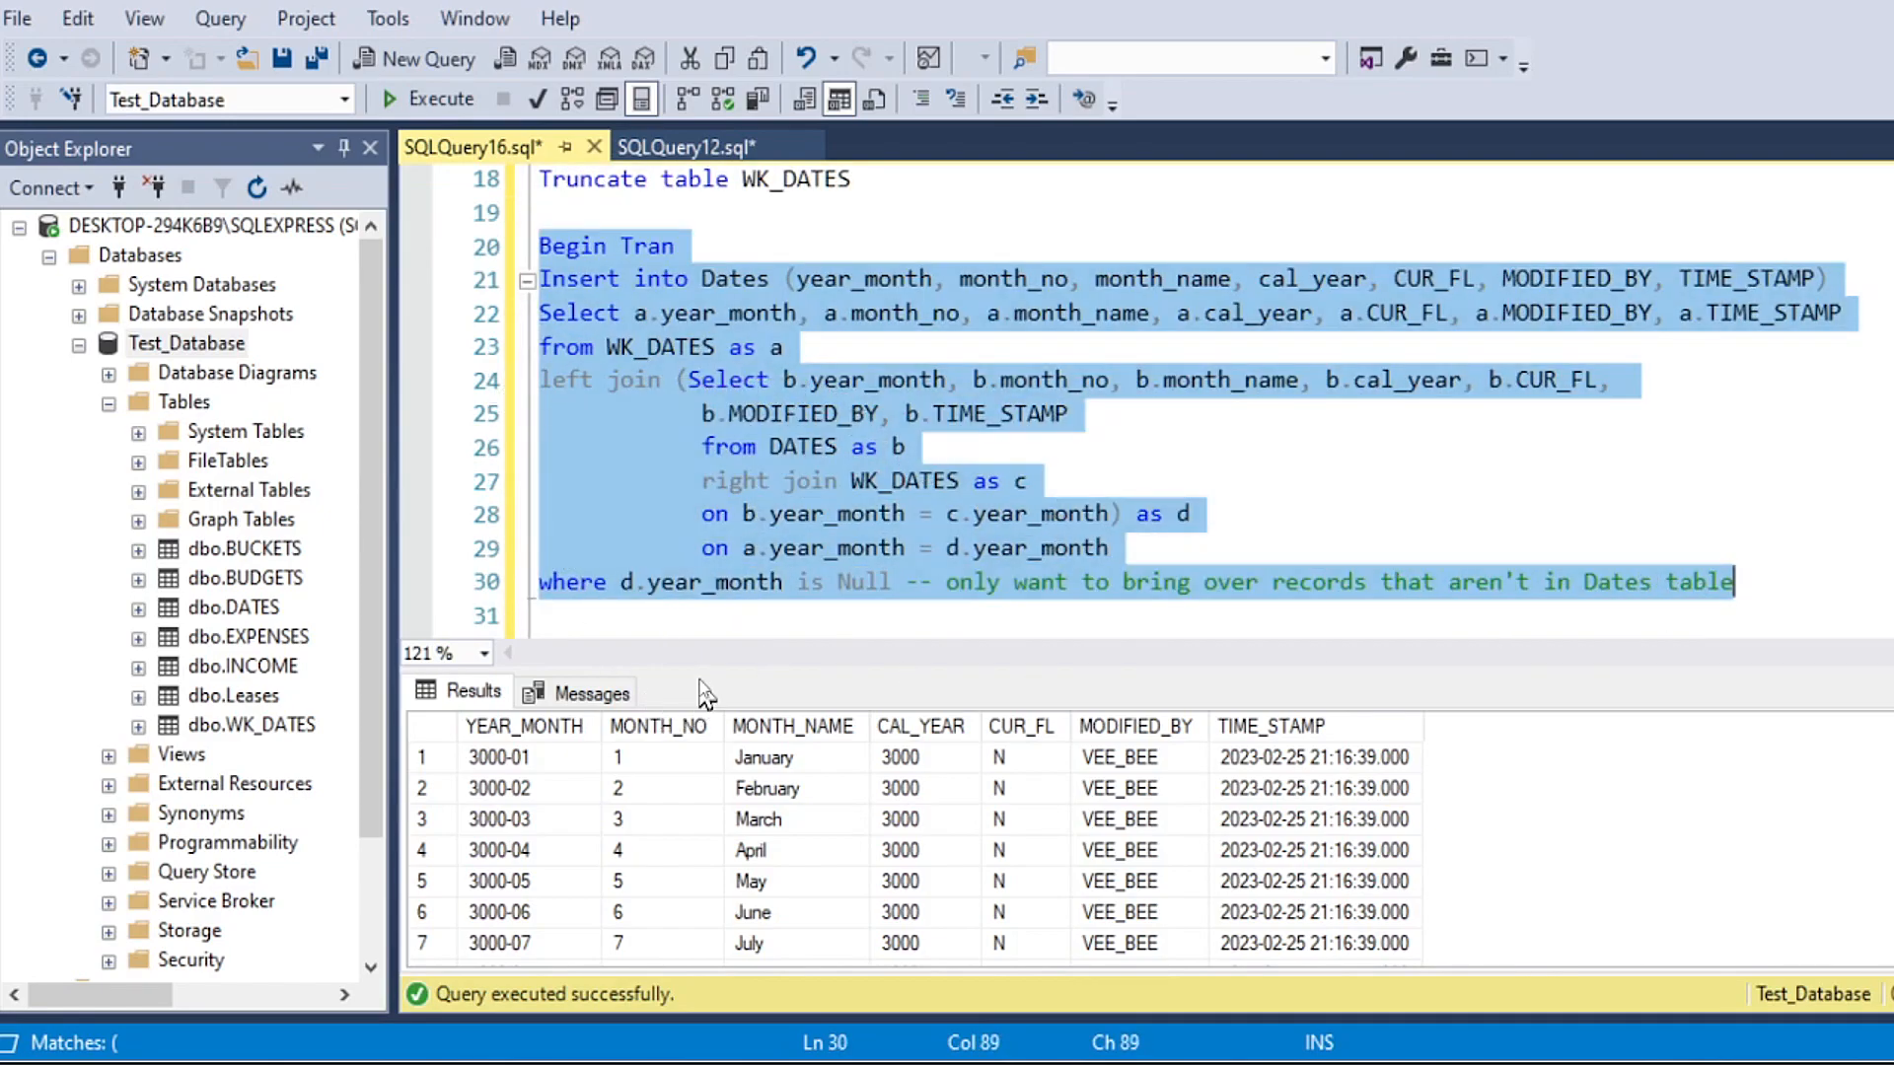
pyautogui.moveTo(700, 680); pyautogui.dragTo(617, 811)
pyautogui.press('F5')
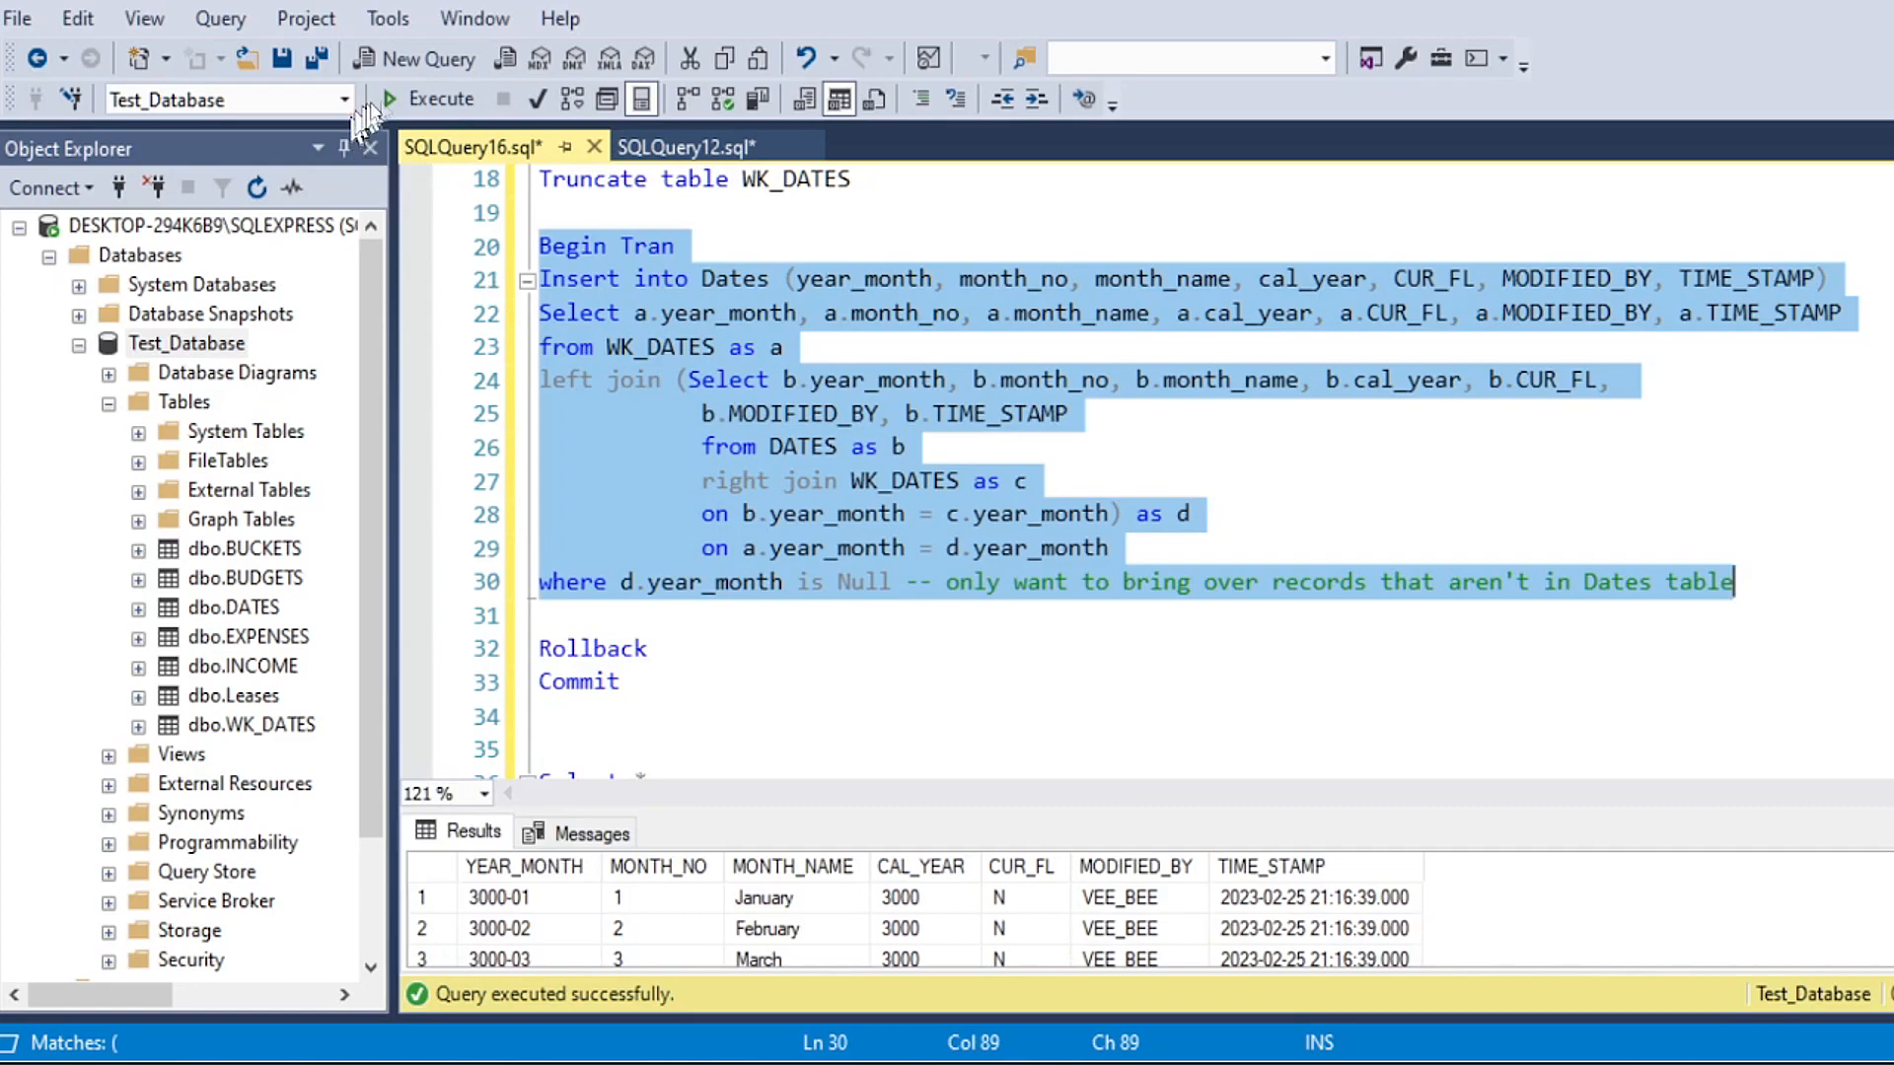
pyautogui.moveTo(457, 888); pyautogui.dragTo(704, 906)
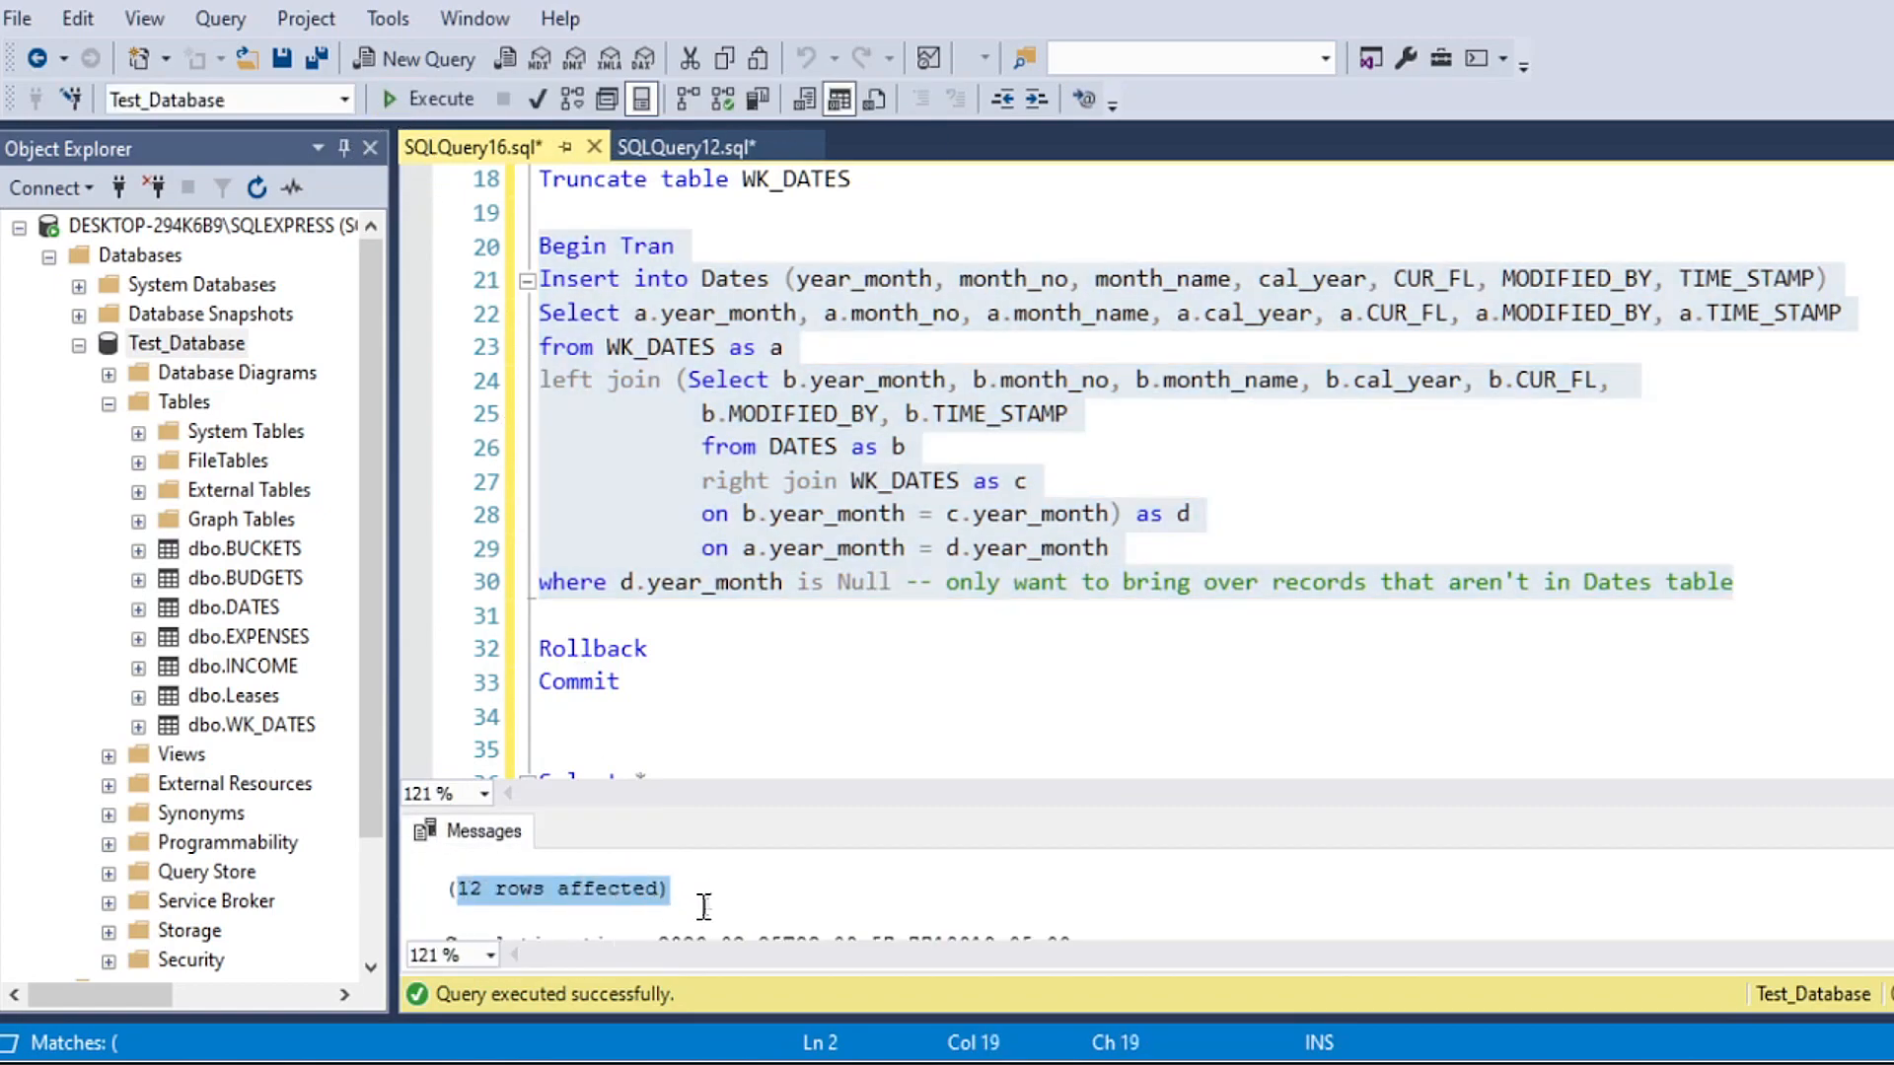
# Step: Run only the Commit statement to make the insert into Dates permanent
pyautogui.moveTo(681, 682); pyautogui.dragTo(538, 682)
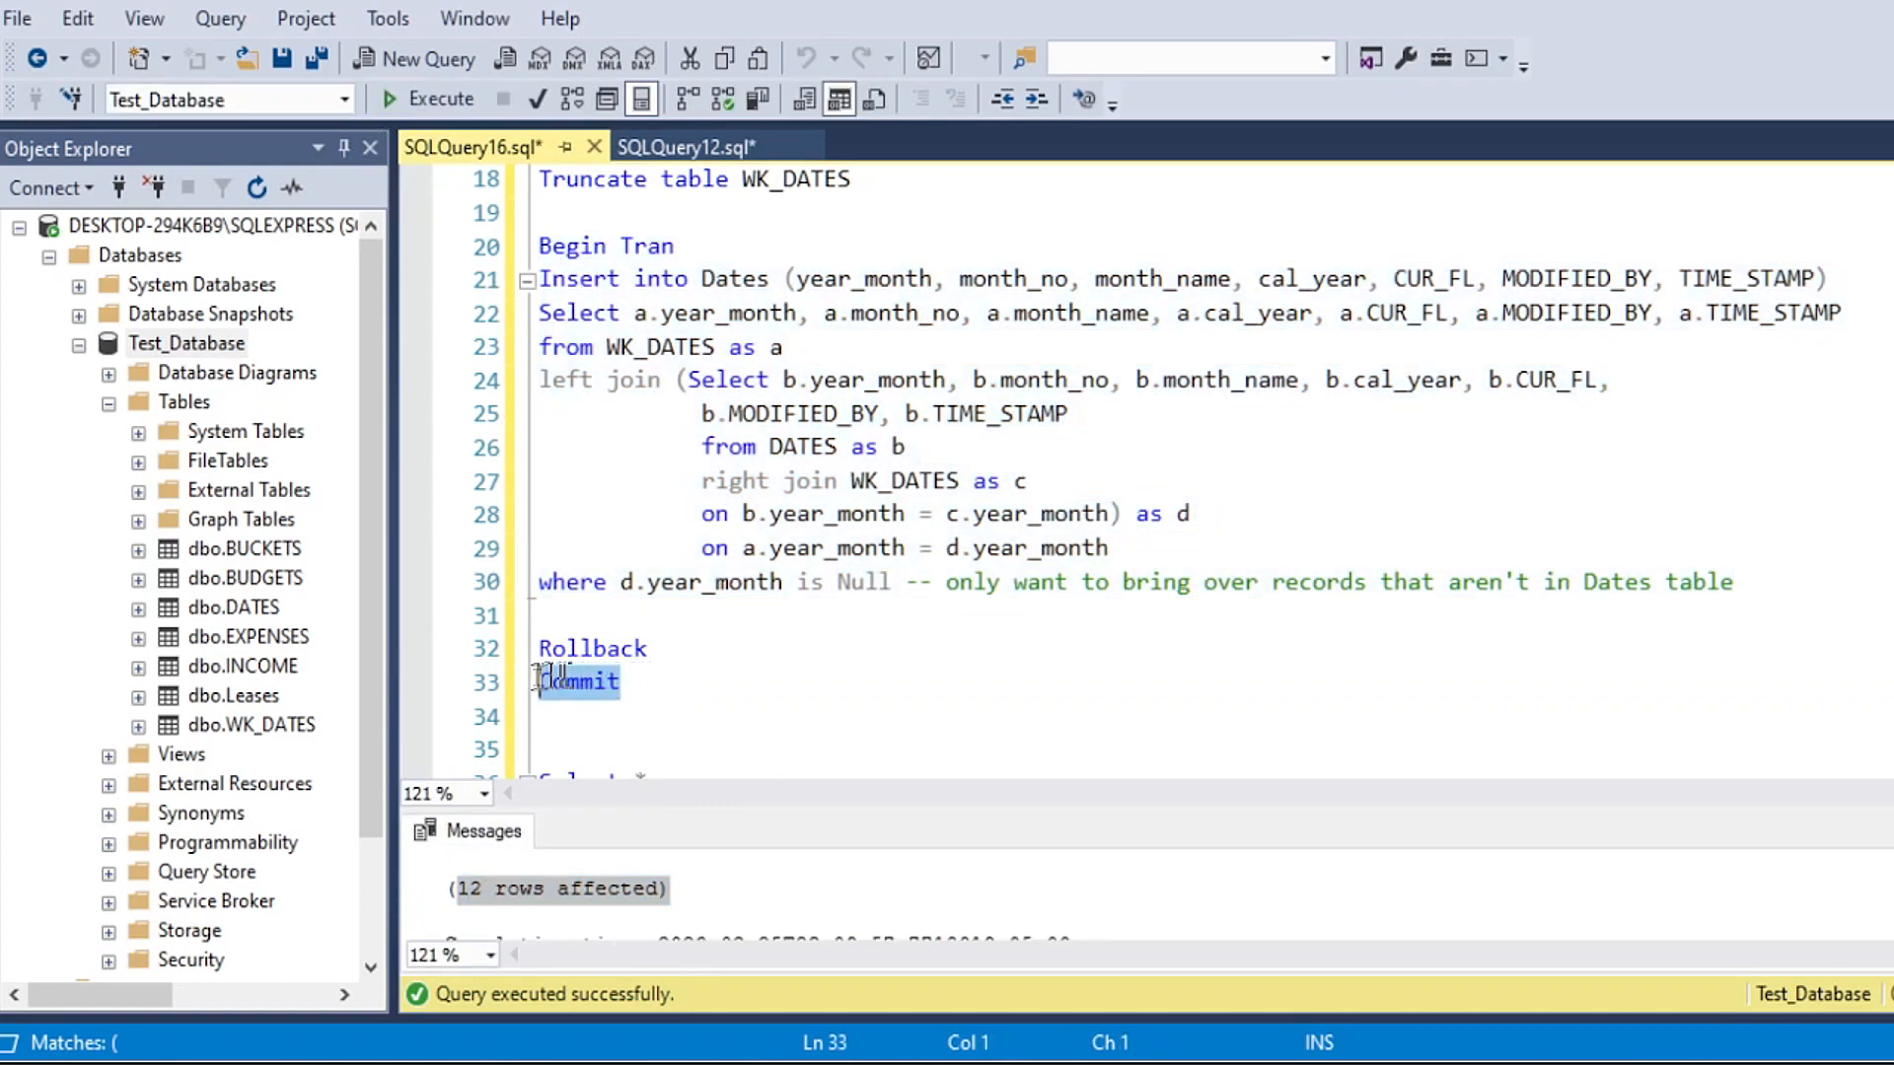
pyautogui.click(422, 103)
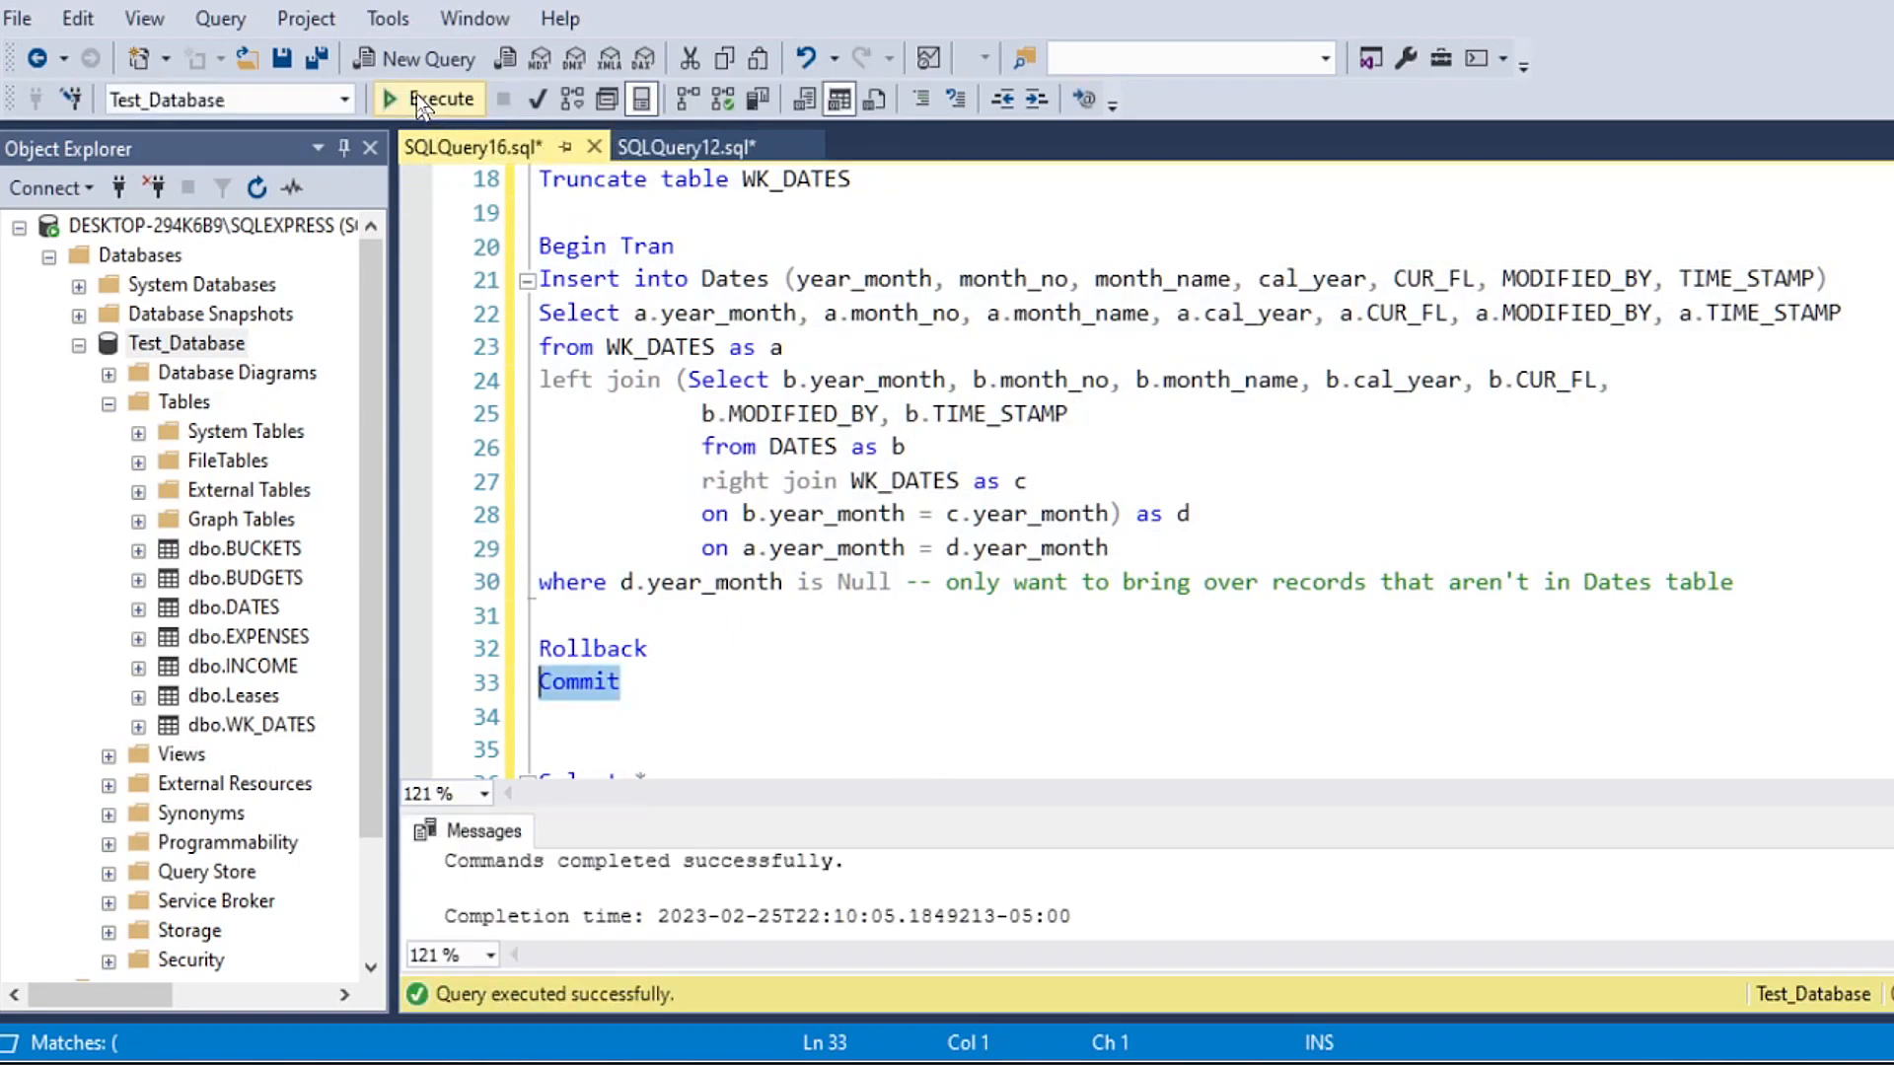
pyautogui.click(431, 102)
# Step: Query DATES ordered by cal_year descending and check the committed year 3000 rows in an enlarged results area
pyautogui.scroll(3, 834, 606)
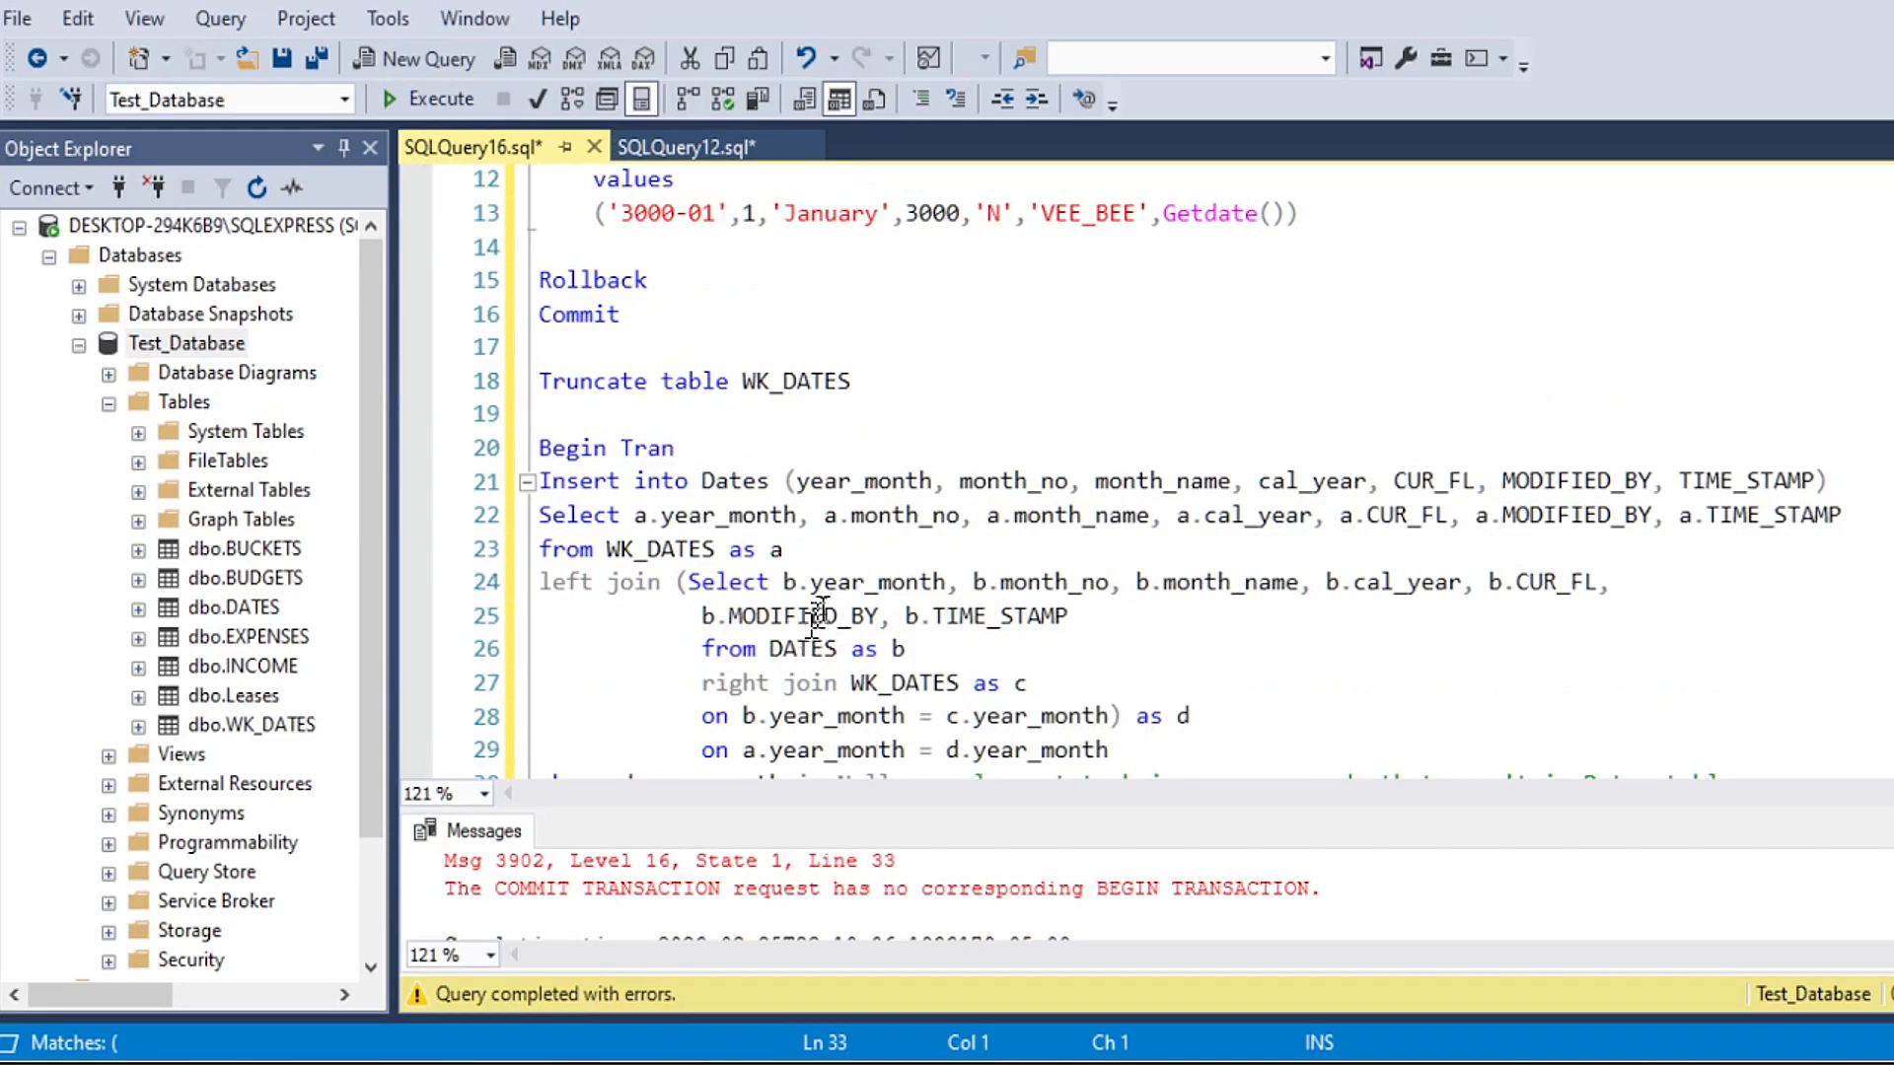
pyautogui.scroll(3, 834, 605)
pyautogui.moveTo(1122, 387); pyautogui.dragTo(495, 387)
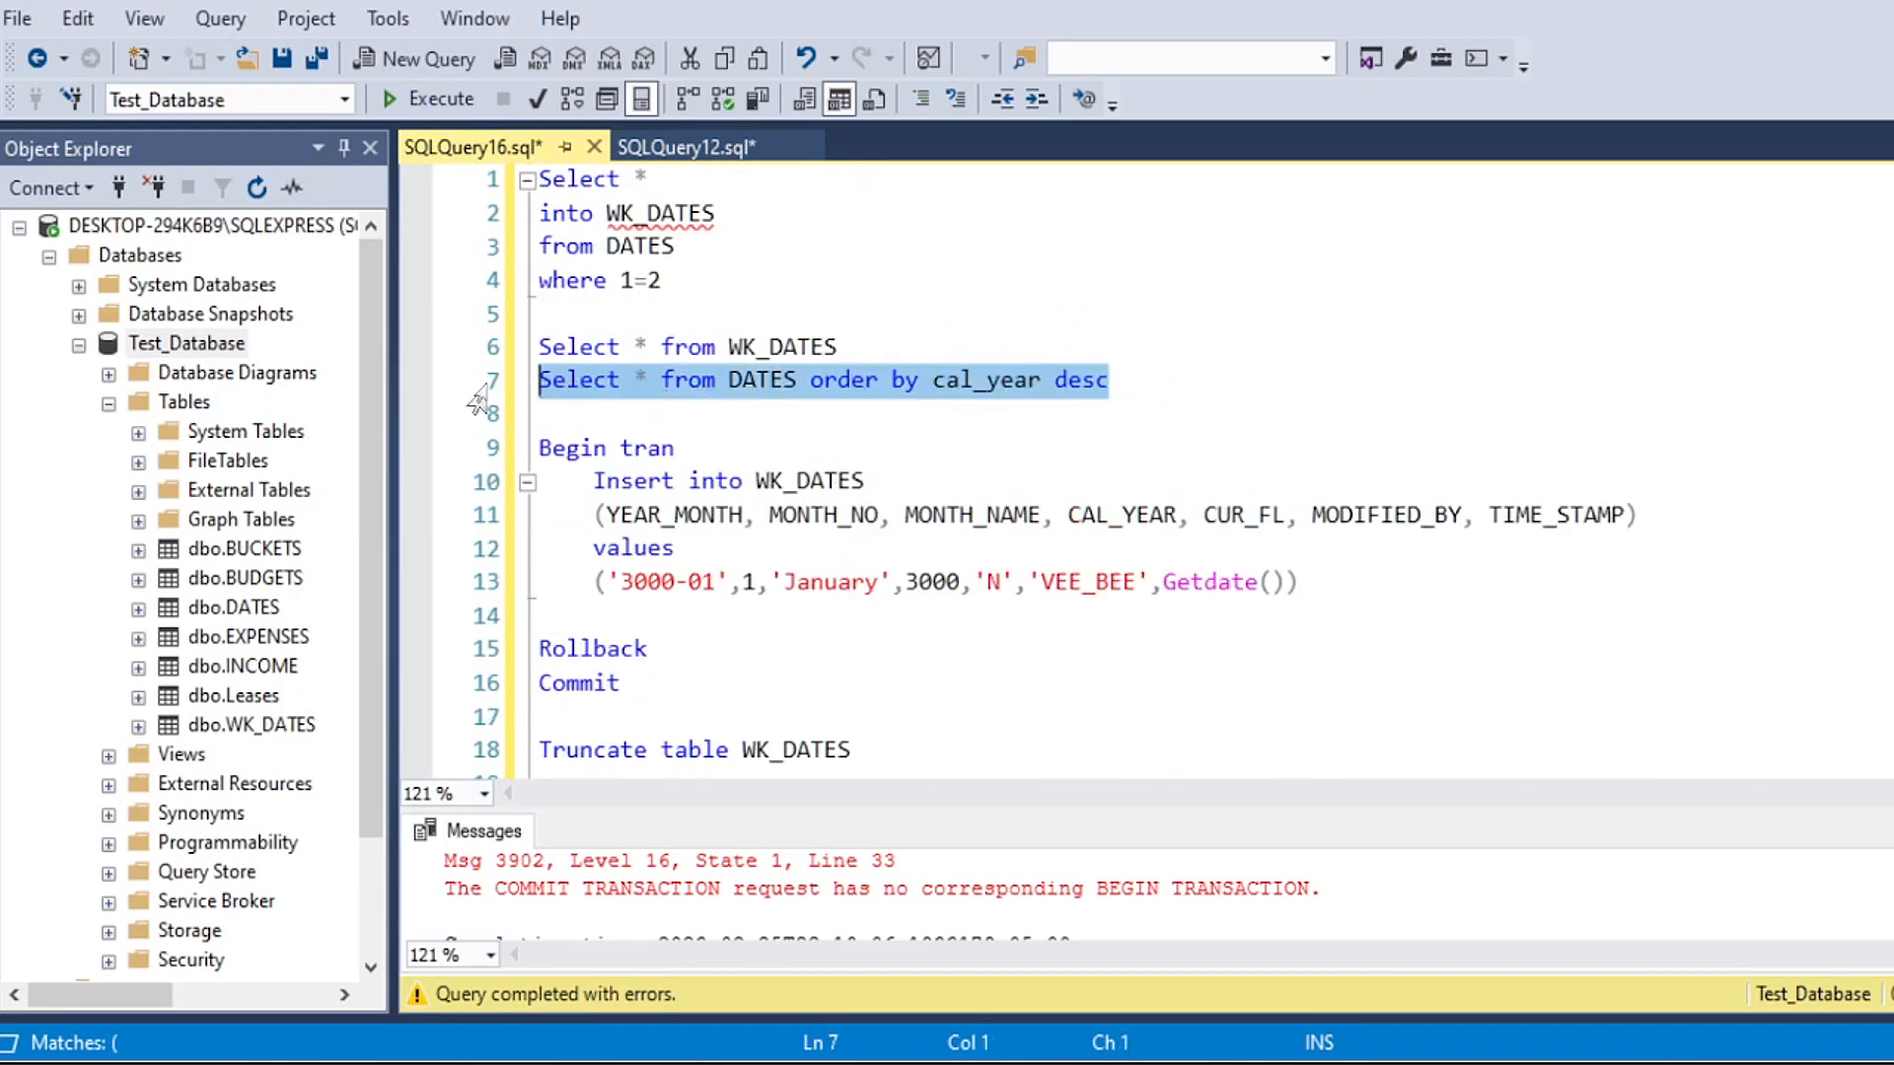
pyautogui.click(439, 99)
pyautogui.moveTo(1037, 809); pyautogui.dragTo(1027, 537)
pyautogui.moveTo(947, 645); pyautogui.dragTo(952, 868)
pyautogui.click(957, 775)
pyautogui.click(946, 456)
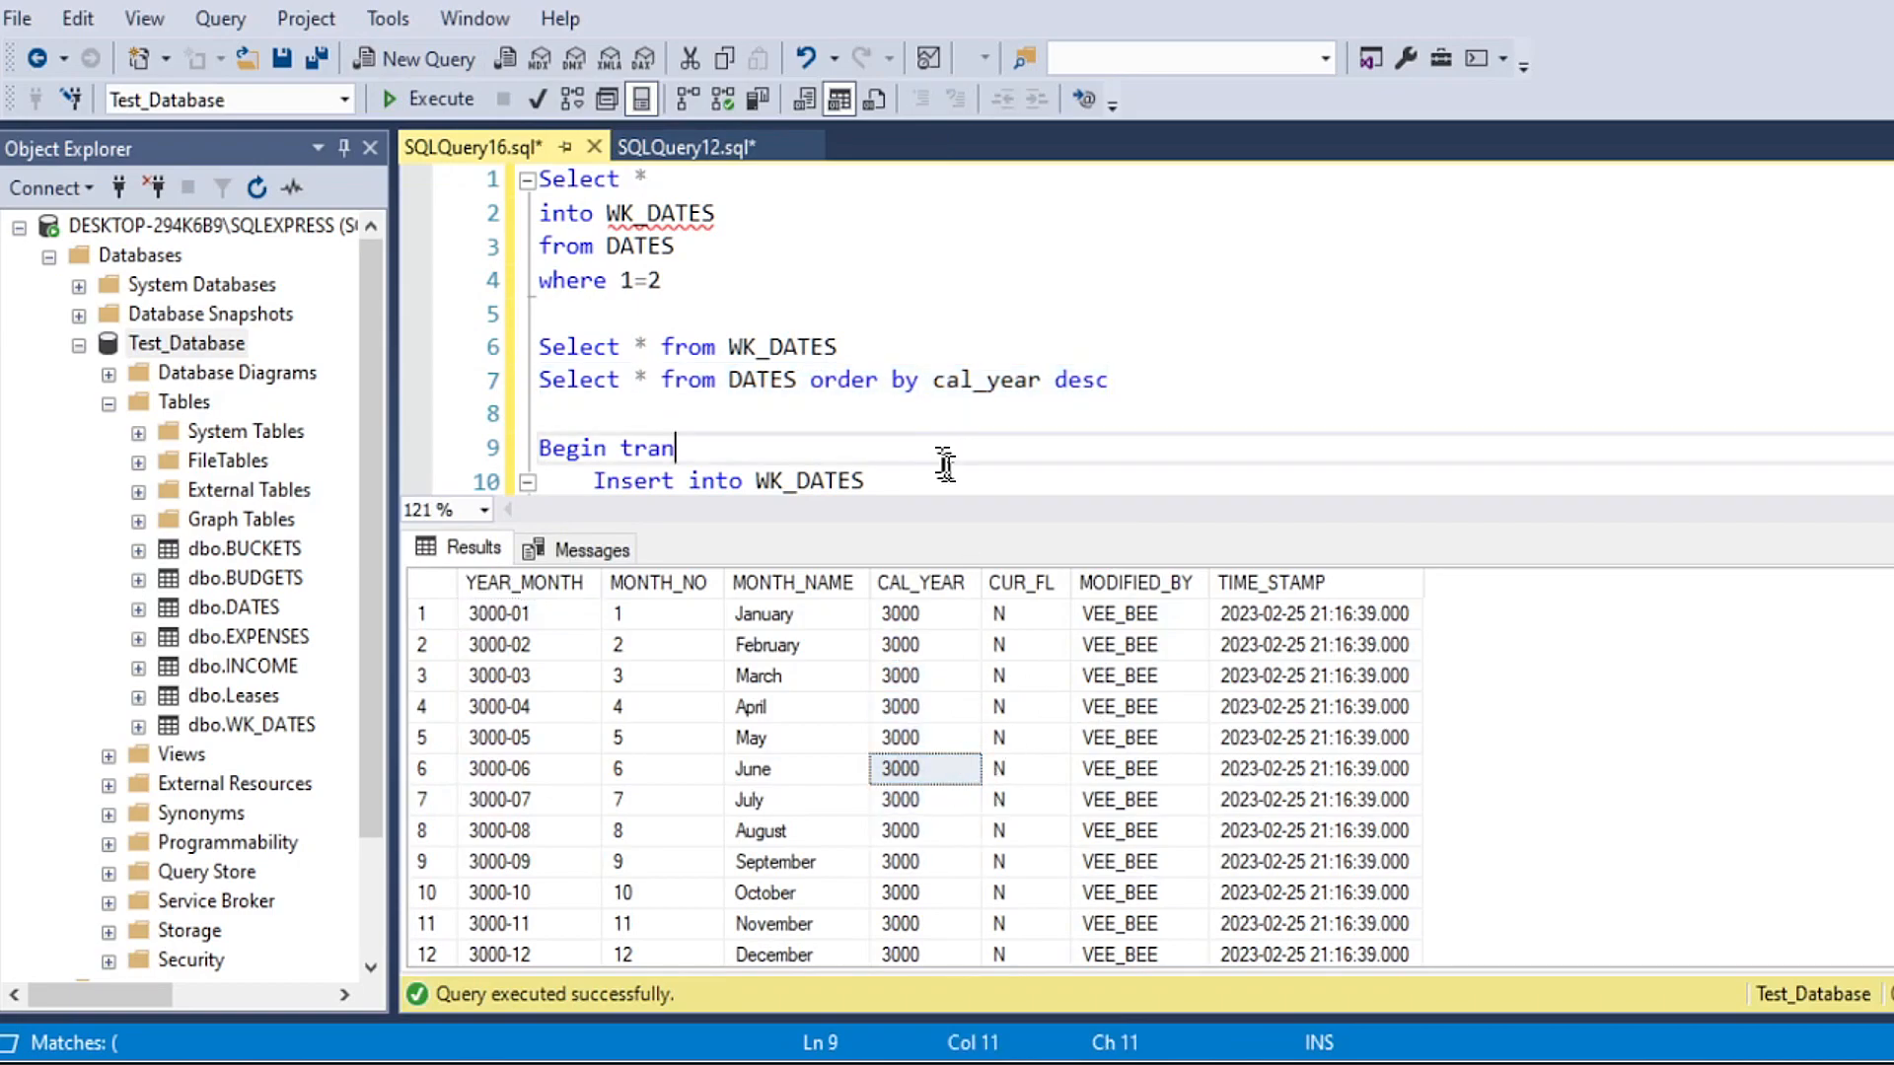
# Step: Enlarge the query editor and place the cursor on the blank line below "Truncate table WK_DATES"
pyautogui.click(906, 533)
pyautogui.moveTo(906, 533); pyautogui.dragTo(910, 820)
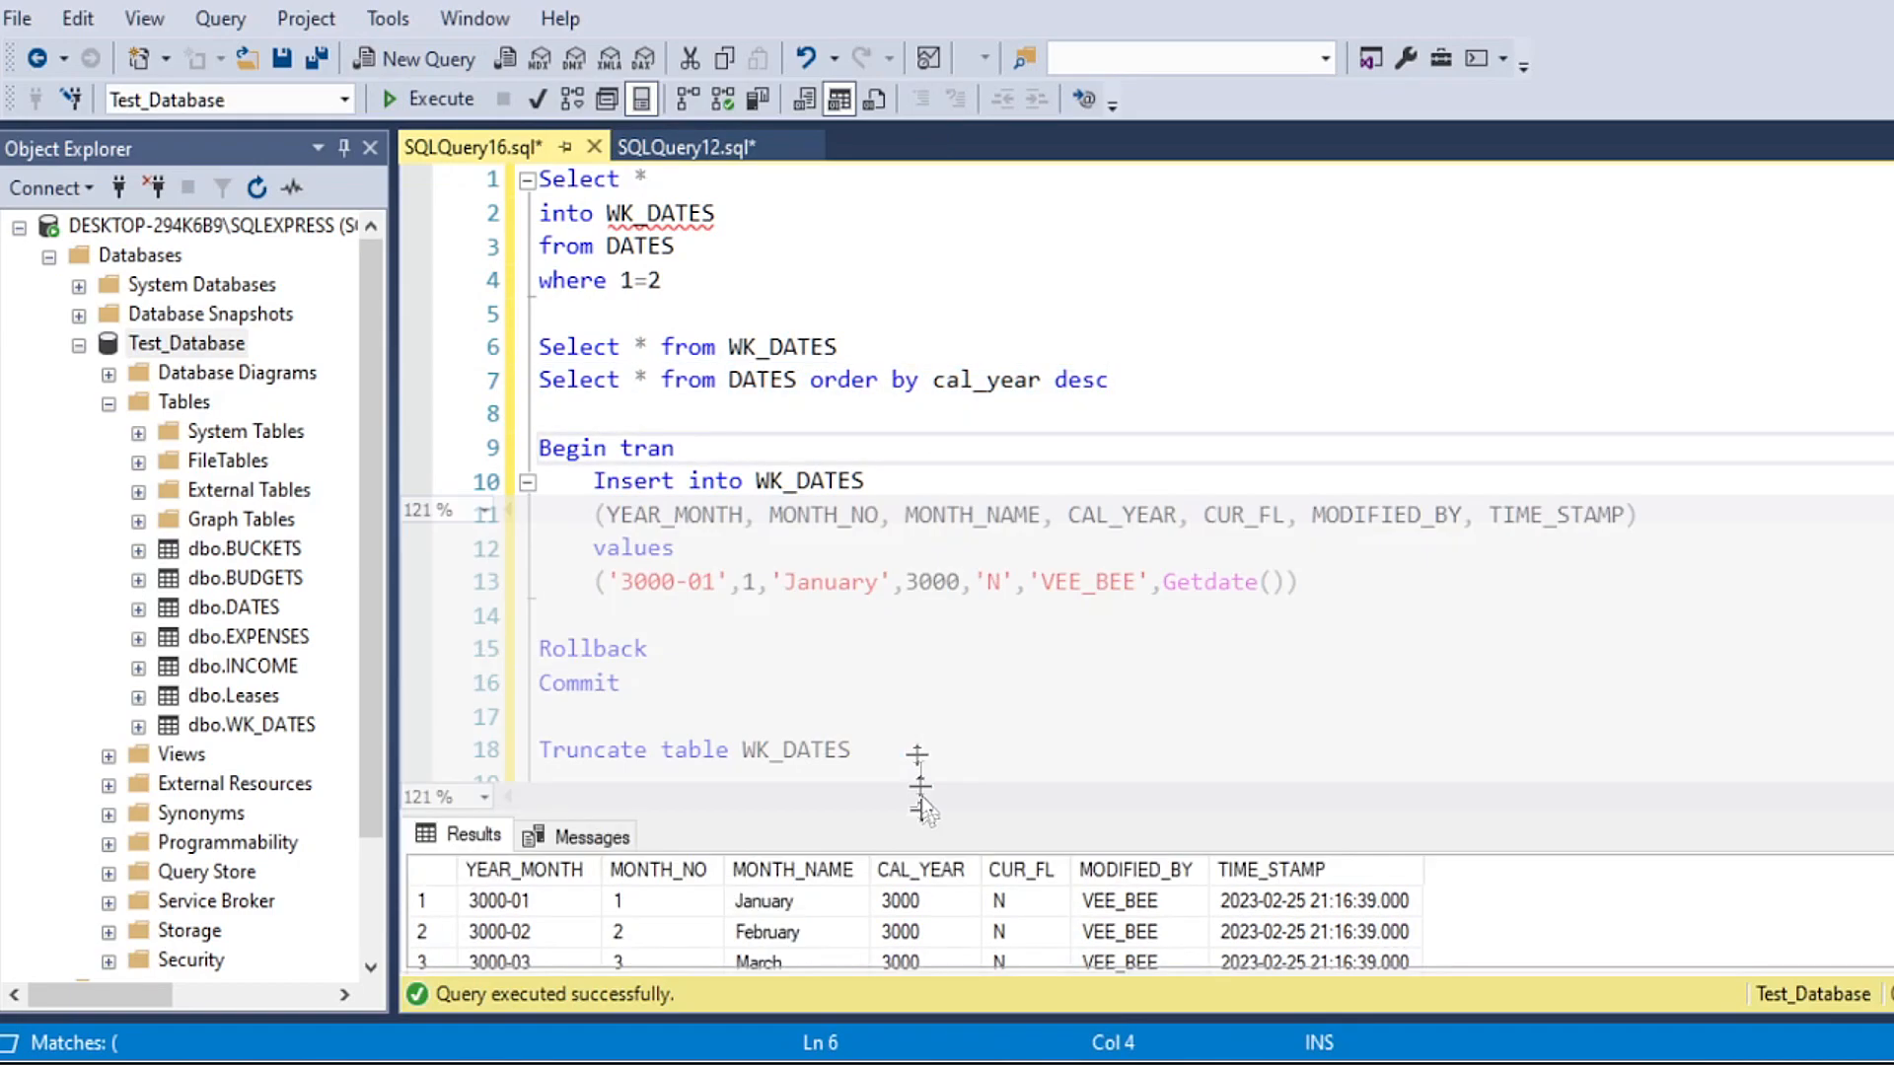
pyautogui.scroll(-11, 890, 538)
pyautogui.scroll(6, 890, 537)
pyautogui.click(667, 249)
pyautogui.click(658, 285)
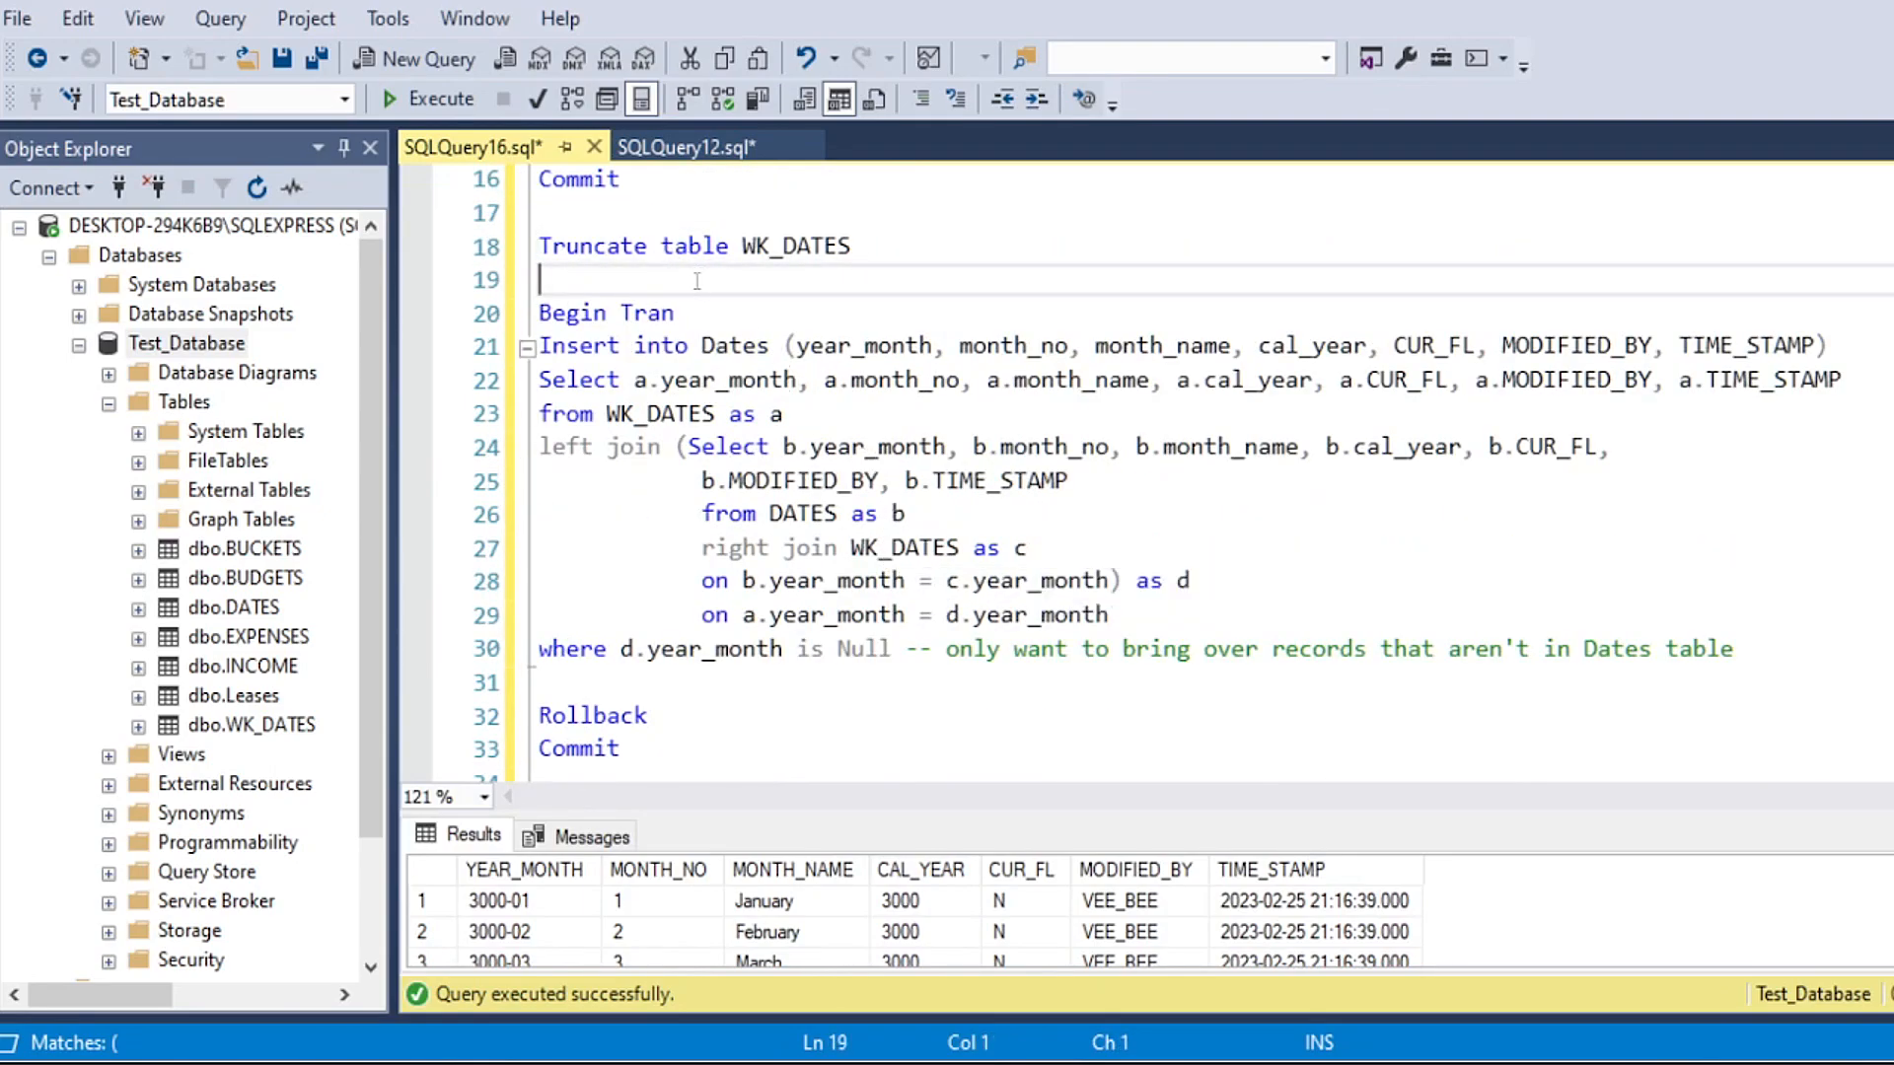